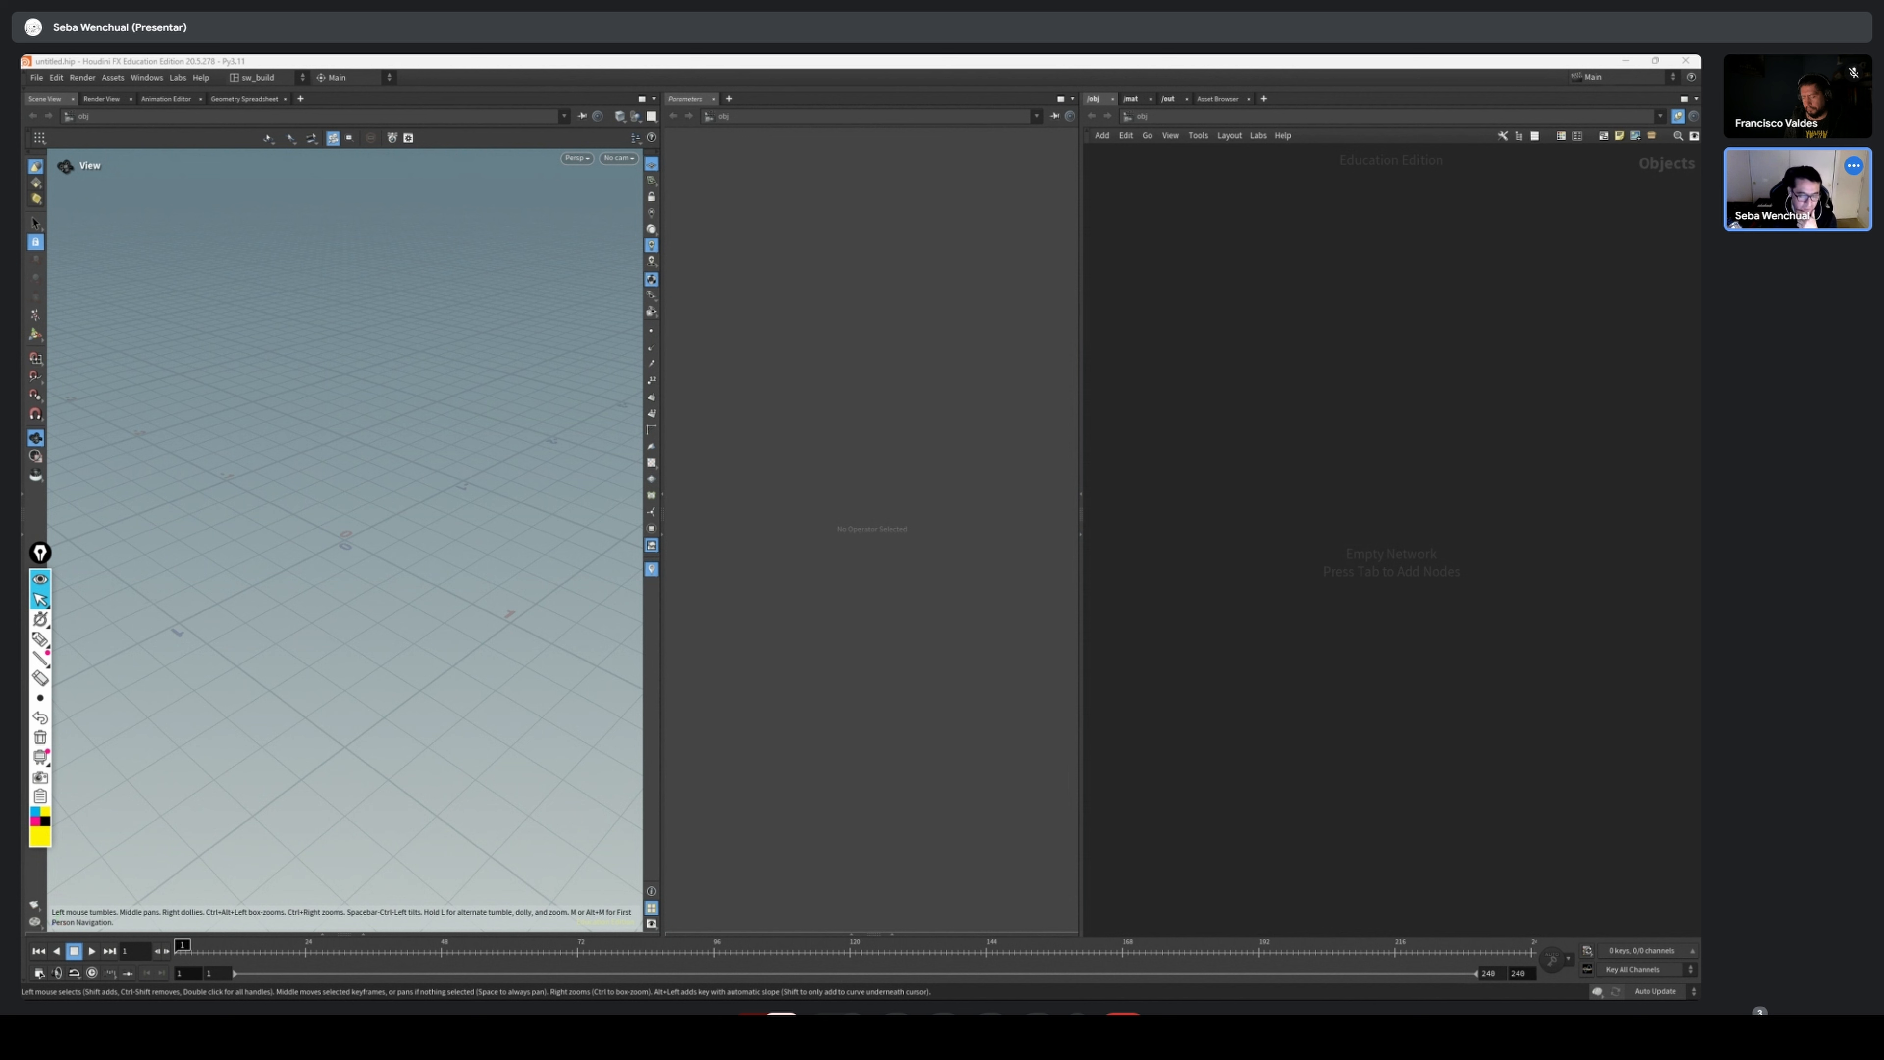
Widen the network editor pane and add a Geometry object to the empty scene
drag(596, 593, 591, 572)
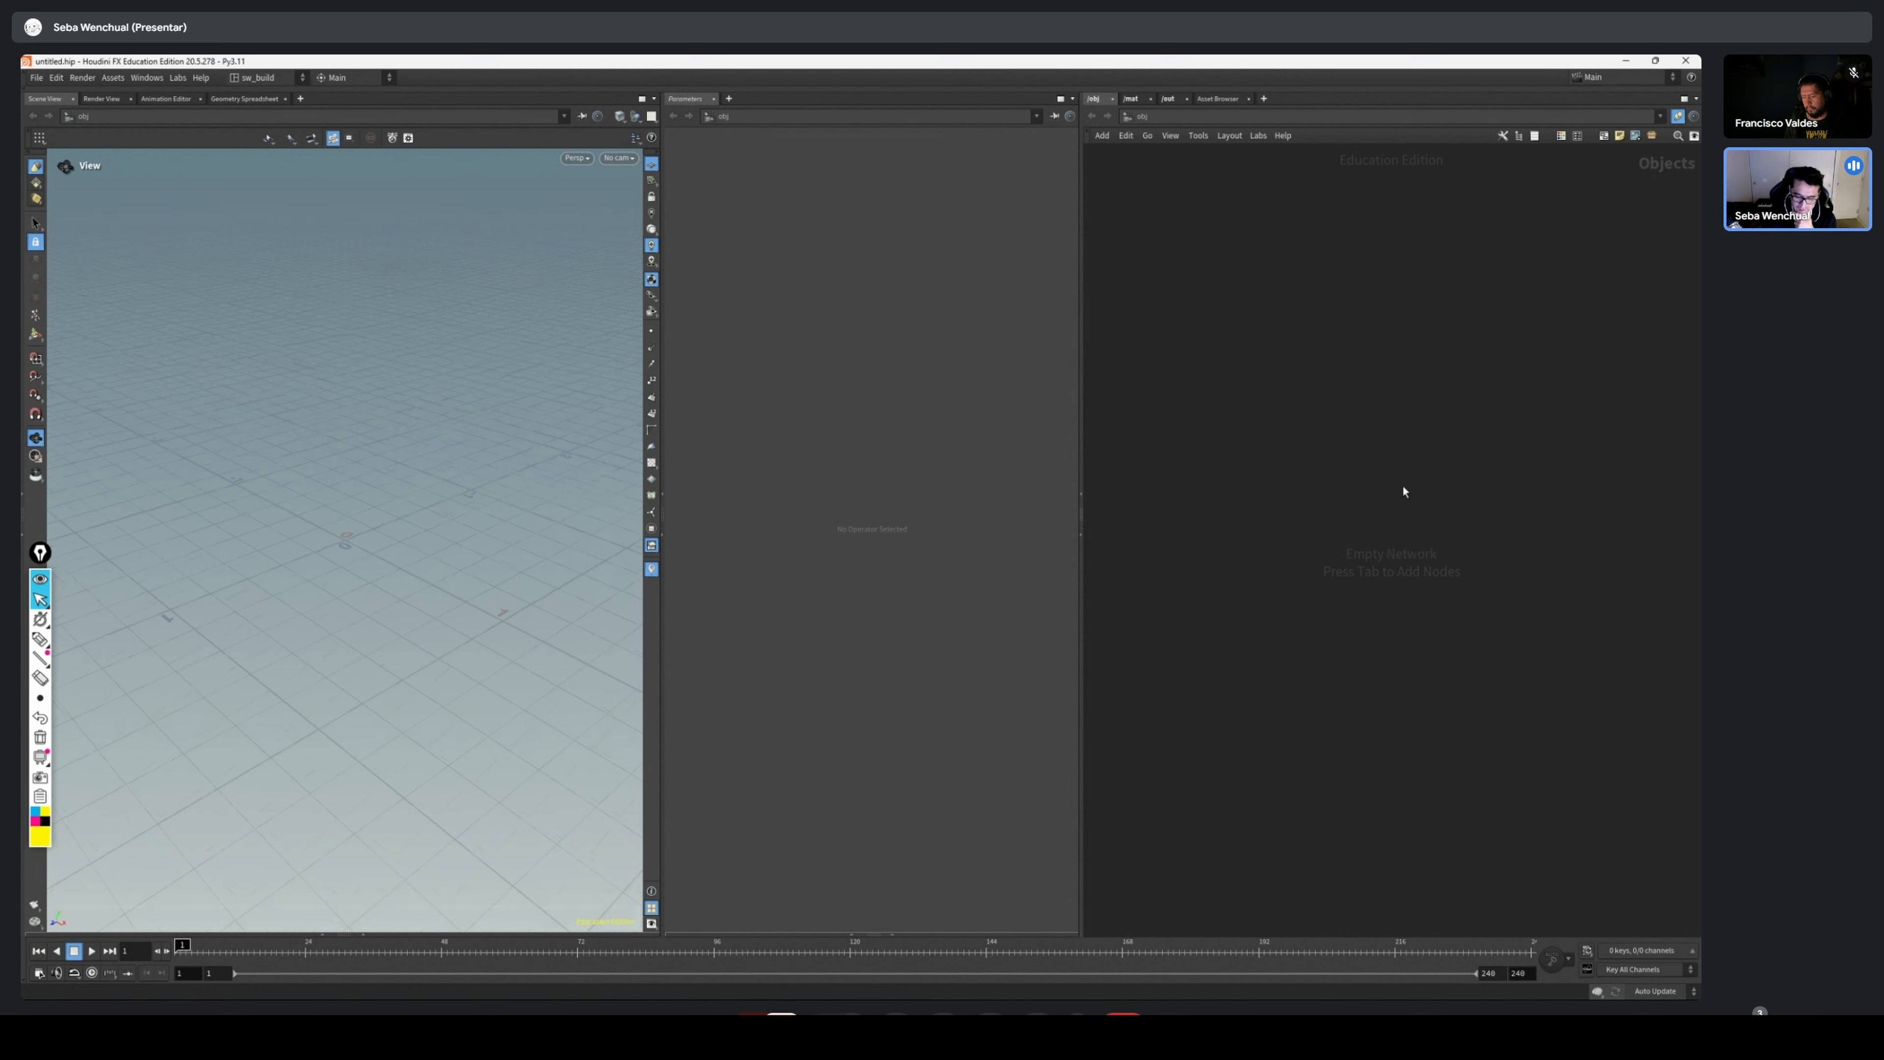
drag(1082, 362, 1011, 405)
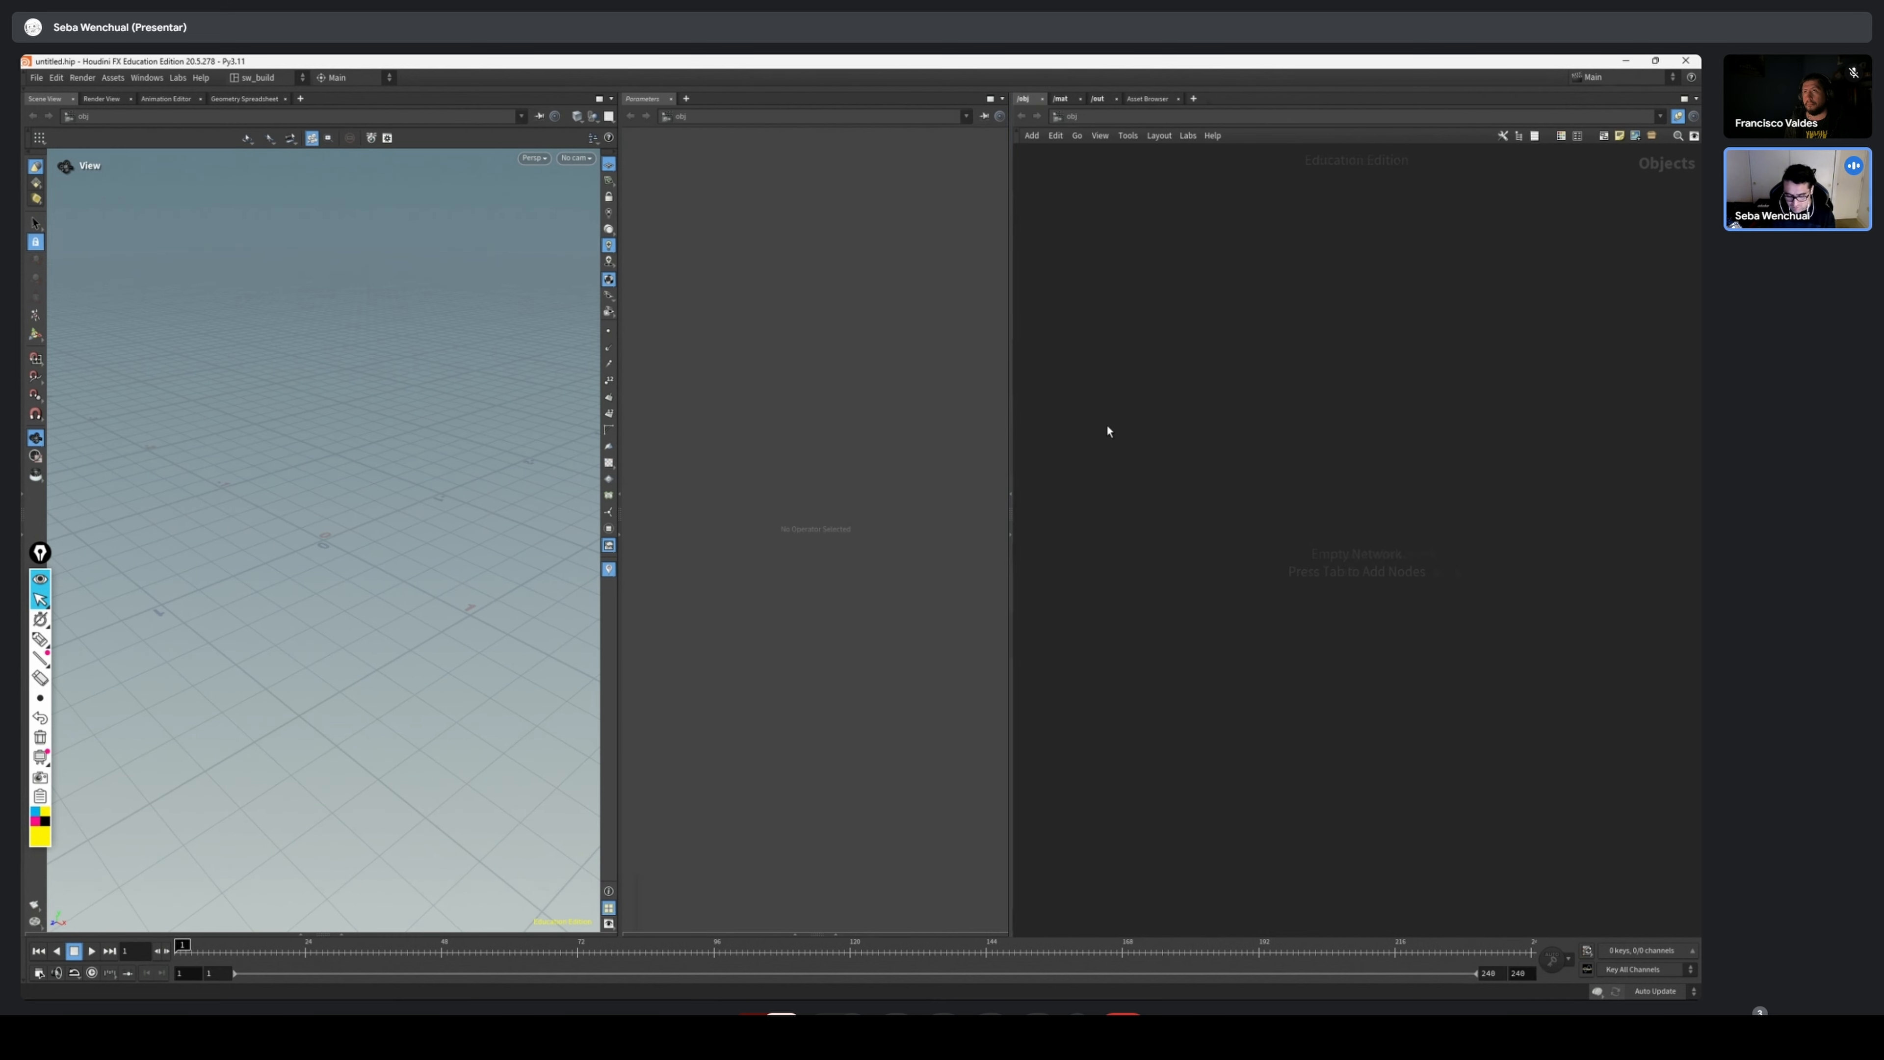
key(Tab)
mouse_move(1142, 443)
click(1231, 446)
click(1123, 444)
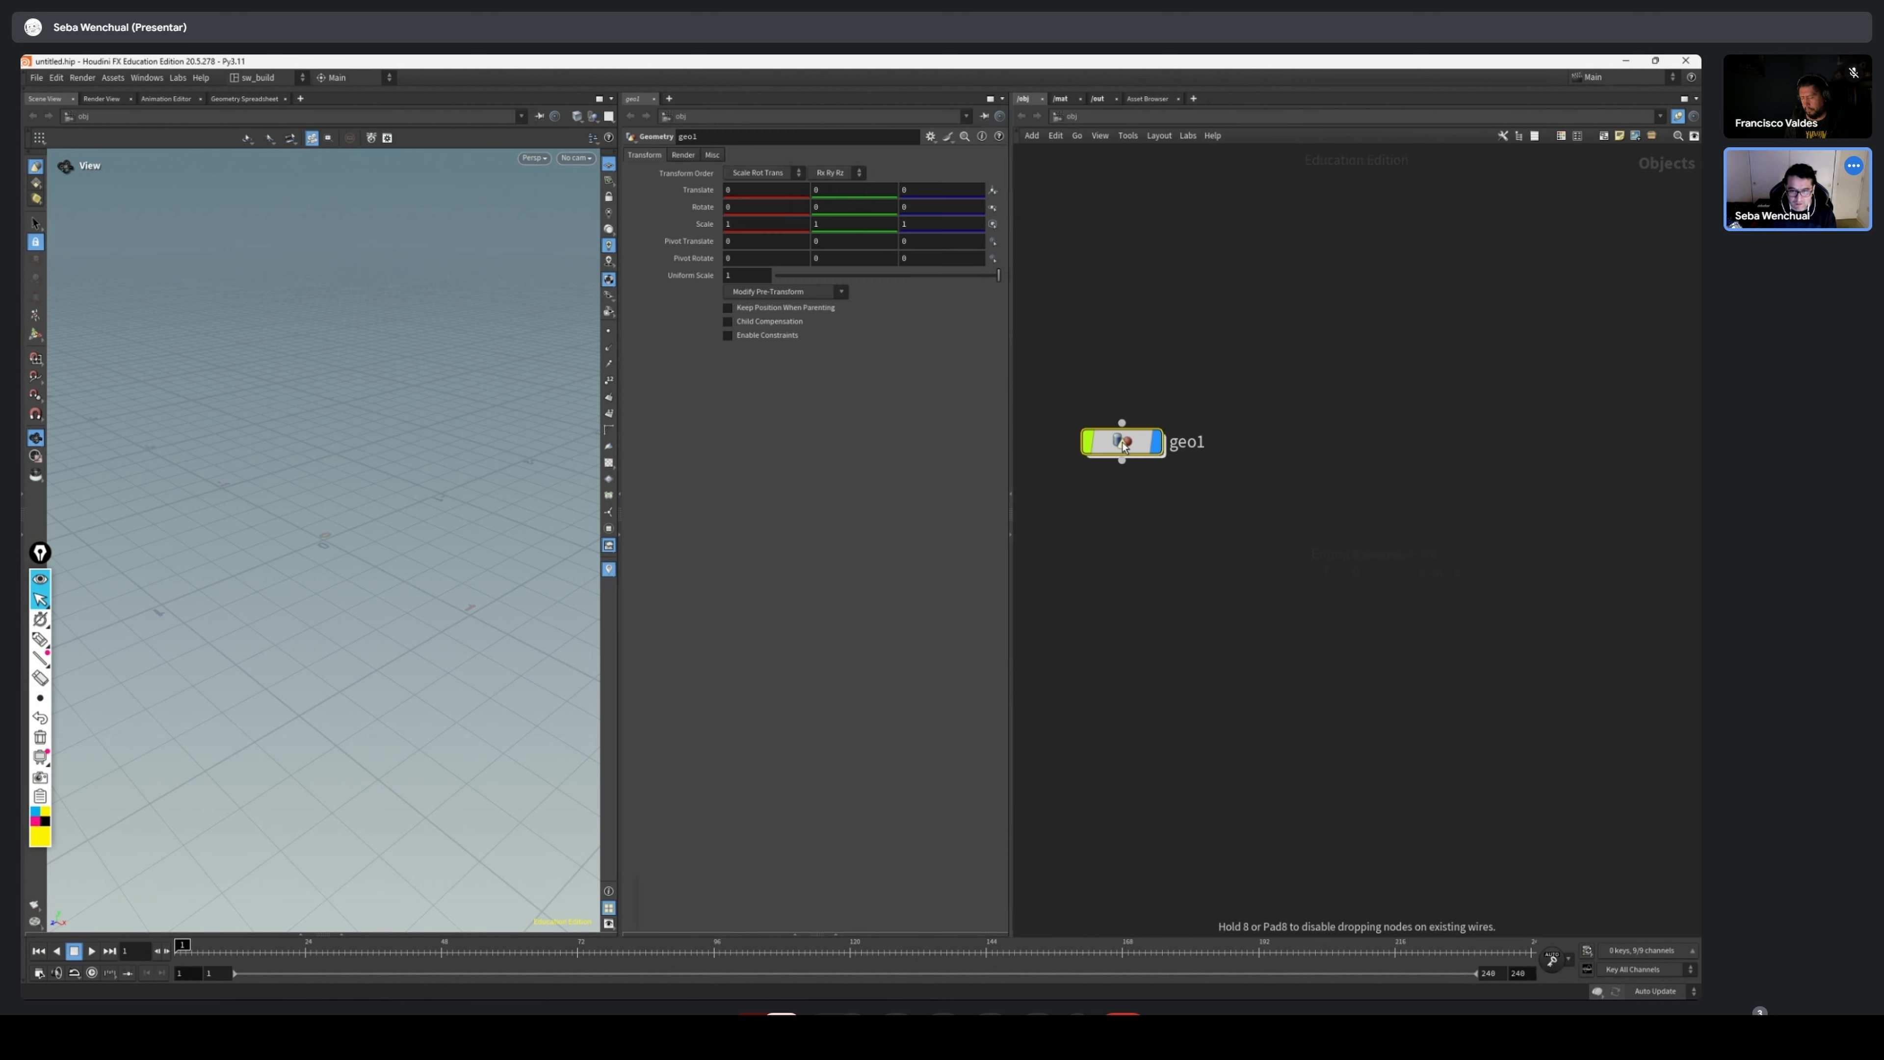
Go inside the Geometry object and add a polygon Sphere node in the upper part of the network
double_click(1123, 444)
key(Tab)
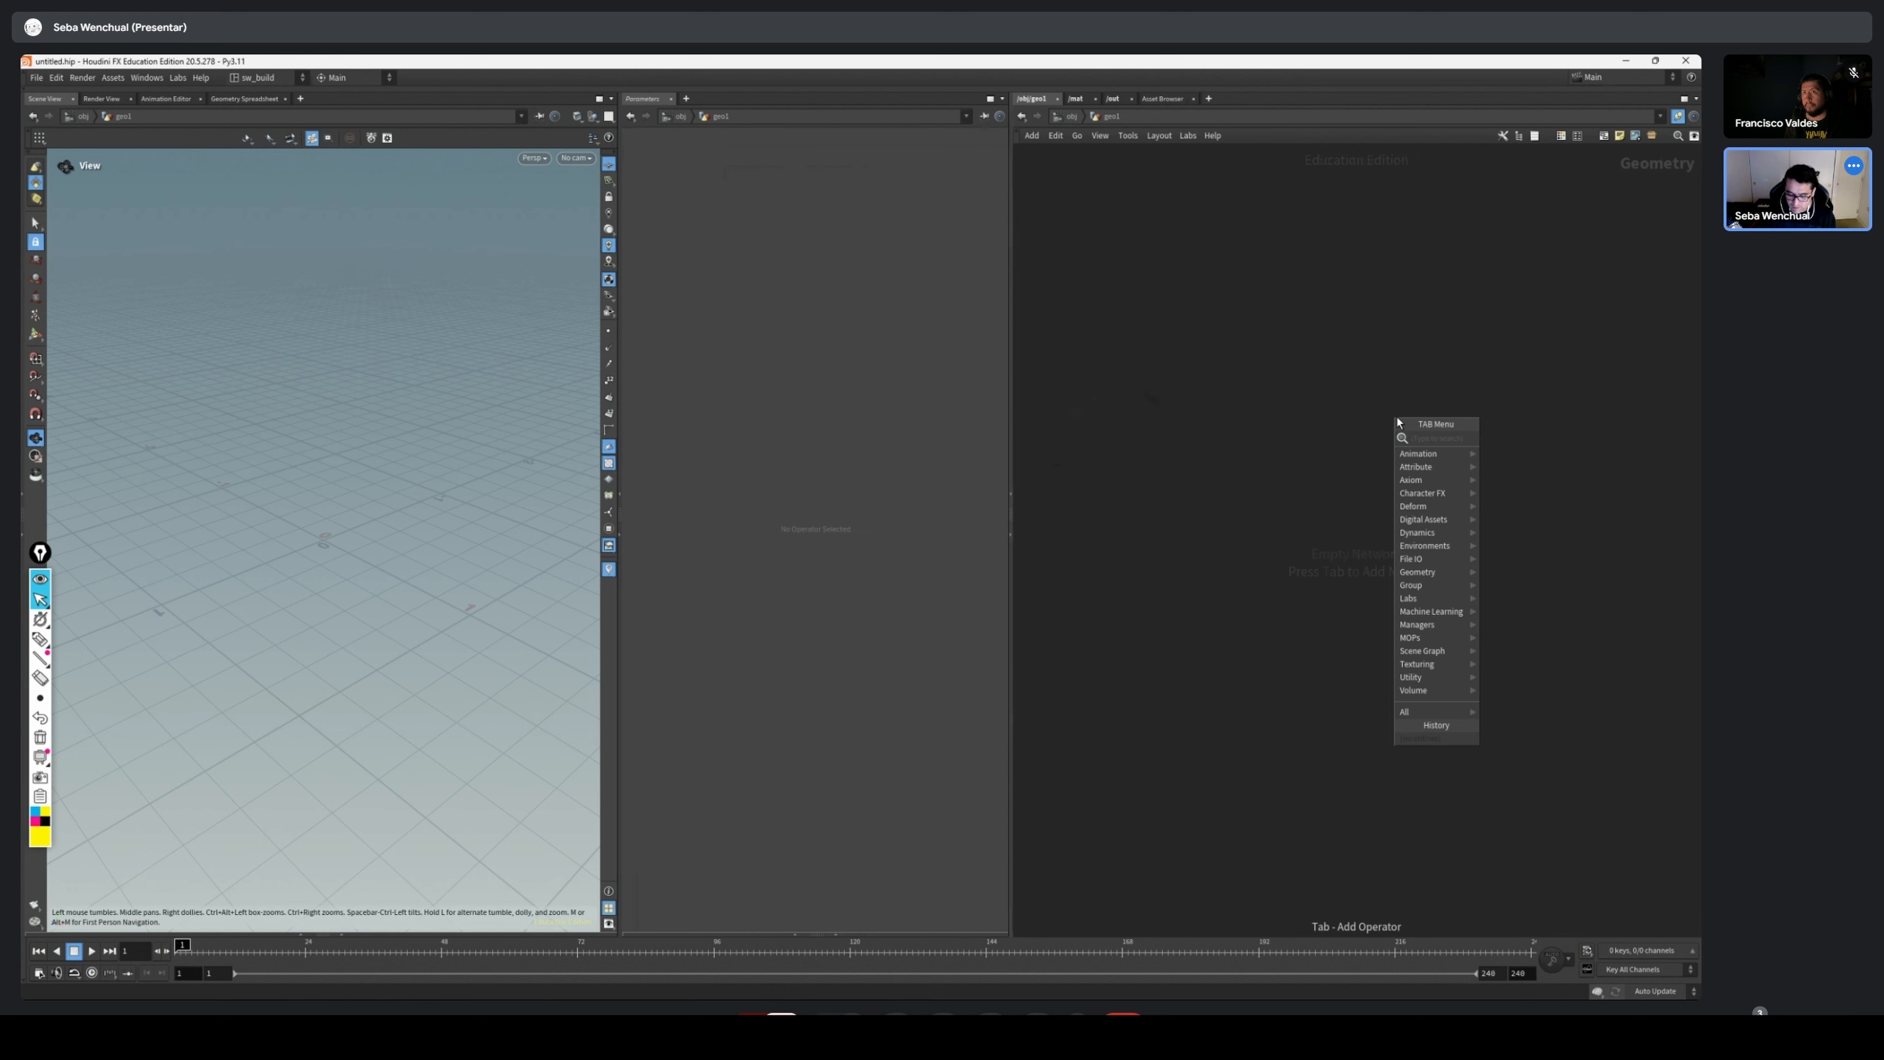
text(sphere)
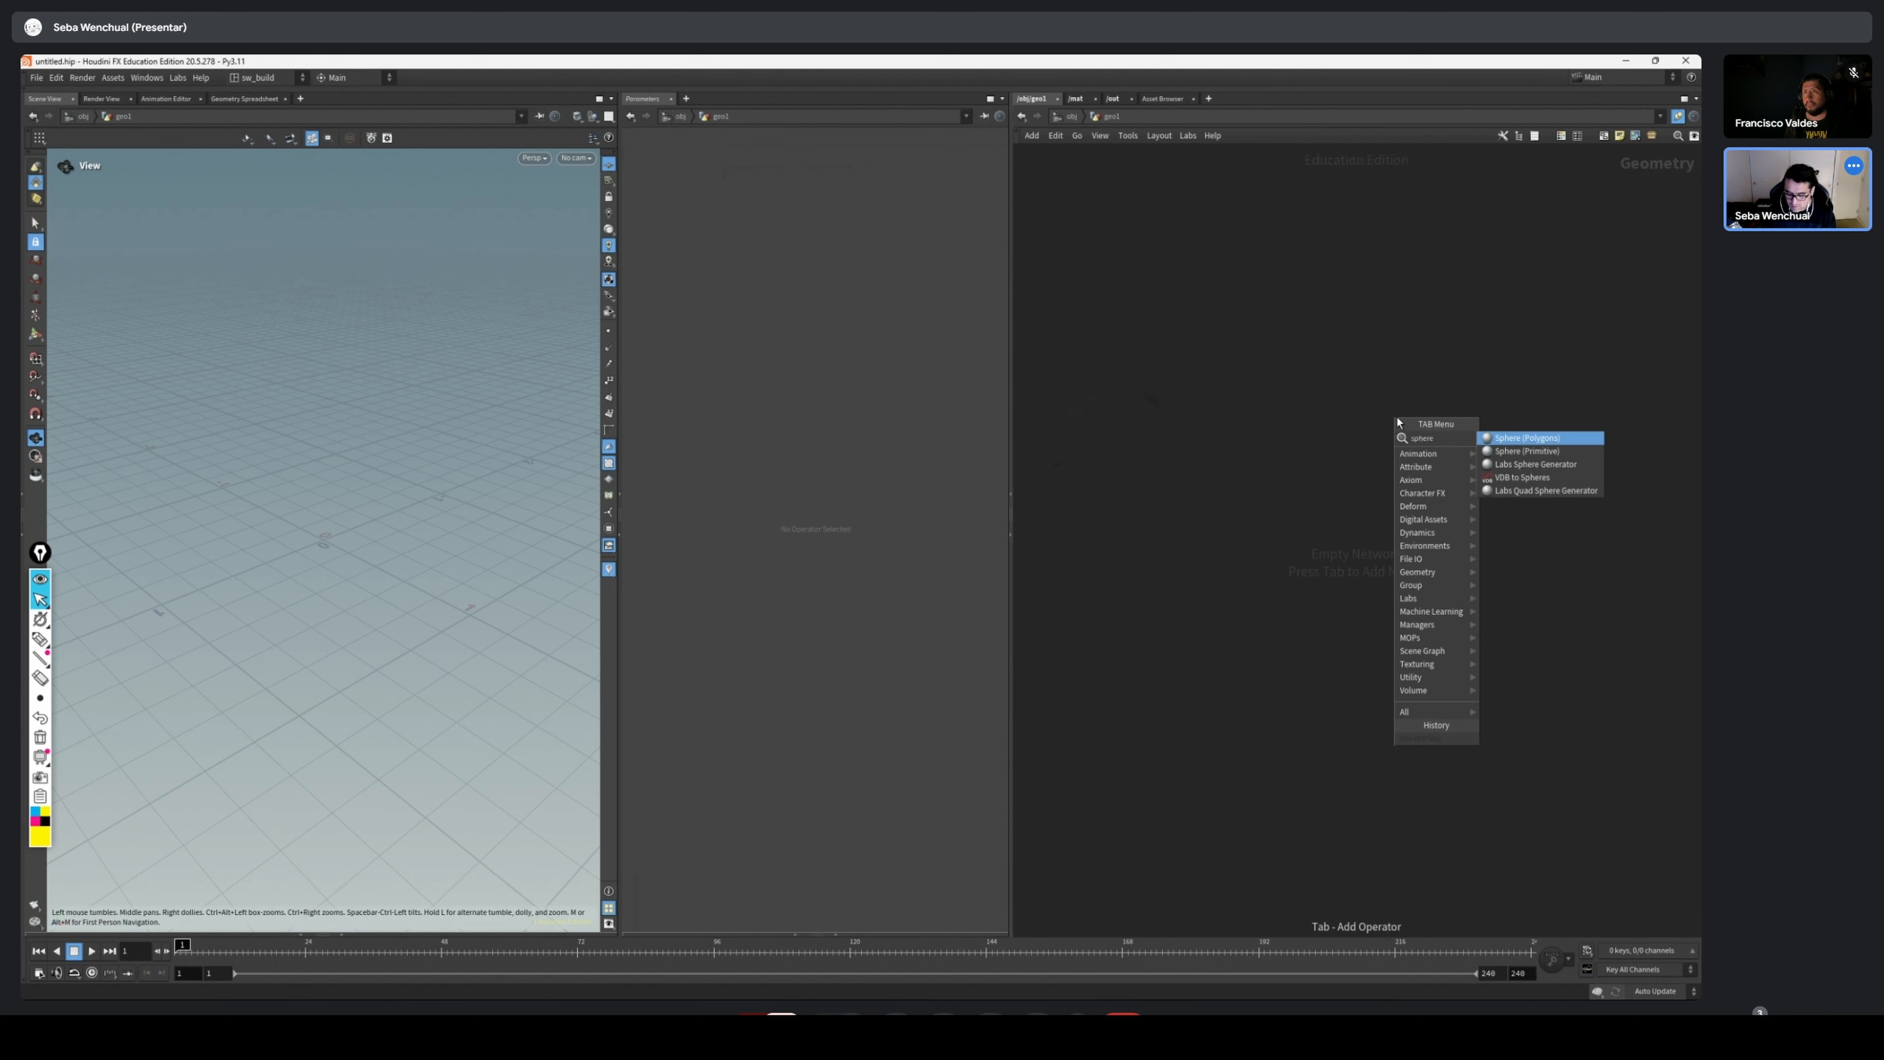
key(Return)
click(1397, 420)
drag(1398, 420, 1191, 389)
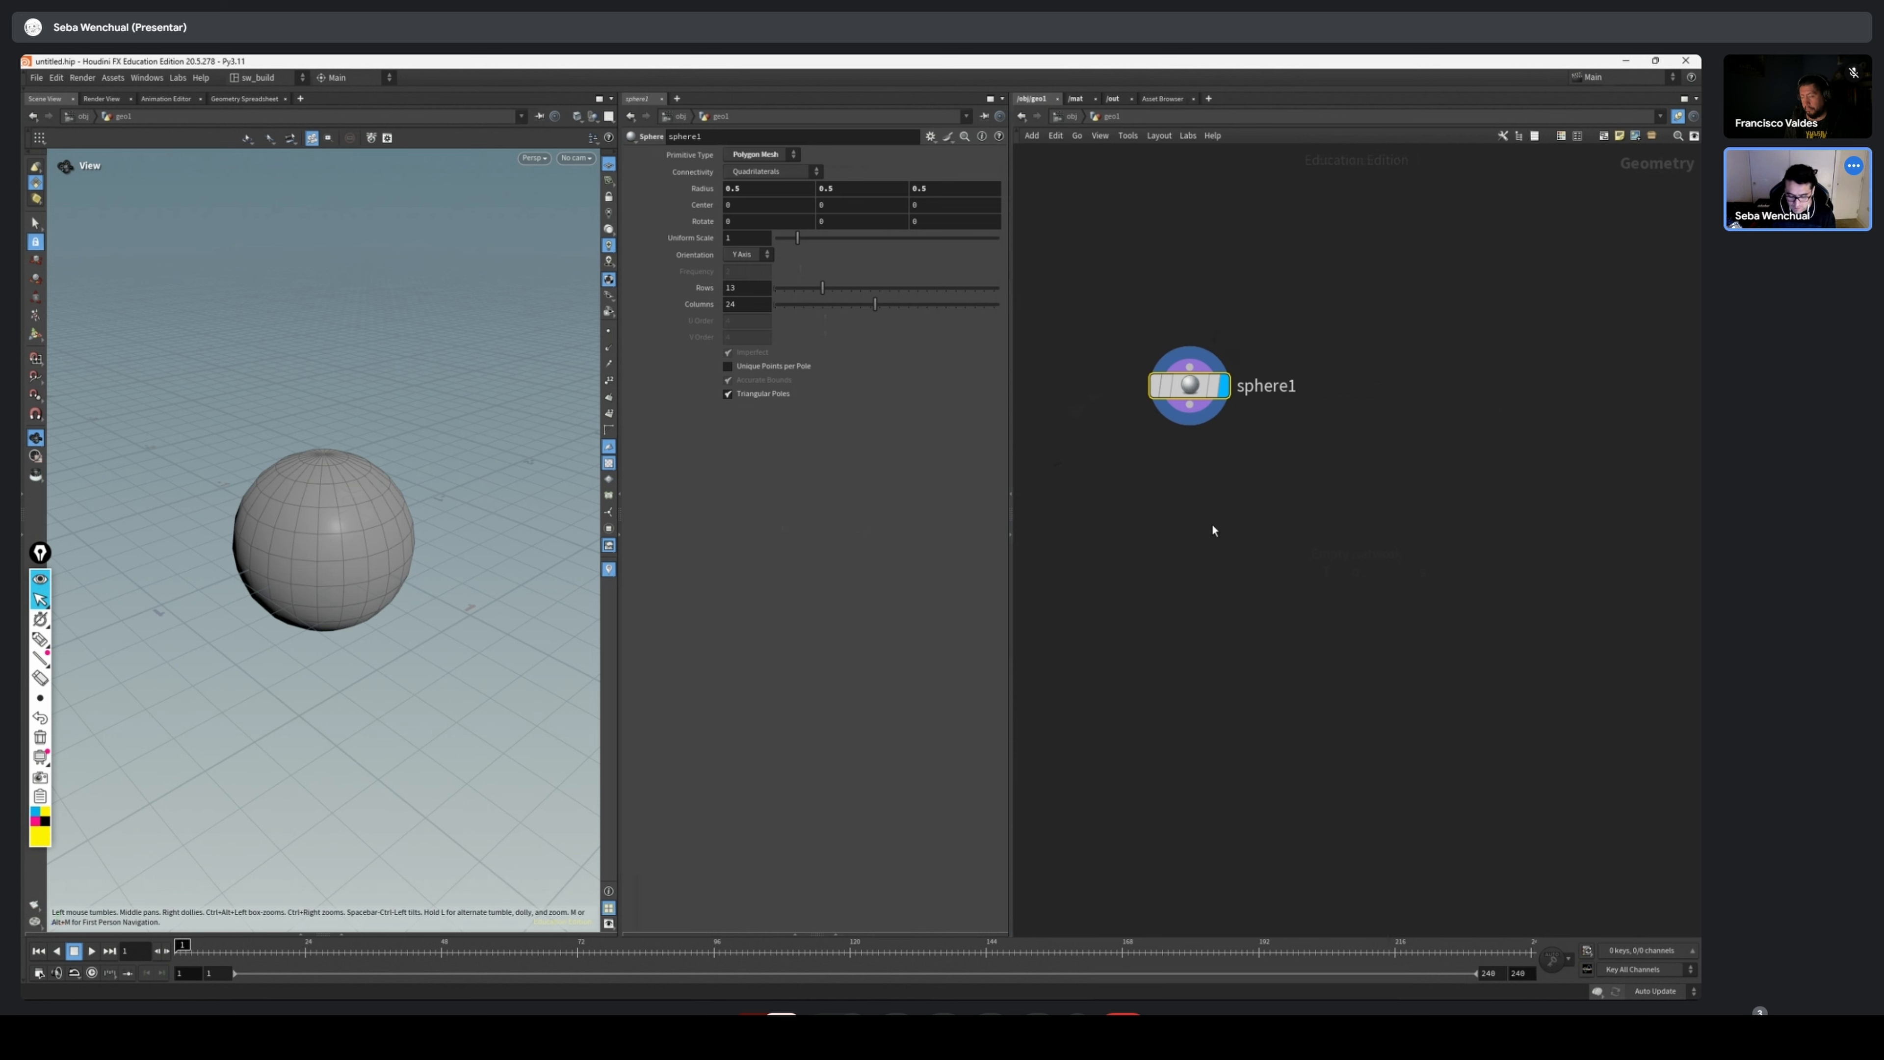
Add a POP Network below the sphere, wire the sphere into its first input and display the POP Network
key(Tab)
text(pop)
key(Return)
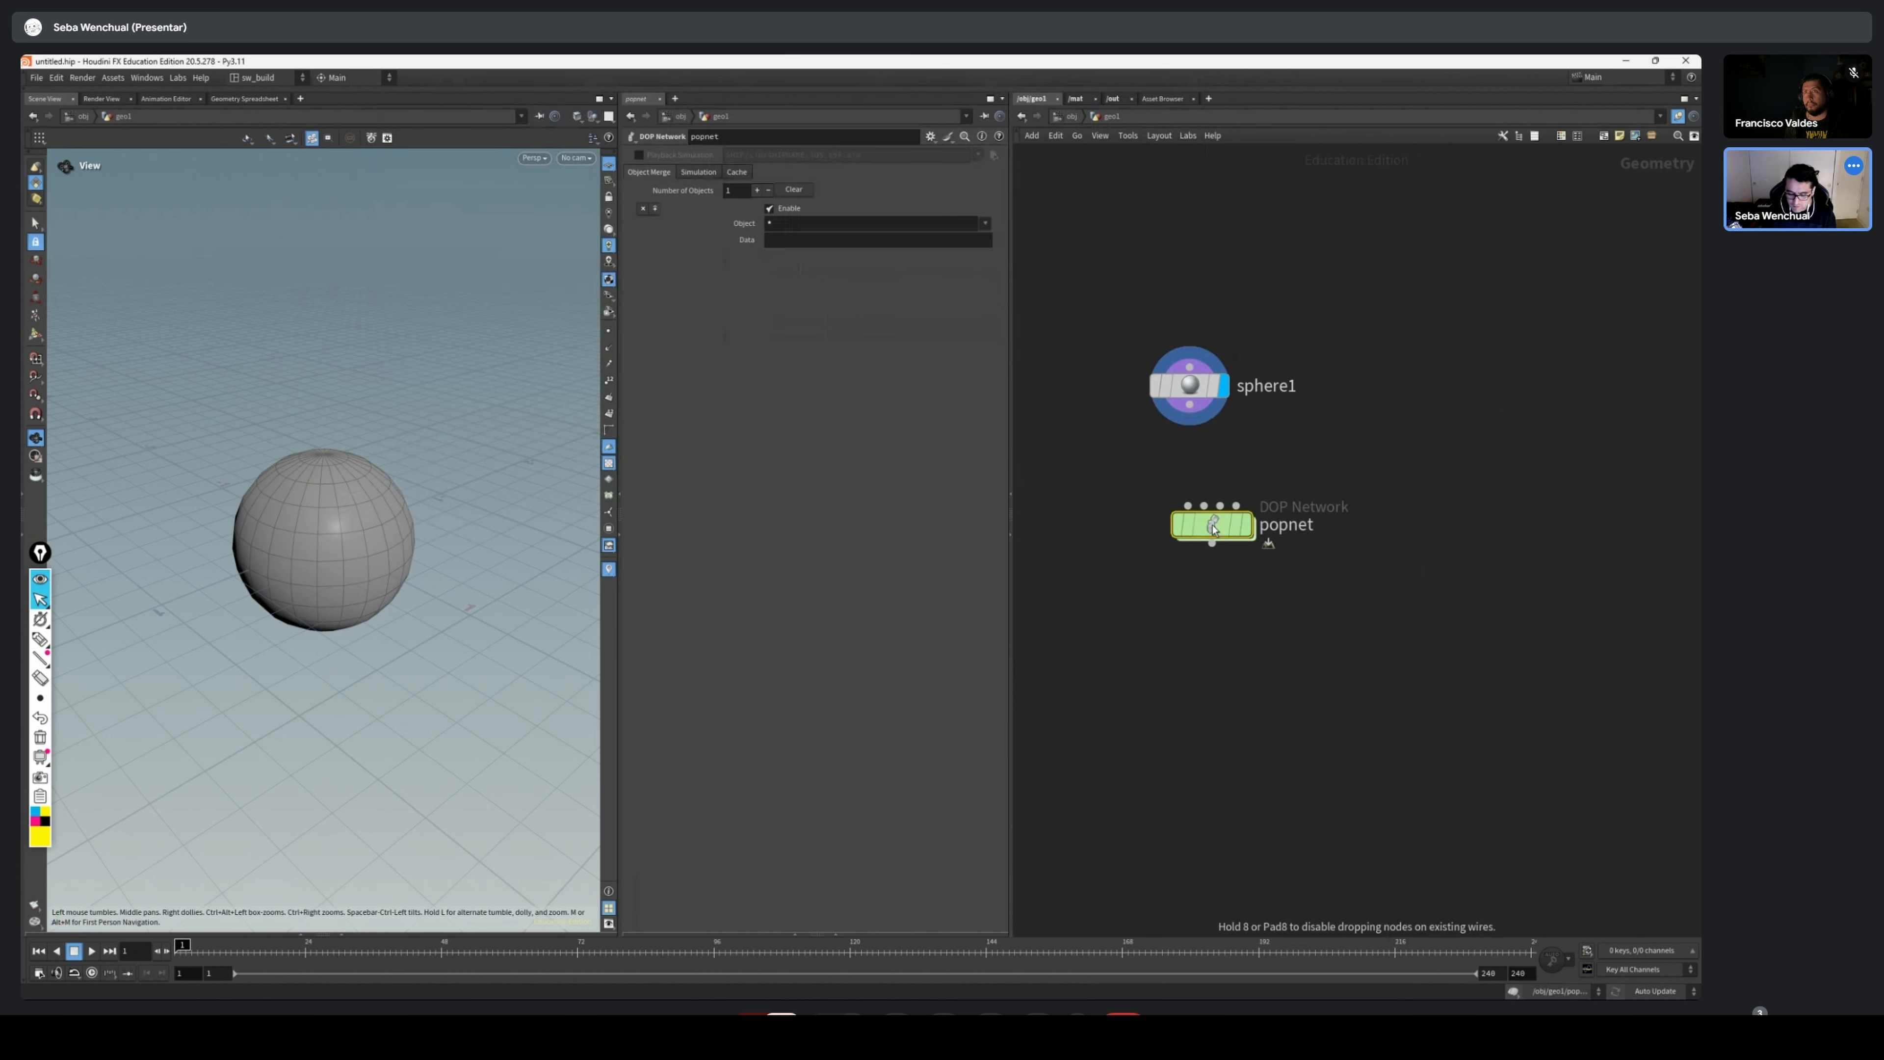
click(1213, 531)
drag(1189, 405, 1187, 517)
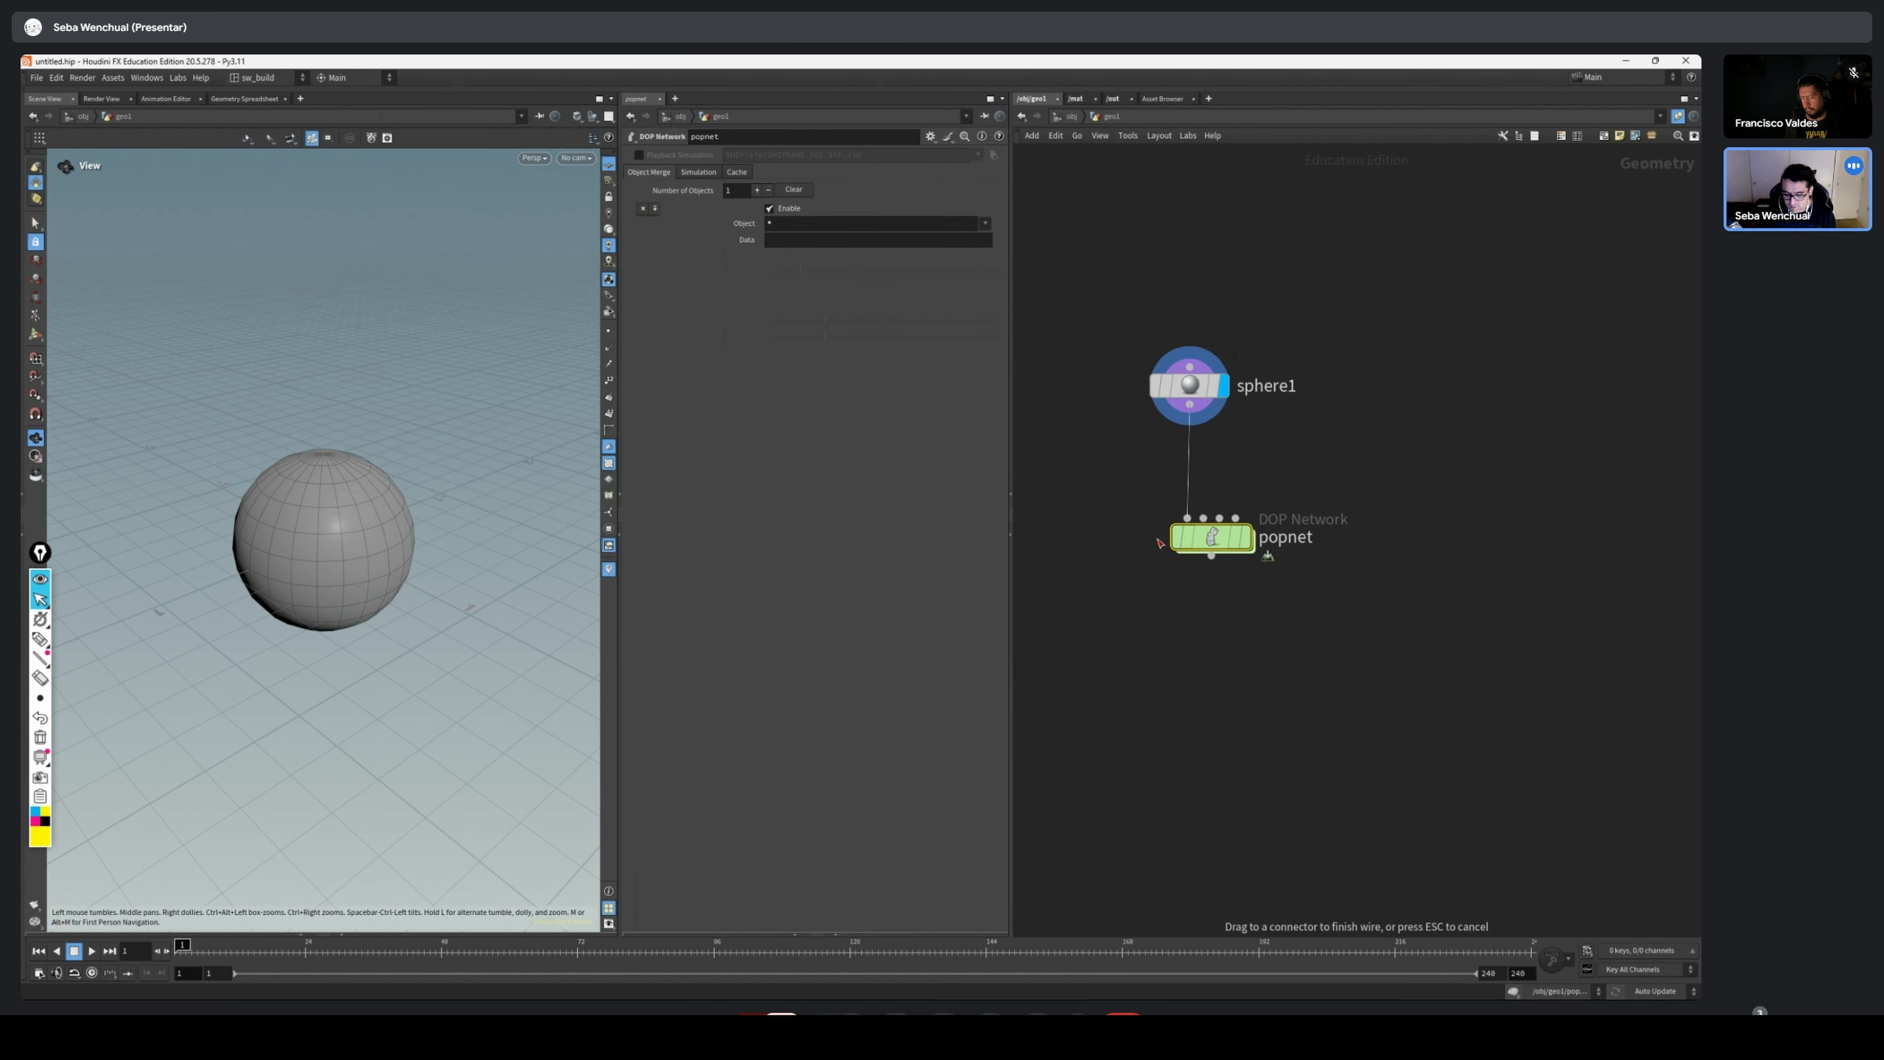
click(1246, 537)
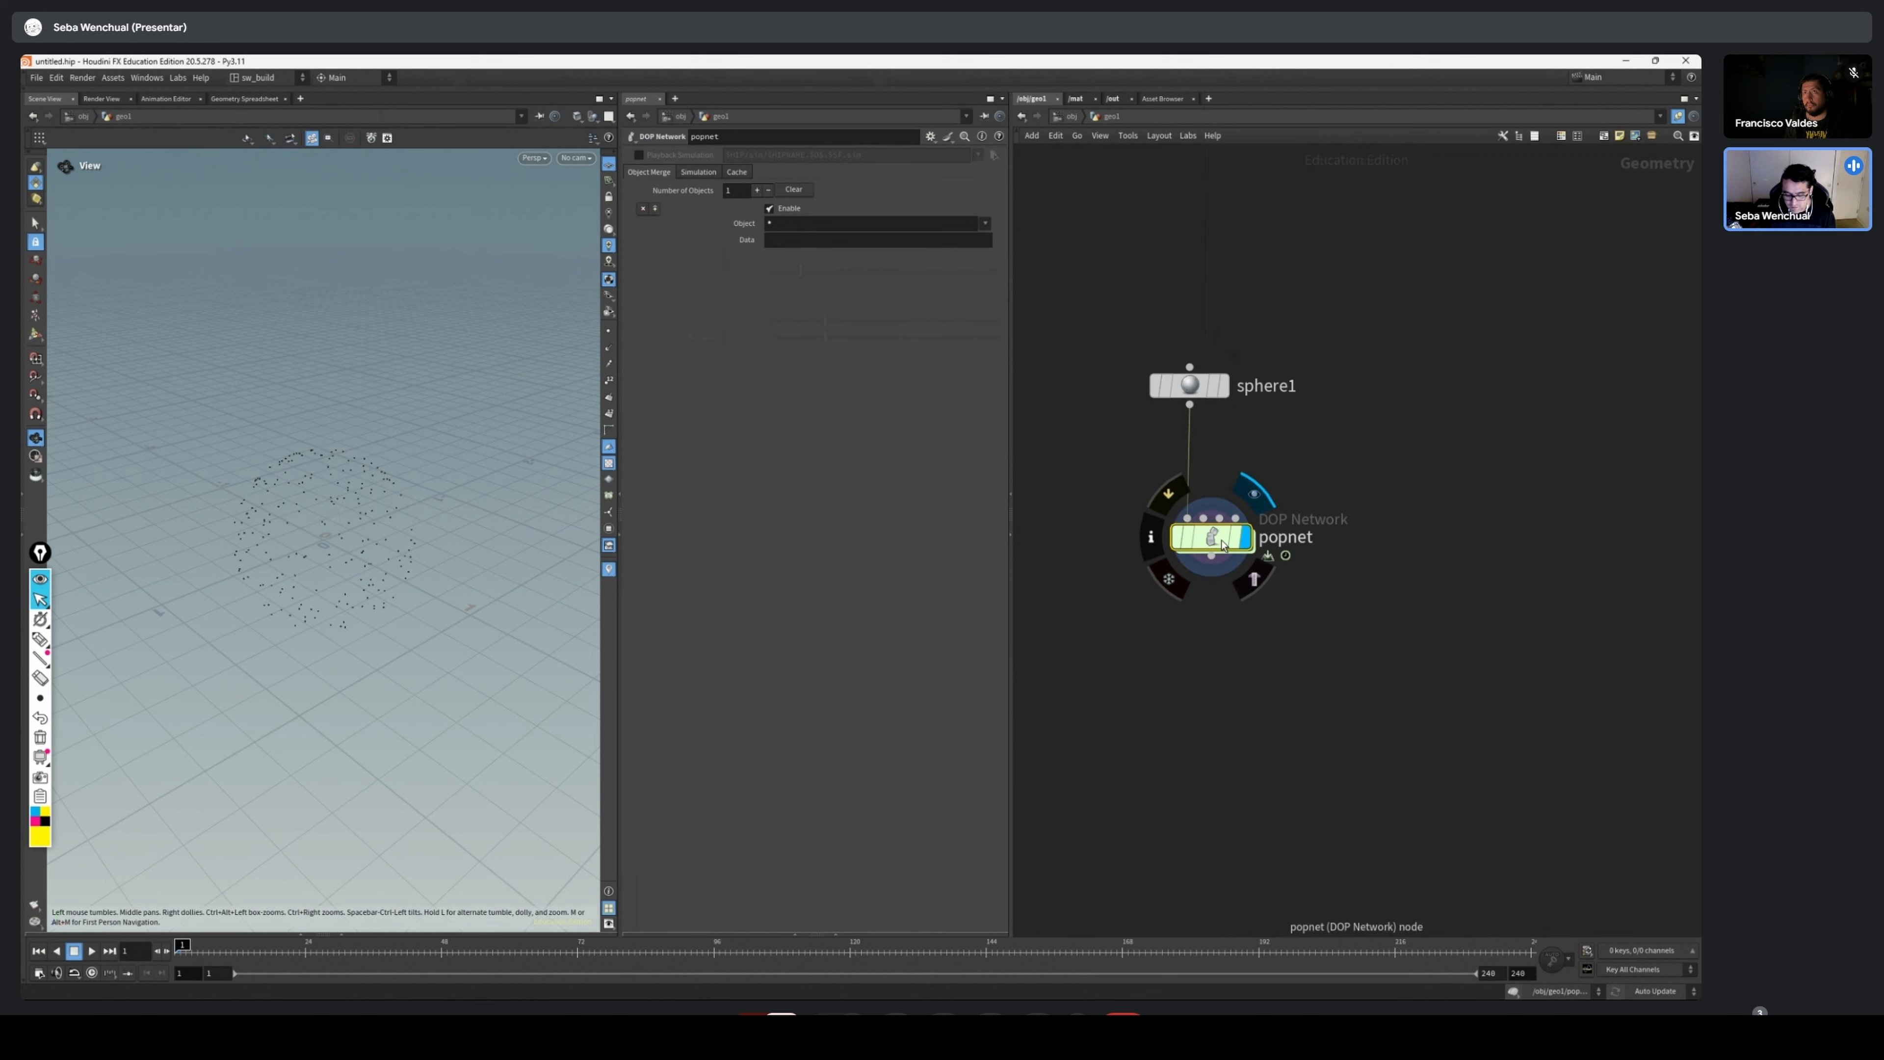
Play the particle simulation and scrub the timeline to examine how the particles are emitted from the sphere
drag(159, 566, 194, 531)
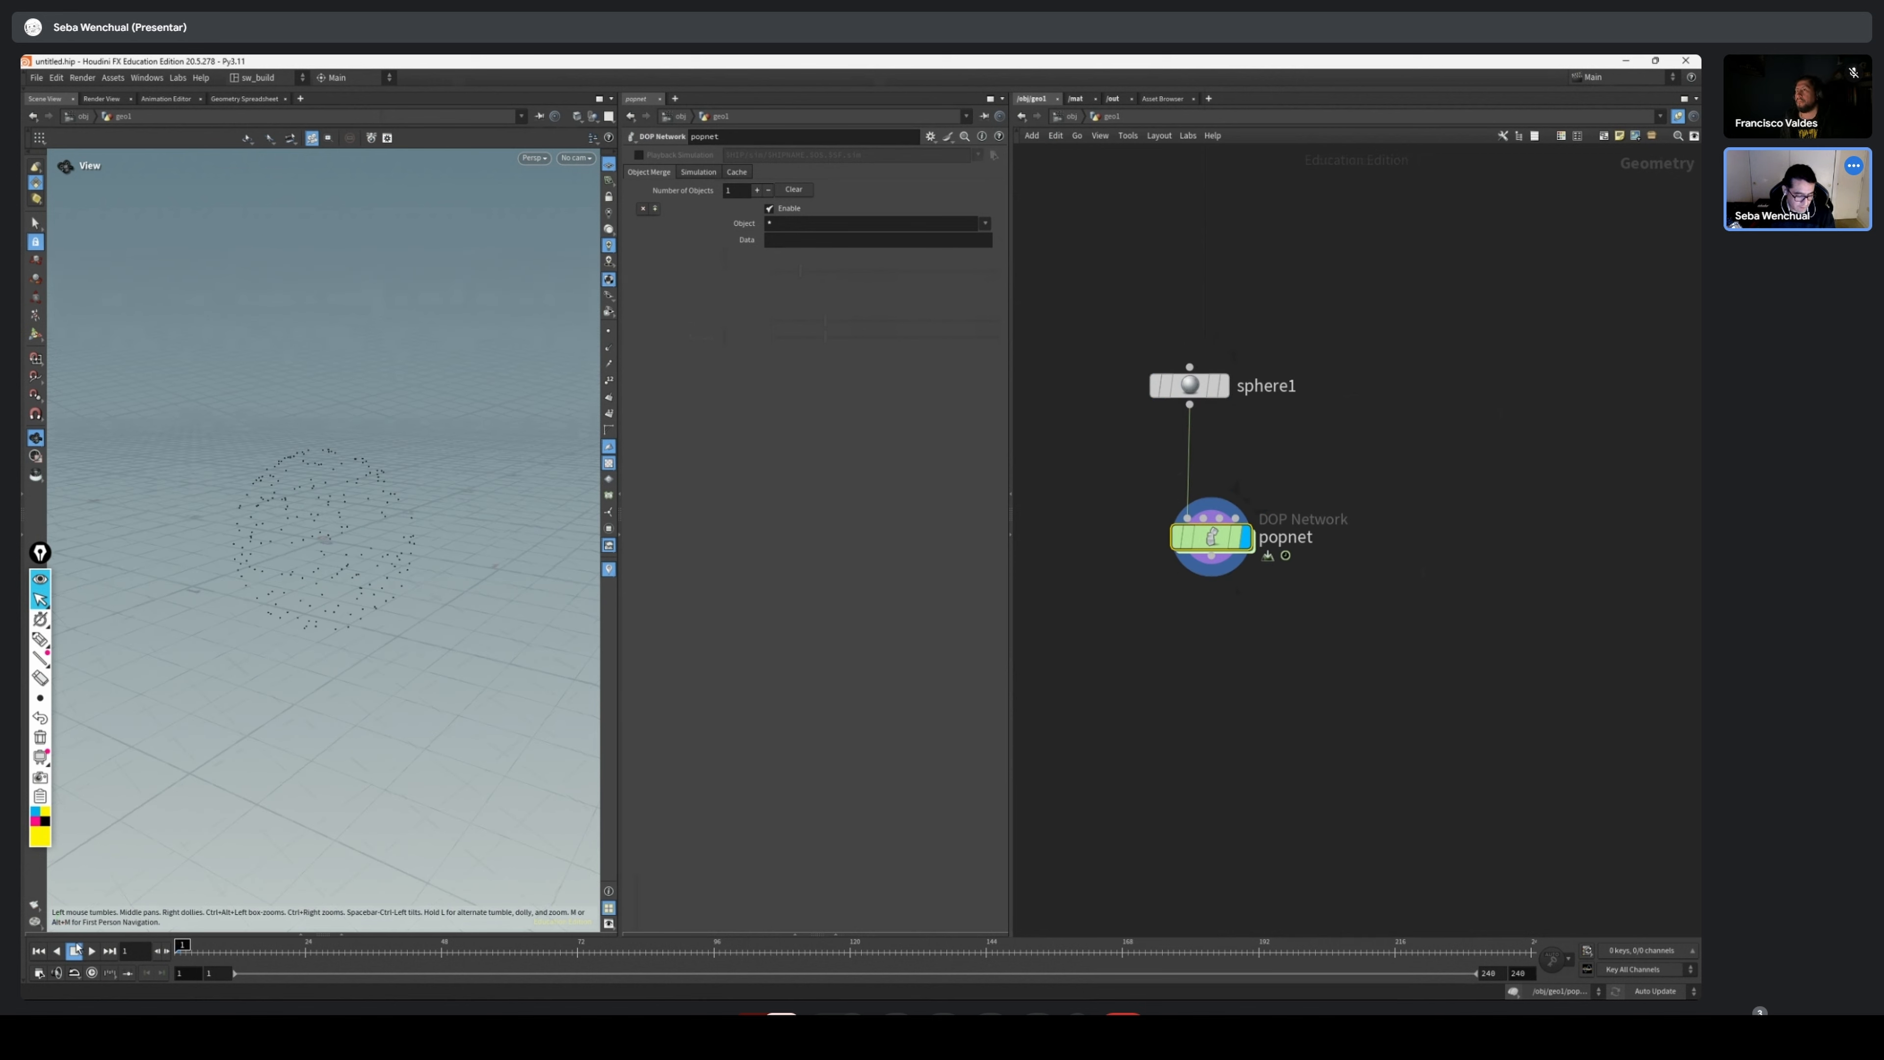
click(92, 950)
right_drag(239, 574, 514, 585)
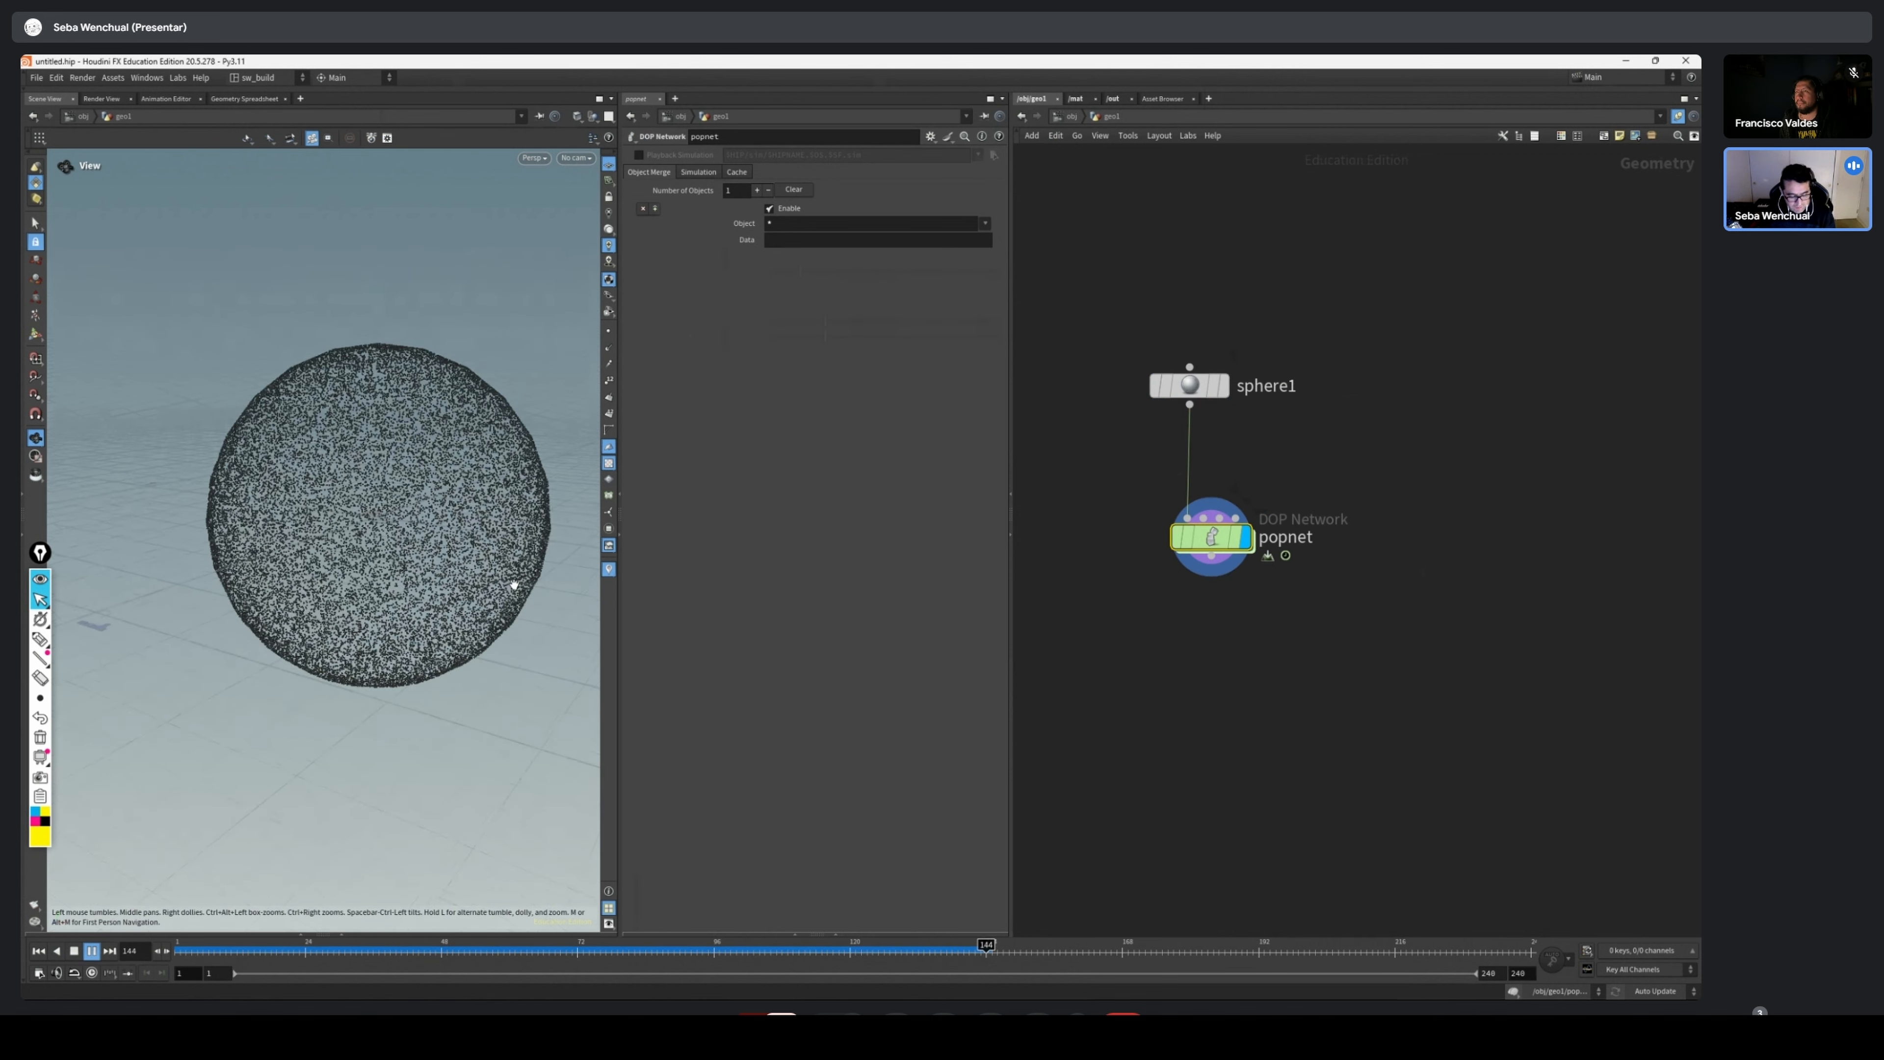
drag(208, 953, 350, 944)
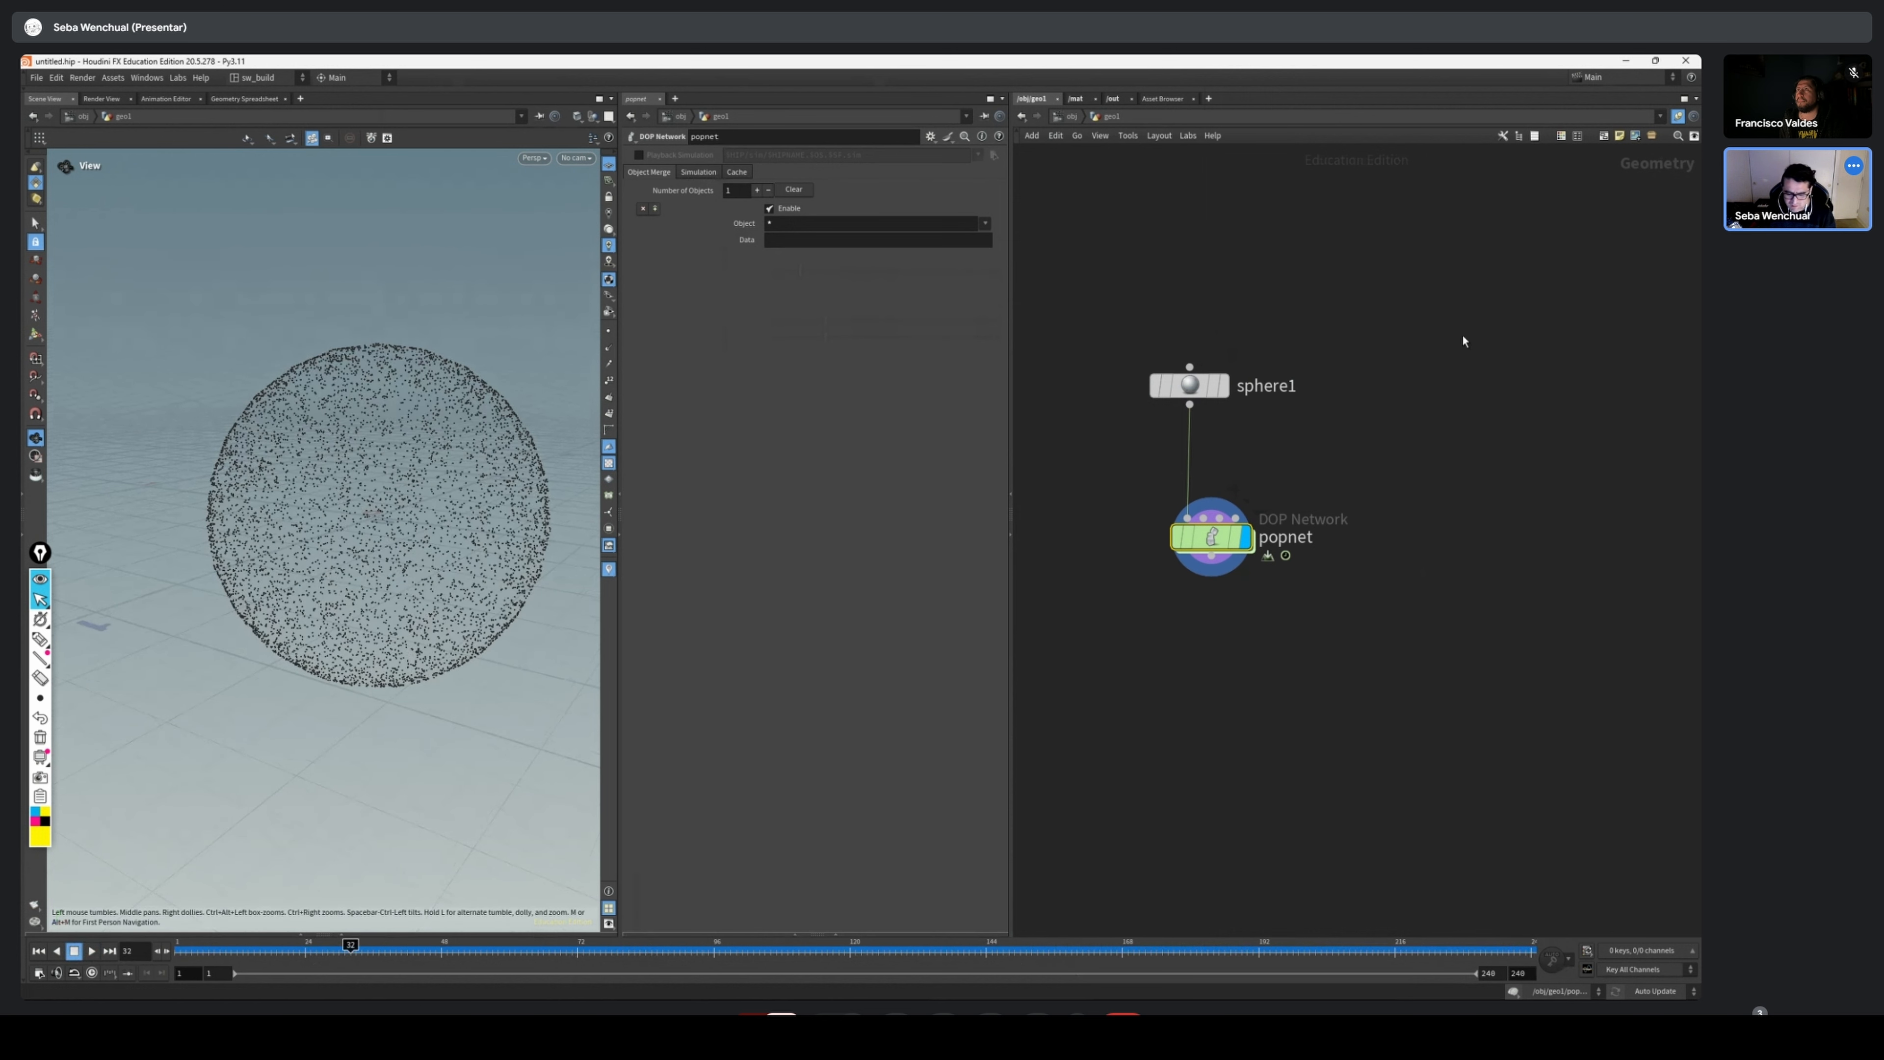
mouse_move(1189, 389)
mouse_down()
mouse_move(1211, 394)
mouse_move(1194, 392)
mouse_up()
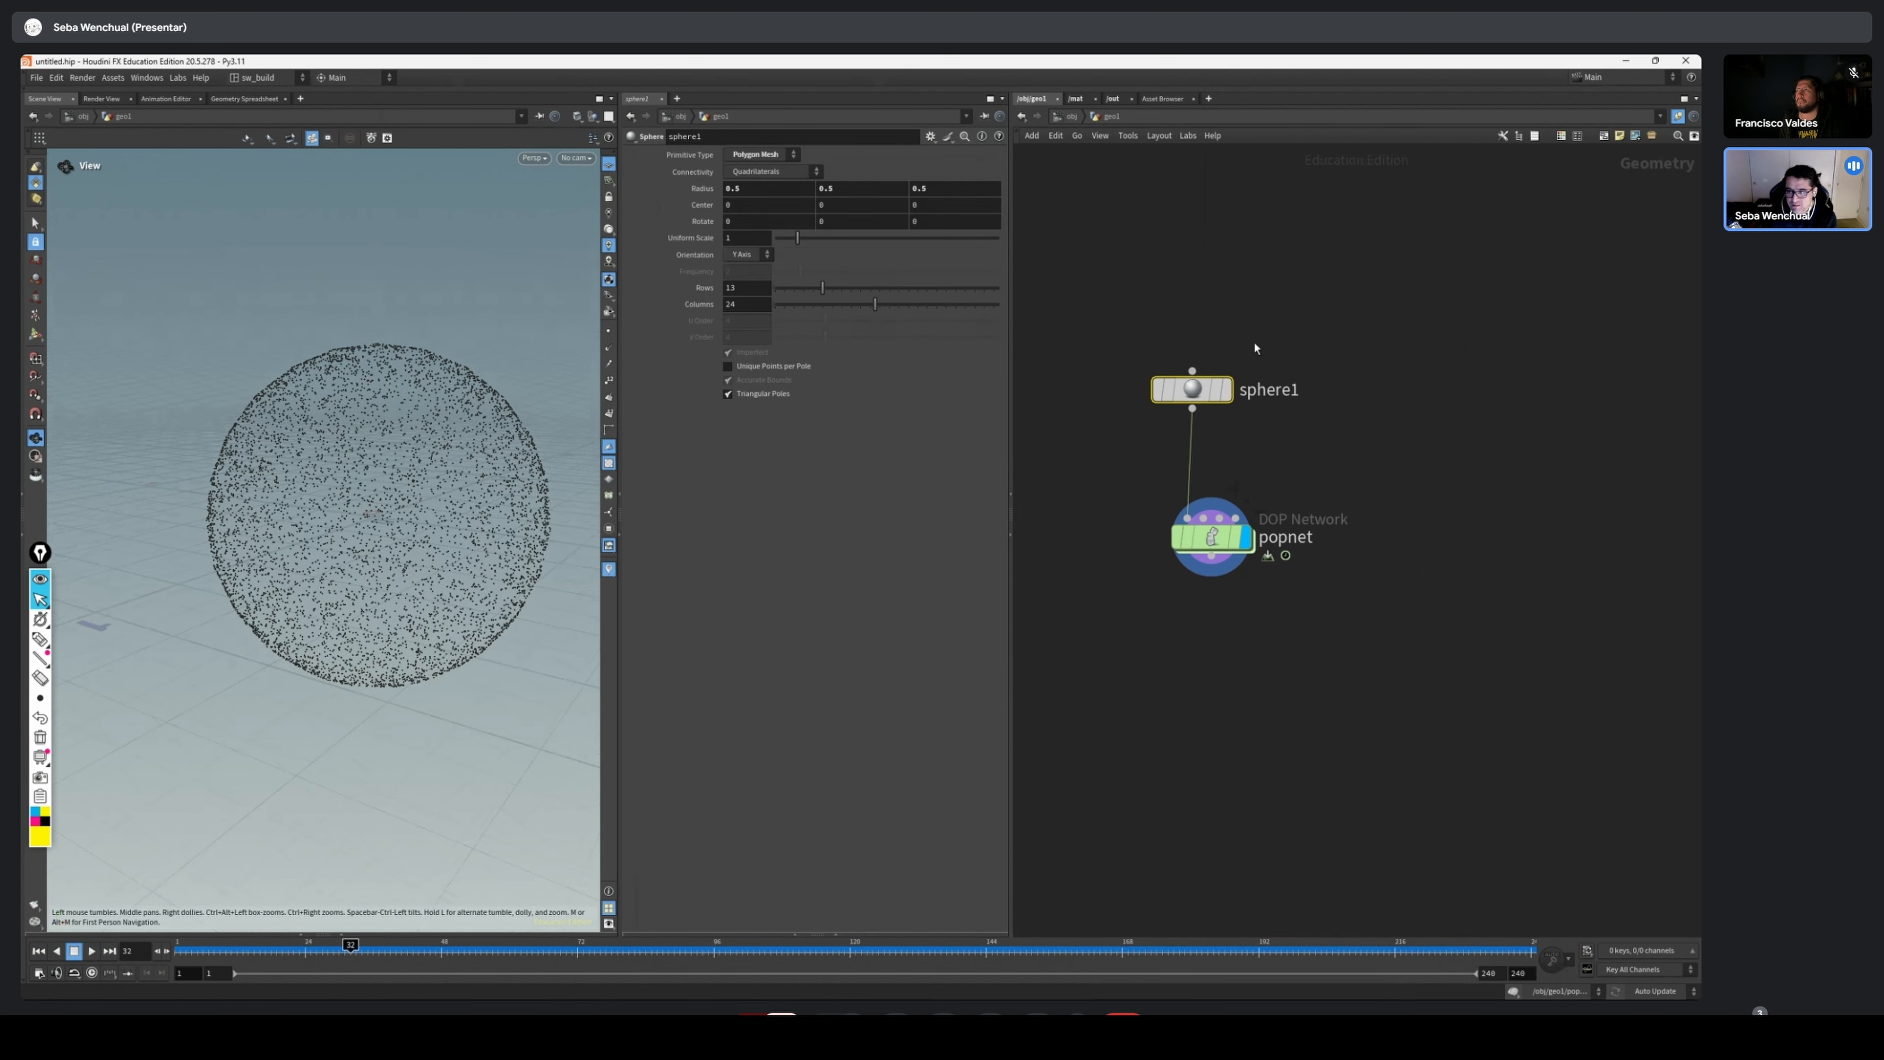
scroll(1286, 362, up, 5)
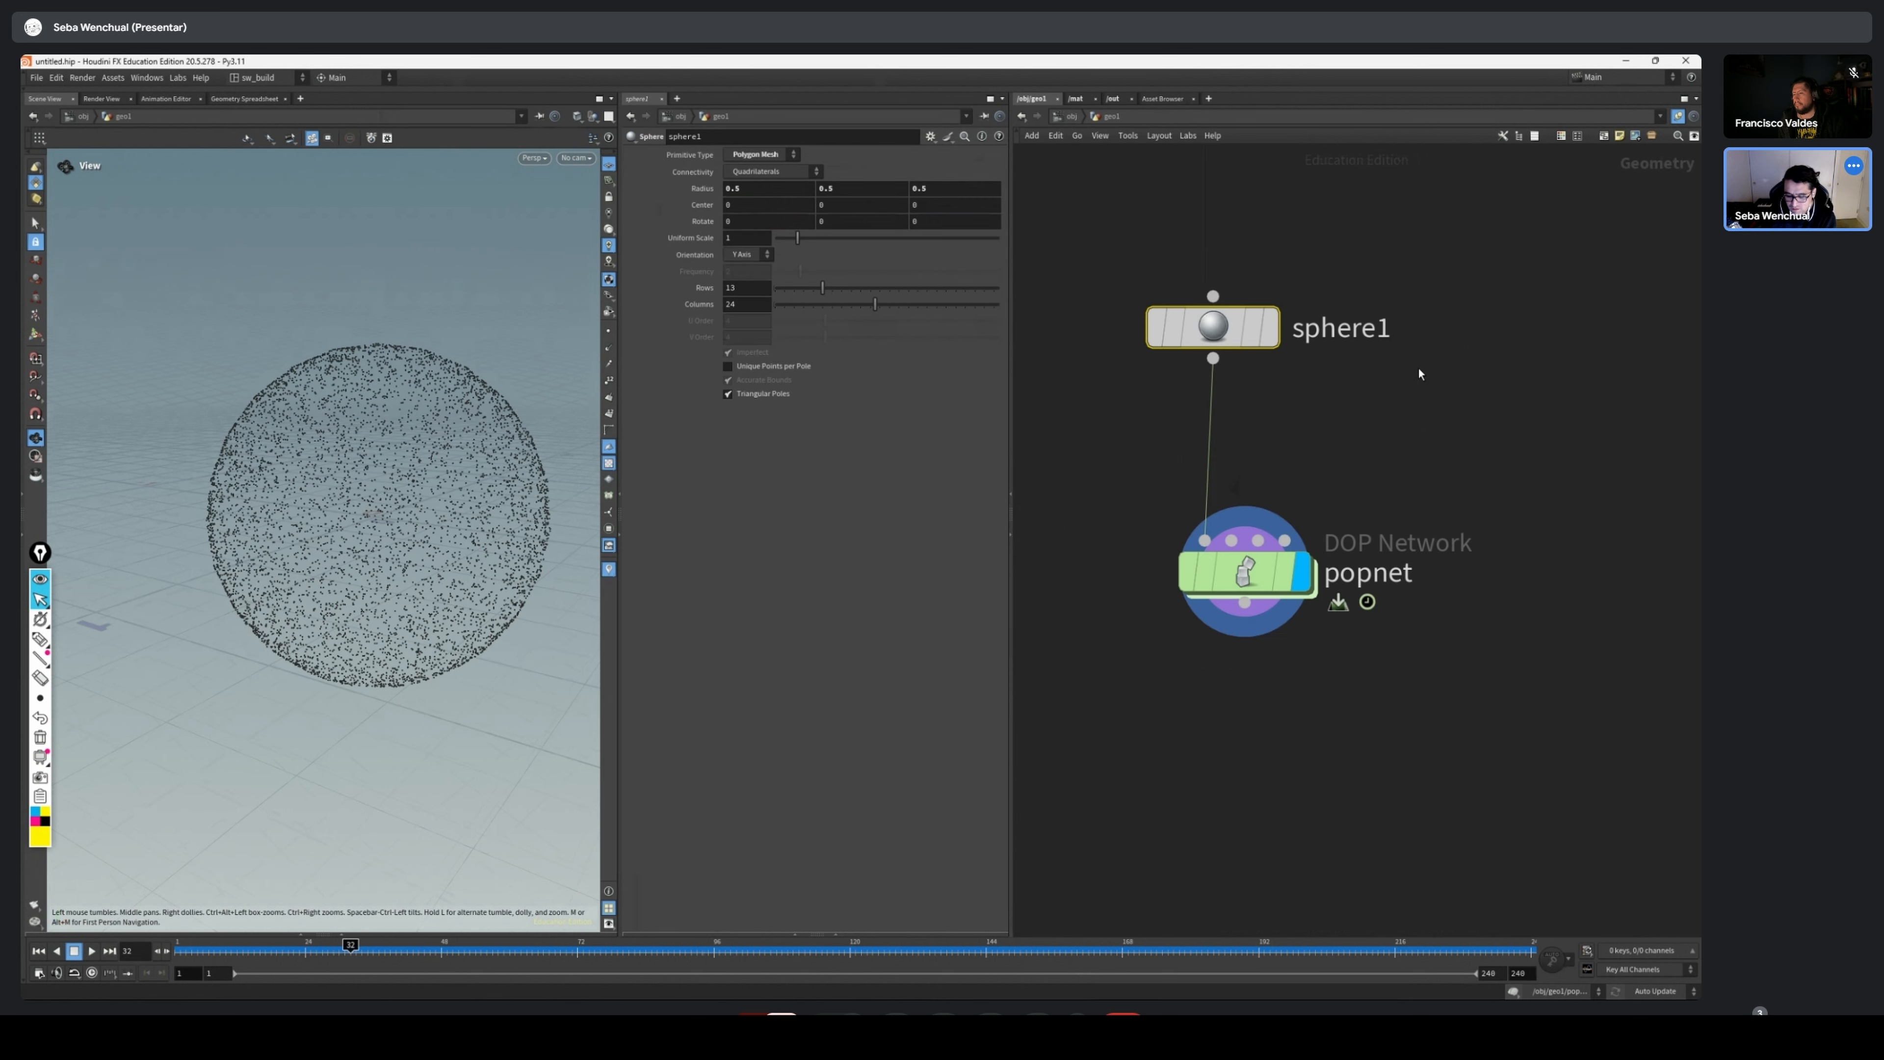
drag(1242, 330, 1245, 348)
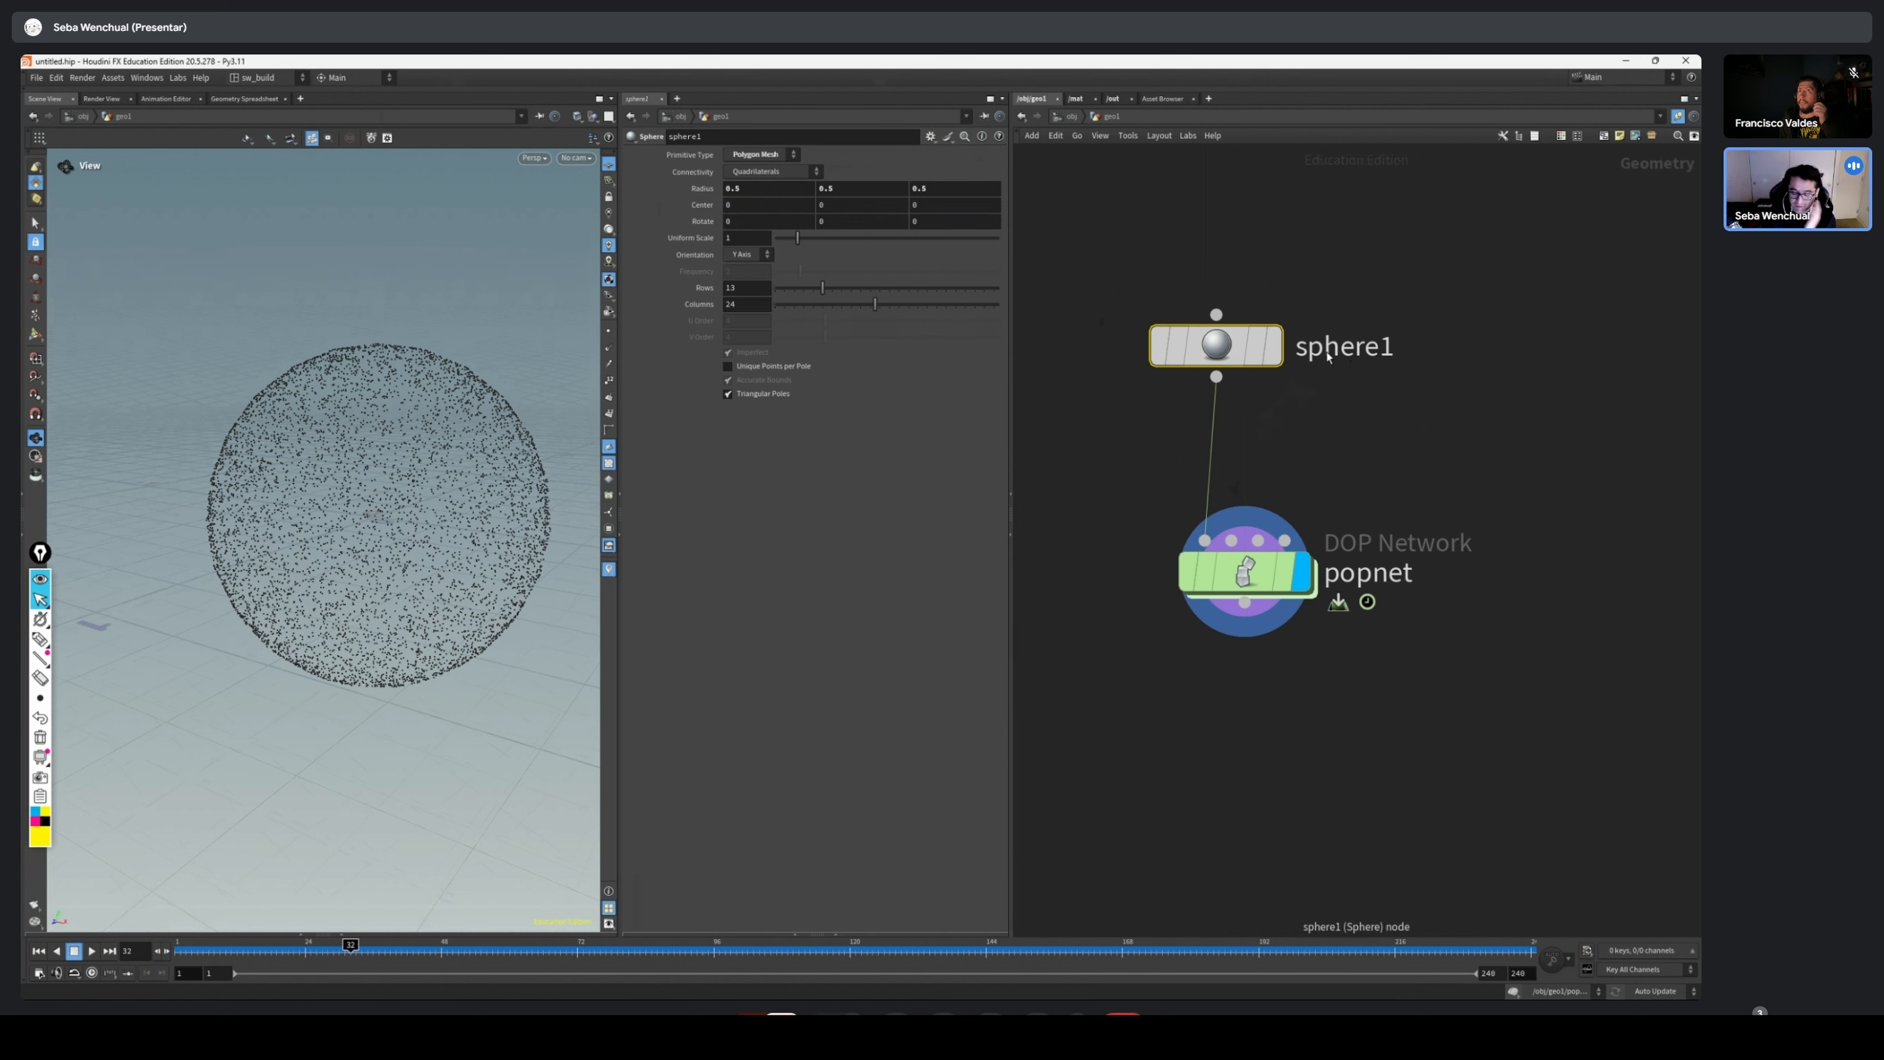
drag(1349, 390, 1181, 696)
drag(1254, 578, 1242, 573)
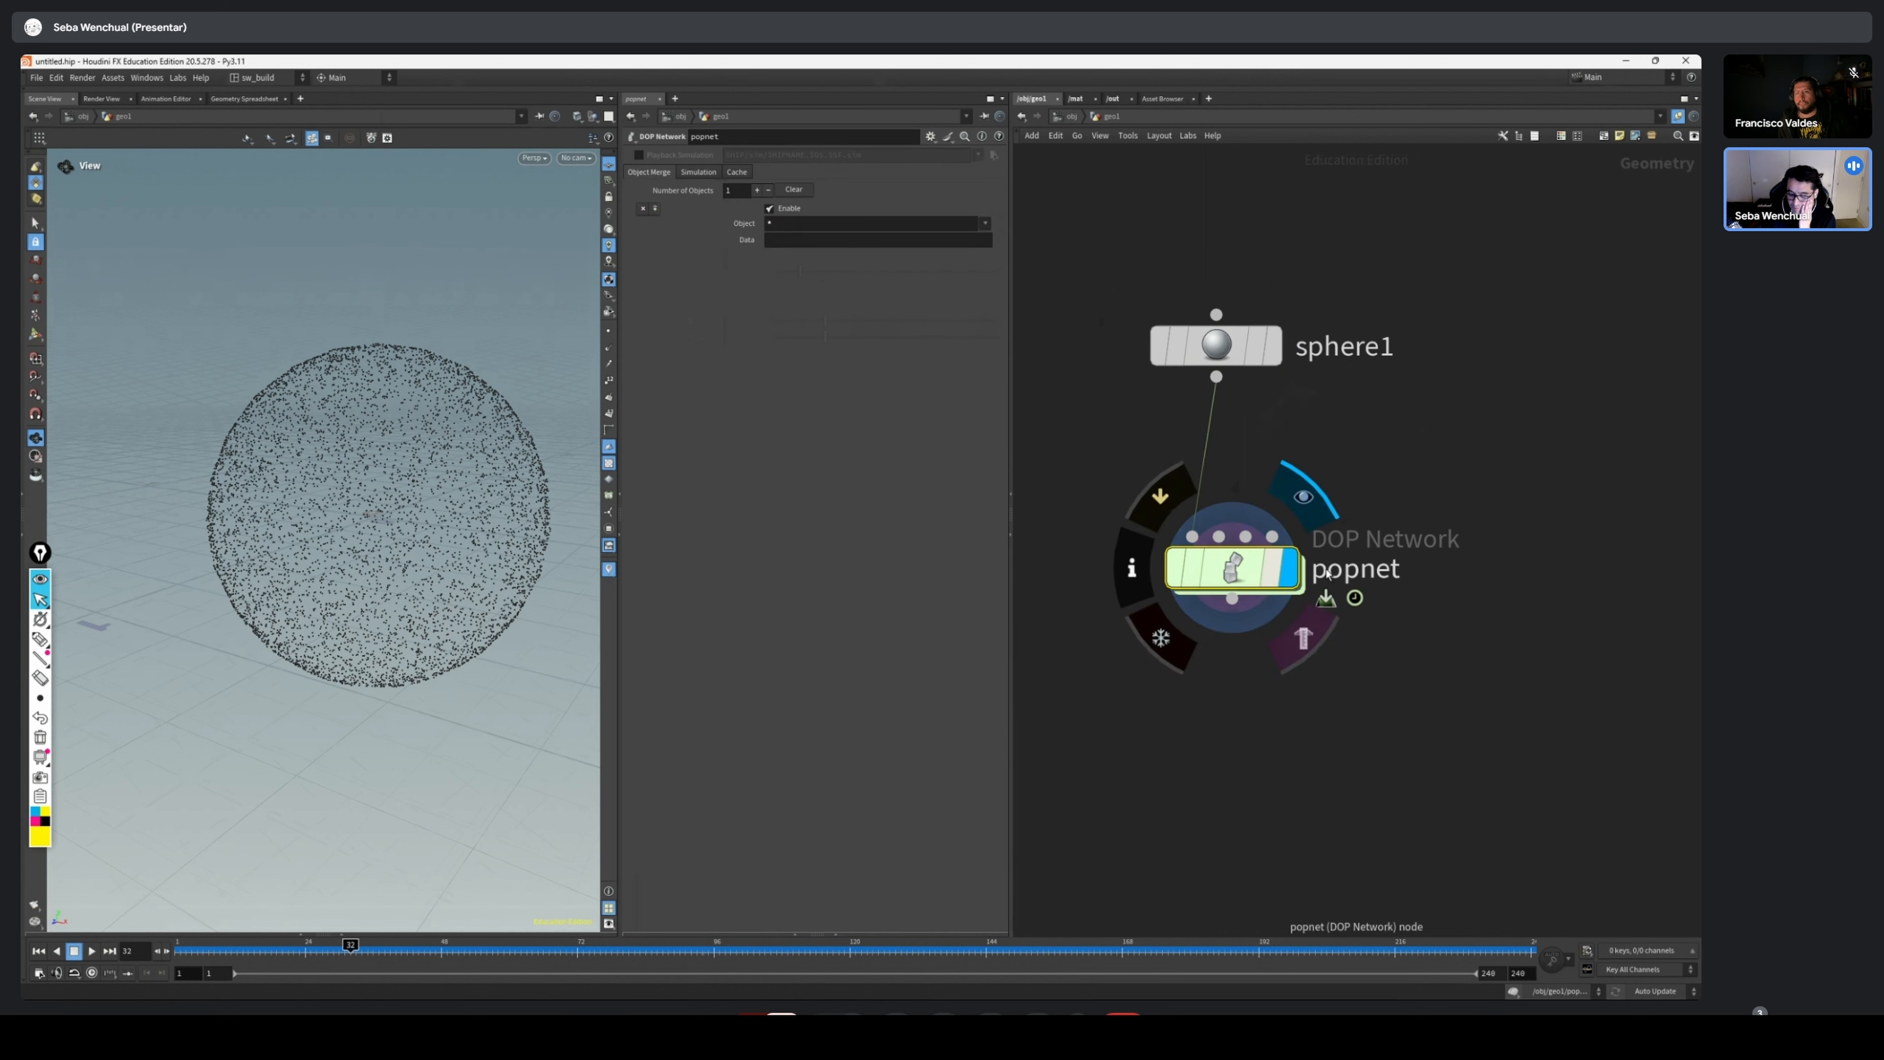
mouse_move(1238, 572)
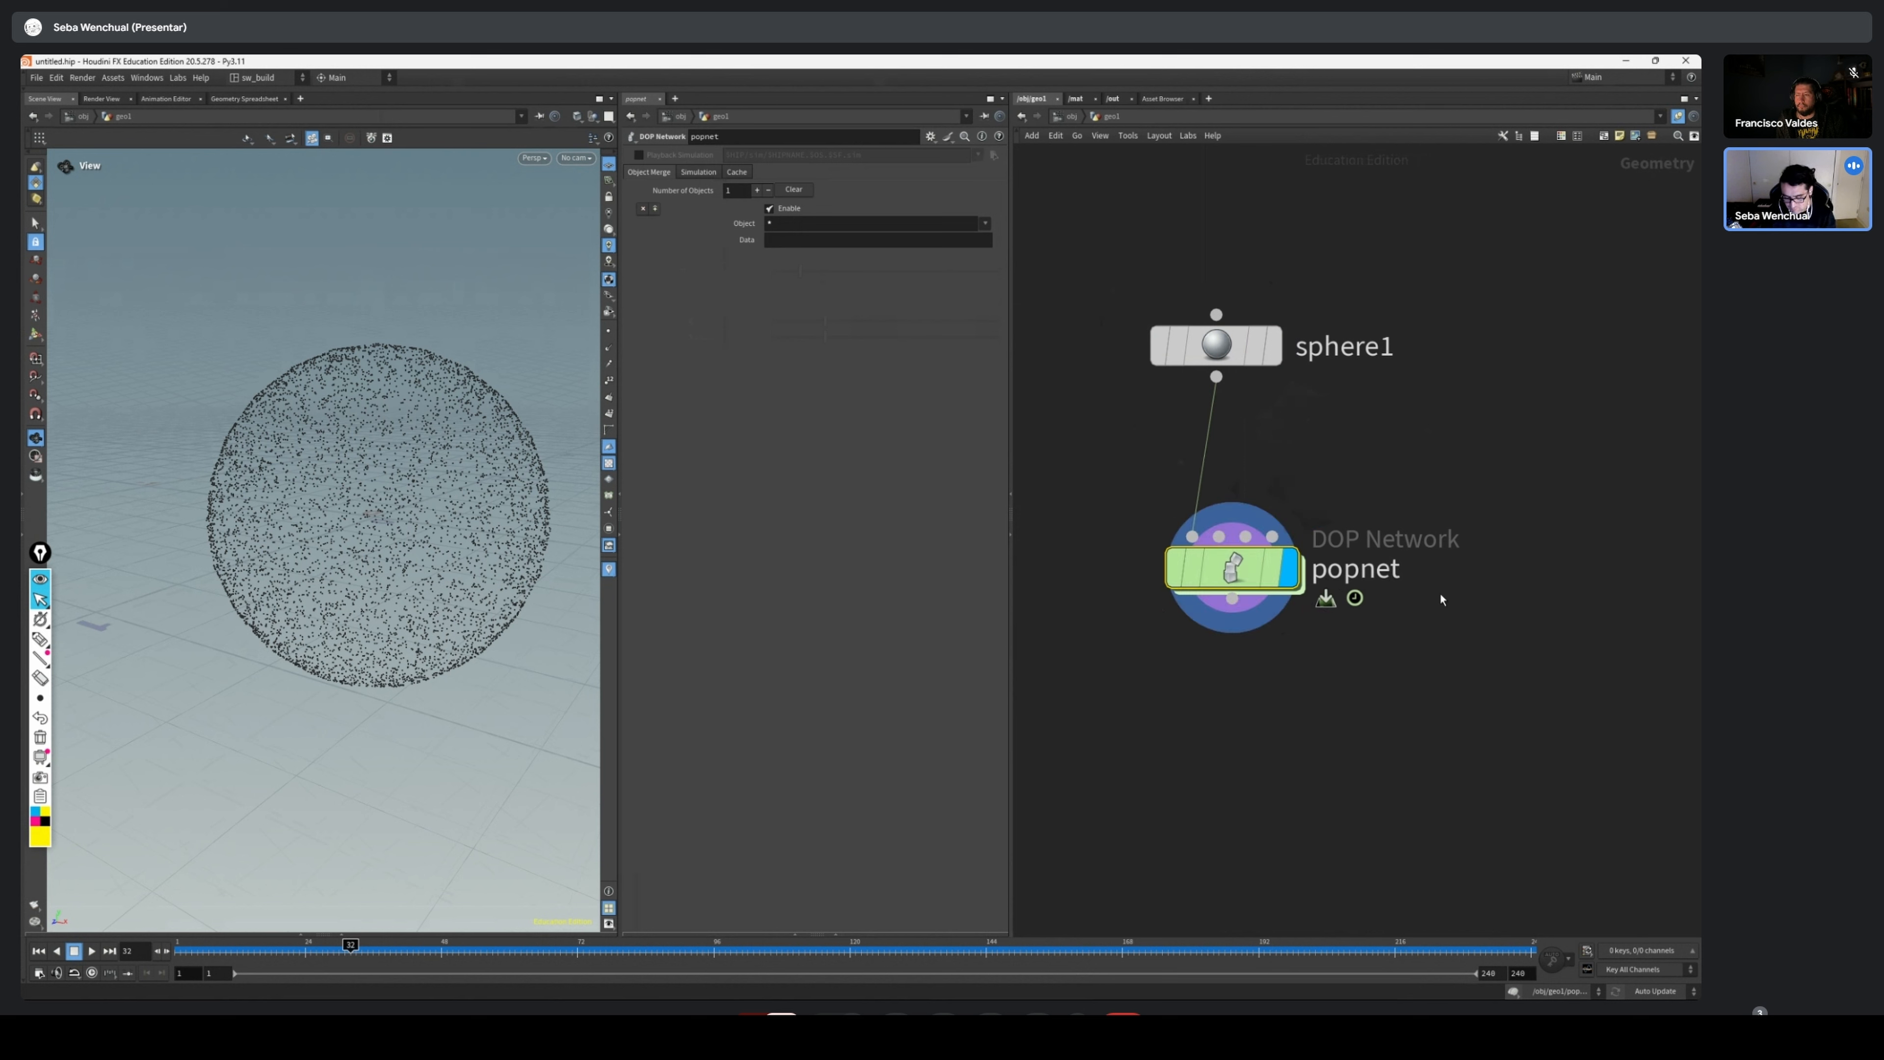
Go inside the POP Network and move the POP Source node higher above the merge node to space out the network
key(i)
middle_drag(1595, 326, 1311, 346)
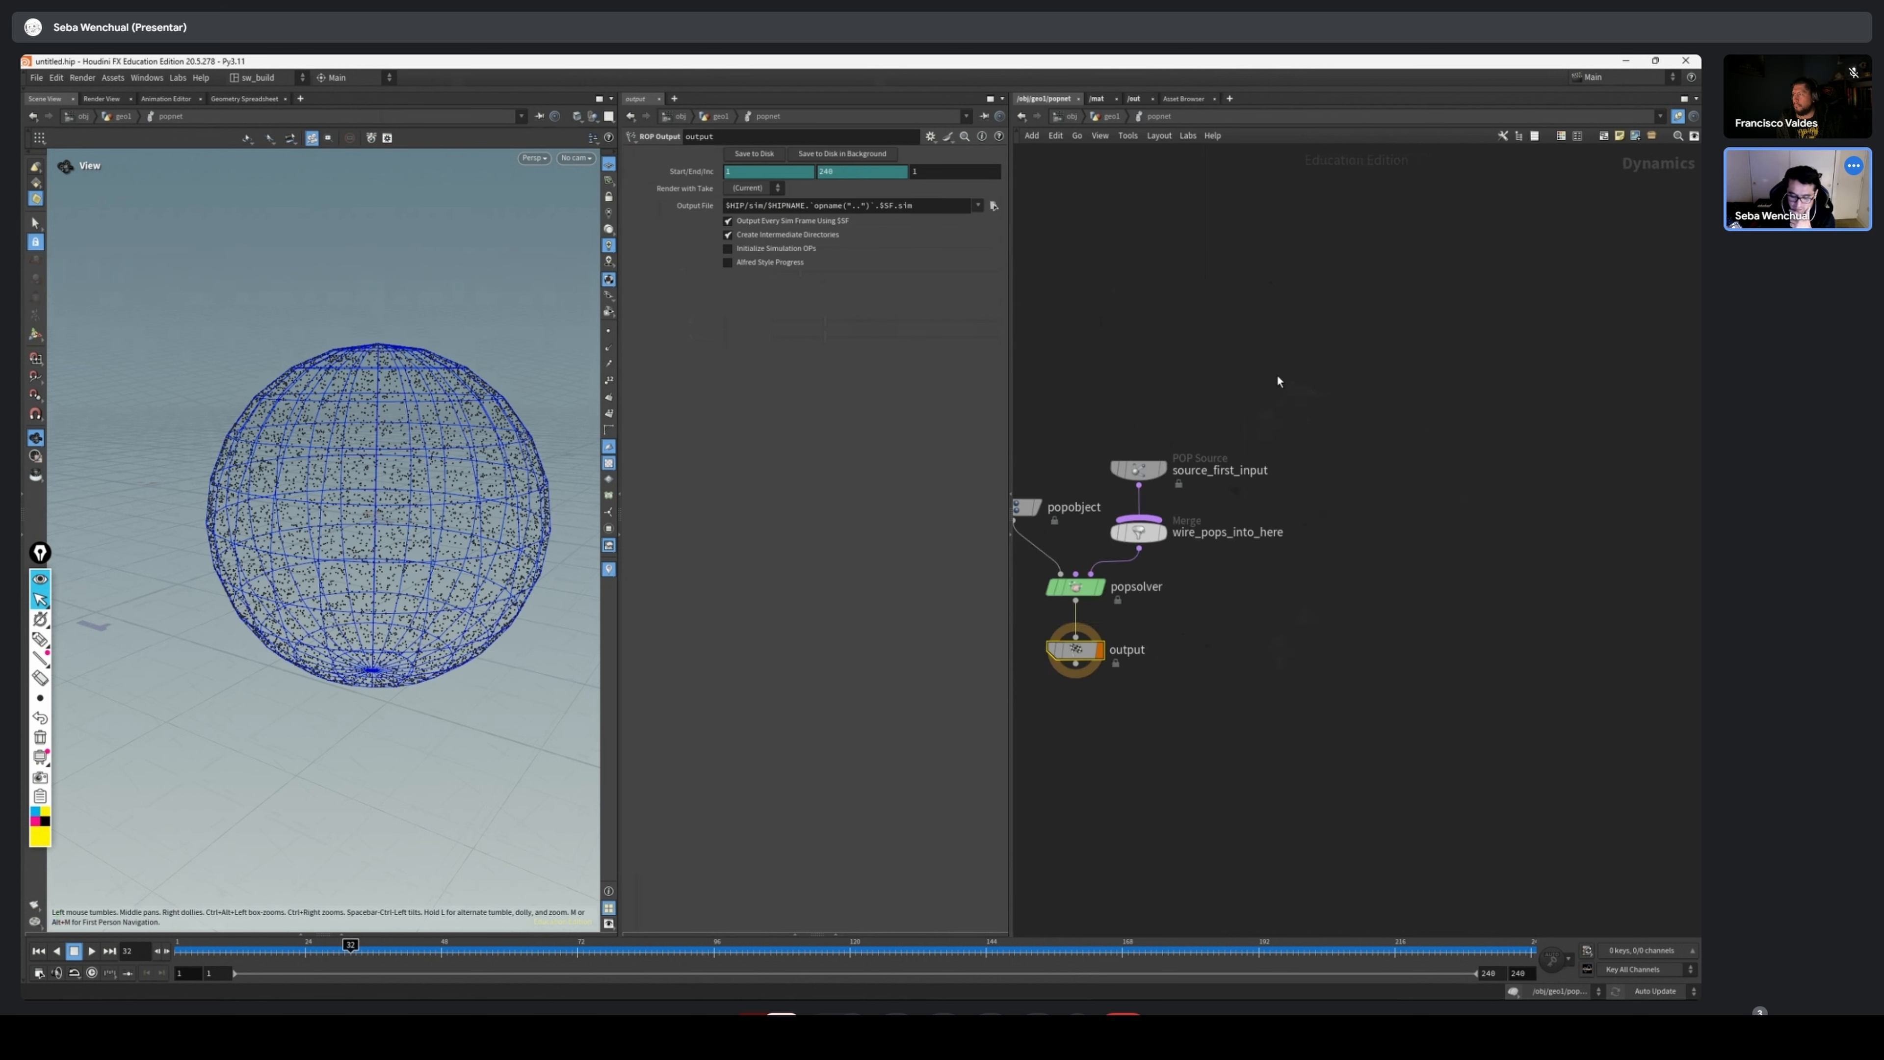
mouse_move(1271, 386)
mouse_down()
mouse_move(1108, 514)
mouse_move(1107, 560)
mouse_up()
drag(1131, 473, 1213, 448)
middle_drag(1162, 453, 1211, 450)
drag(1120, 472, 1023, 516)
drag(1324, 380, 1268, 392)
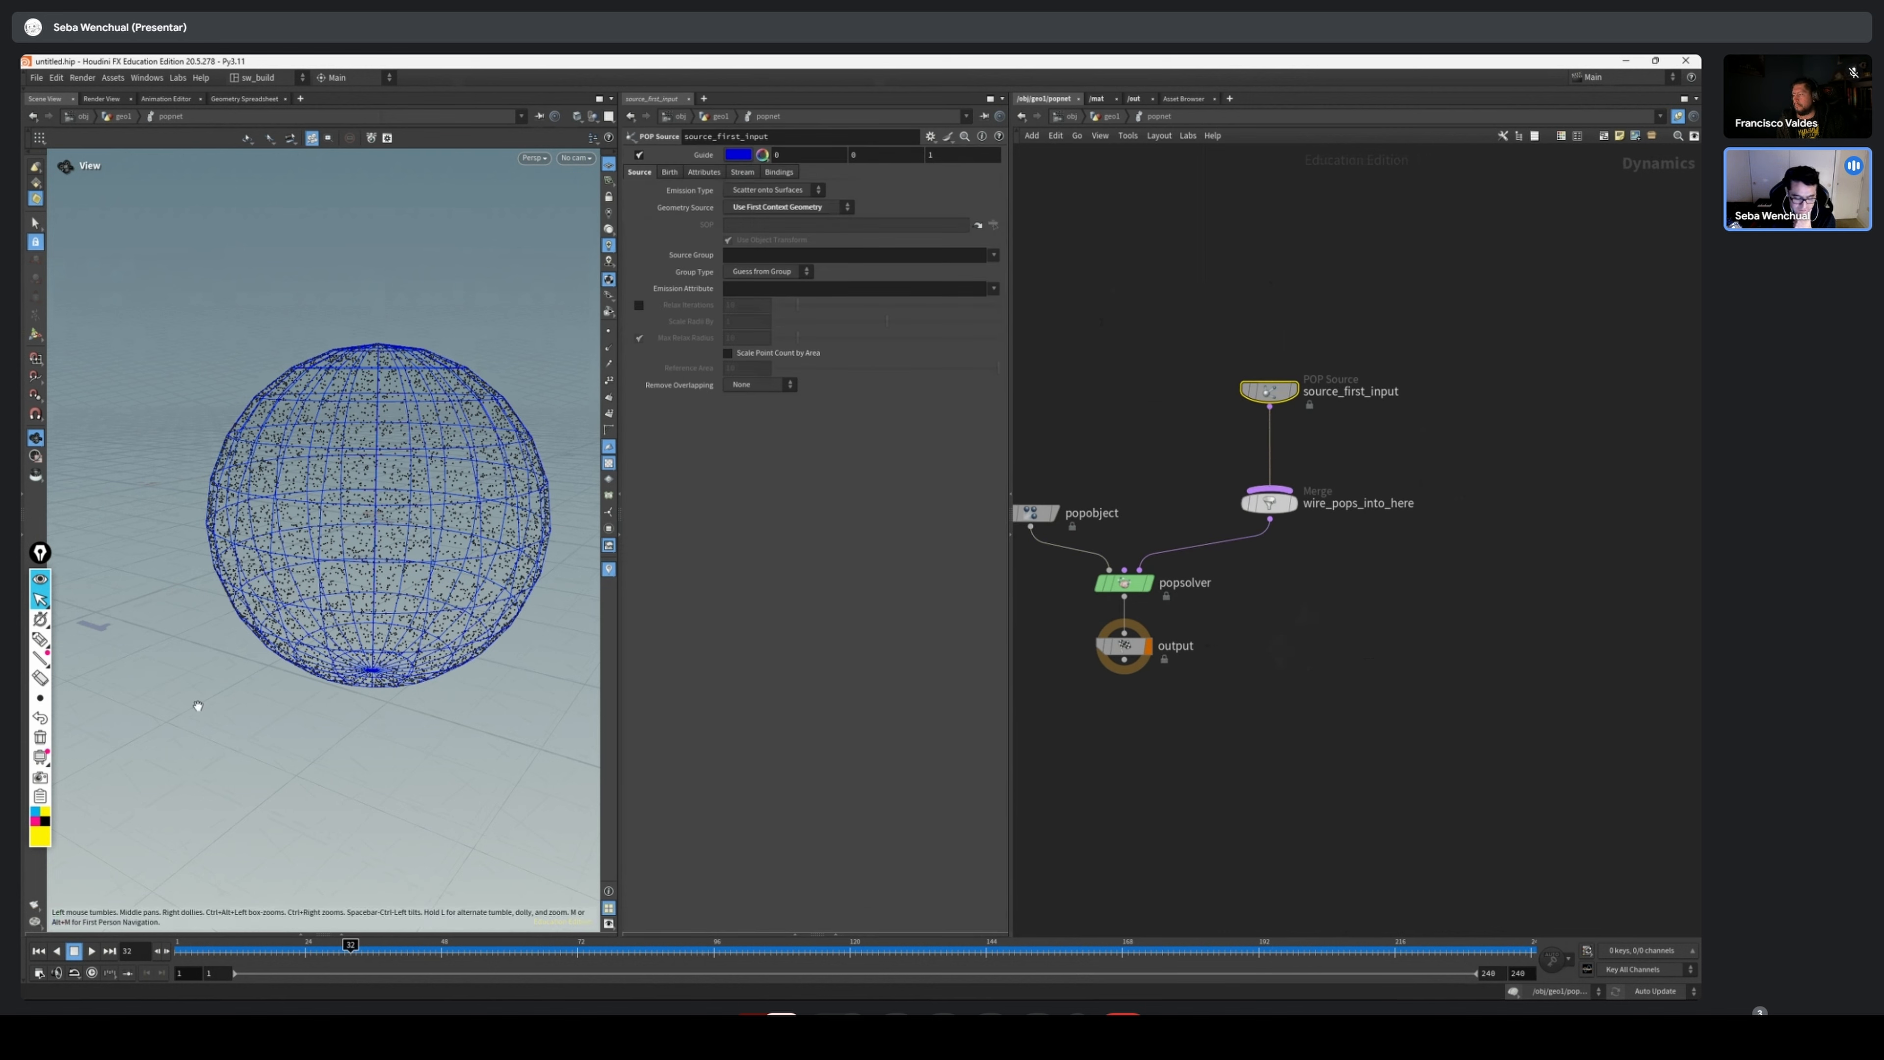
Scrub the timeline back to frame 1 to examine the first particles emitted on the source sphere
drag(639, 950, 181, 949)
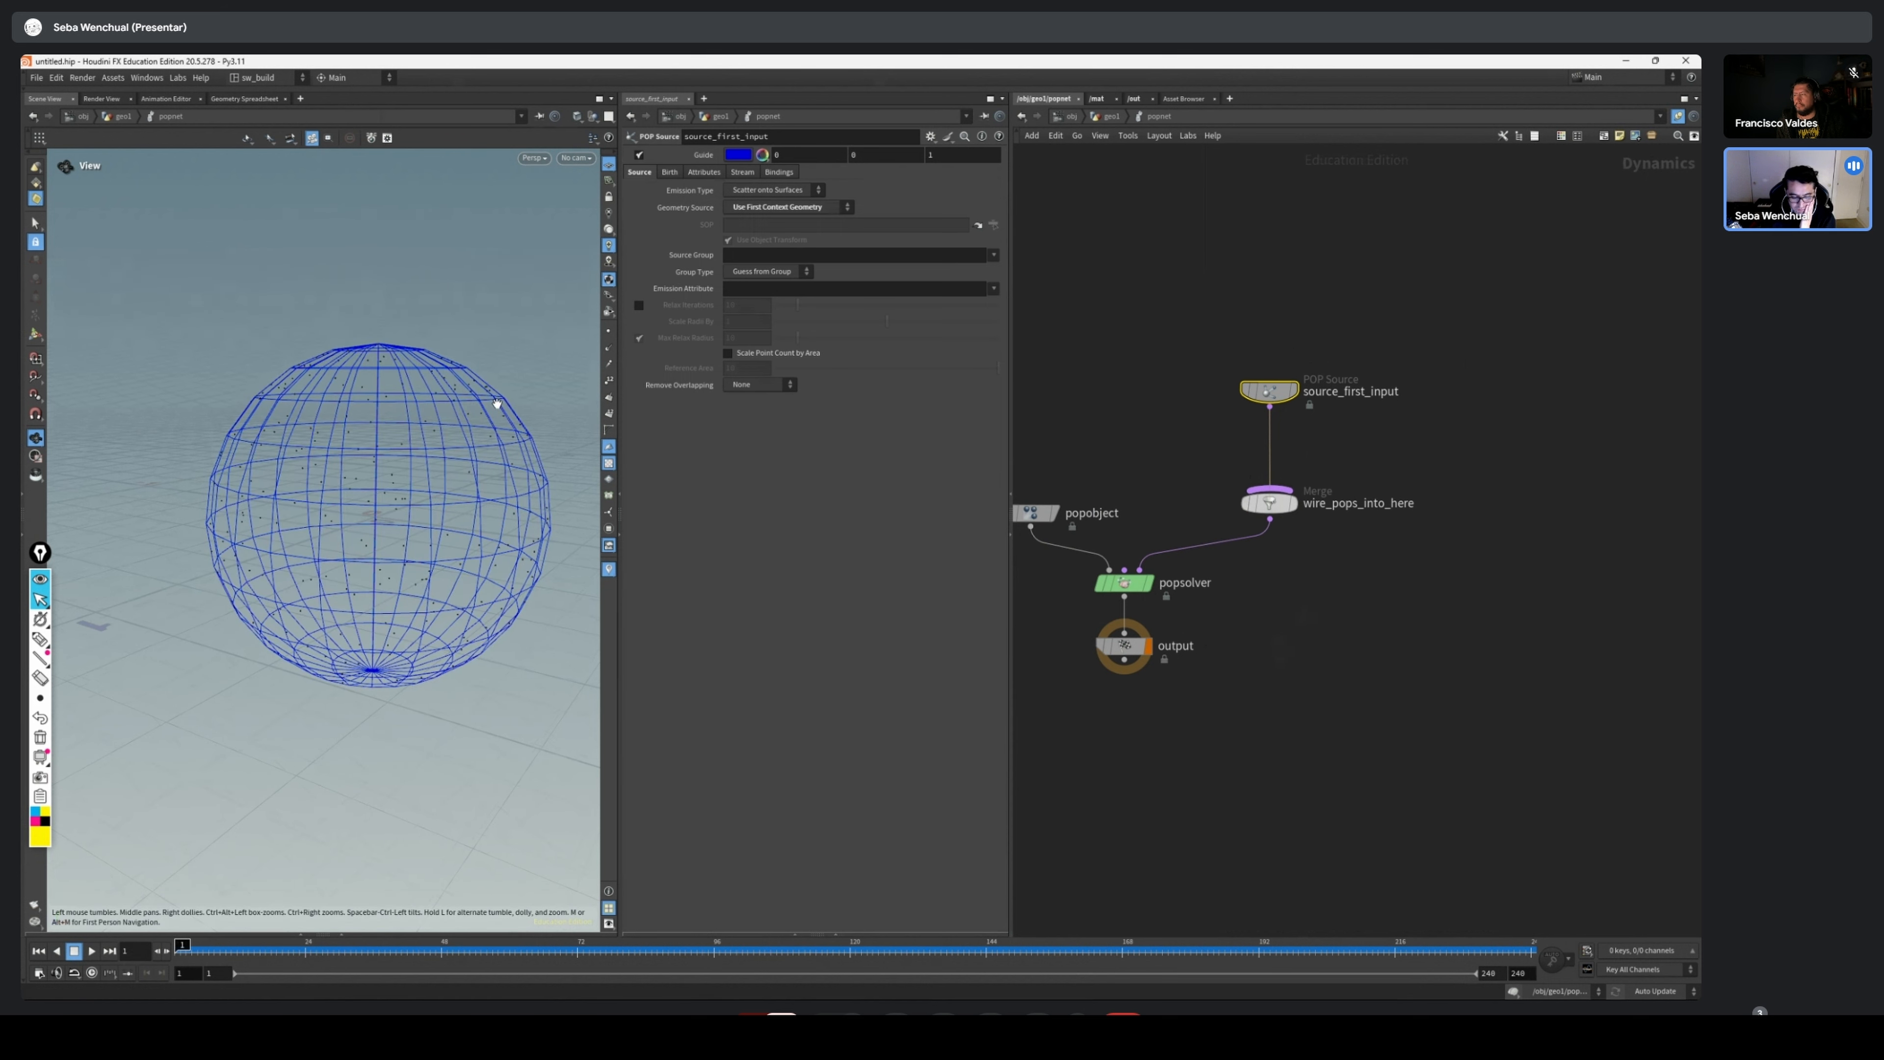
middle_drag(1445, 394, 1471, 492)
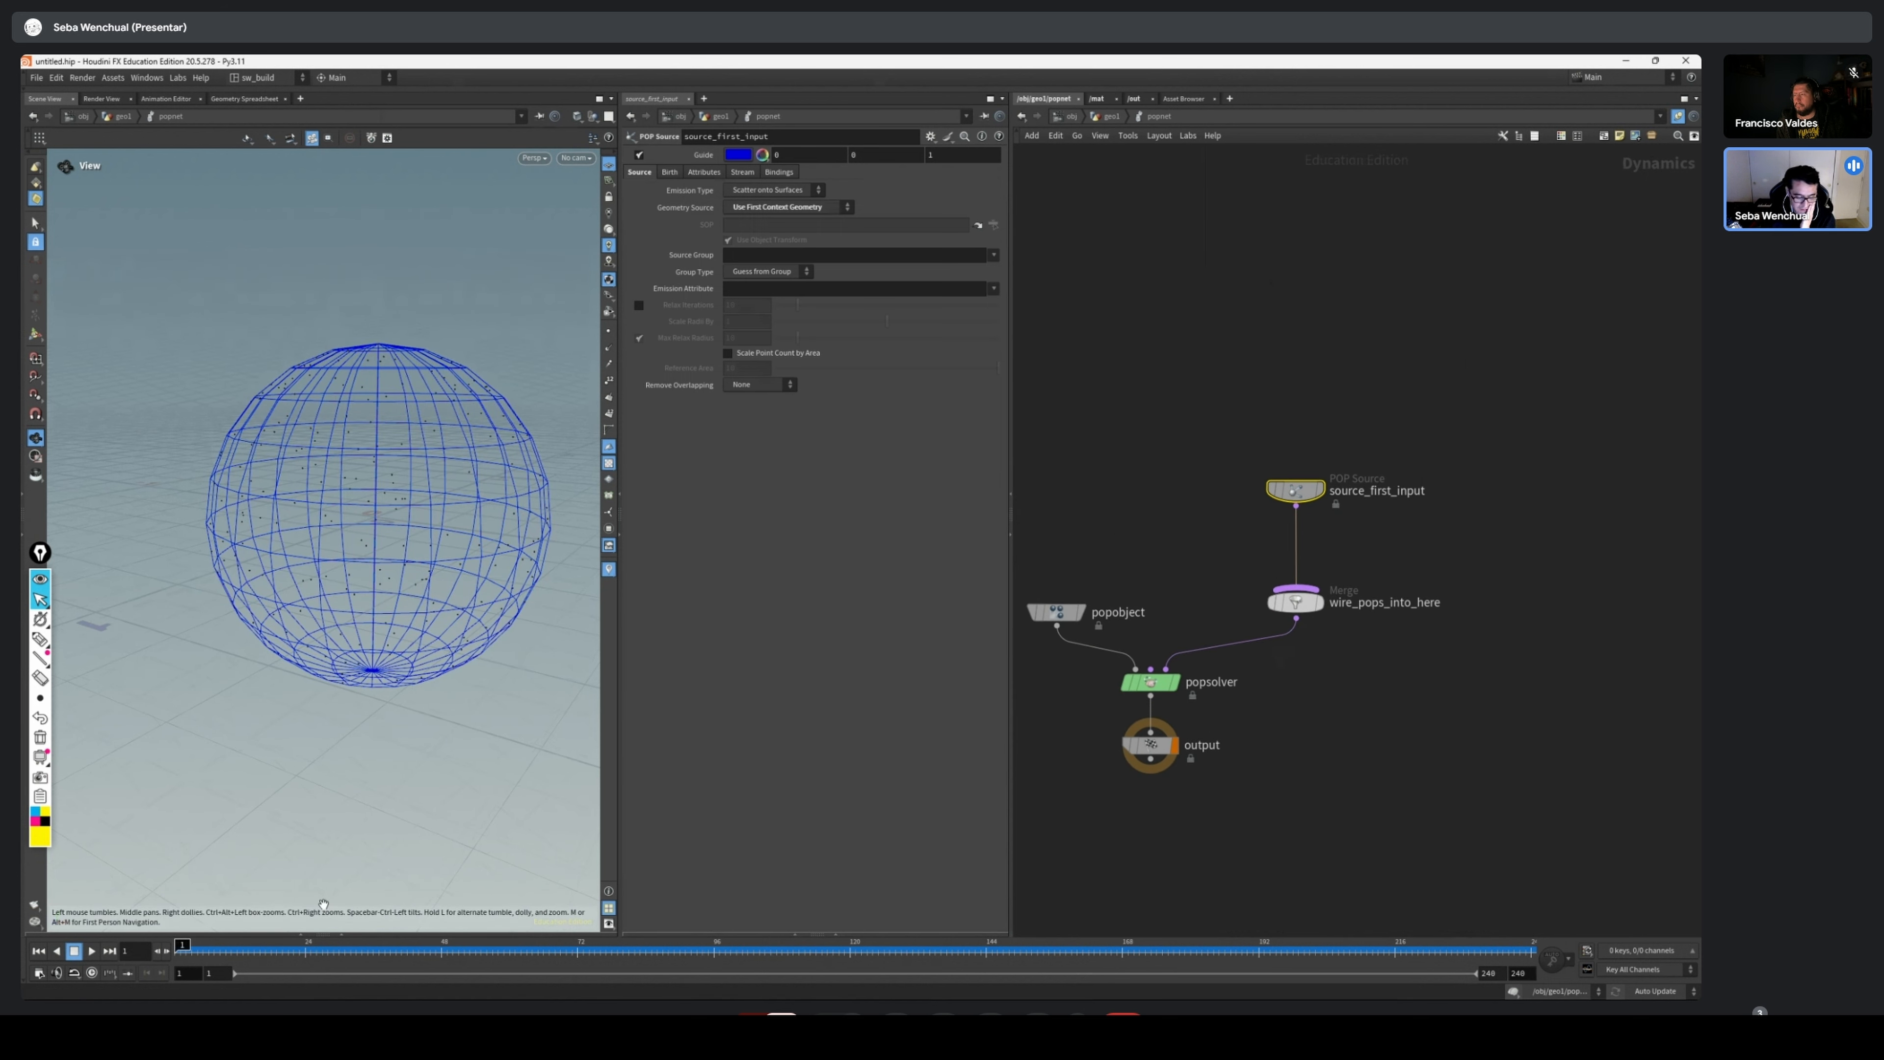
click(506, 950)
drag(515, 950, 181, 950)
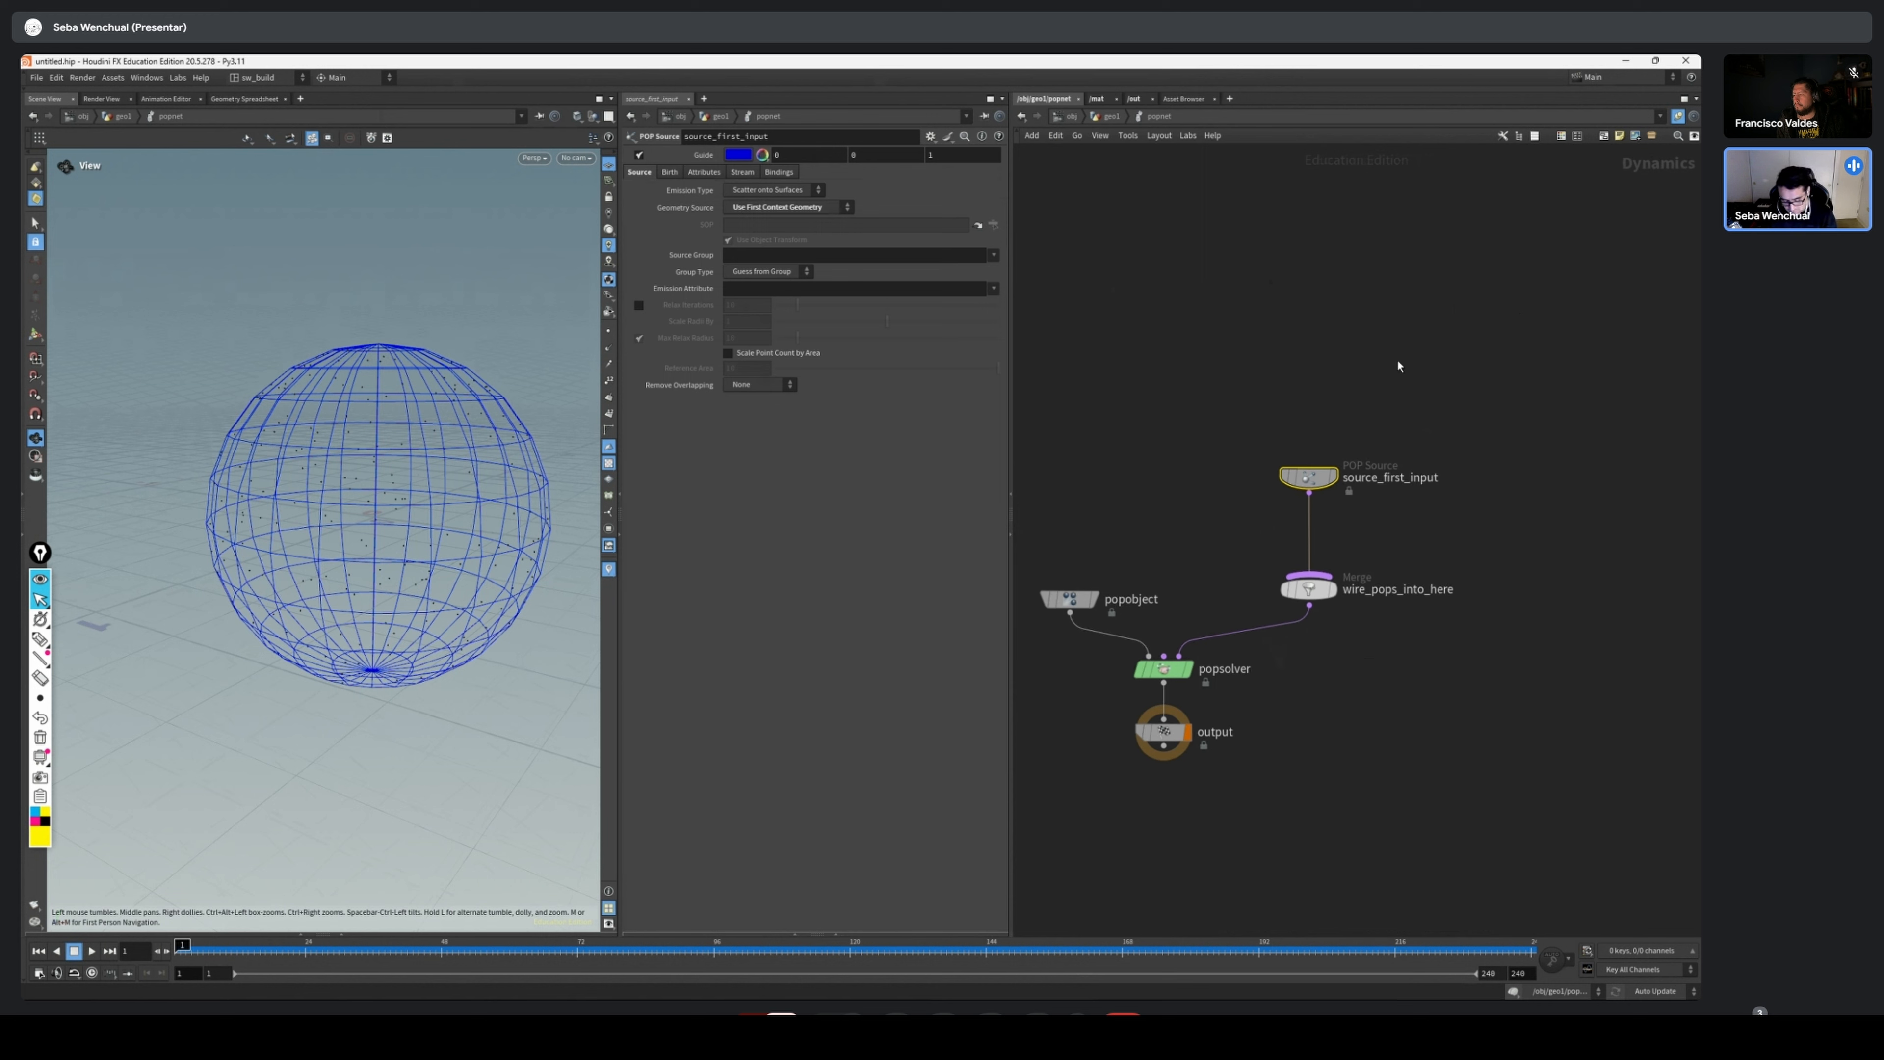
Return to the geometry level and align the POP Network node directly beneath the sphere node
key(u)
drag(1393, 177, 1029, 701)
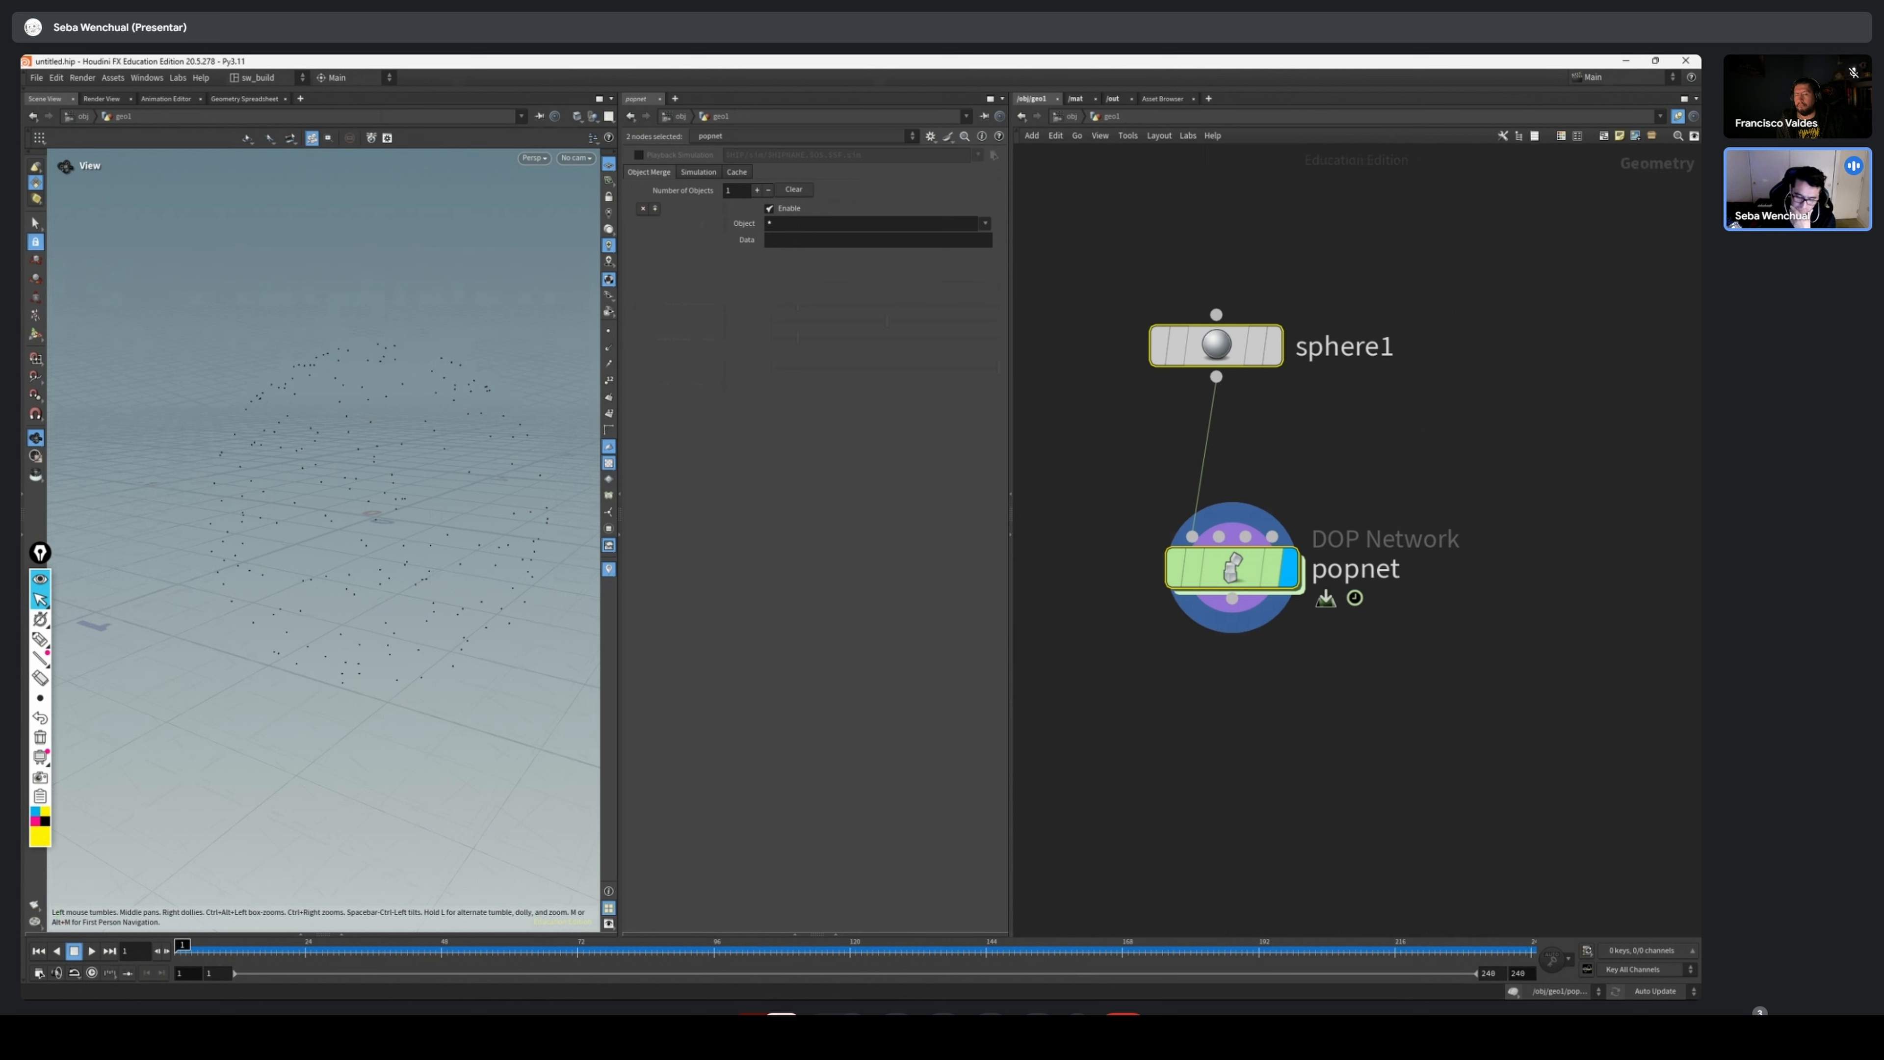
drag(1243, 585, 1227, 589)
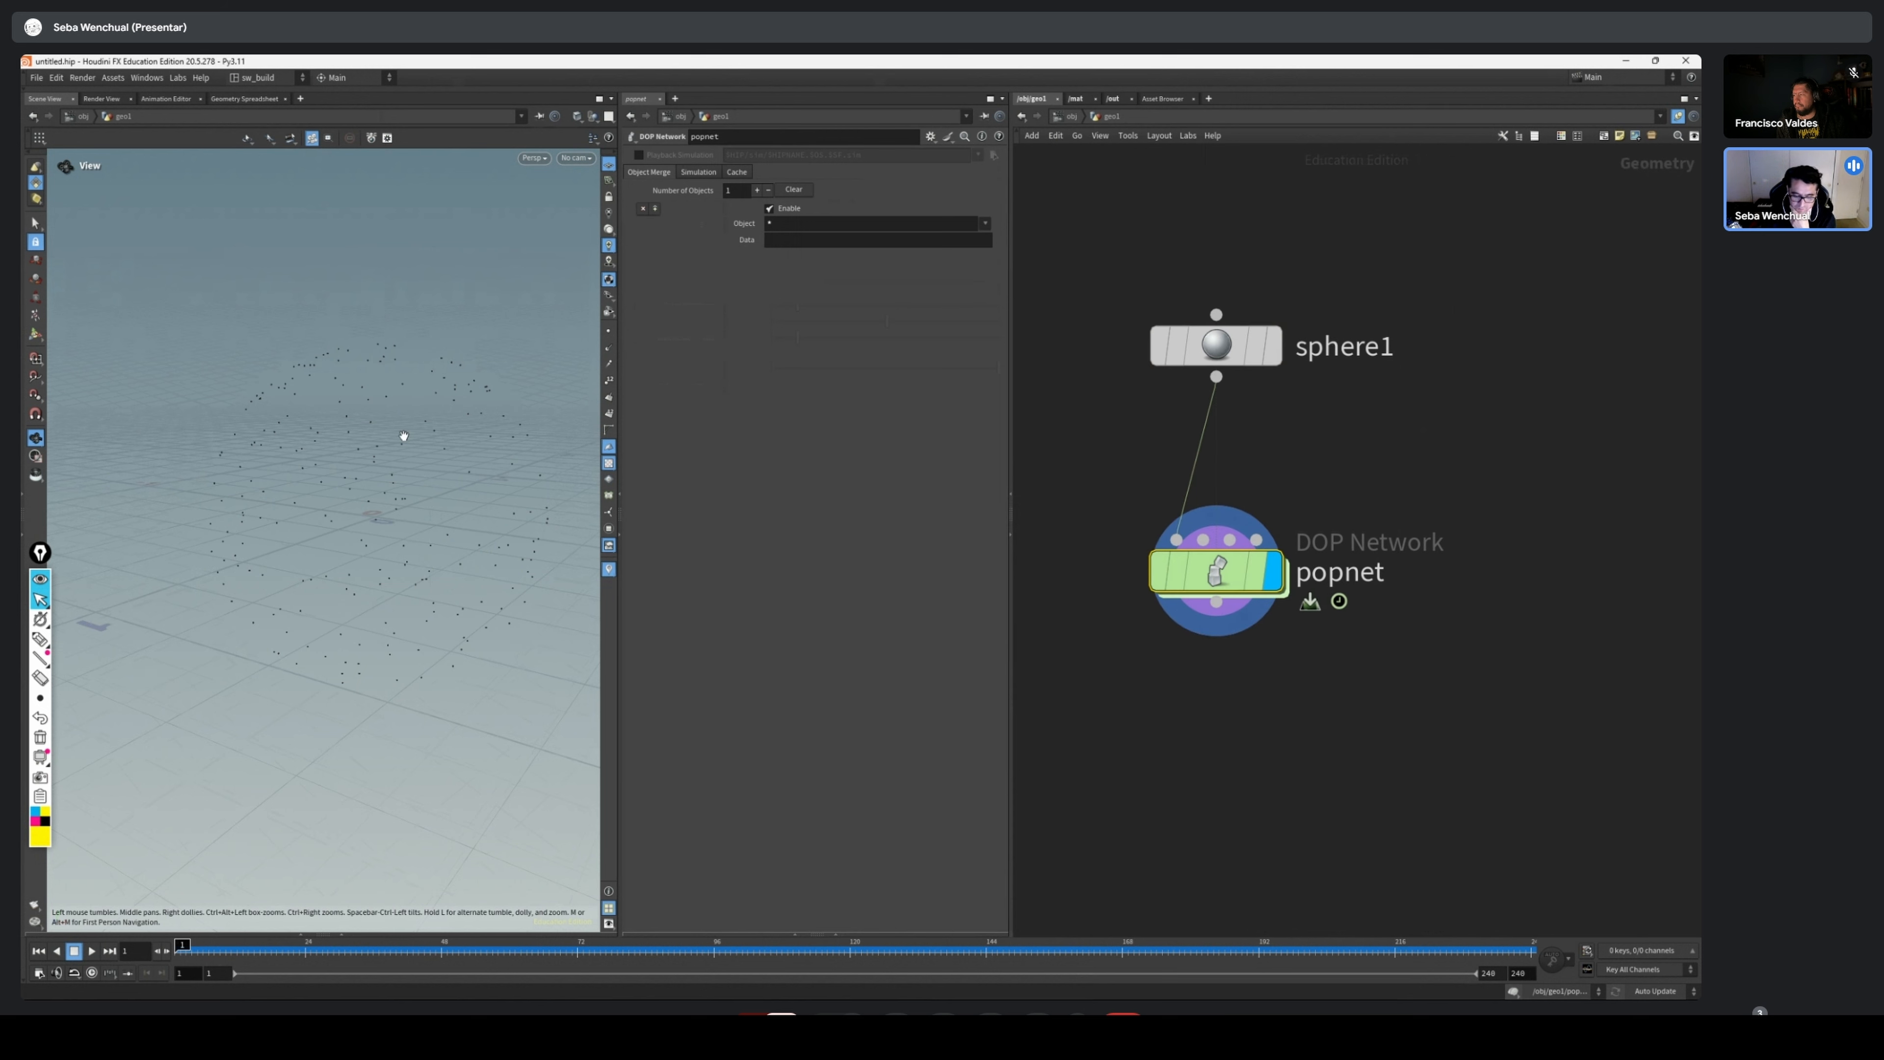
middle_drag(396, 549, 346, 646)
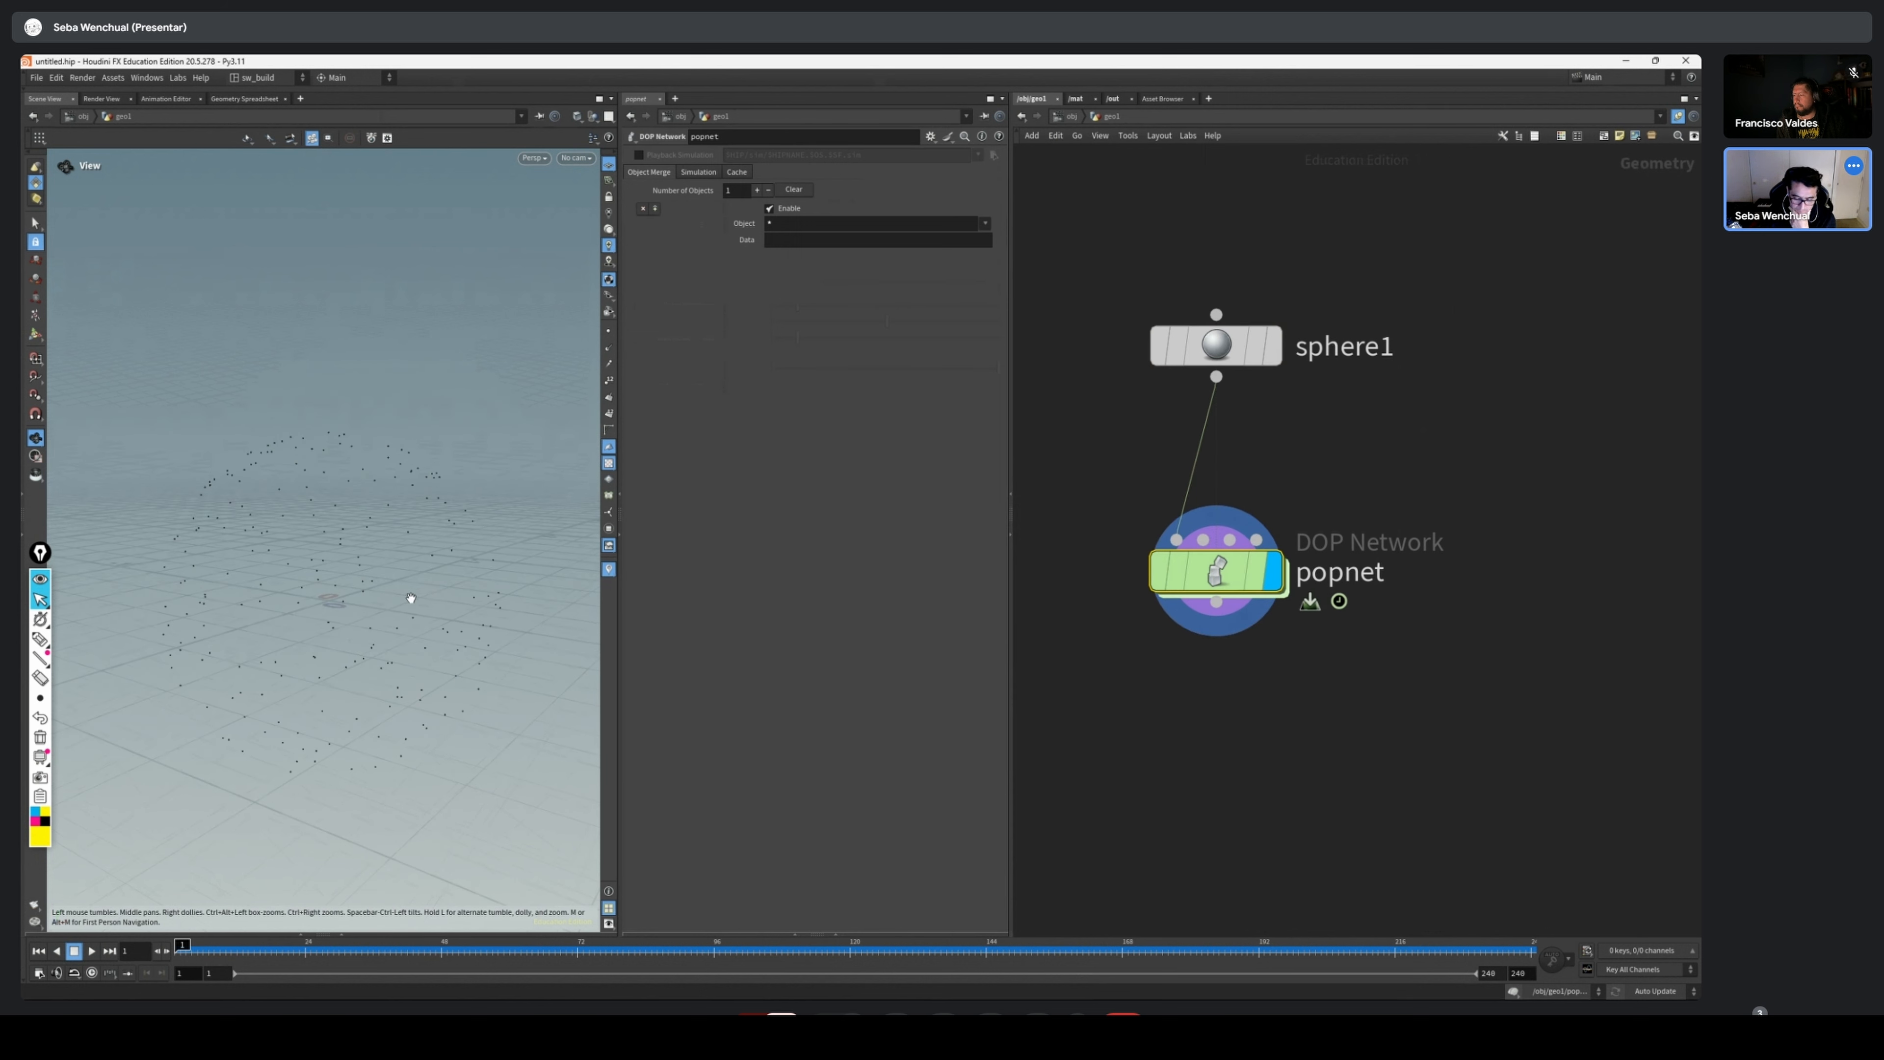
drag(1378, 263, 1020, 819)
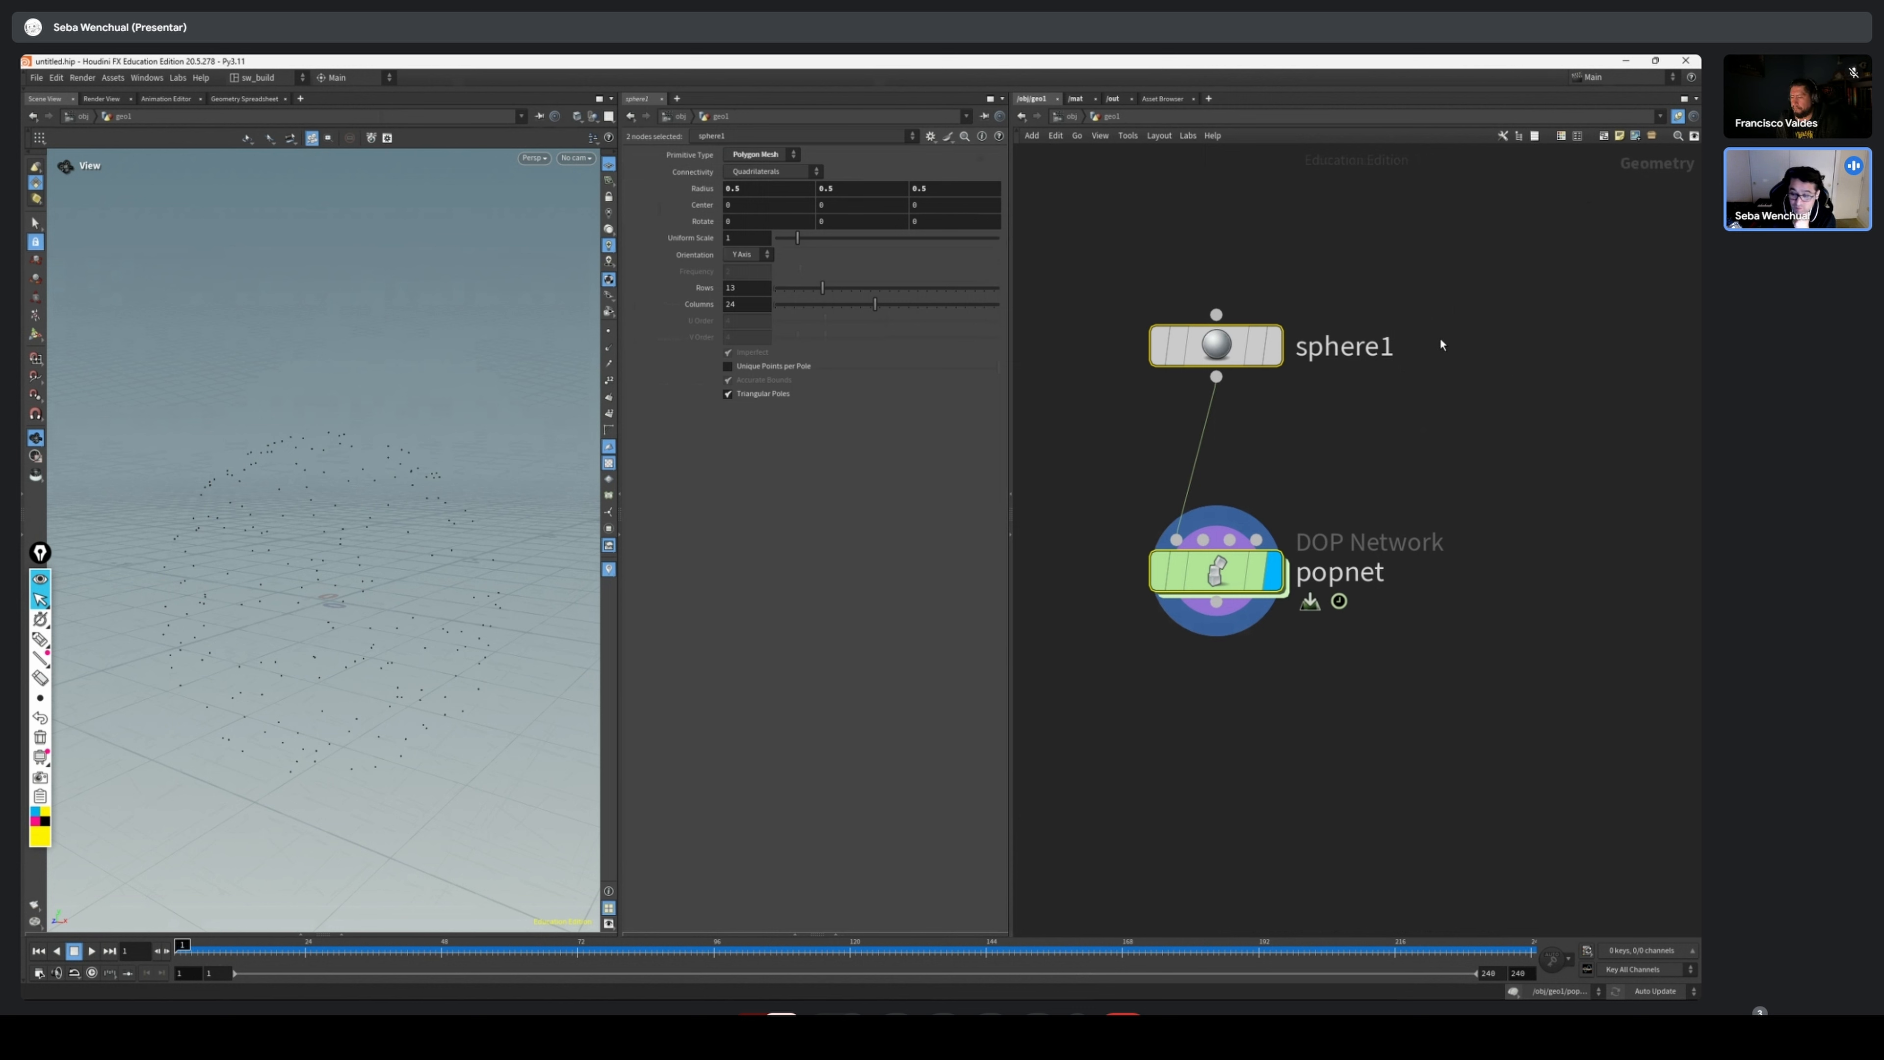
drag(1451, 256, 1239, 389)
drag(1493, 478, 1235, 689)
drag(1394, 260, 1128, 413)
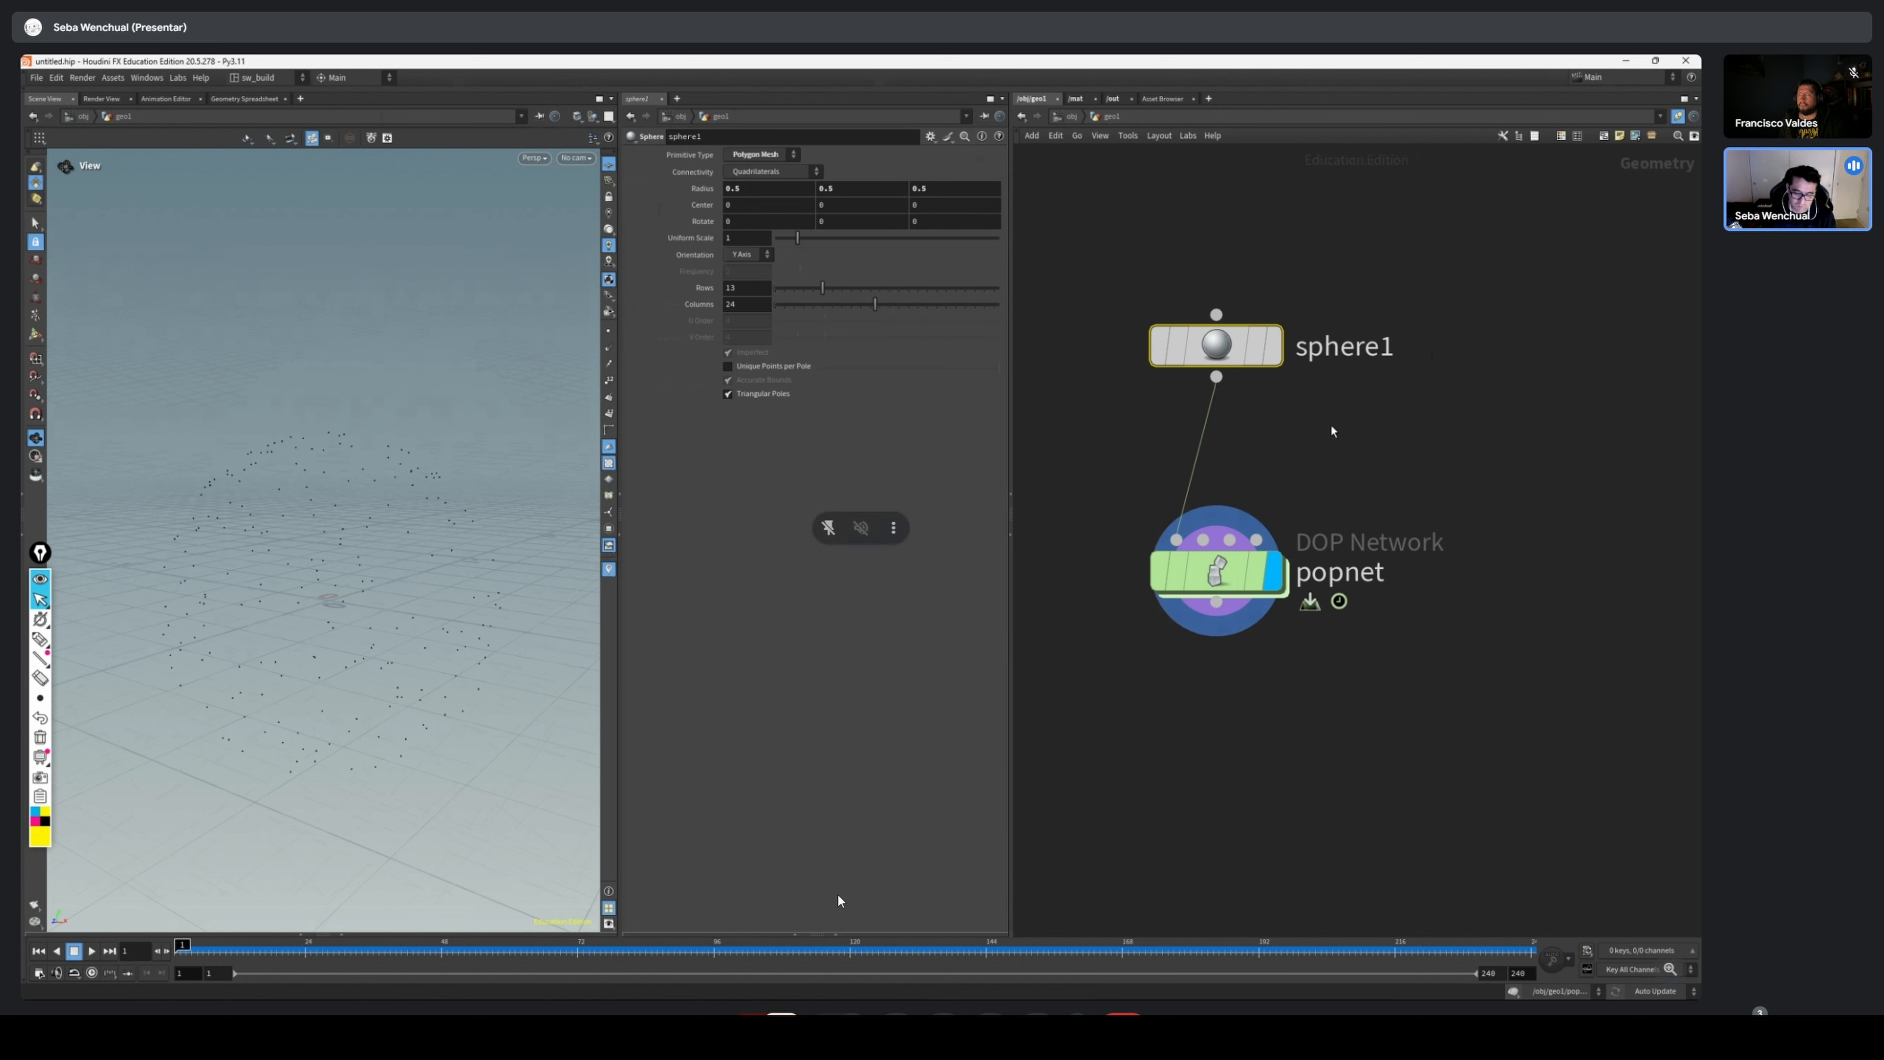
Move the sphere node down, closer to the POP Network node
click(1312, 482)
drag(1373, 266, 952, 416)
drag(1232, 345, 1204, 410)
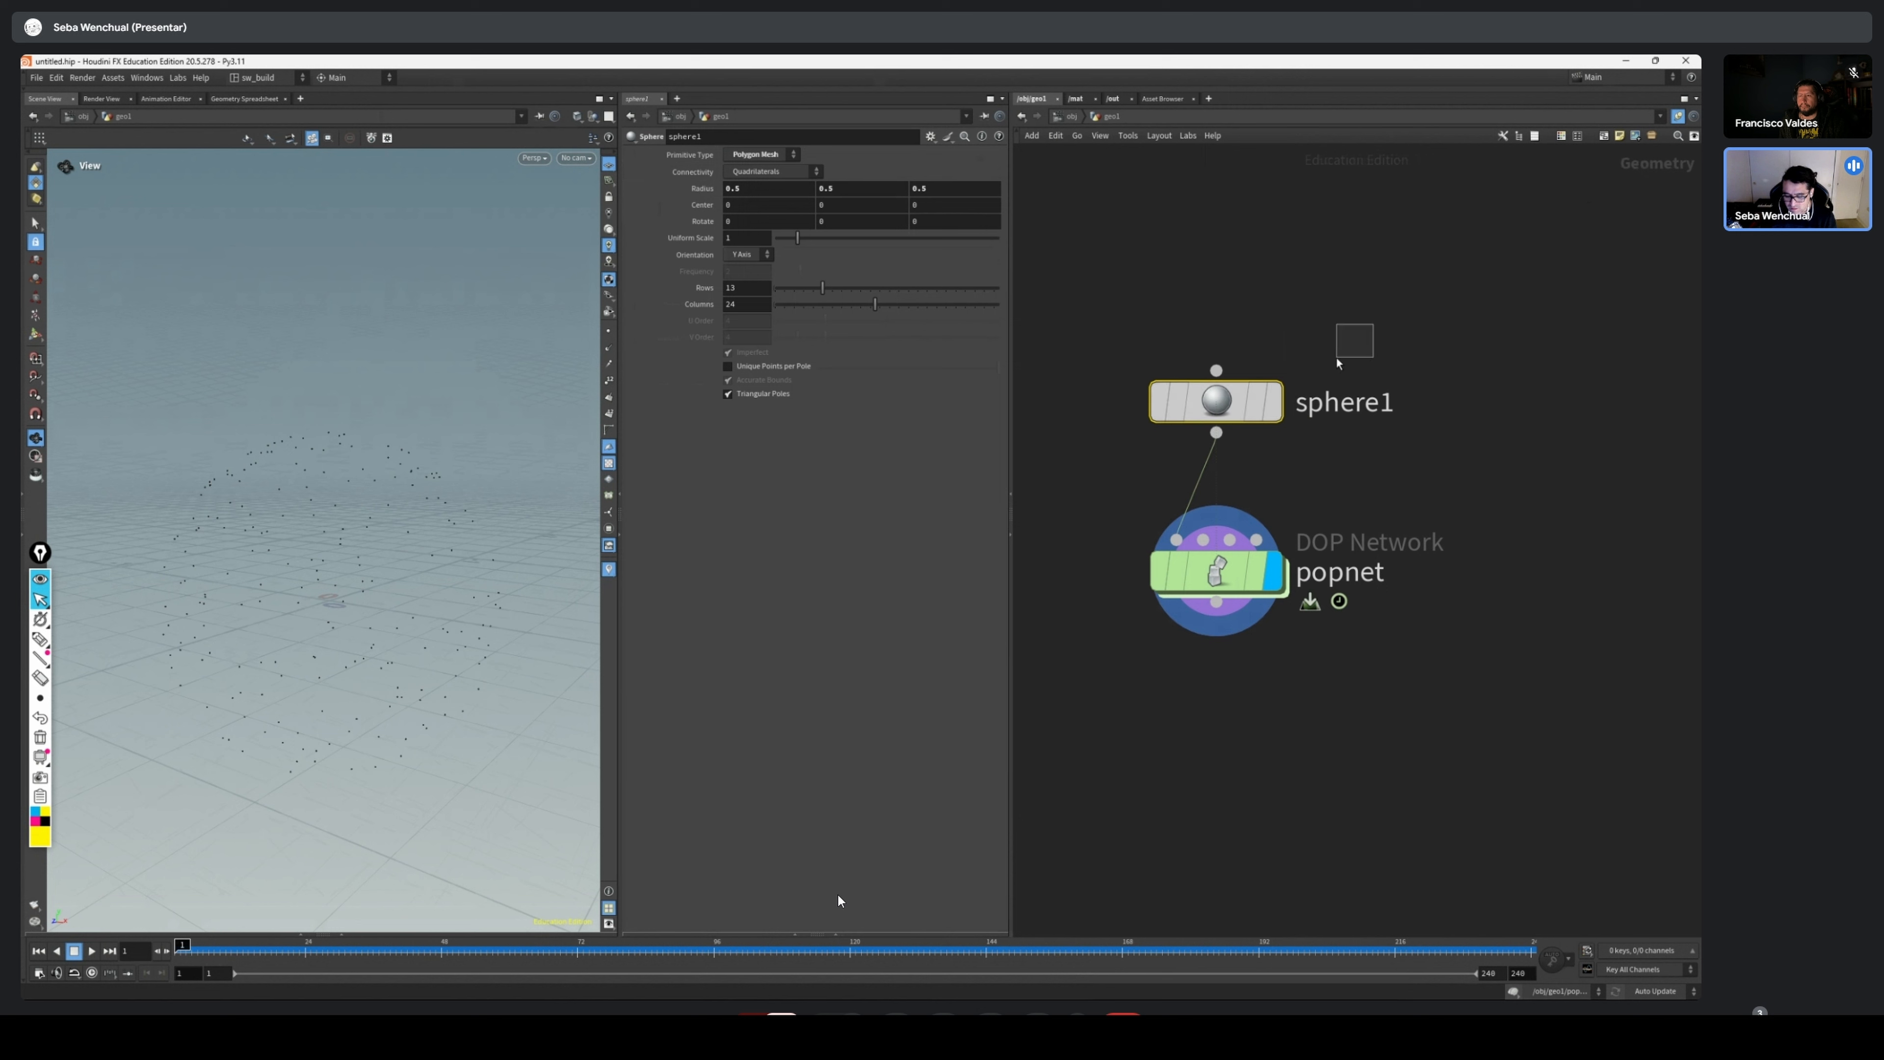
mouse_move(1203, 411)
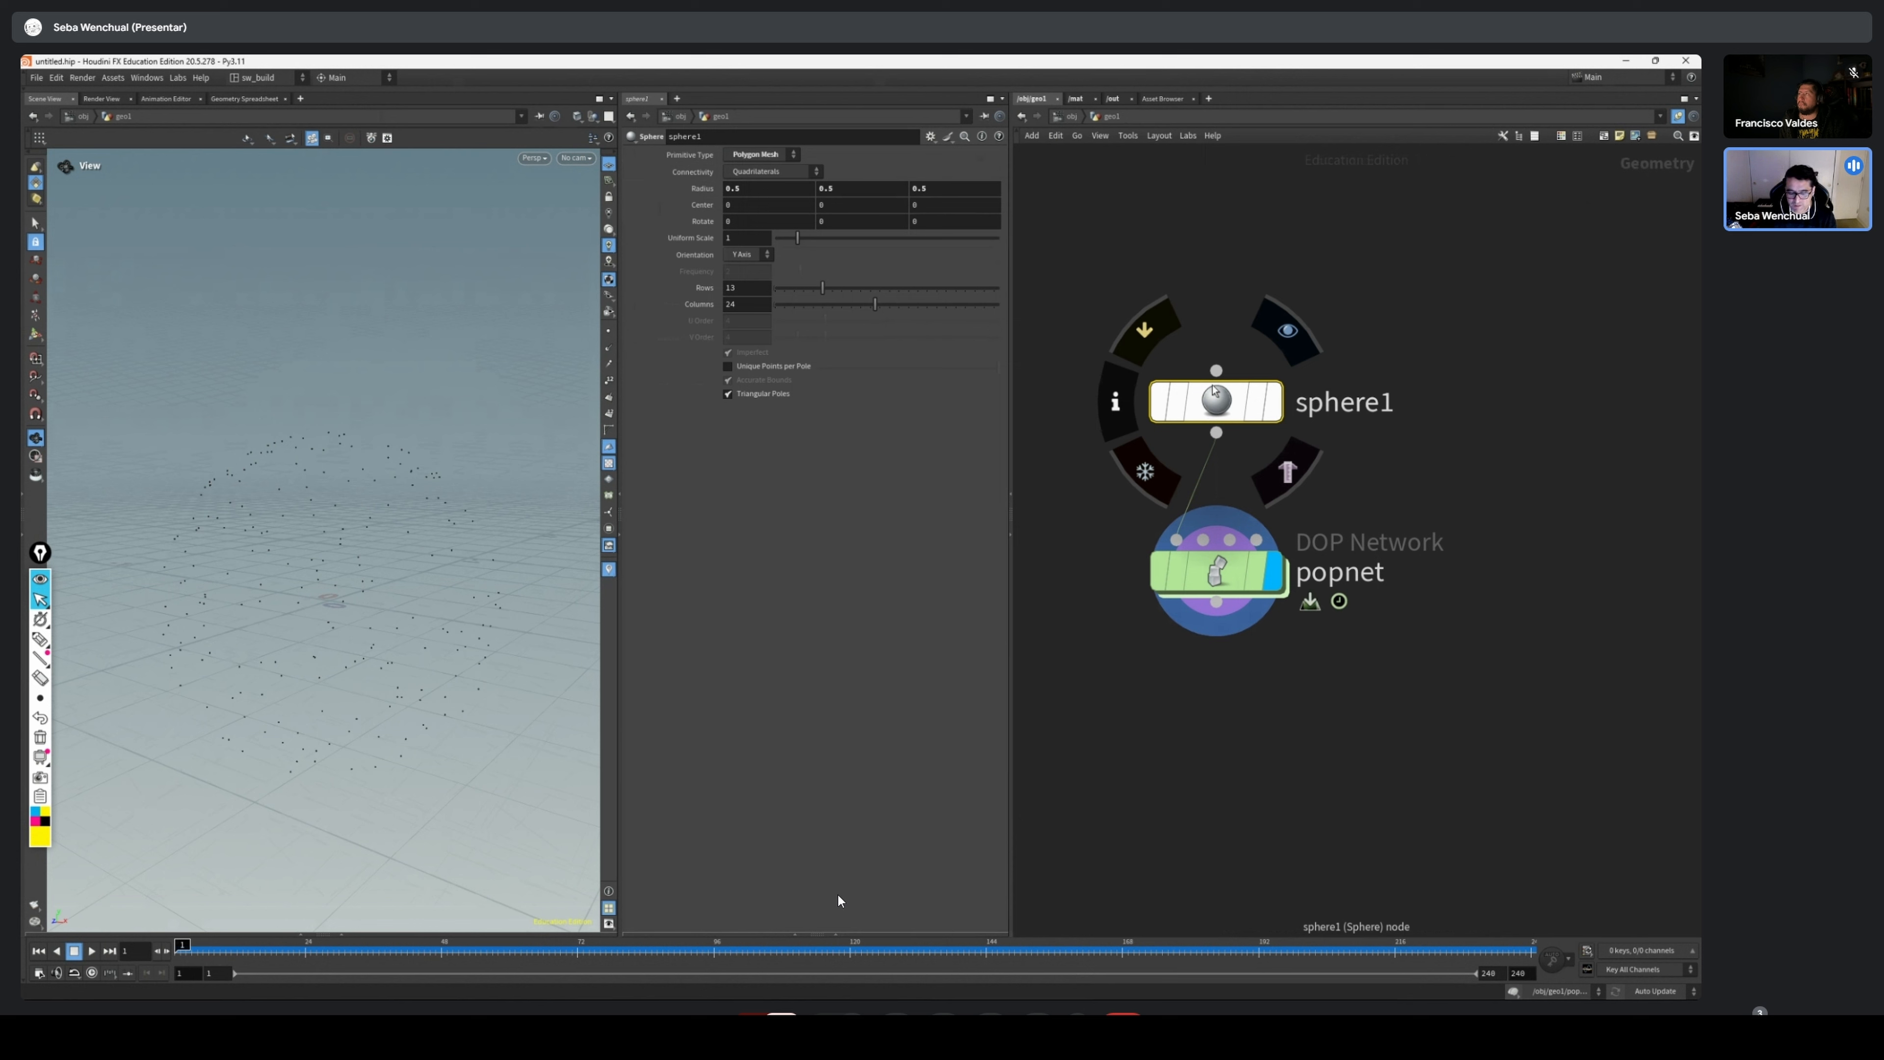
drag(1400, 291, 1277, 580)
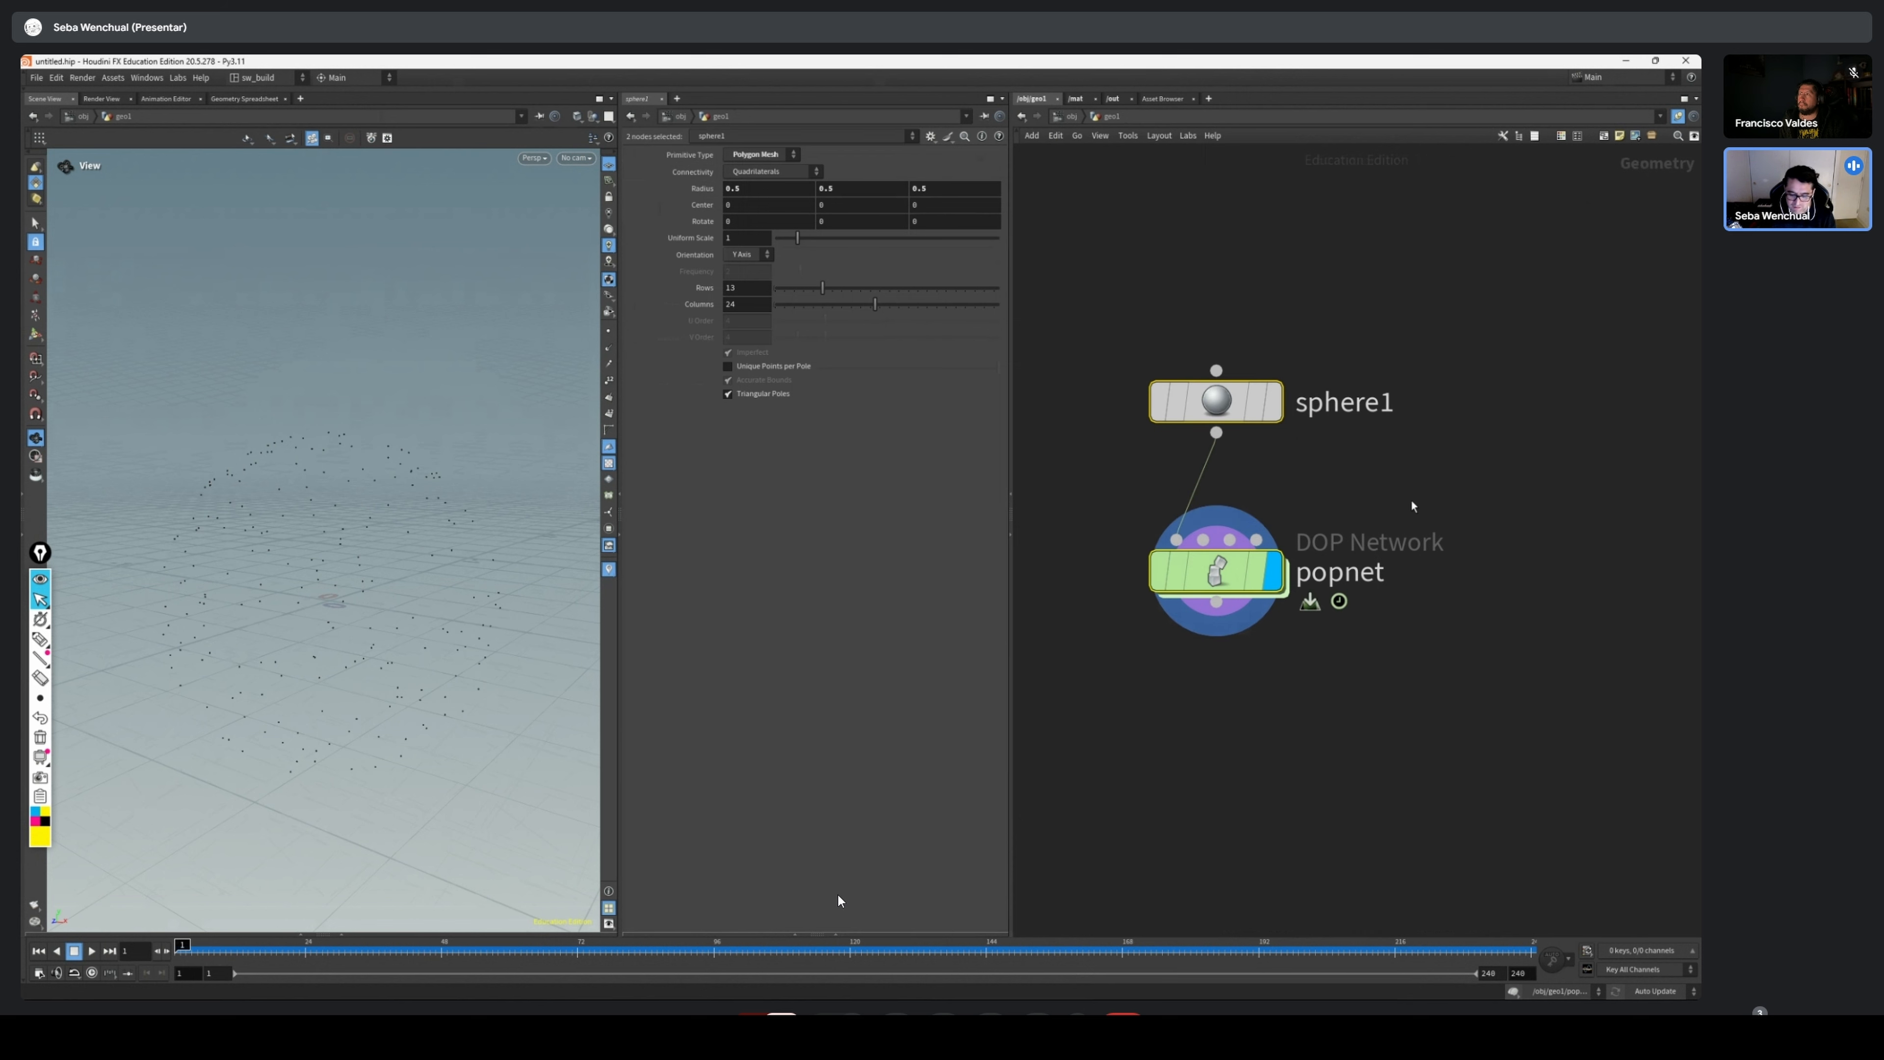
middle_drag(1543, 372, 1476, 323)
drag(1347, 288, 942, 727)
middle_drag(1369, 417, 1388, 347)
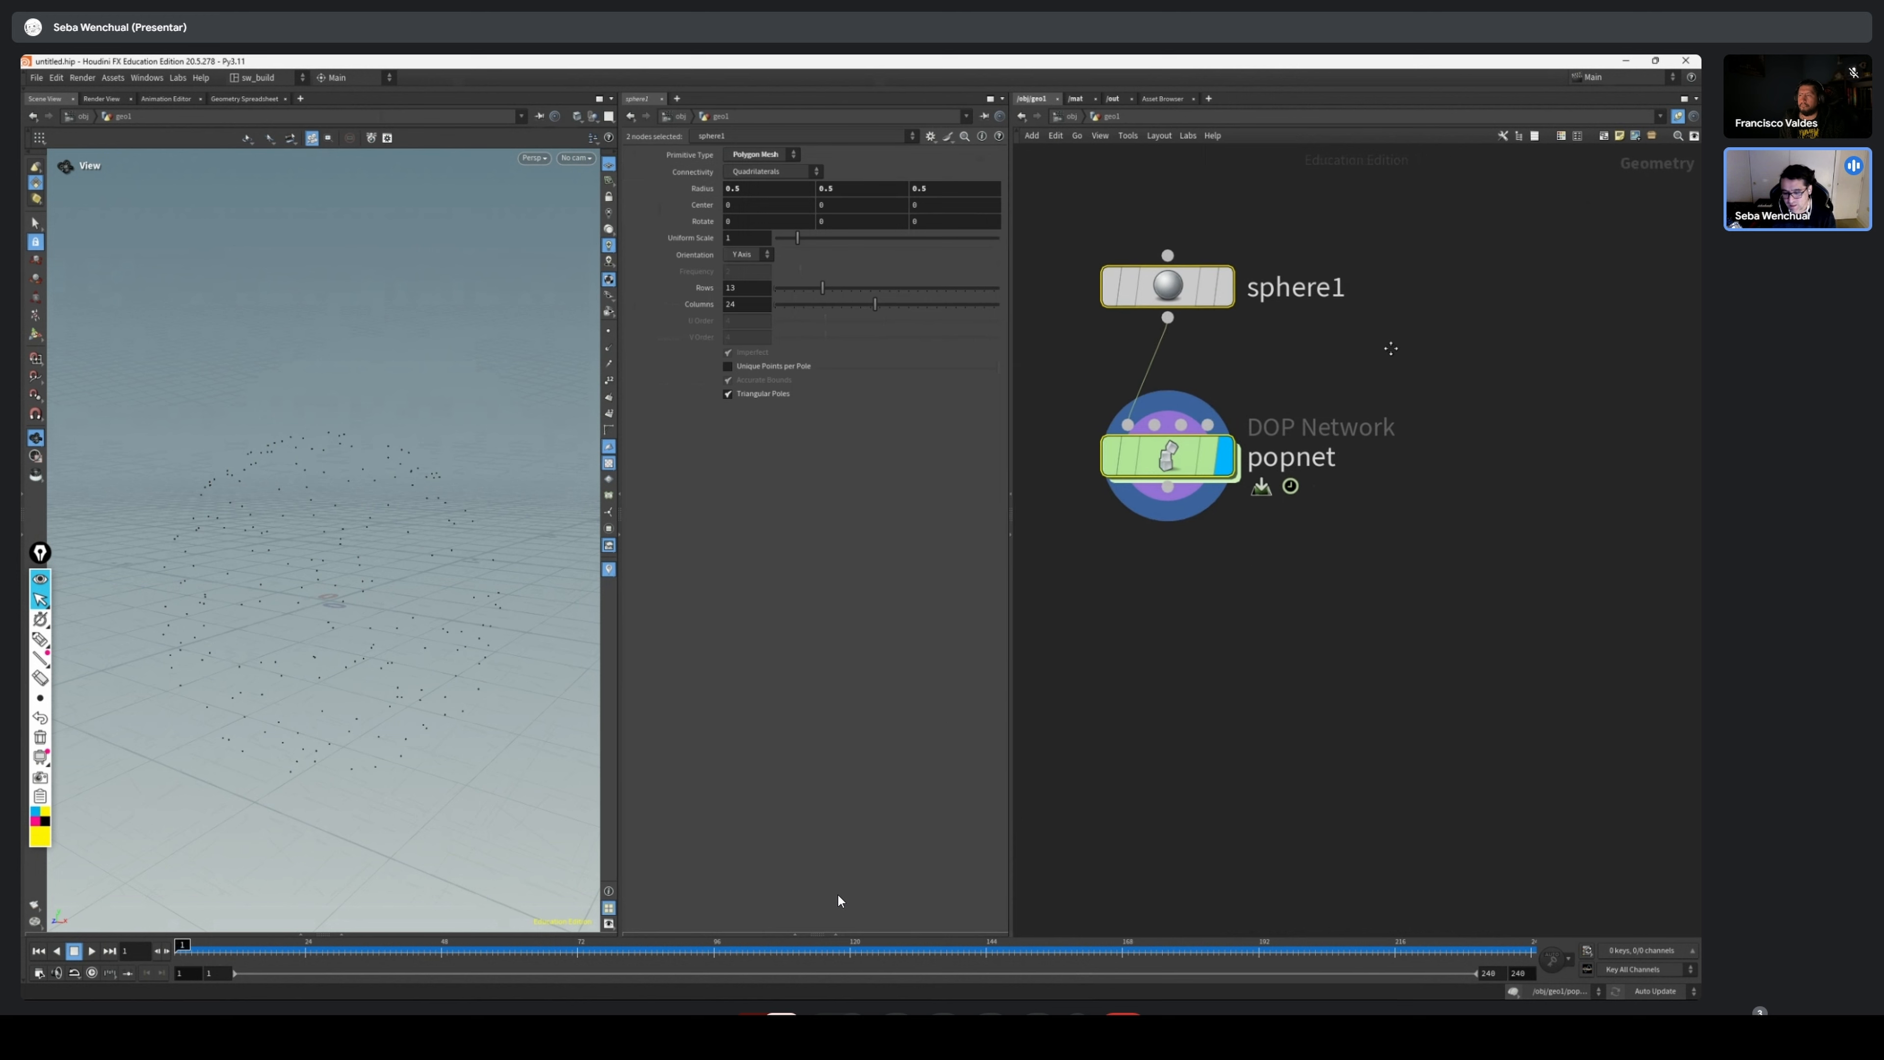
drag(1442, 229, 1056, 541)
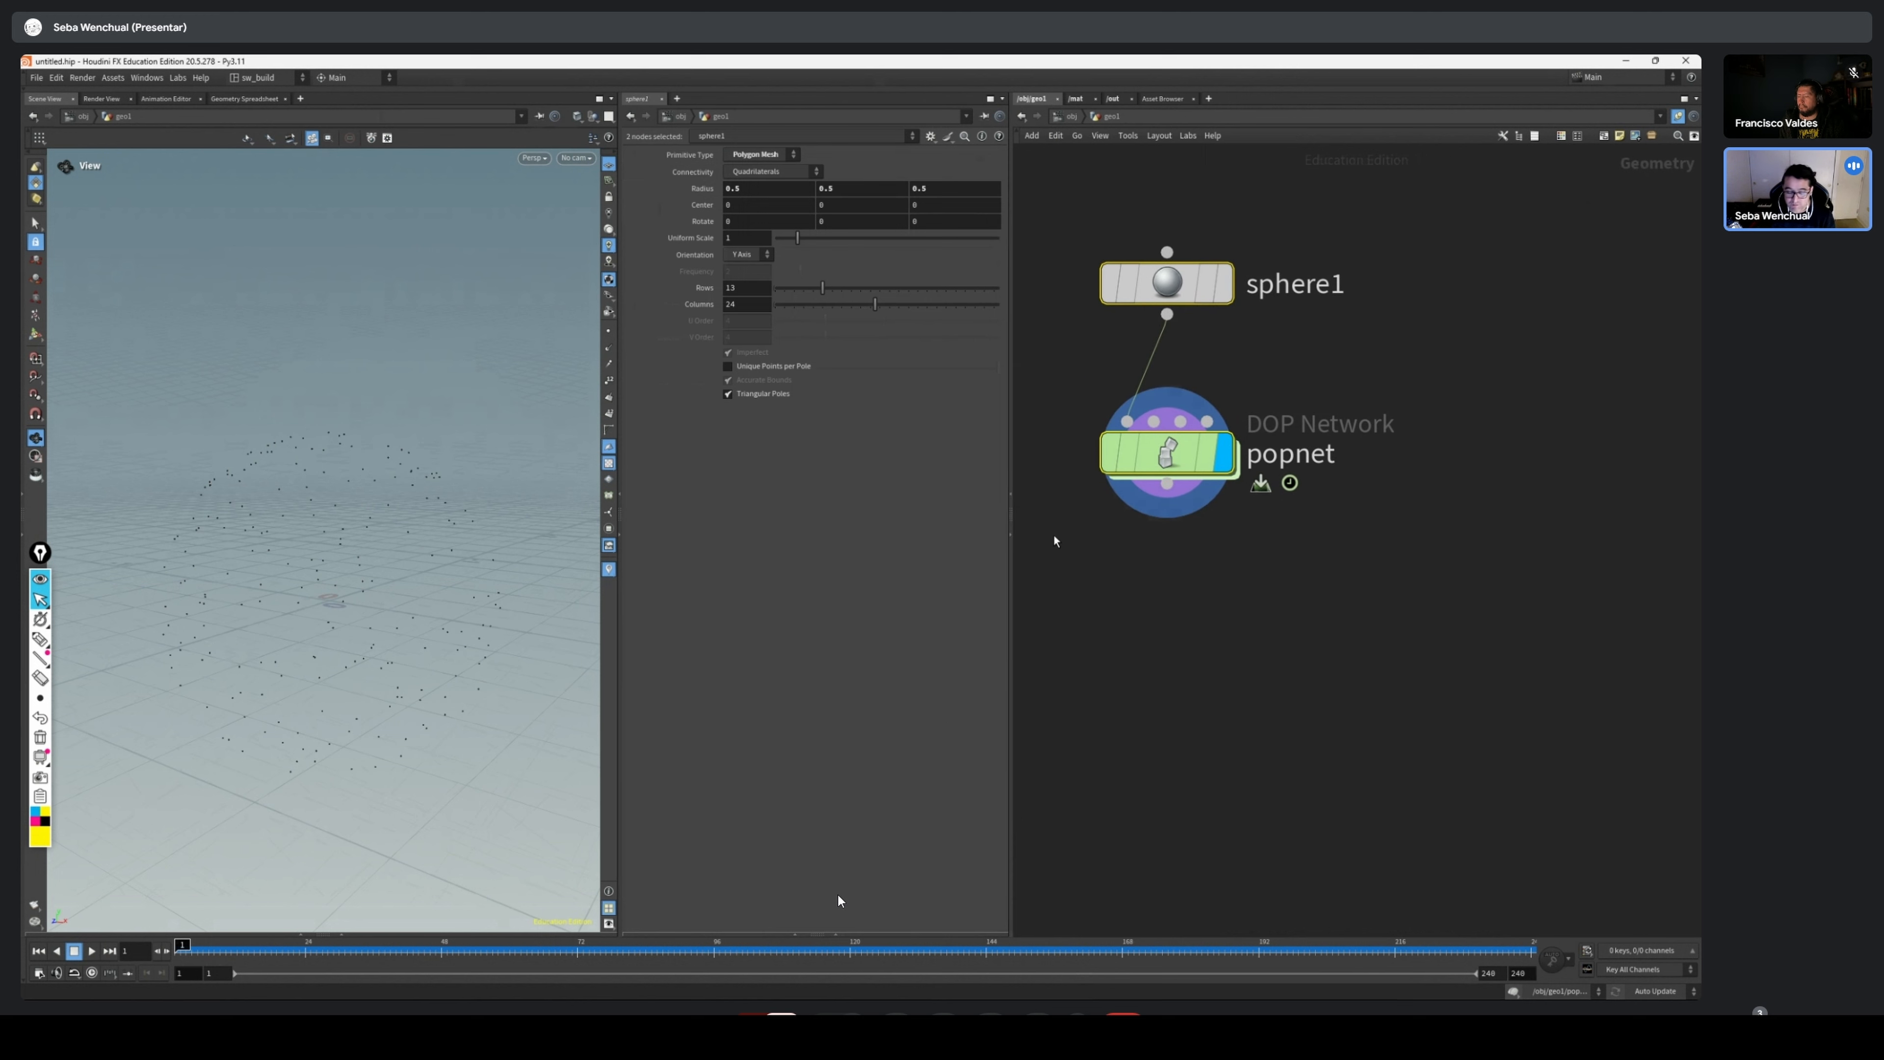
drag(274, 544, 276, 554)
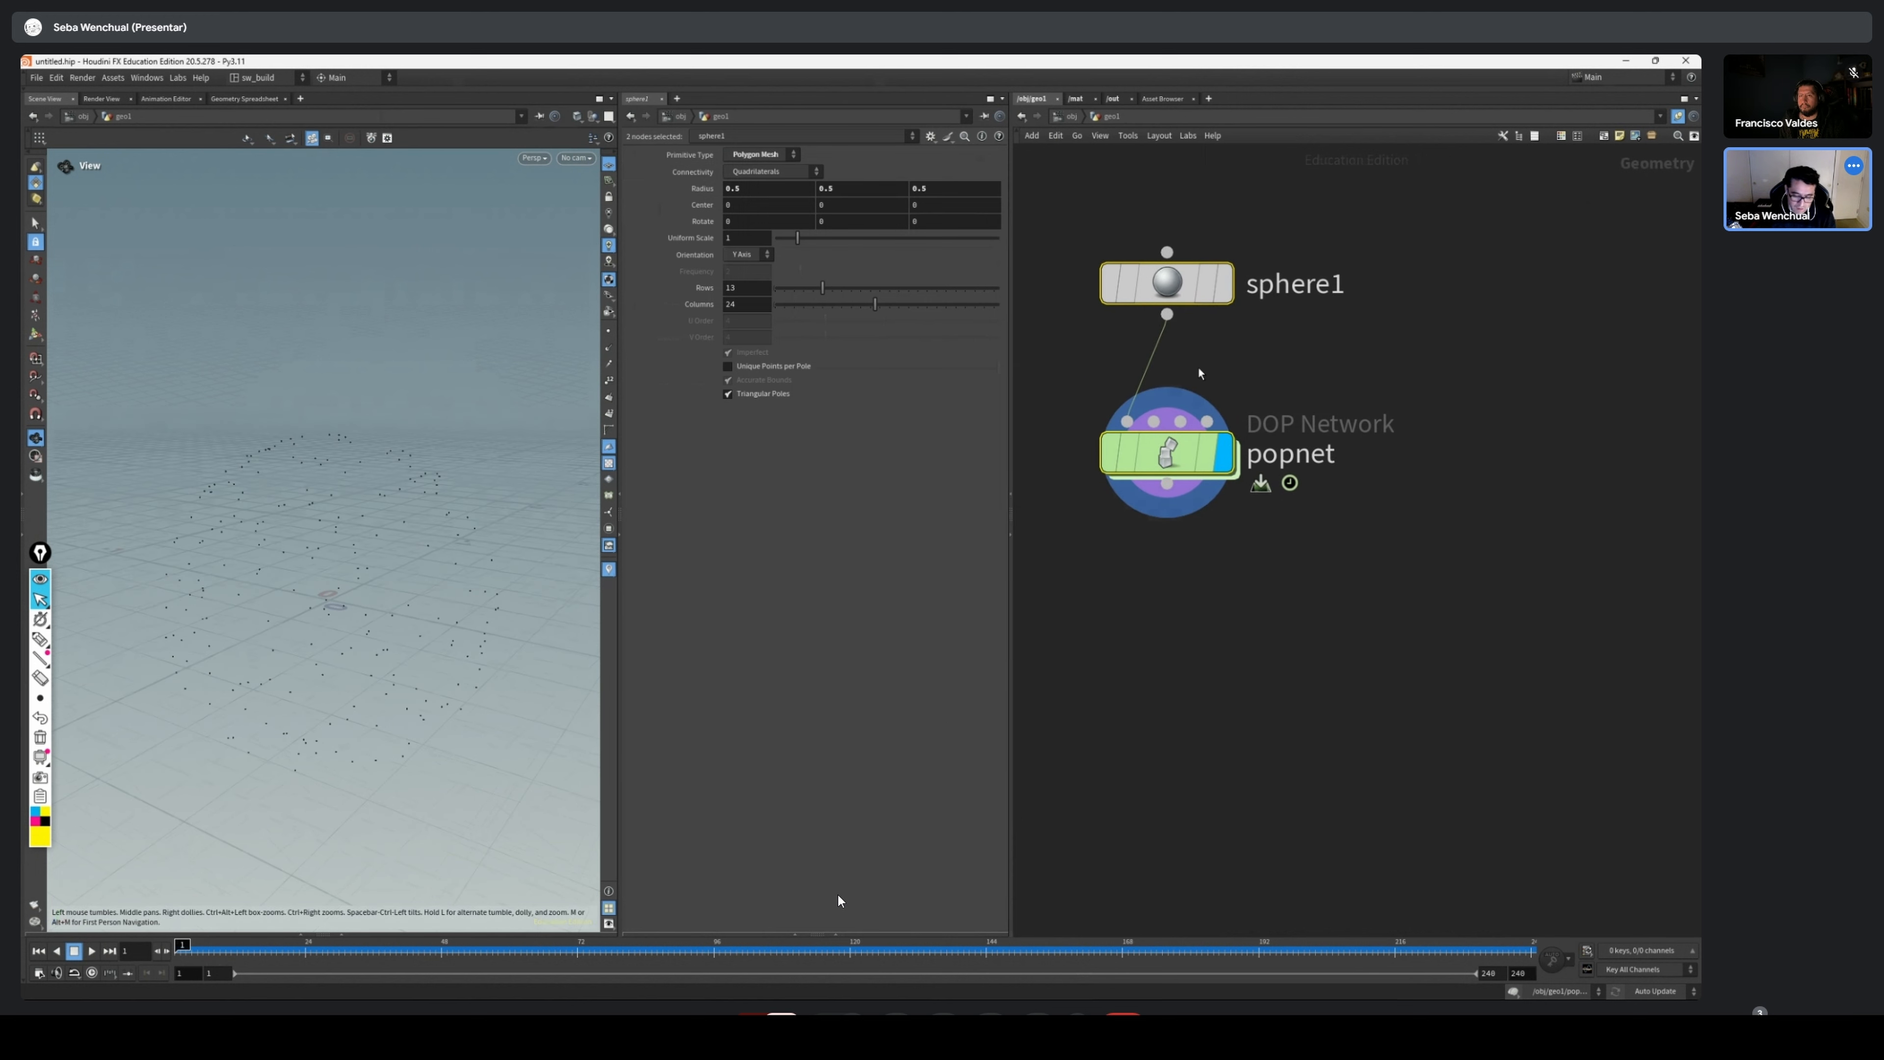
middle_drag(1198, 370, 1202, 453)
drag(1380, 319, 1104, 428)
drag(1393, 304, 1157, 547)
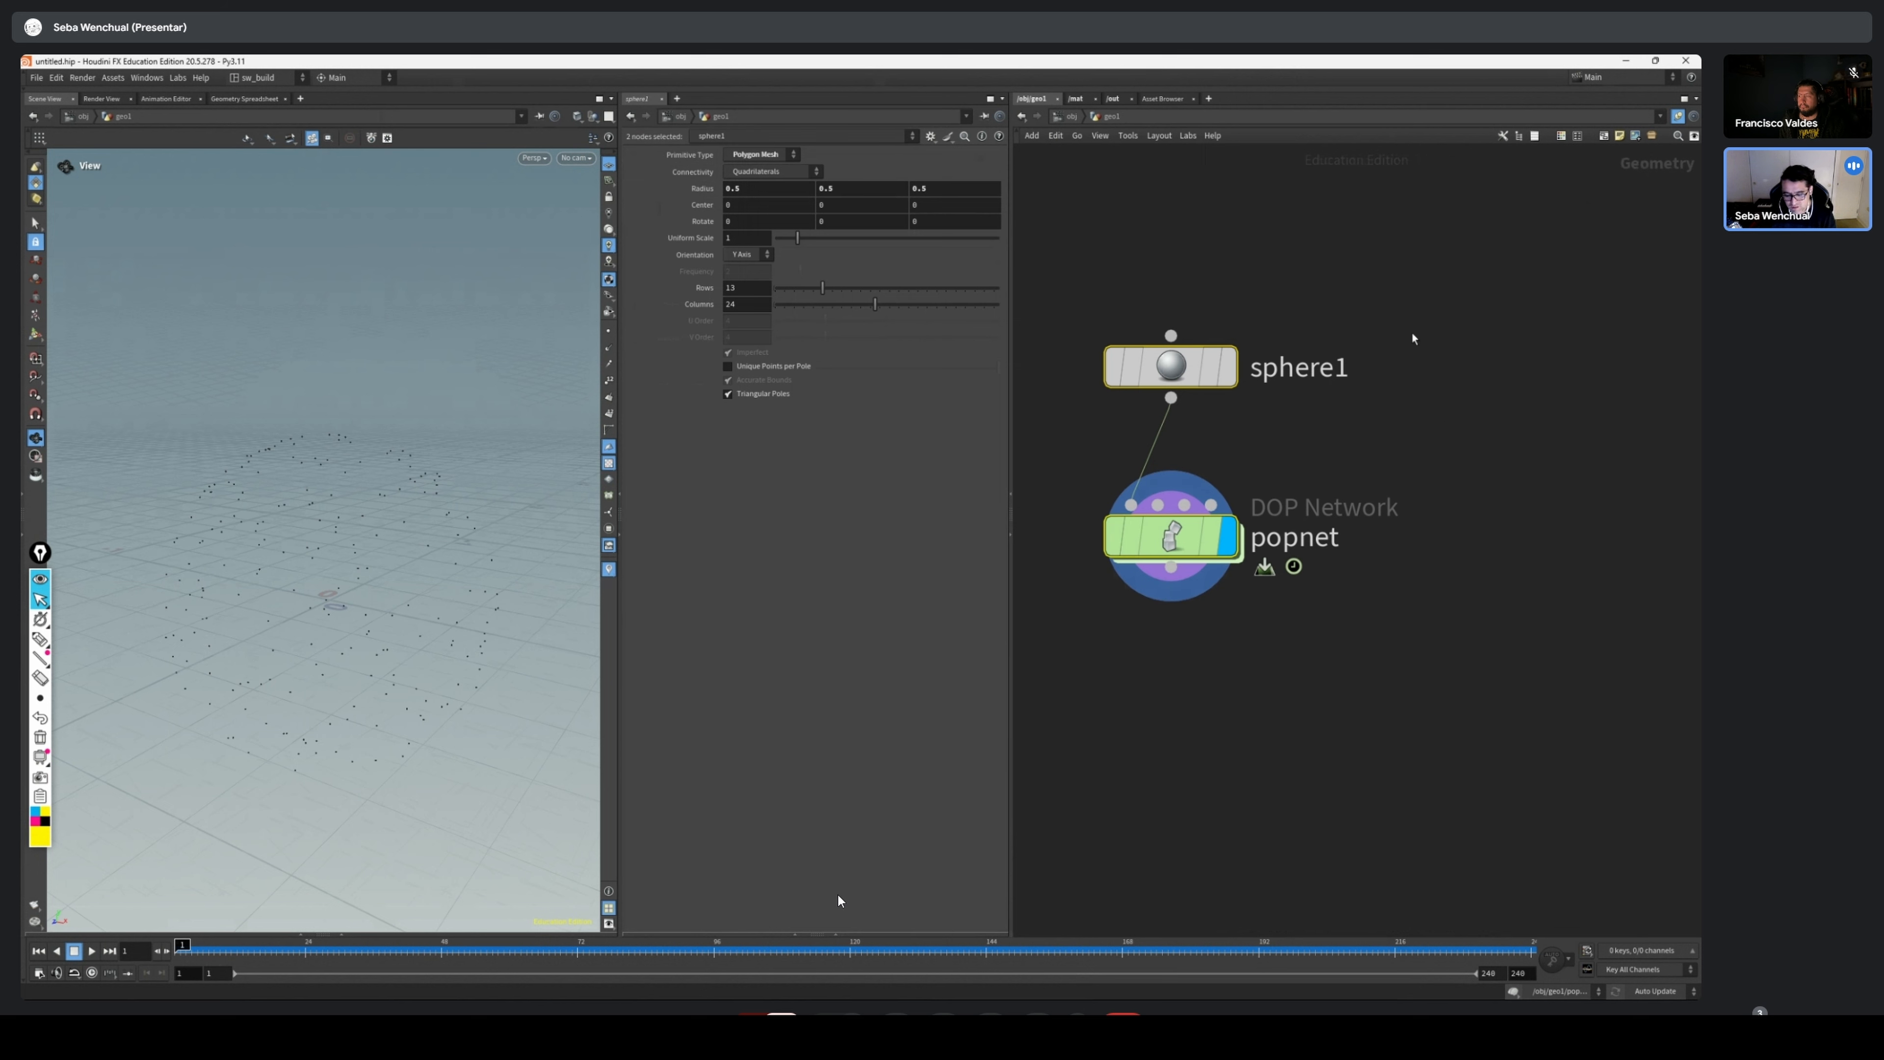
drag(1412, 333, 1098, 427)
drag(1501, 279, 1113, 434)
drag(1372, 456, 1114, 614)
click(1294, 375)
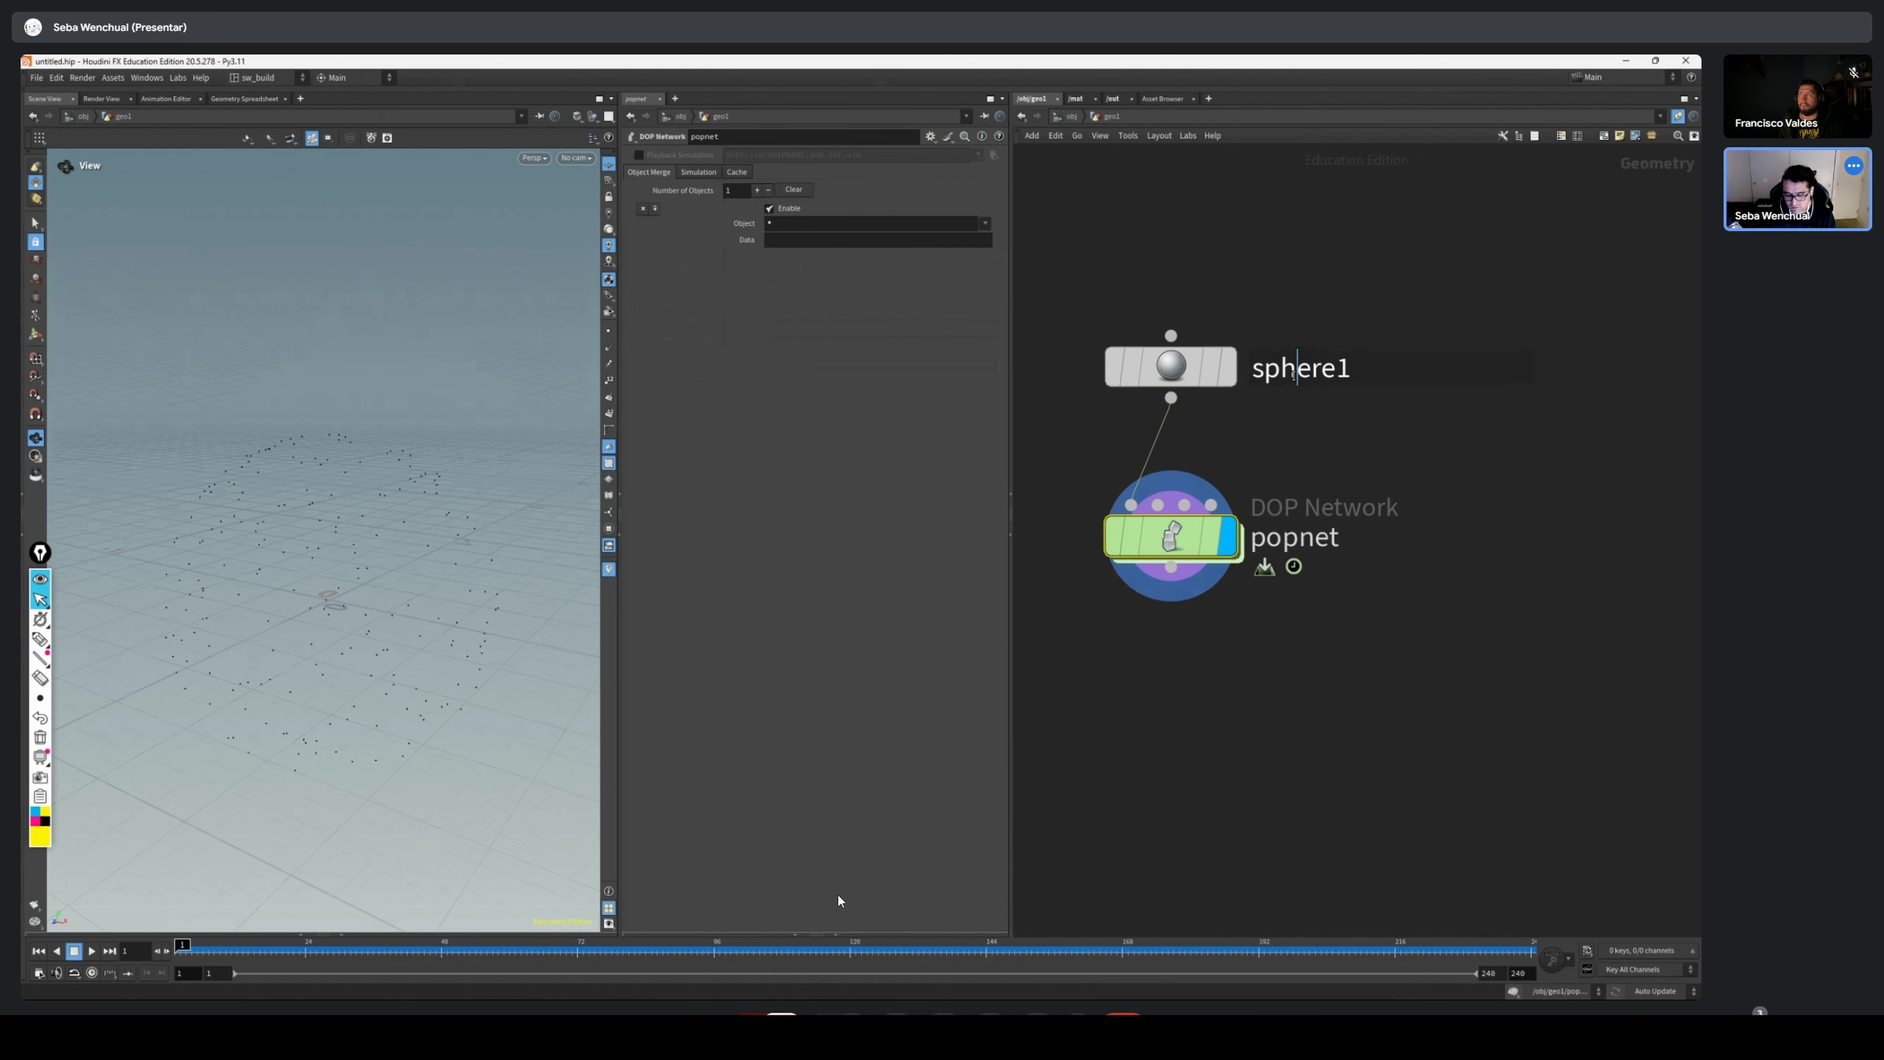
Rename the sphere node as source
double_click(1294, 374)
text(source)
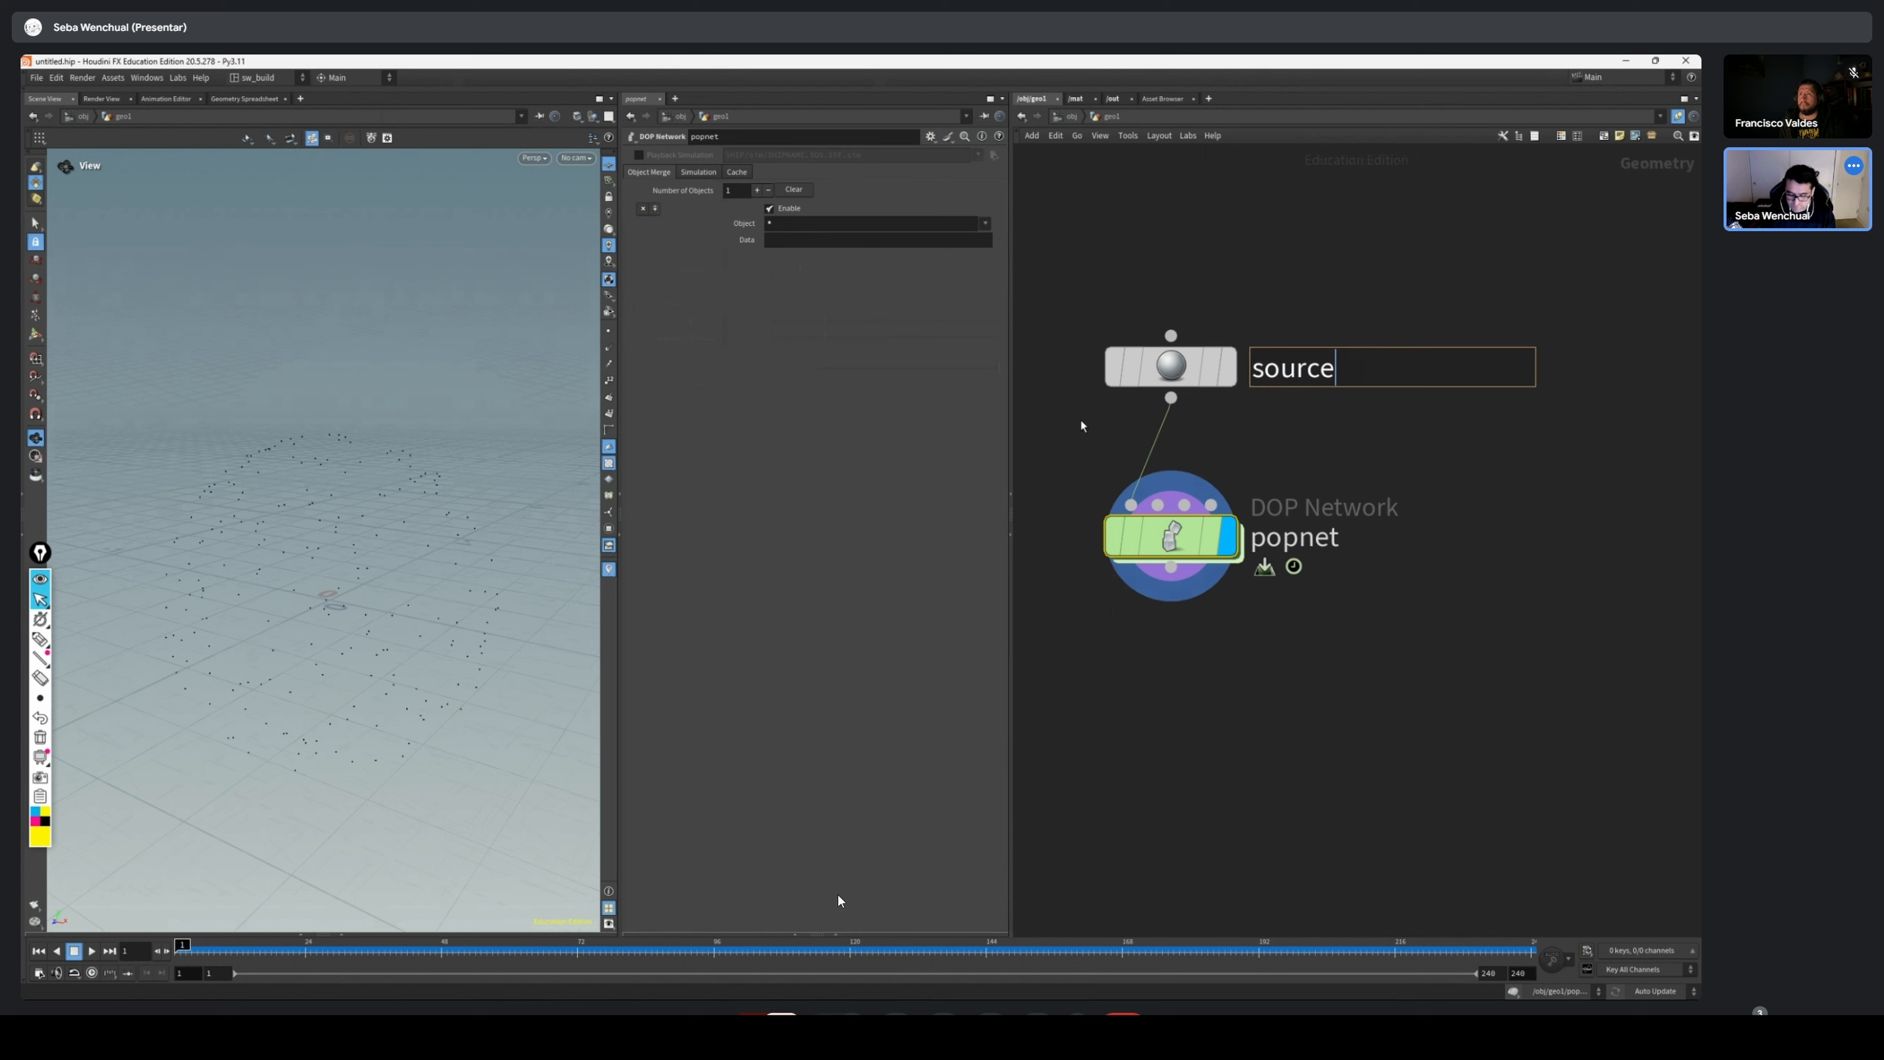
key(Return)
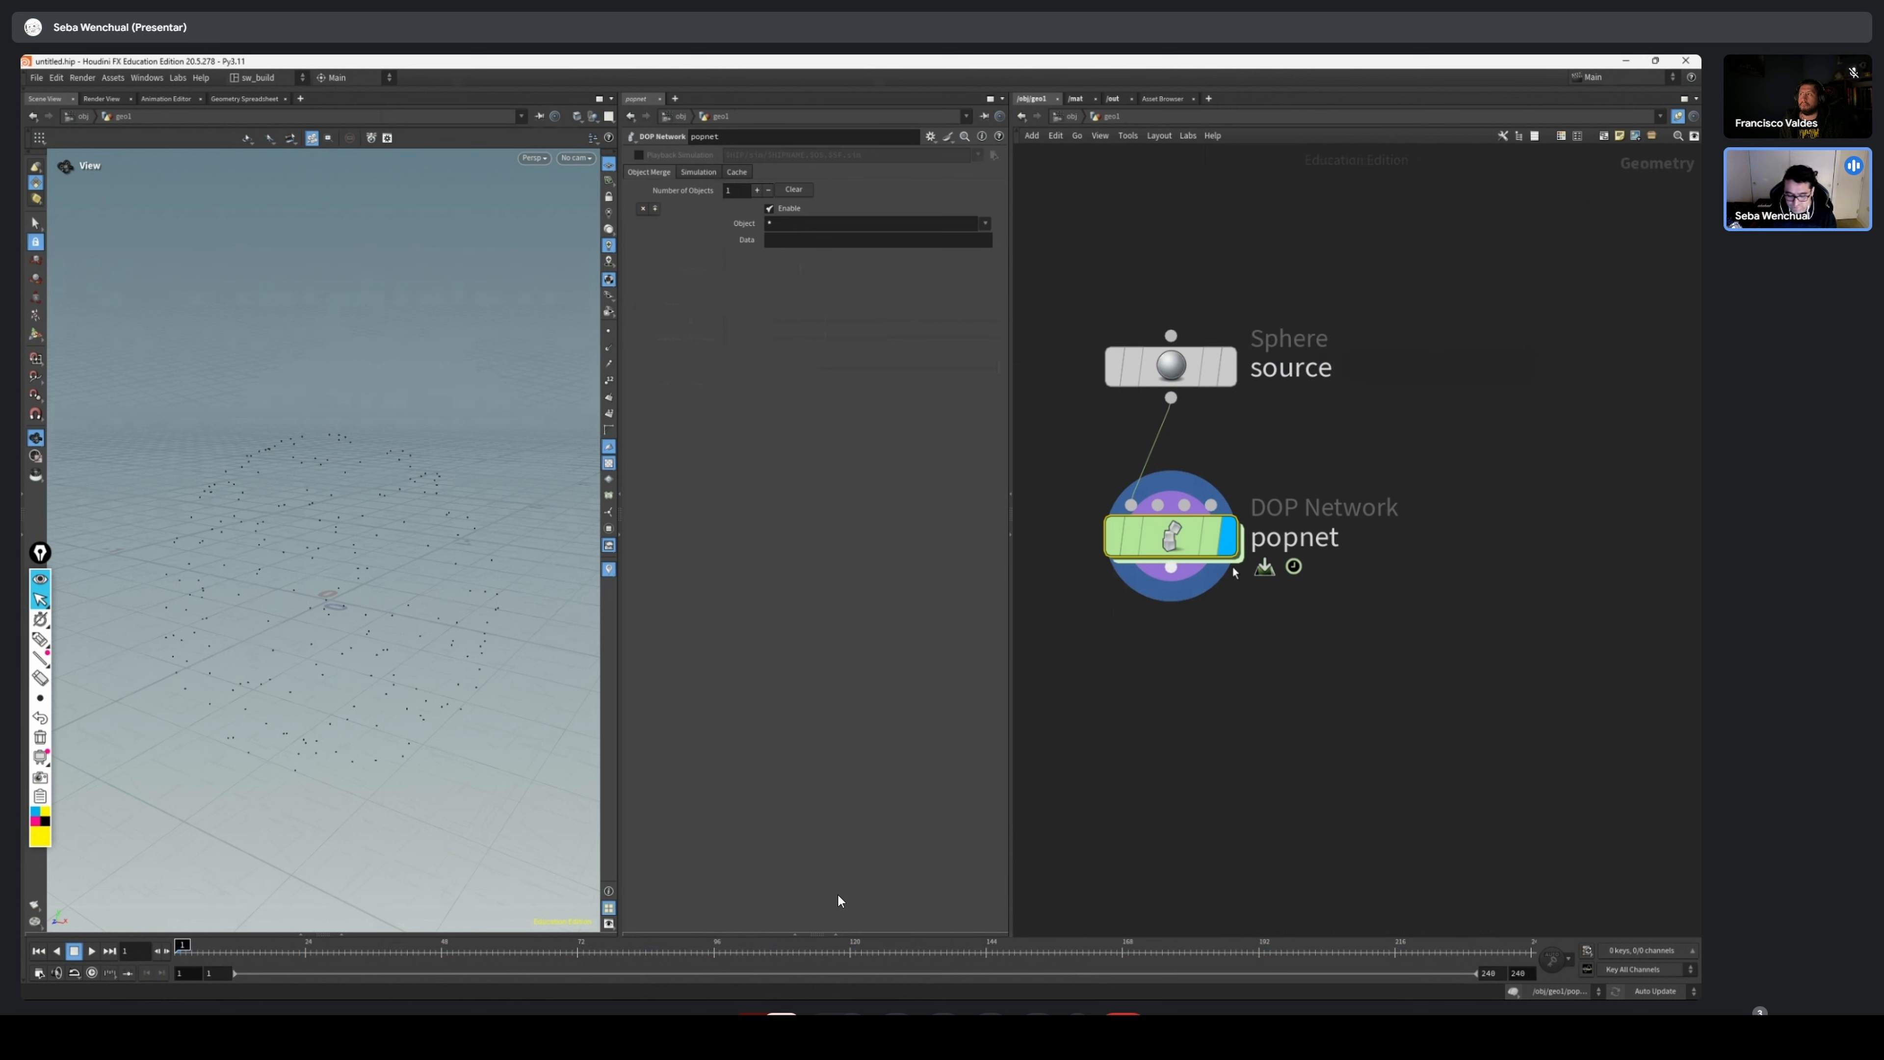
Go inside the popnet node to view its POP Source, and return to the geometry level
double_click(1180, 536)
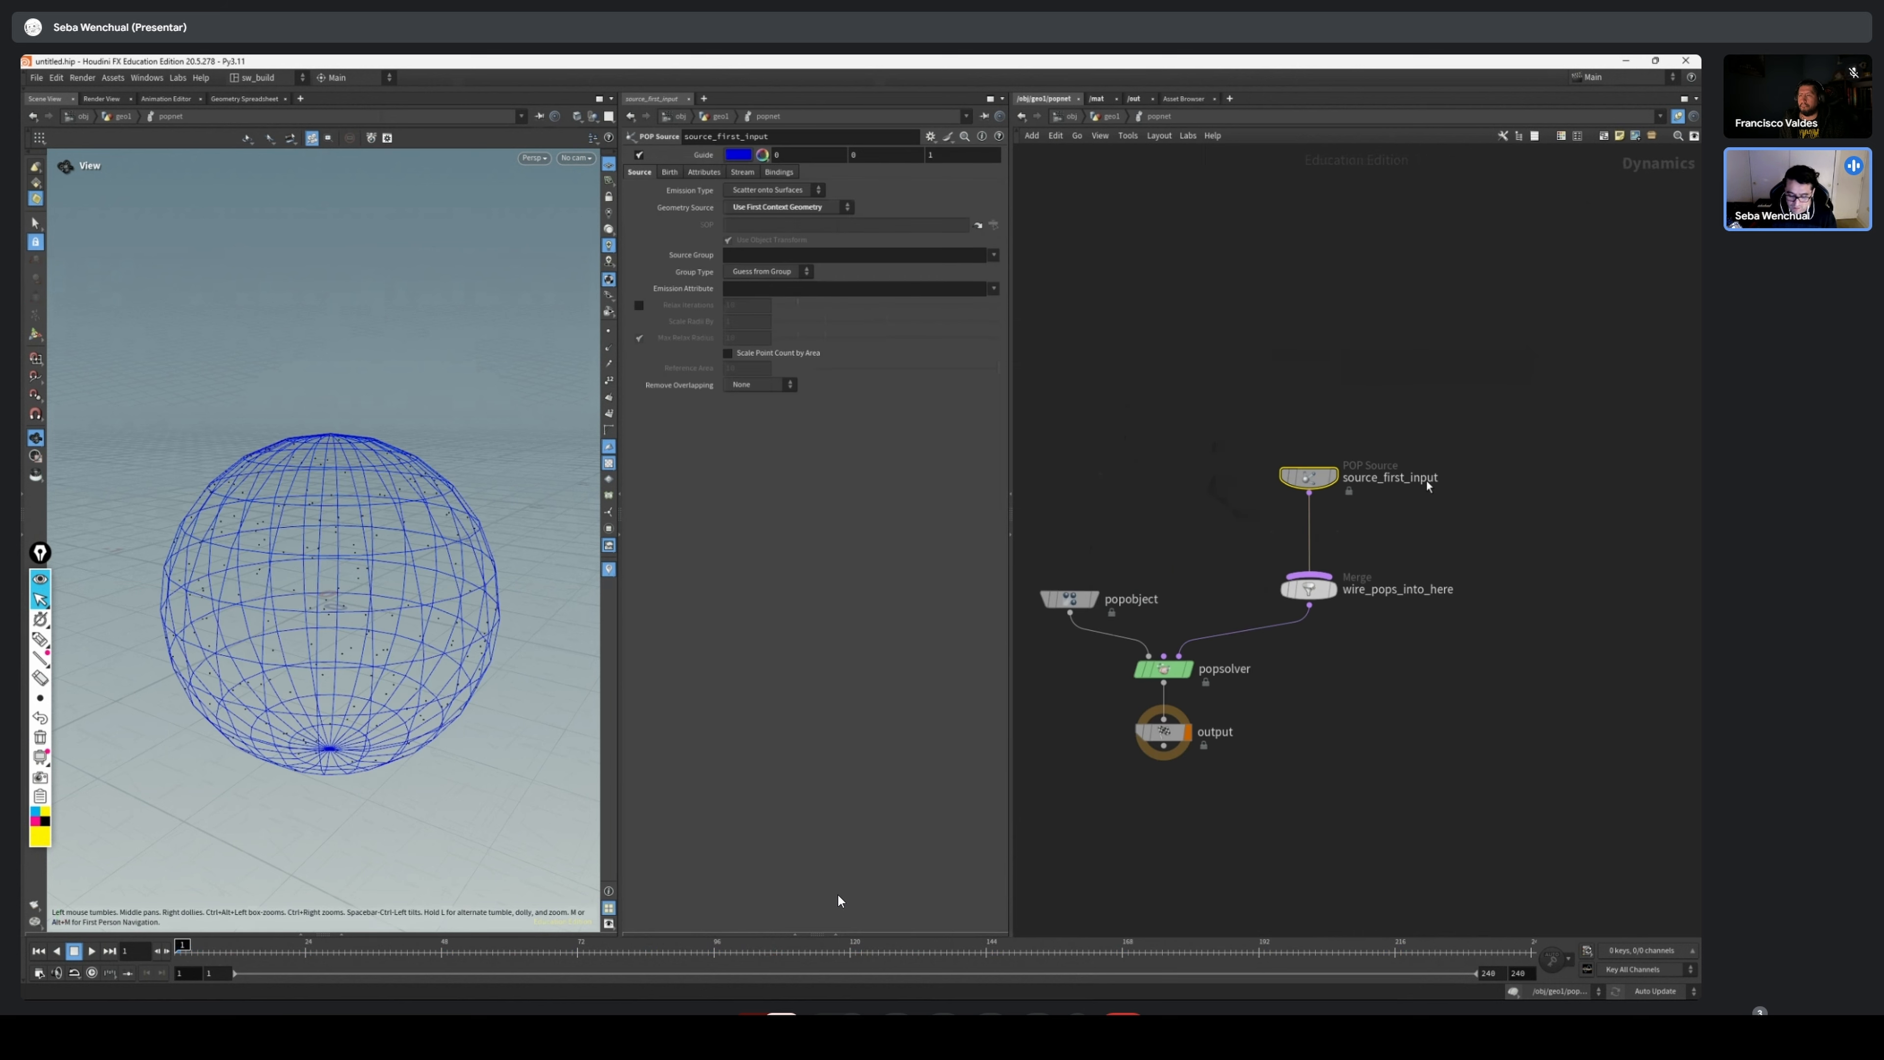
key(u)
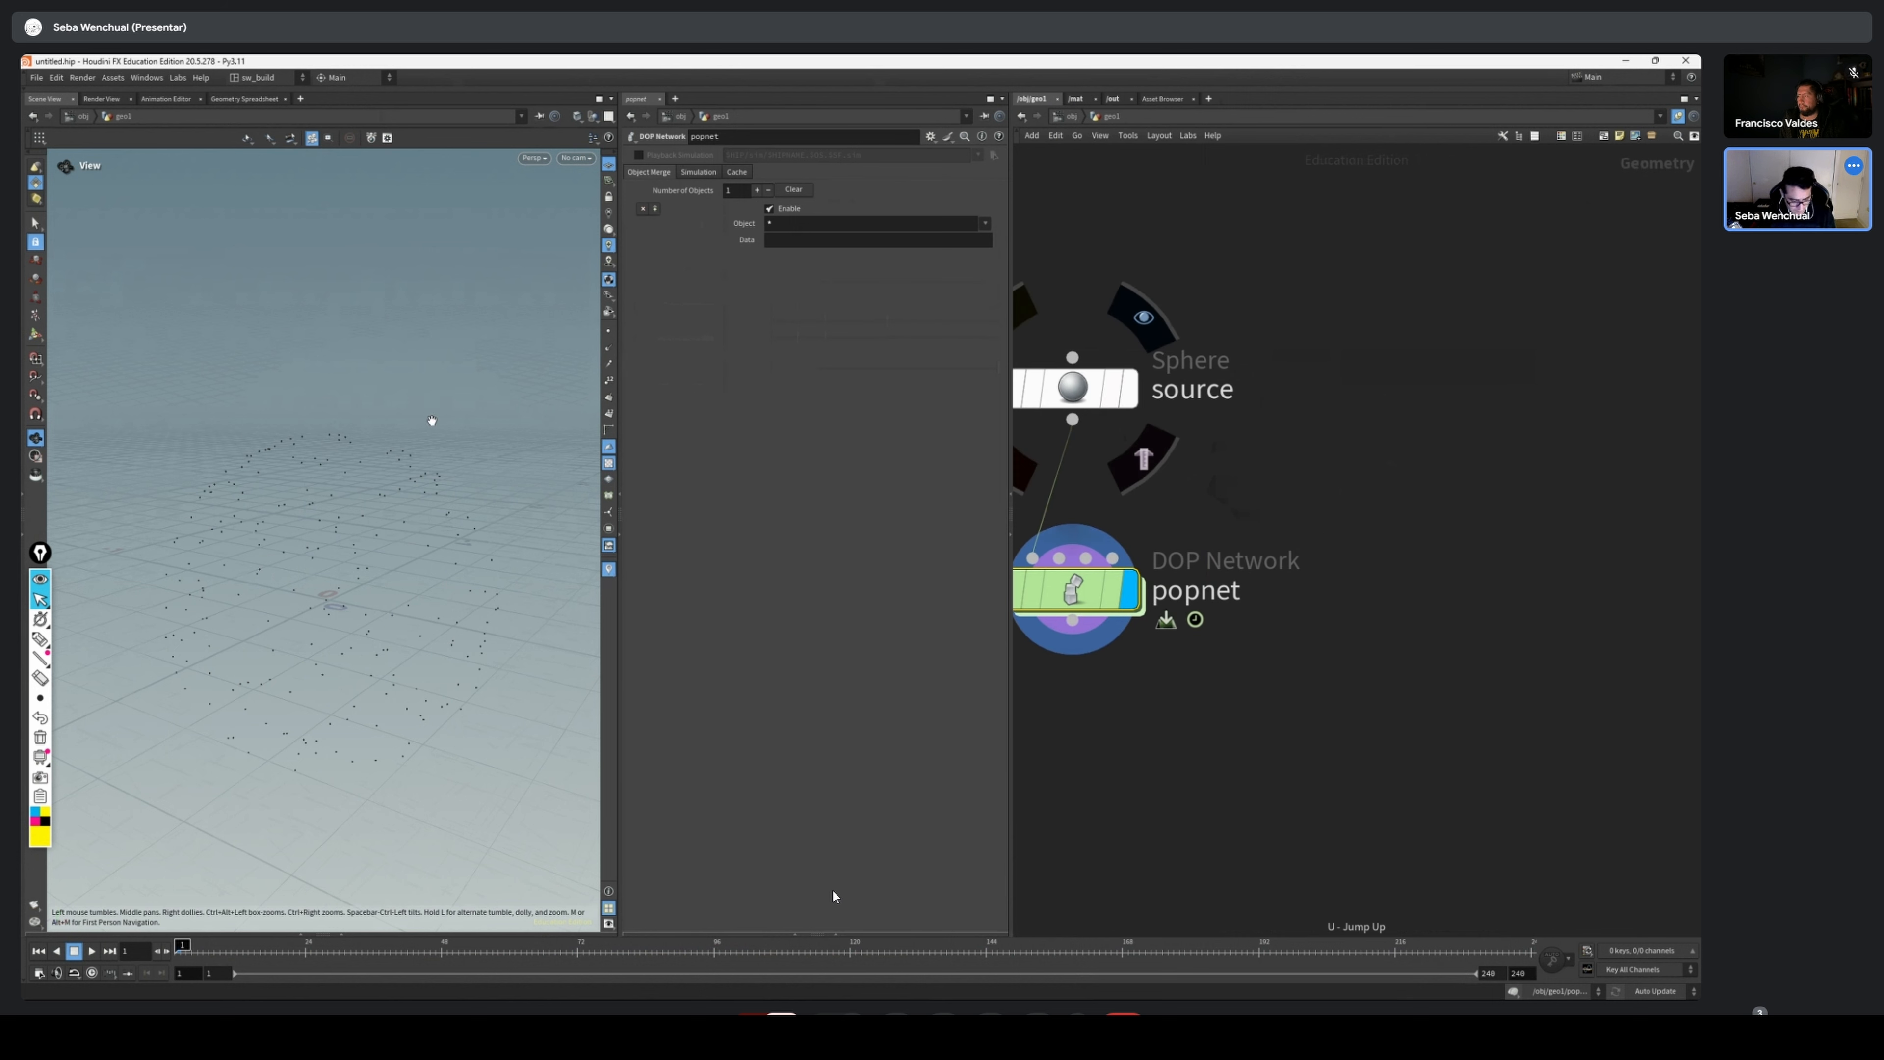
drag(432, 421, 517, 370)
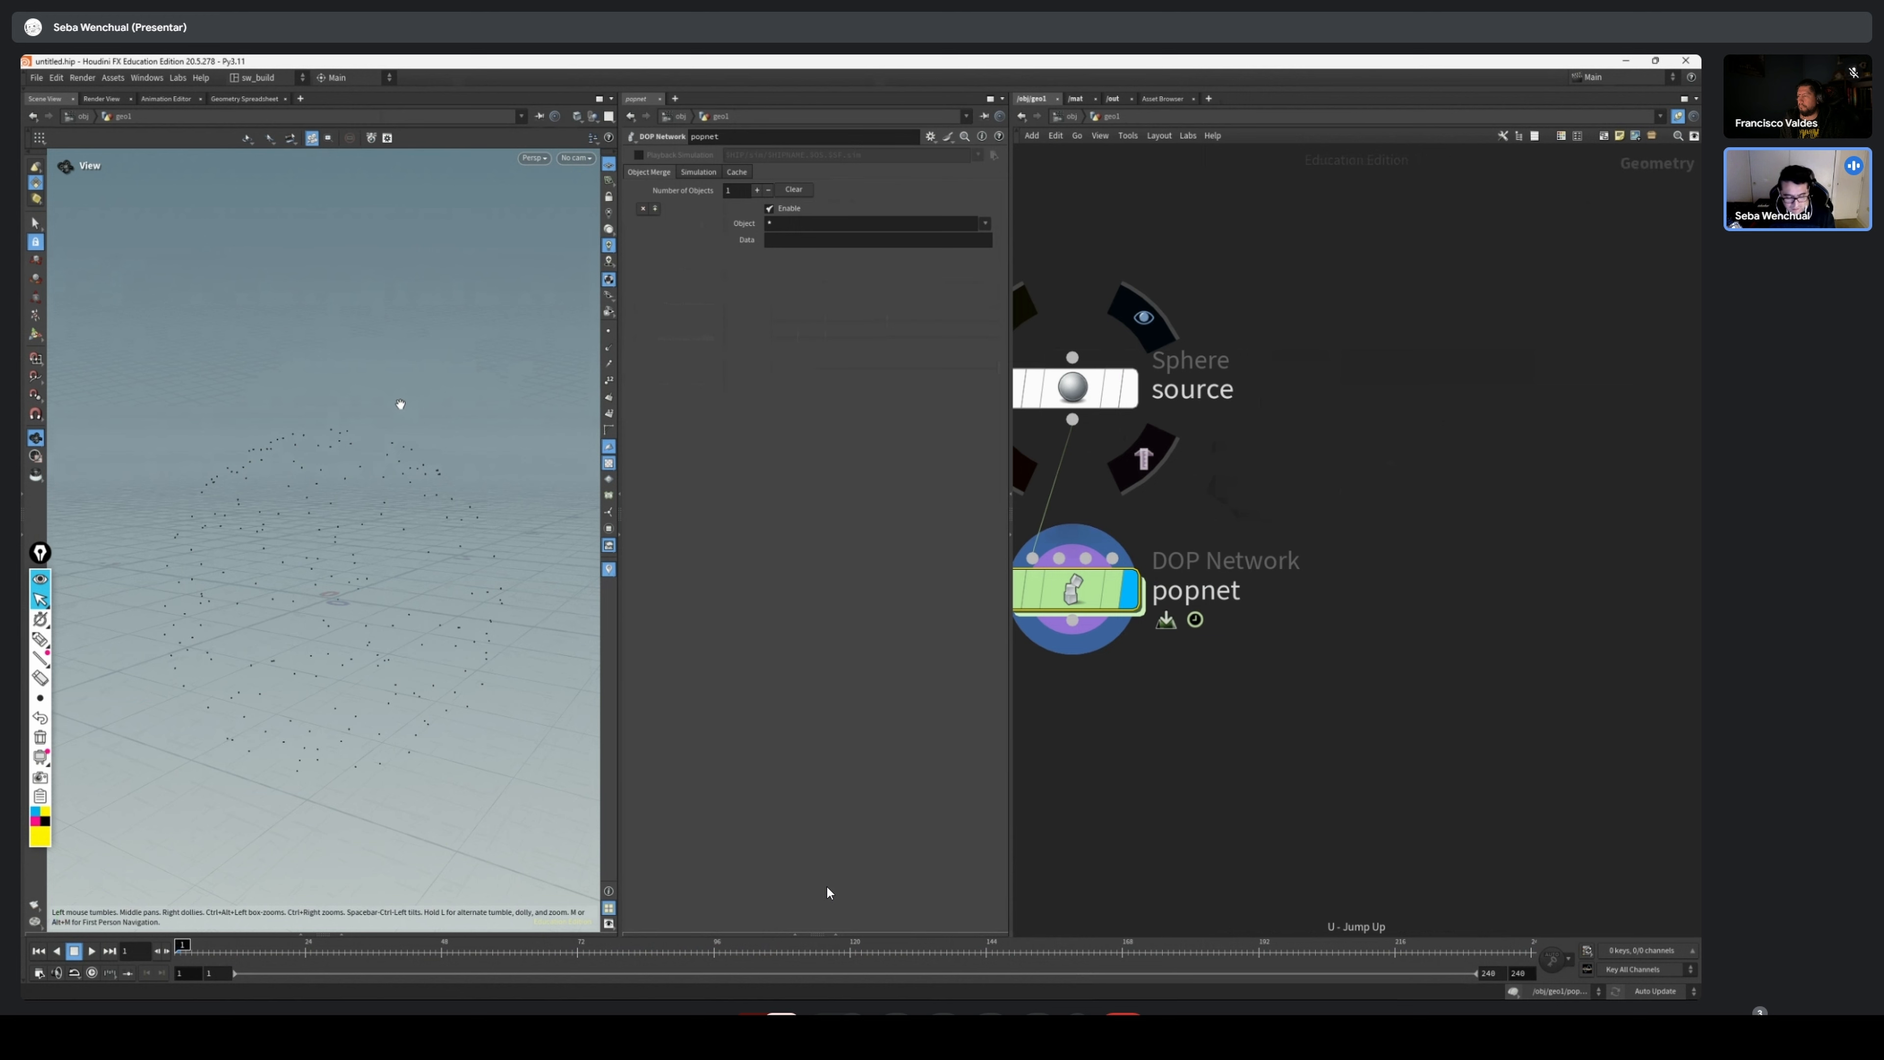
Set the viewport background color scheme to Dark in the display options
key(d)
mouse_move(443, 250)
mouse_down()
mouse_move(552, 241)
mouse_move(448, 253)
mouse_up()
click(550, 261)
click(235, 289)
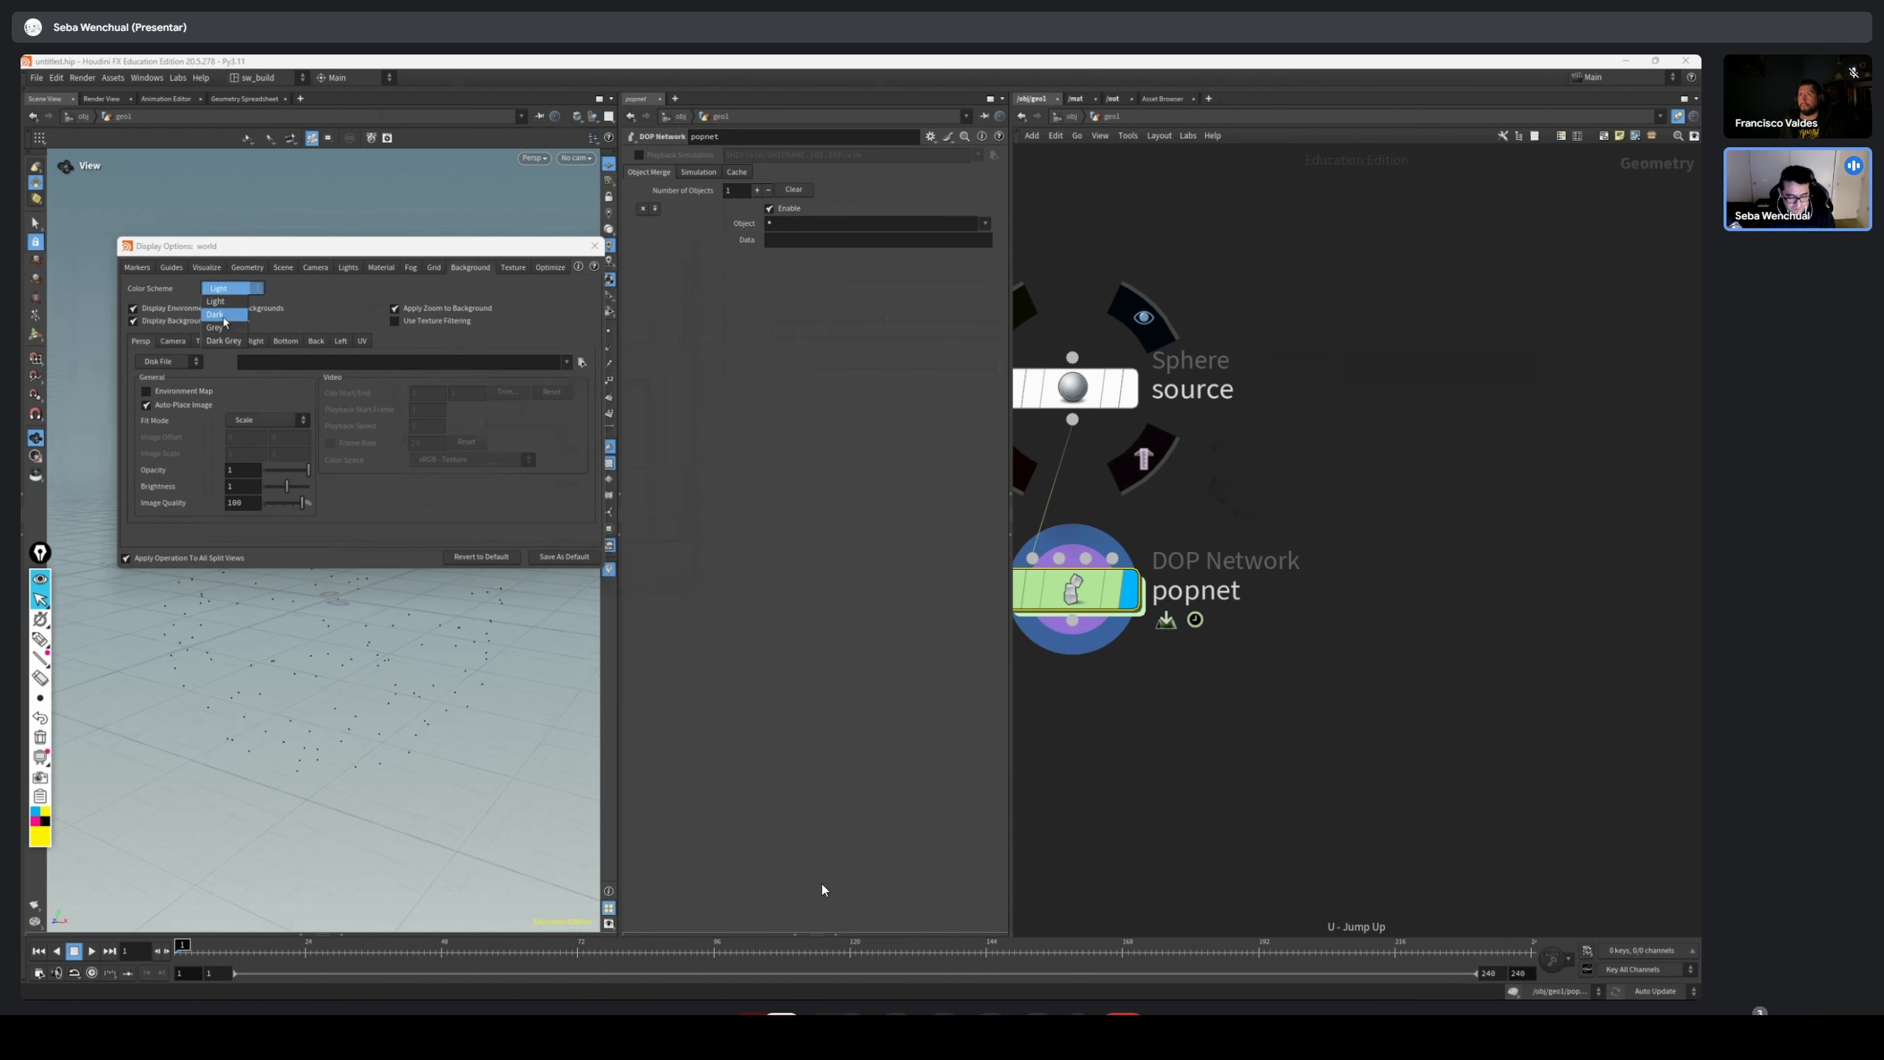
click(223, 294)
click(594, 245)
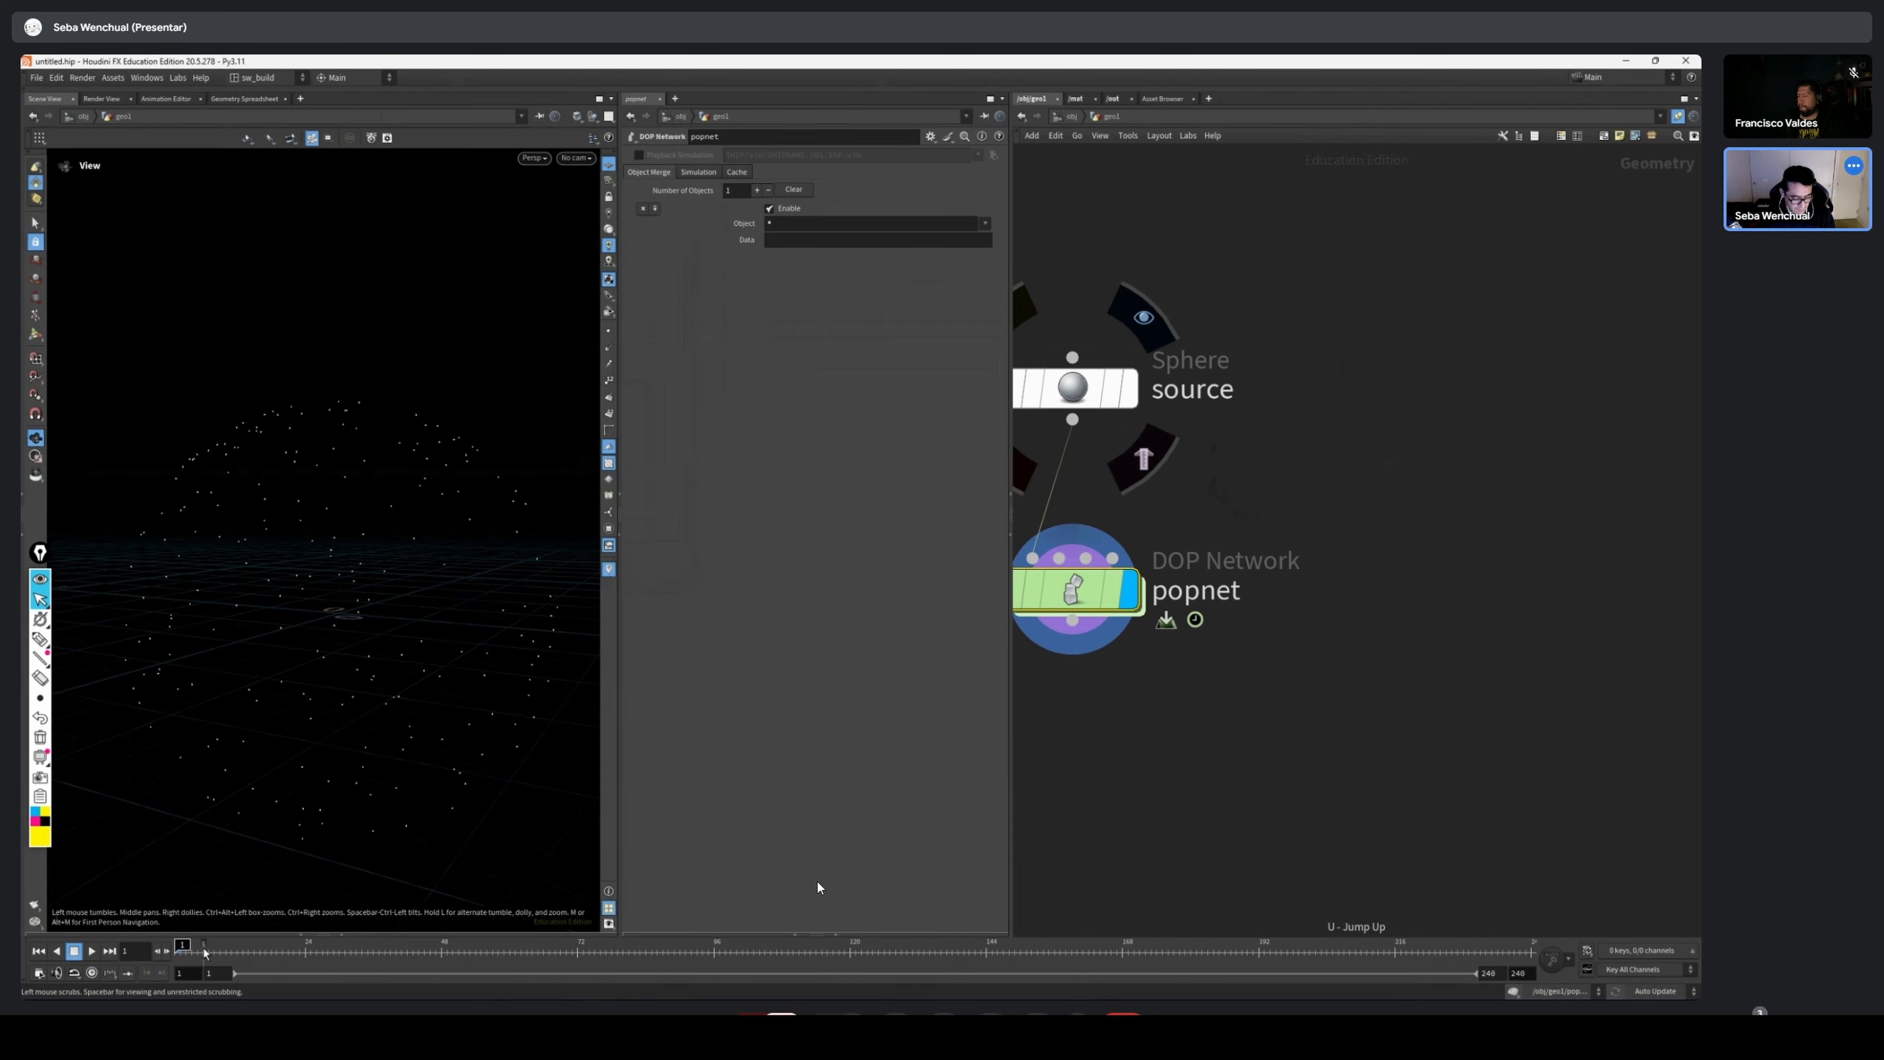
Scrub and play the simulation to examine how particles accumulate over the sphere's surface
mouse_move(185, 948)
mouse_down()
mouse_move(854, 946)
mouse_move(180, 945)
mouse_up()
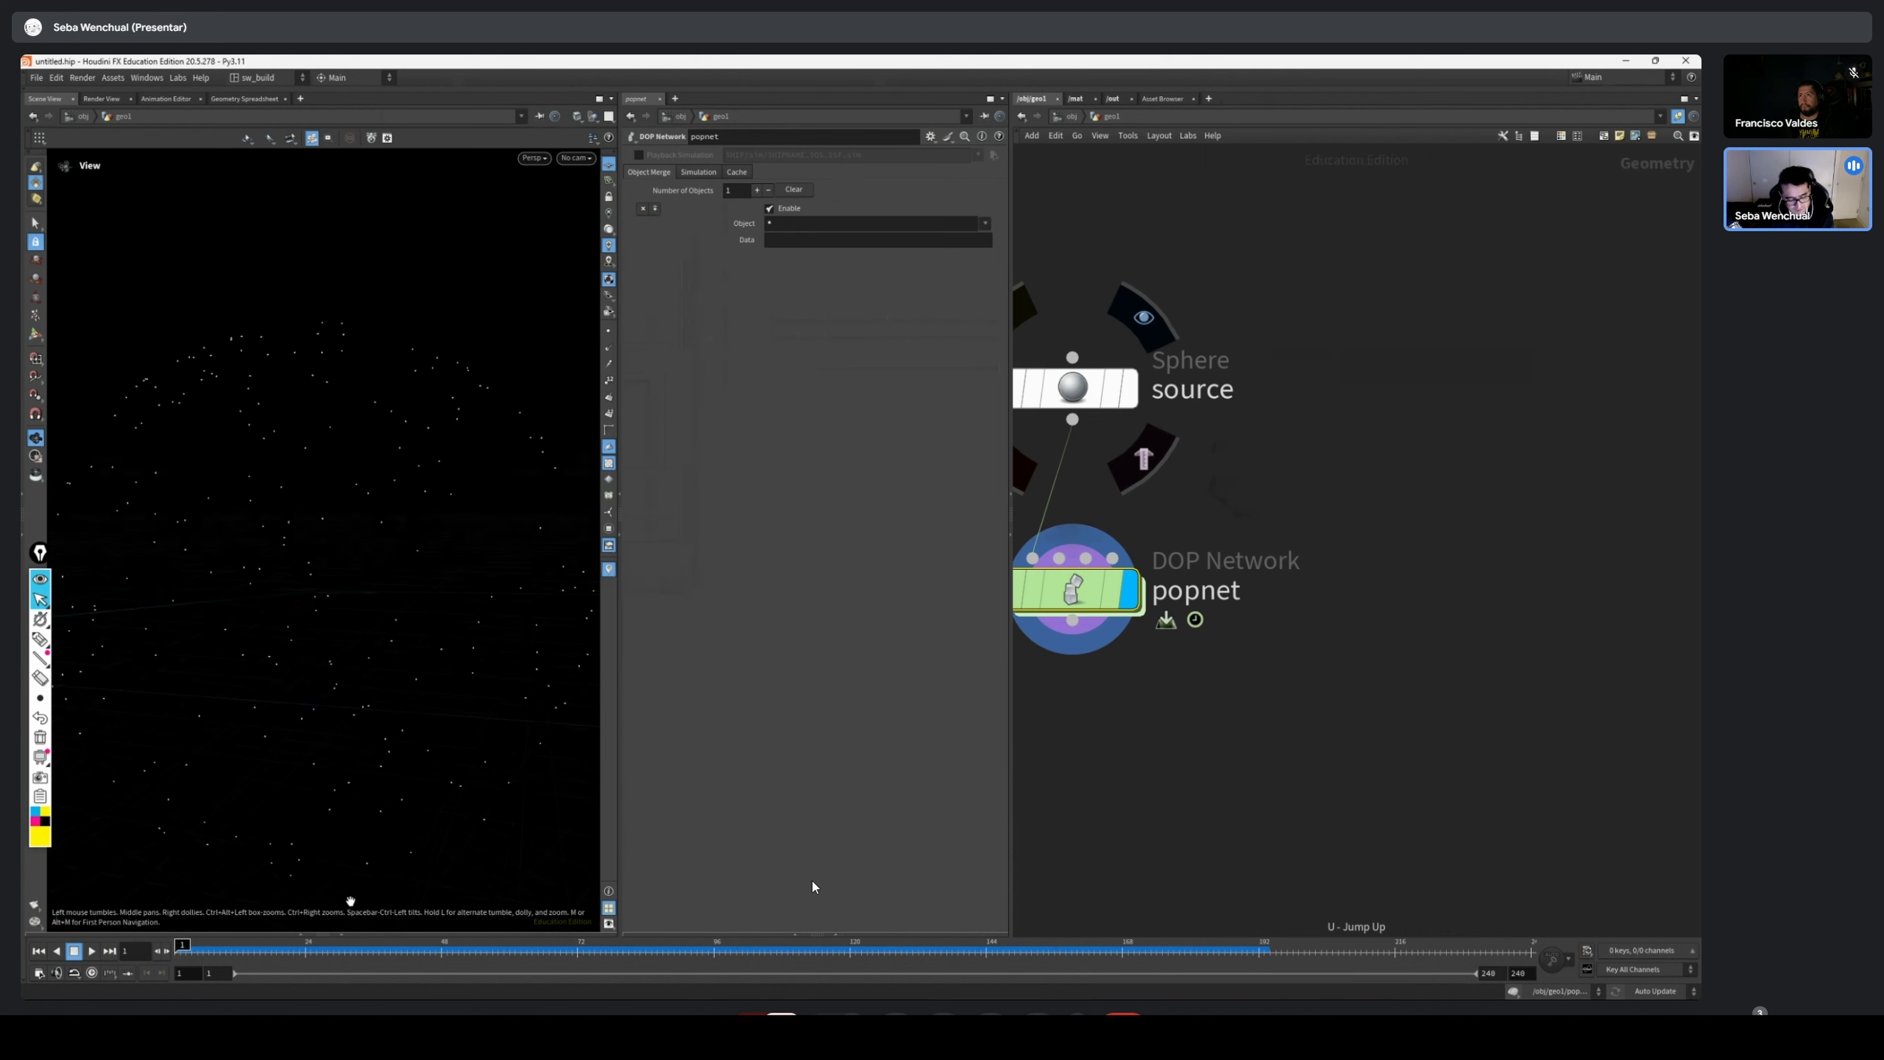
mouse_move(219, 962)
mouse_down()
mouse_move(858, 955)
mouse_move(190, 955)
mouse_move(1221, 942)
mouse_move(216, 942)
mouse_up()
click(91, 952)
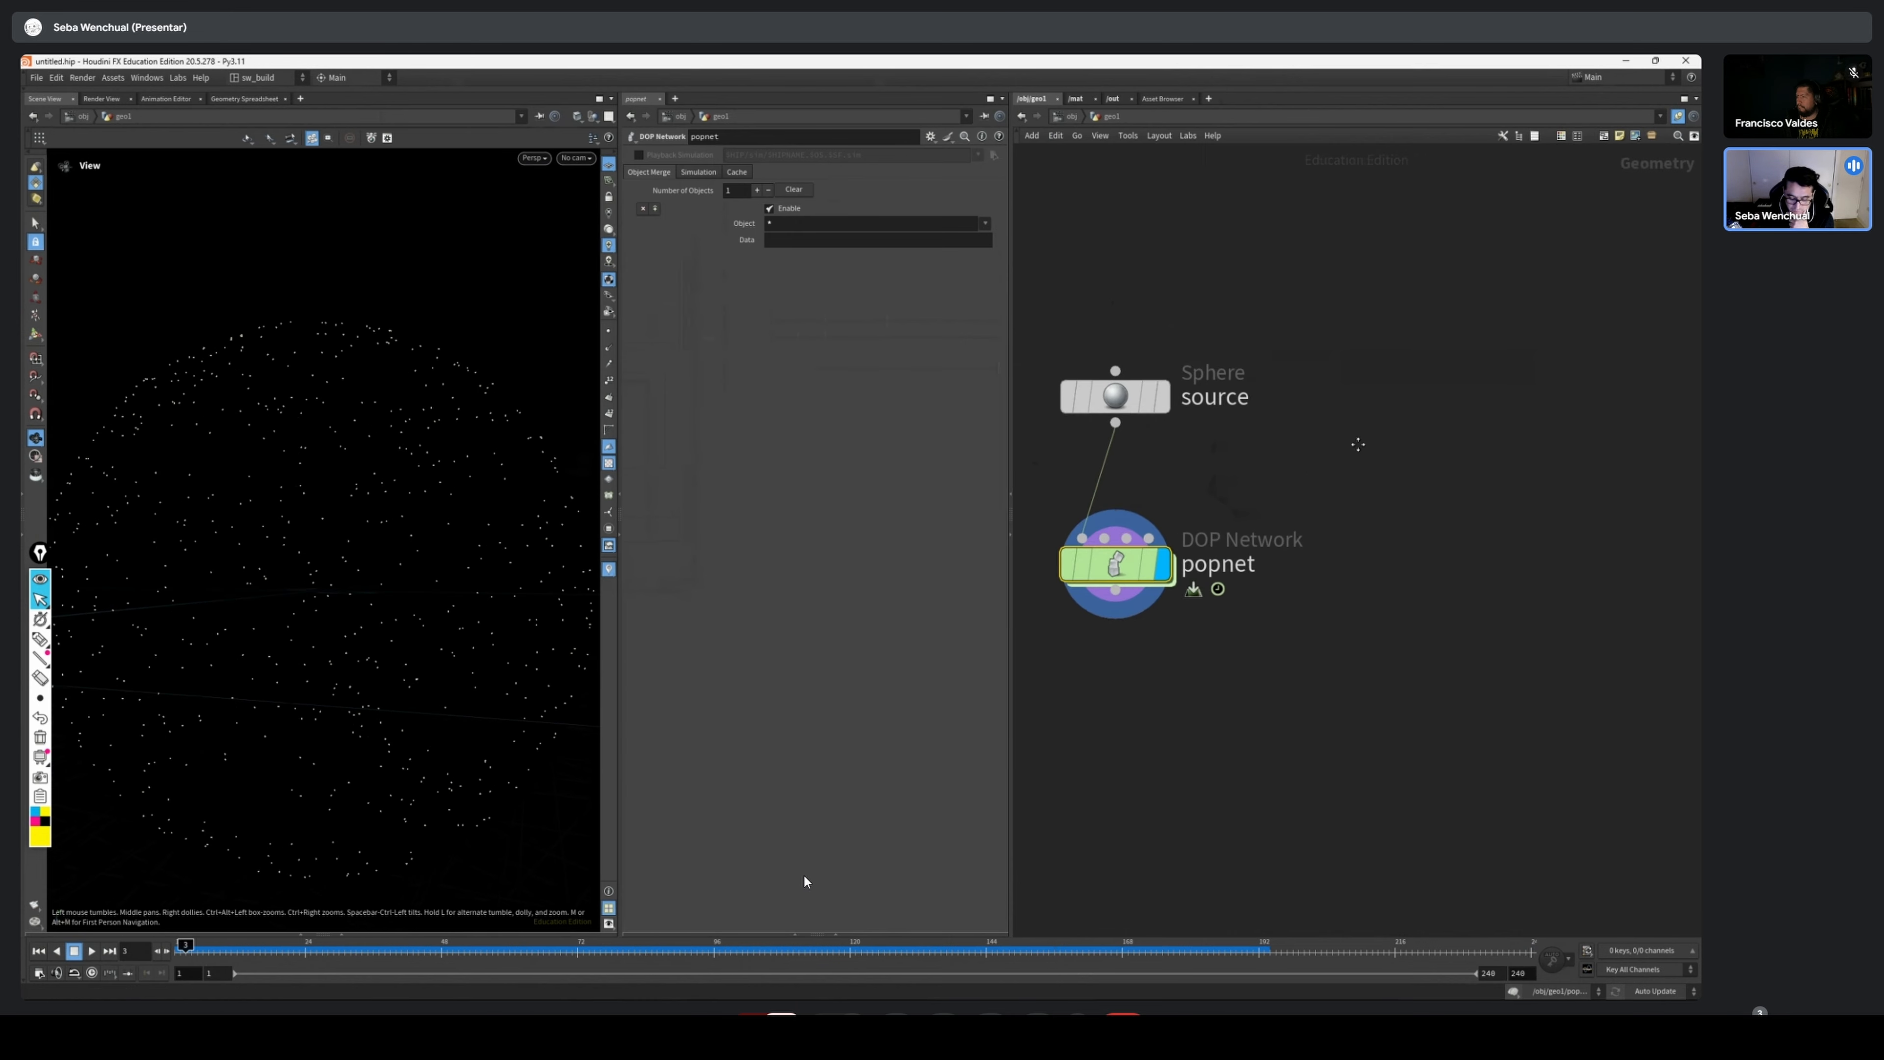
Examine the source sphere and popnet nodes in turn, along with the emitted particles in the viewport
middle_drag(1358, 444, 1464, 447)
drag(1453, 338, 1214, 476)
middle_drag(1402, 488, 1278, 520)
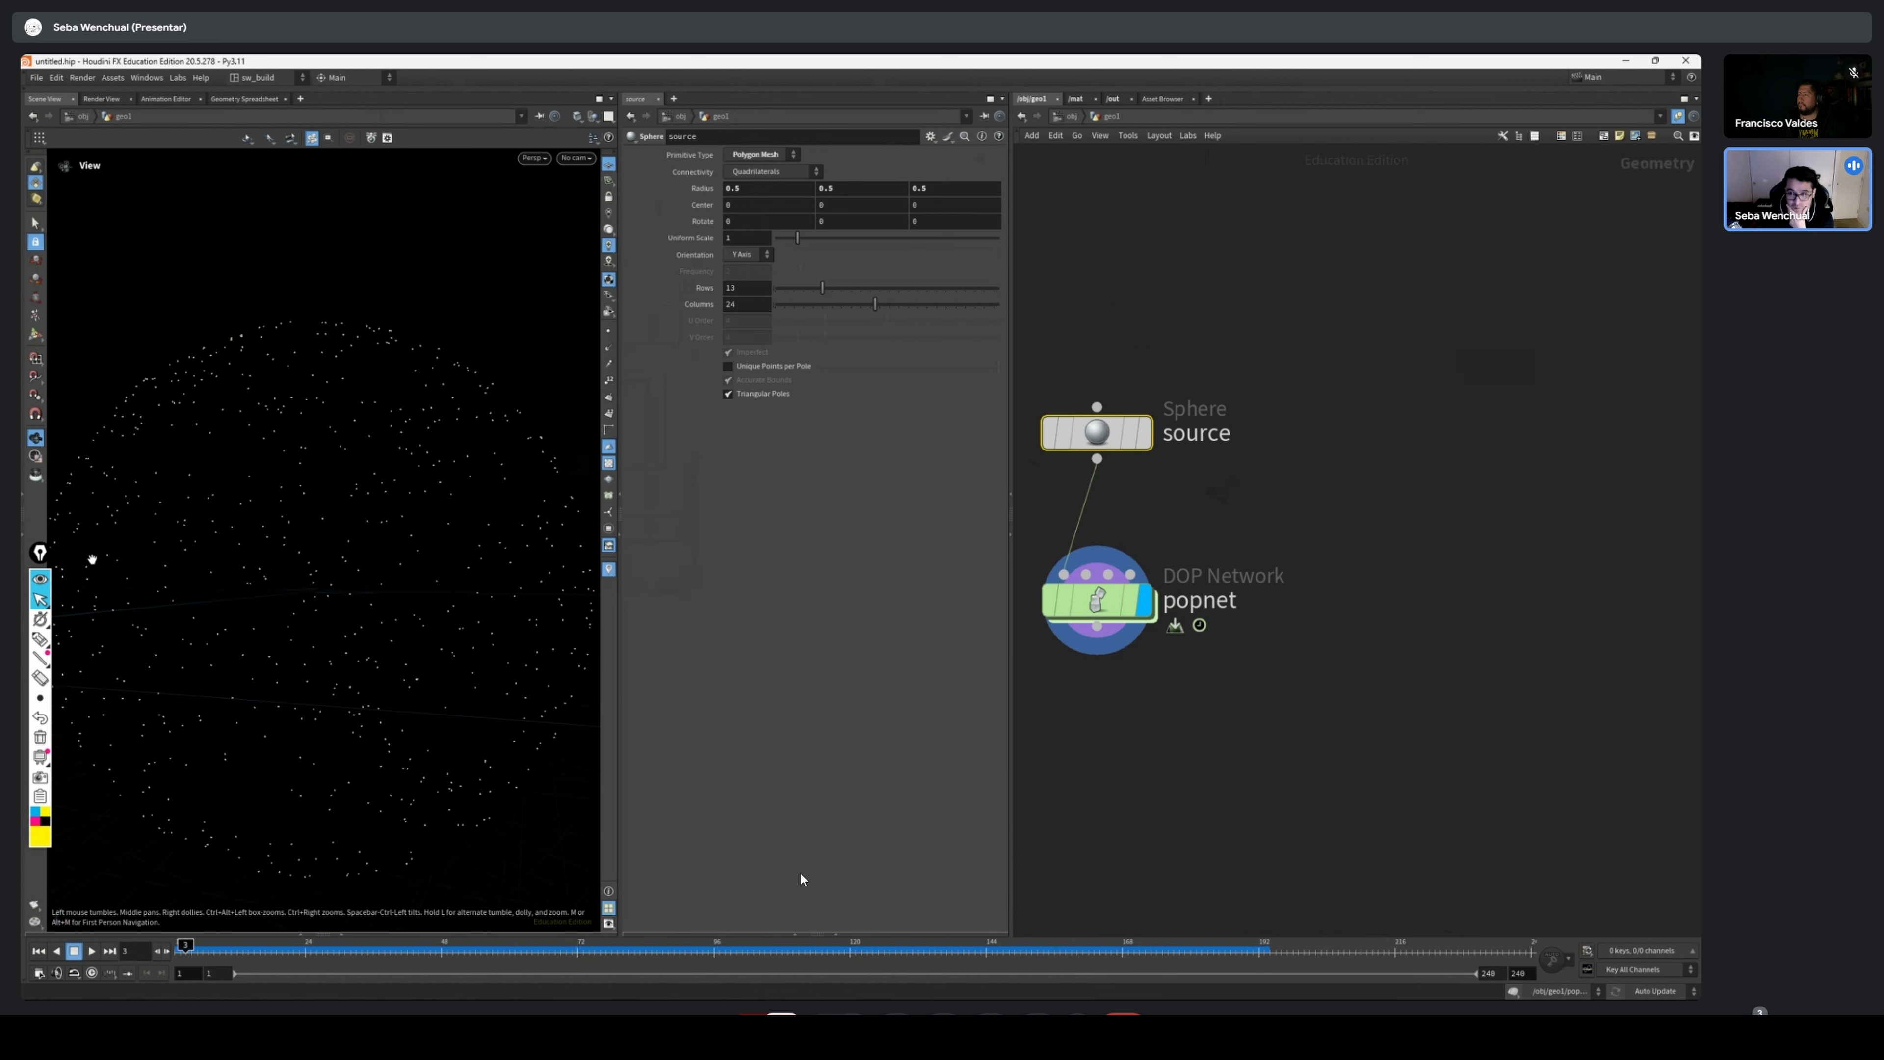
scroll(350, 506, down, 3)
drag(329, 503, 241, 564)
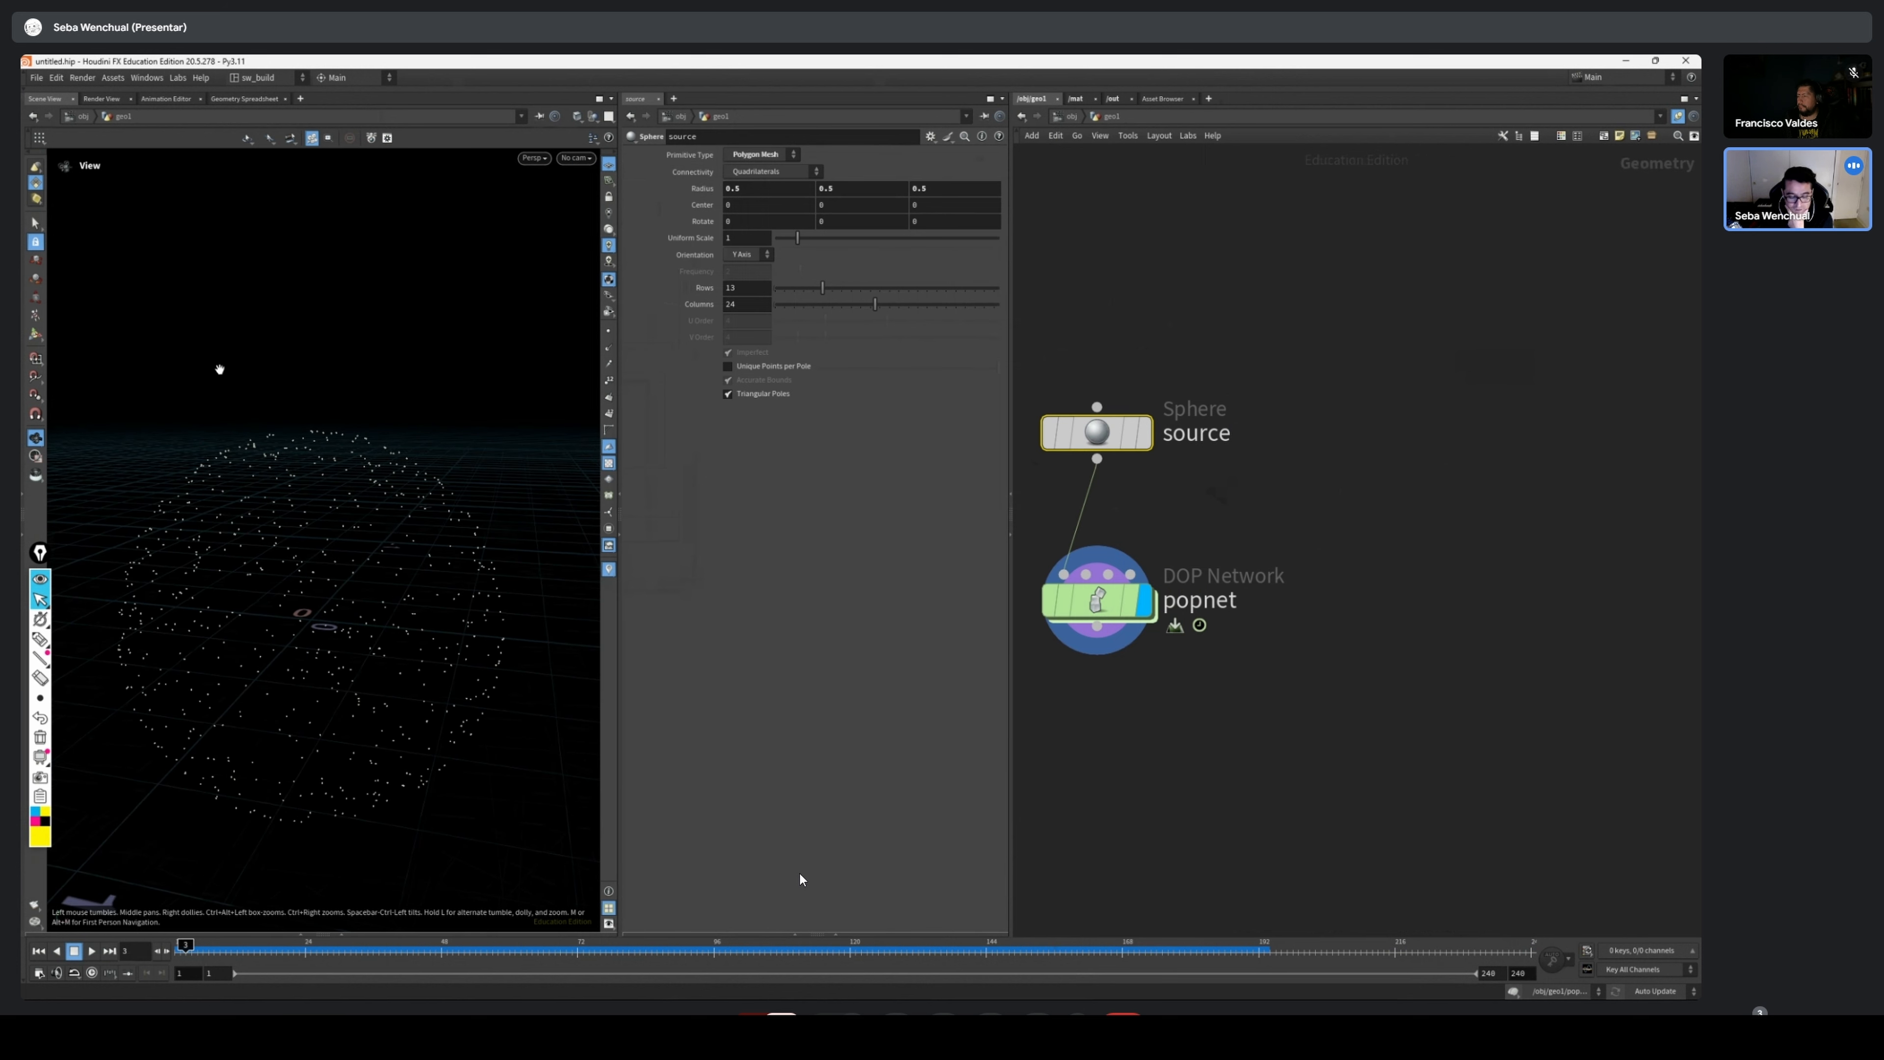
drag(219, 369, 371, 608)
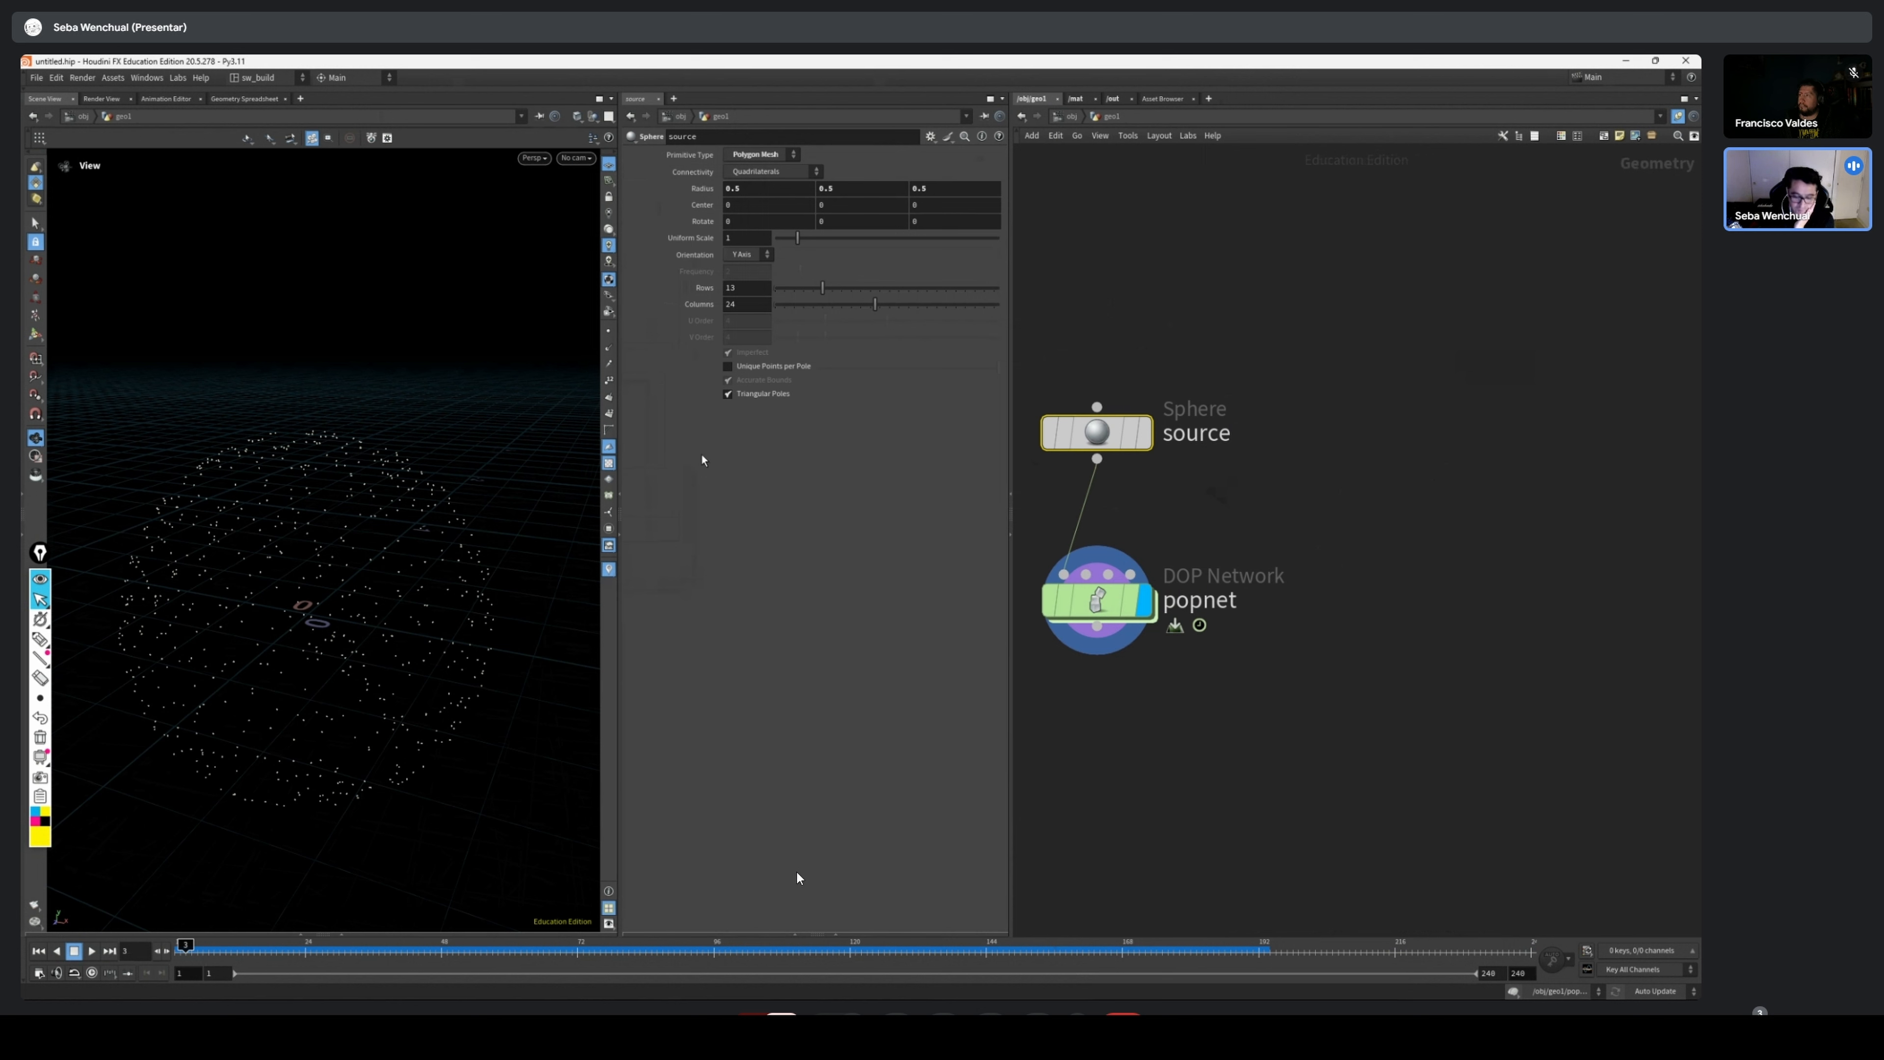
drag(1280, 527, 954, 730)
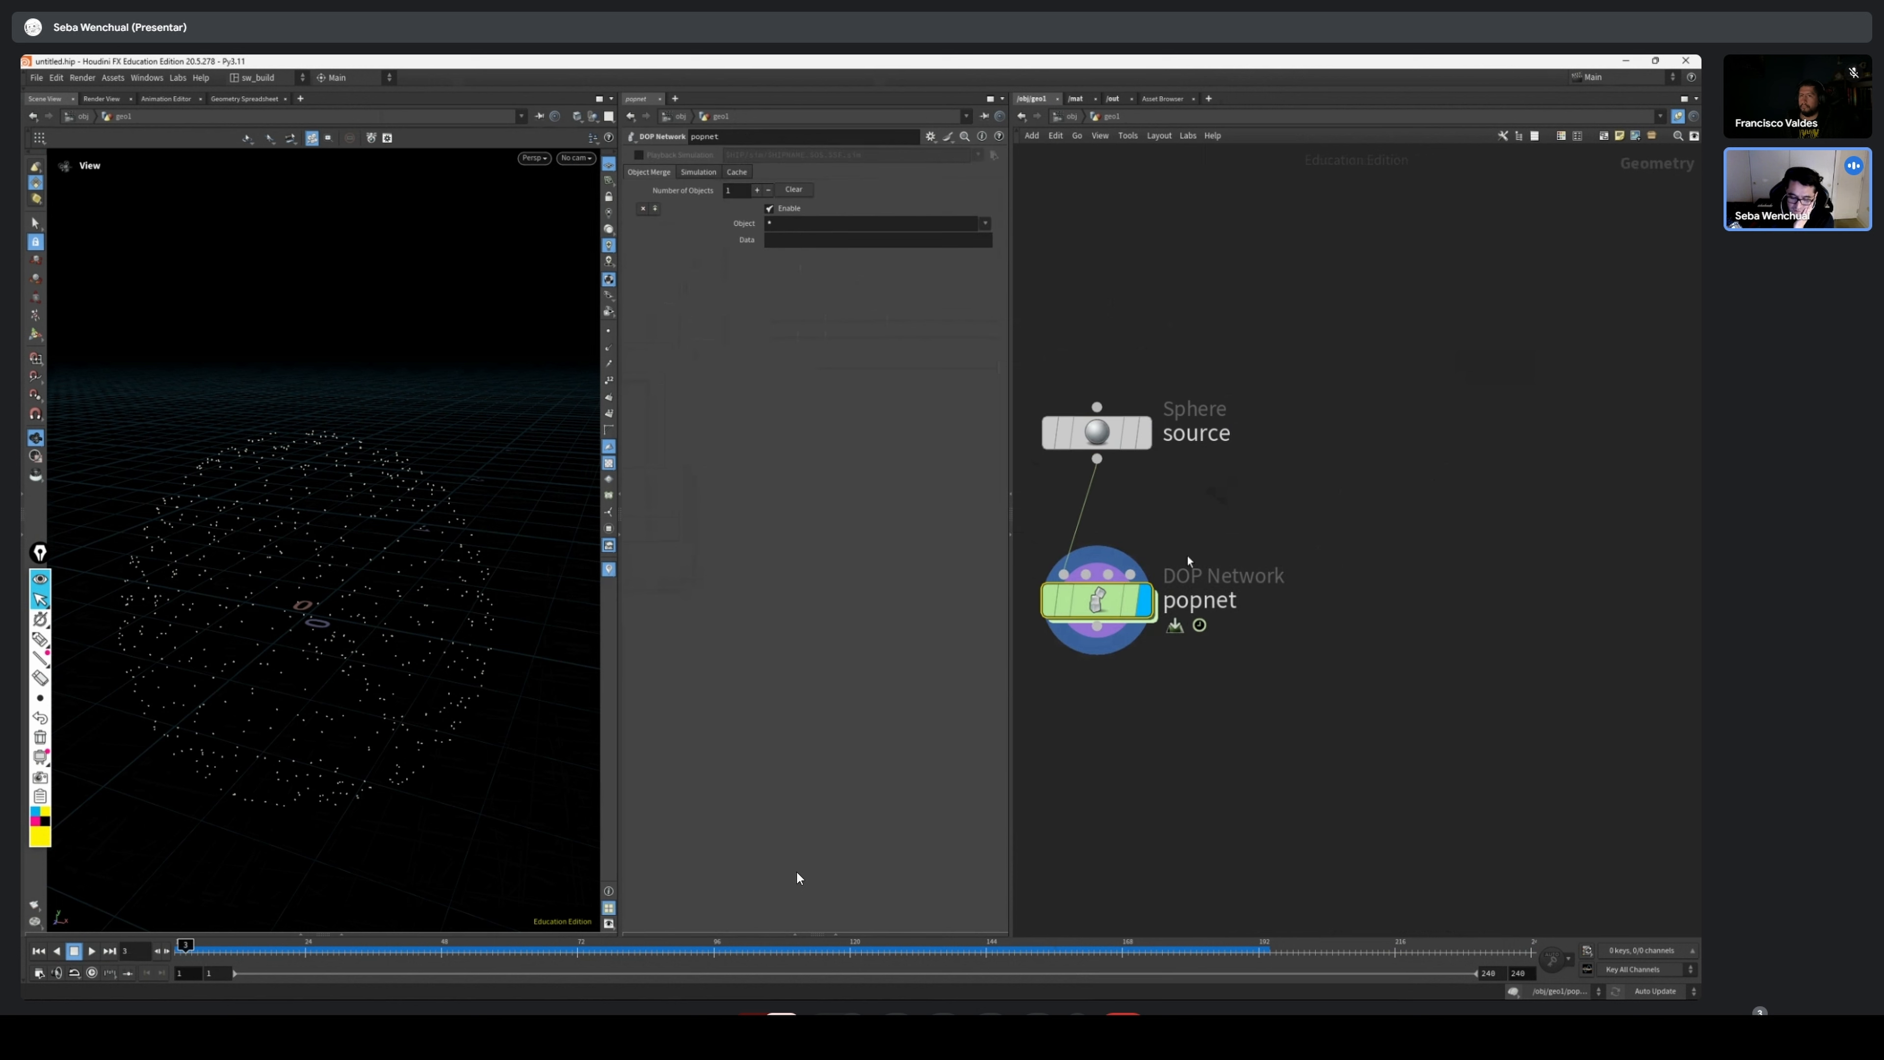
drag(1286, 353, 1060, 524)
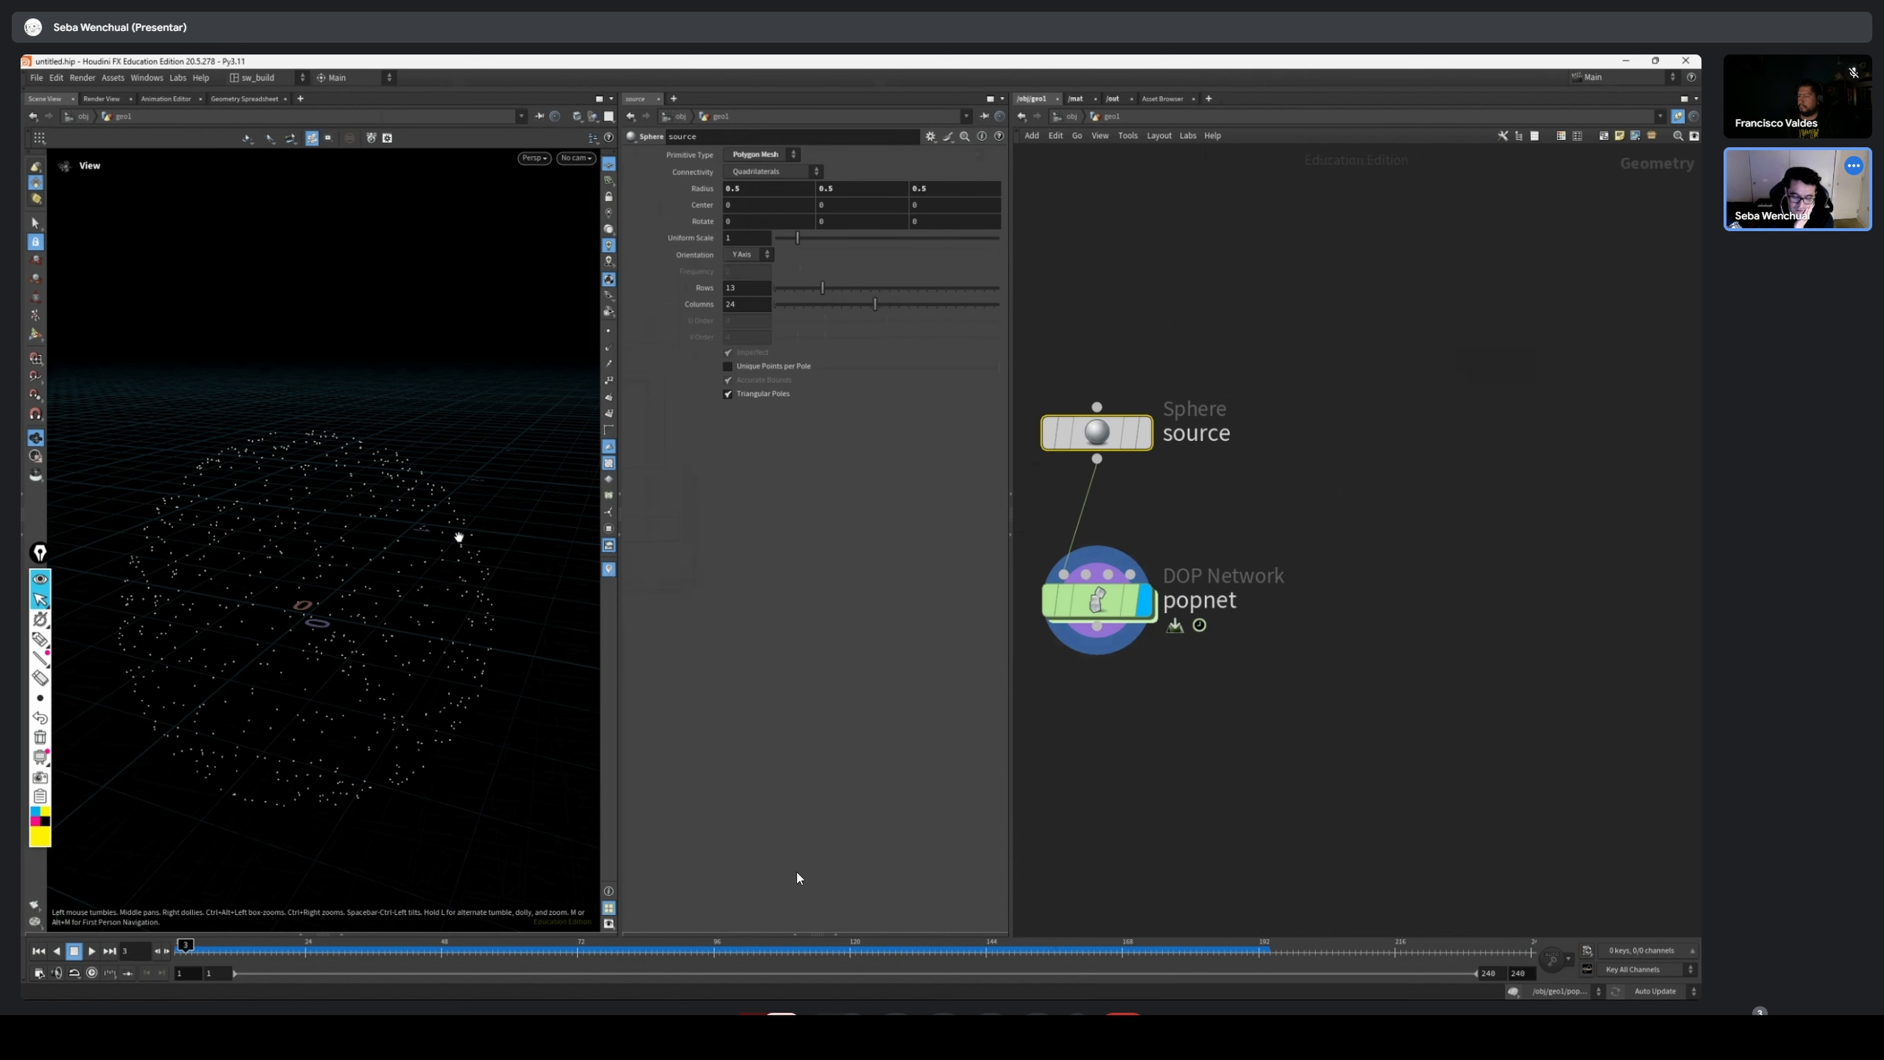
middle_drag(459, 536, 441, 594)
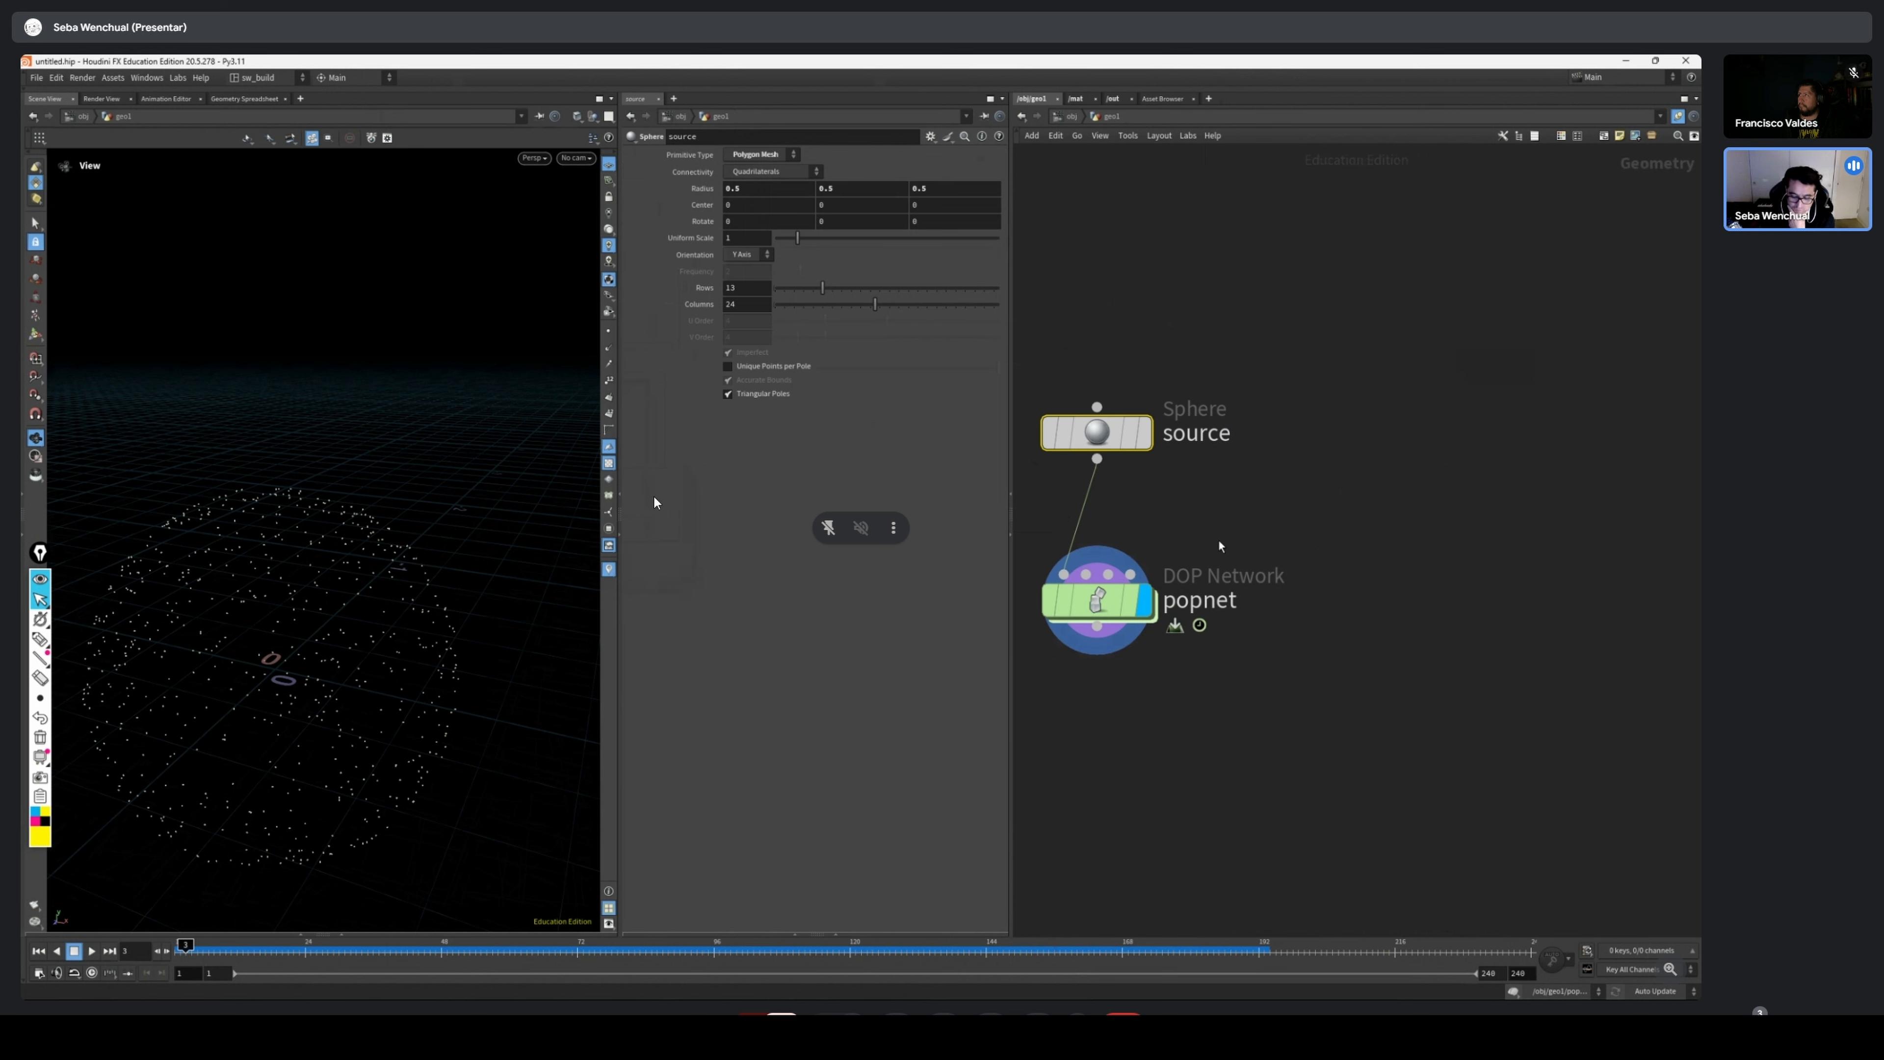
drag(1283, 607, 1029, 696)
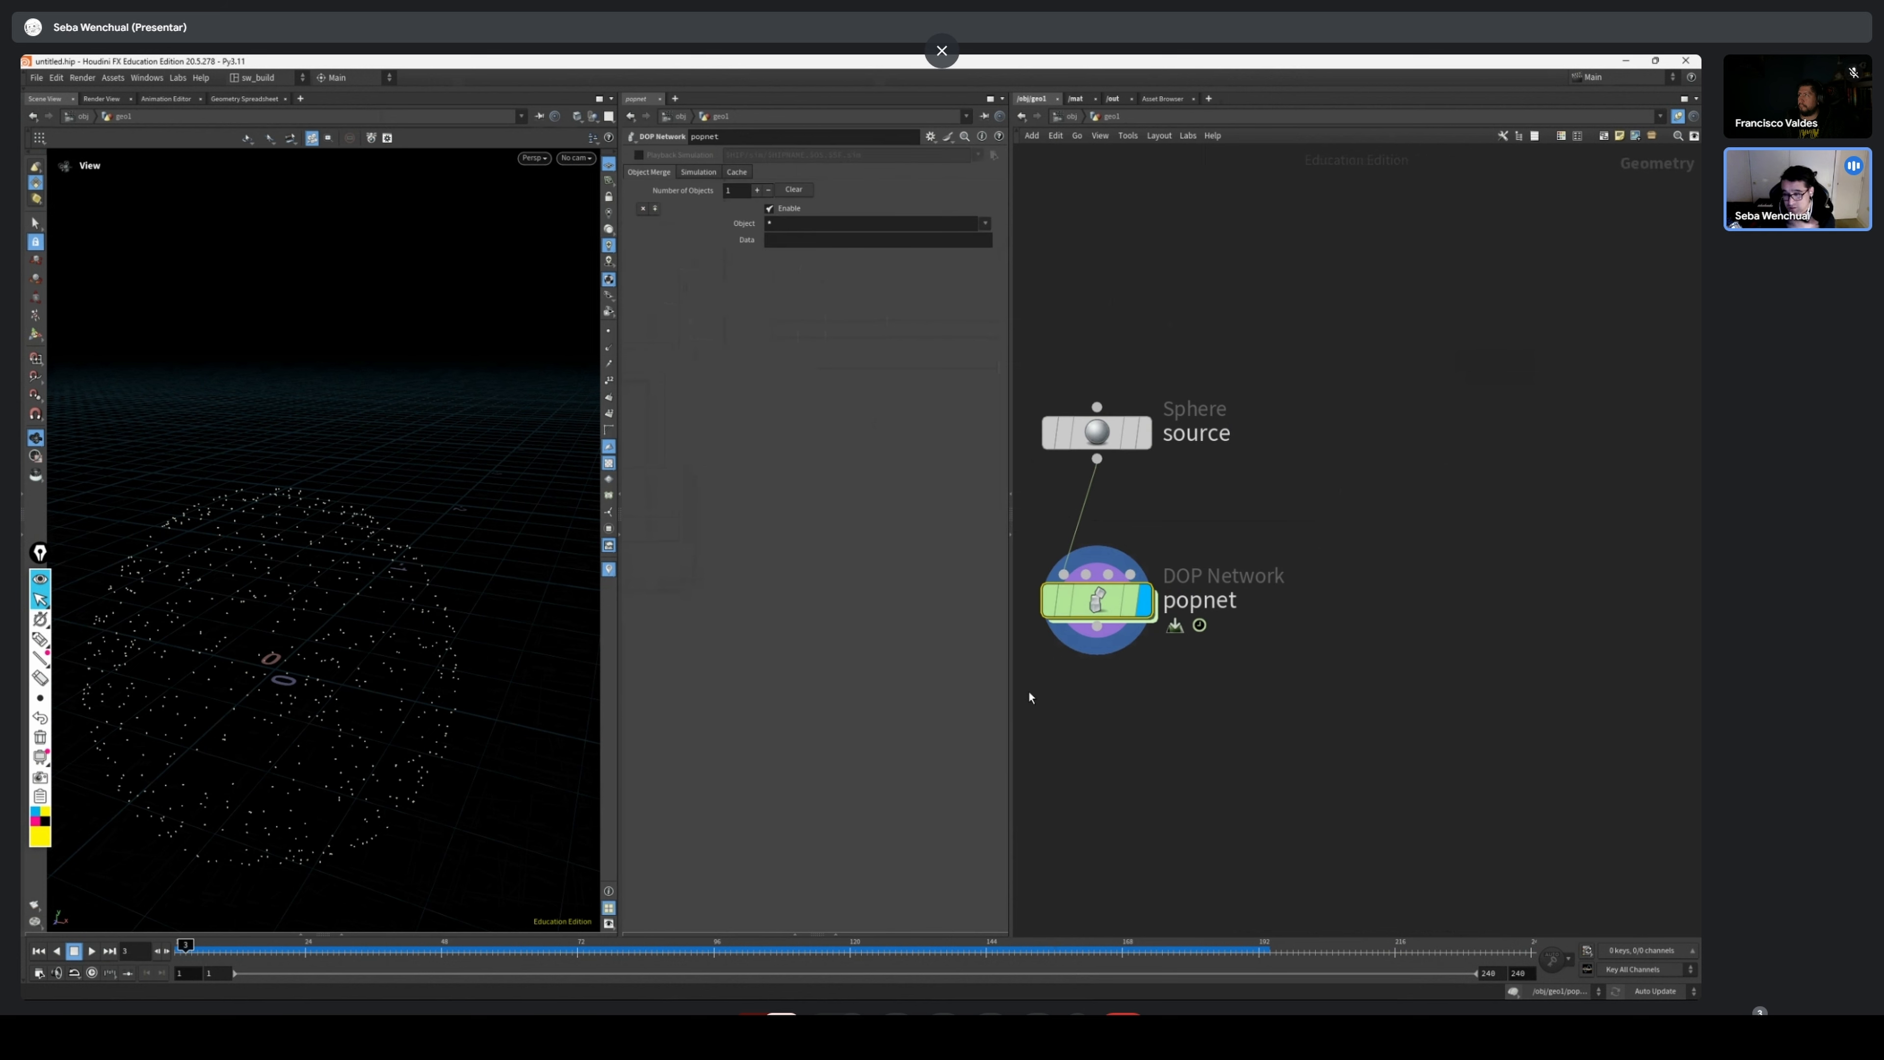
Return to frame 1 and examine the first emitted particles from different angles
mouse_move(200, 950)
mouse_down()
mouse_move(517, 951)
mouse_move(179, 950)
mouse_up()
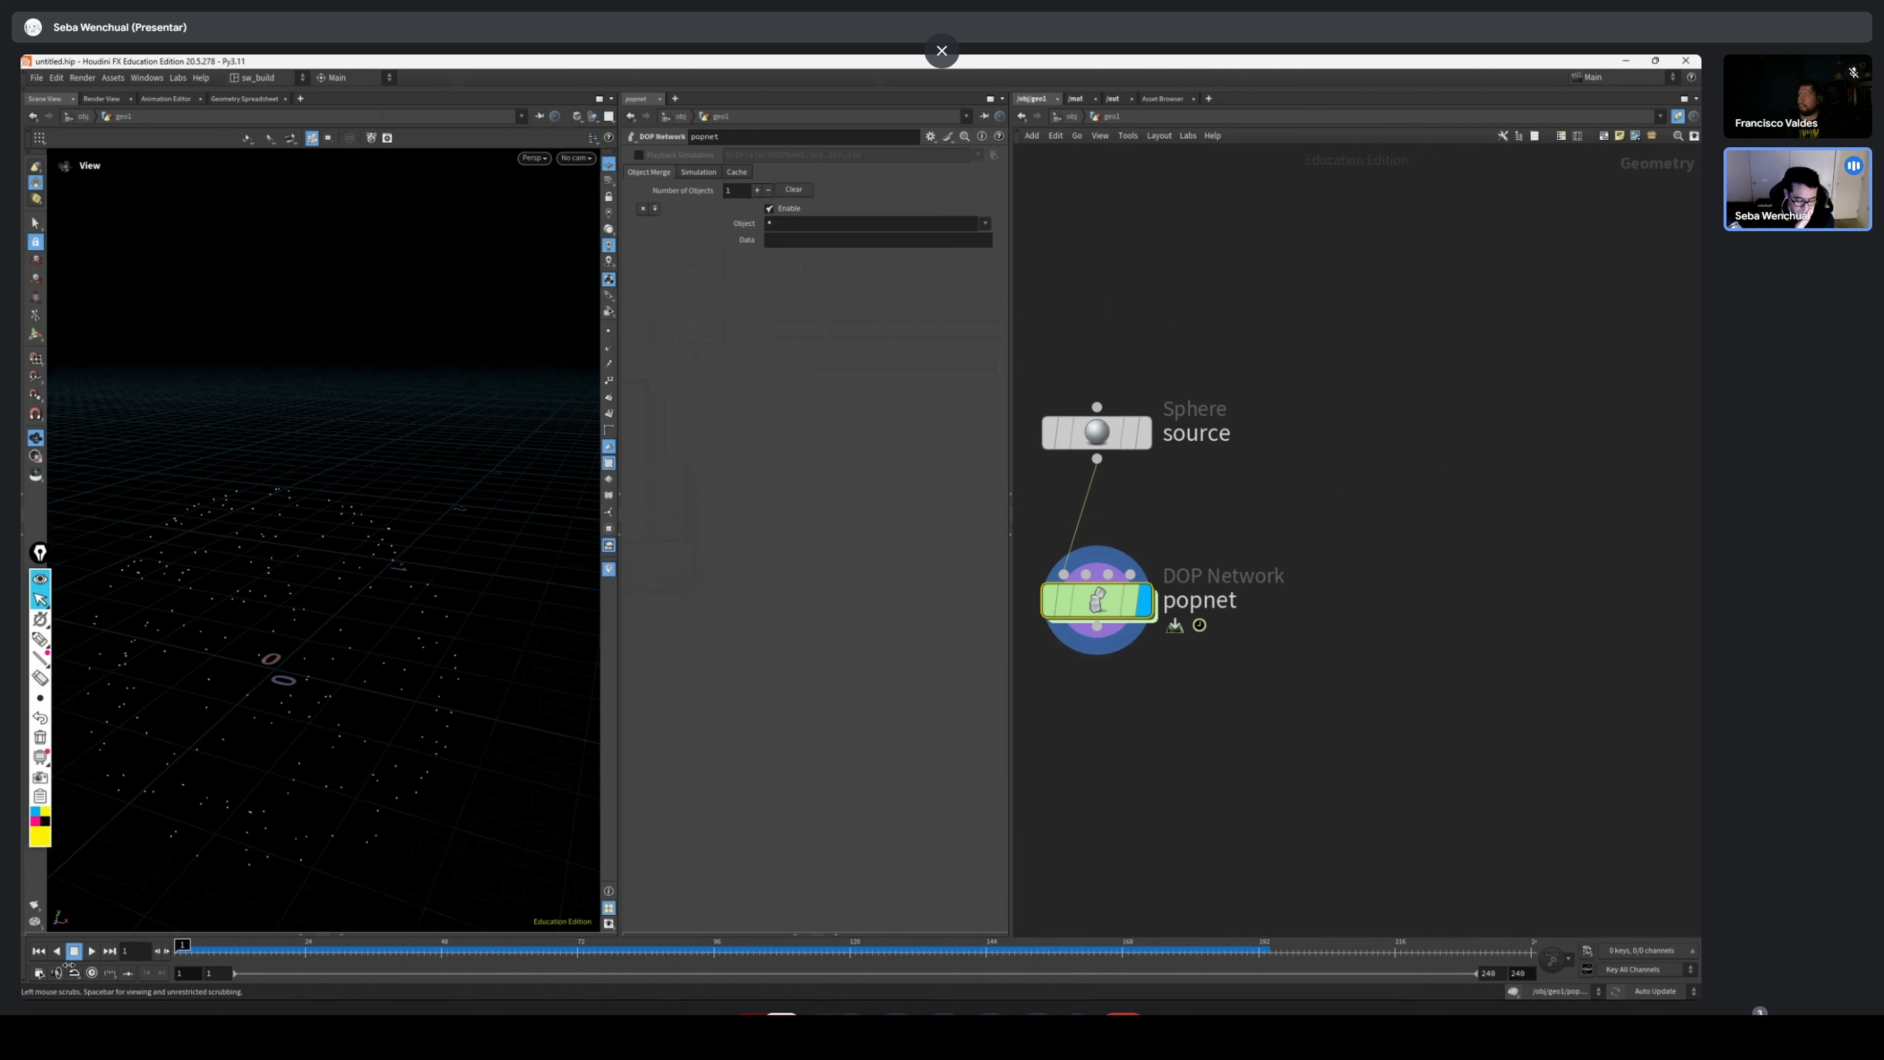
drag(315, 589, 380, 467)
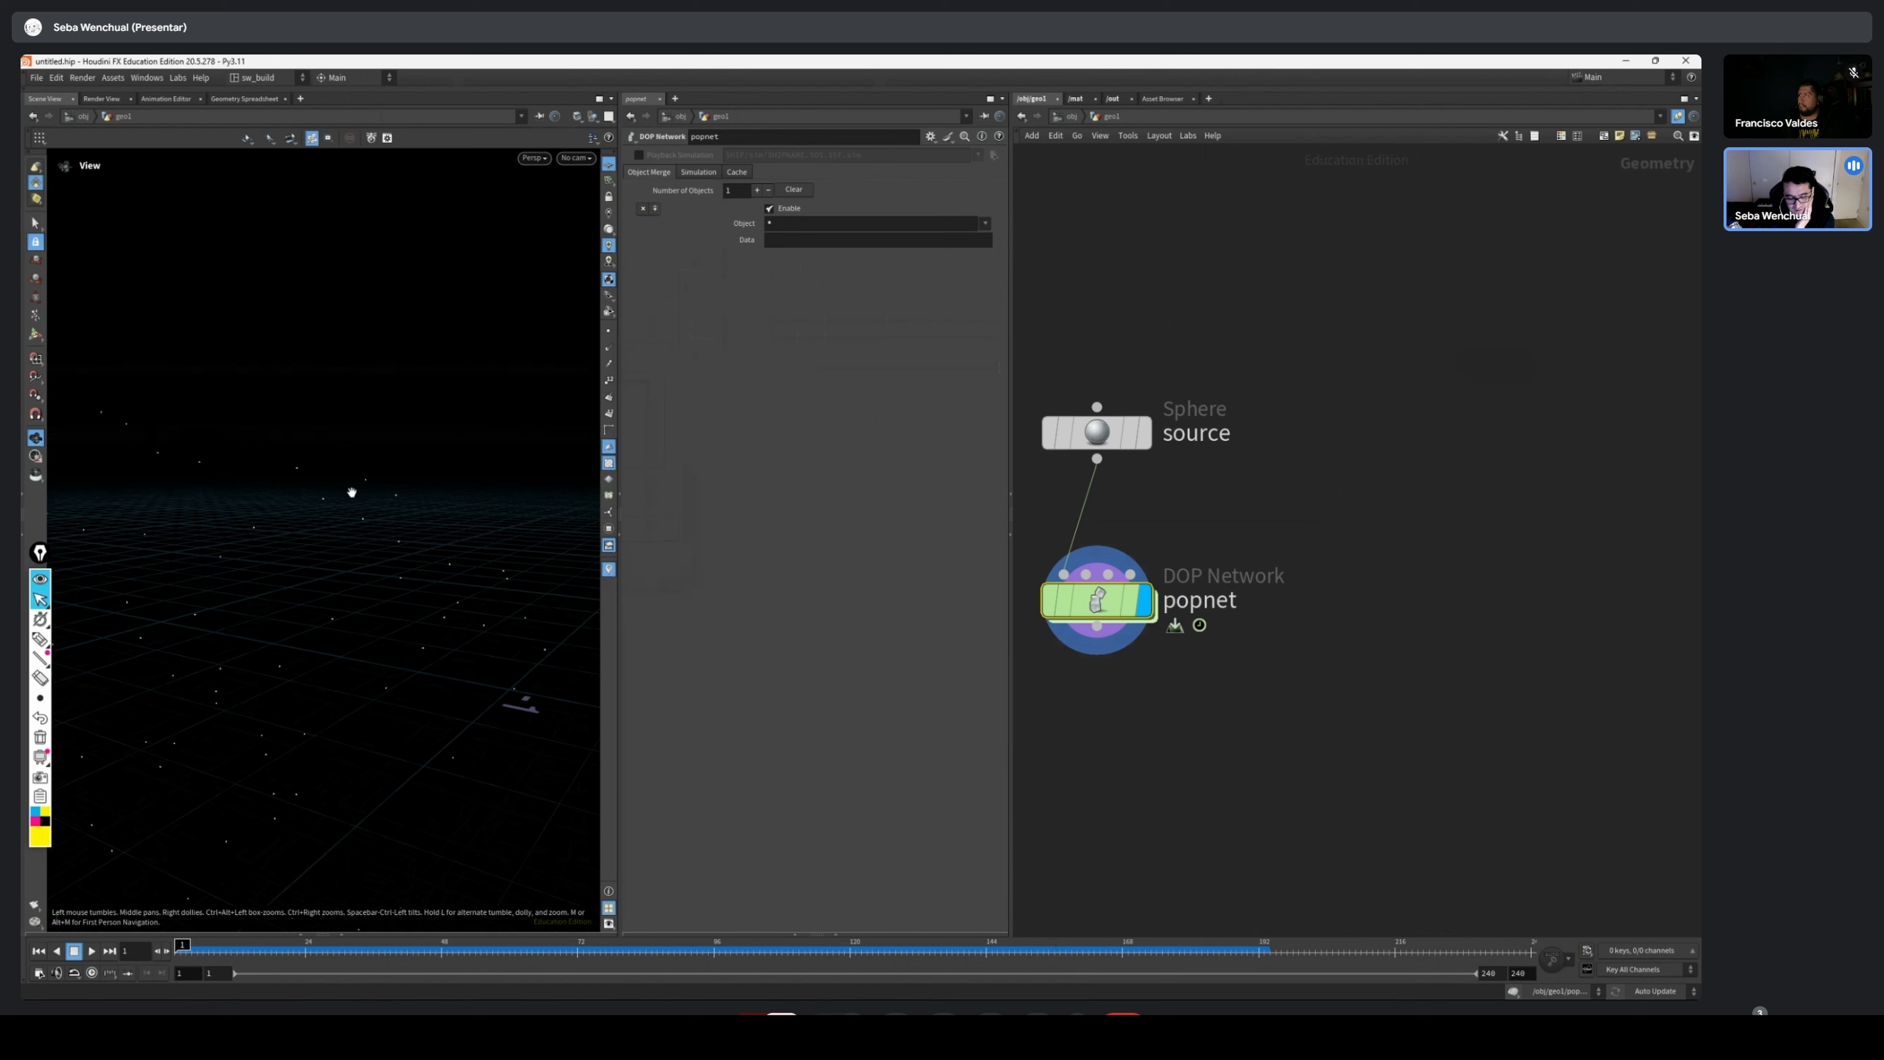
drag(423, 538, 294, 615)
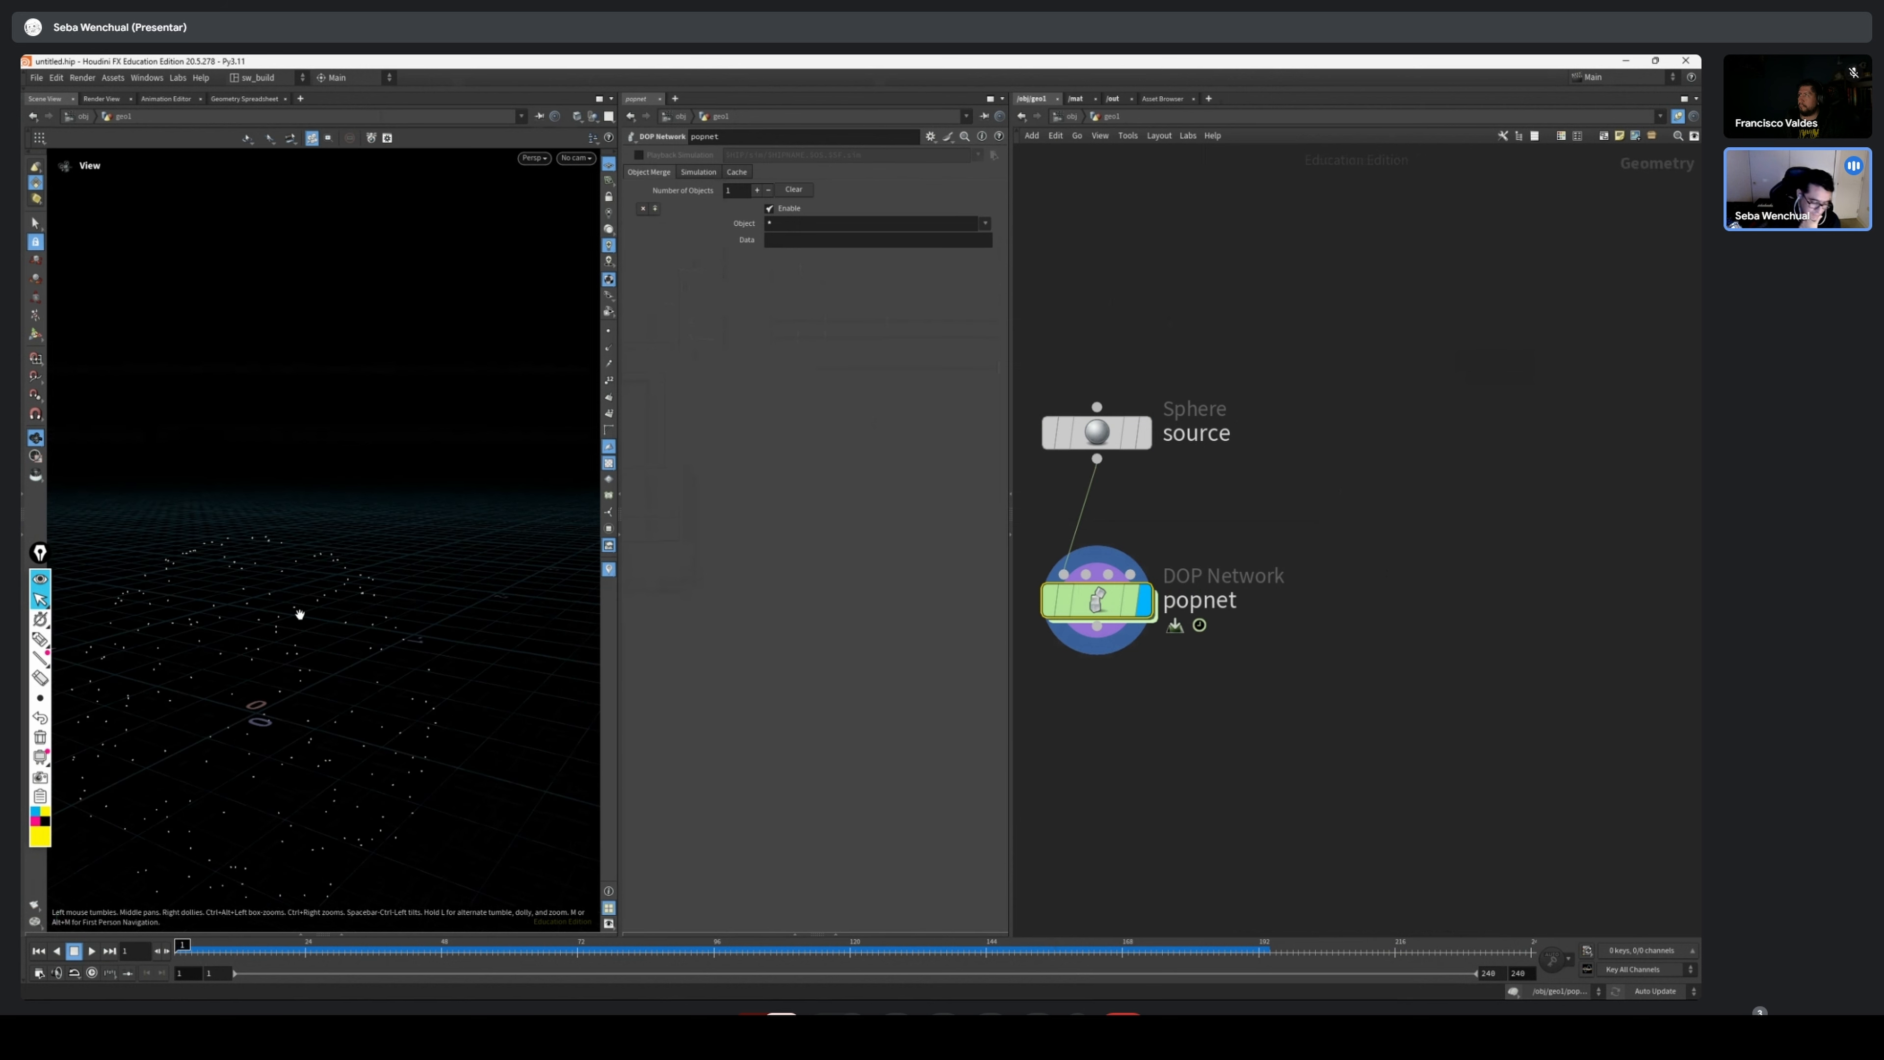
Annotate one particle near the top of the cloud with a leader line and the handwritten label (X,Y,Z)
mouse_move(43, 638)
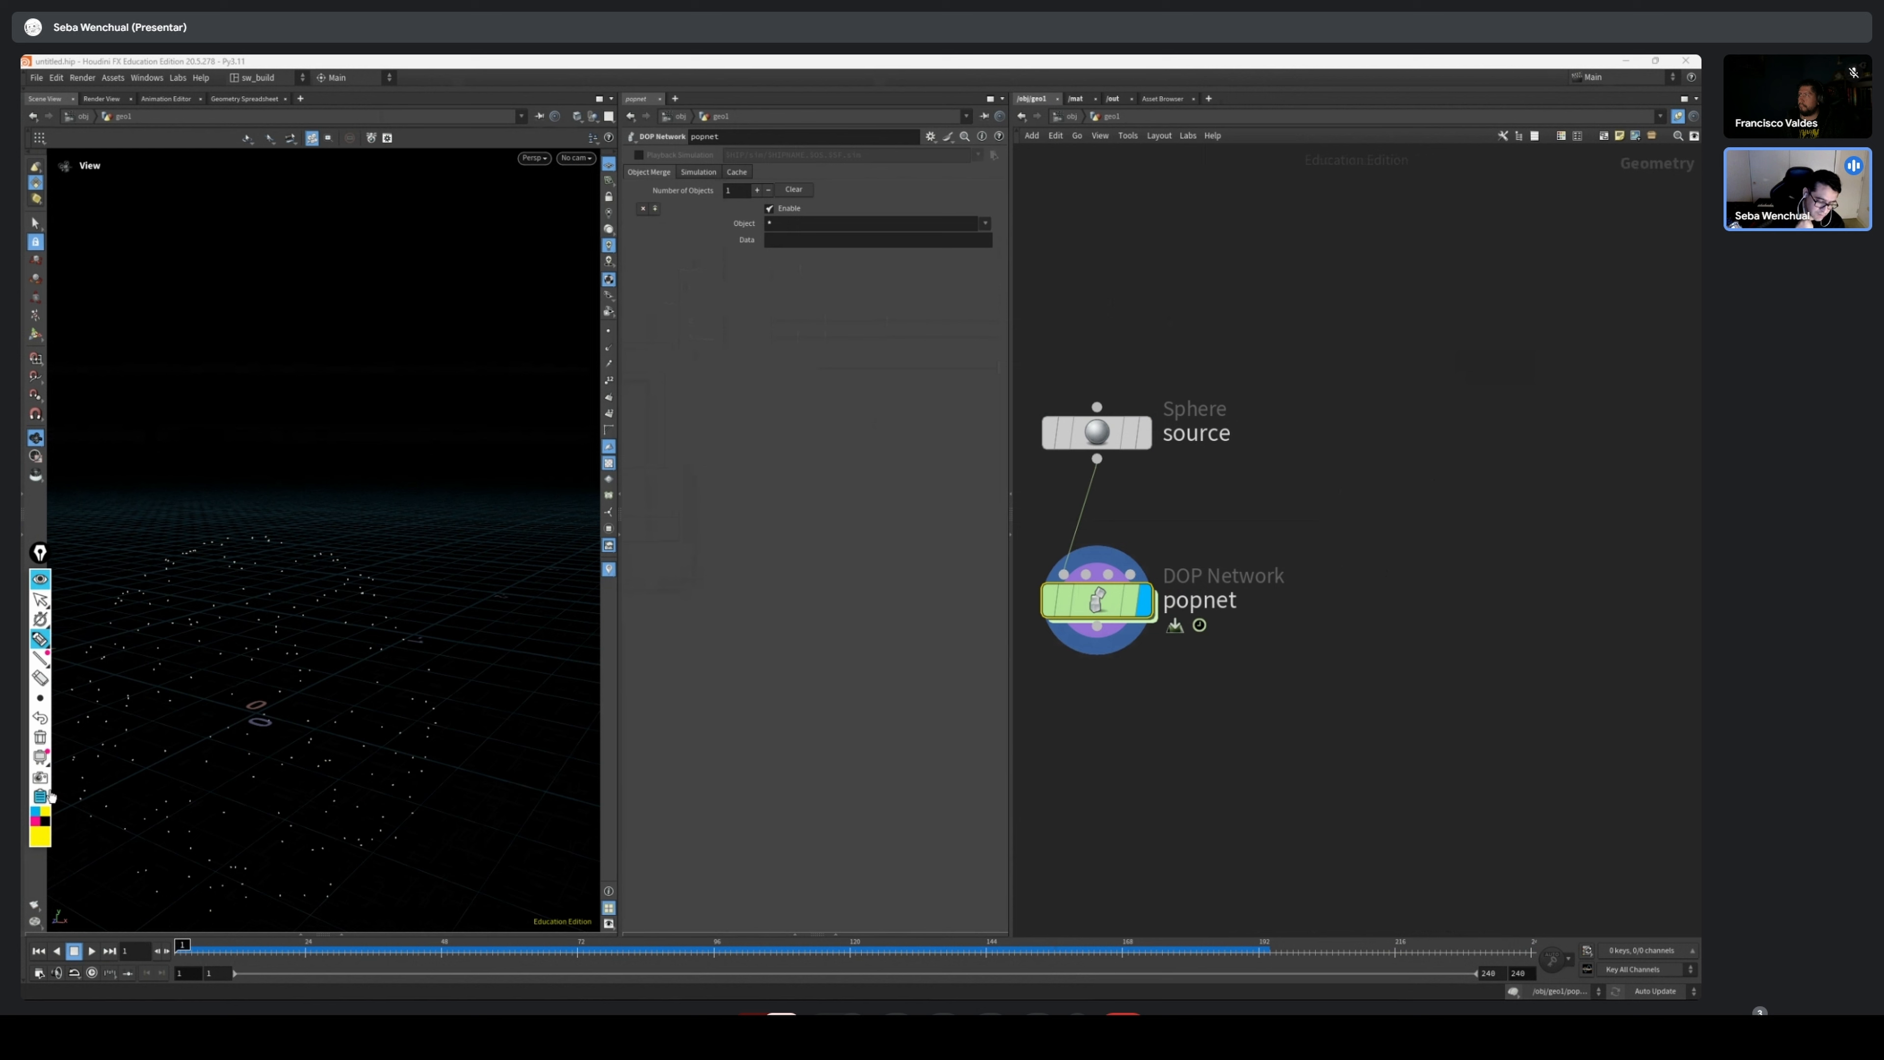
mouse_move(328, 552)
mouse_down()
mouse_move(387, 437)
mouse_move(420, 461)
mouse_up()
mouse_move(428, 457)
mouse_down()
mouse_move(429, 477)
mouse_move(452, 452)
mouse_move(445, 466)
mouse_move(515, 451)
mouse_up()
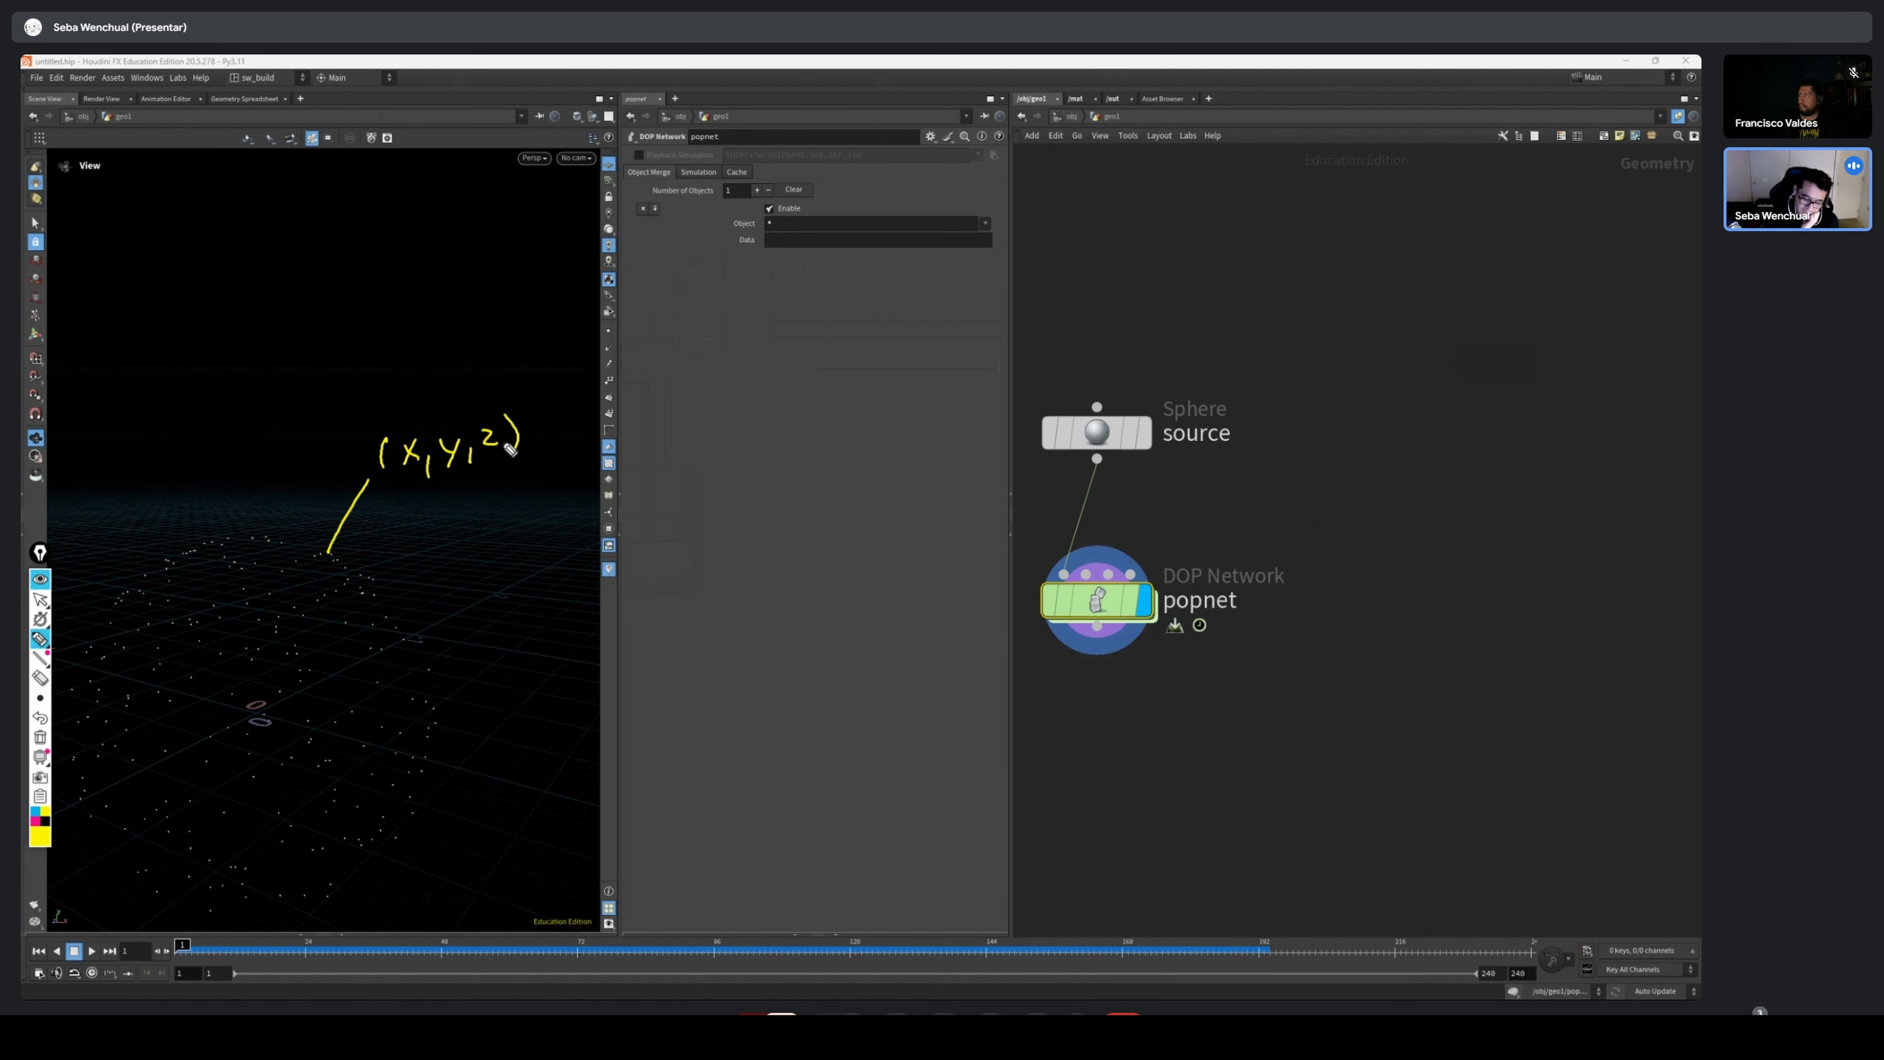
Draw an arrow from the origin to a particle, label the origin (0,0,0) with x y z, and circle the labelled particle
click(251, 709)
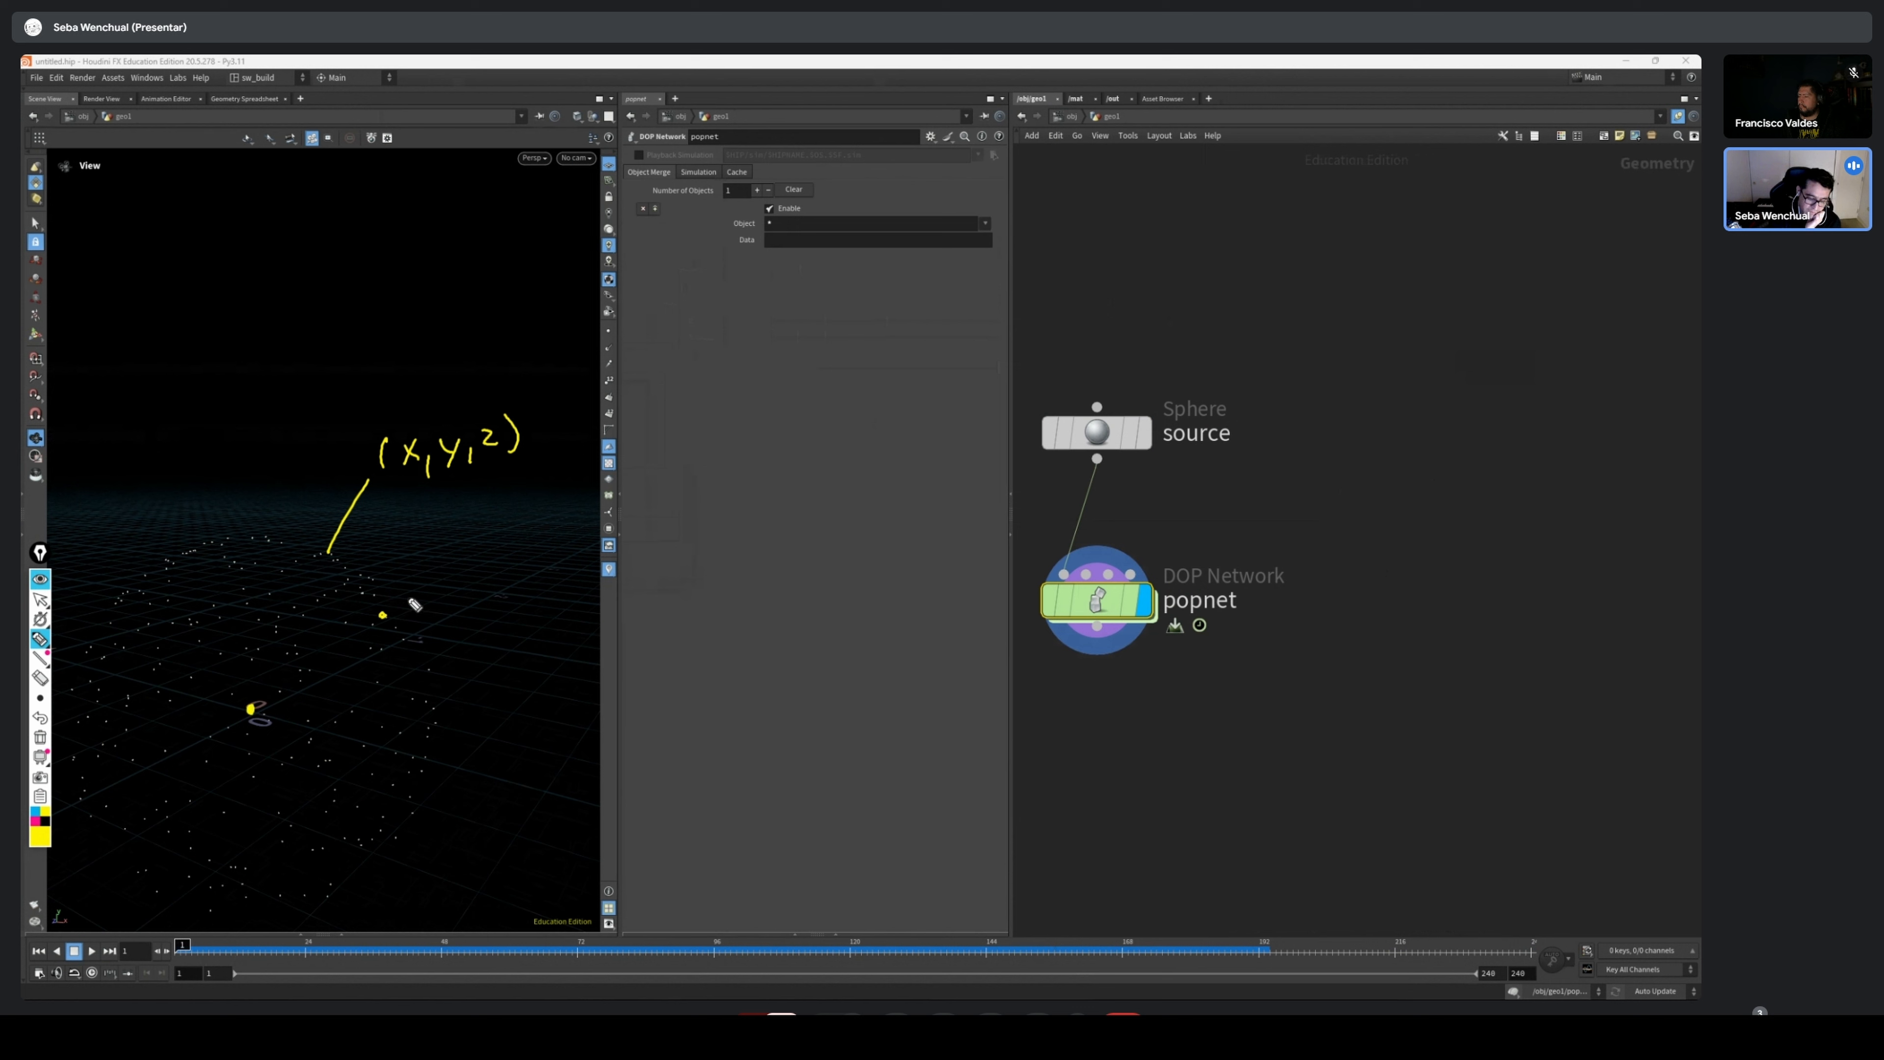
mouse_move(252, 711)
mouse_down()
mouse_move(384, 613)
mouse_move(371, 644)
mouse_up()
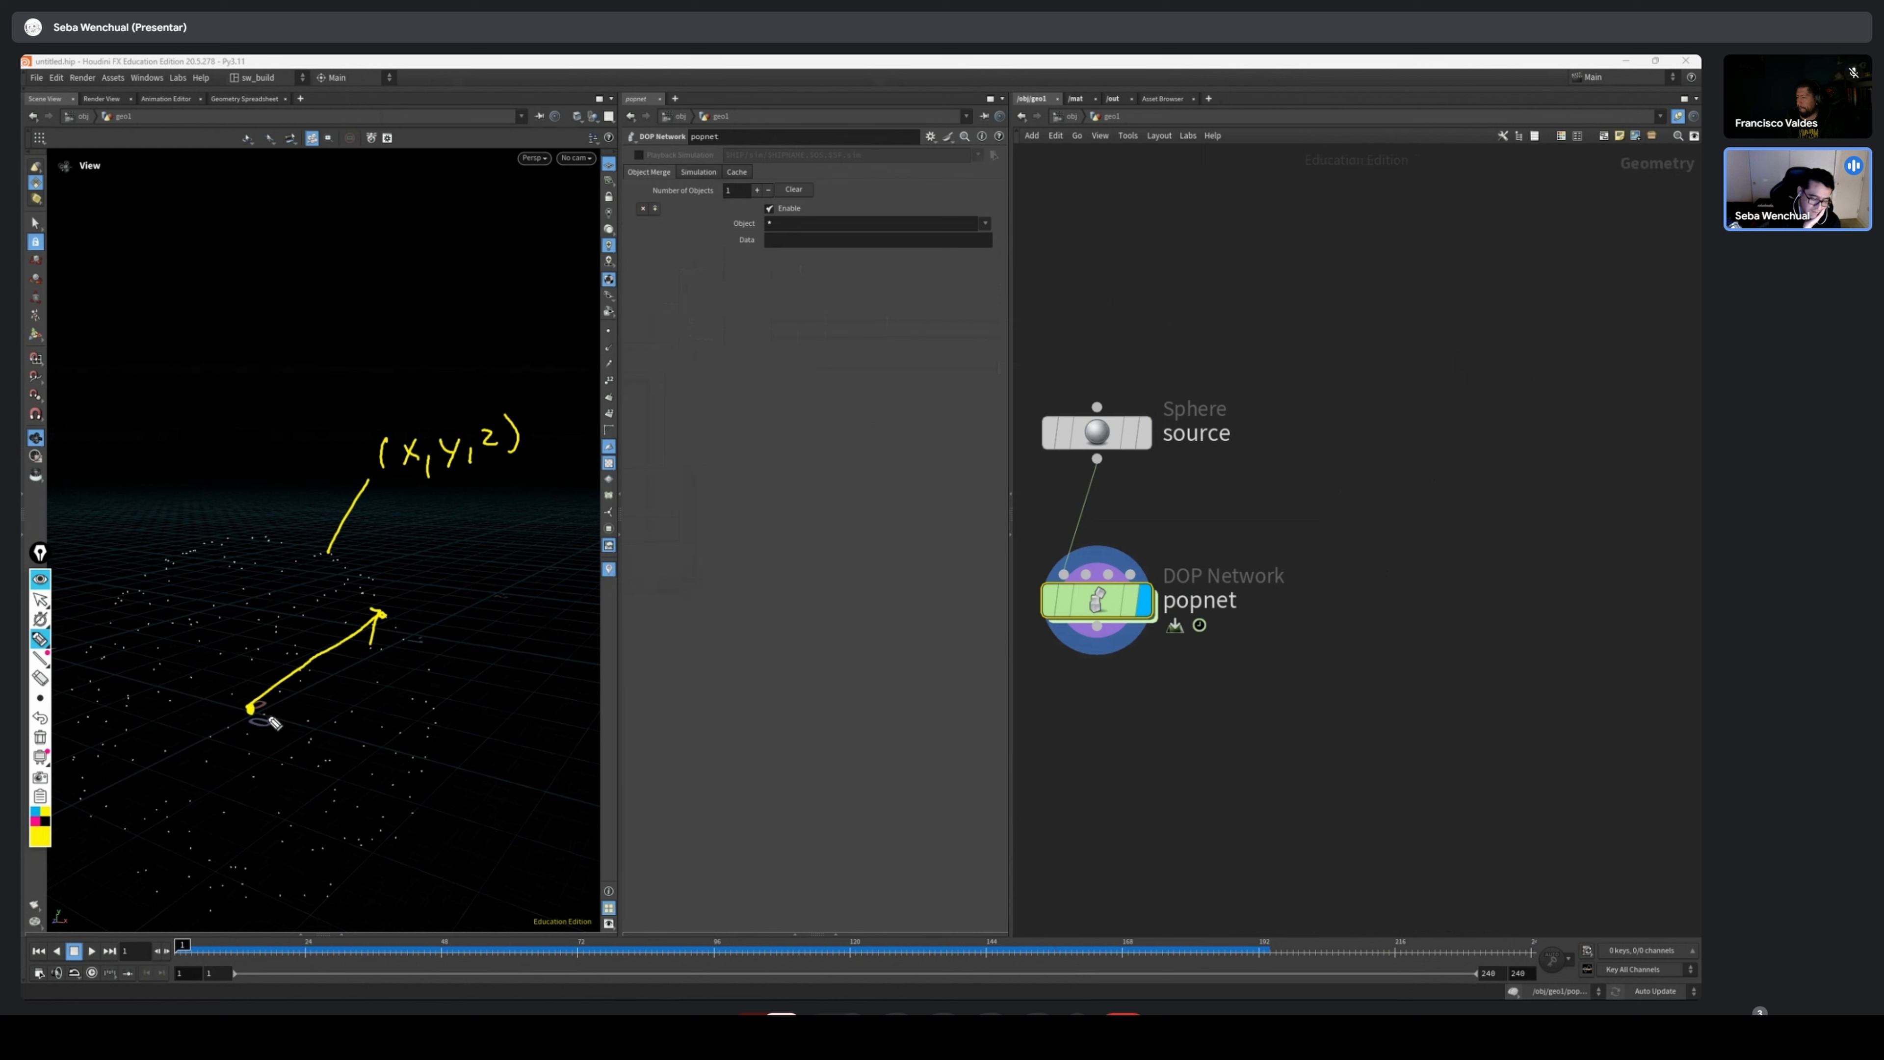
mouse_move(277, 706)
mouse_down()
mouse_move(271, 733)
mouse_move(375, 721)
mouse_move(317, 764)
mouse_move(363, 776)
mouse_up()
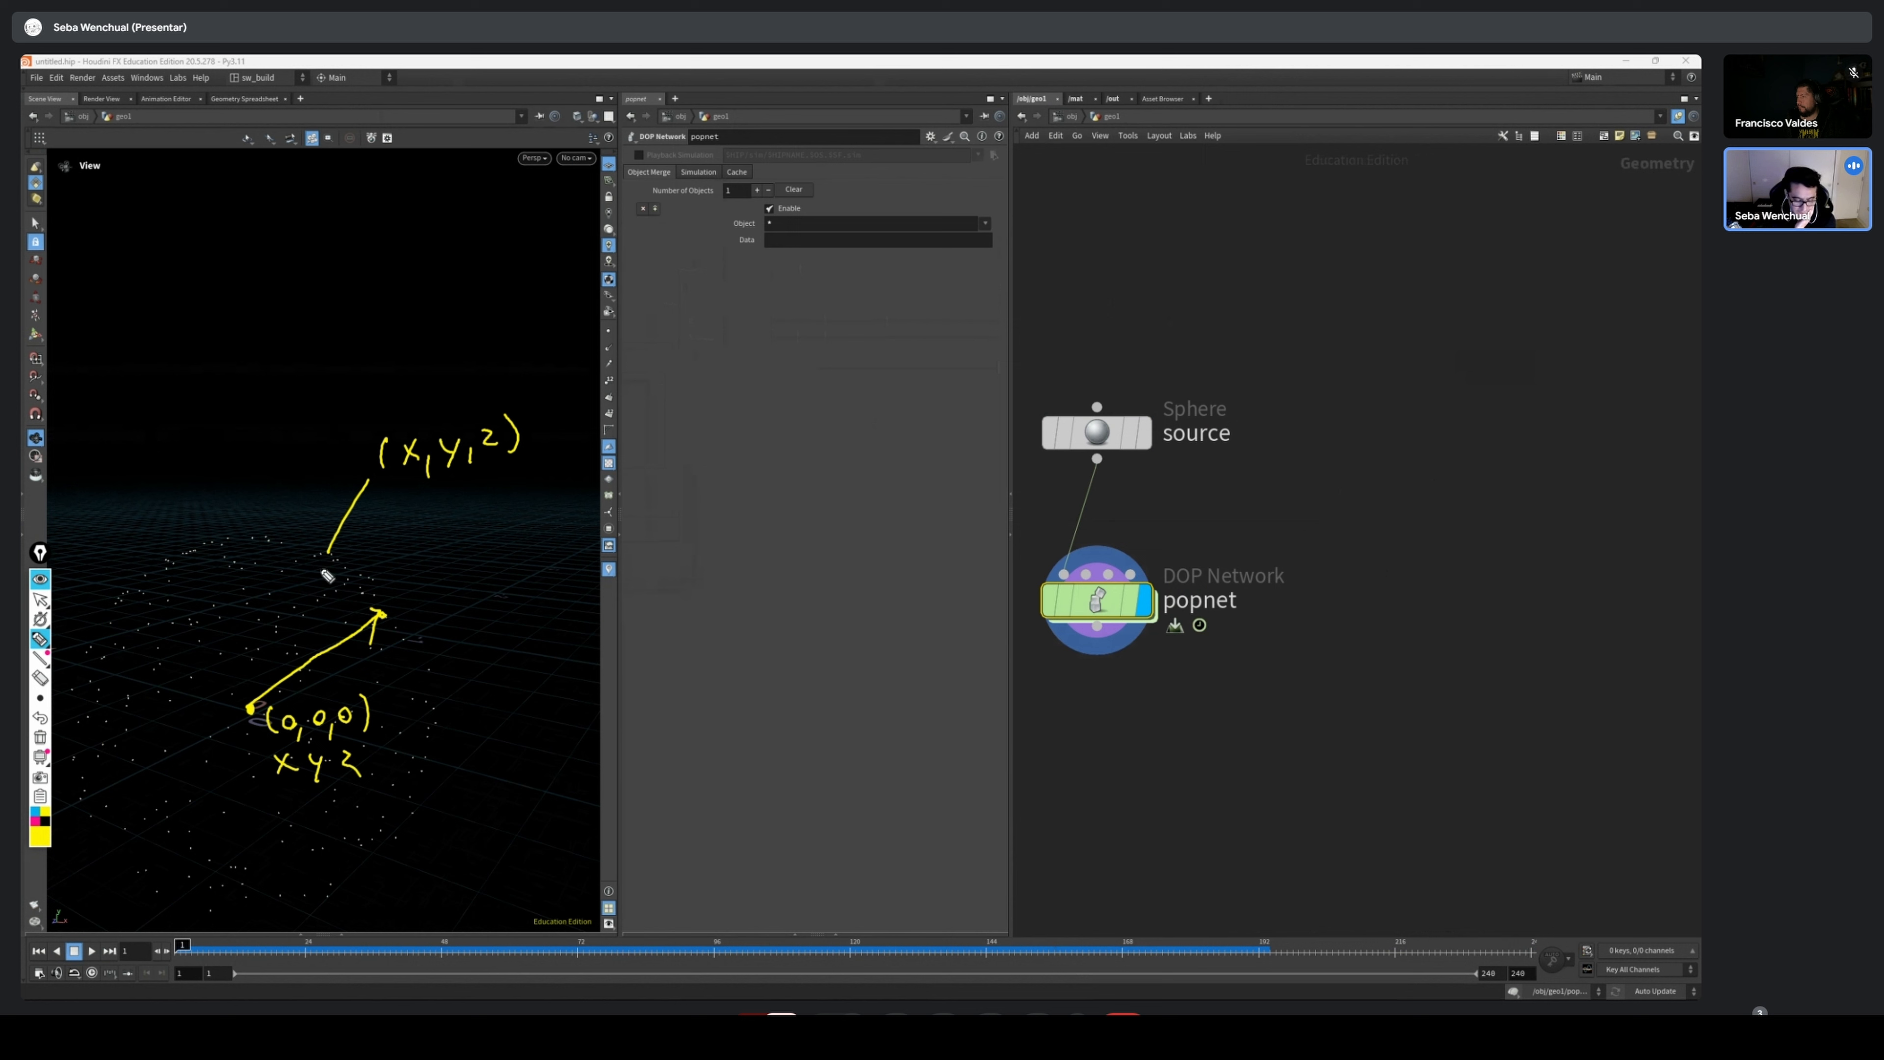
drag(331, 550, 326, 546)
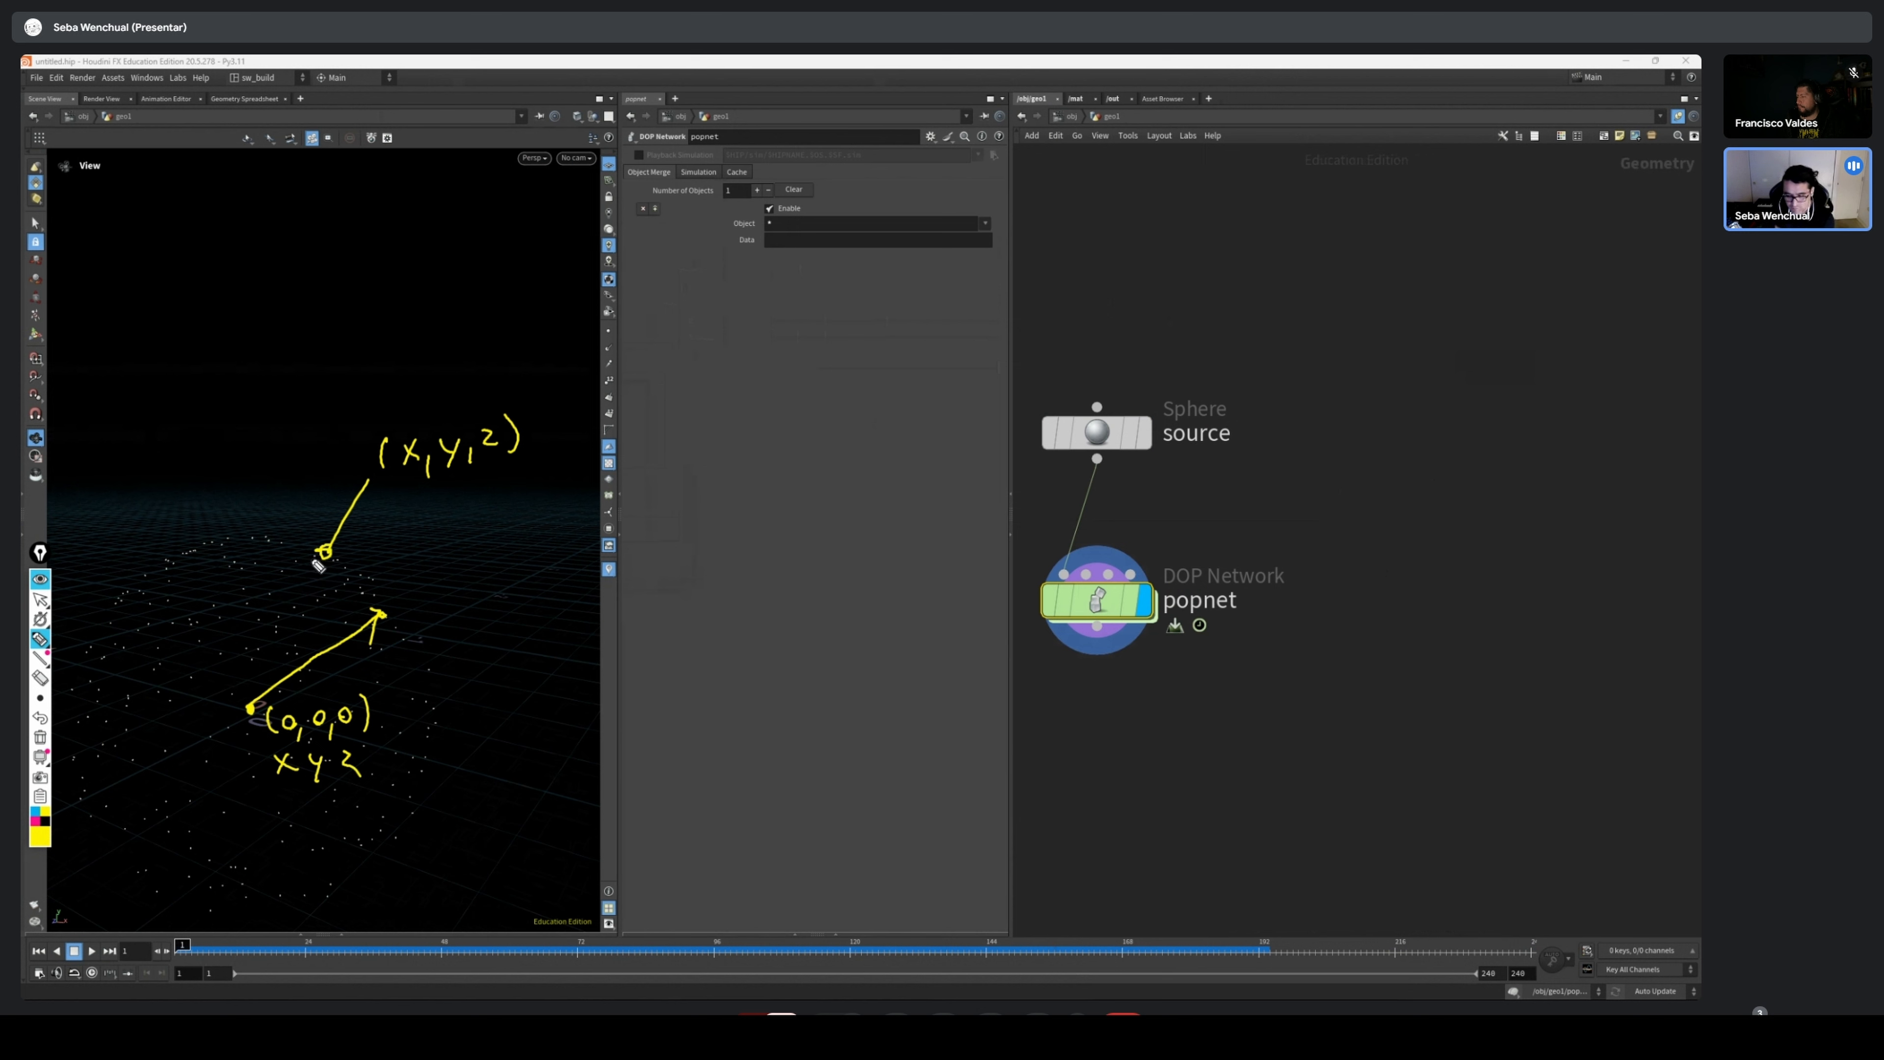
Scrub the timeline back to frame 1 and clear all handwritten annotations from the screen
click(40, 600)
mouse_move(215, 955)
mouse_down()
mouse_move(1068, 951)
mouse_move(385, 946)
mouse_move(841, 935)
mouse_move(1624, 839)
mouse_move(182, 947)
mouse_move(896, 945)
mouse_move(183, 946)
mouse_move(865, 906)
mouse_move(180, 917)
mouse_up()
click(40, 737)
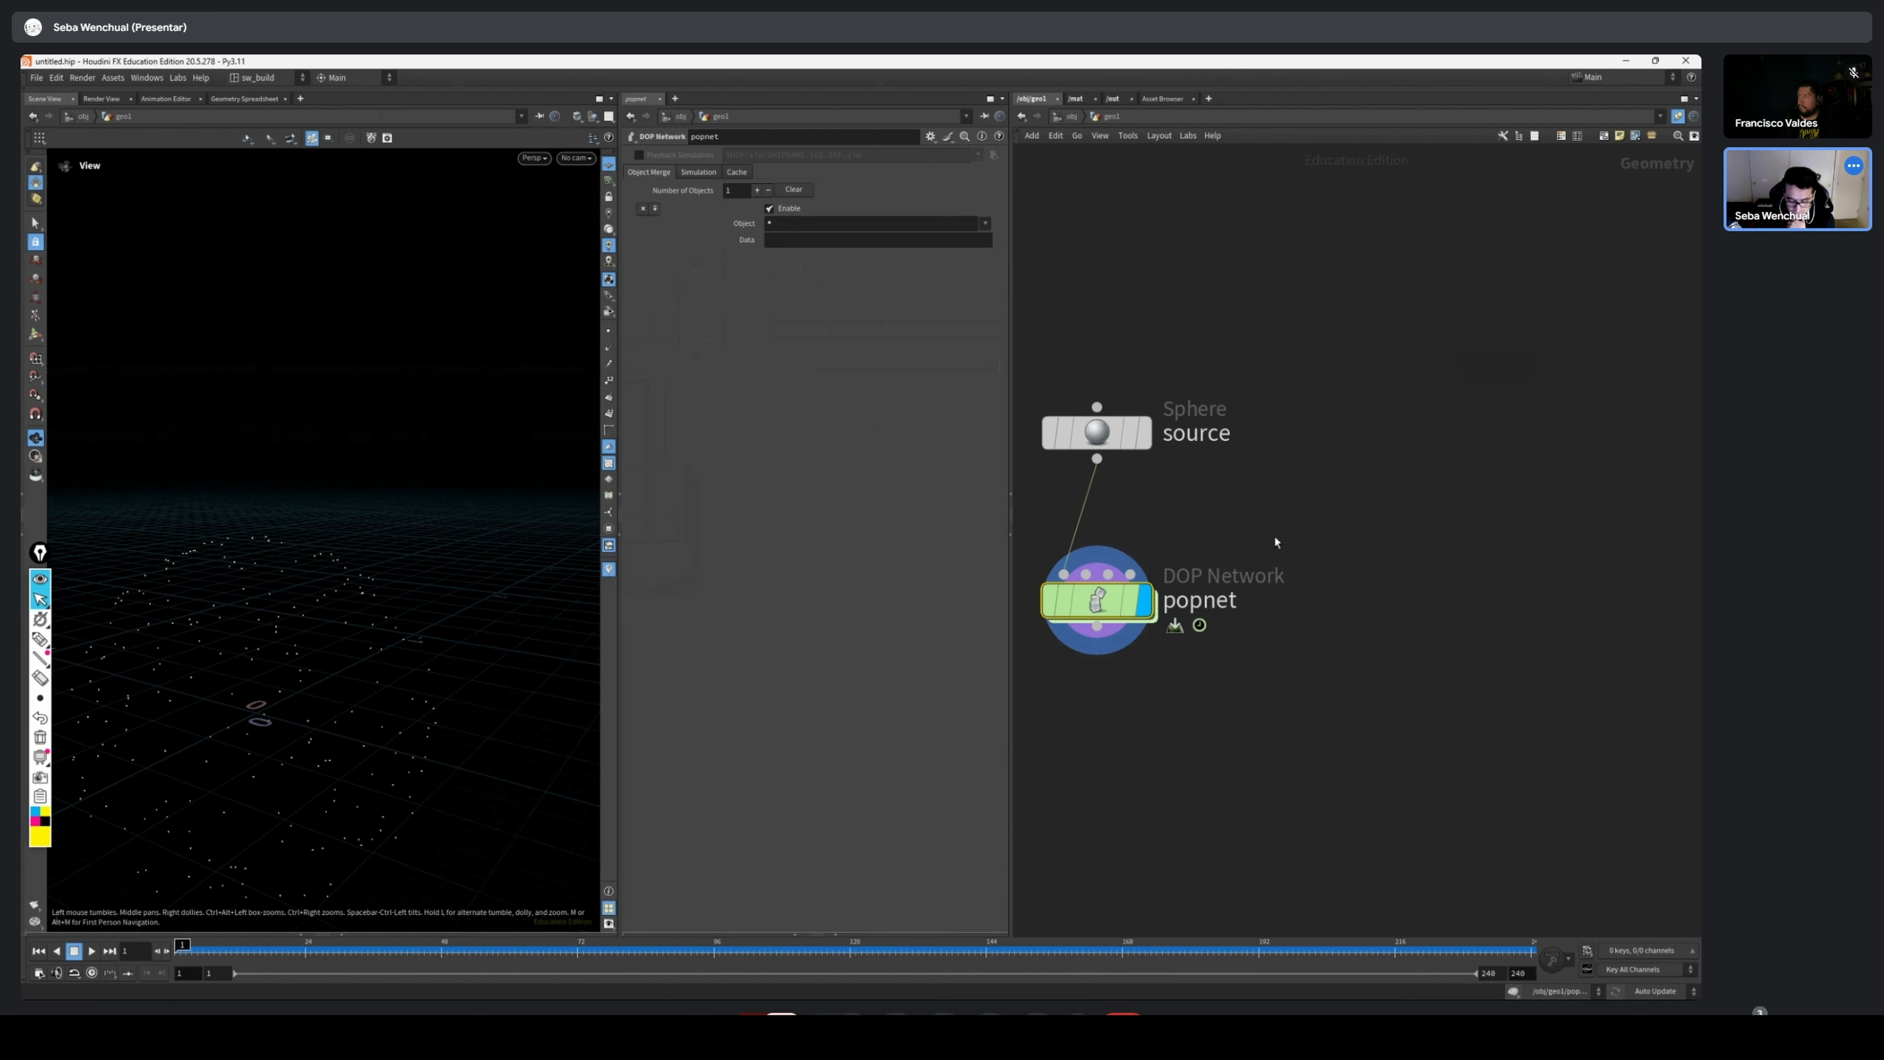
Move the source sphere node slightly down, closer to the popnet node, and select popnet
click(1095, 434)
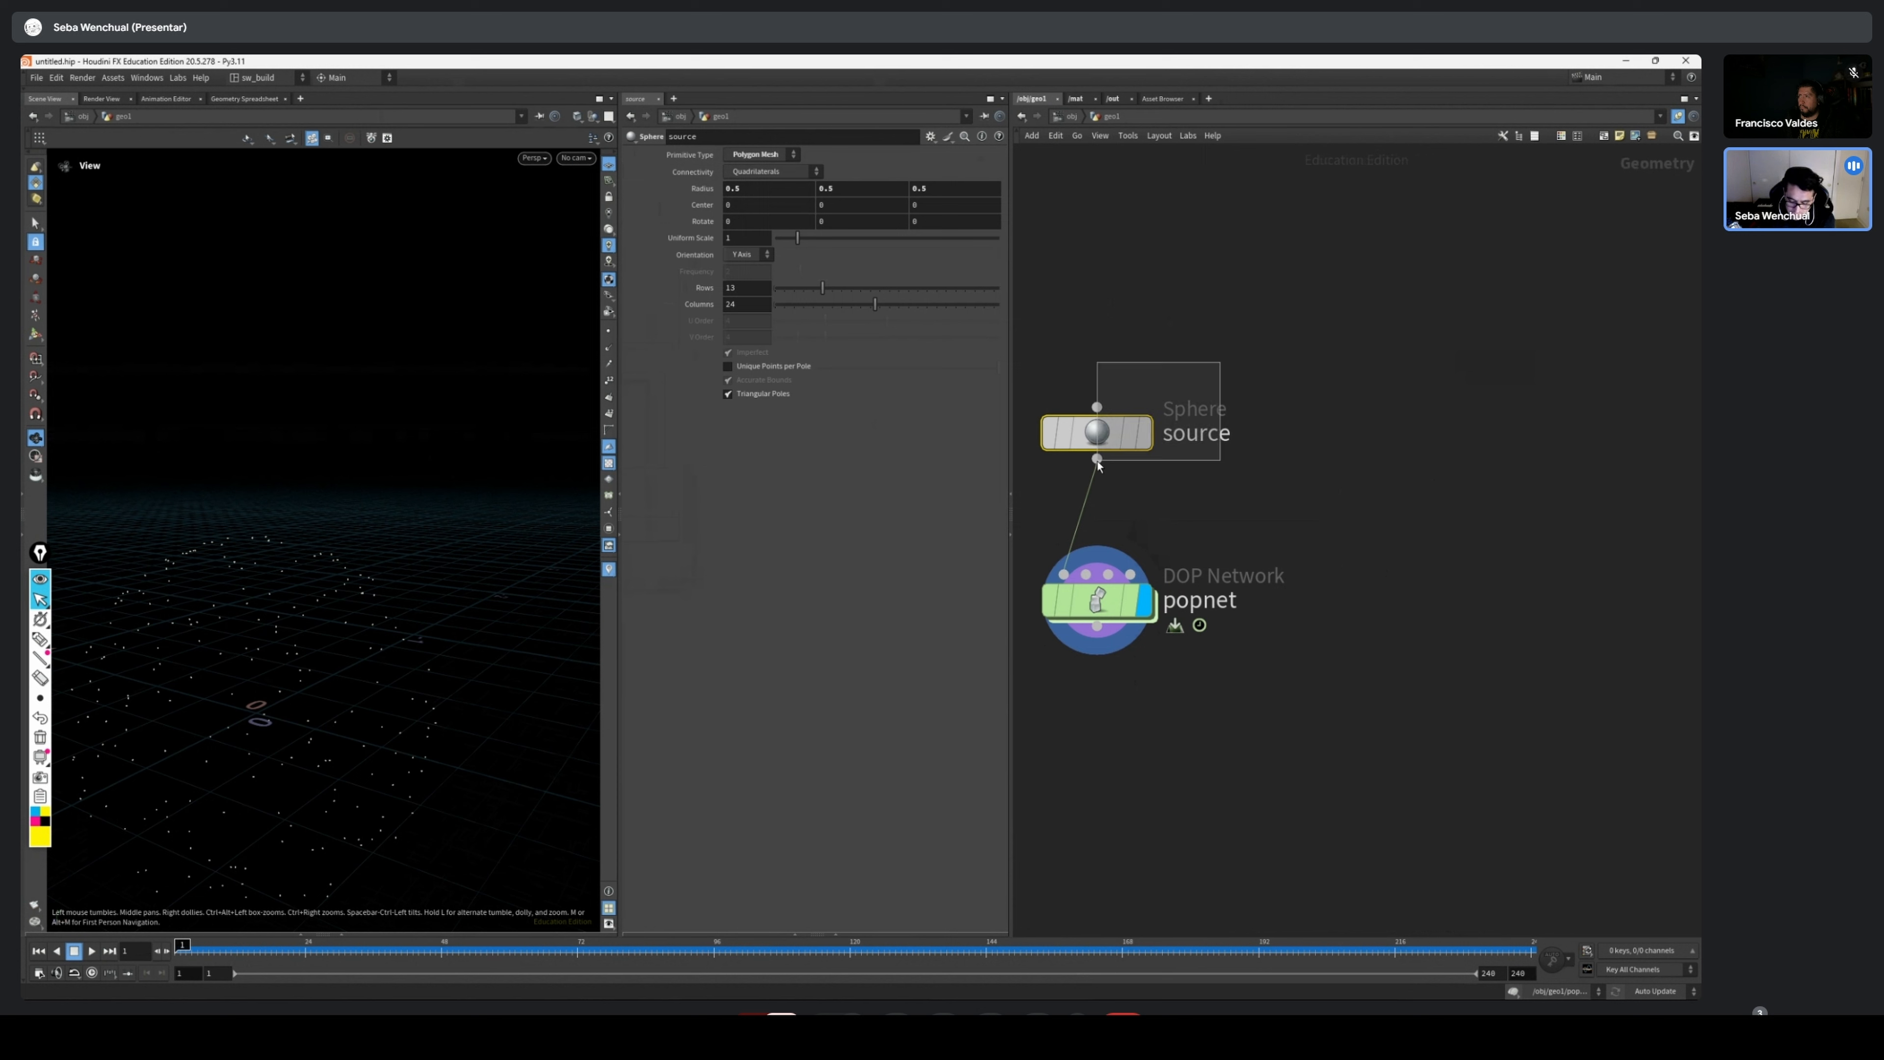
drag(1096, 432, 1096, 457)
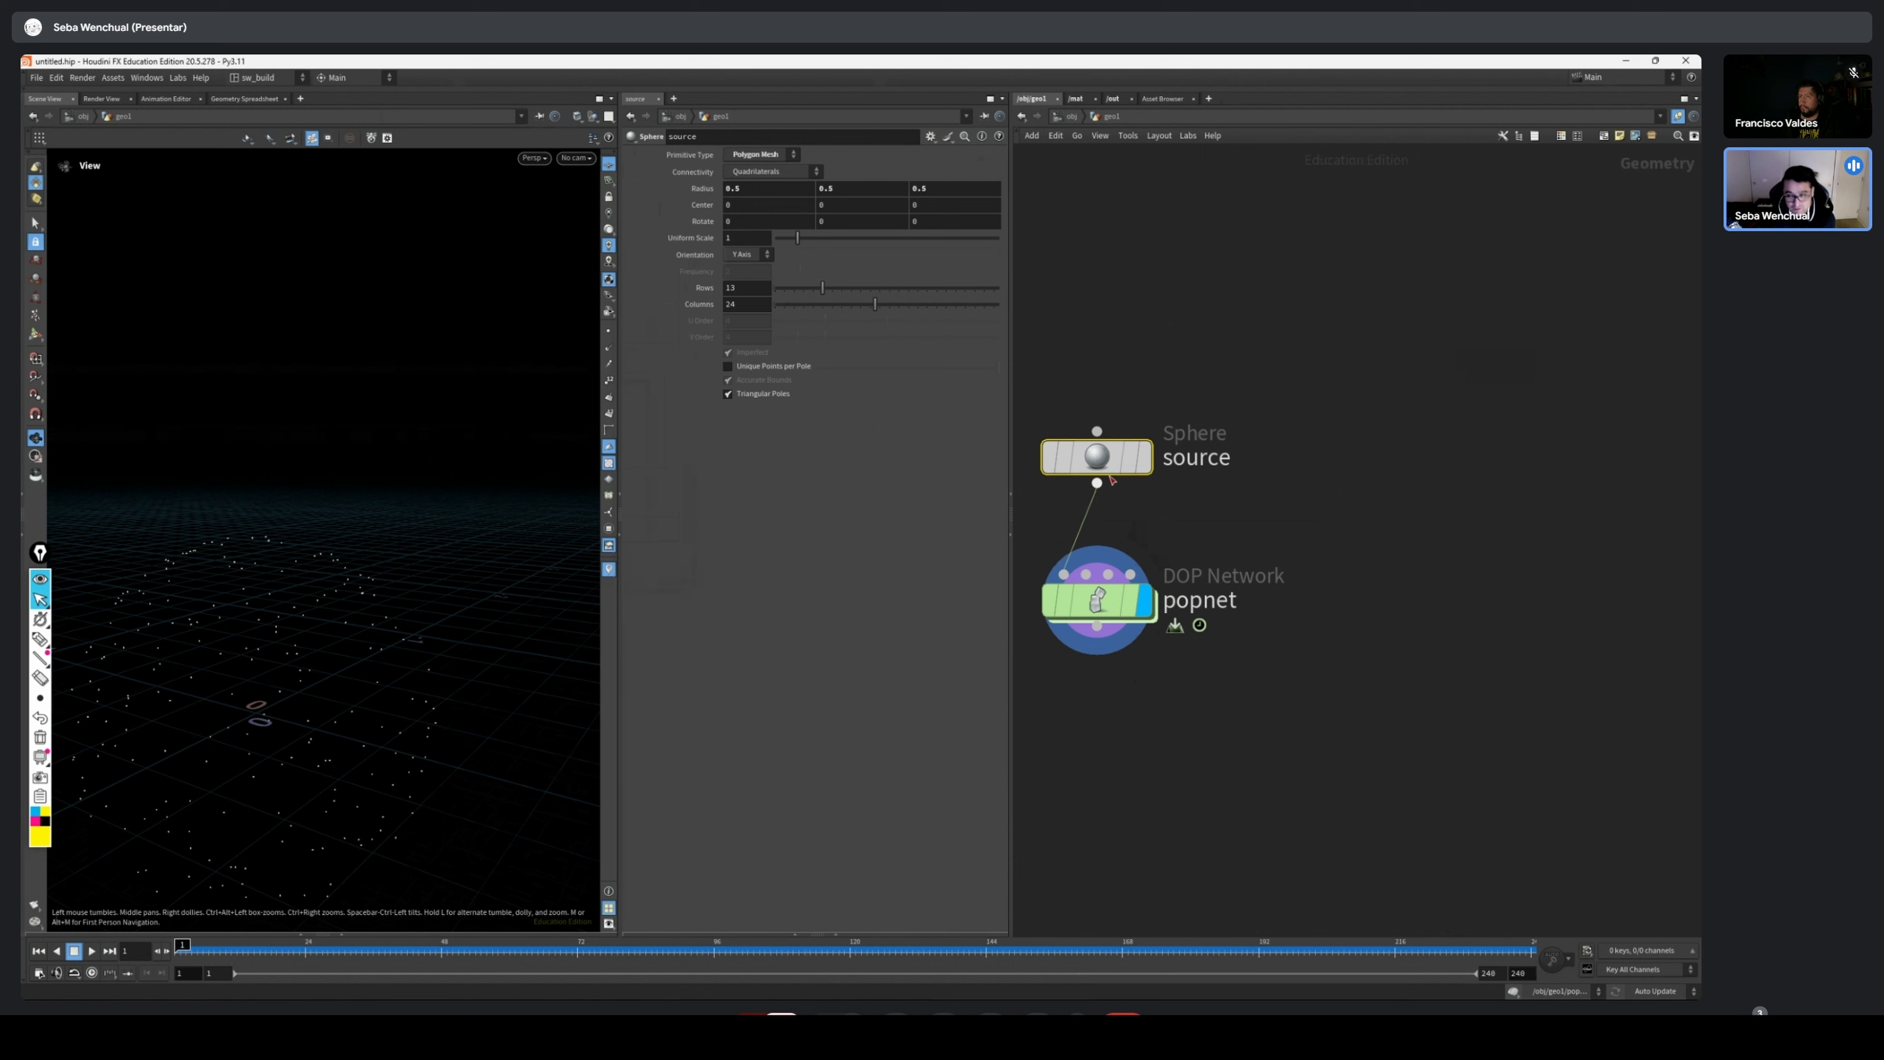
drag(1323, 554, 1052, 665)
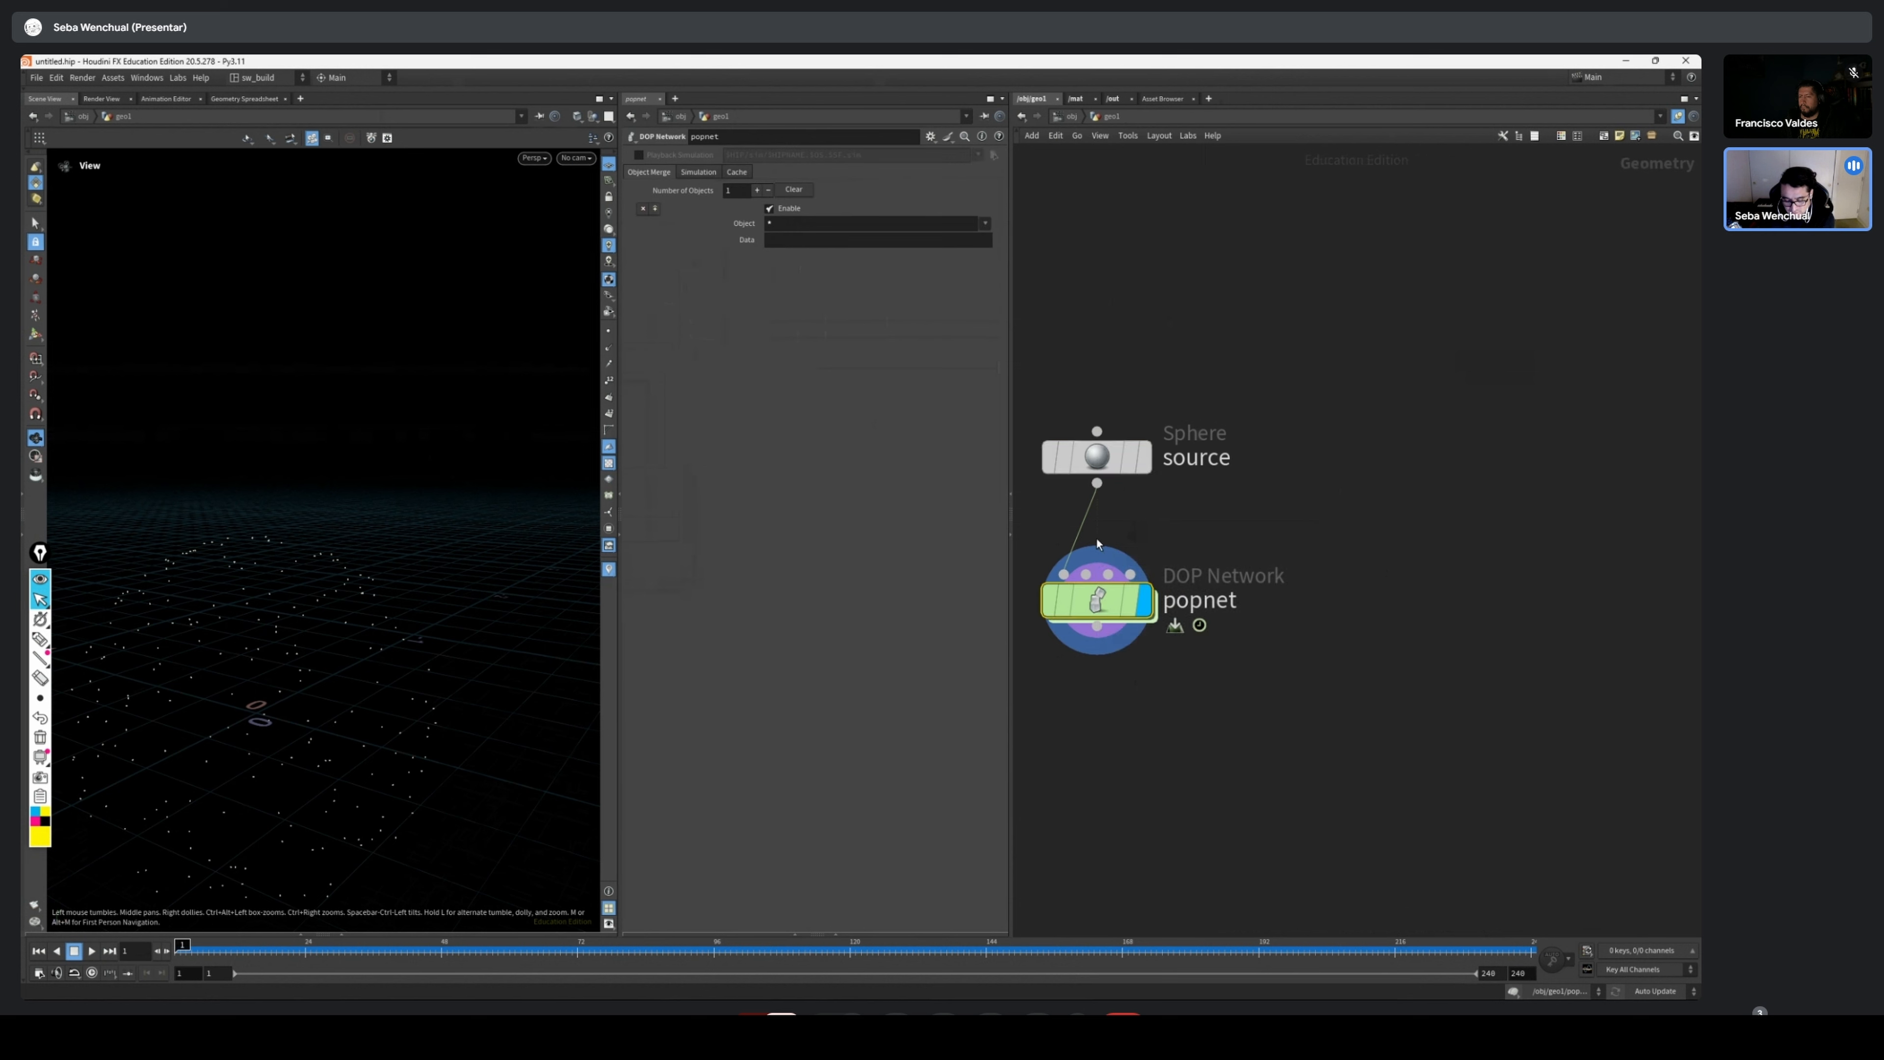
Disconnect the source sphere from popnet, and reconnect its output to popnet's first input
scroll(1096, 537, up, 1)
middle_drag(1096, 537, 1190, 529)
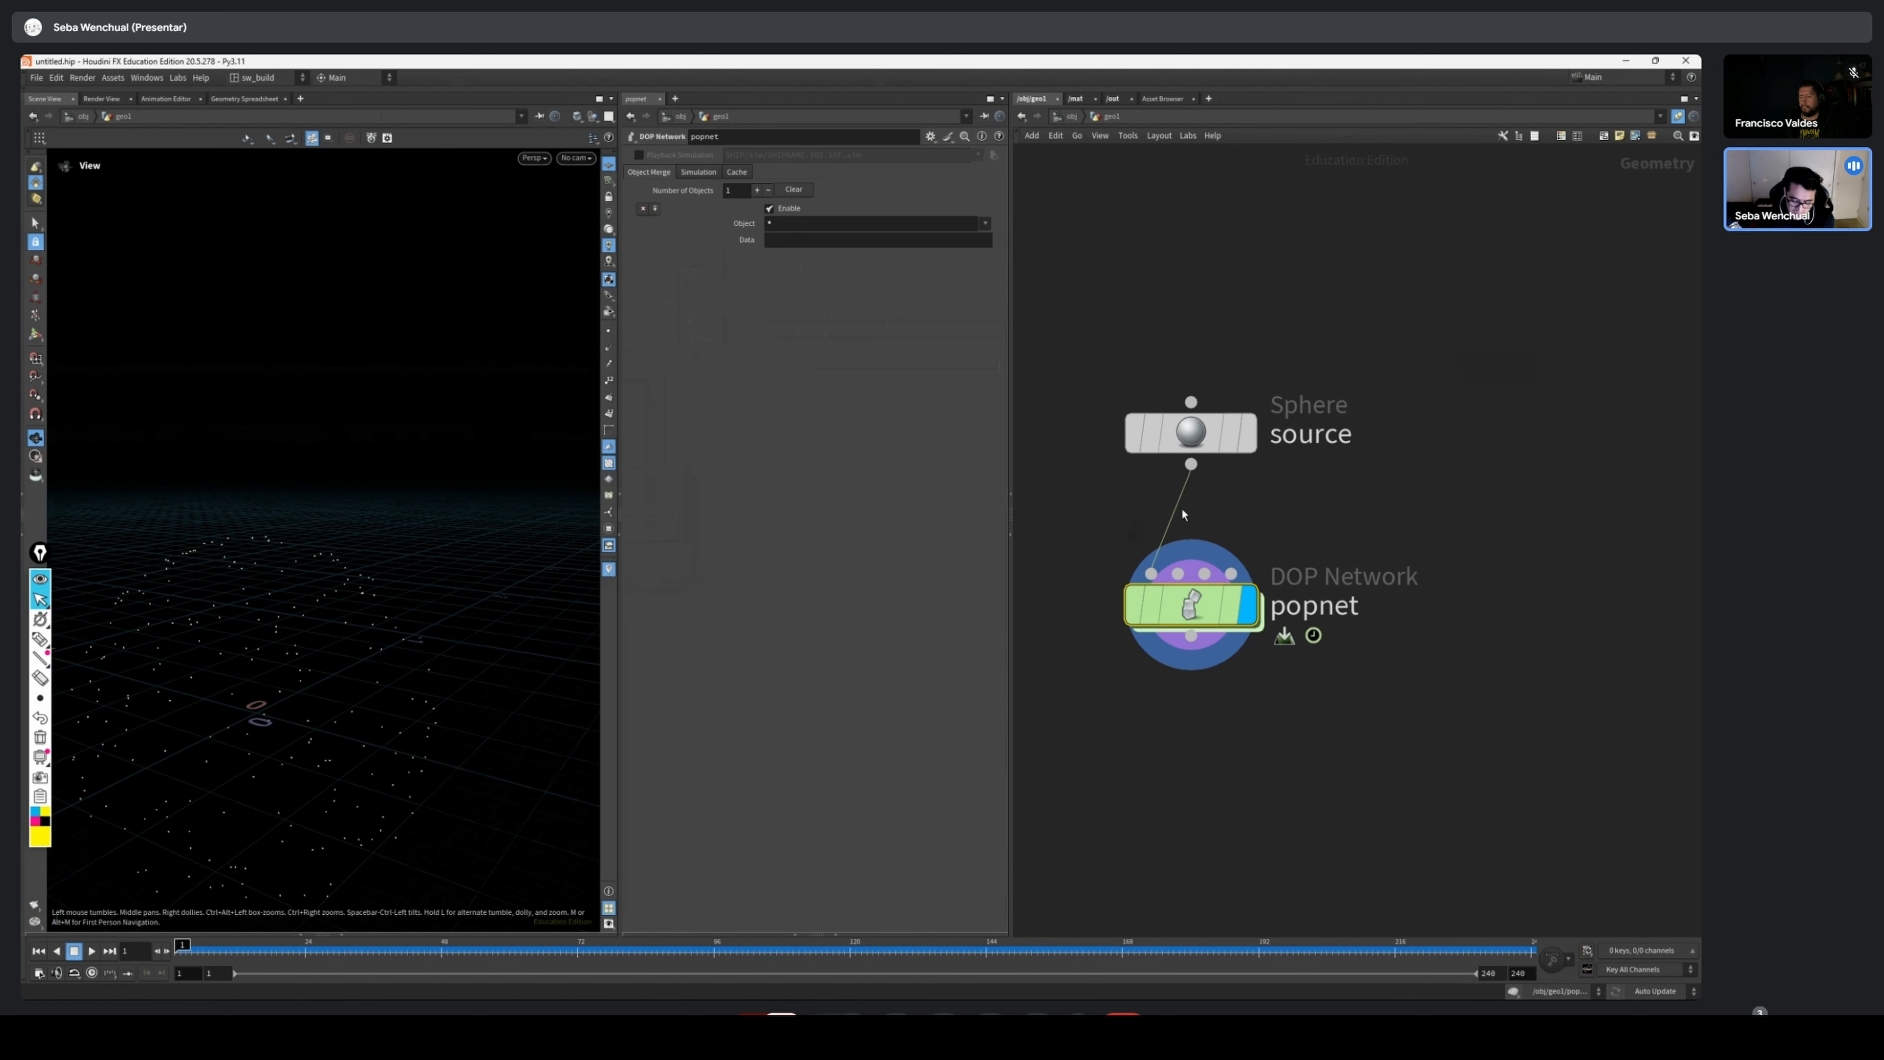
drag(1188, 510, 1188, 582)
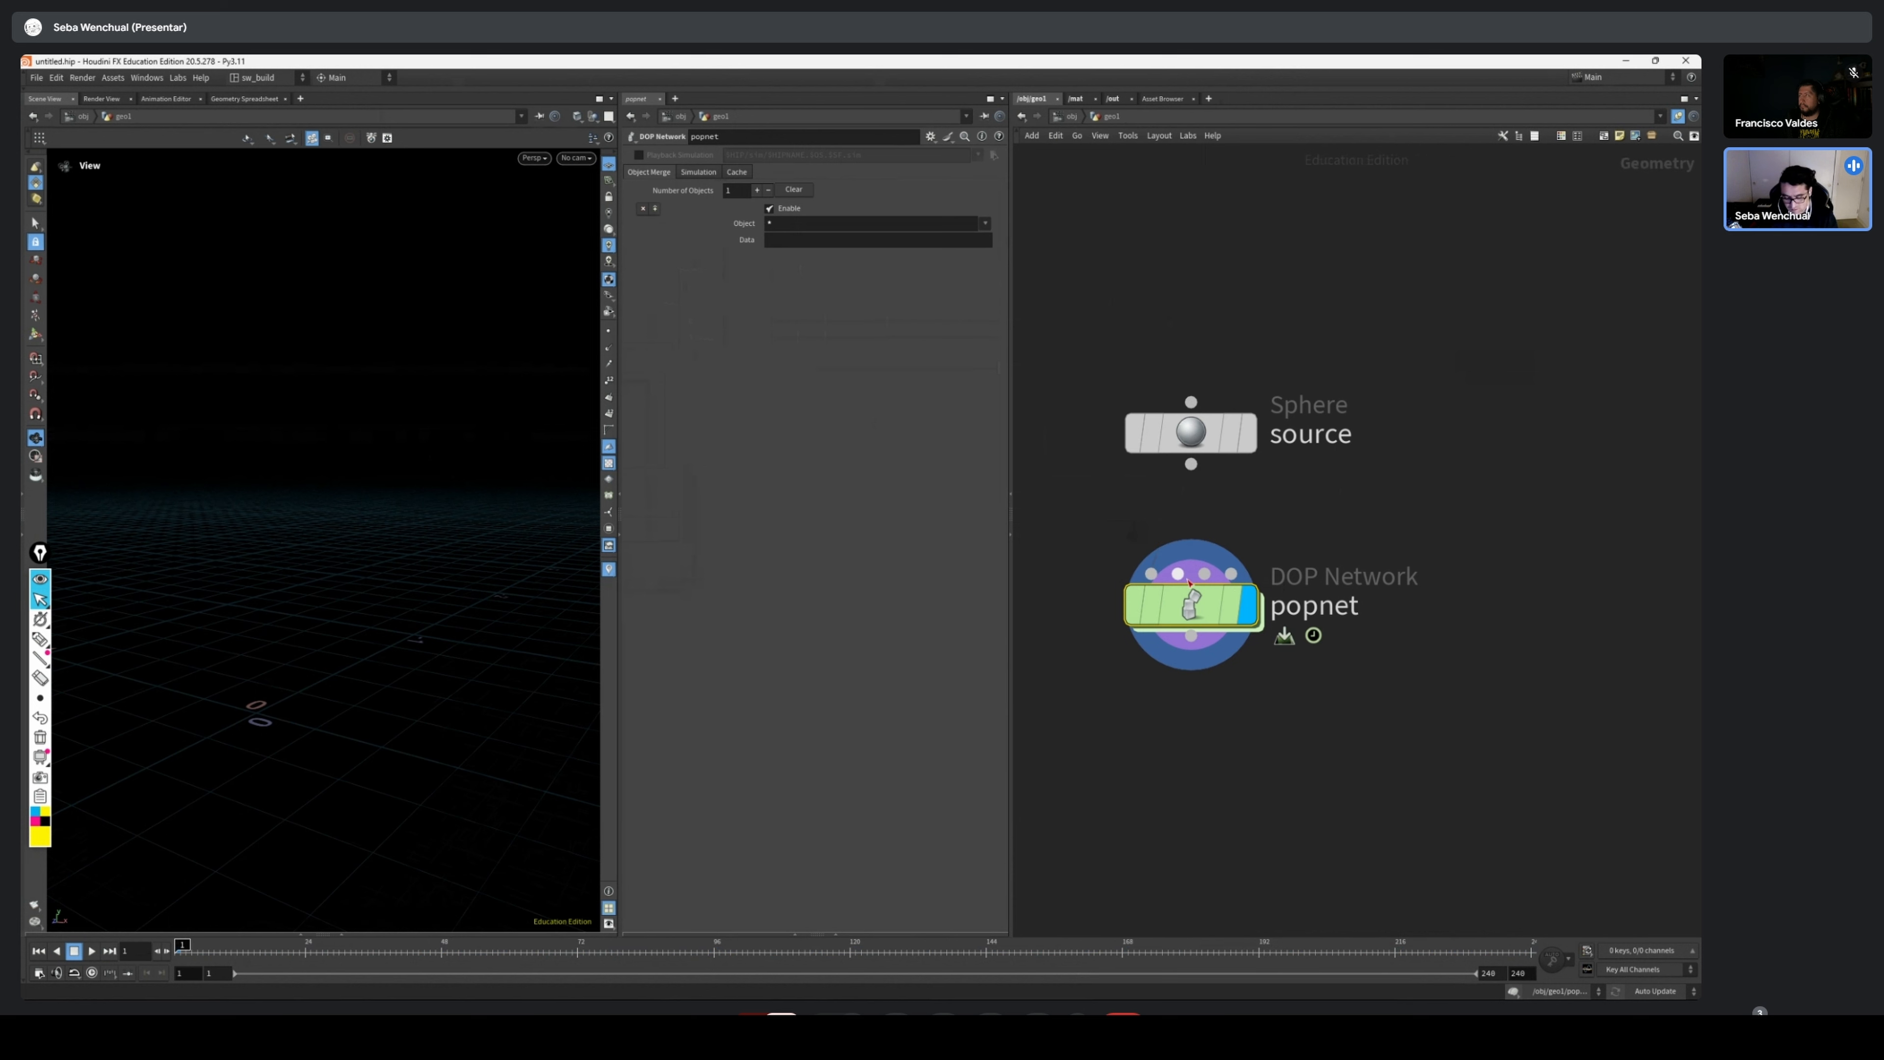
drag(1190, 464, 1150, 573)
mouse_move(1203, 445)
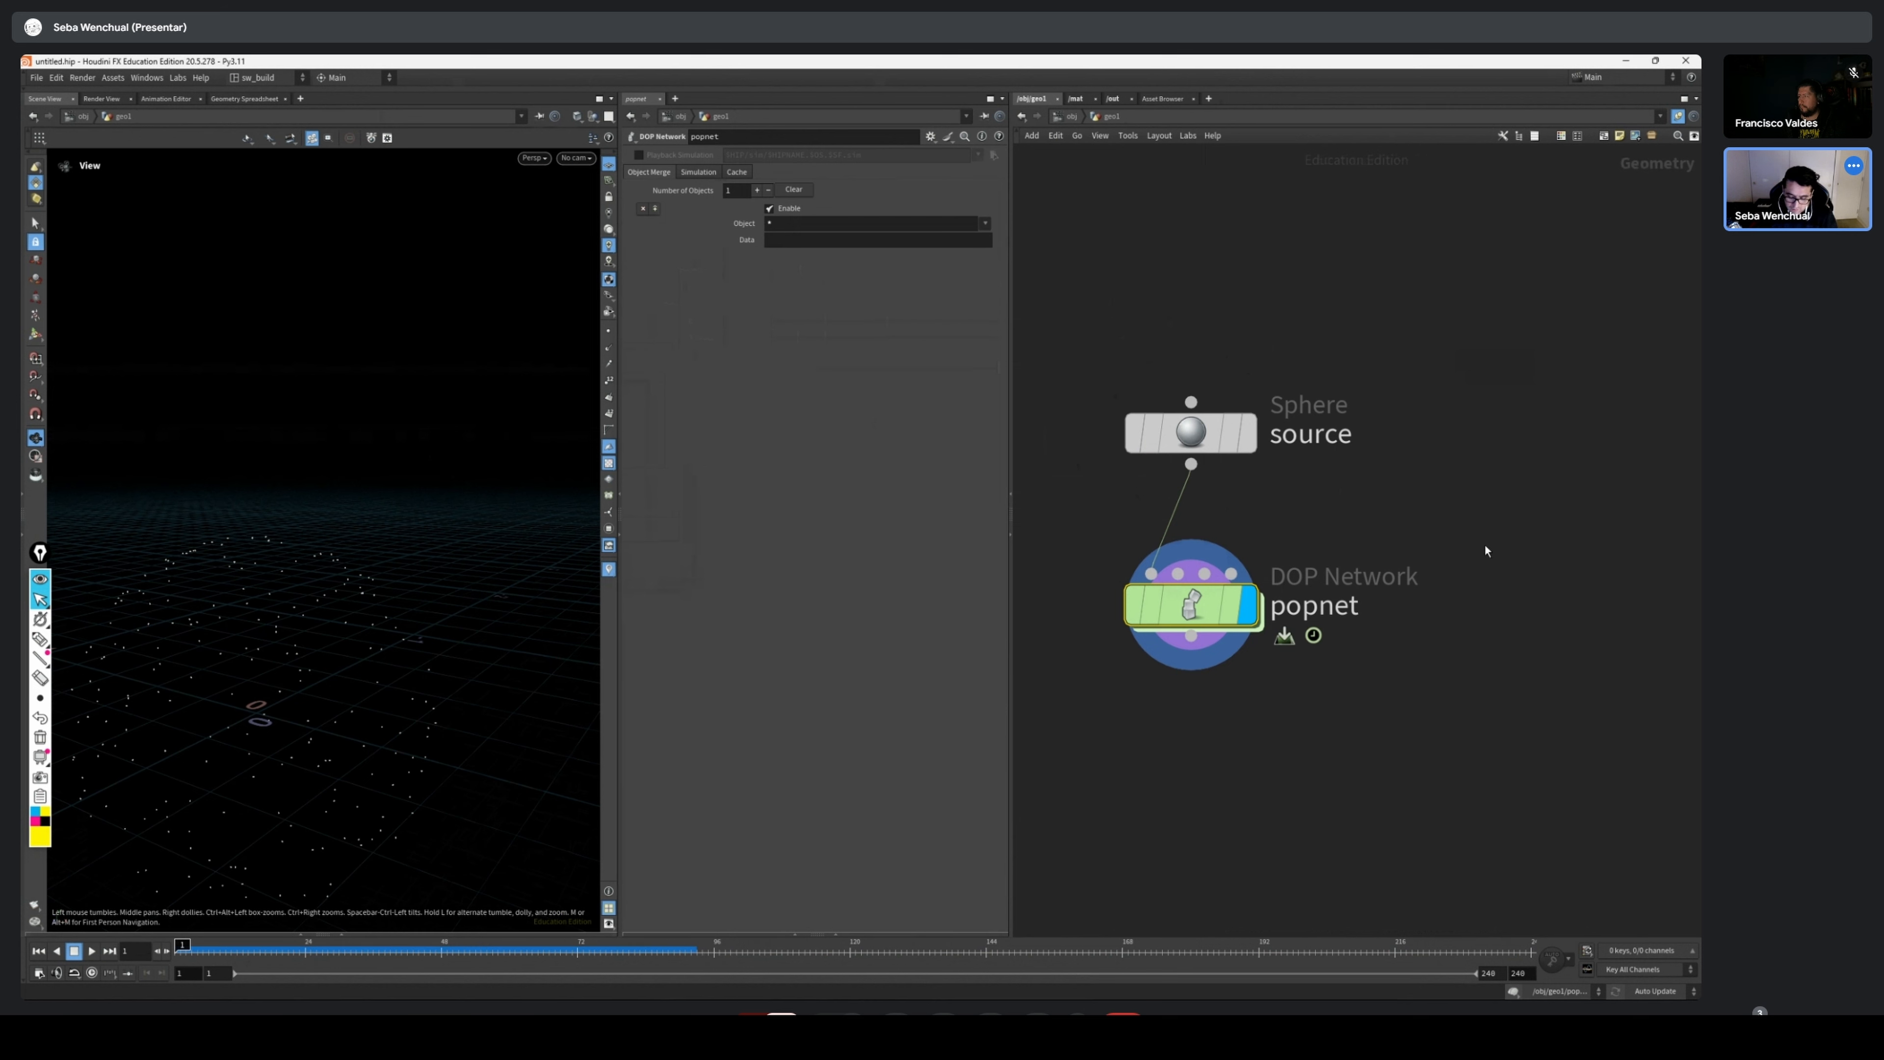
Move the popnet node down to leave more space beneath the source sphere node
drag(1192, 603, 1193, 659)
middle_drag(1433, 605, 1245, 554)
scroll(1245, 554, down, 2)
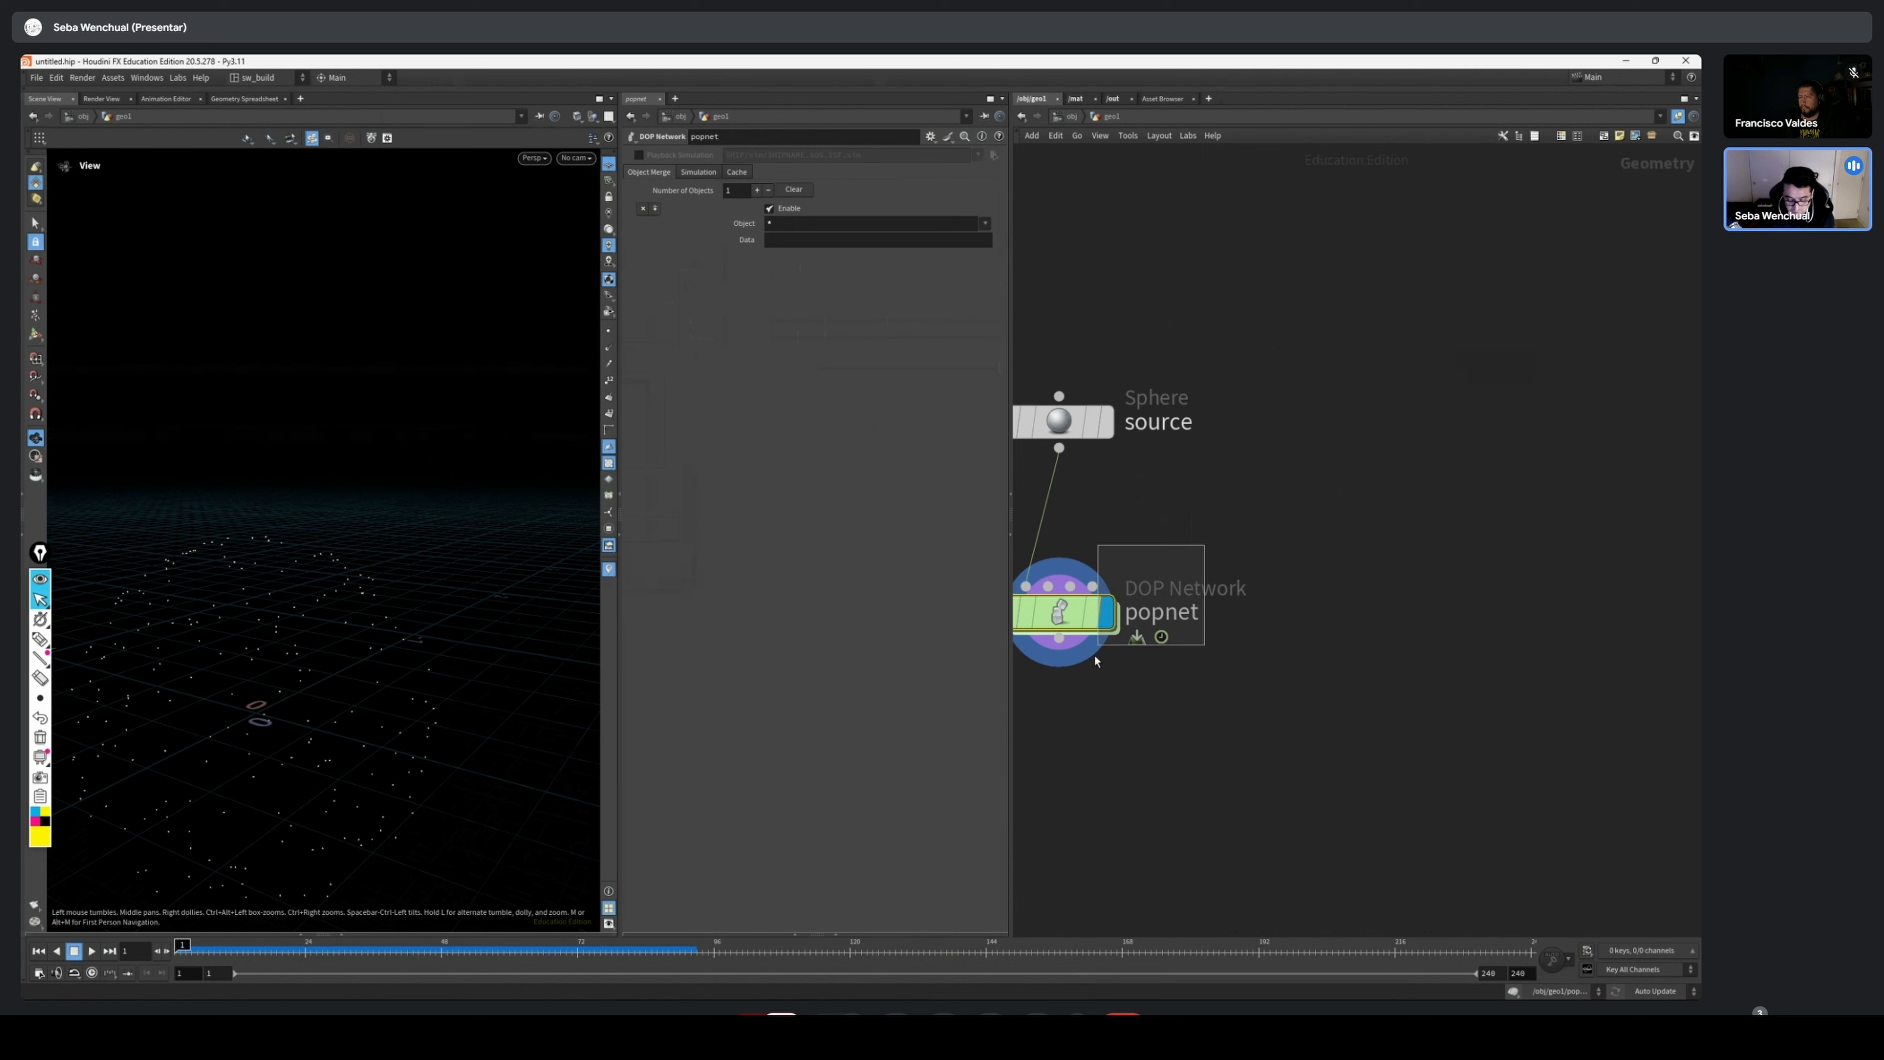
Handwrite the numbered list "1.- Fuerzas" and "2. Velocidad" in yellow above the source sphere node
mouse_move(1075, 622)
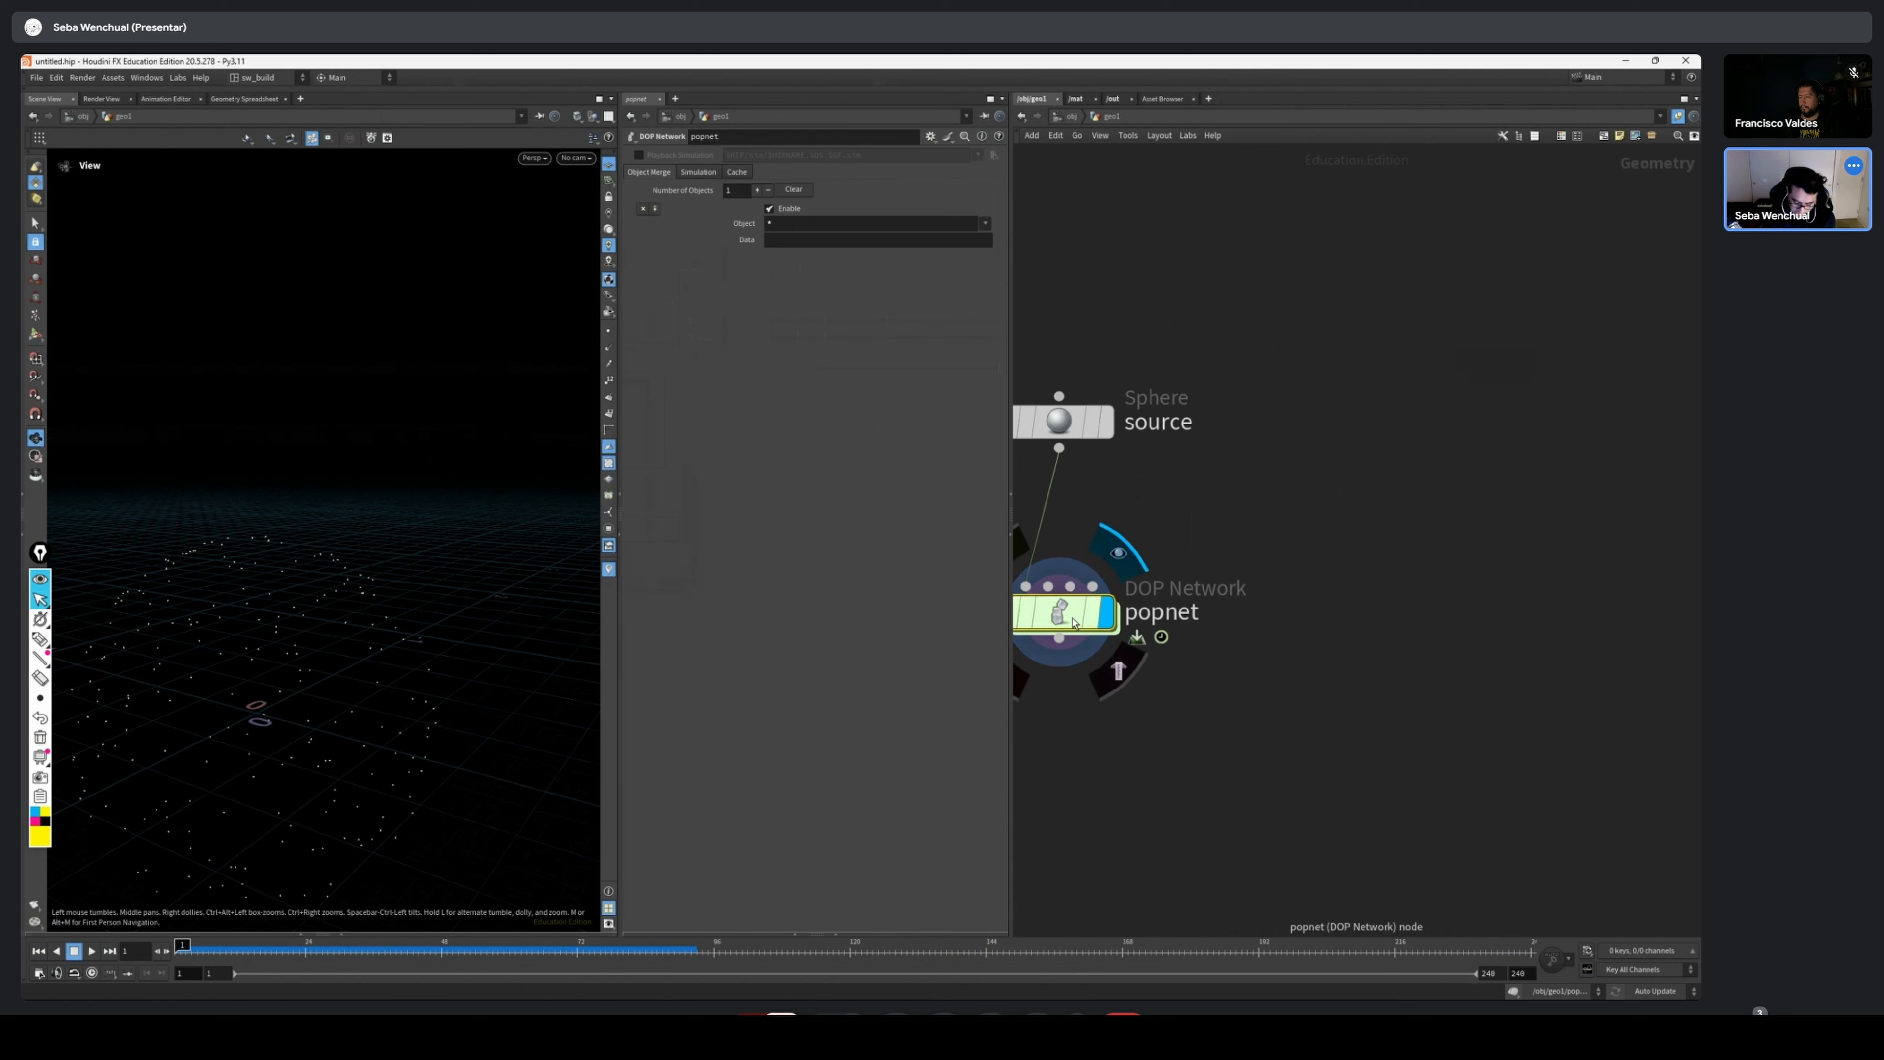
click(42, 640)
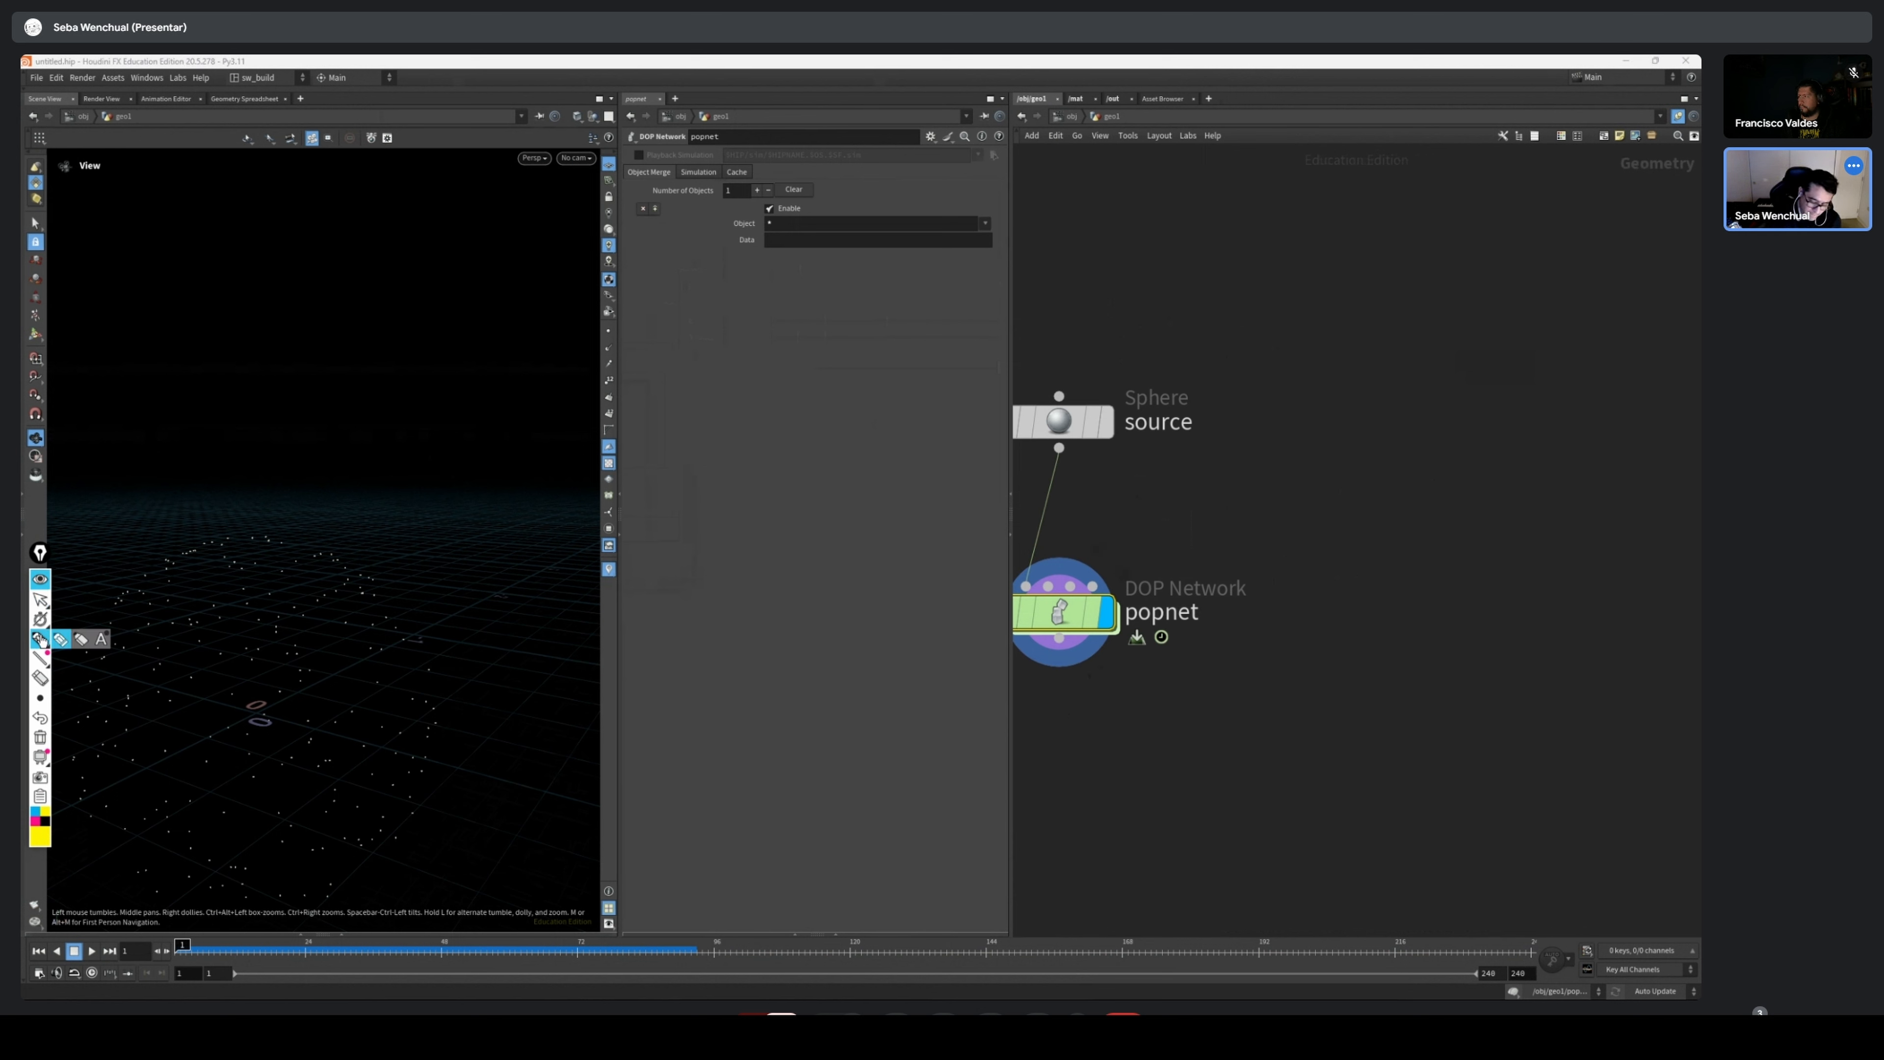
mouse_move(1215, 232)
mouse_down()
mouse_move(1216, 288)
mouse_move(1241, 228)
mouse_move(1254, 273)
mouse_move(1277, 259)
mouse_move(1304, 282)
mouse_move(1383, 284)
mouse_up()
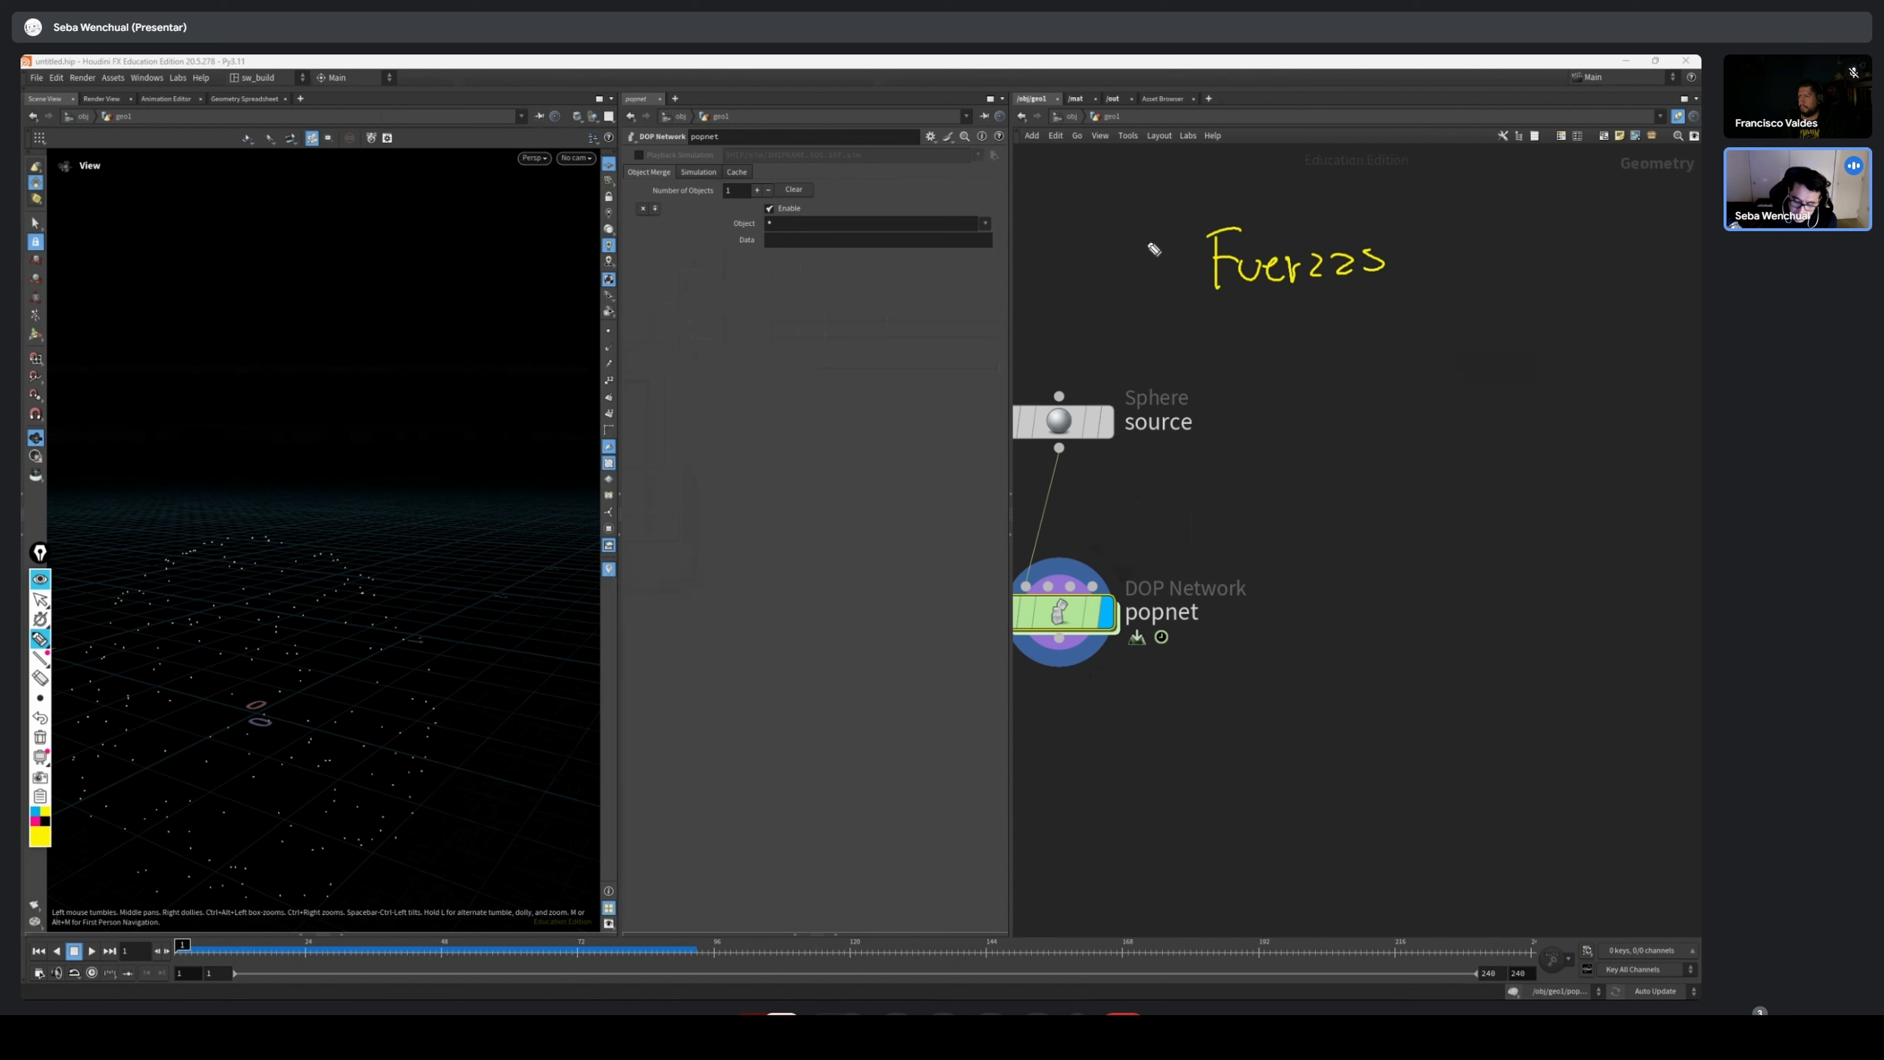
click(1153, 284)
mouse_move(1122, 243)
mouse_down()
mouse_move(1127, 281)
mouse_move(1179, 272)
mouse_up()
drag(1110, 349, 1145, 379)
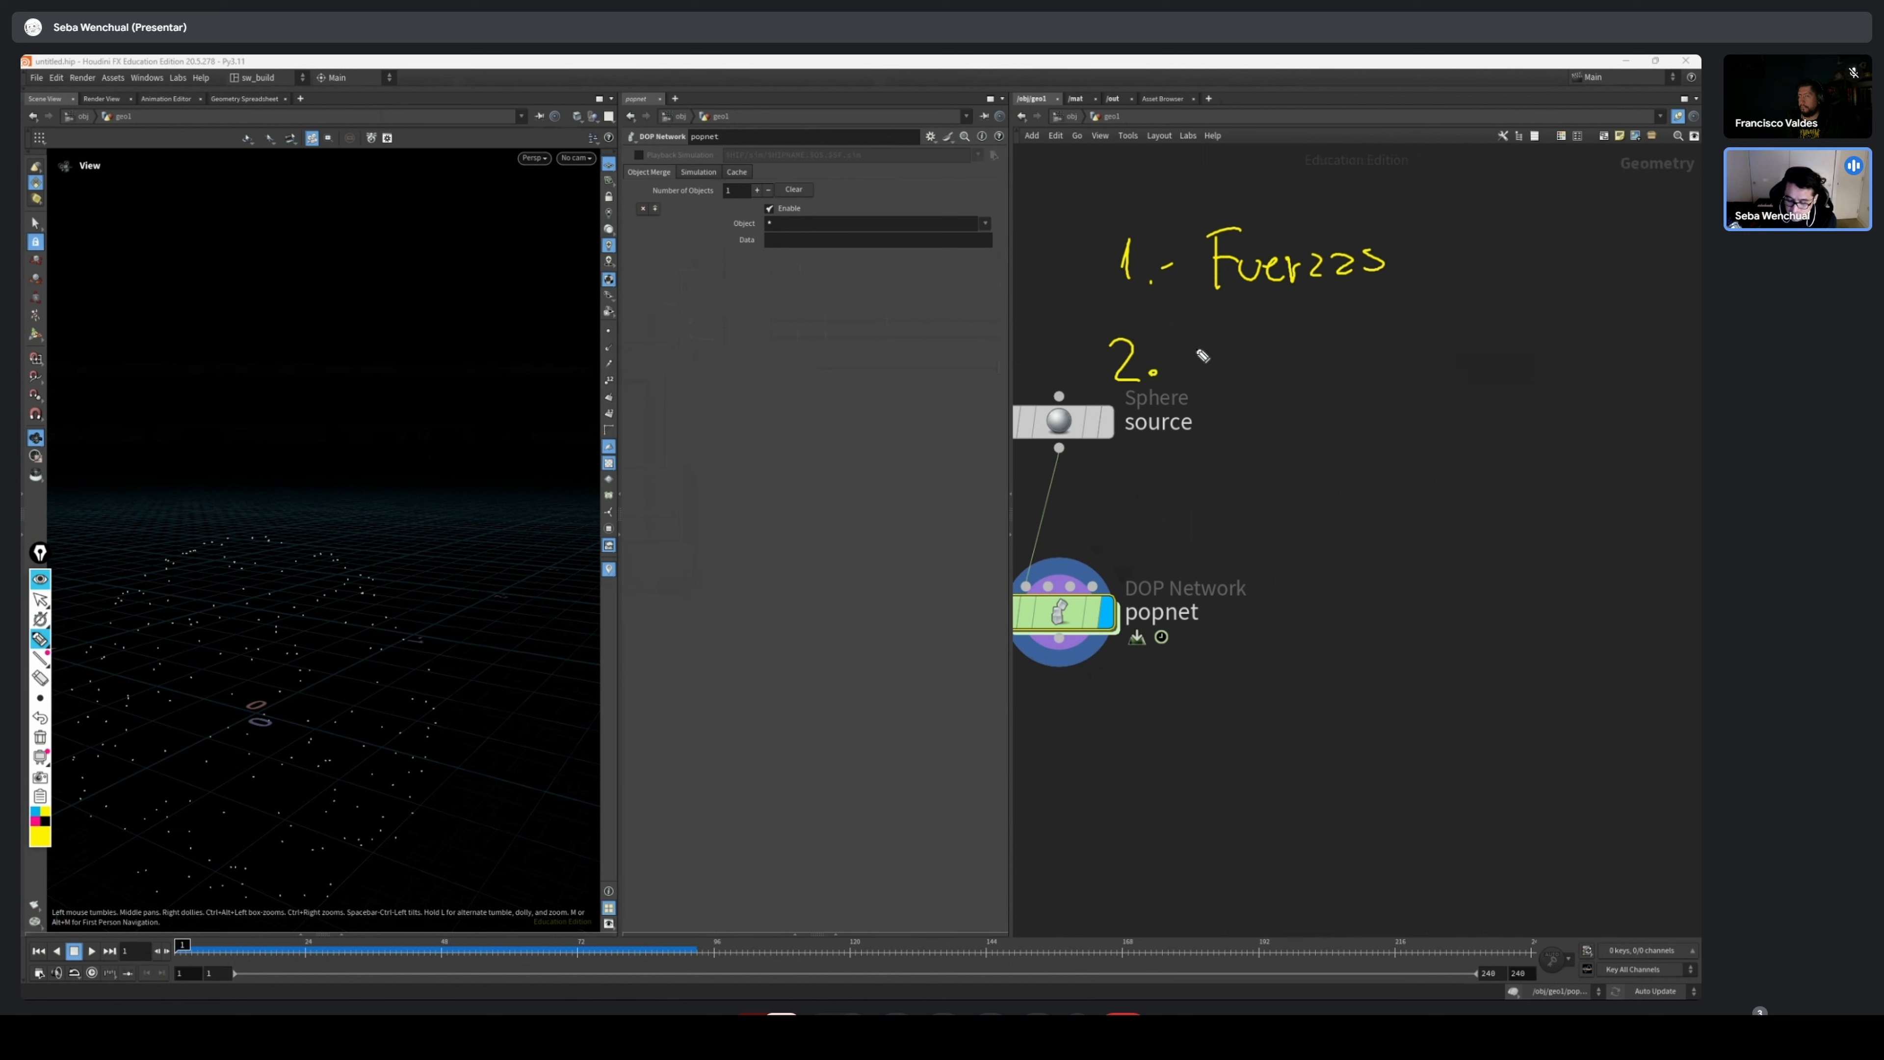
mouse_move(1192, 323)
mouse_down()
mouse_move(1248, 372)
mouse_move(1283, 357)
mouse_up()
mouse_move(1288, 352)
mouse_down()
mouse_move(1305, 371)
mouse_move(1391, 368)
mouse_up()
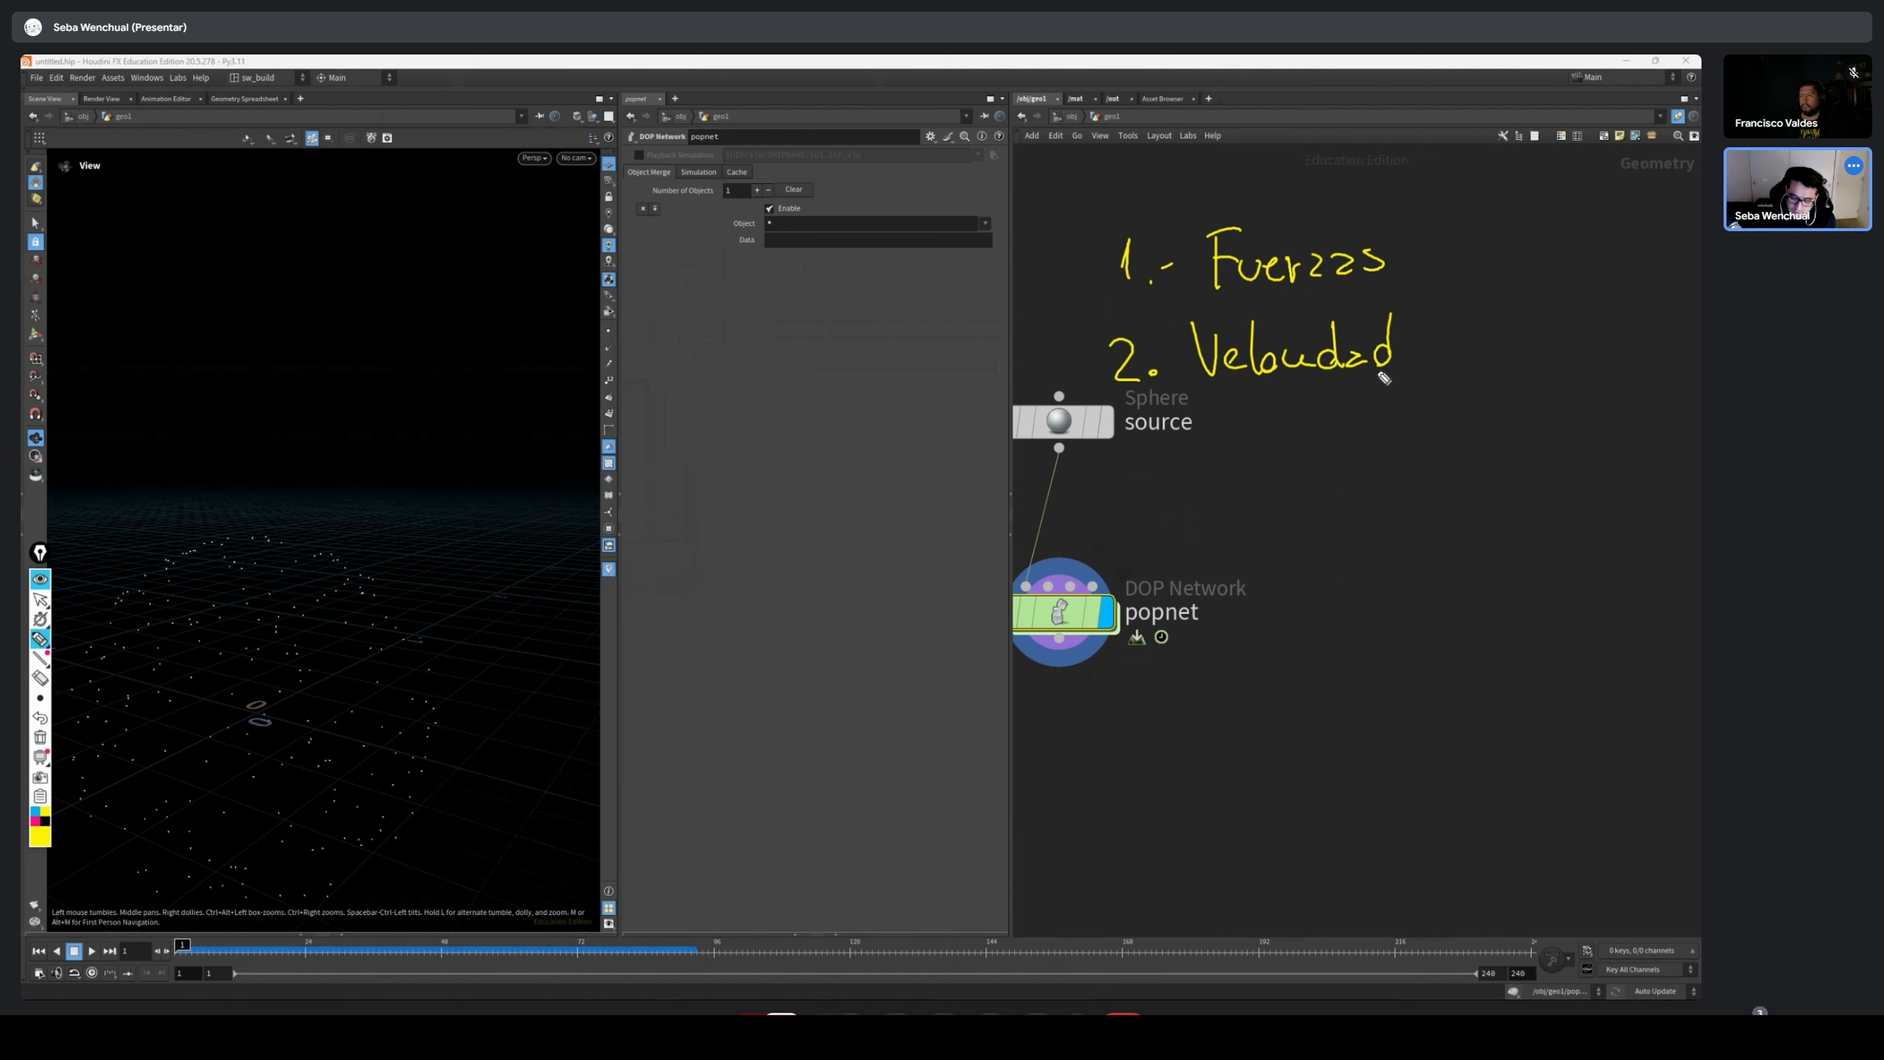
drag(1316, 277, 1355, 273)
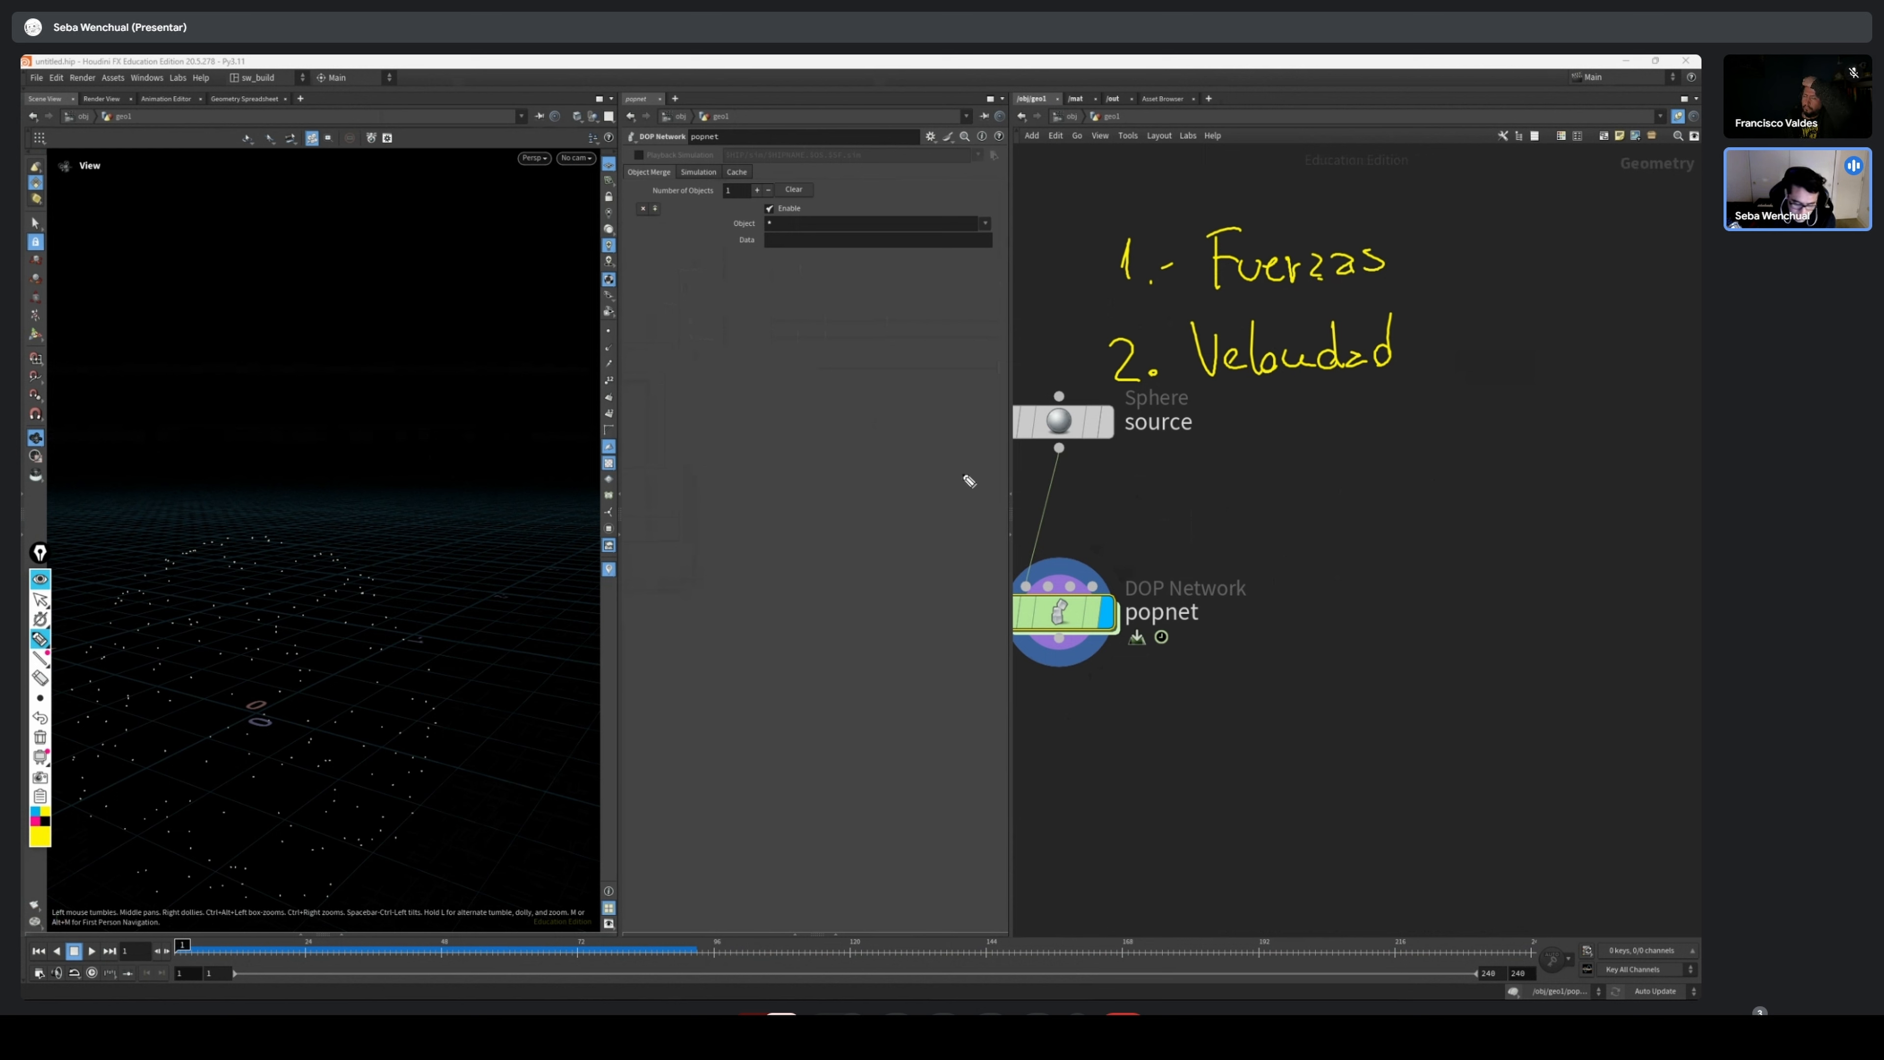
Clear the handwritten list and write the heading "1. Fuerzas" with an arrow pointing down beneath it
mouse_move(40, 552)
mouse_down()
mouse_move(115, 550)
mouse_move(771, 357)
mouse_up()
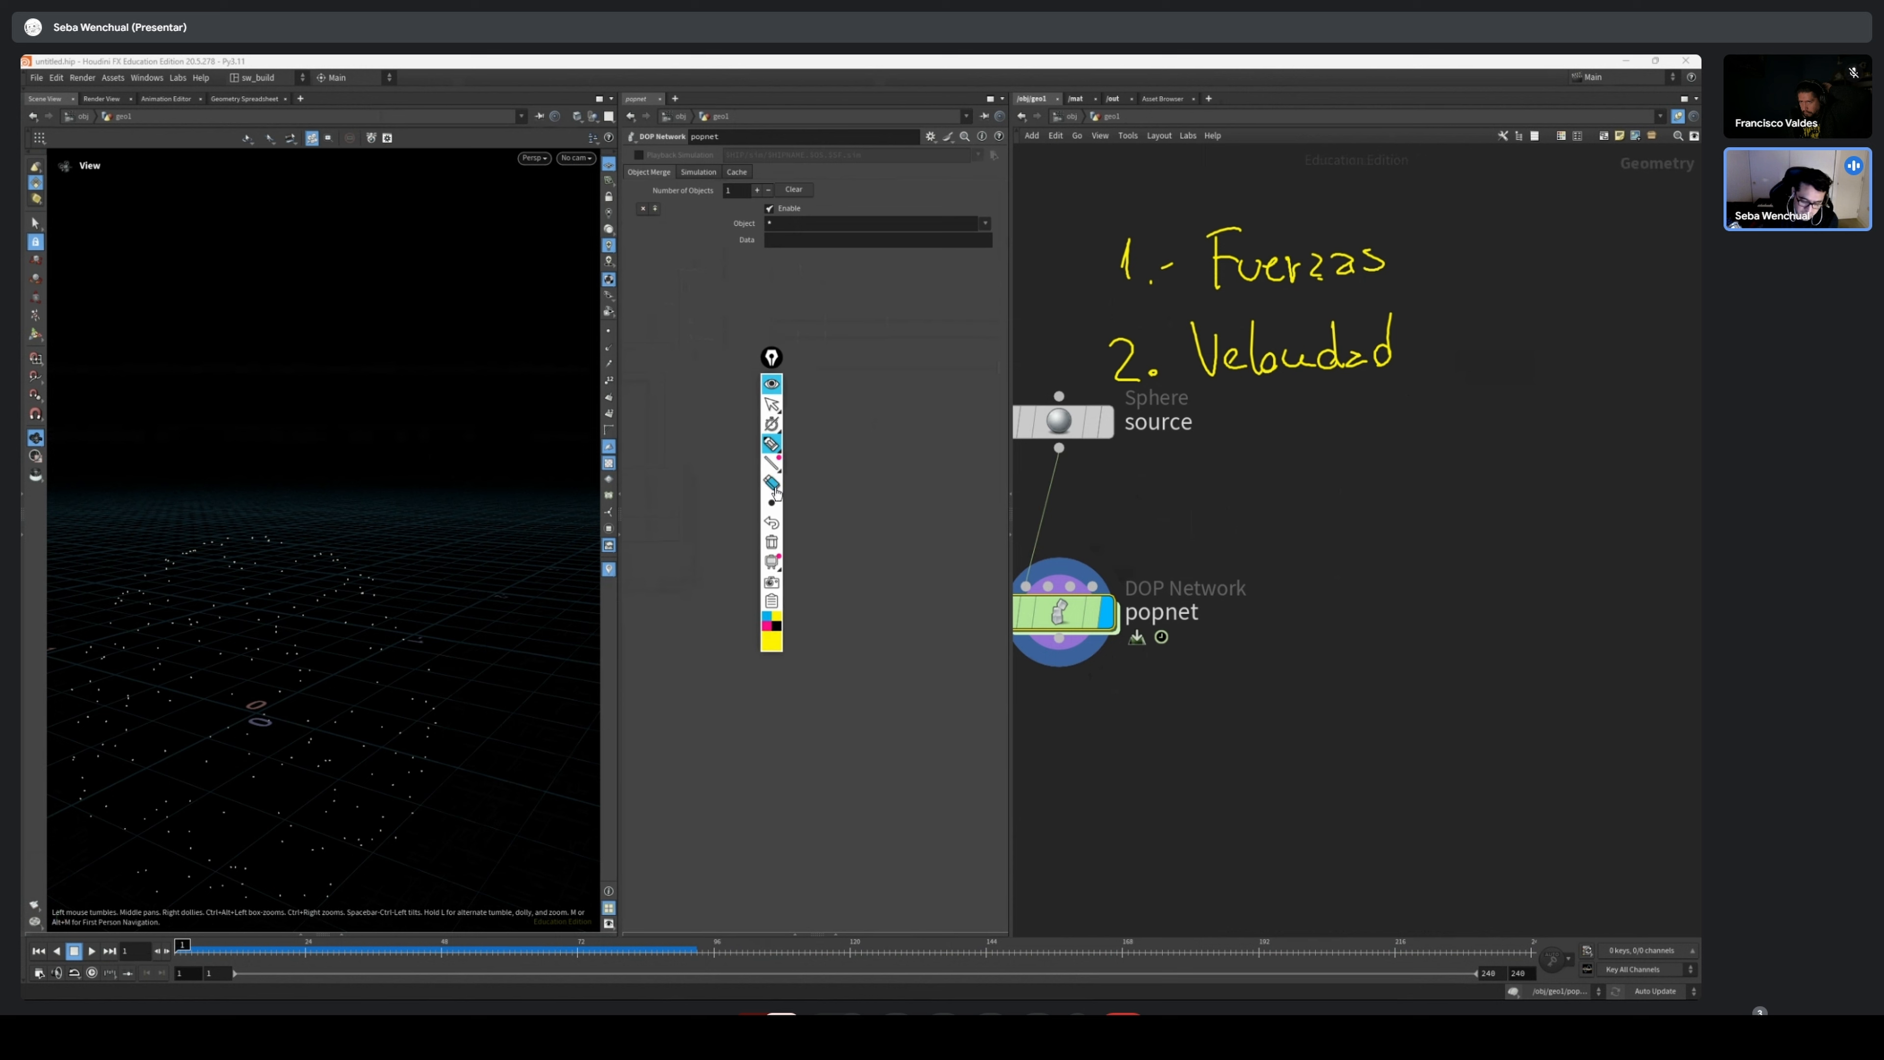
click(771, 542)
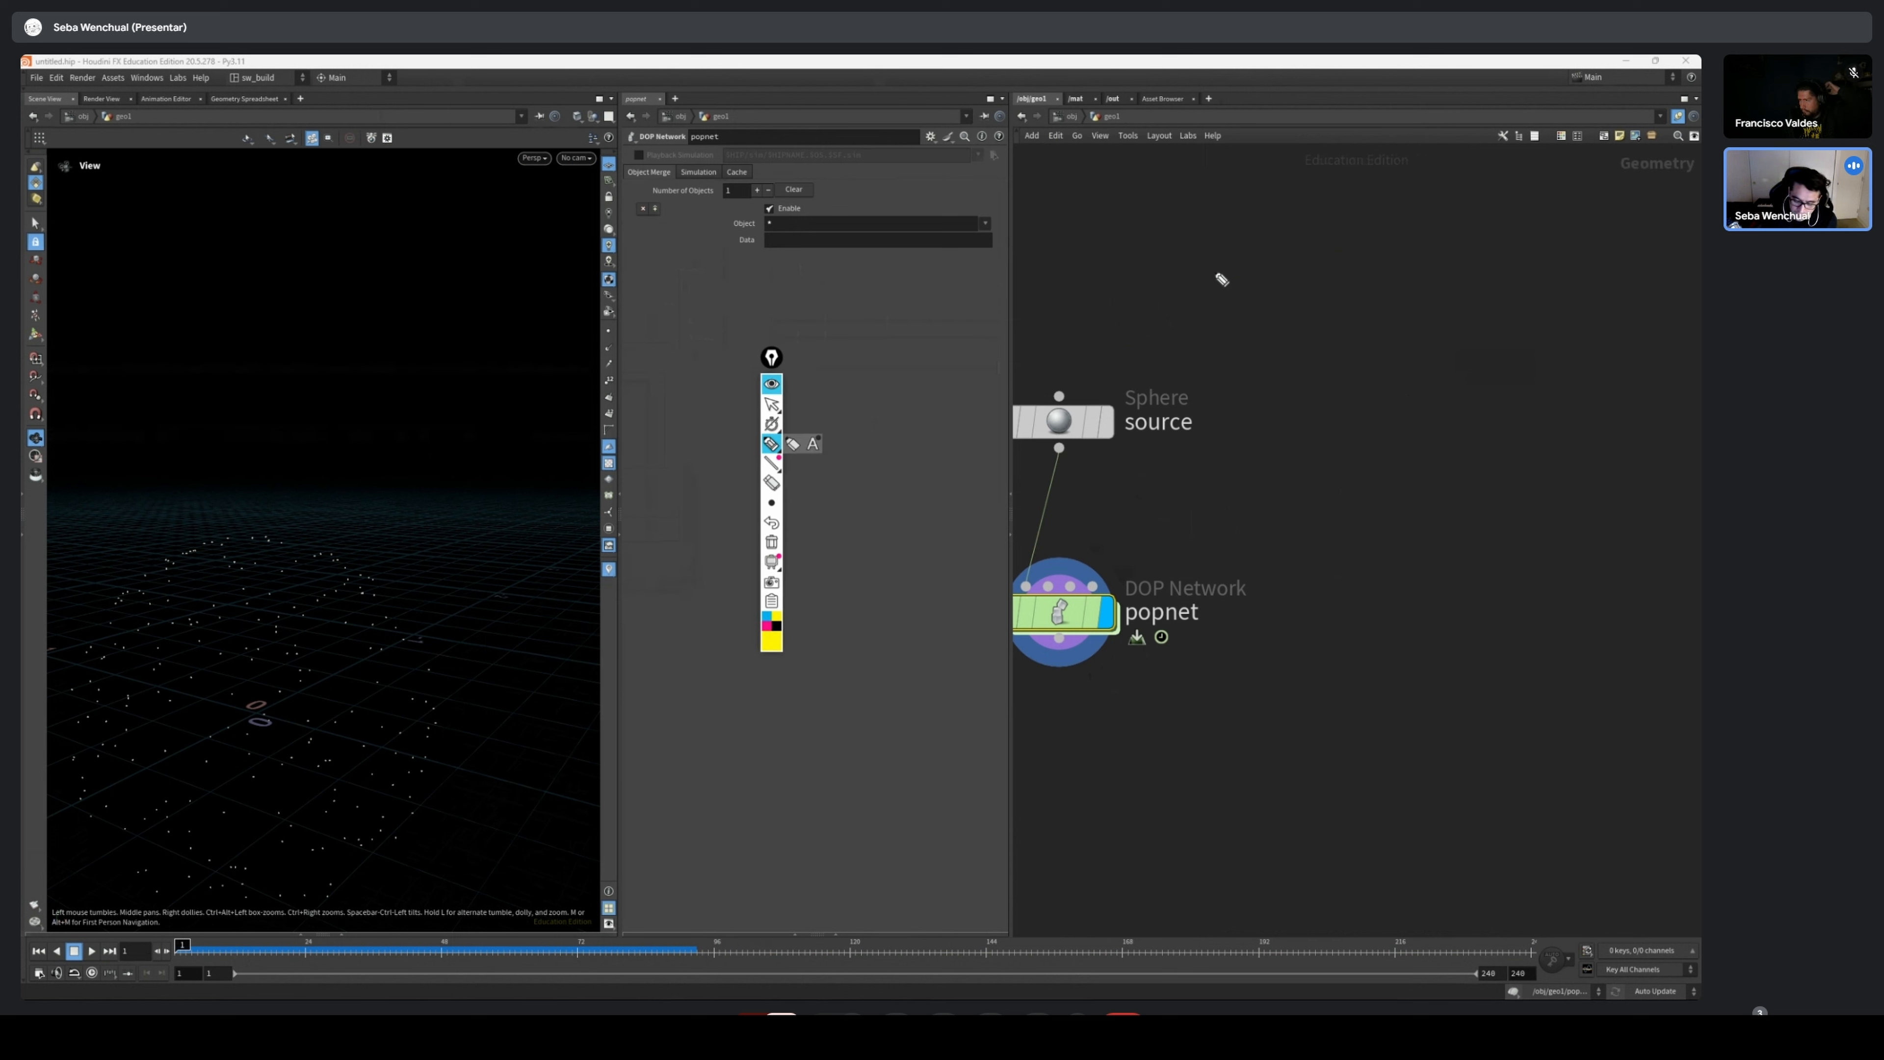
drag(1201, 253, 1201, 318)
click(1214, 314)
mouse_move(1249, 258)
mouse_down()
mouse_move(1247, 306)
mouse_move(1281, 254)
mouse_up()
mouse_move(1252, 281)
mouse_down()
mouse_move(1277, 277)
mouse_move(1305, 317)
mouse_move(1376, 285)
mouse_move(1369, 301)
mouse_up()
mouse_move(1399, 276)
mouse_down()
mouse_move(1296, 359)
mouse_move(1312, 343)
mouse_up()
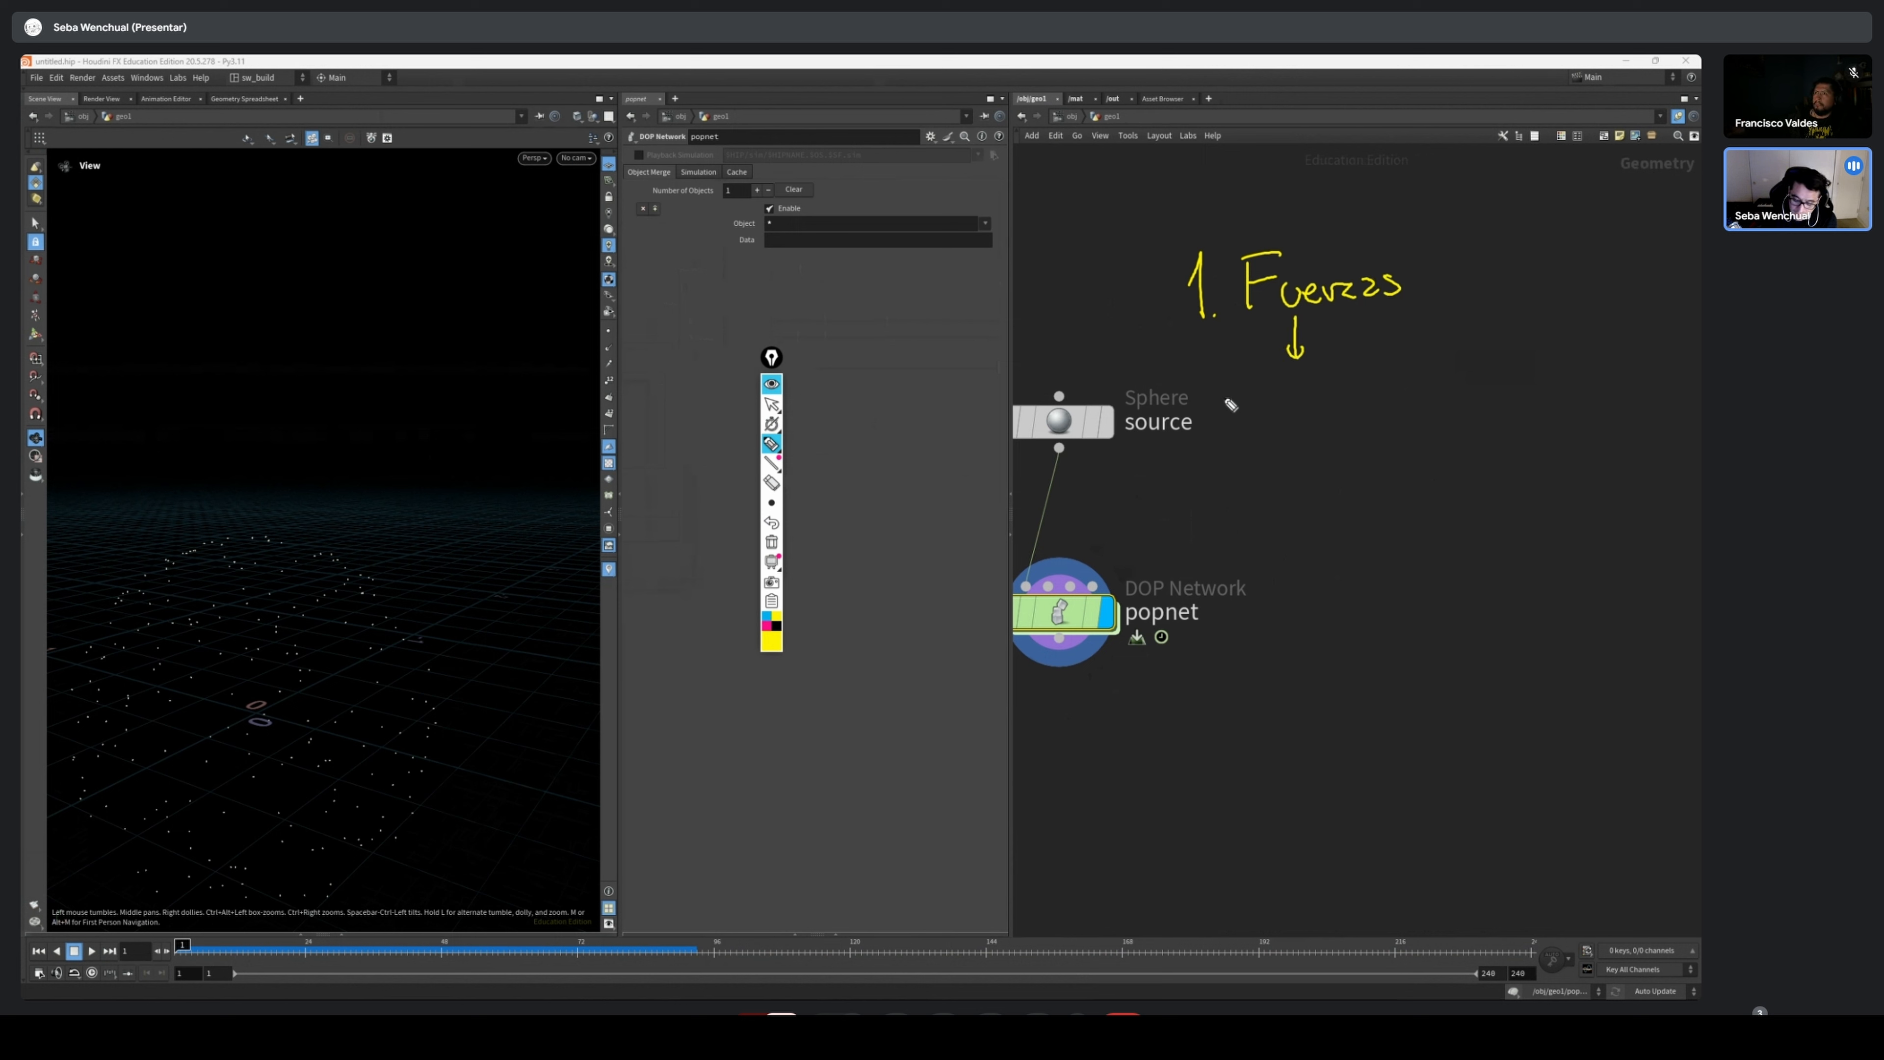
Handwrite the bullets "Gravedad" and "Friccion (Drag)" under the Fuerzas heading, and begin a third bullet
mouse_move(1250, 417)
mouse_down()
mouse_move(1362, 417)
mouse_move(1372, 371)
mouse_move(1400, 415)
mouse_move(1413, 371)
mouse_up()
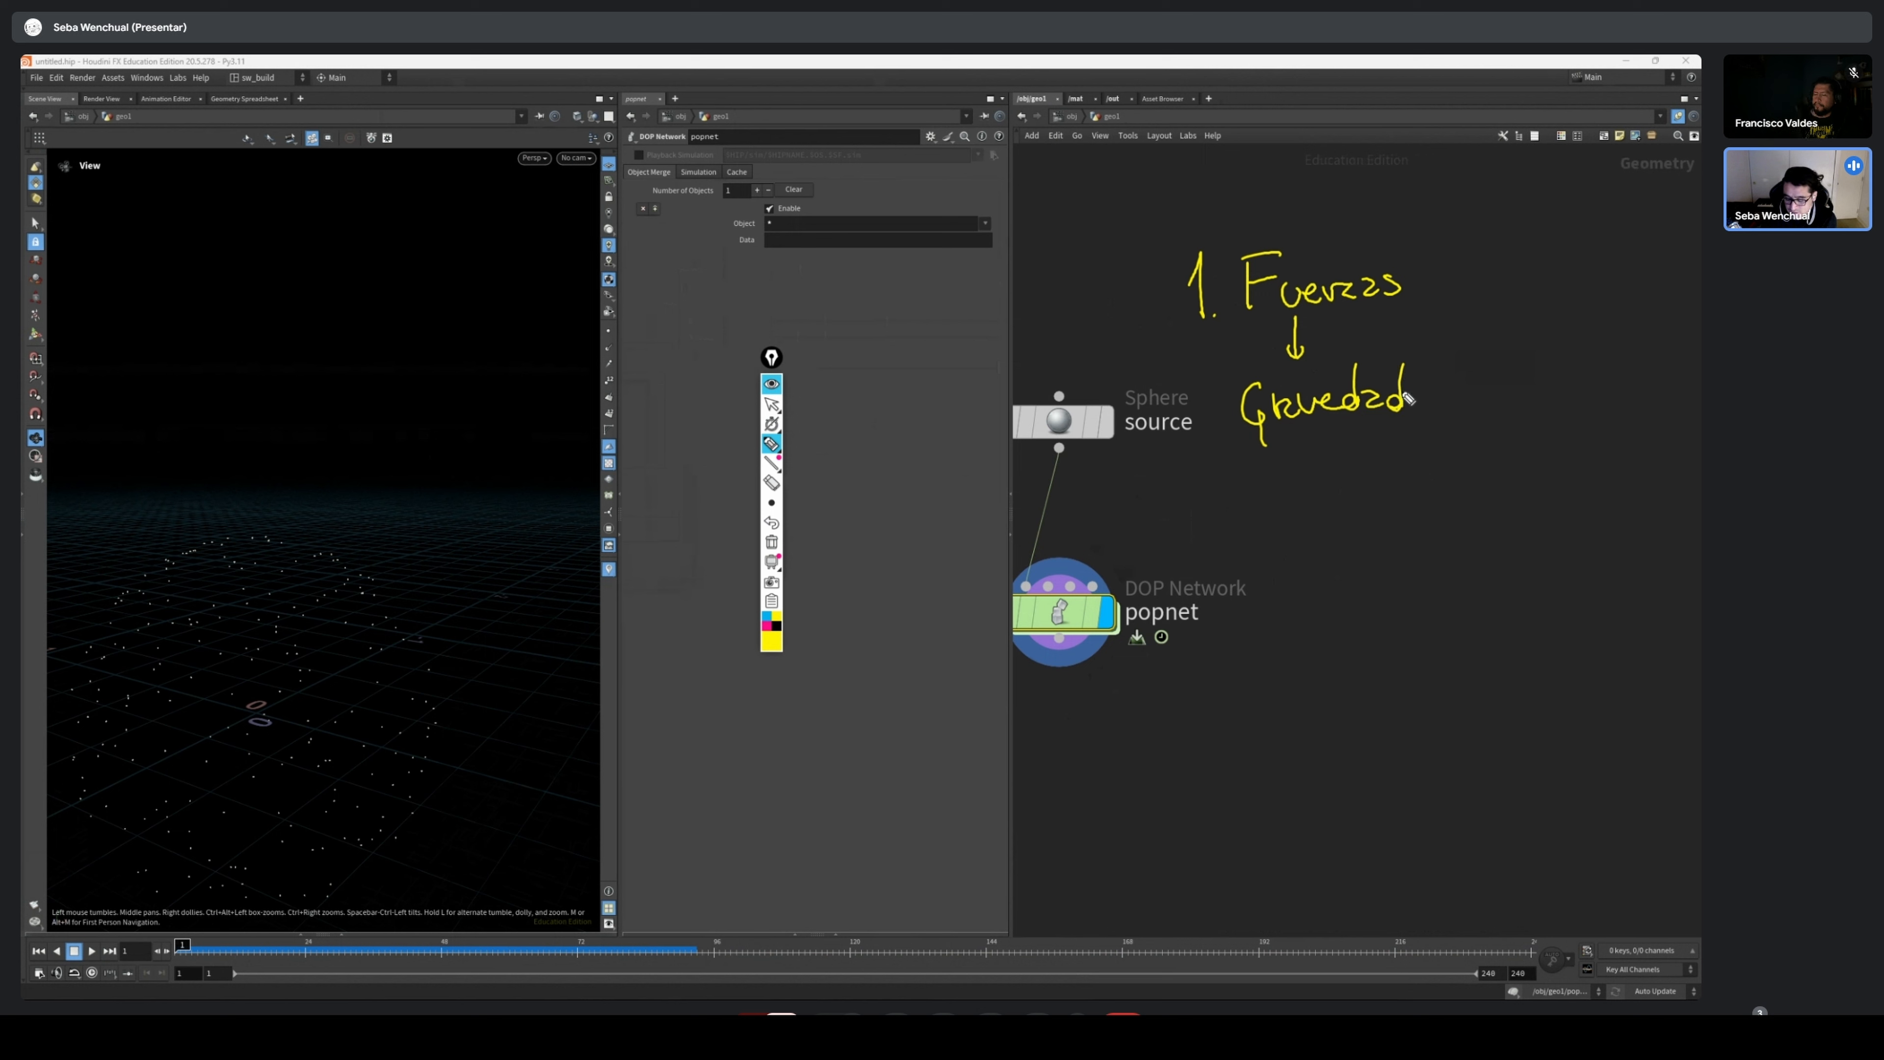
click(1212, 418)
click(1213, 480)
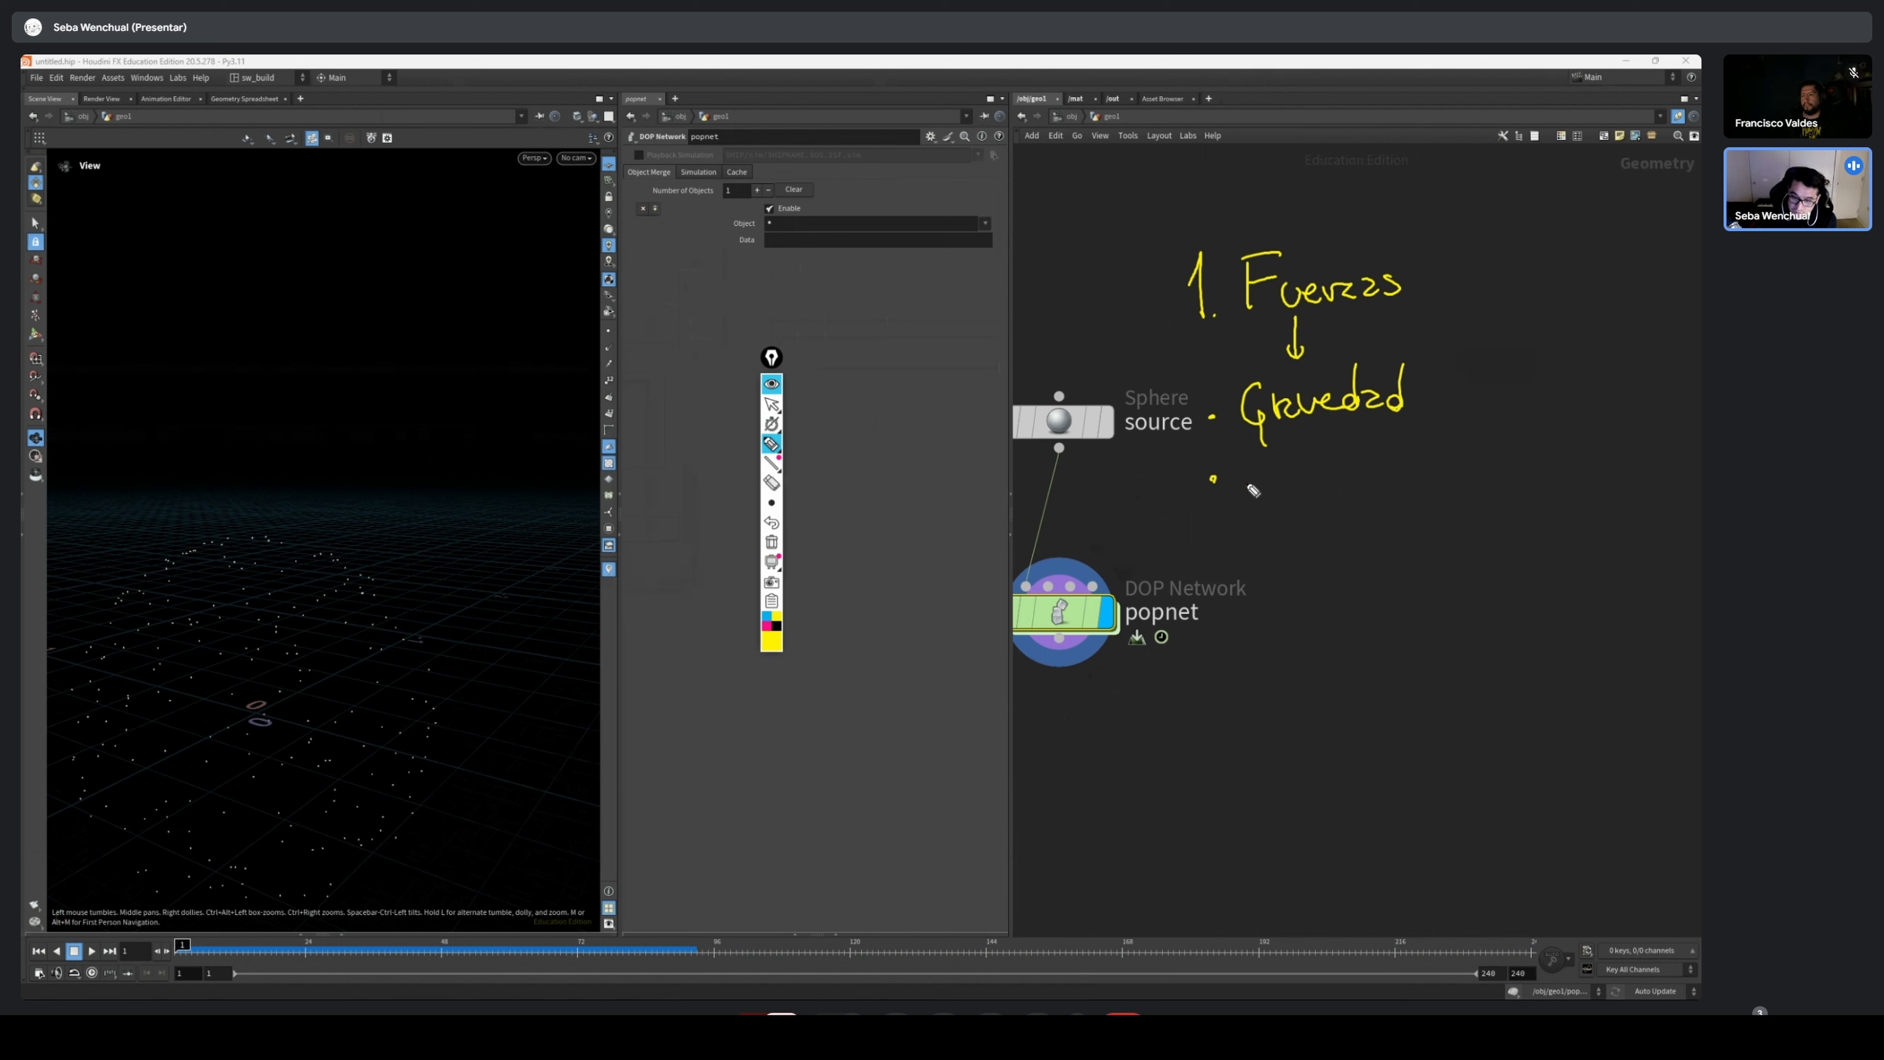
mouse_move(1251, 510)
mouse_down()
mouse_move(1249, 476)
mouse_move(1328, 501)
mouse_move(1409, 491)
mouse_up()
drag(1205, 564, 1222, 563)
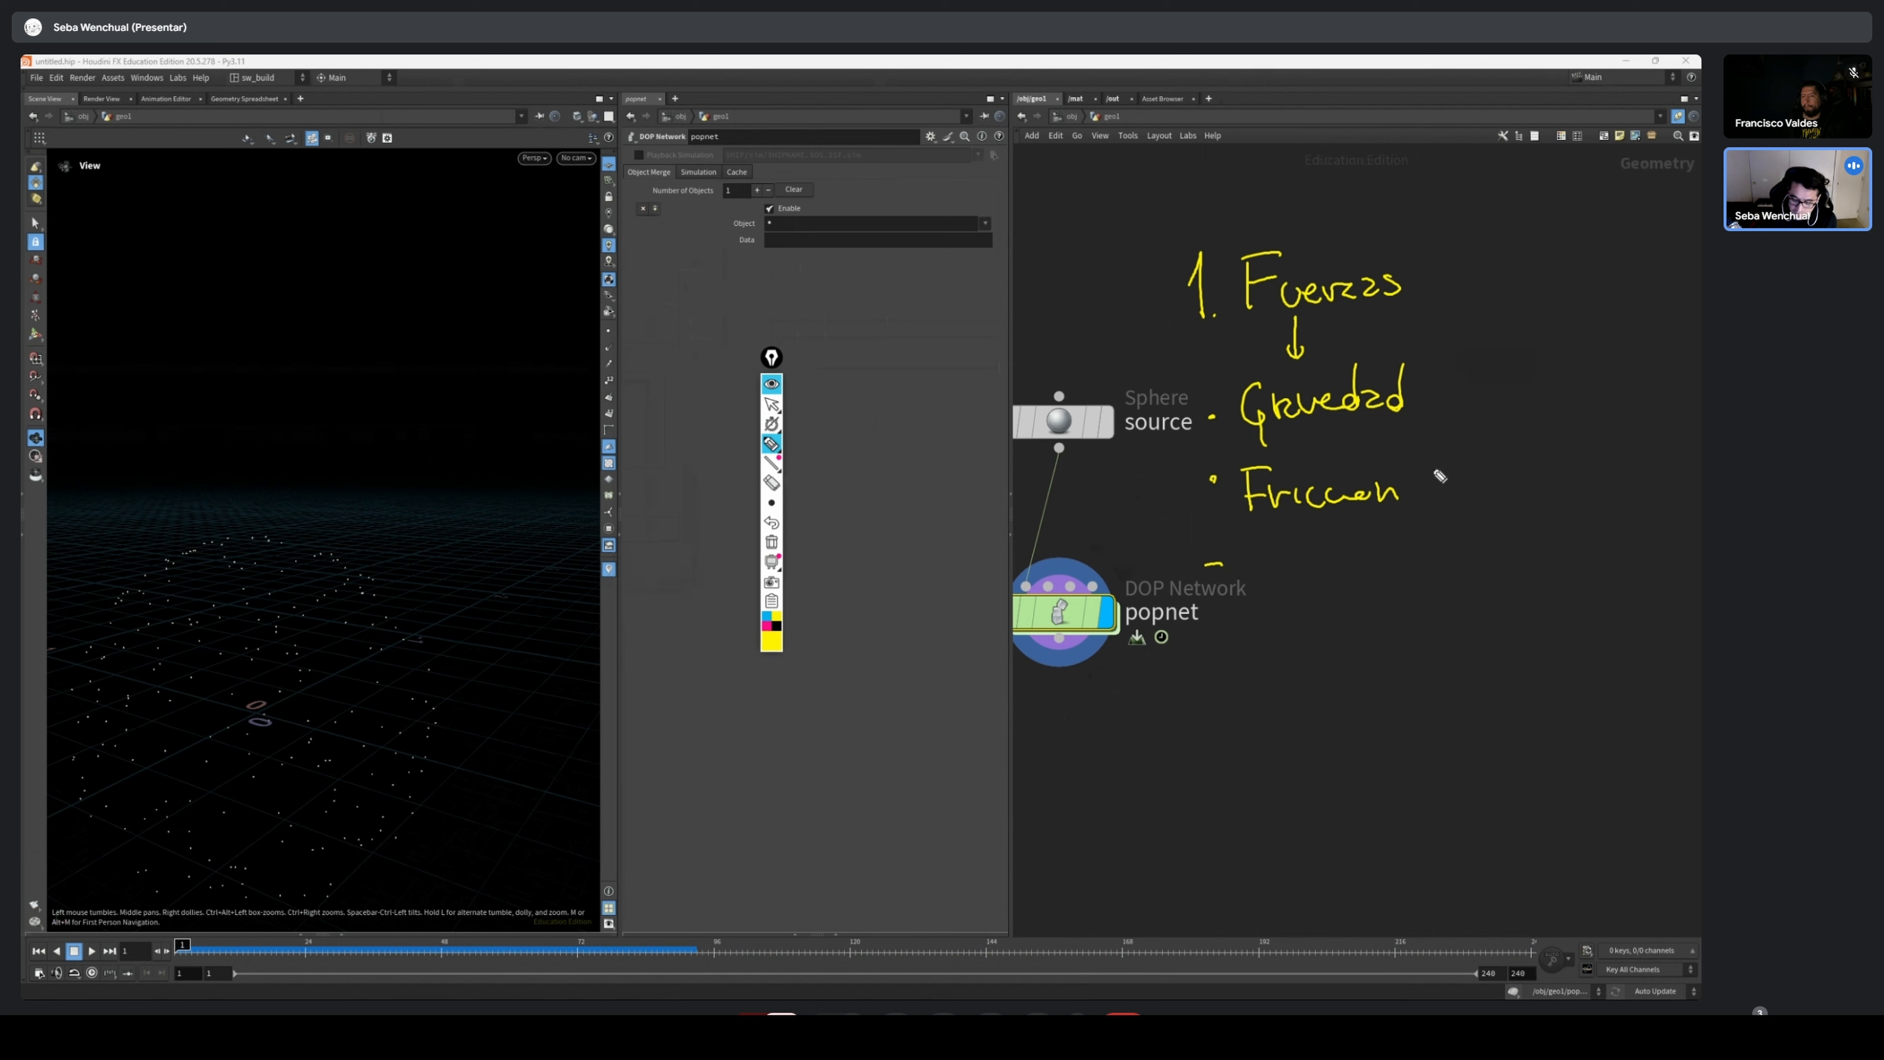
mouse_move(1451, 446)
mouse_down()
mouse_move(1446, 517)
mouse_move(1491, 484)
mouse_move(1549, 513)
mouse_up()
drag(1553, 440, 1544, 511)
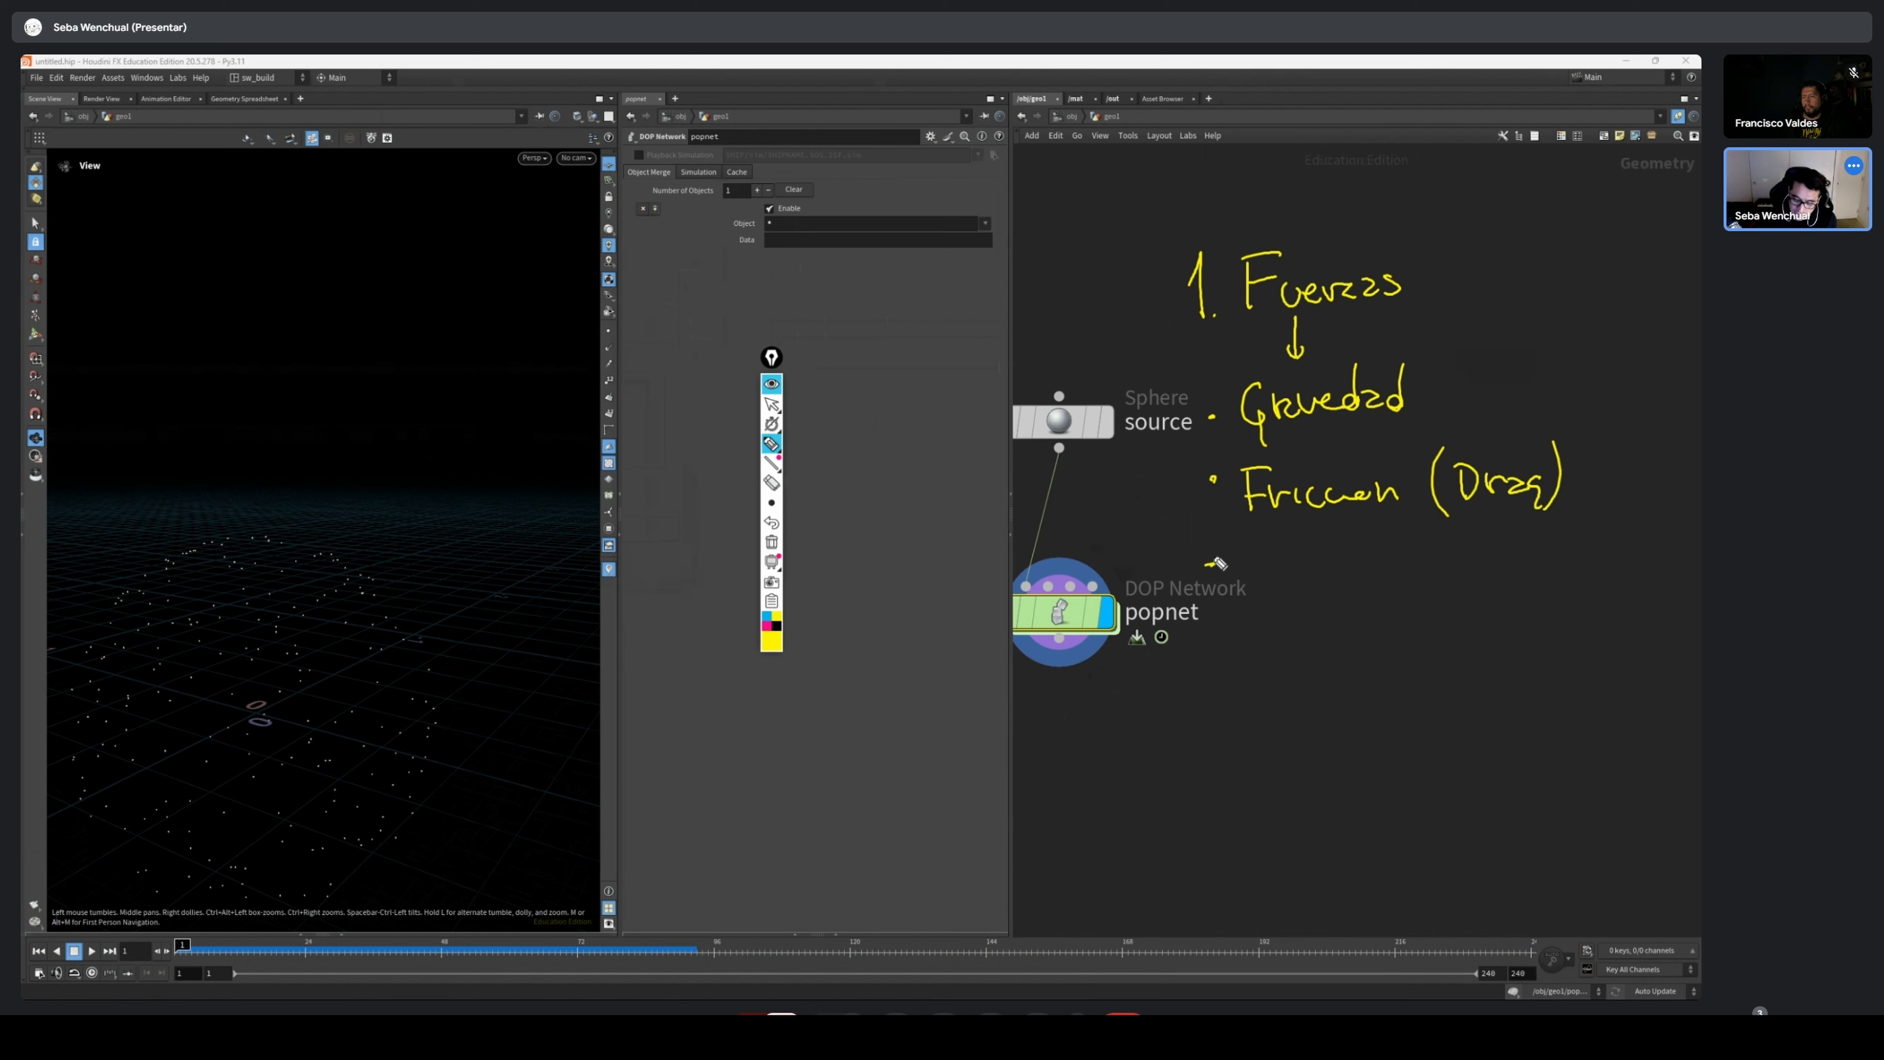
Add the handwritten bullets "Air resist", "Axis Force" and "Velo. inicial", and draw a curly bracket around the list of forces
drag(1218, 558, 1209, 570)
mouse_move(1249, 537)
mouse_down()
mouse_move(1240, 578)
mouse_move(1378, 565)
mouse_move(1419, 533)
mouse_move(1433, 562)
mouse_up()
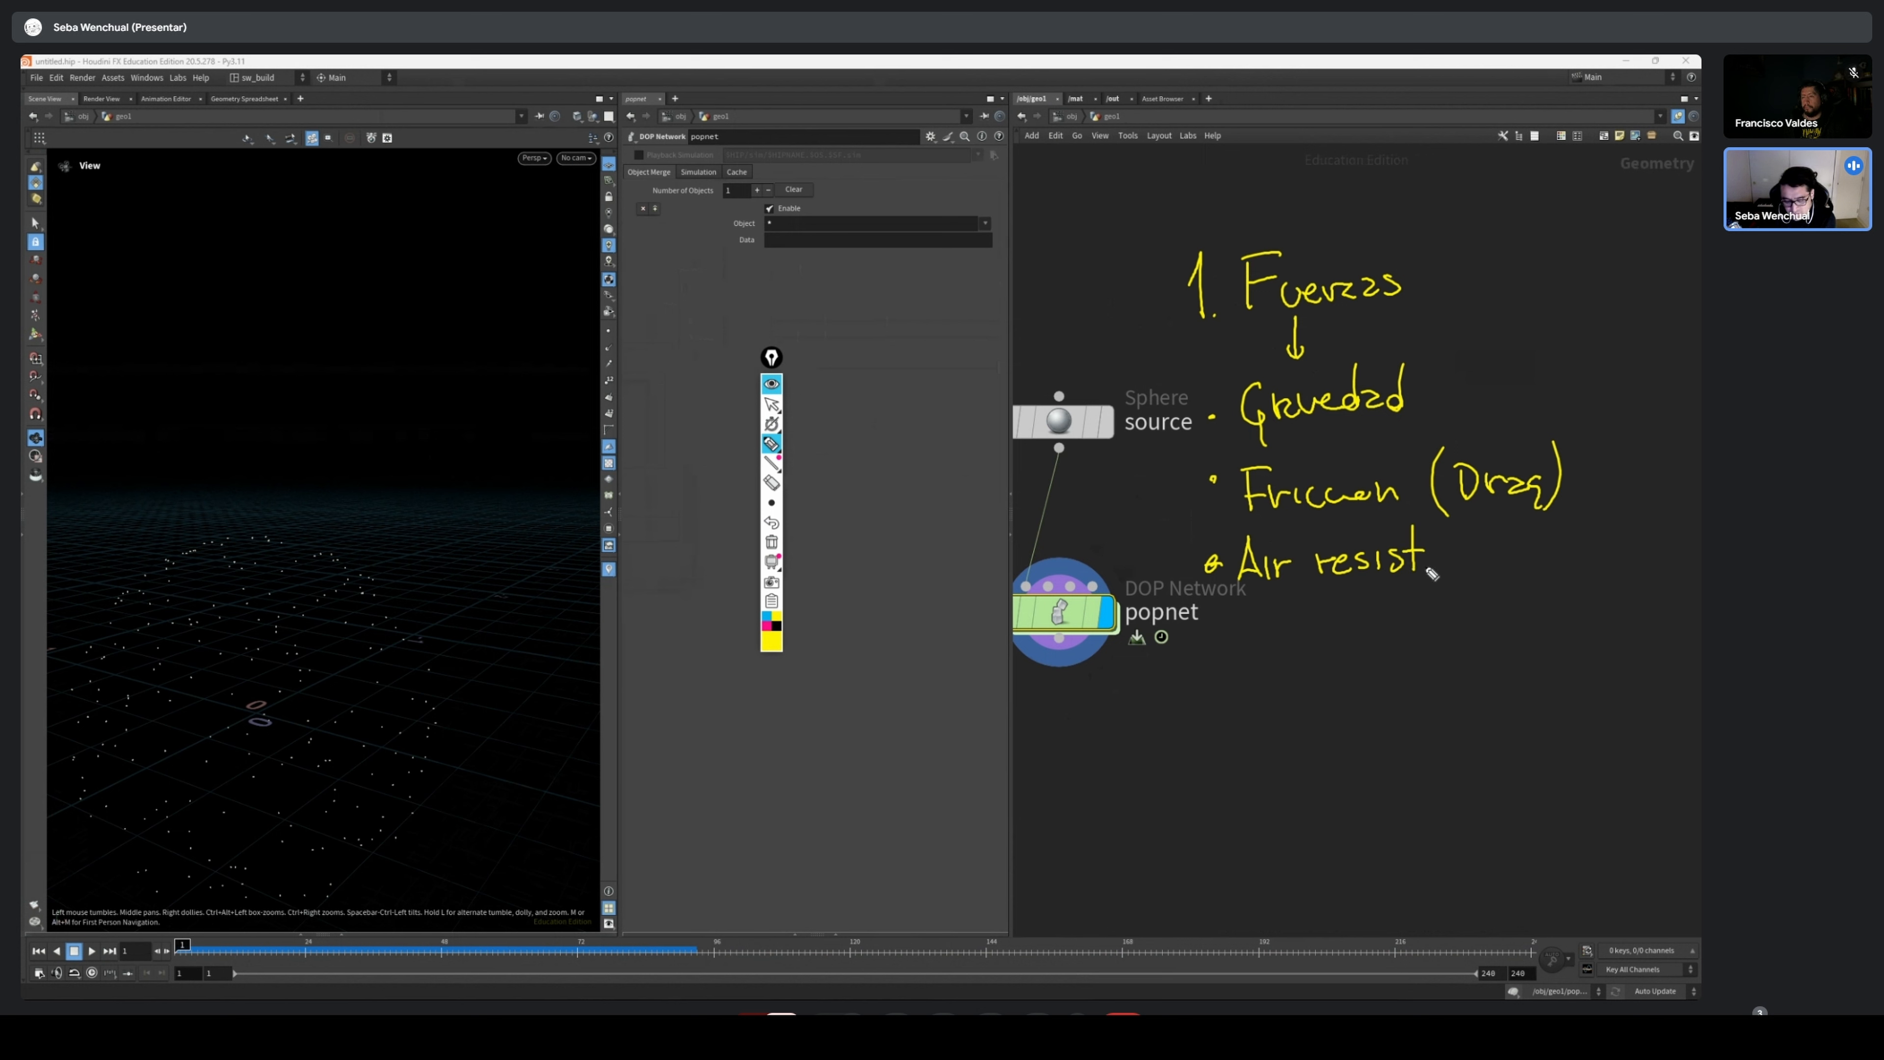
drag(1206, 637, 1259, 646)
drag(1236, 628, 1290, 643)
mouse_move(1291, 618)
mouse_down()
mouse_move(1269, 644)
mouse_move(1308, 628)
mouse_move(1336, 644)
mouse_up()
mouse_move(1334, 608)
mouse_down()
mouse_move(1354, 607)
mouse_move(1352, 627)
mouse_up()
drag(1369, 625, 1380, 644)
drag(1380, 630, 1403, 642)
drag(1414, 632, 1429, 636)
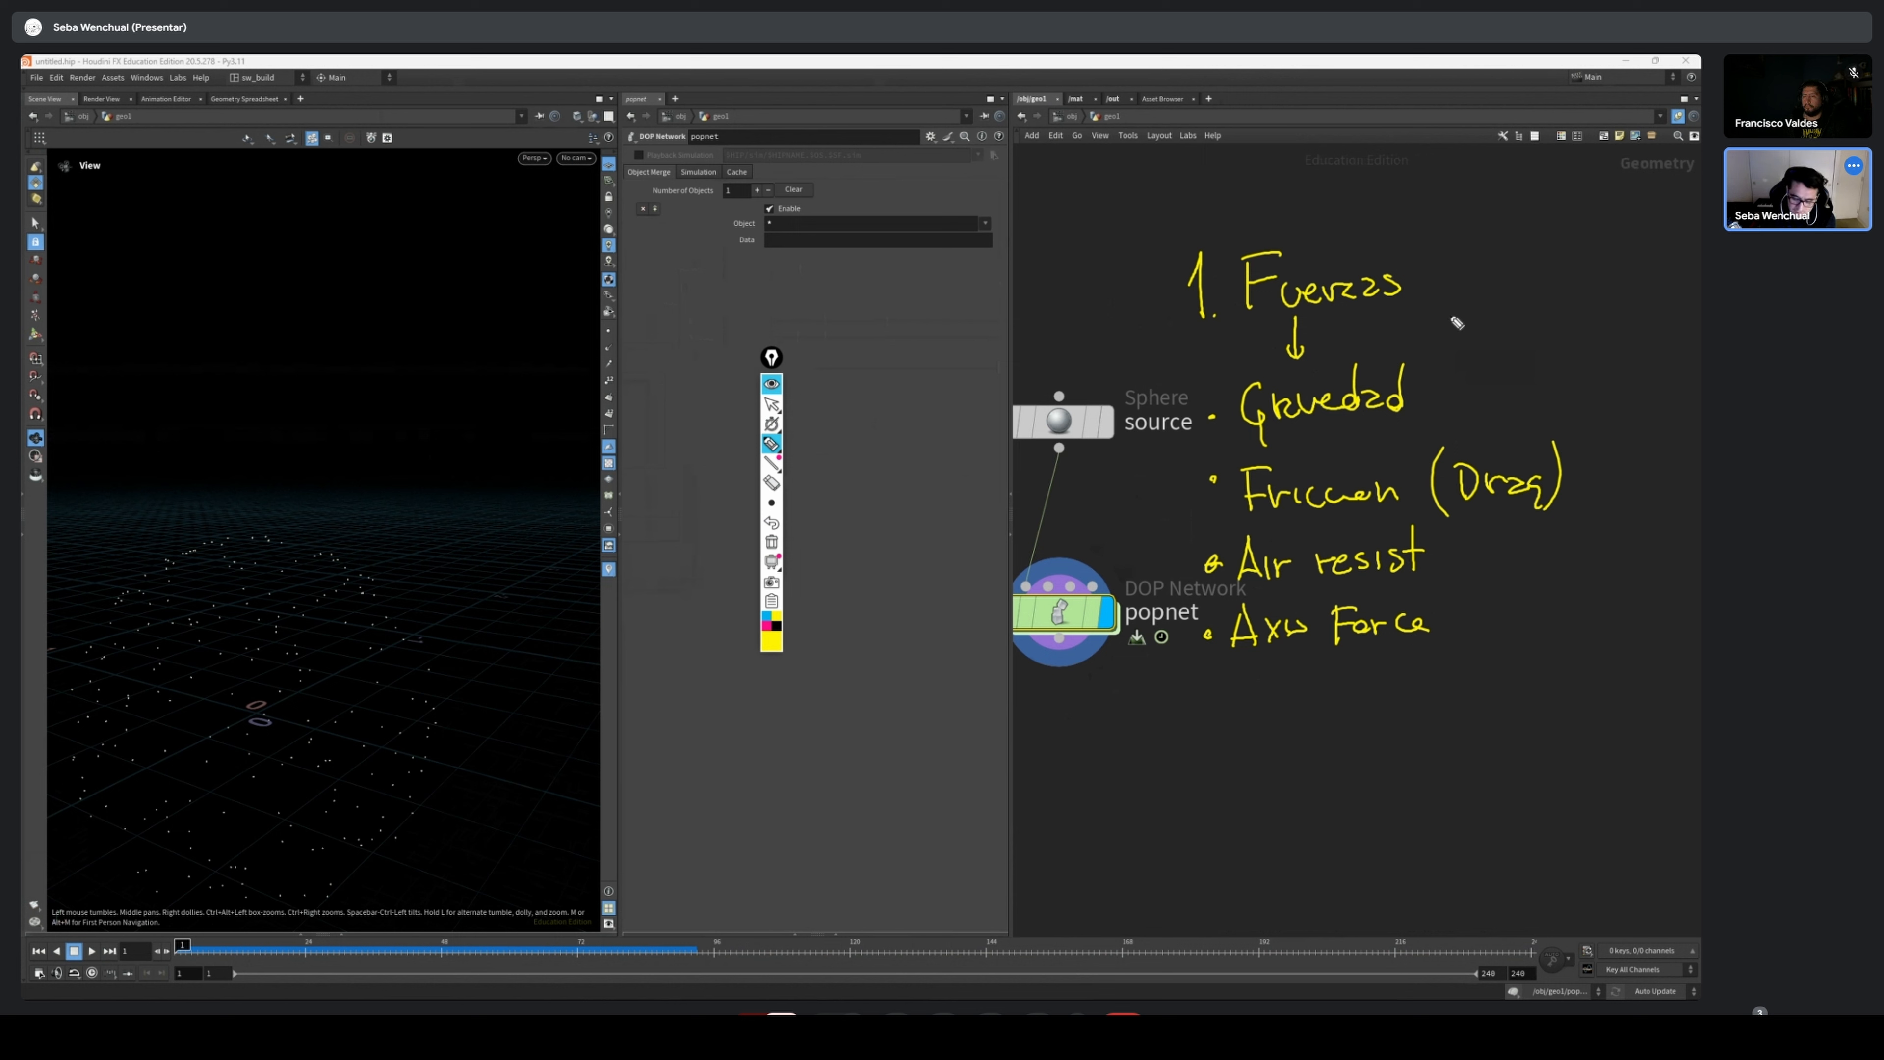
mouse_move(1420, 339)
mouse_down()
mouse_move(1465, 331)
mouse_move(1585, 427)
mouse_move(1532, 703)
mouse_move(1420, 697)
mouse_up()
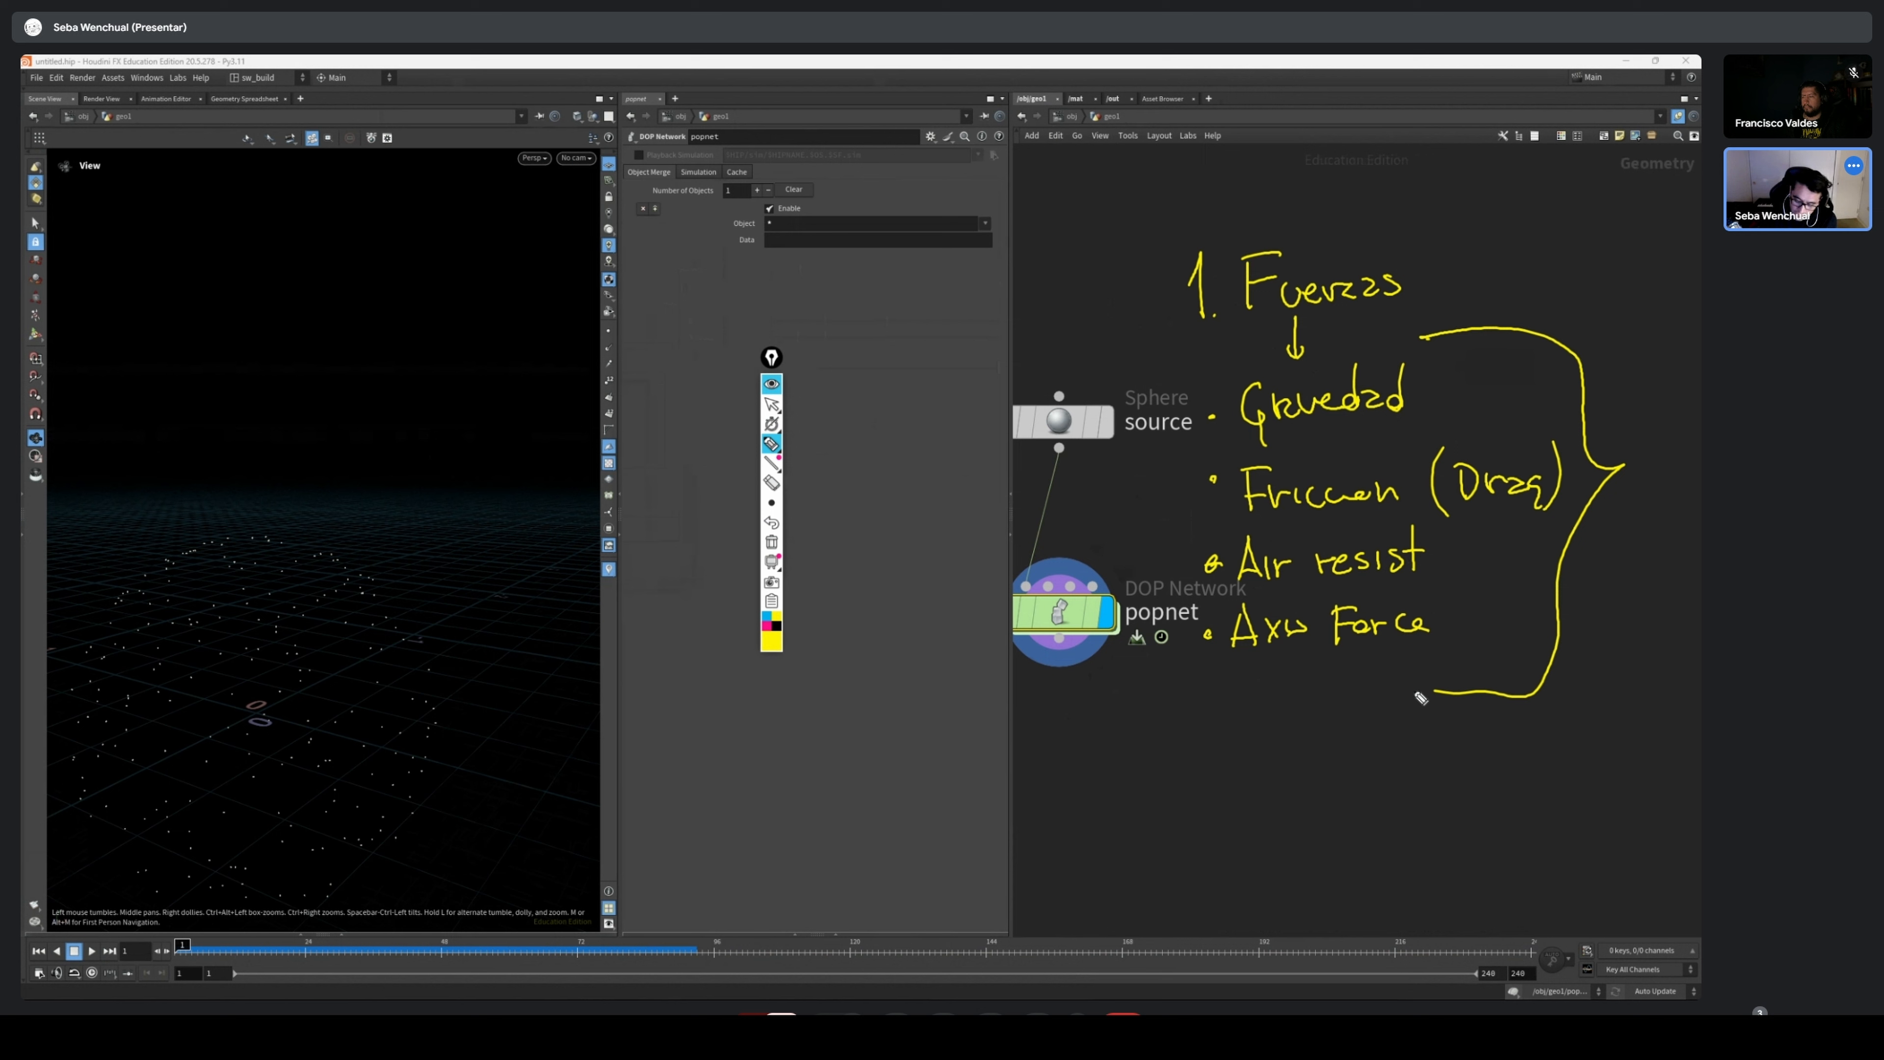
mouse_move(1213, 711)
mouse_down()
mouse_move(1259, 679)
mouse_move(1279, 721)
mouse_move(1425, 715)
mouse_up()
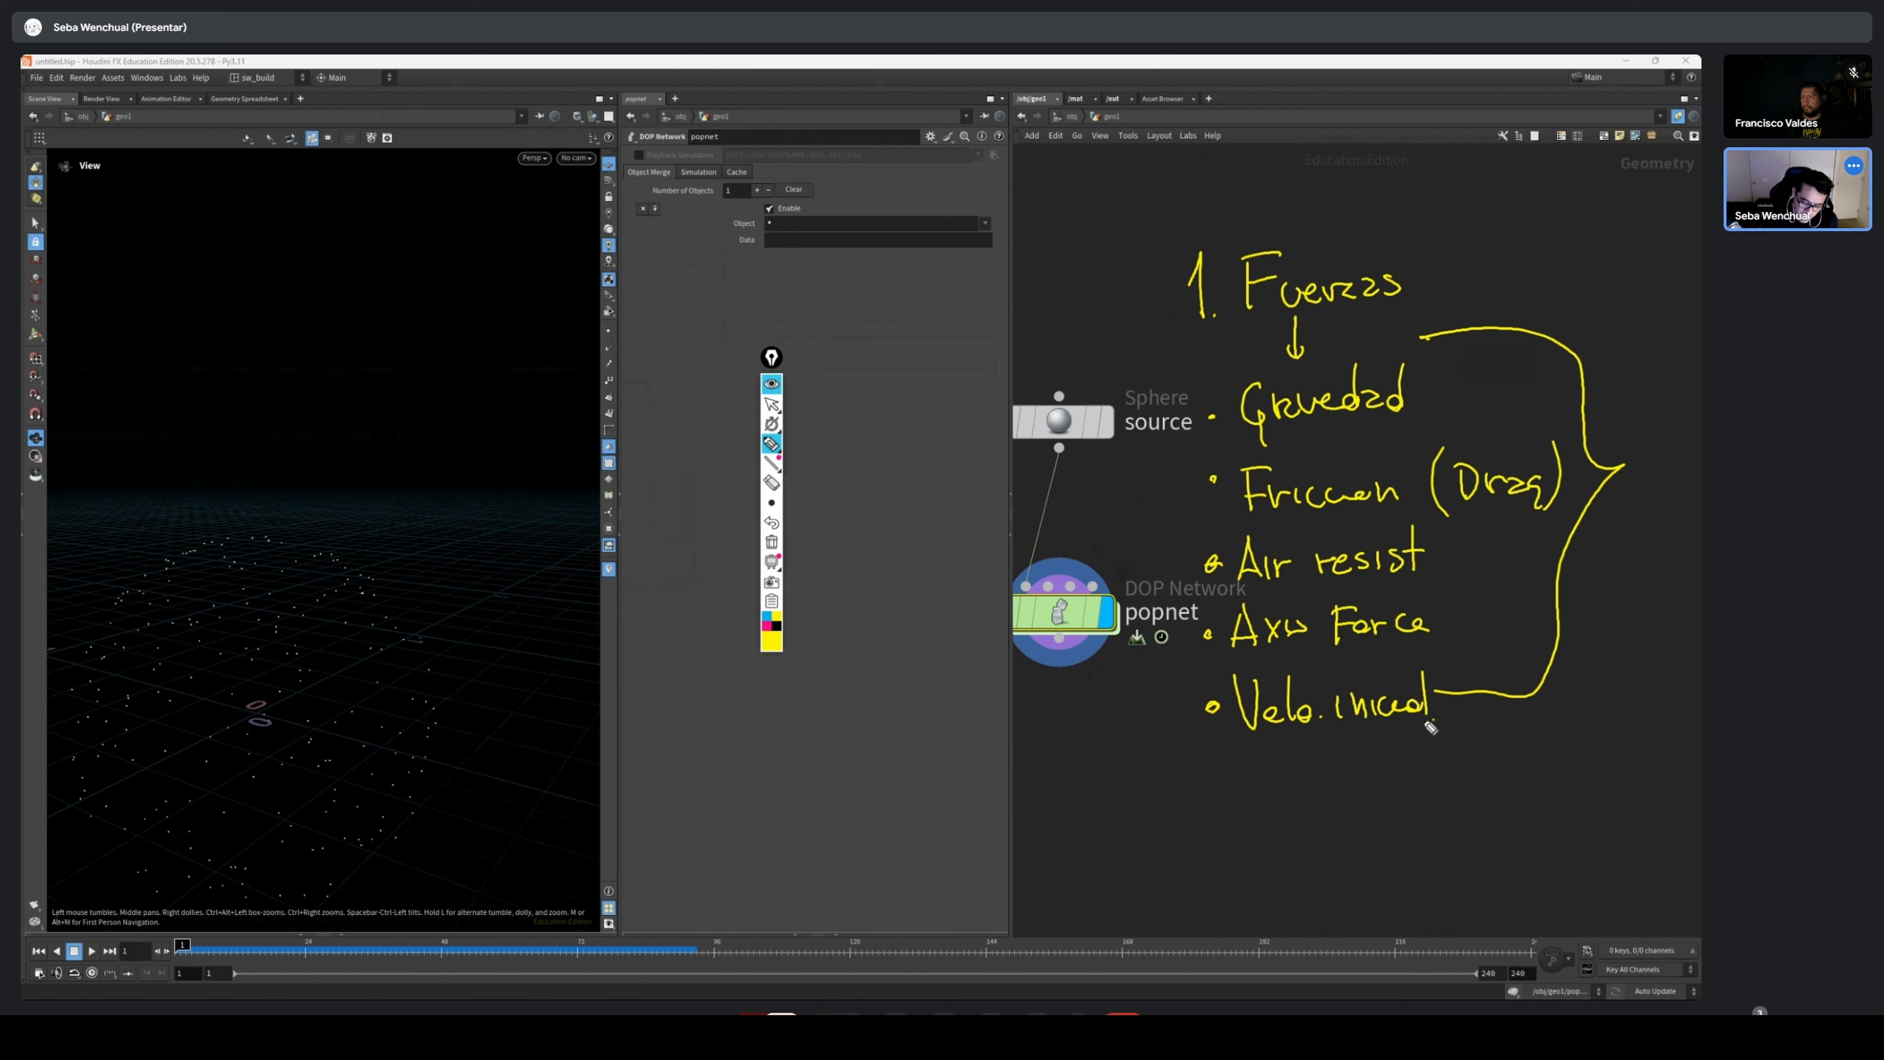
Clear the force notes and handwrite "2. Velocity" with an arrow down to "Vector direccion y magnitud"
click(771, 541)
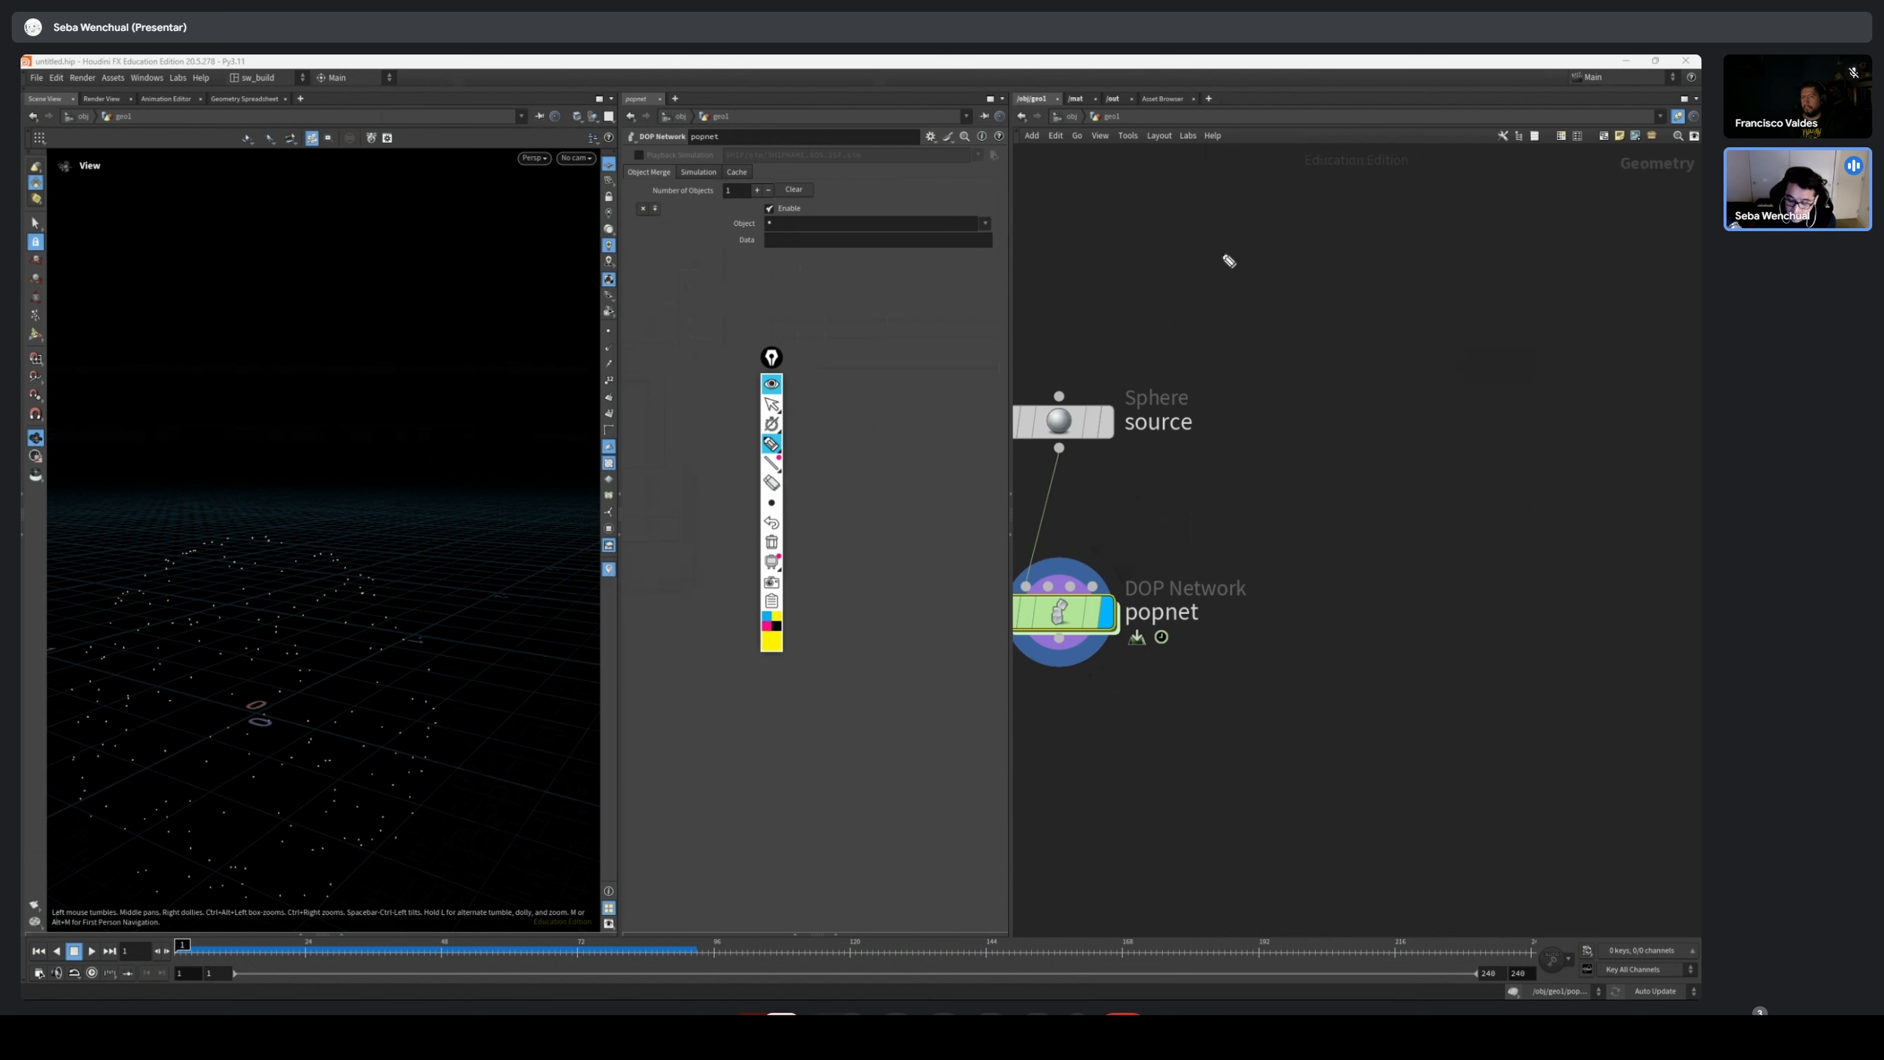
mouse_move(1223, 227)
mouse_down()
mouse_move(1246, 280)
mouse_move(1316, 284)
mouse_move(1381, 252)
mouse_move(1384, 301)
mouse_up()
drag(1148, 241, 1174, 285)
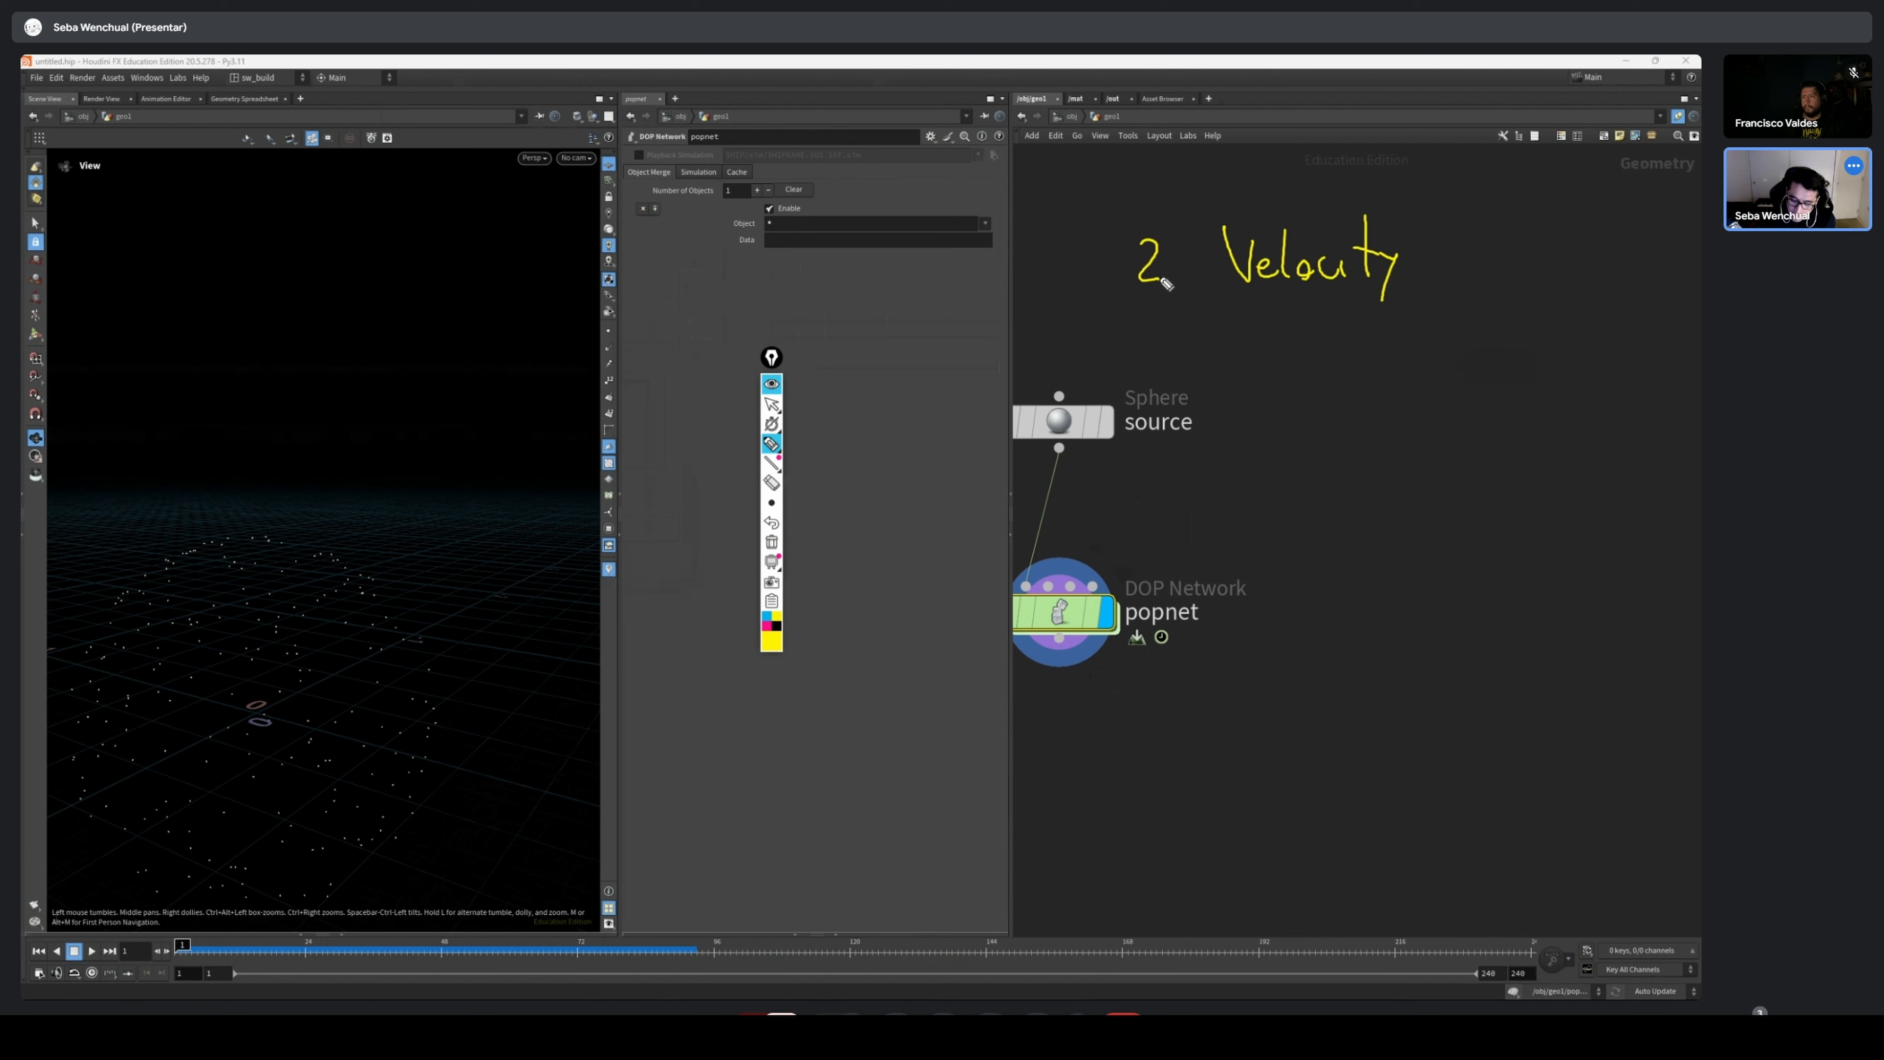
click(1169, 277)
mouse_move(1290, 309)
mouse_down()
mouse_move(1291, 367)
mouse_move(1310, 346)
mouse_up()
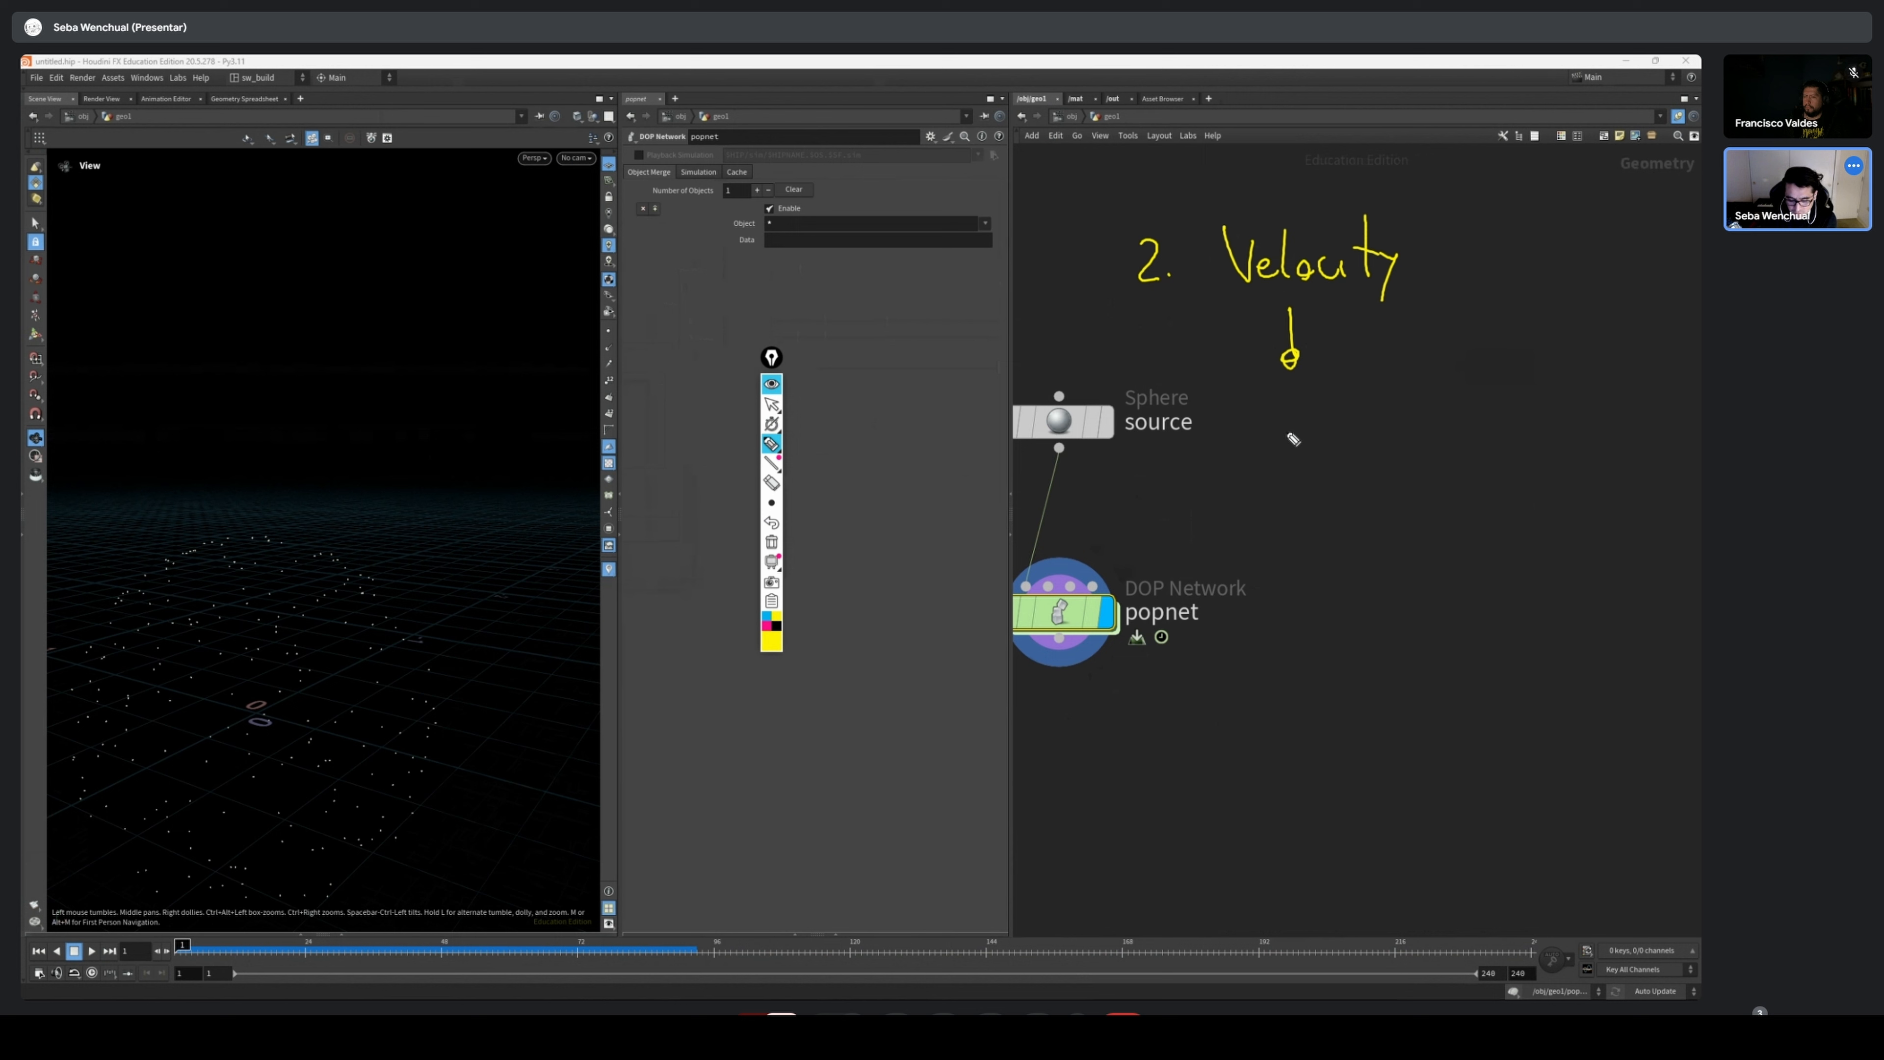
mouse_move(1235, 408)
mouse_down()
mouse_move(1318, 446)
mouse_move(1534, 420)
mouse_move(1535, 467)
mouse_move(1600, 425)
mouse_move(1621, 438)
mouse_move(1650, 412)
mouse_move(1665, 430)
mouse_move(1685, 407)
mouse_up()
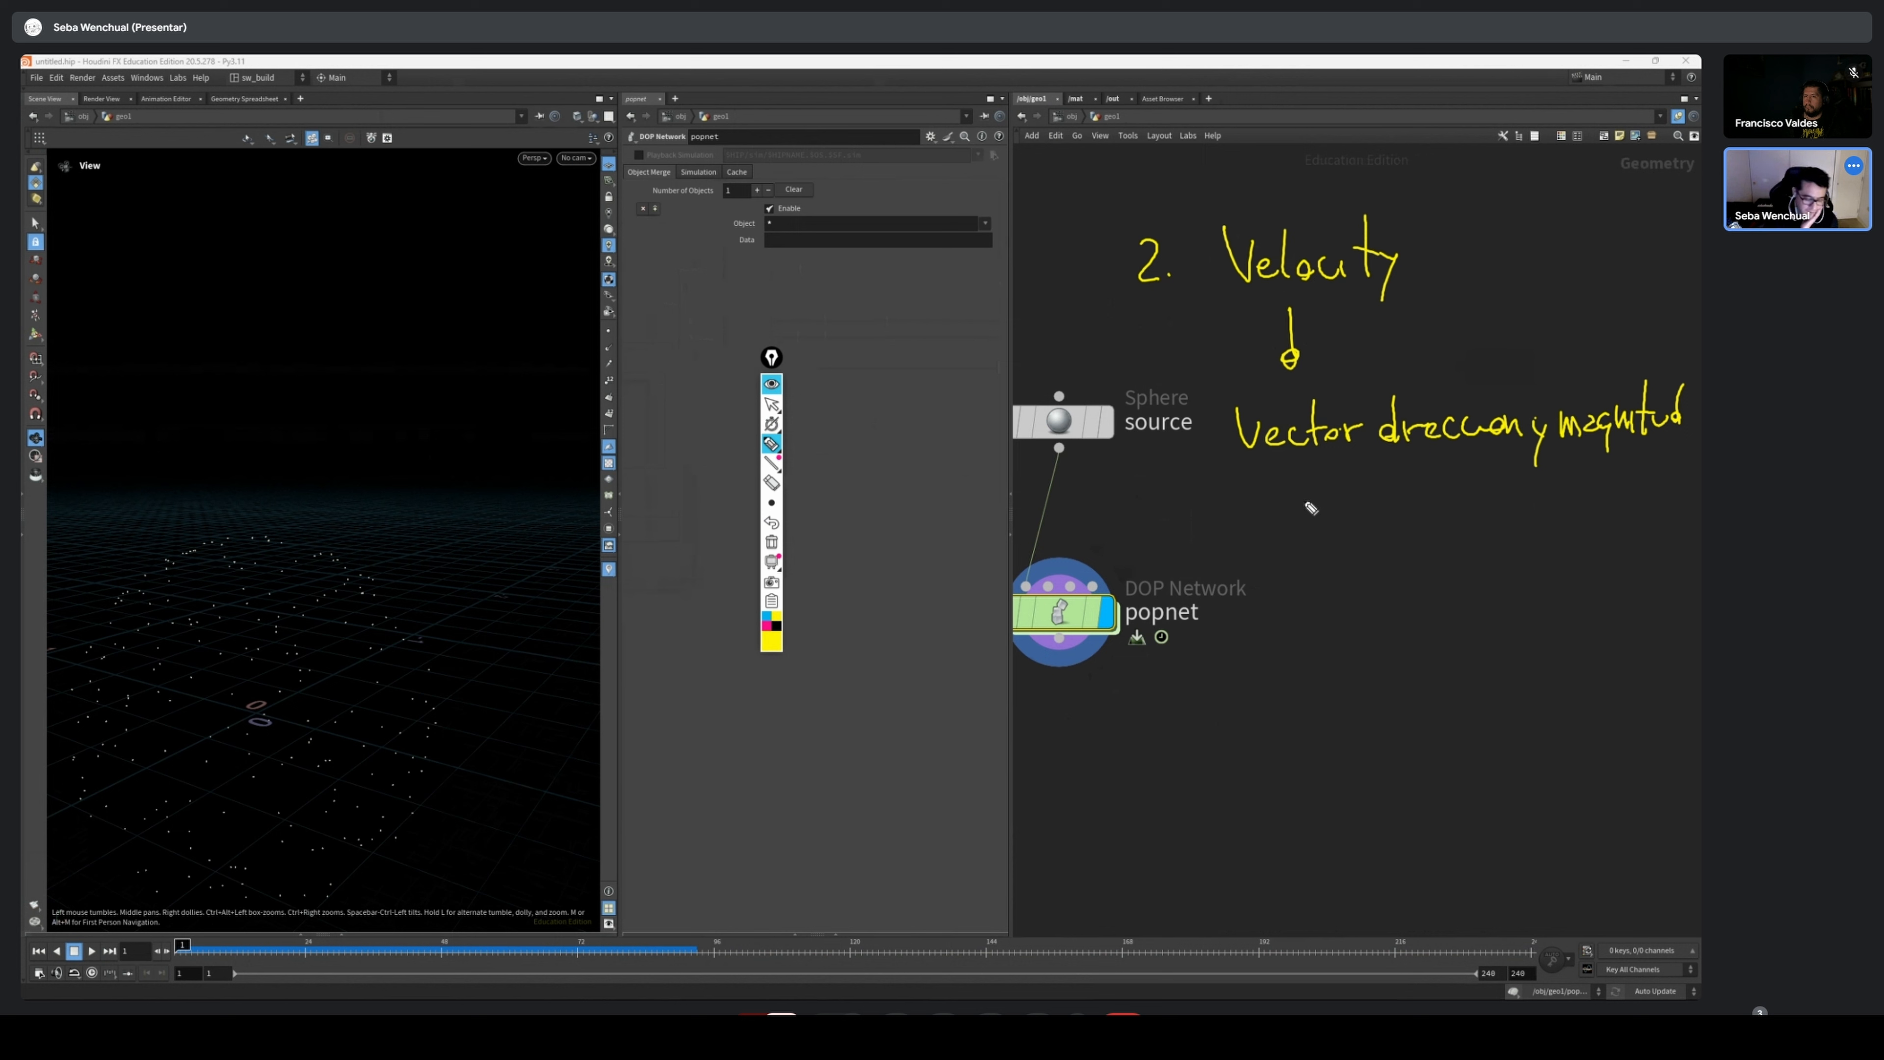
Draw a diagonal velocity arrow from a particle in the viewport, label it "5 m/s", and underline the vector definition
mouse_move(362, 584)
mouse_down()
mouse_move(528, 424)
mouse_move(535, 437)
mouse_up()
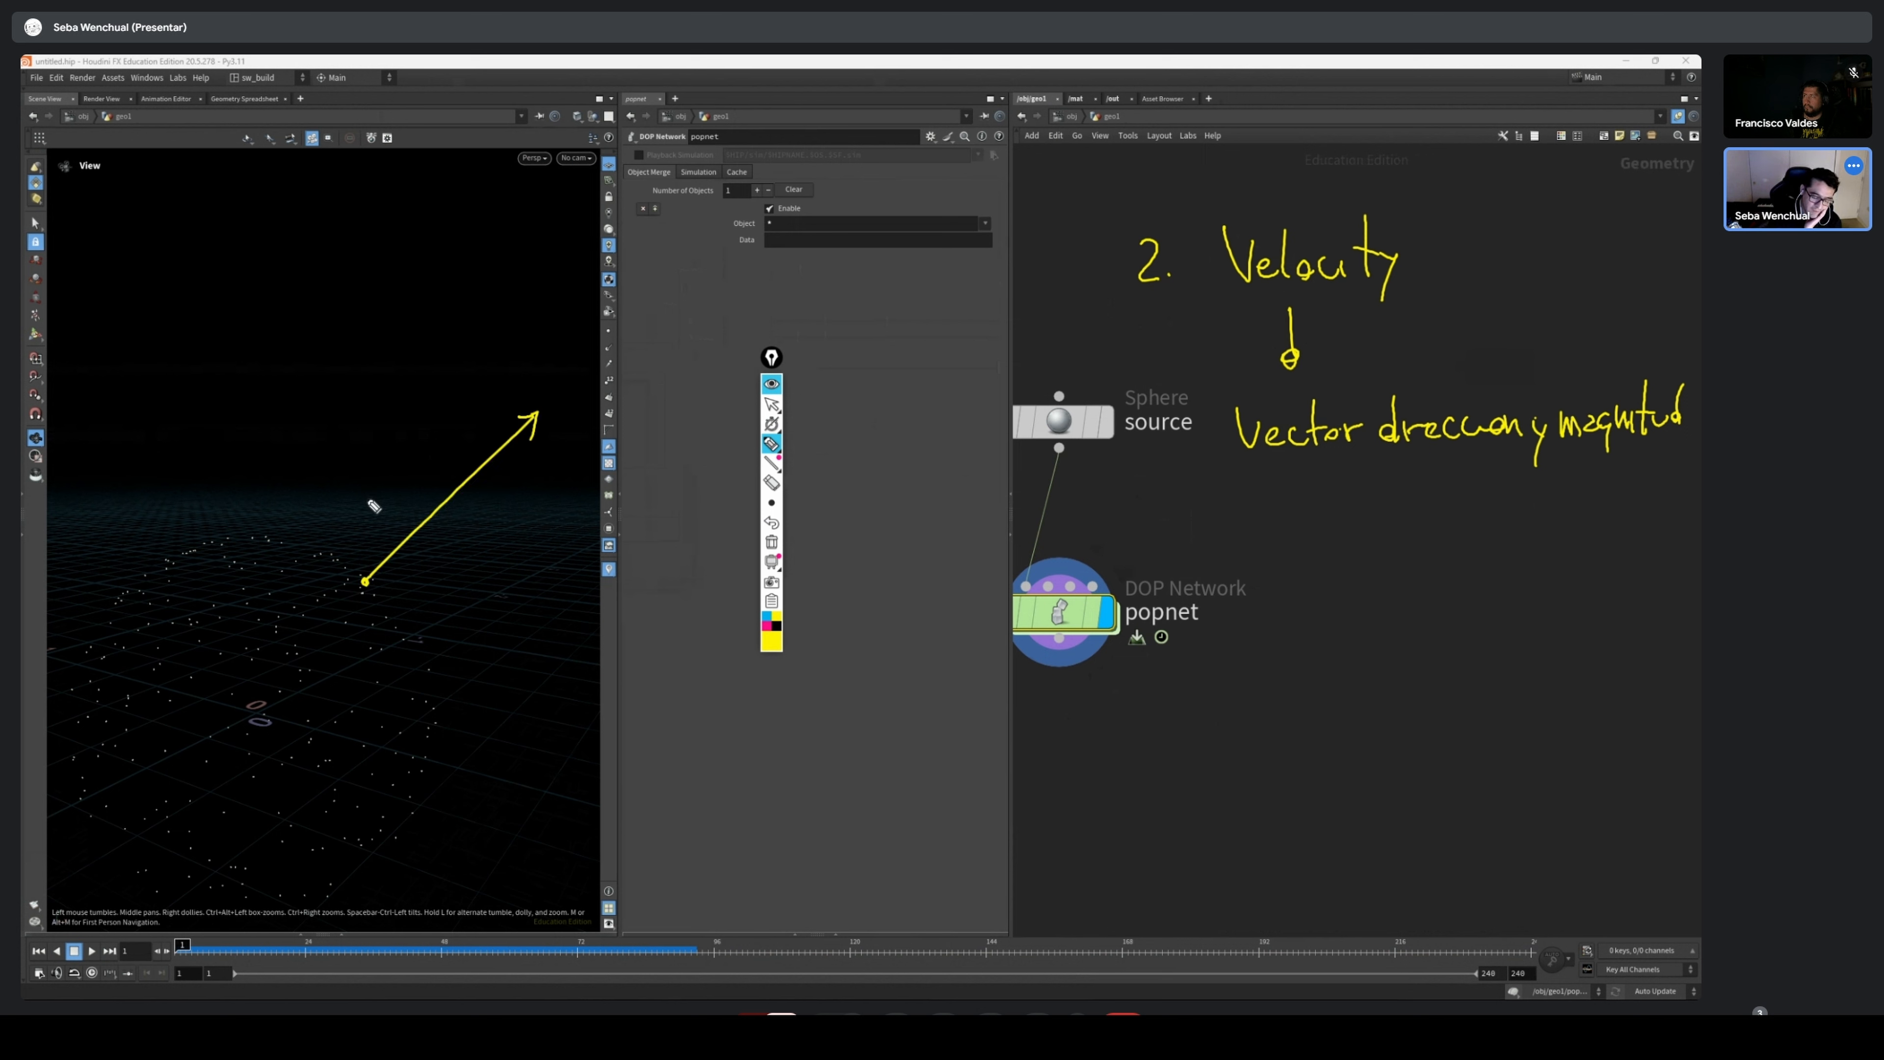
mouse_move(373, 506)
mouse_down()
mouse_move(427, 469)
mouse_move(428, 486)
mouse_up()
drag(444, 439, 432, 464)
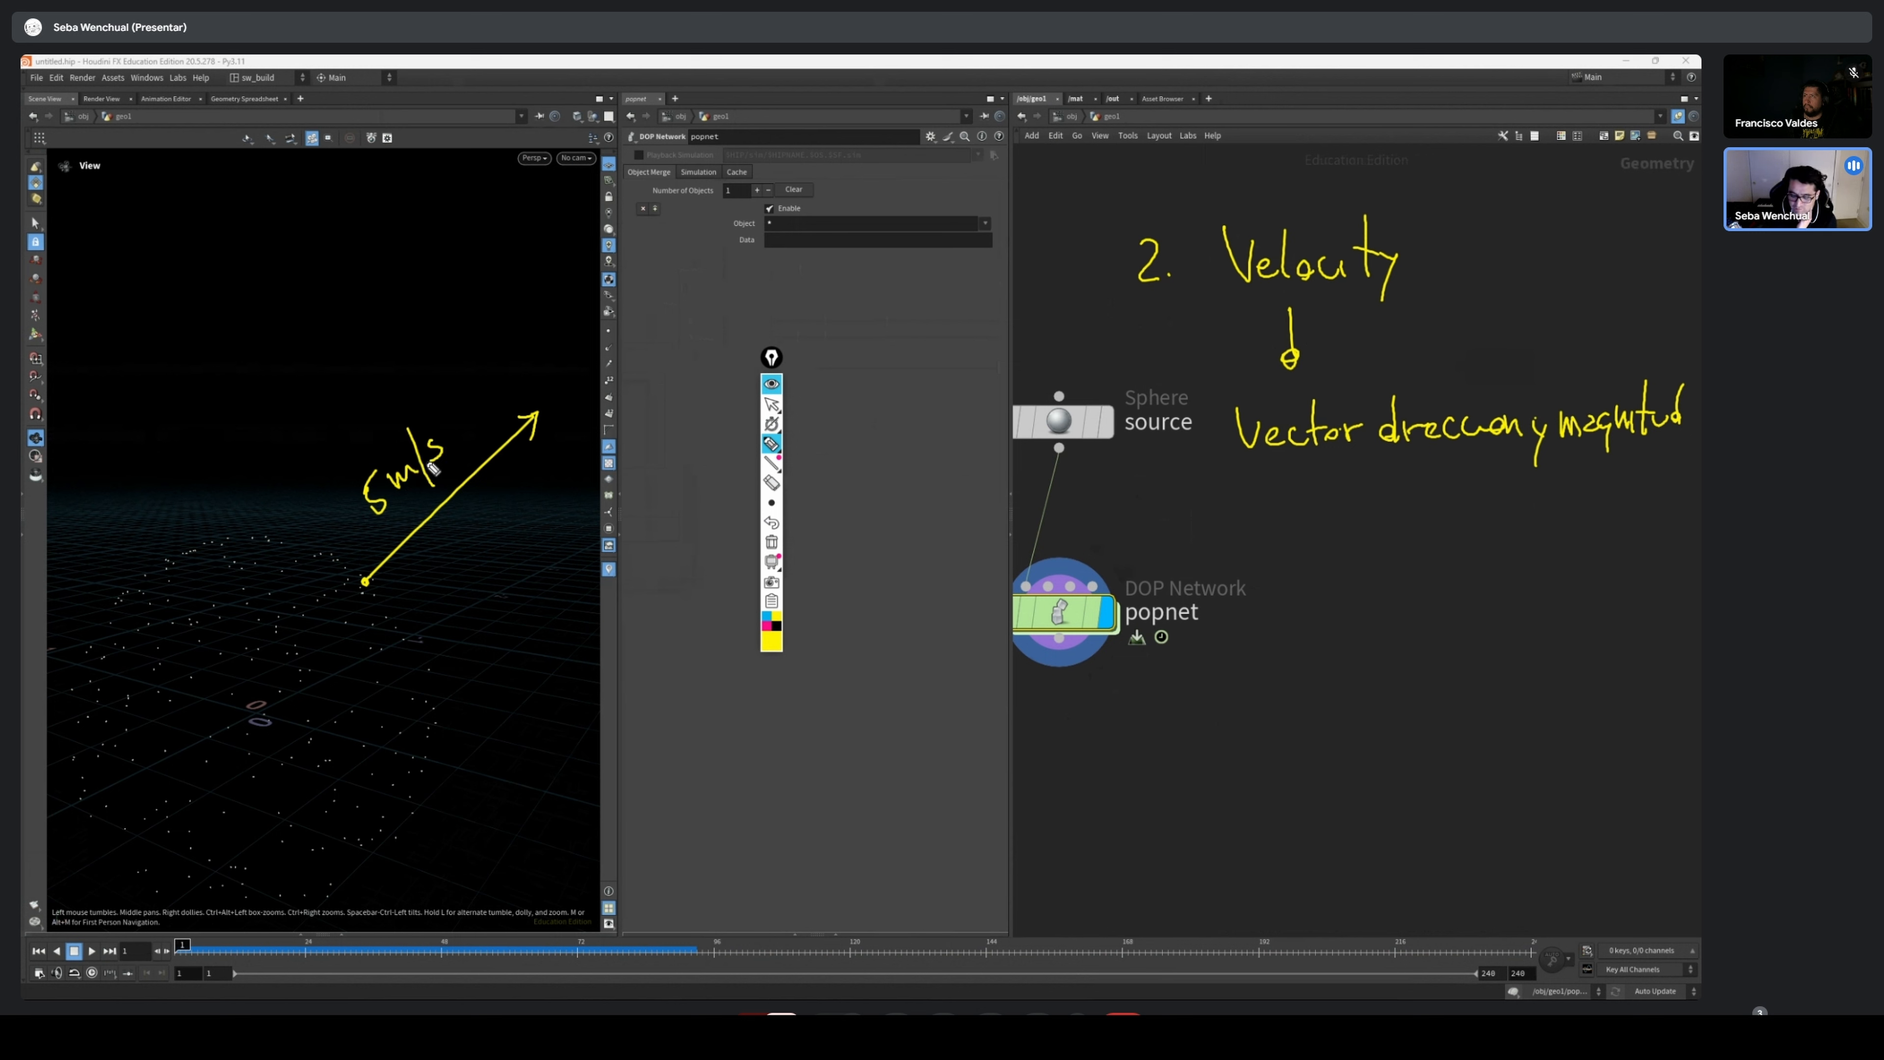
drag(1245, 468, 1680, 443)
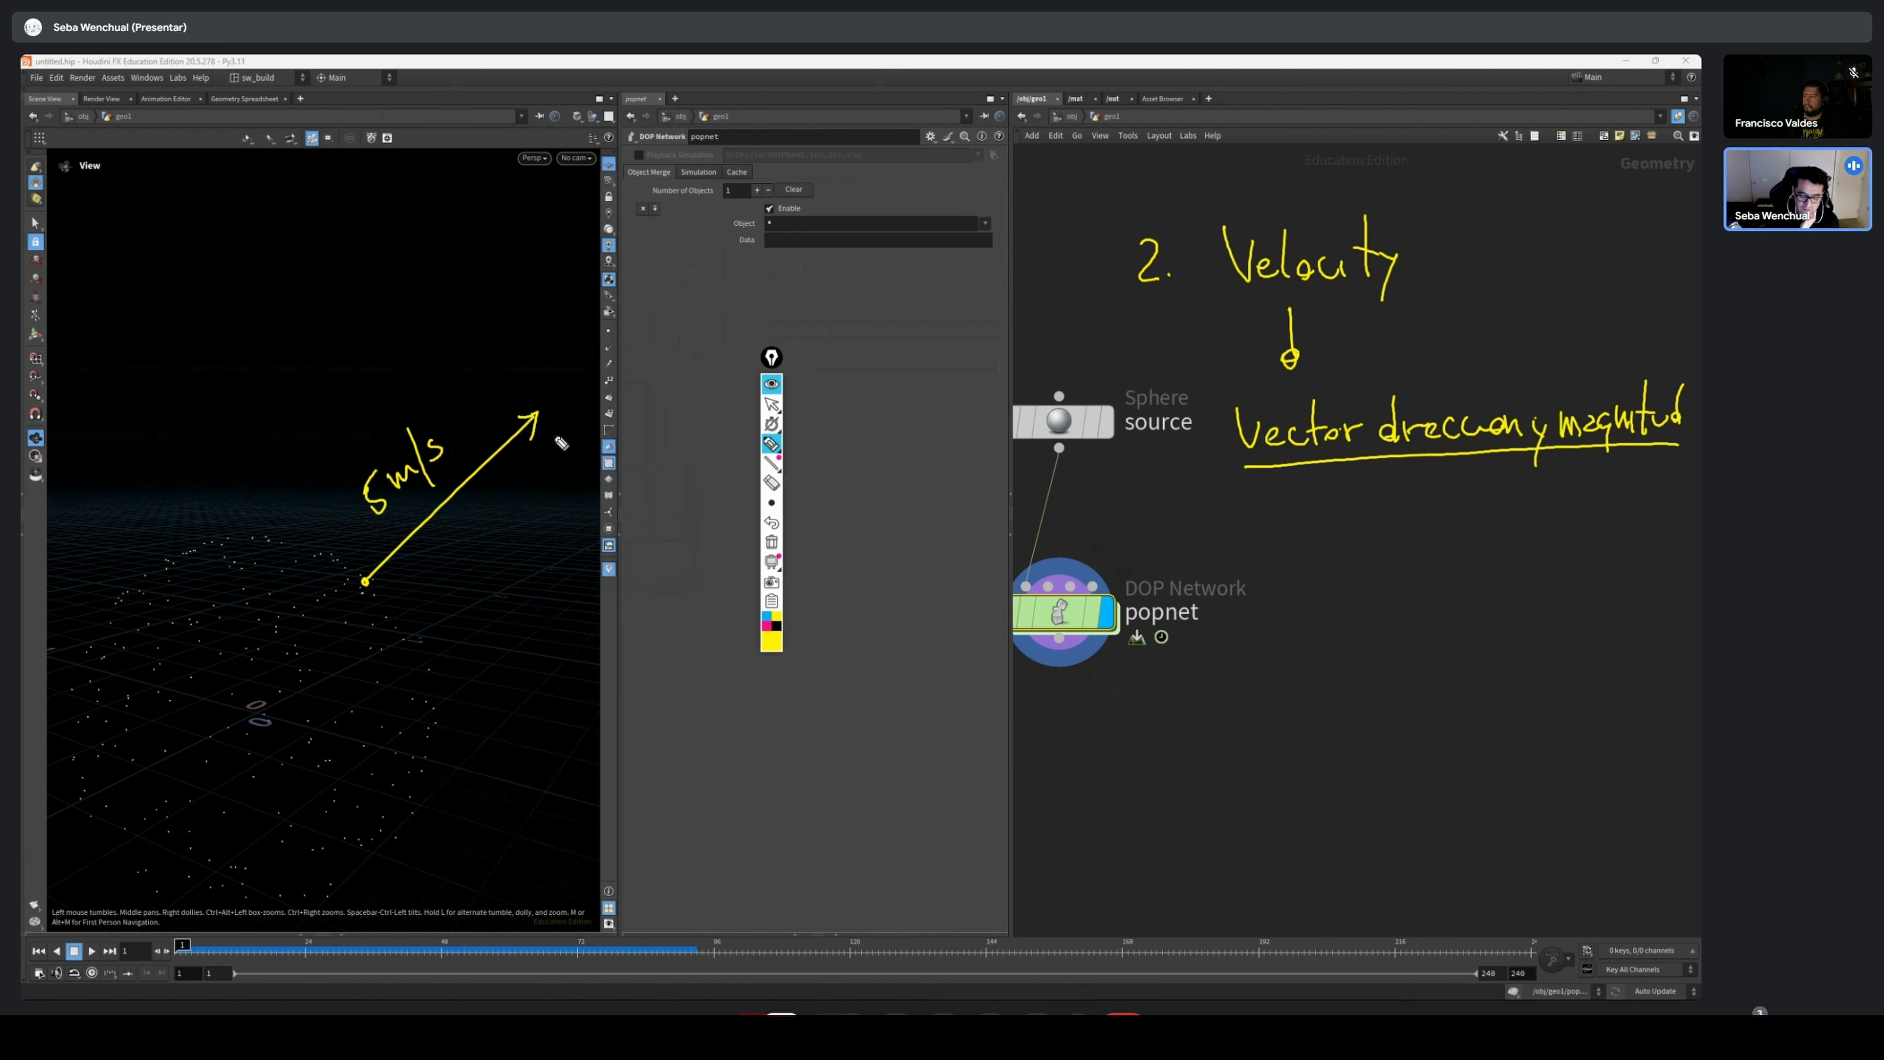
Label the velocity arrow's tip "(x, y, z)" and circle its "5 m/s" magnitude
click(546, 413)
mouse_move(547, 374)
mouse_down()
mouse_move(552, 407)
mouse_move(572, 398)
mouse_up()
mouse_move(572, 378)
mouse_down()
mouse_move(558, 397)
mouse_move(648, 388)
mouse_up()
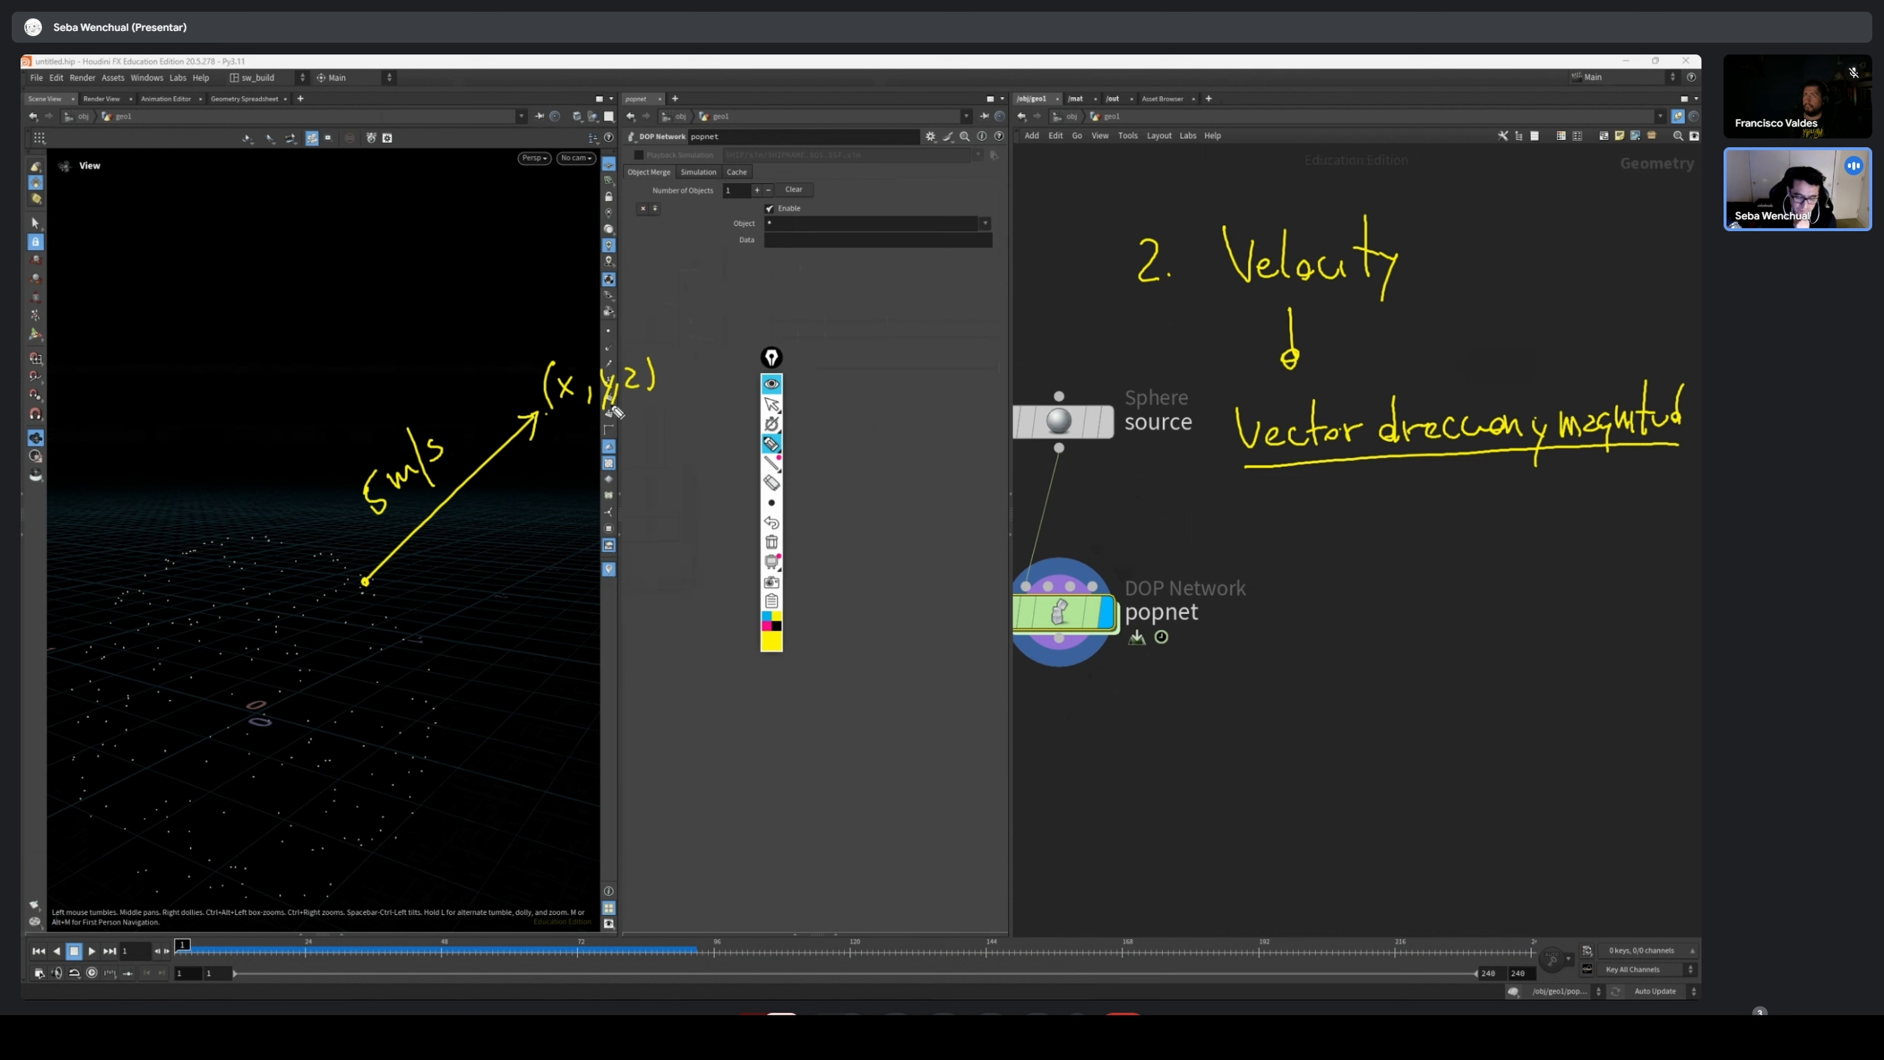
mouse_move(335, 482)
mouse_down()
mouse_move(465, 459)
mouse_move(322, 532)
mouse_up()
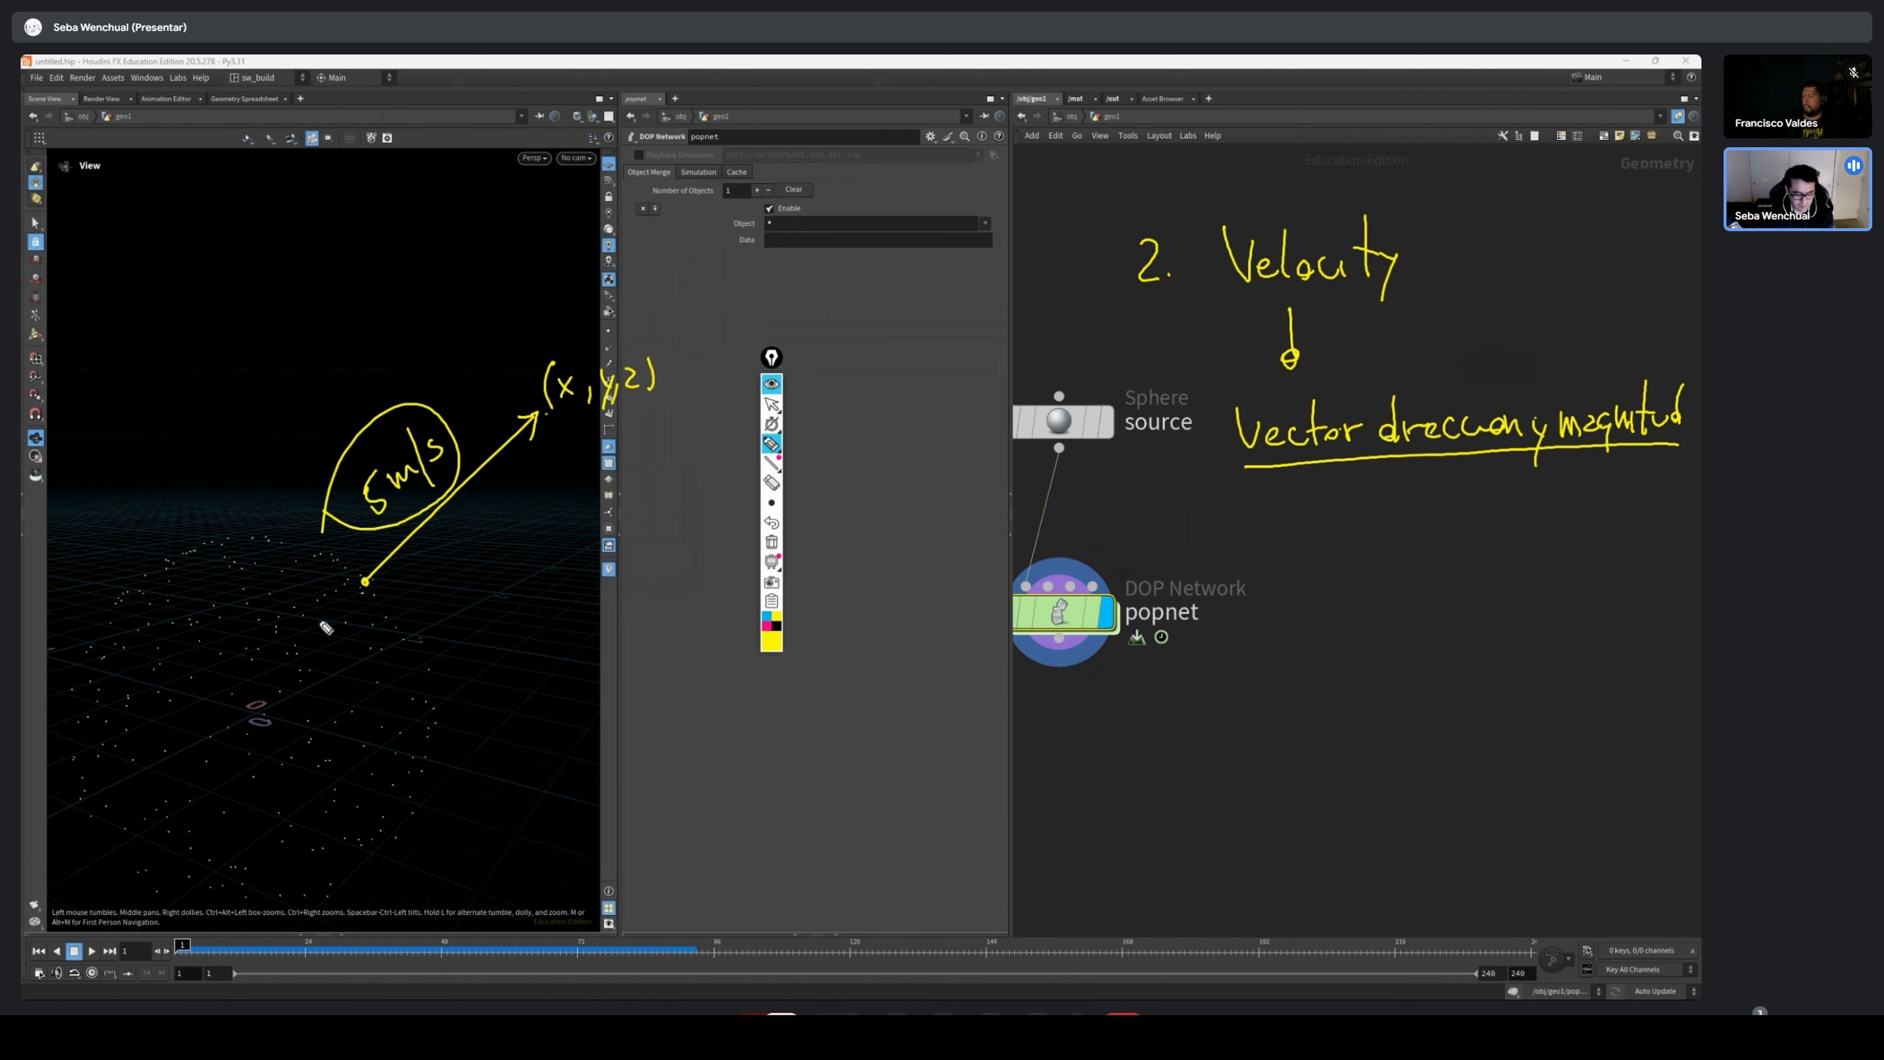
Clear all annotations, return to the normal cursor, and move the annotation toolbar out of the way of the parameters
click(771, 542)
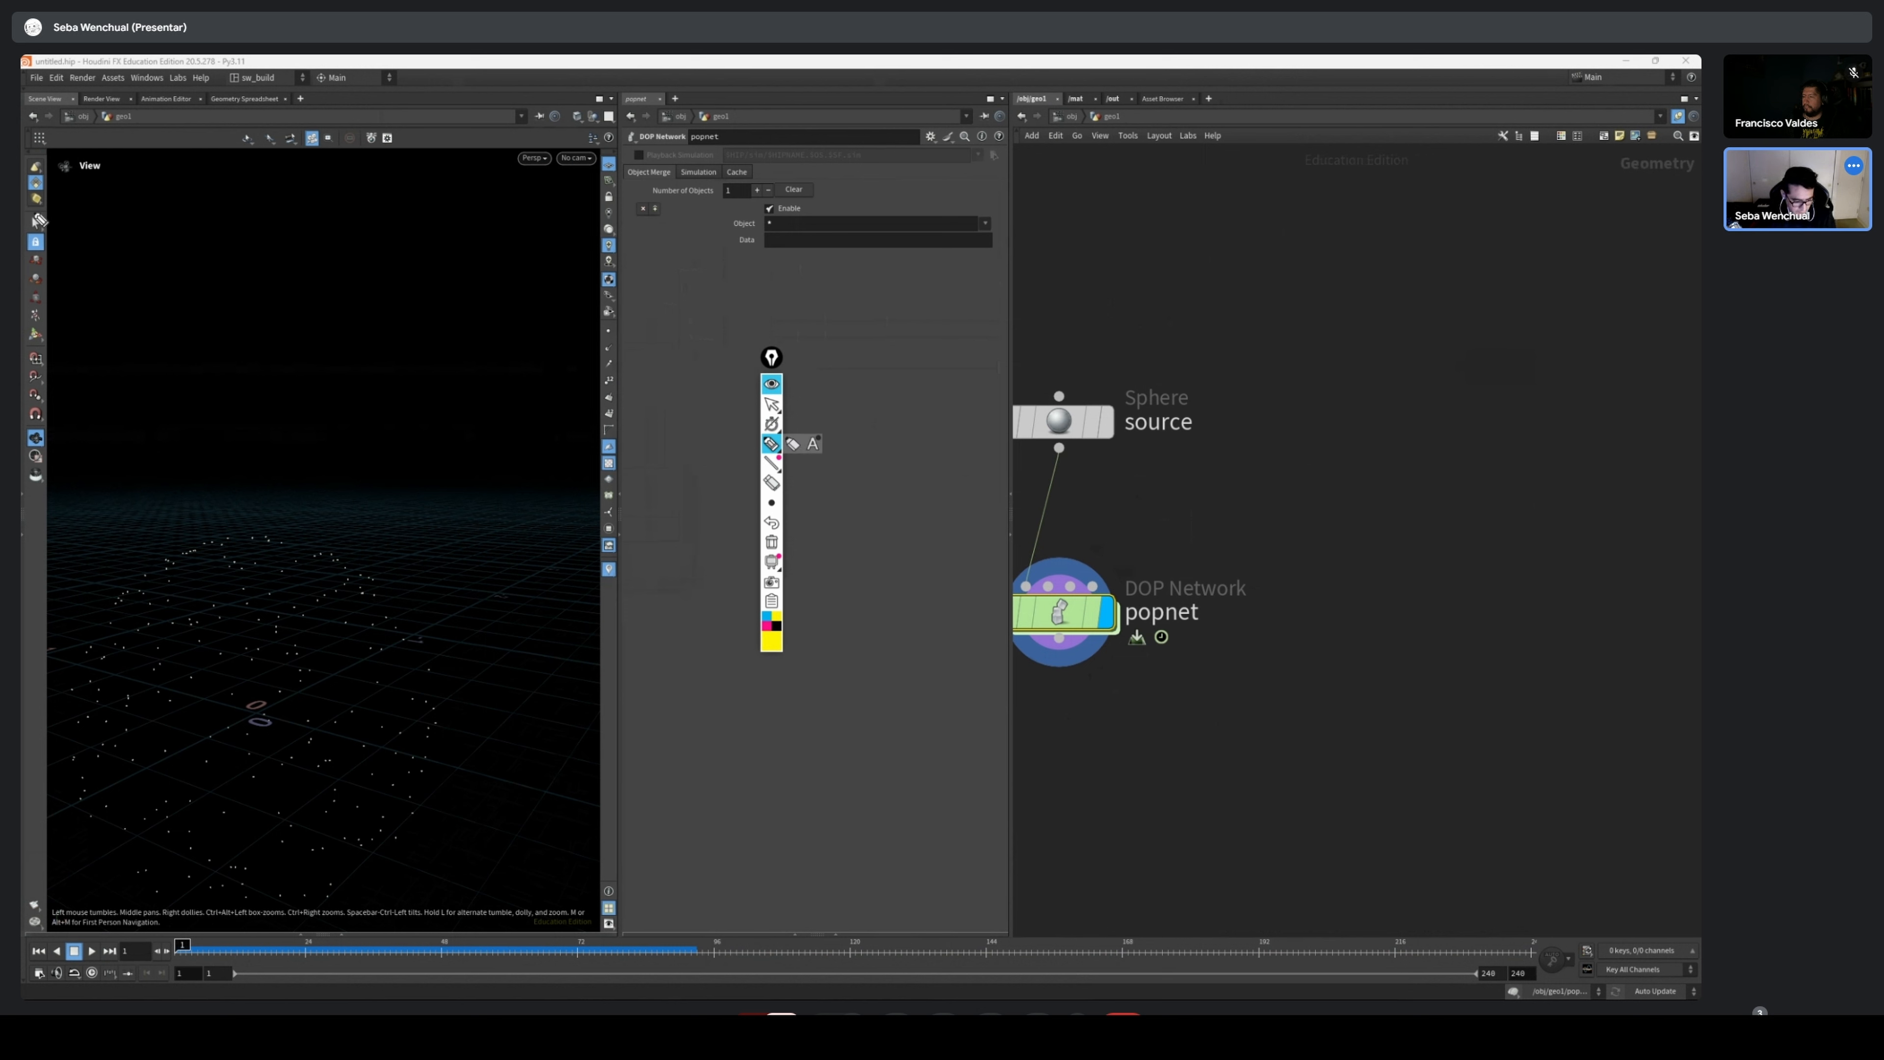
click(771, 405)
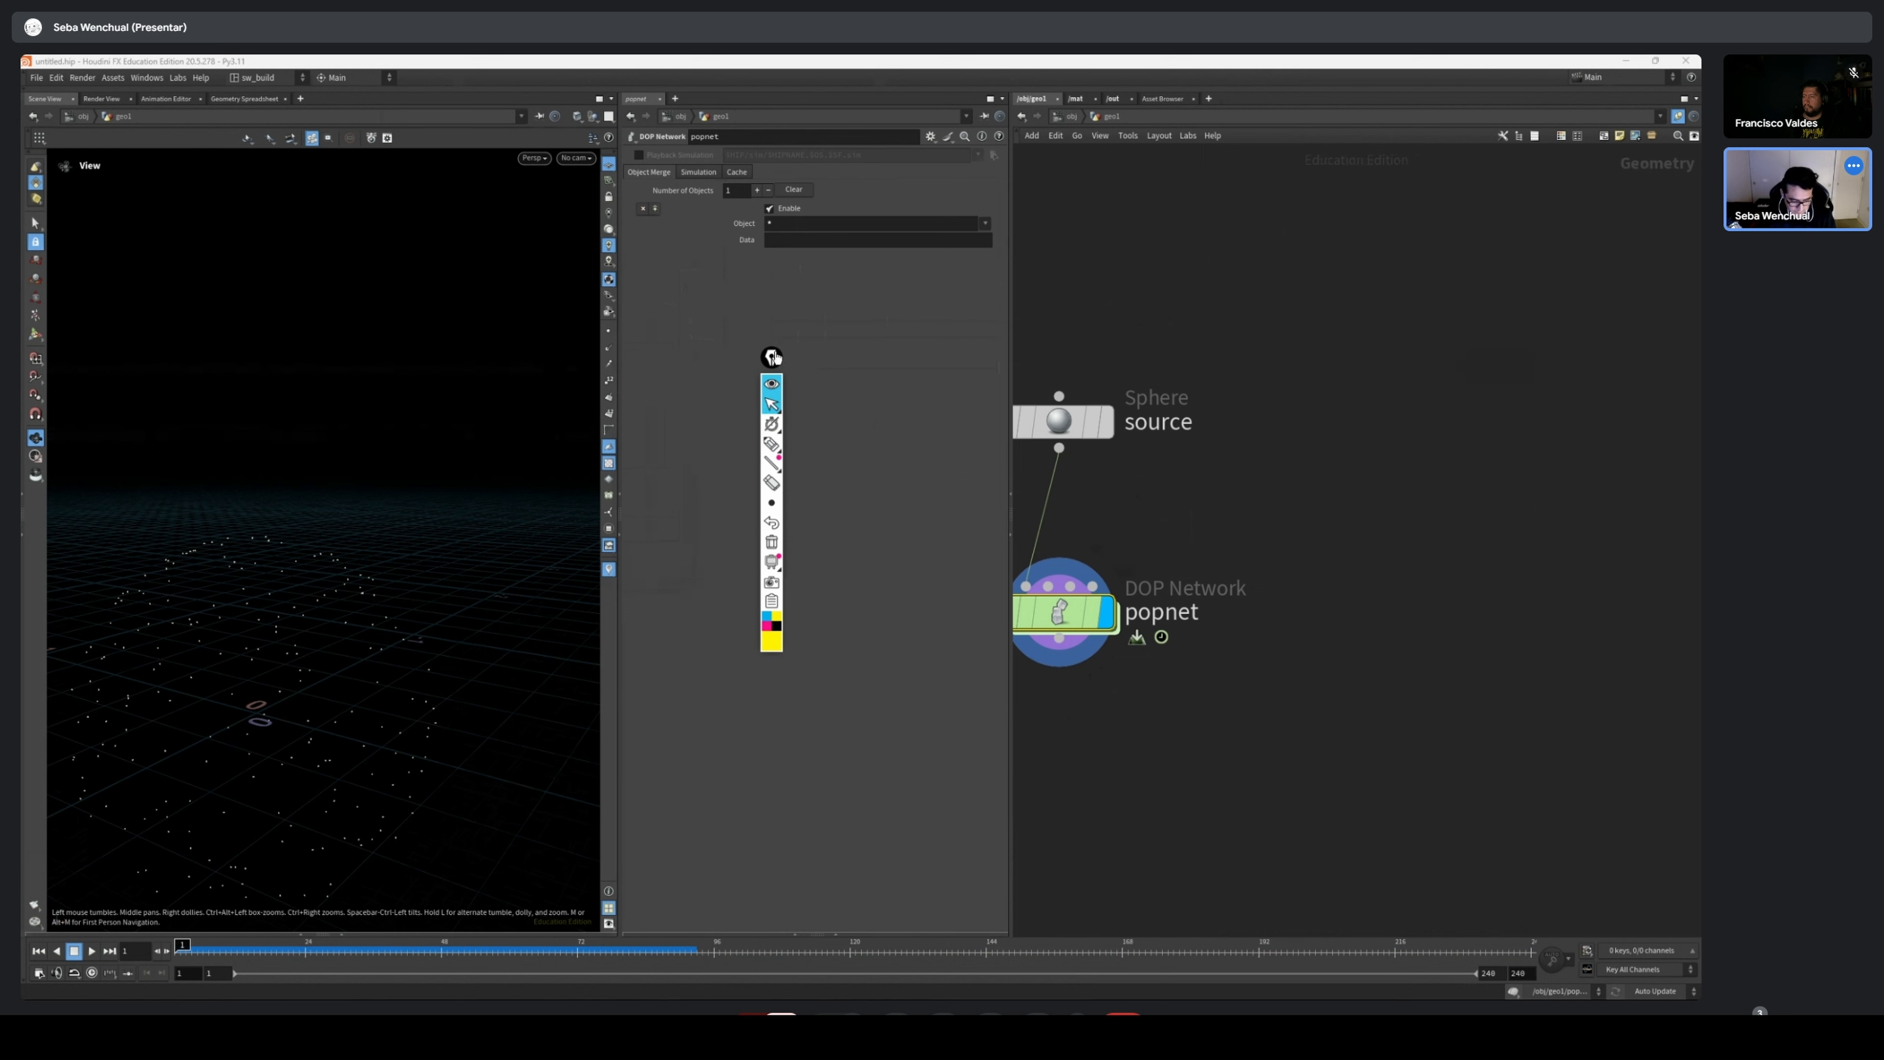
drag(771, 357, 346, 484)
Move the source sphere node slightly up and the popnet node slightly down to widen the gap between them
middle_drag(1250, 403, 1361, 355)
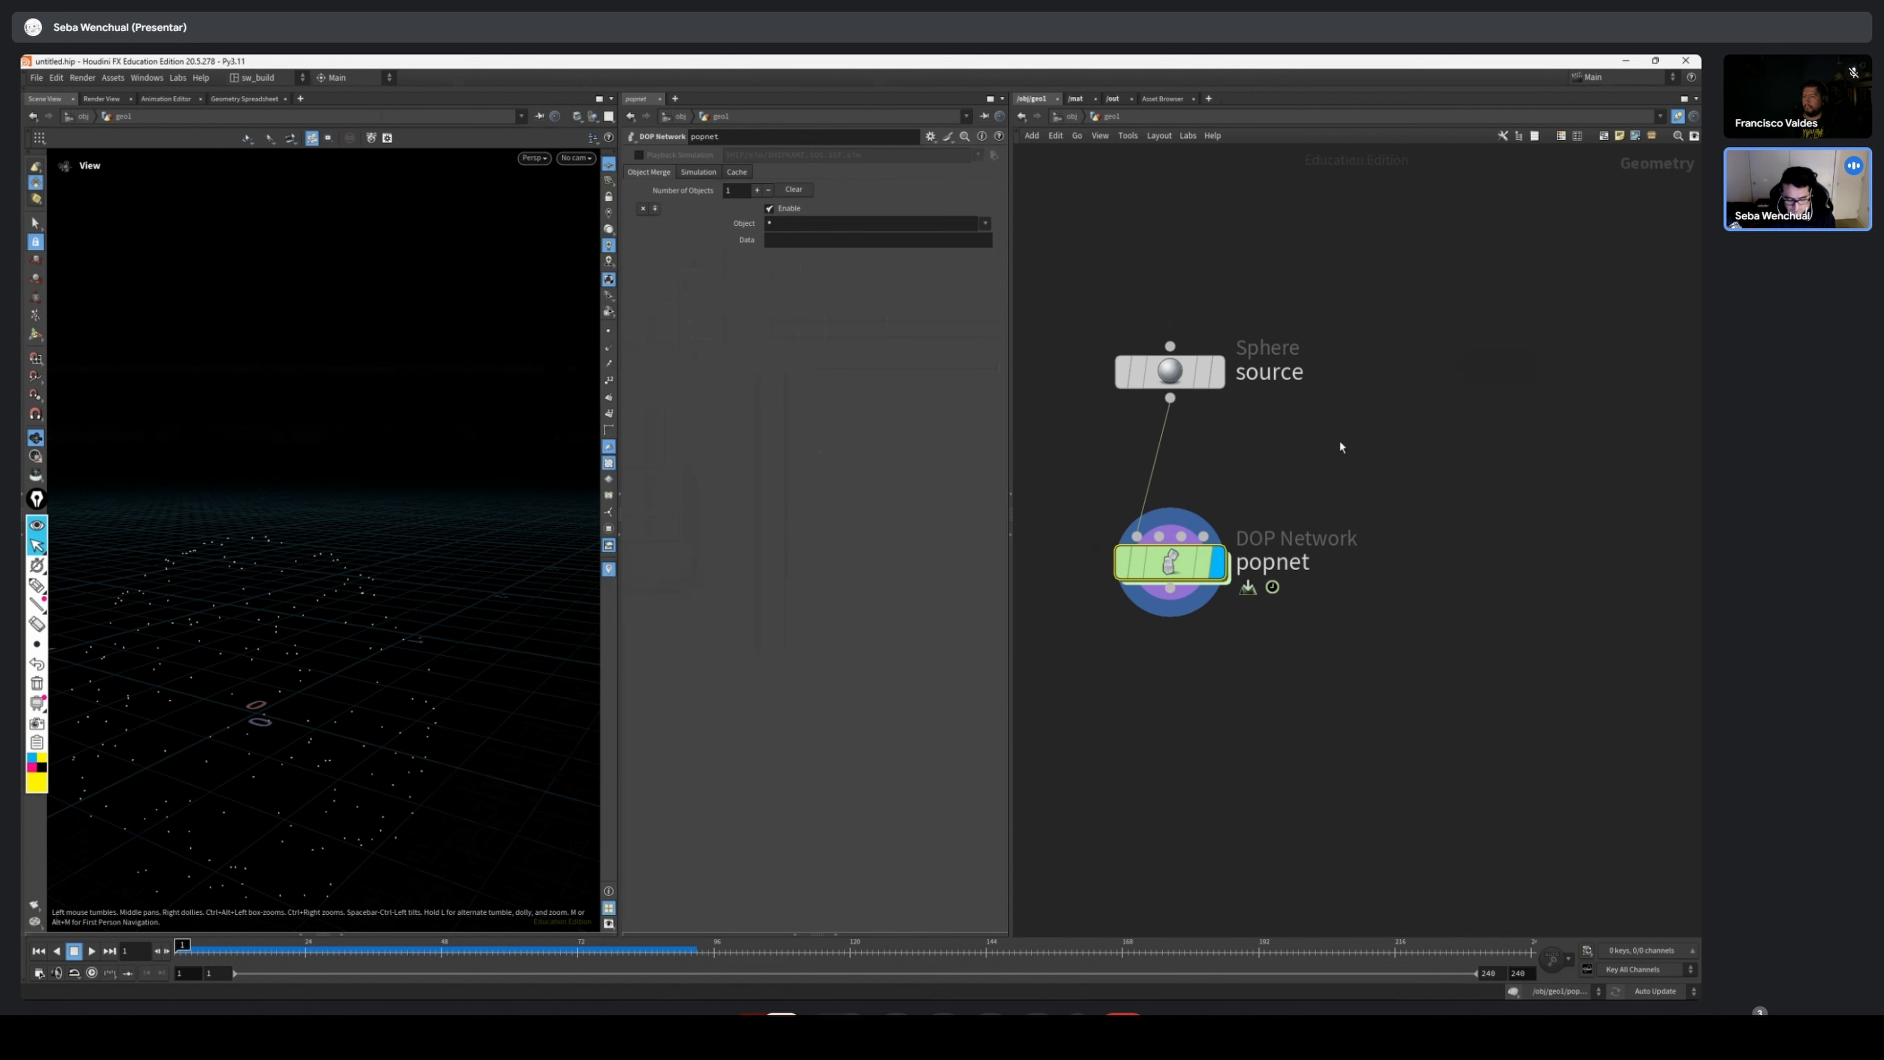
scroll(149, 671, down, 3)
middle_drag(150, 671, 260, 595)
scroll(1173, 520, up, 2)
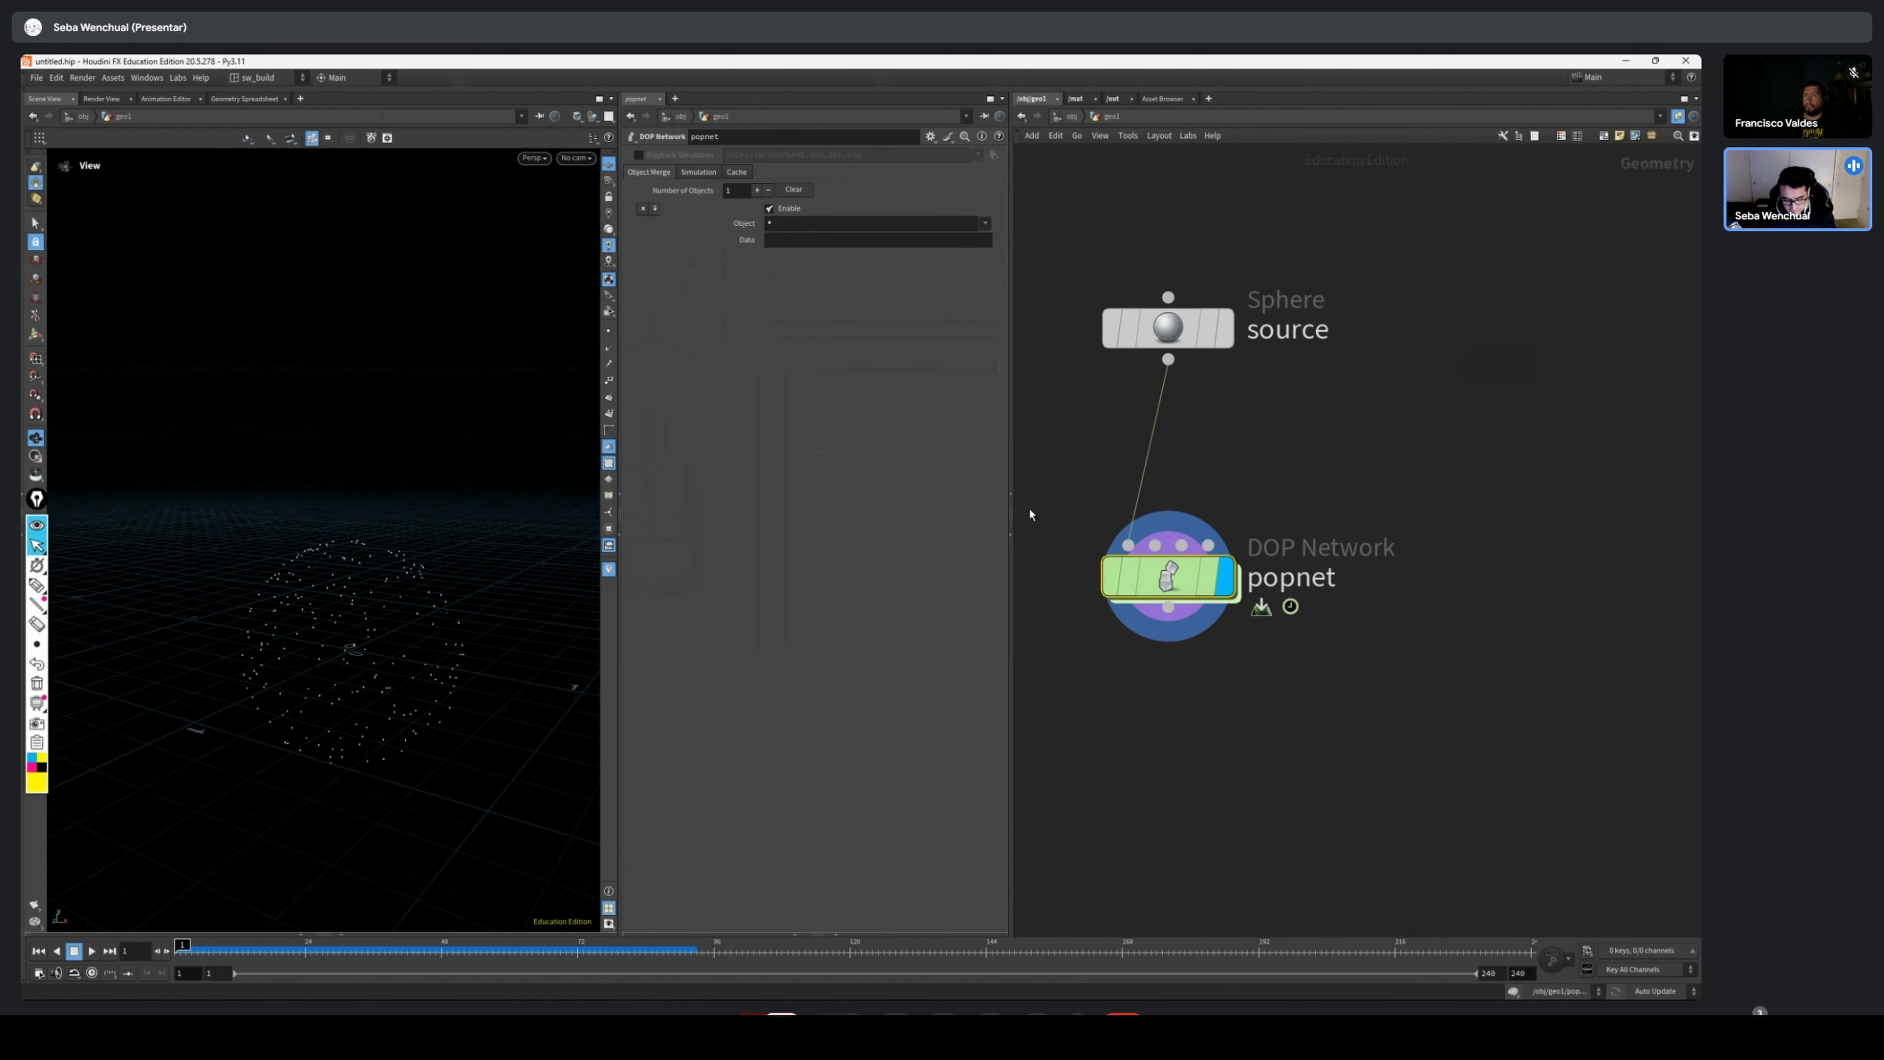
mouse_move(36, 592)
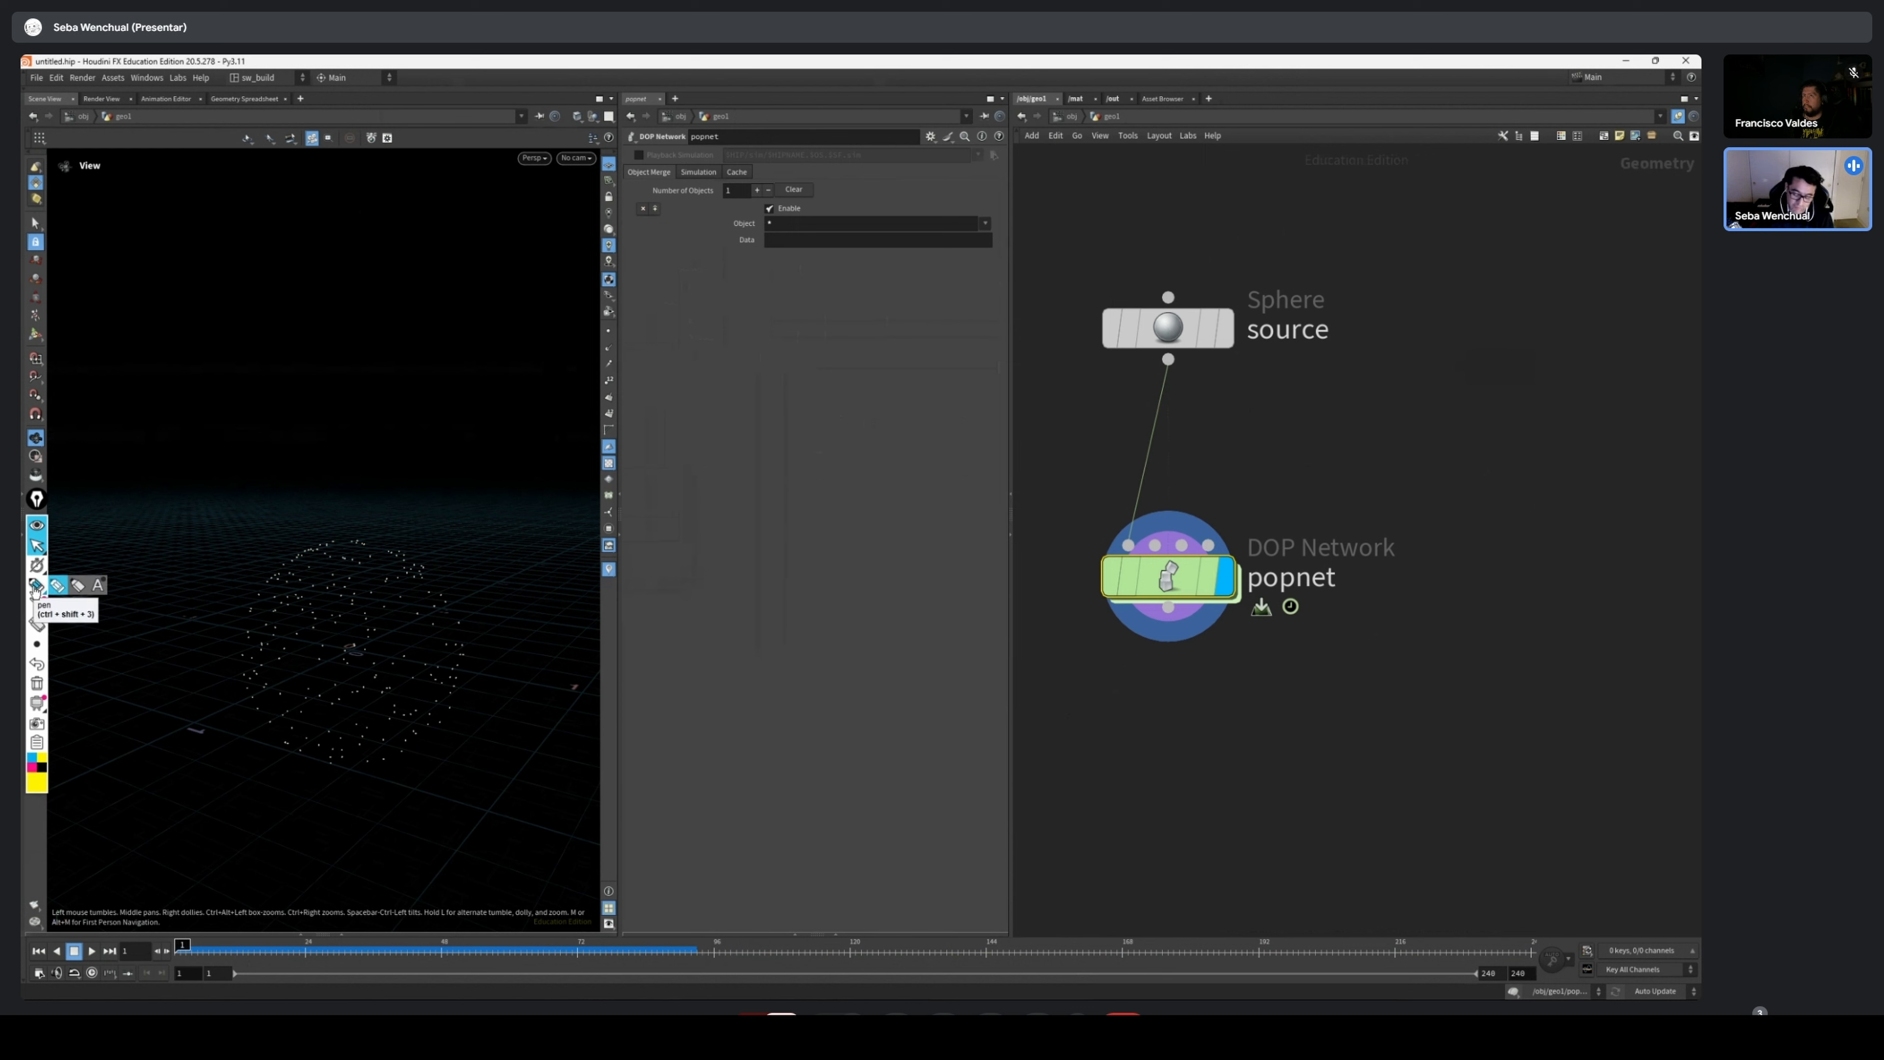
click(37, 603)
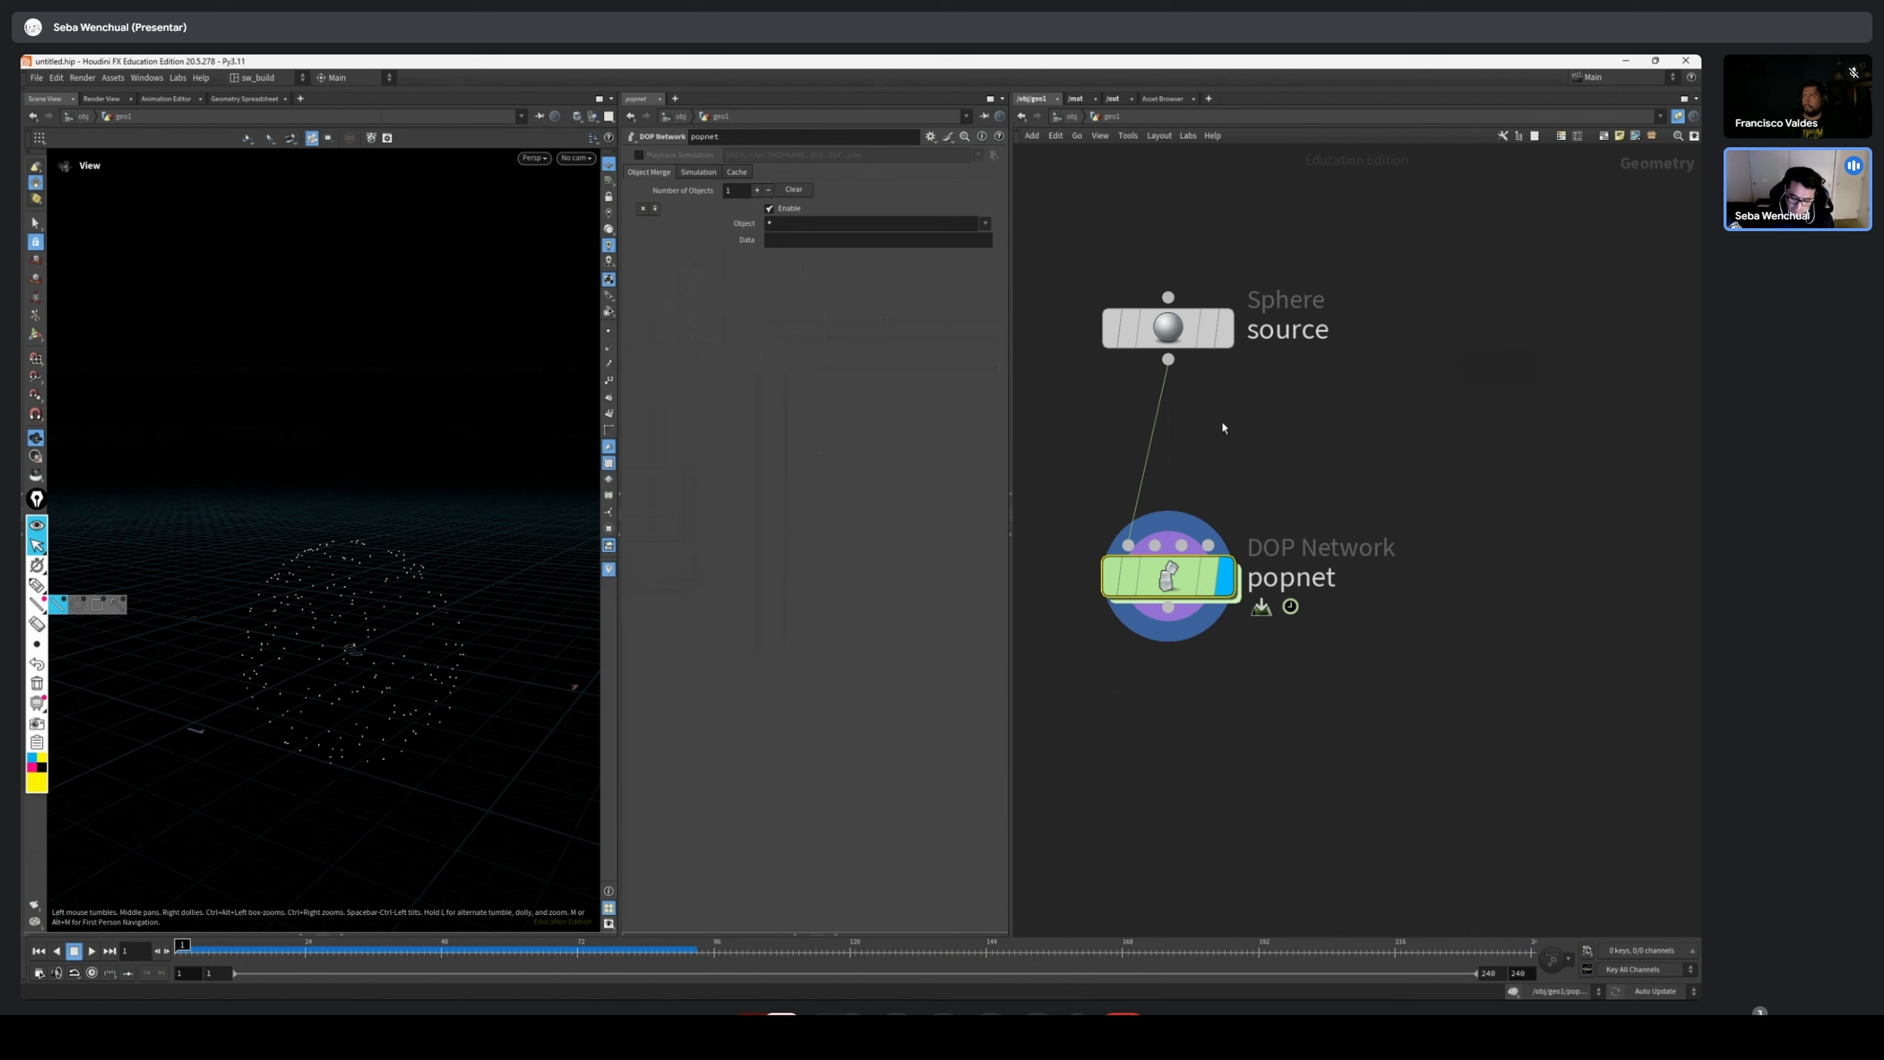
drag(1182, 338, 1183, 327)
drag(1373, 507, 1172, 586)
mouse_move(1152, 598)
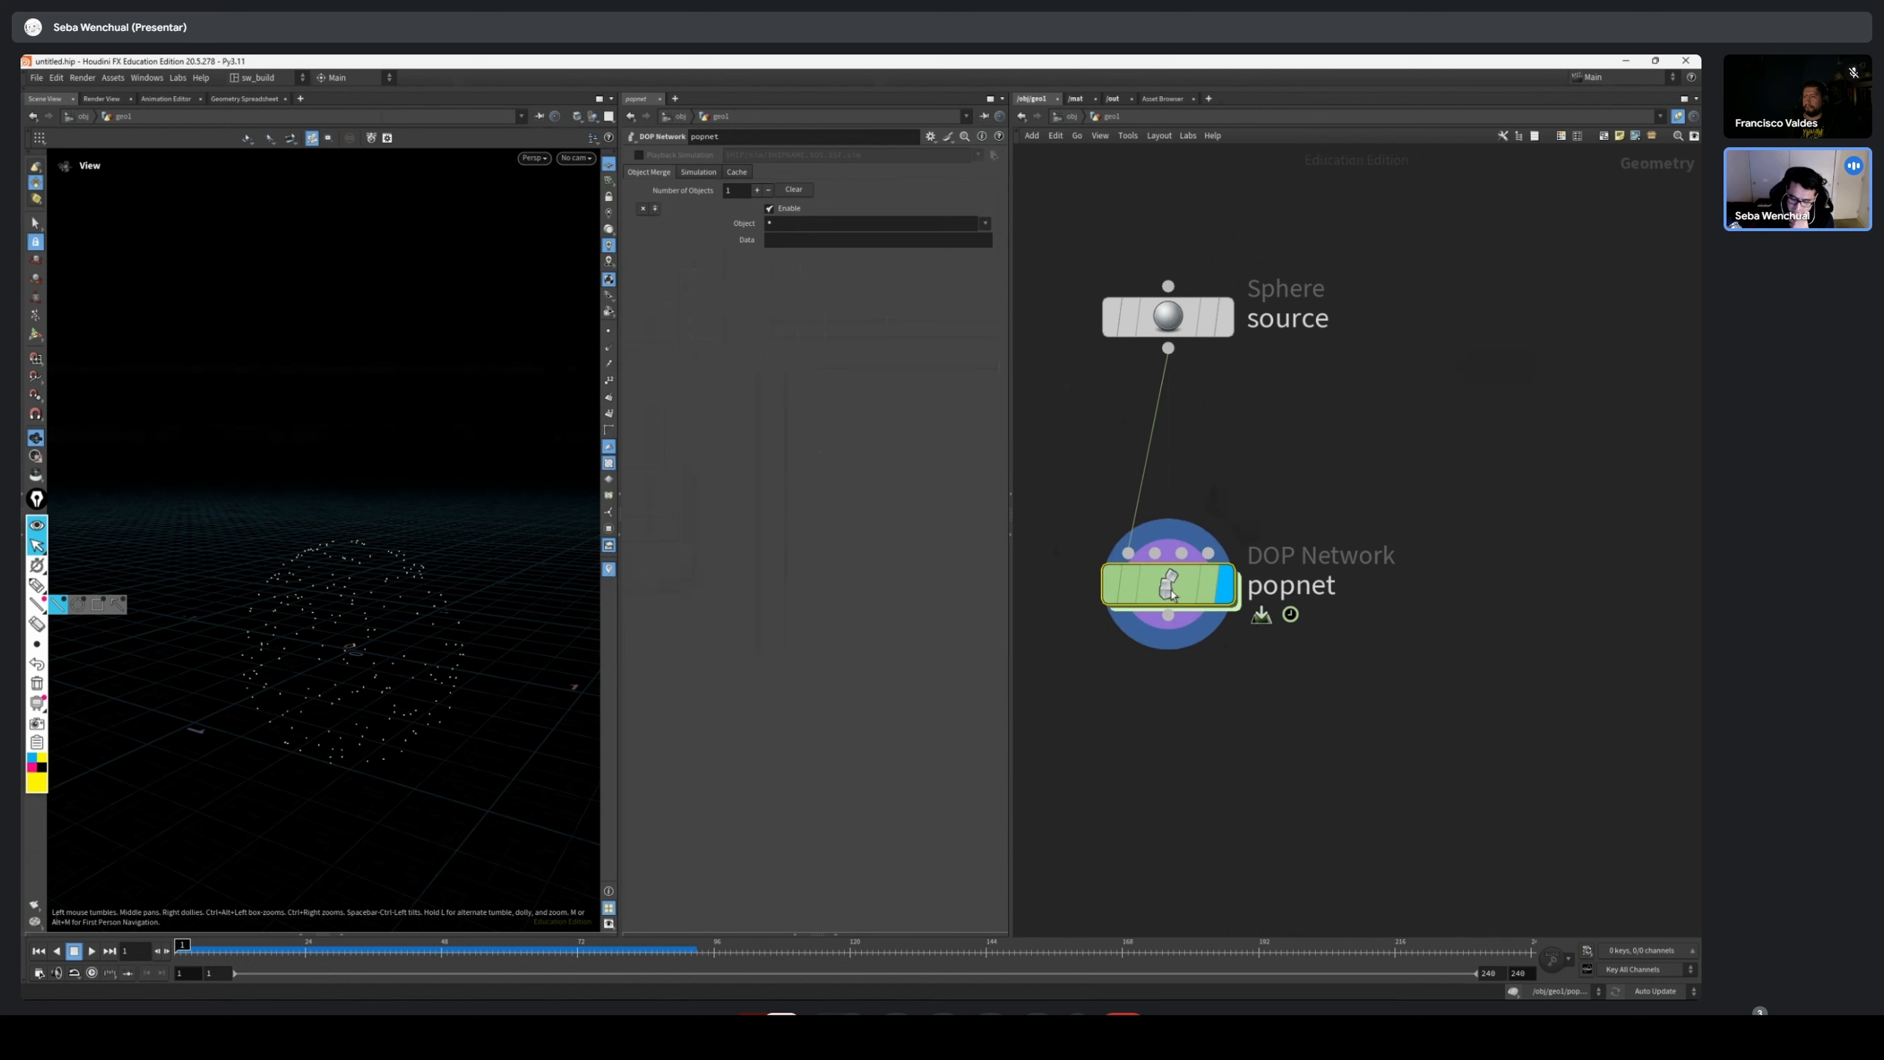
Enter the popnet network and align source_first_input directly above the wire_pops_into_here merge node
double_click(1170, 586)
middle_drag(1448, 402, 1351, 412)
drag(1345, 411, 1163, 694)
drag(1201, 597, 1162, 601)
drag(1345, 365, 1158, 495)
drag(1177, 495, 1178, 453)
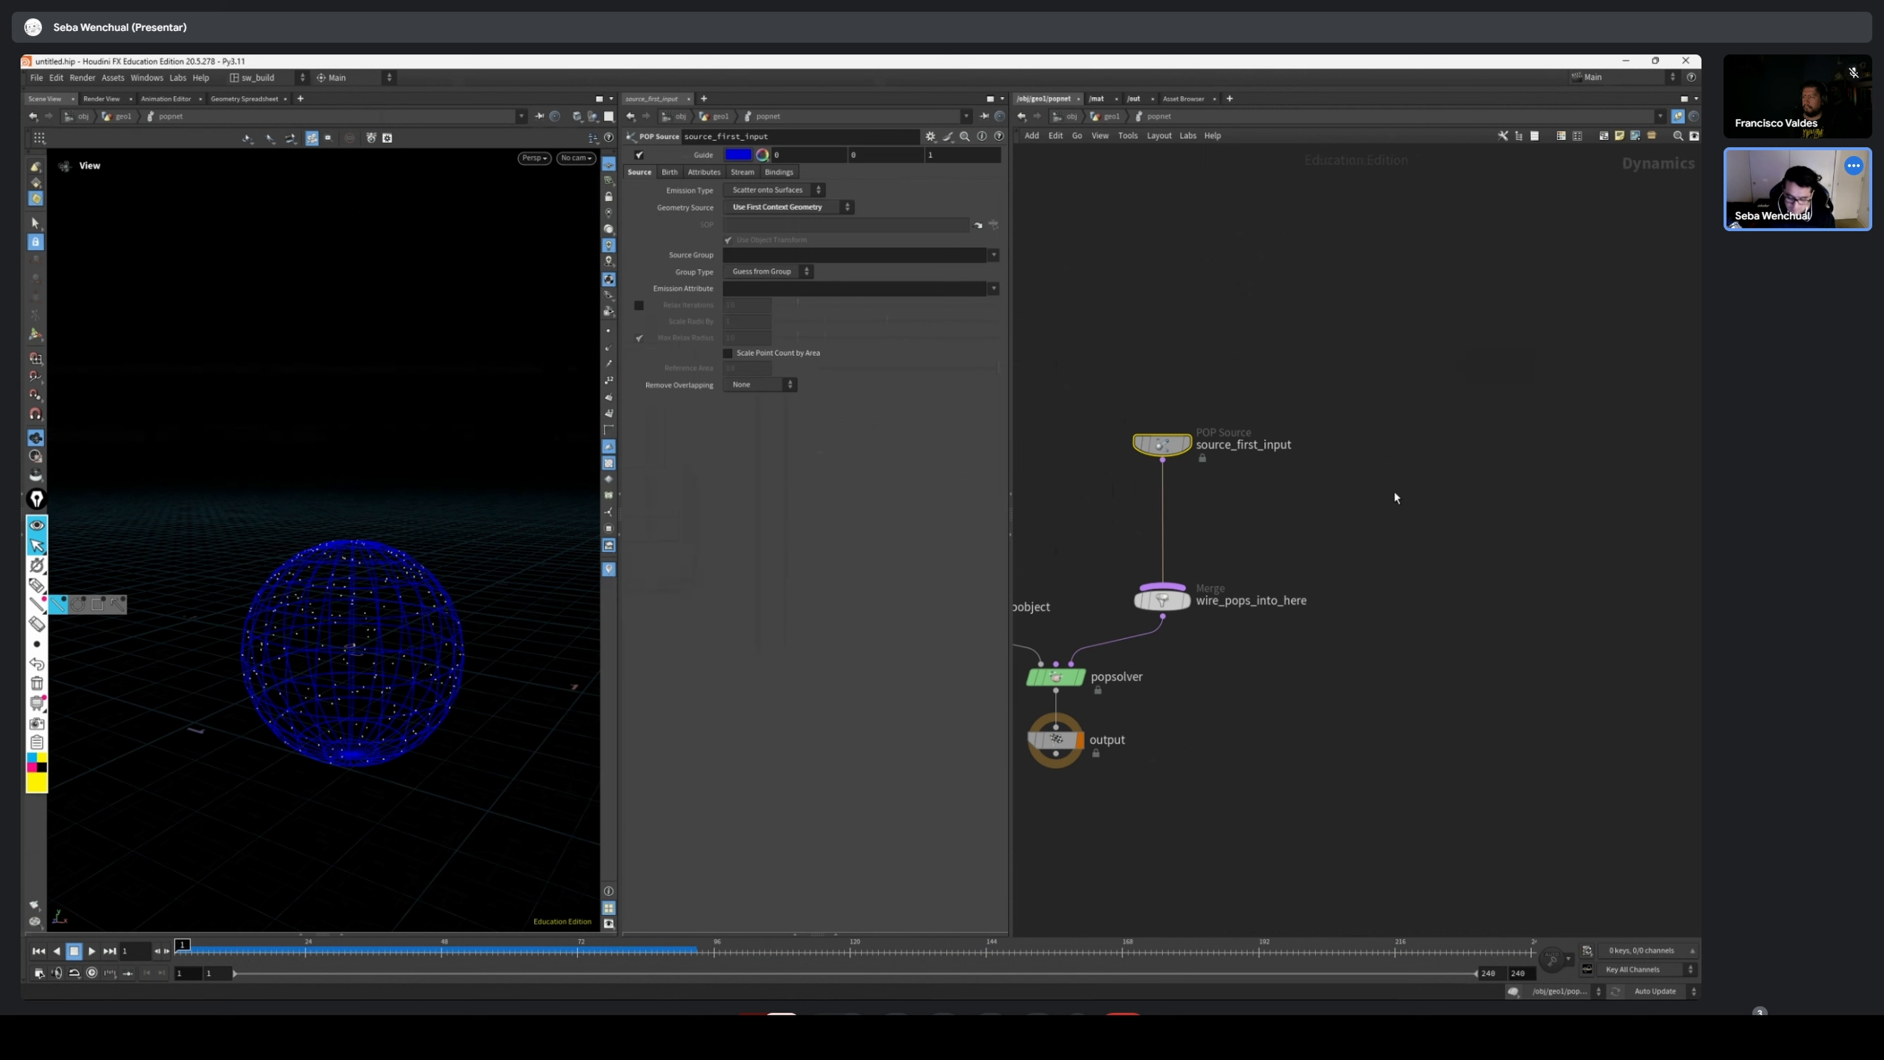
Search for a gravity node to add beside source_first_input inside the popnet network
click(1355, 523)
key(Tab)
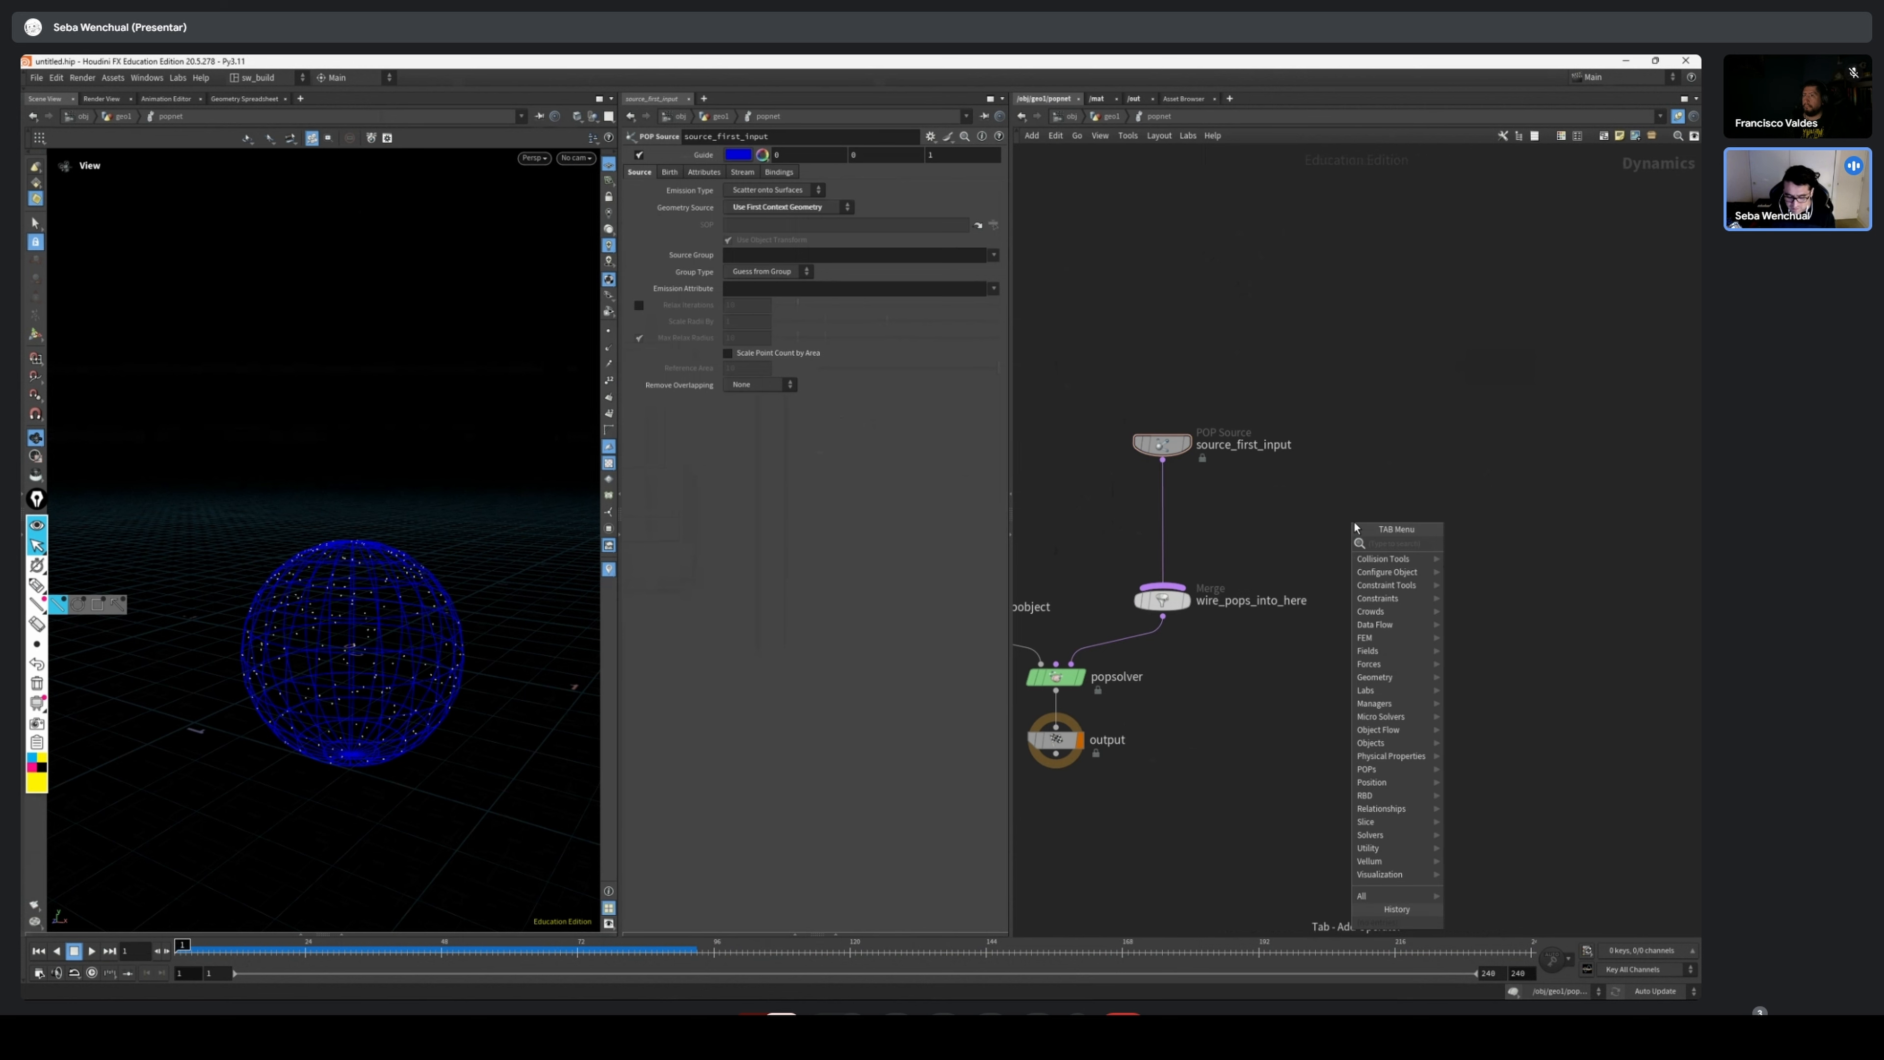
text(gra)
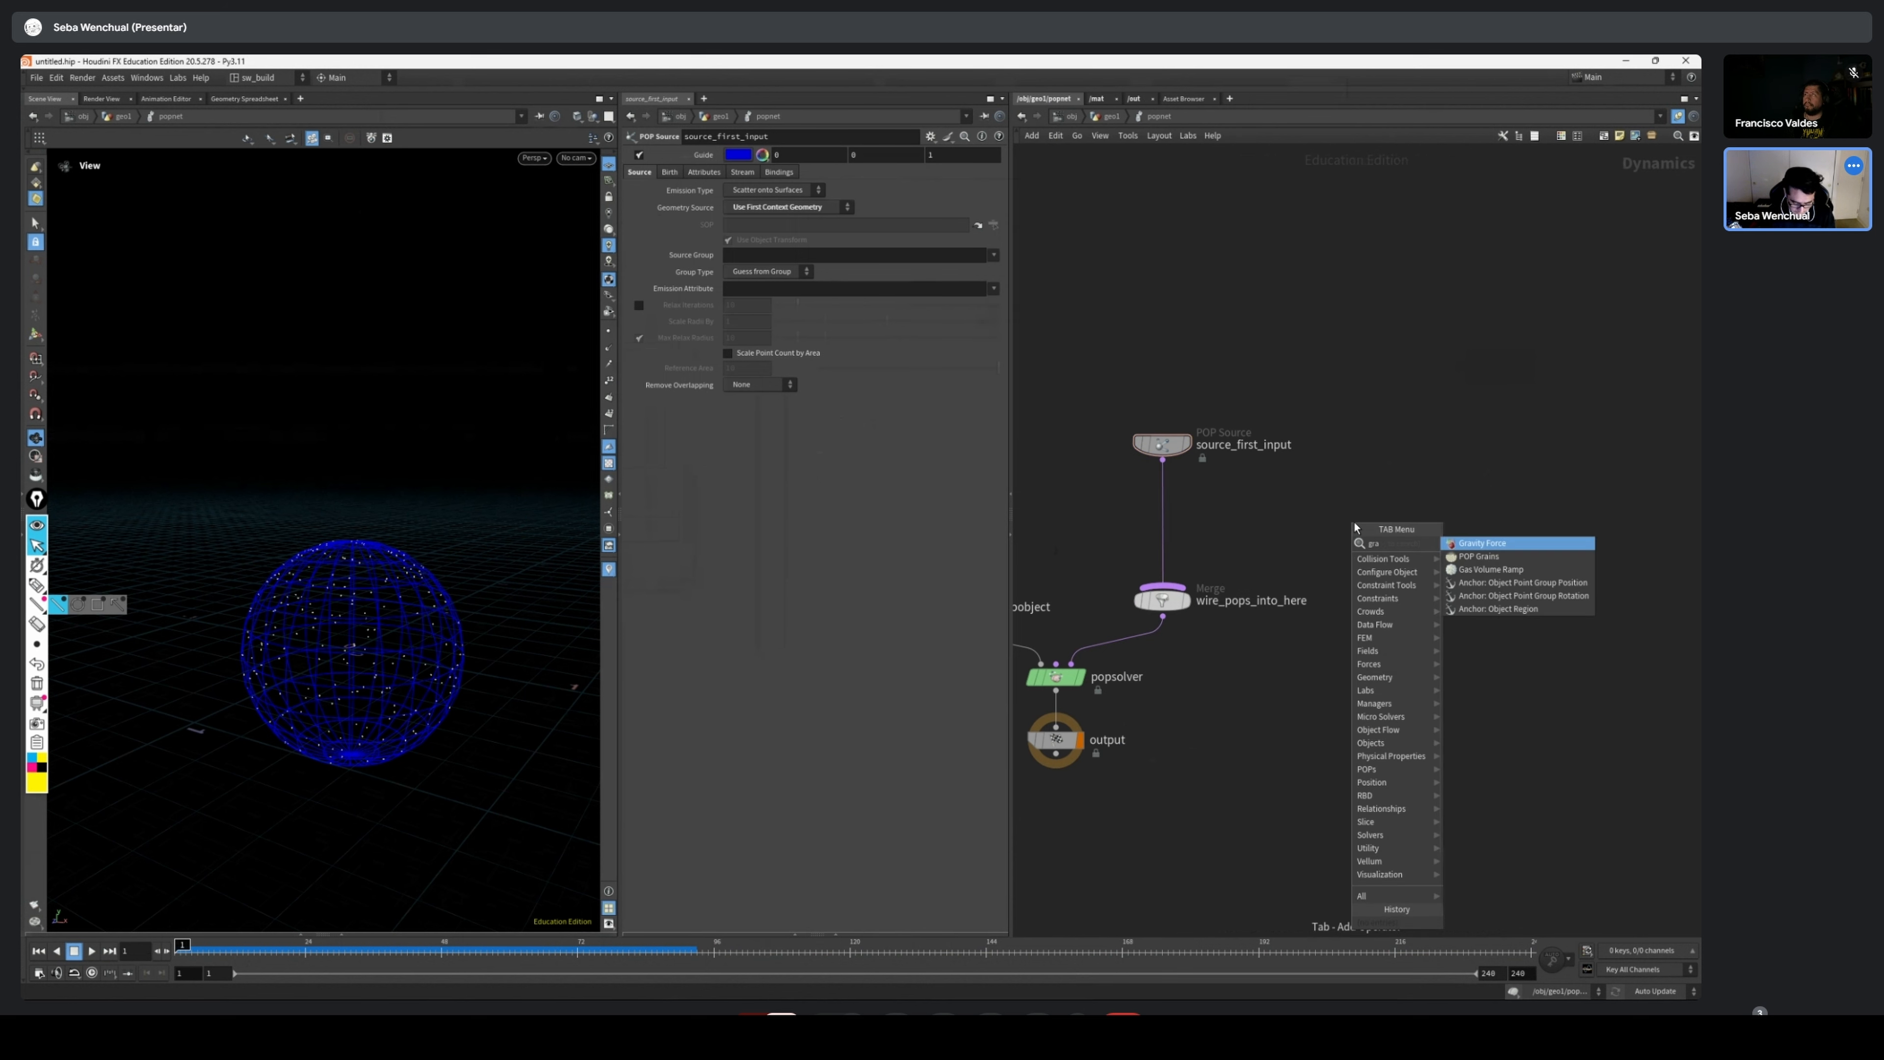
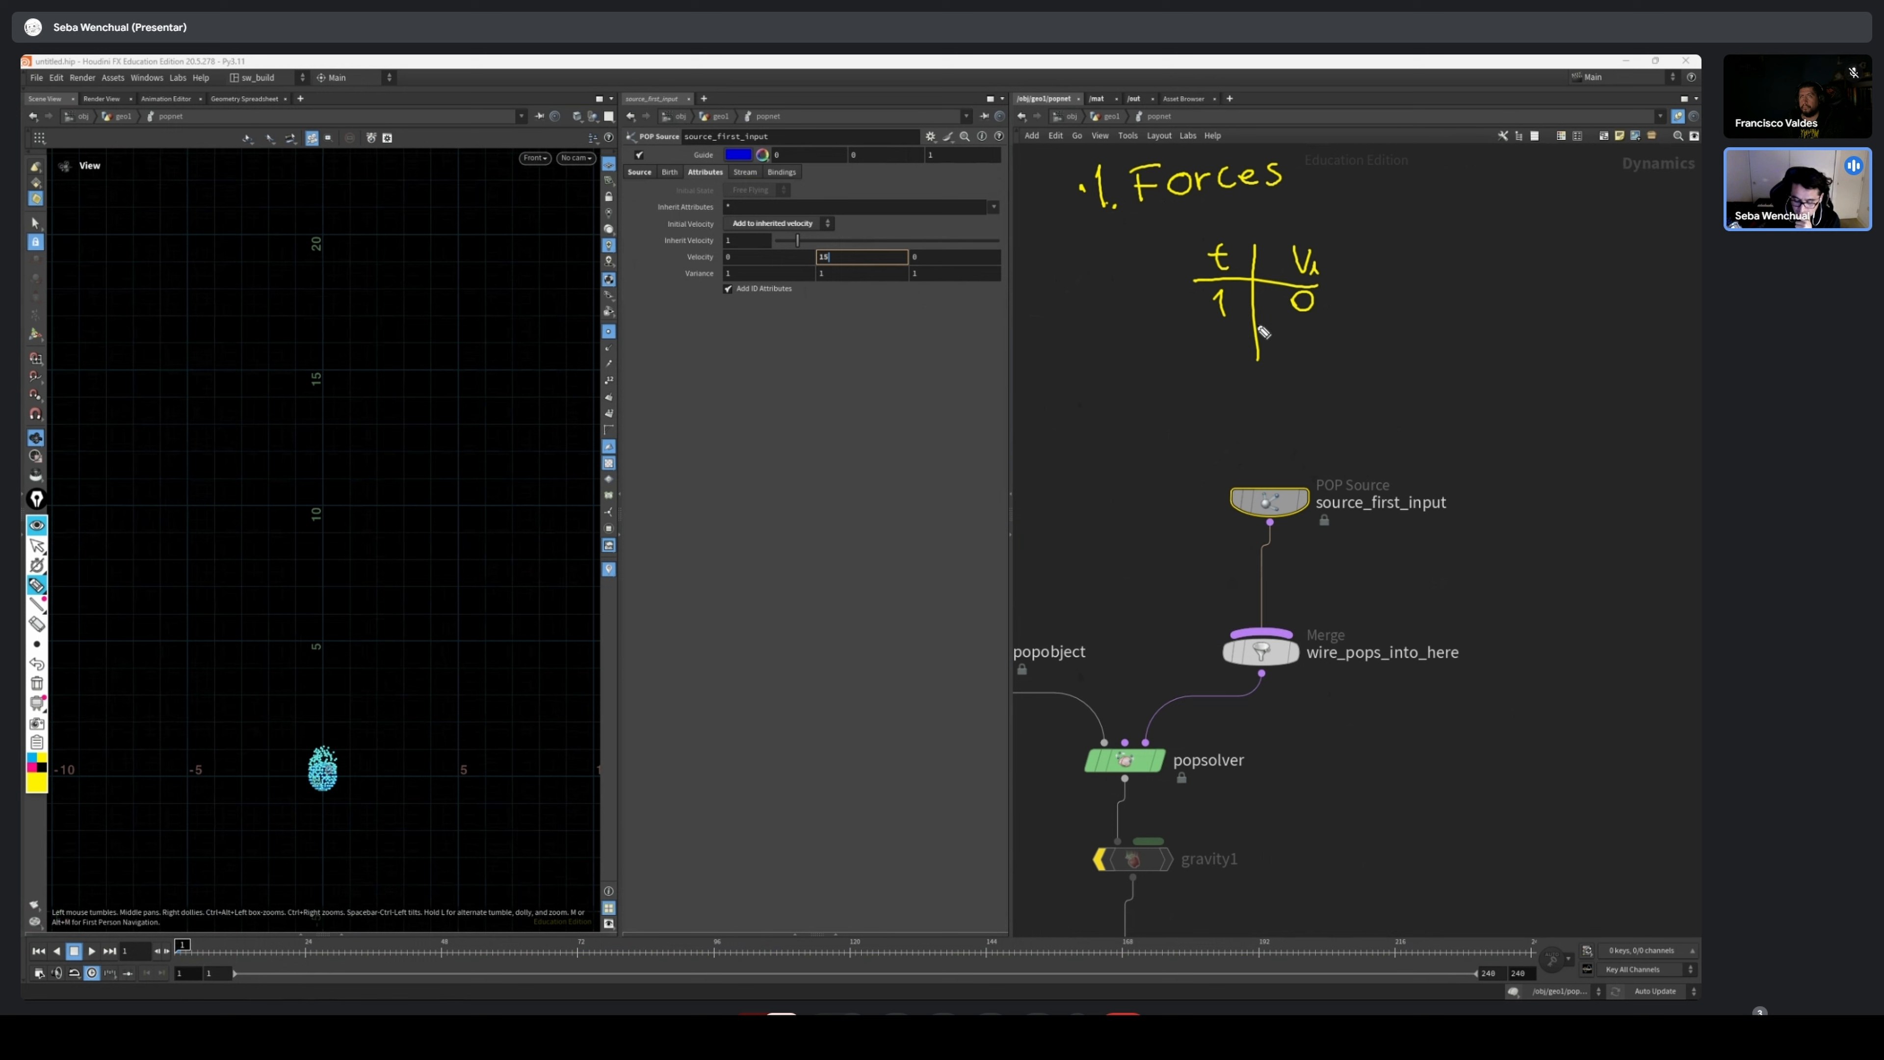
Rewrite the annotated table so time 0 has velocity 0 and time 1 has 15m/s, and return to the normal cursor
click(38, 664)
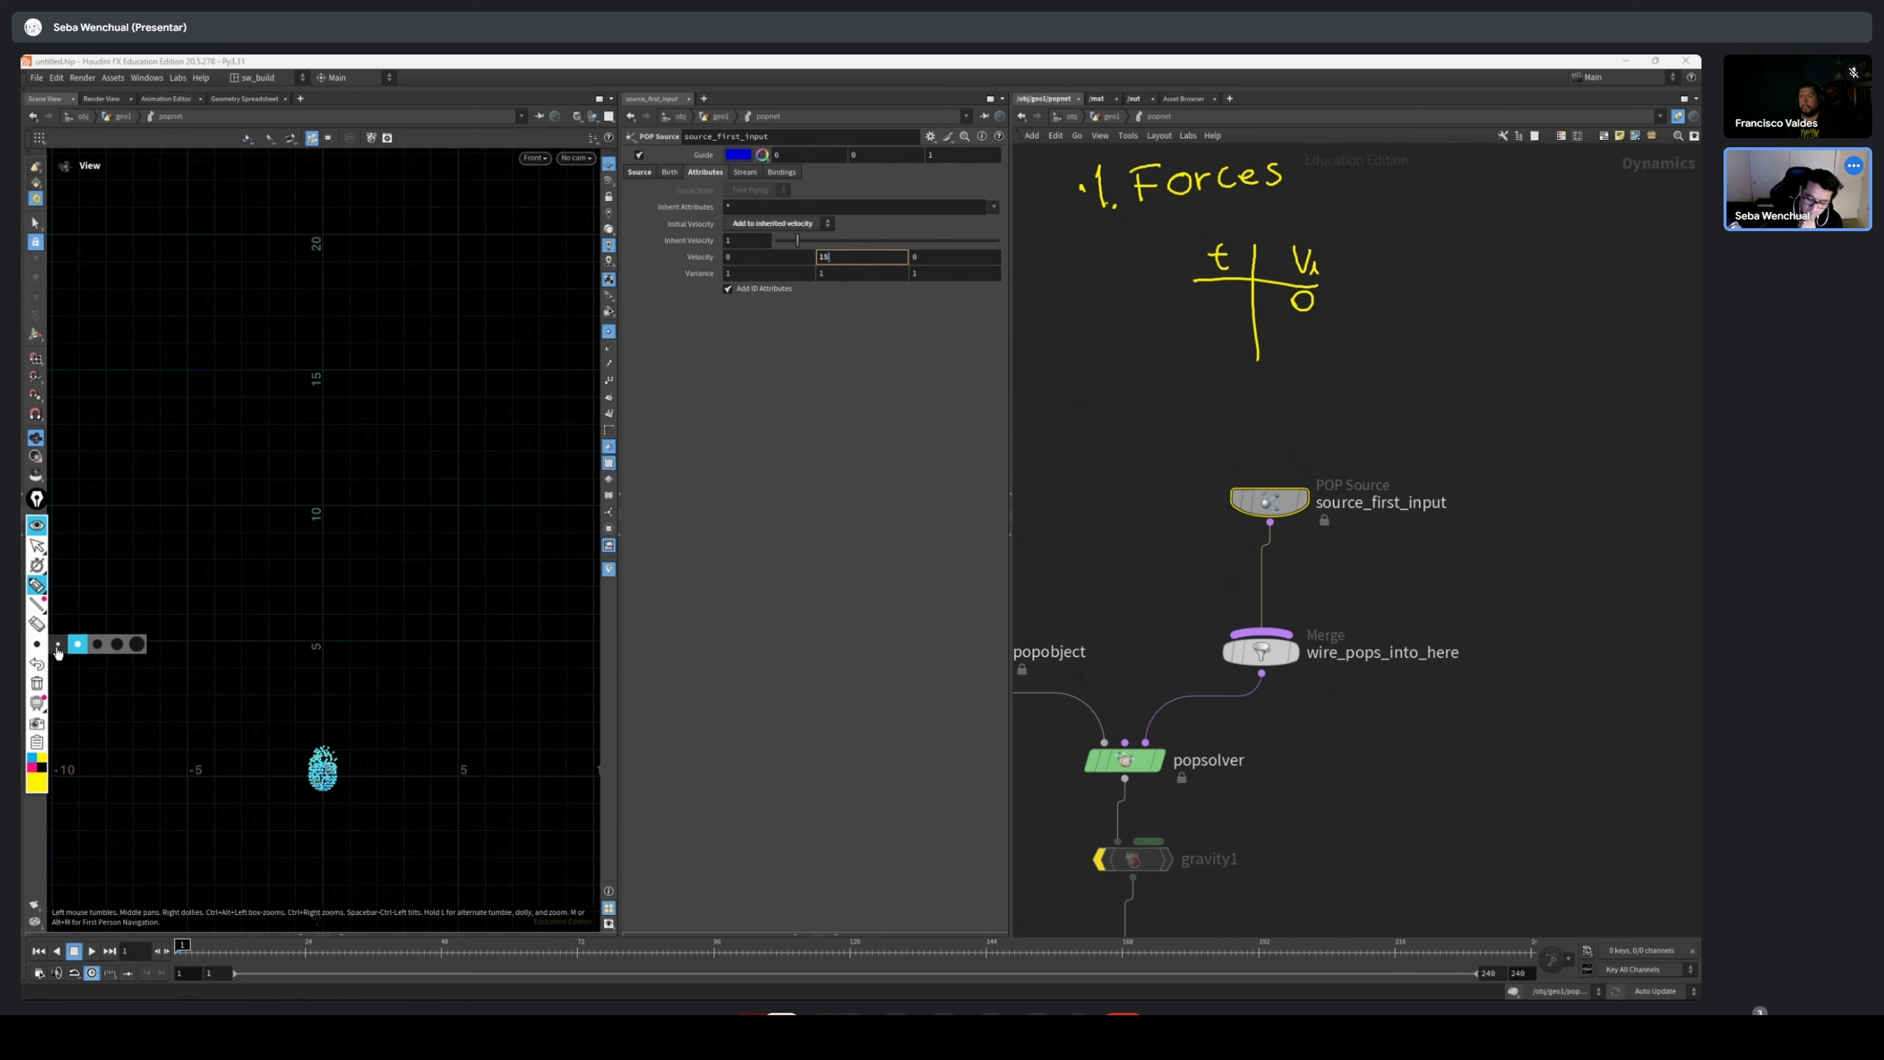
drag(1231, 289, 1225, 348)
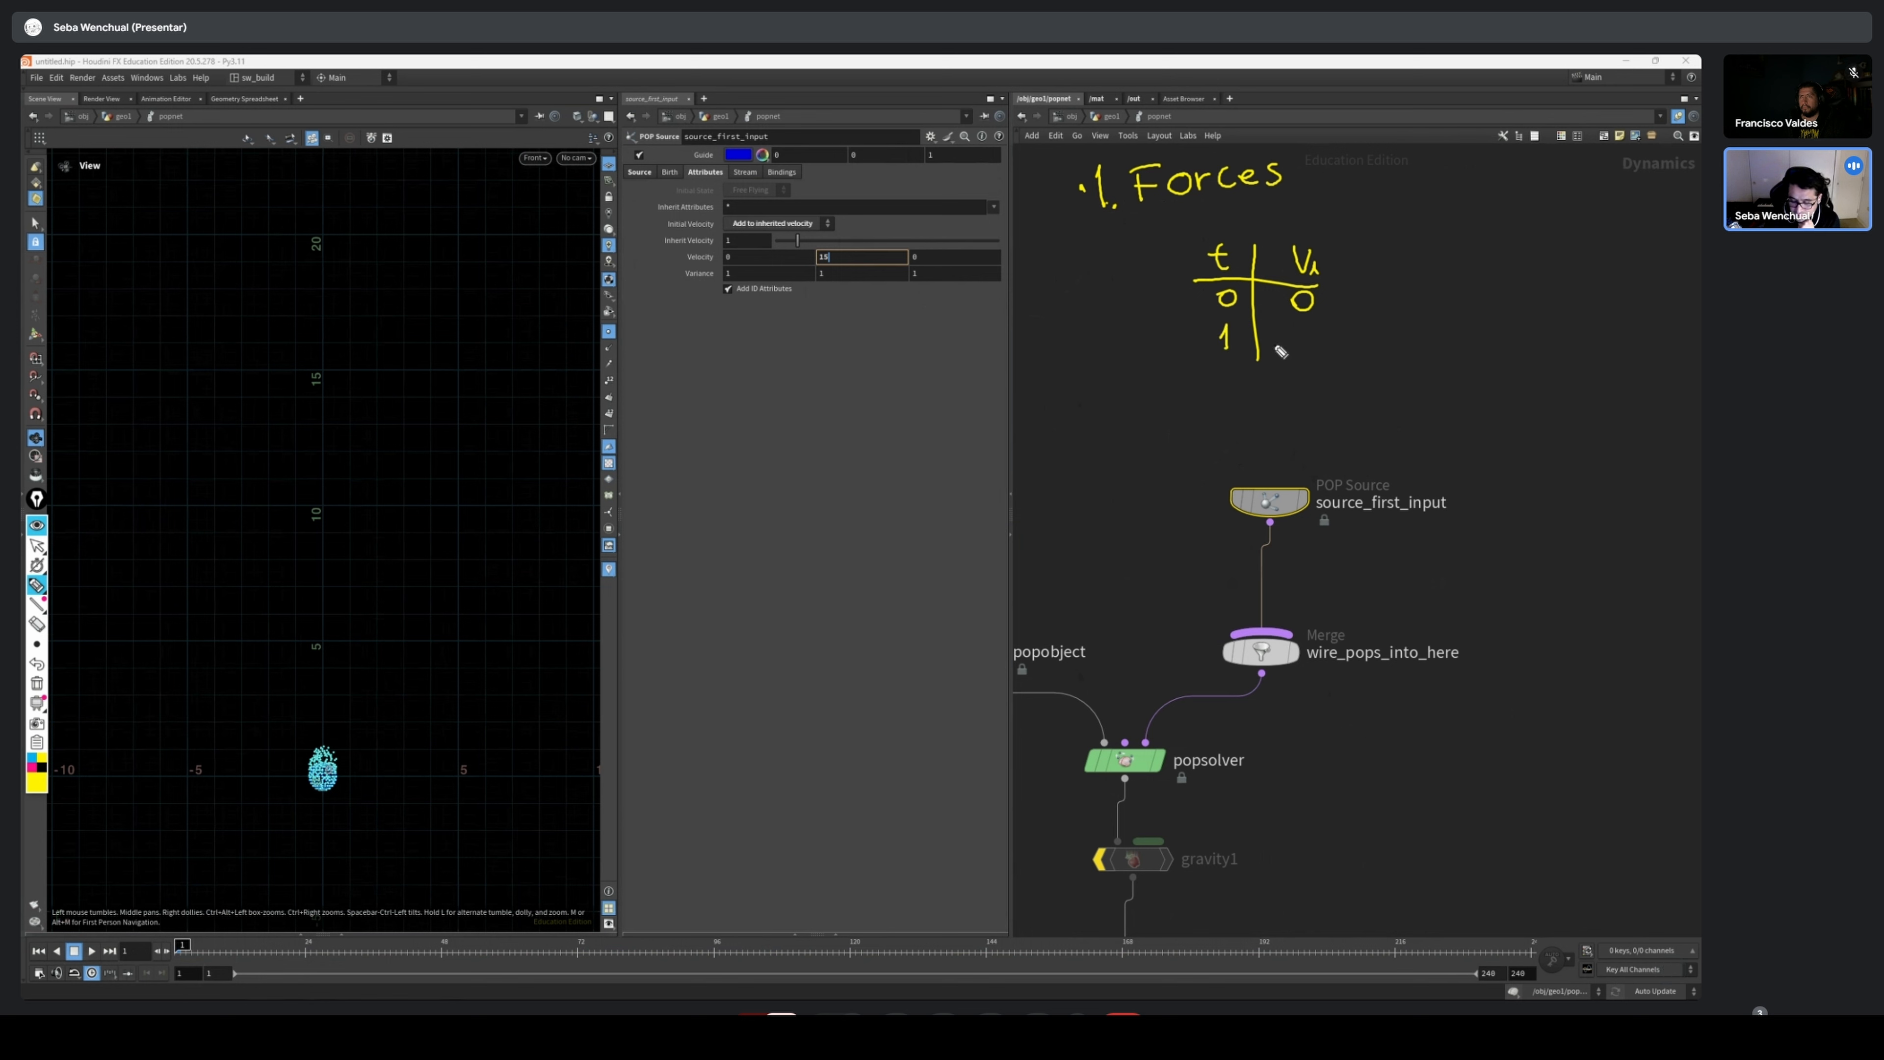
mouse_move(1279, 327)
mouse_down()
mouse_move(1278, 355)
mouse_move(1335, 351)
mouse_move(1344, 371)
mouse_move(1359, 348)
mouse_up()
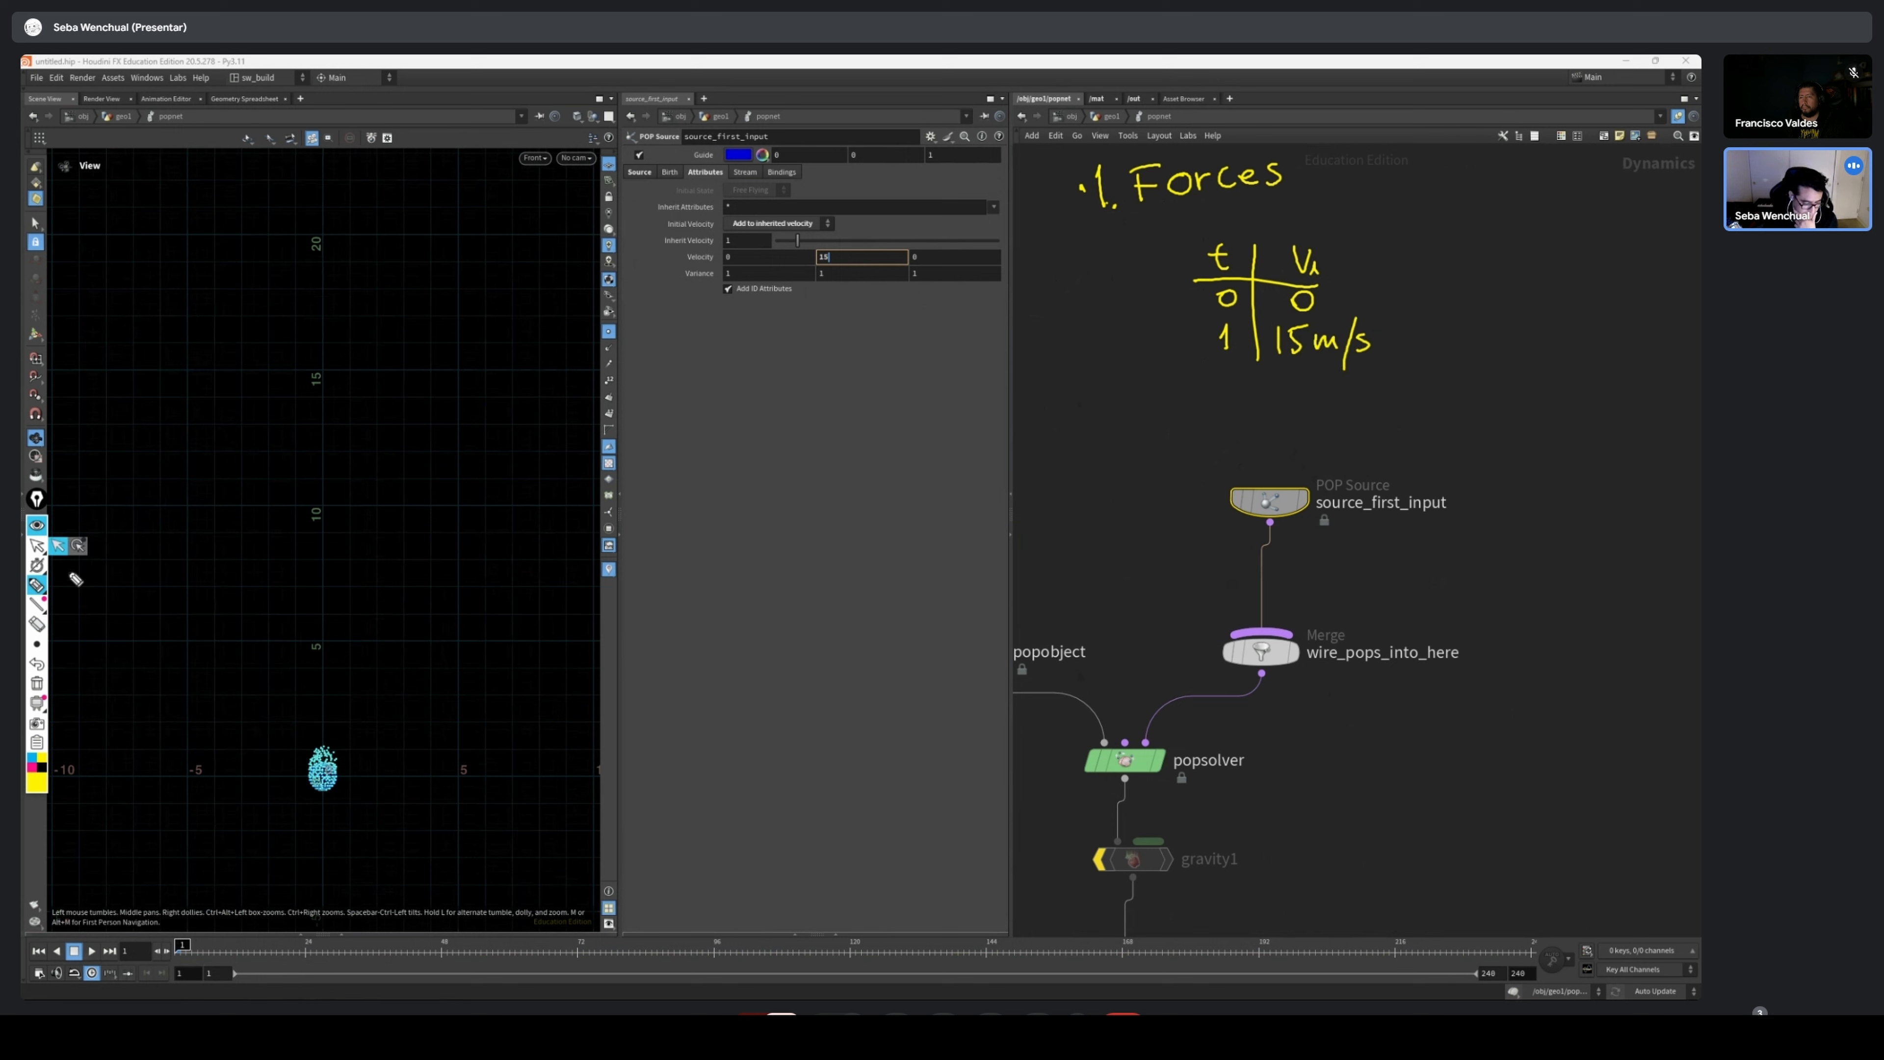
click(31, 552)
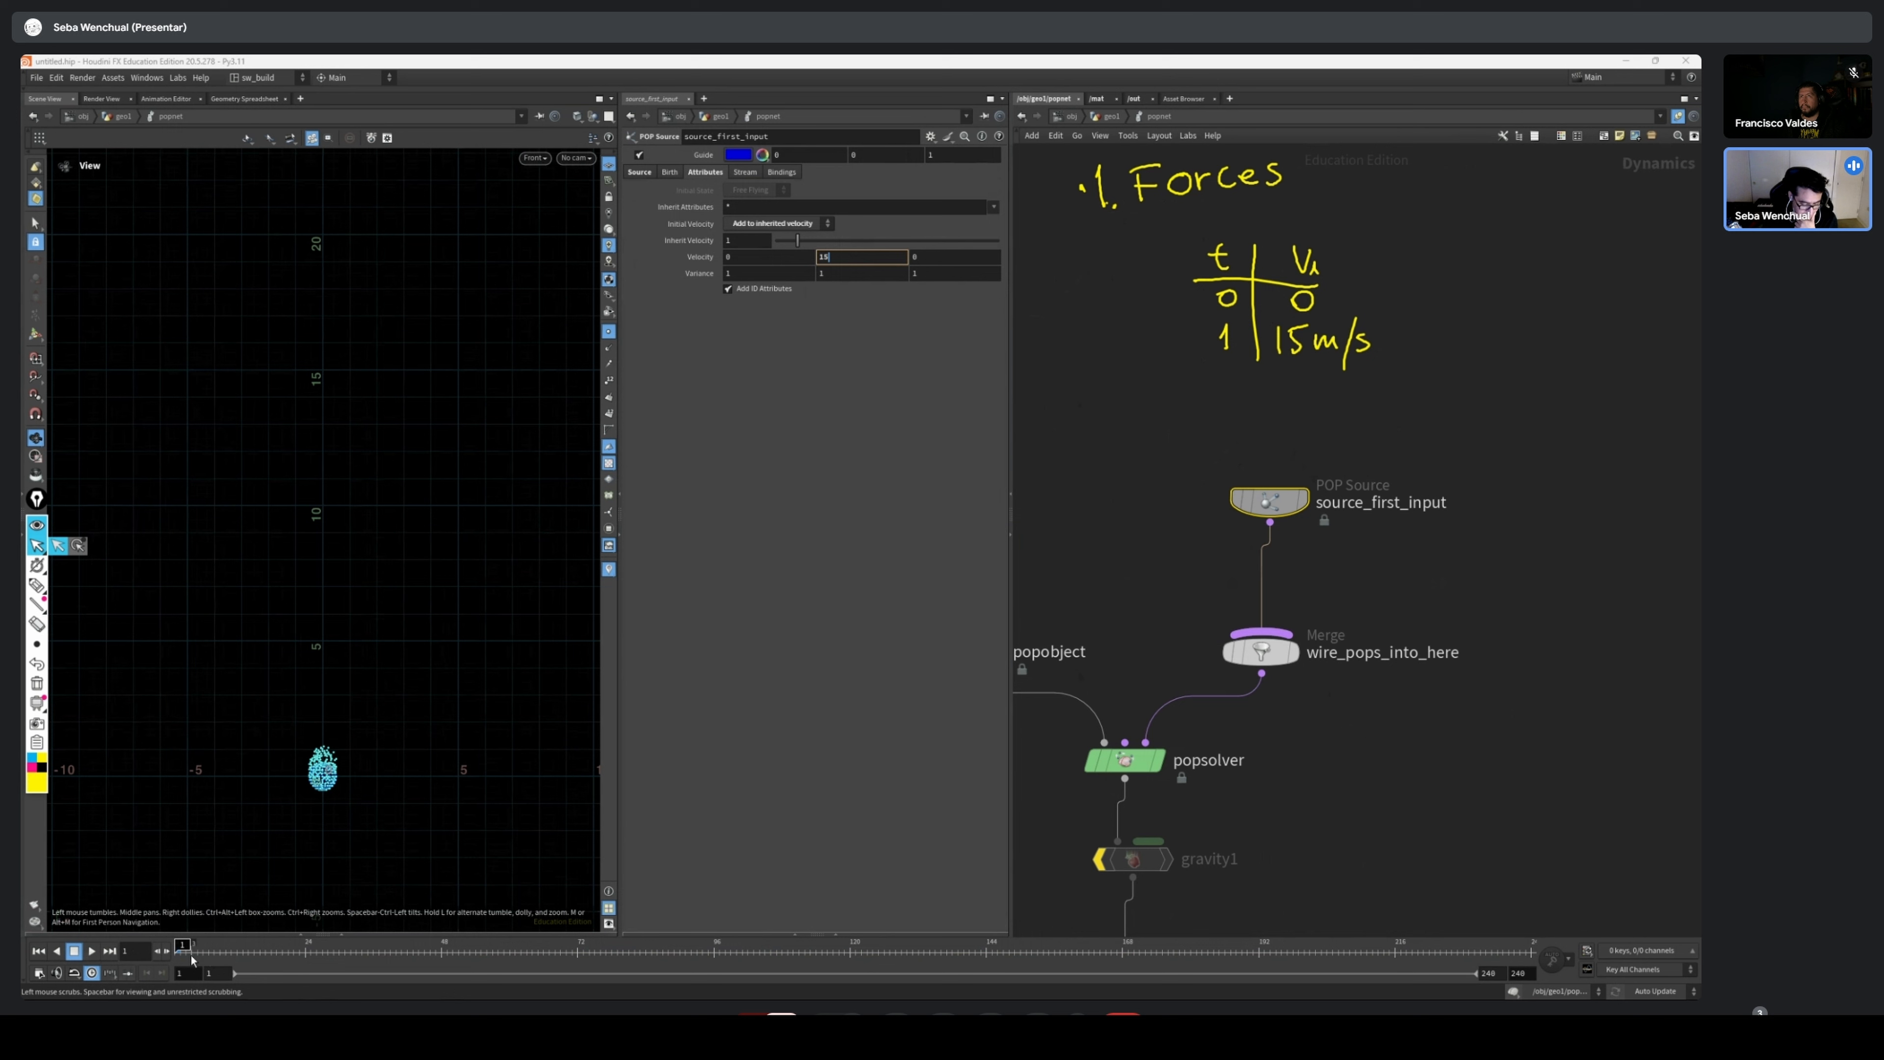
Scrub the simulation to frame 24 and back to frame 15, checking how high the particle stream reaches on the grid
drag(191, 960, 307, 962)
scroll(332, 314, up, 2)
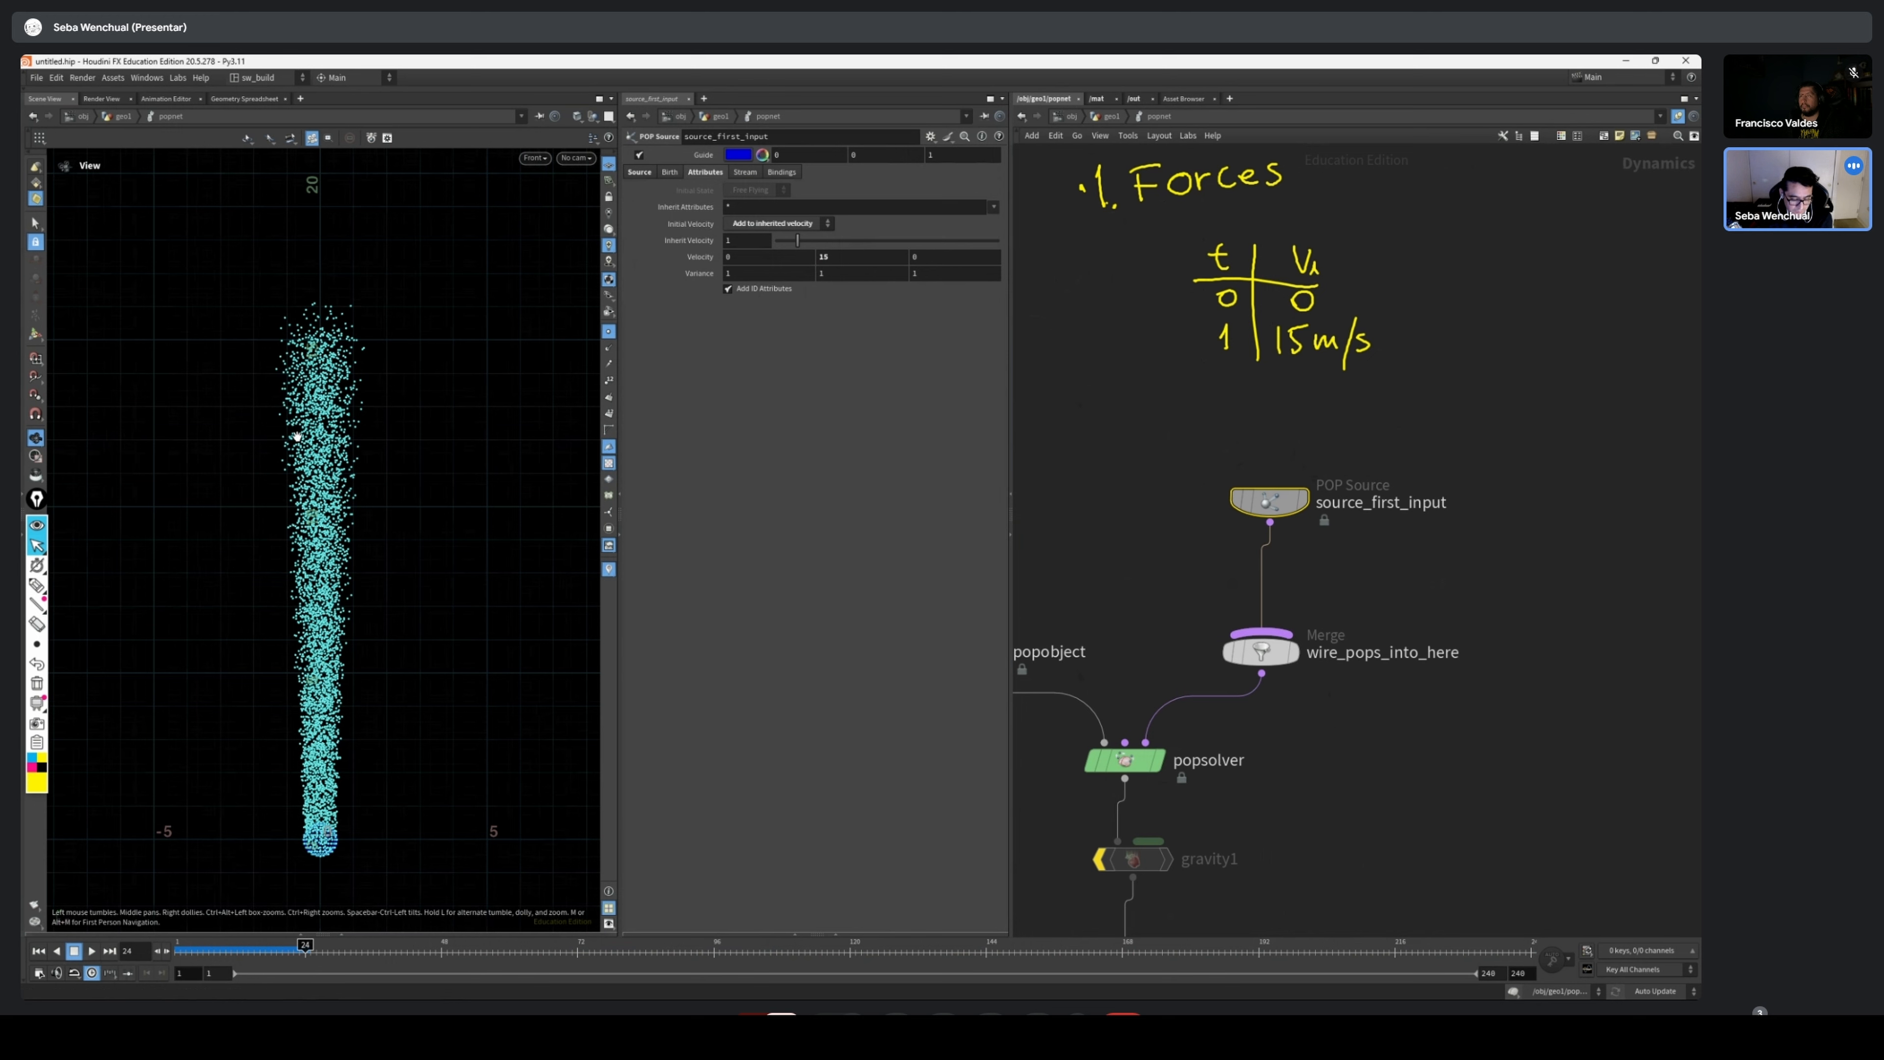
scroll(363, 431, up, 2)
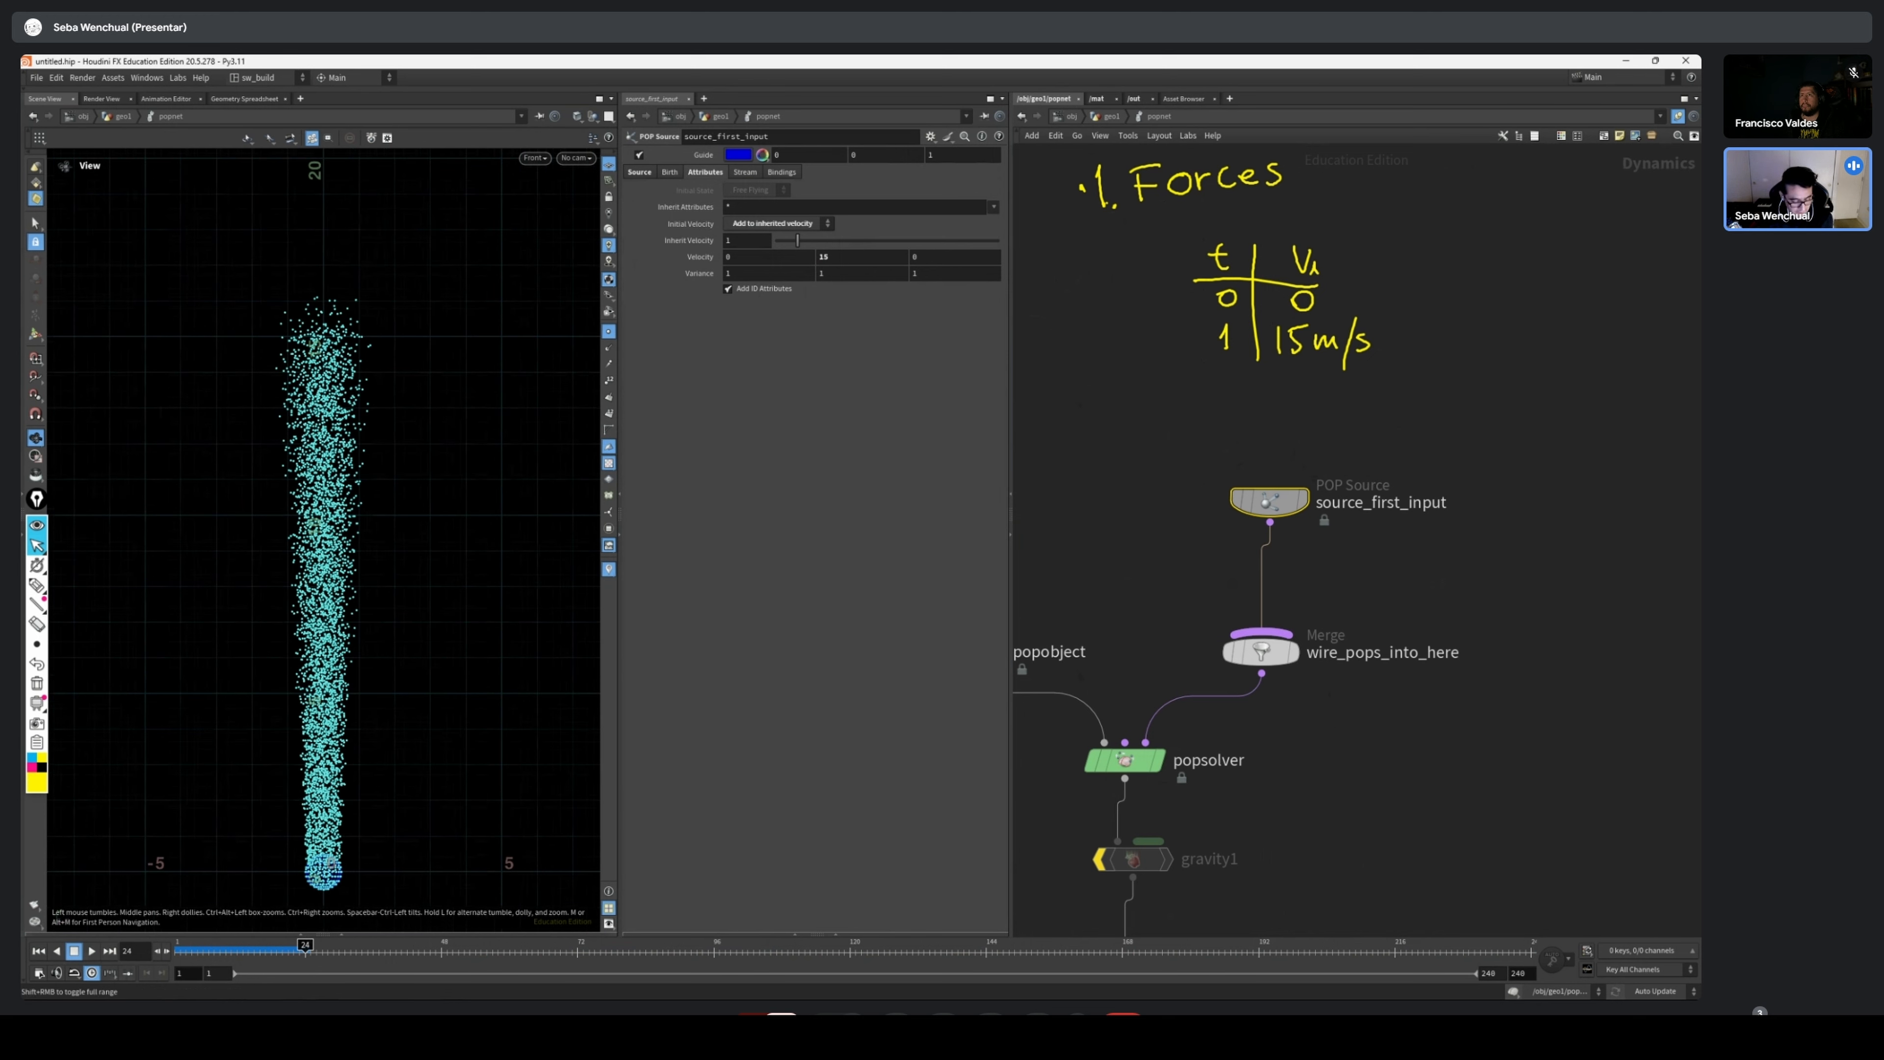
mouse_move(305, 958)
mouse_down()
mouse_move(187, 960)
mouse_move(308, 969)
mouse_up()
scroll(291, 350, up, 4)
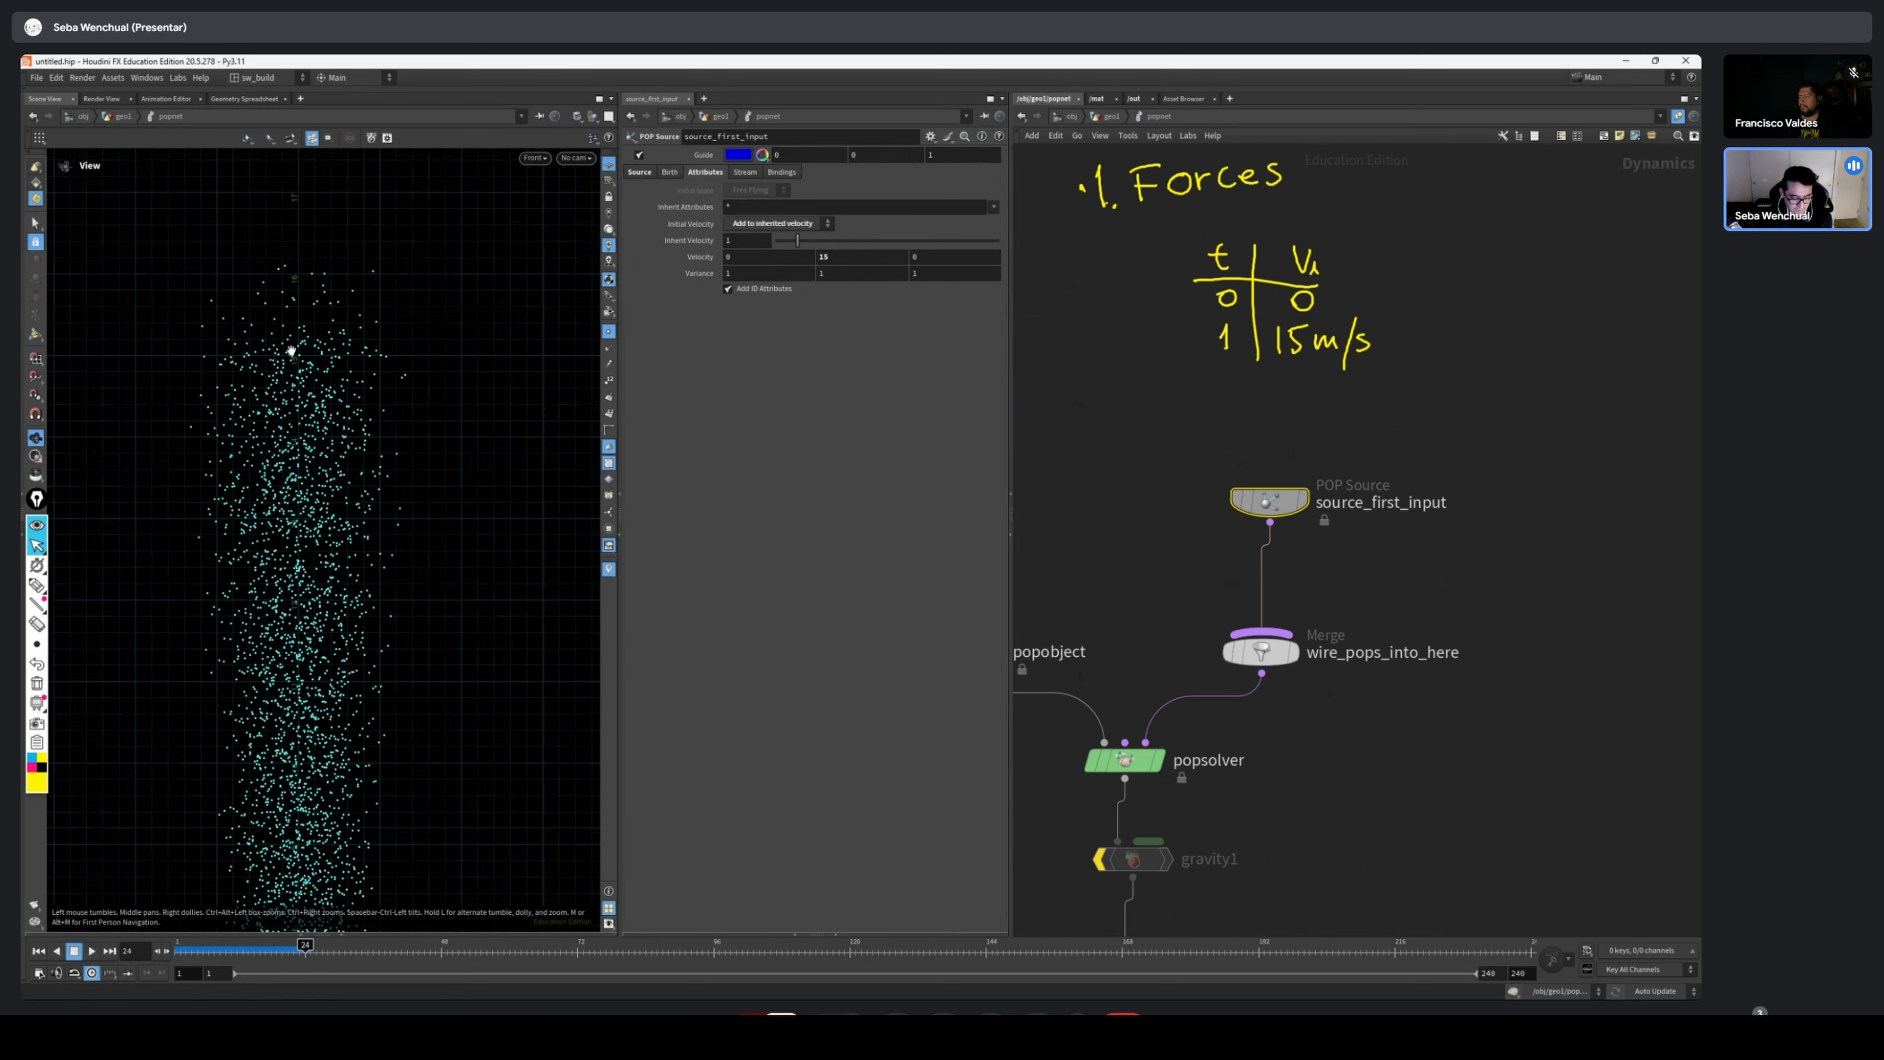
scroll(323, 359, down, 3)
key(Left)
key(Left)
key(Left)
key(Left)
key(Left)
key(Left)
key(Left)
key(Left)
key(Left)
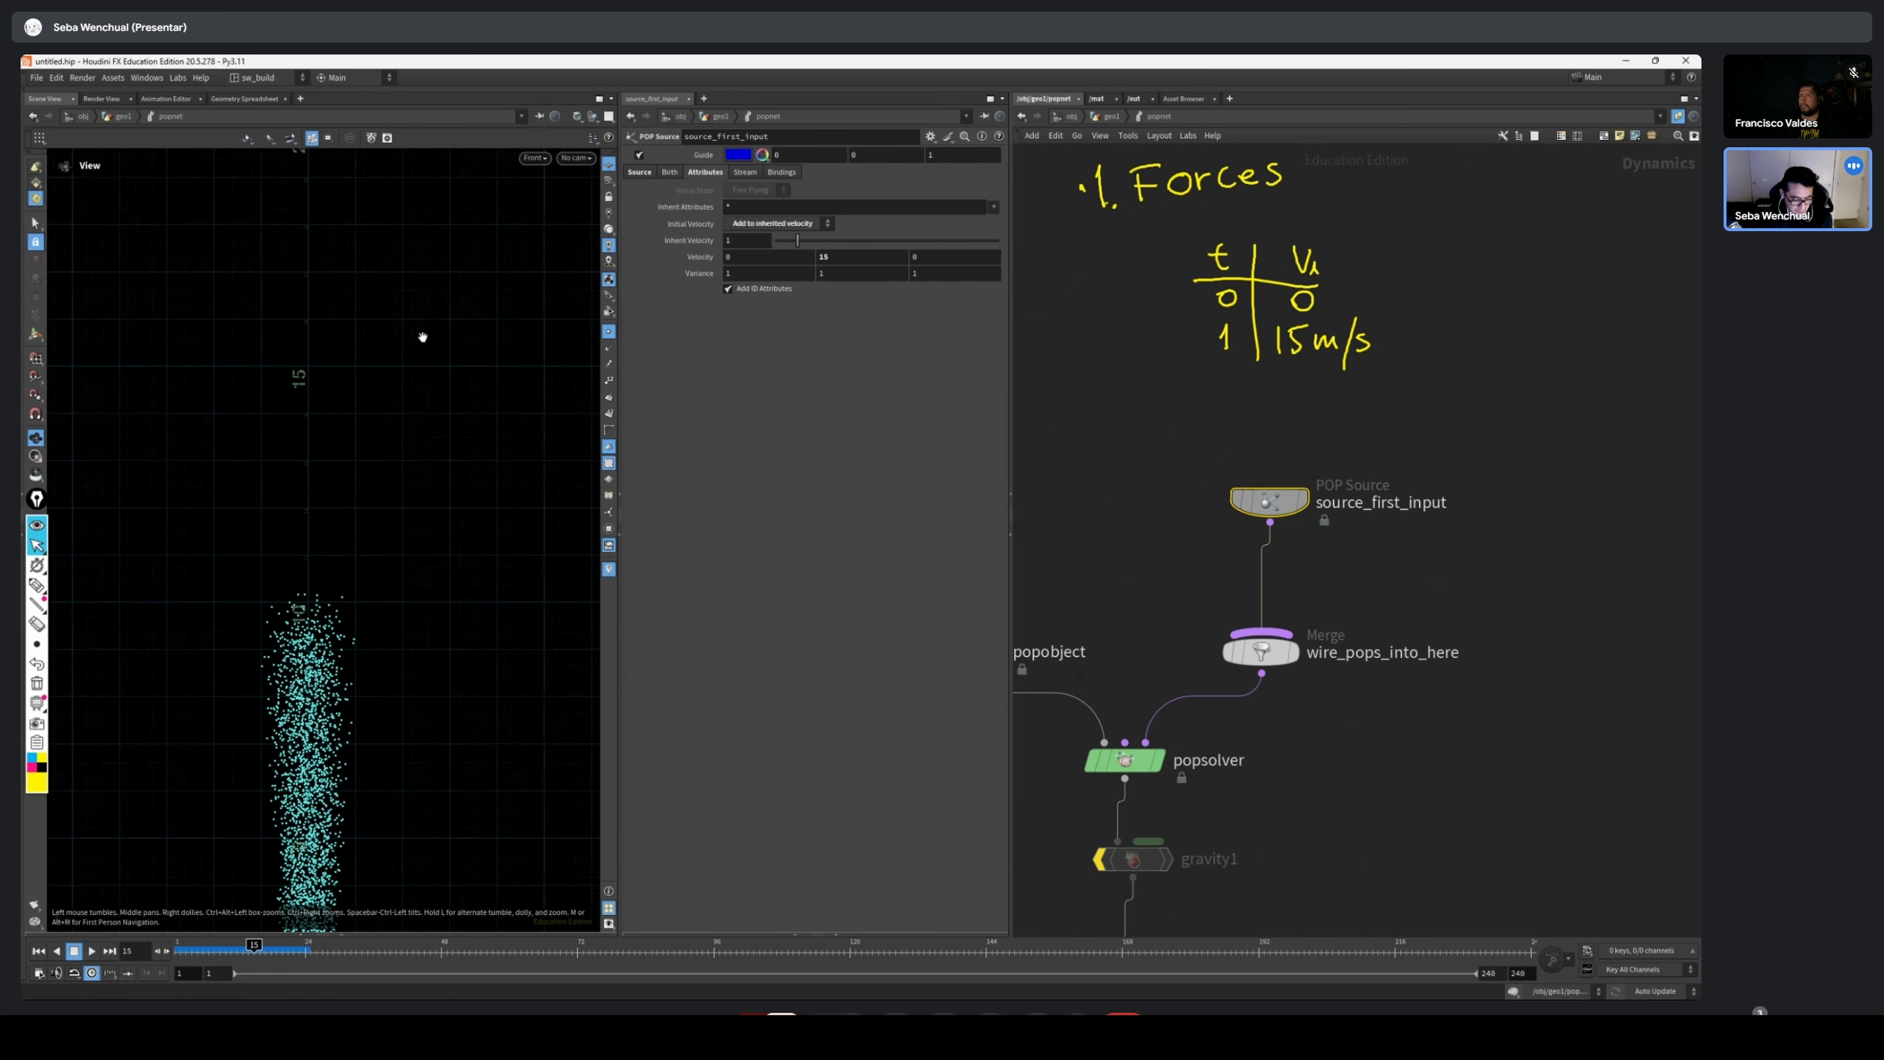
scroll(327, 445, down, 4)
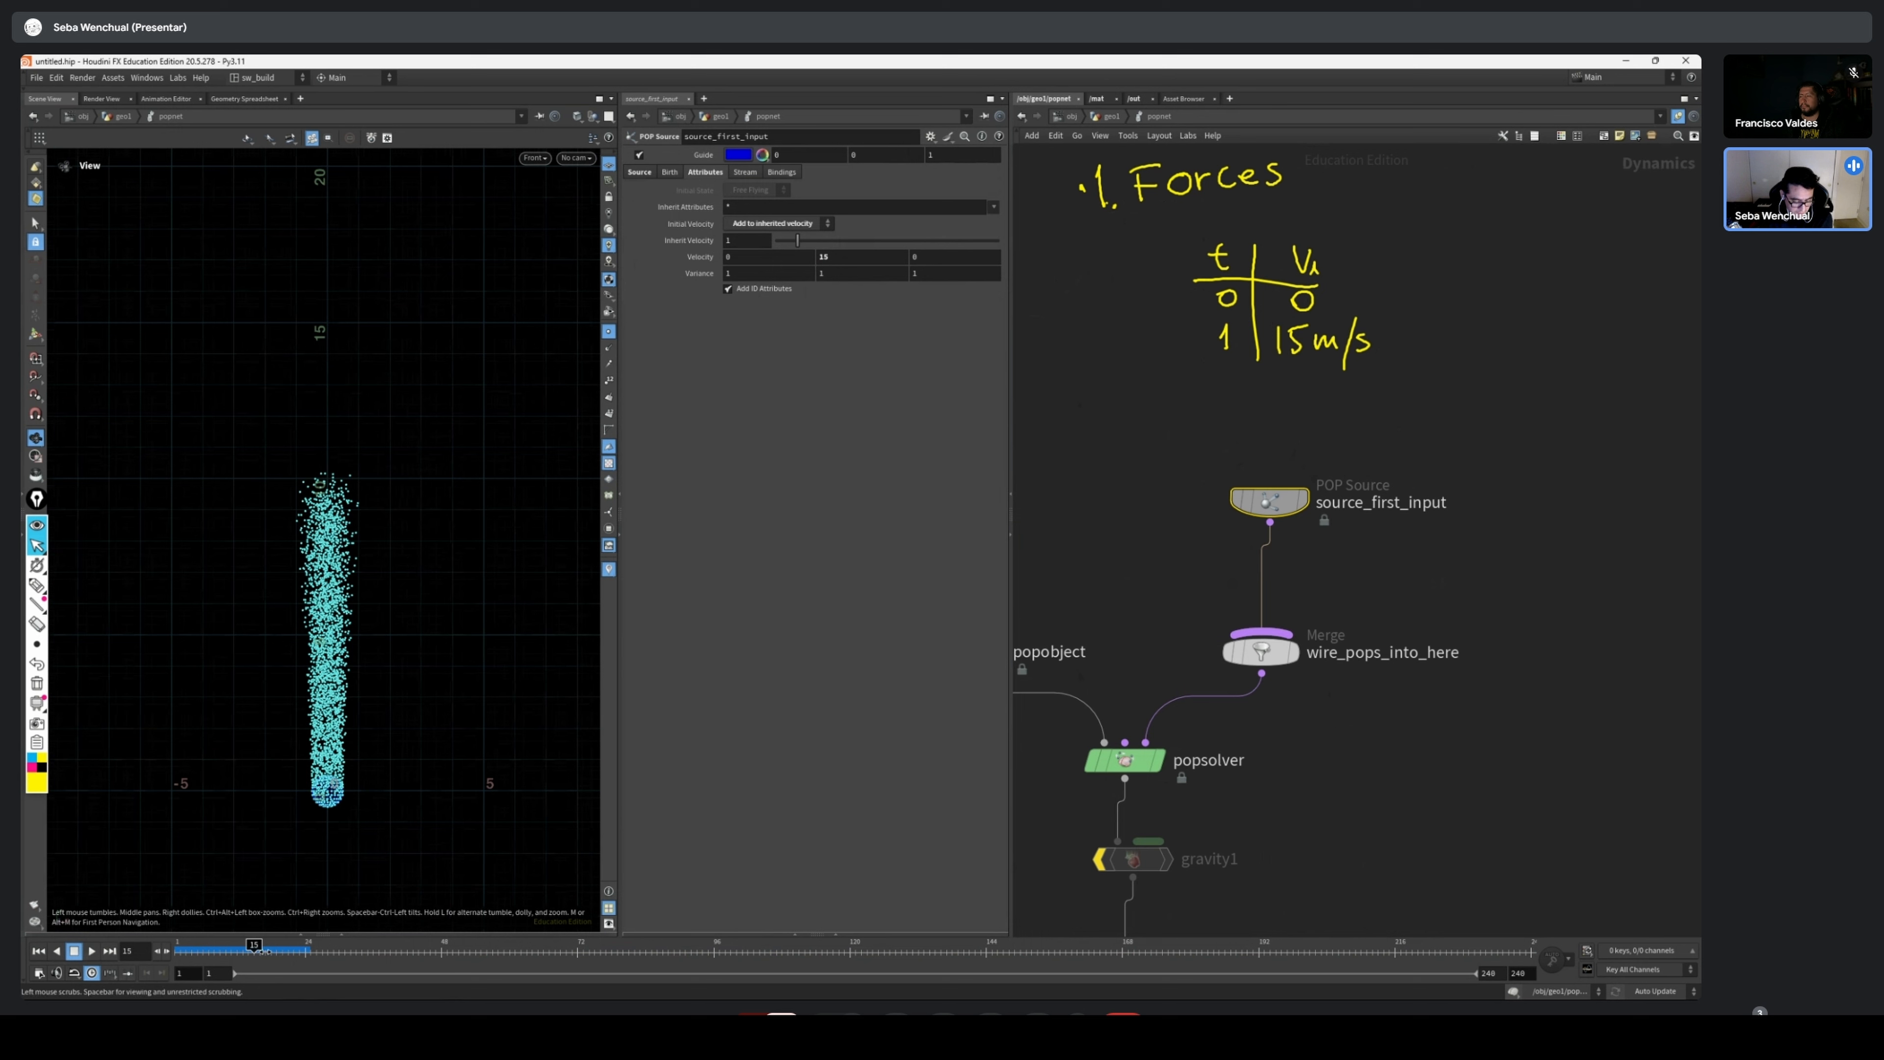
Rewind to frame 1 and examine the first particles emitted around the source sphere
drag(237, 950, 182, 952)
scroll(223, 770, up, 8)
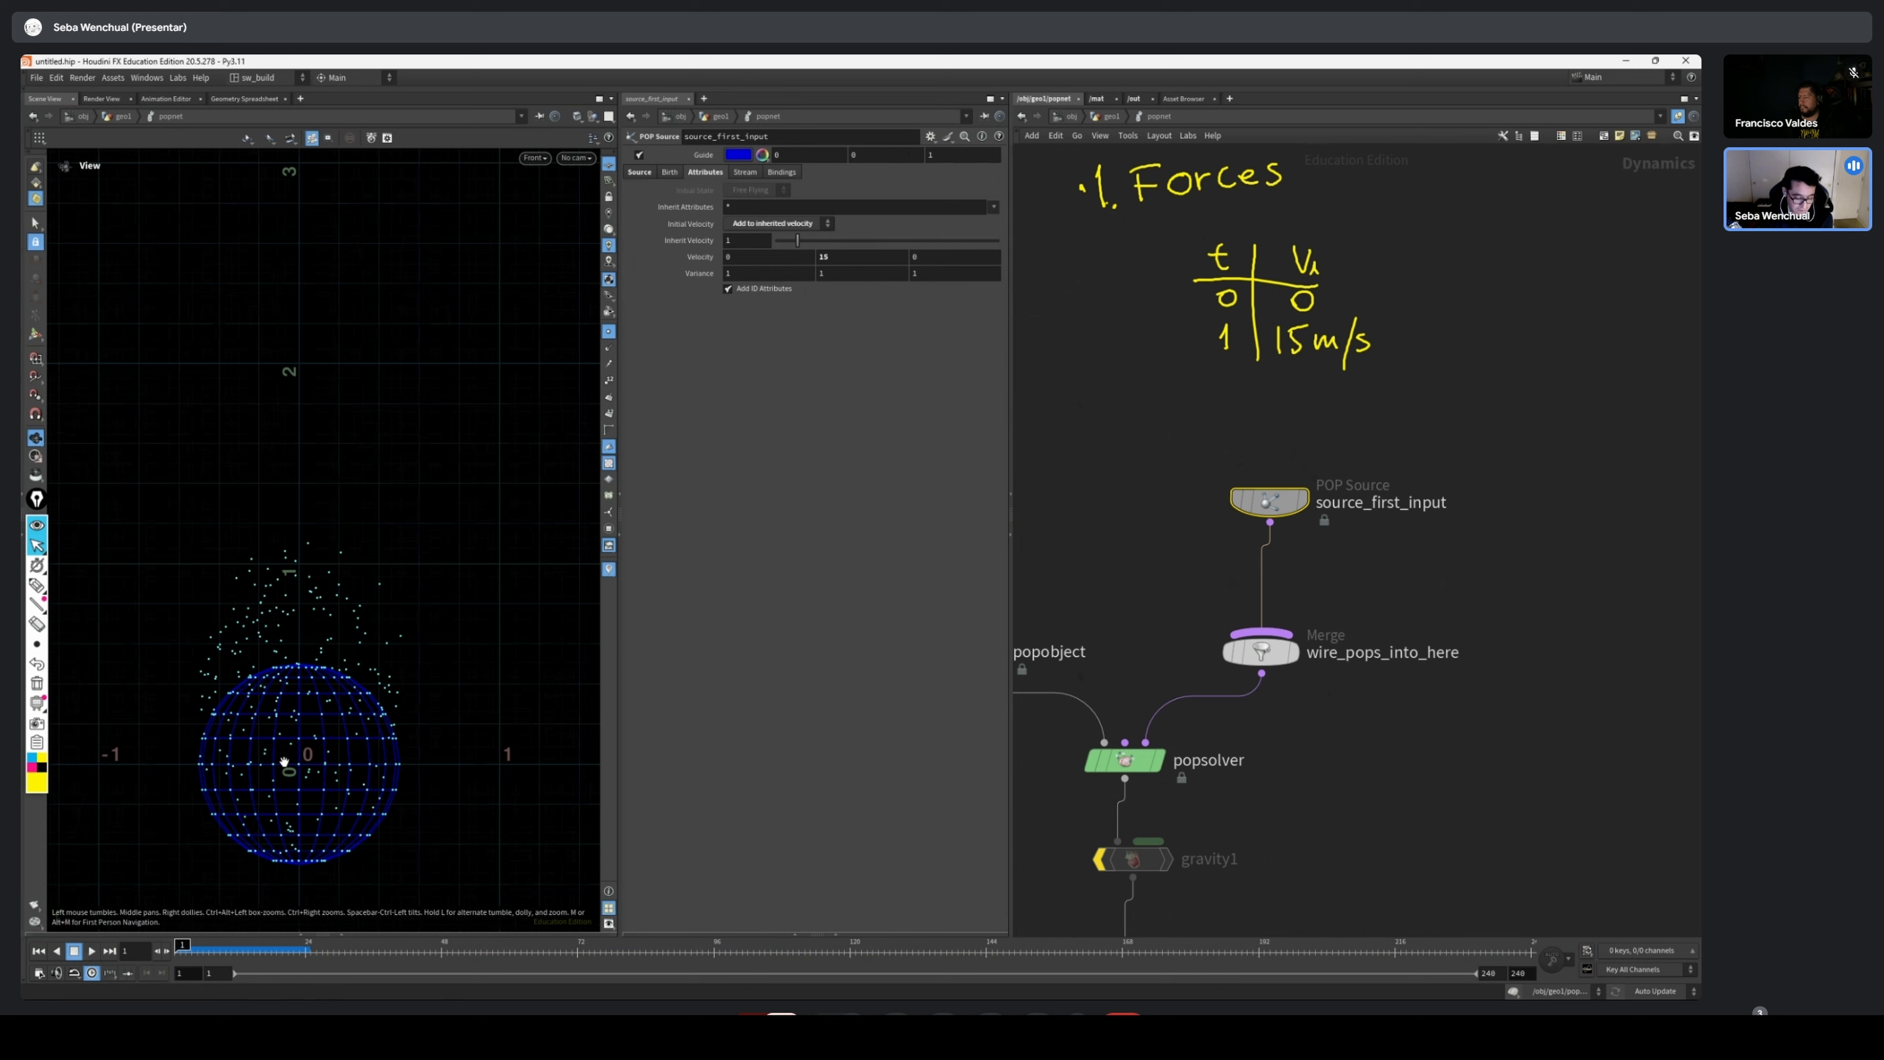
scroll(285, 656, up, 3)
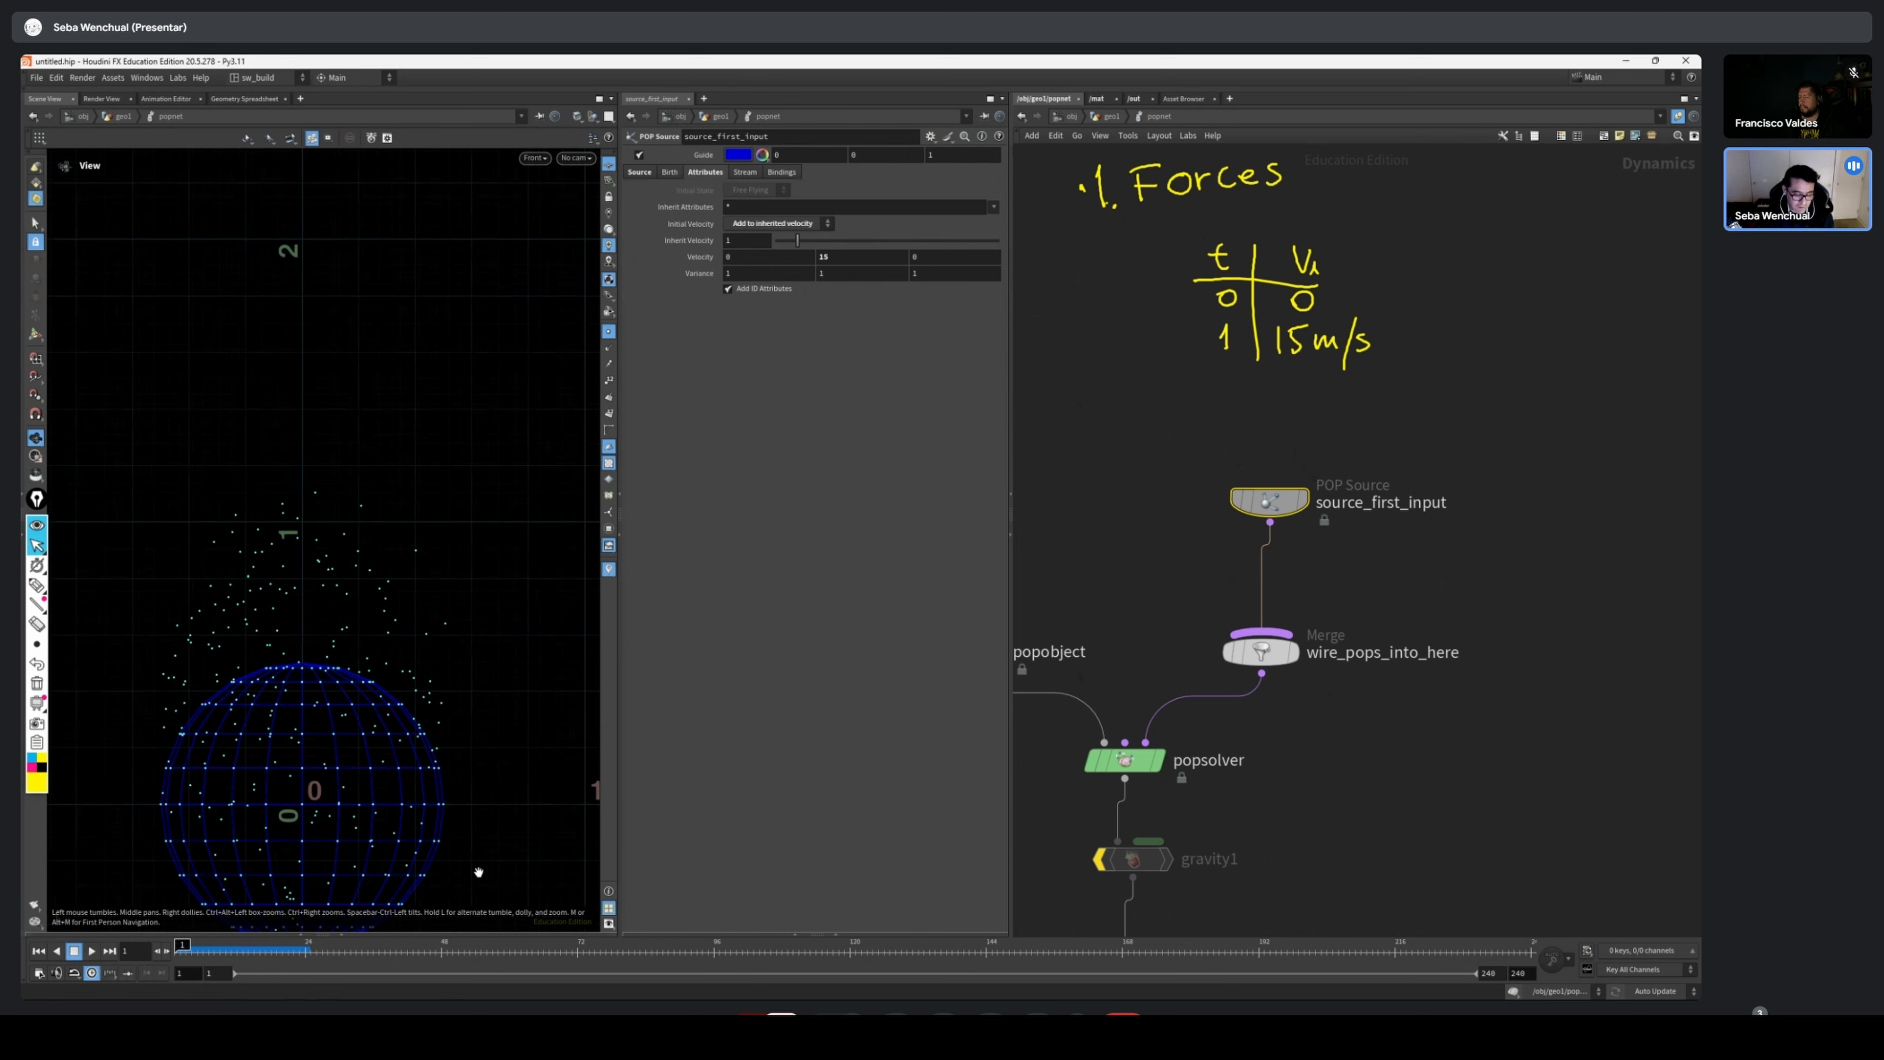
scroll(504, 771, down, 3)
middle_drag(428, 704, 352, 611)
scroll(220, 812, down, 3)
scroll(228, 733, down, 3)
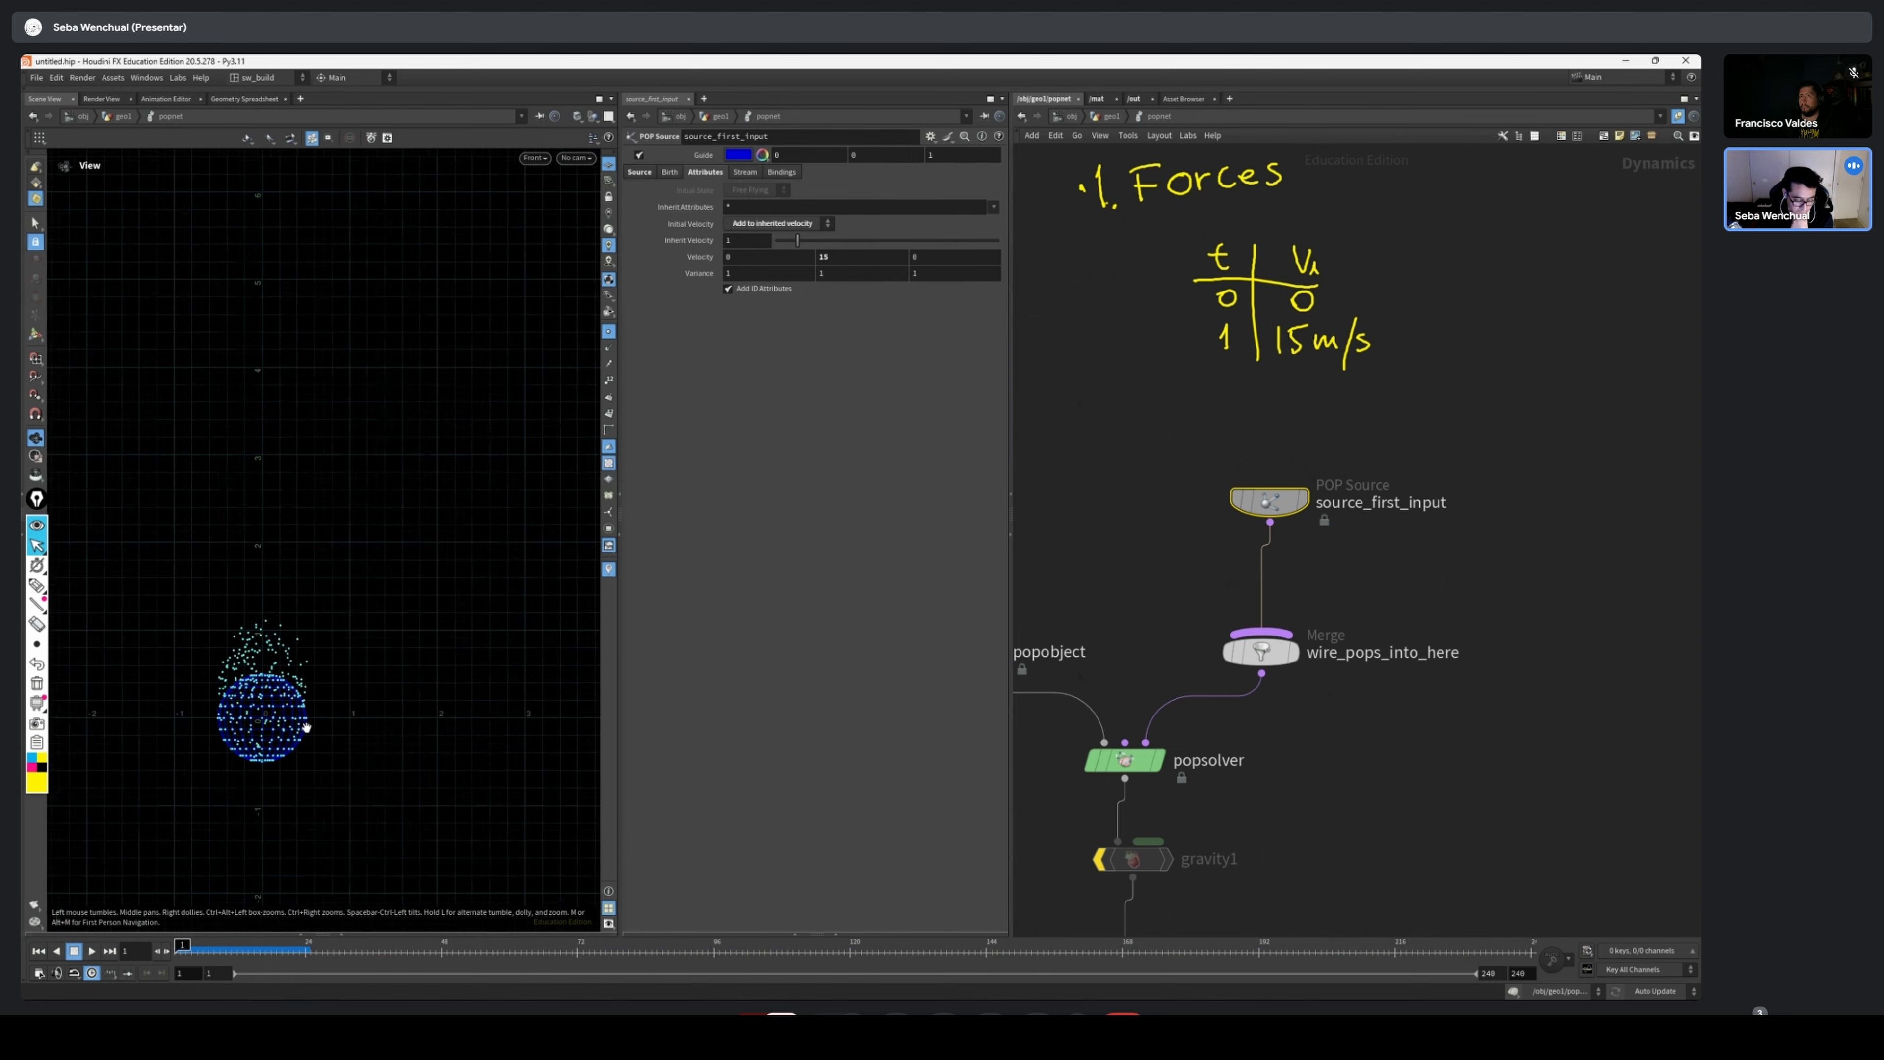
Reframe the vertical axis and scrub forward to frame 24 to compare the stream's height with the grid scale
scroll(305, 728, down, 5)
middle_drag(269, 274, 346, 817)
scroll(349, 412, down, 3)
scroll(391, 294, down, 3)
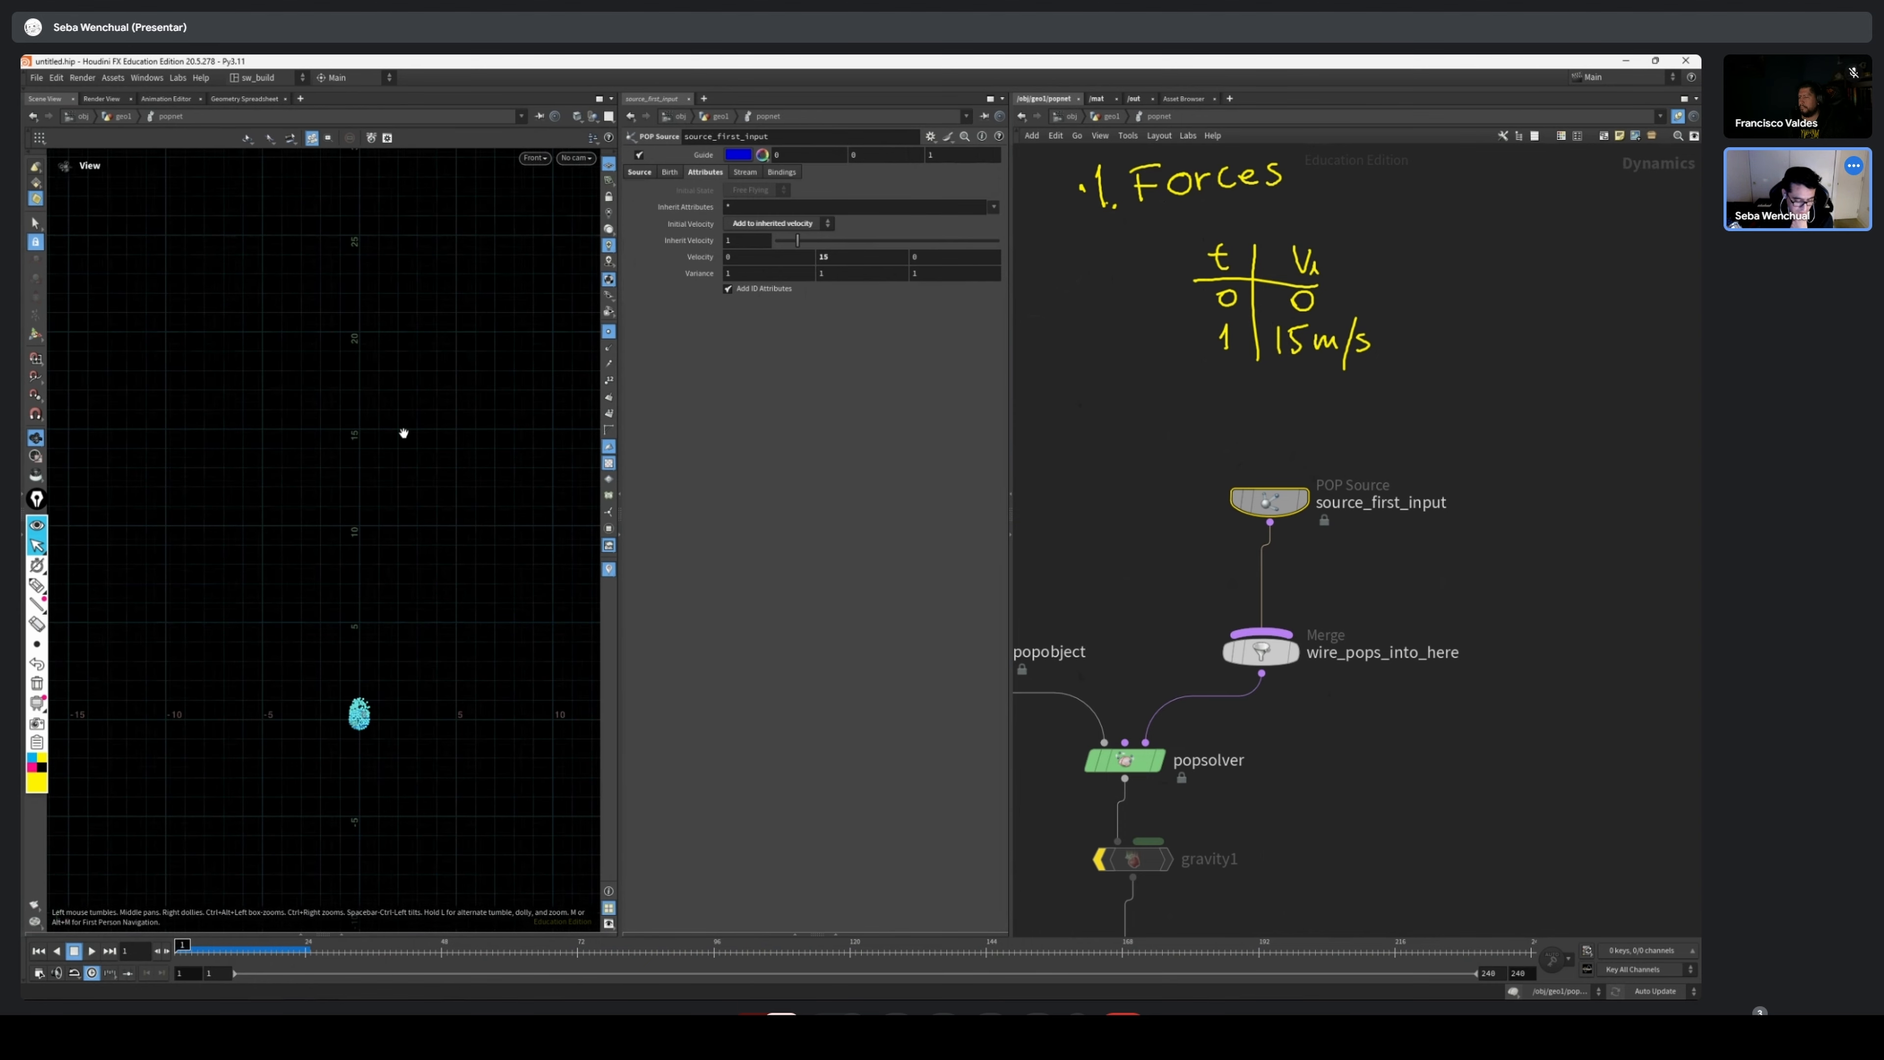
drag(187, 950, 305, 949)
middle_drag(312, 669, 270, 824)
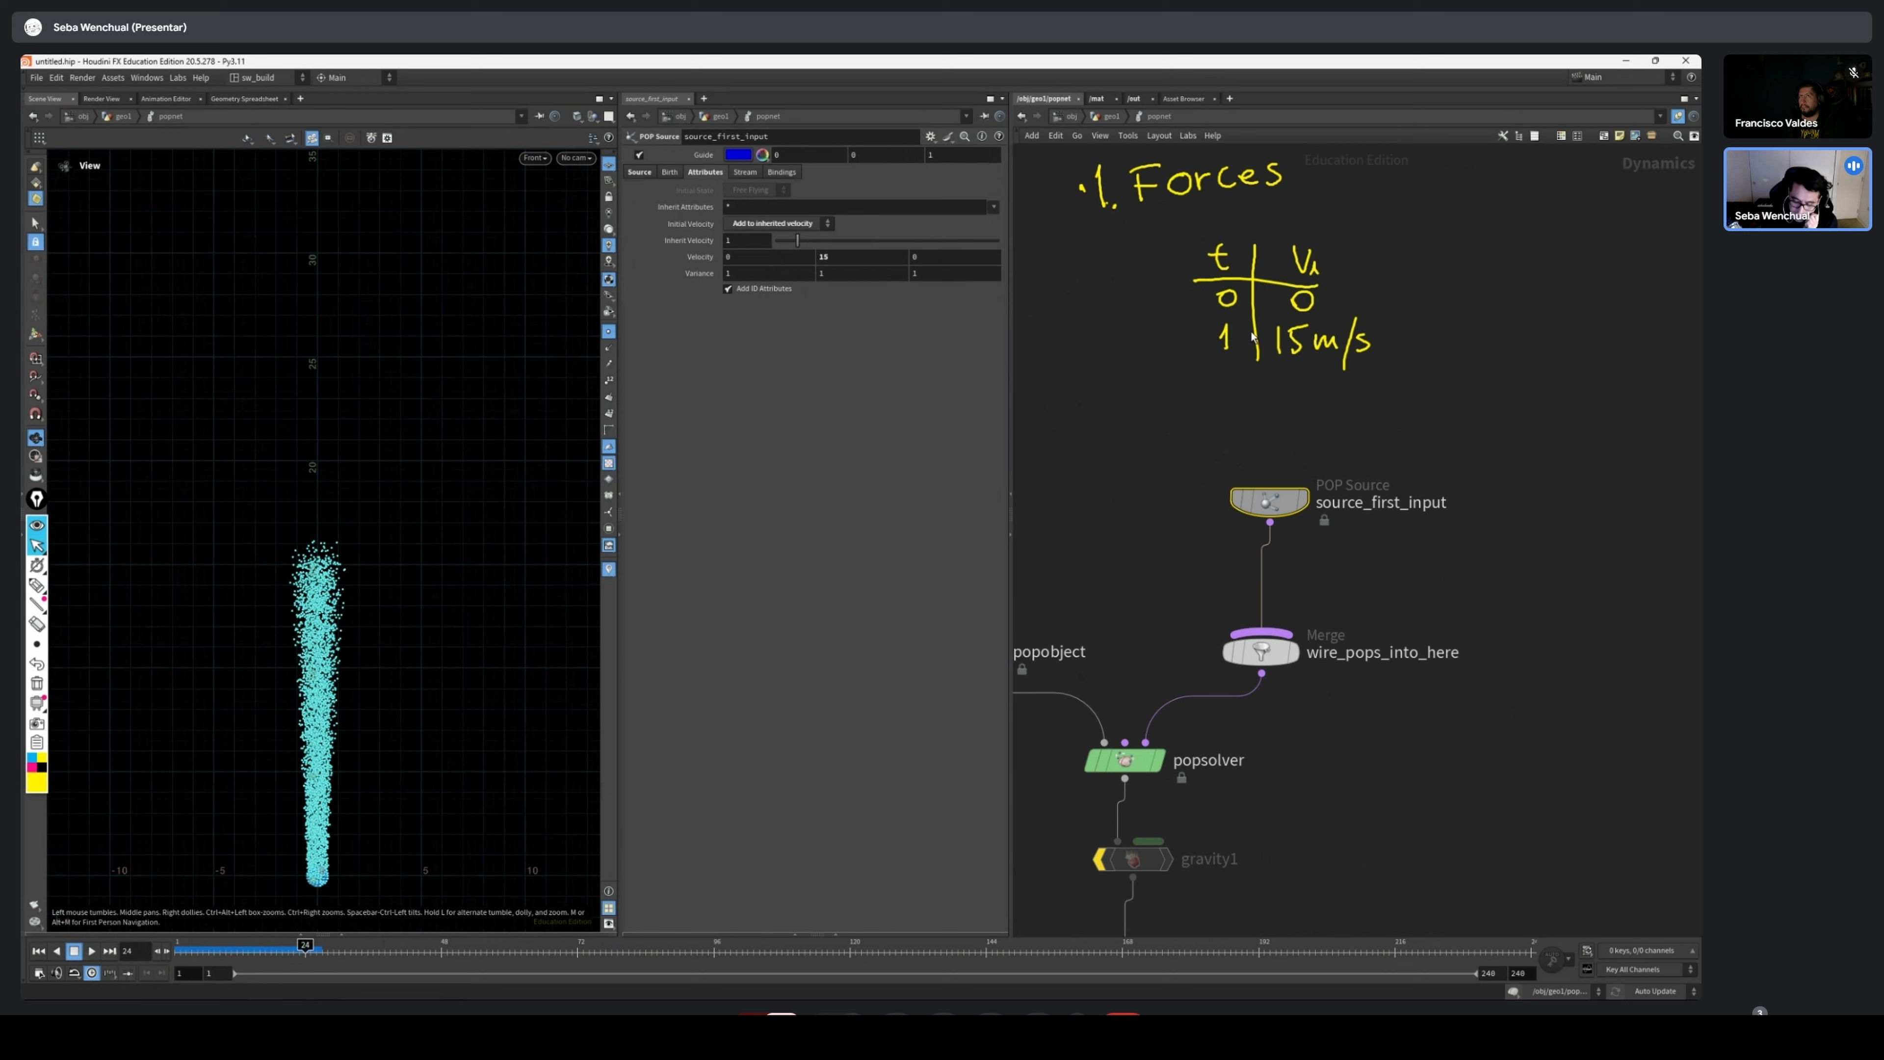
Extend the annotated table with time 2 and velocity 30, note +15 beside 15m/s, and return to the normal cursor
click(39, 590)
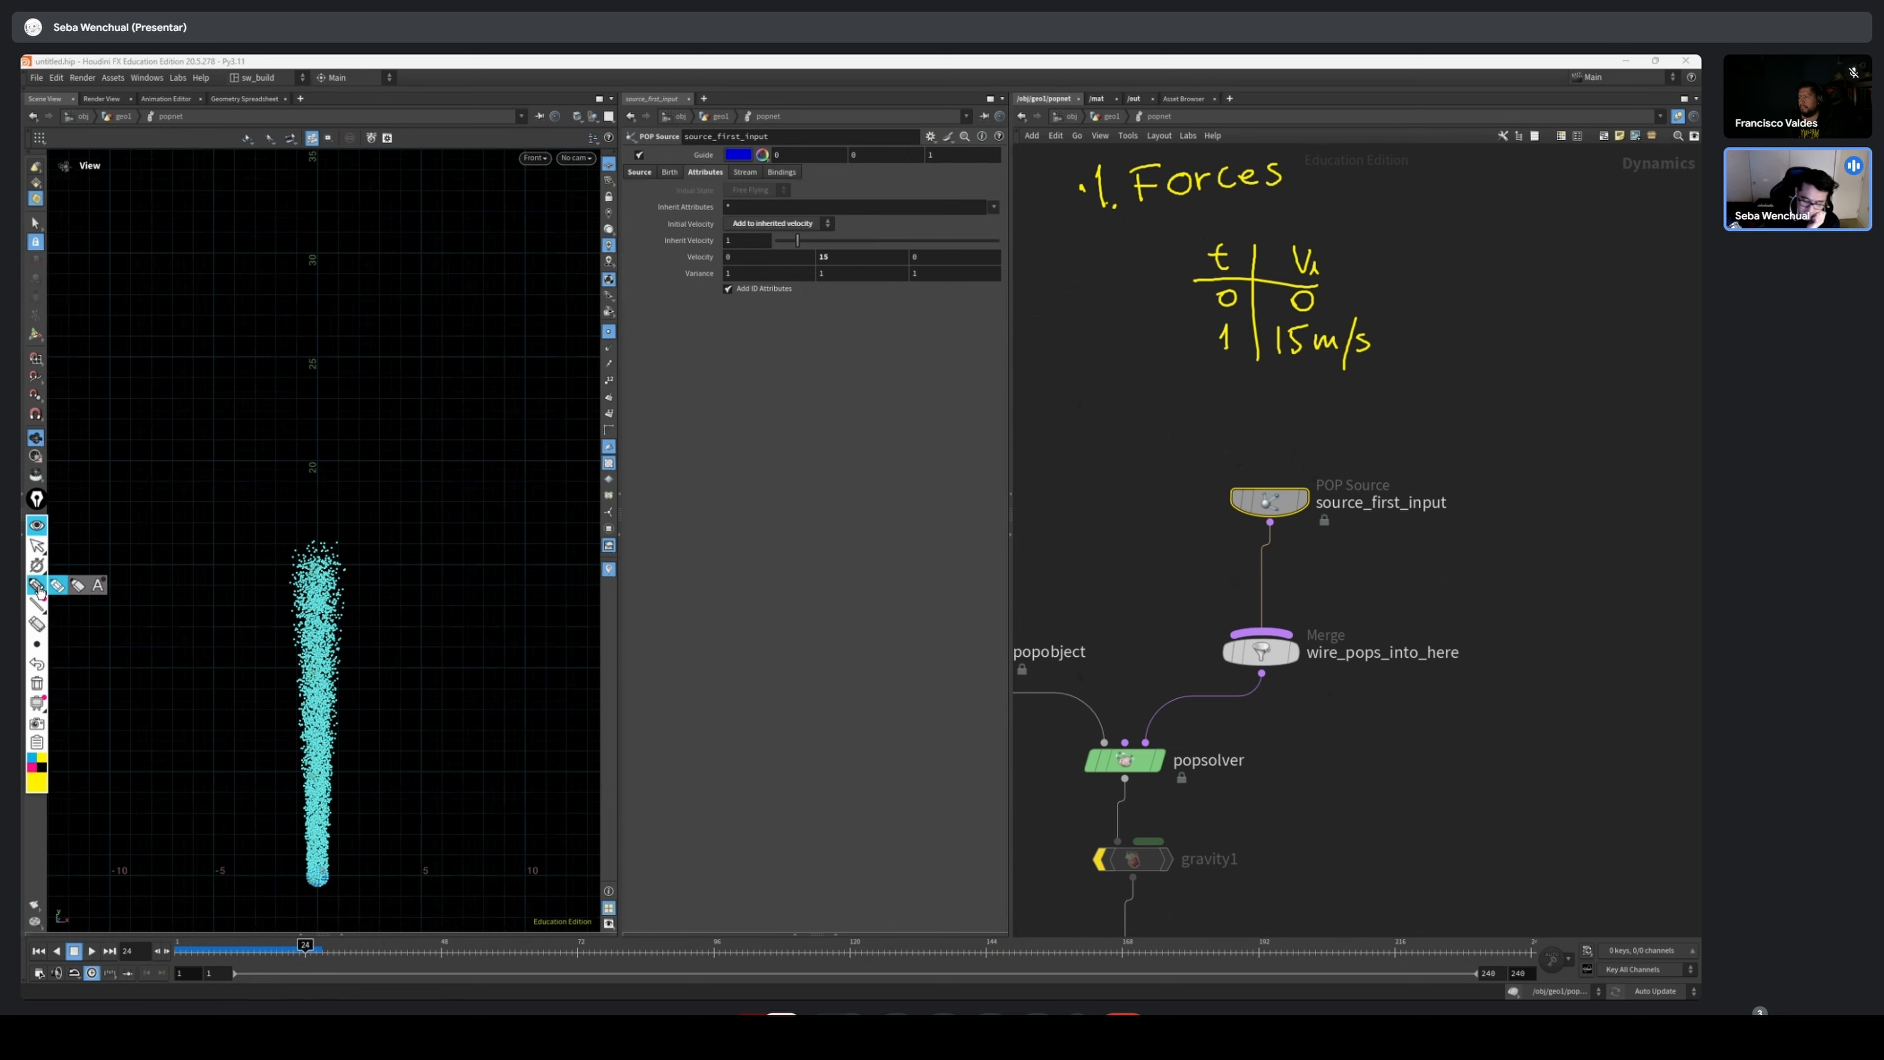
mouse_move(1259, 369)
mouse_down()
mouse_move(1262, 441)
mouse_move(1237, 394)
mouse_up()
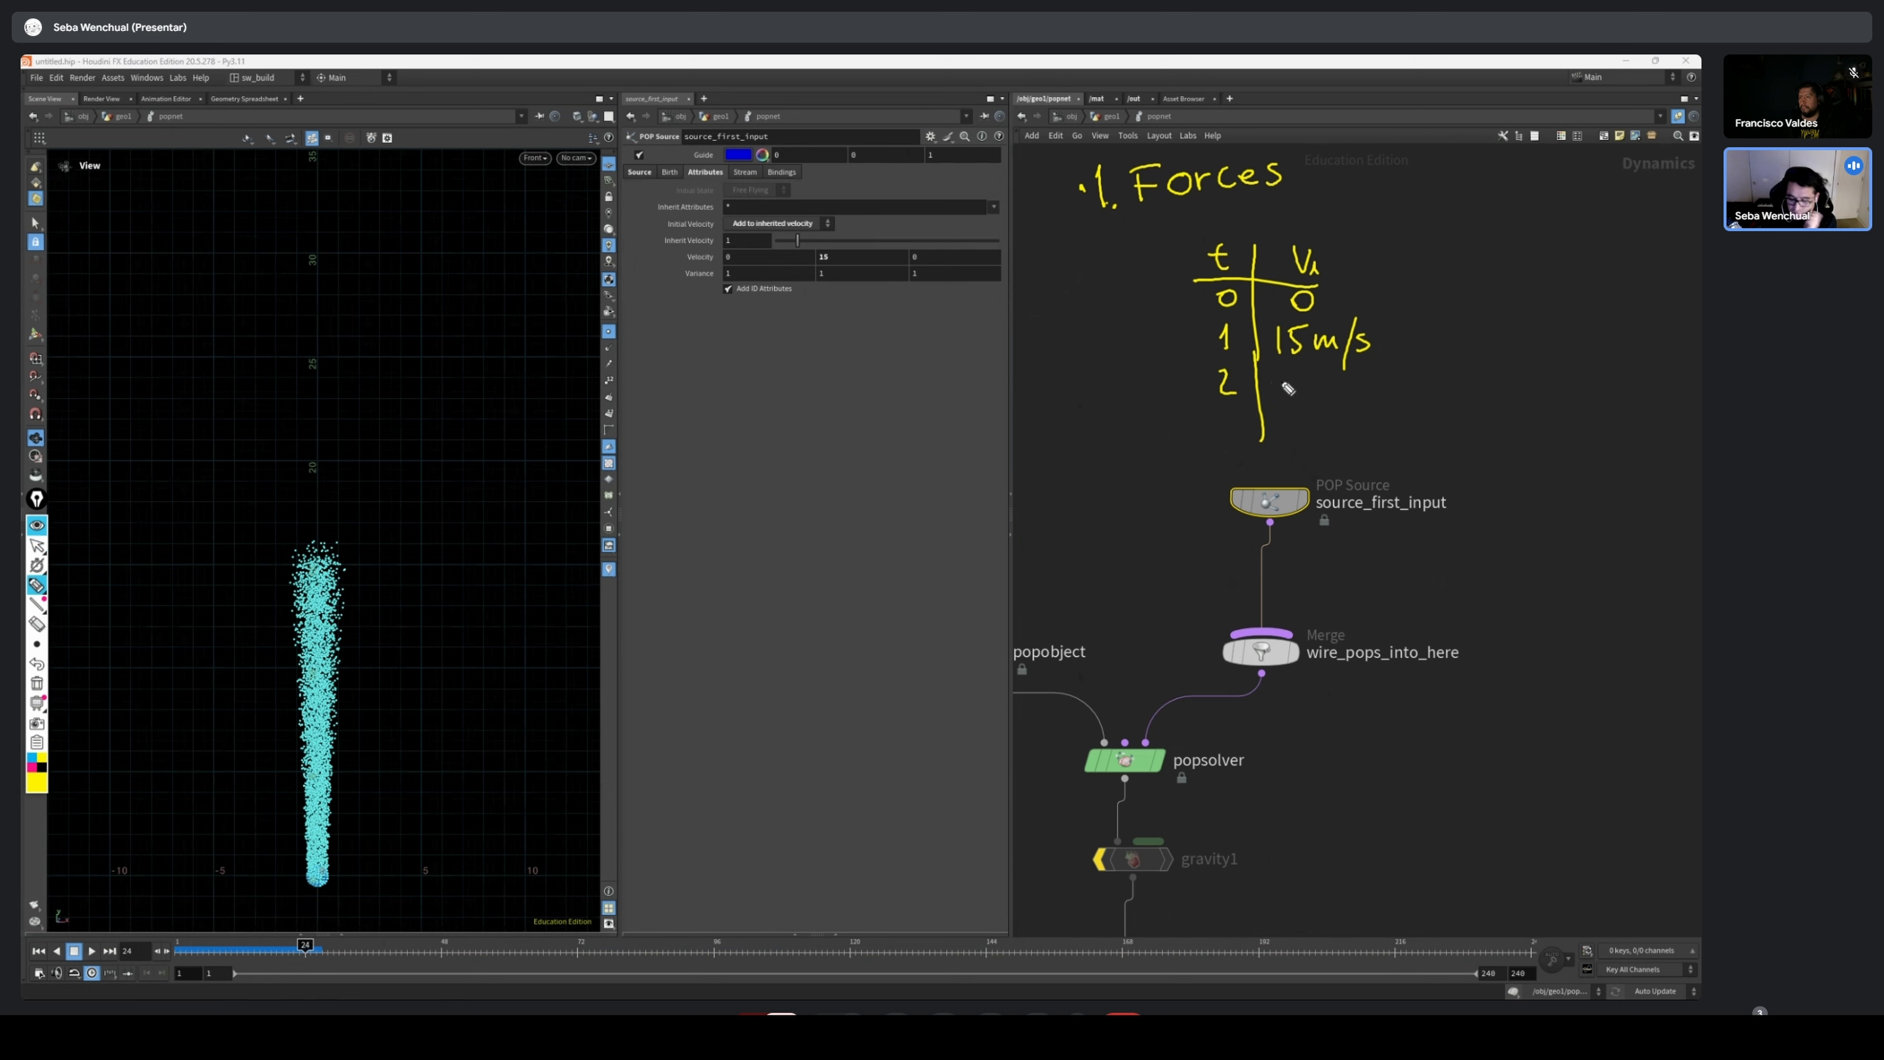
drag(1394, 347, 1413, 346)
drag(1404, 336, 1404, 356)
drag(1432, 327, 1431, 349)
drag(1474, 319, 1442, 345)
drag(1270, 370, 1274, 394)
drag(1294, 371, 1294, 372)
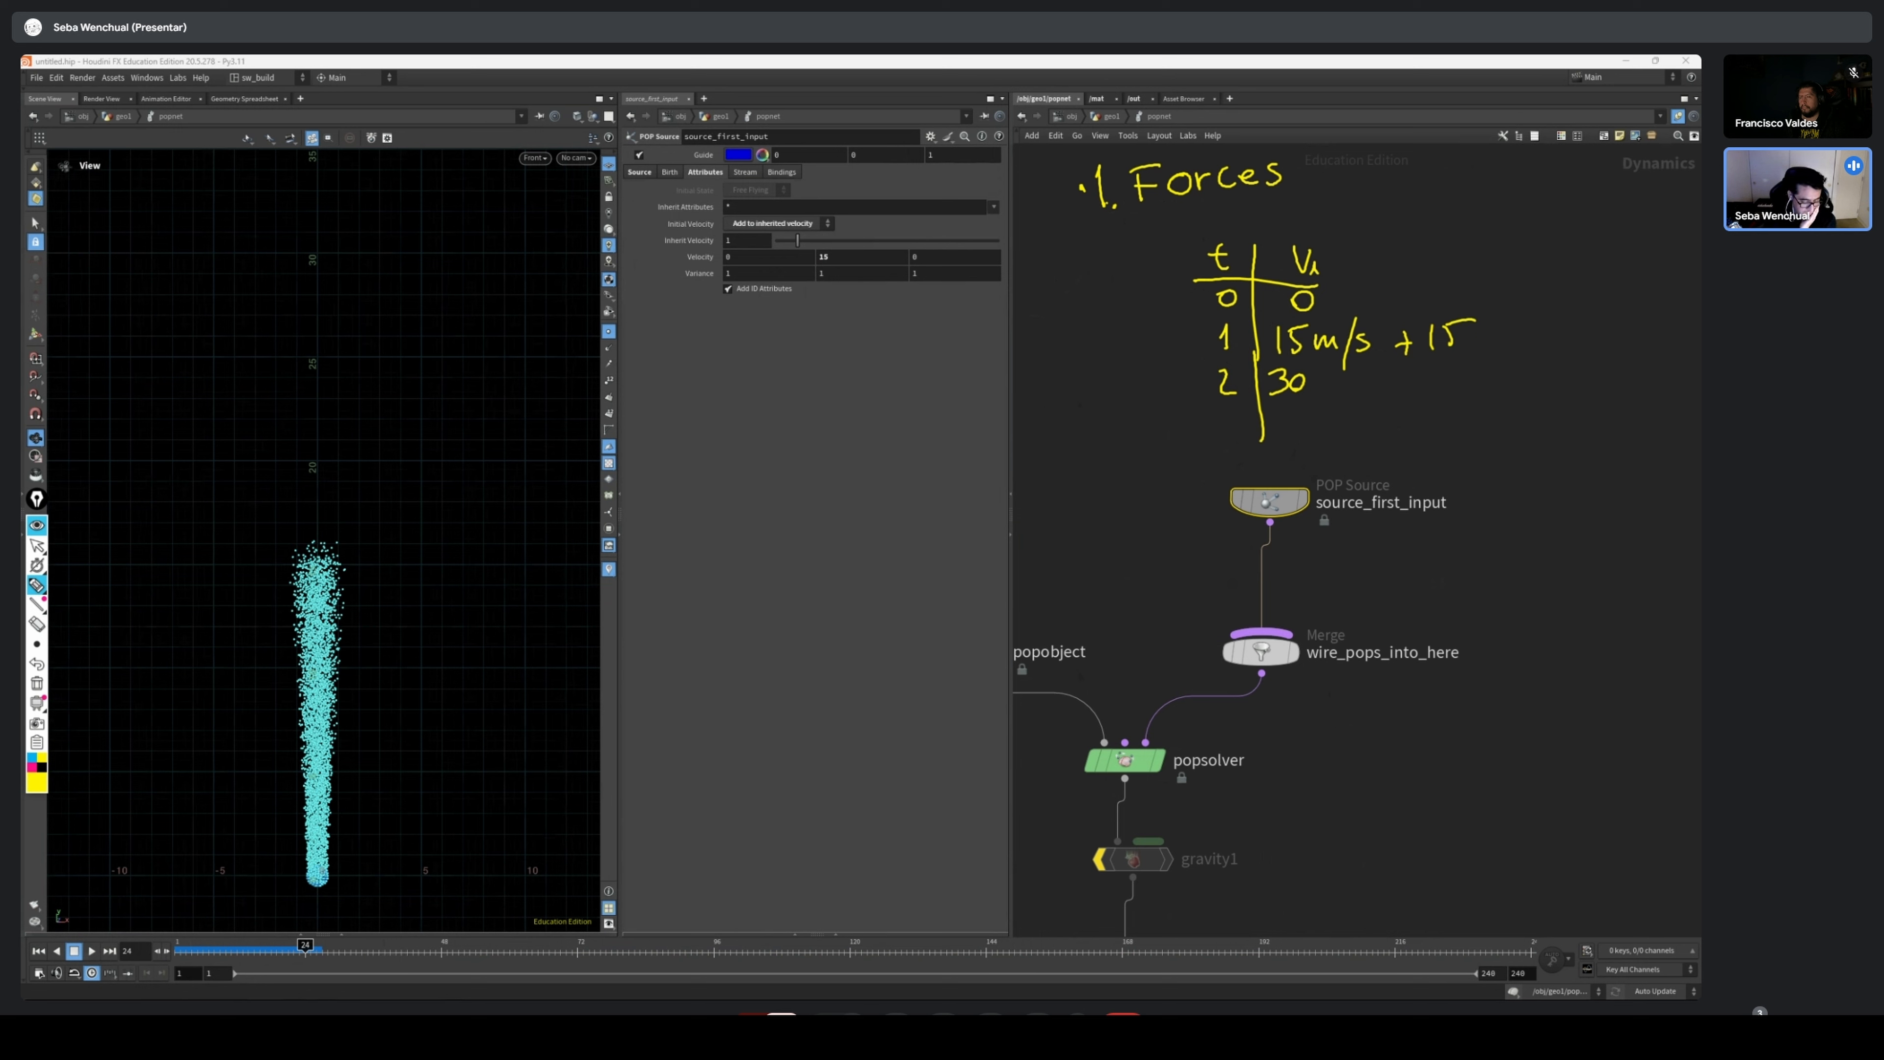
click(37, 546)
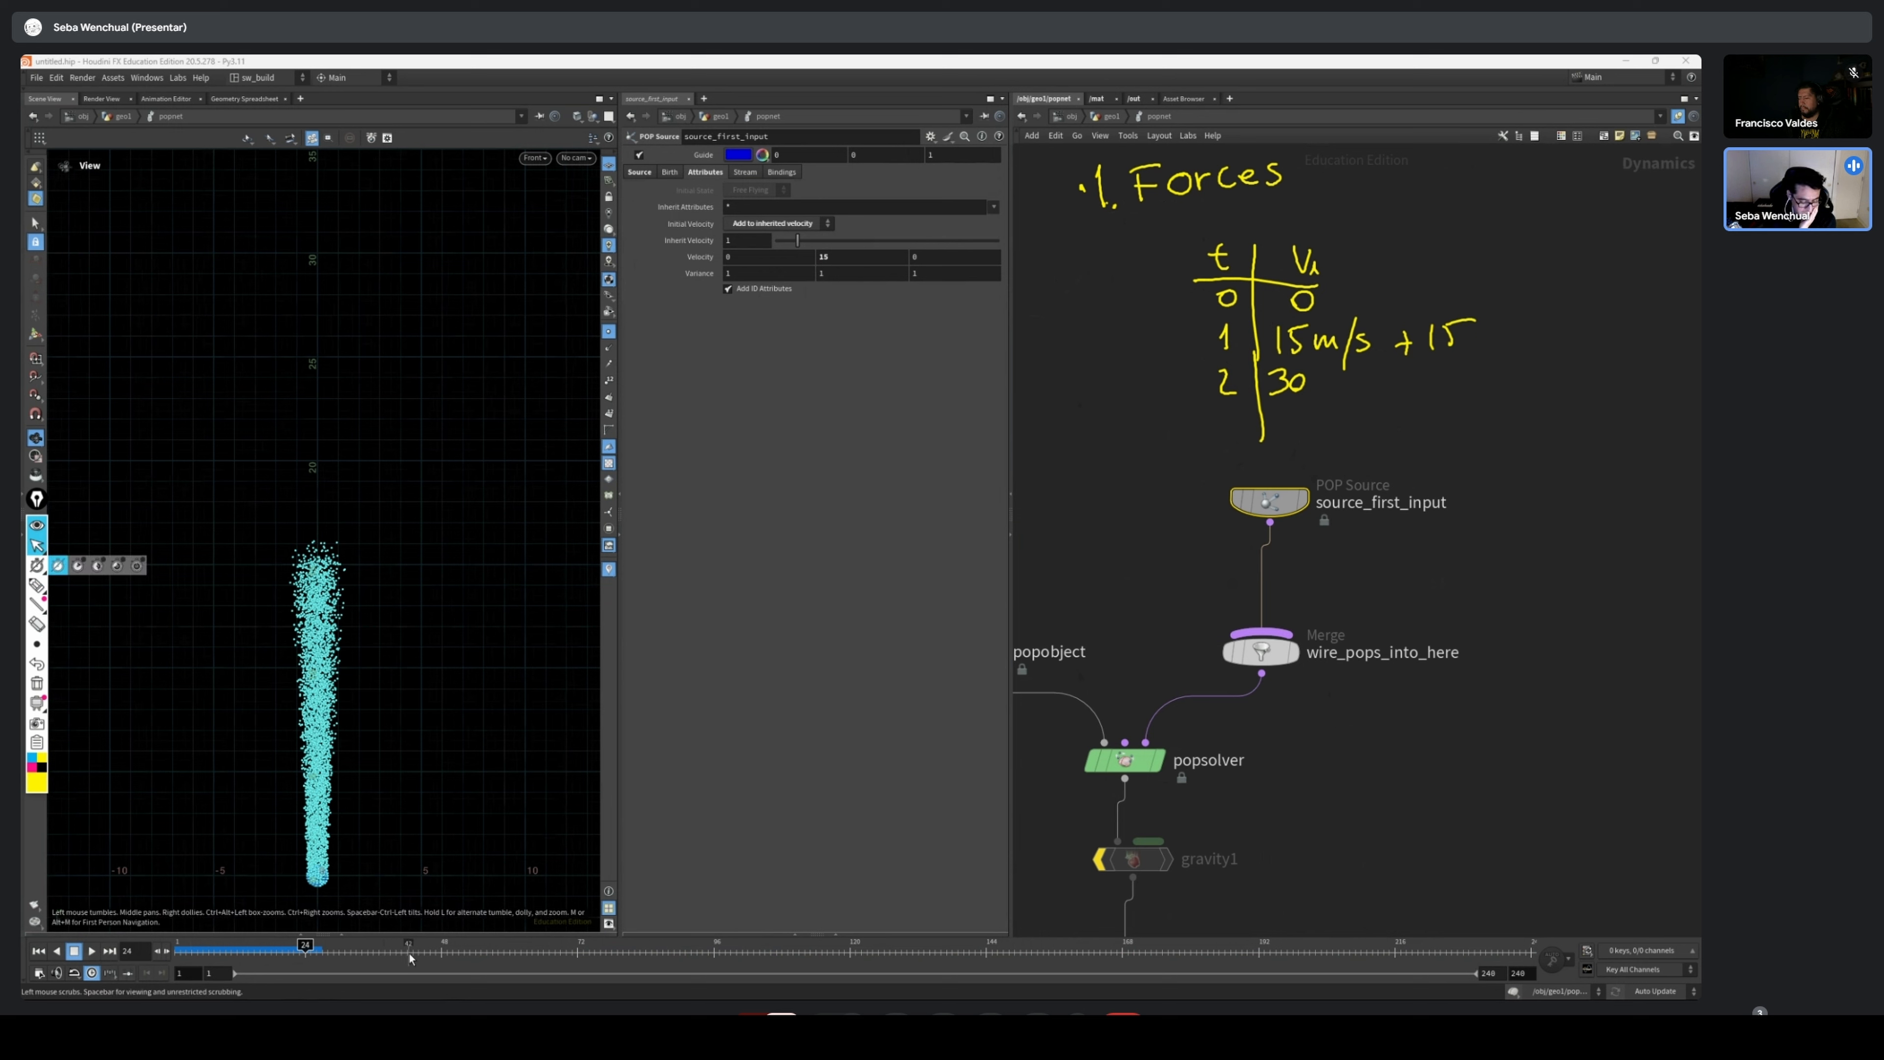
Scrub the simulation to frame 48 and back to frame 43, inspecting the height of the stream's top
drag(399, 965, 442, 962)
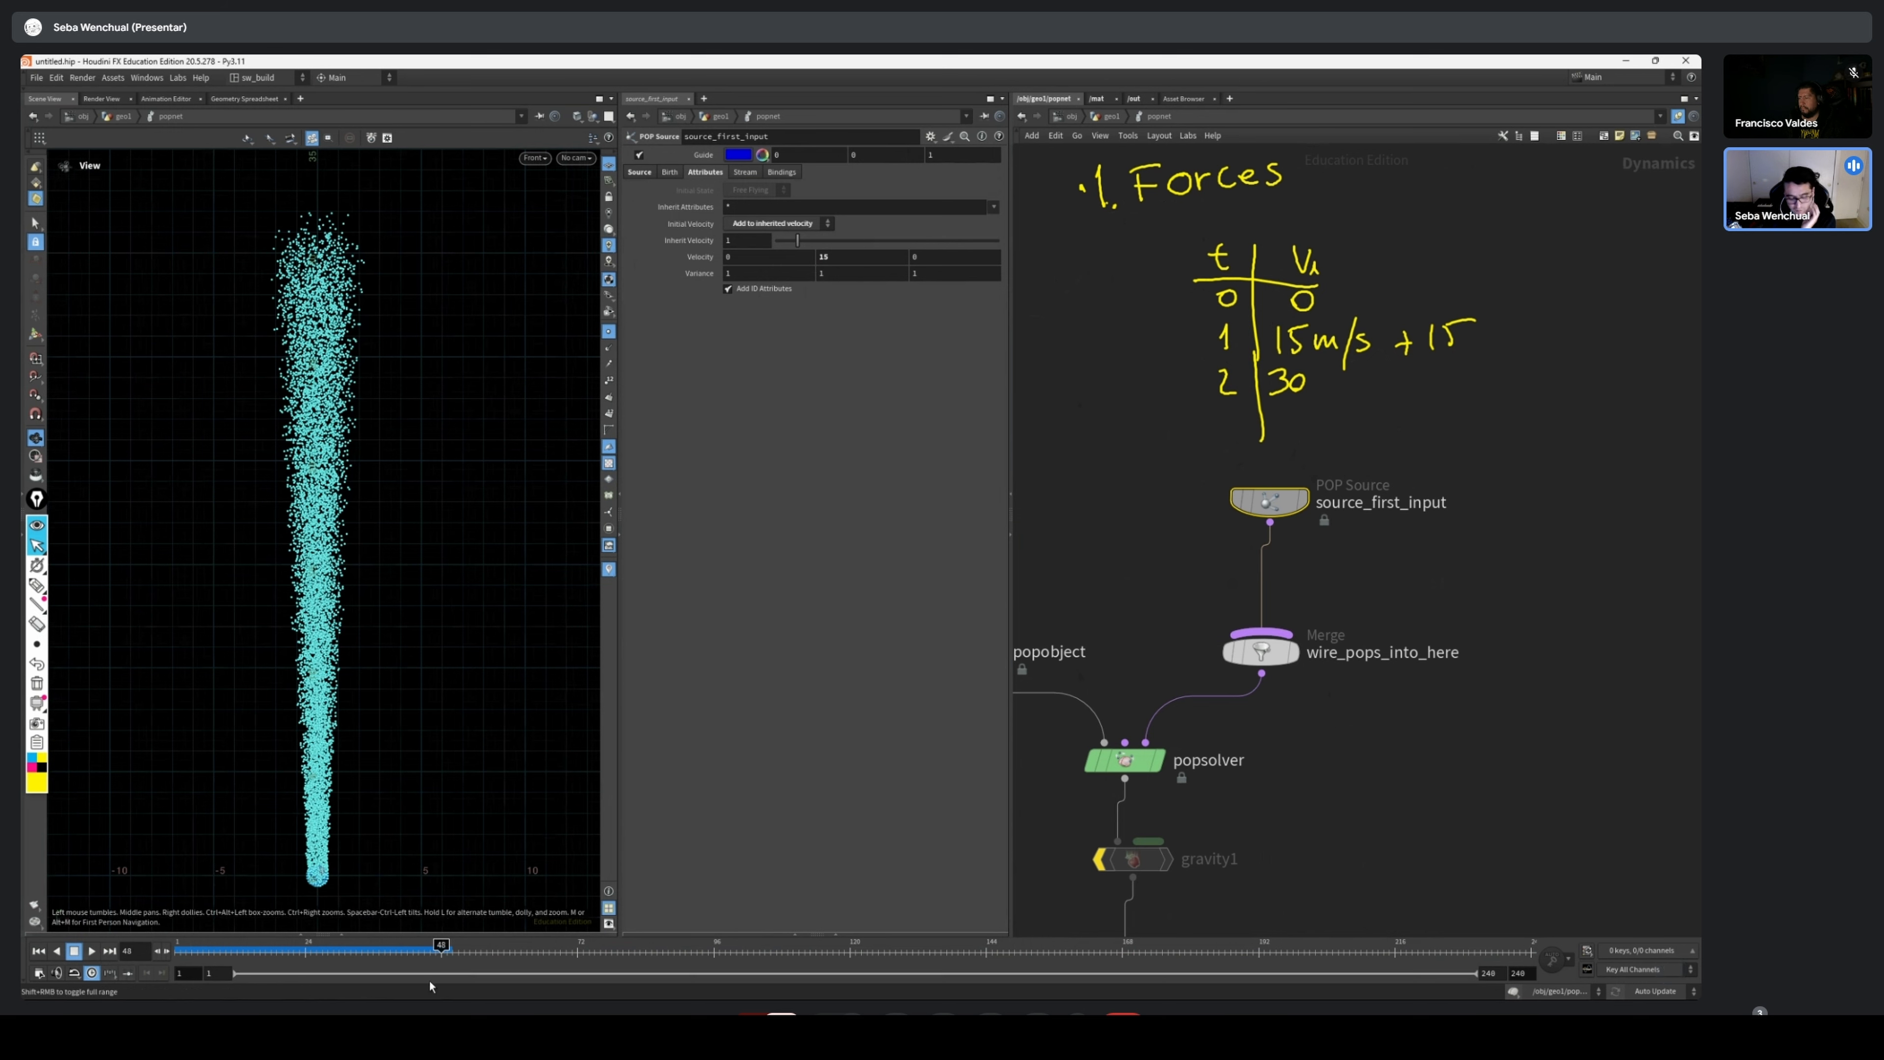
middle_drag(411, 334, 427, 599)
scroll(329, 480, up, 5)
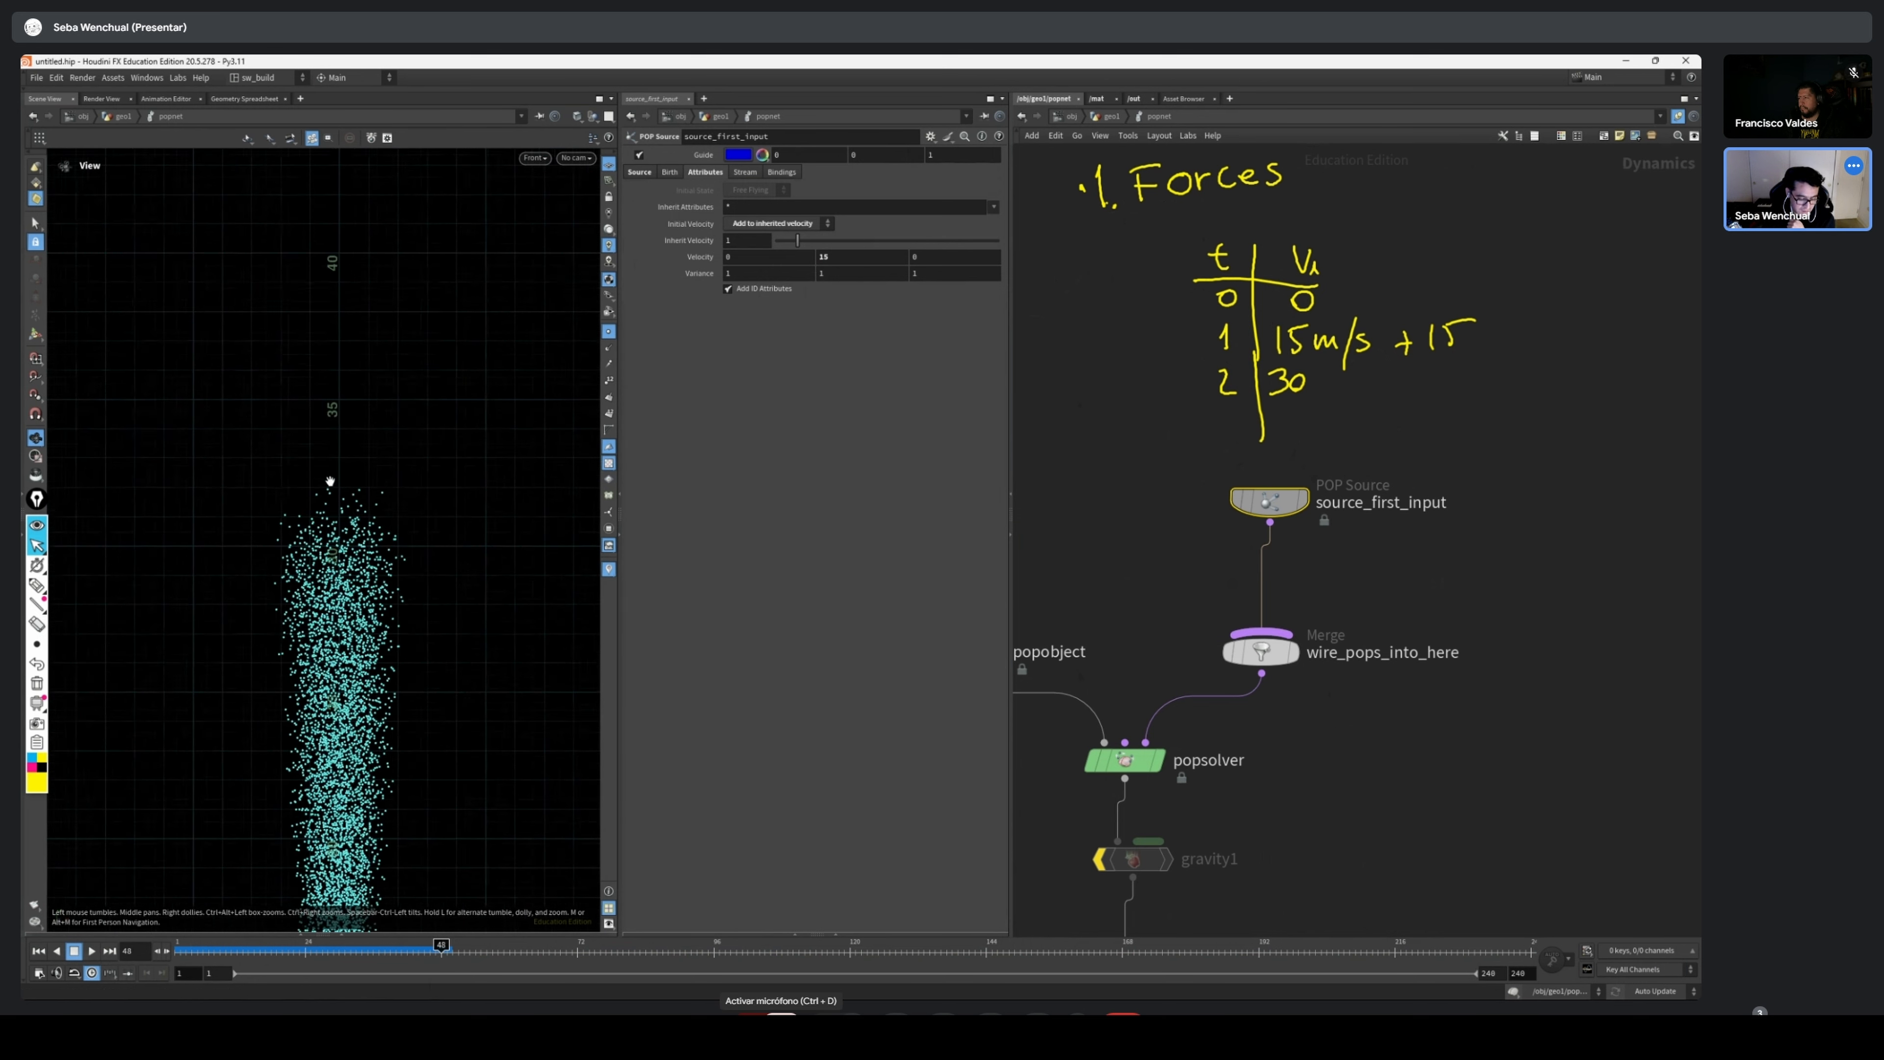
click(416, 958)
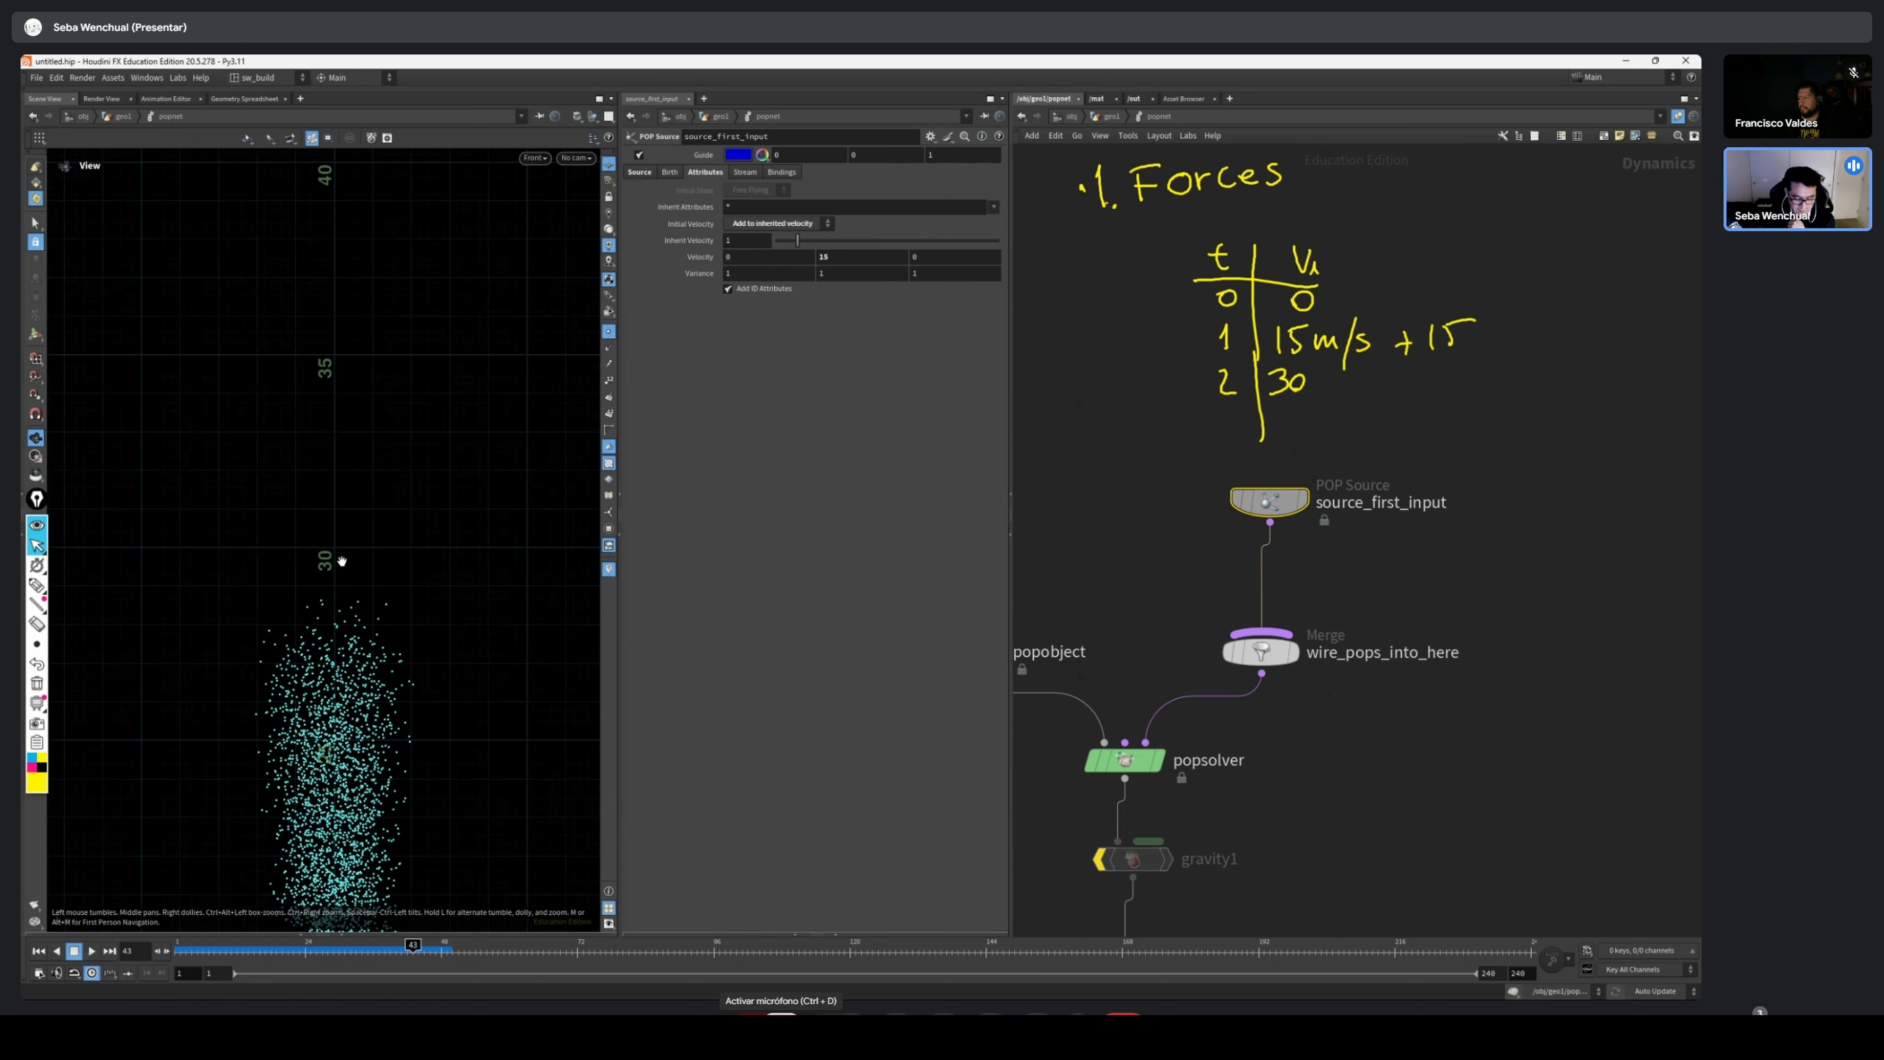
scroll(326, 556, up, 3)
scroll(394, 555, up, 2)
scroll(381, 543, down, 4)
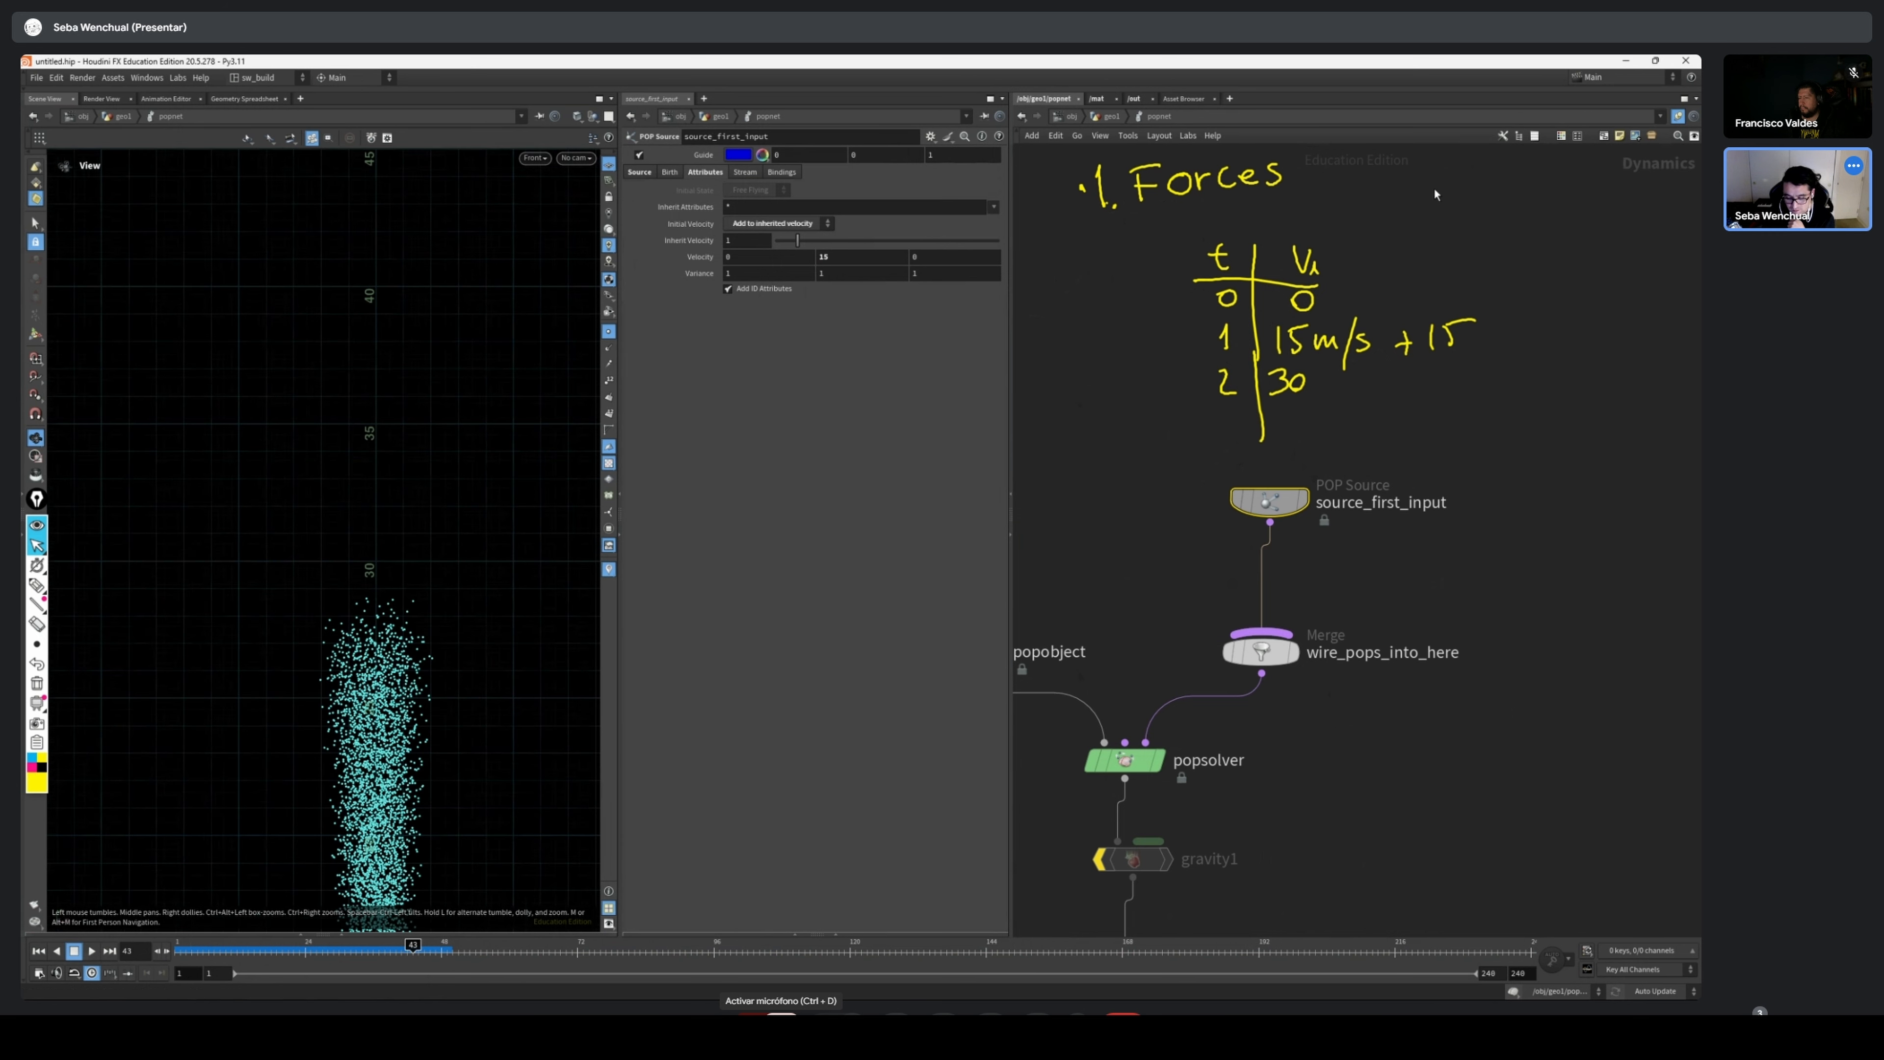
middle_drag(395, 703, 373, 471)
scroll(365, 807, down, 3)
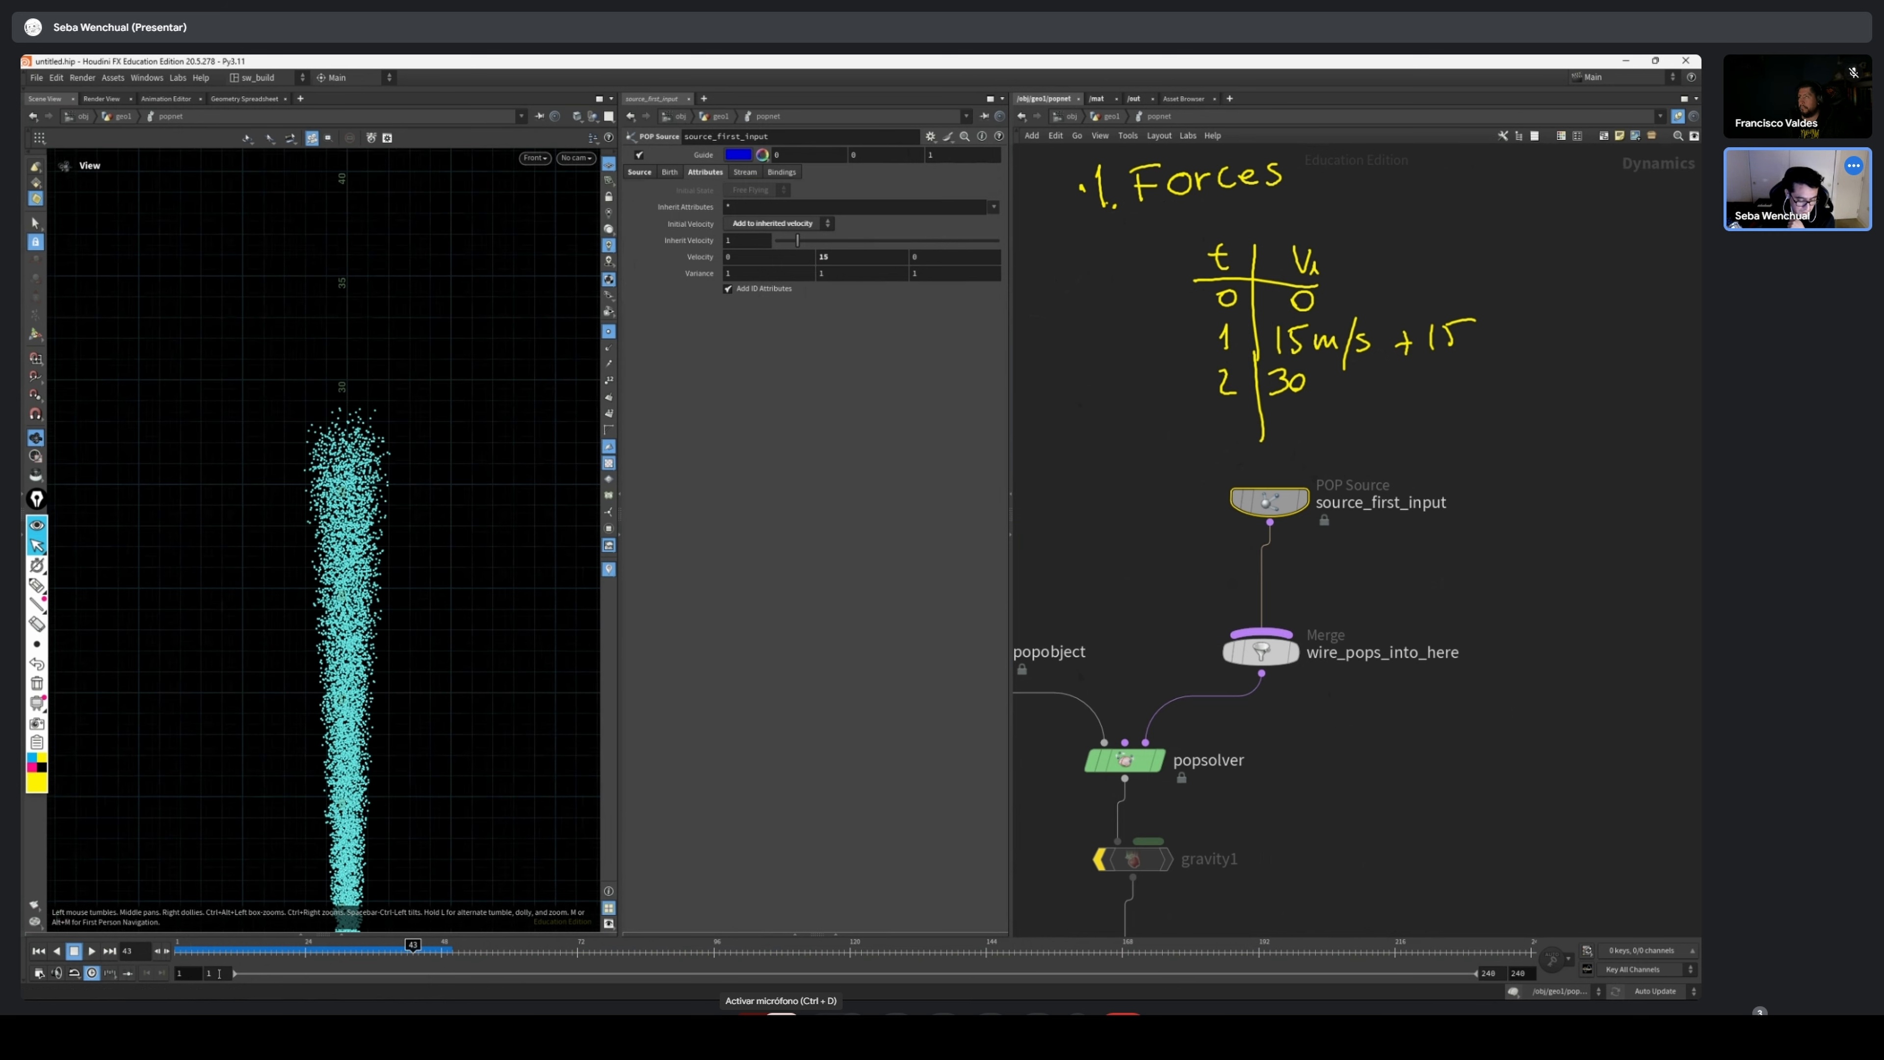
Scrub back to around frames 26 and 27 and review the whole particle stream from its base
drag(216, 952, 323, 951)
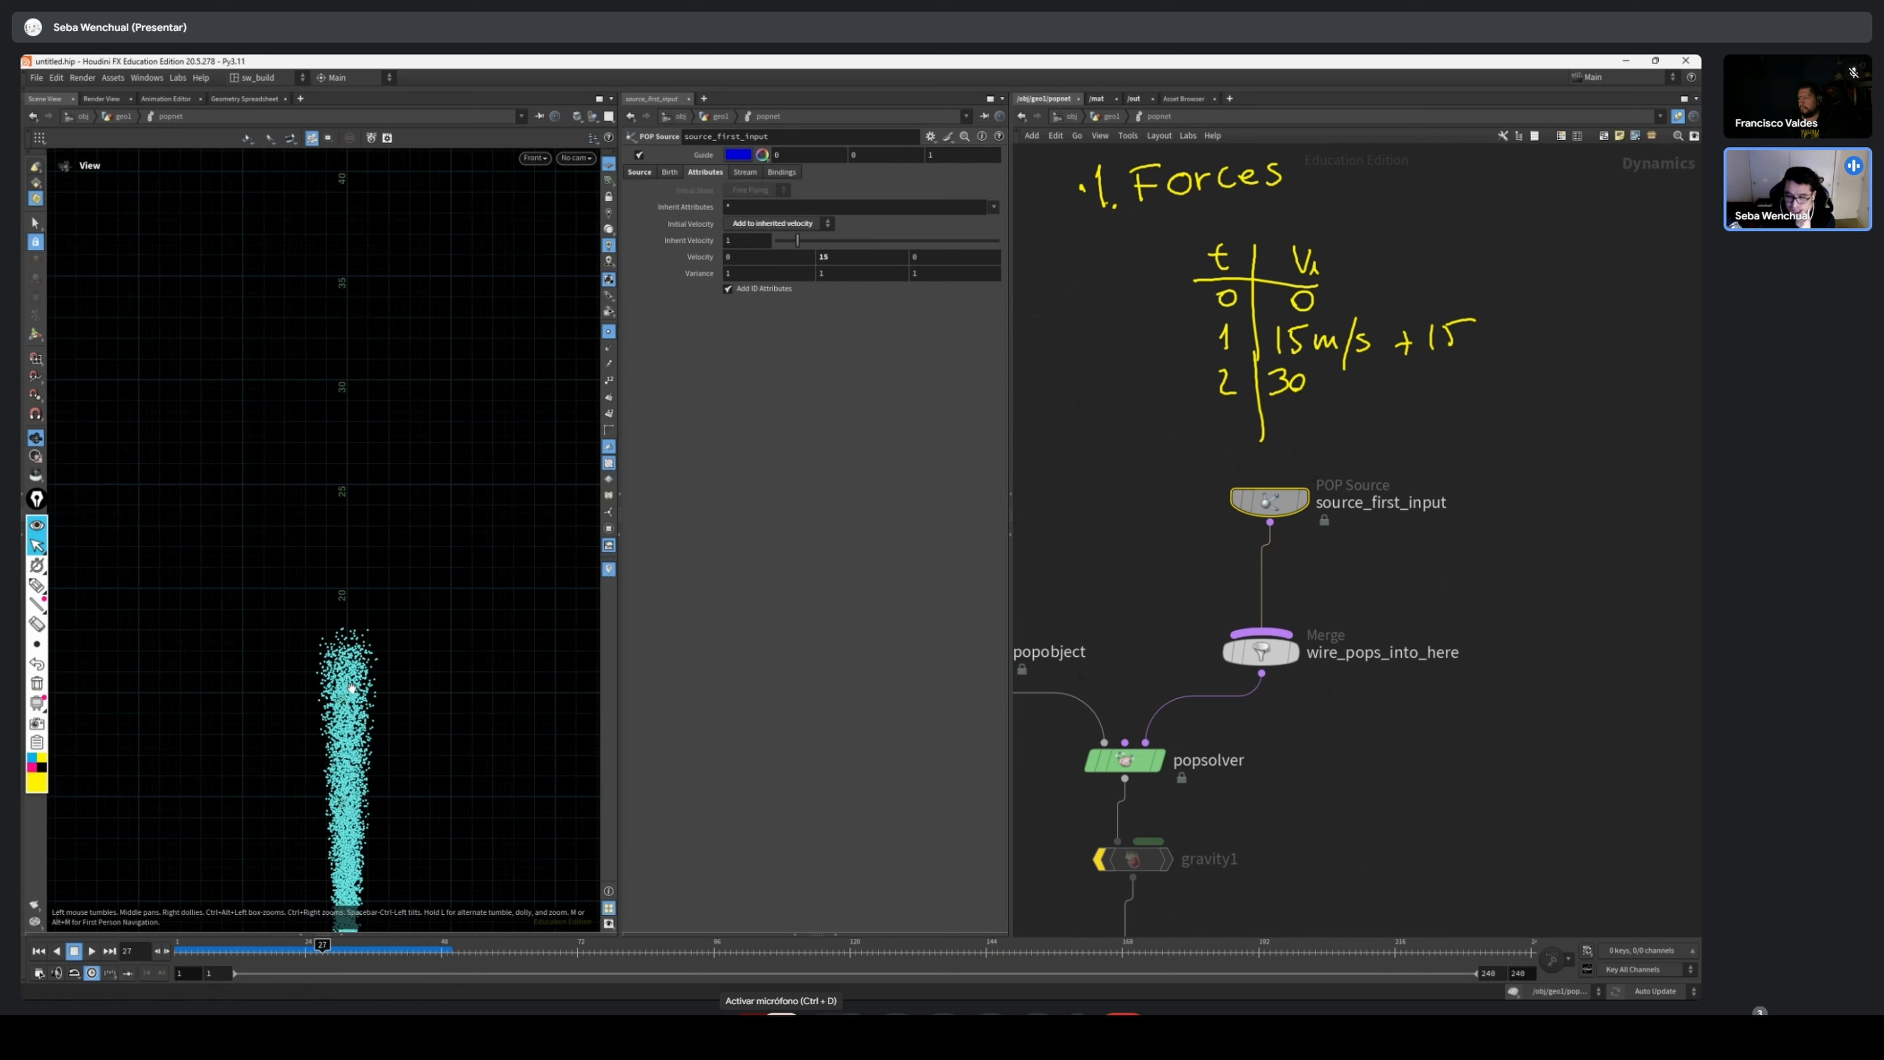
scroll(373, 568, down, 3)
middle_drag(349, 647, 244, 551)
middle_drag(250, 671, 256, 704)
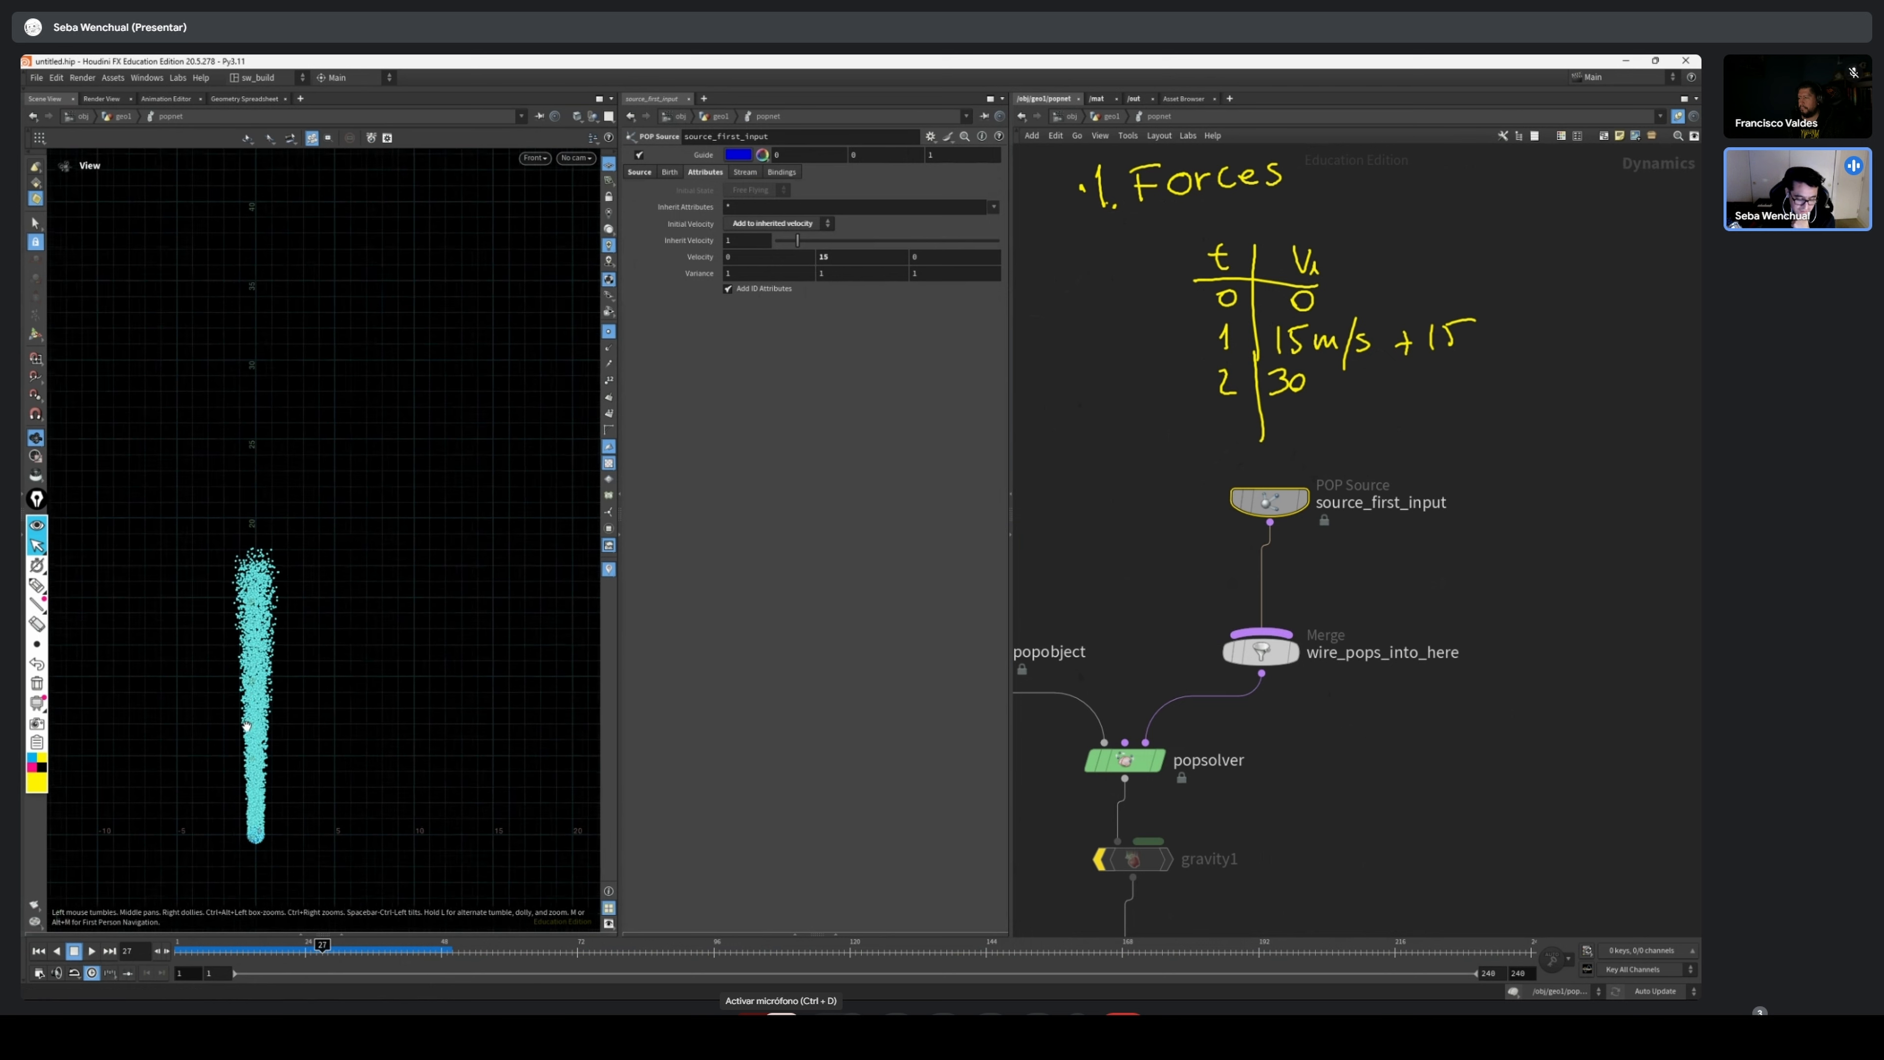
scroll(256, 711, up, 1)
drag(227, 957, 316, 955)
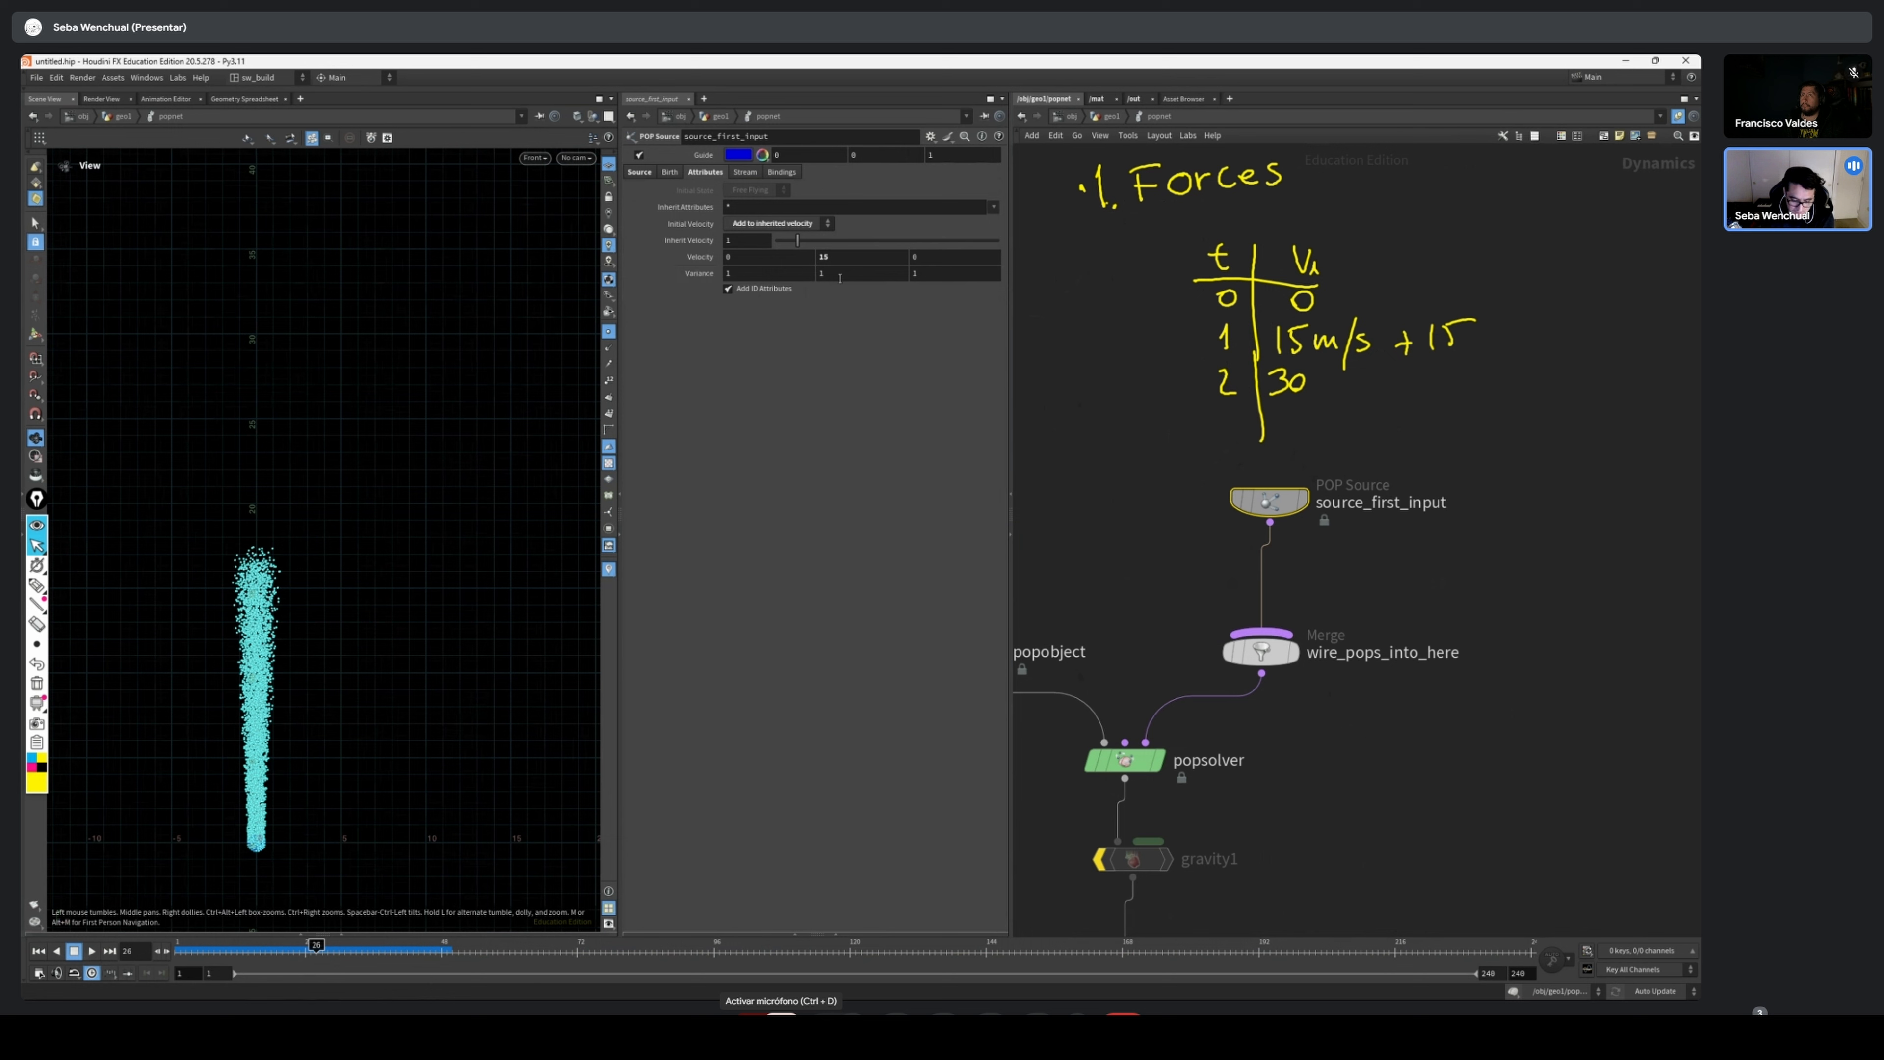
Set the Y velocity of source_first_input to 9.8, rewind to frame 1 and frame the emitter in the viewport
key(Return)
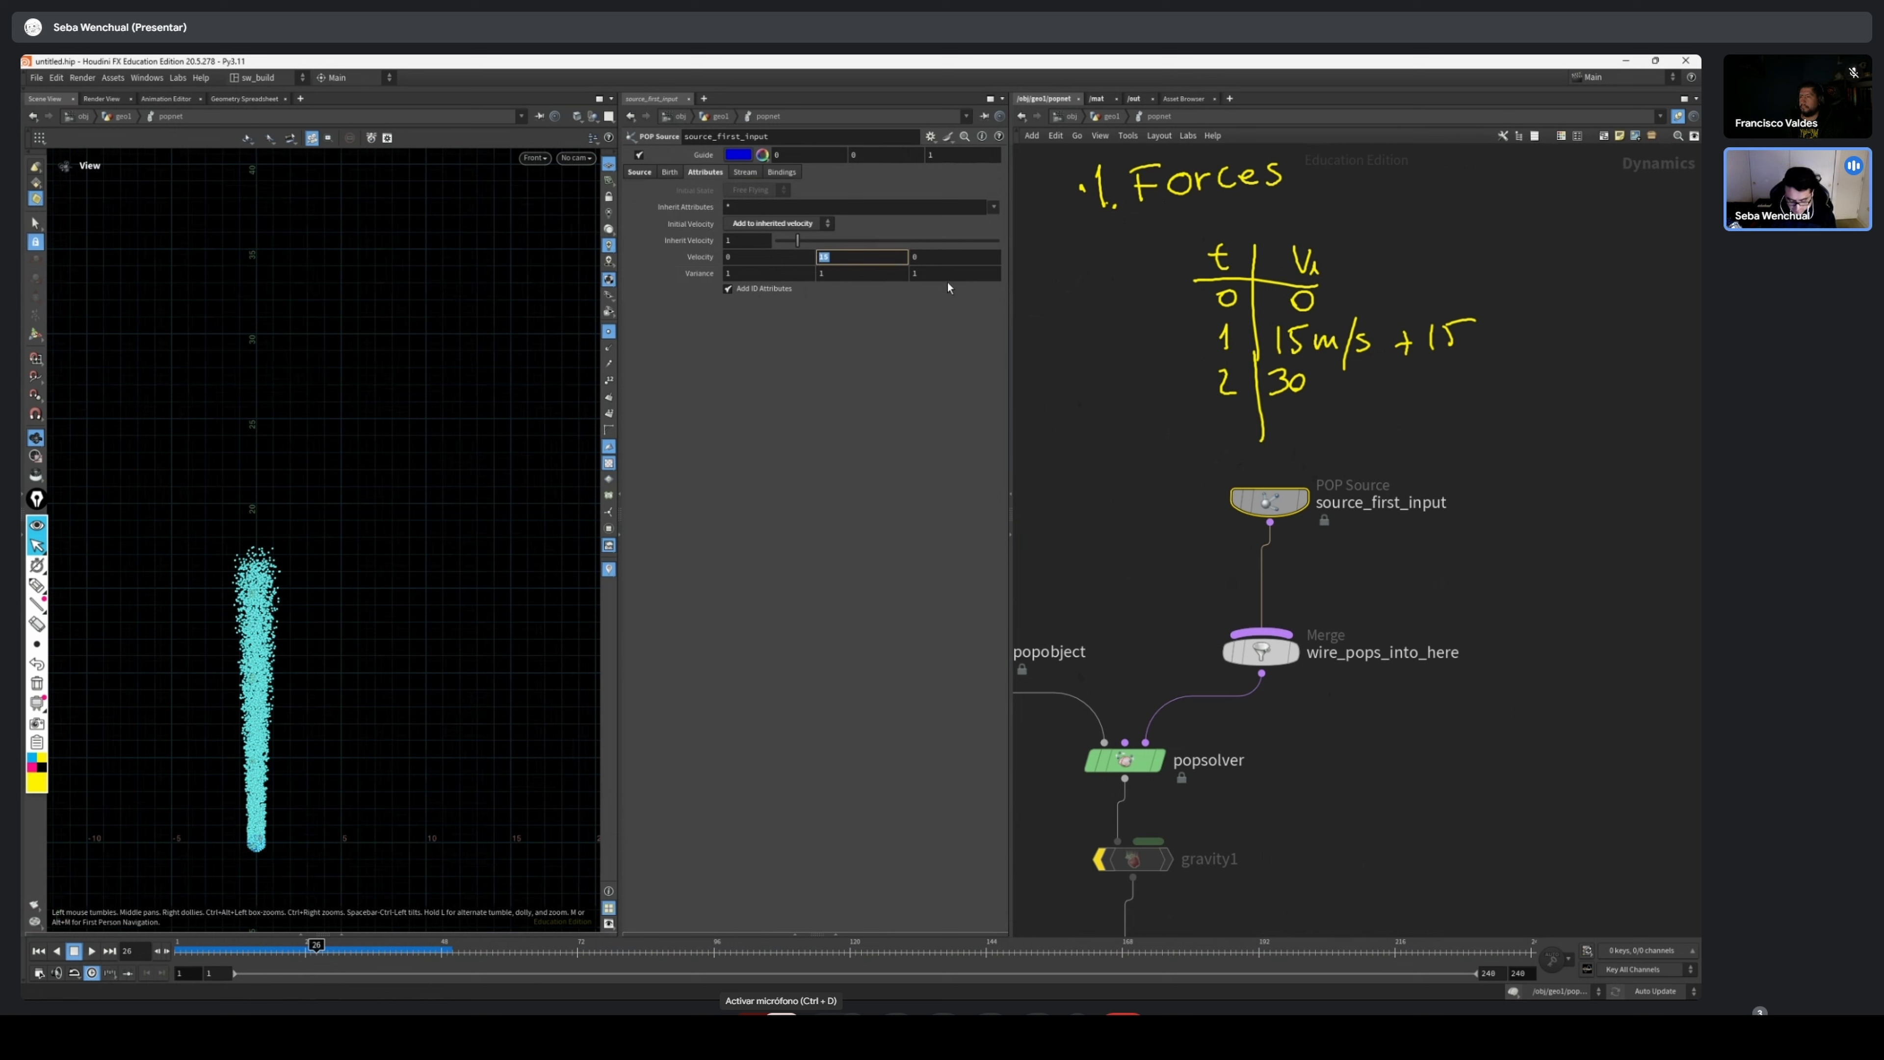
text(9.8)
key(Return)
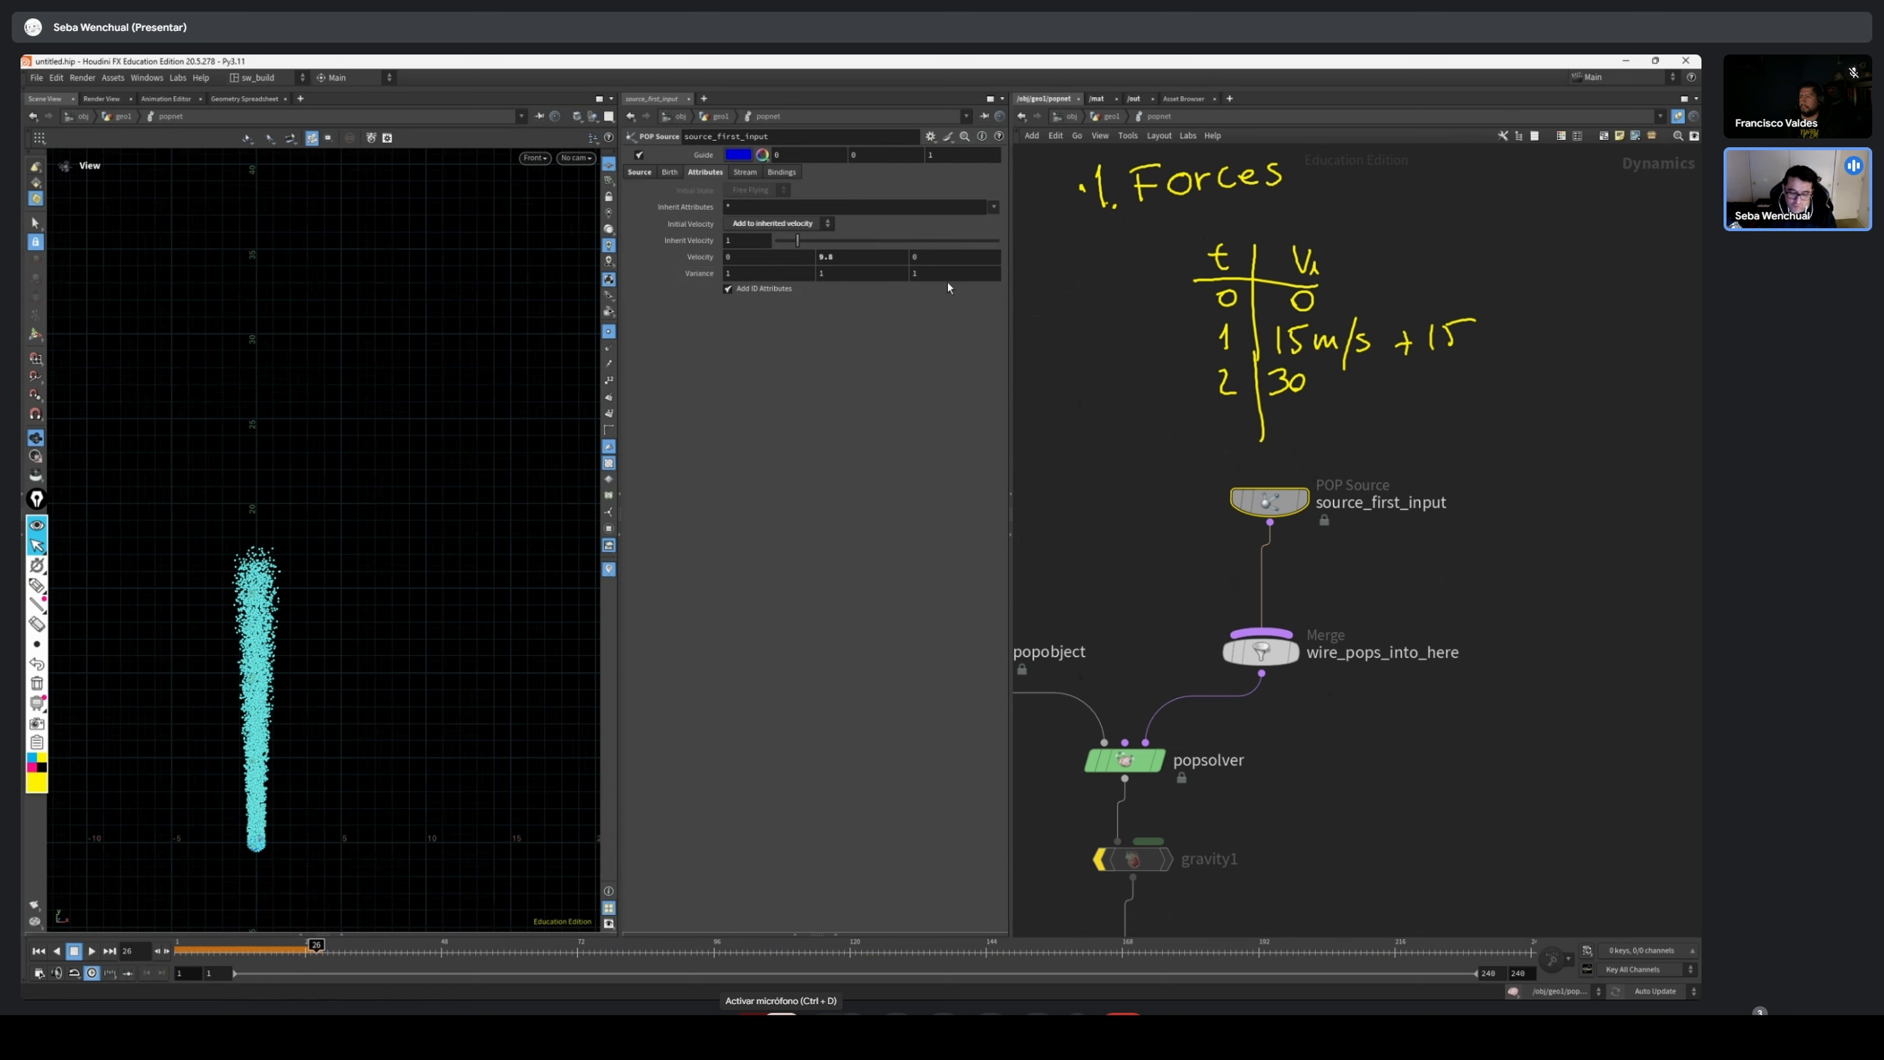
click(180, 953)
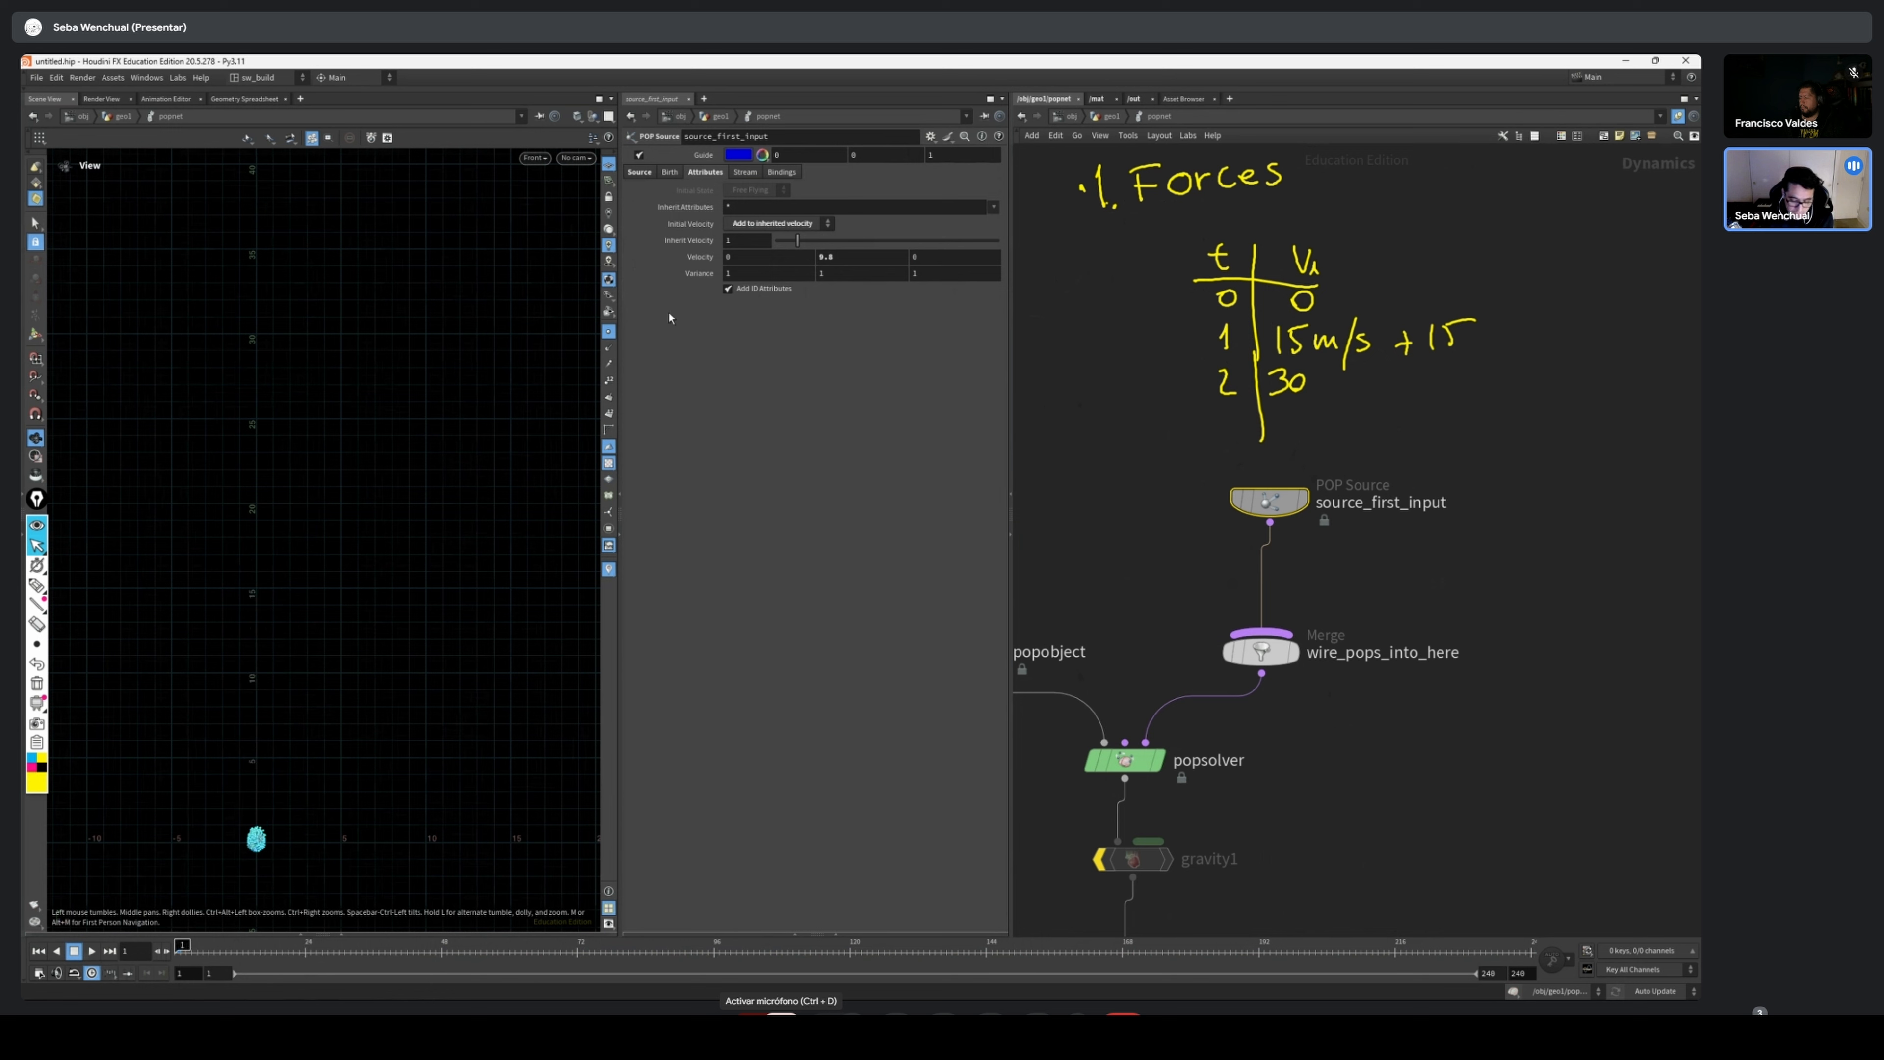
middle_drag(303, 724, 371, 543)
right_drag(326, 516, 551, 665)
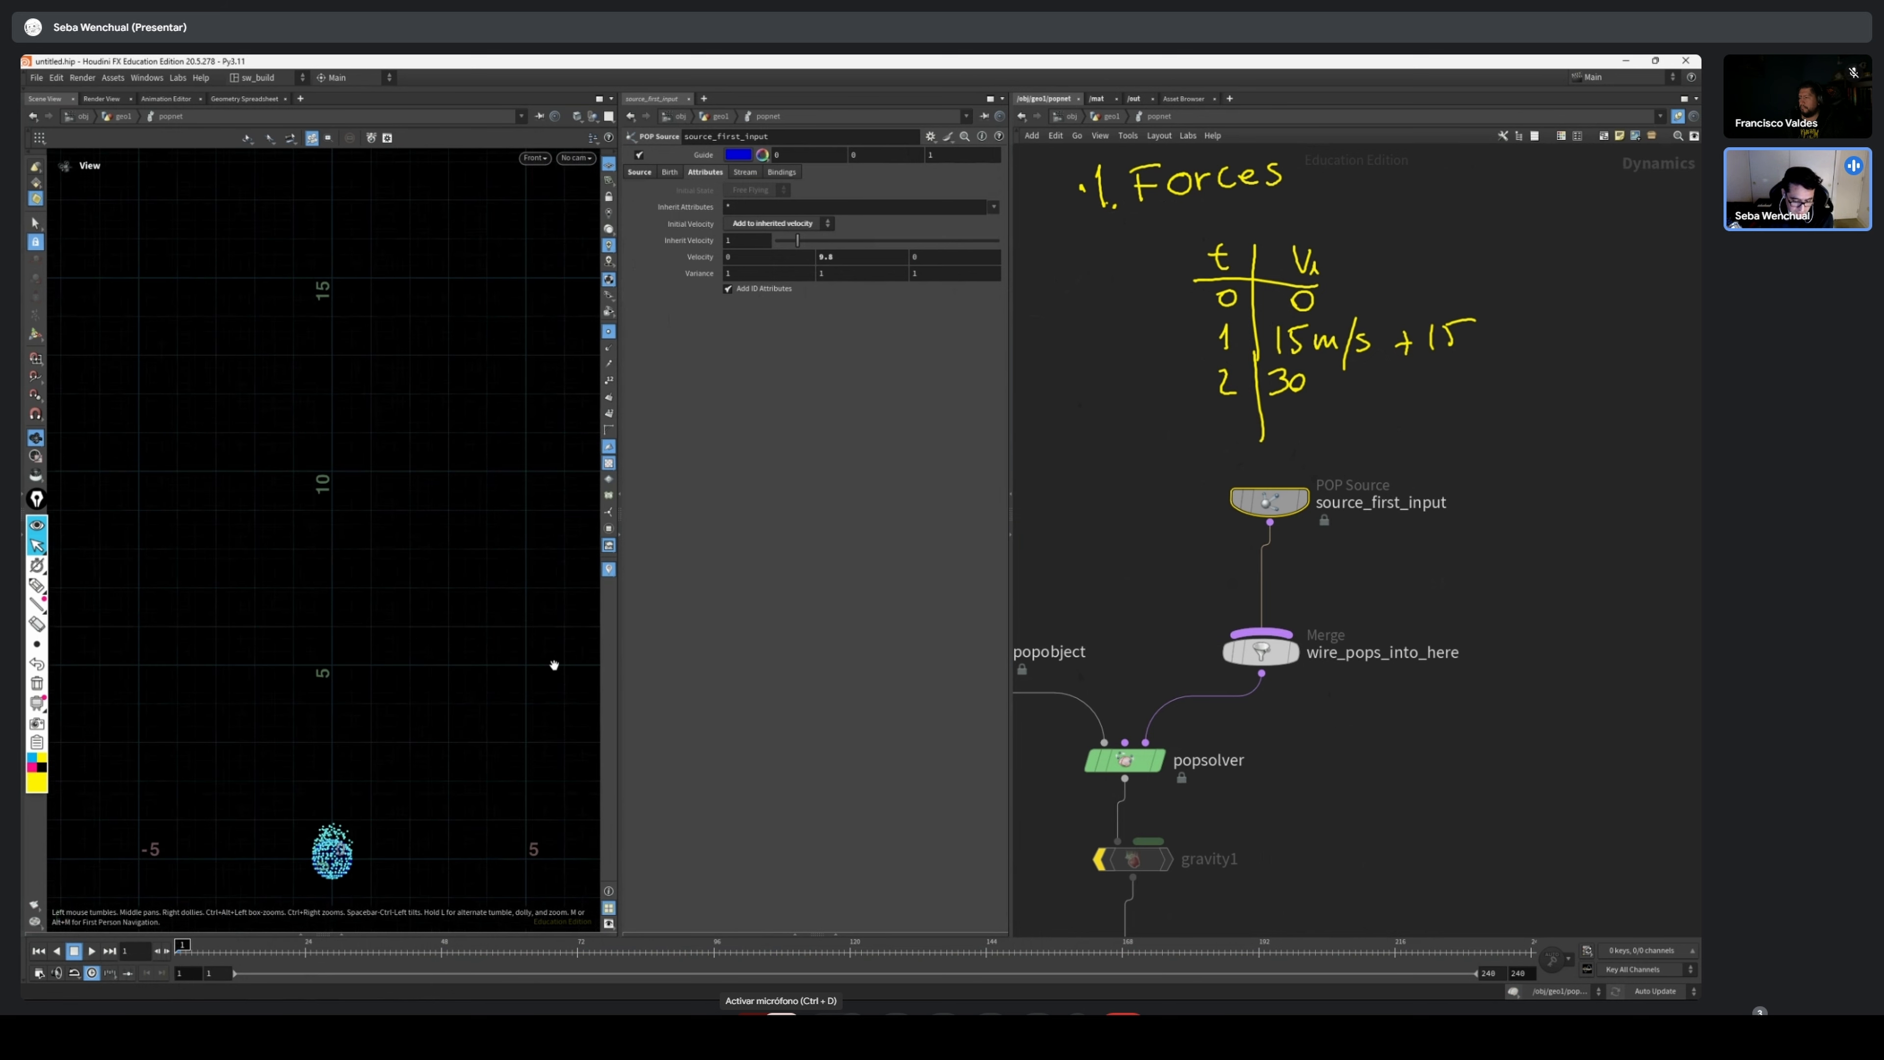
middle_drag(426, 763, 433, 691)
scroll(433, 690, up, 1)
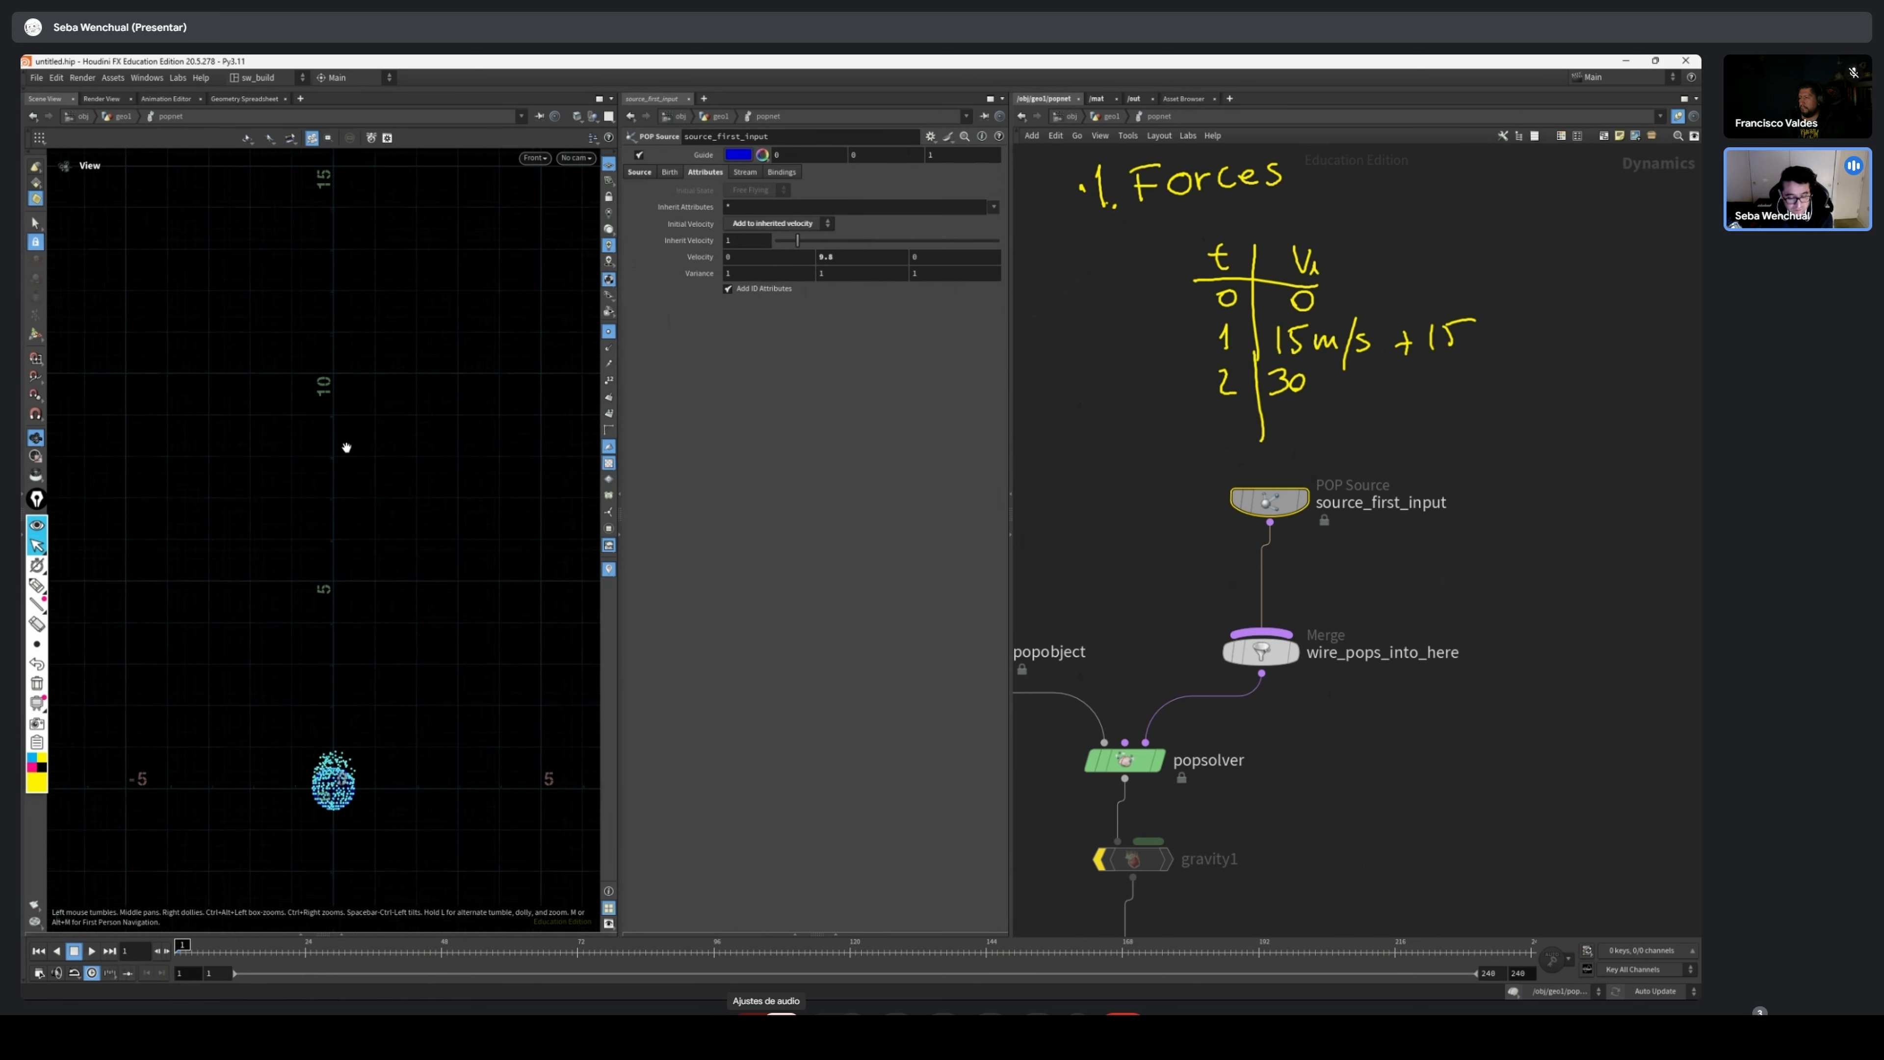
Enable the bypassed gravity1 node below popsolver and scrub to frame 17 to inspect its effect on the particles
middle_drag(1192, 679, 1178, 591)
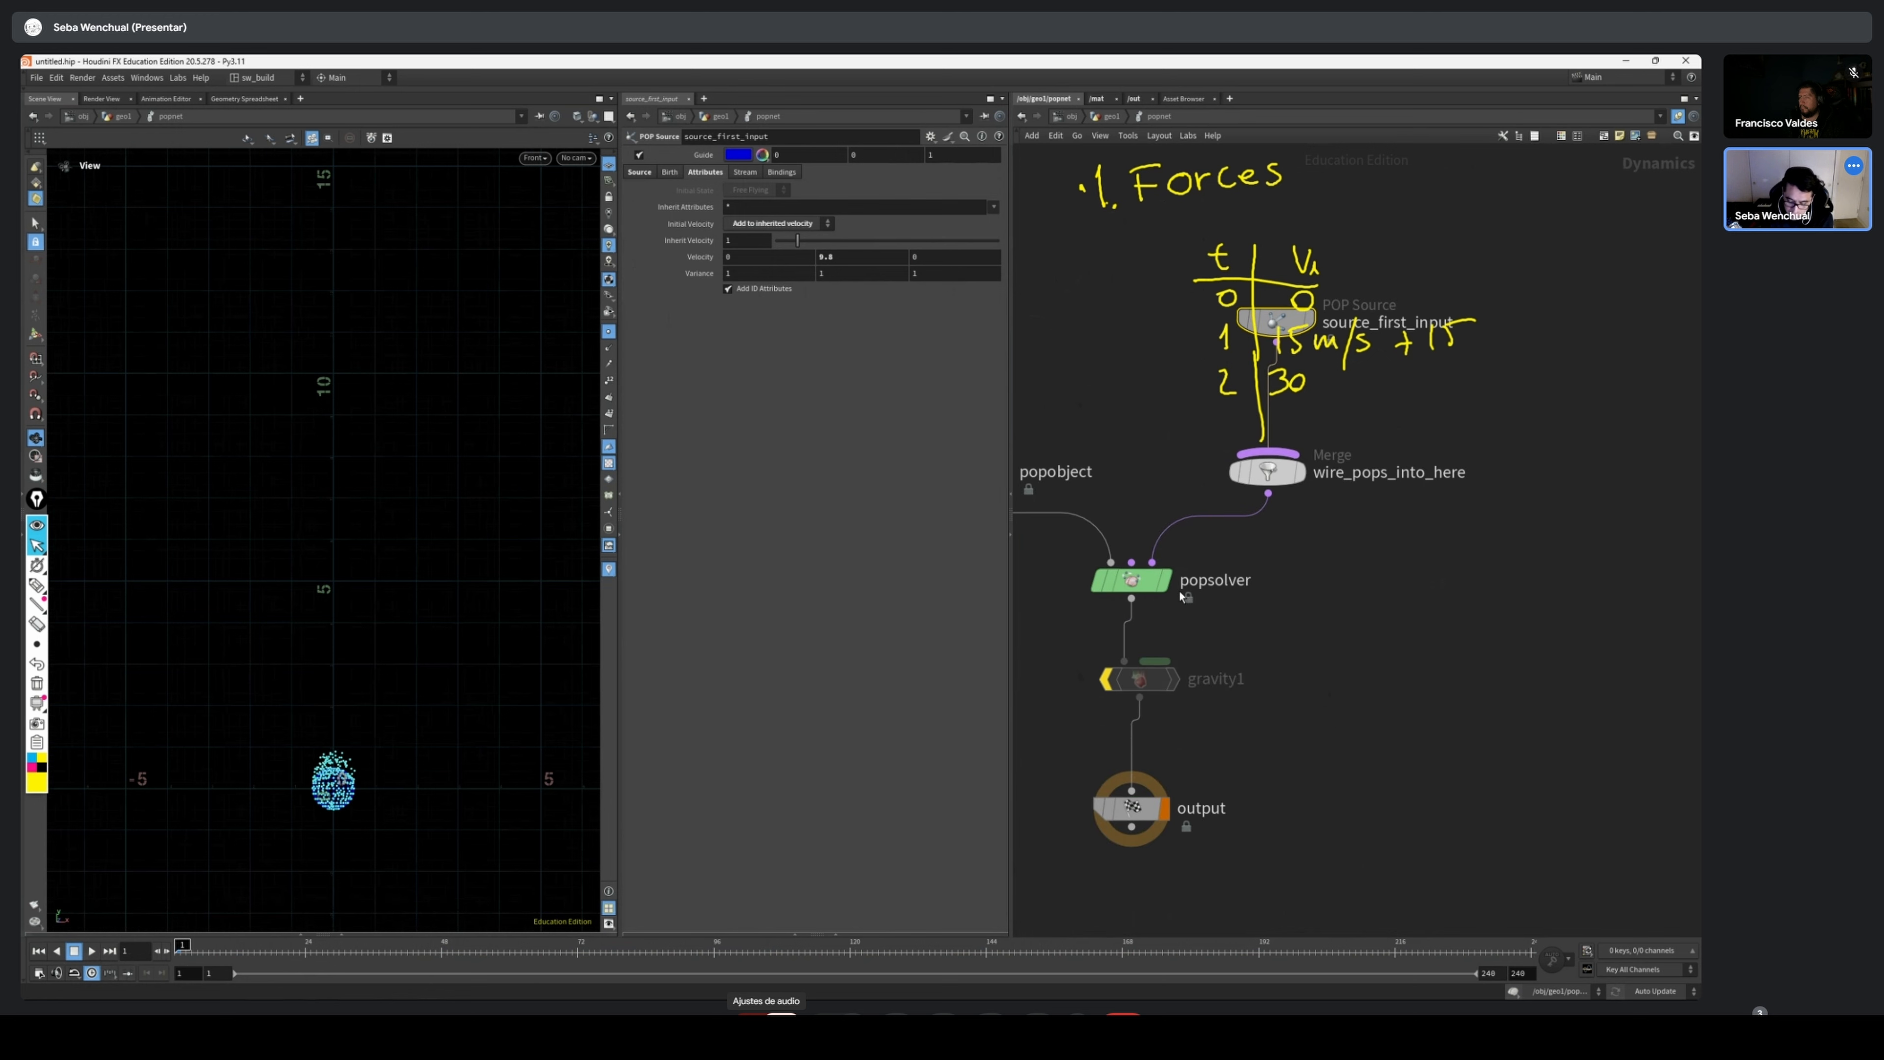
click(1139, 678)
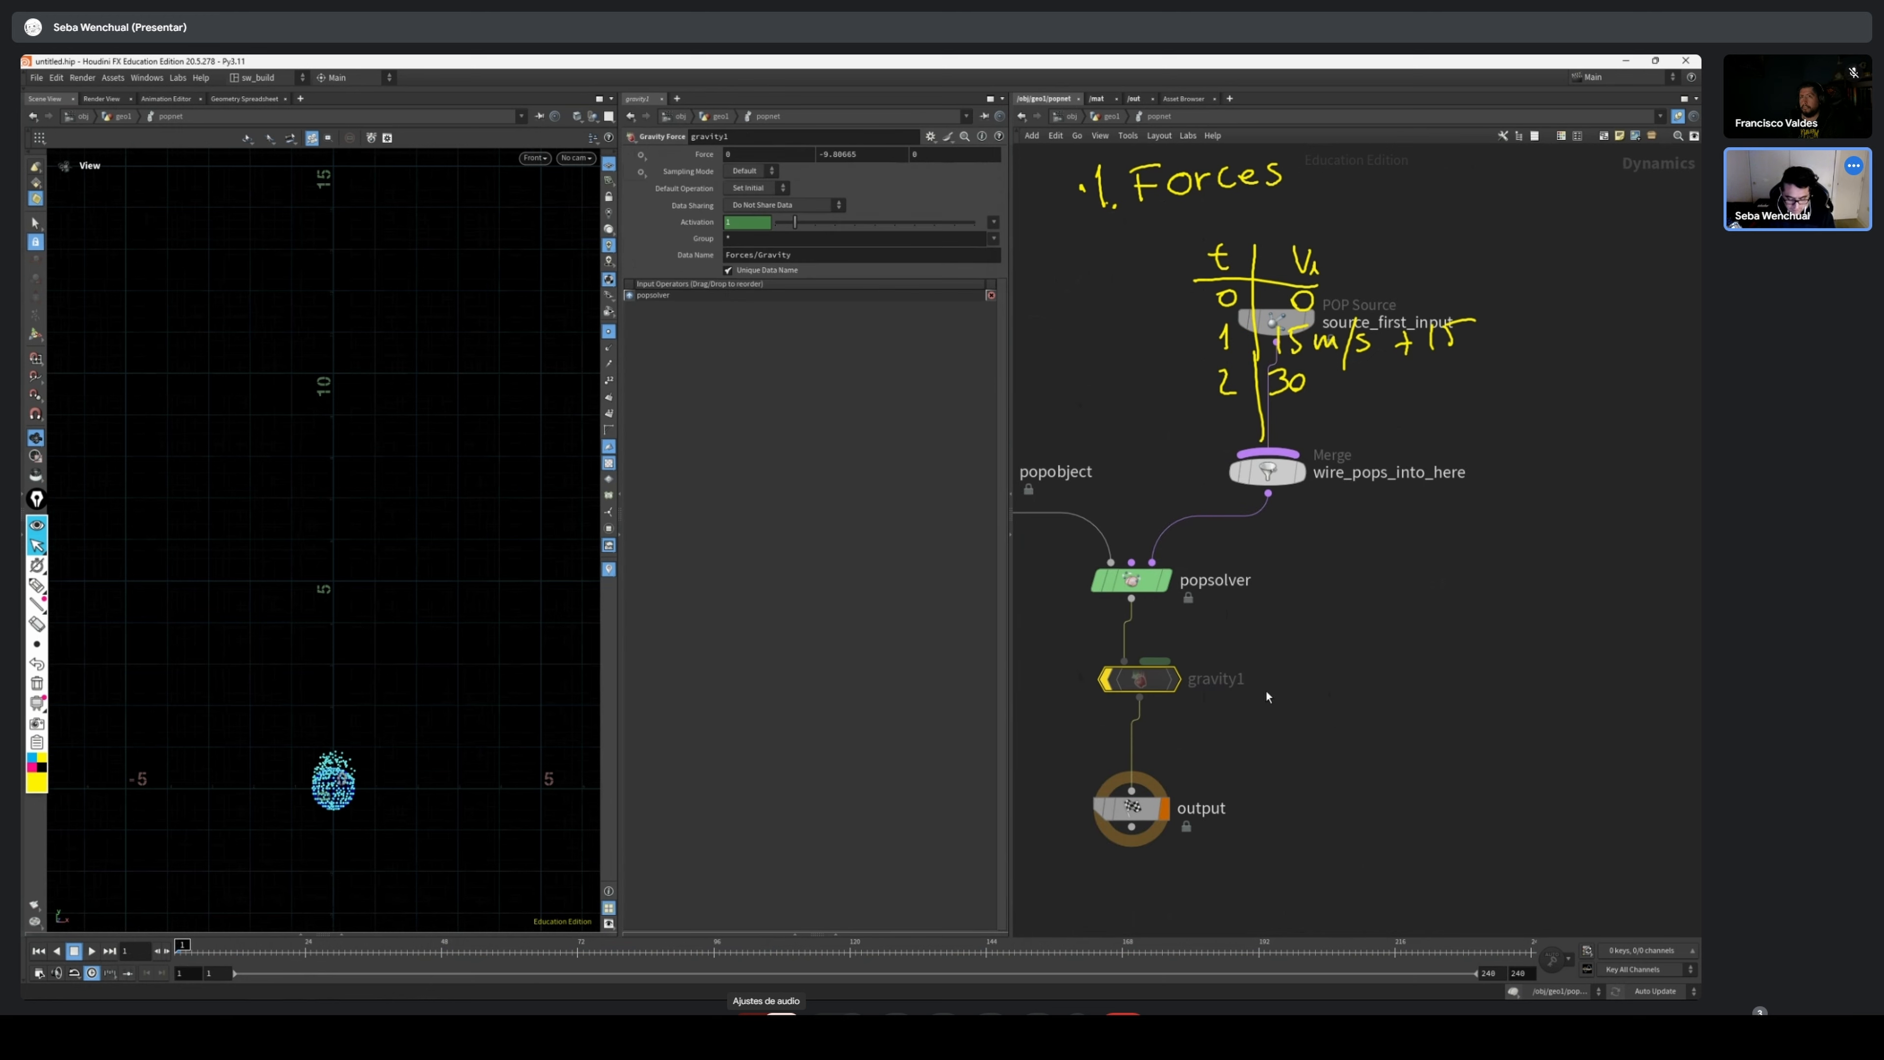
drag(190, 961, 265, 949)
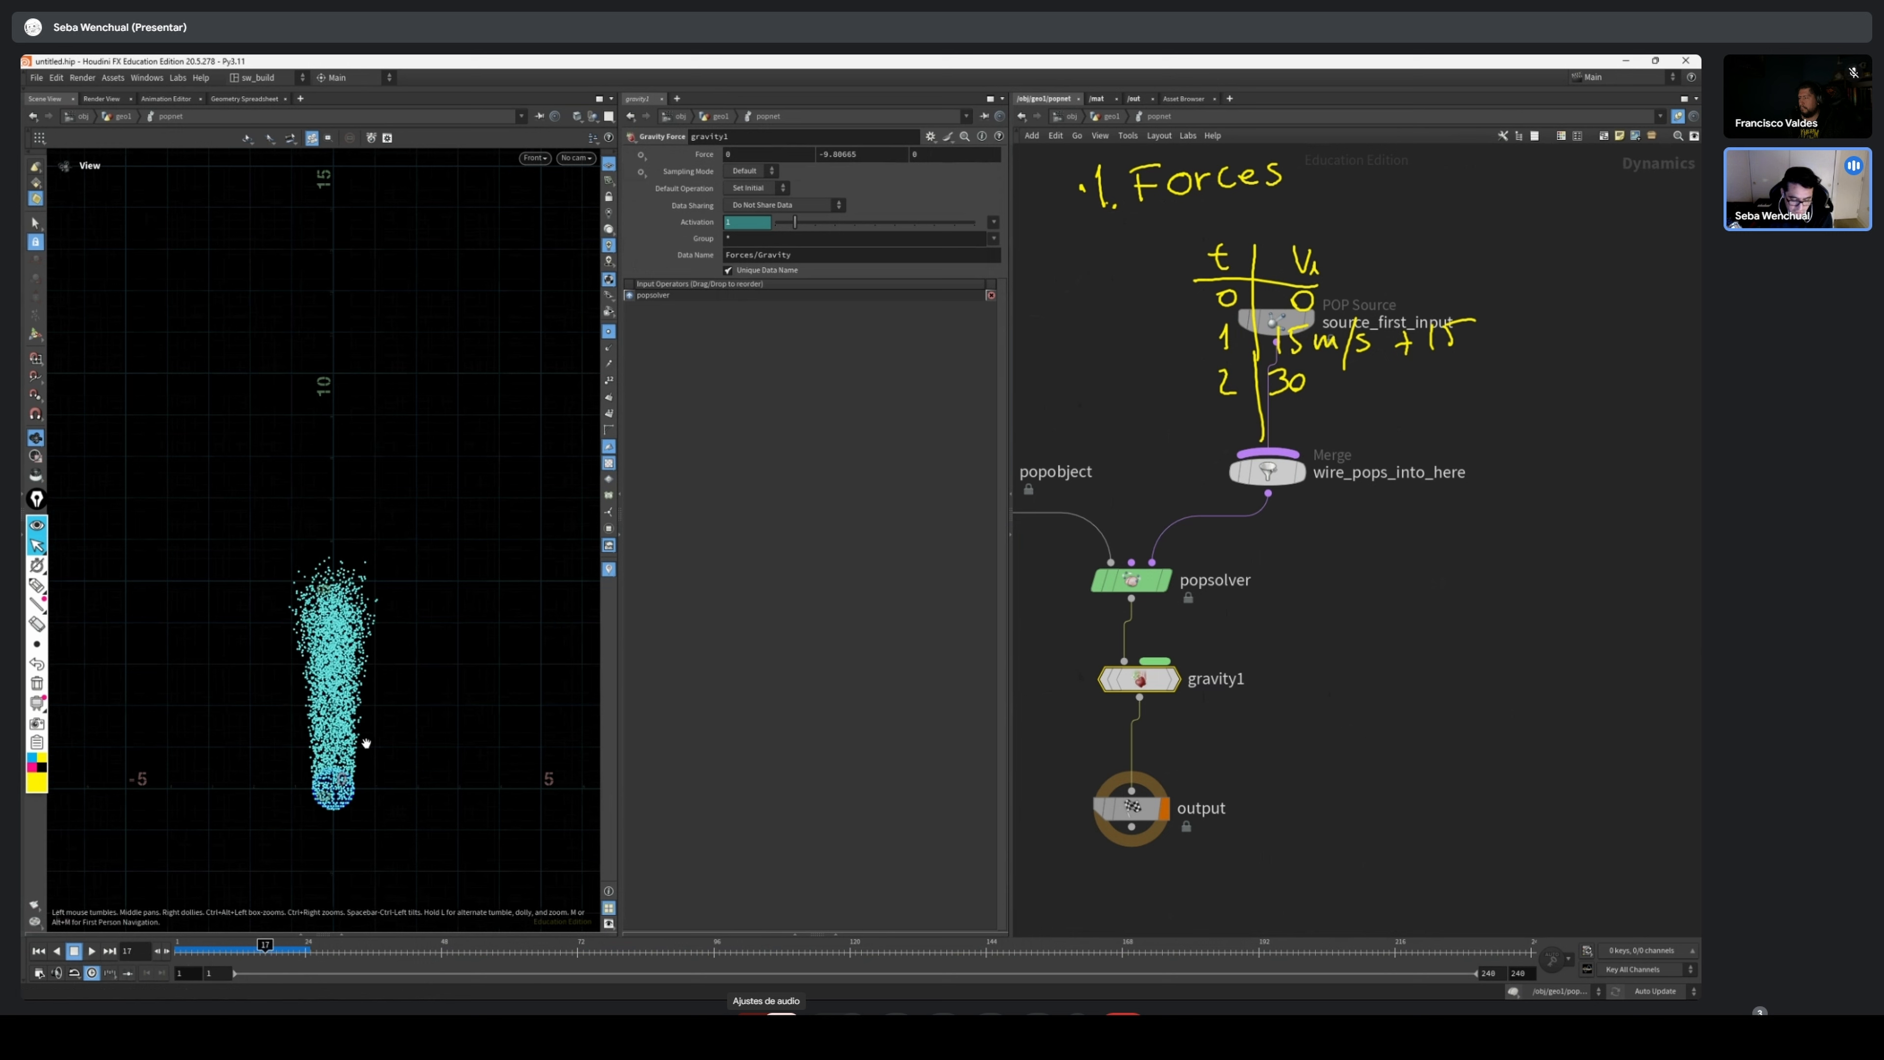
scroll(326, 437, up, 3)
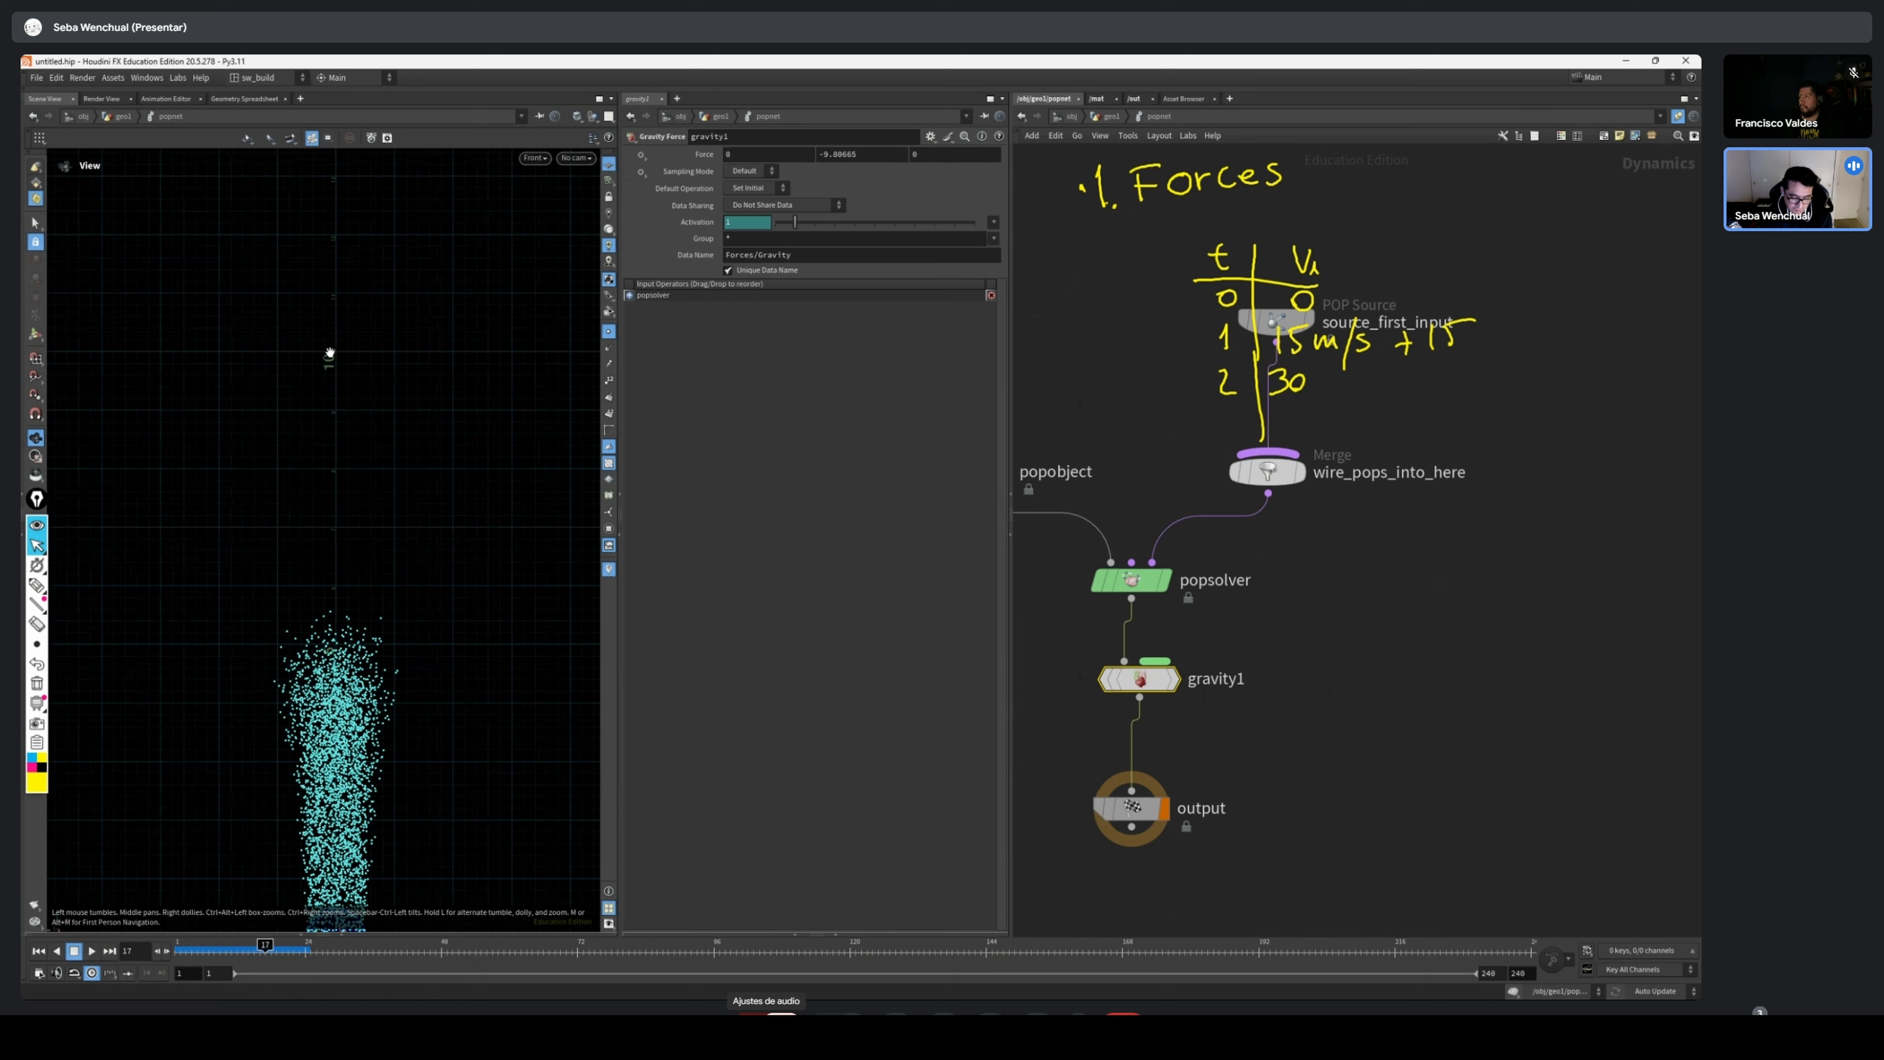
Erase the handwritten Forces title and velocity table covering the nodes in the network editor
scroll(348, 356, down, 2)
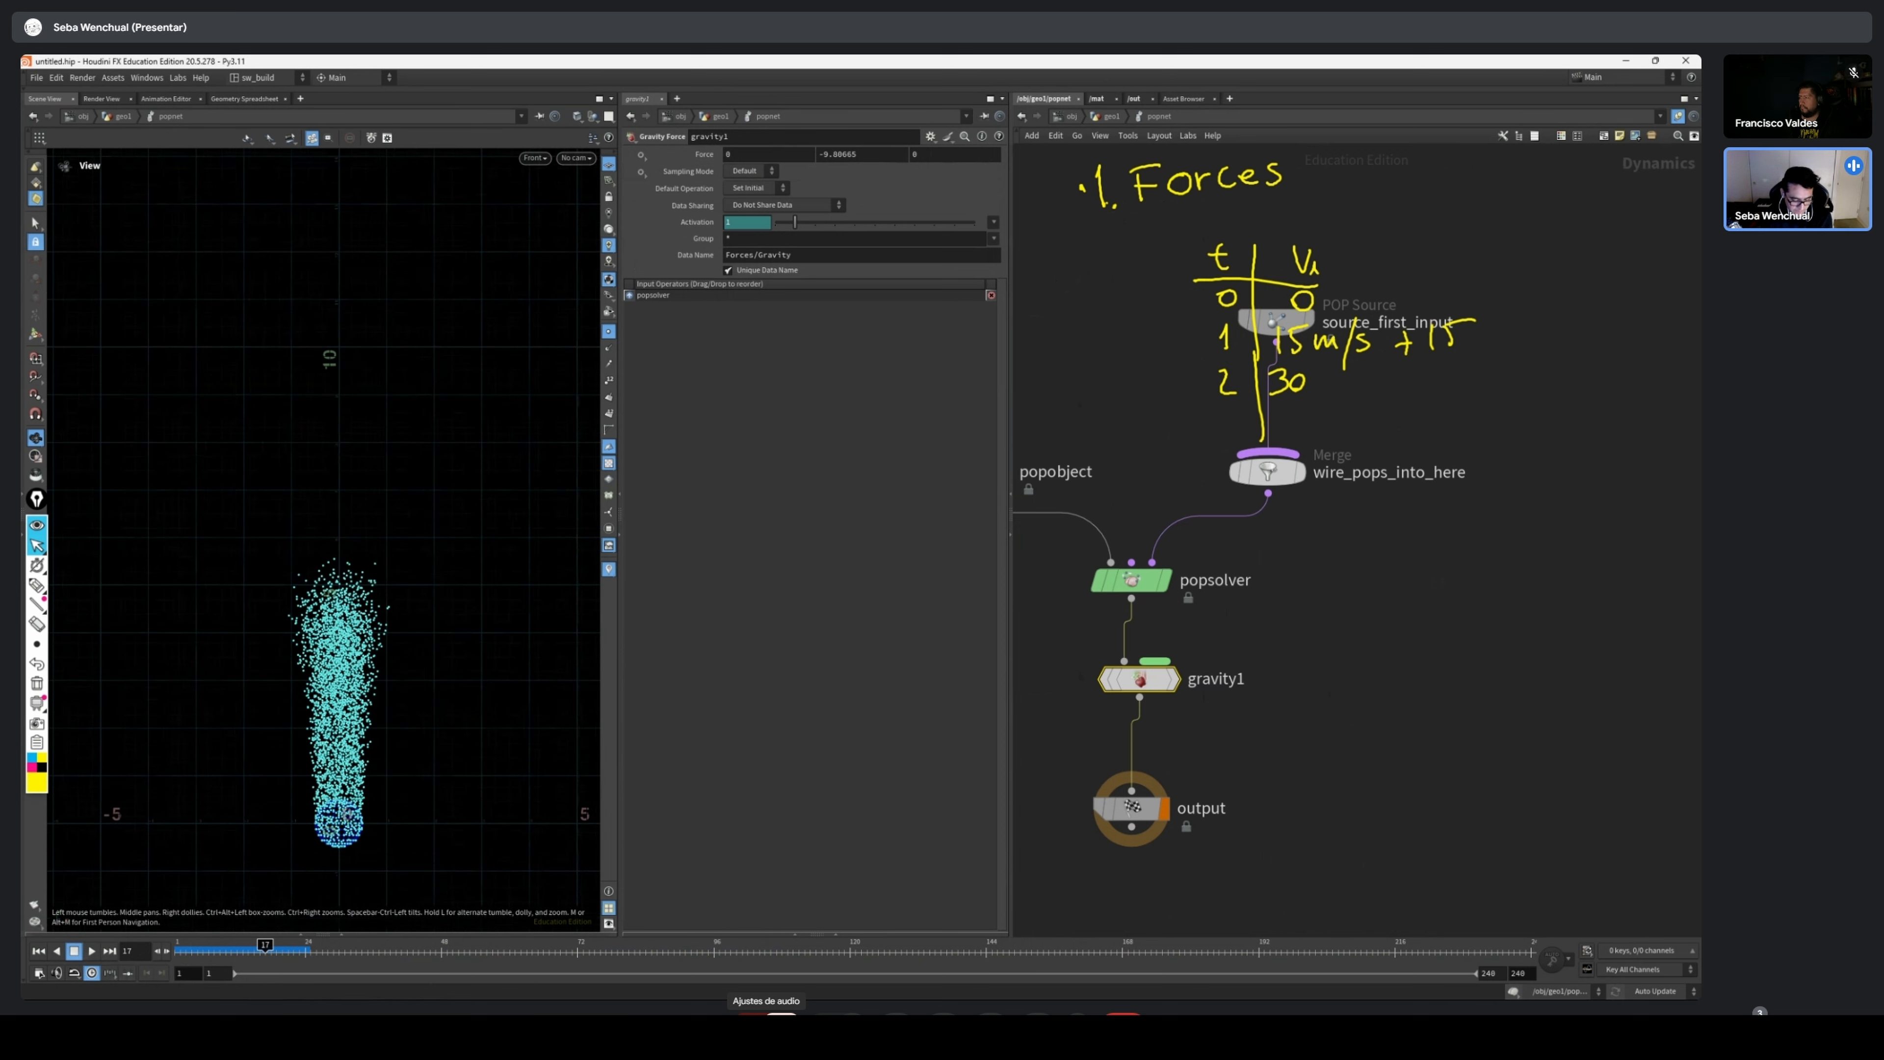
middle_drag(1232, 657, 1232, 602)
click(36, 584)
click(1274, 629)
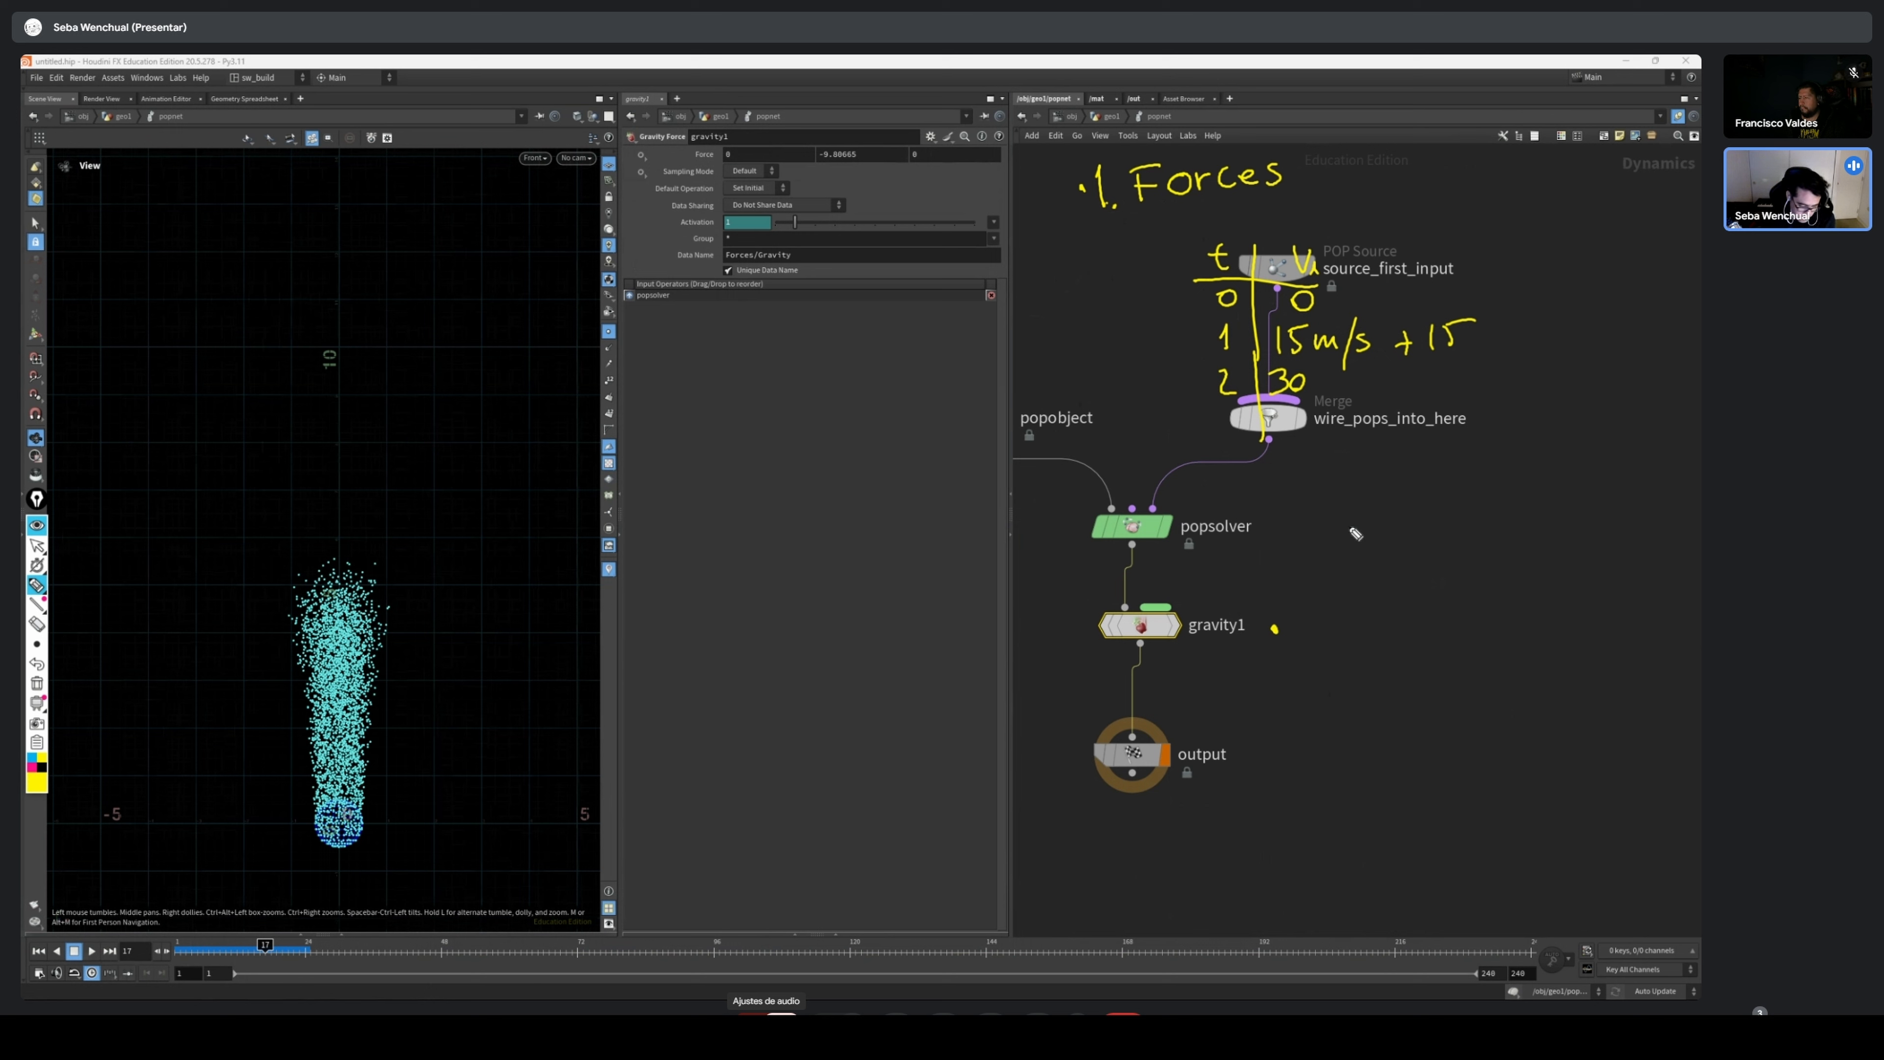
click(37, 683)
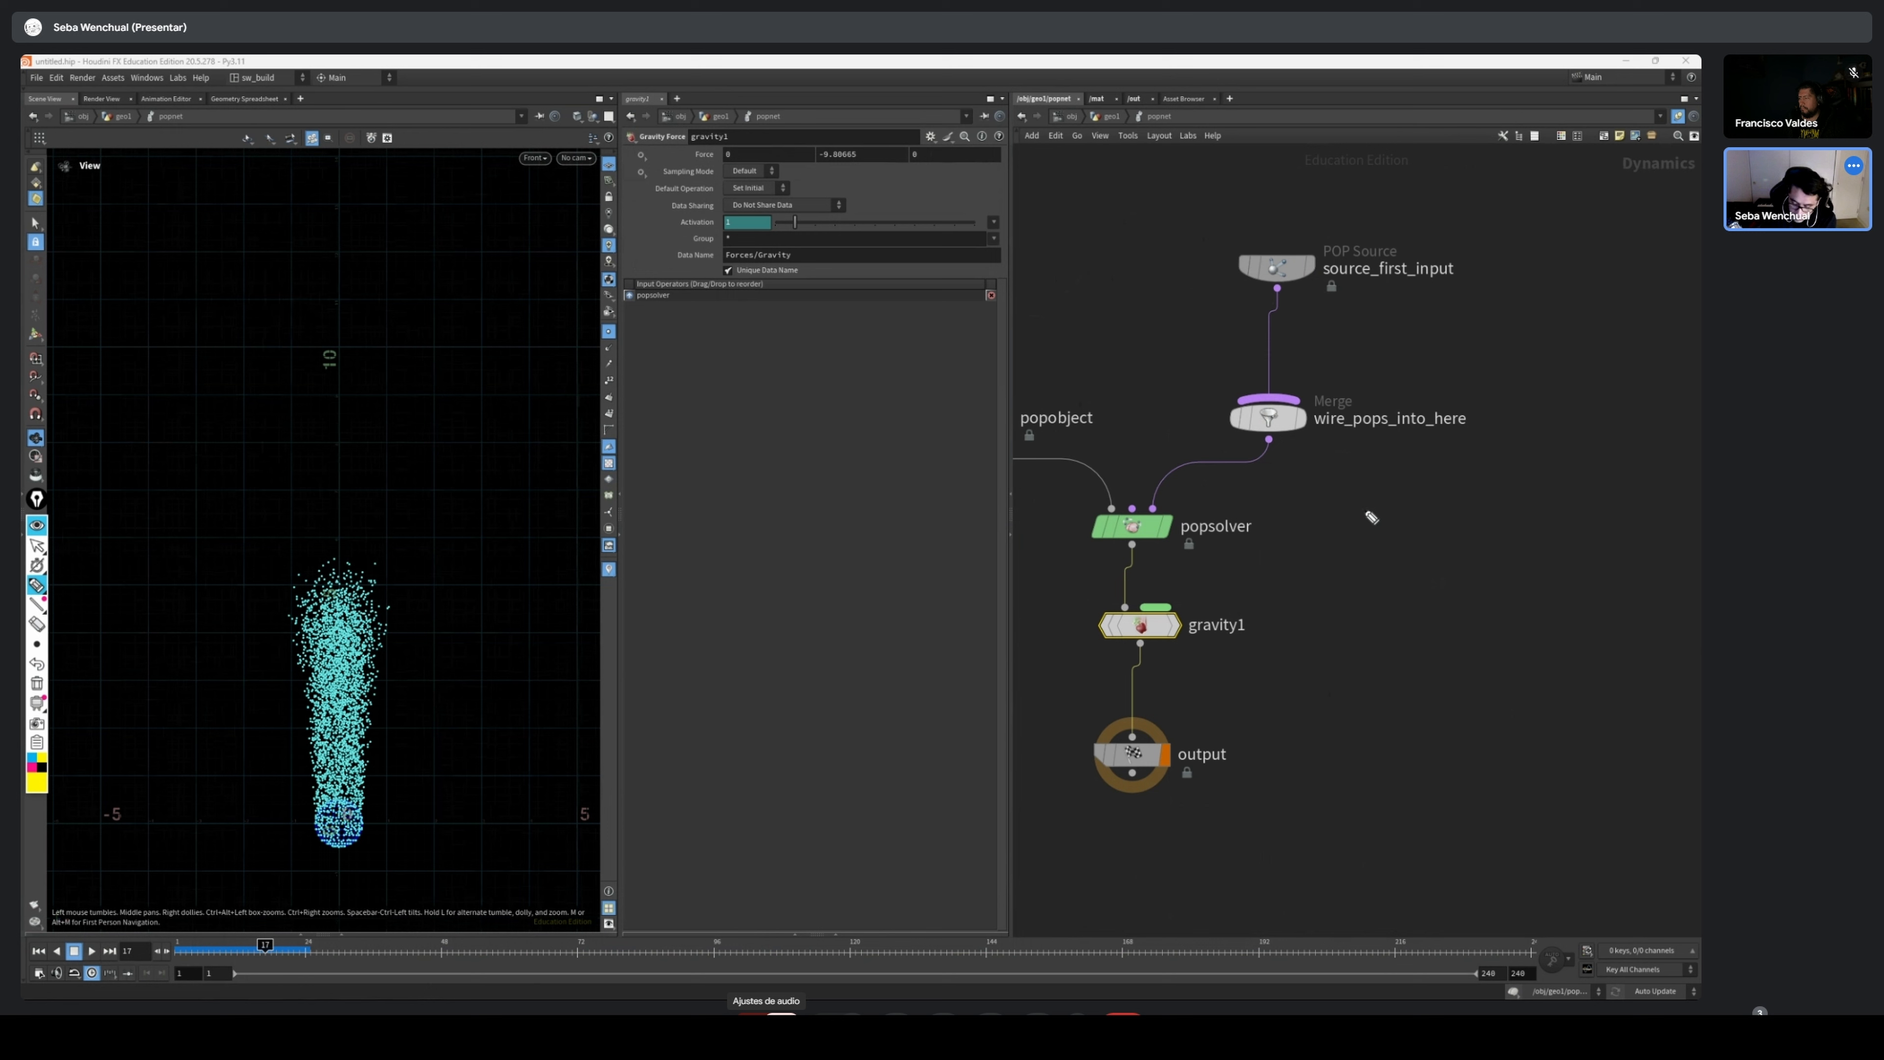
Handwrite a time and velocity table beside the nodes, starting at 9.8 with -9,8 = 0 in row 1, and number row 2
mouse_move(1381, 505)
mouse_down()
mouse_move(1378, 529)
mouse_move(1401, 524)
mouse_up()
click(1393, 531)
drag(1357, 455, 1362, 625)
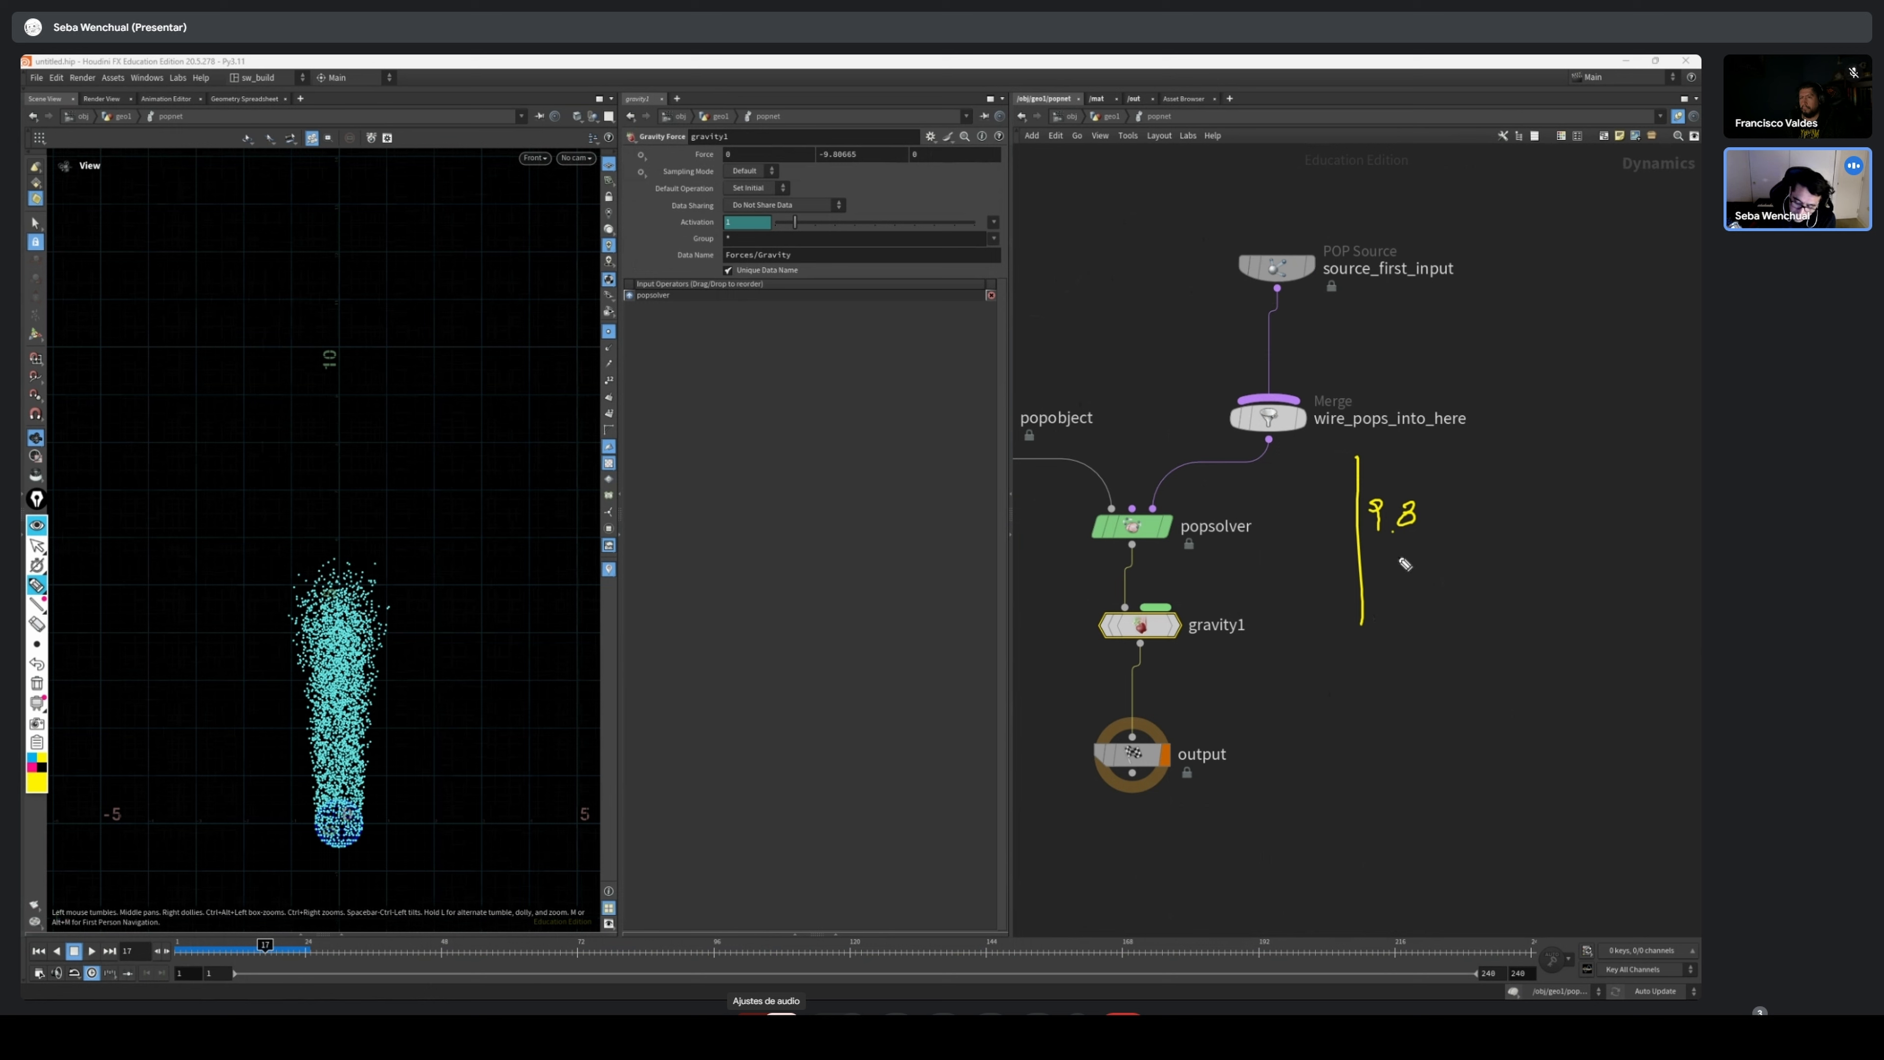
drag(1368, 575, 1398, 580)
drag(1403, 587, 1465, 576)
drag(1473, 572, 1474, 573)
drag(1310, 573, 1318, 584)
drag(1314, 649, 1365, 736)
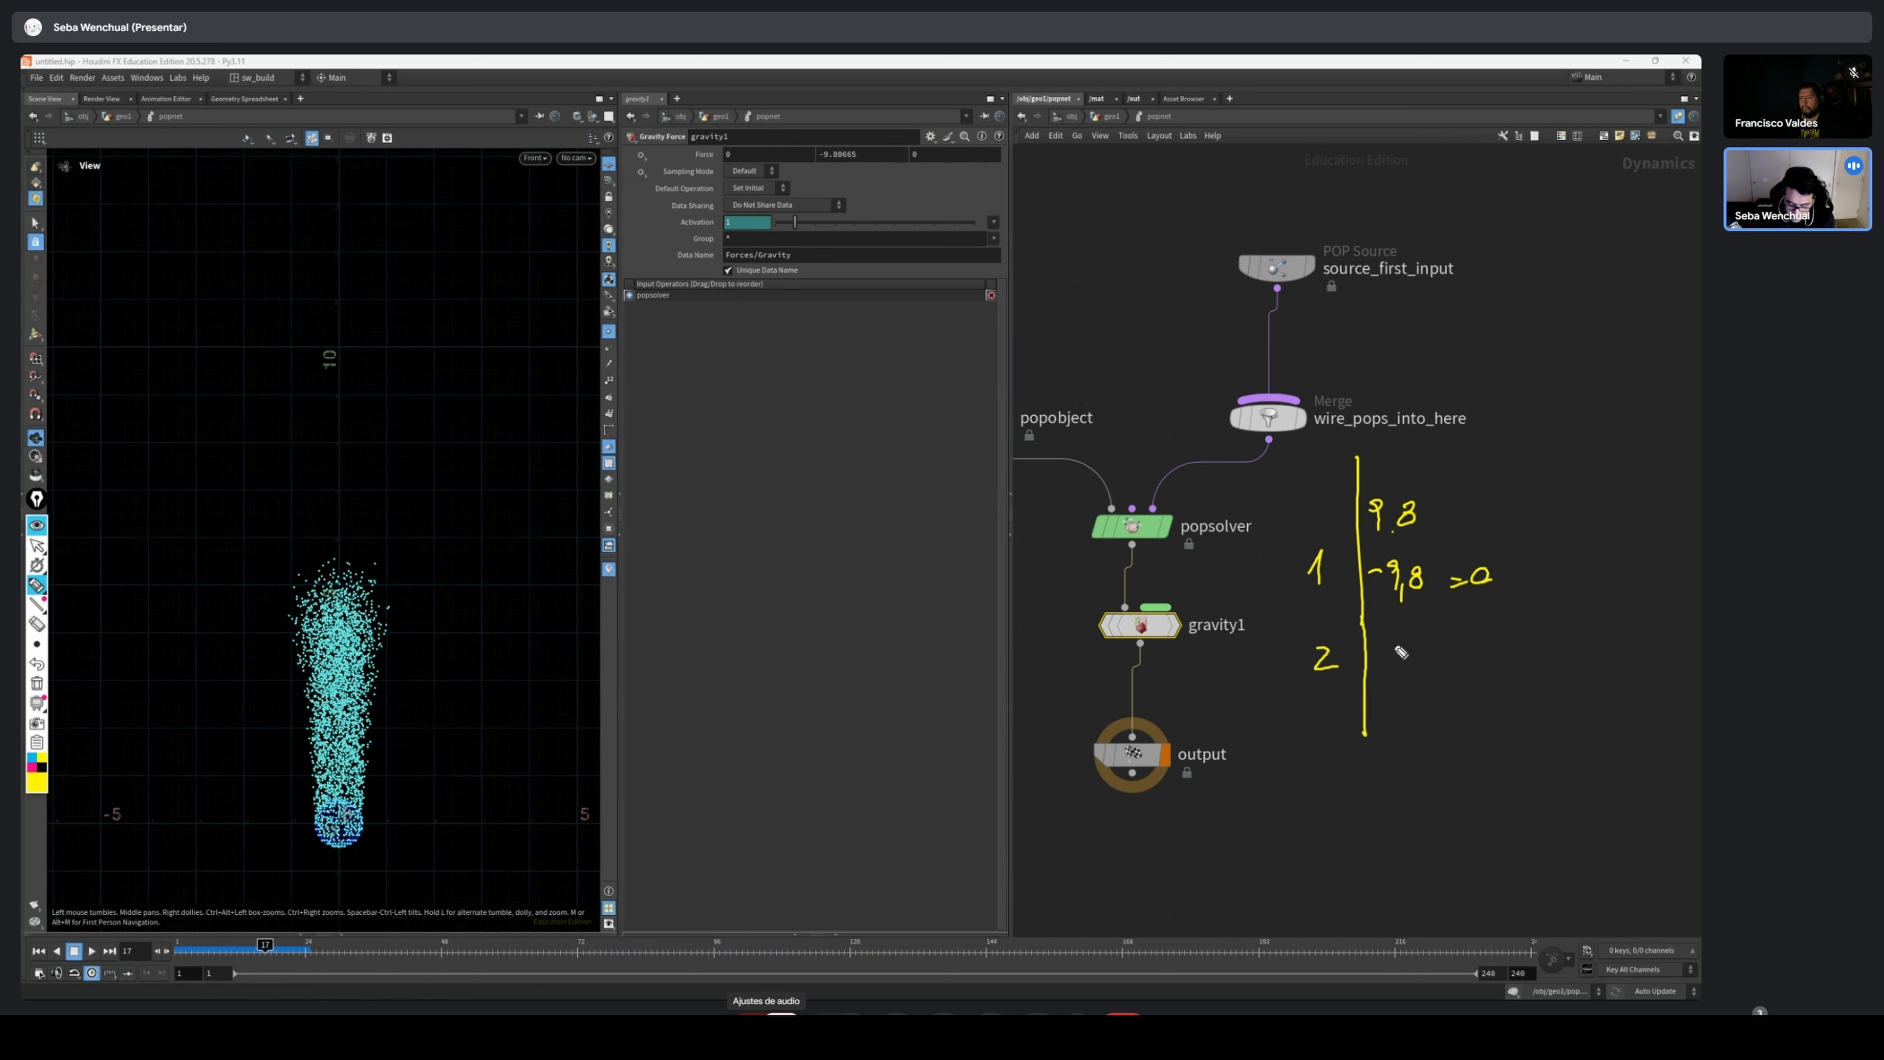
Write 19.2 m/s in row 2 of the handwritten table and add row 3 with its velocity
mouse_move(1384, 625)
mouse_down()
mouse_move(1382, 655)
mouse_move(1435, 652)
mouse_up()
click(1407, 654)
drag(1443, 643, 1466, 648)
drag(1480, 621, 1471, 658)
drag(1484, 634, 1499, 647)
click(1515, 636)
drag(1314, 707, 1309, 737)
mouse_move(1377, 703)
mouse_down()
mouse_move(1394, 726)
mouse_move(1410, 706)
mouse_move(1458, 719)
mouse_up()
click(1427, 719)
click(1469, 718)
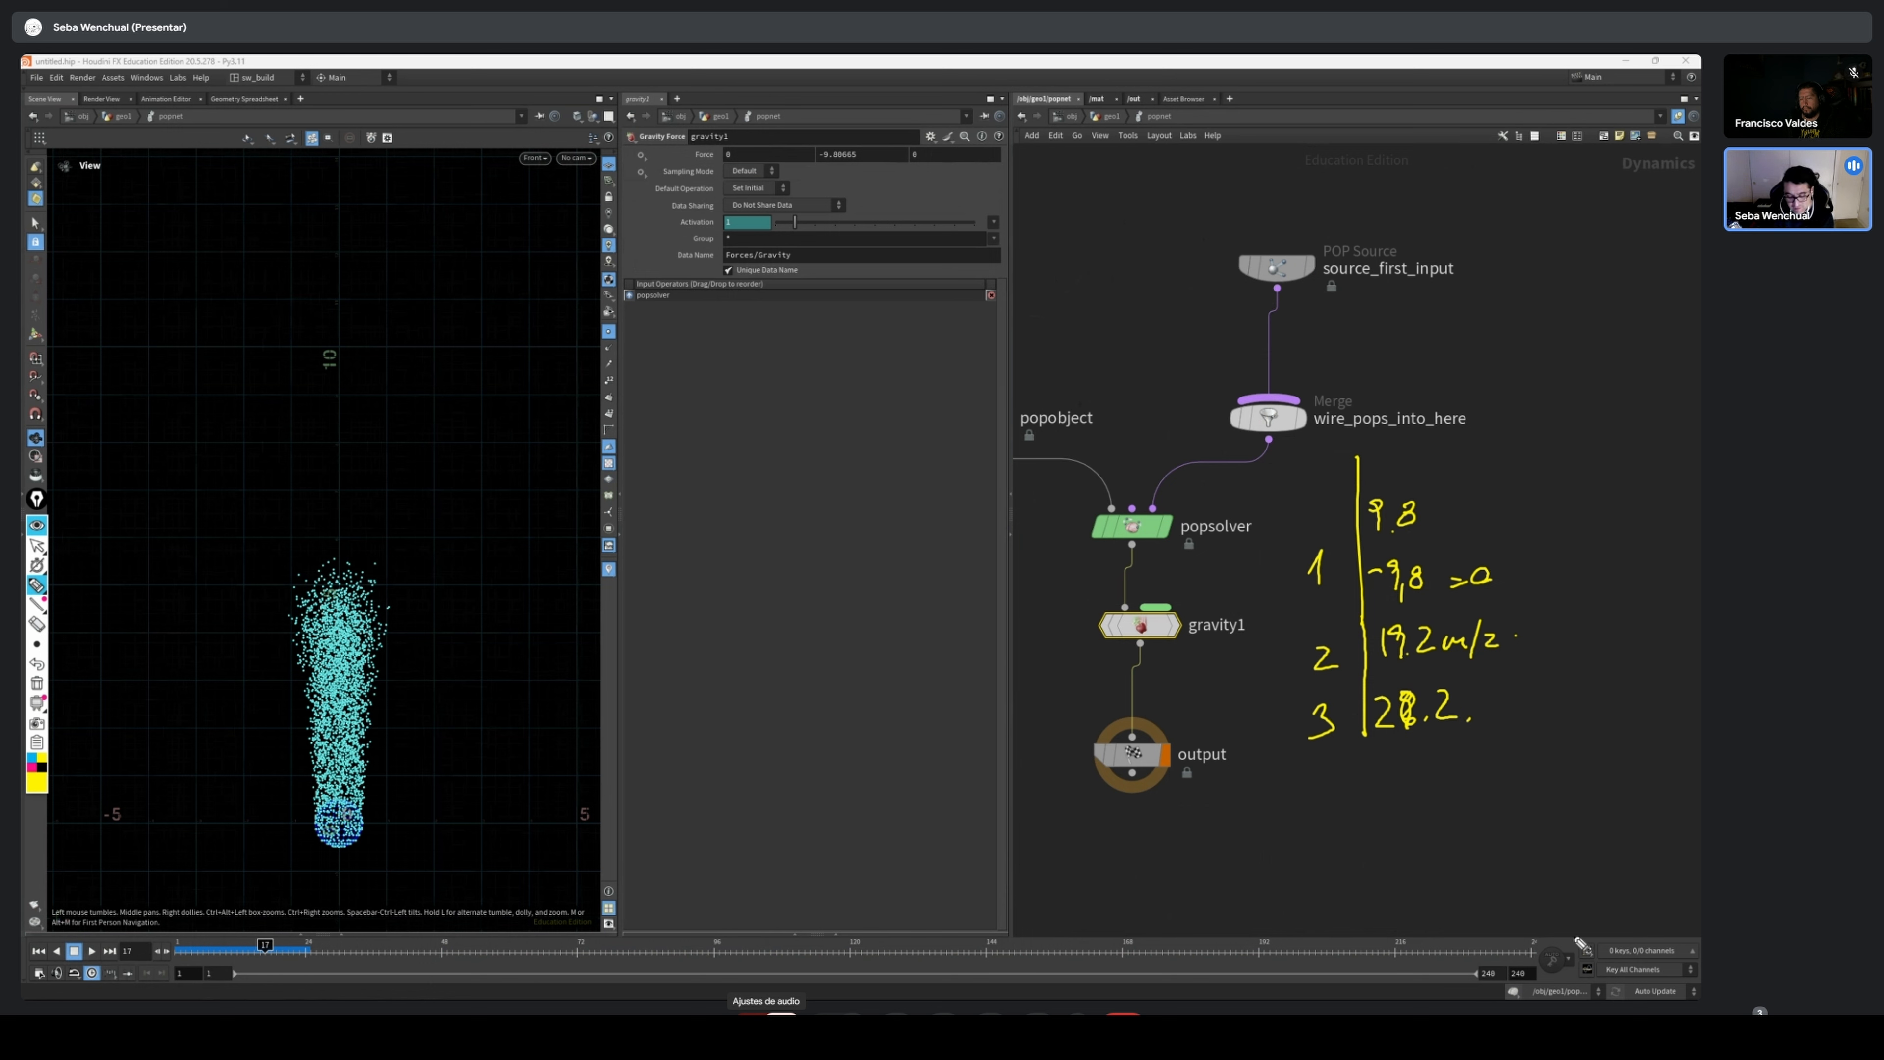
Stop annotating and scrub the simulation to around frame 34, inspecting how the particles move under gravity in a wider view
click(45, 548)
scroll(333, 550, down, 2)
middle_drag(354, 653, 407, 439)
scroll(392, 579, down, 3)
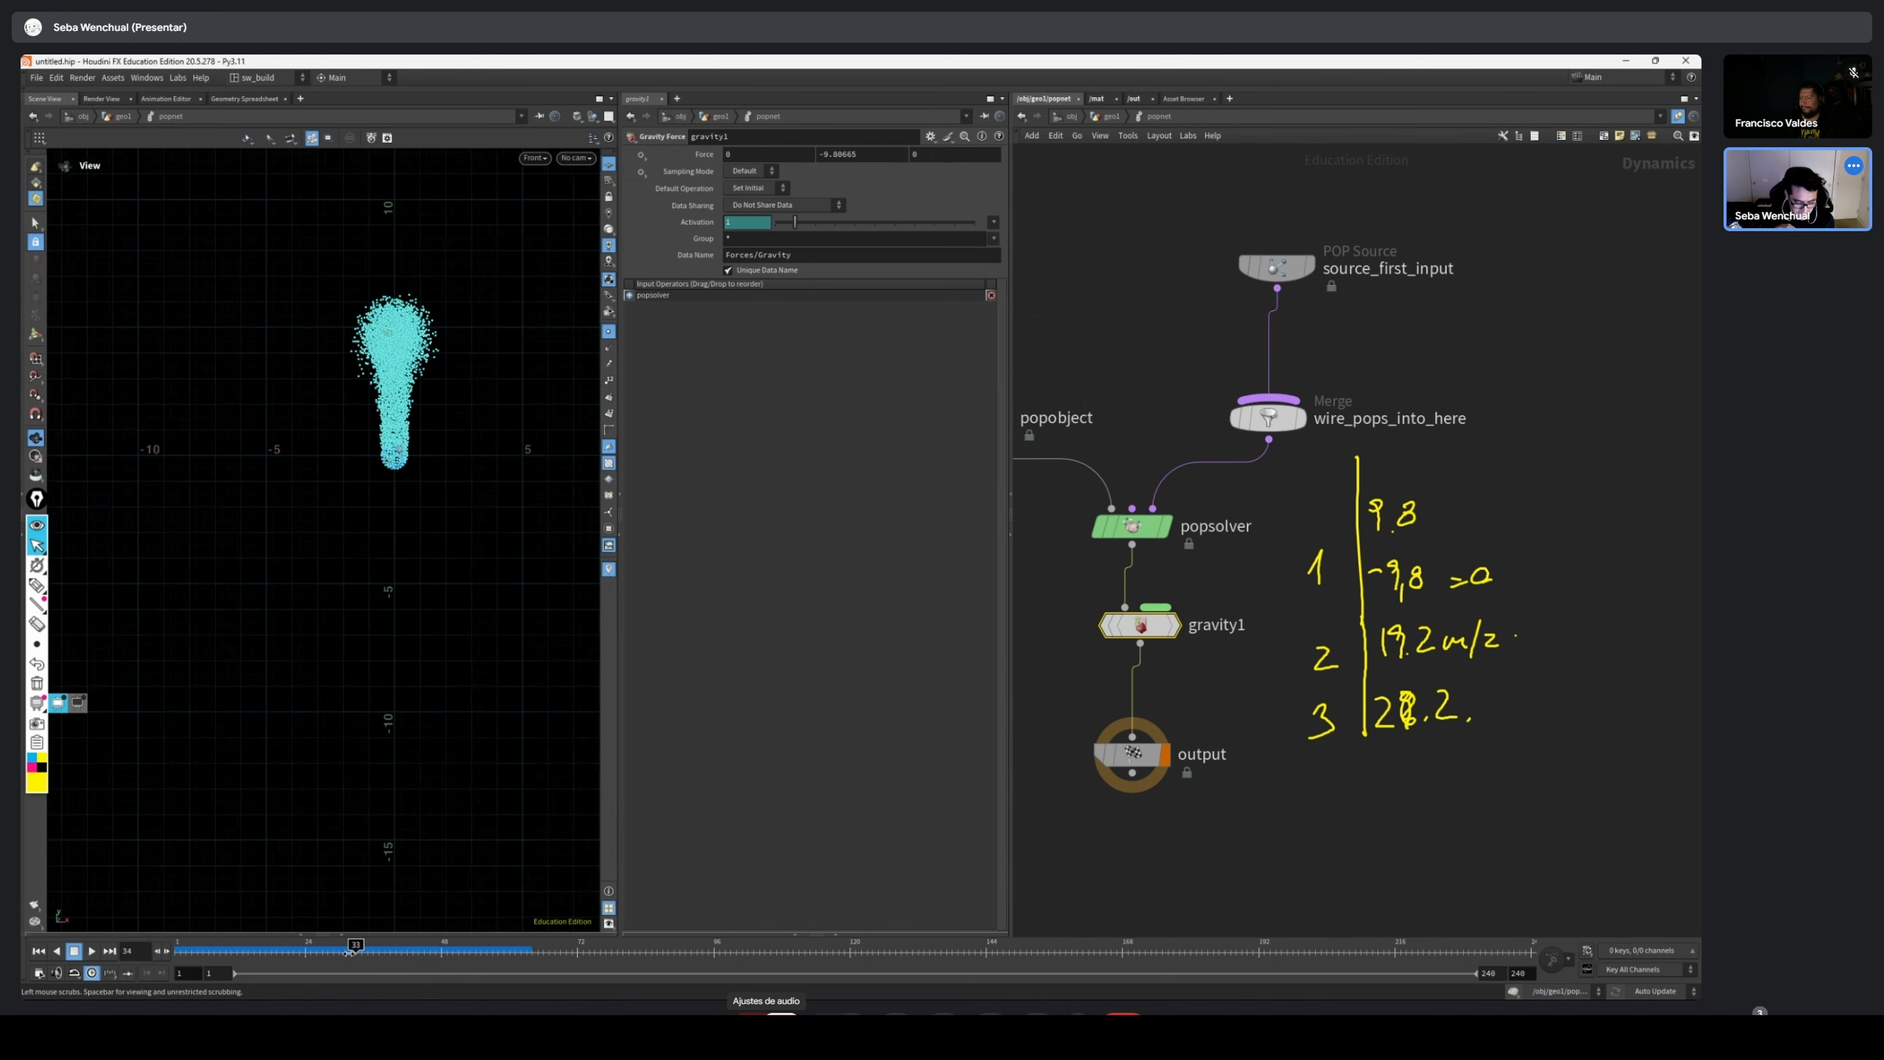
scroll(429, 615, down, 4)
middle_drag(428, 614, 370, 462)
scroll(455, 511, down, 1)
Play the simulation from frame 1 and review the long falling stream while scrubbing back to the start
click(39, 950)
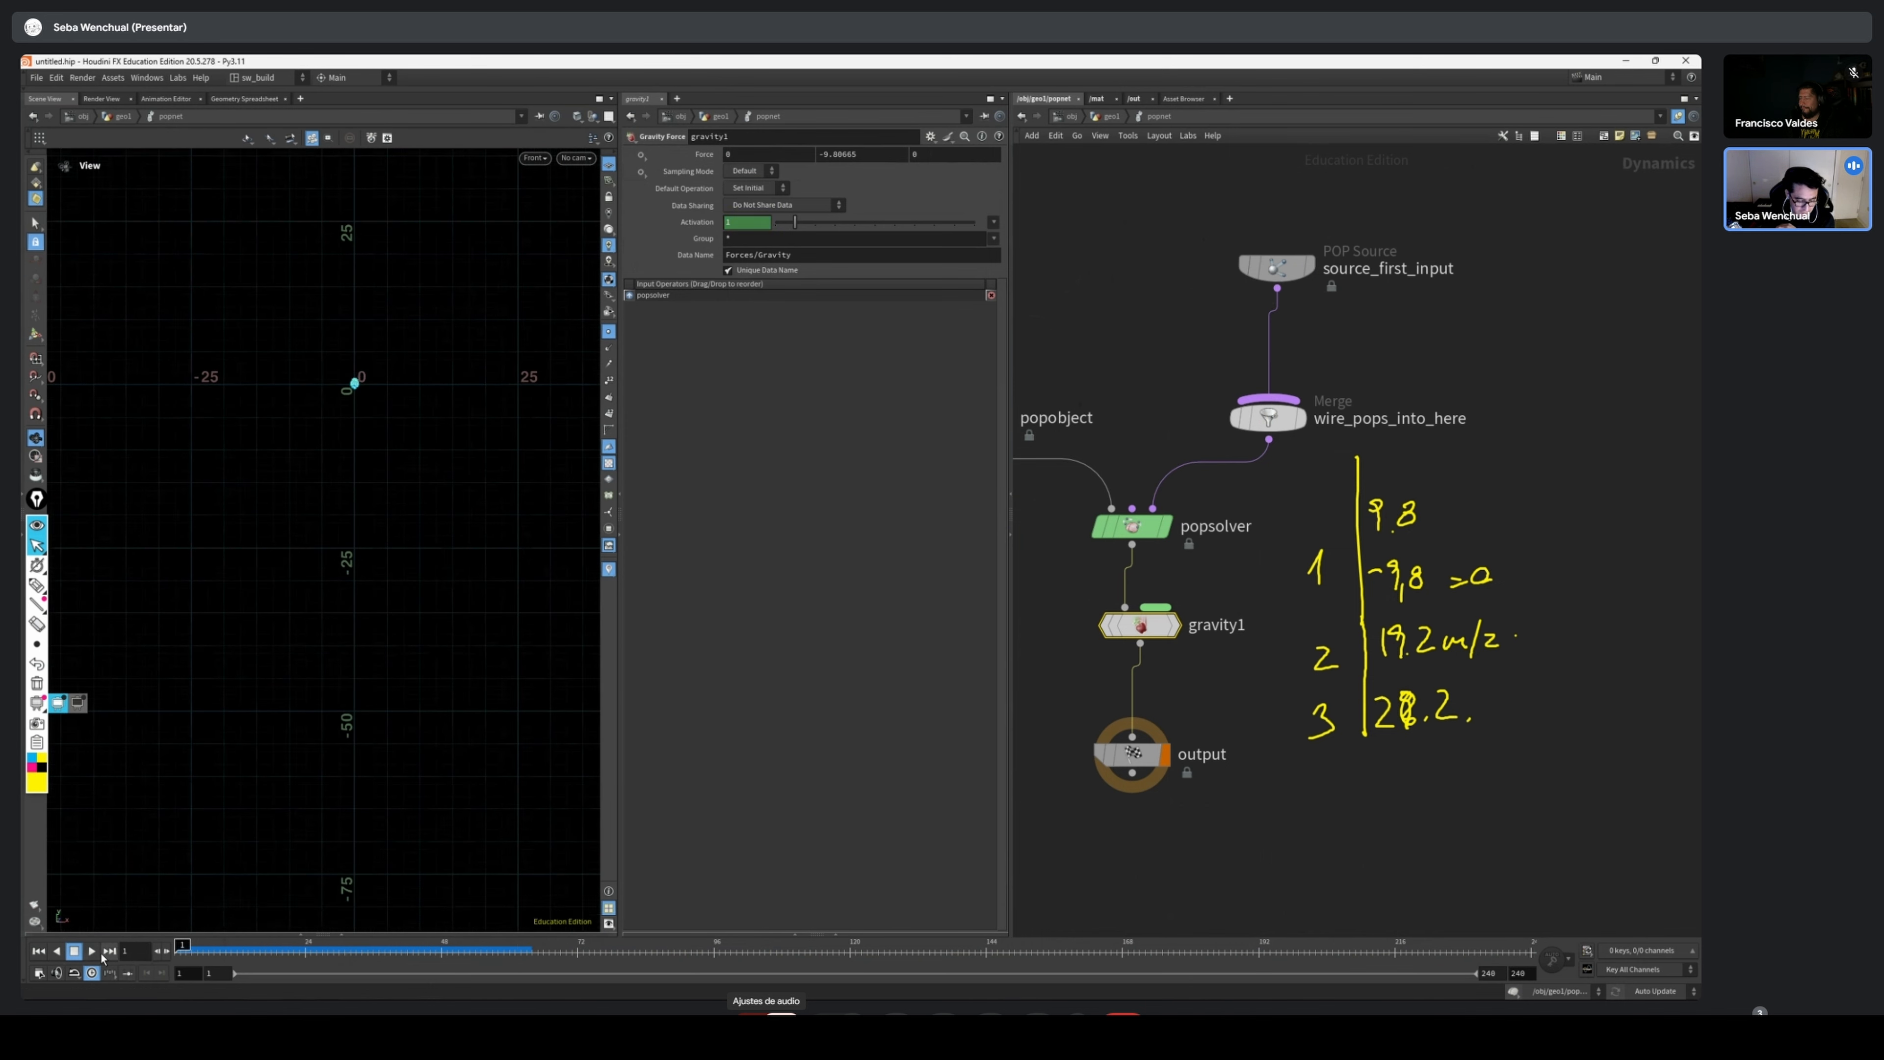
click(92, 951)
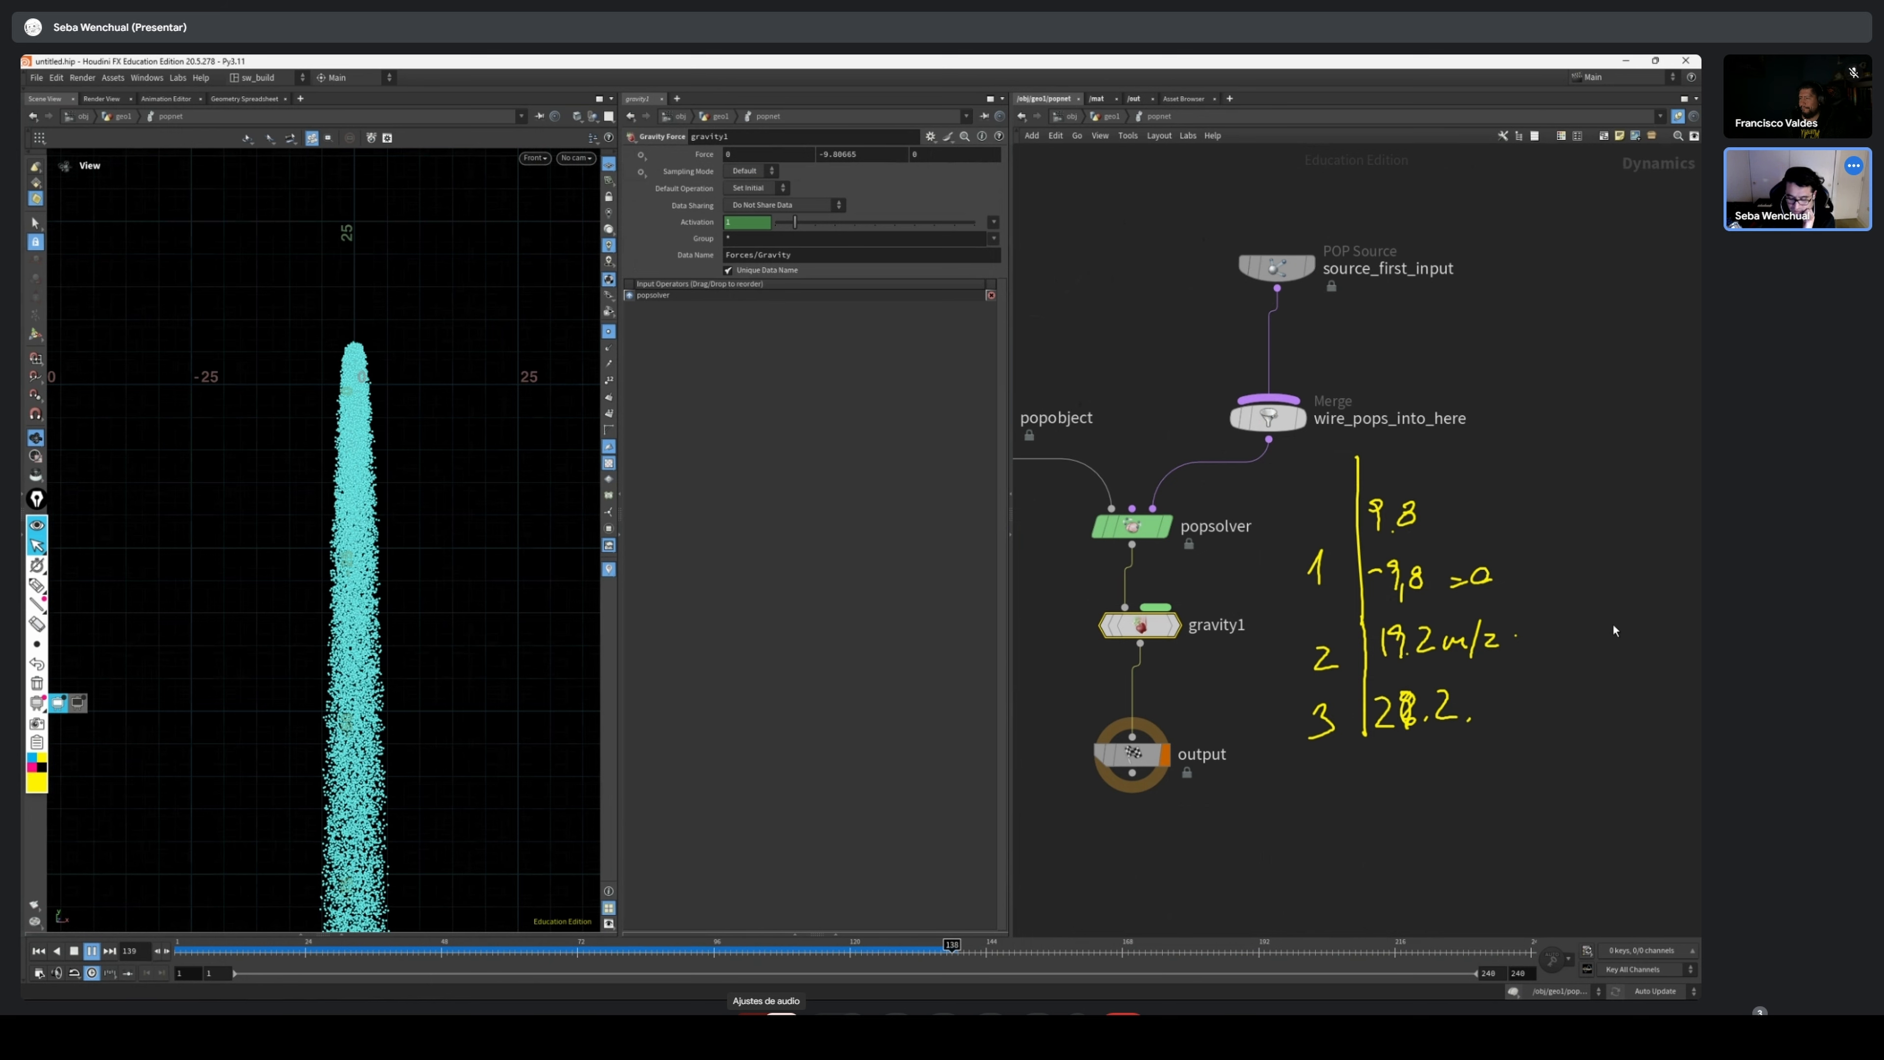
click(894, 955)
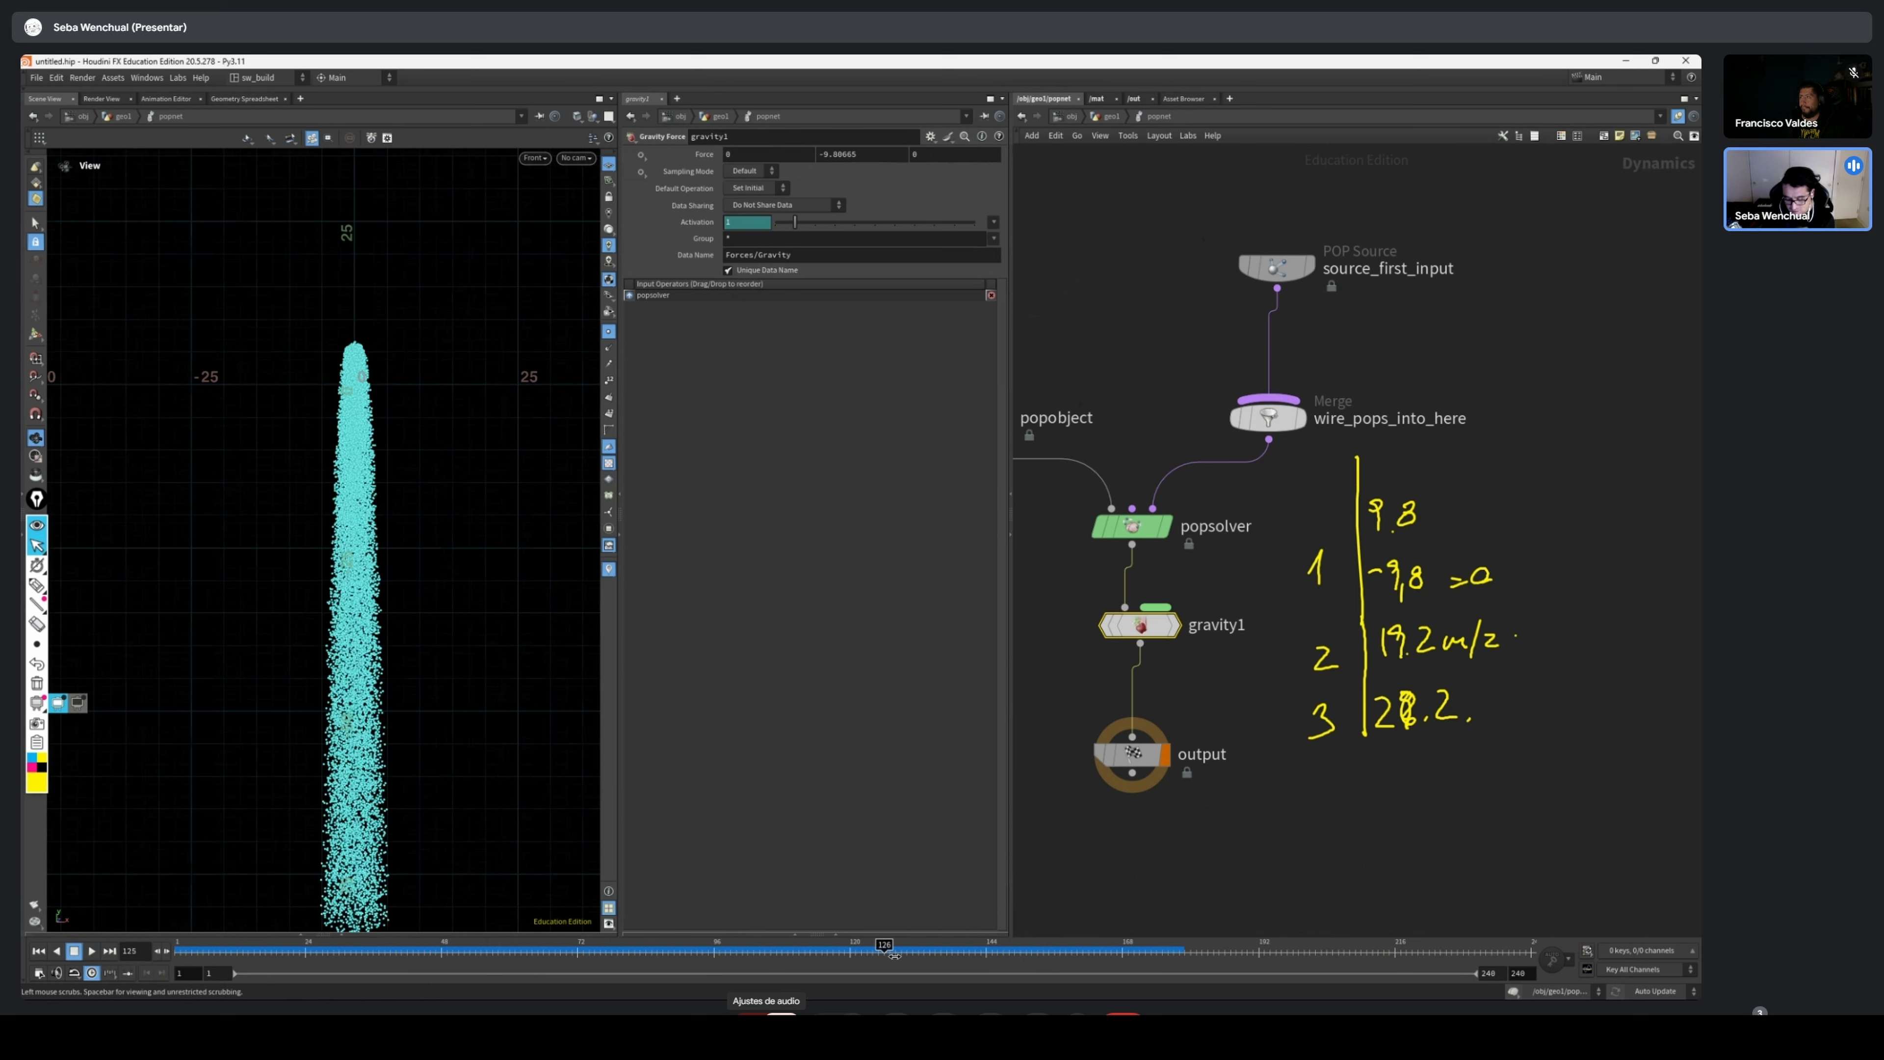
mouse_move(894, 956)
mouse_down()
mouse_move(975, 961)
mouse_move(866, 961)
mouse_up()
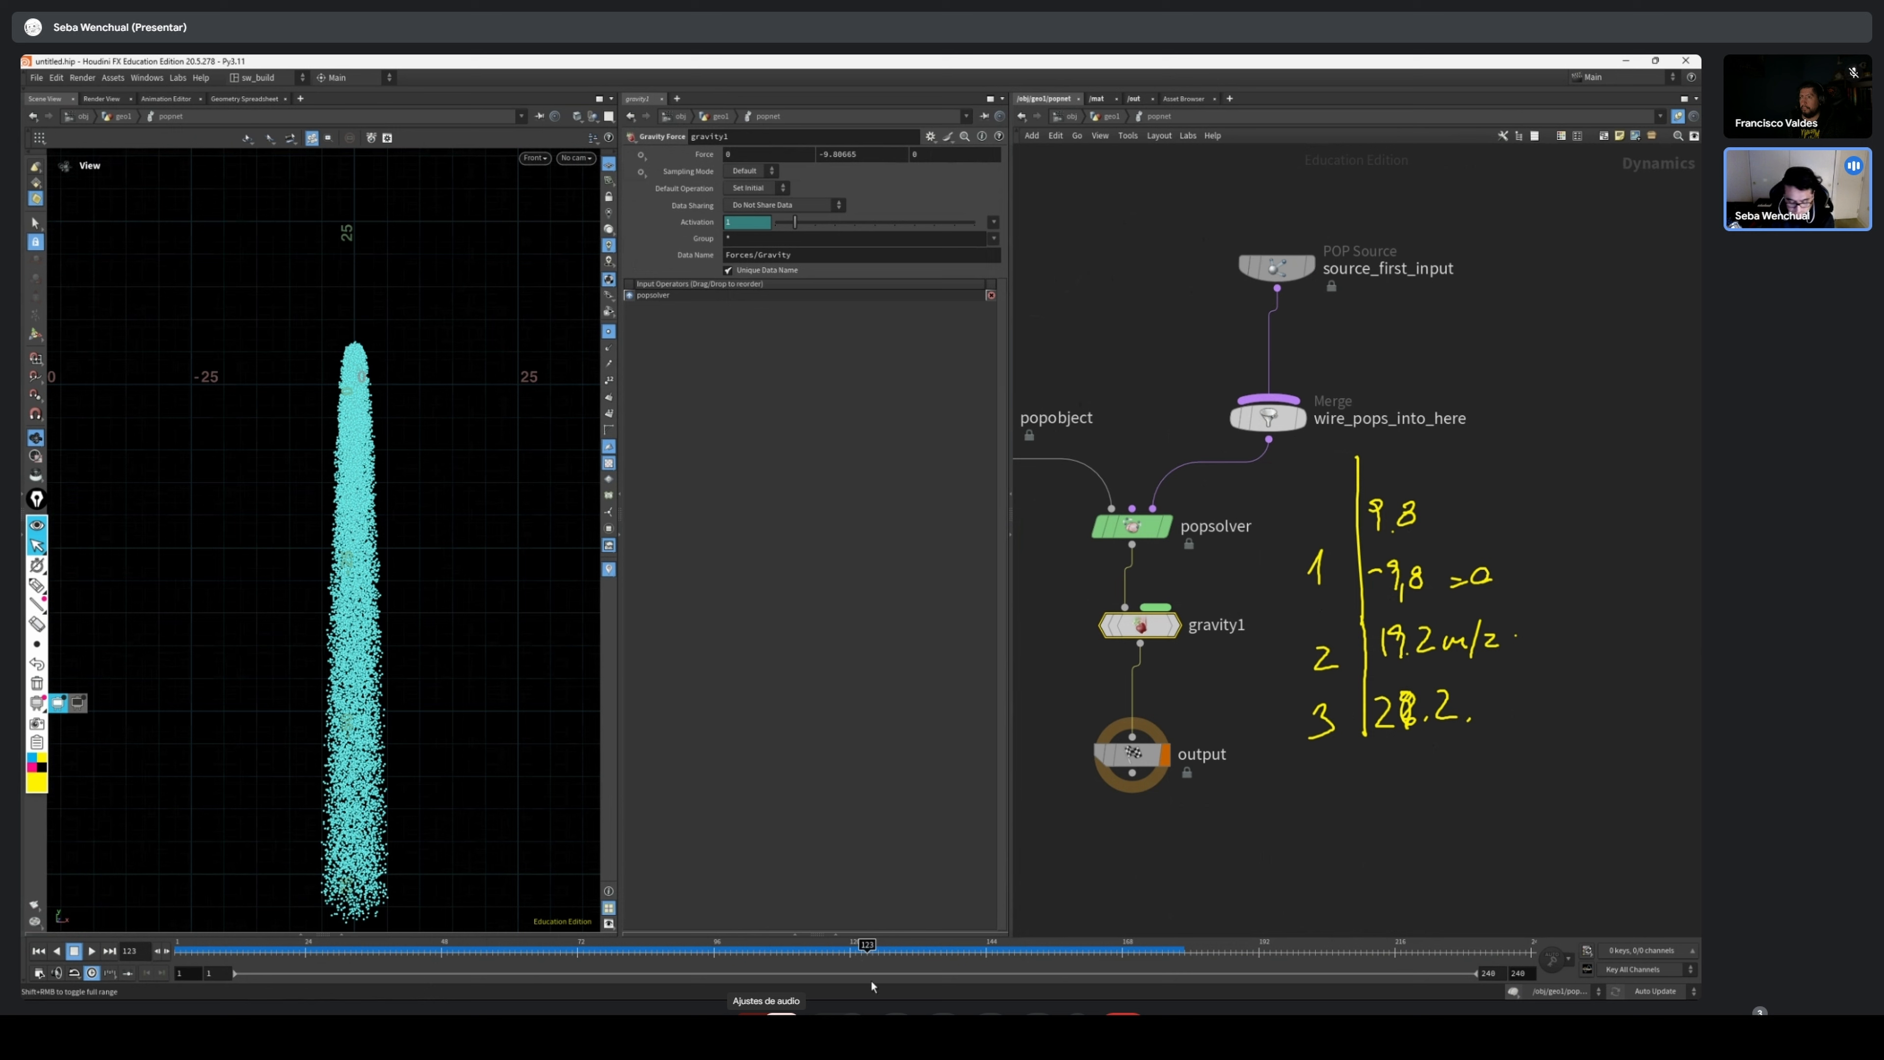
mouse_move(839, 951)
mouse_down()
mouse_move(306, 946)
mouse_move(1077, 942)
mouse_move(177, 936)
mouse_up()
Replace the handwritten table with the note "aceleracion" and the unit "0m/s²" below it
mouse_move(37, 546)
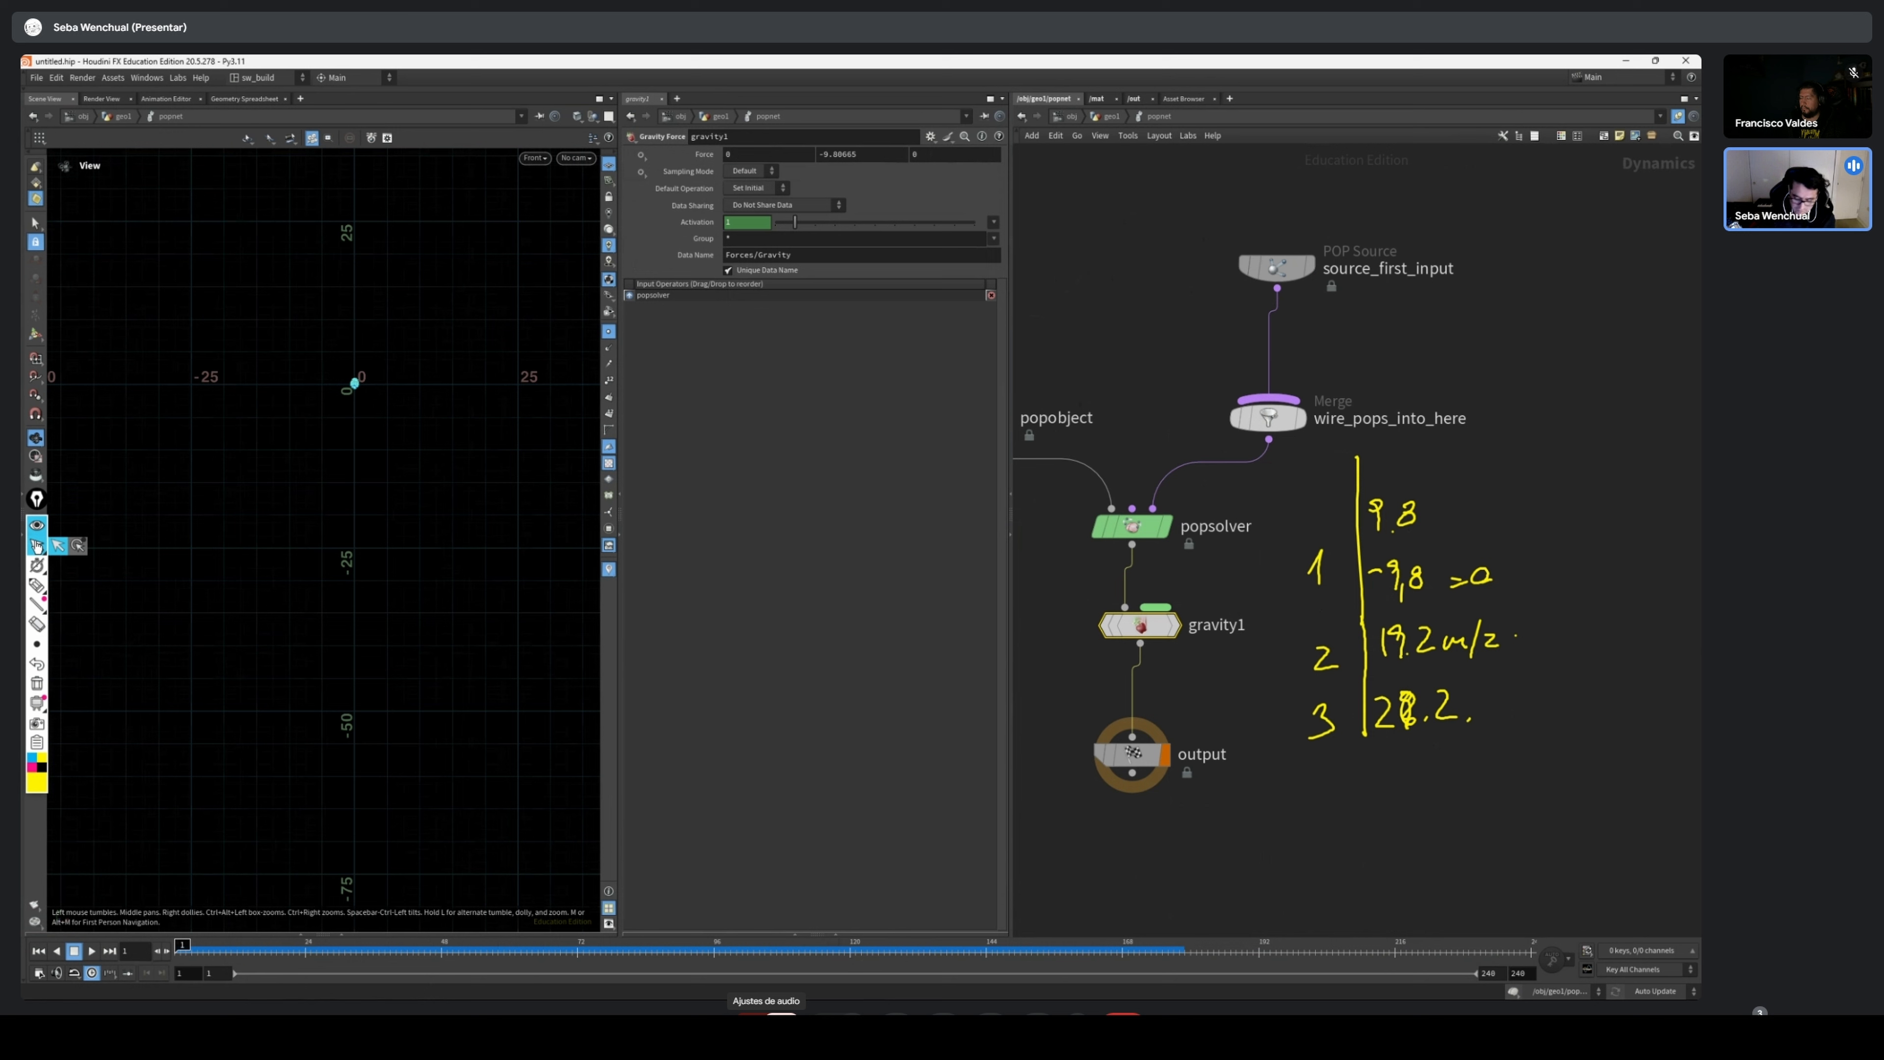
mouse_move(36, 590)
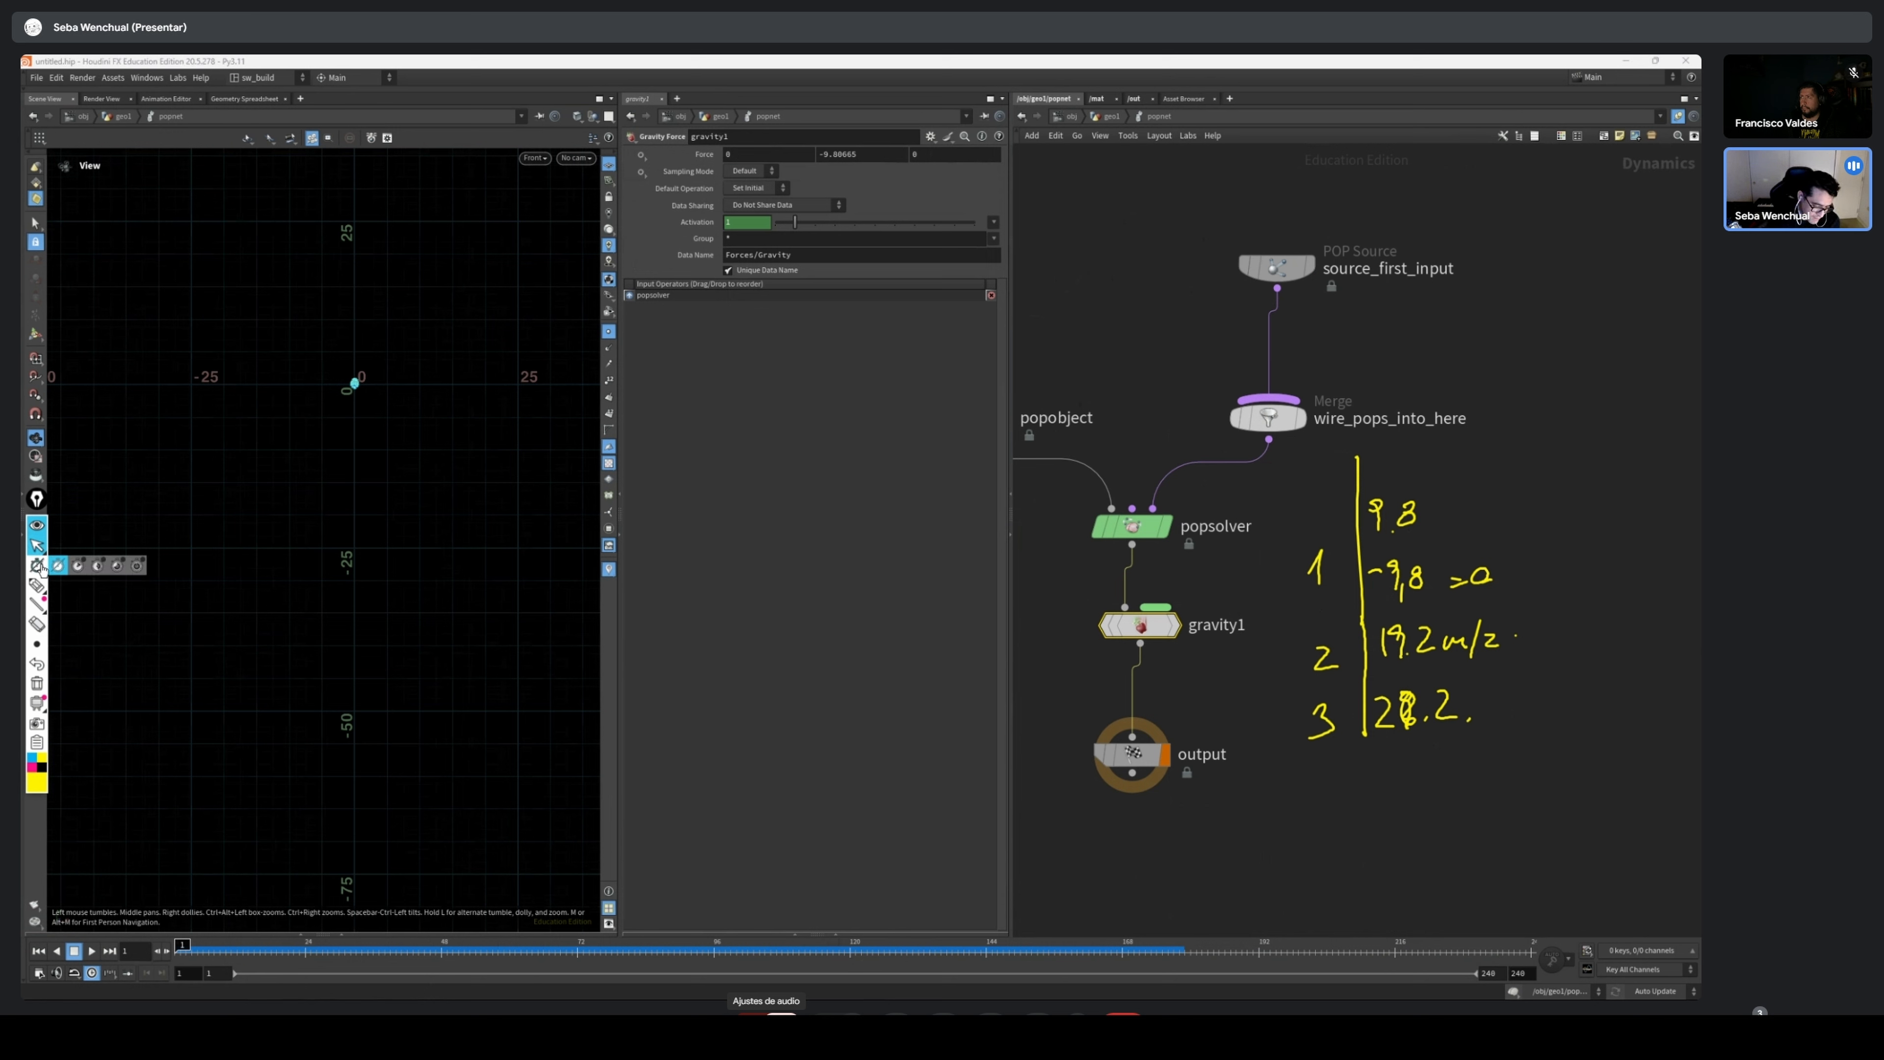
click(37, 587)
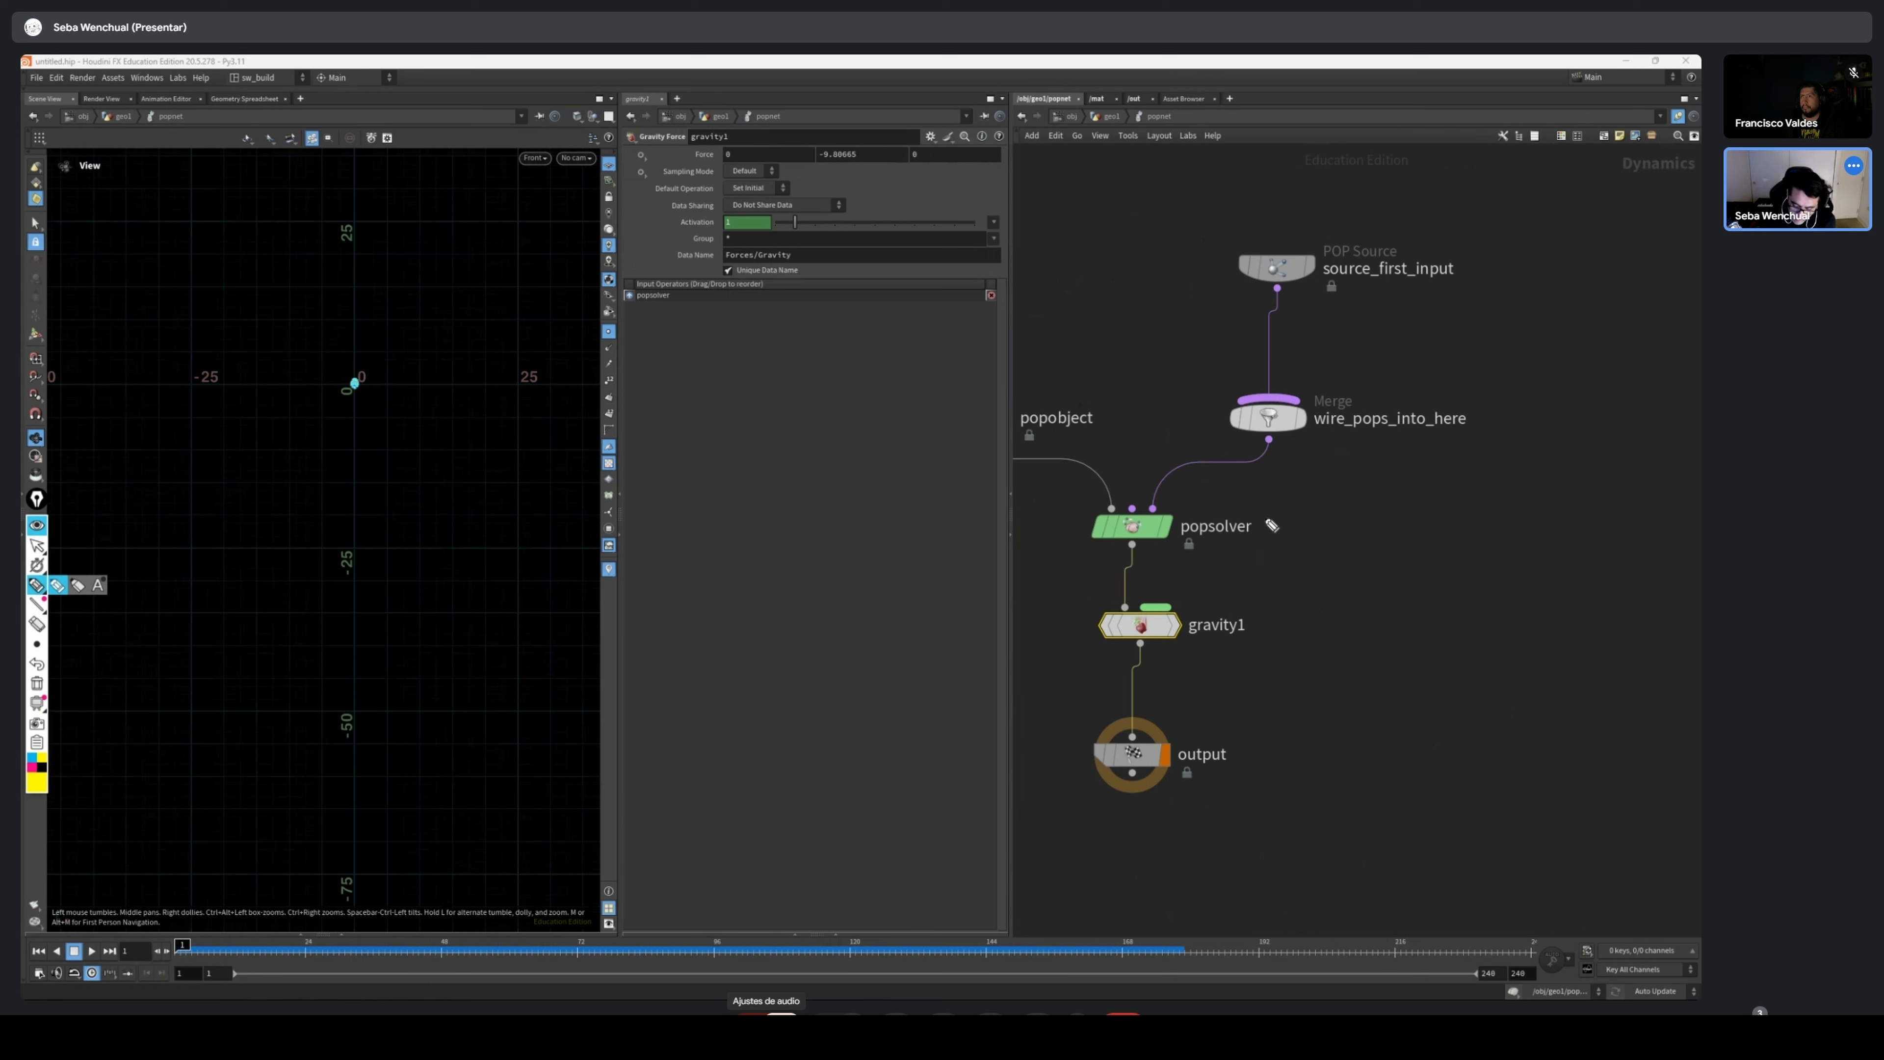
drag(1328, 531, 1535, 511)
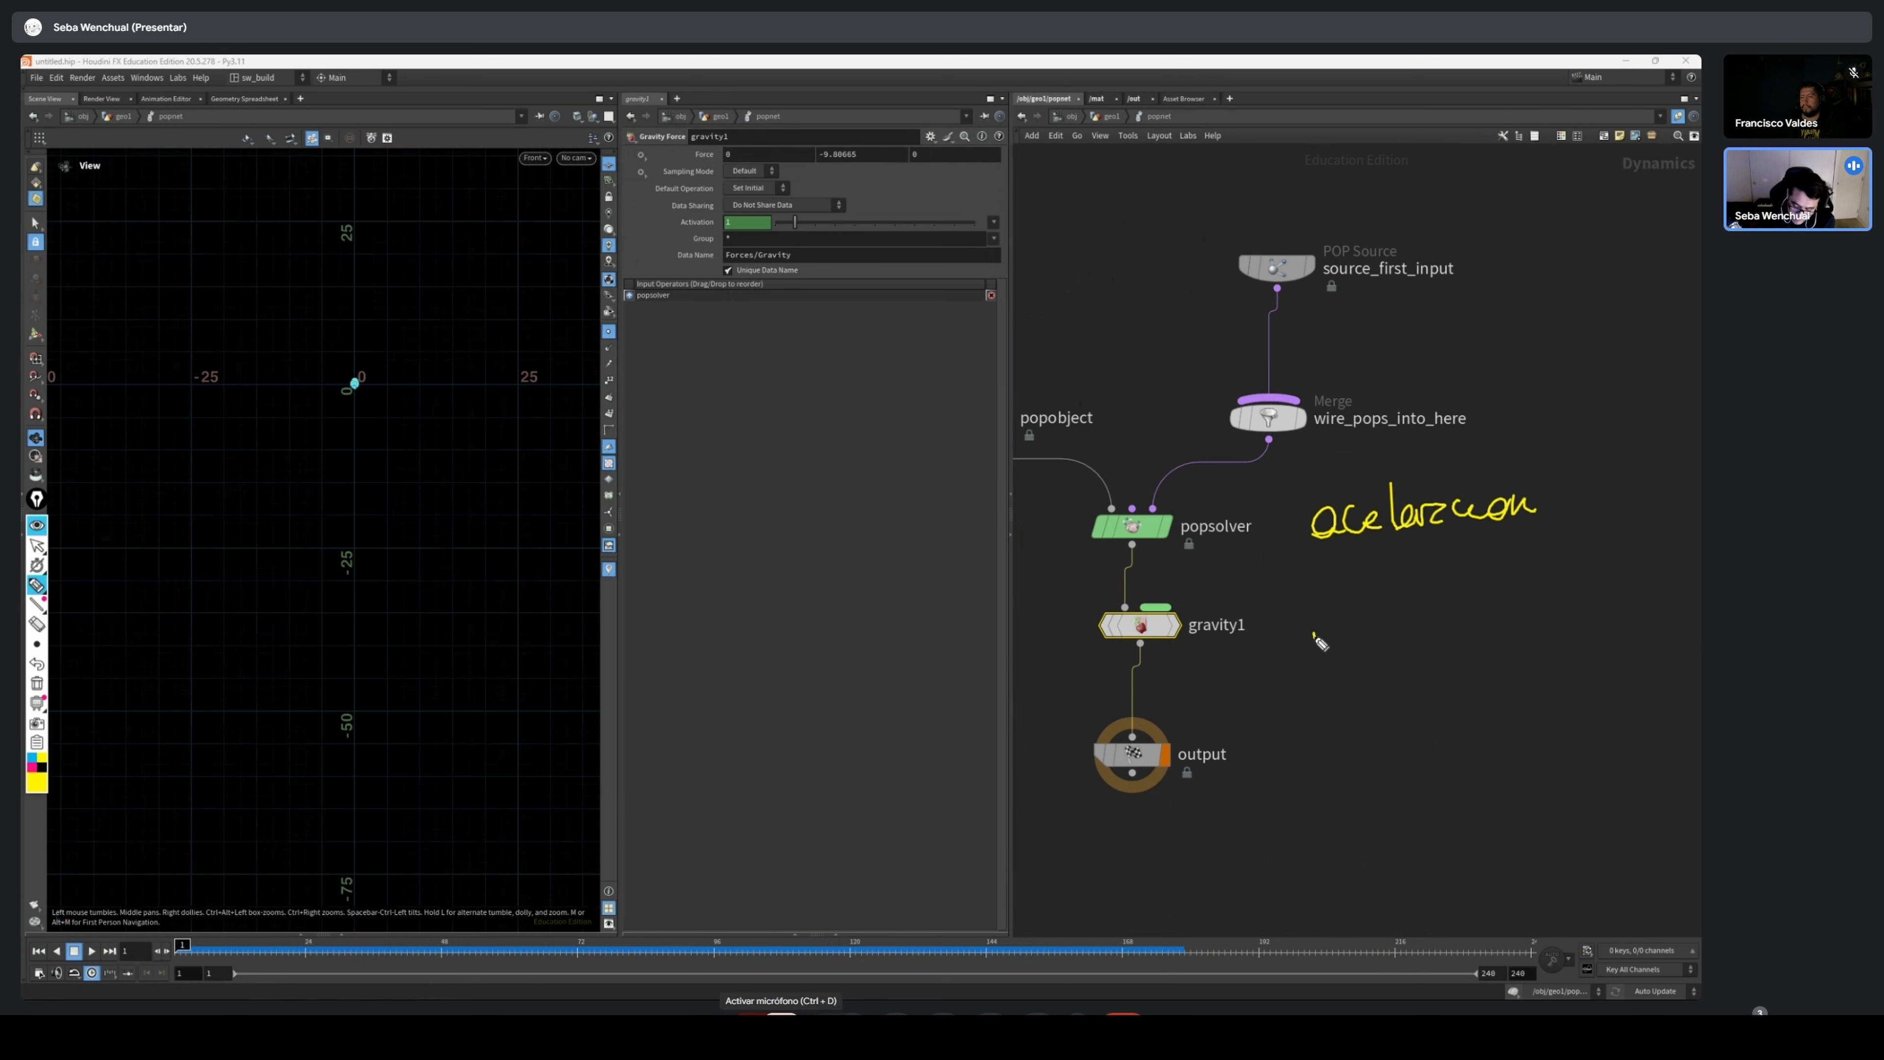
mouse_move(1319, 647)
mouse_down()
mouse_move(1385, 639)
mouse_move(1361, 687)
mouse_move(1423, 633)
mouse_up()
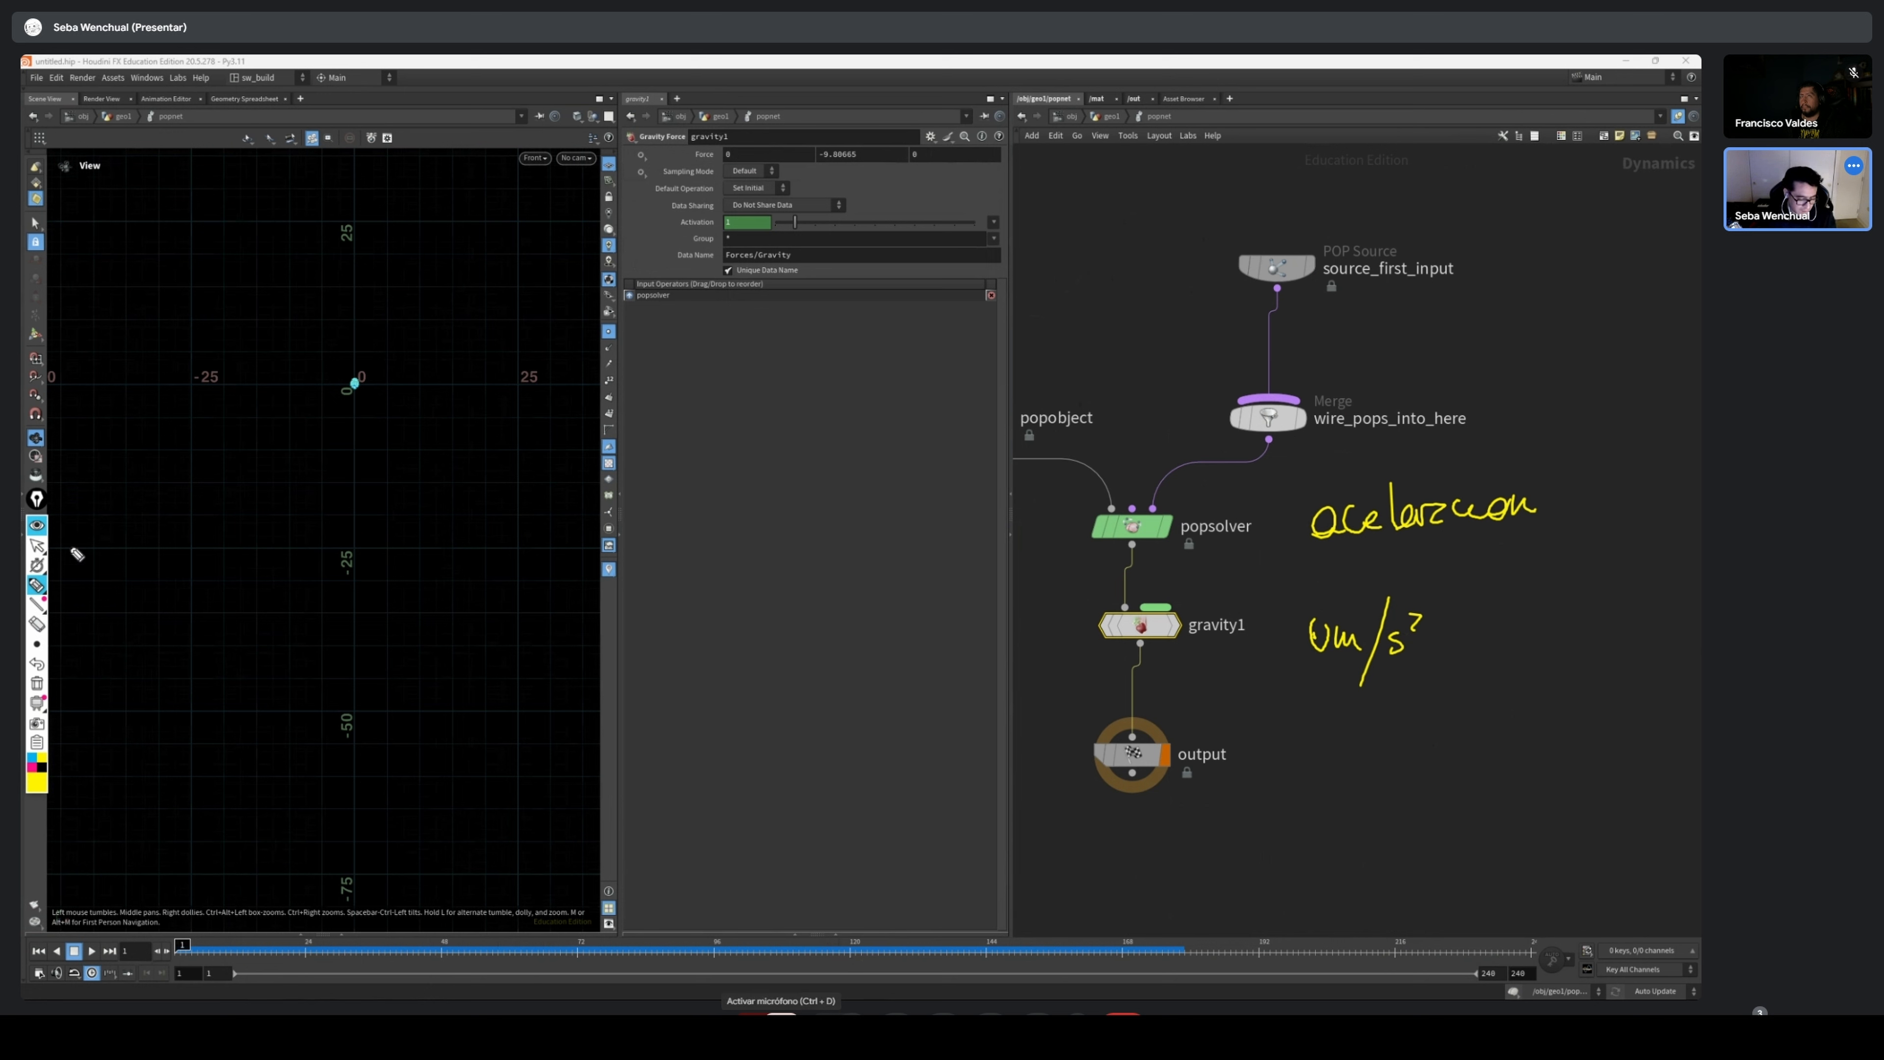
Erase the handwritten acceleration notes and select the source_first_input node
click(36, 546)
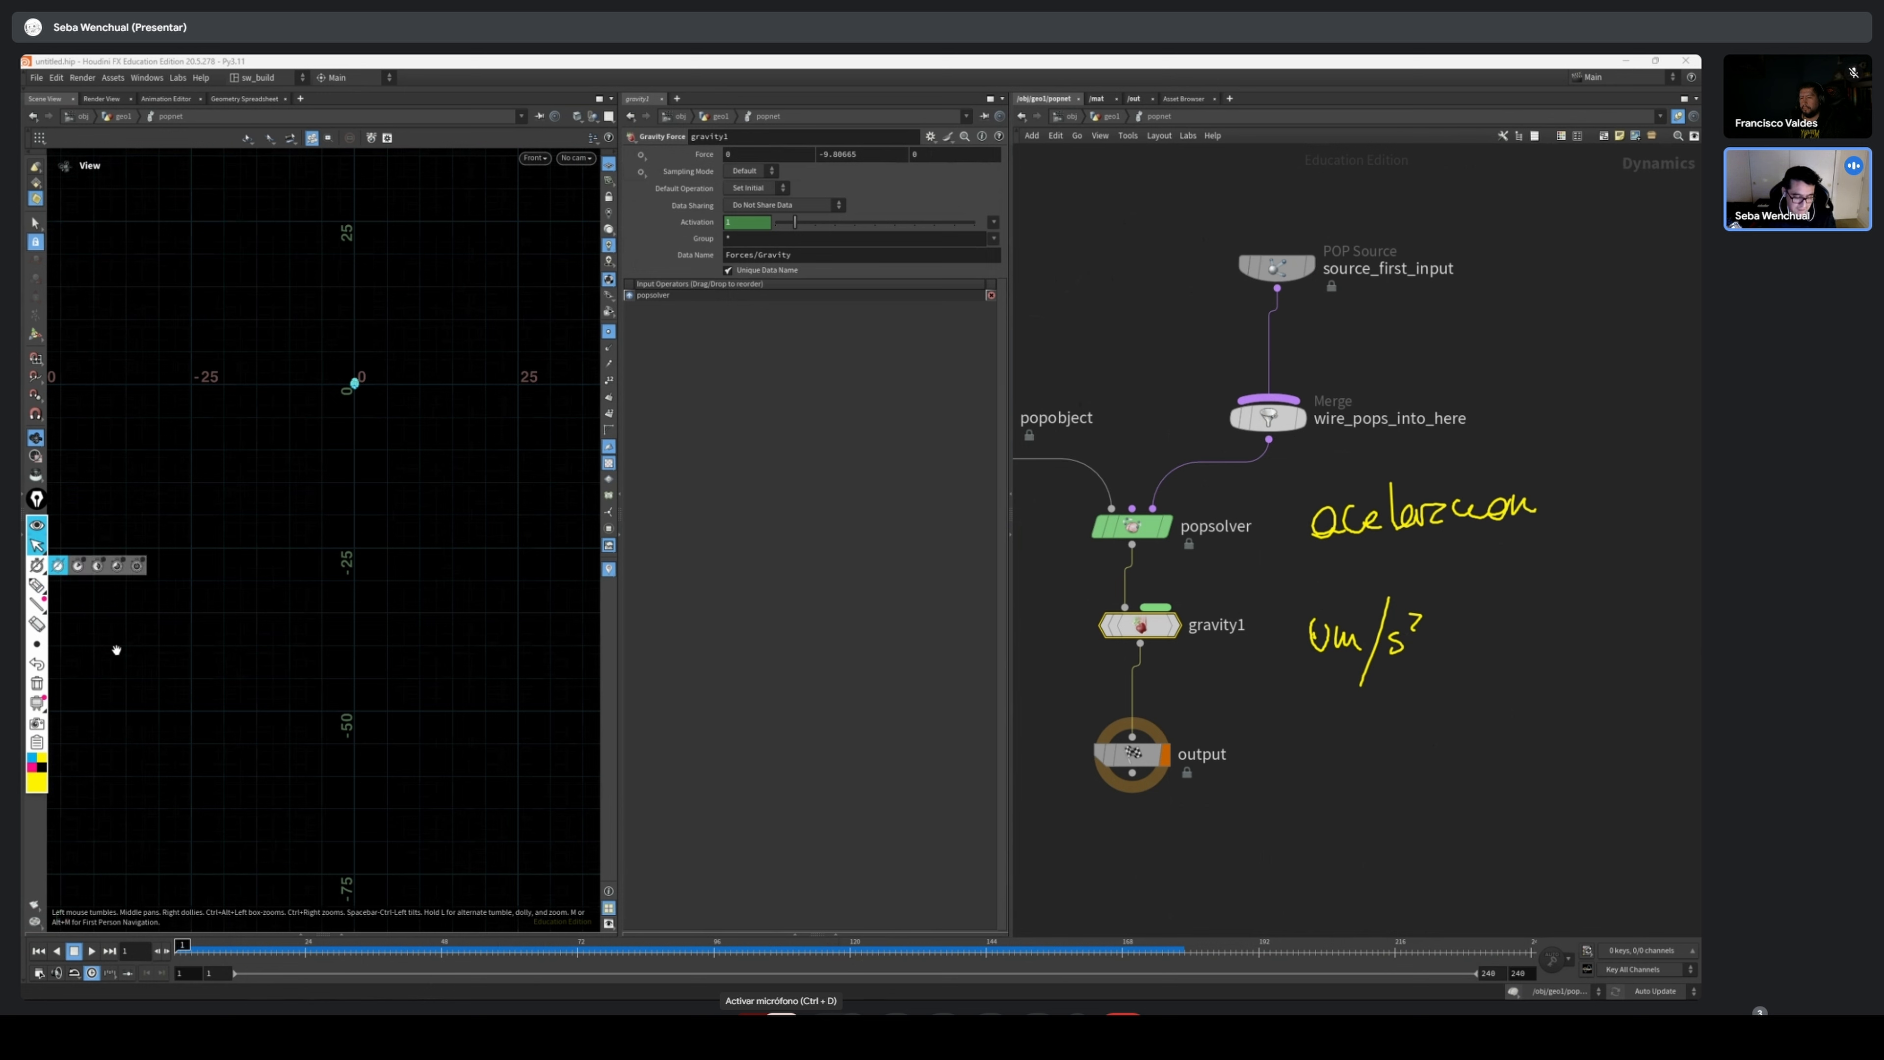
click(37, 683)
middle_drag(1450, 245, 1484, 392)
click(1310, 415)
Play the simulation with gravity active, inspect the particle stream, and rewind to frame 1
key(Up)
middle_drag(452, 332, 443, 663)
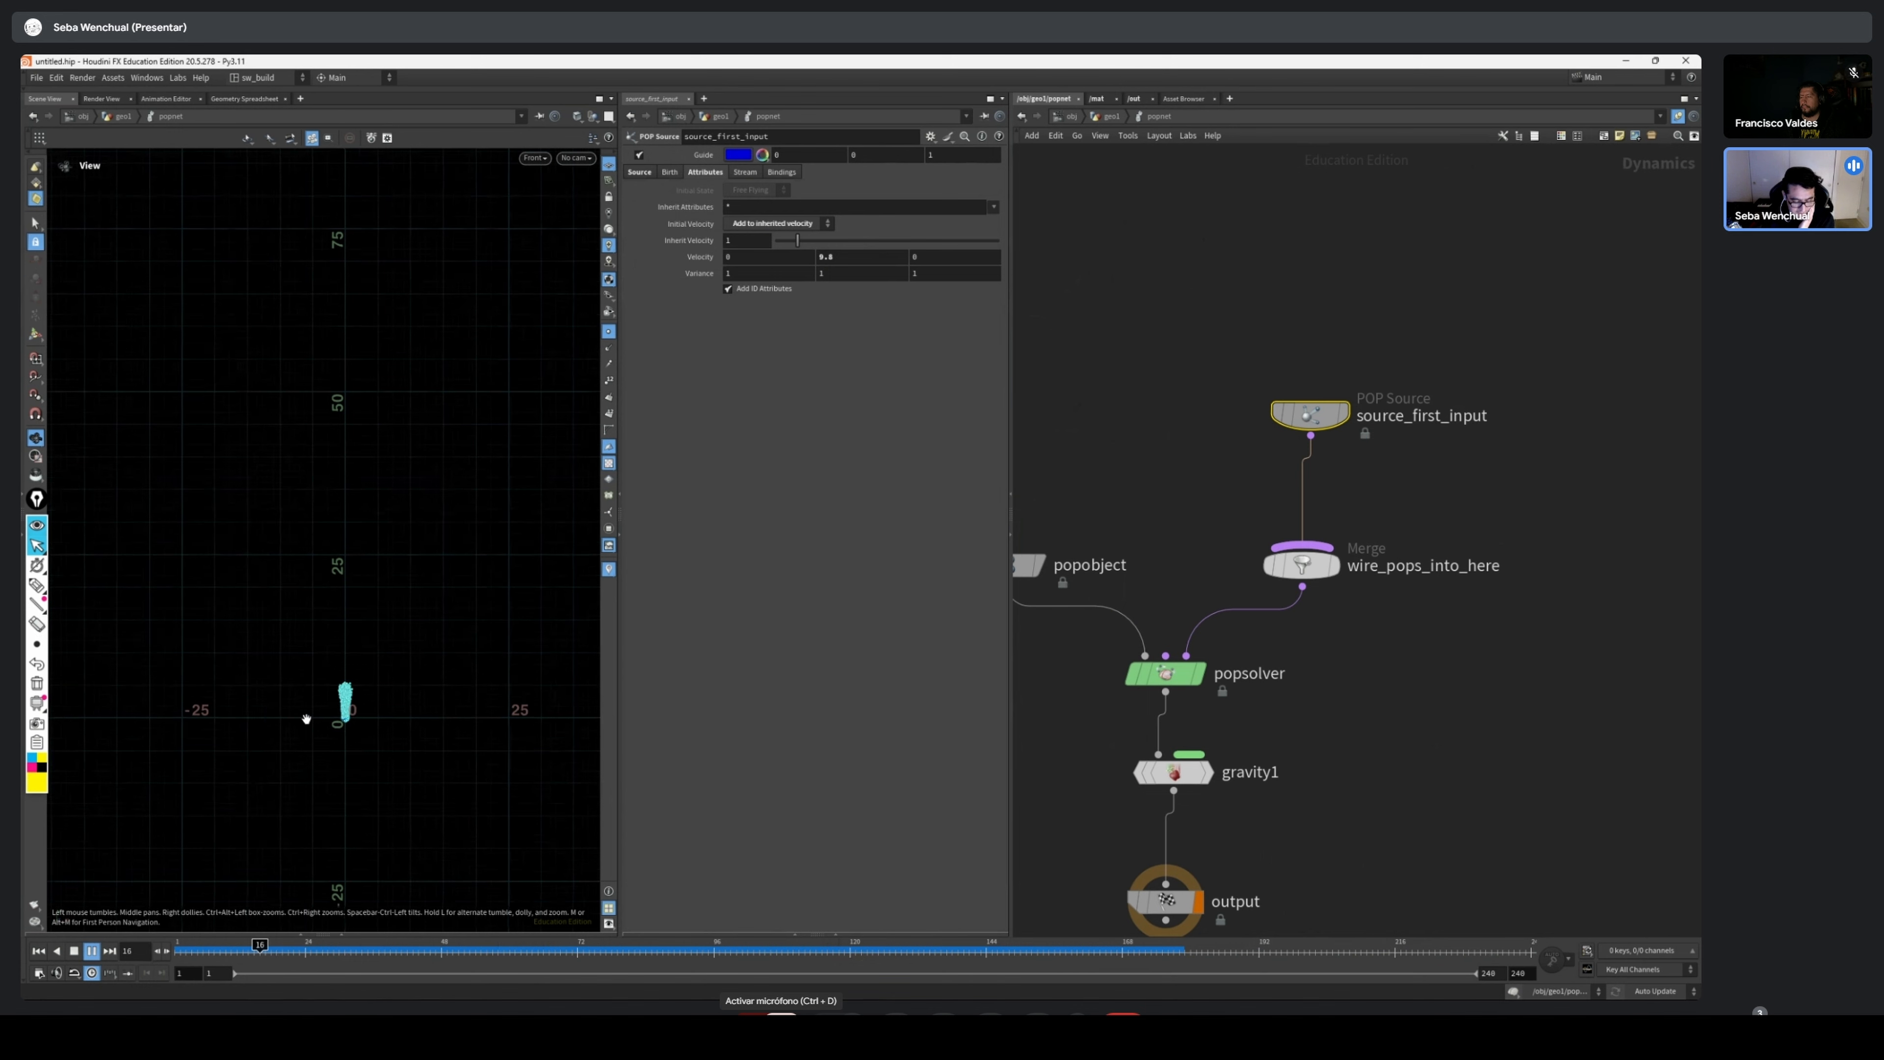
scroll(307, 720, up, 2)
middle_drag(1167, 722, 1169, 719)
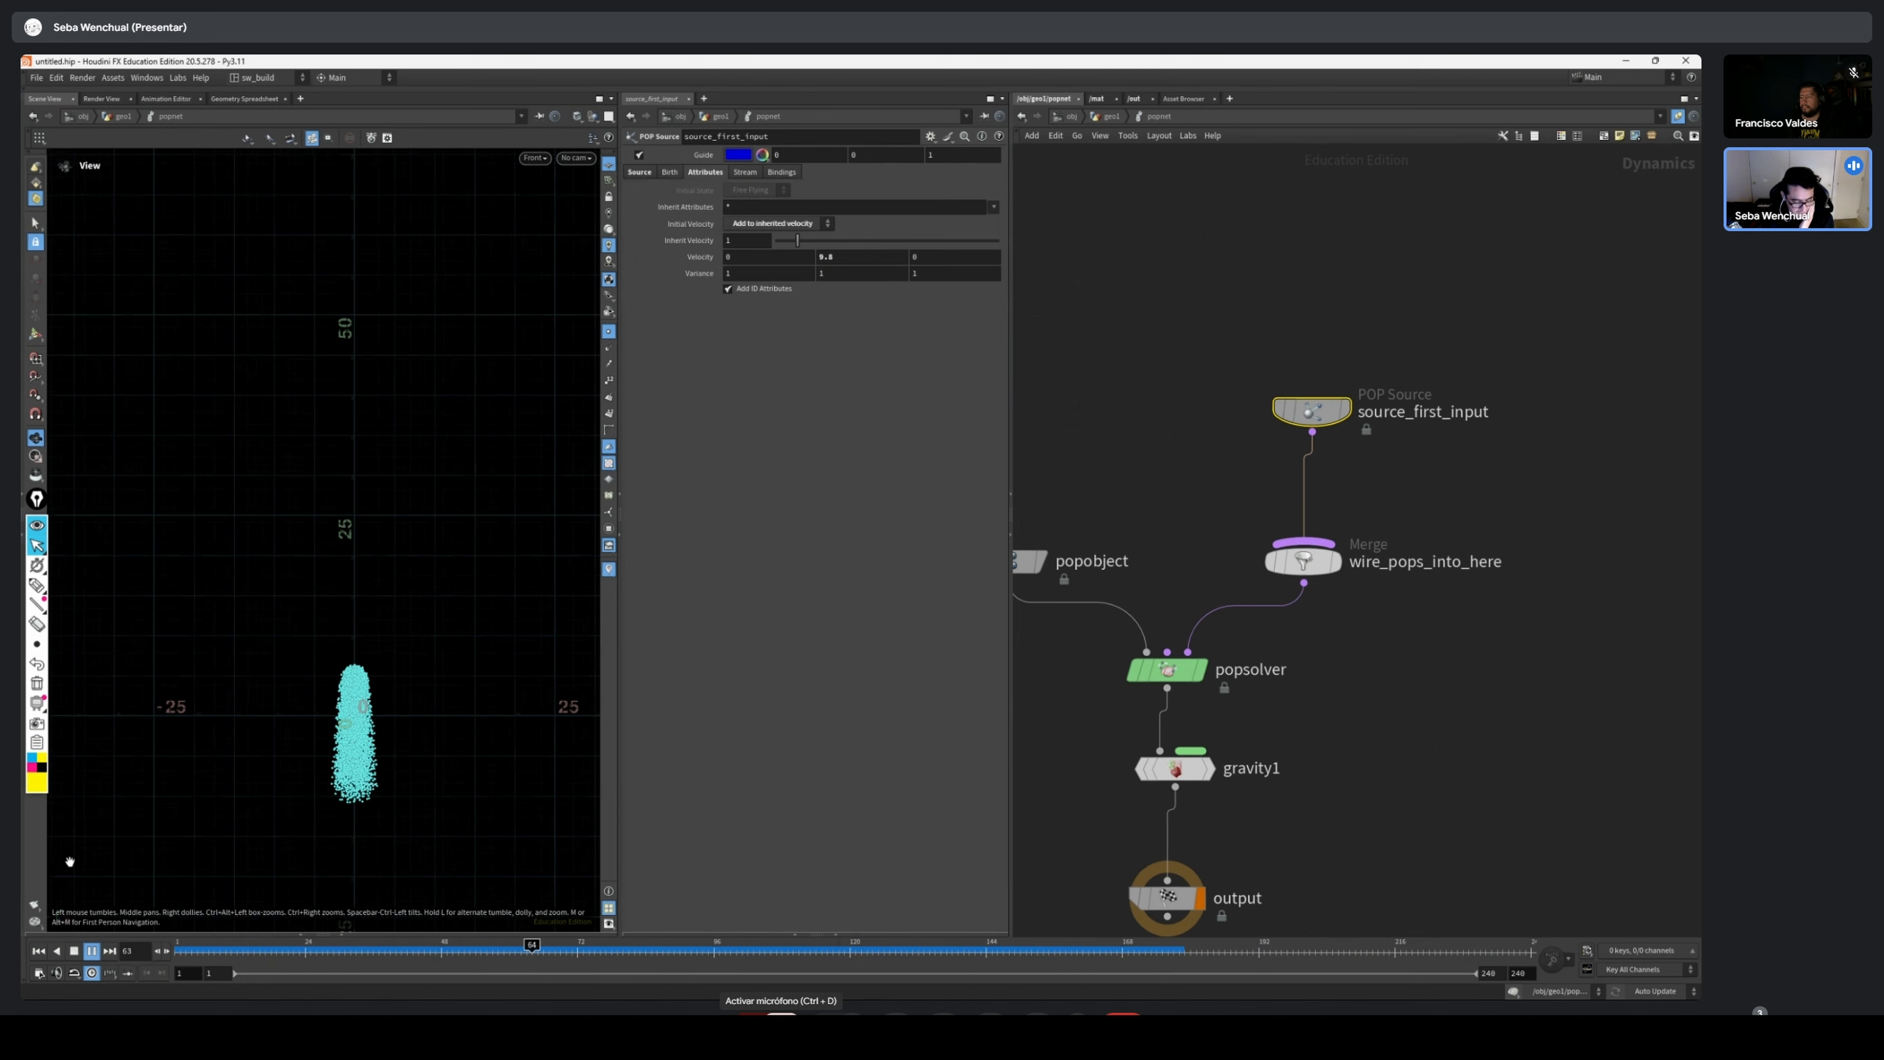
click(74, 951)
drag(304, 952, 178, 952)
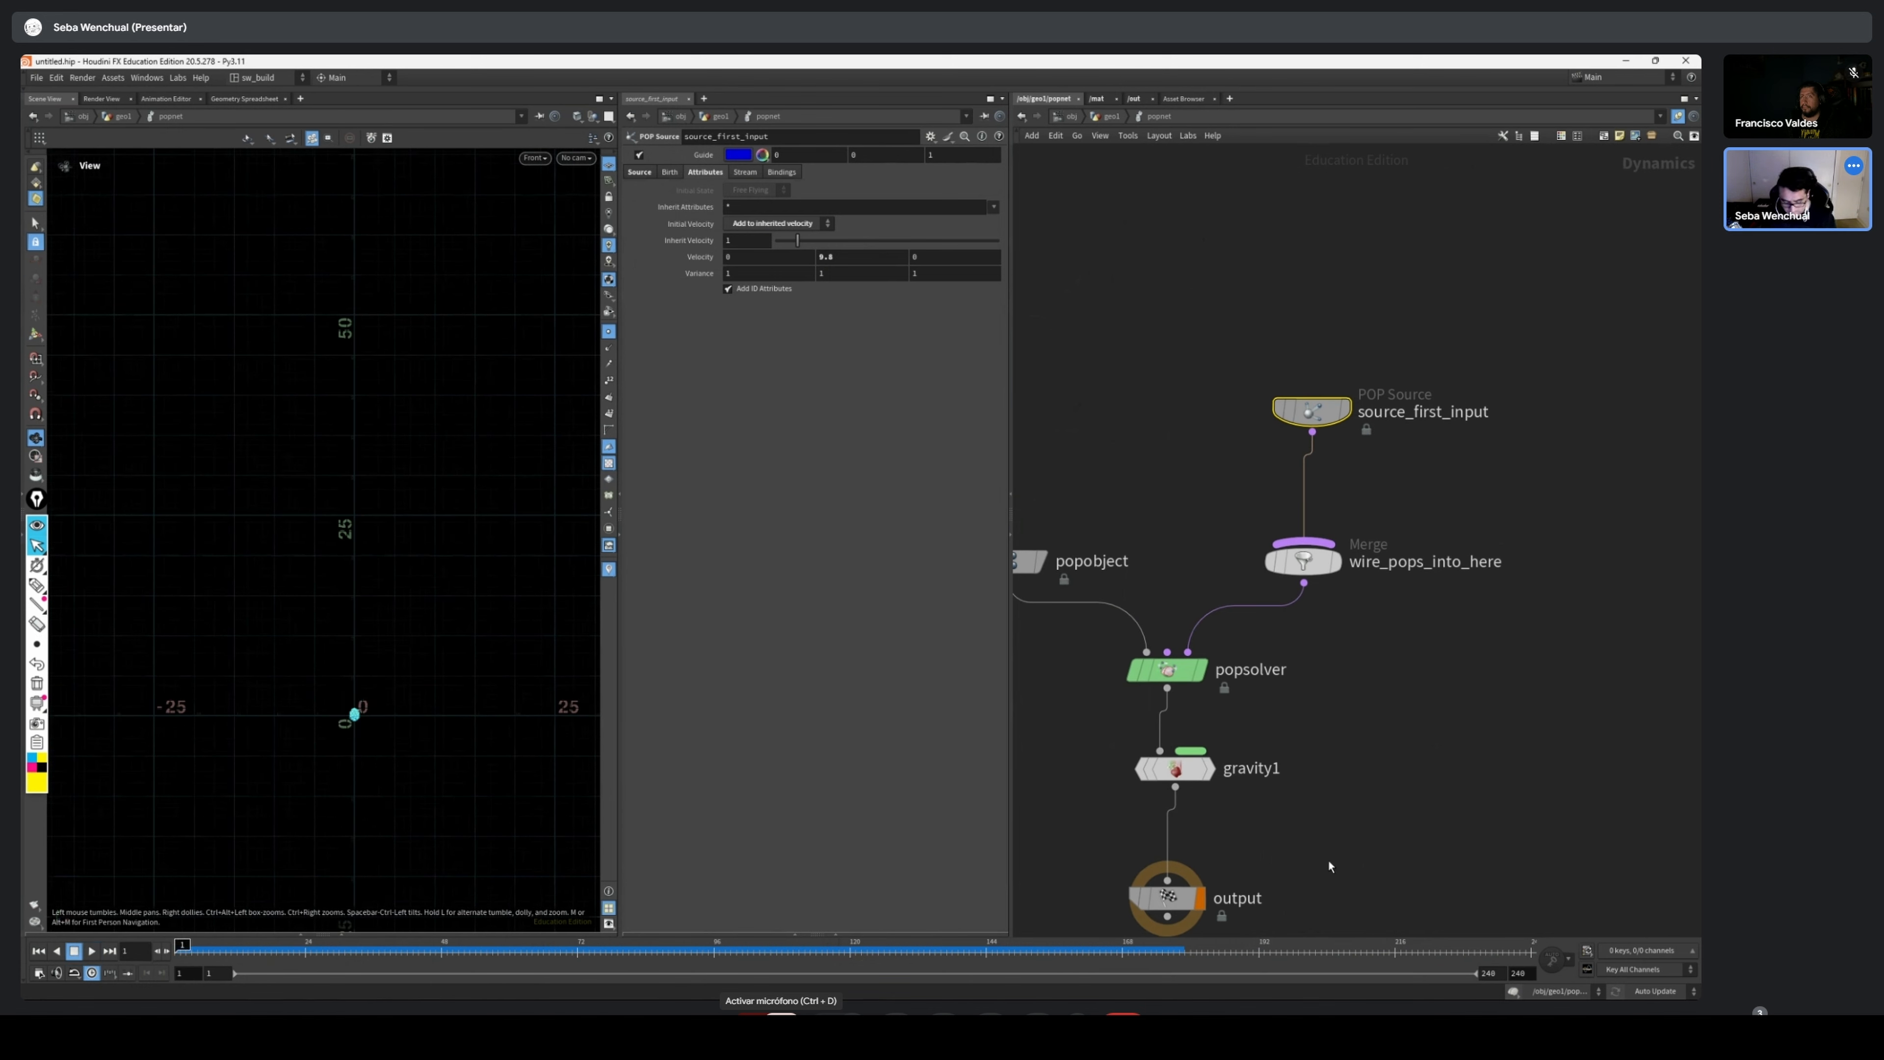
Bypass gravity1 and play the simulation without it, reviewing the stream around frame 24 before returning to frame 1
click(1178, 770)
key(b)
click(89, 951)
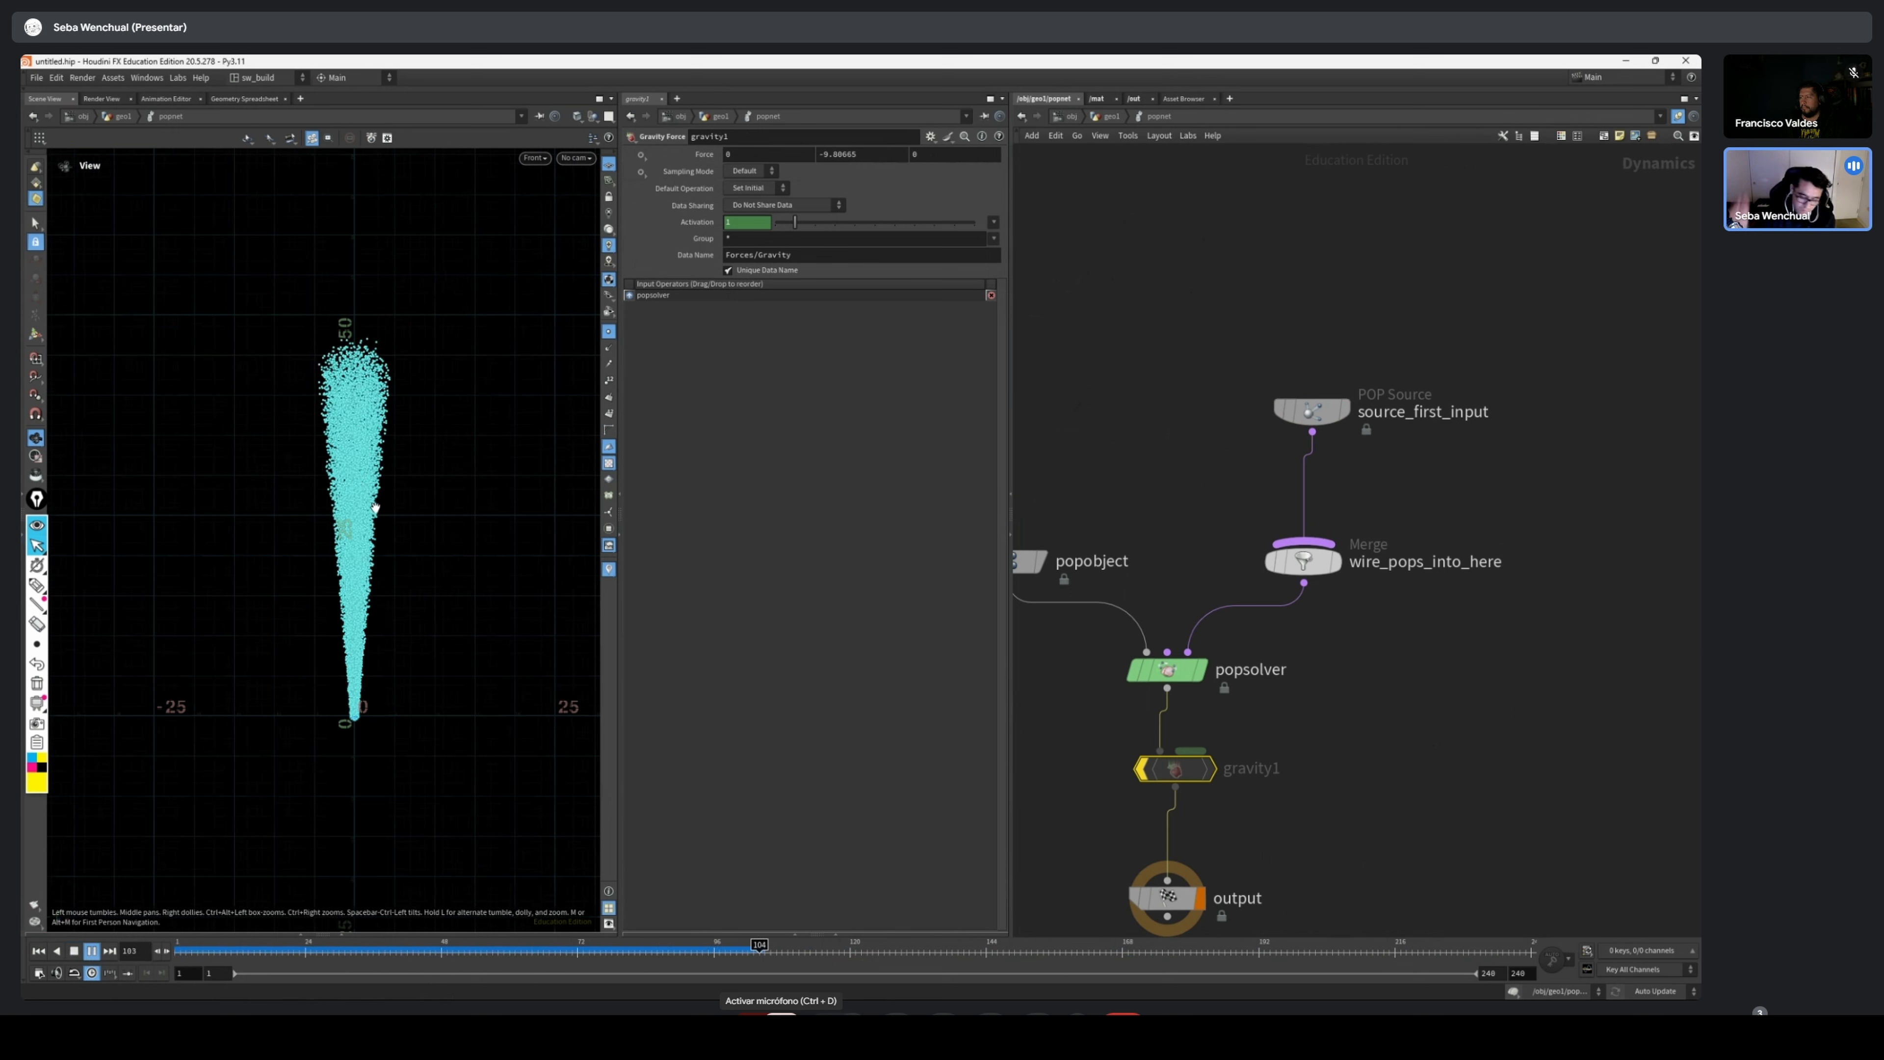
drag(254, 949, 307, 956)
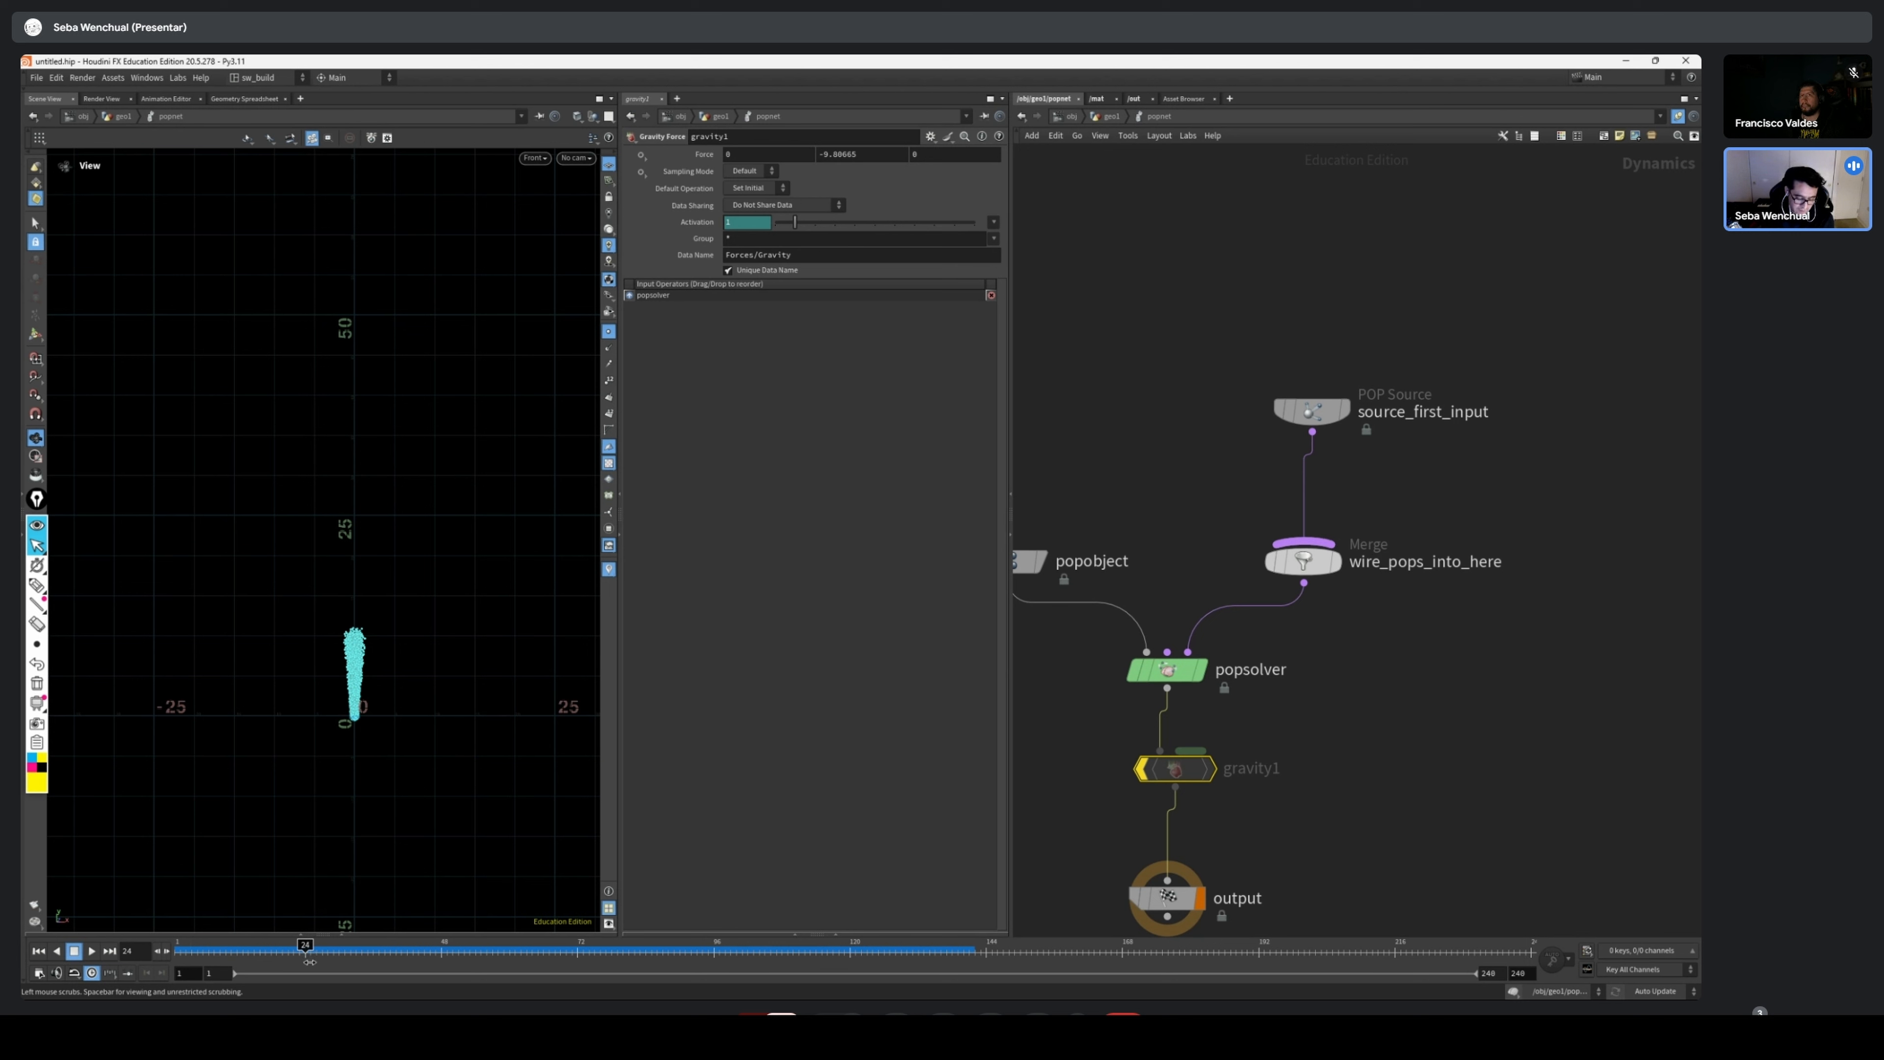
drag(310, 961, 177, 957)
Re-enable the bypassed gravity1 node
key(b)
scroll(263, 695, down, 1)
middle_drag(1408, 556, 1391, 487)
click(608, 331)
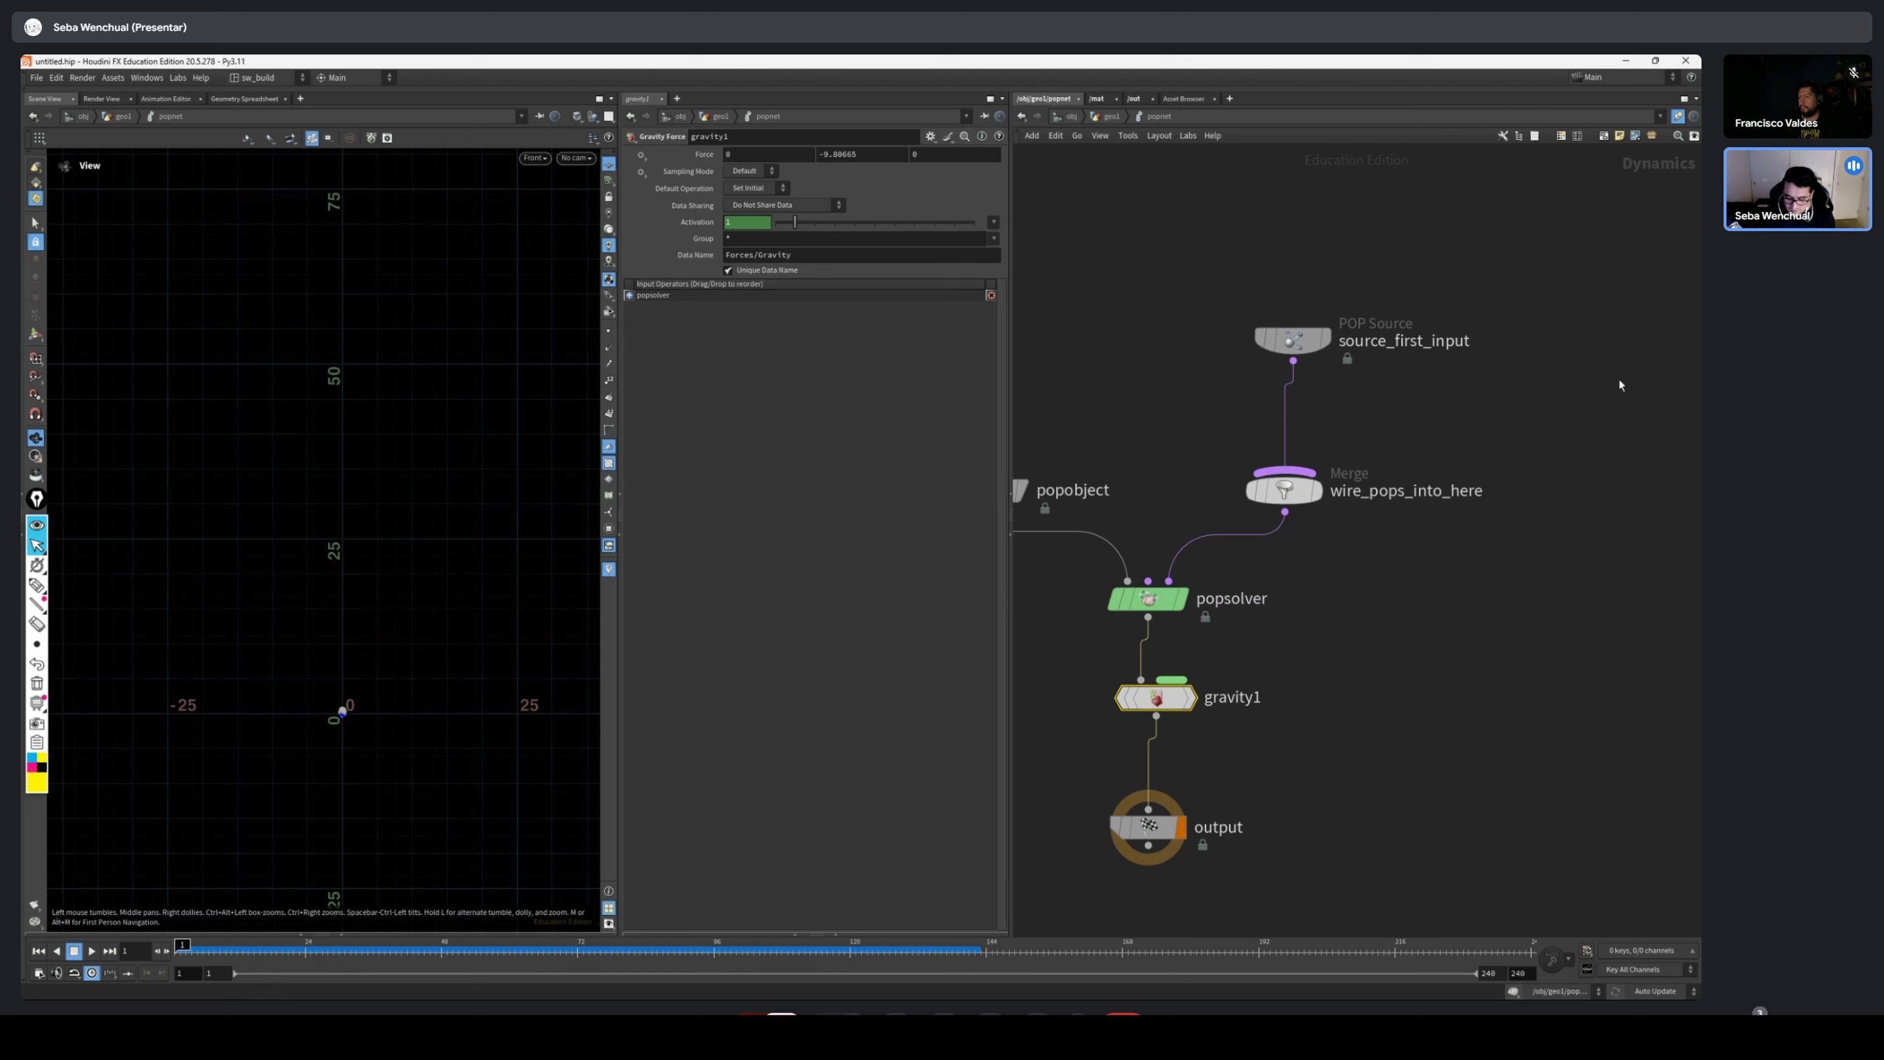
Delete the gravity1 node between popsolver and output
middle_drag(1441, 413, 1342, 538)
scroll(1342, 538, up, 1)
scroll(1243, 745, down, 2)
drag(1290, 435, 1177, 631)
drag(1187, 794, 1046, 861)
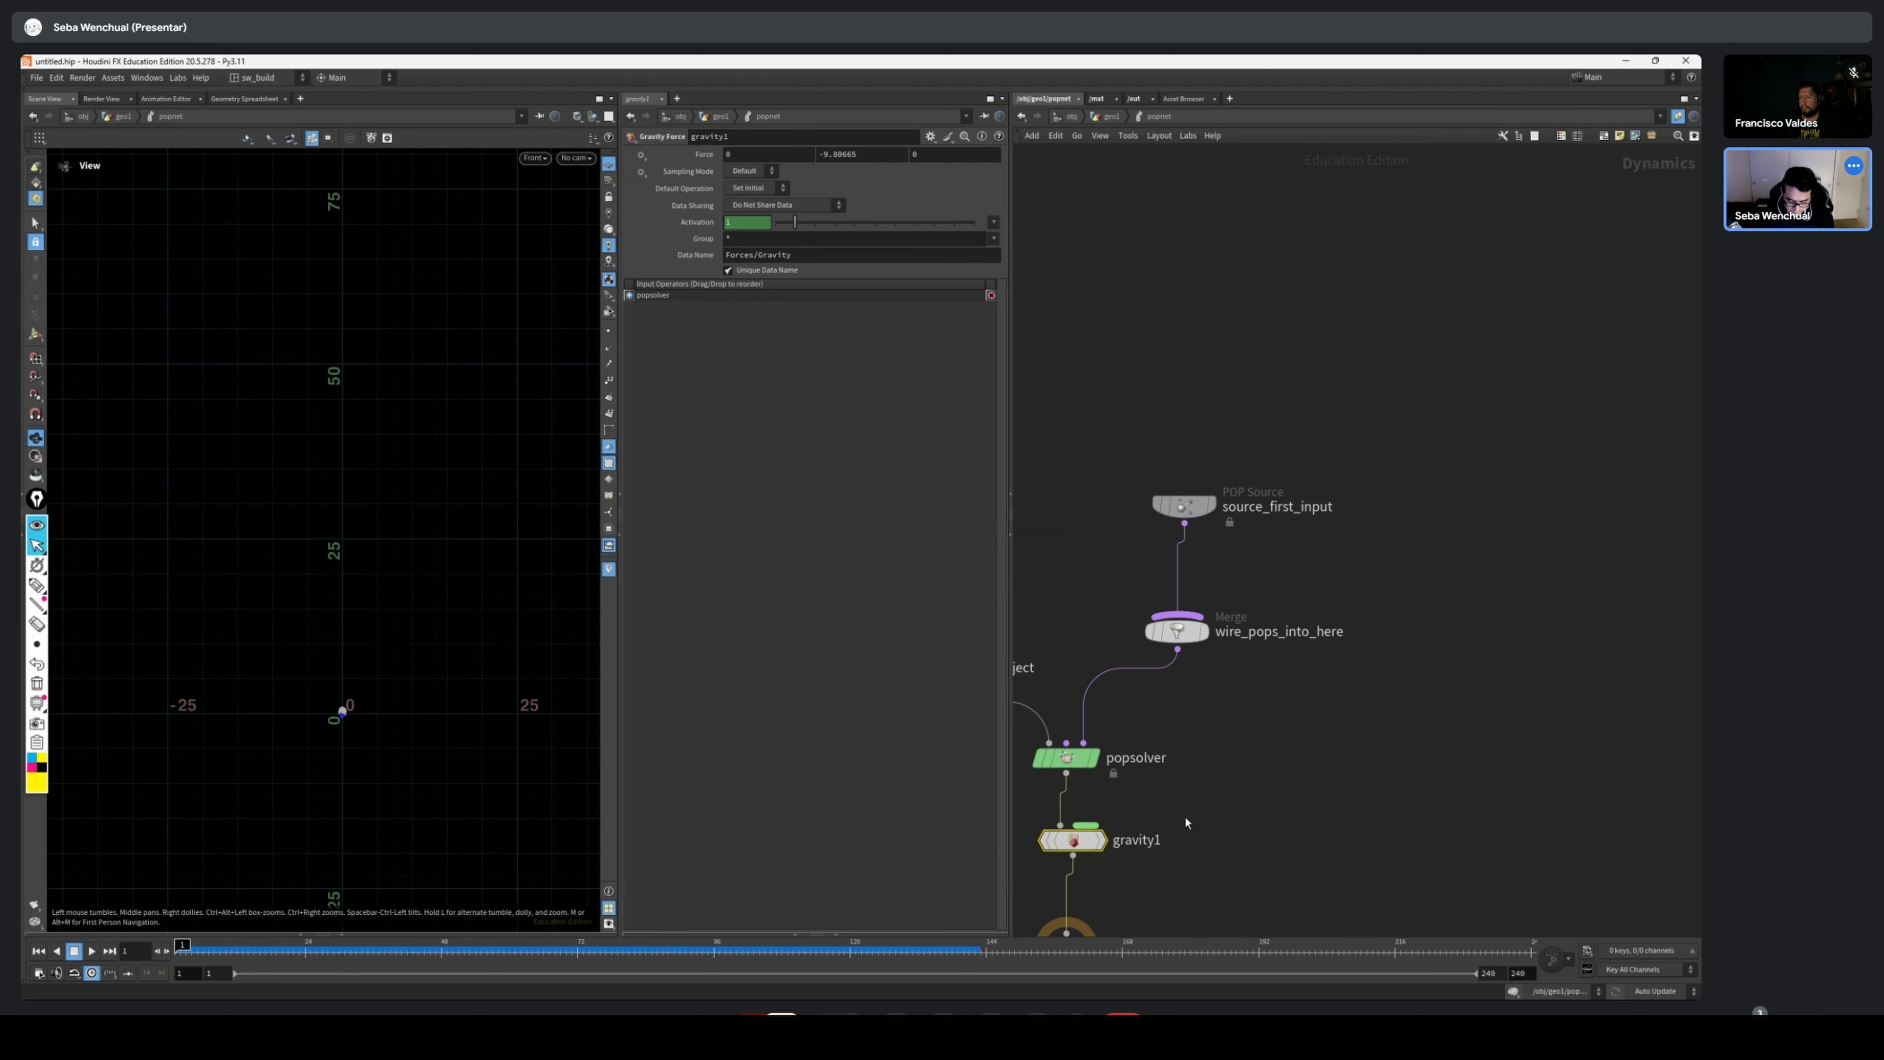
key(Delete)
Switch the viewport to the perspective view and frame the spherical emitter
key(space+1)
drag(440, 684, 416, 757)
scroll(415, 743, up, 10)
drag(1184, 506, 1177, 451)
Add a POP Force node to the network near wire_pops_into_here
middle_drag(1259, 540, 1277, 549)
key(Tab)
text(force)
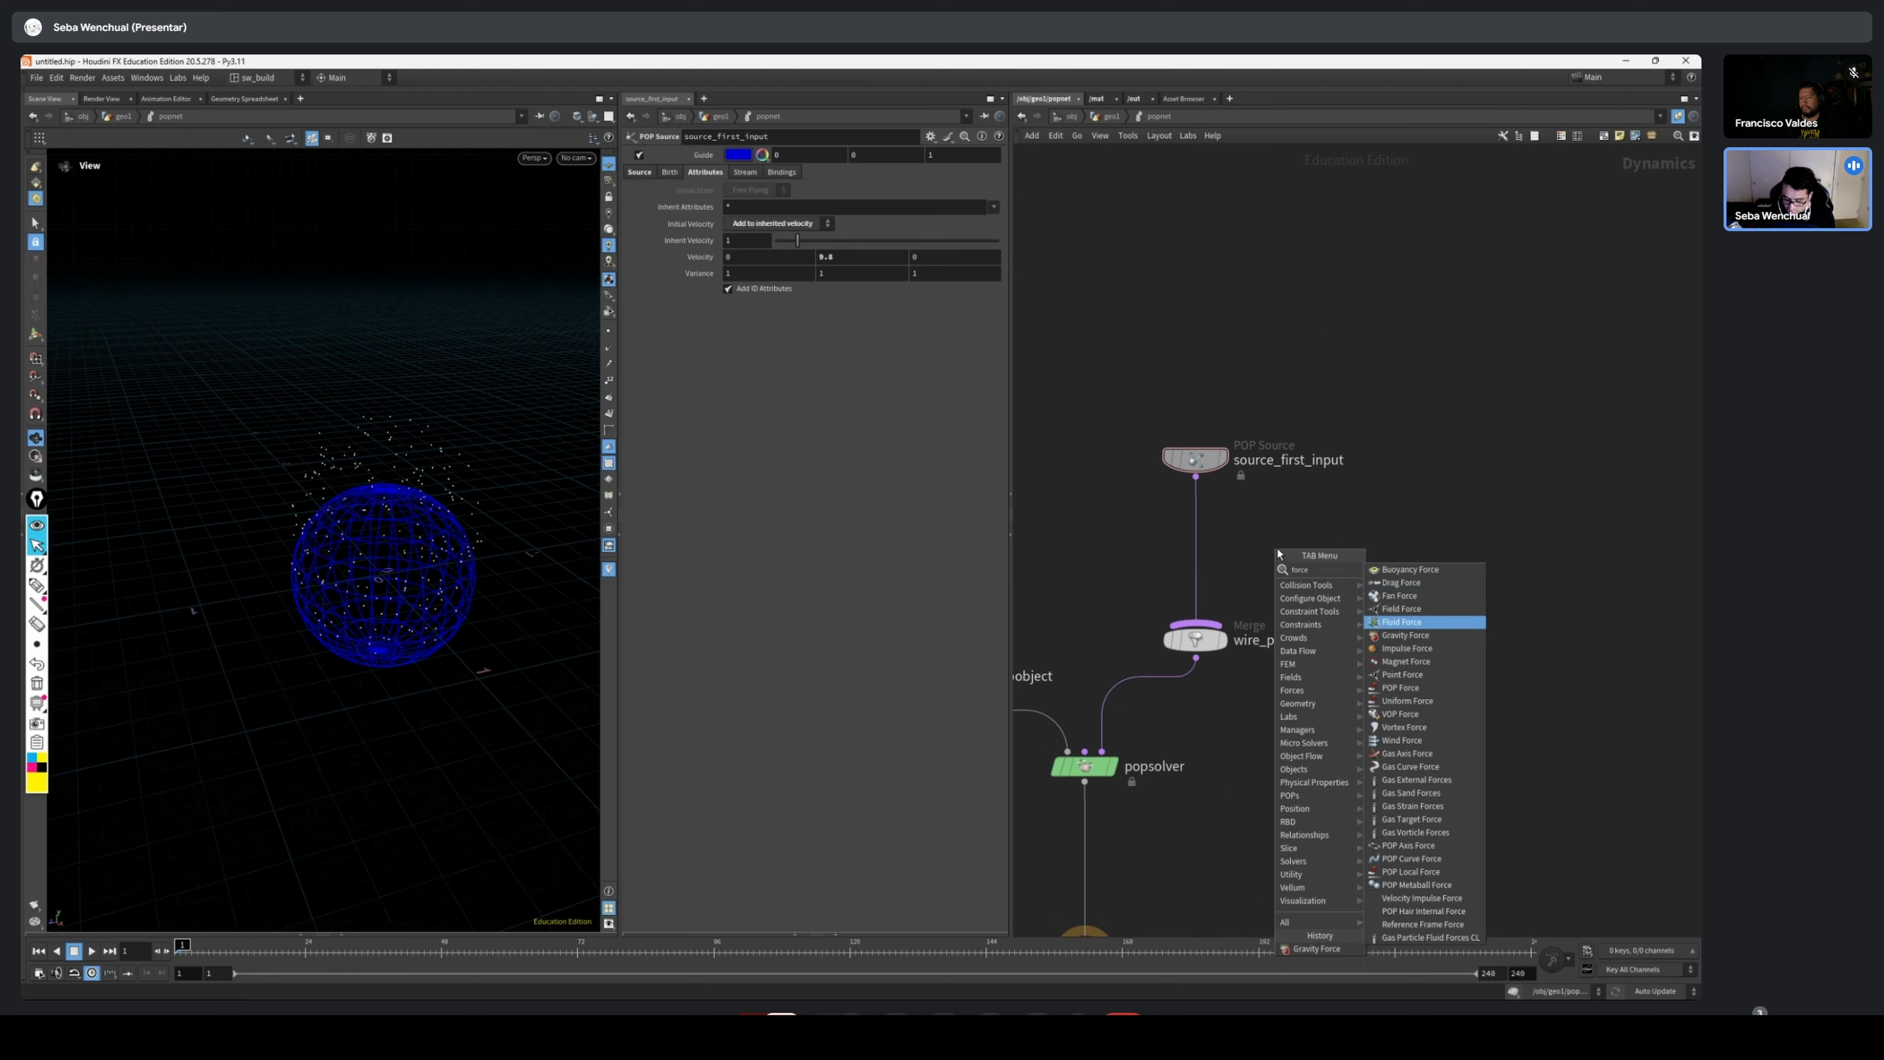
click(1476, 688)
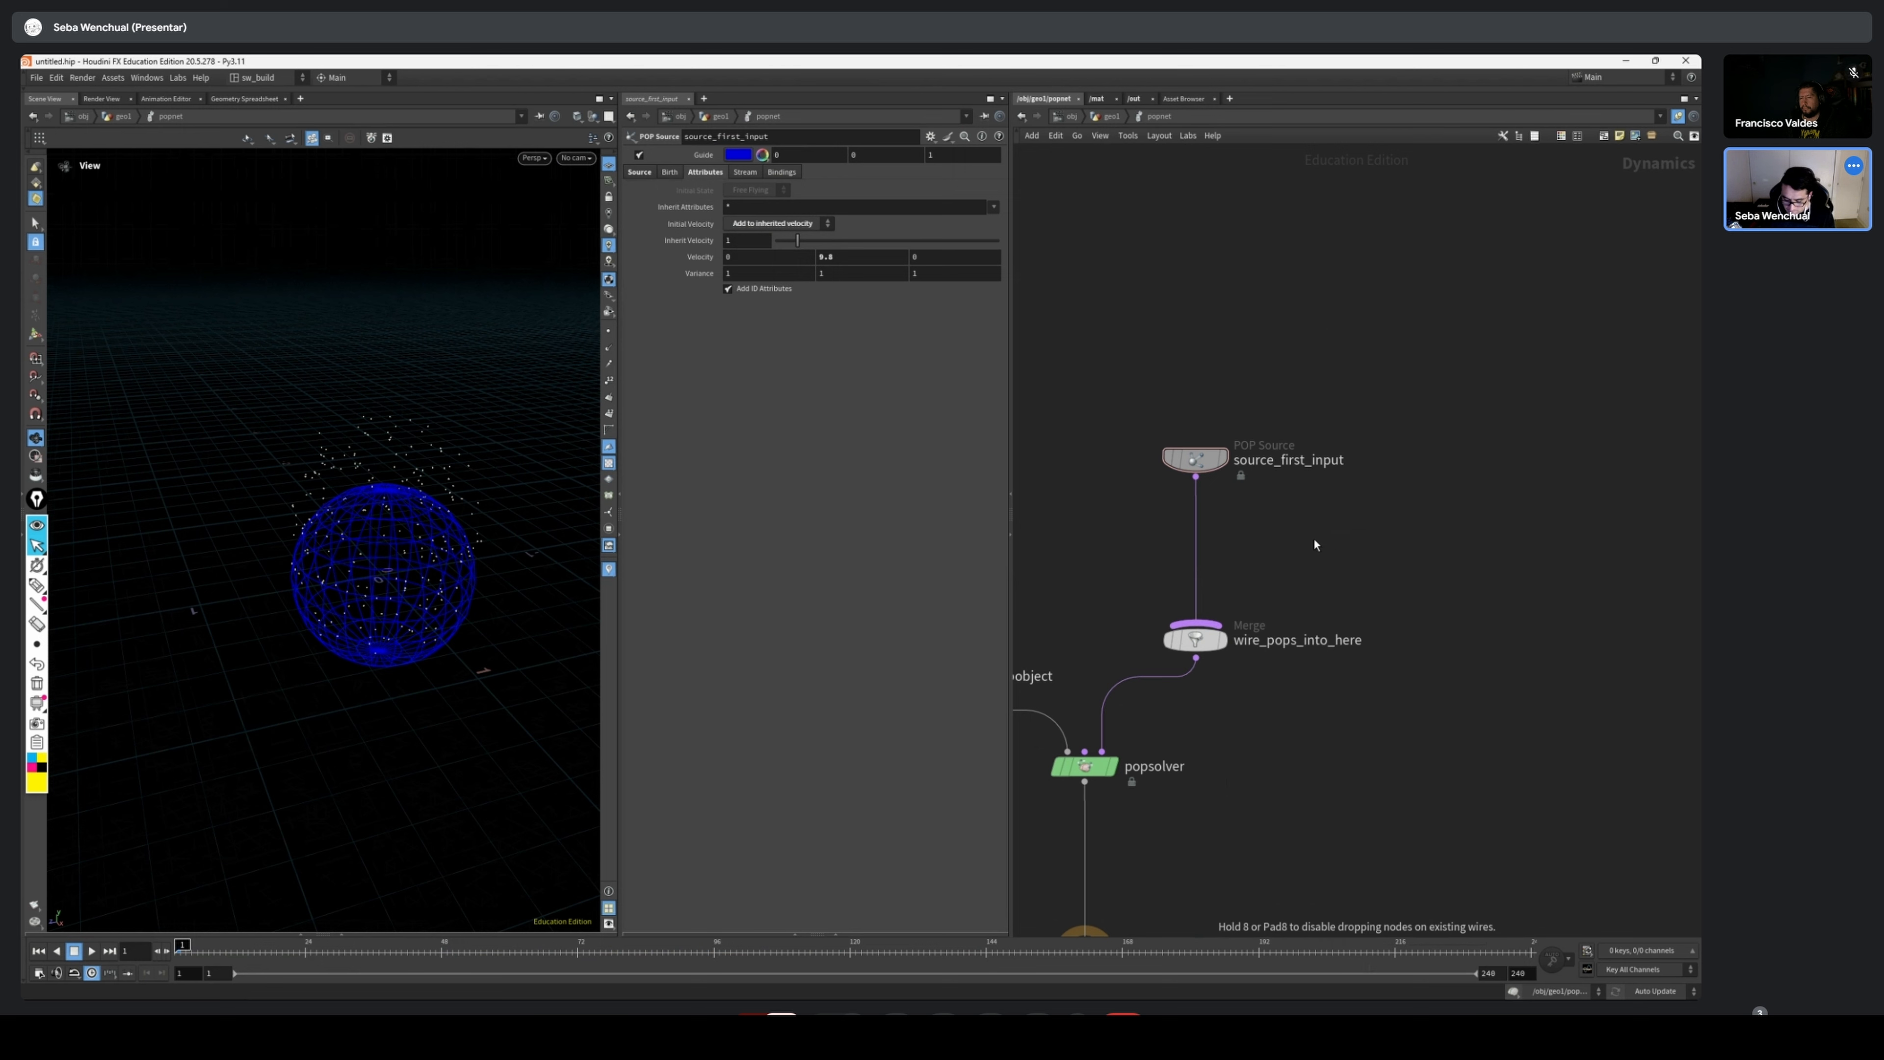
middle_drag(1263, 363, 1499, 317)
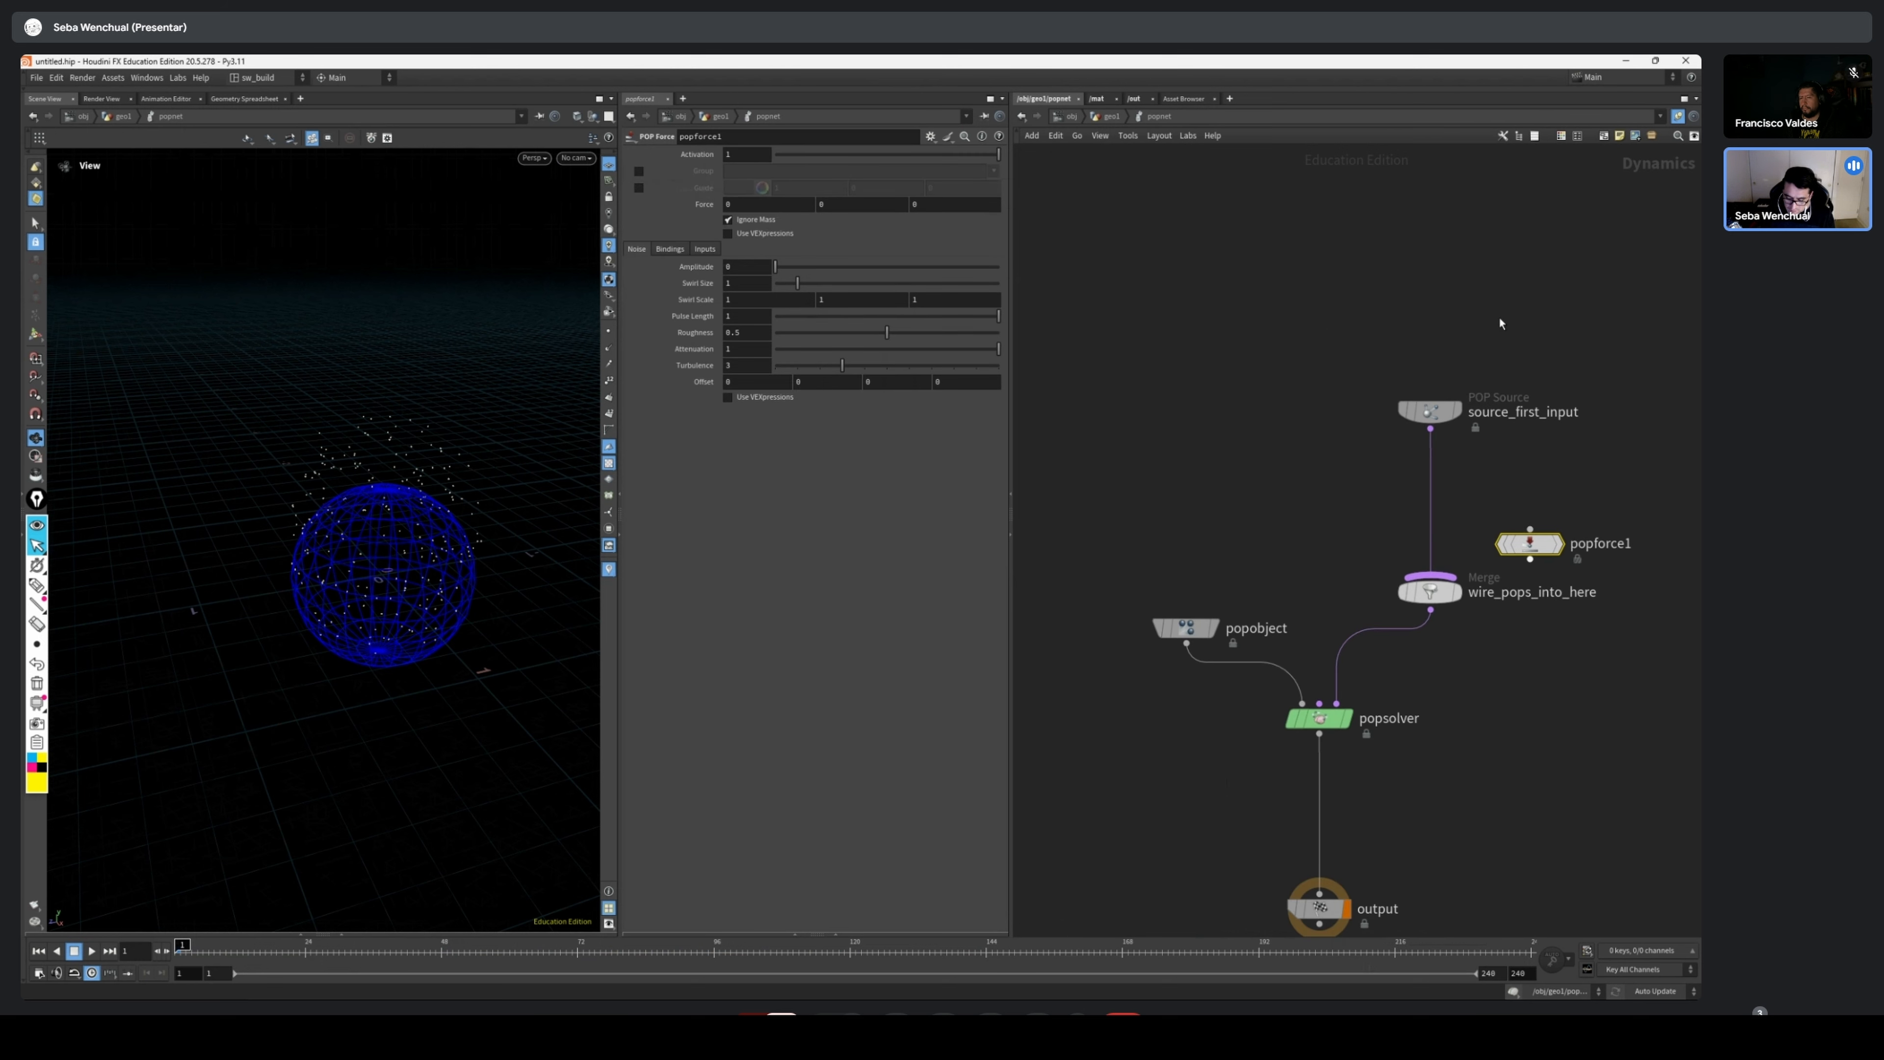
Connect popforce1's output to the wire_pops_into_here merge alongside source_first_input
click(1442, 413)
middle_drag(1543, 542, 1355, 569)
scroll(1356, 569, up, 2)
drag(1356, 568, 1194, 663)
click(1158, 656)
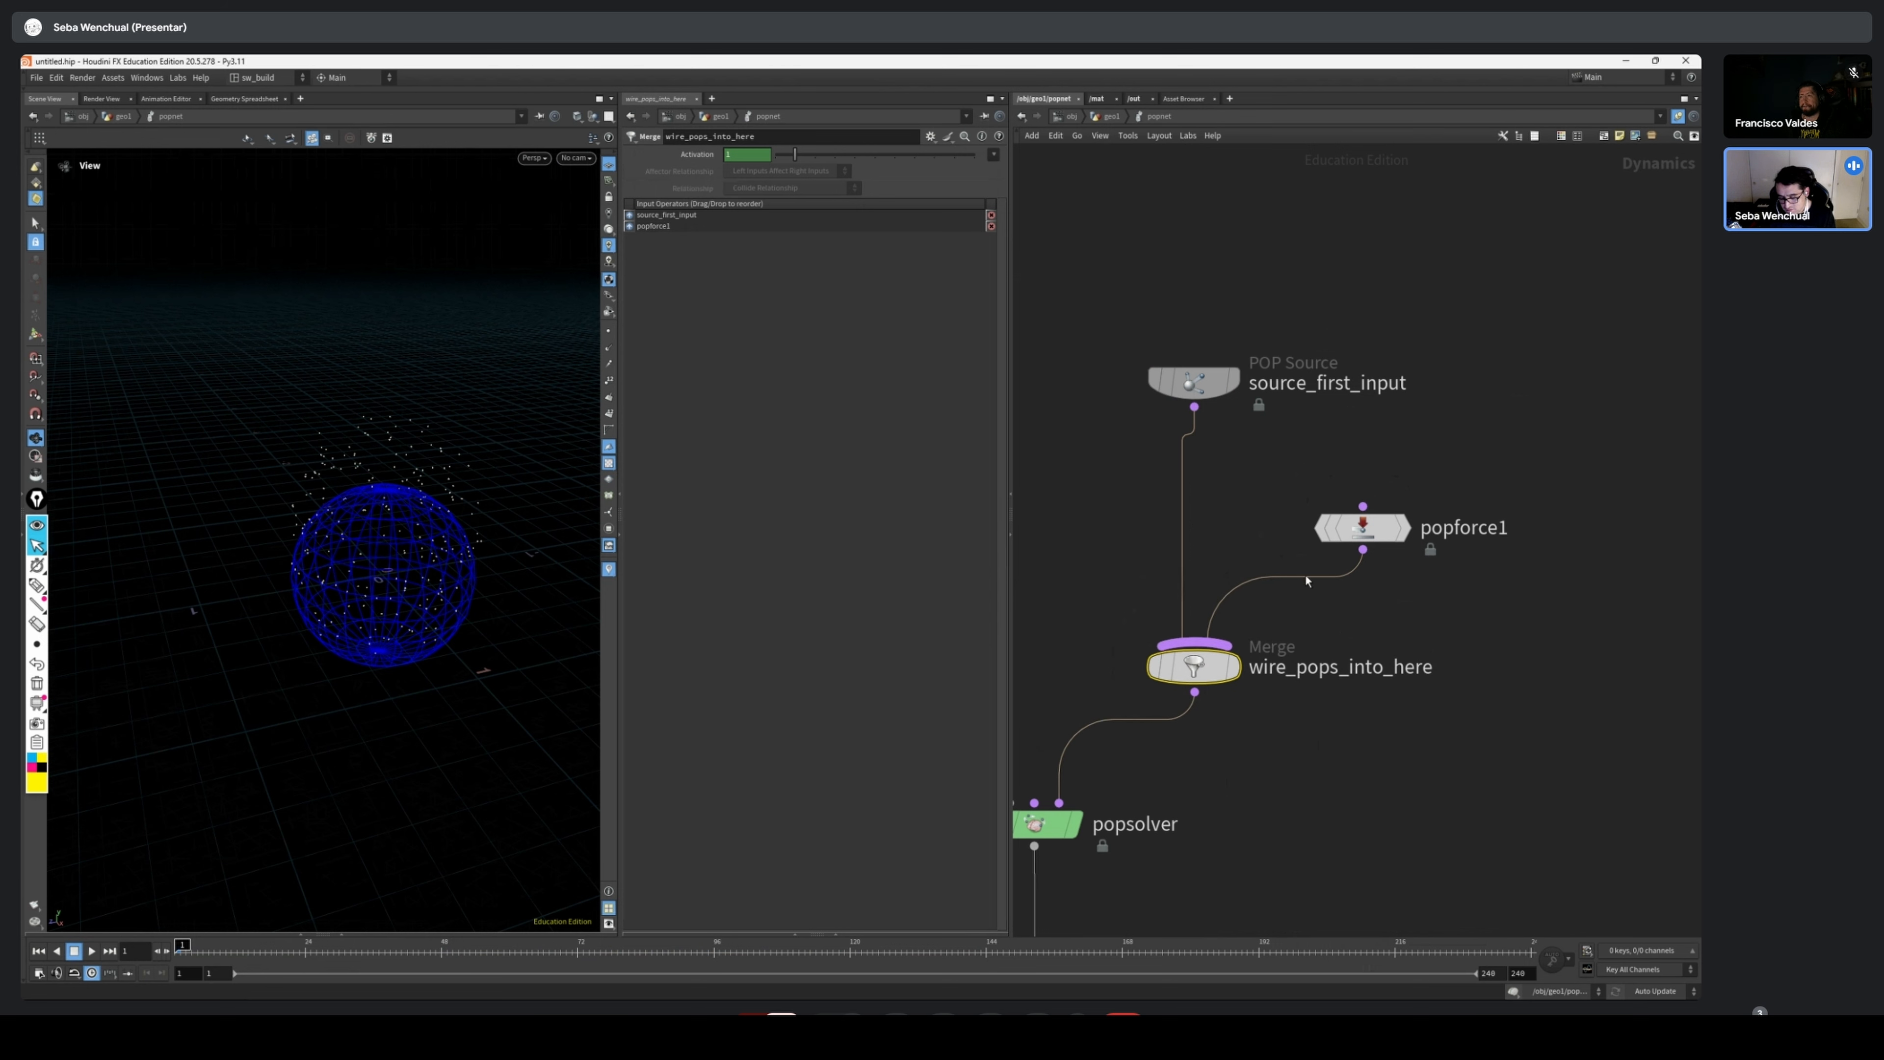
Move popforce1 farther from the merge node and leave it selected with its parameters shown
drag(1363, 528, 1441, 499)
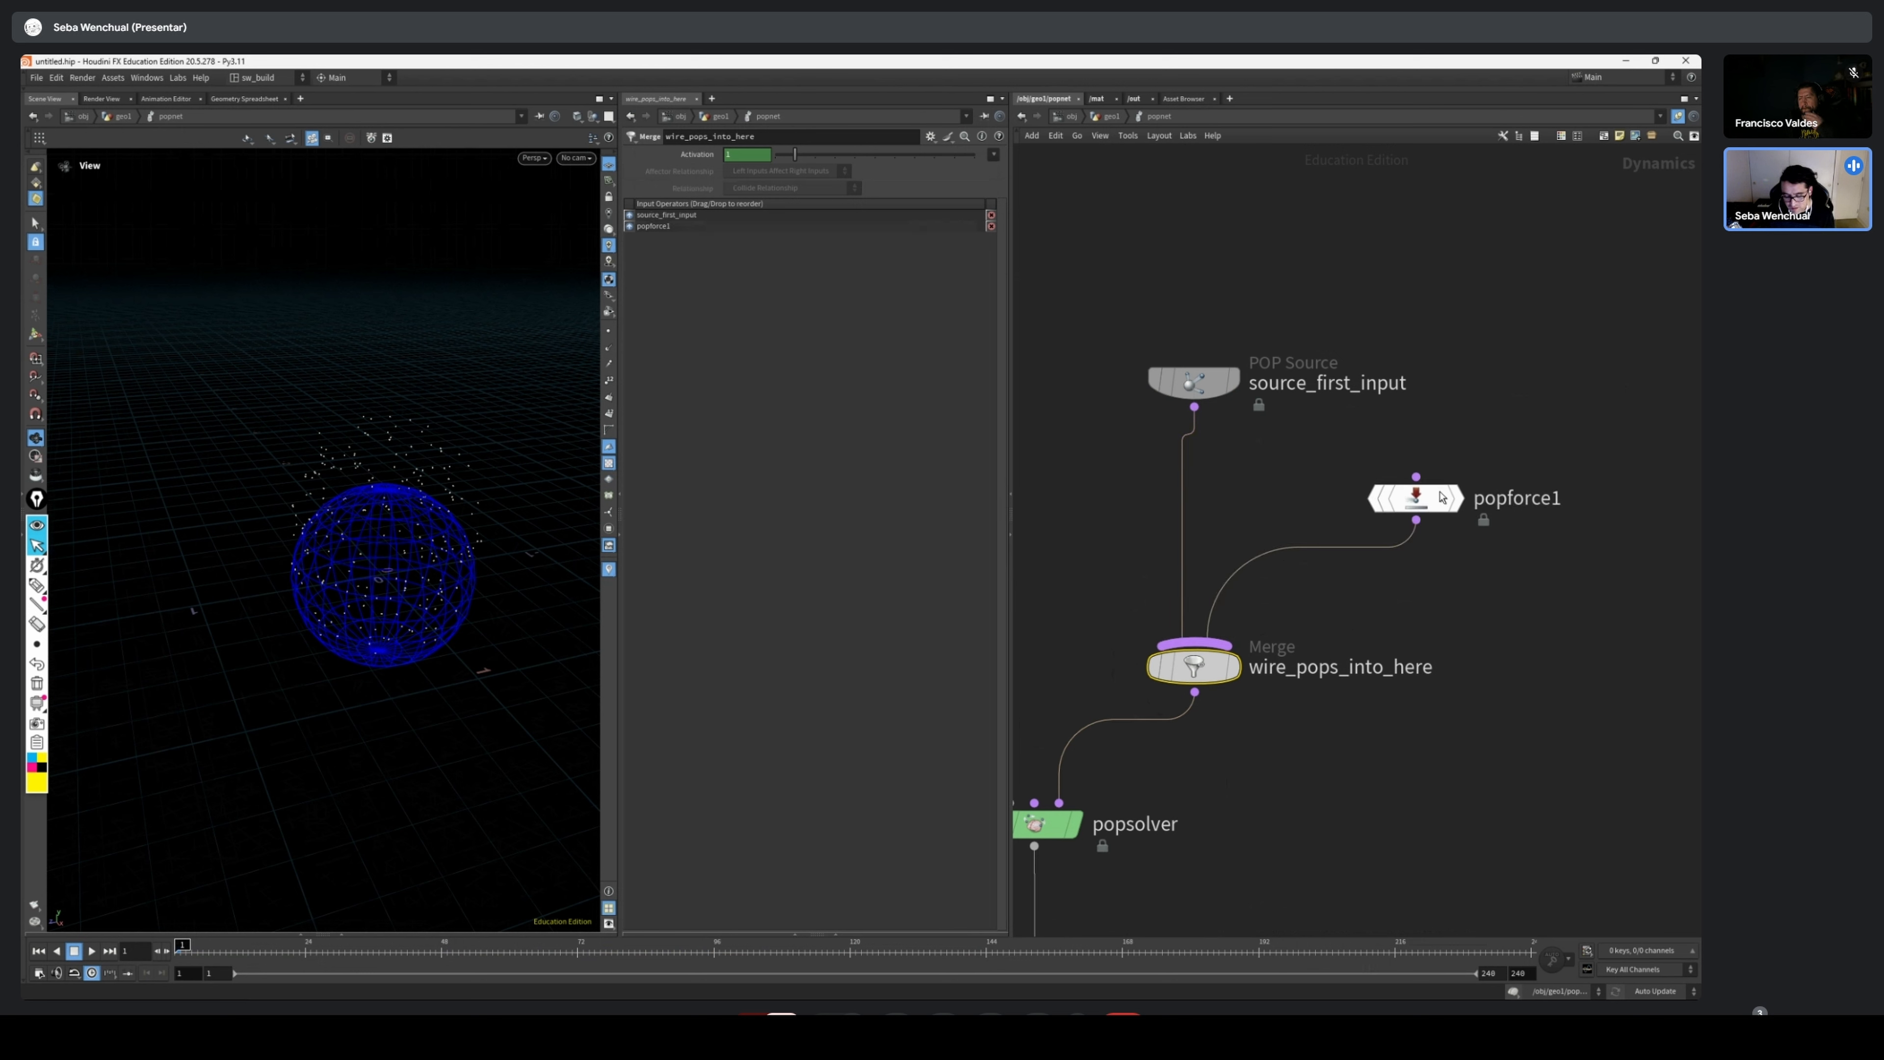
drag(1547, 448, 1357, 550)
drag(1415, 498, 1394, 491)
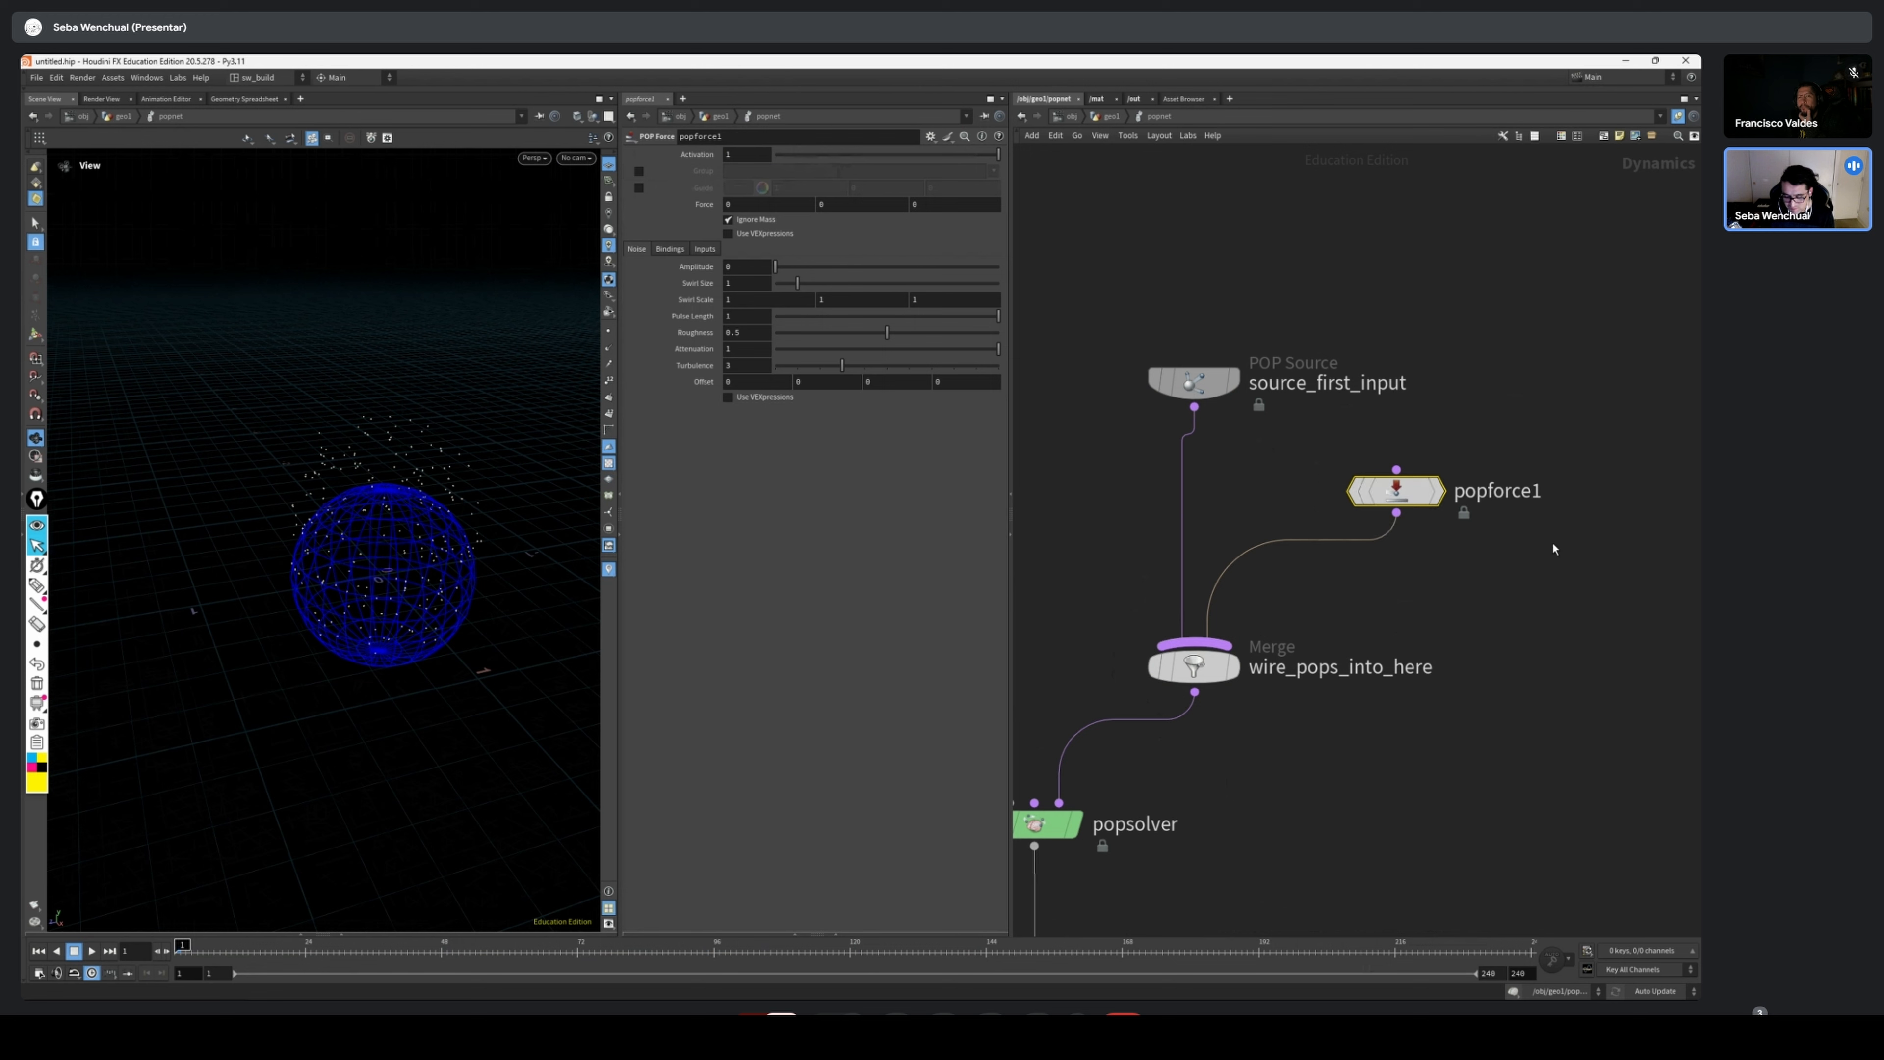
middle_drag(1468, 596, 1357, 602)
scroll(1357, 602, up, 2)
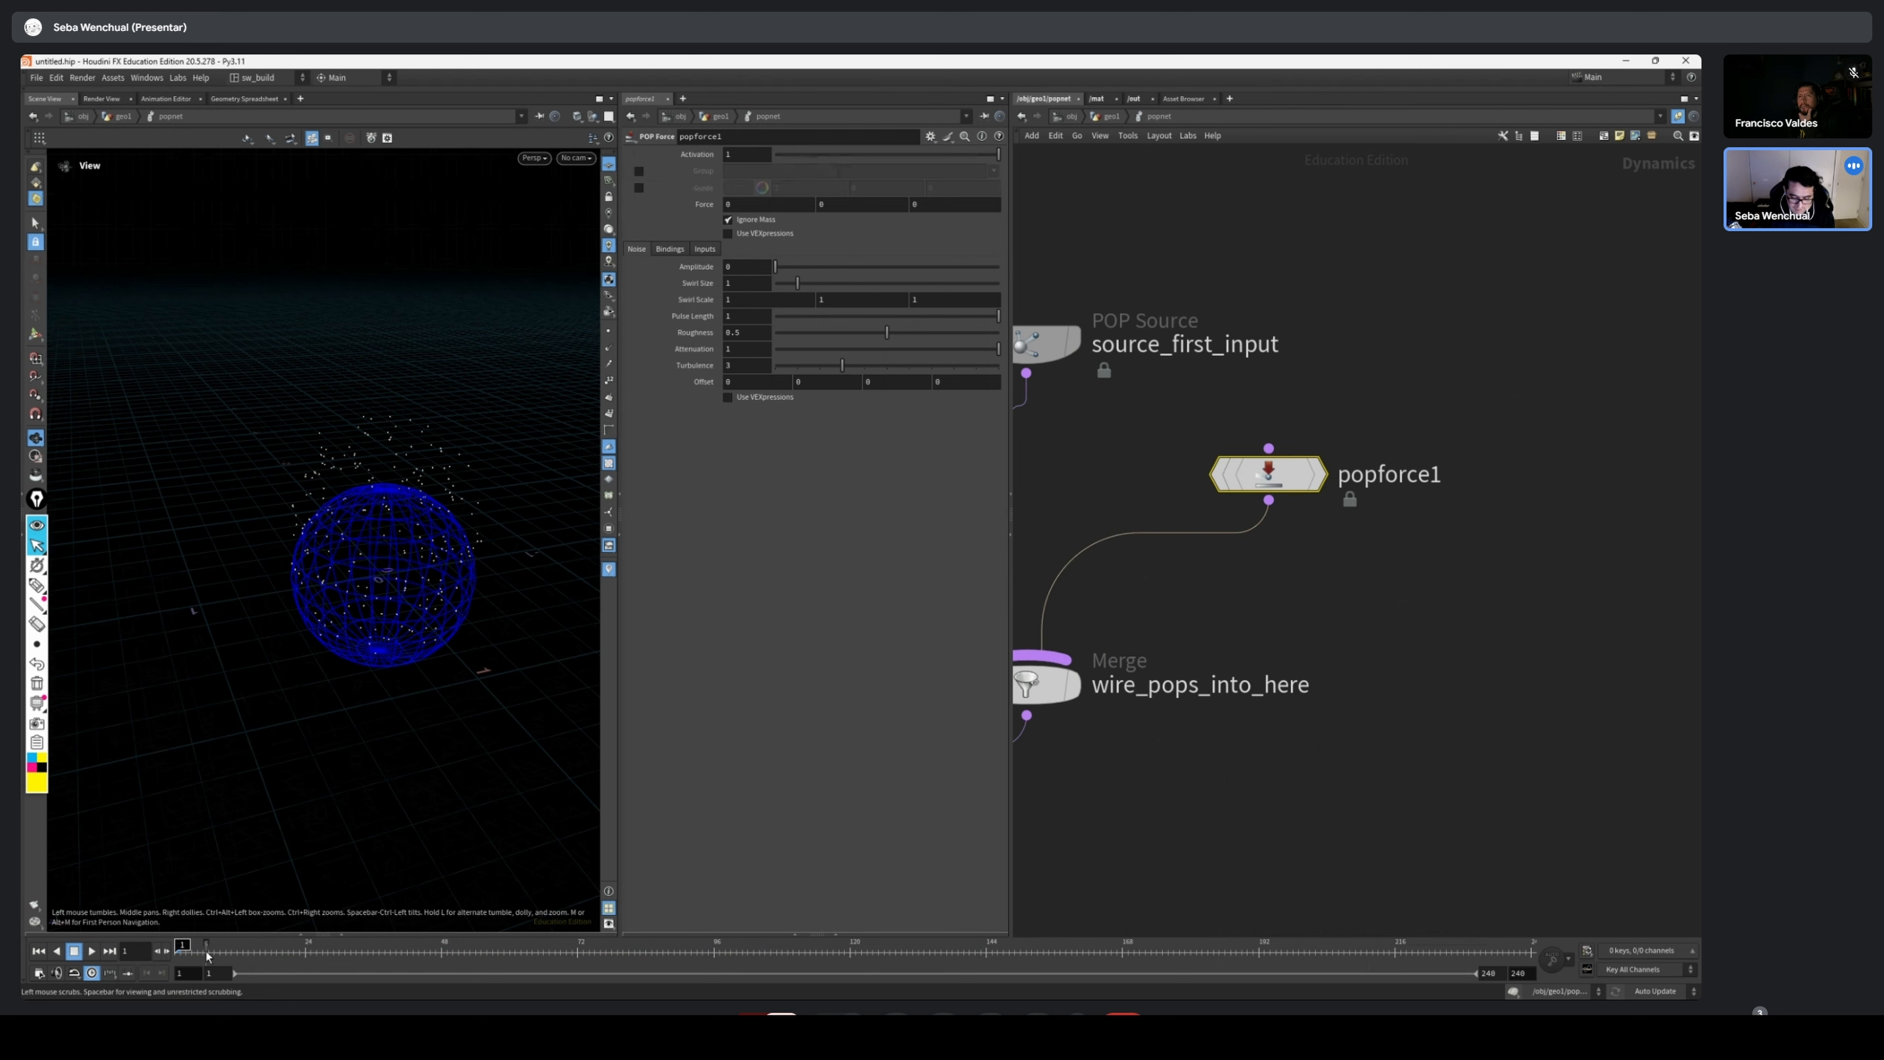
Set source_first_input's Initial Velocity to Use inherited velocity, then check the simulation and return to frame 1
drag(1228, 299, 1067, 383)
middle_drag(1348, 333, 1470, 428)
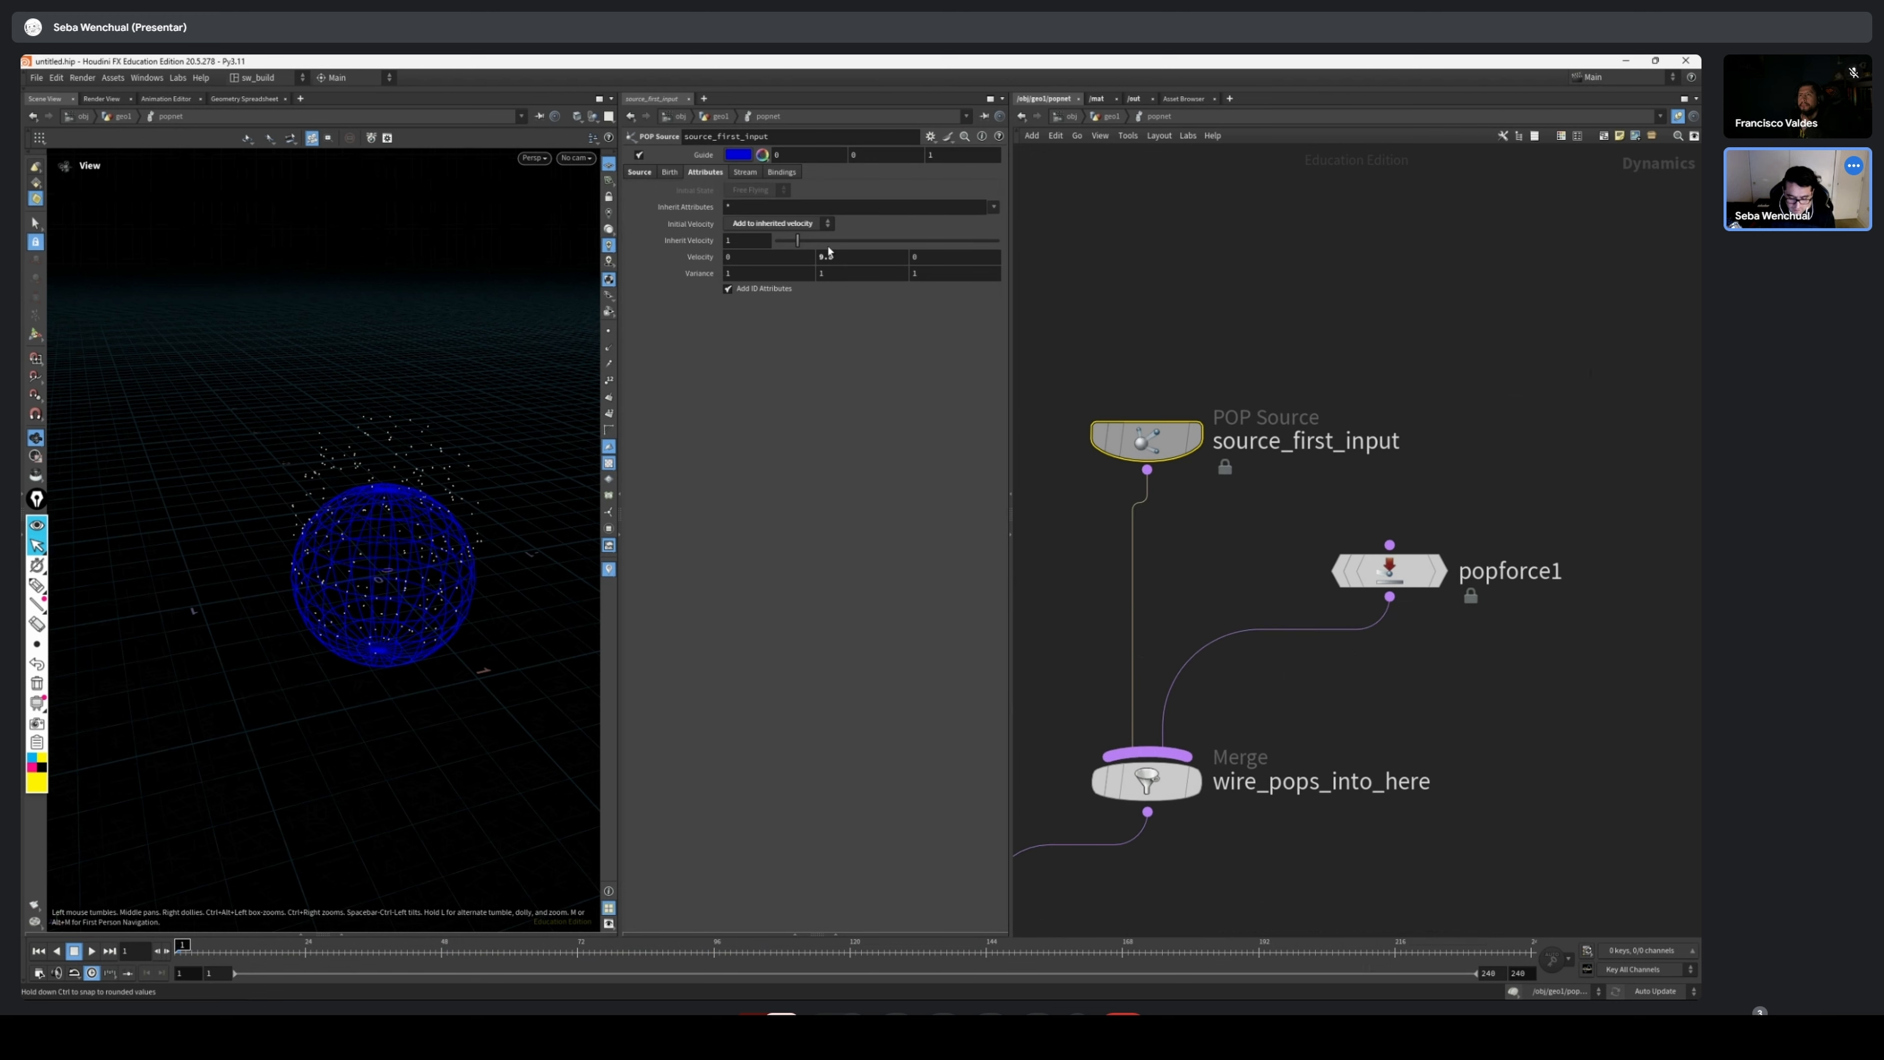
click(778, 223)
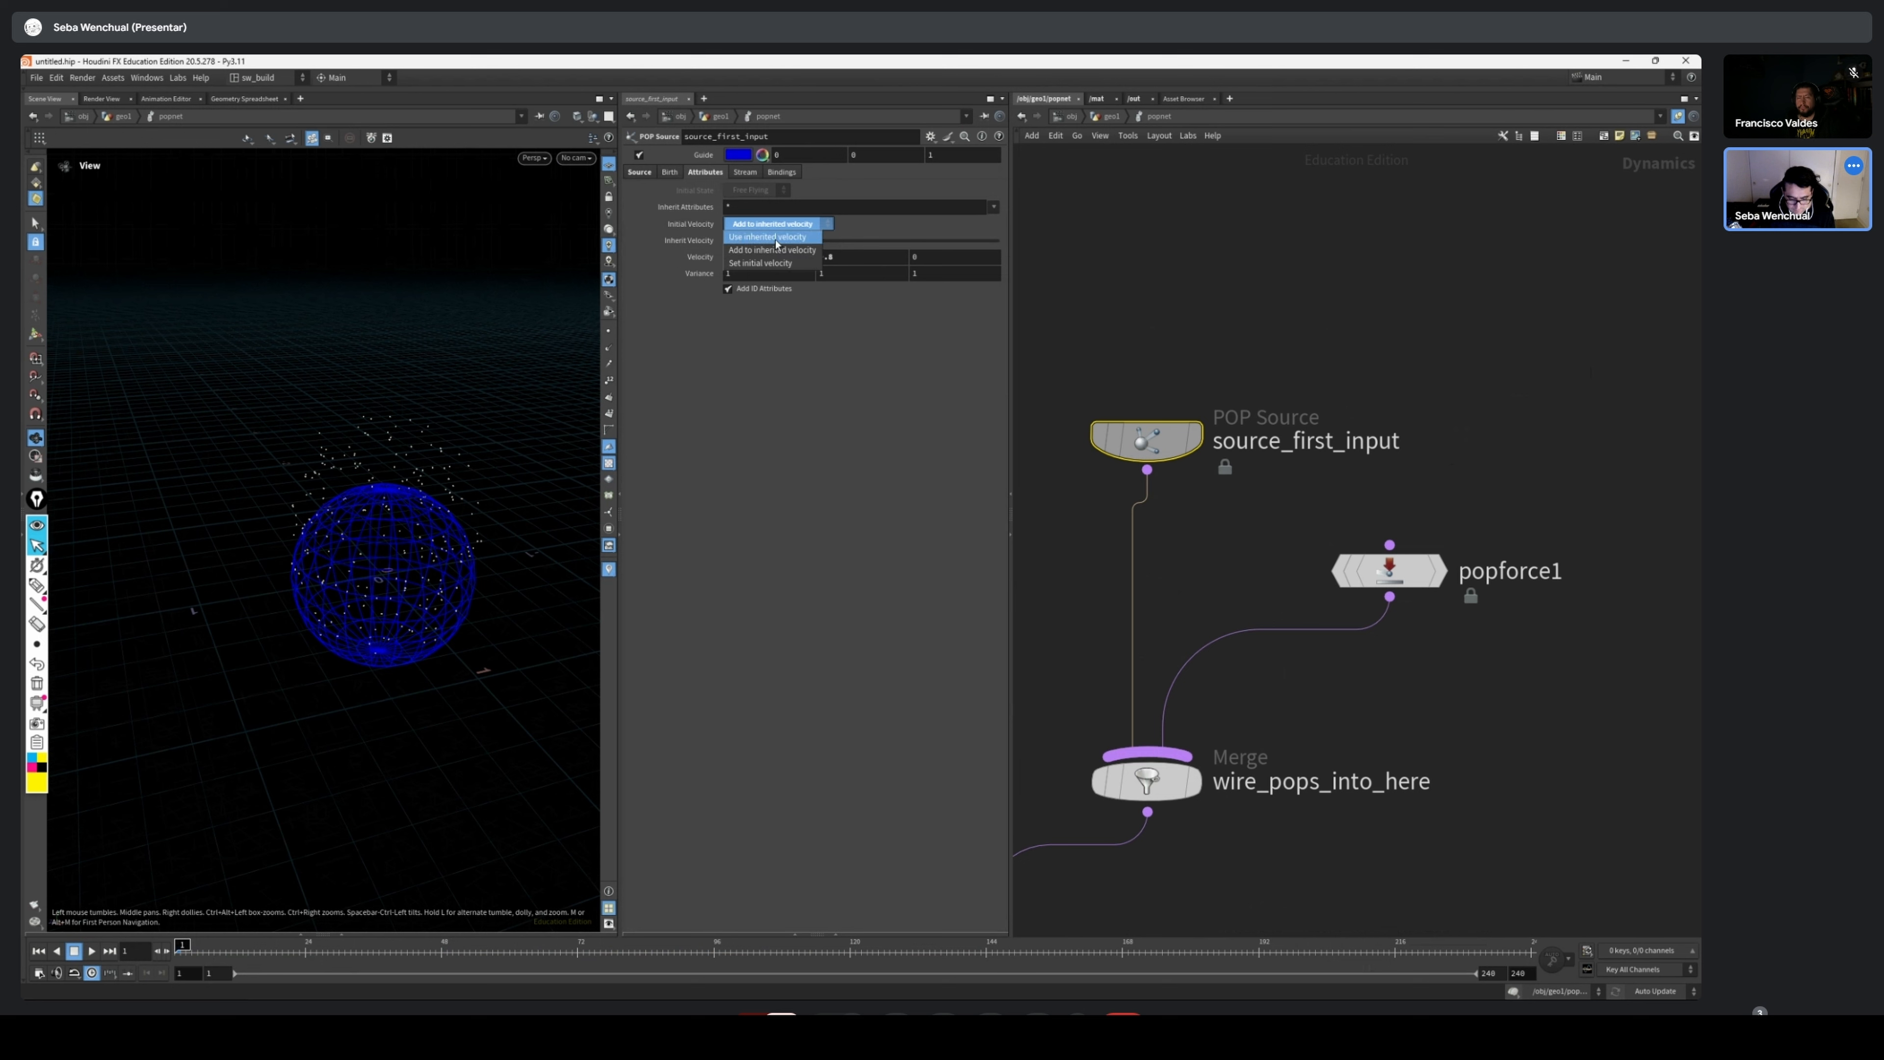
click(771, 232)
drag(1239, 379, 1052, 473)
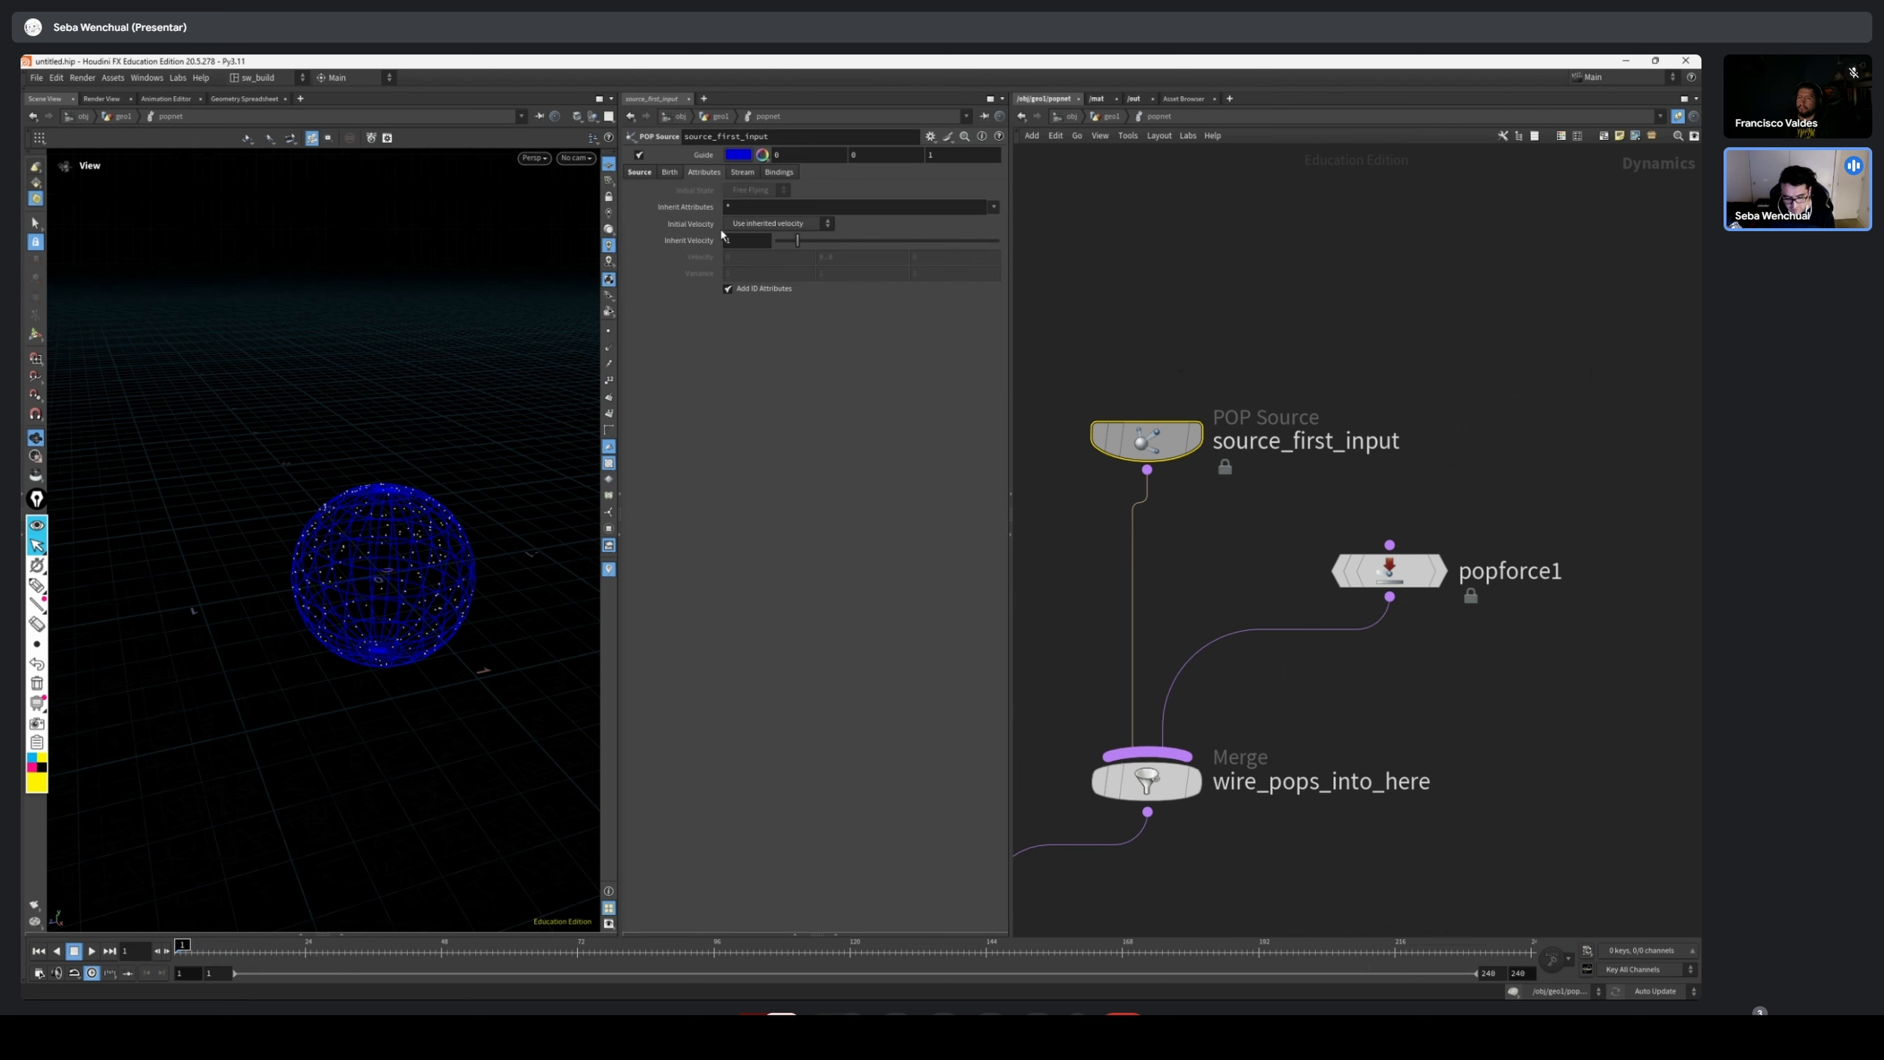
mouse_move(202, 953)
mouse_down()
mouse_move(621, 960)
mouse_move(178, 955)
mouse_up()
Set popforce1's Y Force to 3
drag(1415, 571, 1433, 598)
drag(397, 694, 250, 572)
scroll(250, 572, down, 2)
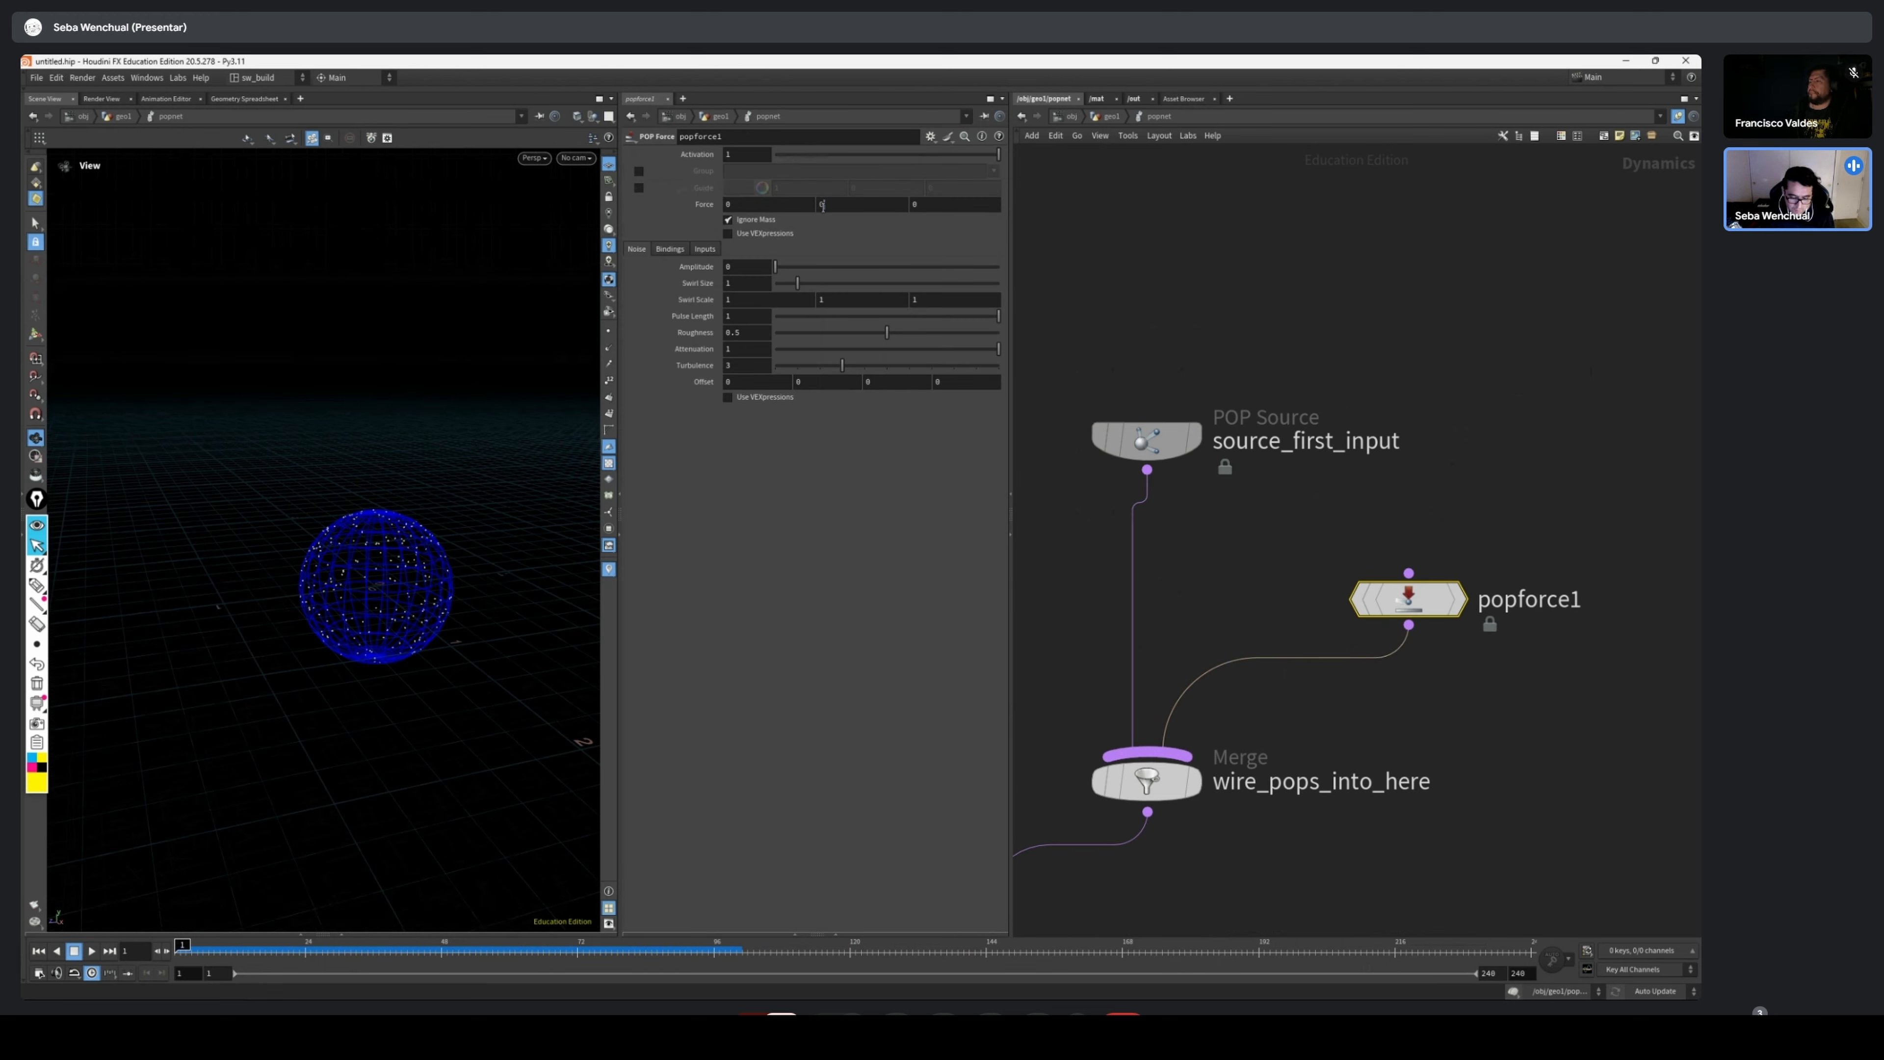
double_click(829, 204)
text(3)
key(Return)
Play the simulation to examine the particles under the upward force, and return to frame 1
drag(475, 727, 539, 808)
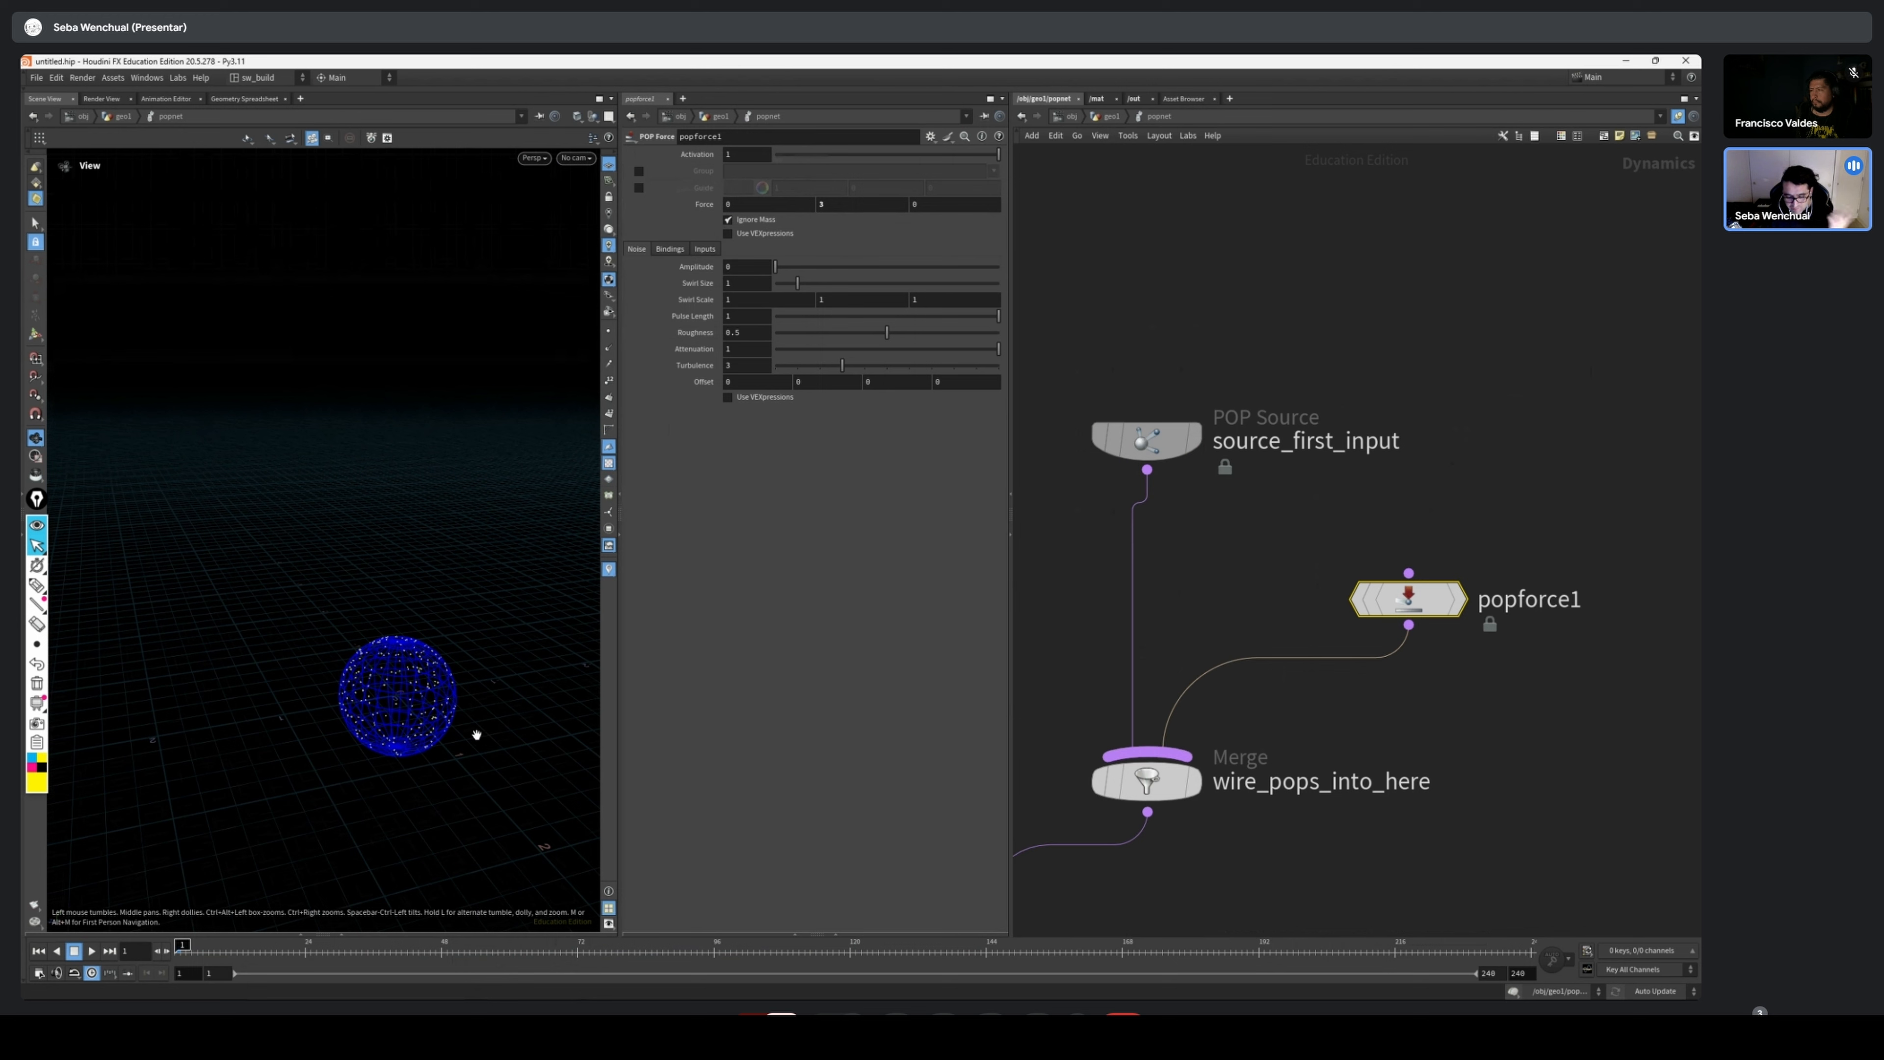
click(91, 951)
drag(462, 496, 593, 526)
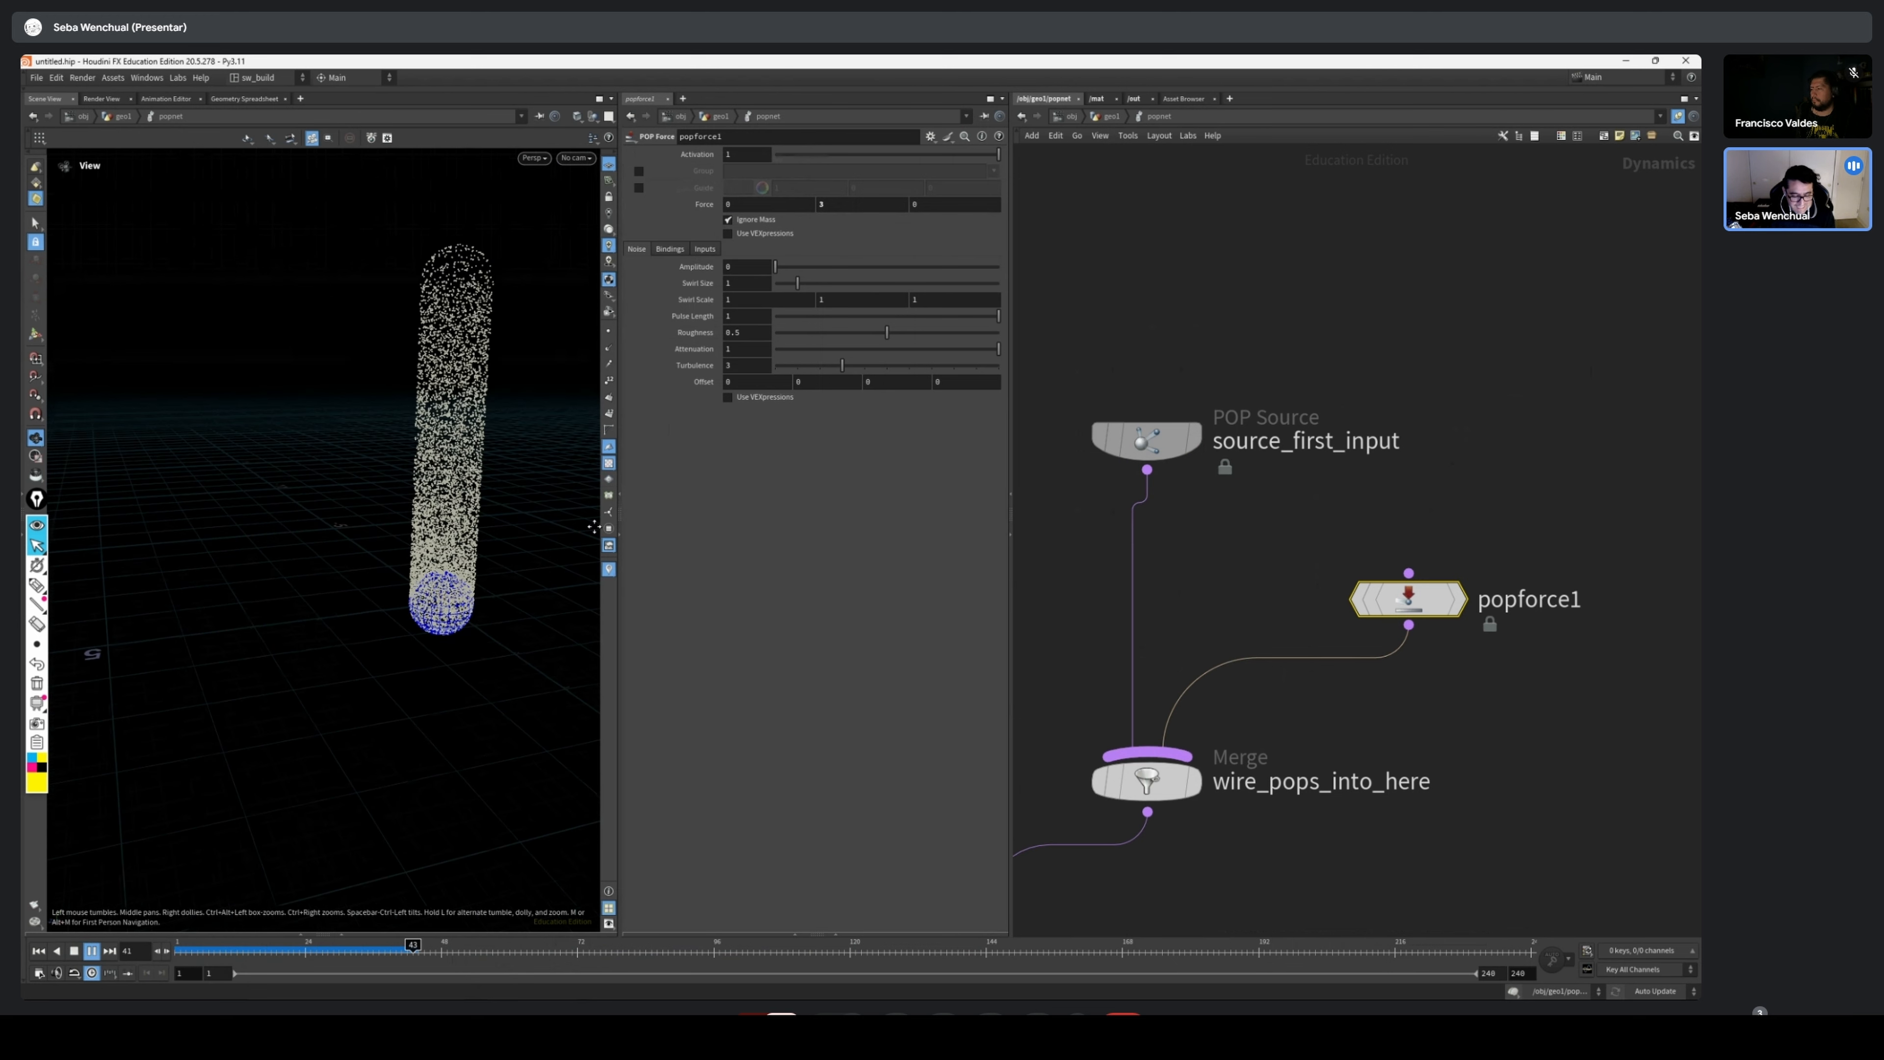
right_drag(594, 526, 285, 512)
middle_drag(286, 512, 264, 698)
key(ctrl+Up)
Raise popforce1's noise Amplitude to about 2.24 and play the simulation
drag(1427, 599, 1453, 565)
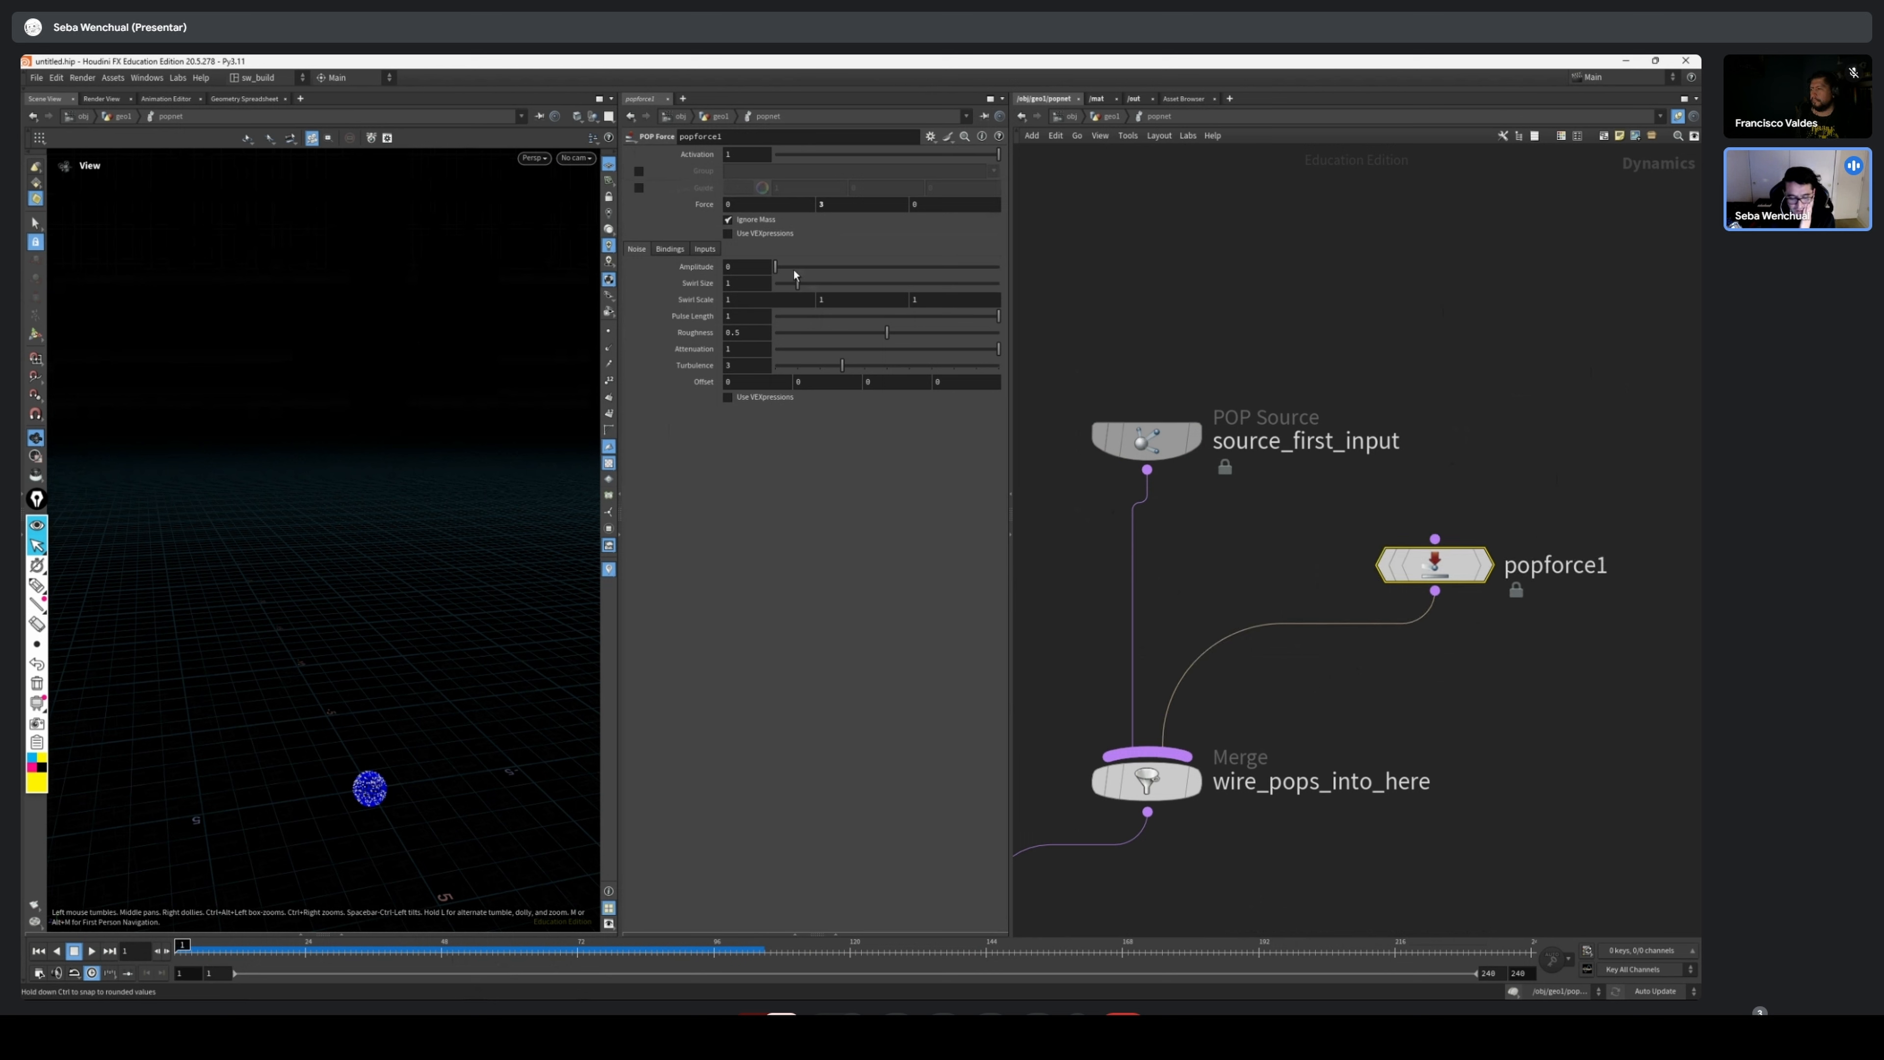
drag(777, 271, 799, 275)
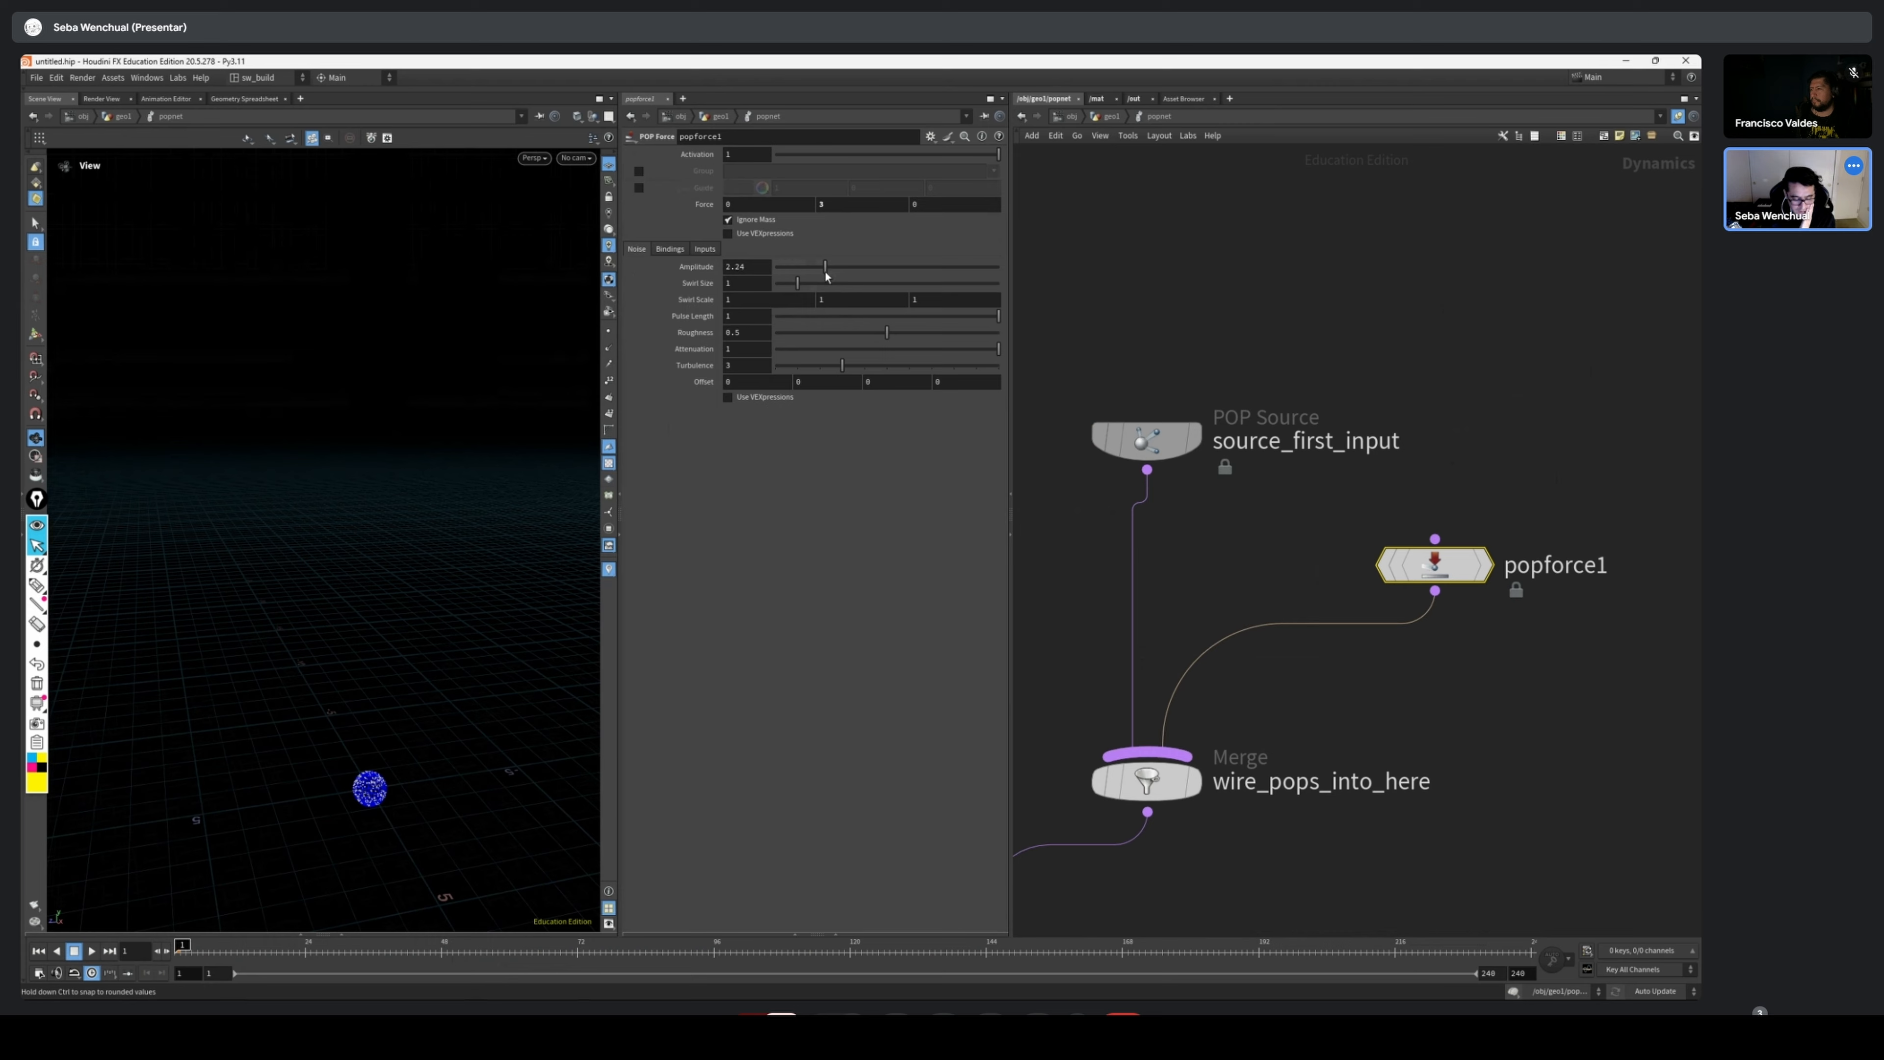
key(Up)
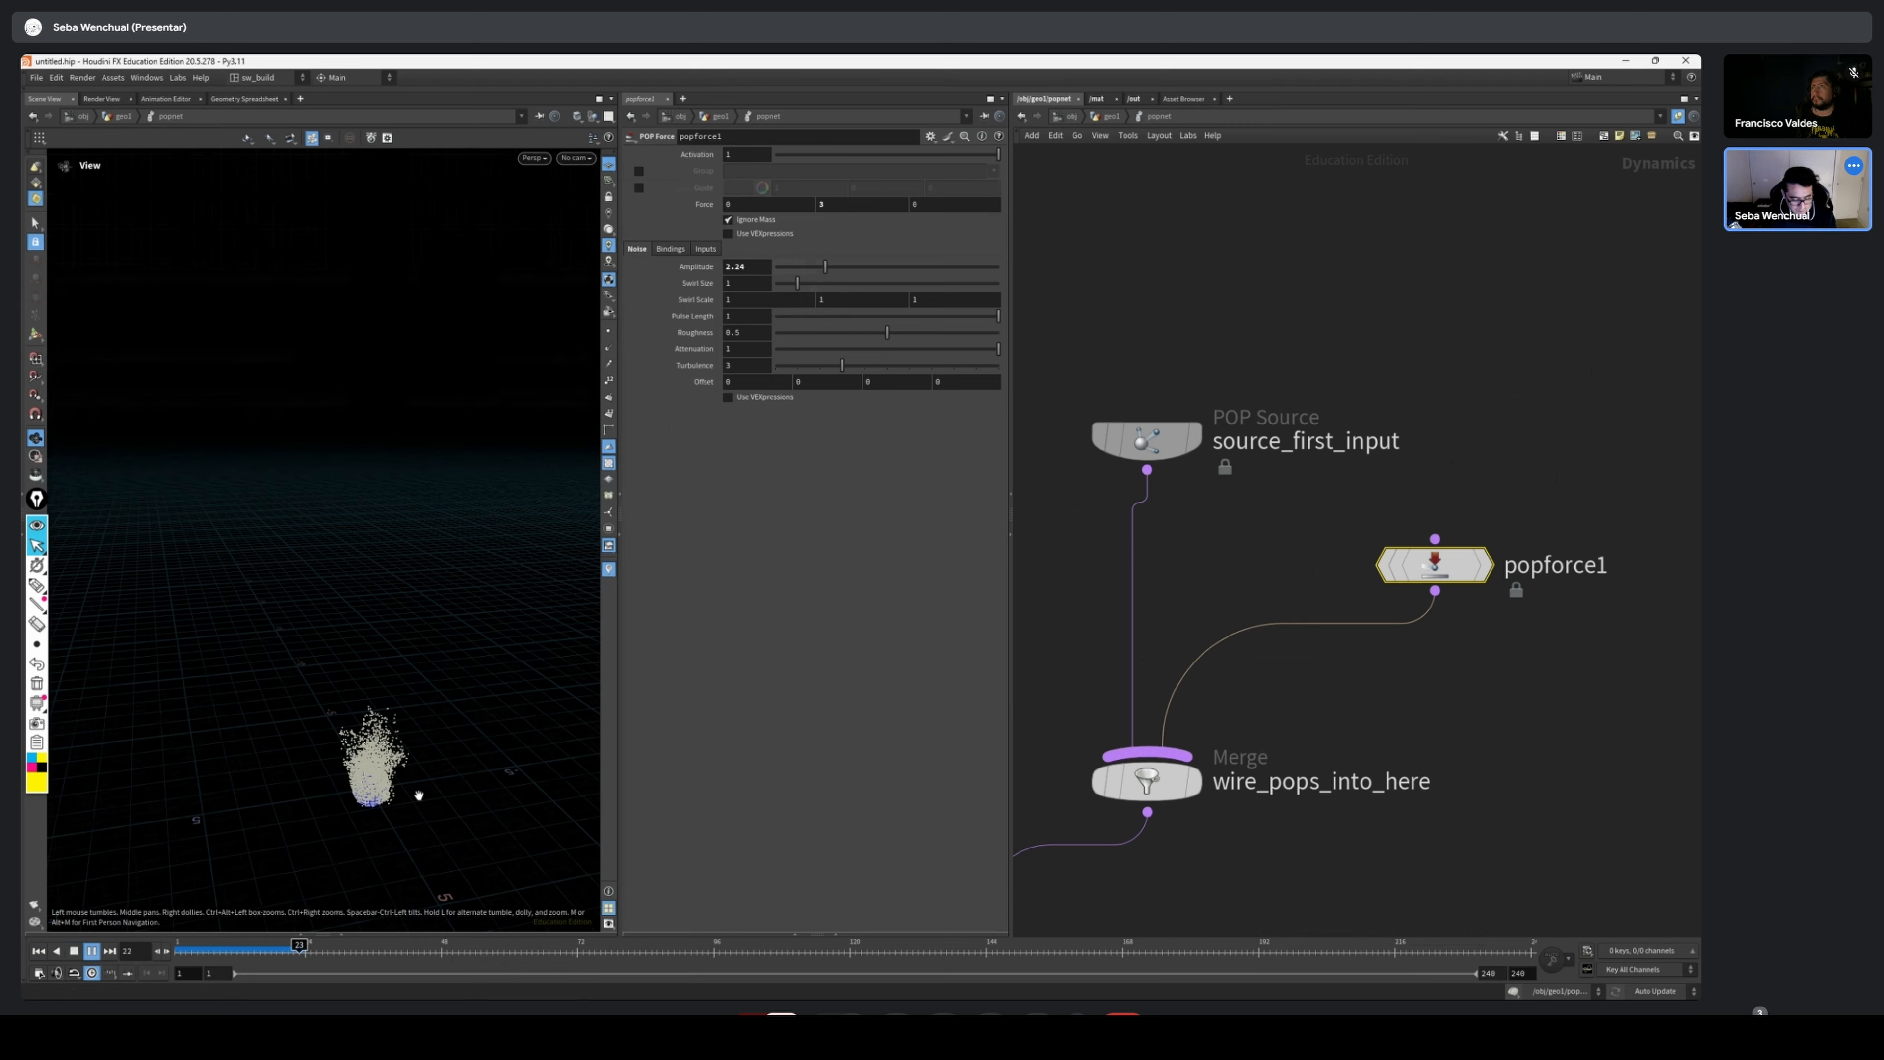
drag(446, 757, 395, 732)
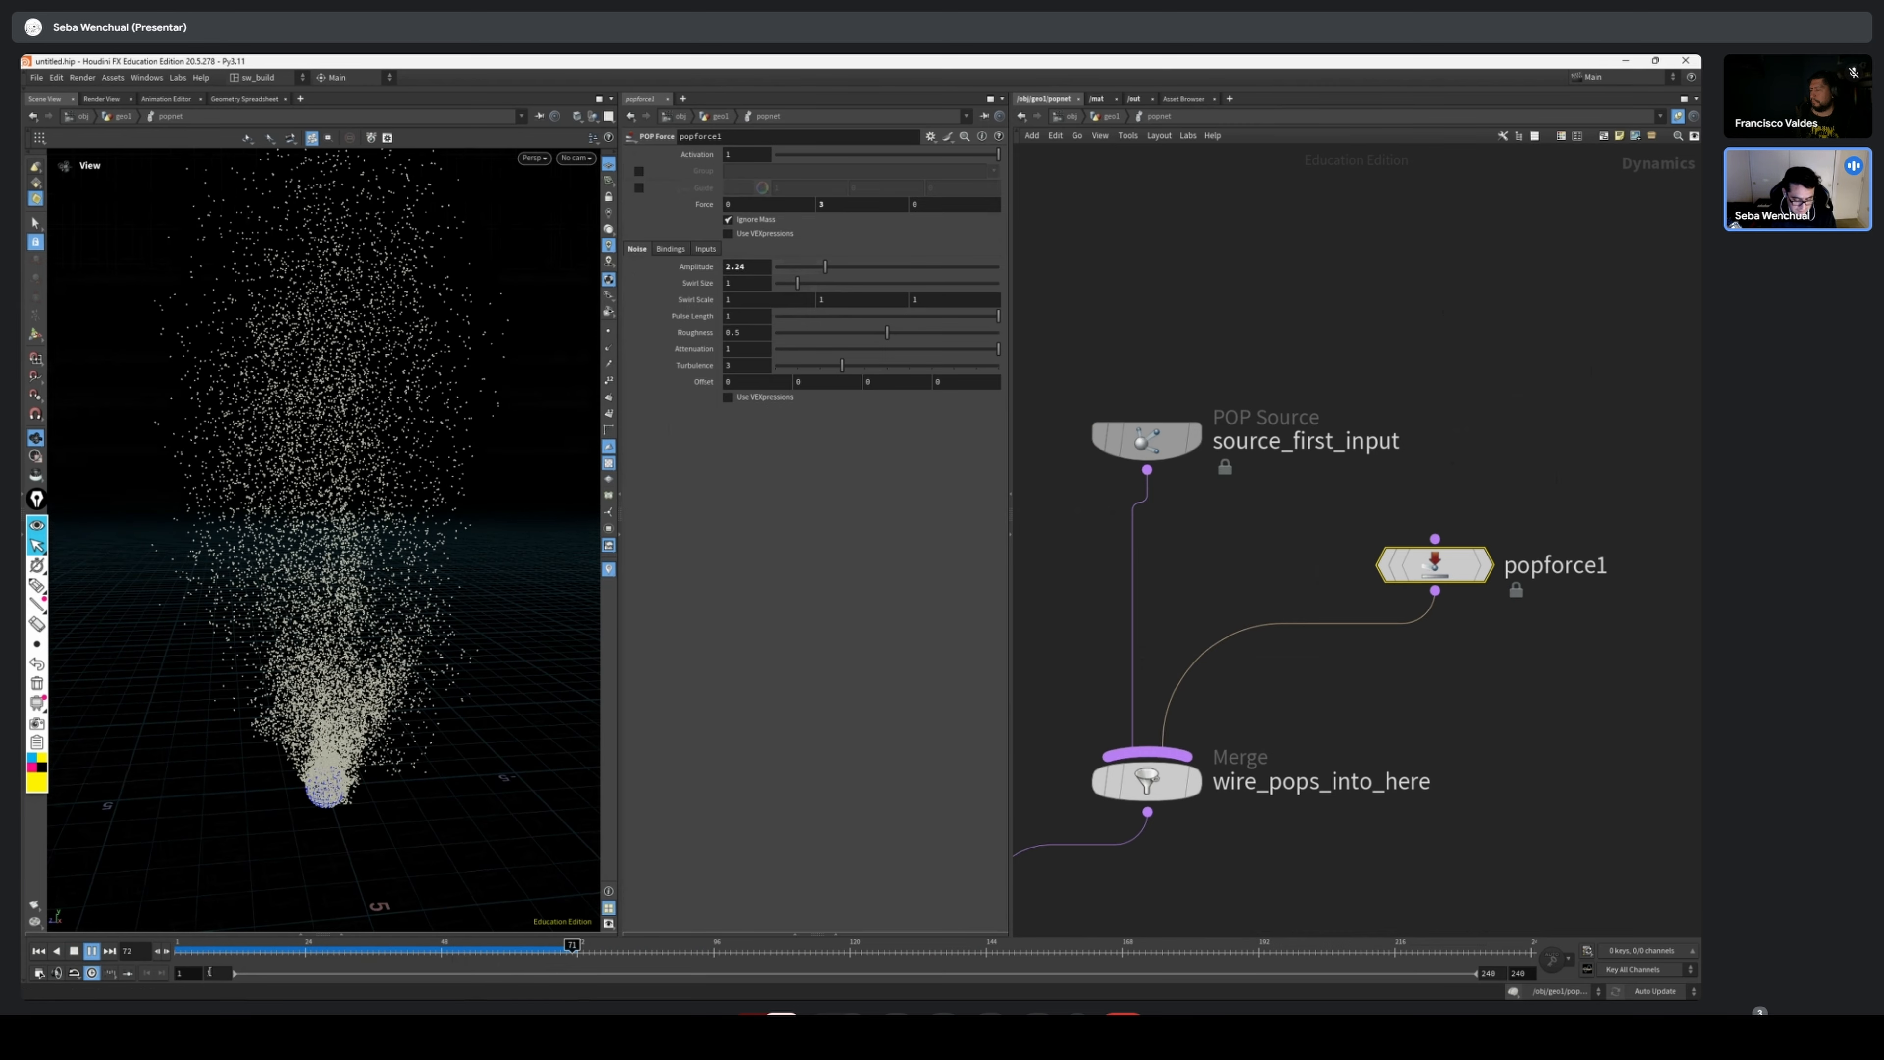
Replay the noisy particle simulation from its early frames to examine how the particles spread
mouse_move(286, 952)
mouse_down()
mouse_move(529, 953)
mouse_move(220, 953)
mouse_up()
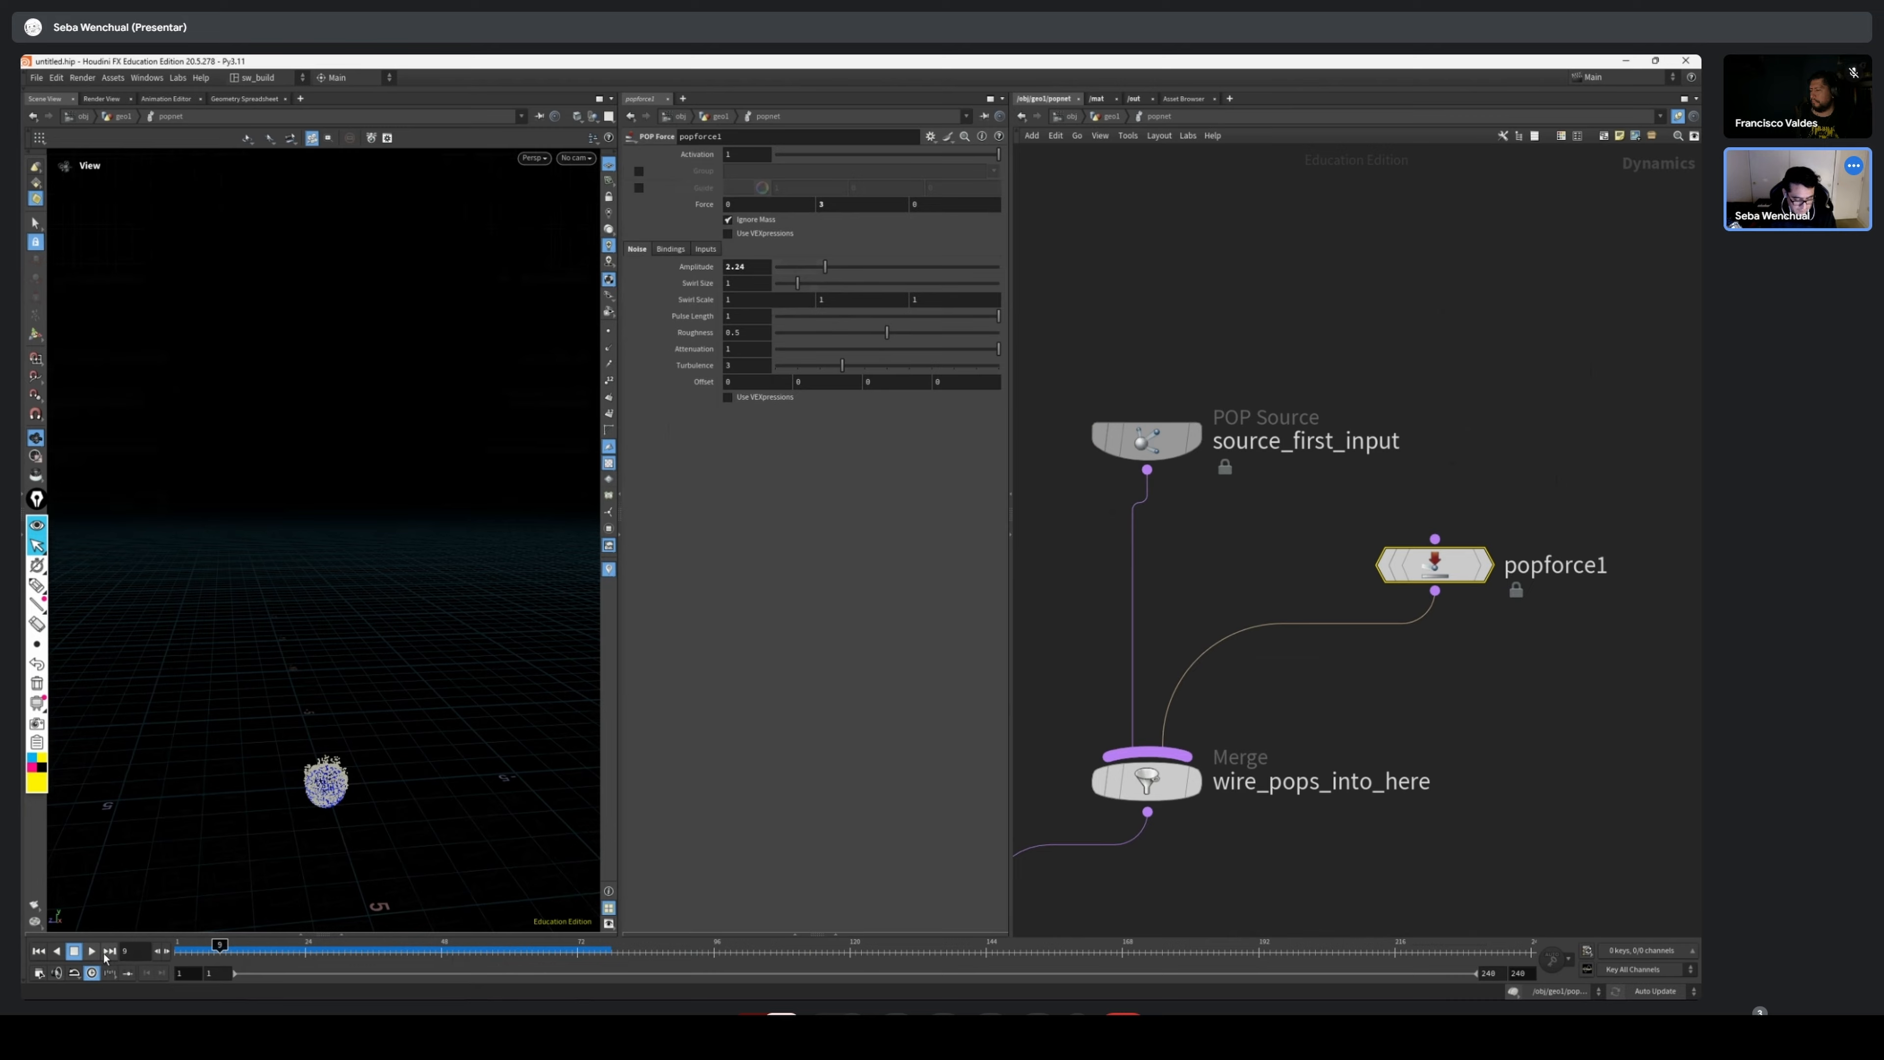
click(91, 950)
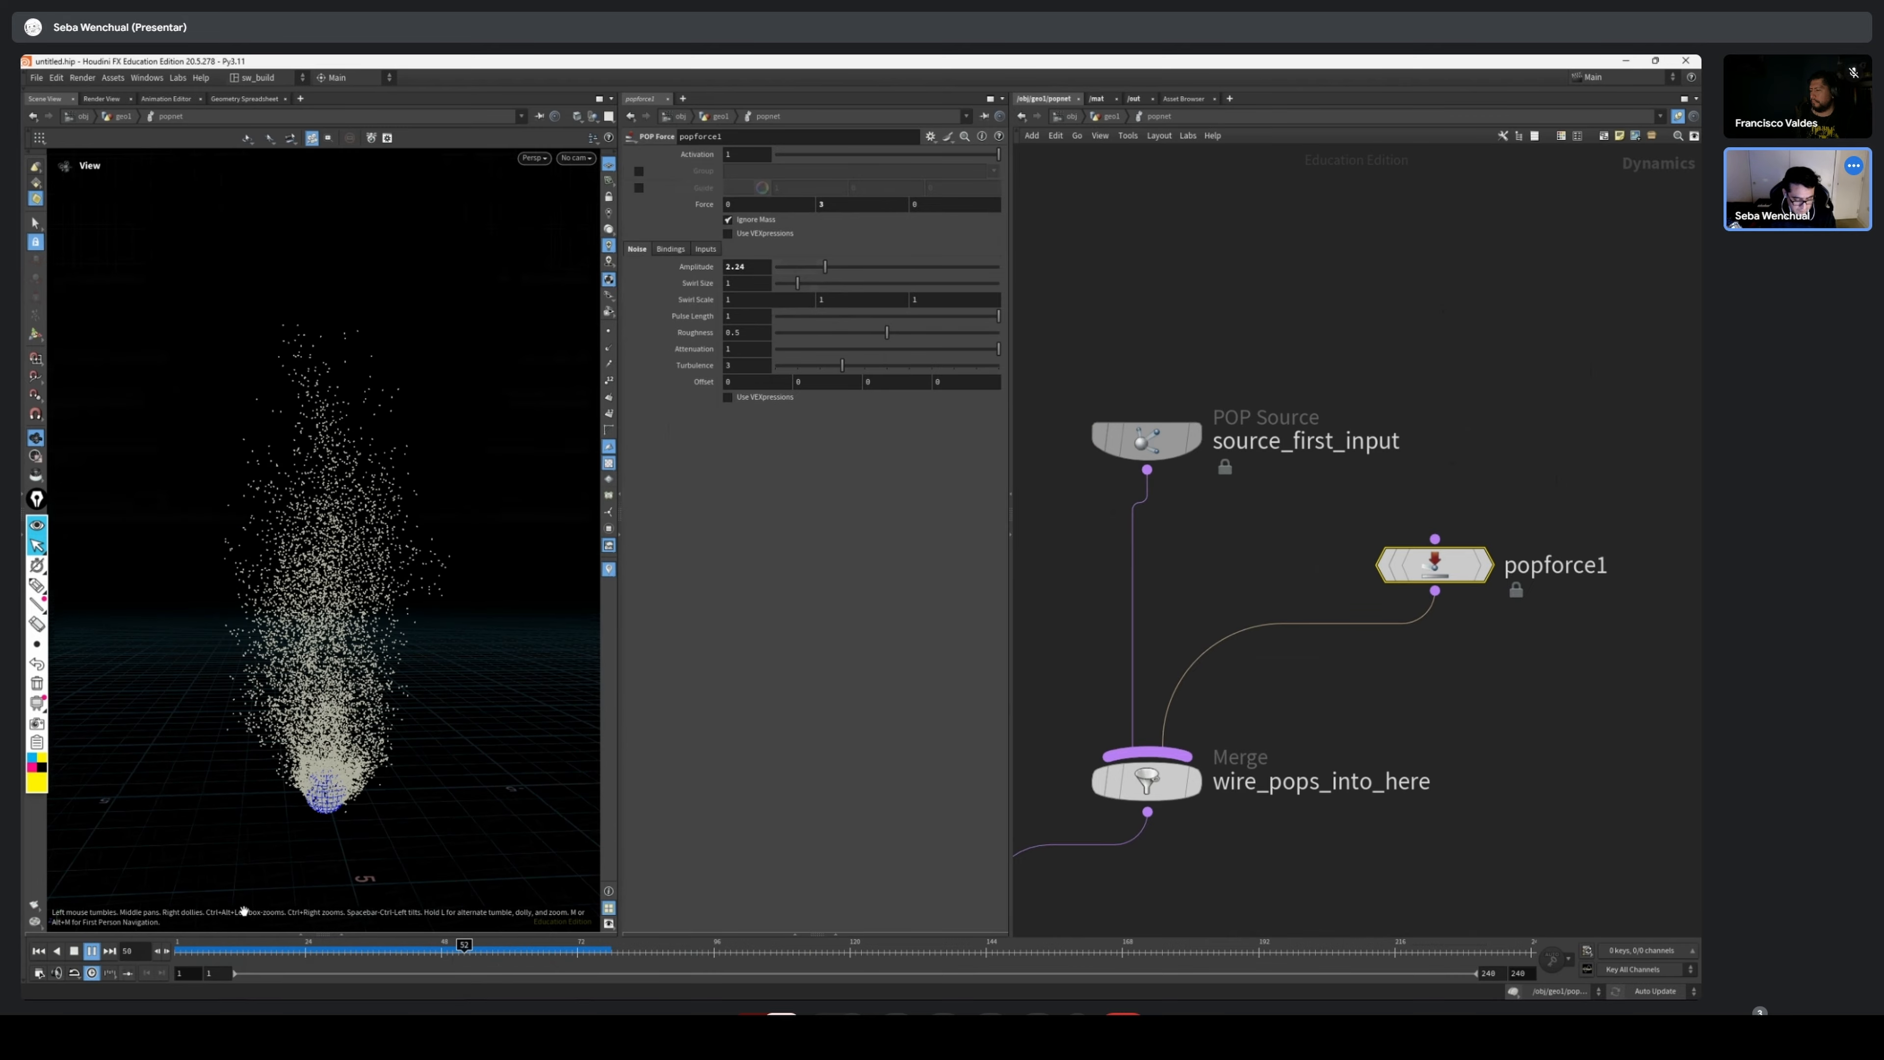
mouse_move(233, 953)
mouse_down()
mouse_move(803, 952)
mouse_move(181, 953)
mouse_up()
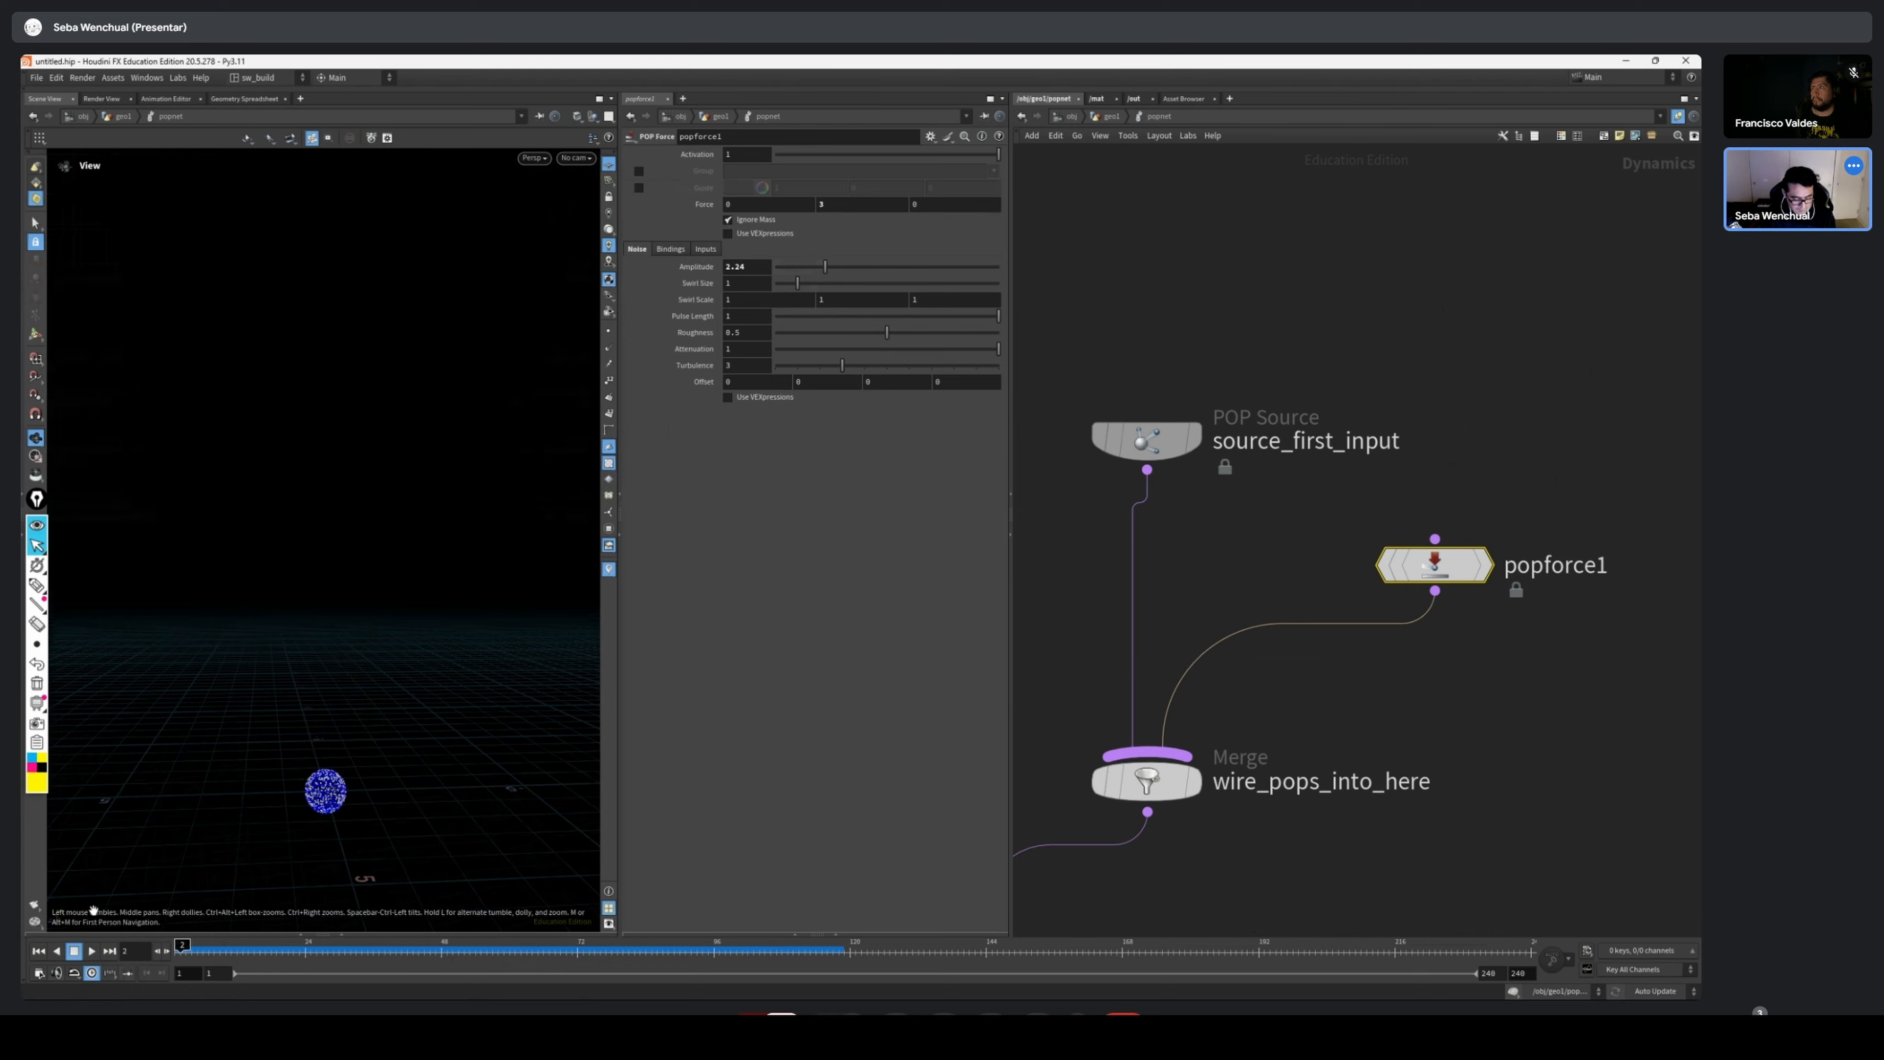
click(92, 951)
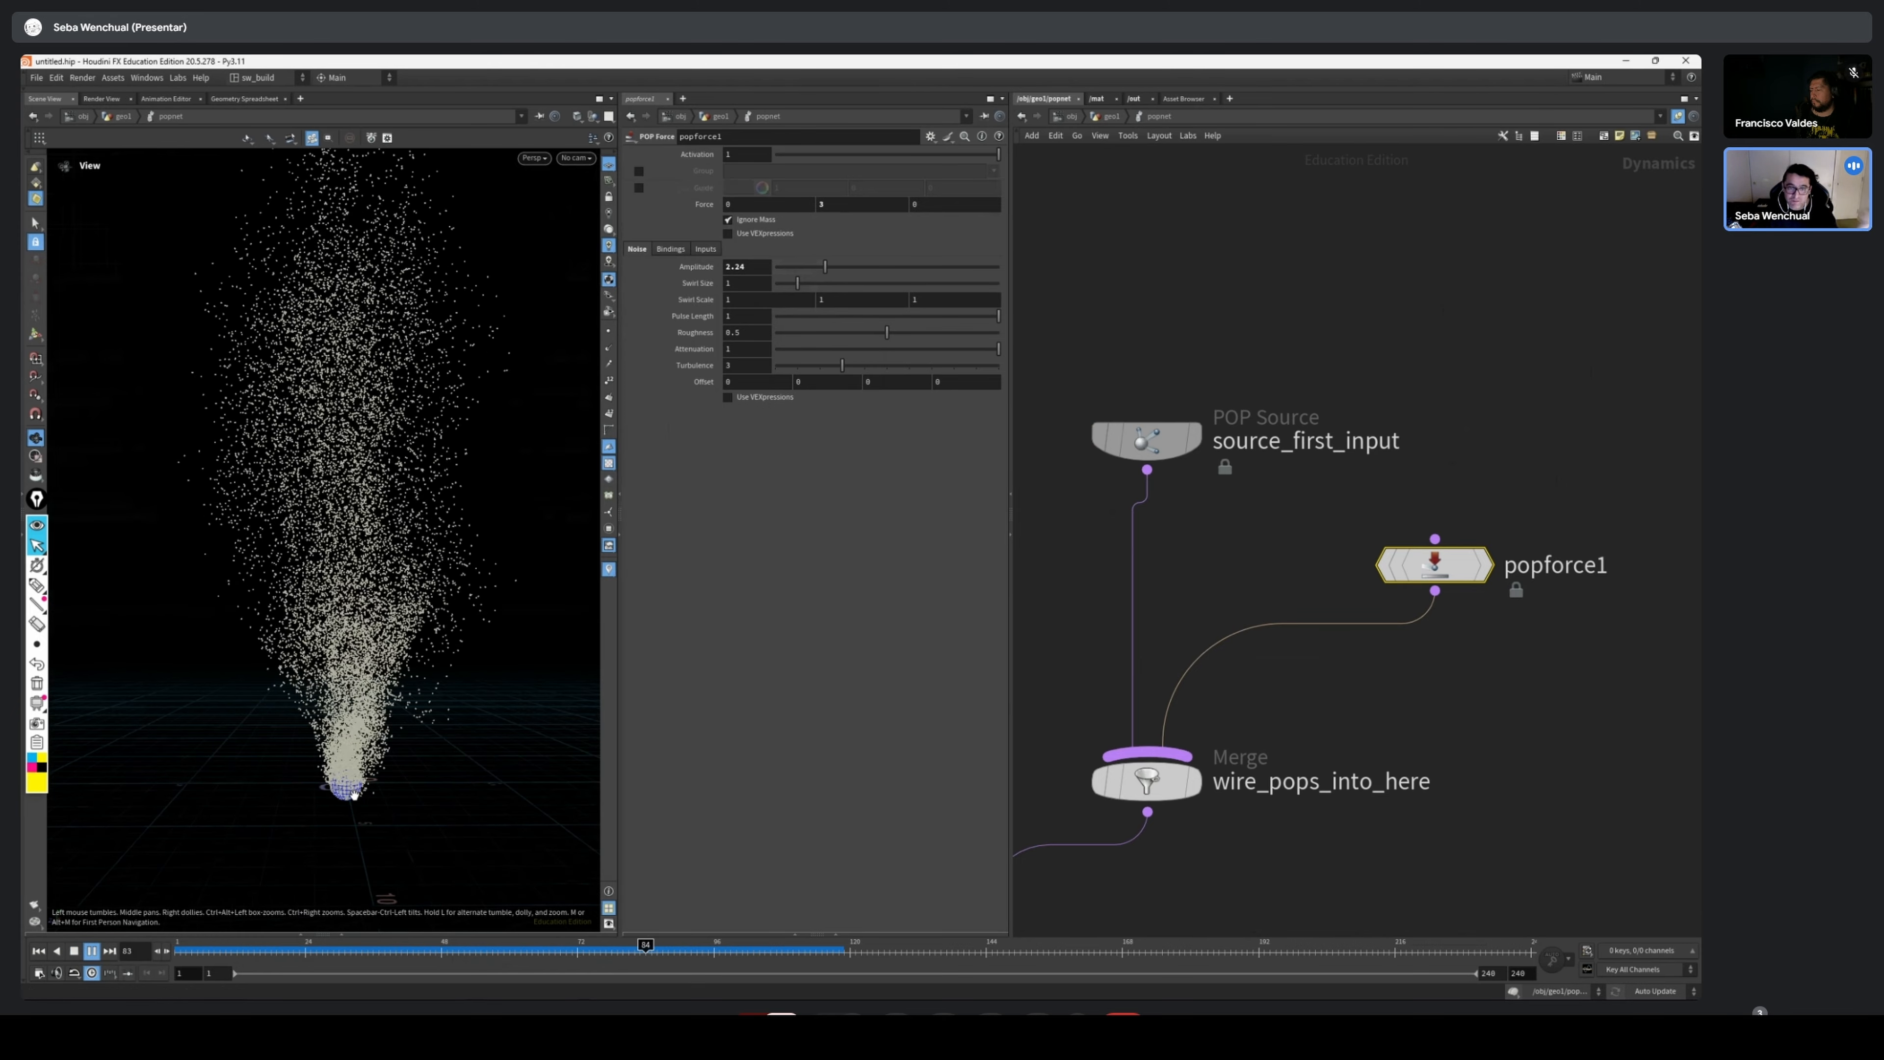
mouse_move(311, 949)
mouse_down()
mouse_move(537, 947)
mouse_move(216, 947)
mouse_up()
Add a POP Axis Force node below popforce1 and connect its output to the wire_pops_into_here merge
scroll(1375, 537, up, 2)
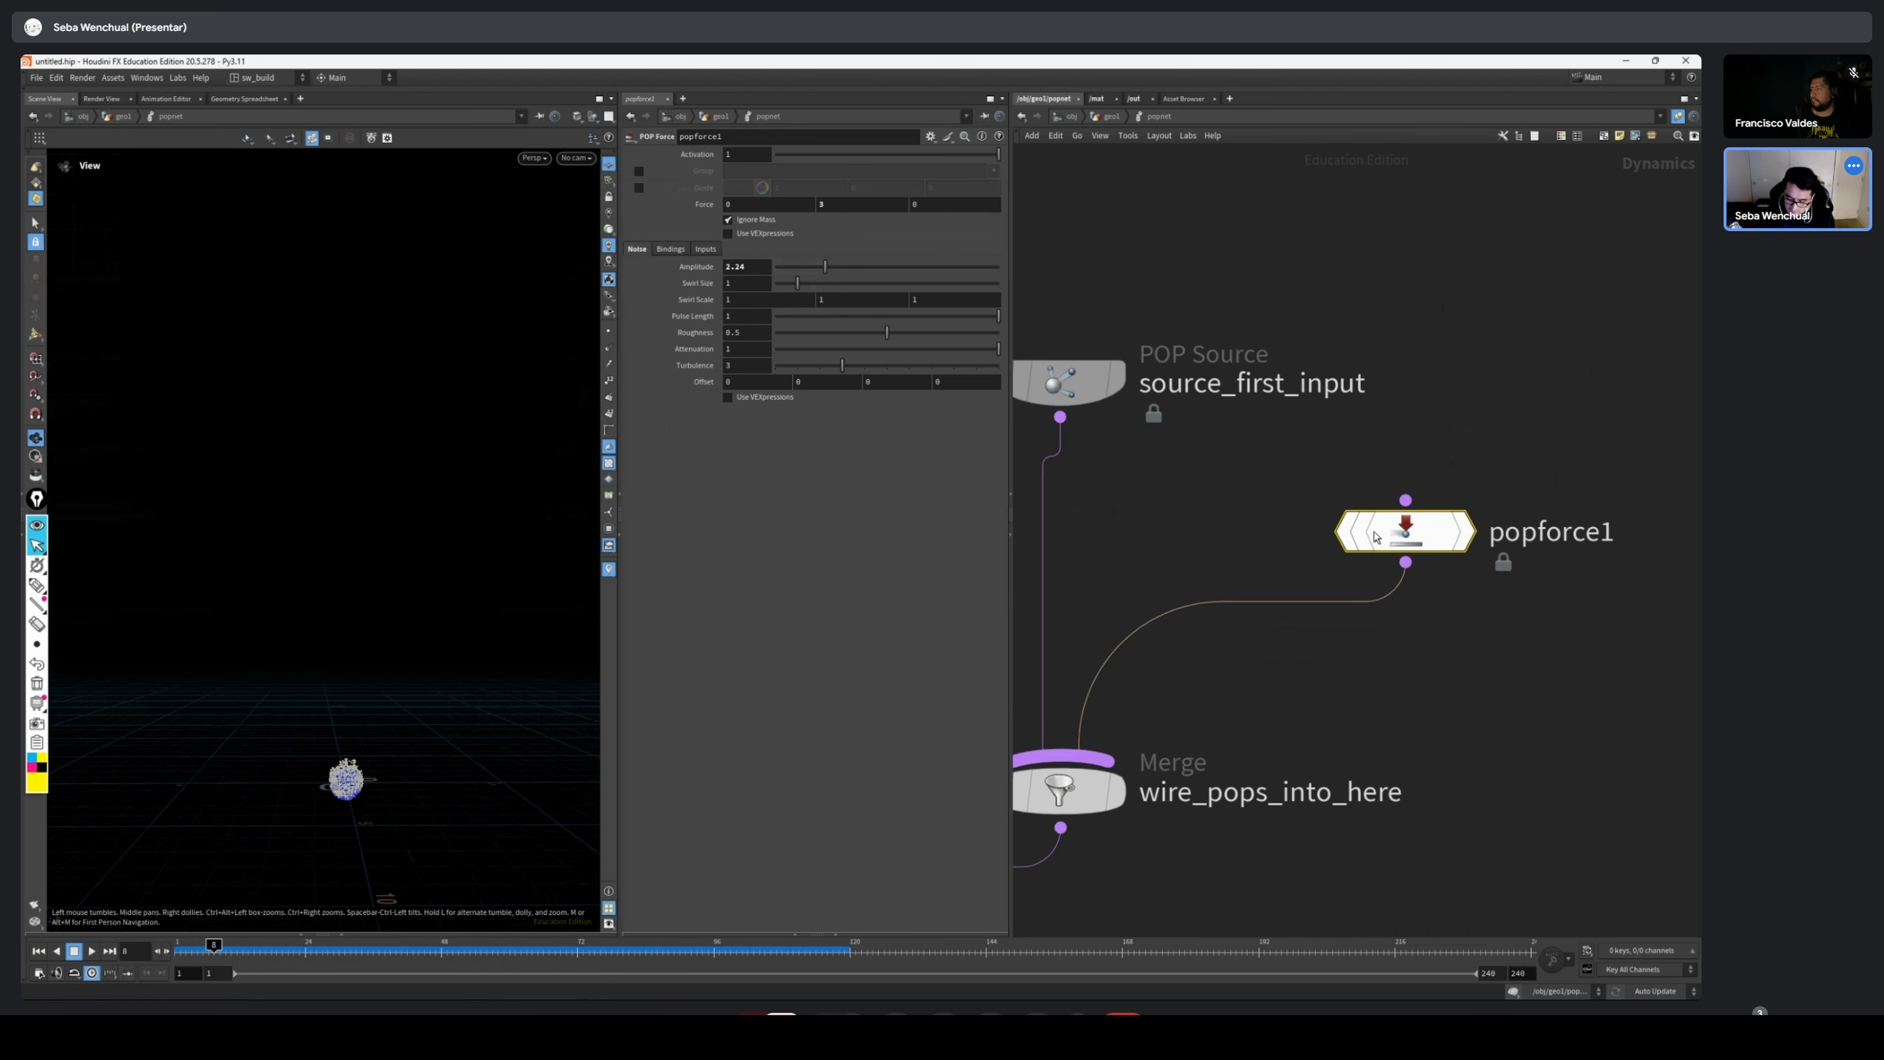
drag(1376, 537, 1351, 512)
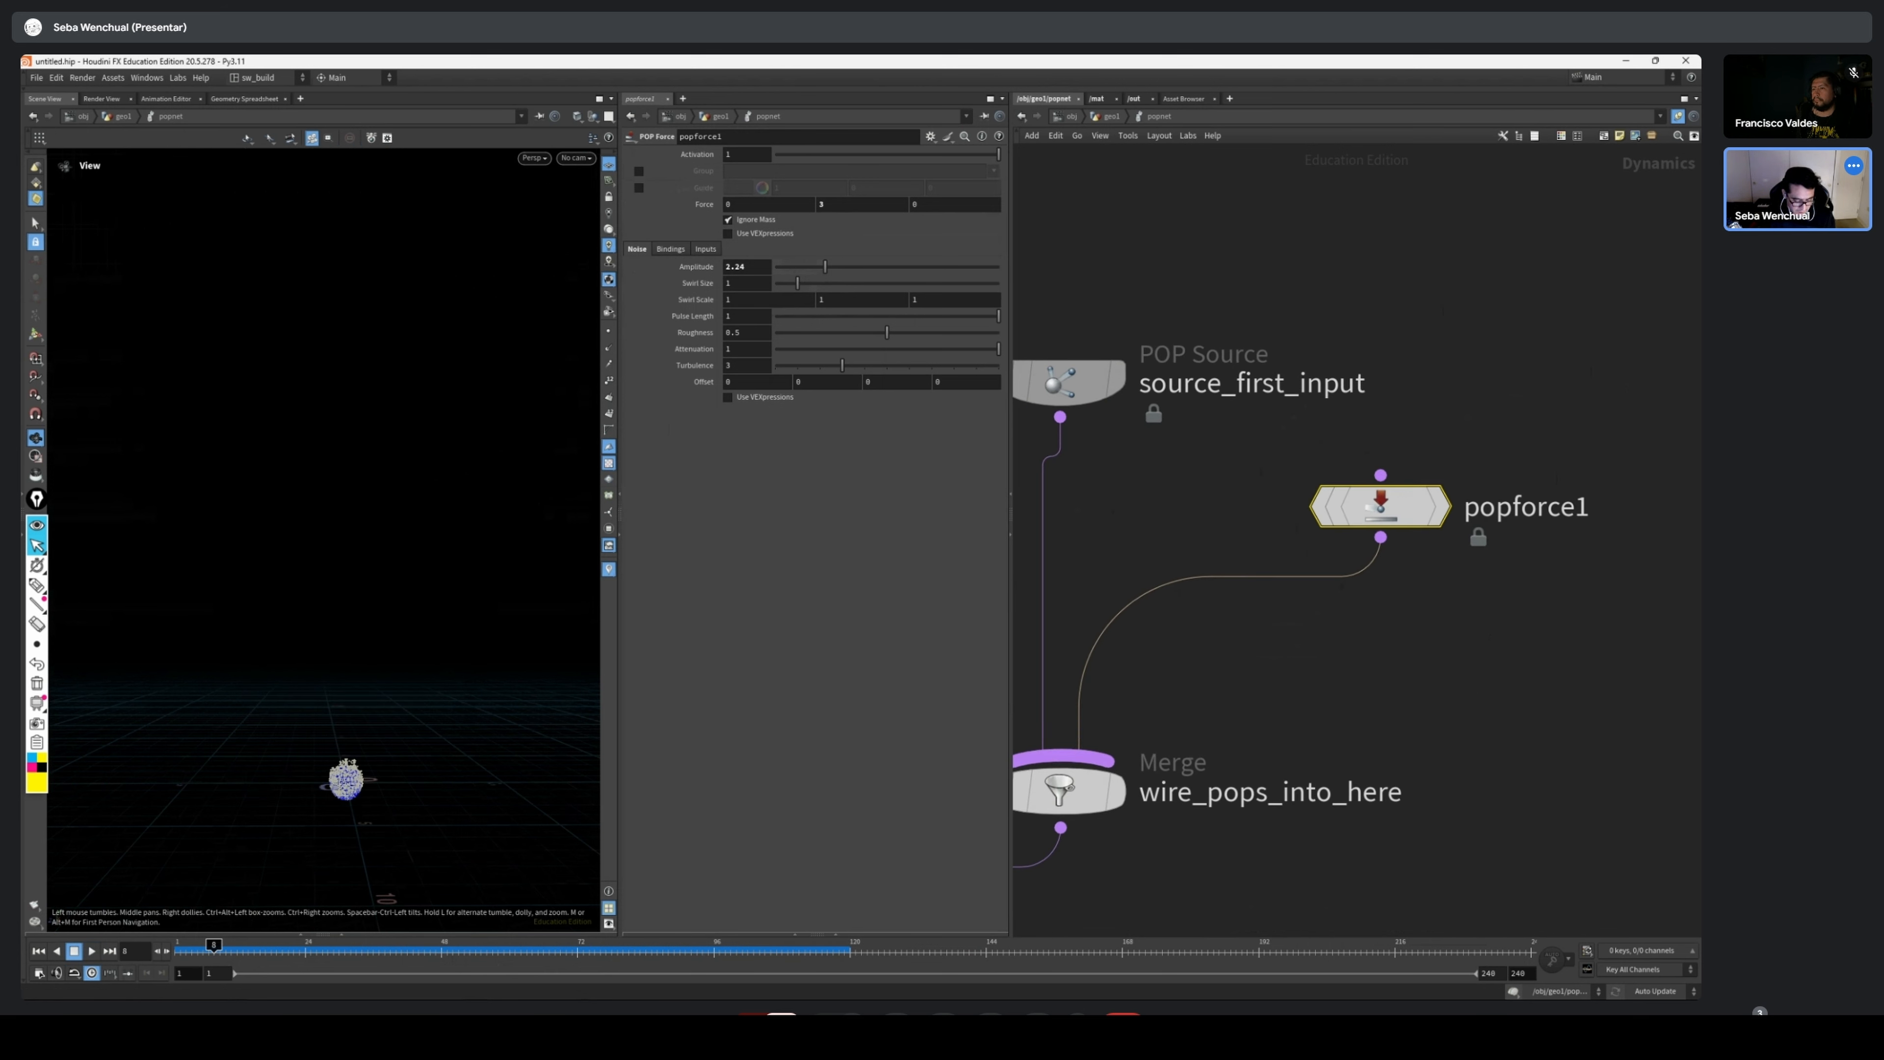
key(Tab)
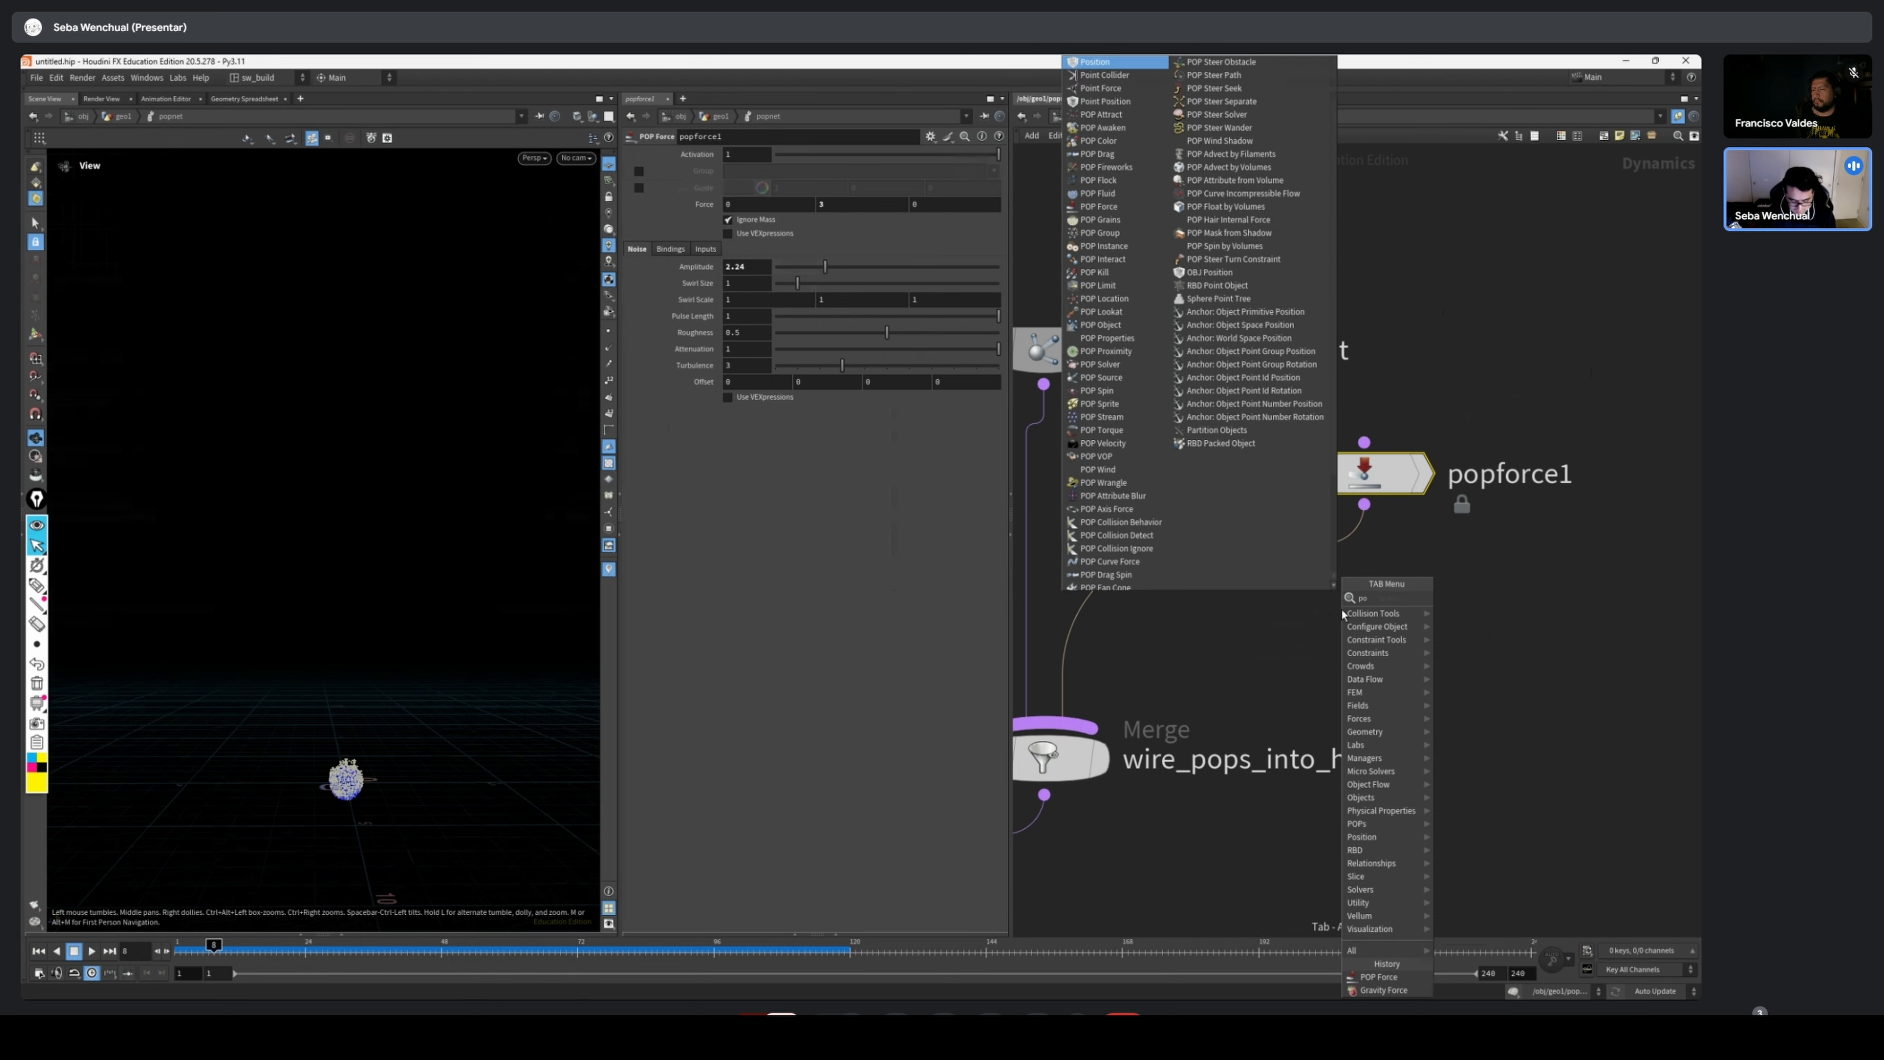
text(force)
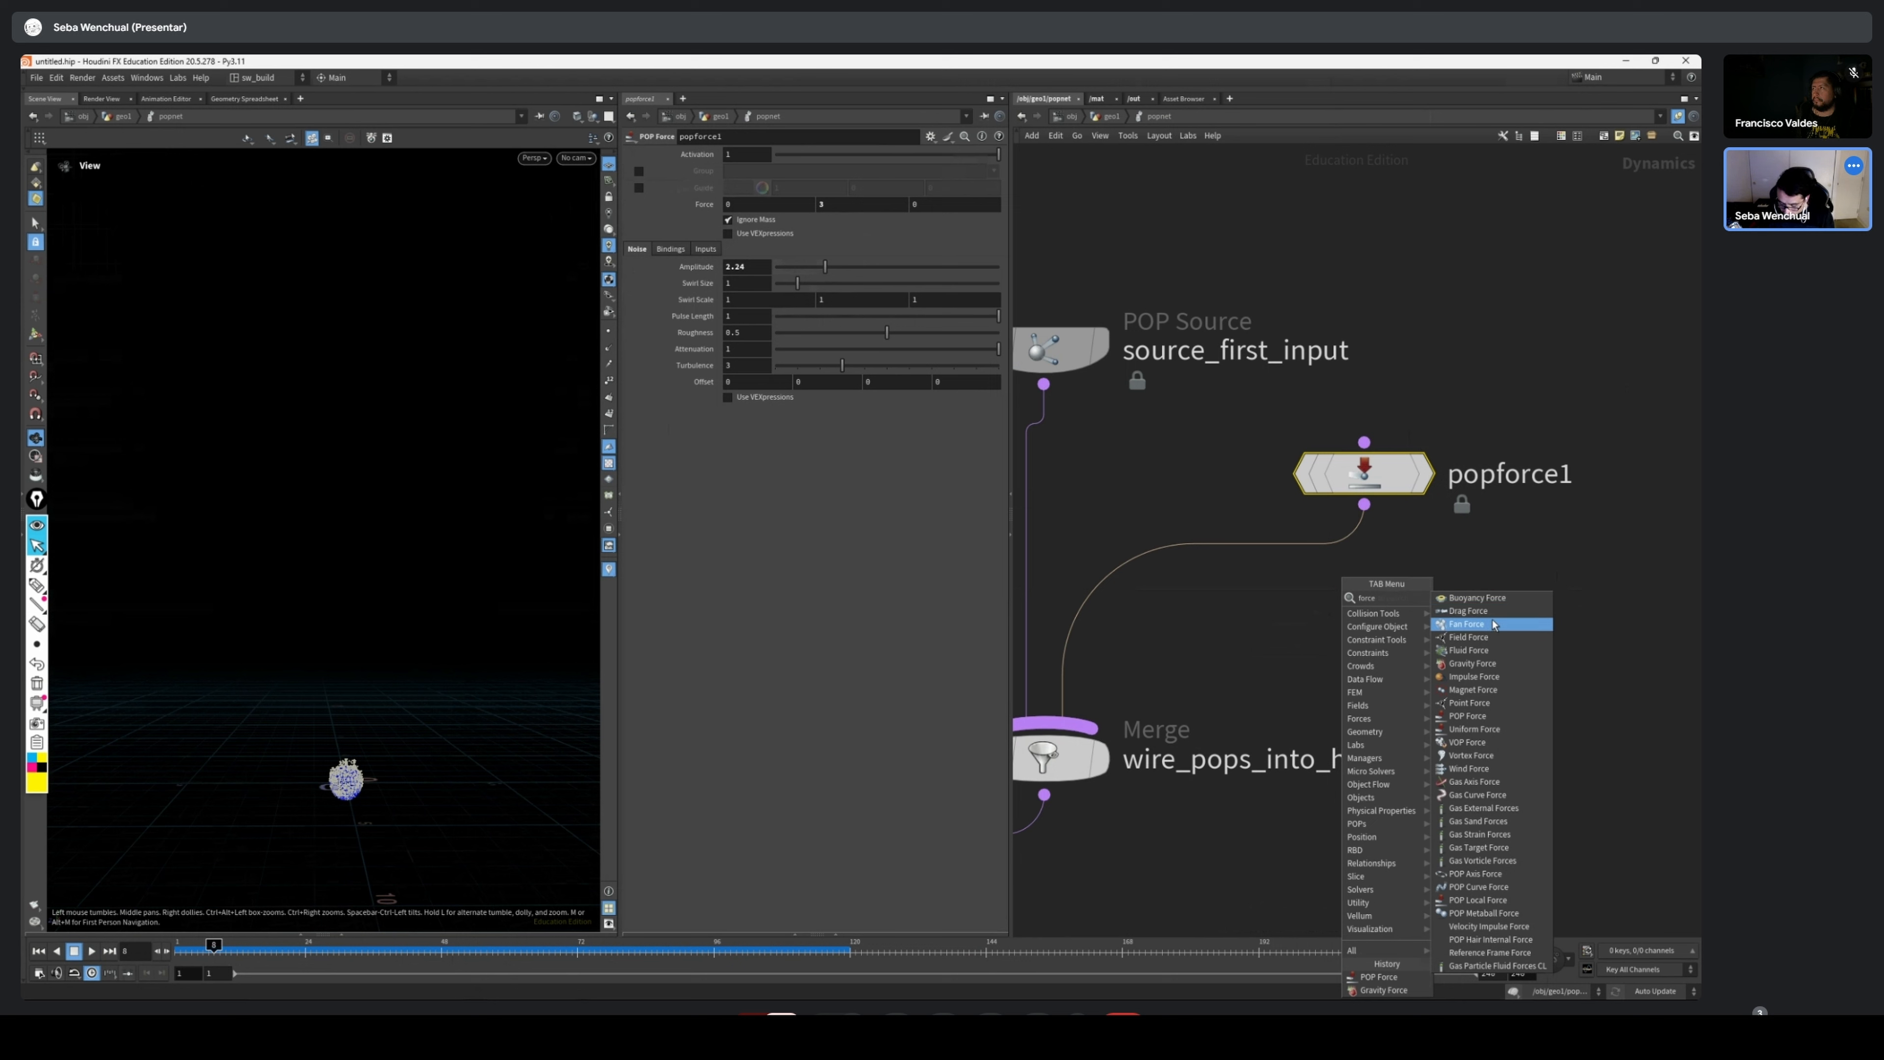
click(1492, 876)
click(1358, 634)
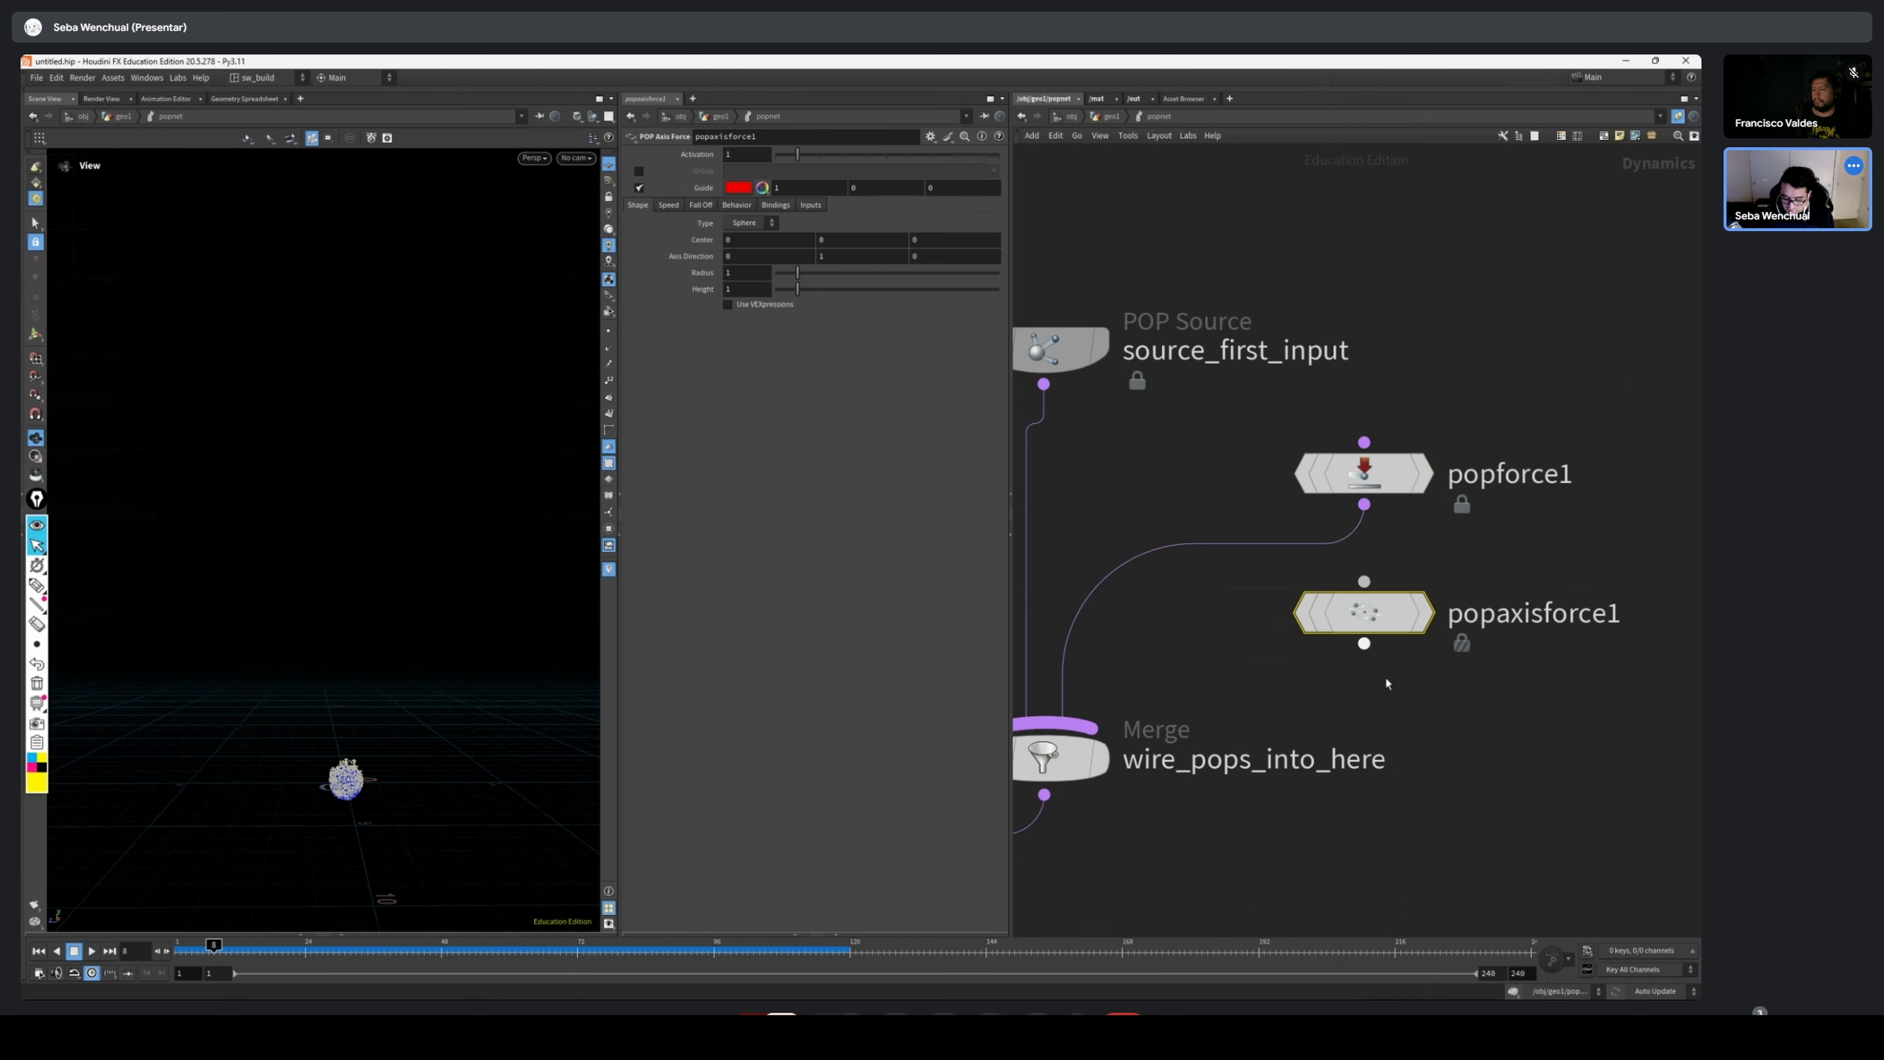
drag(1363, 643, 1060, 726)
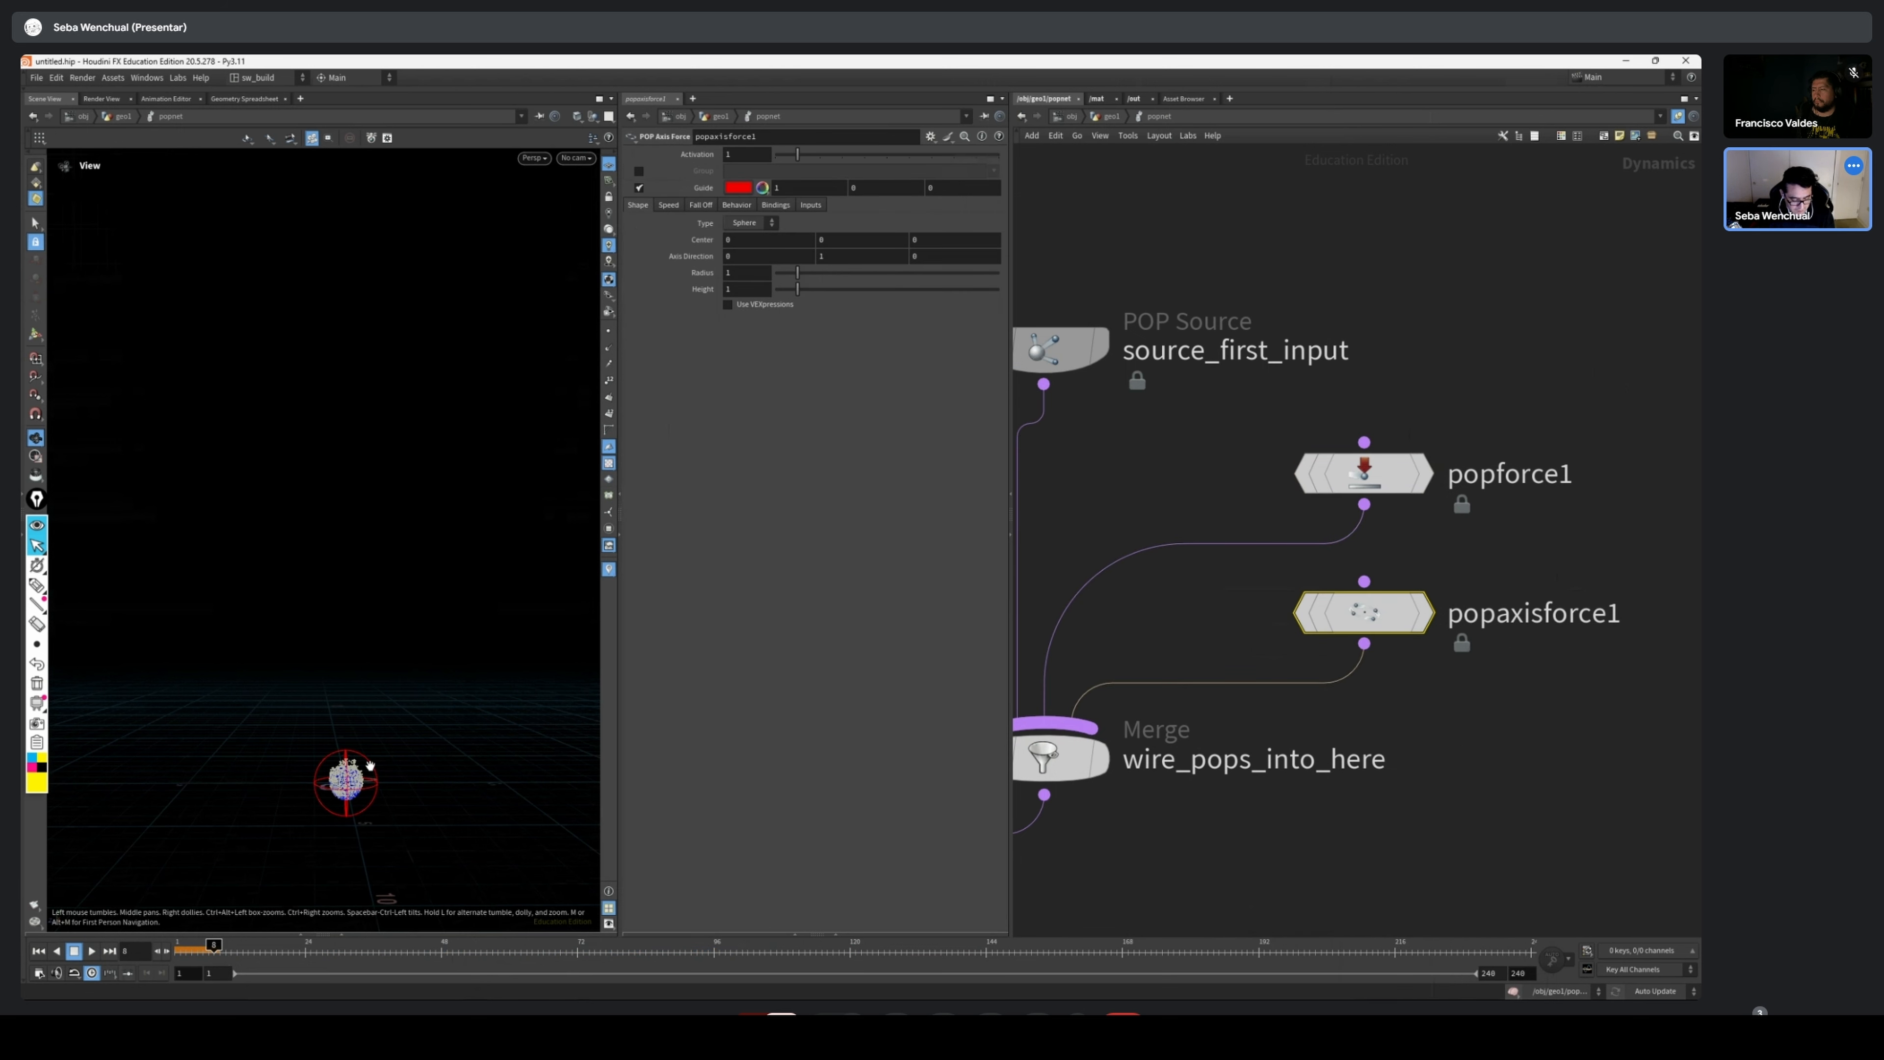
Bypass popforce1 and play the simulation from frame 1 with only popaxisforce1 acting on the particles
click(39, 951)
click(1303, 473)
drag(1363, 612, 1363, 623)
click(91, 950)
click(192, 950)
scroll(346, 742, up, 10)
drag(406, 614, 458, 732)
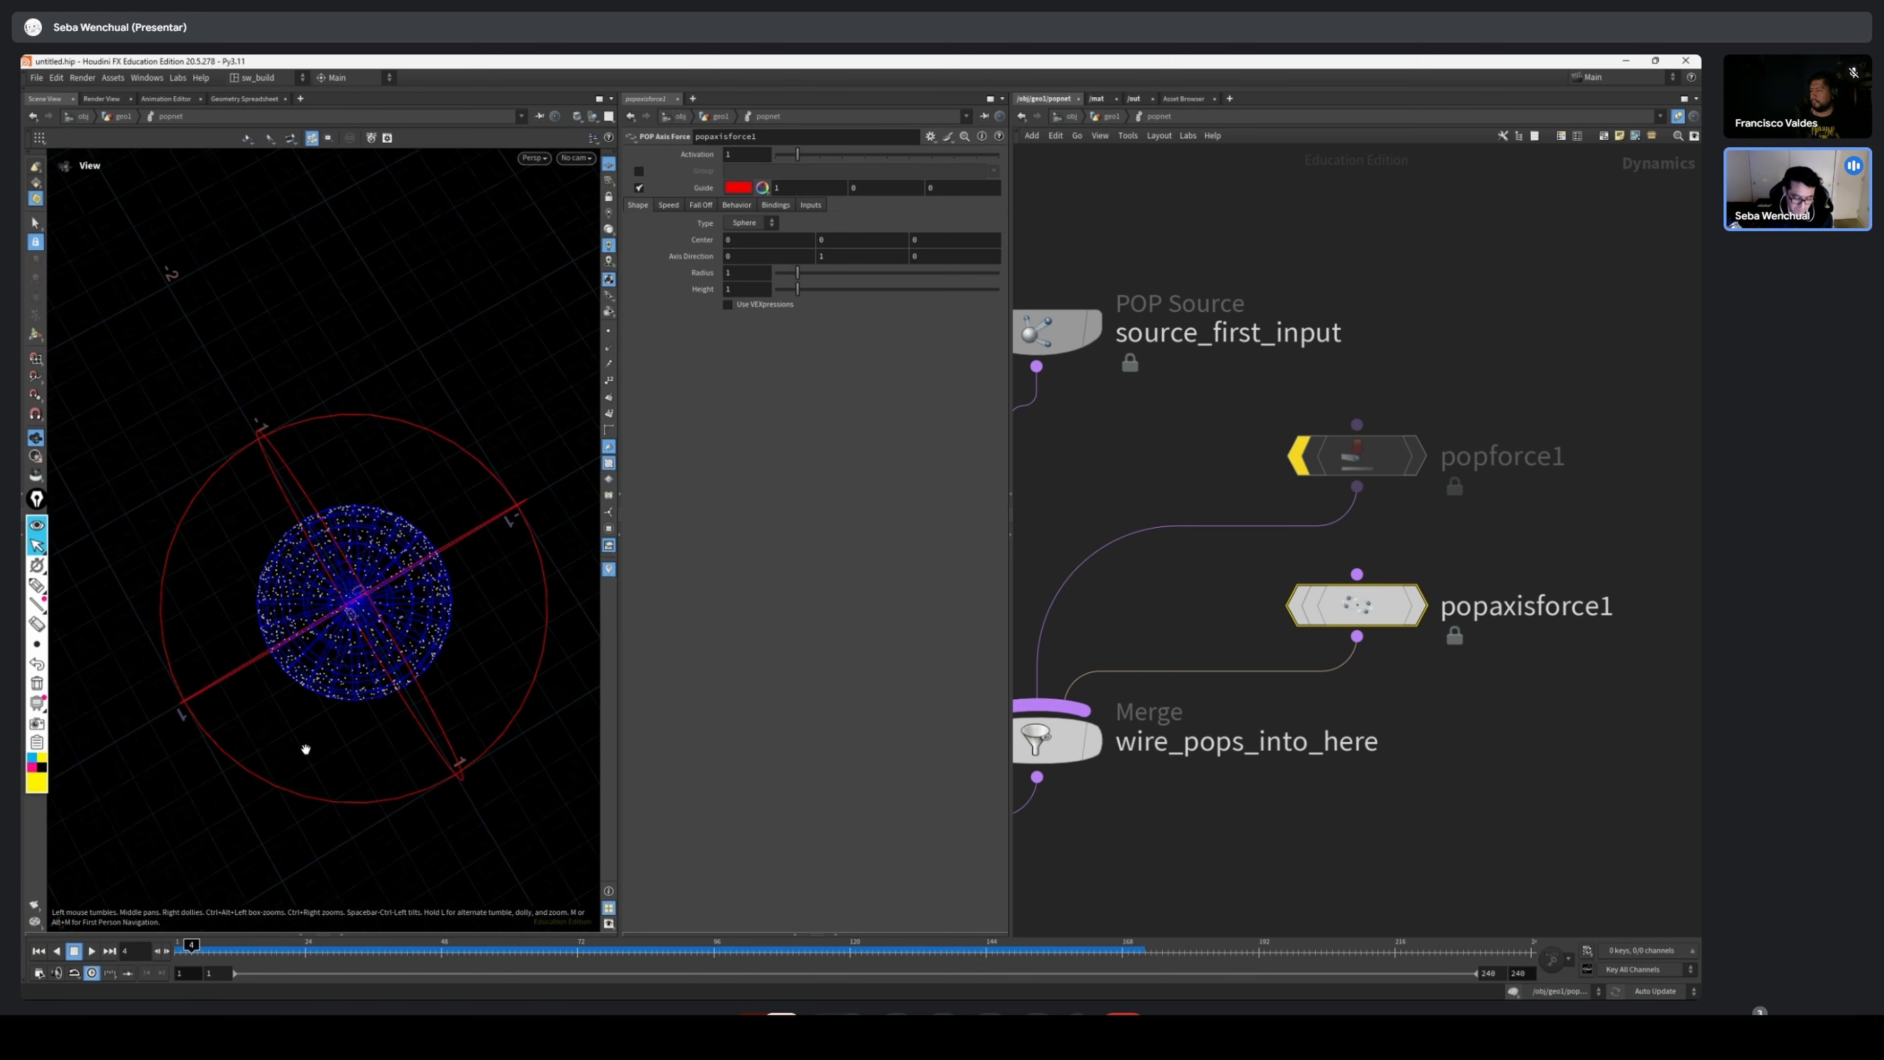
Set popaxisforce1's sphere Radius to about 0.65 after testing about 0.35, and replay the simulation
click(847, 260)
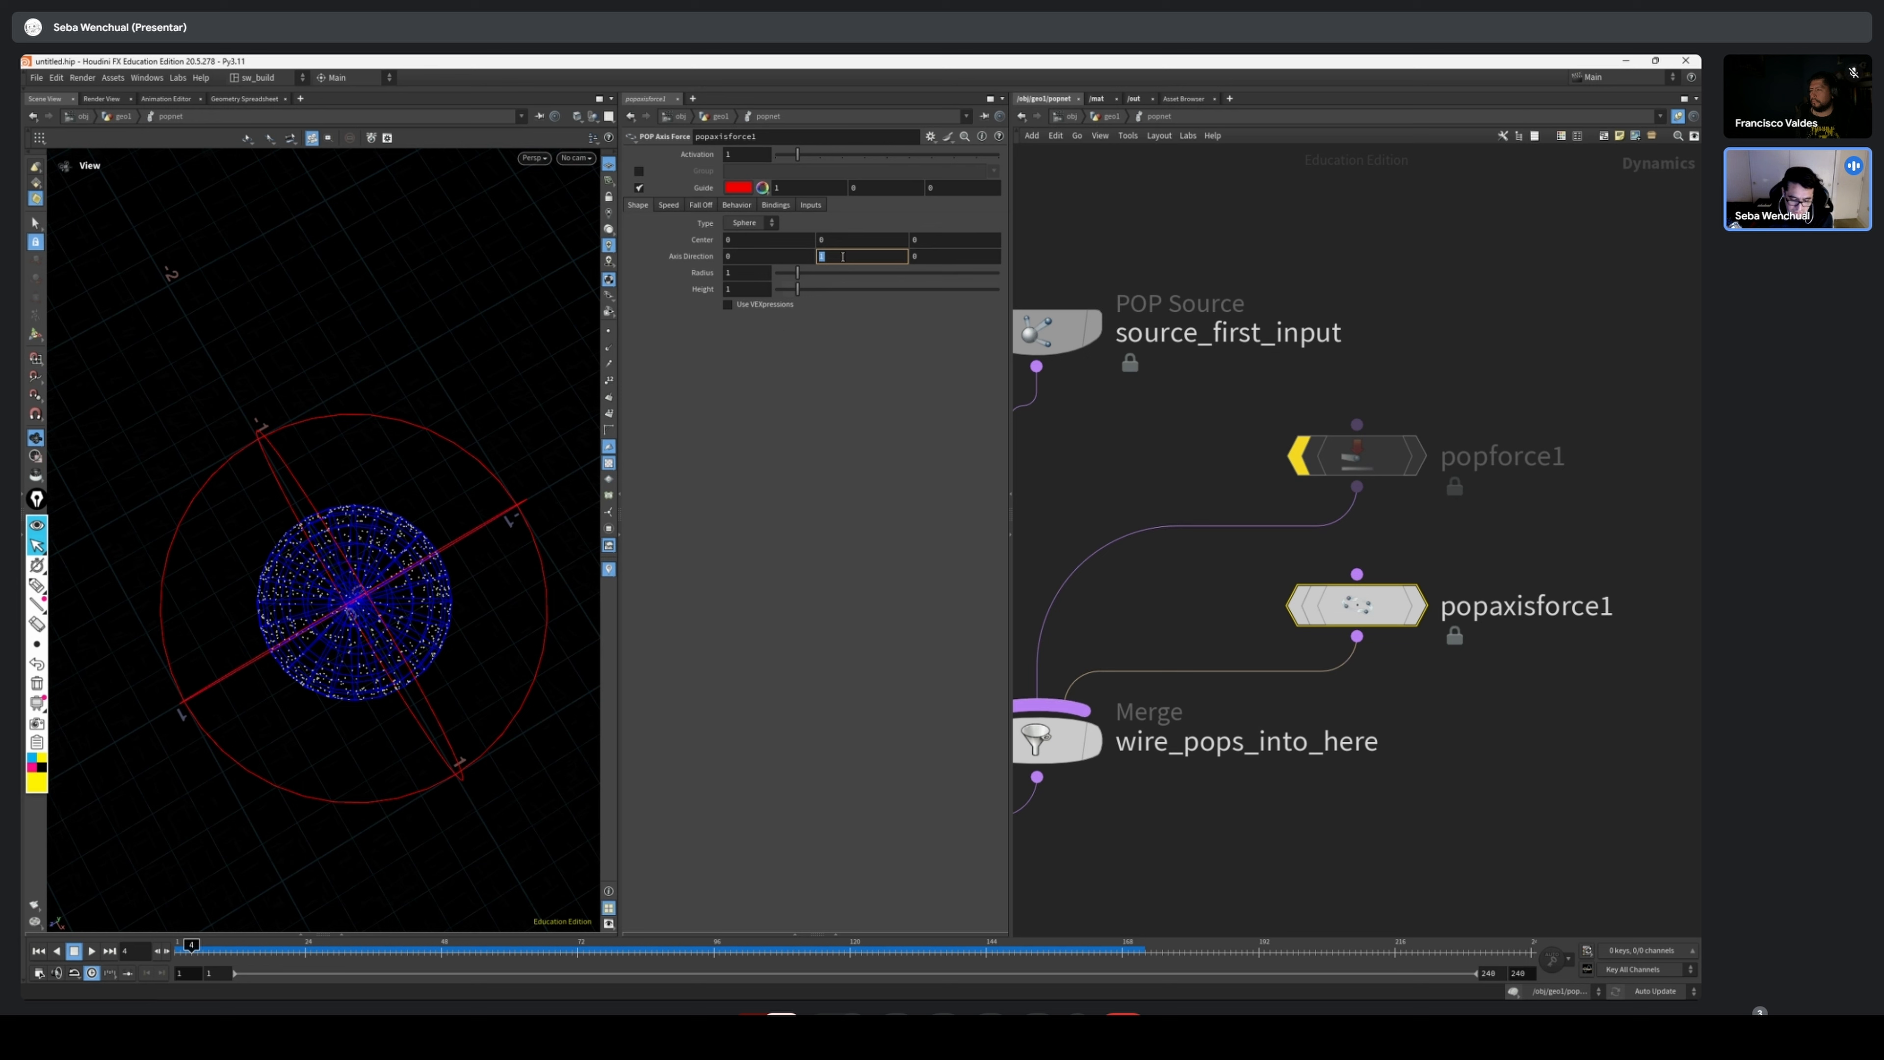
drag(177, 715, 1068, 197)
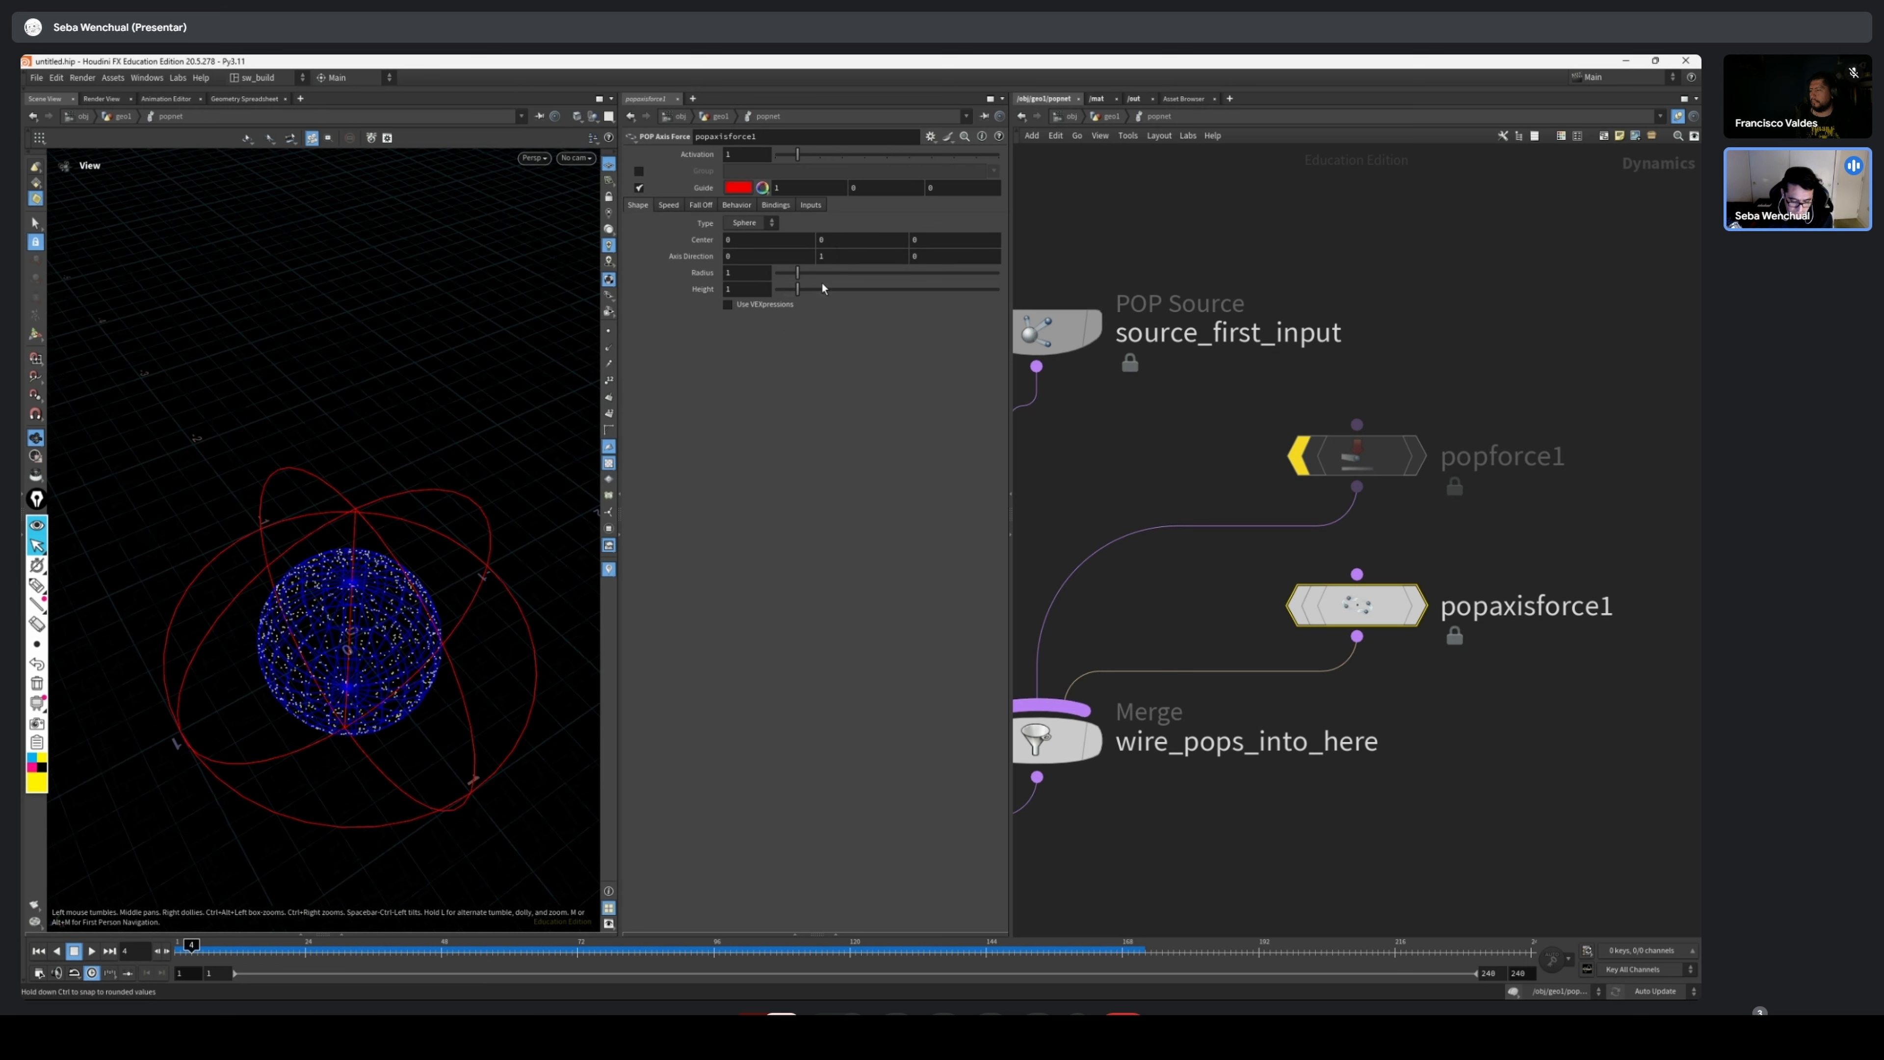
drag(797, 273, 786, 277)
drag(382, 746, 376, 660)
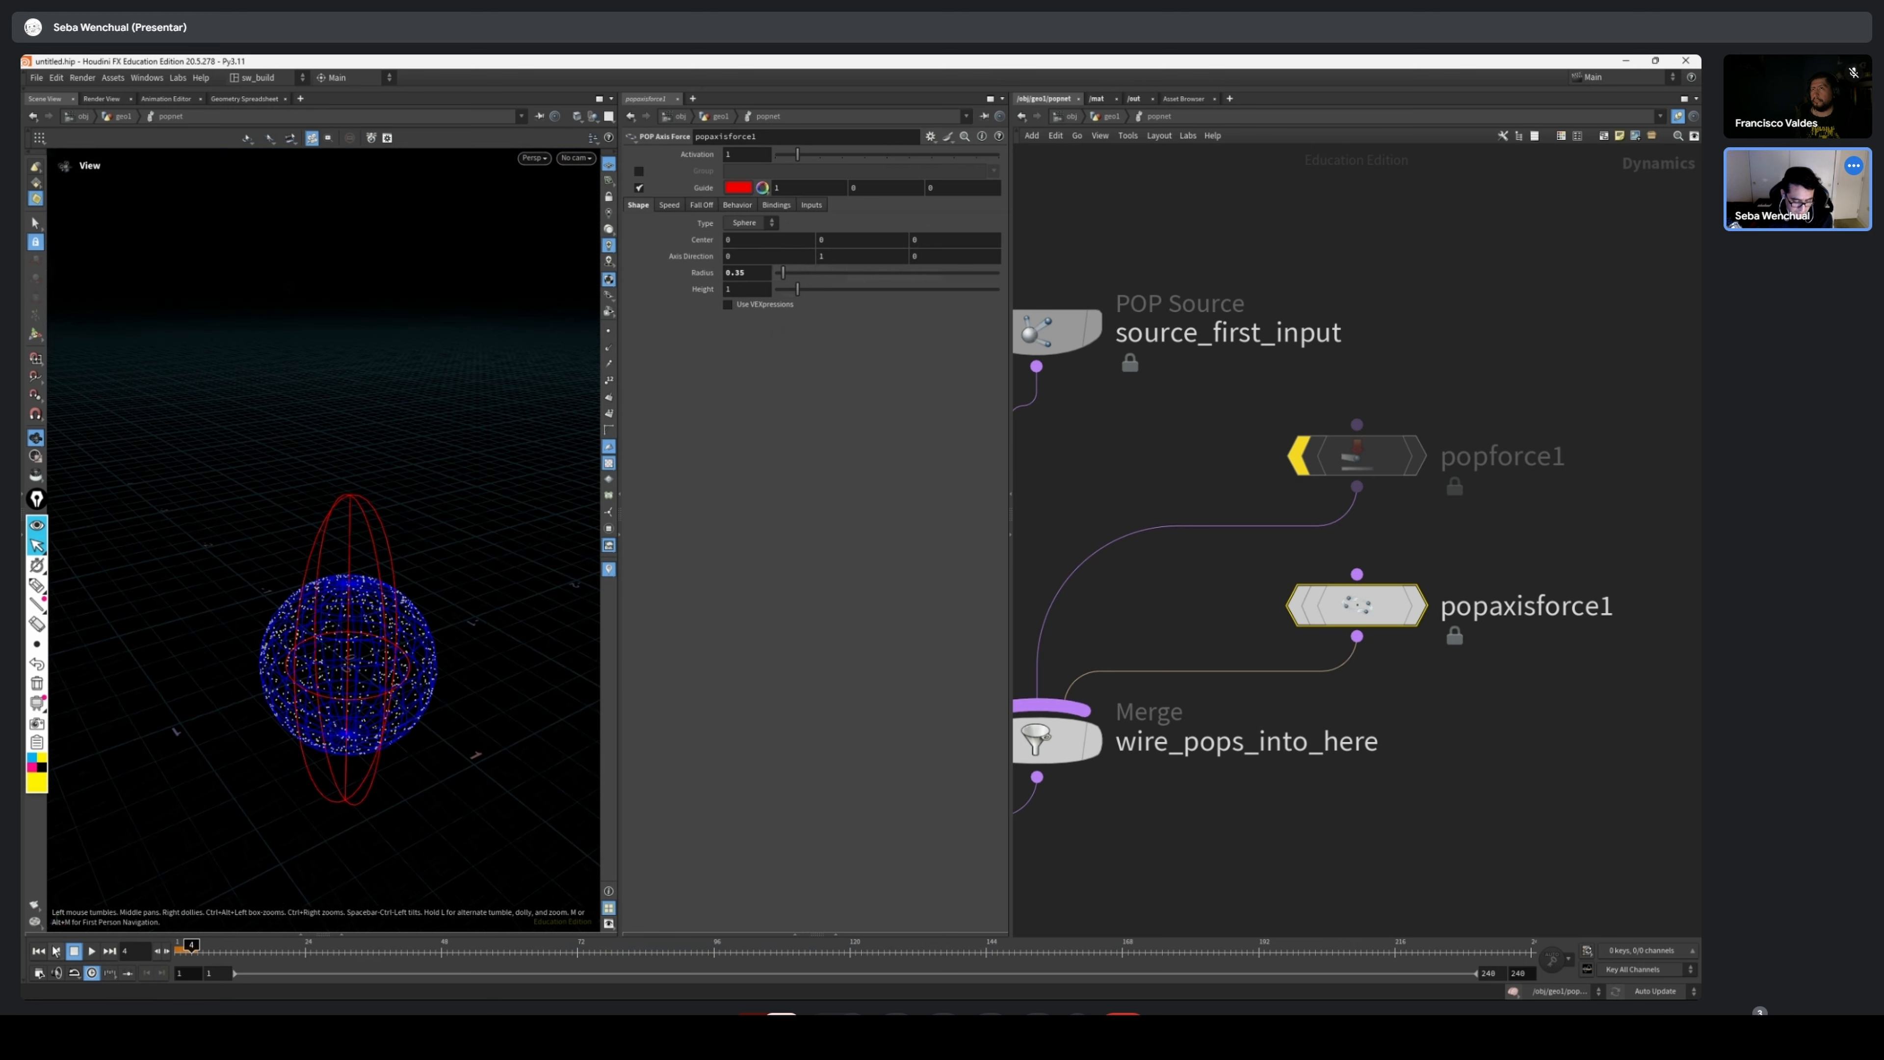
click(91, 951)
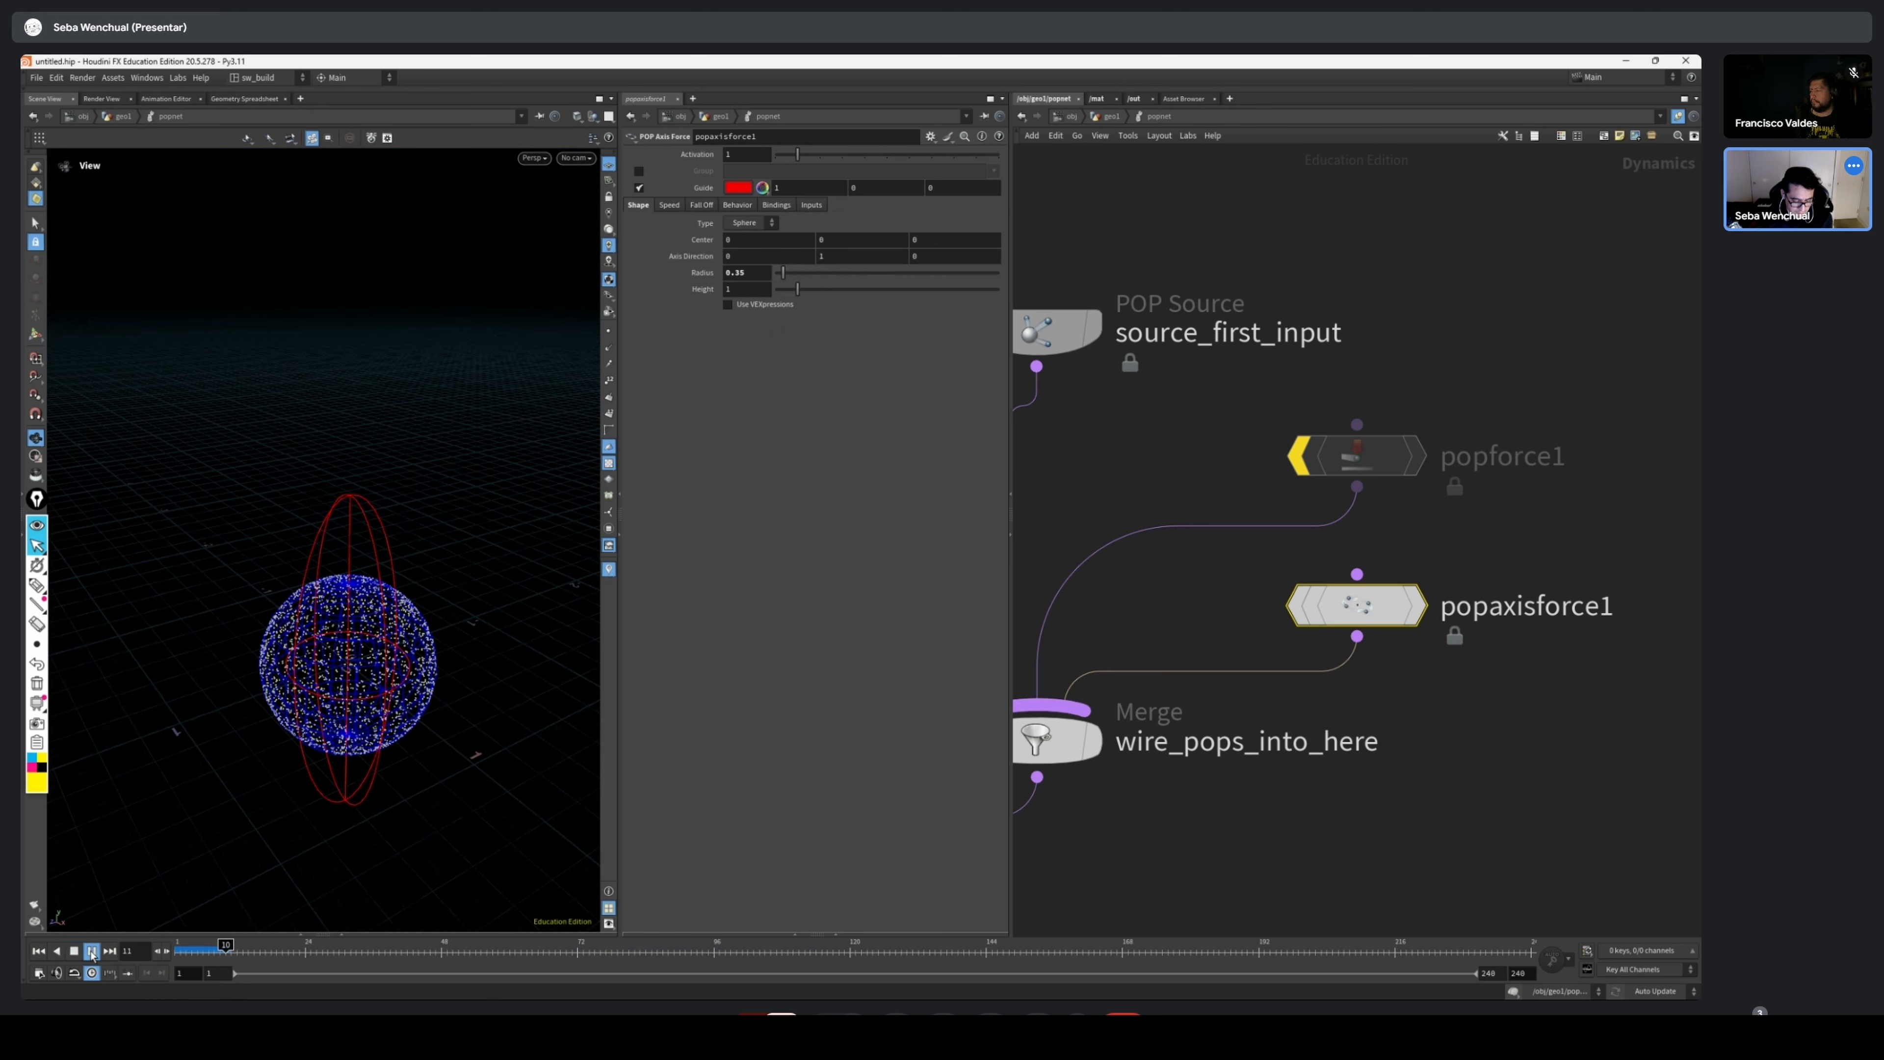
click(183, 951)
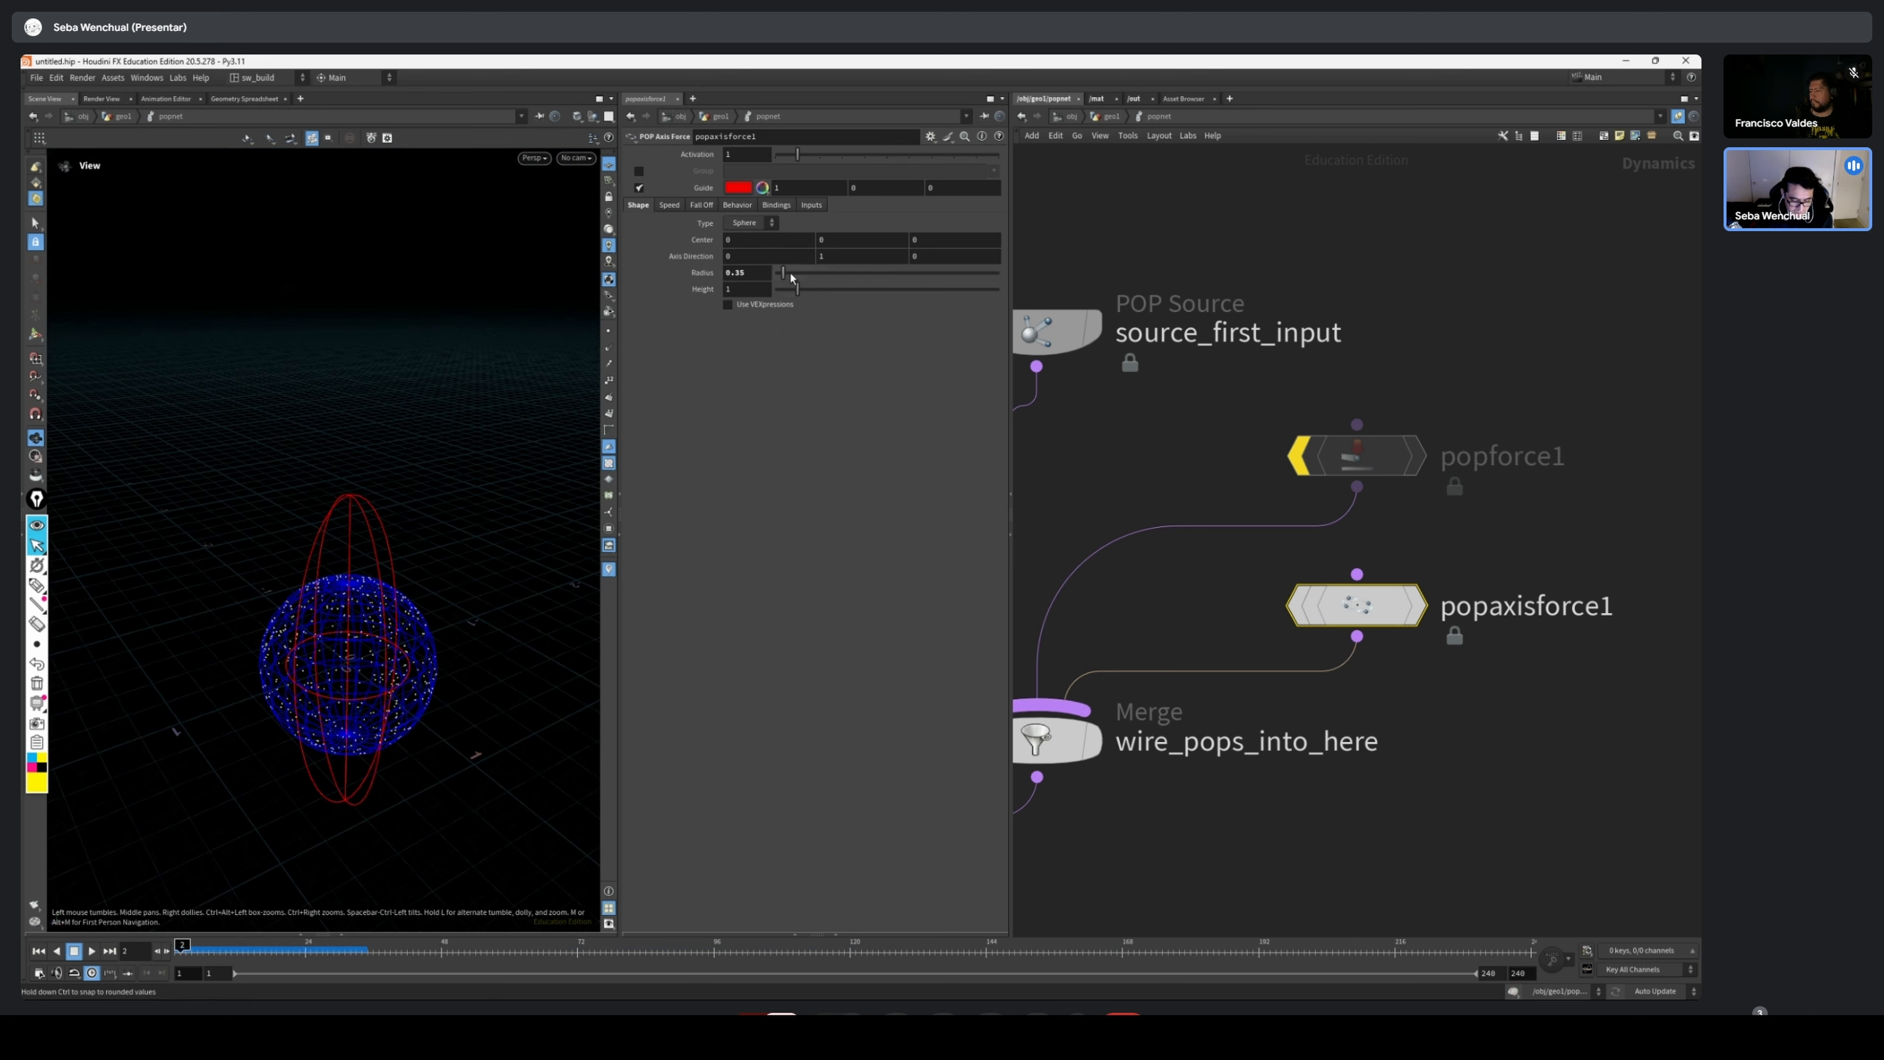
drag(791, 275, 790, 276)
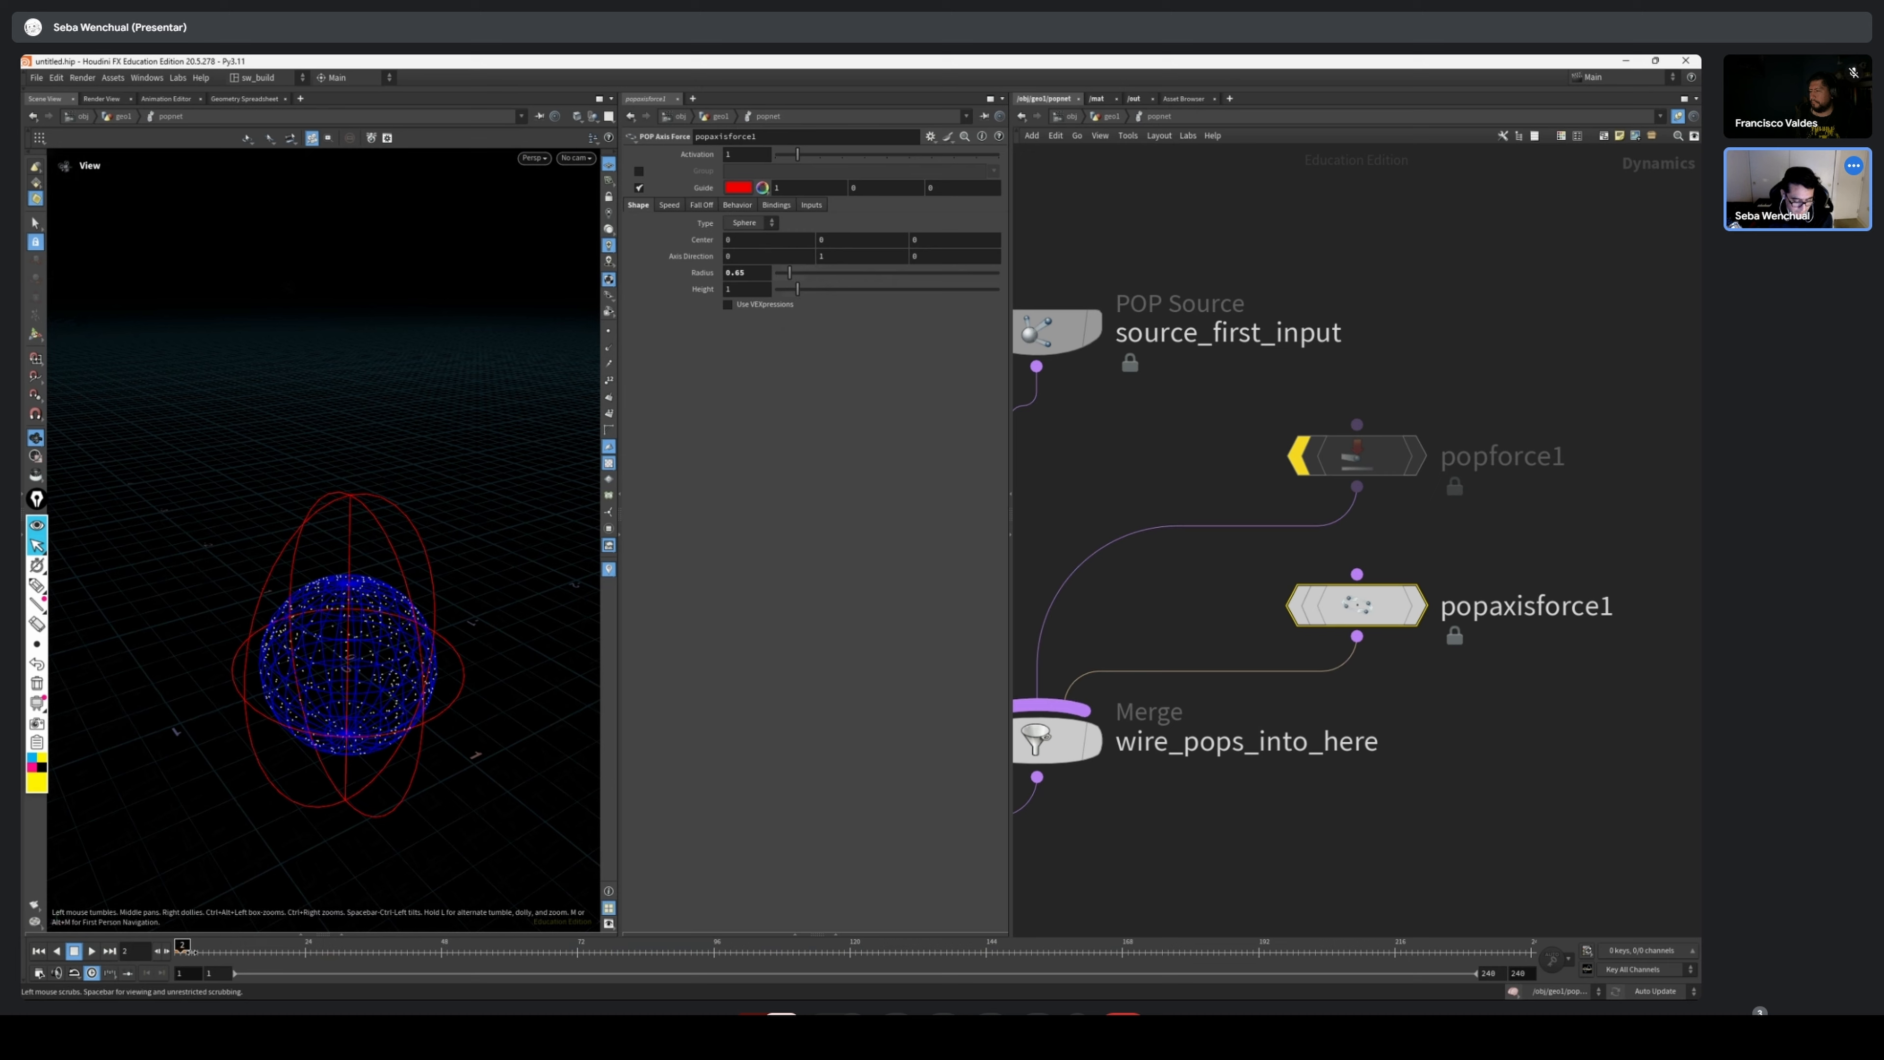
click(92, 951)
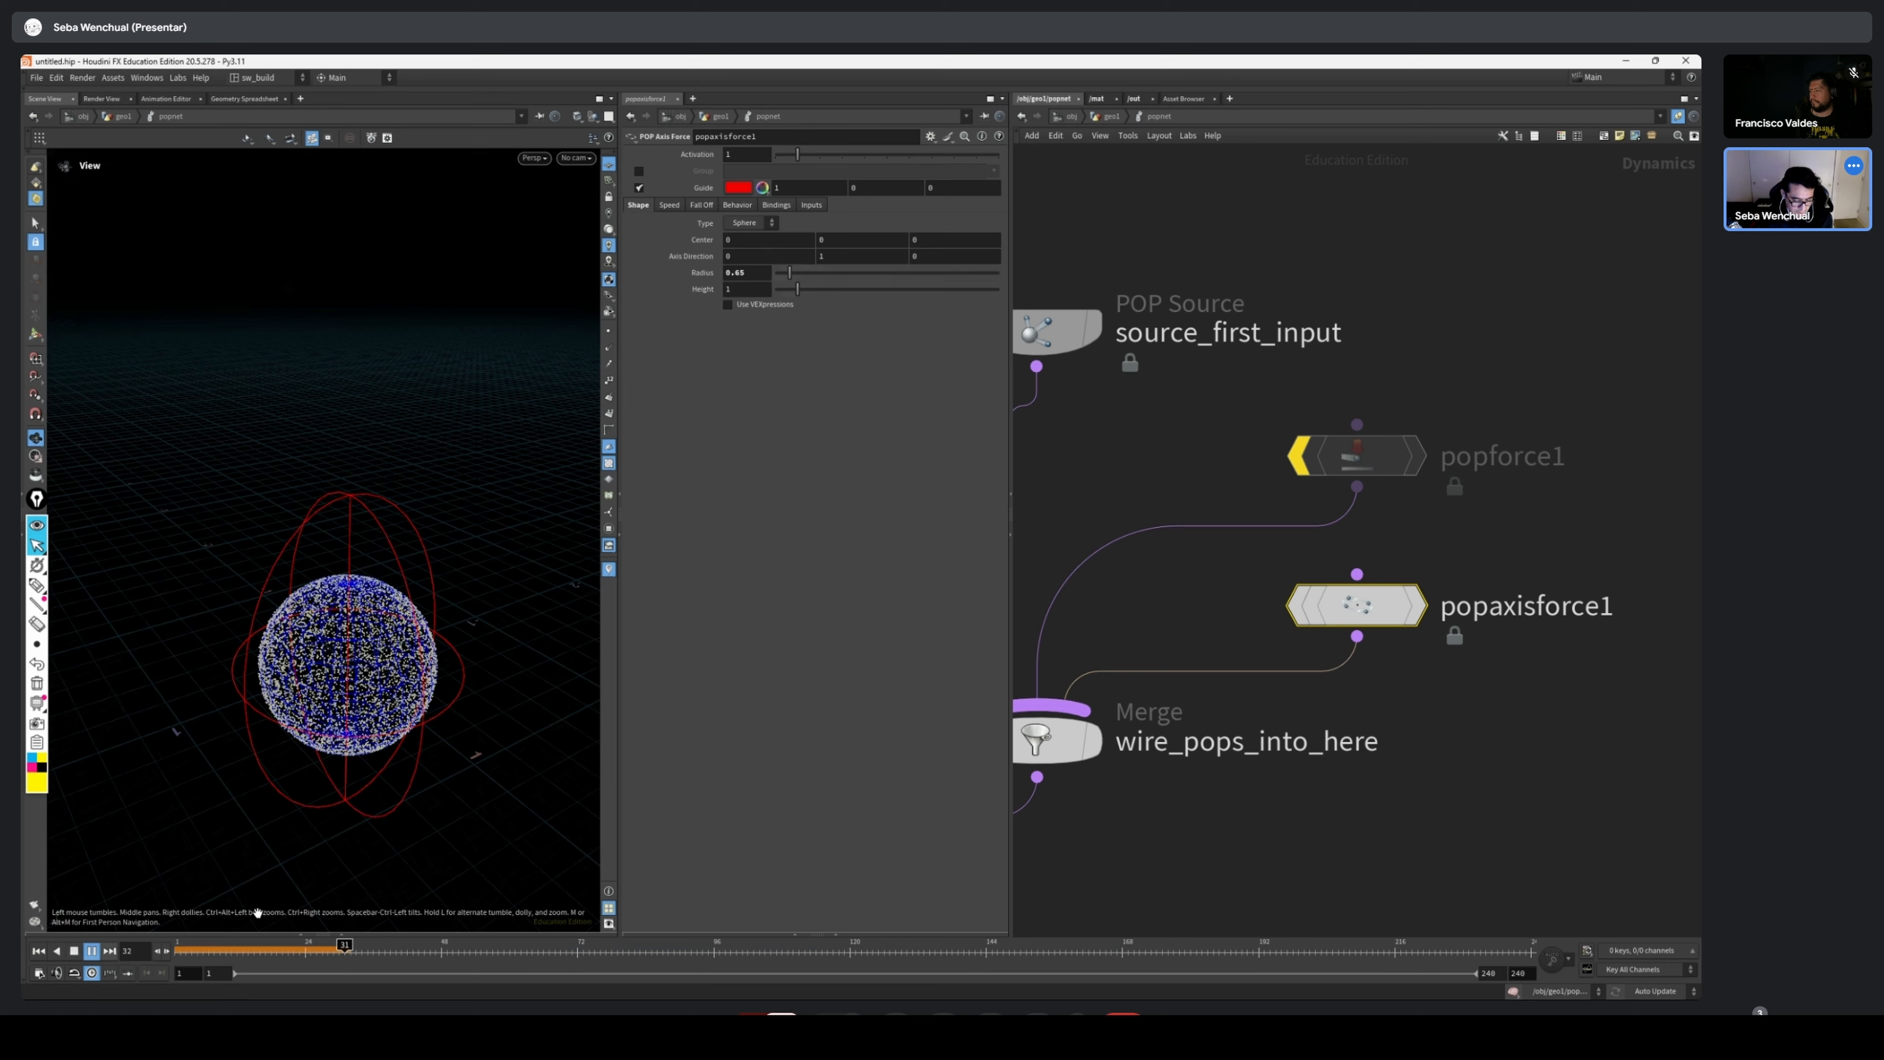
Increase popaxisforce1's Orbit Speed to about 5.85 and replay the simulation from frame 1
click(669, 205)
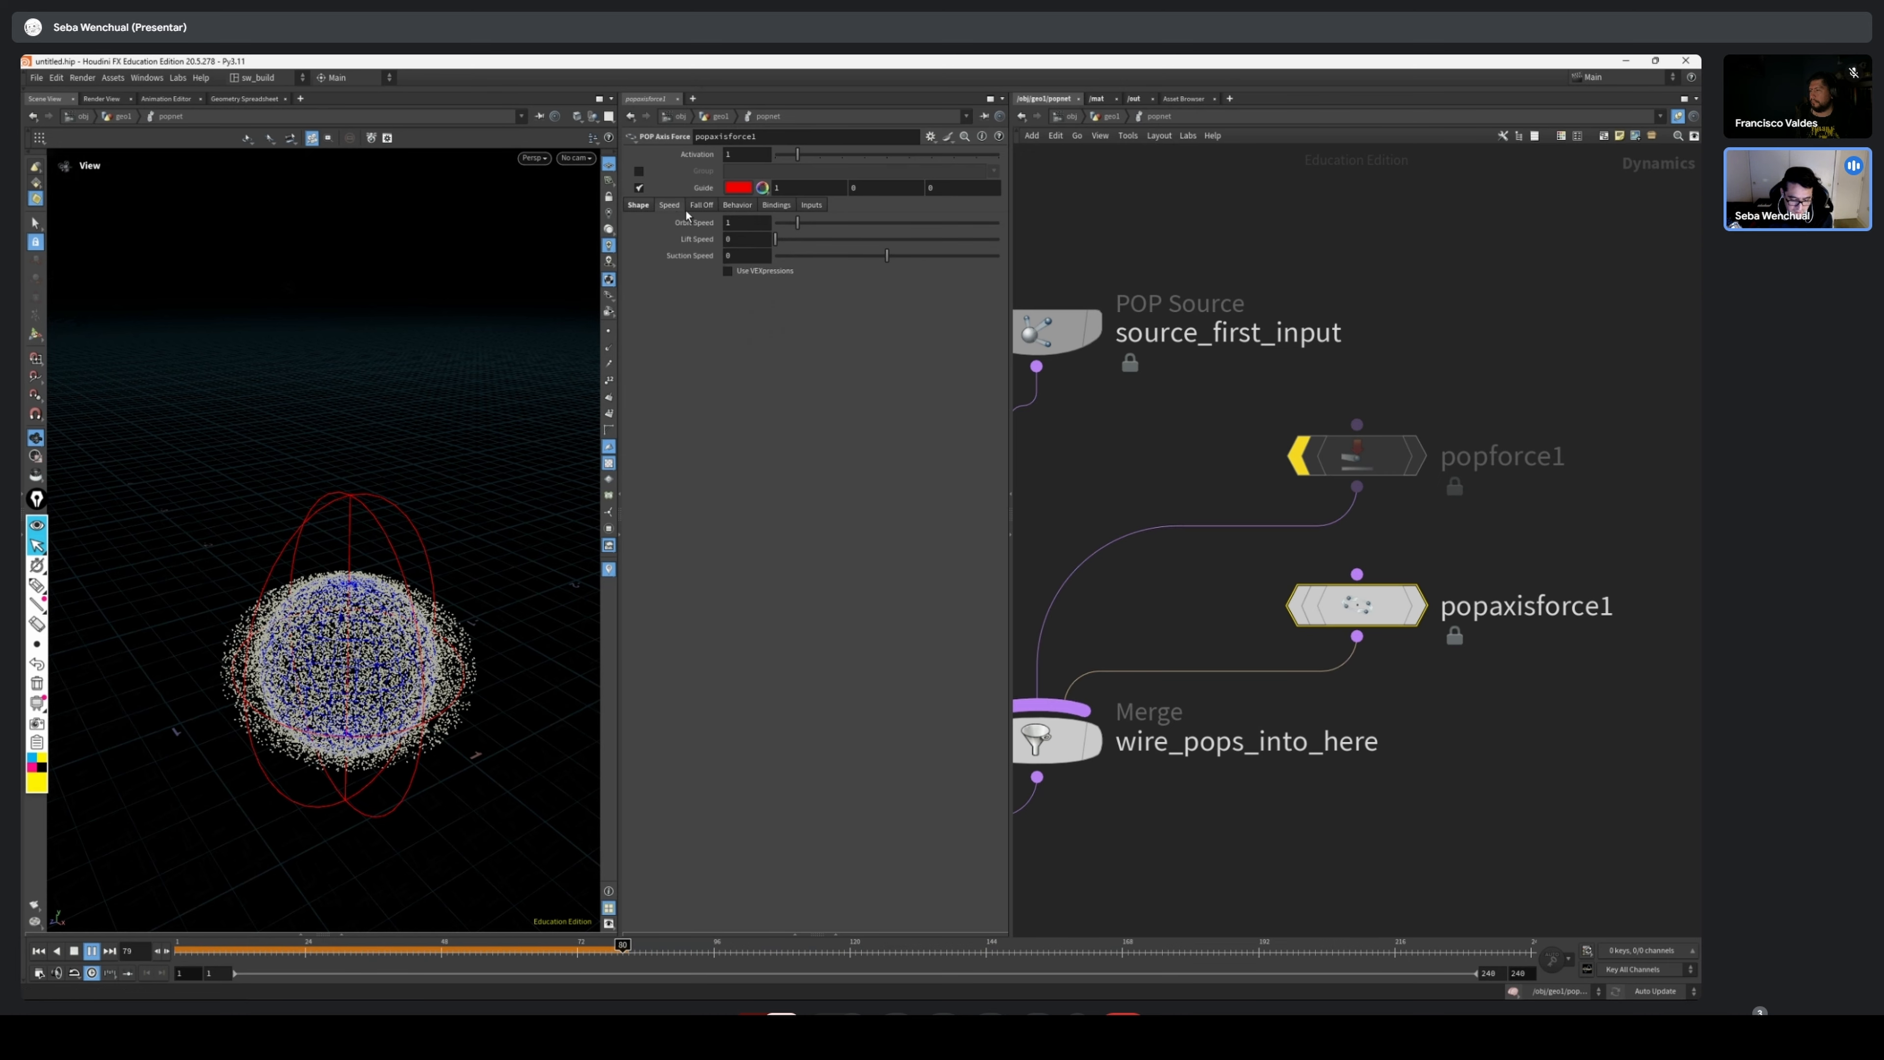
drag(865, 219, 906, 222)
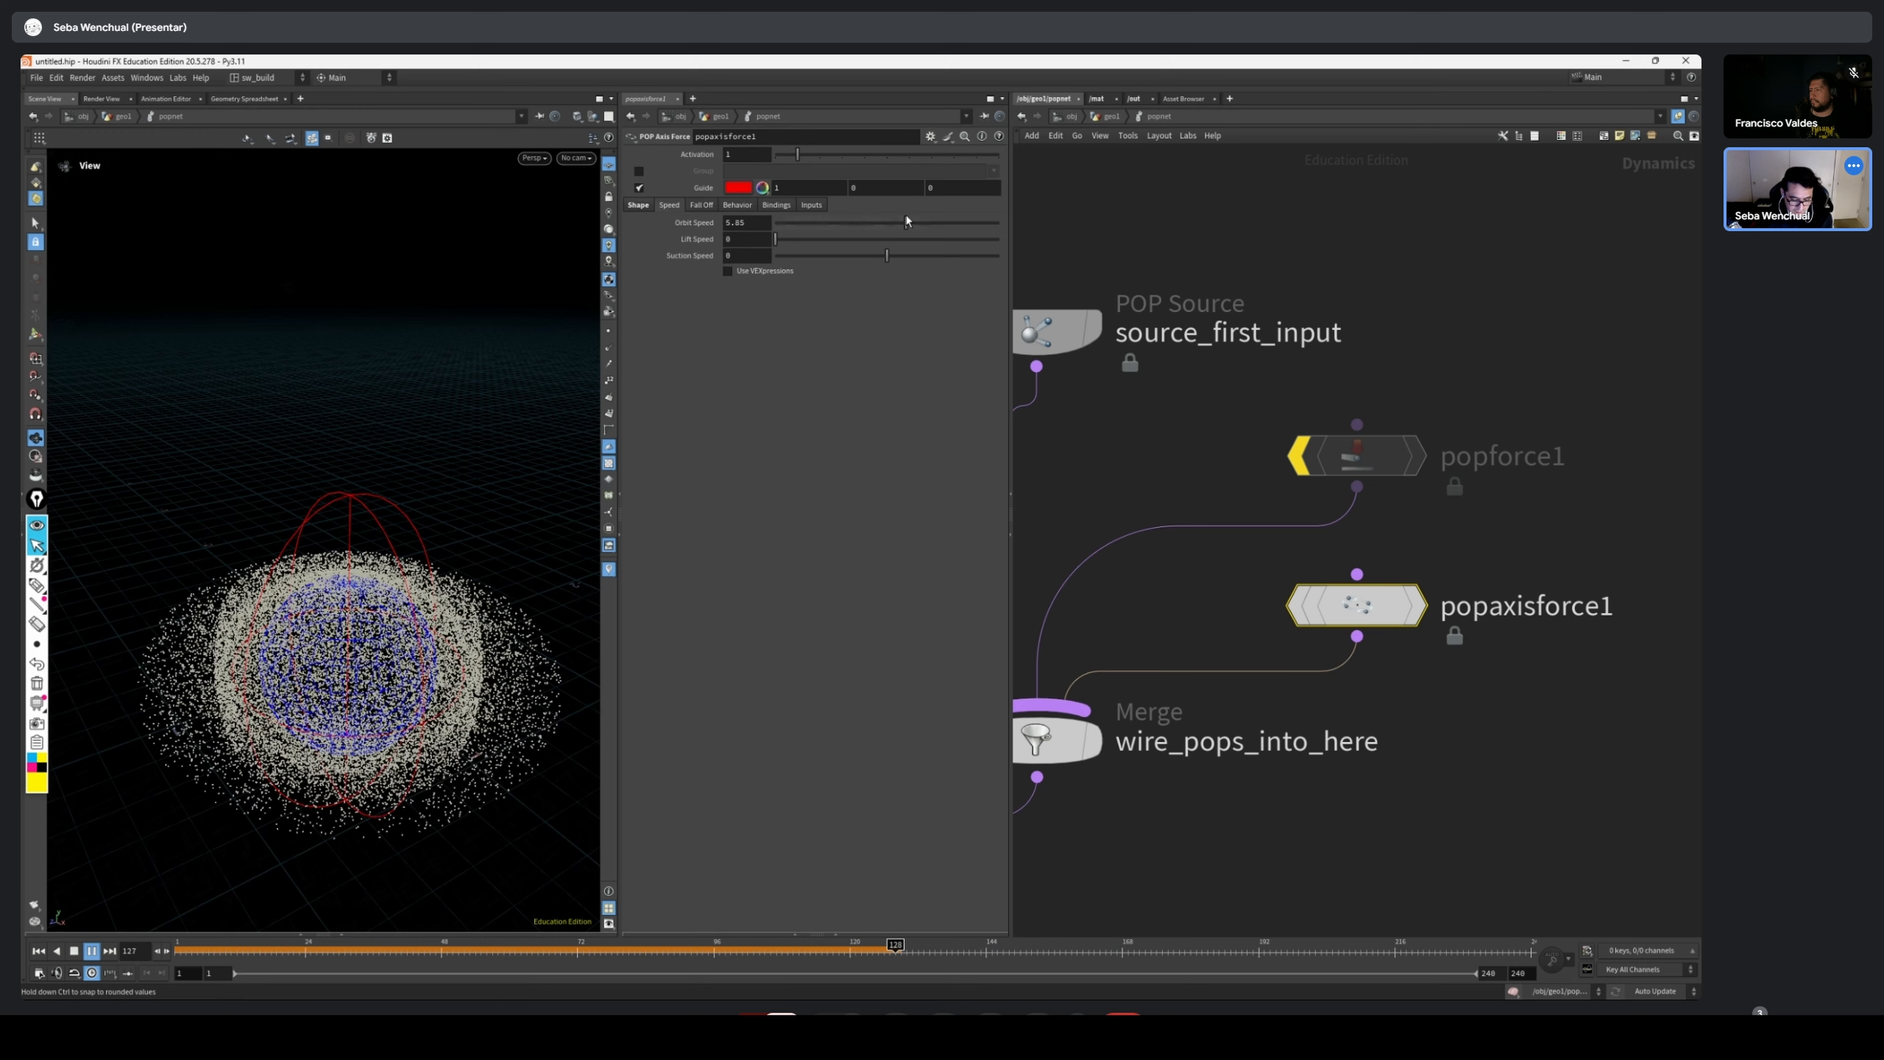
click(38, 951)
click(91, 951)
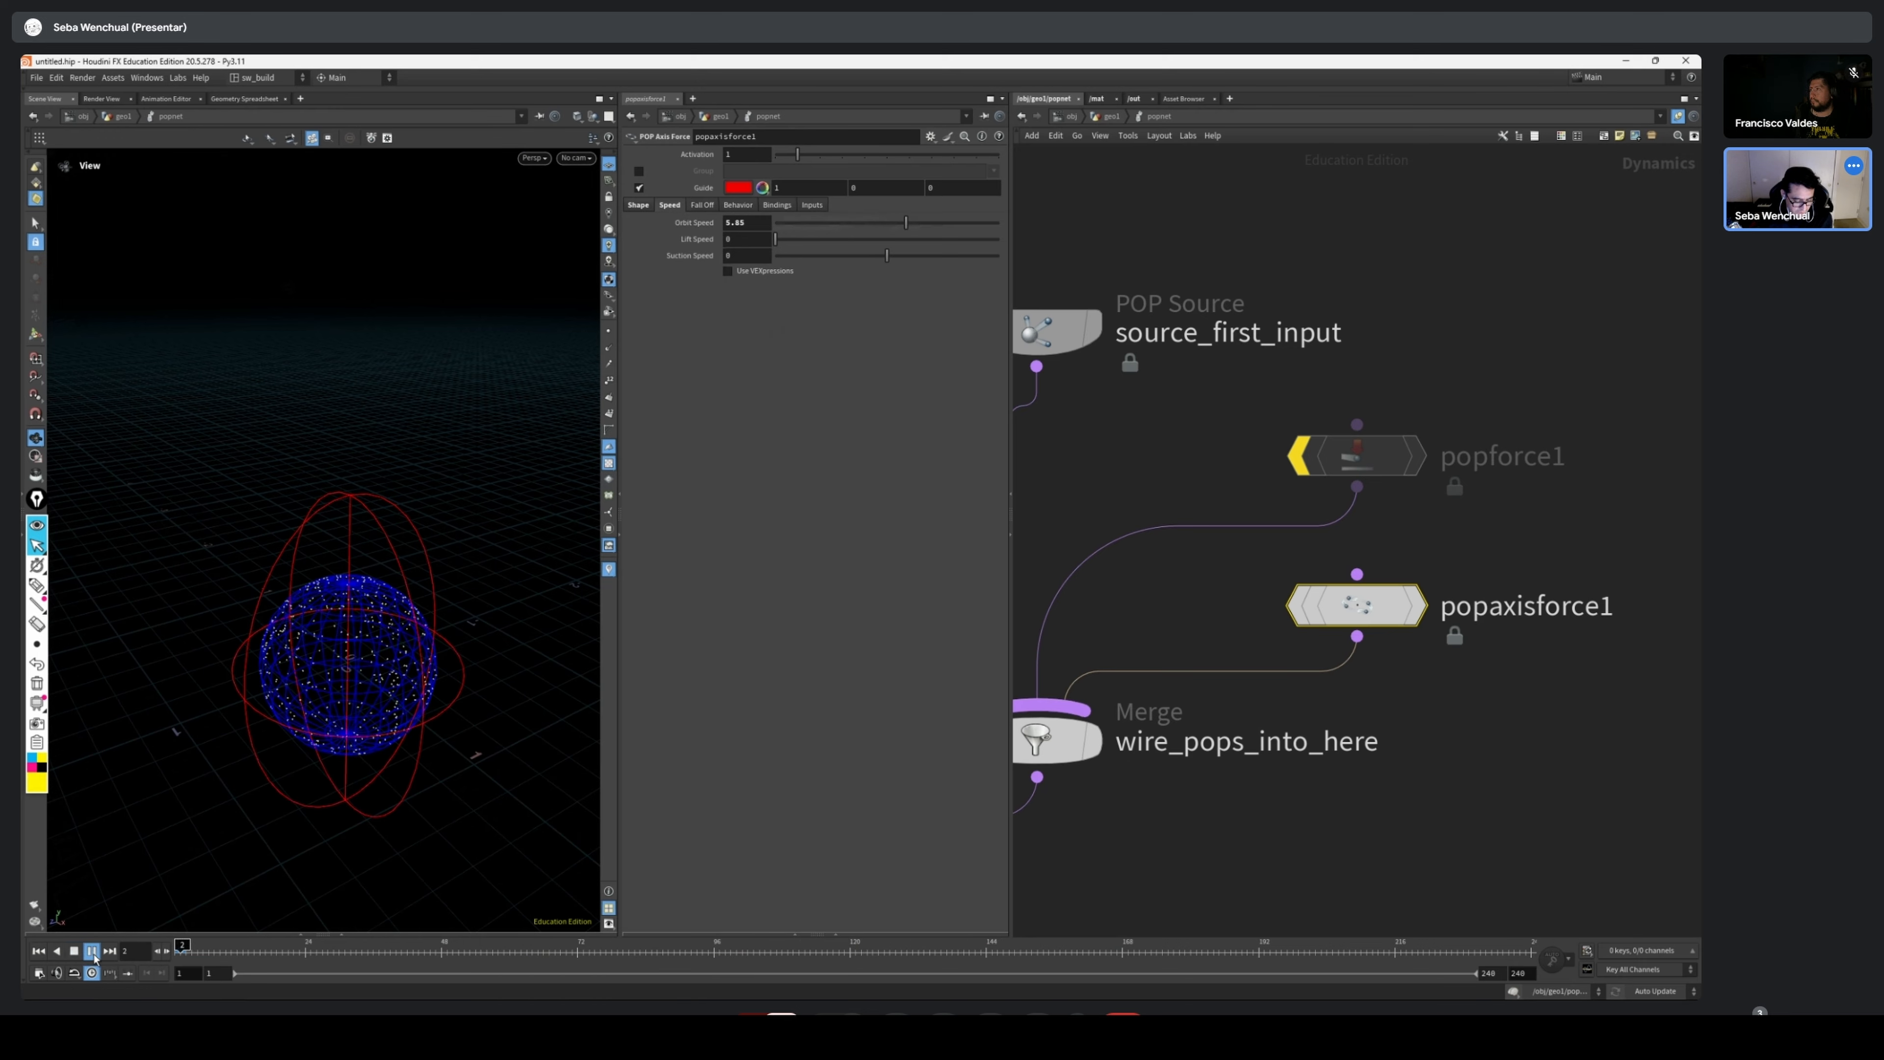
right_drag(471, 654, 282, 640)
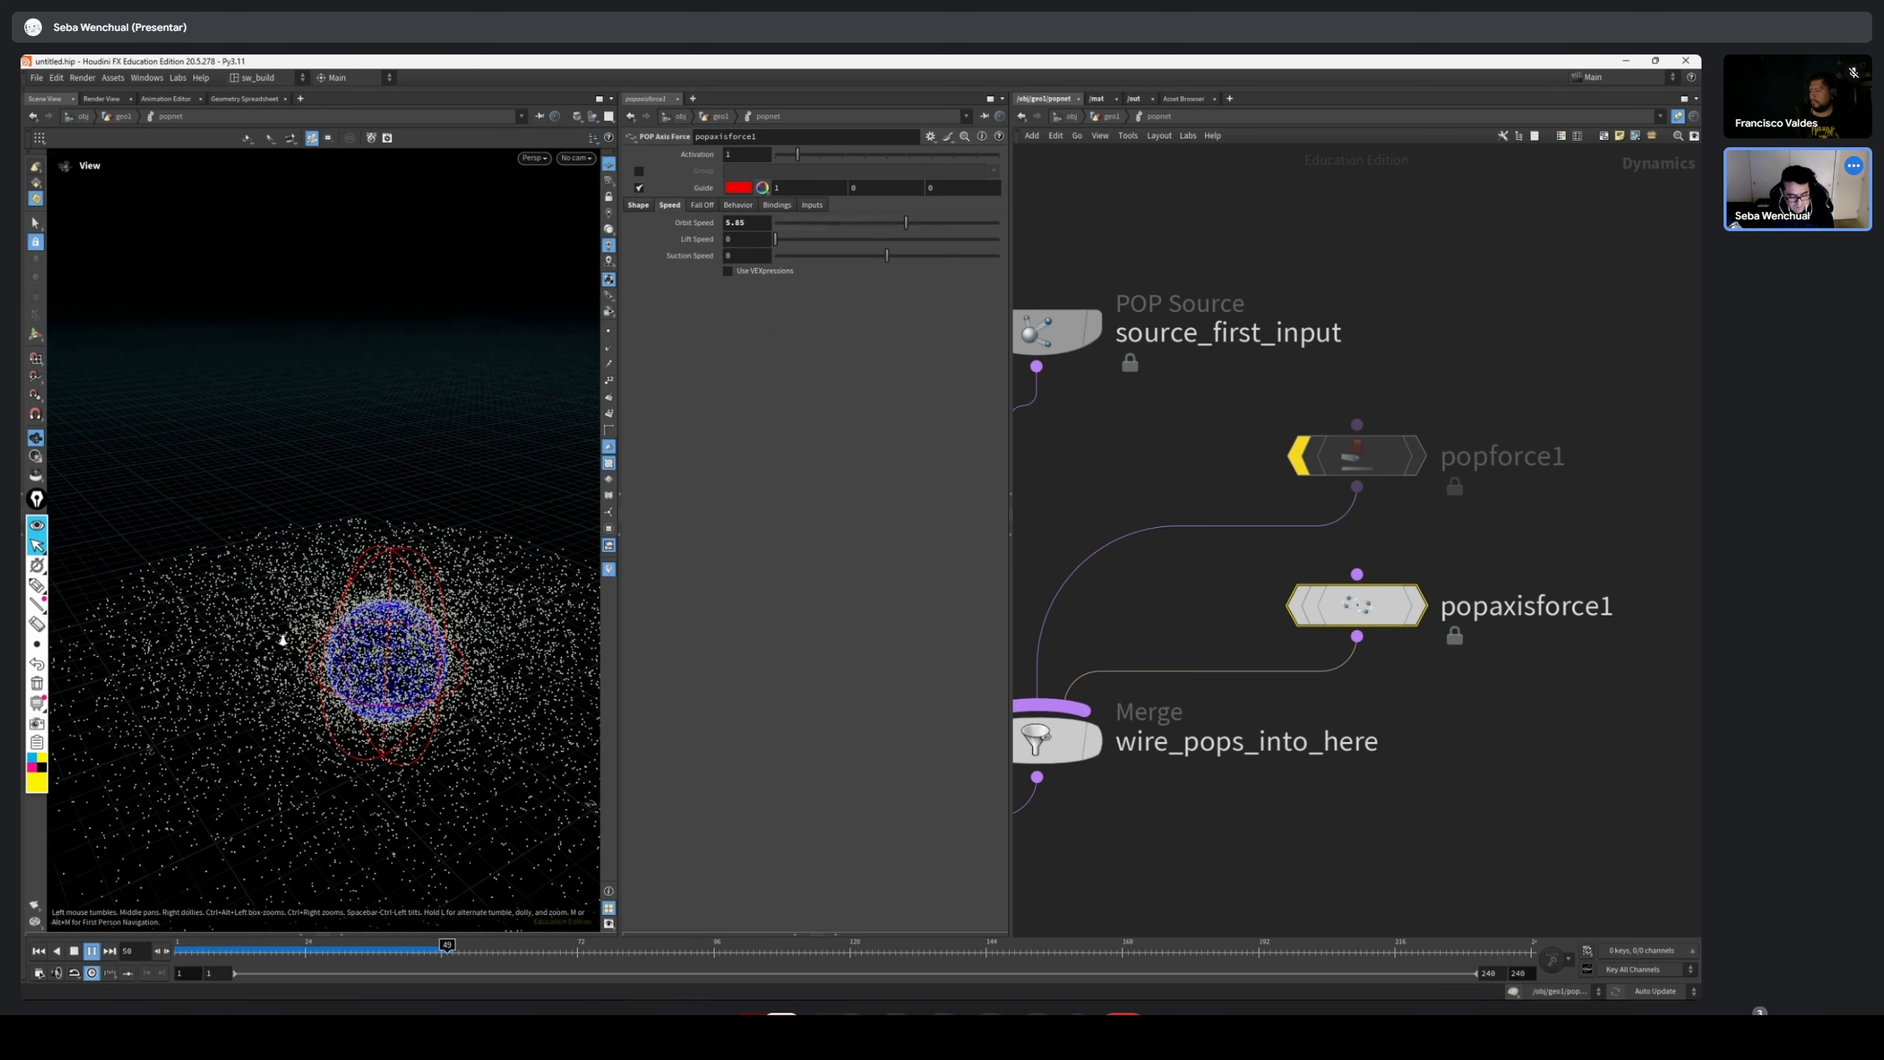
mouse_move(460, 660)
mouse_down()
mouse_move(458, 786)
mouse_move(445, 653)
mouse_up()
right_drag(460, 653, 312, 645)
Re-enable popforce1, replay the simulation from frame 1 with both forces, and scrub to frame 34
click(1299, 456)
click(1357, 456)
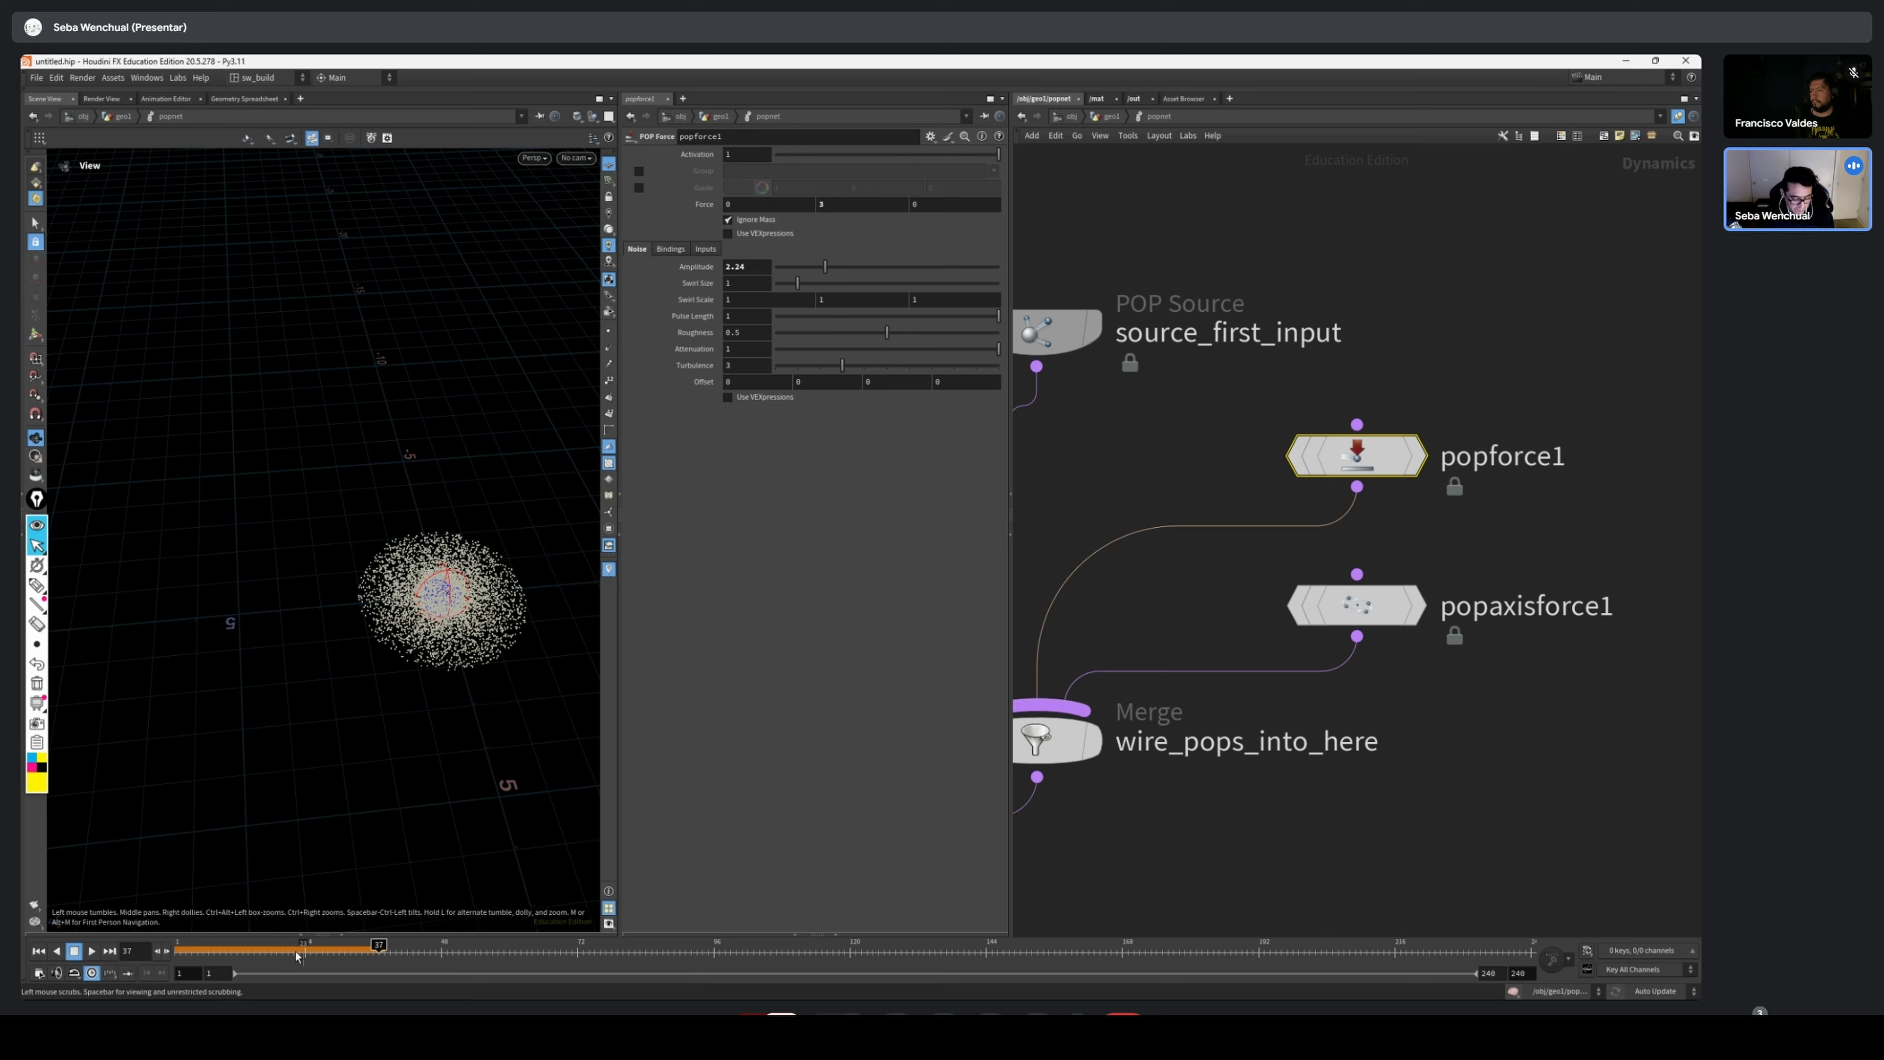
click(39, 951)
click(91, 953)
drag(383, 695, 454, 599)
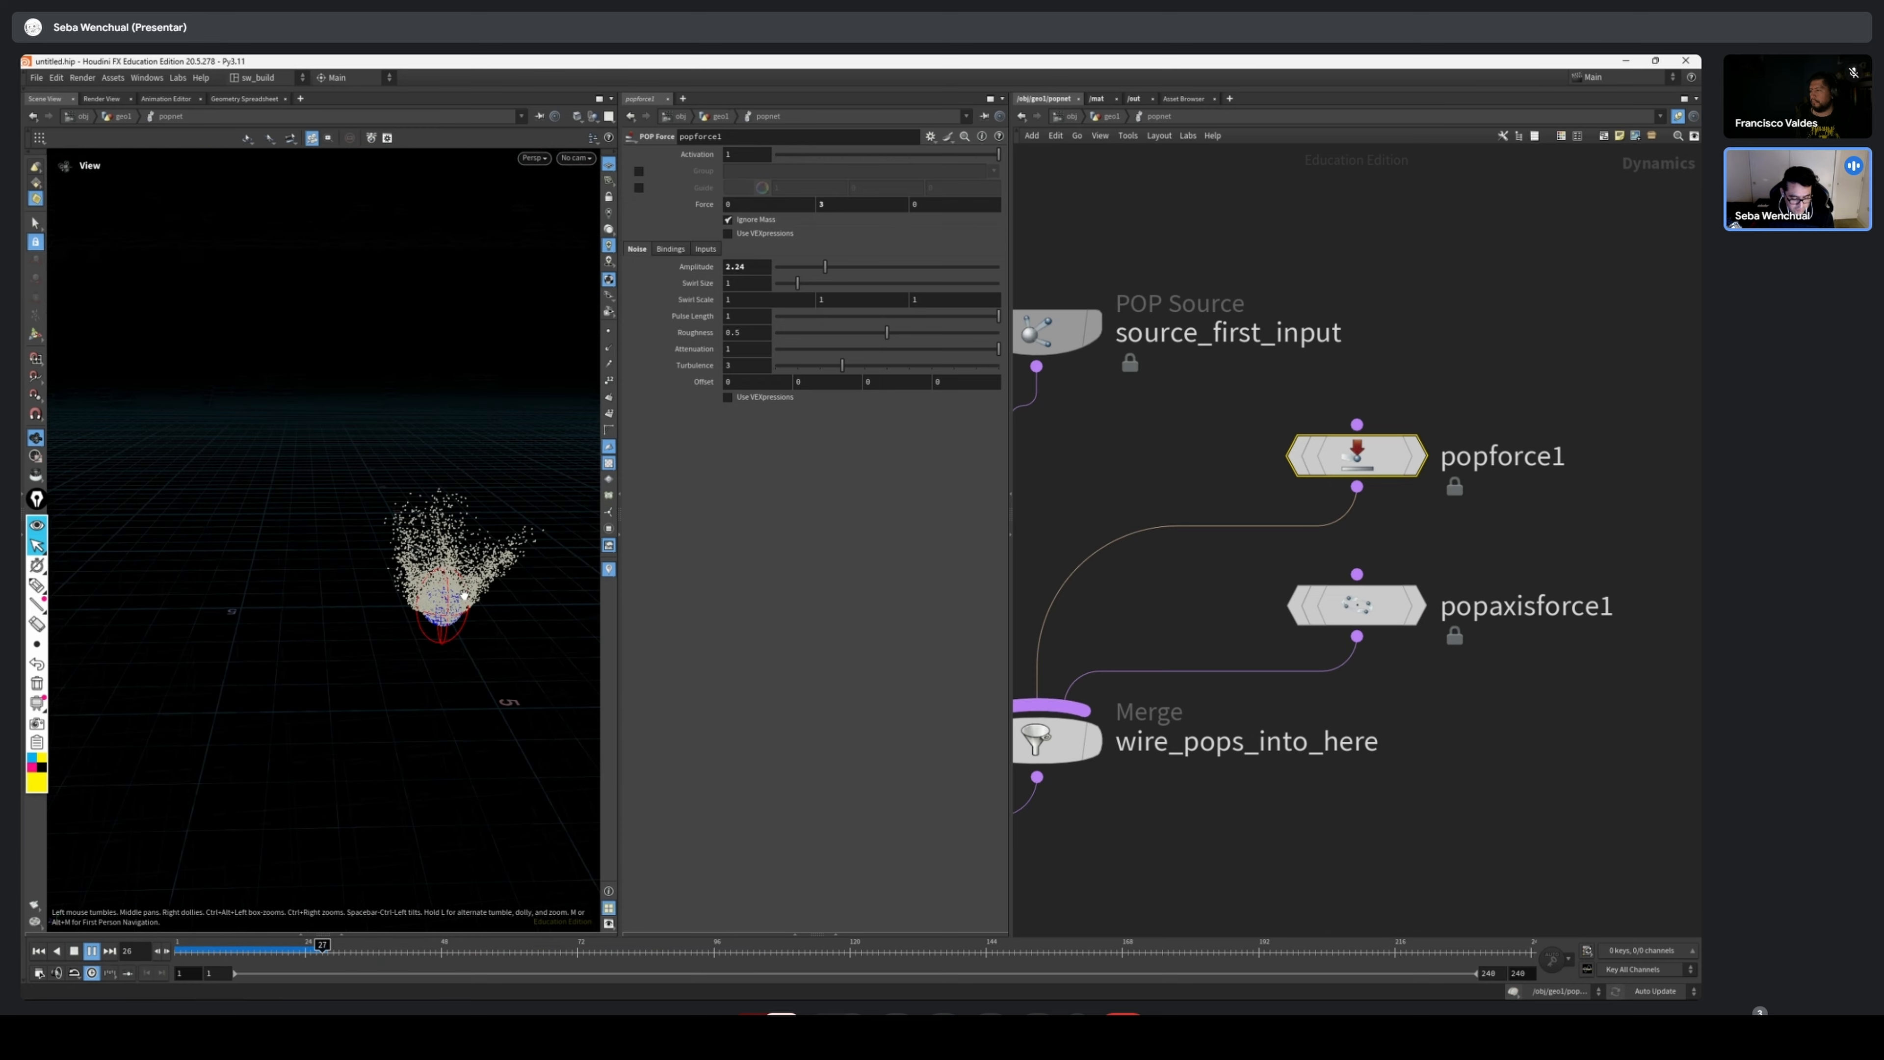
middle_drag(454, 599, 356, 659)
drag(371, 667, 417, 619)
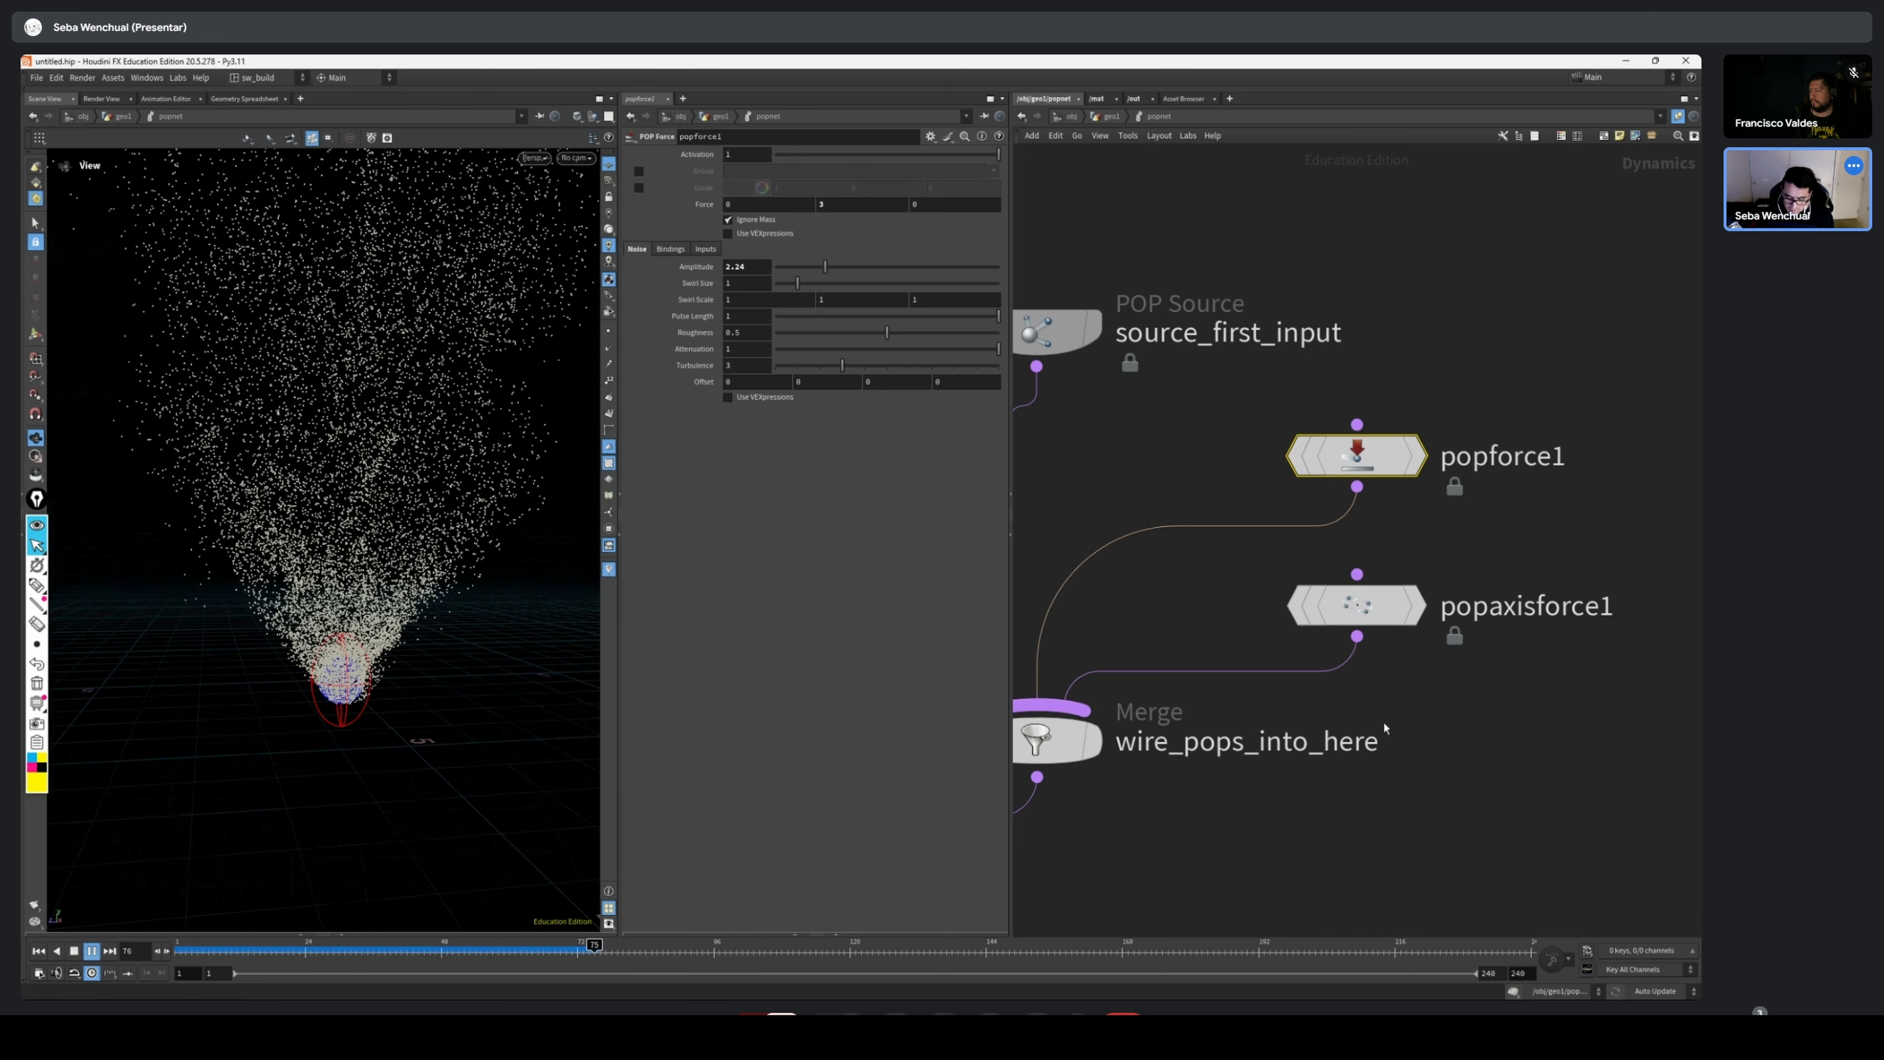
click(269, 952)
drag(270, 952, 361, 952)
Set popaxisforce1's Orbit Speed to 2 and show popforce1's parameters
click(1356, 605)
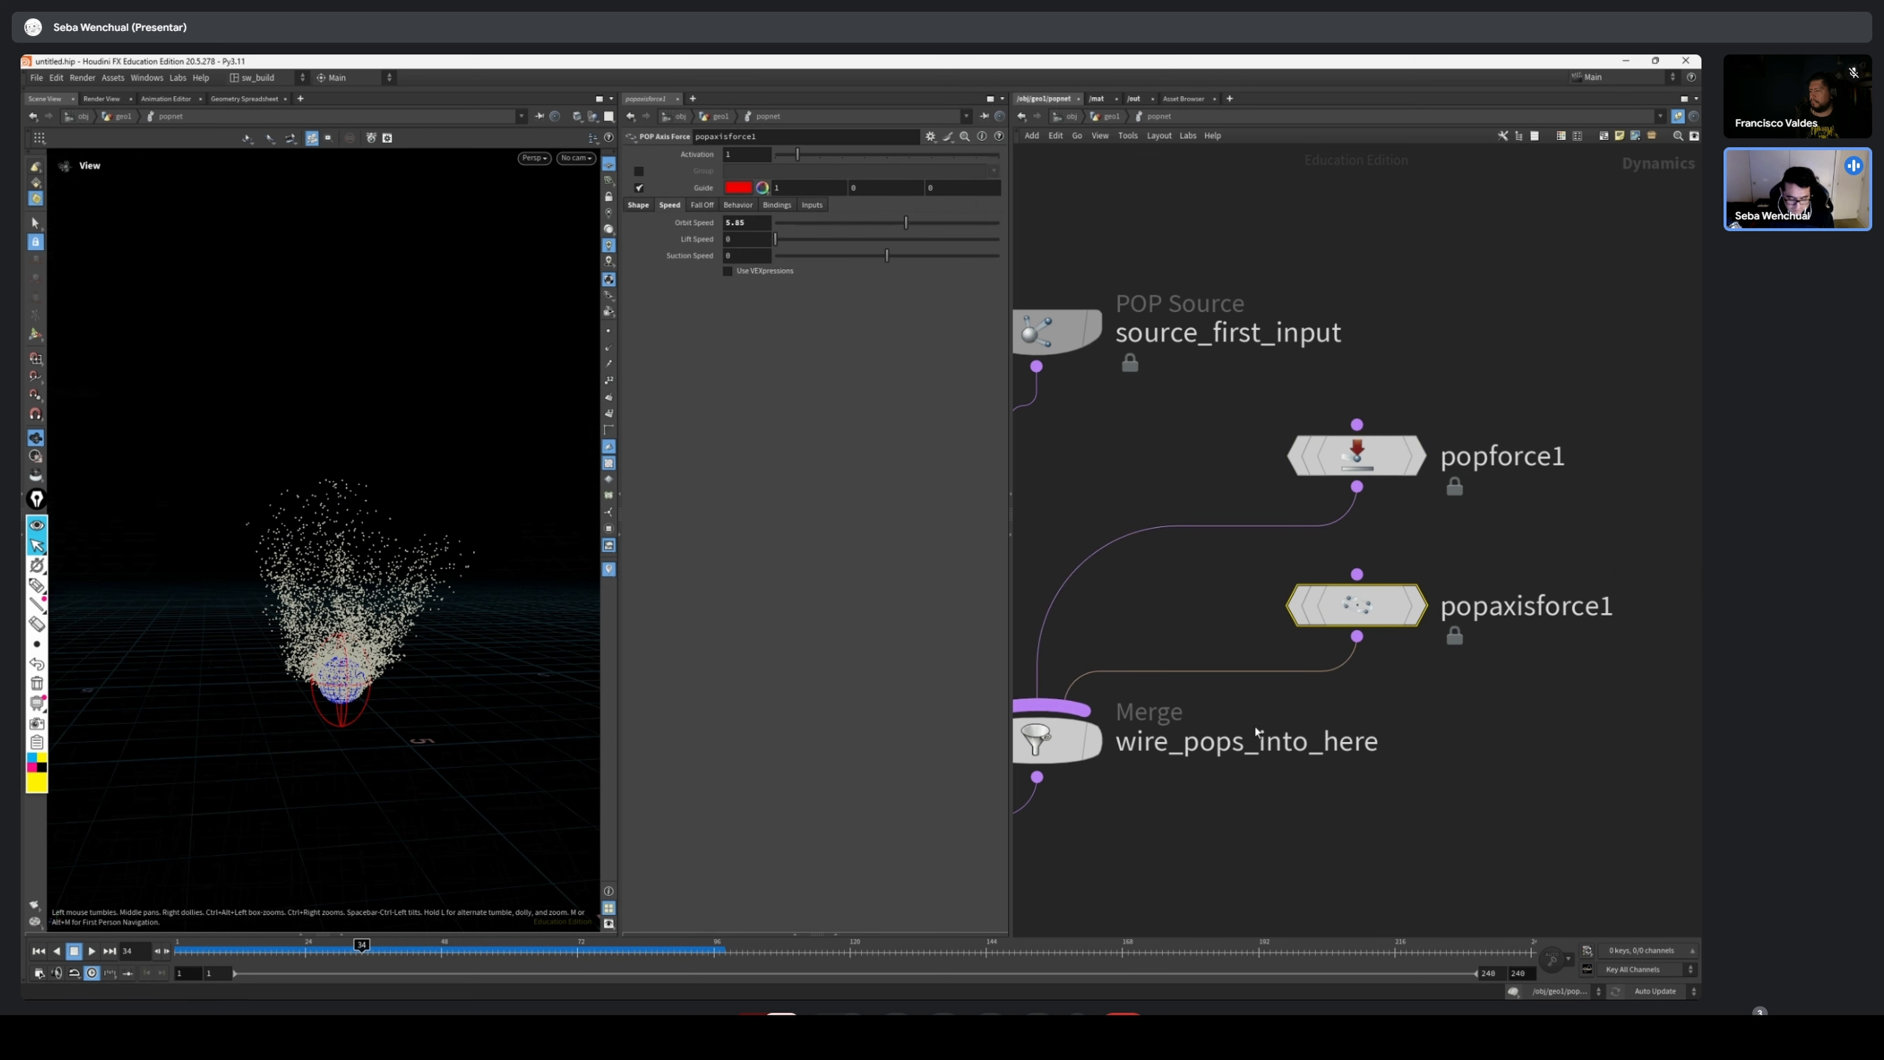
text(2)
key(Tab)
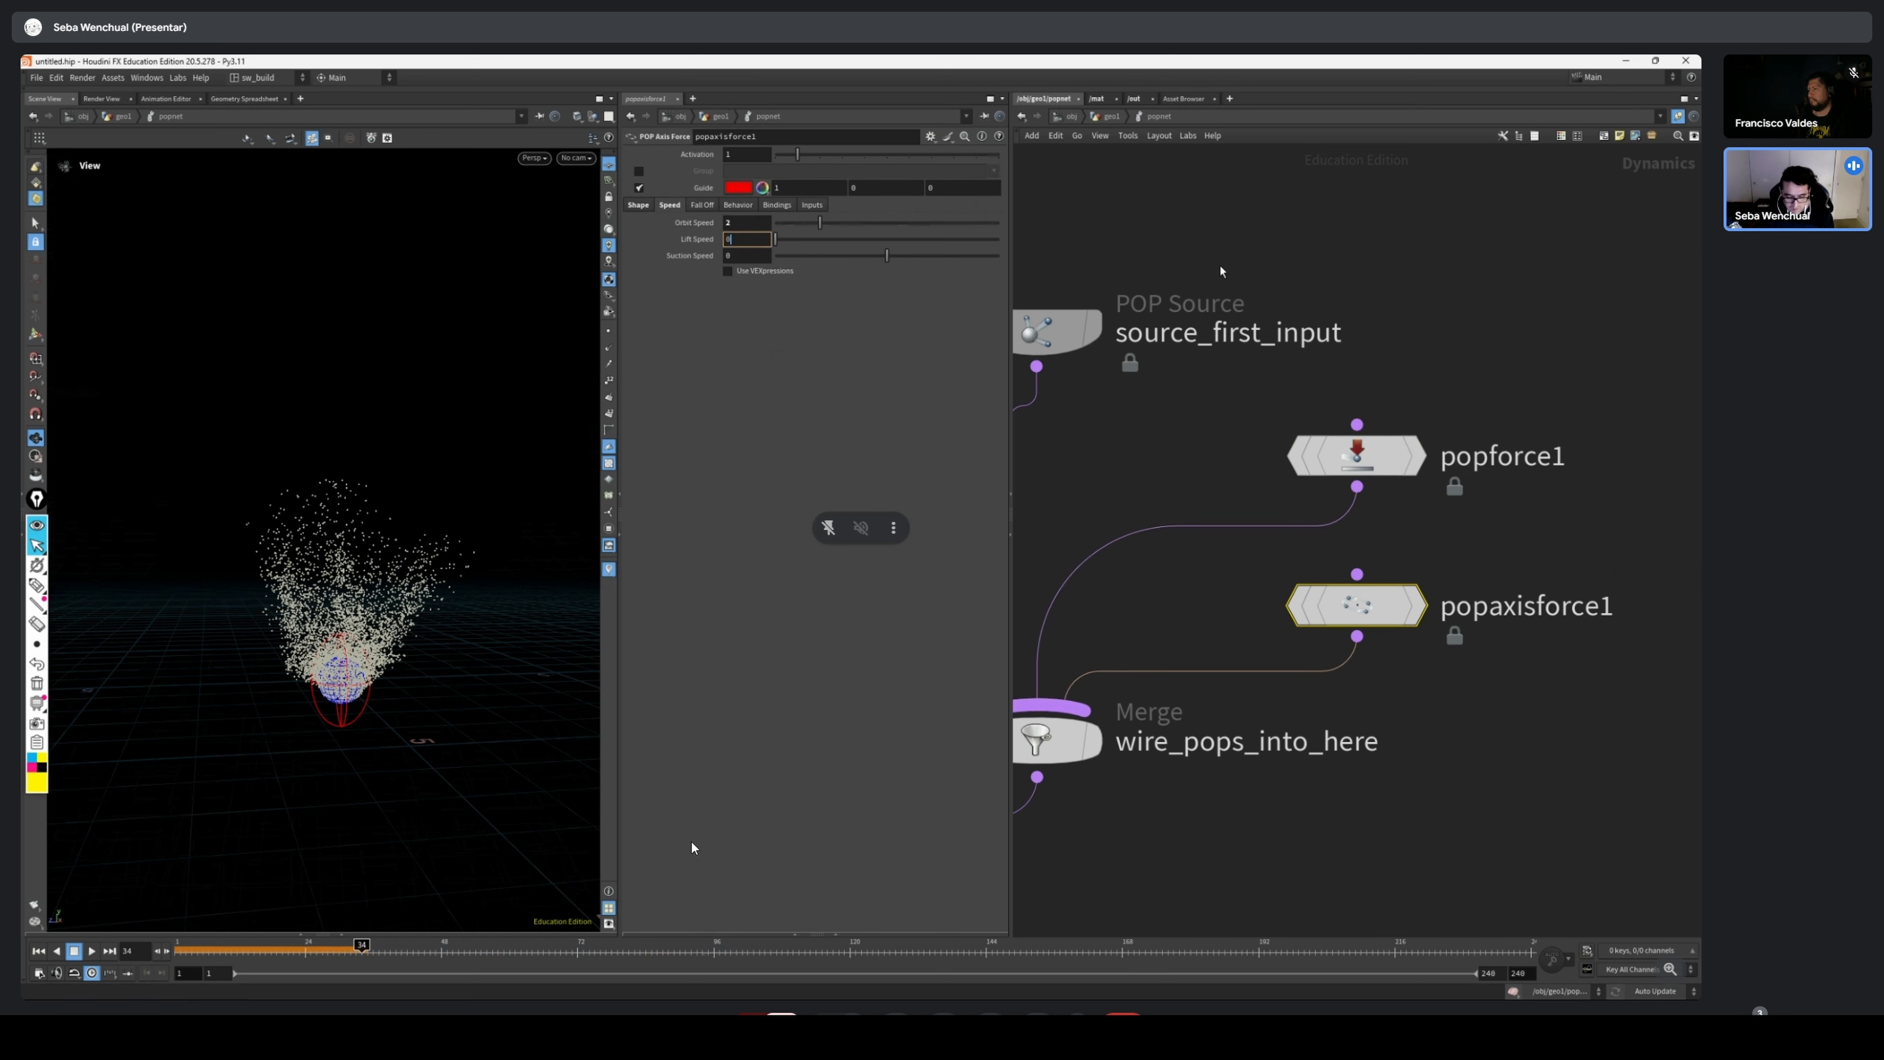
click(1391, 447)
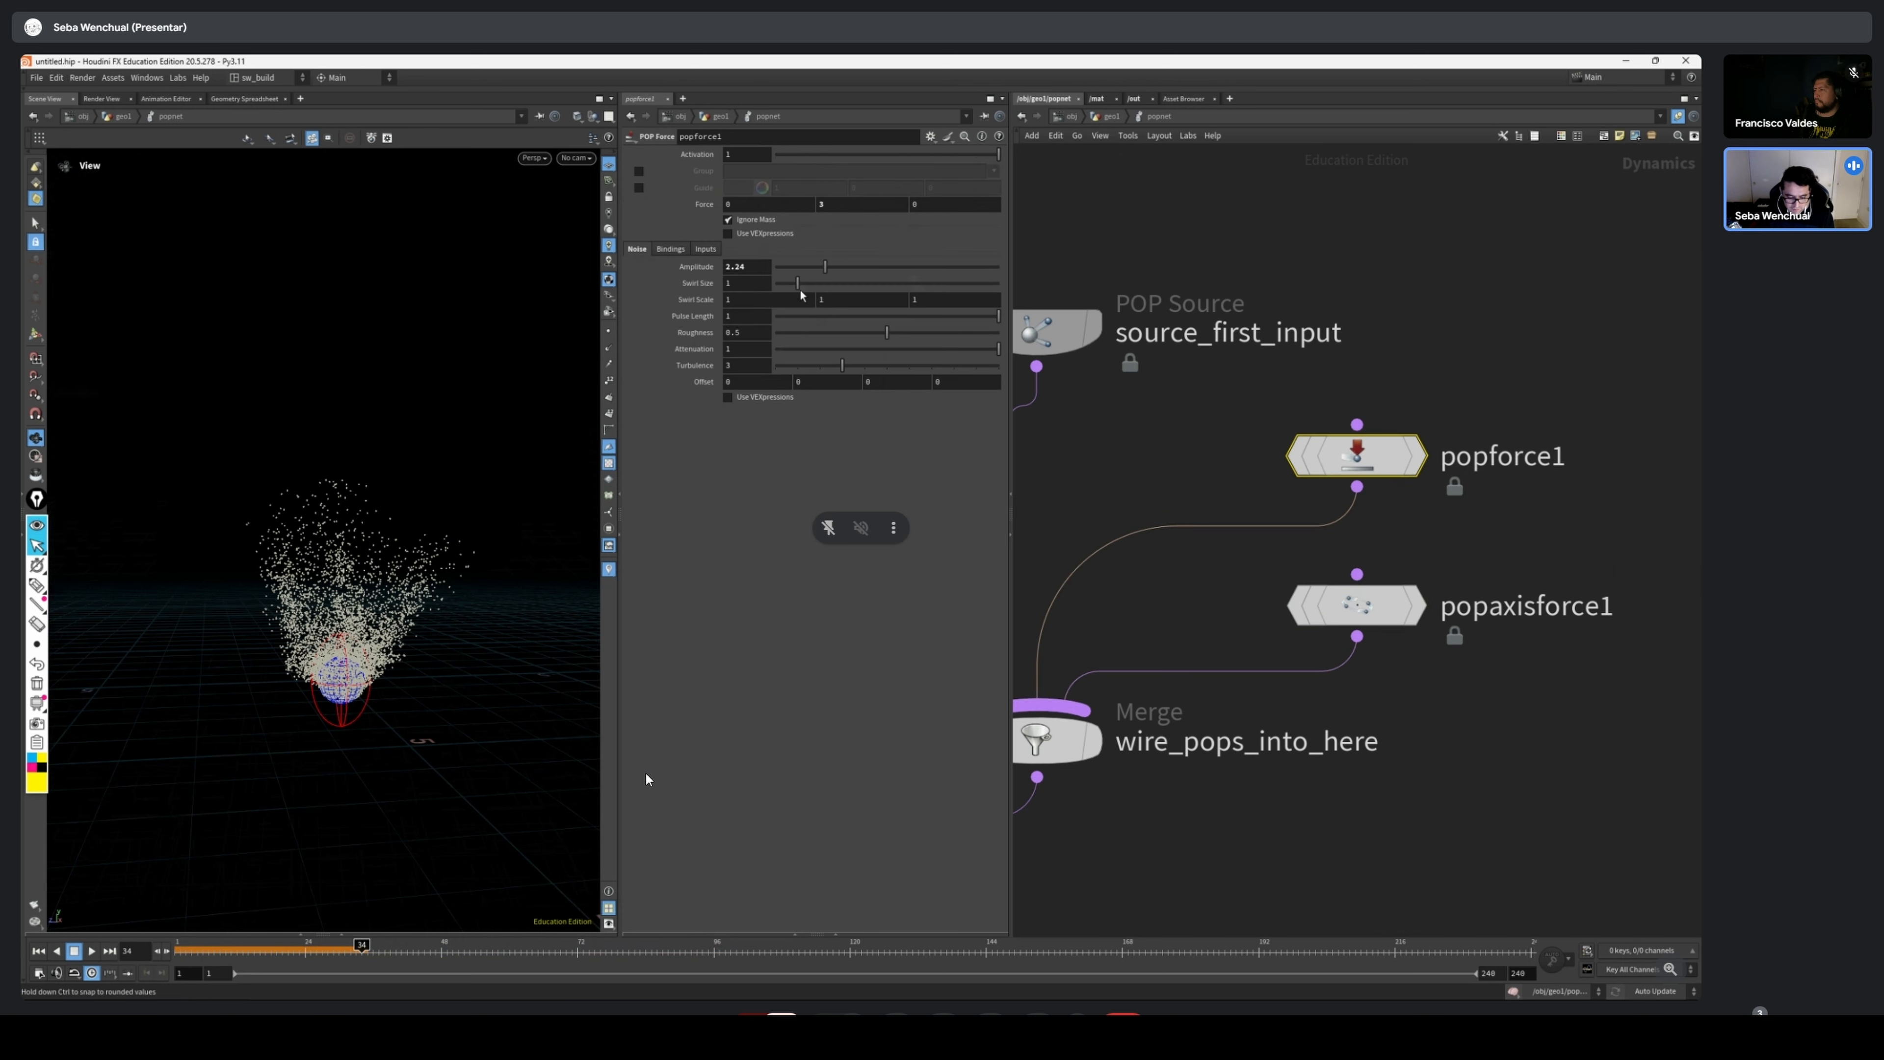
Set popforce1's noise Amplitude to 1 and replay the simulation from frame 1
drag(726, 268, 771, 284)
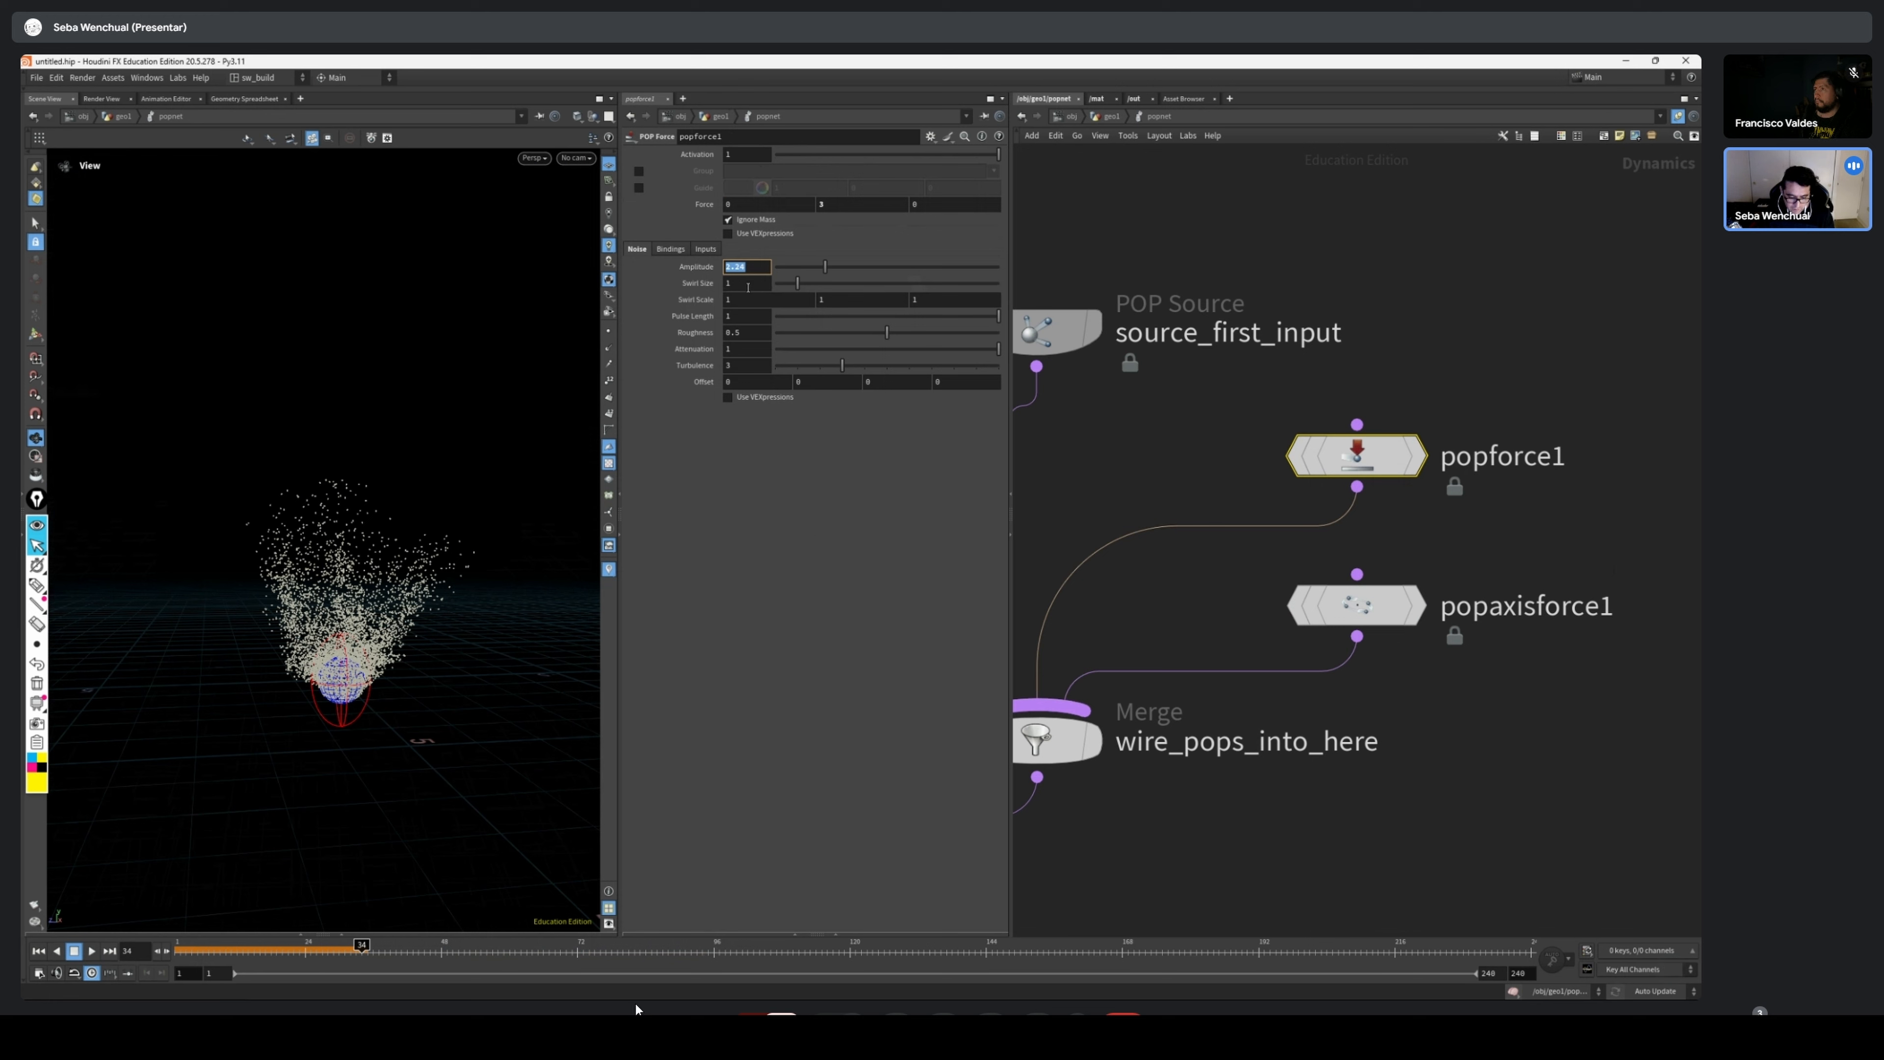
text(1)
key(Tab)
click(77, 954)
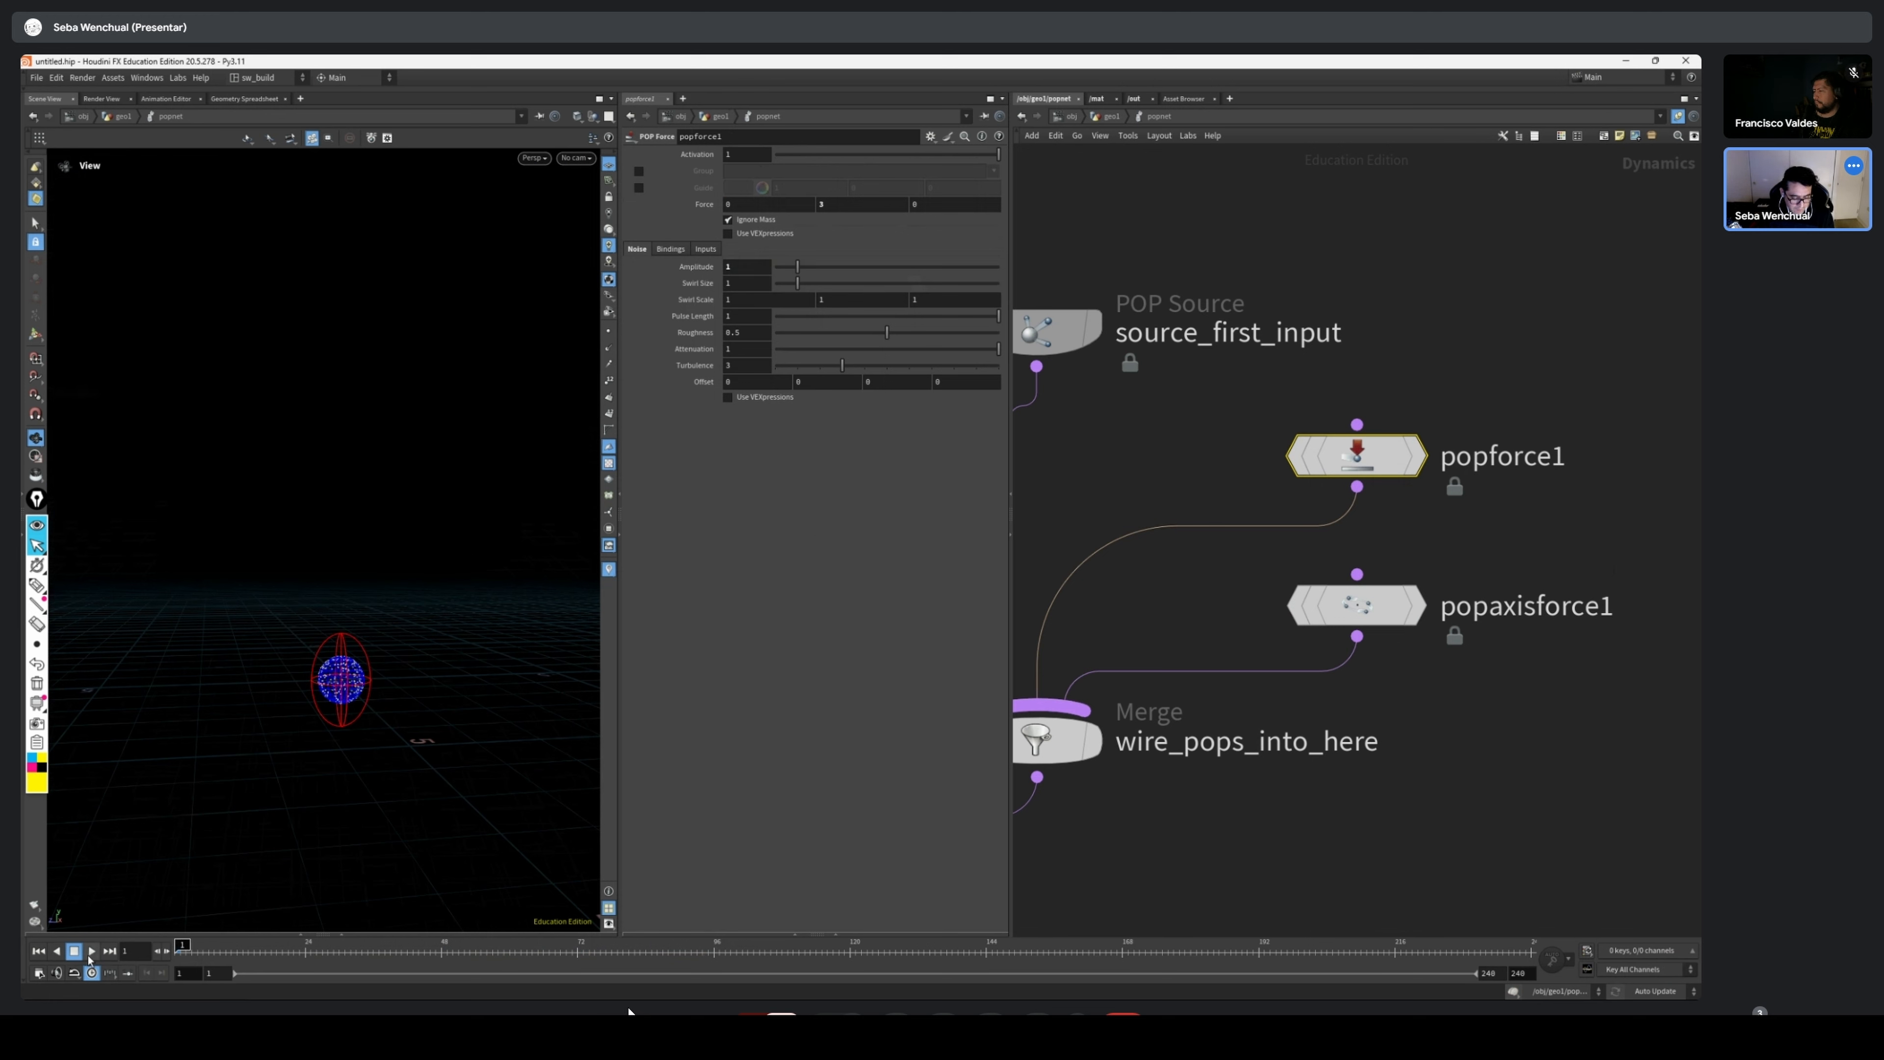
click(91, 952)
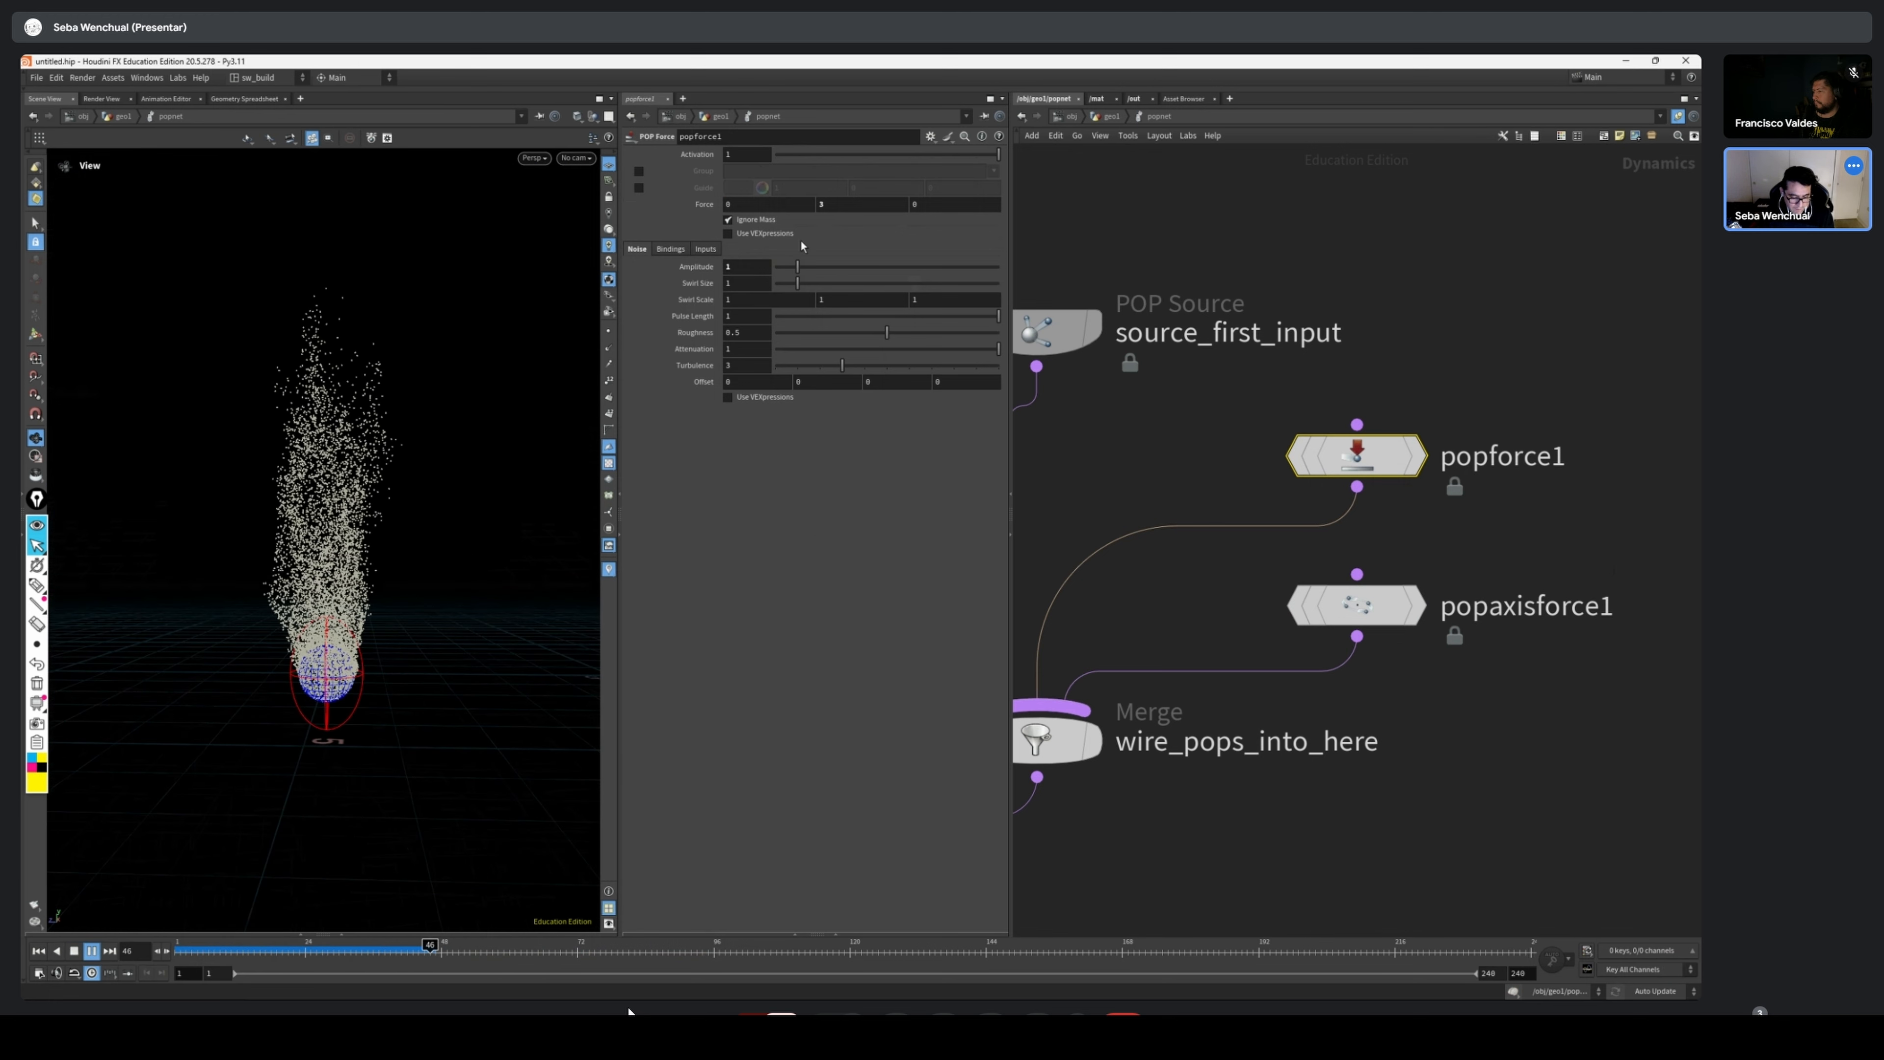
Set popforce1's noise Swirl Size to 3, replay from the start, and inspect the particle column from several angles
drag(797, 282, 842, 285)
click(75, 952)
click(92, 952)
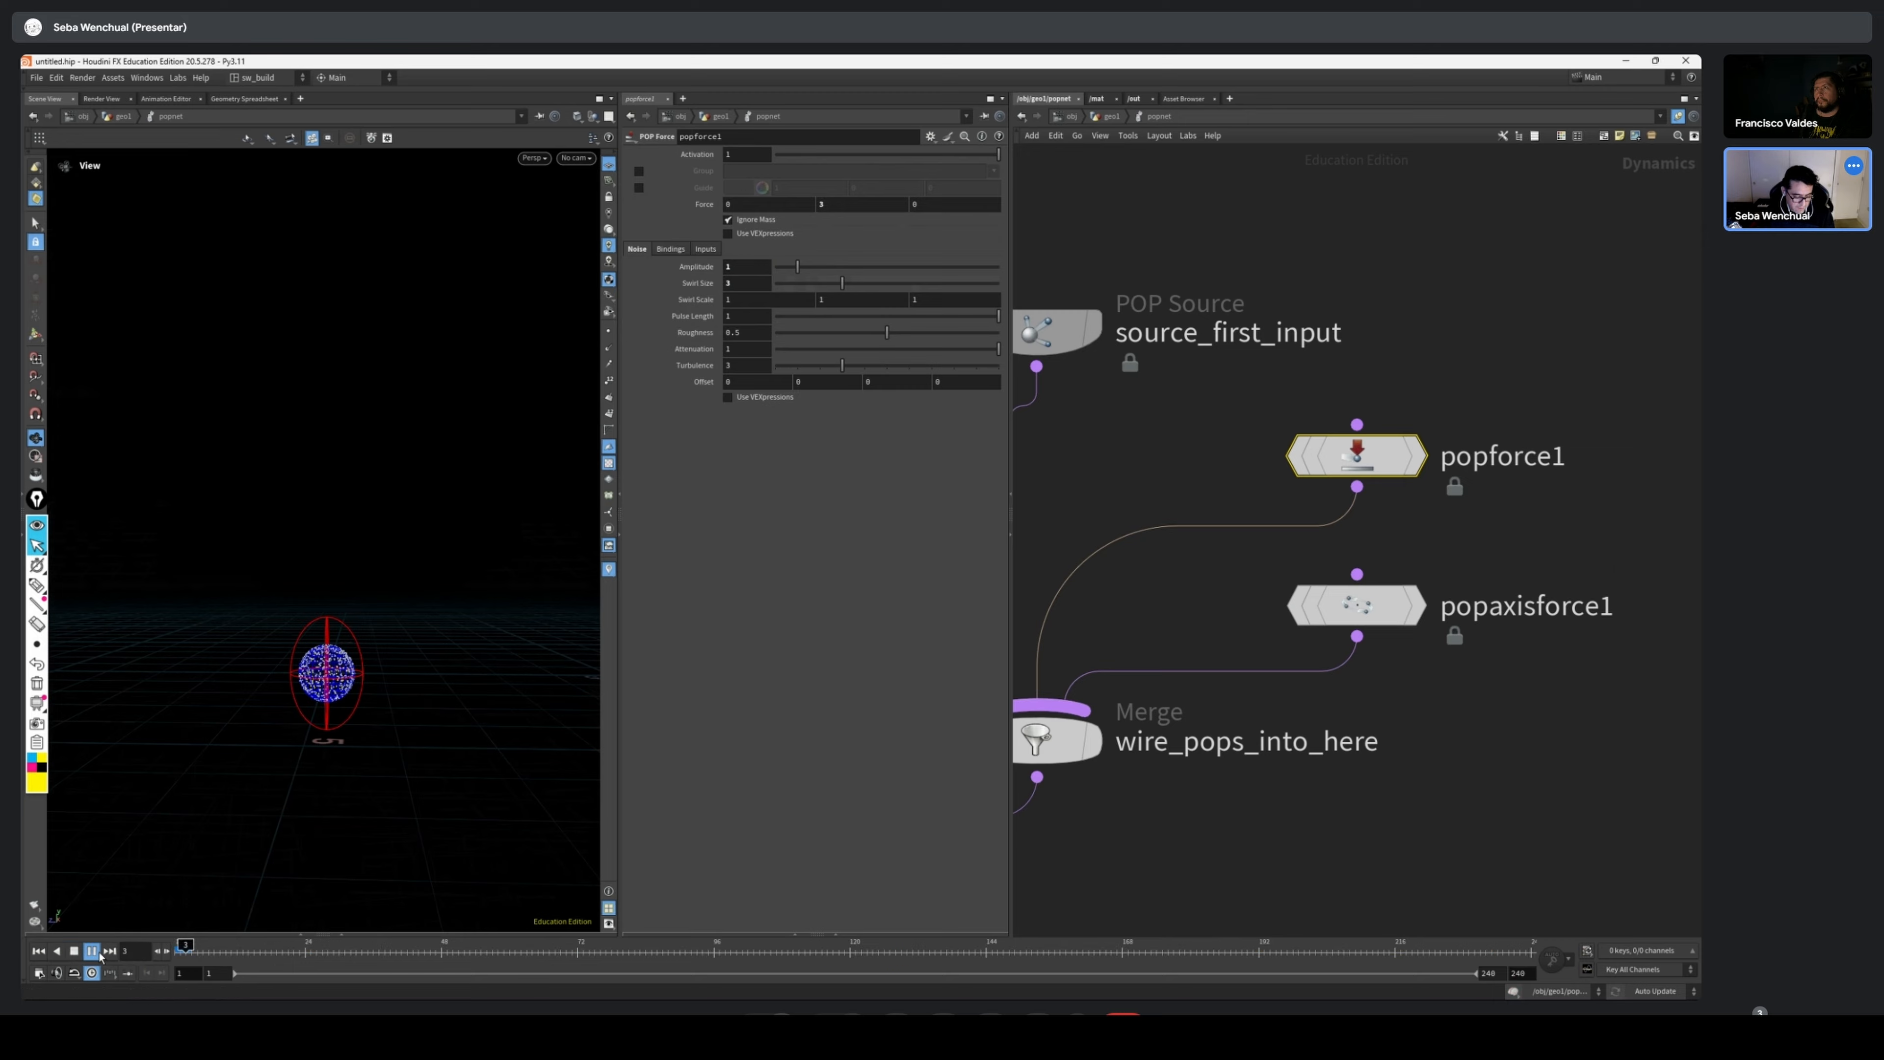
scroll(263, 644, up, 2)
drag(266, 642, 326, 605)
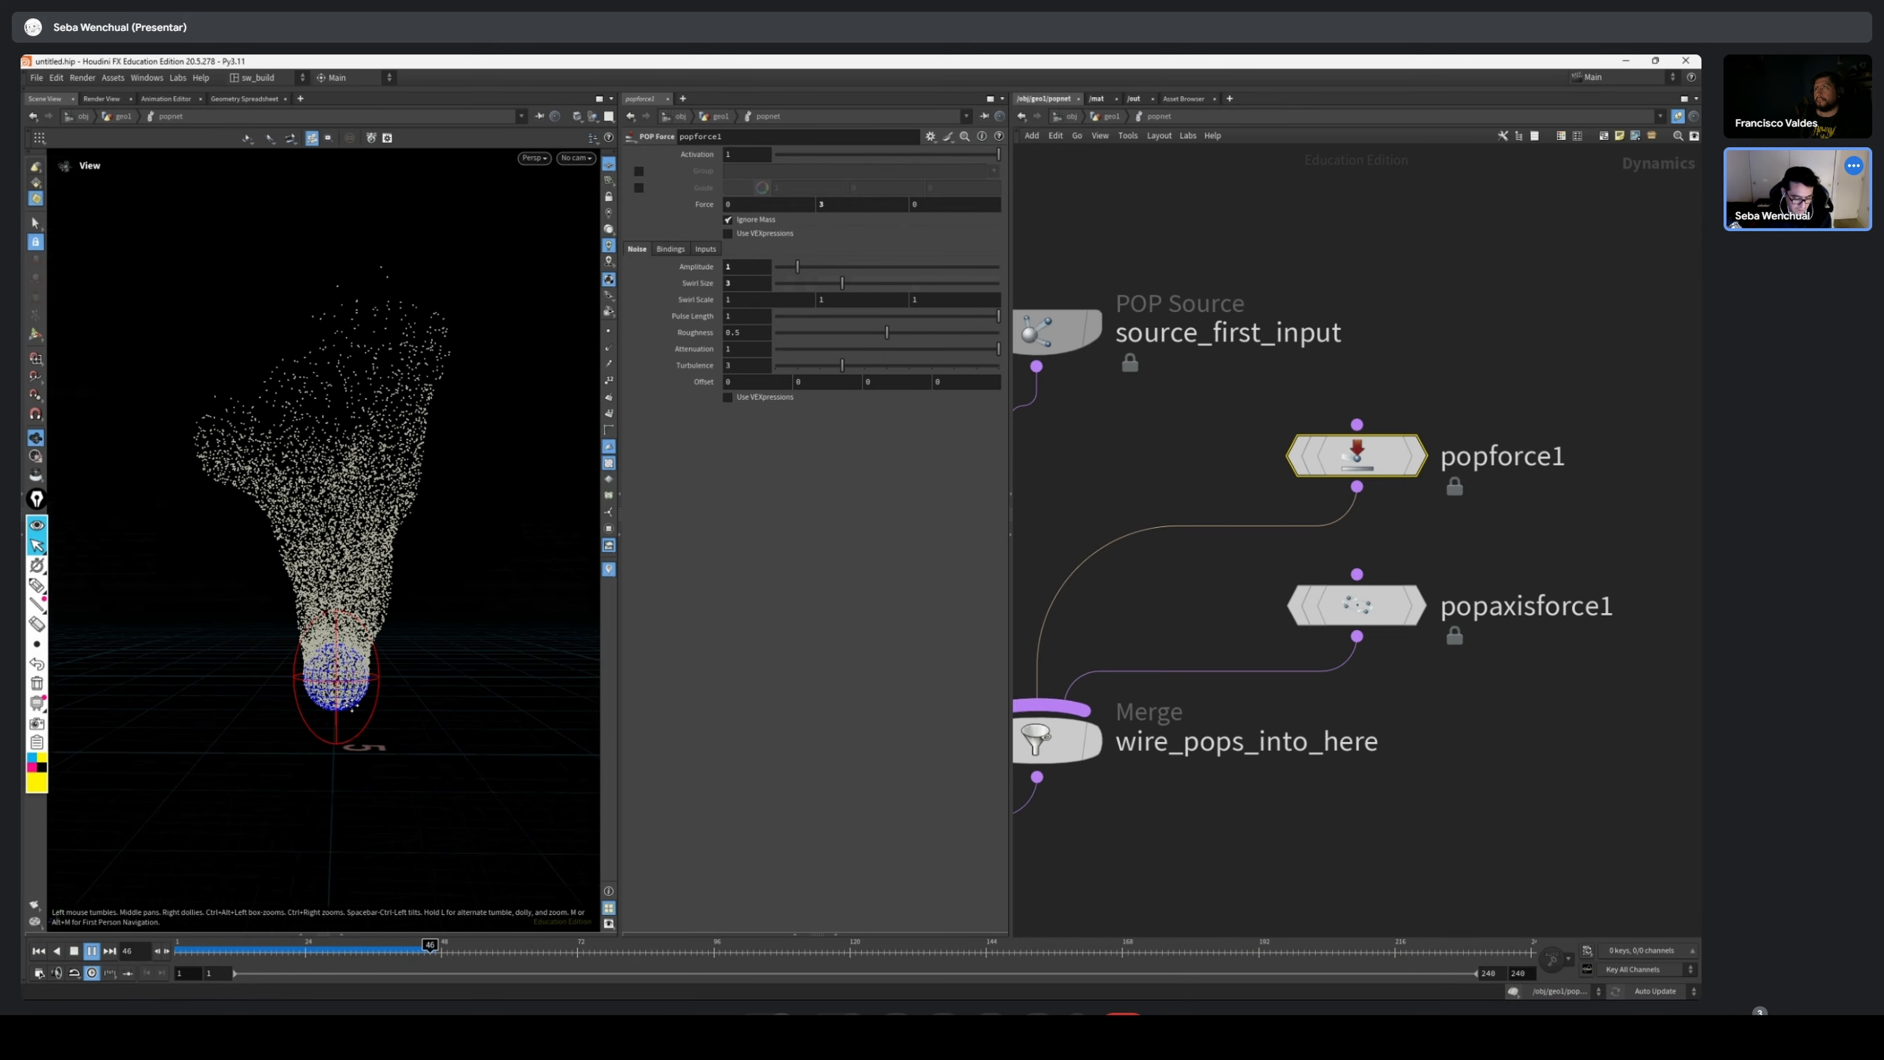
middle_drag(400, 575, 384, 686)
scroll(384, 686, down, 3)
drag(378, 668, 122, 665)
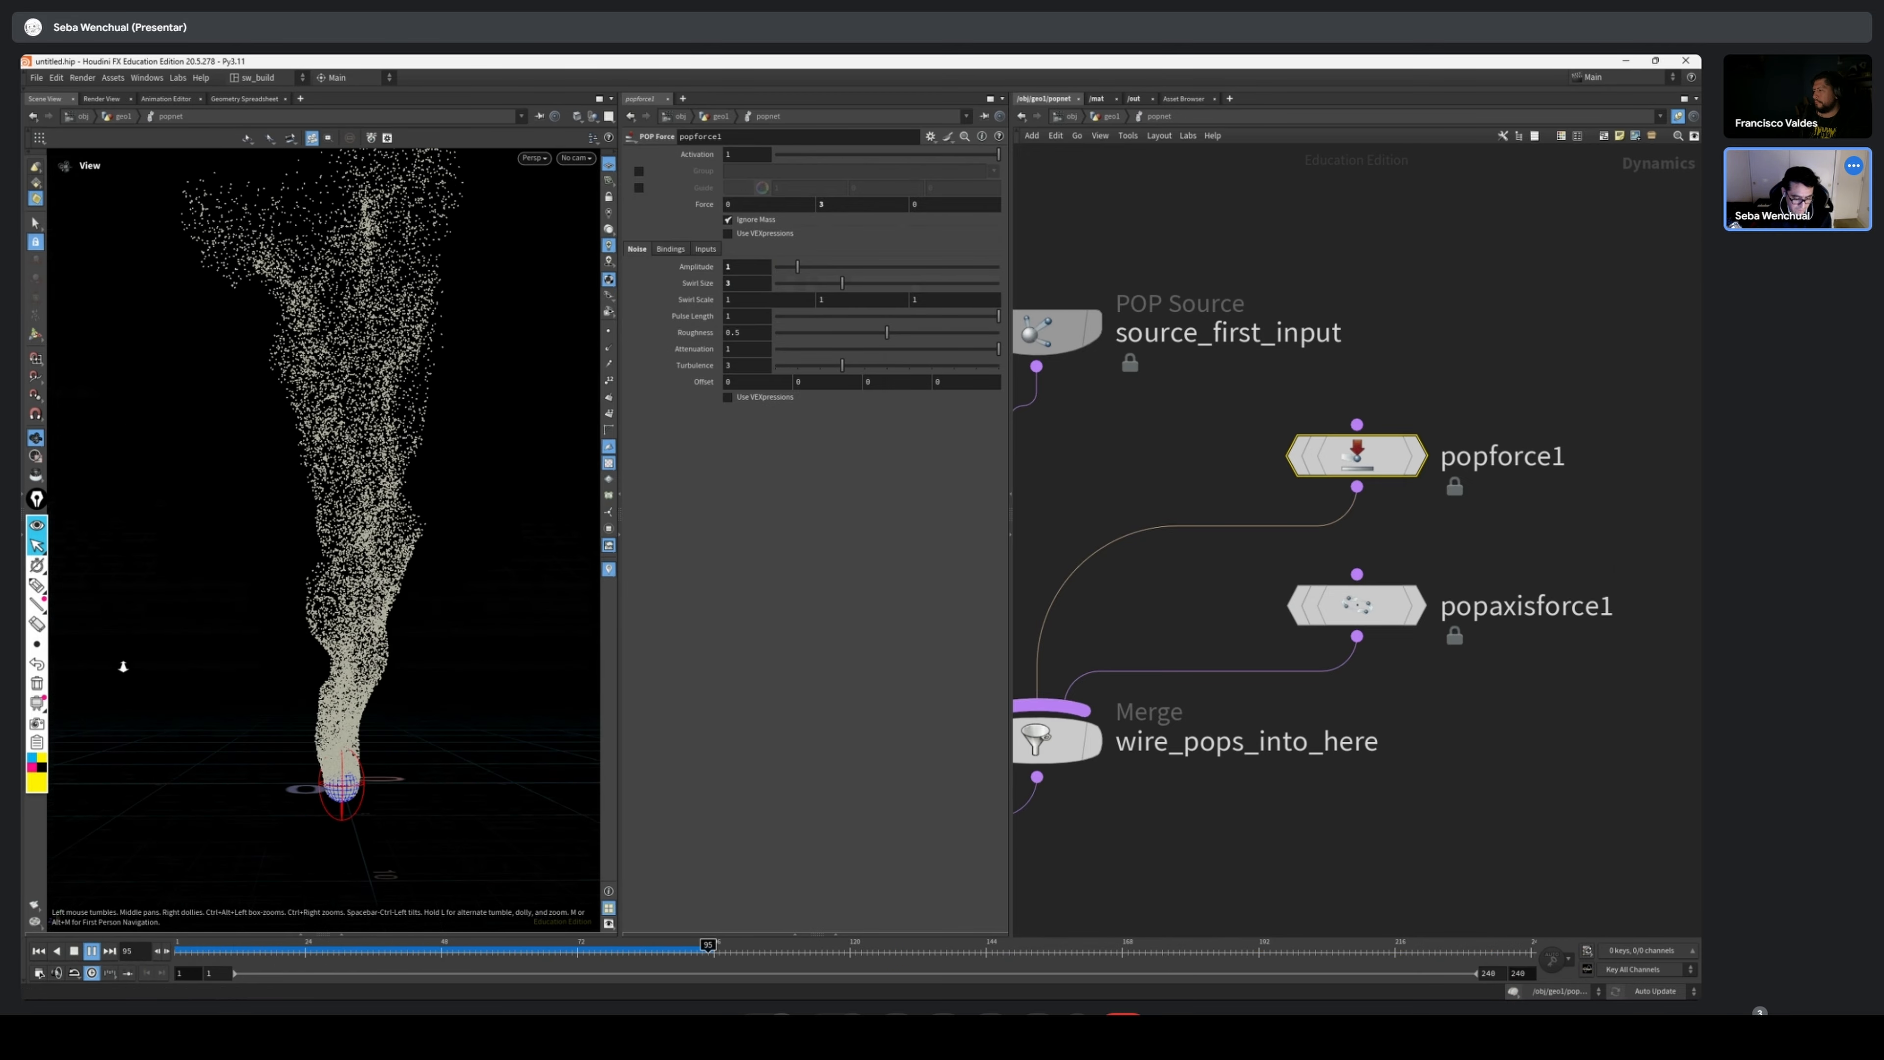
drag(400, 653, 416, 787)
scroll(364, 728, down, 3)
Return to frame 1, turn on popforce1's guide display, and play the simulation with it
click(38, 951)
click(1356, 606)
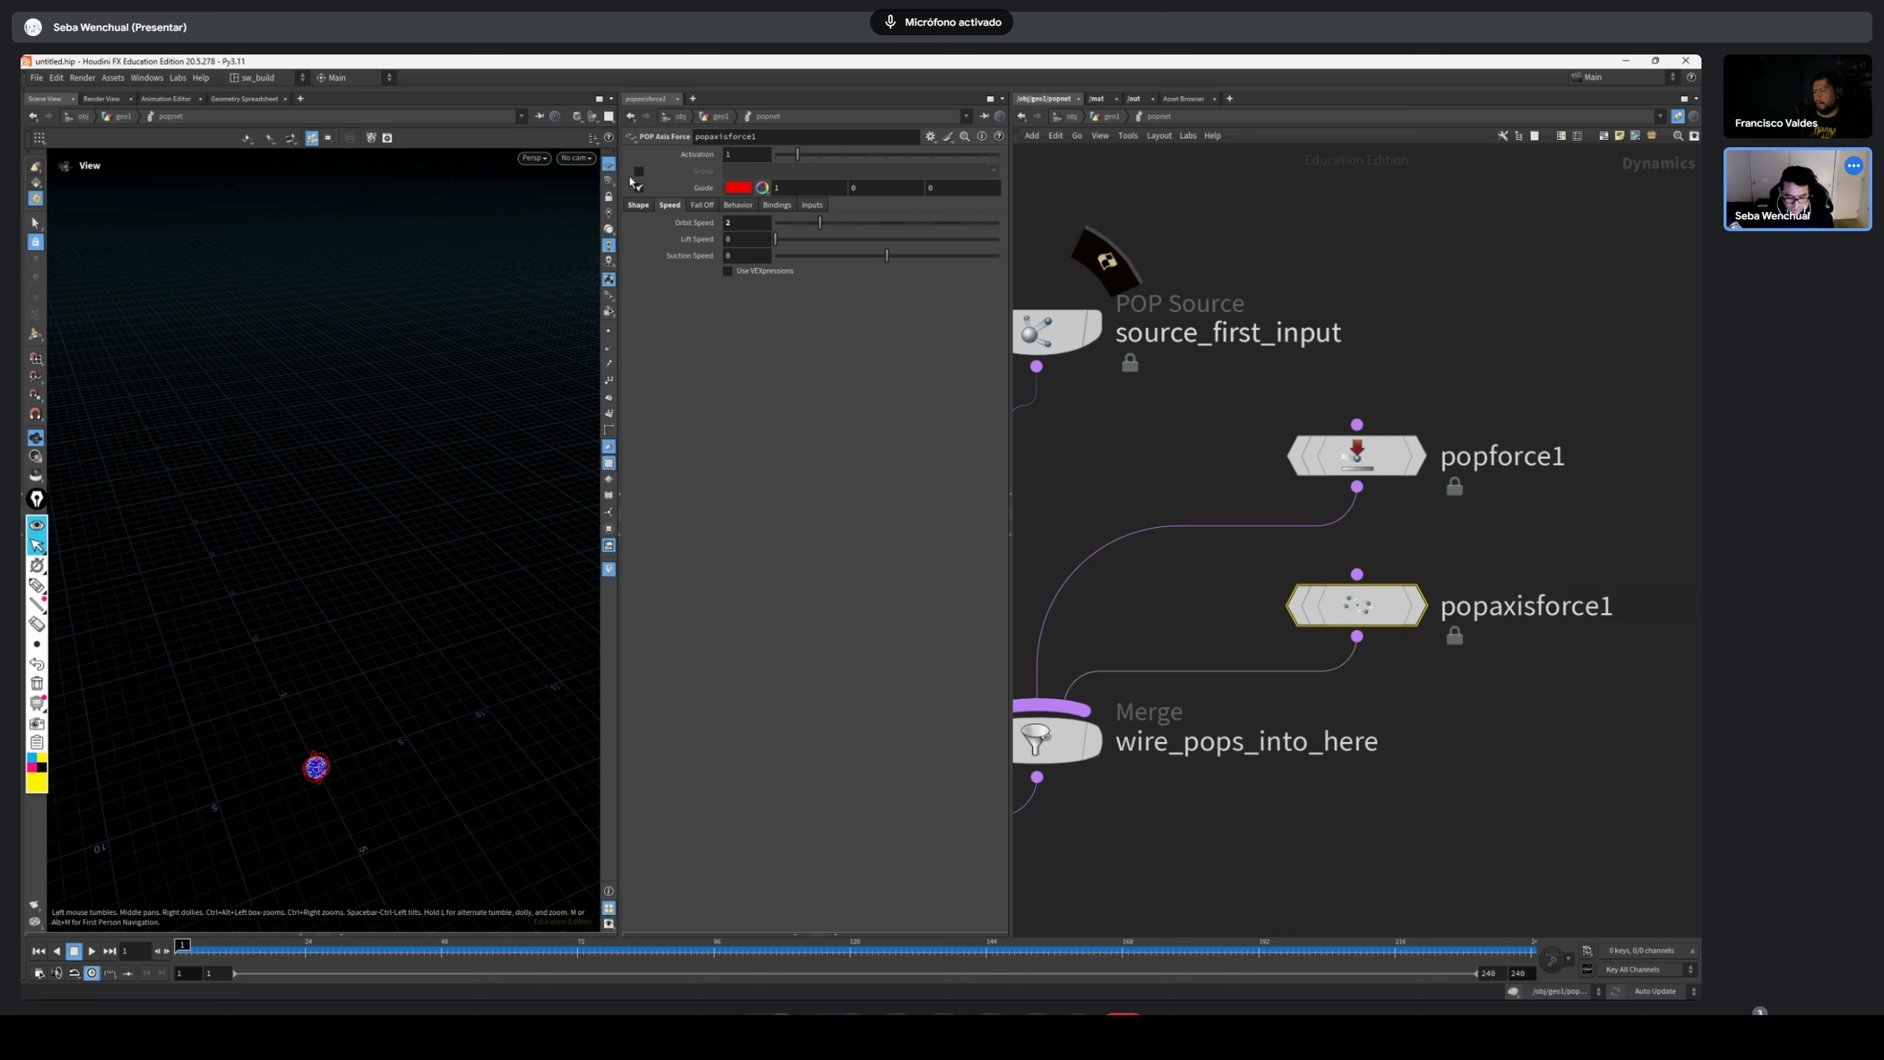
click(1385, 455)
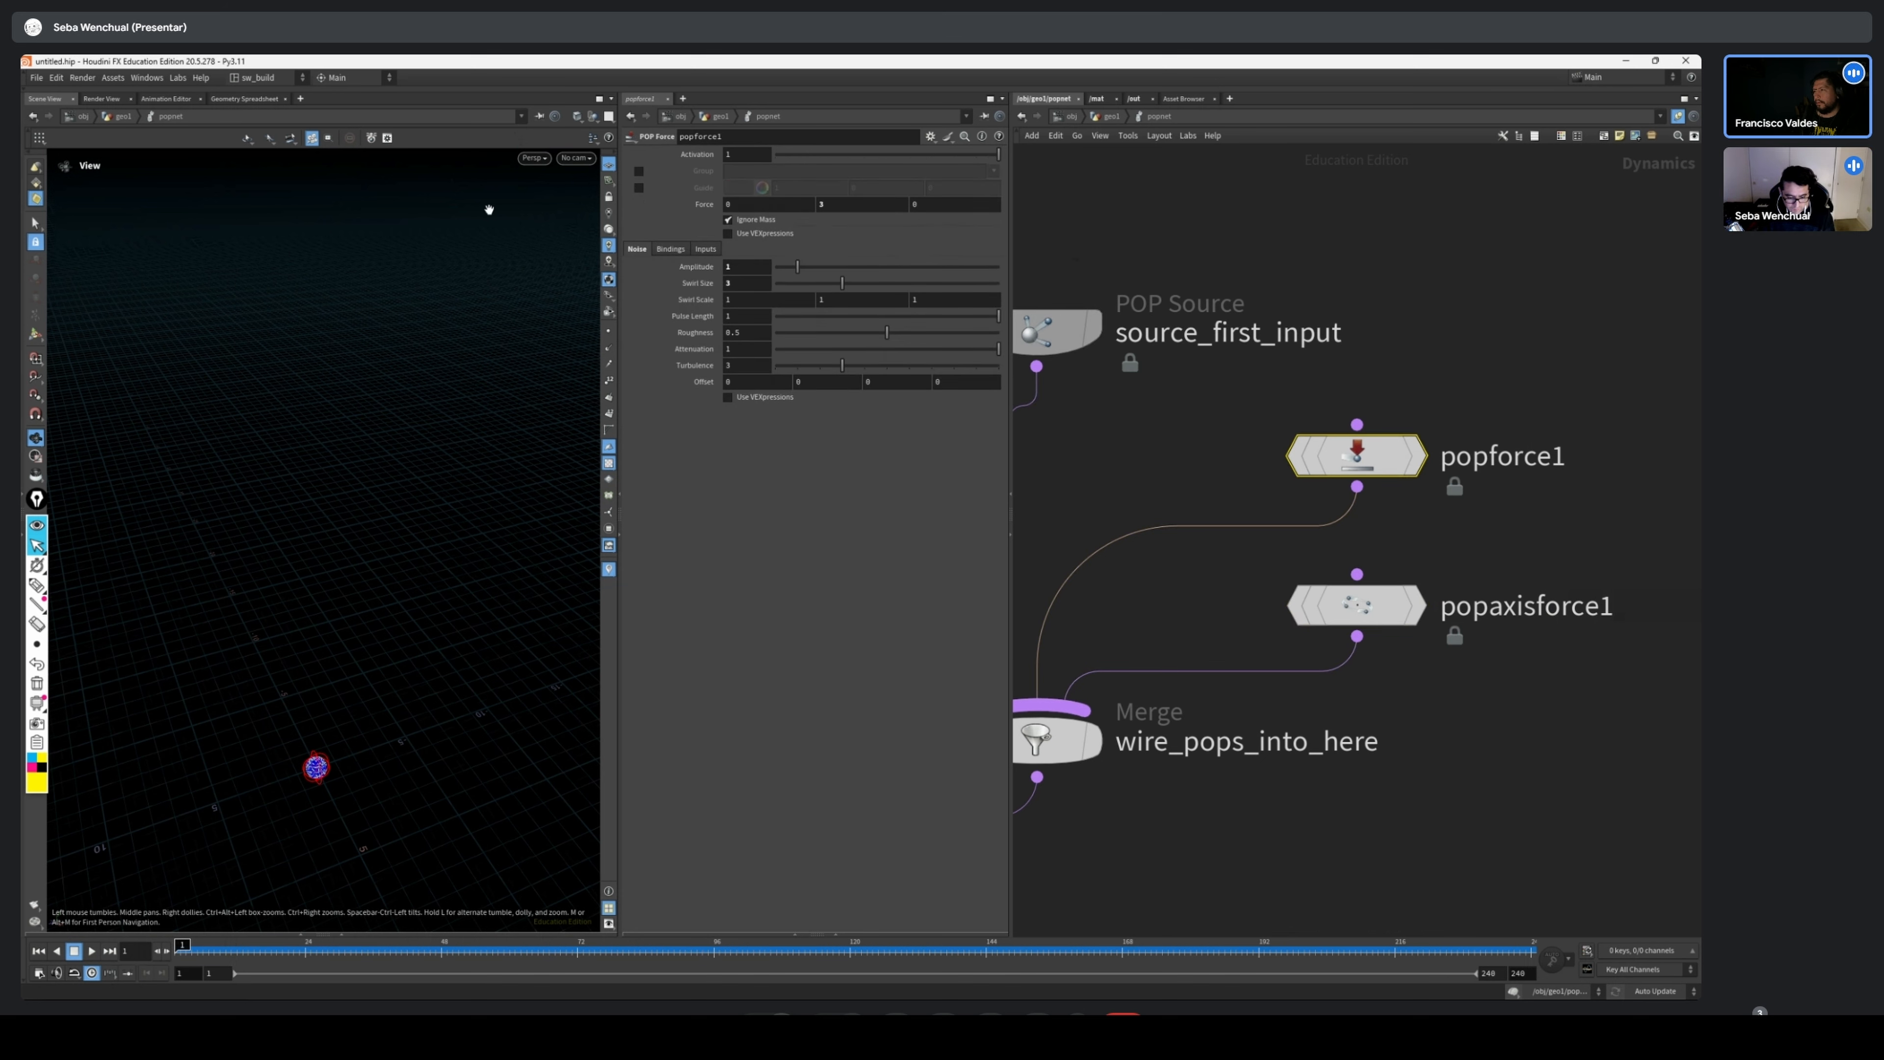
click(639, 187)
drag(194, 715, 411, 678)
right_drag(411, 677, 454, 678)
drag(453, 677, 458, 644)
click(91, 951)
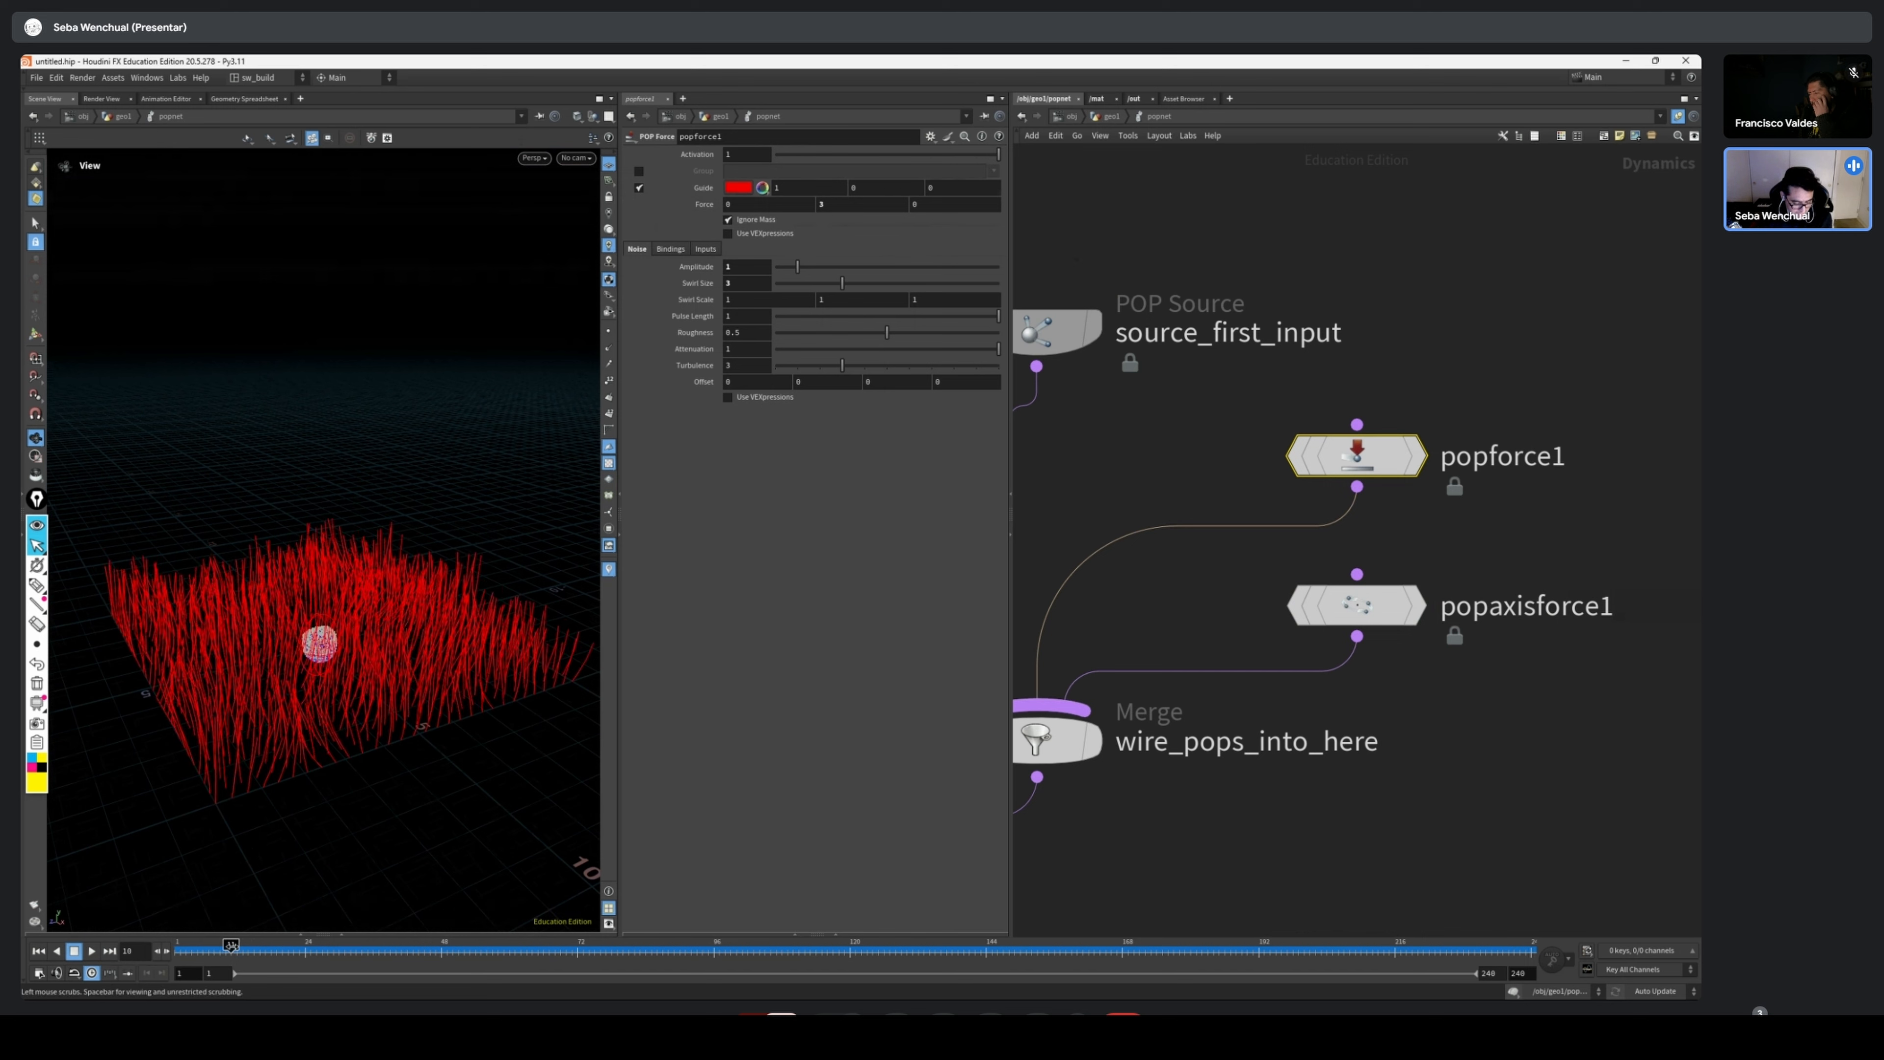
Examine how the particles follow popforce1's guide lines, scrubbing to frame 89 and to frame 52
drag(244, 675, 445, 657)
drag(261, 949, 674, 926)
drag(371, 668, 386, 781)
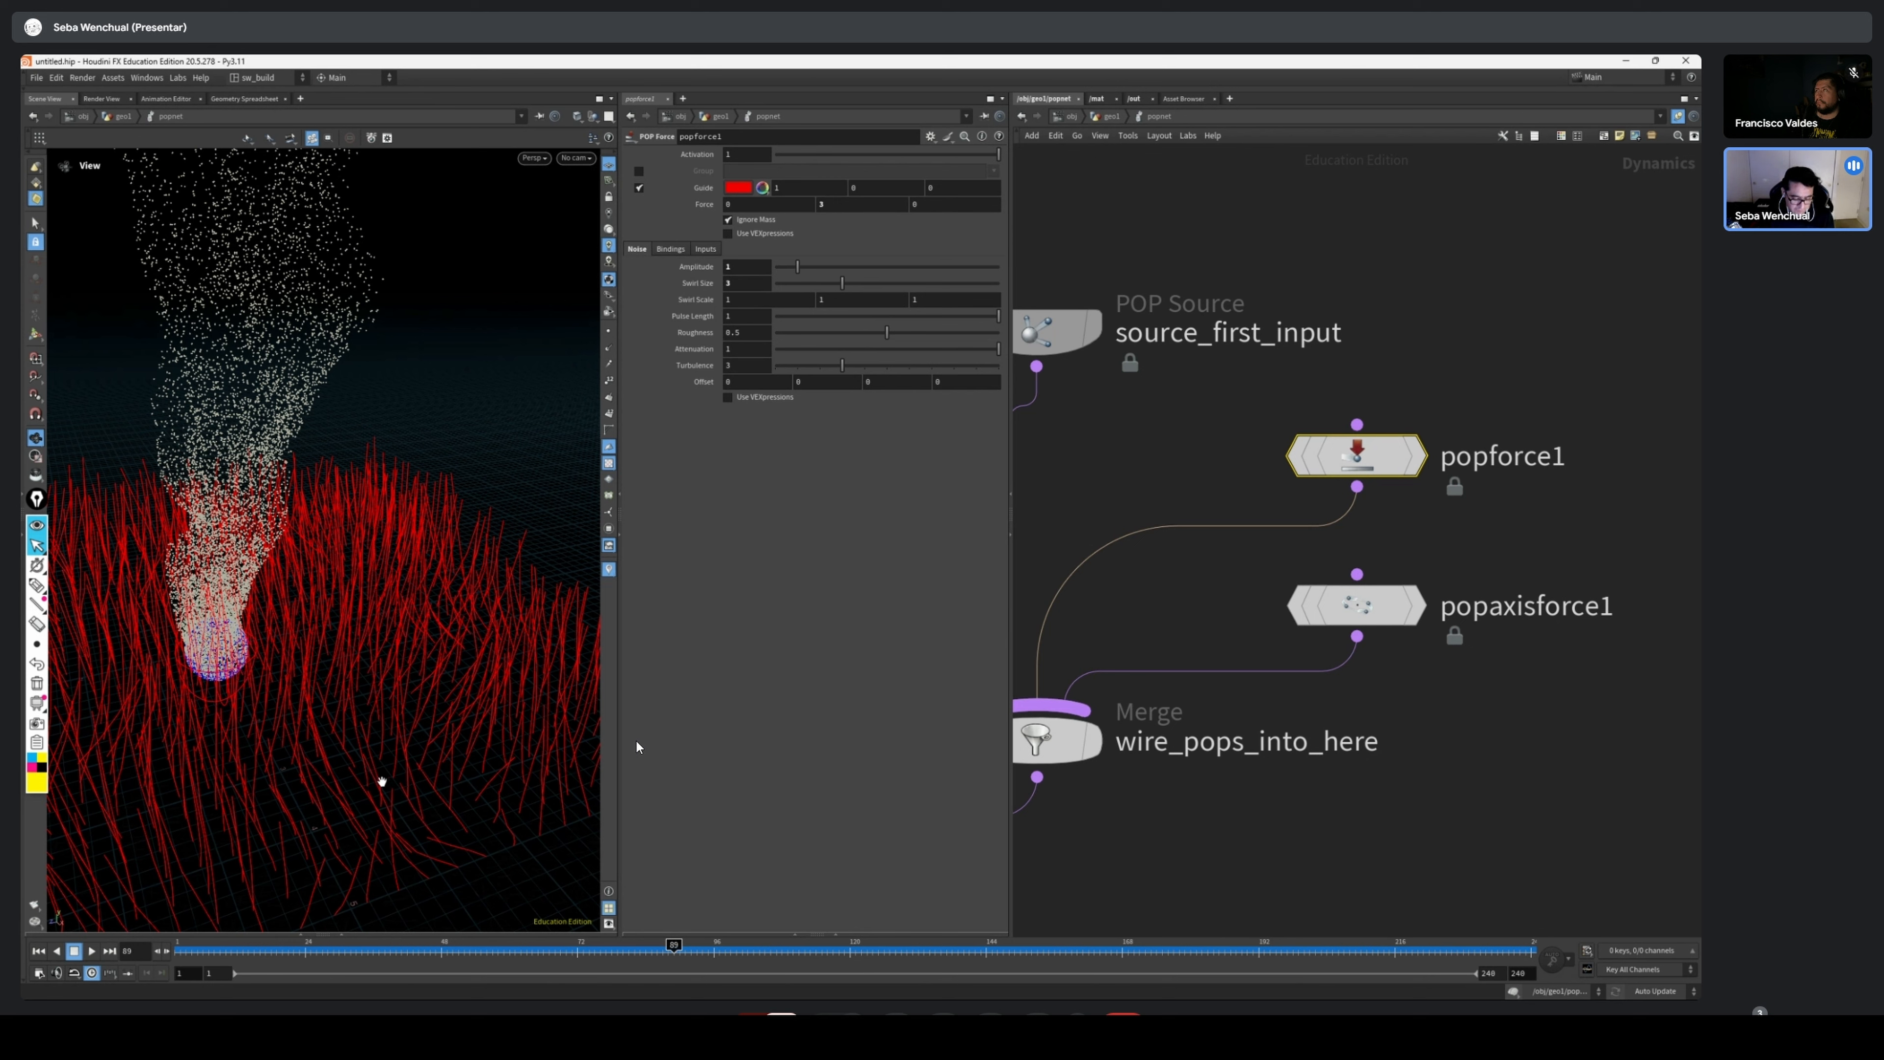
drag(559, 640, 408, 632)
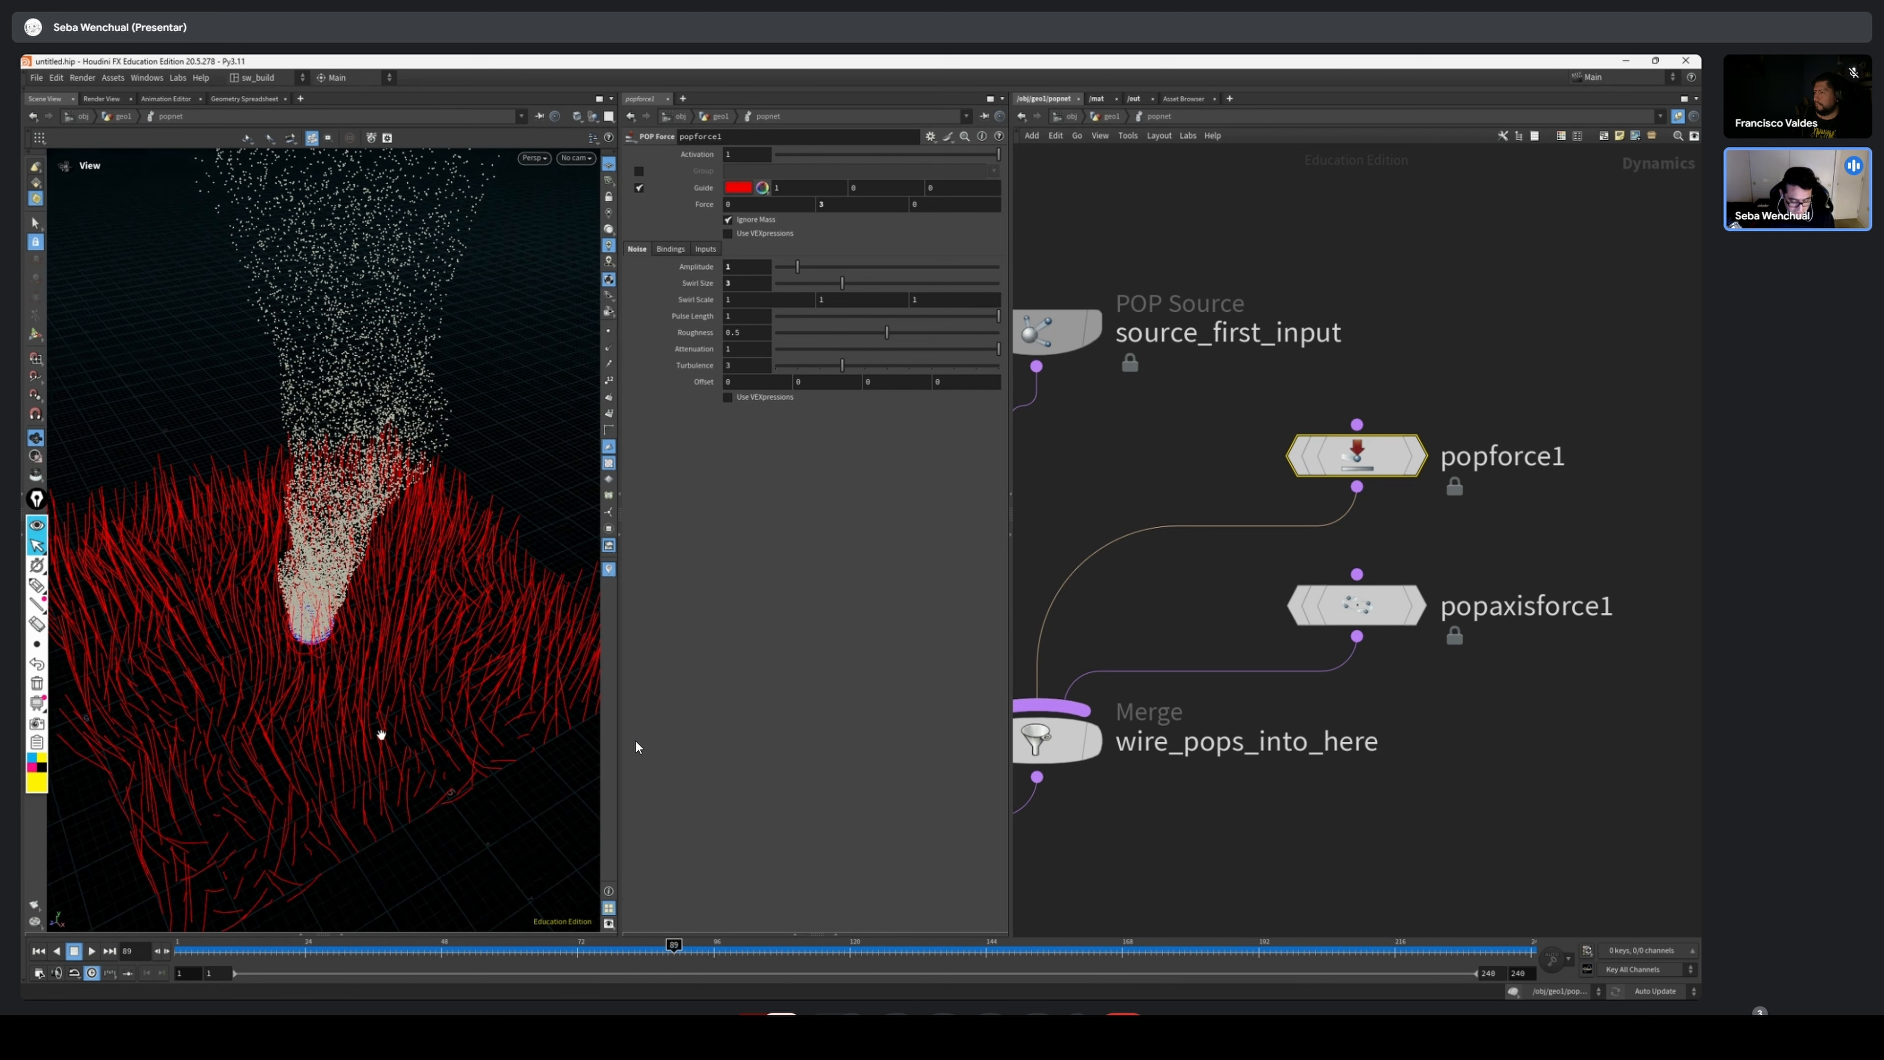
drag(378, 736, 375, 660)
drag(236, 951, 464, 951)
drag(373, 482, 455, 599)
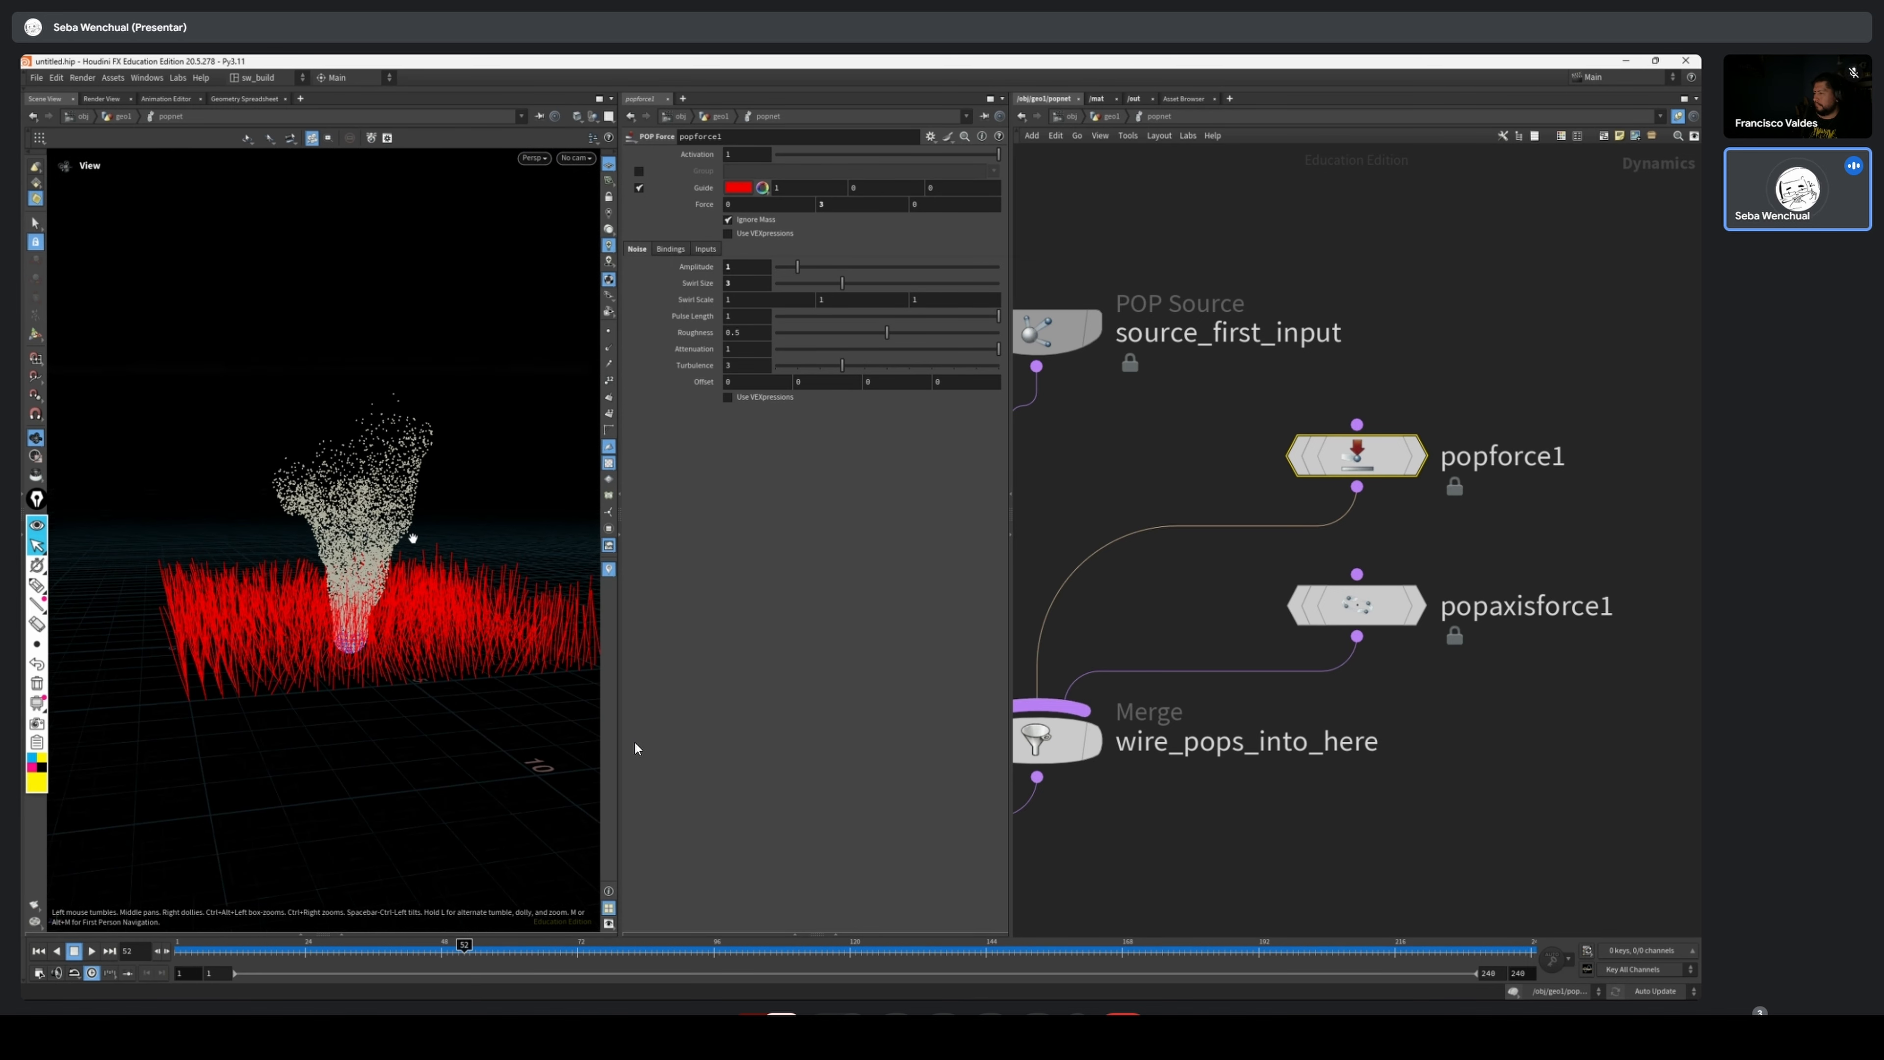
scroll(412, 540, up, 2)
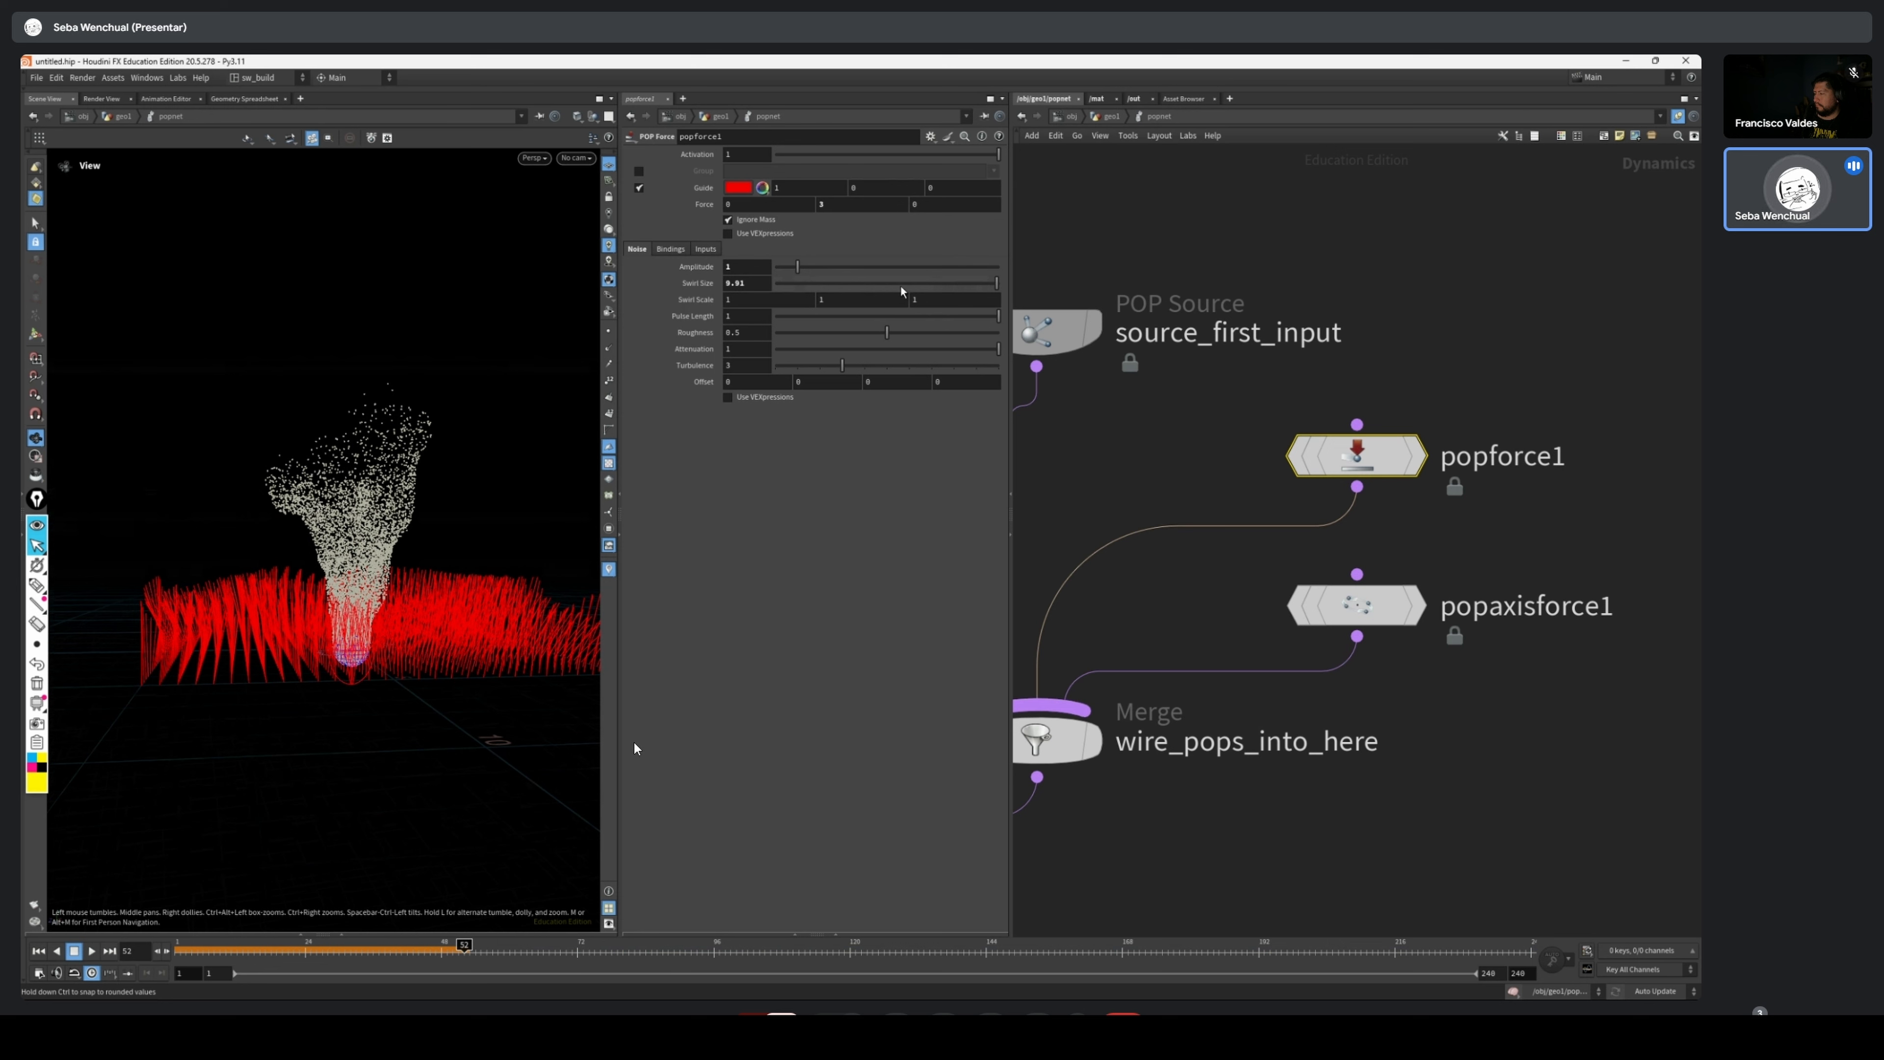
Set popforce1's Amplitude to 8 and Swirl Size to 0.62, and replay the simulation from frame 1
drag(841, 283, 954, 268)
drag(377, 614, 436, 613)
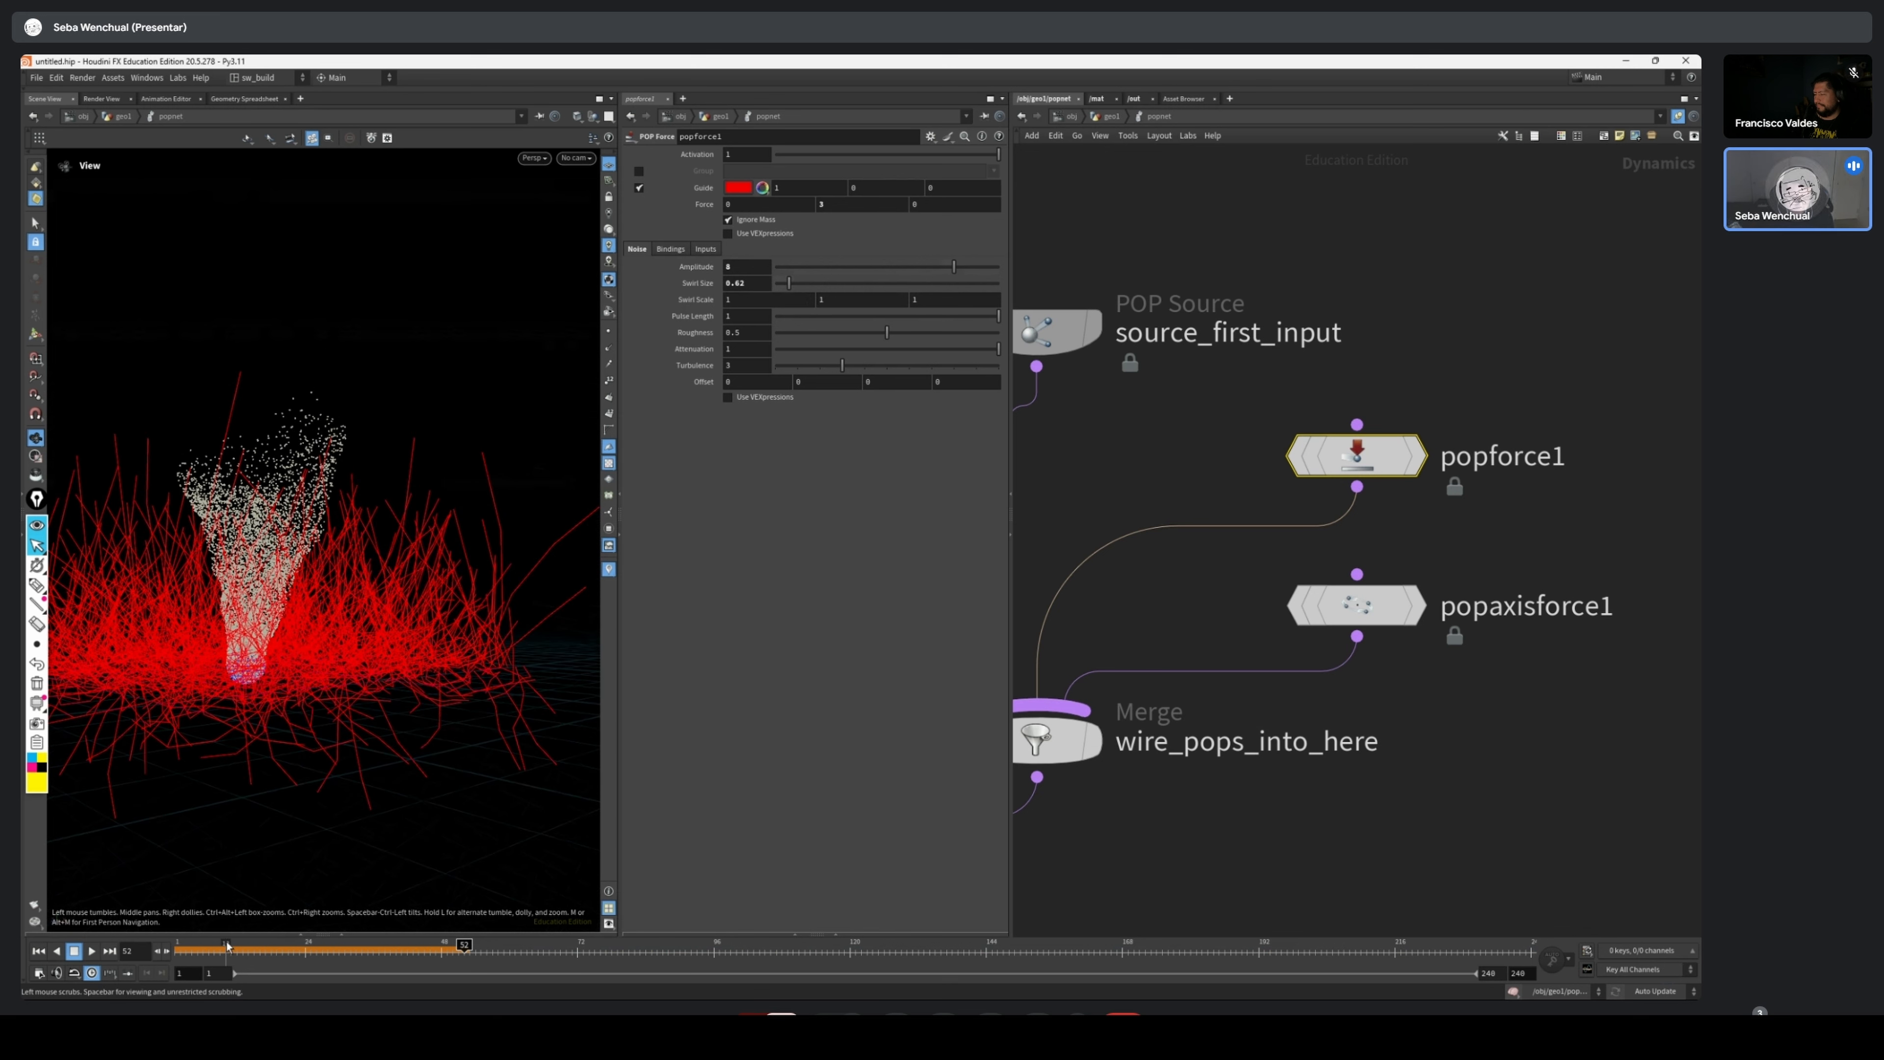
click(39, 950)
drag(349, 555, 416, 427)
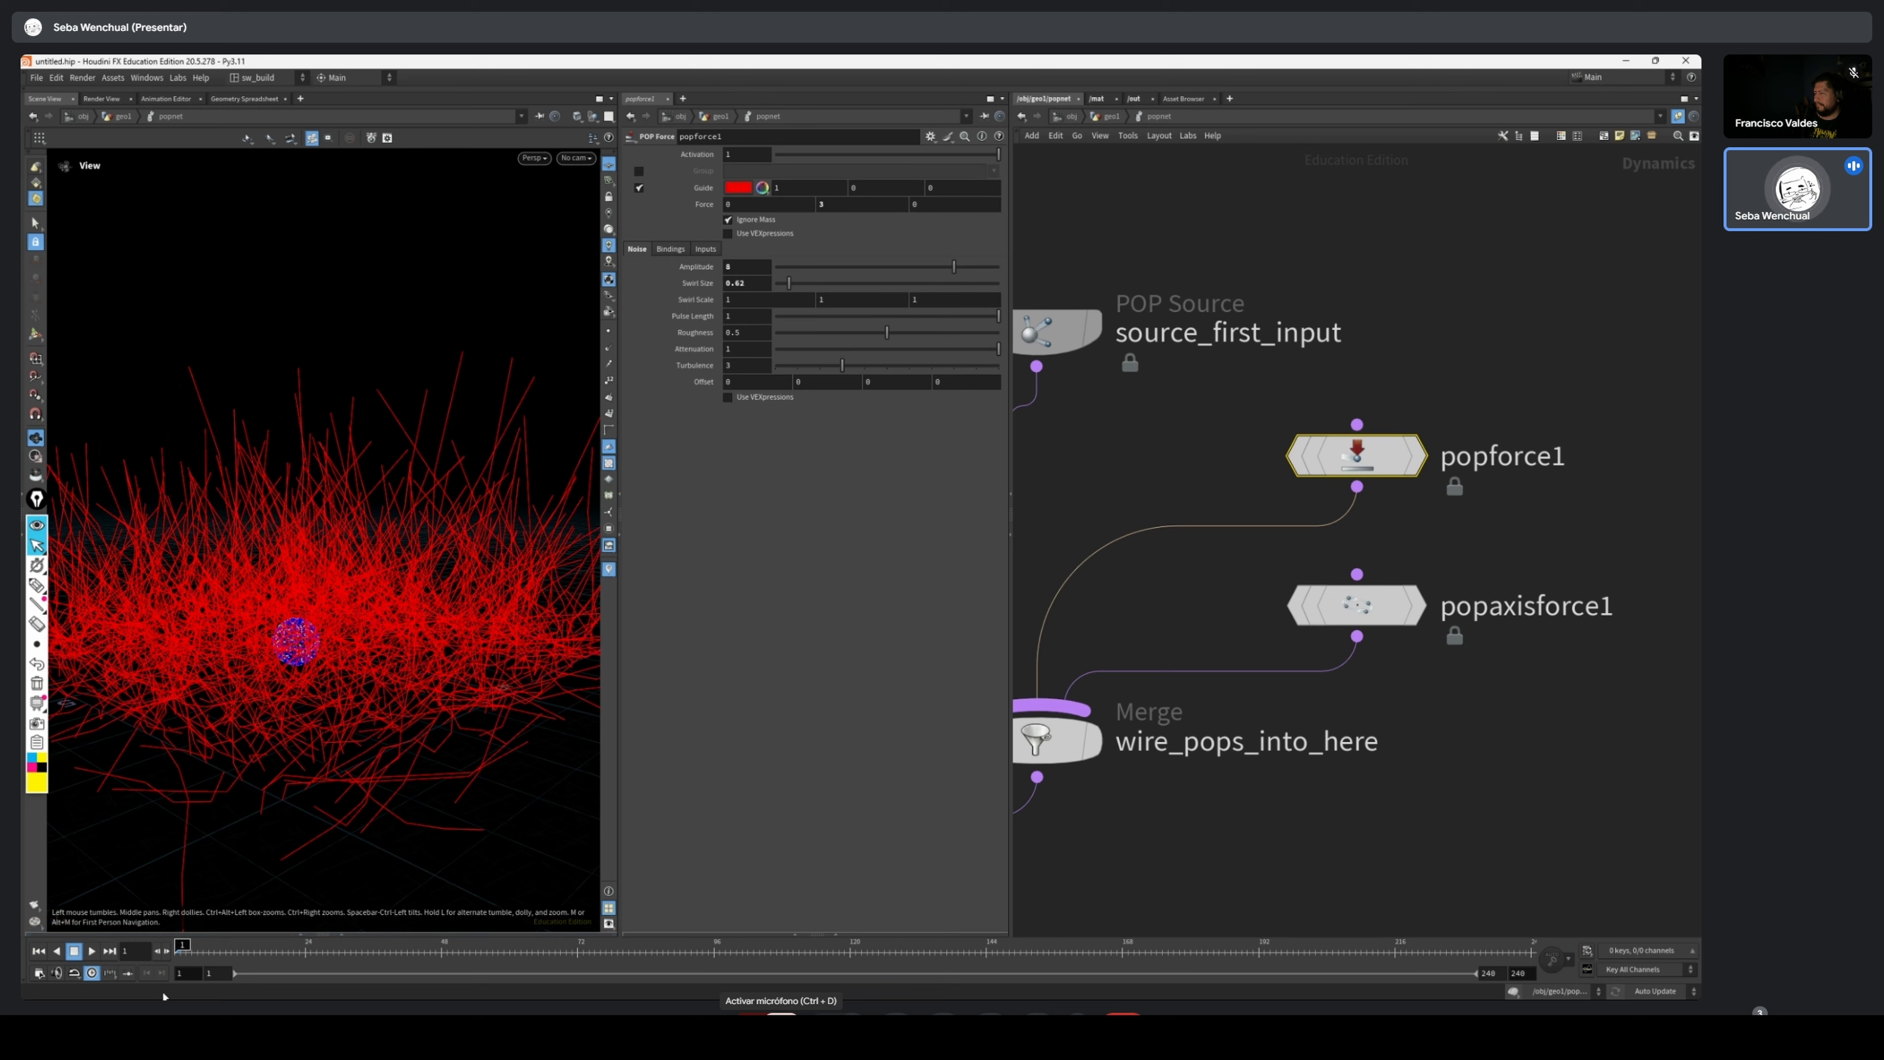
click(213, 943)
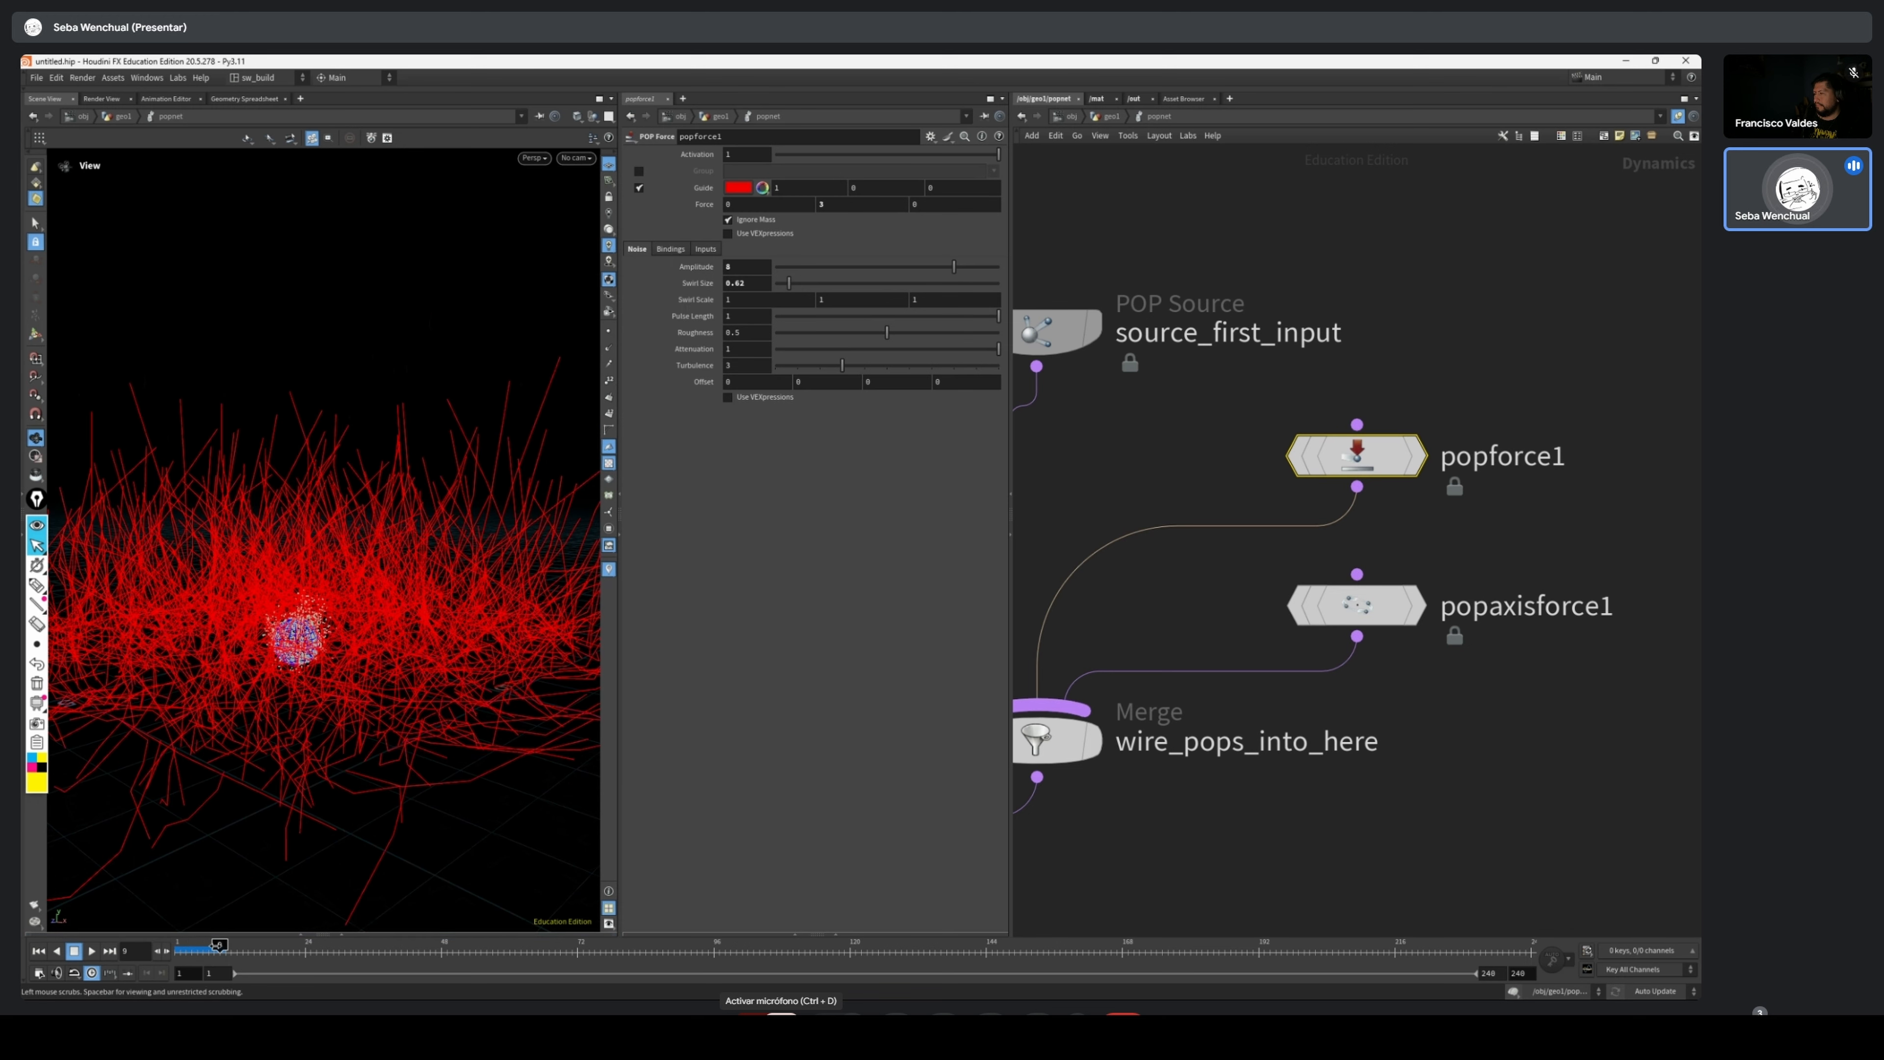
click(91, 950)
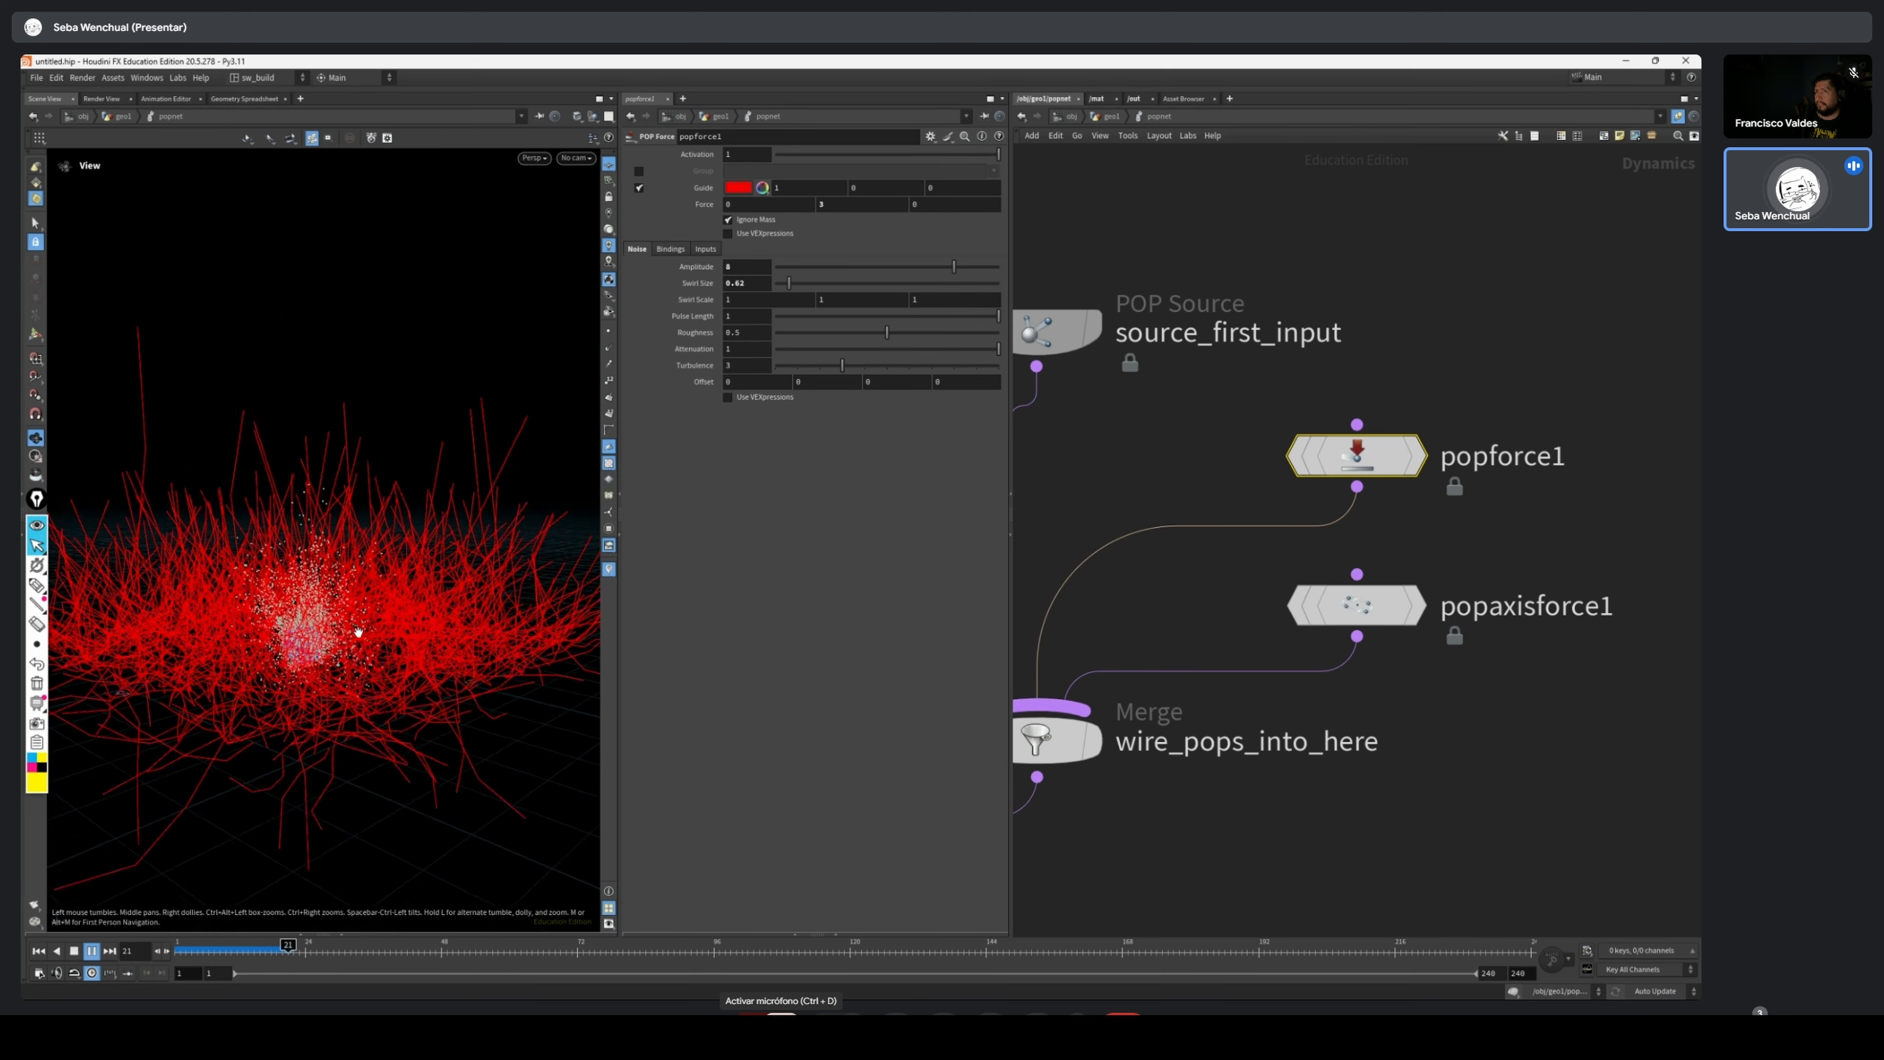
drag(358, 635, 400, 417)
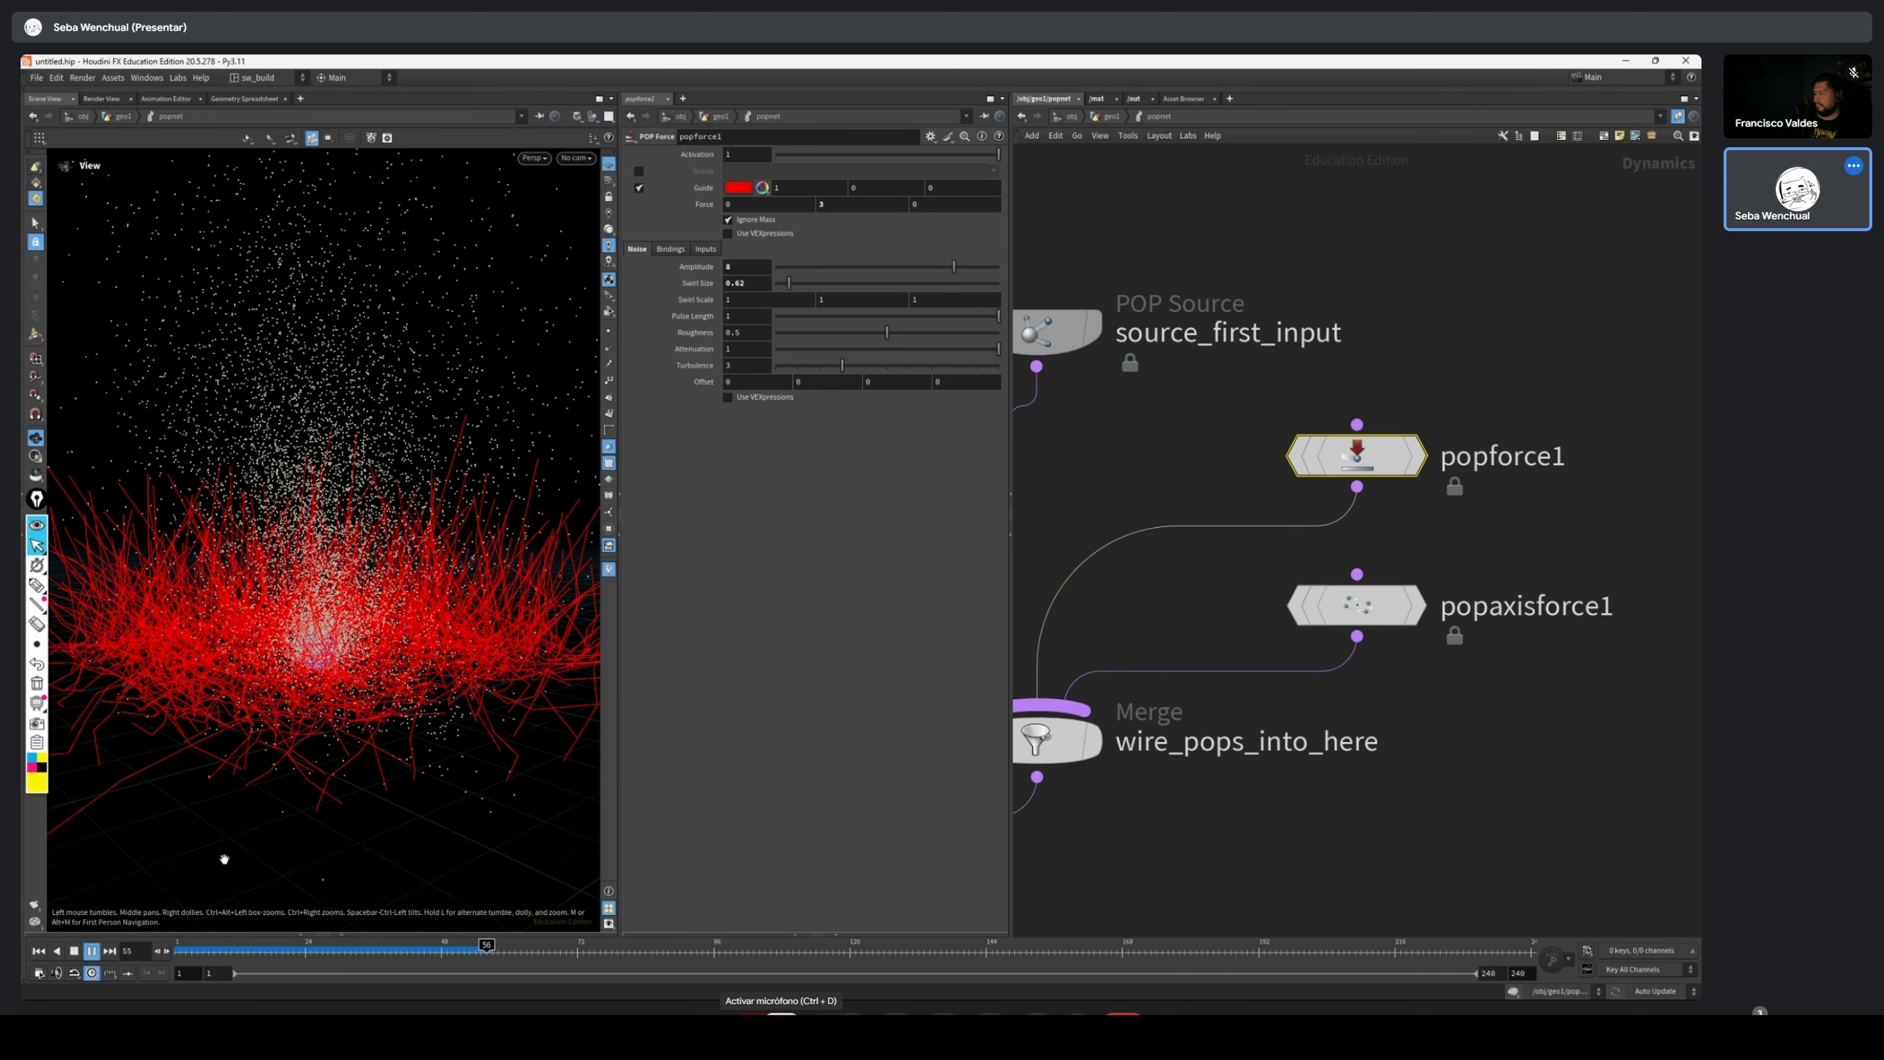
drag(214, 957, 320, 952)
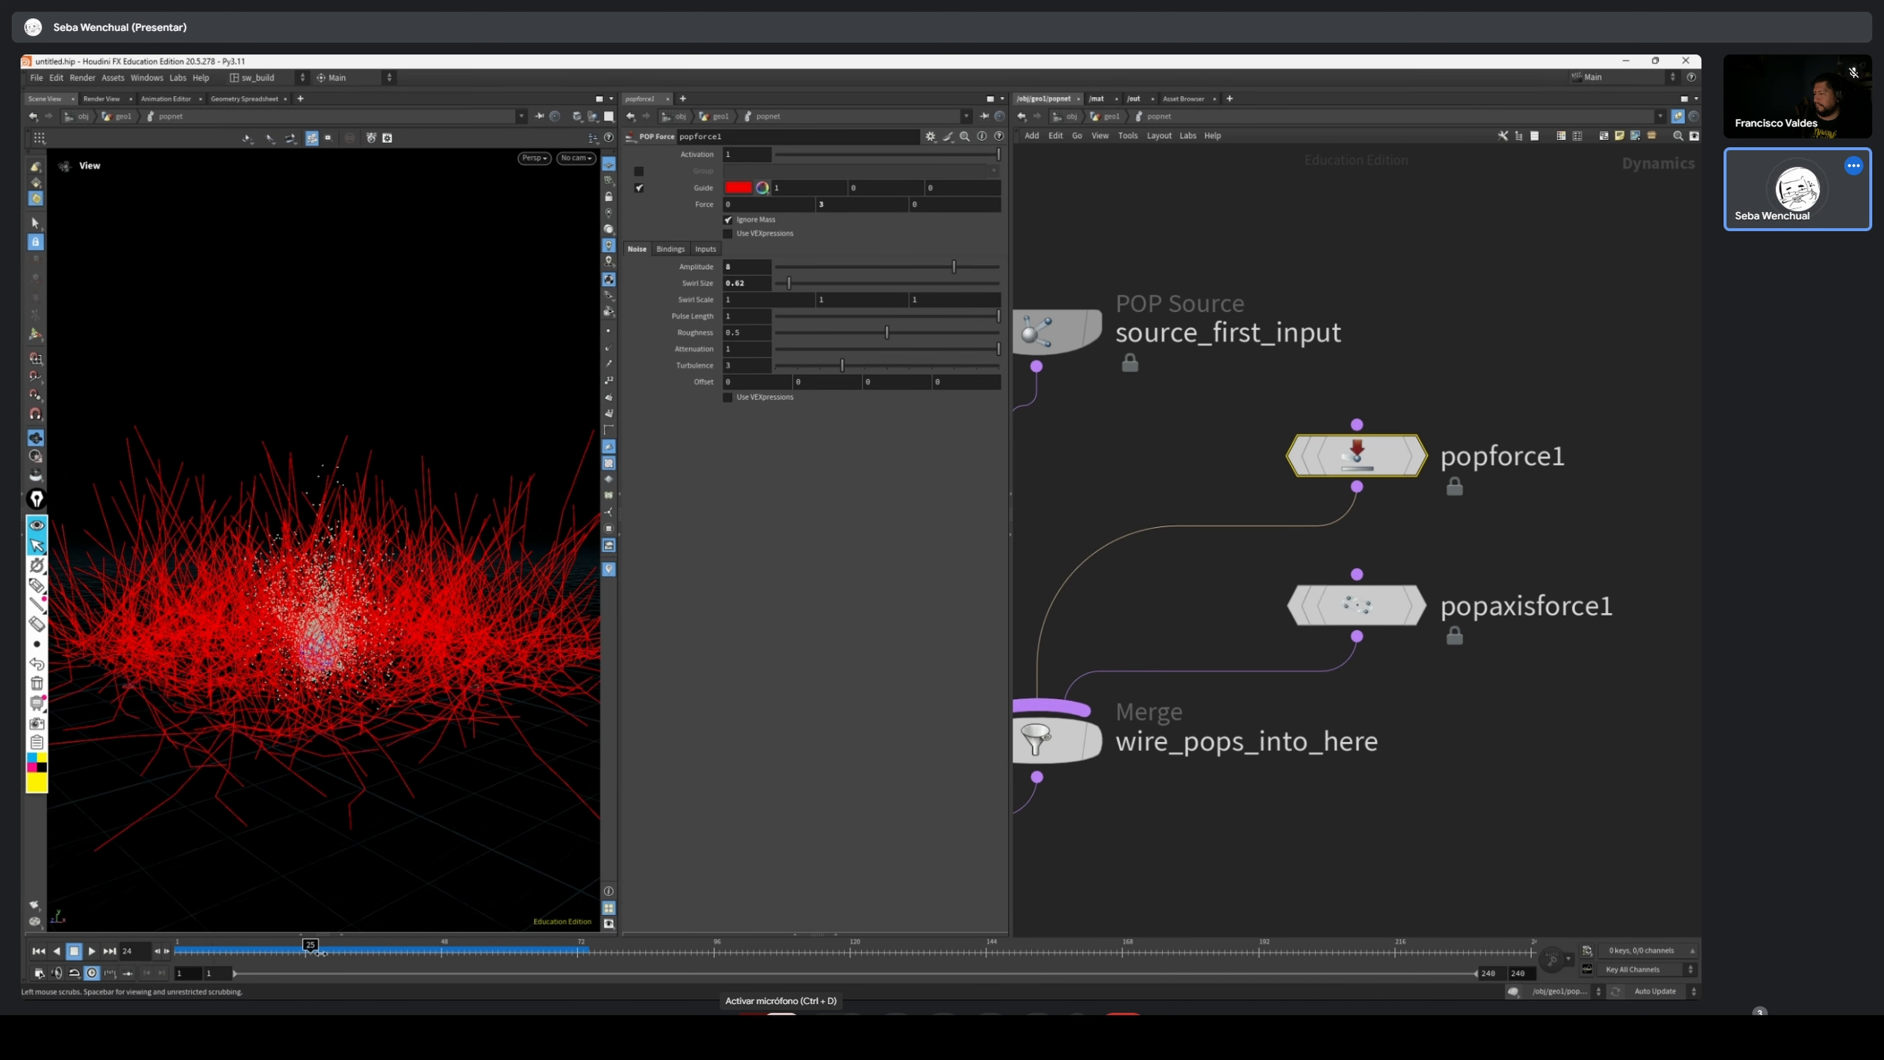
Set popforce1's Swirl Size to 10, replay the simulation from frame 1, and scrub through the result
drag(789, 283, 1000, 285)
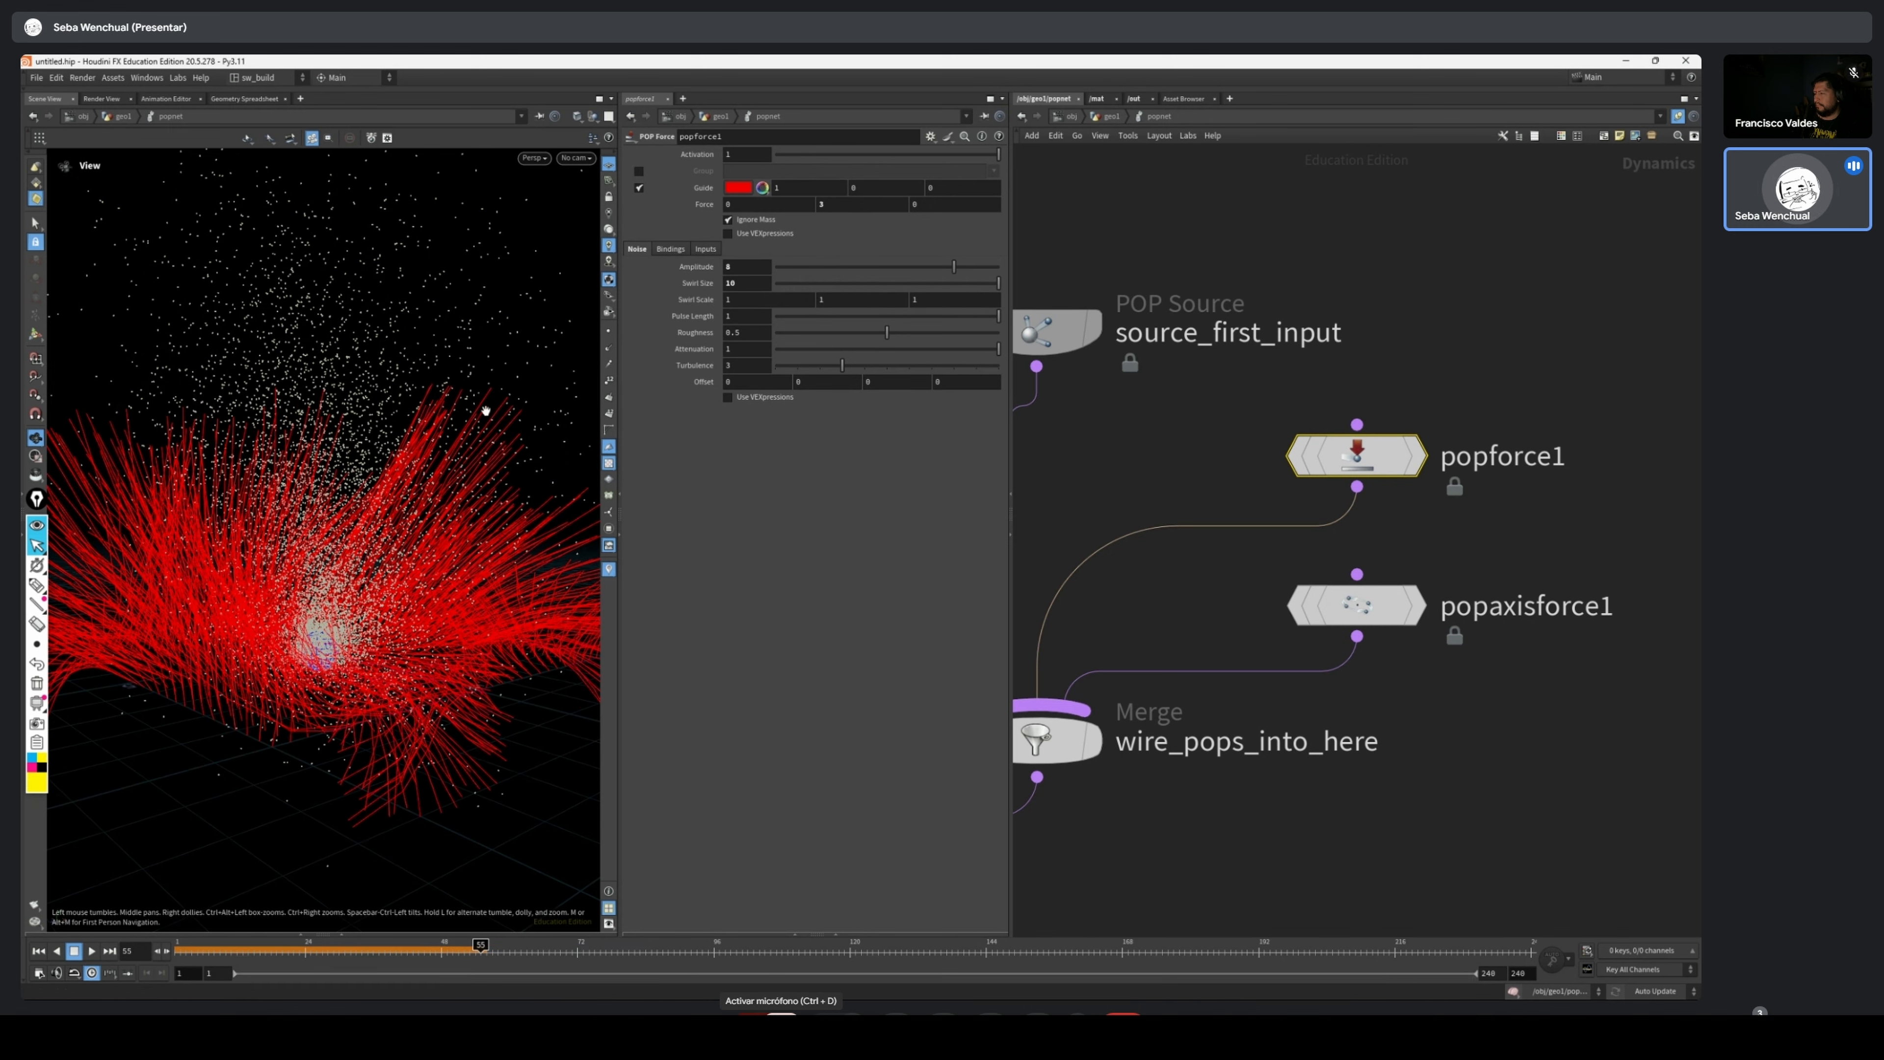
scroll(408, 636, down, 5)
click(39, 950)
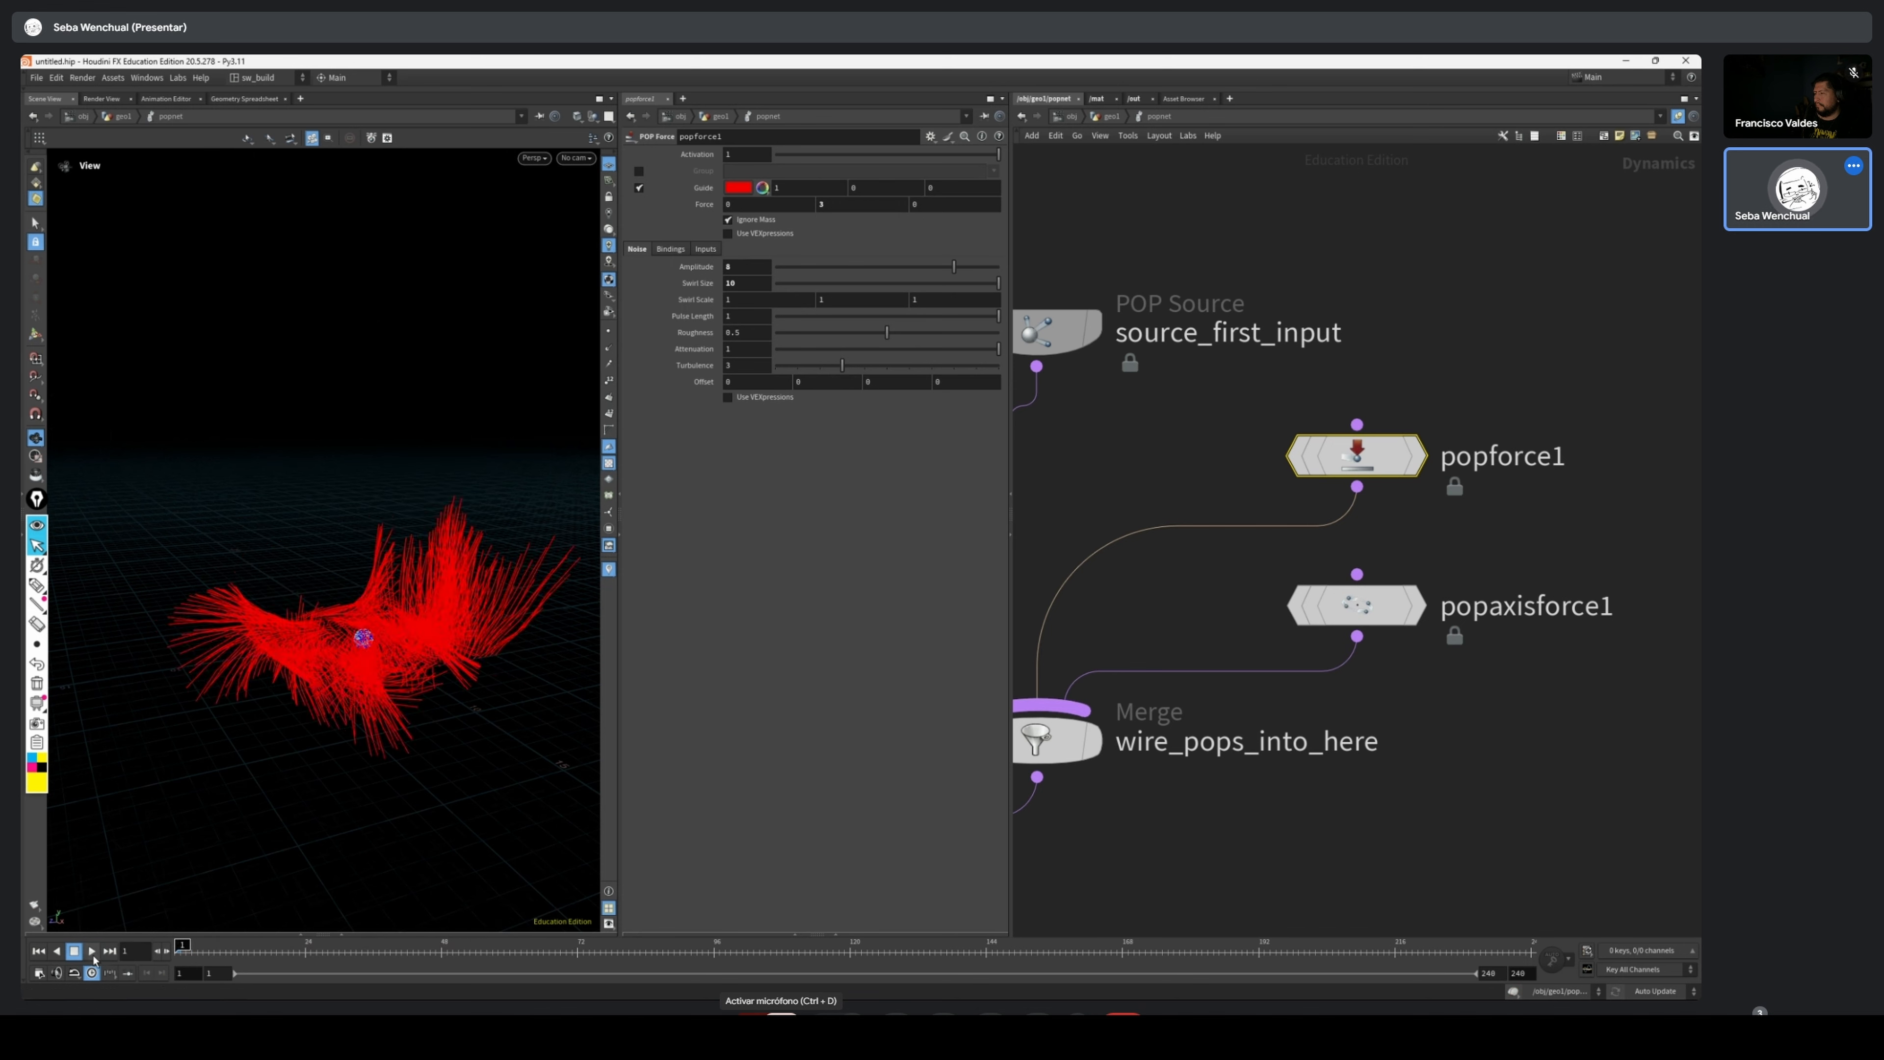
click(91, 951)
drag(333, 671, 497, 631)
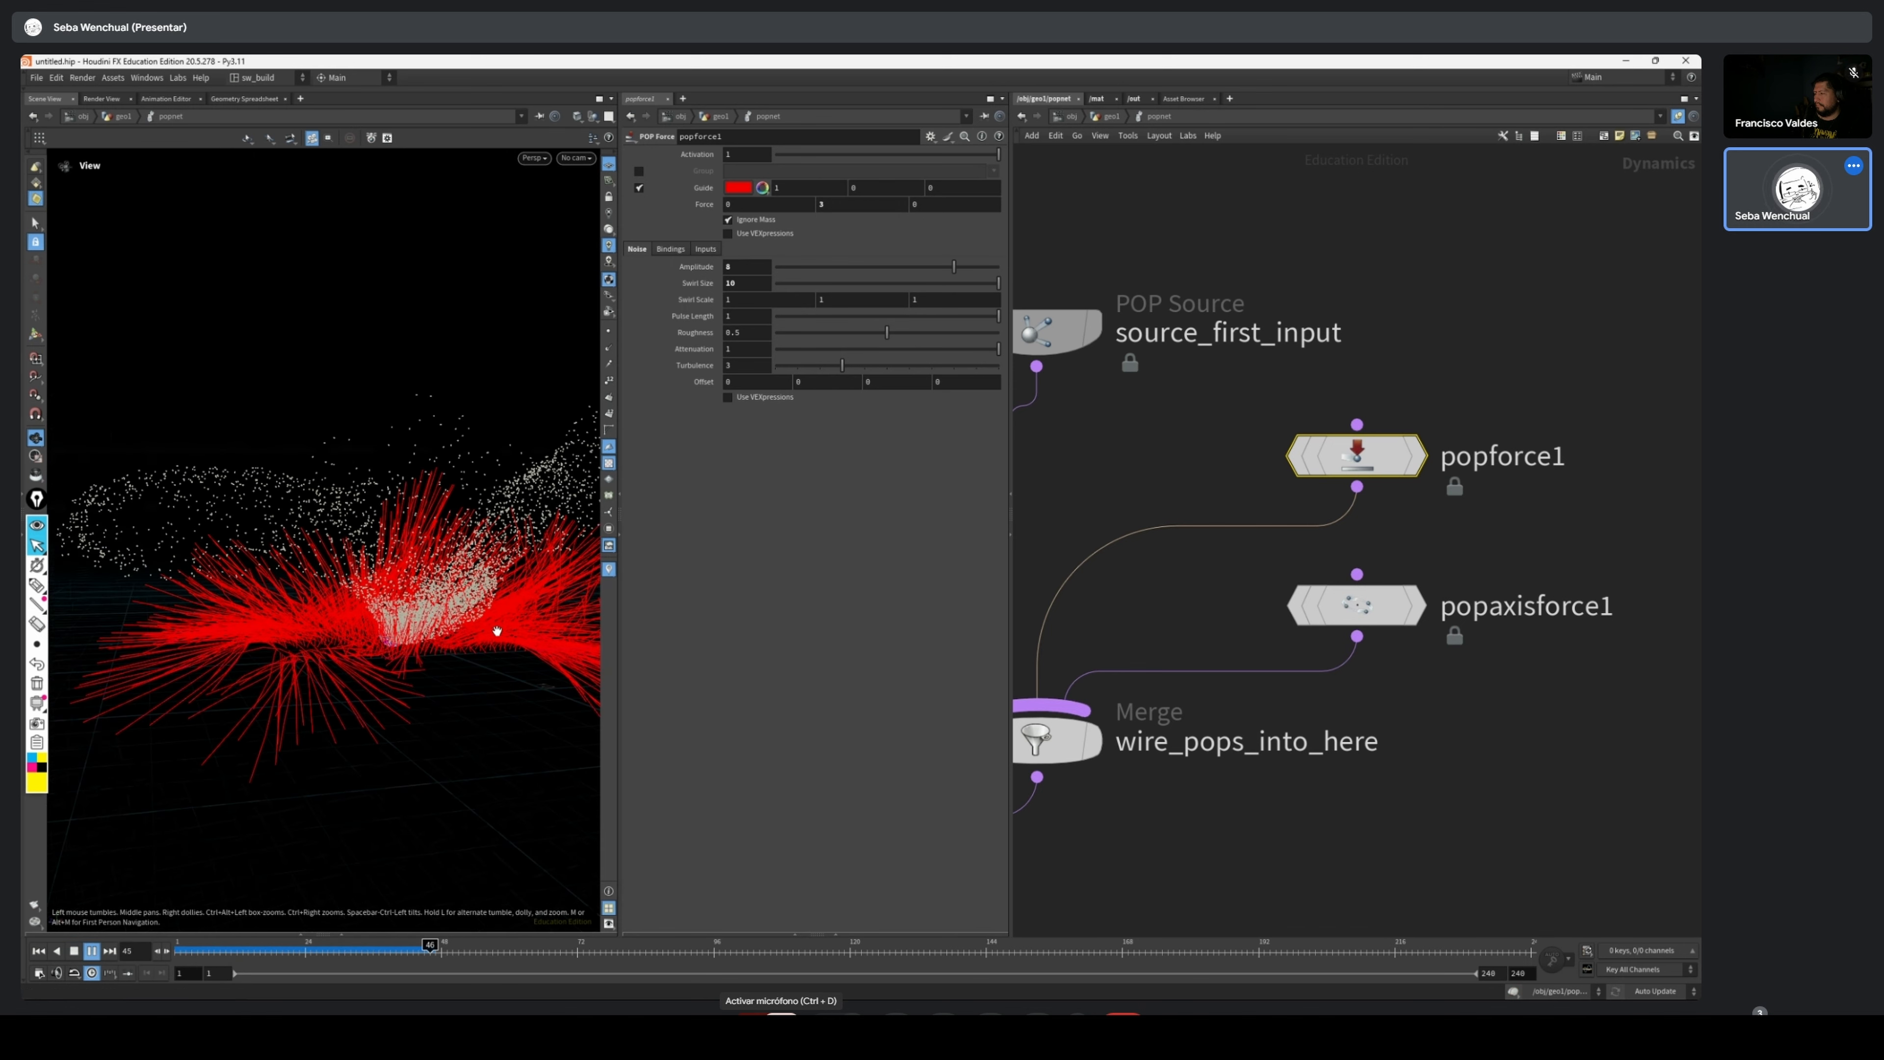
click(380, 951)
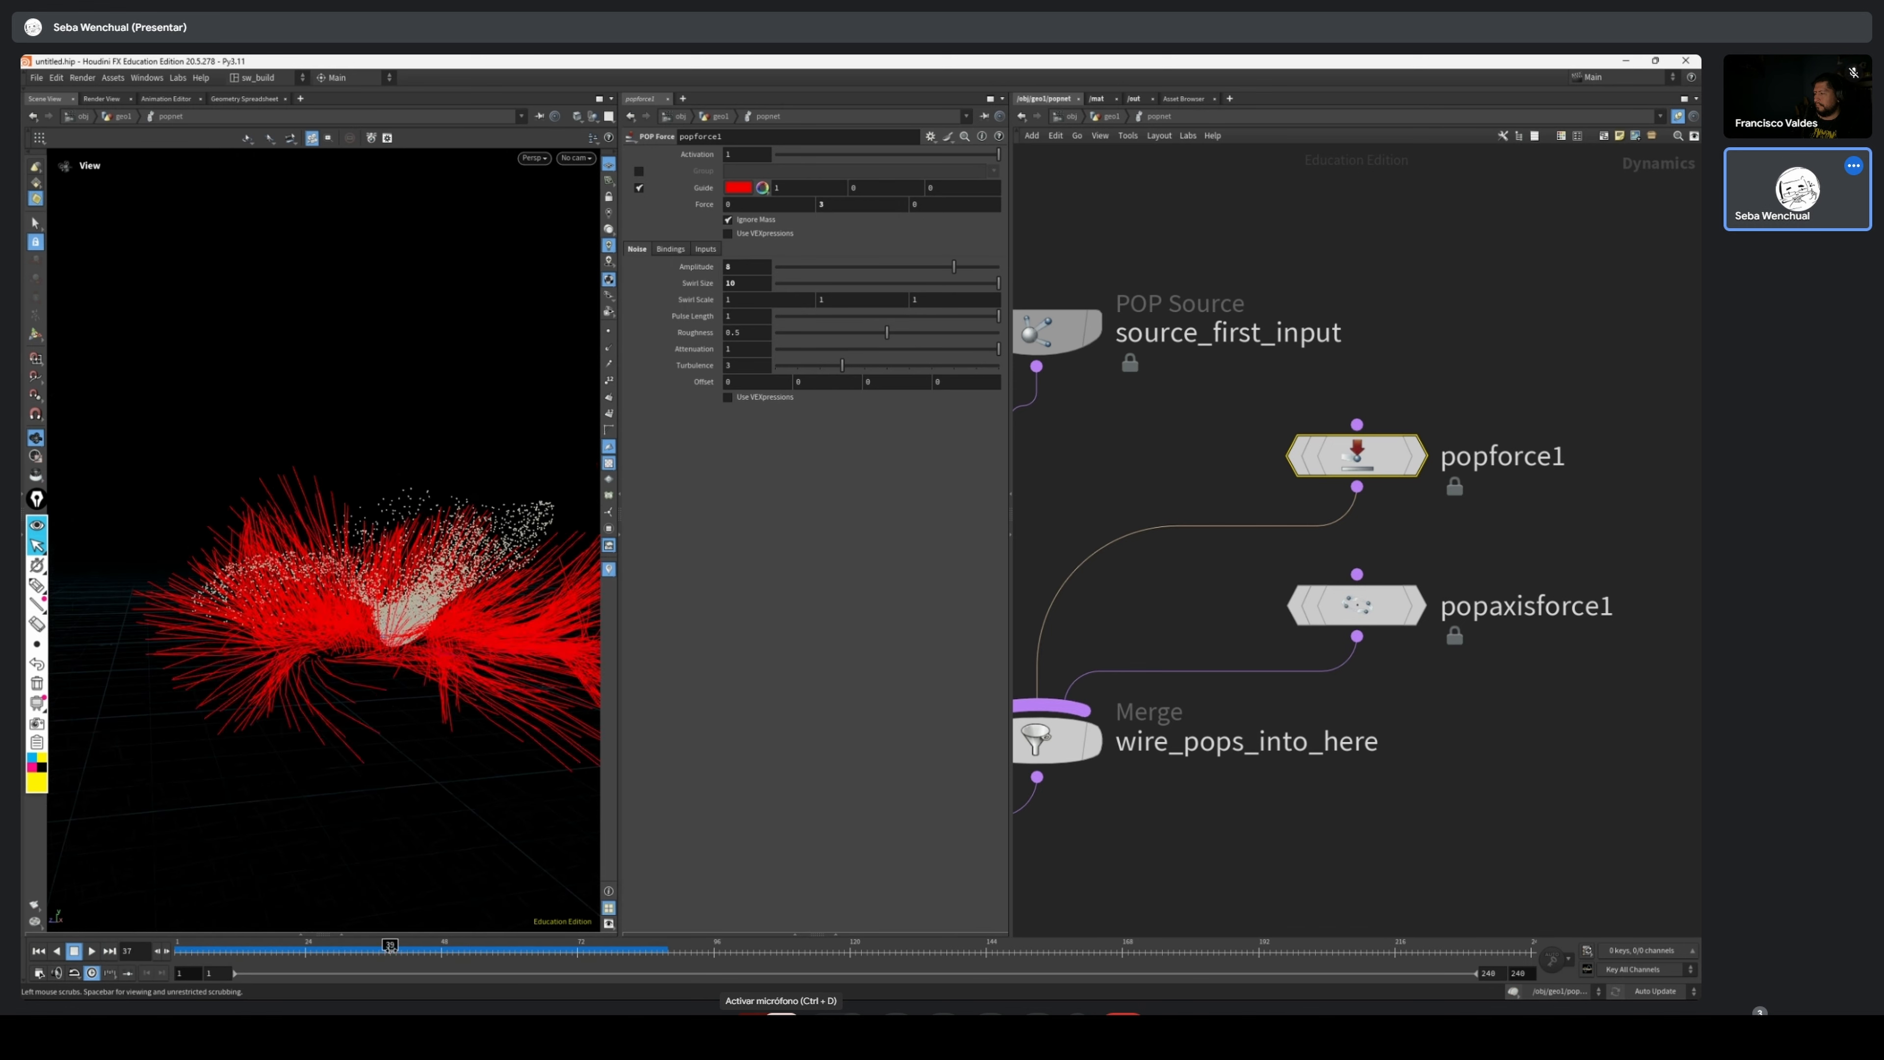
drag(389, 948, 481, 948)
Turn off popforce1's guide display and set popaxisforce1's Orbit Speed to 3
click(639, 189)
drag(334, 520, 356, 631)
click(1356, 606)
drag(1524, 371, 1294, 467)
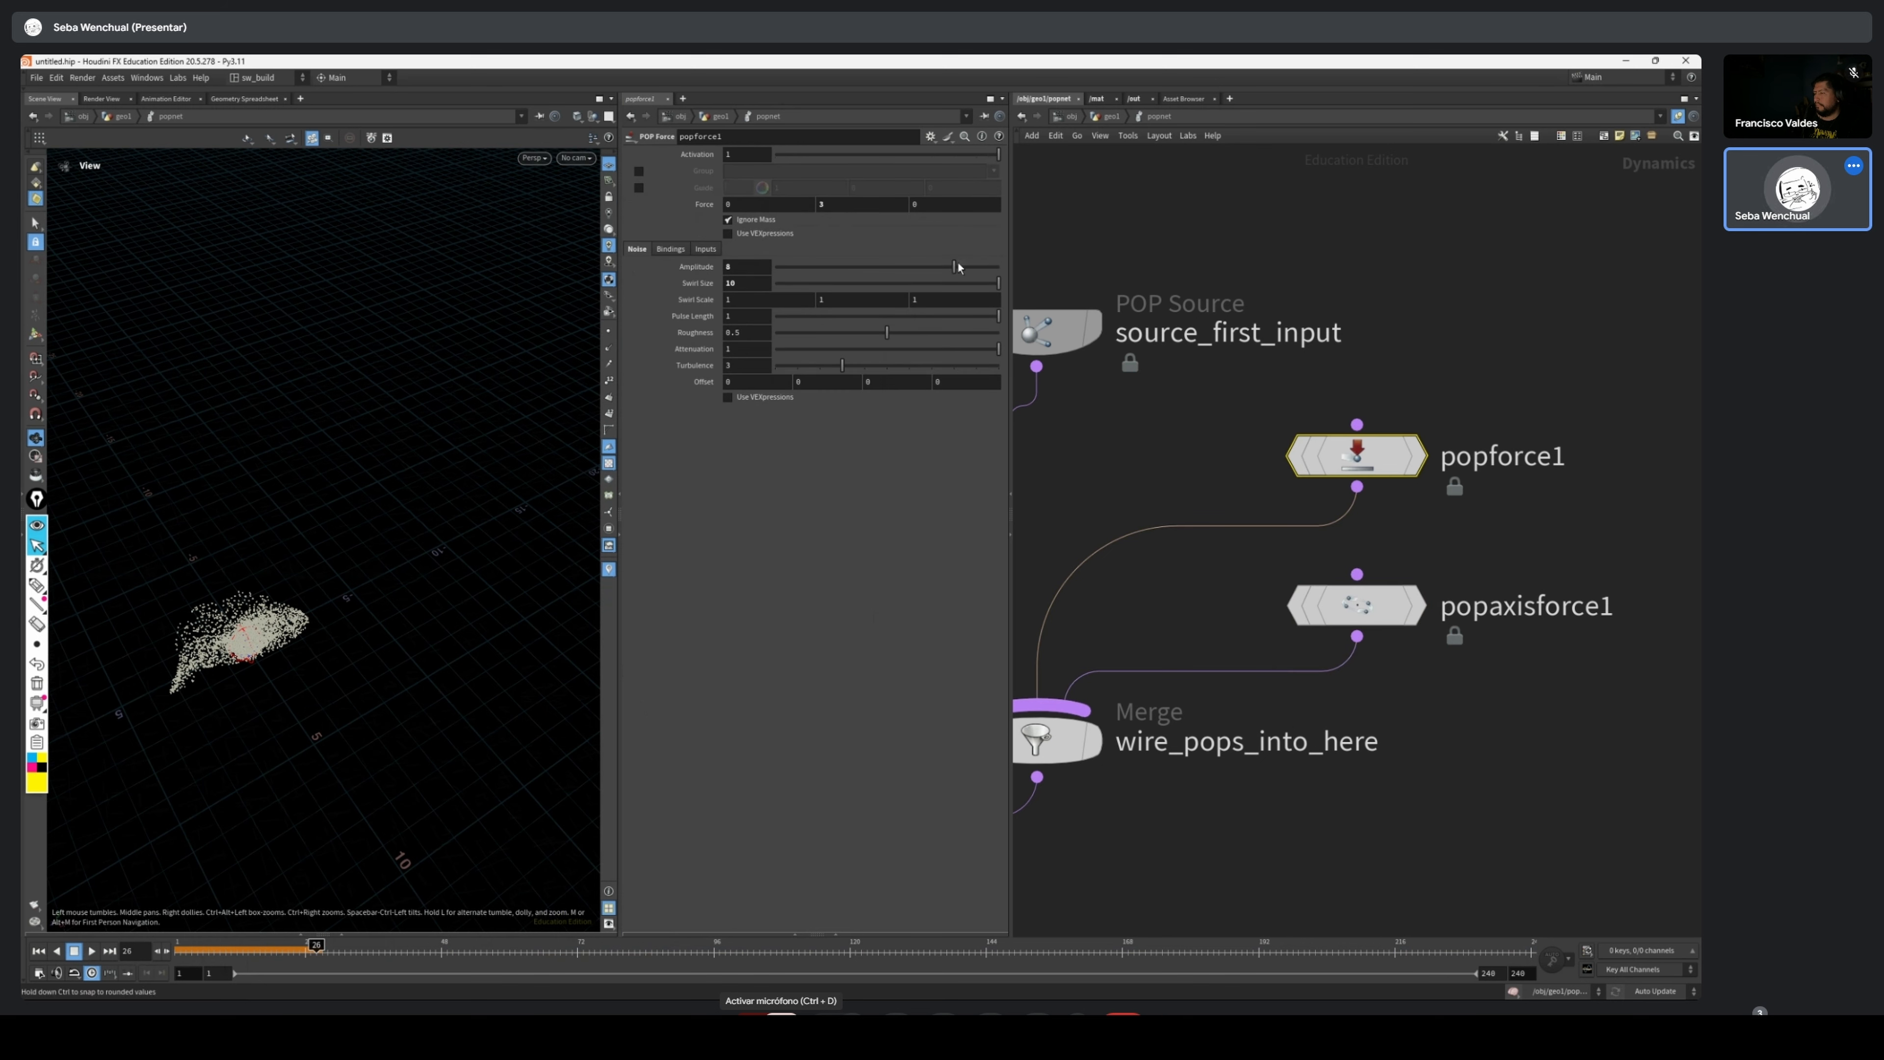
Replay the combined forces from frame 1, viewing the particles from a lower angle, and rewind to the start
click(39, 951)
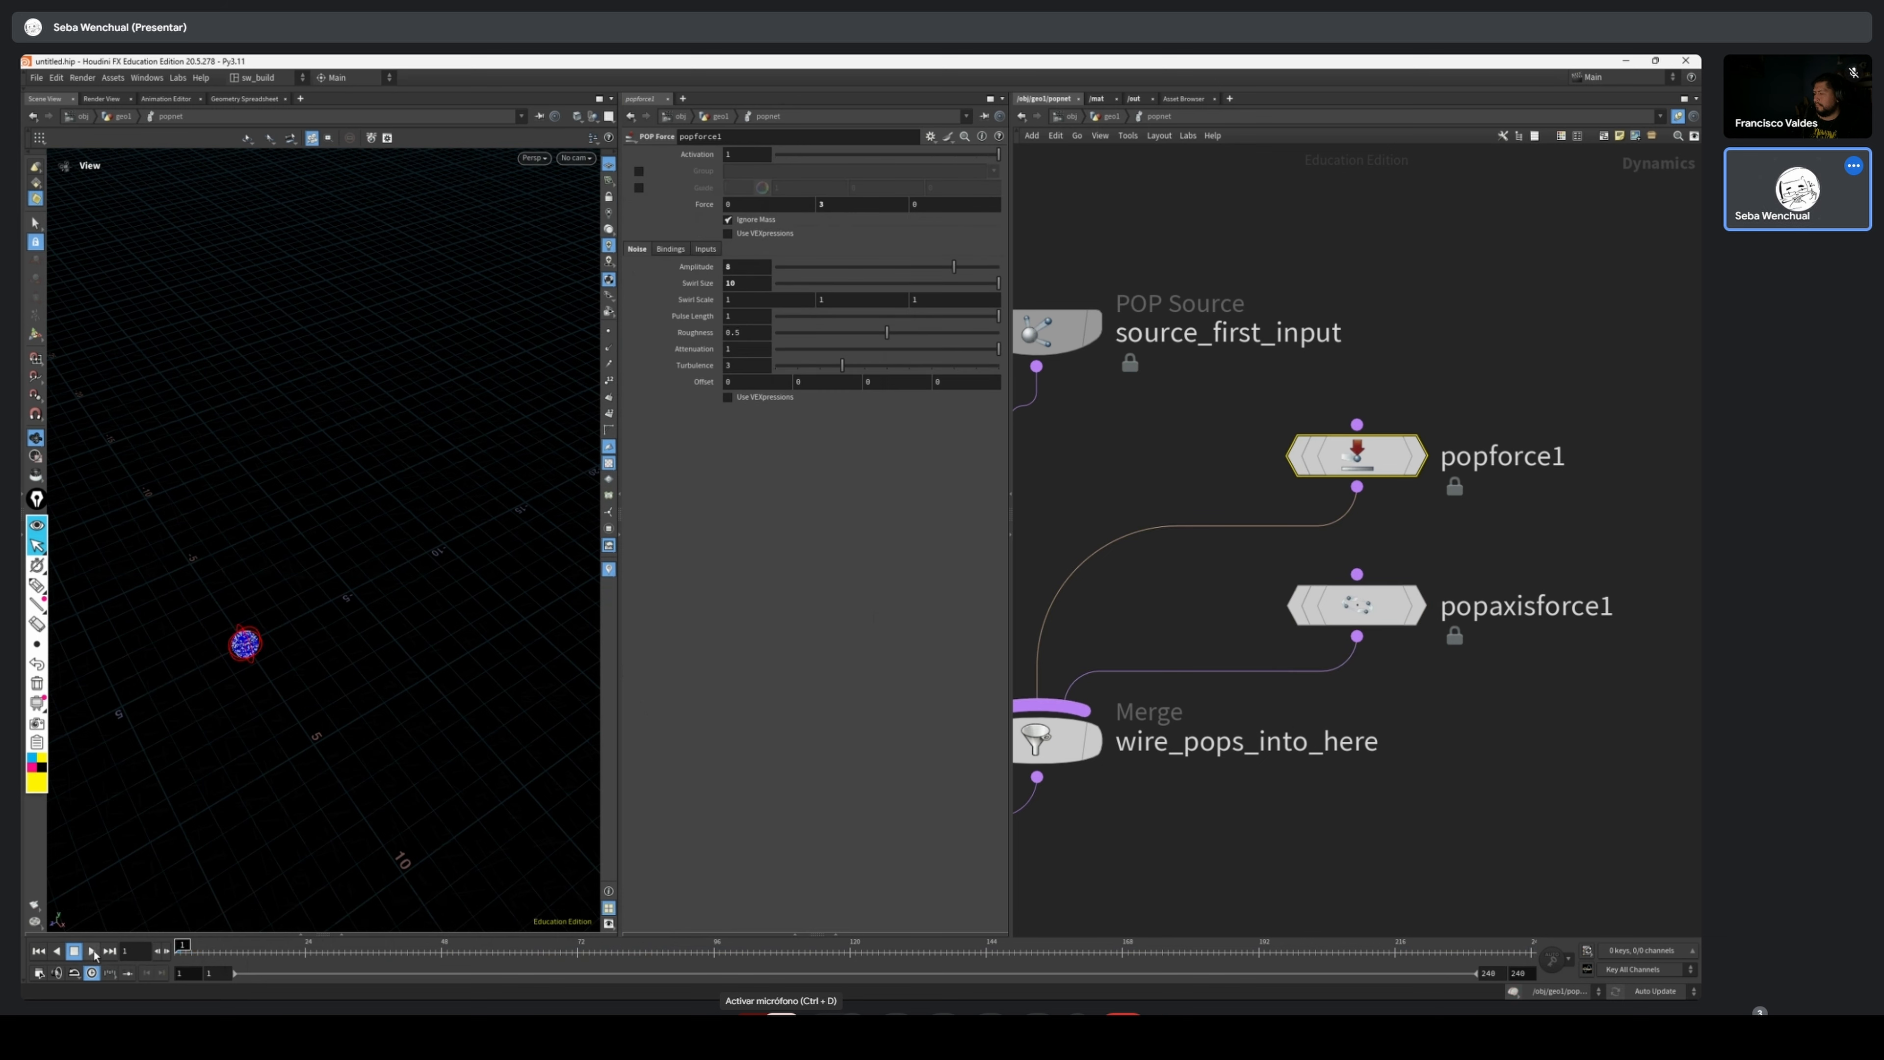
click(92, 950)
drag(267, 668, 297, 553)
click(39, 951)
Turn off popaxisforce1's guide display, play the simulation without guides, and return to frame 1
middle_drag(1216, 593, 1239, 600)
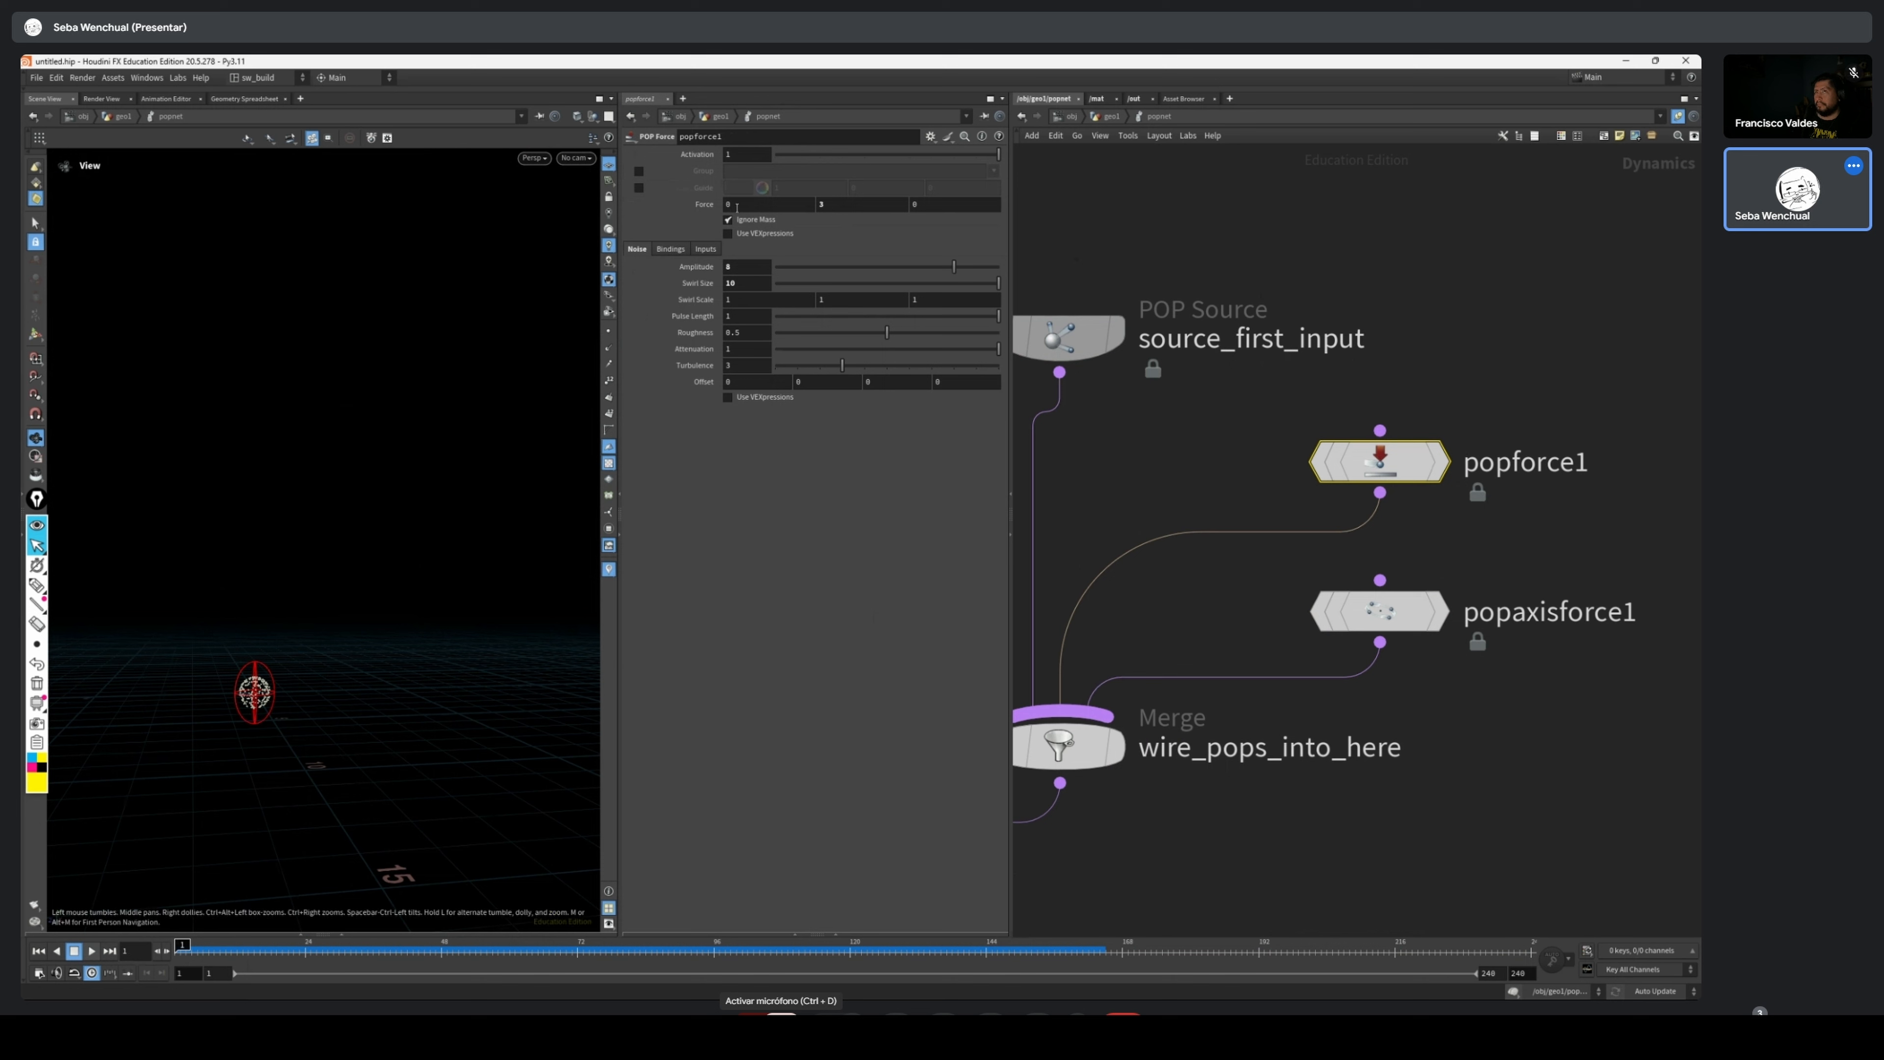
click(1377, 613)
click(635, 184)
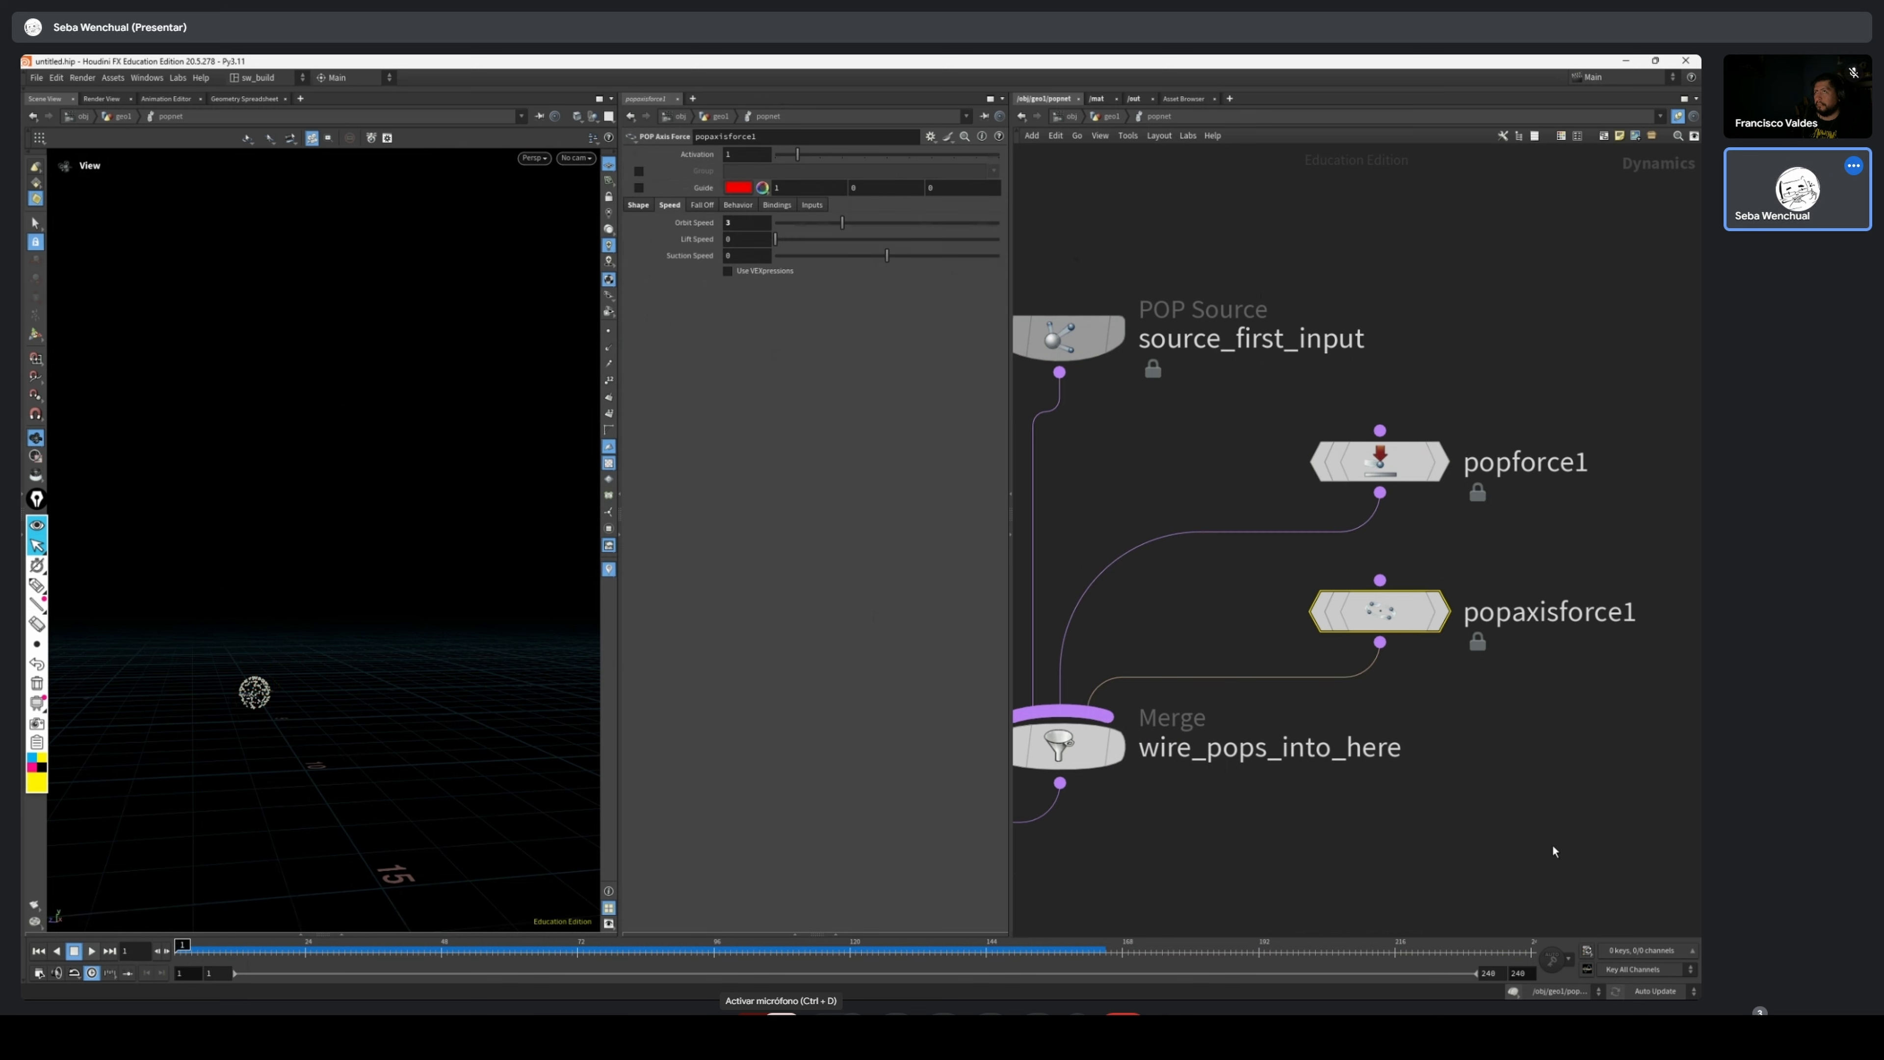
click(92, 950)
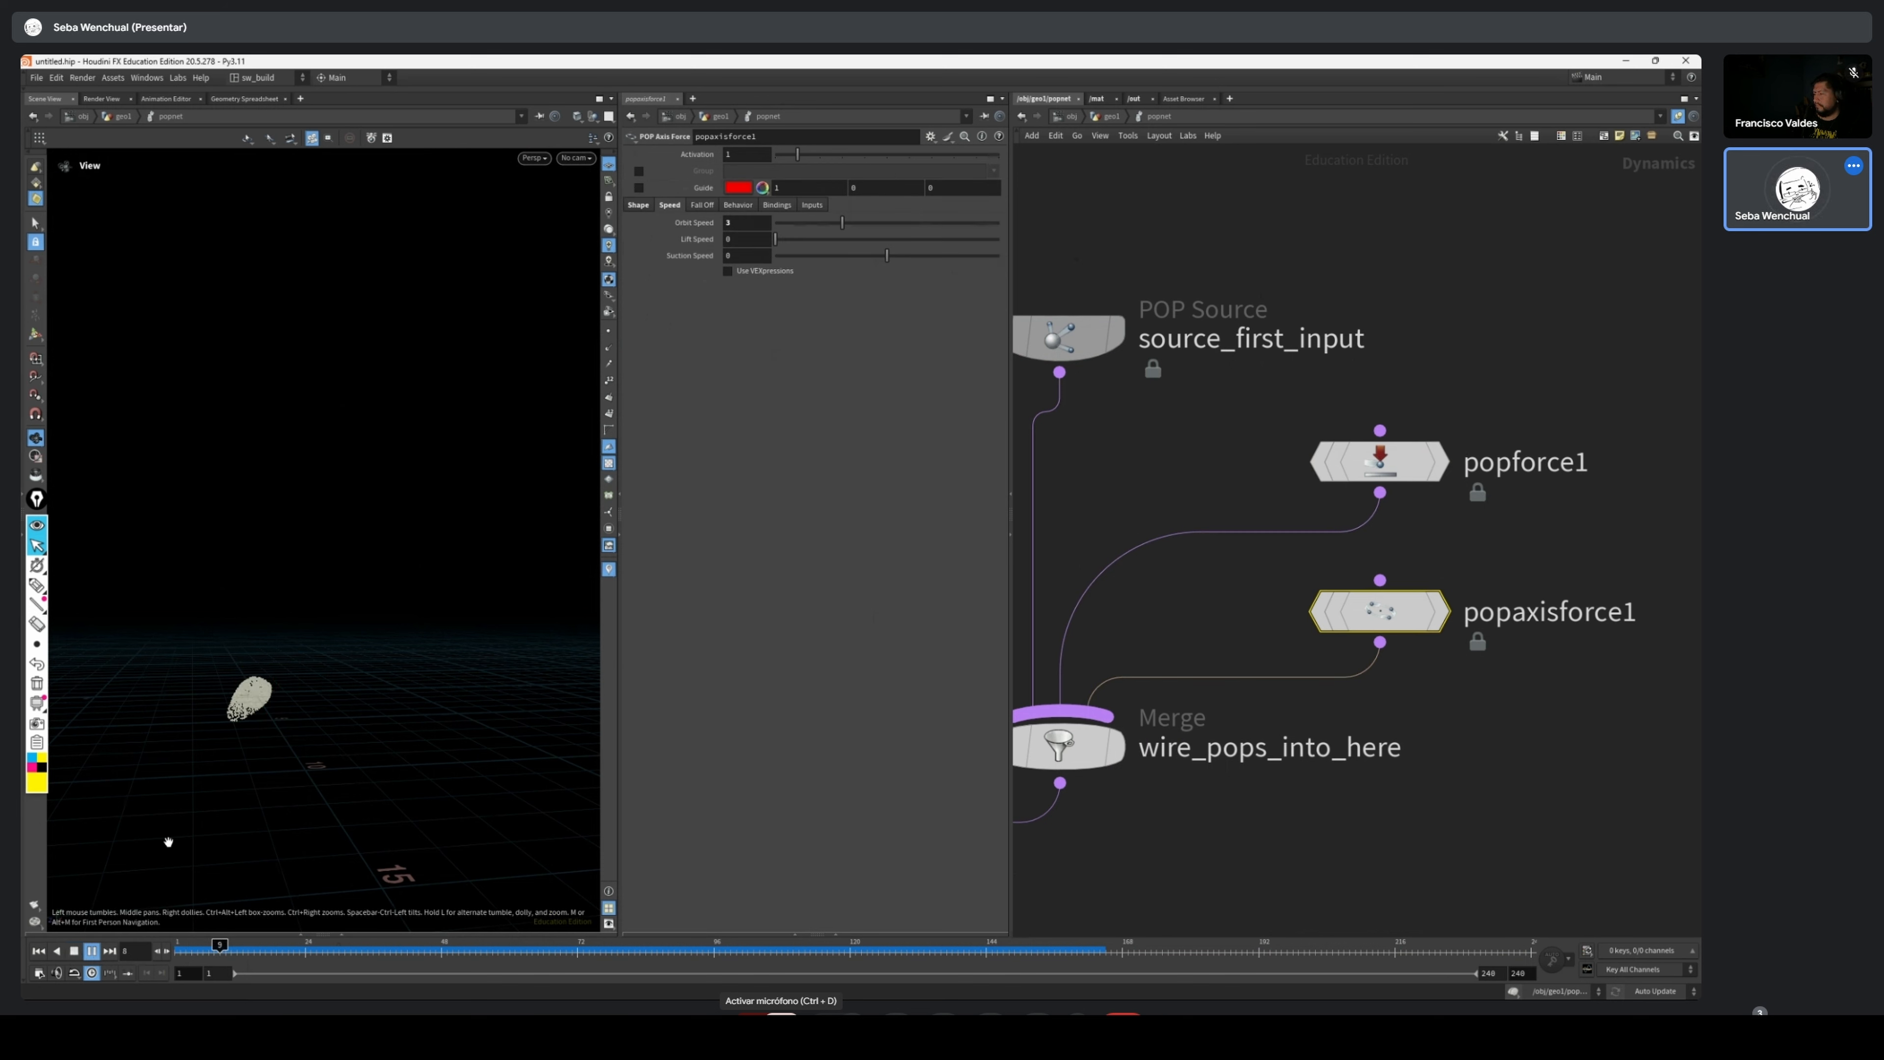
drag(272, 717, 302, 643)
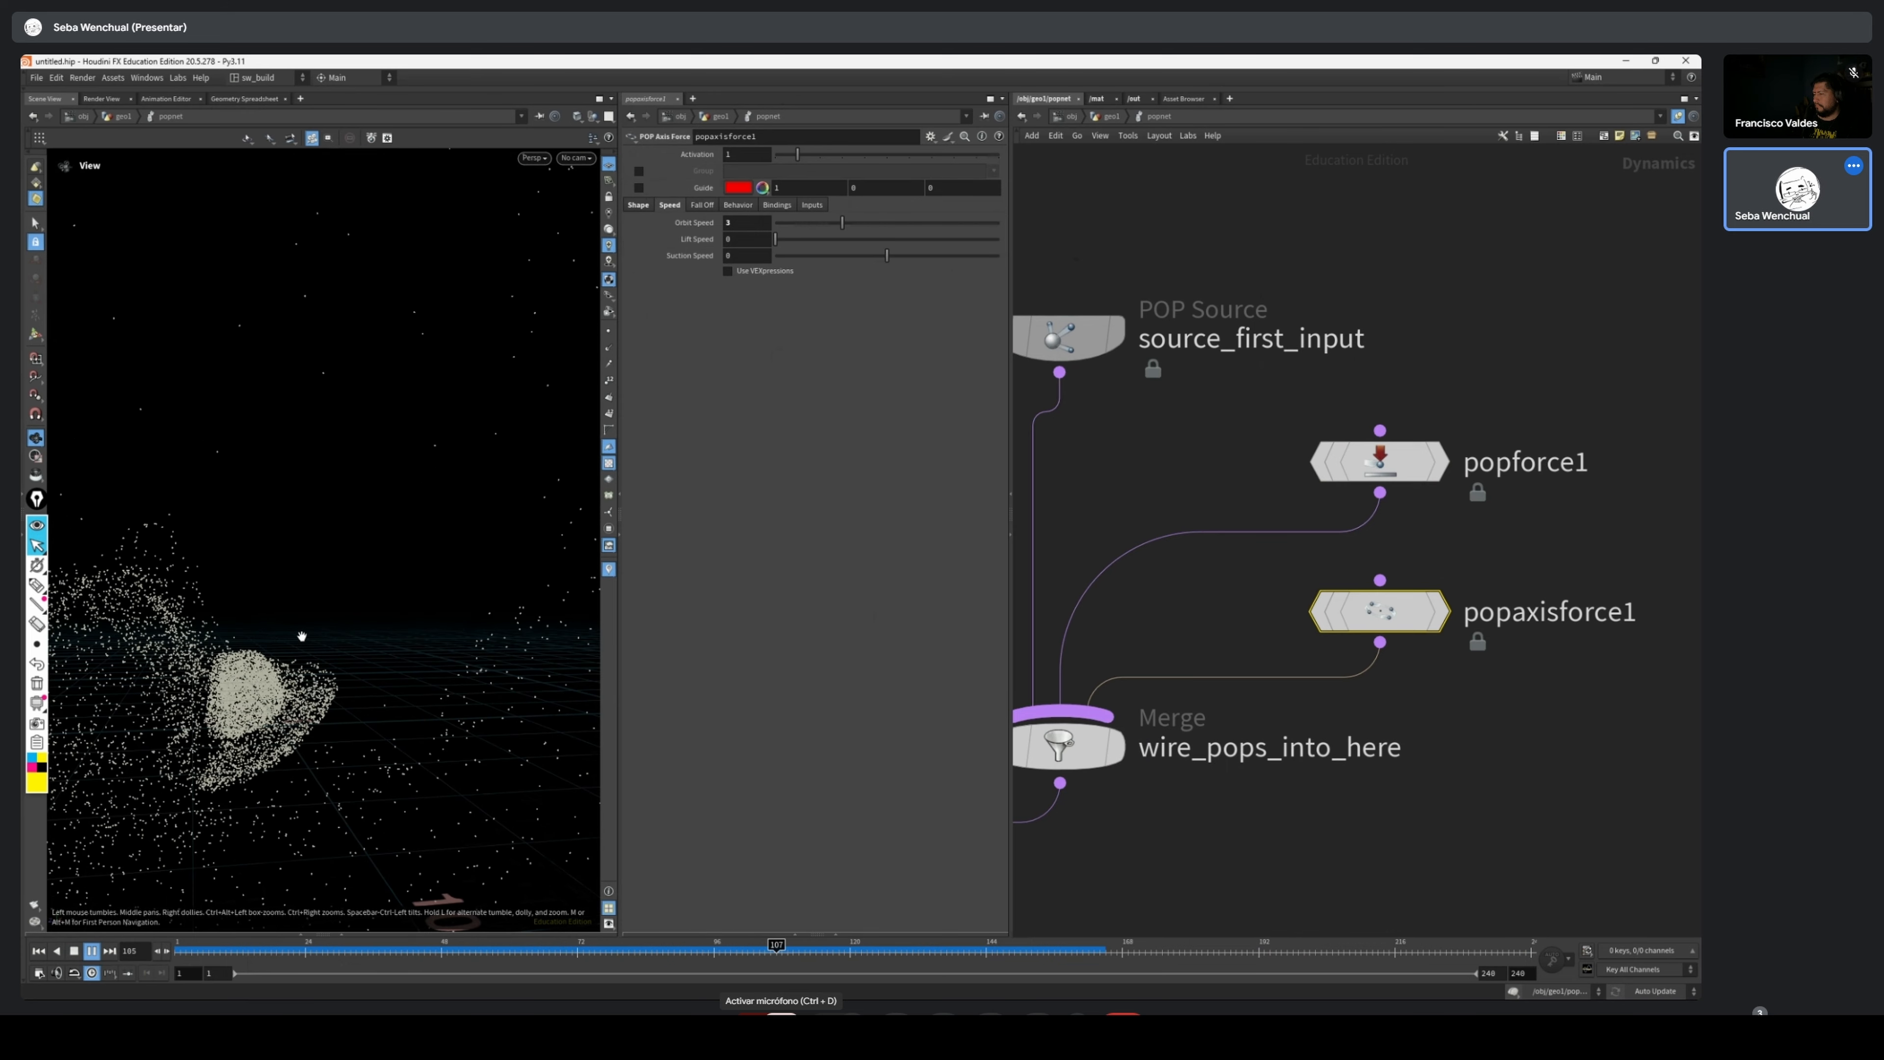
drag(320, 887, 304, 883)
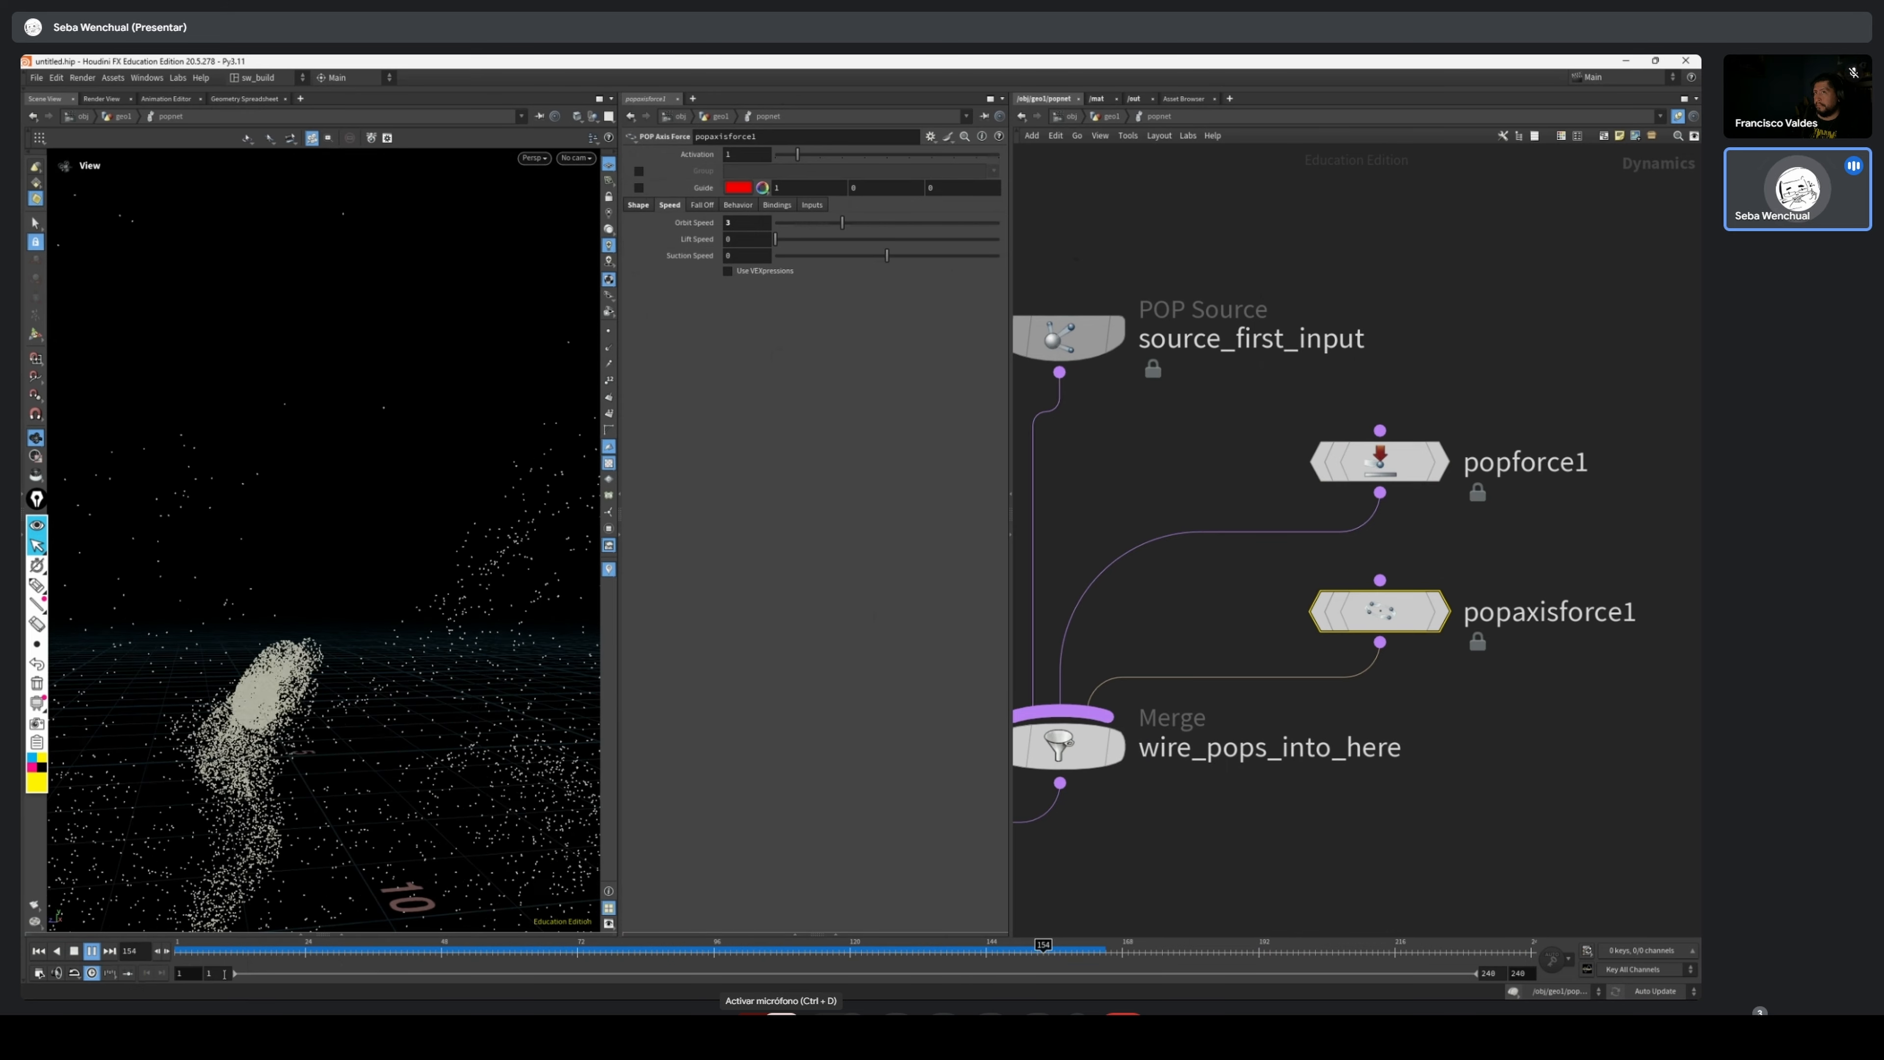
drag(315, 951, 178, 951)
Scrub the simulation to frame 41, select both force nodes, and move the wire_pops_into_here merge node slightly lower
scroll(1515, 384, down, 5)
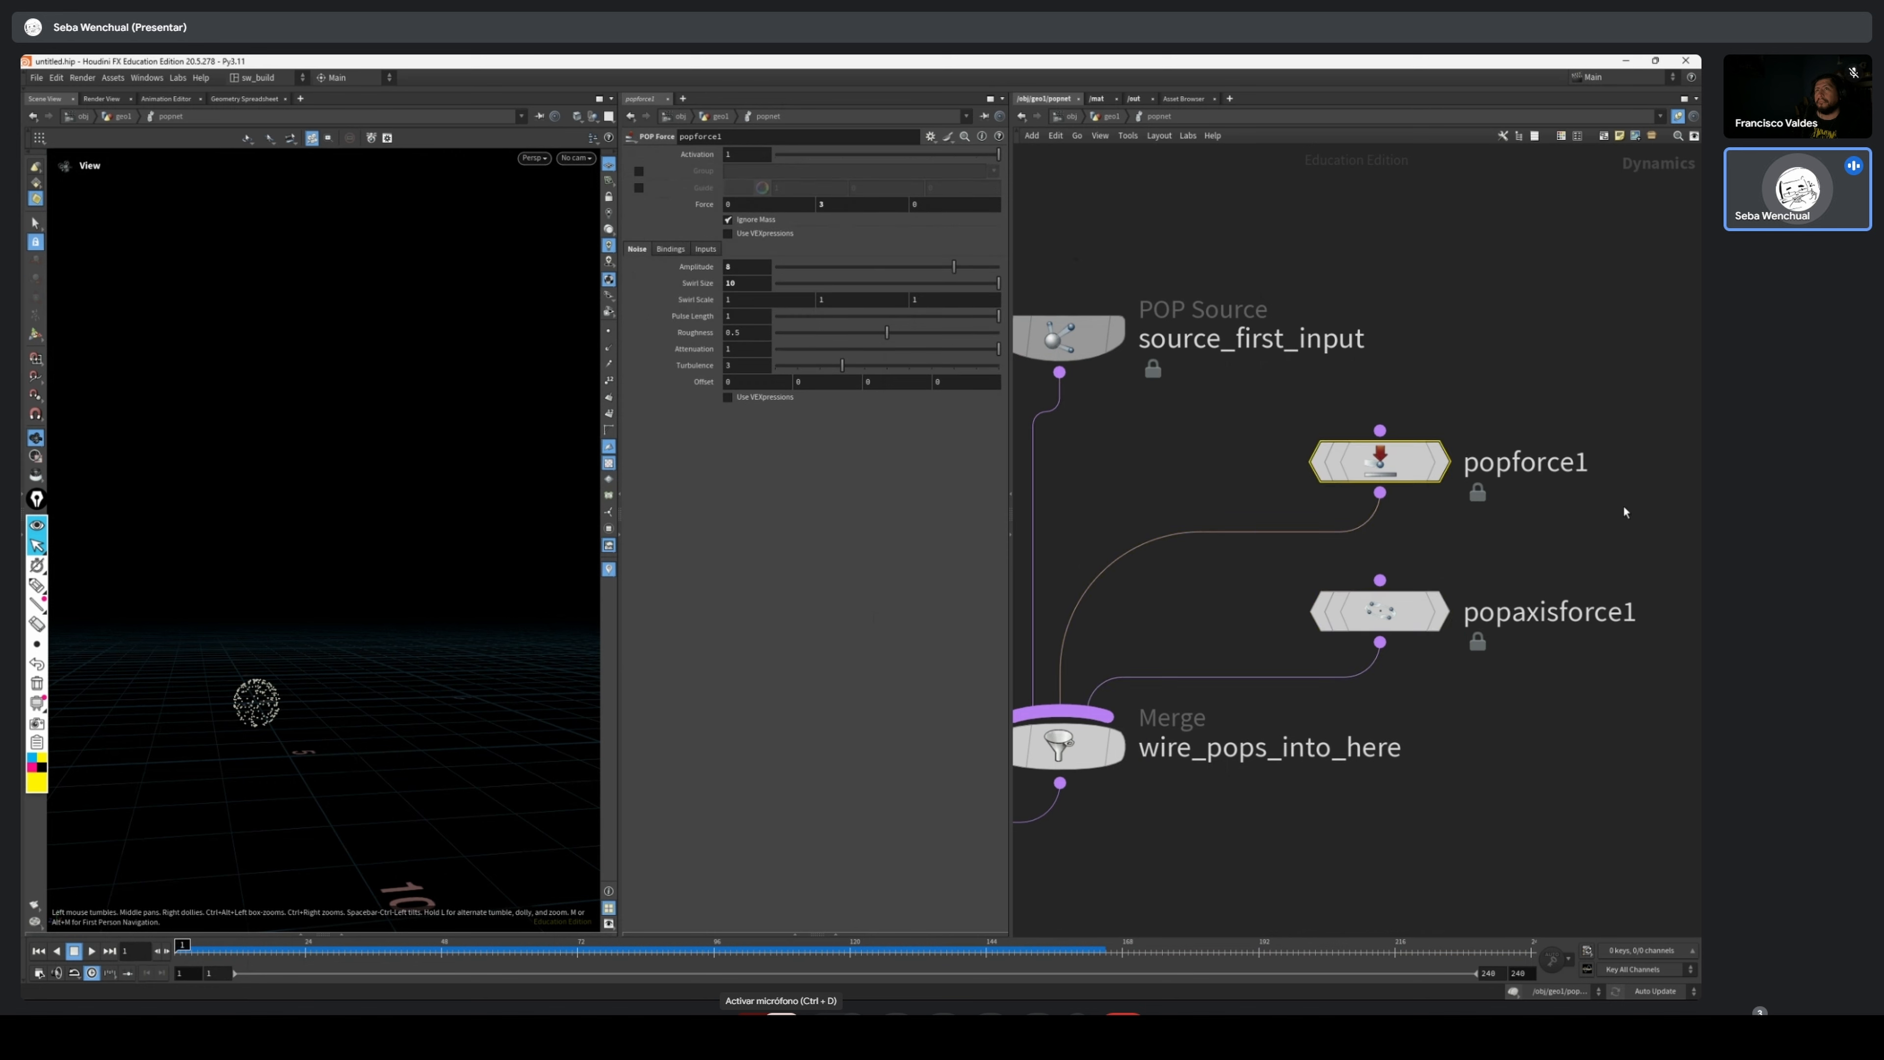
scroll(1553, 552, up, 2)
click(1375, 463)
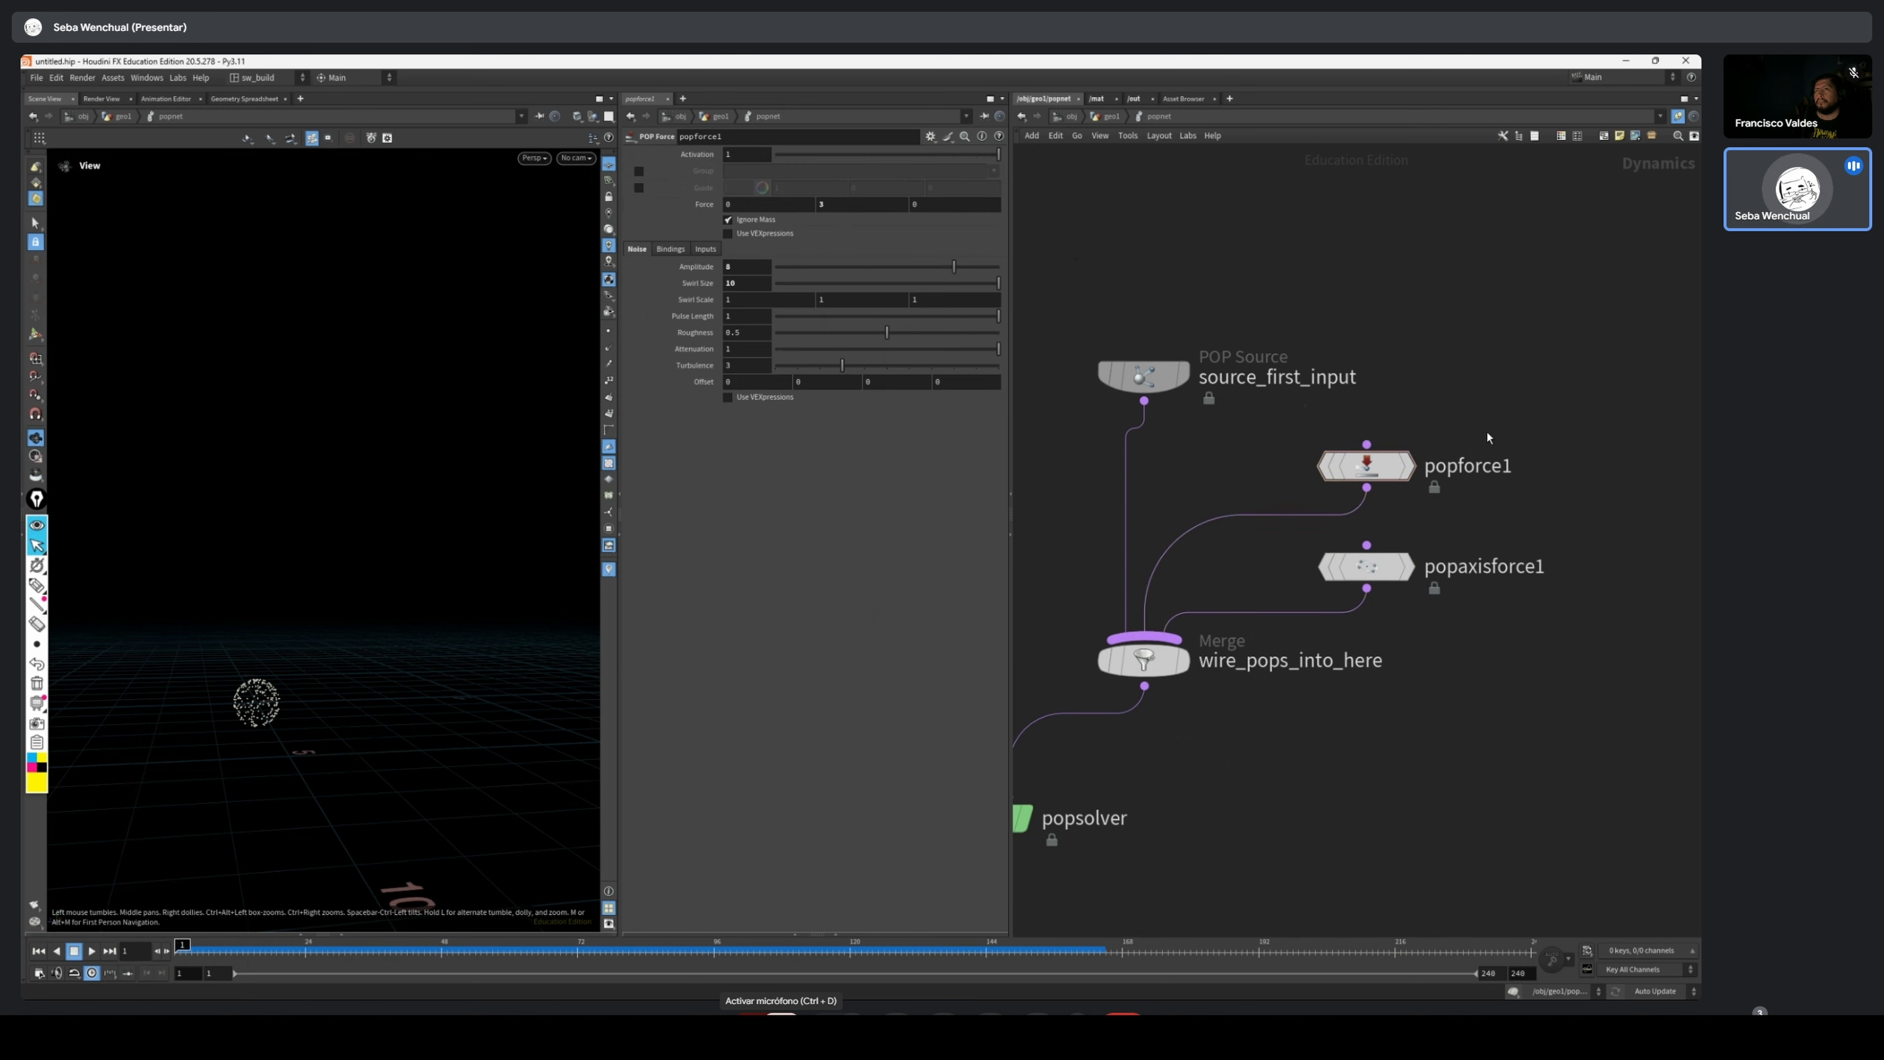
drag(182, 951, 401, 951)
middle_drag(1456, 660, 1419, 598)
drag(1449, 329, 1327, 513)
drag(1078, 598, 1093, 654)
Add a POP Wind node just below popaxisforce1 in the POP network
key(Tab)
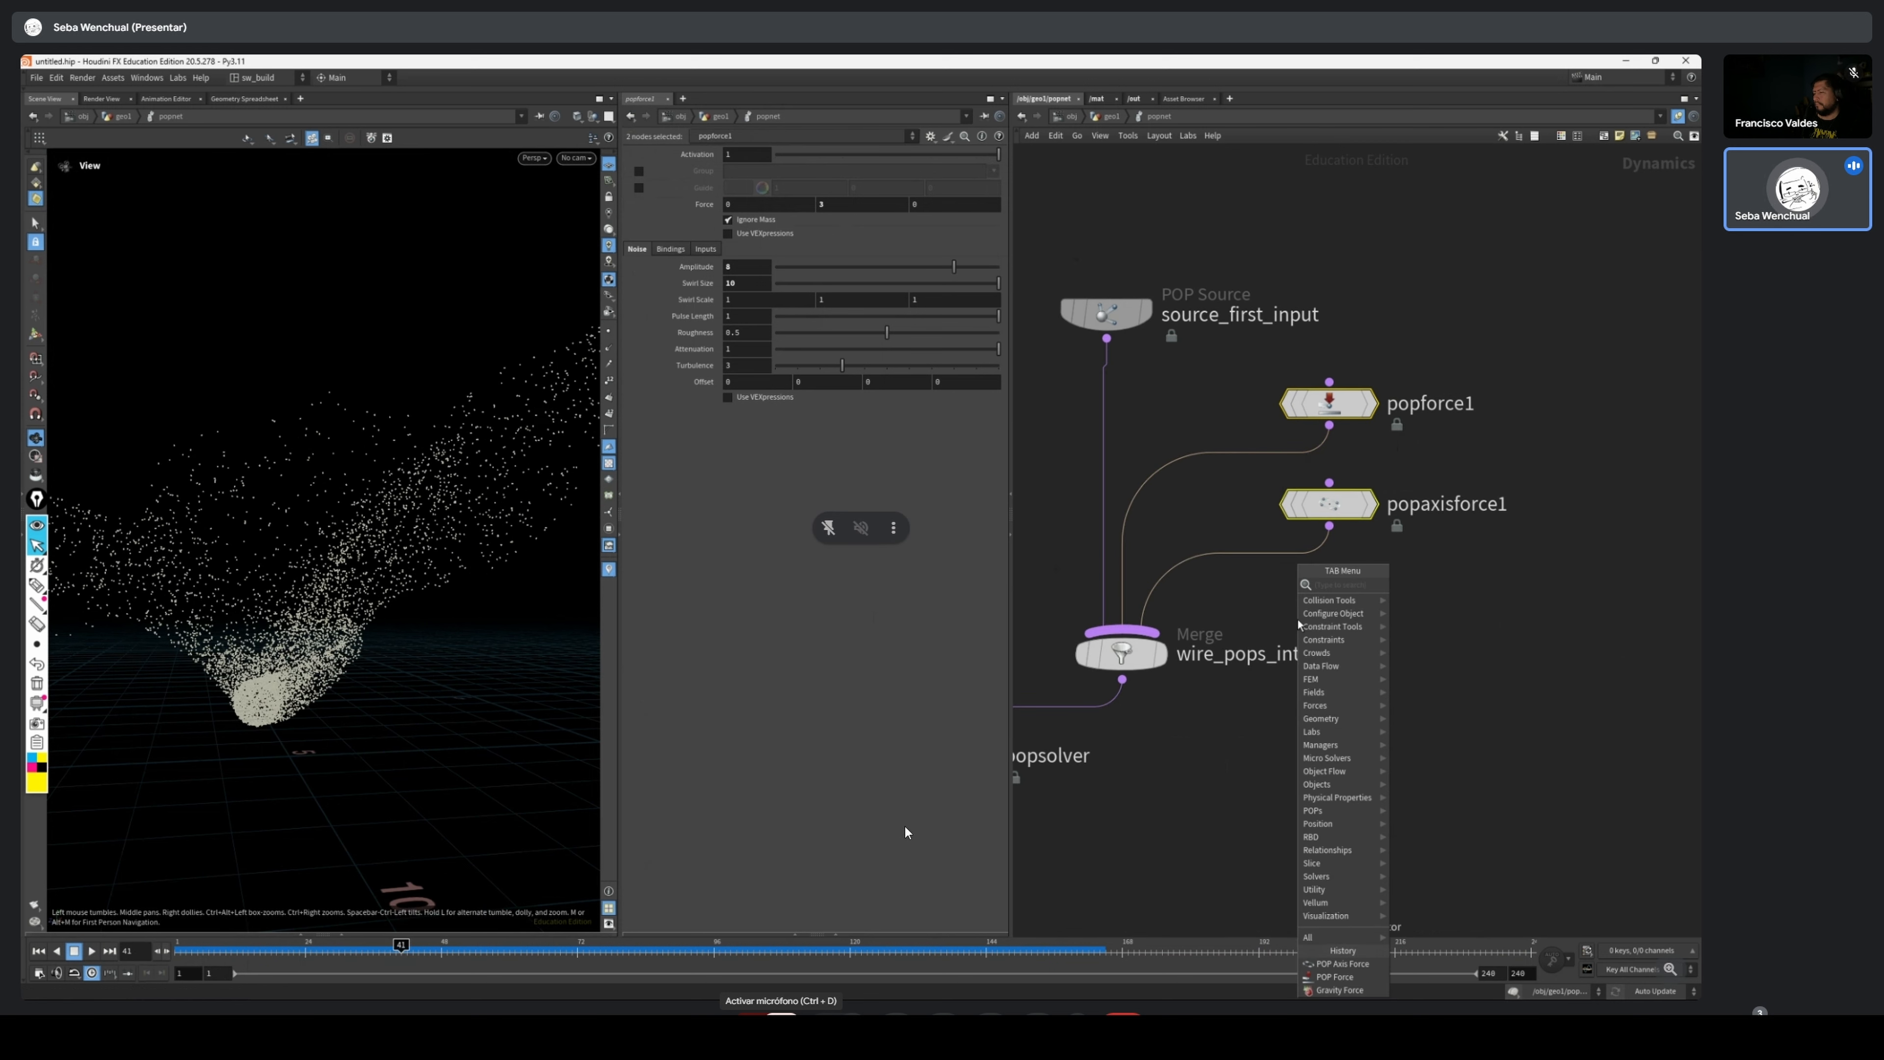
text(pop)
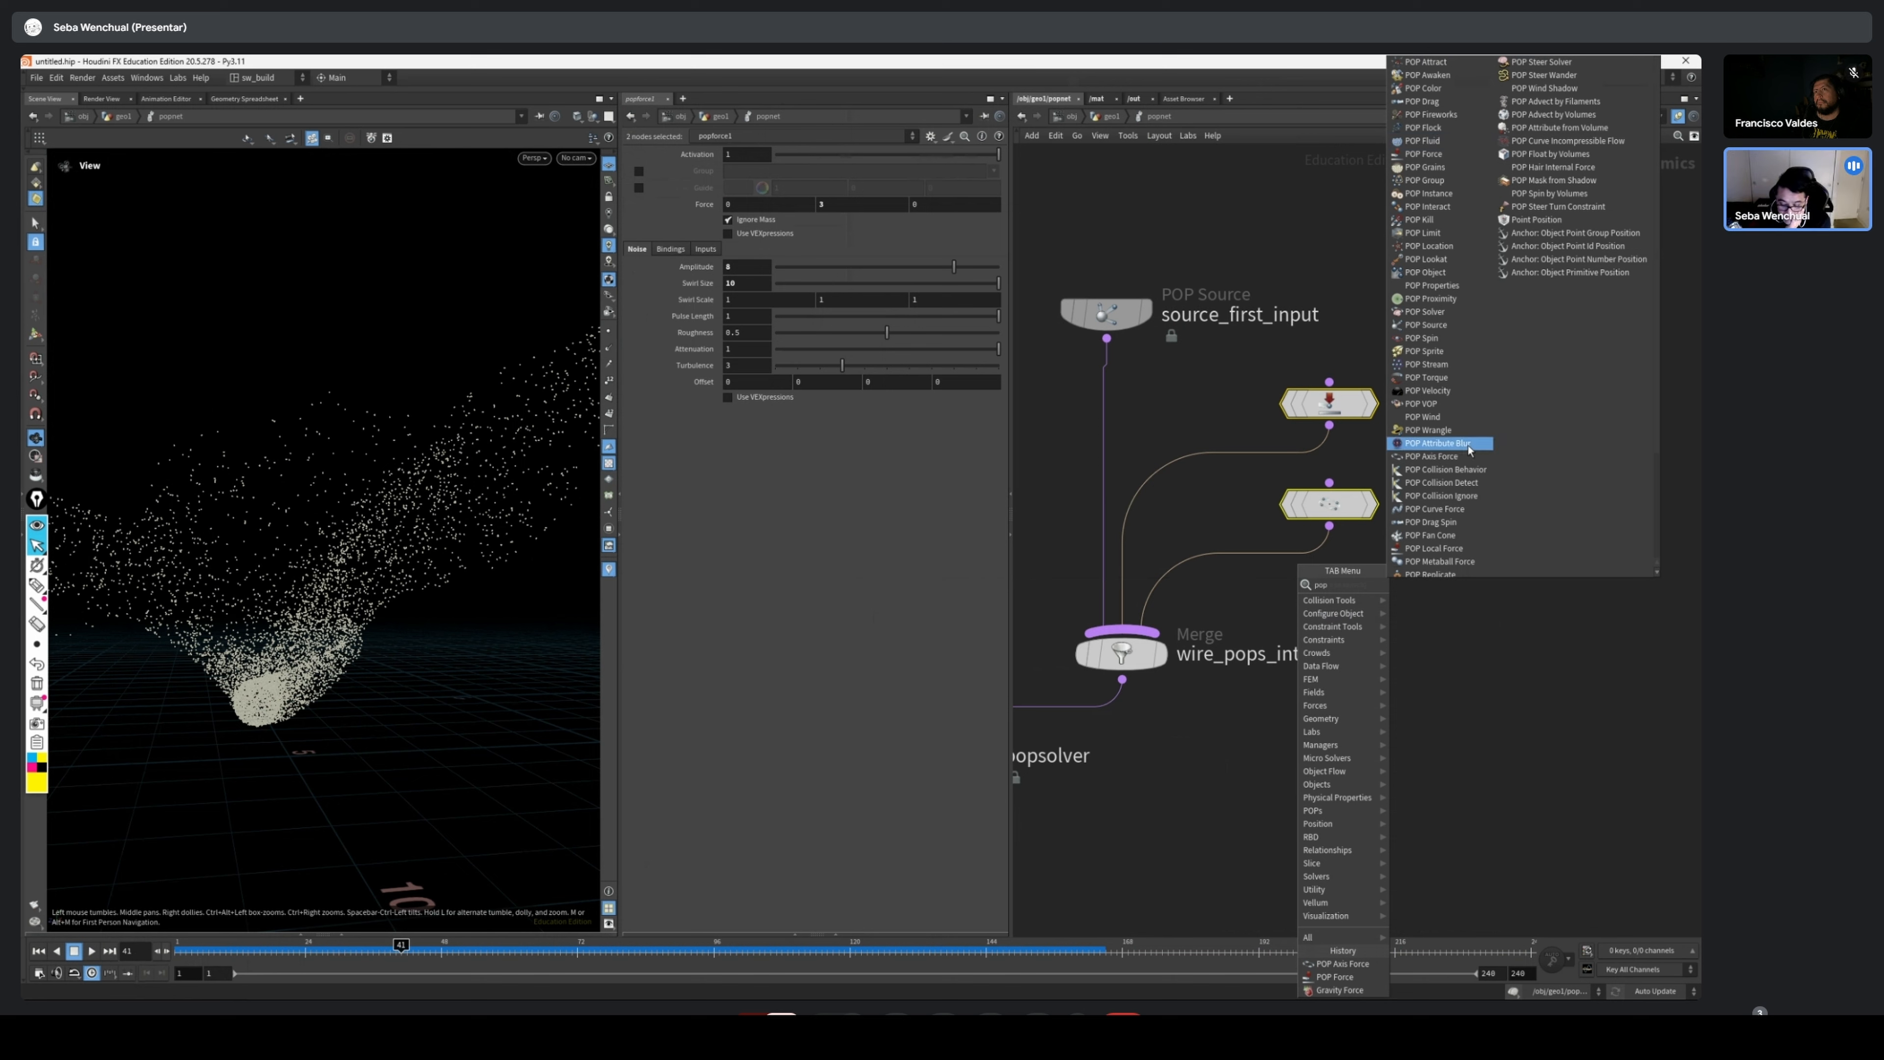
click(1448, 419)
click(1392, 582)
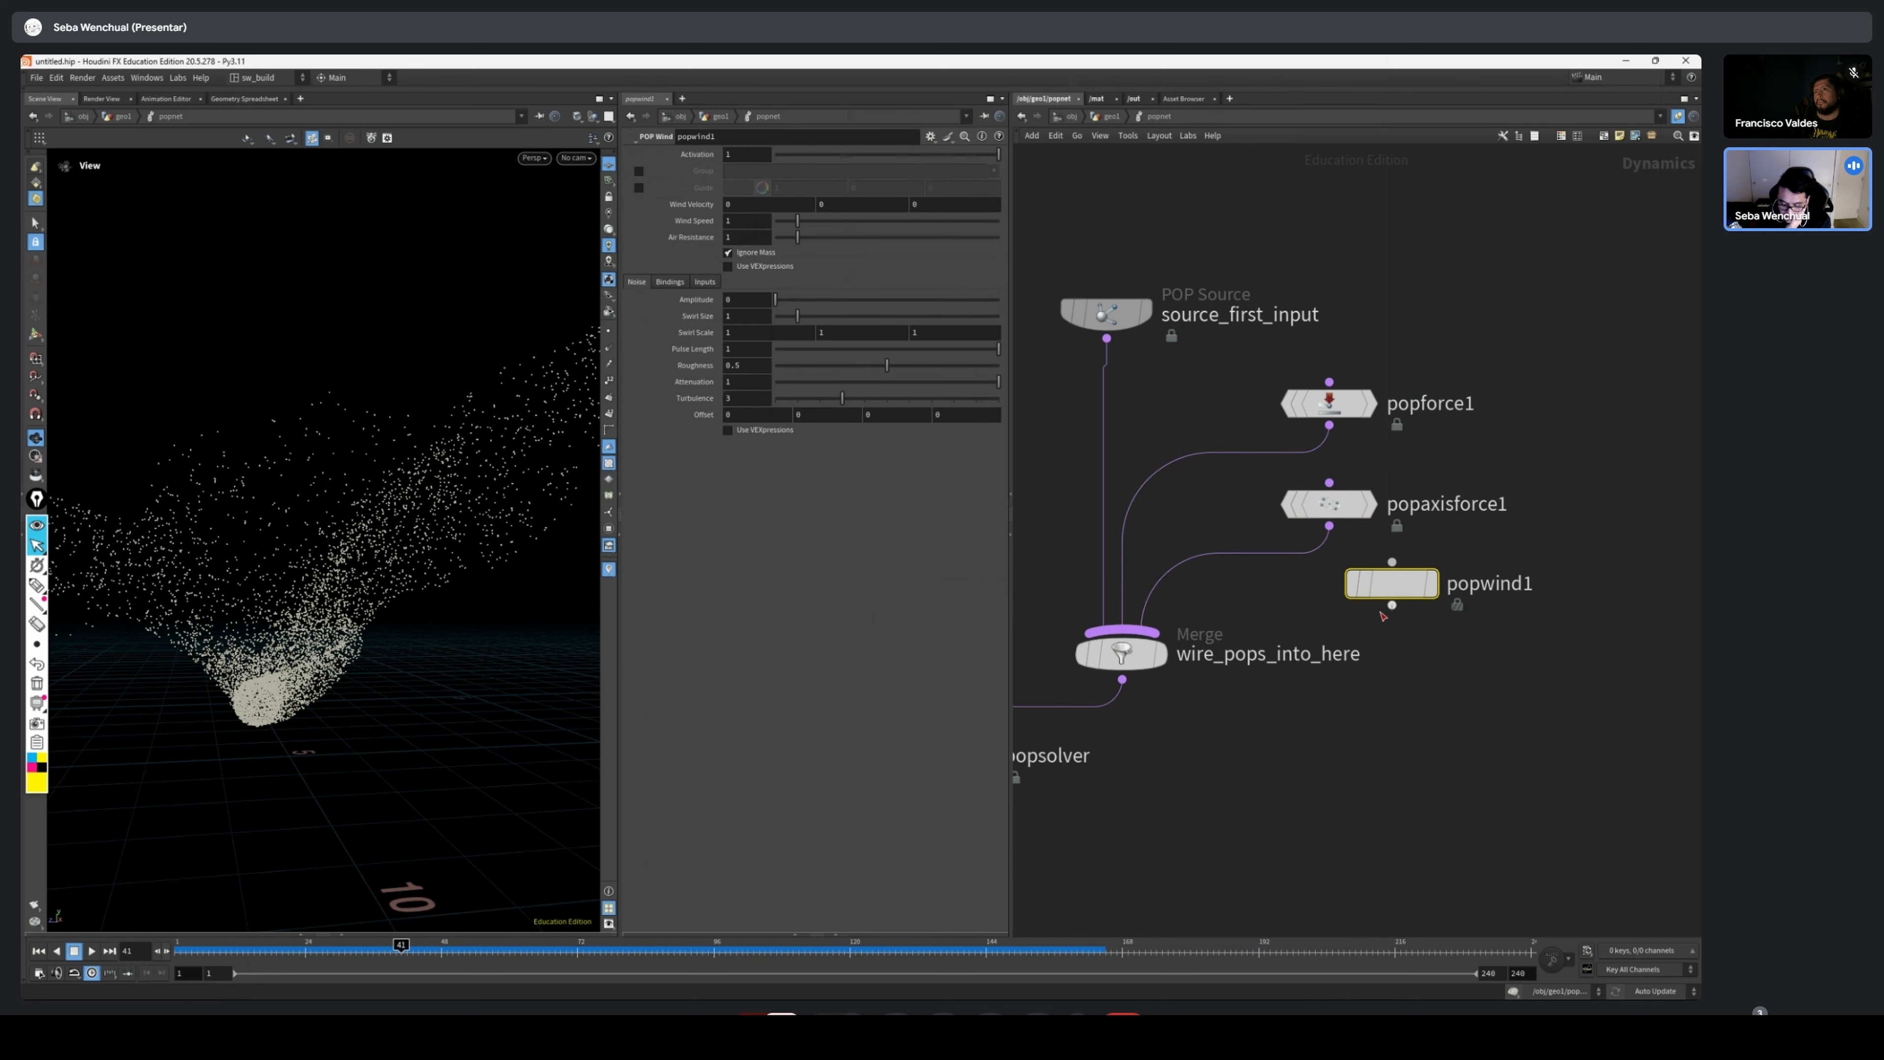
Wire popwind1 into the wire_pops_into_here merge and set its Wind Velocity to 1, 0, 1
drag(1392, 606, 1121, 632)
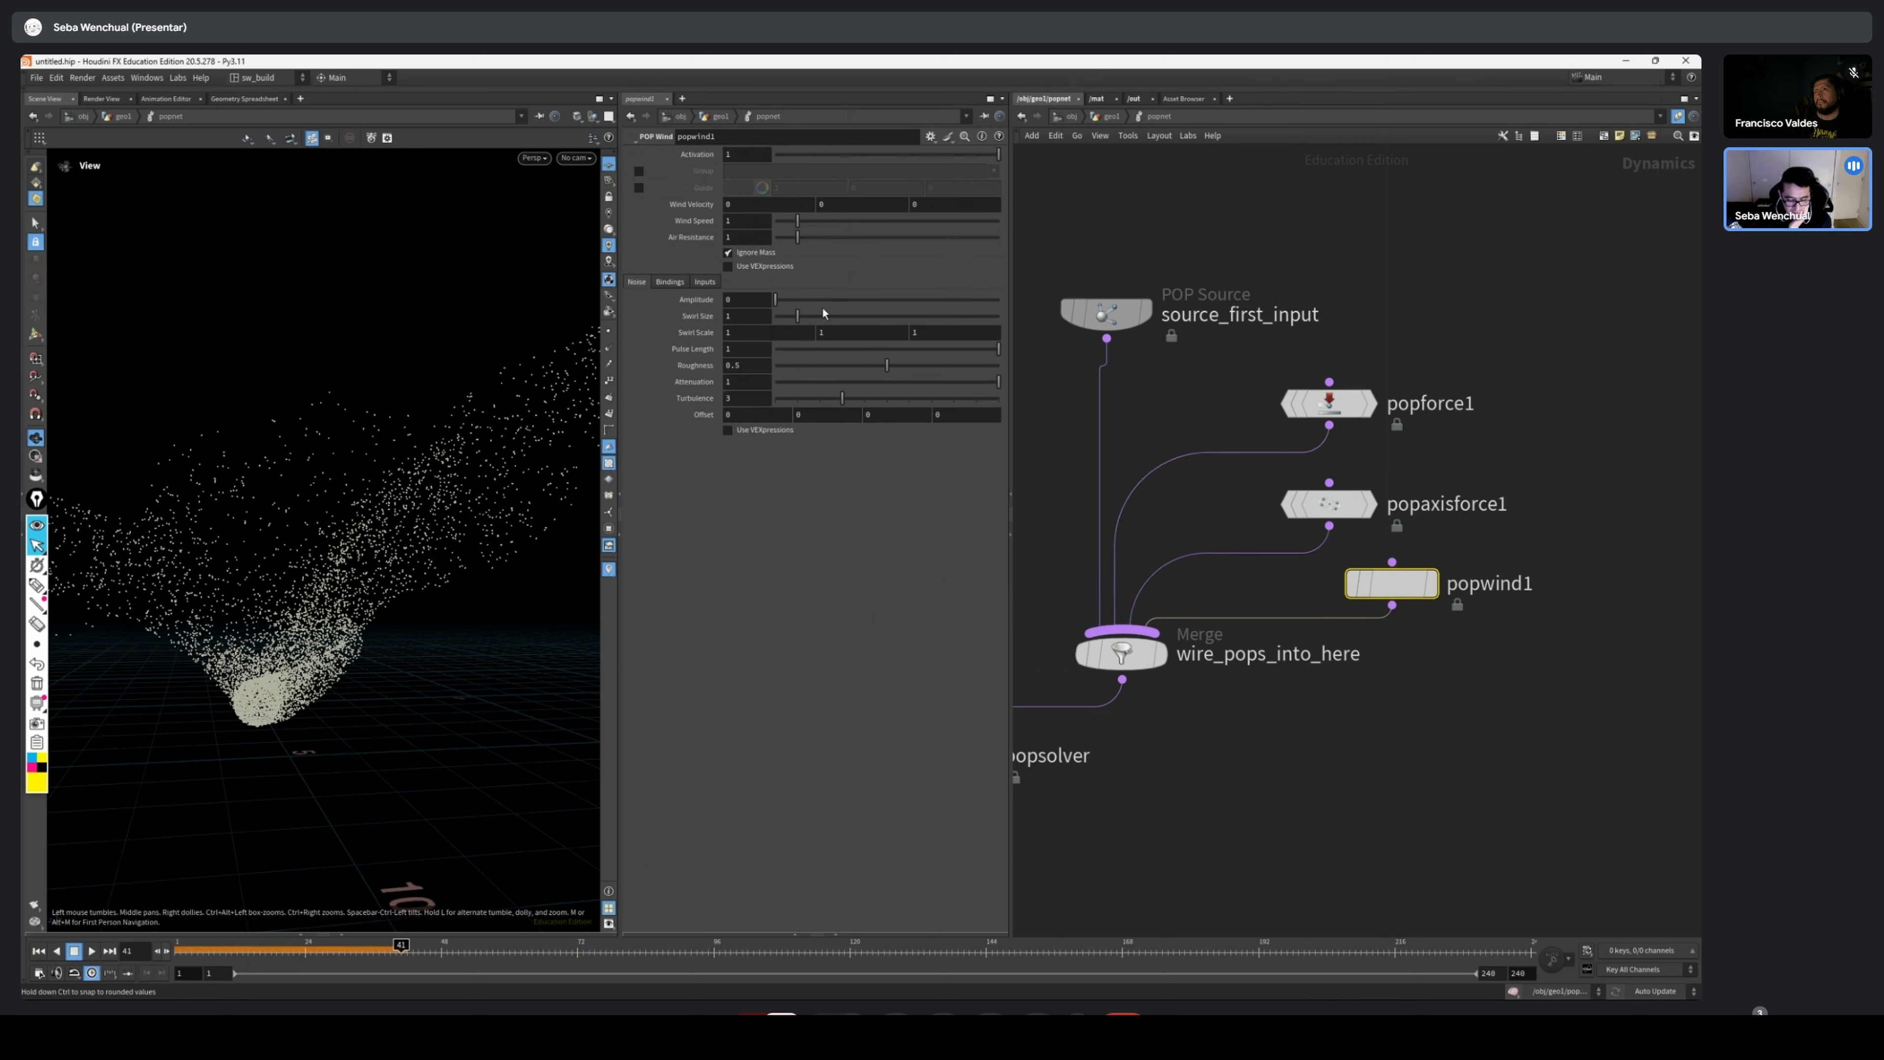
click(891, 203)
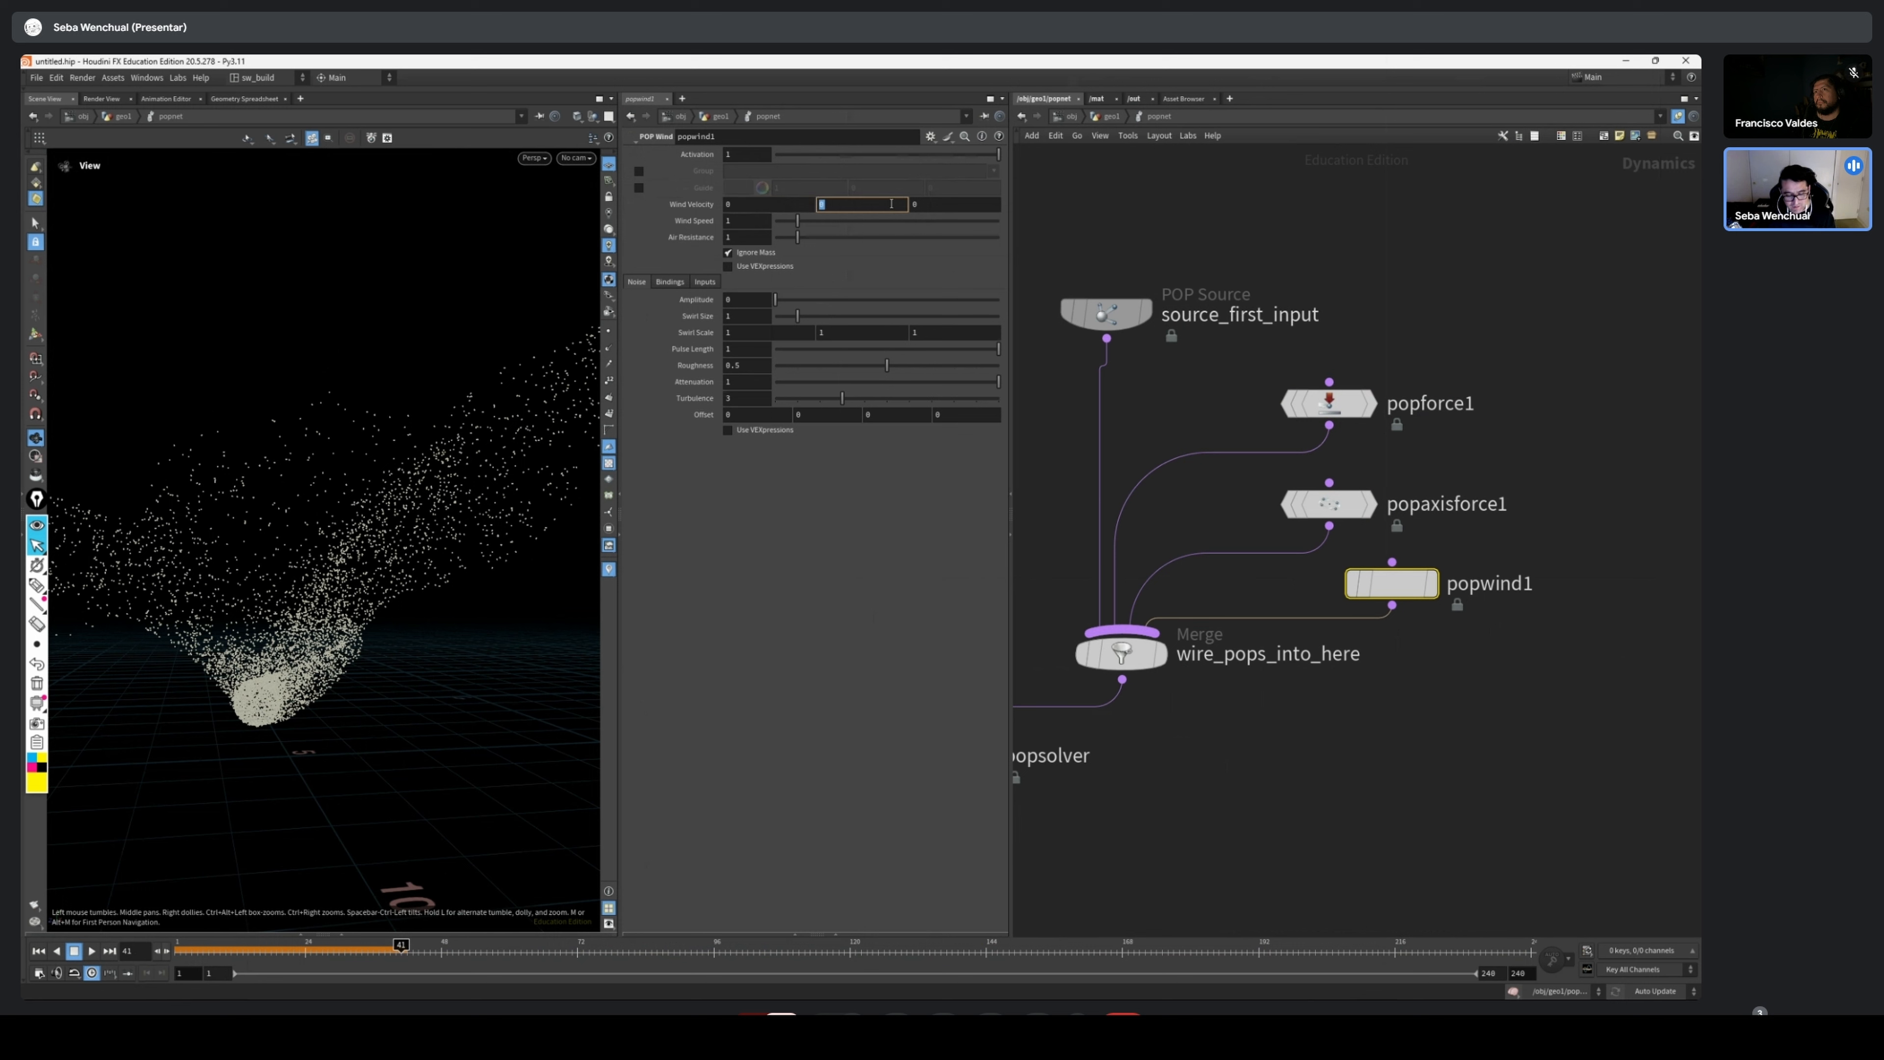
key(shift+Tab)
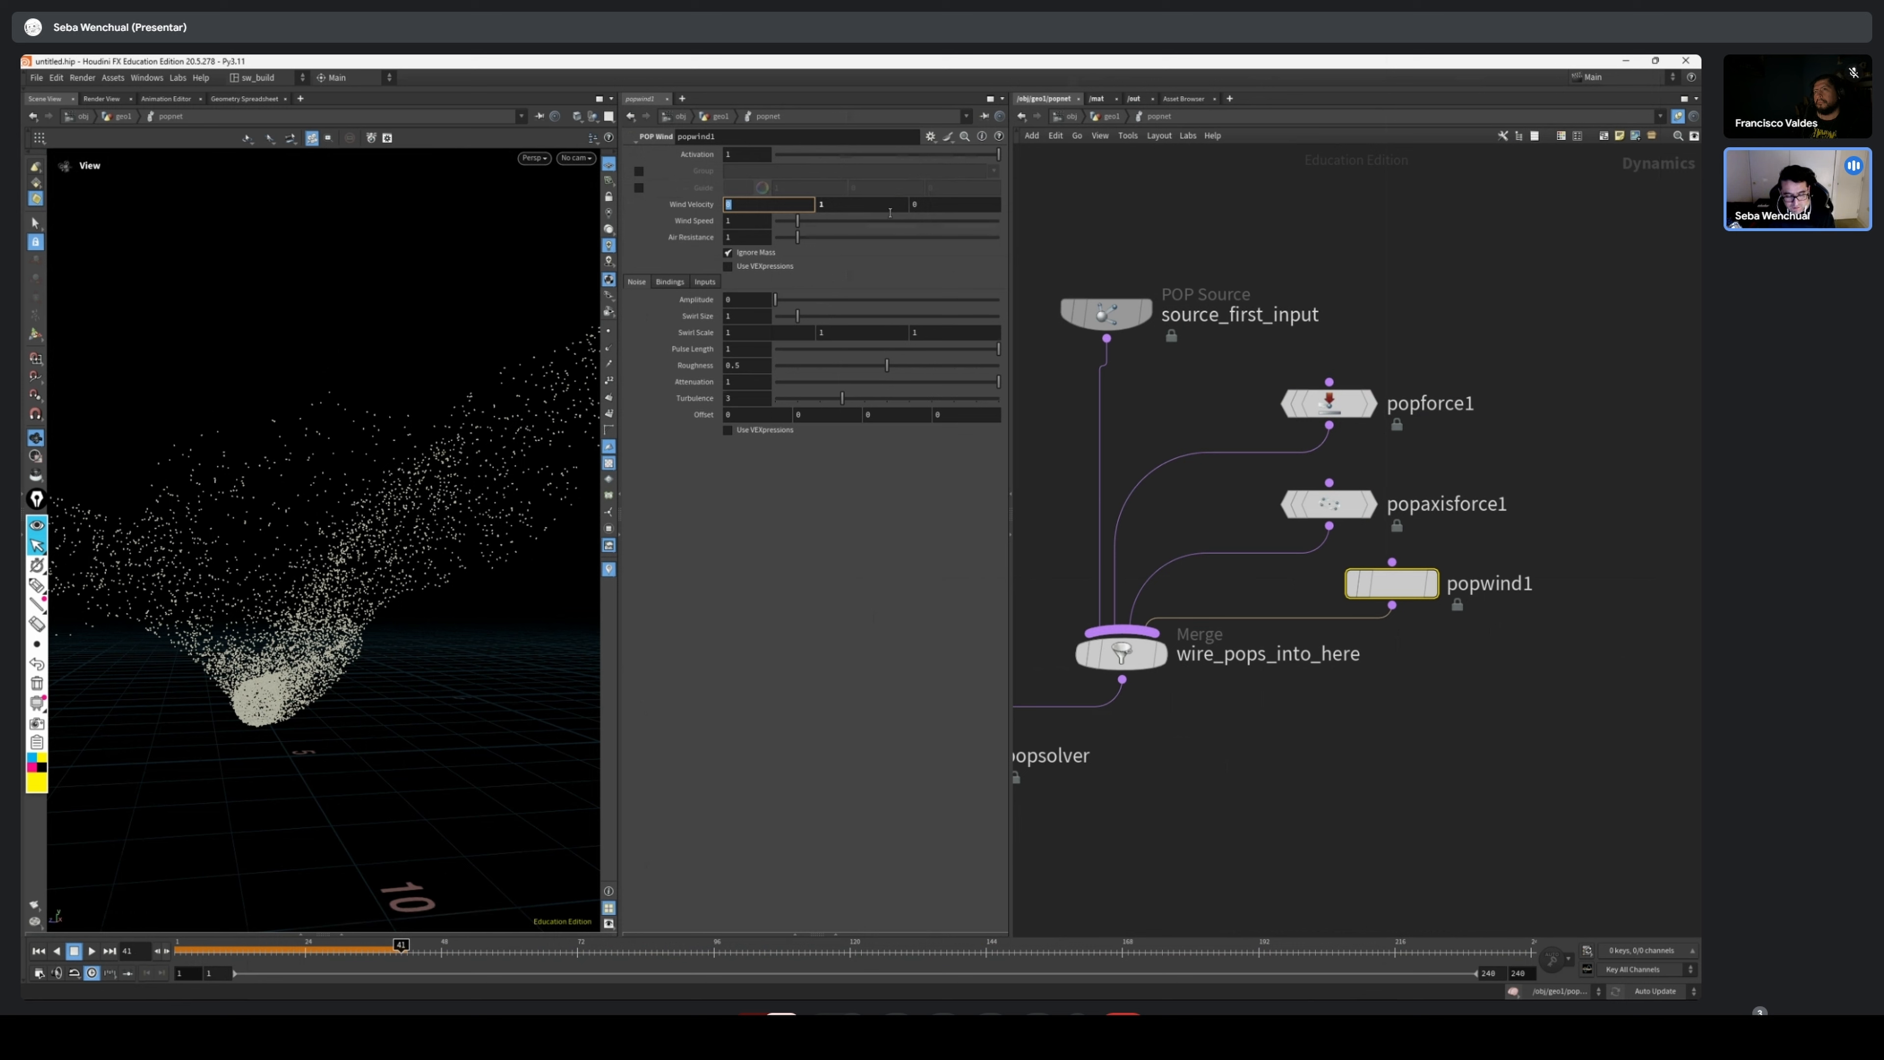
key(Tab)
text(0)
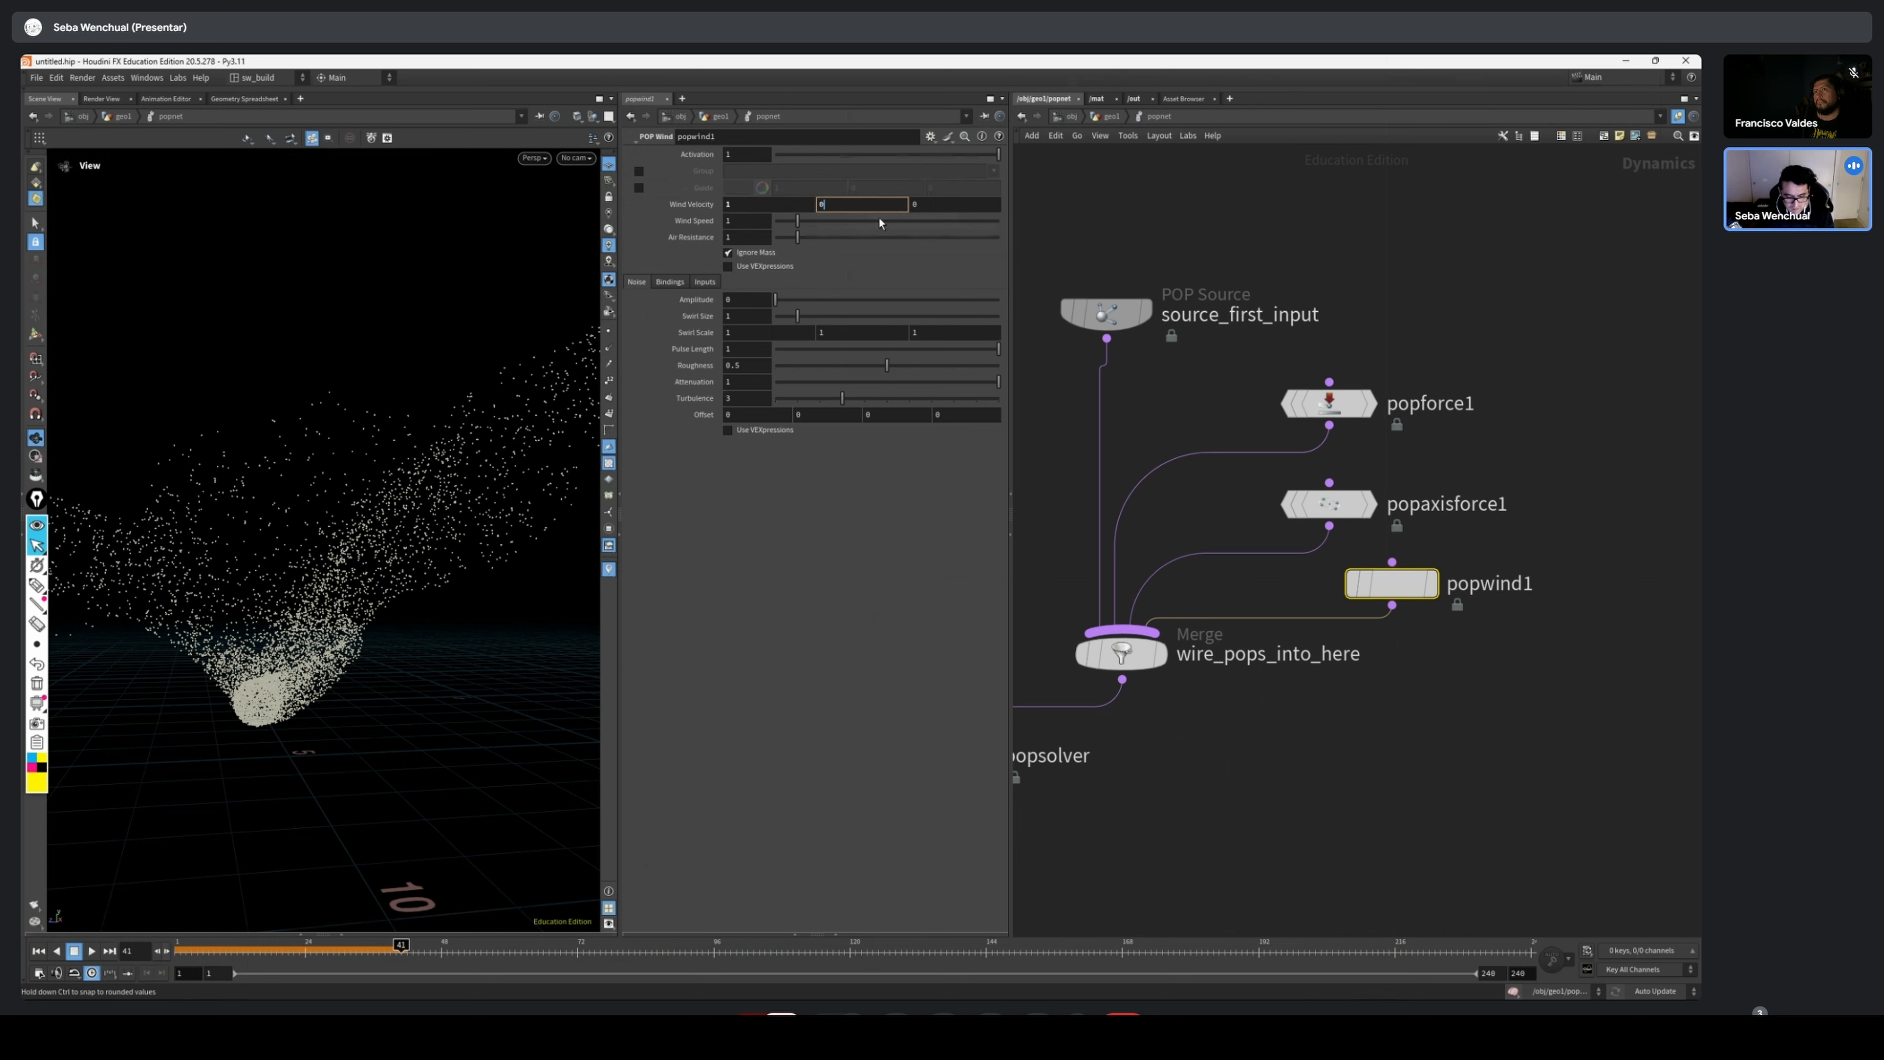
click(812, 205)
click(964, 206)
text(1)
Set popwind1's noise Amplitude to 1 and play the simulation from frame 1, viewing the particles from above
click(747, 300)
text(1)
key(Return)
key(ctrl+Up)
key(Up)
mouse_move(358, 715)
mouse_down()
mouse_move(340, 681)
mouse_move(374, 686)
mouse_move(319, 712)
mouse_move(454, 715)
mouse_move(451, 732)
mouse_move(377, 734)
mouse_move(412, 752)
mouse_move(336, 731)
mouse_move(320, 838)
mouse_up()
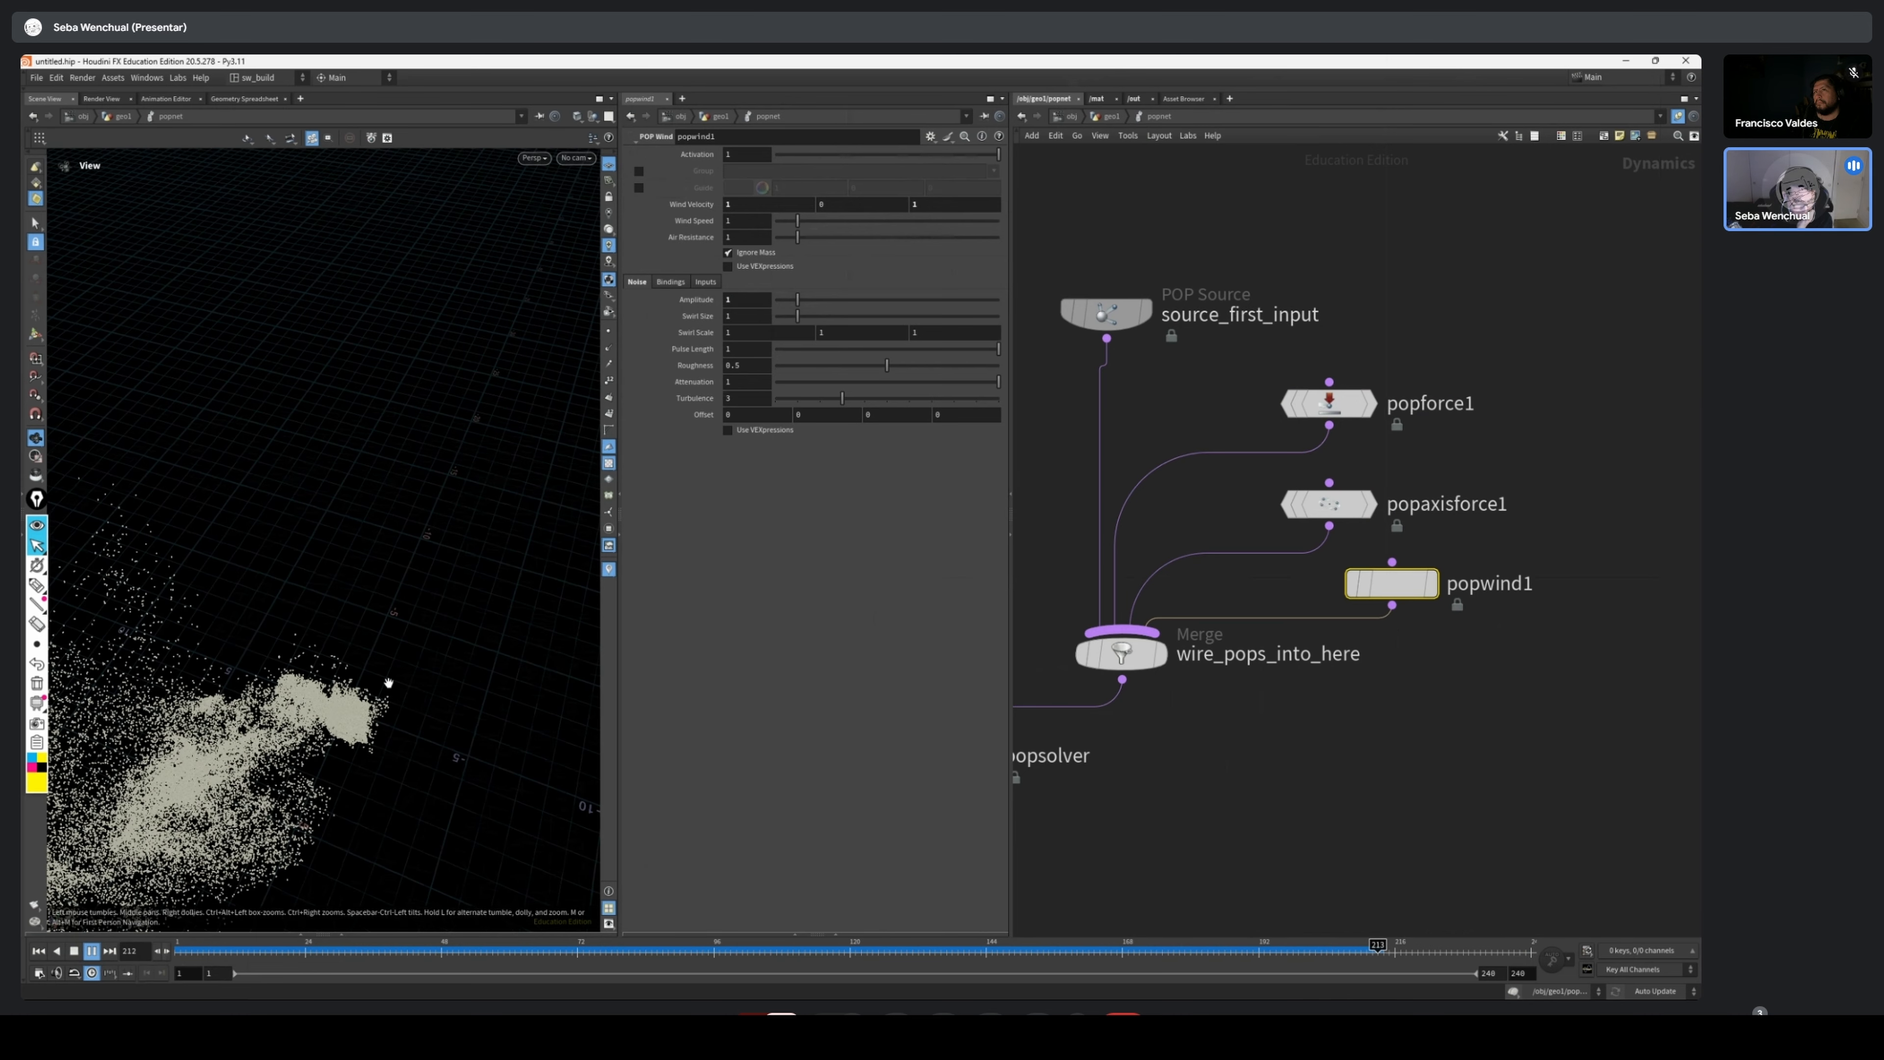
Set popwind1's Z Wind Velocity to 0 and its noise Swirl Size to 0.47 during playback
double_click(966, 206)
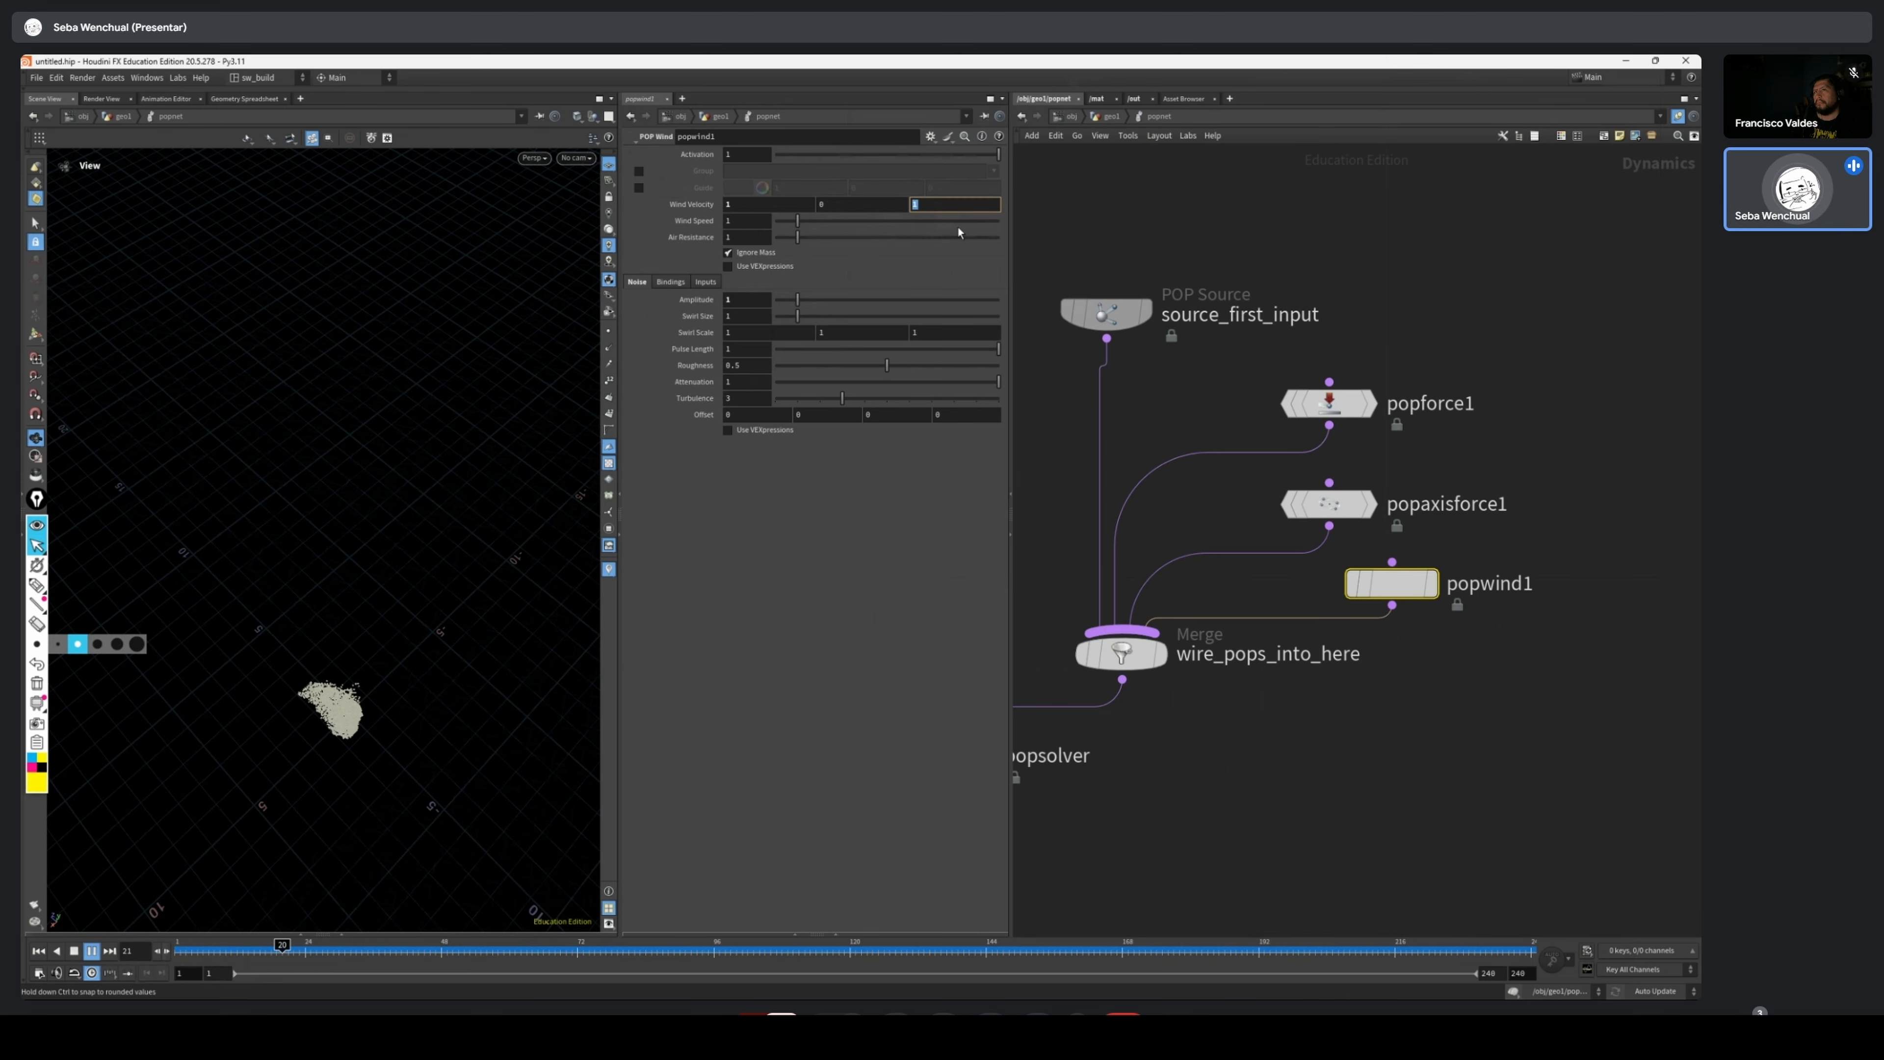
text(0)
key(Return)
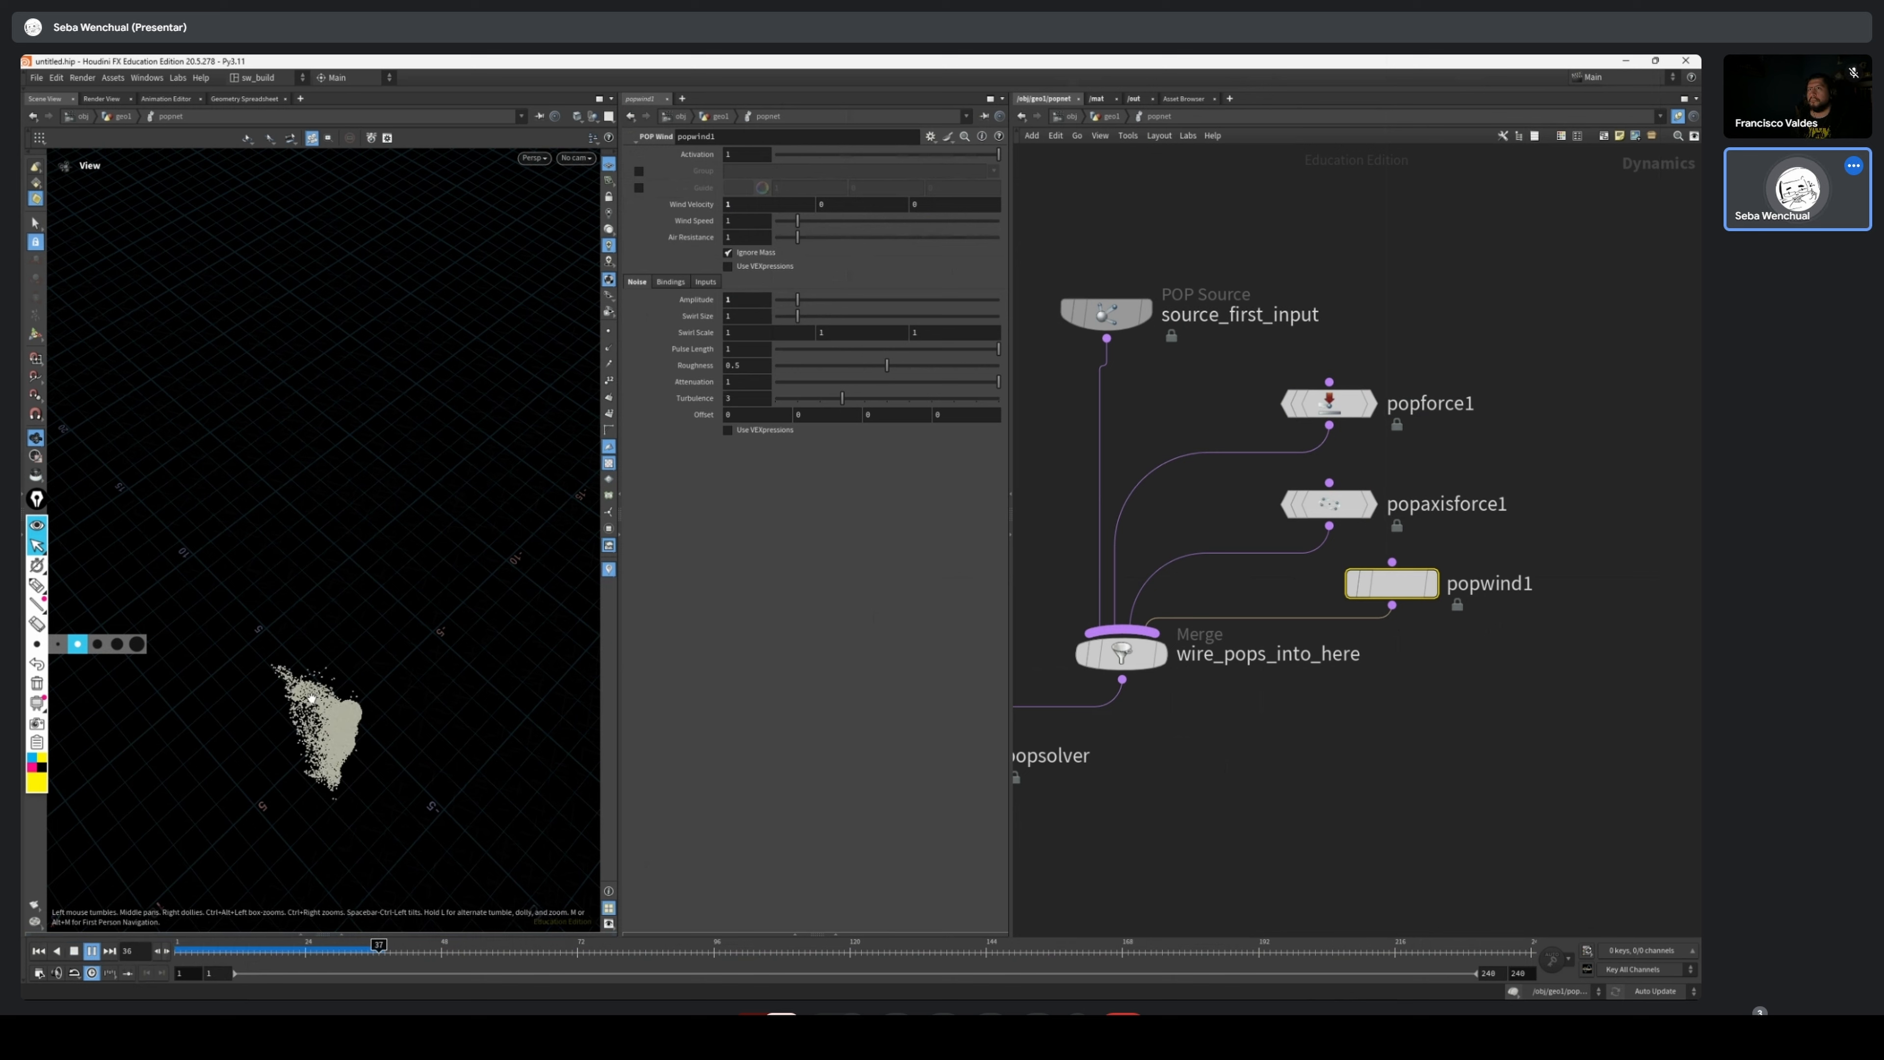
drag(488, 761, 425, 685)
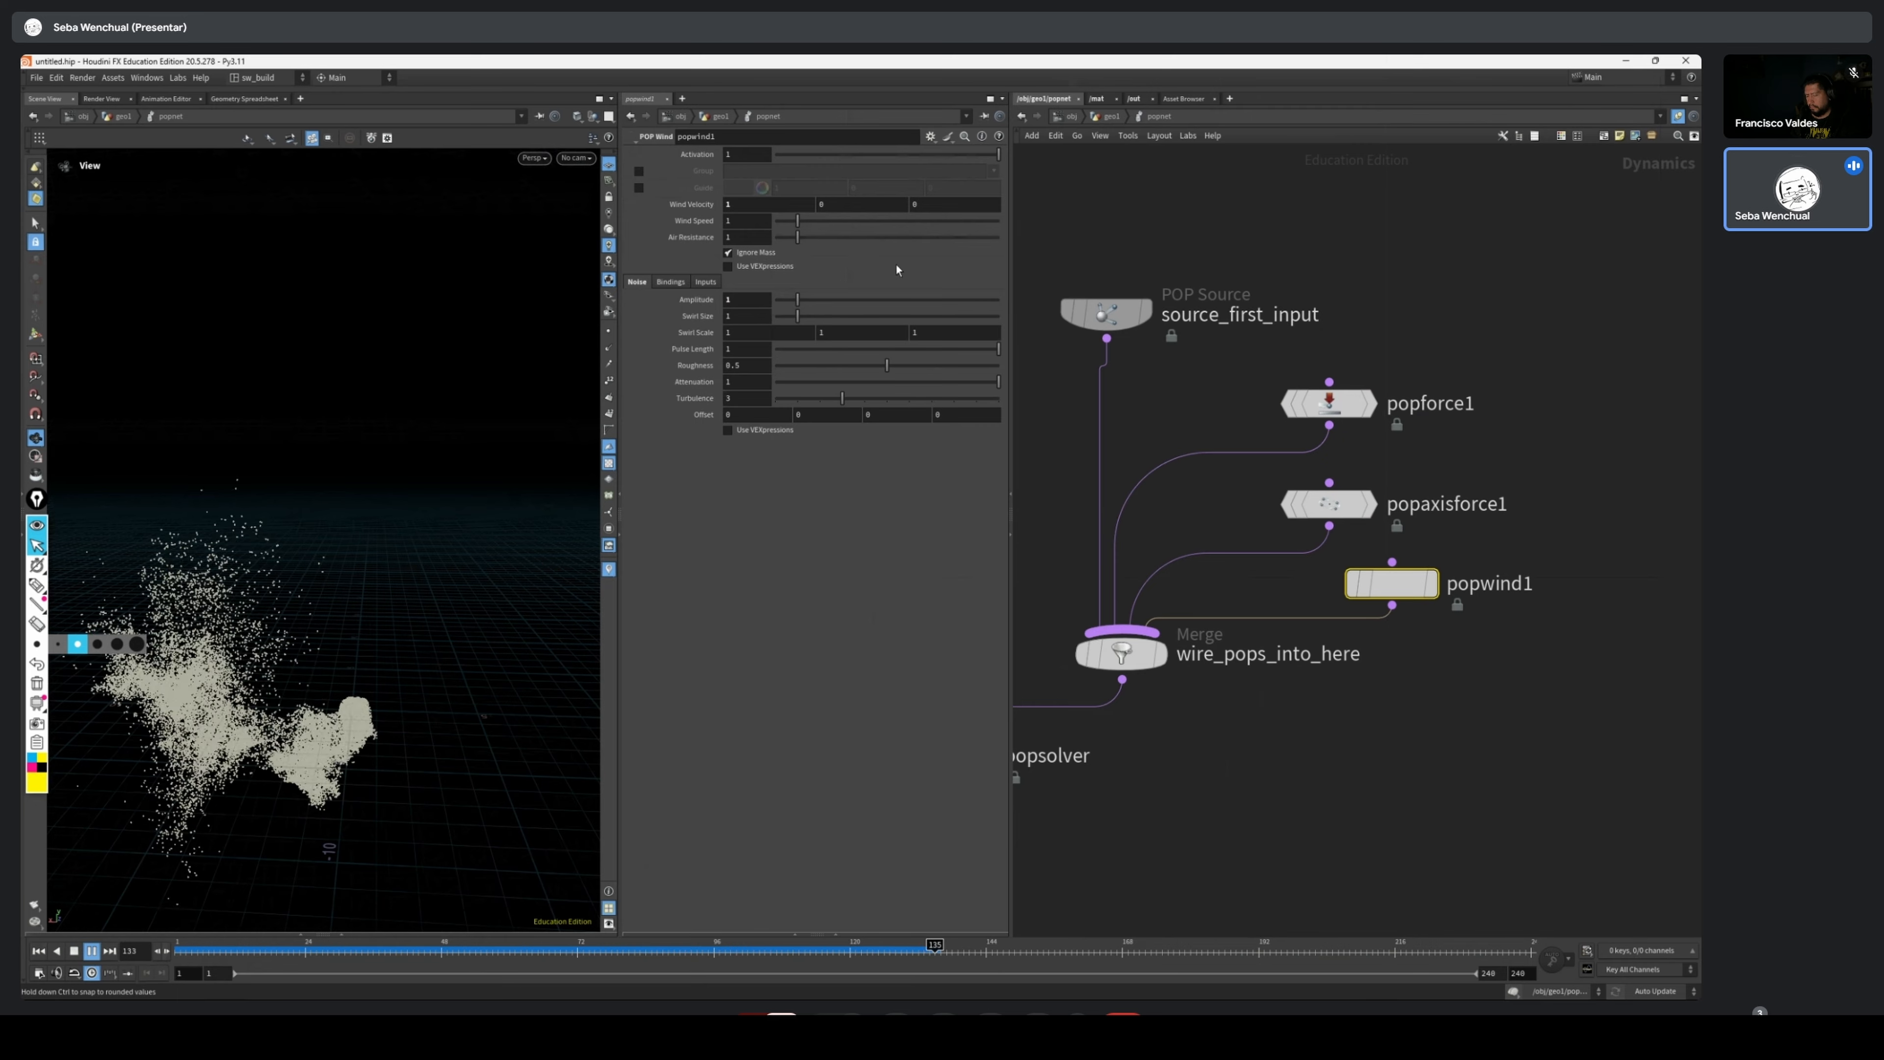
drag(793, 320, 786, 318)
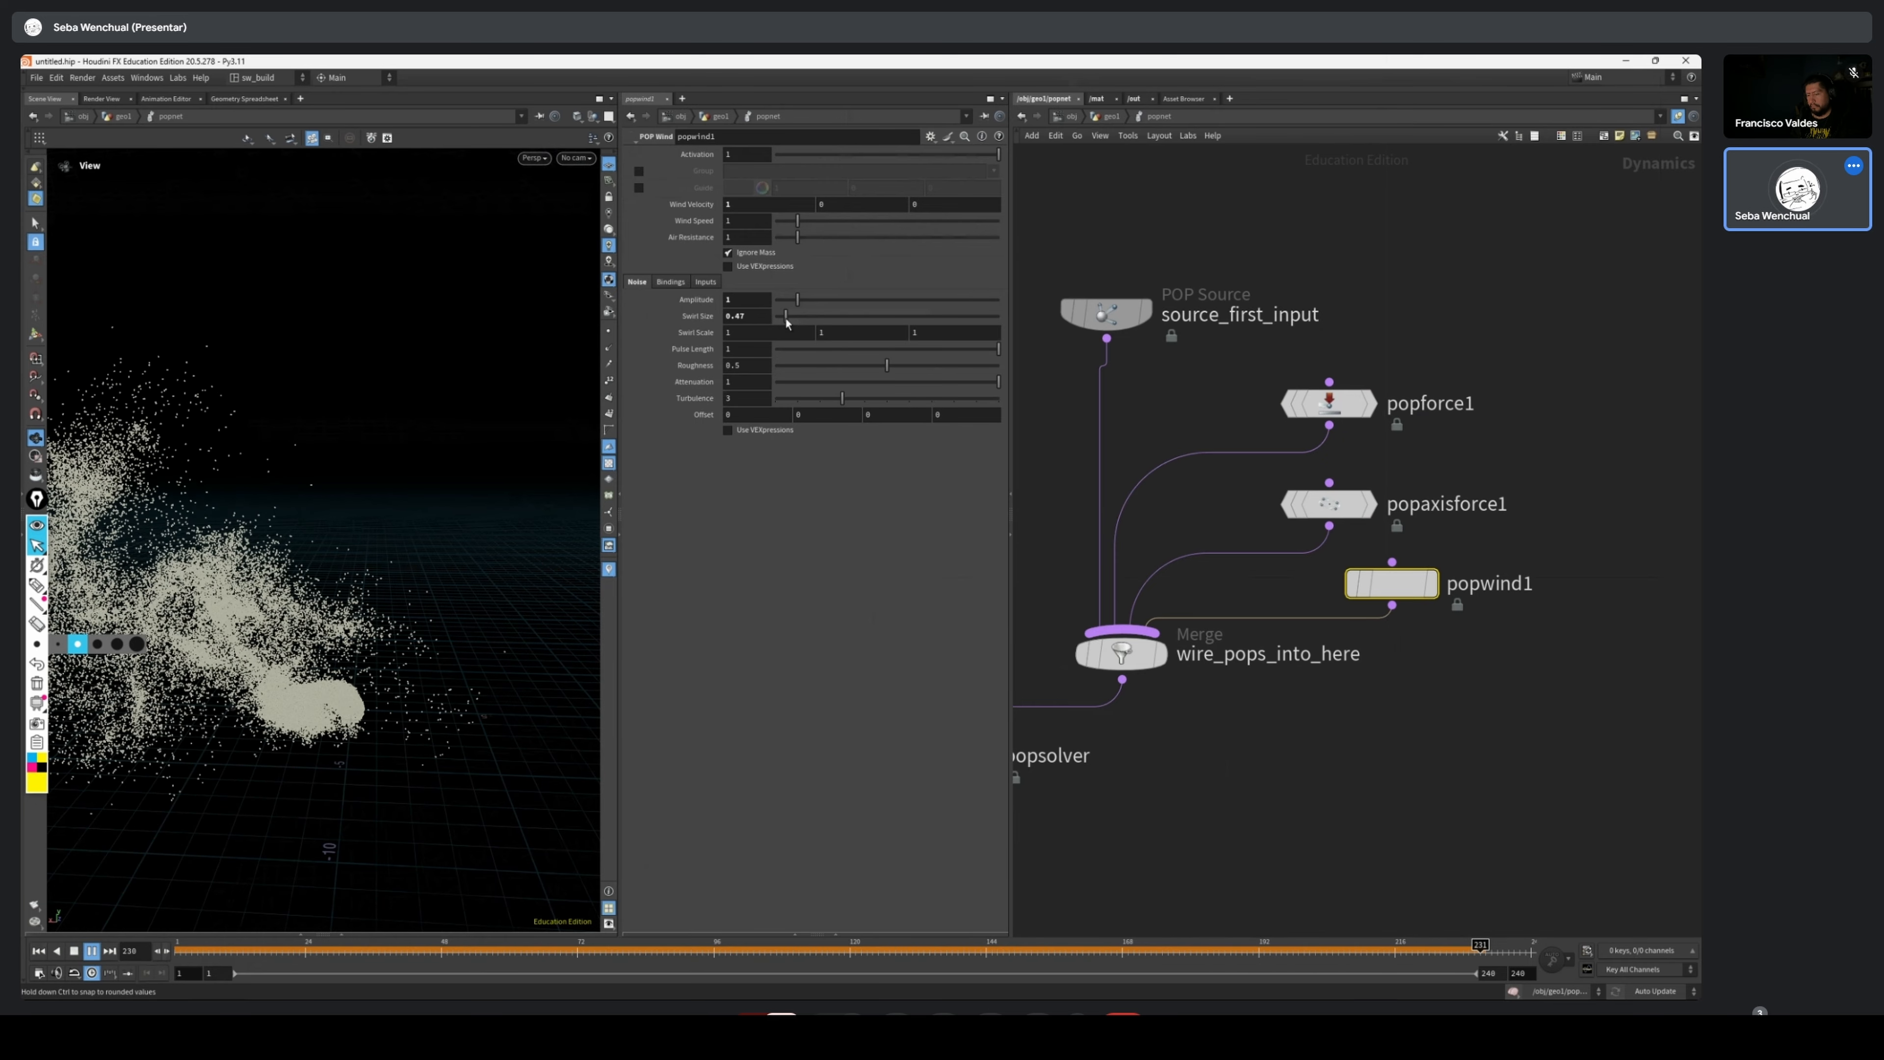
Rearrange popaxisforce1, popforce1 and popwind1 into a loose column above the merge, selecting each to review its parameters
click(1329, 503)
drag(1328, 504, 1377, 480)
drag(1328, 404, 1343, 397)
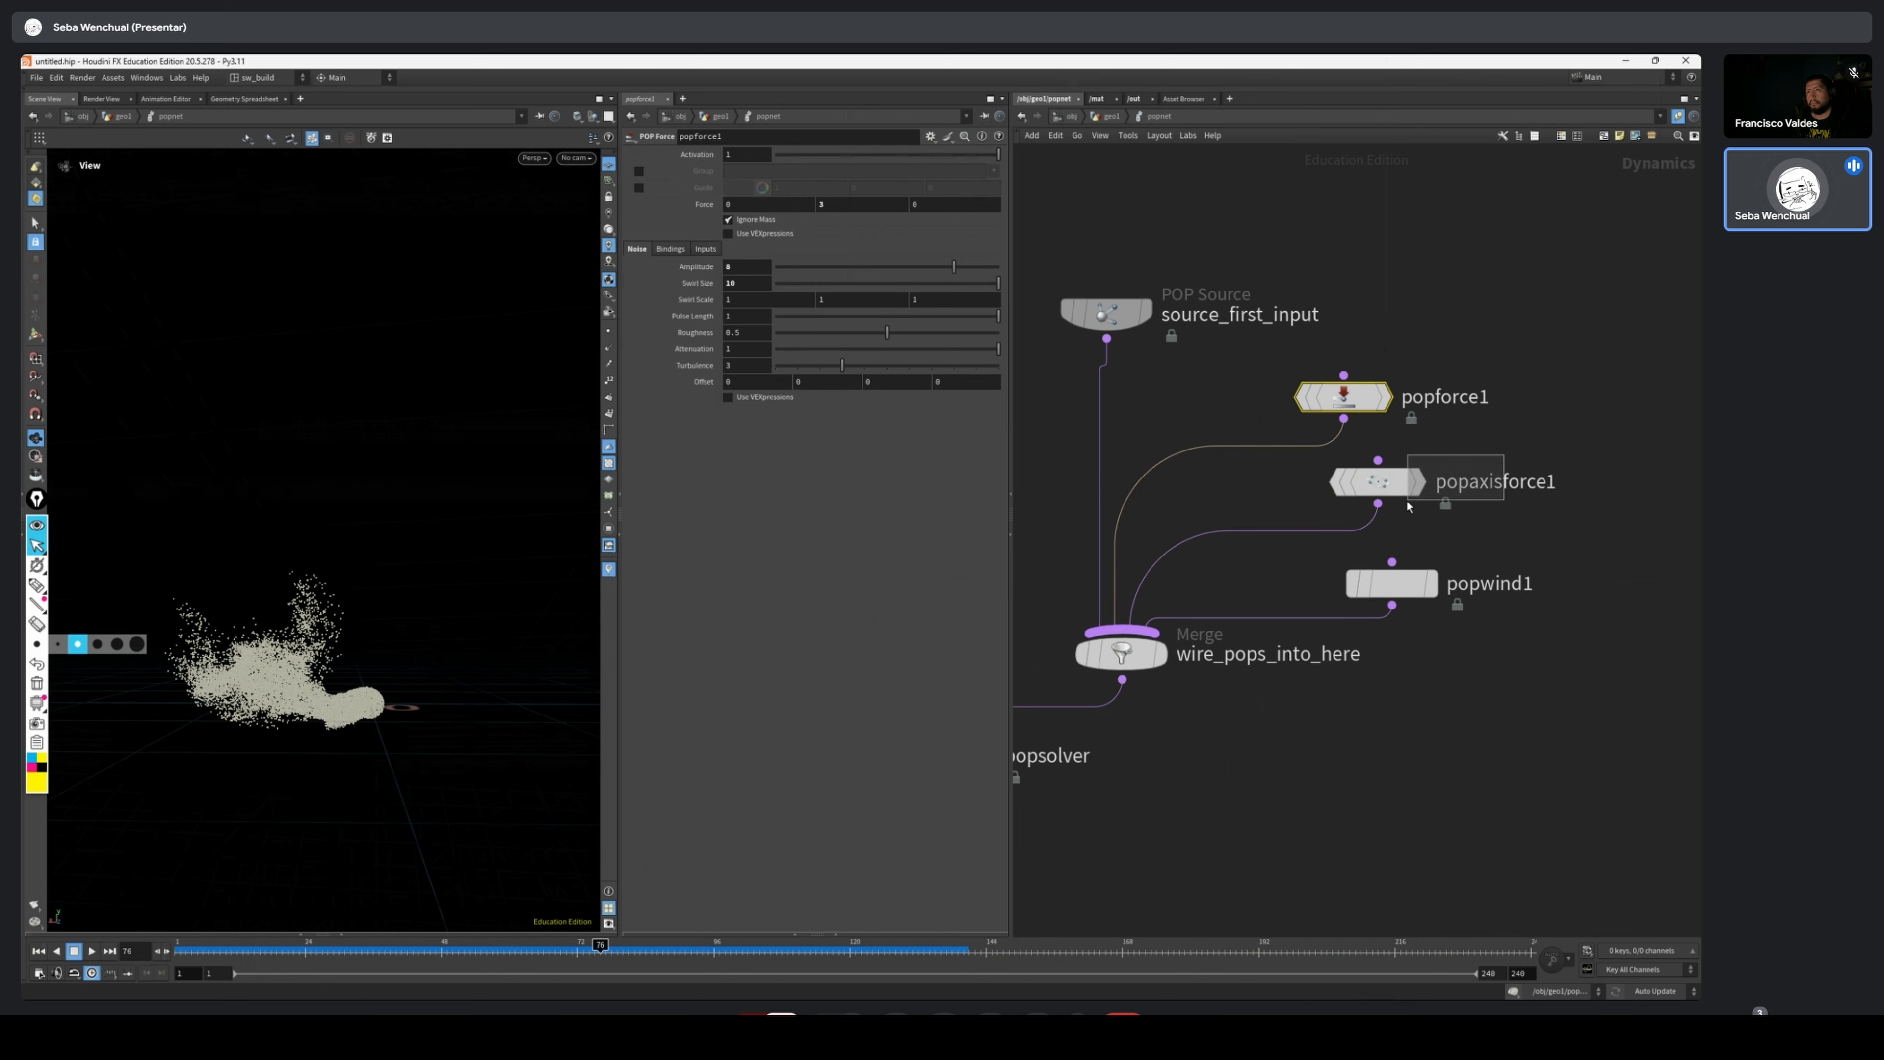
click(1407, 486)
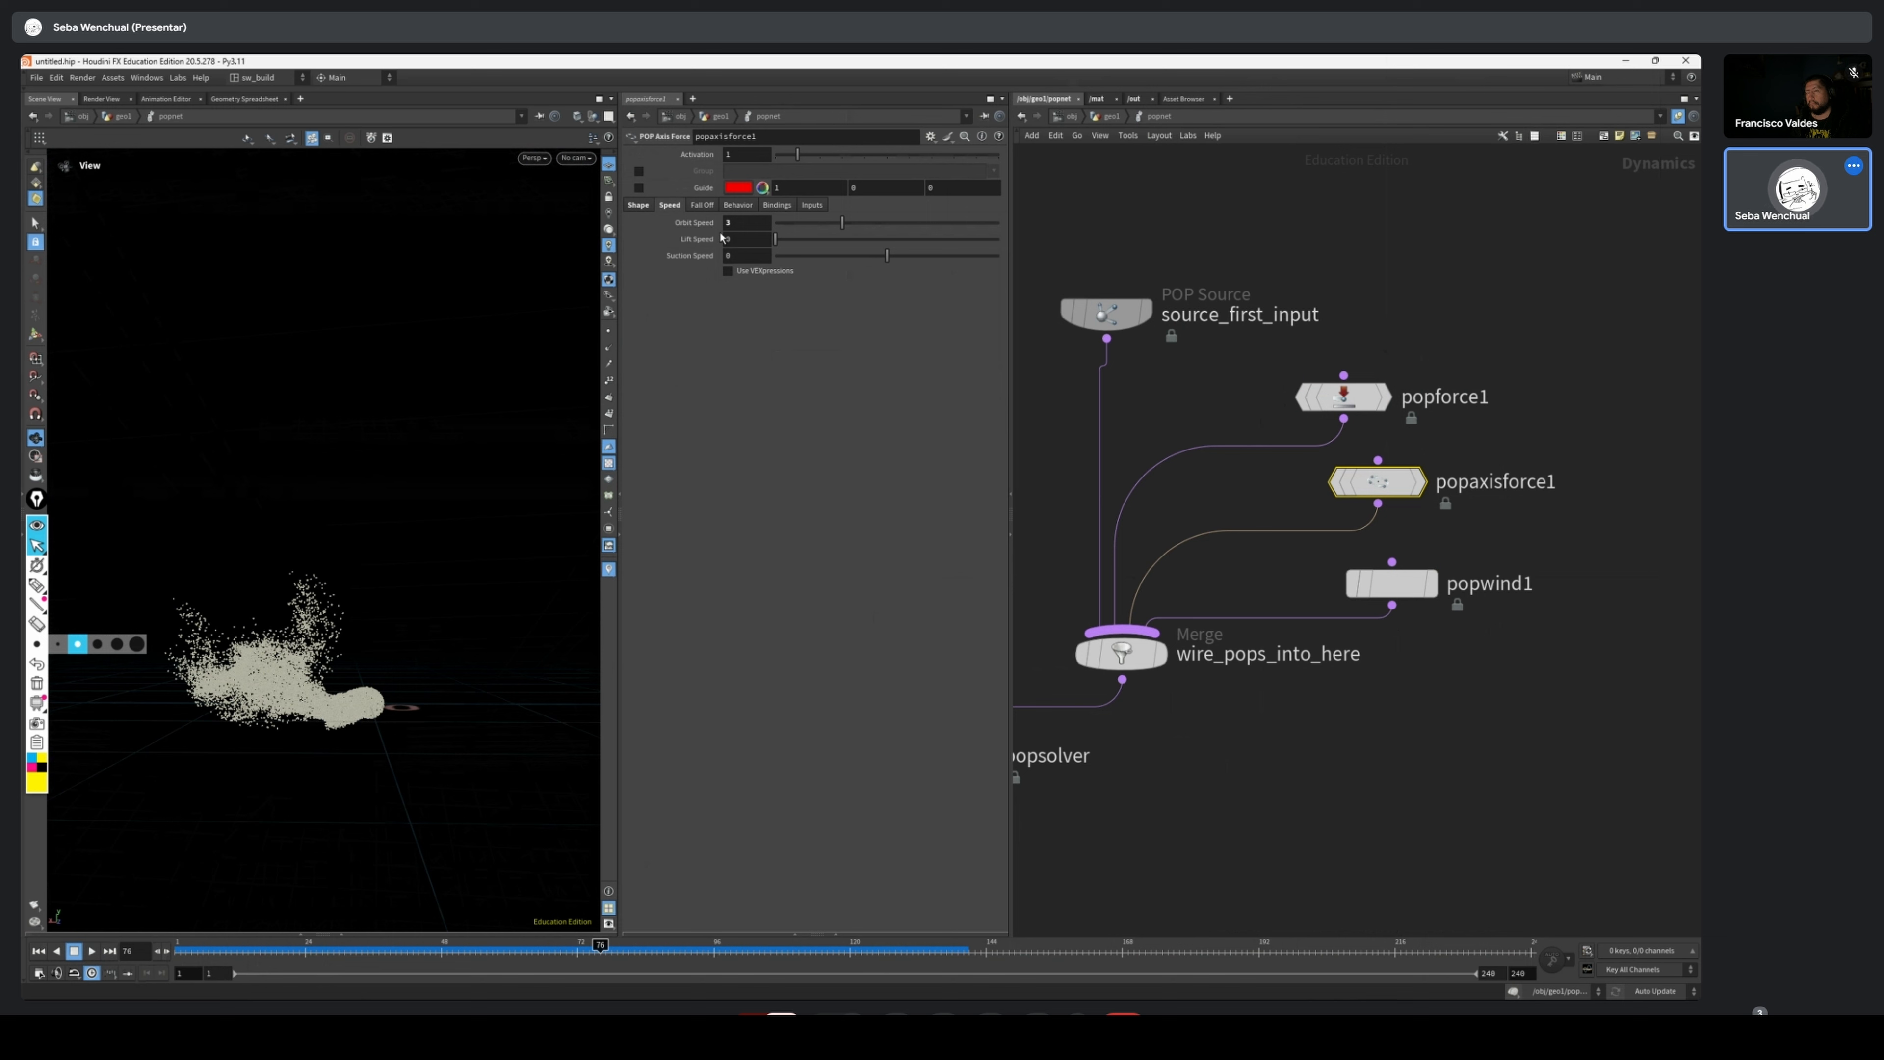
drag(1391, 583, 1343, 600)
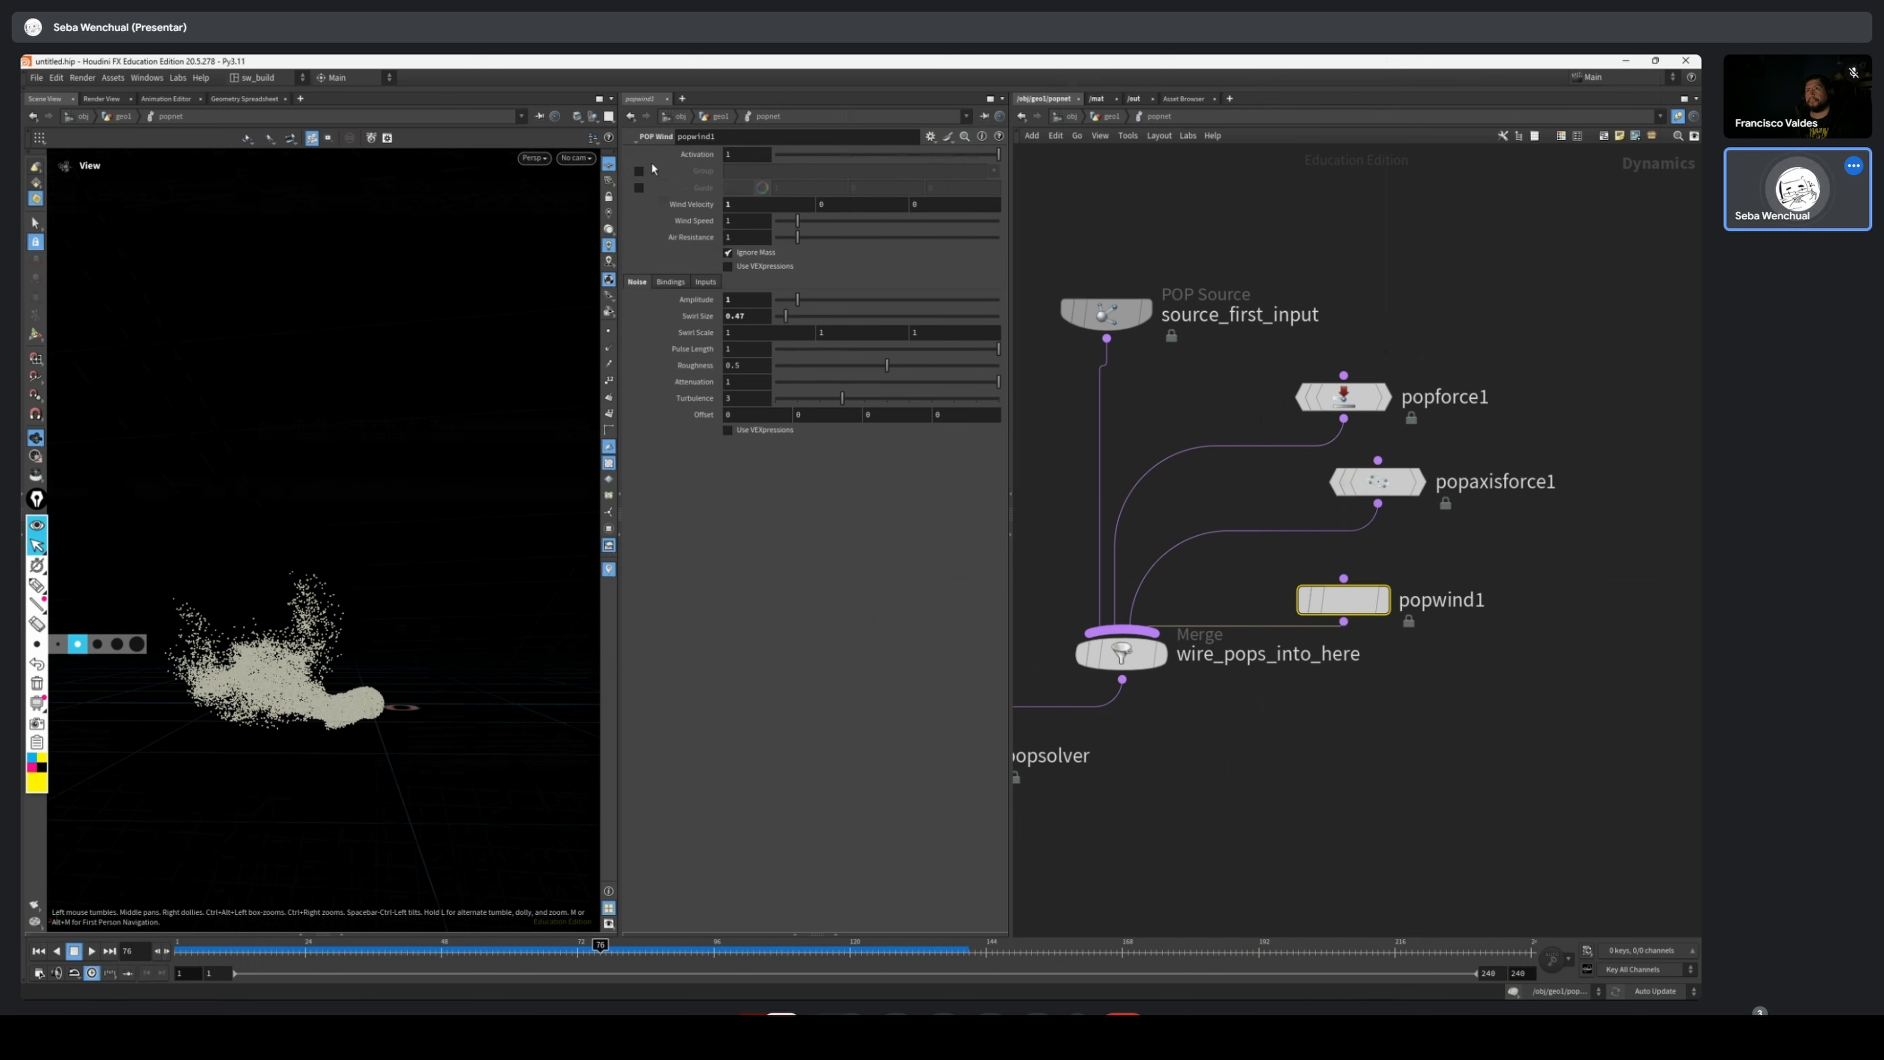
click(758, 198)
drag(1344, 600, 1365, 586)
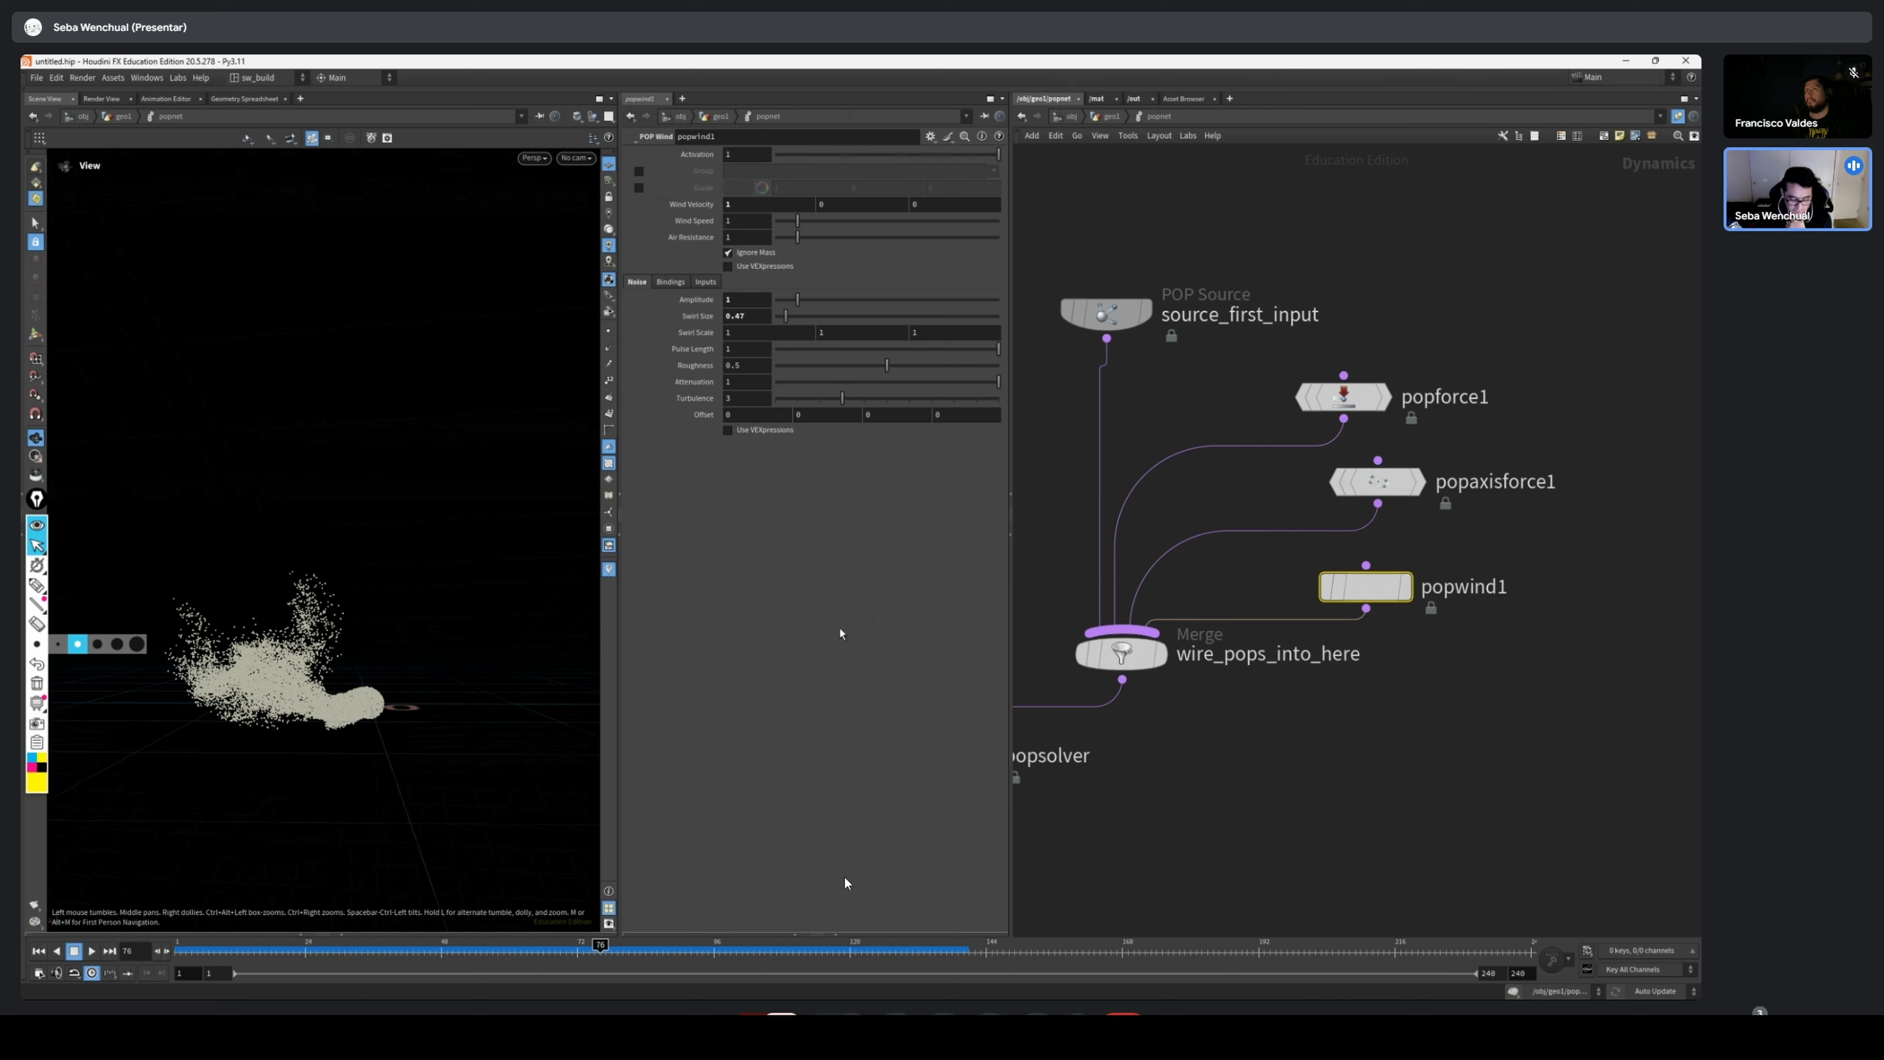
Scrub the timeline from the start towards the end to review the particles under all three forces
drag(251, 954, 216, 936)
click(781, 1021)
drag(1066, 957, 1476, 983)
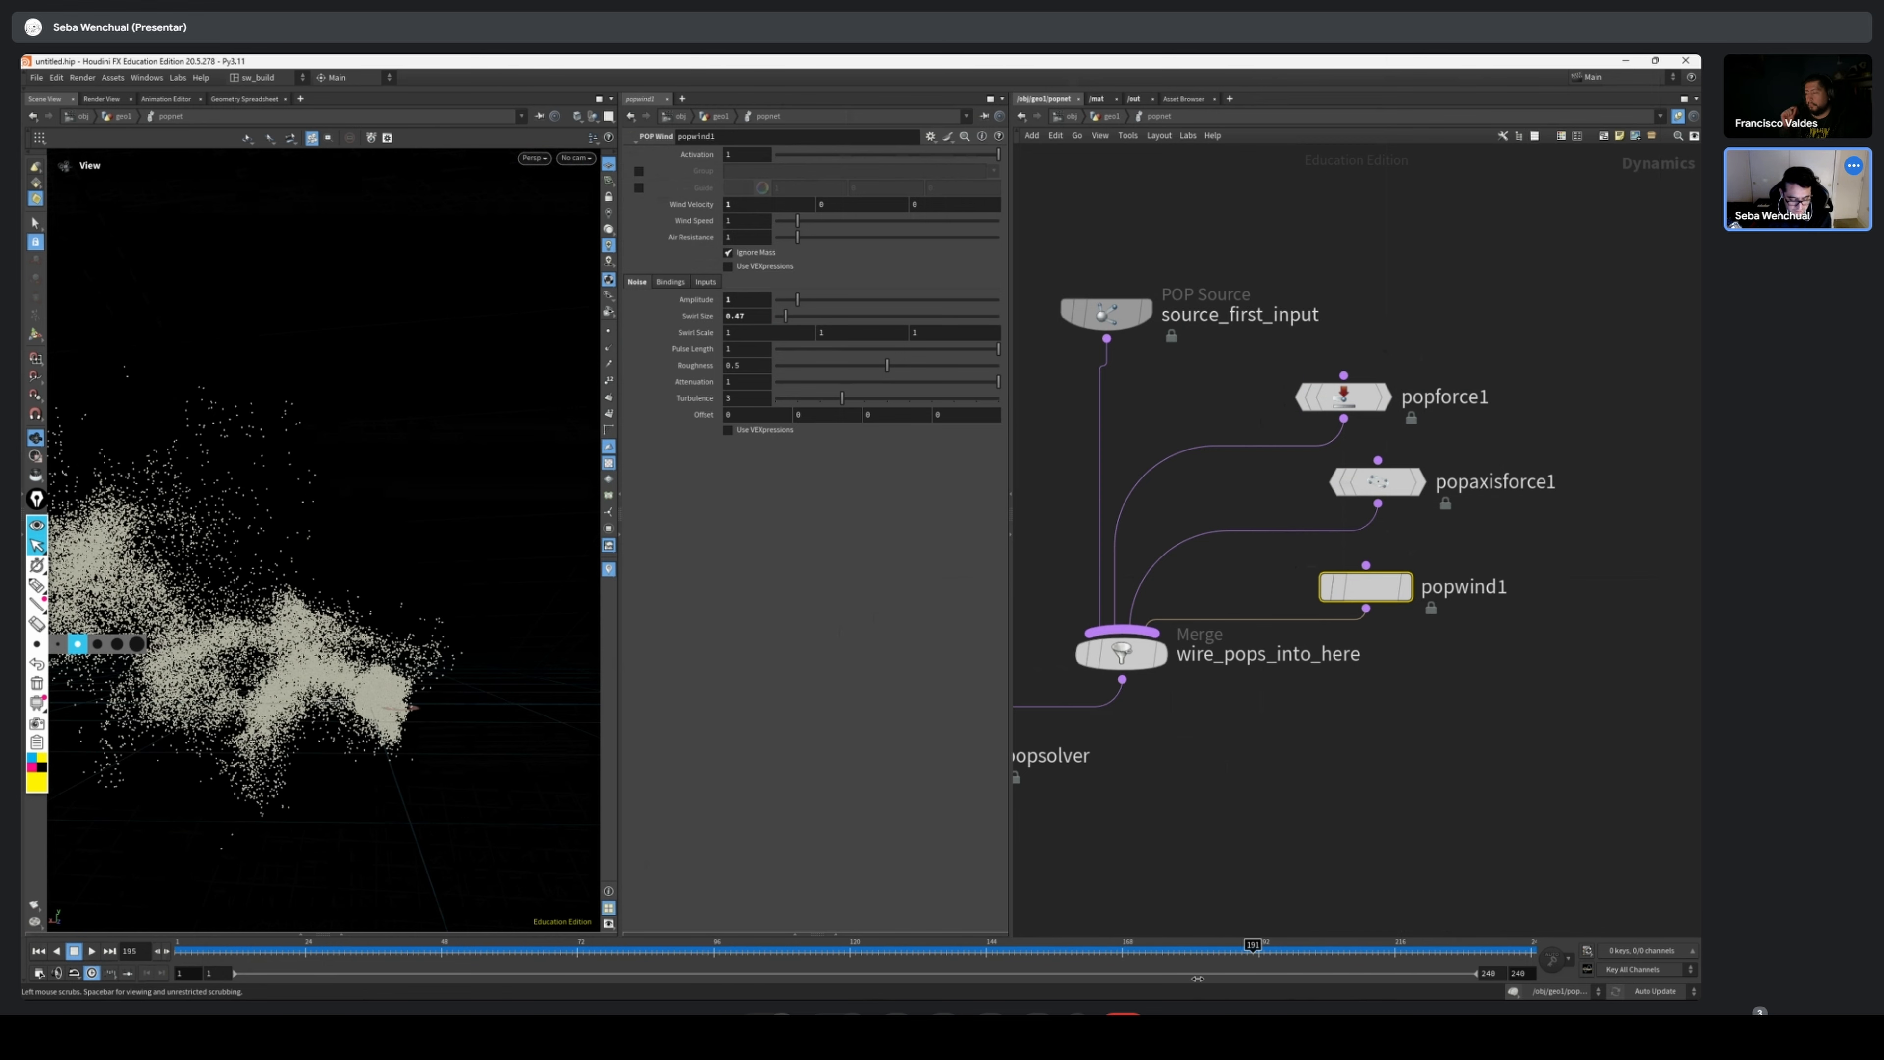
Add a POP Color node just below popwind1 and wire it into the wire_pops_into_here merge
drag(1122, 654, 1121, 692)
middle_drag(1468, 790, 1365, 713)
key(Tab)
text(popcolor)
key(Return)
click(1407, 546)
drag(1407, 568, 1039, 643)
drag(1433, 550, 1412, 573)
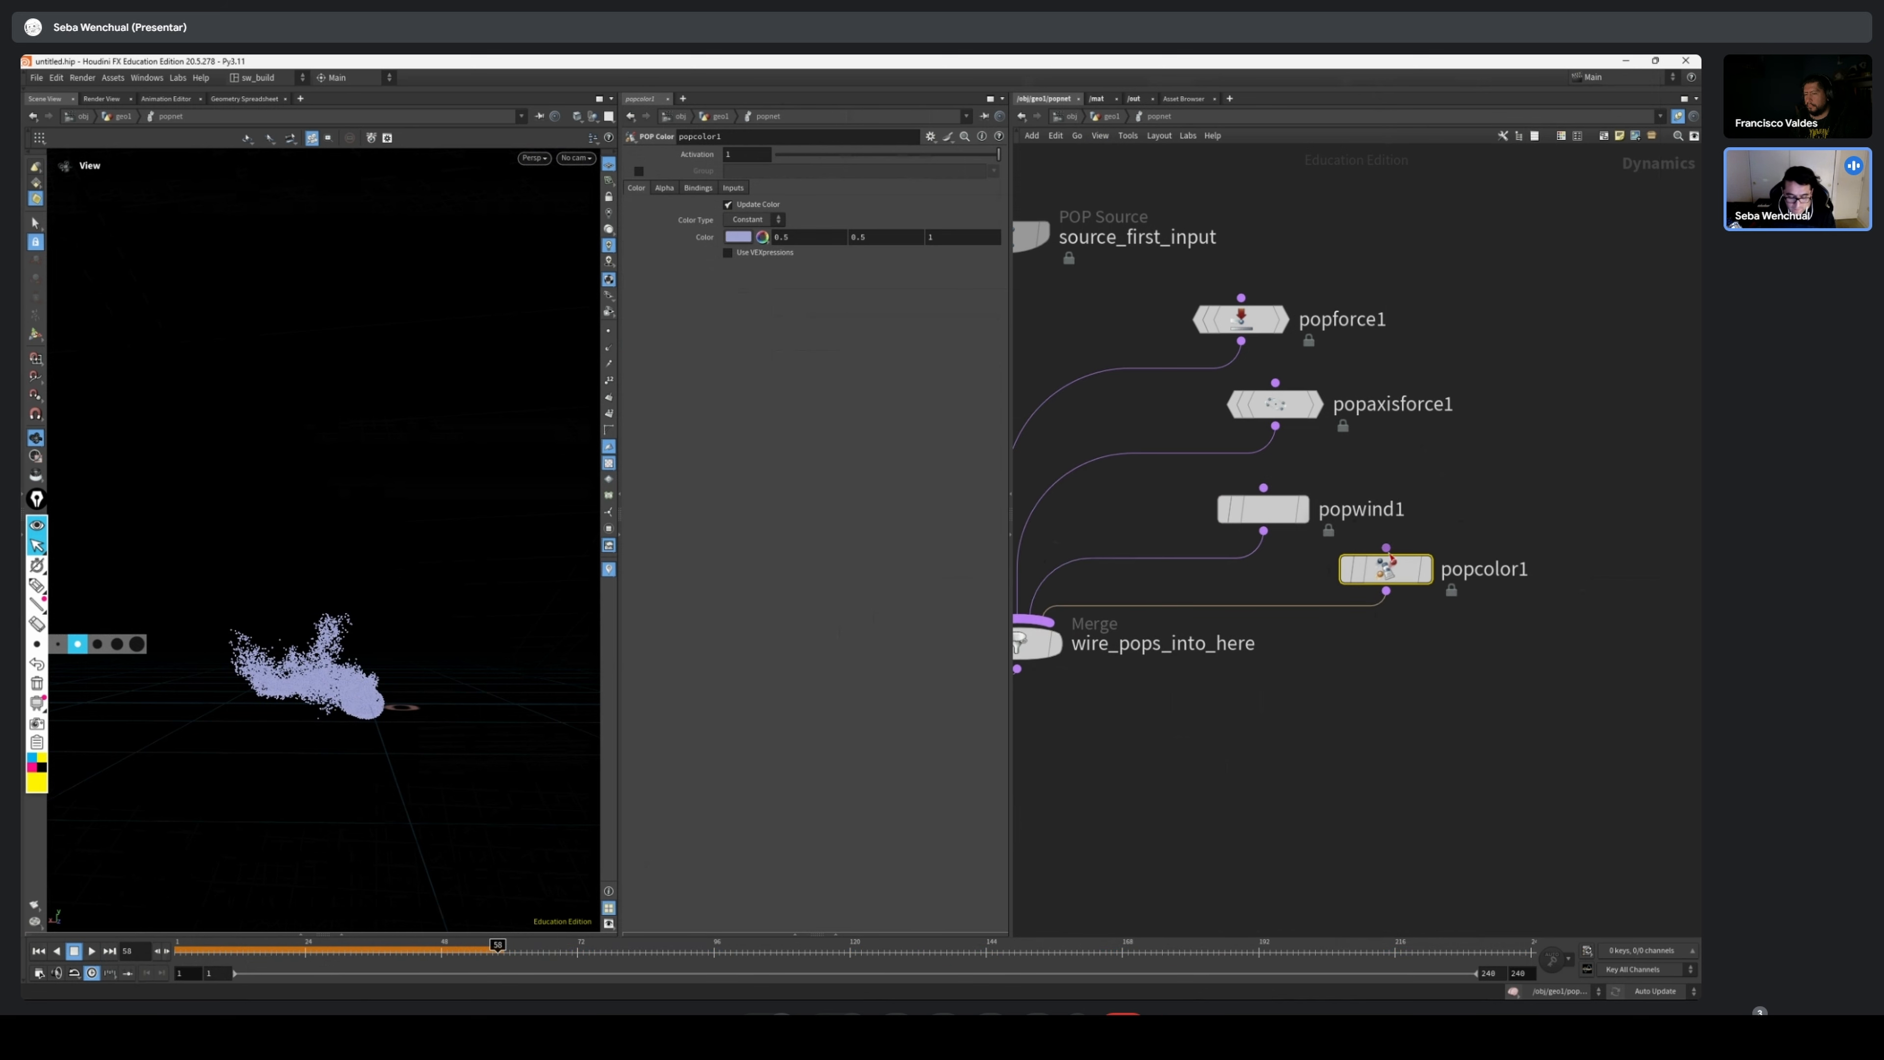
Set popcolor1's Color Type to Ramp, play the simulation from frame 1, and return to the start
click(749, 220)
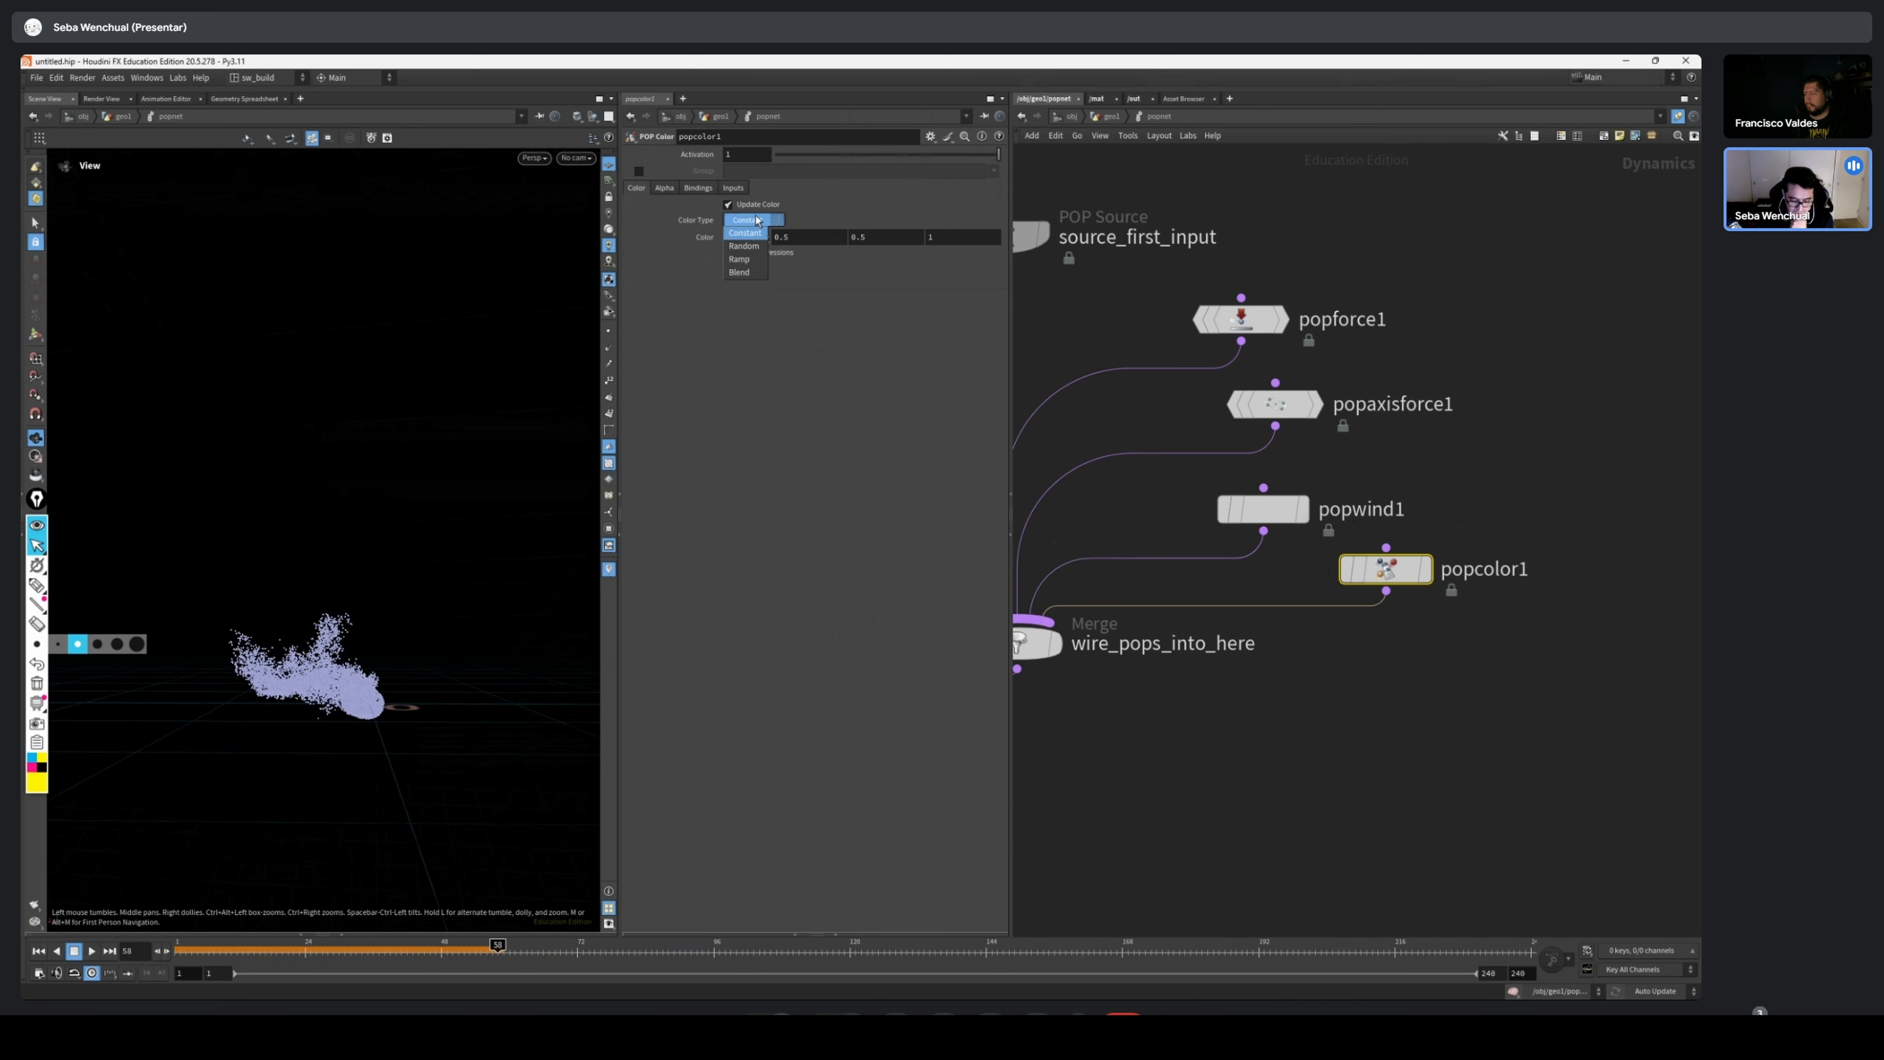
click(748, 259)
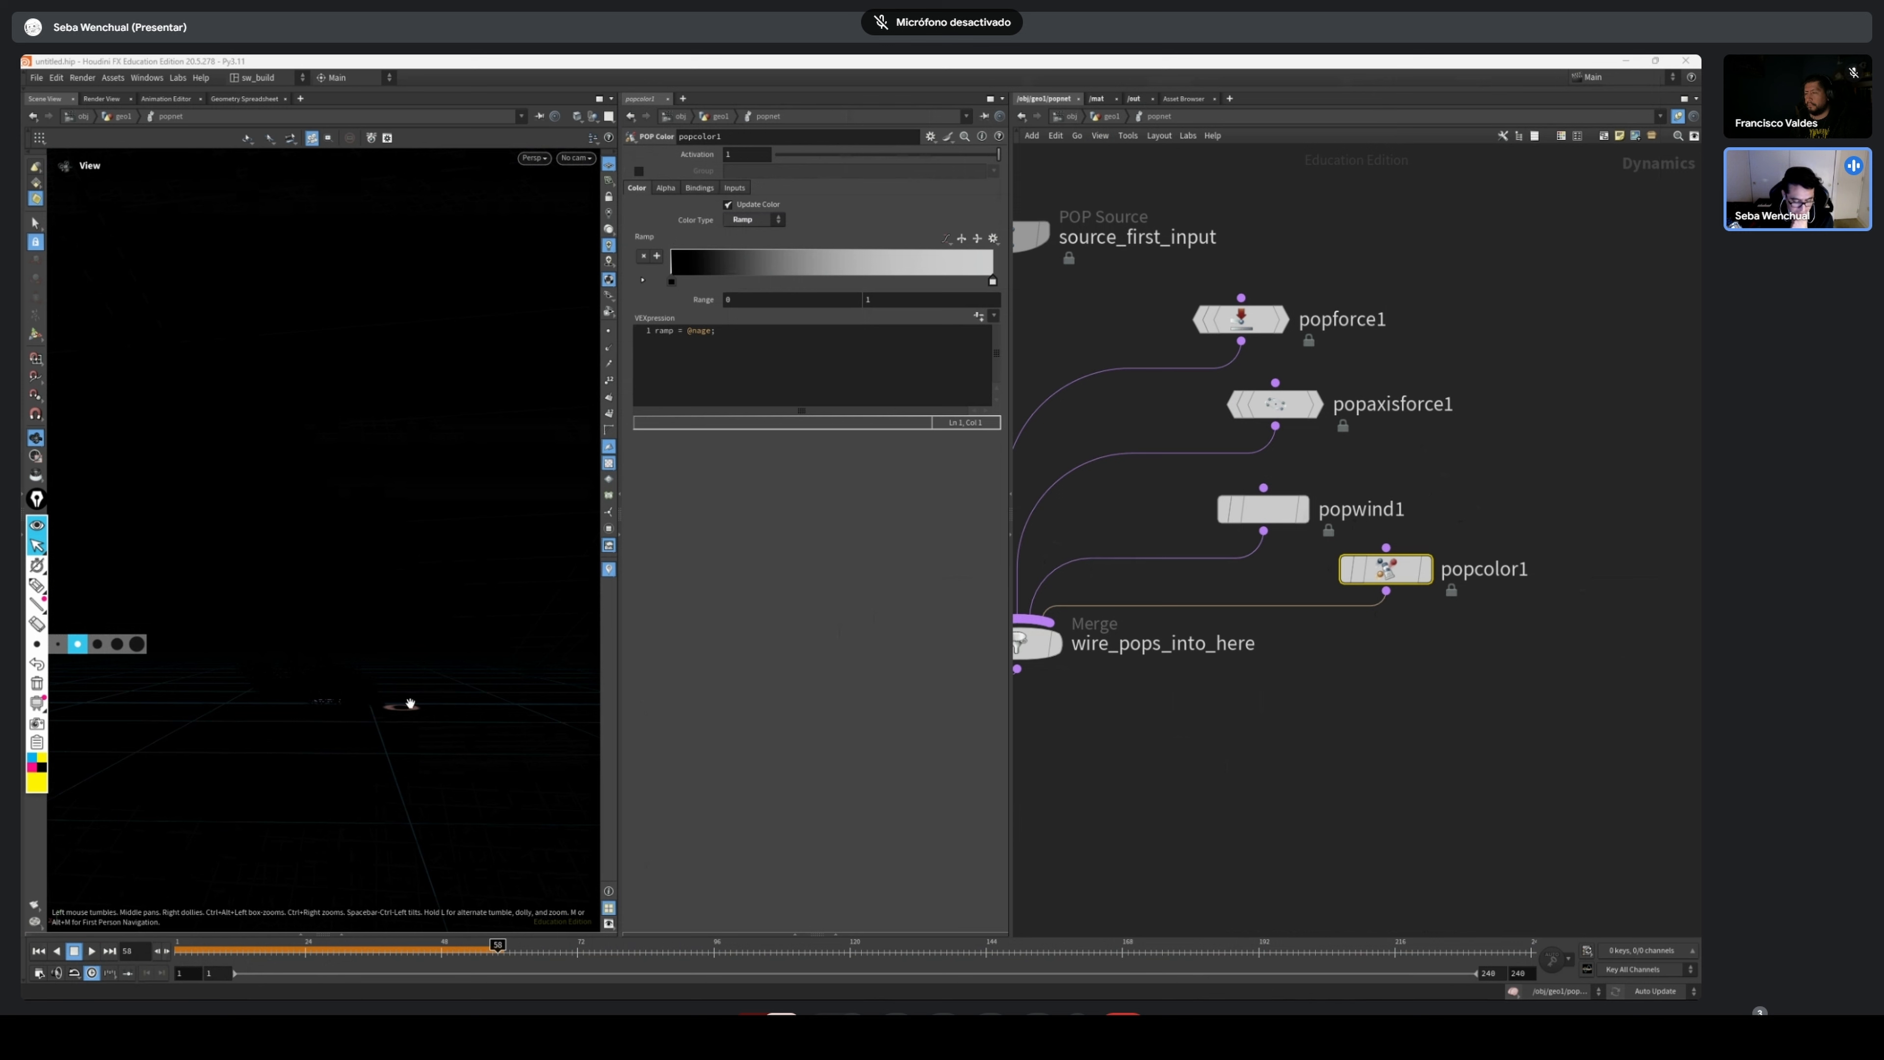
click(39, 951)
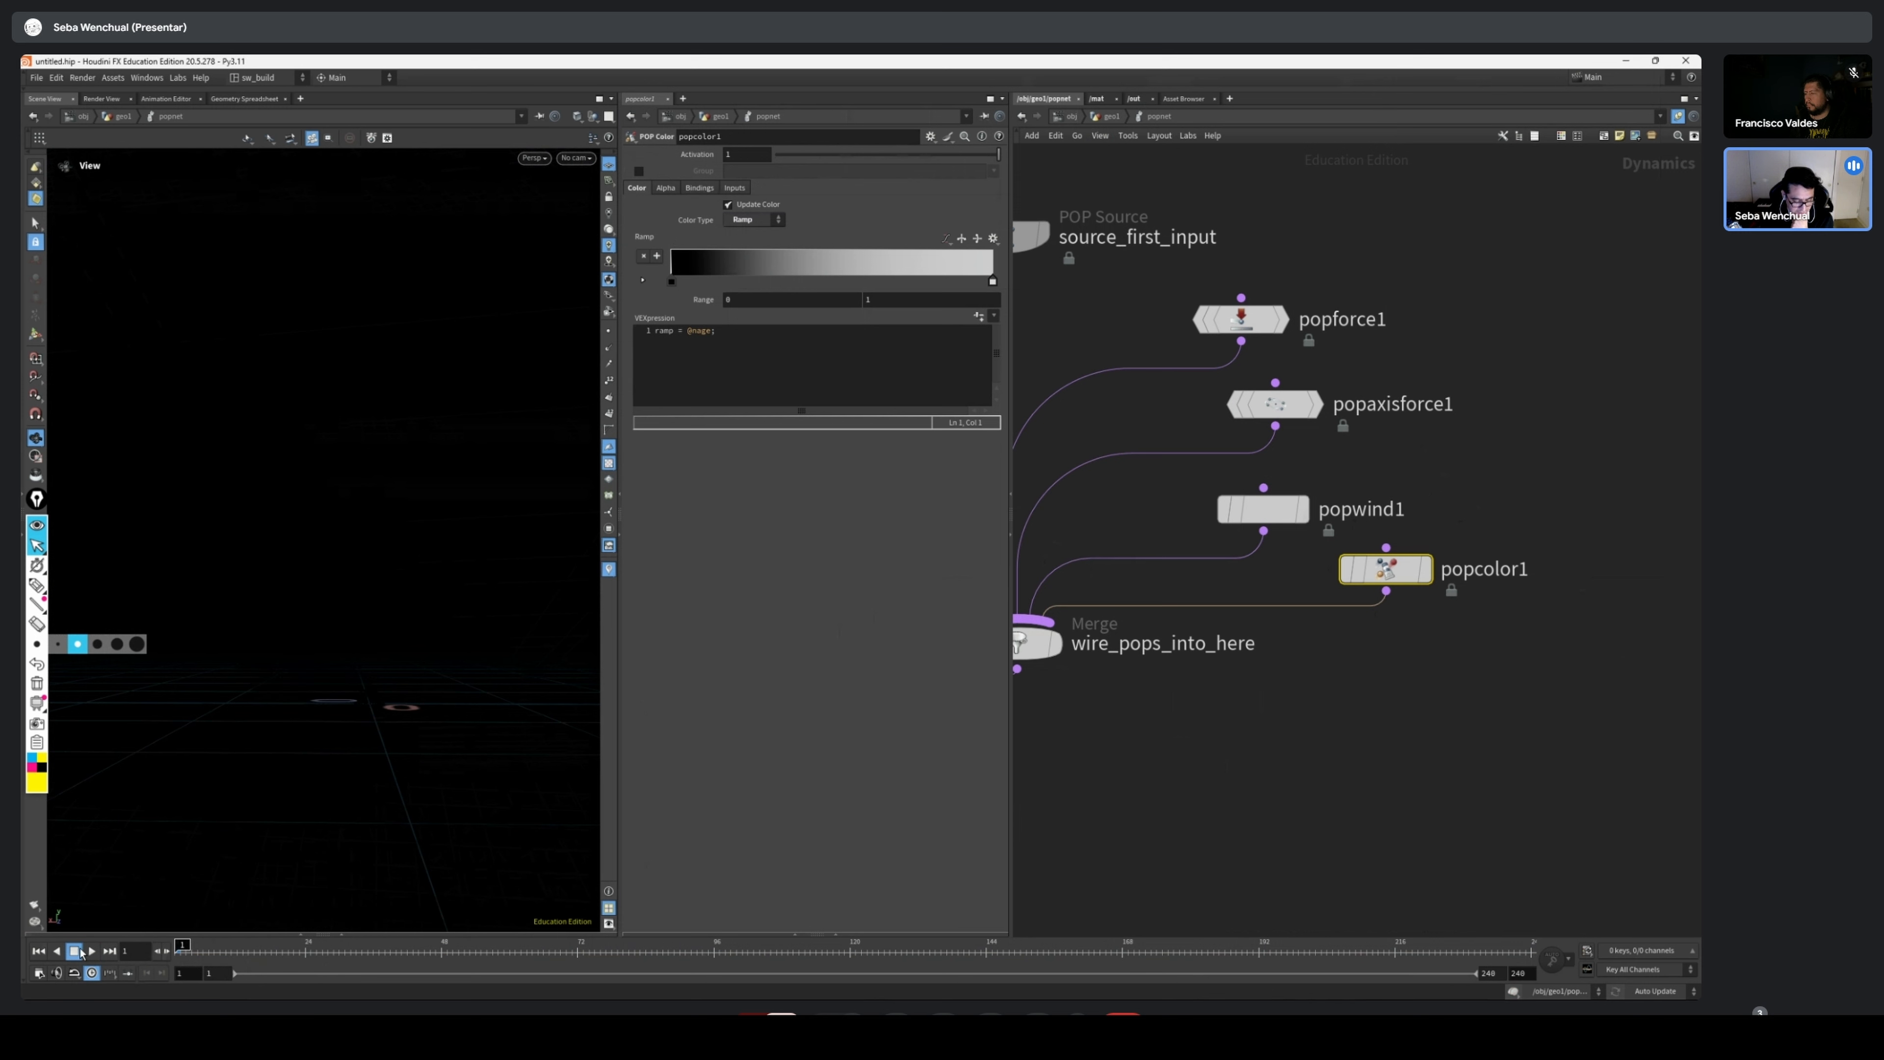
click(91, 951)
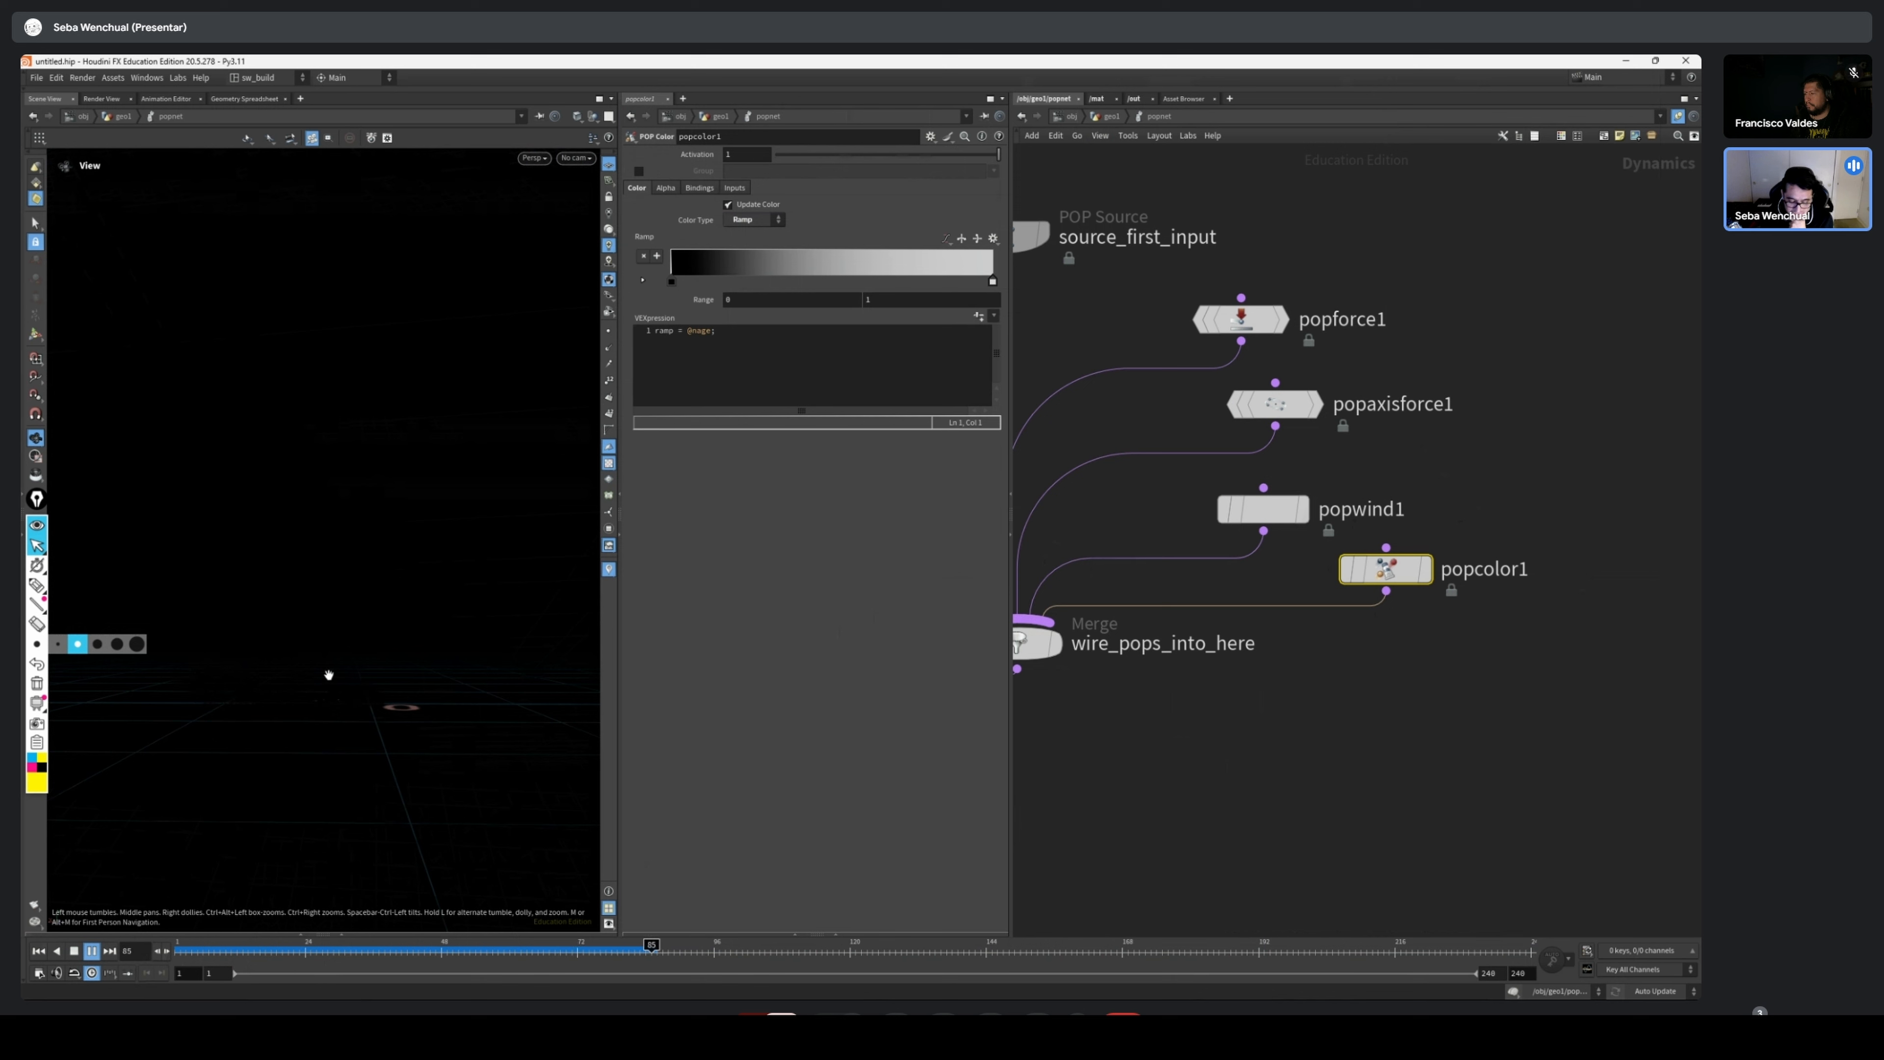
drag(250, 952, 151, 935)
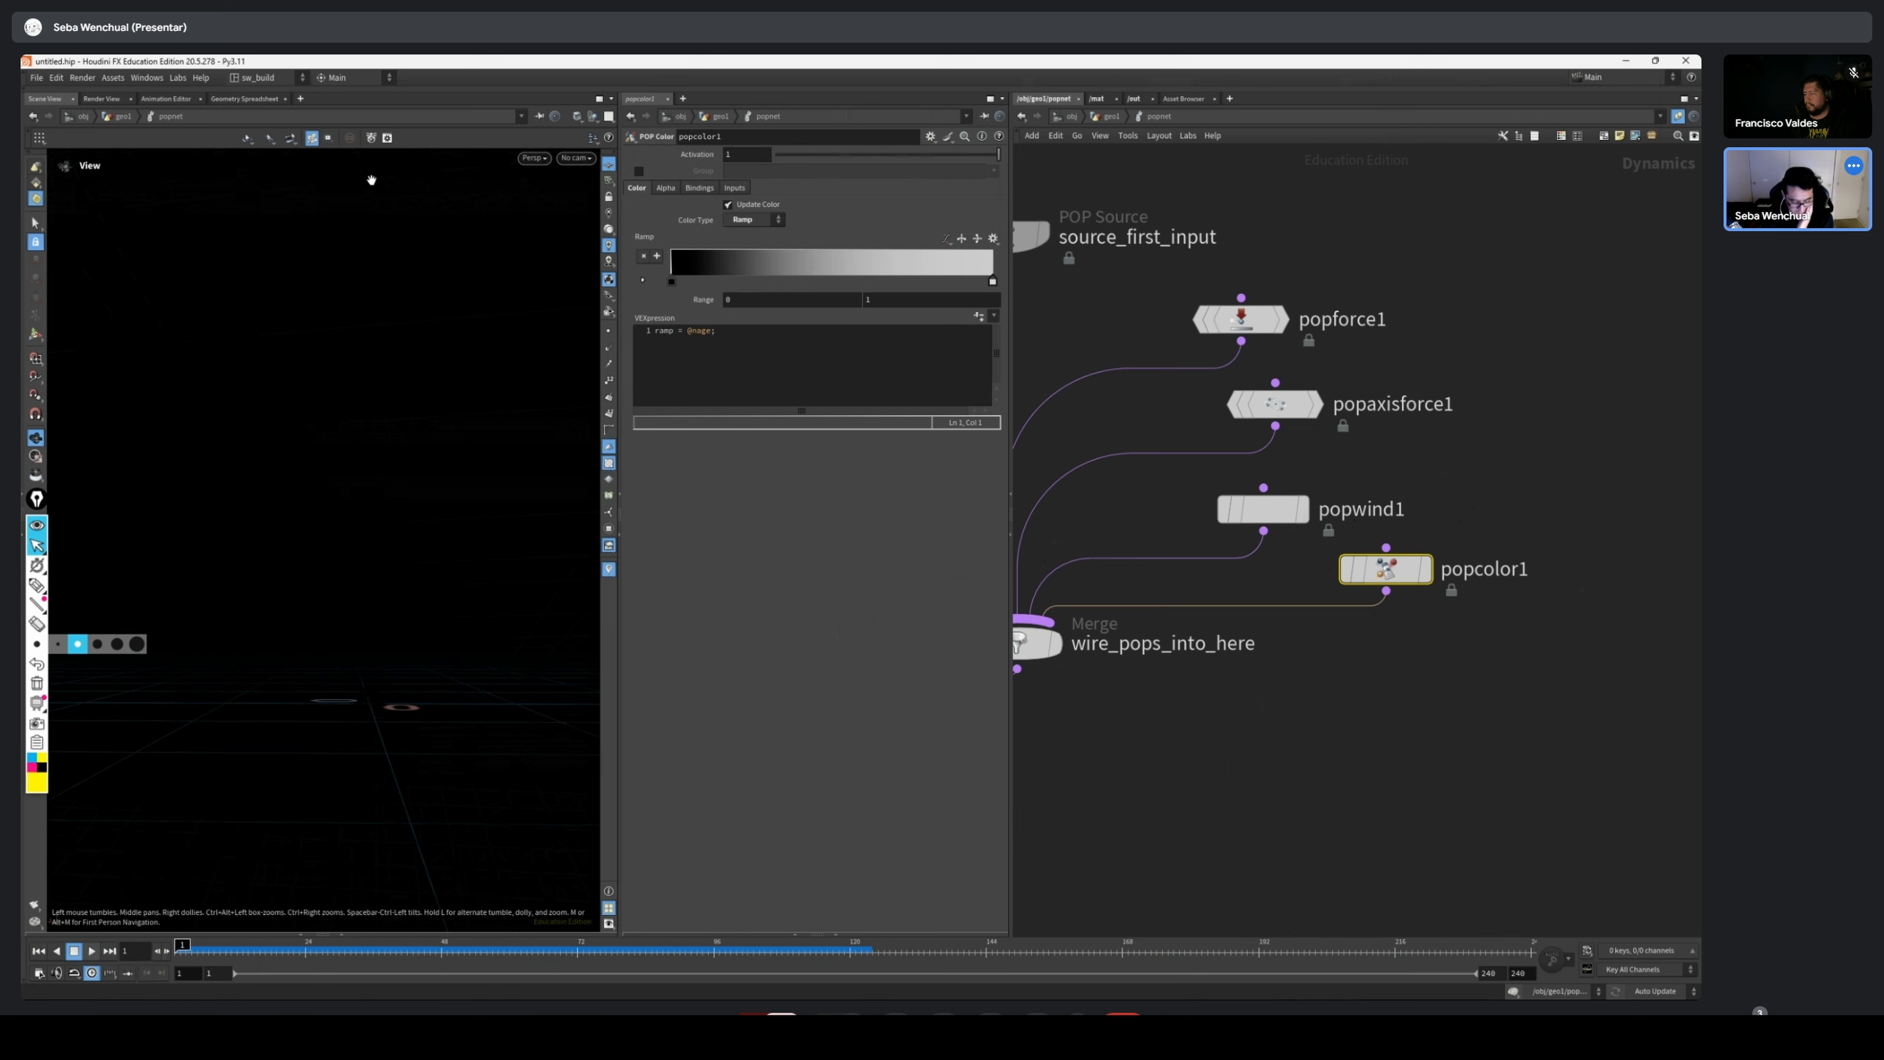
Change the viewport's background color scheme to a lighter one in the display options
key(d)
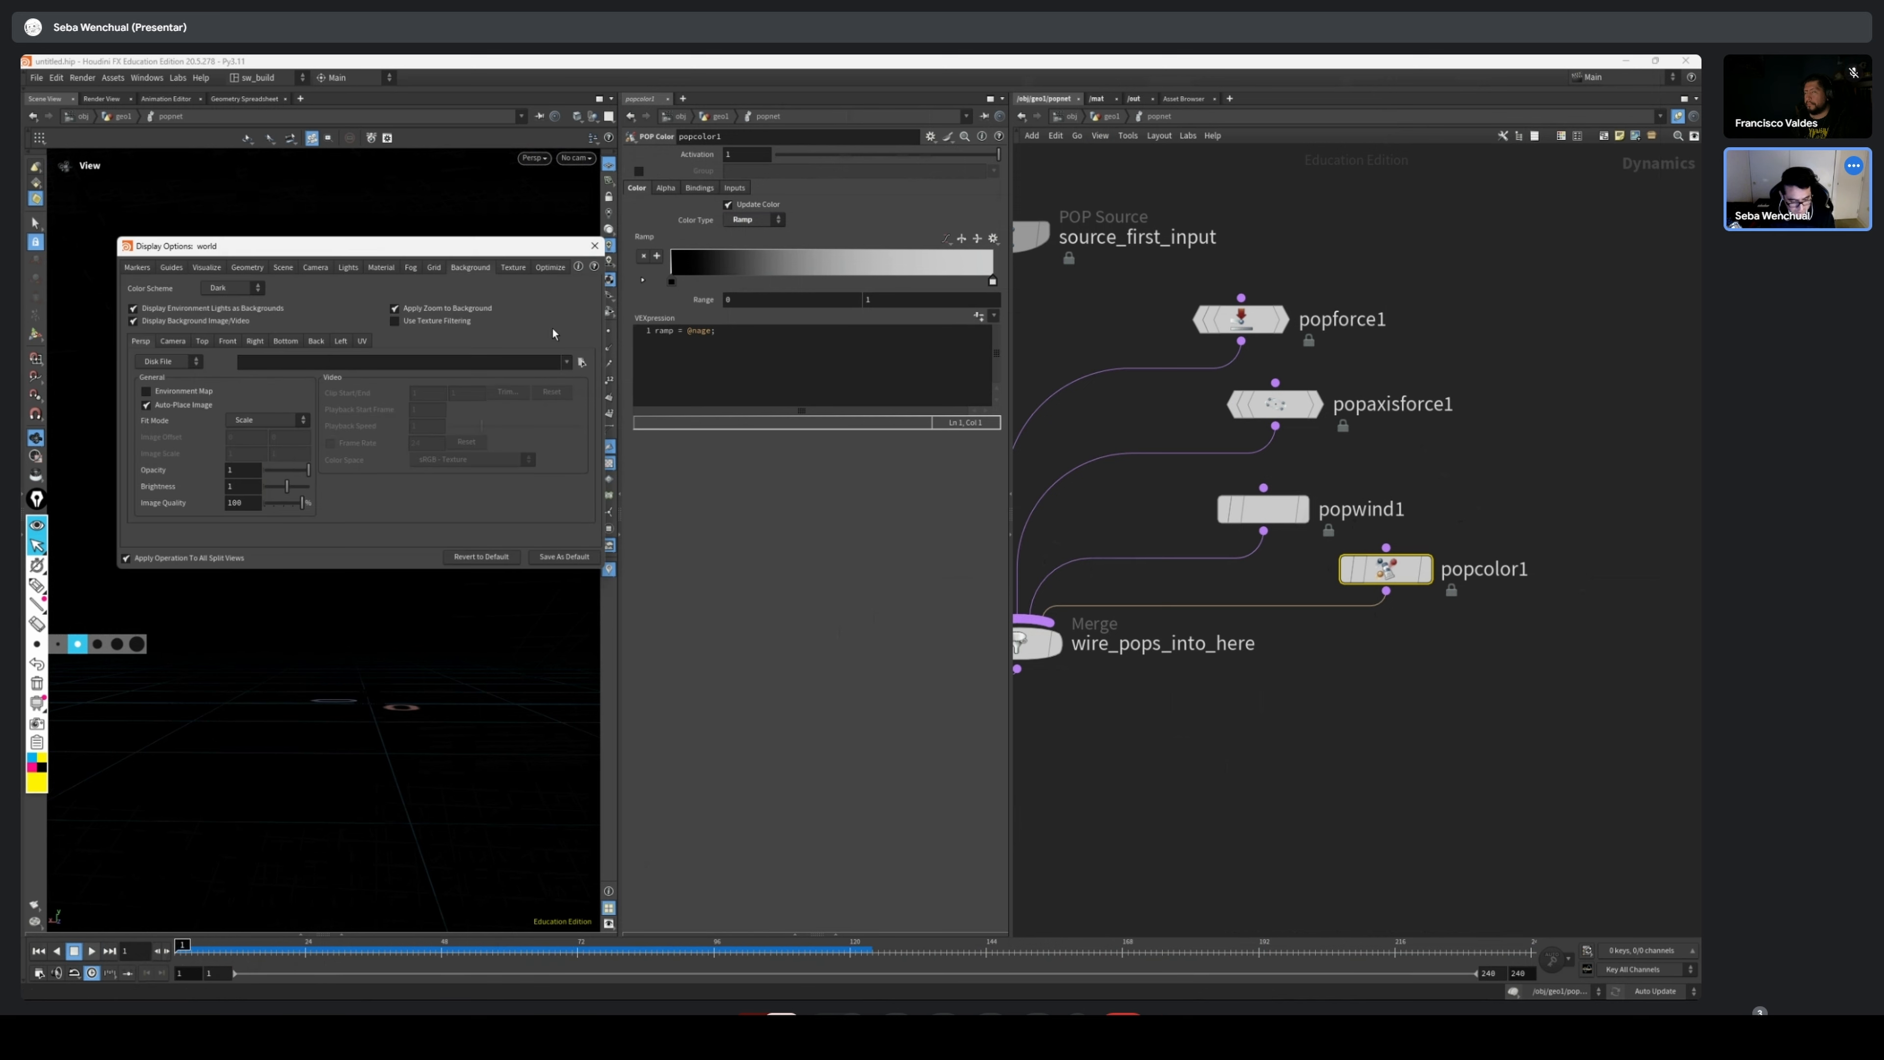
click(213, 289)
click(218, 290)
key(Escape)
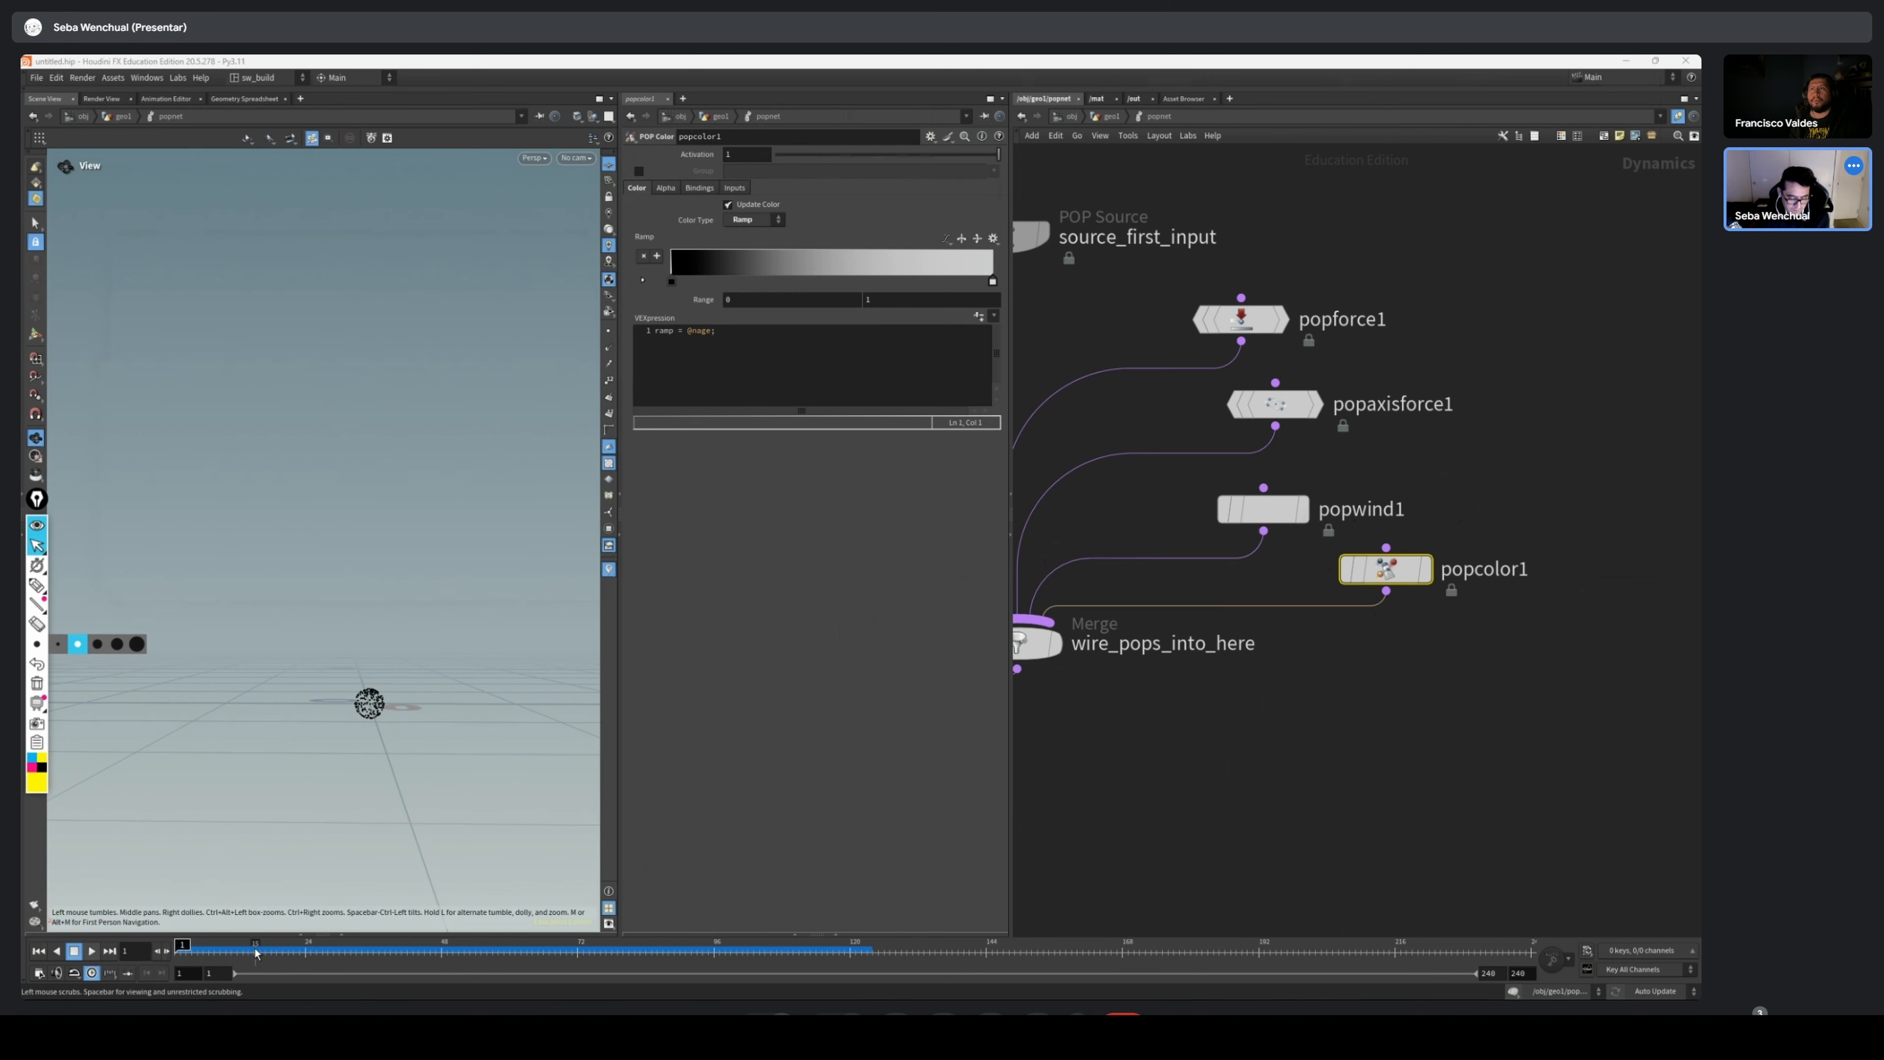
Scrub the simulation to frame 240 and back to frame 43, examining the dark particles from above
drag(256, 954, 1528, 976)
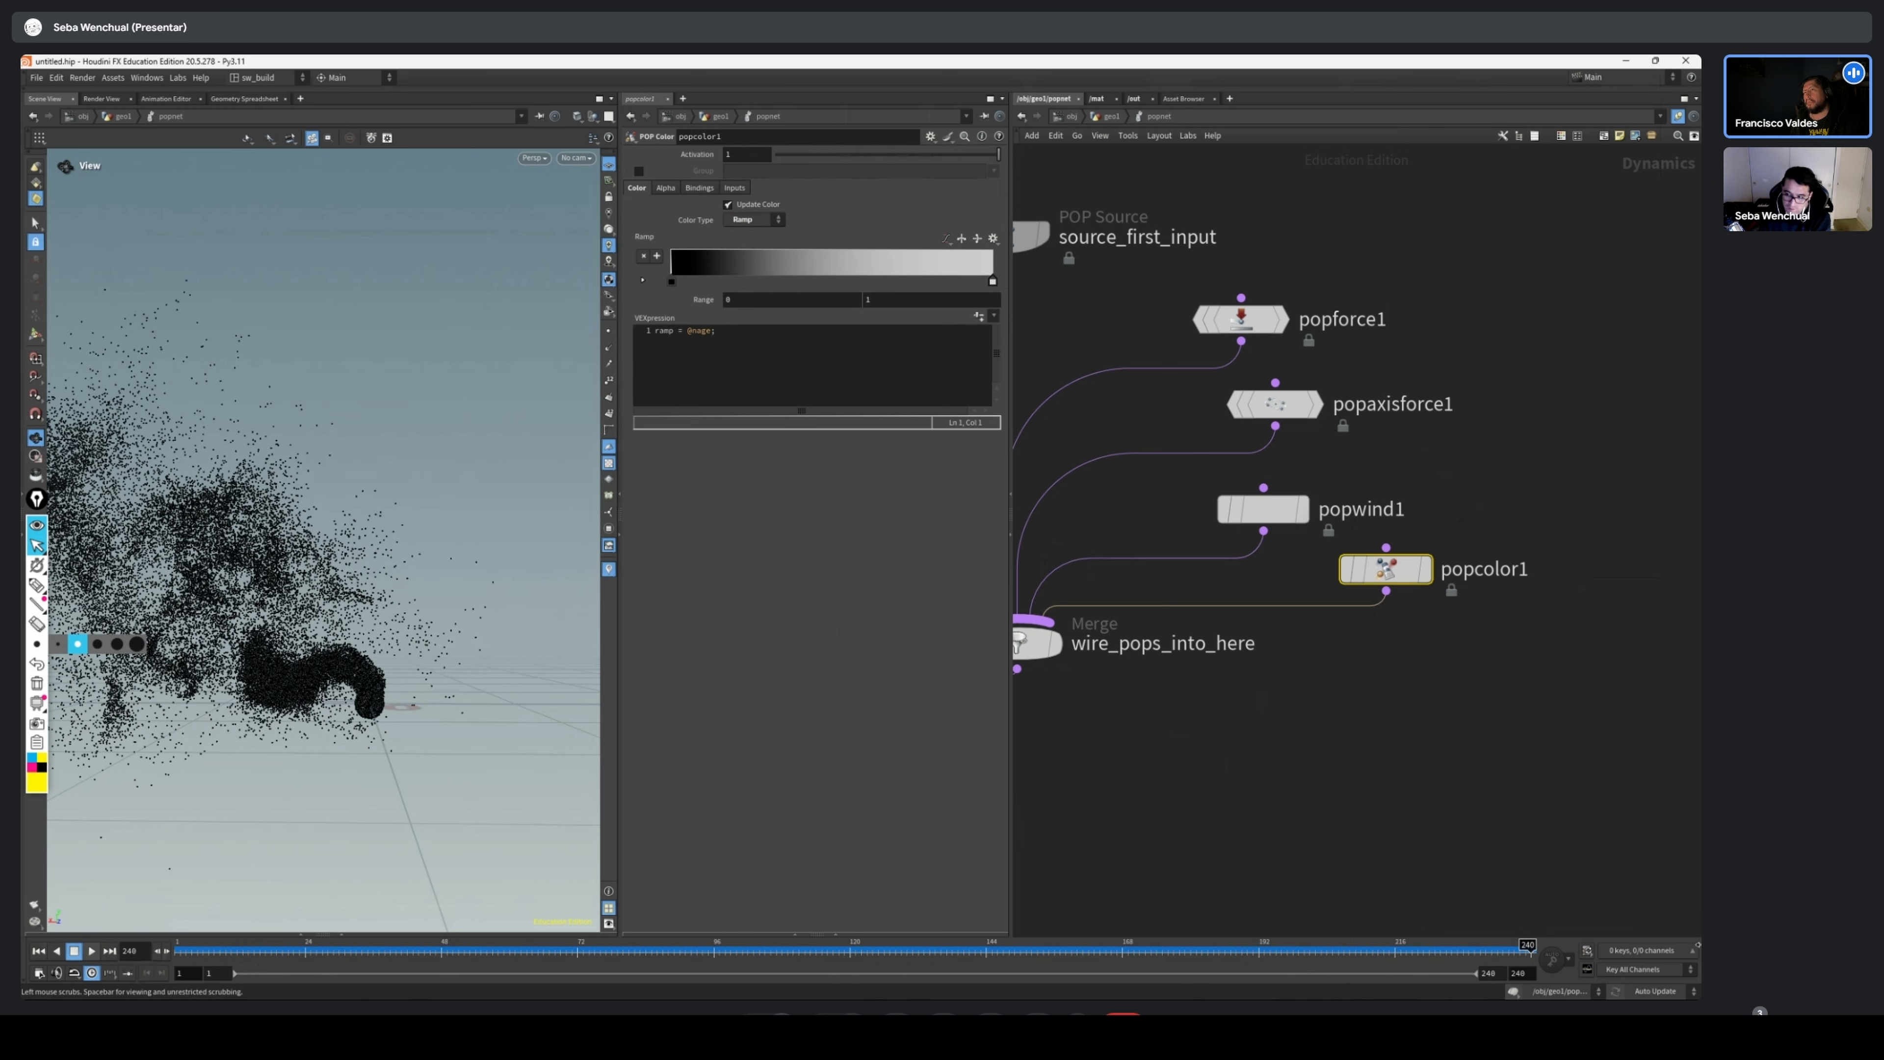
drag(378, 534, 358, 749)
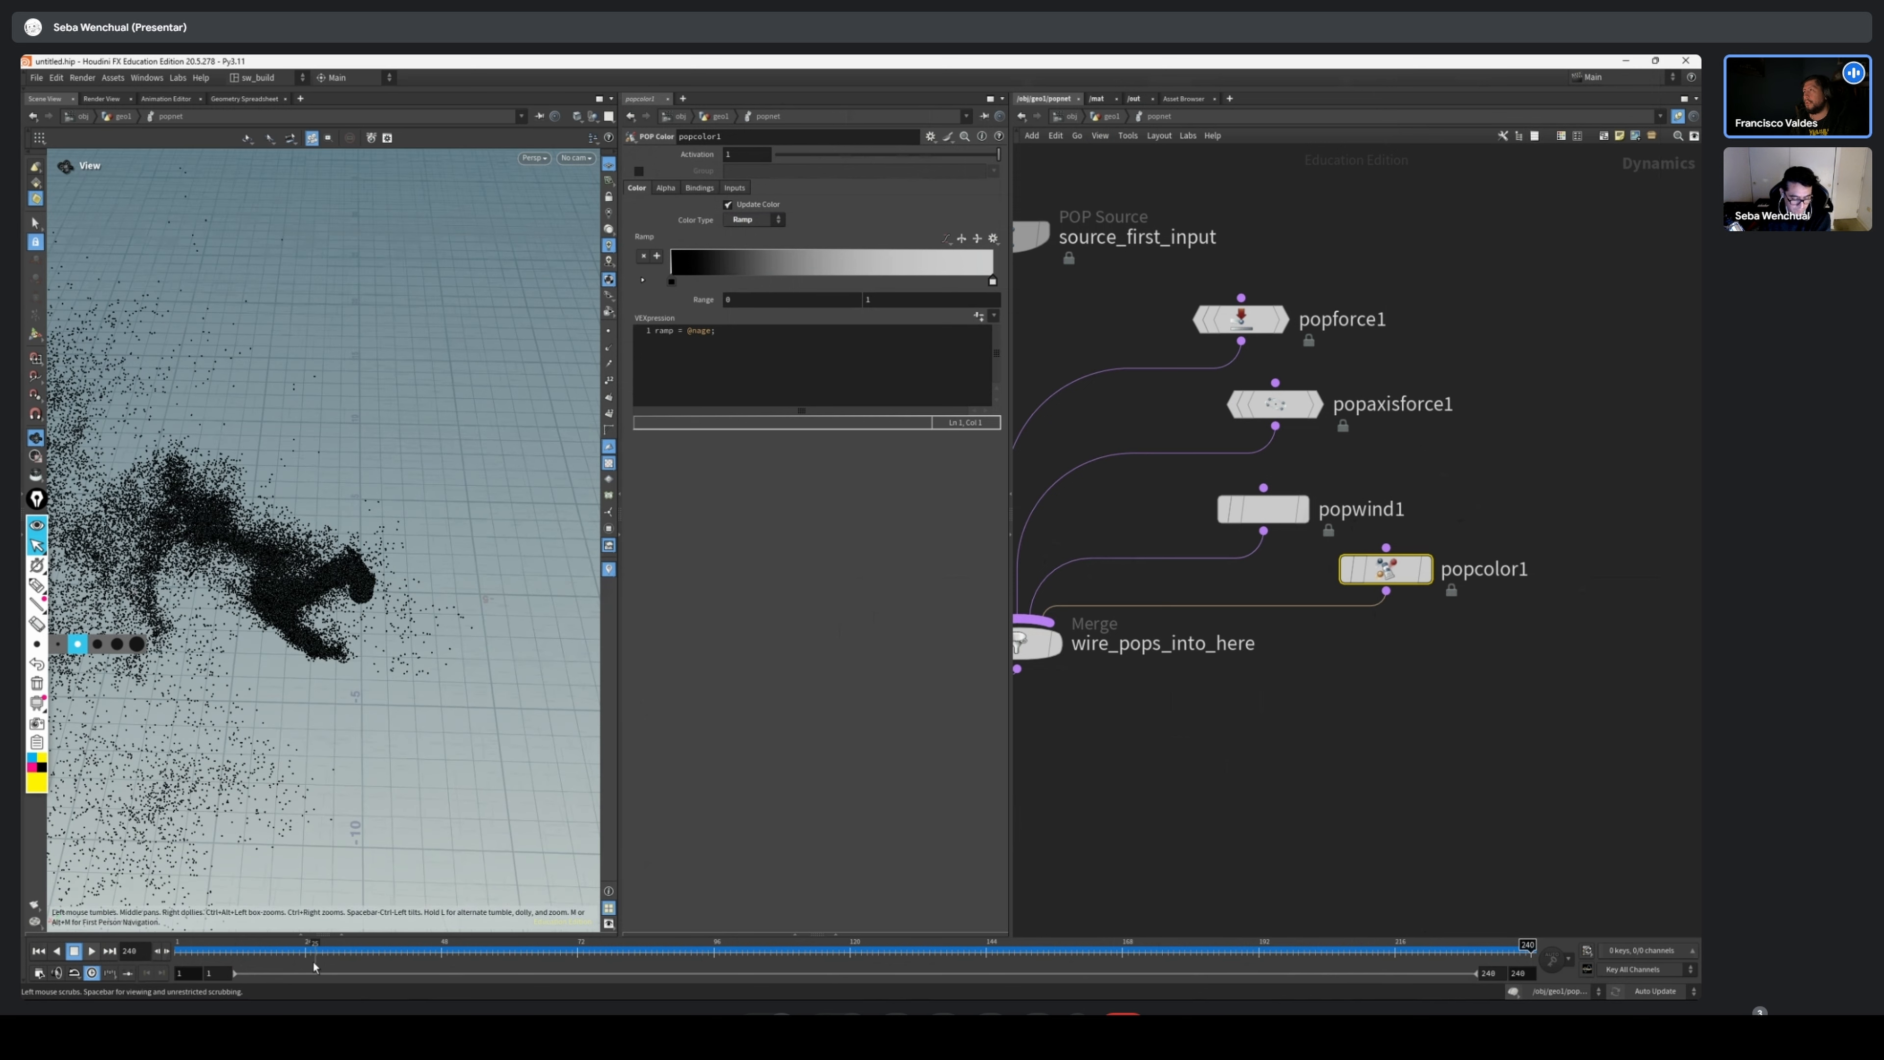
drag(315, 966, 1214, 960)
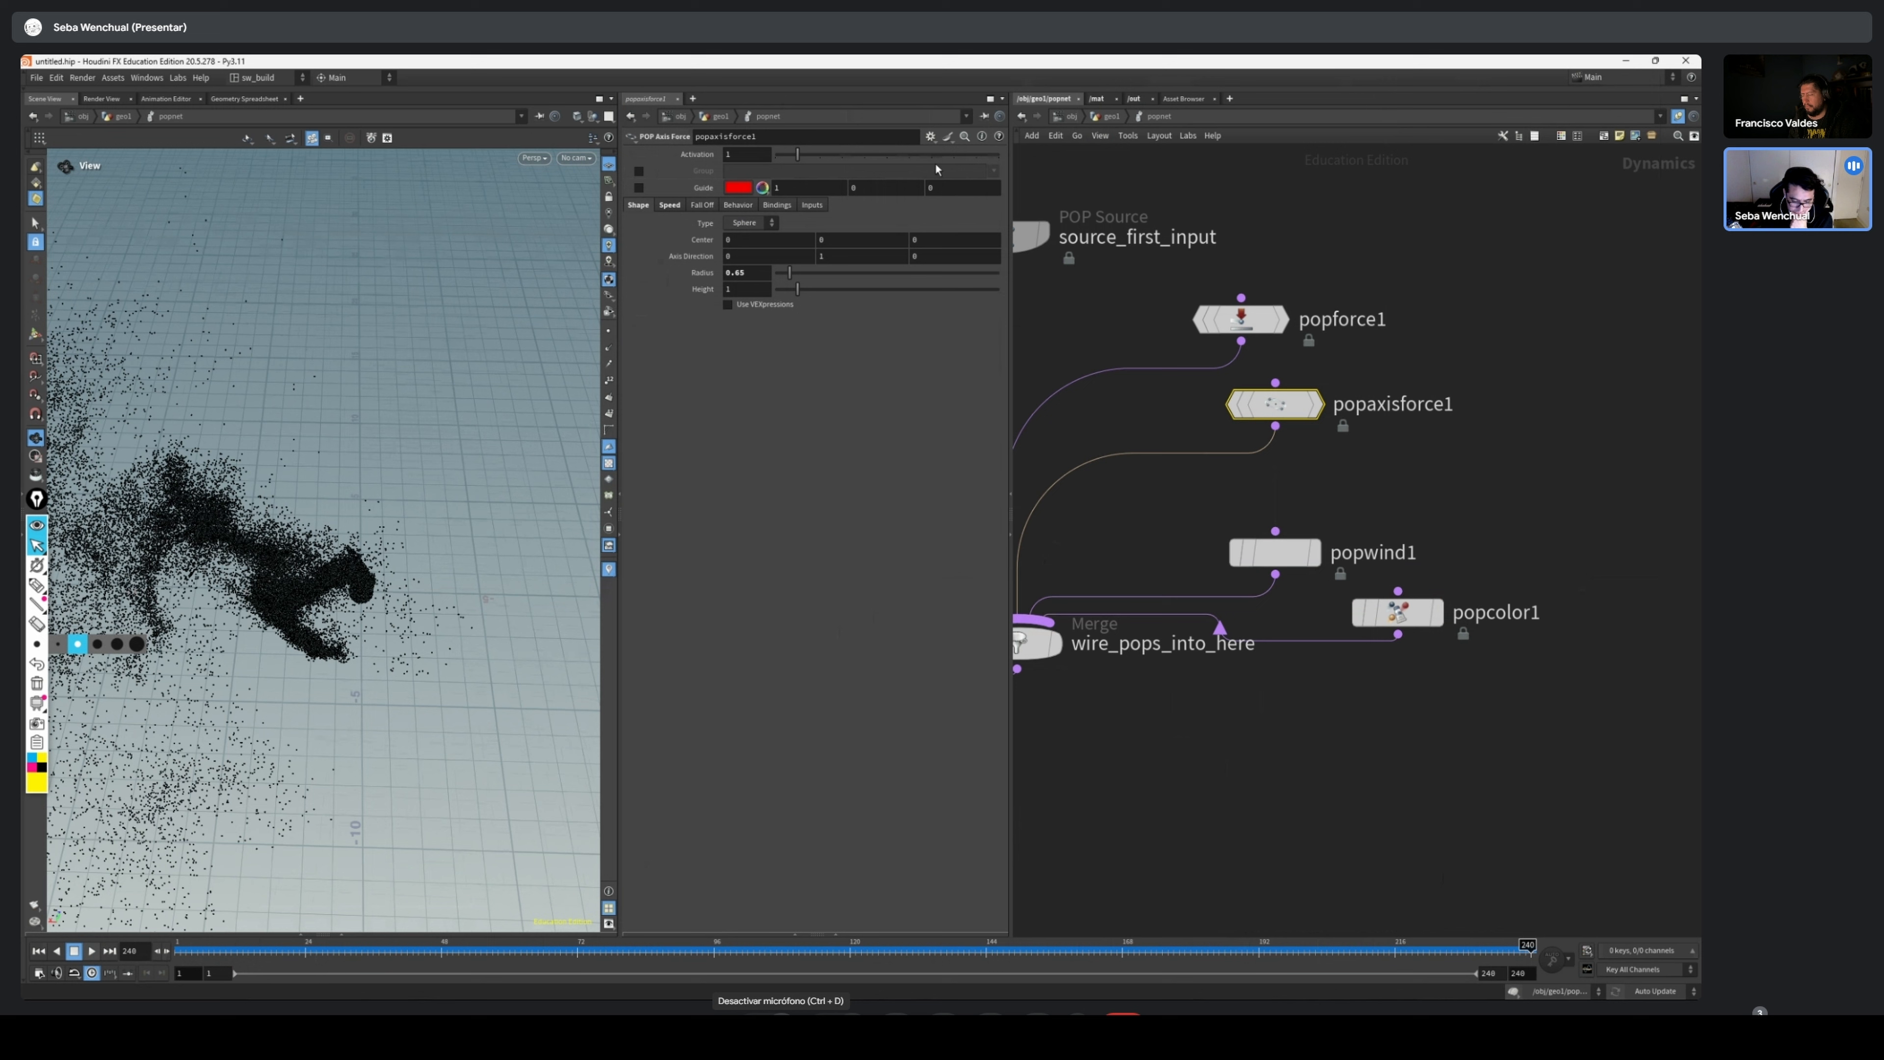
click(781, 1013)
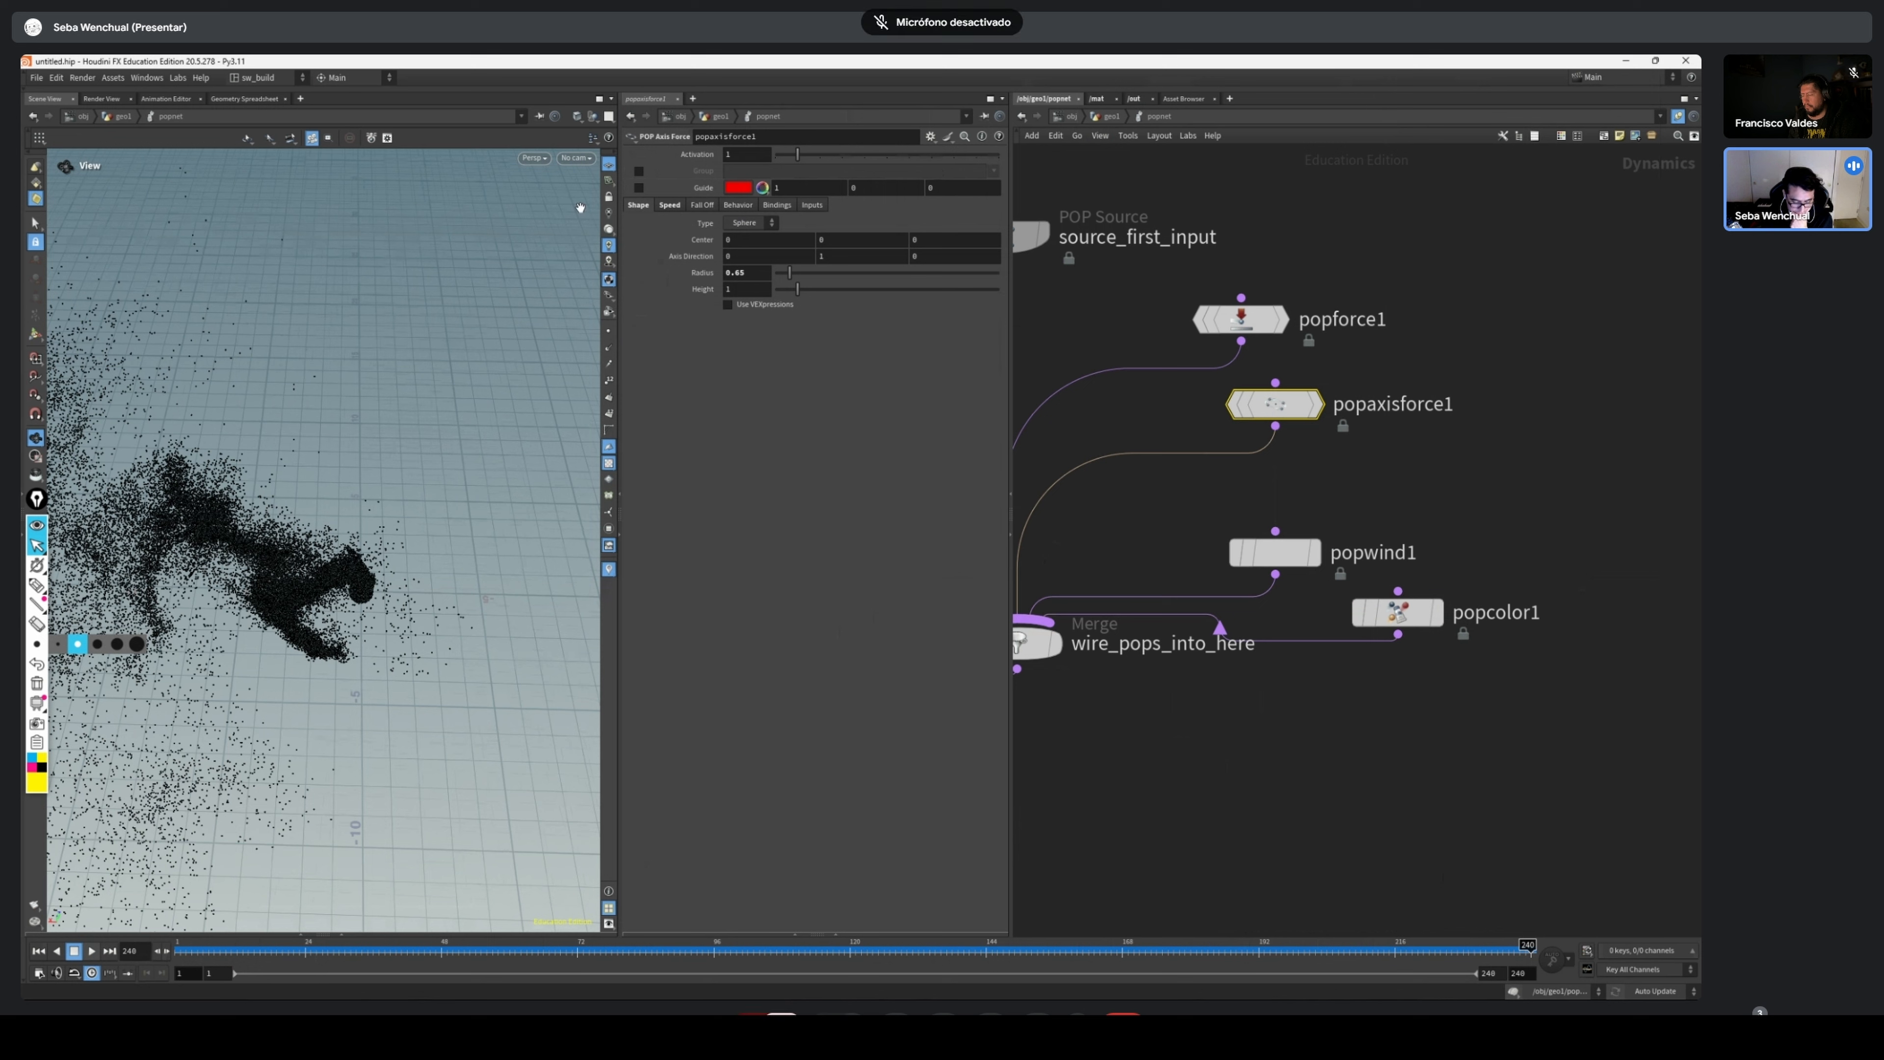
drag(260, 950, 413, 946)
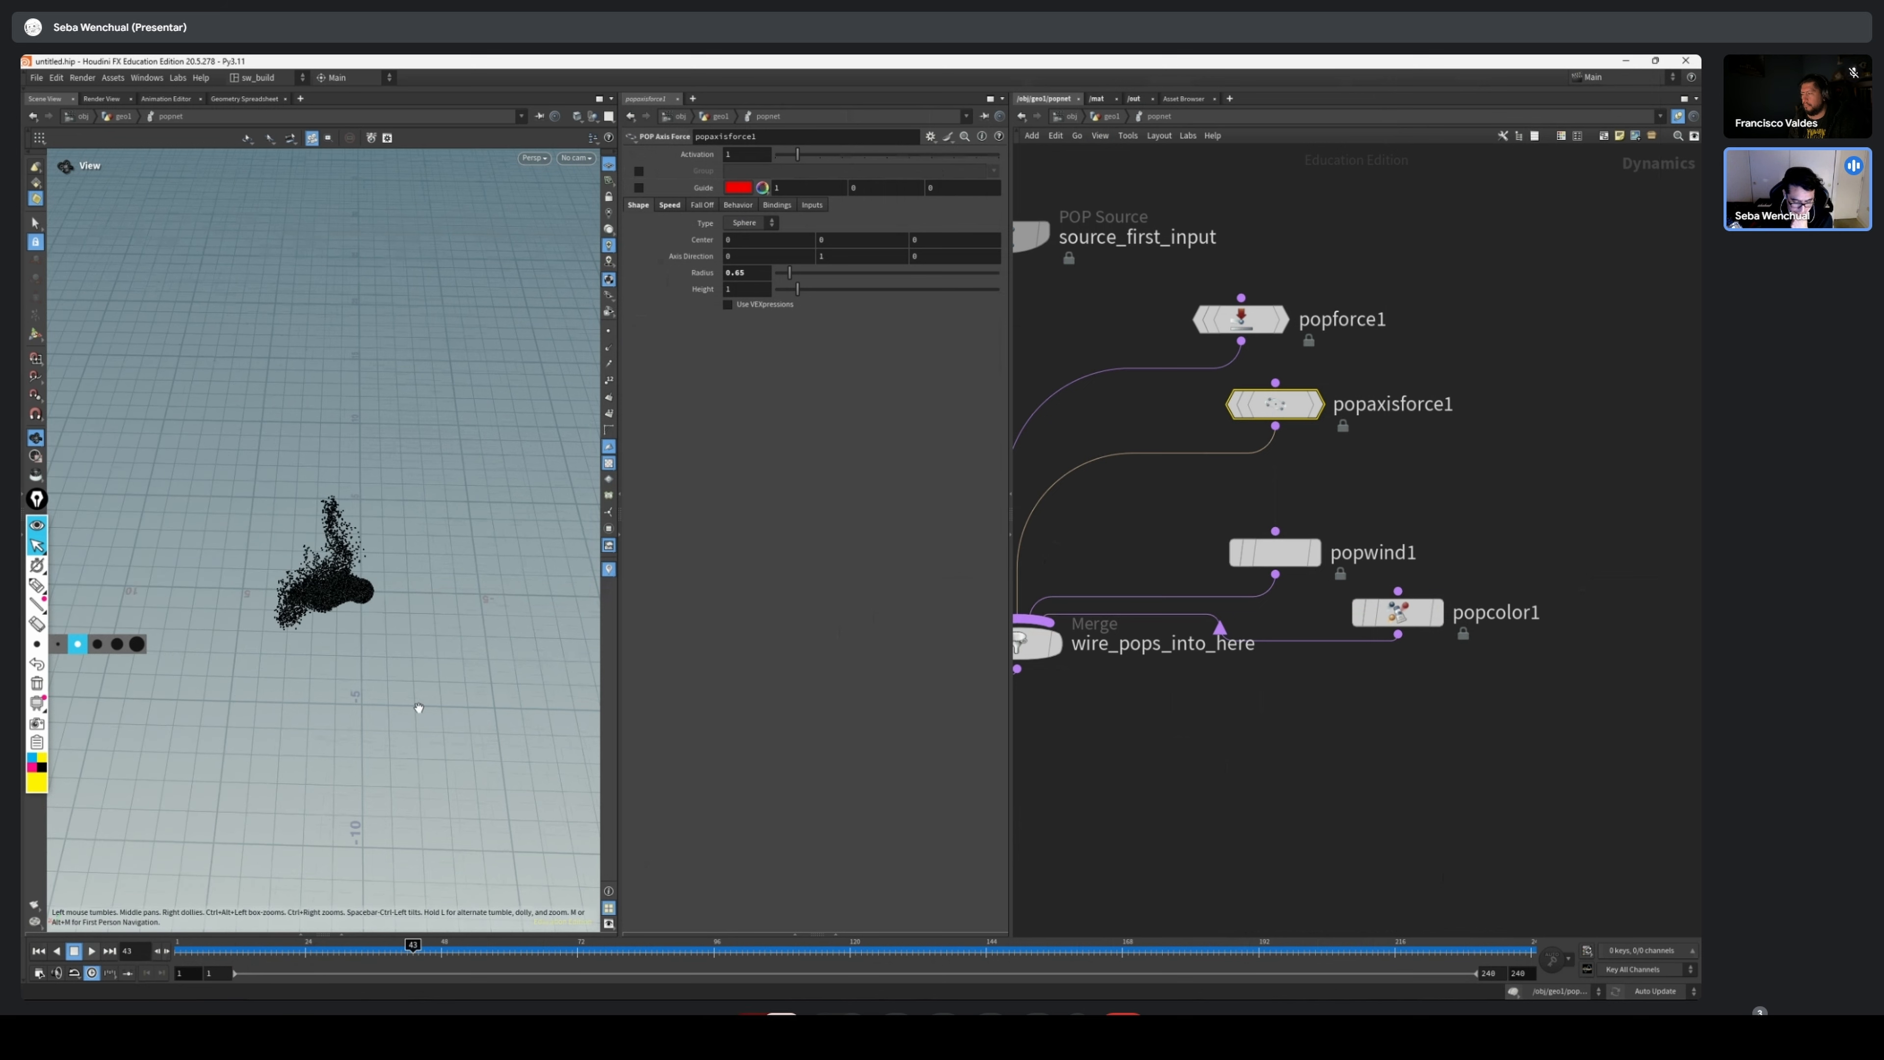
drag(415, 711, 510, 744)
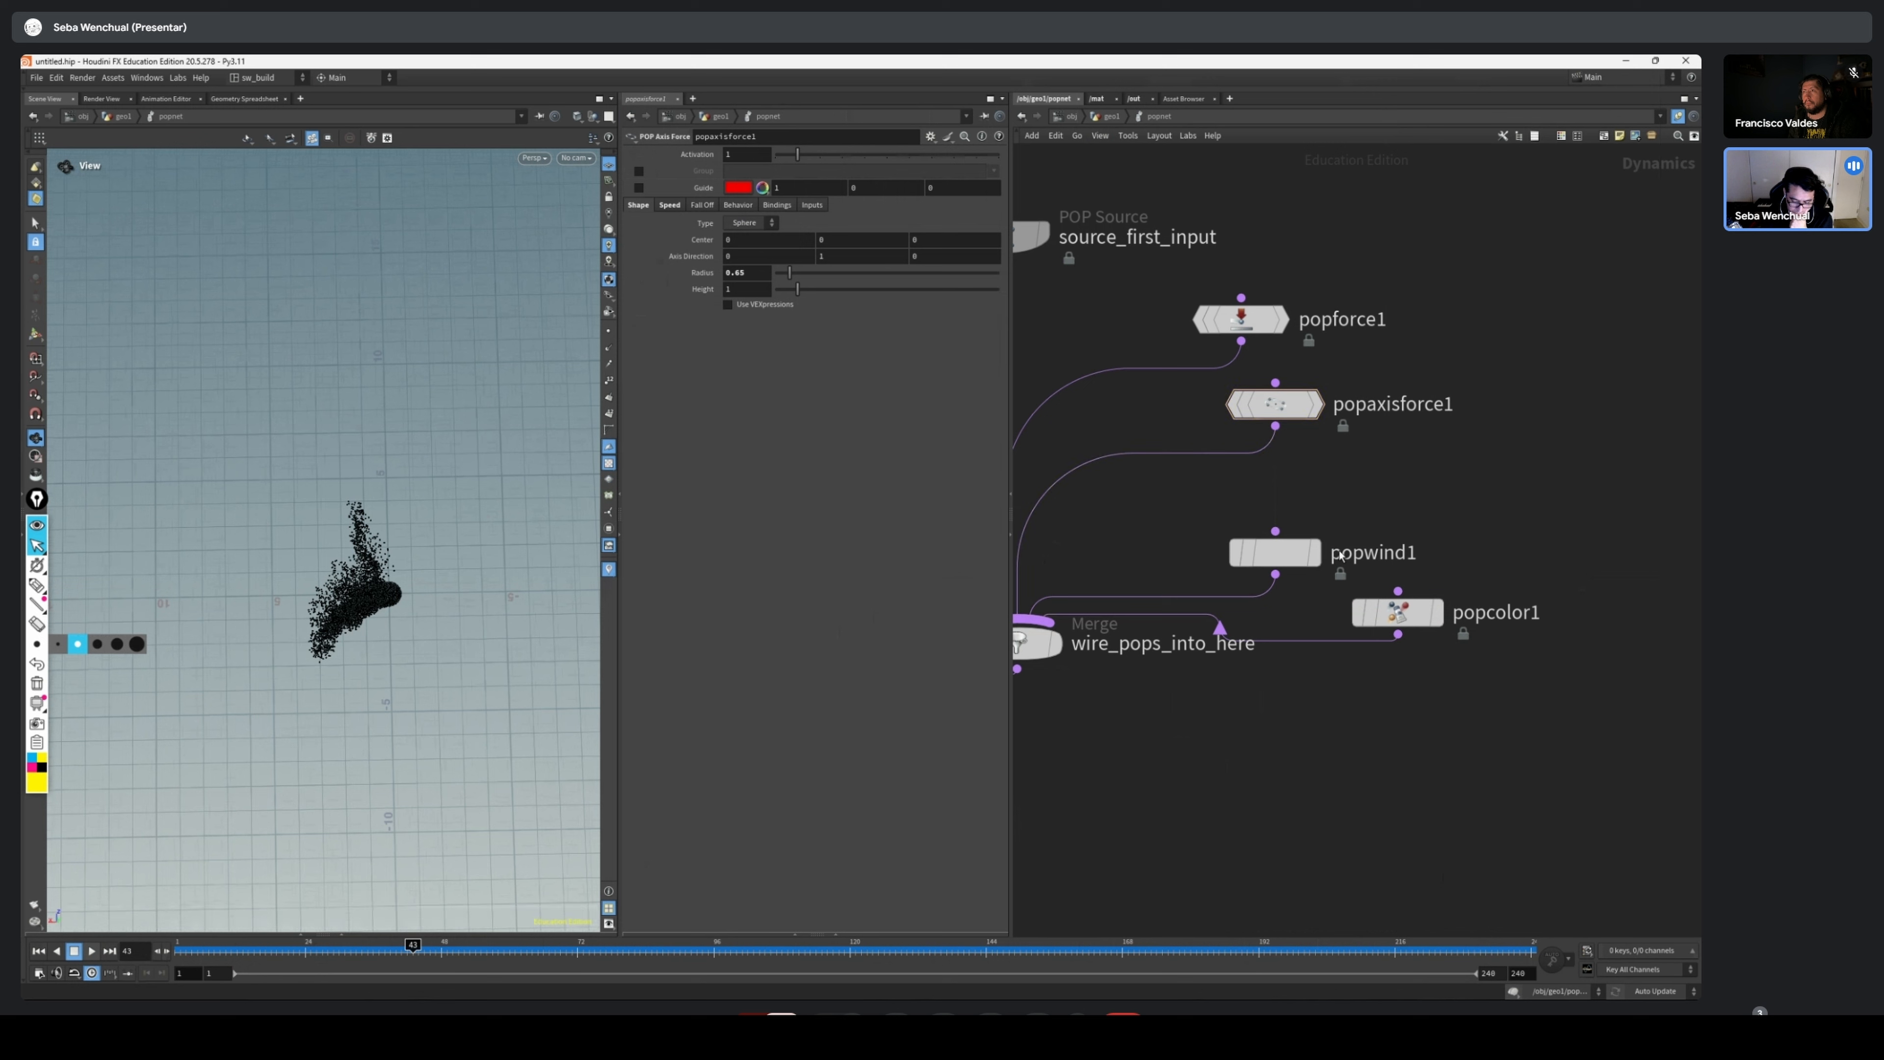
Move popwind1 up so it sits just below popaxisforce1
drag(1281, 554, 1282, 521)
drag(1437, 476, 1164, 556)
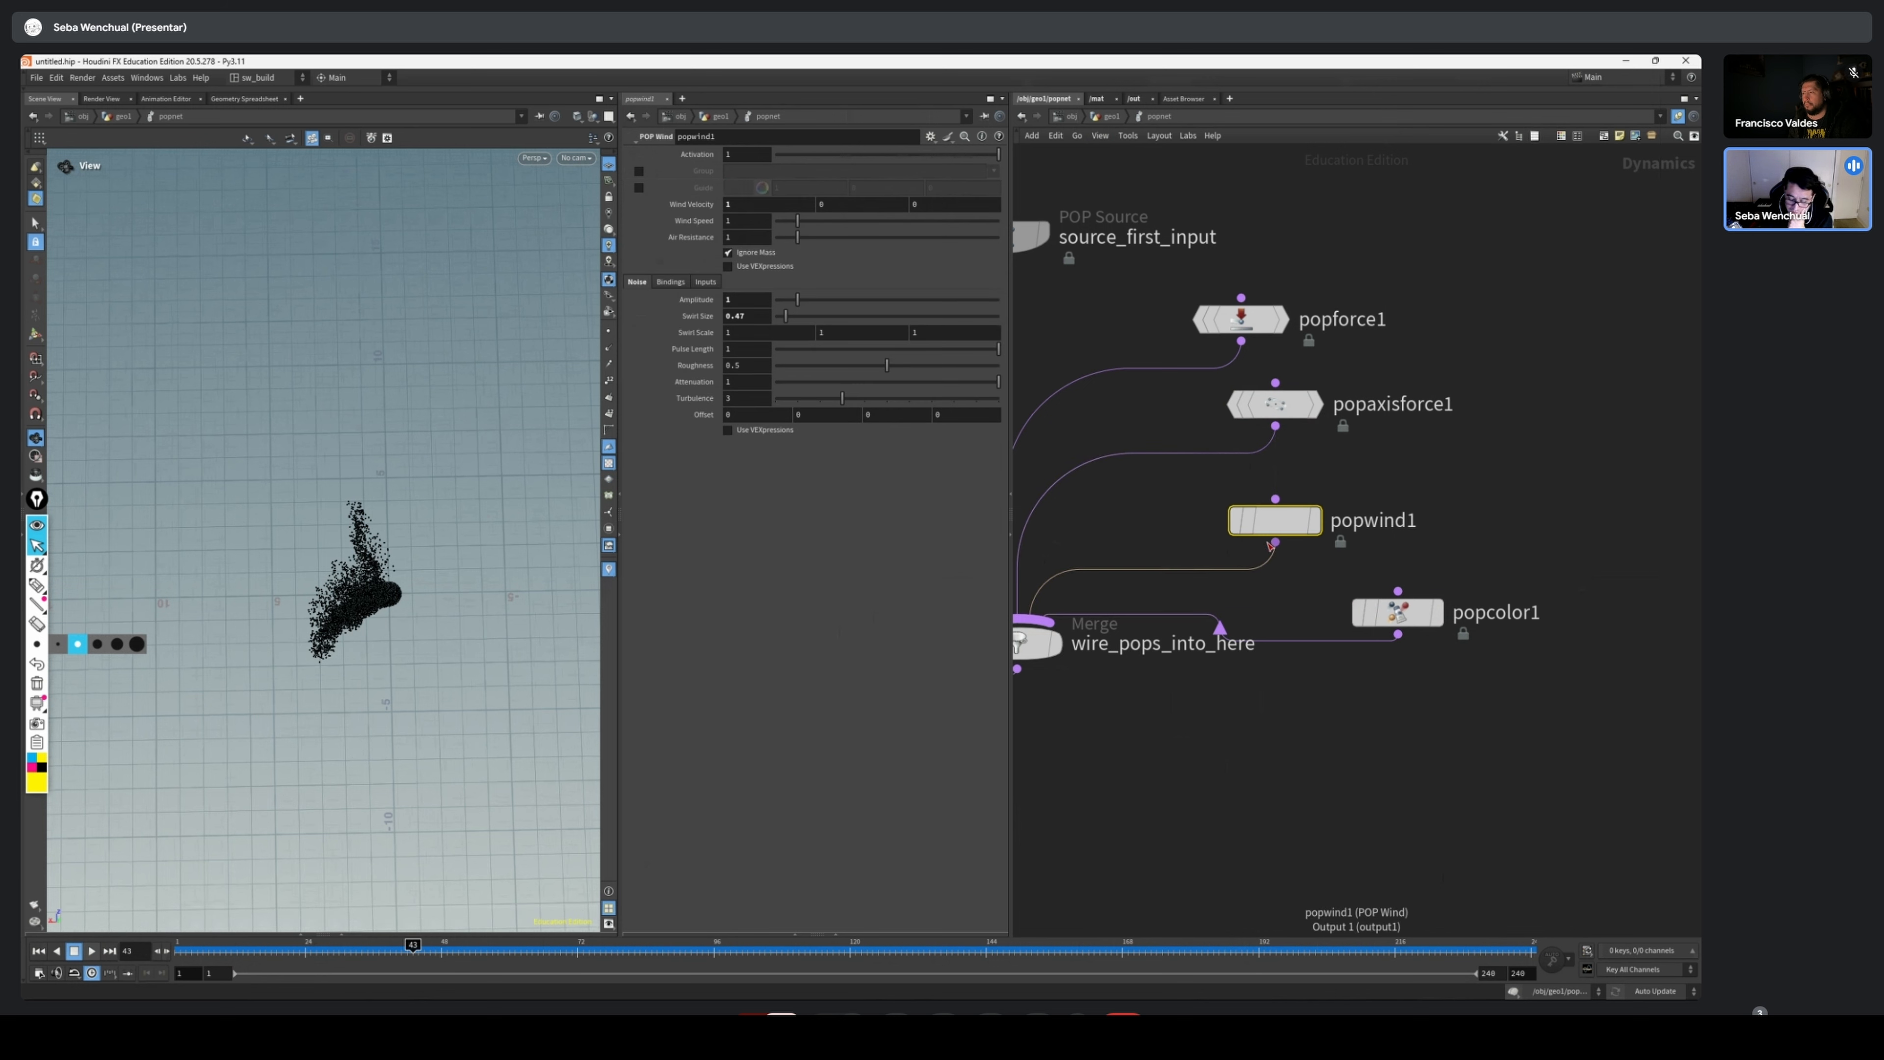
drag(1298, 524, 1298, 514)
drag(1454, 467, 1302, 521)
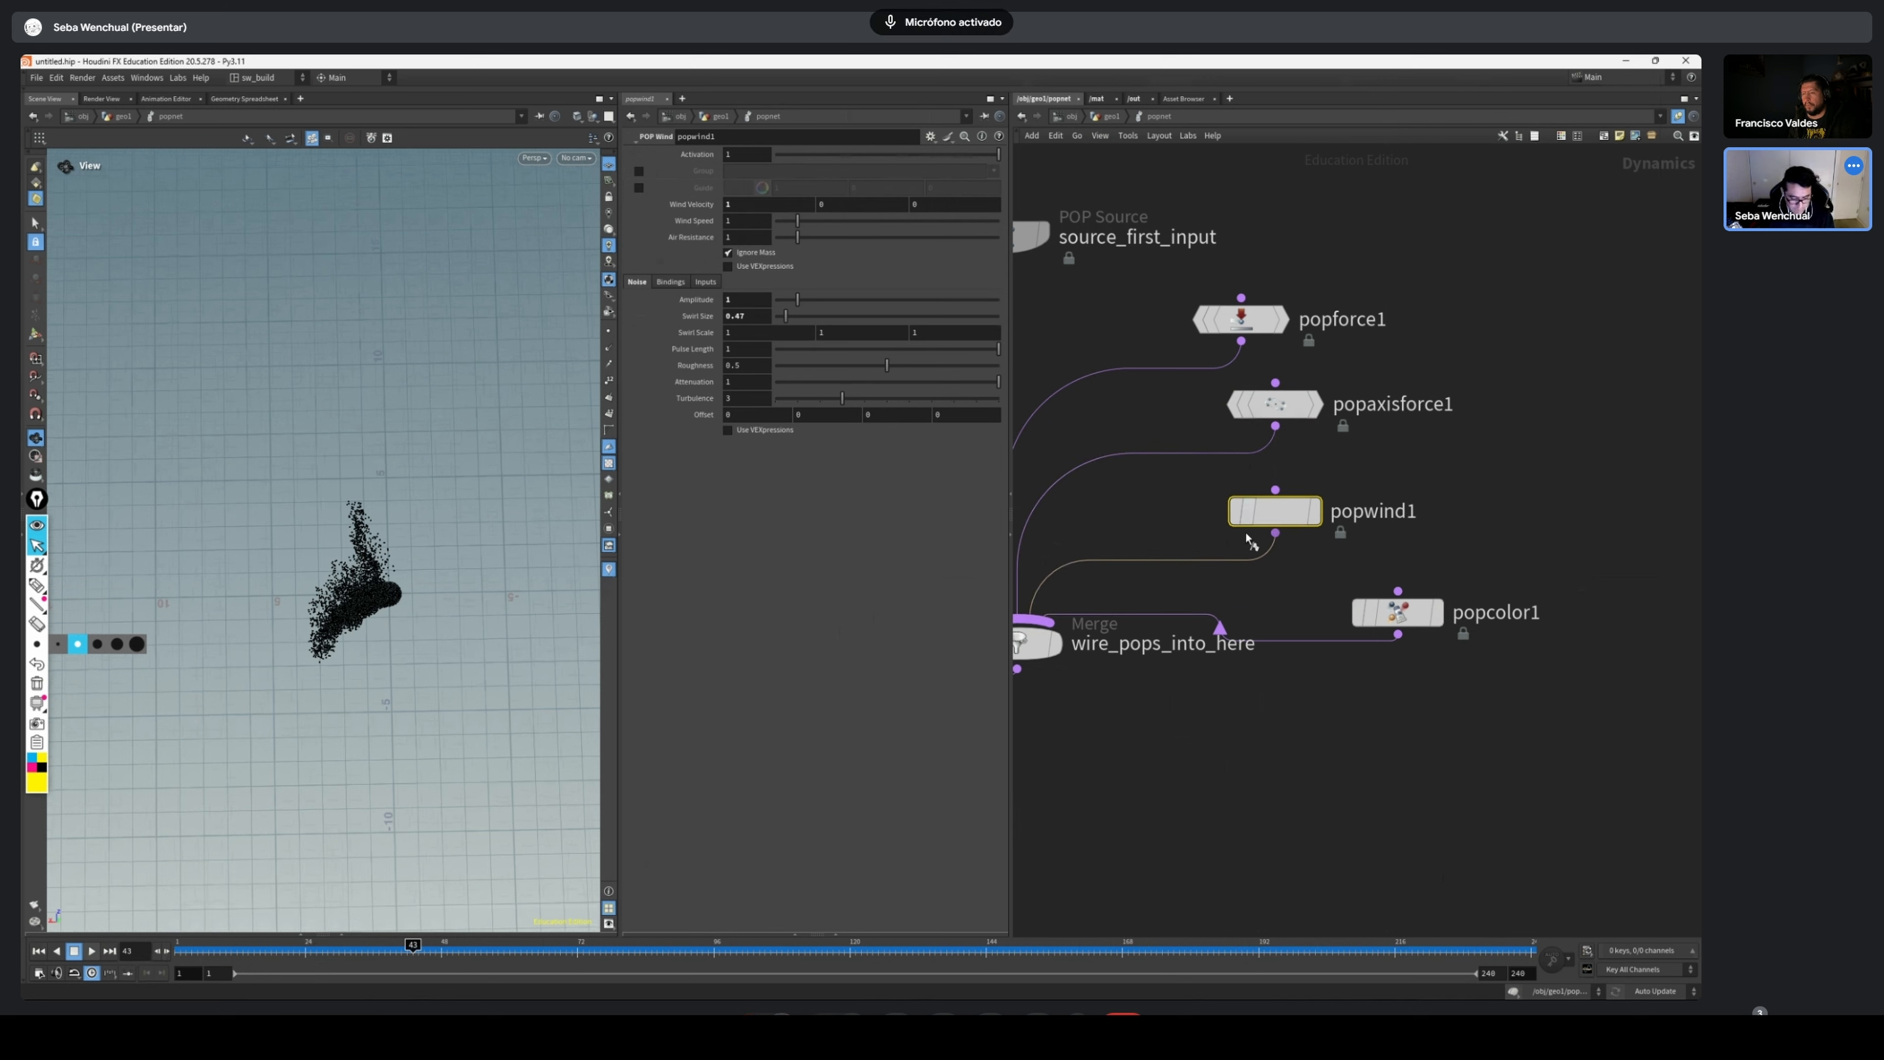
Bypass popwind1, popforce1 and popcolor1 to leave only popaxisforce1 active, scrubbing the simulation in between
key(b)
drag(184, 952, 1038, 911)
click(1275, 404)
drag(1388, 274, 1203, 355)
key(b)
click(1397, 613)
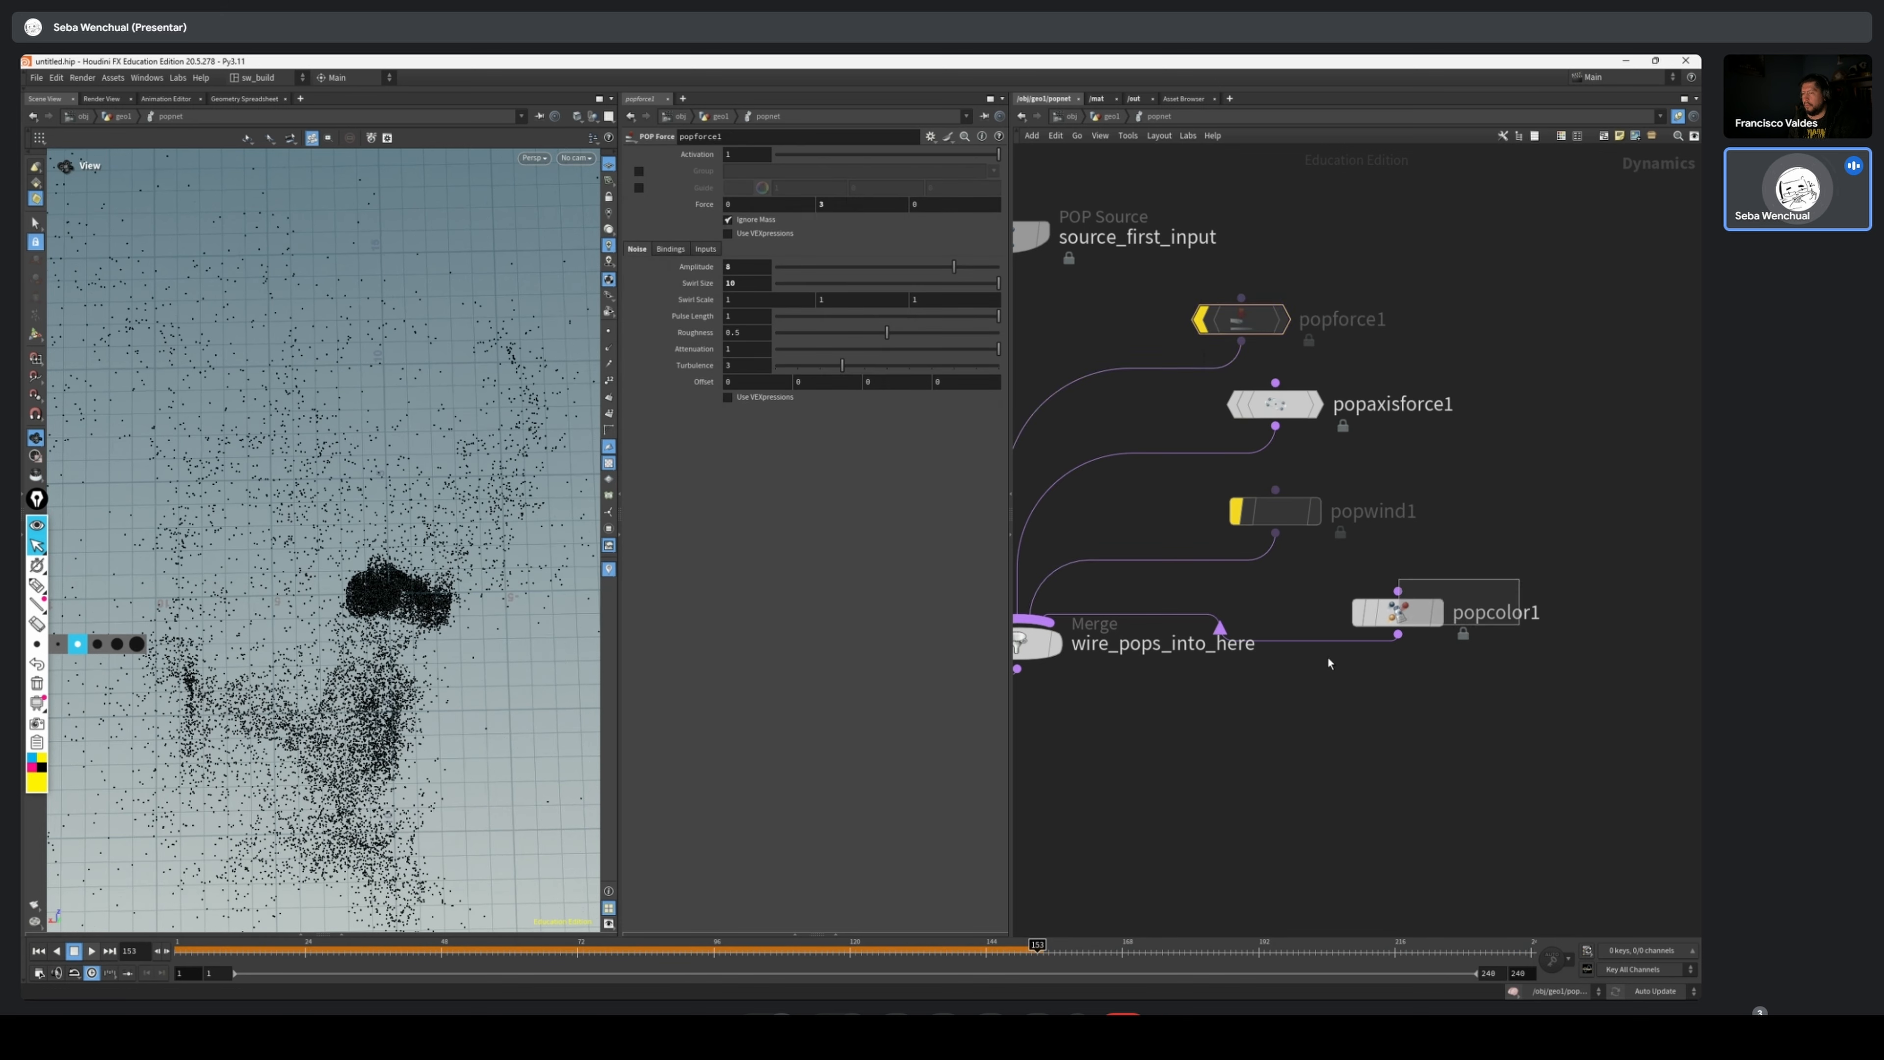
key(b)
Scrub through the simulation from the start to examine the motion produced by popaxisforce1 alone
click(159, 956)
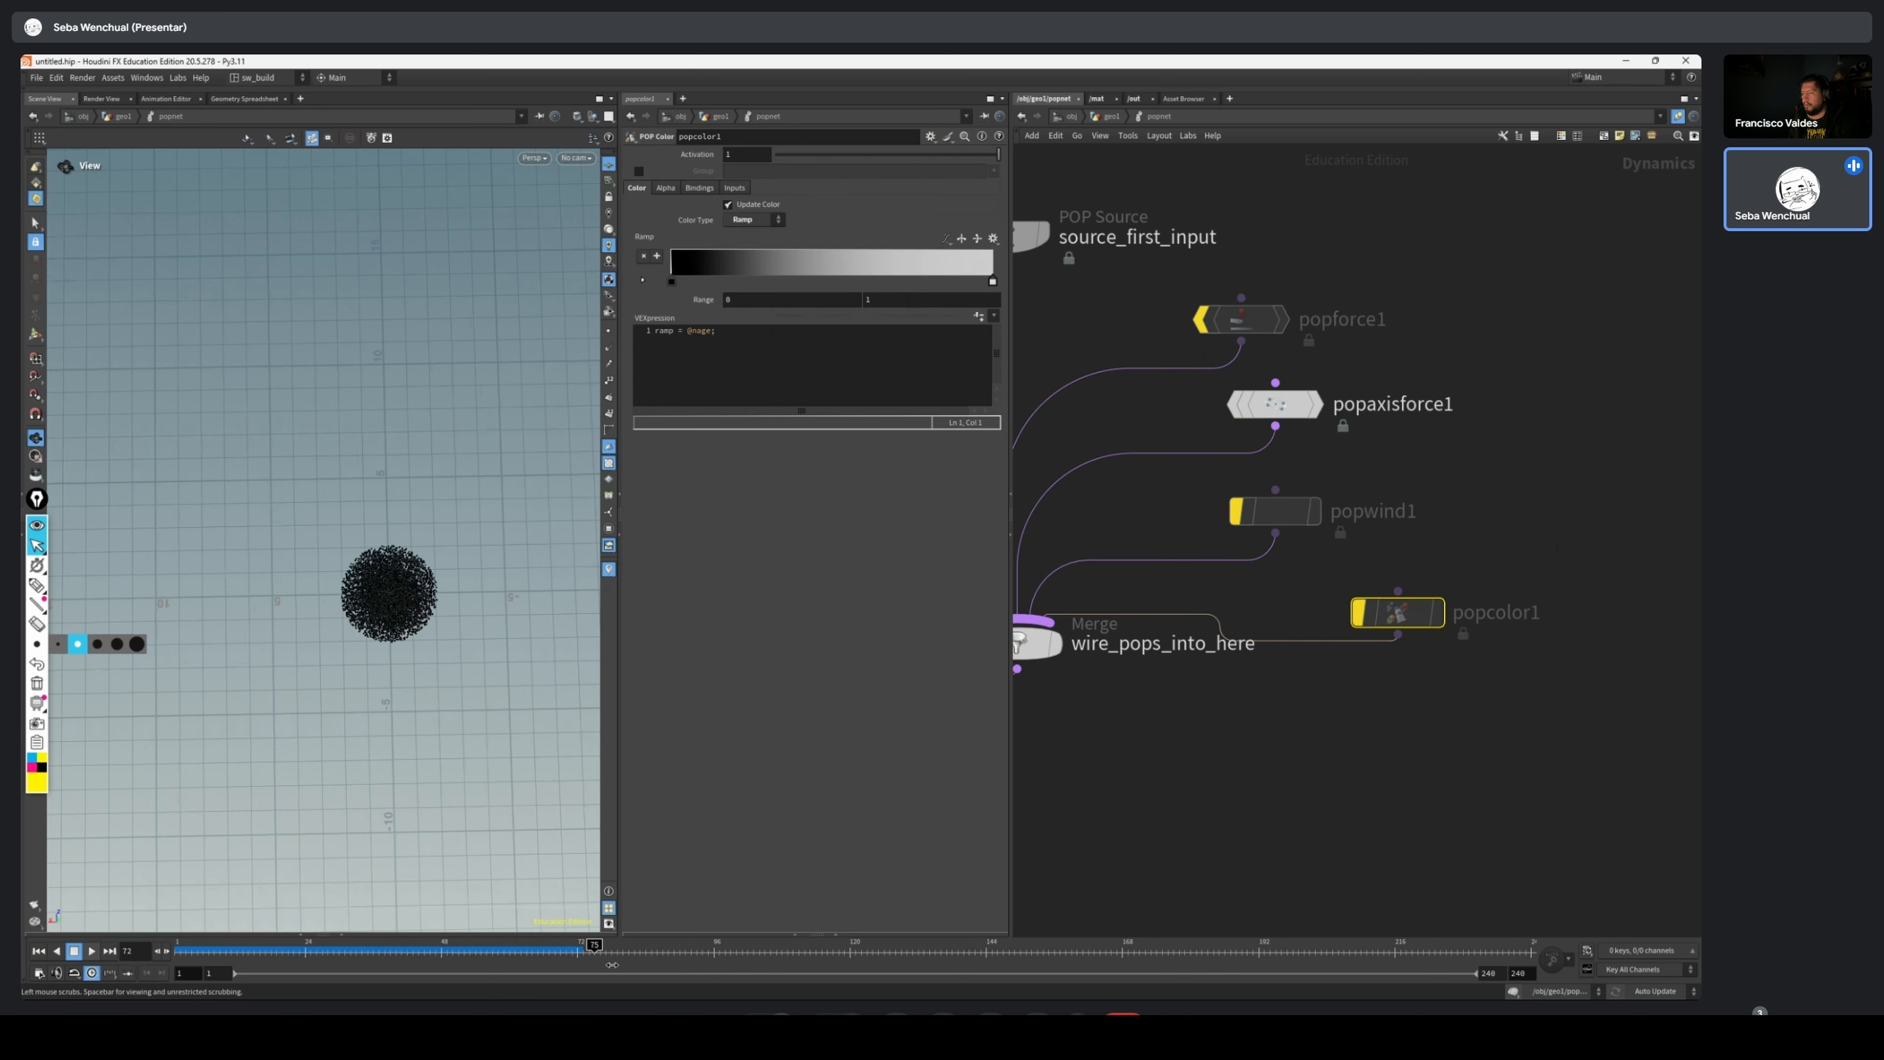
drag(1124, 946, 742, 949)
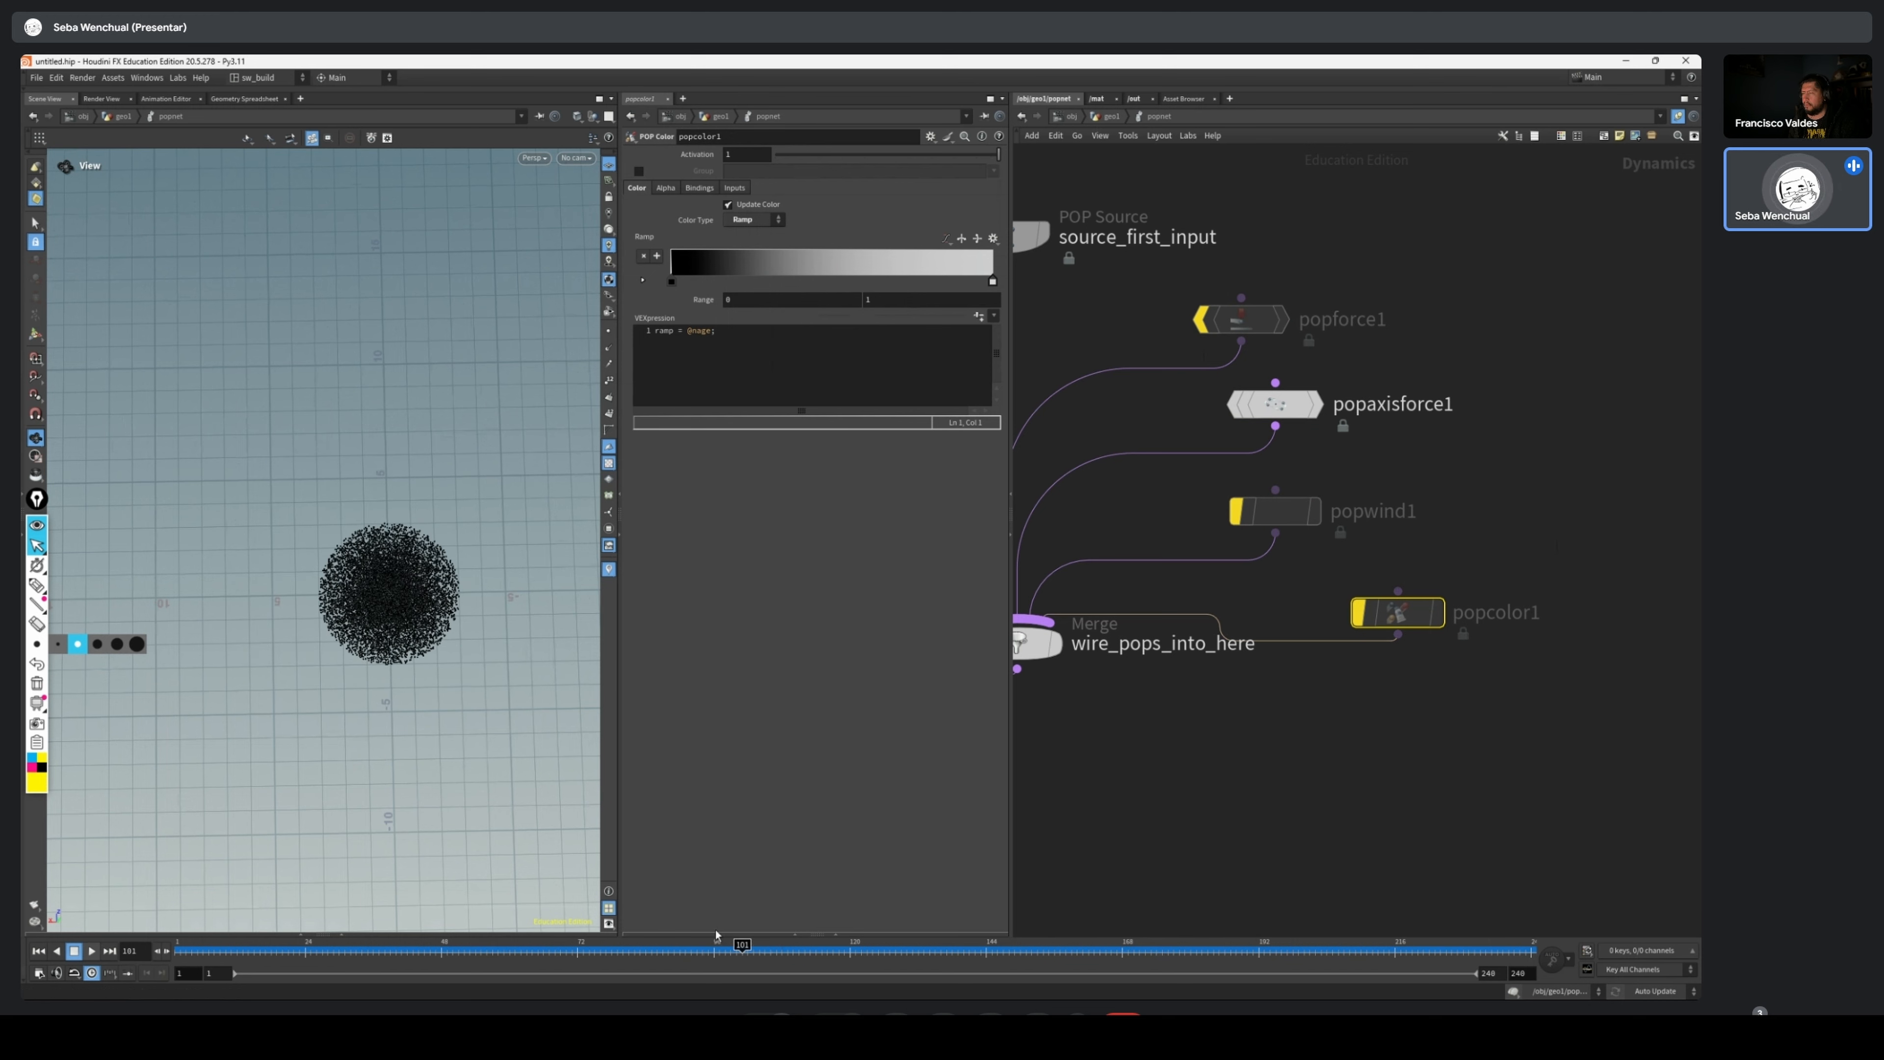
click(210, 946)
drag(213, 946, 1213, 928)
Turn off the bypass on popforce1, popwind1 and popcolor1
click(1201, 319)
click(1236, 511)
click(1359, 613)
Replay the simulation from frame 1 with all nodes active, lower the view angle, and scrub to frame 35
click(91, 951)
click(38, 950)
drag(477, 829, 362, 656)
click(91, 951)
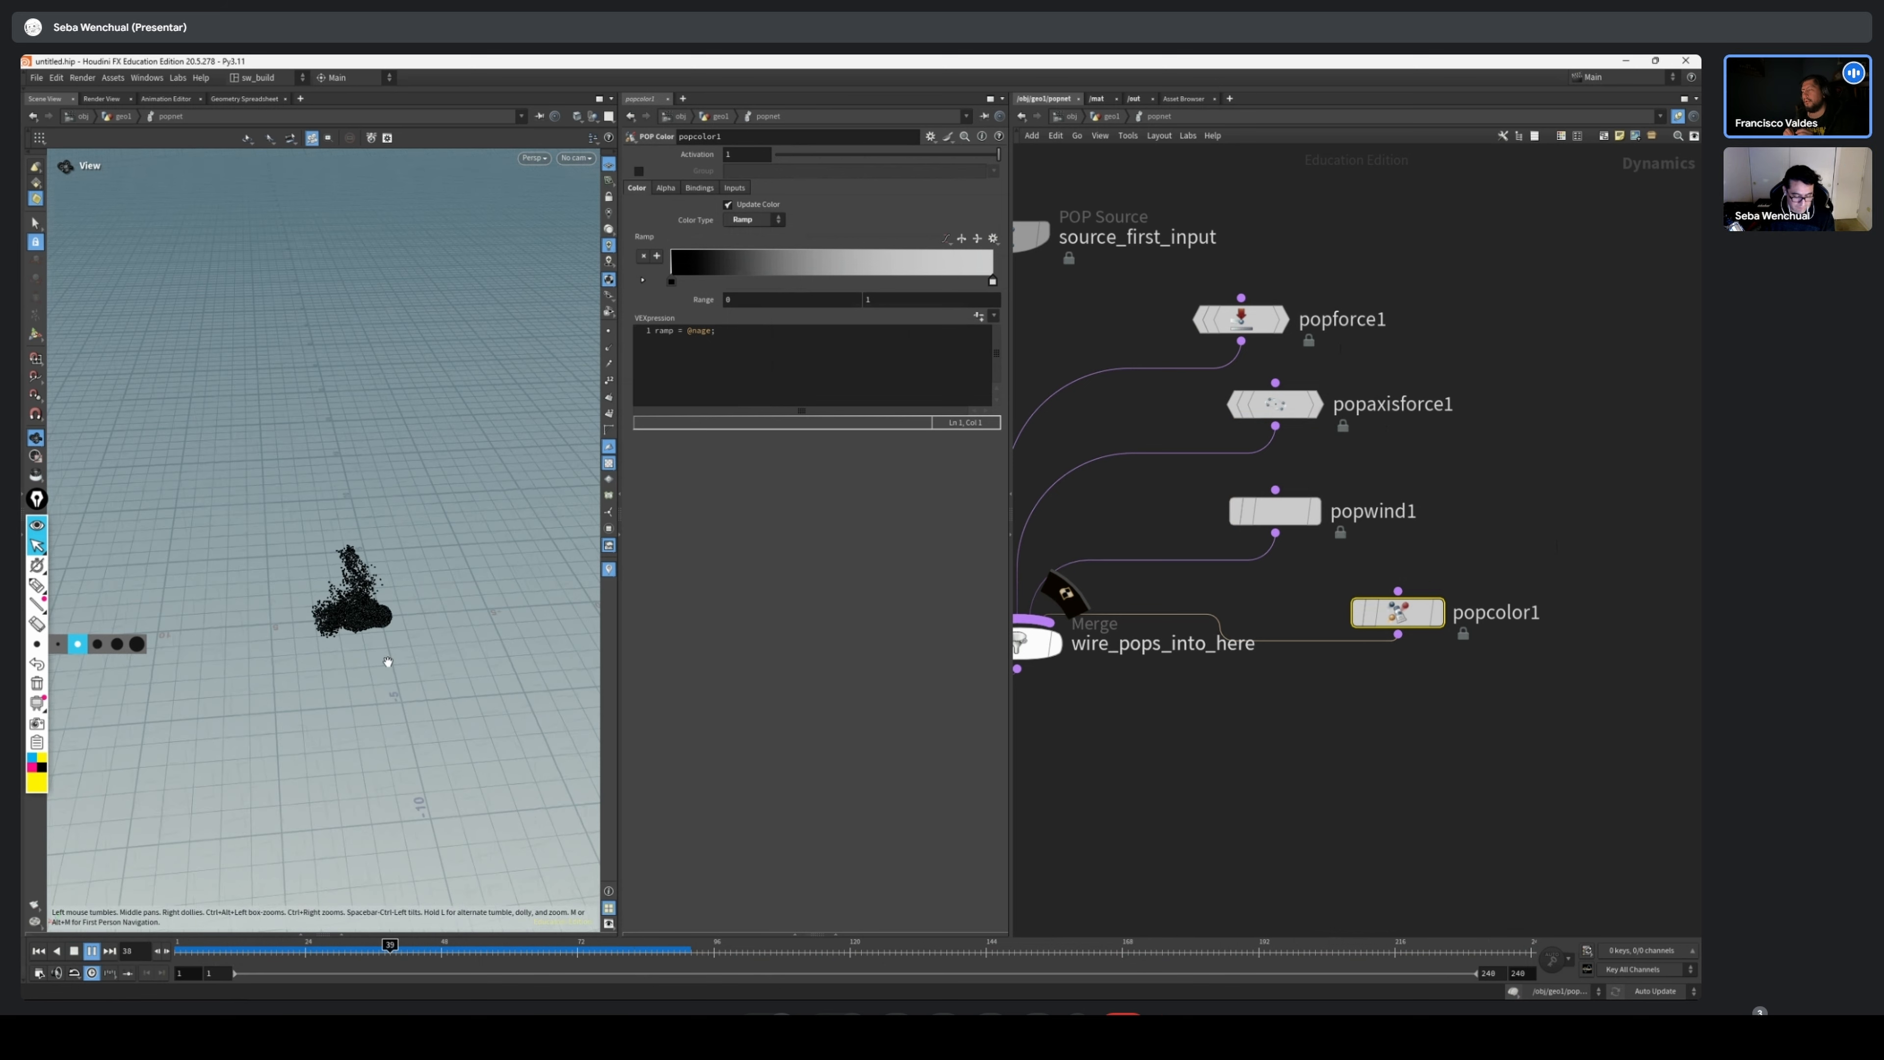
drag(256, 953, 368, 952)
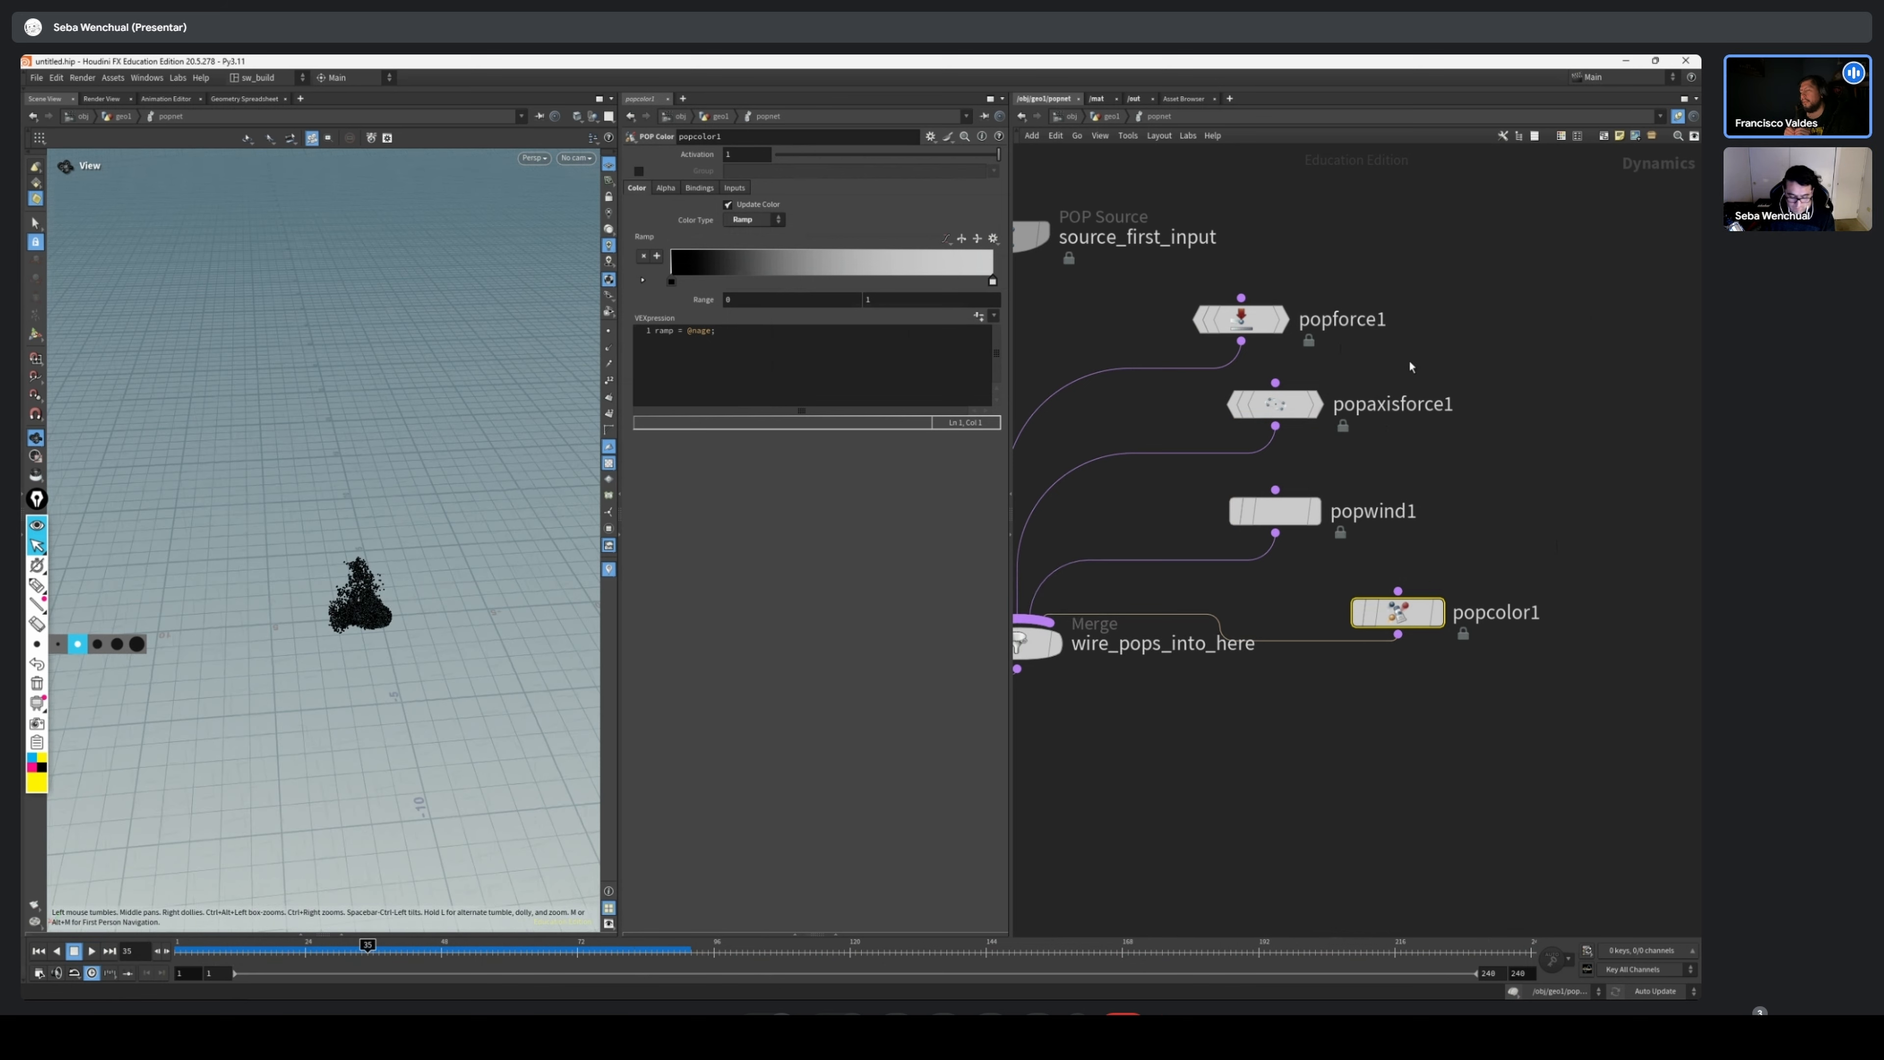
Bypass popforce1, popwind1 and popcolor1 so only popaxisforce1 acts, and replay the simulation from the first frame in a top-down view
click(1284, 404)
drag(475, 697, 482, 801)
click(1201, 319)
click(1236, 511)
click(1359, 613)
click(38, 950)
click(92, 950)
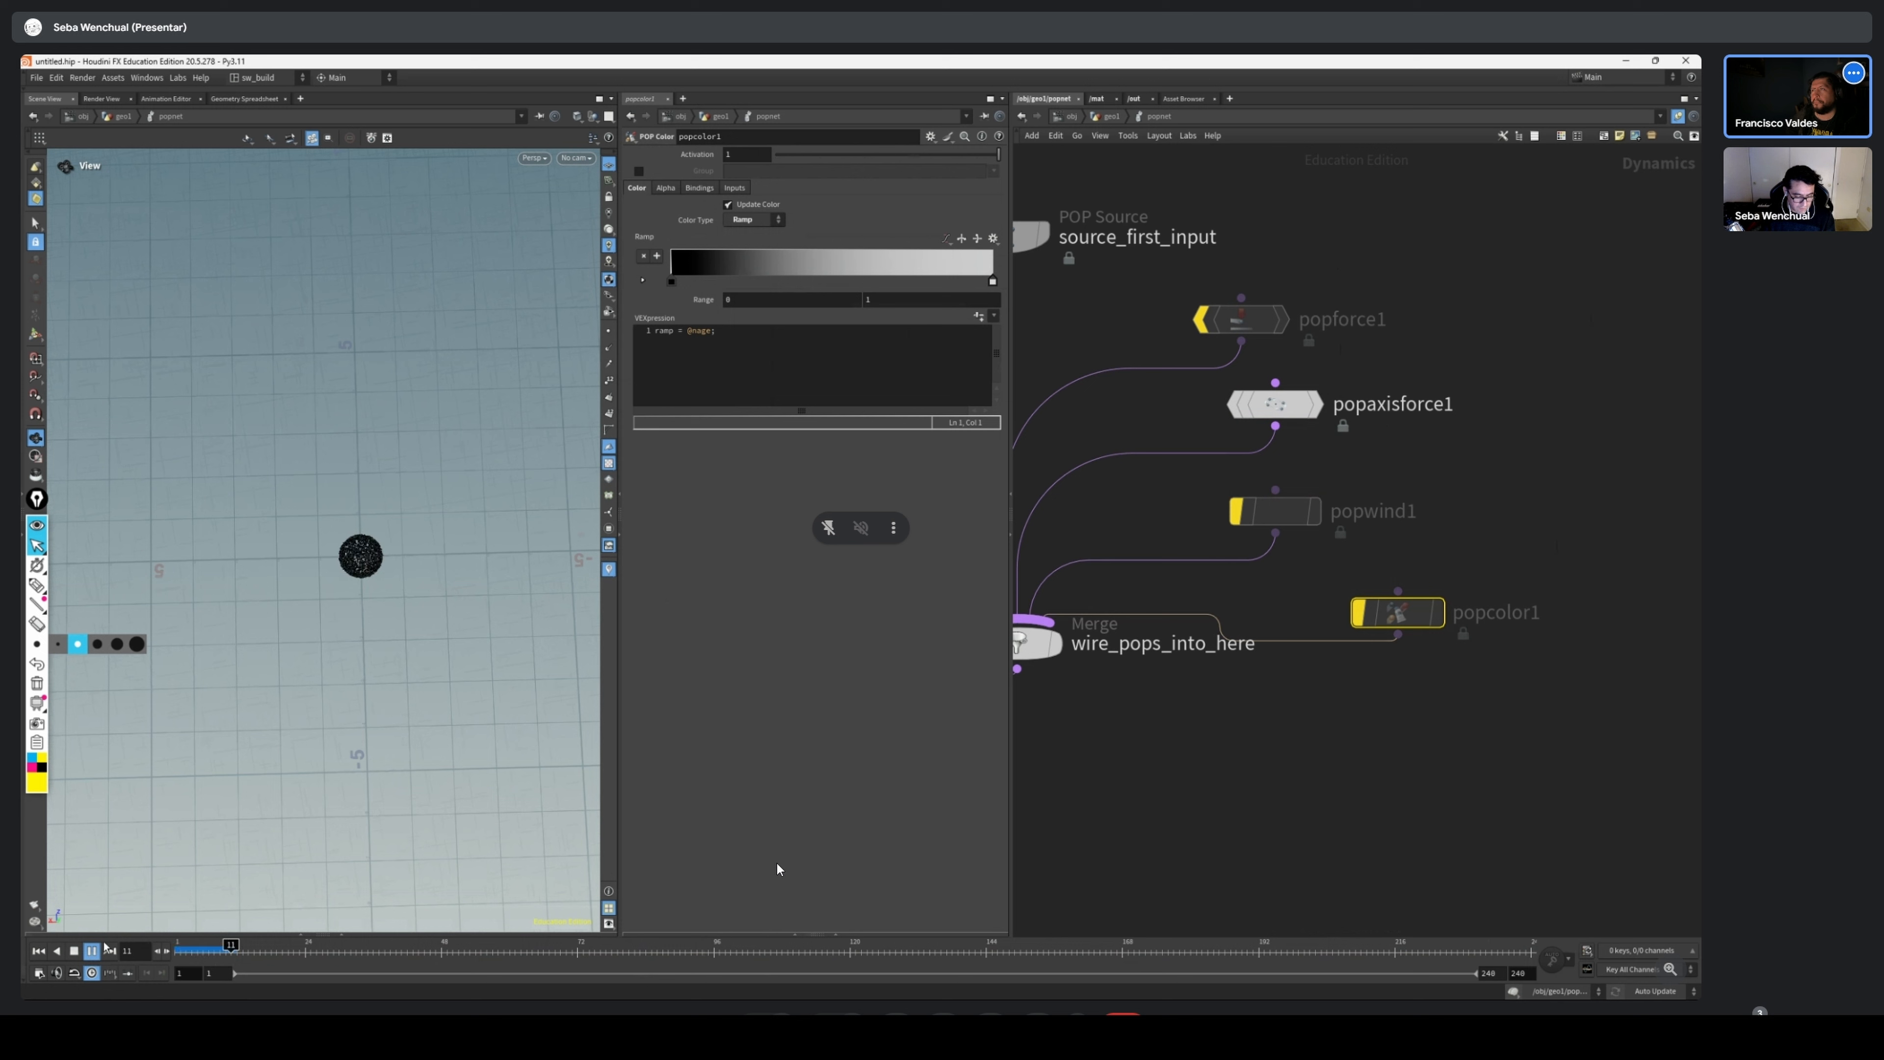
Scrub the simulation back and forth from frame 1 to examine how popaxisforce1 alone spreads the particles seen from above
click(186, 952)
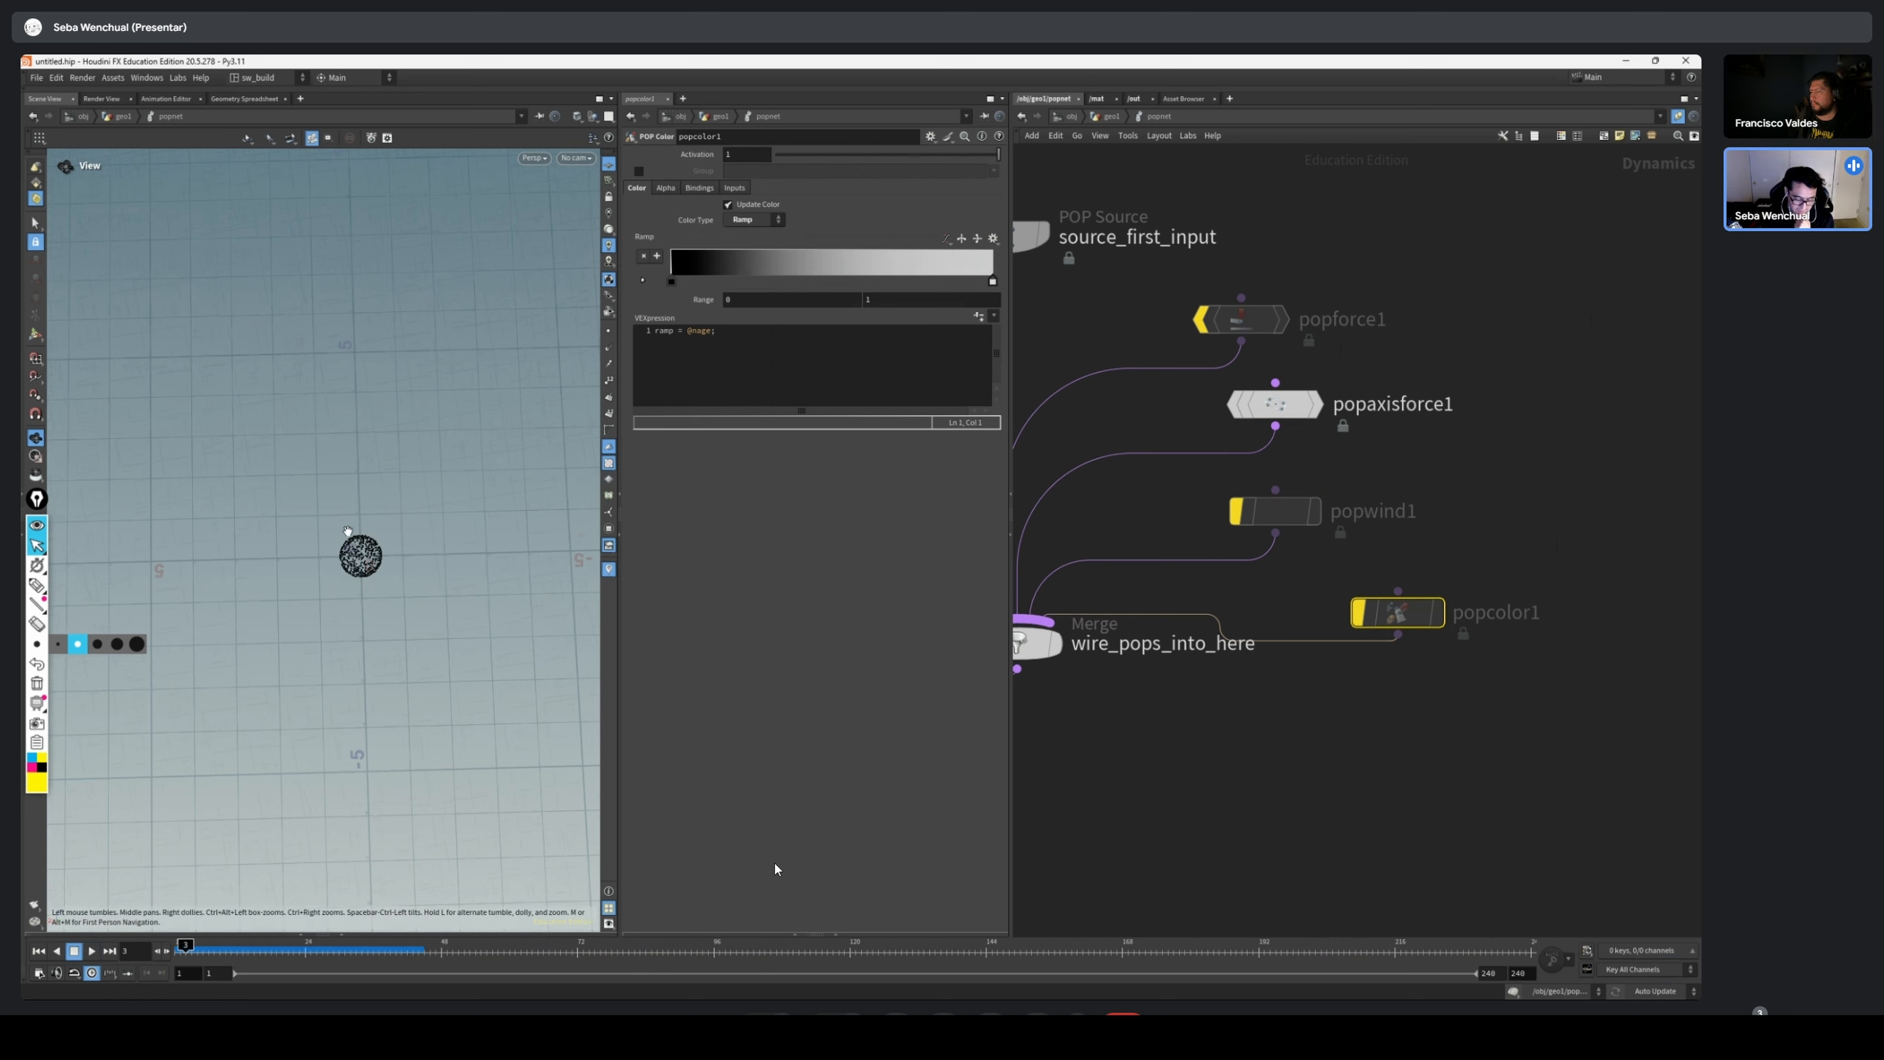
drag(254, 946, 475, 949)
drag(475, 948, 179, 948)
scroll(416, 518, up, 4)
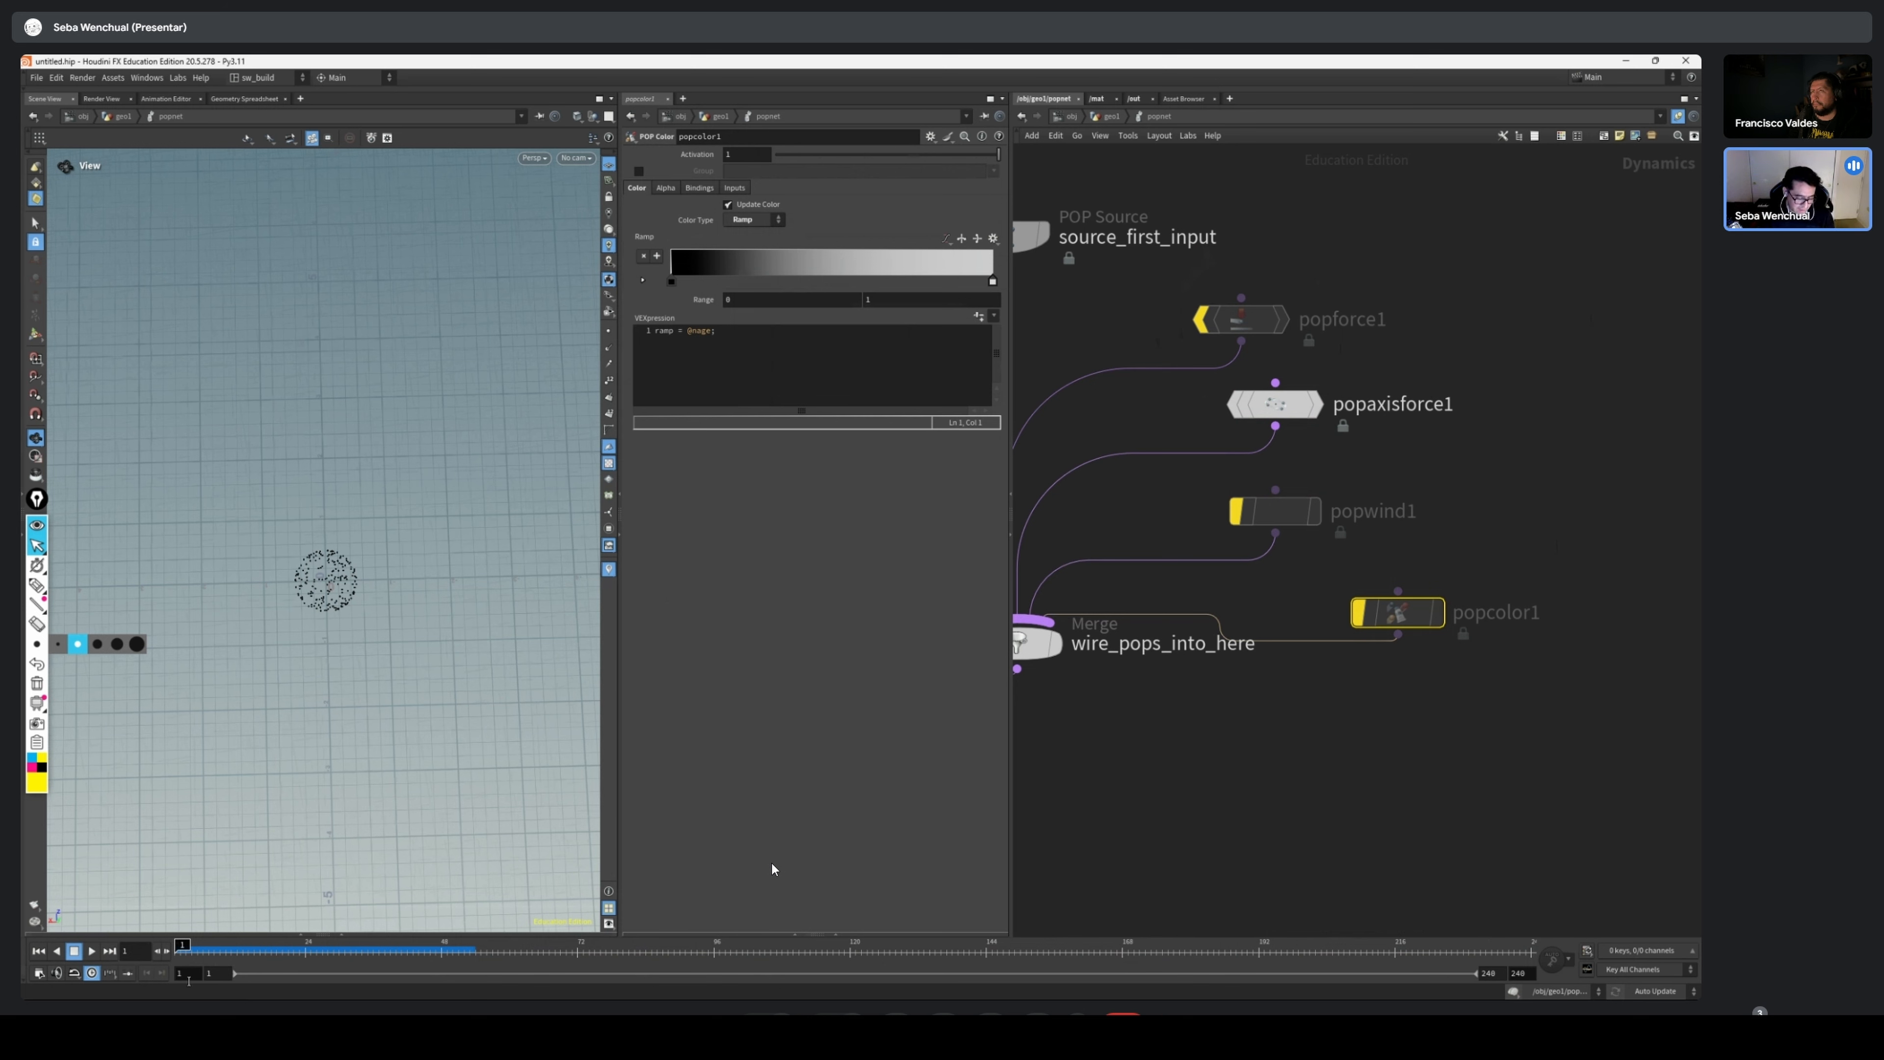
drag(182, 954, 714, 966)
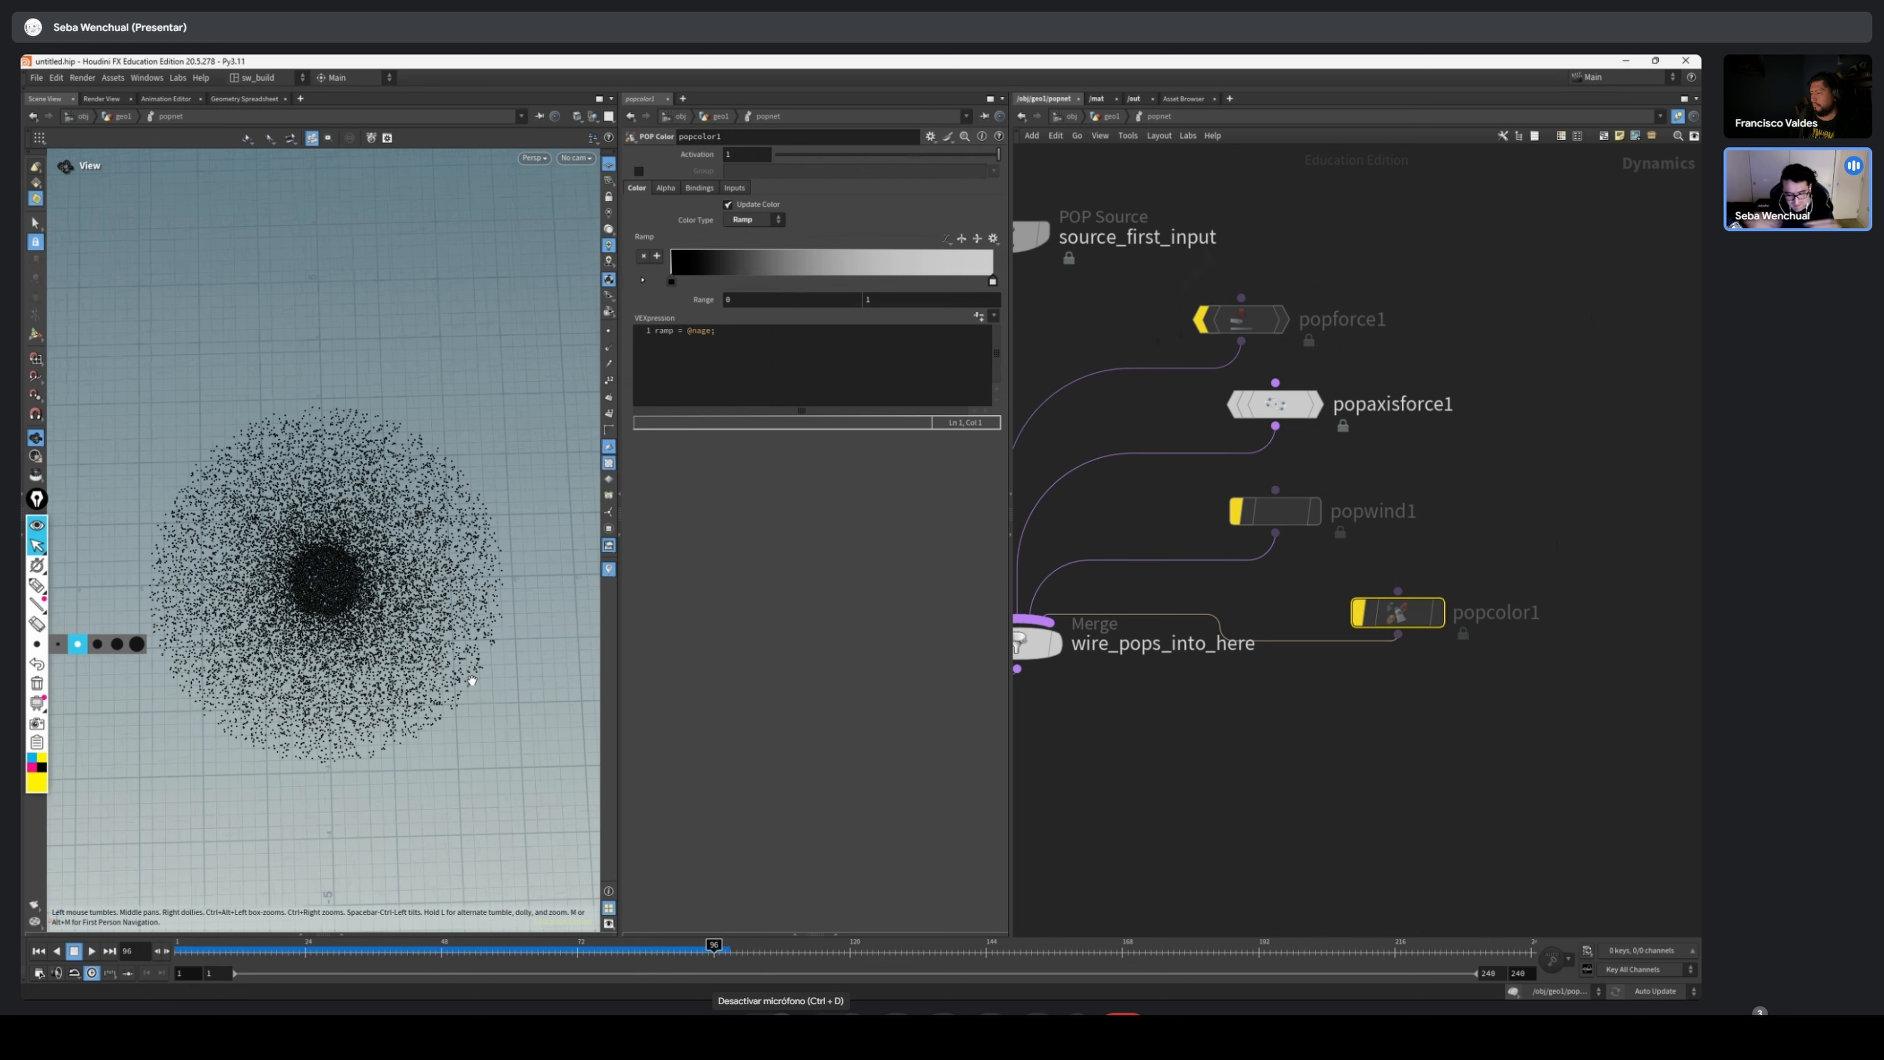
In the parent geometry network, insert a Normal node between source and popnet, display it, and add its normals to Points
key(u)
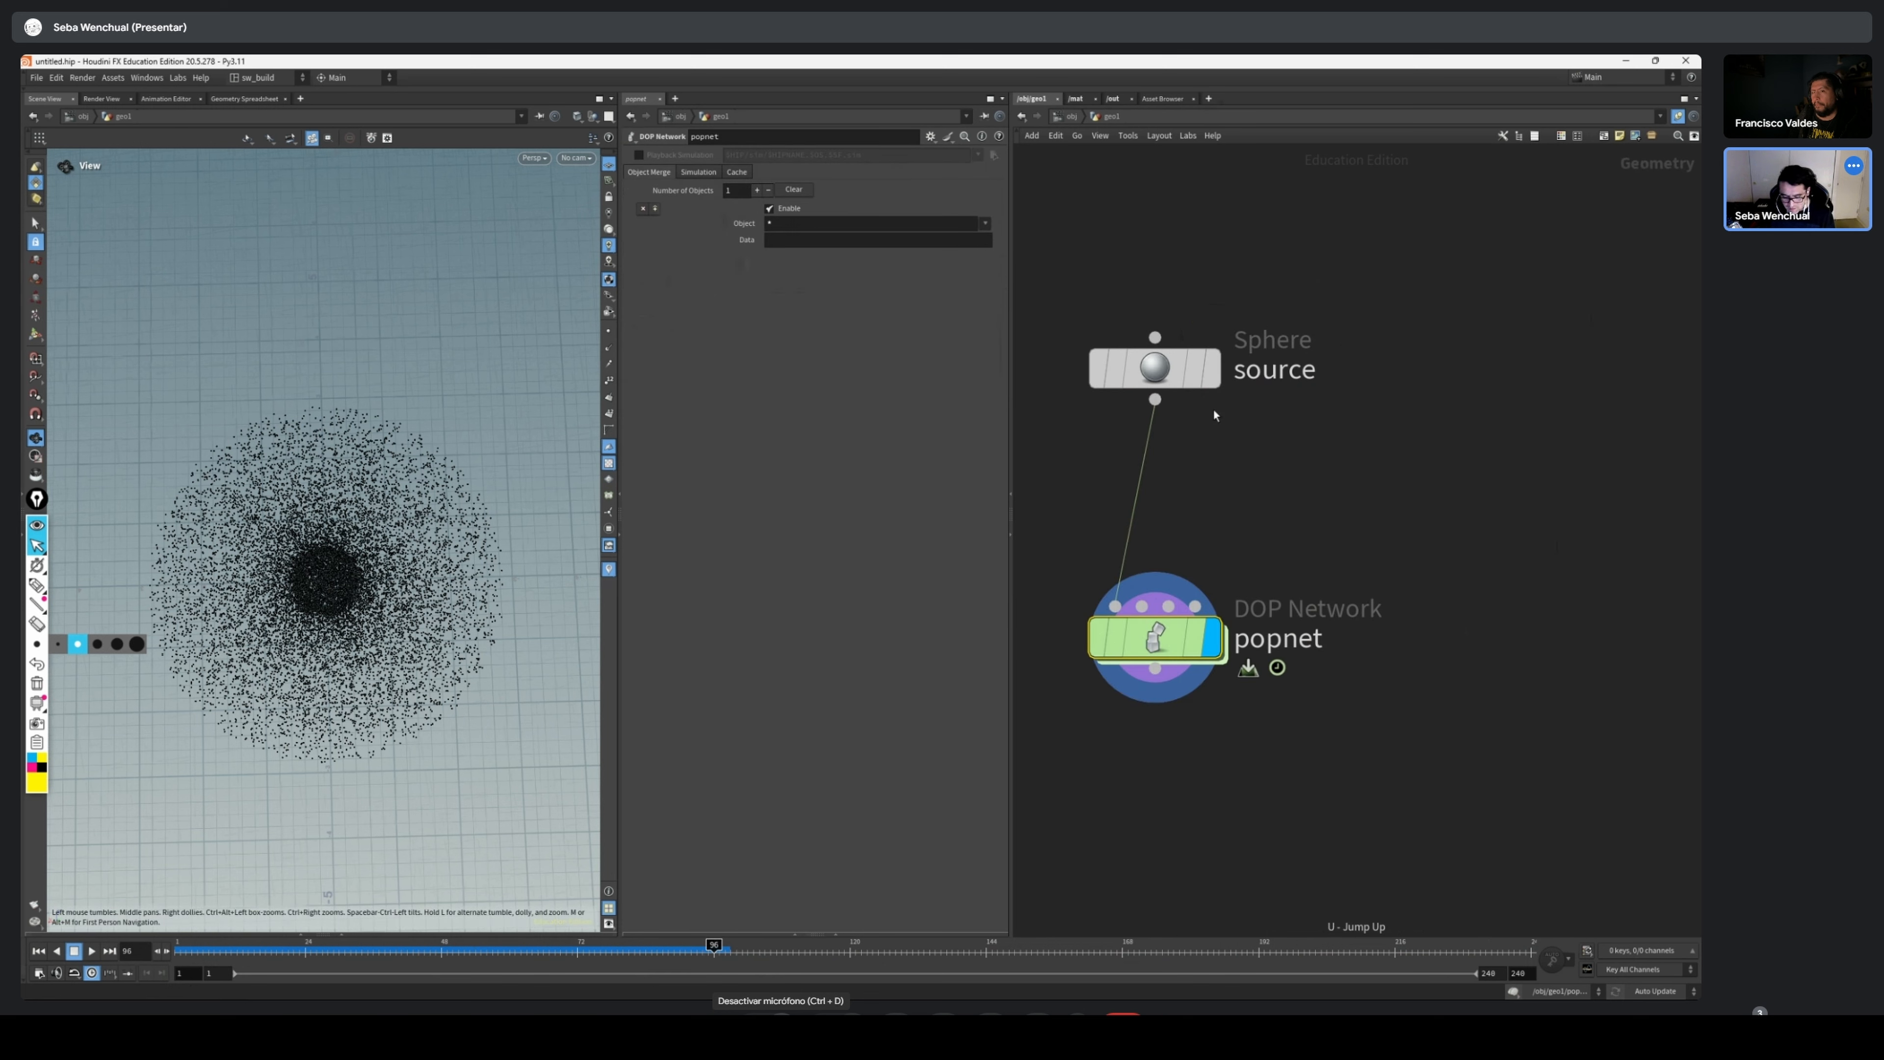
key(Tab)
text(nor)
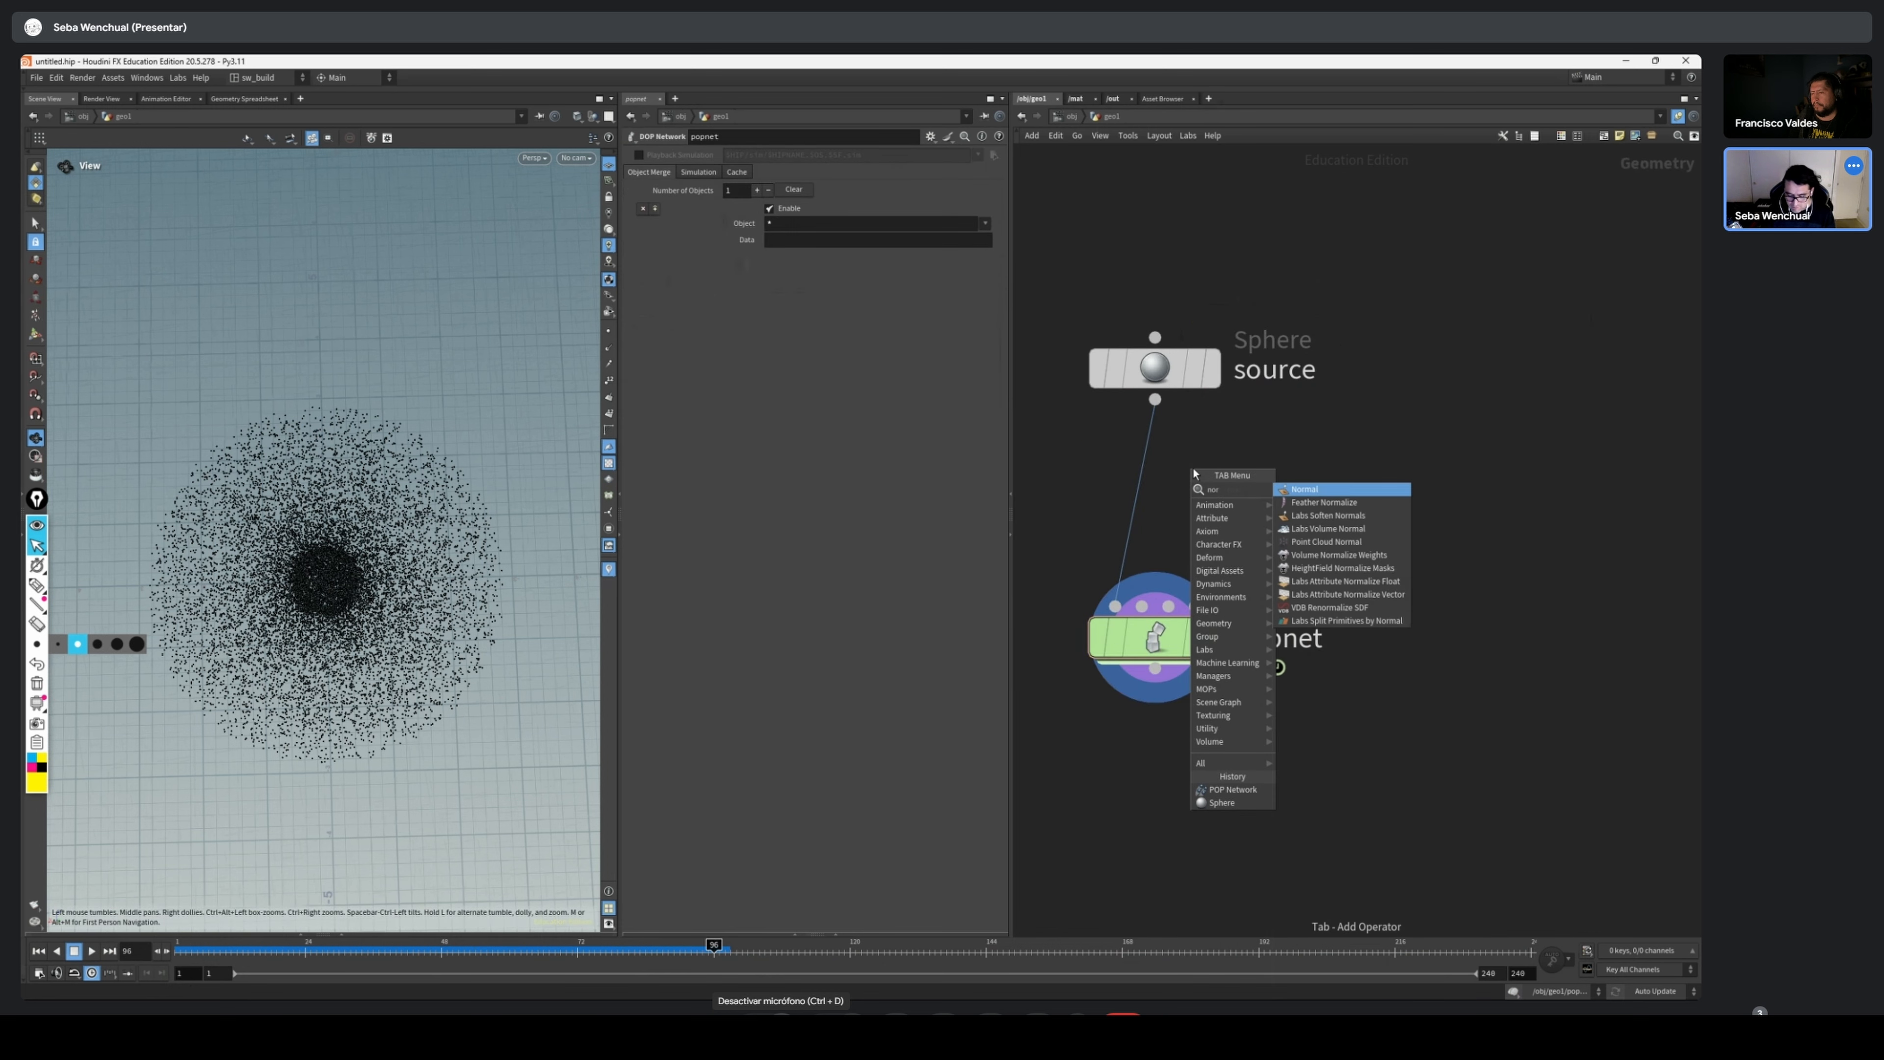
key(Return)
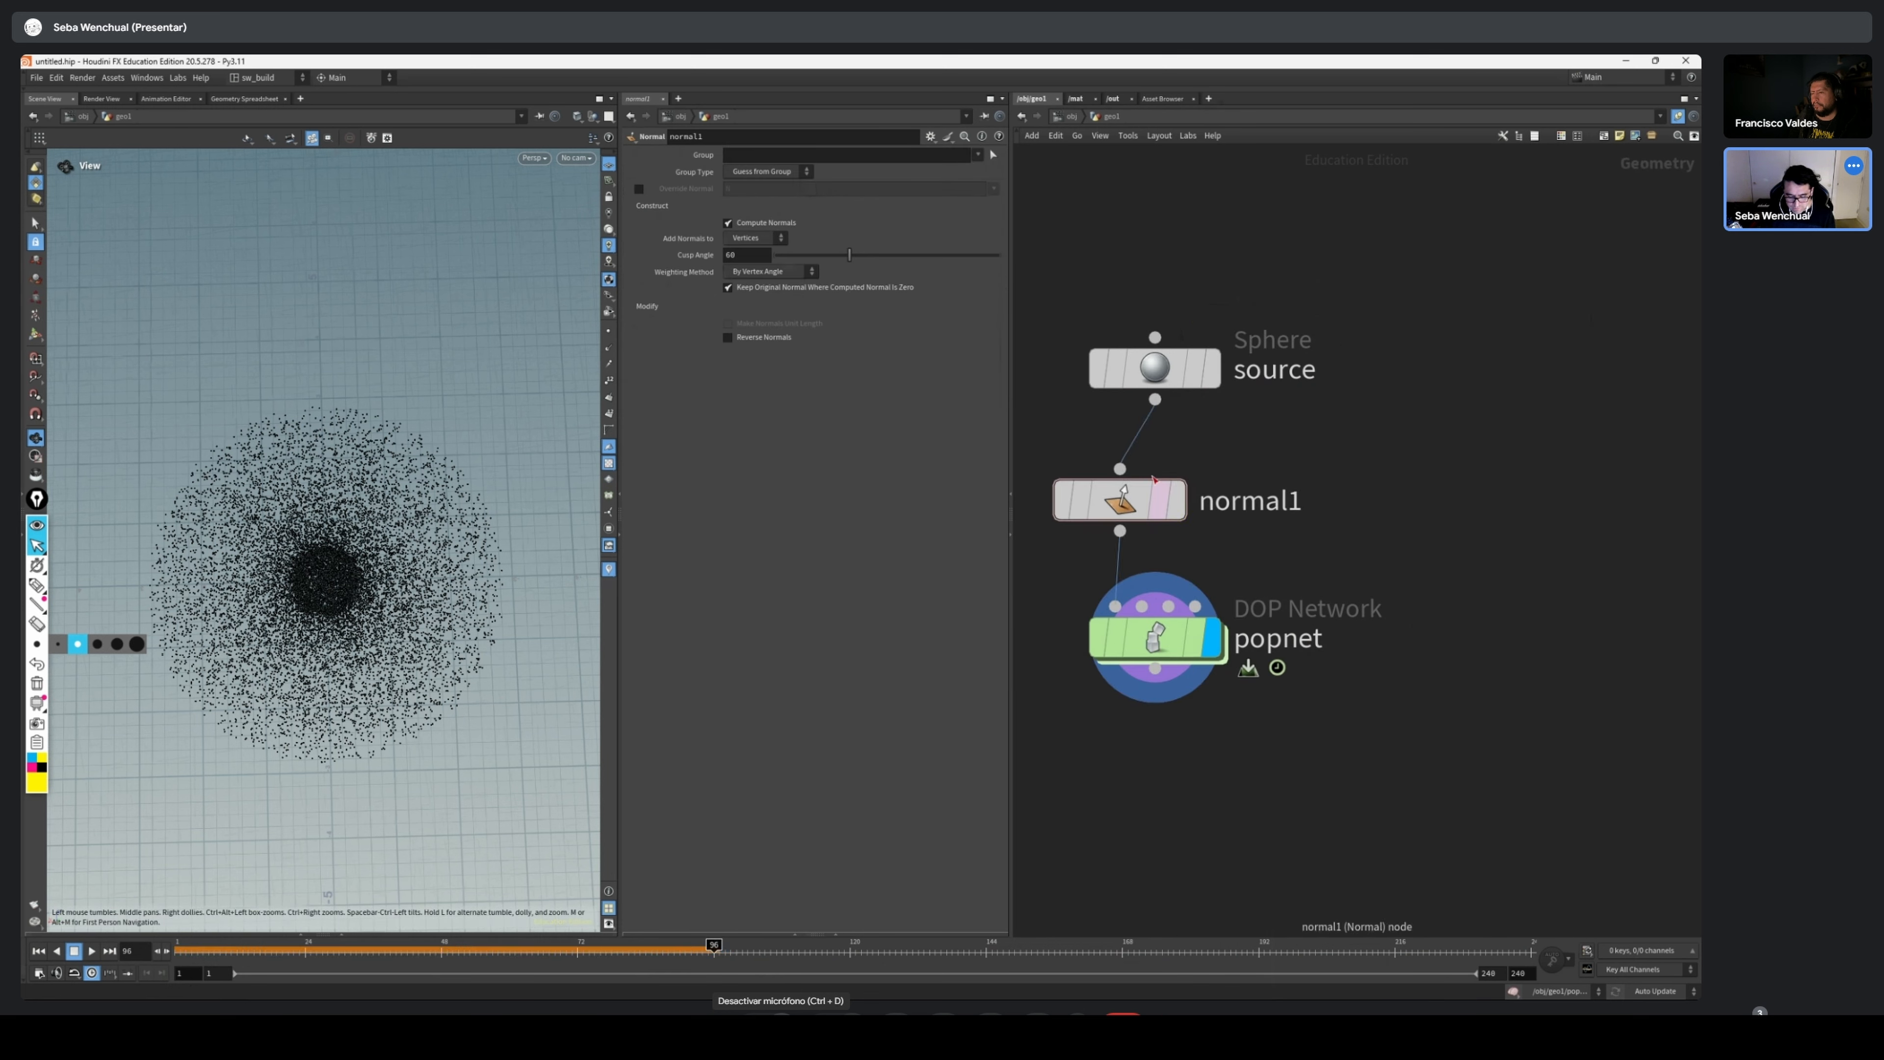
click(1176, 500)
click(756, 238)
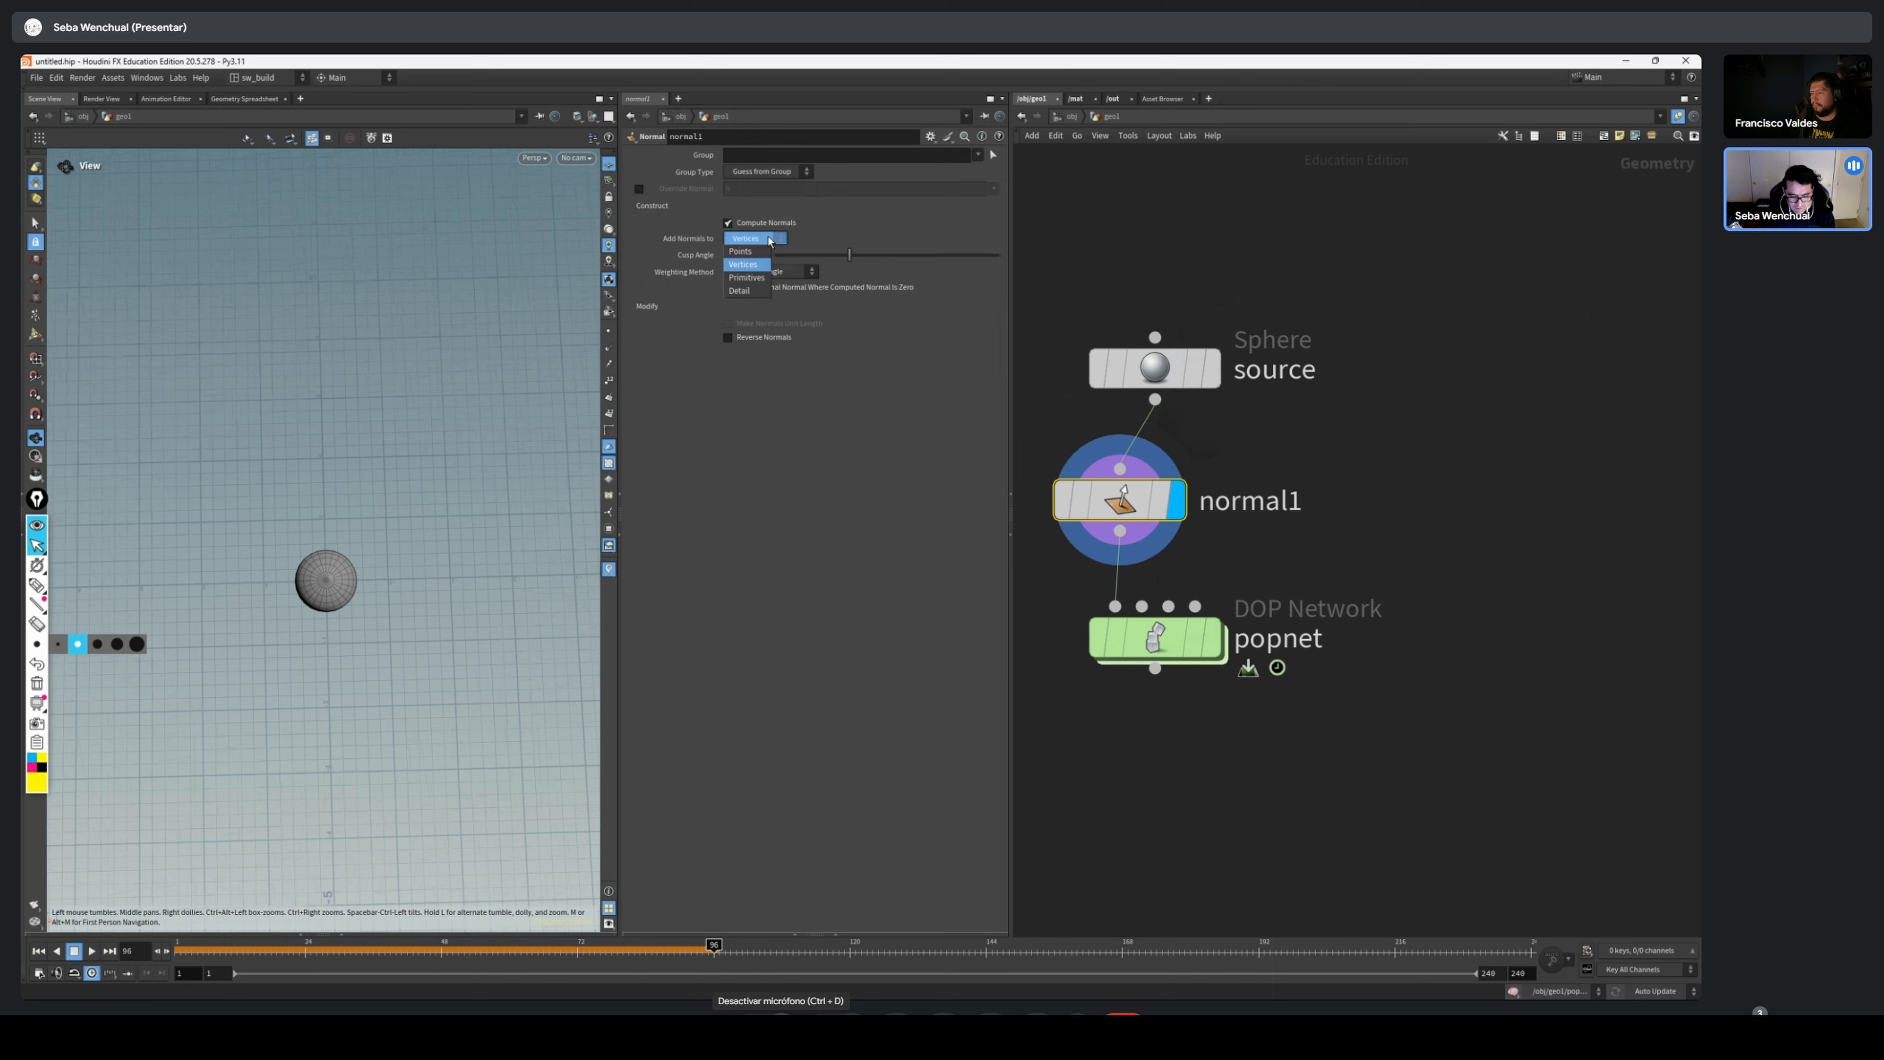
click(758, 251)
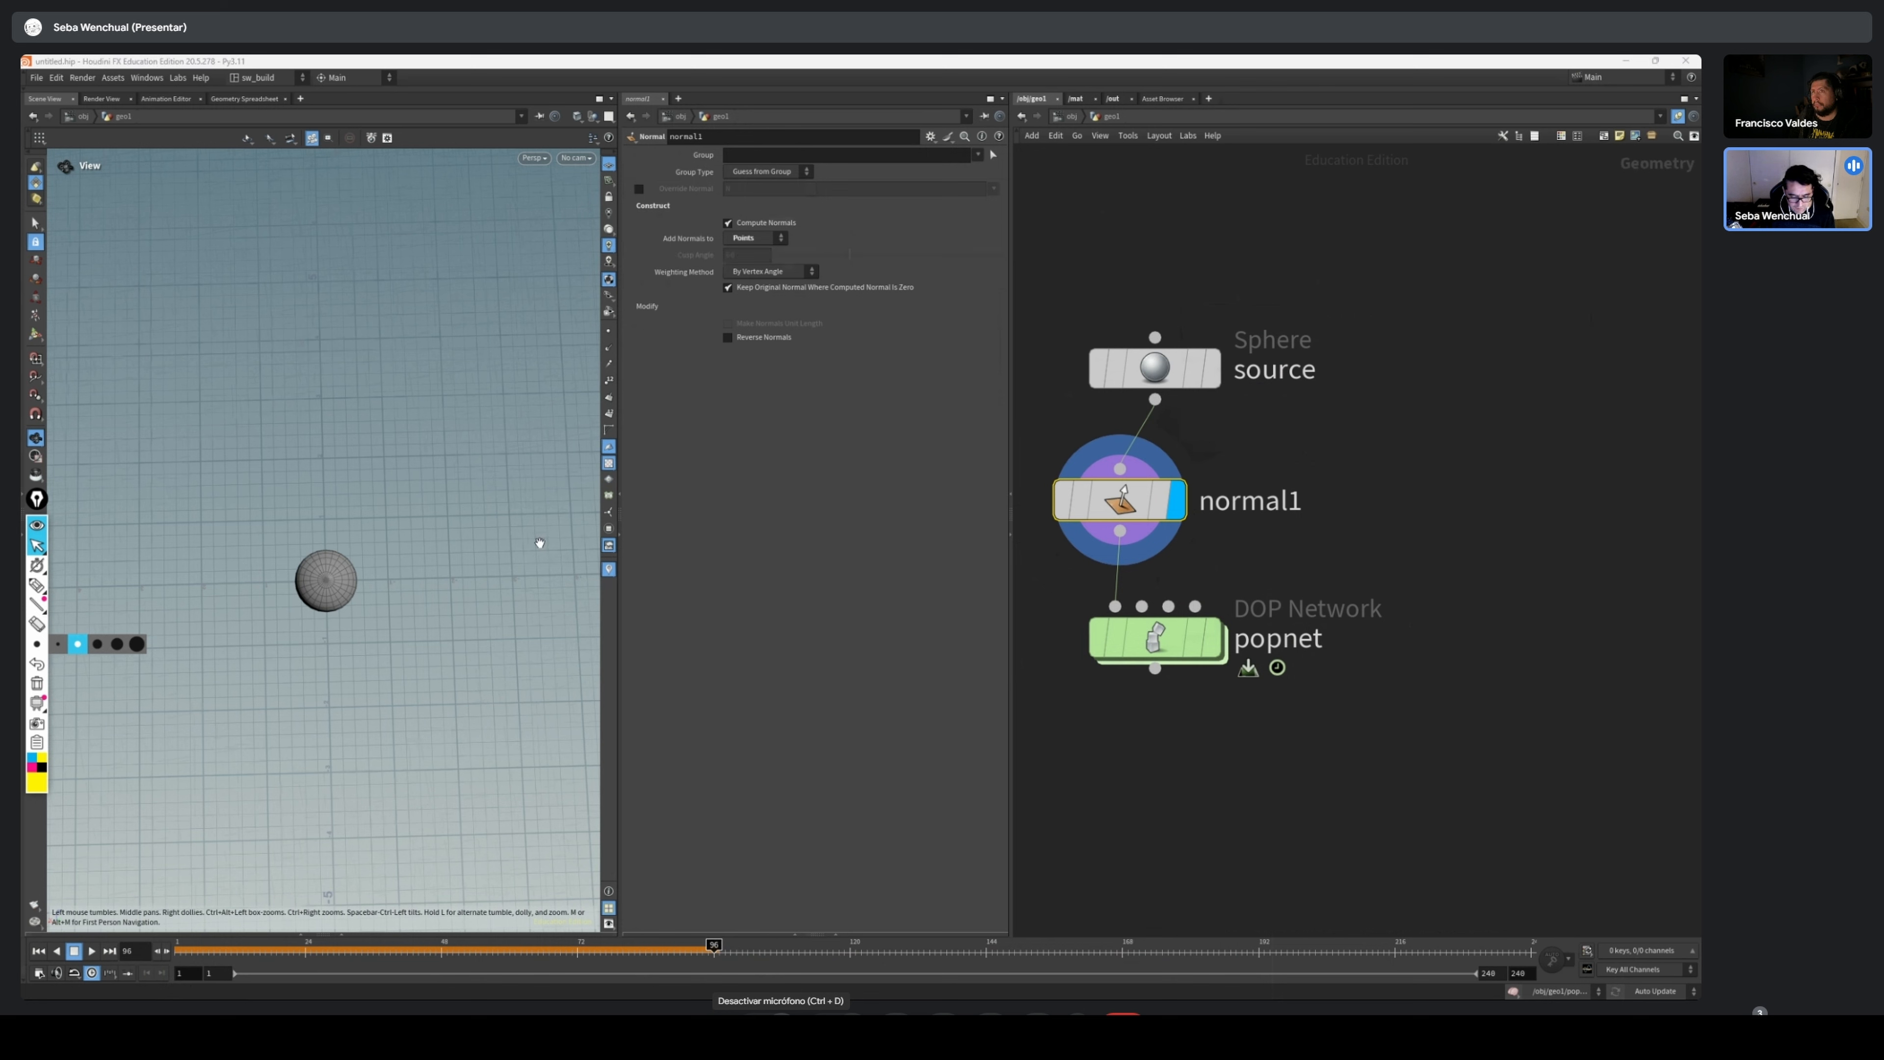
Set the source sphere's primitive type to Polygon and view its faceted surface up close
click(1154, 367)
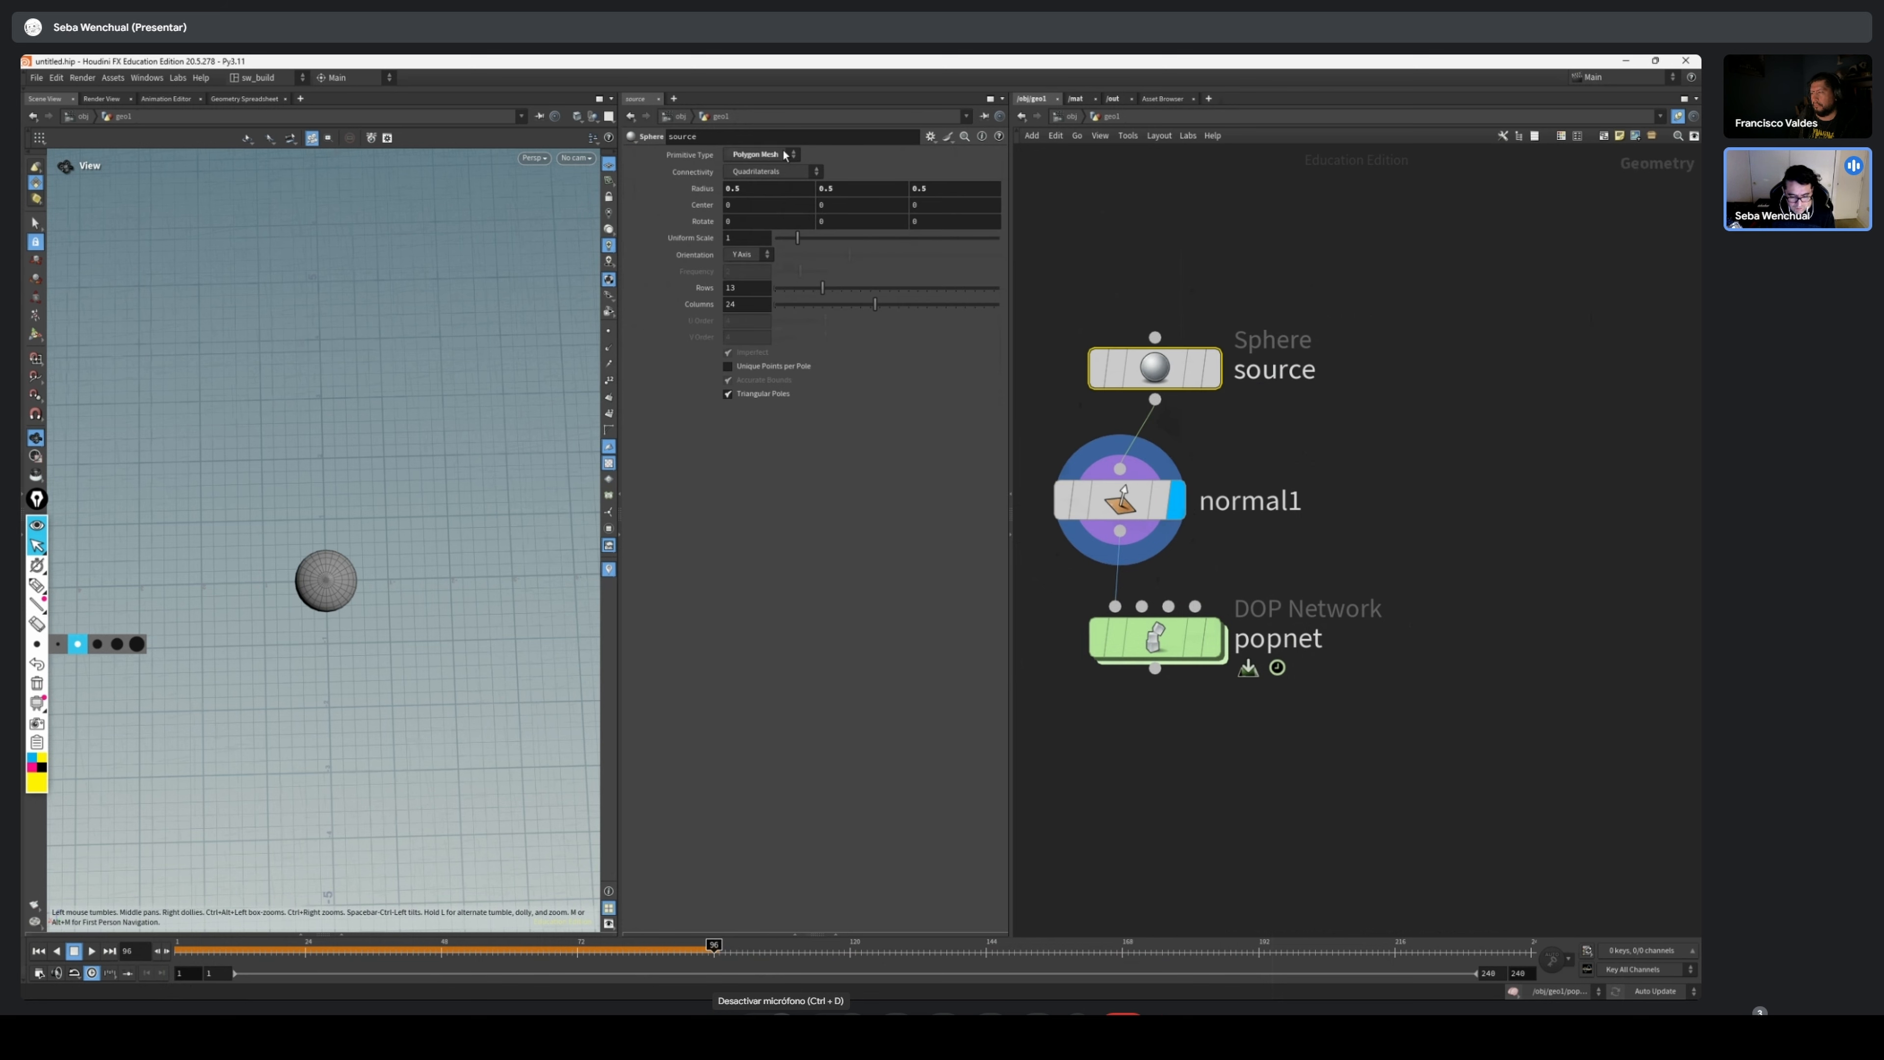
click(760, 154)
click(751, 172)
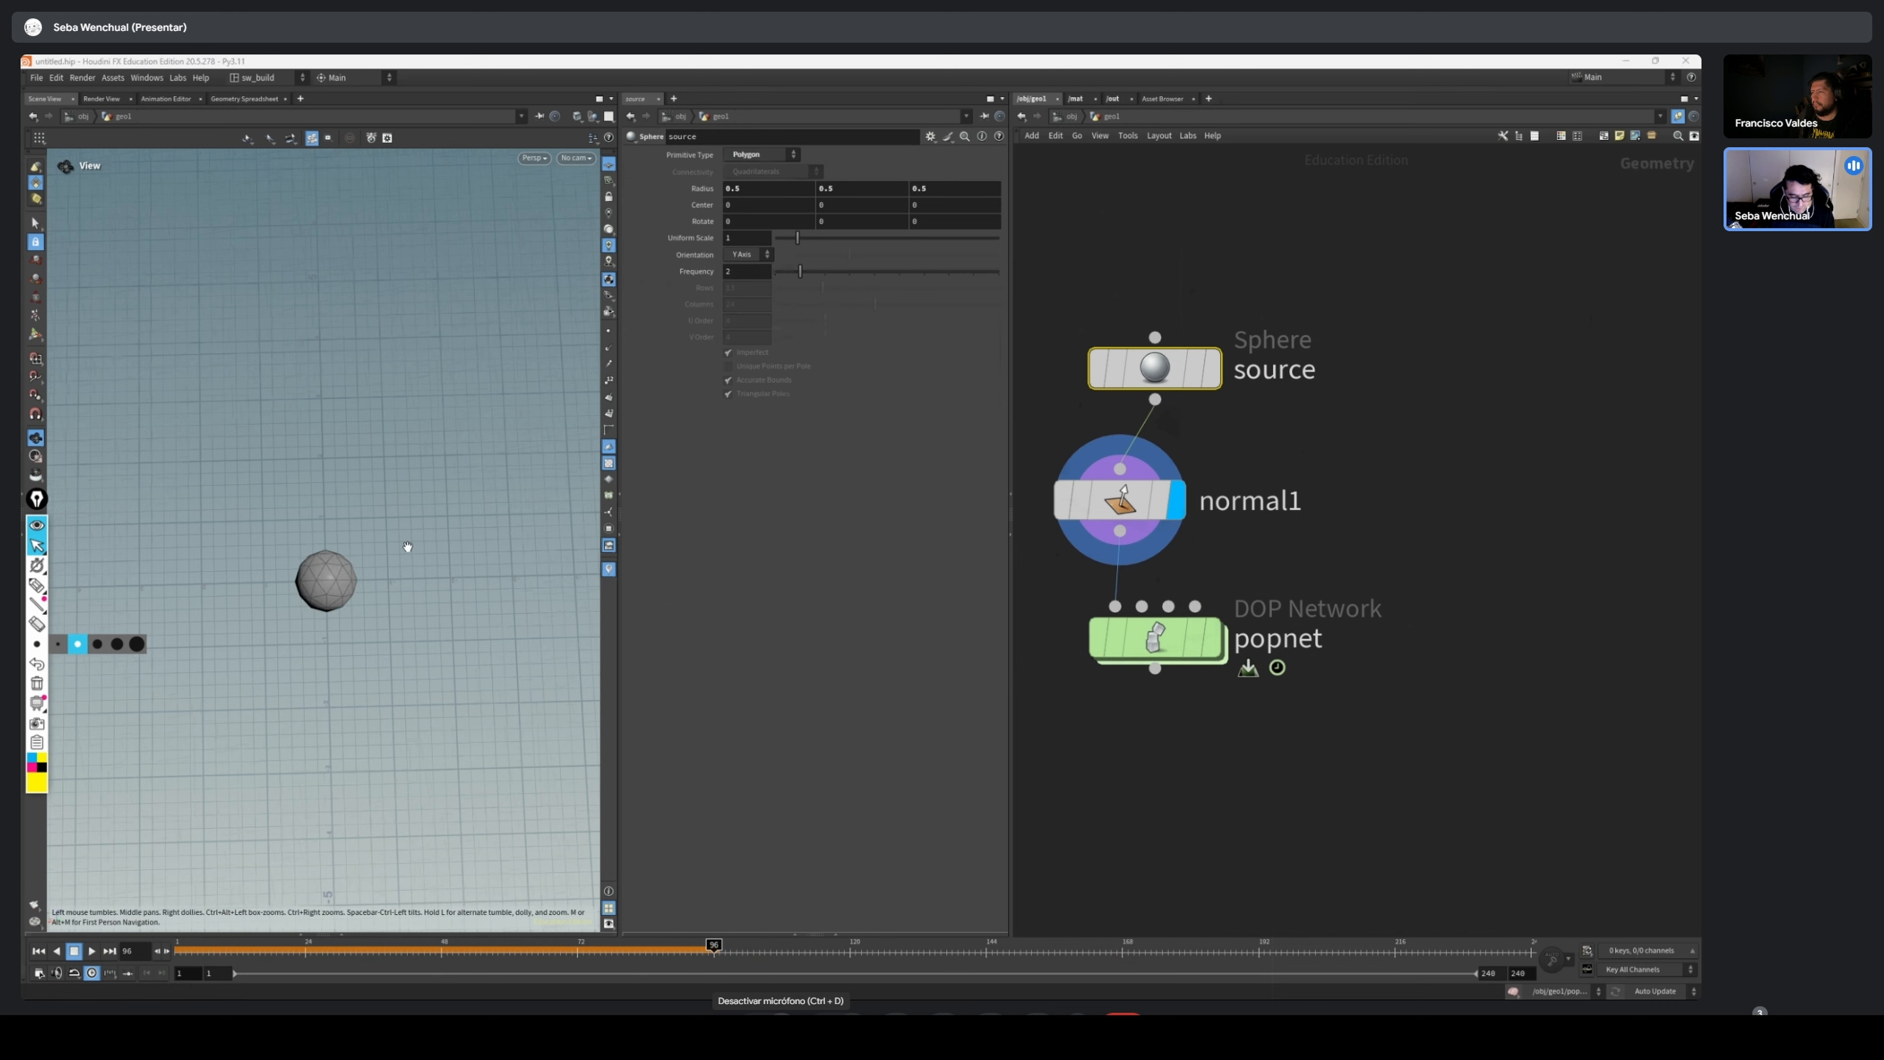
drag(403, 547, 430, 511)
scroll(430, 511, up, 5)
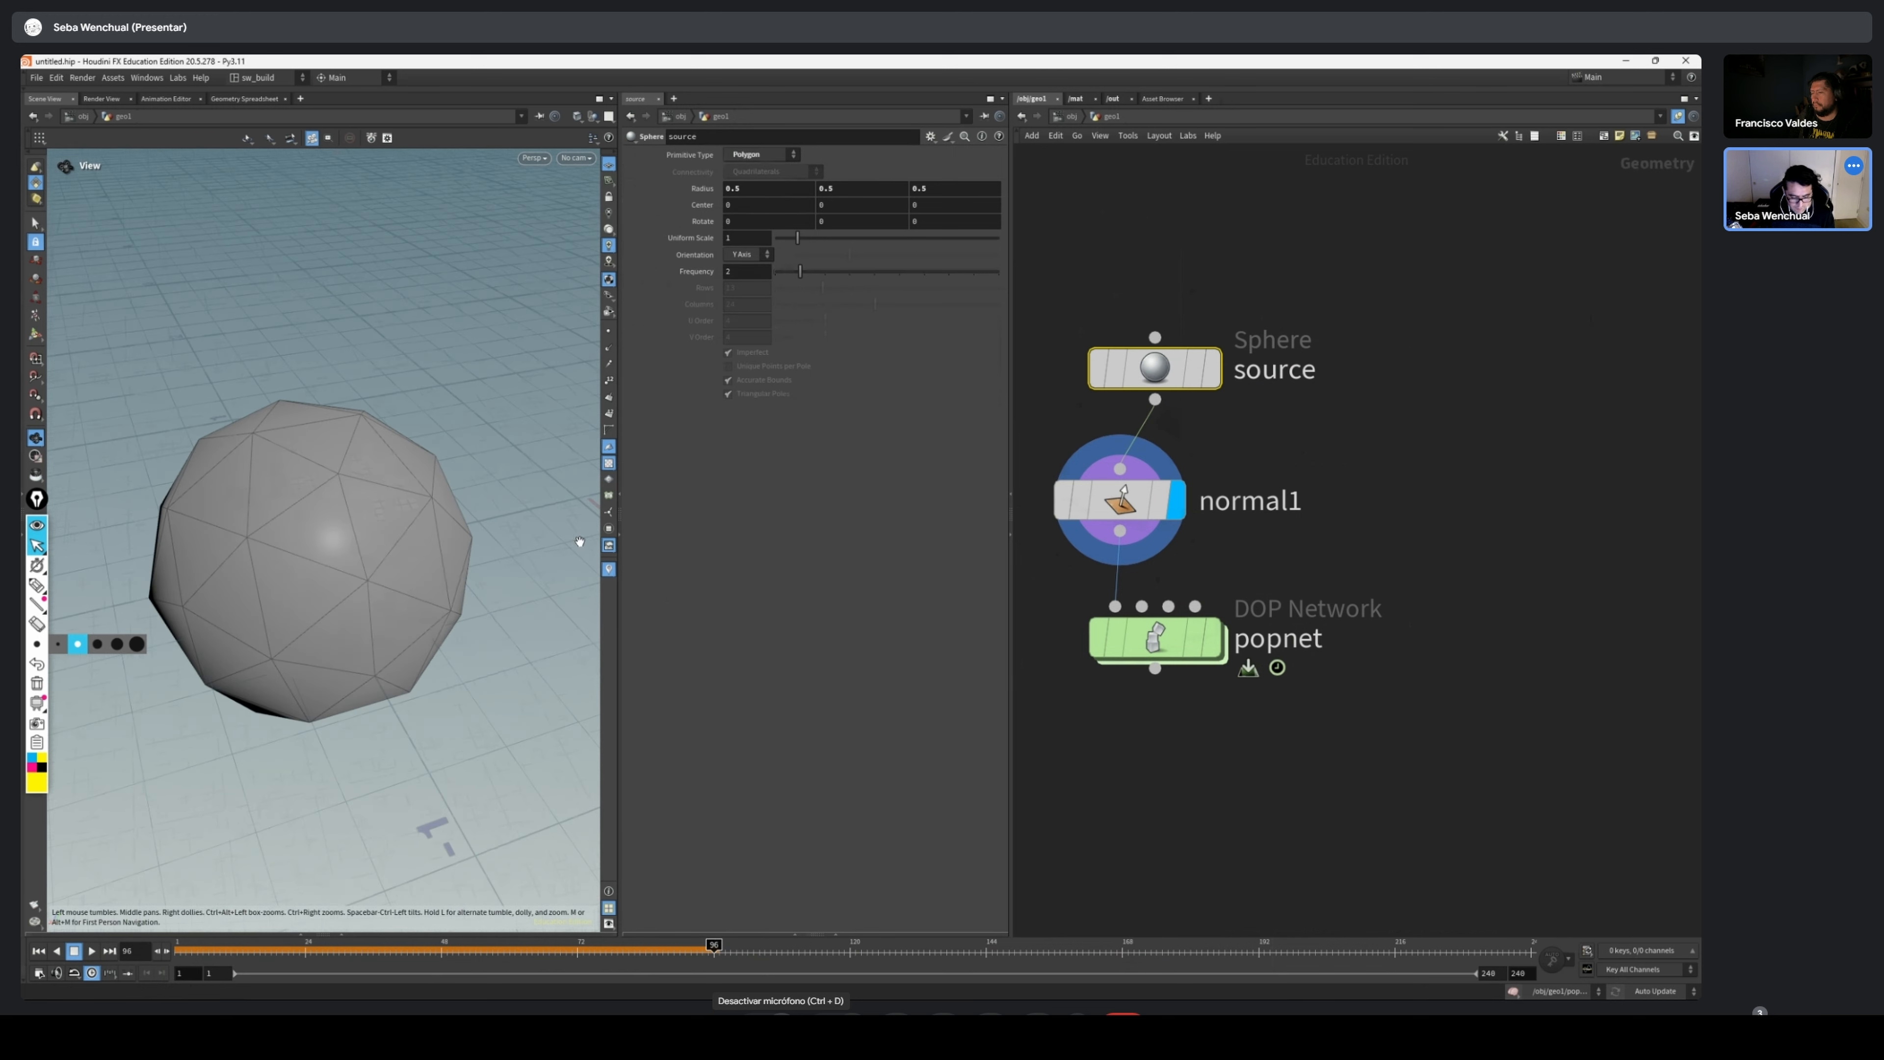
Turn on the viewport display of point normals and inspect their directions around the sphere
click(609, 349)
drag(349, 545, 377, 510)
scroll(378, 509, down, 2)
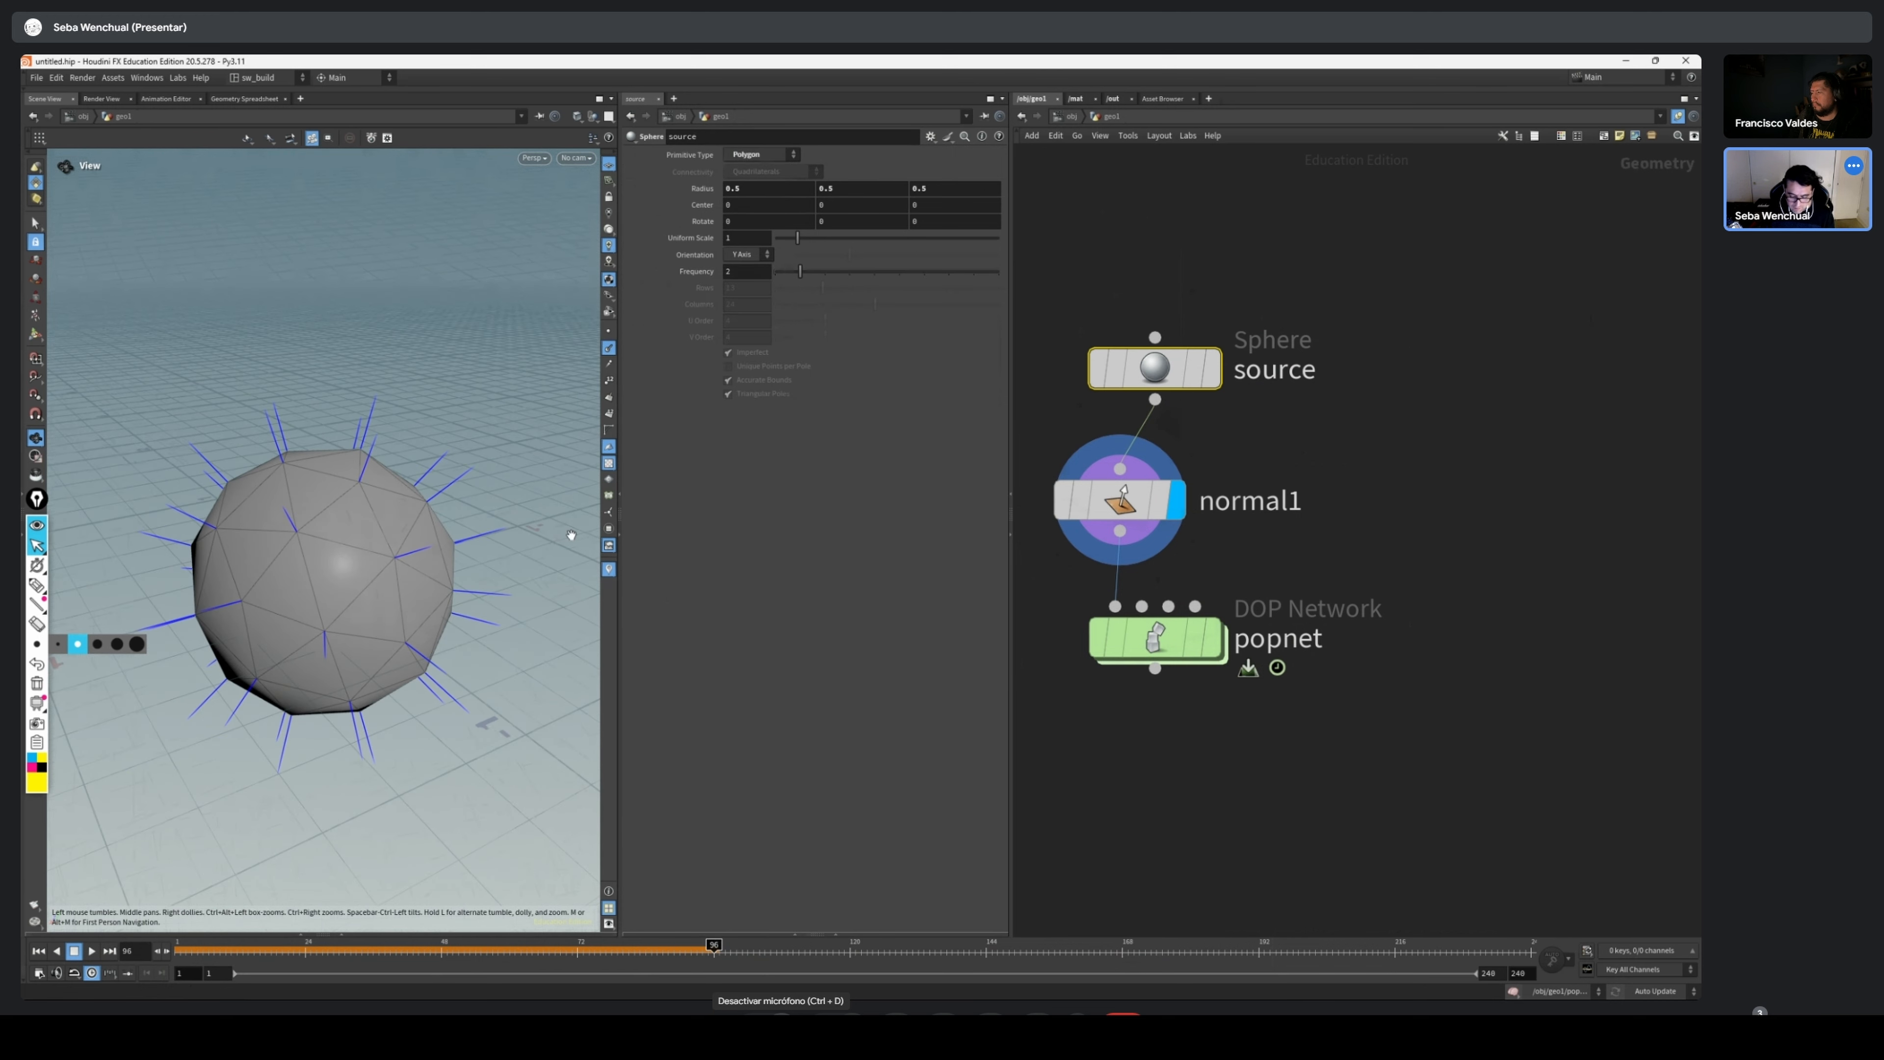
Move popnet down to make room and insert an Attribute Wrangle between normal1 and popnet
drag(1168, 660, 1141, 790)
key(Tab)
key(Tab)
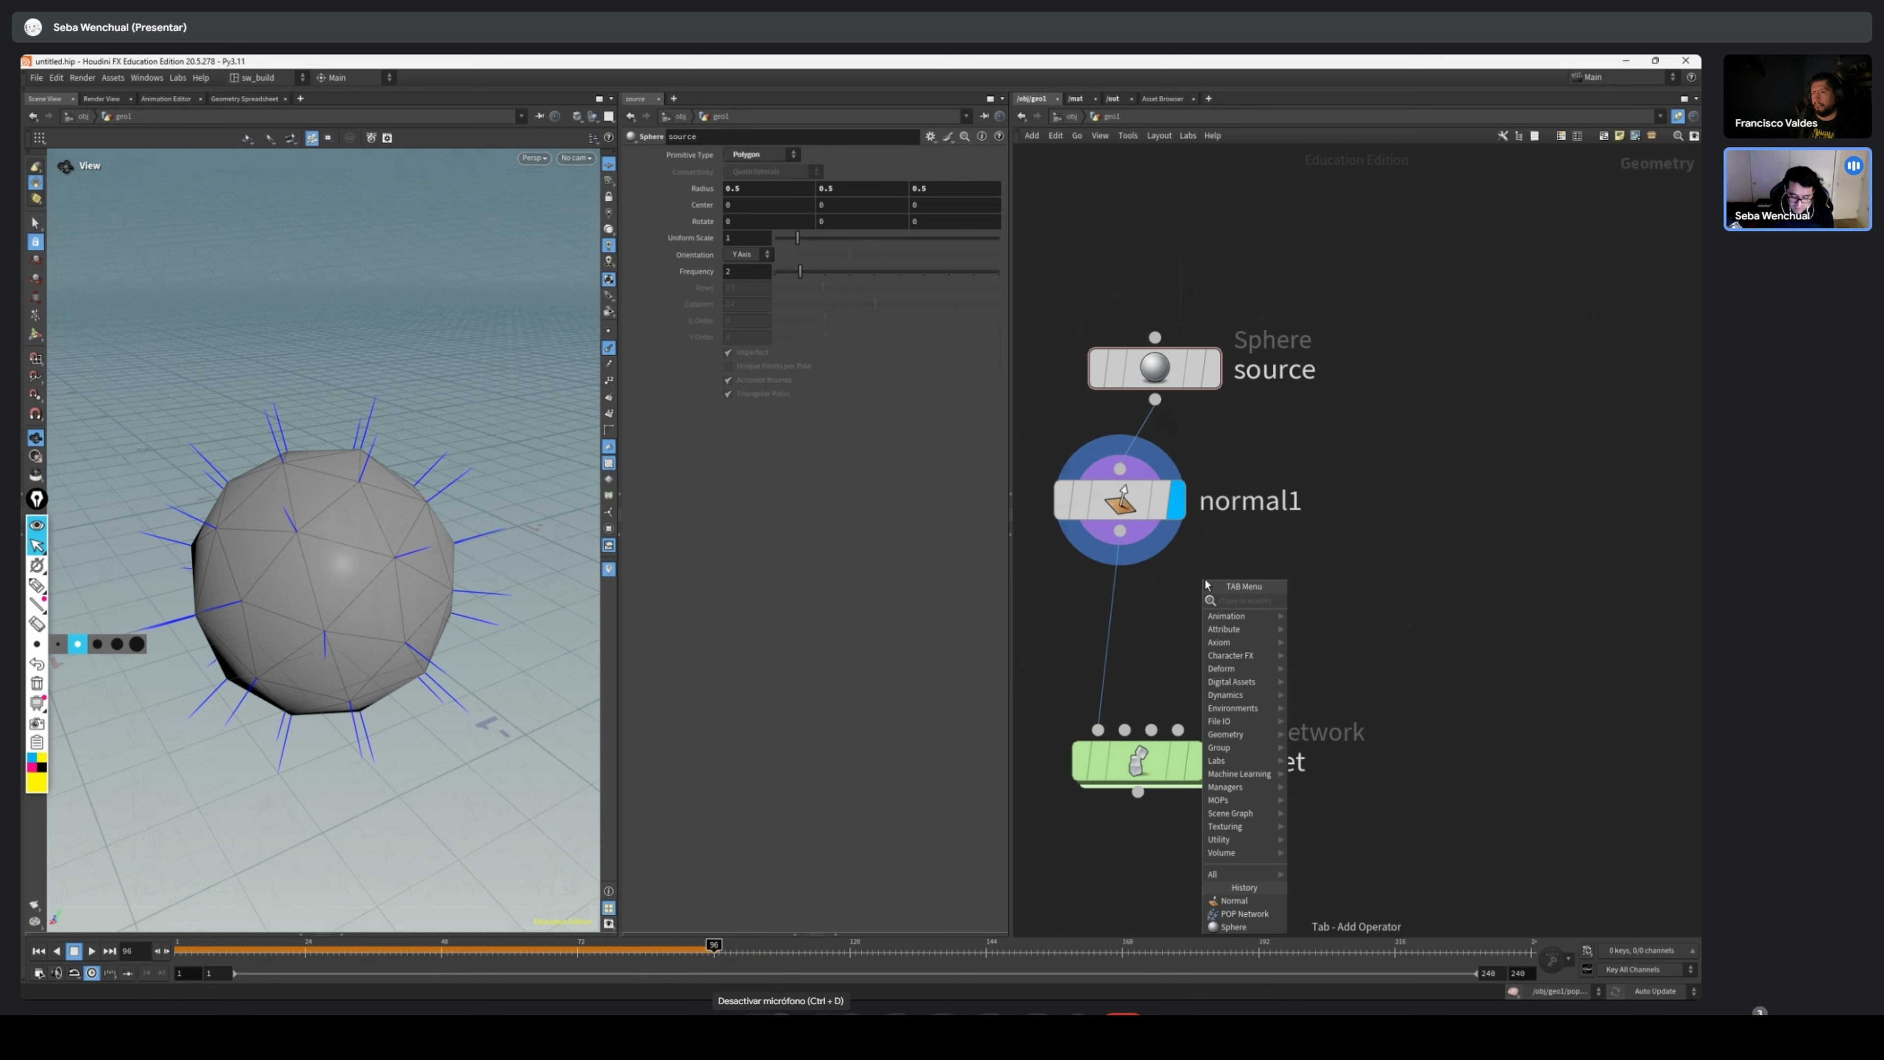
text(wr)
key(Down)
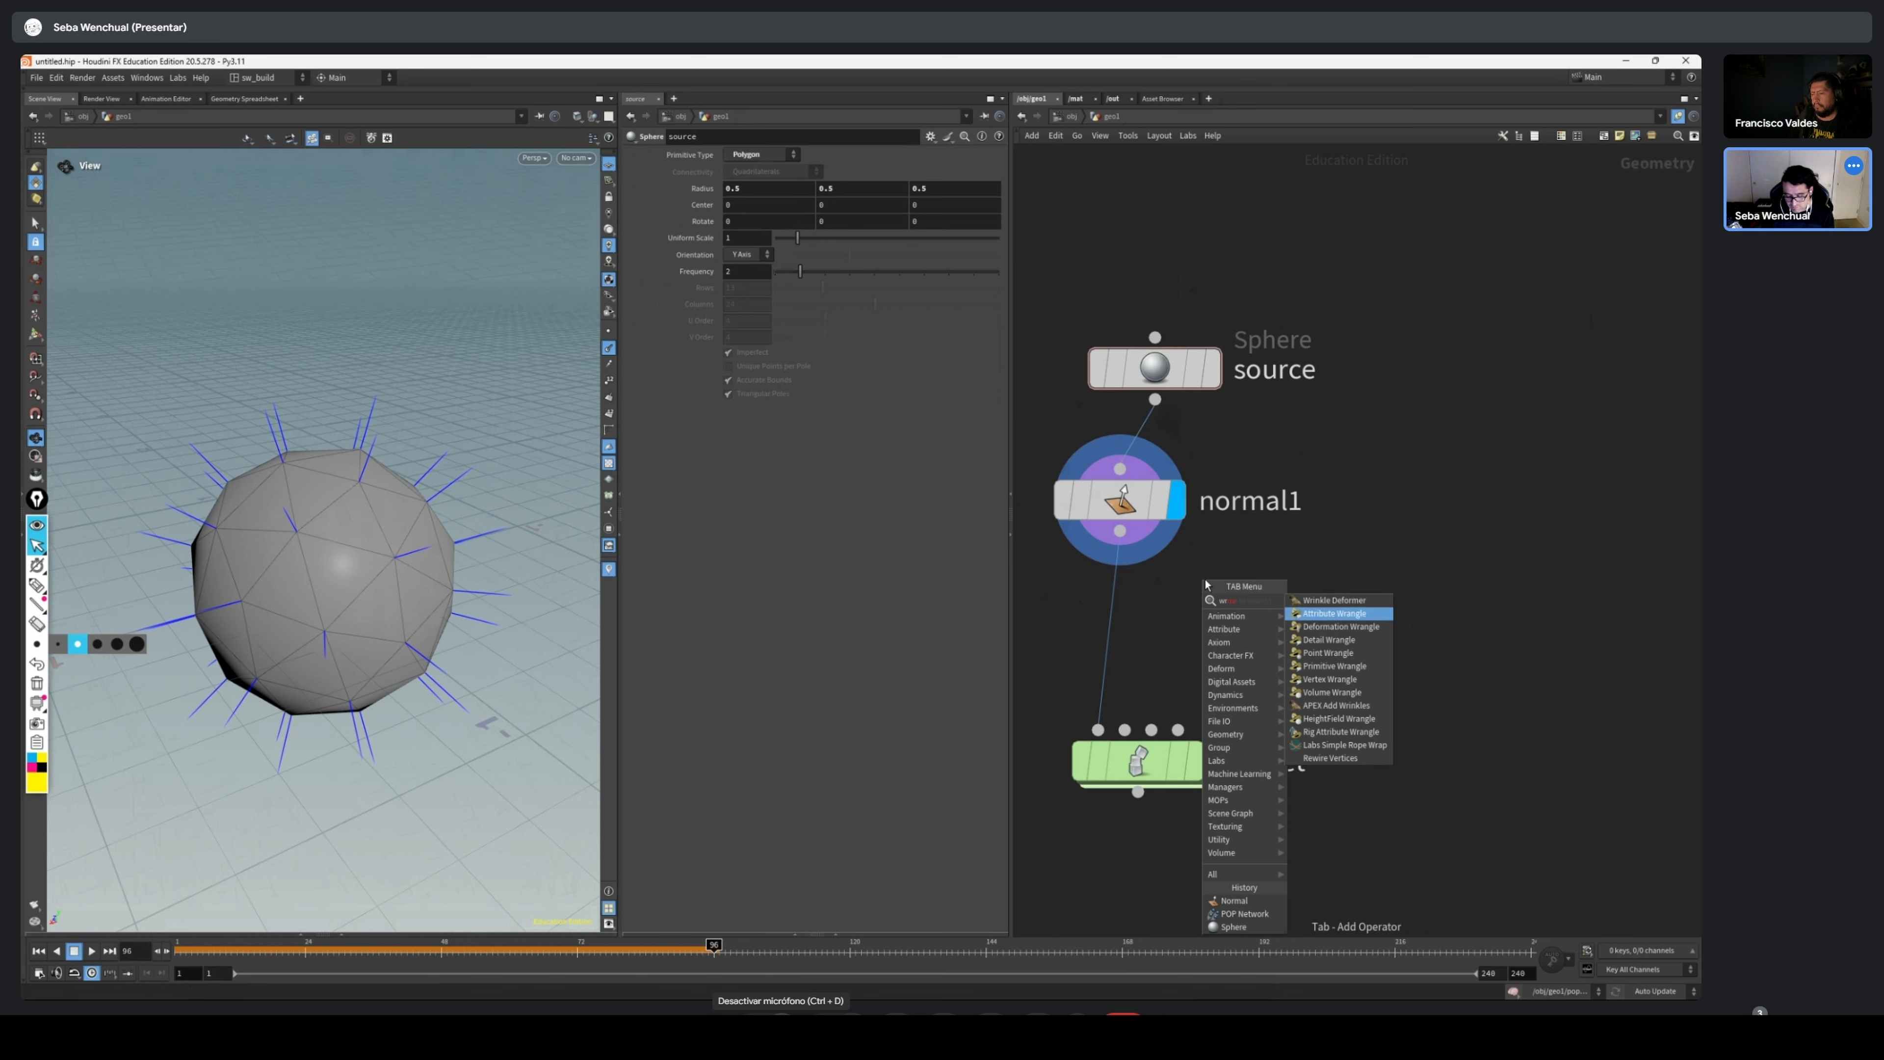
key(Return)
click(1205, 601)
drag(1204, 602, 1187, 647)
Write the VEXpression @N=@v; in the Attribute Wrangle, enlarging the code text for readability
click(843, 274)
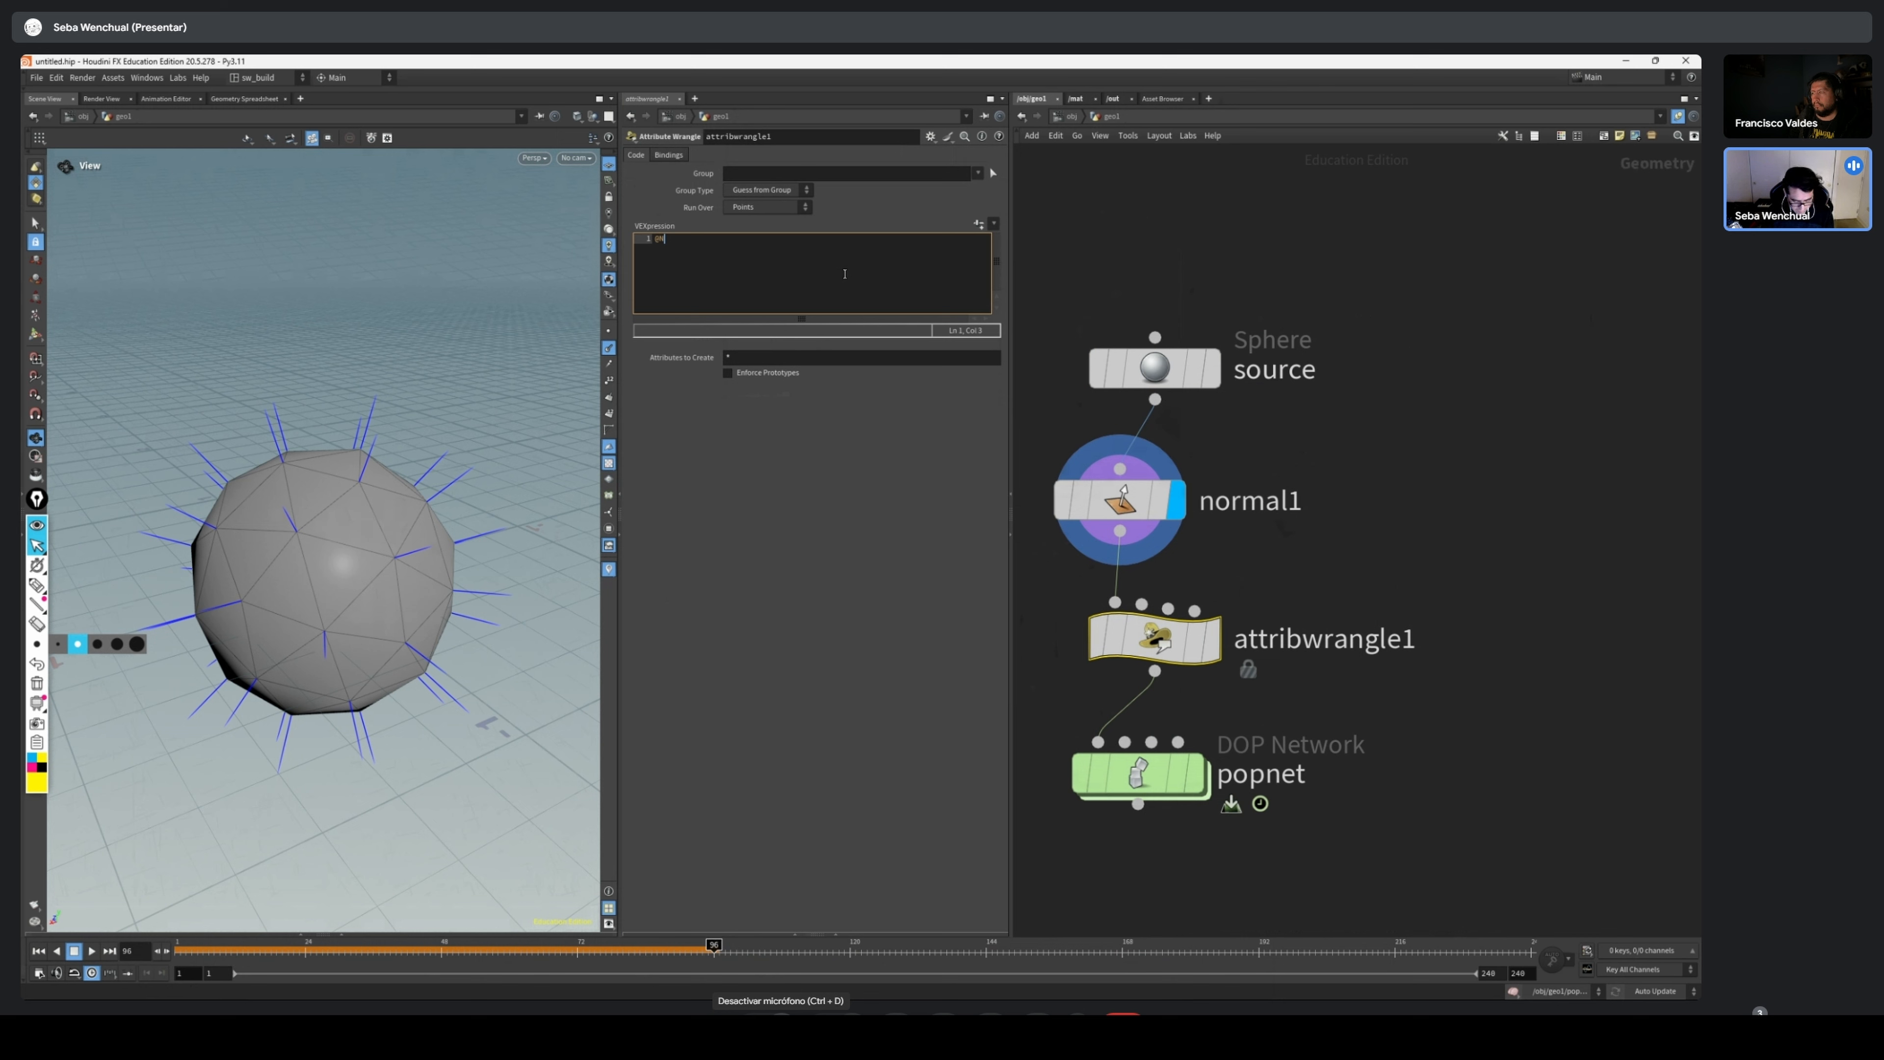
ctrl+scroll(844, 274, up, 12)
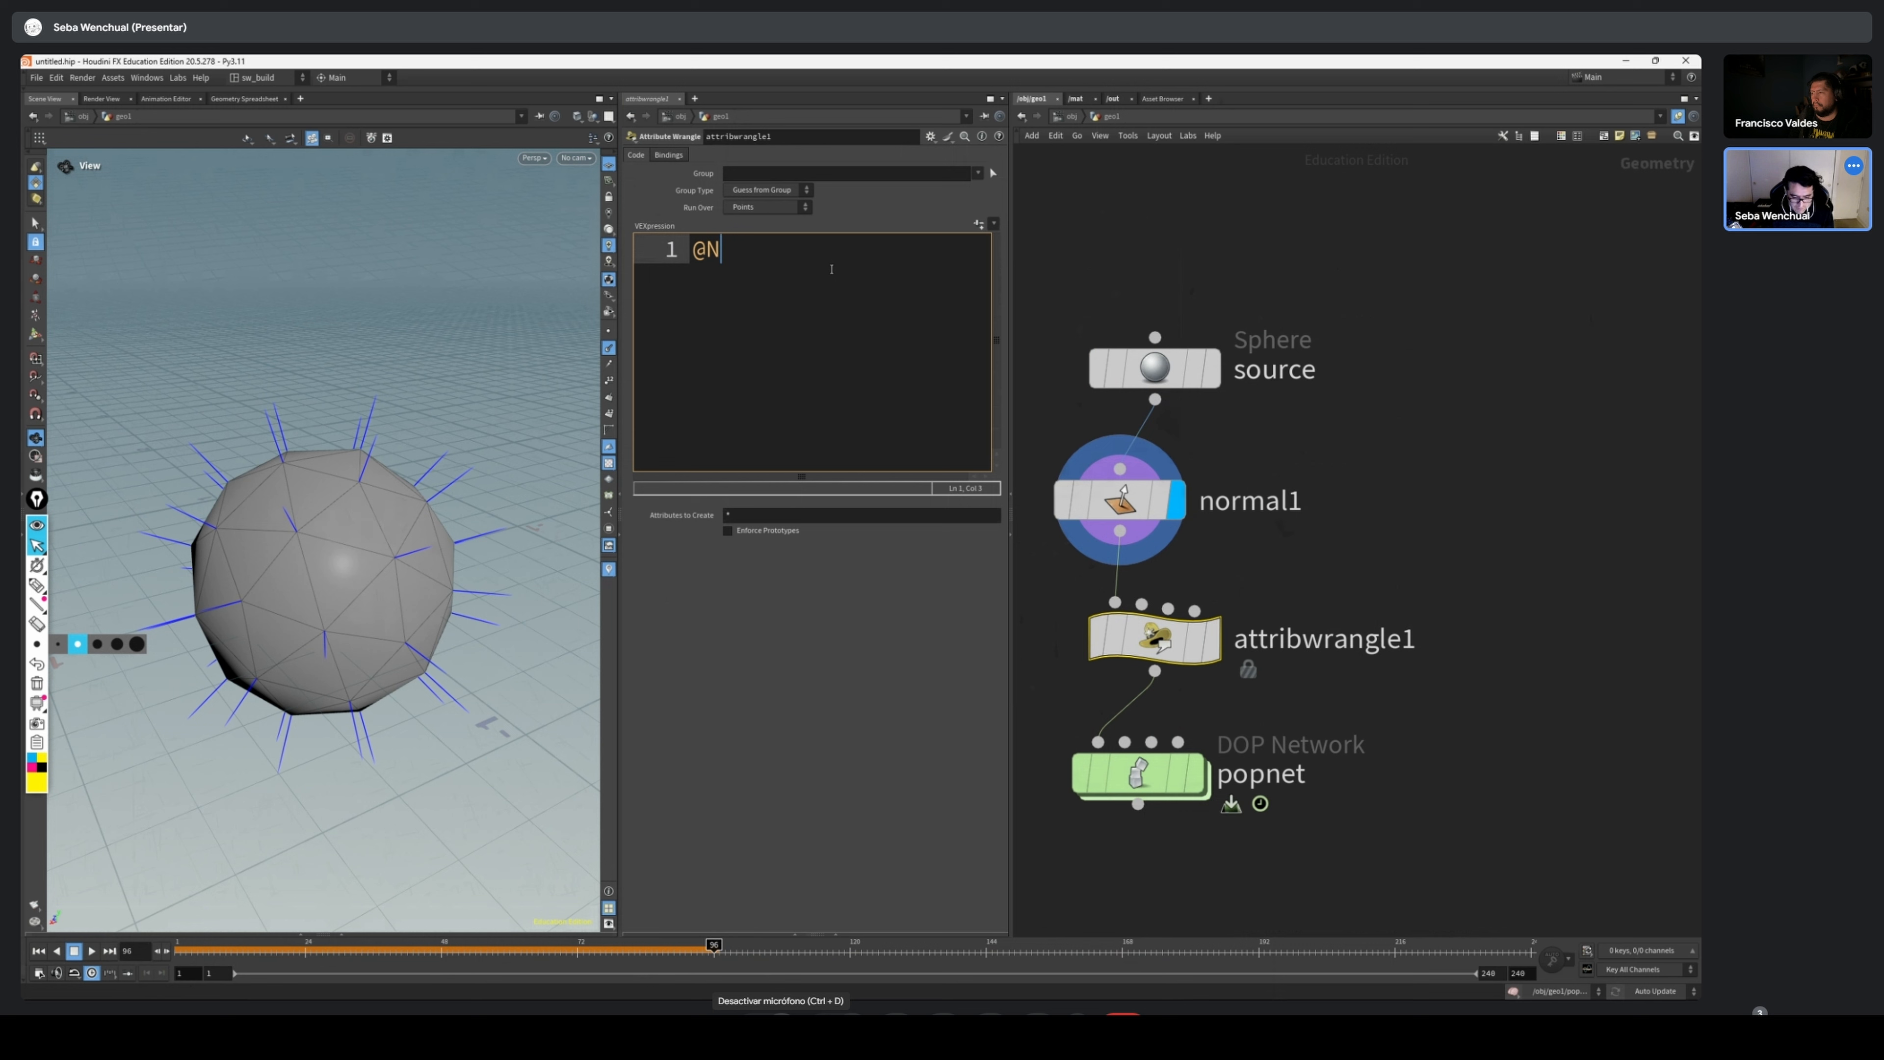
text(=@v;)
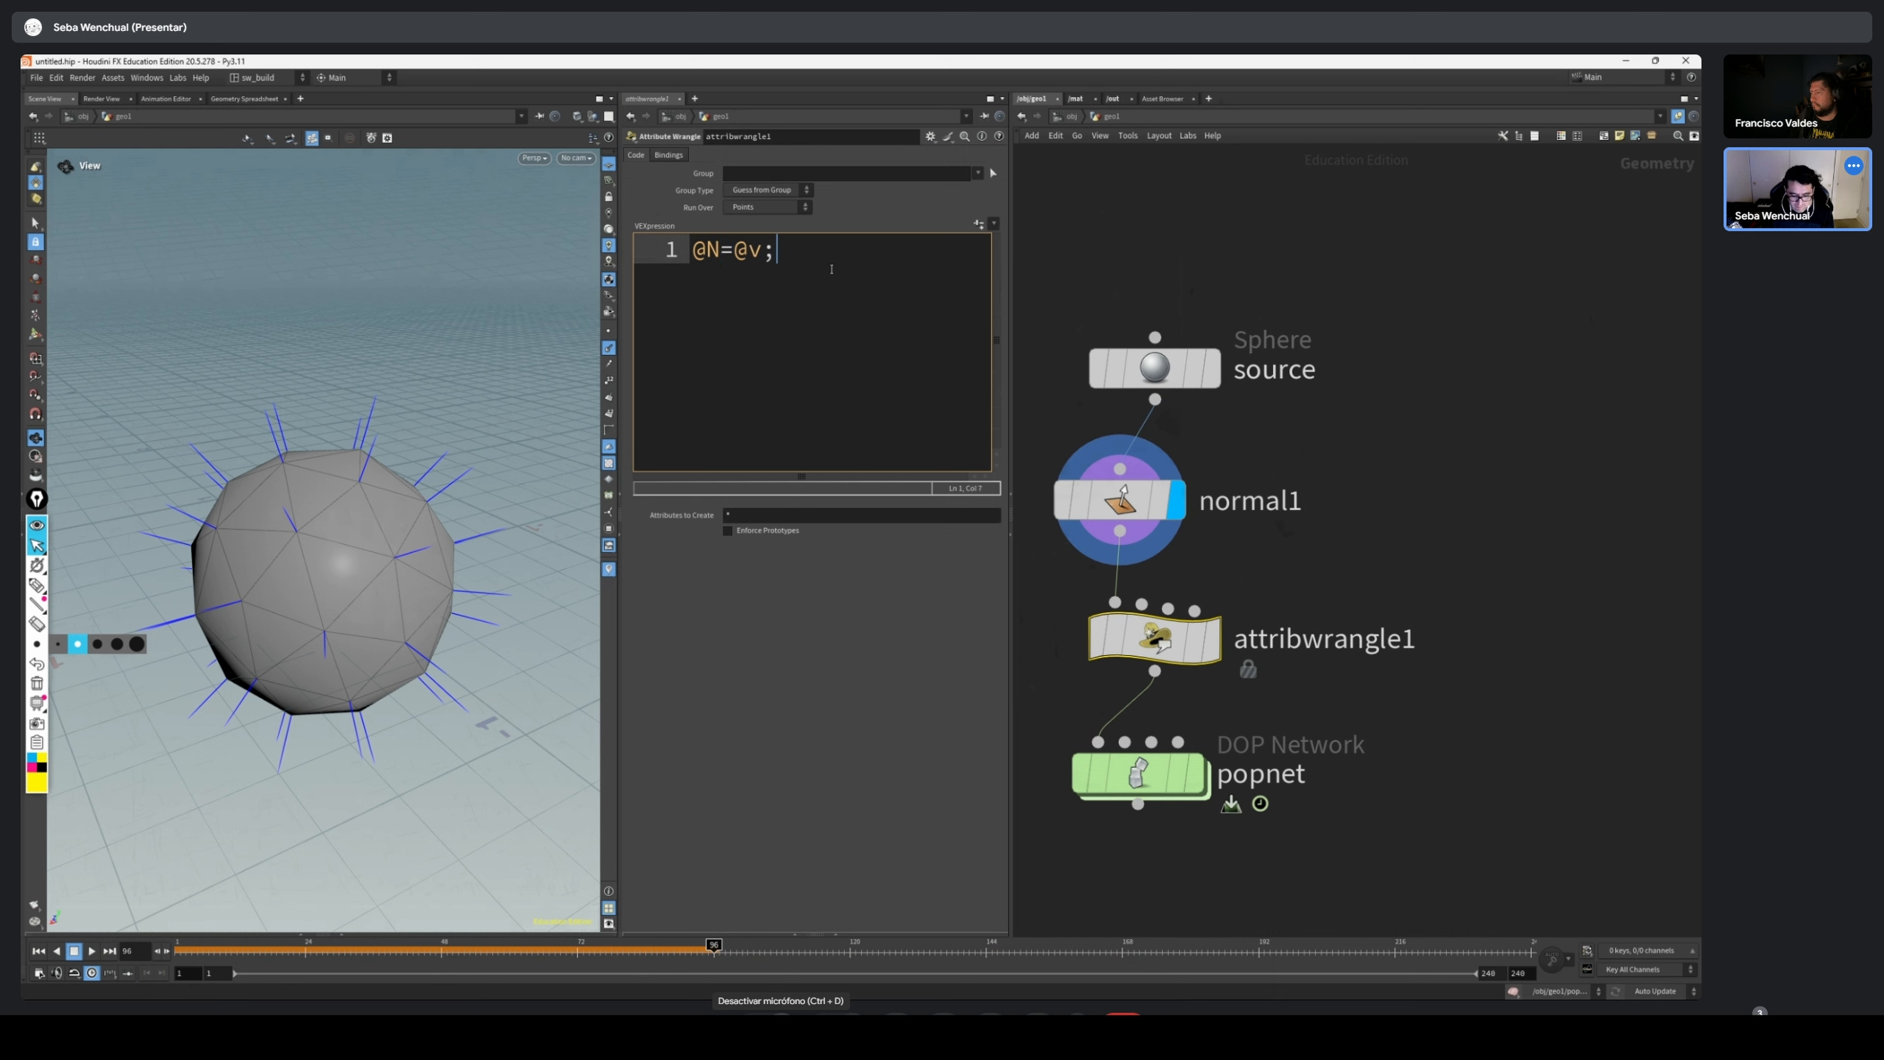
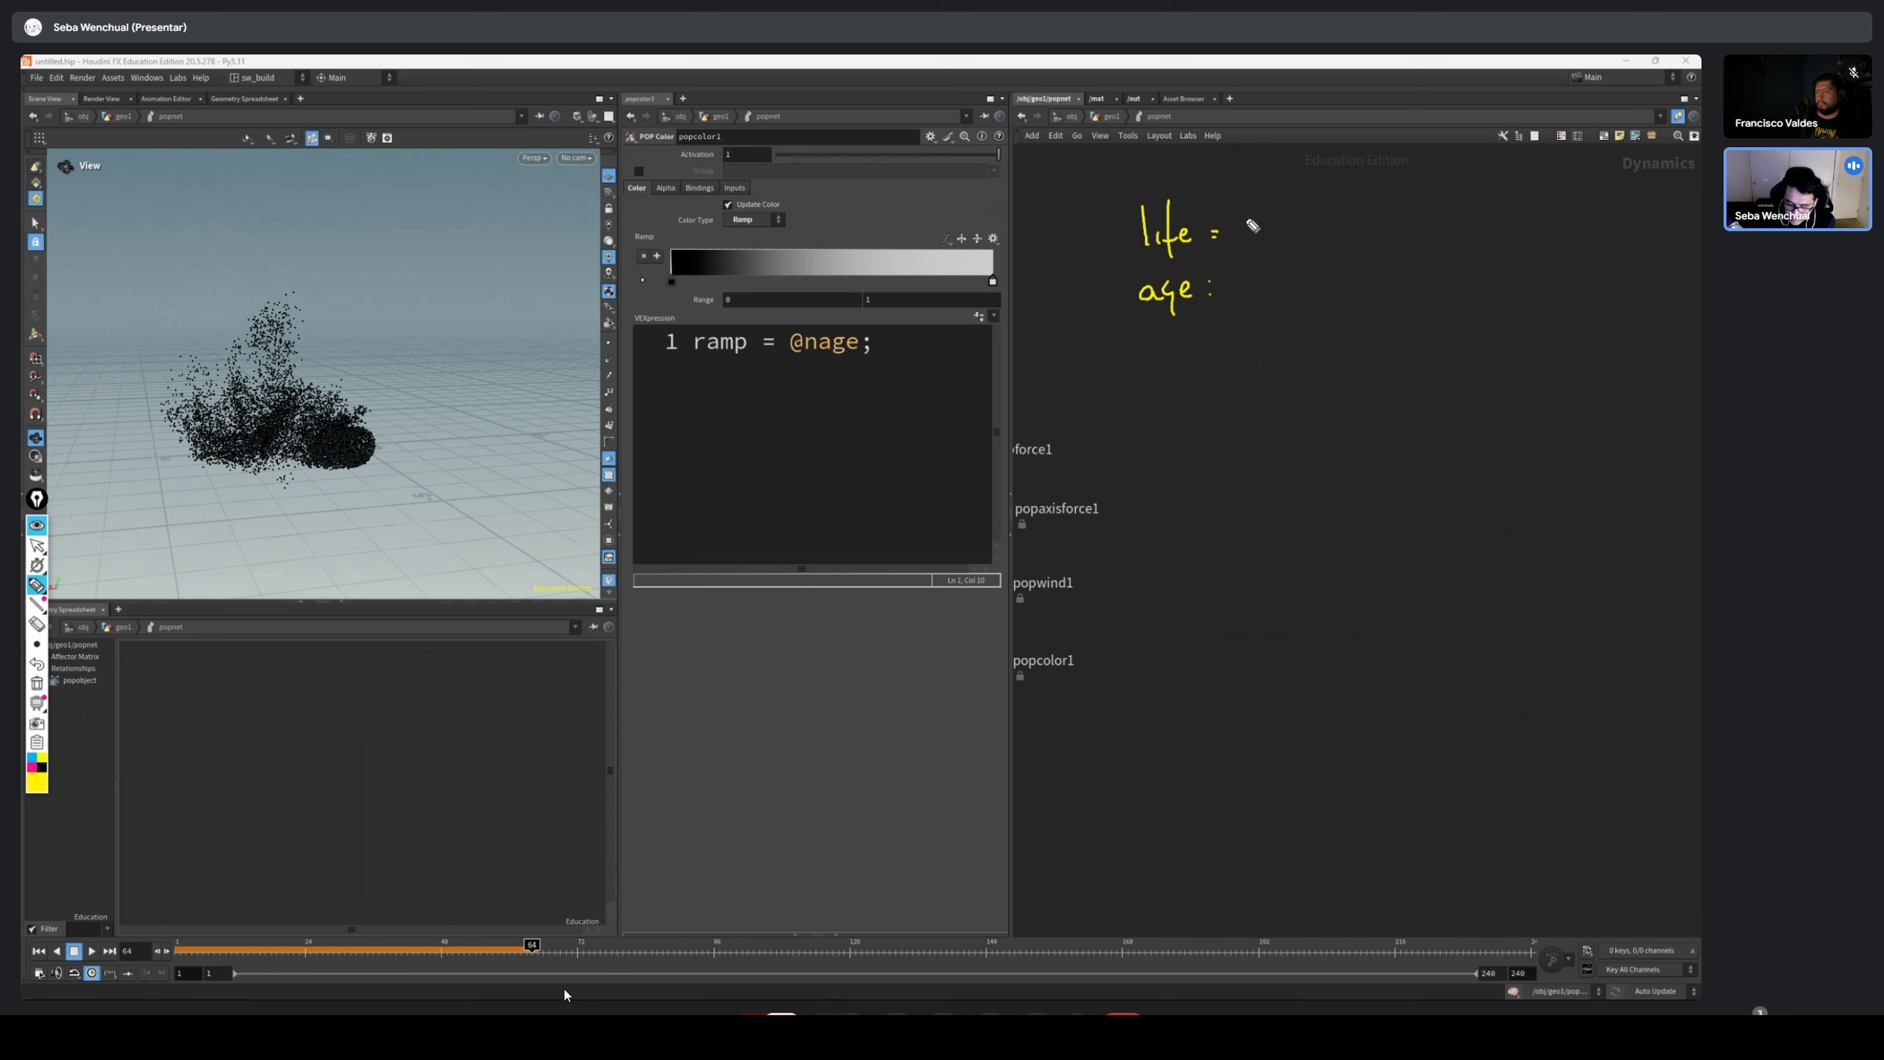
Handwrite the example values 100 seg. for life and 2 seg. for age in yellow over the network area
mouse_move(1259, 210)
mouse_down()
mouse_move(1257, 232)
mouse_move(1312, 216)
mouse_move(1384, 245)
mouse_up()
click(1401, 232)
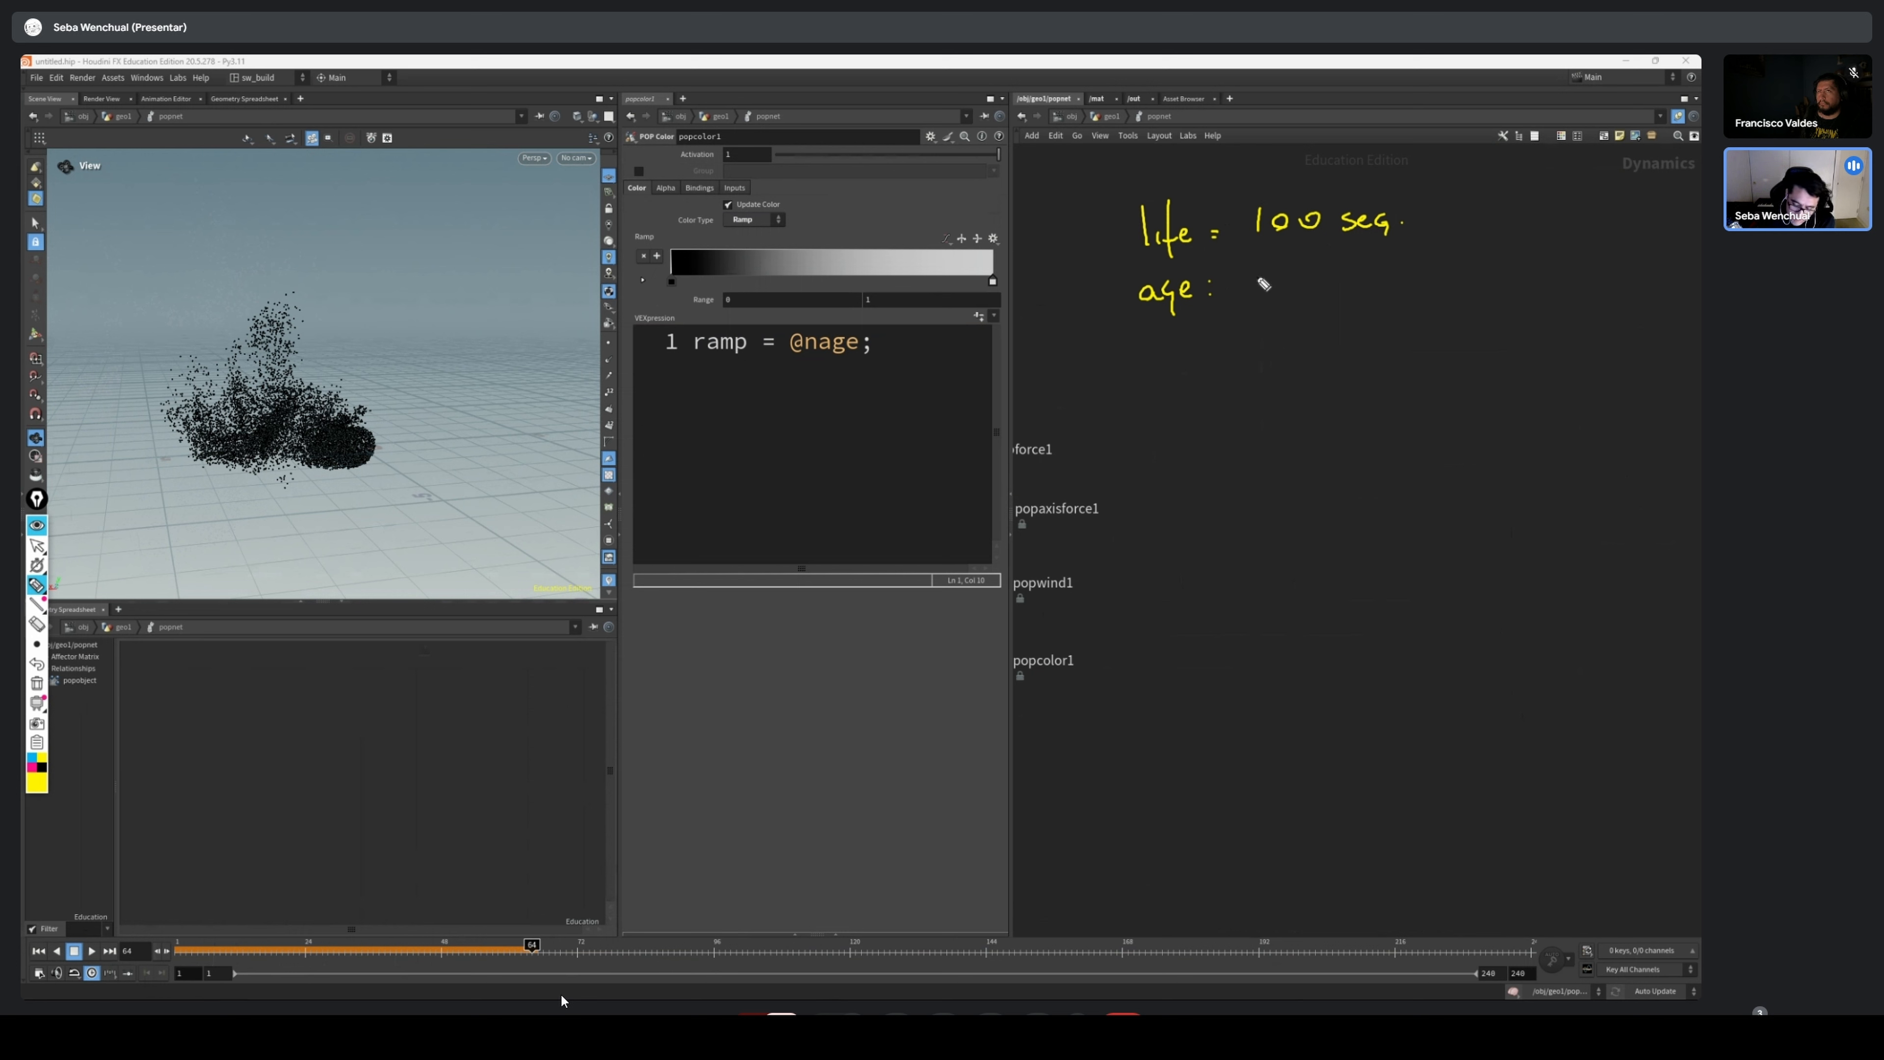
drag(1254, 278, 1270, 293)
drag(1286, 280, 1333, 310)
click(1348, 292)
drag(836, 311, 831, 313)
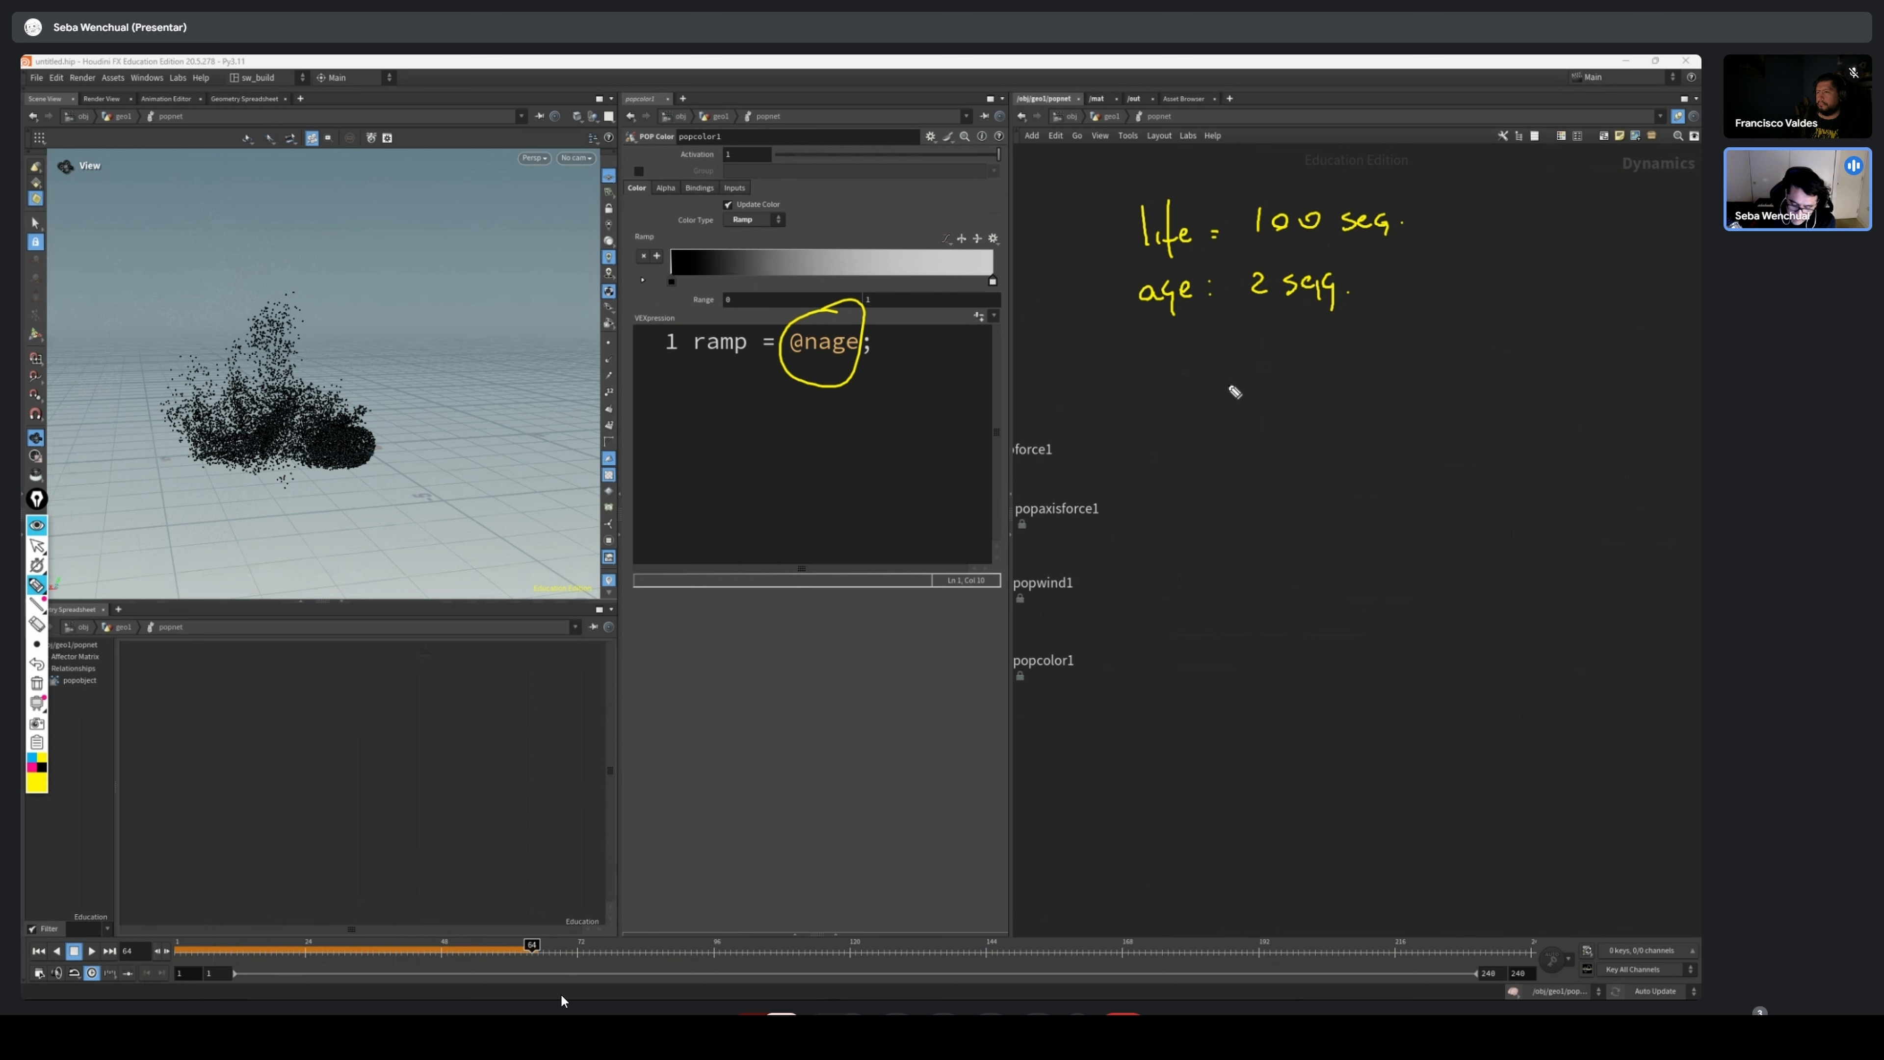
drag(1433, 203, 1416, 288)
mouse_move(1243, 398)
mouse_down()
mouse_move(1299, 415)
mouse_move(1358, 383)
mouse_move(1353, 415)
mouse_move(1399, 402)
mouse_move(1375, 421)
mouse_move(1480, 371)
mouse_move(1530, 400)
mouse_move(1582, 373)
mouse_move(1587, 389)
mouse_up()
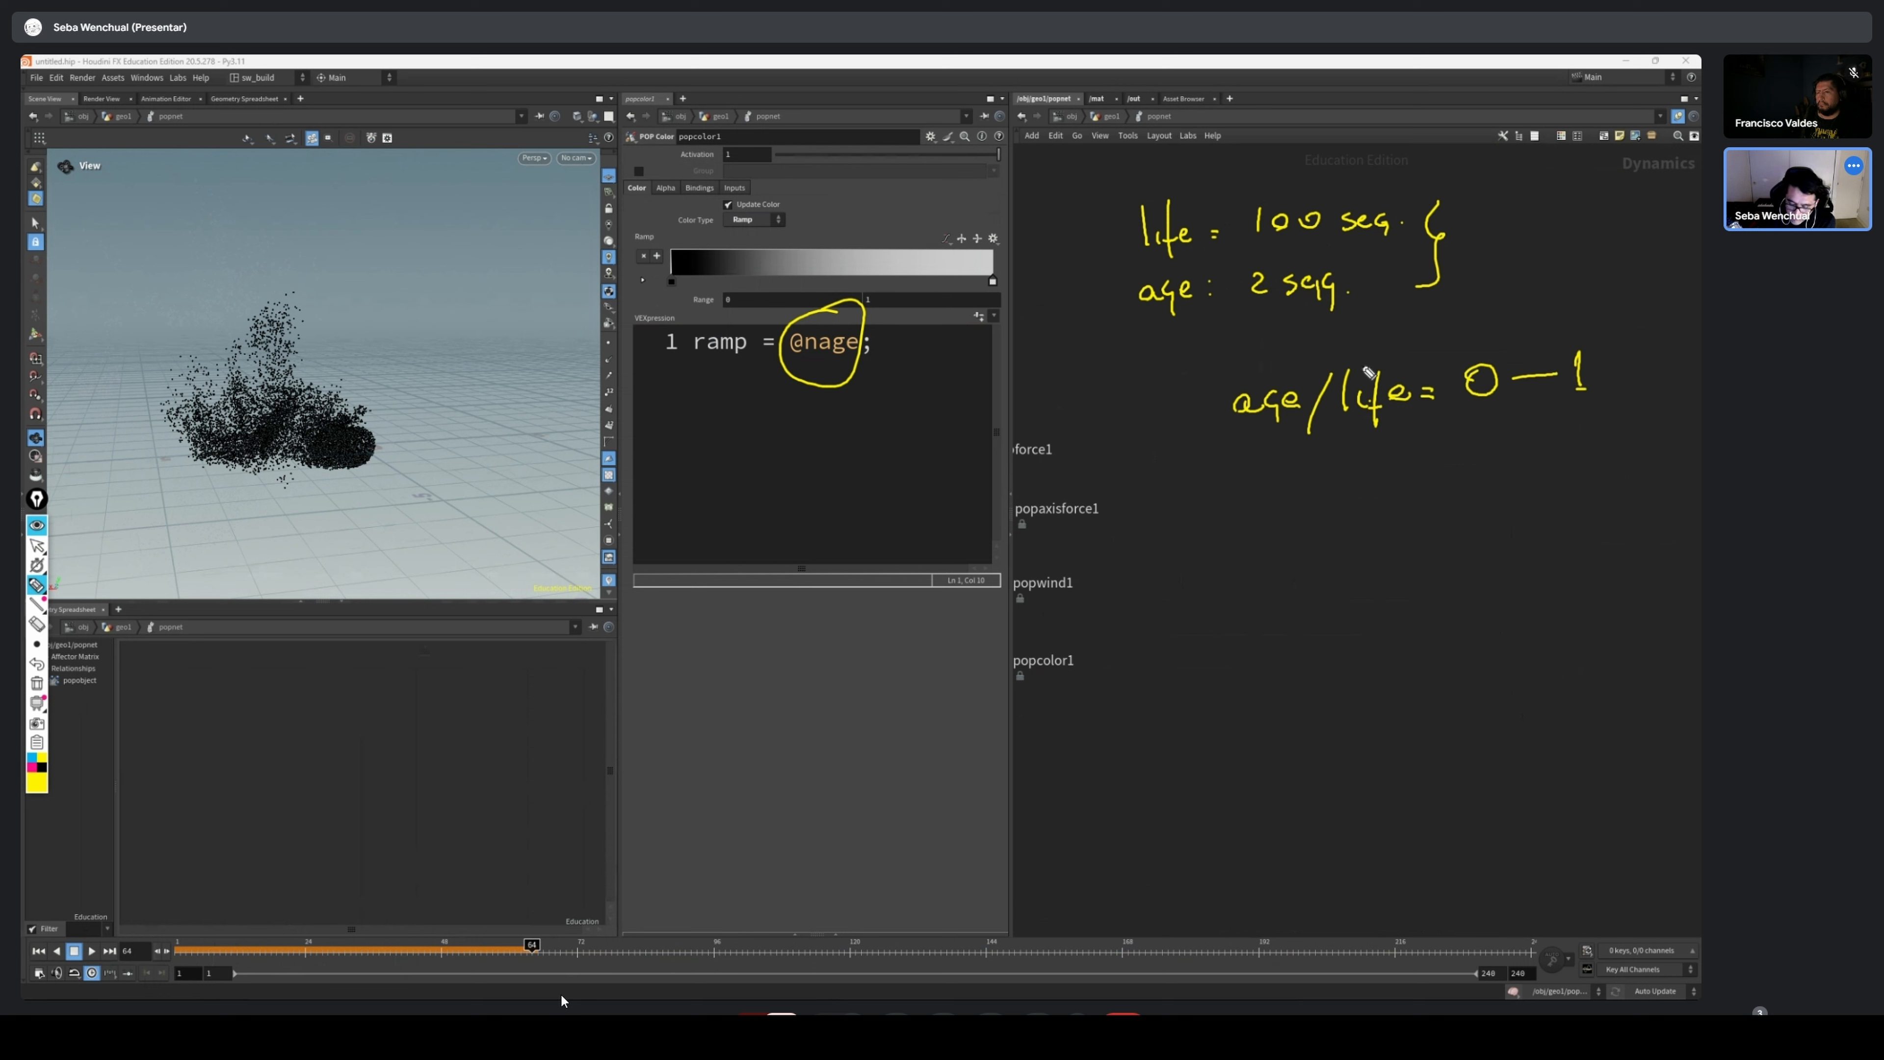
mouse_move(1259, 471)
mouse_down()
mouse_move(1260, 494)
mouse_move(1330, 512)
mouse_move(1329, 529)
mouse_move(1360, 492)
mouse_move(1238, 514)
mouse_move(1260, 490)
mouse_up()
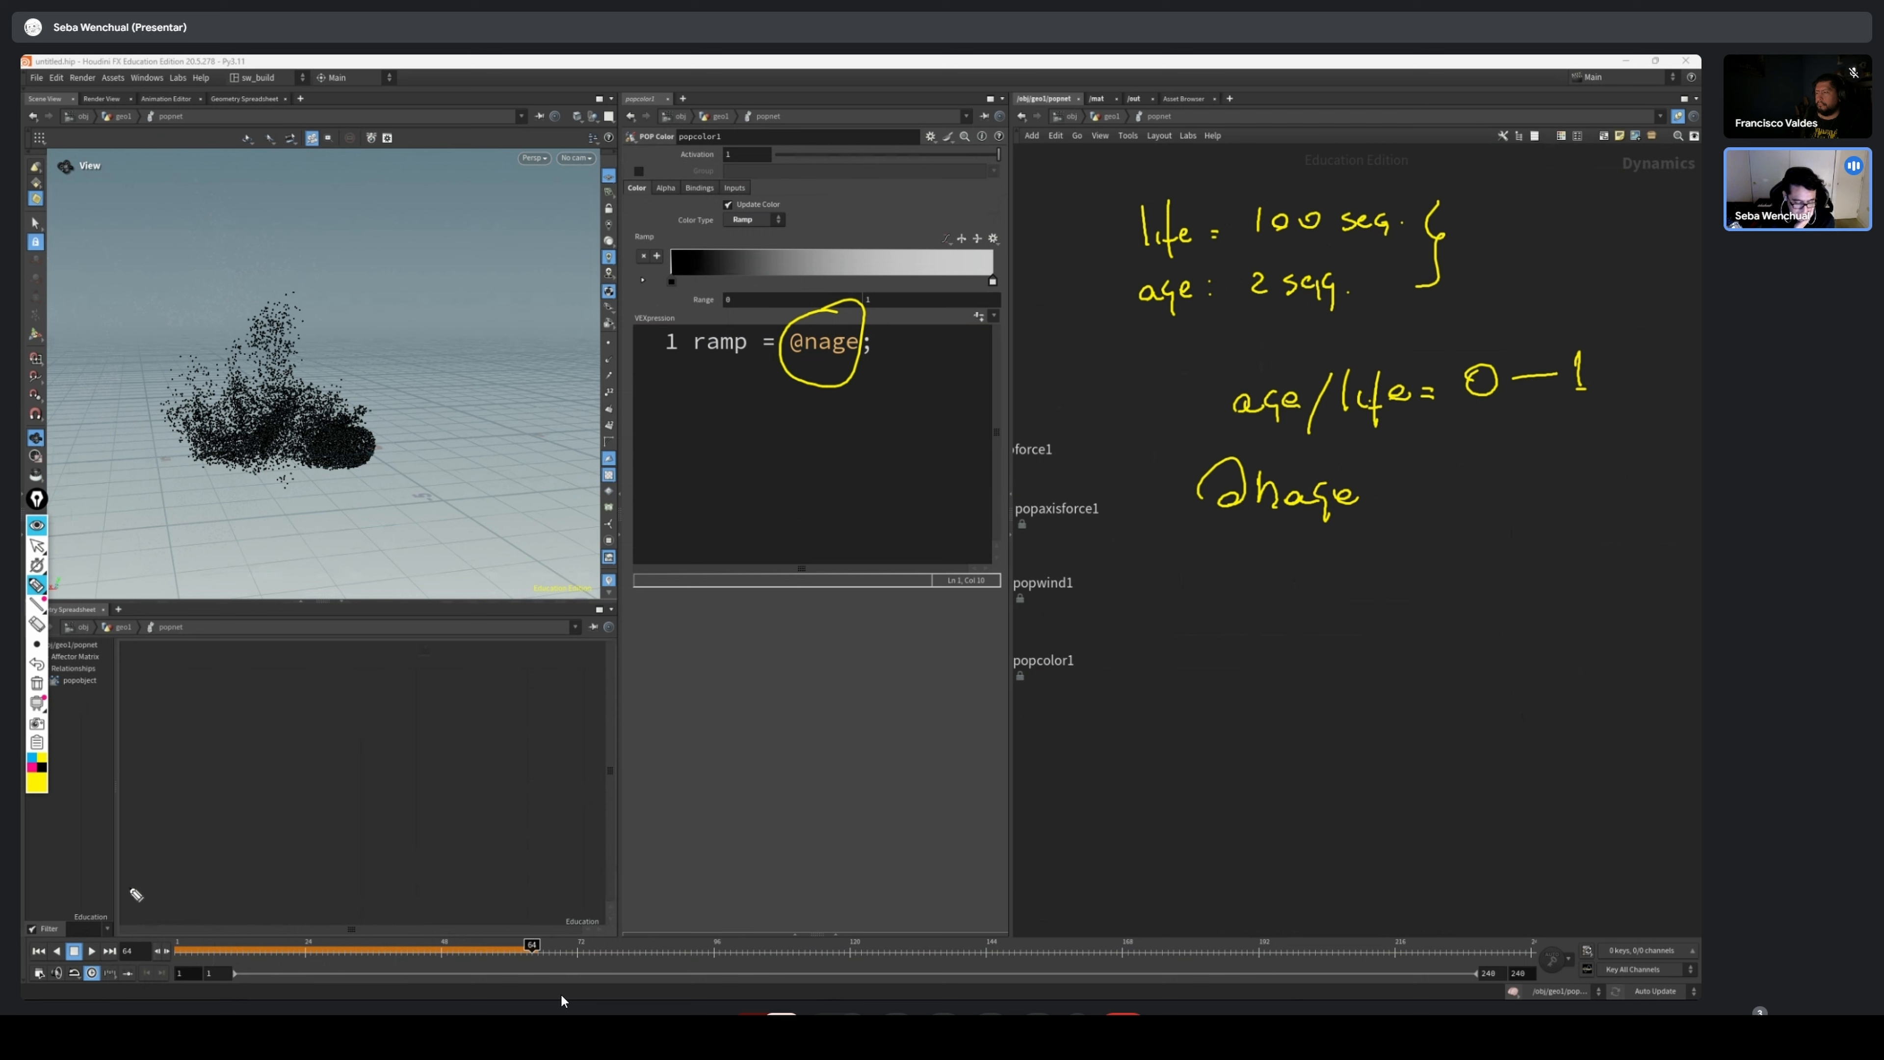
click(39, 546)
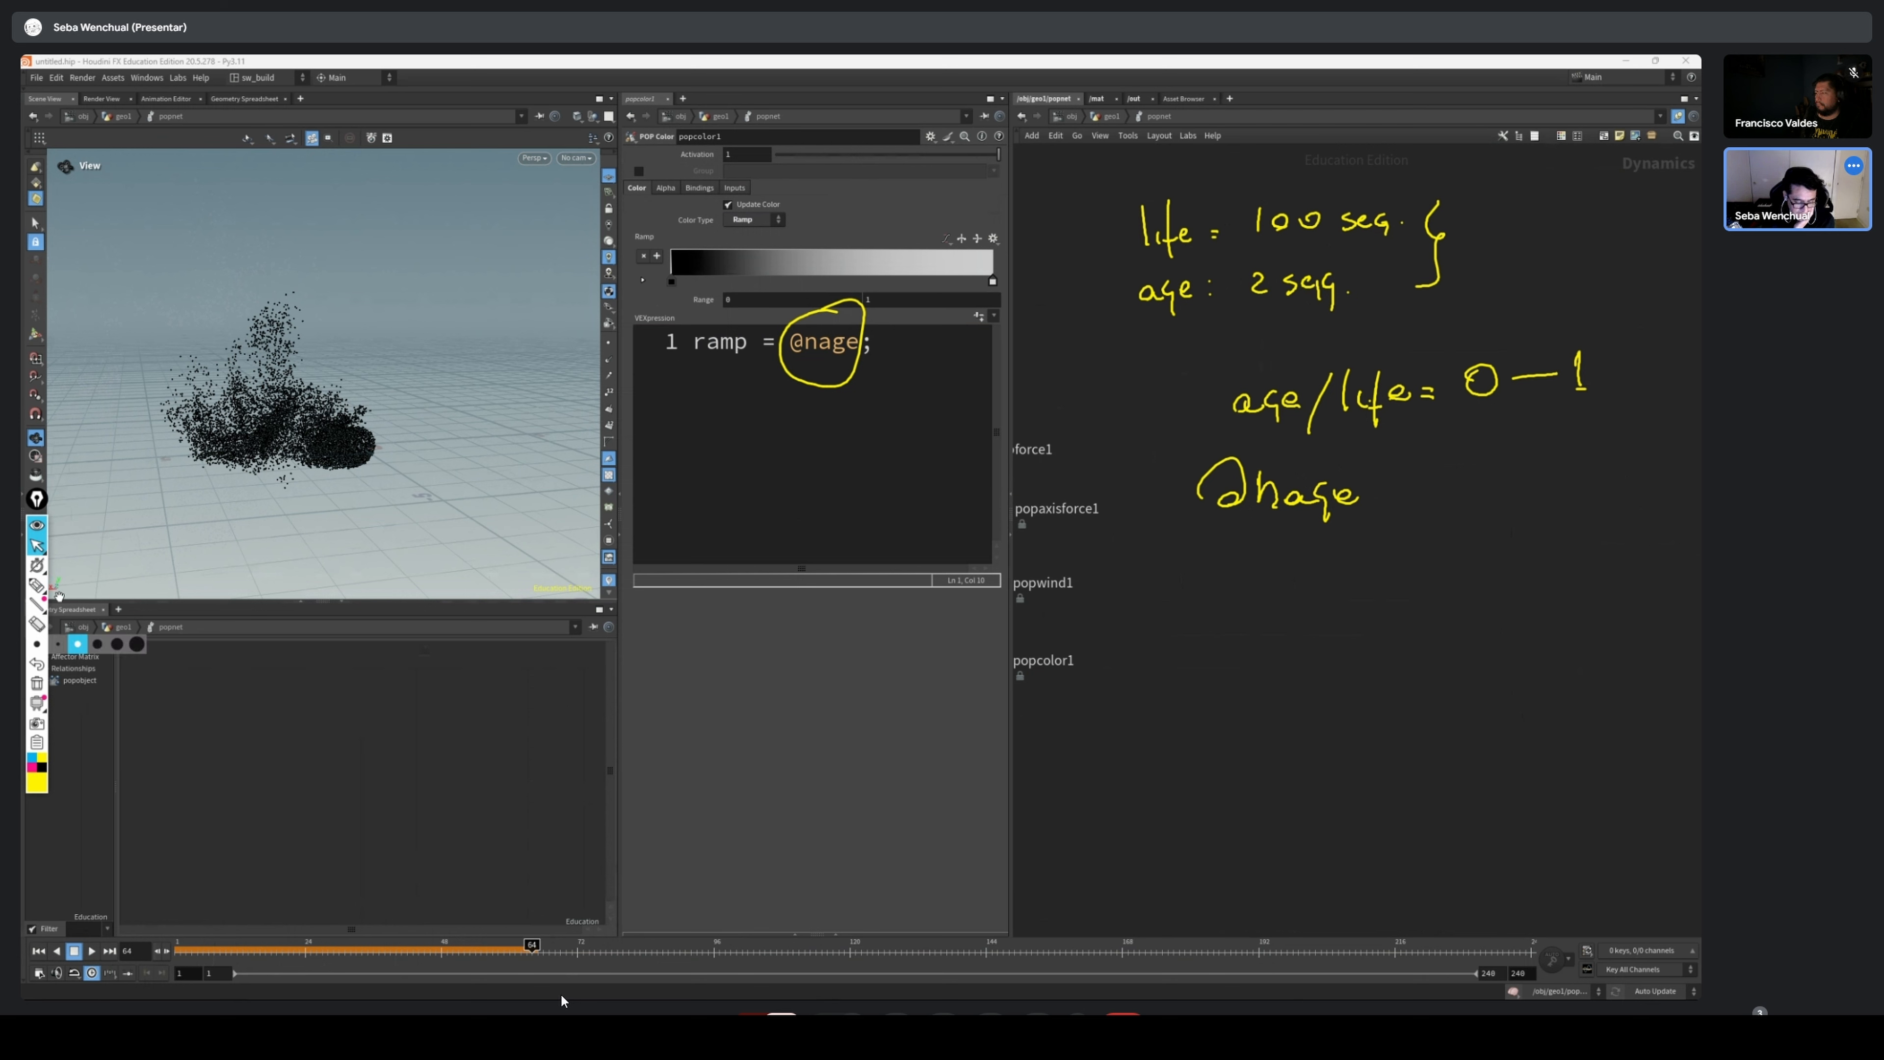
click(38, 526)
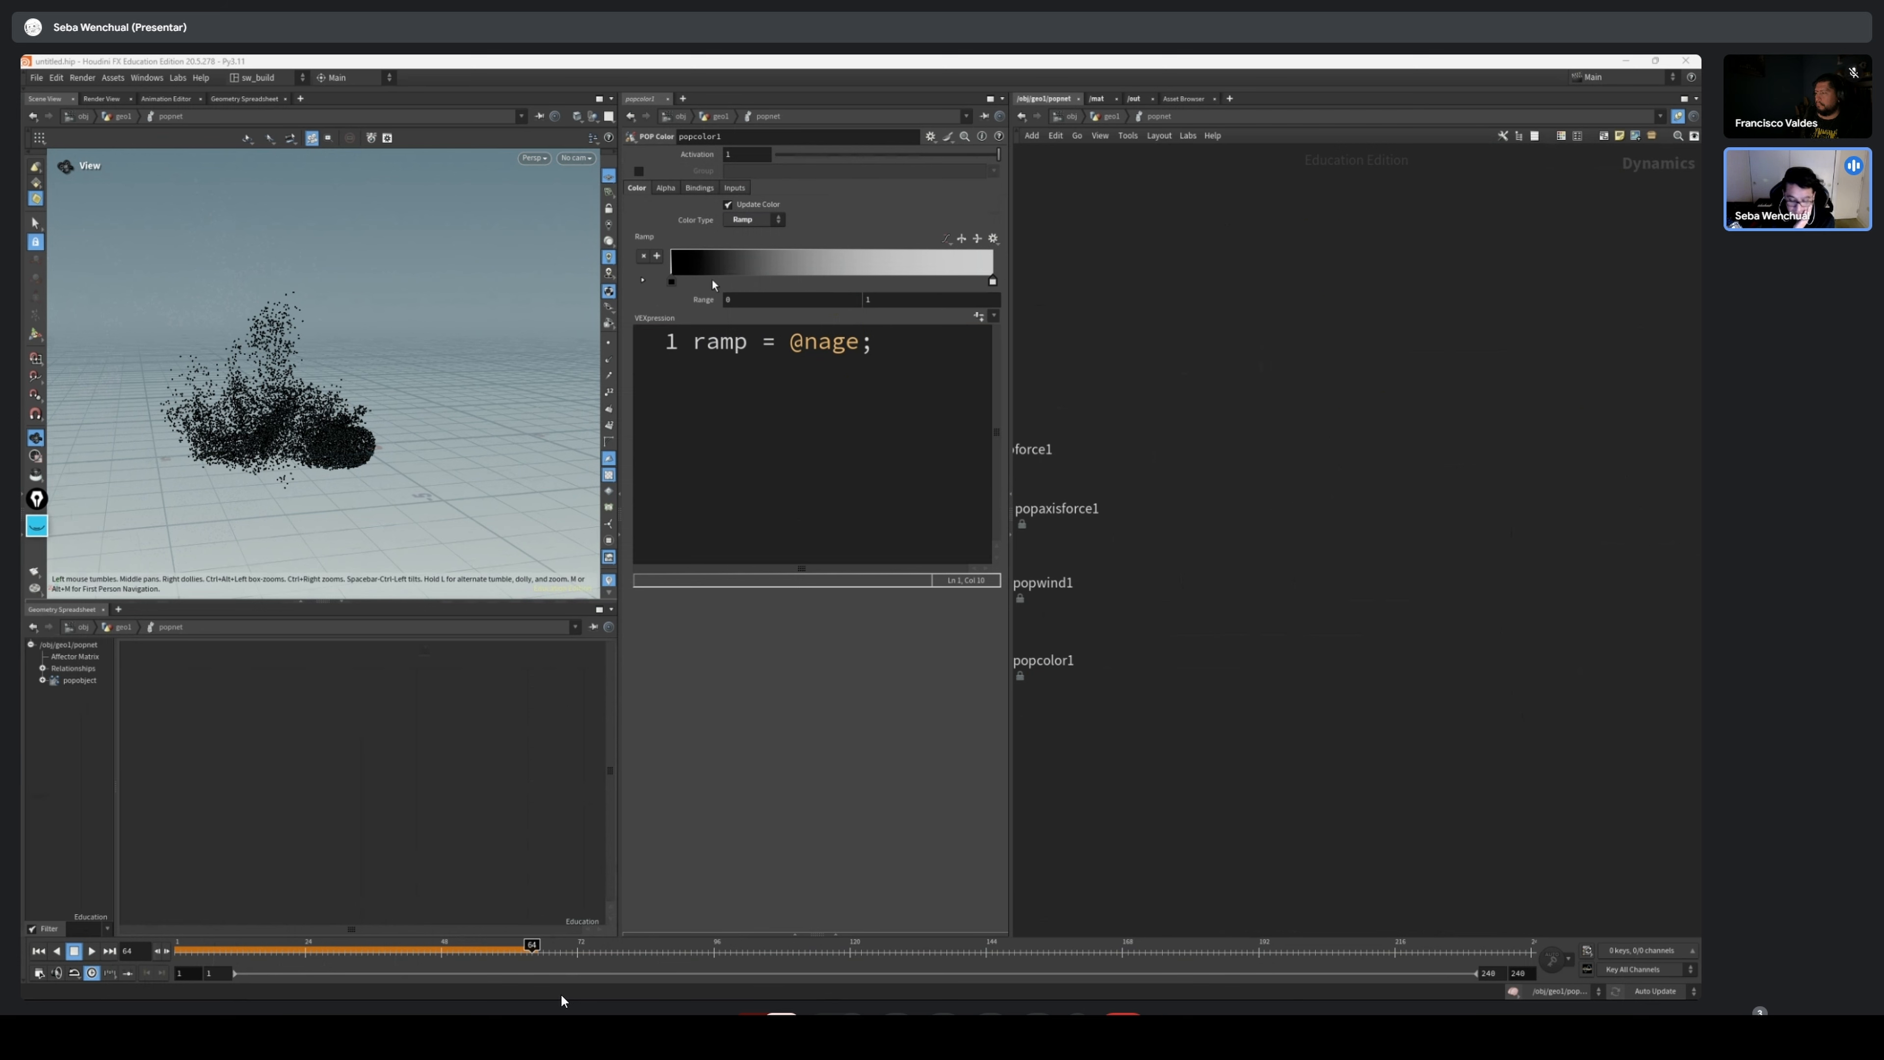
Examine the birth parameters of source_first_input, focusing on Const. Activation and Const. Birth Rate
middle_drag(1171, 350, 1364, 359)
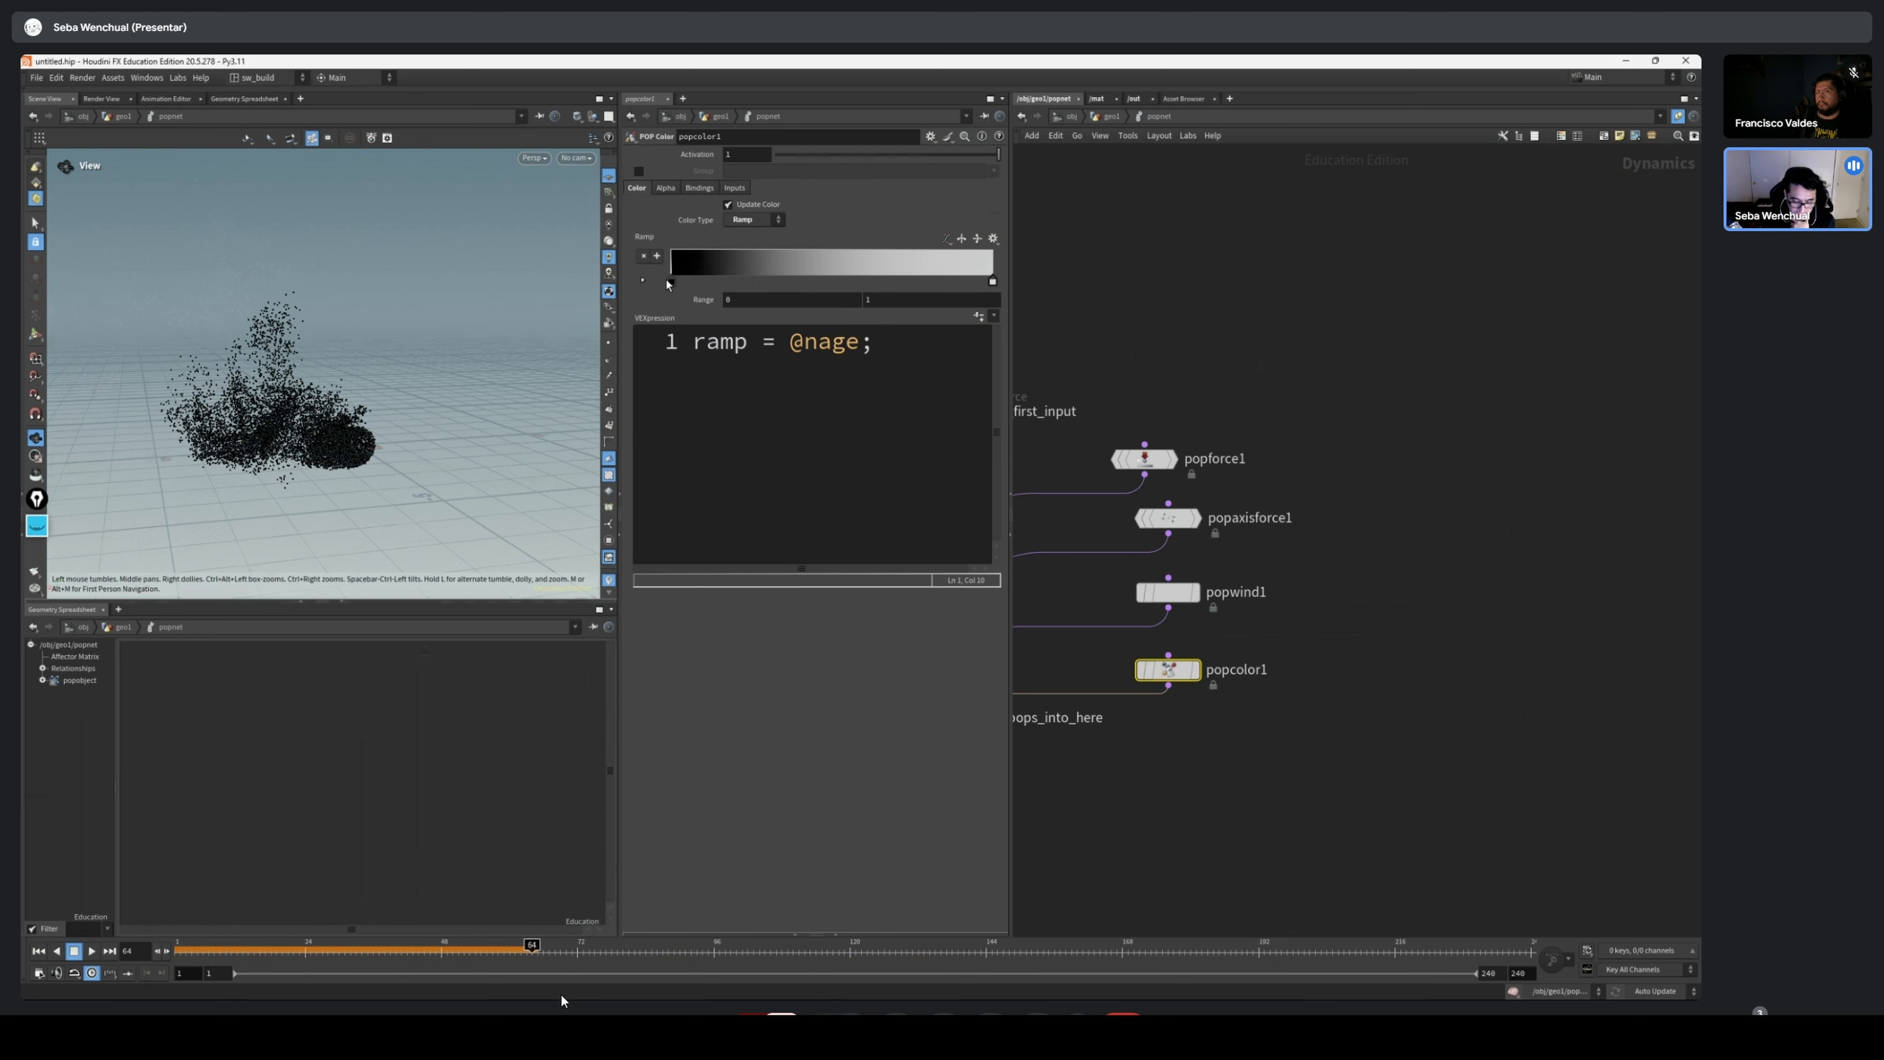
click(672, 283)
middle_drag(1265, 414, 1440, 402)
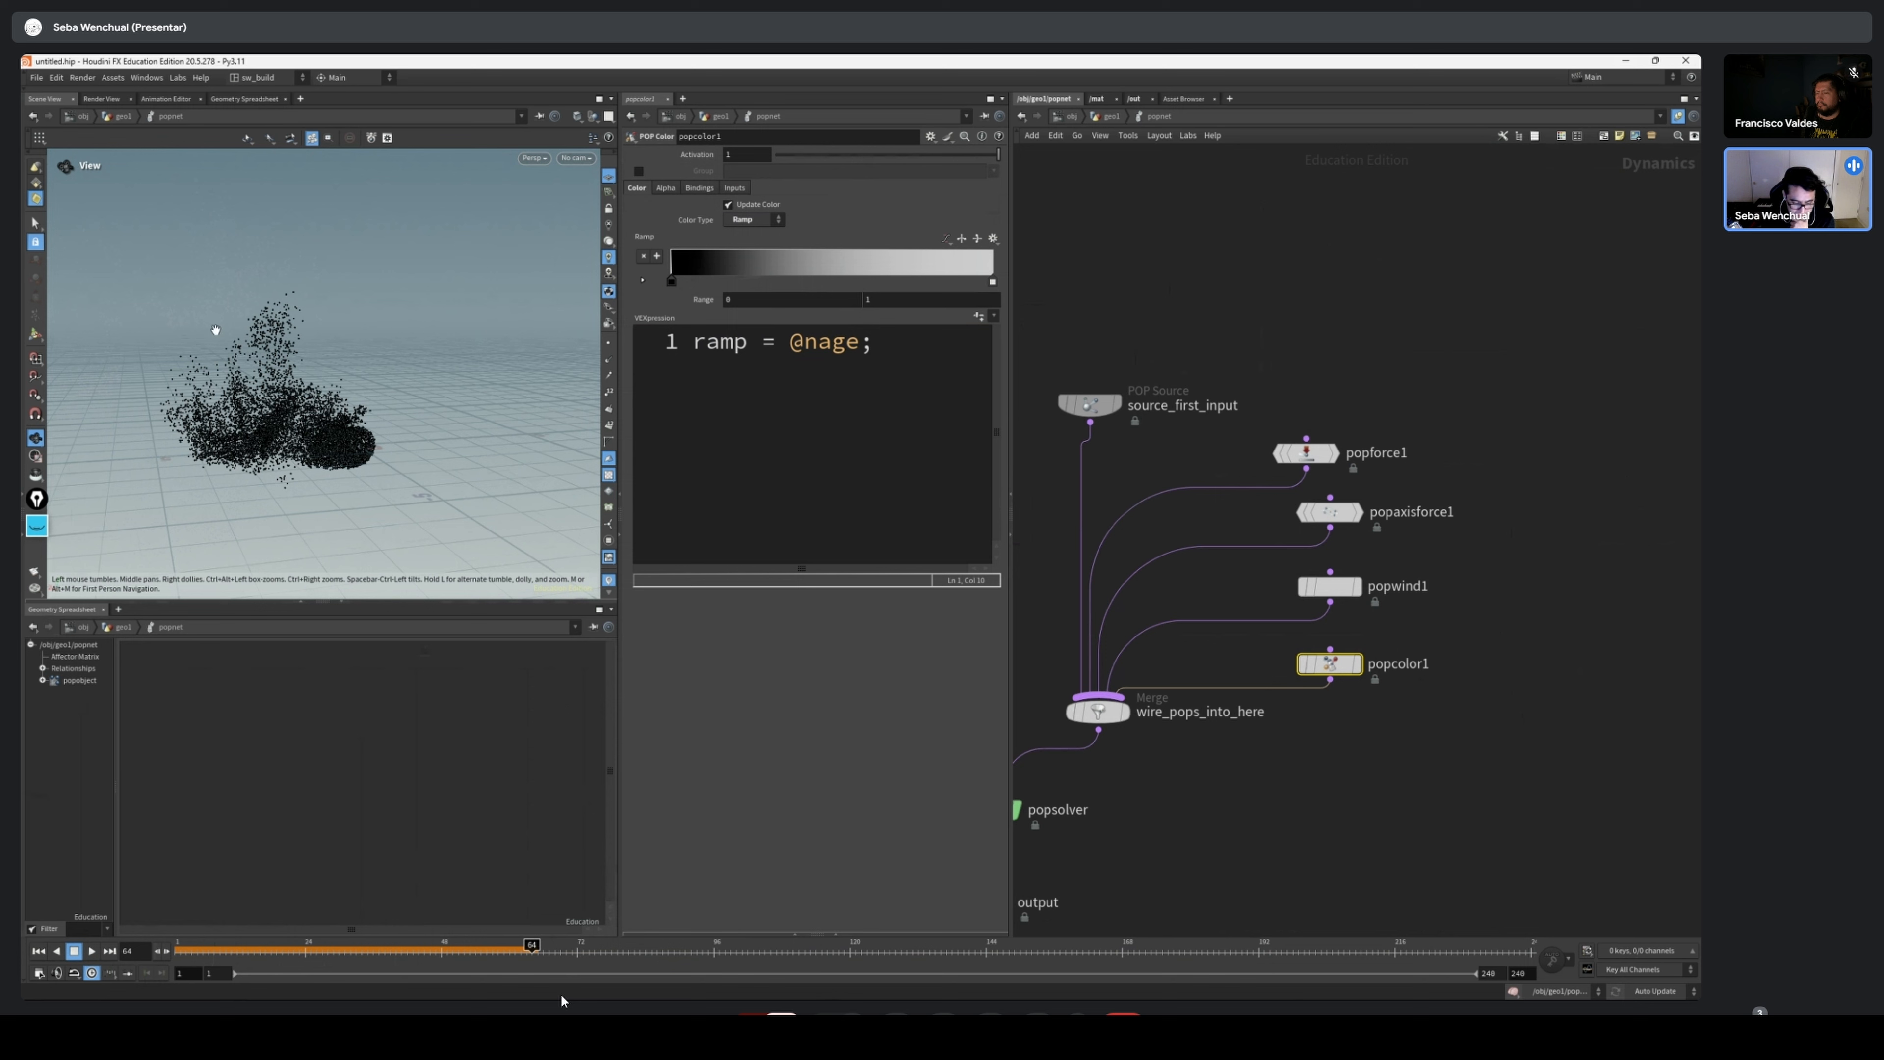
scroll(382, 413, down, 4)
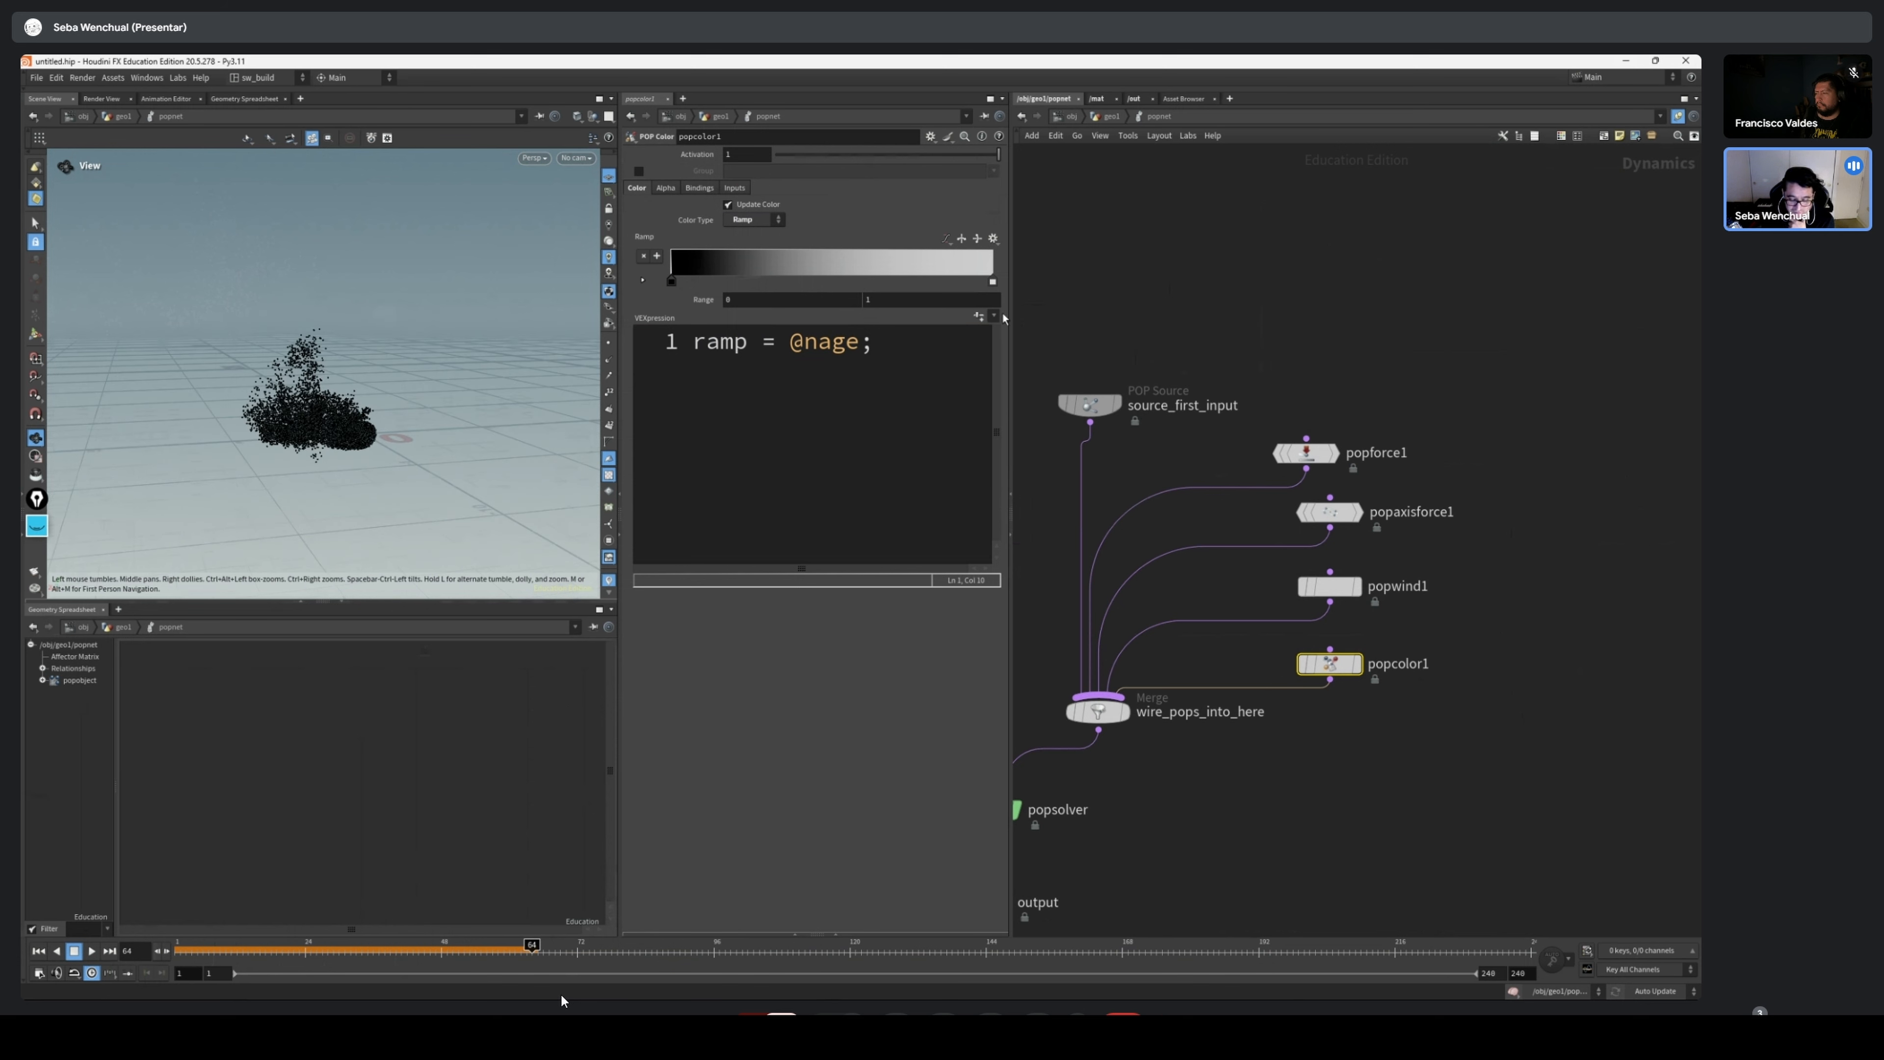
click(1090, 404)
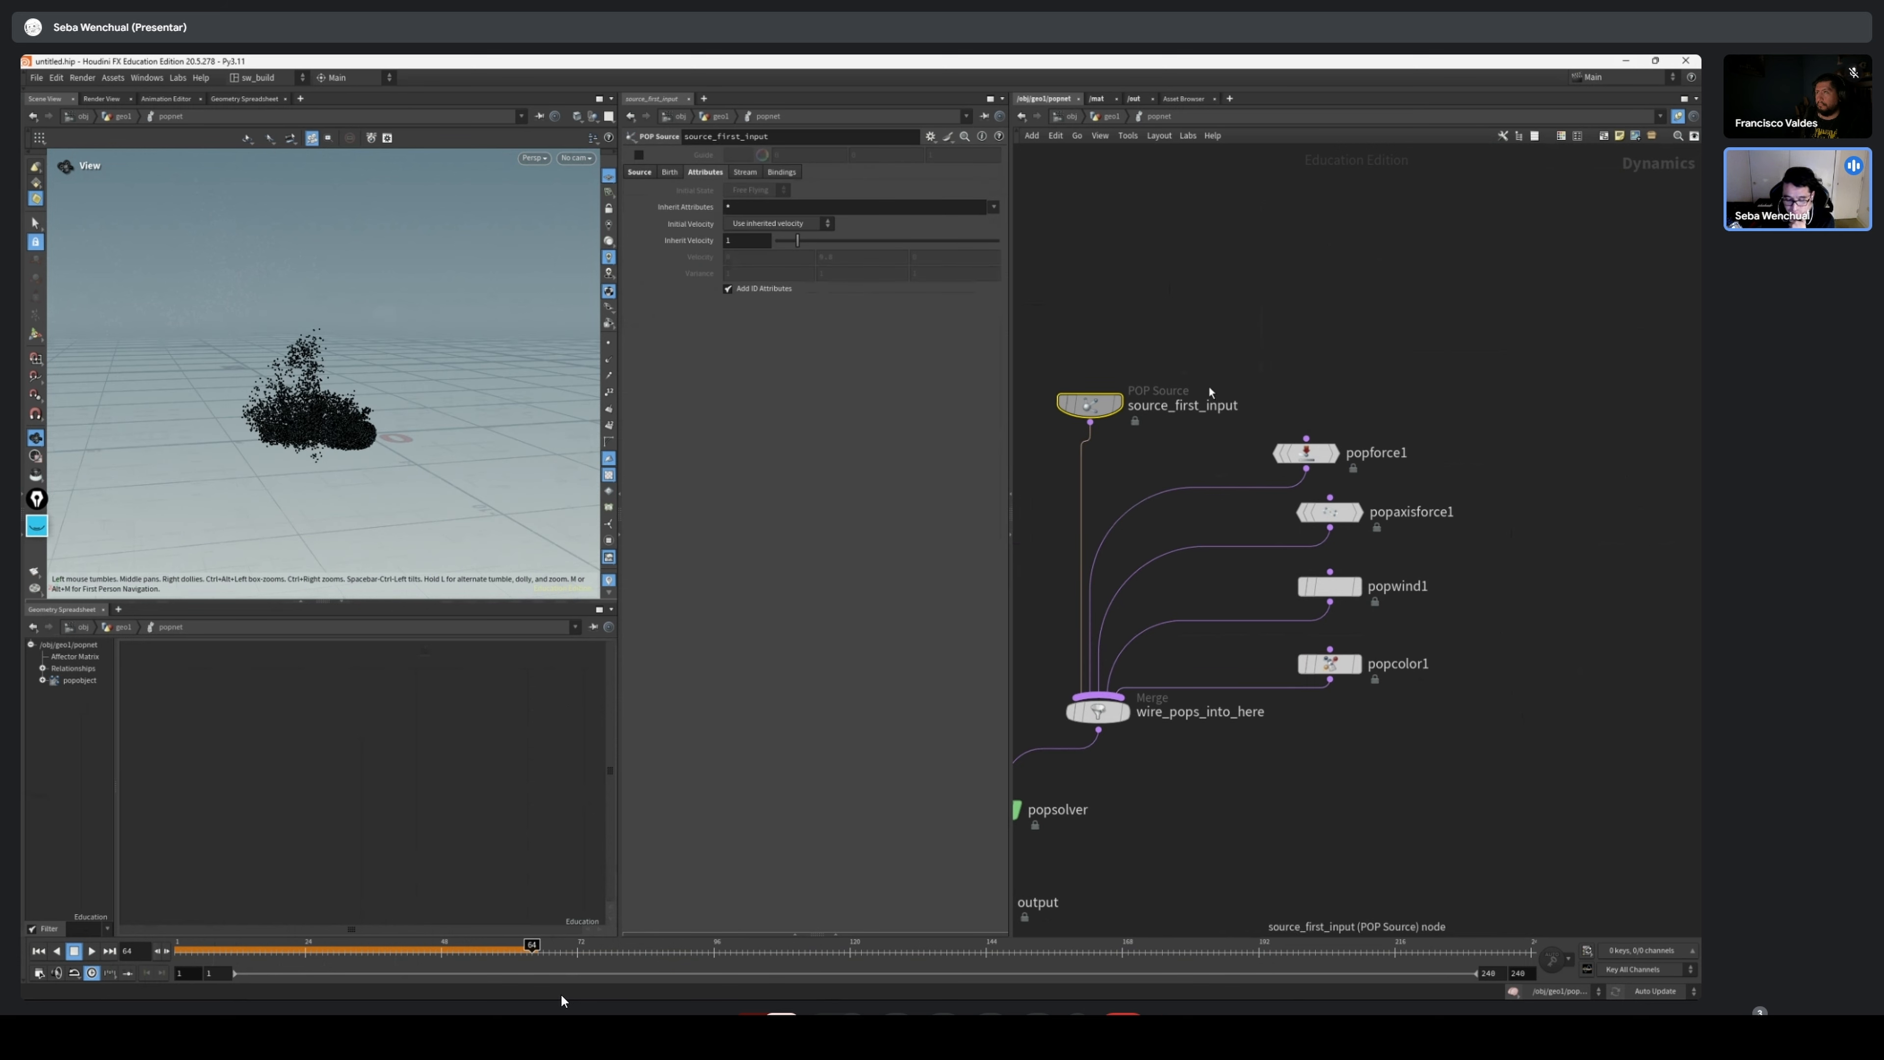
click(668, 173)
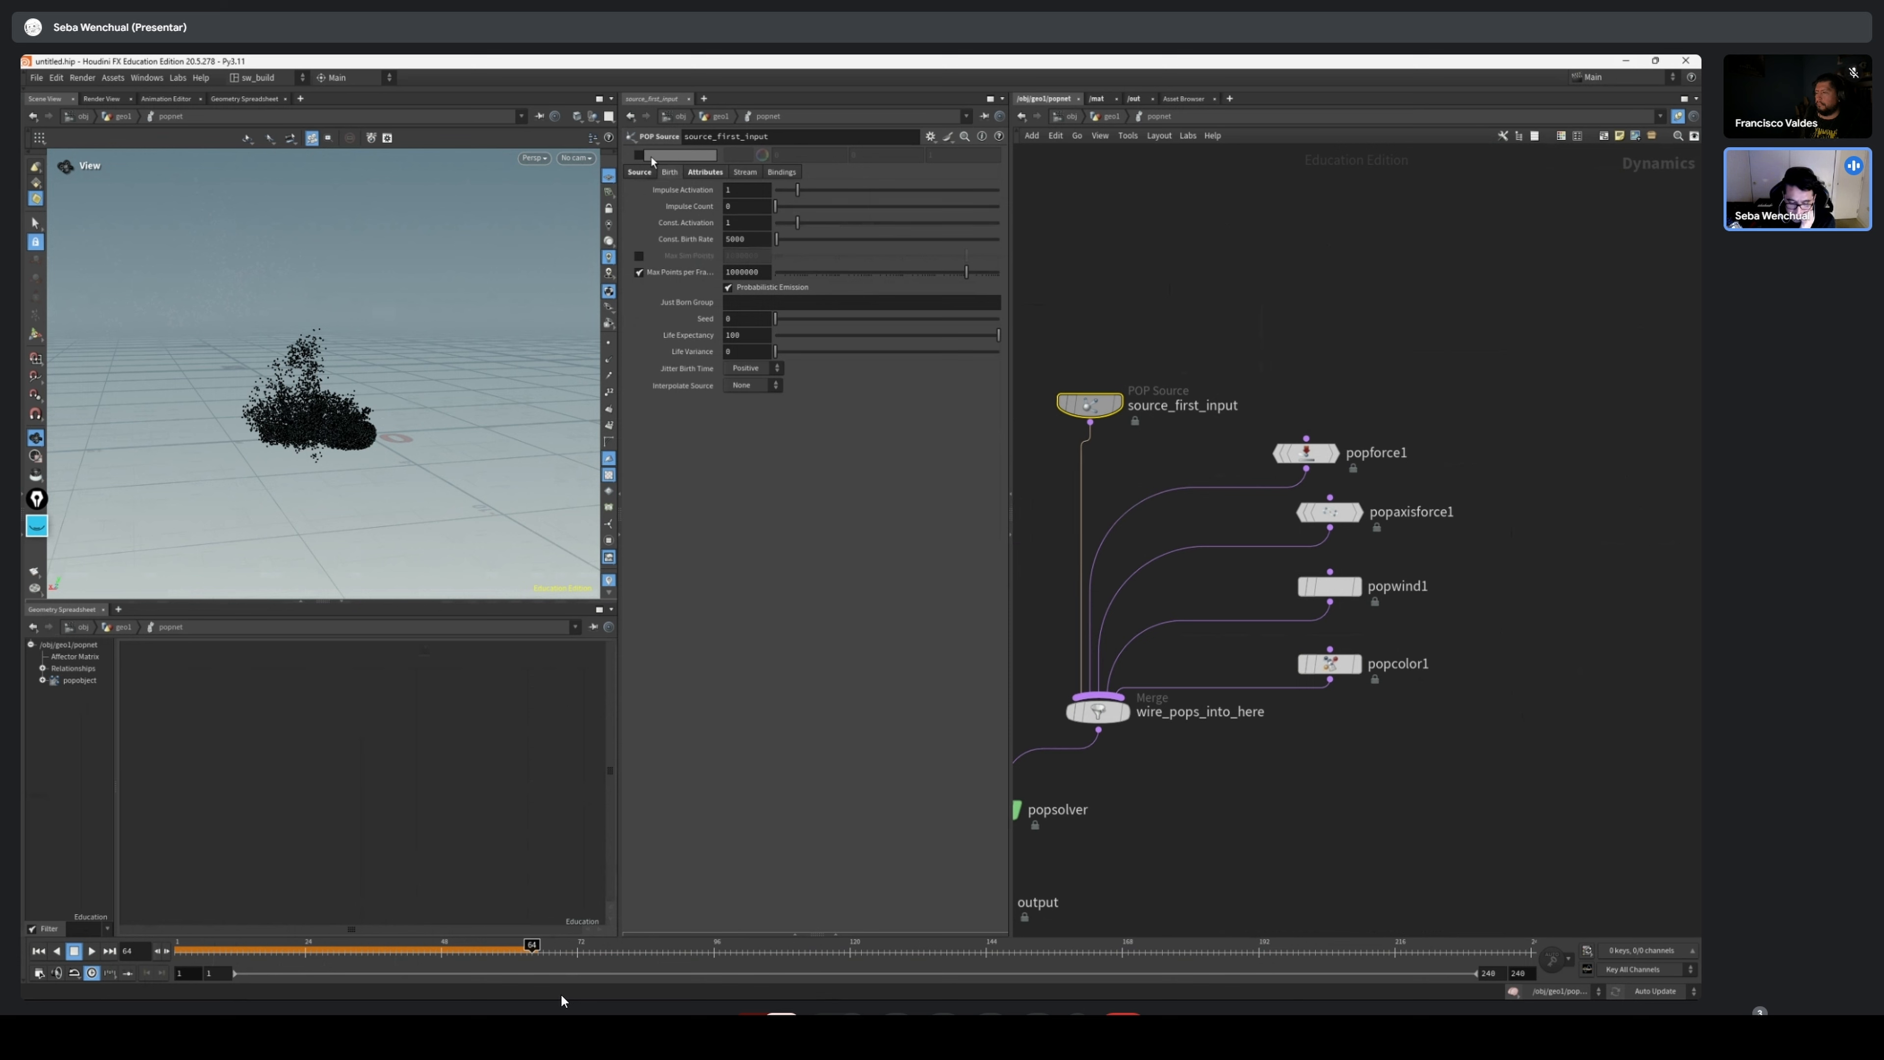
click(643, 177)
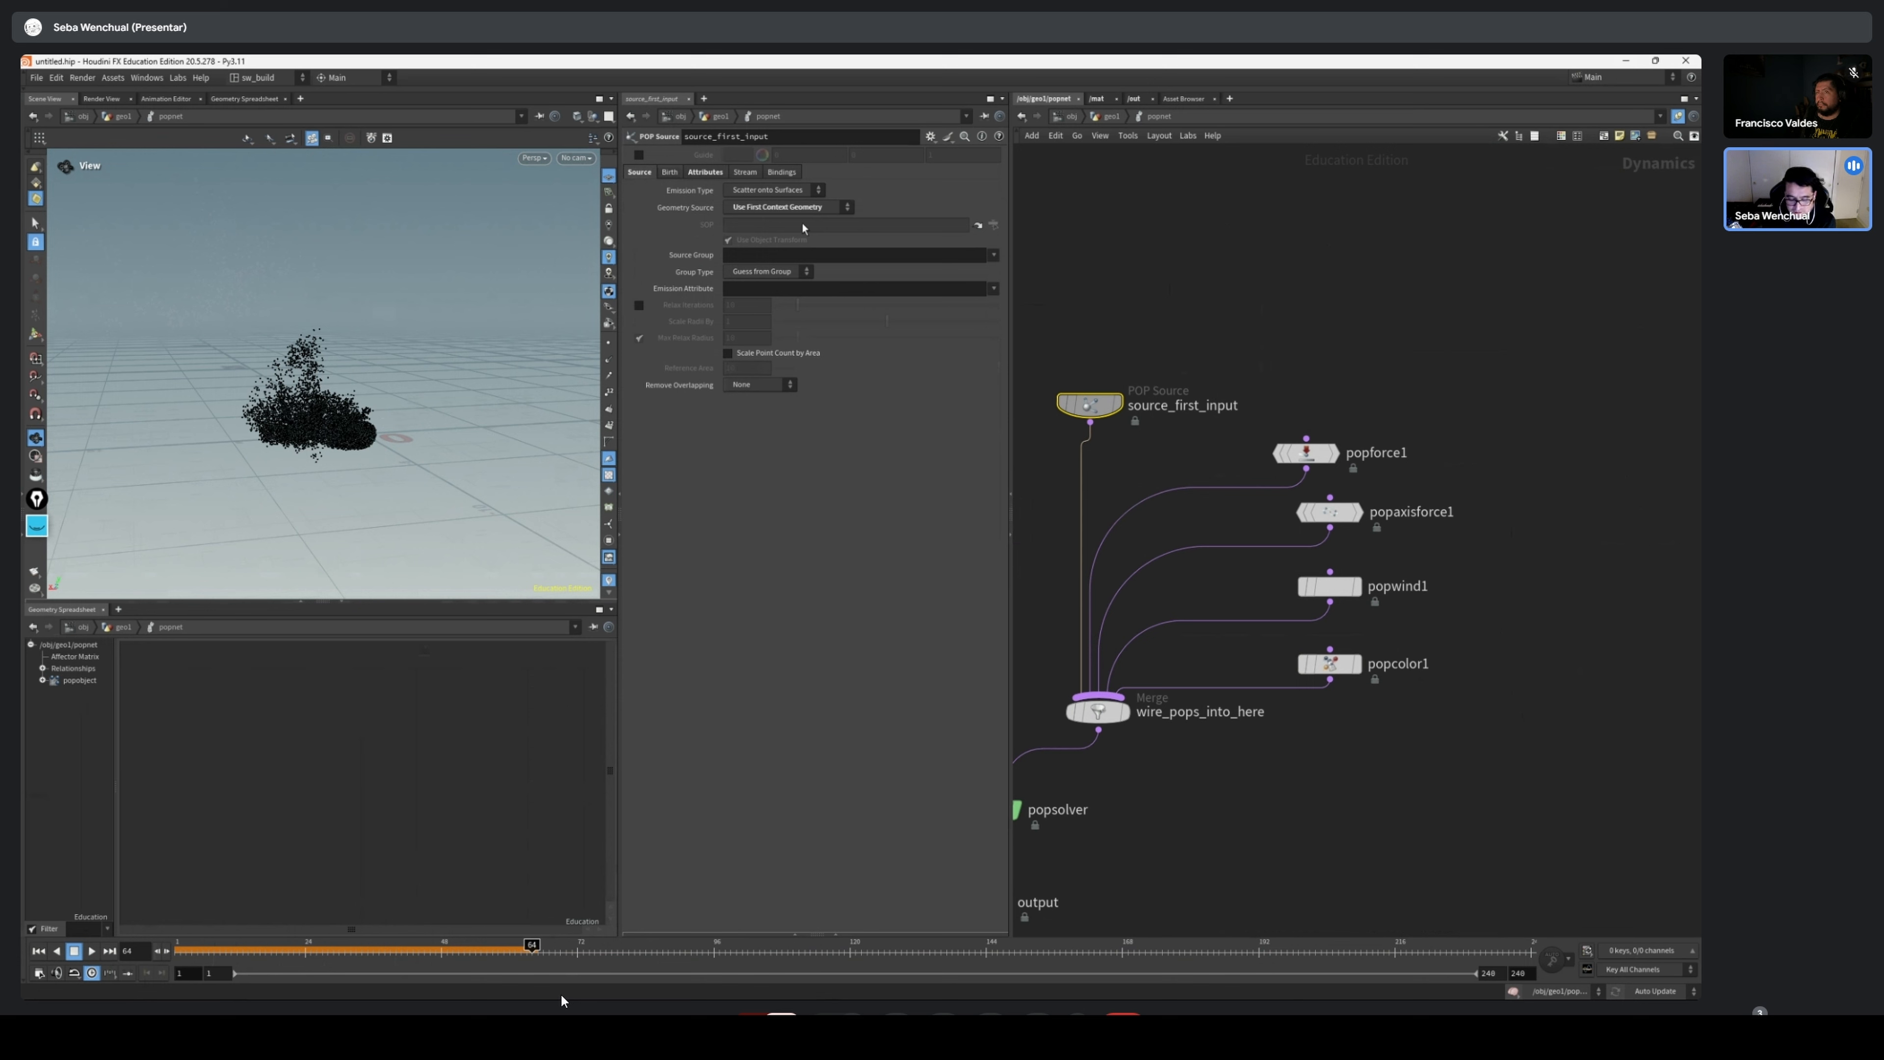
click(670, 173)
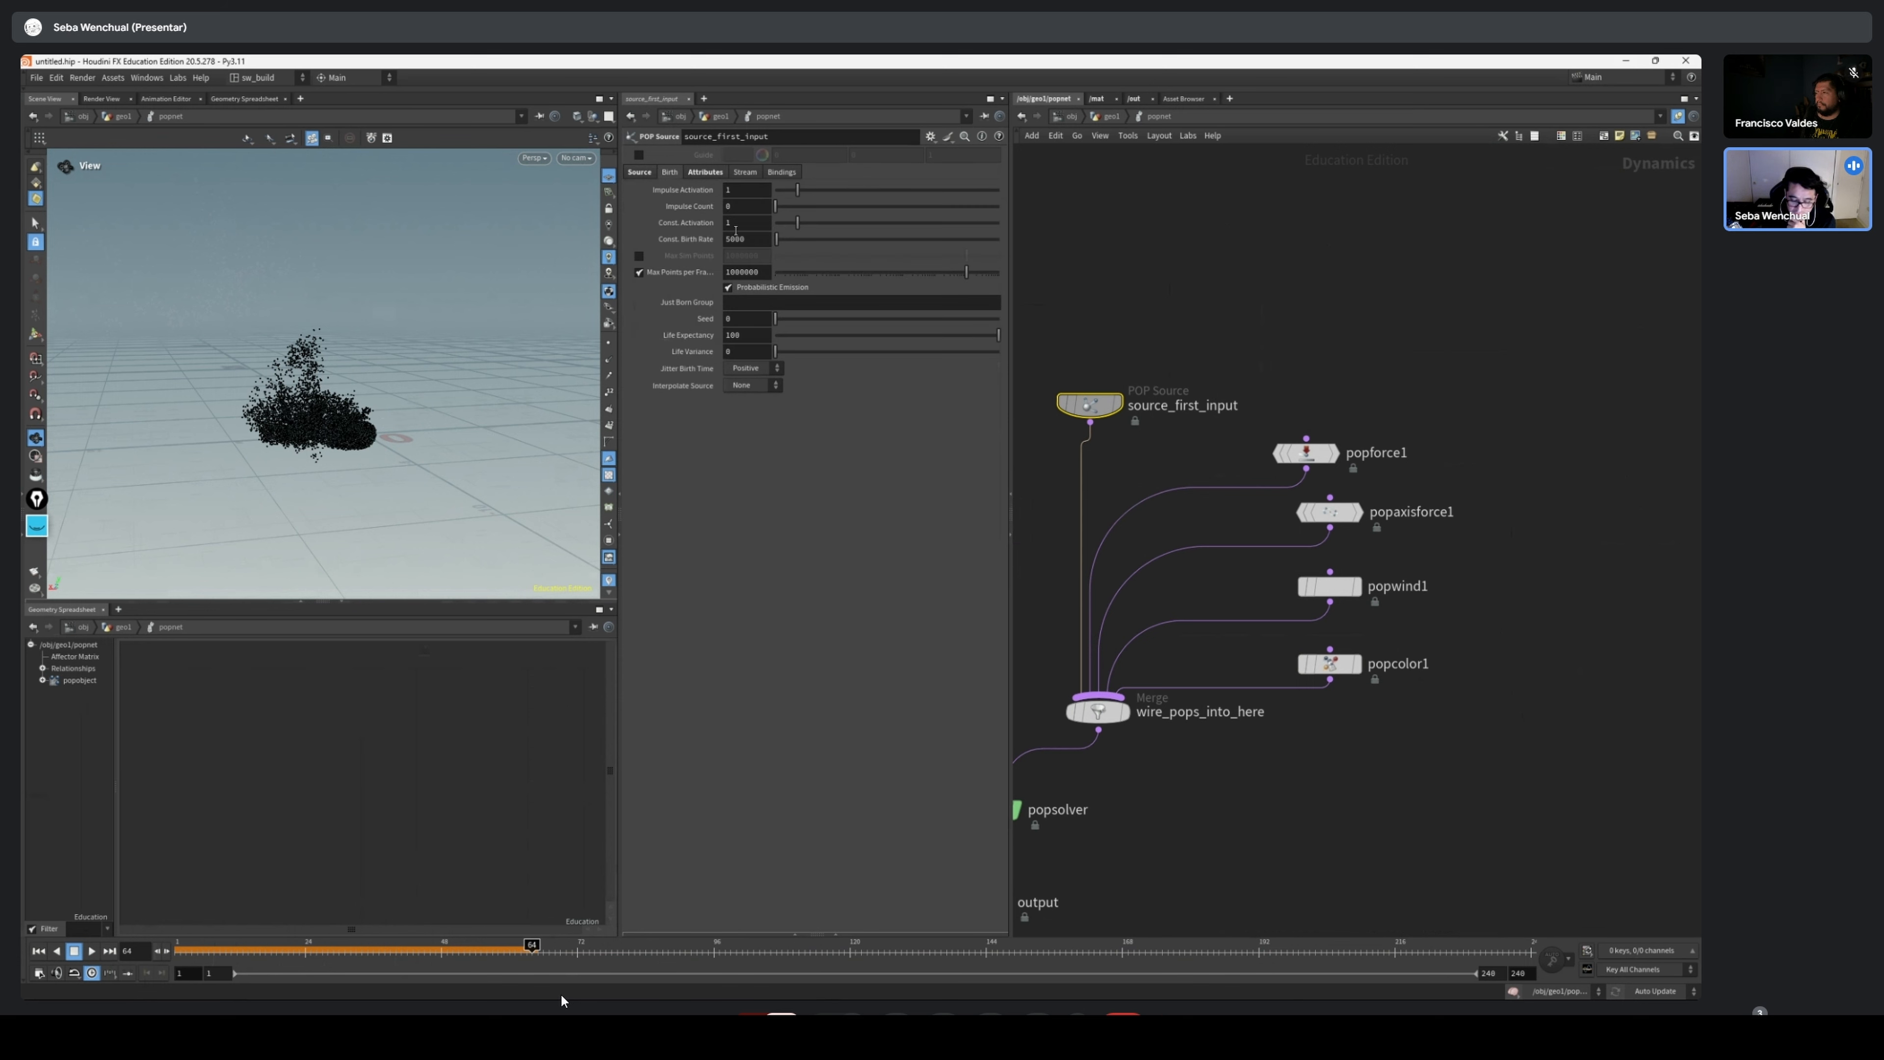
double_click(753, 237)
click(744, 223)
click(764, 240)
Clear the old annotations and handwrite the label Conts Act. in yellow above the POP nodes
click(38, 528)
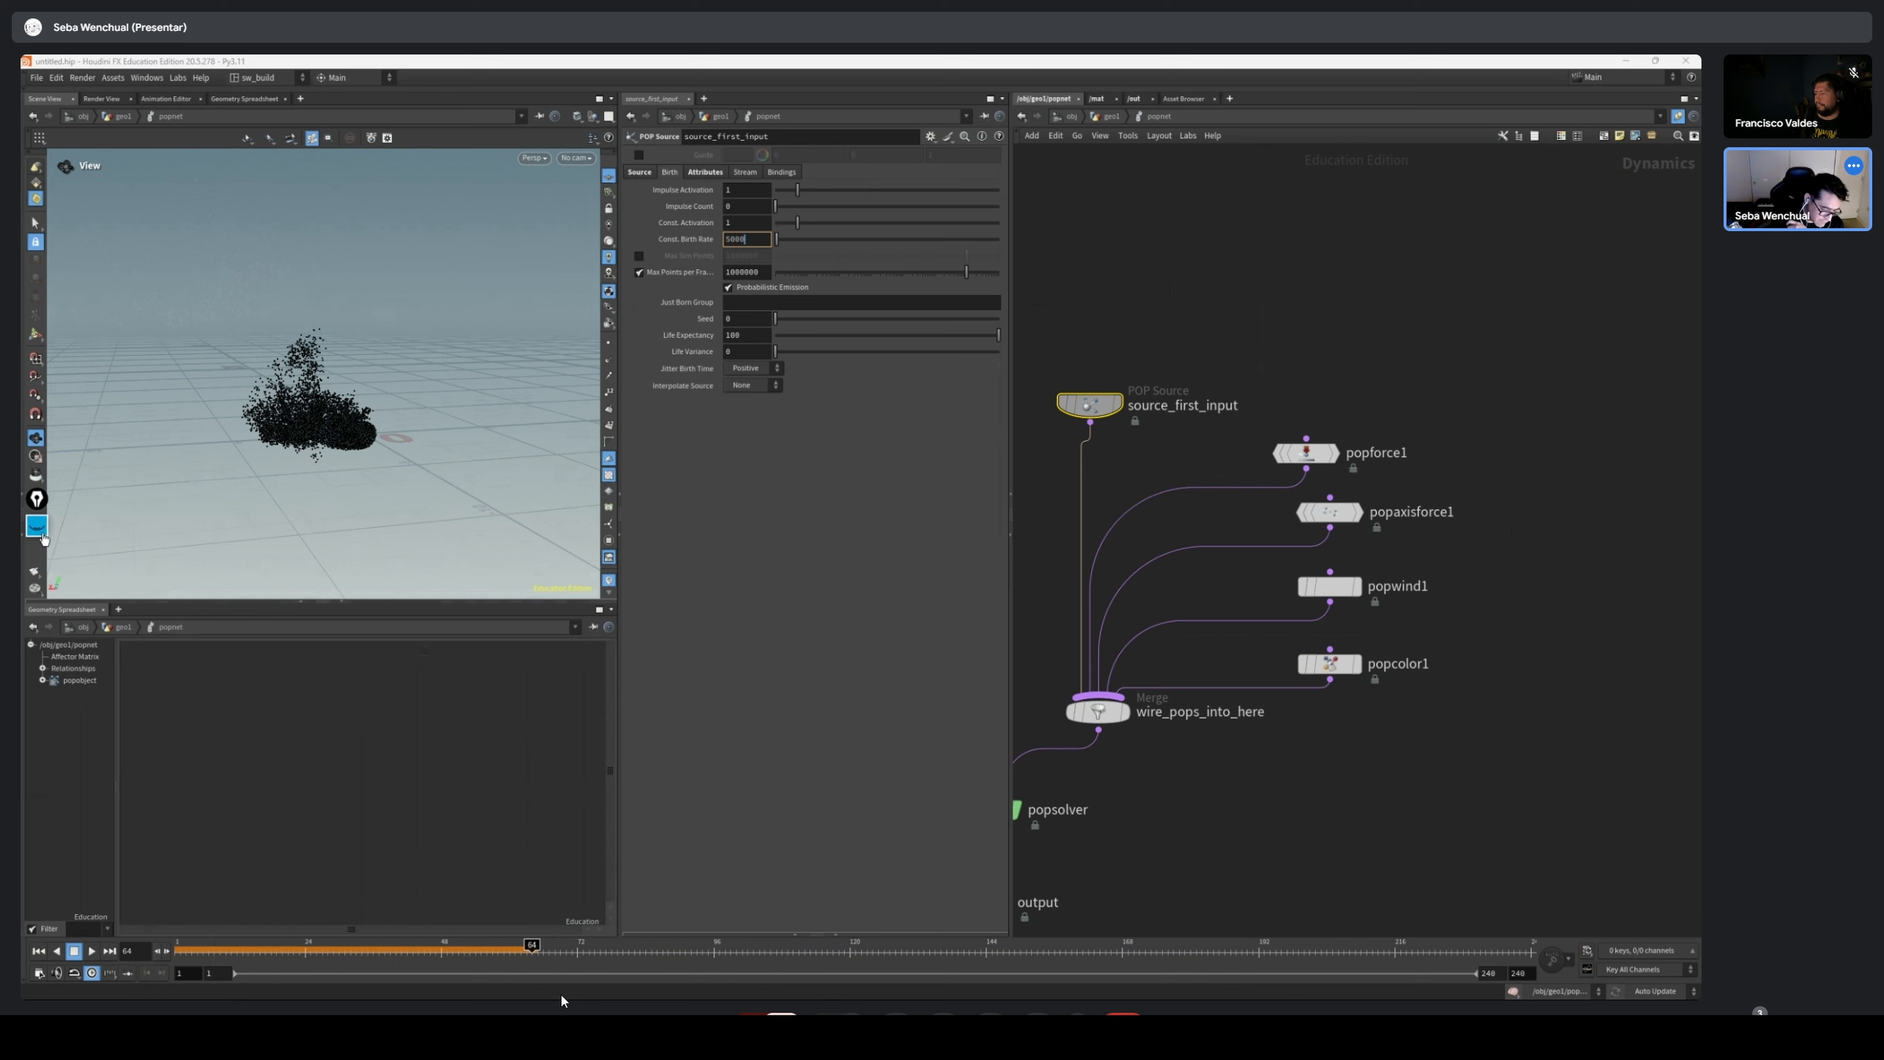
click(37, 684)
click(35, 585)
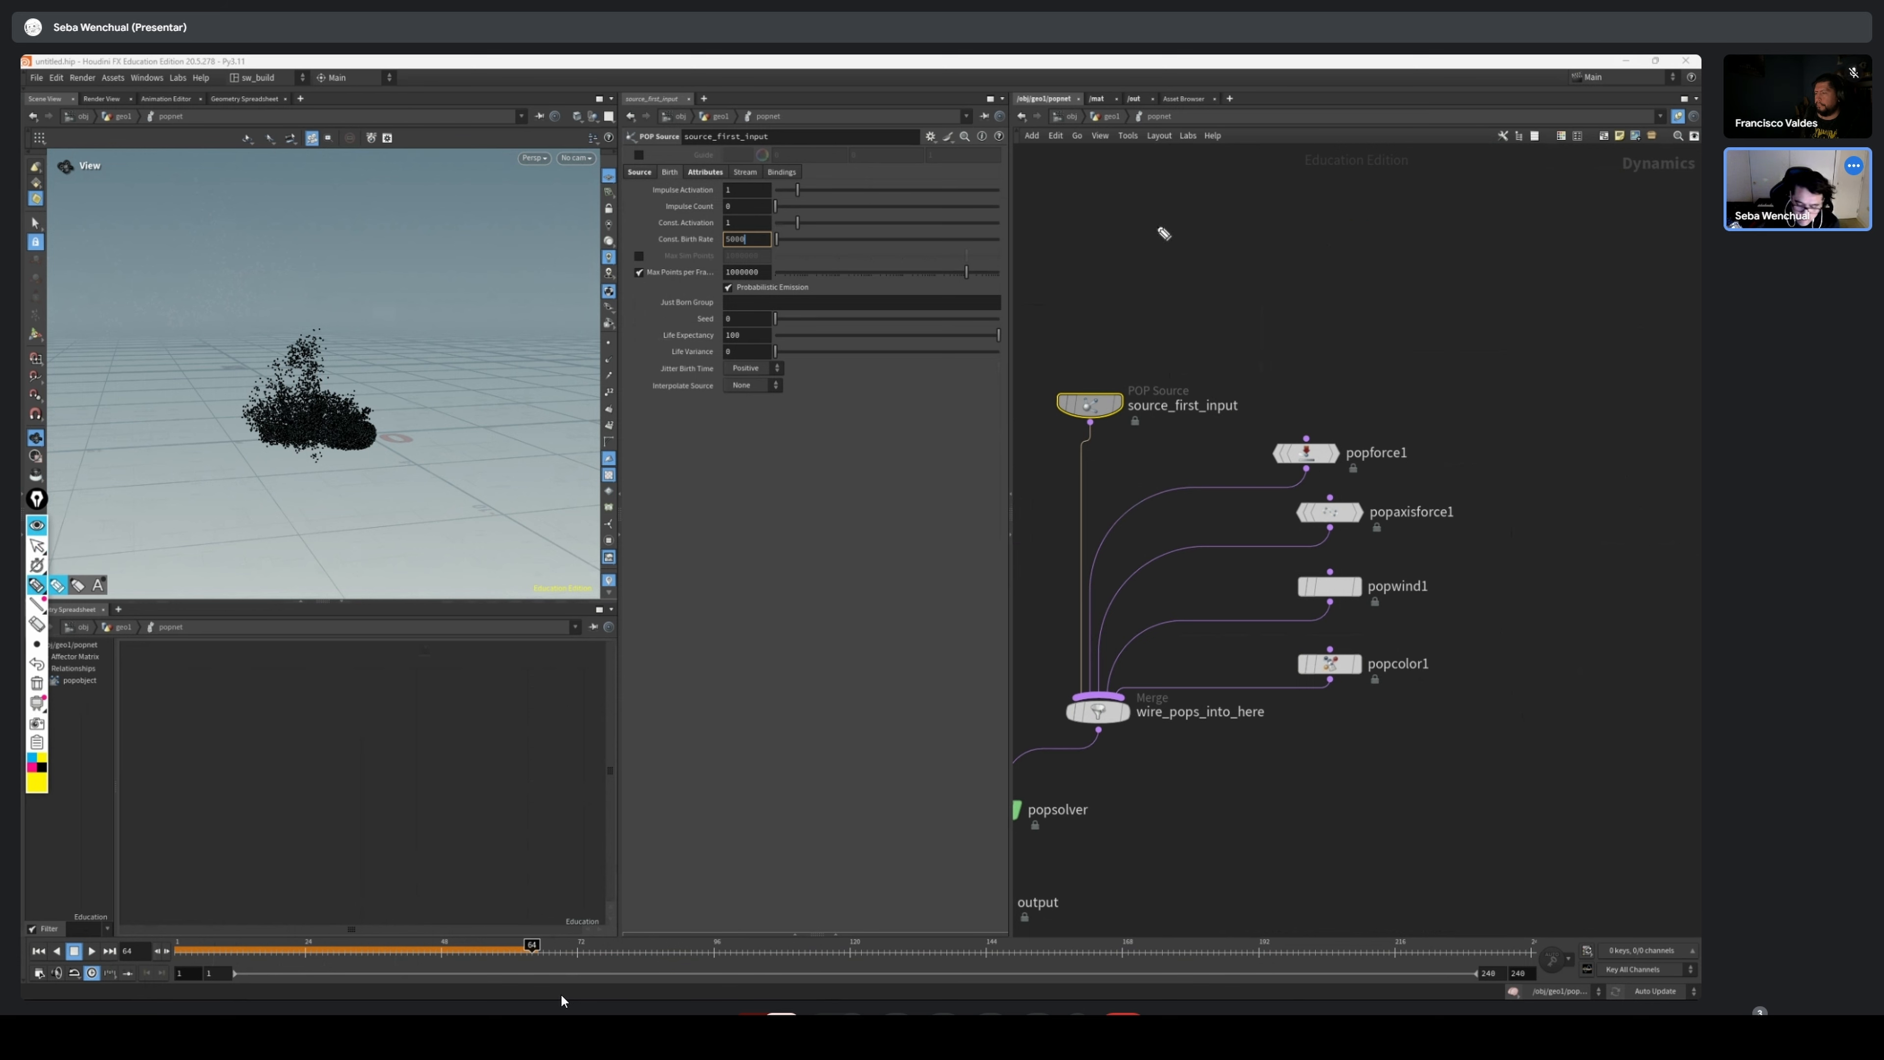
drag(1173, 203, 1172, 238)
mouse_move(1161, 229)
mouse_down()
mouse_move(1216, 236)
mouse_move(1216, 205)
mouse_move(1233, 229)
mouse_move(1311, 235)
mouse_up()
drag(1301, 211, 1326, 208)
click(1339, 232)
Handwrite the label Birthrate under the first label, moving the annotation palette closer and undoing the misdrawn strokes
drag(1237, 269, 1239, 303)
drag(1234, 270, 1265, 302)
drag(1265, 292, 1282, 286)
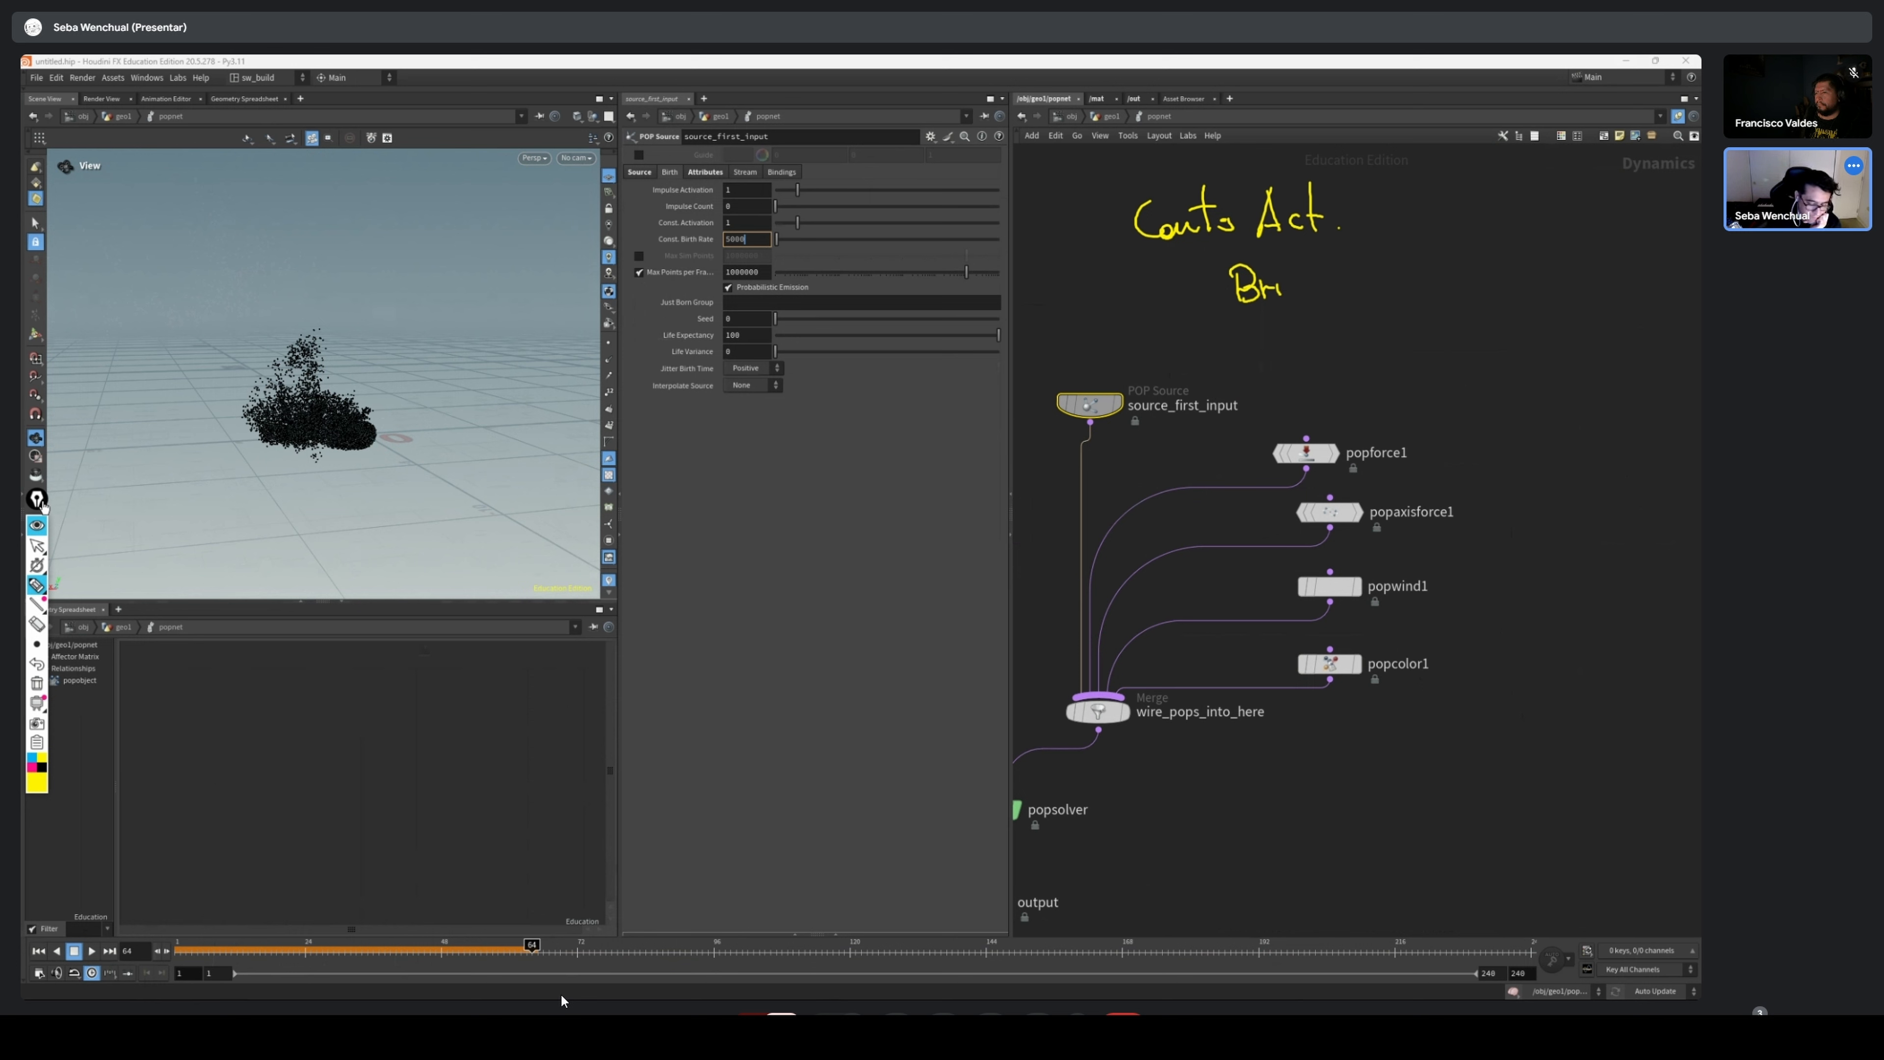
drag(37, 499, 1064, 303)
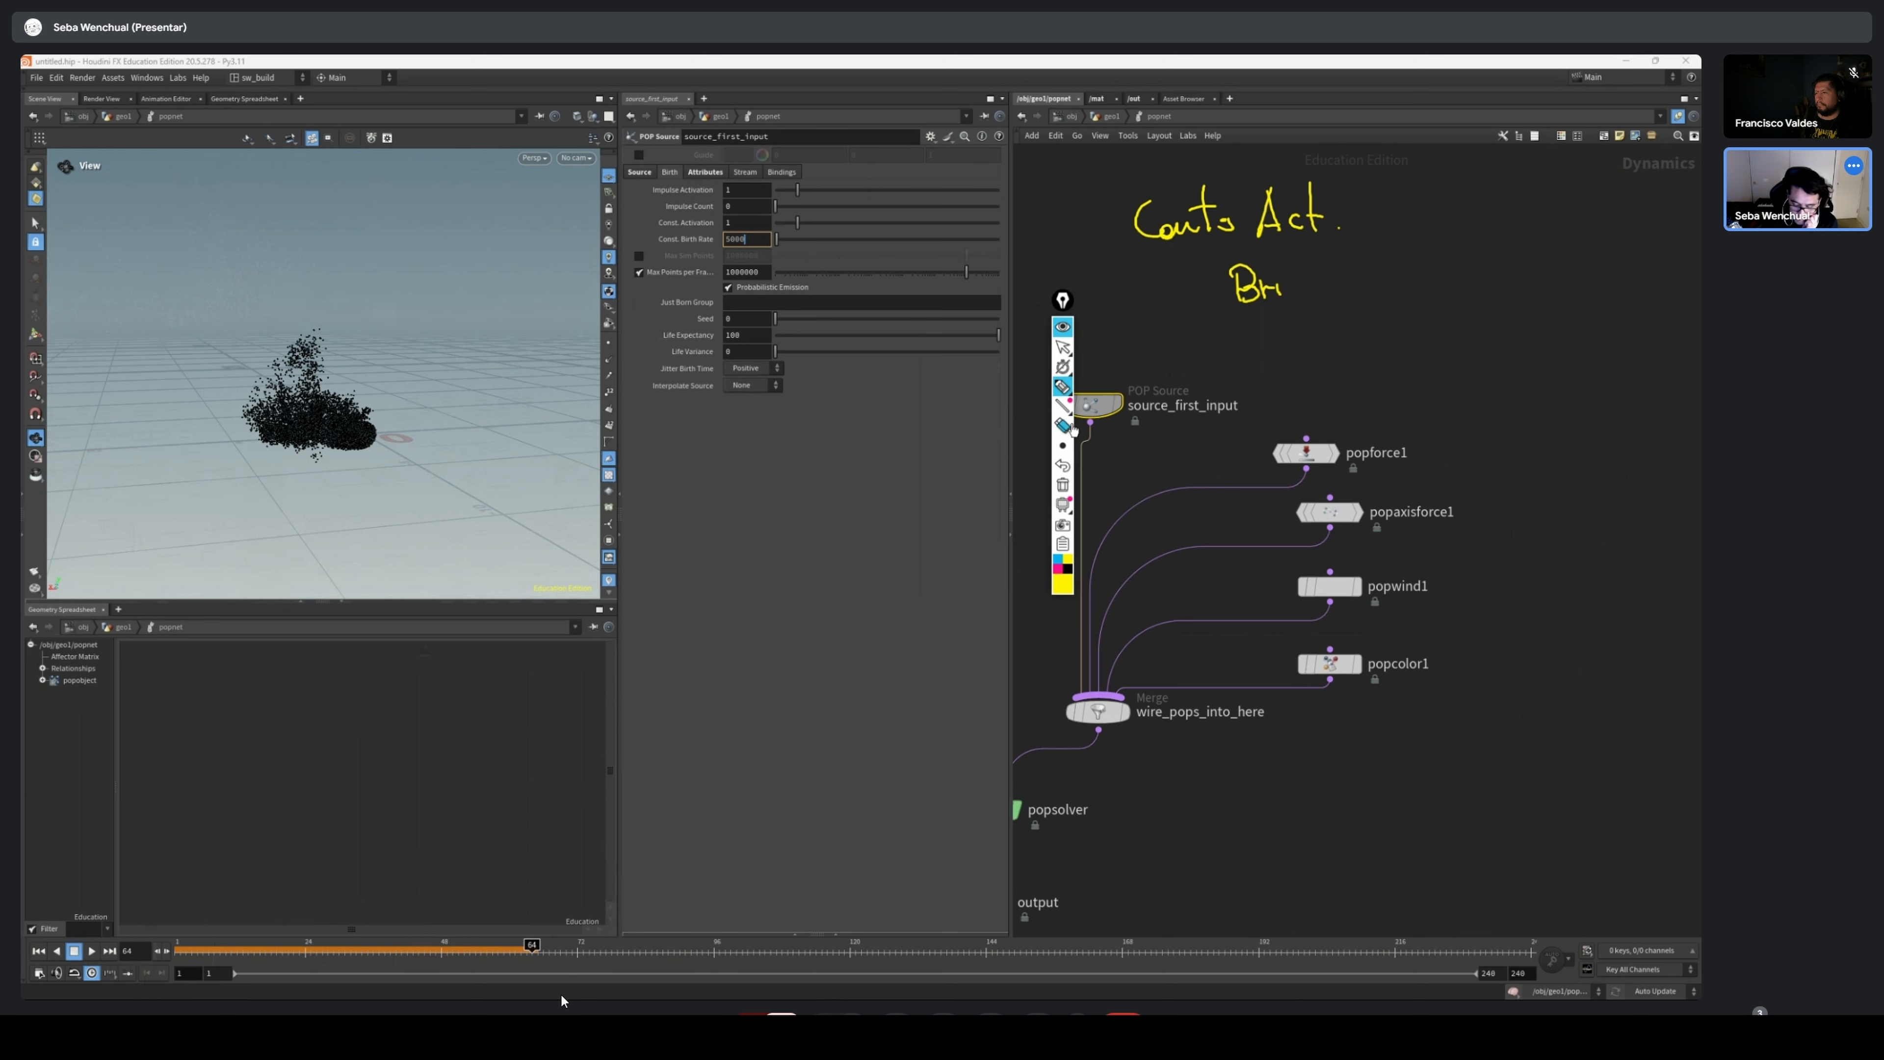
click(1065, 469)
click(1065, 469)
click(1065, 469)
click(1065, 469)
drag(1246, 289, 1339, 291)
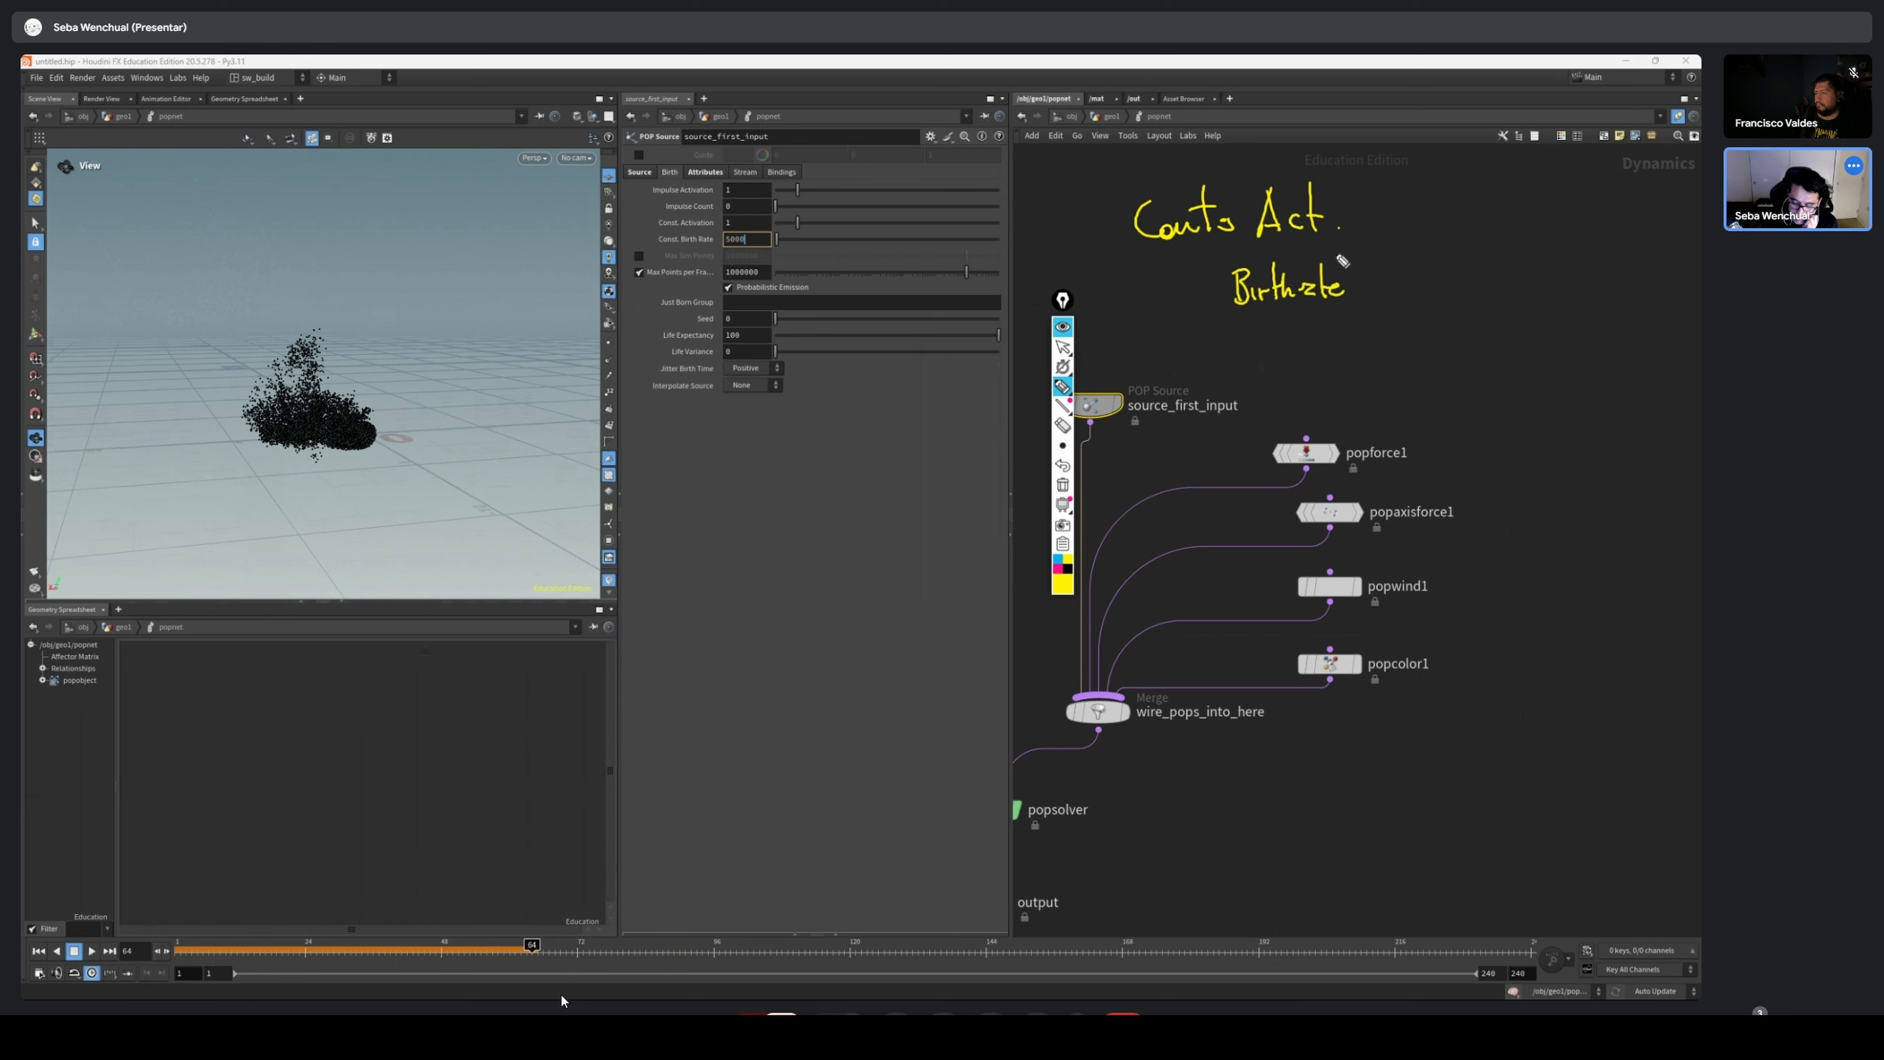
Annotate the activation label with the value 1, an arrow and a short note, and the Birthrate label with 5000
click(1365, 280)
click(1366, 293)
click(1365, 213)
click(1365, 223)
mouse_move(1394, 196)
mouse_down()
mouse_move(1403, 224)
mouse_move(1516, 217)
mouse_up()
drag(1526, 184, 1529, 215)
drag(1517, 200, 1532, 198)
mouse_move(1409, 266)
mouse_down()
mouse_move(1406, 290)
mouse_move(1432, 262)
mouse_move(1483, 273)
mouse_up()
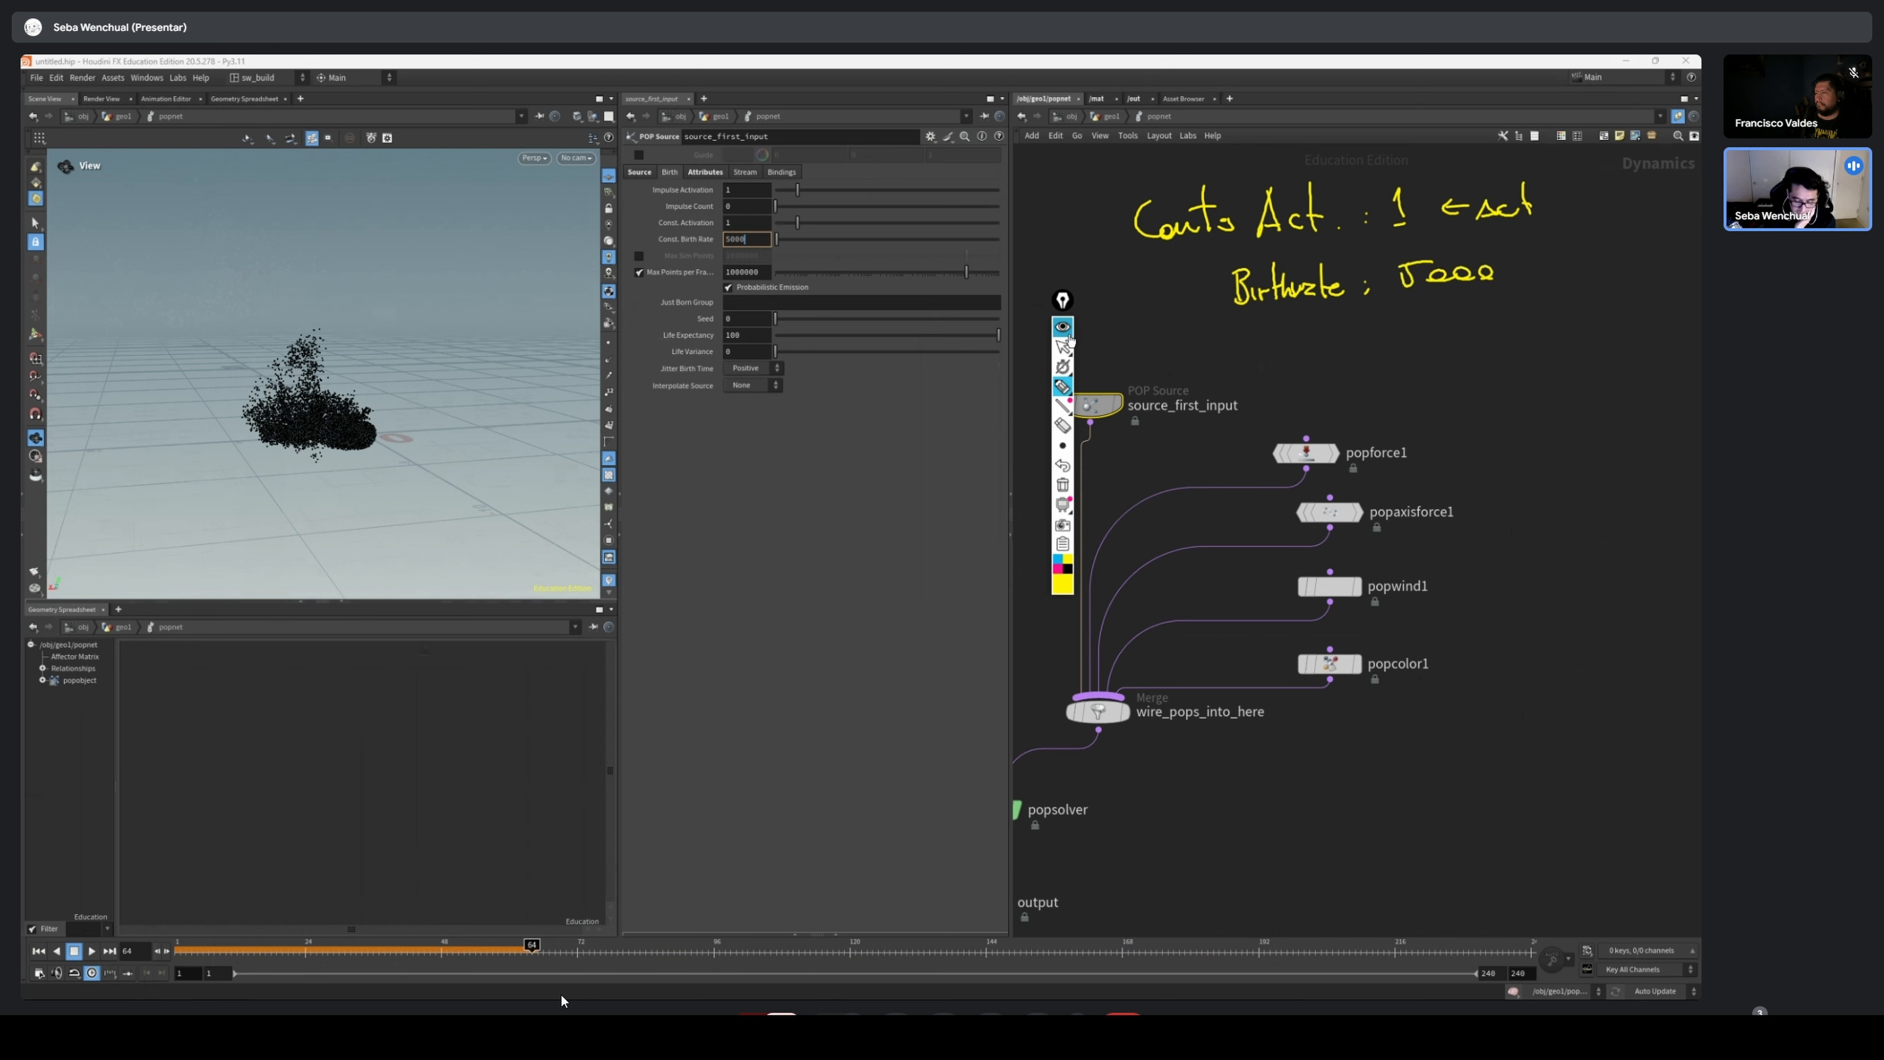
Advance the simulation to frame 24 and check the particle point count in popobject's node info
click(1062, 346)
drag(194, 951, 306, 951)
drag(1063, 299, 936, 486)
mouse_move(1271, 500)
middle_down()
mouse_move(1695, 466)
mouse_move(1639, 422)
middle_up()
drag(206, 957, 308, 957)
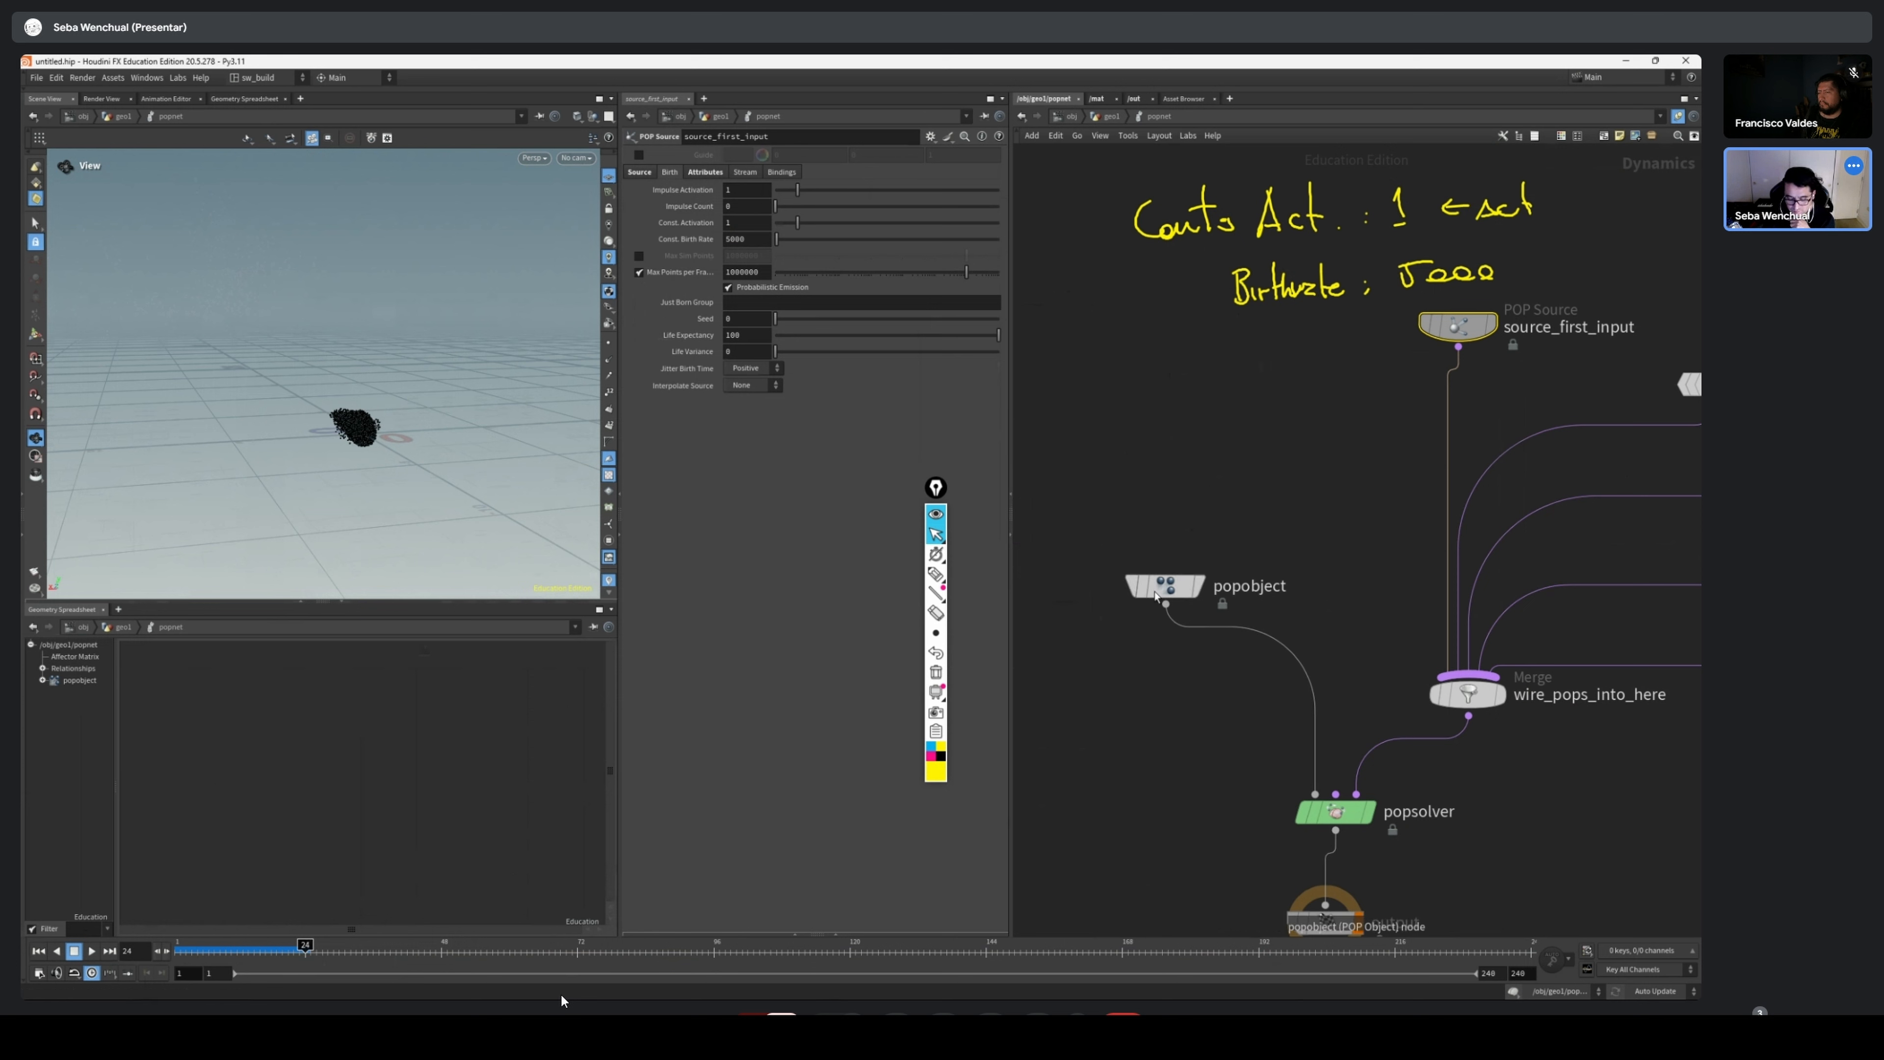
right_click(1172, 593)
click(1136, 592)
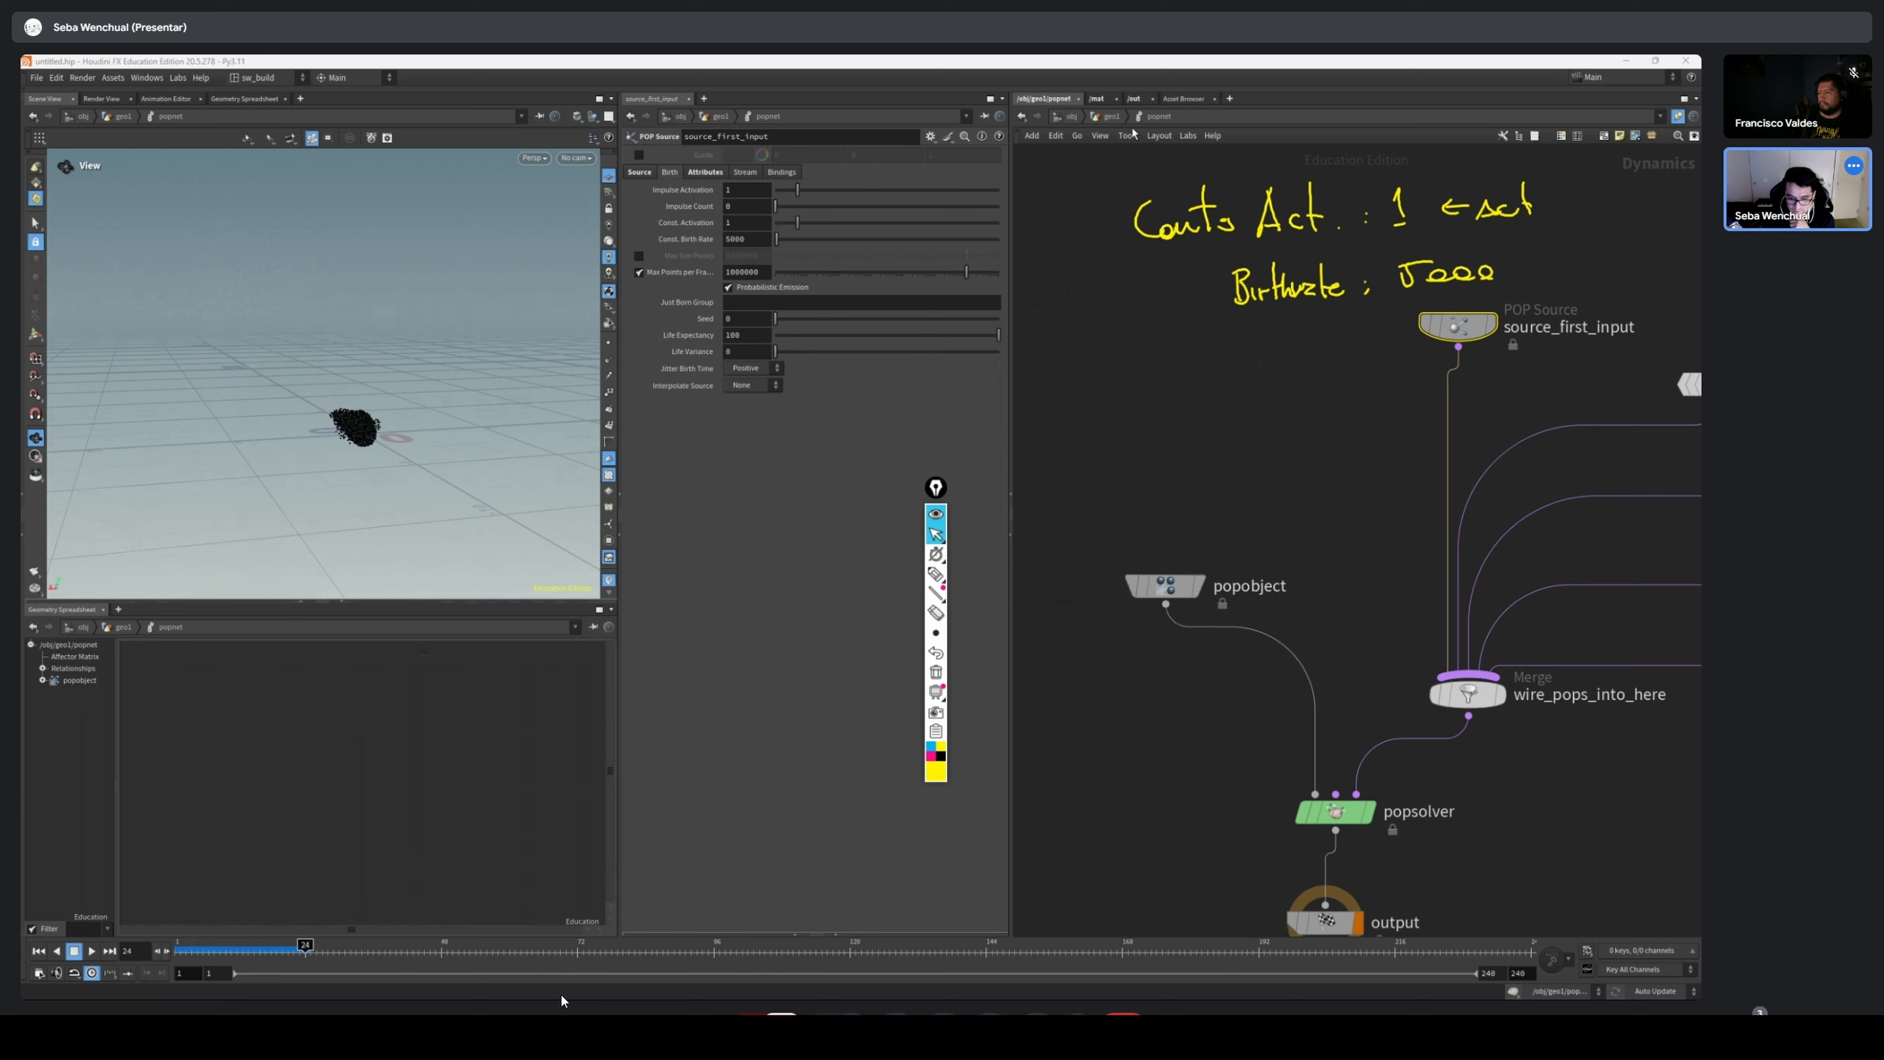
drag(1699, 463, 1201, 439)
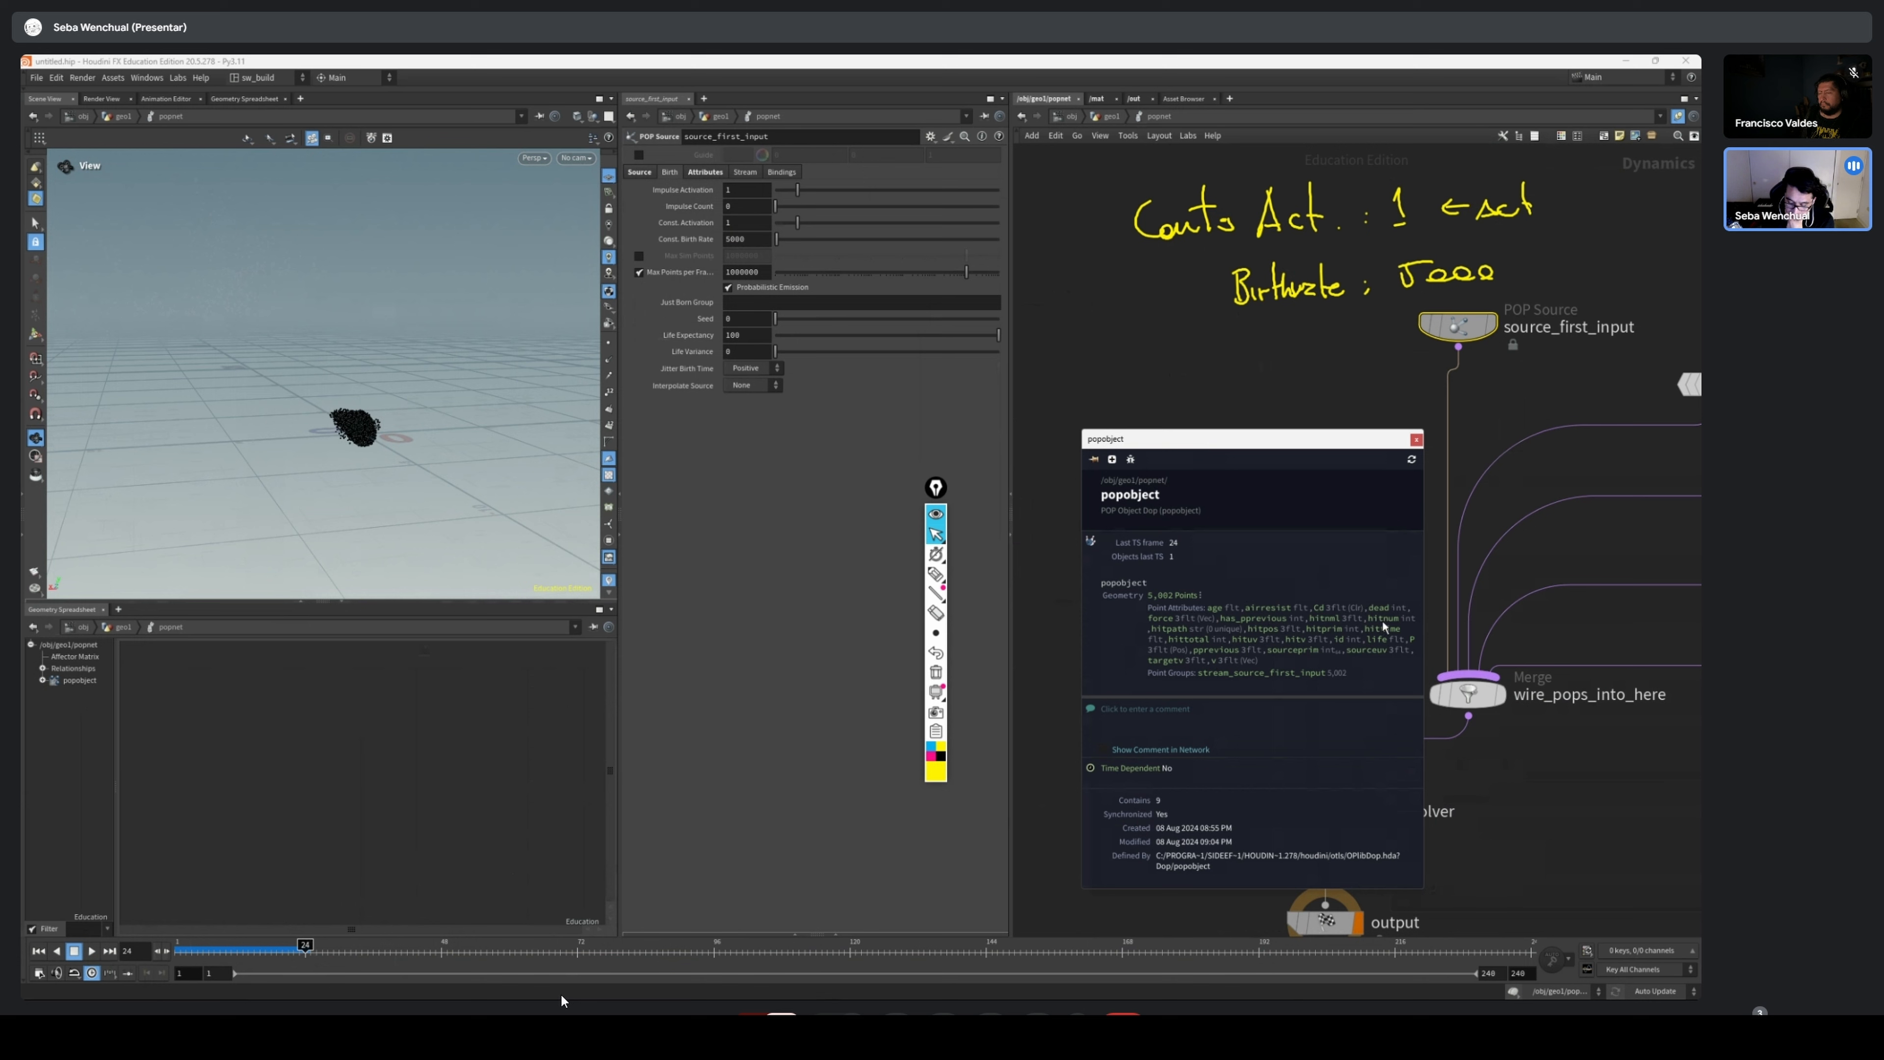
click(1415, 441)
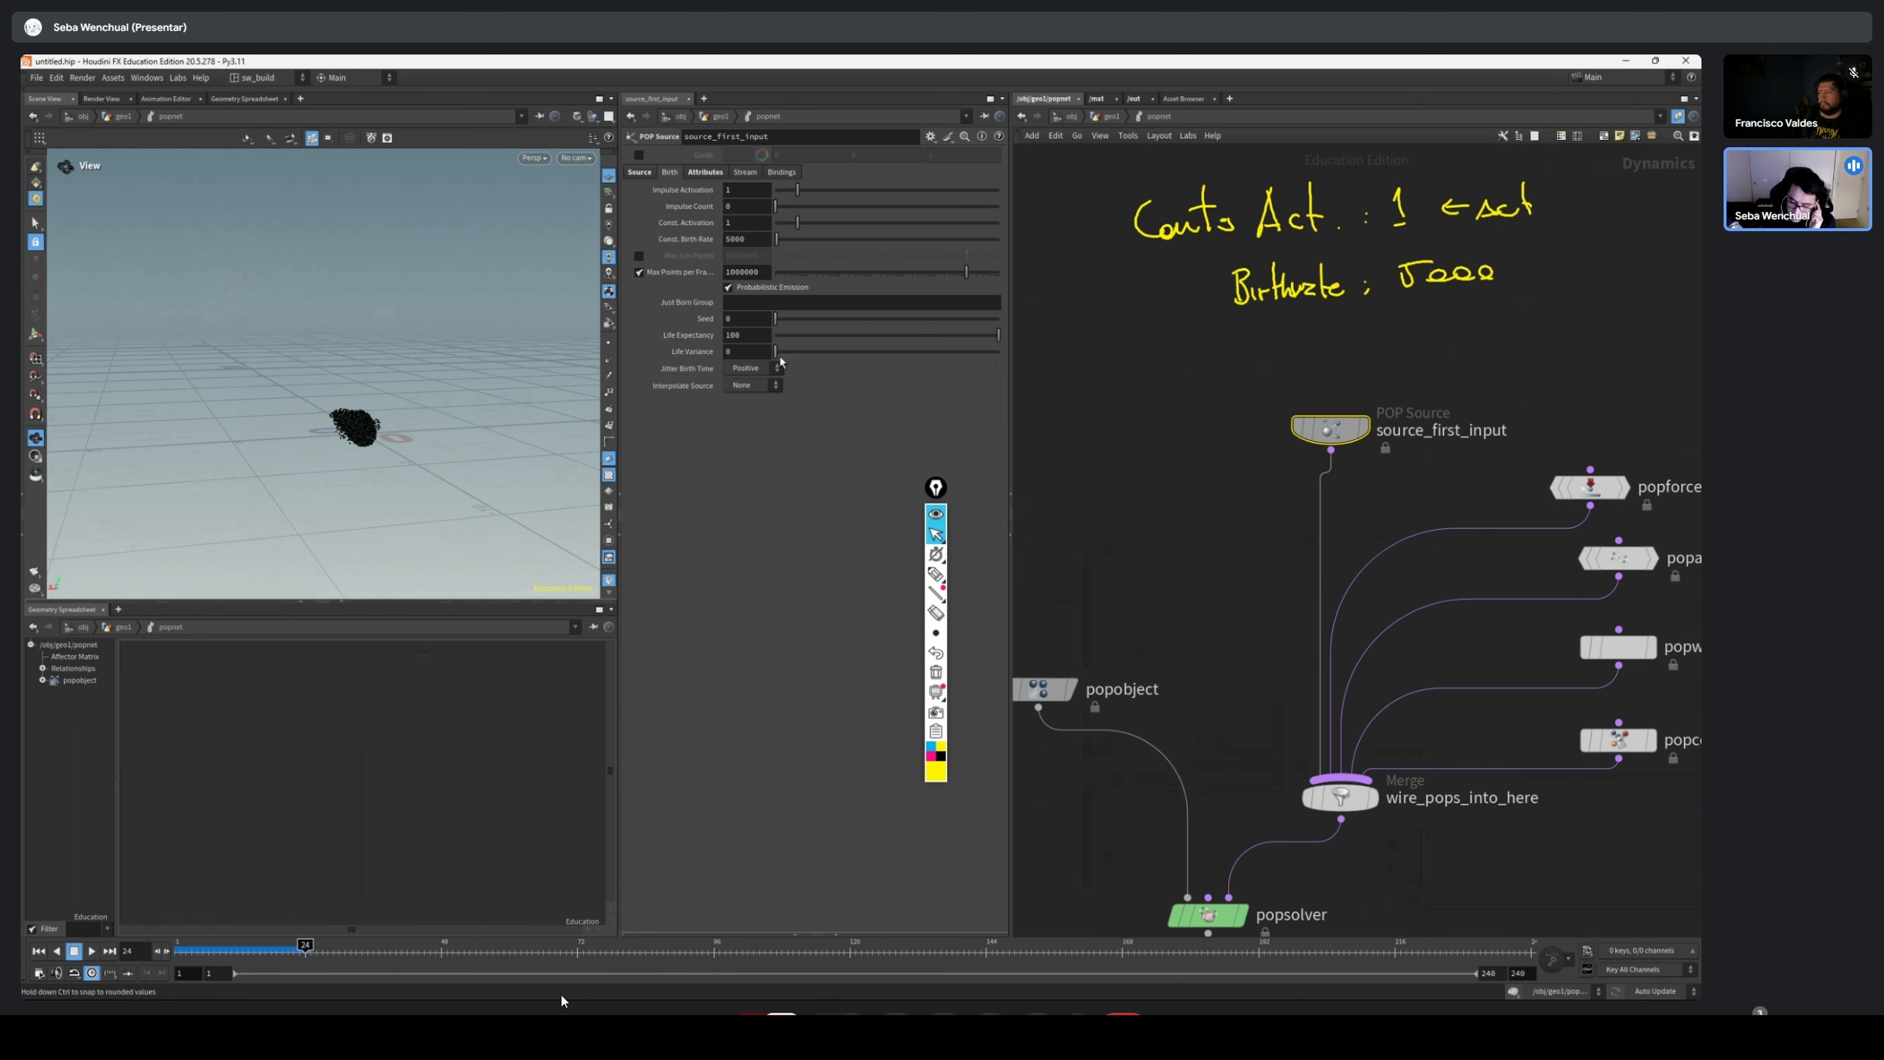
Set source_first_input's Life Expectancy to 2 and Life Variance to .5
double_click(734, 336)
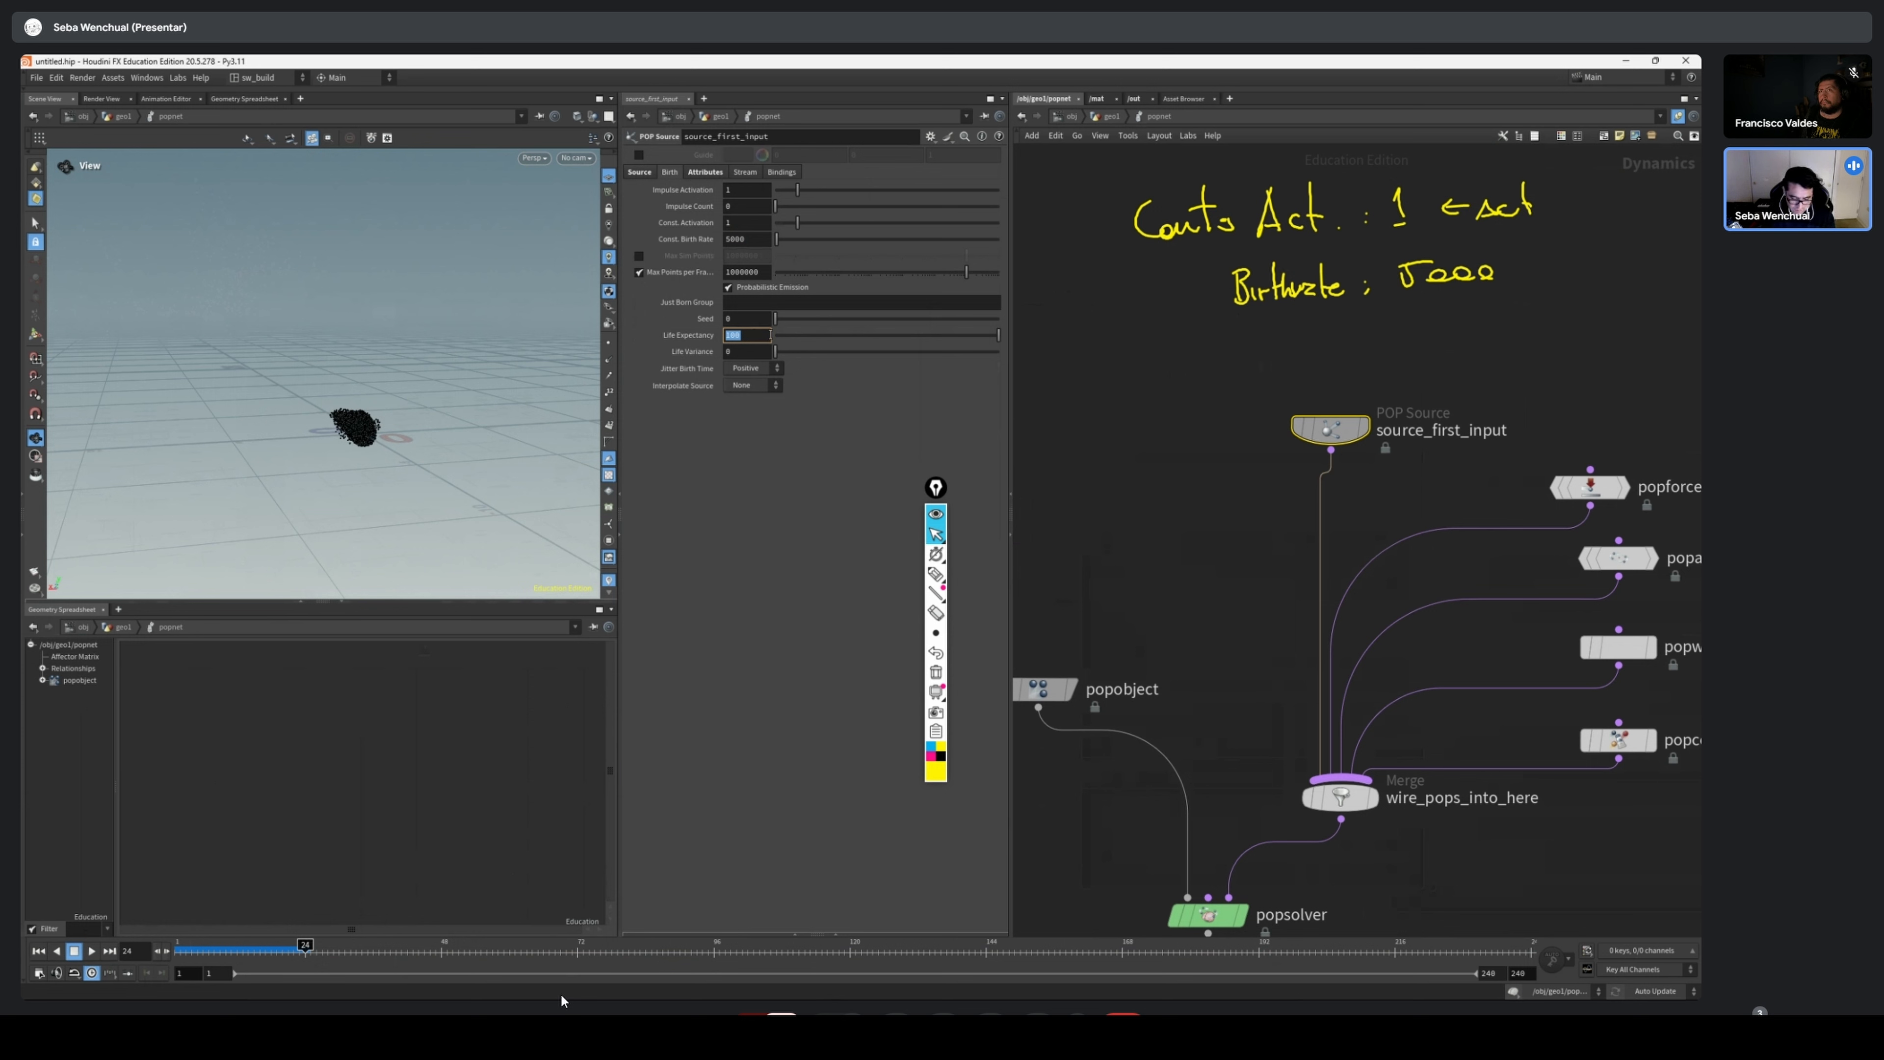
text(2)
key(Return)
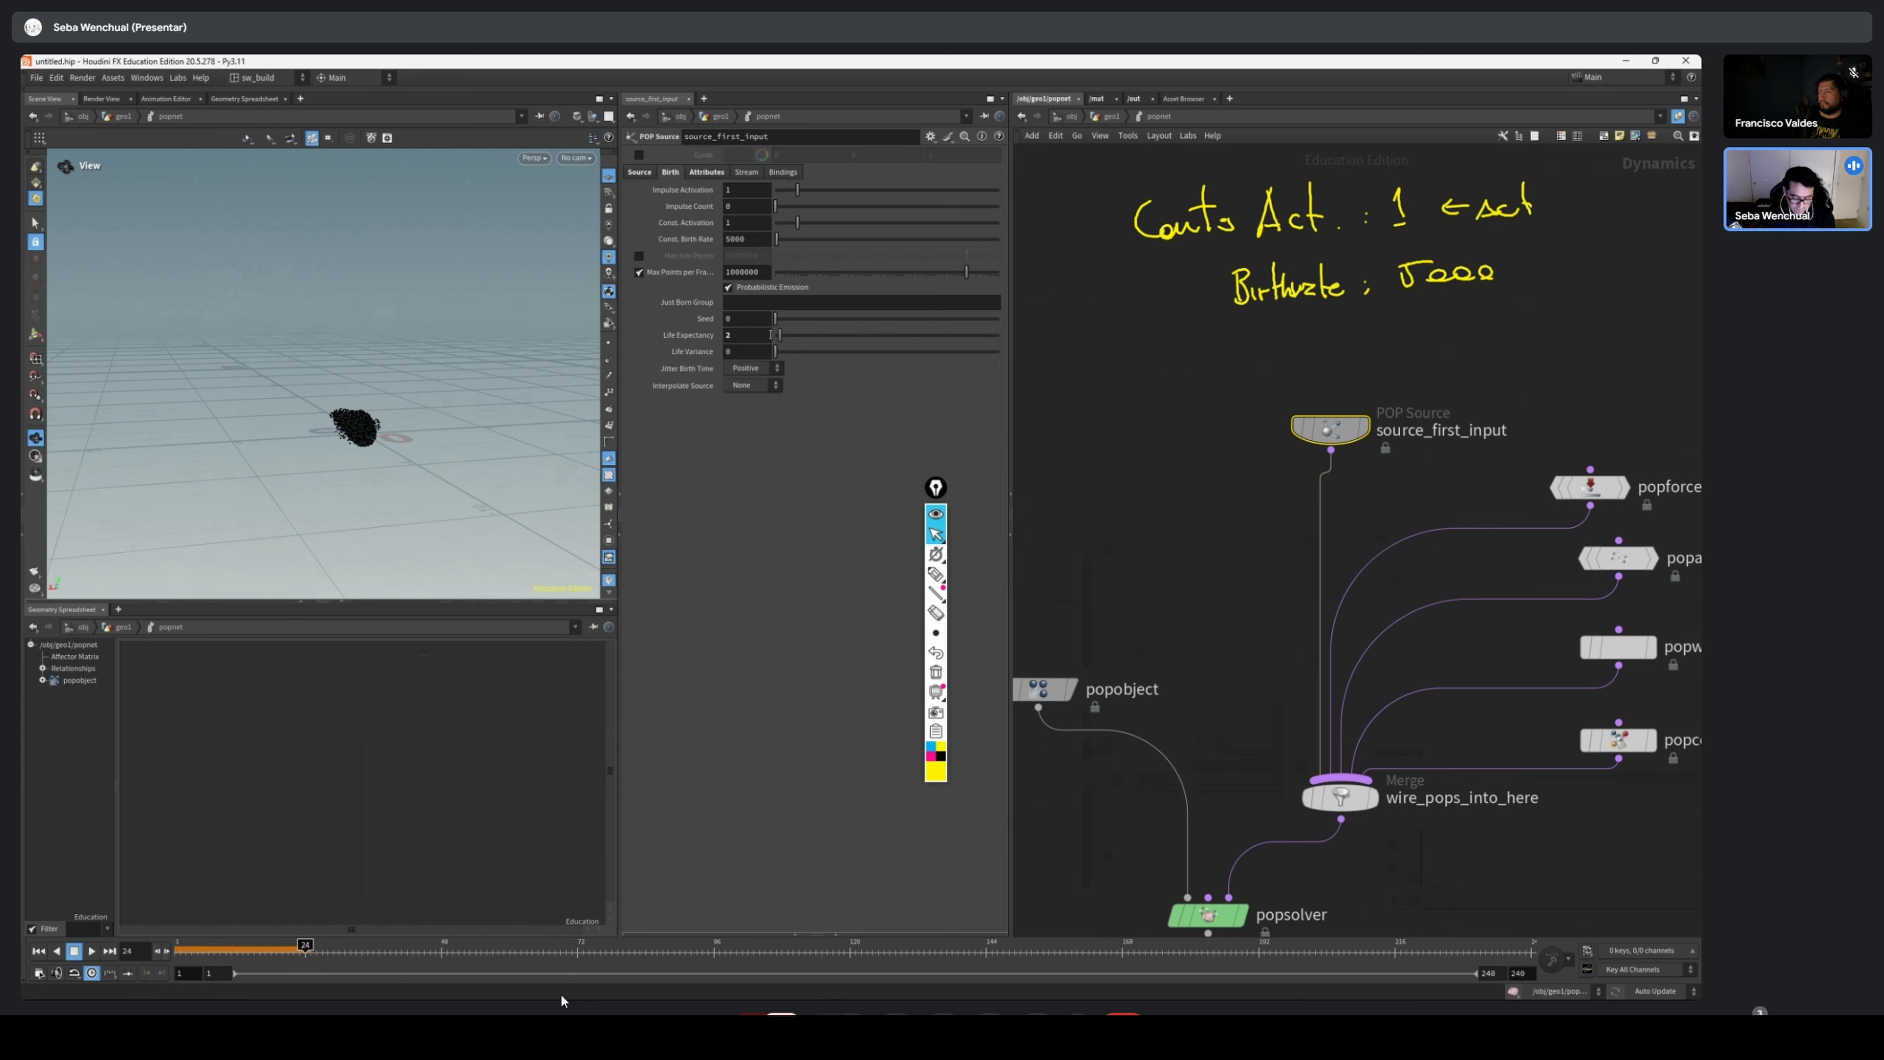
double_click(759, 353)
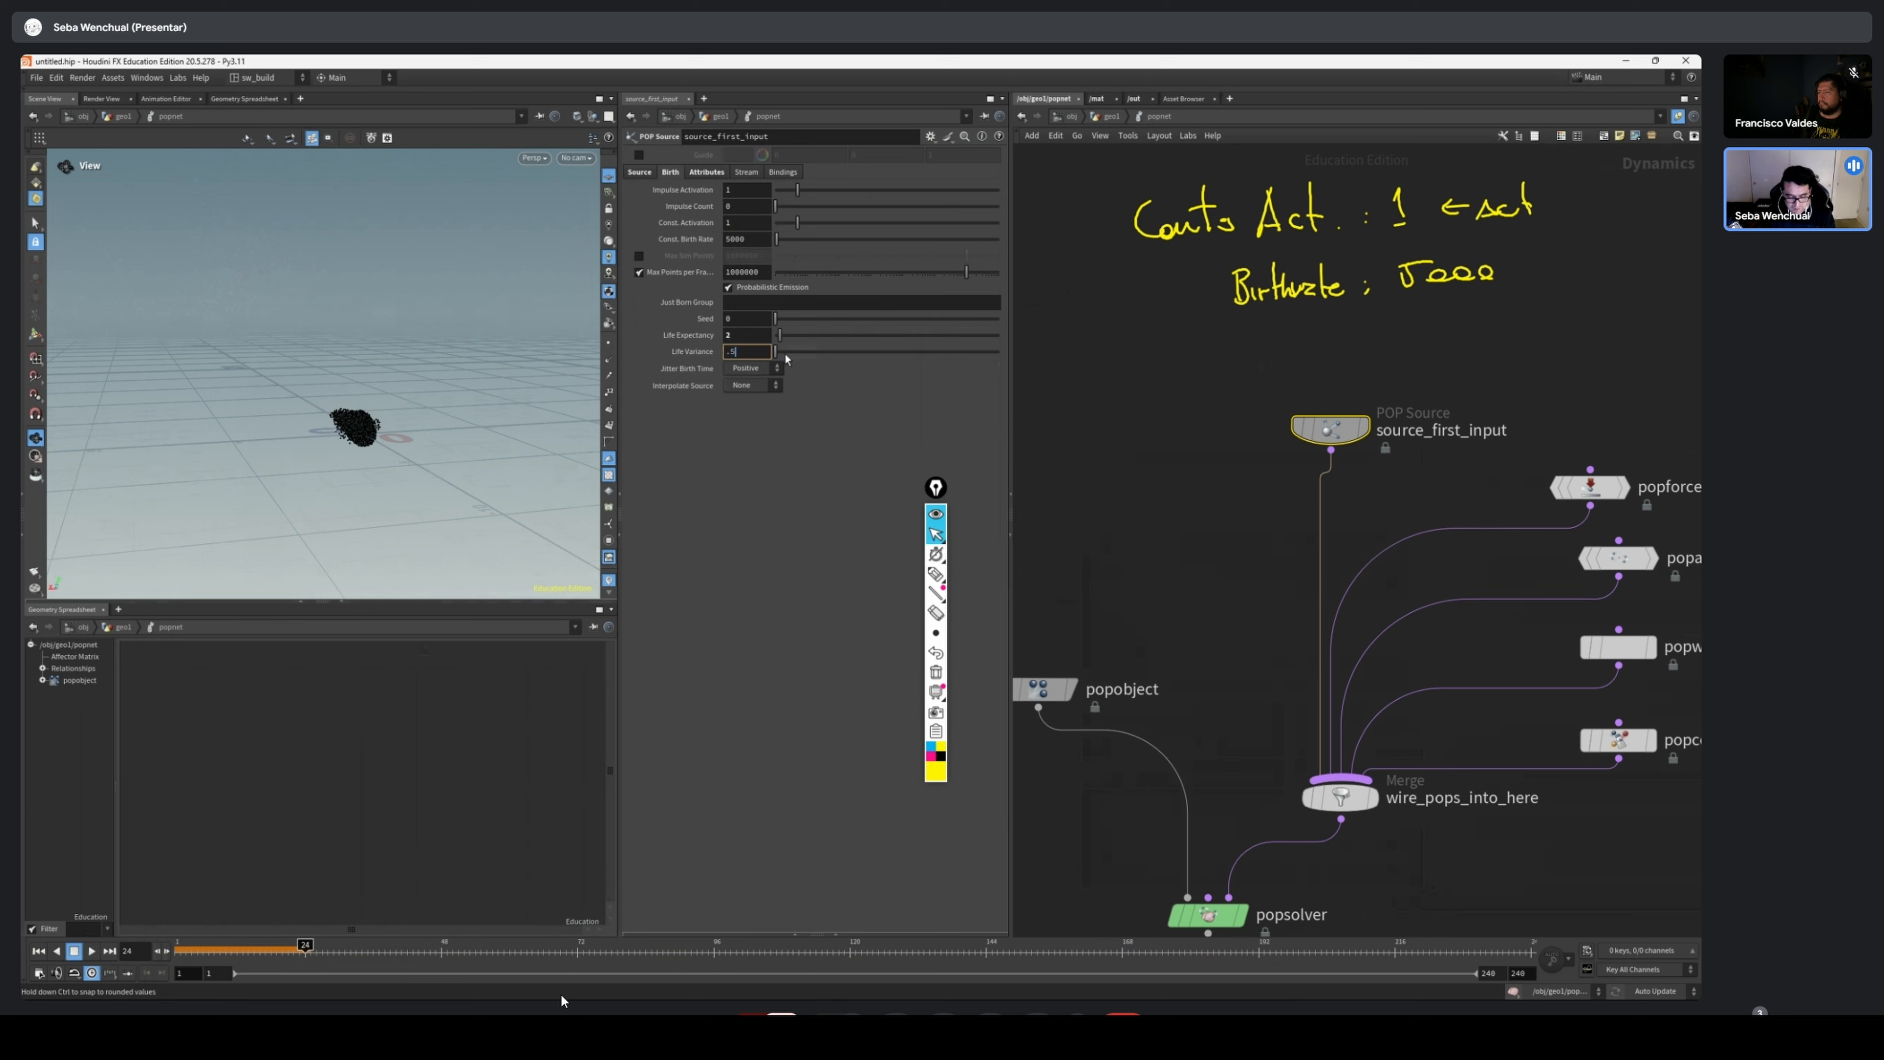
key(Return)
double_click(743, 332)
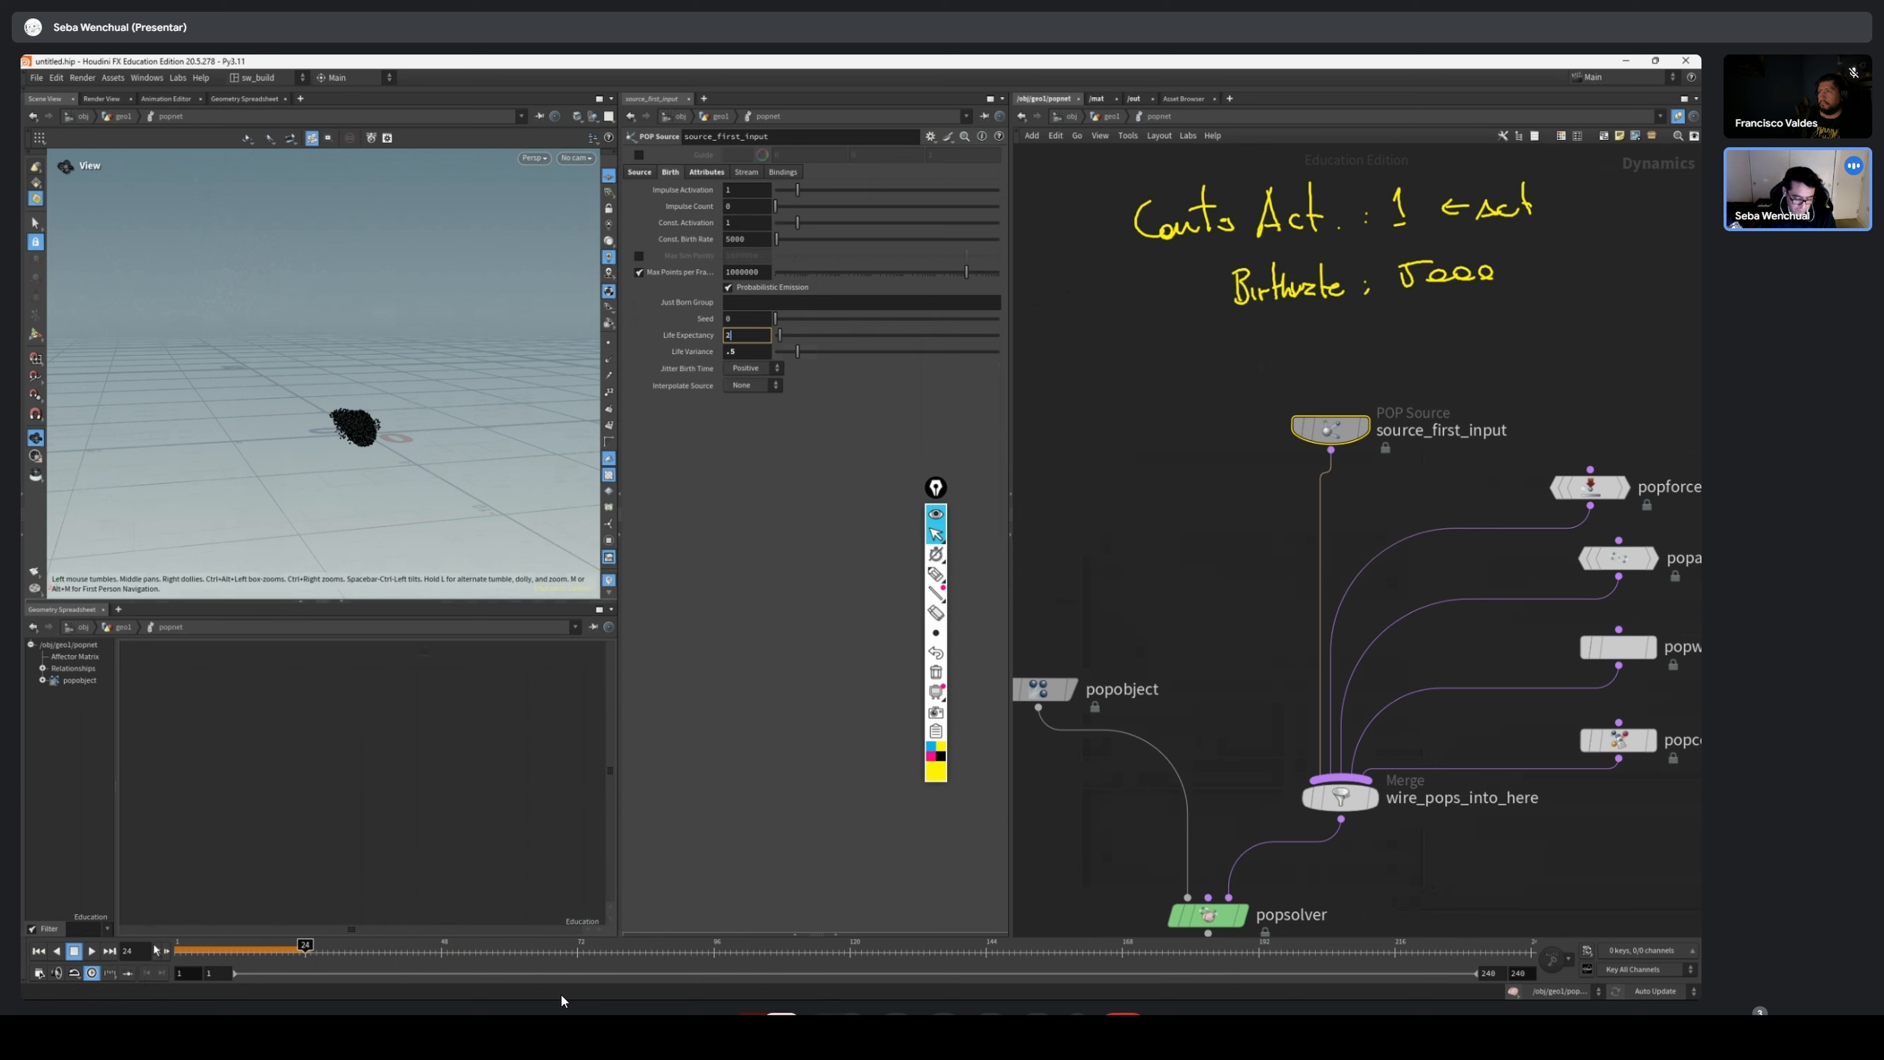
Play the simulation from the first frame and watch the particles' color and lifespan
click(39, 951)
click(91, 951)
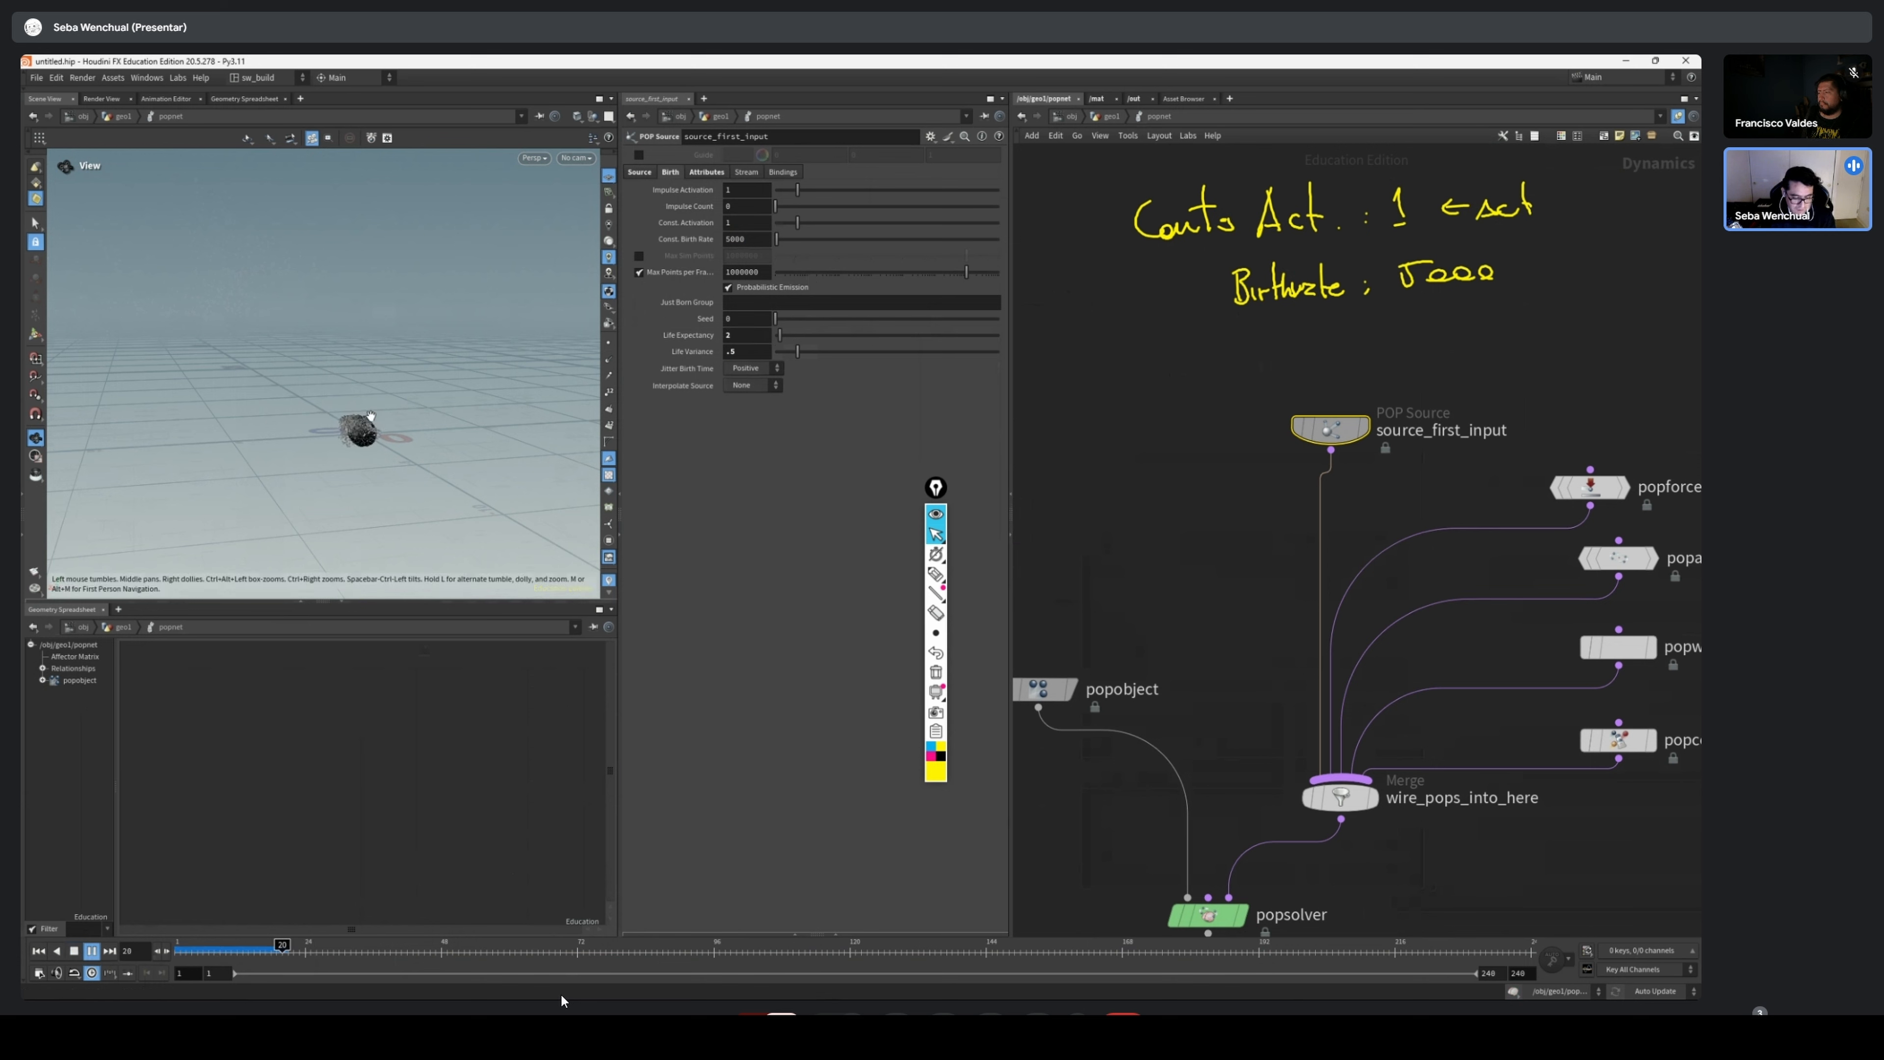
drag(364, 430, 416, 445)
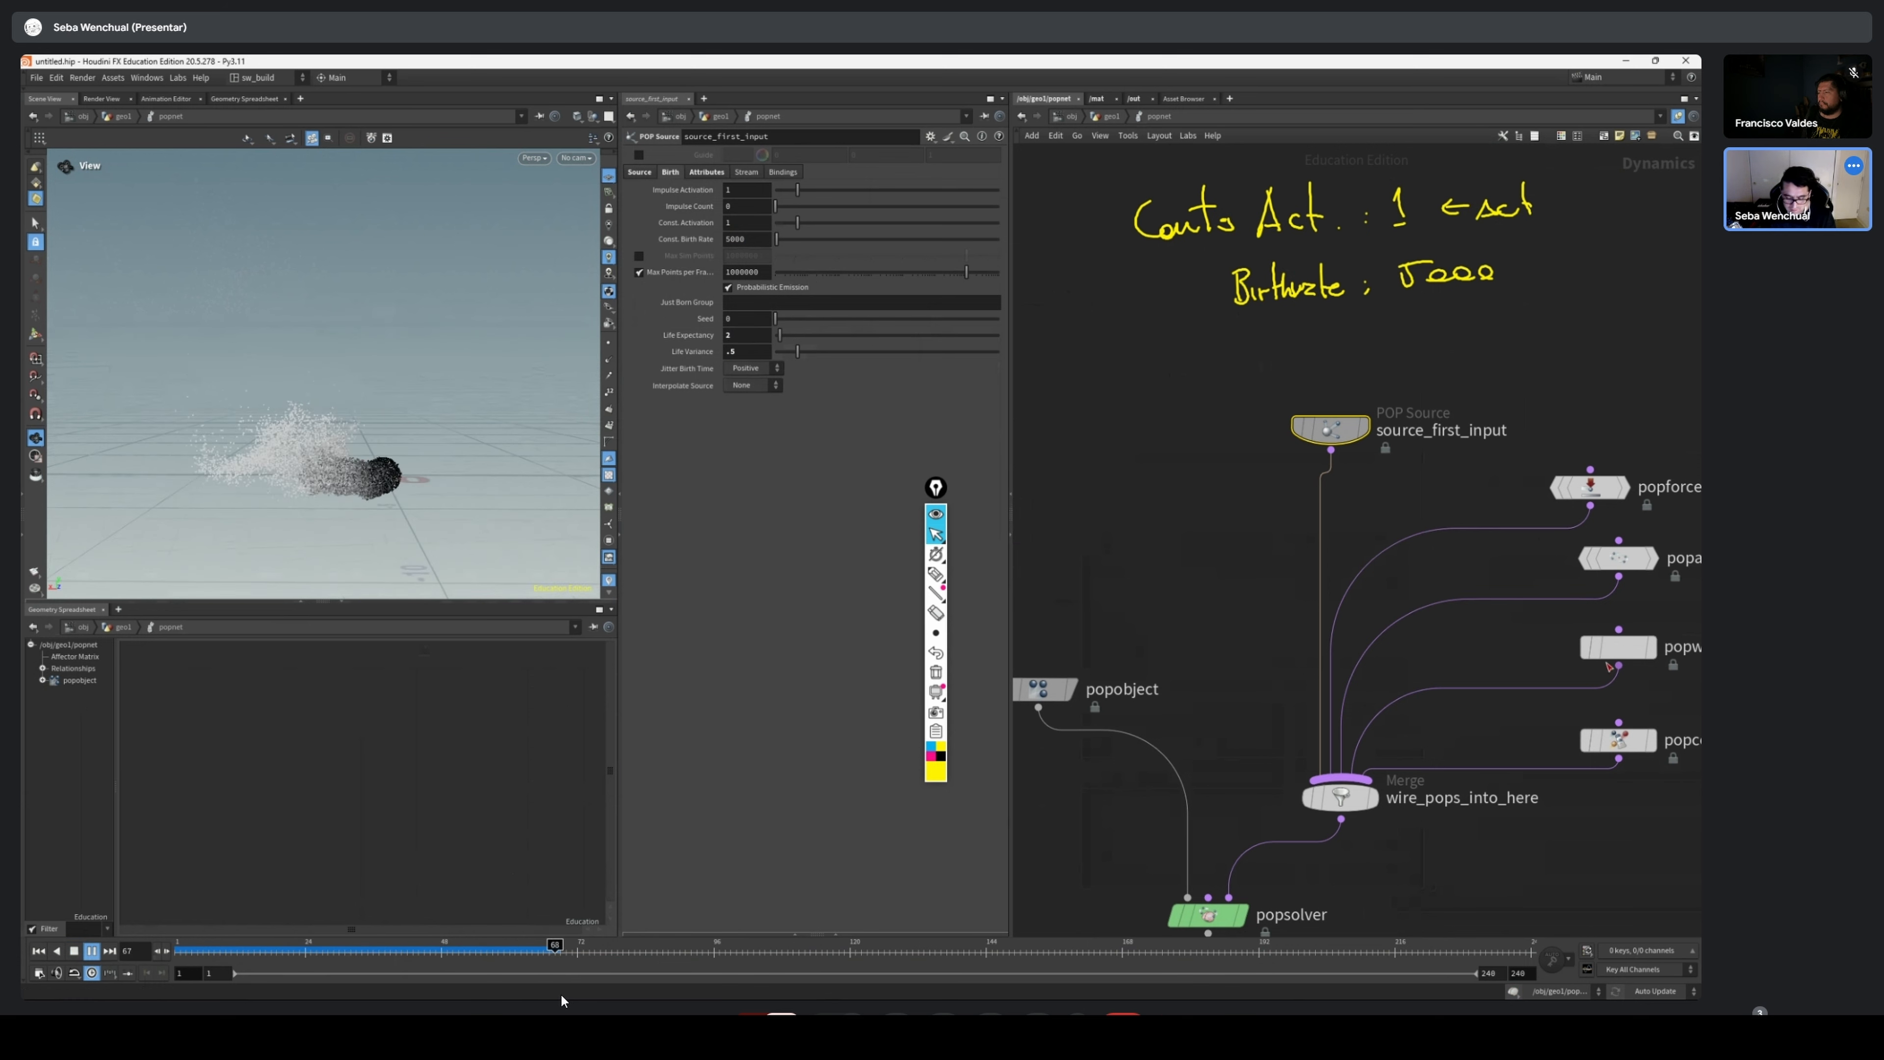
Reverse popcolor1's color ramp to run from white to black, replay the simulation, and return to frame 1
middle_drag(1680, 805, 1424, 663)
click(1358, 595)
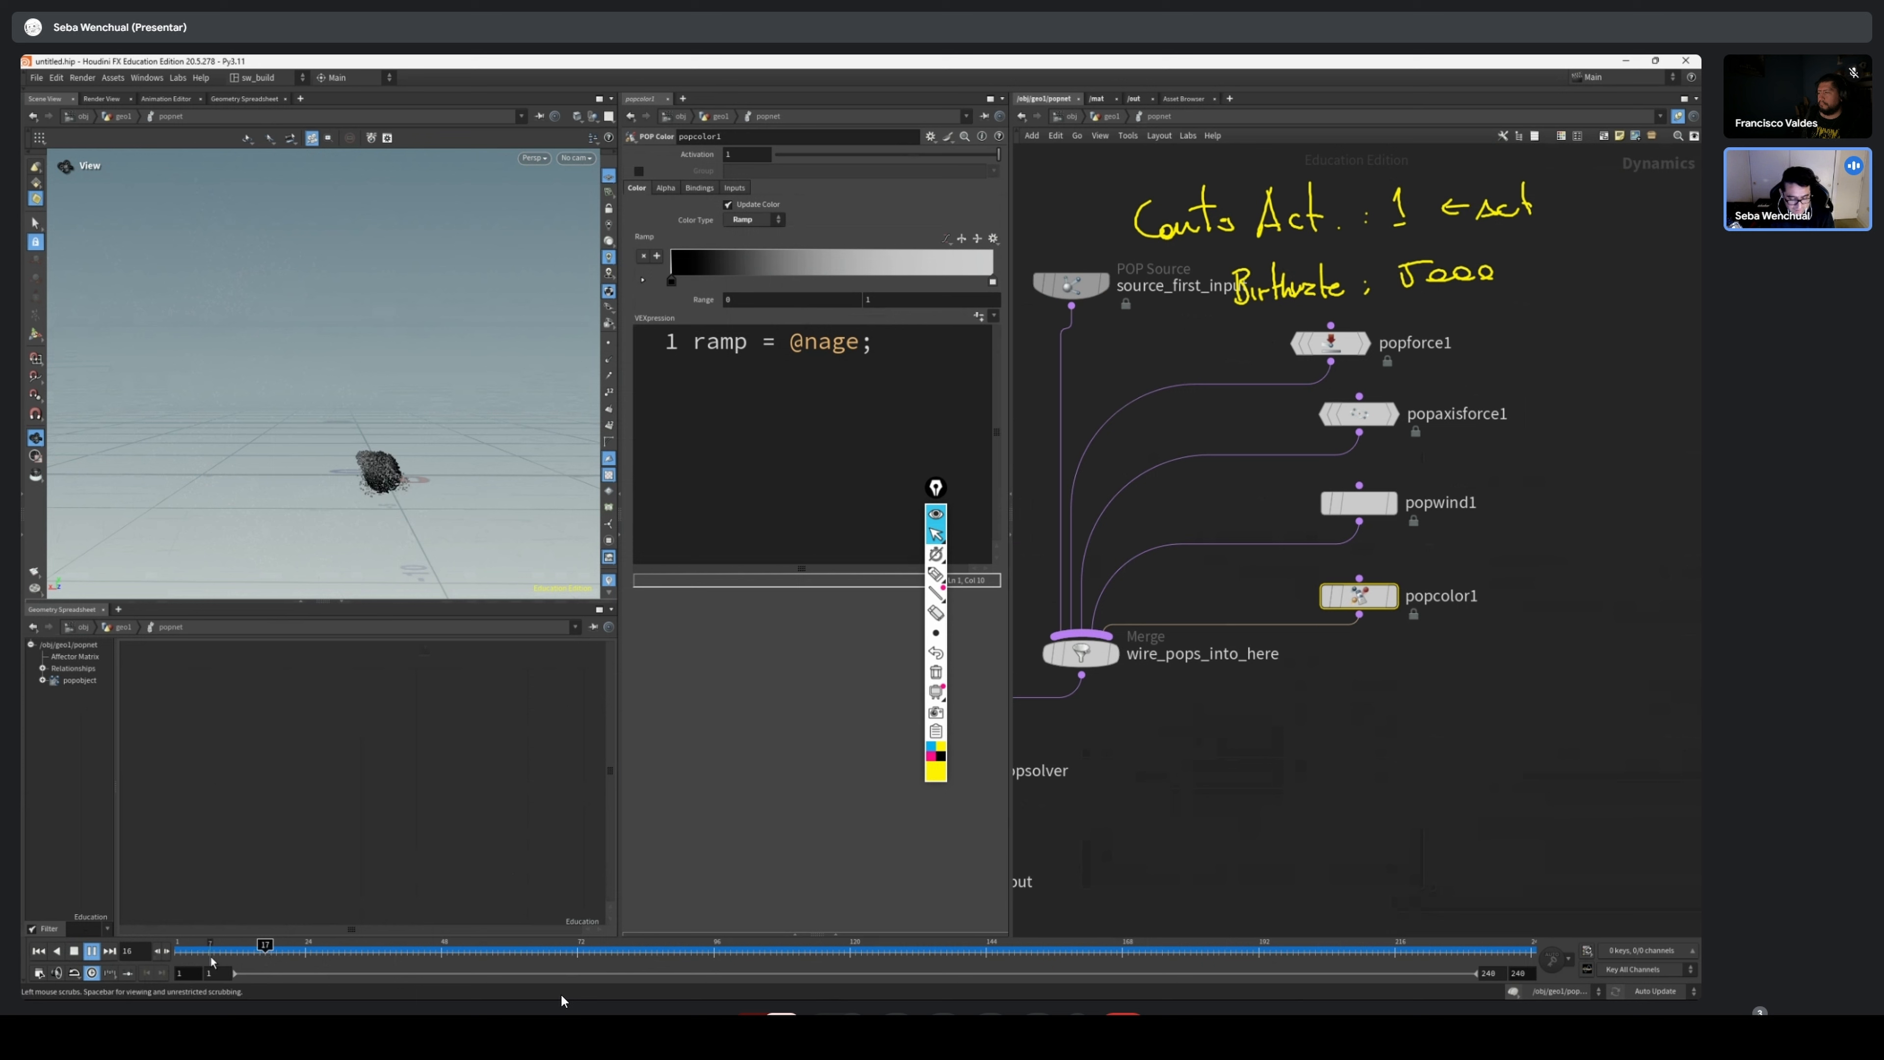
drag(212, 957, 853, 973)
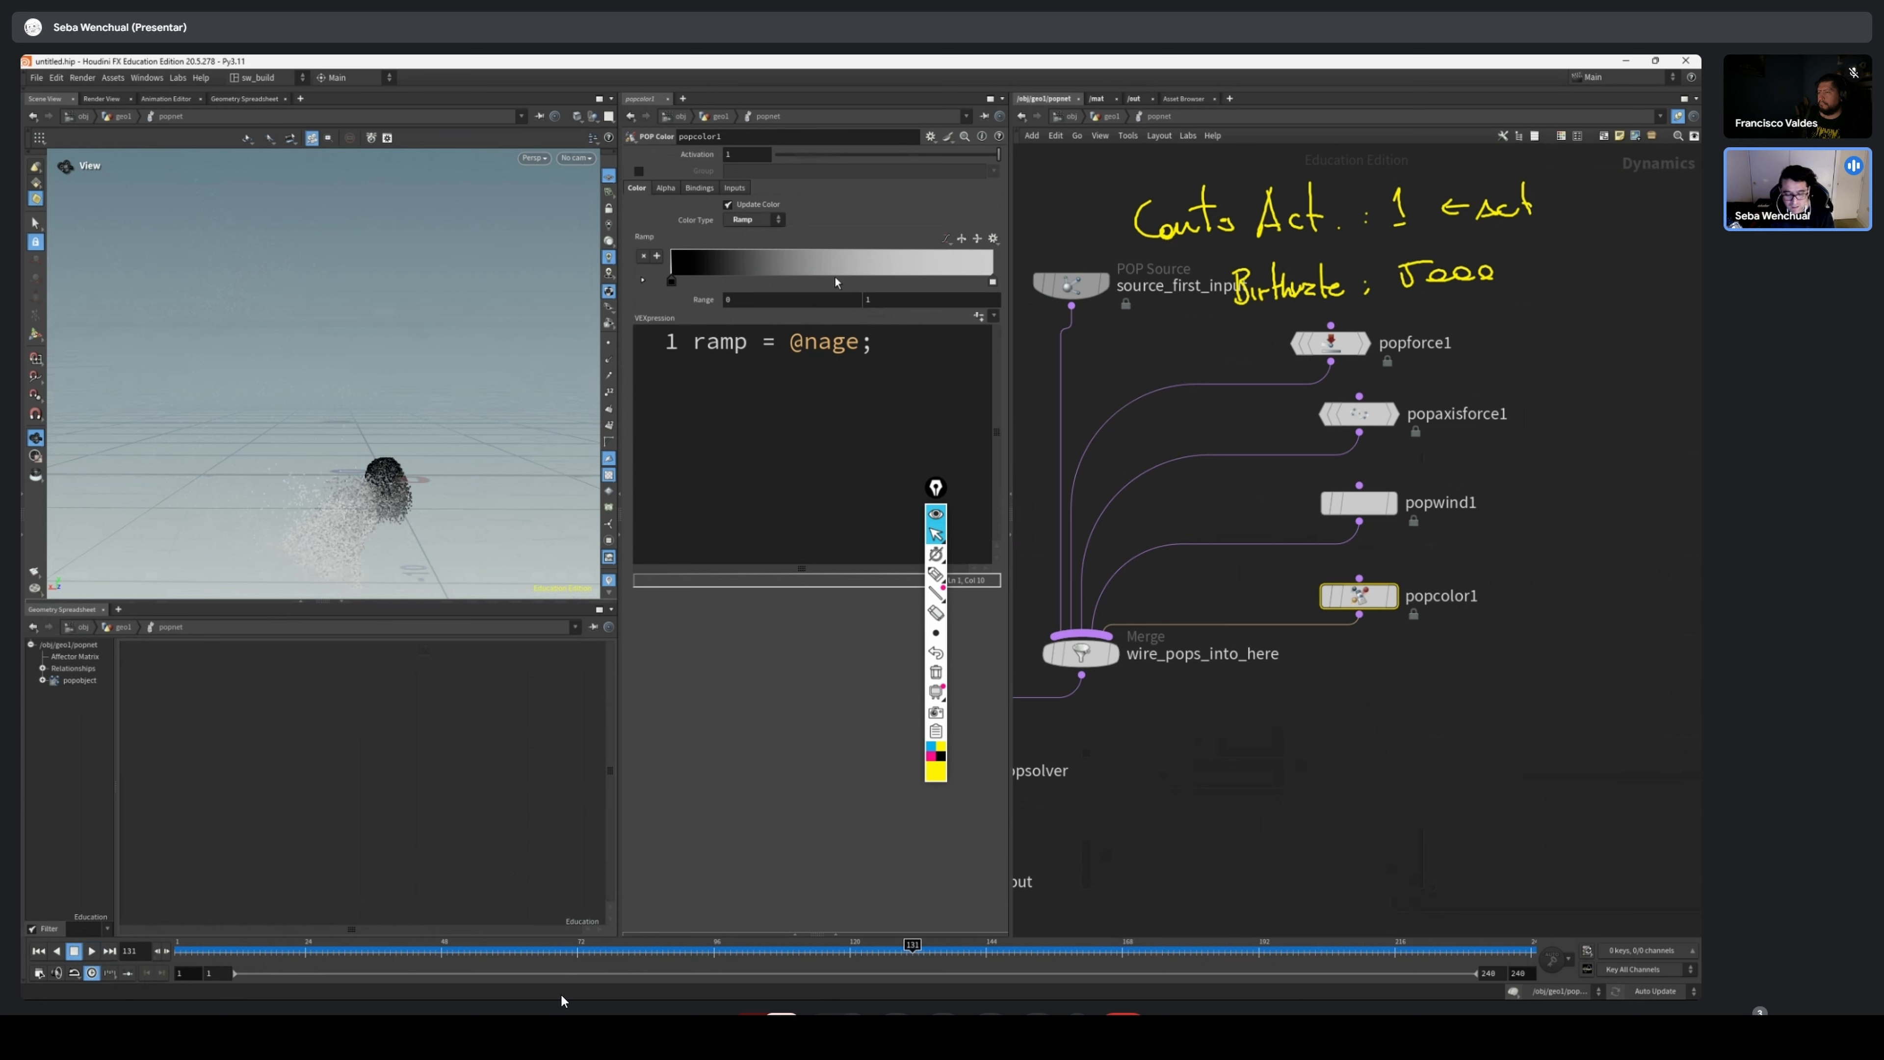
click(978, 238)
click(39, 951)
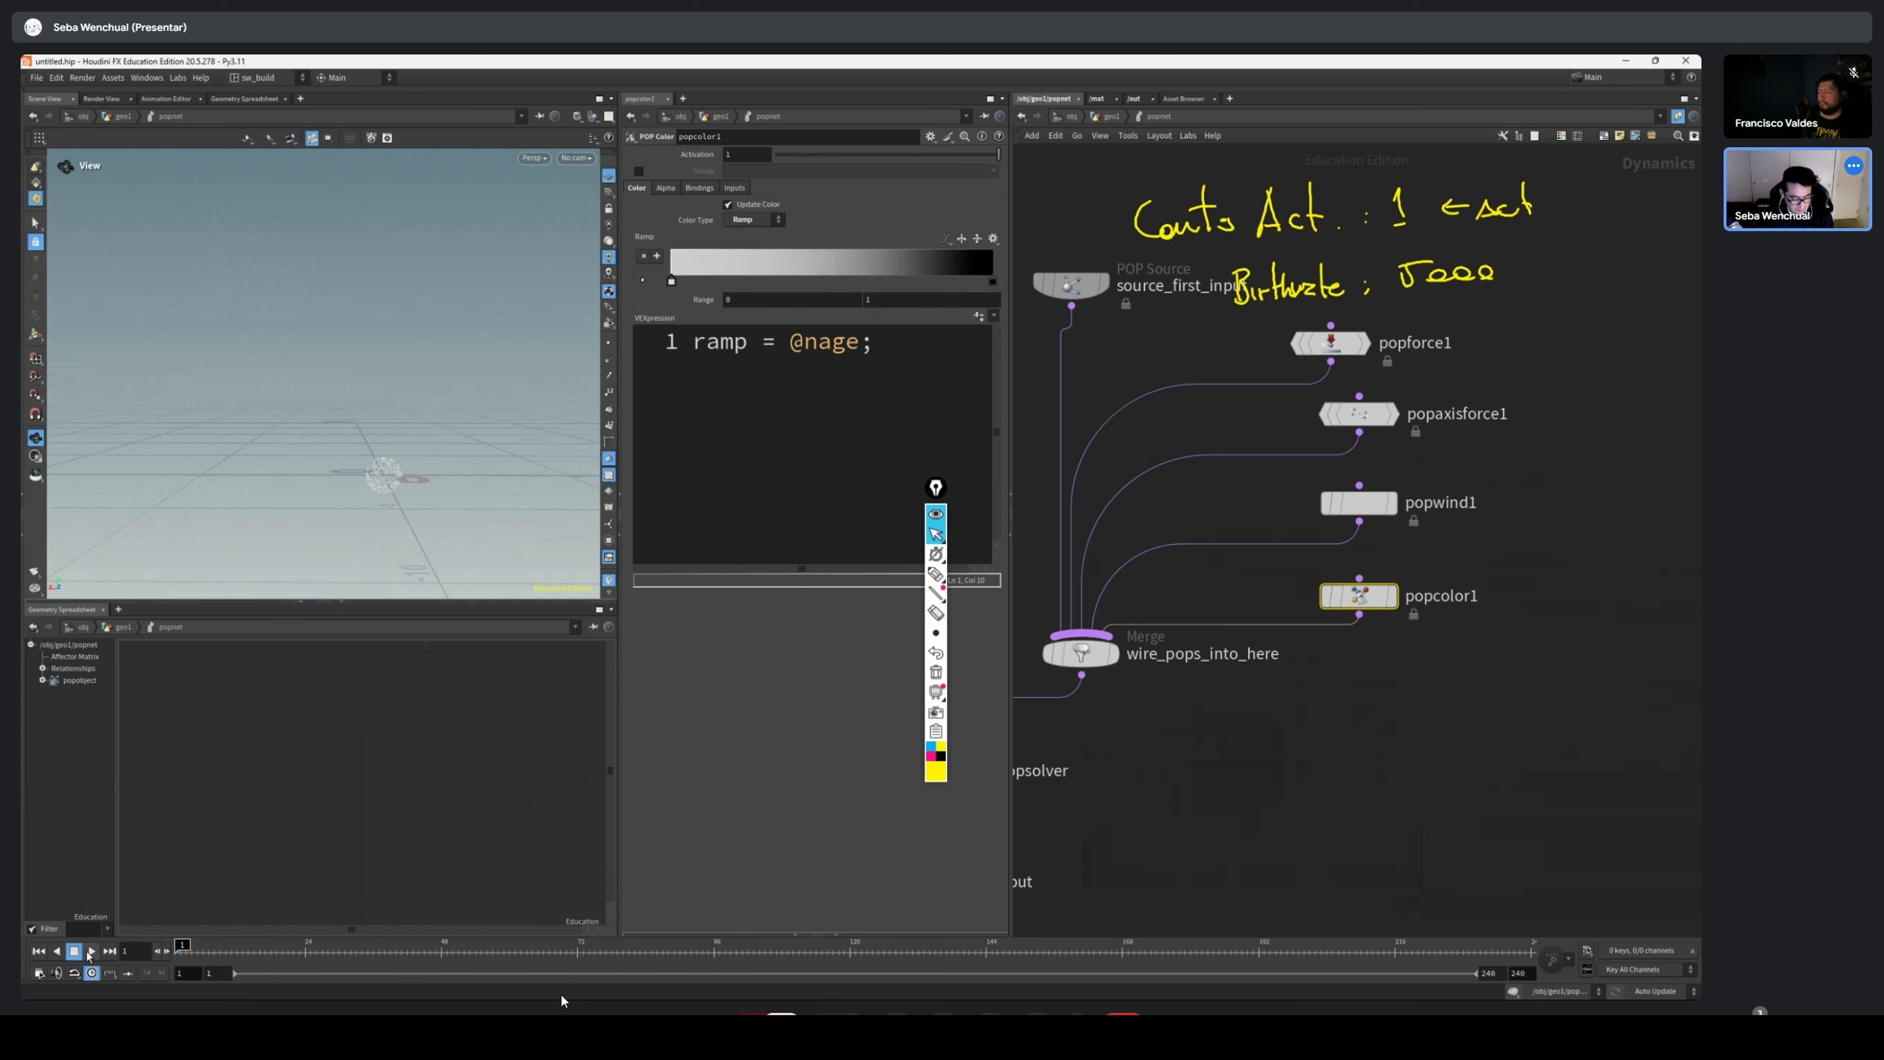
click(91, 952)
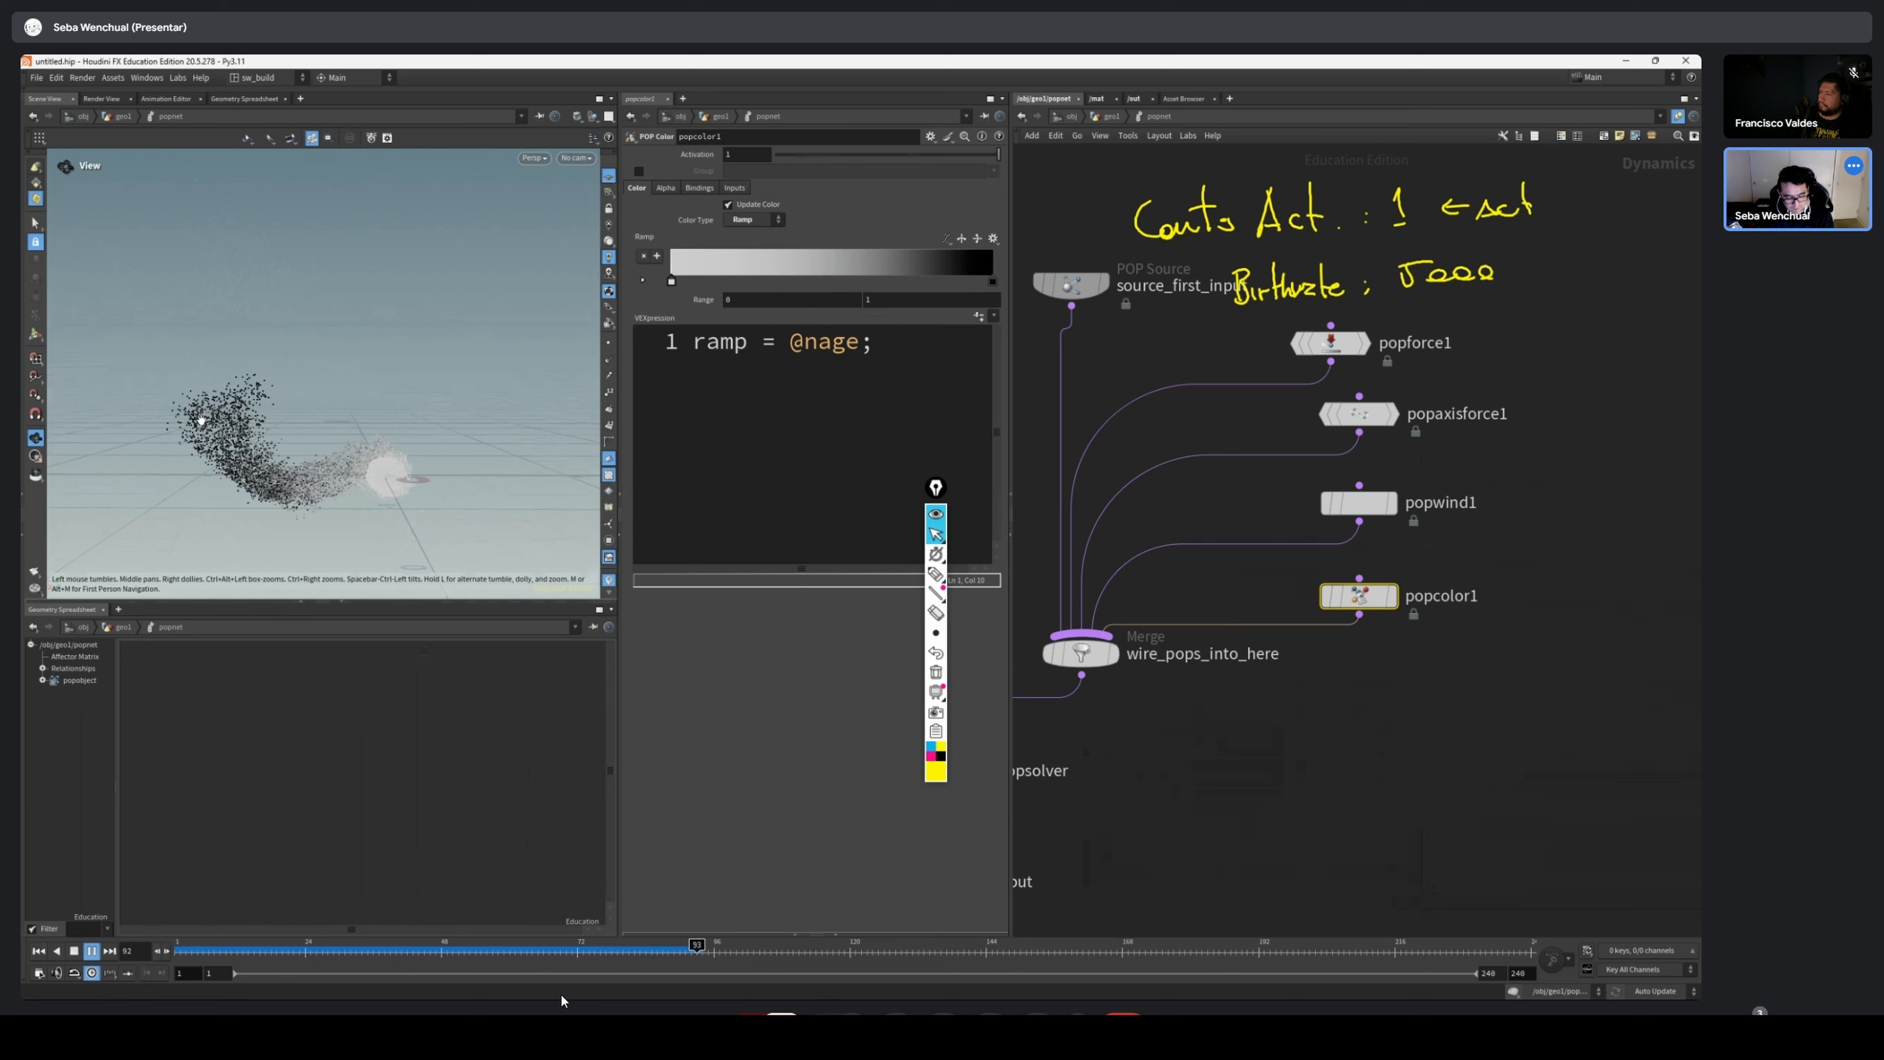
drag(317, 960, 519, 957)
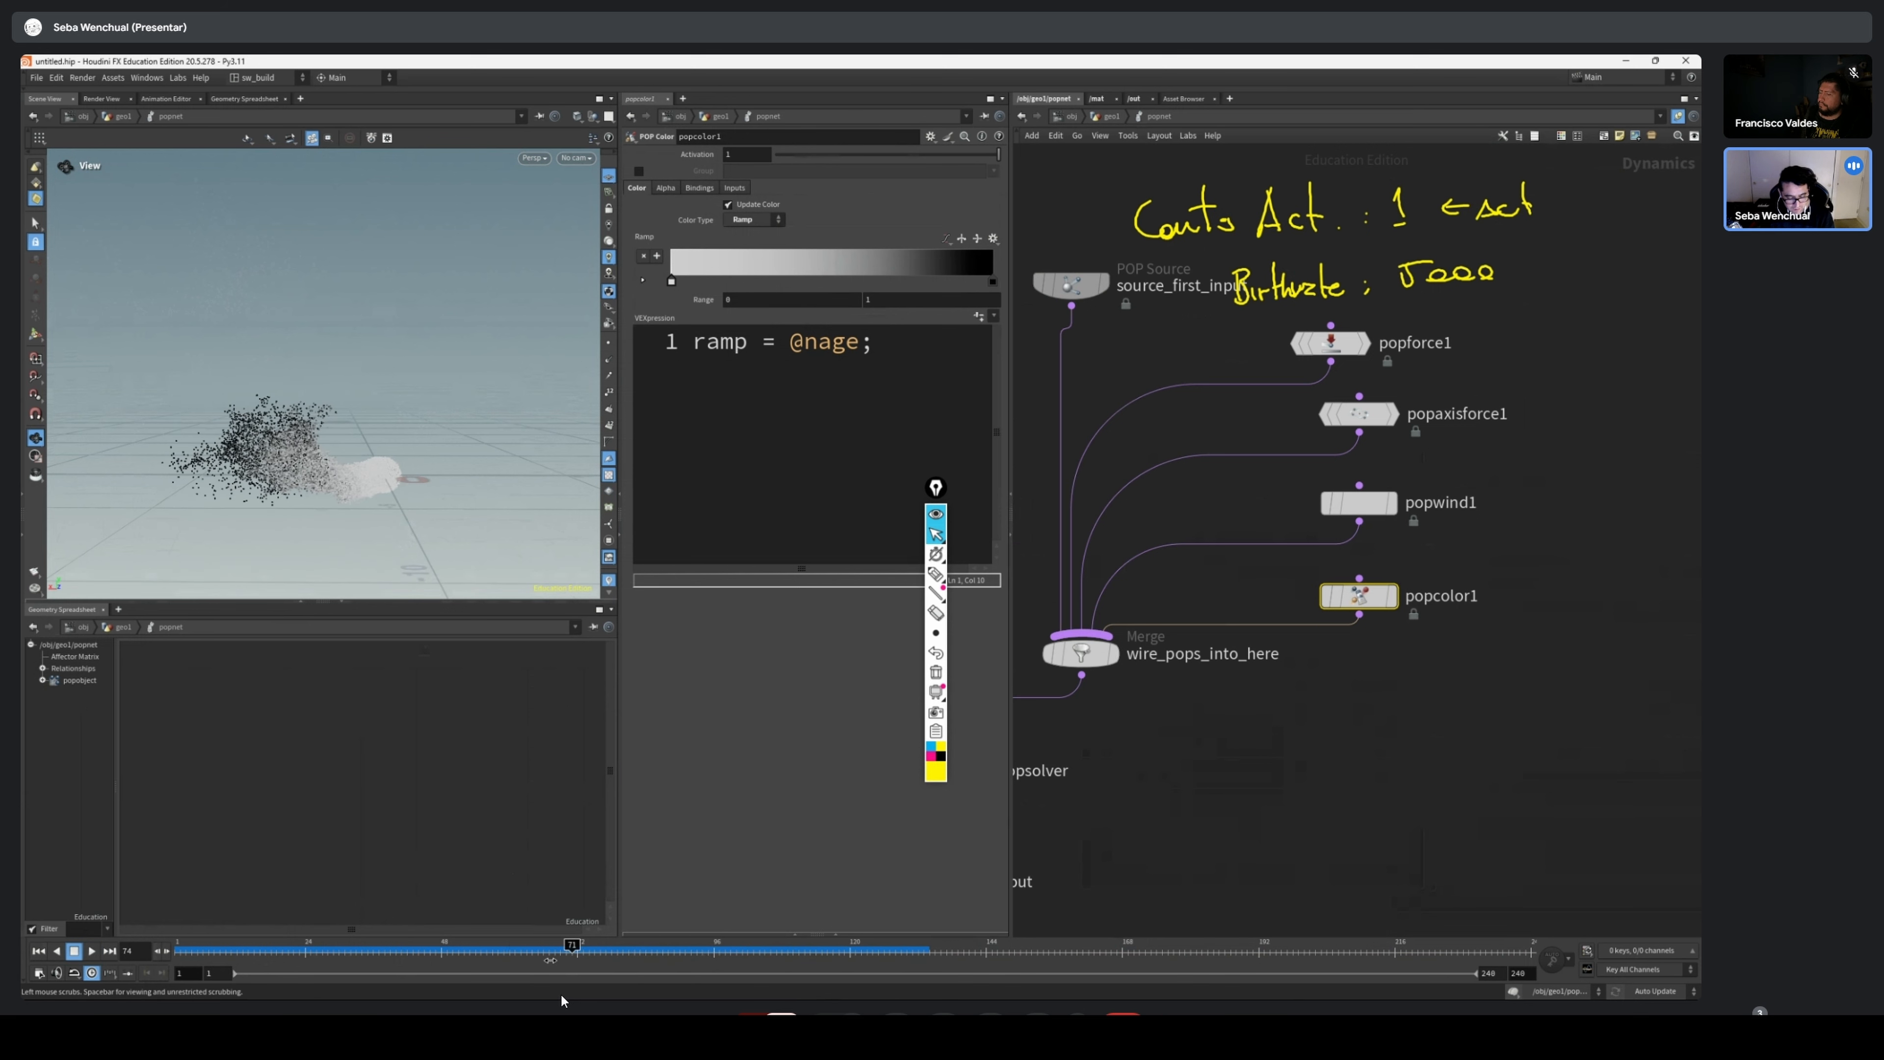
key(ctrl+Up)
scroll(1246, 473, down, 4)
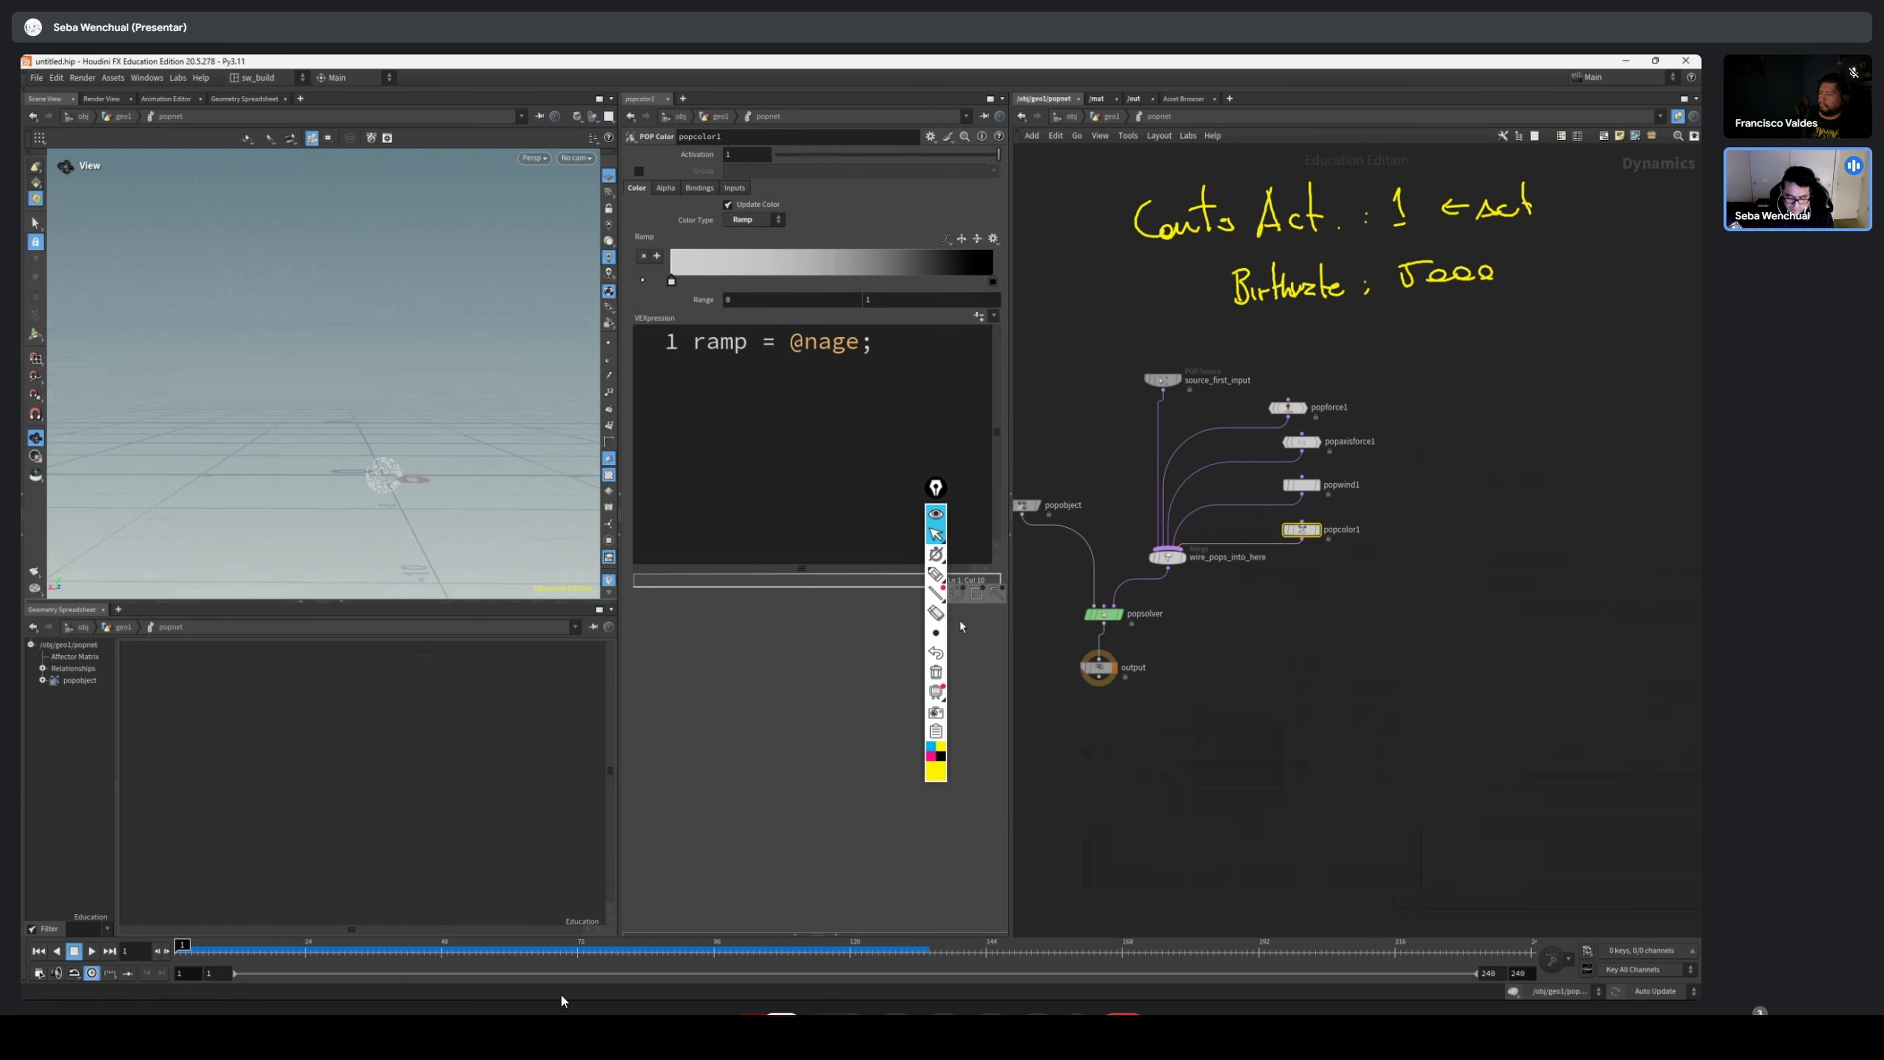
Clear the handwritten annotations over the network and move the annotation toolbar beside the 3D viewport
click(936, 672)
drag(934, 490, 65, 282)
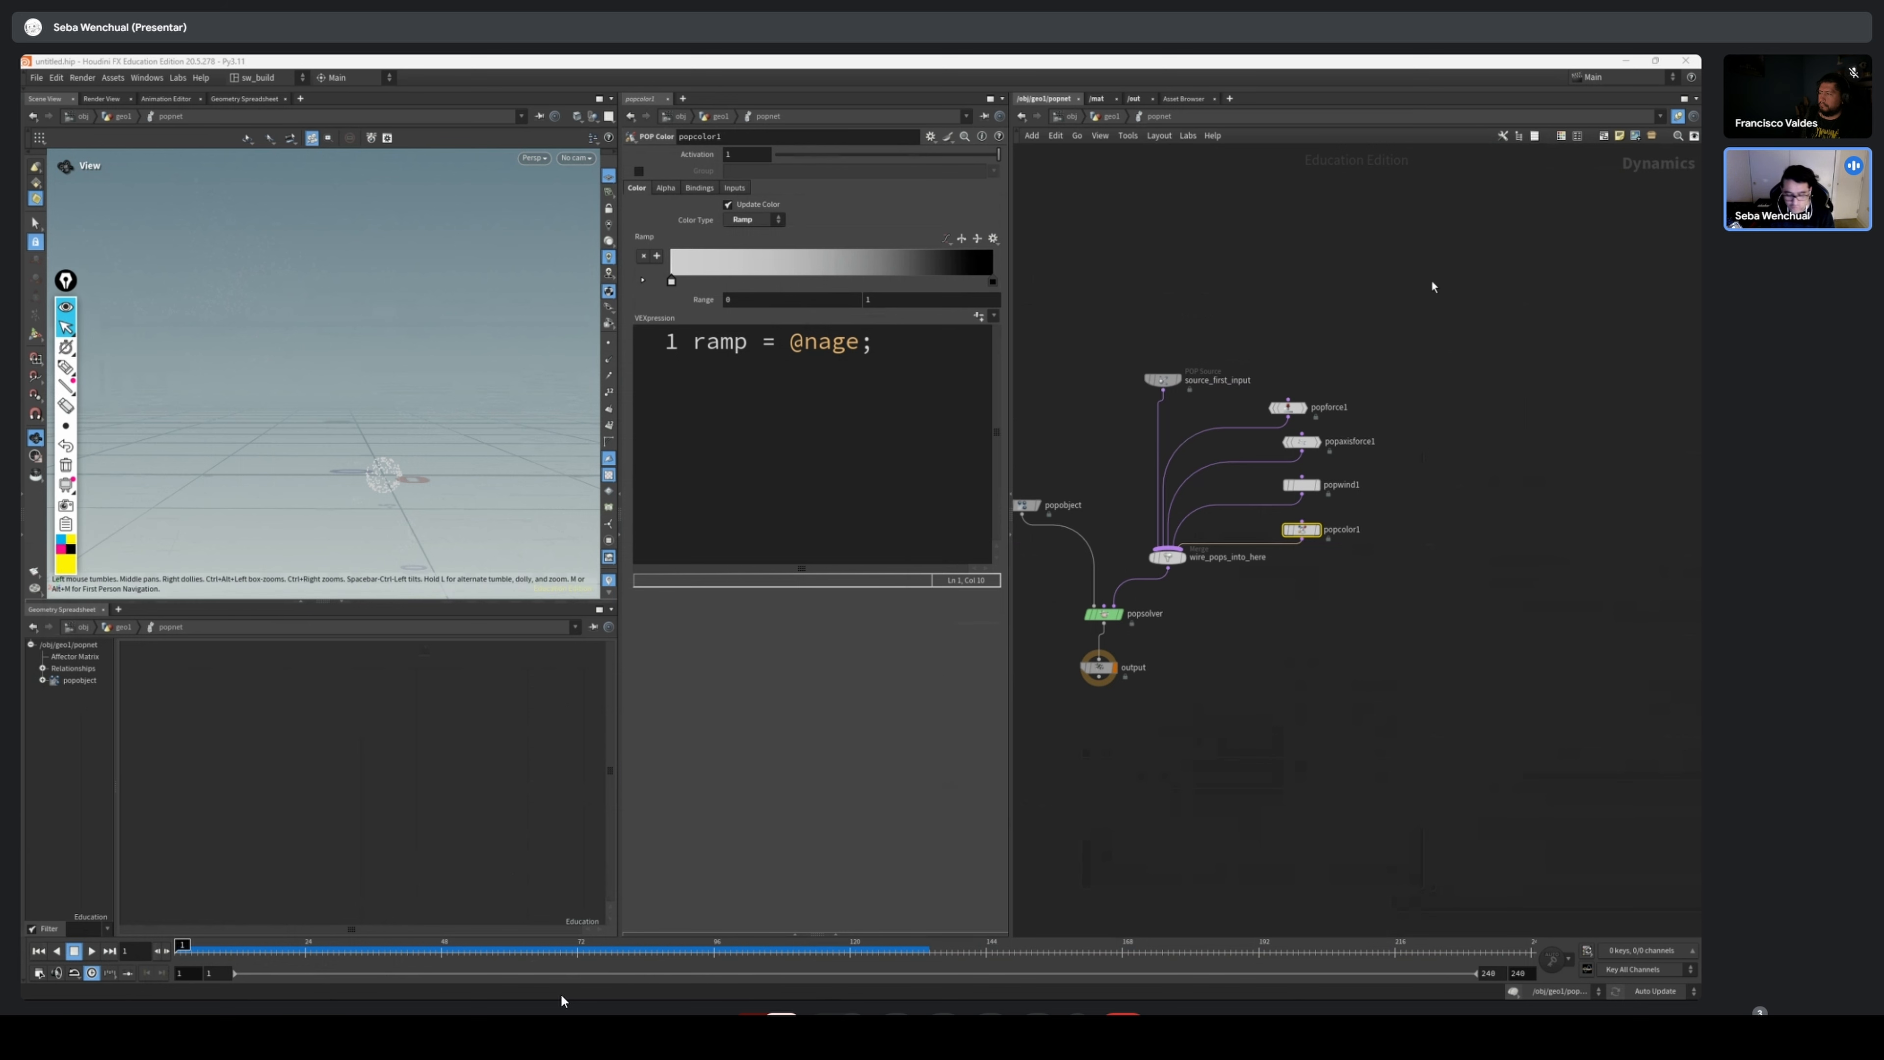
Tidy the POP network: reposition source_first_input, align the four force and color nodes in an evenly spaced column, and move popobject closer
middle_drag(1224, 327, 1255, 327)
scroll(1255, 328, up, 1)
click(1184, 392)
drag(1184, 392, 1215, 364)
drag(1558, 366, 1330, 670)
key(a)
drag(1460, 460, 1346, 404)
scroll(1402, 370, up, 1)
middle_drag(1350, 363, 1465, 326)
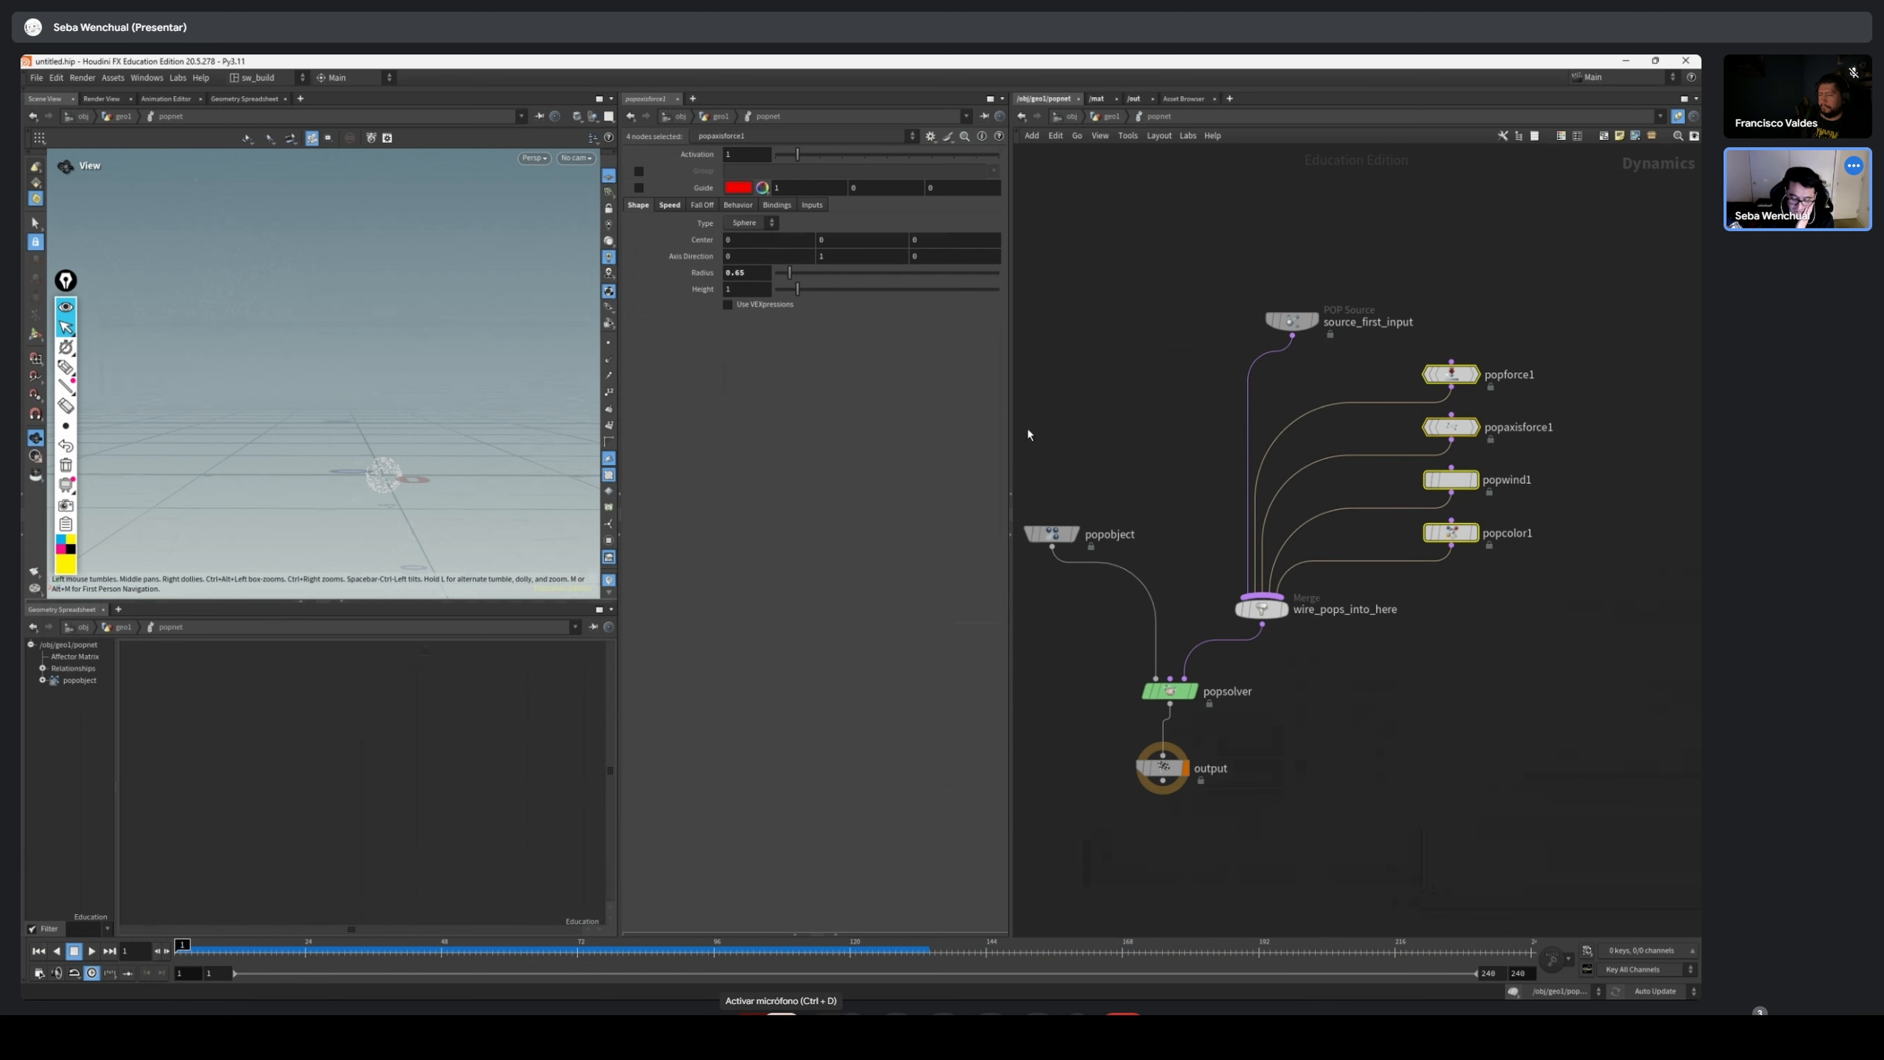
drag(1040, 530, 1038, 546)
drag(1049, 535, 1100, 523)
Disconnect popforce1, popaxisforce1, popwind1 and popcolor1 from wire_pops_into_here
drag(1545, 295, 1439, 553)
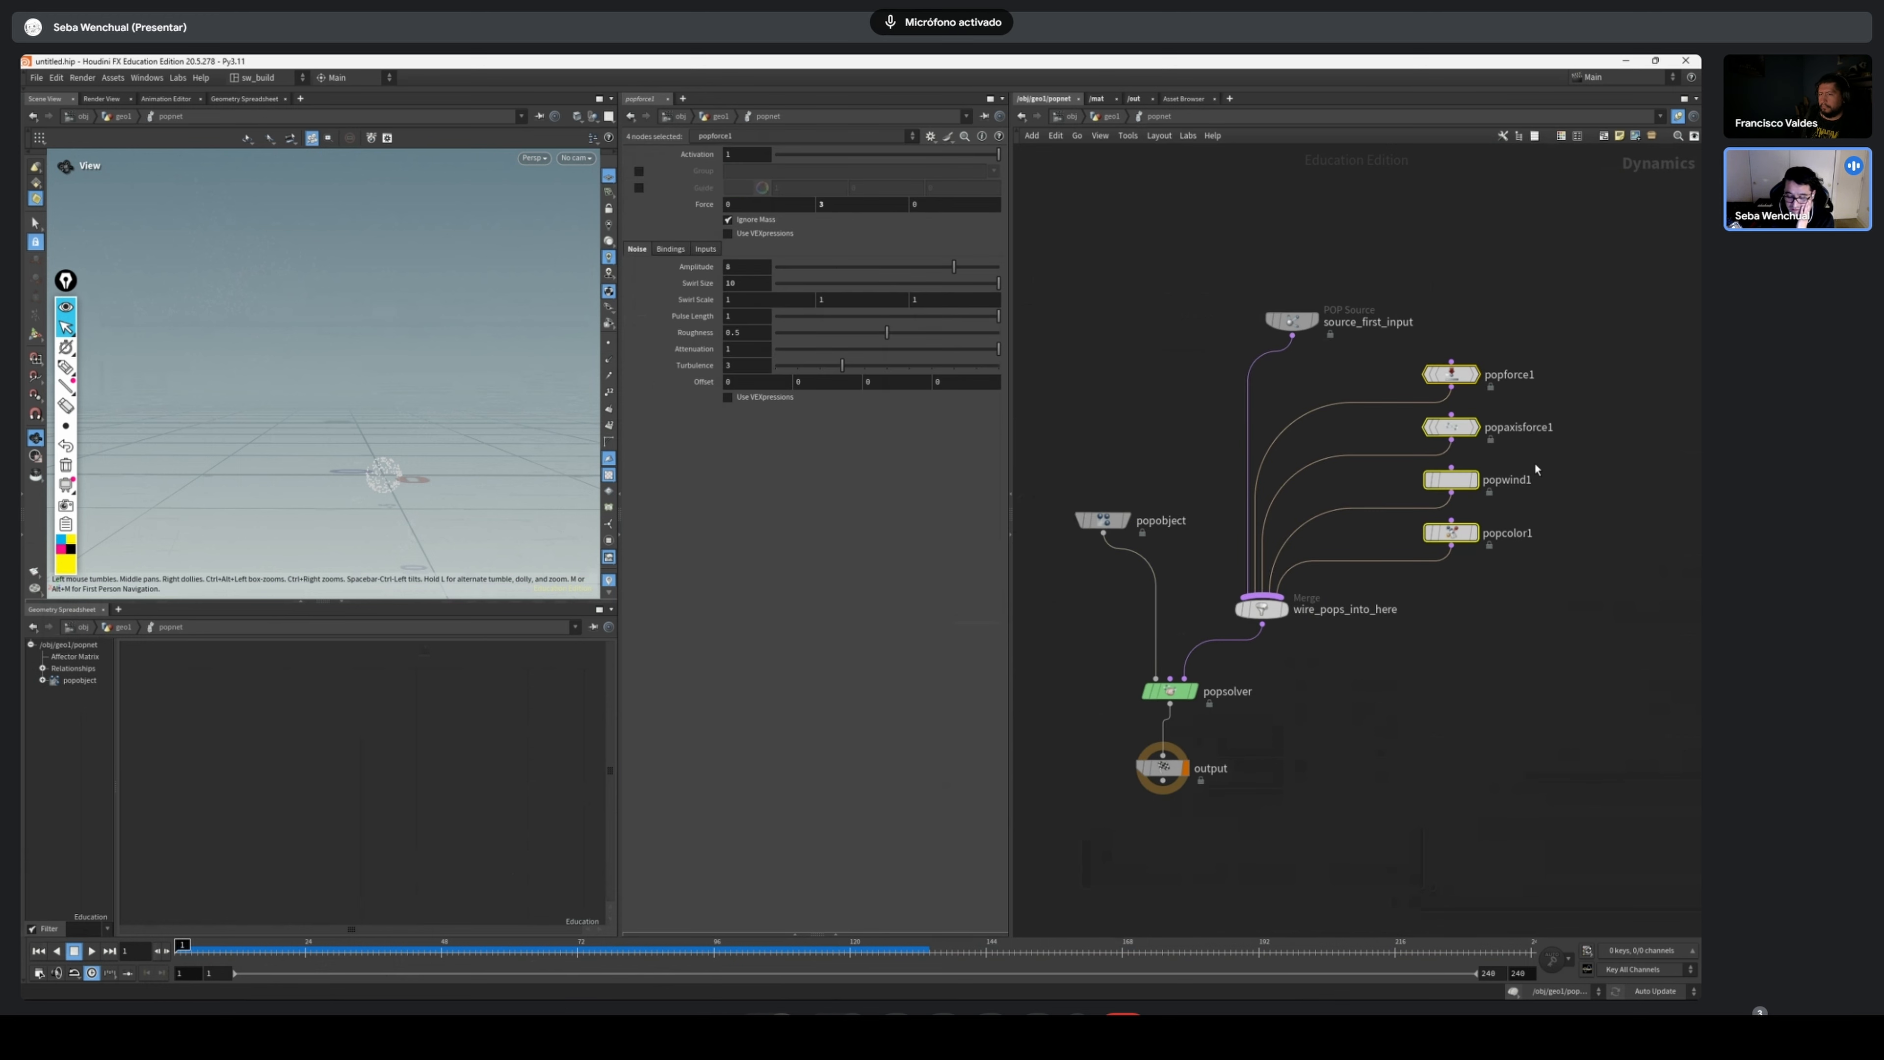
scroll(1477, 354, up, 2)
middle_drag(1477, 354, 1380, 365)
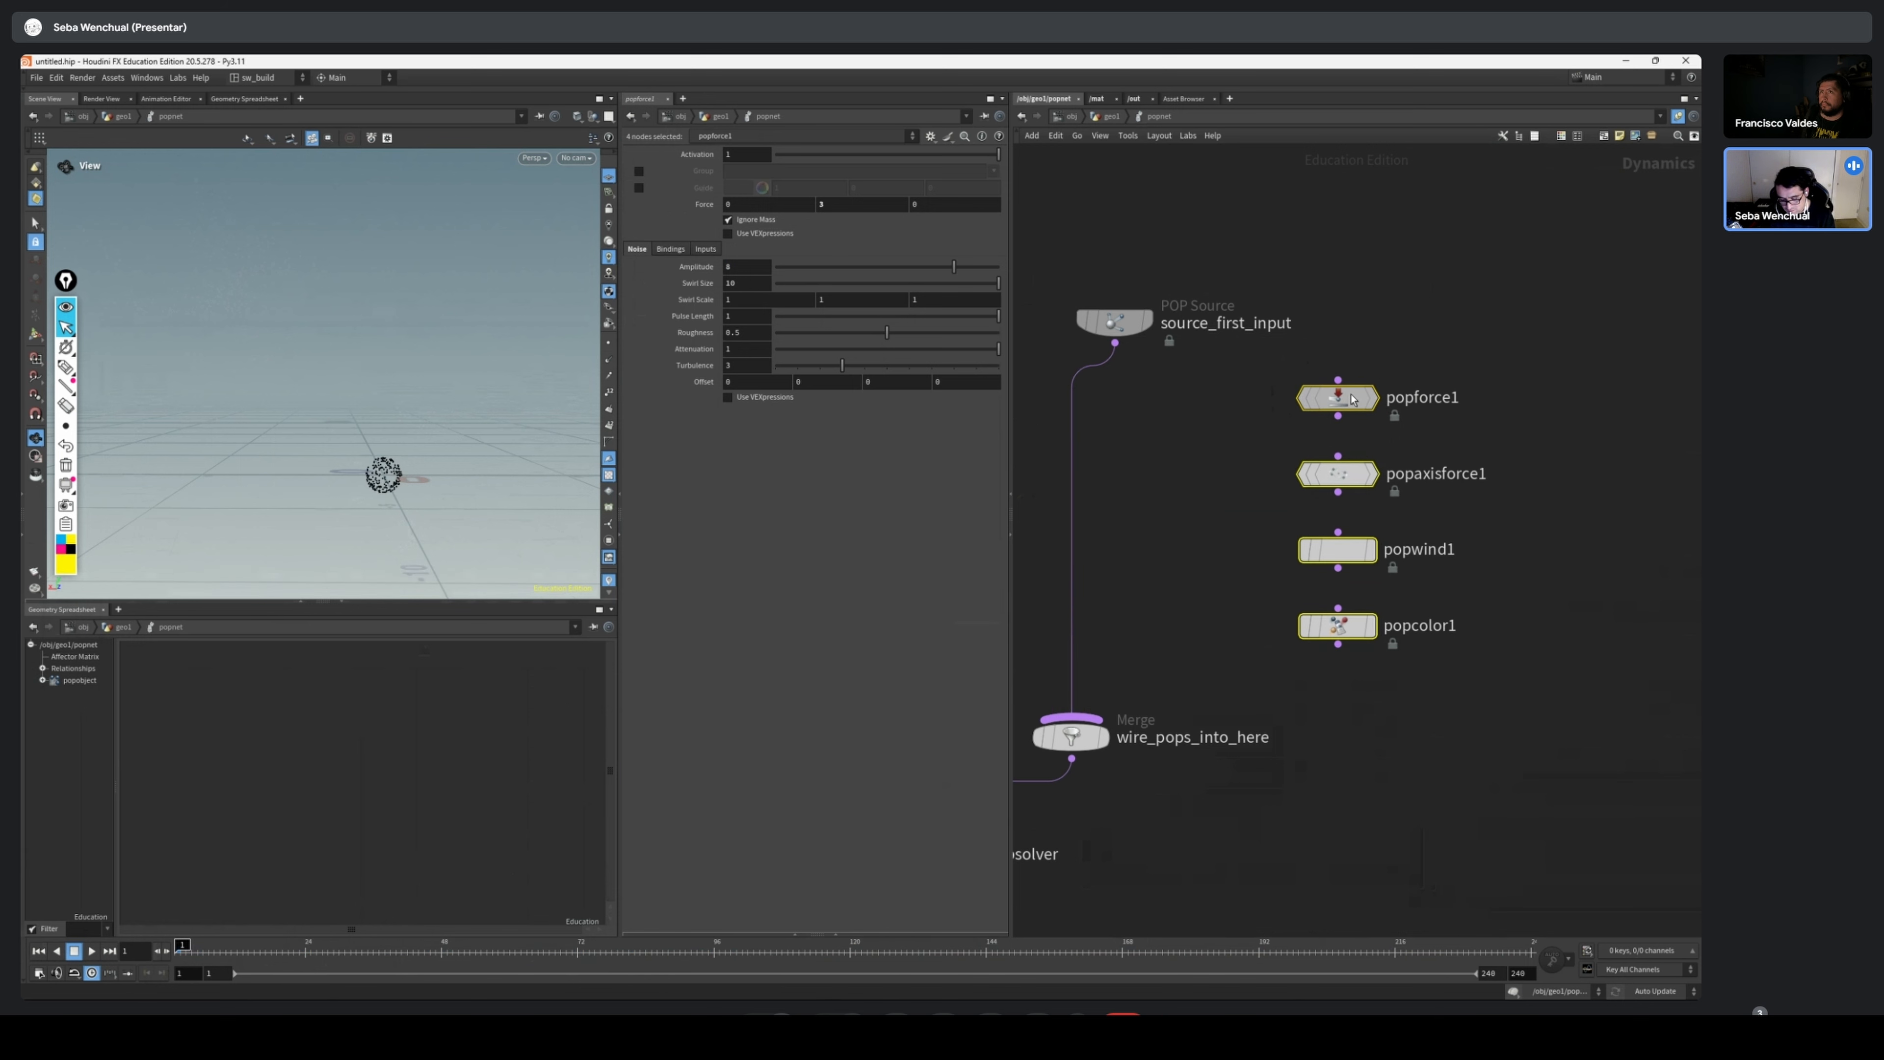
Insert popforce1, popaxisforce1, popwind1 and popcolor1 in series between source_first_input and wire_pops_into_here
drag(1356, 401, 1069, 416)
click(1278, 502)
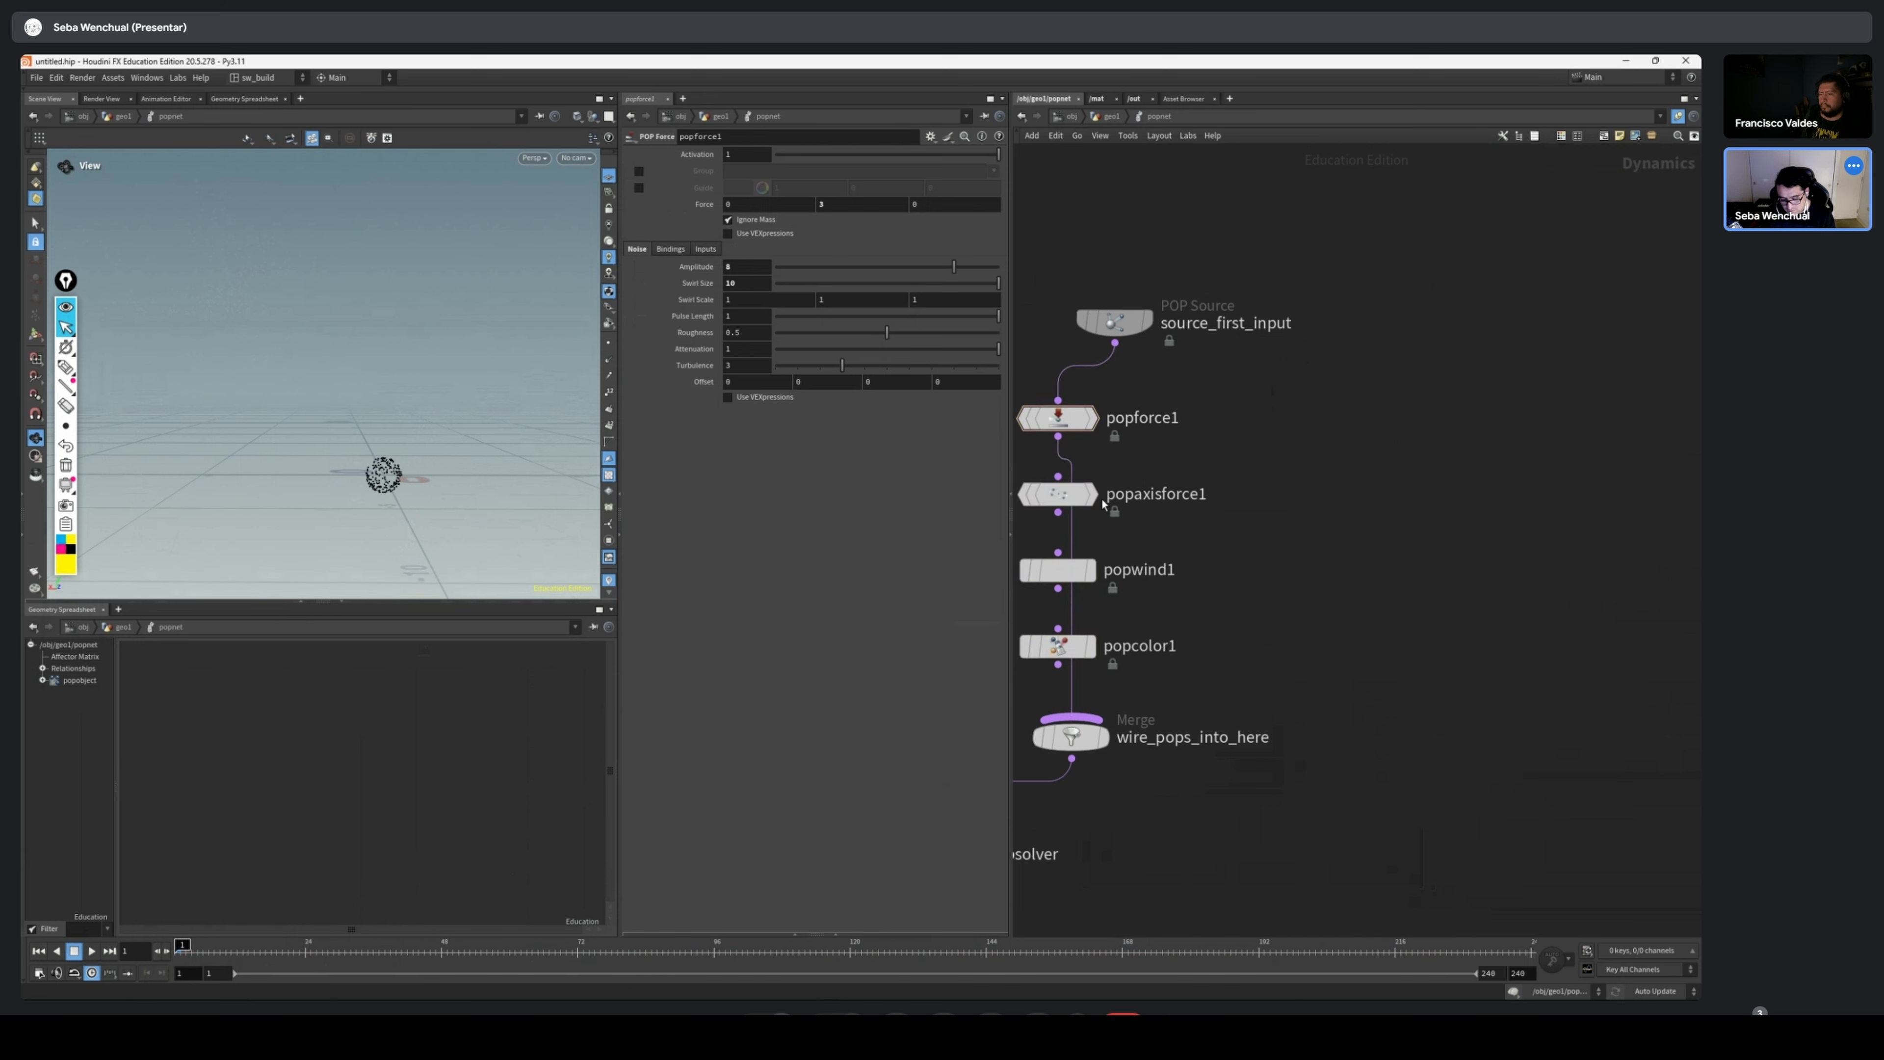
mouse_move(1075, 498)
mouse_down()
mouse_move(1123, 506)
mouse_move(1088, 503)
mouse_up()
mouse_move(1068, 582)
mouse_down()
mouse_move(1153, 597)
mouse_move(1080, 592)
mouse_move(1132, 586)
mouse_move(1104, 580)
mouse_up()
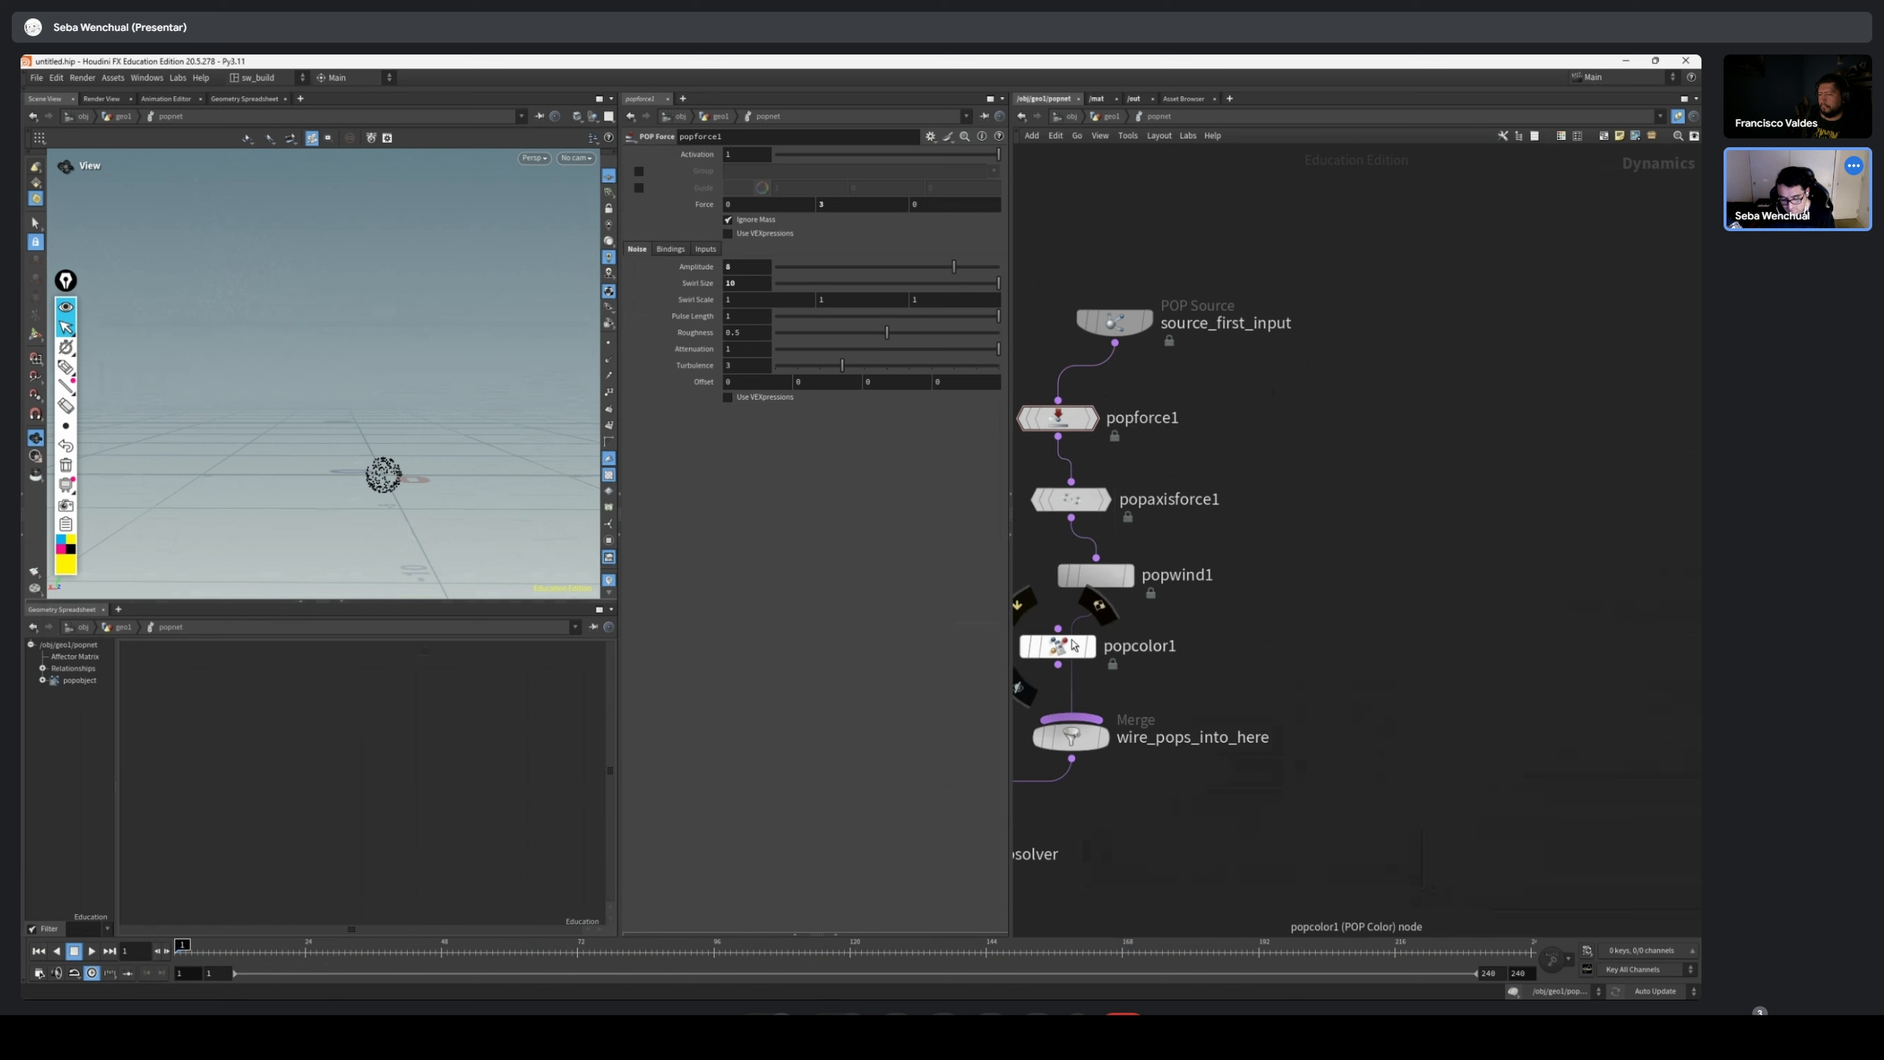
drag(1071, 646, 1073, 665)
scroll(1186, 645, down, 3)
middle_drag(1216, 616, 1321, 572)
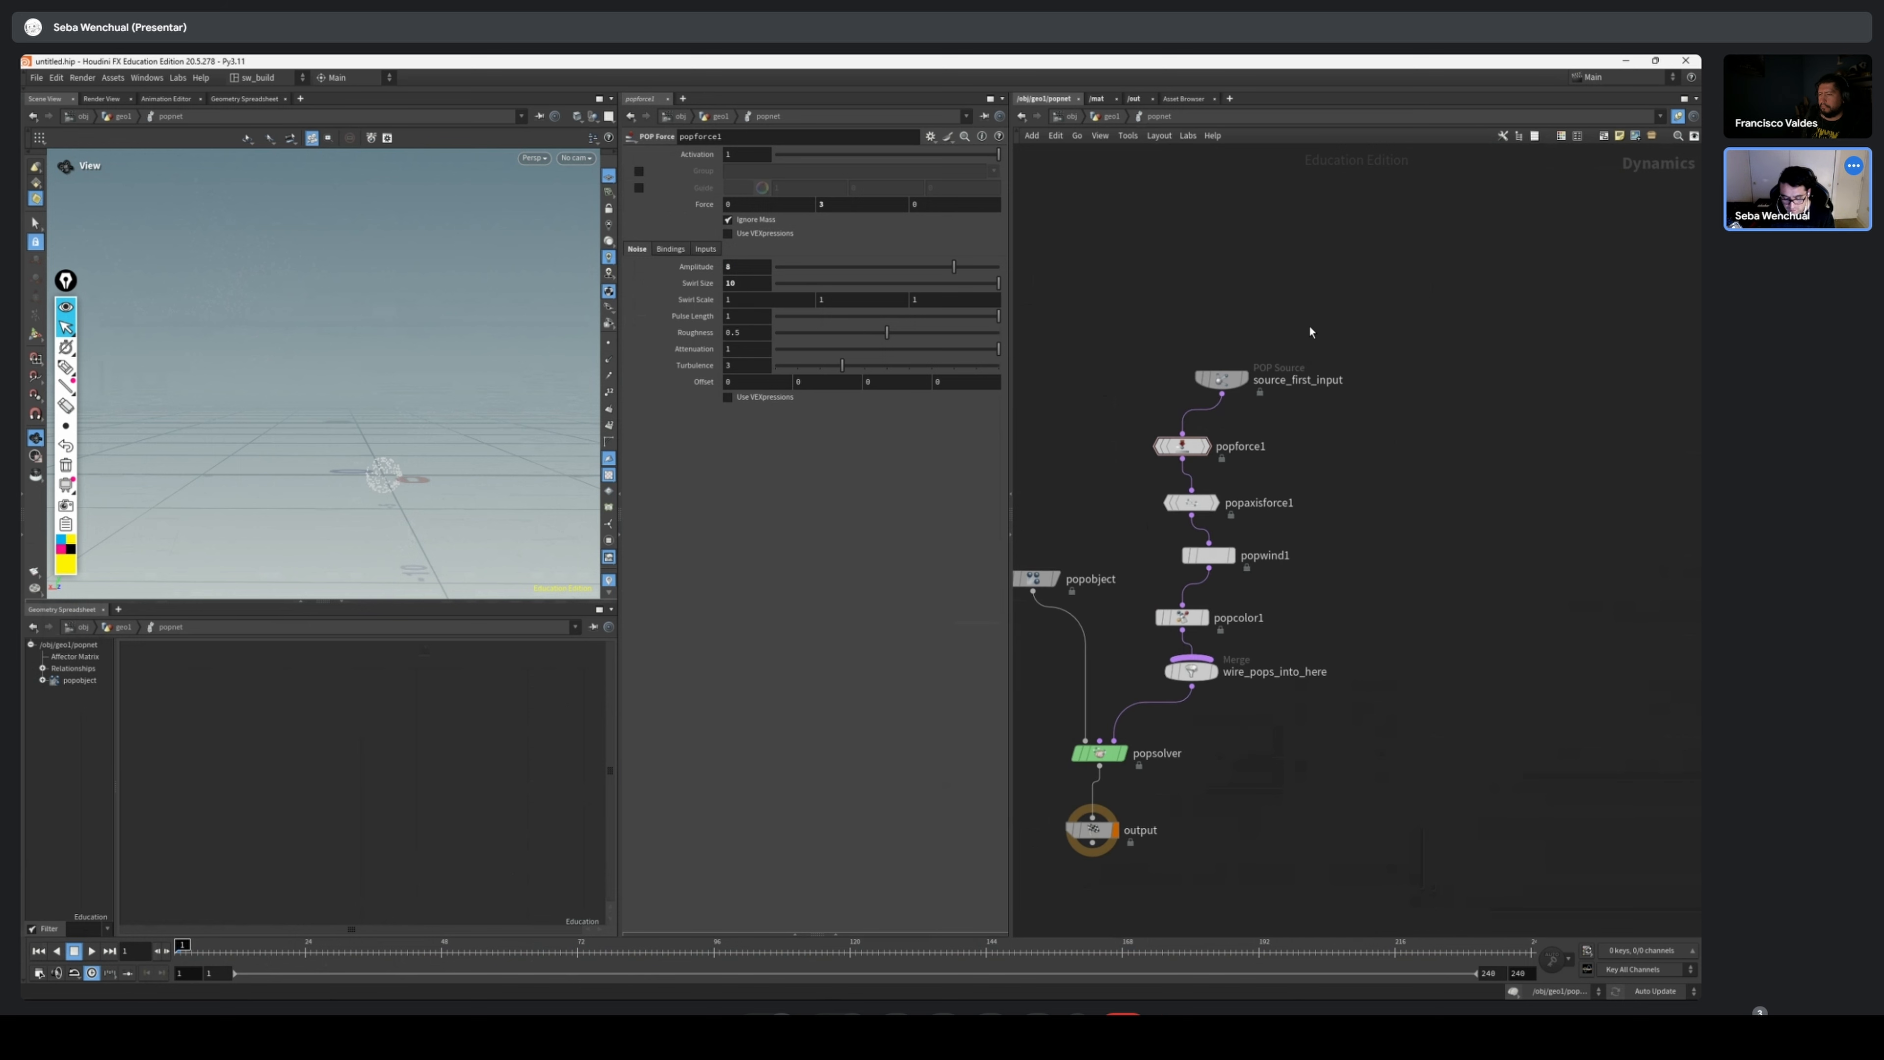
Align the chain from source_first_input to wire_pops_into_here vertically and scrub a few frames into the simulation
drag(1314, 288, 1190, 676)
key(a)
drag(1511, 496, 1259, 392)
mouse_move(188, 961)
mouse_down()
mouse_move(734, 951)
mouse_move(220, 951)
mouse_up()
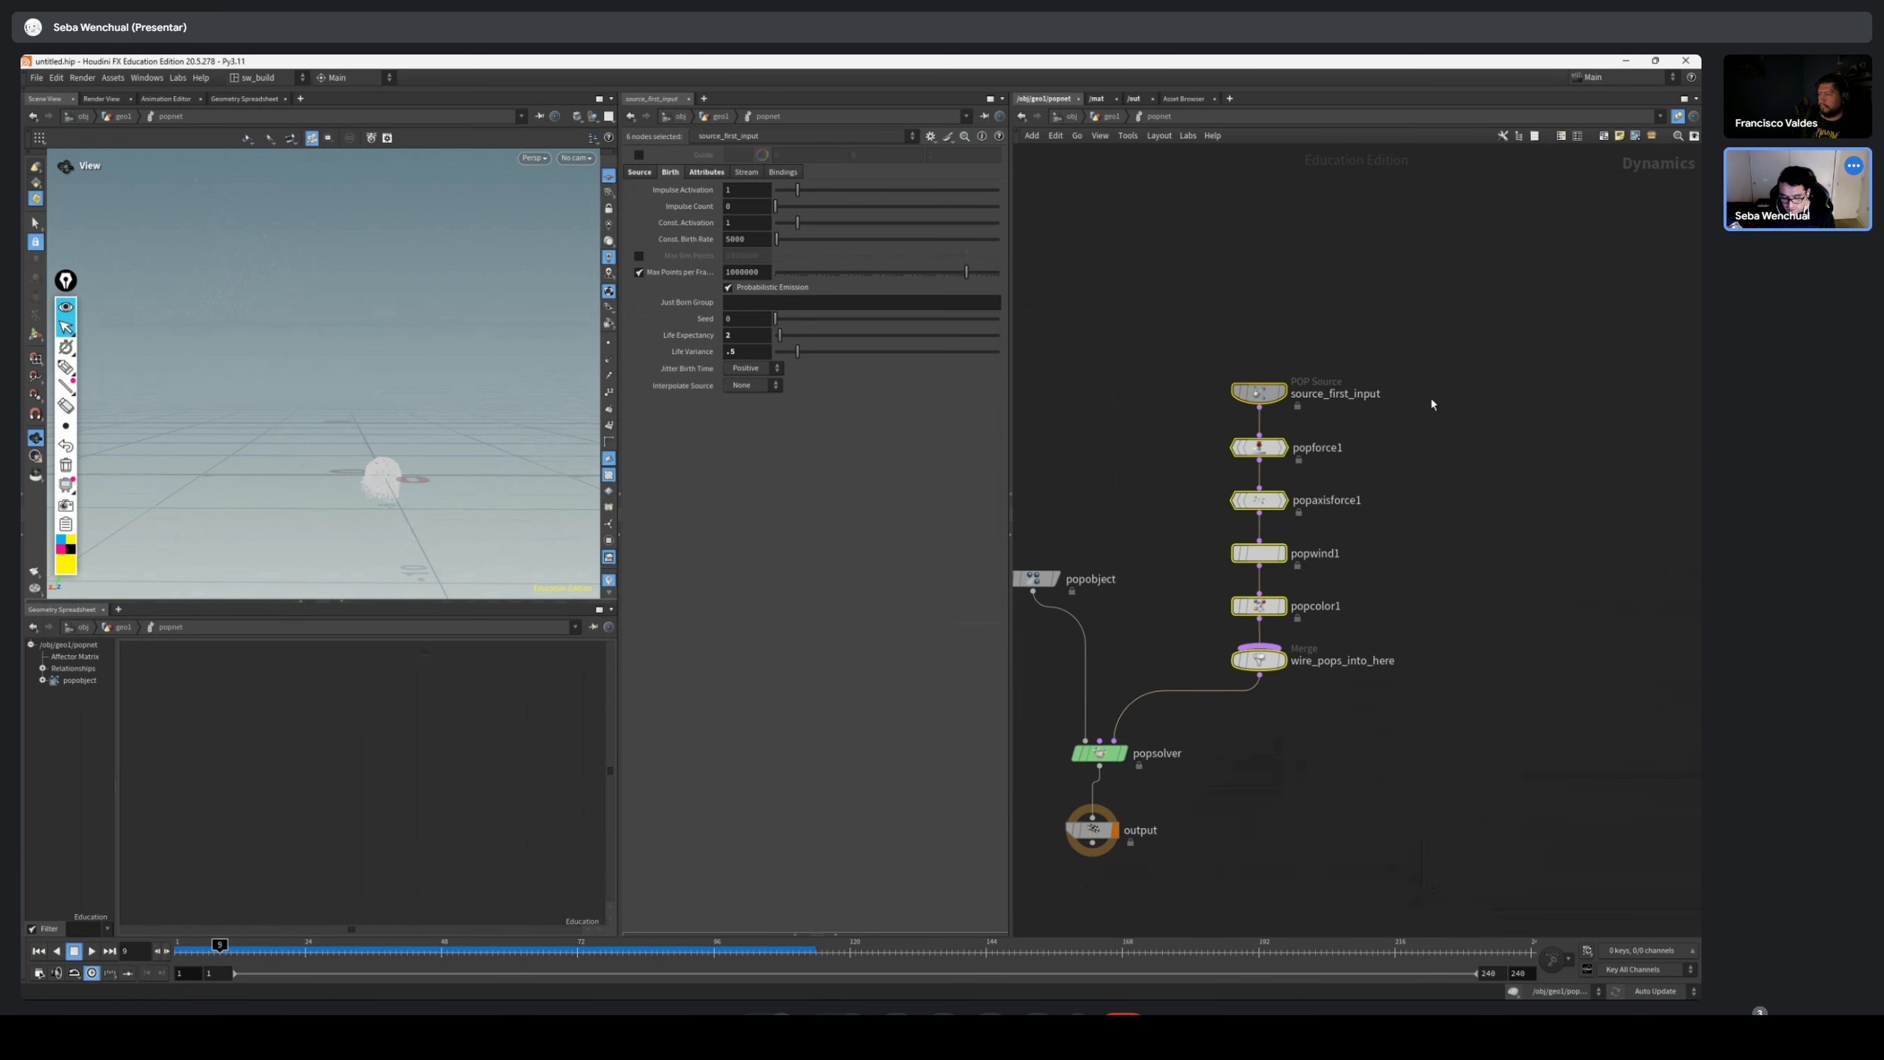
Try moving the four-node chain aside and wiring source_first_input directly into wire_pops_into_here as a parallel connection
middle_drag(1433, 404, 1389, 411)
scroll(1389, 411, up, 1)
drag(1344, 444, 1193, 648)
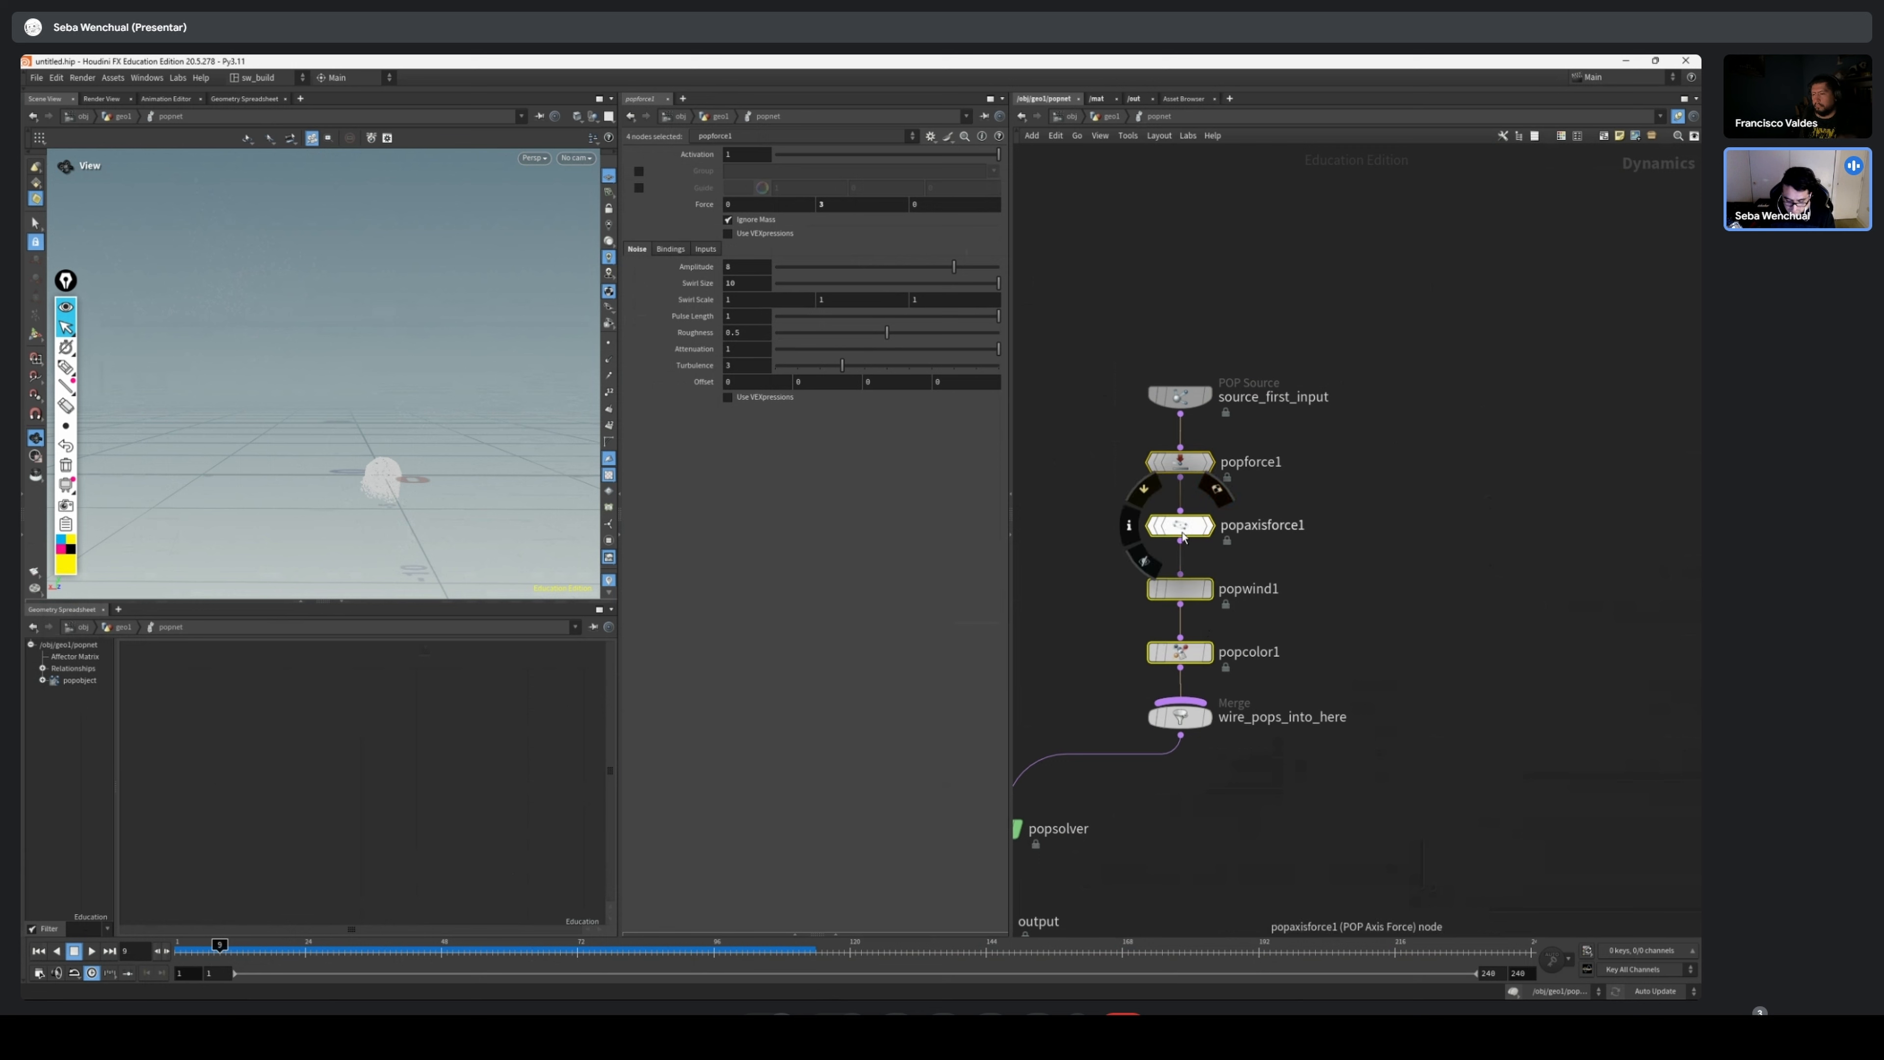
drag(1183, 532, 1389, 535)
drag(1179, 414, 1181, 699)
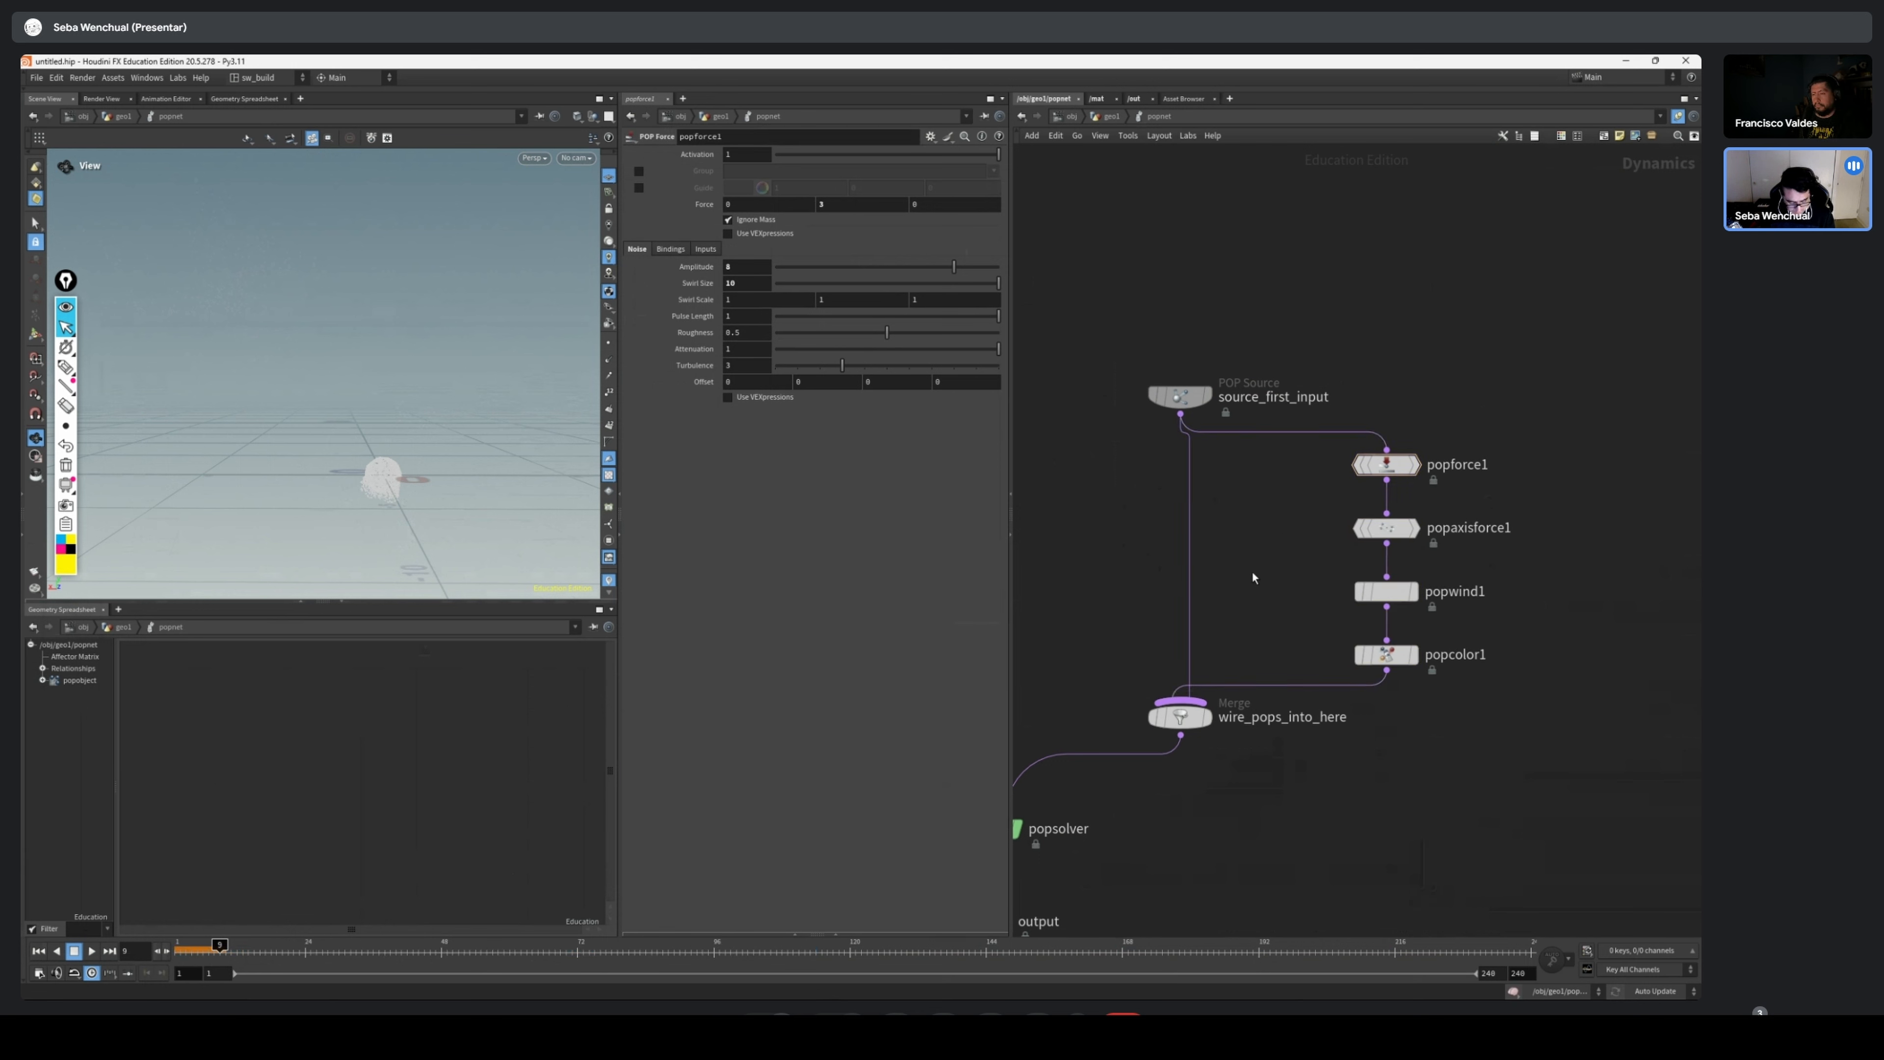
key(ctrl+z)
key(ctrl+z)
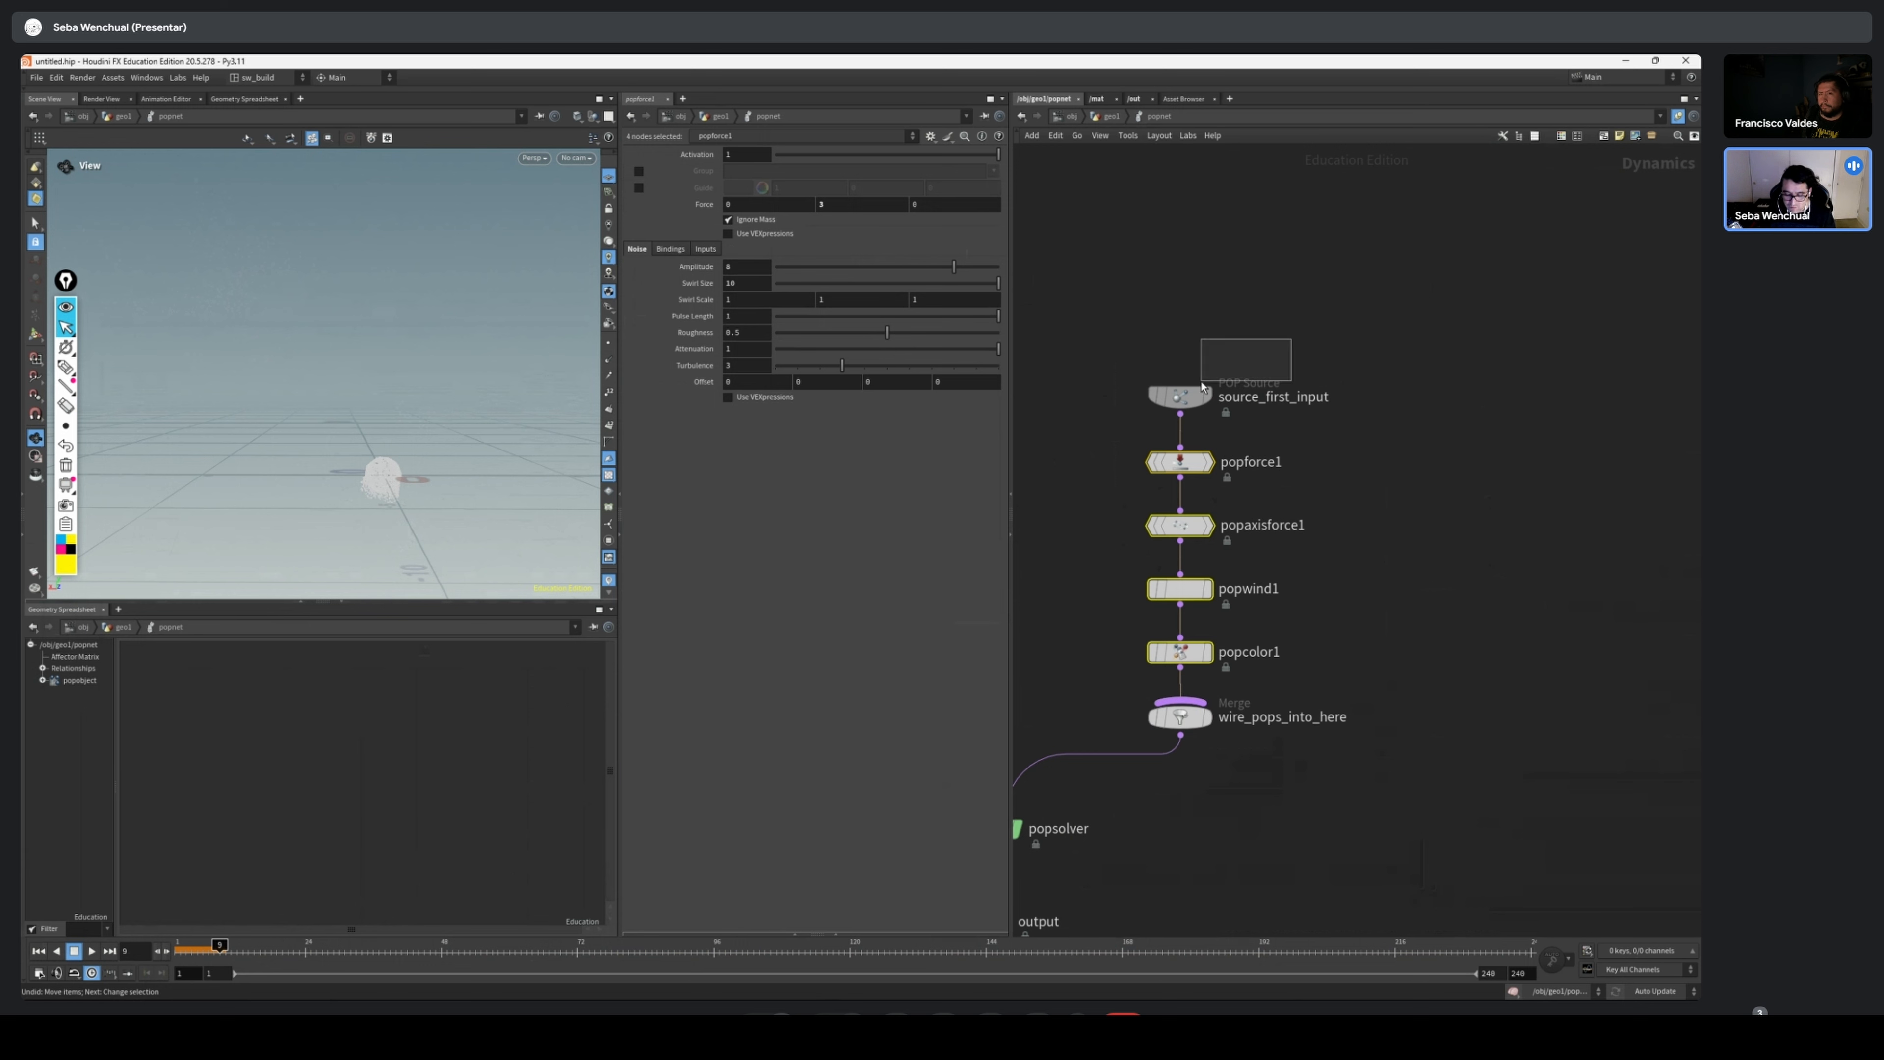
Move source_first_input slightly higher above the chain and show popforce1's parameters
drag(1201, 382, 1201, 383)
scroll(1458, 371, up, 2)
middle_drag(1340, 399, 1419, 389)
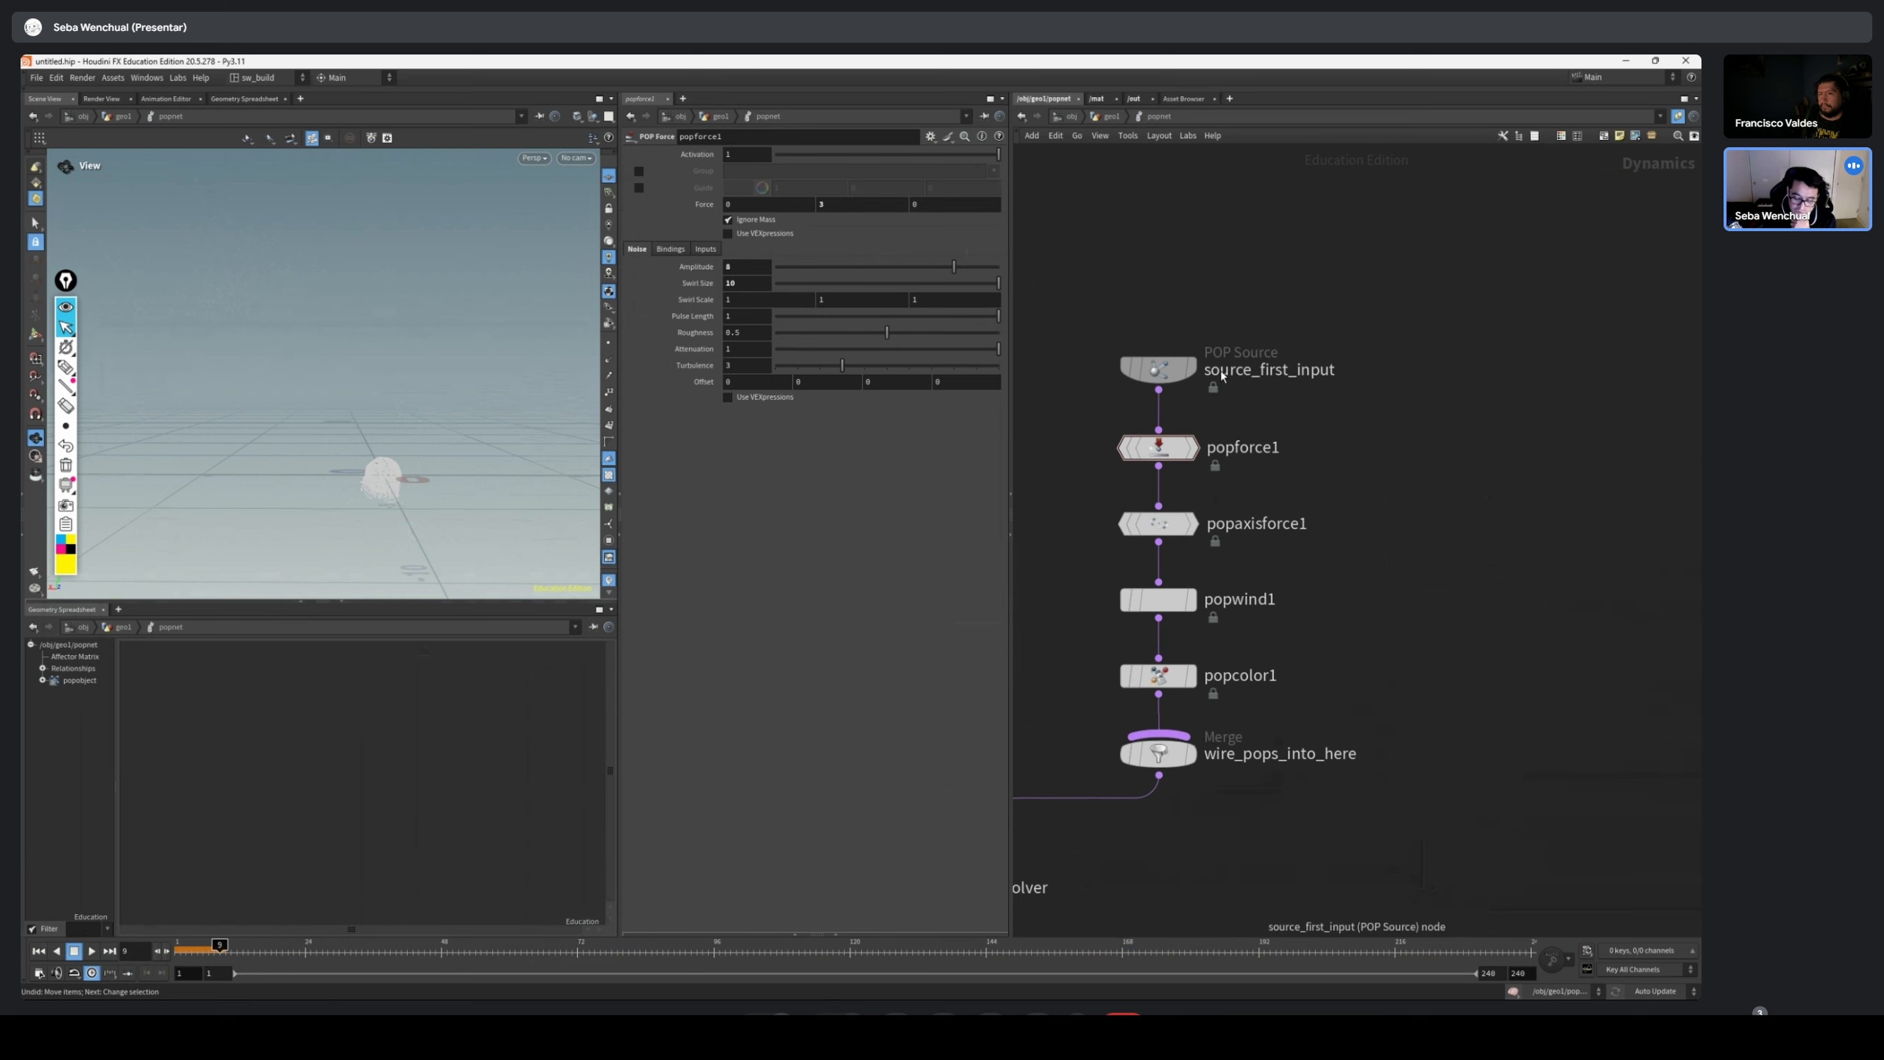
drag(1139, 374, 1139, 359)
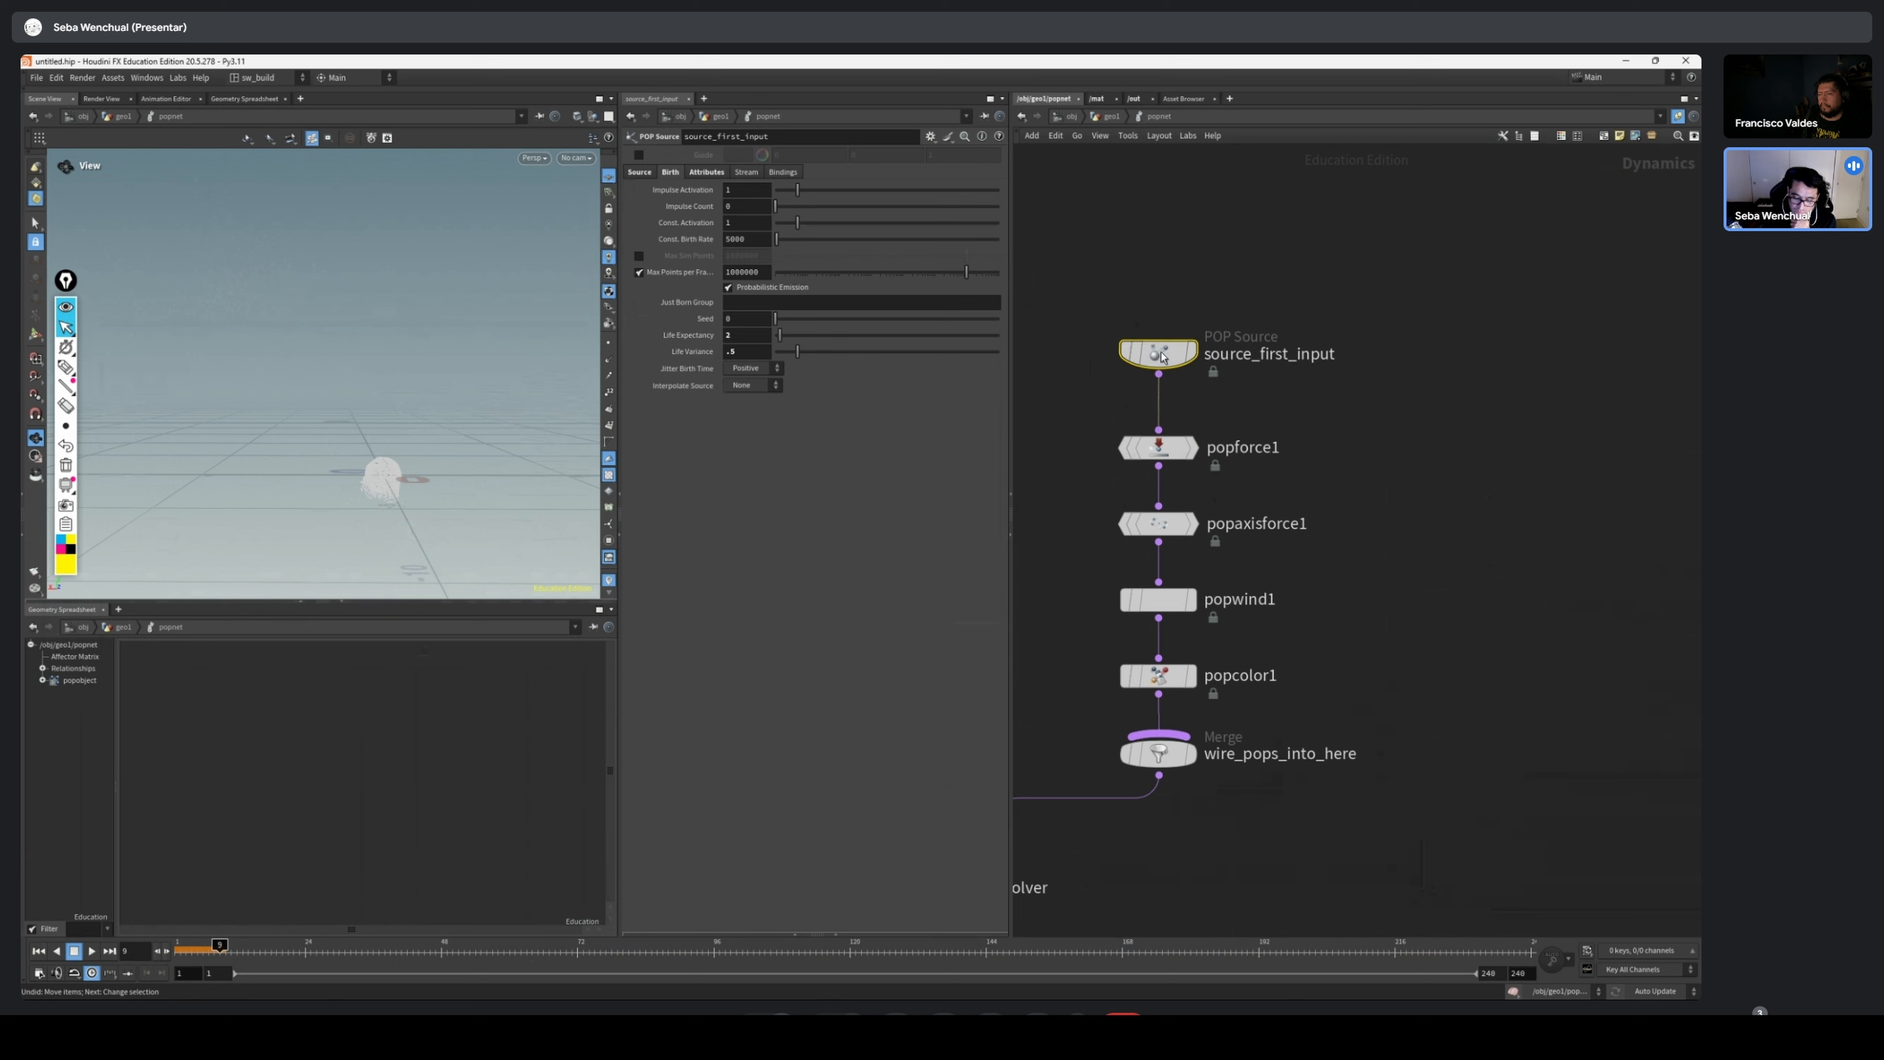
key(Down)
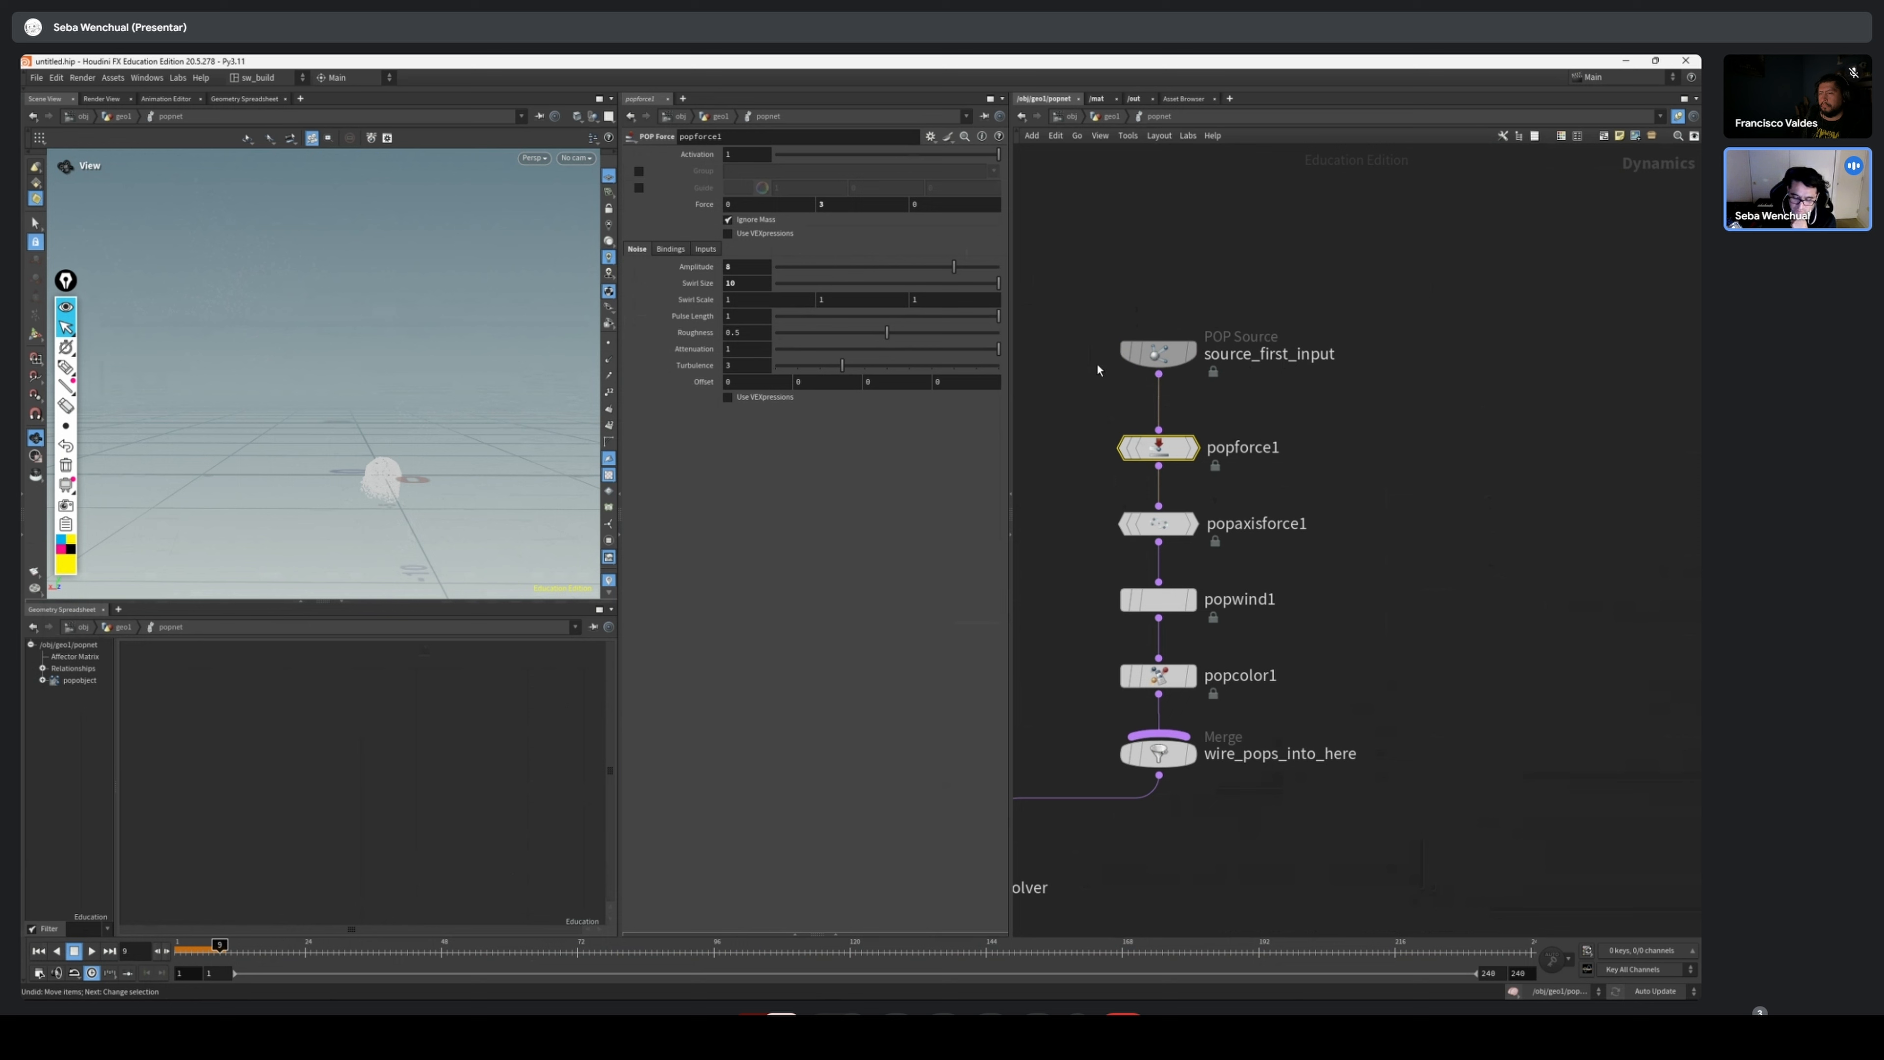
Detach the four-node chain from source_first_input and the merge, and insert it back on the wire between them
drag(1301, 307, 1127, 623)
drag(1310, 407, 1080, 712)
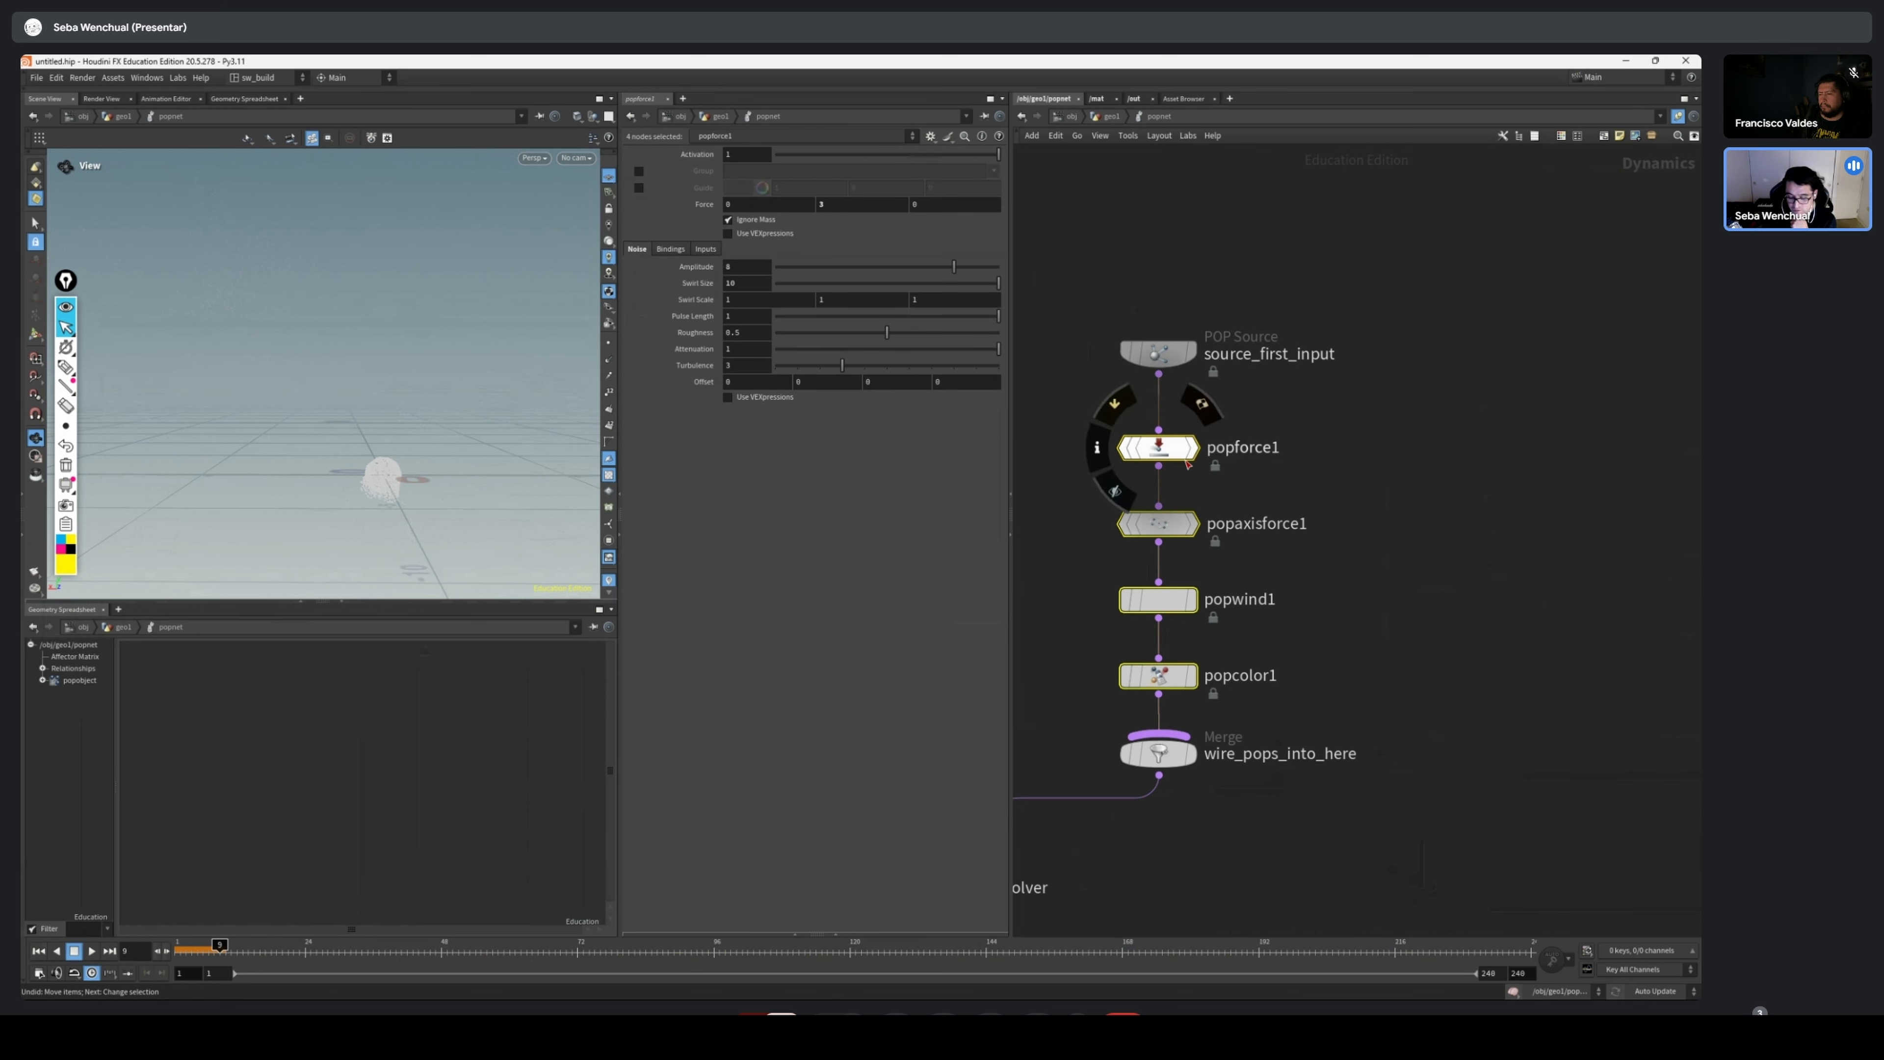
drag(1169, 449, 1130, 436)
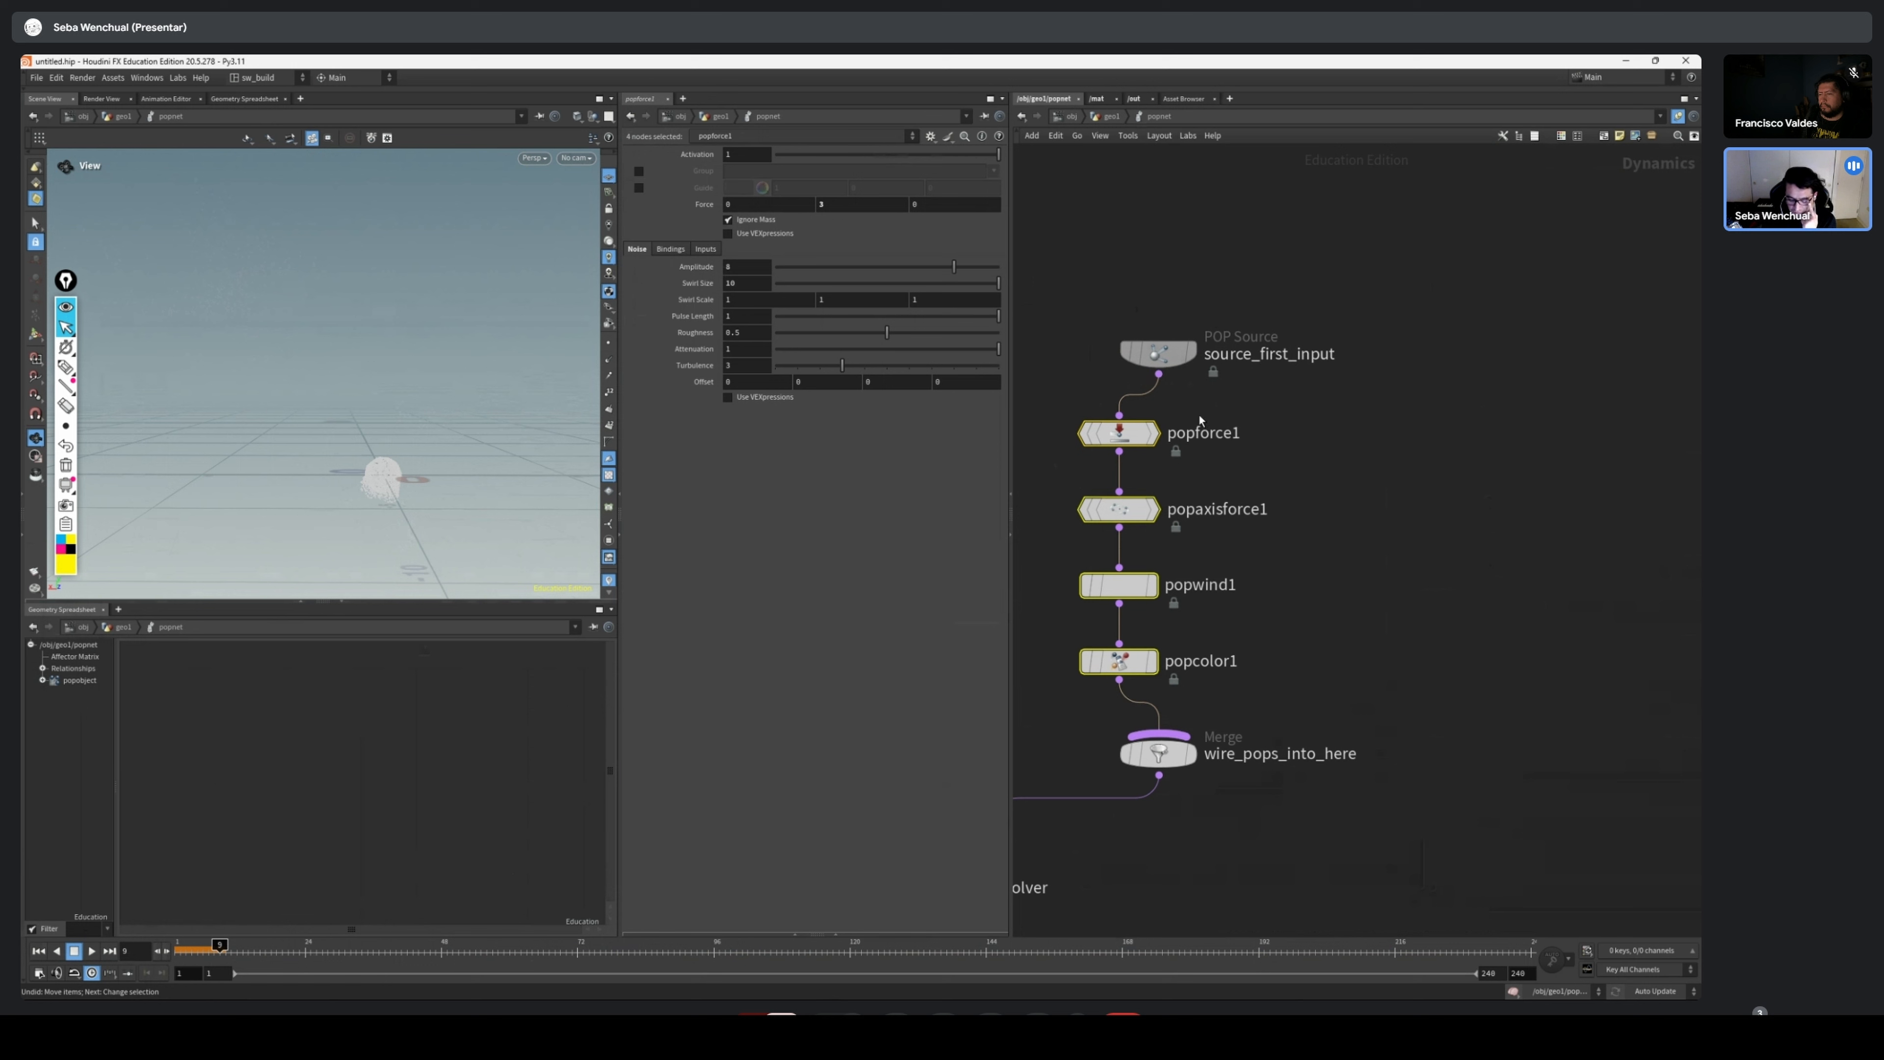
drag(1282, 395, 1173, 658)
drag(1374, 398, 1489, 659)
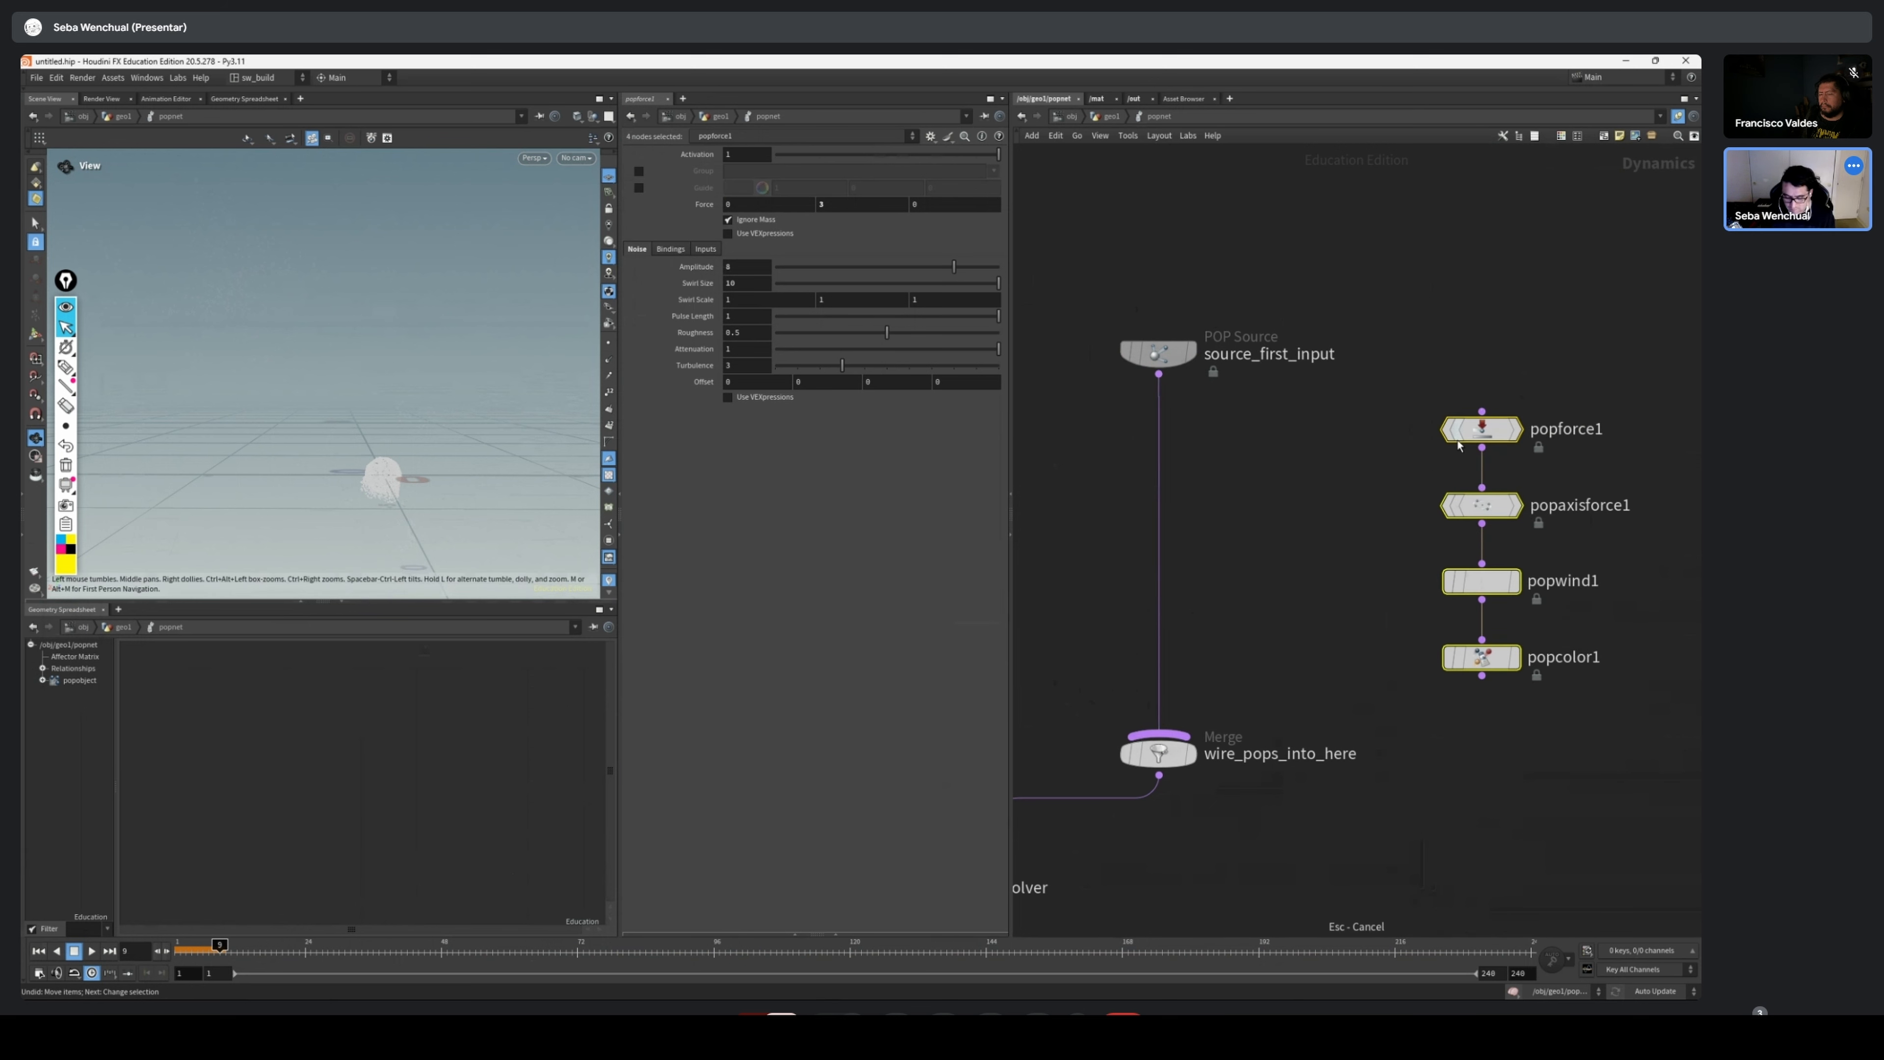
drag(1490, 428, 1161, 439)
Return the simulation to frame 1 and shift the four-node POP chain slightly to the side
drag(209, 469, 402, 479)
drag(219, 944, 181, 945)
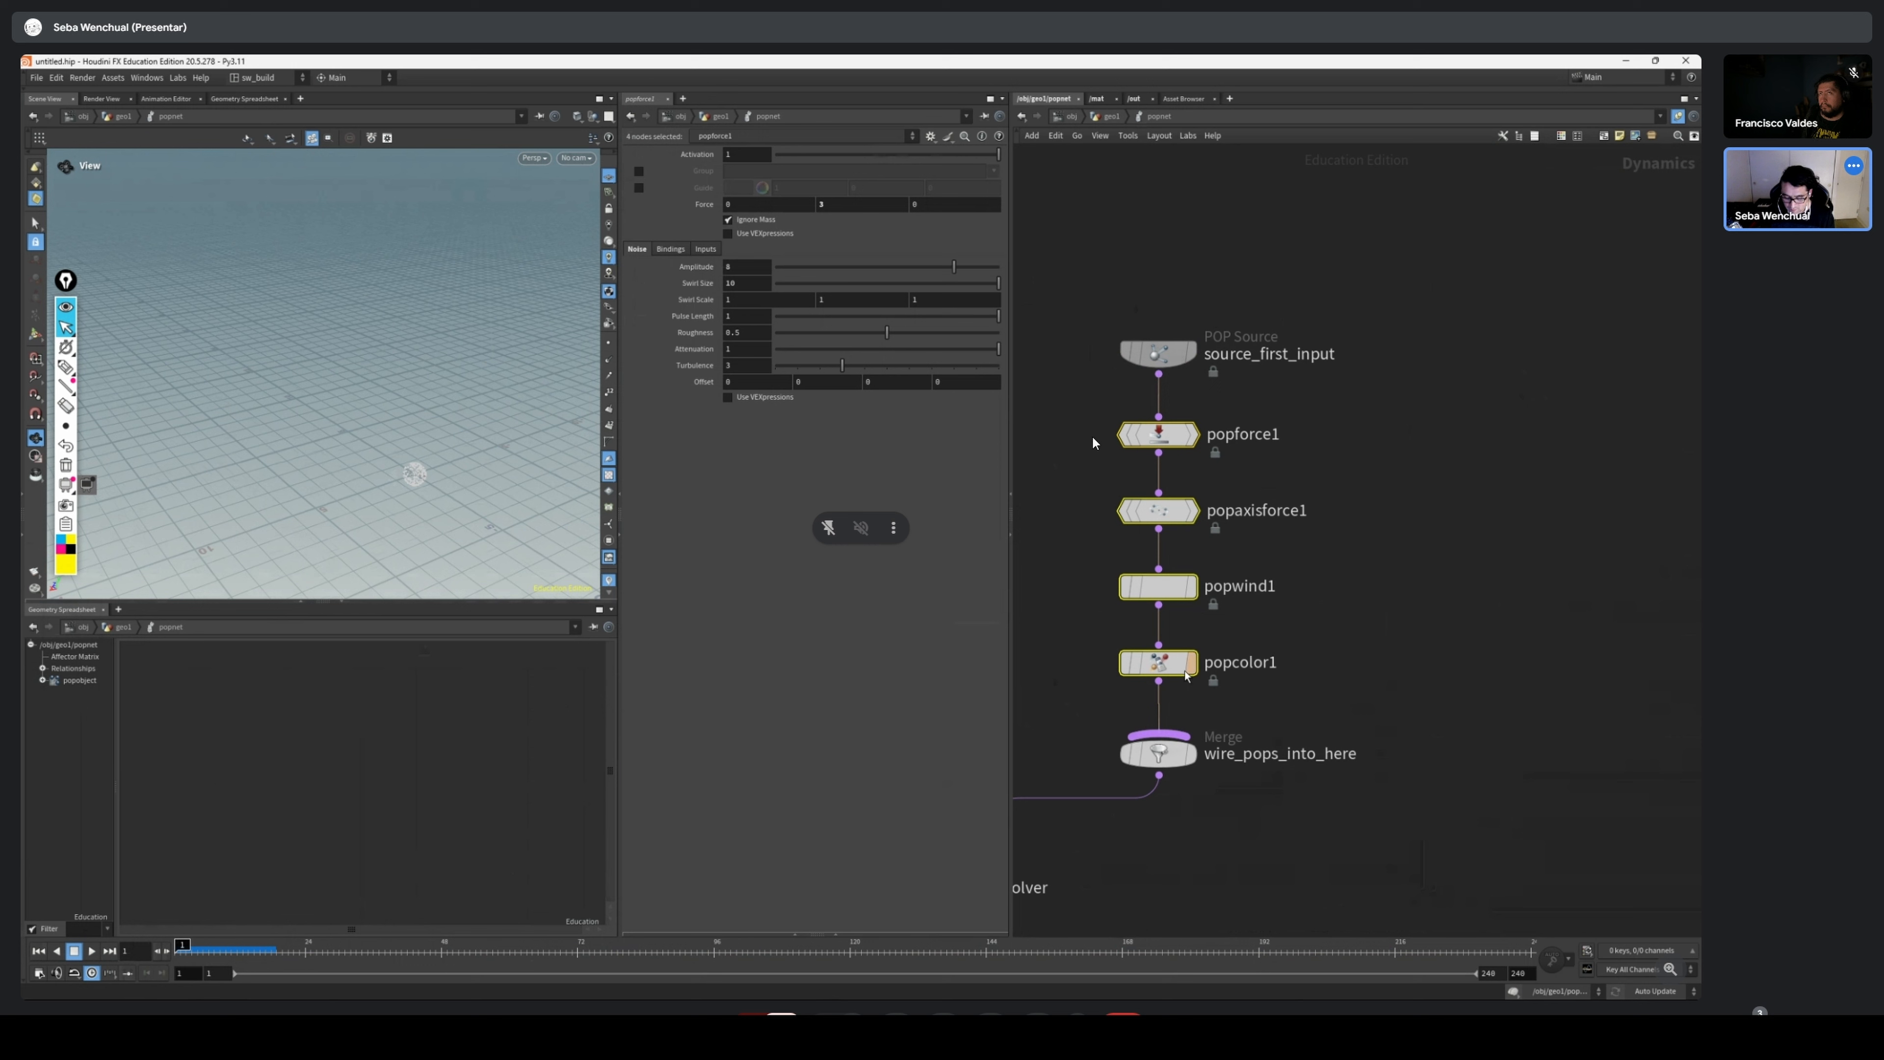
mouse_move(1180, 666)
mouse_down()
mouse_move(1252, 662)
mouse_move(1135, 666)
mouse_move(1173, 667)
mouse_up()
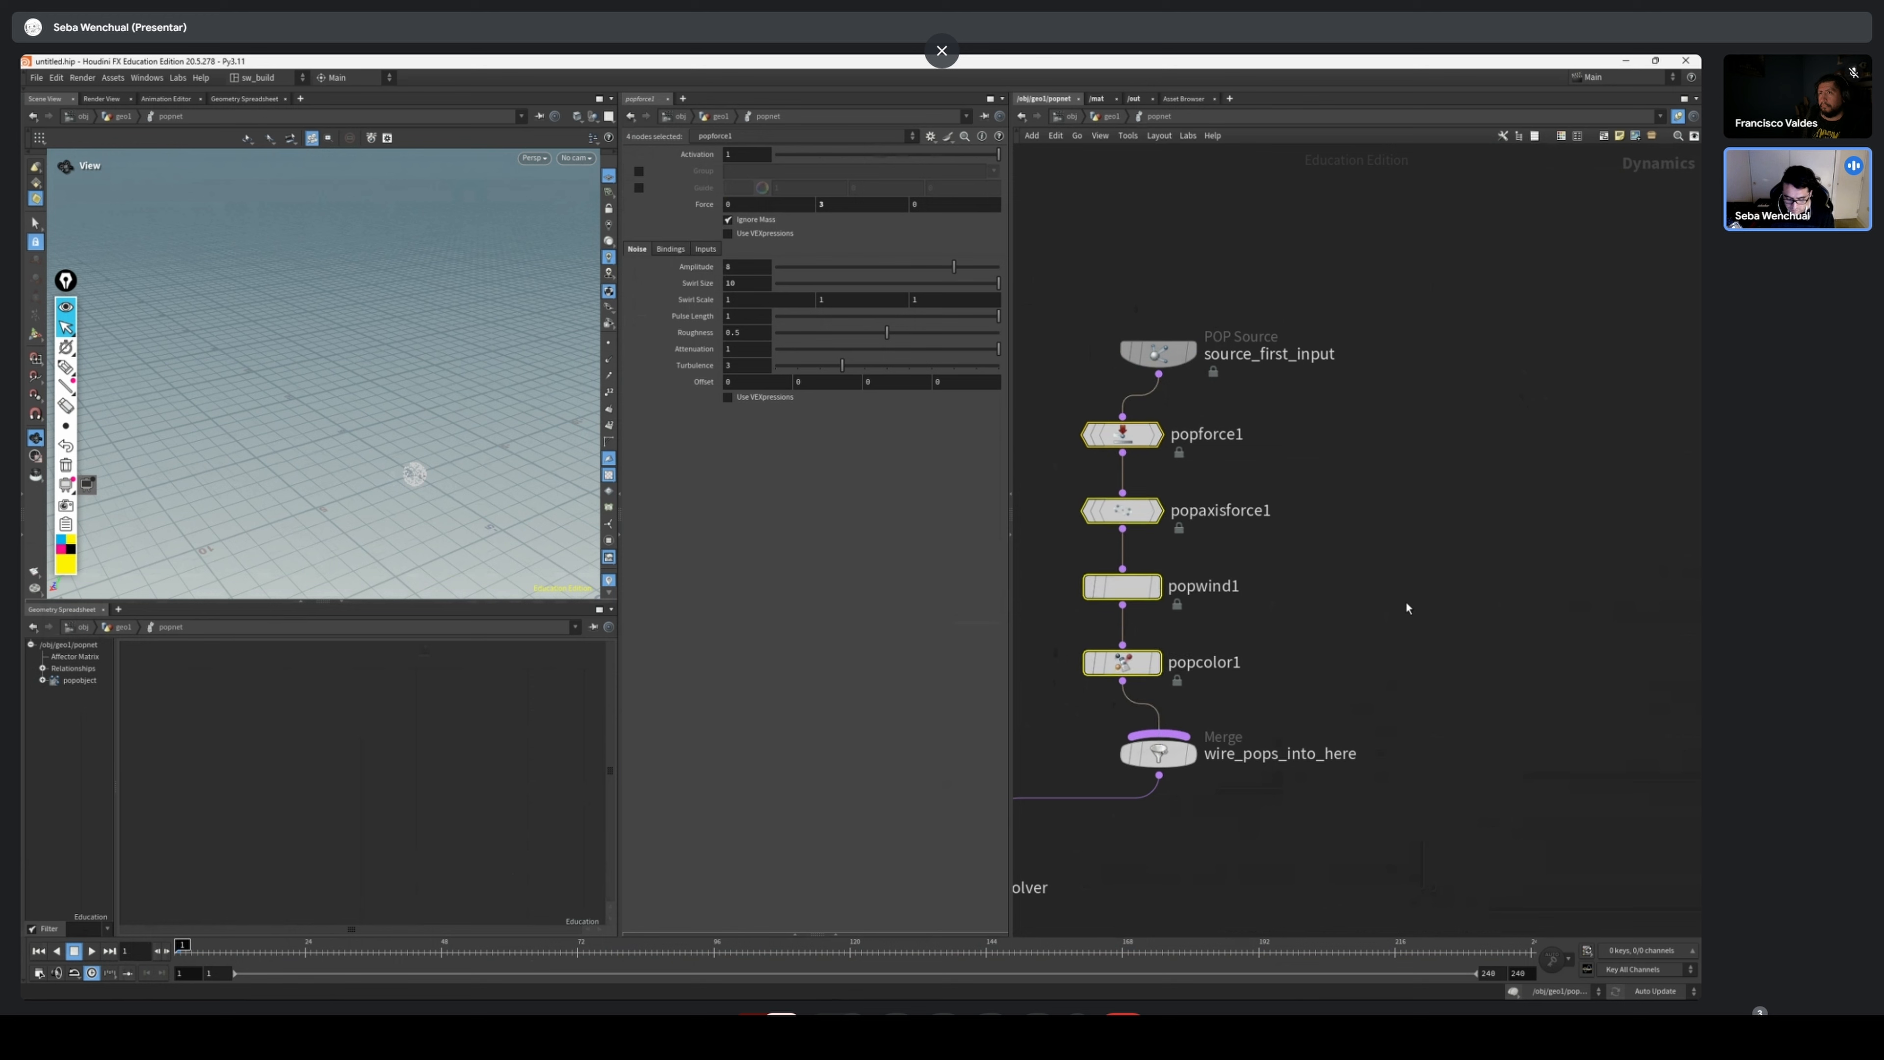
Go up to the geometry network and rename the popnet node as popnet_forces
key(u)
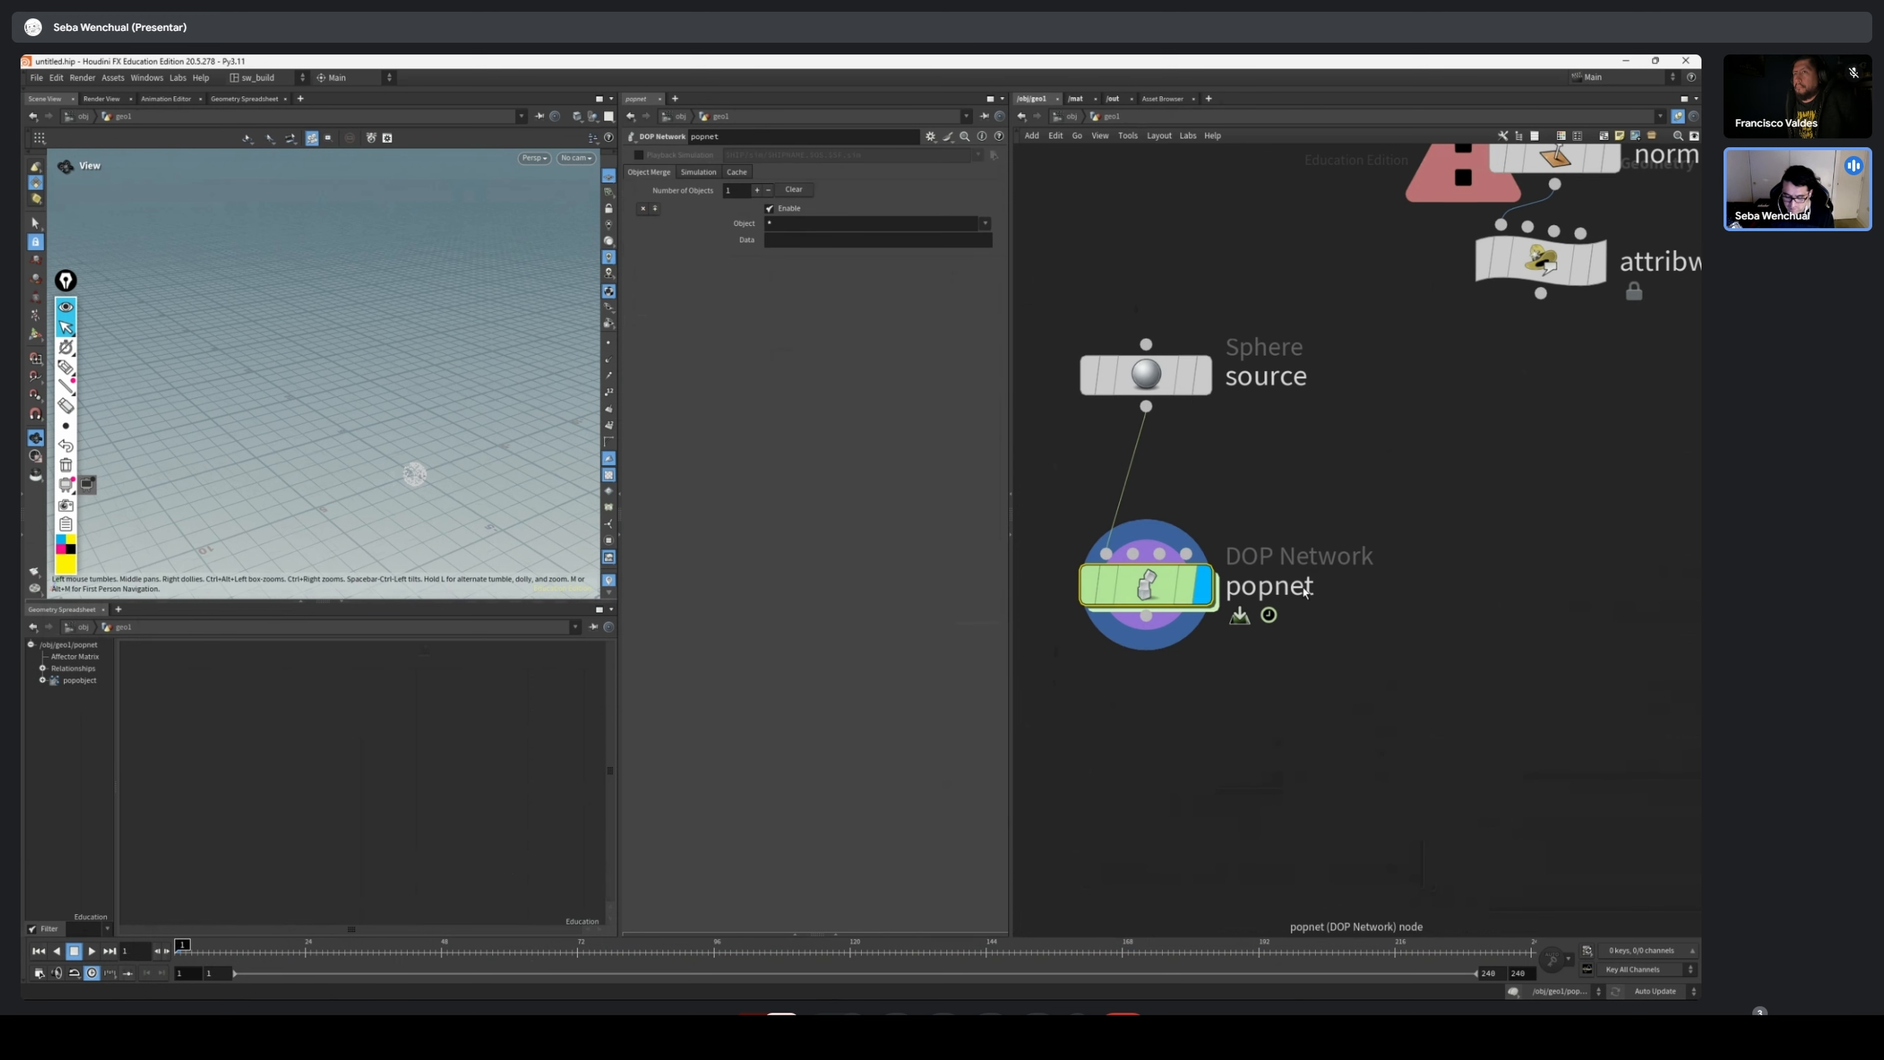
double_click(1333, 582)
text(_forc)
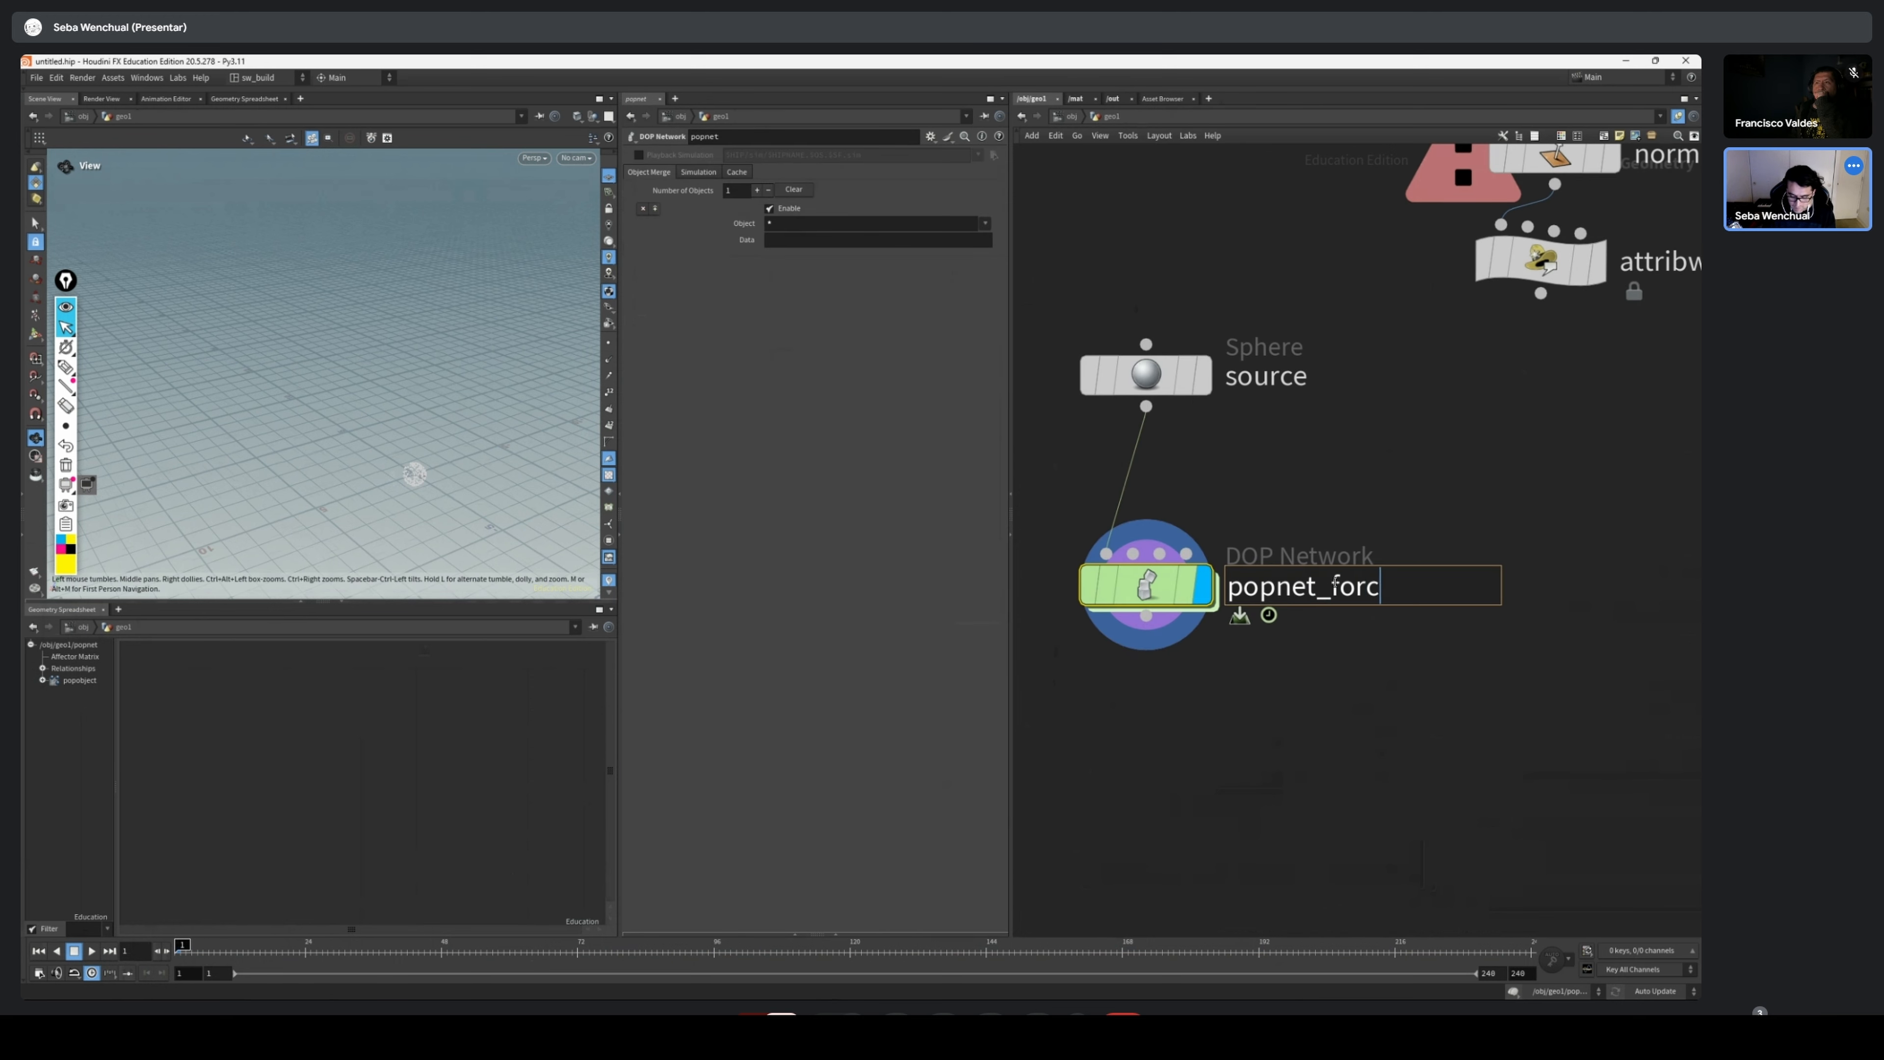
text(es)
key(Return)
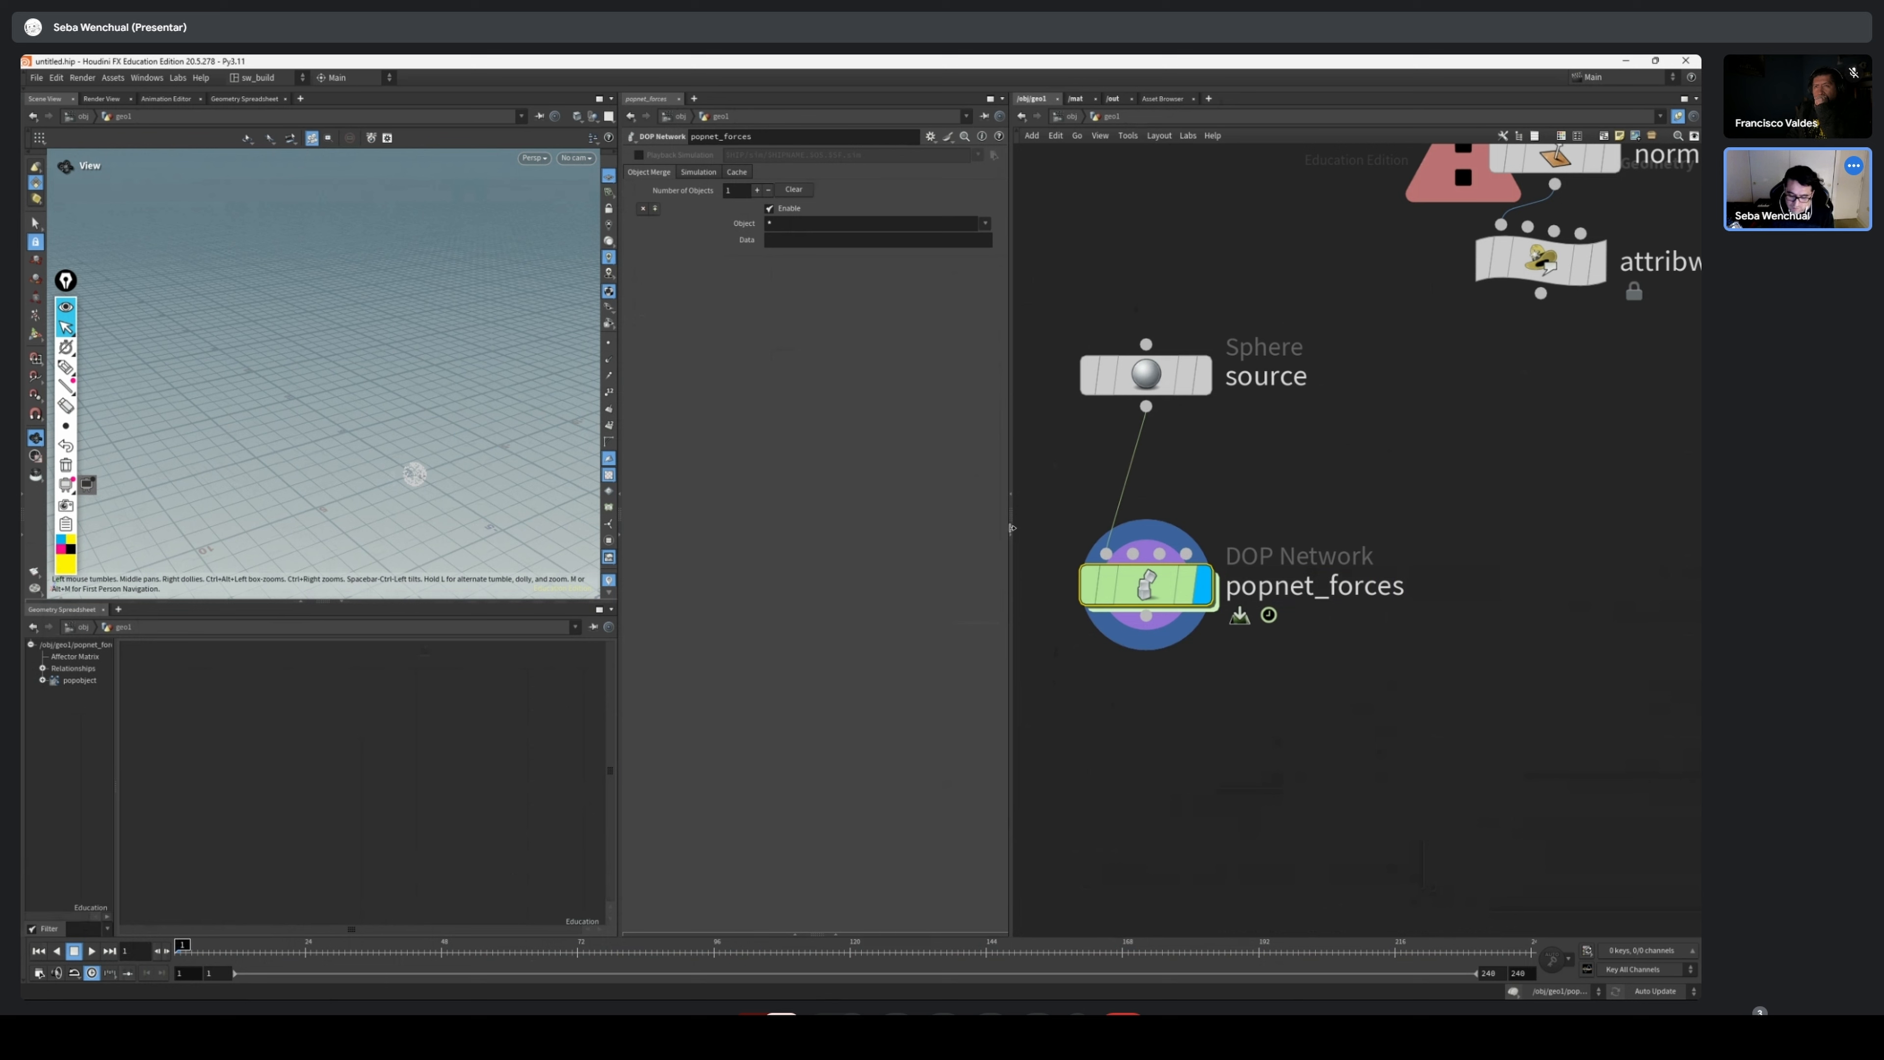
Offset popnet_forces from the source sphere and duplicate it beside the original, keeping the sphere connection
scroll(1294, 584, down, 3)
drag(1210, 586, 1119, 619)
drag(1627, 180, 1400, 471)
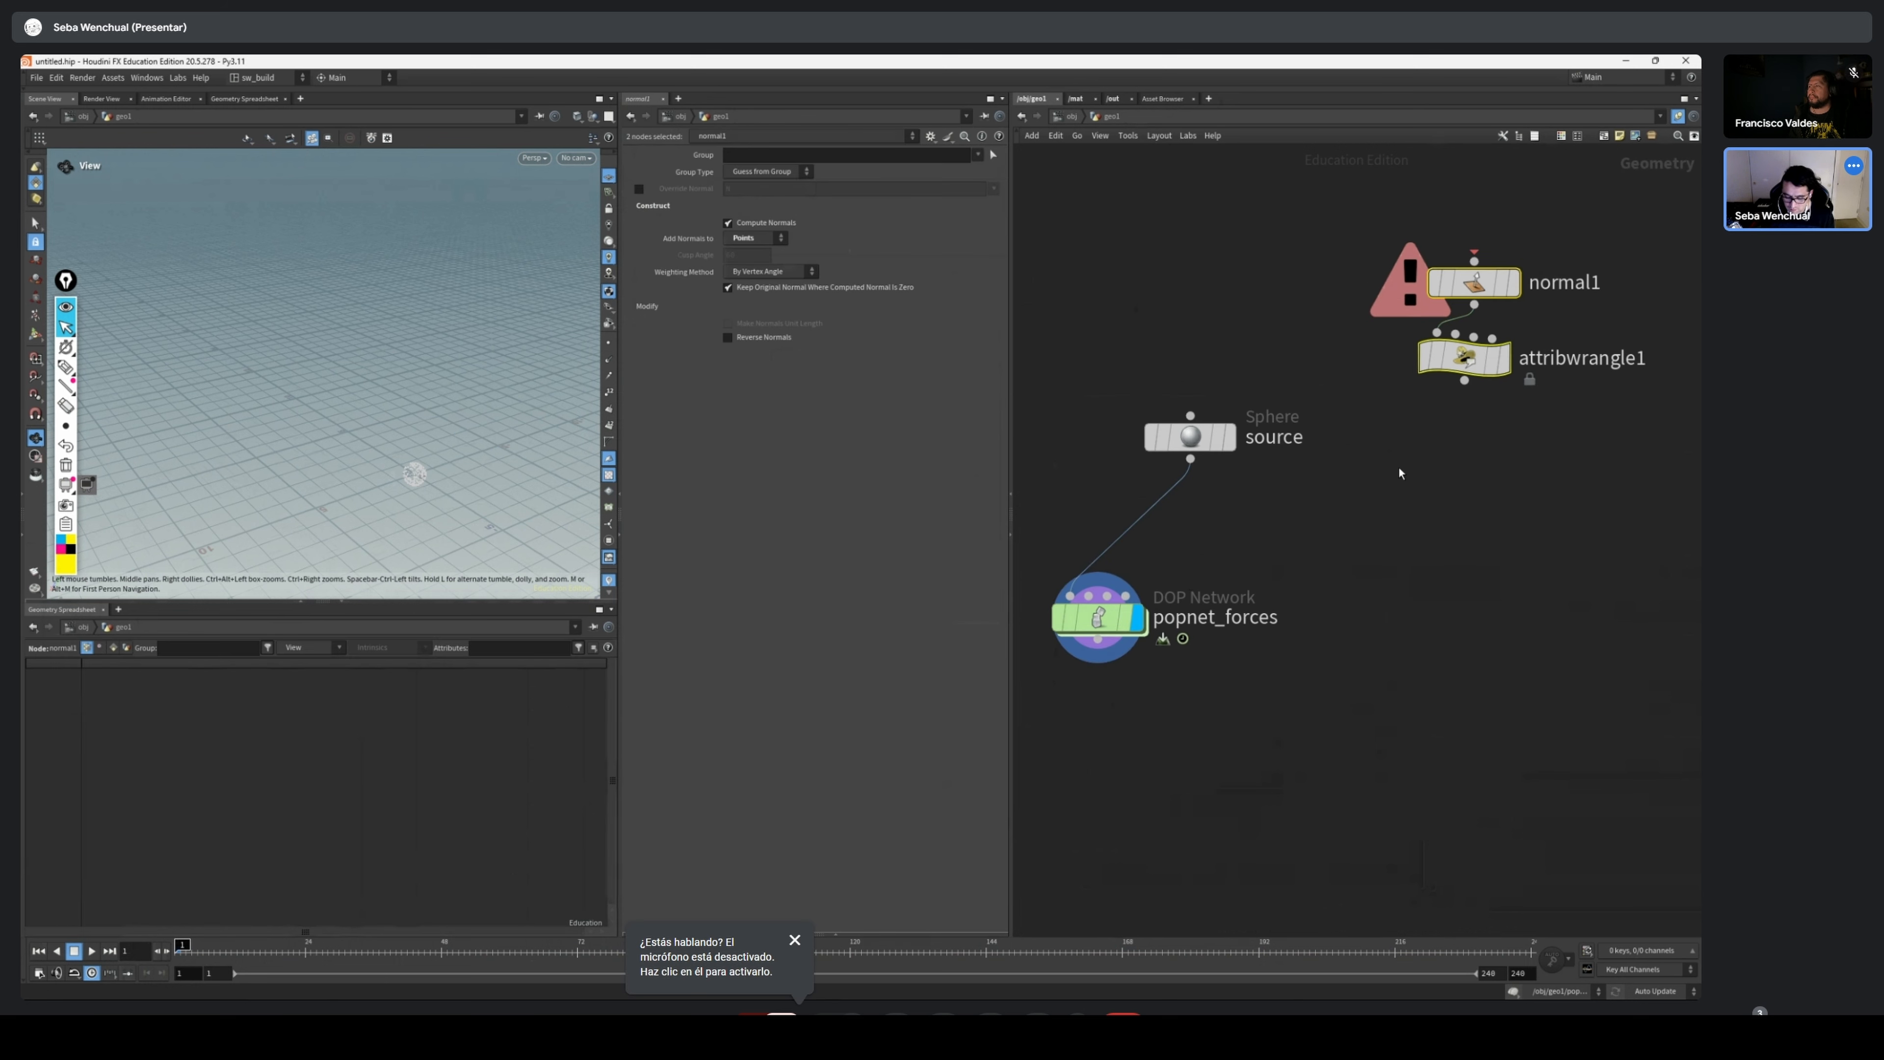
alt+drag(1094, 626, 1372, 618)
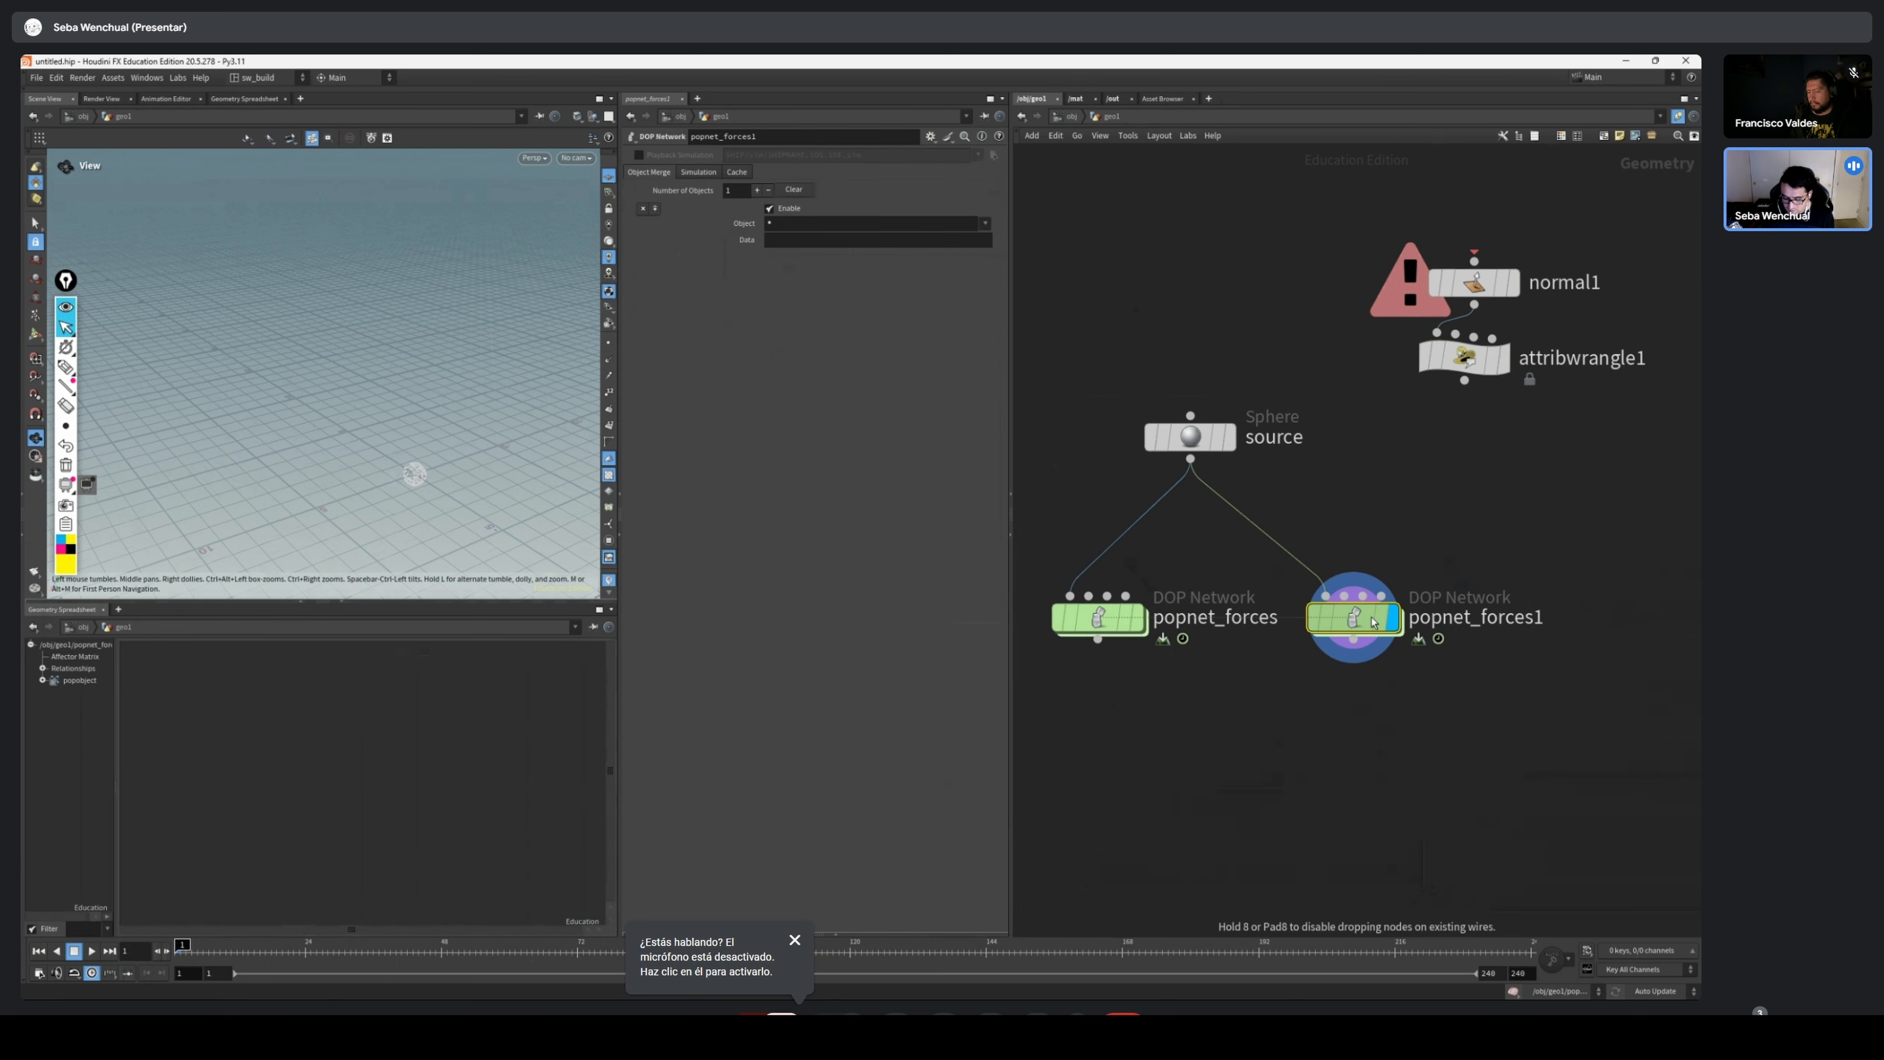
Rename the duplicated DOP network as popnet_velocity
drag(1484, 536, 1290, 695)
middle_drag(1480, 714, 1333, 736)
click(1354, 641)
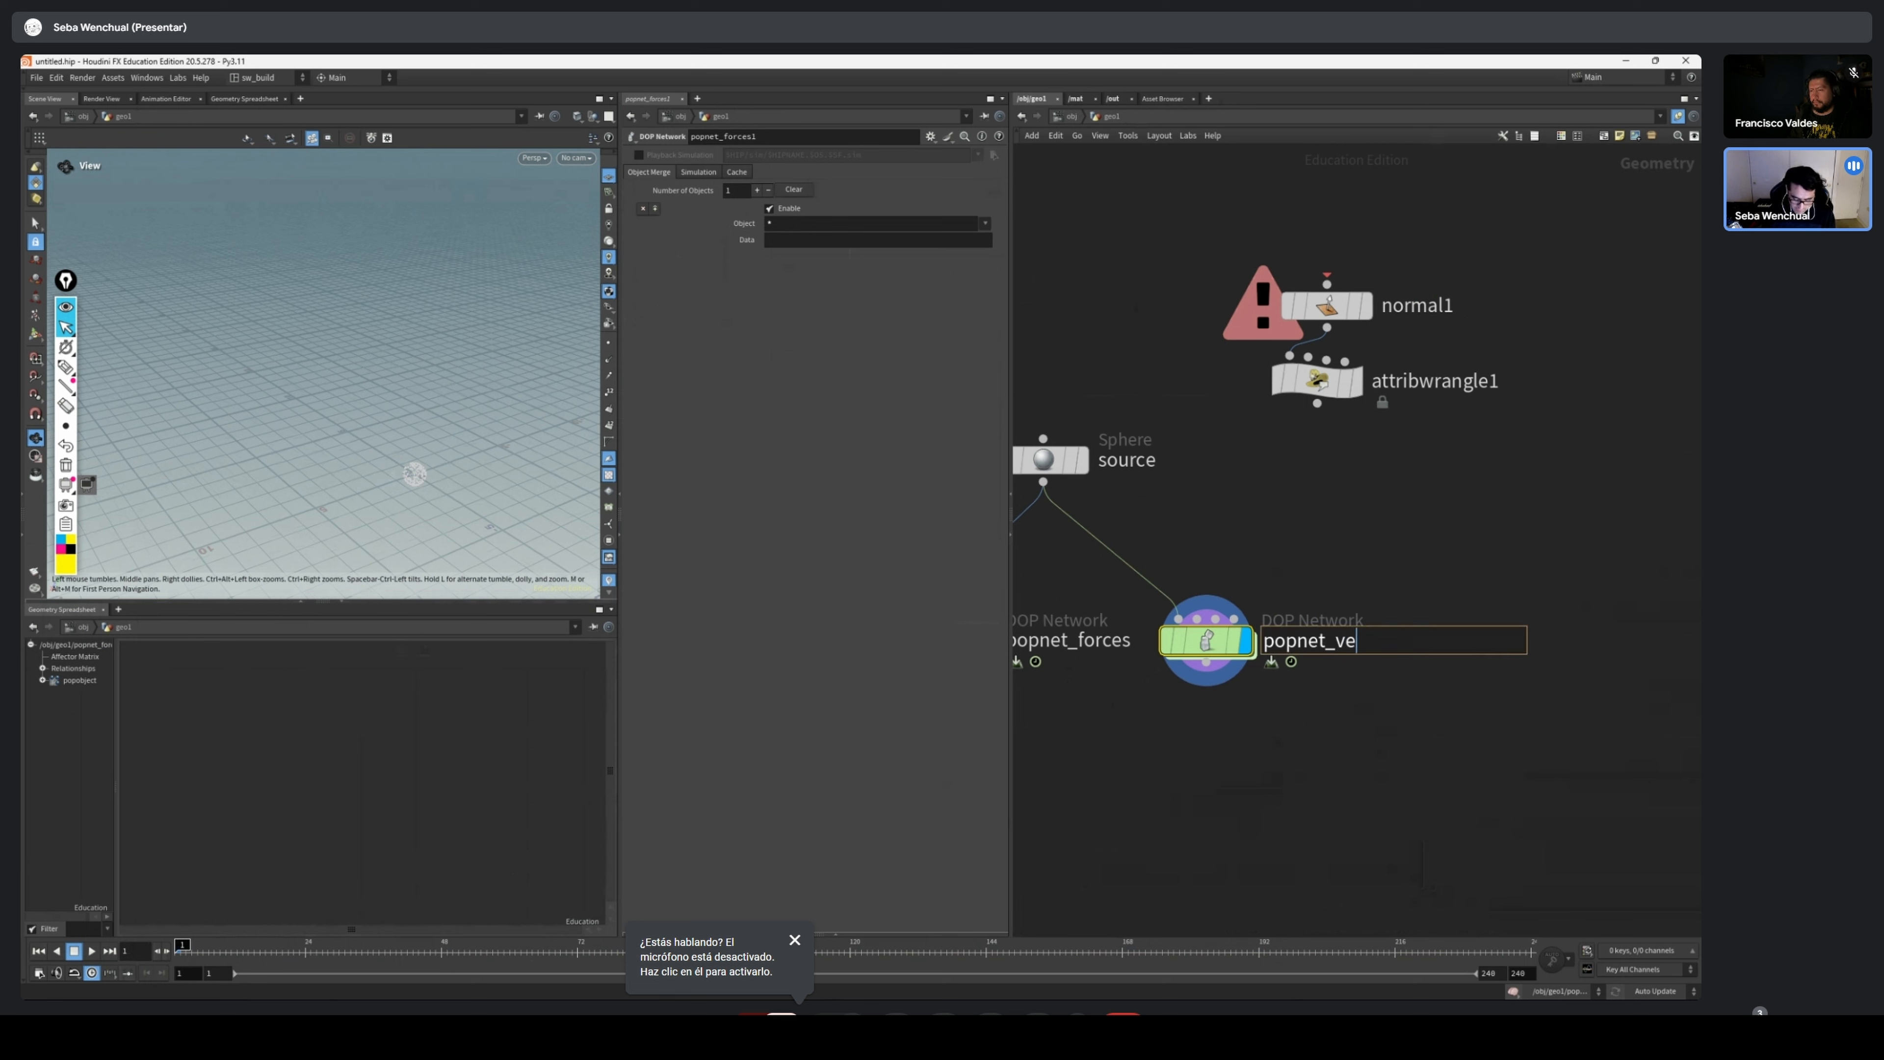
text(popnet_velocity)
key(Return)
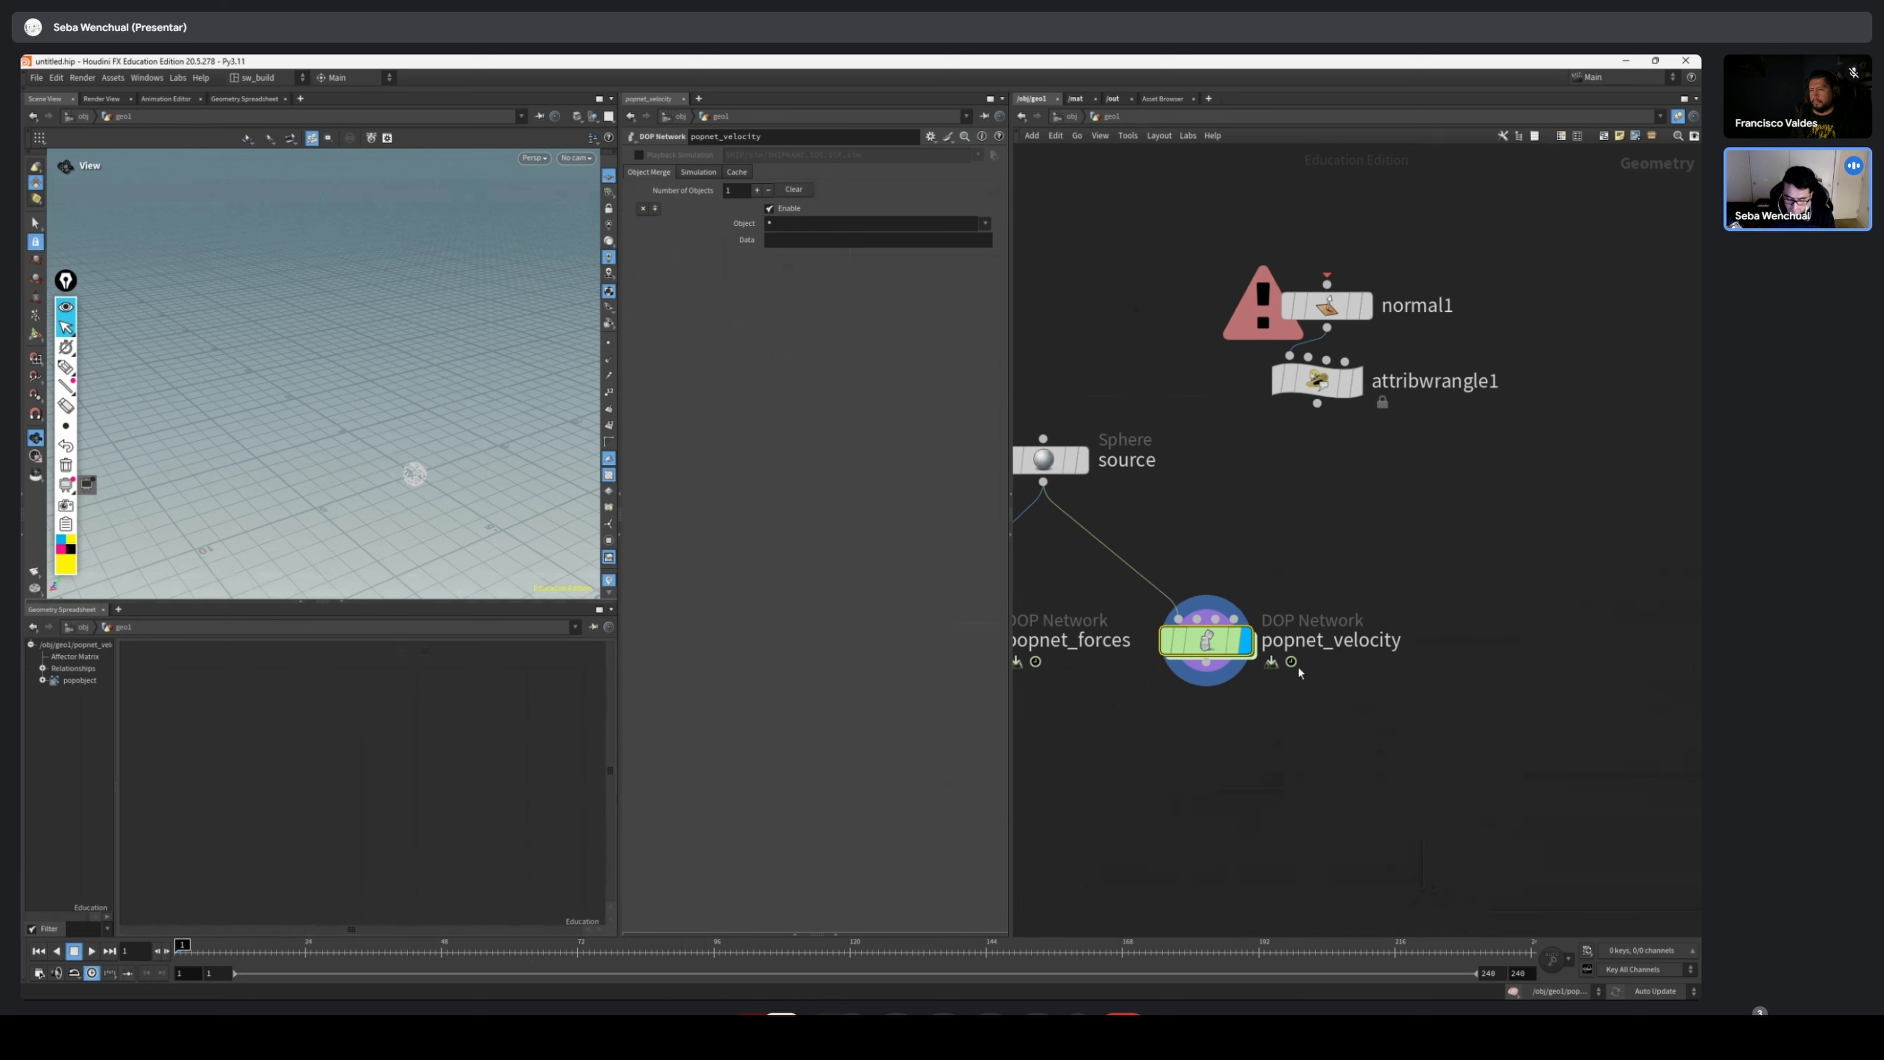
Inside popnet_velocity, delete popforce1, popaxisforce1, popwind1 and popcolor1, and rearrange the remaining nodes
double_click(1206, 659)
drag(1332, 429, 1241, 565)
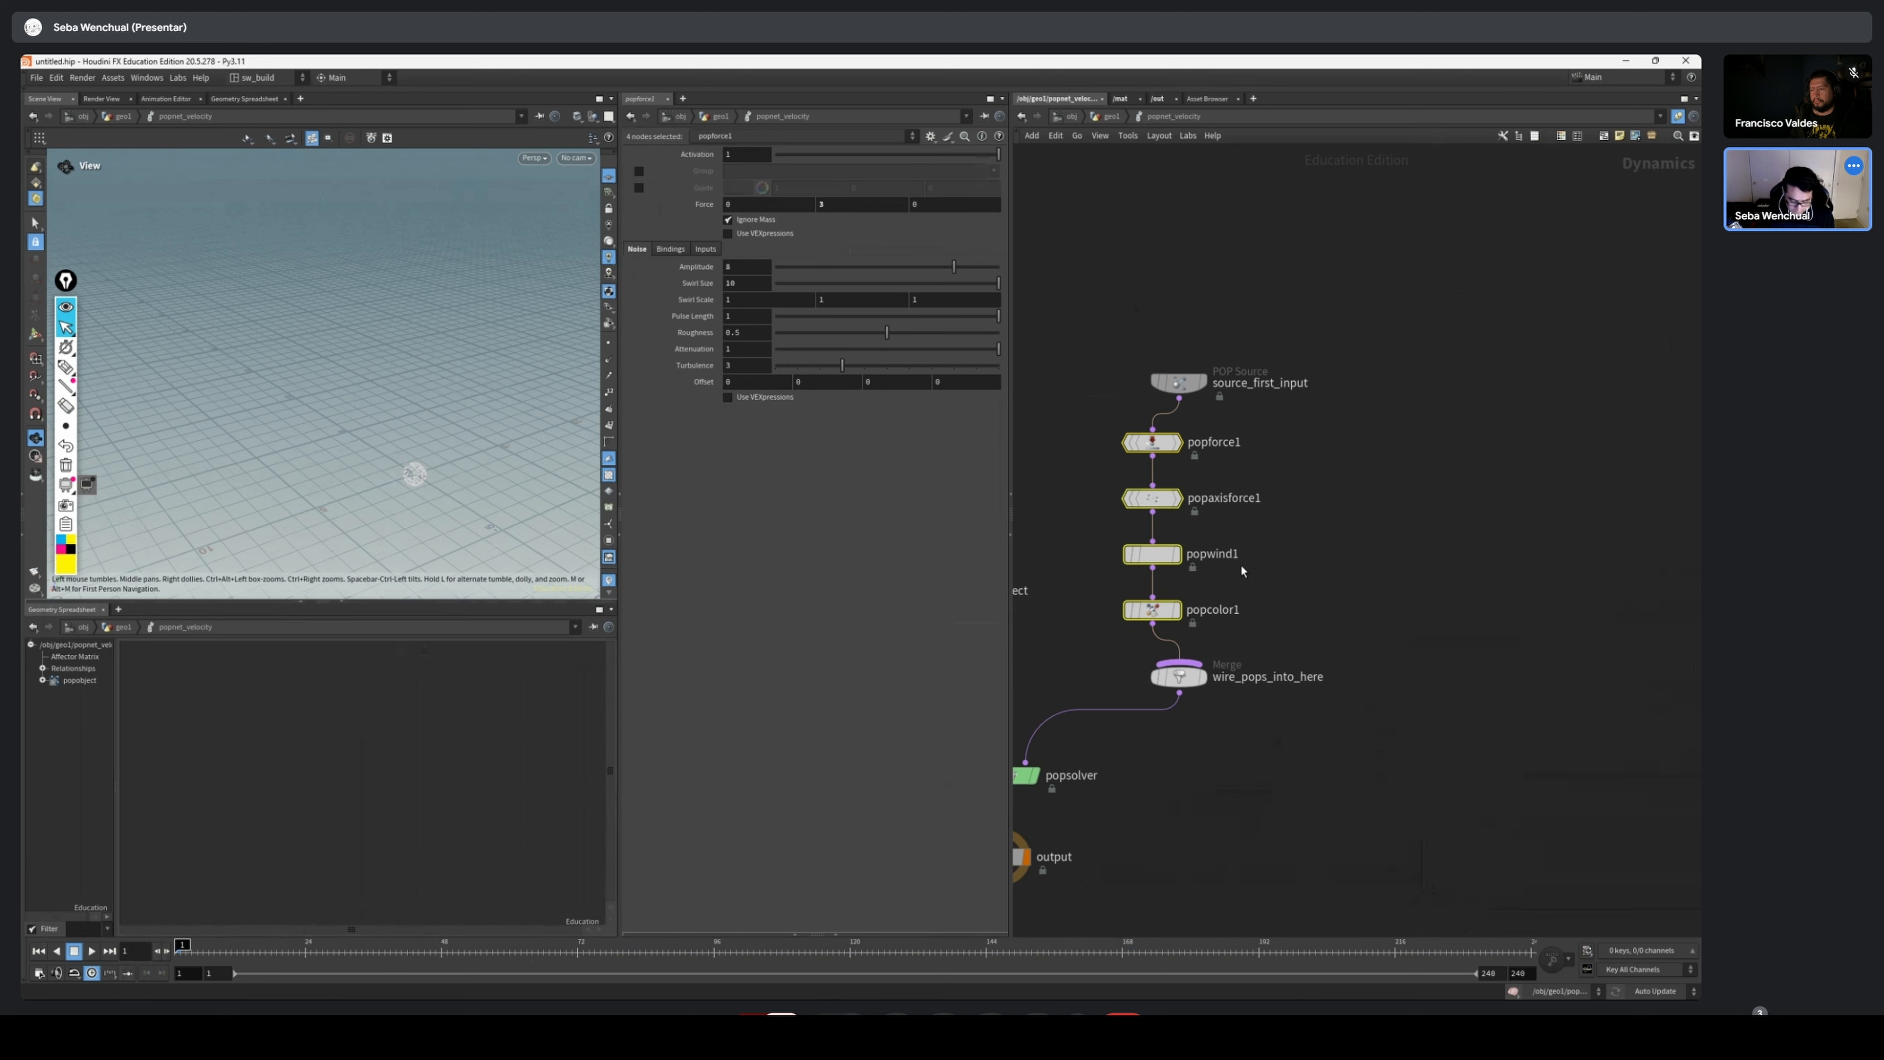
key(Delete)
drag(1181, 381, 1170, 509)
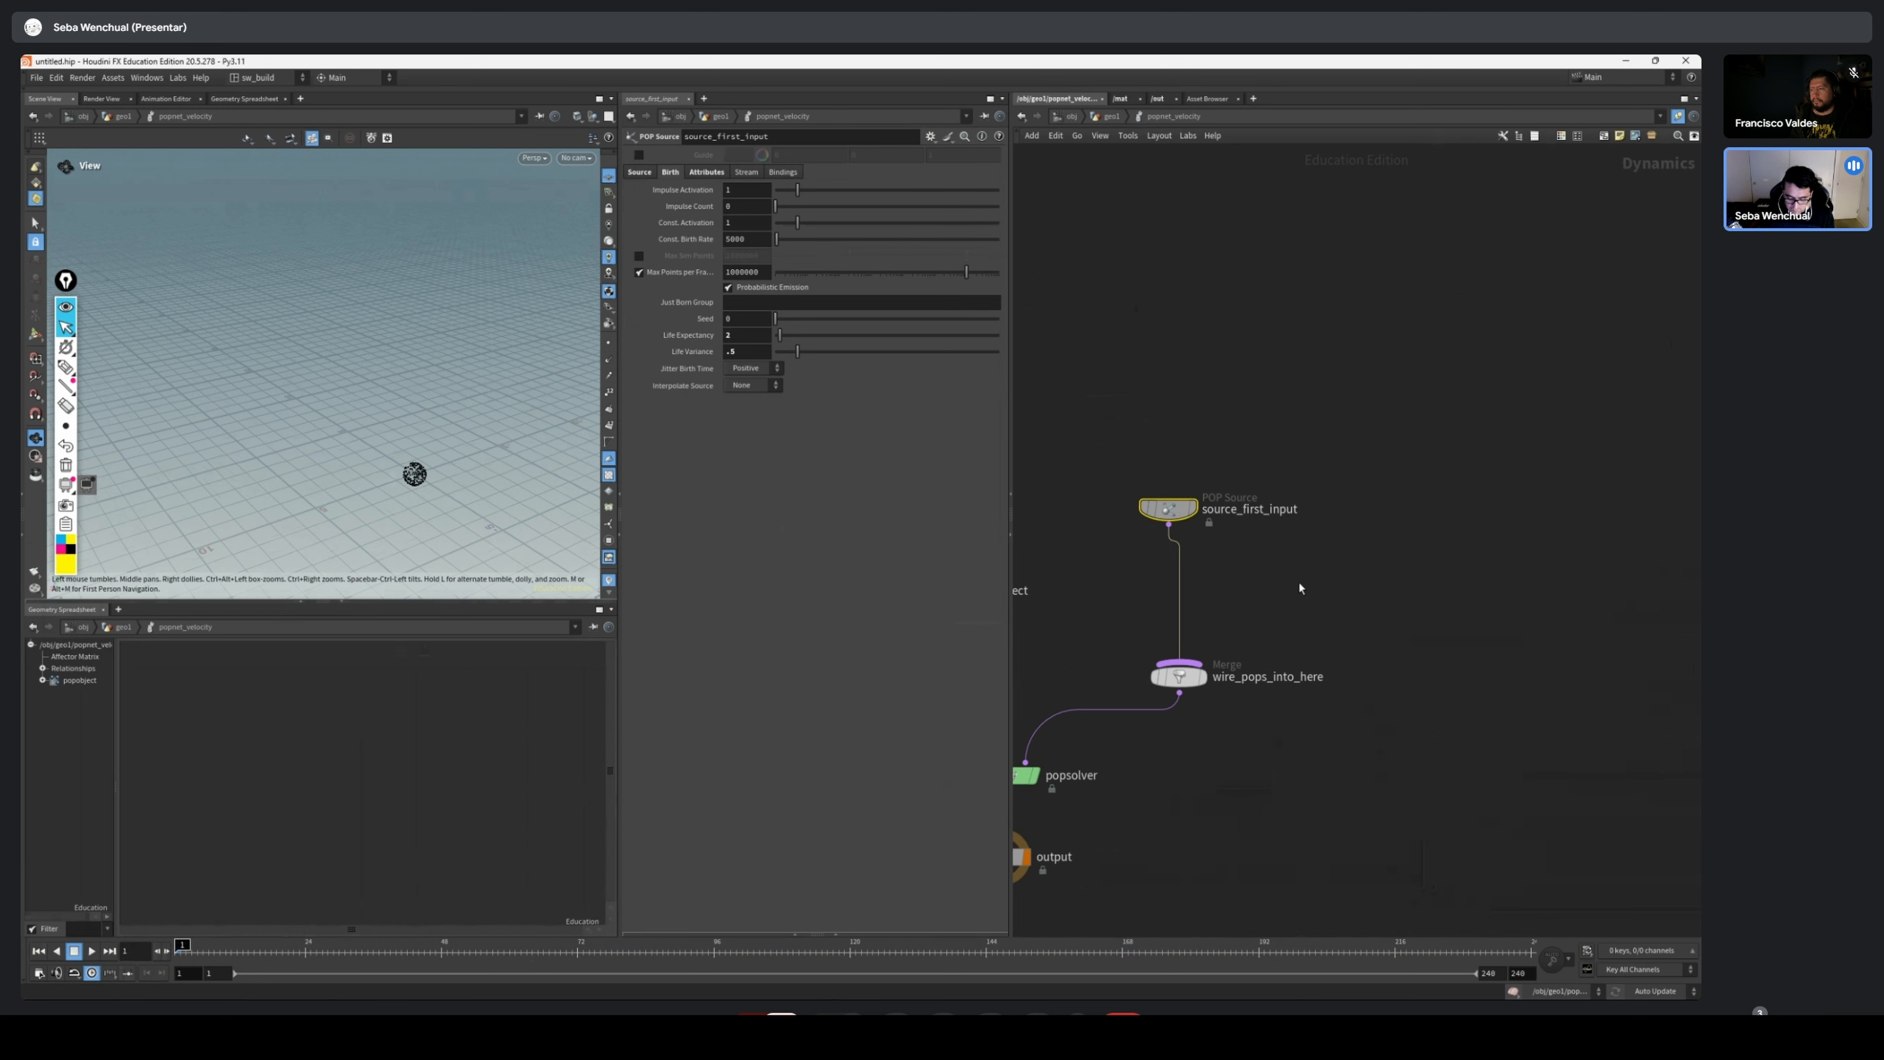
middle_drag(1298, 583, 1388, 496)
drag(1084, 773, 1082, 858)
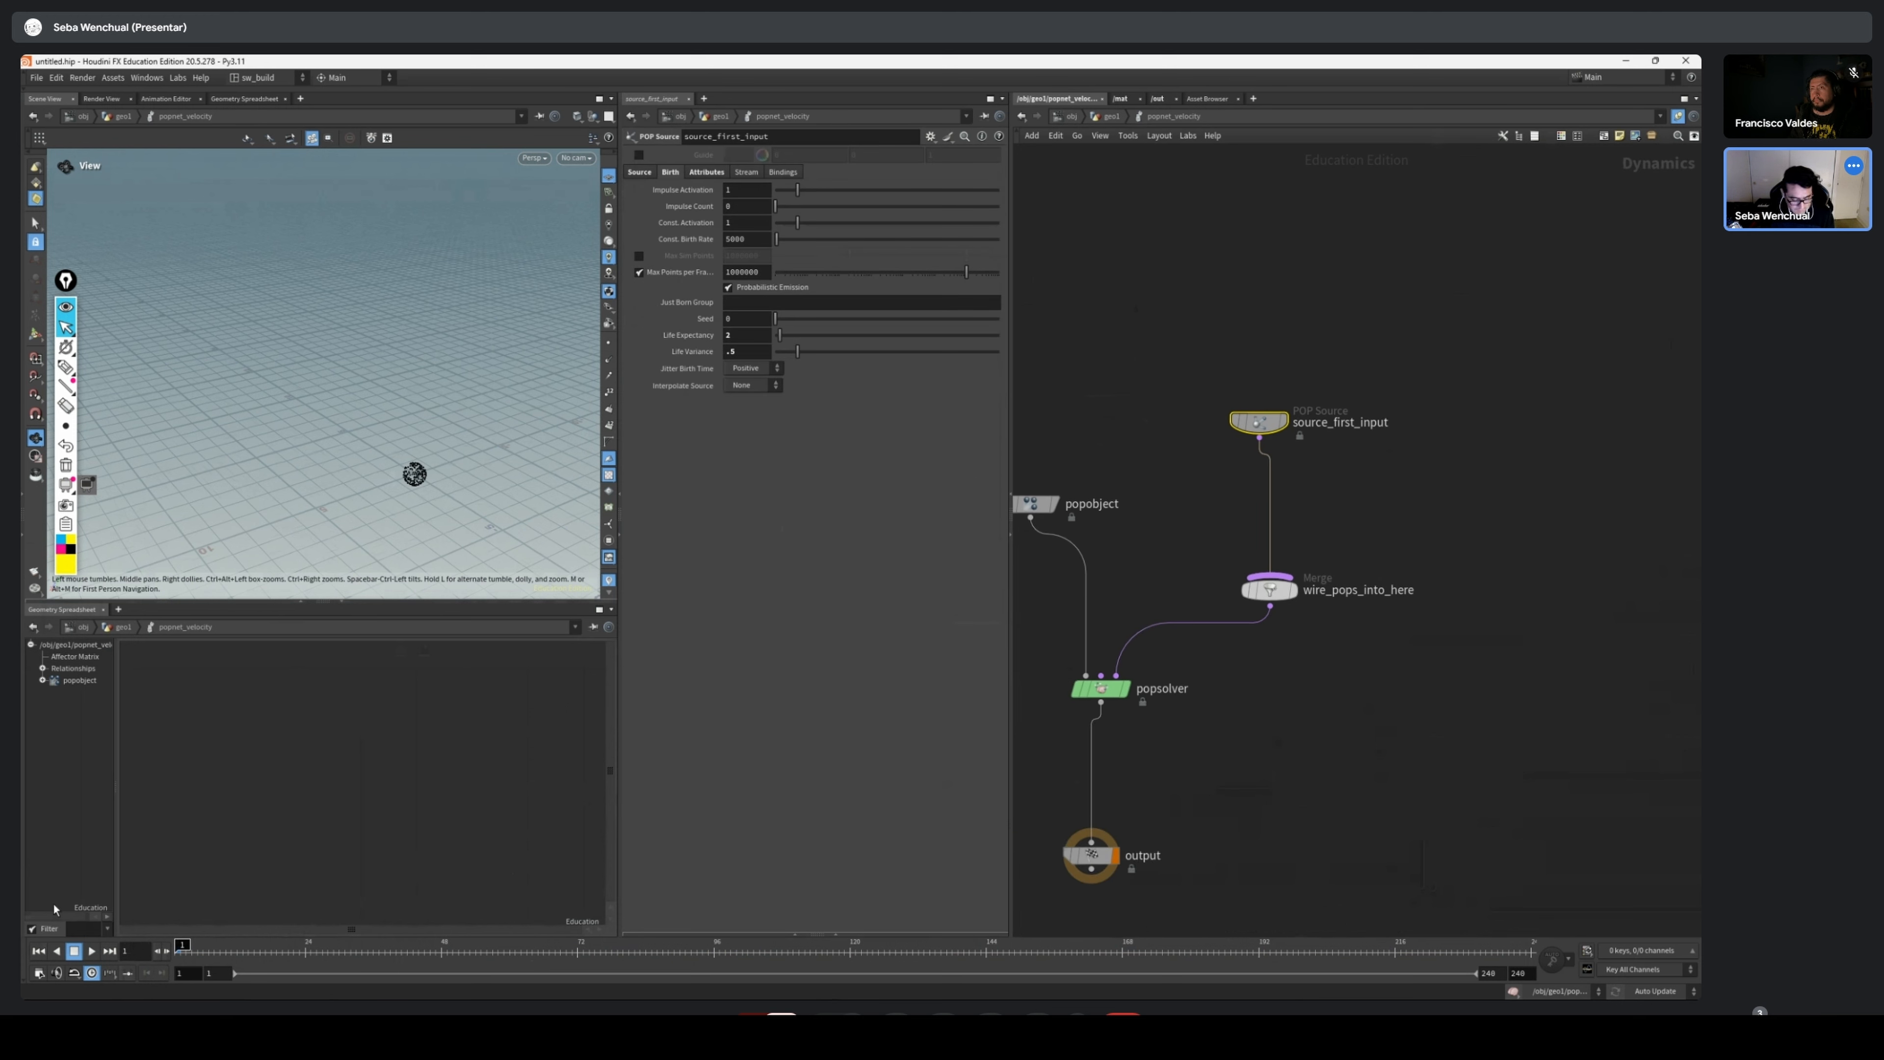
Play the force-free simulation, frame the particles in the viewport, and return to frame 1
key(Up)
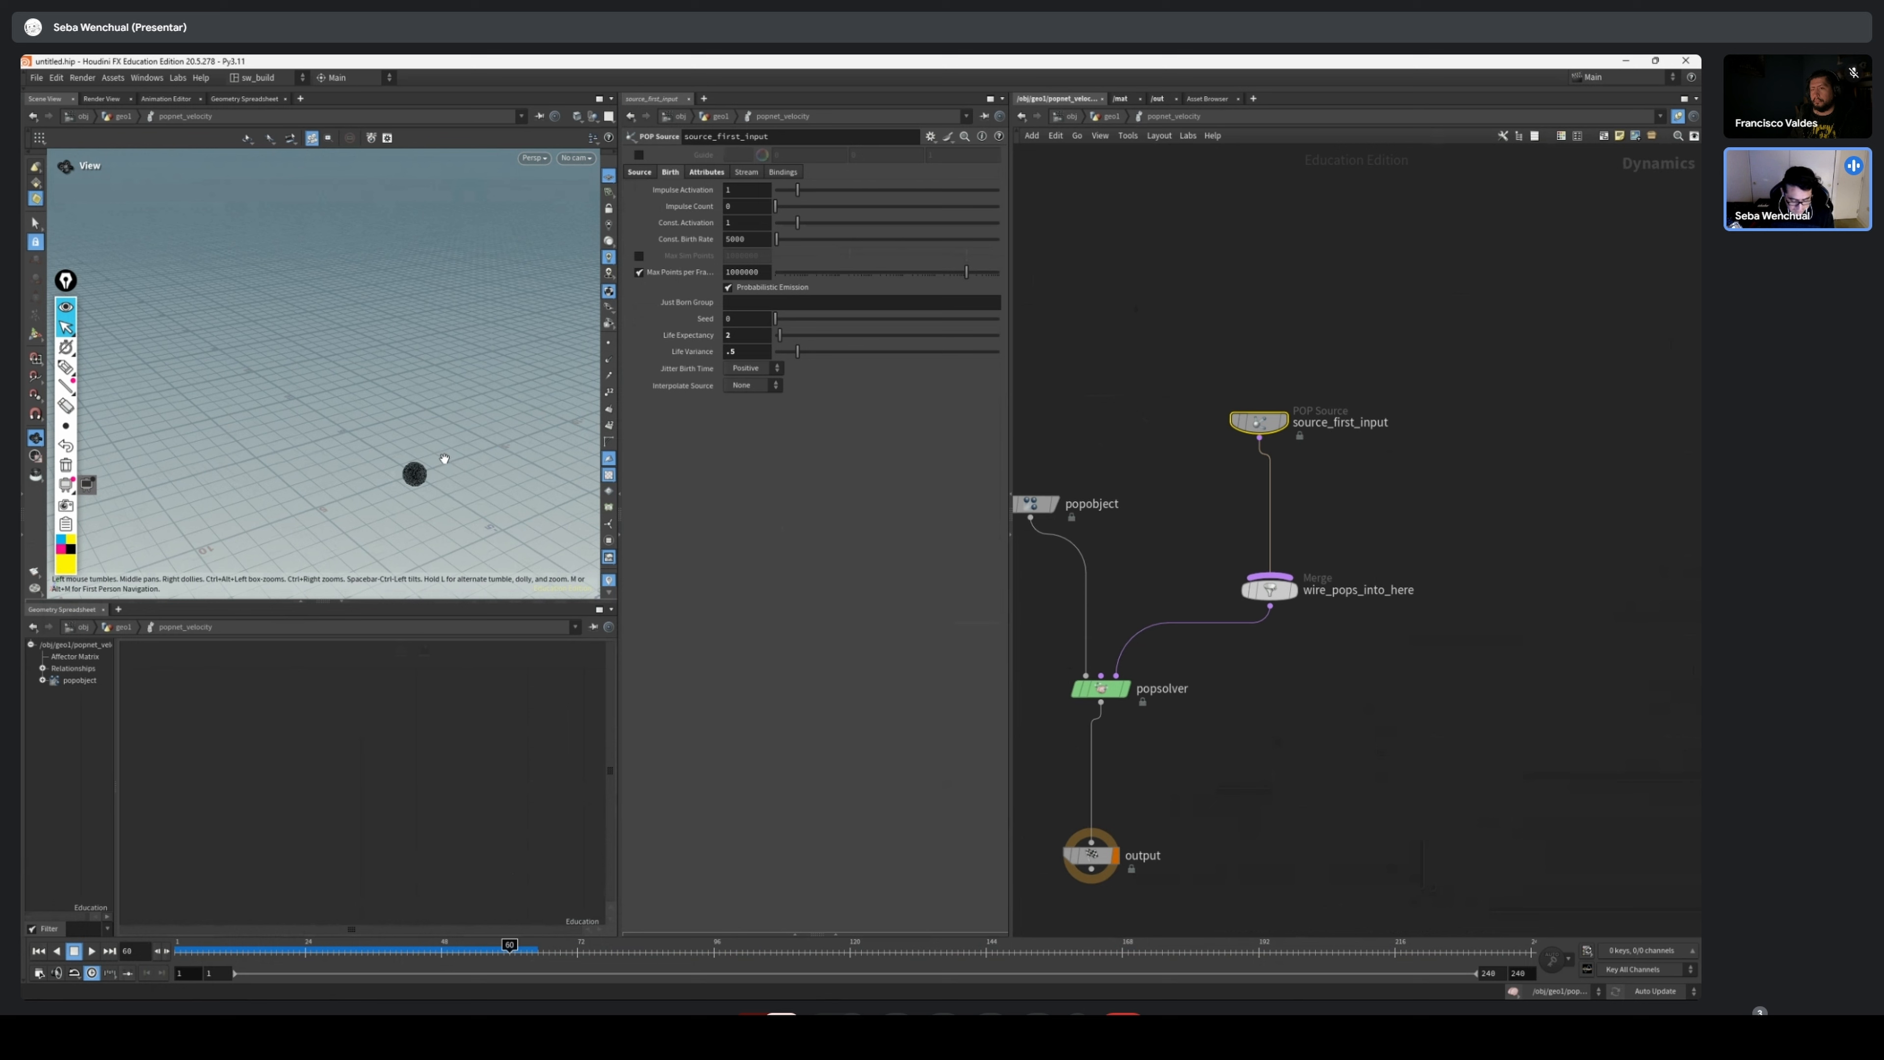
key(f)
click(39, 951)
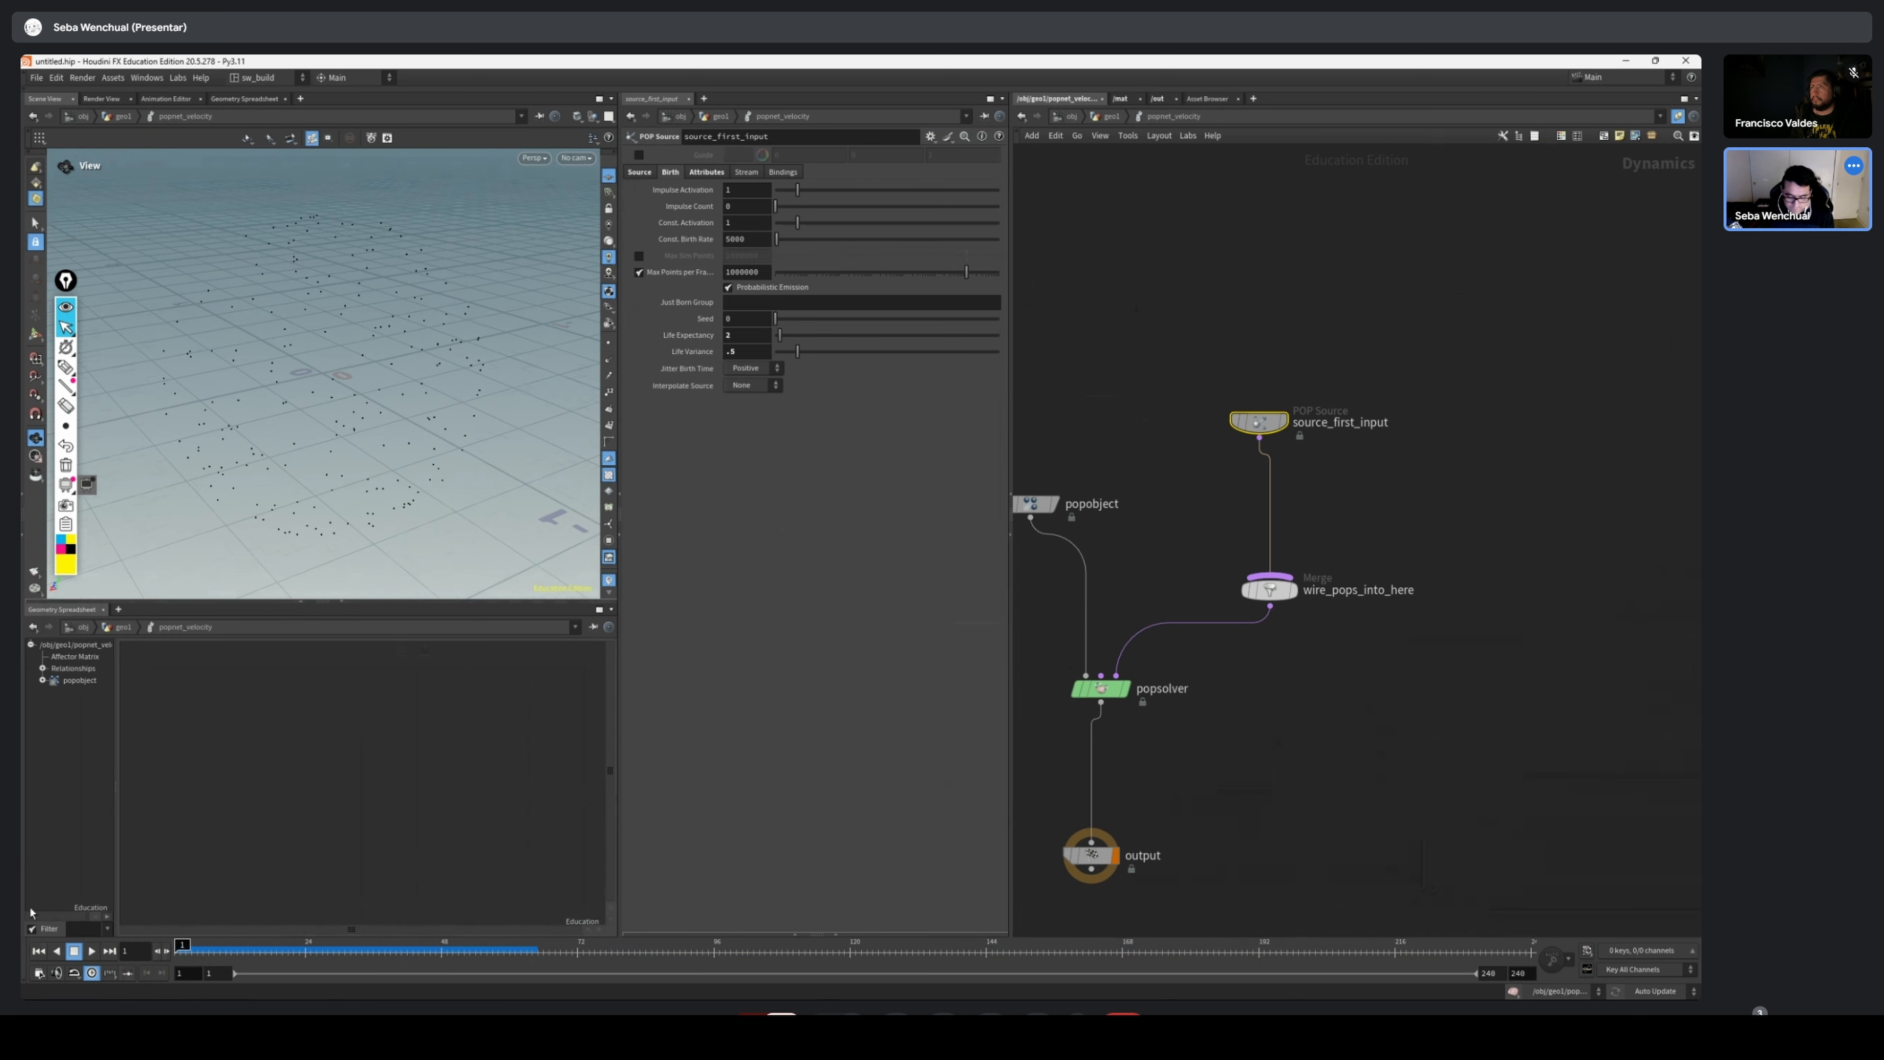
Add a Geometry VOP node and insert it between source_first_input and wire_pops_into_here
middle_drag(1407, 427, 1366, 506)
drag(1216, 503, 1227, 489)
key(Tab)
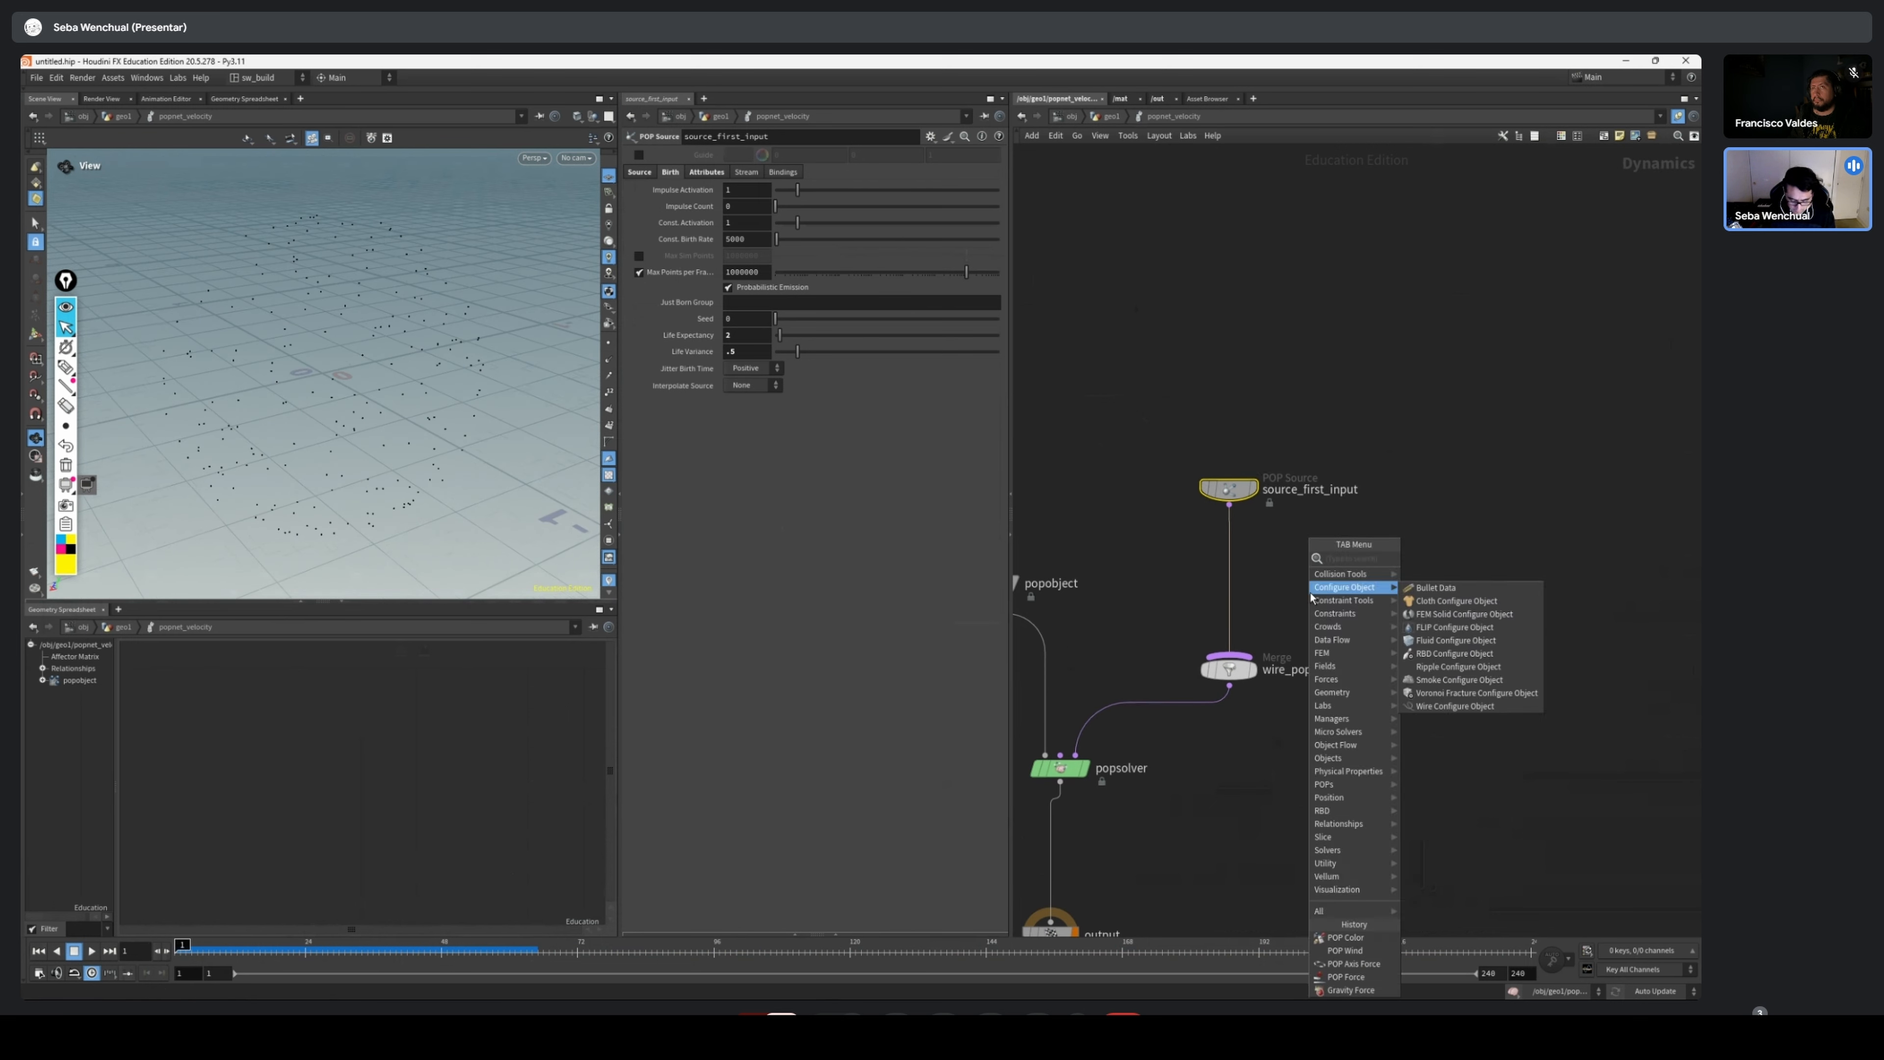
text(geometr)
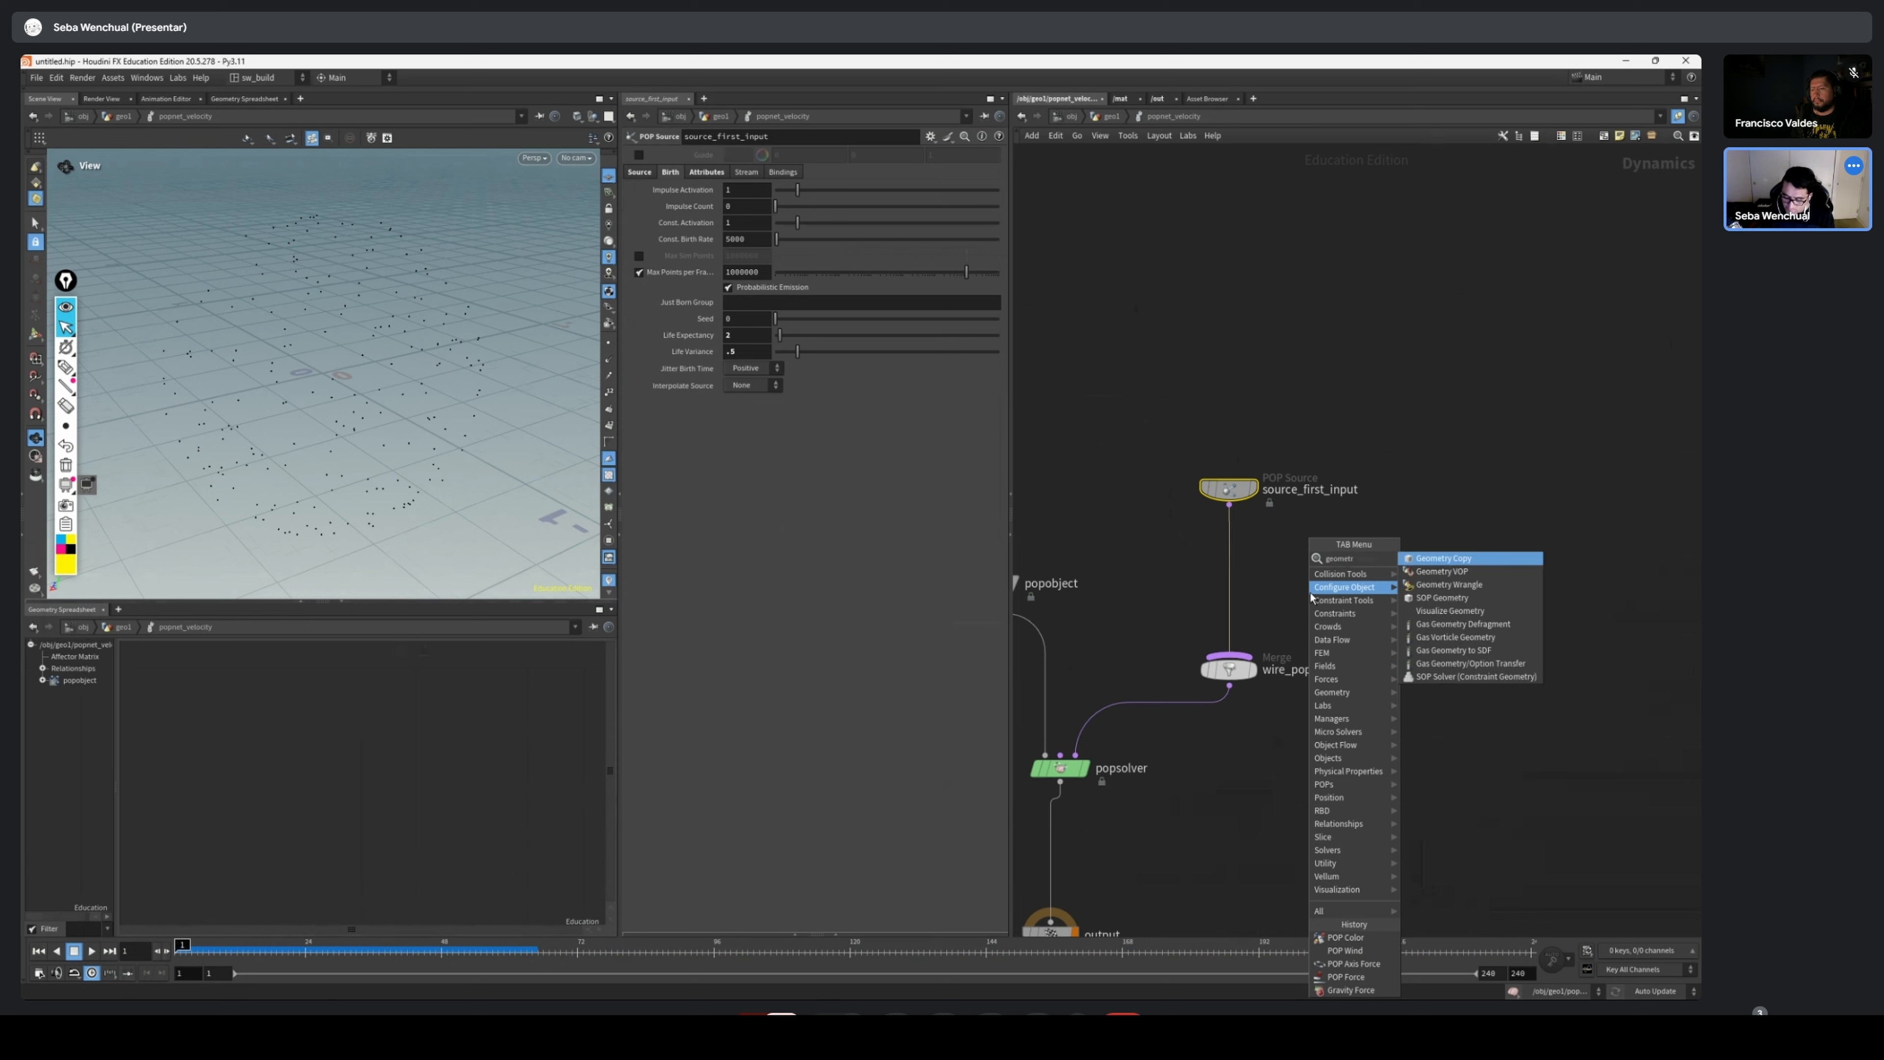
click(1441, 570)
click(1309, 594)
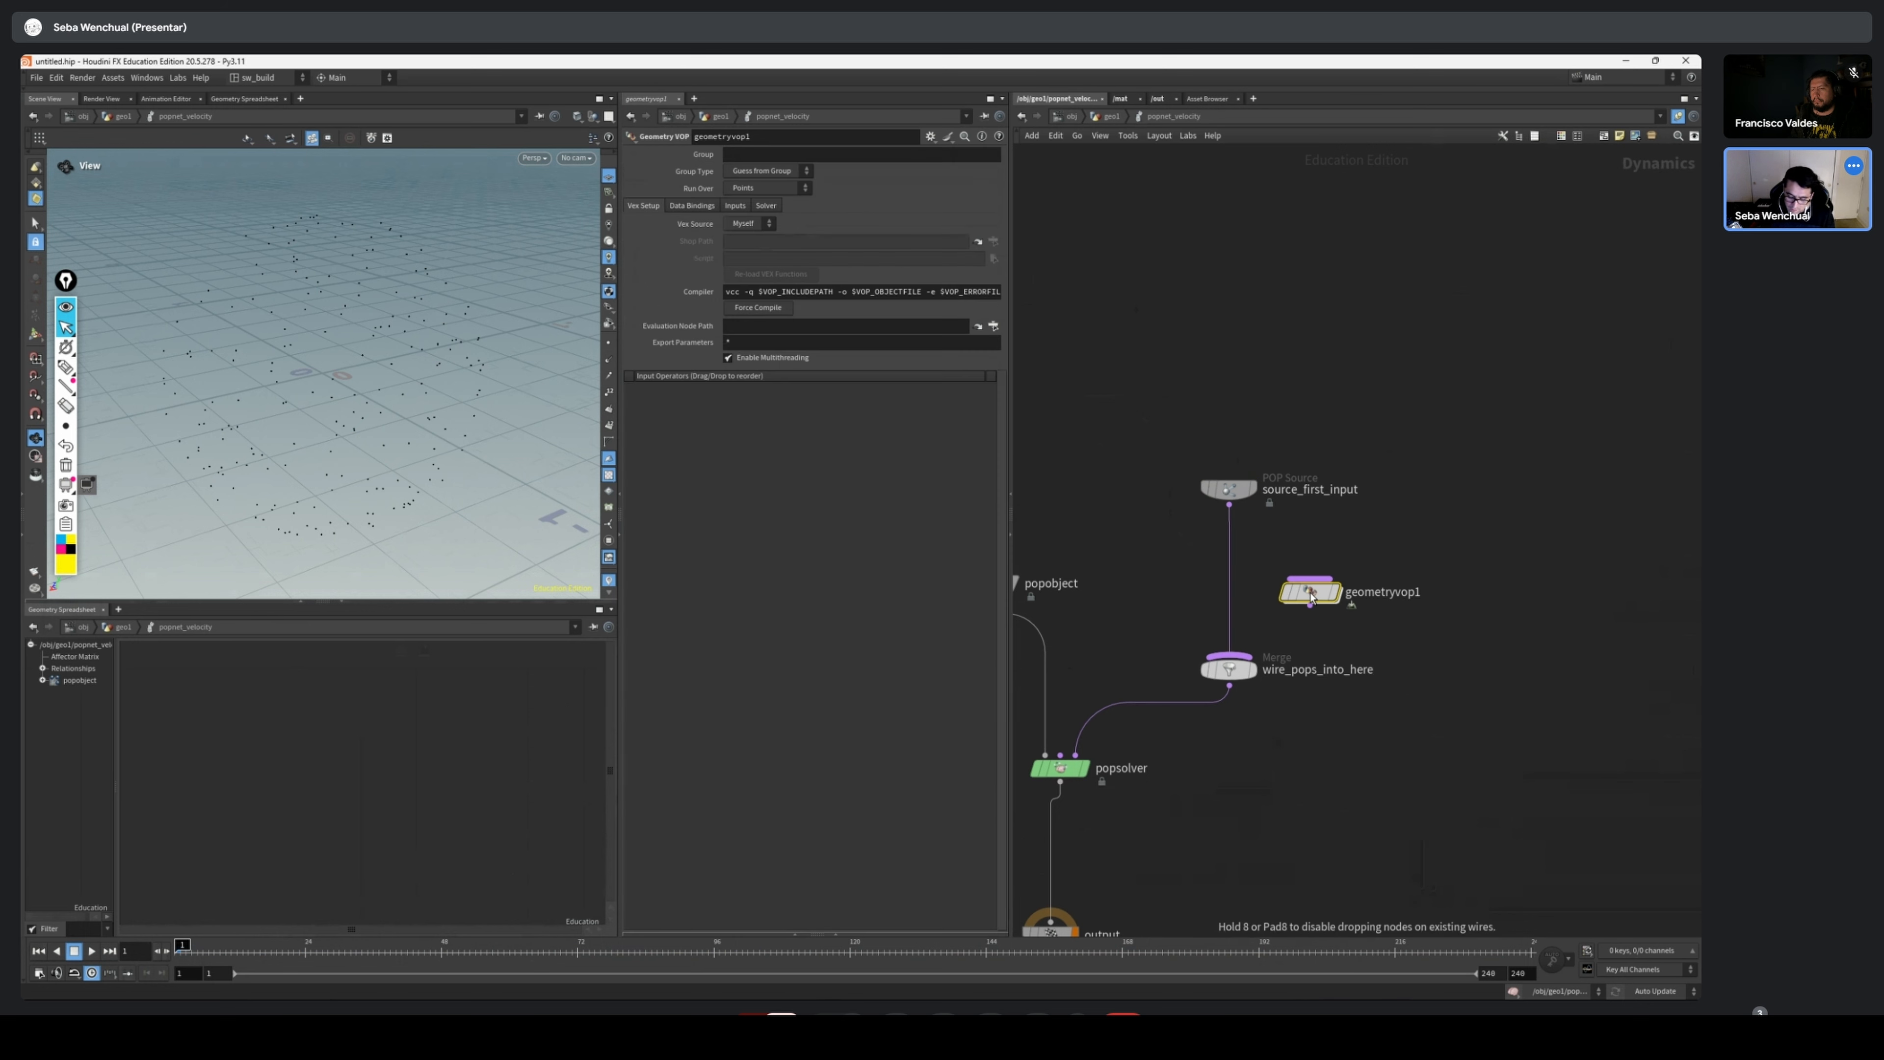
drag(1307, 598, 1229, 581)
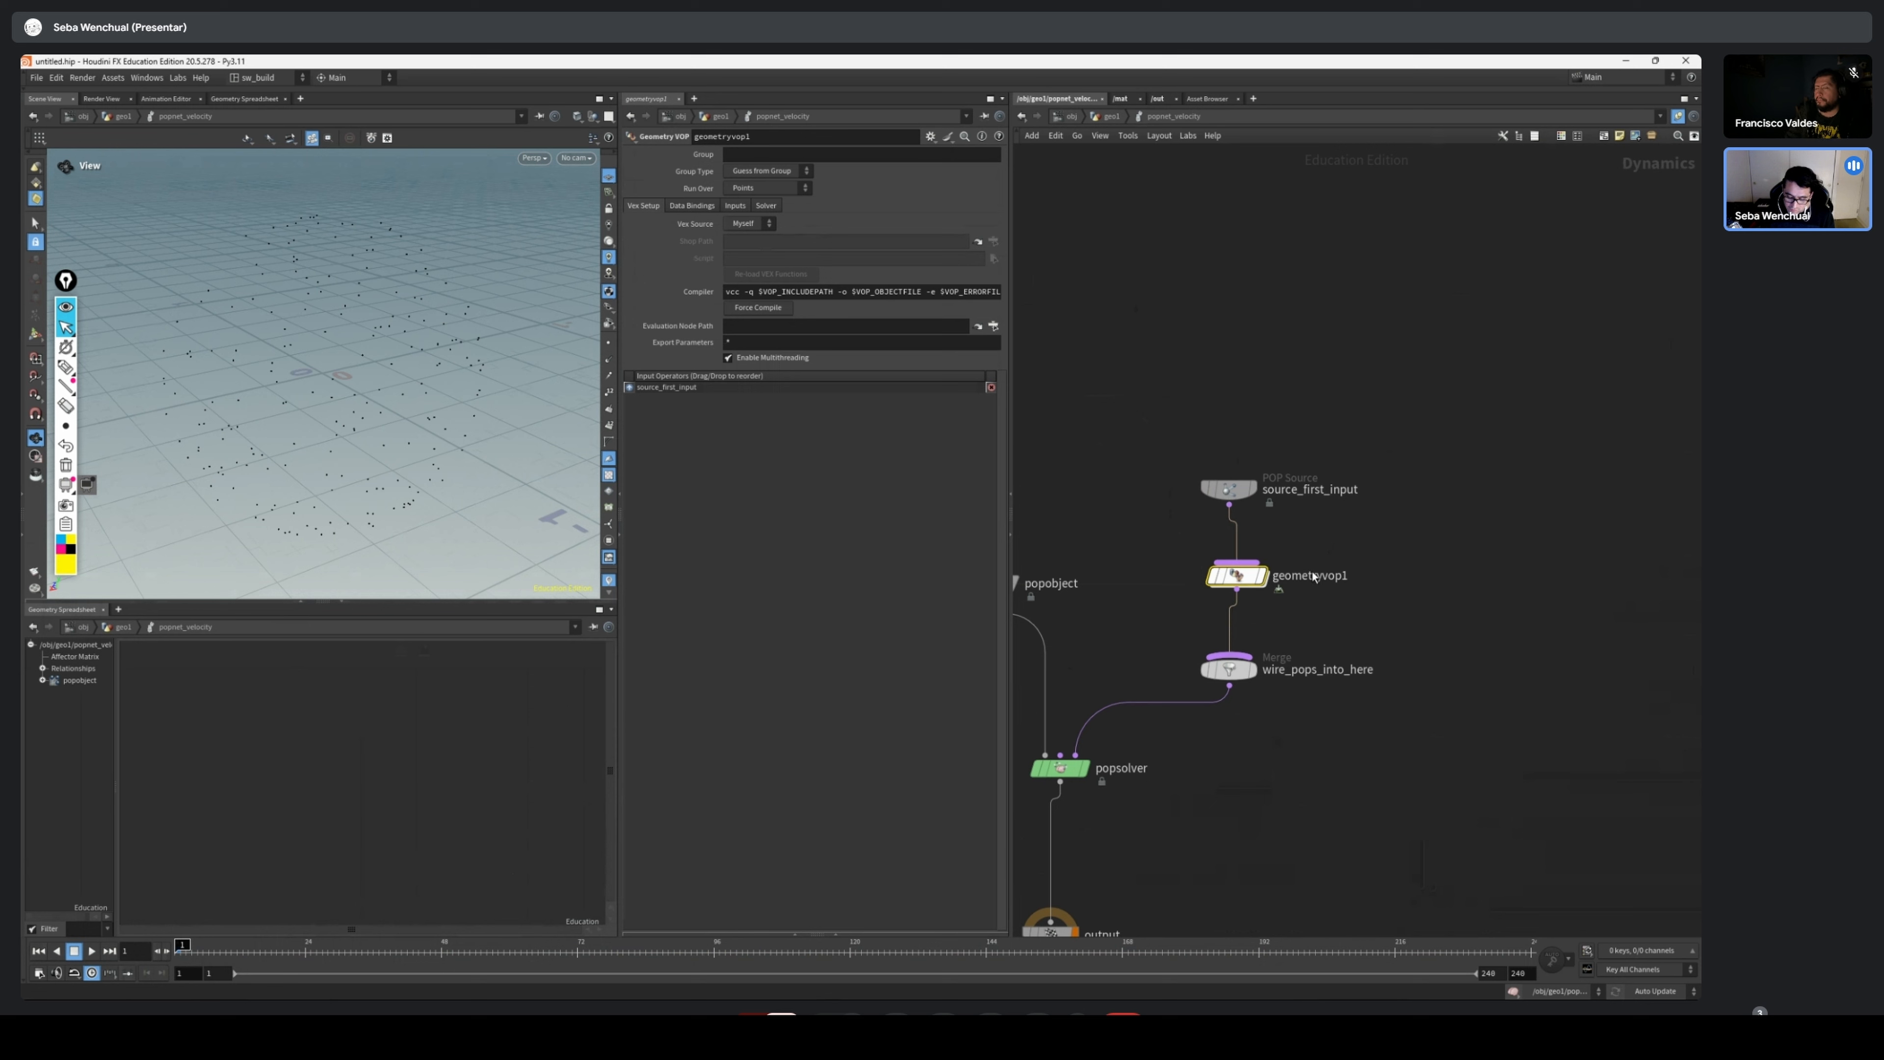
Examine how geometryvop1 is wired between source_first_input, wire_pops_into_here and popsolver inside popnet_velocity
key(u)
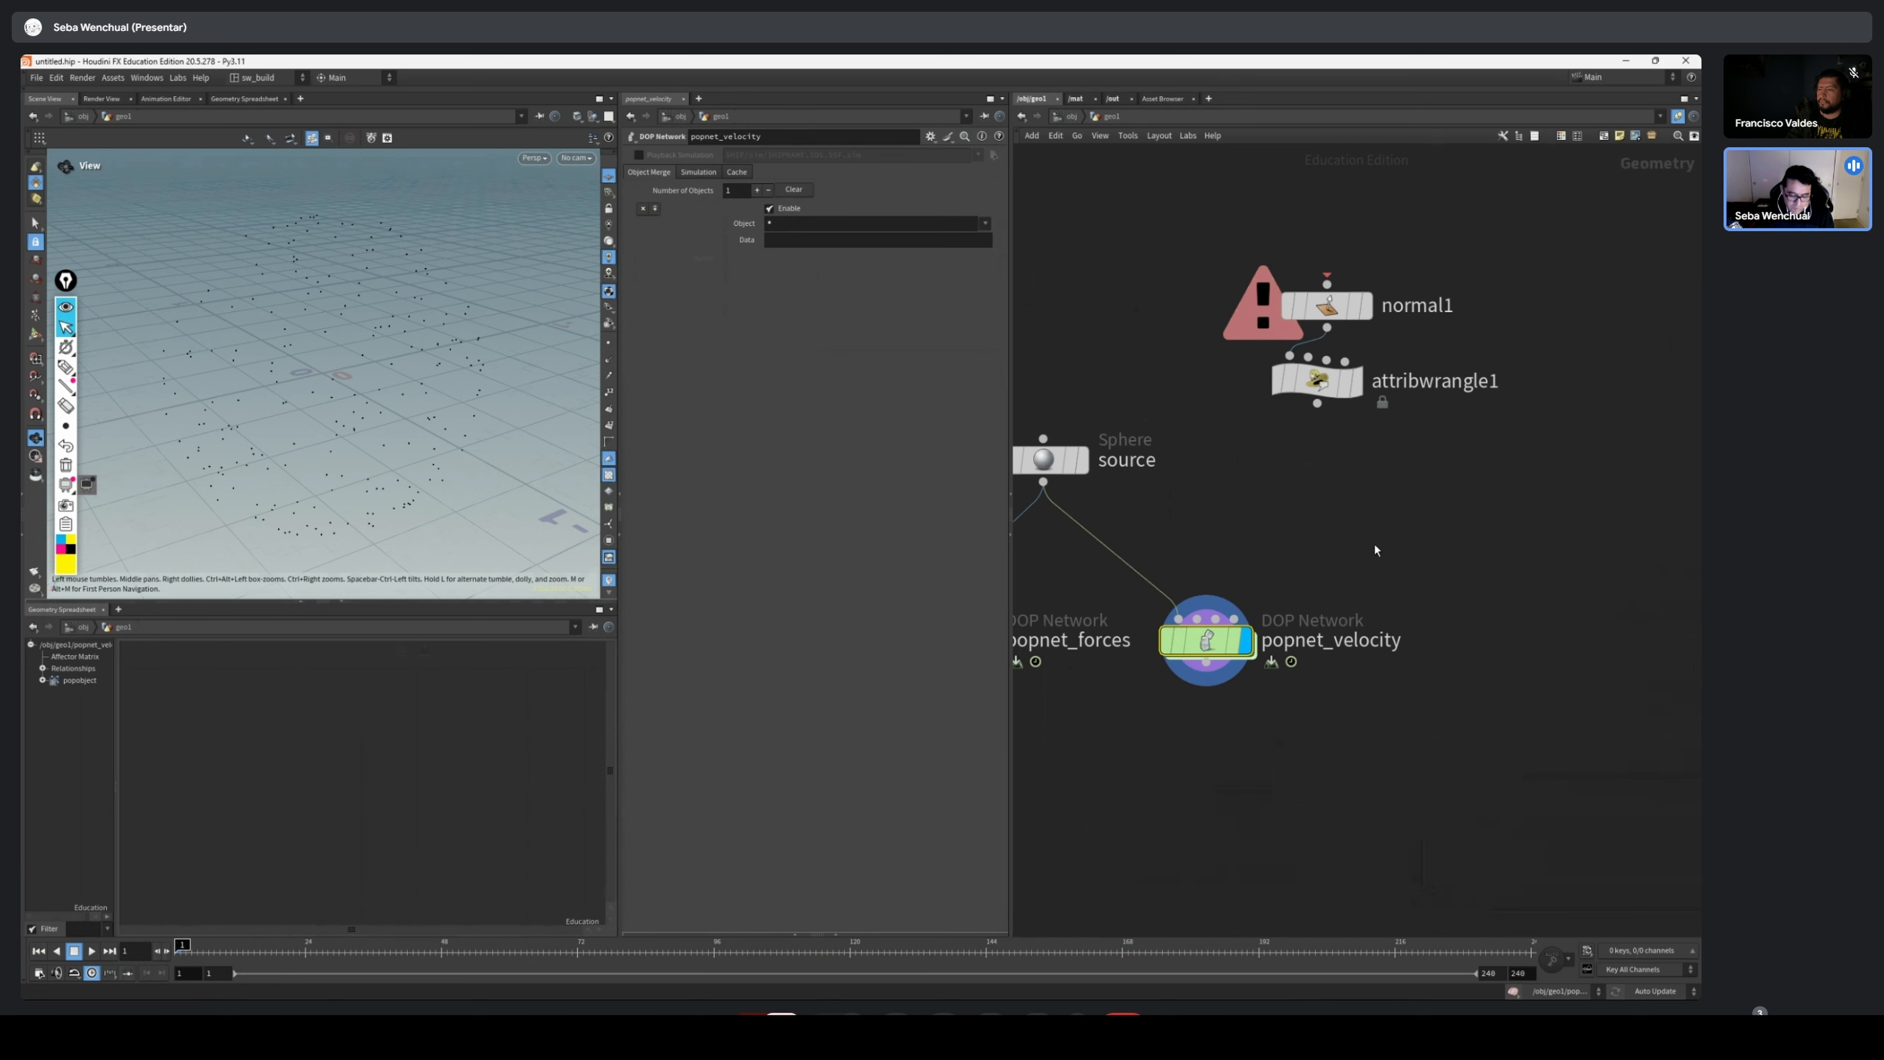
drag(1357, 559, 1172, 754)
mouse_move(1214, 657)
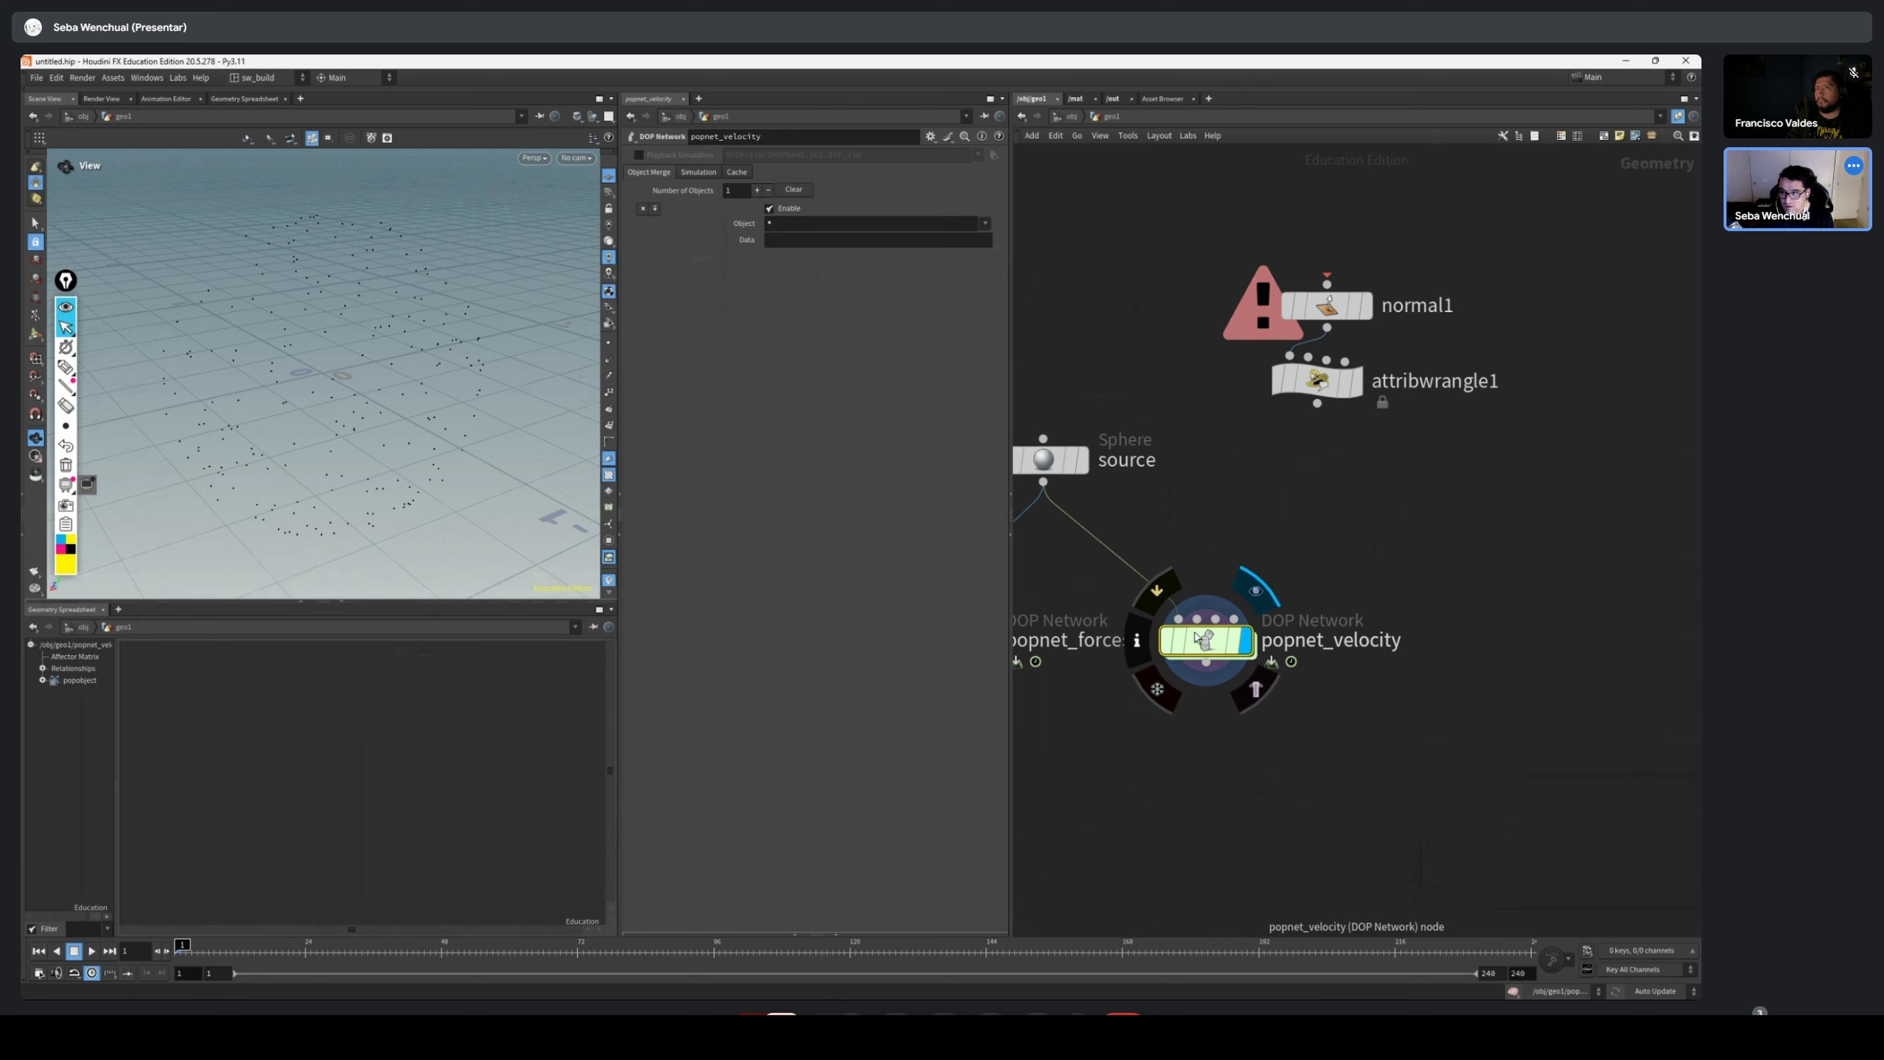
double_click(1206, 640)
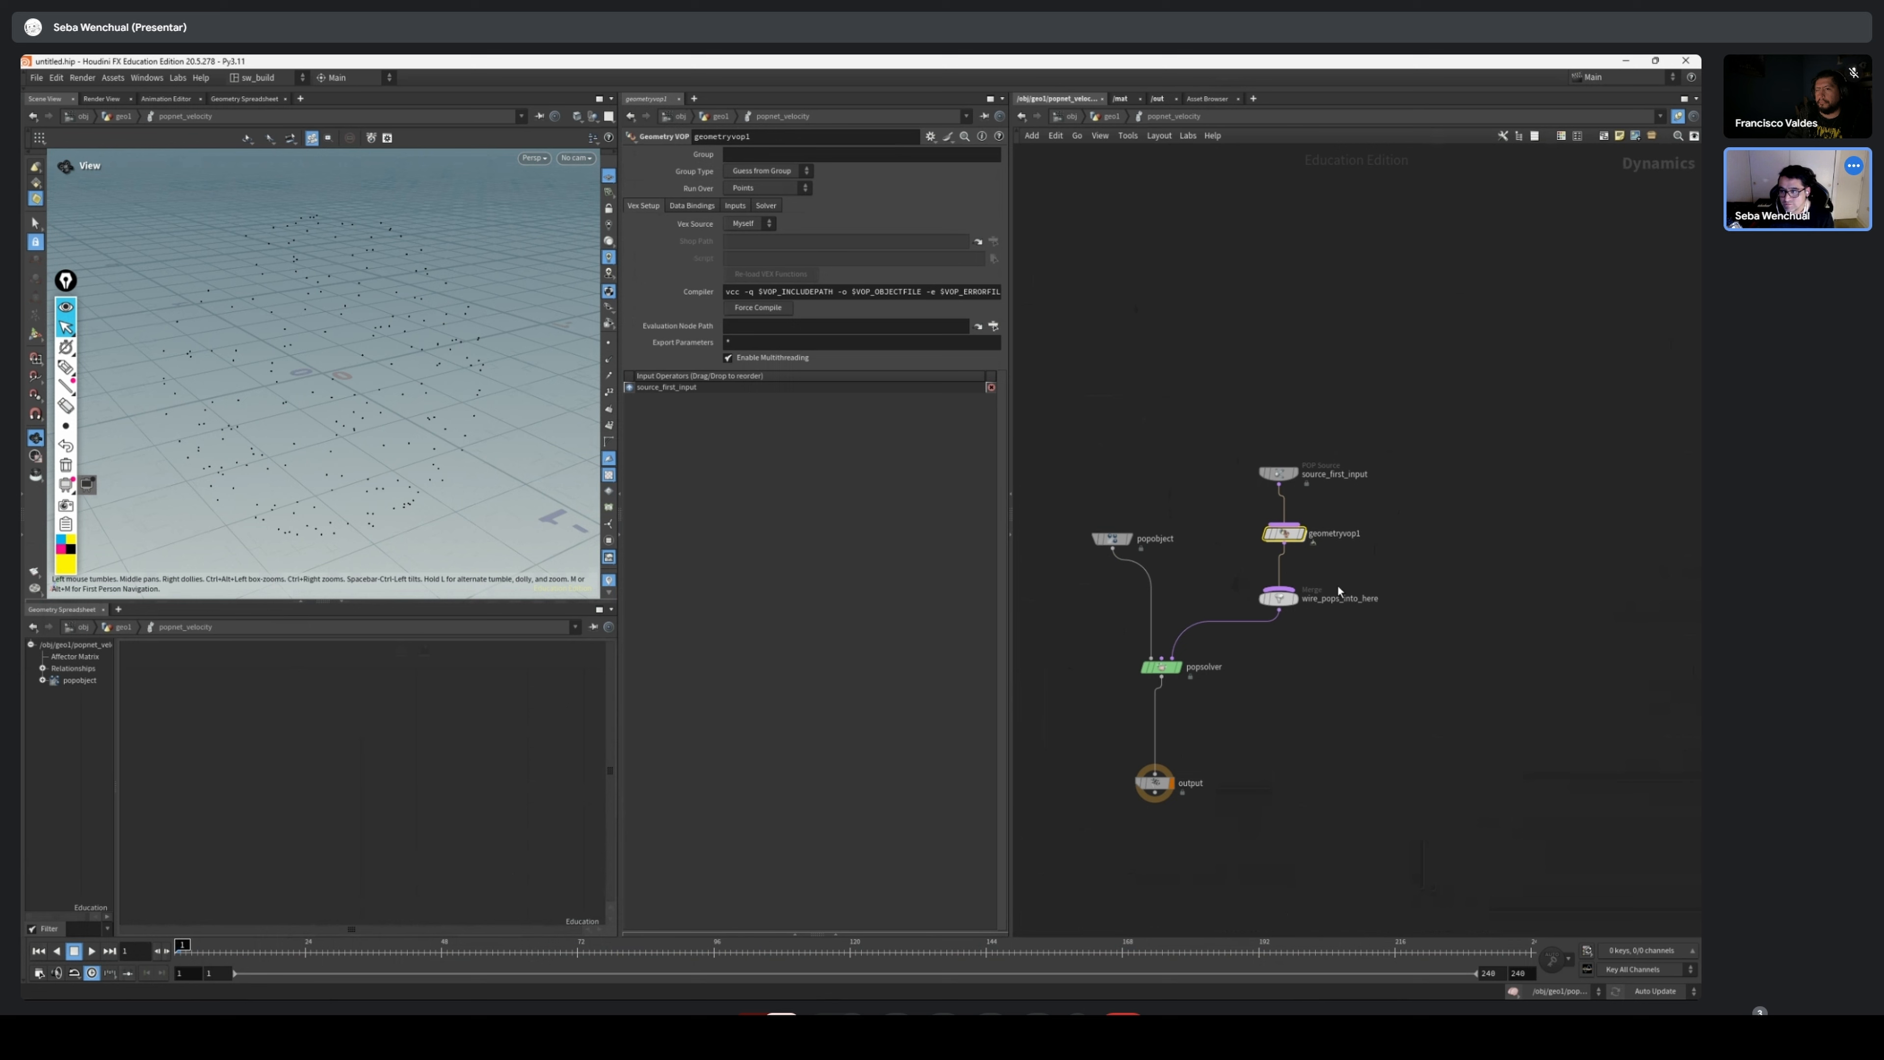
scroll(1311, 590, up, 3)
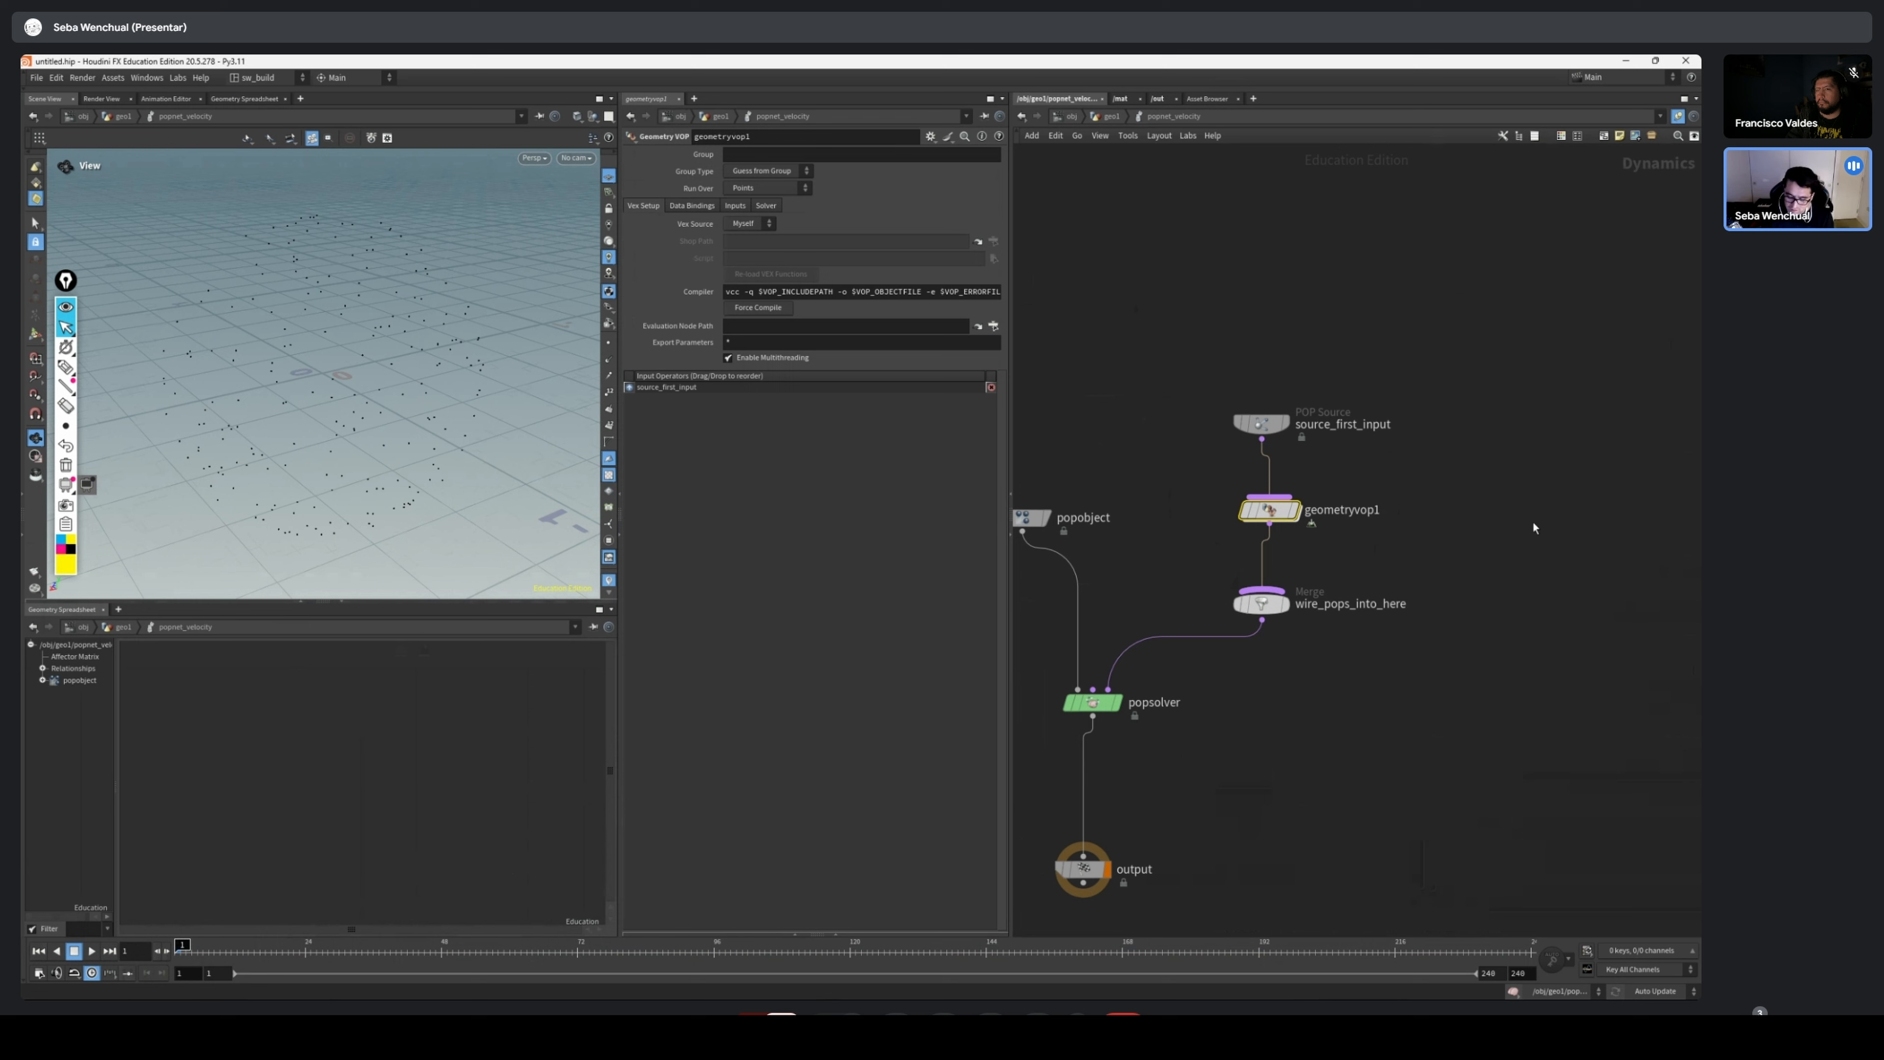
scroll(1075, 716, up, 4)
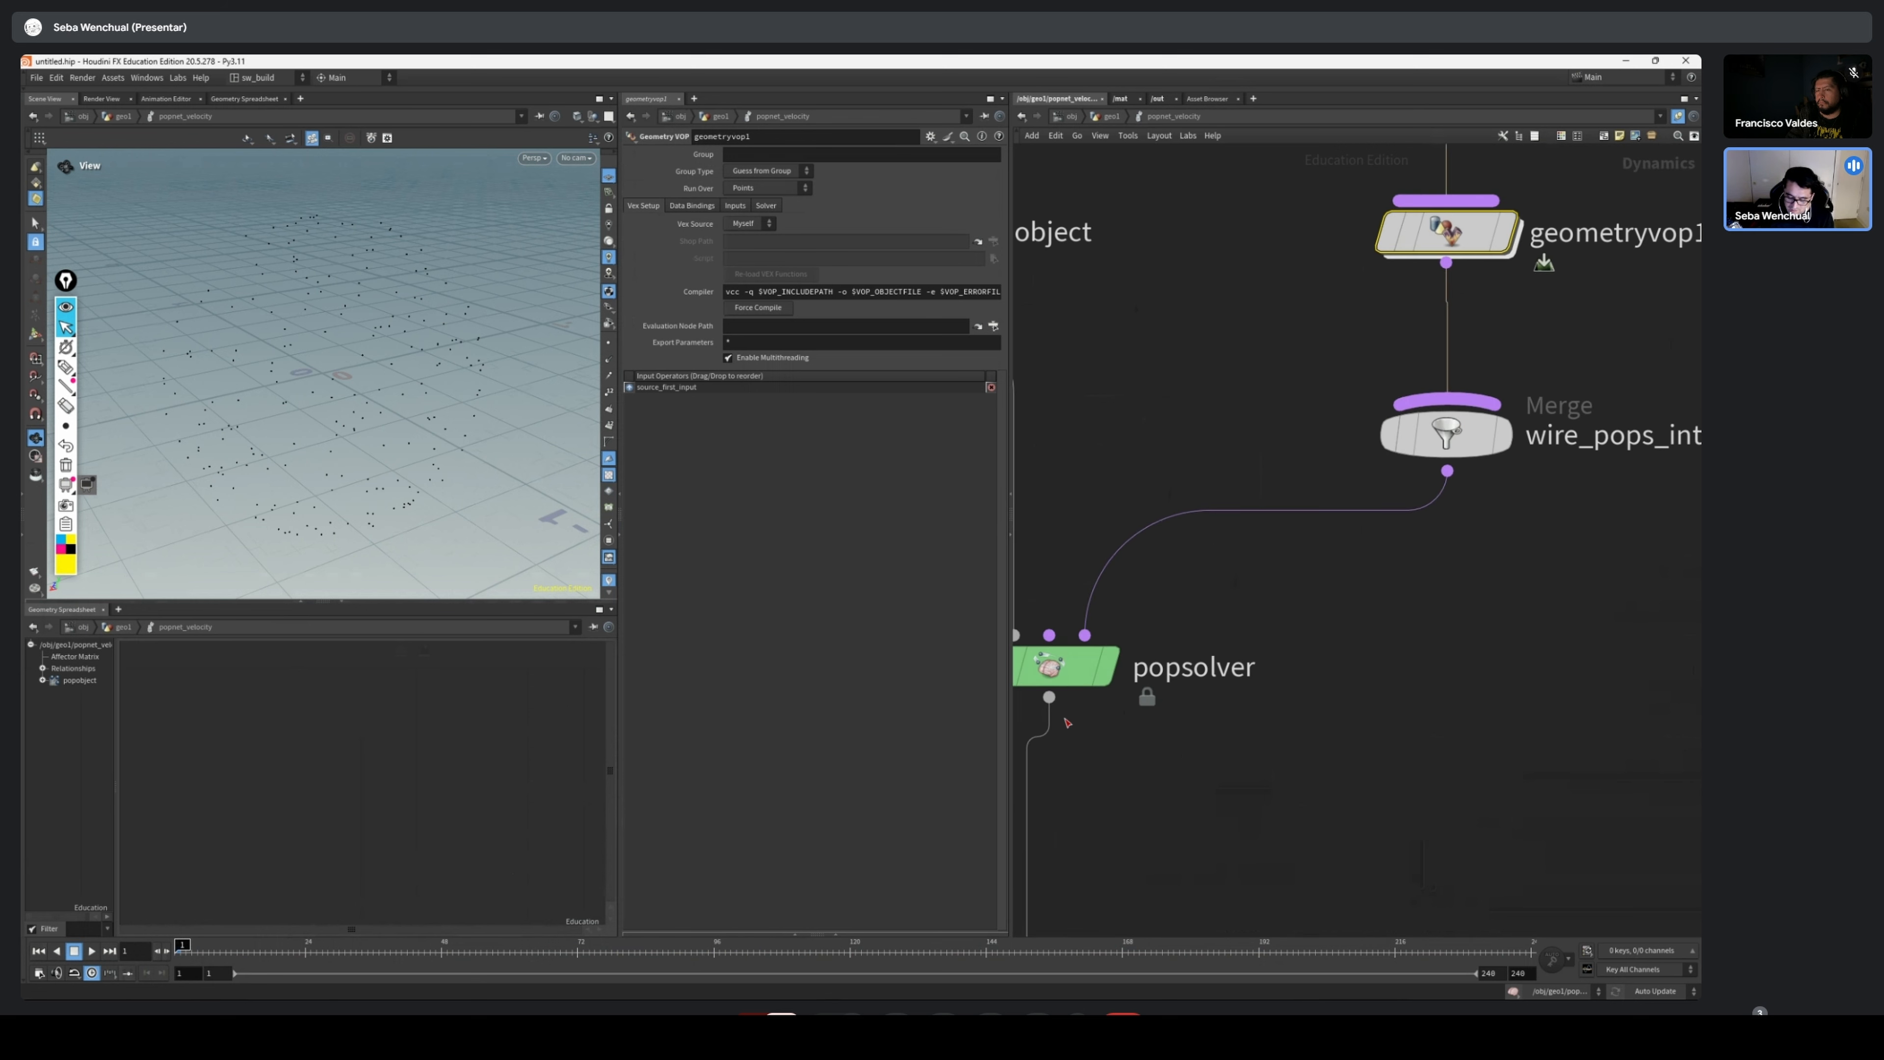
middle_drag(1066, 722, 1479, 700)
scroll(1479, 700, down, 1)
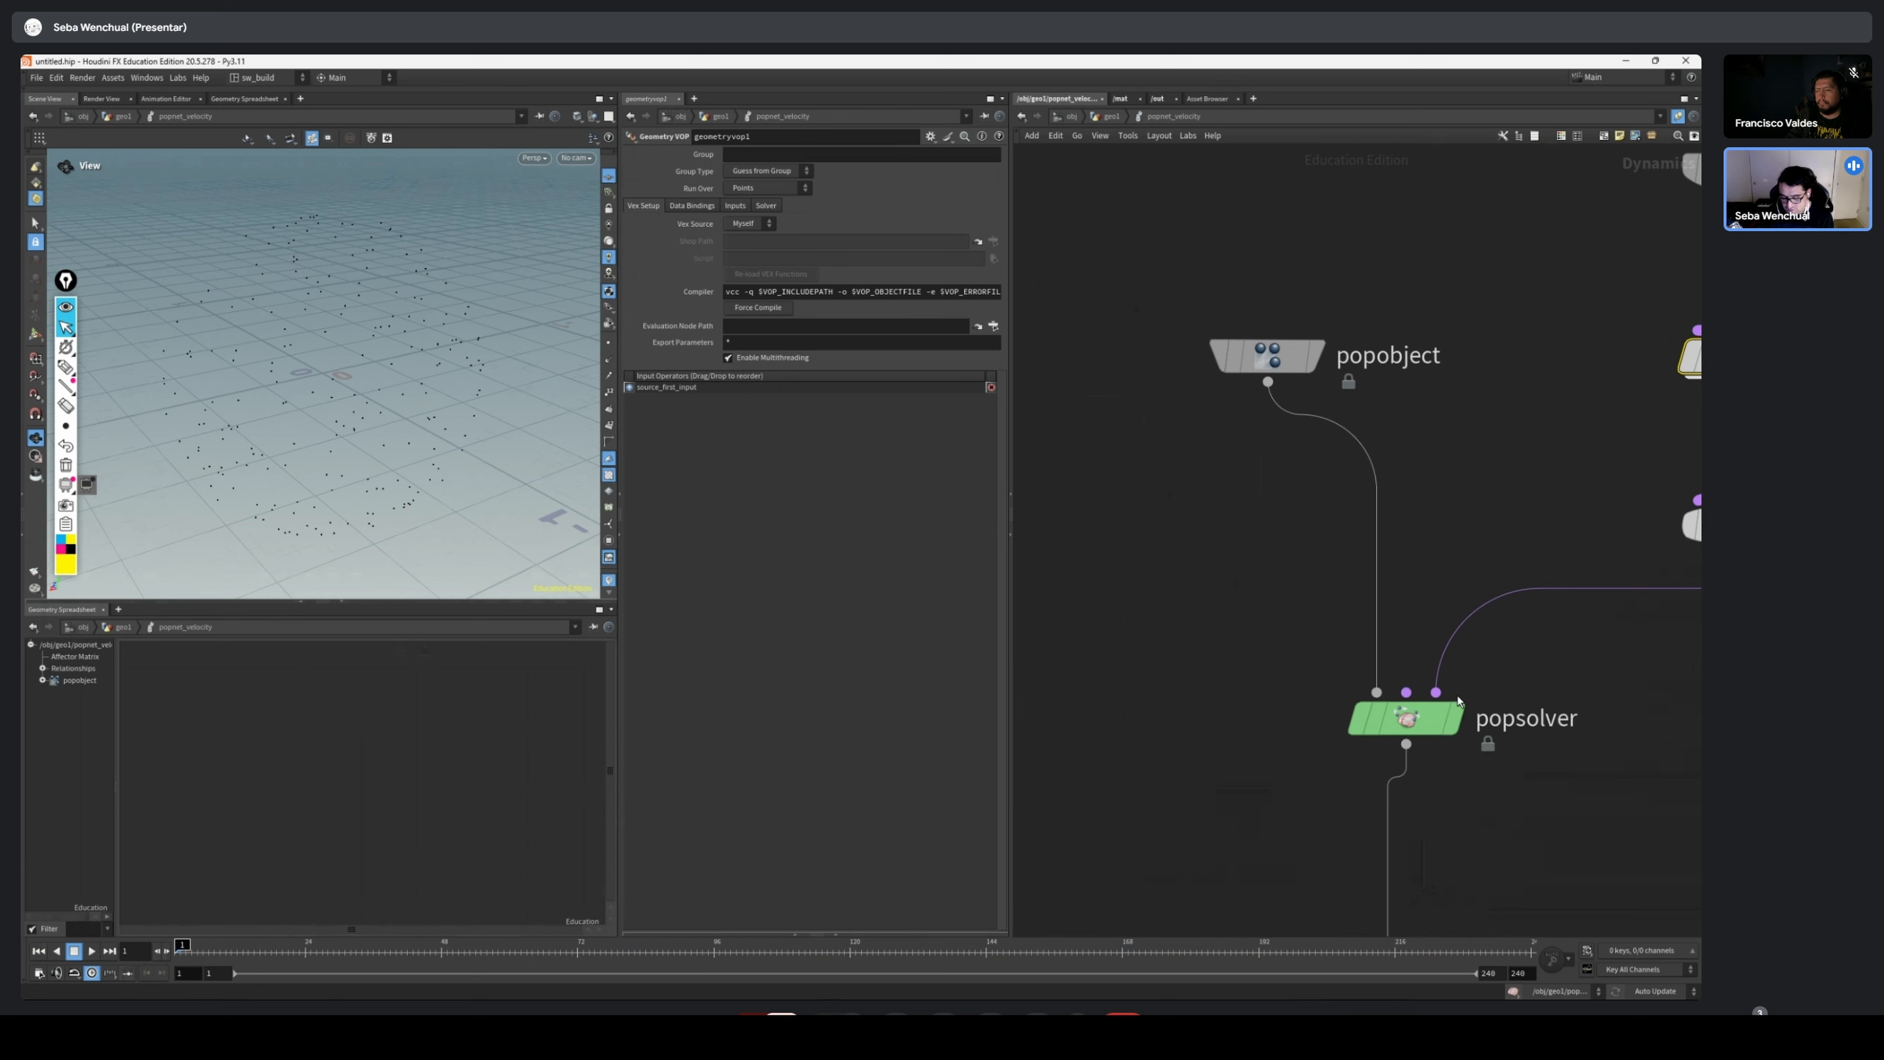
key(f)
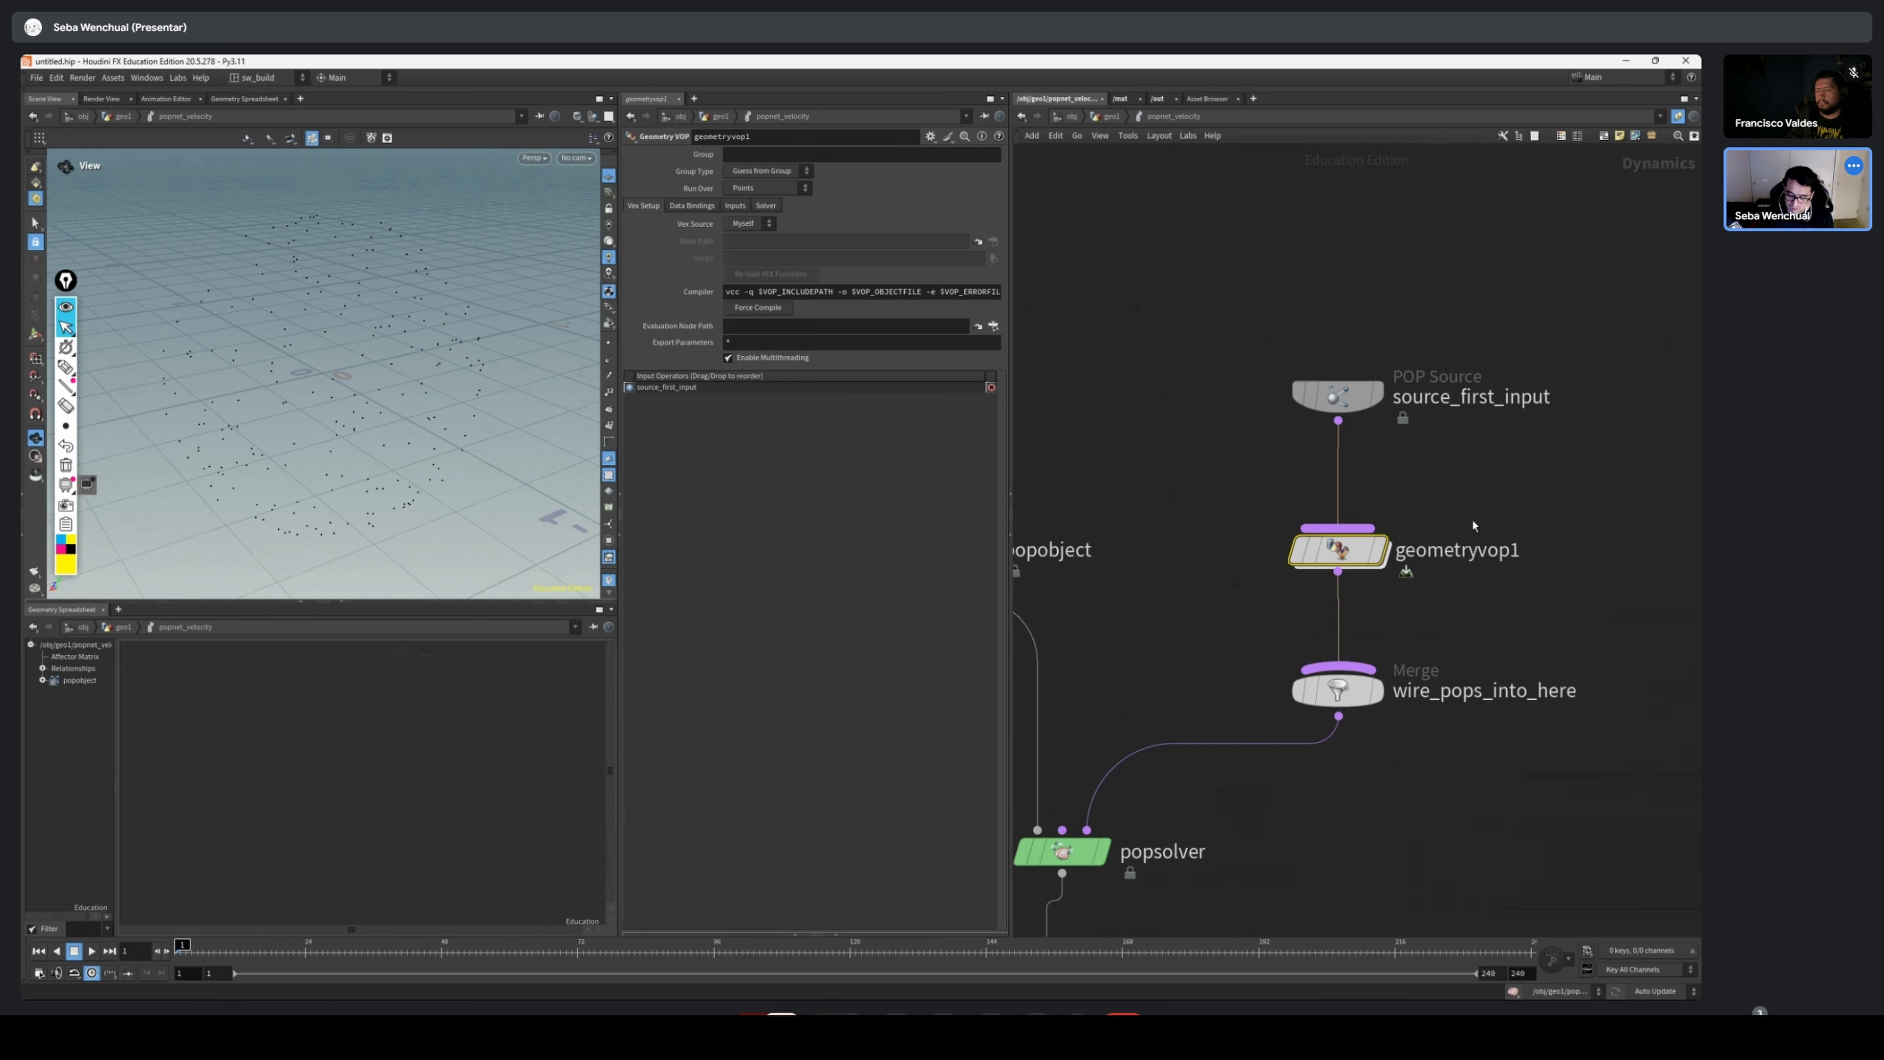
middle_drag(1351, 471, 1262, 565)
click(1269, 781)
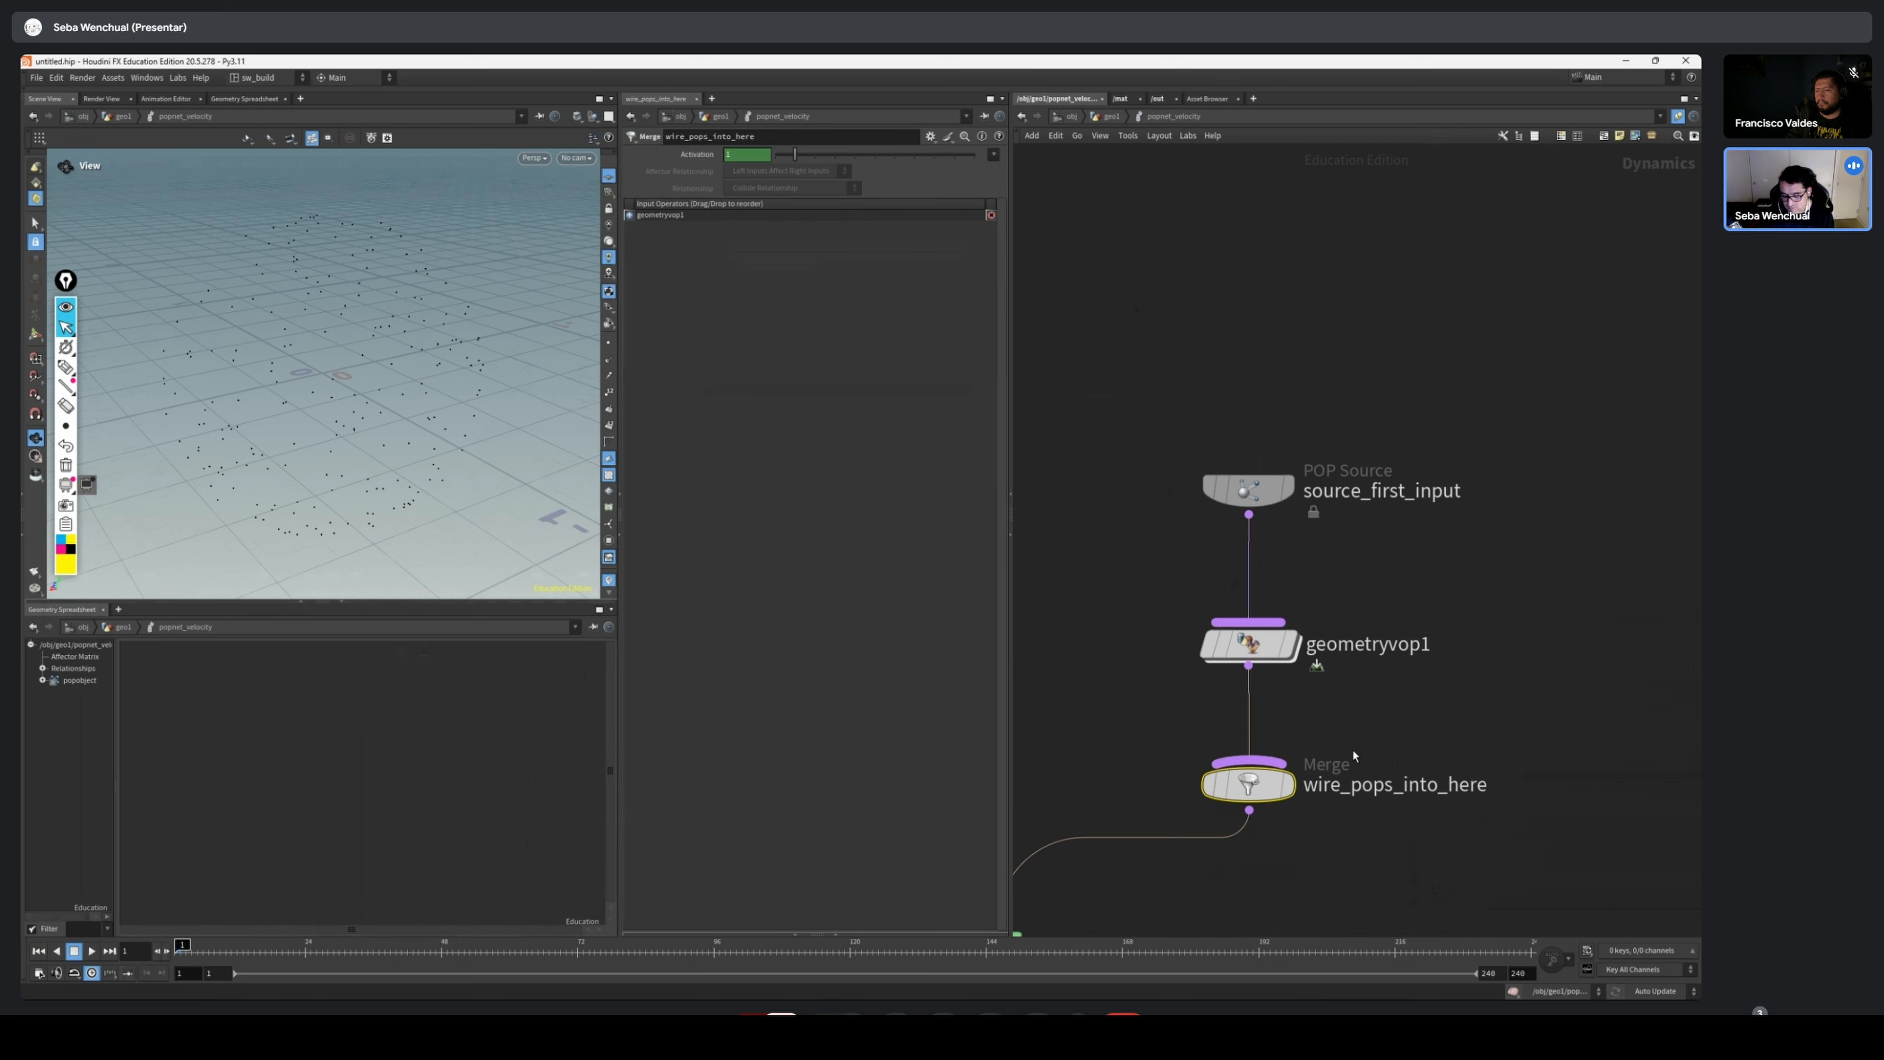
Inside popnet_forces, shift popforce1, popaxisforce1, popwind1 and popcolor1 to one side of source_first_input and wire_pops_into_here
key(u)
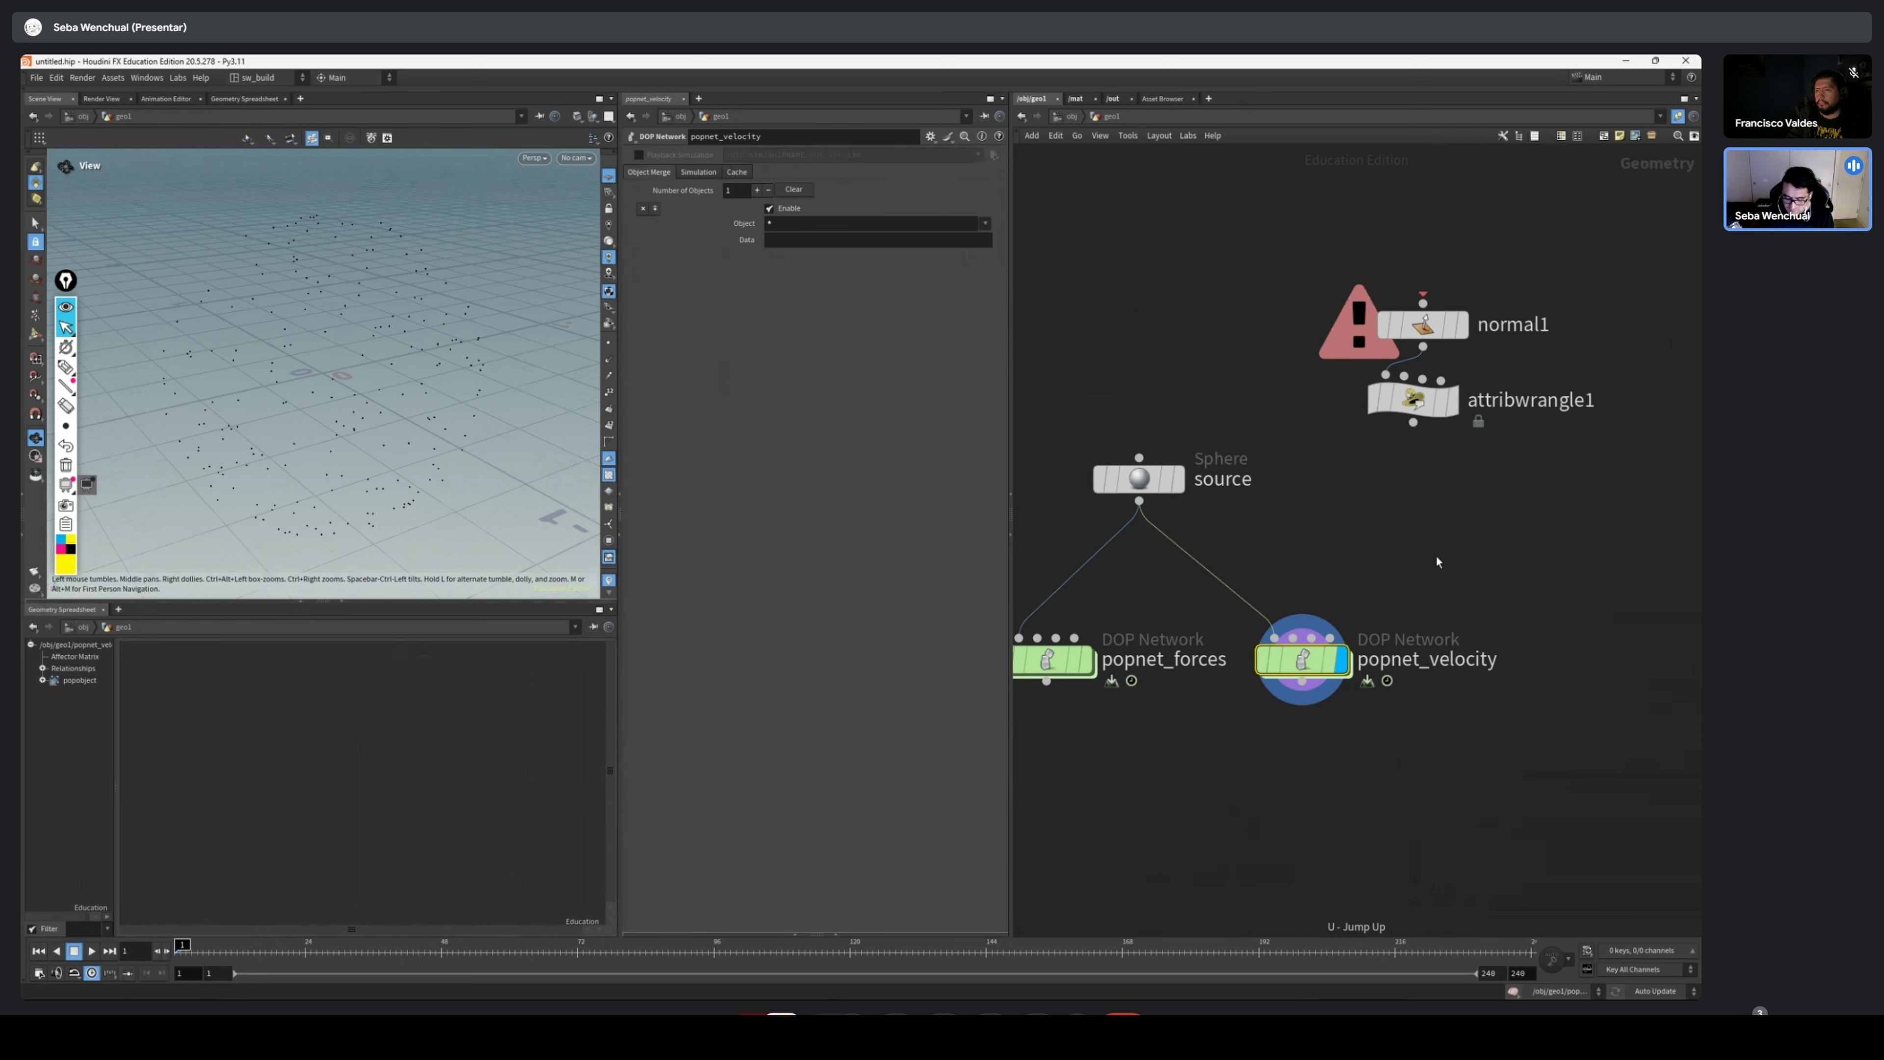
middle_drag(1220, 666, 1424, 658)
drag(1269, 654, 1233, 654)
double_click(1233, 654)
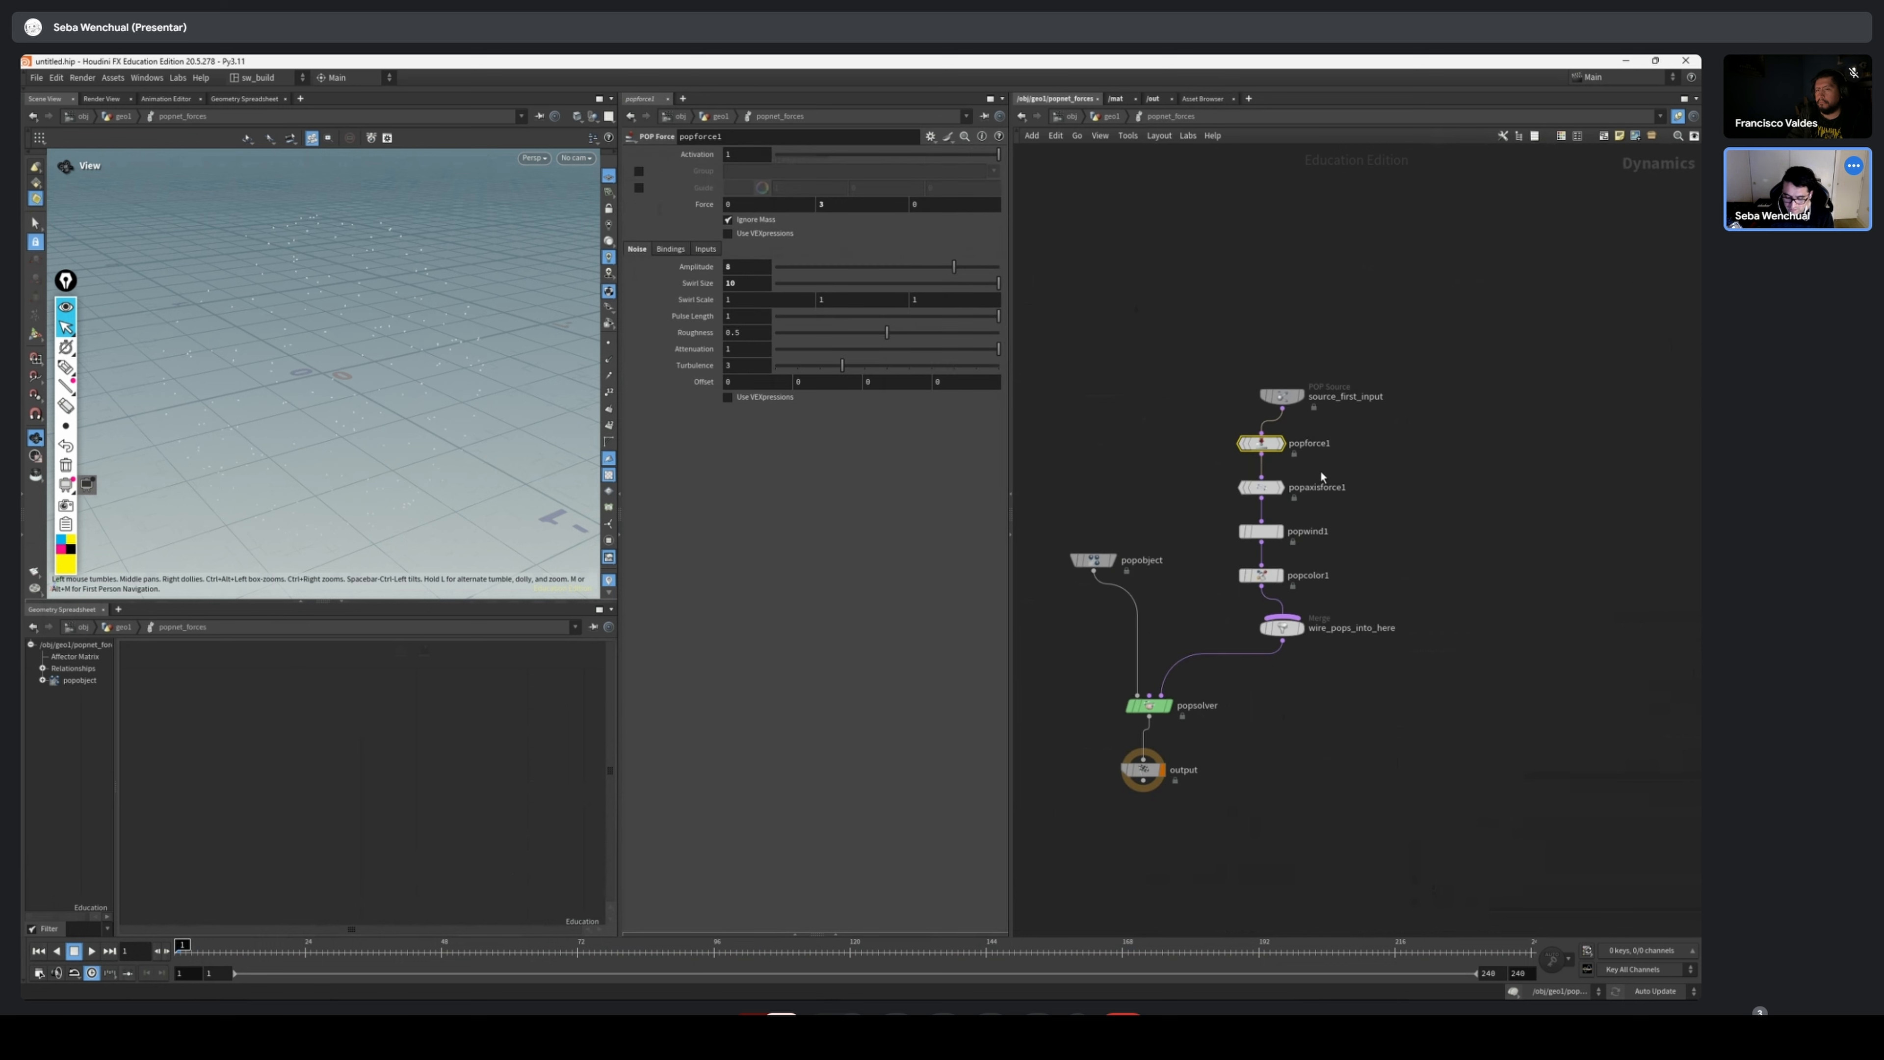
scroll(1274, 490, up, 3)
drag(1157, 391, 1368, 666)
drag(1276, 640, 1435, 644)
middle_drag(1375, 507, 1313, 547)
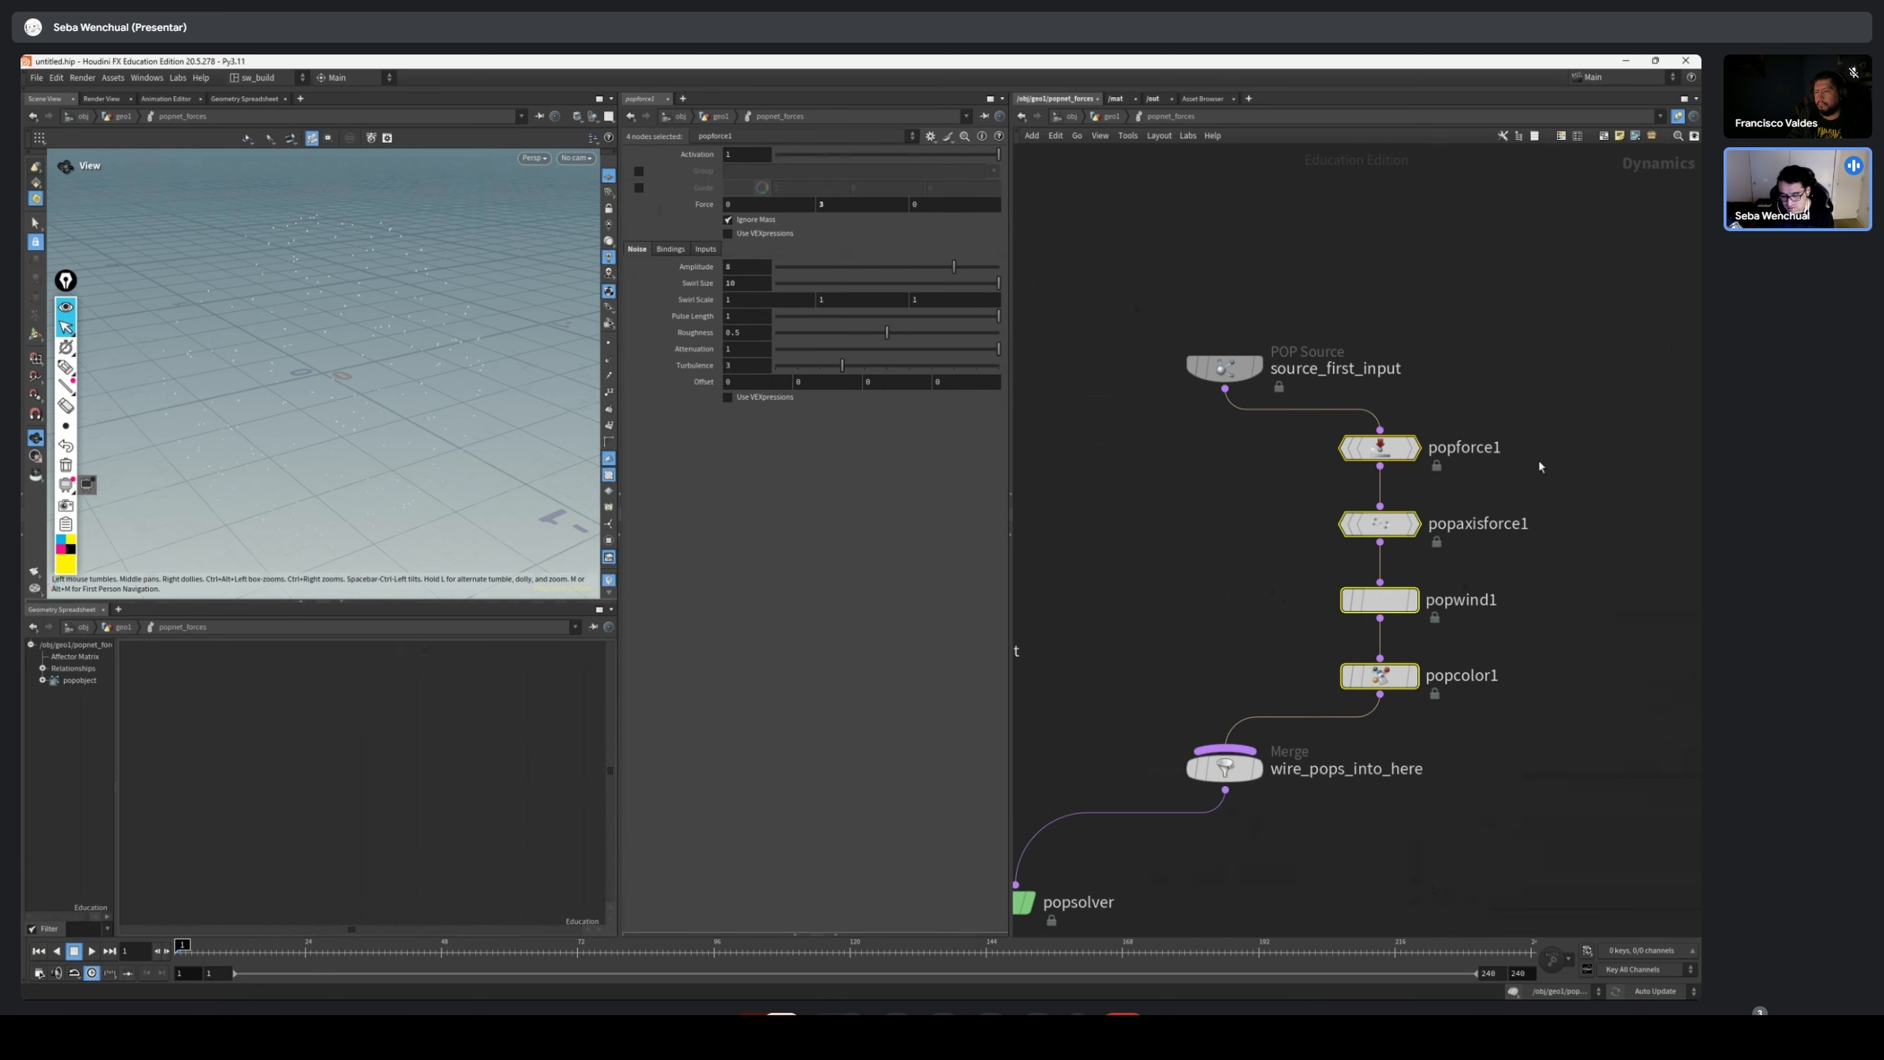
Inspect popaxisforce1 and select the whole chain from popforce1 to popcolor1 for comparison with the velocity setup
click(1374, 528)
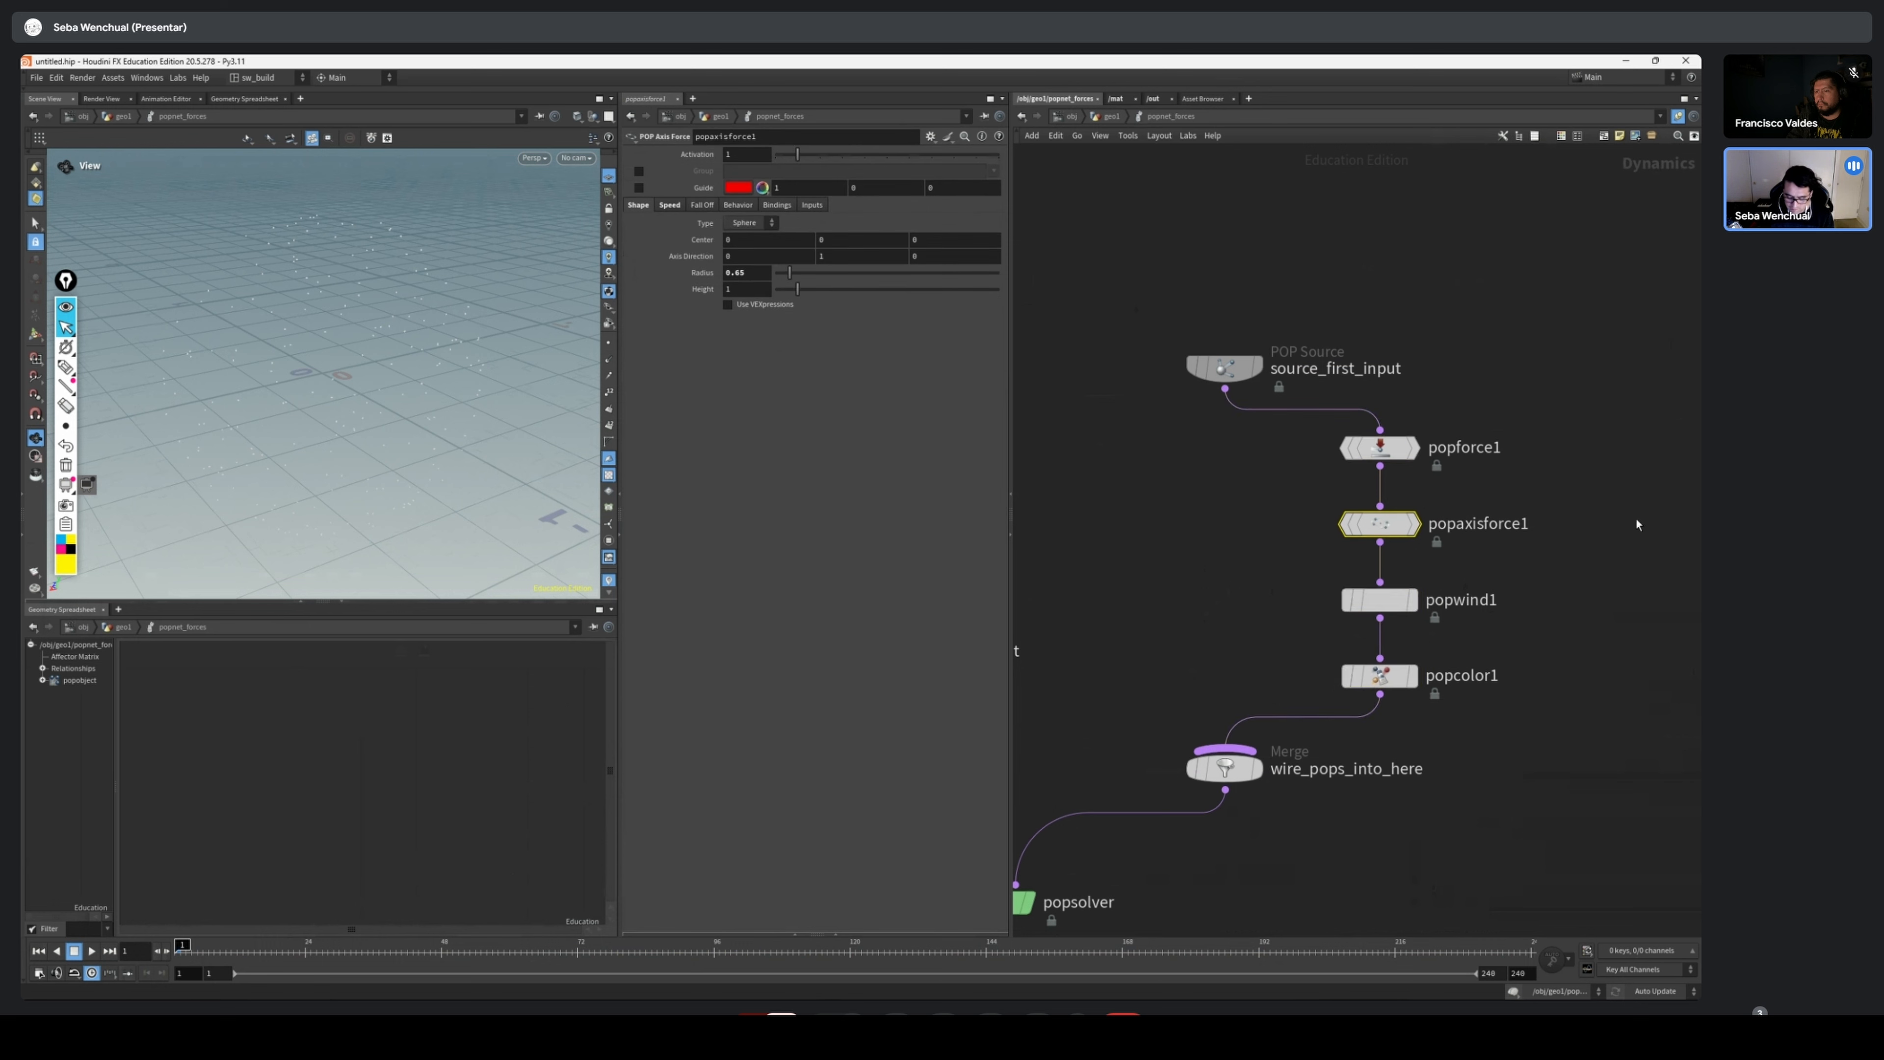
middle_drag(1583, 510, 1411, 566)
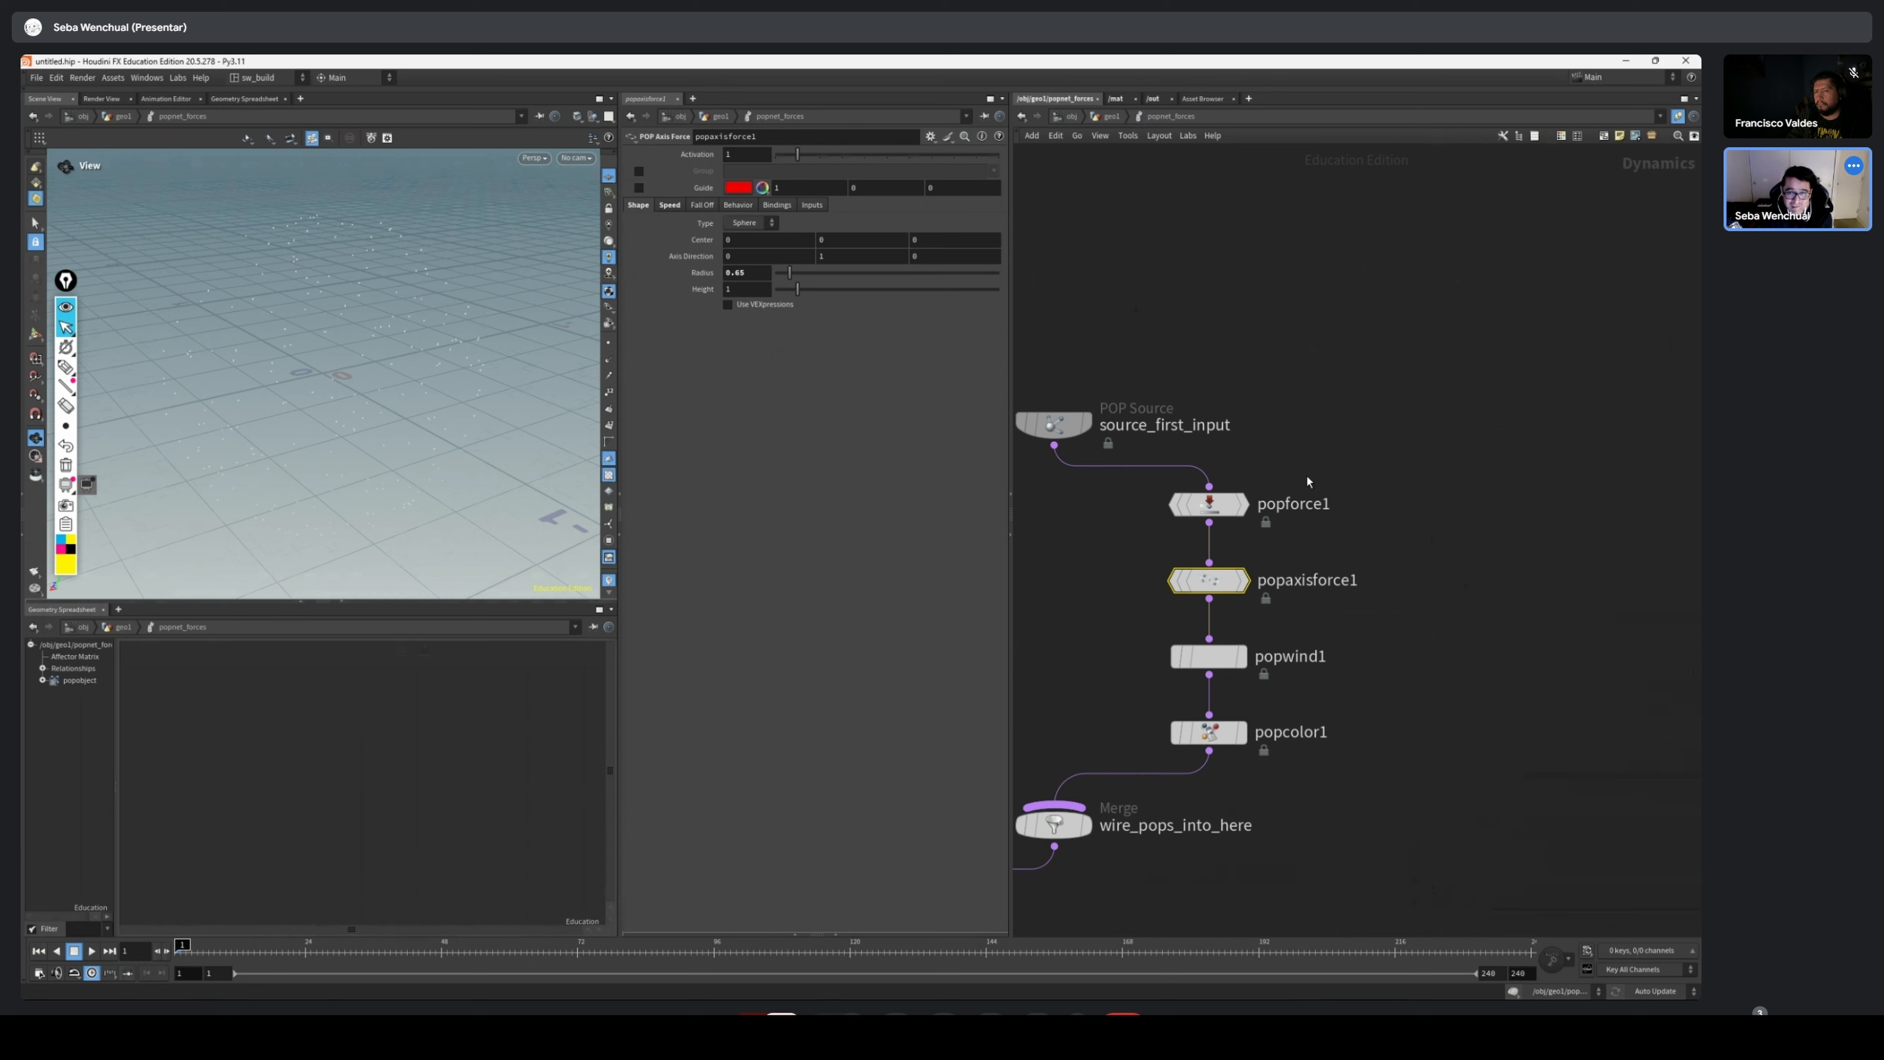
drag(1146, 475, 1275, 751)
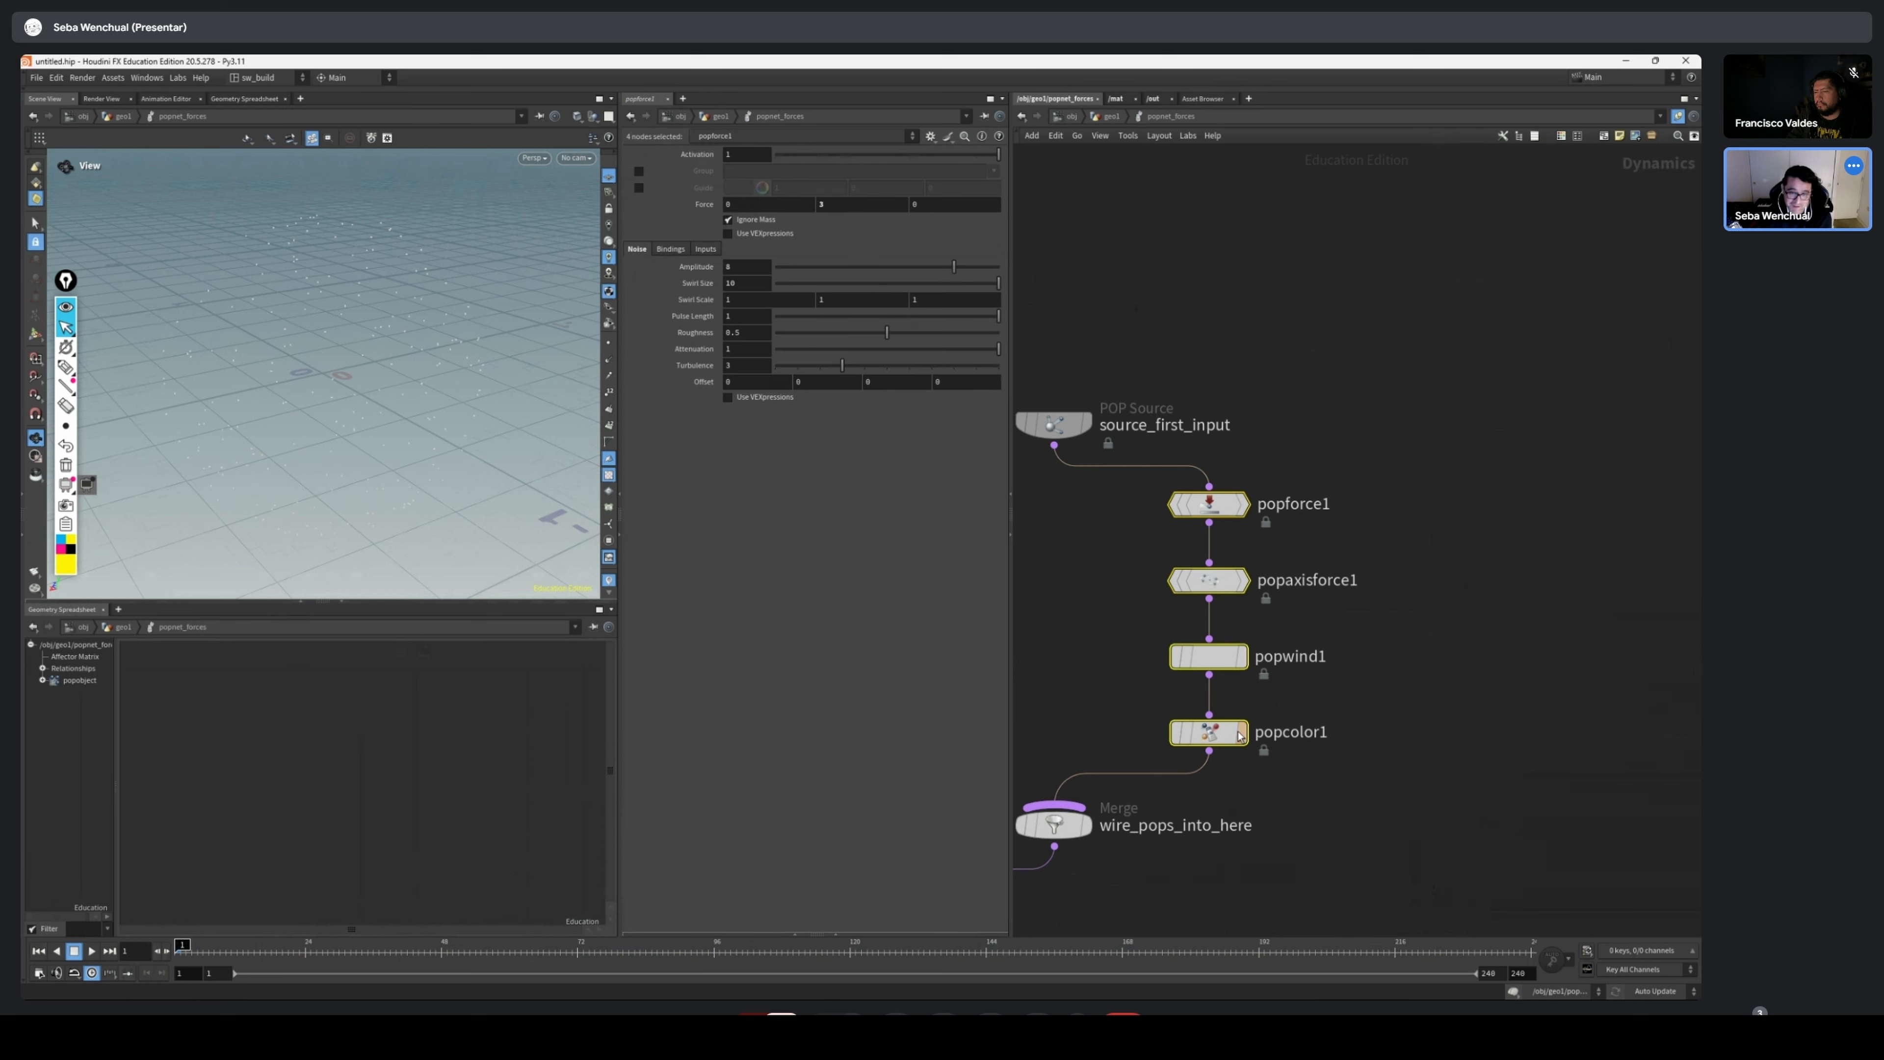
middle_drag(1435, 433, 1485, 421)
Go back into popnet_velocity and reposition geometryvop1 and source_first_input above wire_pops_into_here
key(u)
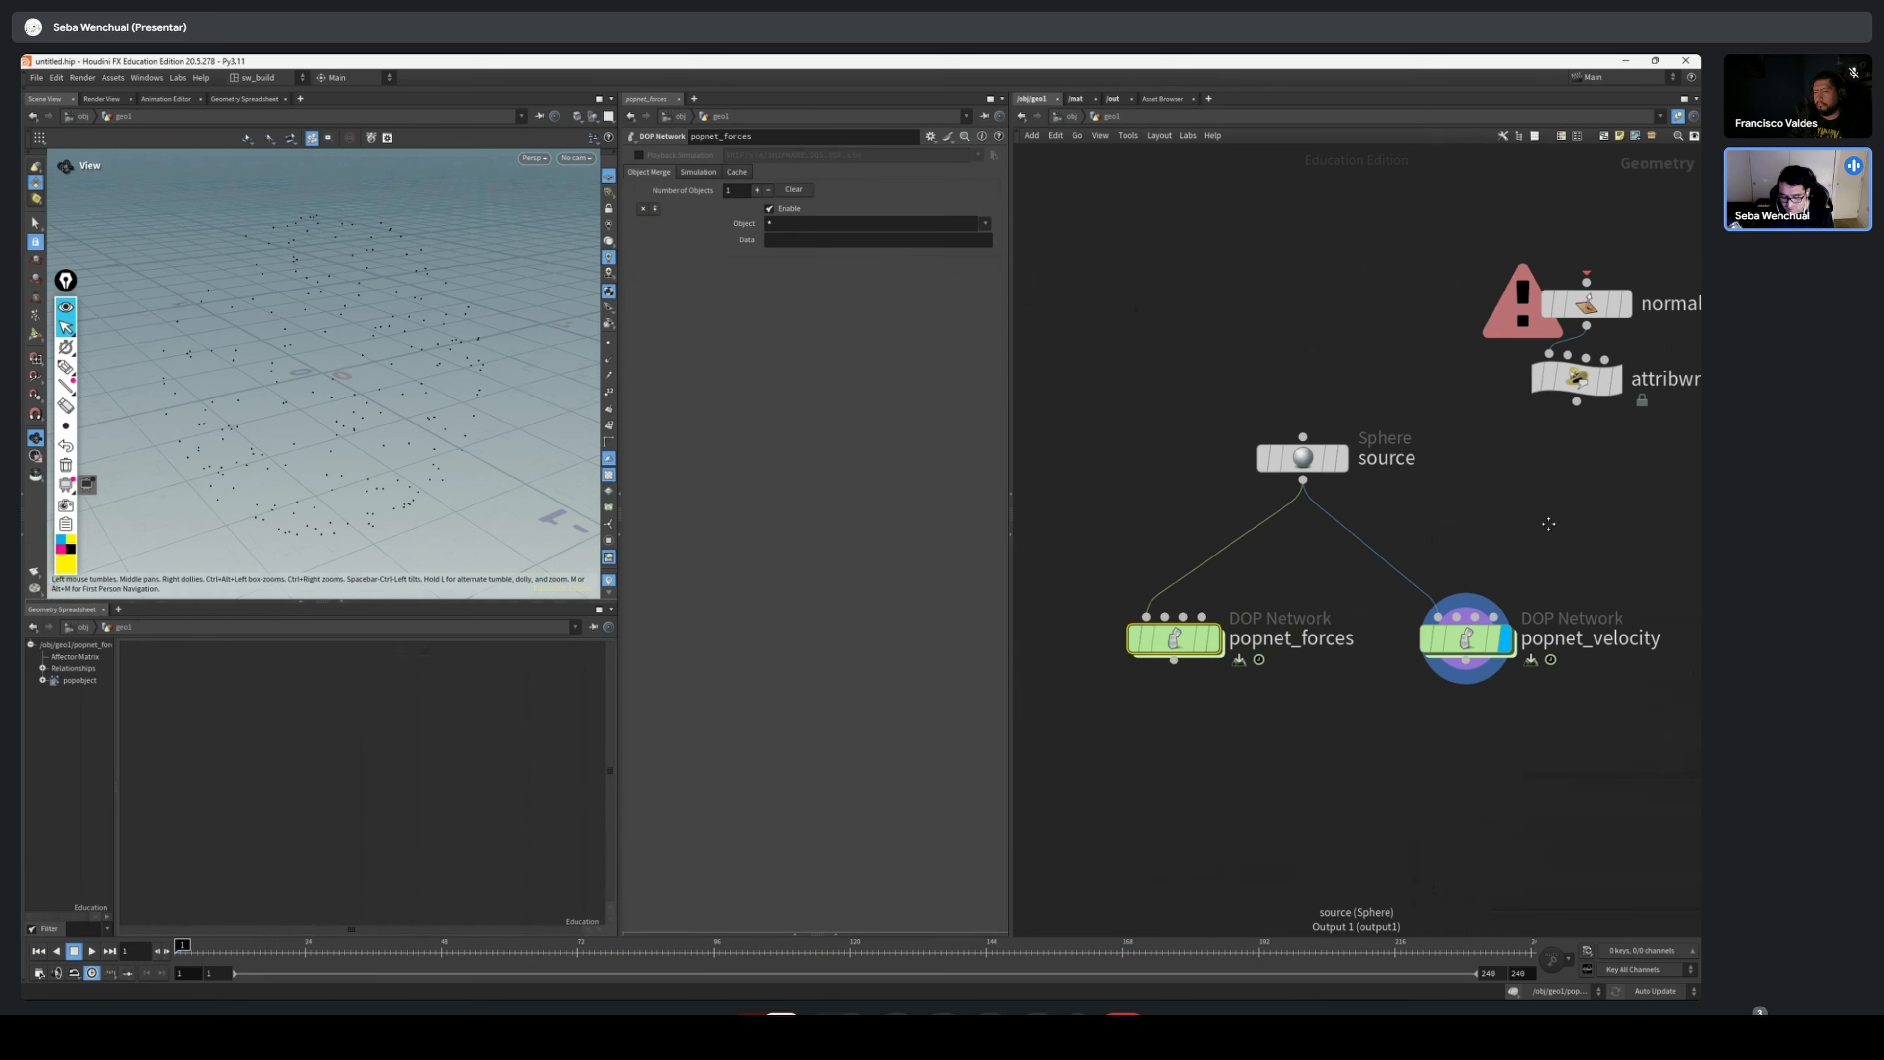
drag(1327, 765, 1326, 765)
mouse_move(1432, 669)
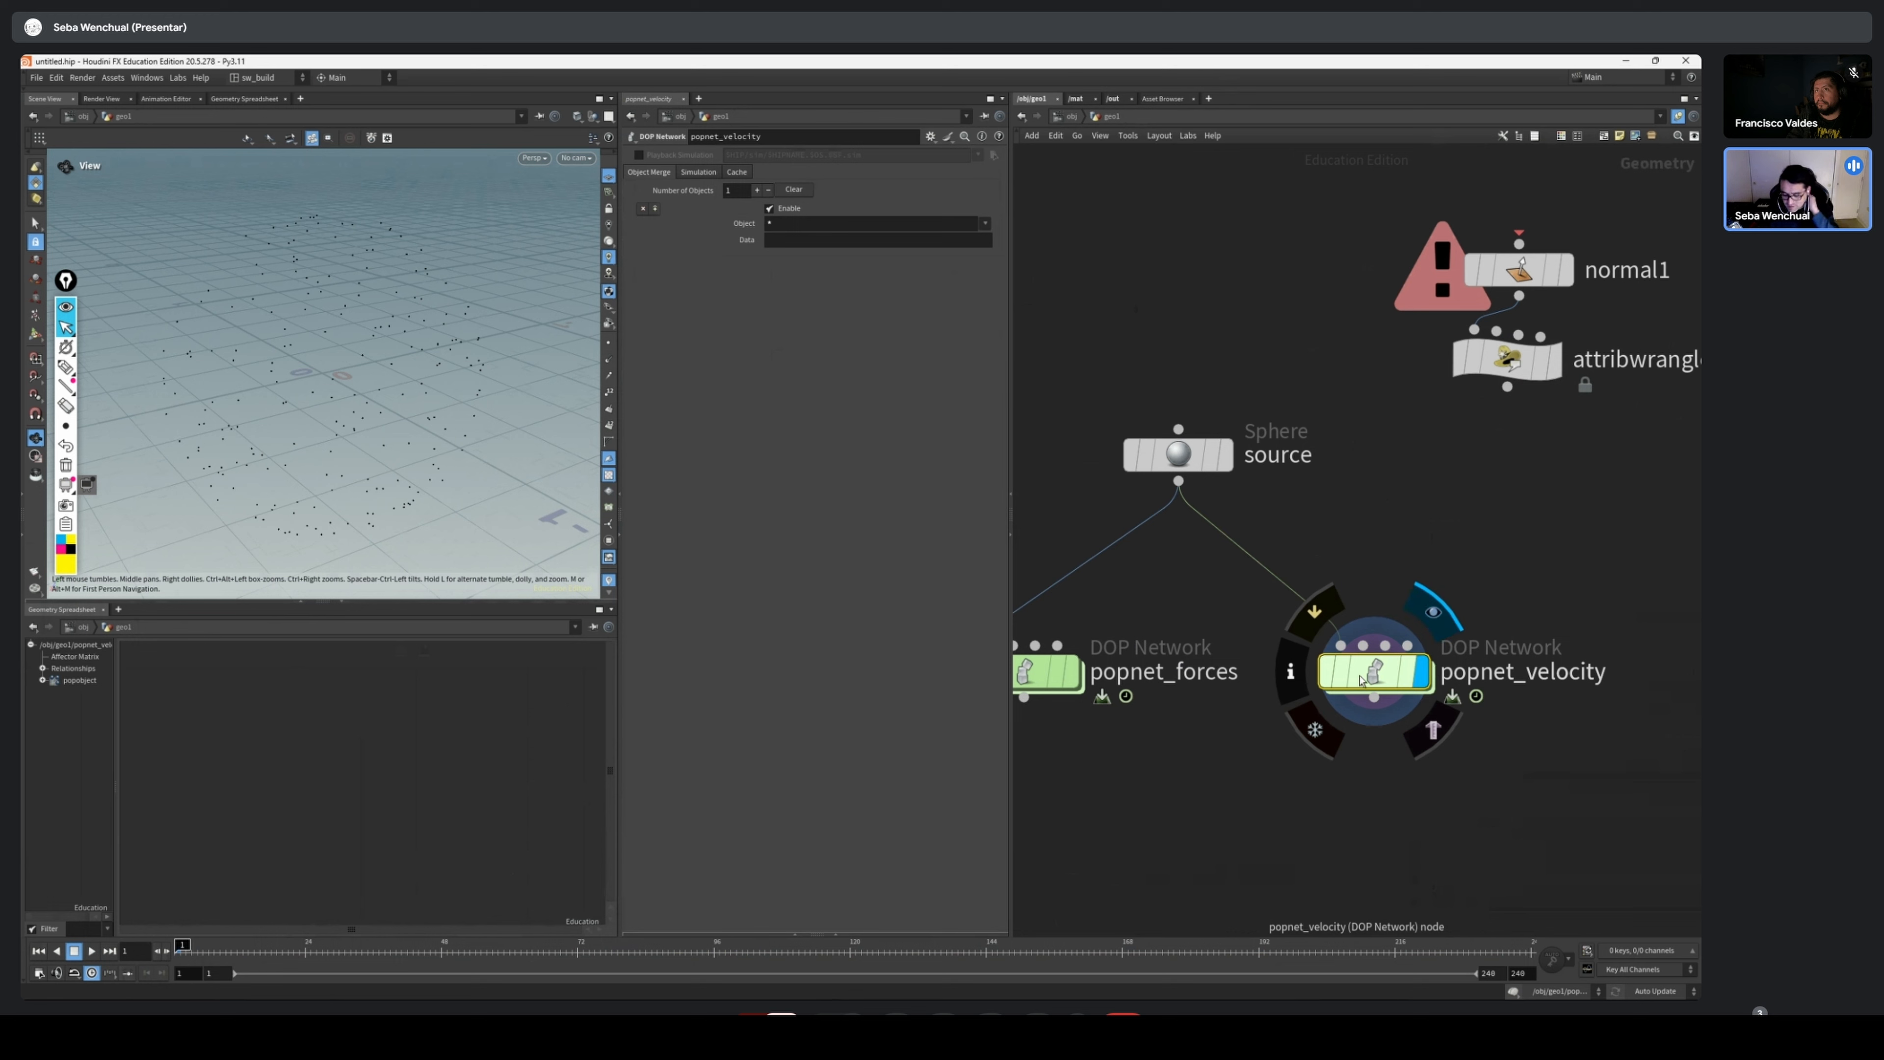
double_click(1362, 679)
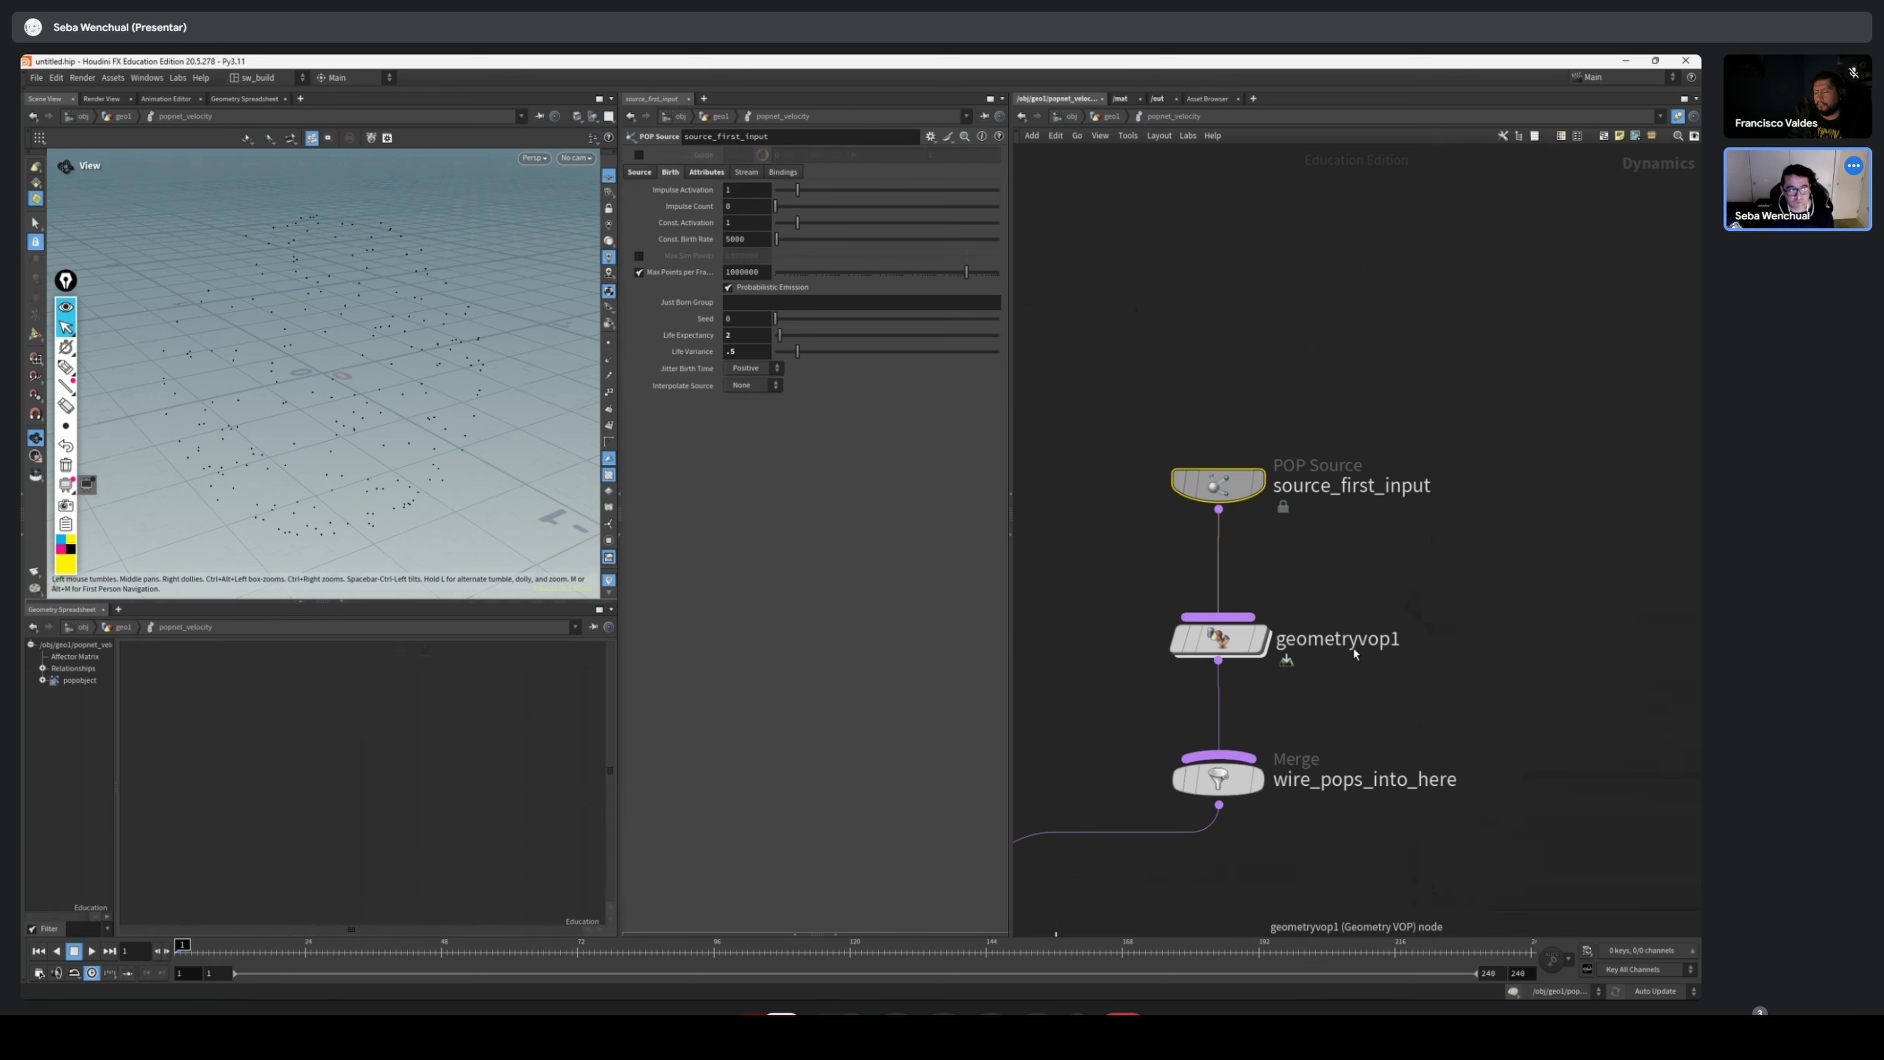
click(1219, 636)
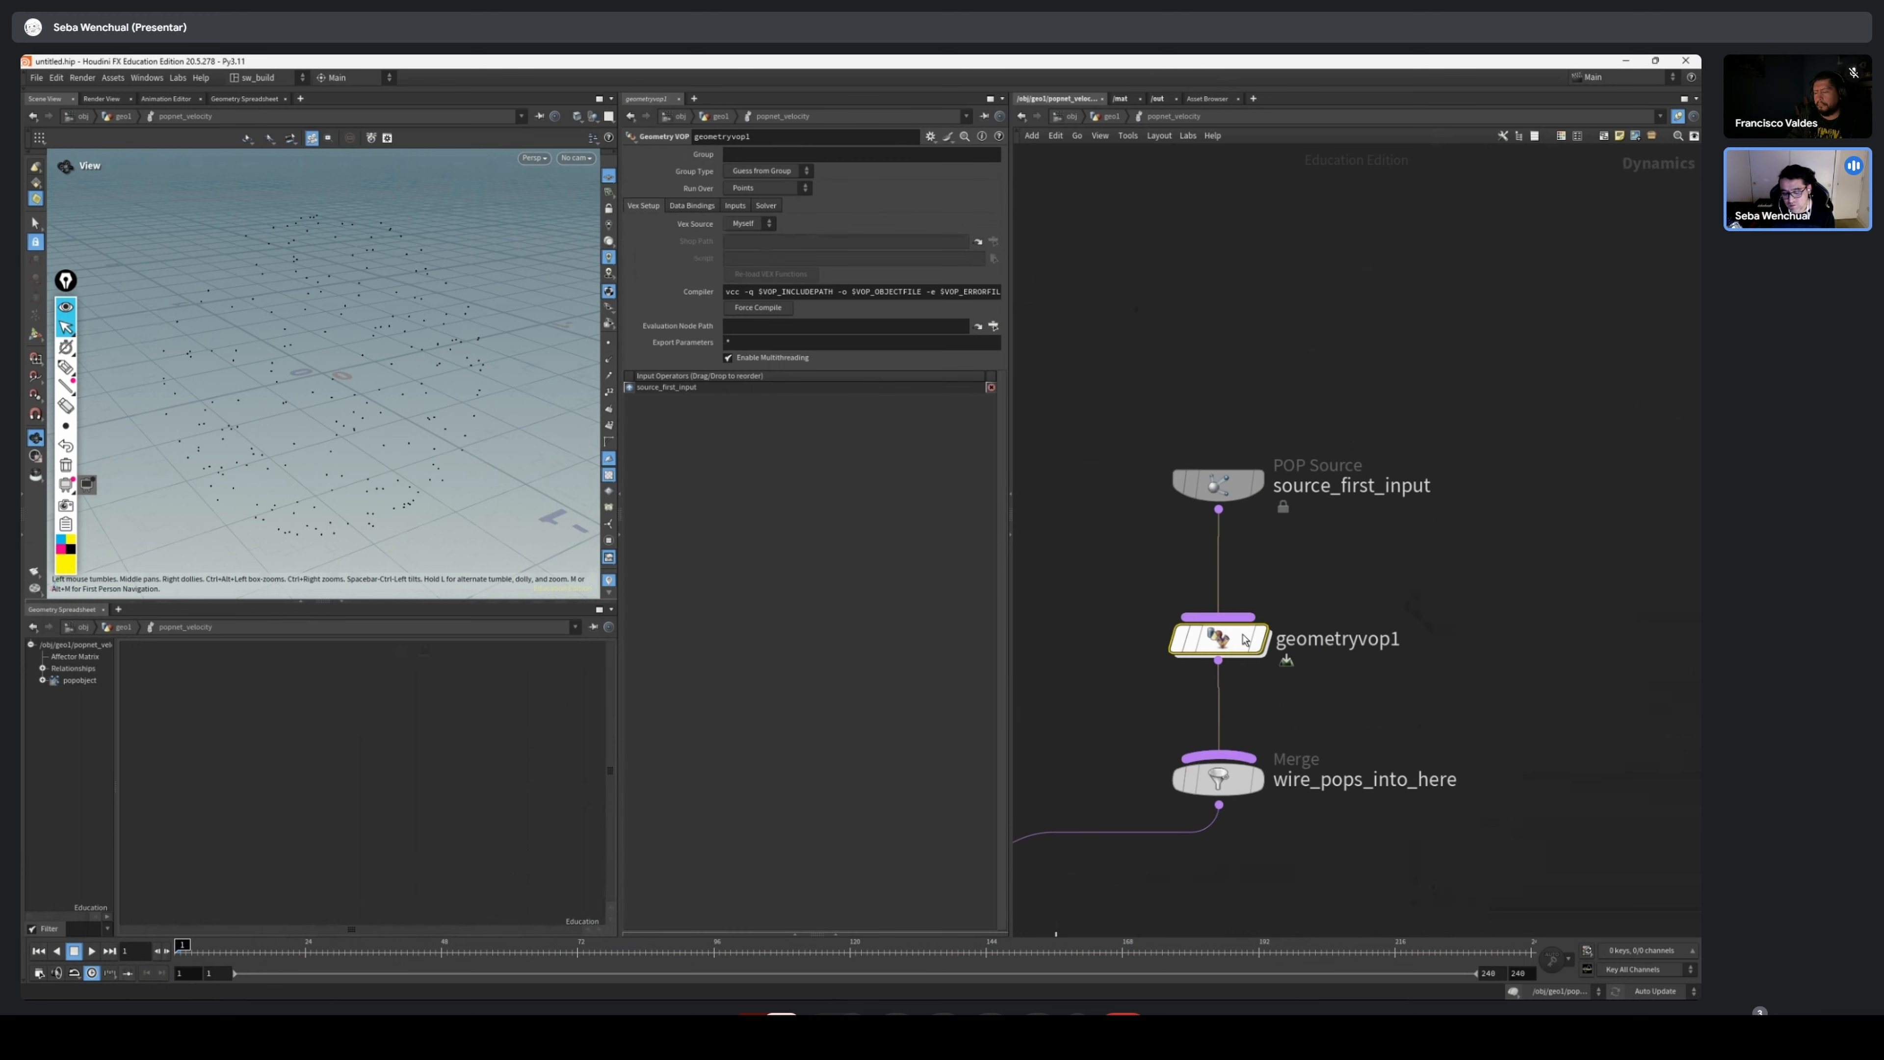
drag(1219, 636, 1181, 623)
drag(1231, 482, 1249, 473)
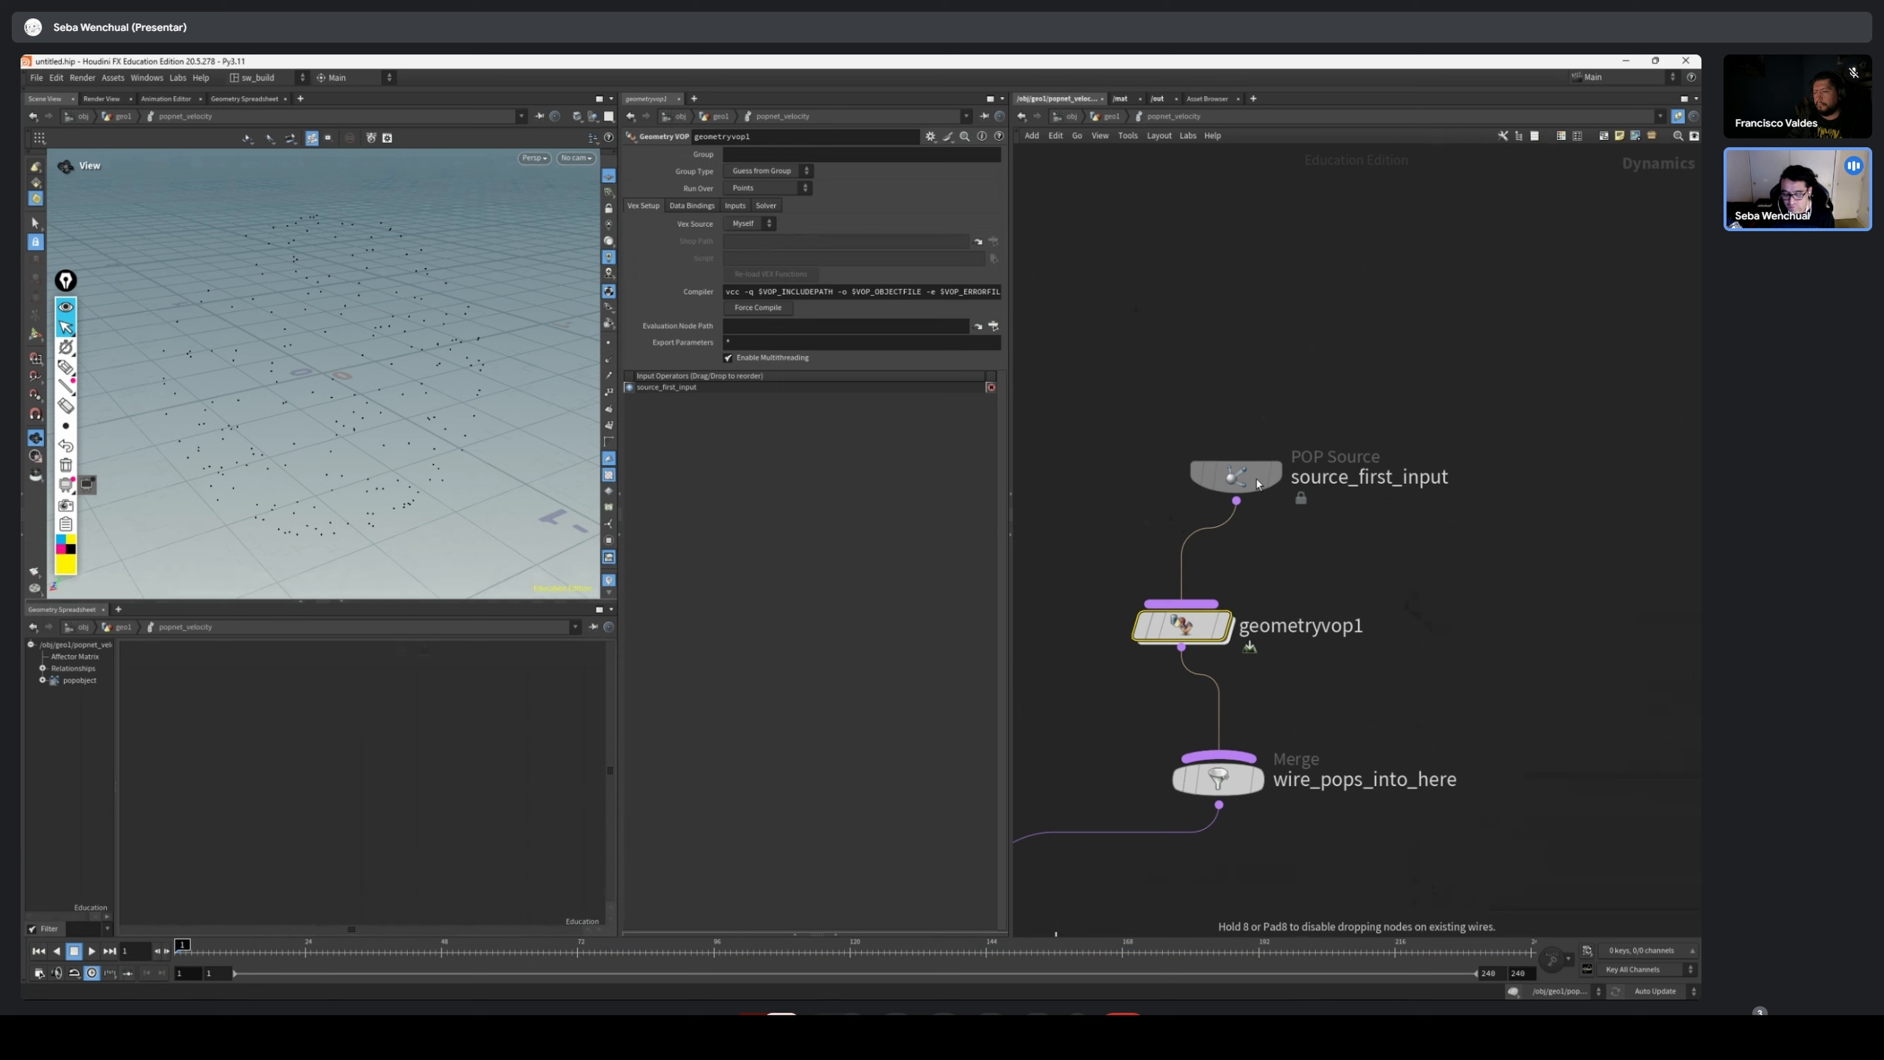
drag(1205, 627, 1241, 617)
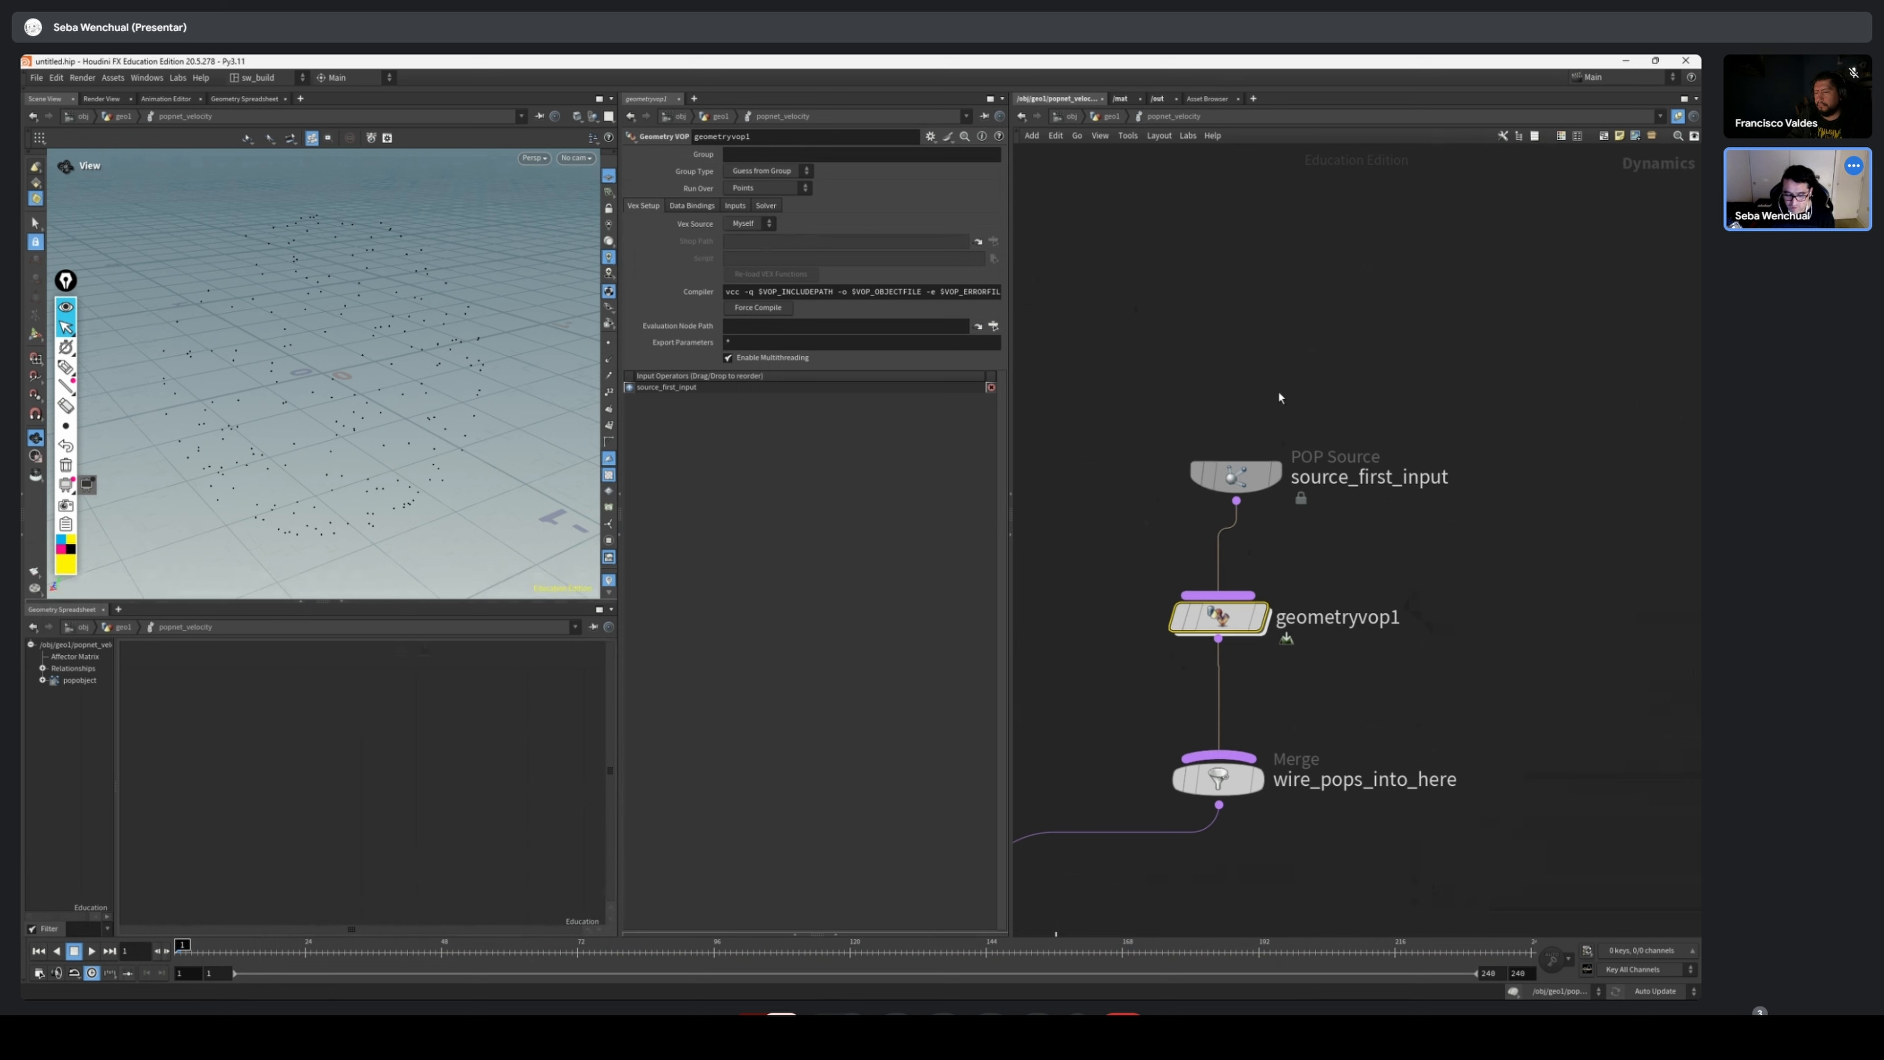
Align source_first_input vertically above geometryvop1 in the popnet_velocity network
key(F2)
click(1488, 552)
scroll(1431, 522, down, 2)
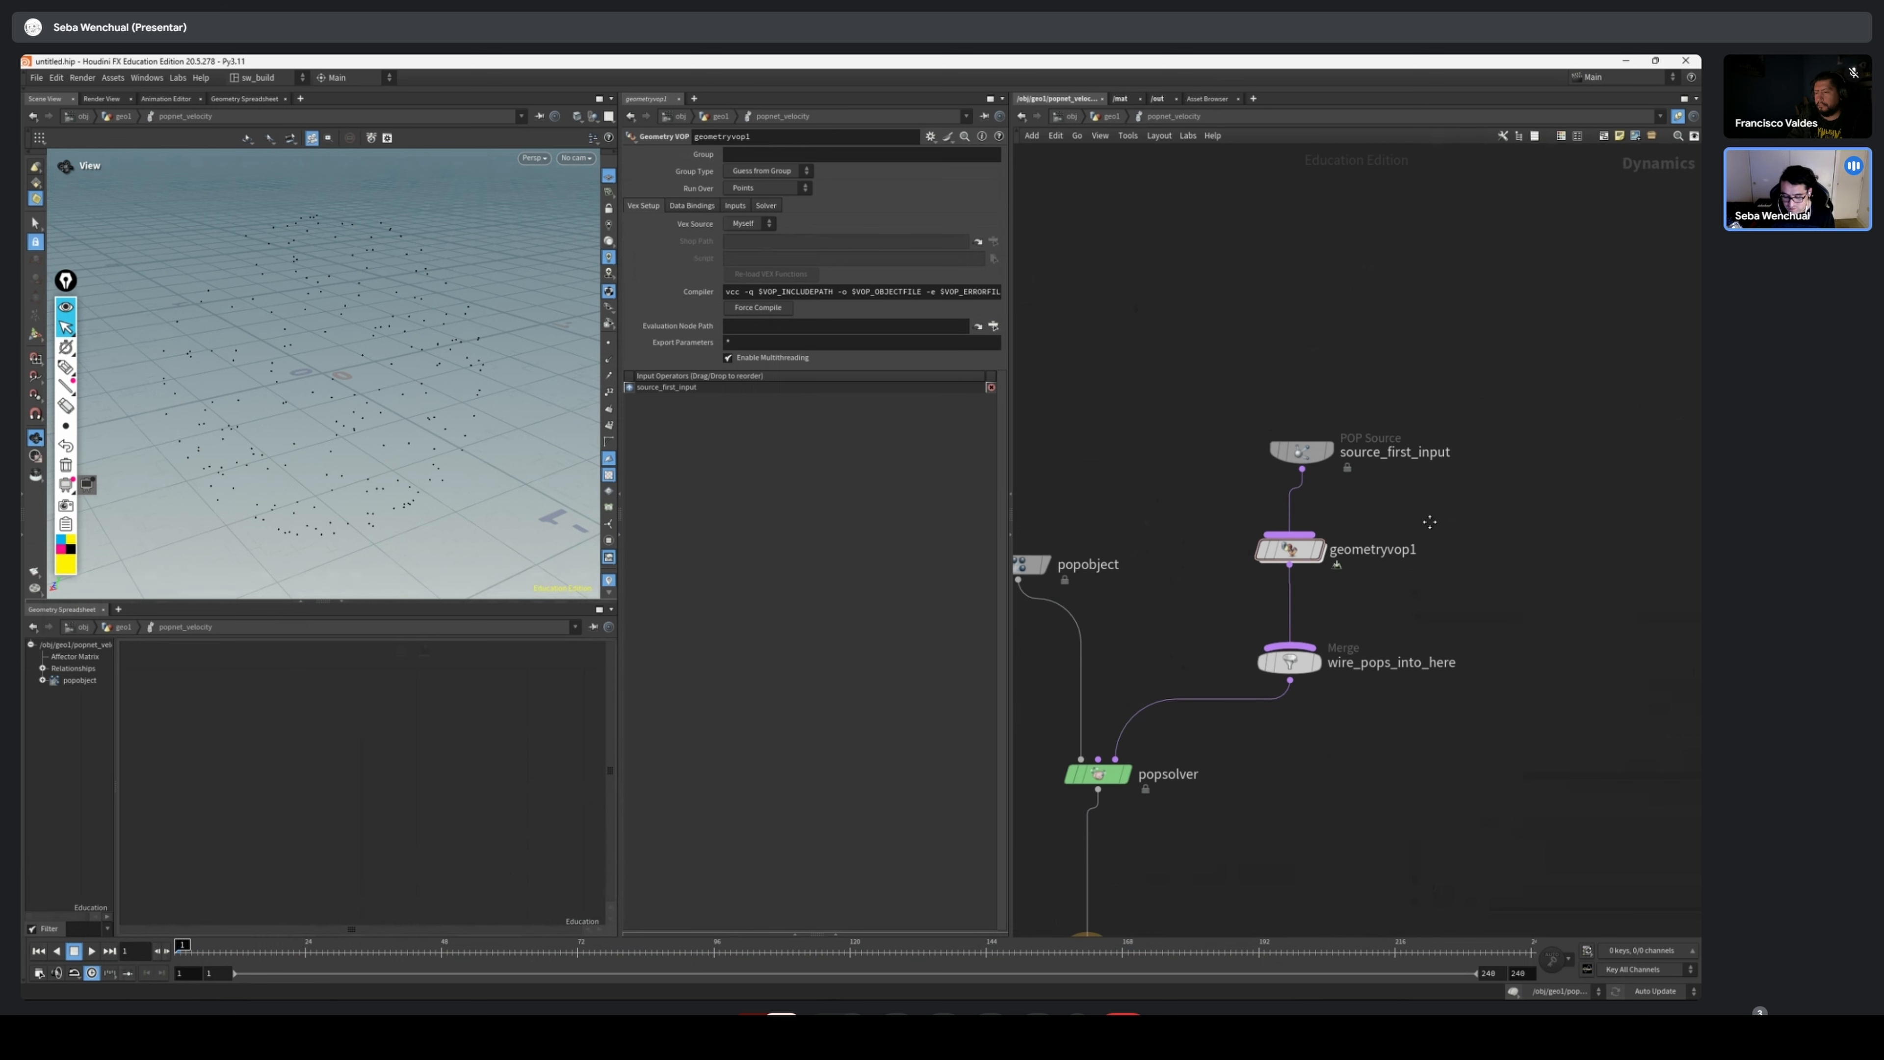
drag(1303, 451, 1291, 449)
drag(1353, 551, 1299, 587)
Open the geometryvop1 network and space geometryvopglobal1 and geometryvopoutput1 well apart
click(1317, 551)
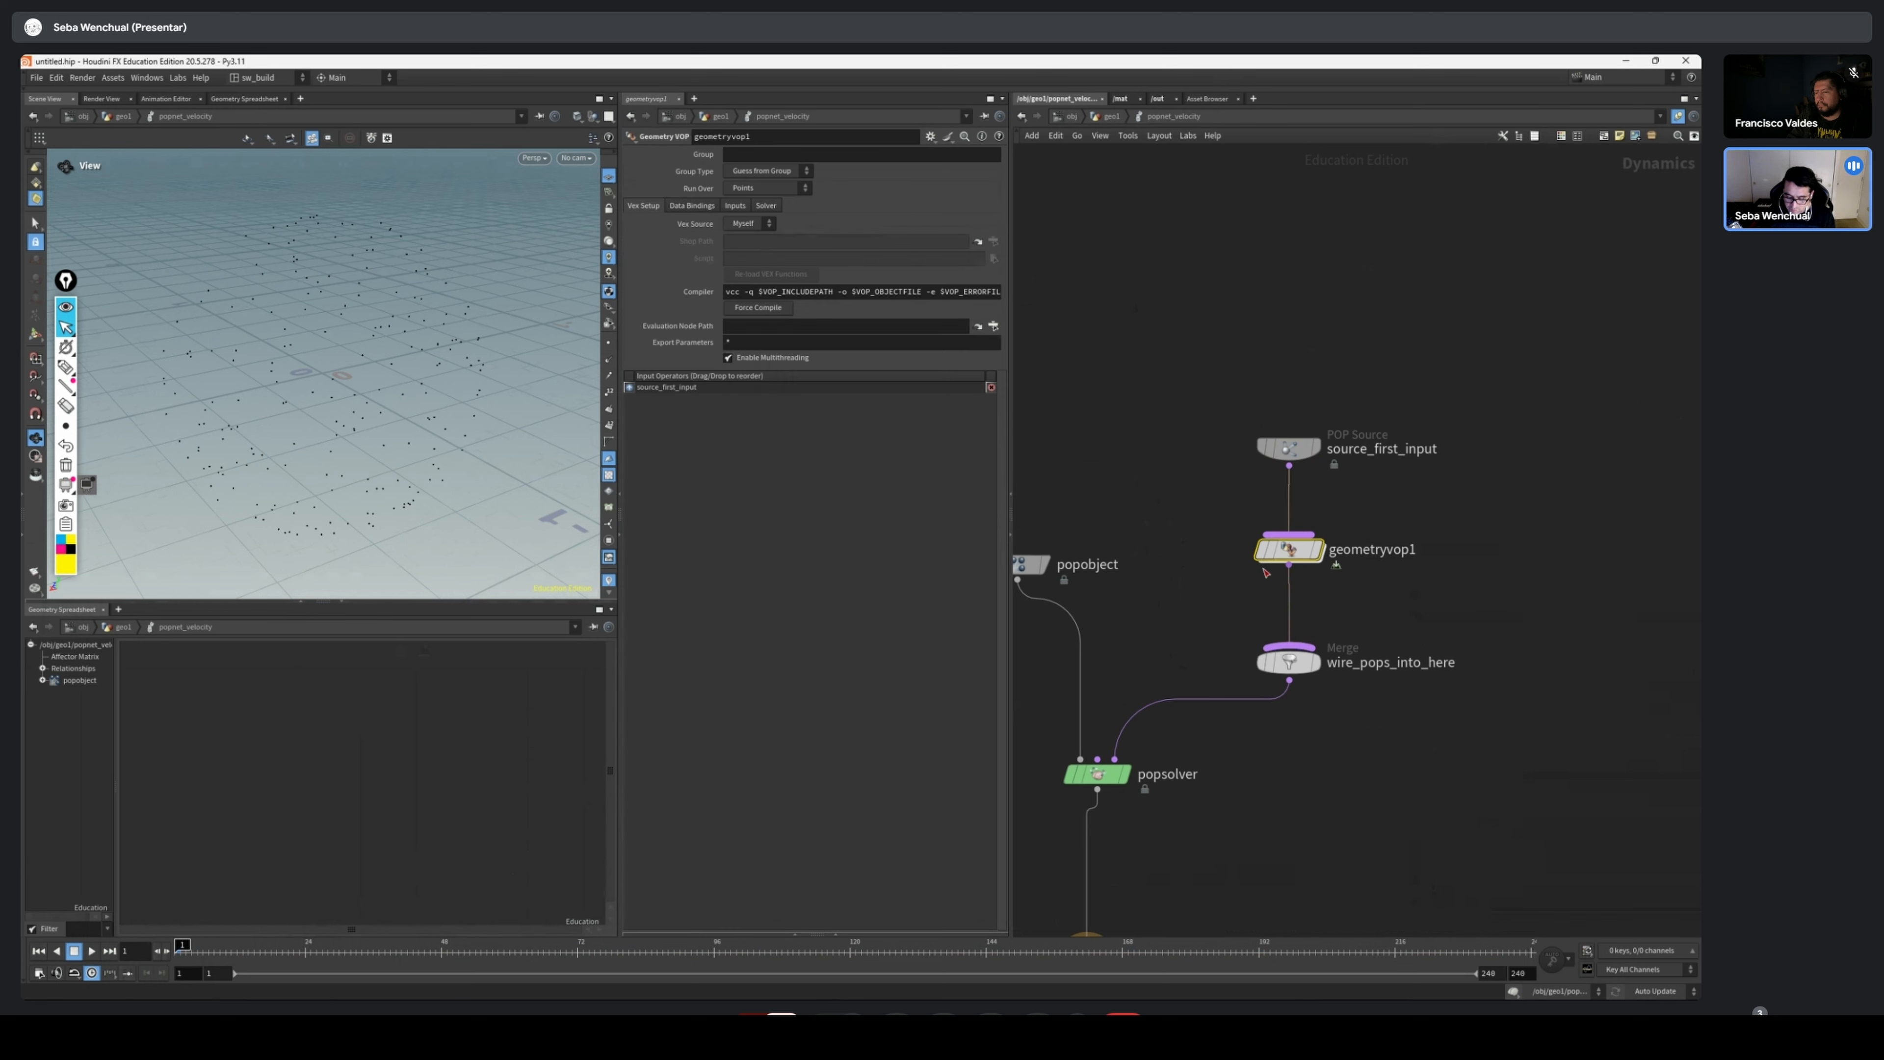
double_click(1283, 553)
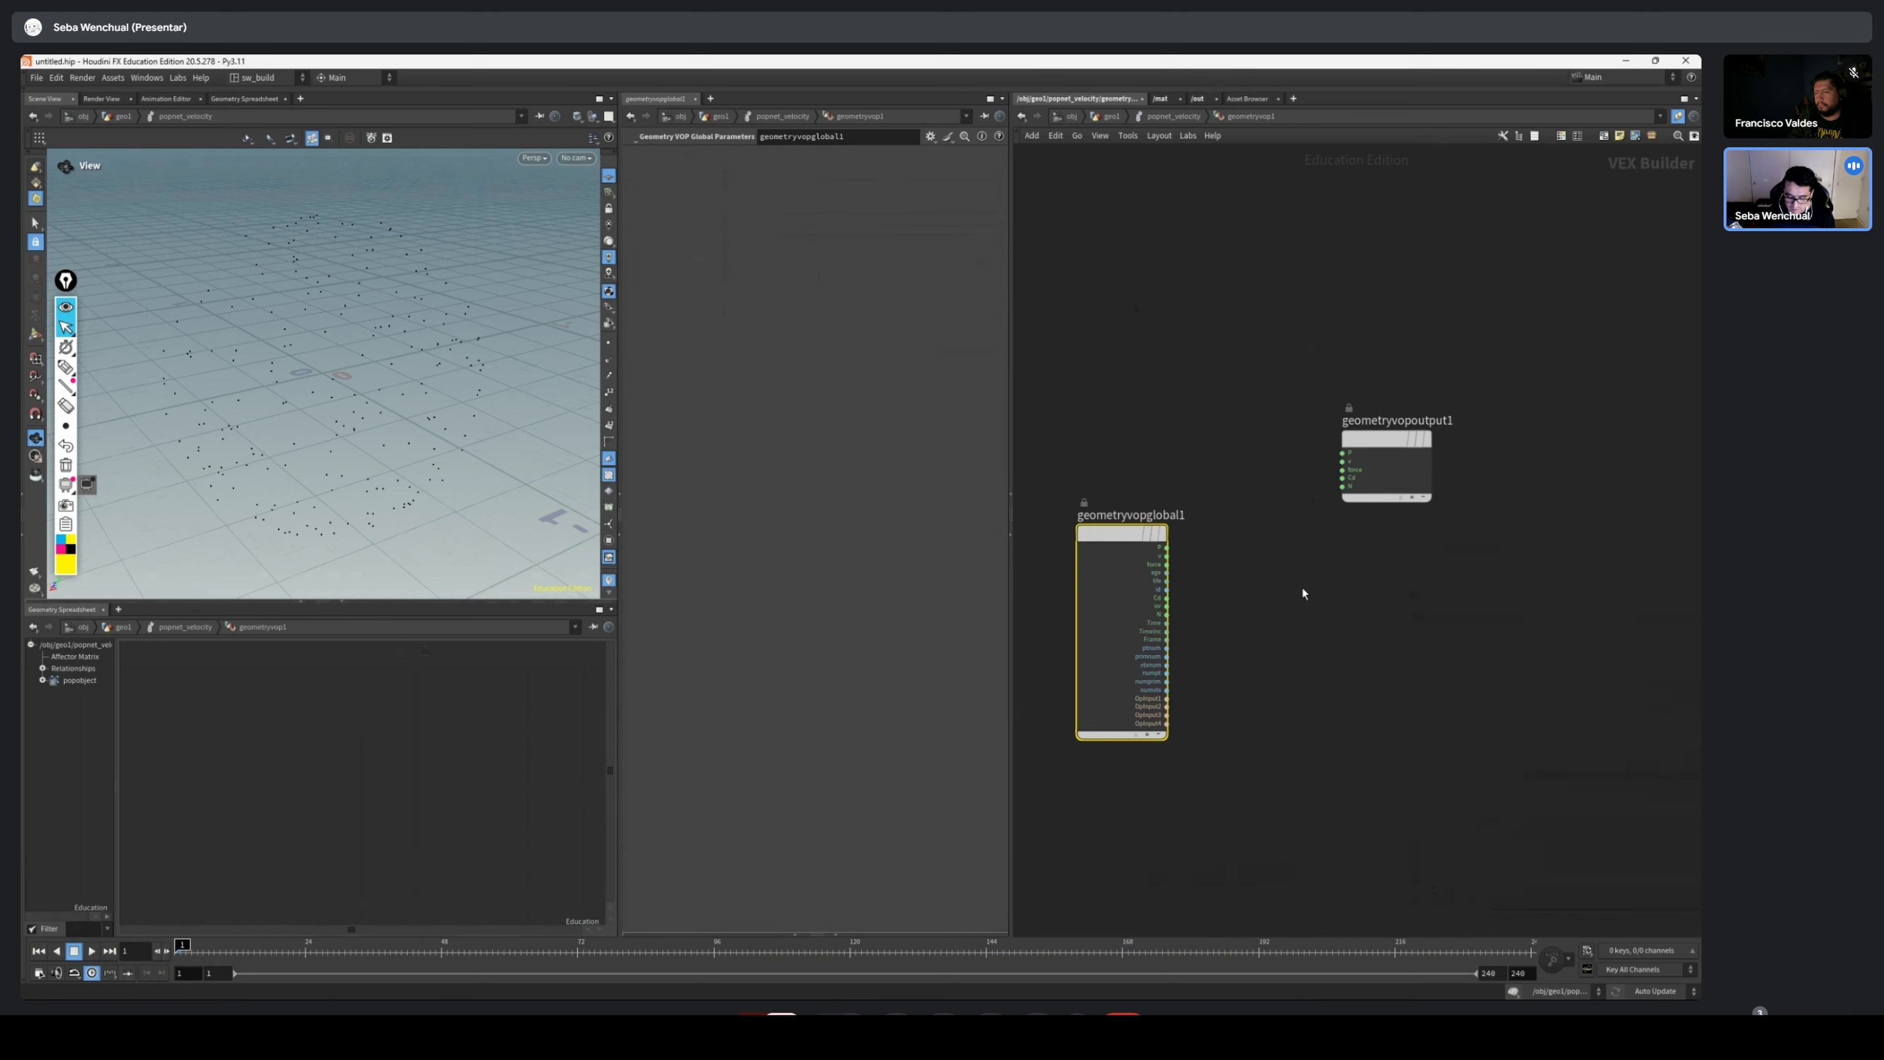
middle_drag(1301, 541, 1362, 472)
drag(1084, 464, 1097, 475)
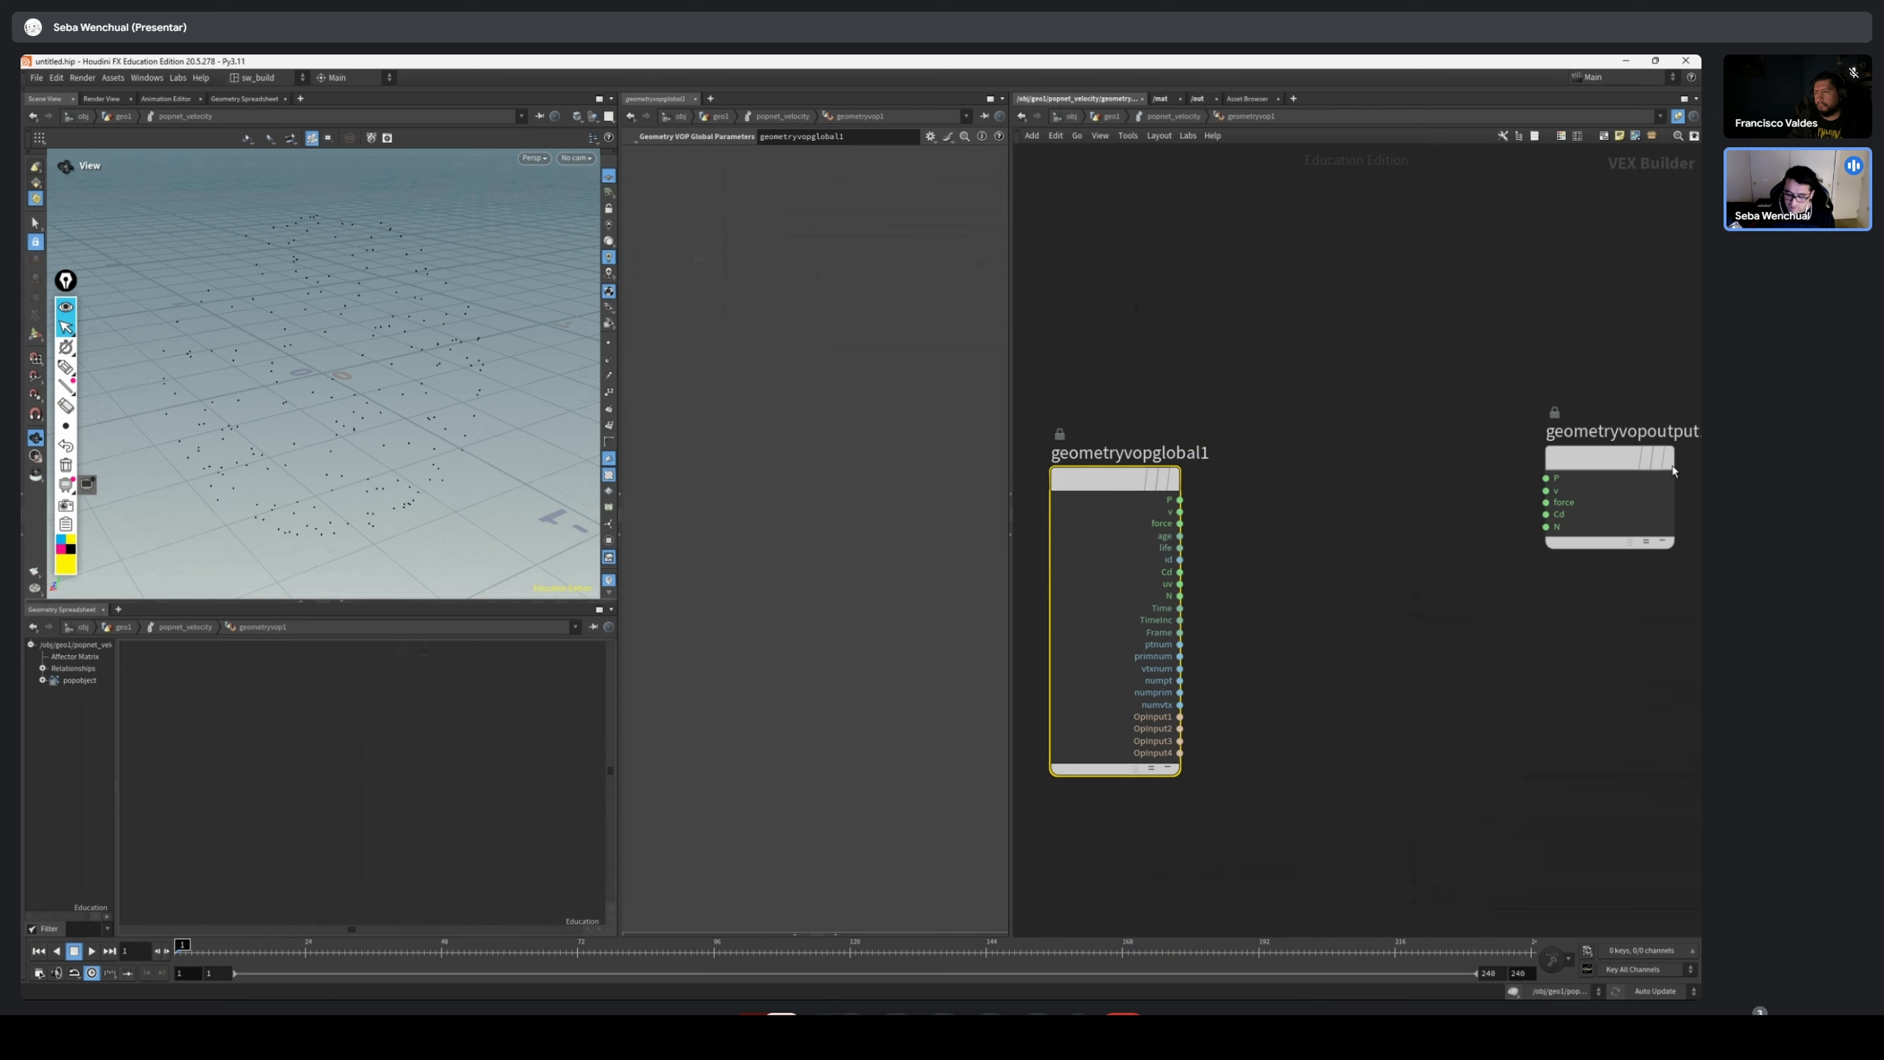
drag(1600, 463, 1615, 469)
middle_drag(1300, 503, 1179, 491)
drag(1500, 451, 1455, 455)
middle_drag(1455, 454, 1479, 454)
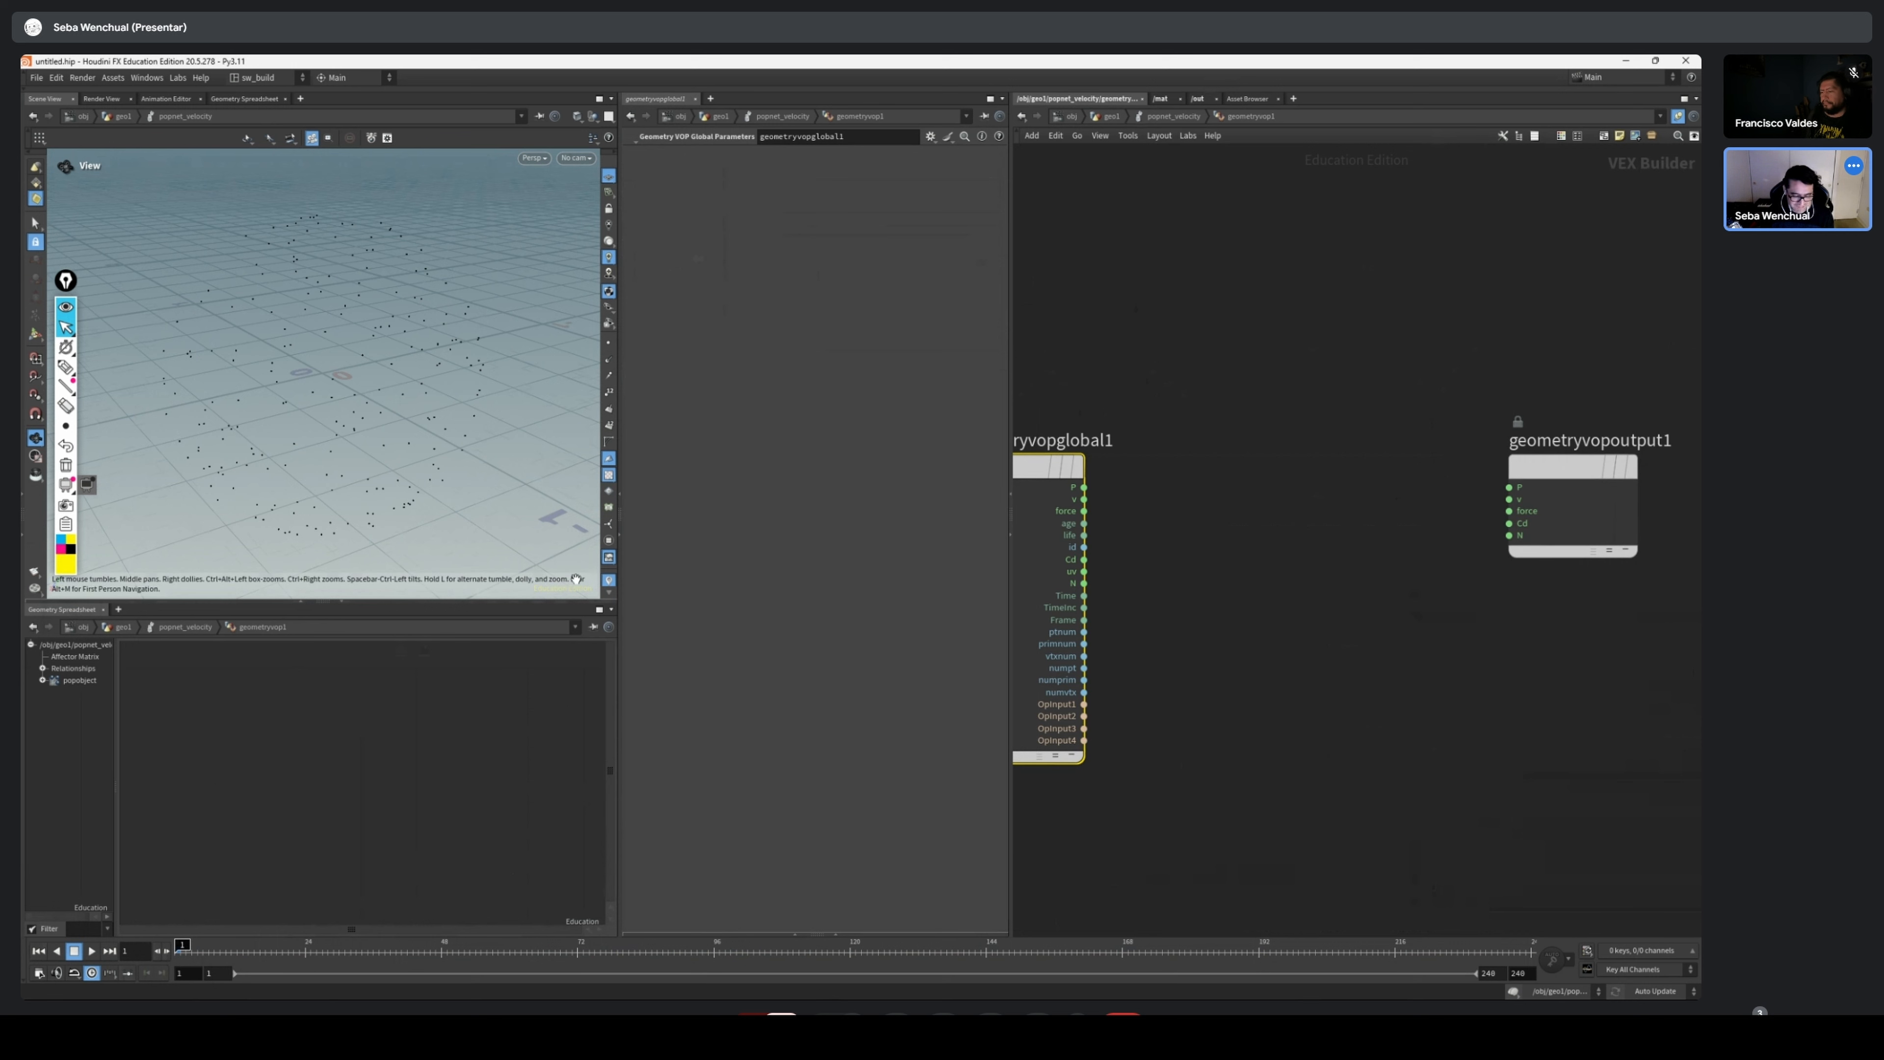
scroll(333, 446, down, 5)
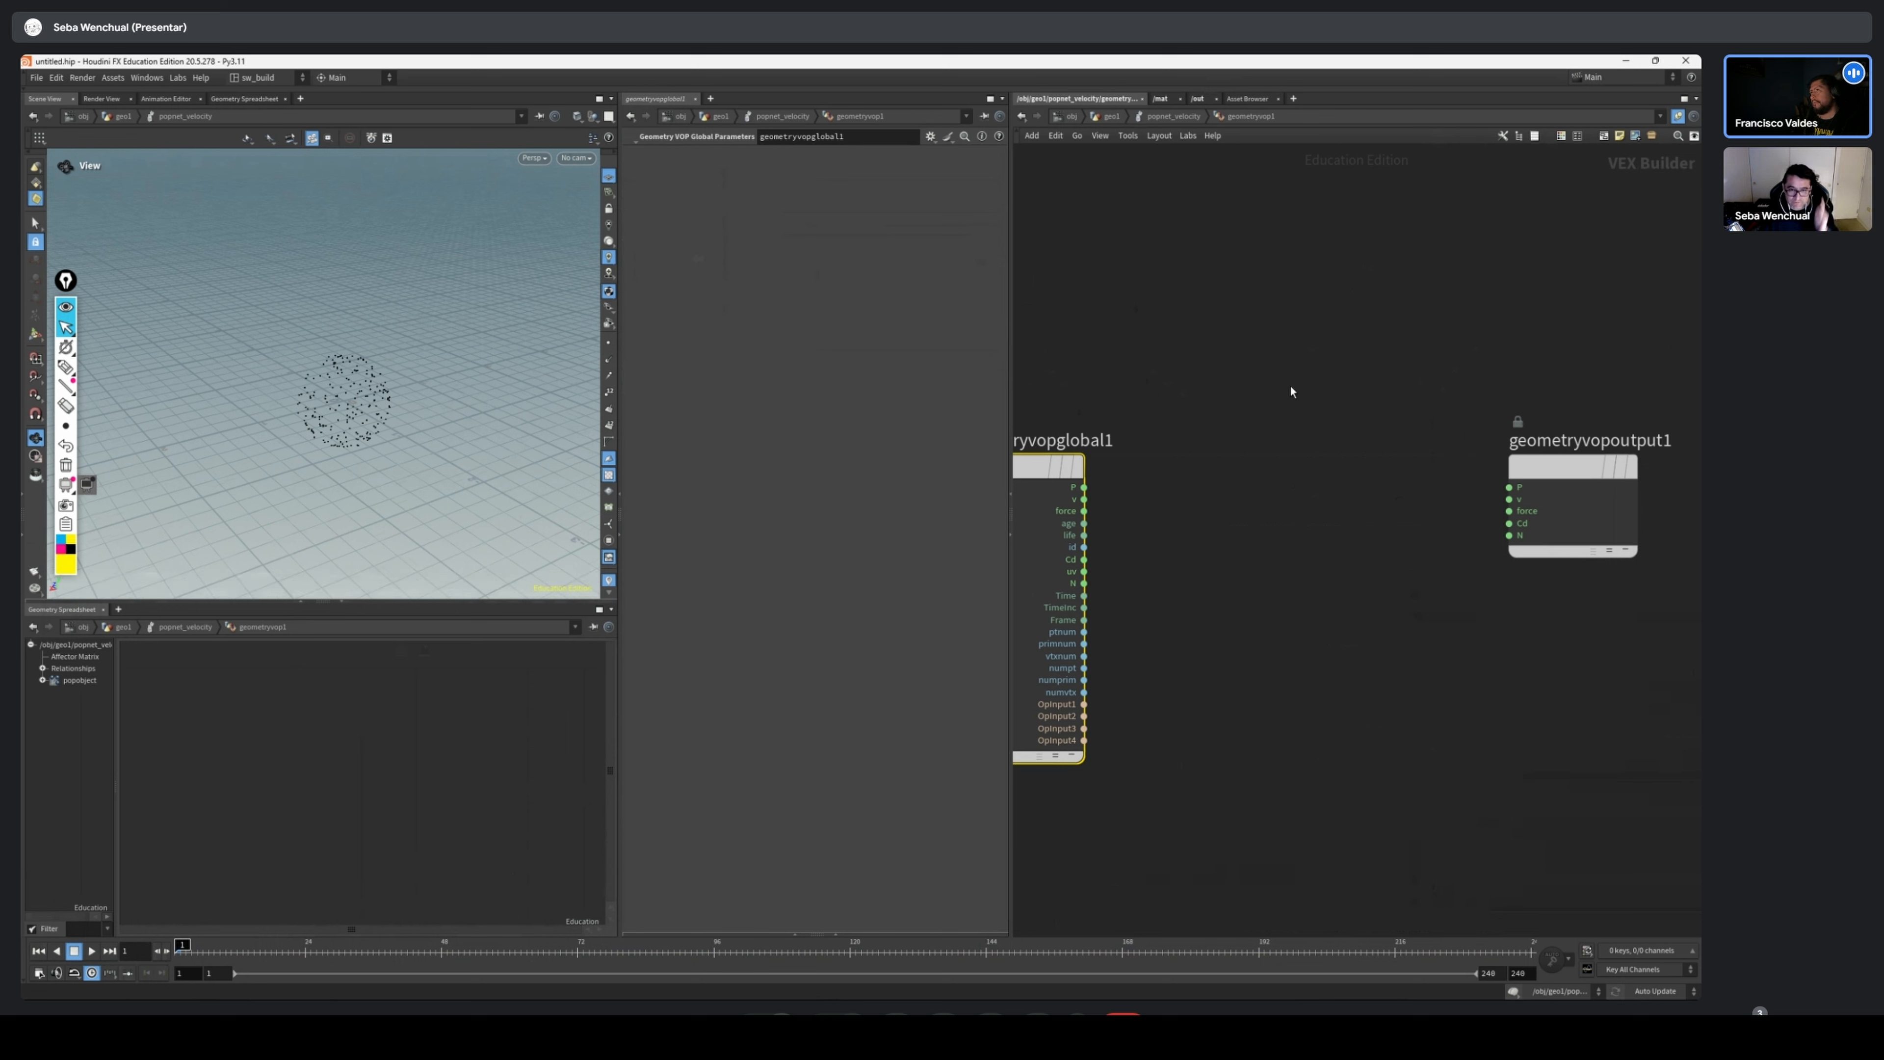
scroll(1276, 419, down, 2)
drag(1520, 475, 1550, 475)
click(1221, 460)
scroll(1270, 439, down, 3)
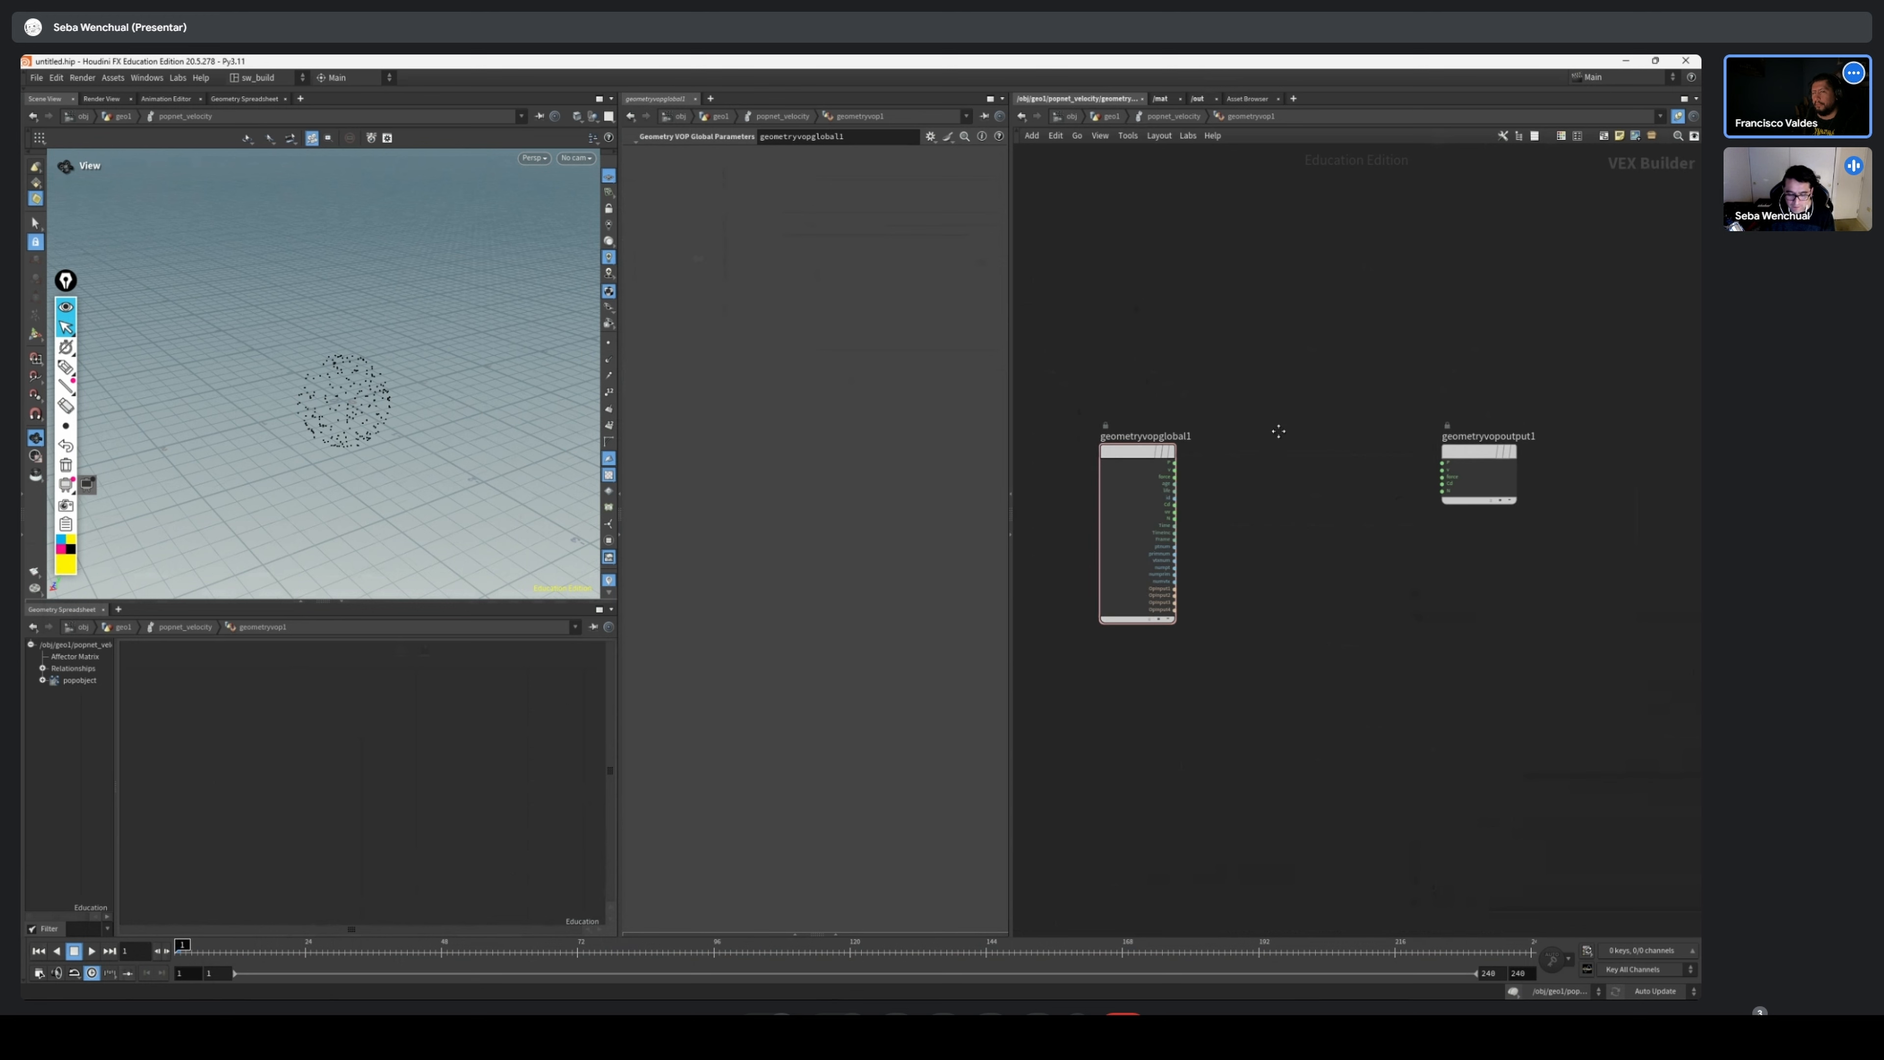
Return to the geometry network and move the popnet_velocity node below the source sphere
key(u)
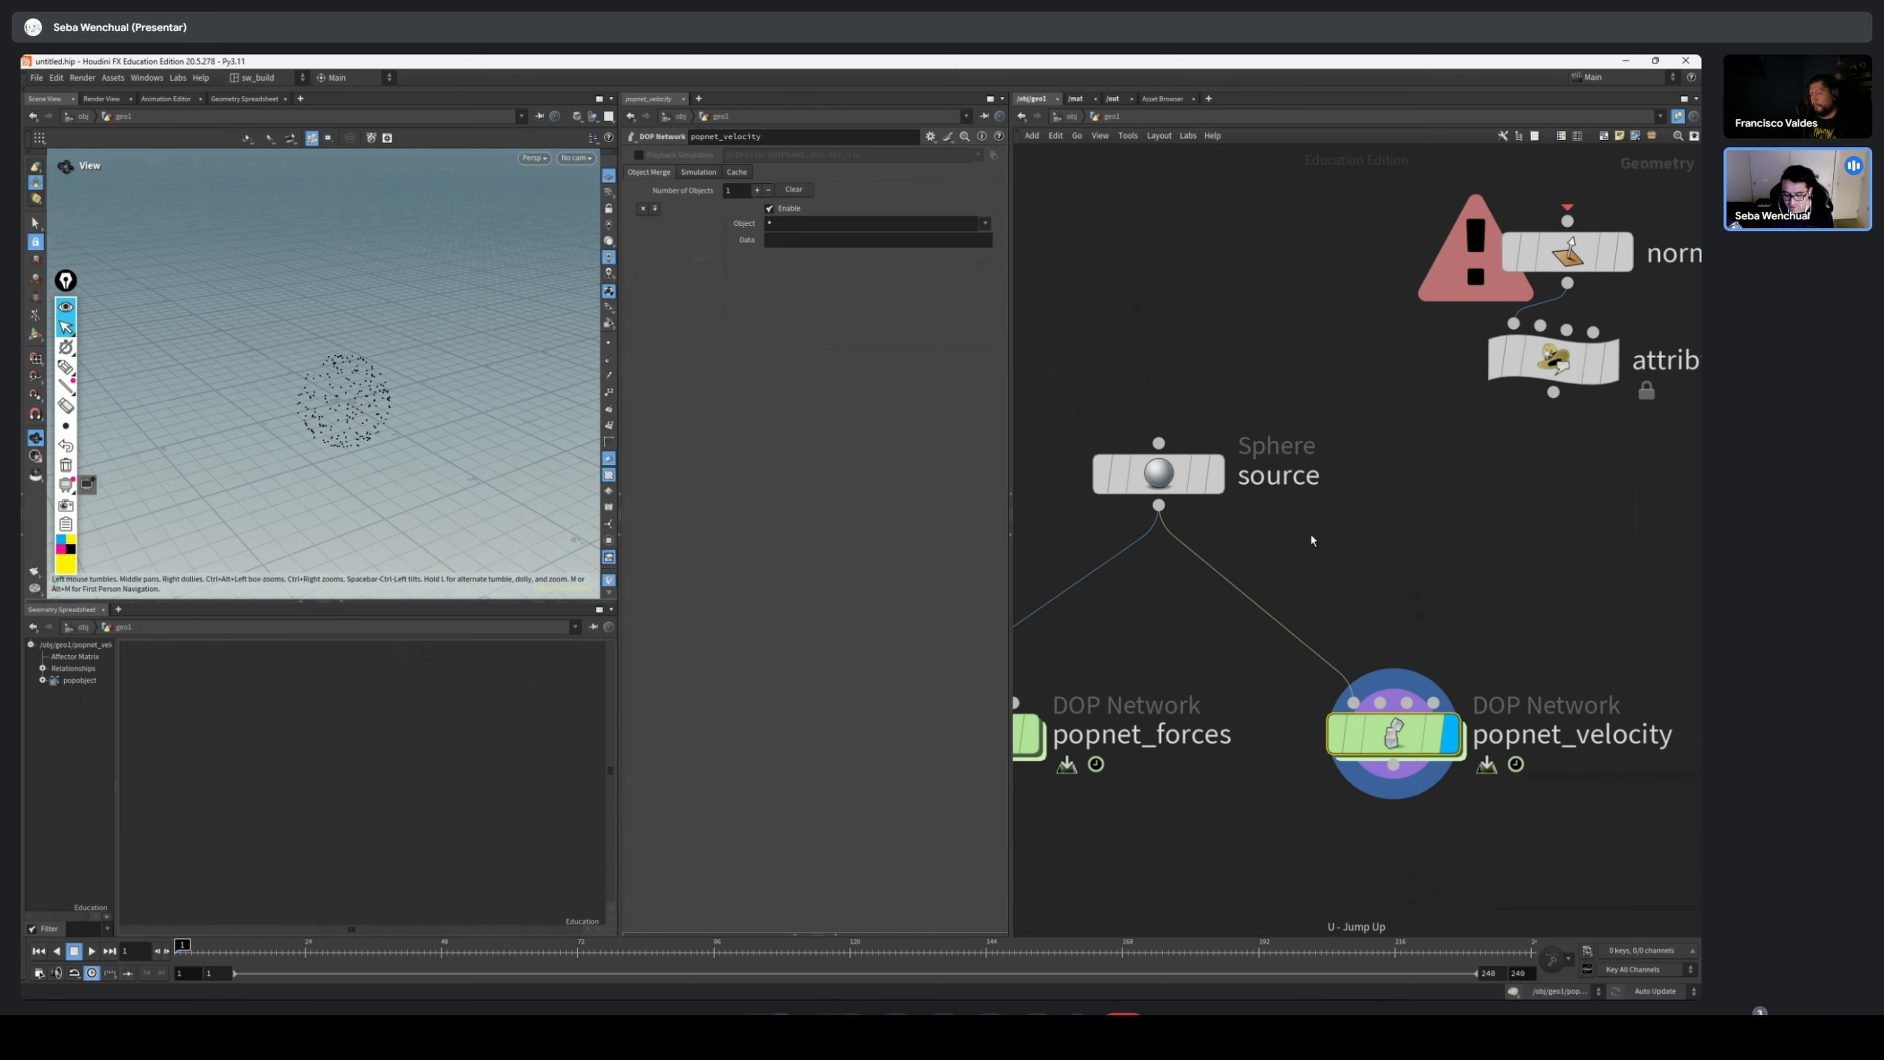
drag(1312, 491, 1347, 479)
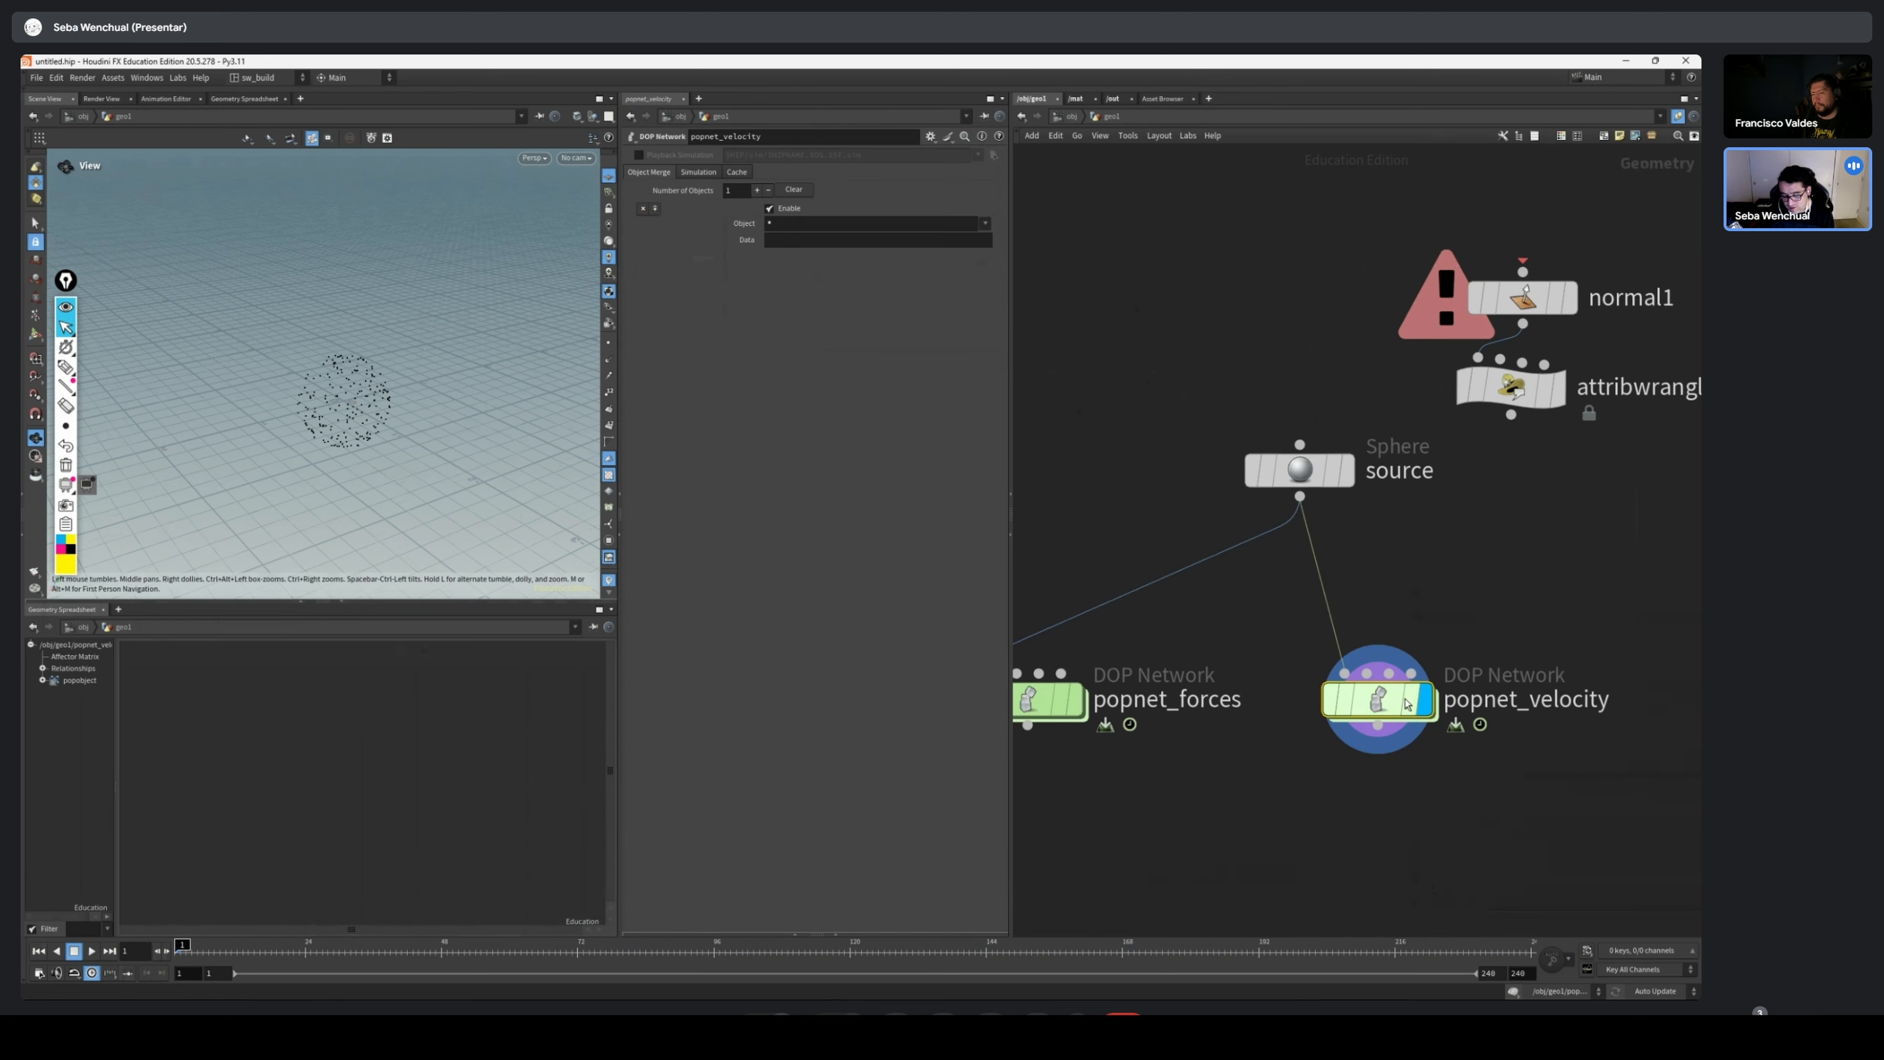
drag(1363, 708, 1325, 779)
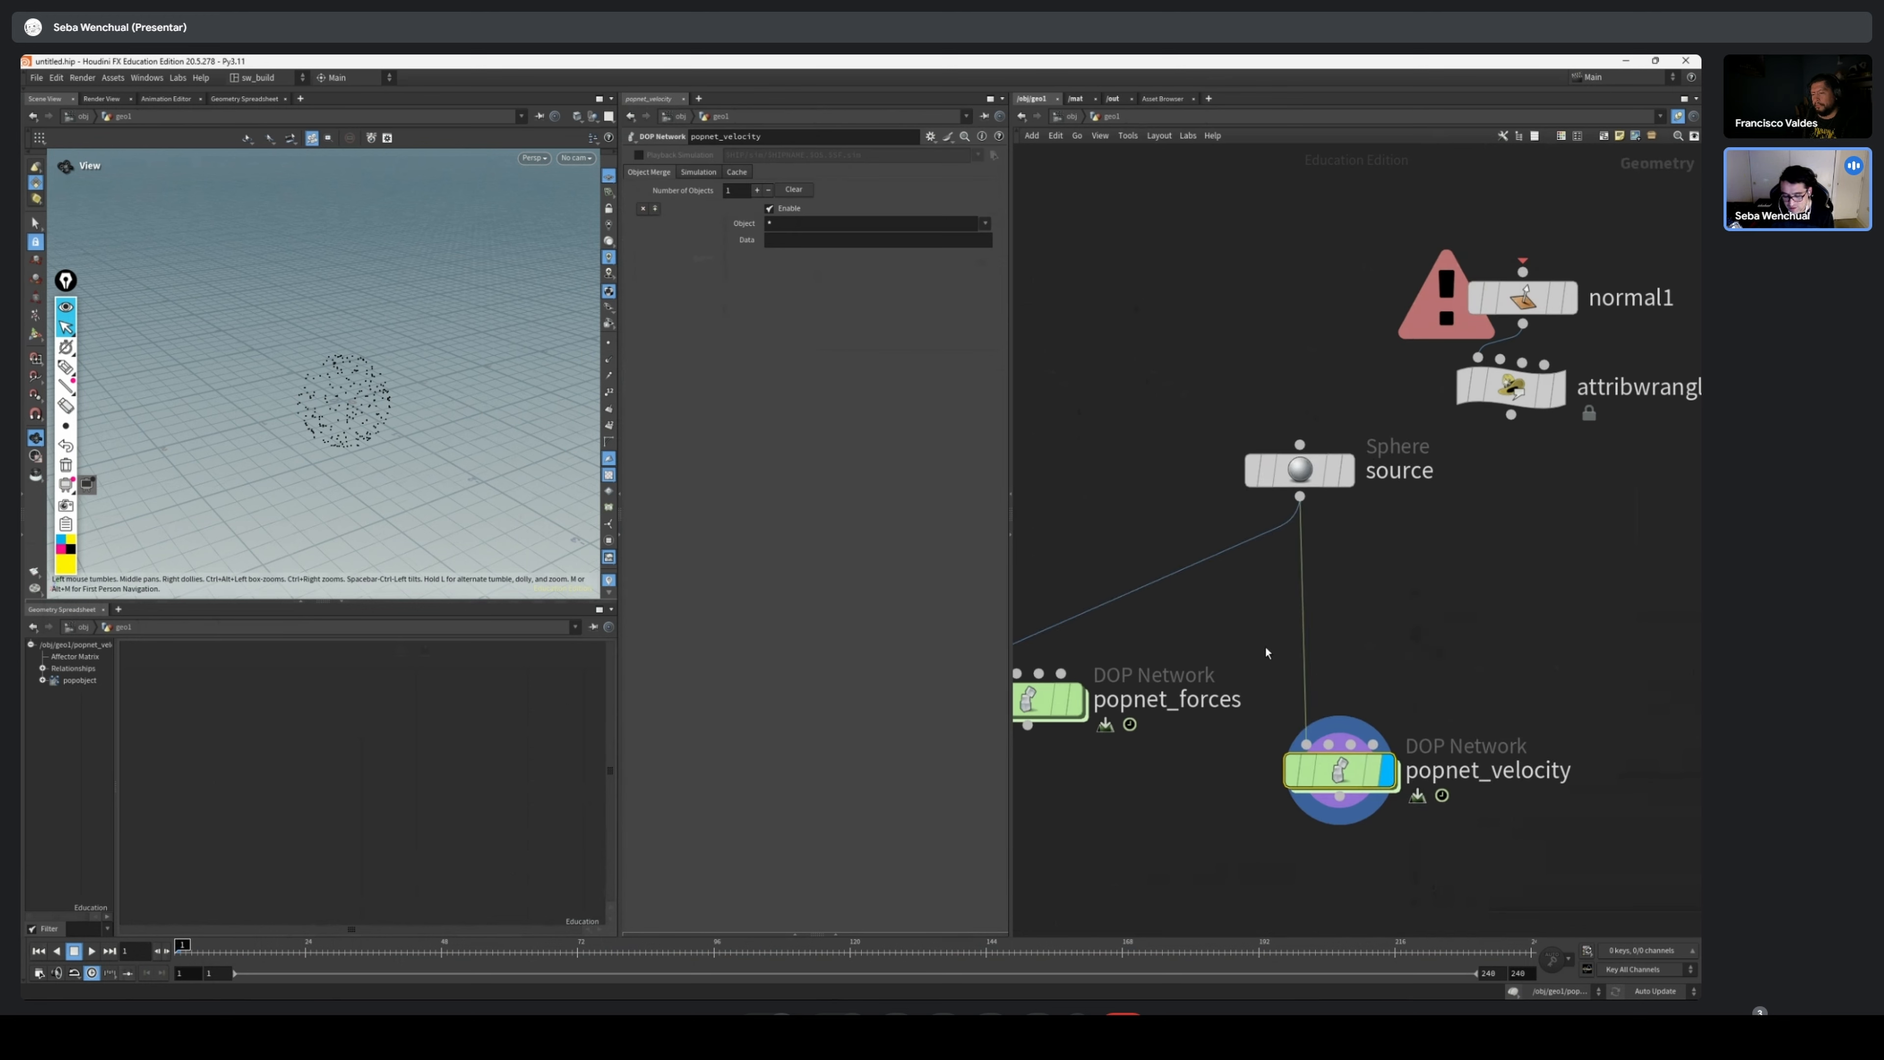
Reopen geometryvop1 inside popnet_velocity and examine the P, v, force, Cd and N inputs of geometryvopoutput1
double_click(1339, 770)
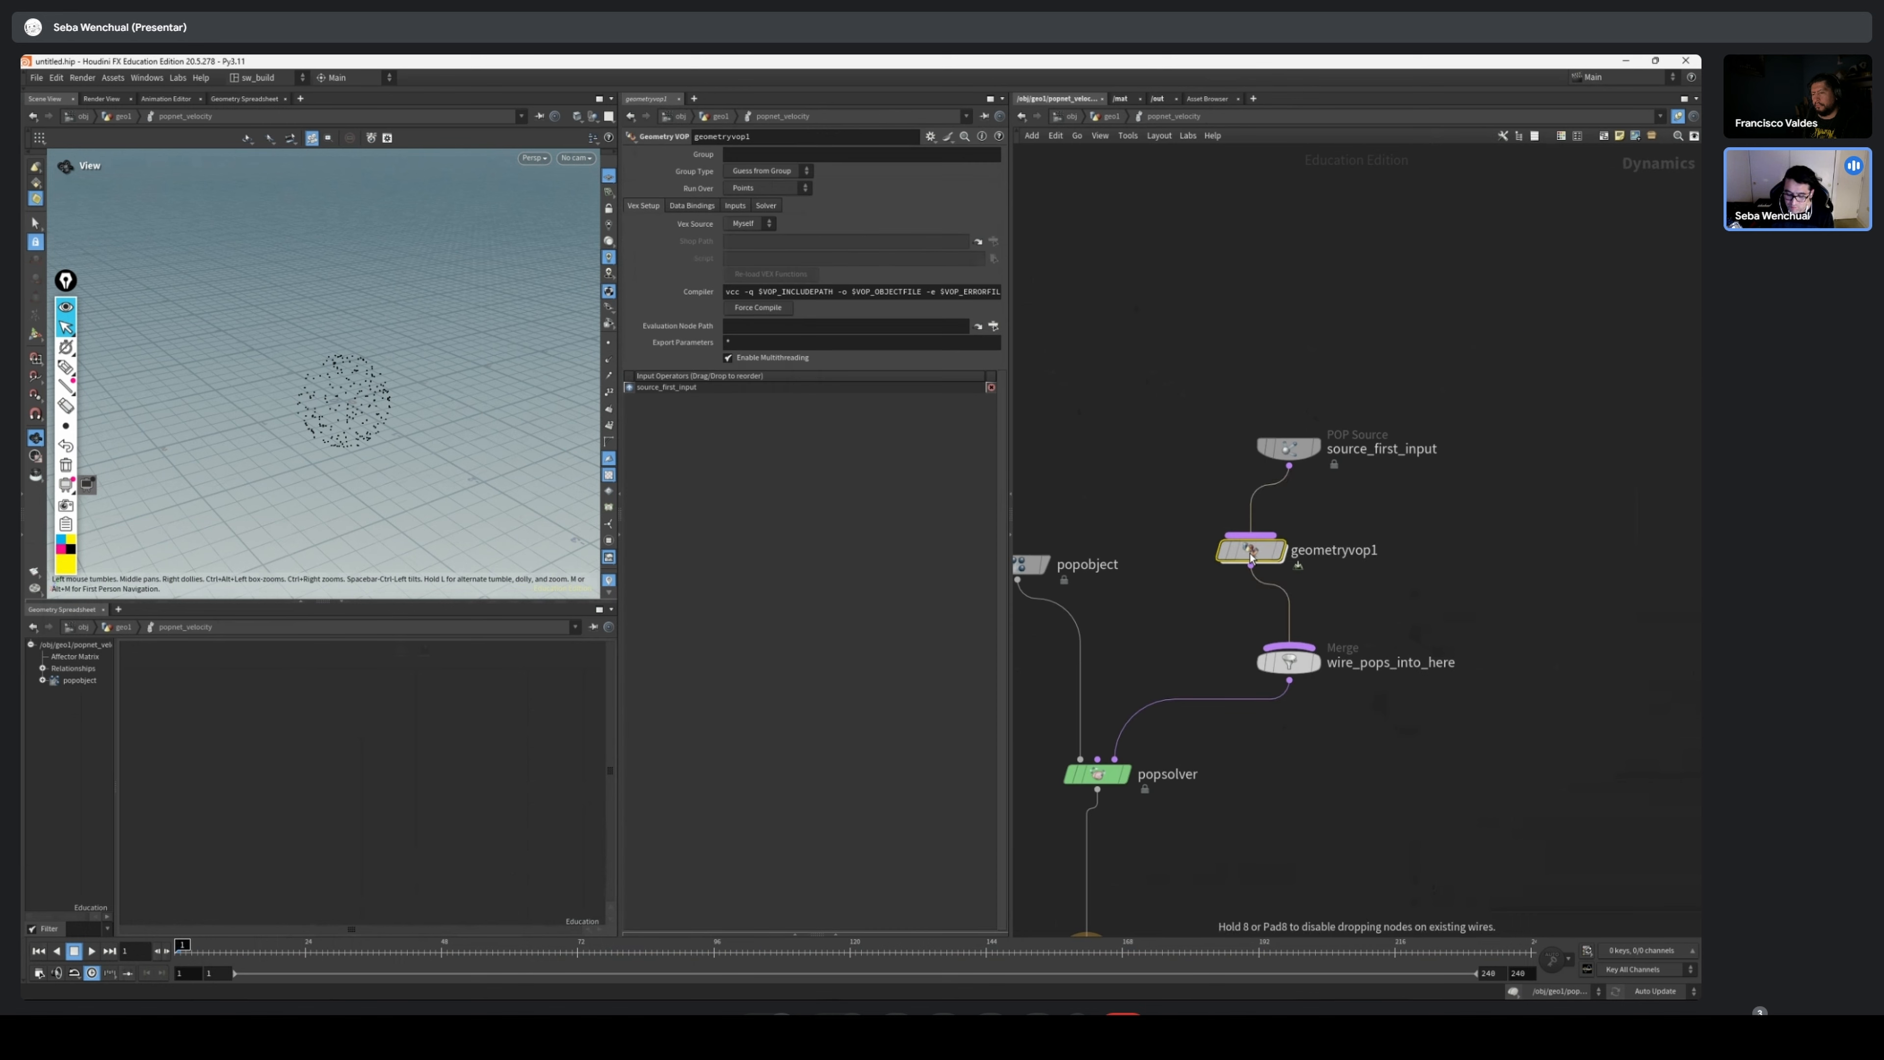
double_click(1246, 551)
drag(1396, 484, 1501, 489)
drag(298, 424, 442, 408)
scroll(1187, 482, down, 2)
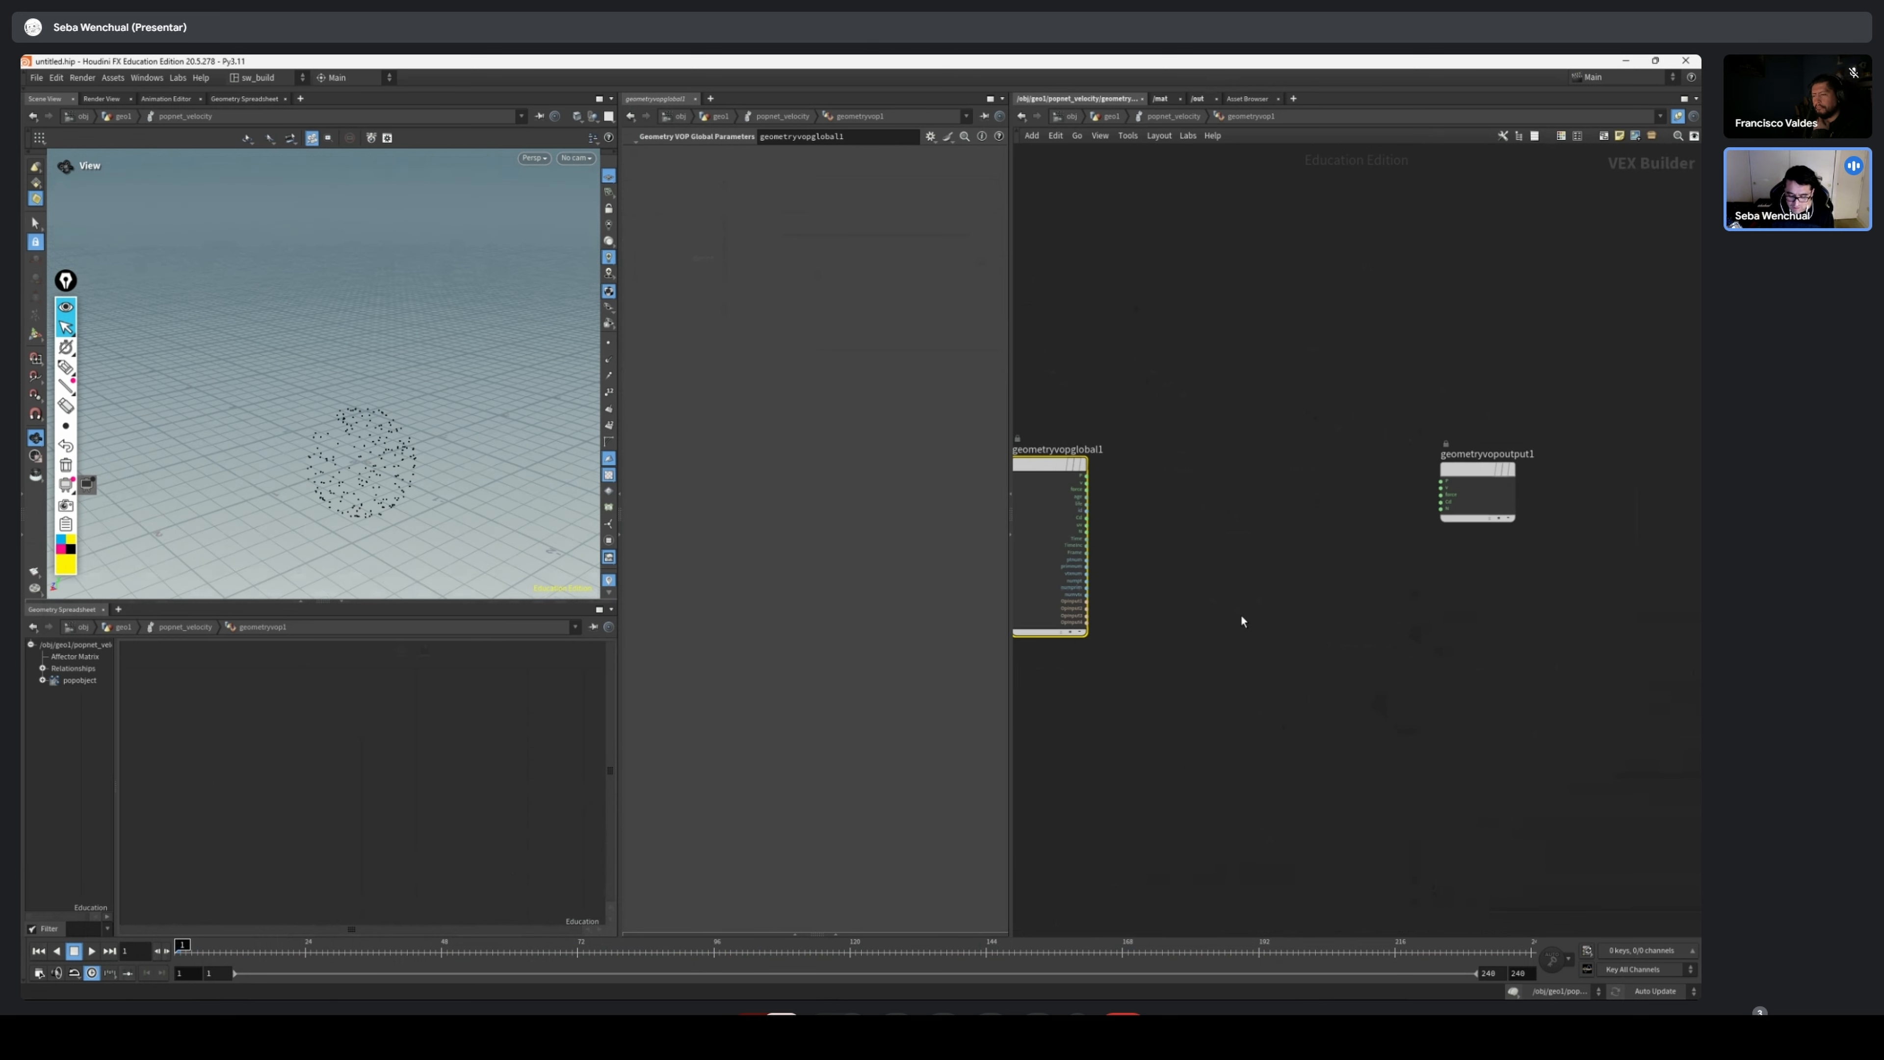
scroll(1264, 552, up, 2)
scroll(1595, 475, up, 3)
scroll(1587, 446, up, 3)
middle_drag(1415, 397, 1379, 421)
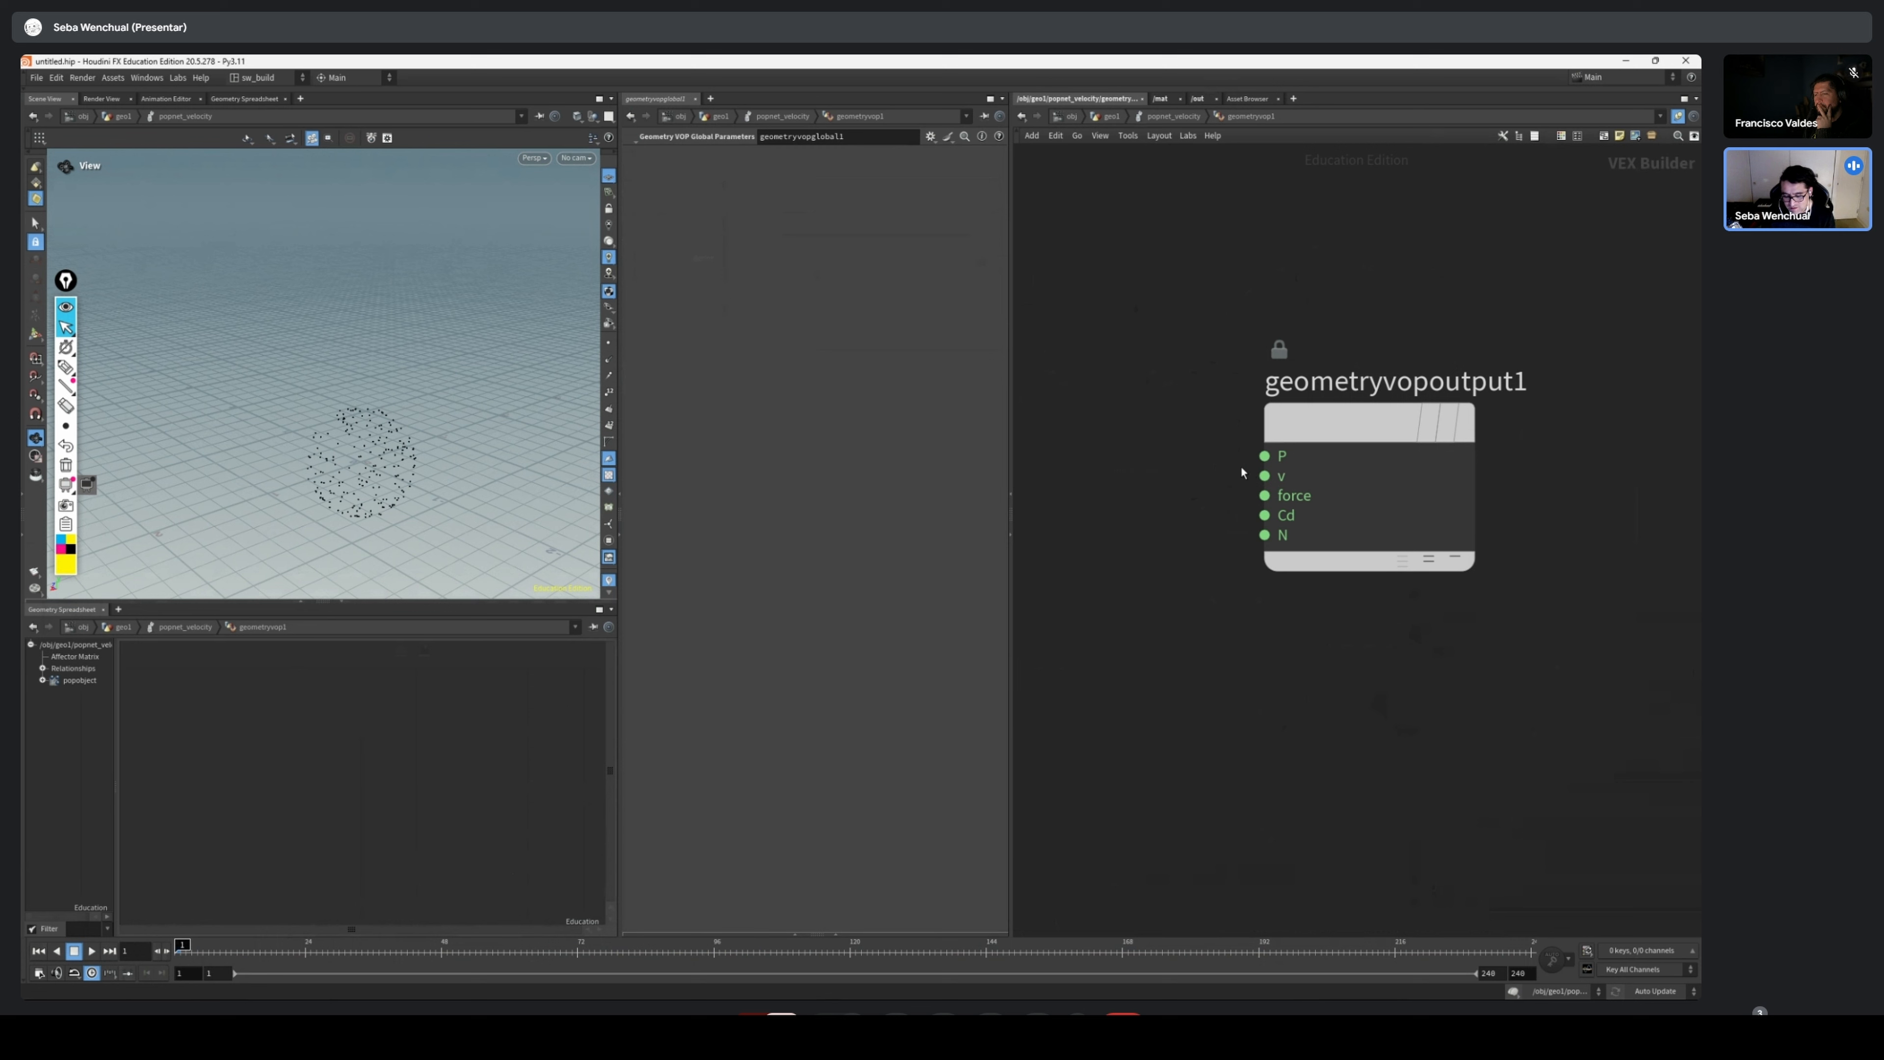
middle_drag(1239, 500, 1259, 505)
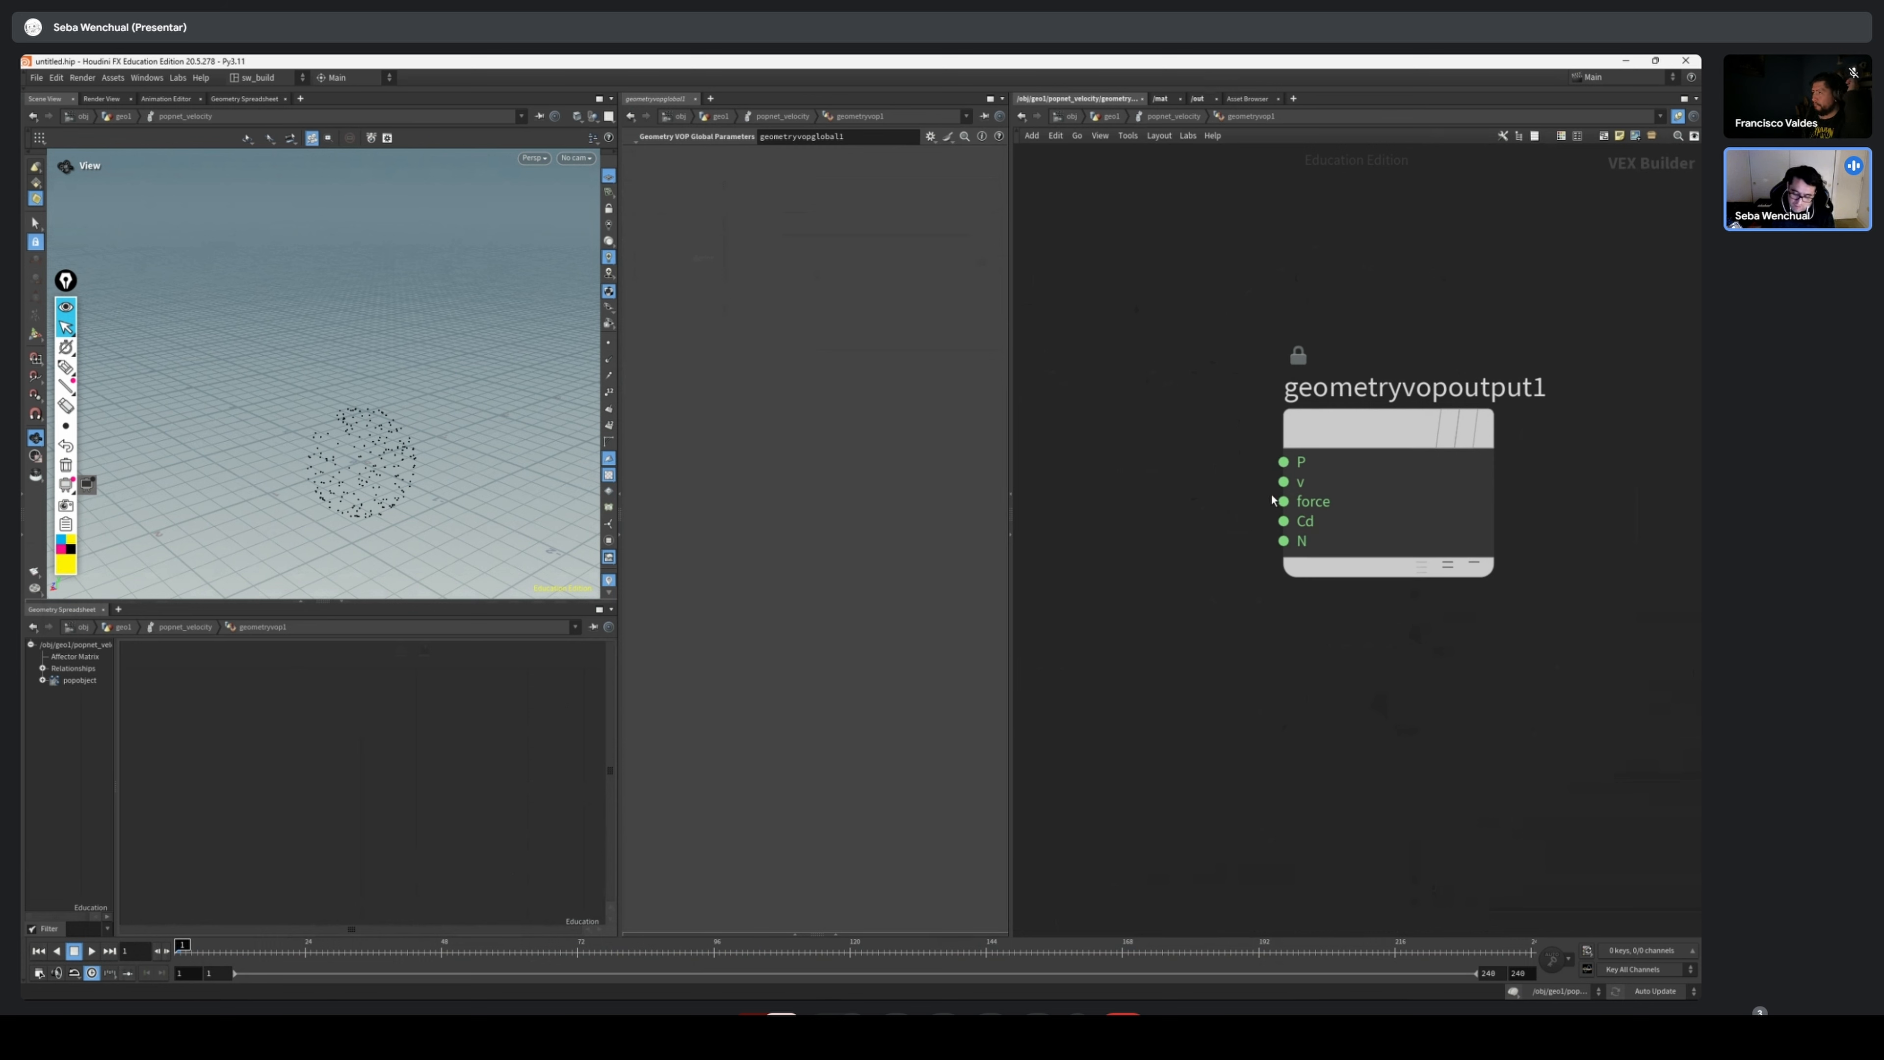
scroll(1387, 512, down, 2)
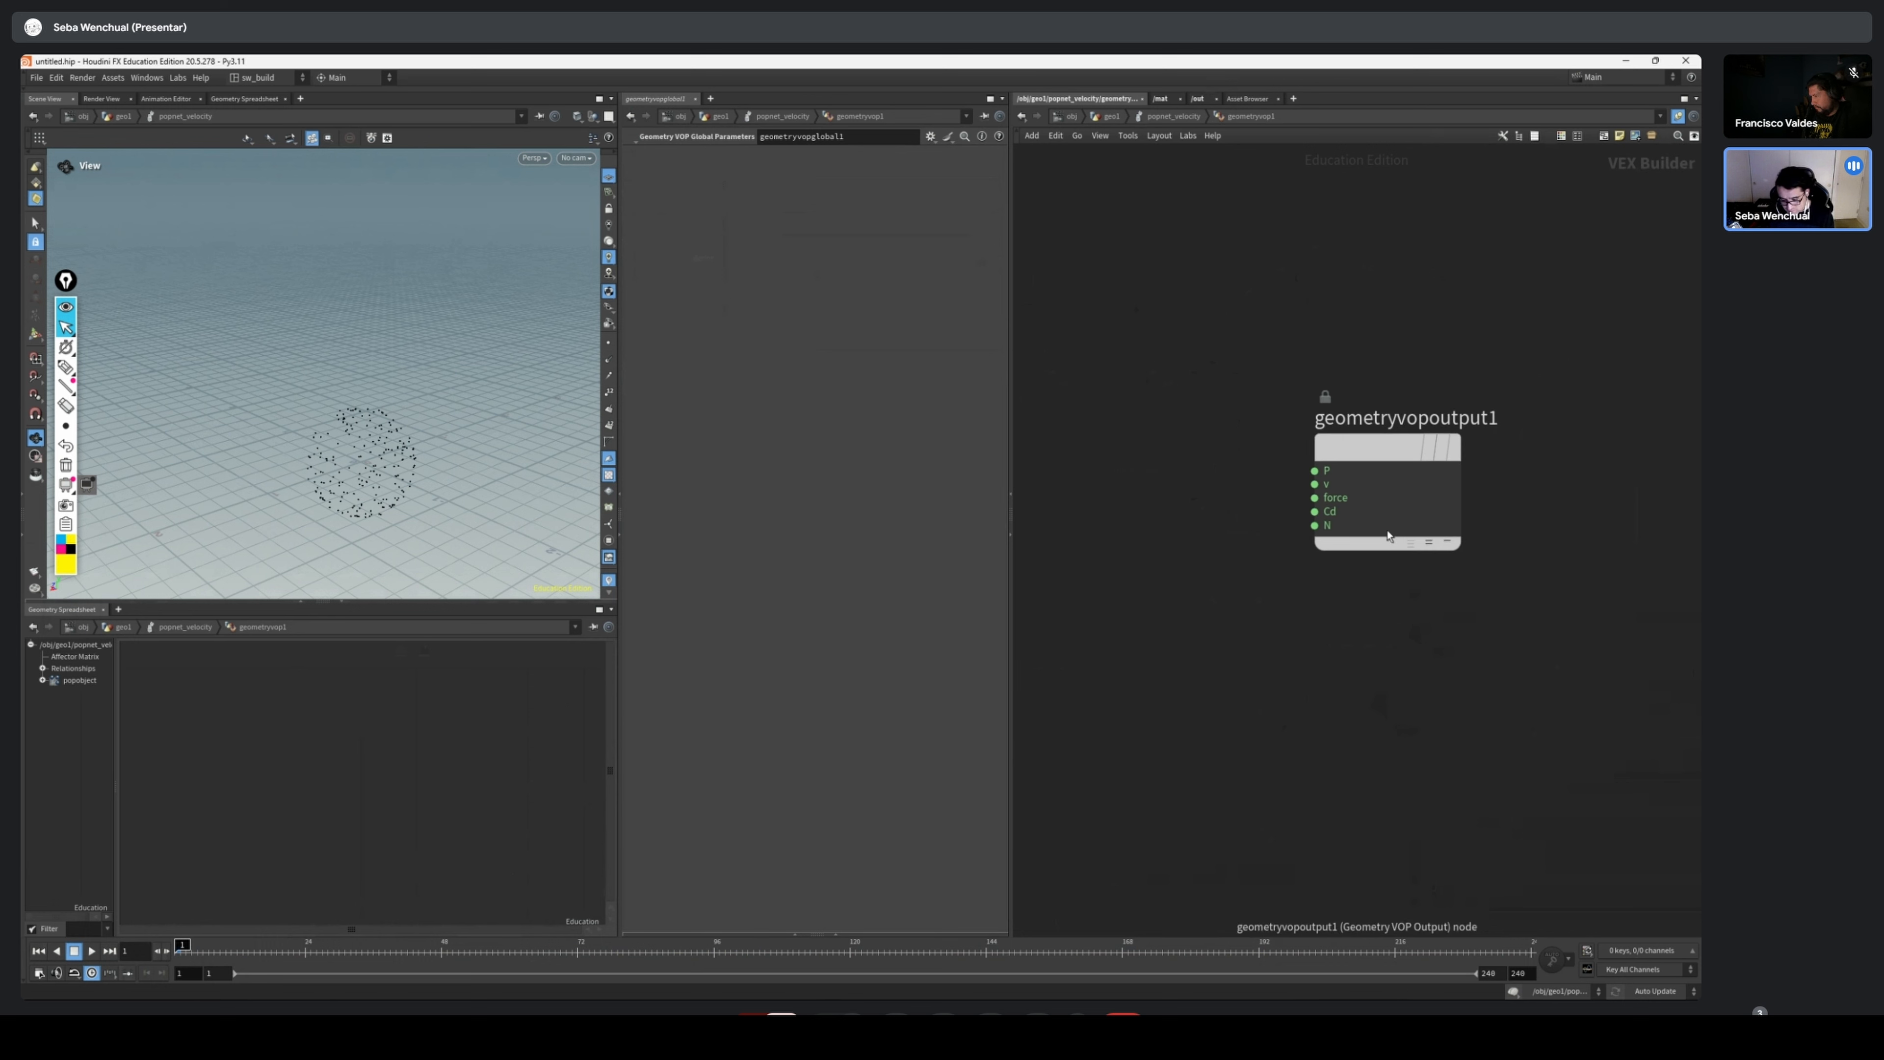
Add a Constant node between geometryvopglobal1 and geometryvopoutput1, leaving clear space on both sides of it
middle_drag(1191, 641, 1640, 694)
scroll(1640, 690, down, 2)
middle_drag(1669, 510, 1463, 480)
drag(1576, 525, 1489, 514)
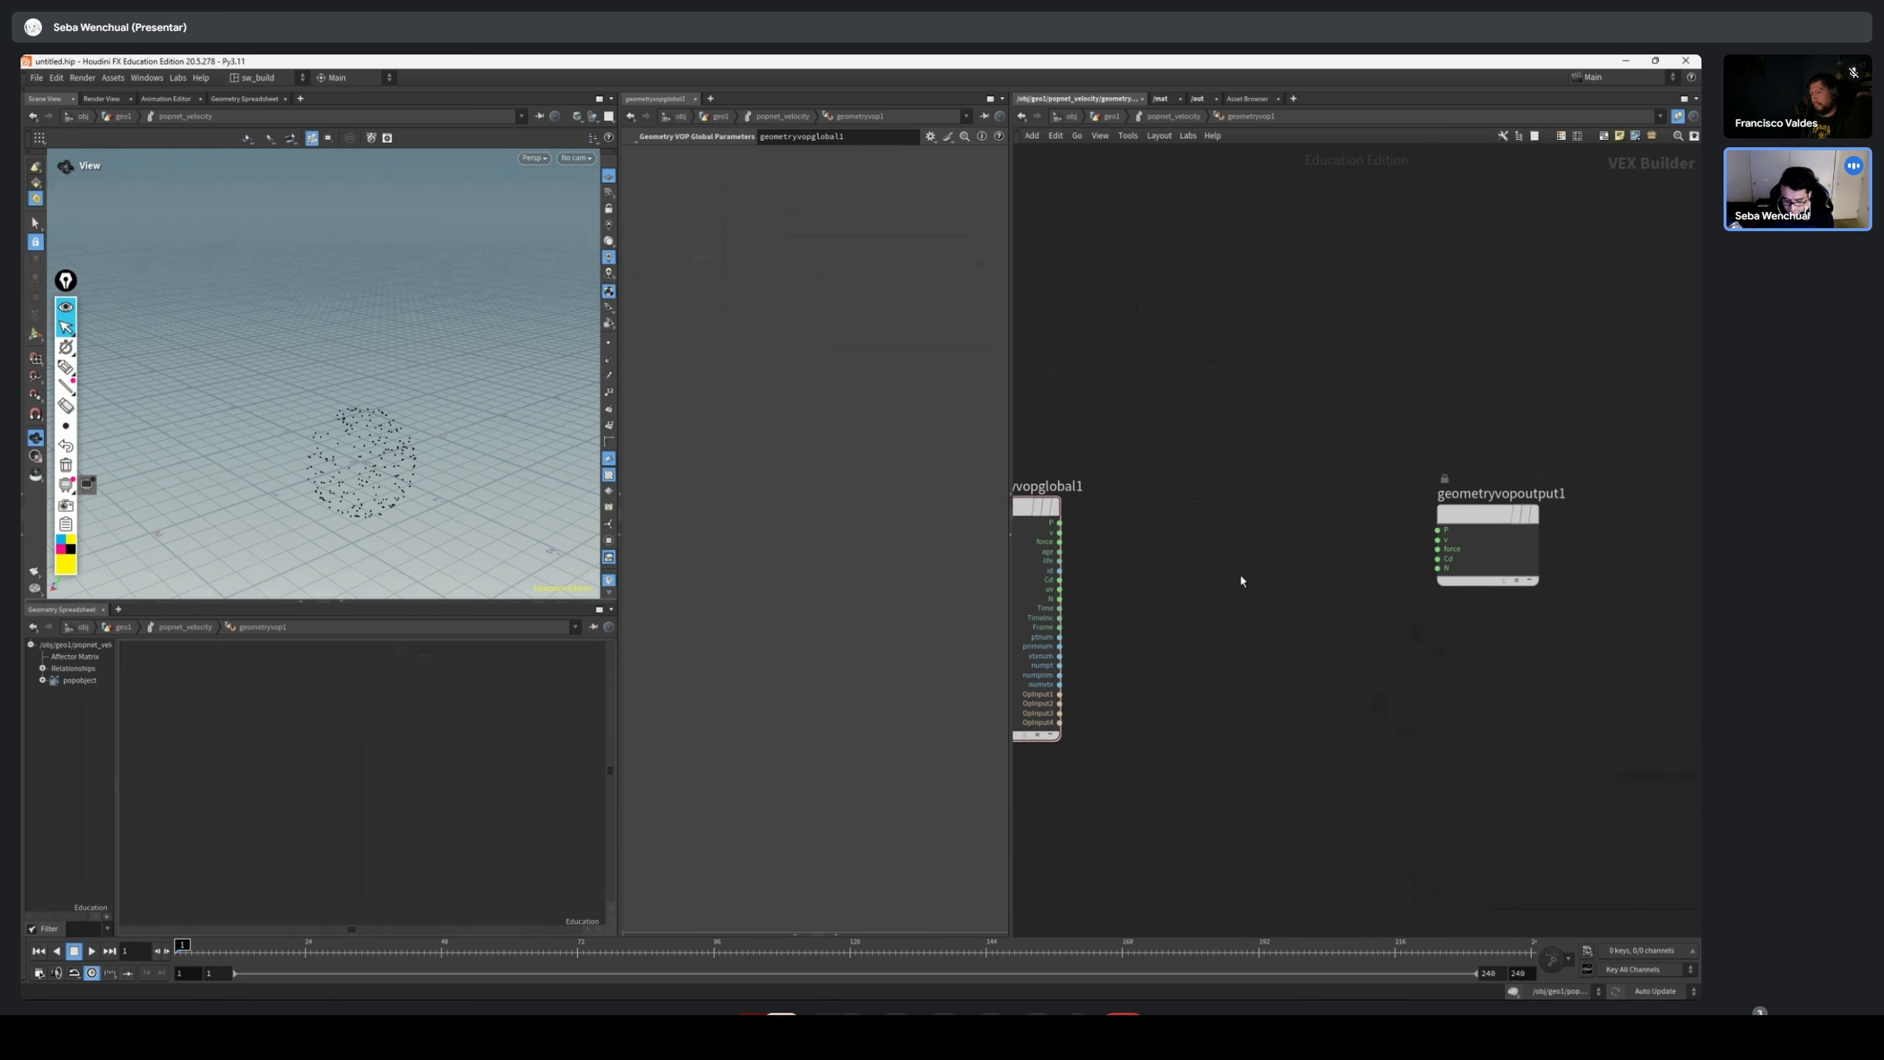
key(Tab)
mouse_move(1246, 577)
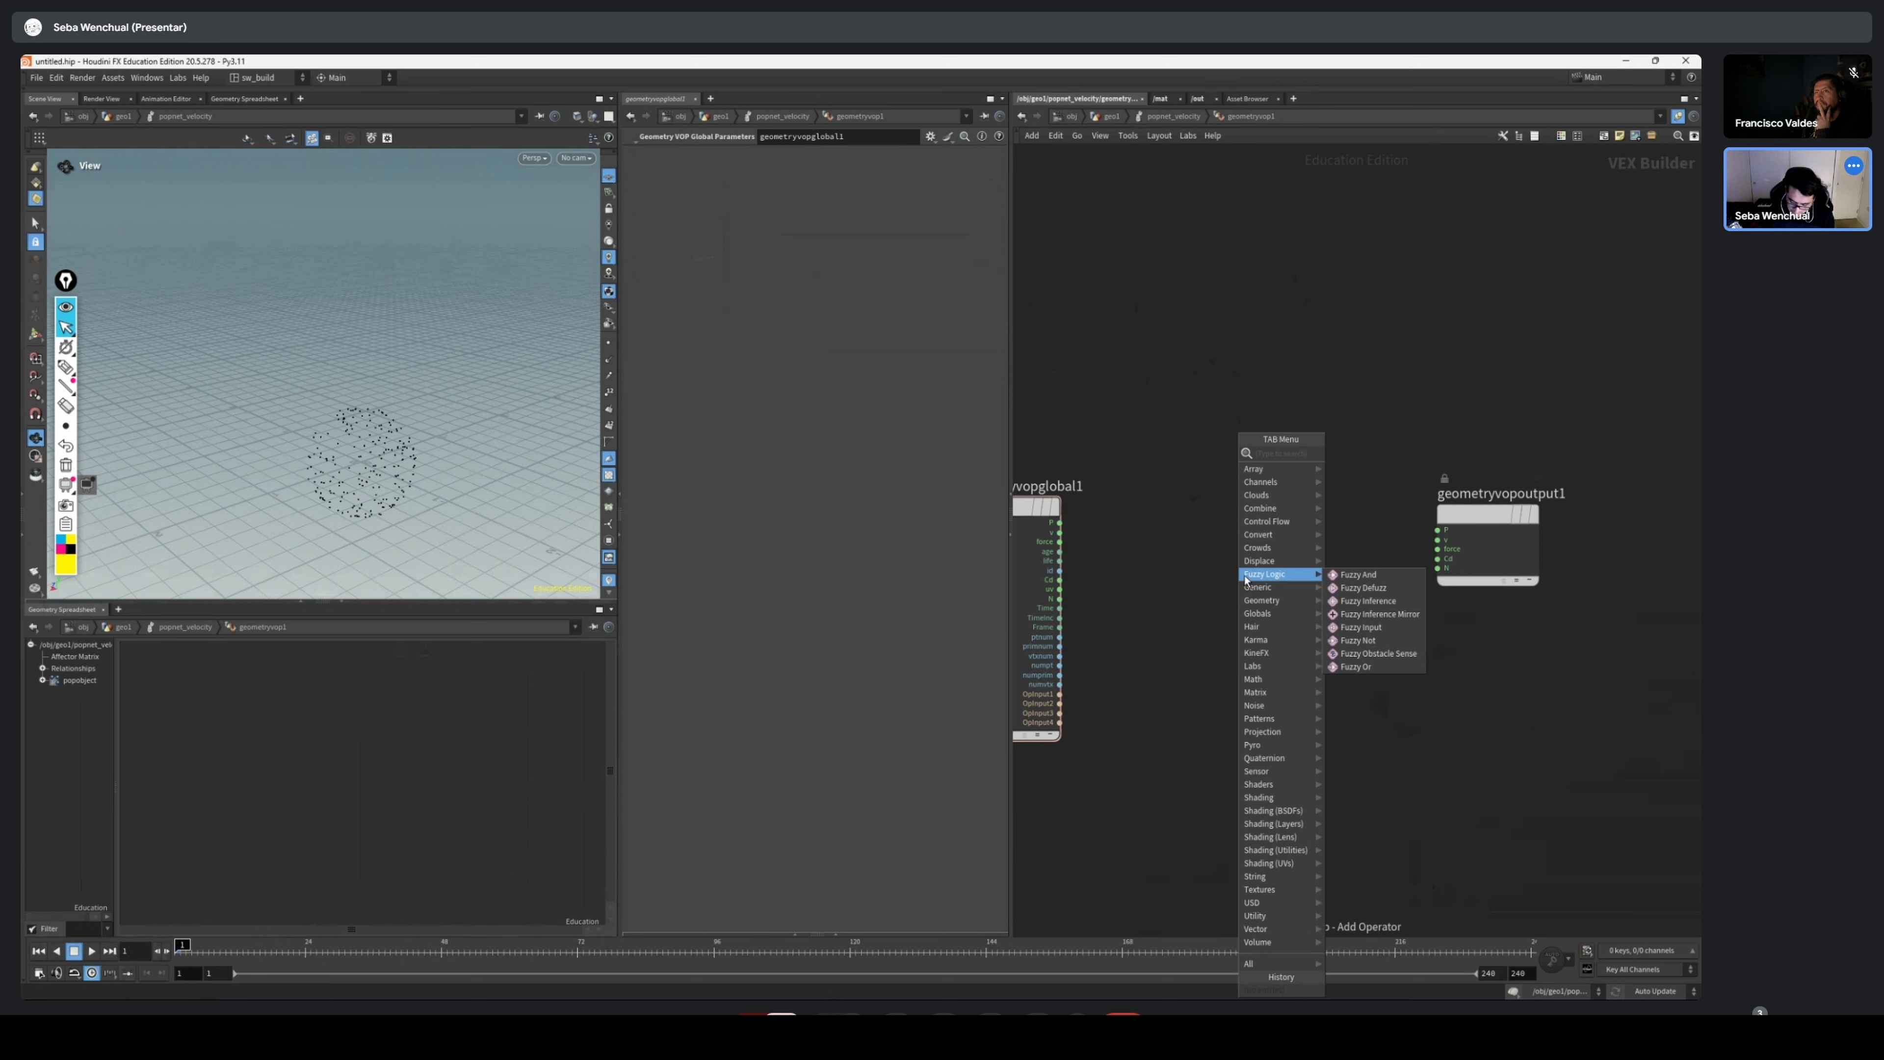
text(no)
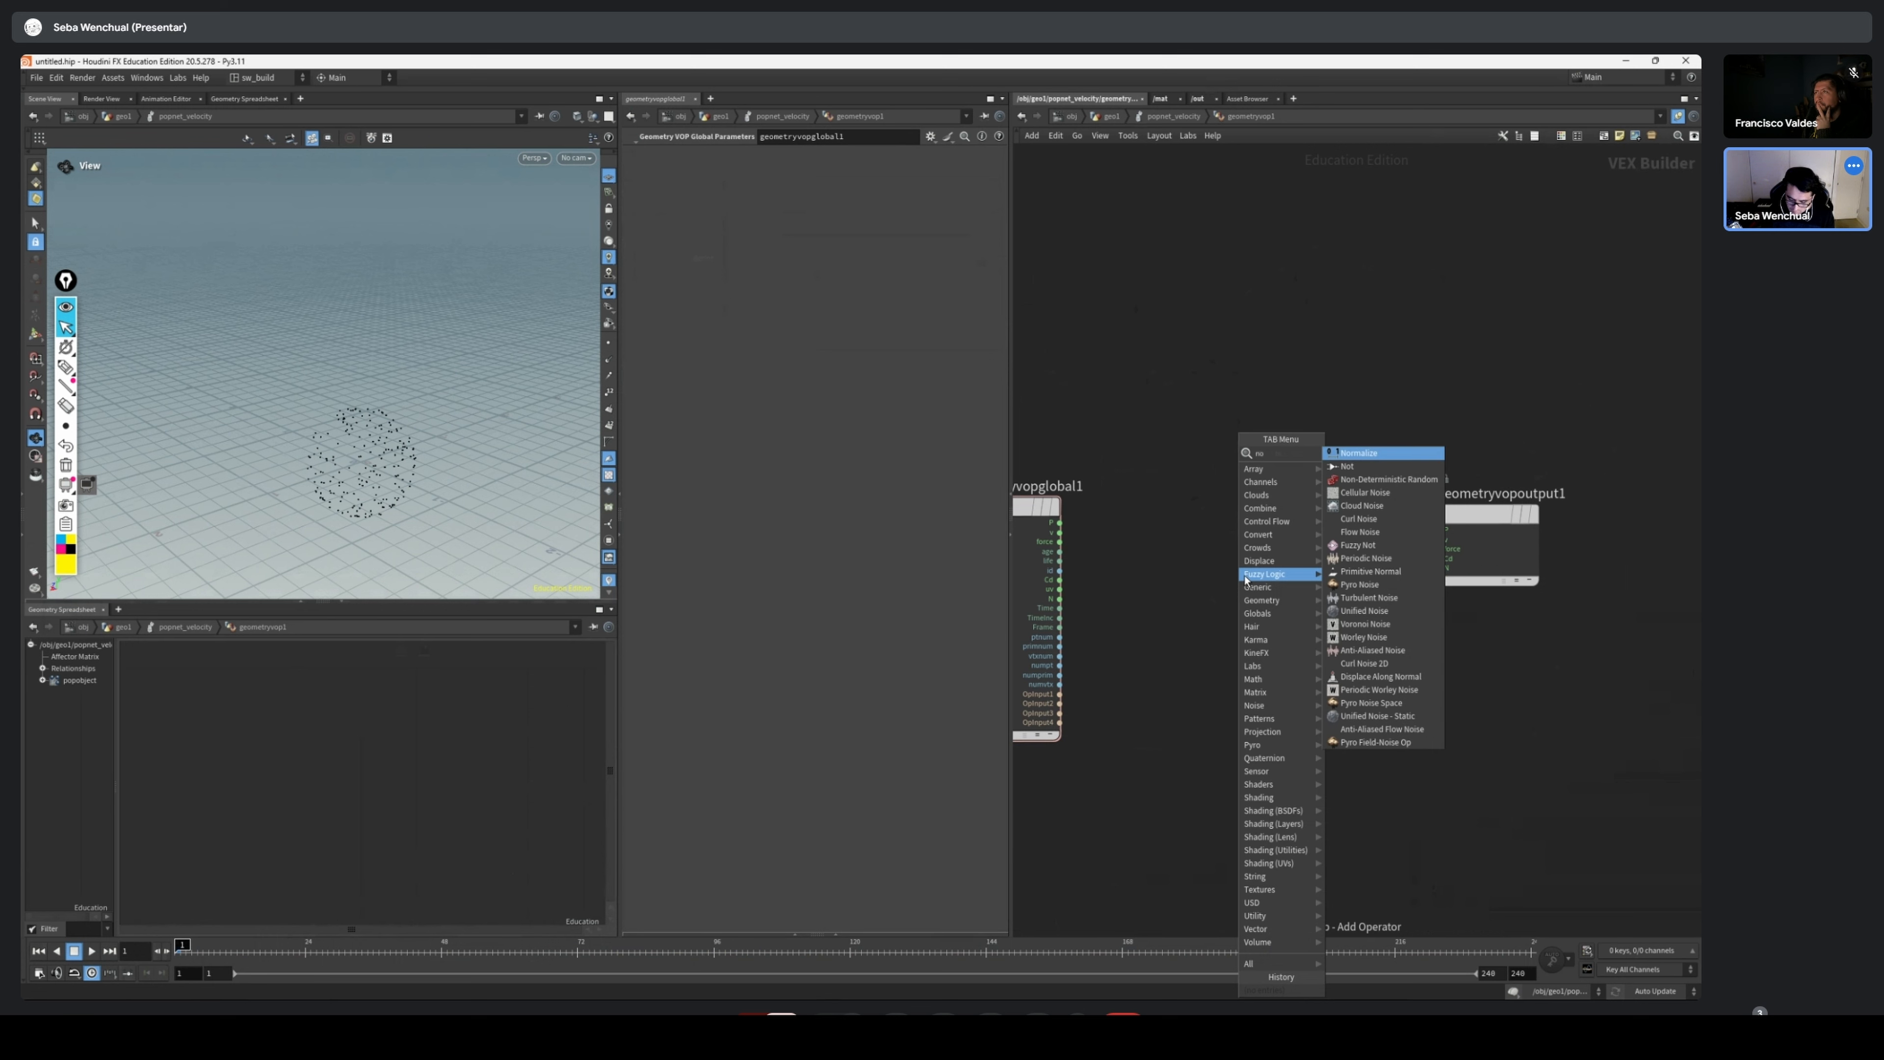
key(BackSpace)
key(BackSpace)
text(con)
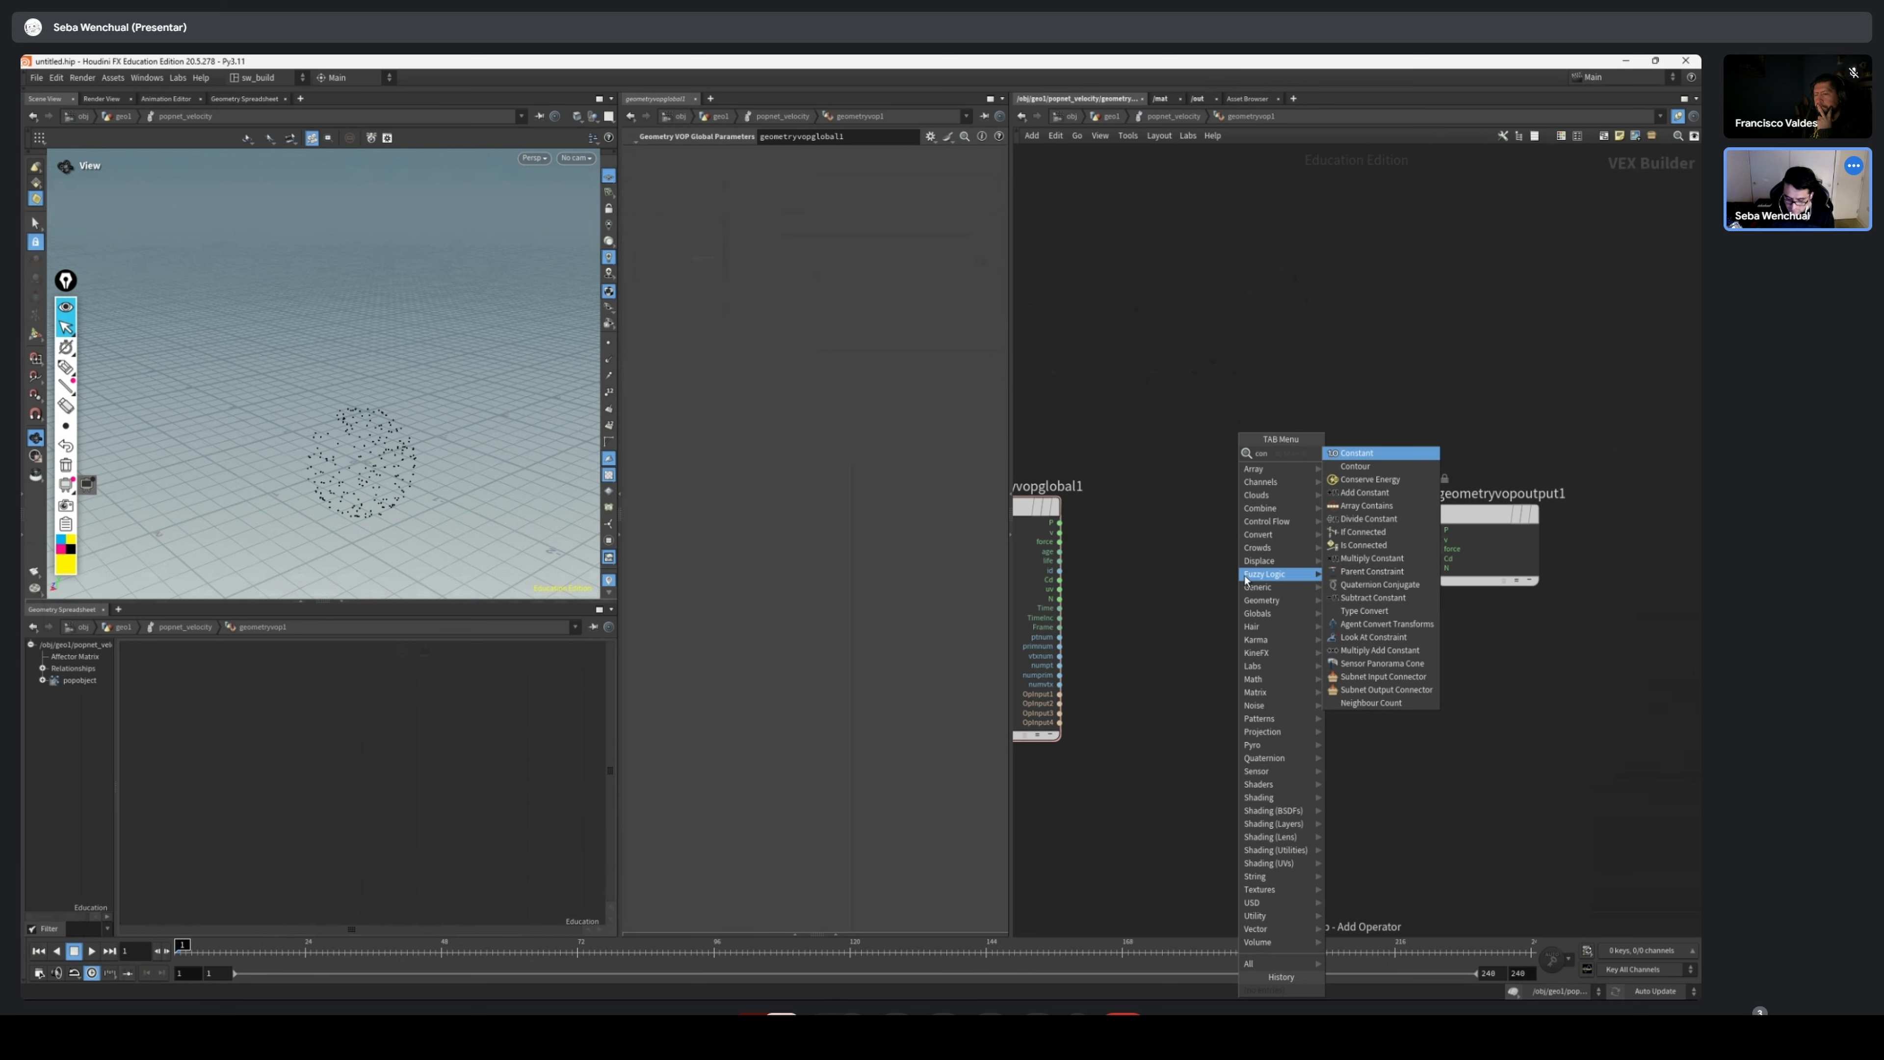
key(Return)
click(1311, 546)
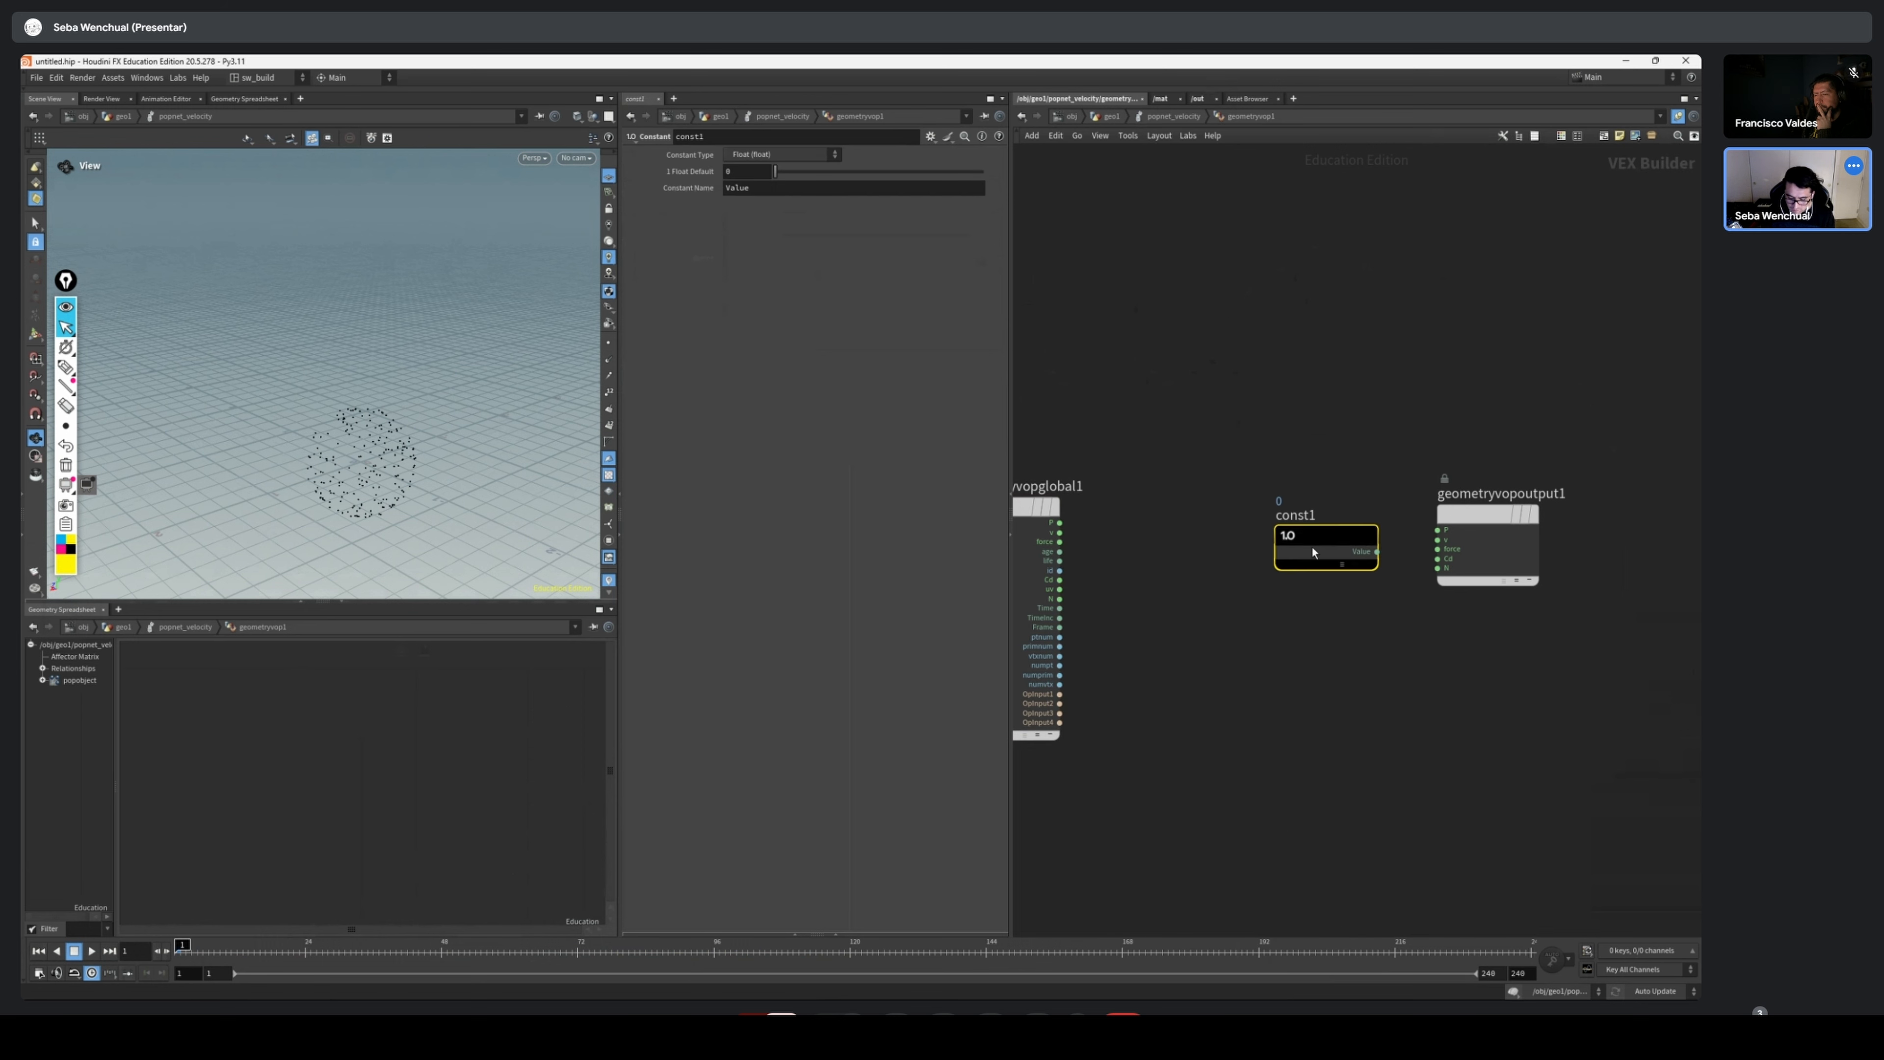
drag(1468, 539, 1444, 568)
drag(1305, 573, 1251, 590)
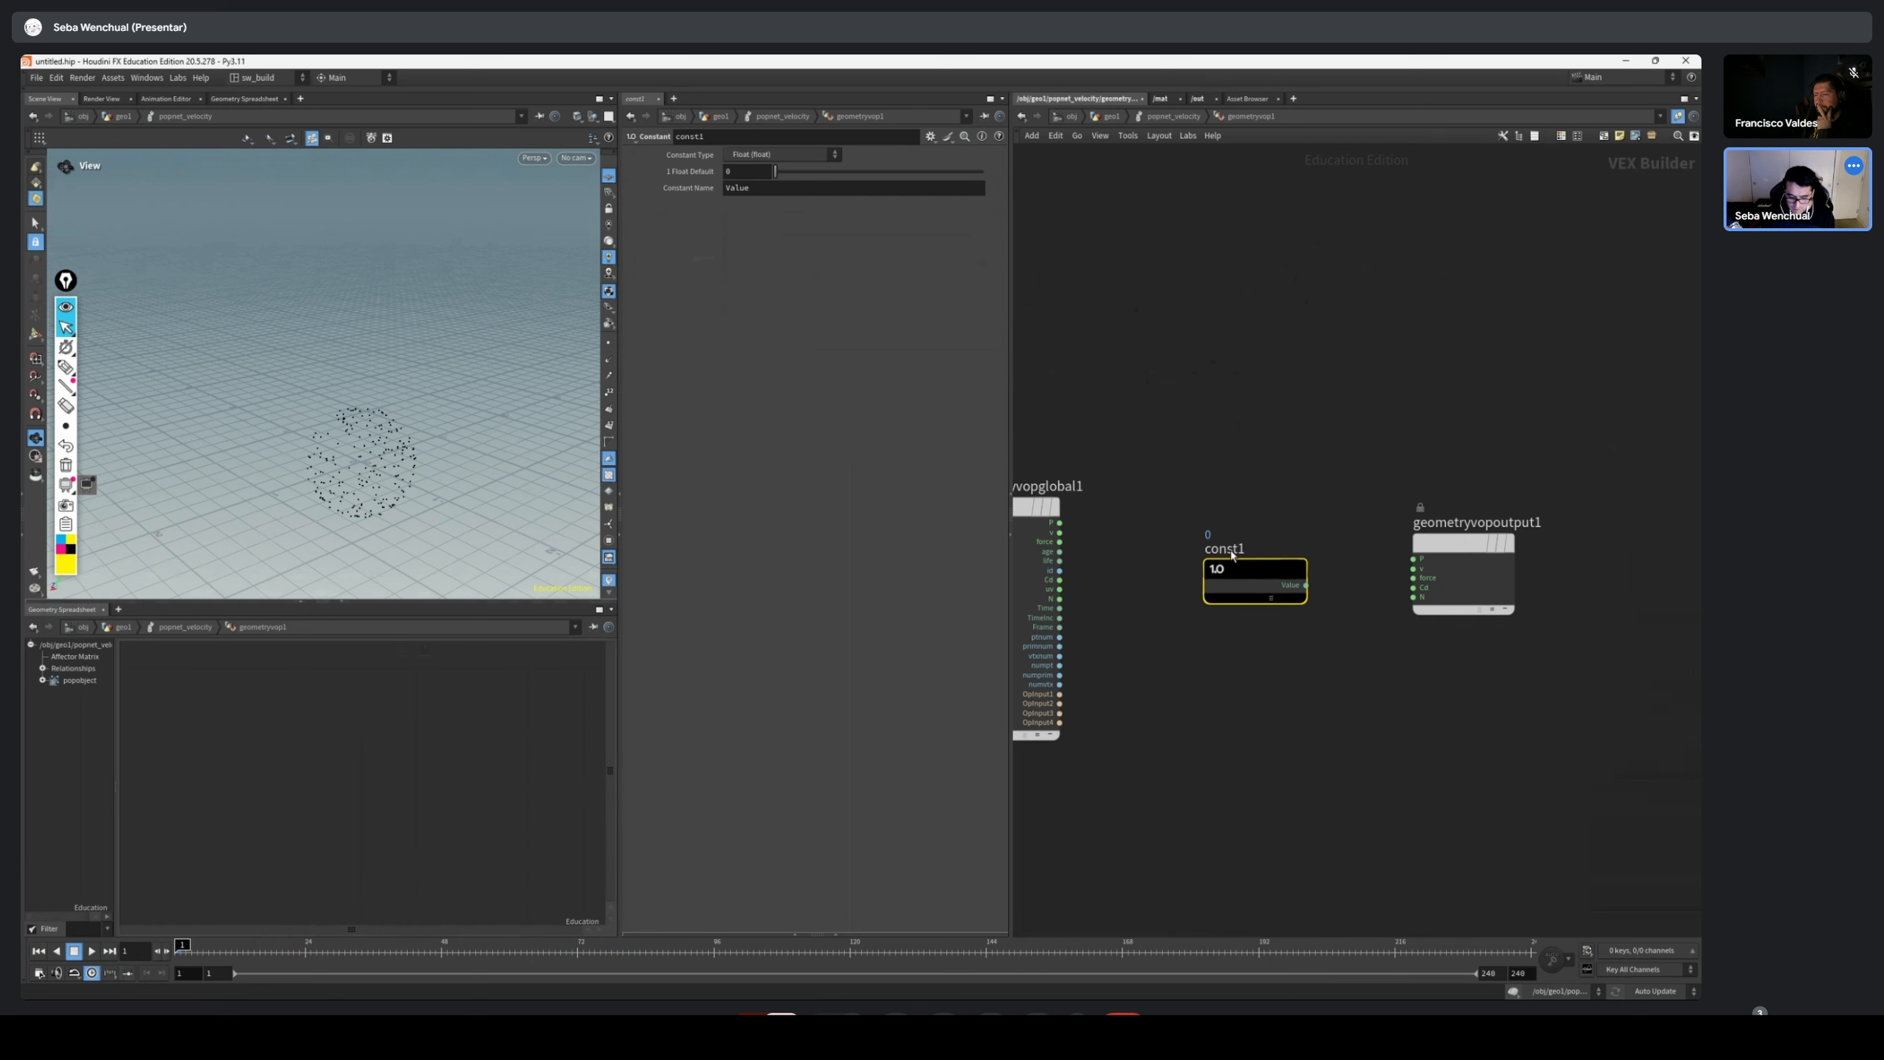
Annotate the particle sphere with an outward arrow labelled V and (x y z), and clear the drawing from the screen
drag(349, 479, 383, 506)
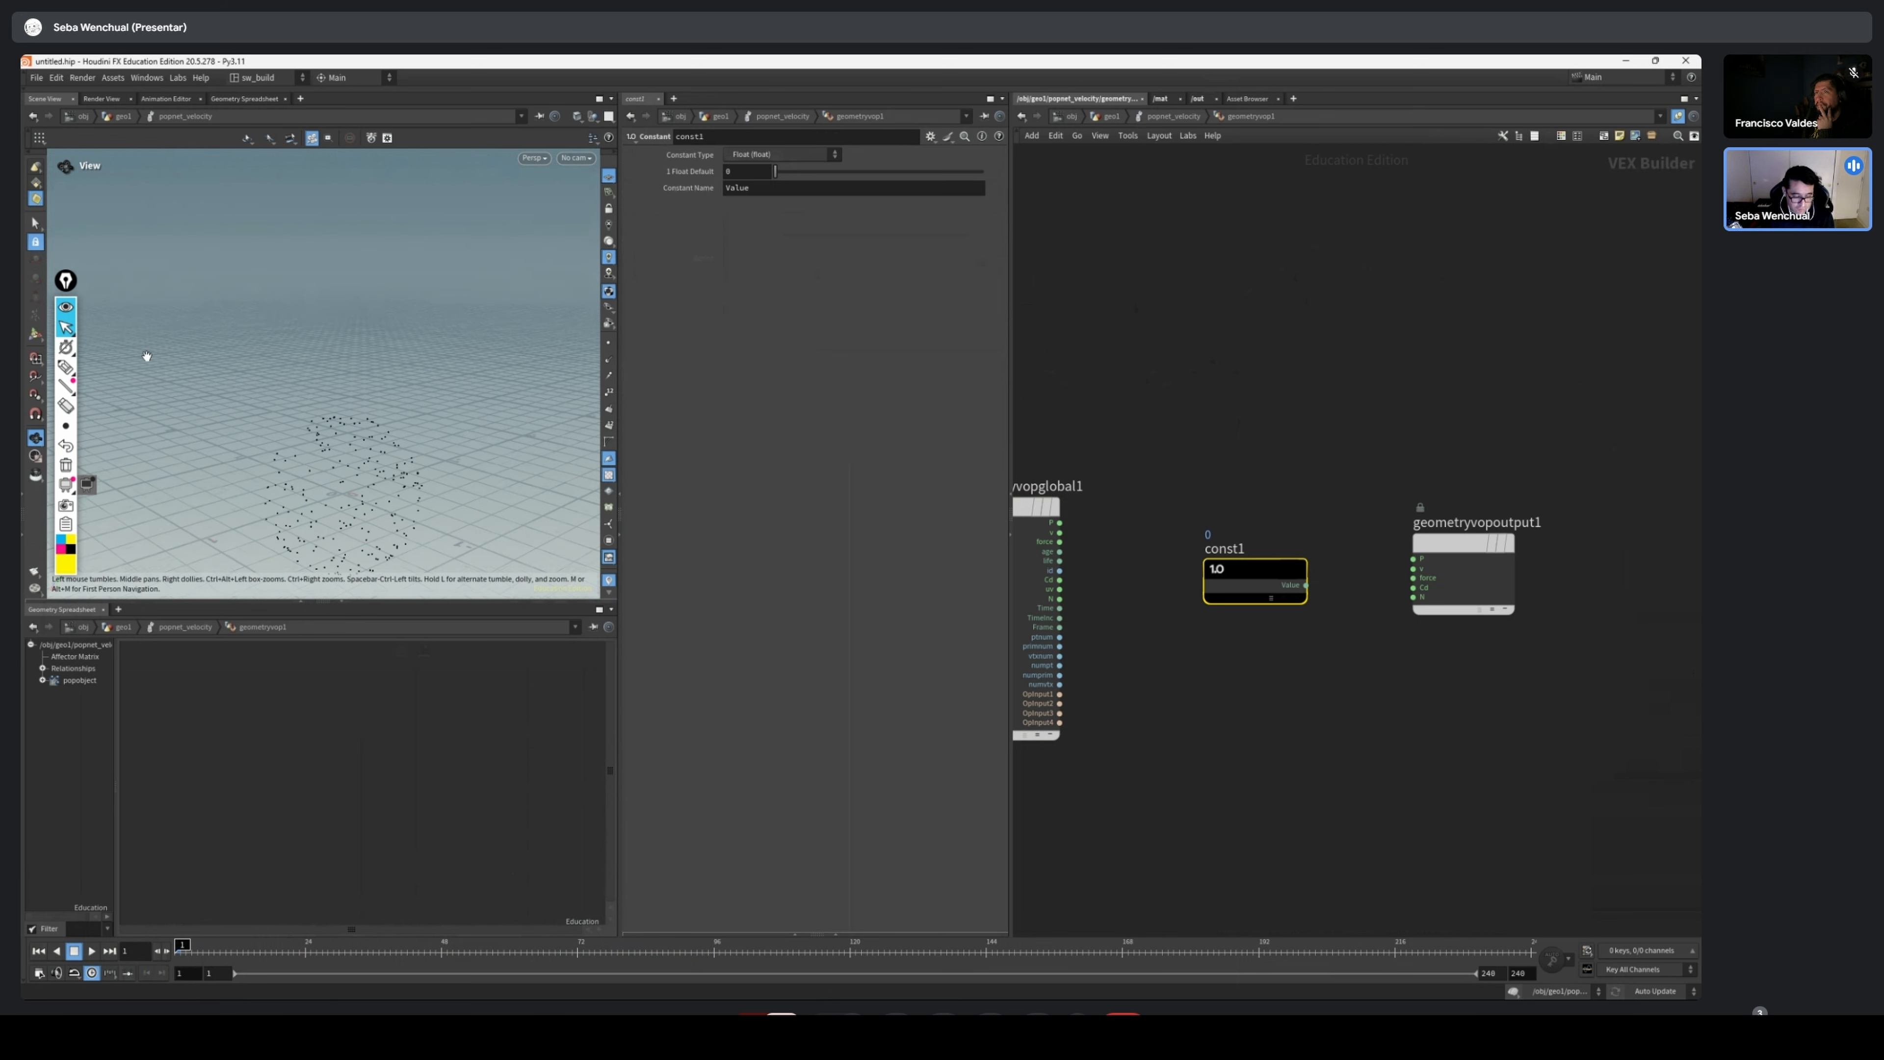
click(66, 366)
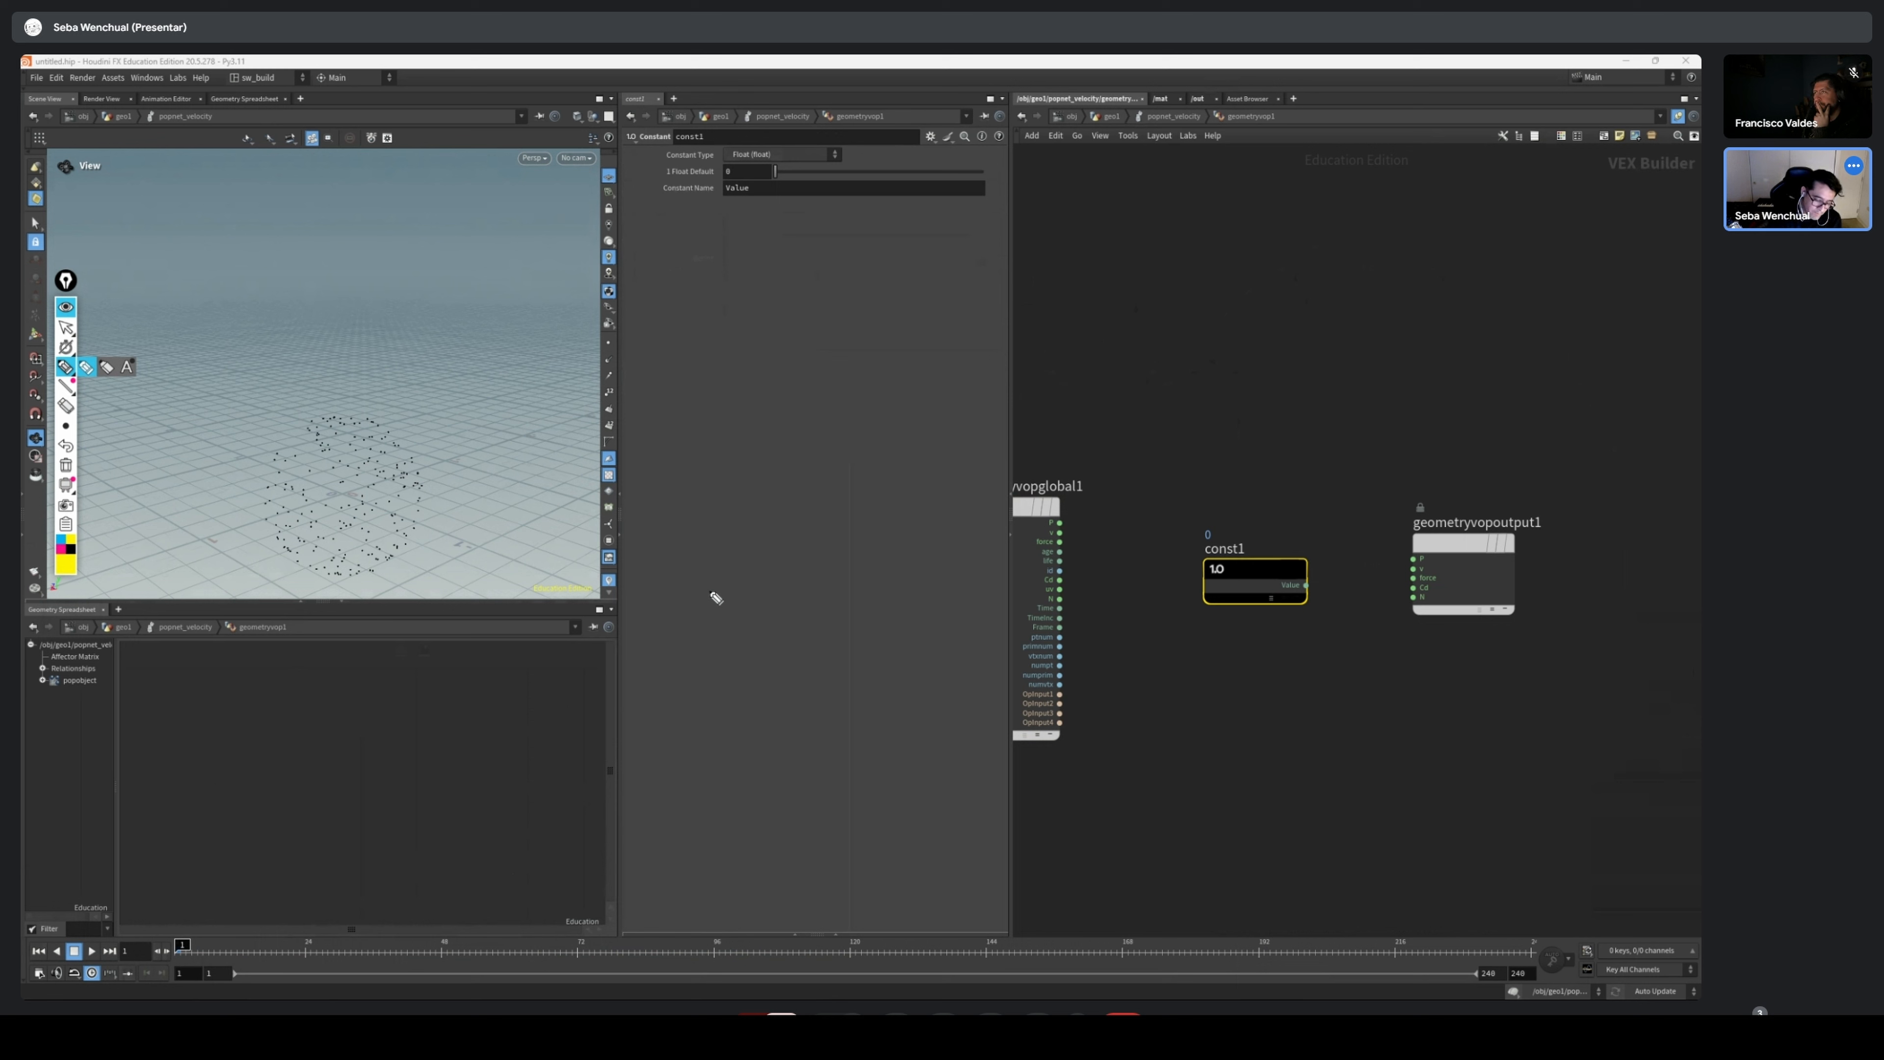
drag(393, 438, 503, 309)
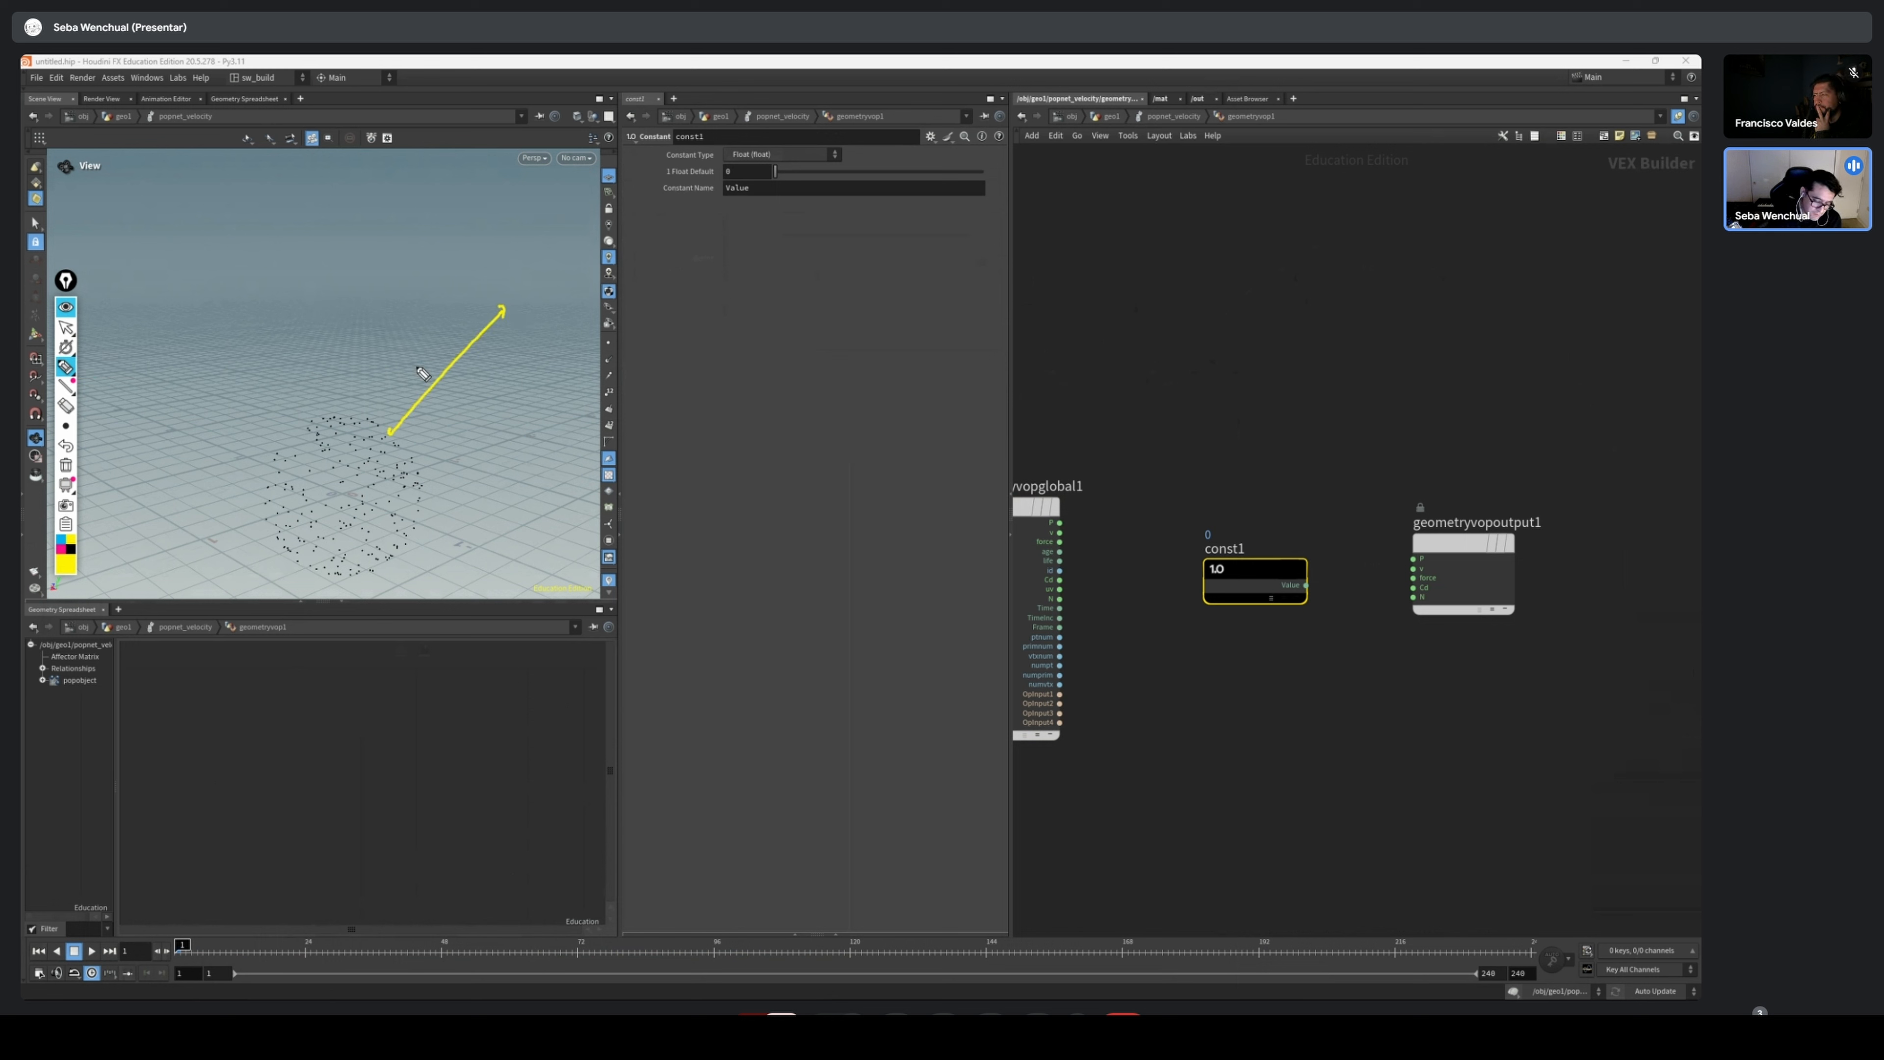
mouse_move(414, 349)
mouse_down()
mouse_move(476, 409)
mouse_move(518, 412)
mouse_up()
drag(537, 384, 561, 401)
drag(516, 287, 512, 313)
click(527, 300)
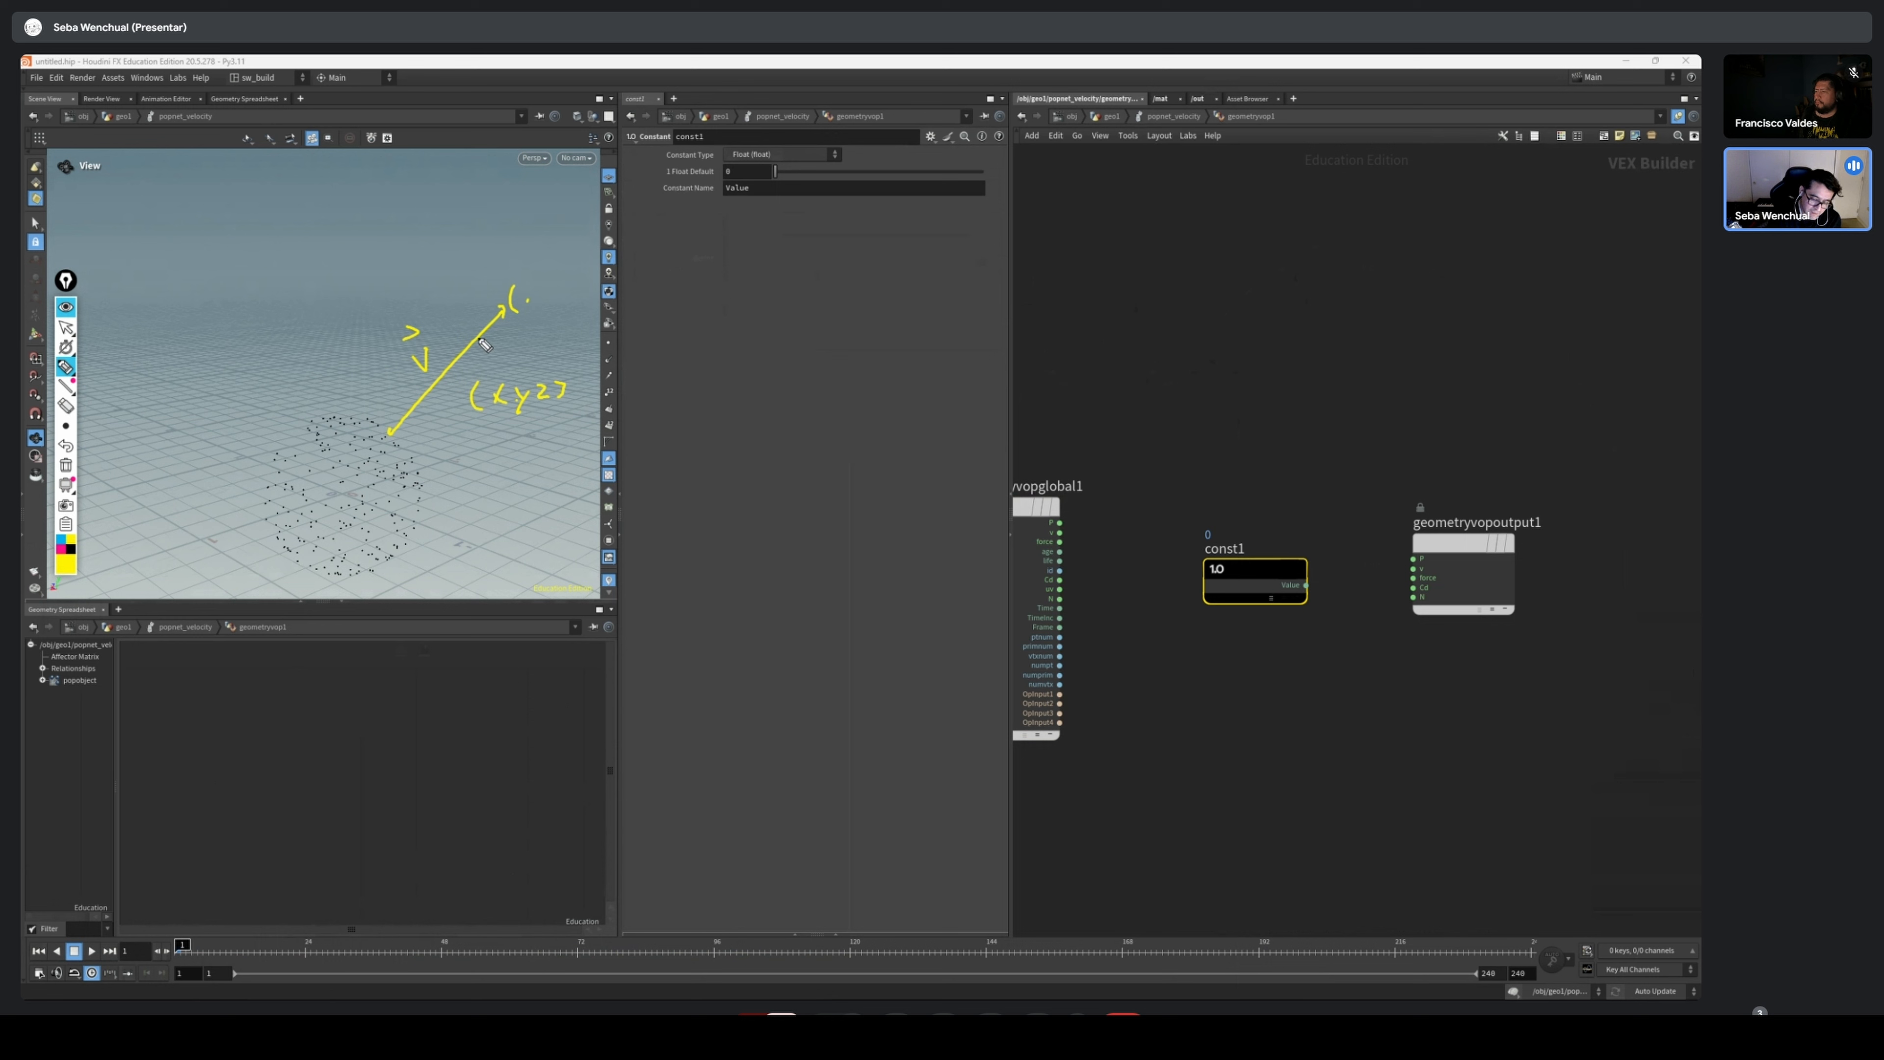
drag(558, 375, 562, 397)
drag(403, 438, 490, 353)
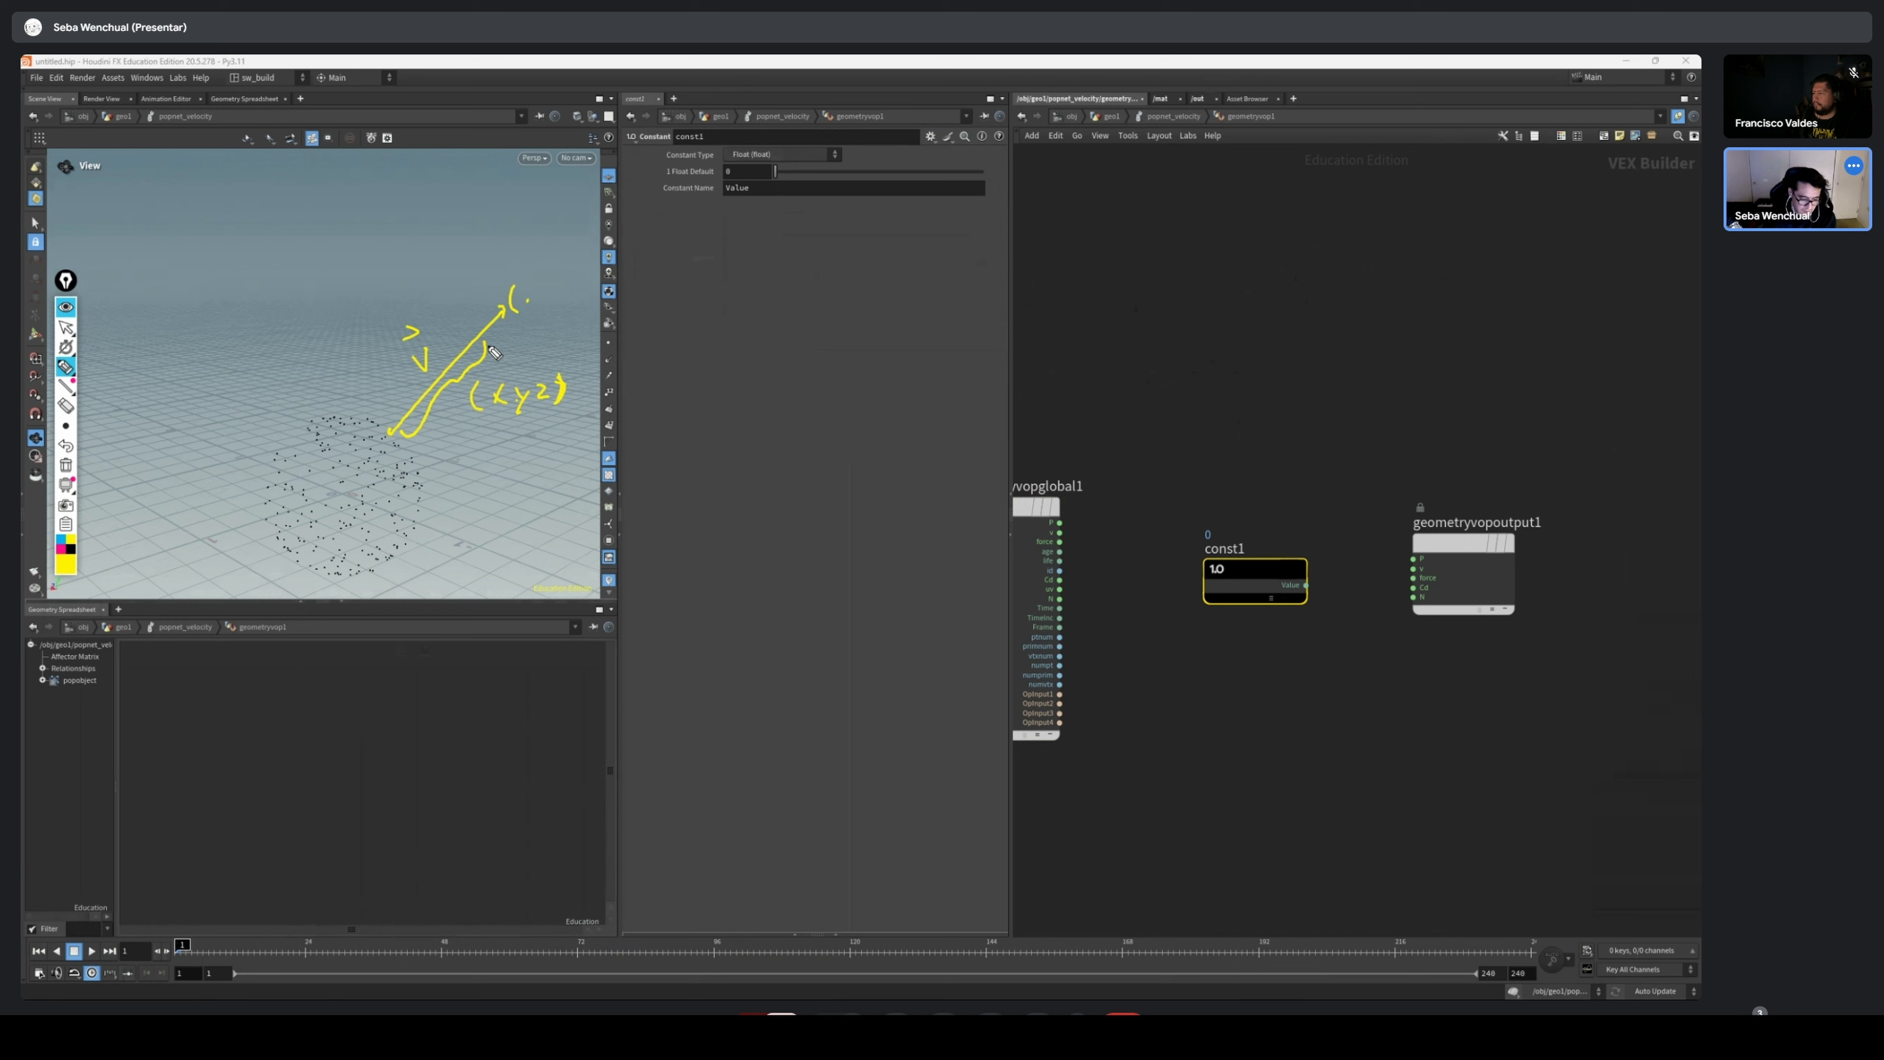
click(66, 327)
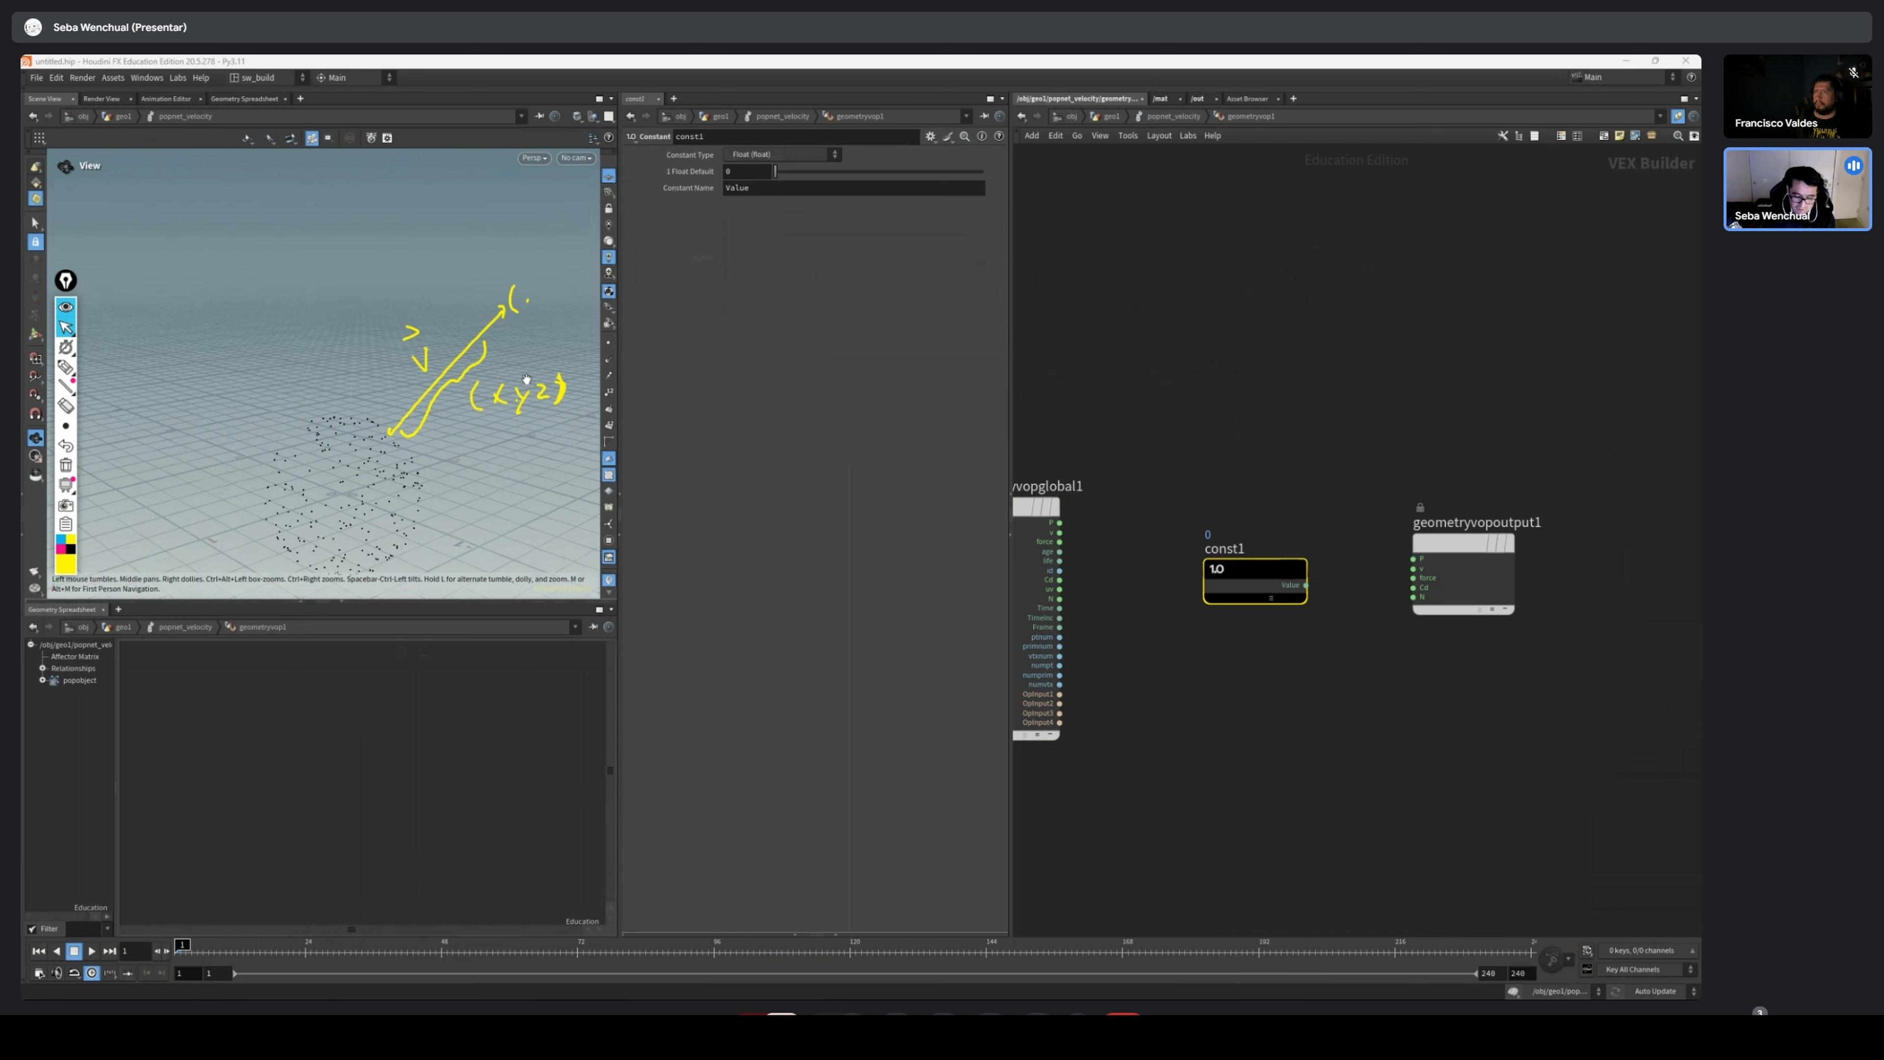
click(65, 465)
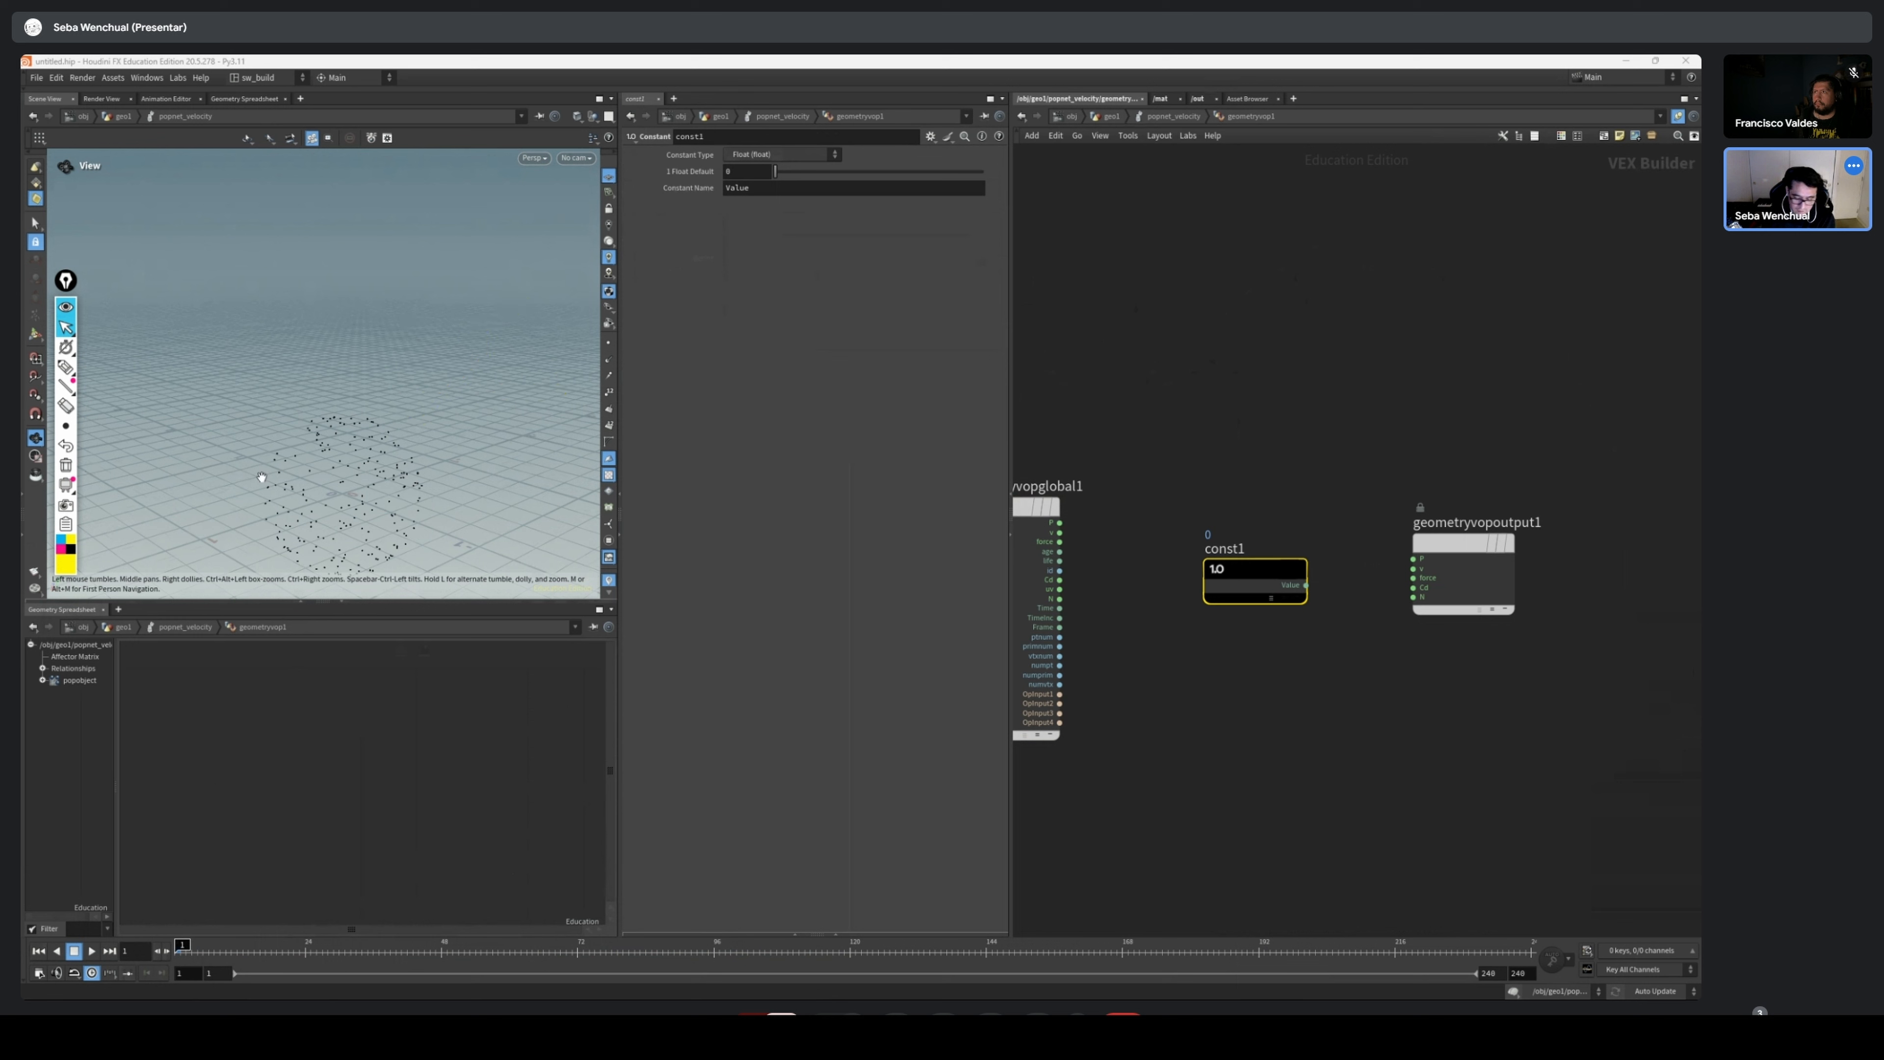
Set const1's constant type to 3 Floats (vector) and connect its output to the v input of geometryvopoutput1
drag(1246, 571, 1236, 565)
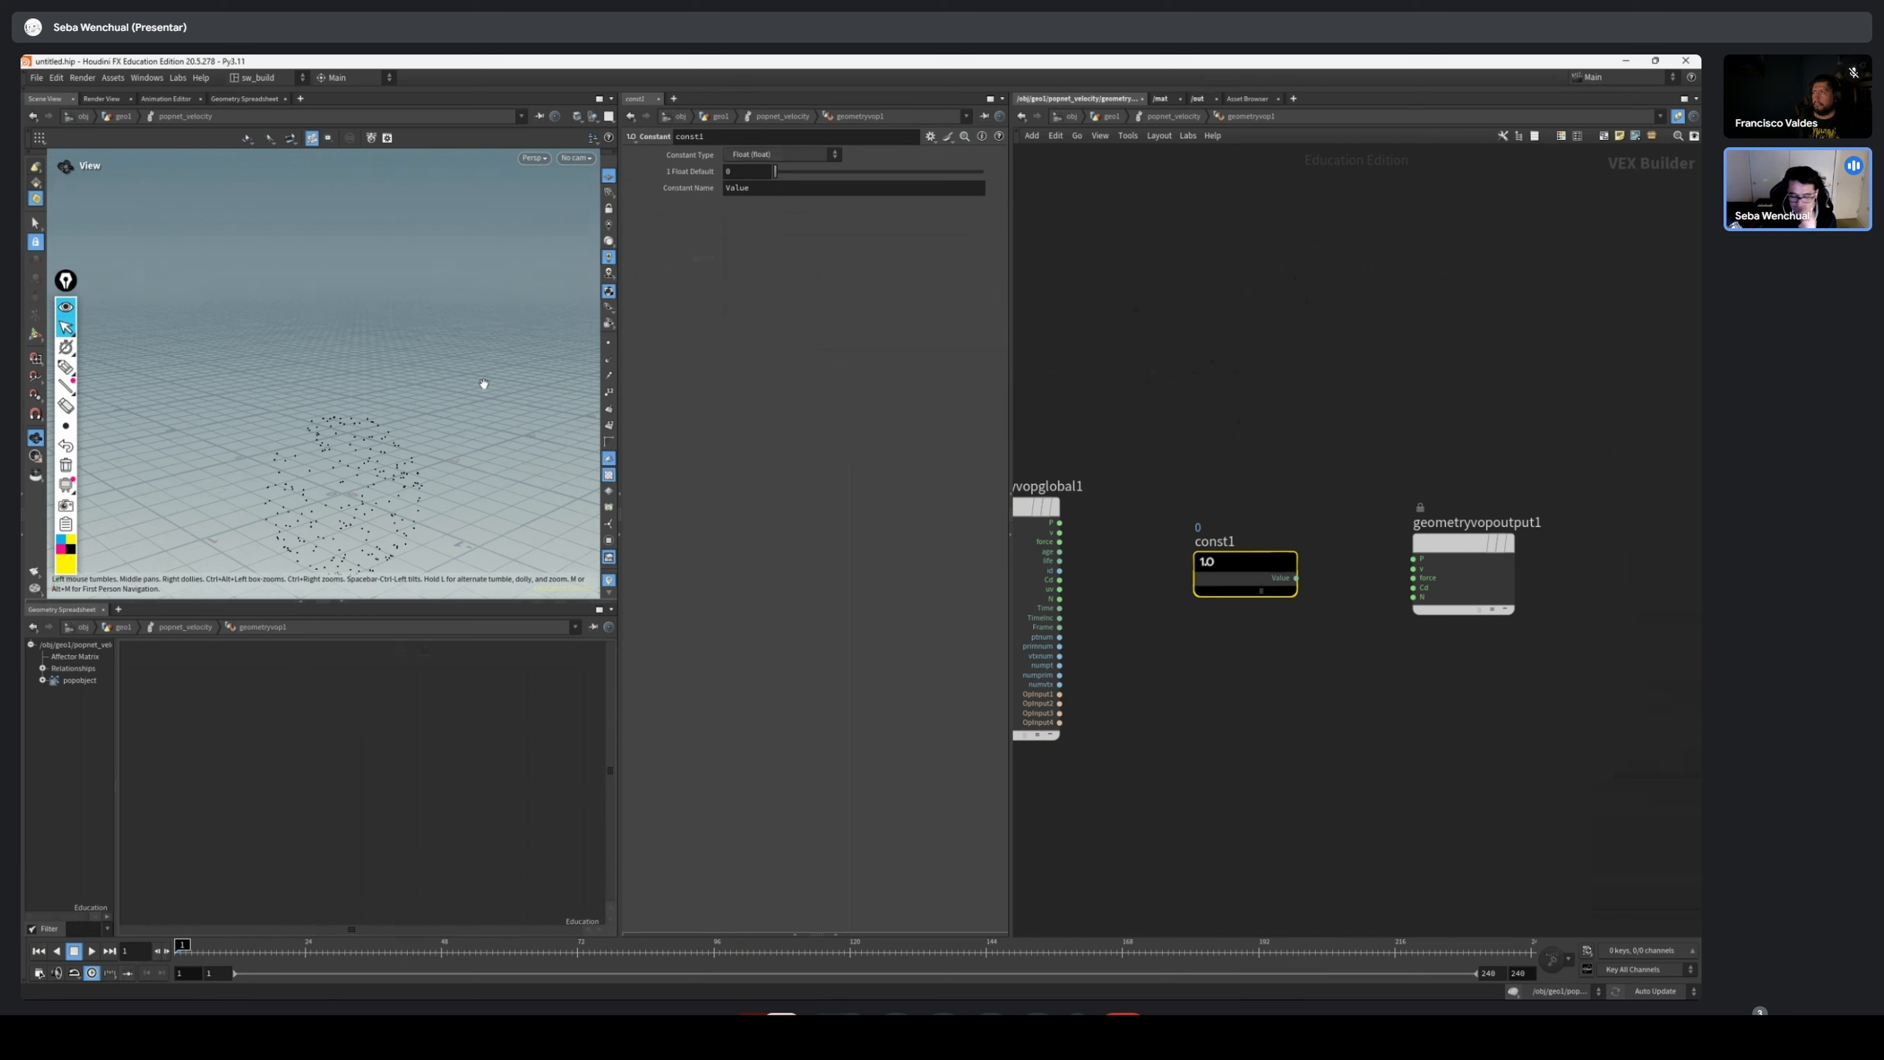
click(812, 154)
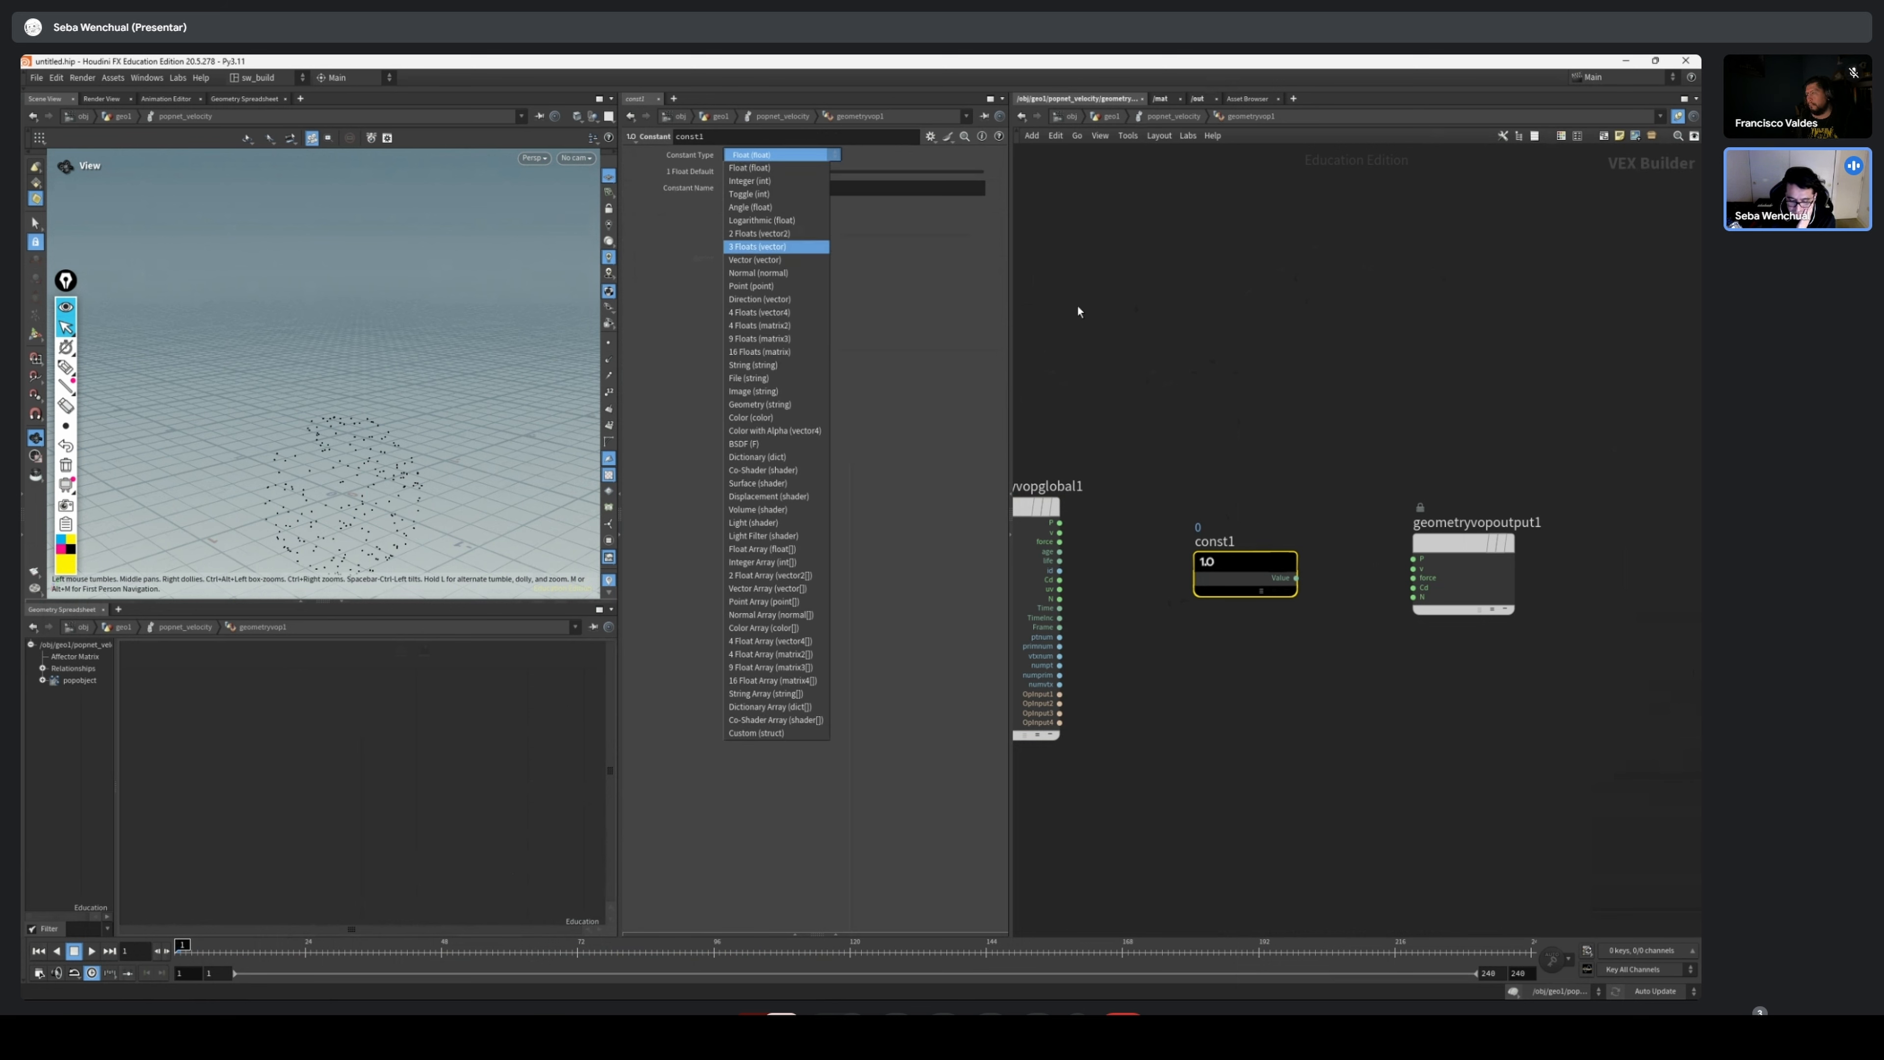
click(757, 247)
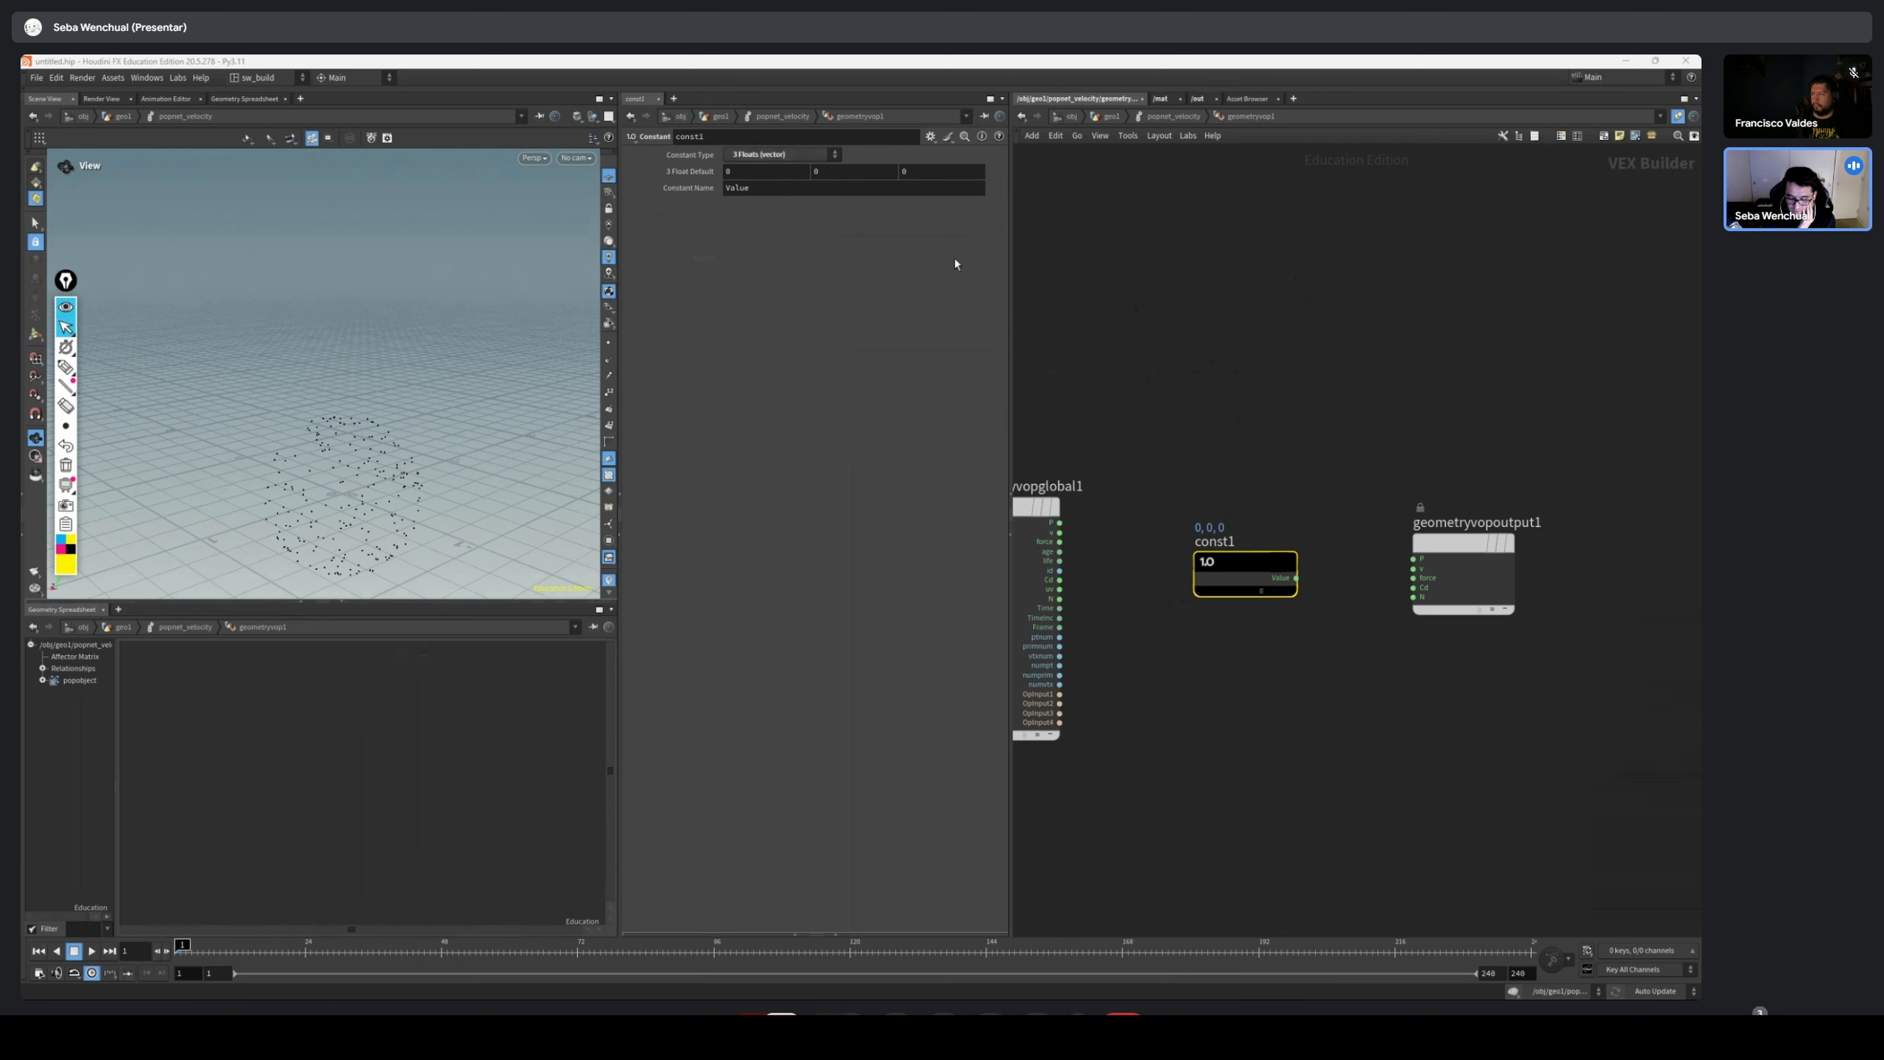
drag(1296, 577, 1413, 569)
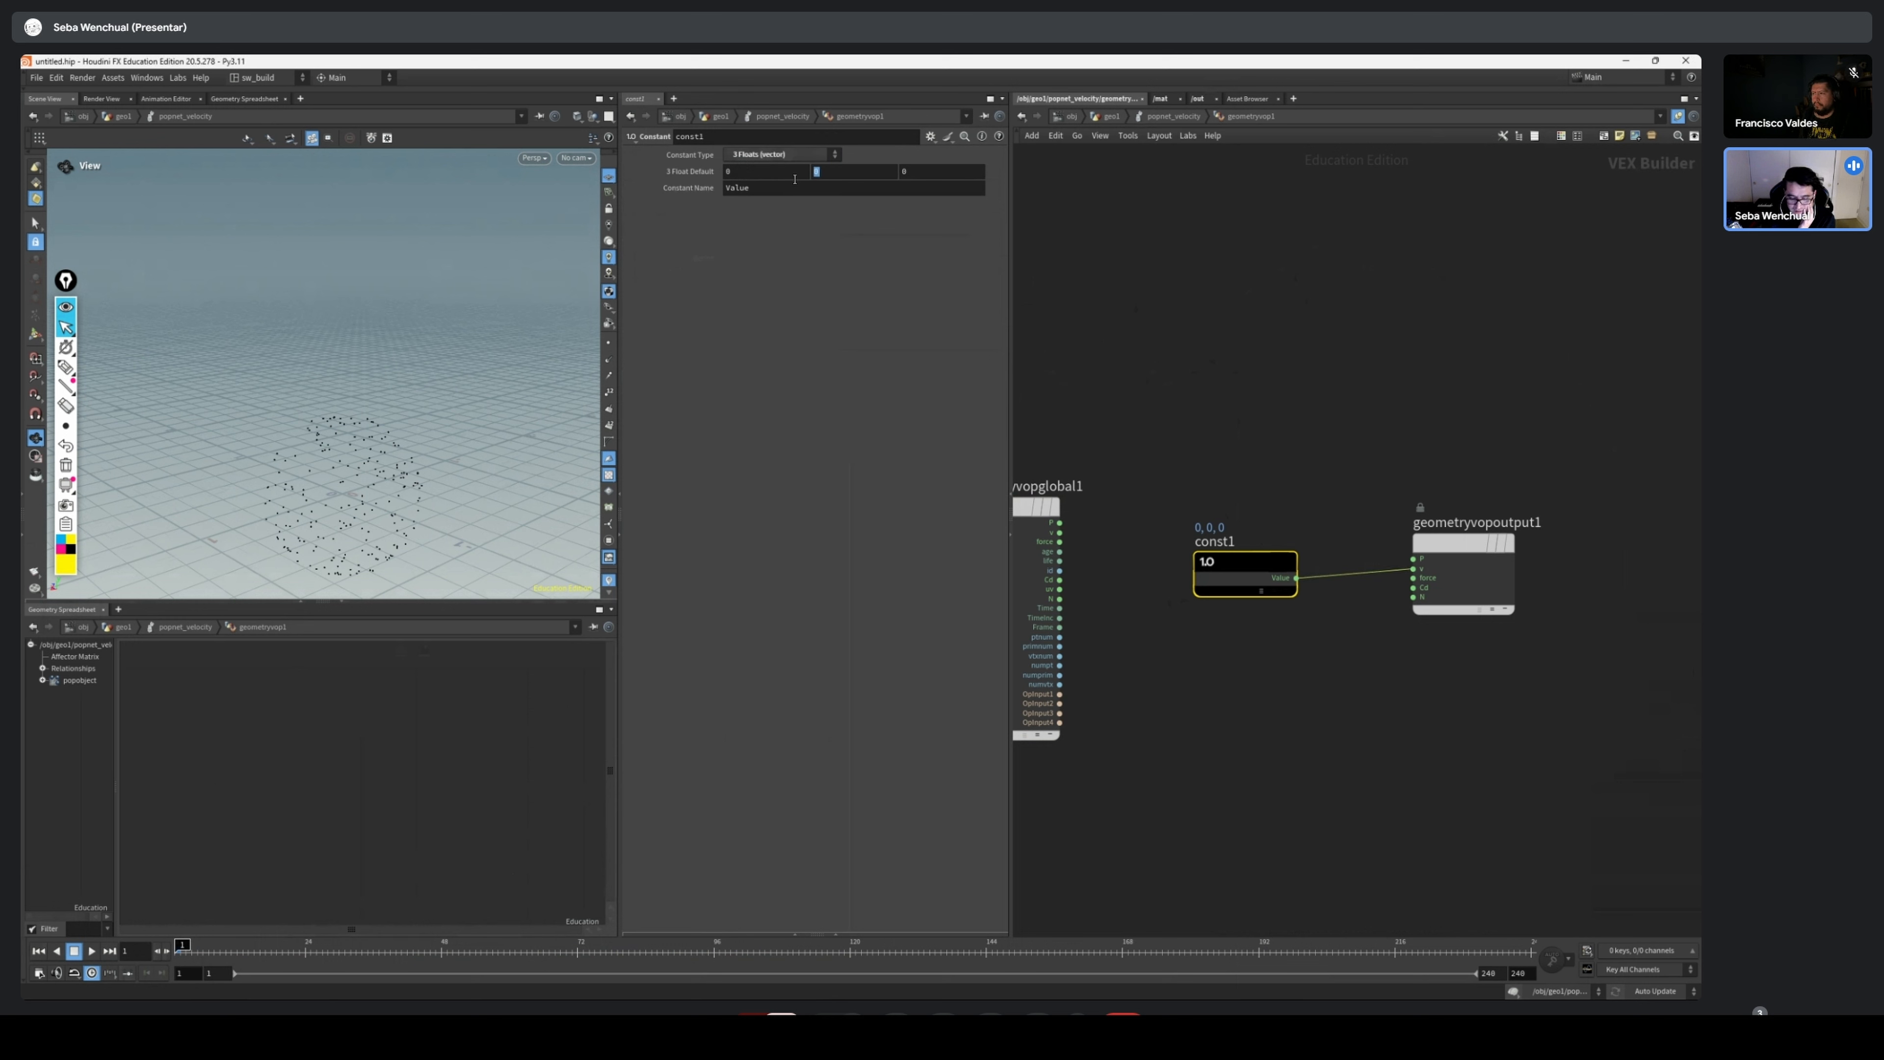
Set const1's vector default to 0, 10, 0 and play the simulation, examining the particle column from several angles
text(10)
key(Return)
key(Up)
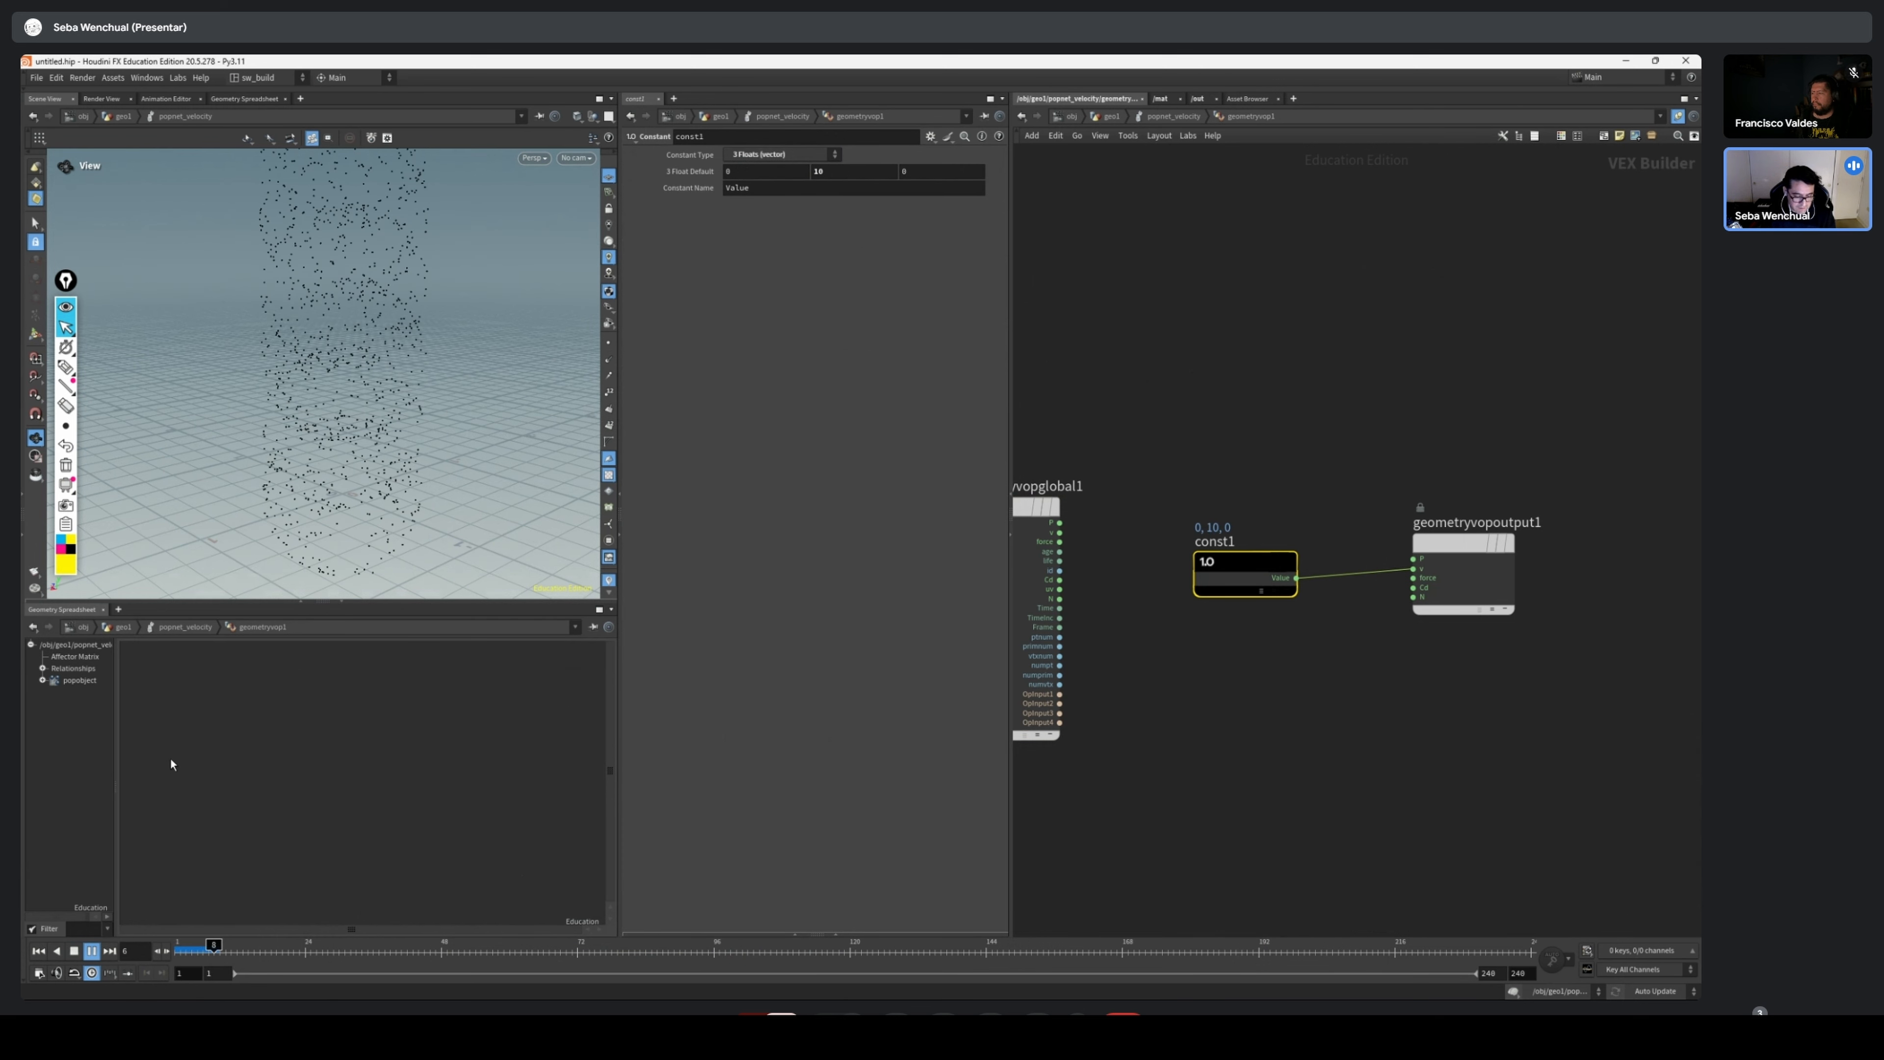
right_drag(386, 356, 82, 347)
middle_drag(321, 363, 311, 514)
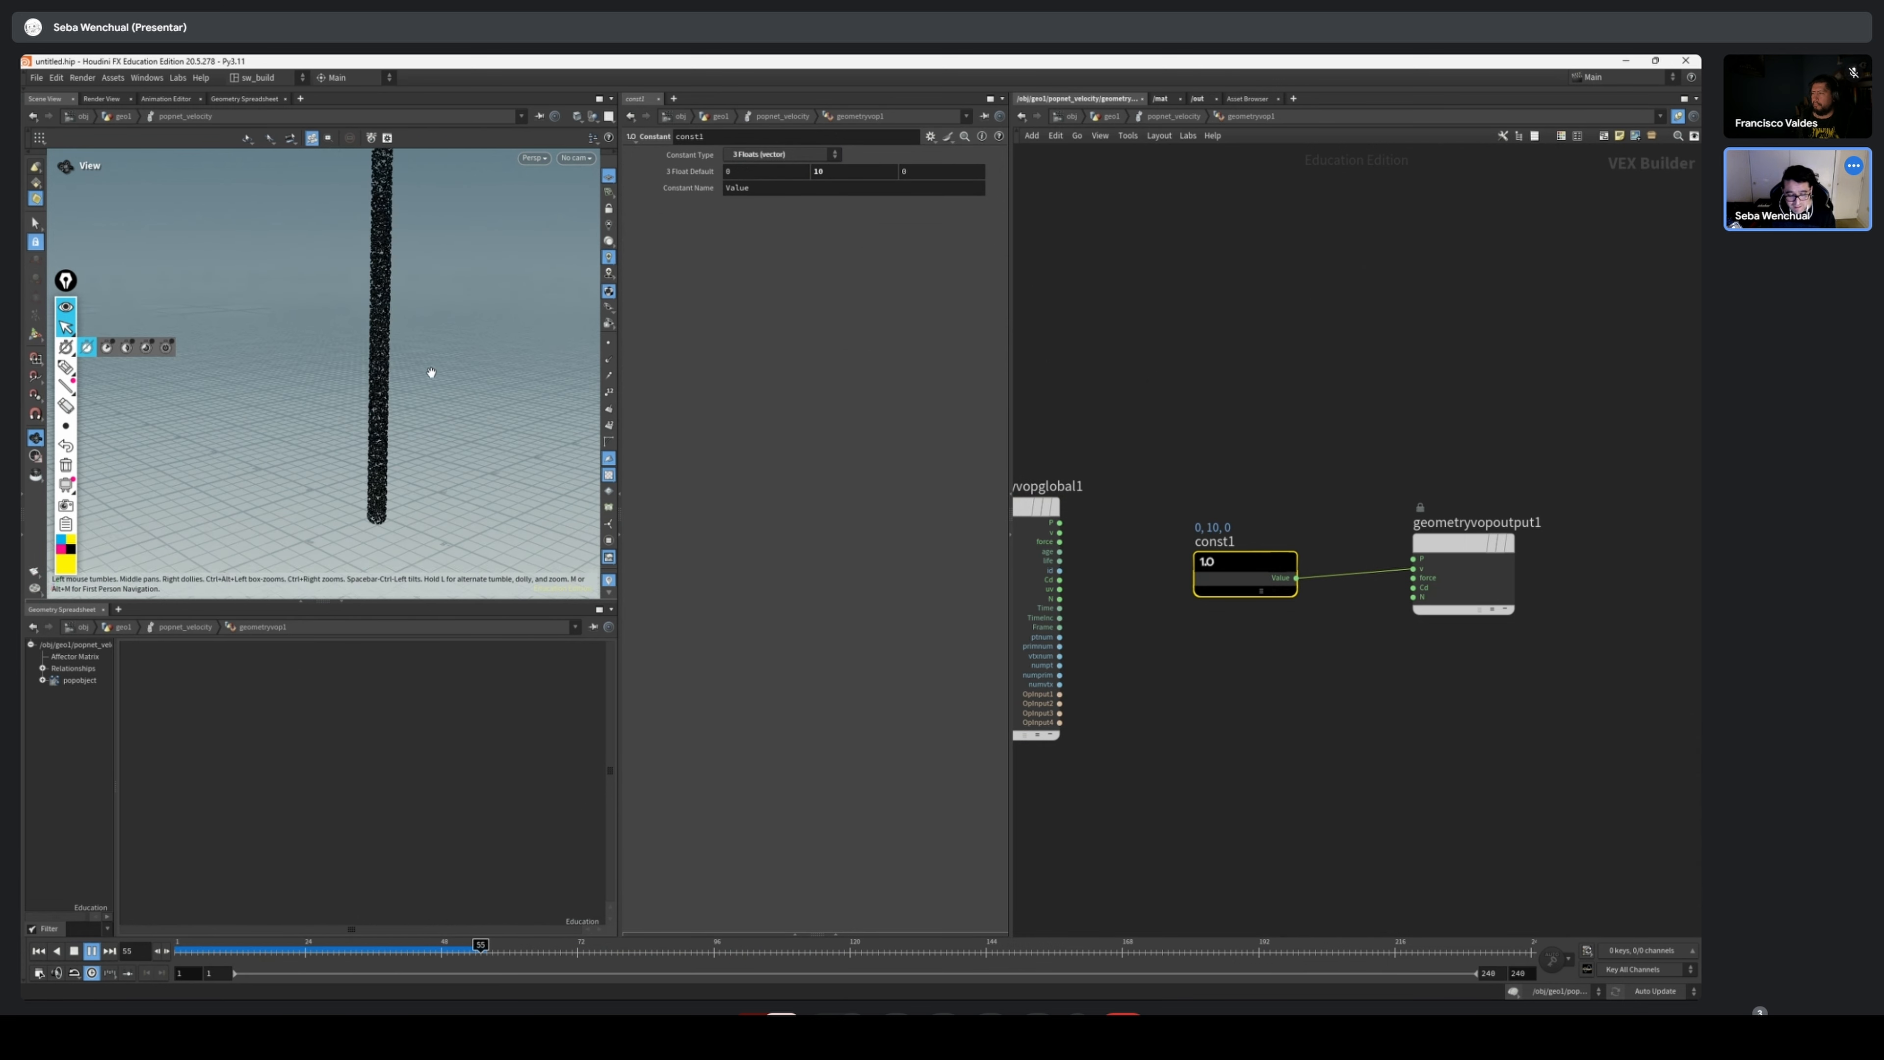
middle_drag(445, 375, 433, 539)
right_drag(438, 416, 353, 400)
drag(353, 399, 415, 349)
right_drag(393, 334, 458, 324)
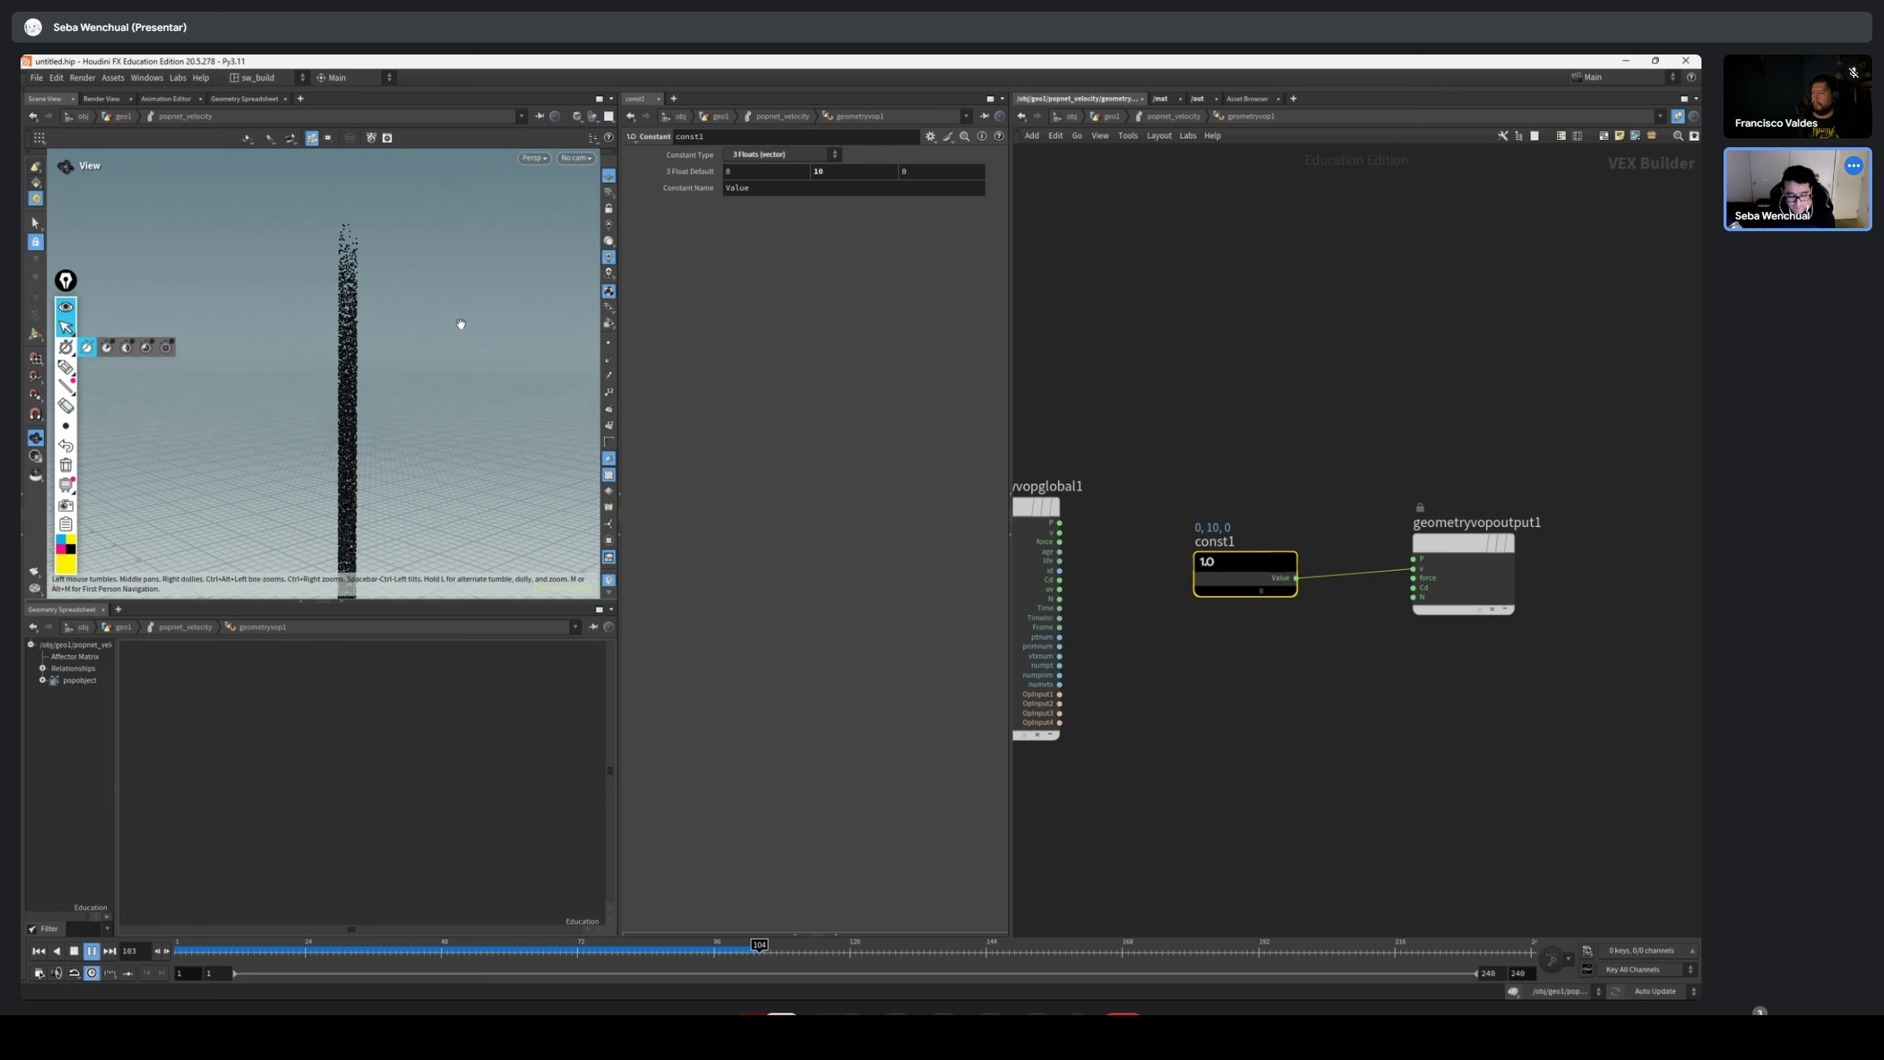
drag(251, 953, 555, 951)
Rewire const1 from v to the force input of geometryvopoutput1 and replay the simulation from frame 1
drag(1362, 573, 1412, 577)
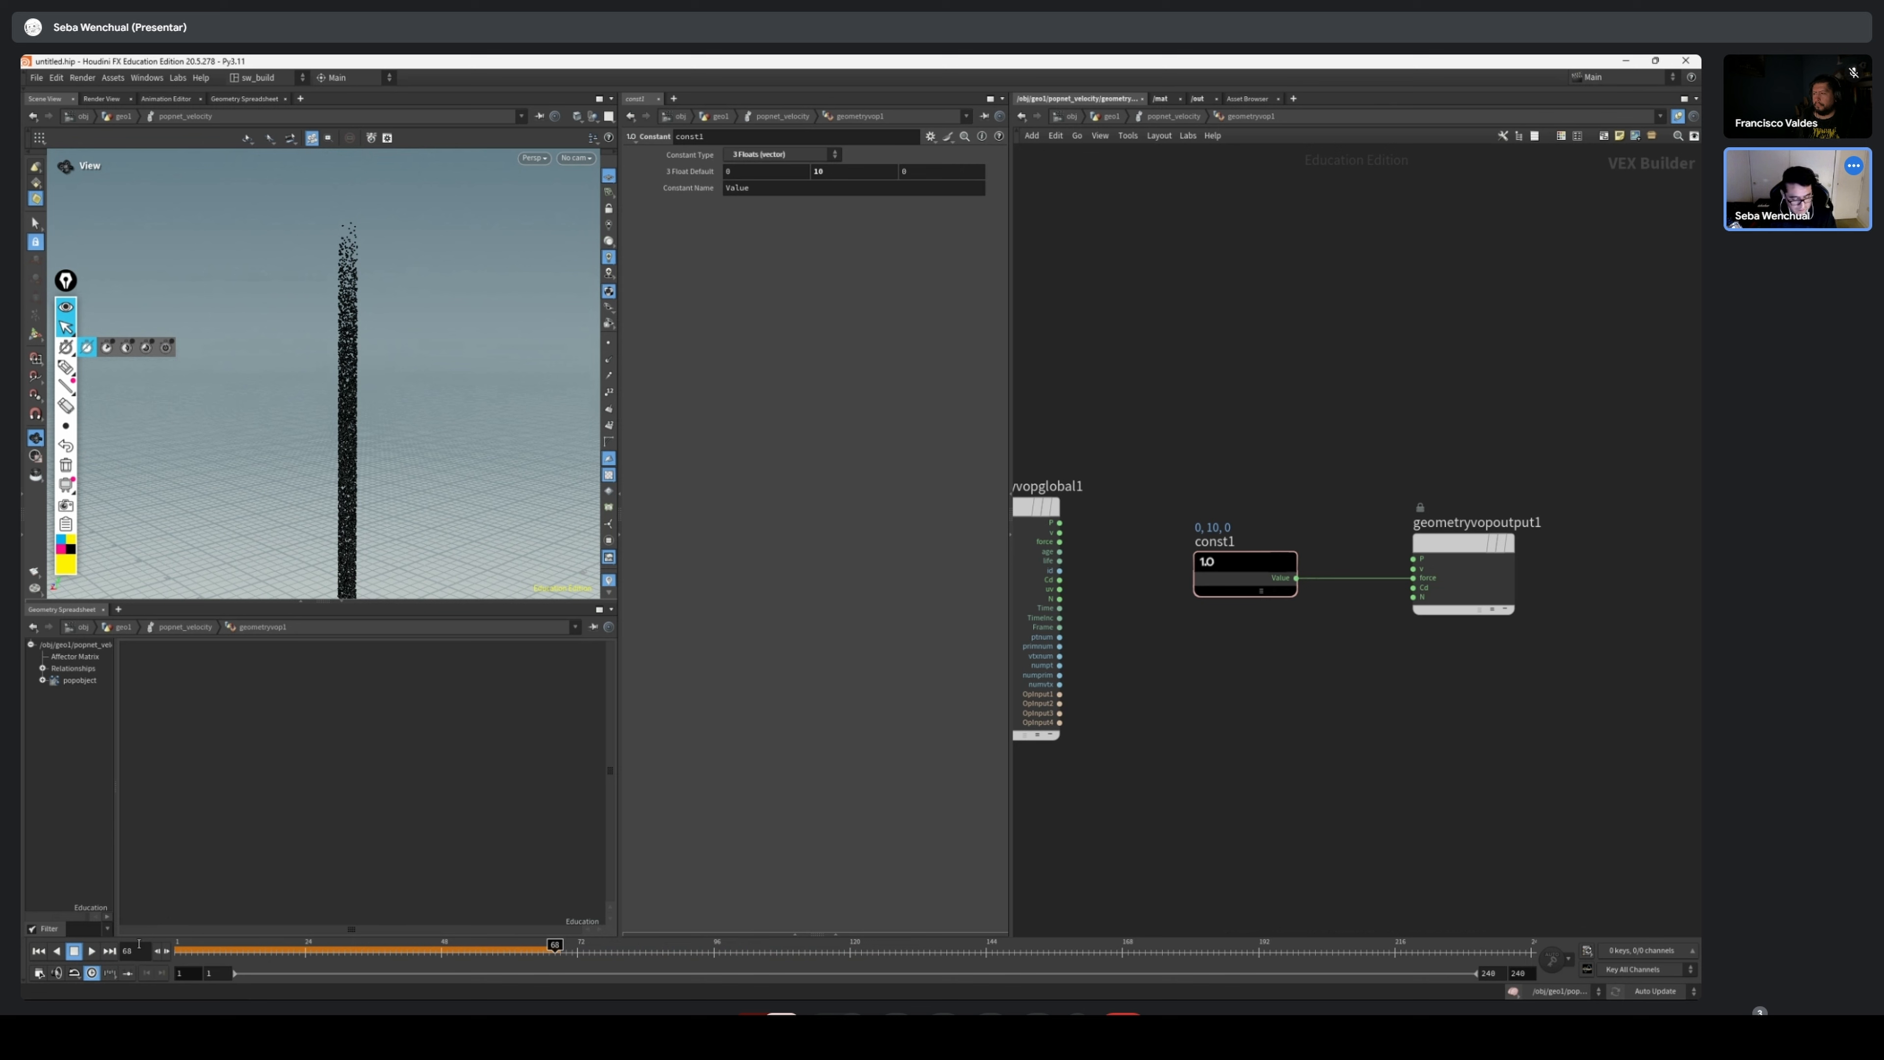
click(39, 950)
right_drag(424, 454, 267, 612)
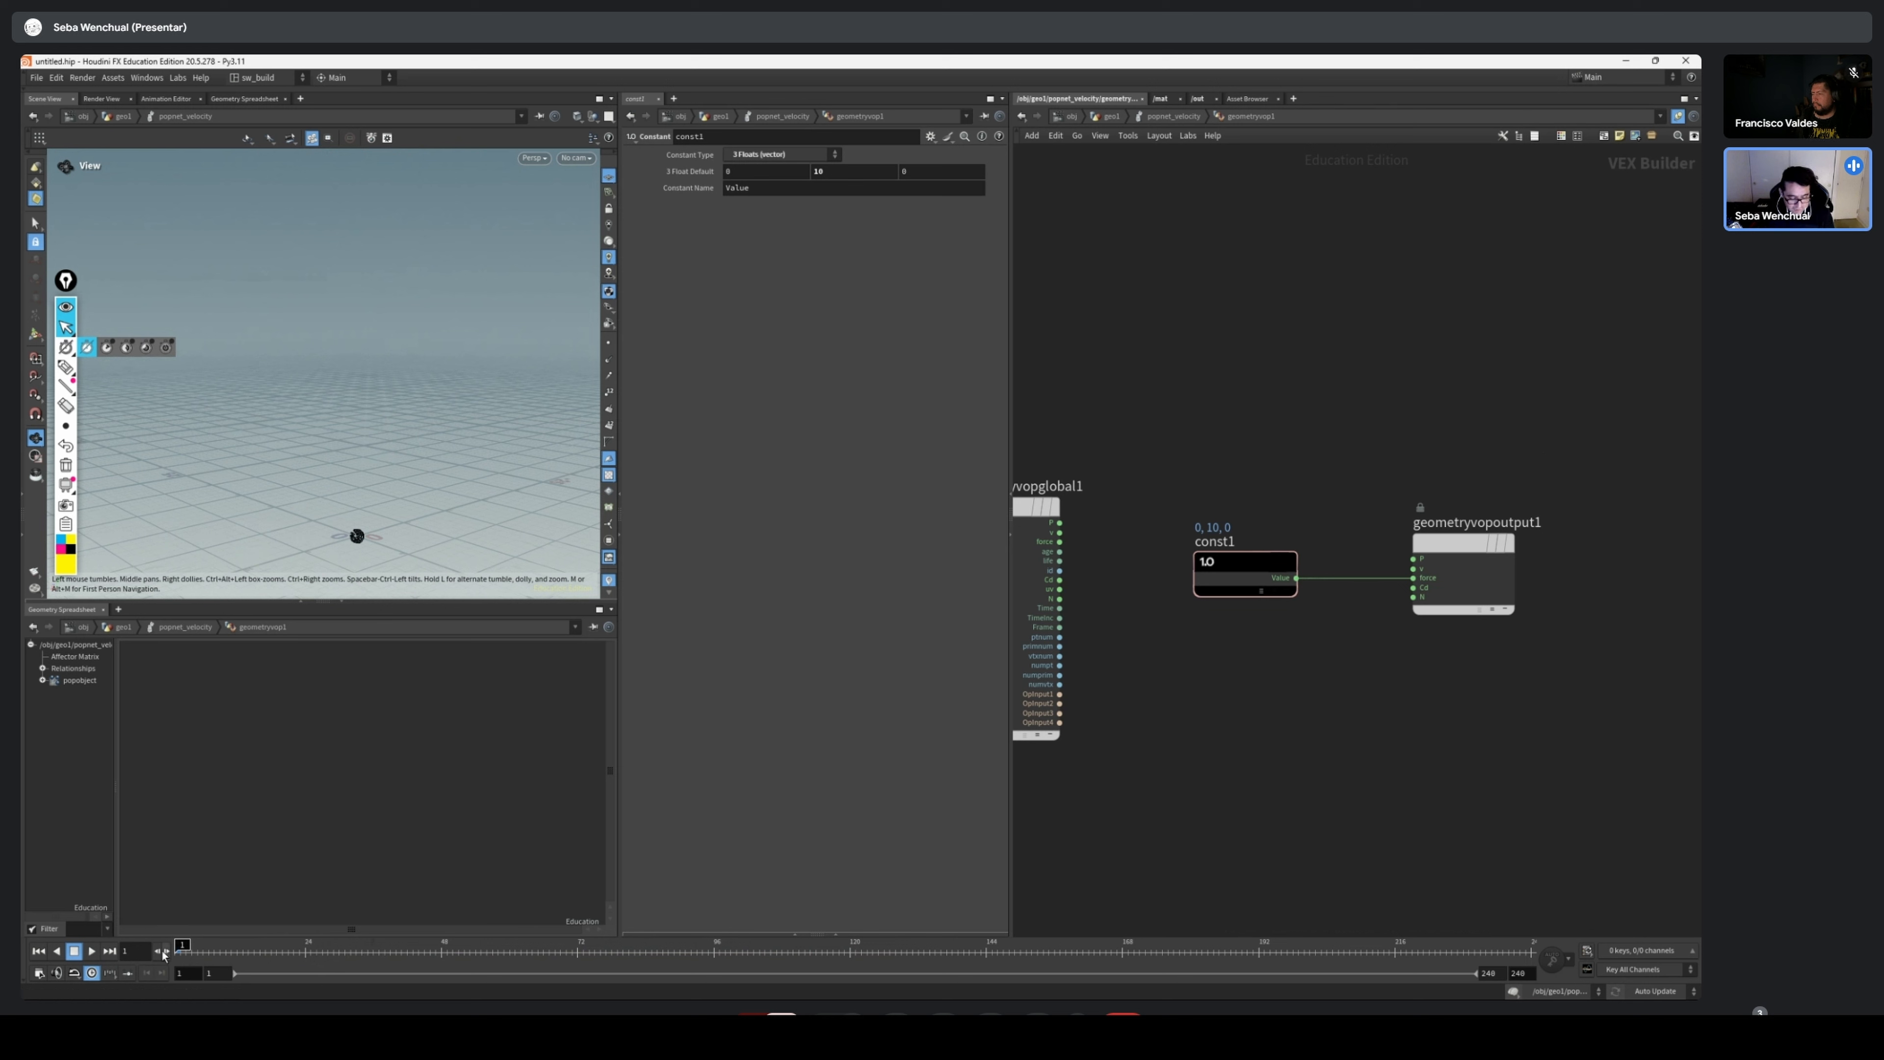
click(95, 951)
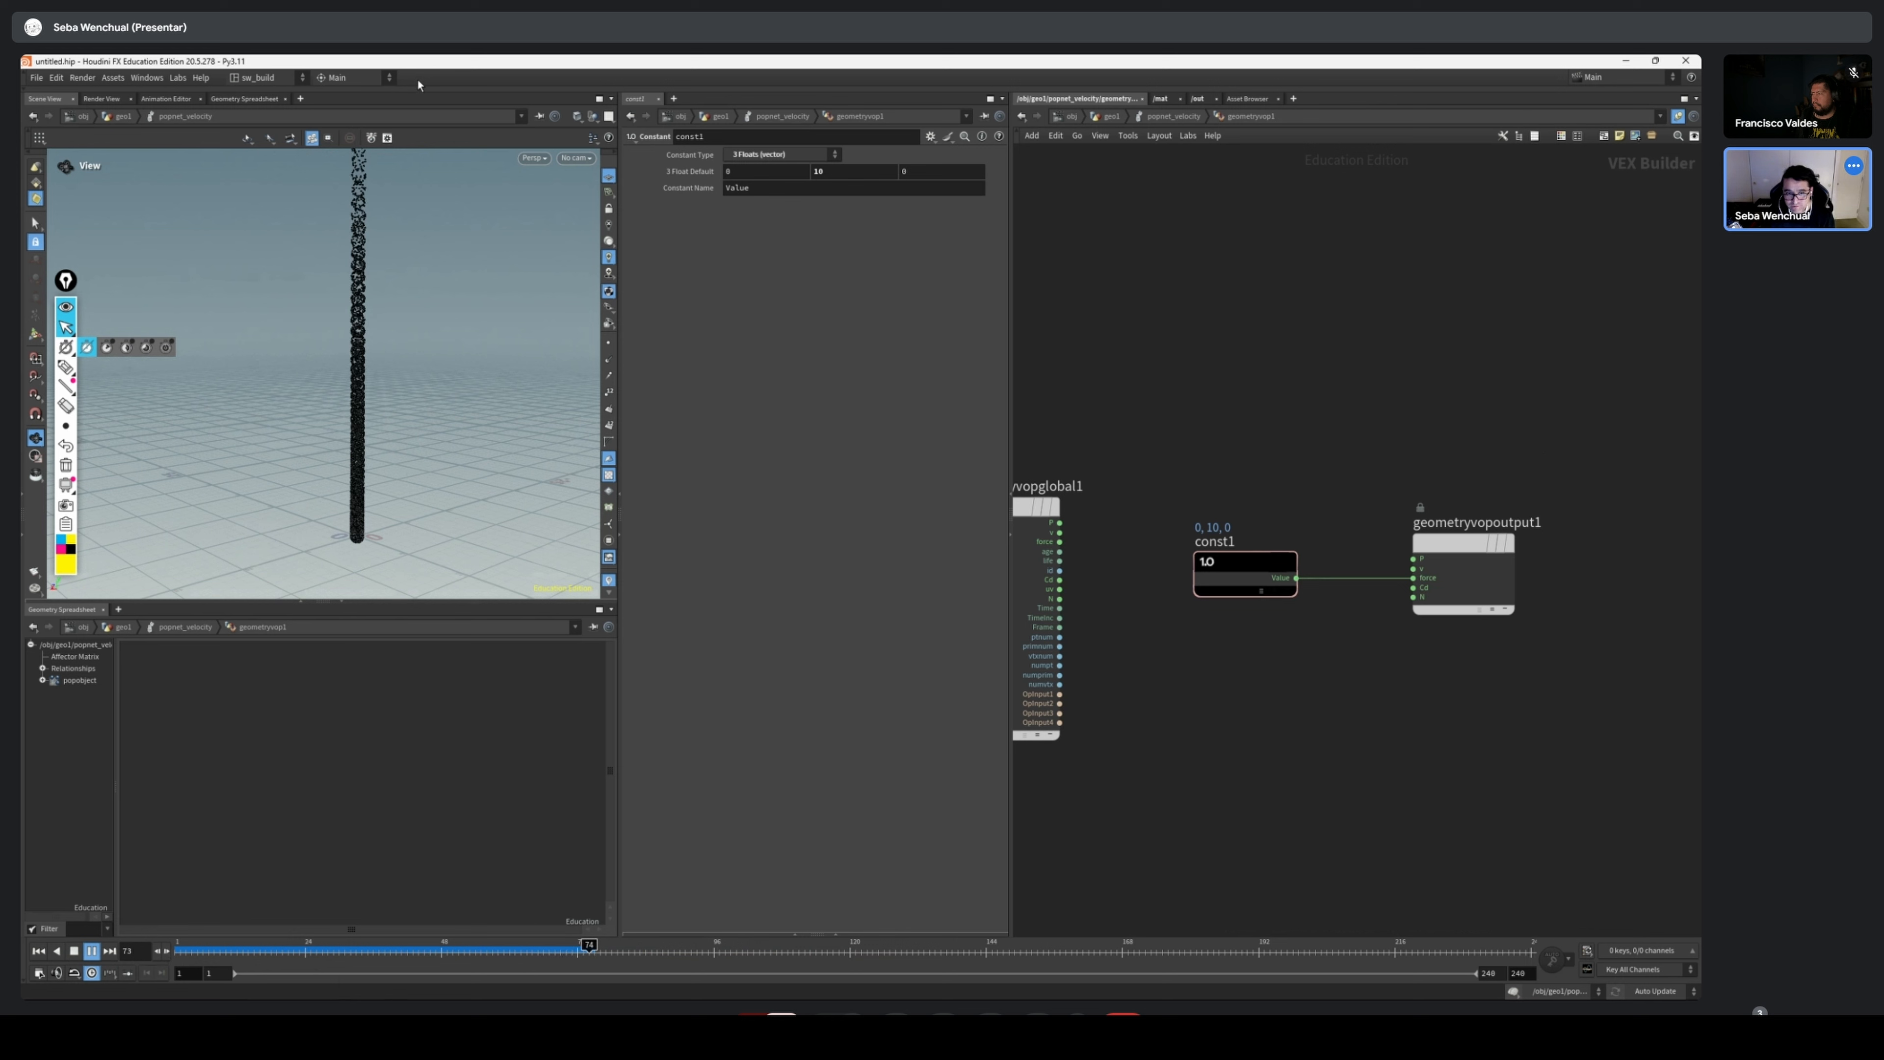
drag(223, 956, 383, 958)
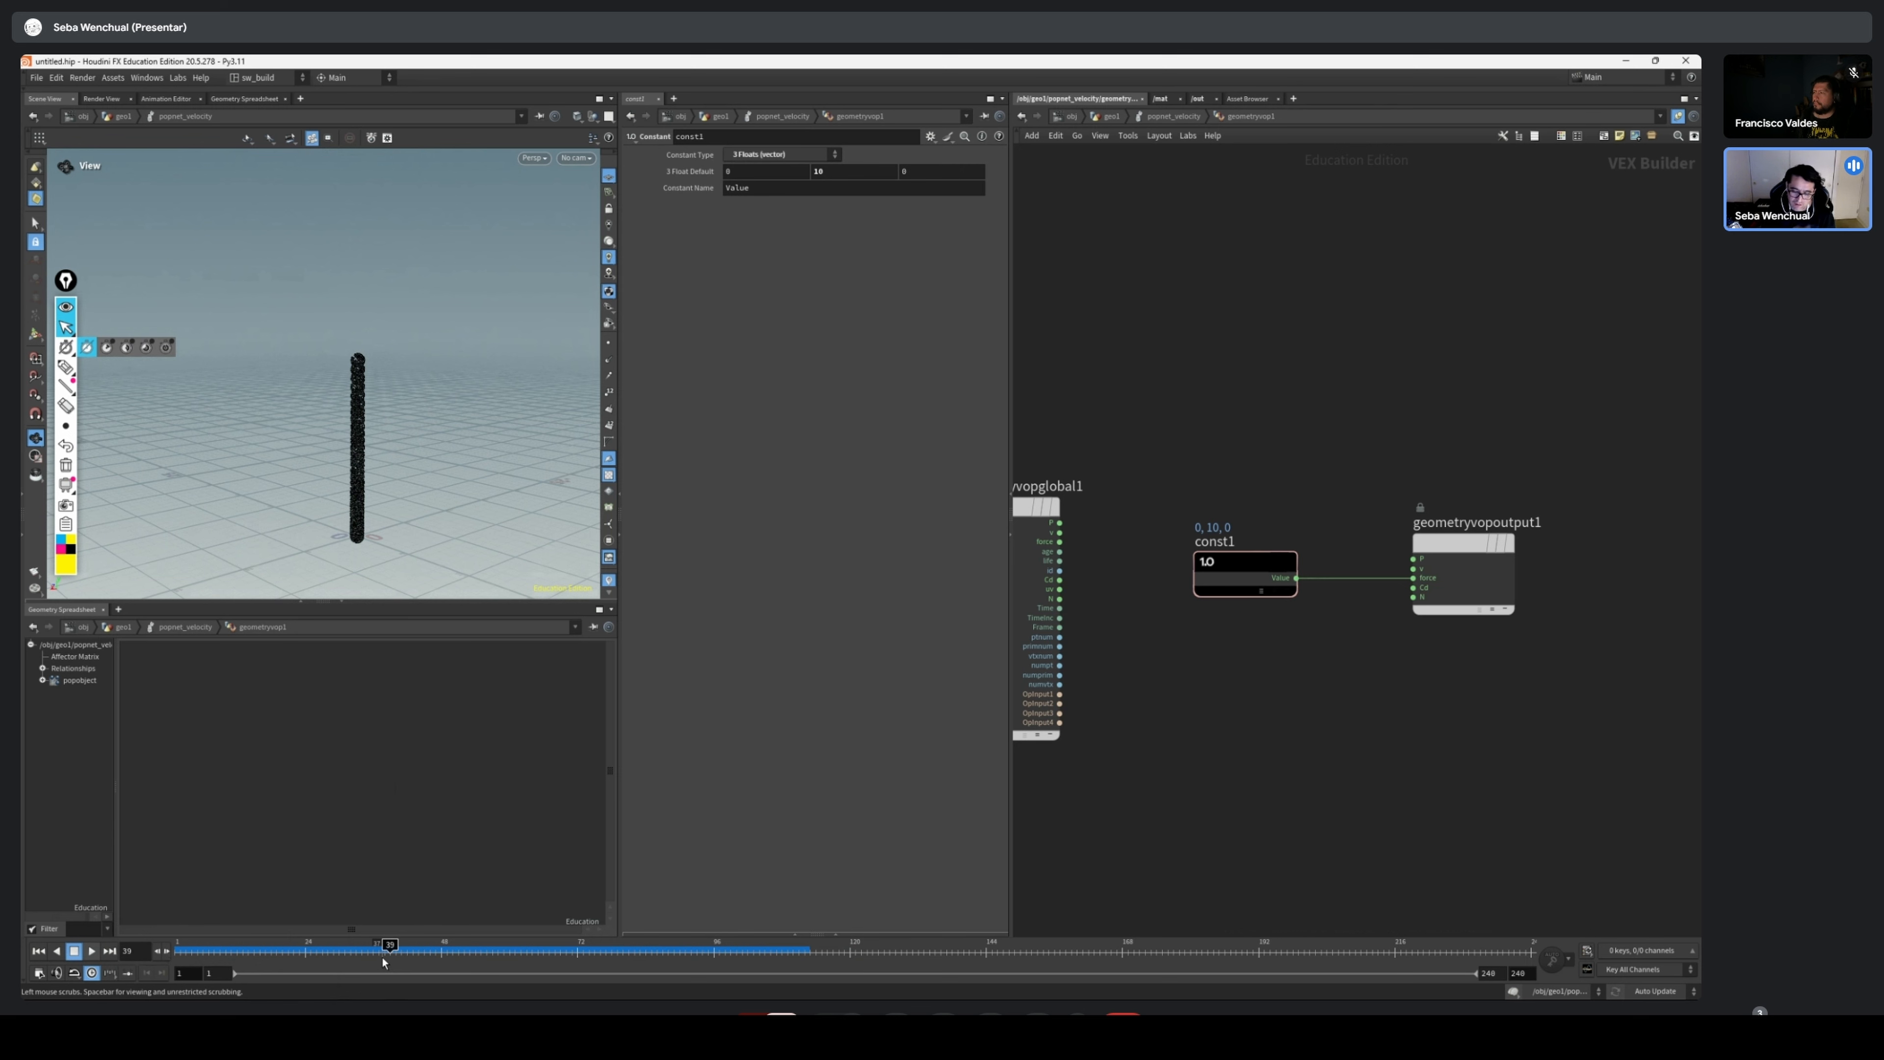
Reopen the geometryvop1 network and move const1 lower to free the space between geometryvopglobal1 and geometryvopoutput1
key(u)
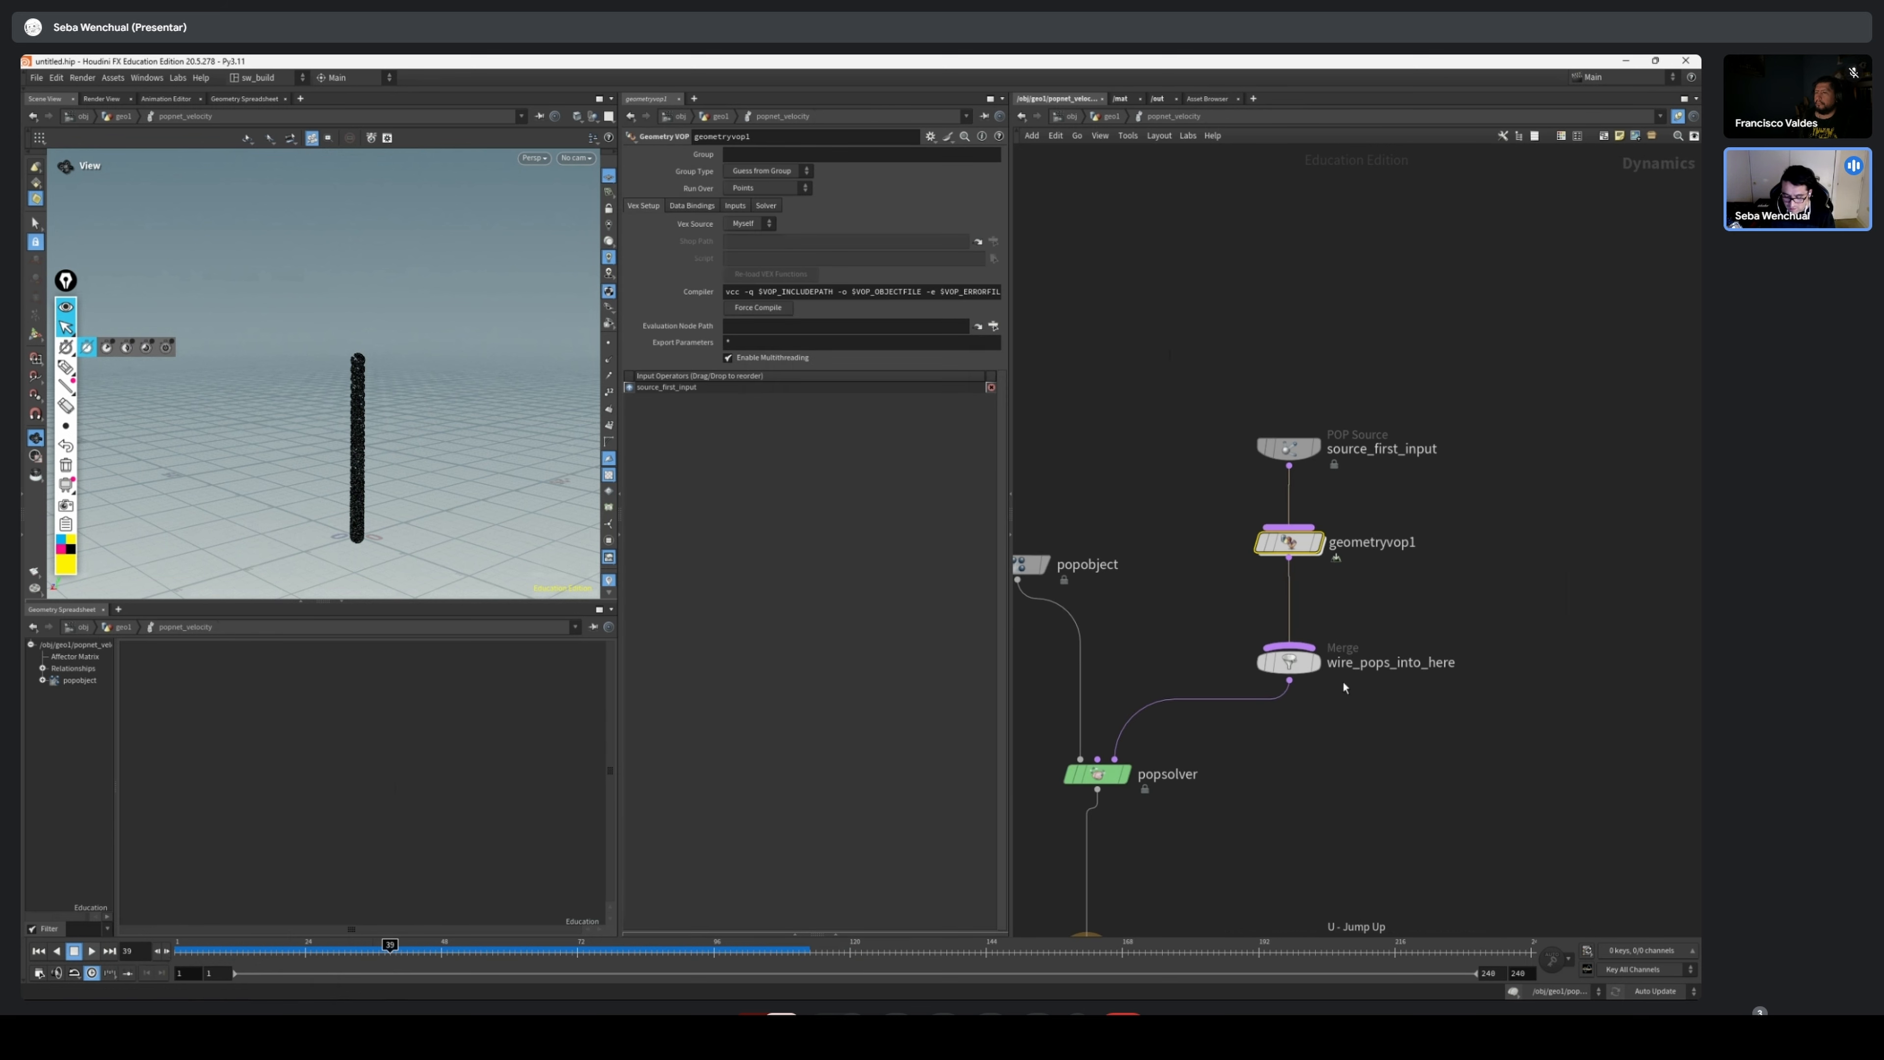
double_click(1302, 544)
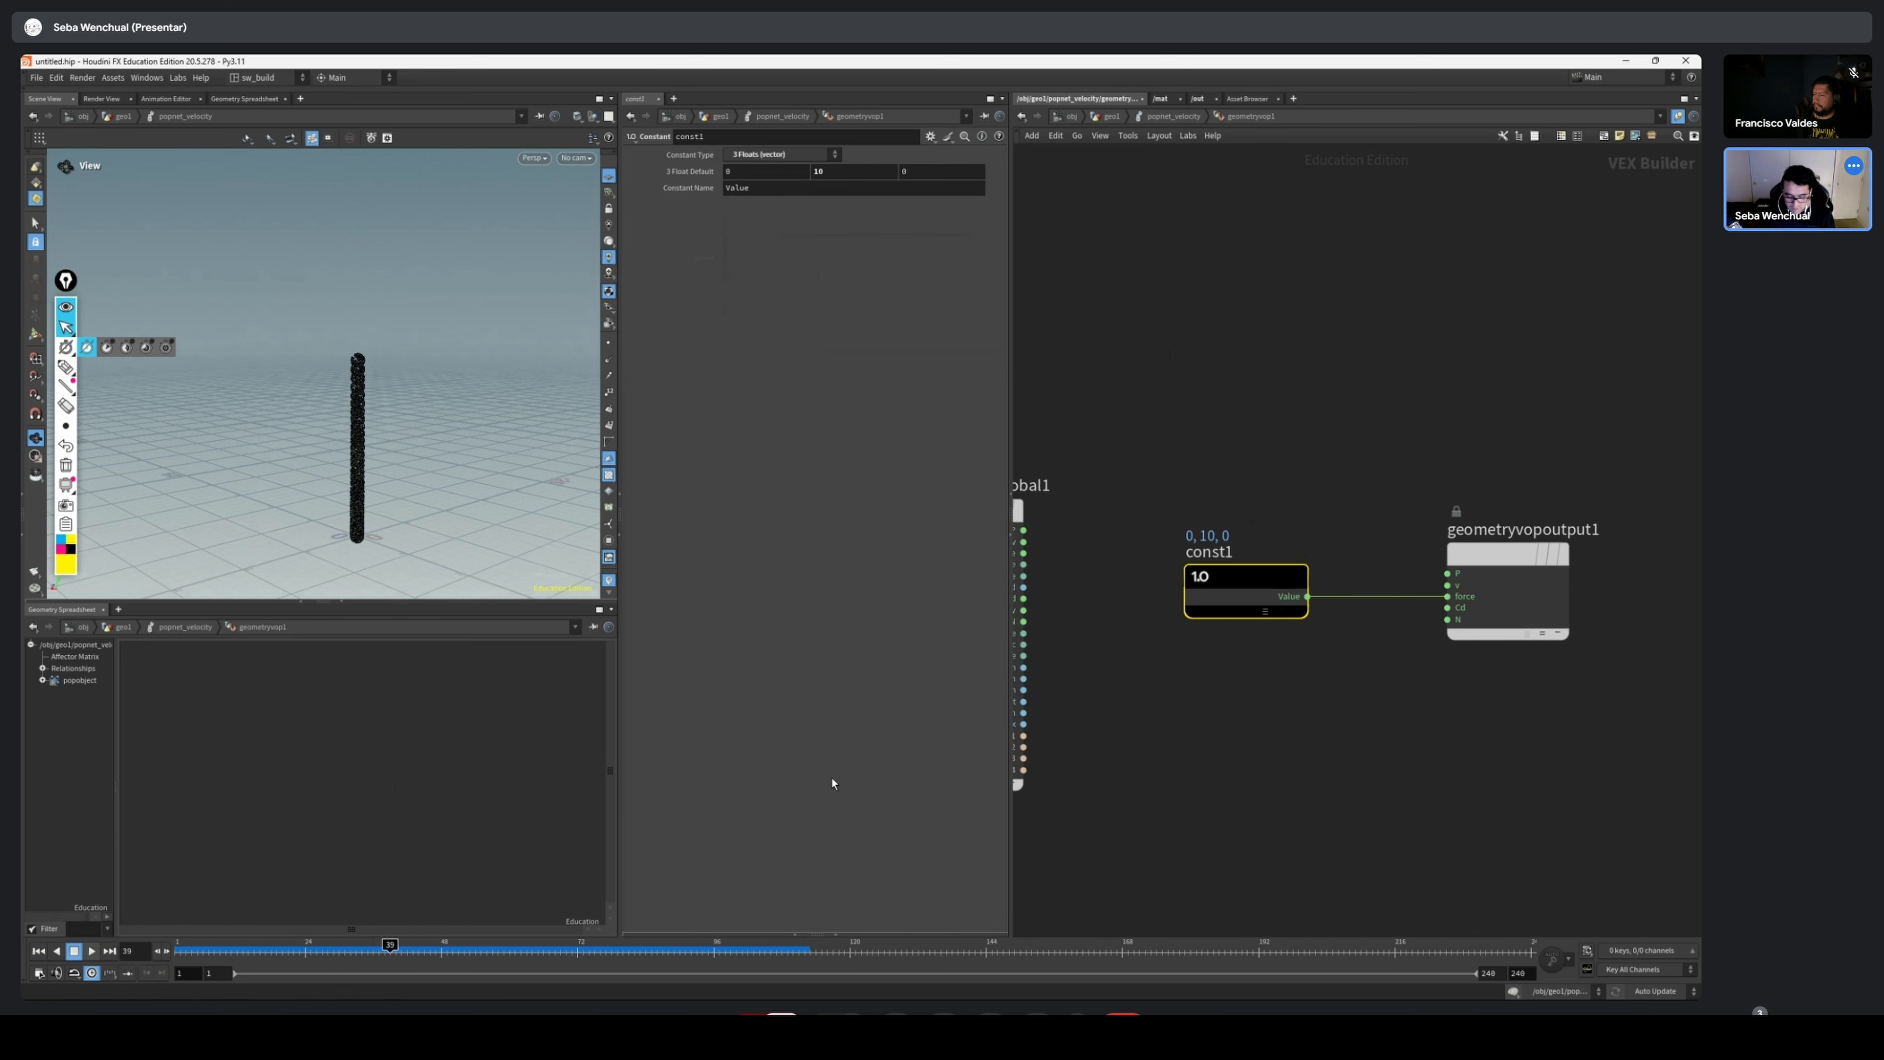
drag(1265, 582, 1304, 756)
middle_drag(1078, 498, 1091, 501)
drag(1581, 578, 1637, 534)
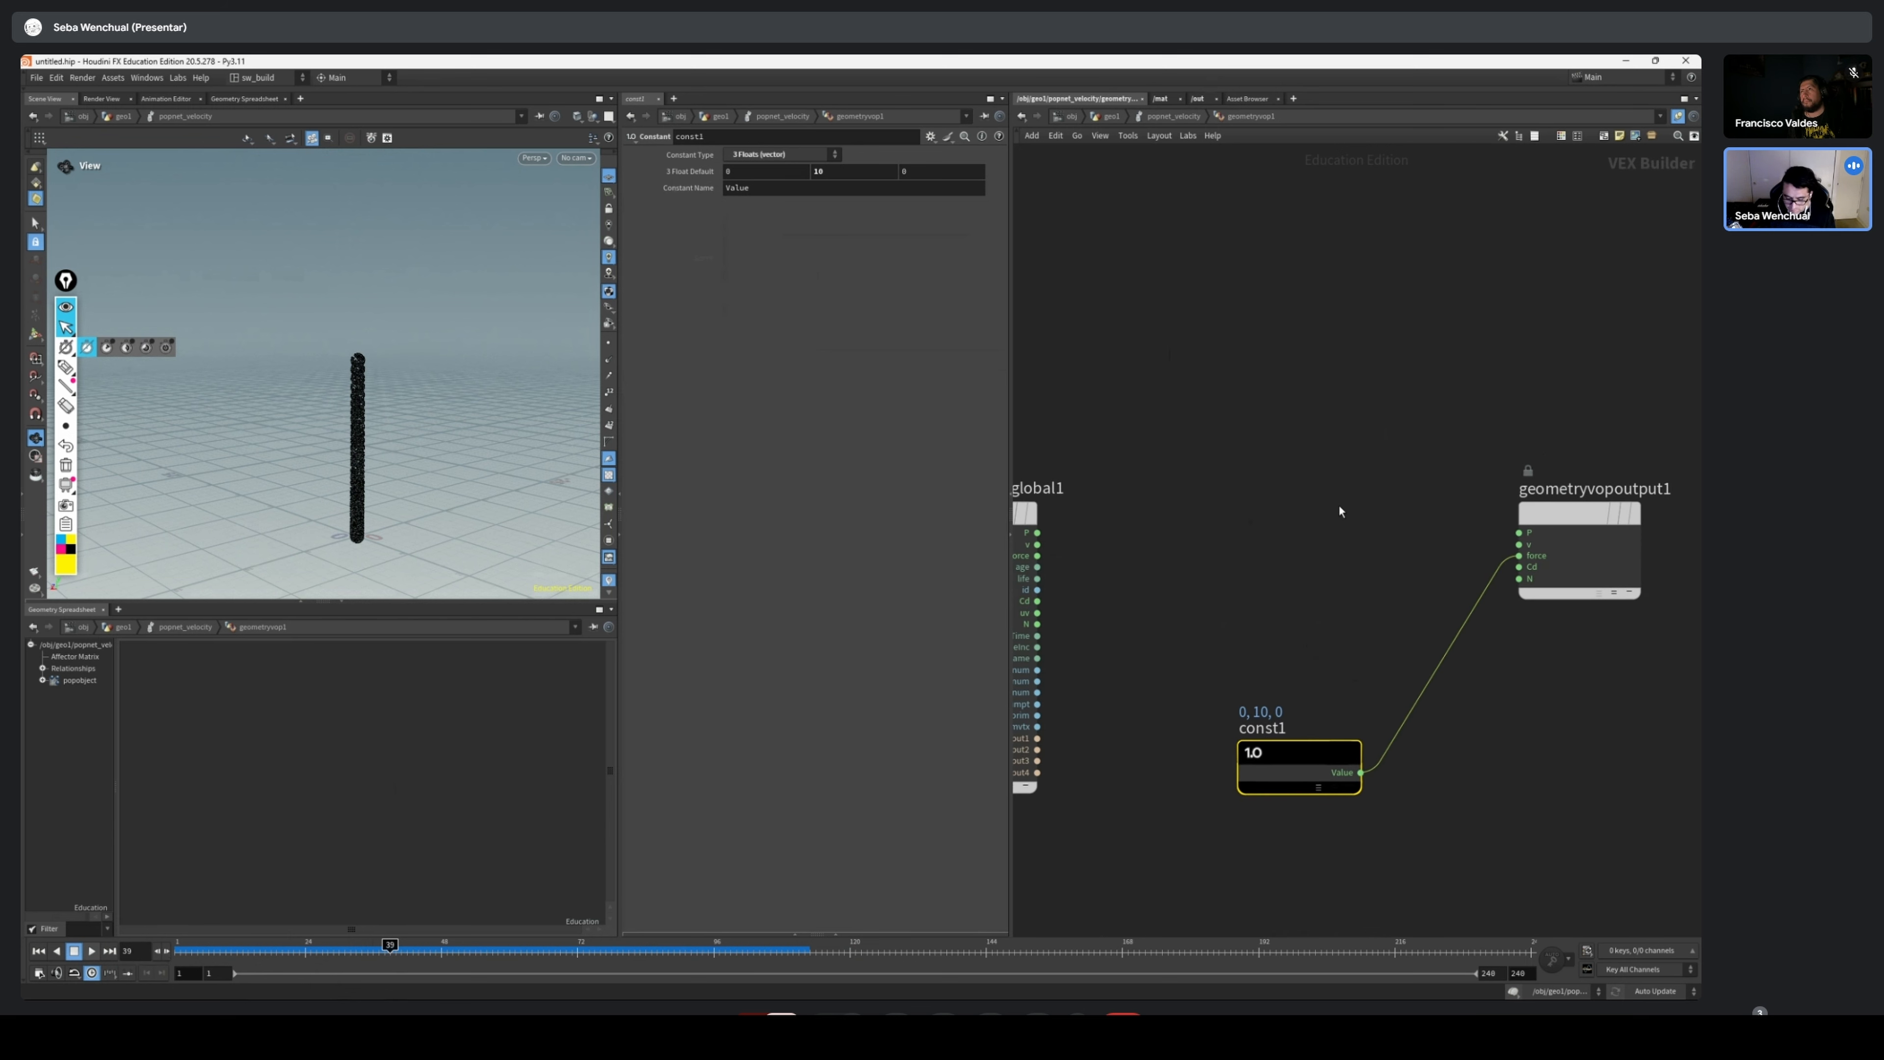
Add a Curl Noise node above const1, between geometryvopglobal1 and geometryvopoutput1
middle_drag(1186, 528, 1226, 452)
scroll(1208, 451, down, 1)
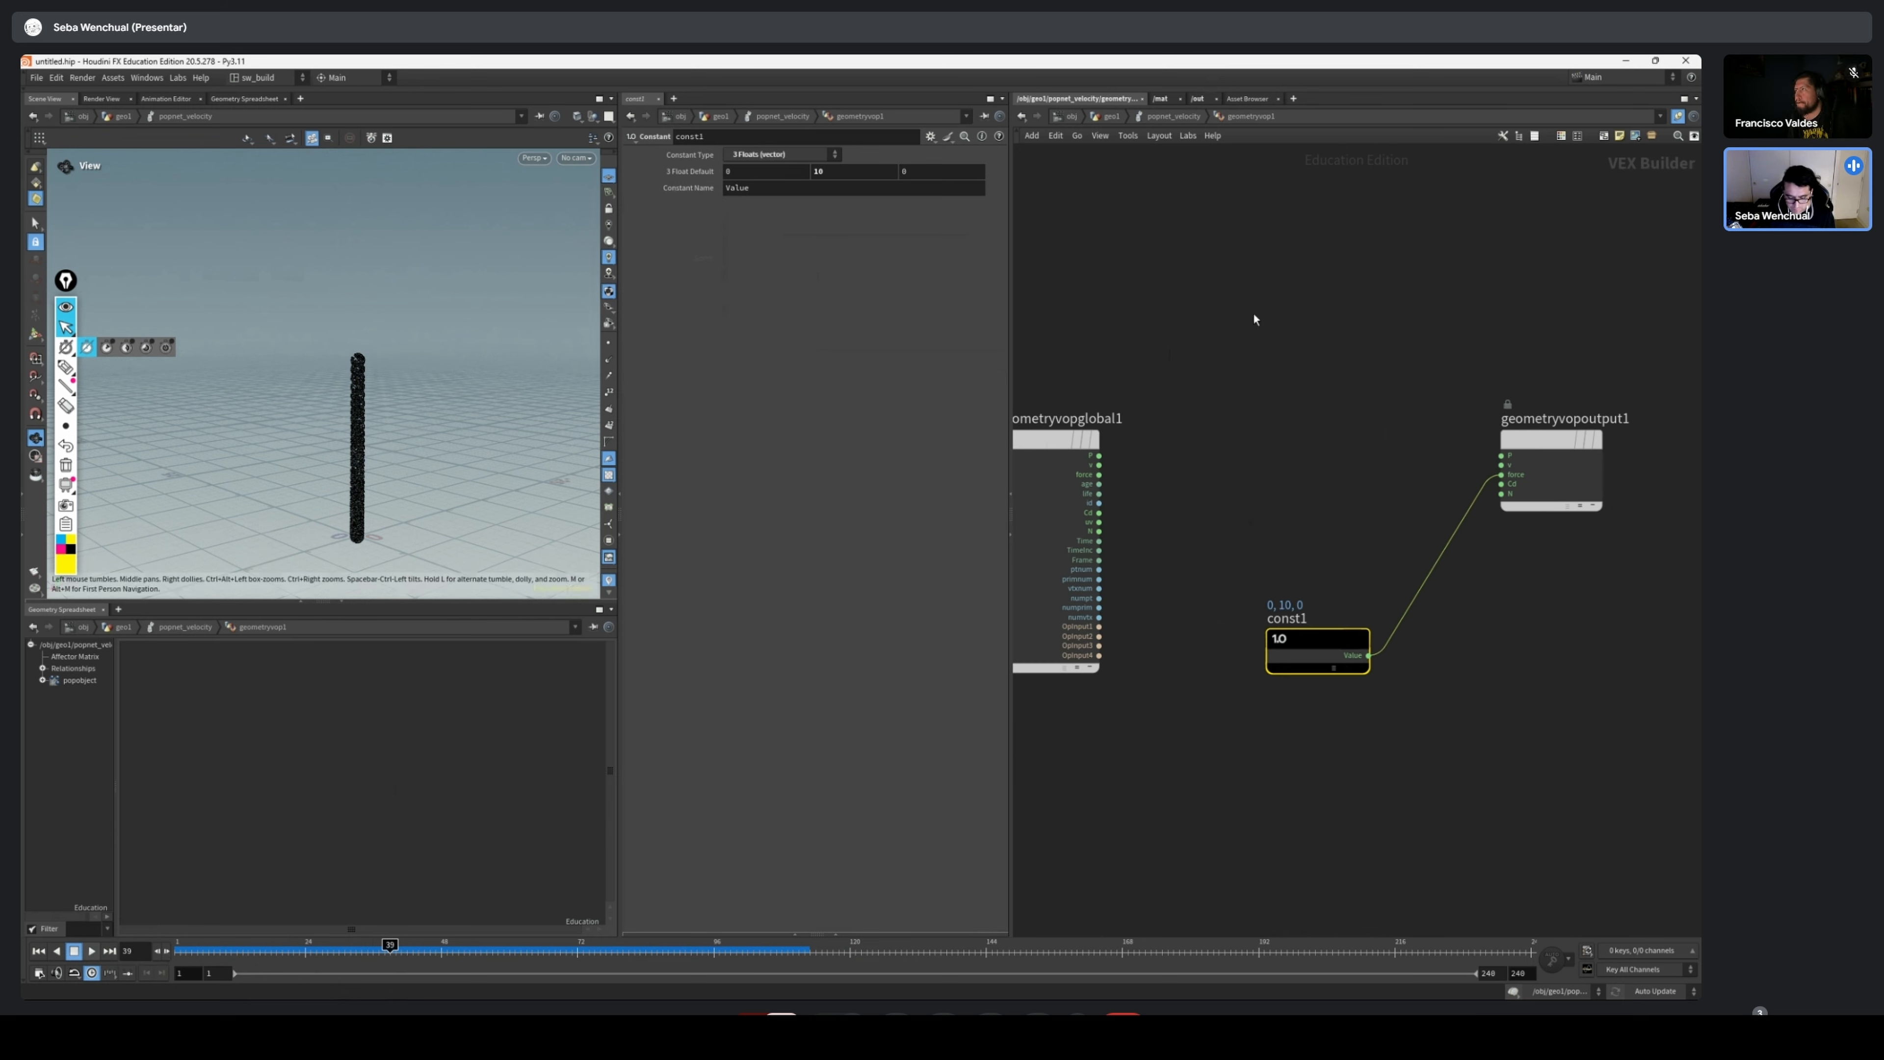
middle_drag(1246, 365, 1313, 325)
key(Tab)
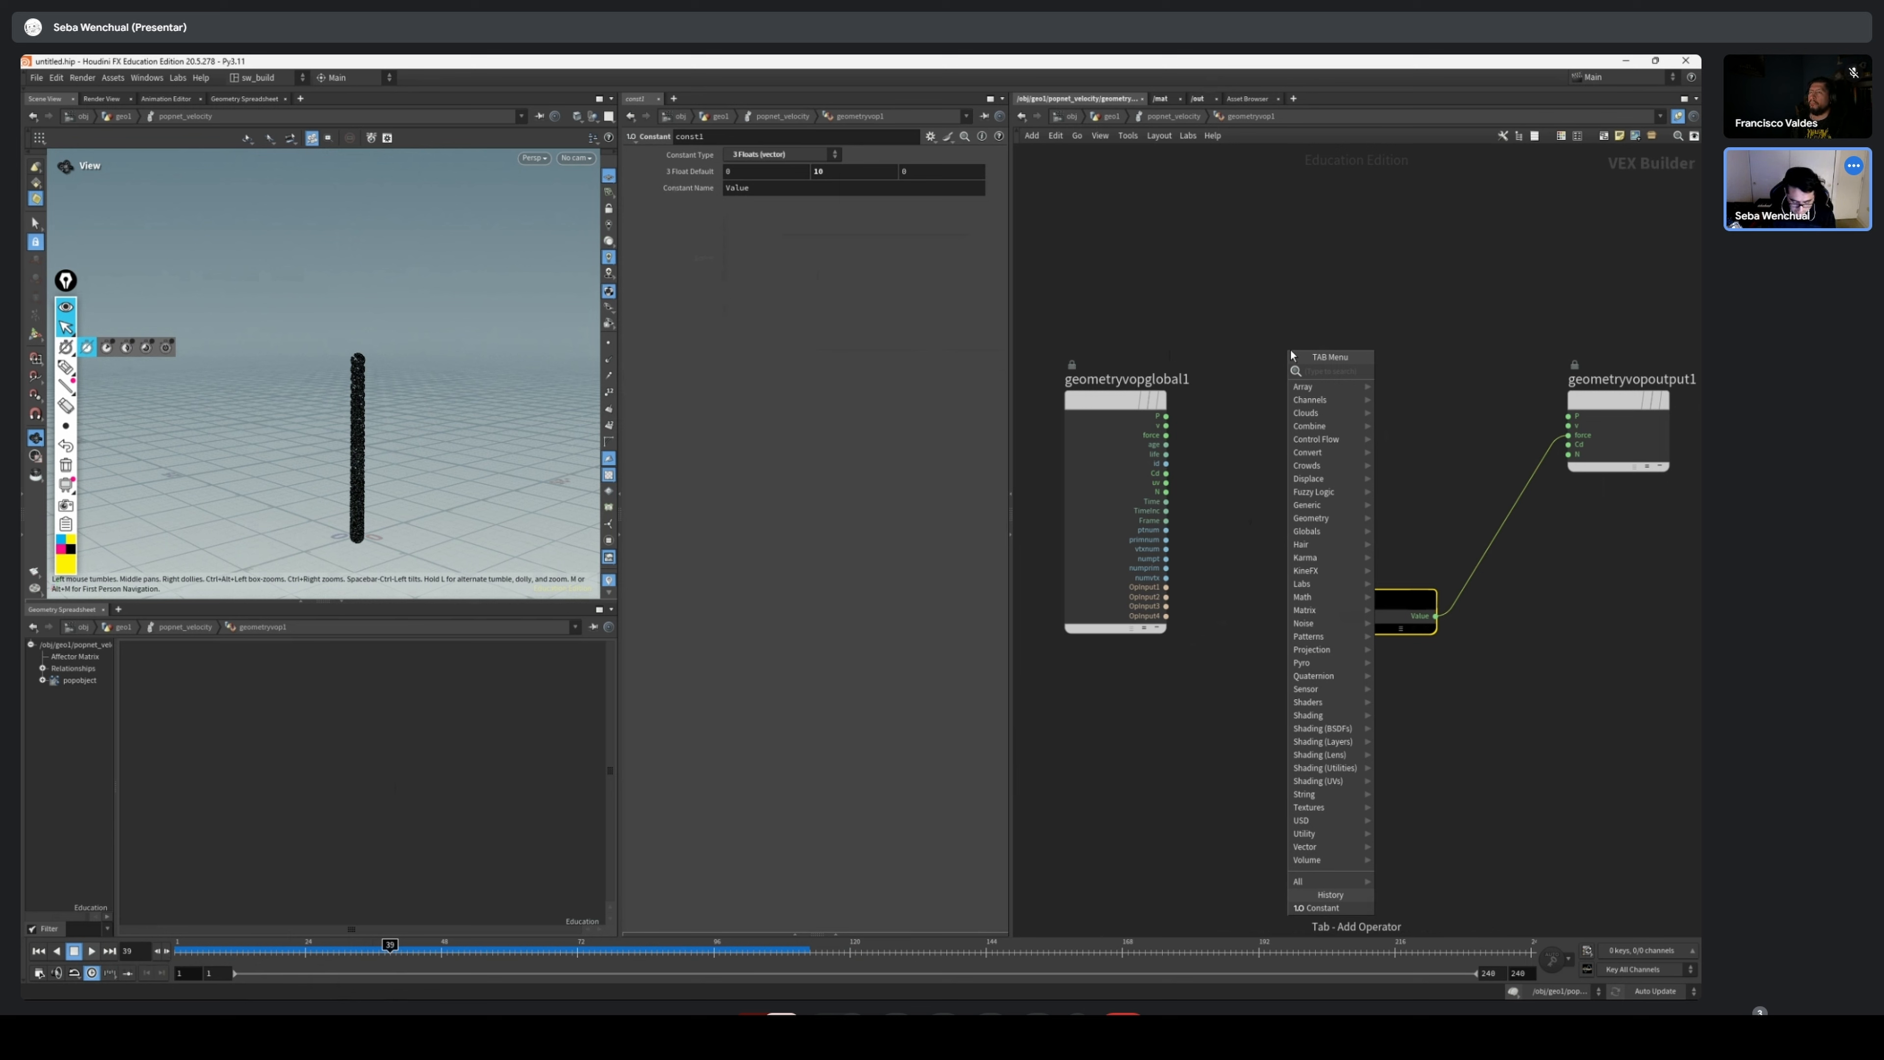
text(curl)
key(Return)
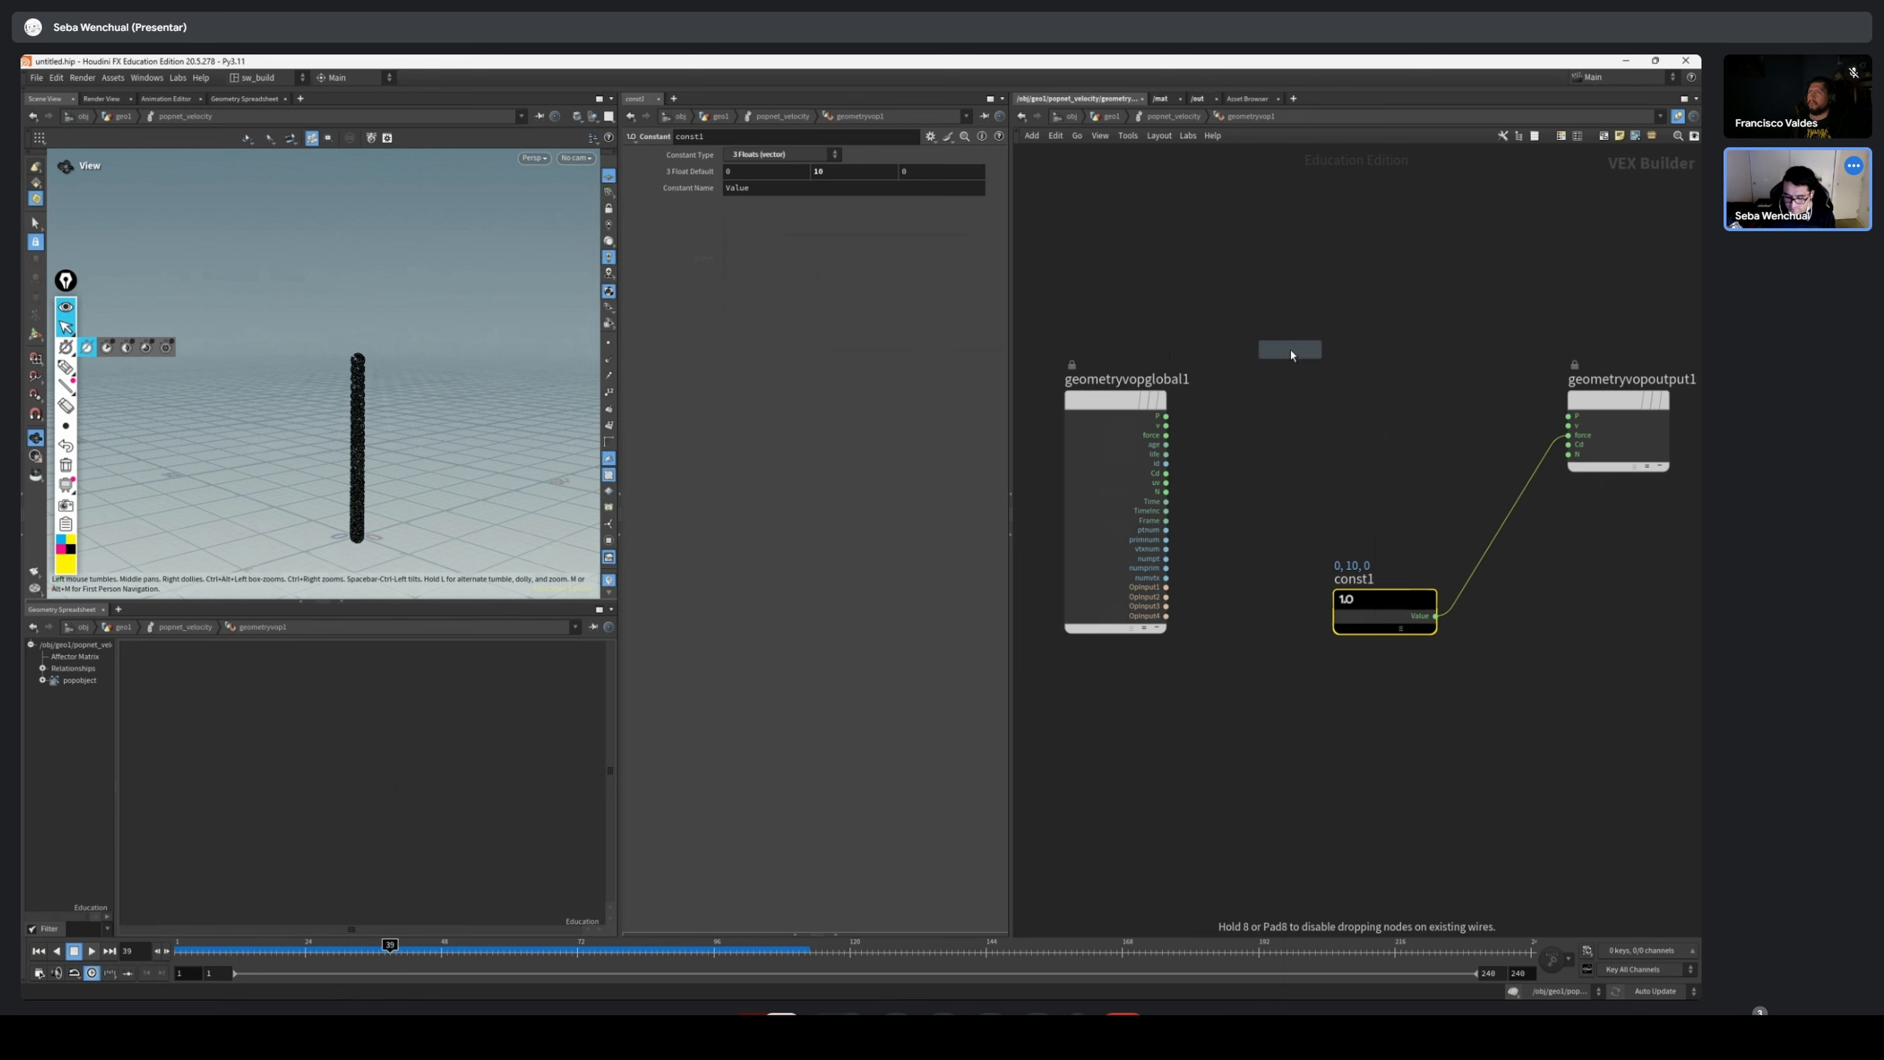
click(1289, 349)
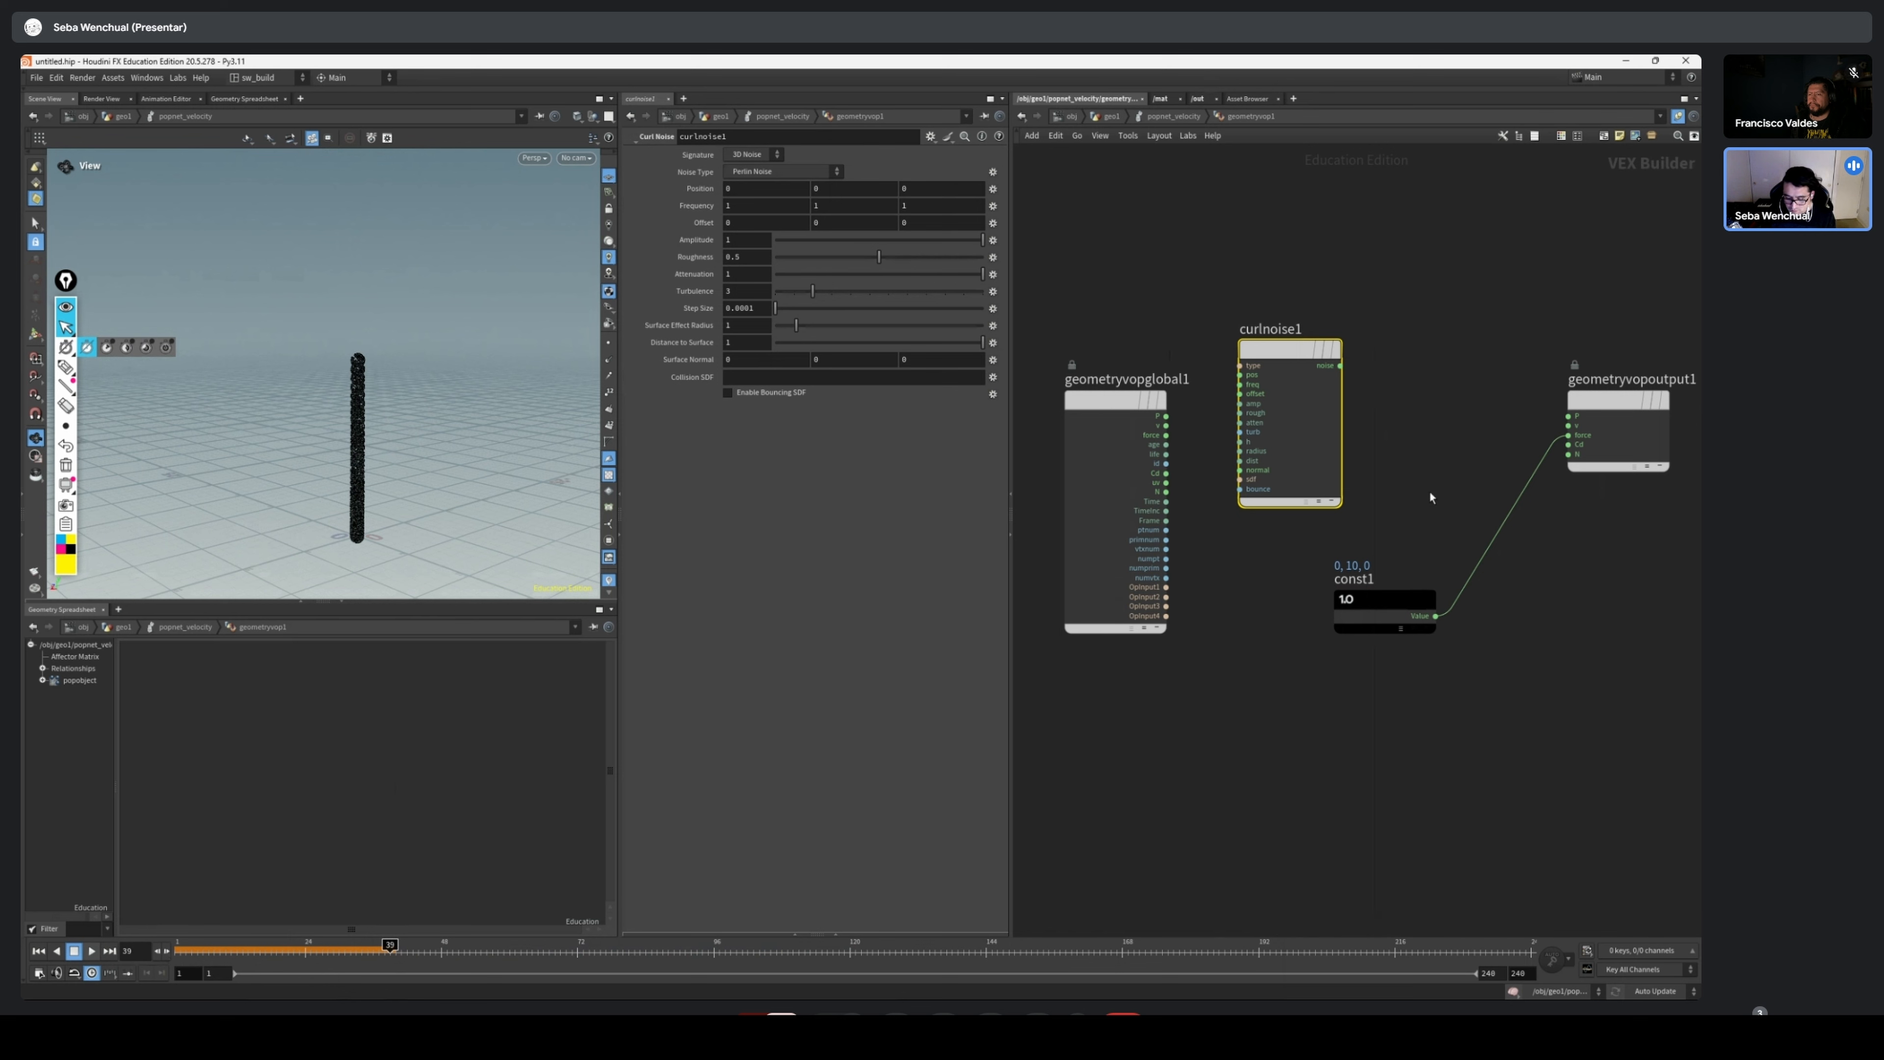
Space out the network with curlnoise1 level with geometryvopglobal1 and const1 closer to geometryvopoutput1
drag(1377, 598, 1457, 598)
drag(1253, 349, 1294, 420)
drag(1076, 387, 1035, 399)
drag(1327, 418, 1304, 409)
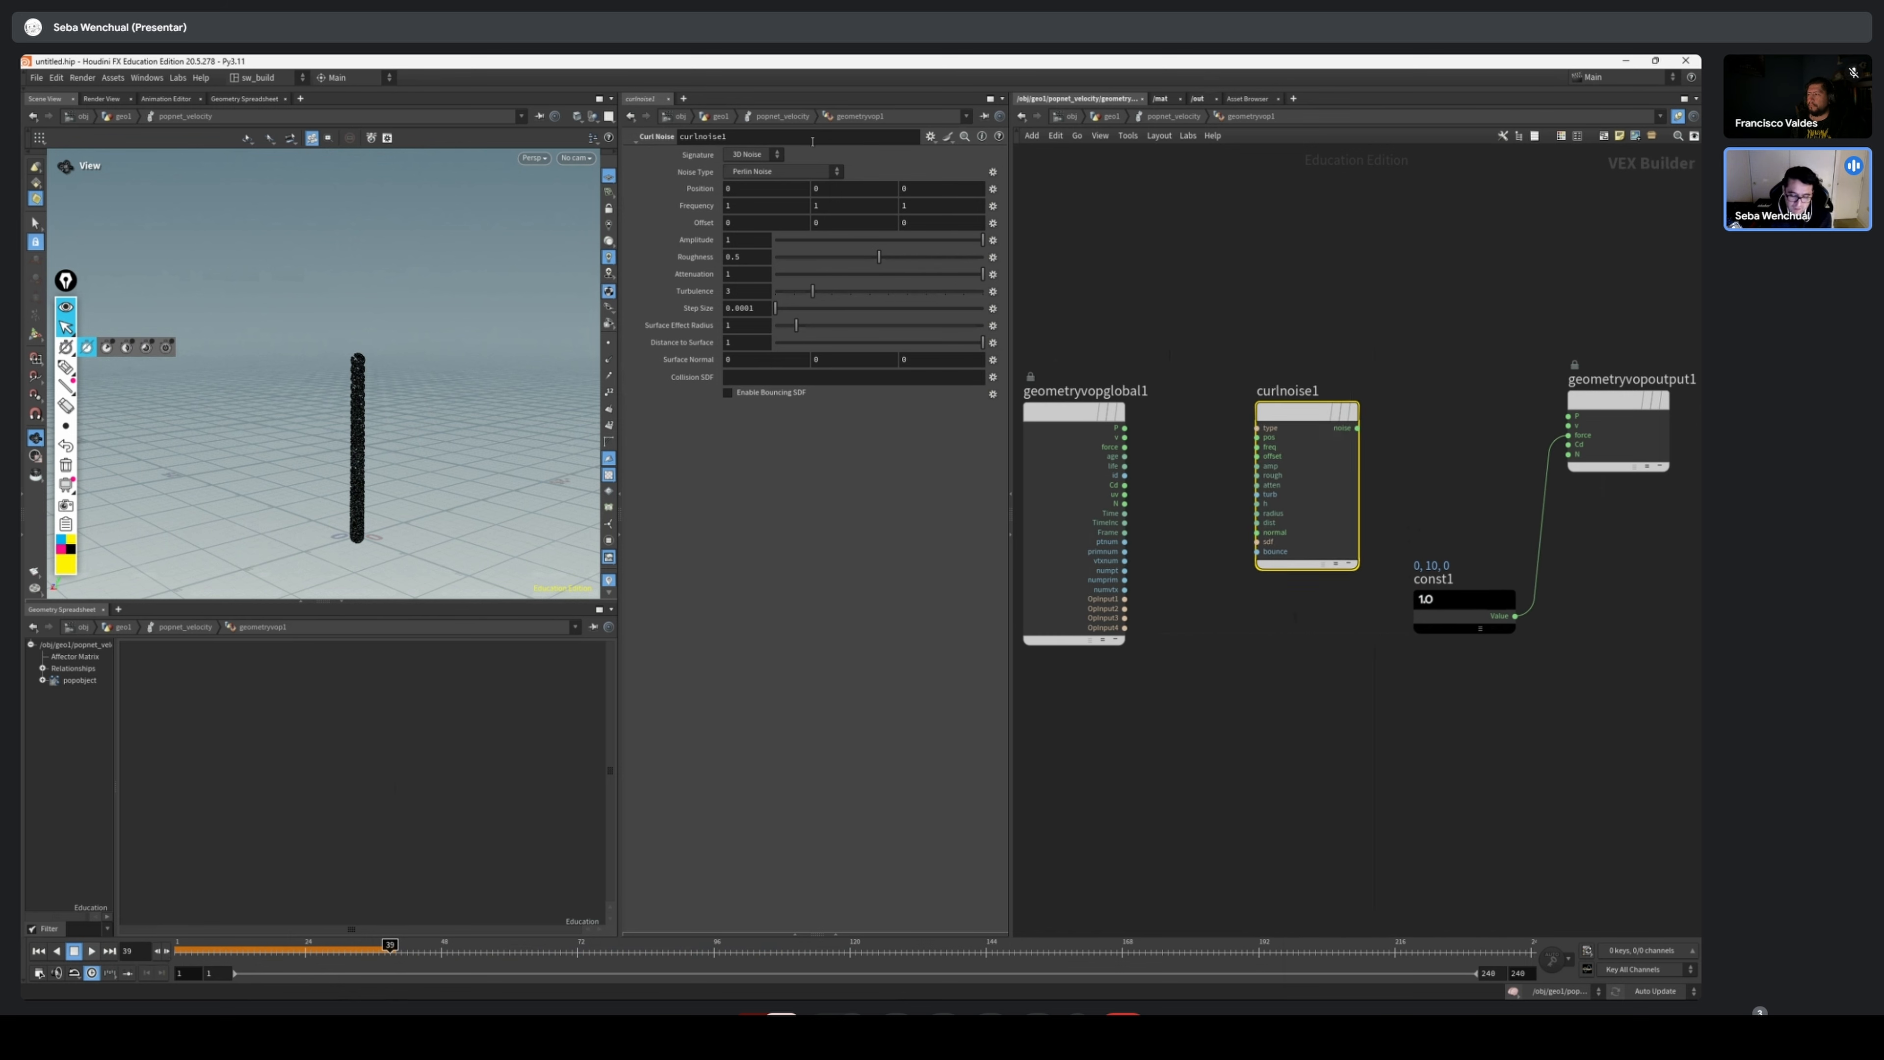
Set the signature of curlnoise1 to 4D Noise
click(776, 155)
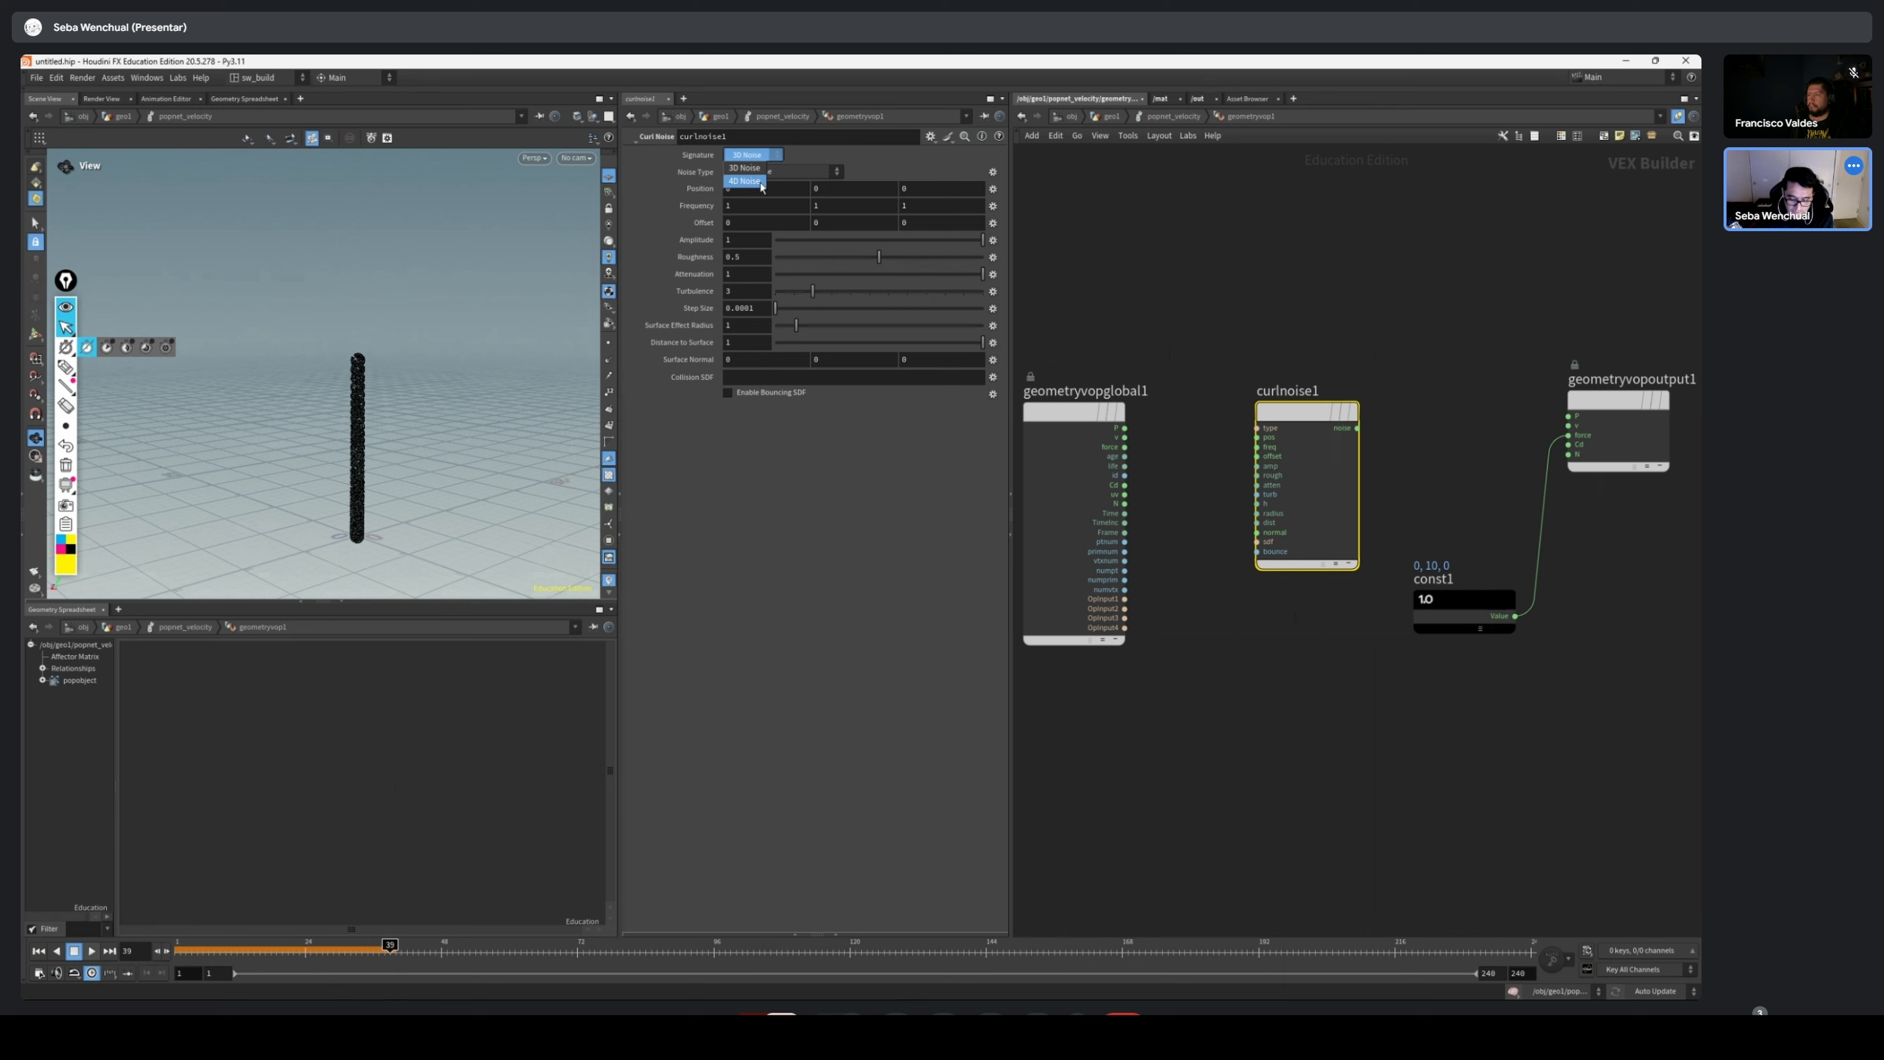
click(1211, 346)
scroll(1243, 440, up, 3)
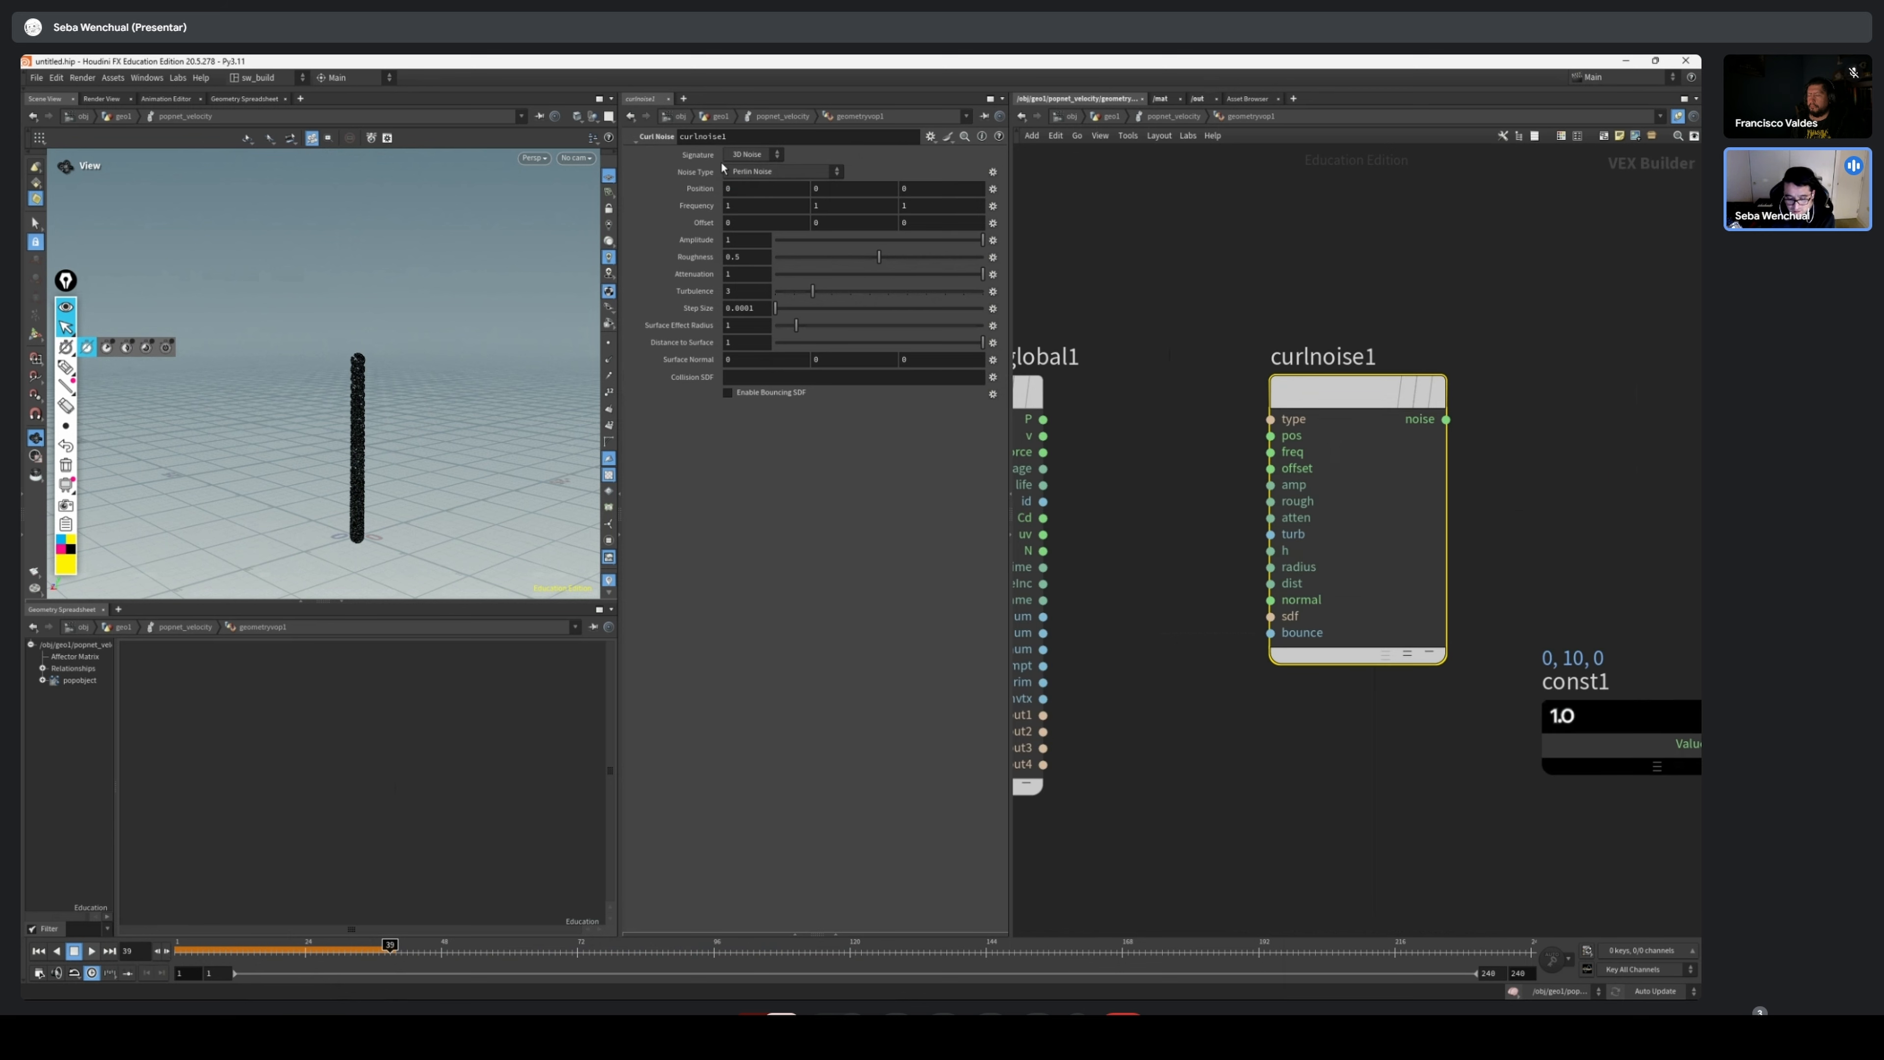
click(772, 155)
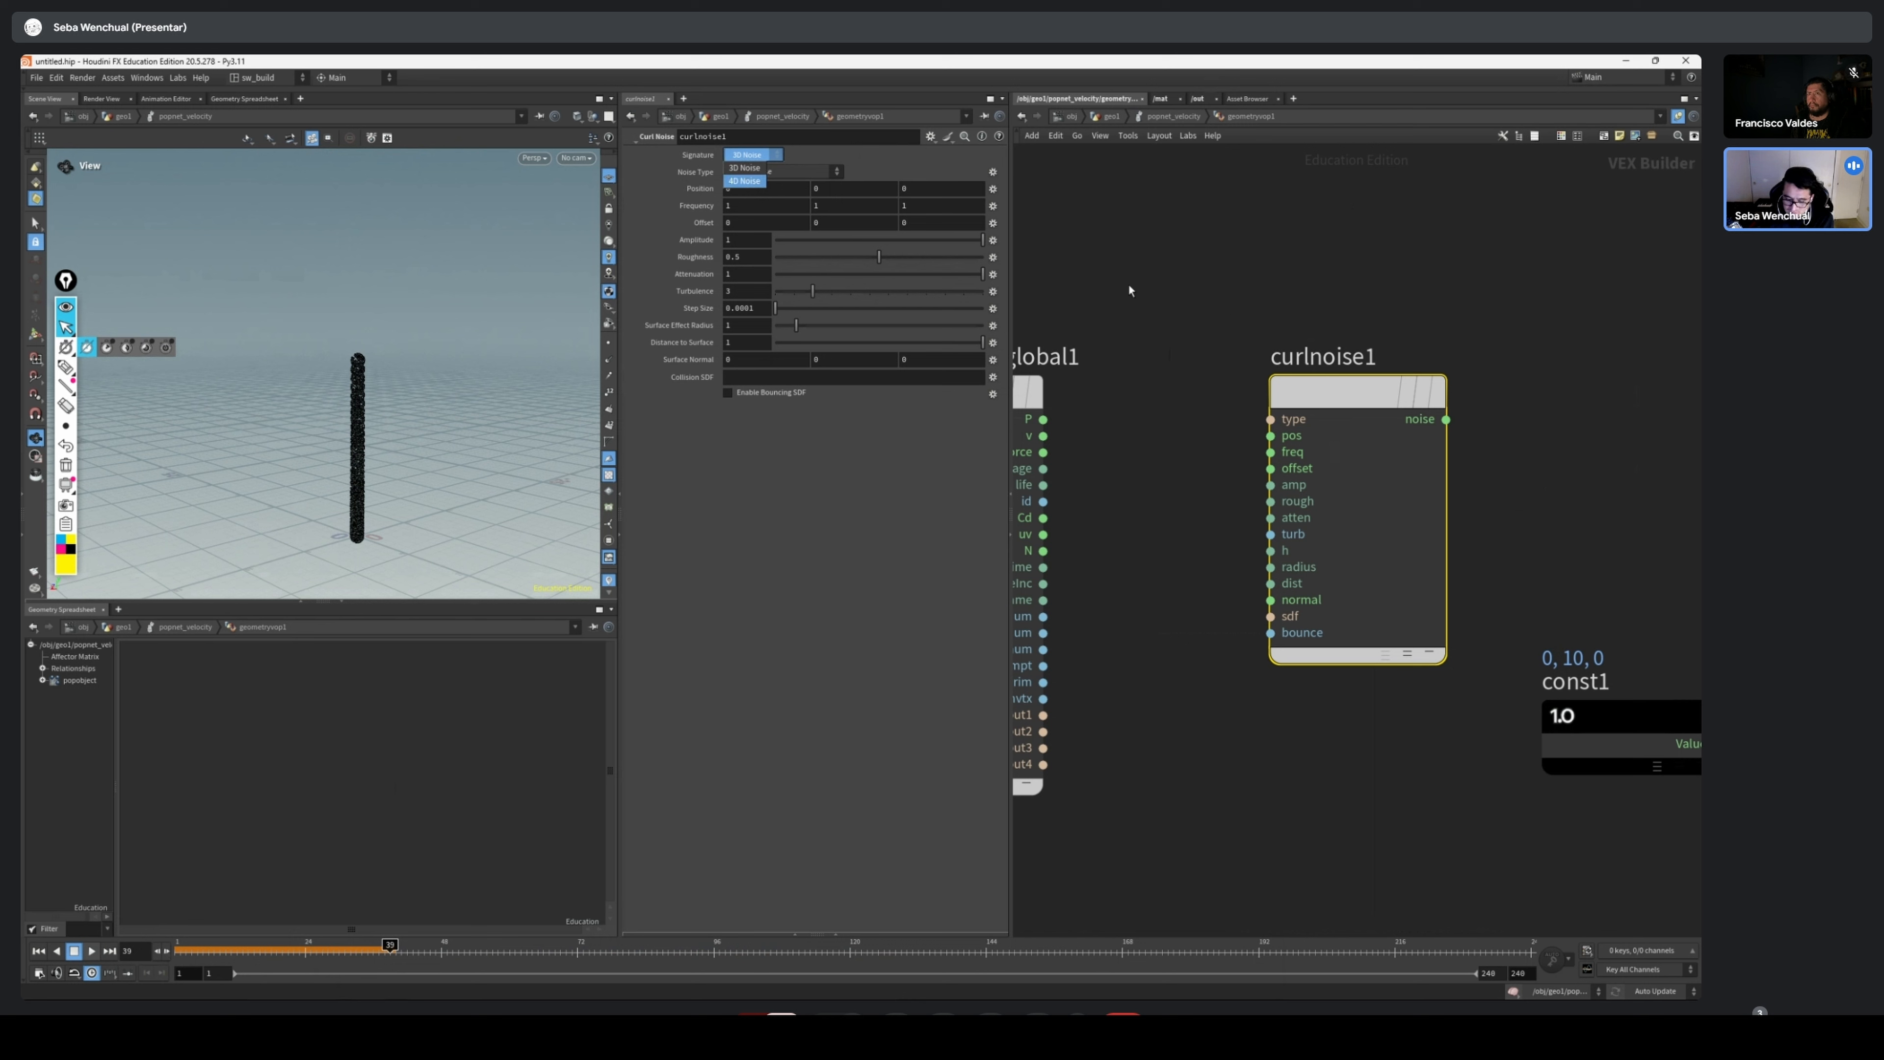
click(743, 181)
click(934, 188)
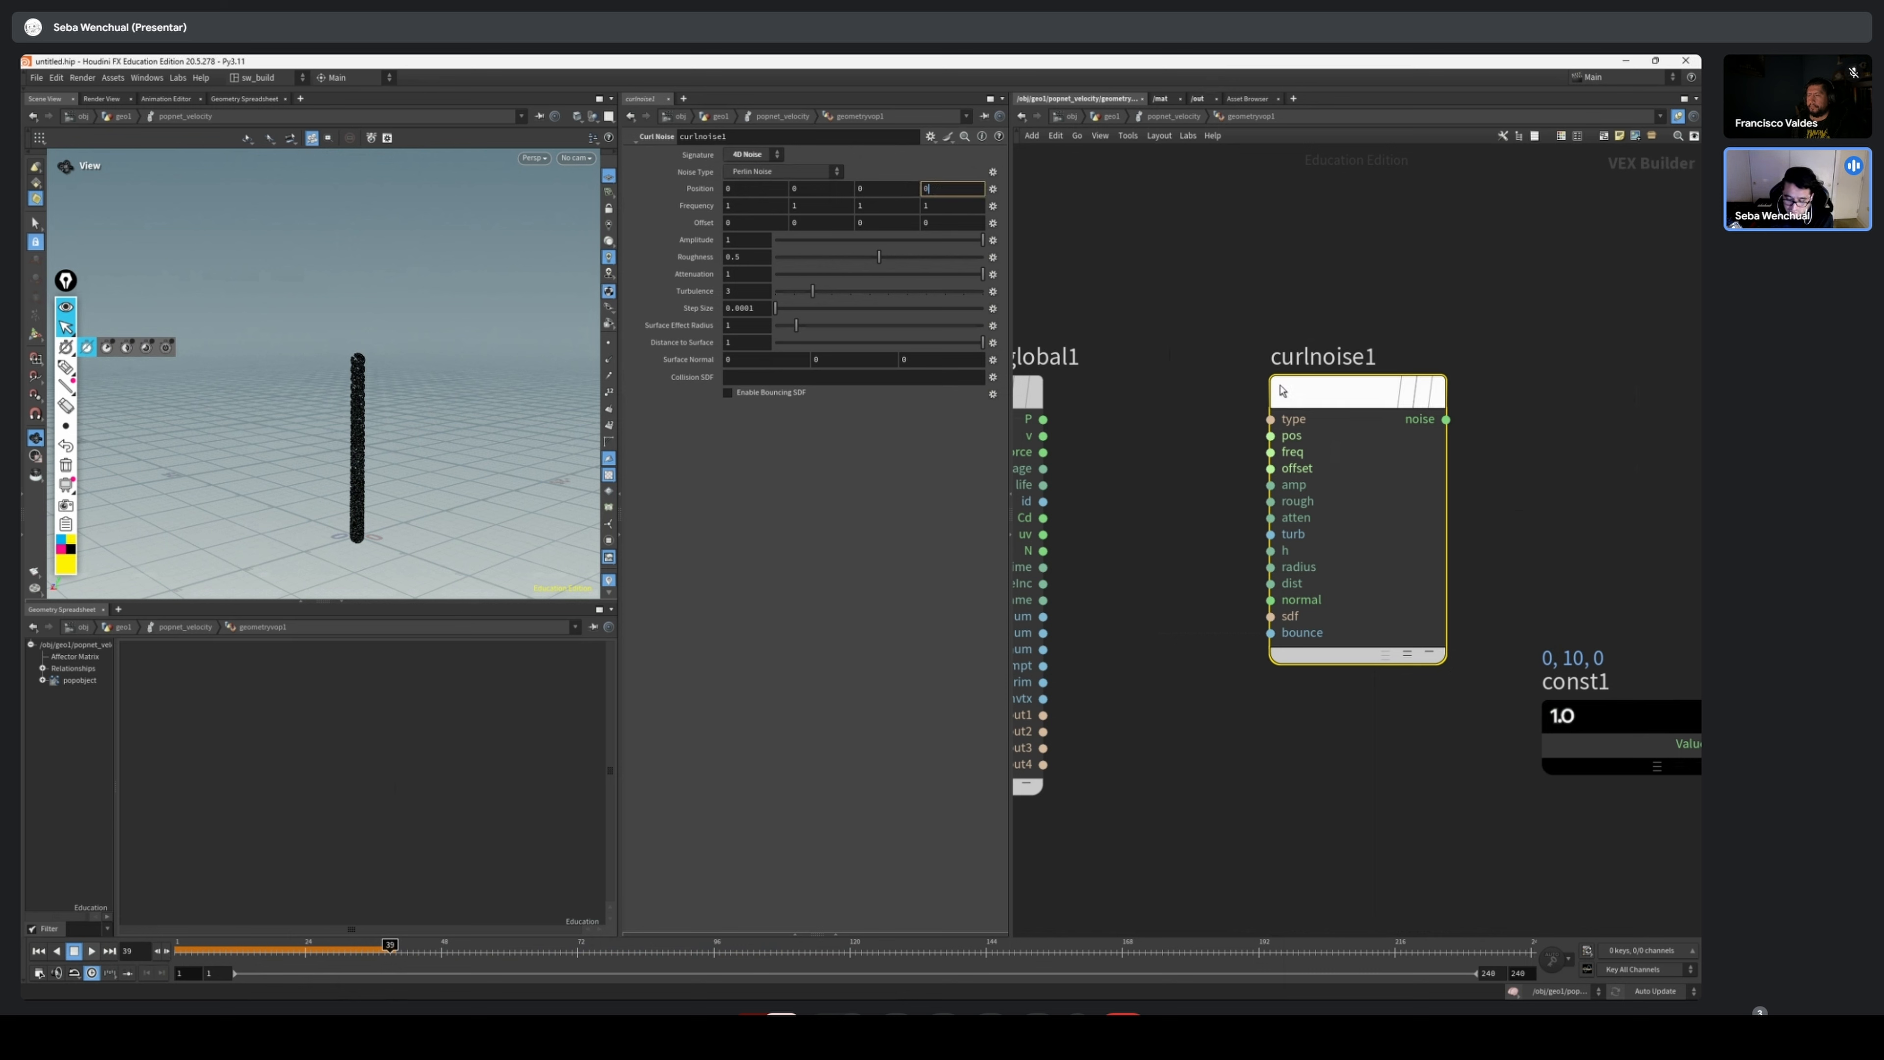
Move geometryvopglobal1 farther from curlnoise1 to widen the gap between the two nodes
scroll(1100, 396, down, 4)
scroll(1159, 362, up, 1)
middle_drag(1158, 361, 1240, 414)
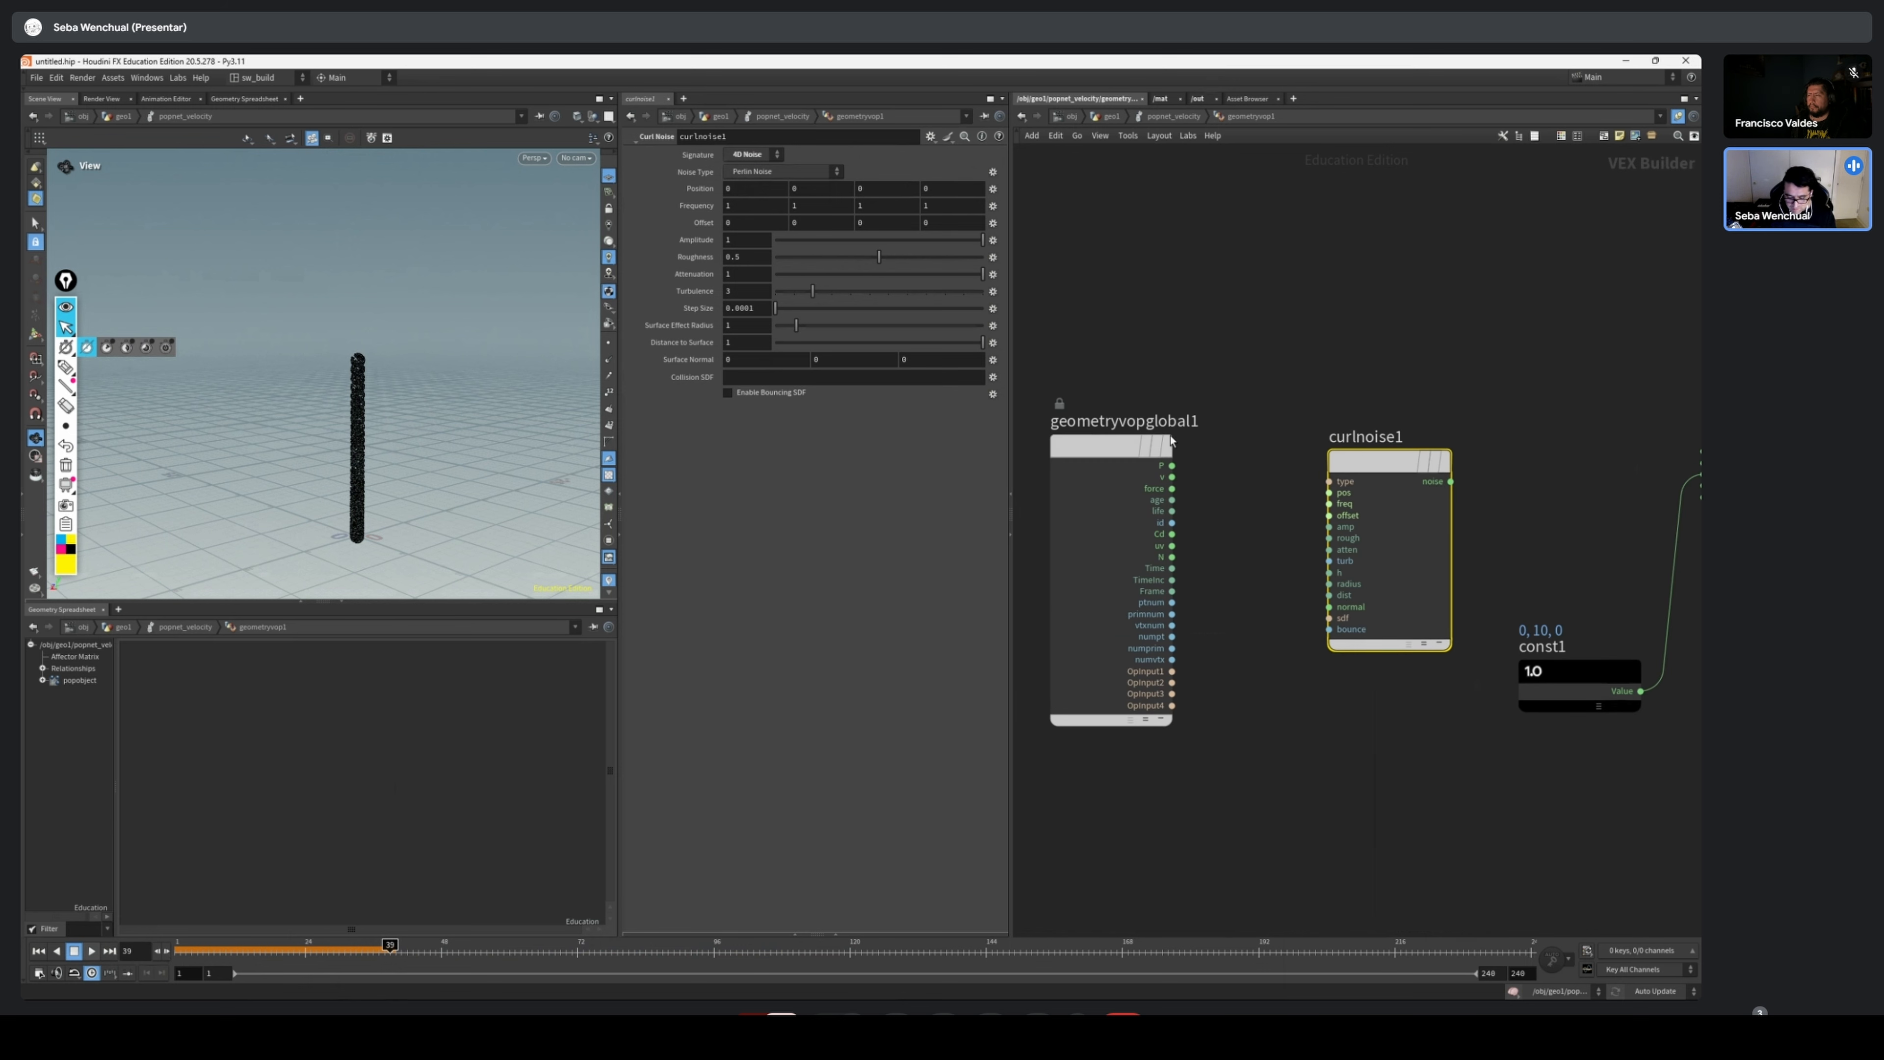
drag(1153, 445, 1090, 445)
scroll(1349, 491, up, 3)
scroll(1309, 499, down, 4)
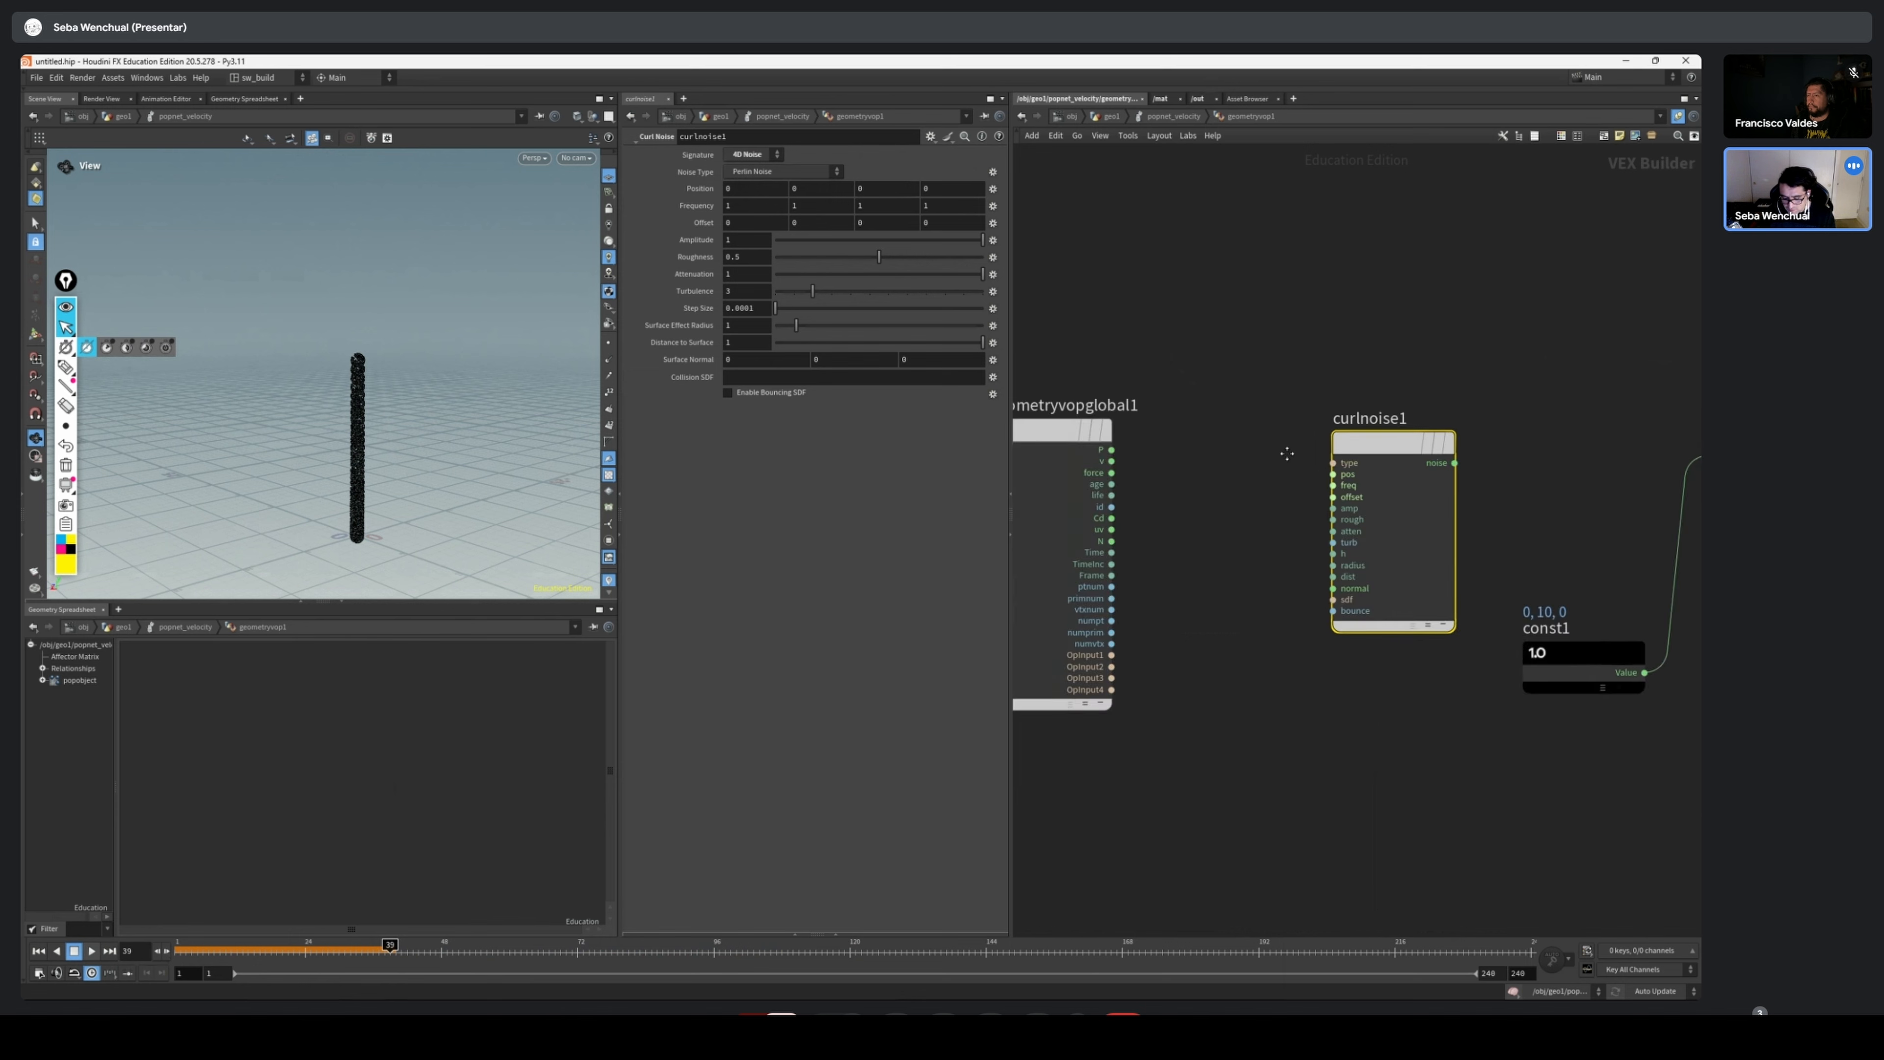
middle_drag(1286, 451, 1327, 441)
Connect P of geometryvopglobal1 to the pos input of curlnoise1 and Time to its offset input
drag(1185, 441, 1370, 462)
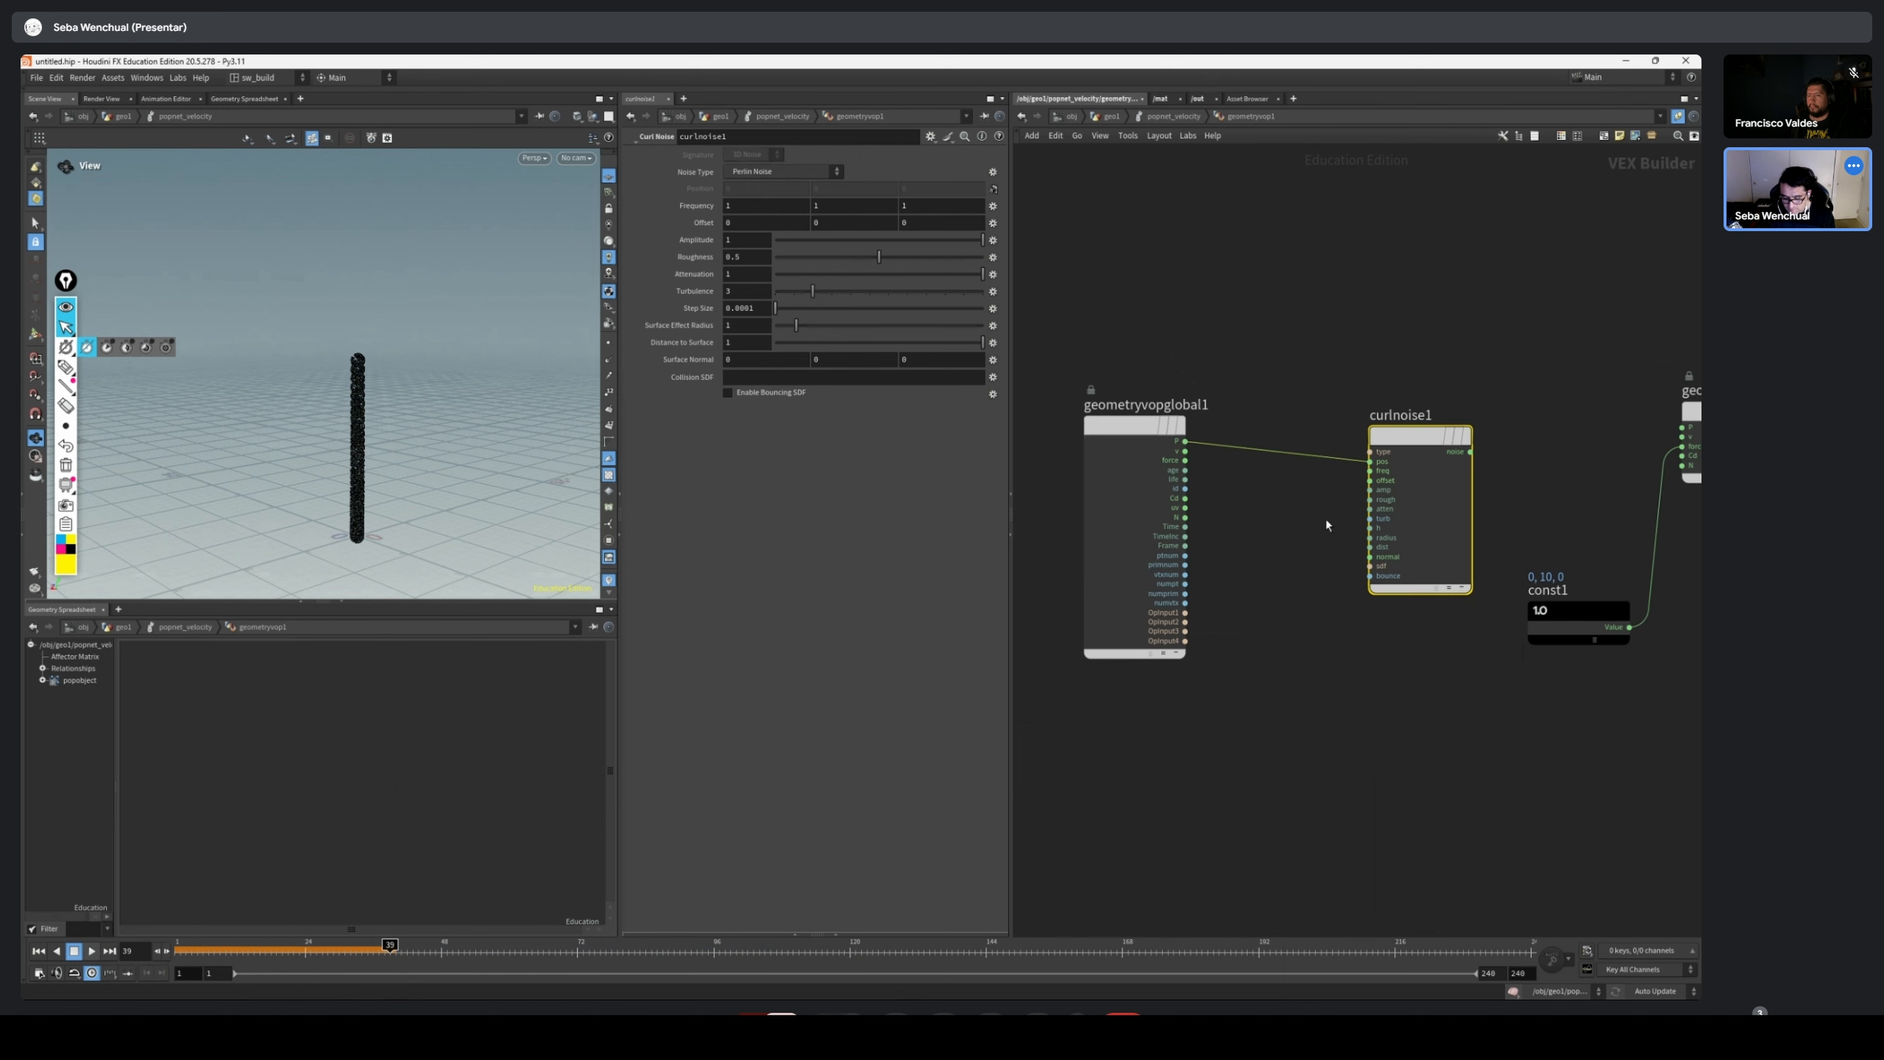
scroll(1327, 525, up, 2)
drag(1060, 546, 1200, 529)
drag(1403, 572, 1377, 466)
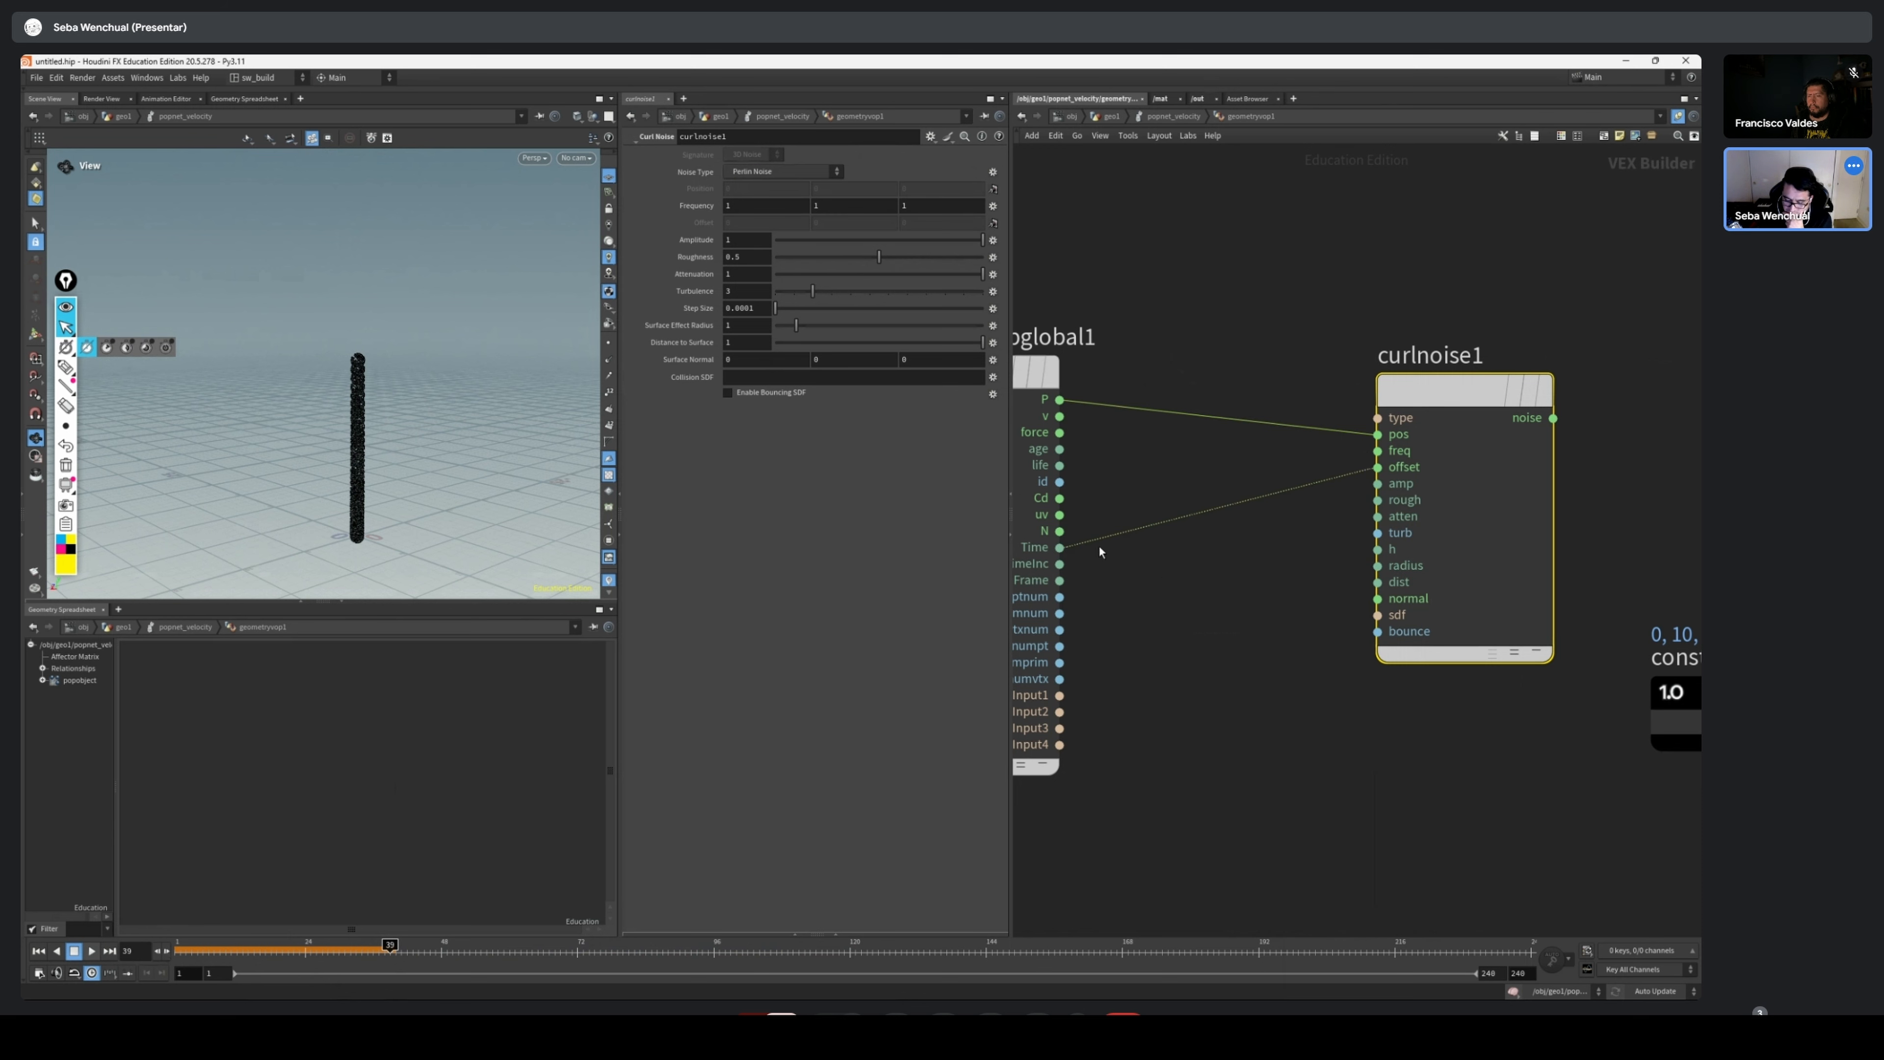
scroll(1438, 446, up, 1)
scroll(1253, 545, down, 2)
scroll(1038, 551, up, 2)
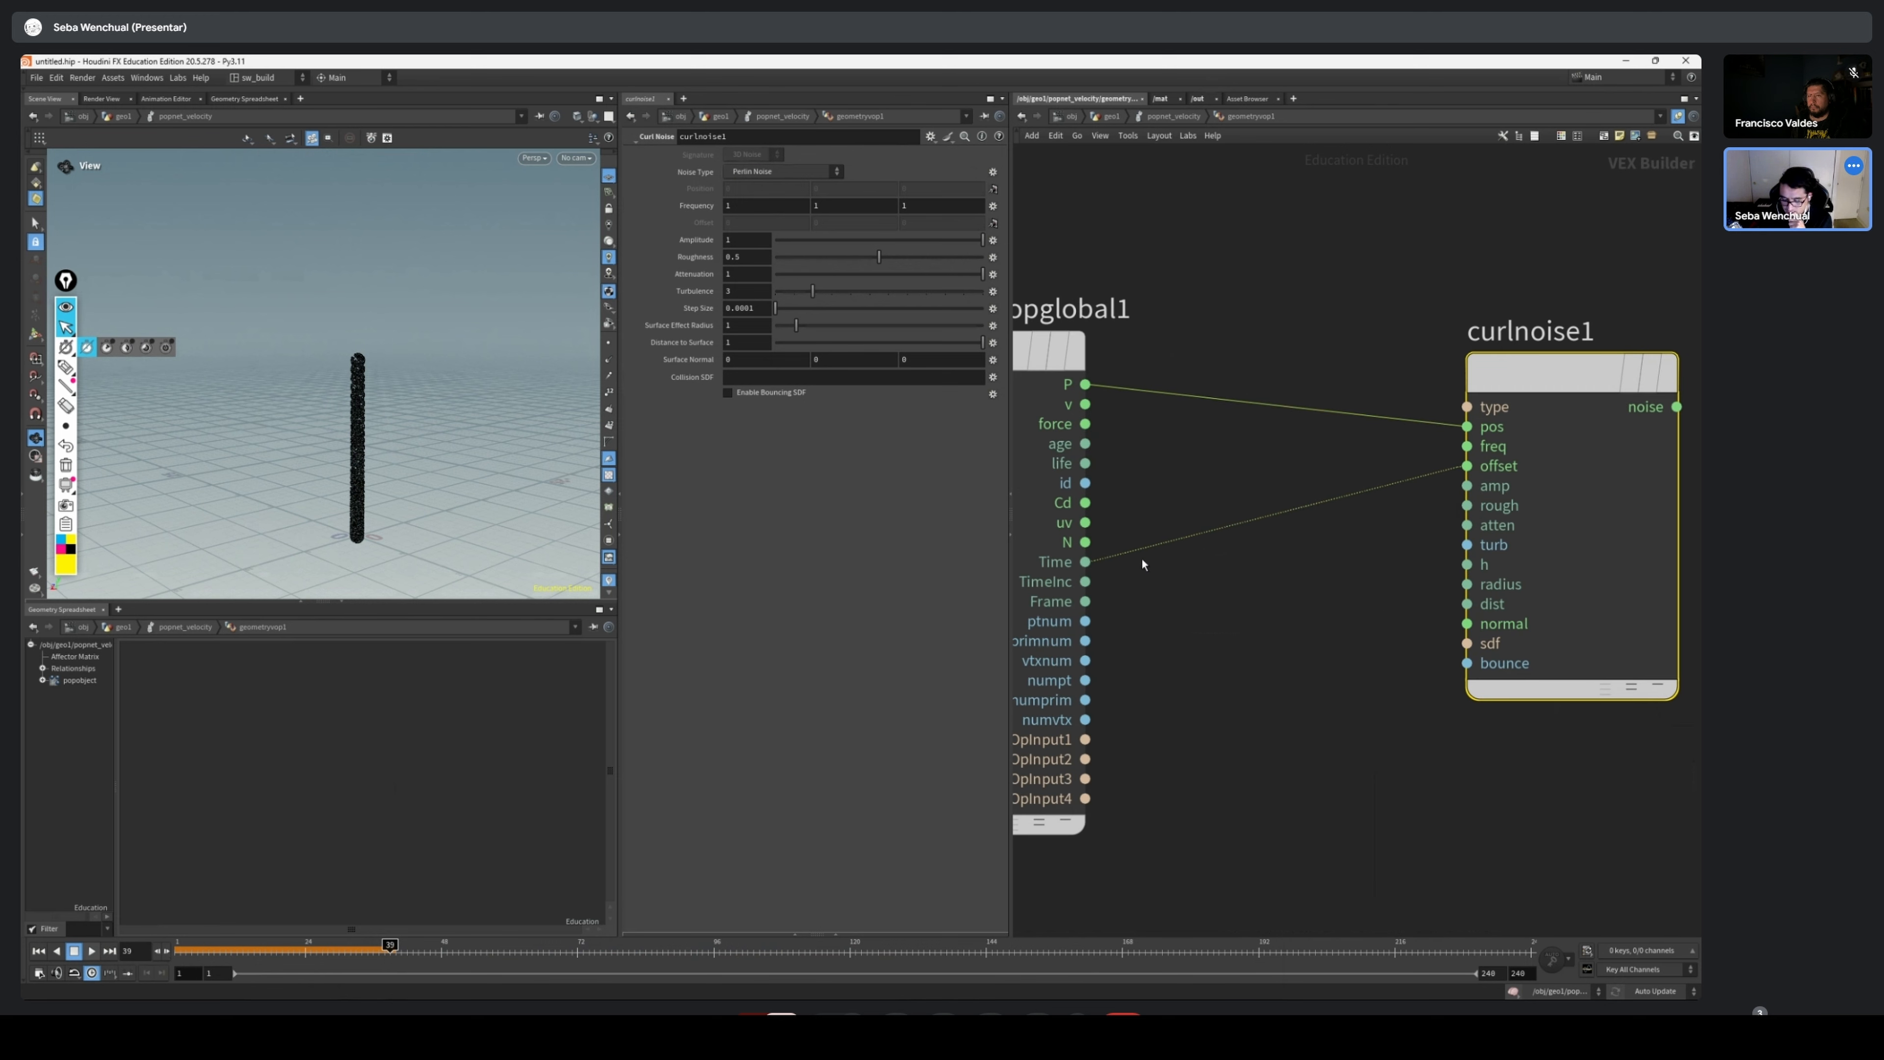
Cut the Time and P wires running from geometryvopglobal1 into curlnoise1
key(y)
drag(1412, 521, 1326, 494)
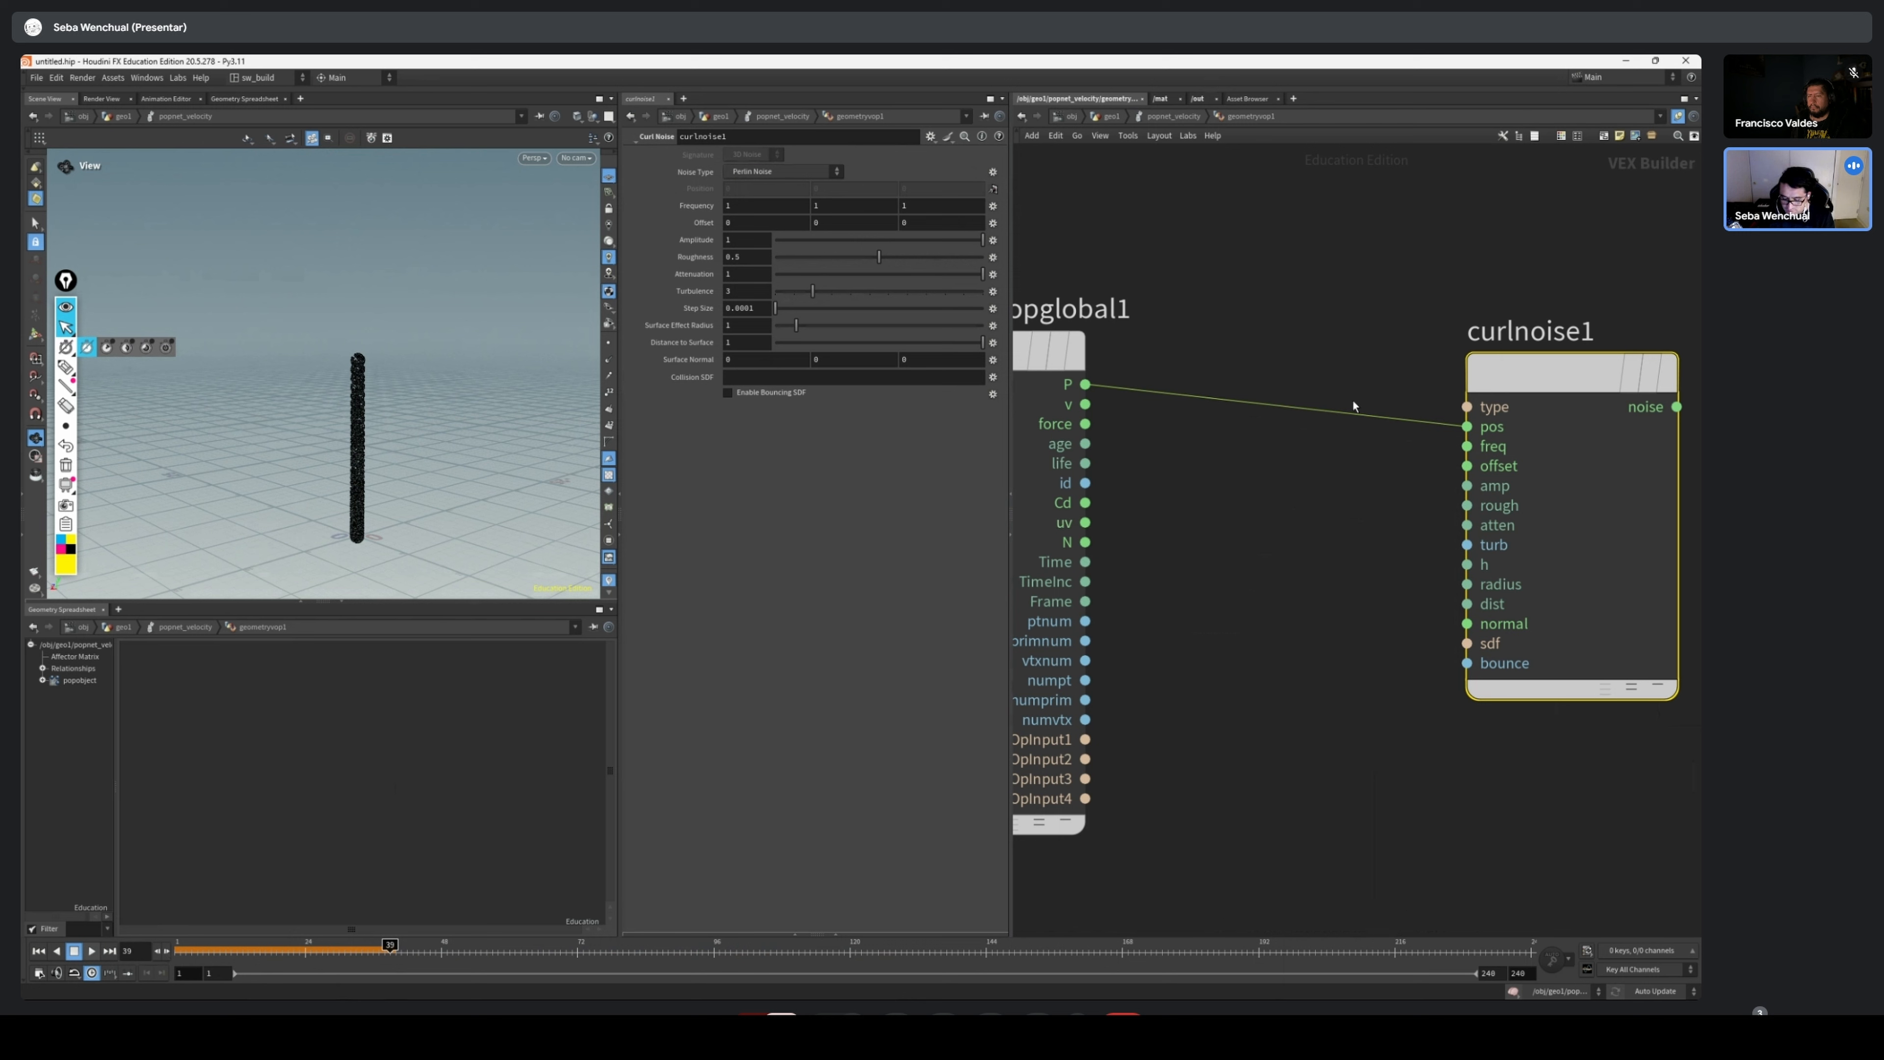
key(y)
drag(1339, 385, 1335, 506)
Add a Vector to Vector4 node between geometryvopglobal1 and curlnoise1
scroll(1242, 528, down, 3)
mouse_move(1240, 528)
middle_down()
mouse_move(1261, 537)
mouse_move(1248, 555)
middle_up()
scroll(1253, 552, down, 2)
scroll(1323, 532, down, 1)
middle_drag(1298, 454, 1213, 460)
key(Tab)
text(ad)
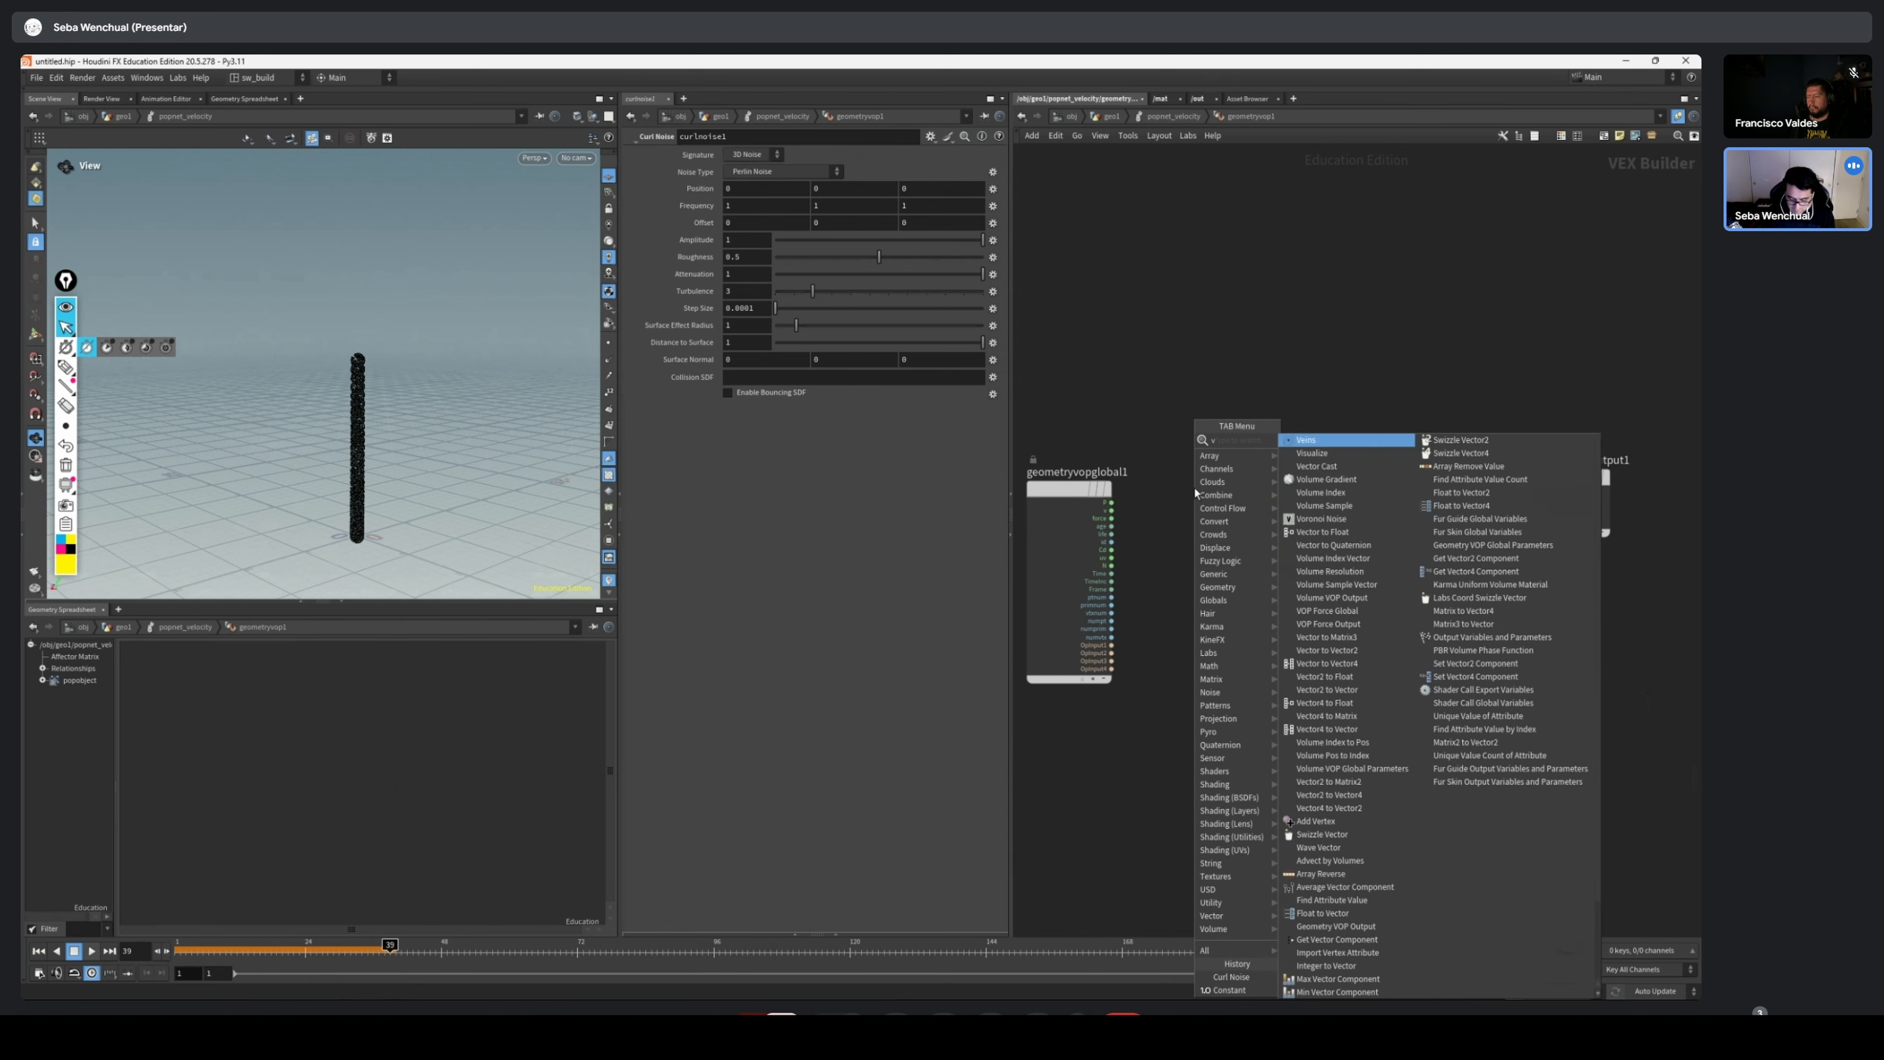
key(BackSpace)
key(BackSpace)
text(vector)
key(Down)
key(Down)
key(Down)
key(Down)
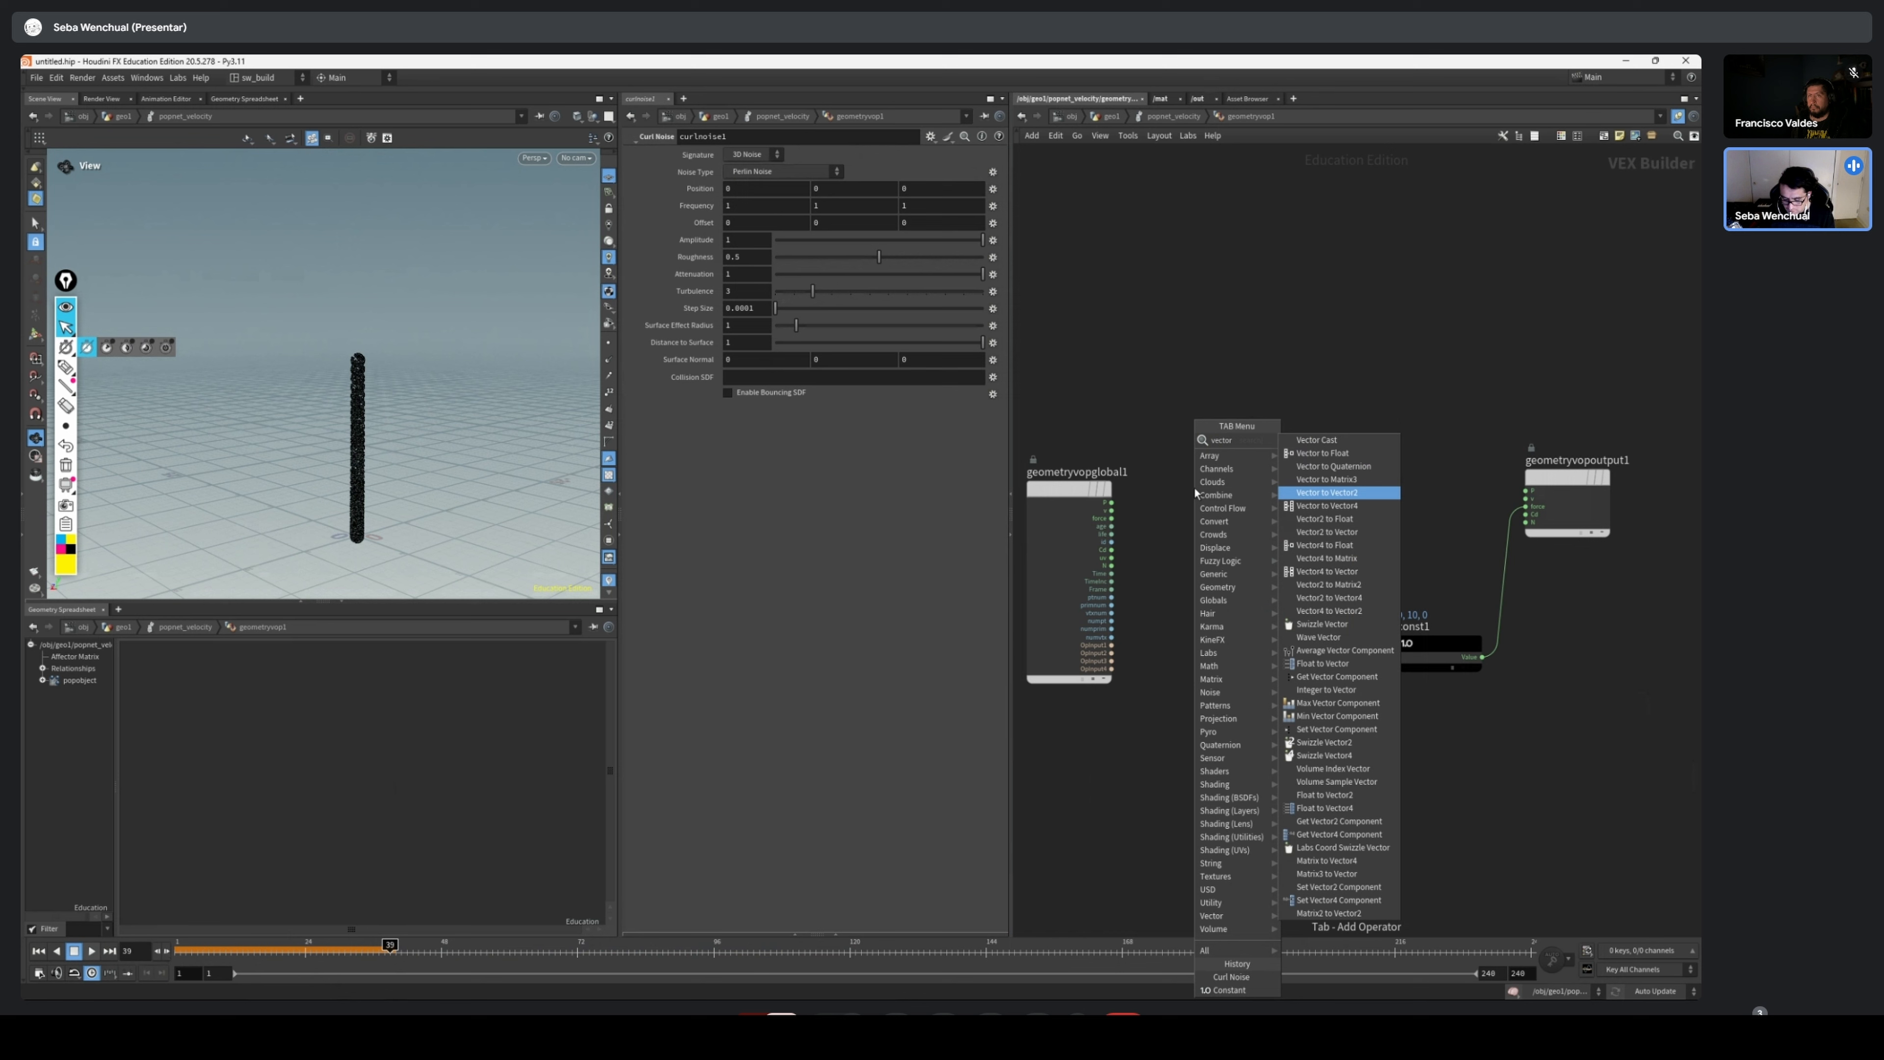
key(Down)
key(Return)
click(1193, 487)
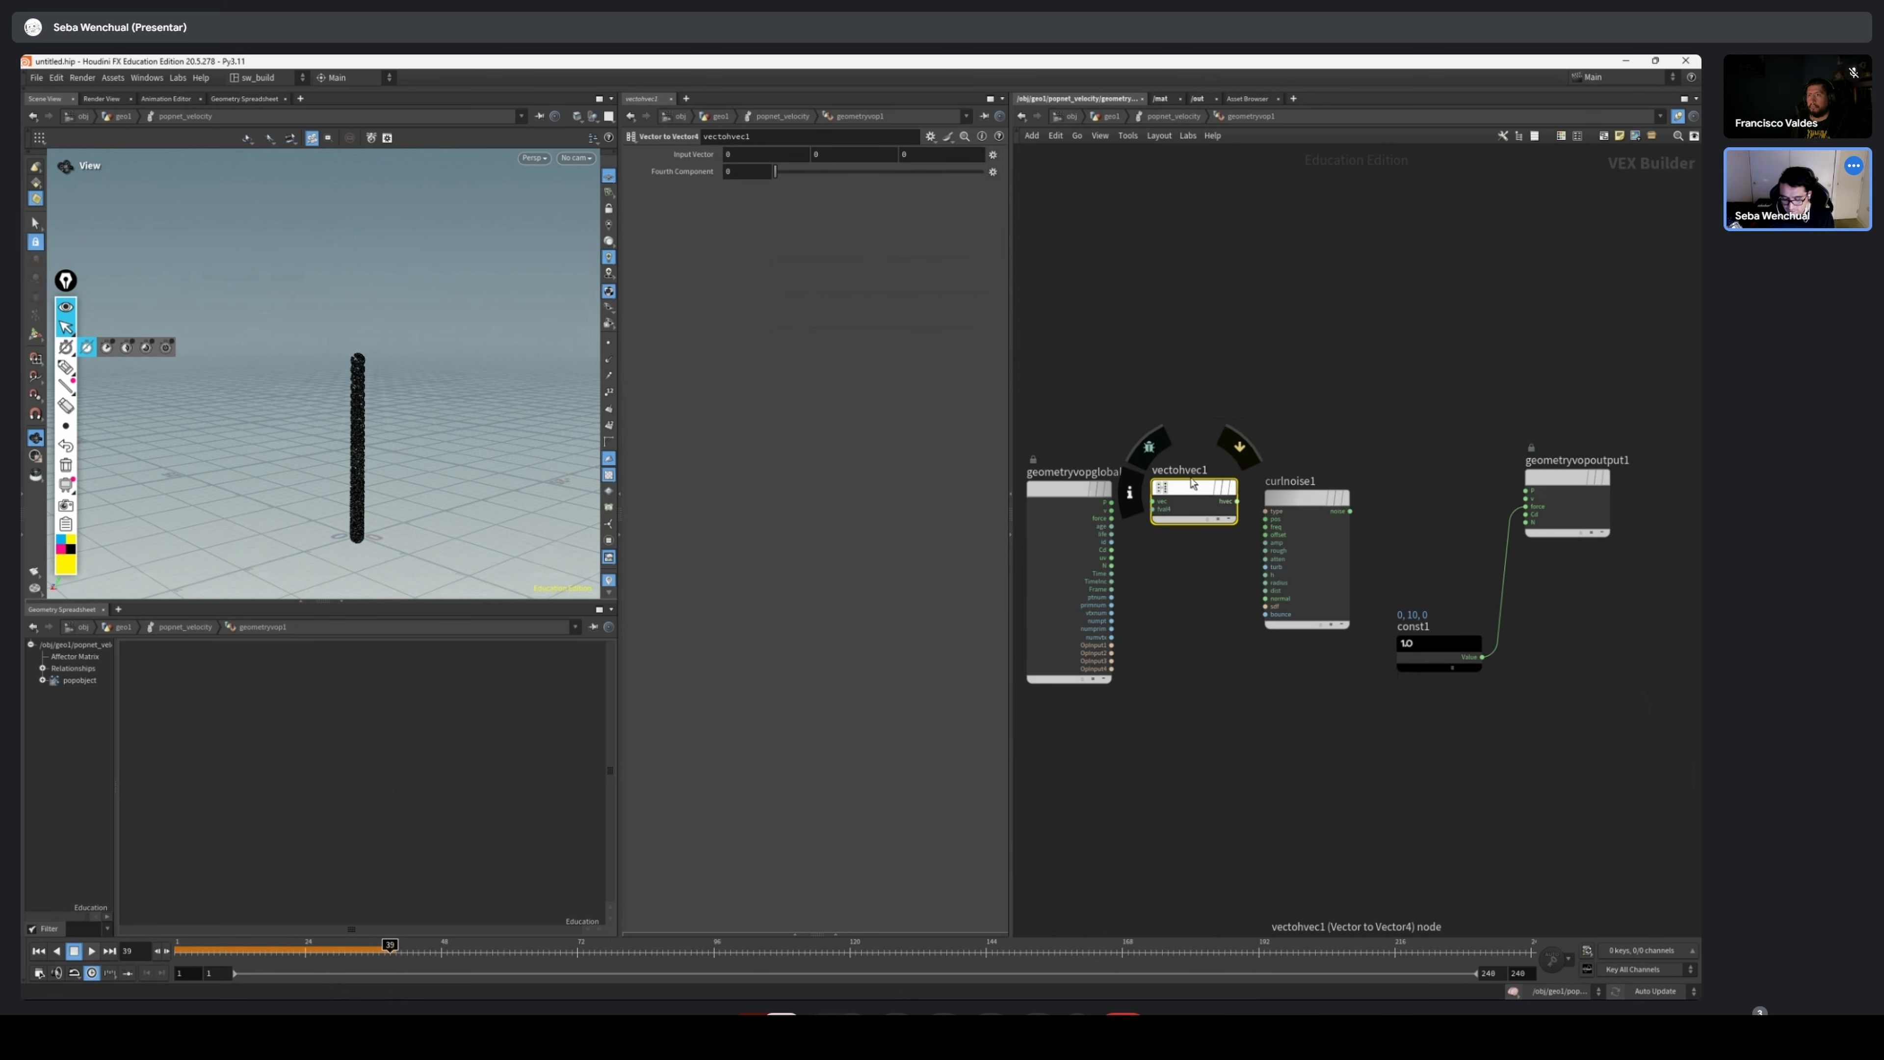
Connect P of geometryvopglobal1 to the vec input of vectohvec1 and Time to its fval4 input
scroll(1121, 495, up, 5)
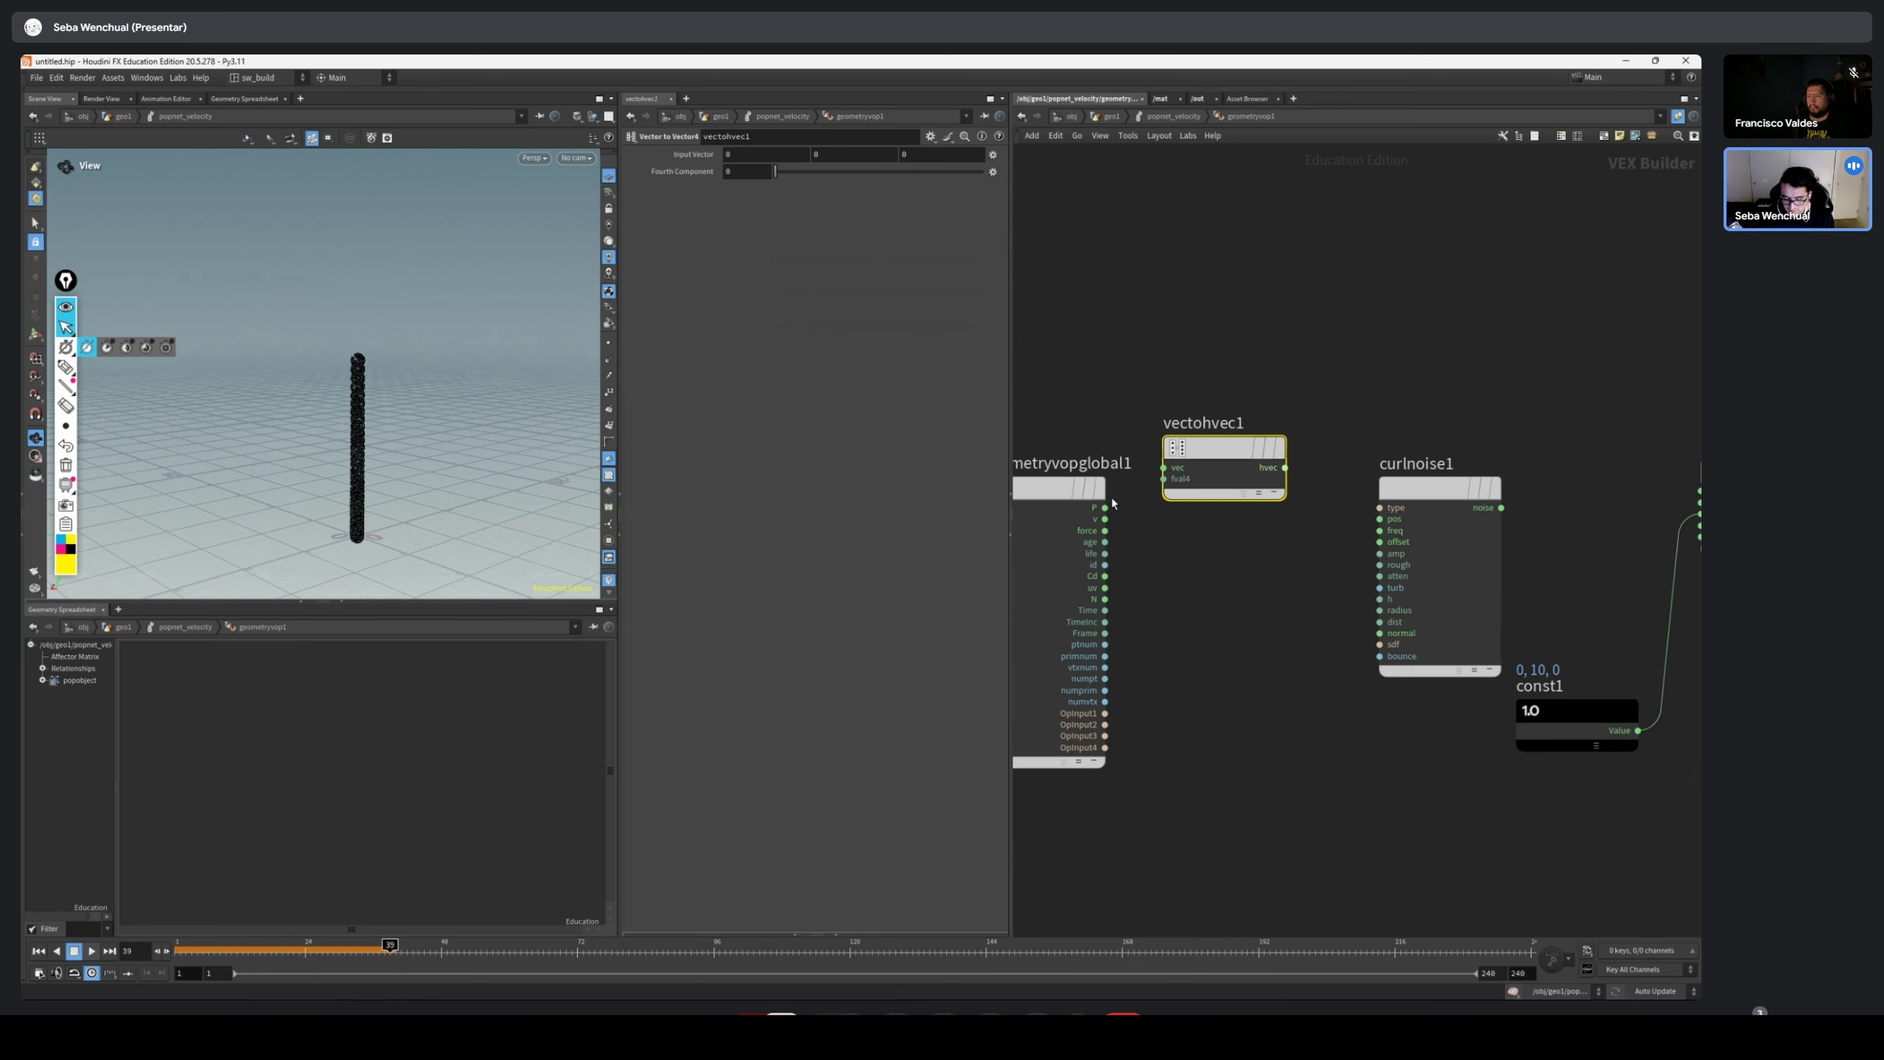
click(1111, 502)
click(1198, 498)
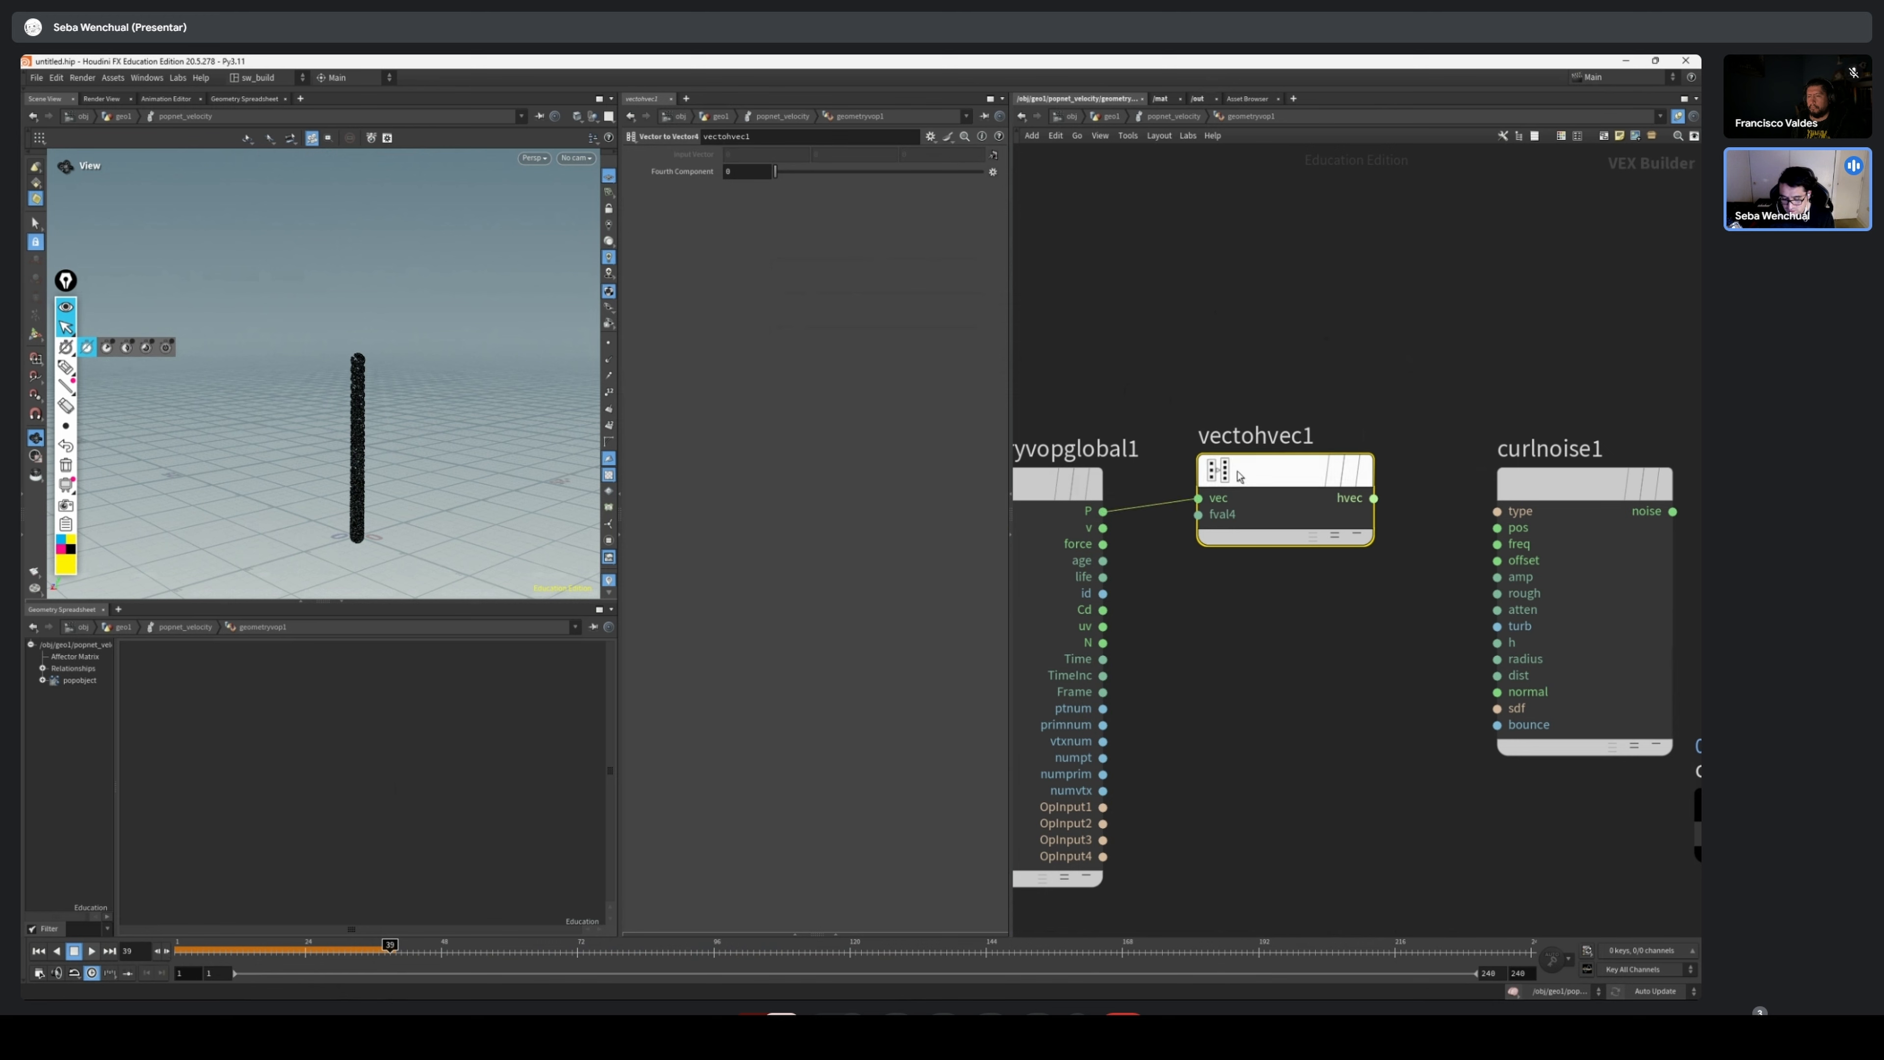
scroll(1208, 541, up, 1)
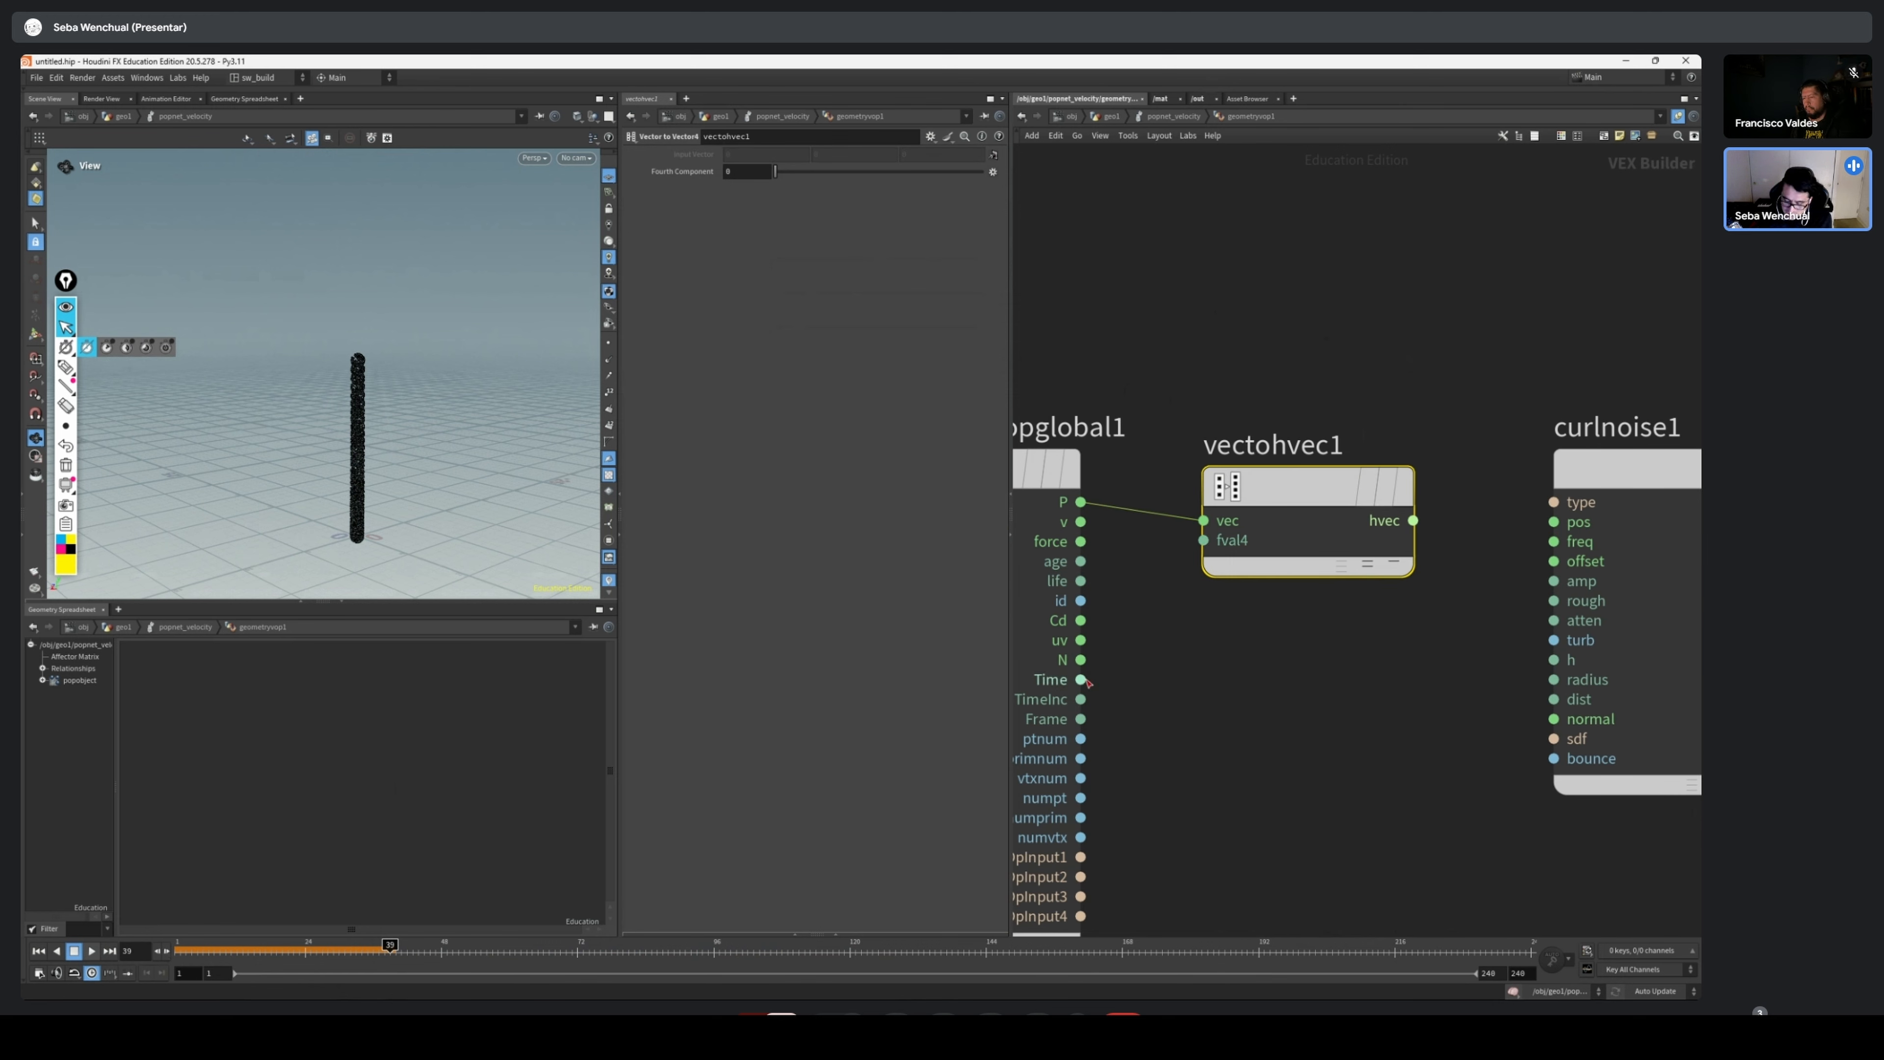
click(1080, 679)
click(1203, 540)
Connect the hvec output of vectohvec1 to the pos input of curlnoise1
middle_drag(1362, 615, 1235, 603)
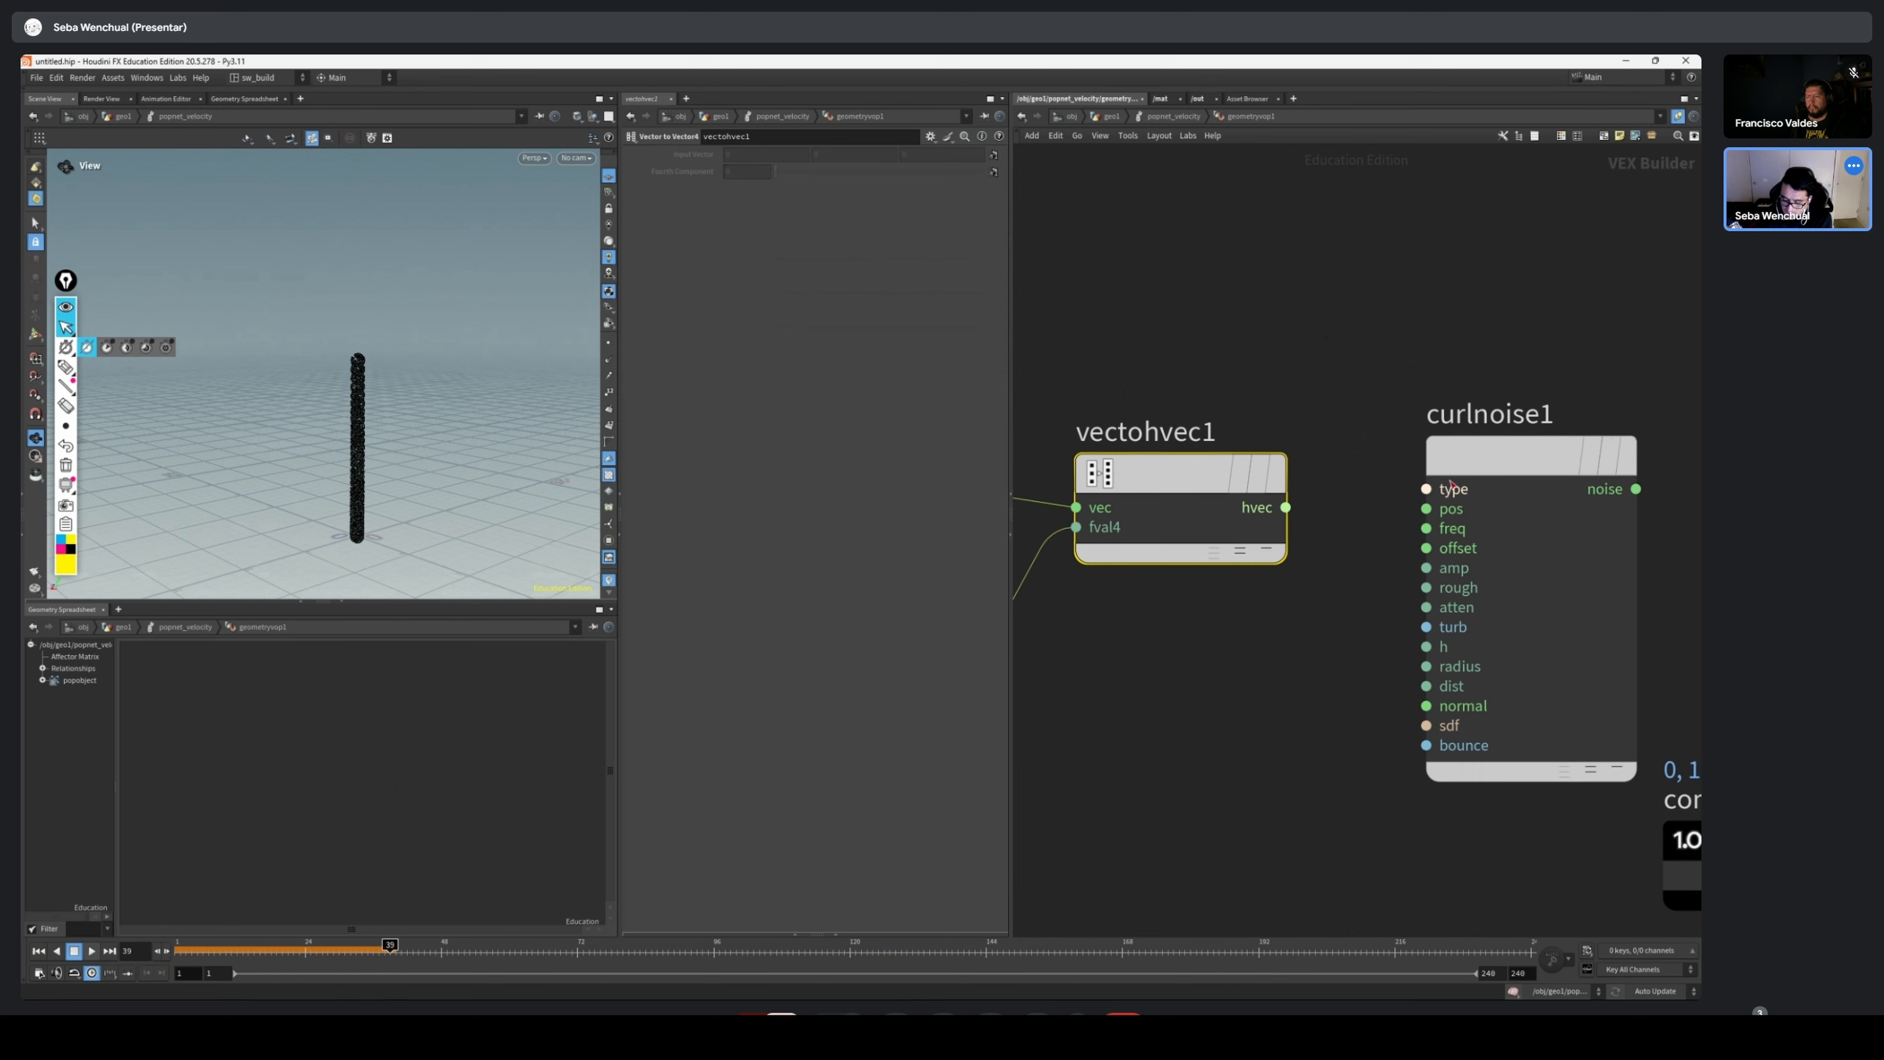
click(1459, 464)
click(1425, 508)
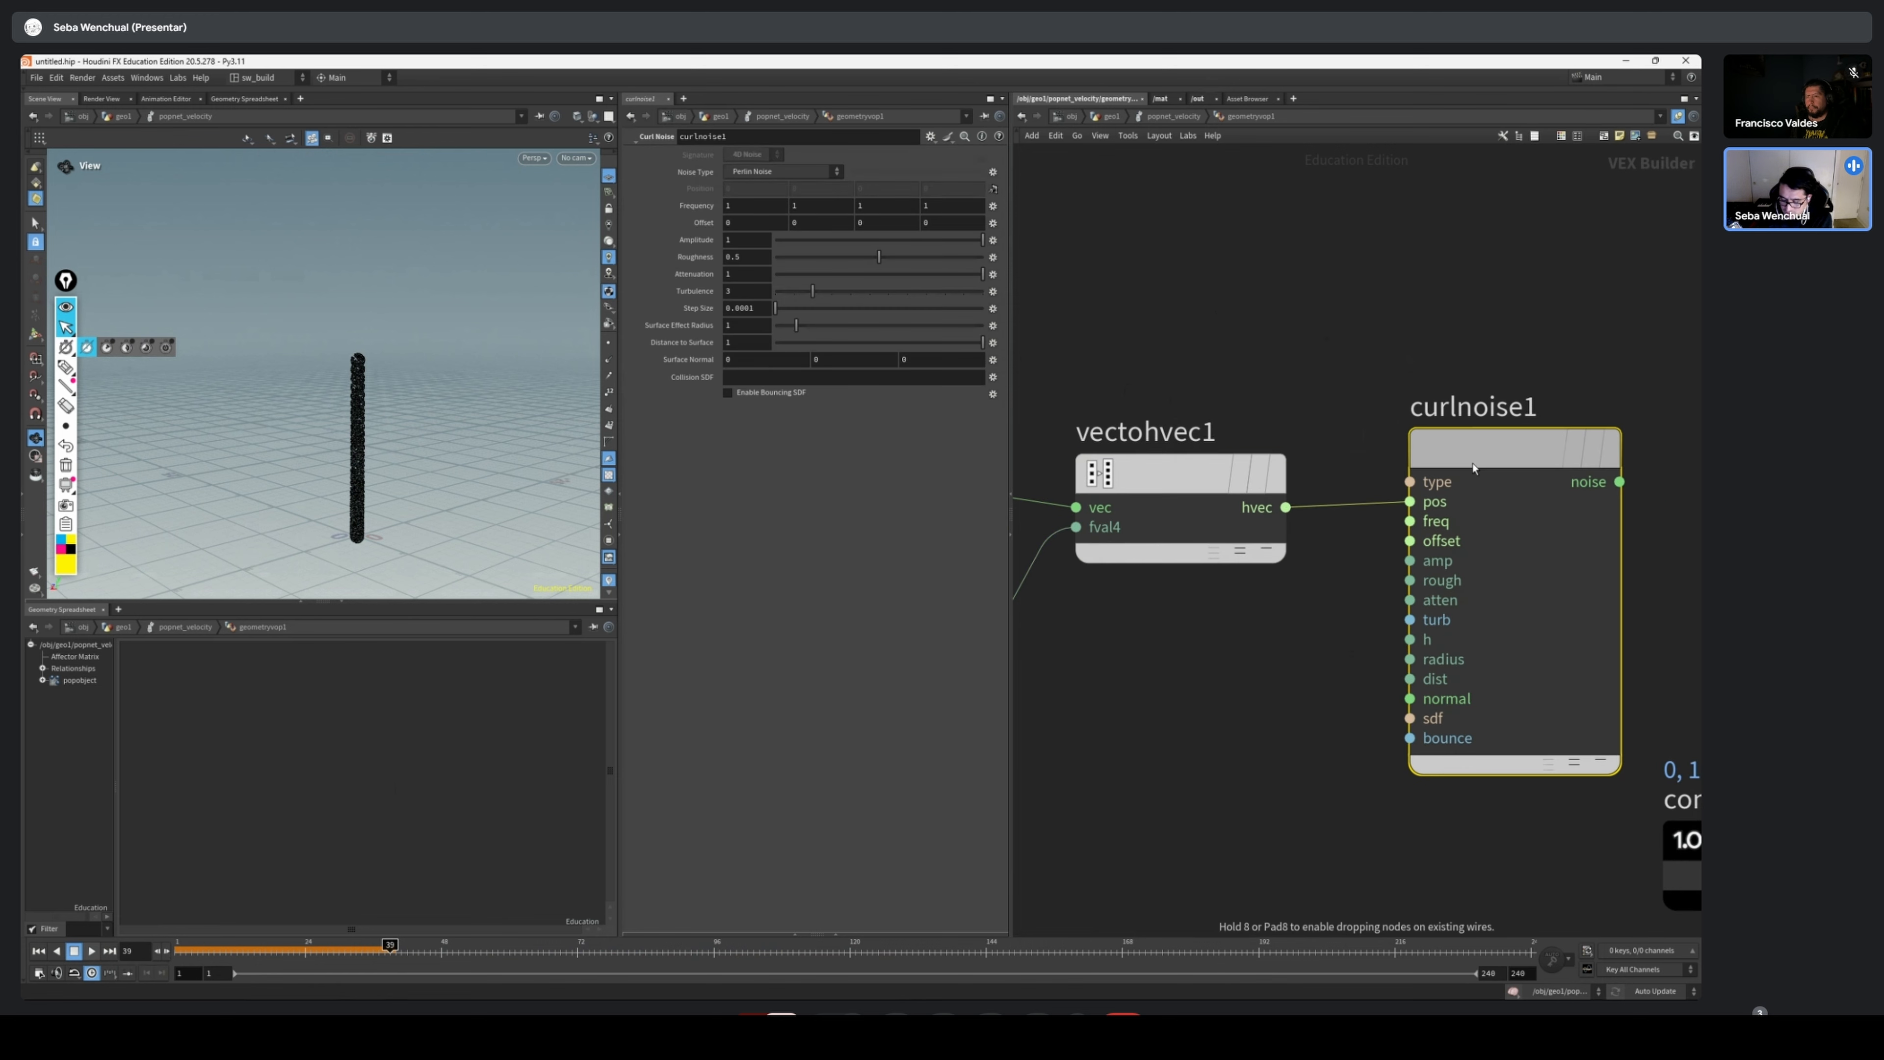
scroll(1306, 415, down, 3)
Shift geometryvopoutput1 slightly away from curlnoise1 and move const1 above the space between them
middle_drag(1351, 267, 1280, 274)
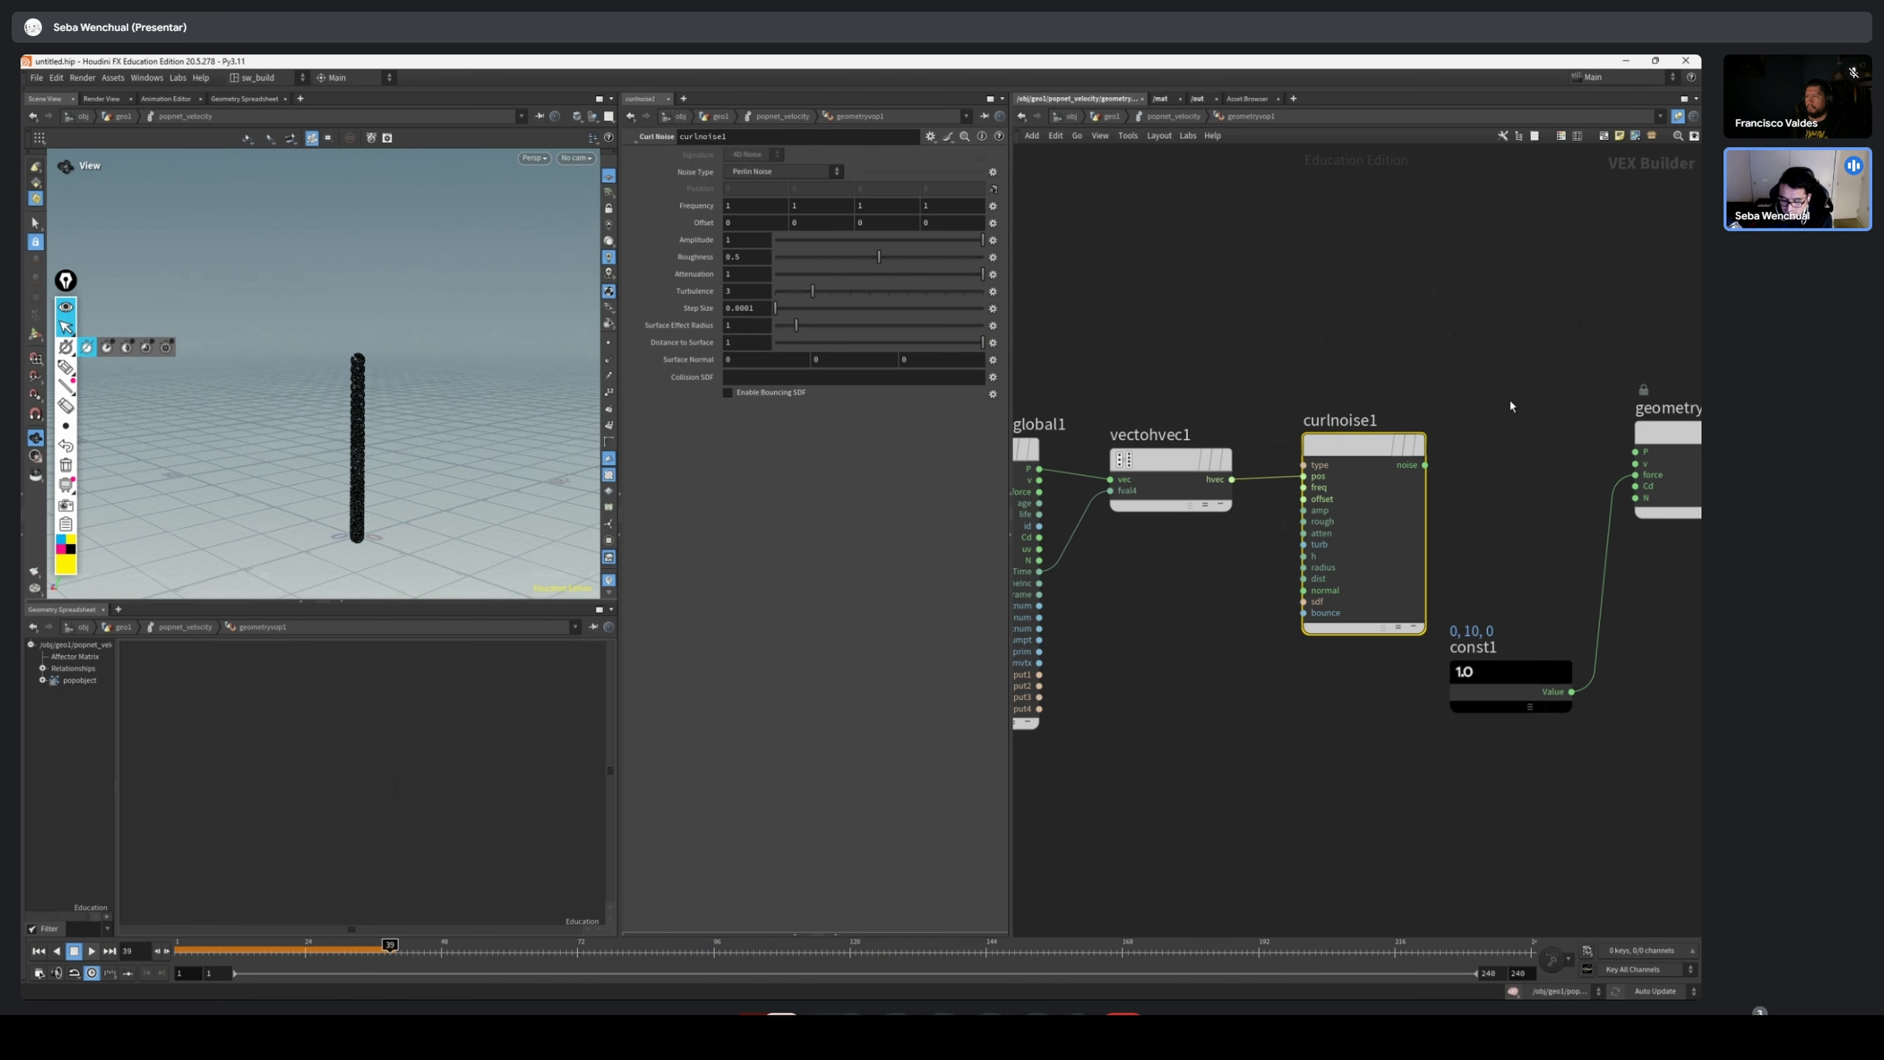
middle_drag(1510, 401, 1250, 404)
scroll(1189, 387, down, 1)
scroll(1189, 388, up, 1)
drag(1425, 486, 1462, 530)
drag(1256, 685, 1259, 362)
Disconnect const1 from the force input of geometryvopoutput1 and connect the noise output of curlnoise1 to its v input
mouse_move(1167, 468)
mouse_down()
mouse_move(1414, 506)
mouse_move(1410, 537)
mouse_move(1362, 547)
mouse_move(1409, 545)
mouse_up()
click(1358, 540)
key(y)
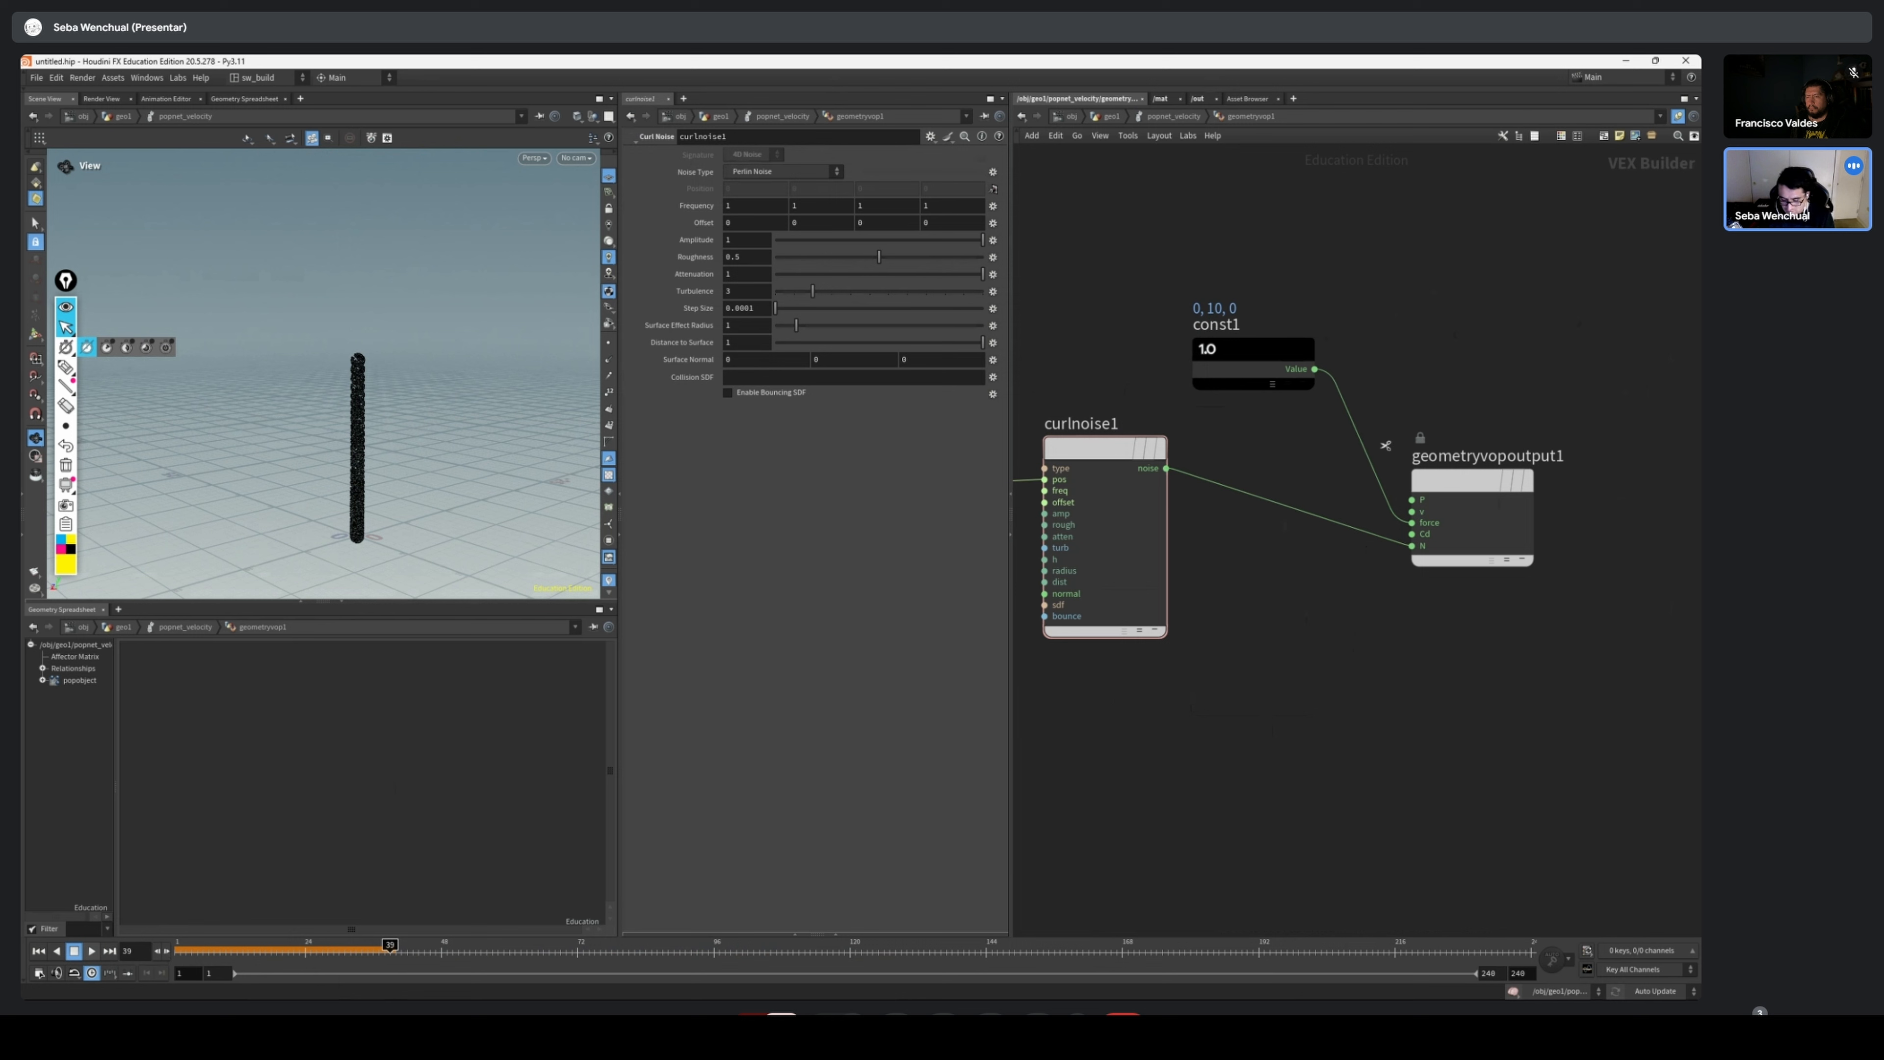
drag(1384, 443, 1370, 670)
drag(1166, 470, 1453, 473)
Replay the simulation from frame 1 and frame the particles to examine their curl noise motion
scroll(1493, 473, down, 3)
drag(192, 945, 178, 947)
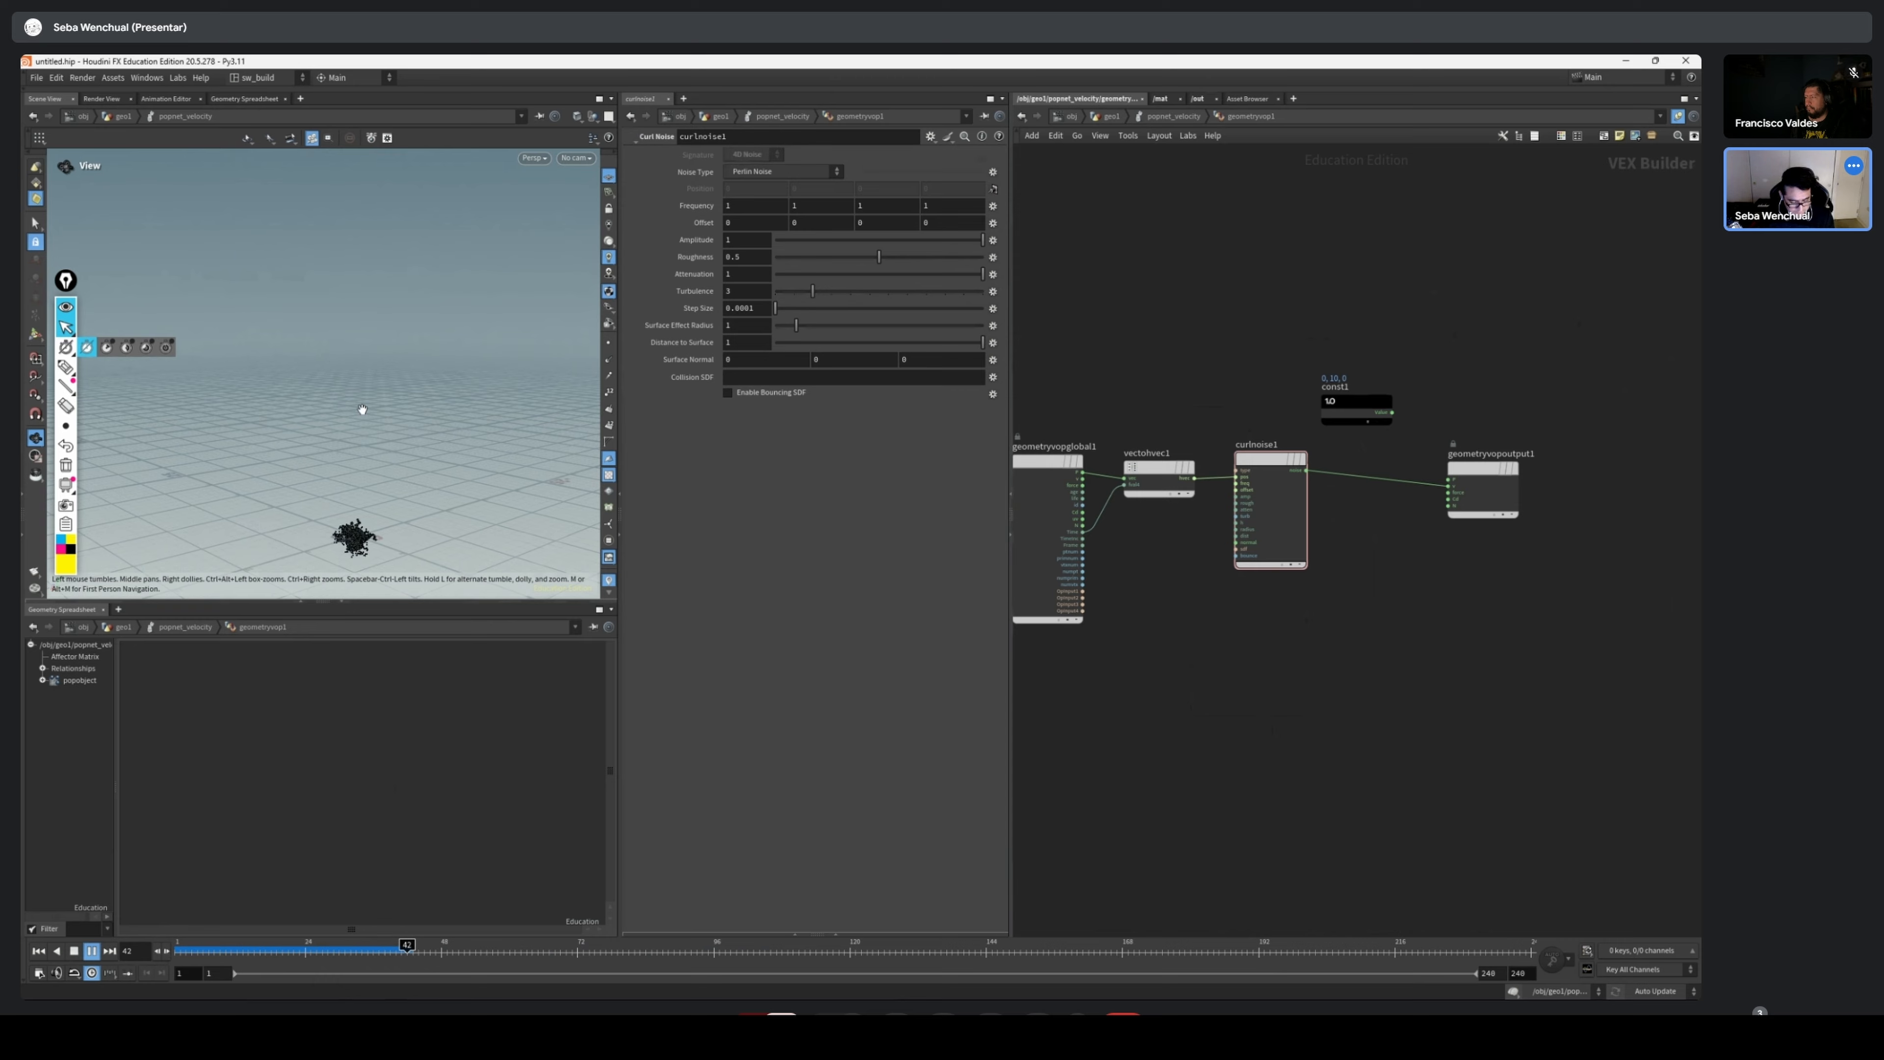
key(f)
scroll(334, 415, down, 8)
drag(438, 401, 363, 333)
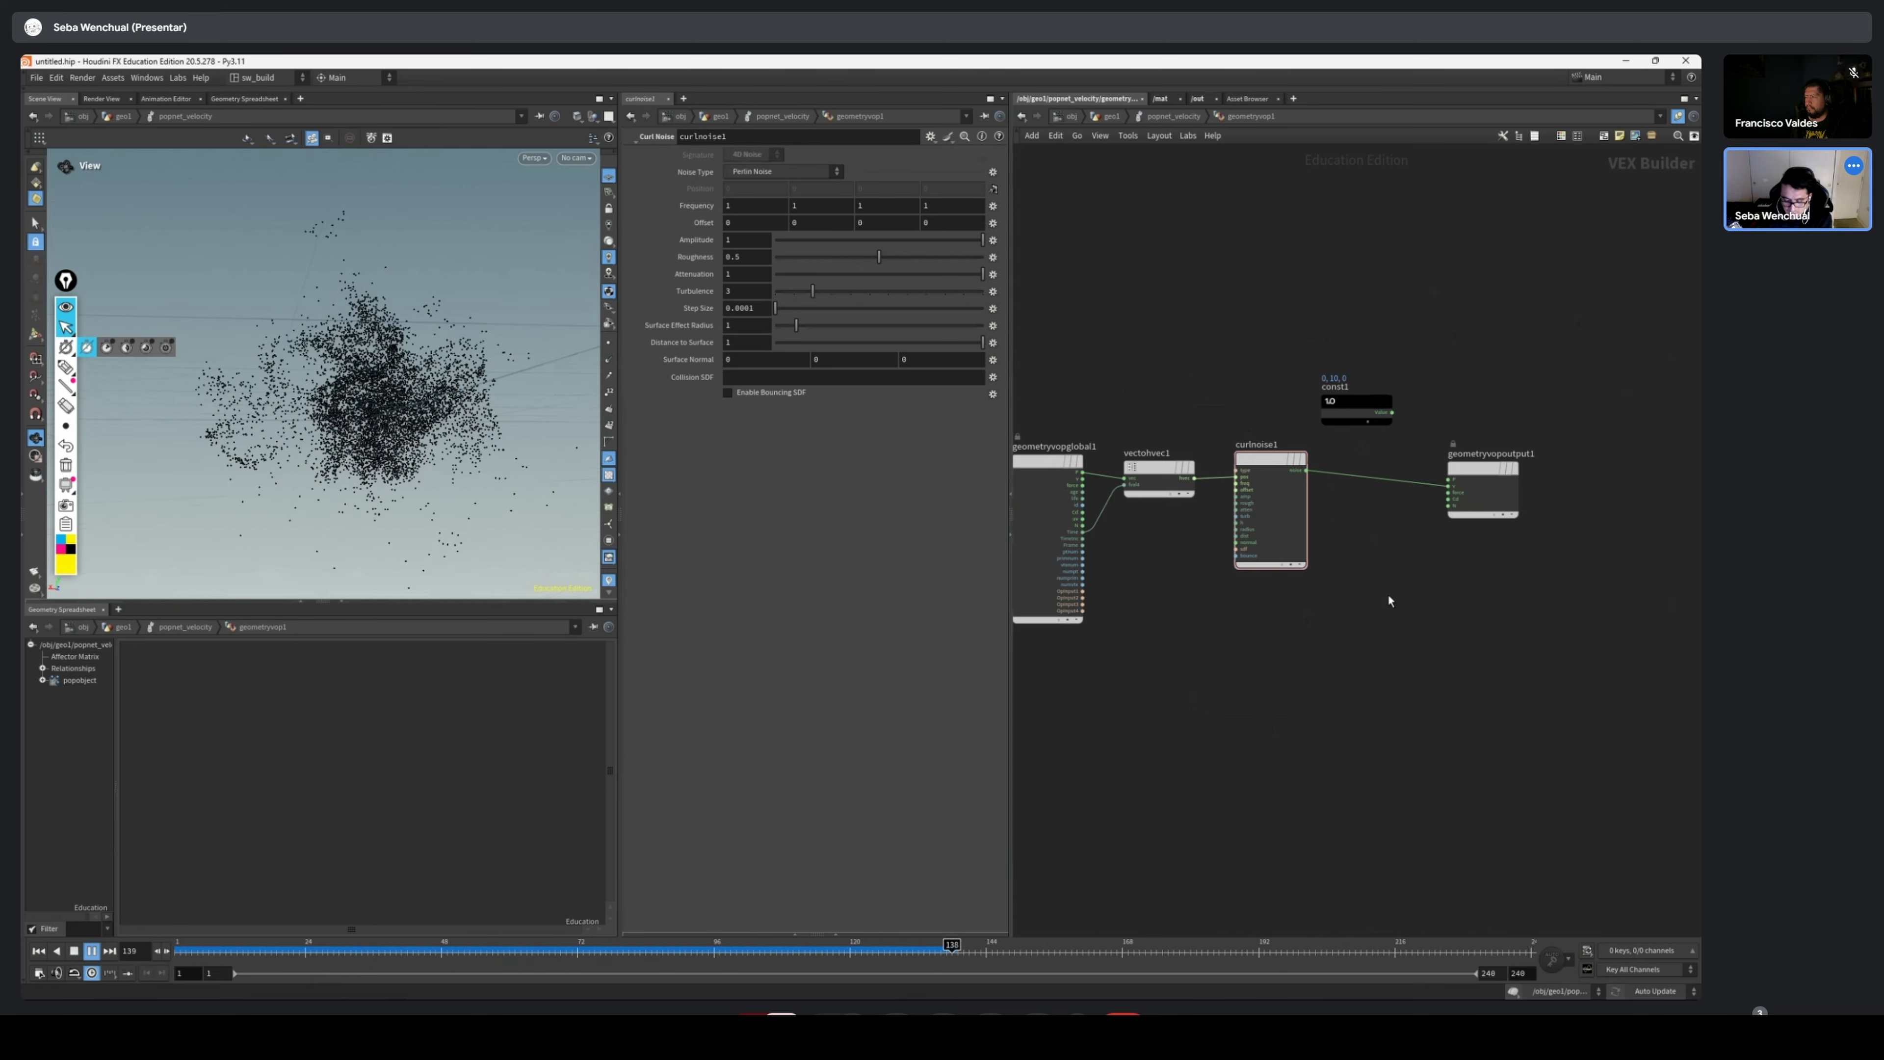
Scrub back and forth through the simulated frames to examine how the particles spread
middle_drag(1388, 595, 1357, 623)
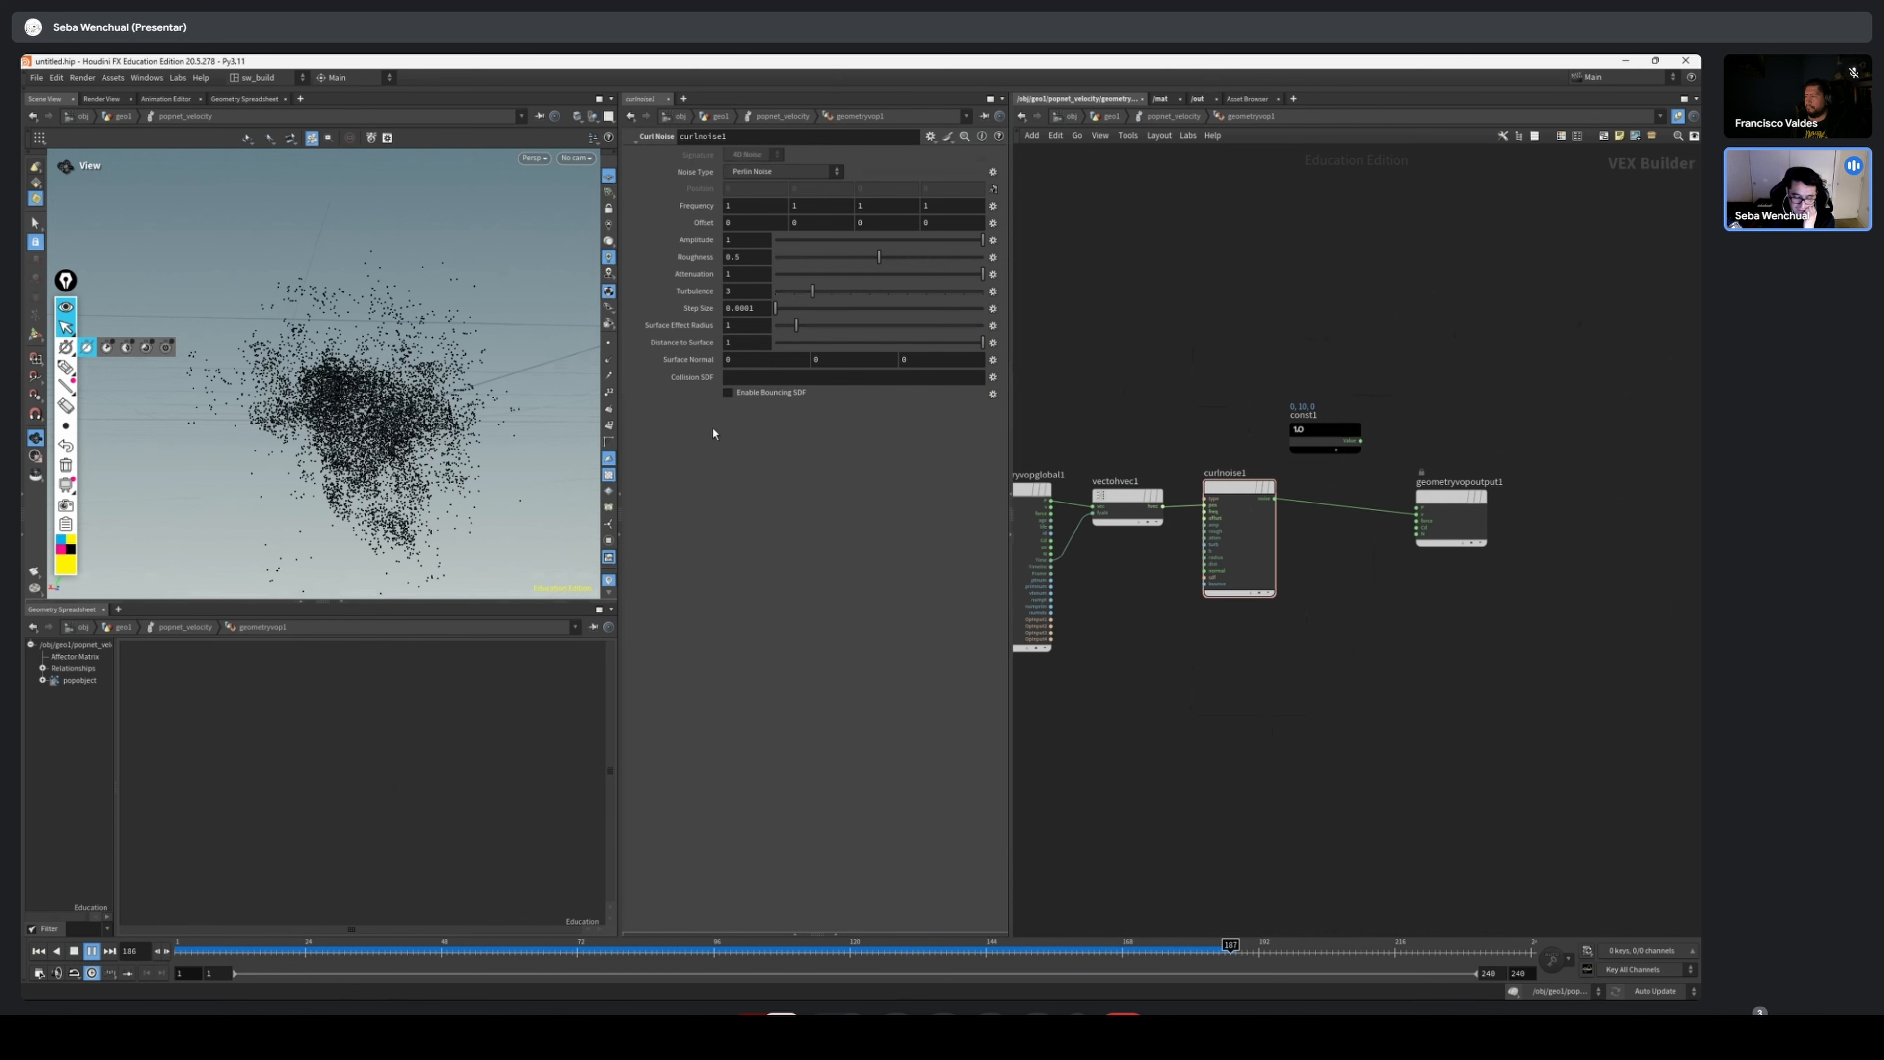
drag(1246, 505, 1233, 513)
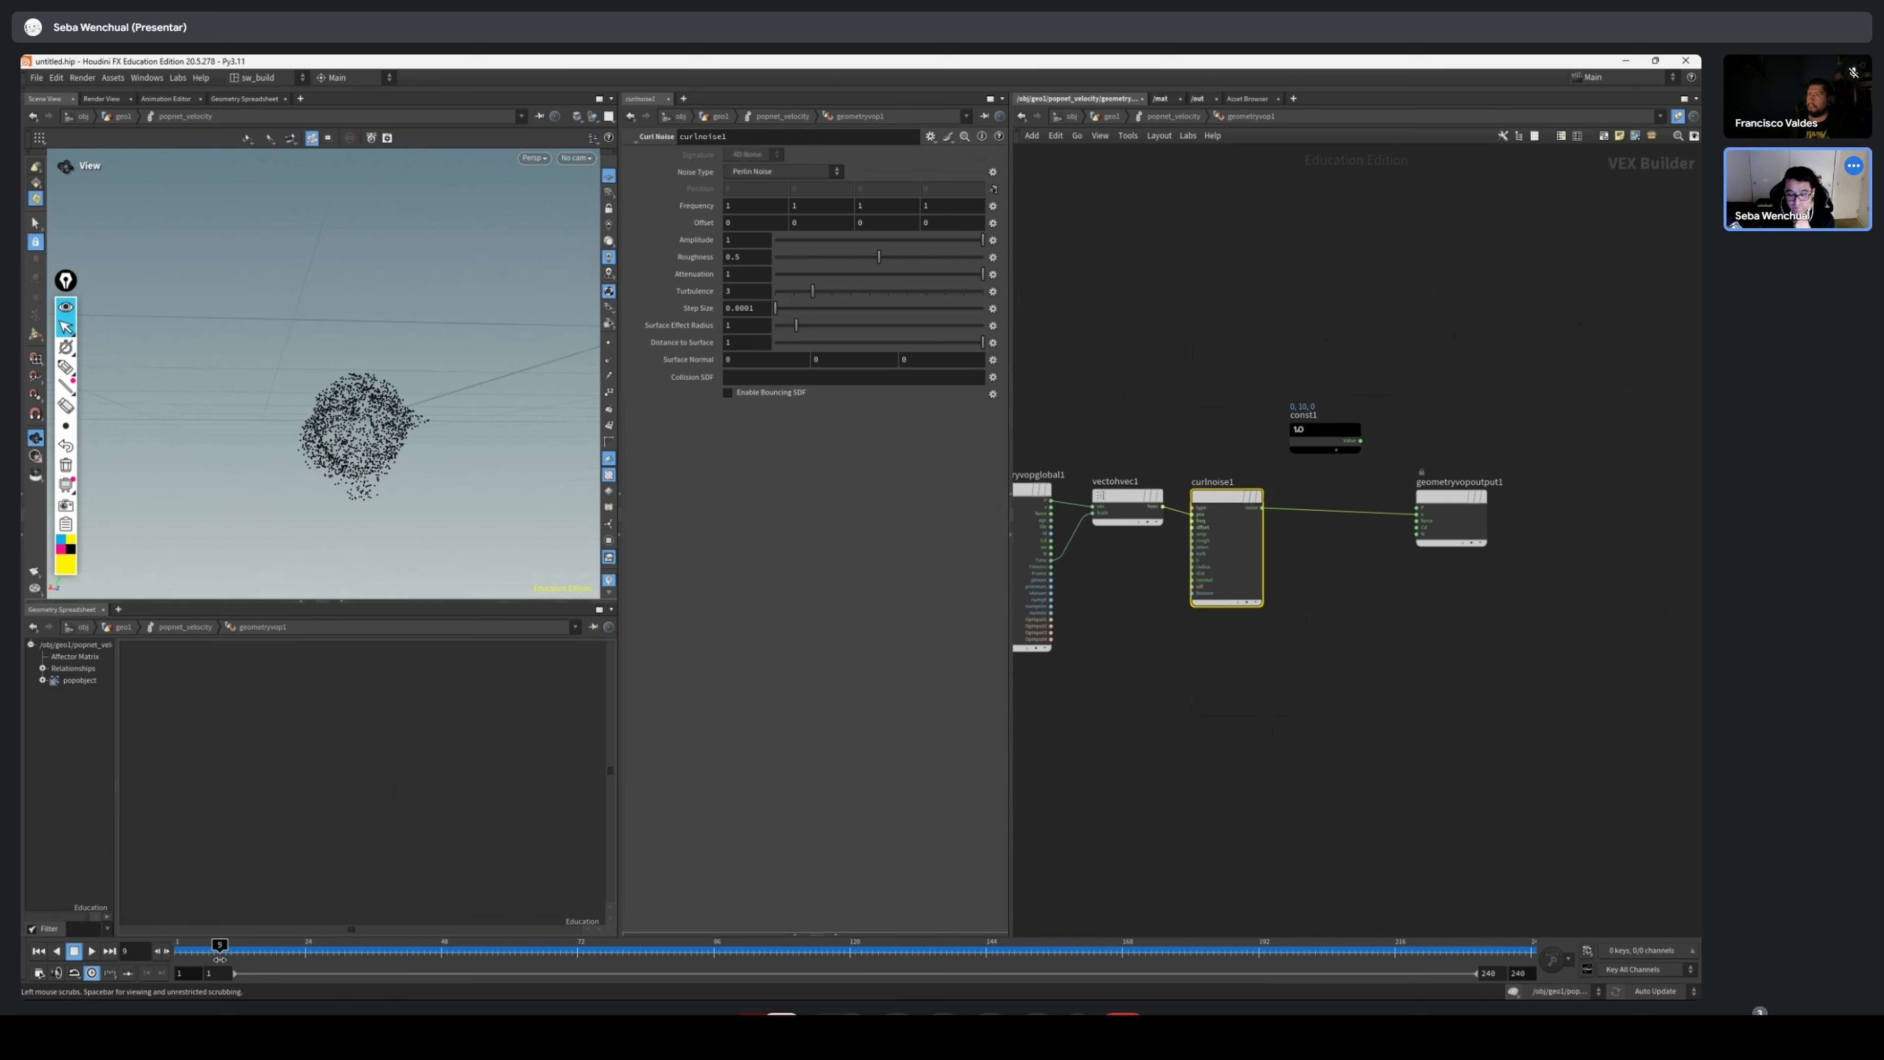
drag(832, 955, 744, 955)
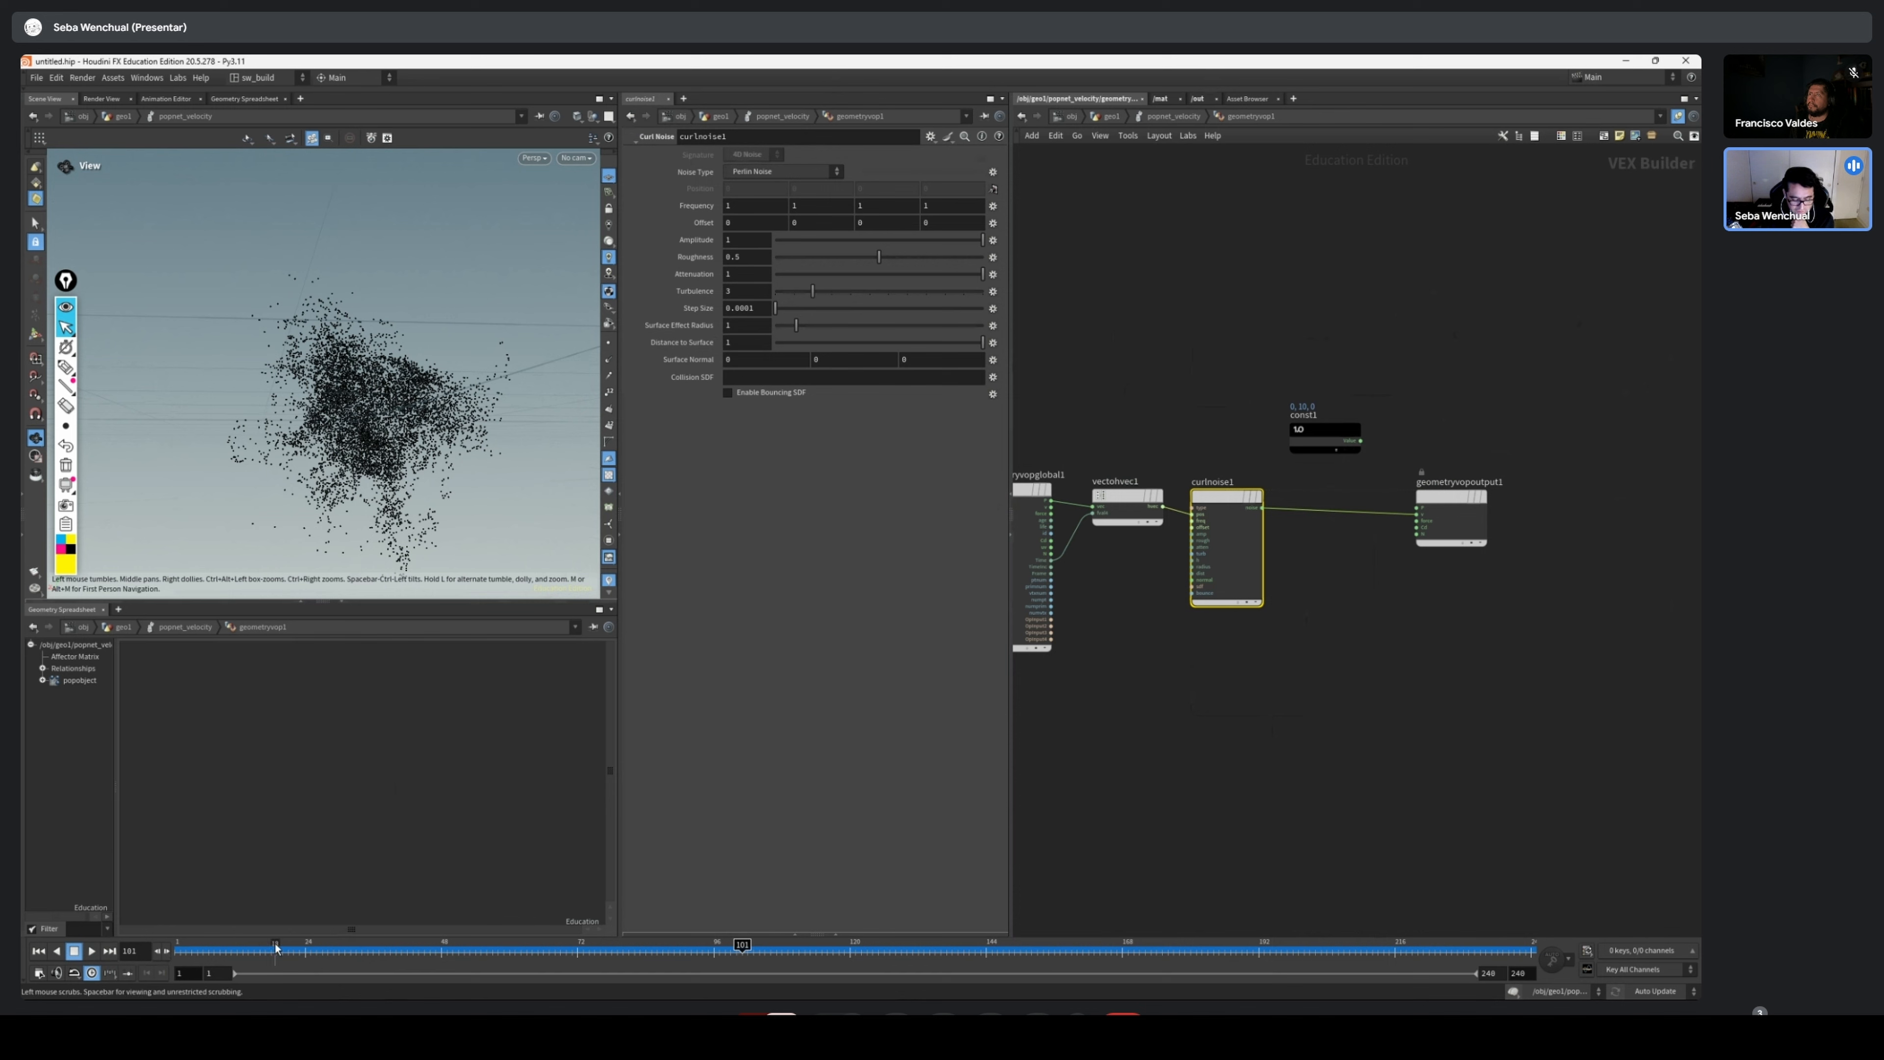
drag(275, 947, 703, 978)
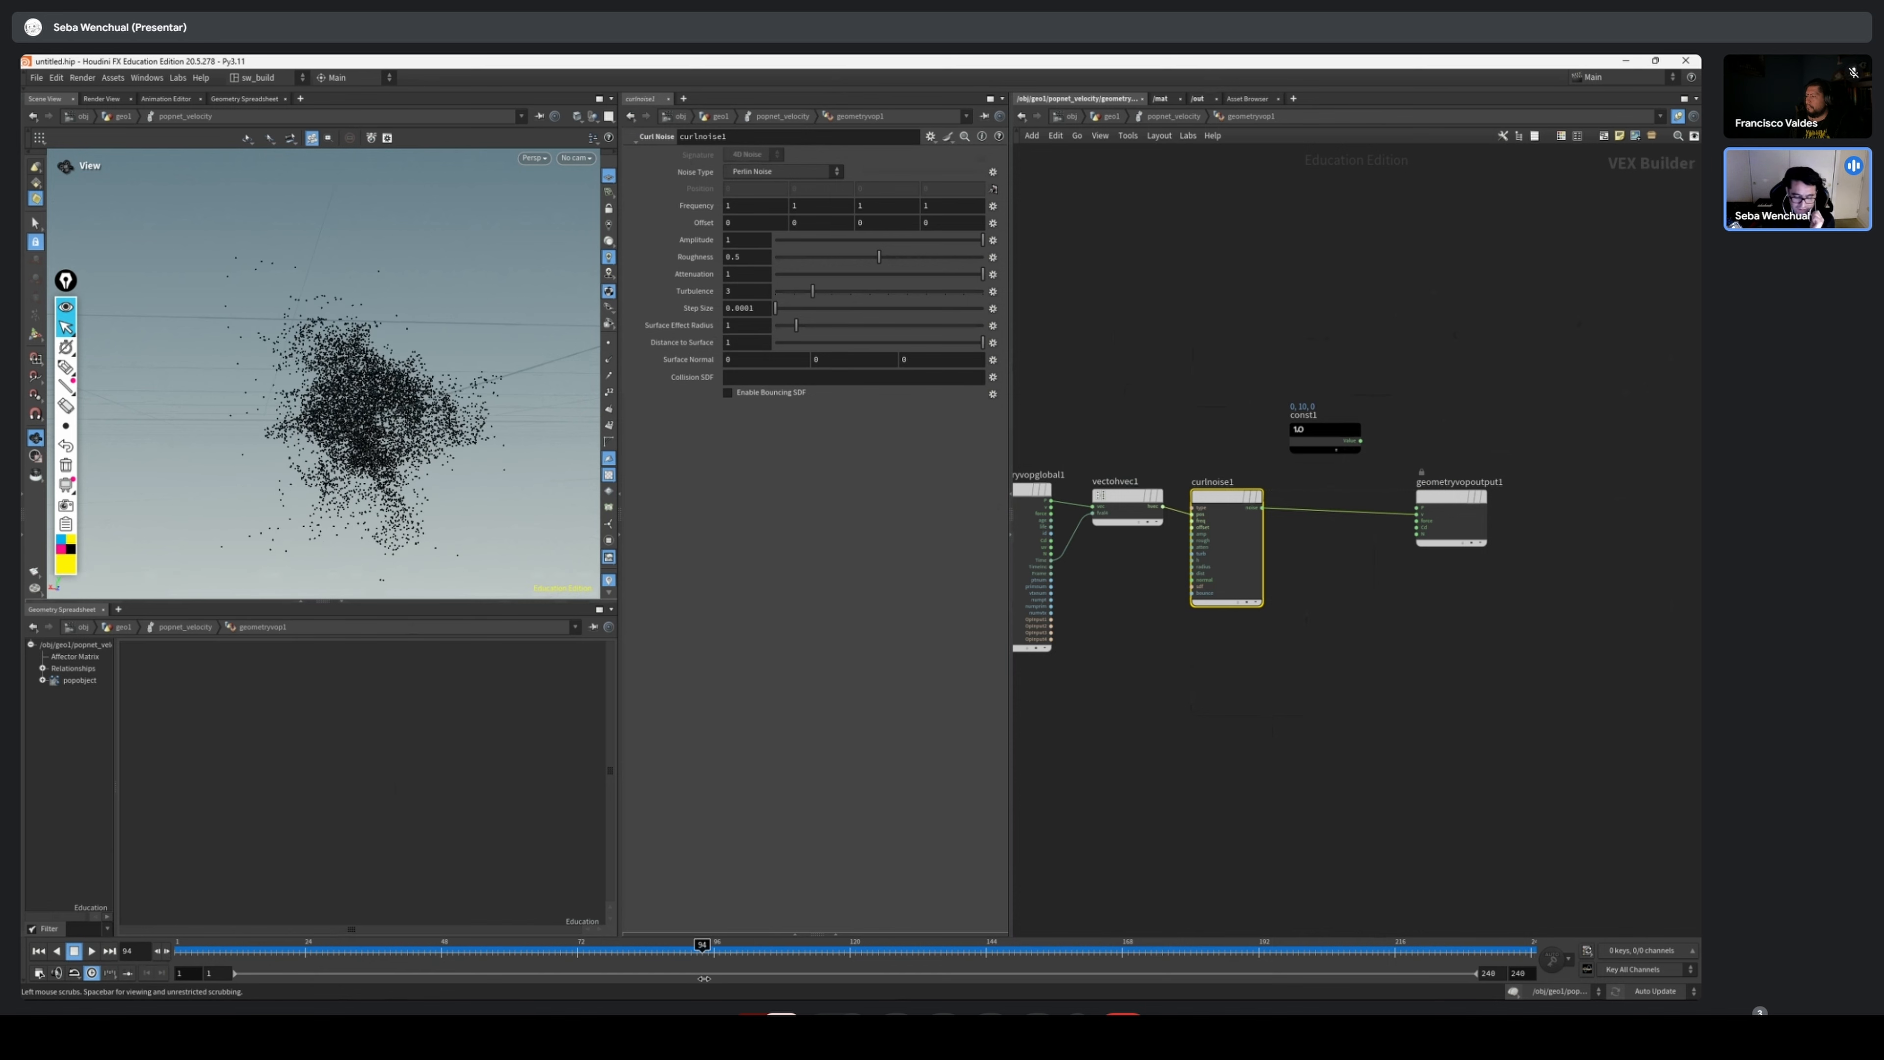
scroll(1484, 468, up, 4)
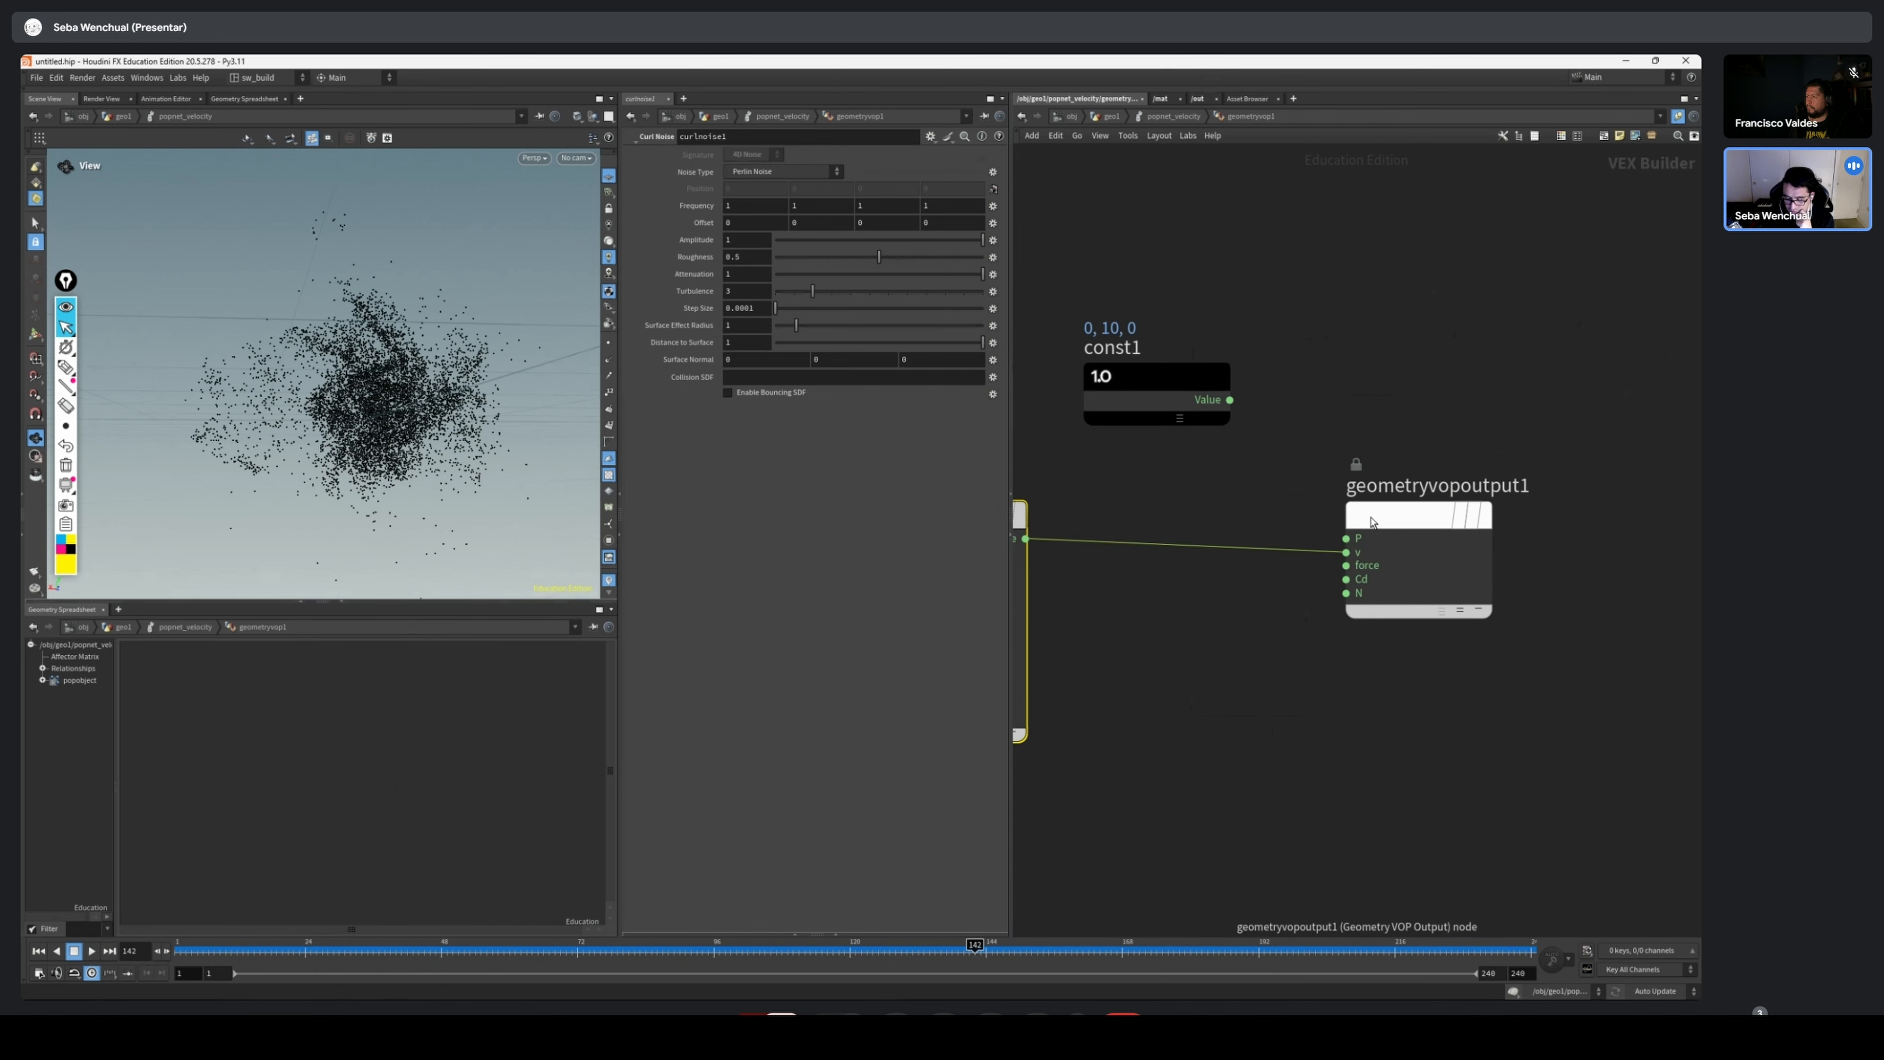
scroll(1328, 549, down, 5)
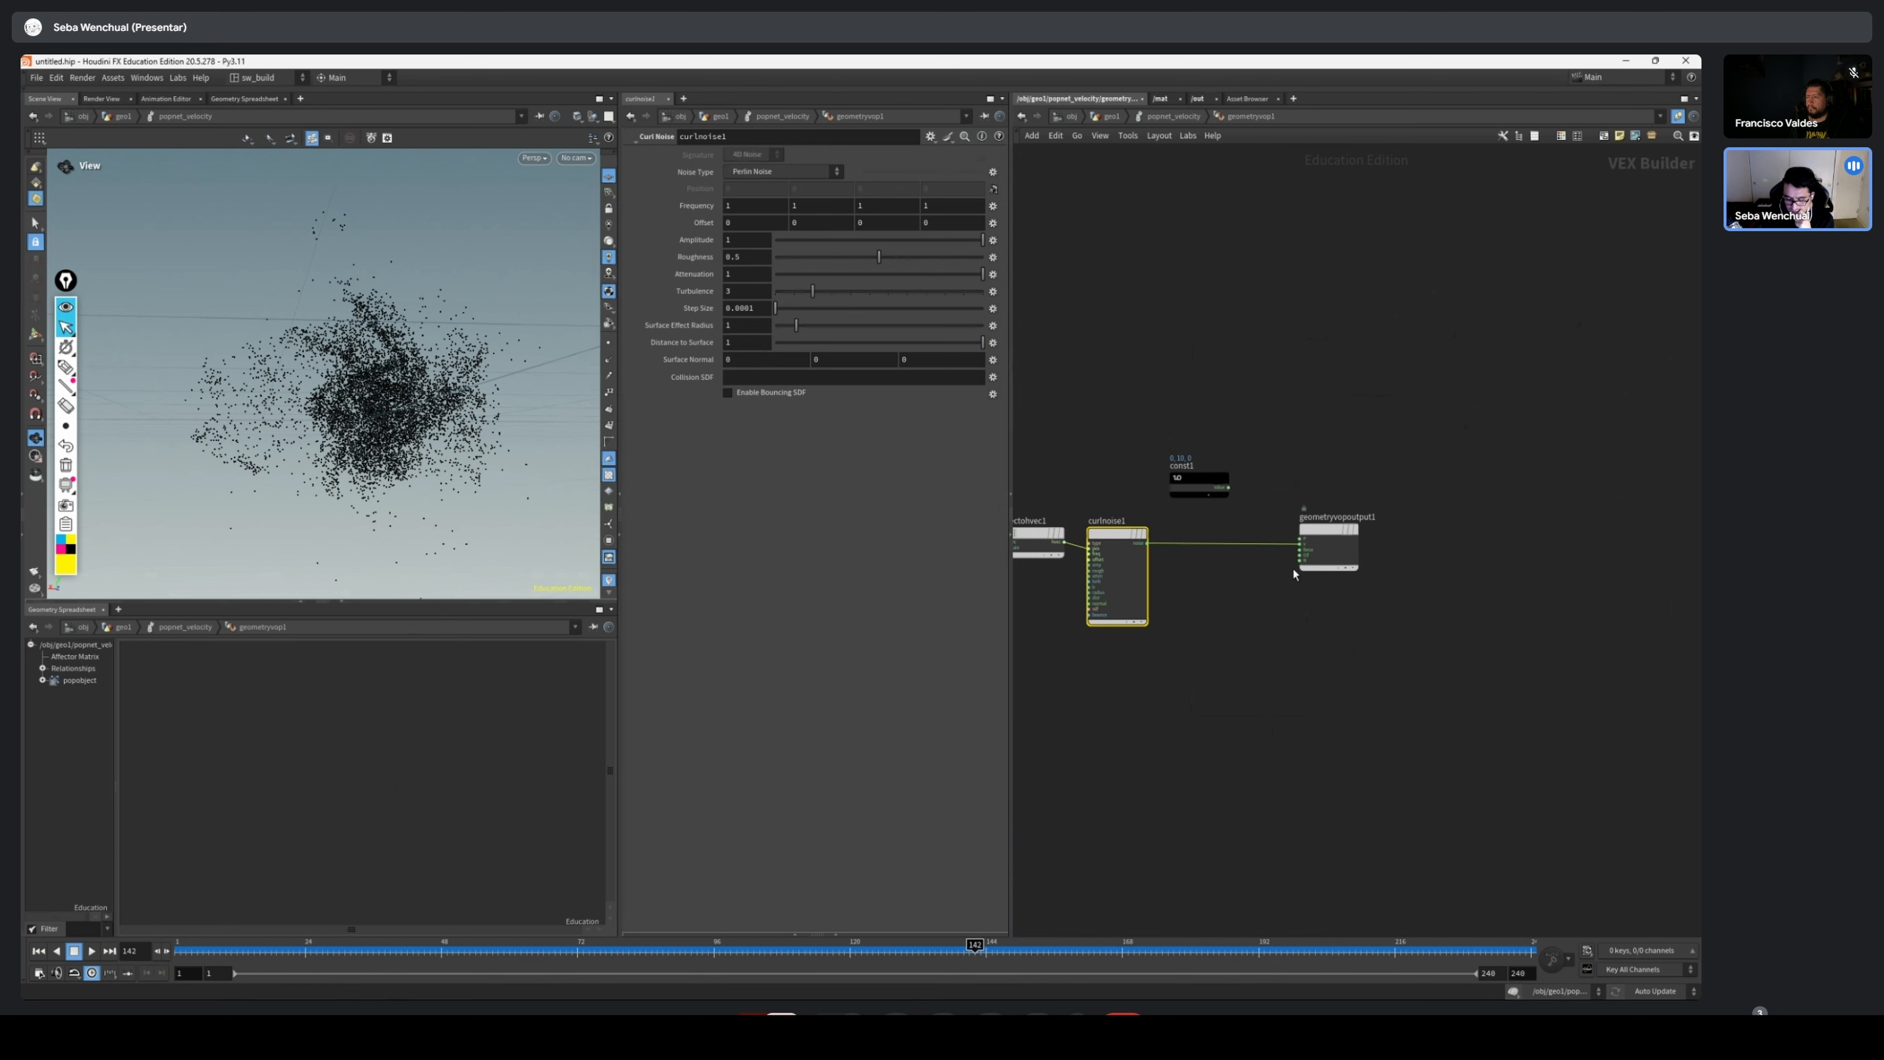
Insert an Add node between curlnoise1 and the v input of geometryvopoutput1, with const1 placed below it
scroll(1291, 582, up, 1)
key(Tab)
text(ad)
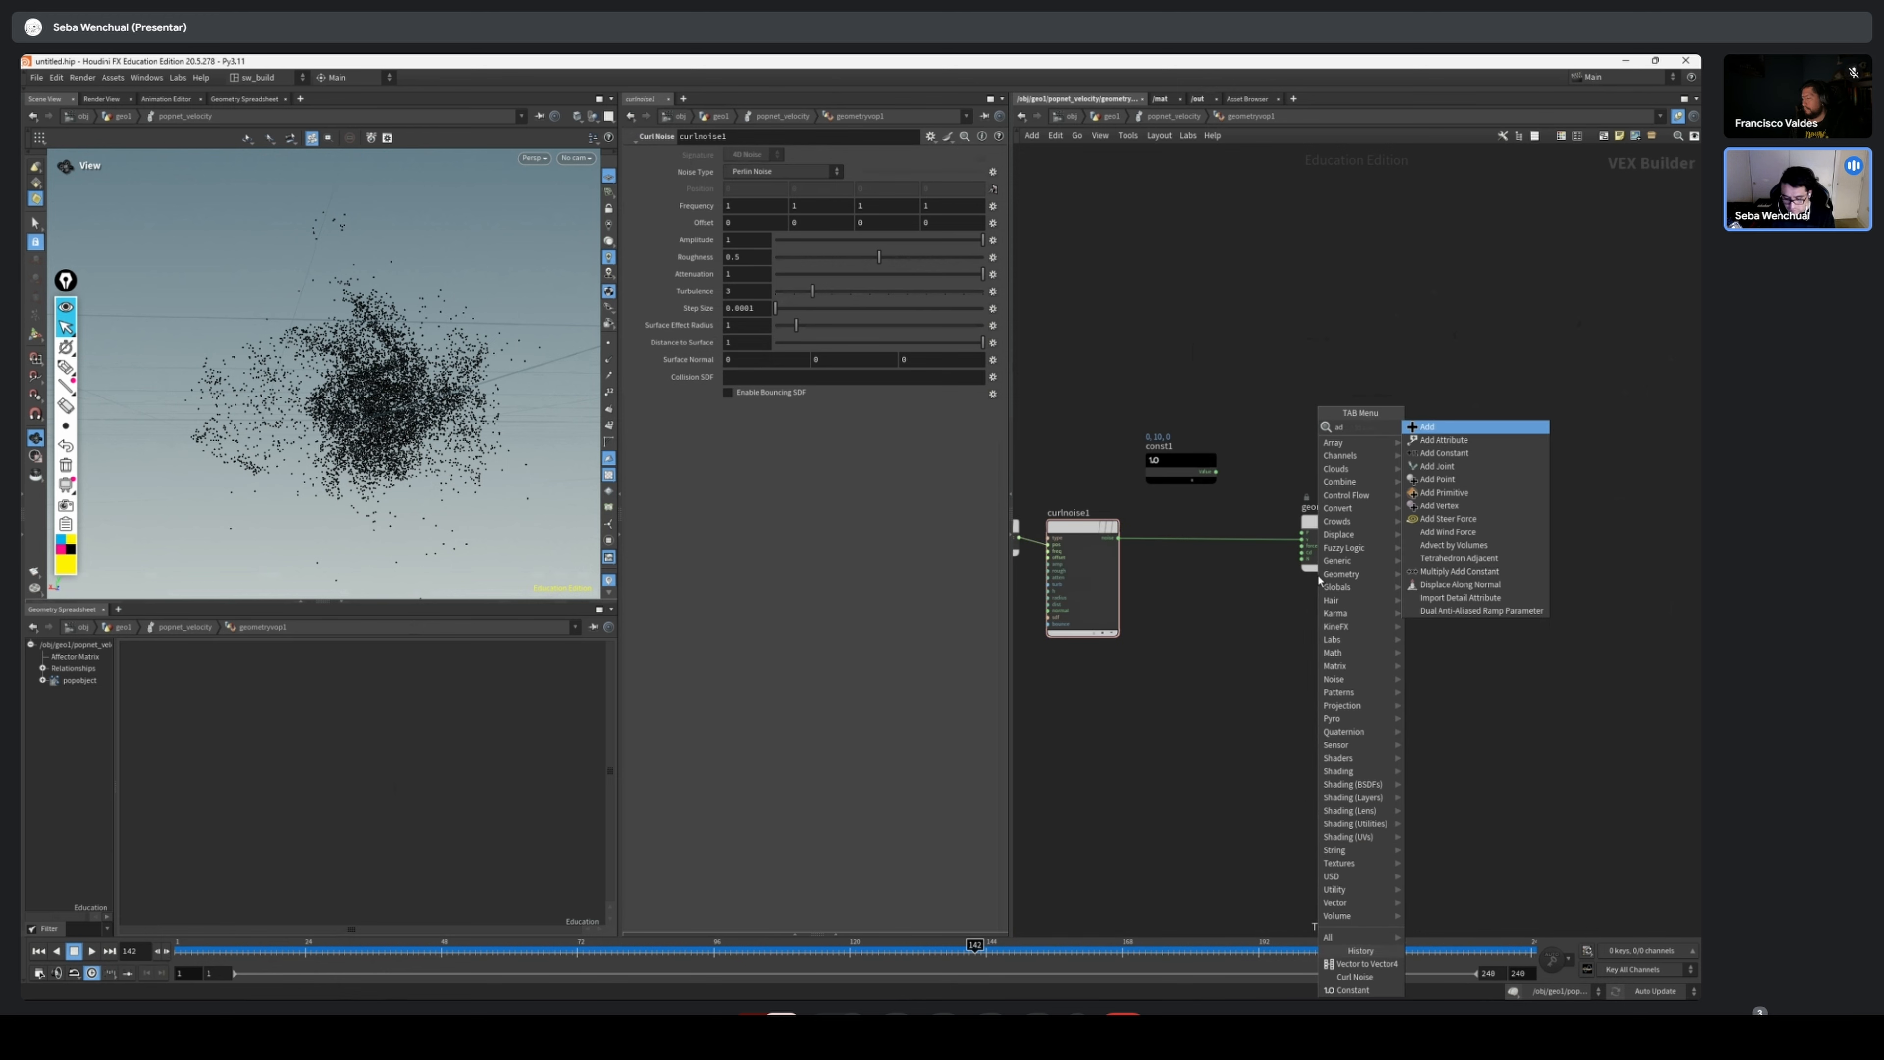
key(Return)
click(1248, 590)
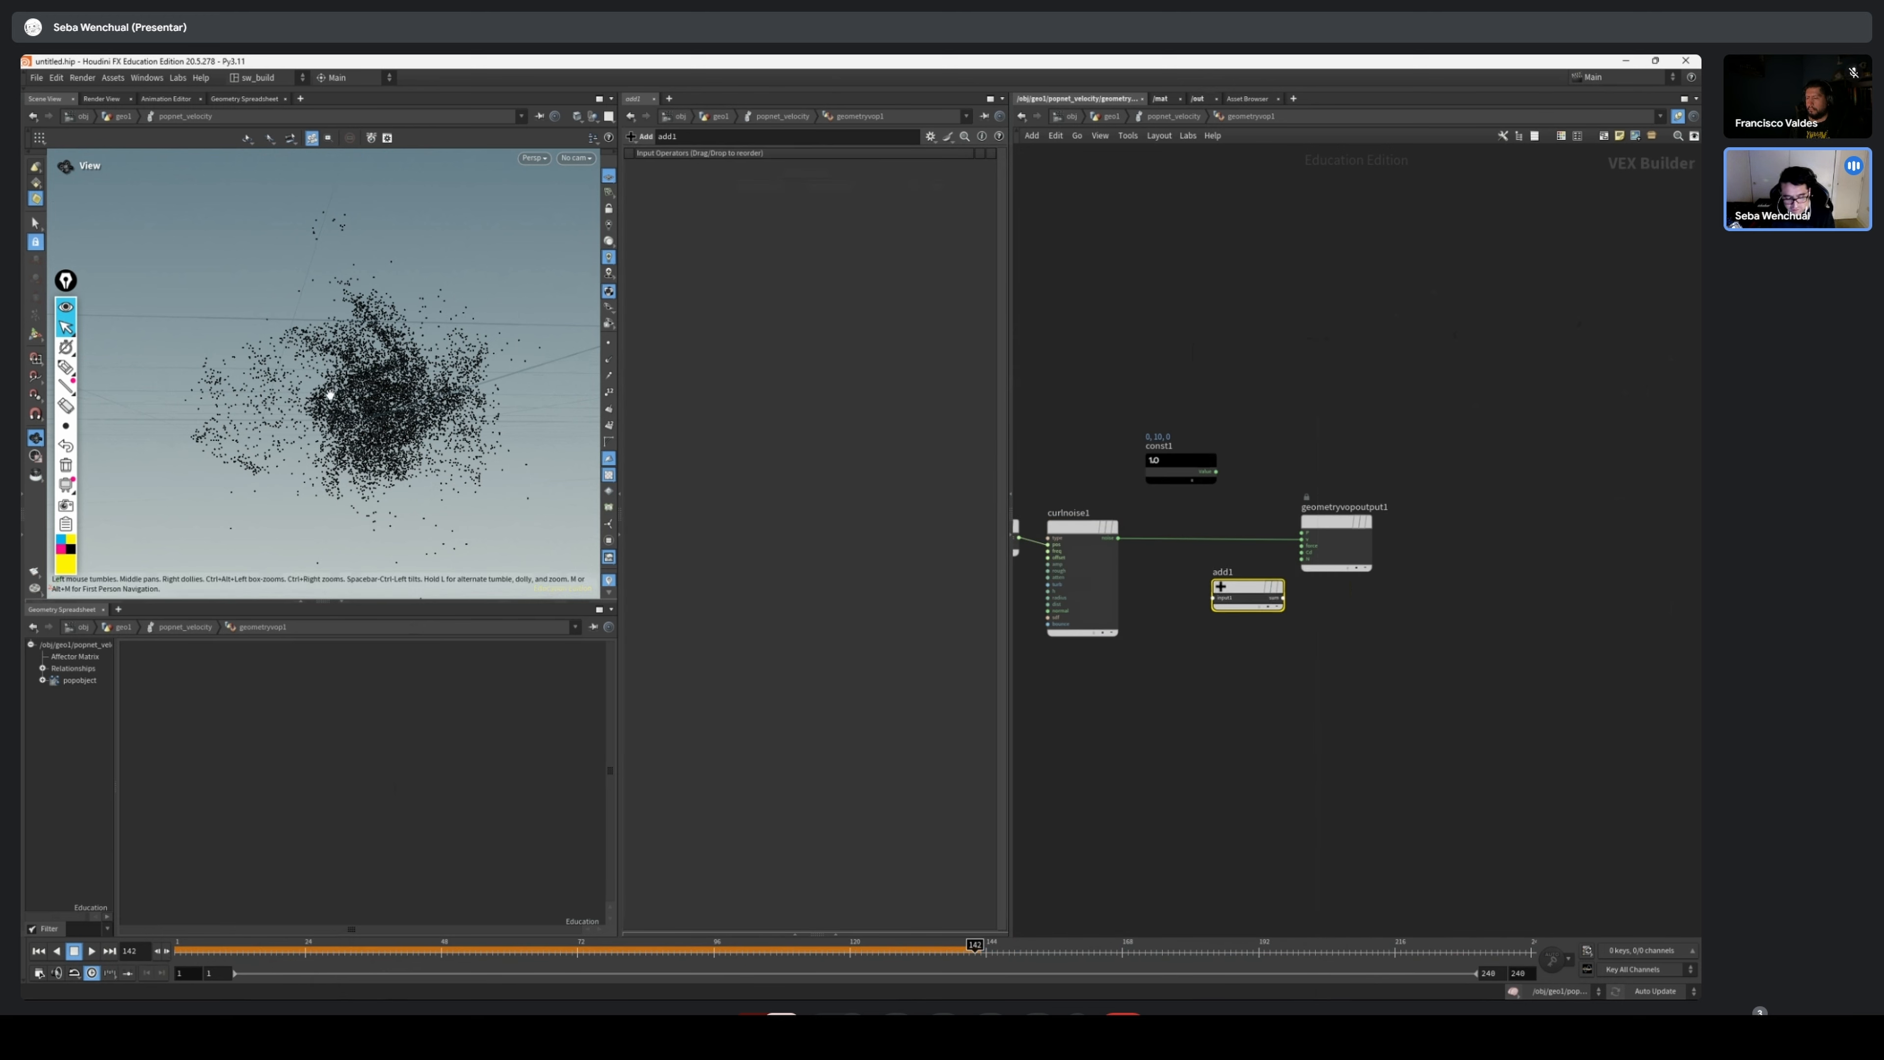
drag(1313, 548, 1374, 533)
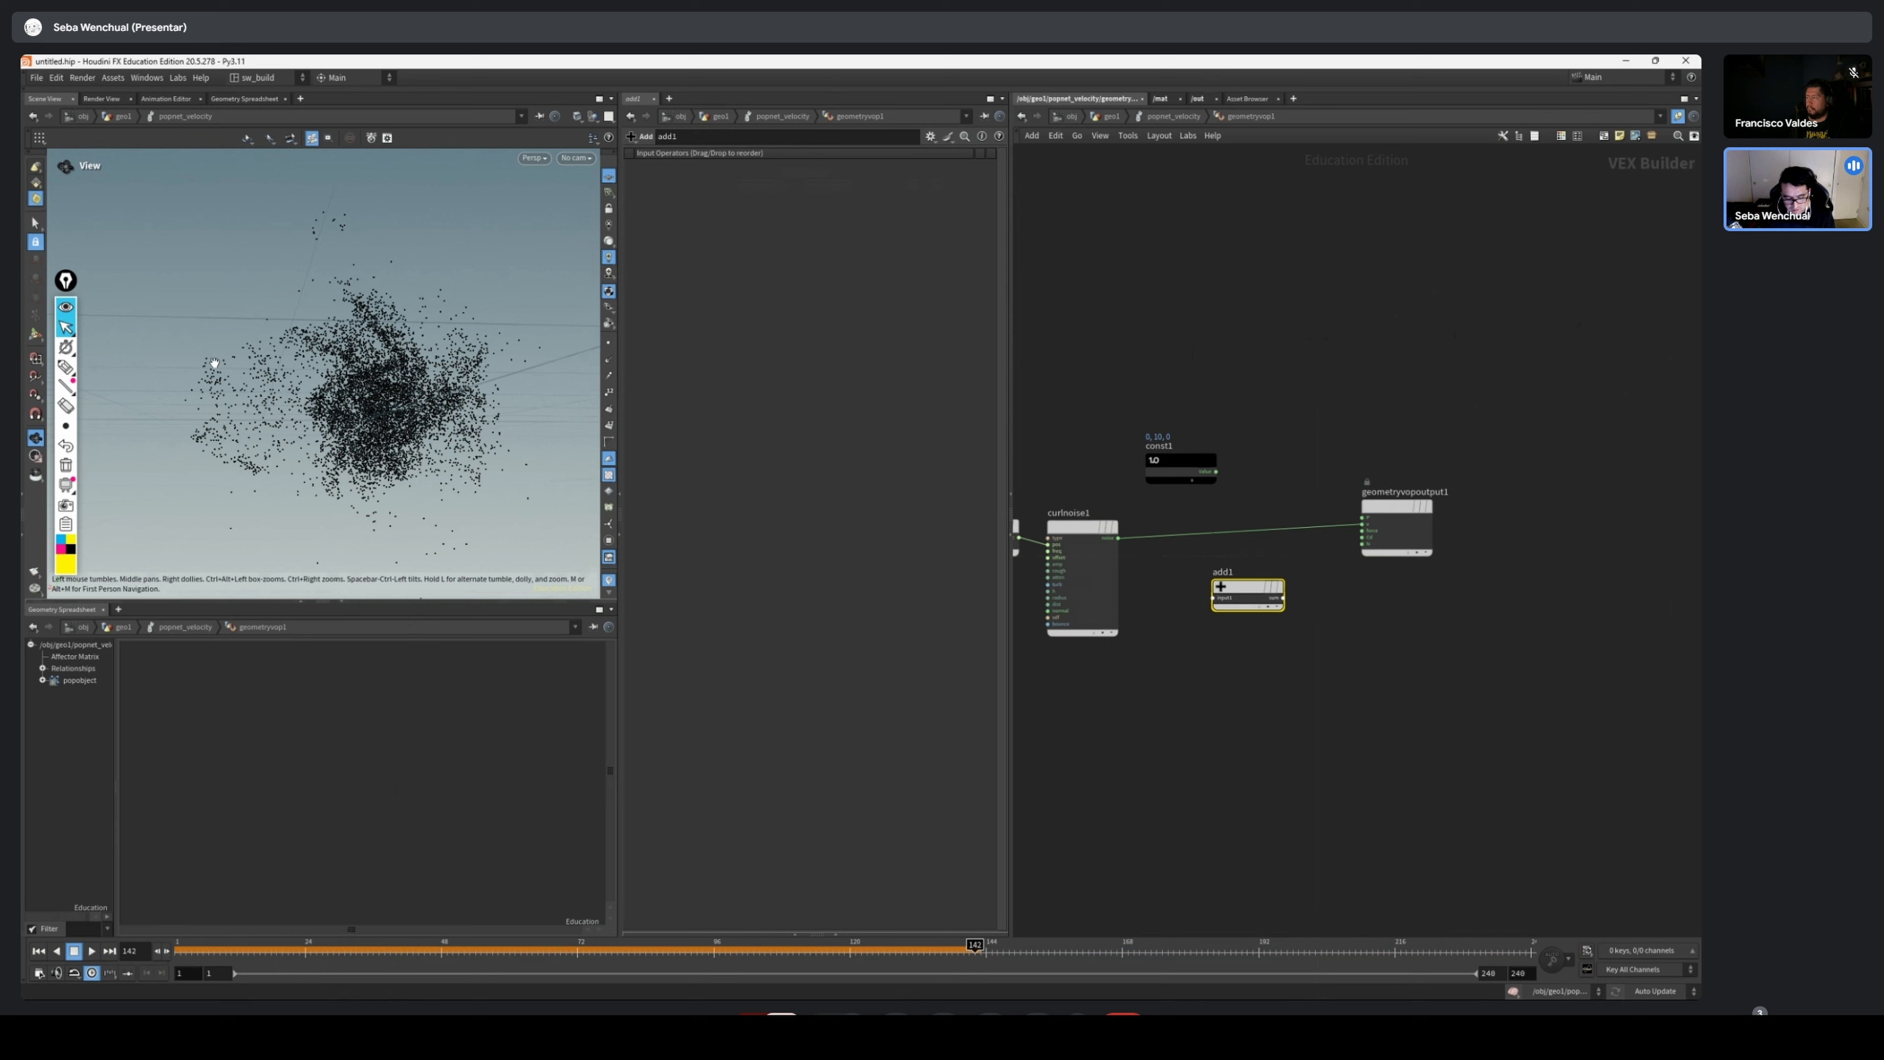
scroll(1305, 573, up, 3)
drag(1209, 590, 1223, 518)
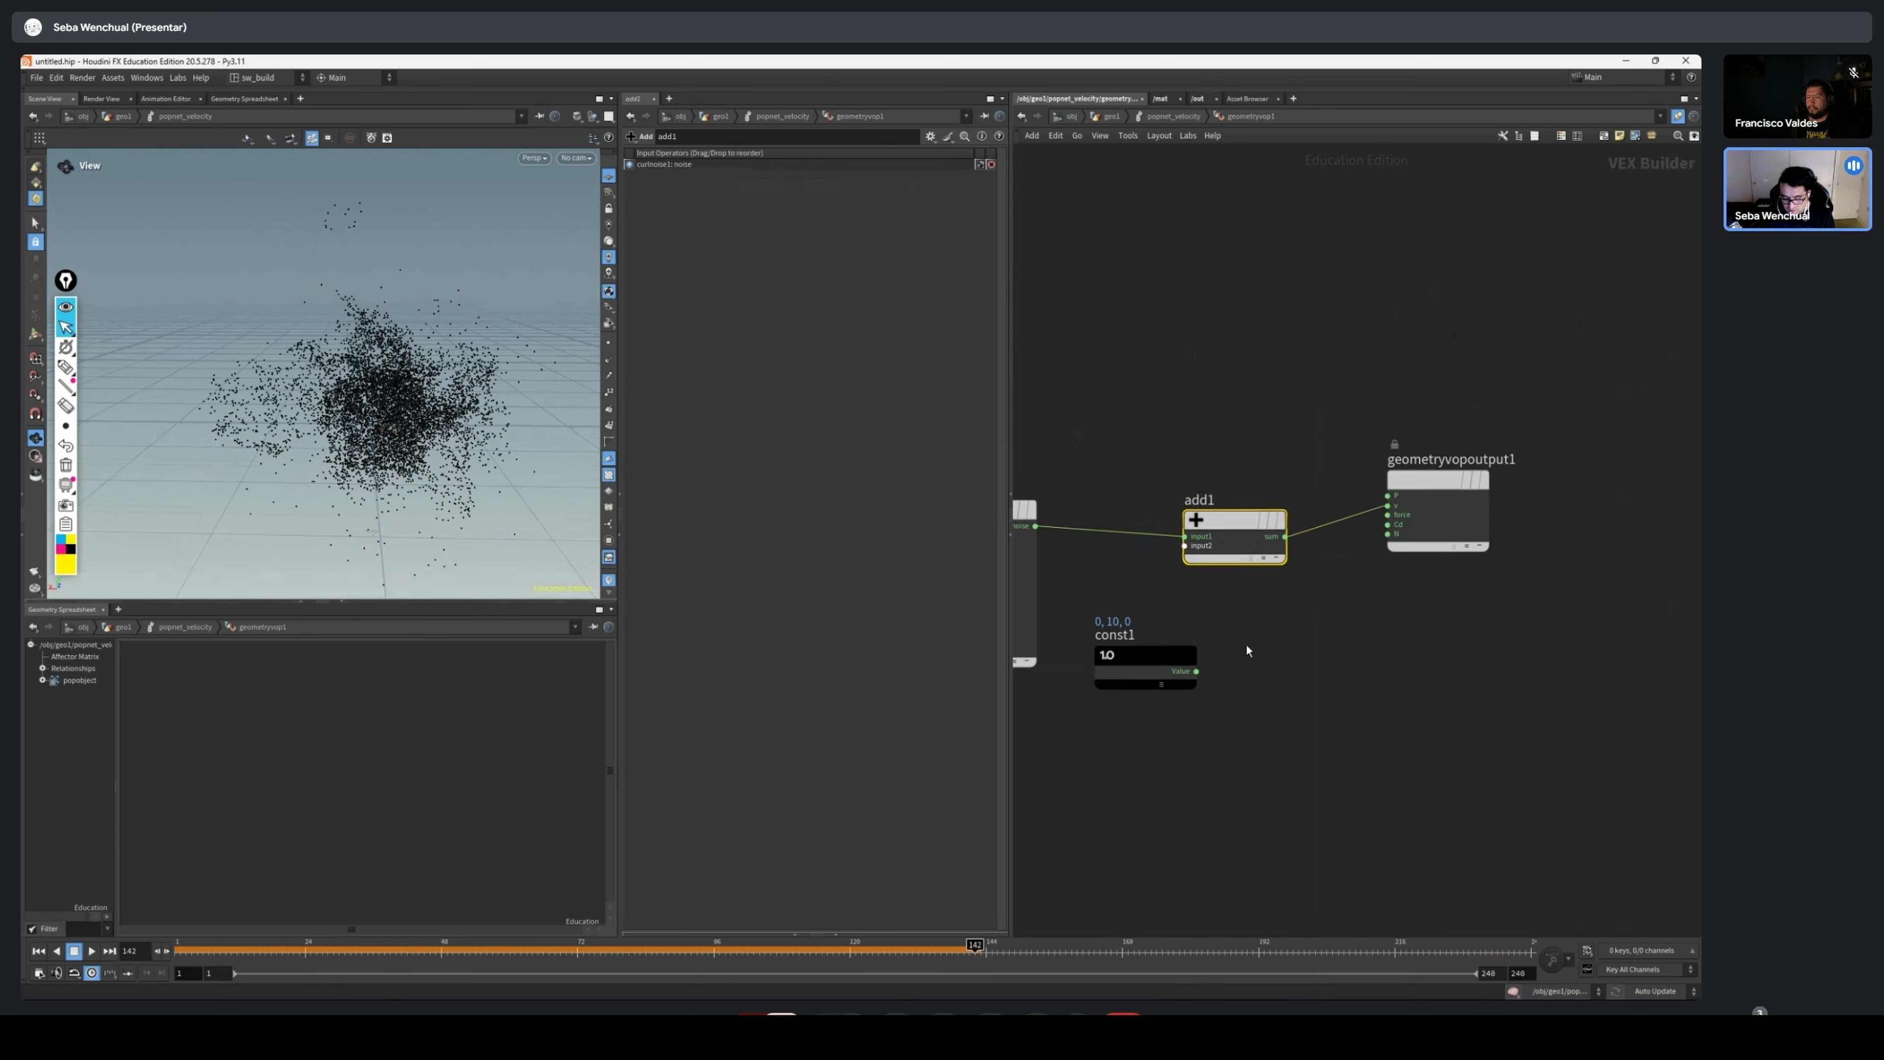
Connect const1 to the second input of add1 and set its vector value to 0, 5, 0
drag(1195, 670, 1257, 519)
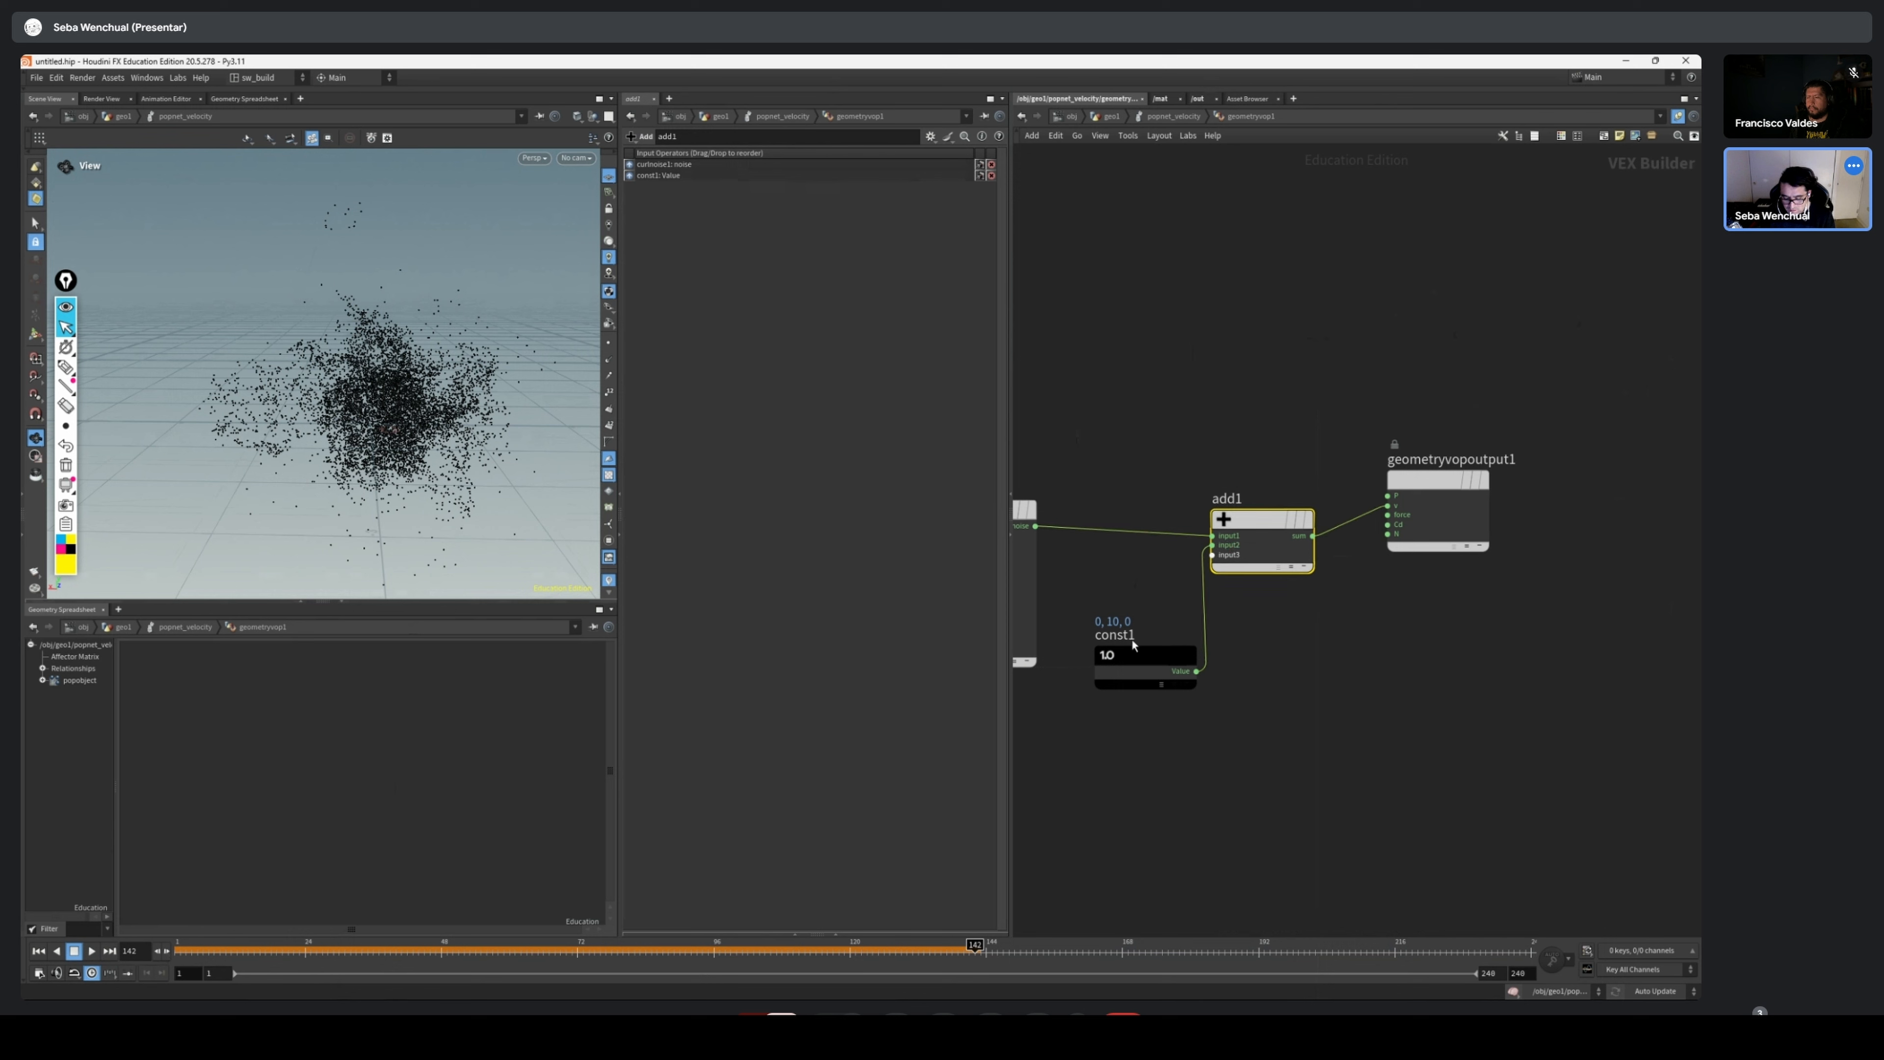
click(1135, 664)
scroll(1312, 621, down, 2)
middle_drag(1312, 621, 1469, 580)
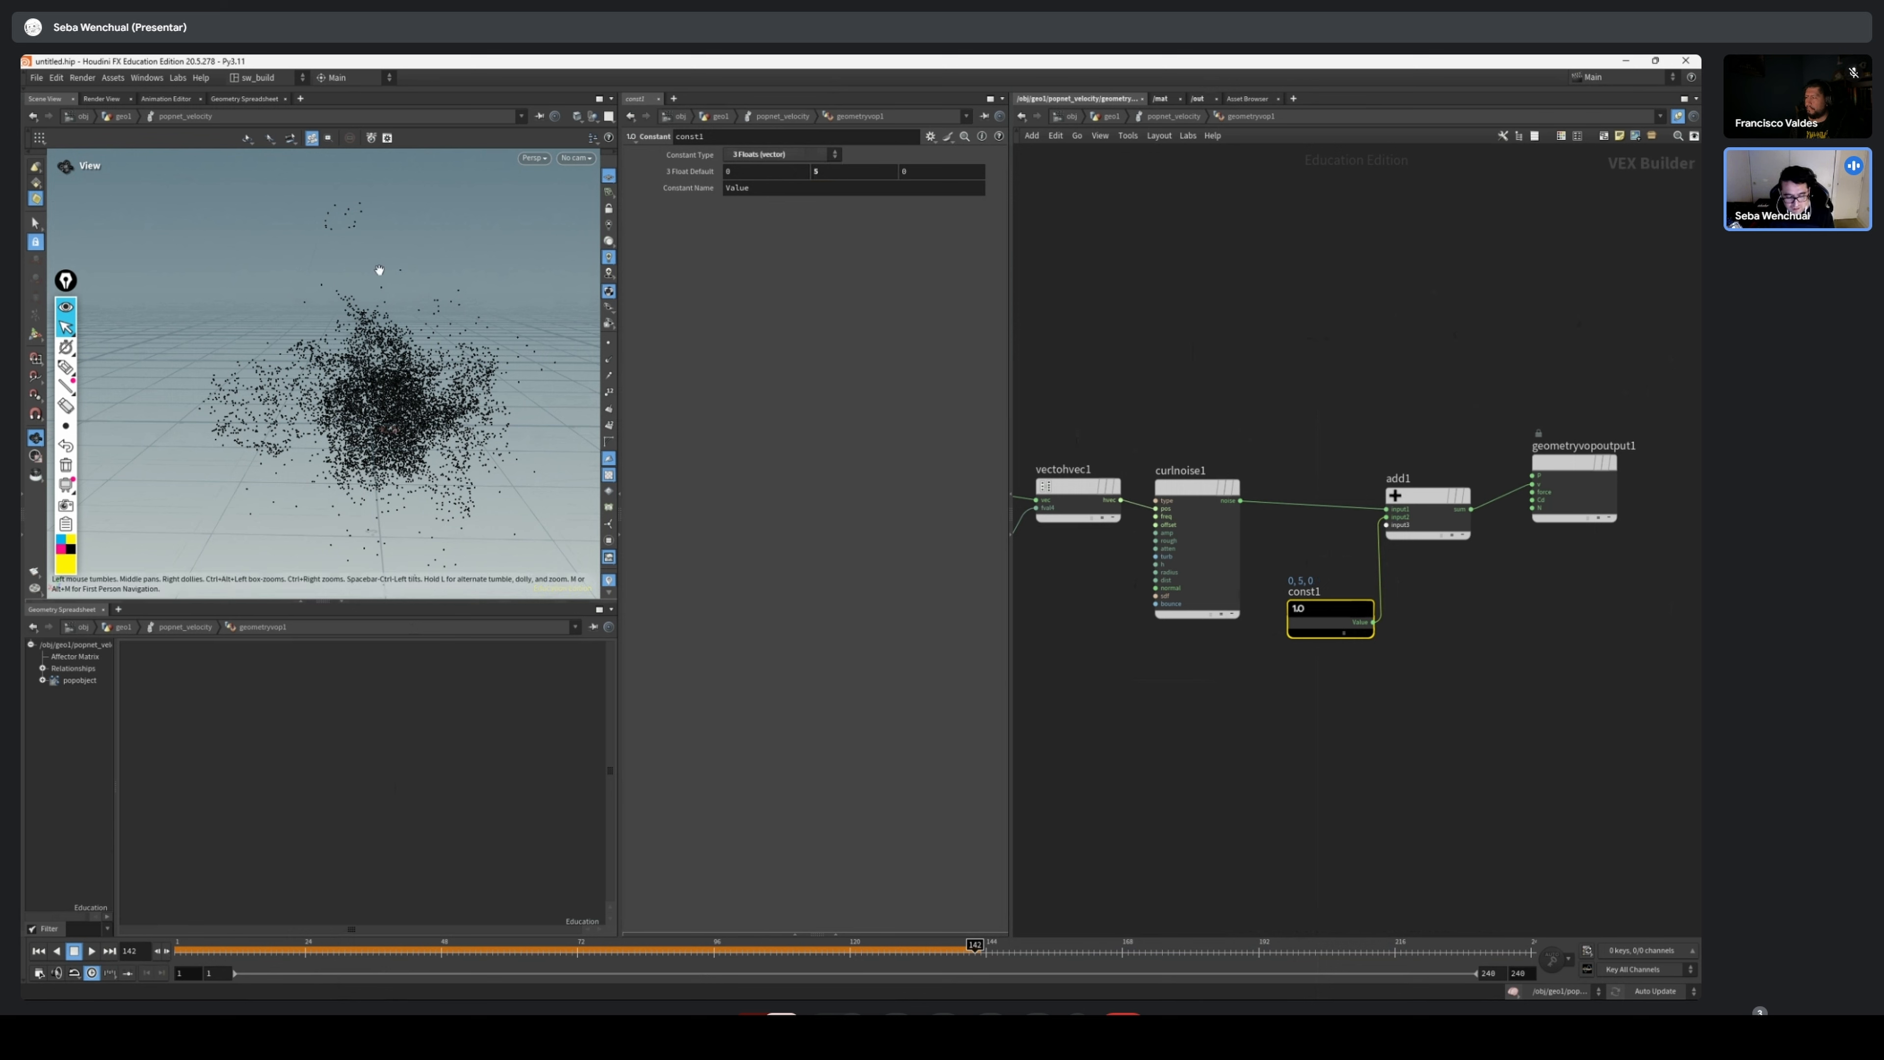
Rewind the simulation to frame 1
scroll(301, 376, down, 3)
drag(286, 949, 147, 933)
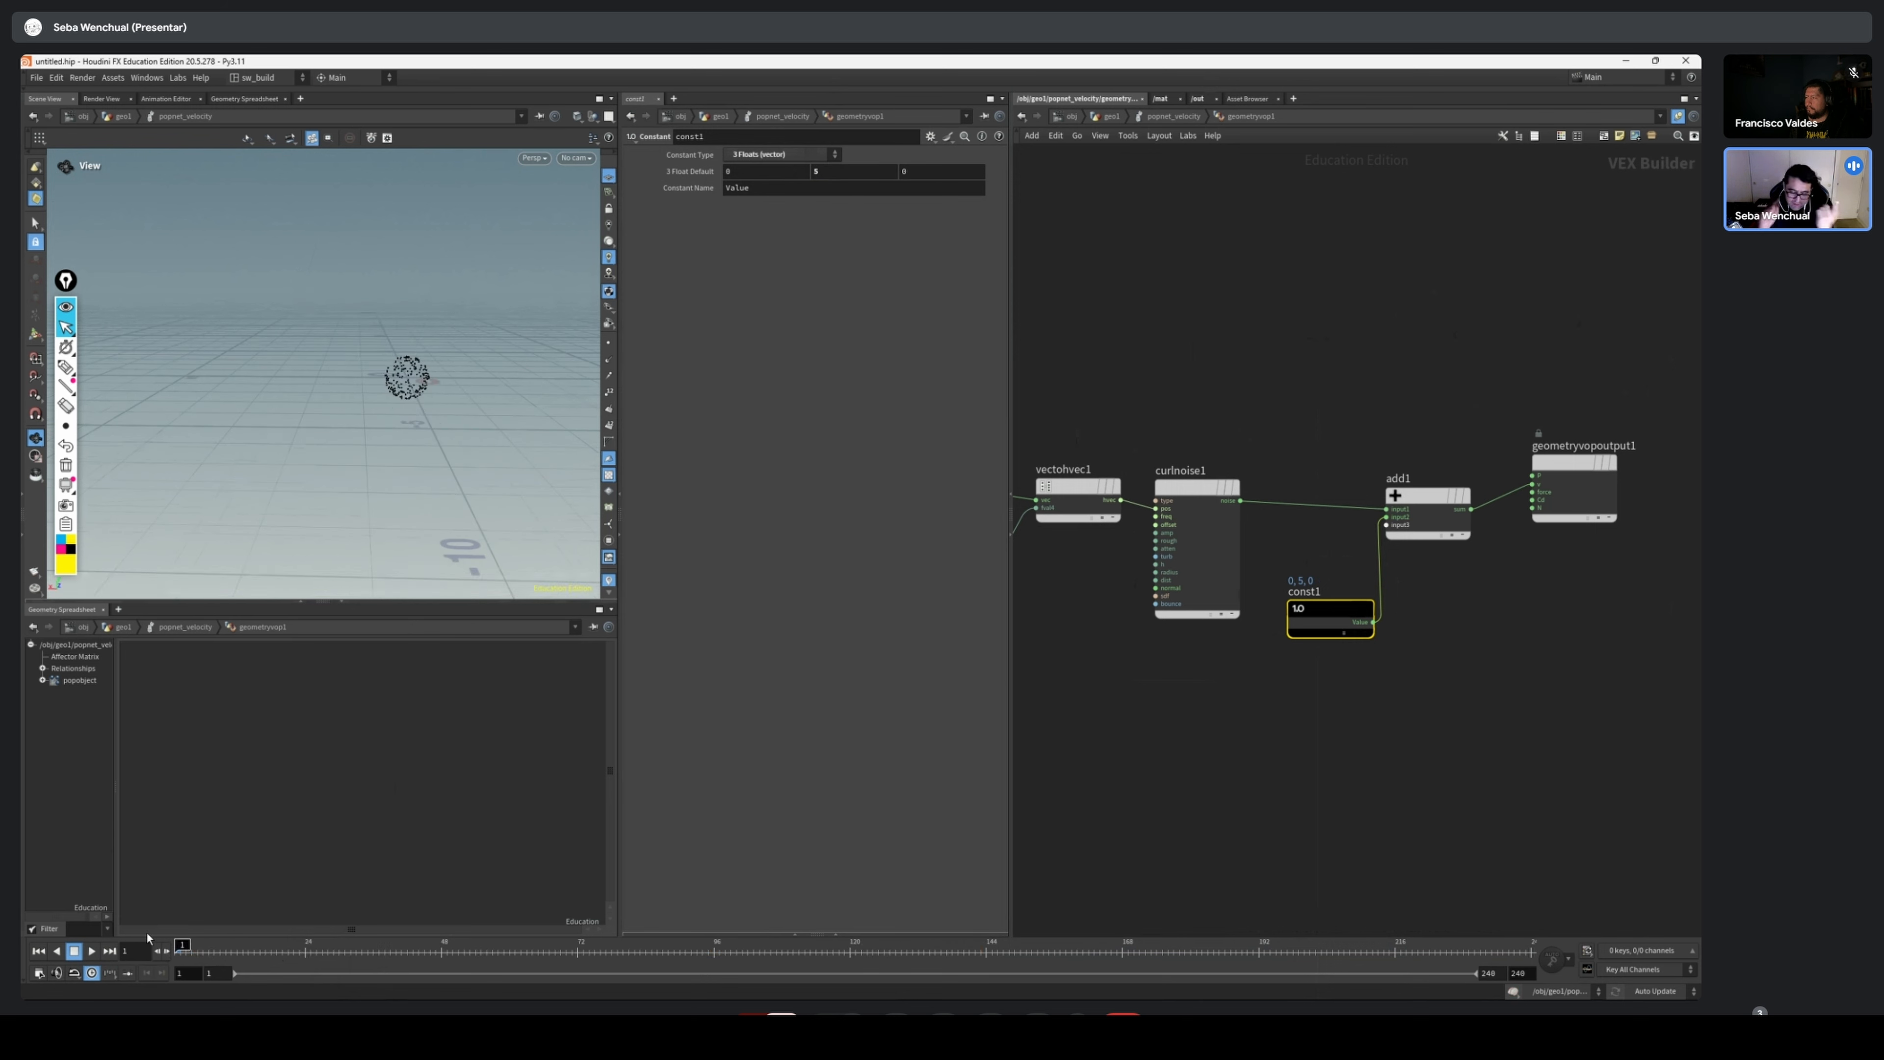
Play the simulation, set const1's vector value to 0, 3, 0, and scrub the frames to check the slower rise
click(91, 951)
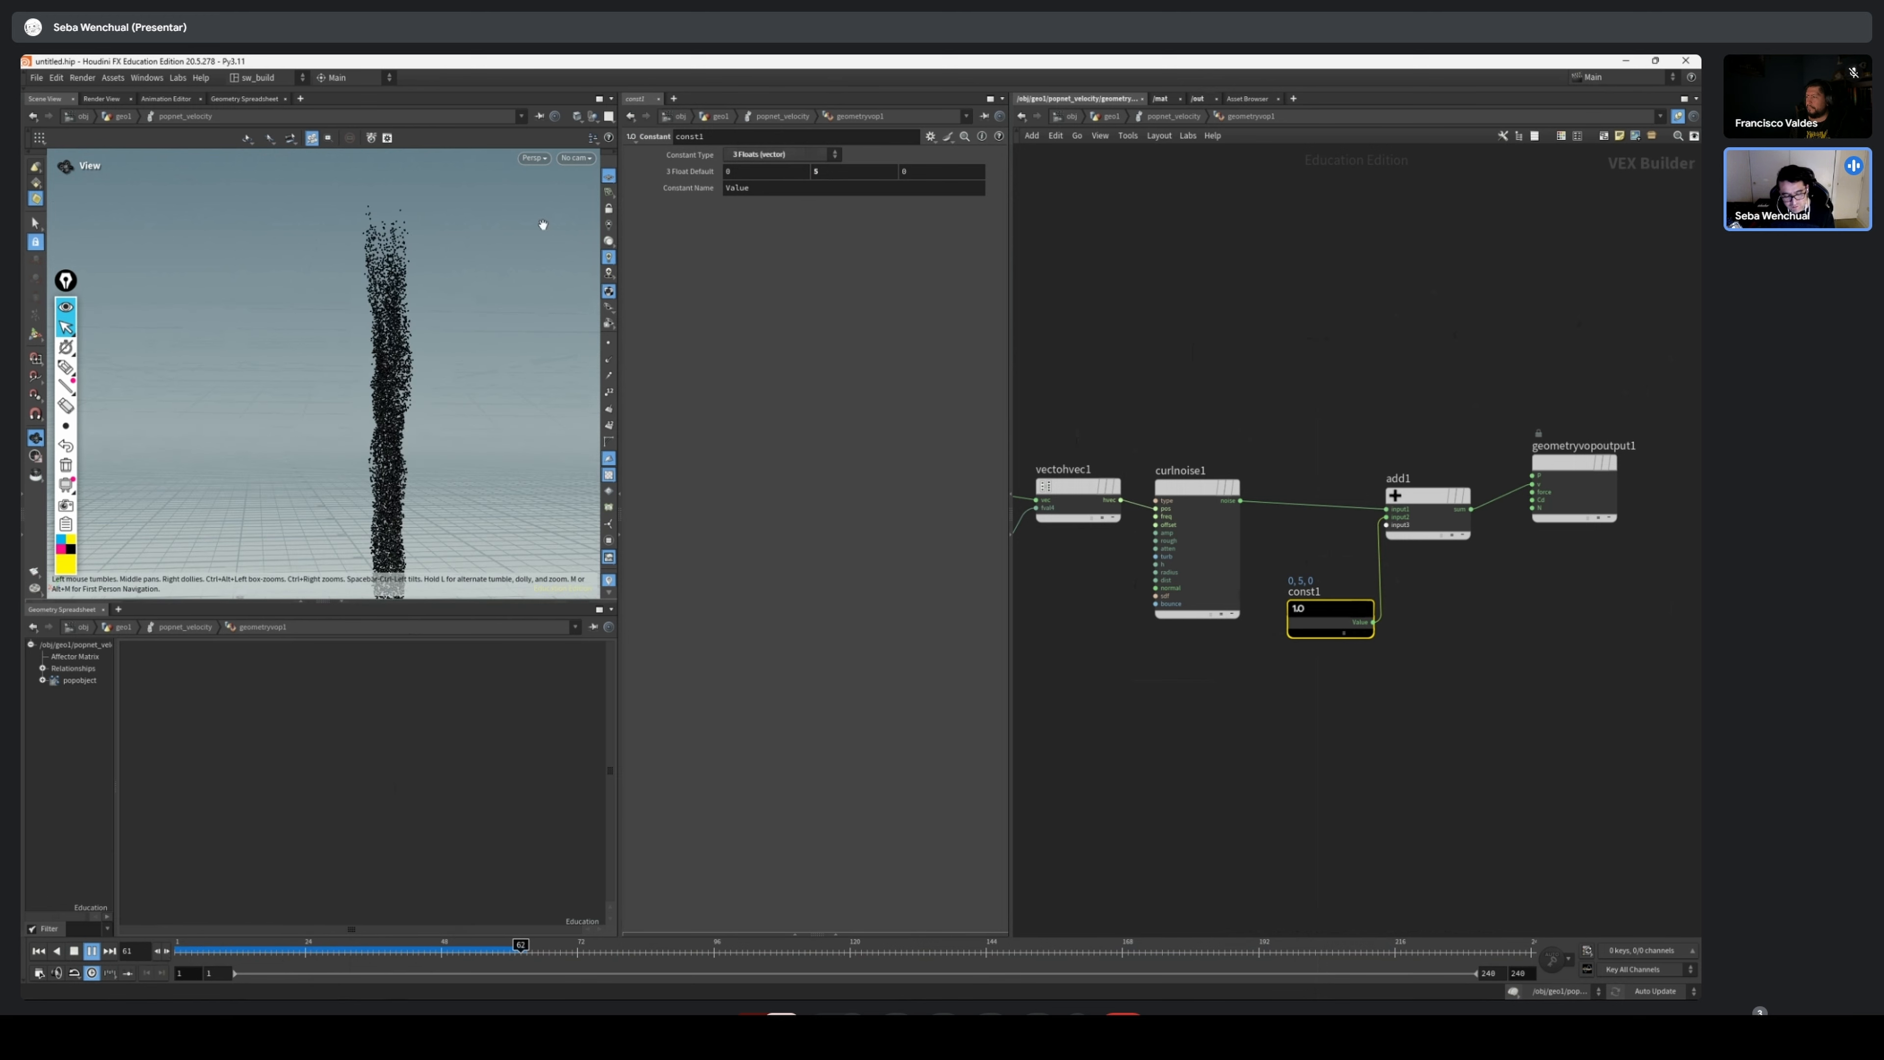
scroll(1303, 539, down, 1)
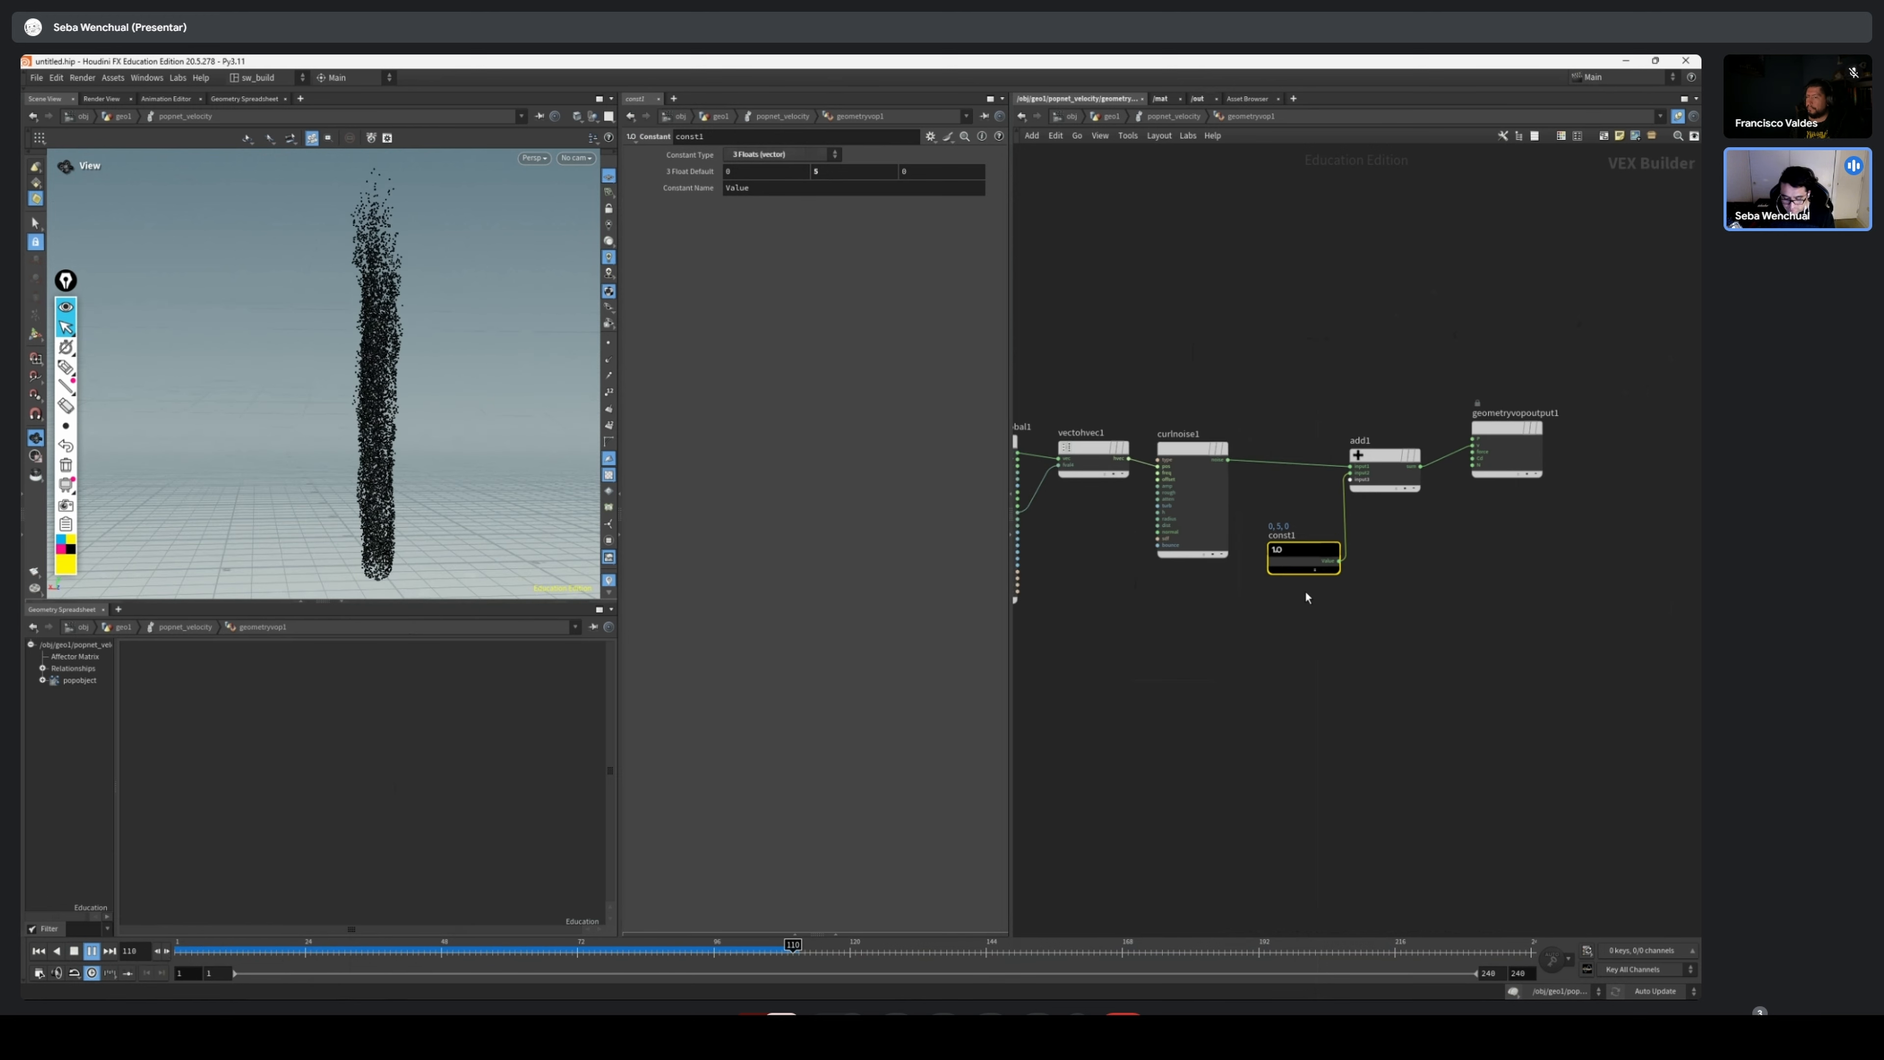
drag(1298, 556, 1300, 570)
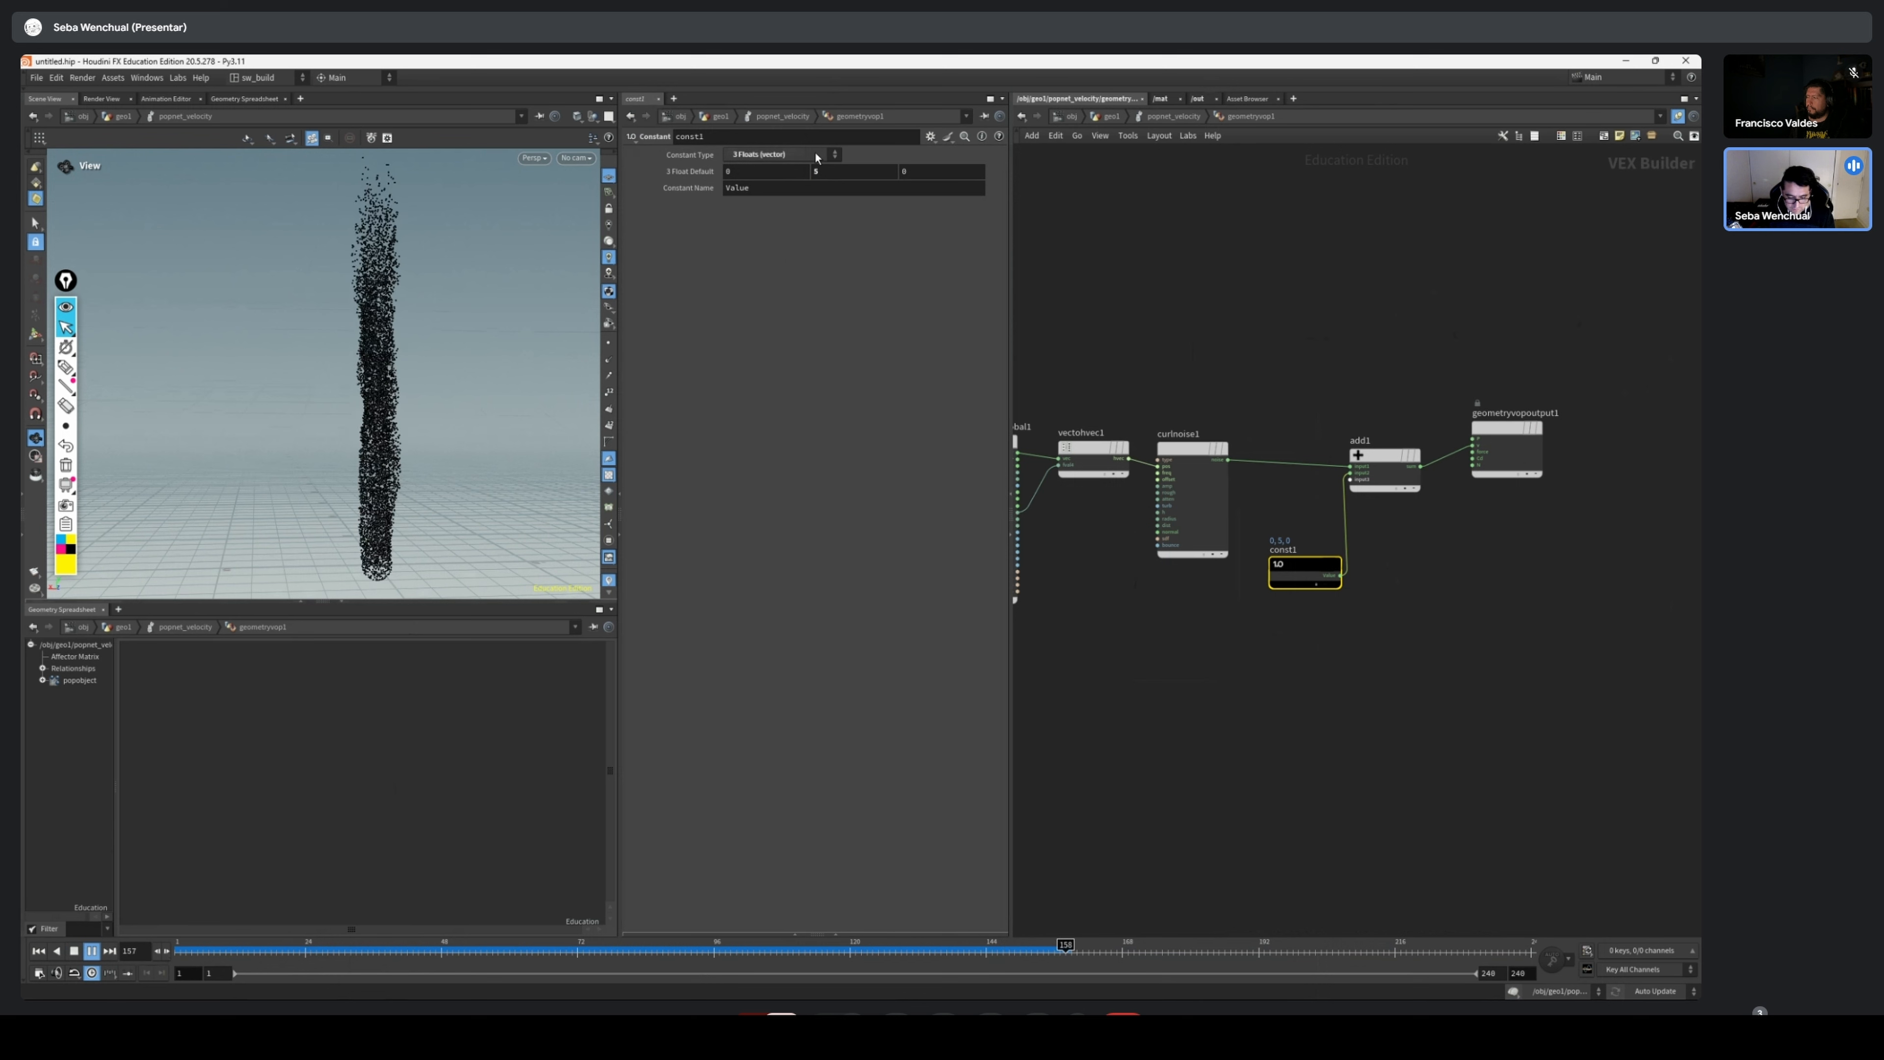
click(816, 171)
text(3)
key(Return)
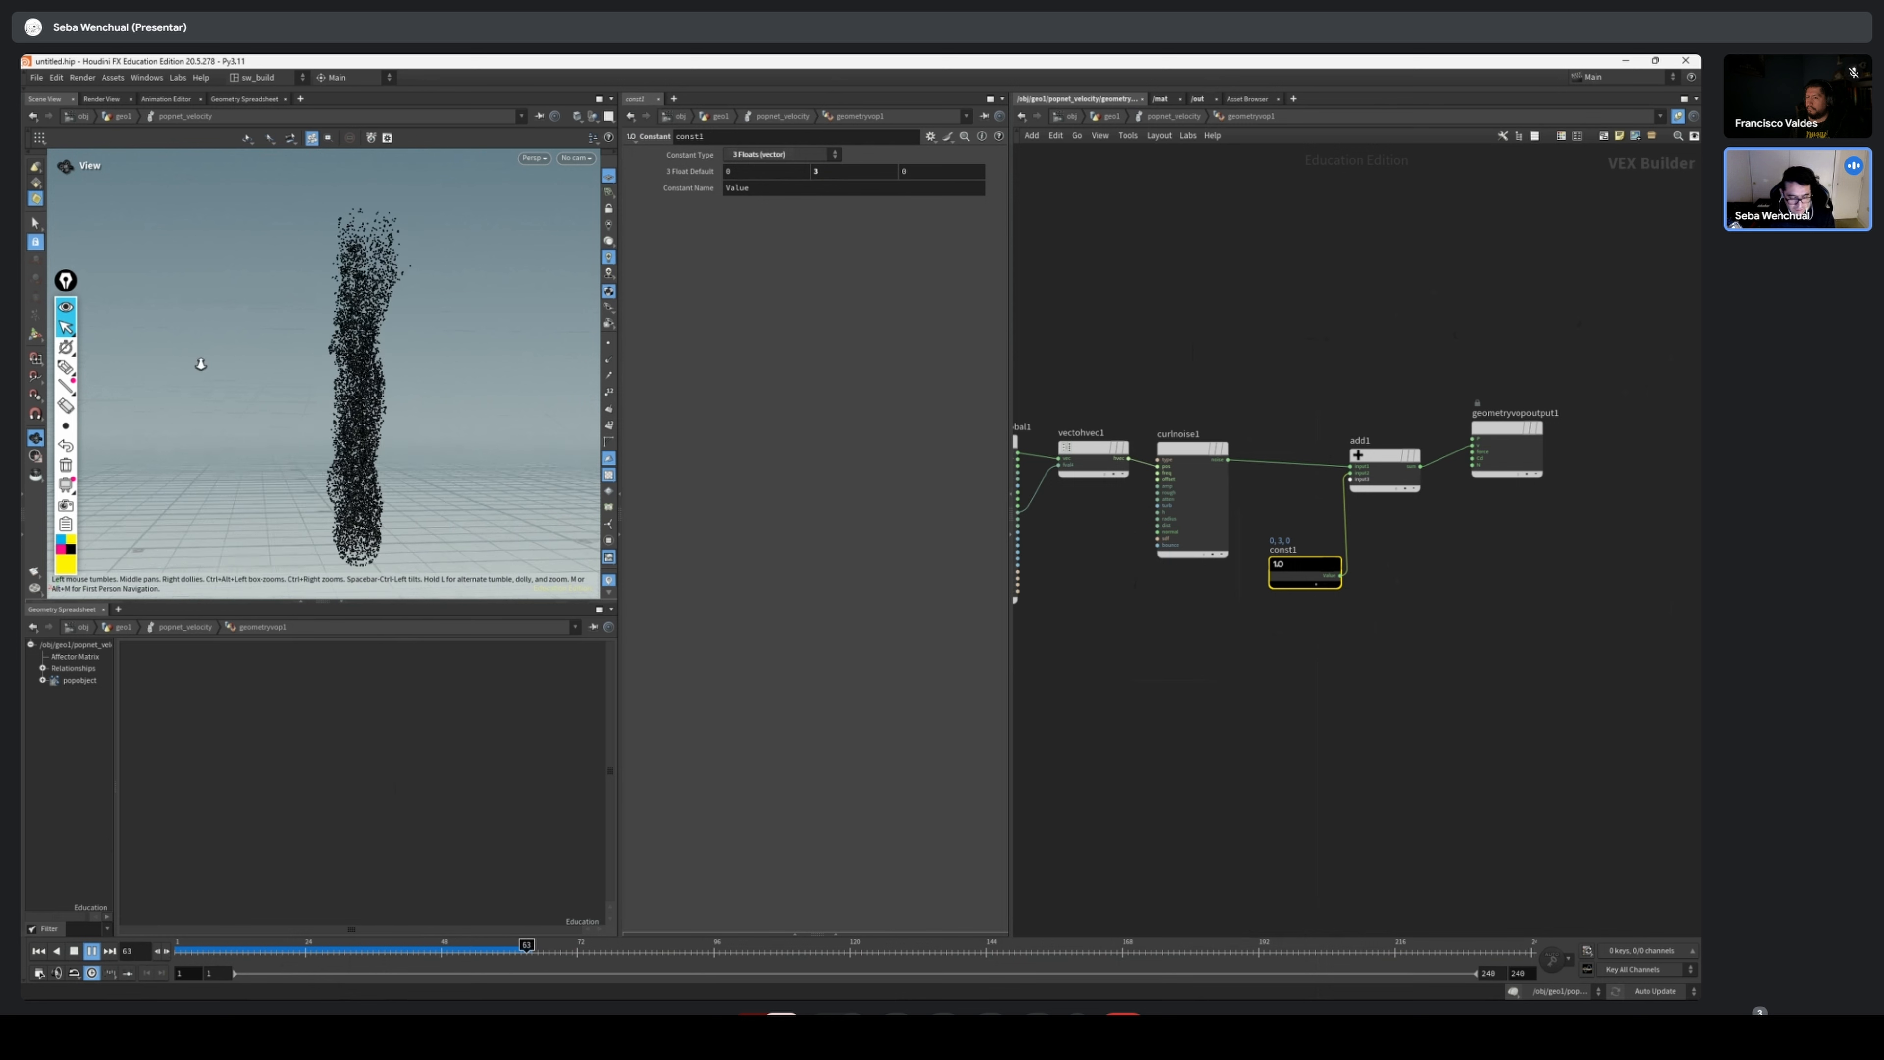
drag(214, 942, 577, 944)
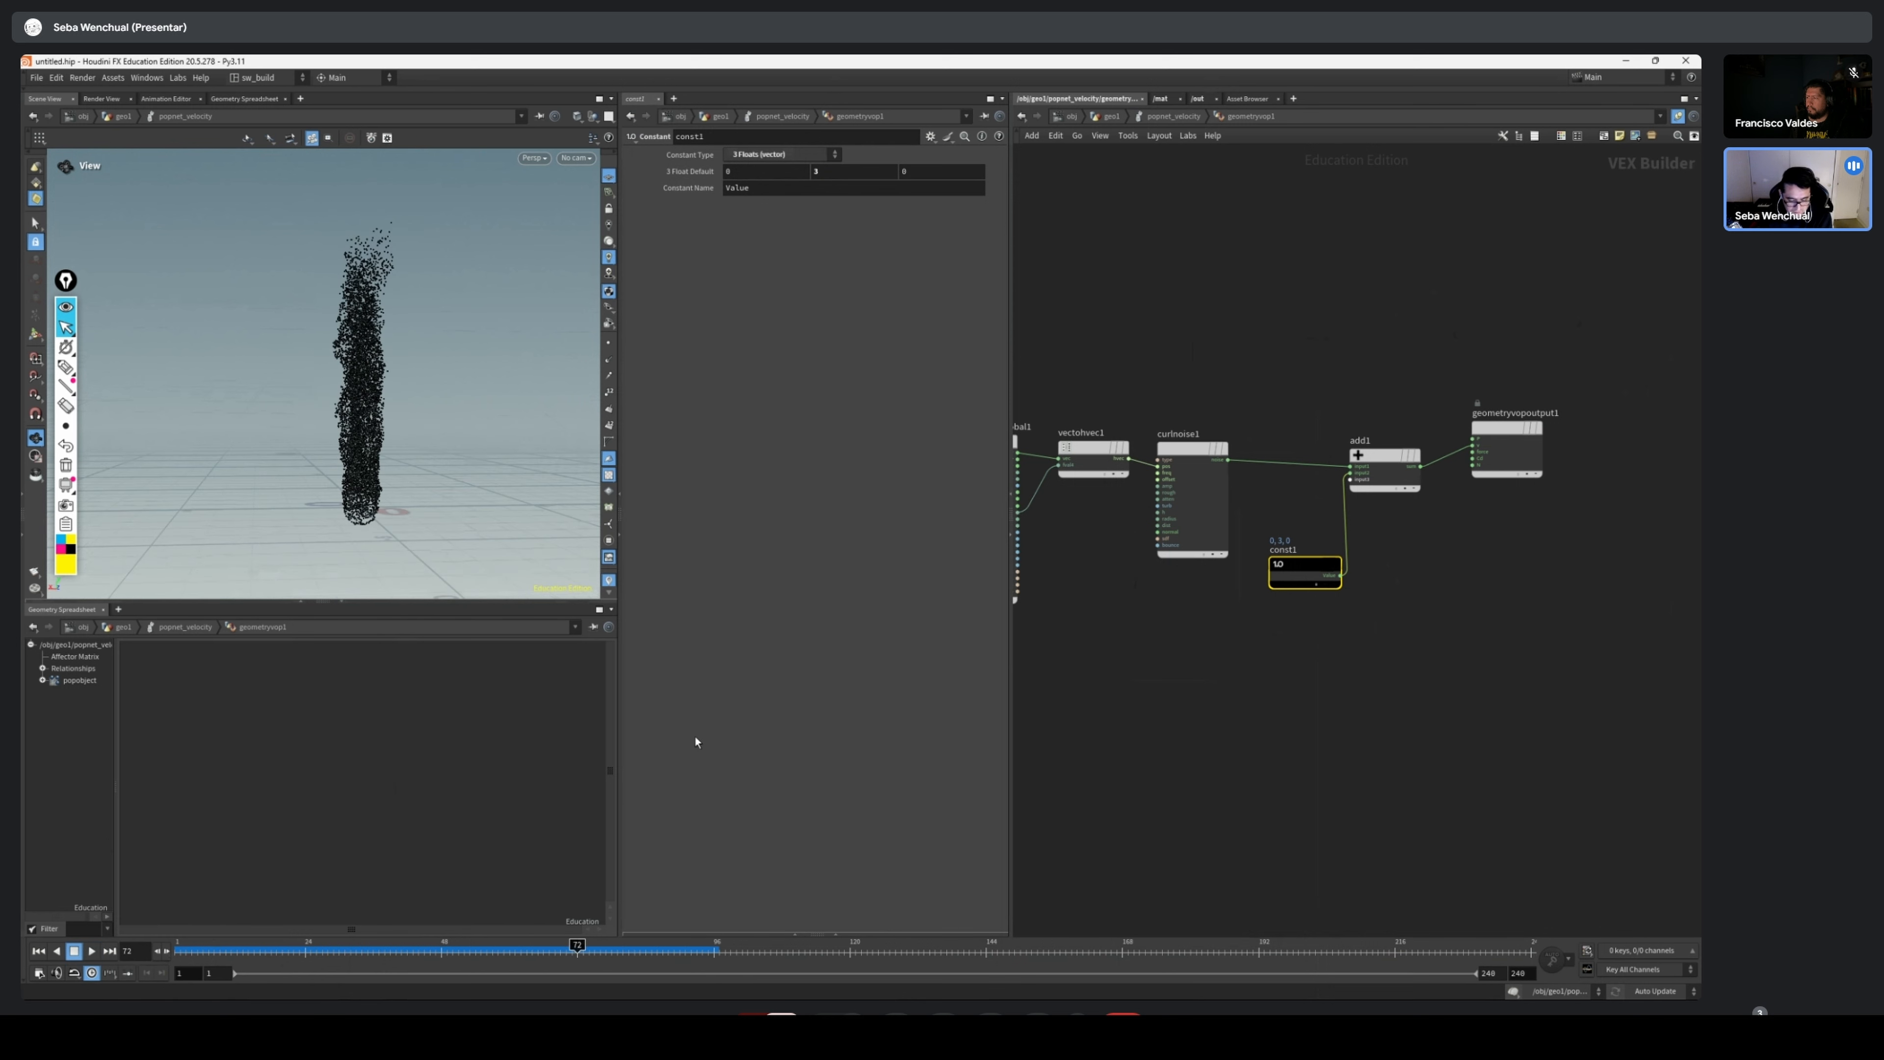
Set curlnoise1's frequency to 0.4 in all four components and replay the simulation from frame 1
click(1179, 449)
scroll(1160, 447, up, 3)
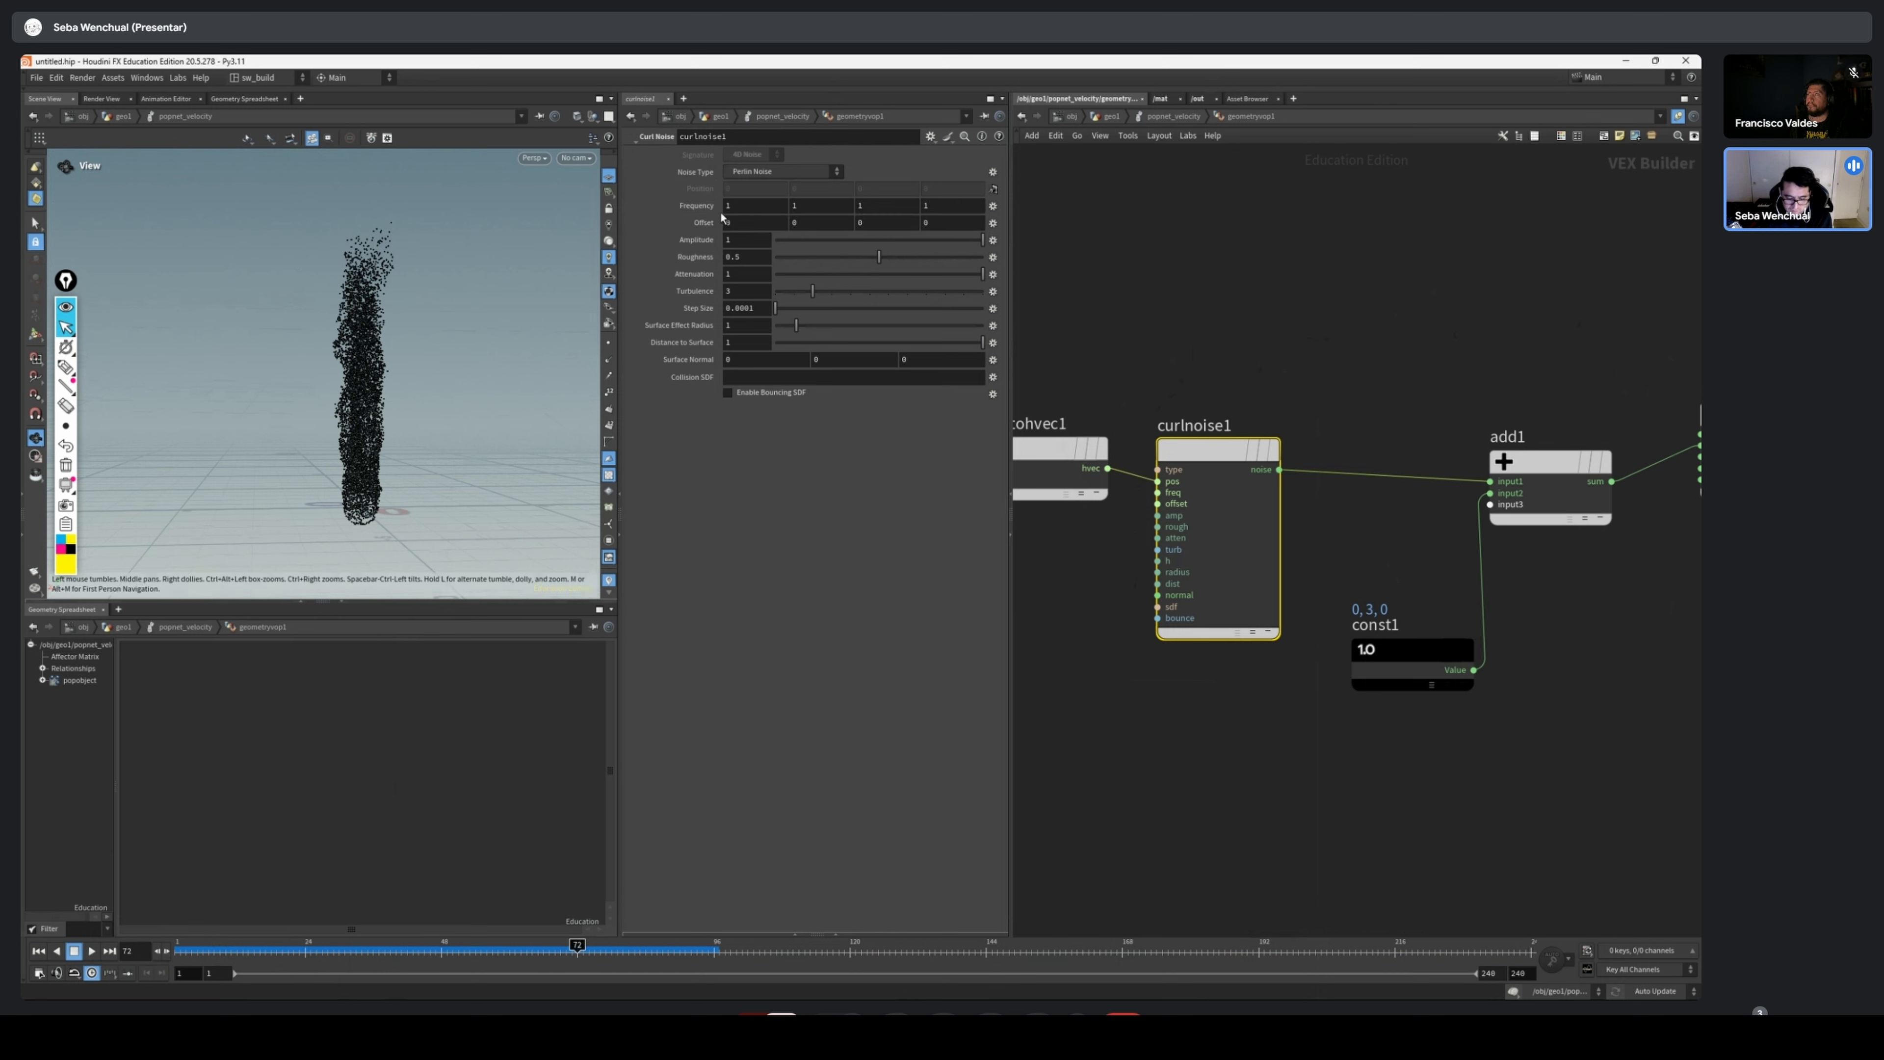
mouse_move(702, 214)
middle_down()
mouse_move(660, 219)
mouse_move(701, 213)
middle_up()
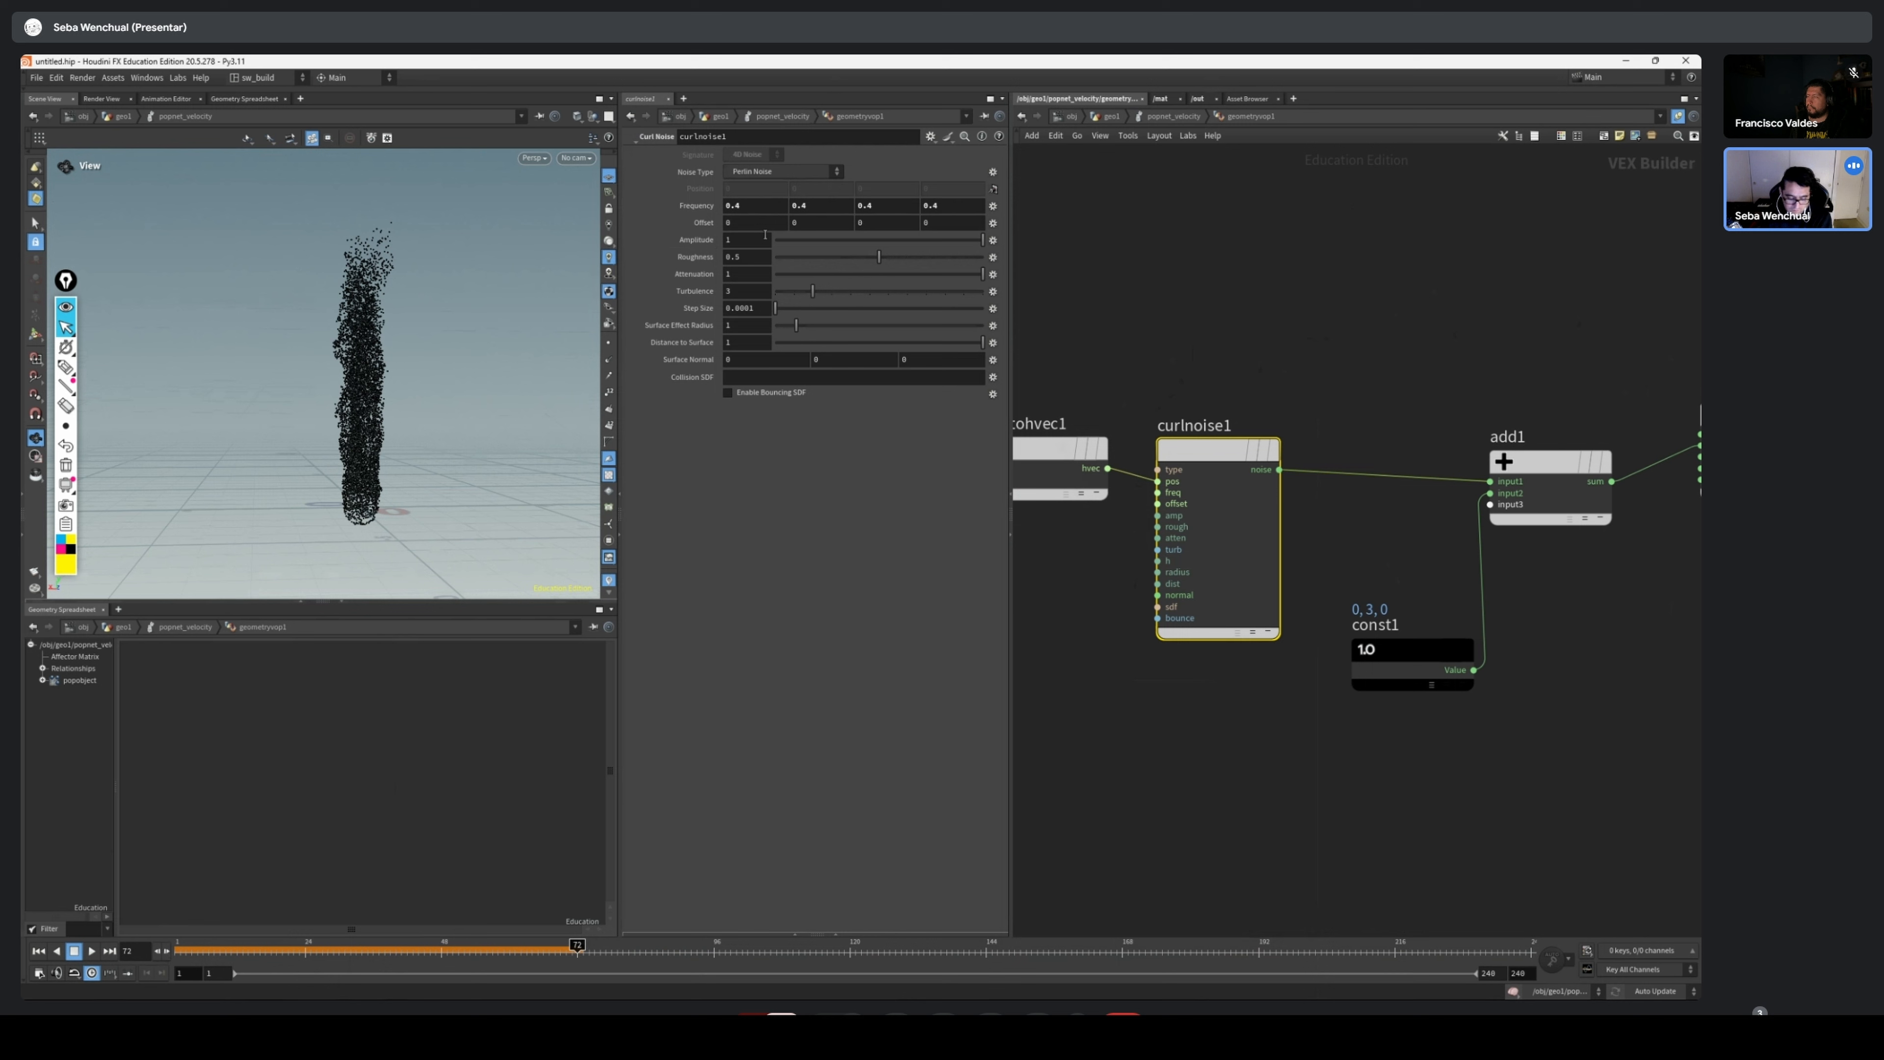
click(39, 952)
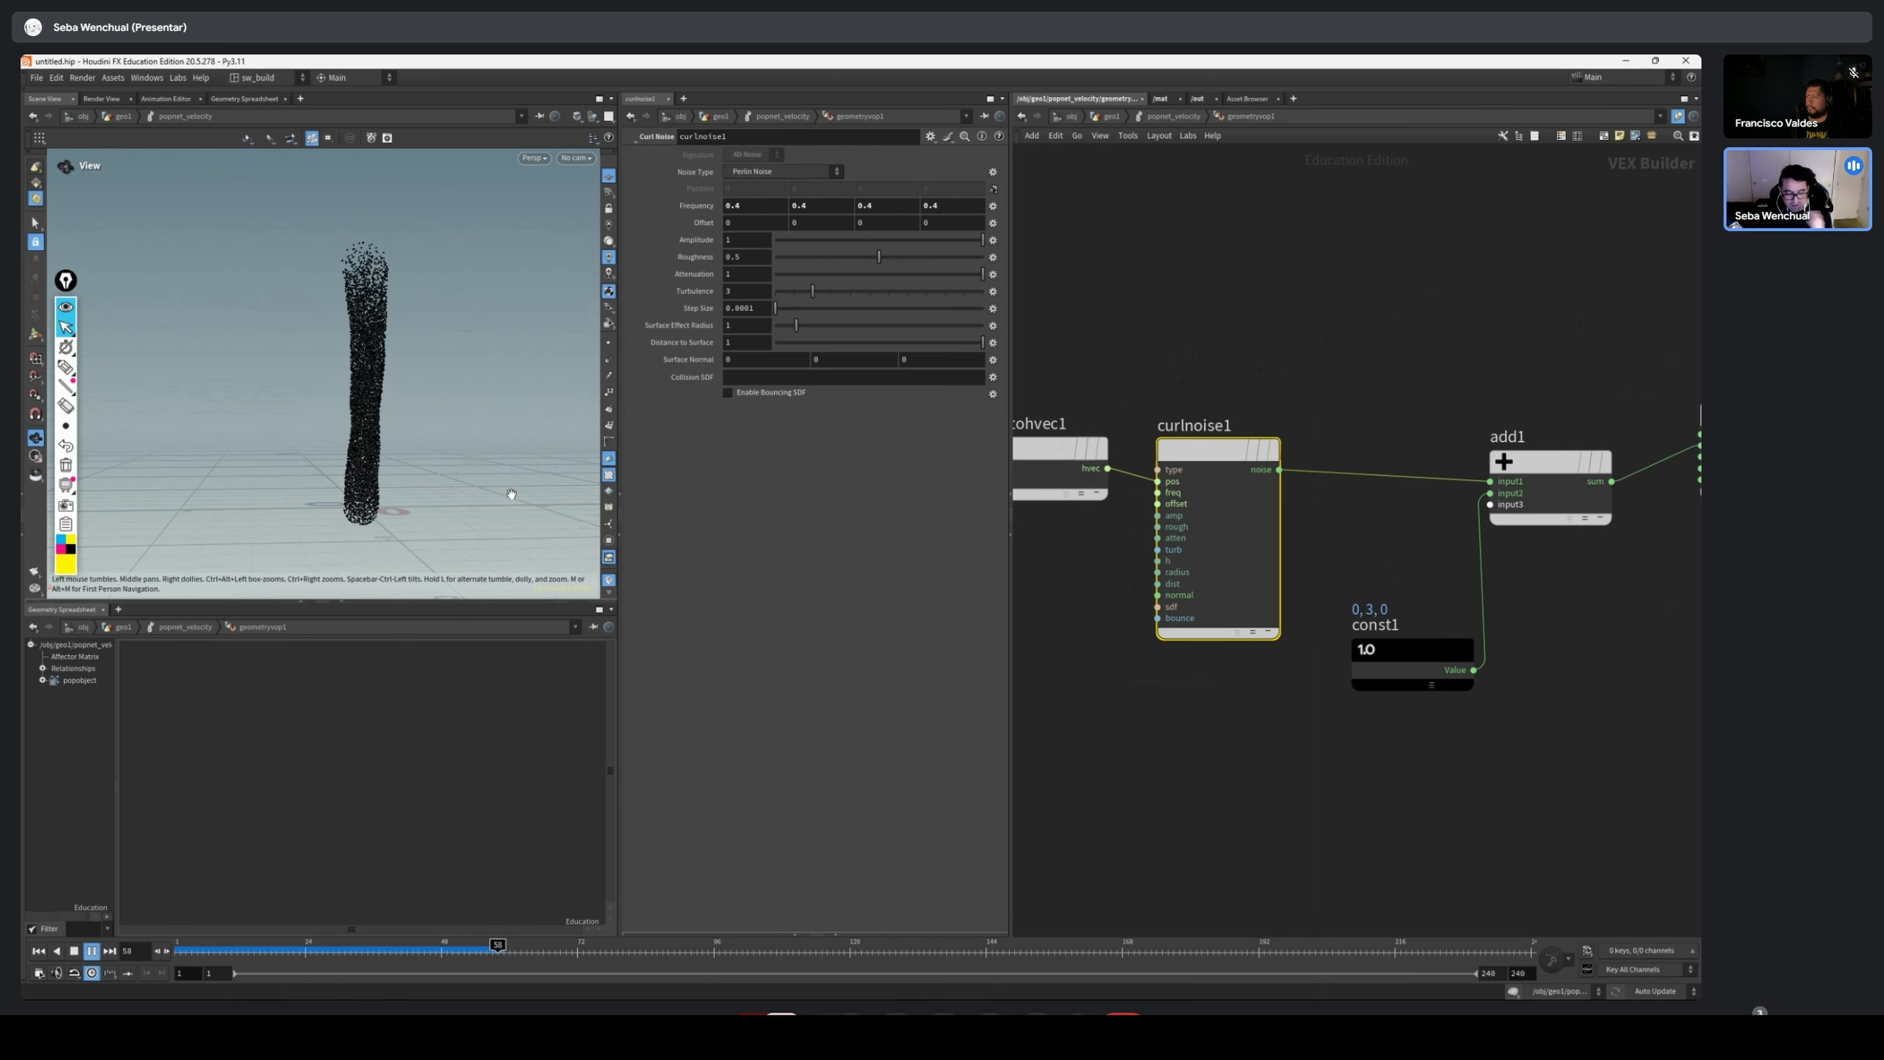
click(39, 951)
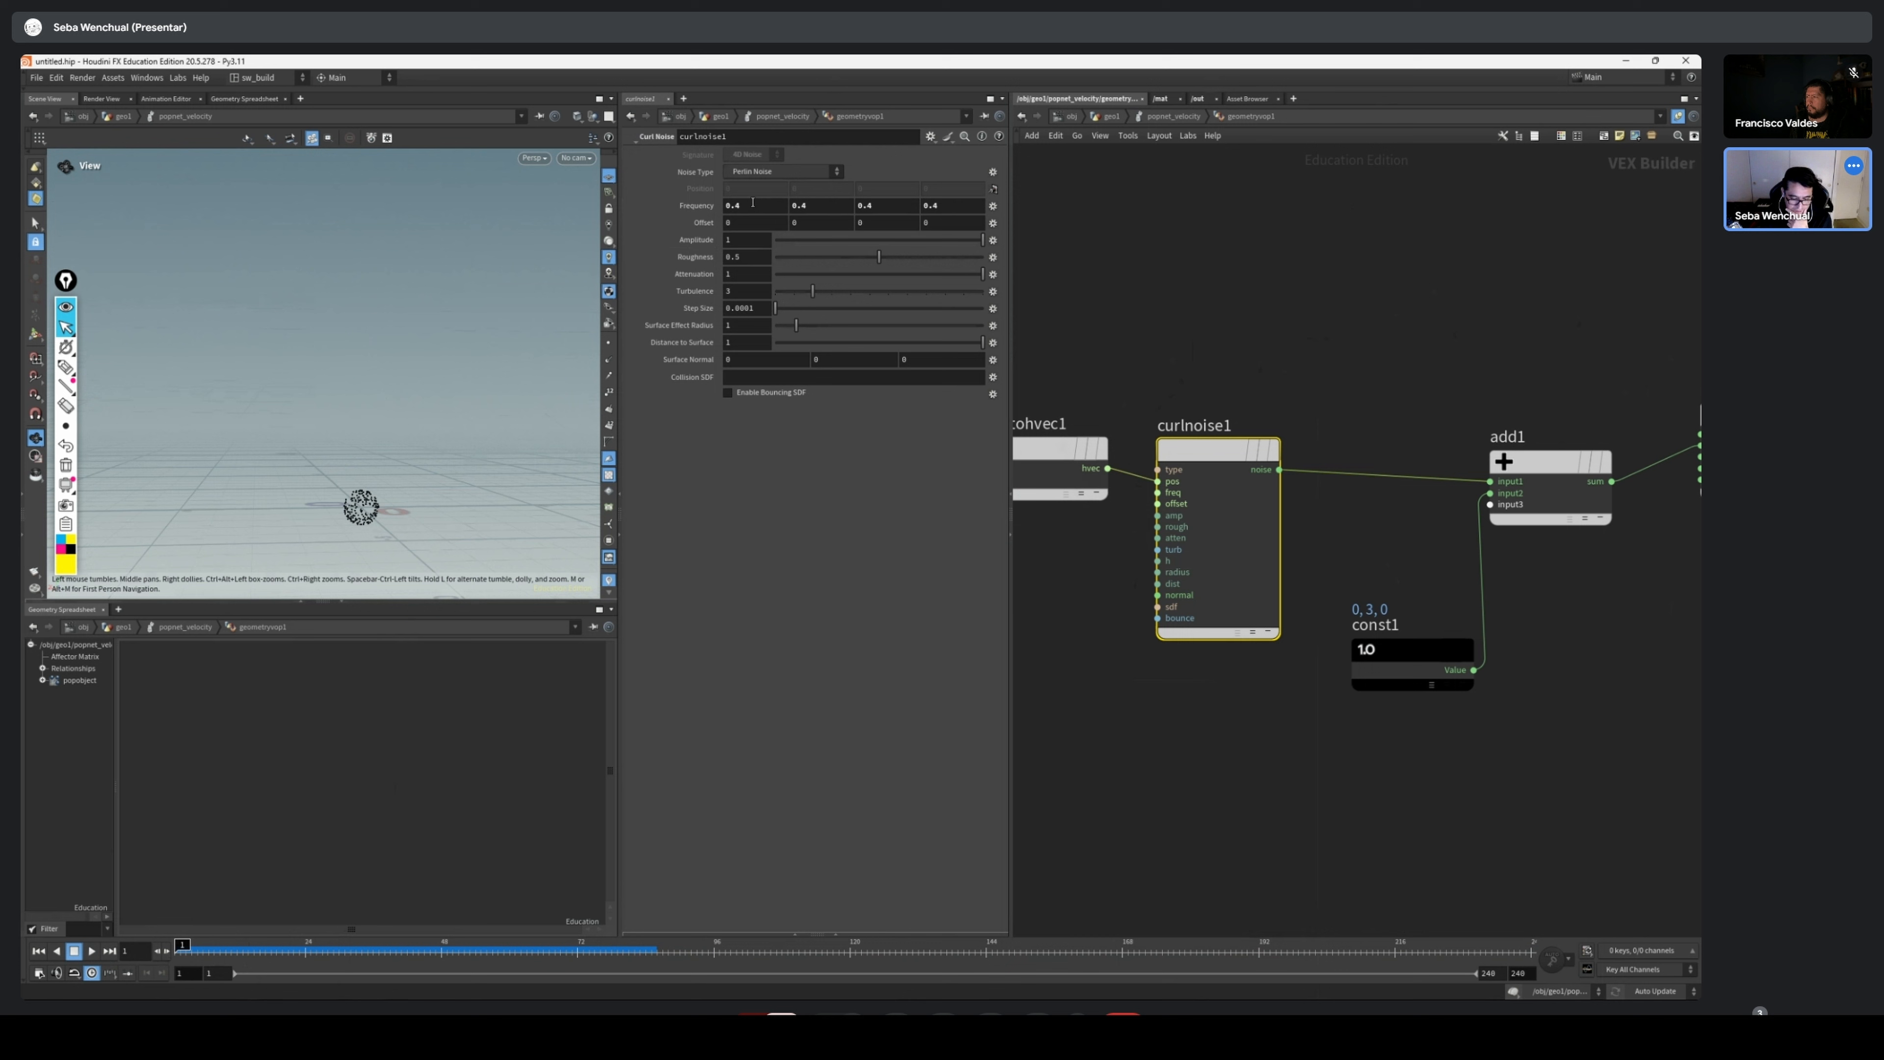
Raise curlnoise1's amplitude above 1 and play the simulation to inspect the particle spread
click(753, 237)
key(Return)
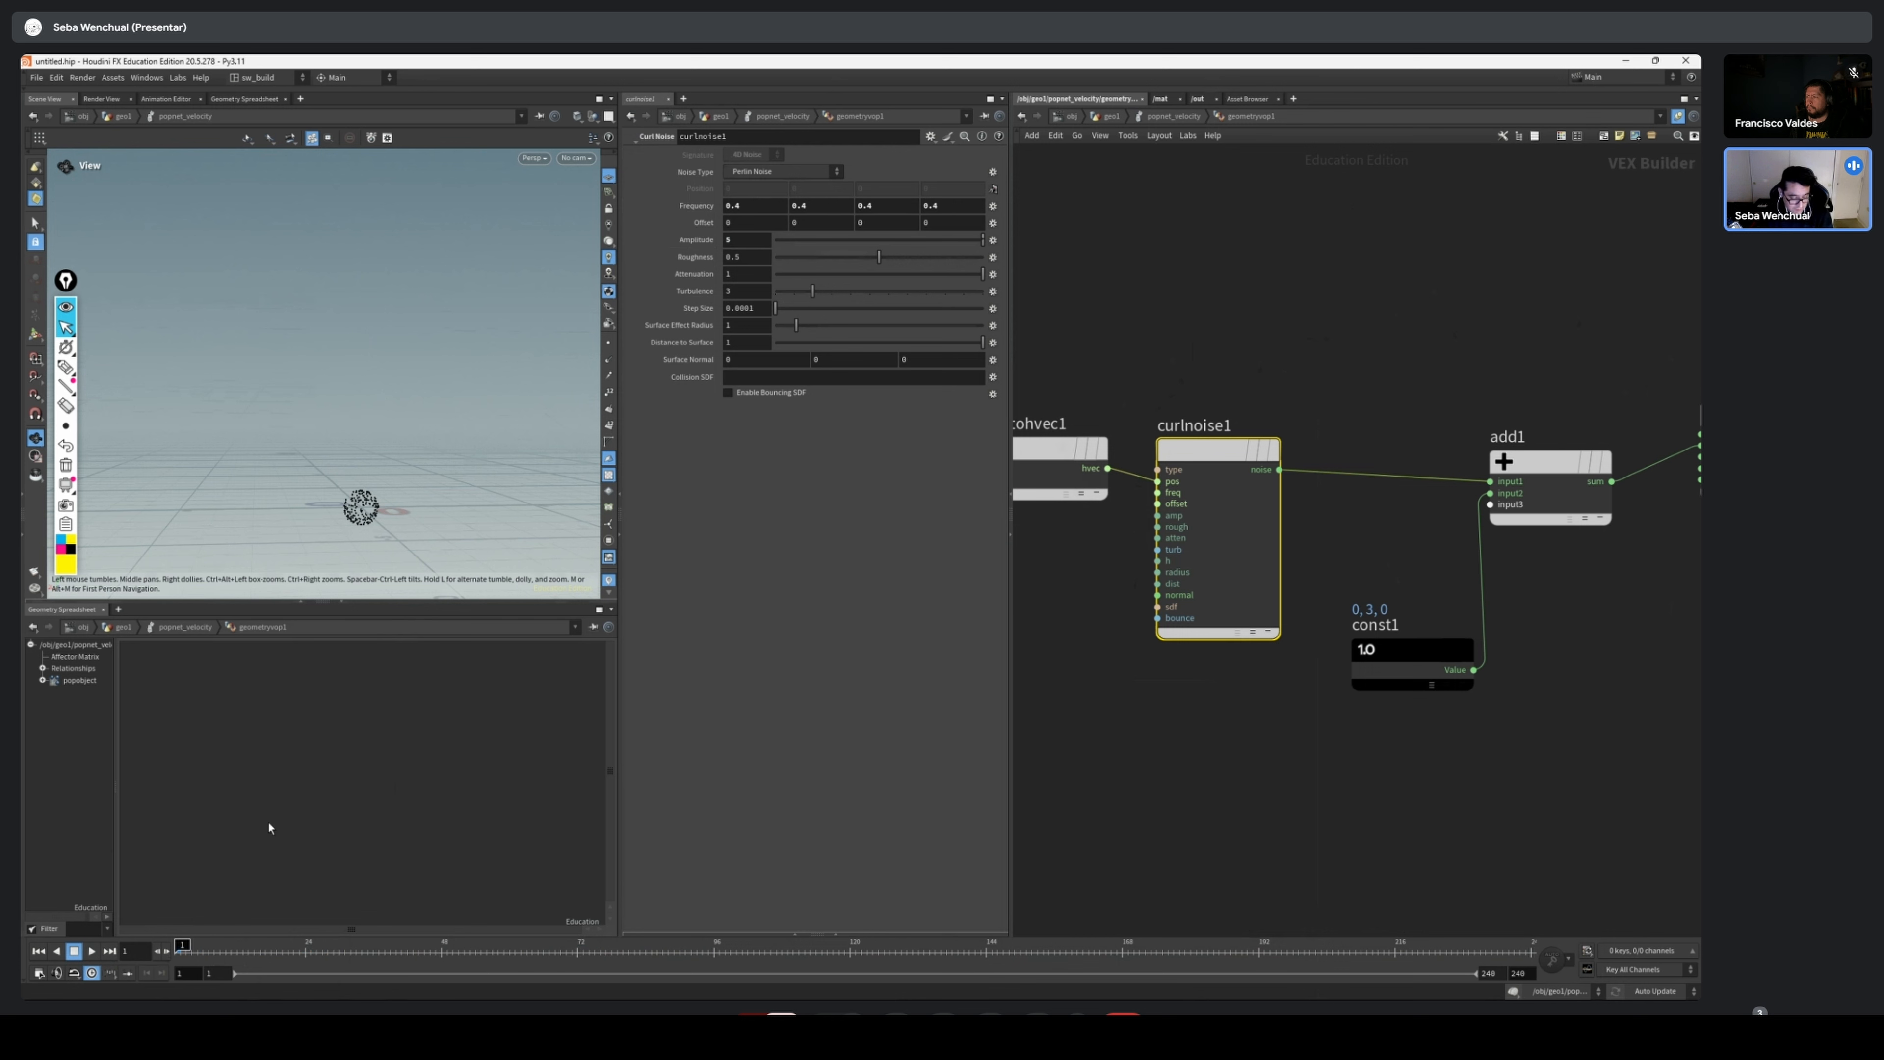
click(91, 951)
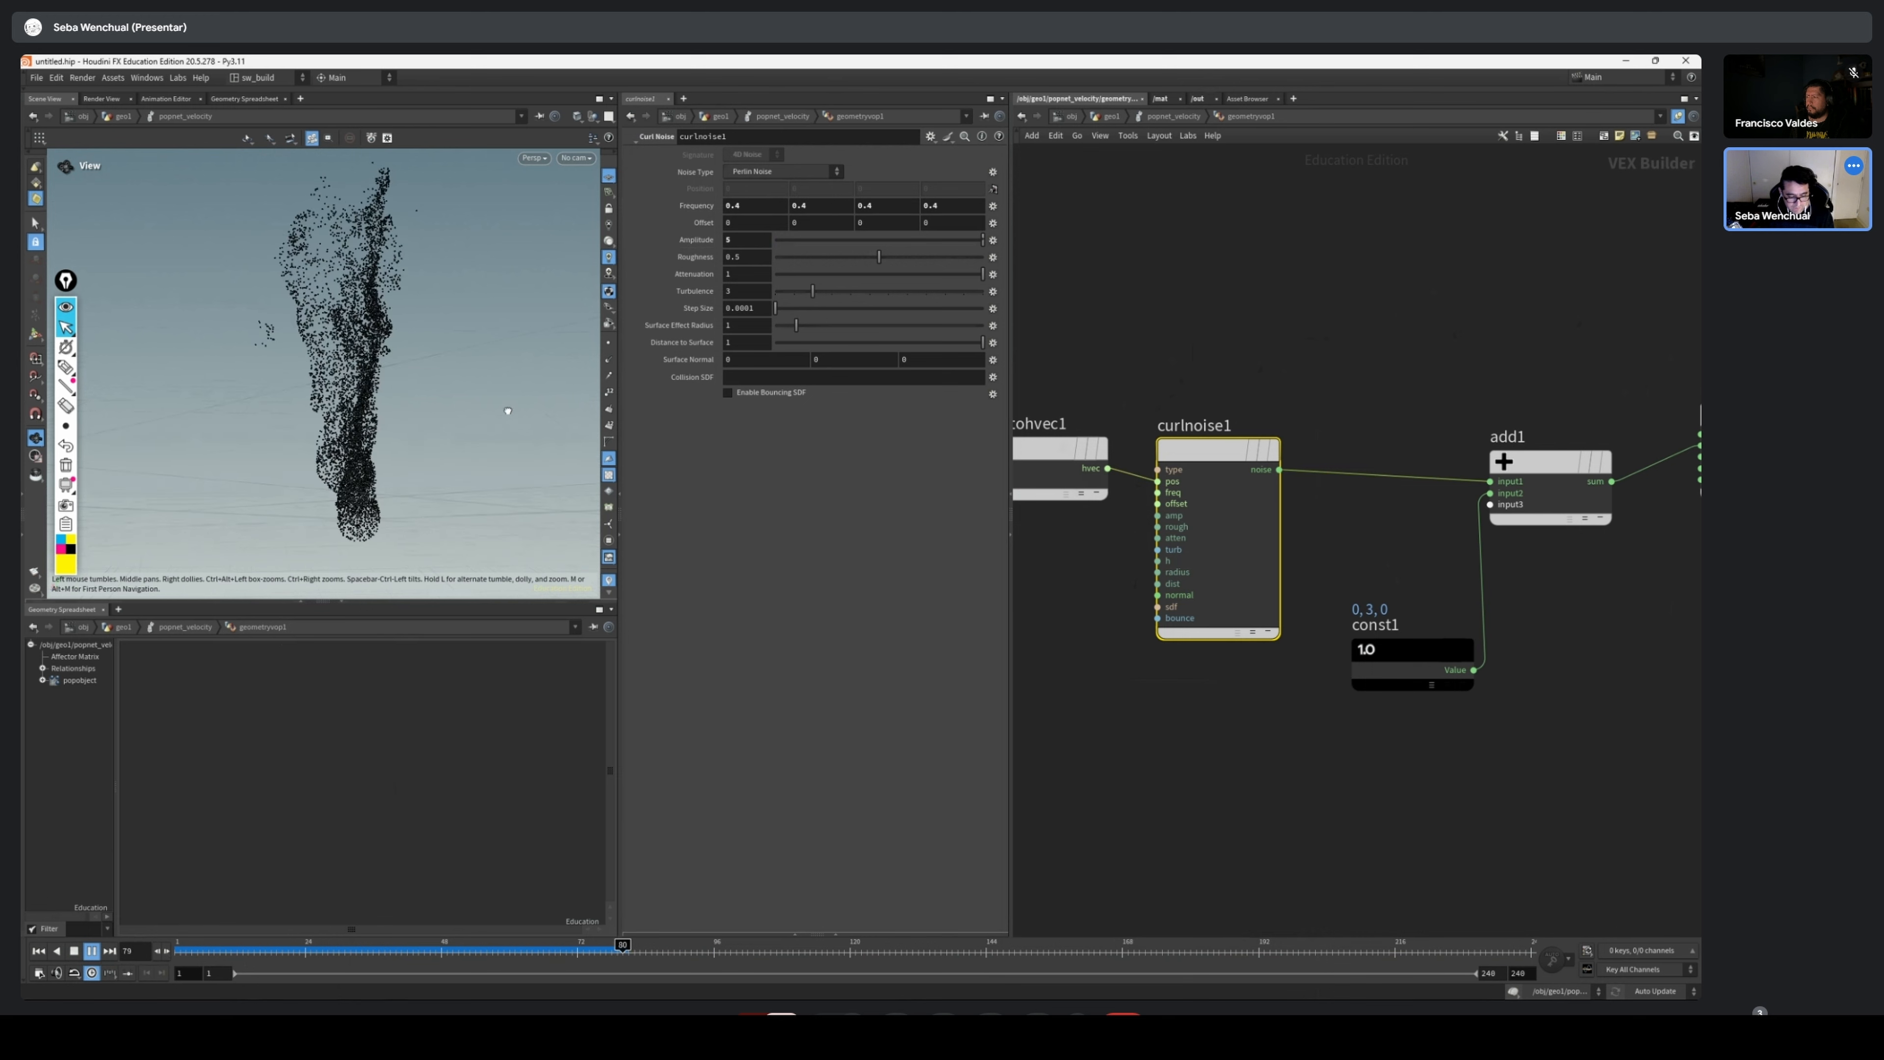
drag(526, 445, 401, 439)
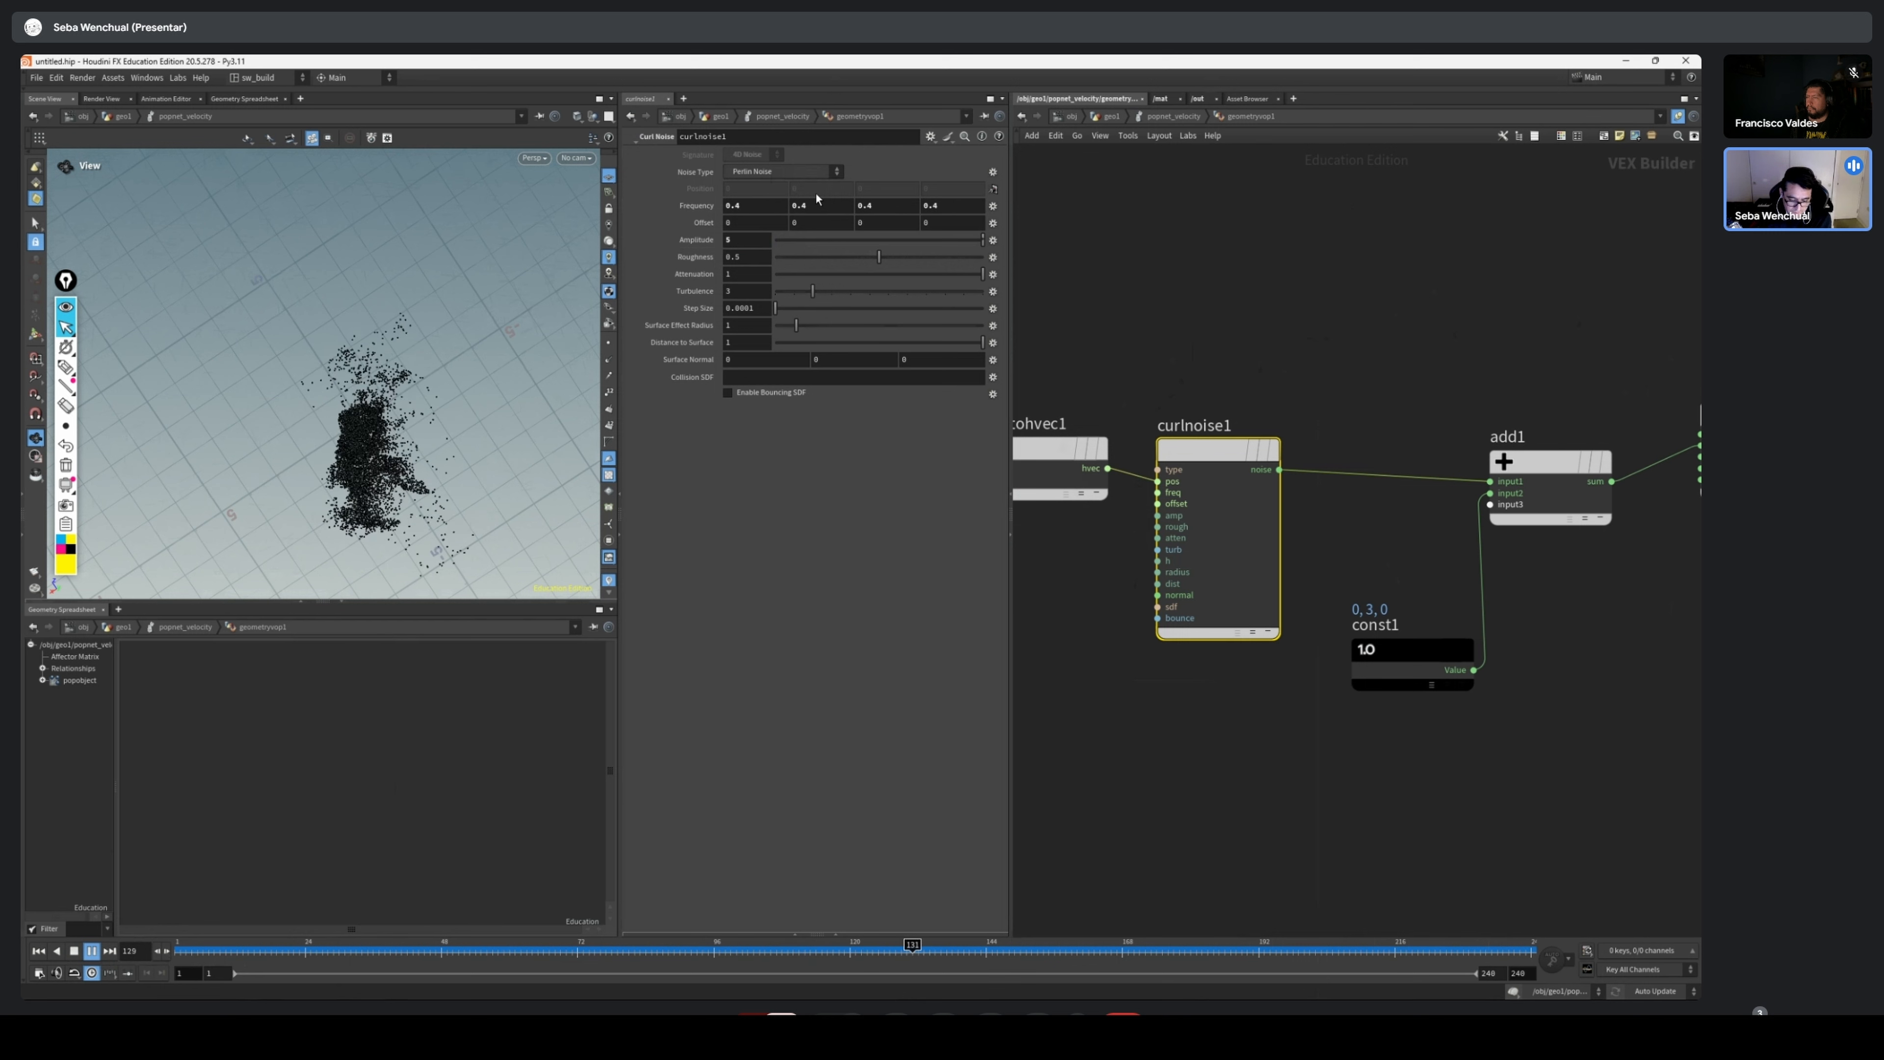
Switch curlnoise1's noise type to Analytic Fast Simplex Noise and view the particle motion
click(820, 176)
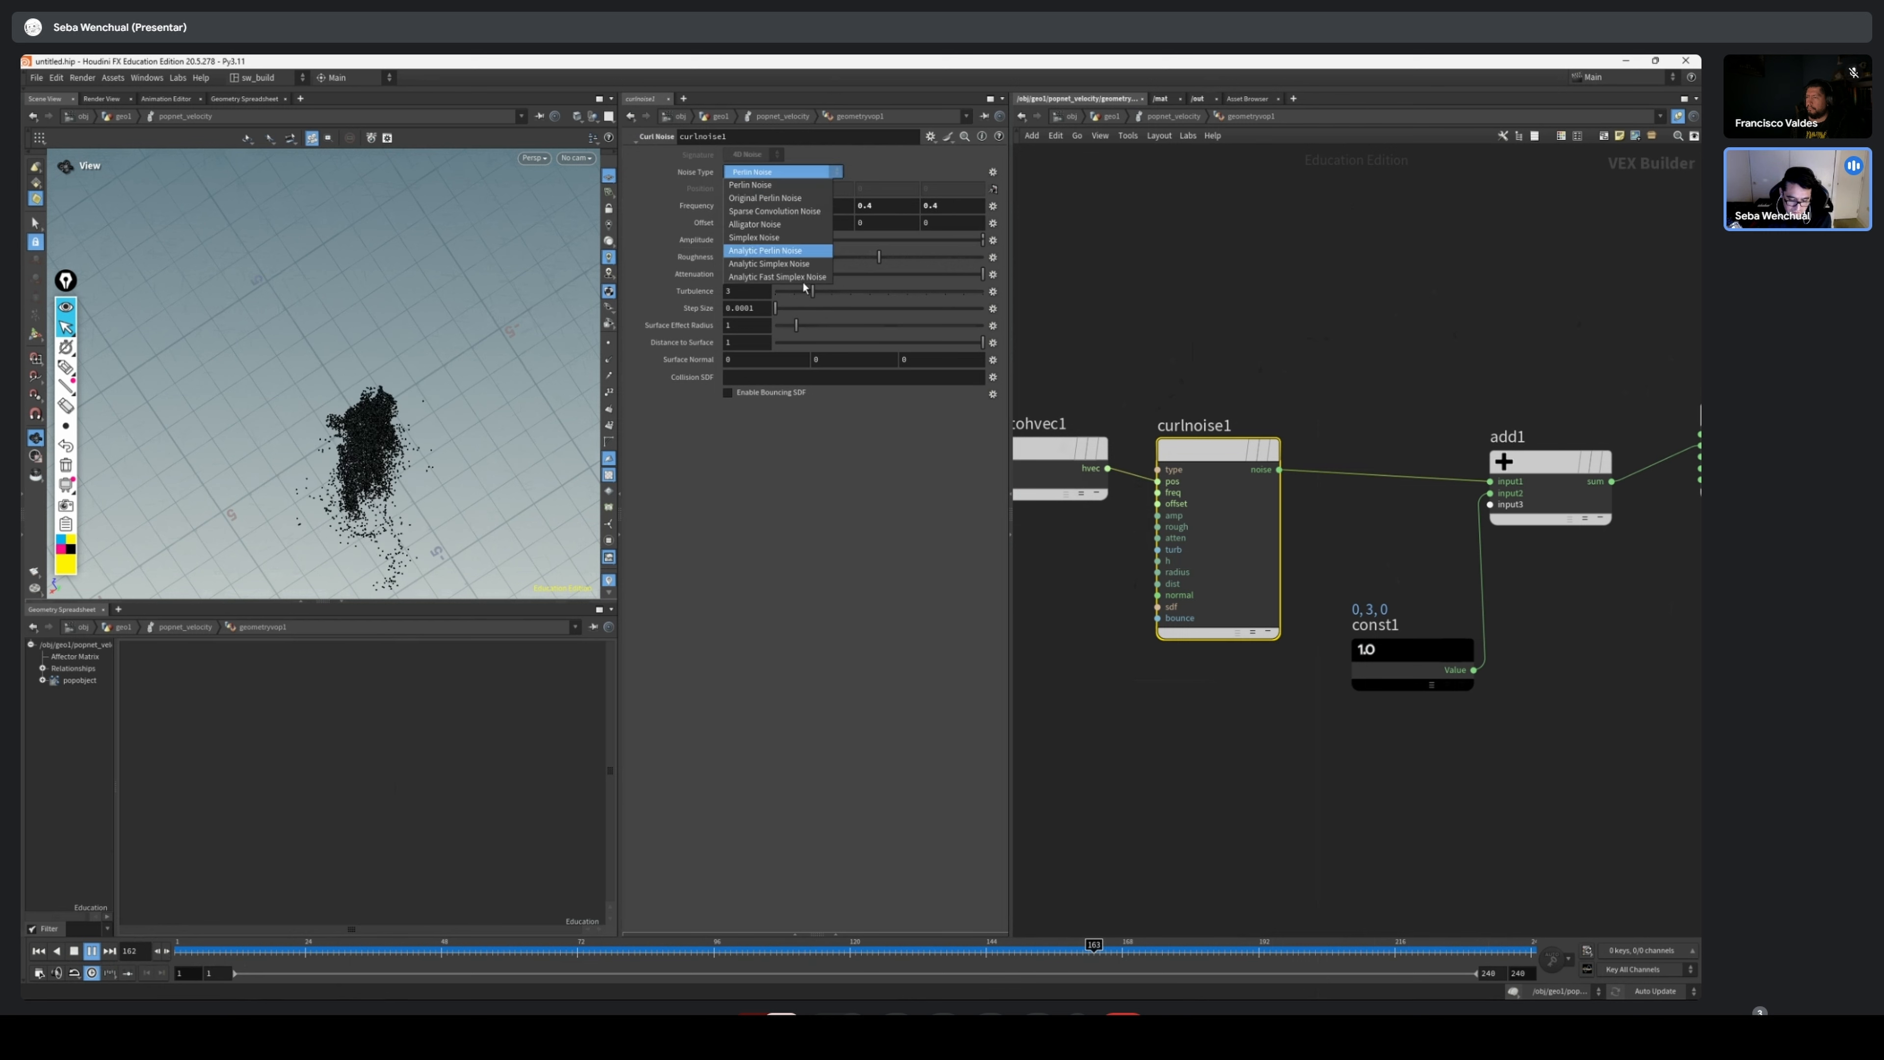
click(772, 279)
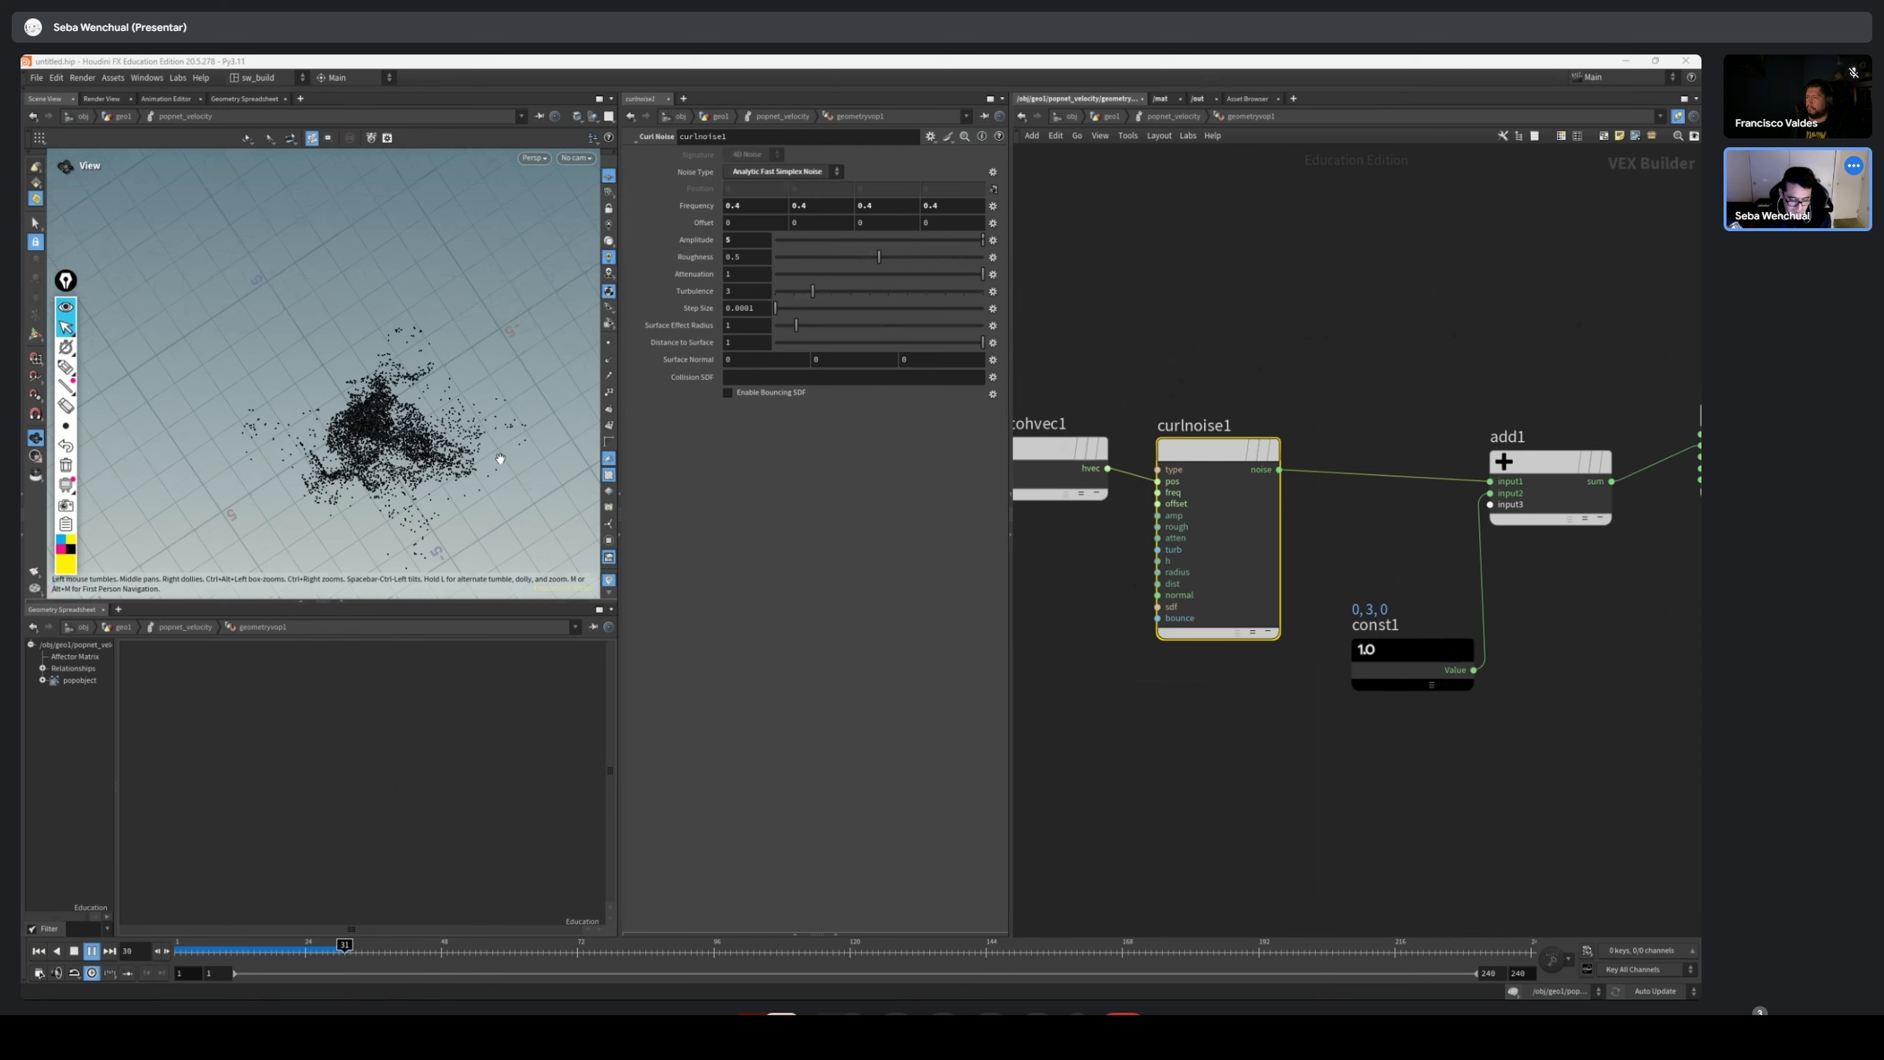
drag(500, 458, 499, 501)
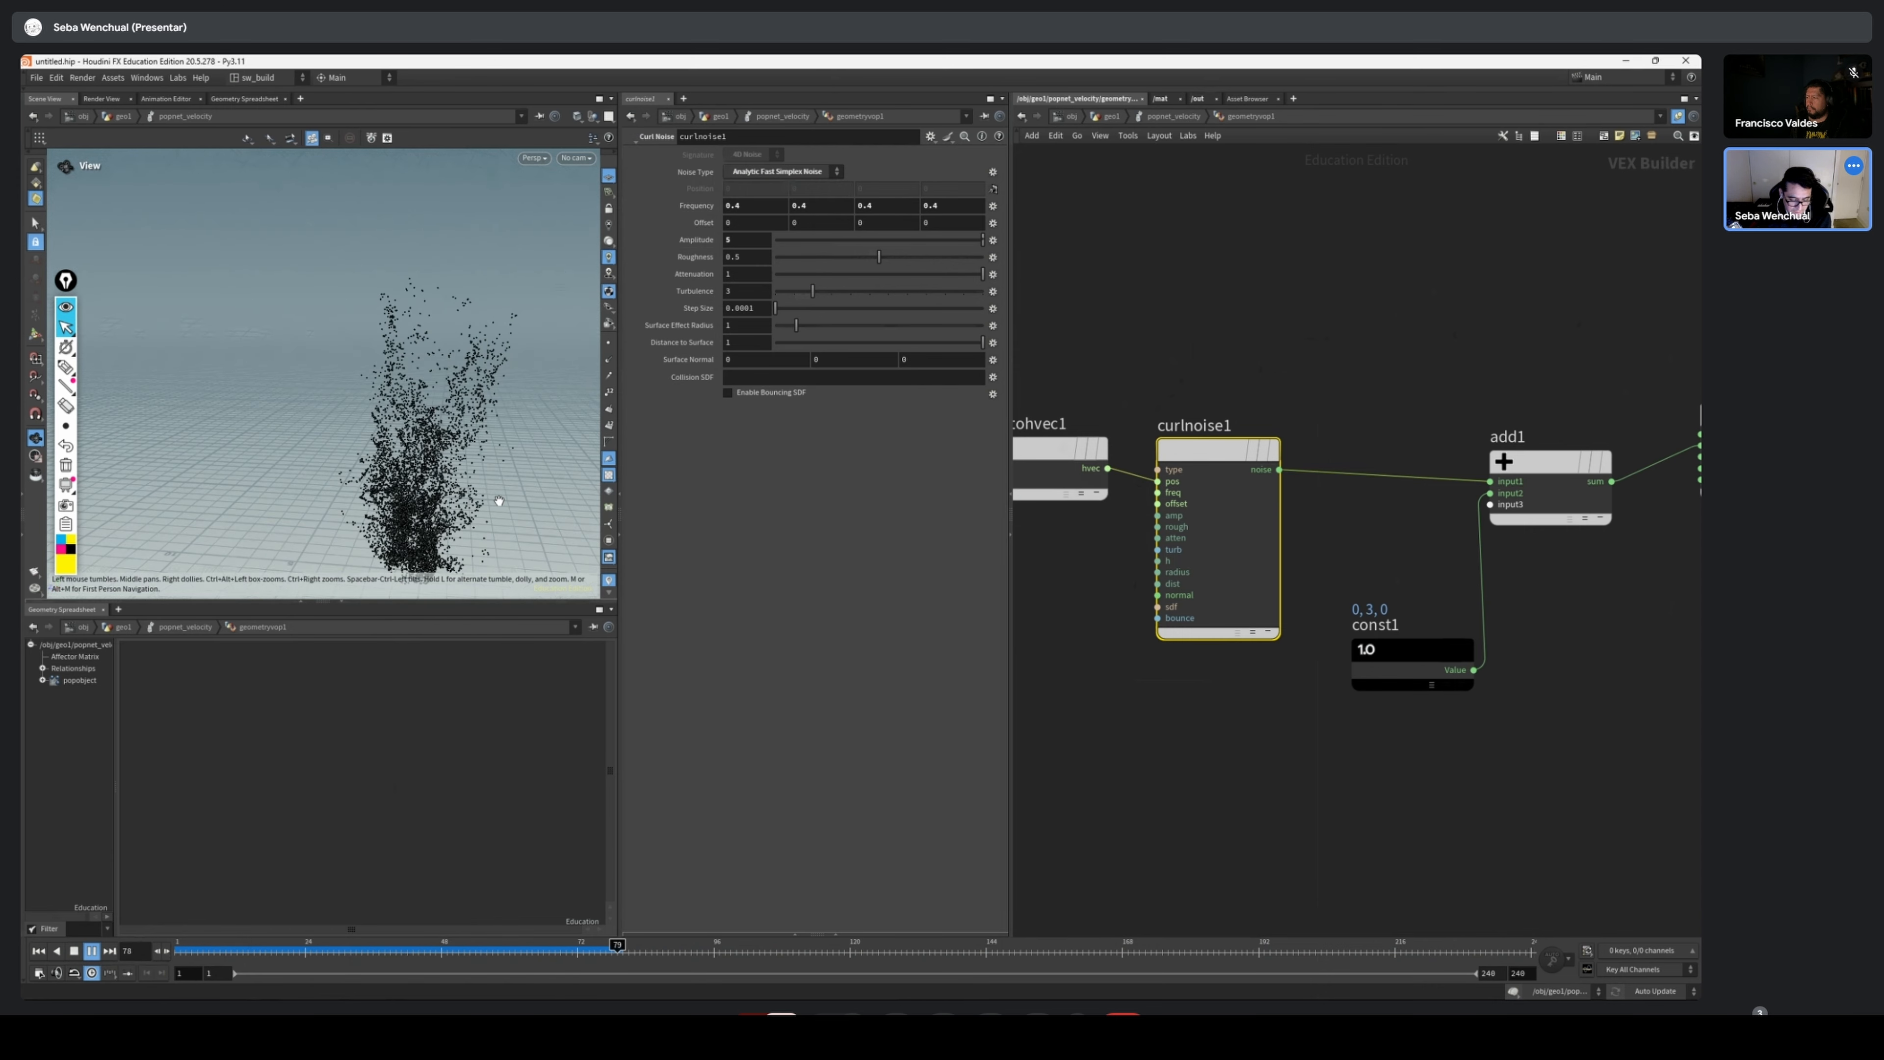
Set curlnoise1's noise type to Analytic Simplex Noise and its frequency to 0.2 in all four components
click(800, 171)
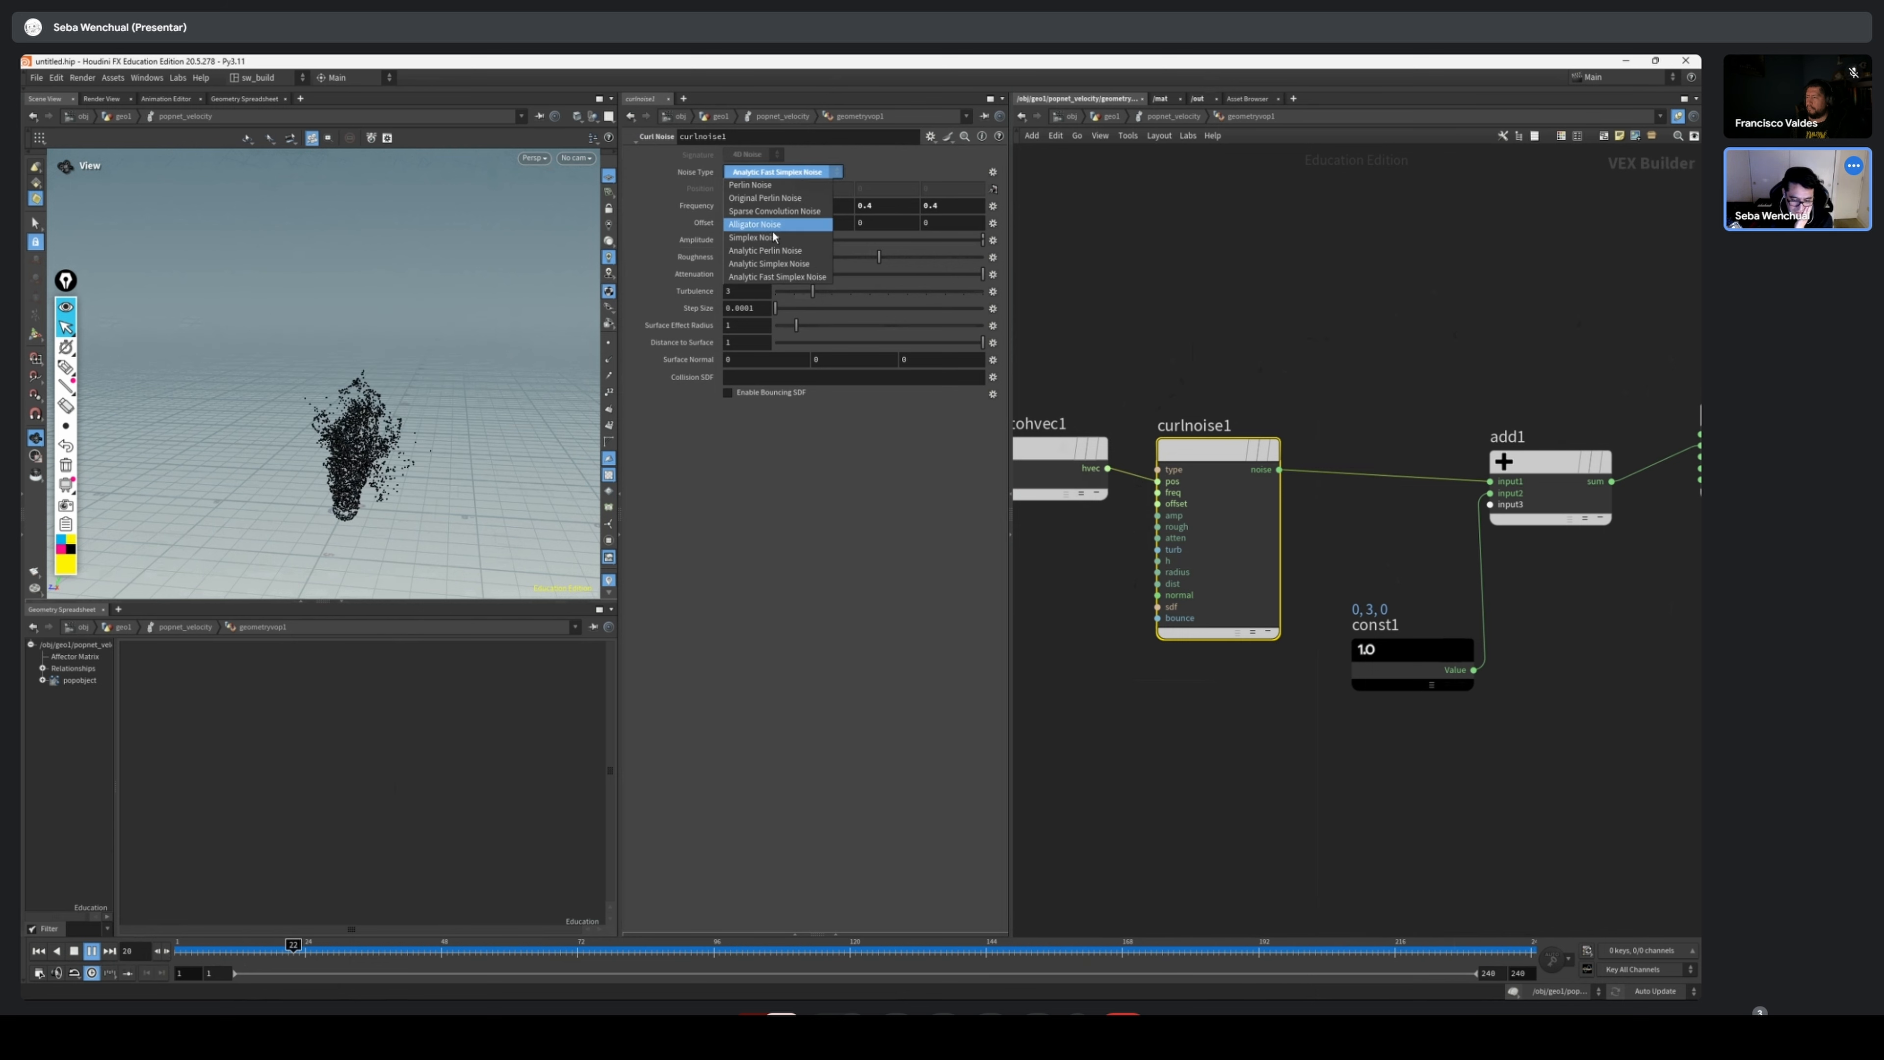
click(786, 260)
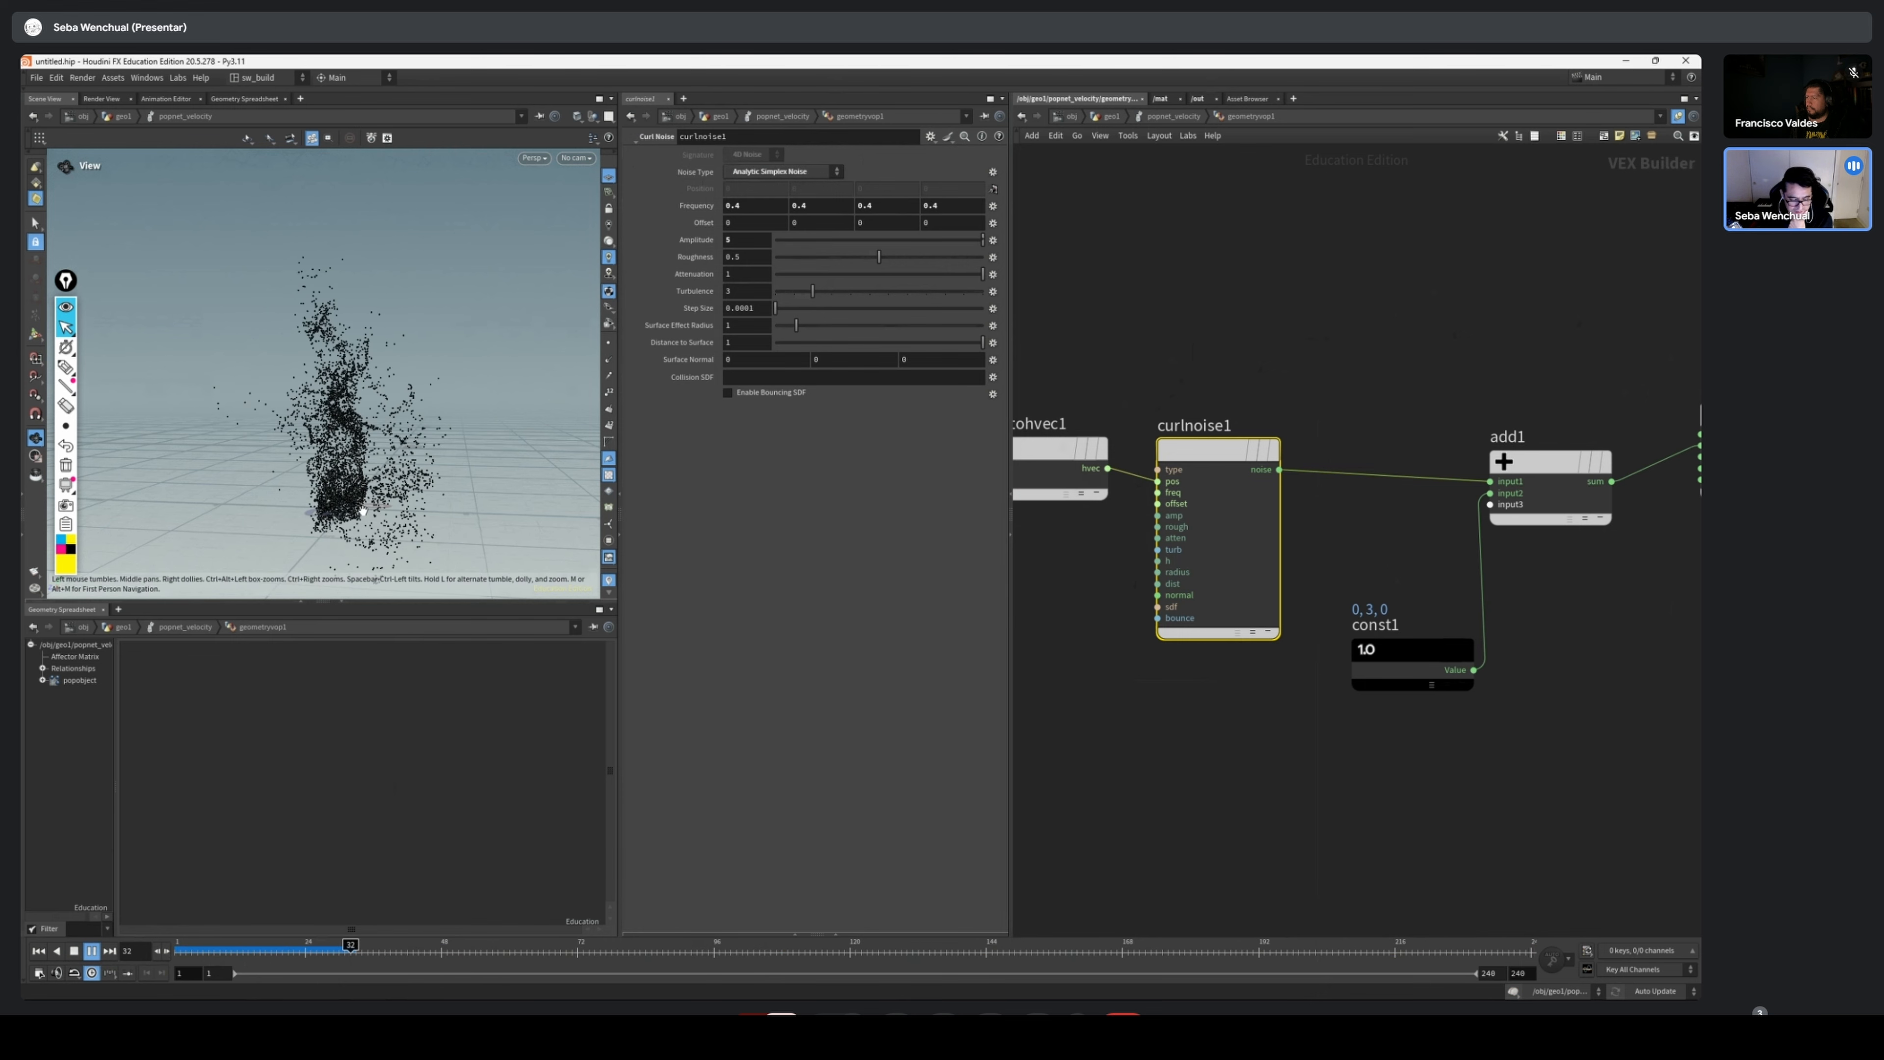
mouse_move(699, 210)
middle_down()
mouse_move(662, 211)
mouse_move(712, 217)
middle_up()
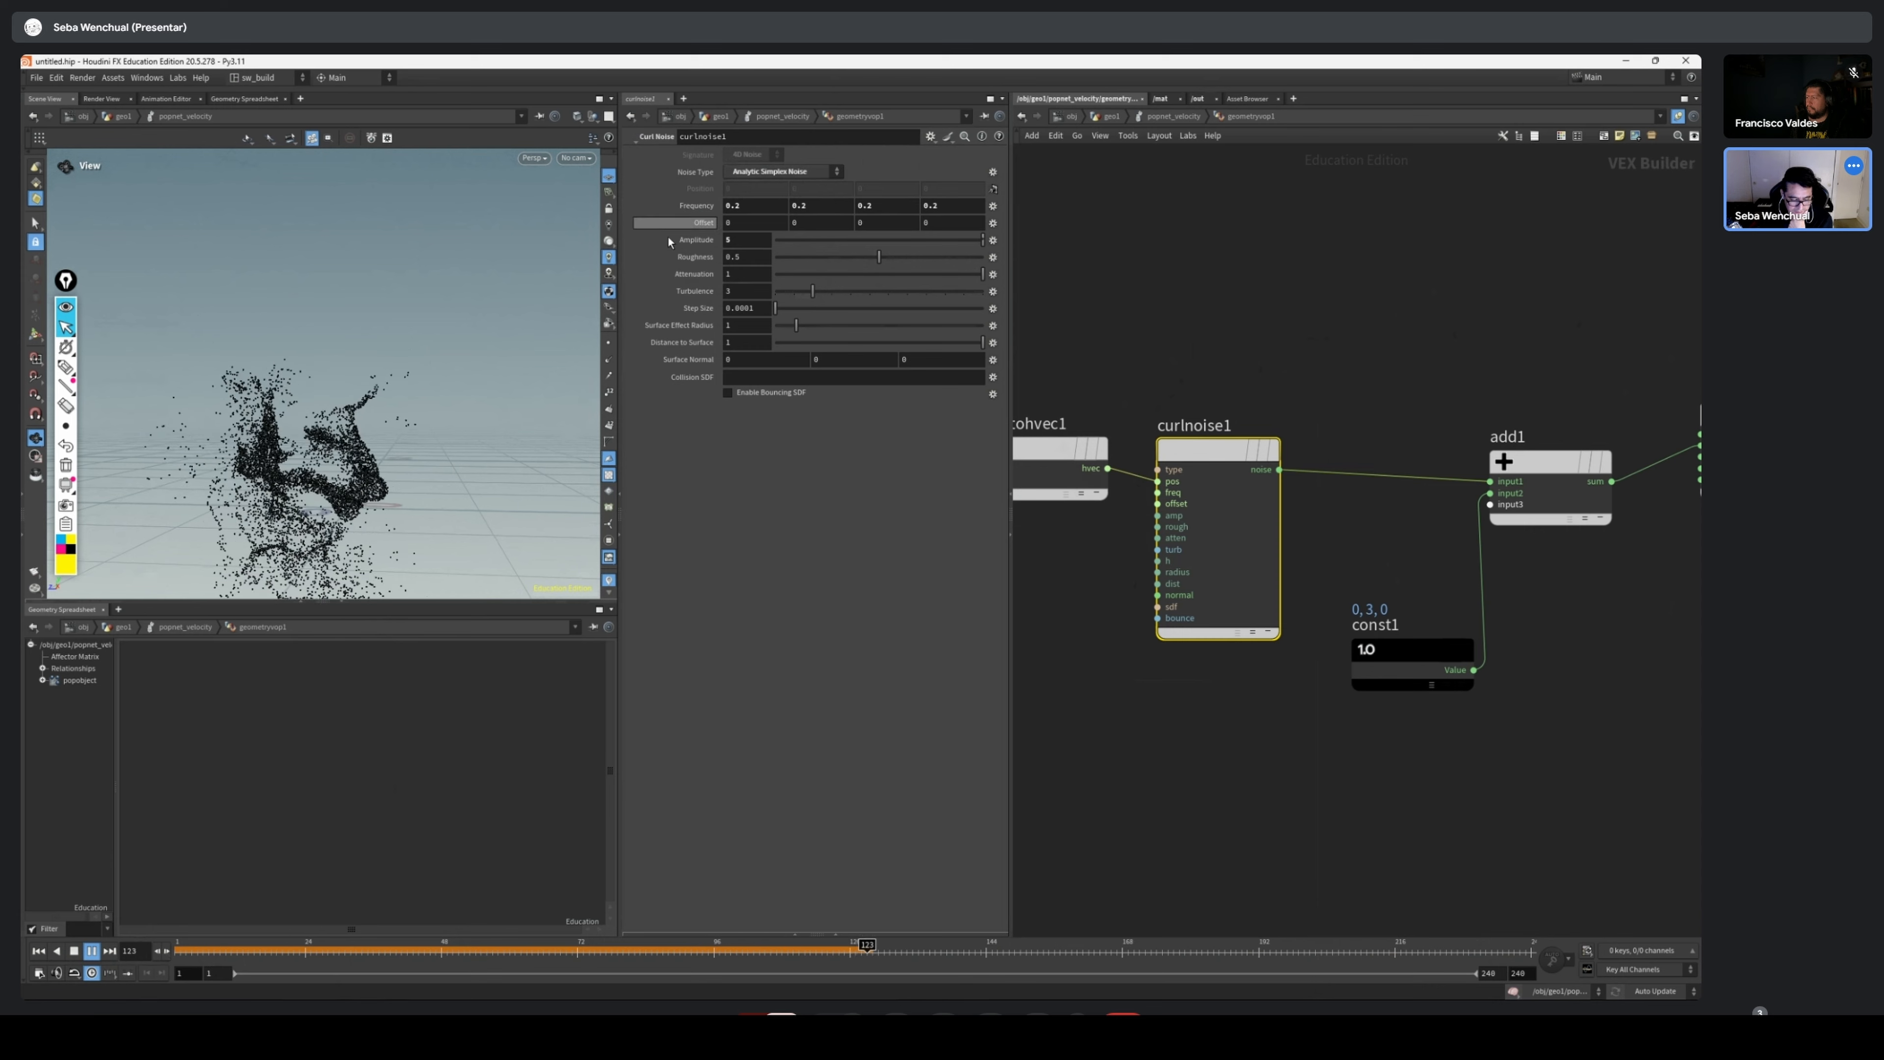
drag(391, 462, 403, 476)
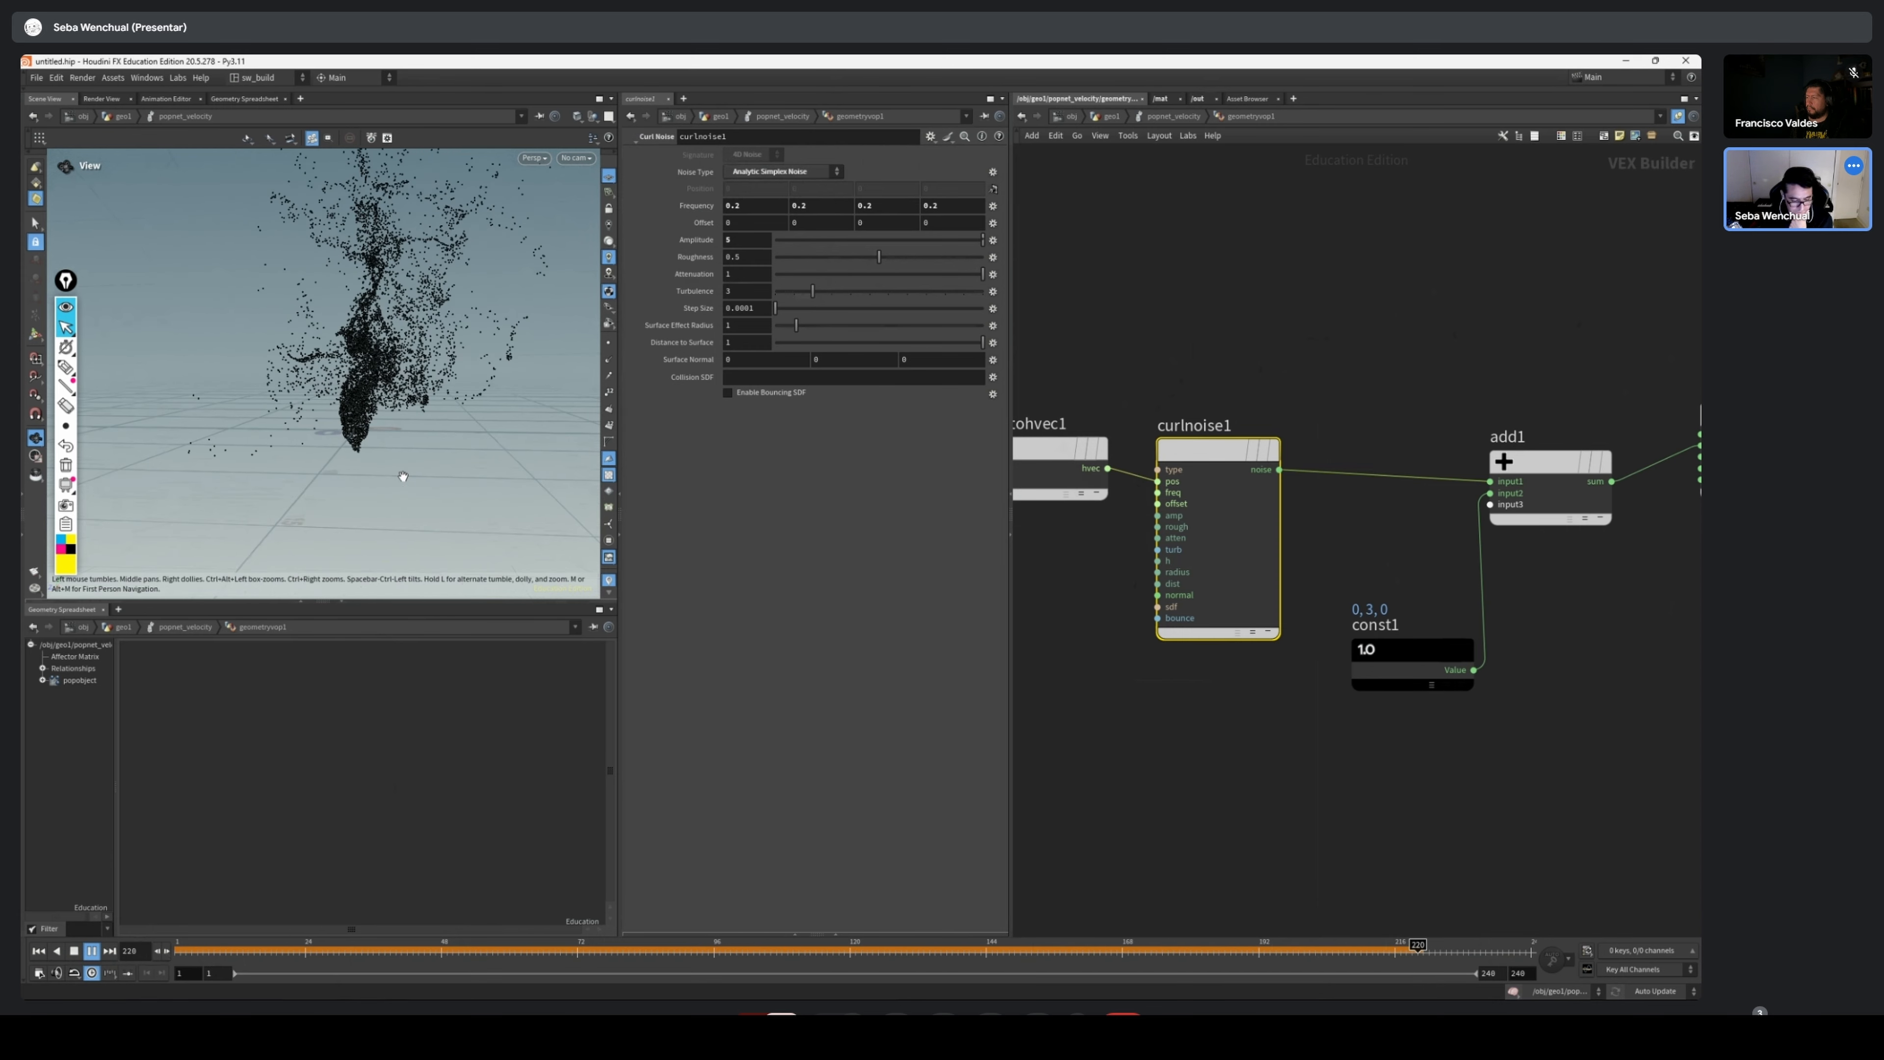
middle_drag(463, 407, 421, 458)
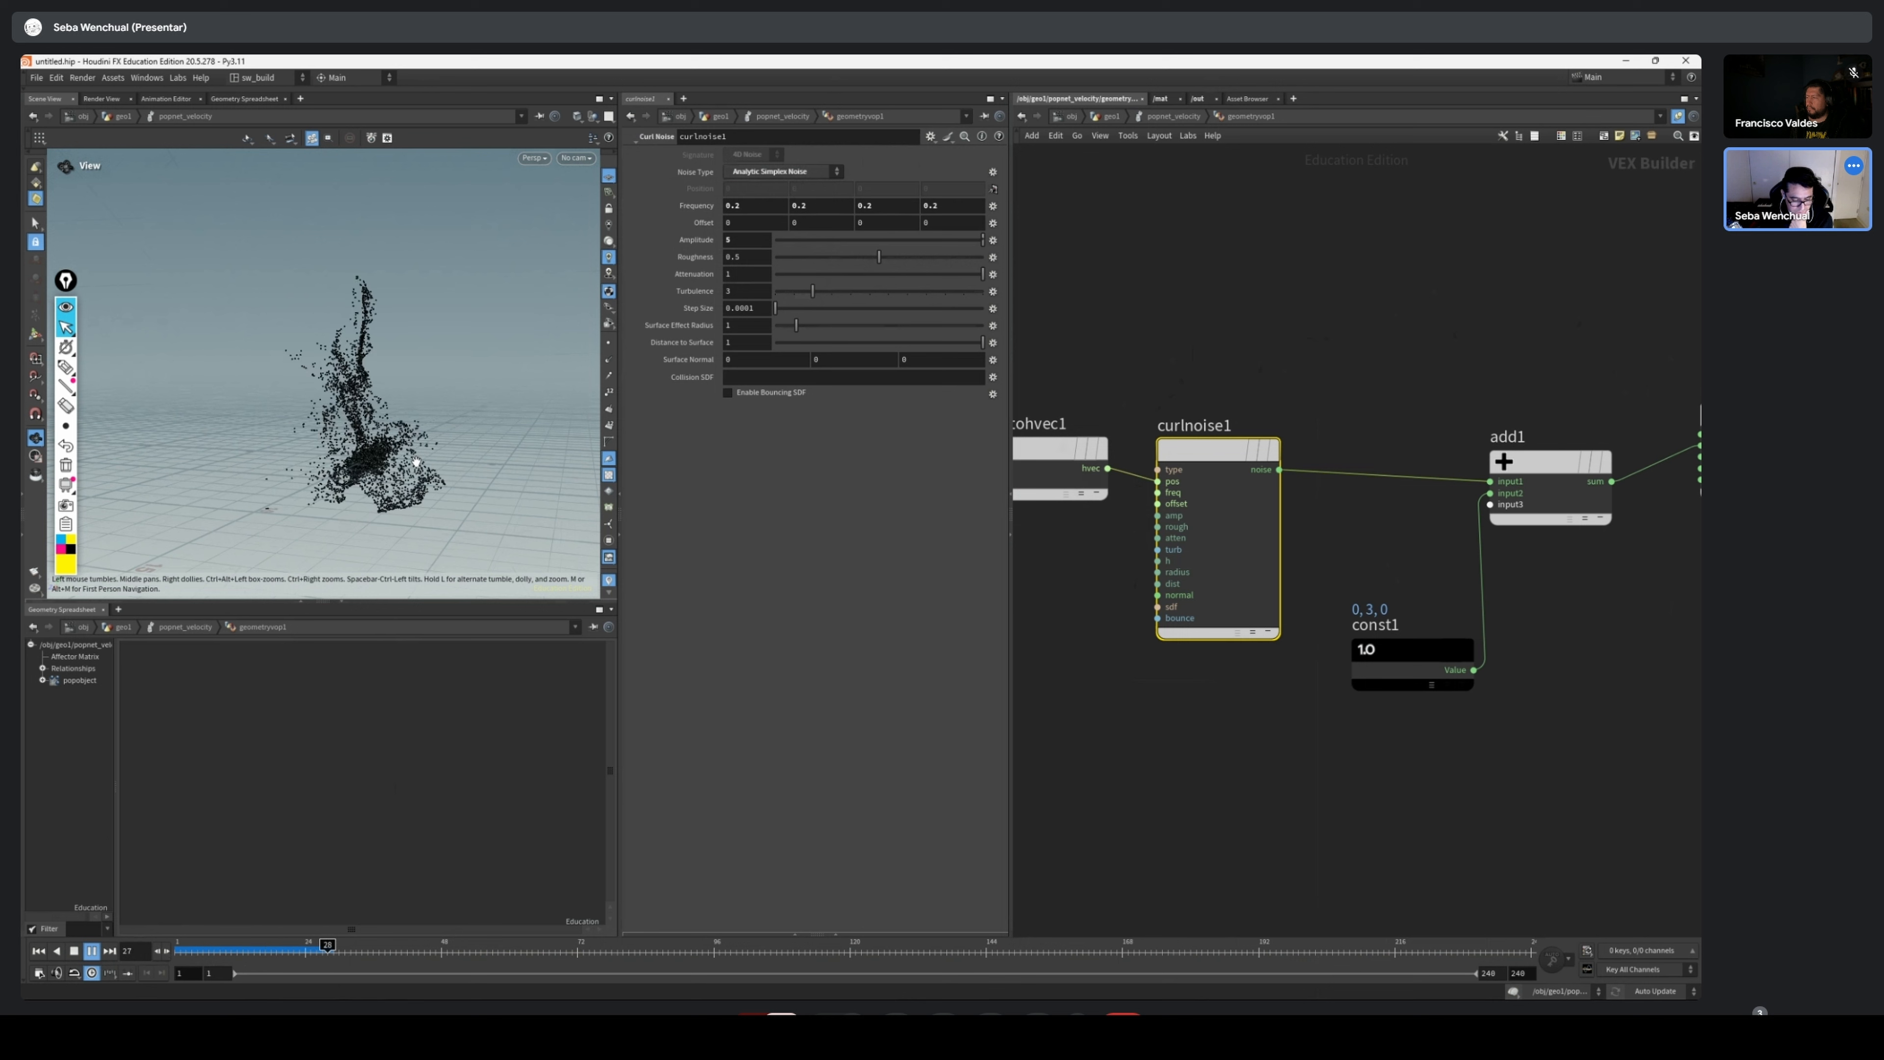
Rewind to frame 1, rewire add1's output from v to the force input of geometryvopoutput1, and play the simulation
click(39, 951)
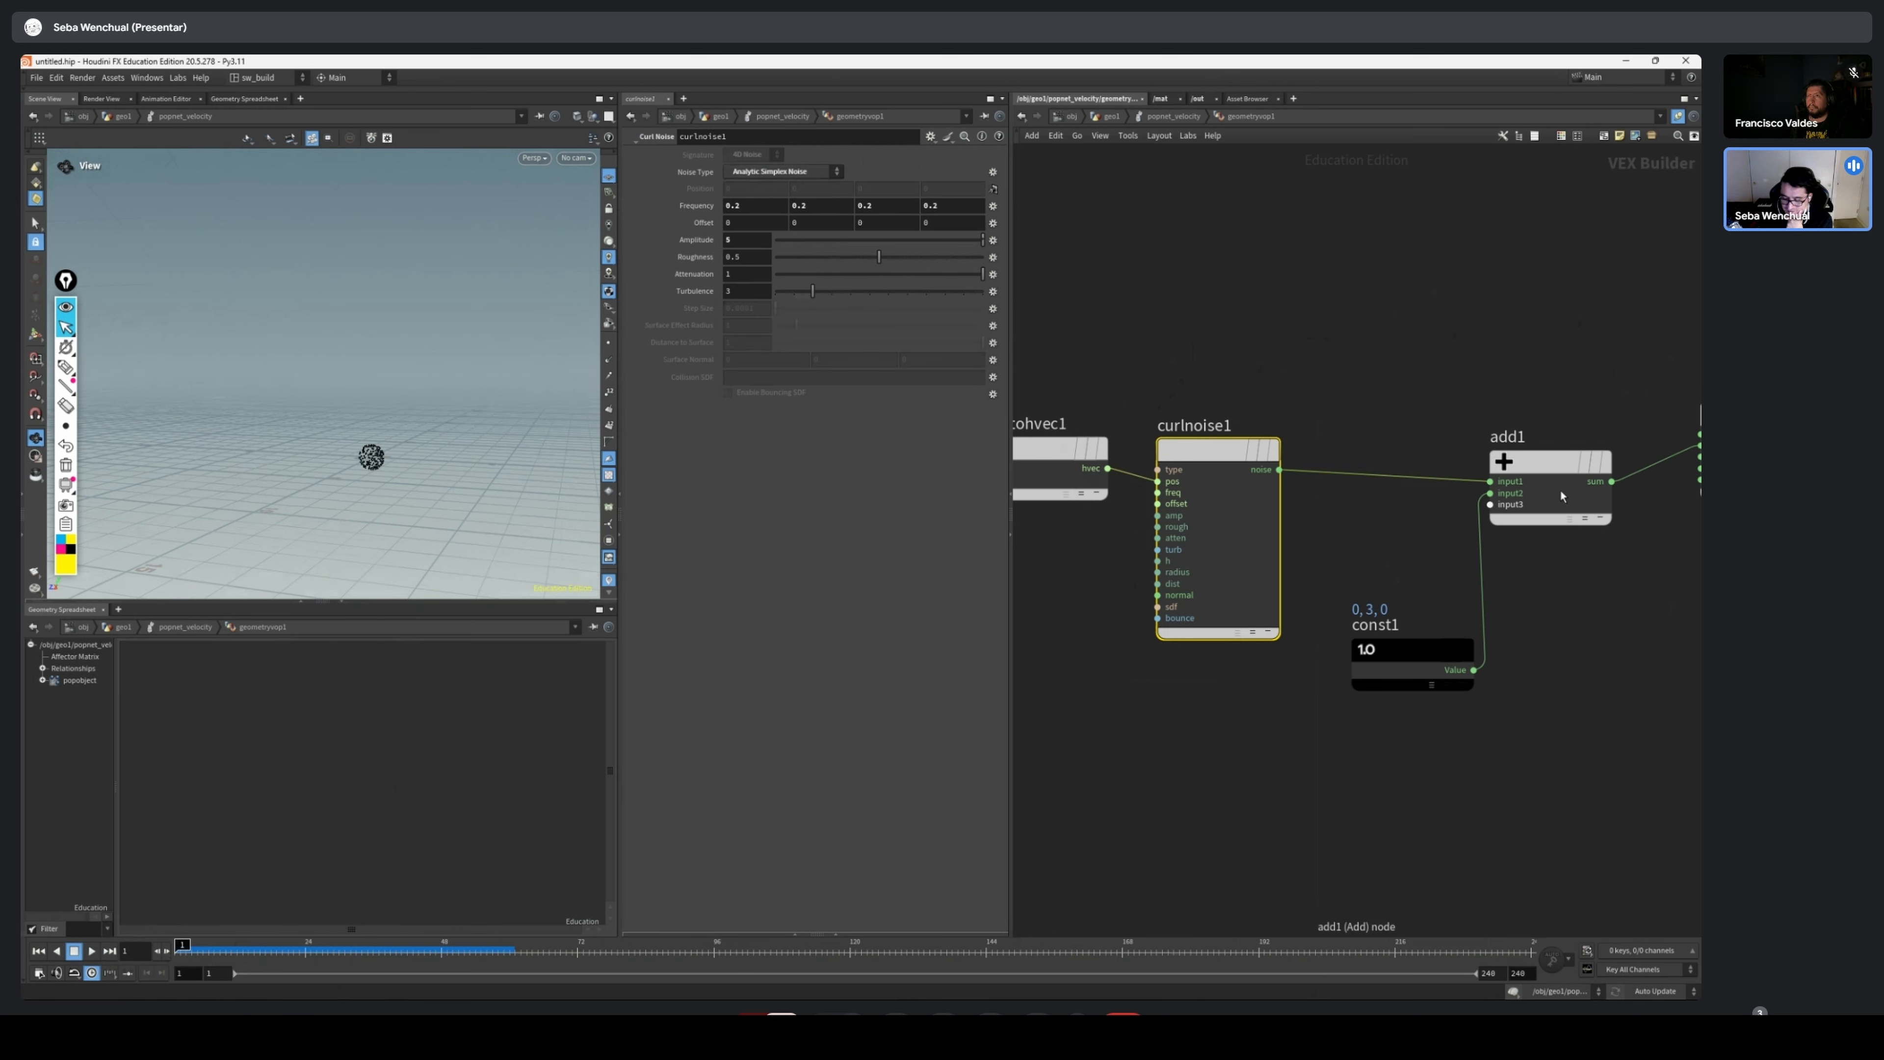
middle_drag(1561, 491, 1285, 488)
scroll(1285, 488, down, 2)
drag(1458, 443, 1456, 500)
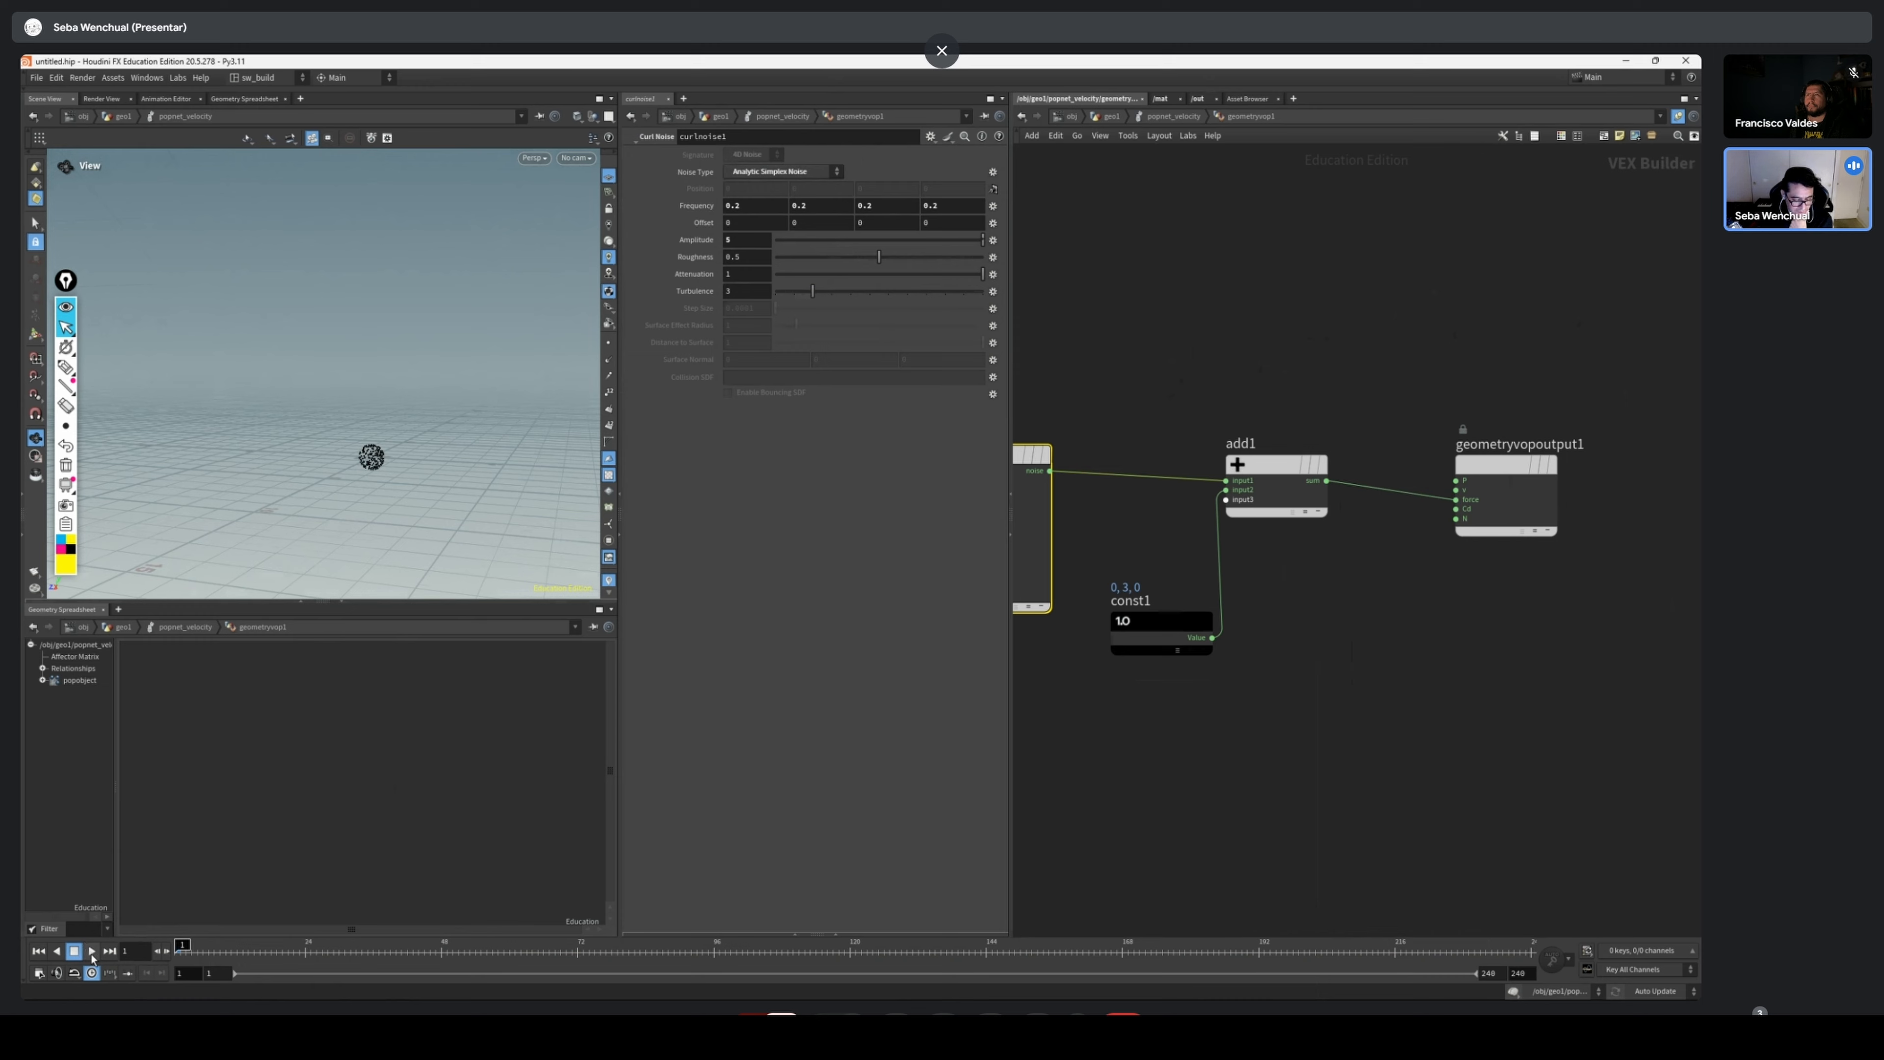
click(91, 952)
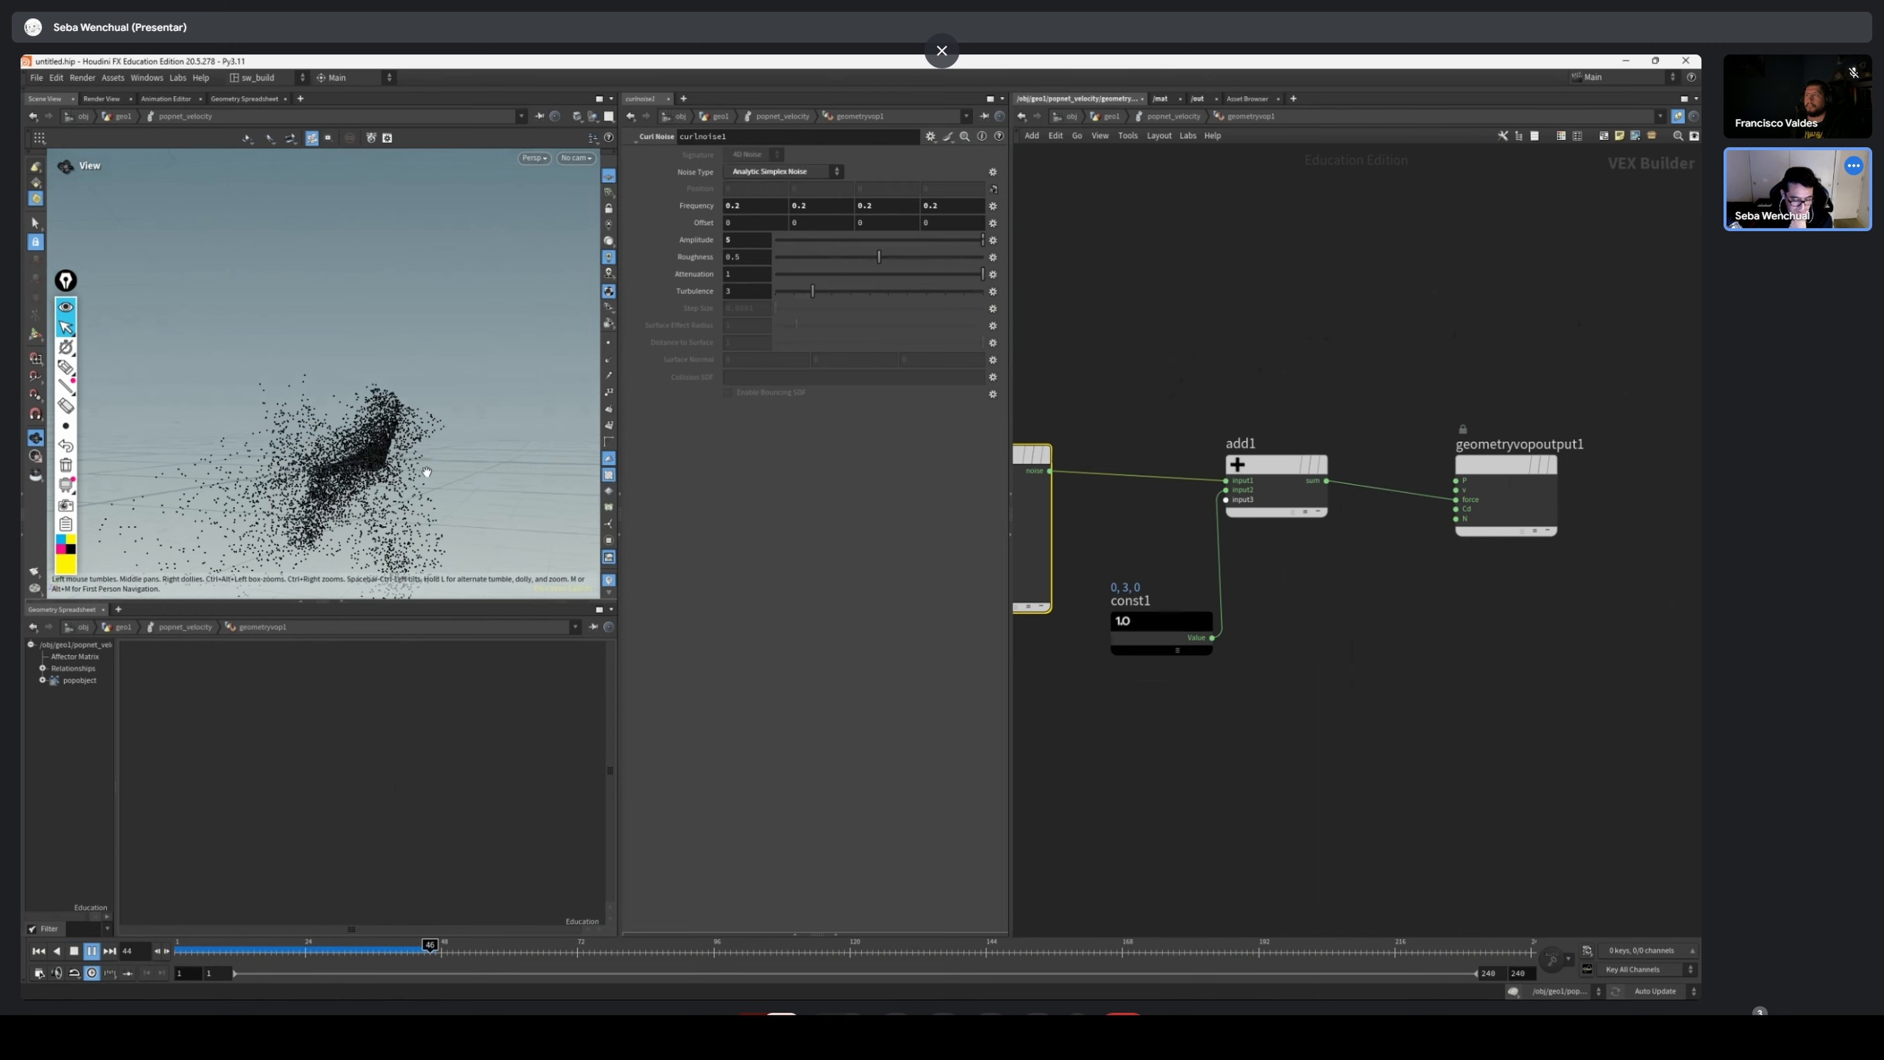
drag(446, 399, 412, 397)
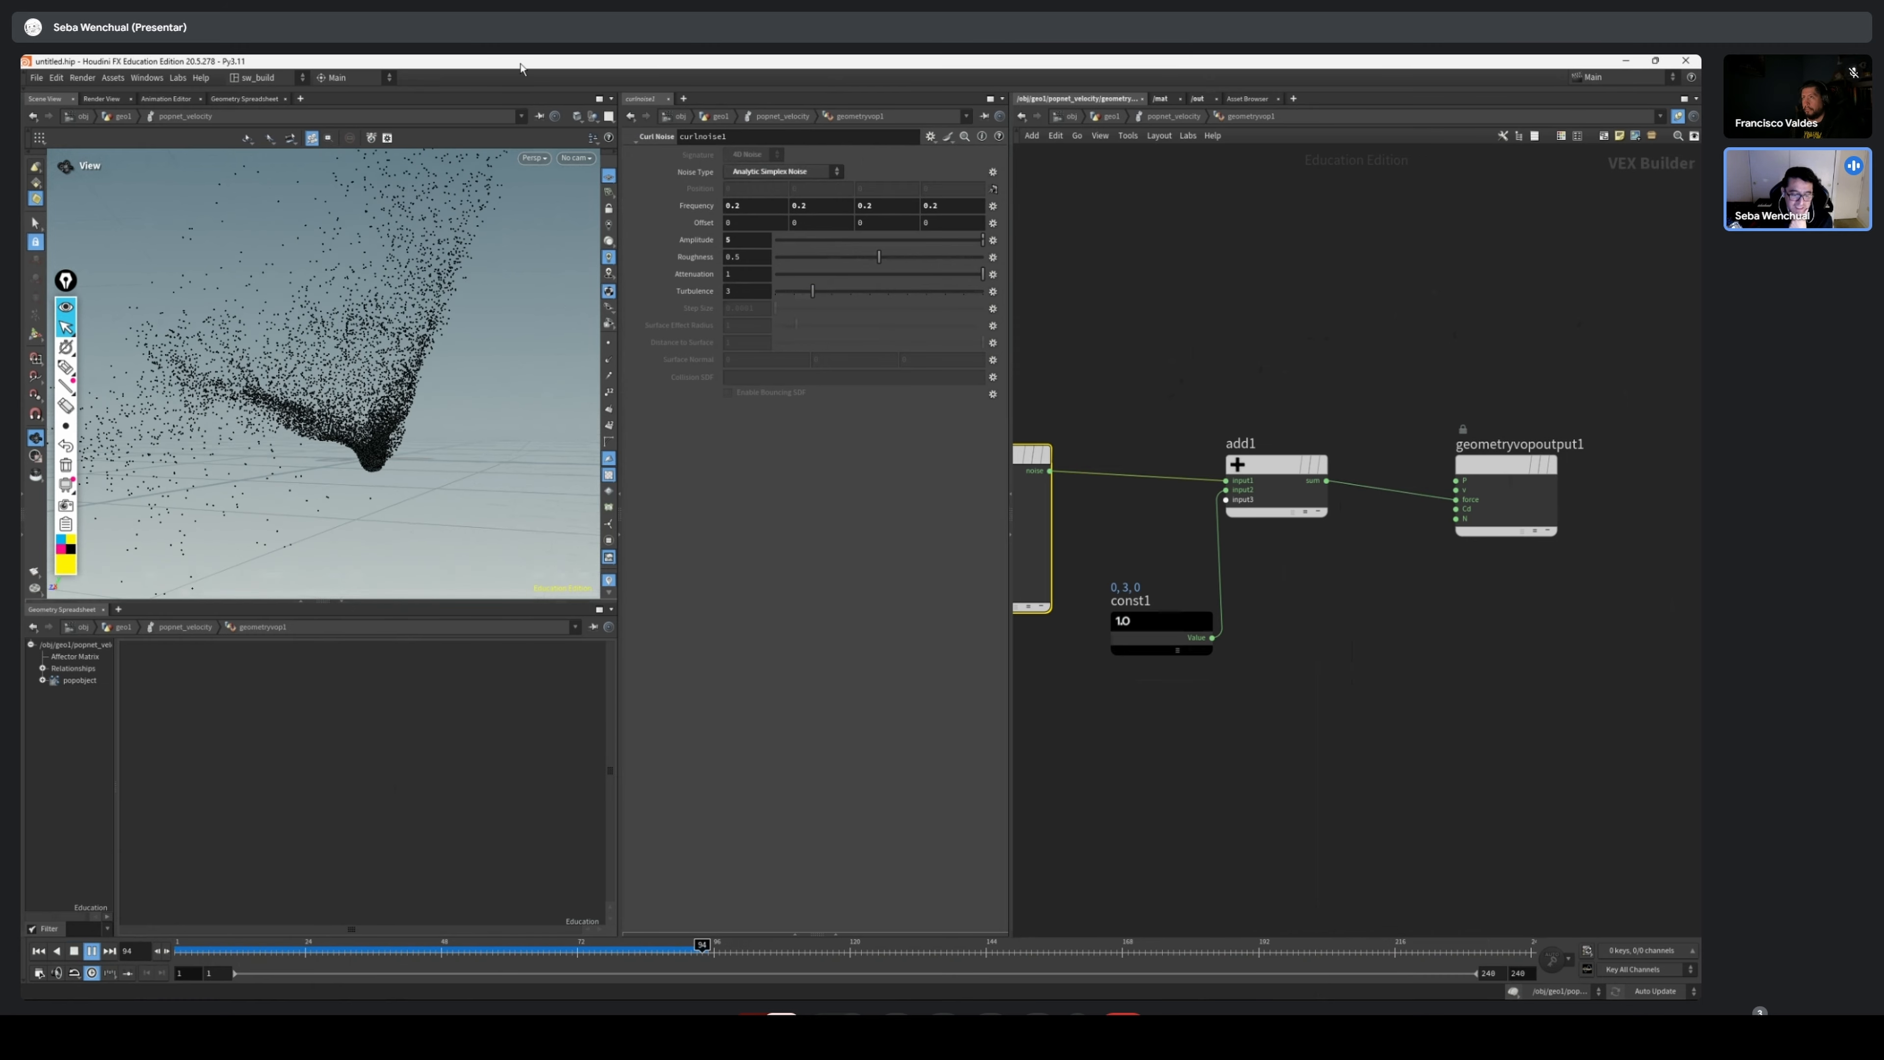
scroll(375, 240, down, 3)
middle_drag(374, 240, 297, 569)
middle_drag(347, 439, 377, 355)
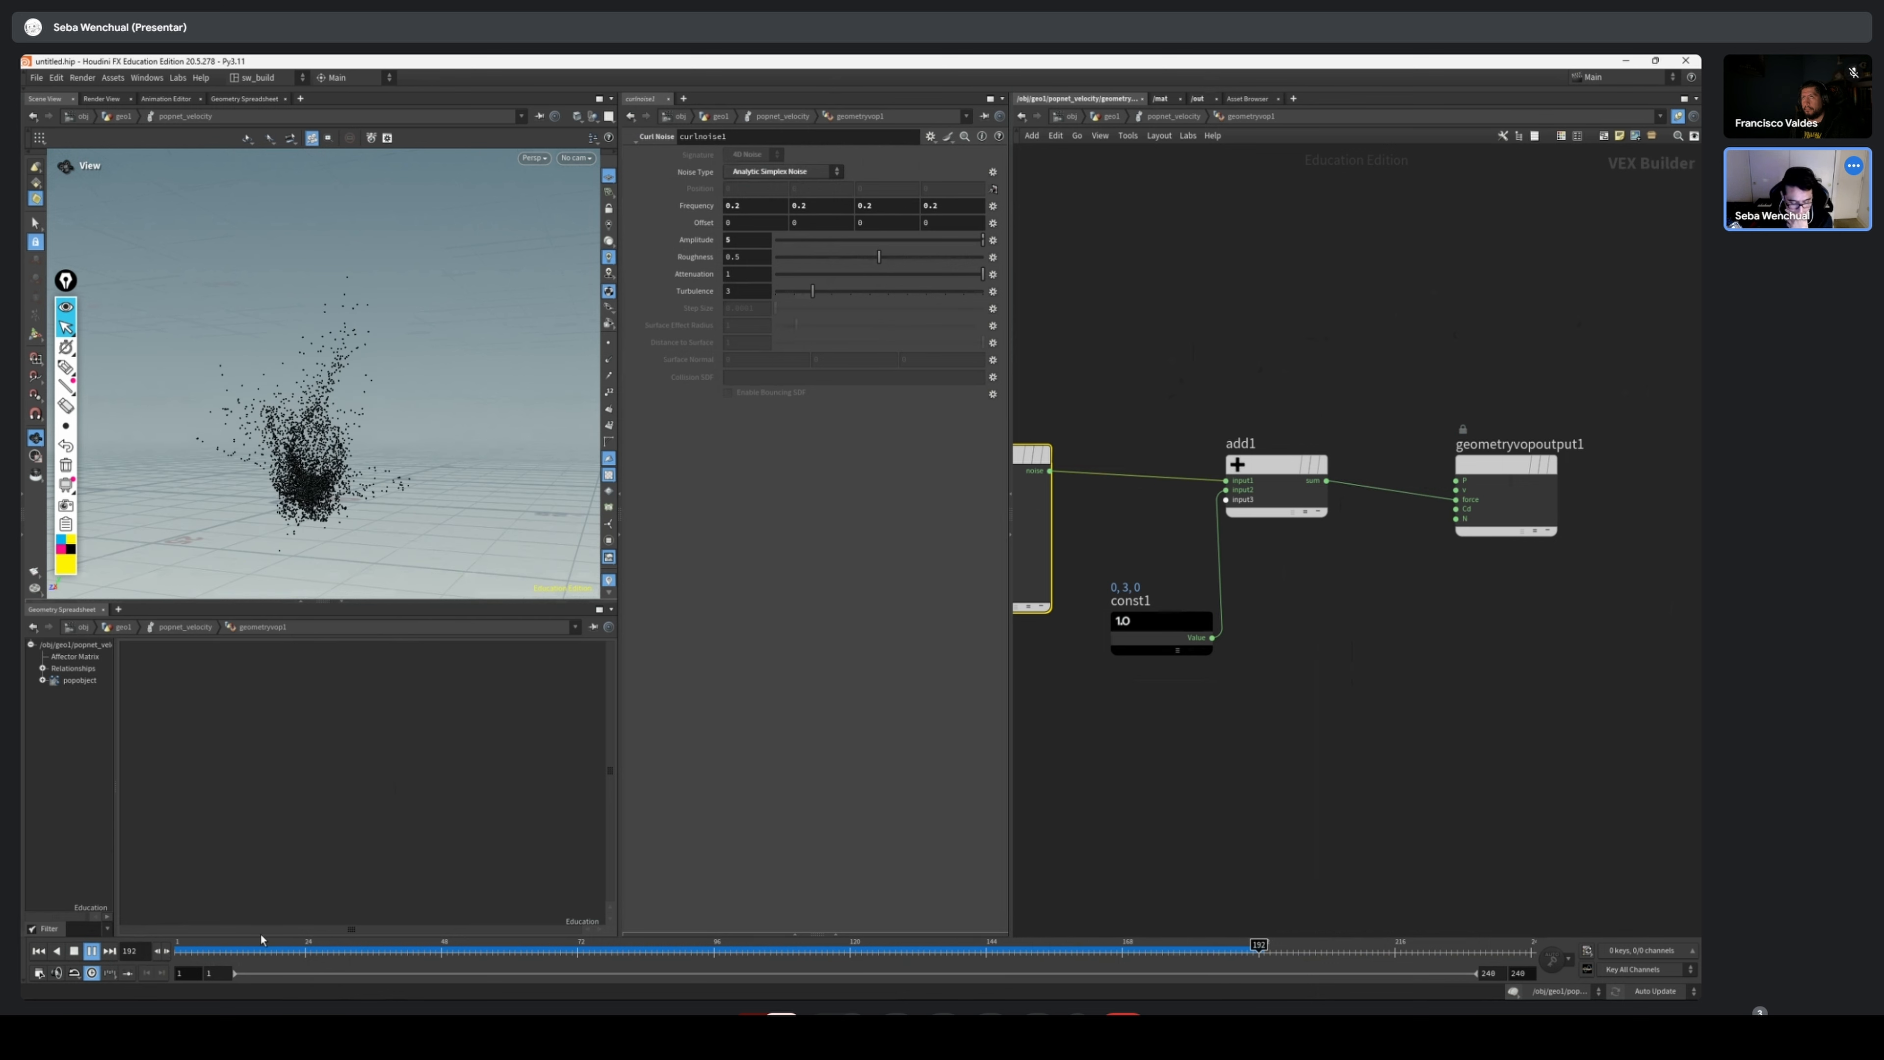
Rewind the simulation and reconnect add1's output to the v input of geometryvopoutput1
drag(261, 953, 662, 951)
key(ctrl+Up)
scroll(1431, 591, up, 5)
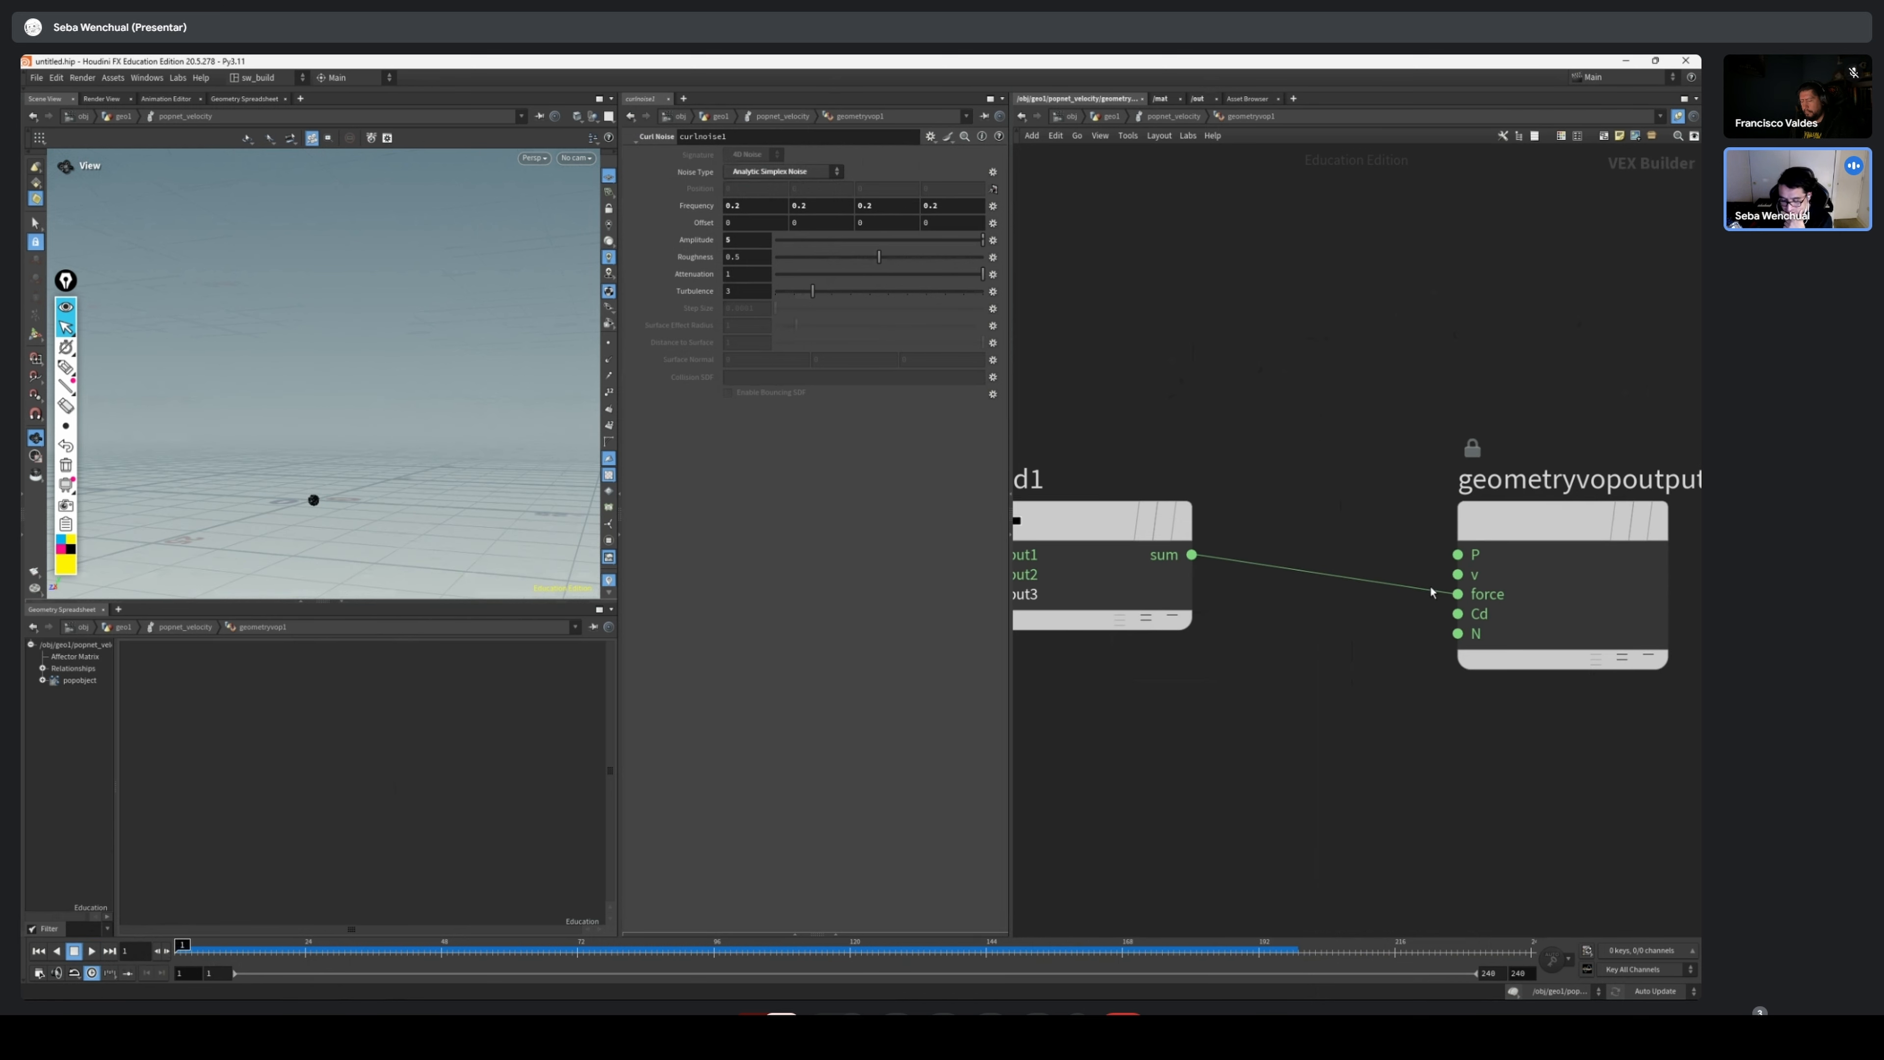
click(1457, 574)
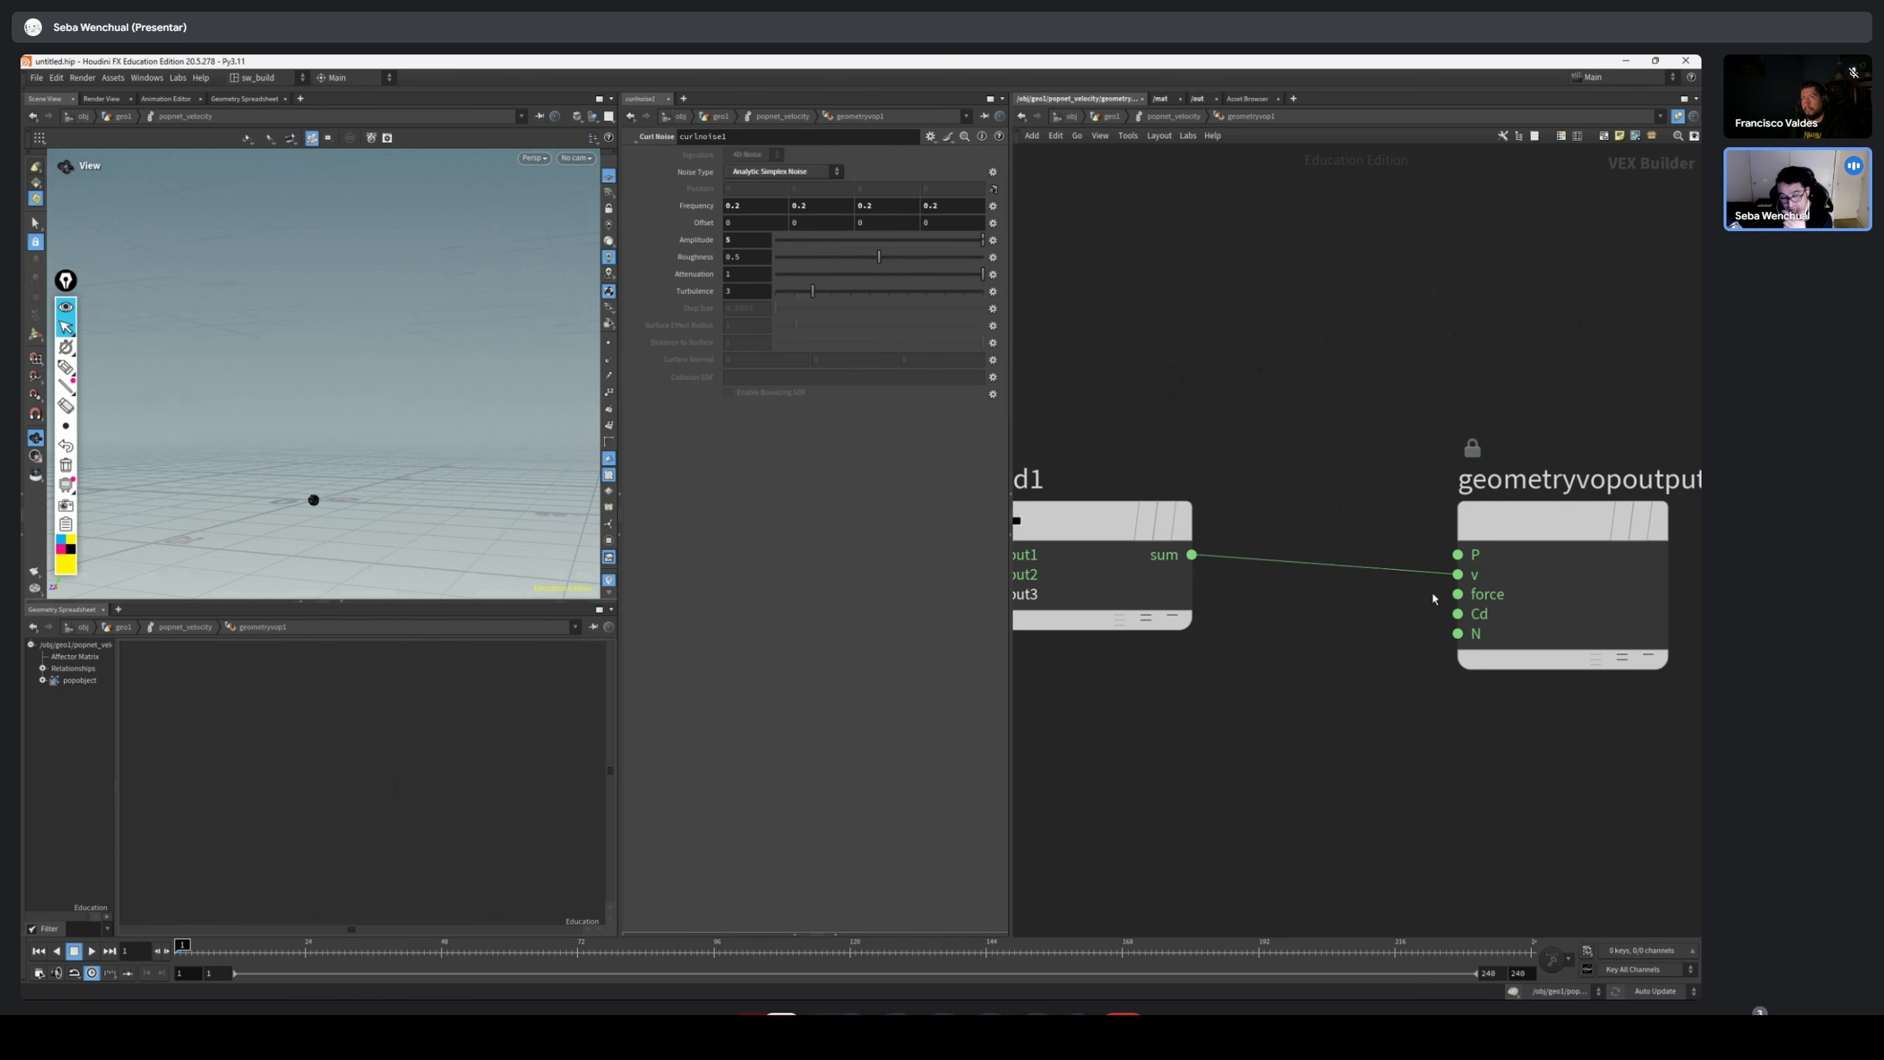
drag(1532, 532, 1514, 527)
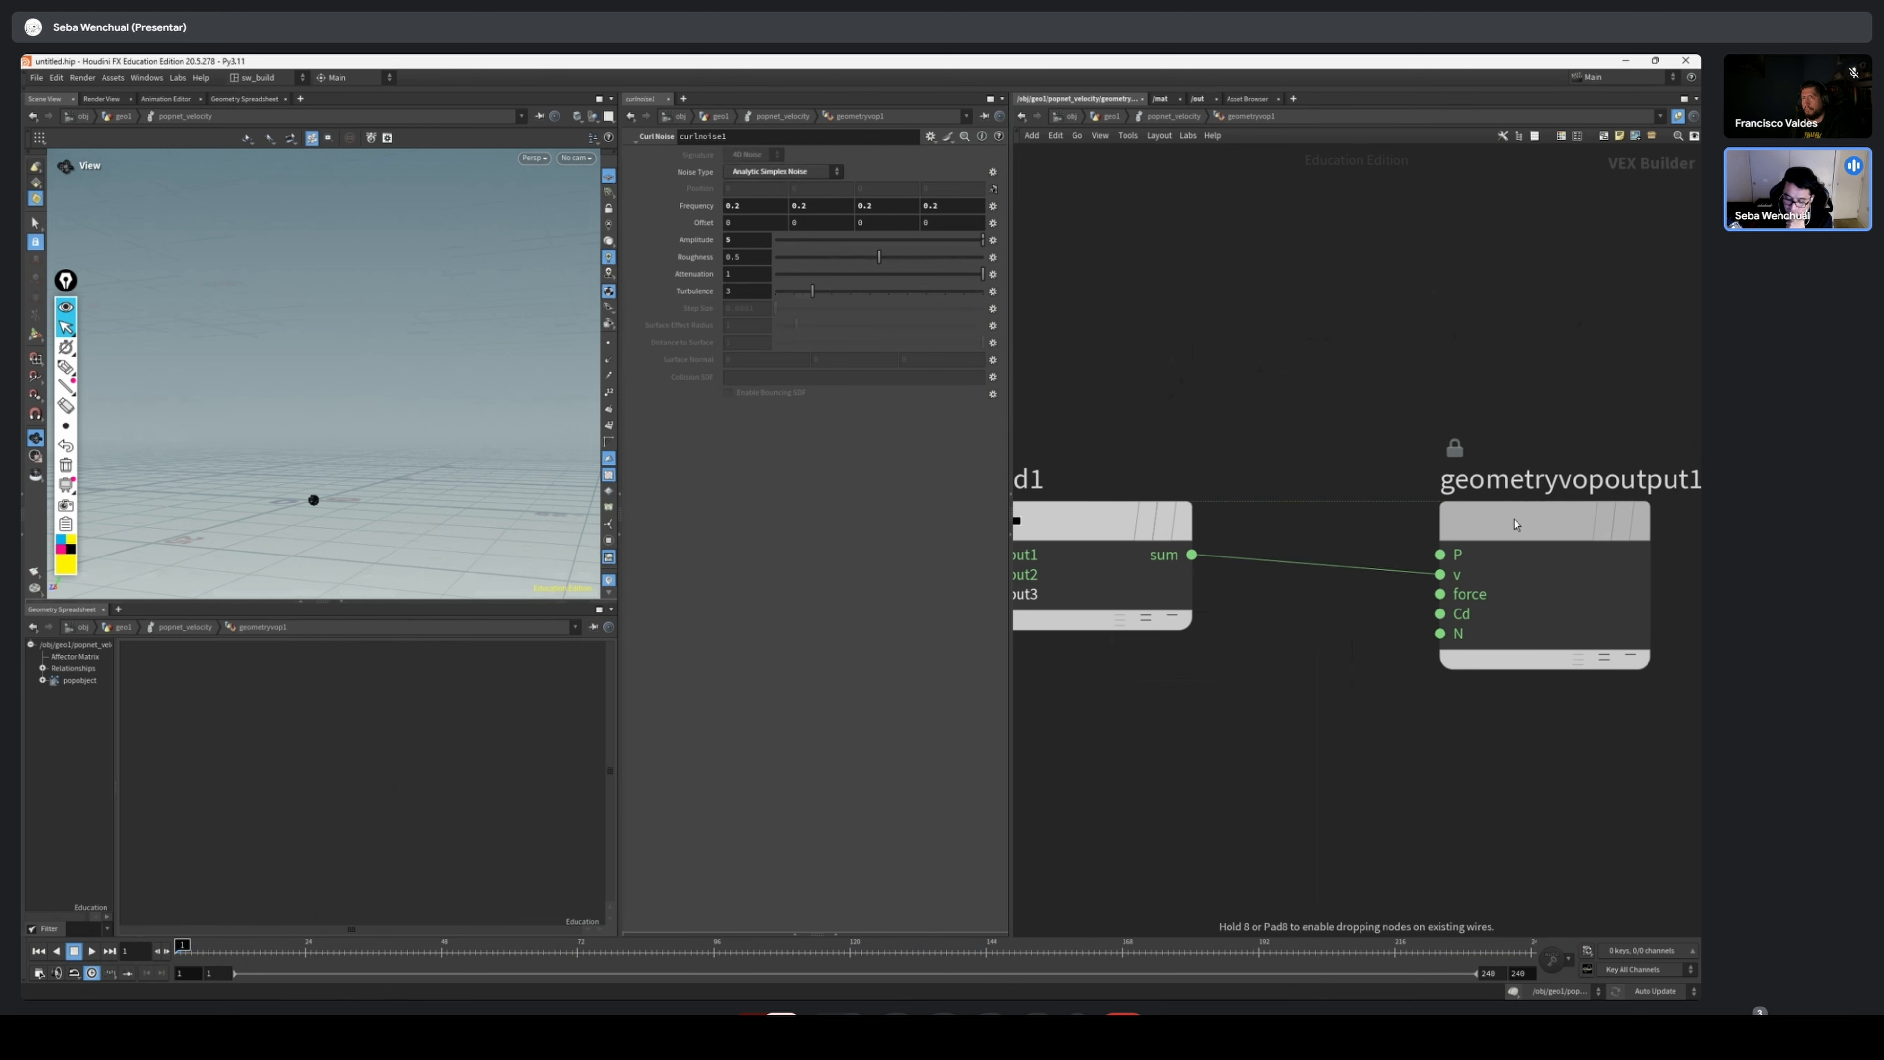
Play the velocity-driven simulation and examine it alongside curlnoise1's noise settings
click(1116, 547)
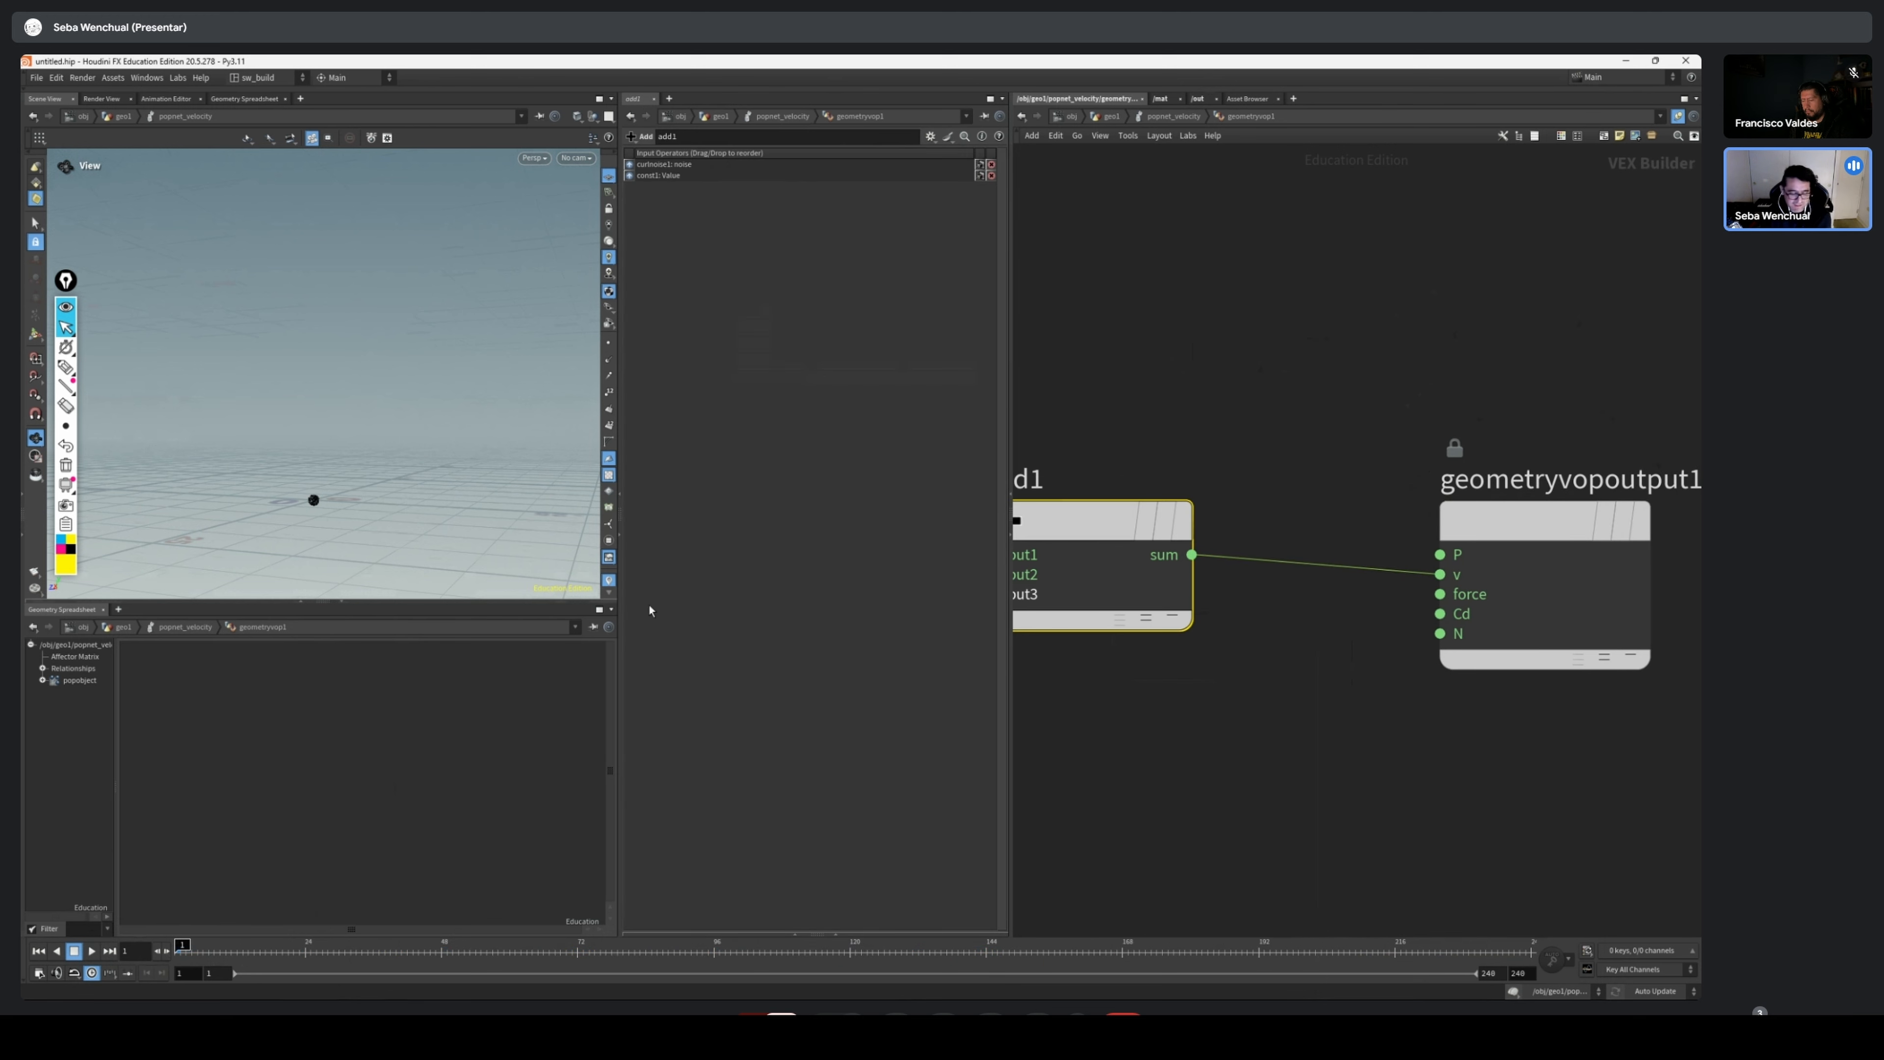
drag(389, 417, 504, 451)
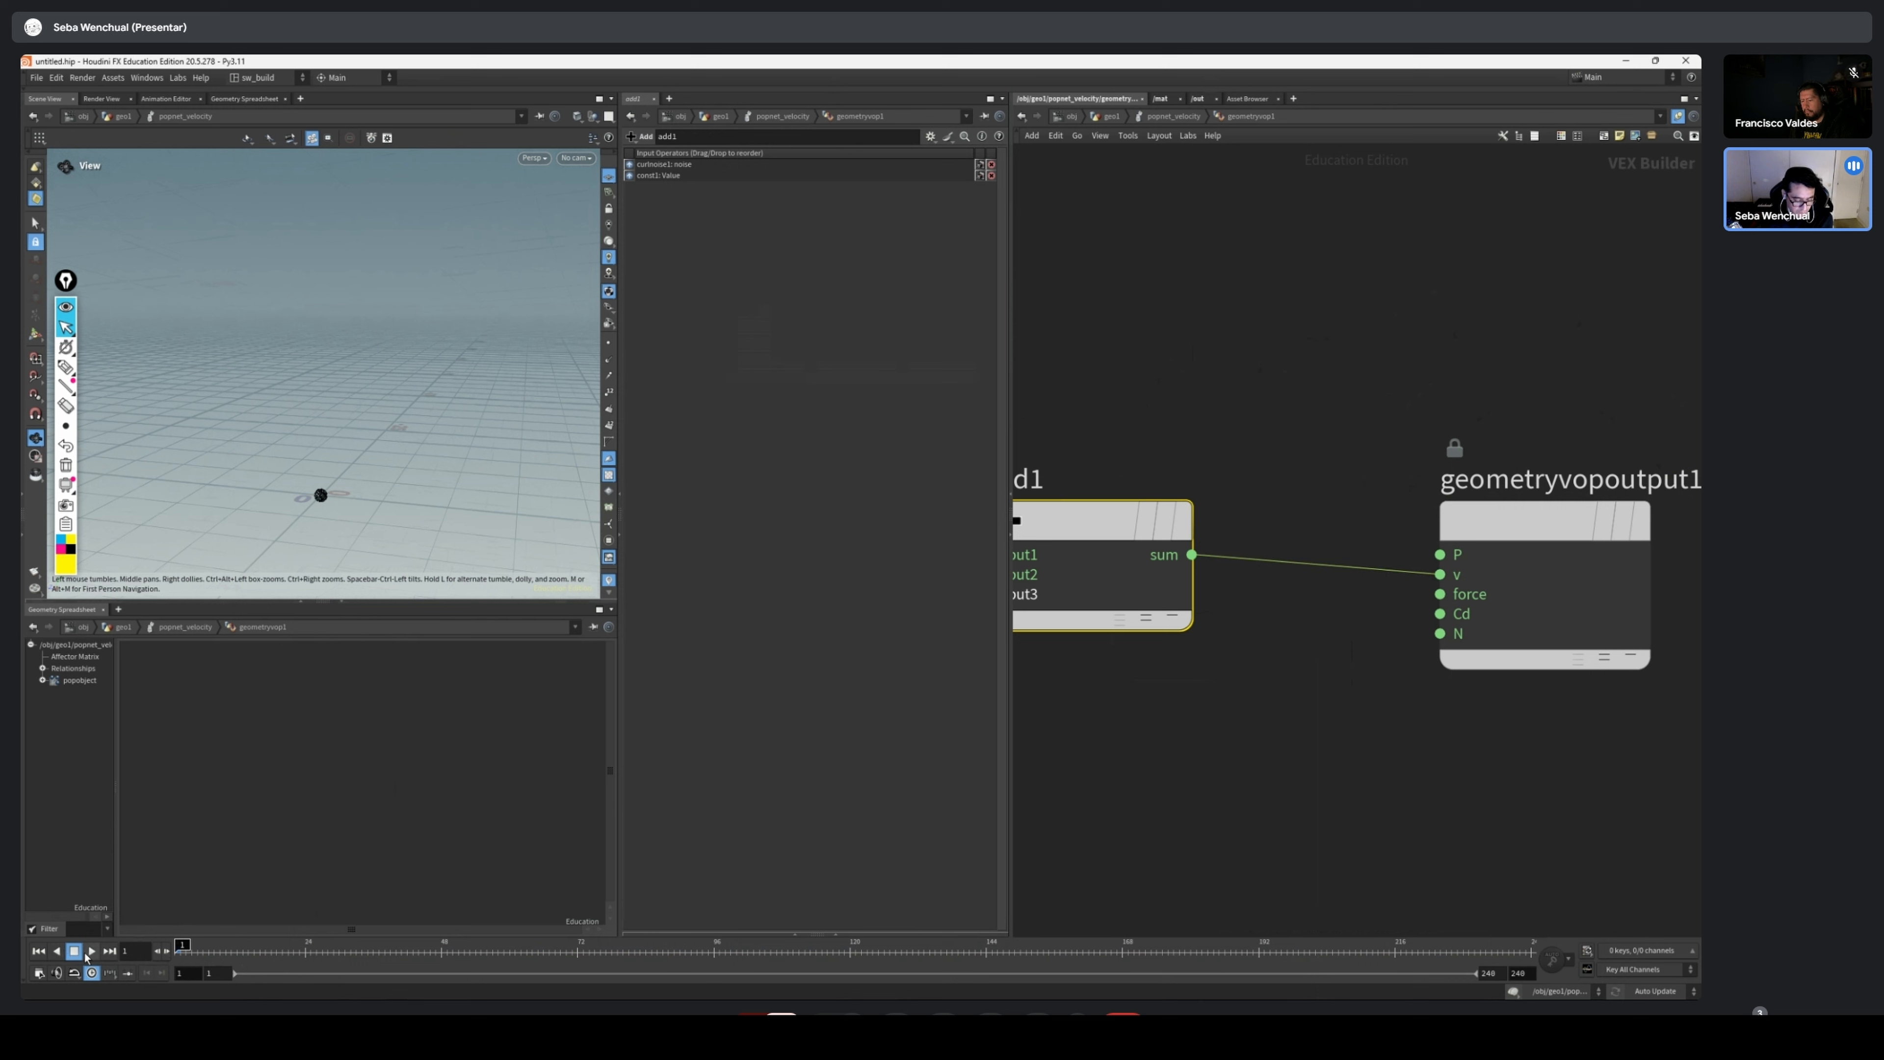
click(87, 952)
scroll(1231, 678, down, 3)
middle_drag(1261, 661, 1501, 489)
middle_drag(1179, 492, 1560, 539)
click(1315, 571)
middle_drag(1455, 567, 1276, 561)
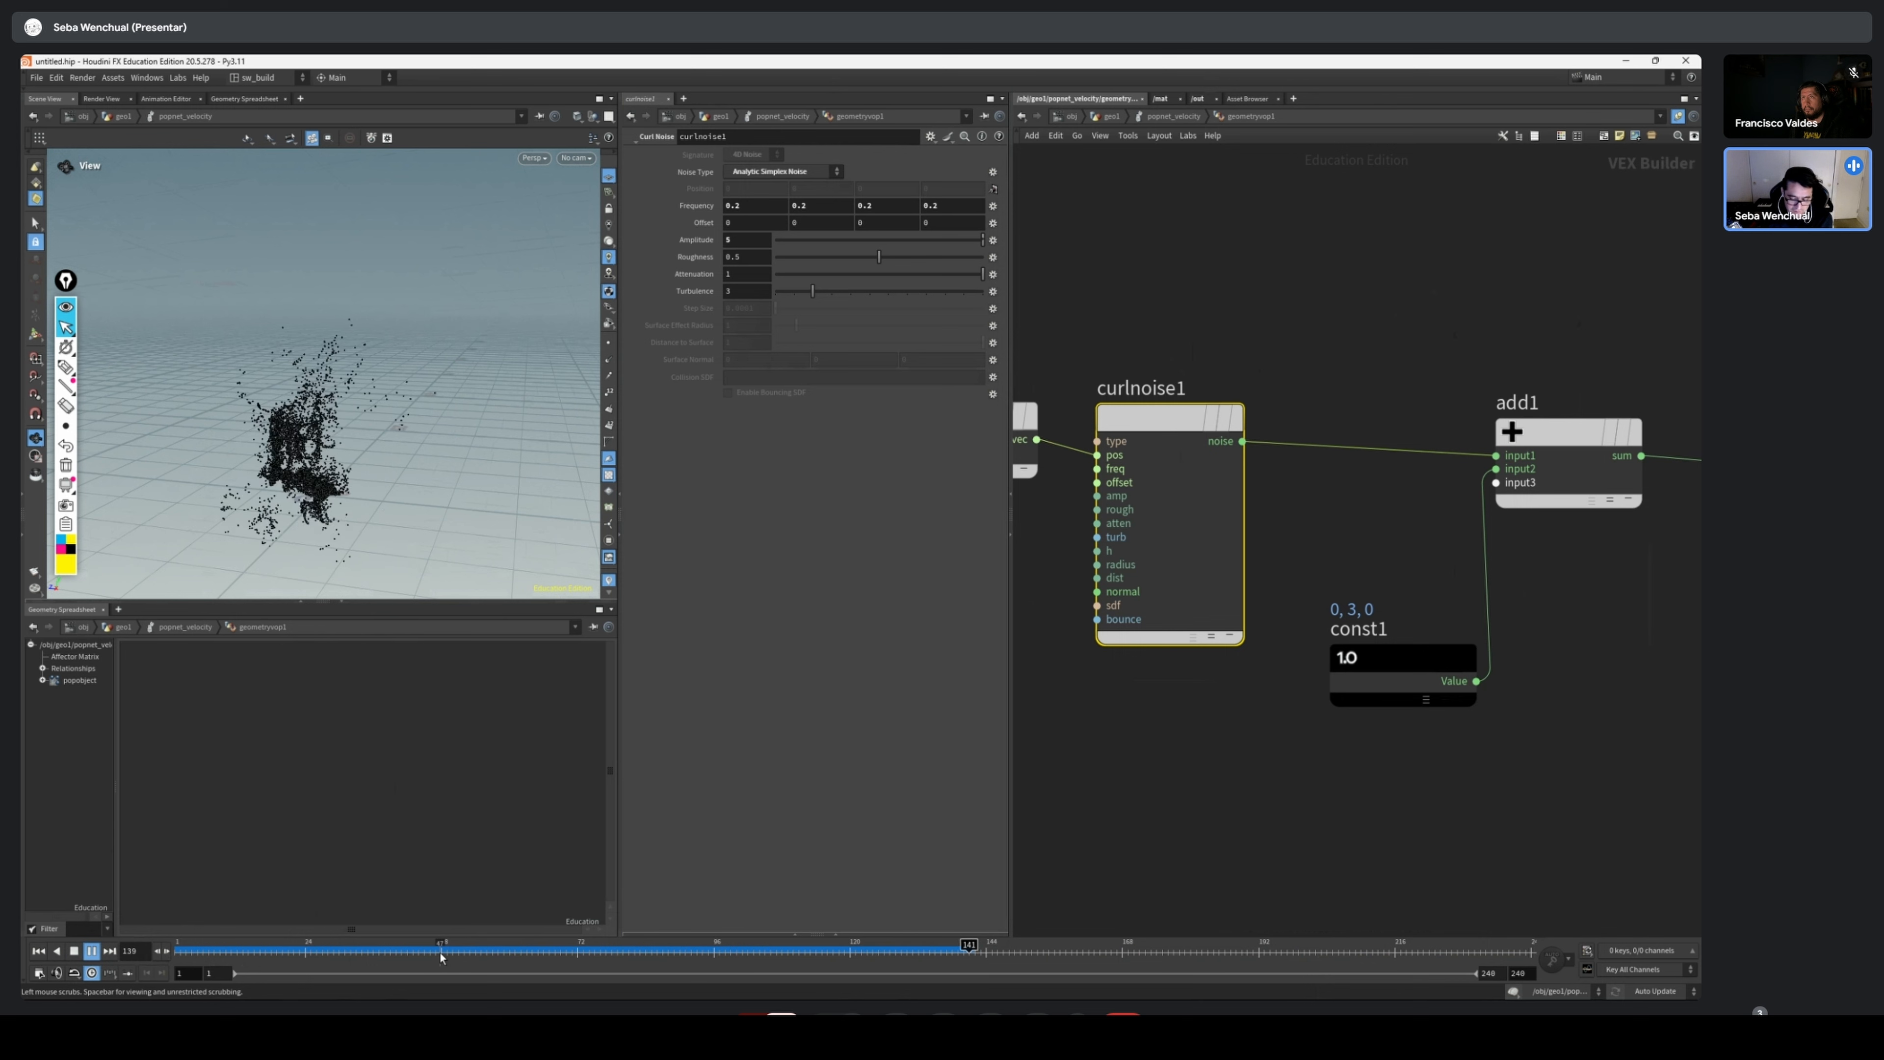
Set const1's vector value to 0, 5, 0 and check the resulting particle motion
click(1391, 686)
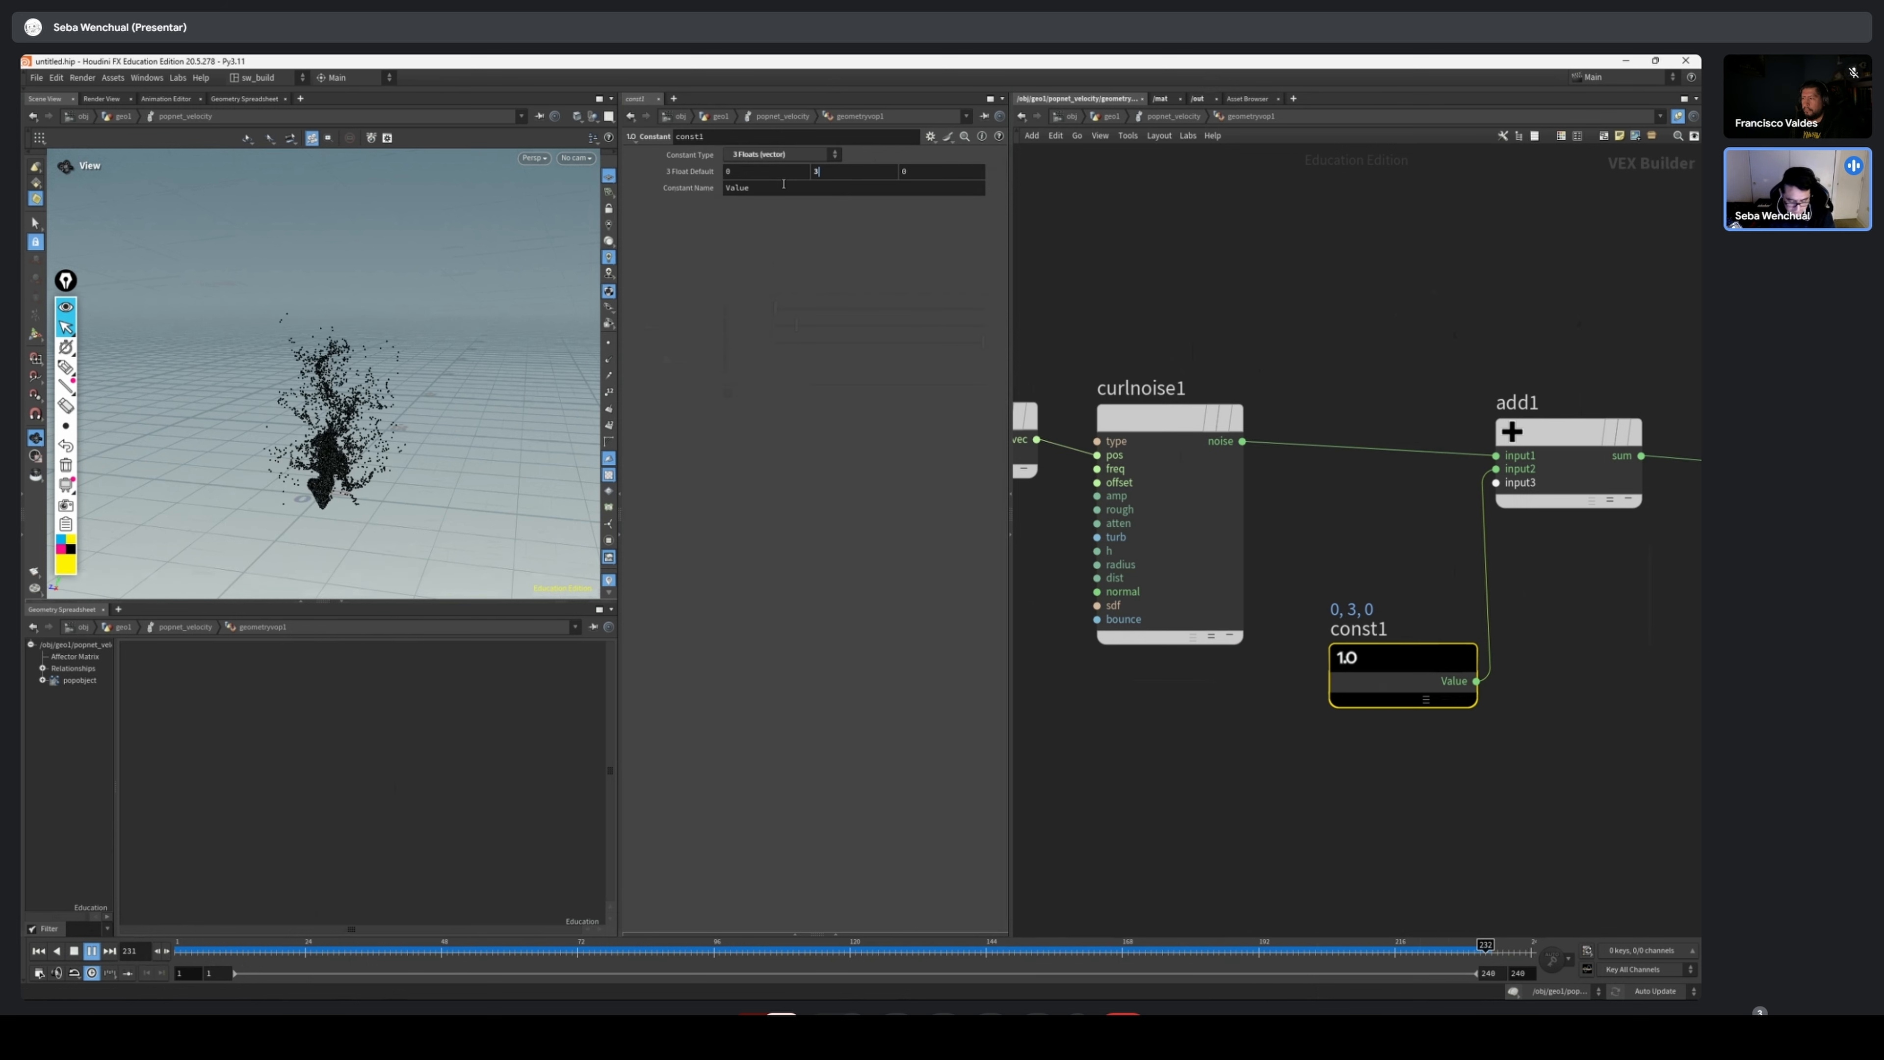
click(853, 171)
text(5)
key(Return)
drag(475, 467, 301, 450)
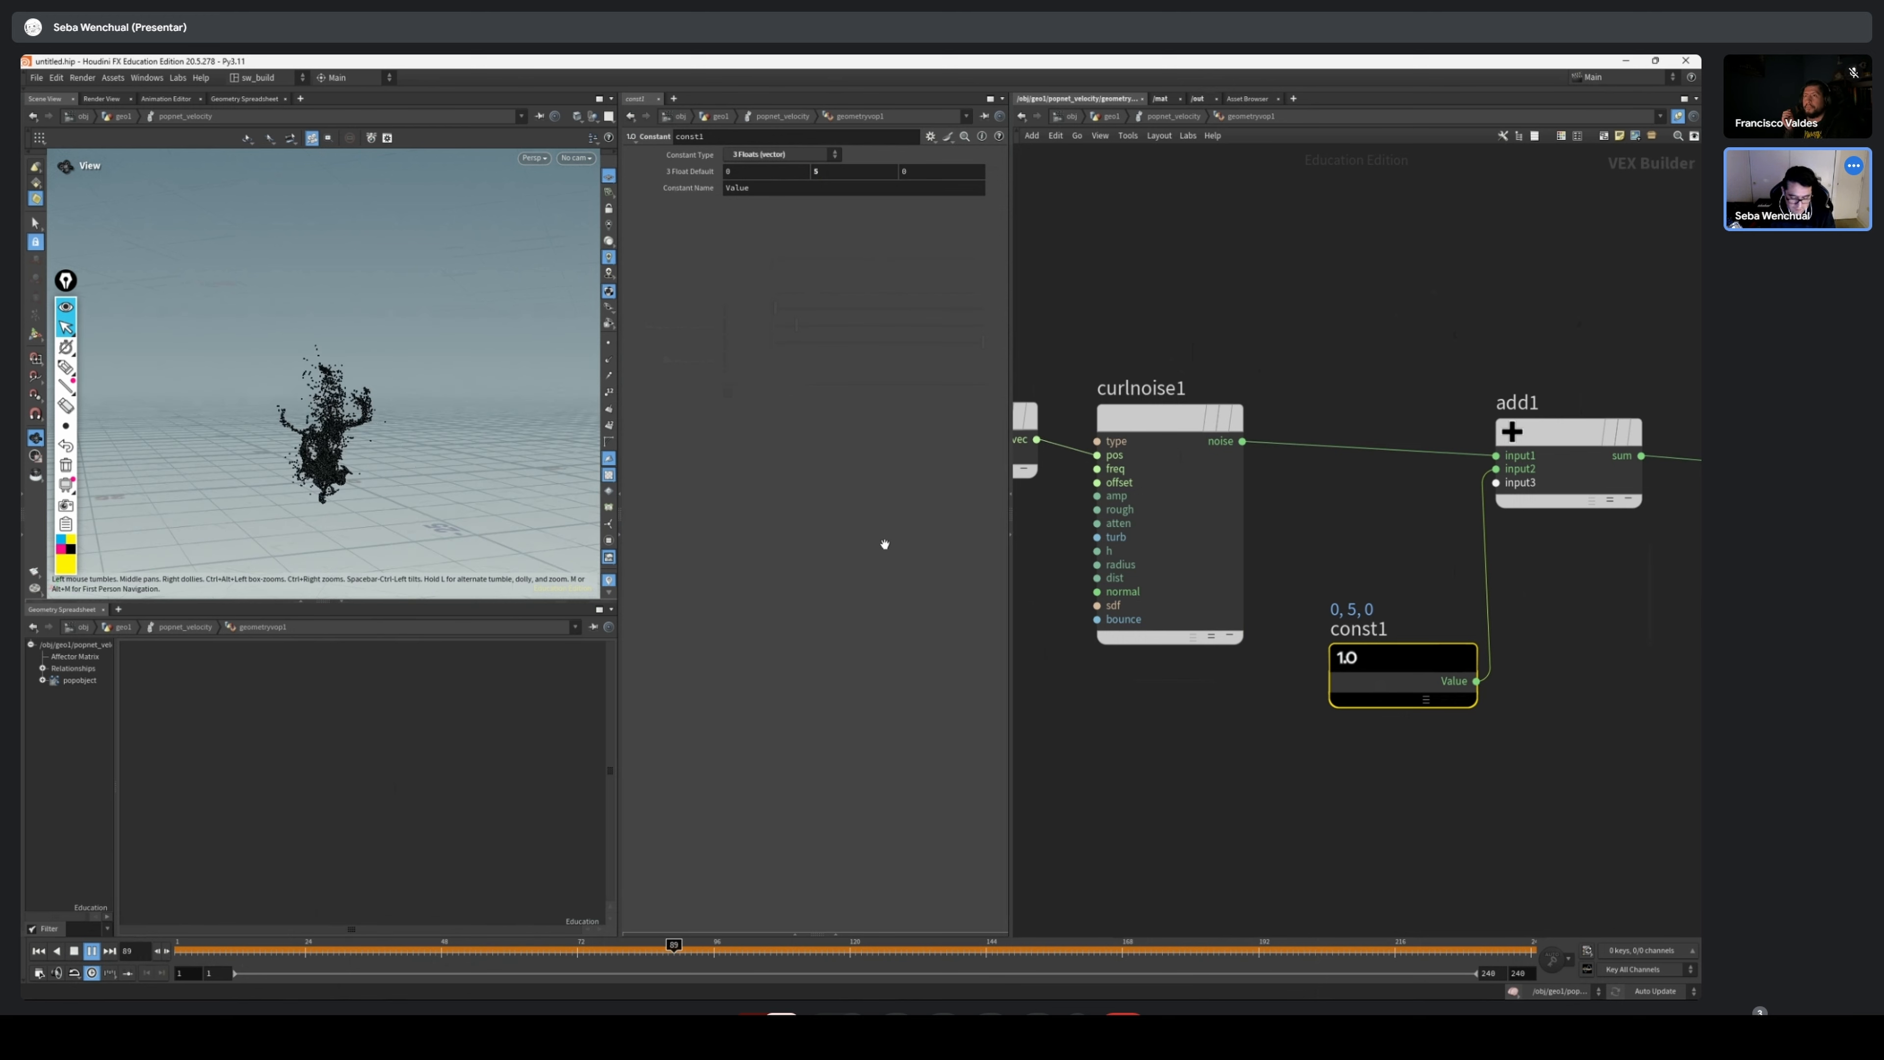
middle_drag(1261, 593, 1317, 499)
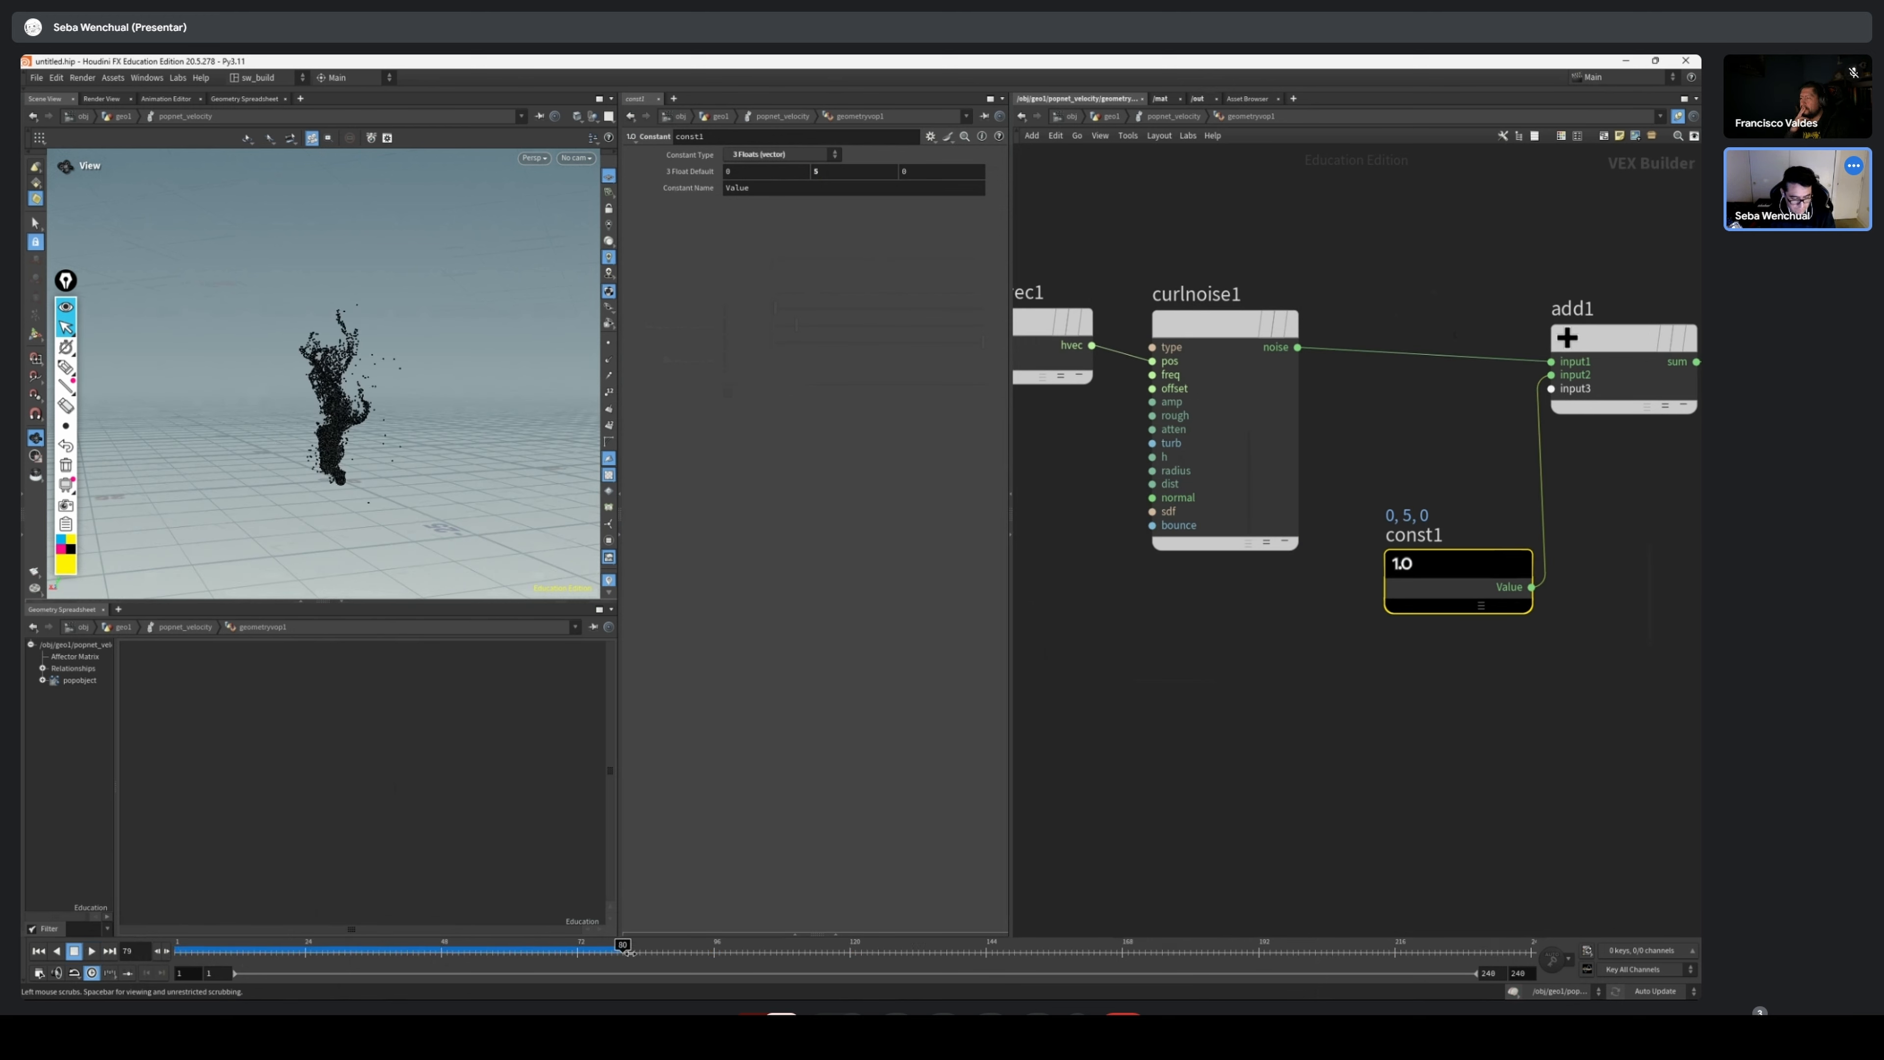
scroll(1411, 581, down, 4)
middle_drag(1563, 524, 1459, 496)
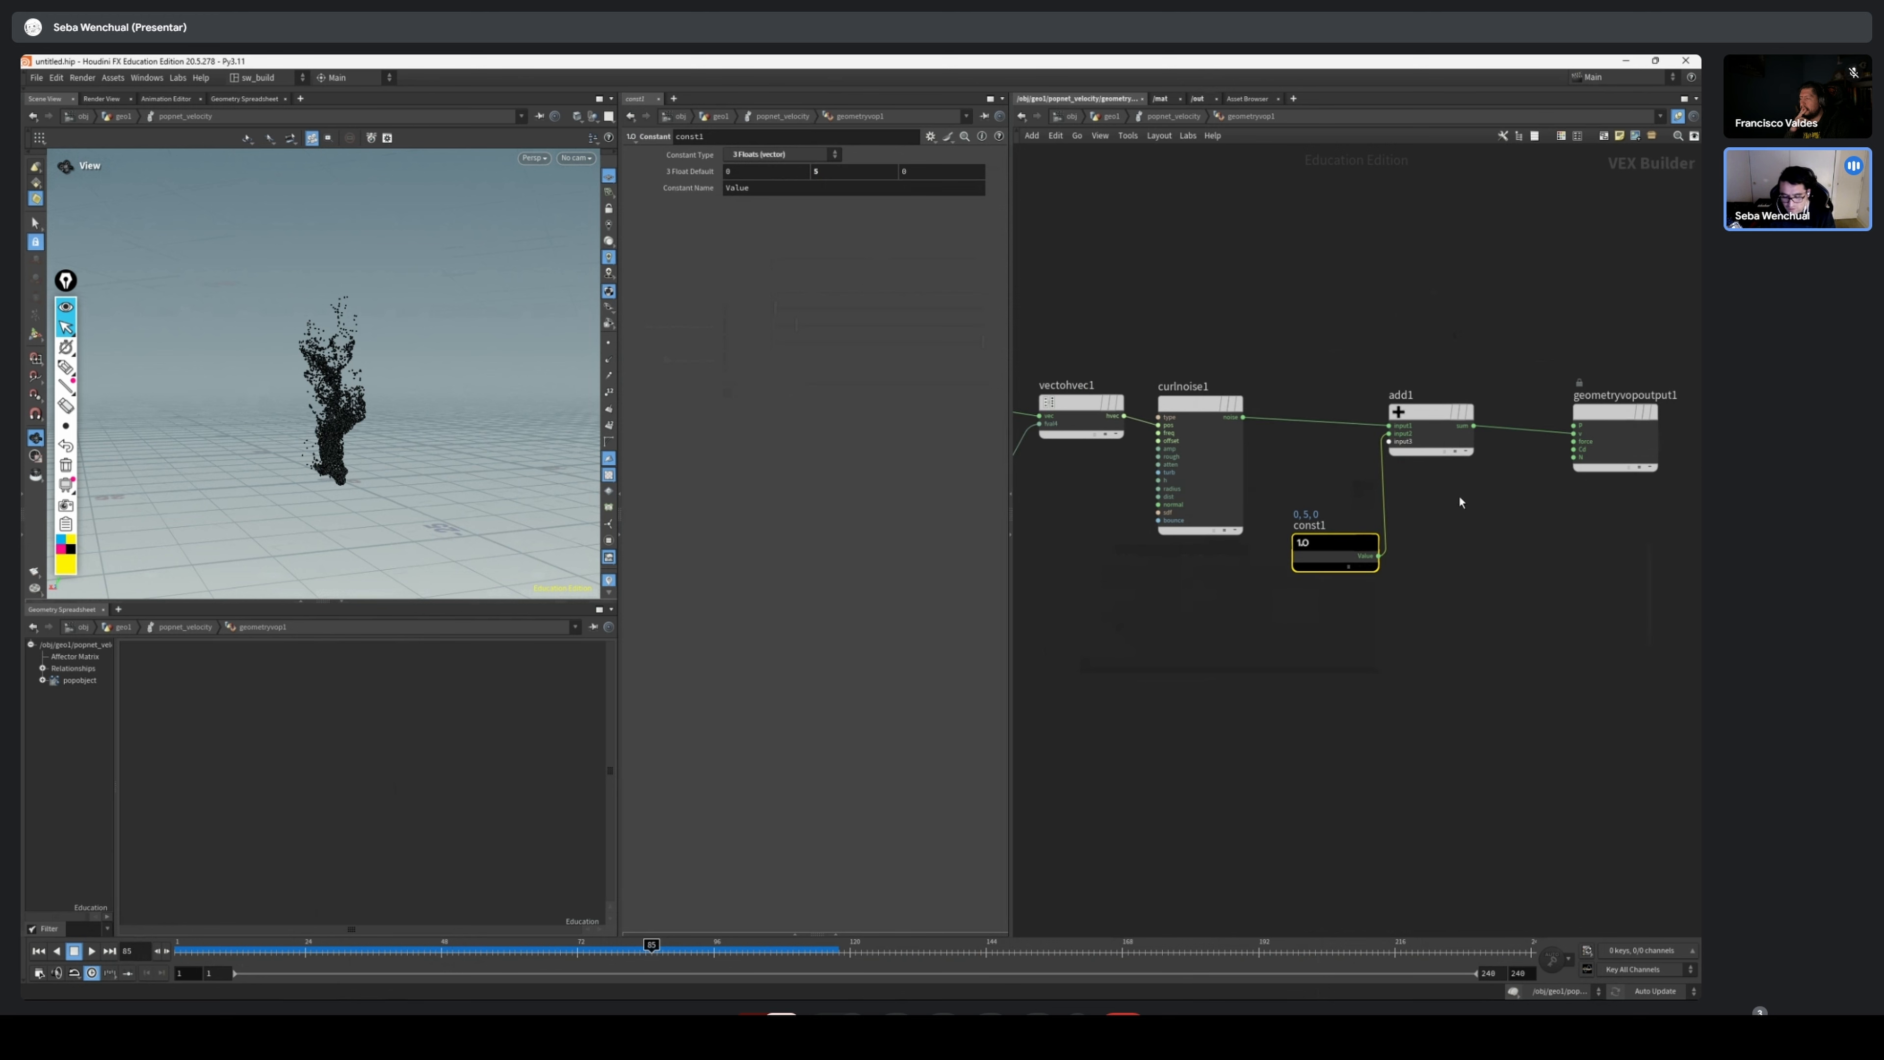
Review the VOP network from geometryvopglobal1 through vectohvec1, curlnoise1 and add1 to geometryvopoutput1
scroll(1435, 437, down, 3)
middle_drag(1362, 396, 1384, 461)
click(1118, 470)
middle_drag(1189, 400, 1150, 396)
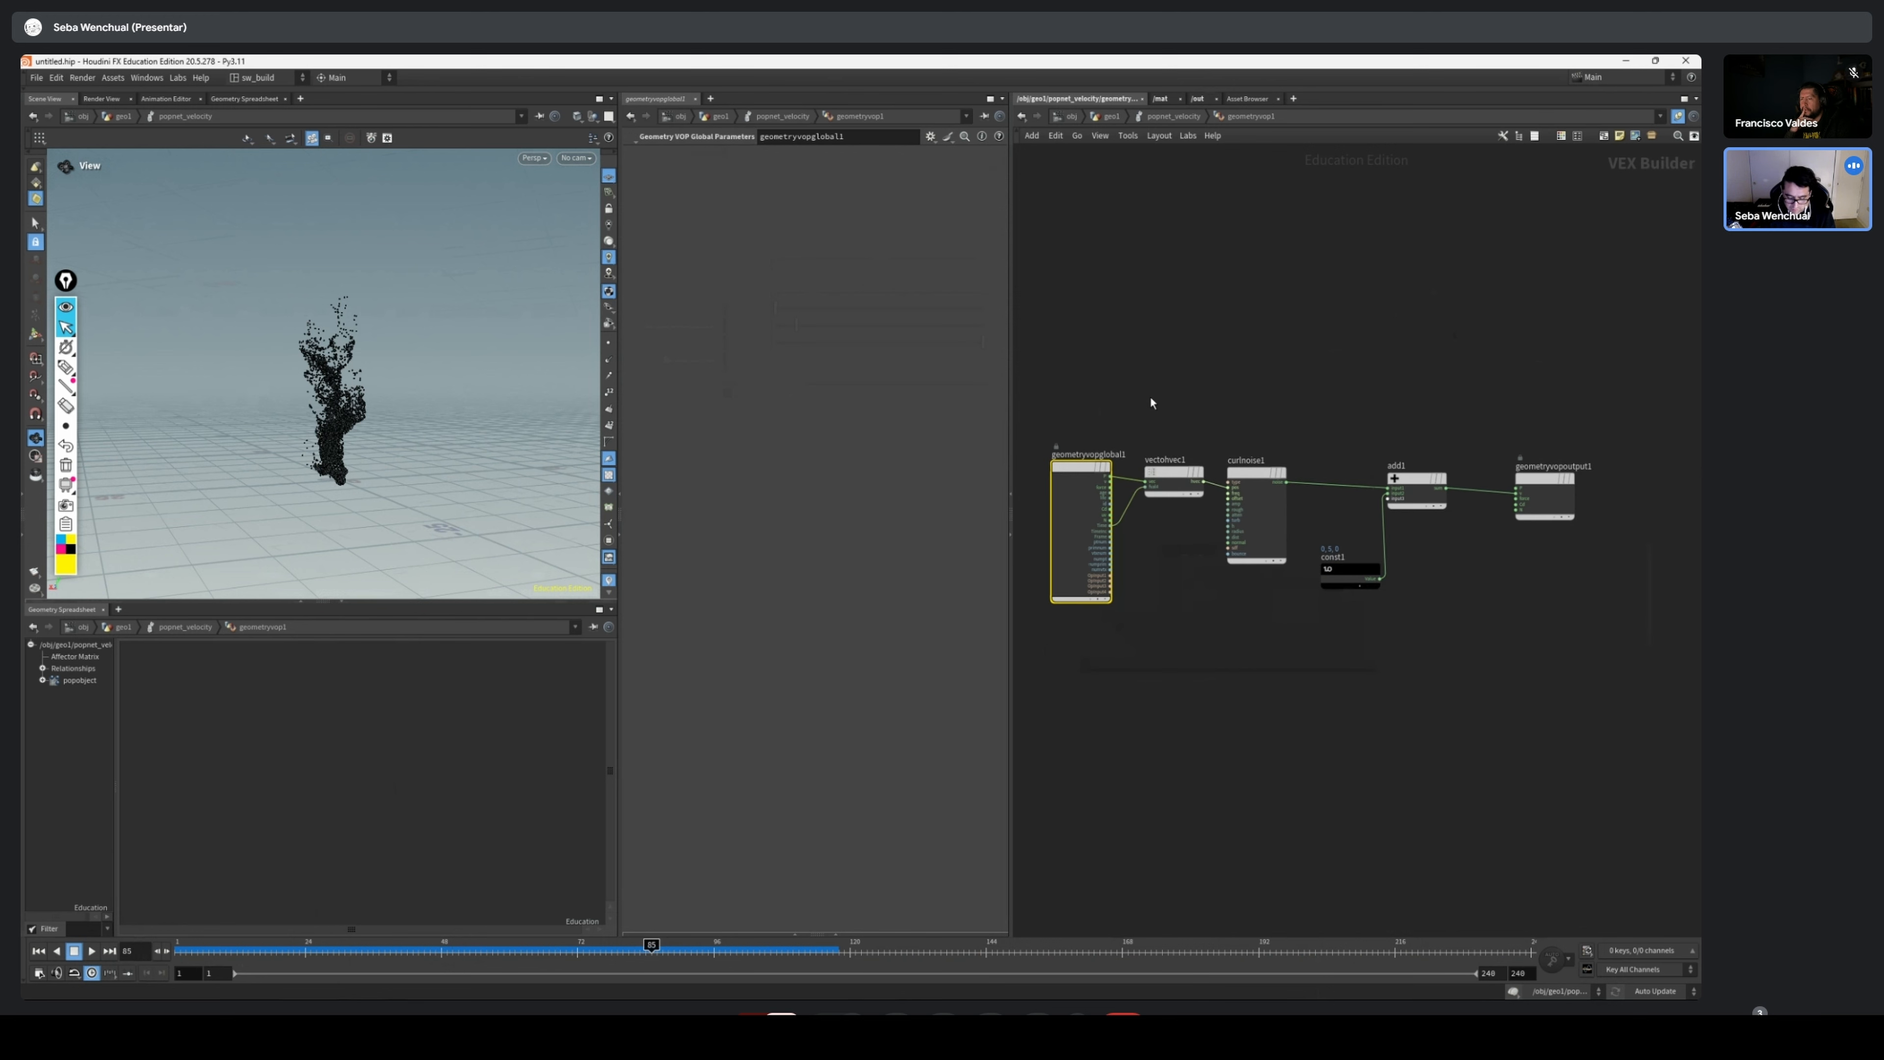
drag(1050, 499, 1030, 501)
scroll(1272, 646, up, 2)
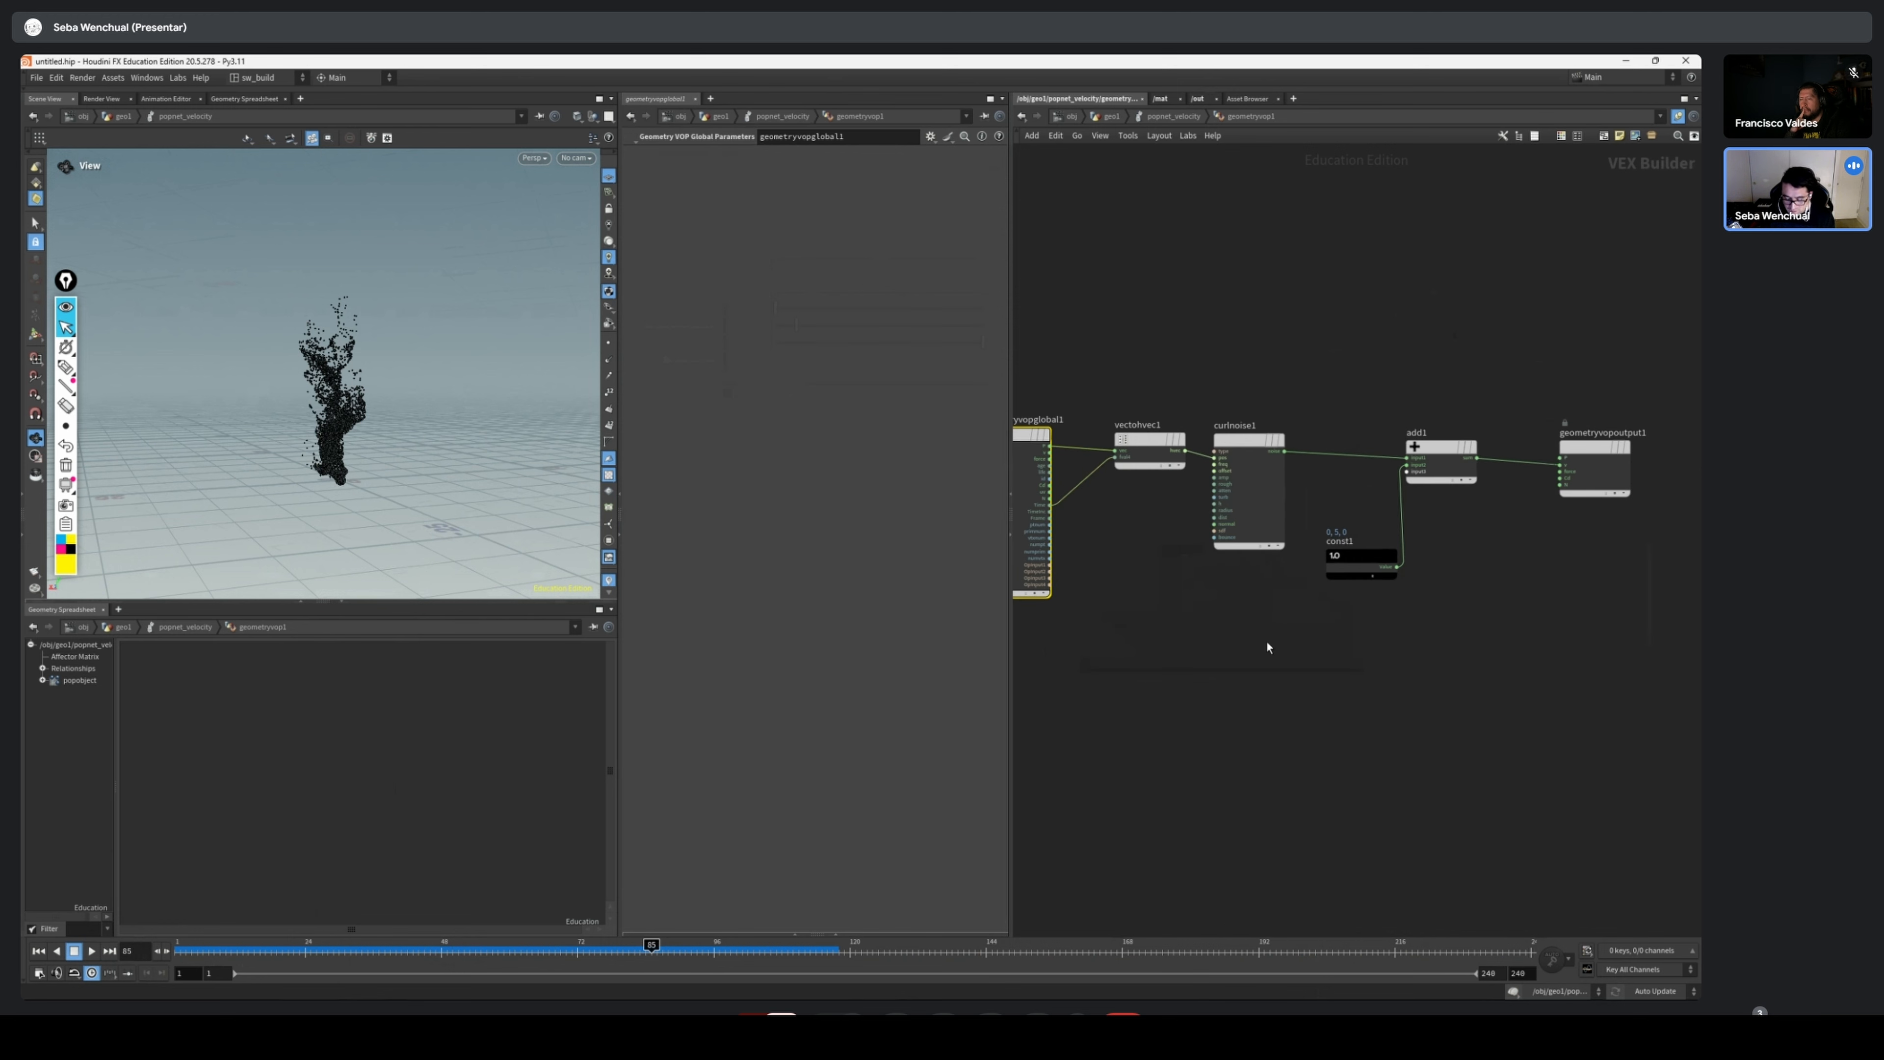
drag(1589, 401, 1455, 450)
scroll(1046, 604, up, 4)
middle_drag(1091, 596, 1154, 776)
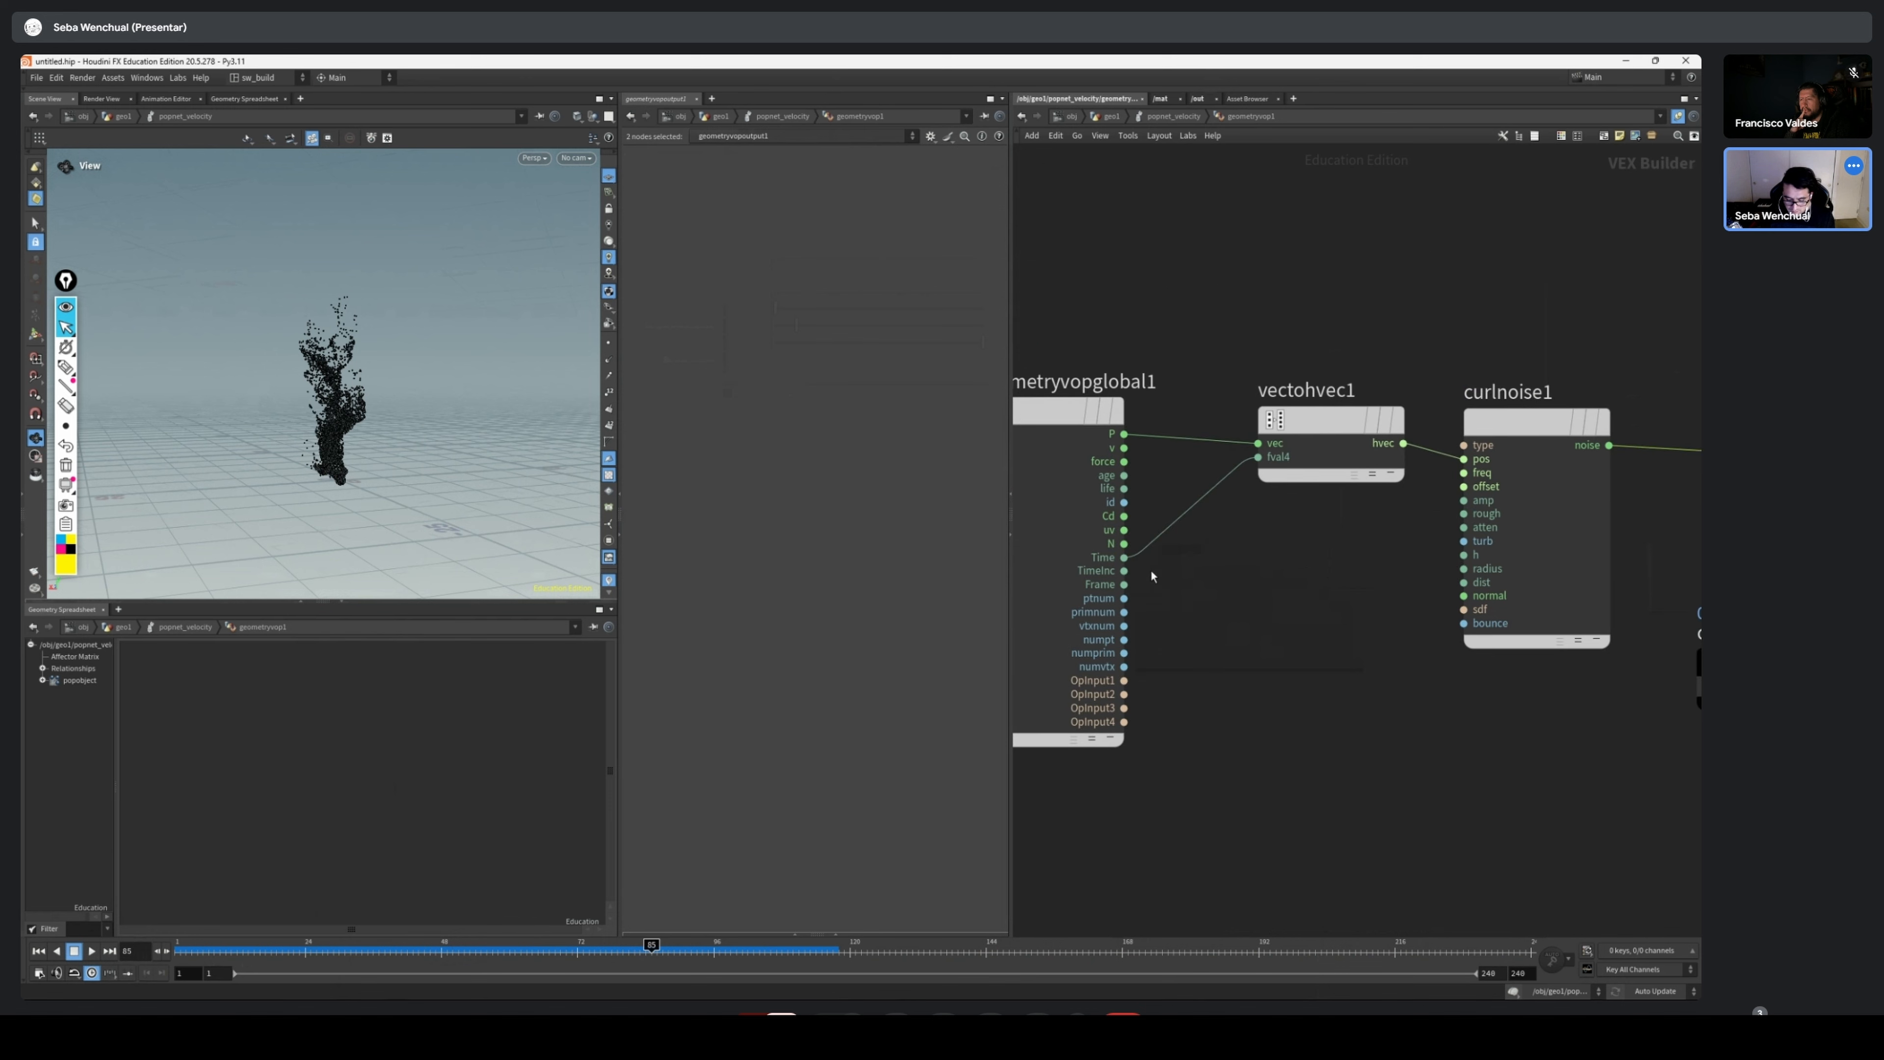
scroll(1142, 495, up, 2)
scroll(1179, 579, down, 2)
Add a Divide node and place it below vectohvec1
middle_drag(1252, 679, 1250, 650)
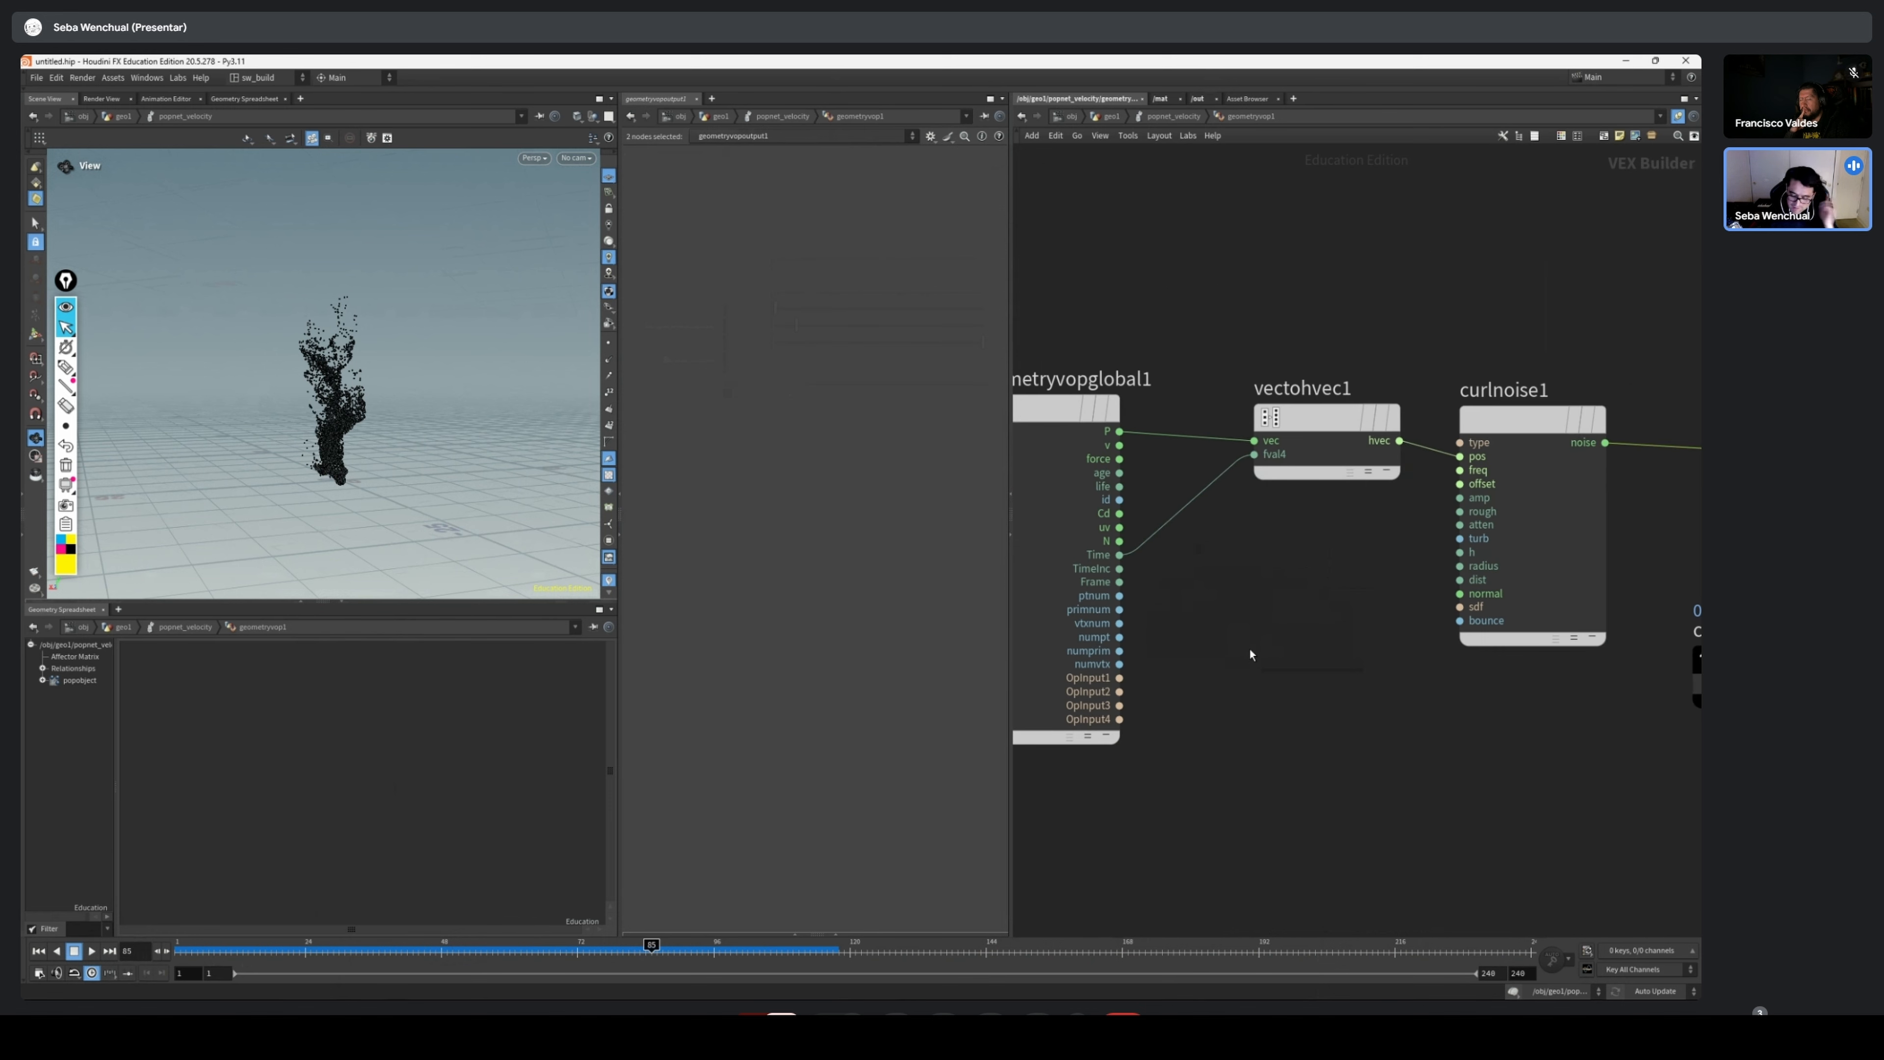
key(Tab)
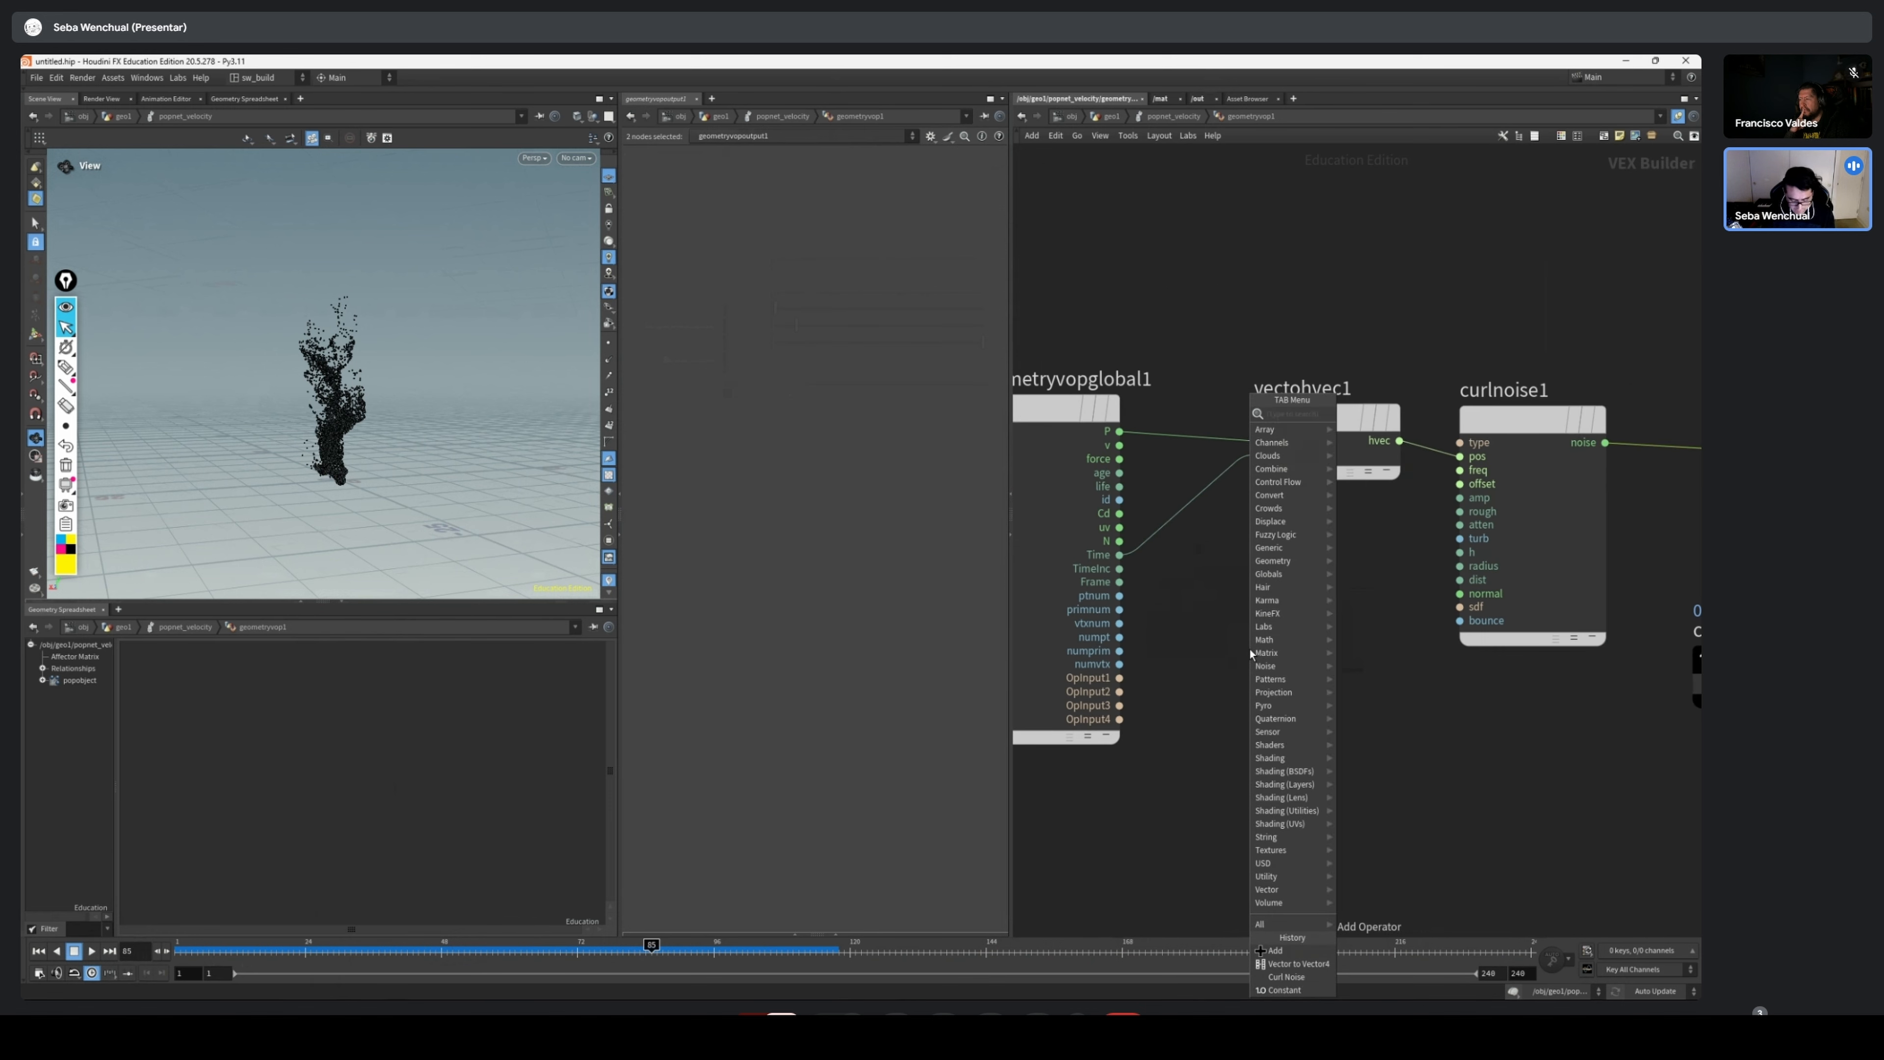
text(div)
key(Return)
key(Return)
drag(1251, 650, 1326, 621)
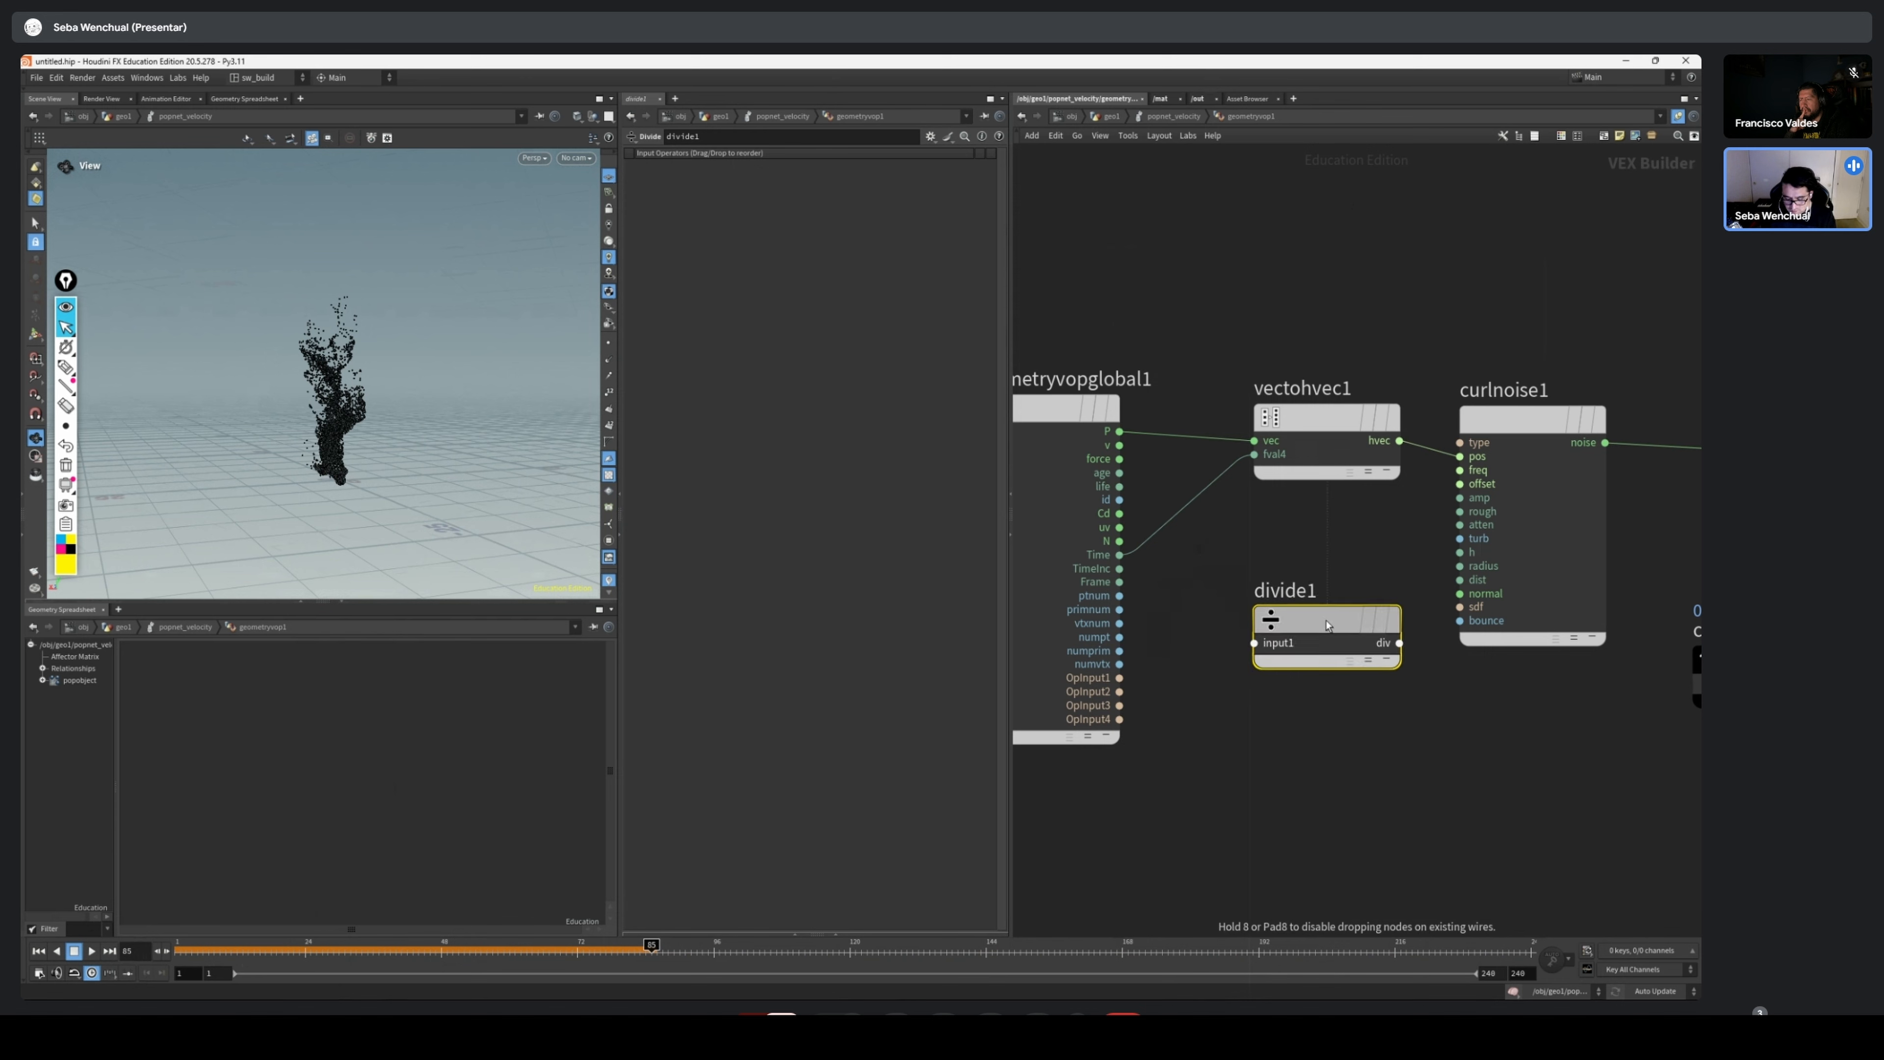
scroll(1168, 511, up, 3)
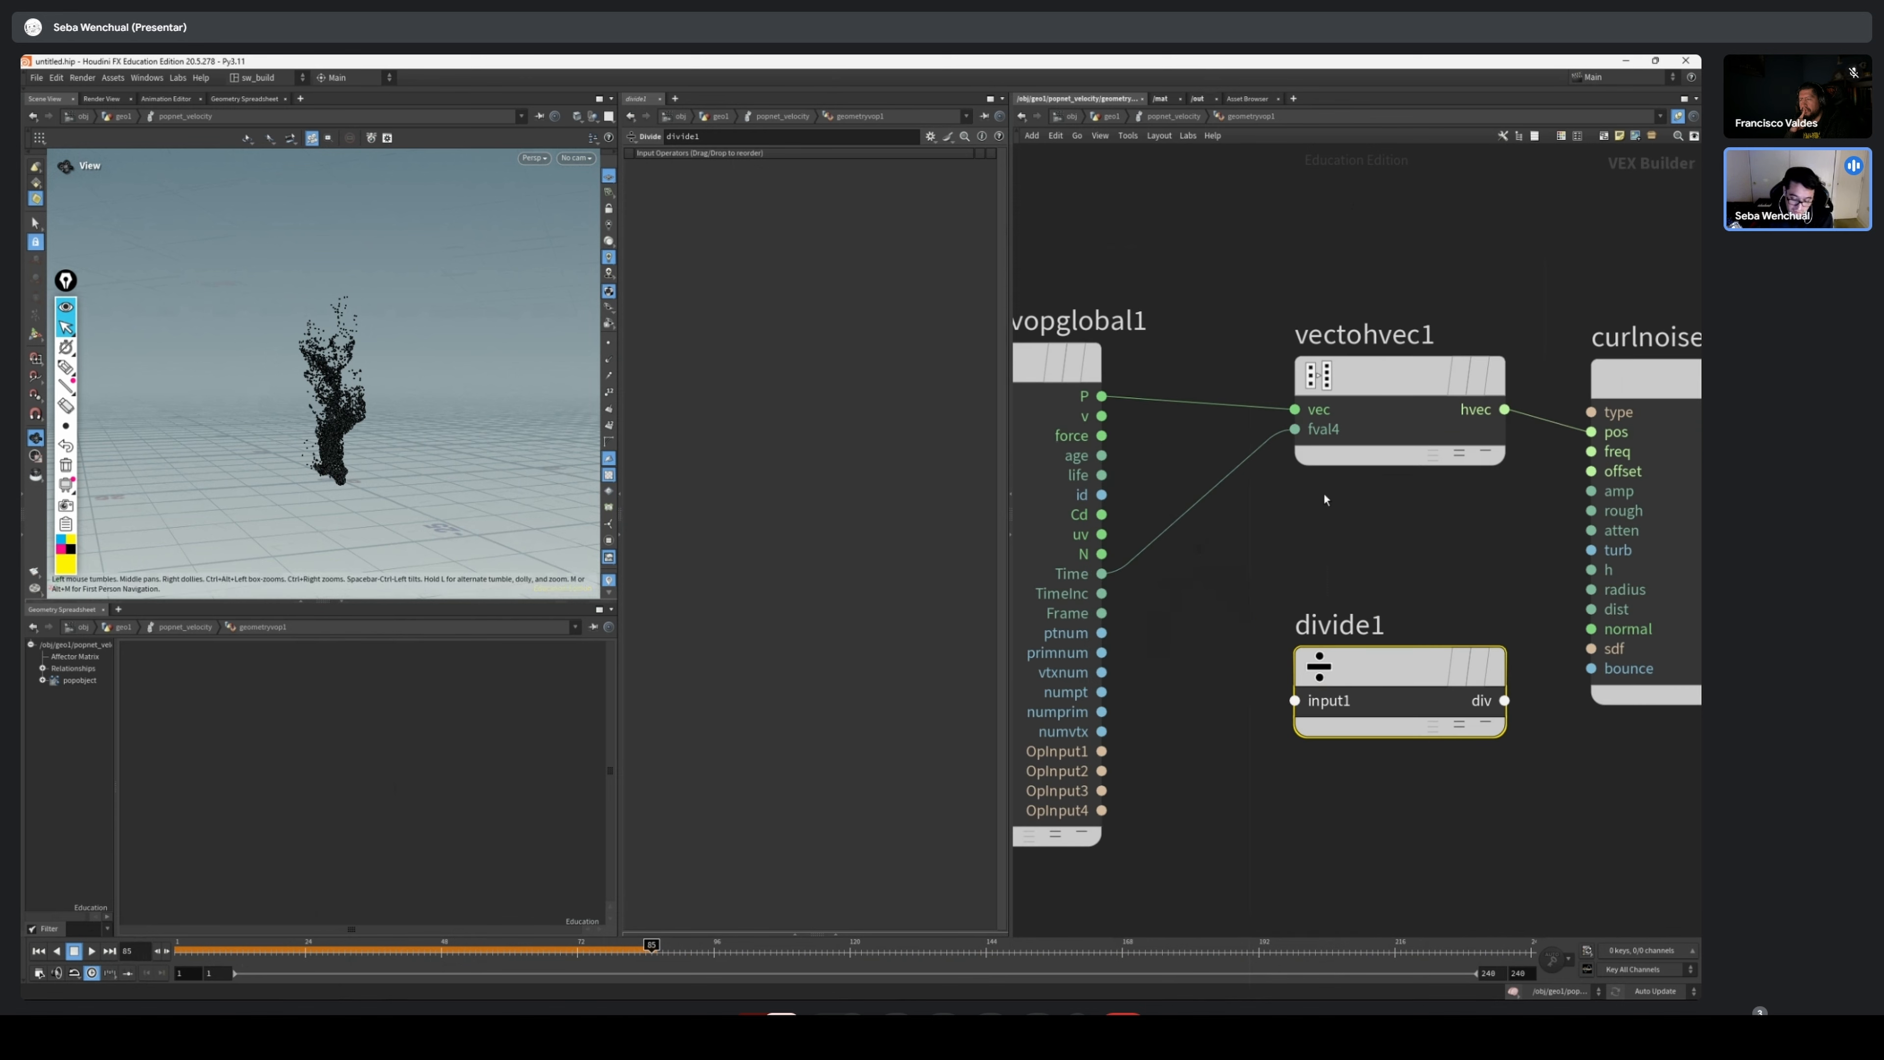
drag(1333, 618, 1277, 613)
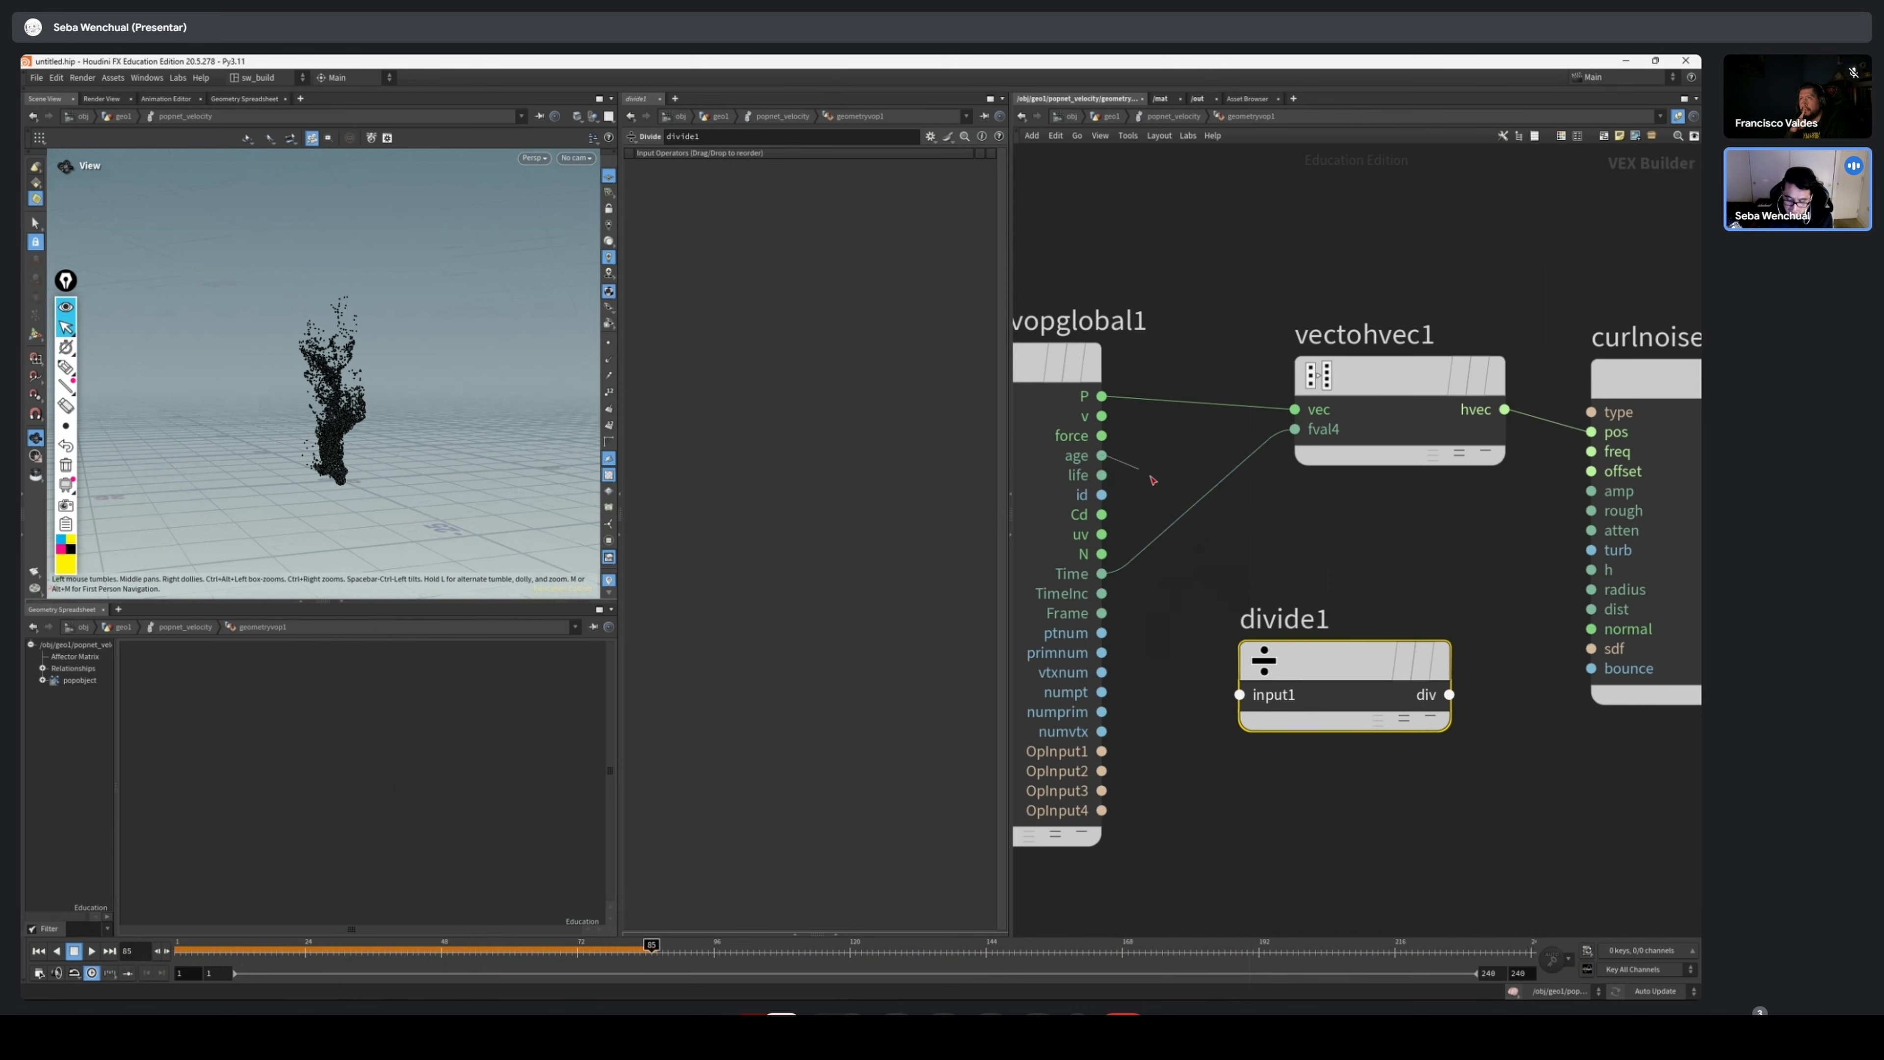
Wire the age and life outputs of geometryvopglobal1 into divide1's first and second inputs
drag(1101, 455, 1239, 714)
scroll(1372, 564, down, 3)
drag(1346, 615, 1380, 756)
Add a Ramp Parameter node beside divide1, below const1
middle_drag(1584, 724, 1204, 631)
scroll(1394, 611, down, 2)
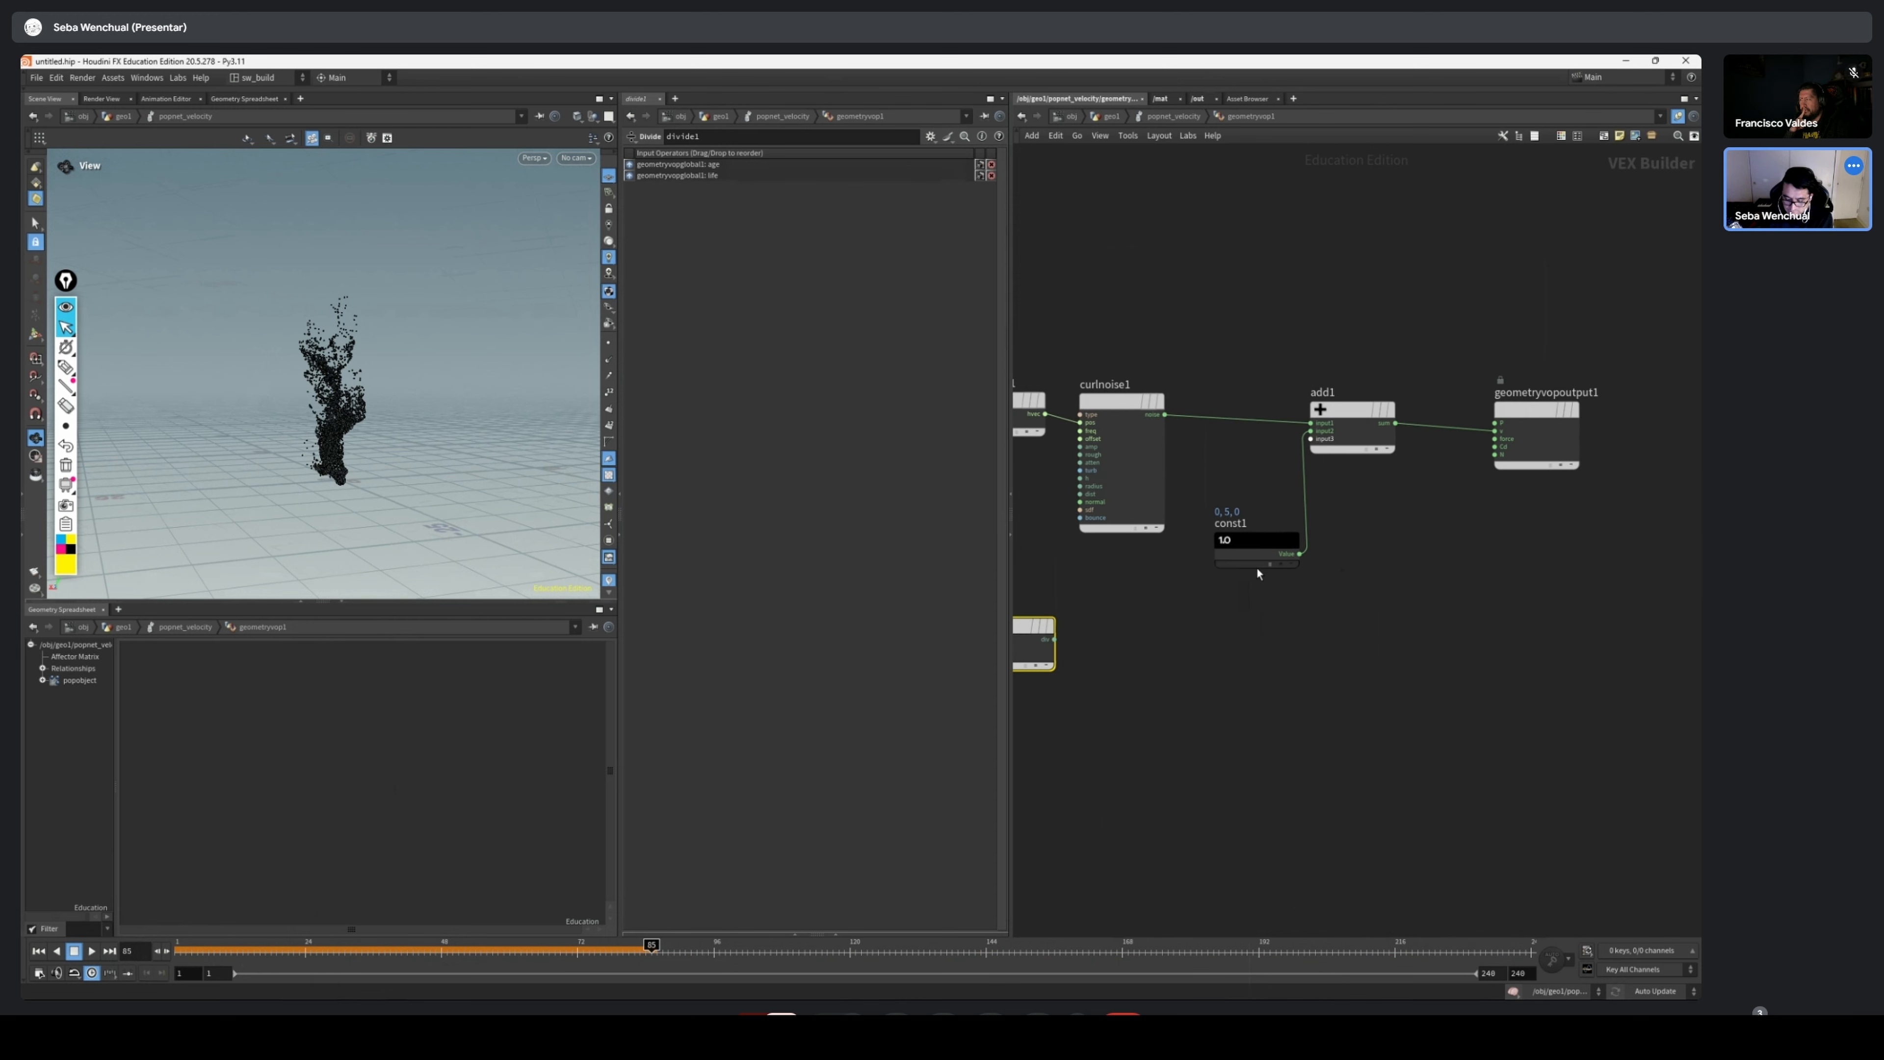
drag(1257, 567, 1239, 560)
scroll(1358, 523, down, 1)
drag(1532, 429, 1540, 459)
scroll(1236, 637, up, 2)
middle_drag(1238, 642, 1302, 674)
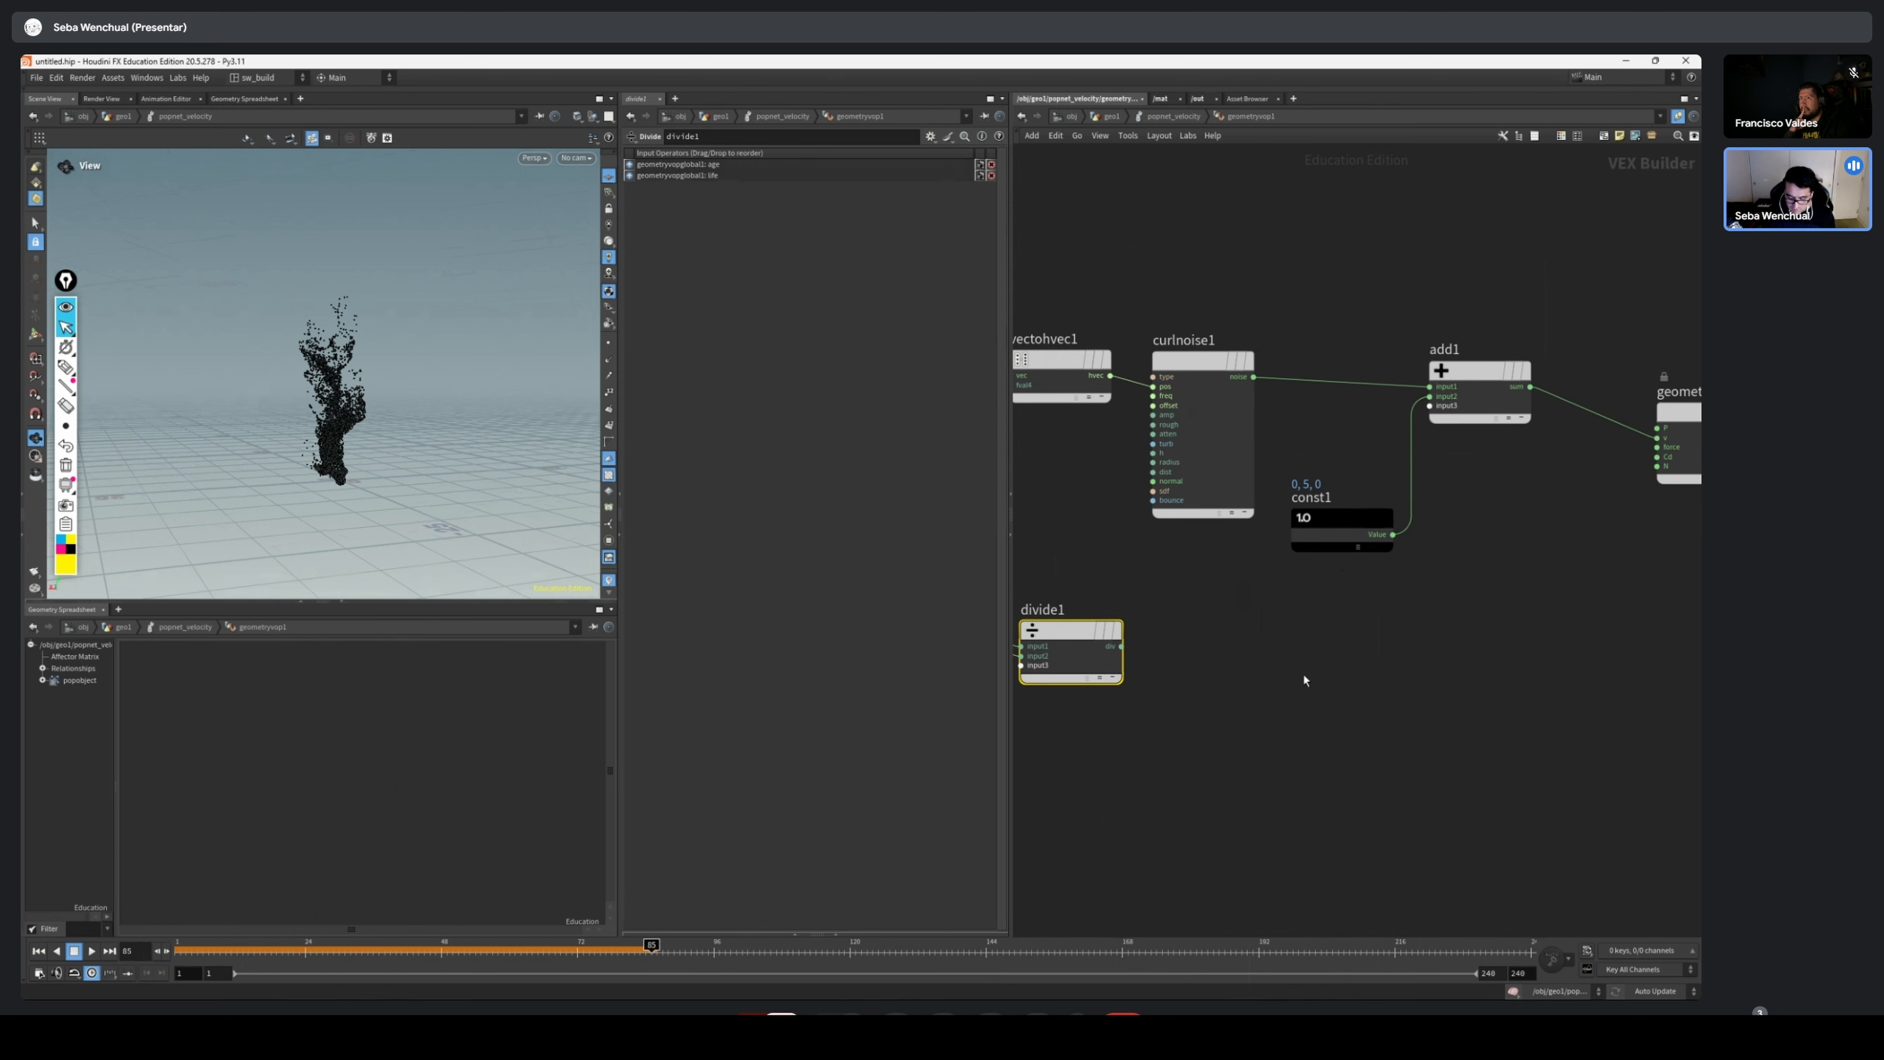
key(Tab)
text(ramp)
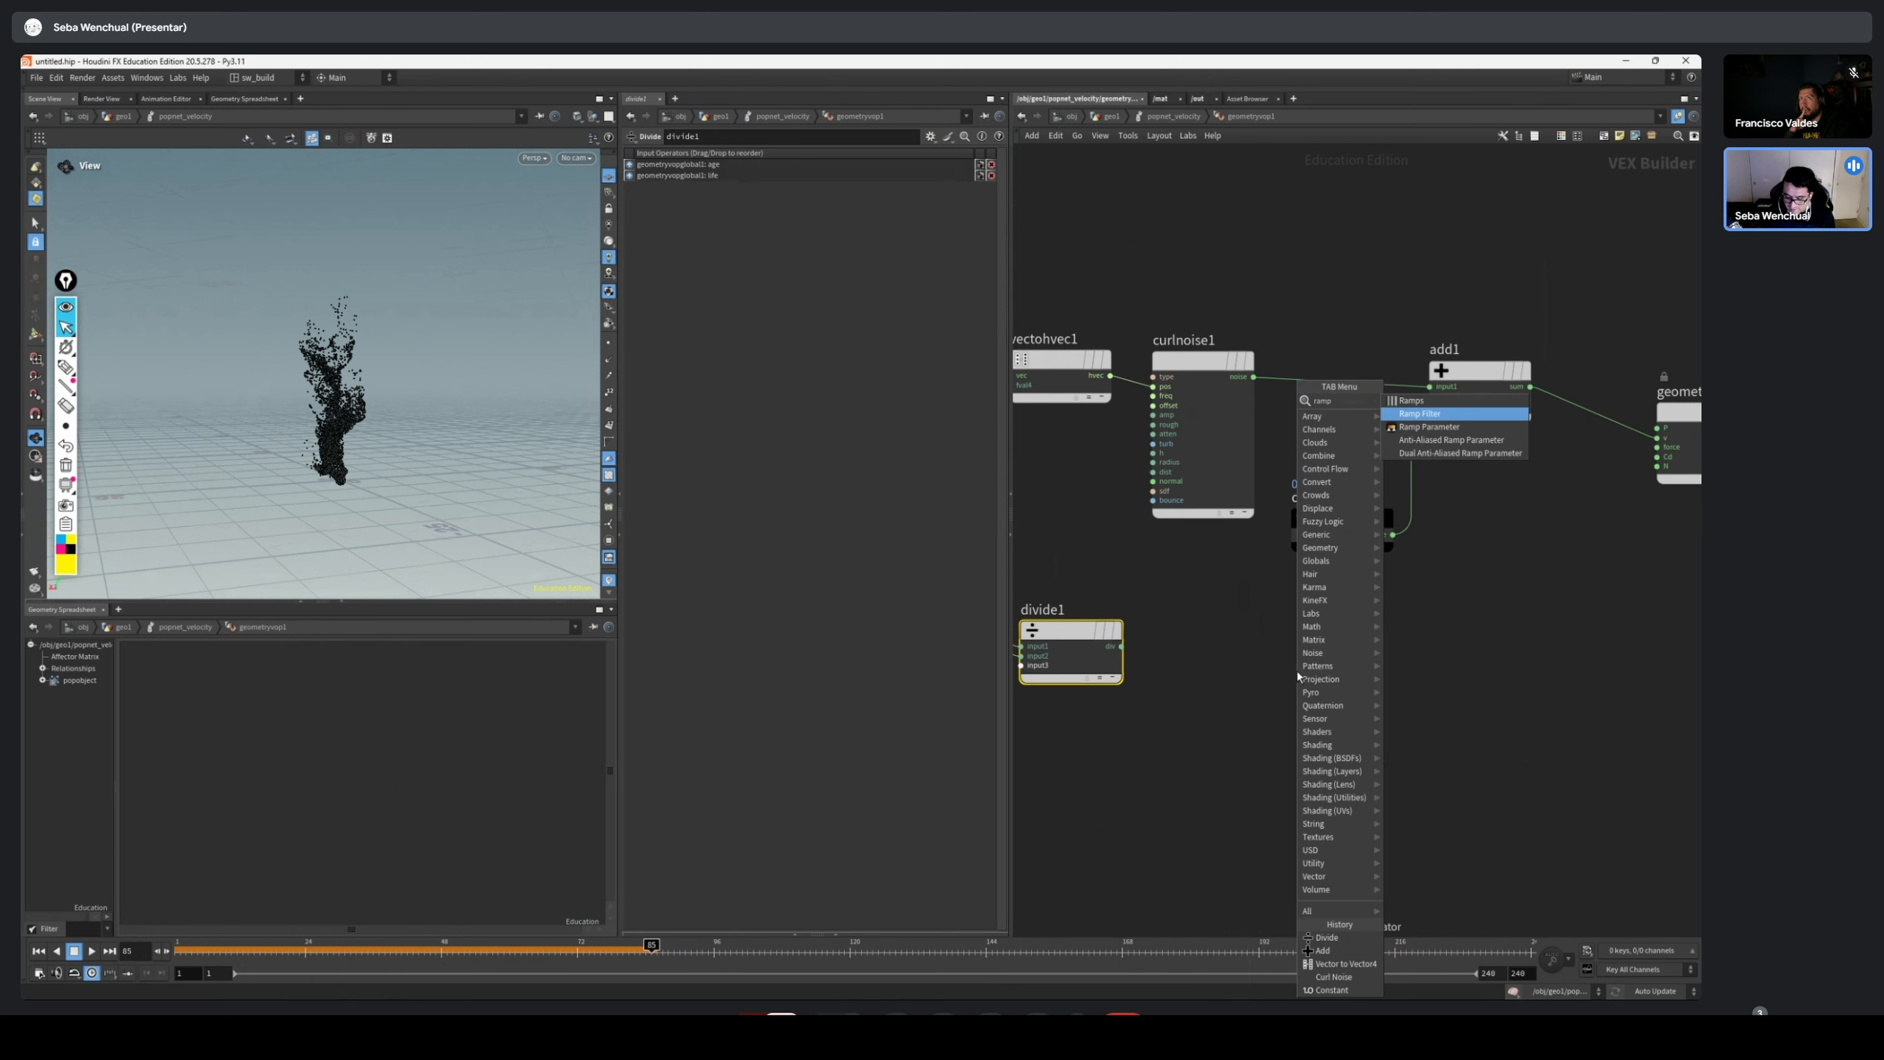
key(Return)
click(1248, 655)
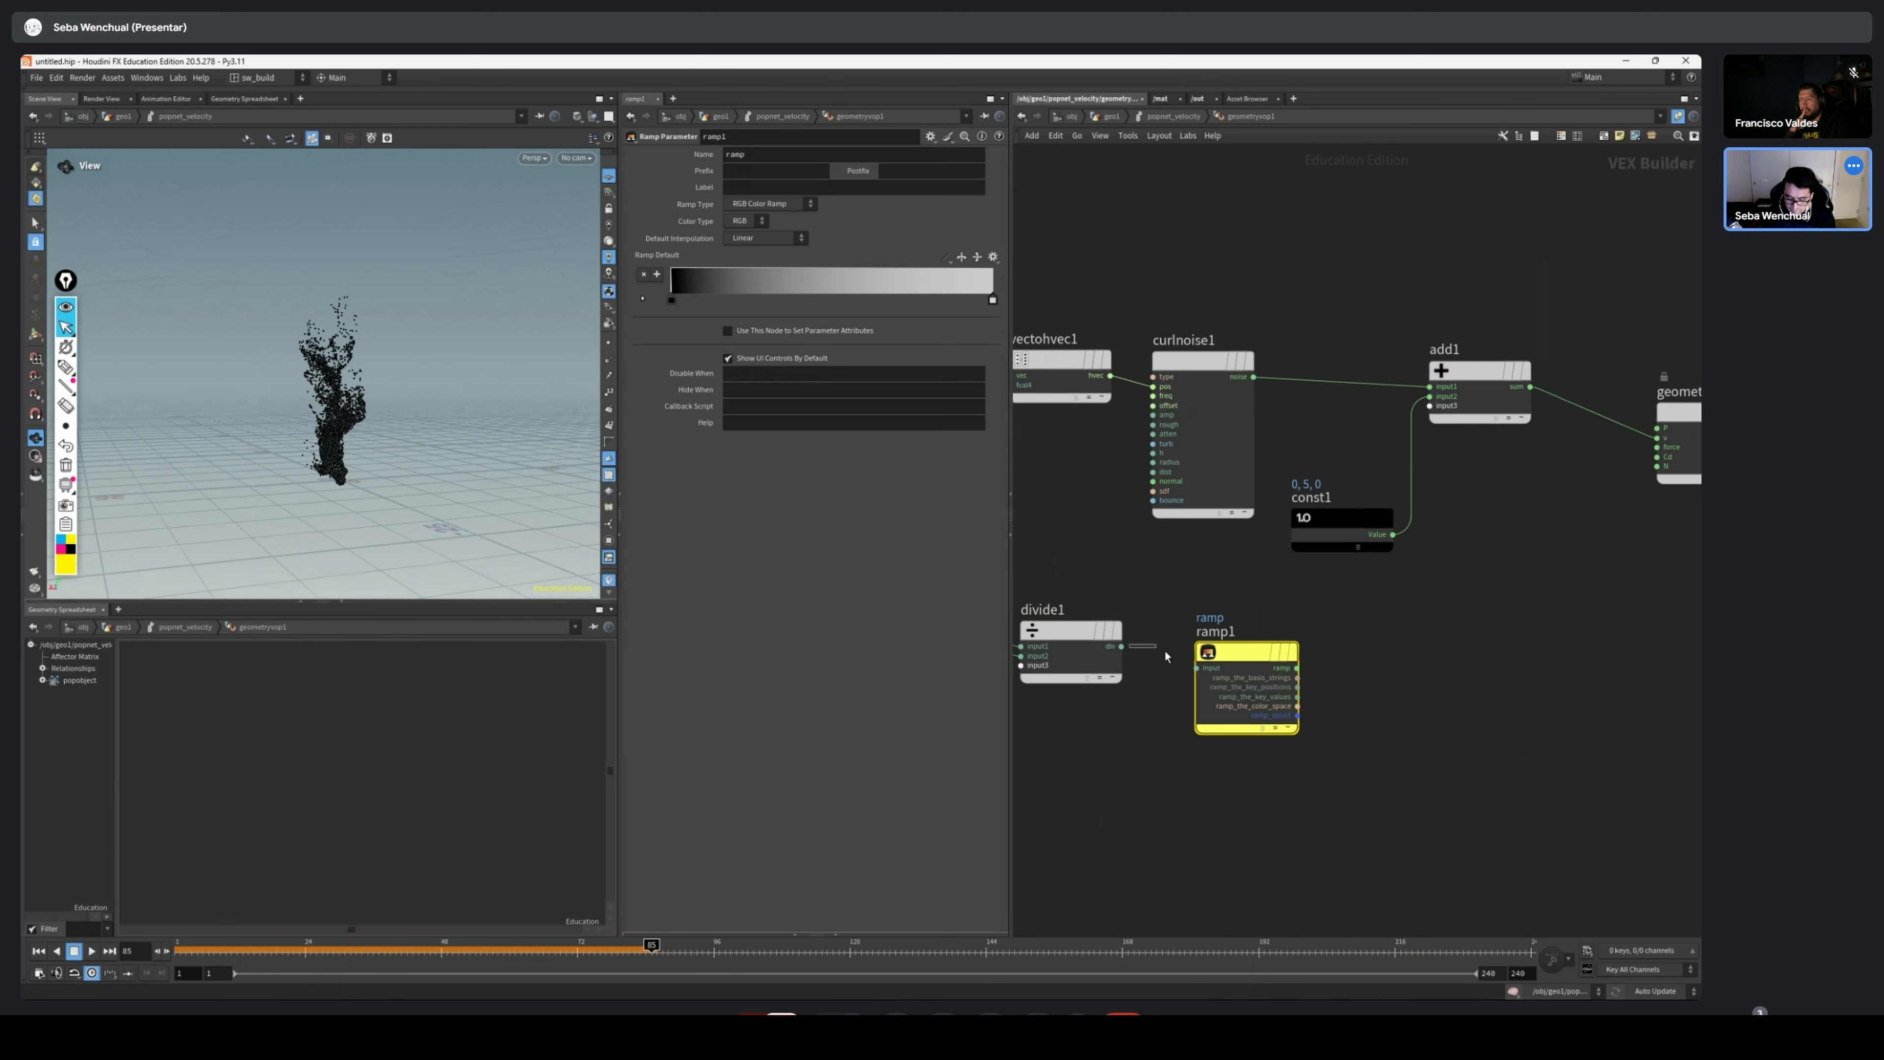
Connect divide1's output to ramp1's input and ramp1's ramp output to the Cd input of geometryvopoutput1
drag(1213, 673, 1215, 669)
drag(1240, 653, 1235, 639)
middle_drag(1368, 643, 1238, 671)
scroll(1239, 672, up, 2)
drag(1611, 399, 1595, 439)
drag(1147, 691, 1469, 564)
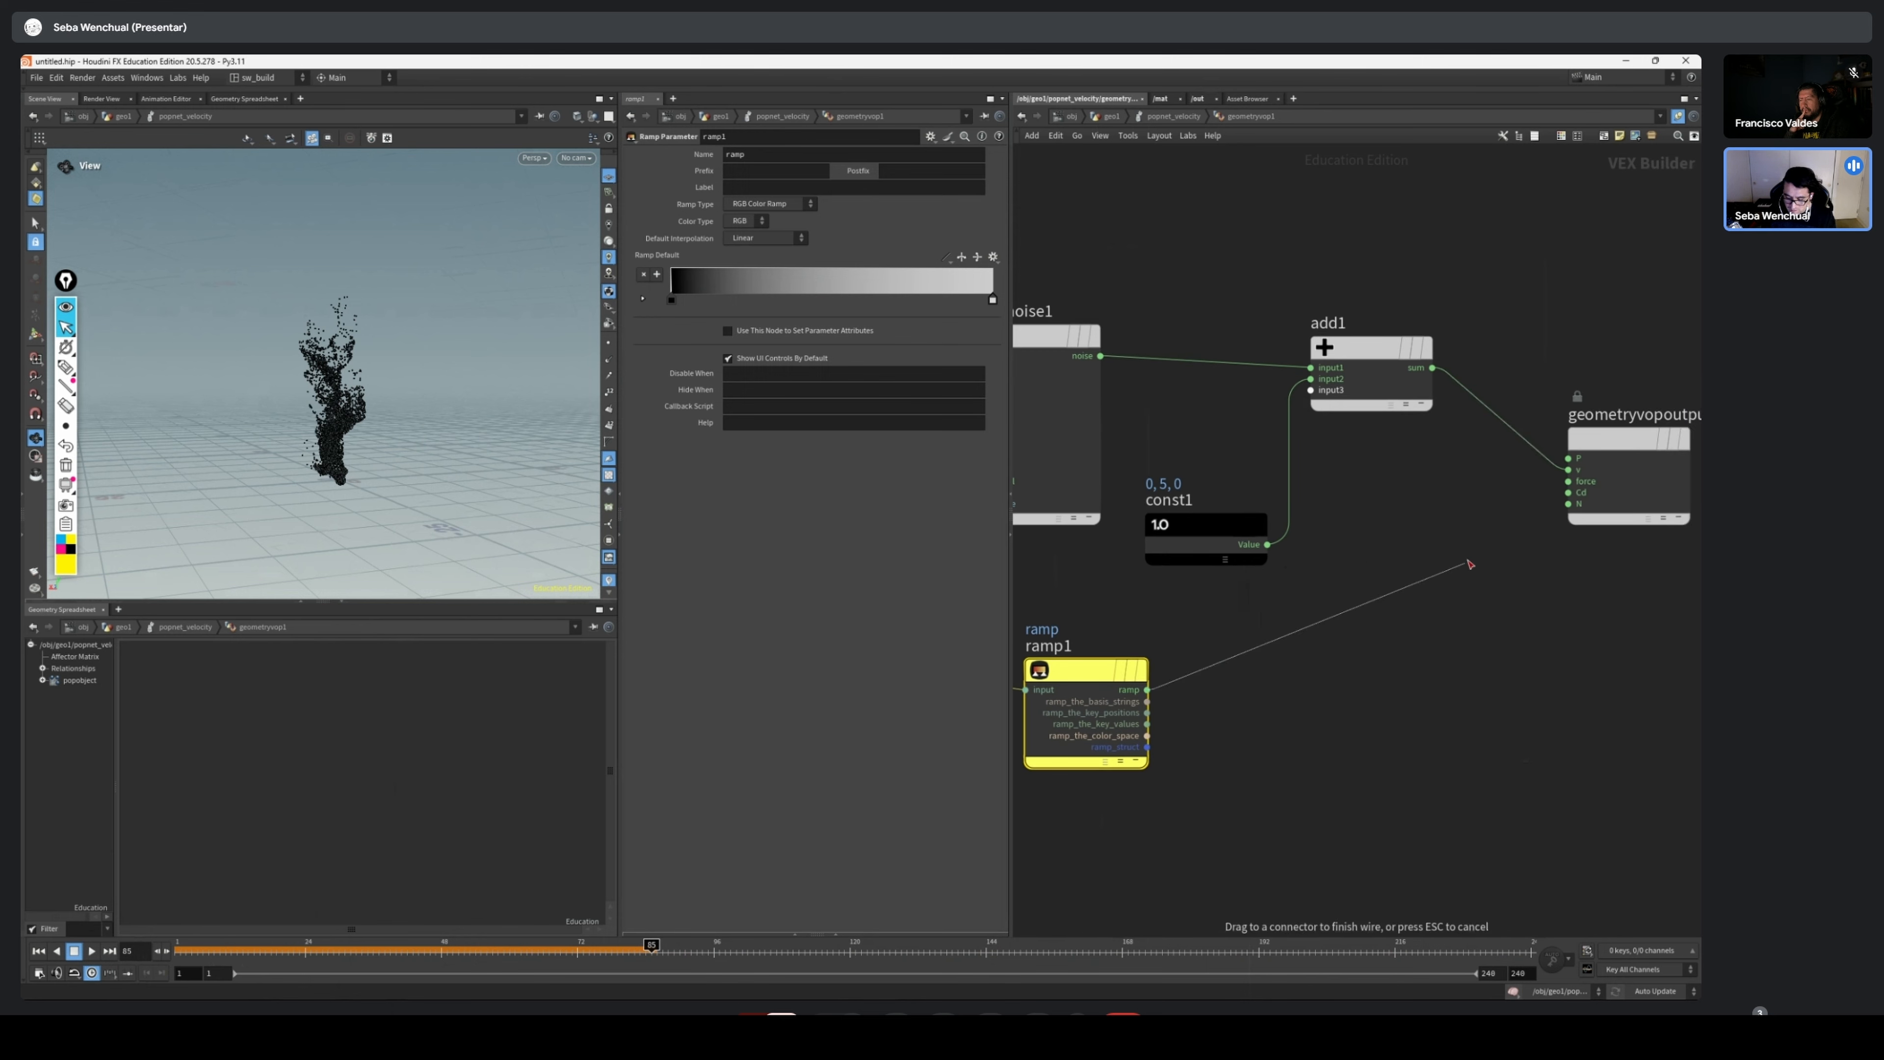
drag(1529, 505, 1579, 494)
Rewind to frame 1 and play the simulation to check the particle colours, then jump back to frame 4
click(39, 952)
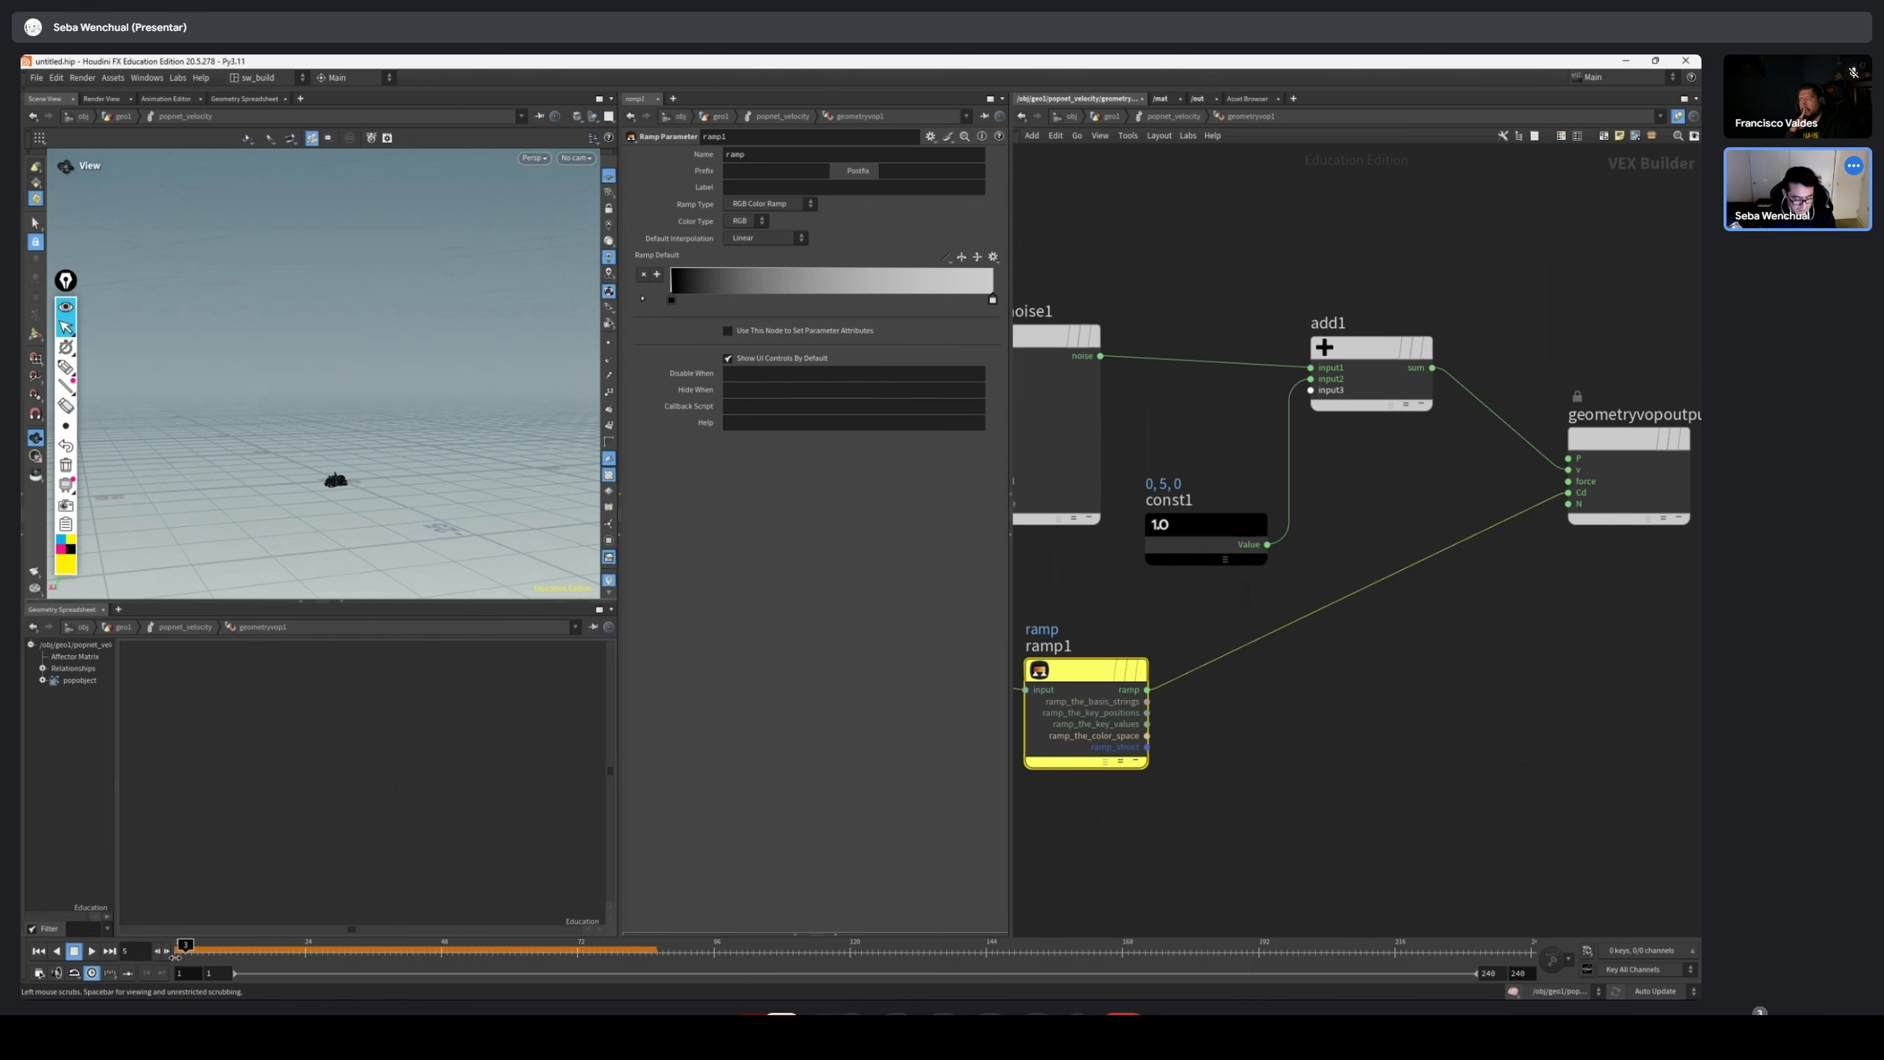
click(94, 952)
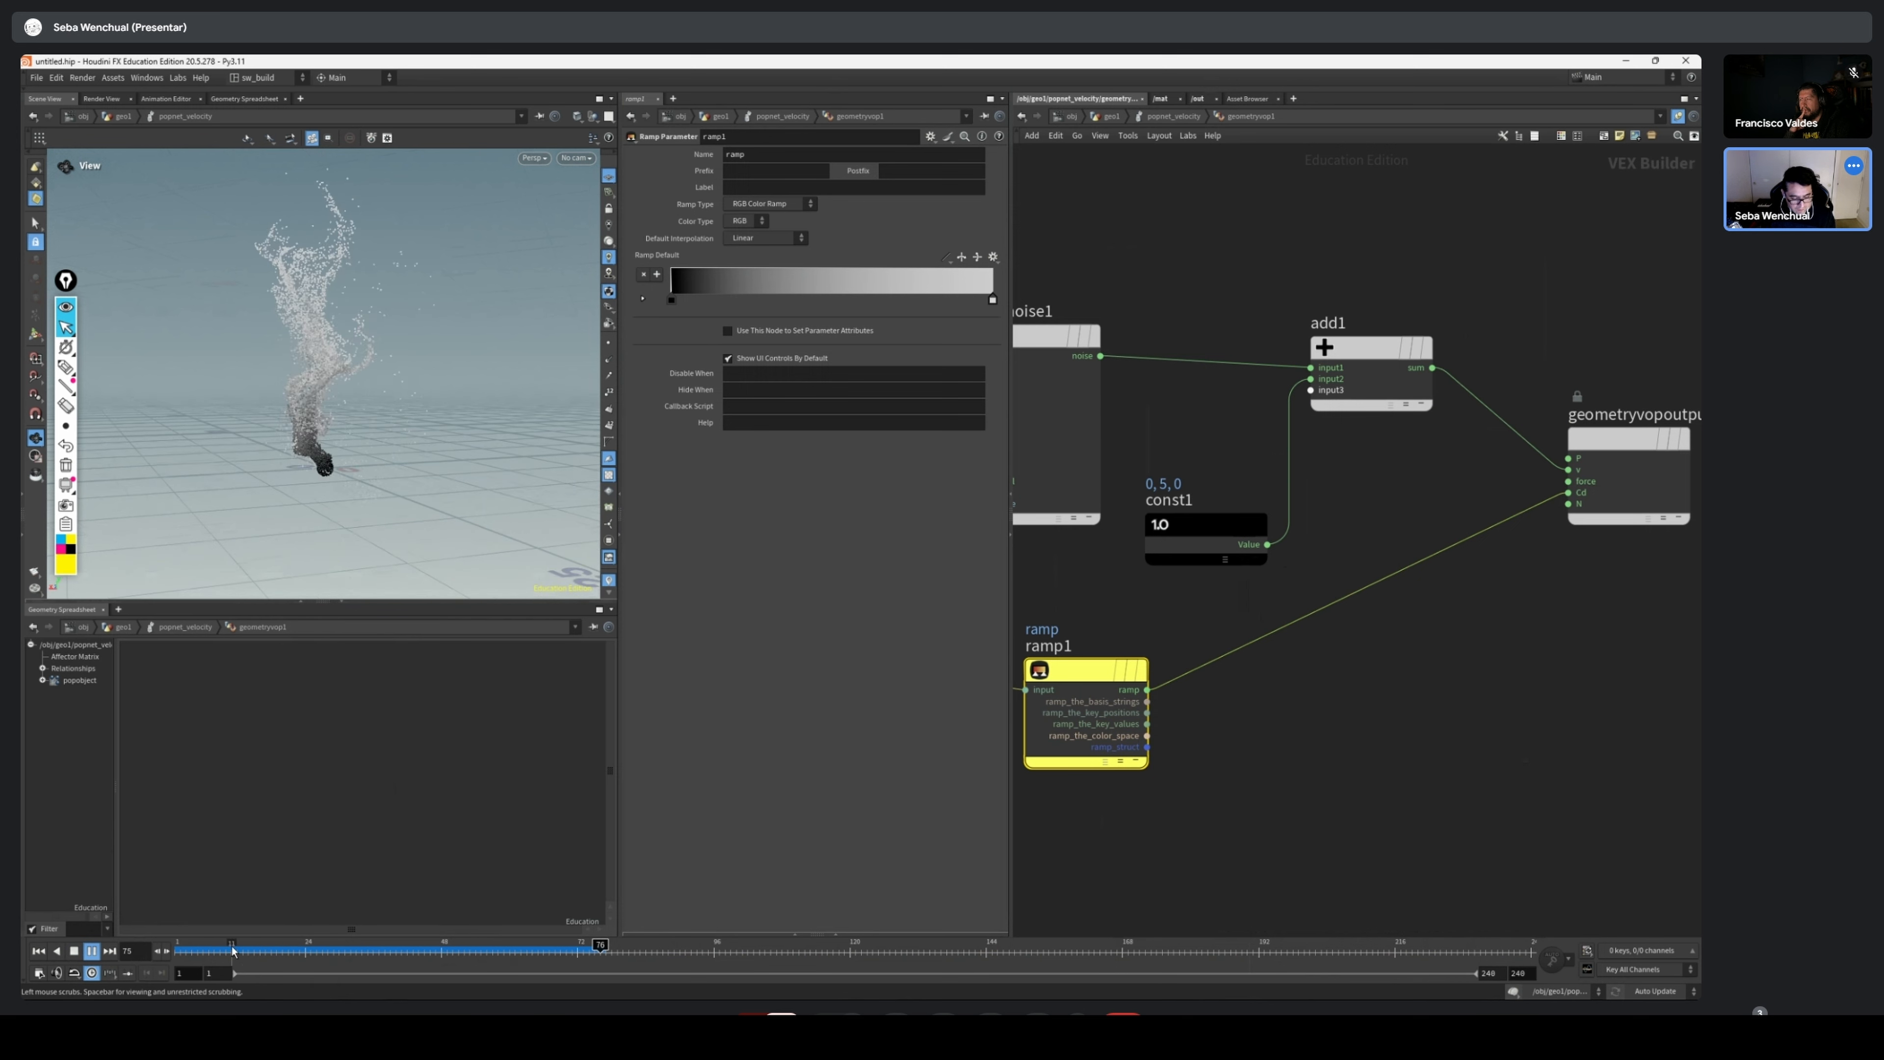
click(192, 951)
Add a Bind node below geometryvopglobal1 and set its parameter name to nage
scroll(1563, 660, down, 1)
scroll(1564, 661, down, 1)
middle_drag(1300, 670, 1480, 626)
scroll(1267, 698, up, 1)
middle_drag(1267, 698, 1259, 708)
key(Tab)
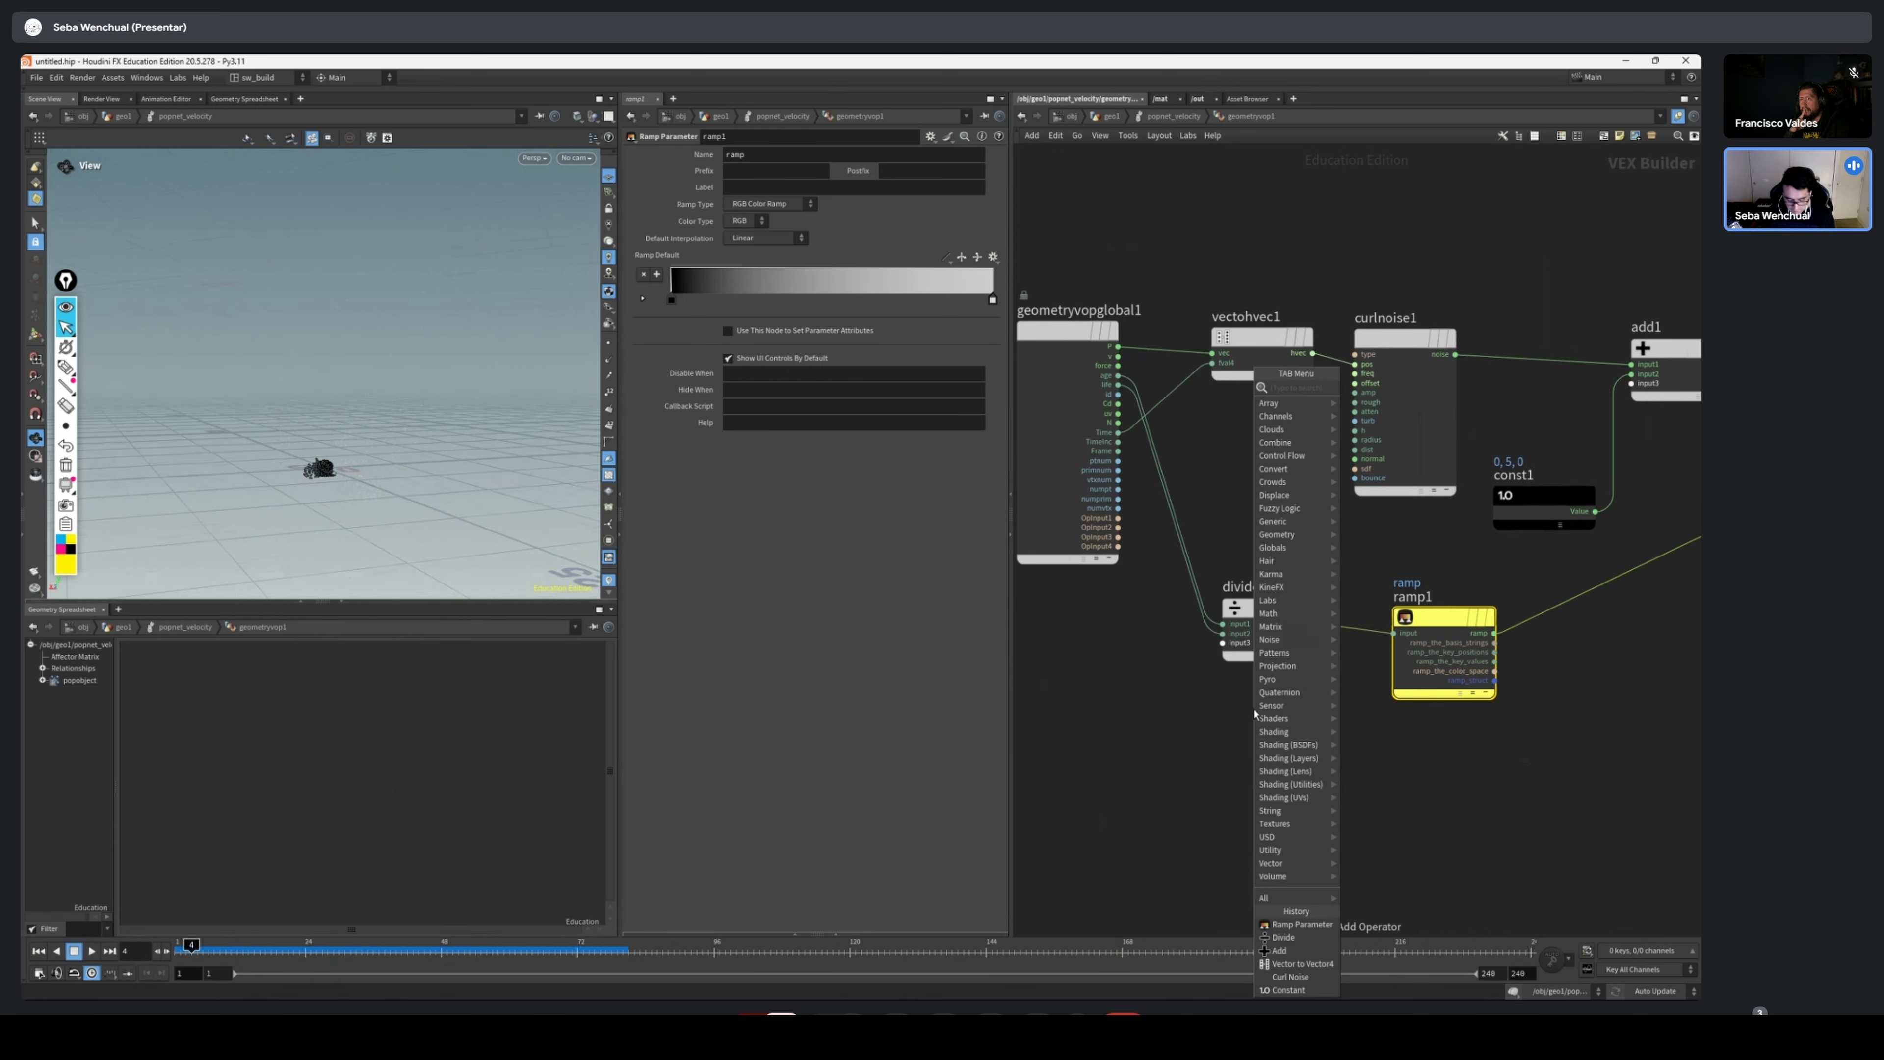
text(bind)
key(Return)
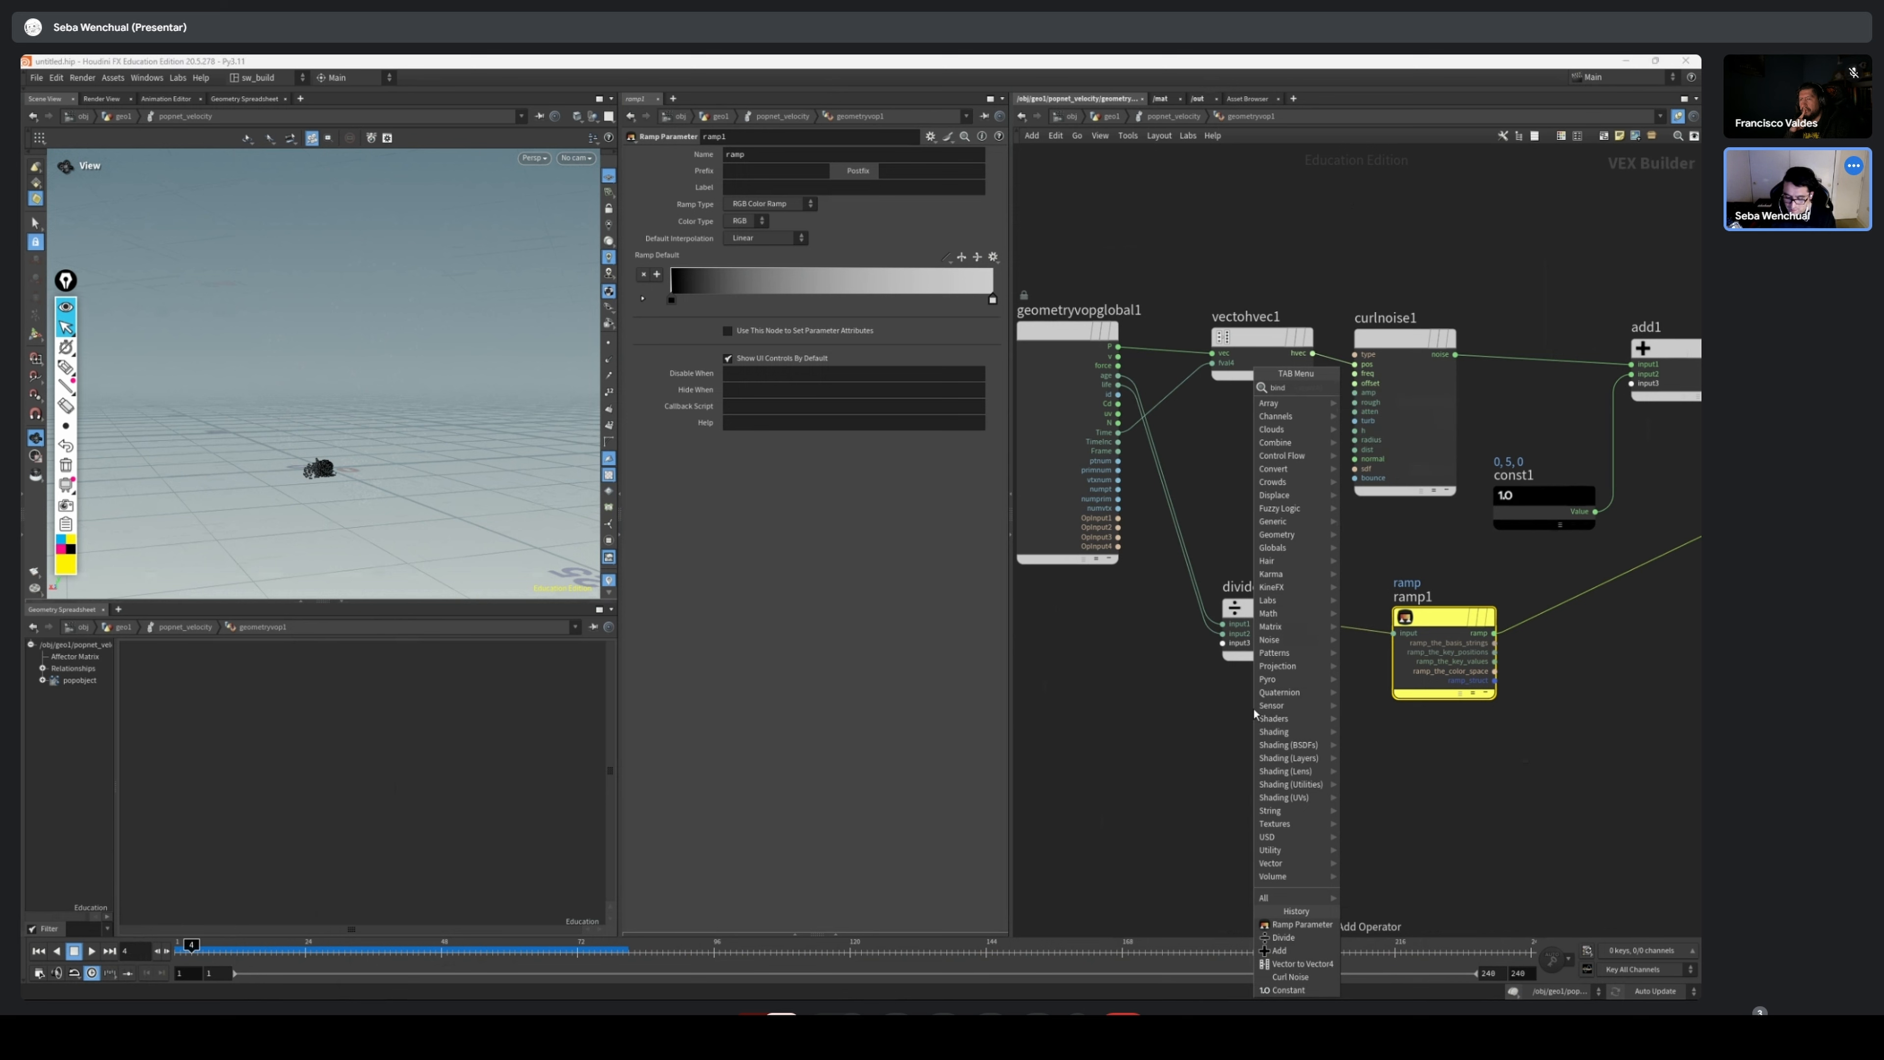
click(1089, 690)
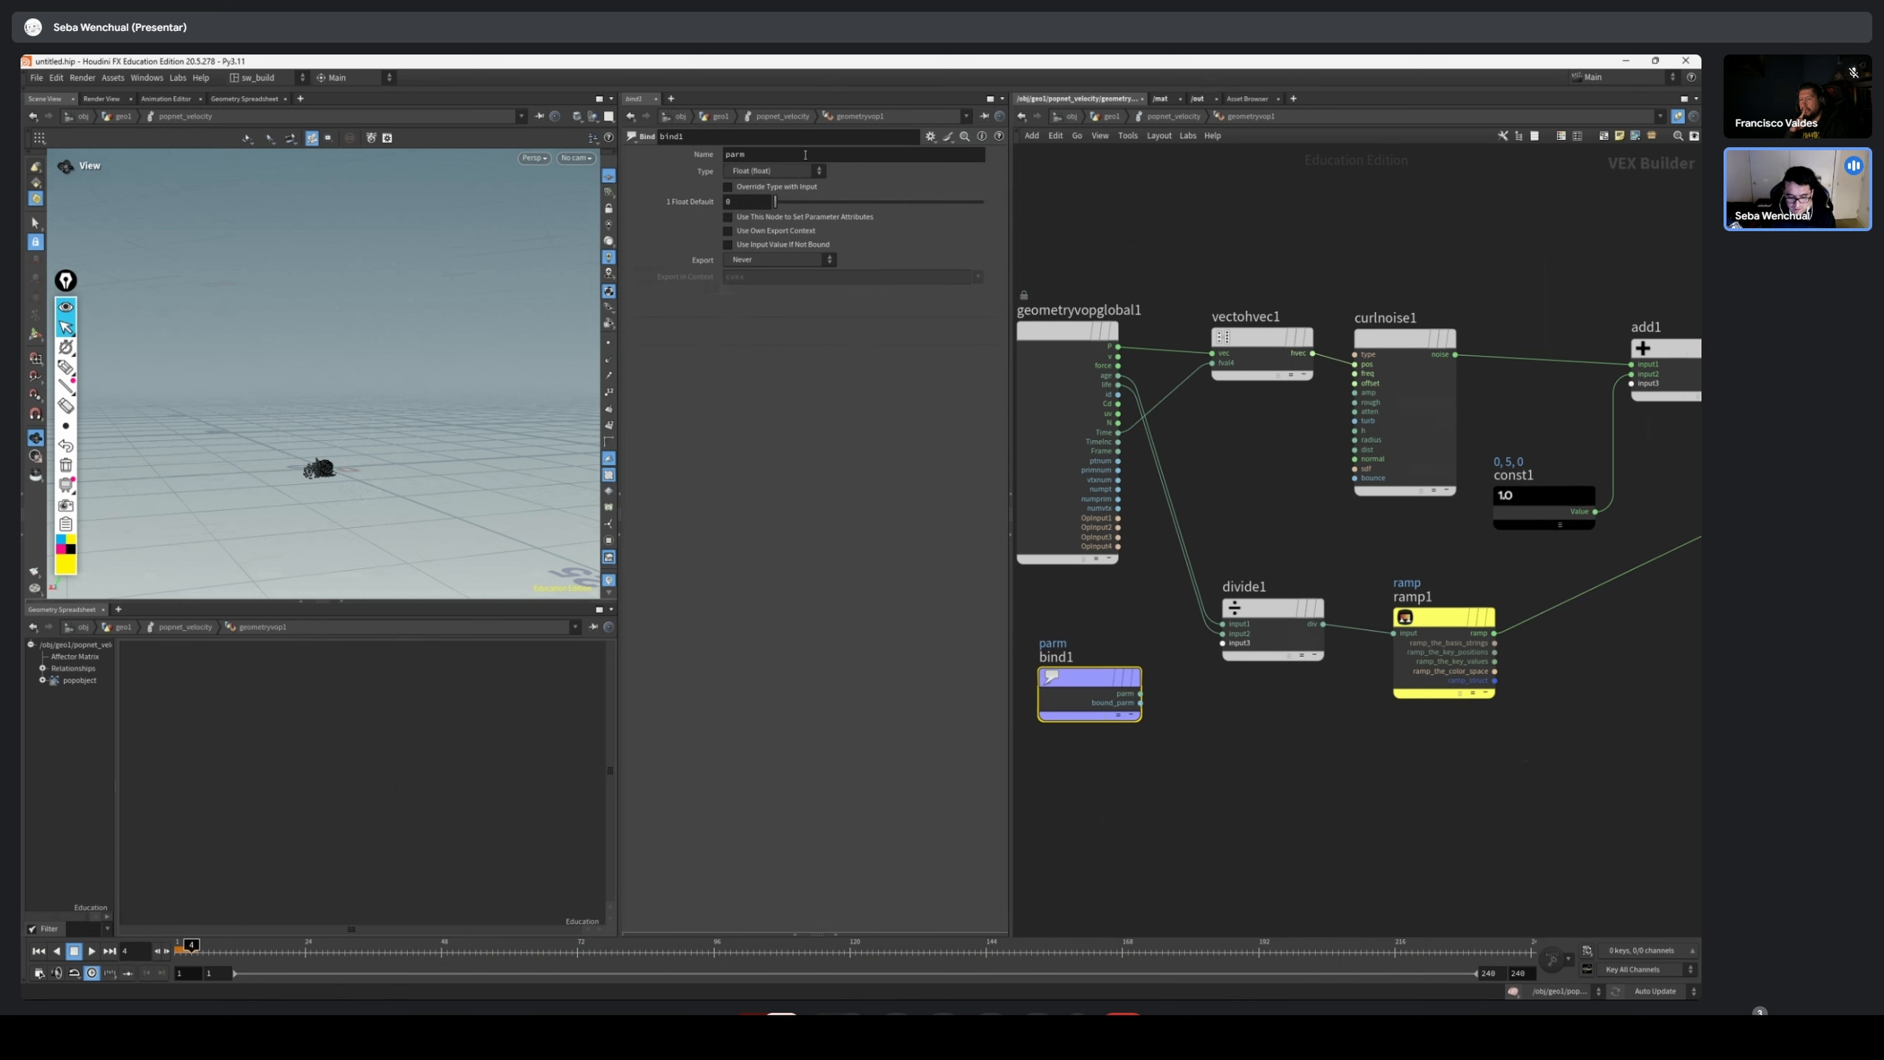
double_click(804, 154)
text(nage)
key(Return)
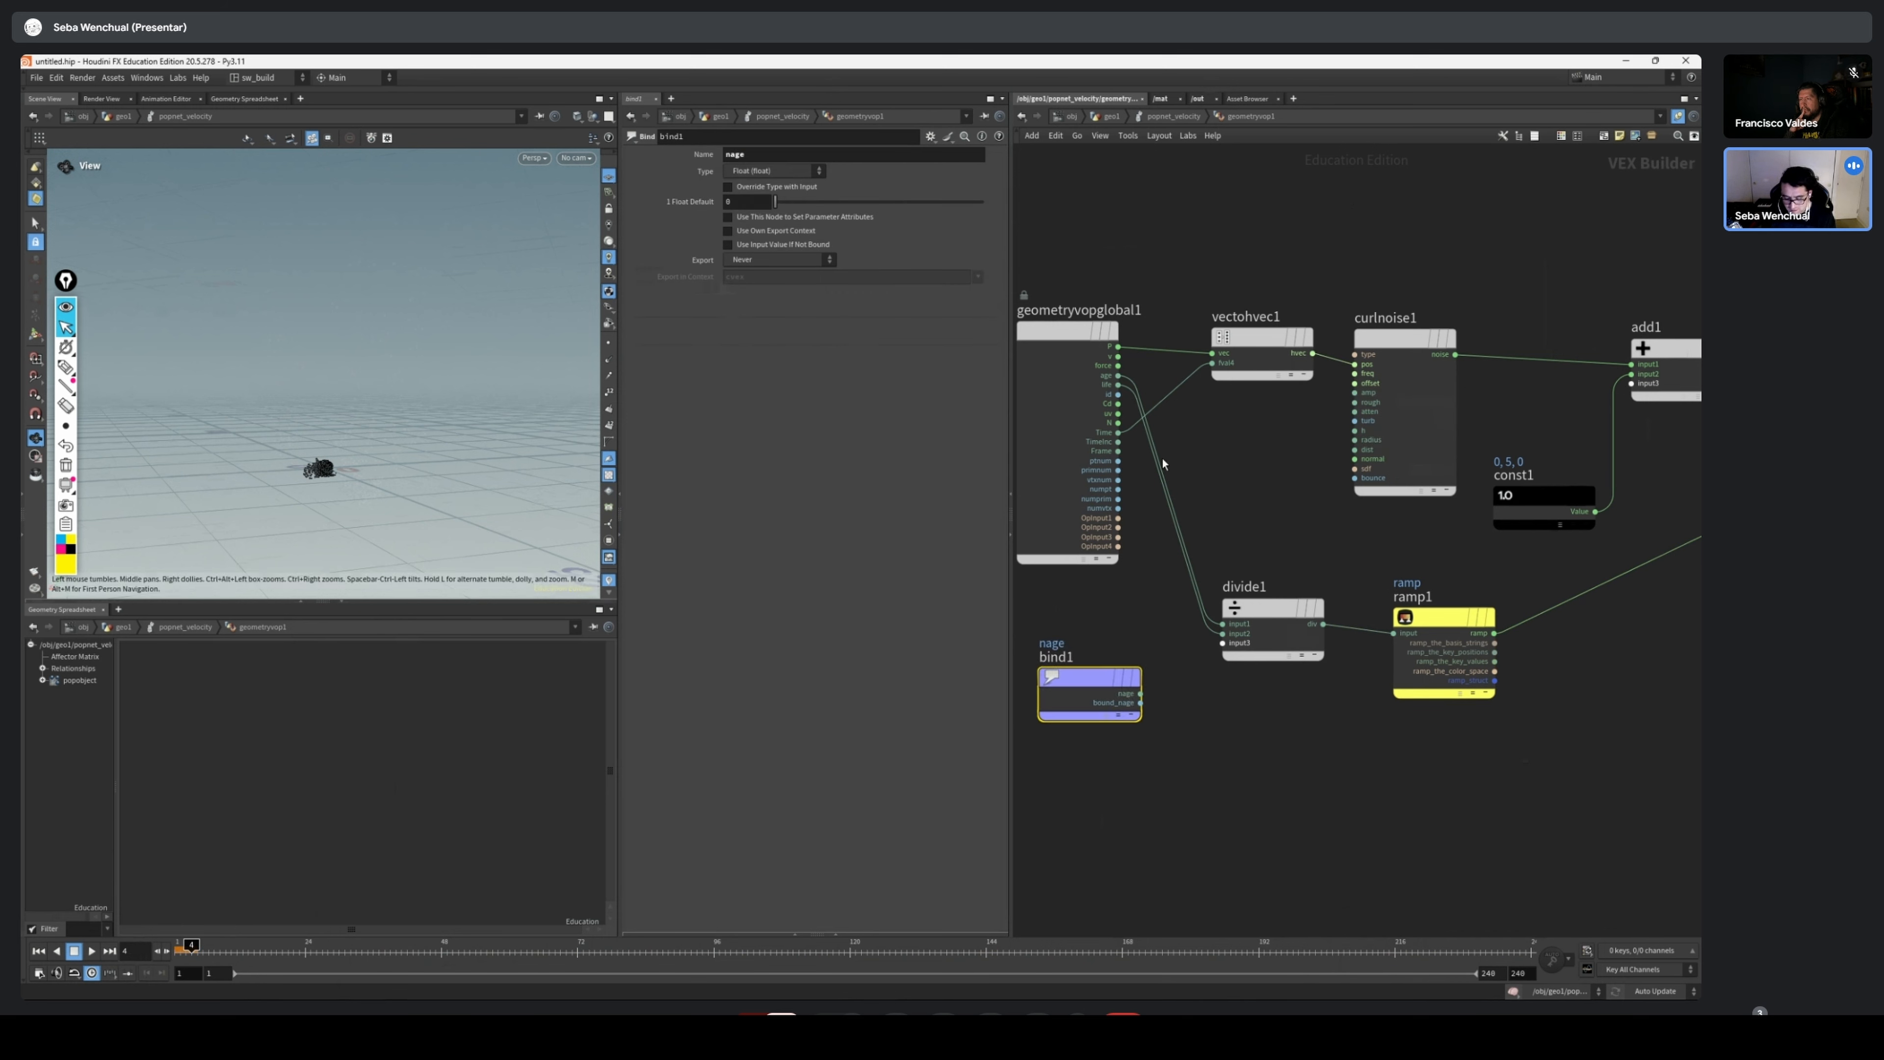
Wire bind1's nage output into ramp1's input in place of divide1, and check the colours by playing and scrubbing the simulation
key(Escape)
mouse_move(1139, 695)
mouse_down()
mouse_move(1394, 633)
mouse_move(1149, 711)
mouse_up()
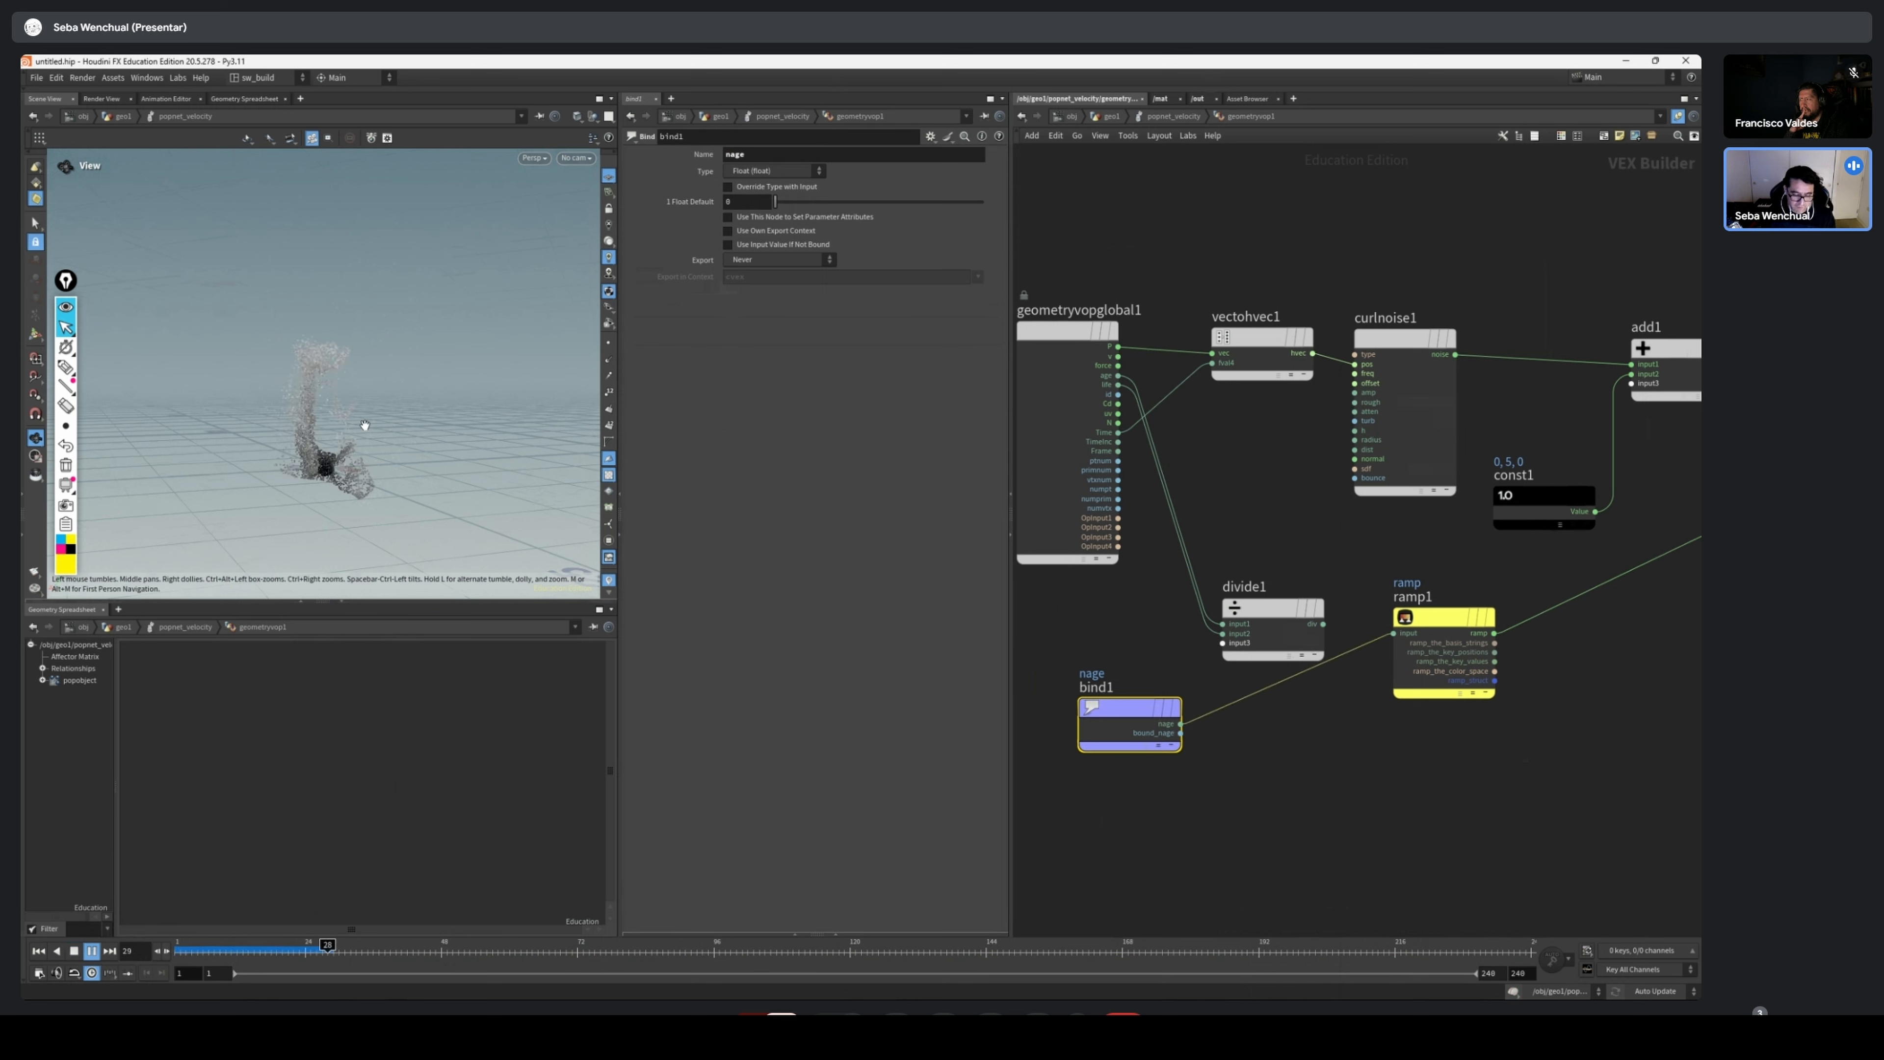
drag(1273, 607, 1246, 511)
scroll(1216, 438, up, 5)
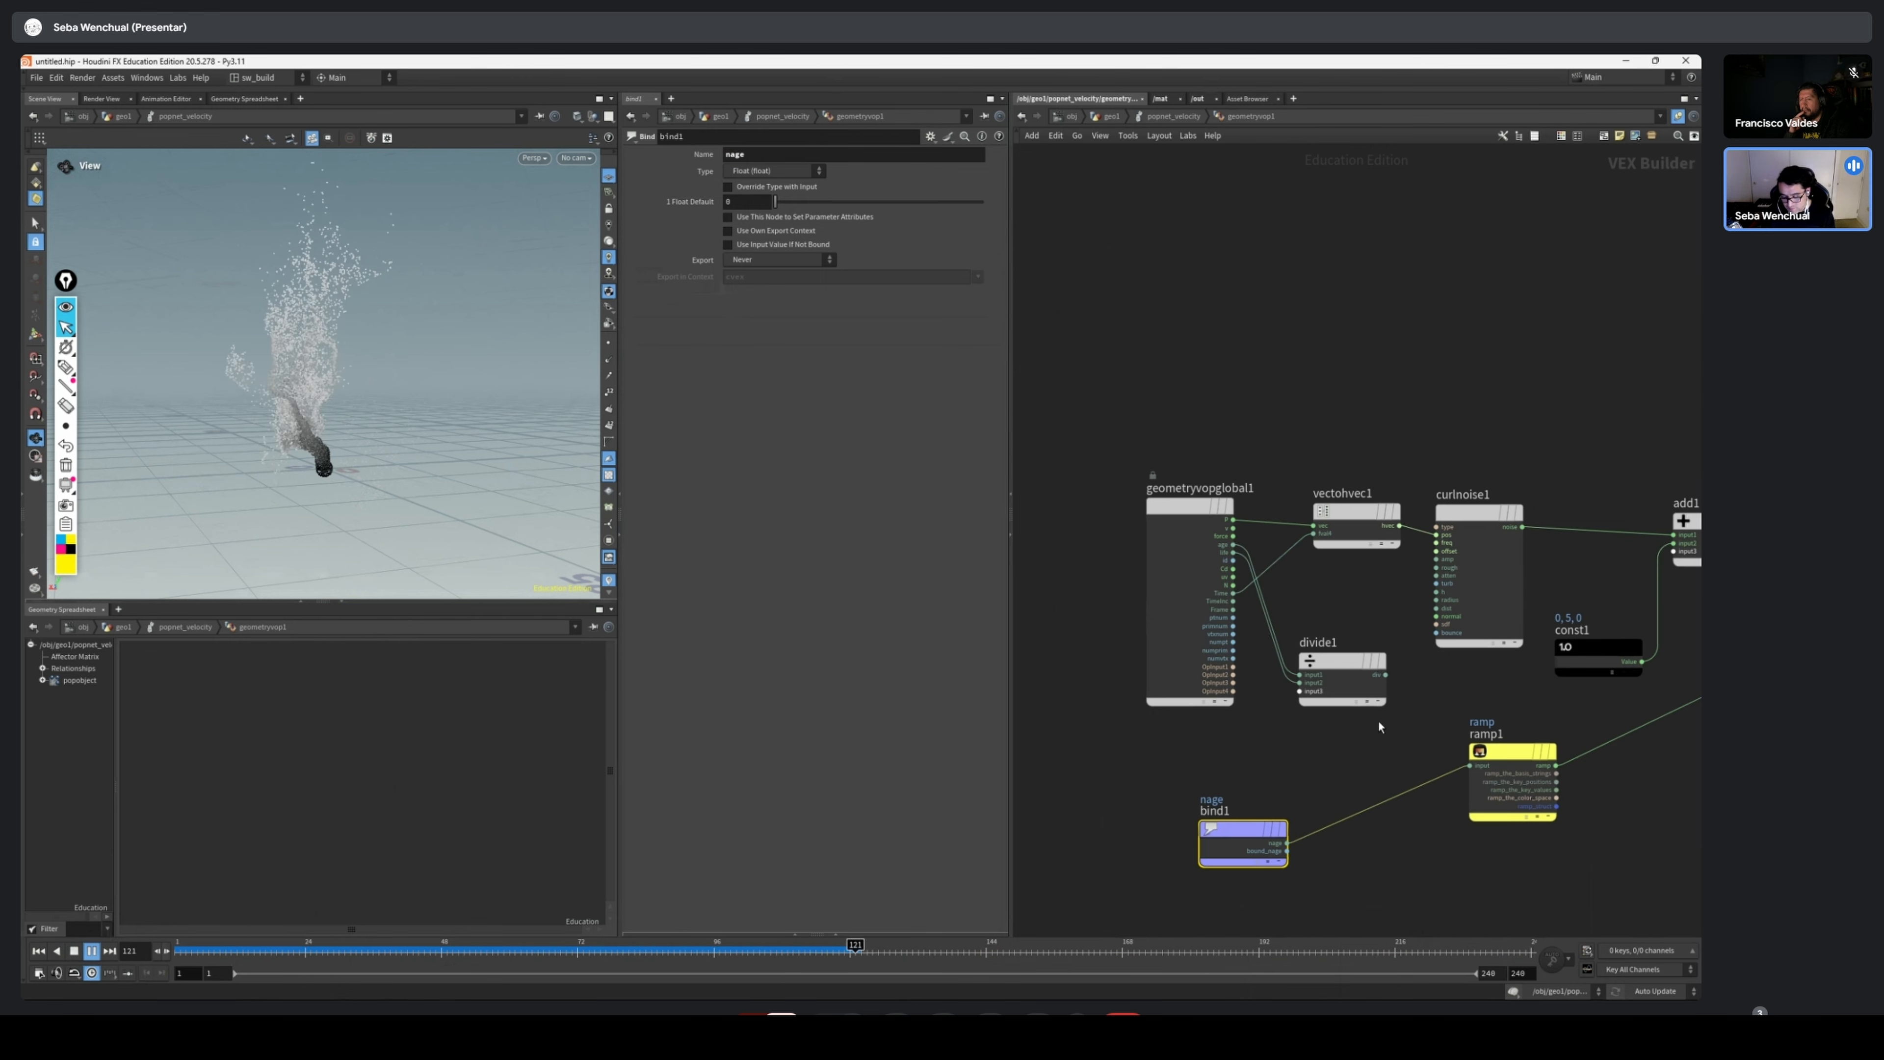
scroll(1383, 708, down, 5)
drag(1245, 837, 1359, 802)
scroll(1359, 802, up, 5)
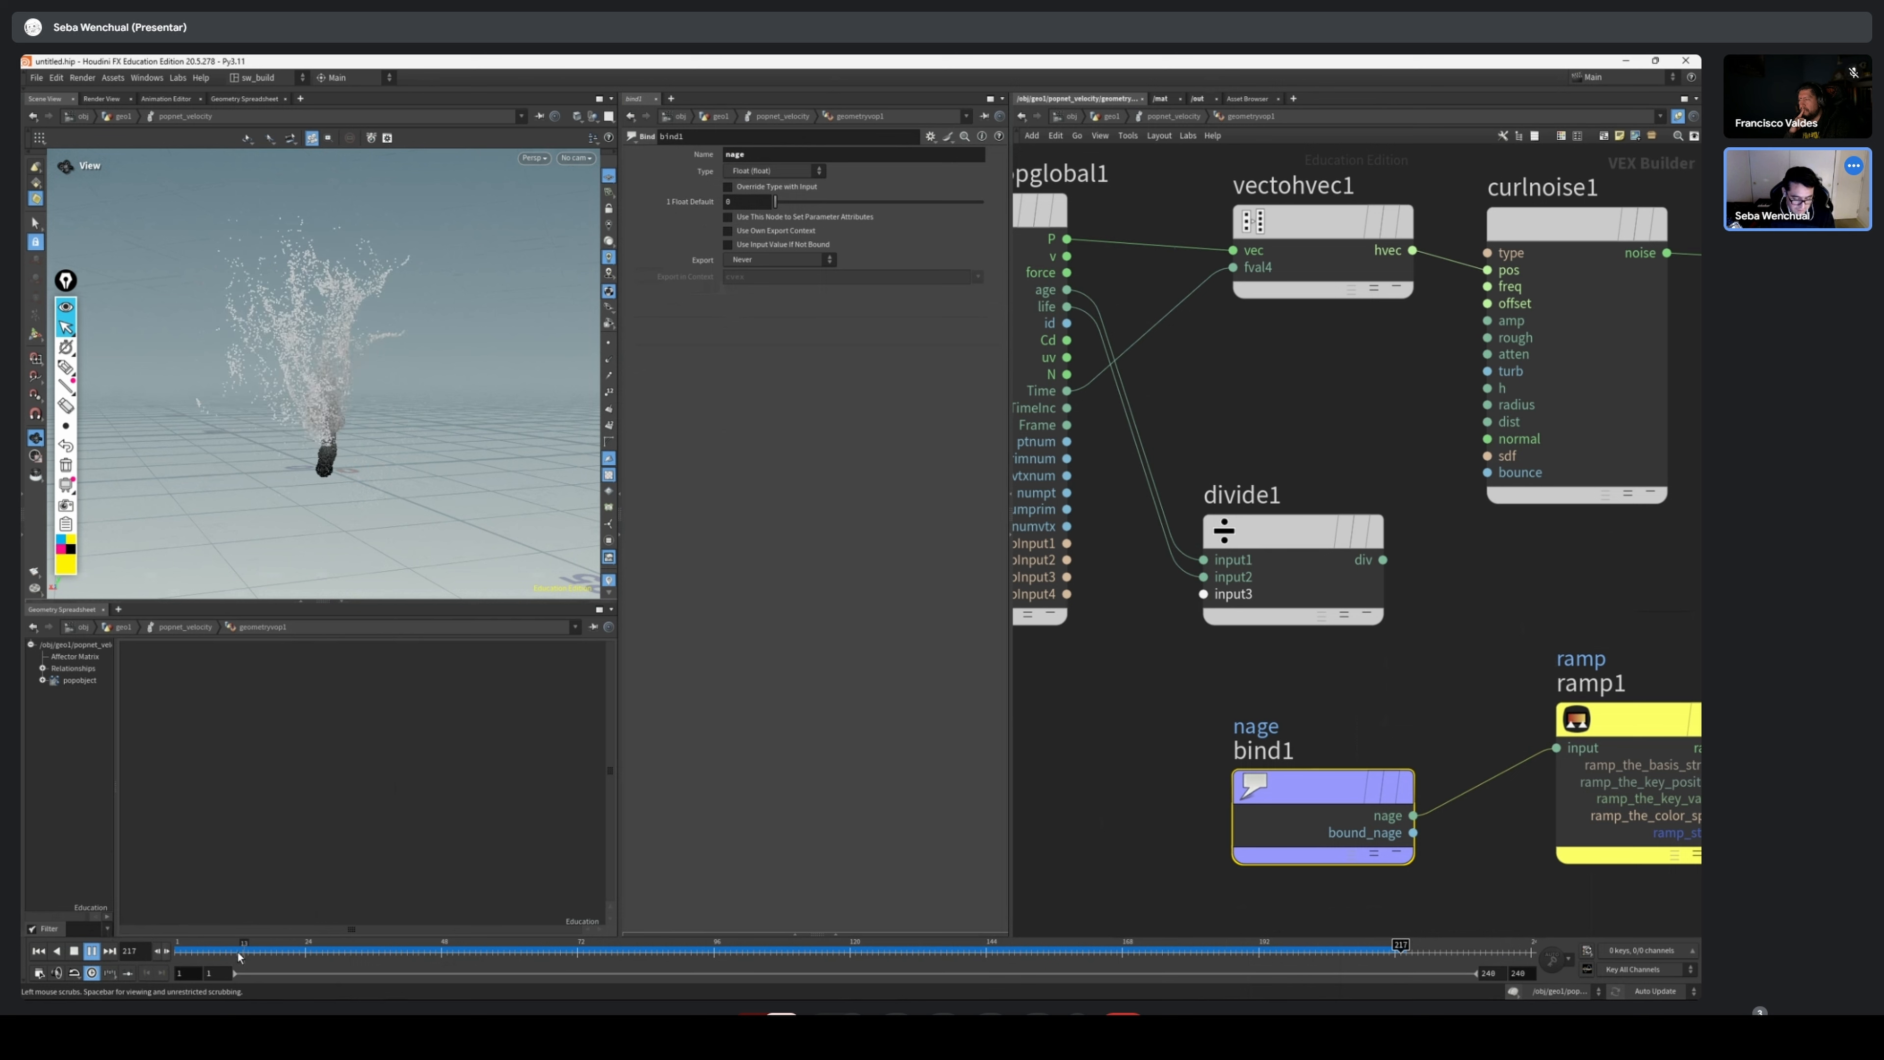
drag(228, 950, 252, 949)
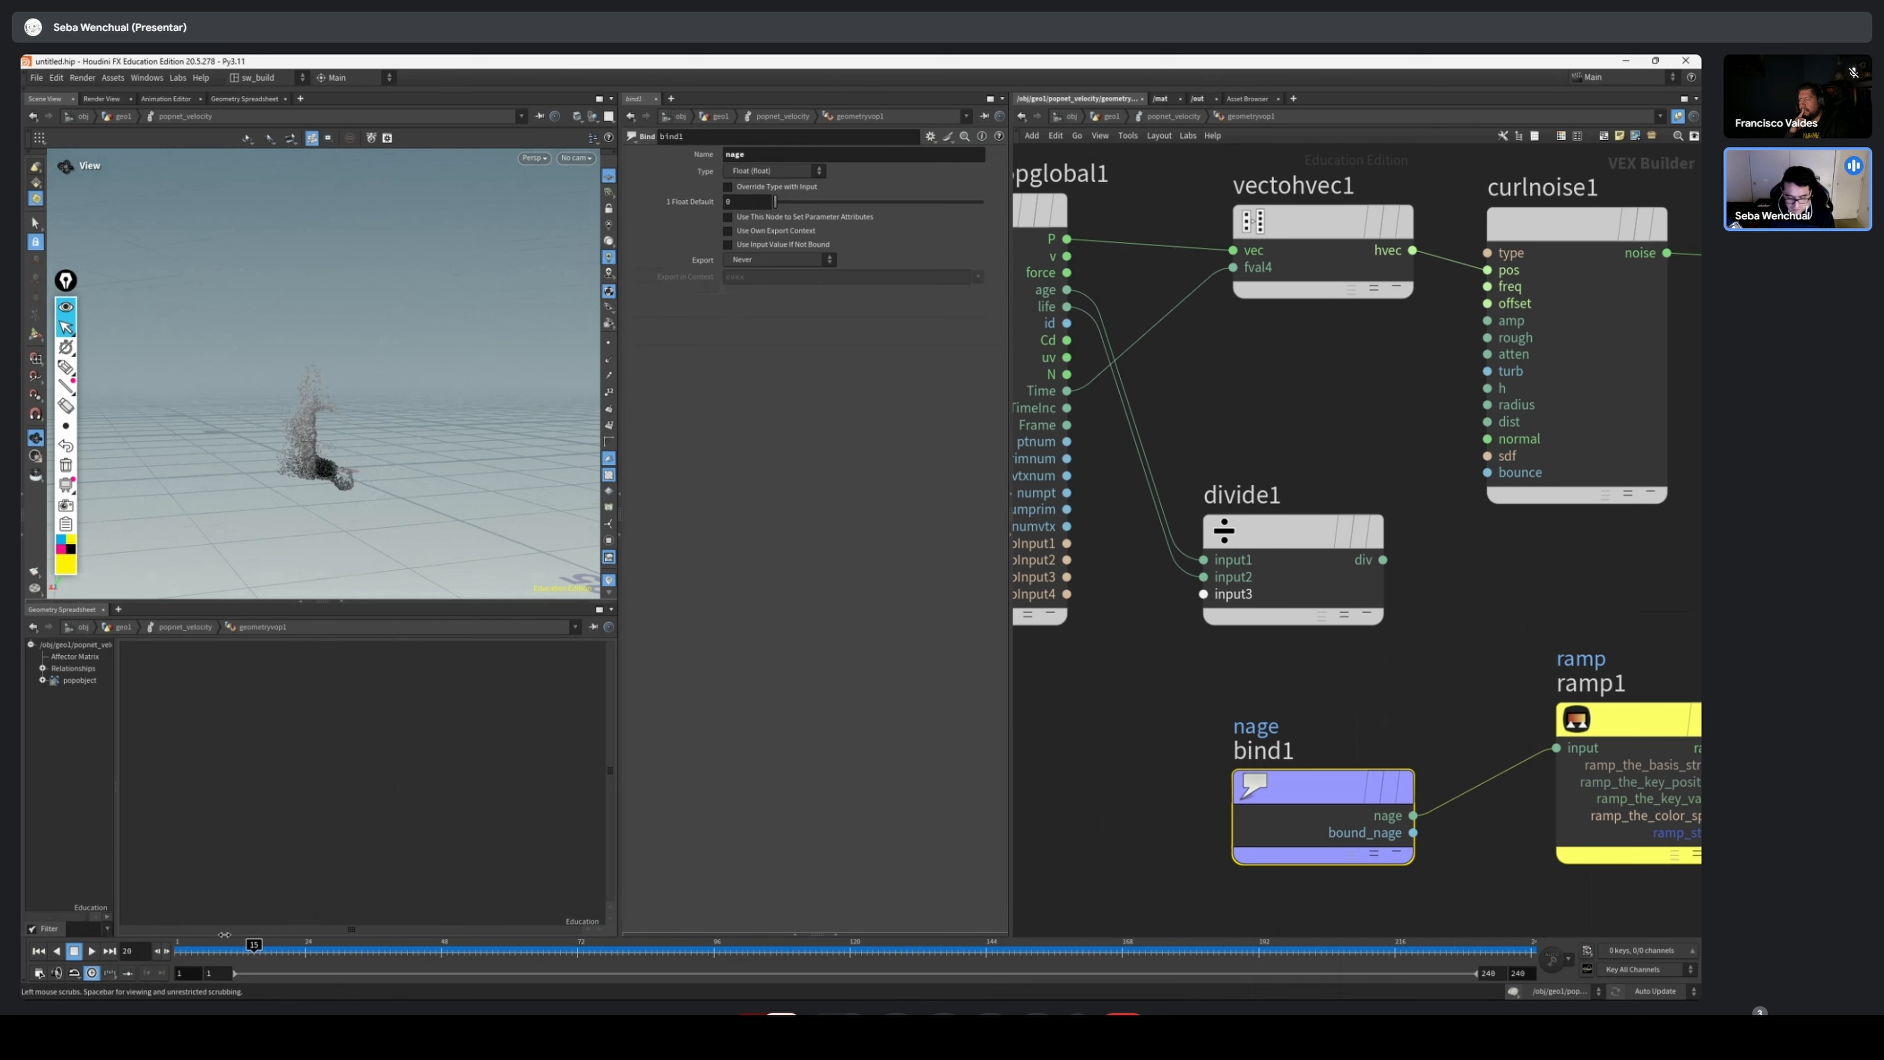
Rewind to frame 1, return to the popnet level and apply the Cividis preset to geometryvop1's colour ramp
key(ctrl+Up)
scroll(1333, 694, down, 2)
middle_drag(1267, 691, 1214, 656)
key(u)
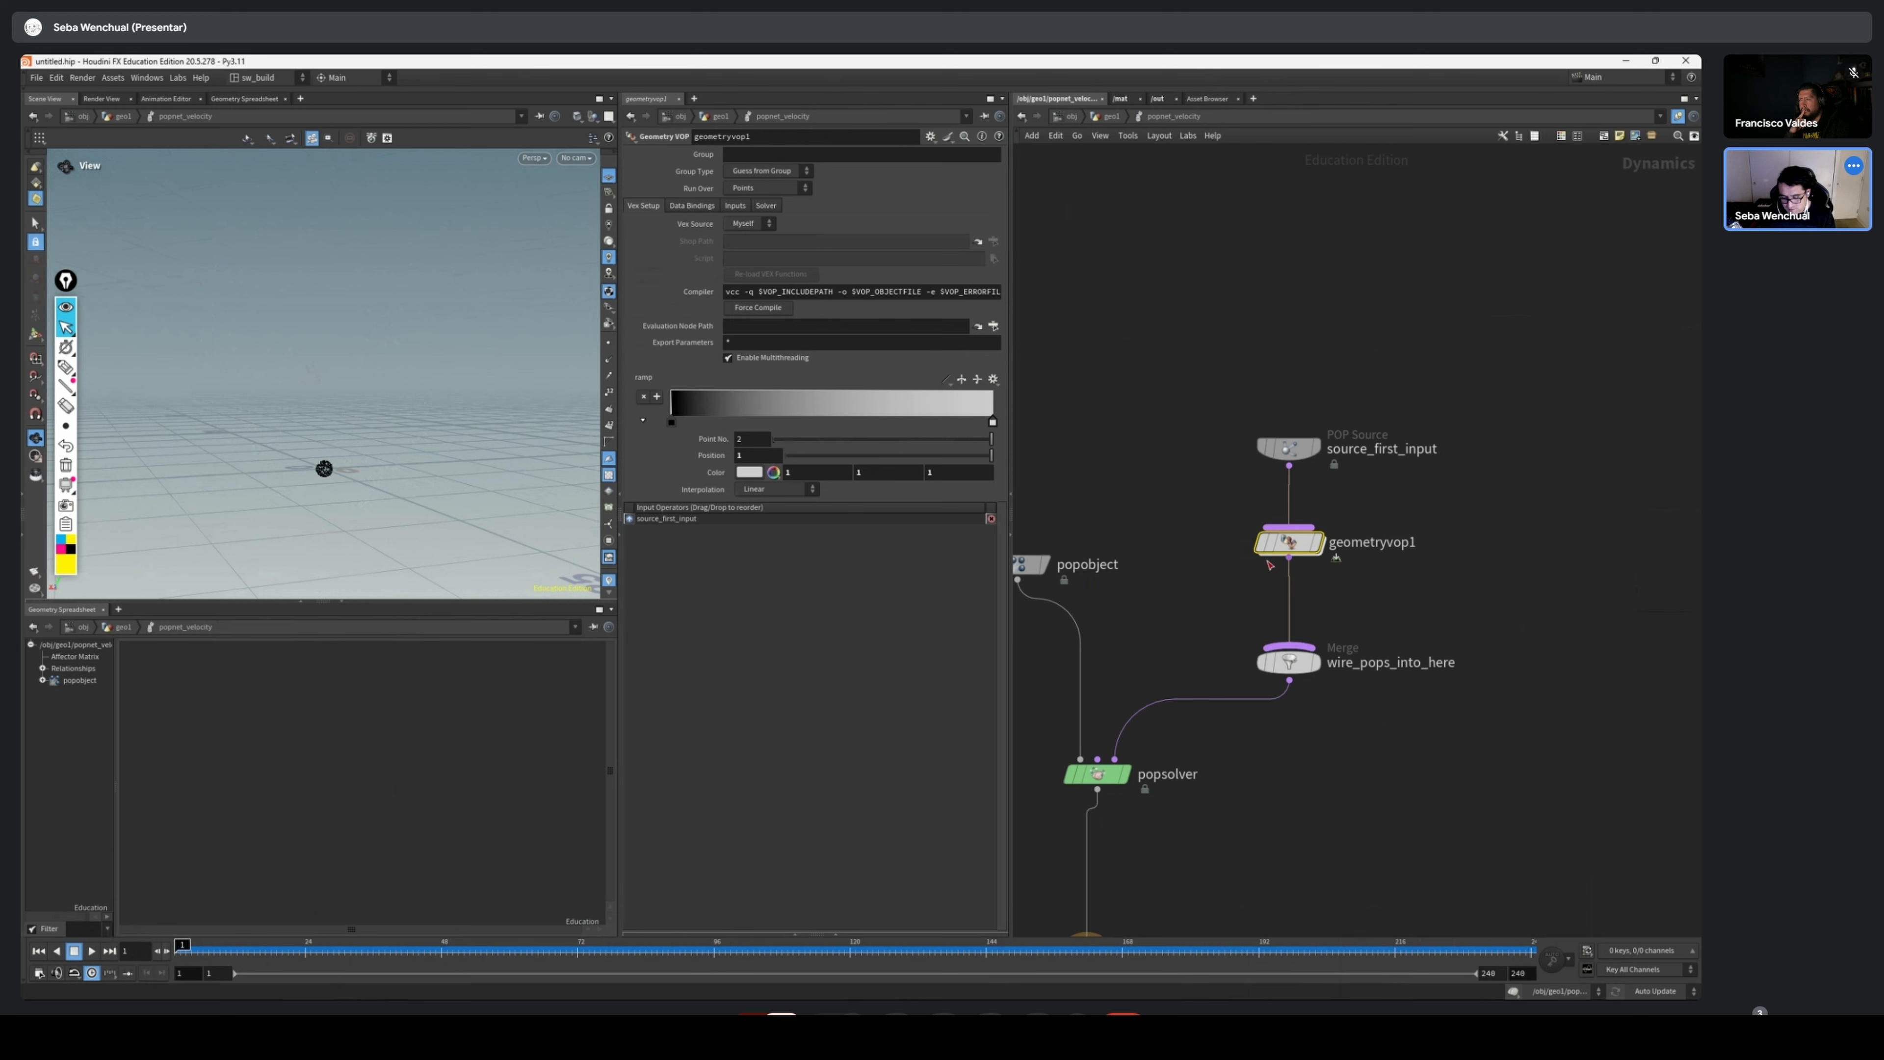
key(f)
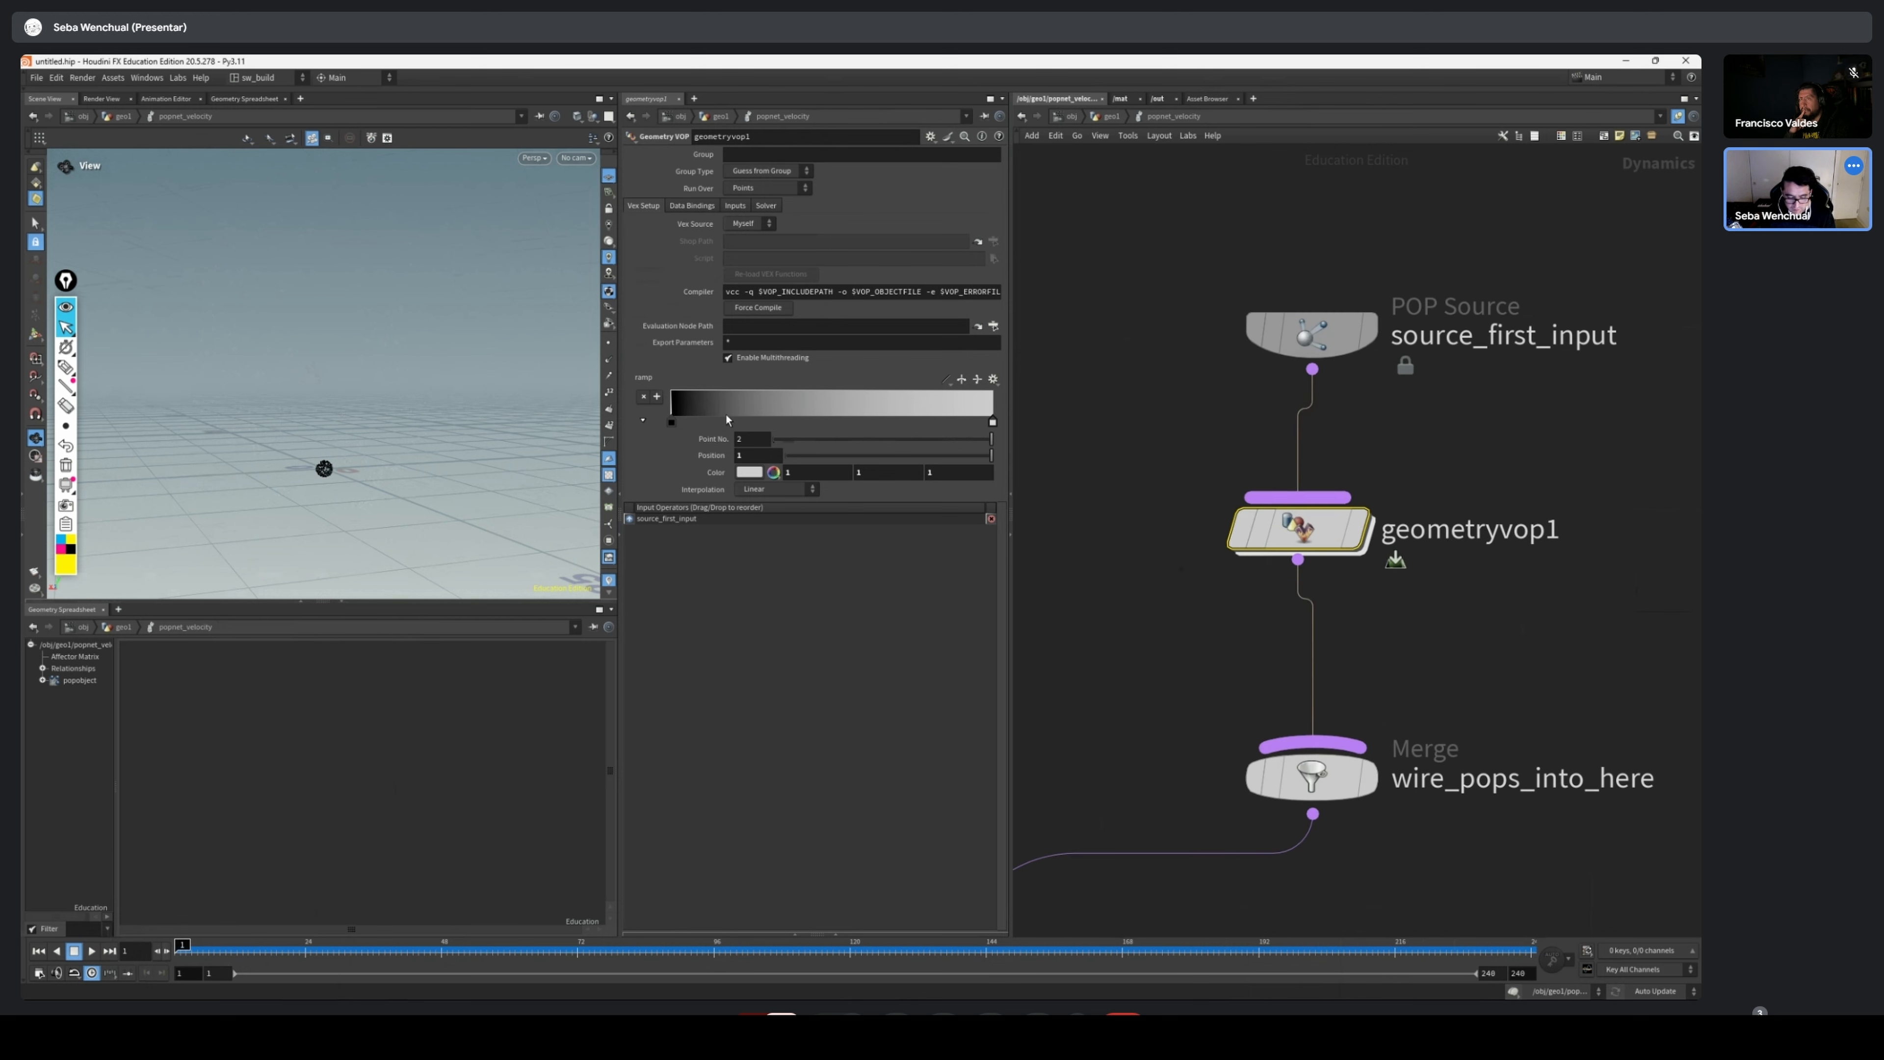
click(993, 380)
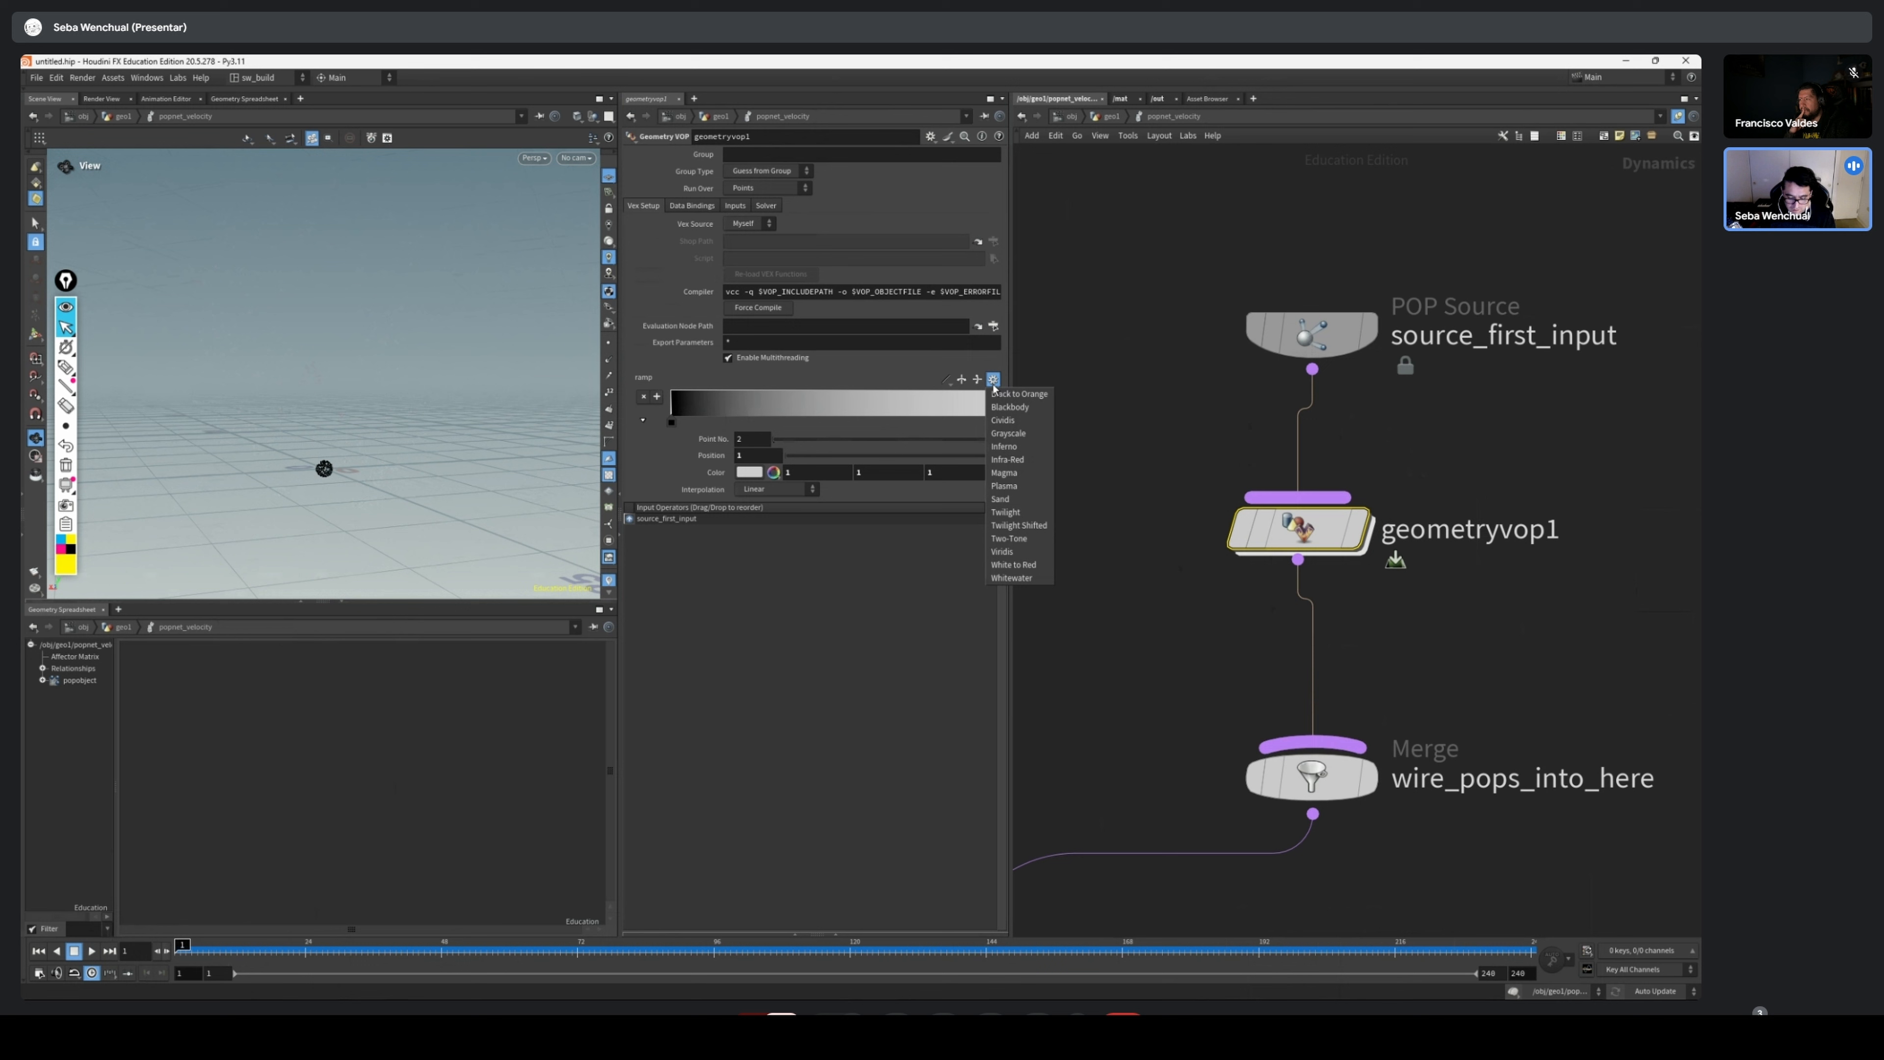
click(1023, 421)
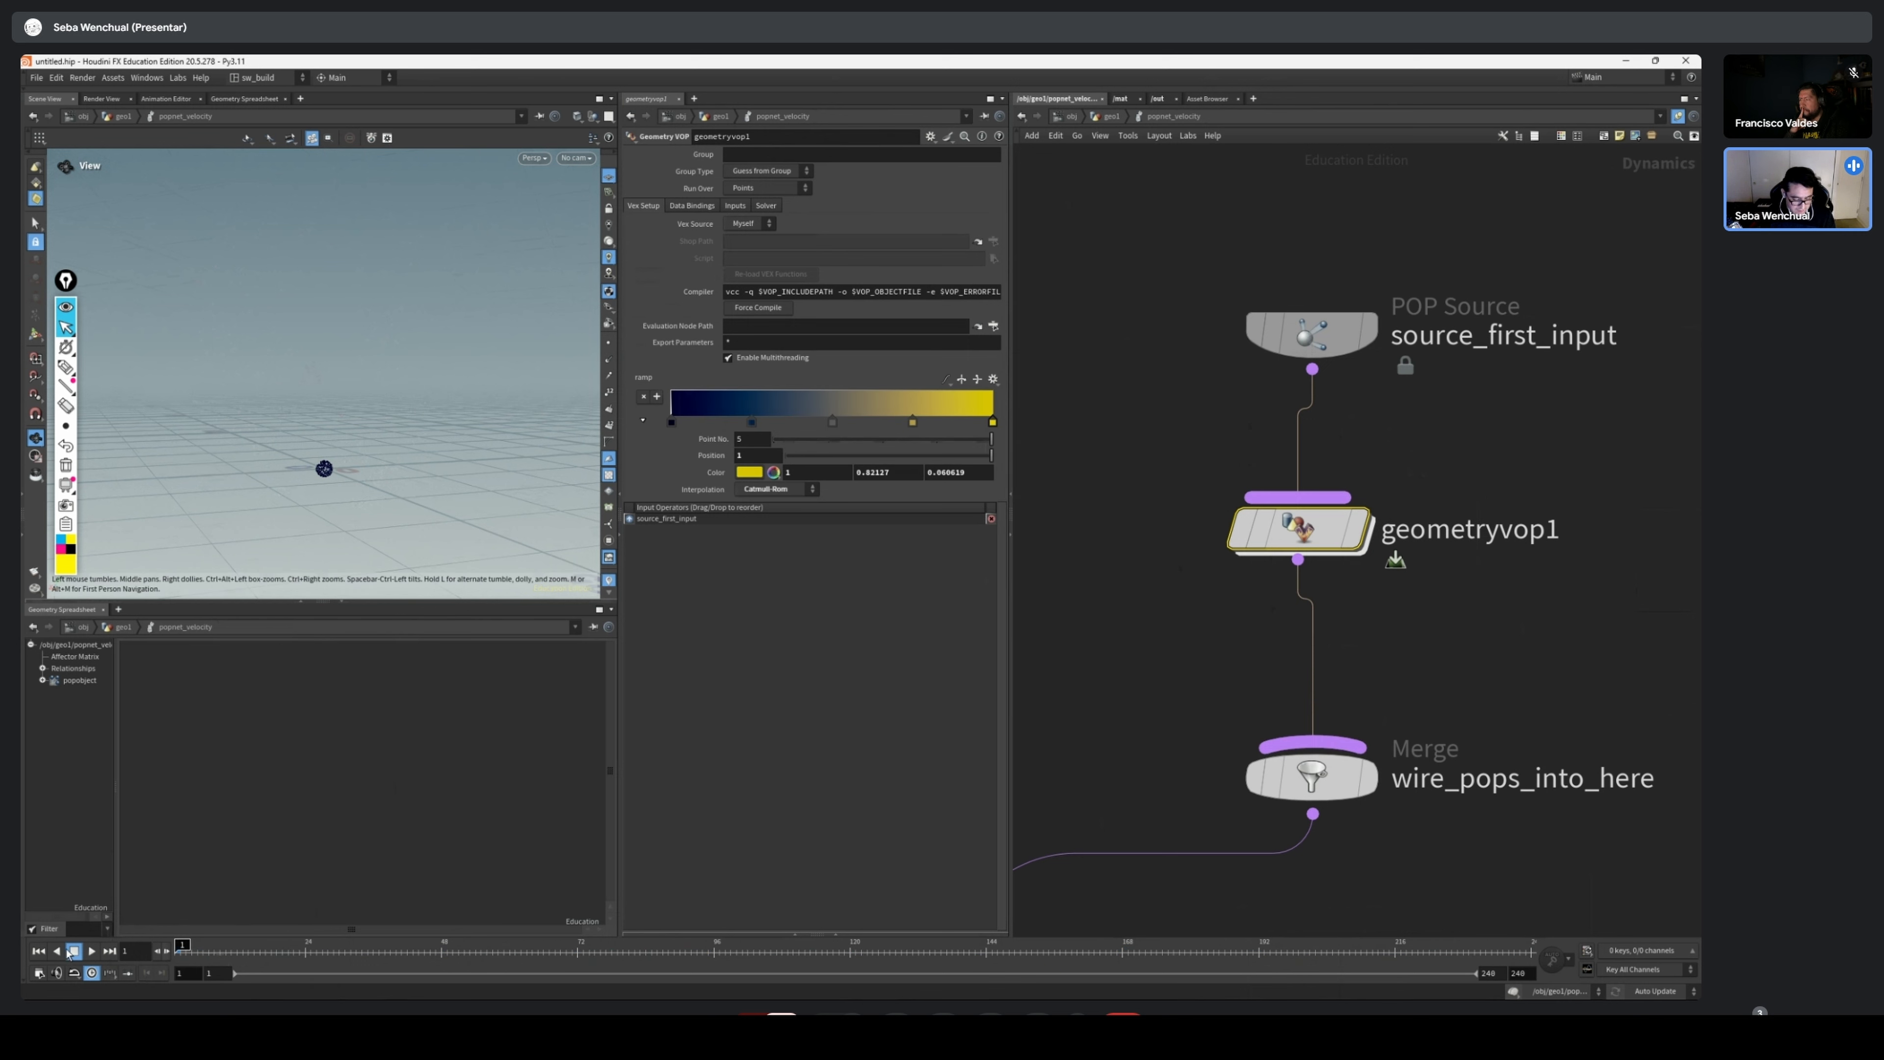
Play the simulation and switch geometryvop1's colour ramp to the Twilight preset
click(91, 951)
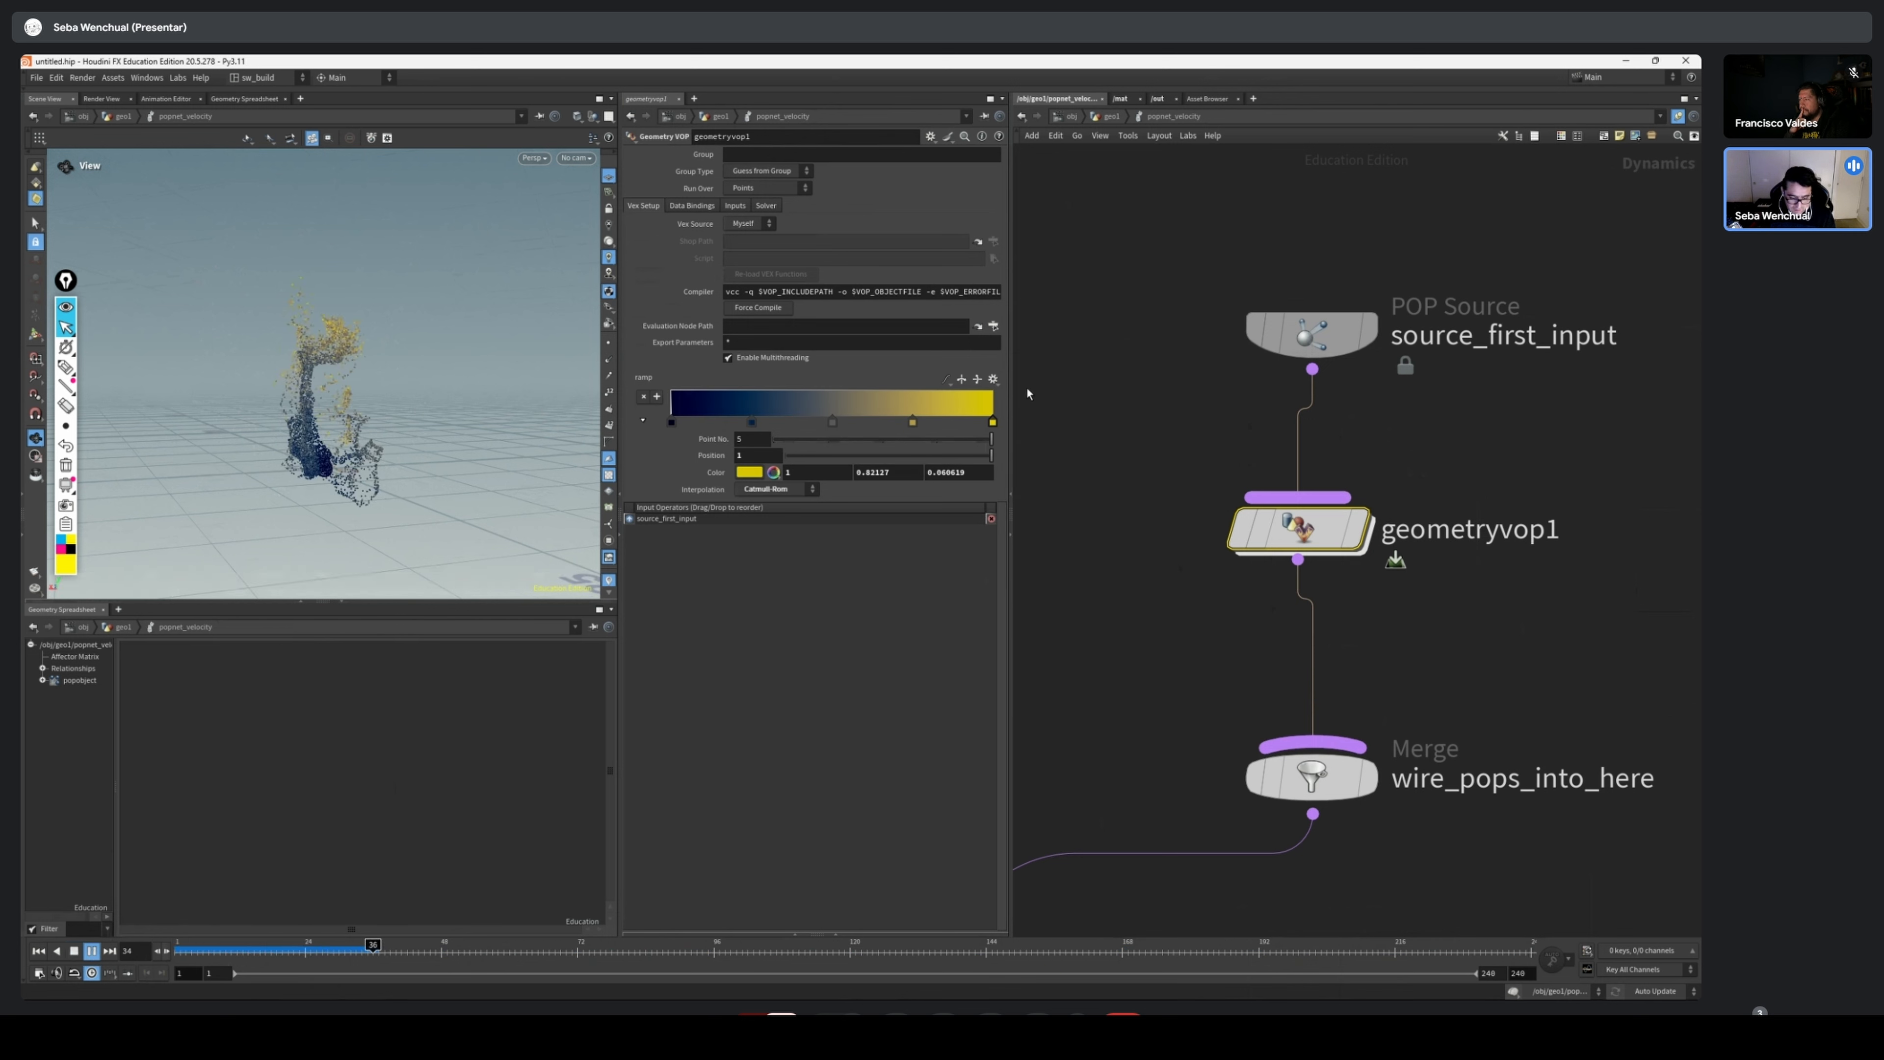
click(993, 380)
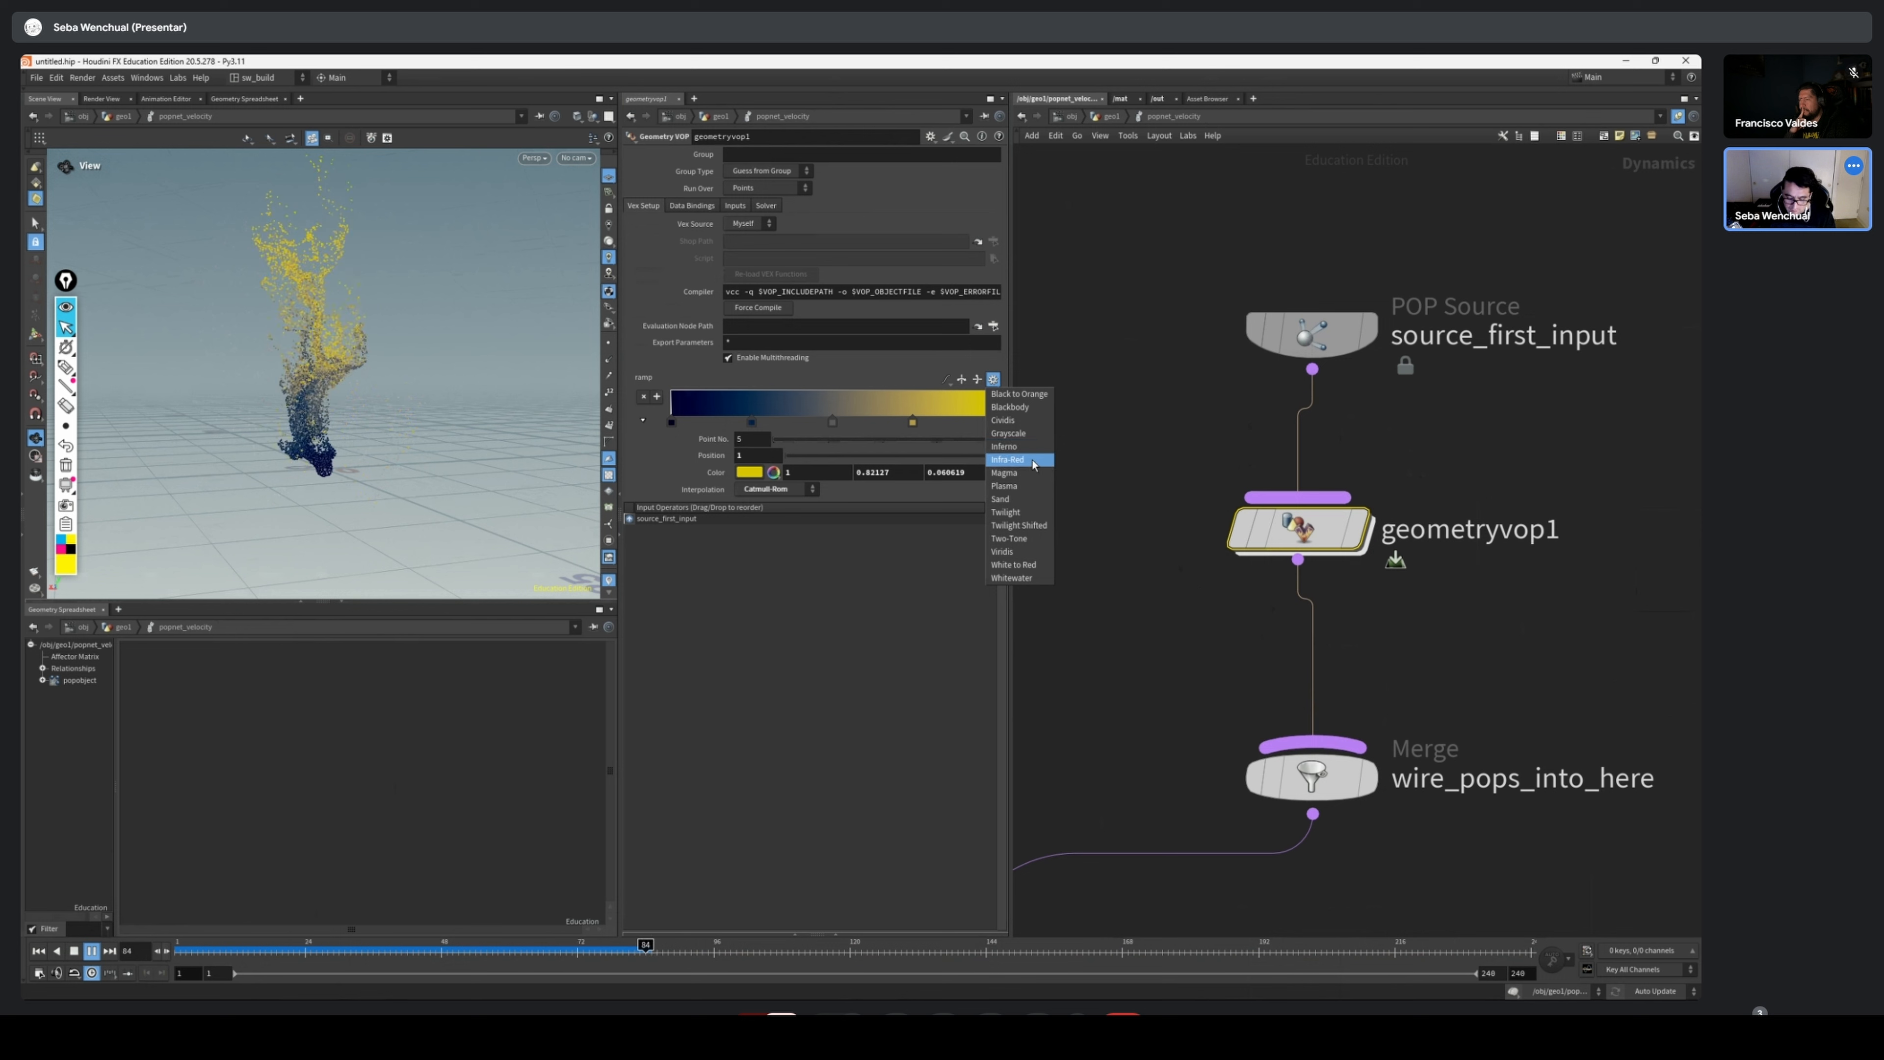
click(1029, 511)
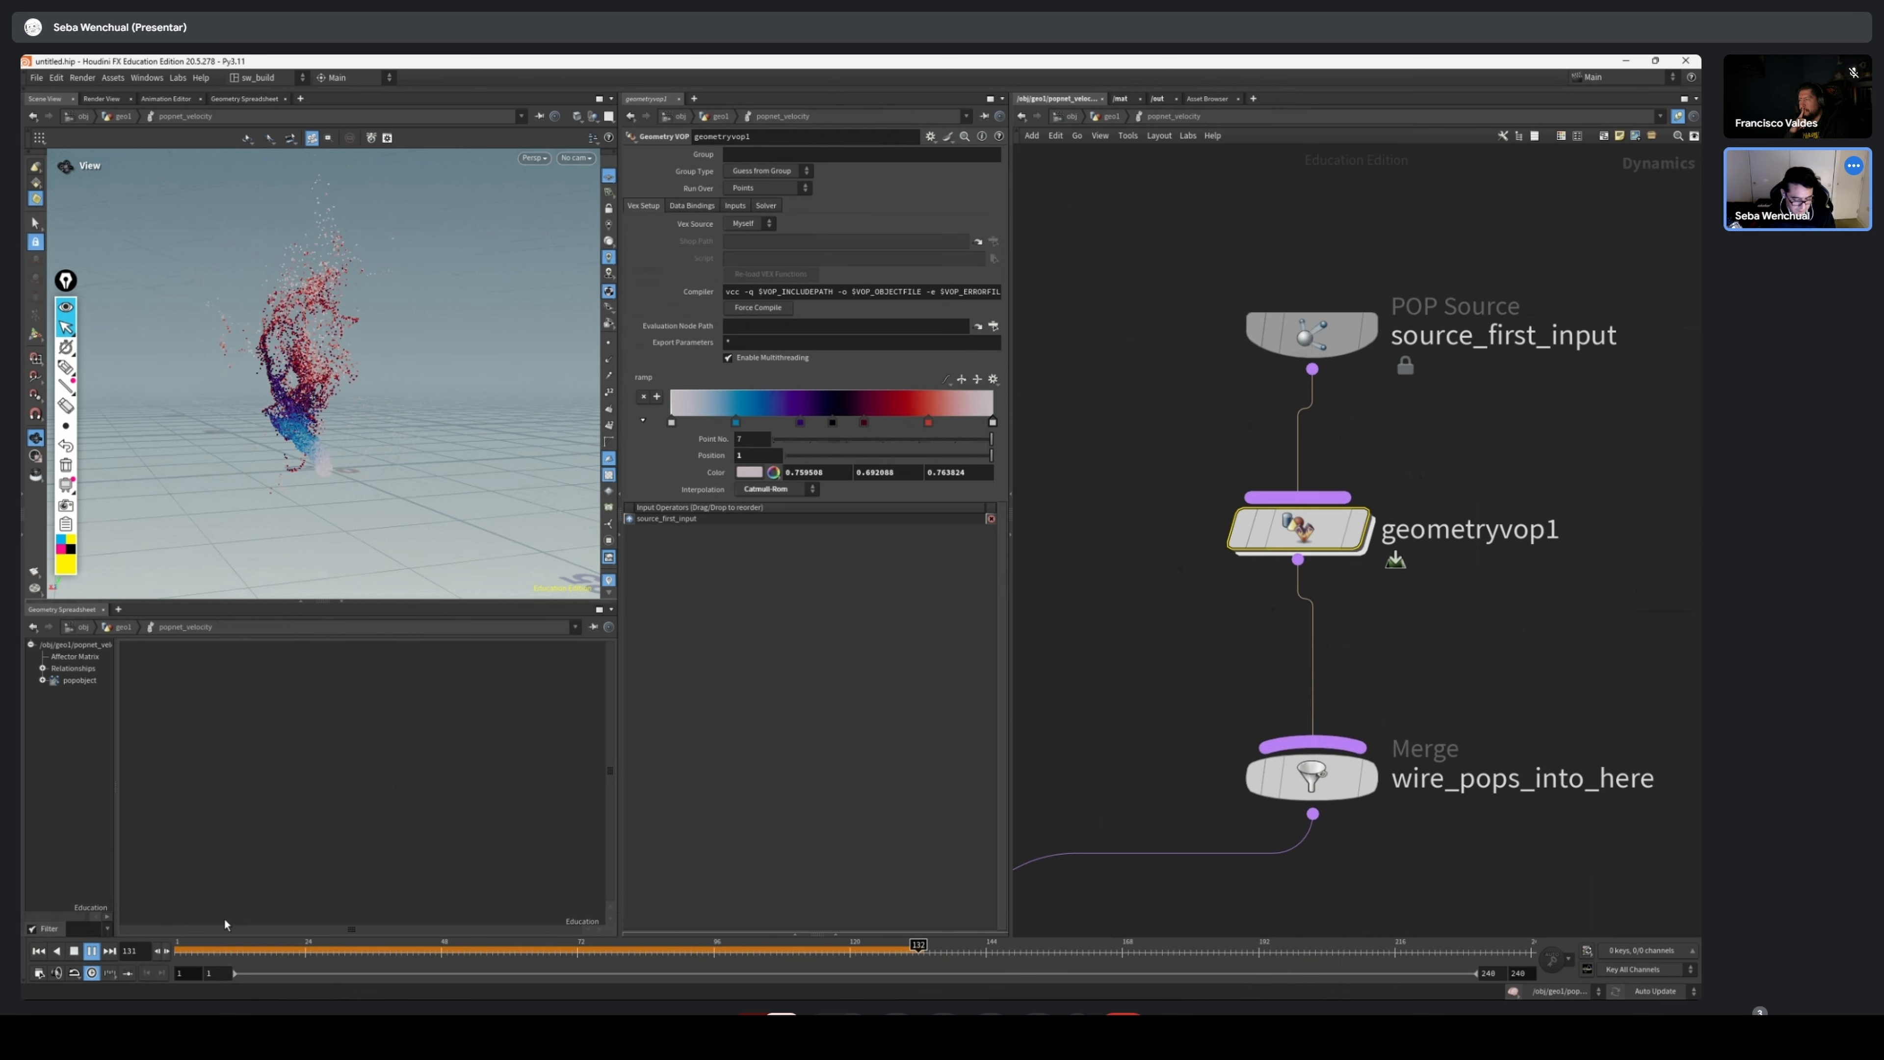
Apply the Whitewater preset to geometryvop1's colour ramp and scrub the timeline to check the particles
click(993, 379)
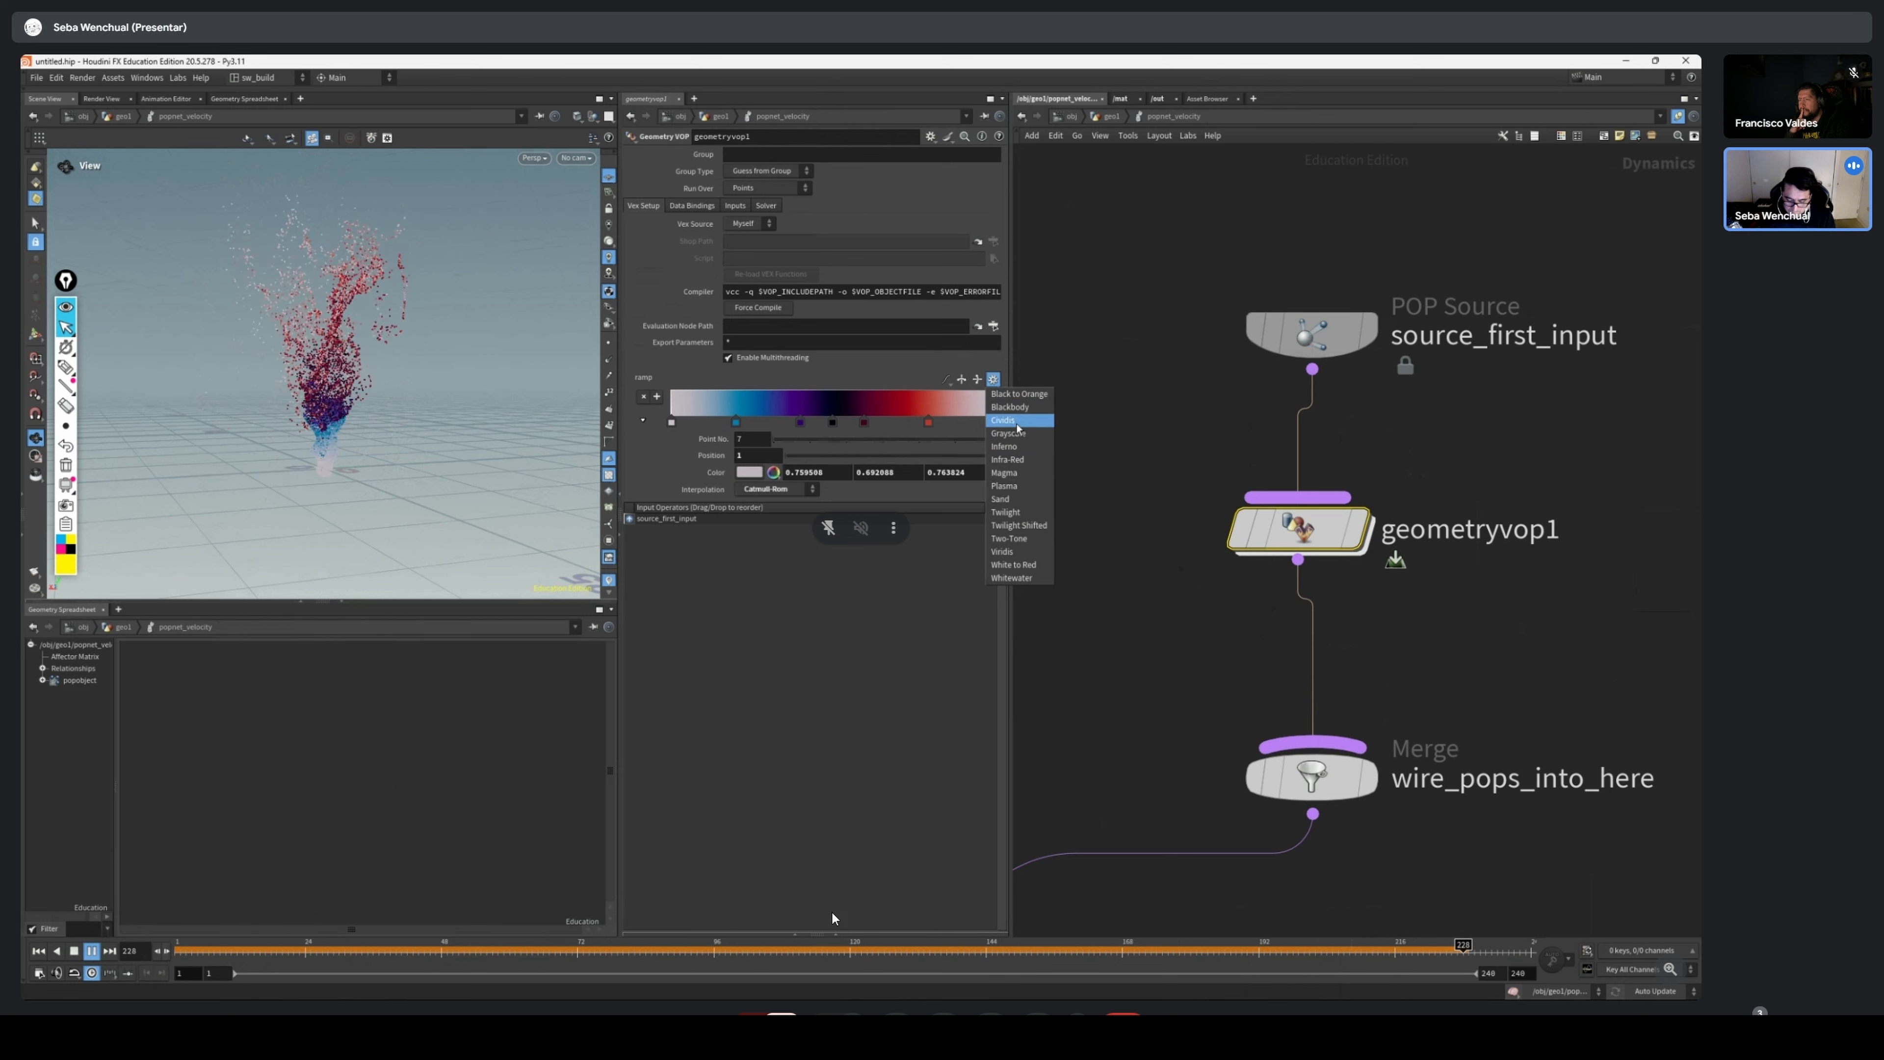
click(1012, 577)
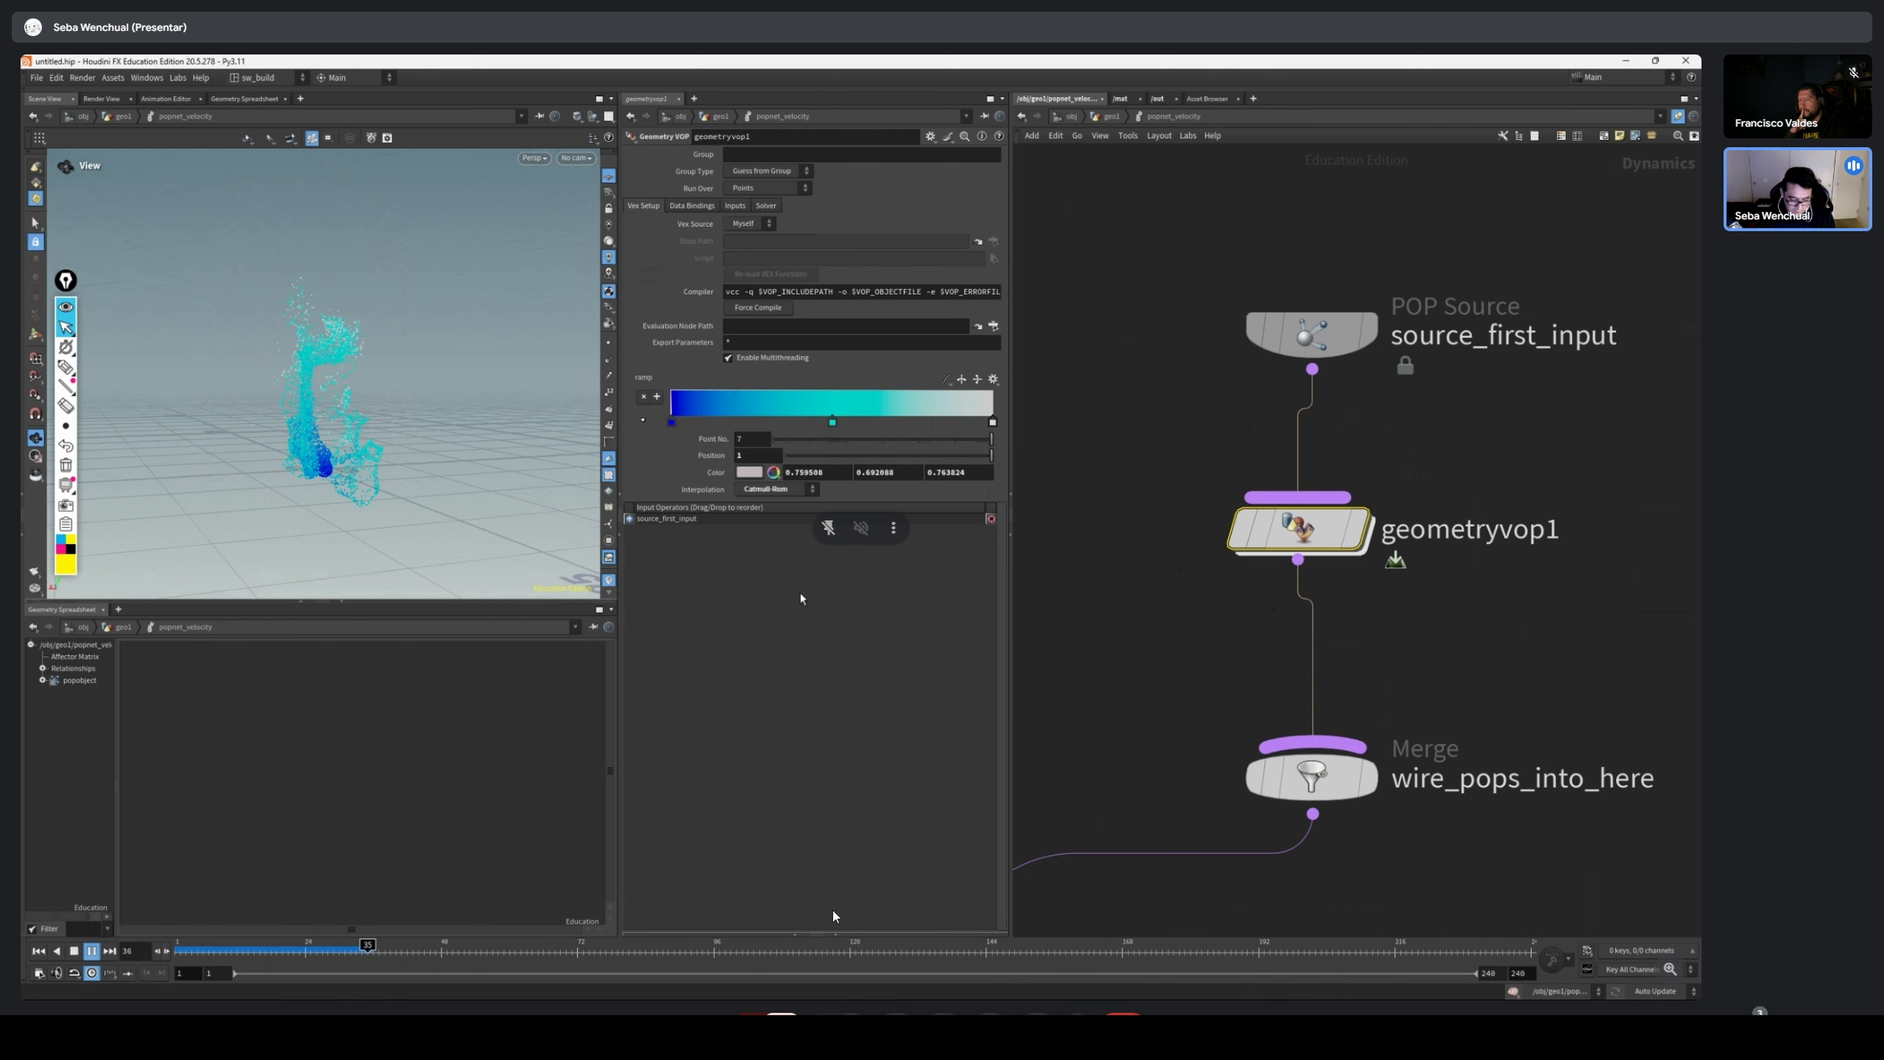
drag(423, 945, 1241, 890)
Enter geometryvop1 to review the bind1 and ramp1 colour network, and return to the popnet level
scroll(1476, 446, down, 4)
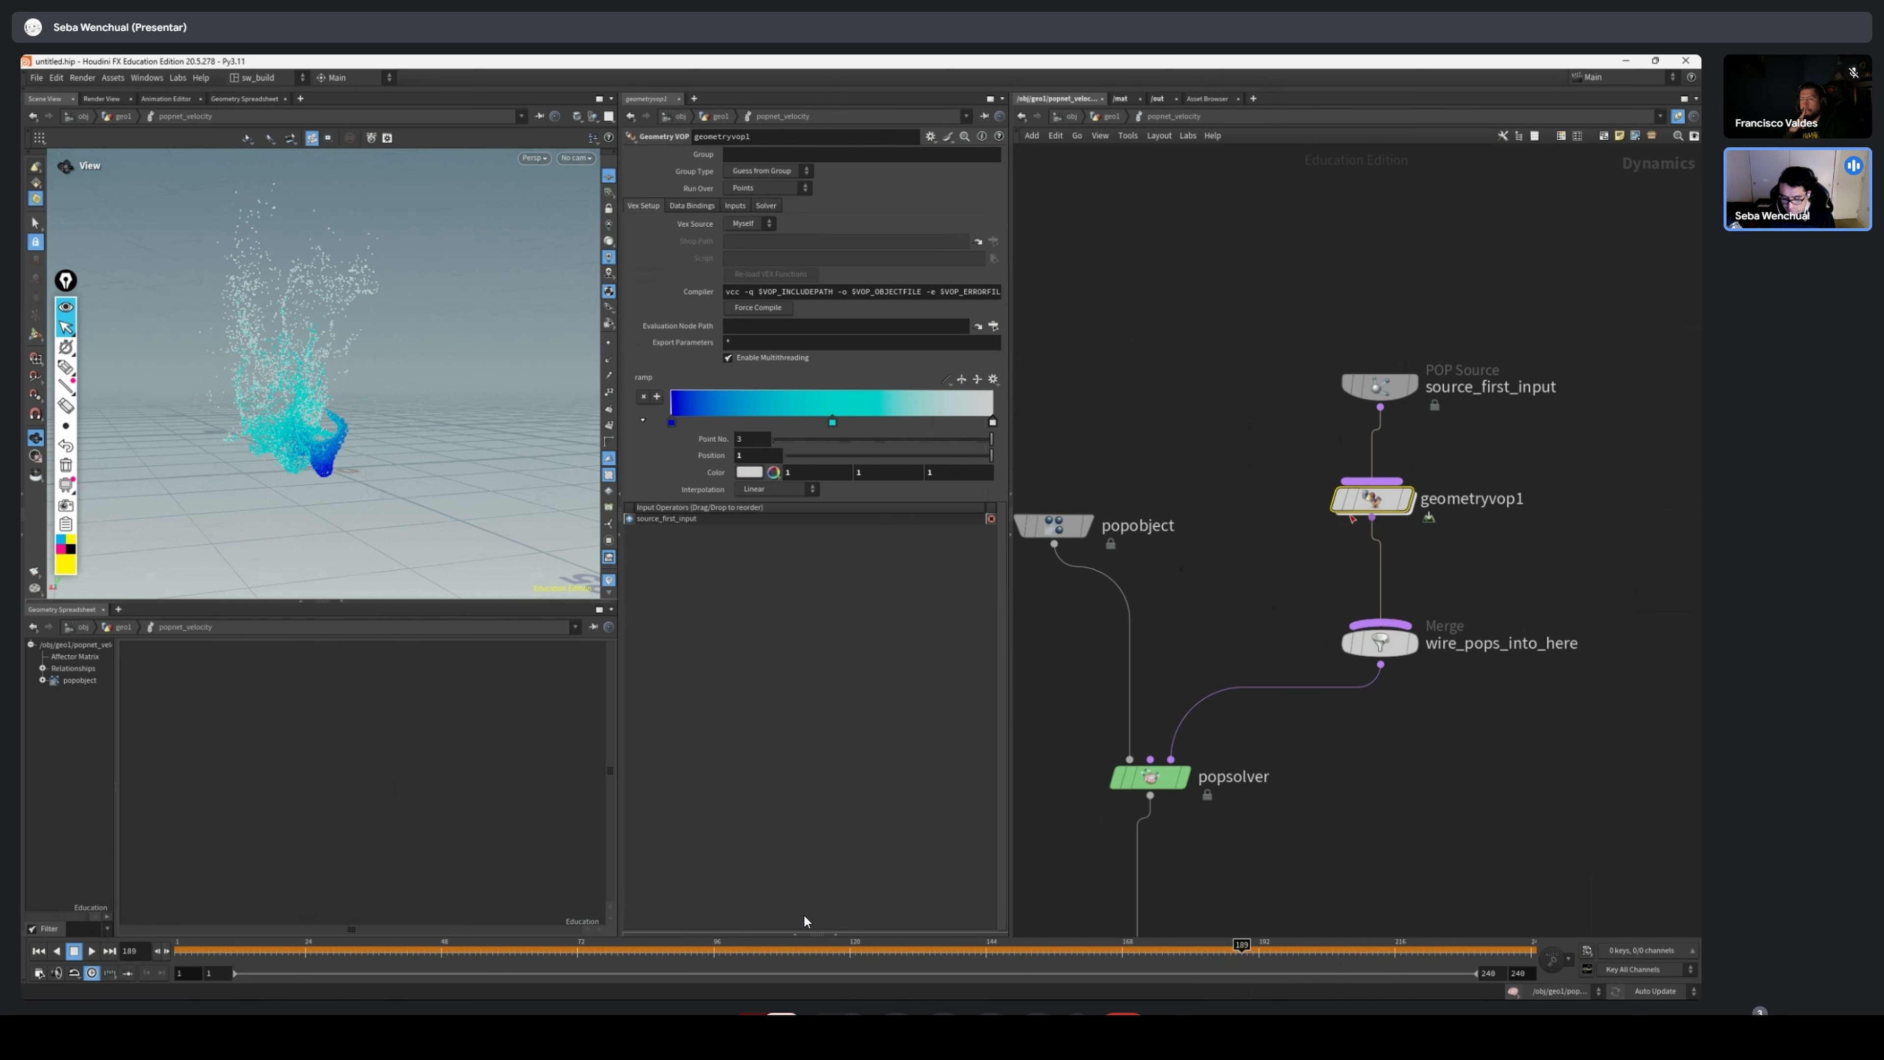
double_click(1376, 505)
scroll(1361, 573, down, 3)
middle_drag(1369, 600, 1295, 581)
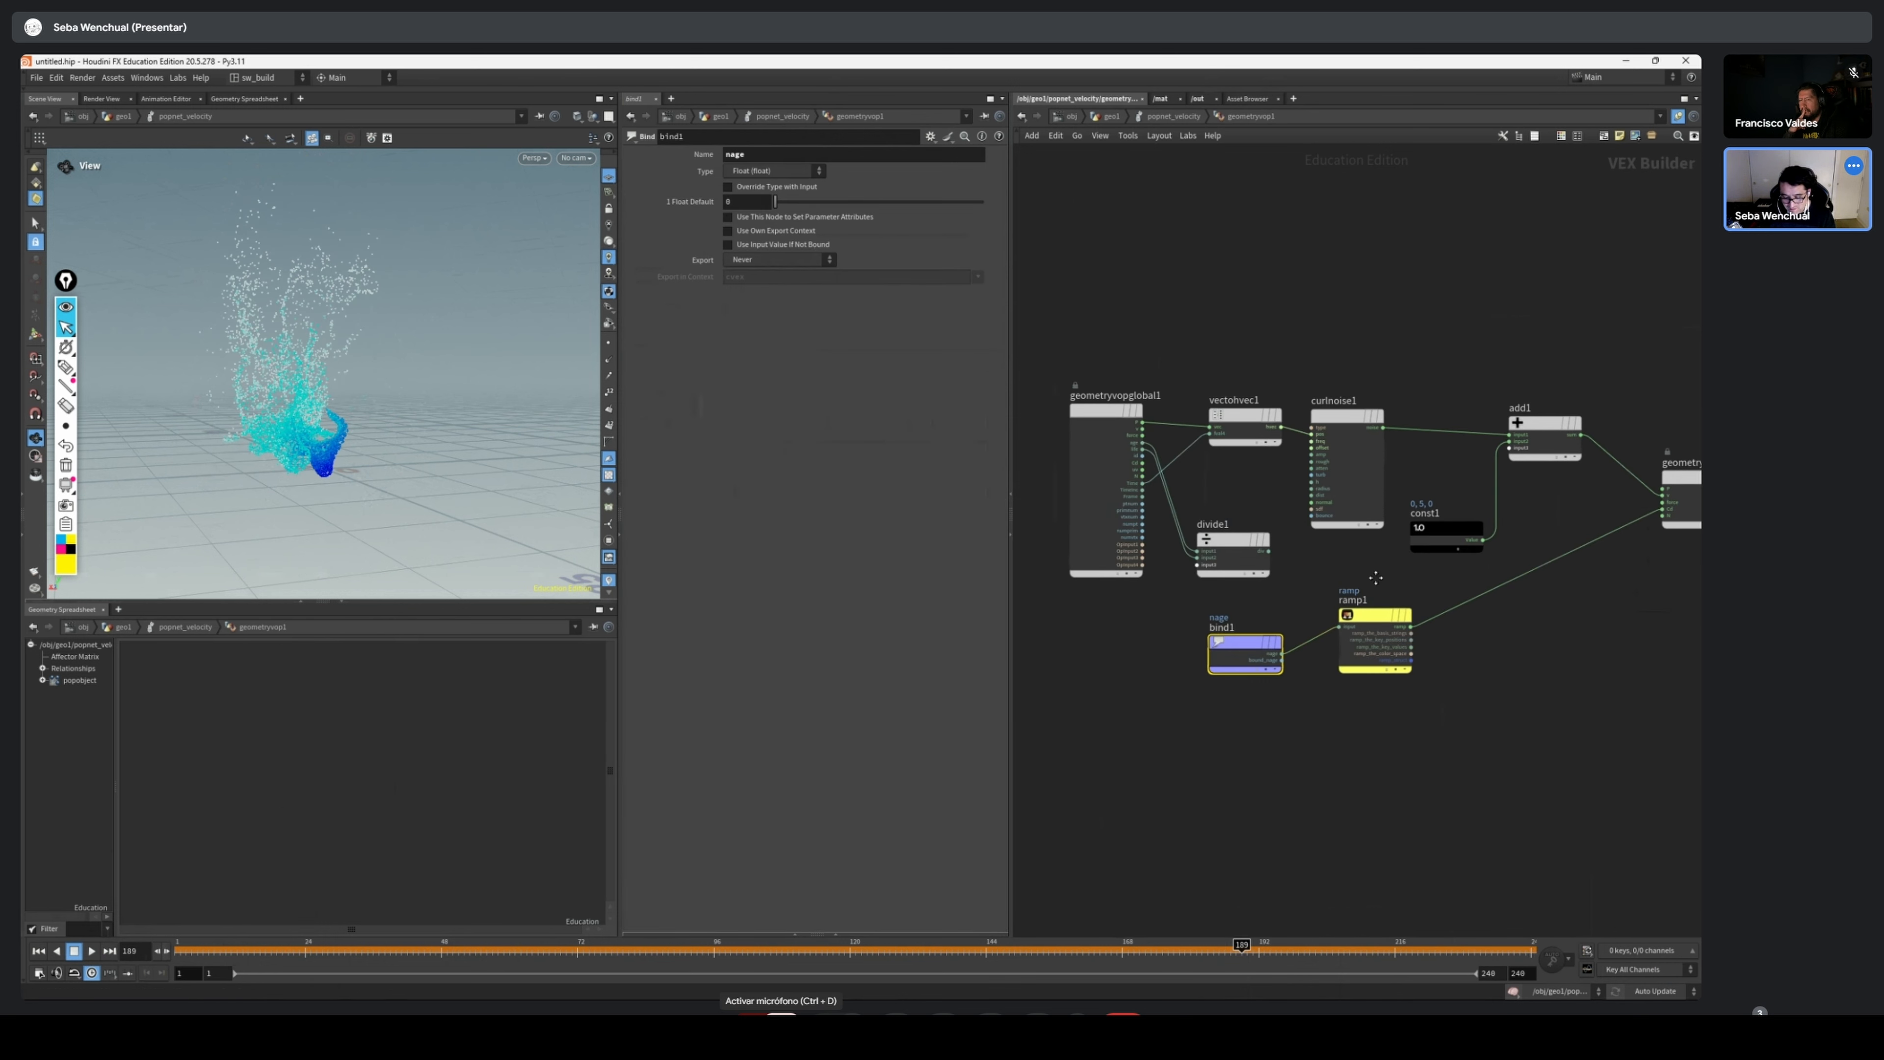
middle_drag(1464, 329, 1370, 319)
key(u)
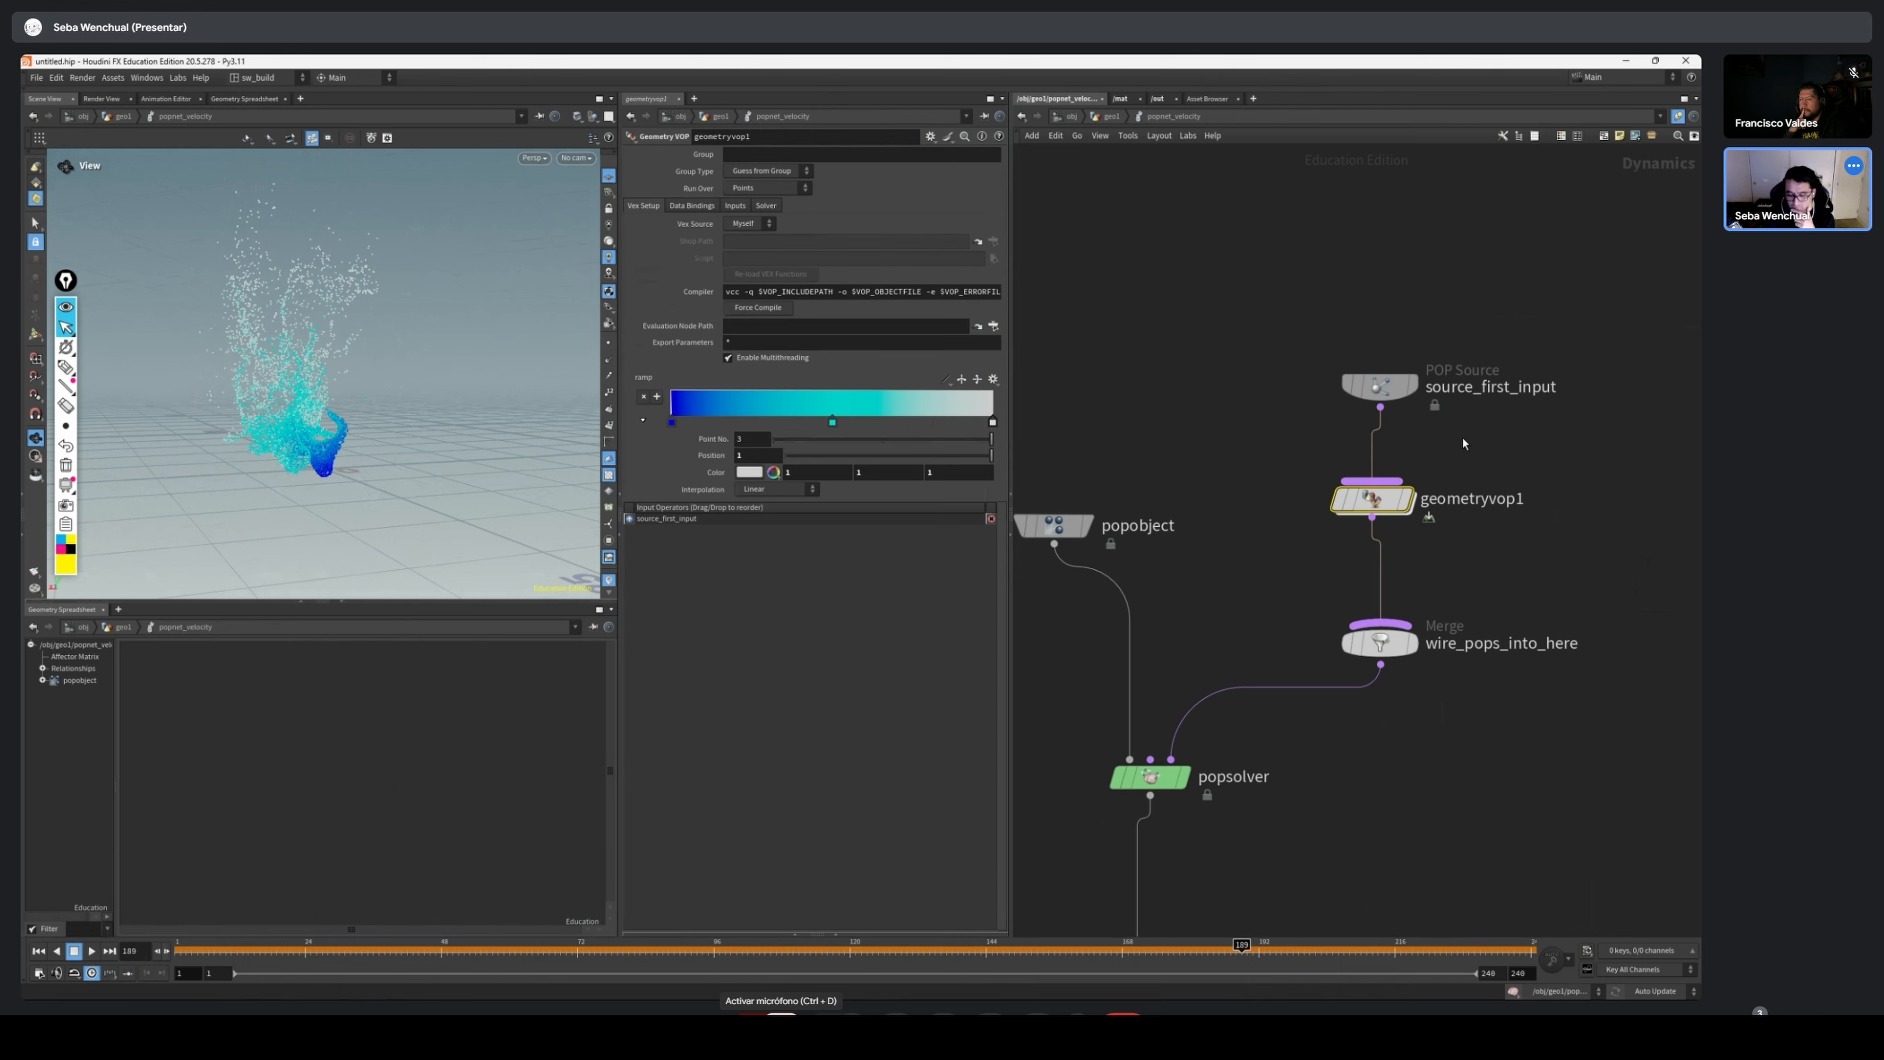
Reposition the source_first_input, popobject and geometryvop1 nodes to tidy the popnet network around the wire_pops_into_here merge
drag(1379, 386, 1354, 379)
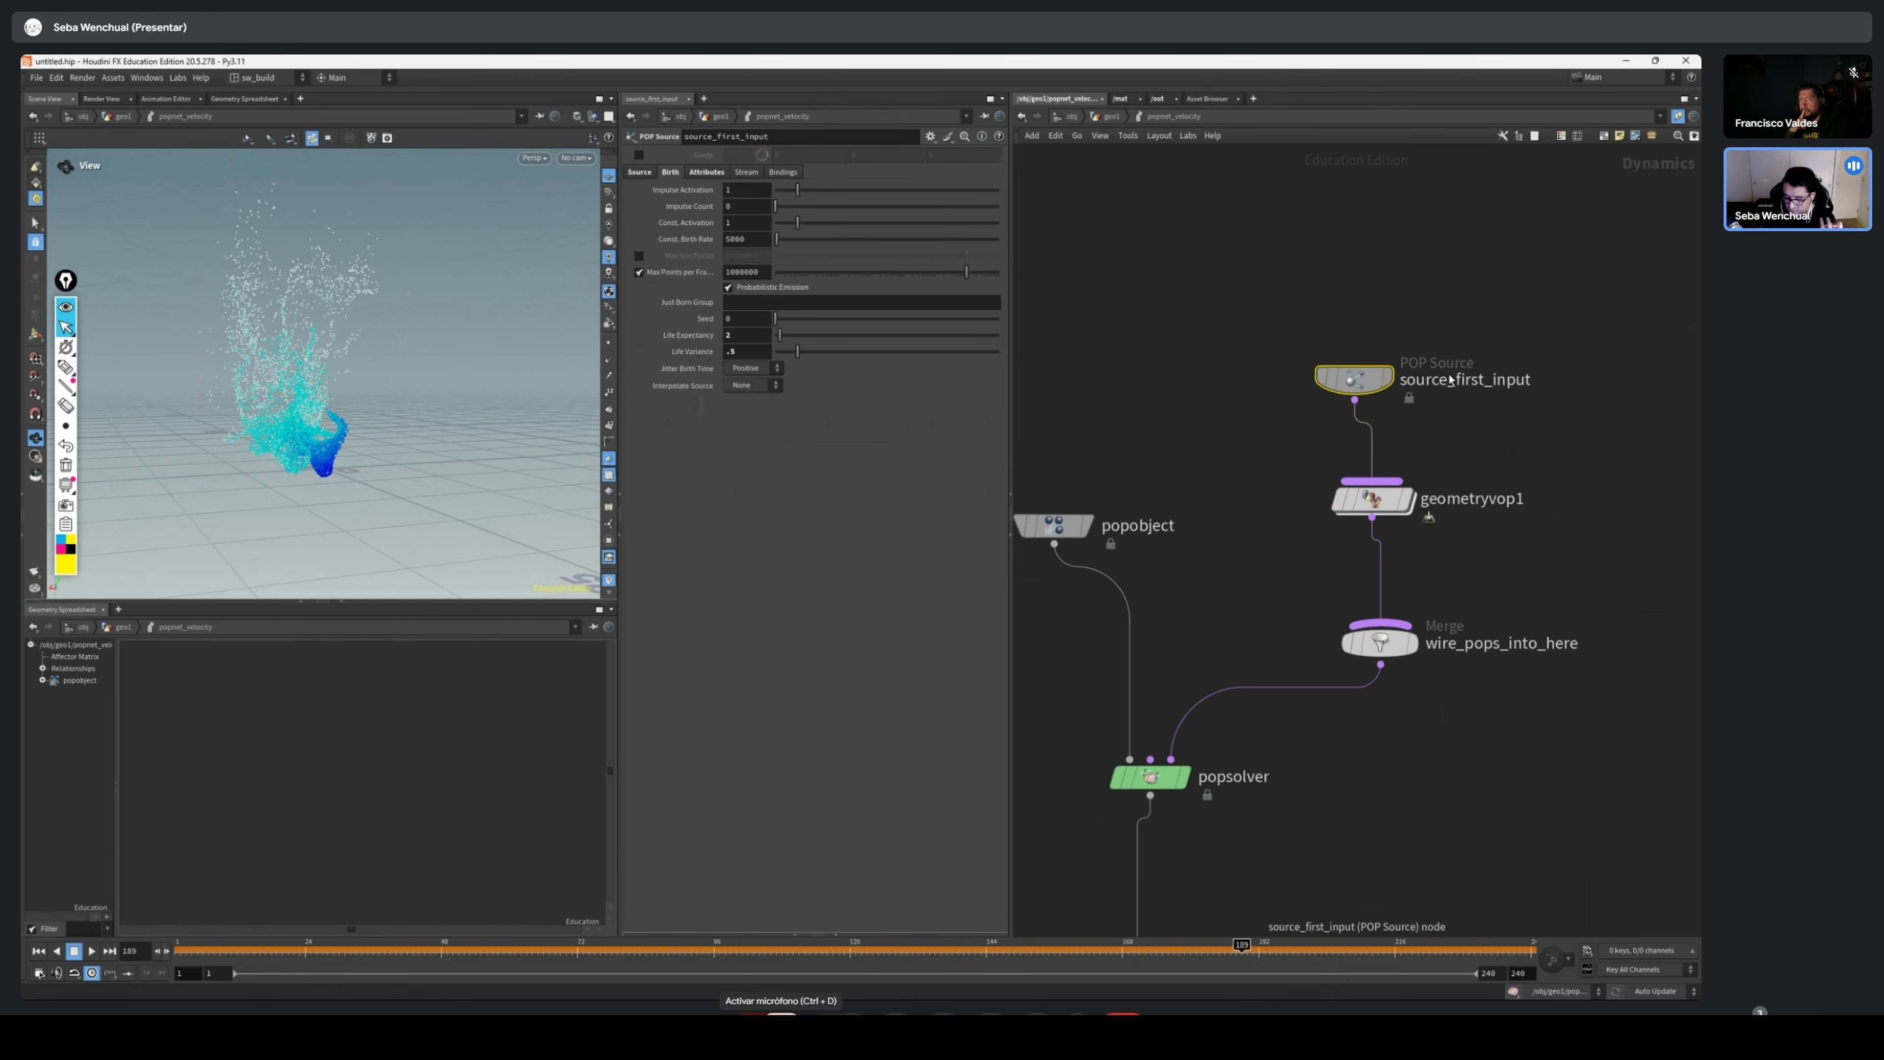
drag(1219, 465, 1018, 580)
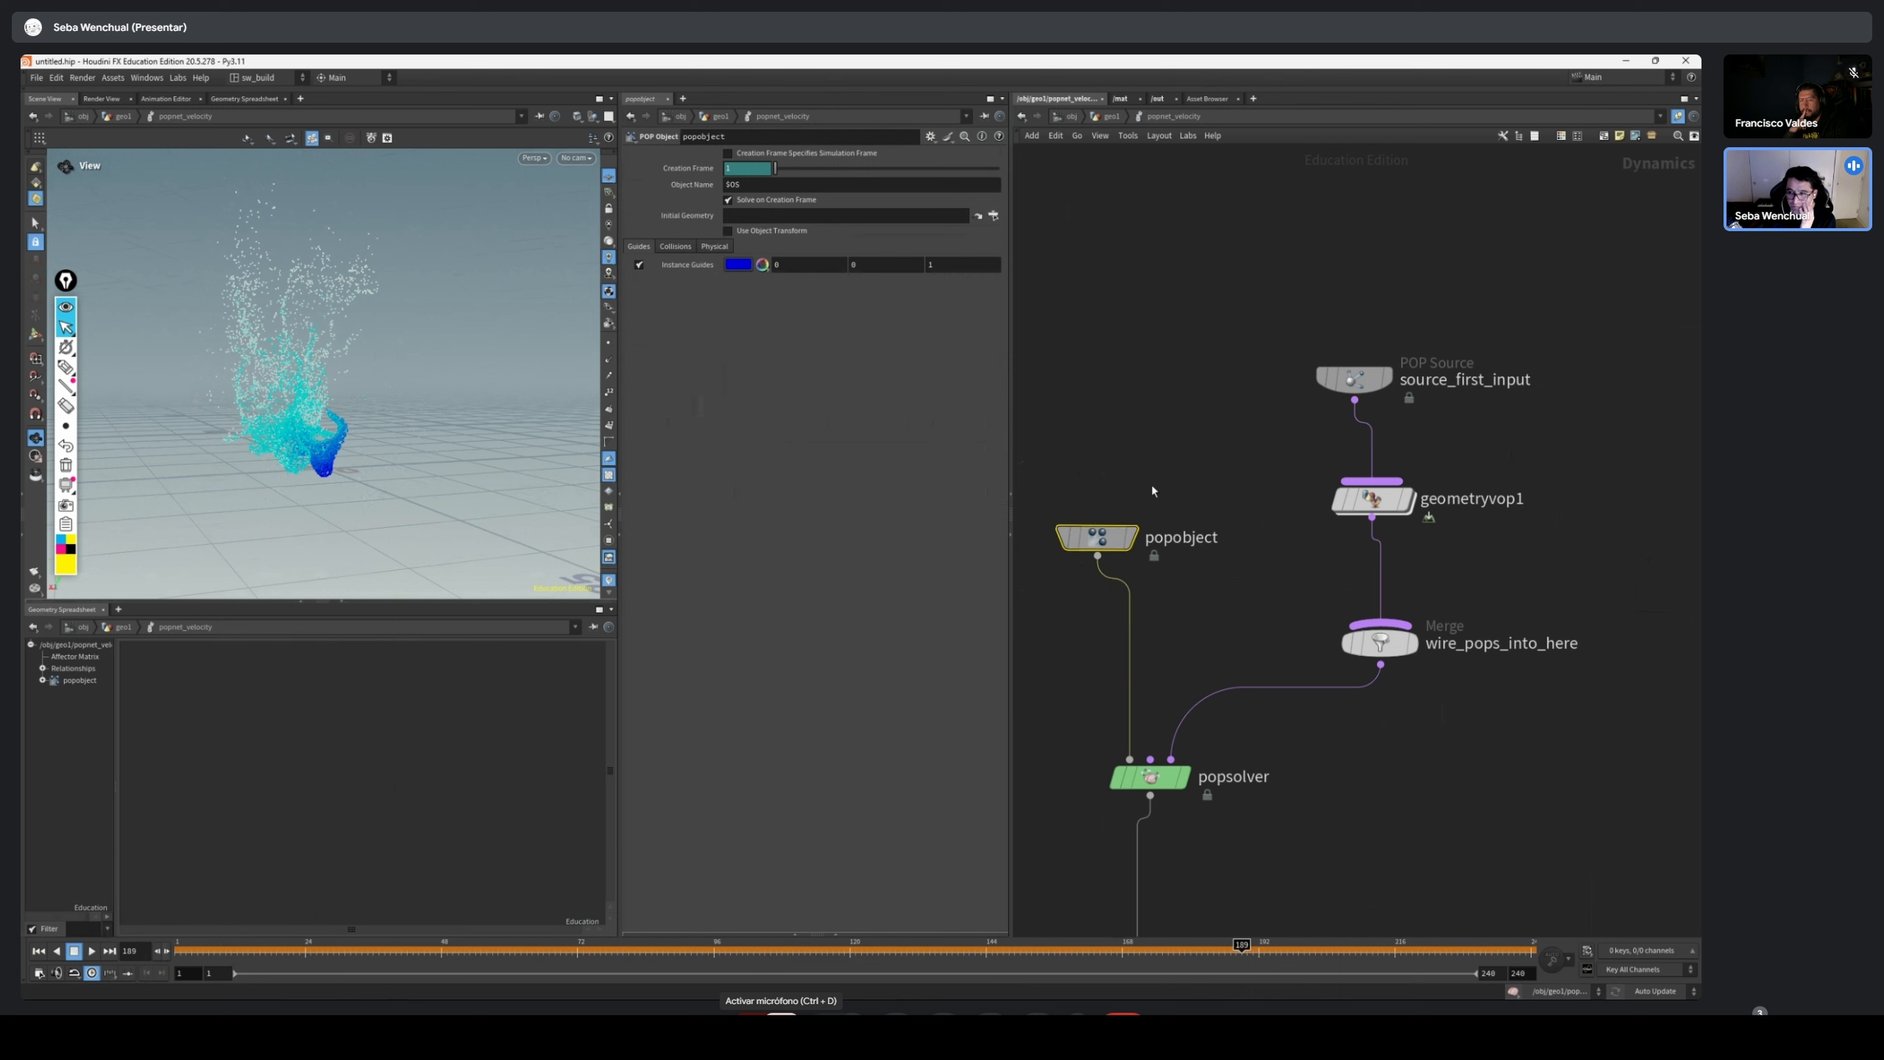
middle_drag(1117, 484, 1057, 459)
drag(1492, 208, 1224, 412)
drag(1294, 354, 1301, 373)
drag(1477, 291, 1312, 486)
drag(1311, 475, 1319, 478)
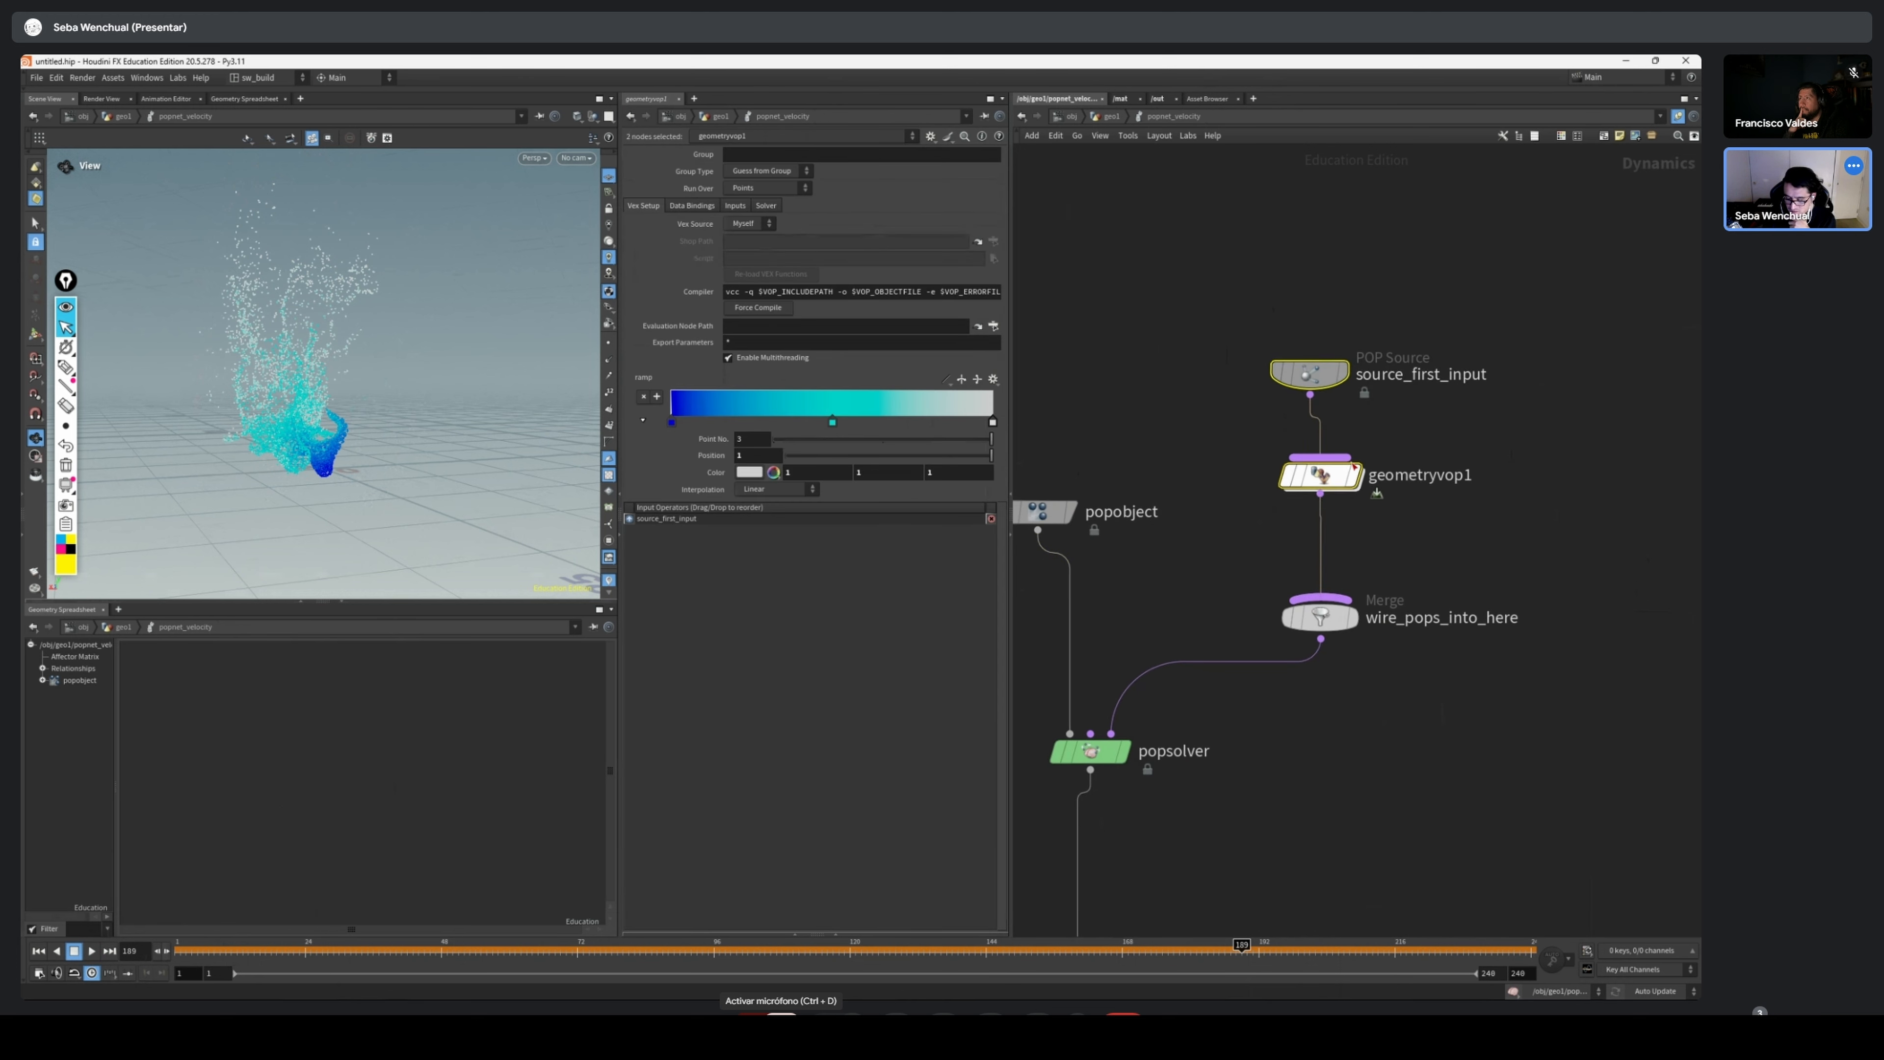
Enter geometryvop1 and move the const1 node closer to curlnoise1, below the wire feeding add1
drag(1459, 336, 1274, 401)
middle_drag(1567, 389, 1479, 392)
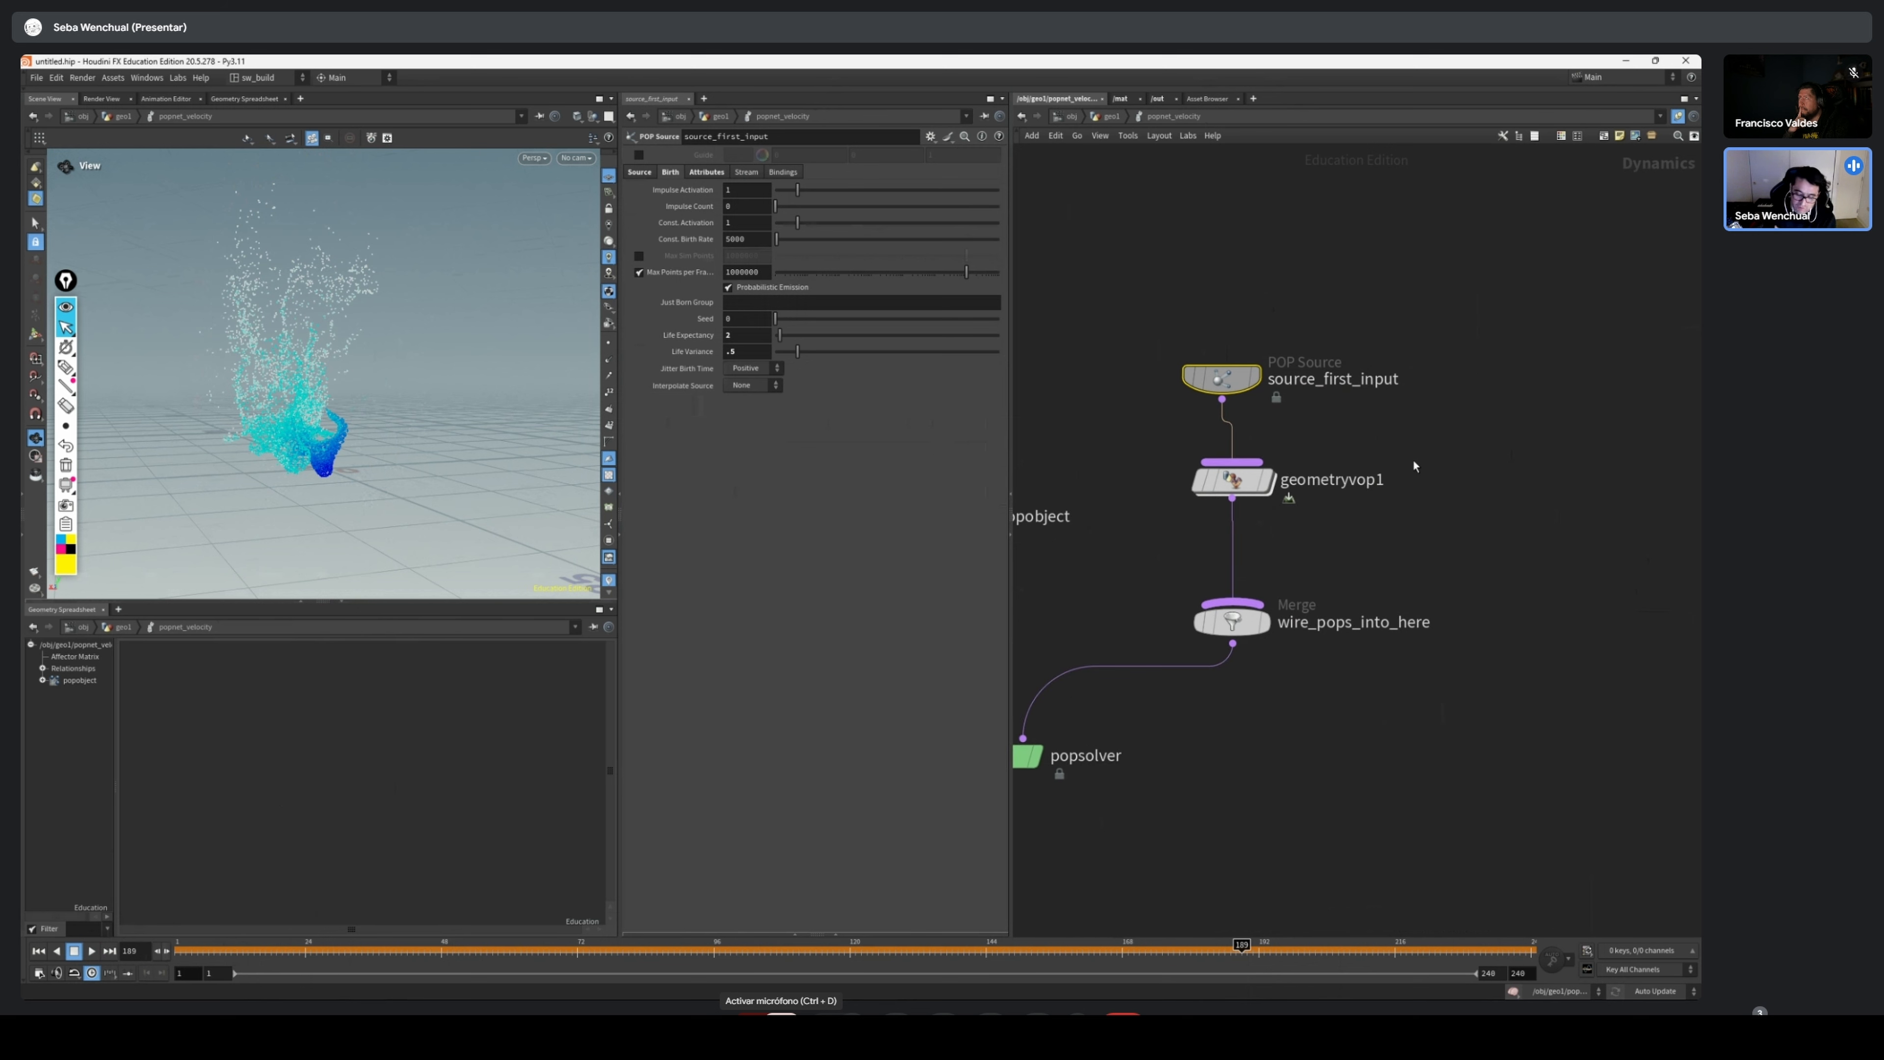
drag(1457, 450, 1214, 502)
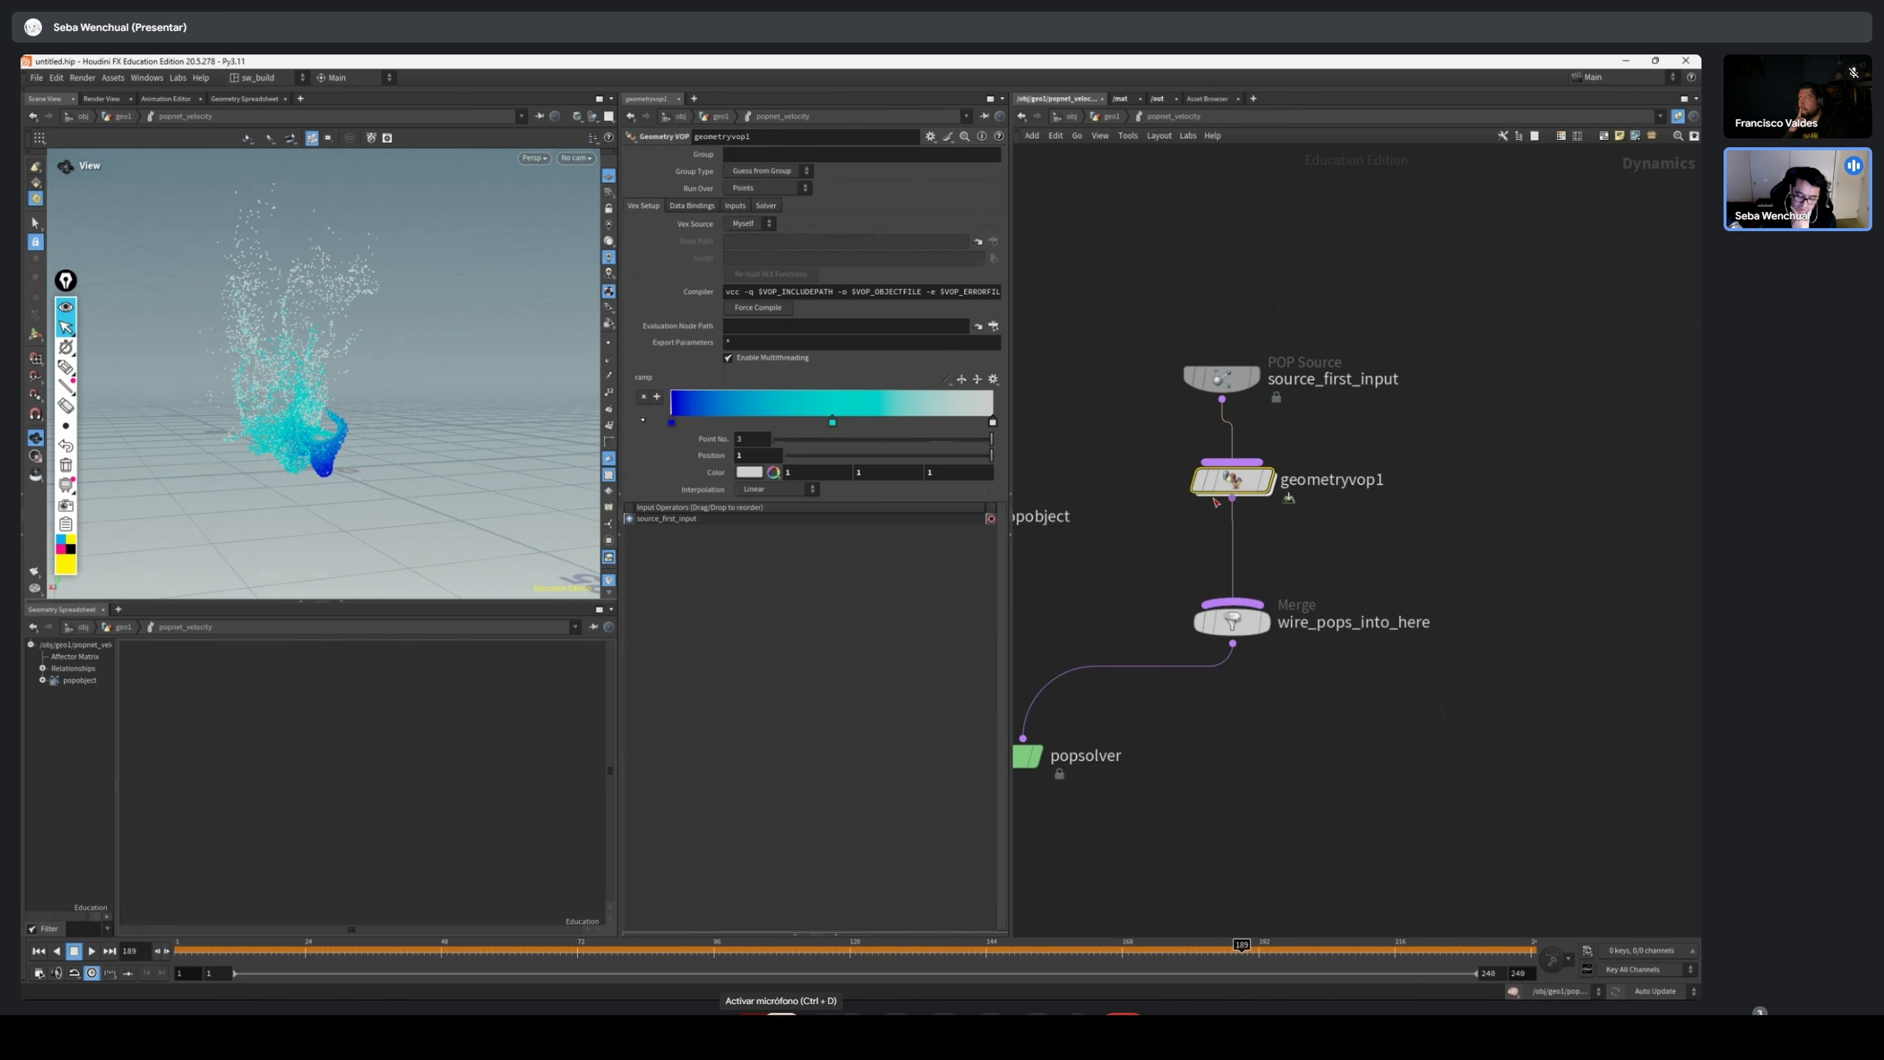
double_click(1236, 482)
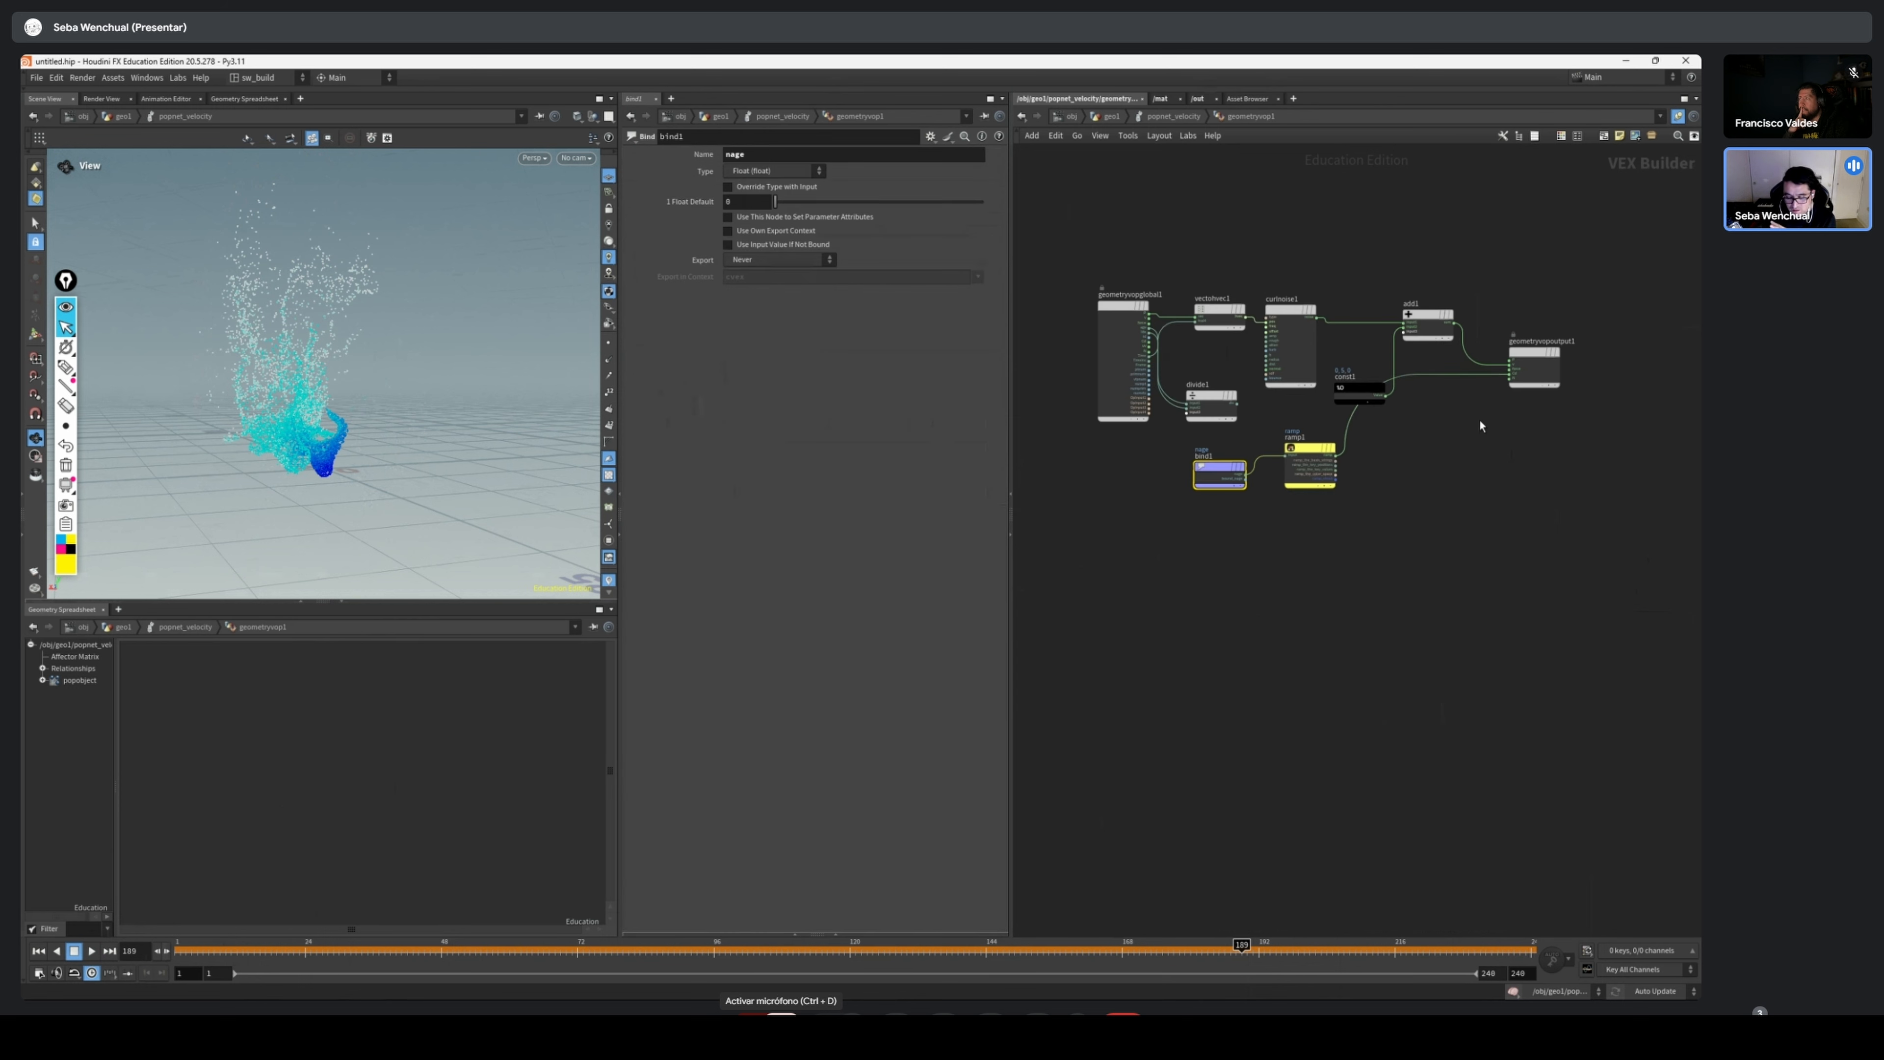
middle_drag(1395, 449, 1341, 523)
scroll(1341, 522, up, 3)
scroll(1356, 507, down, 3)
drag(1316, 471, 1300, 439)
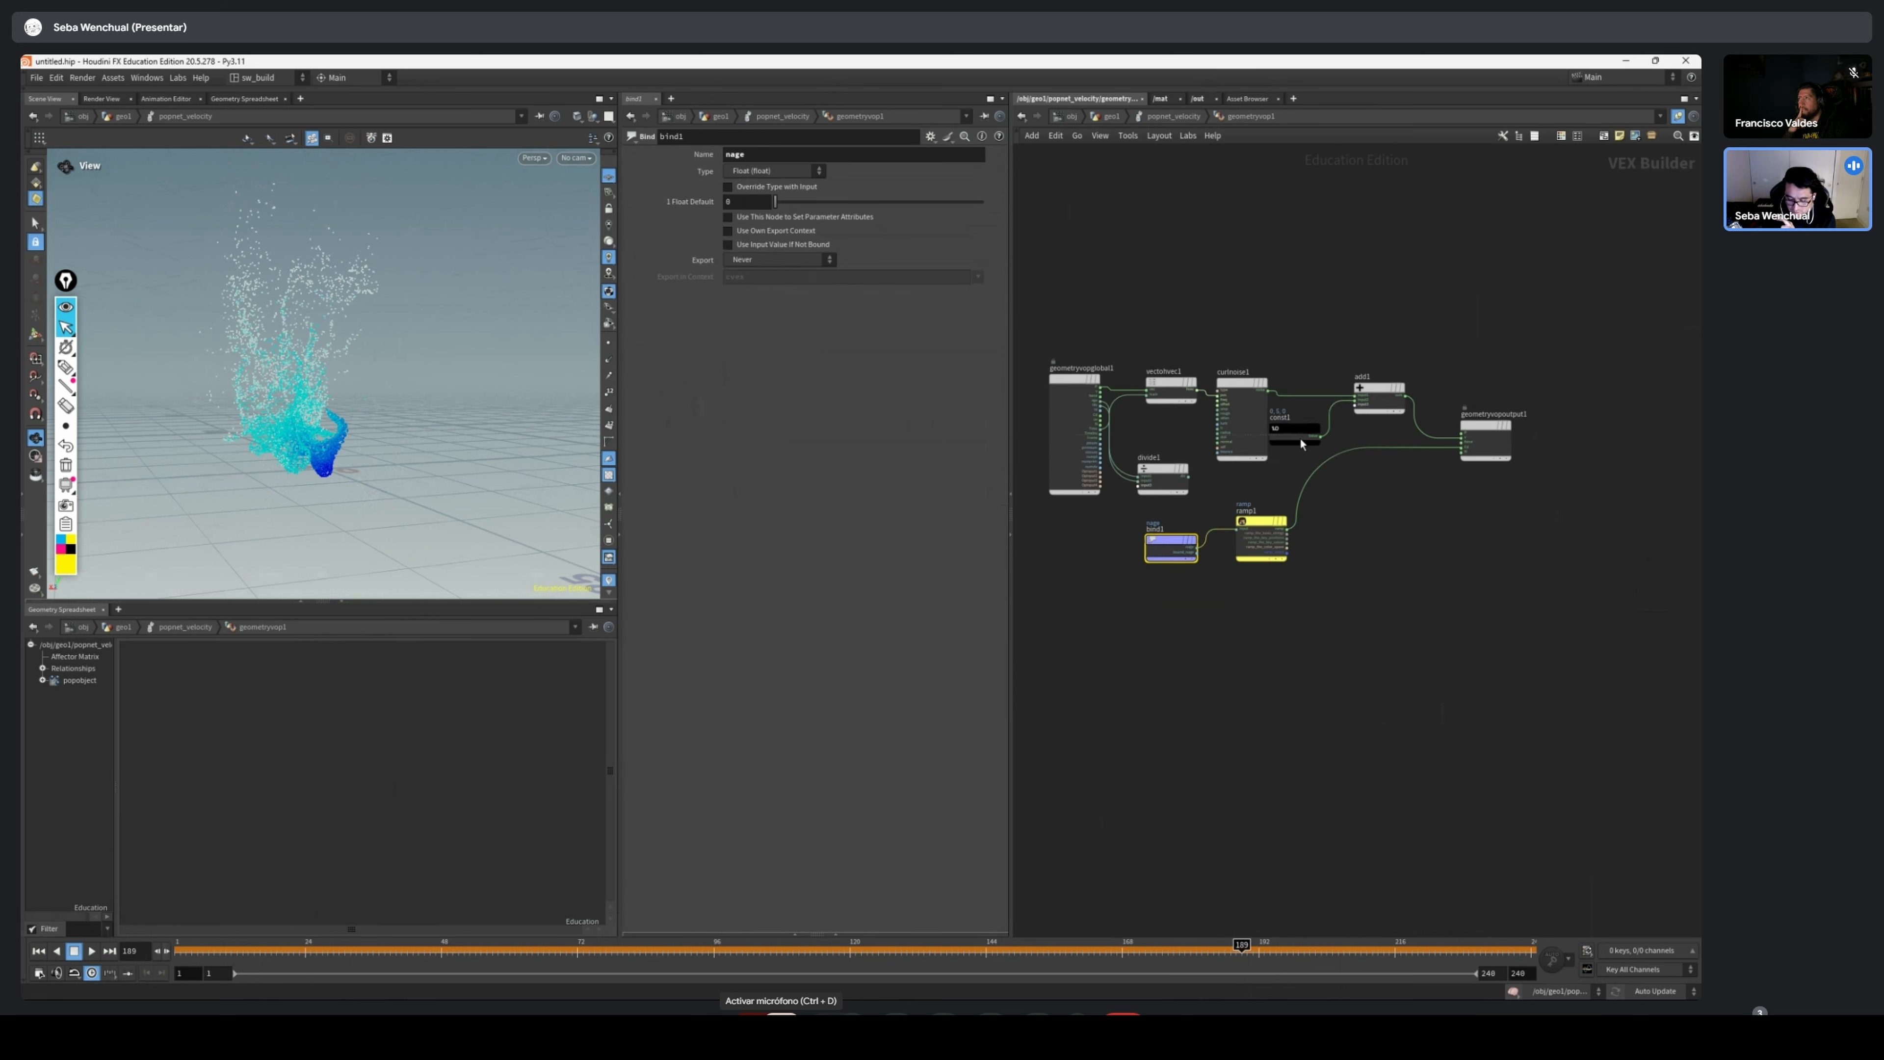
Inspect the v and Cd connections on geometryvopoutput1, and move vectohvec1, curlnoise1 and divide1 together above the add1 row
scroll(1462, 436, up, 6)
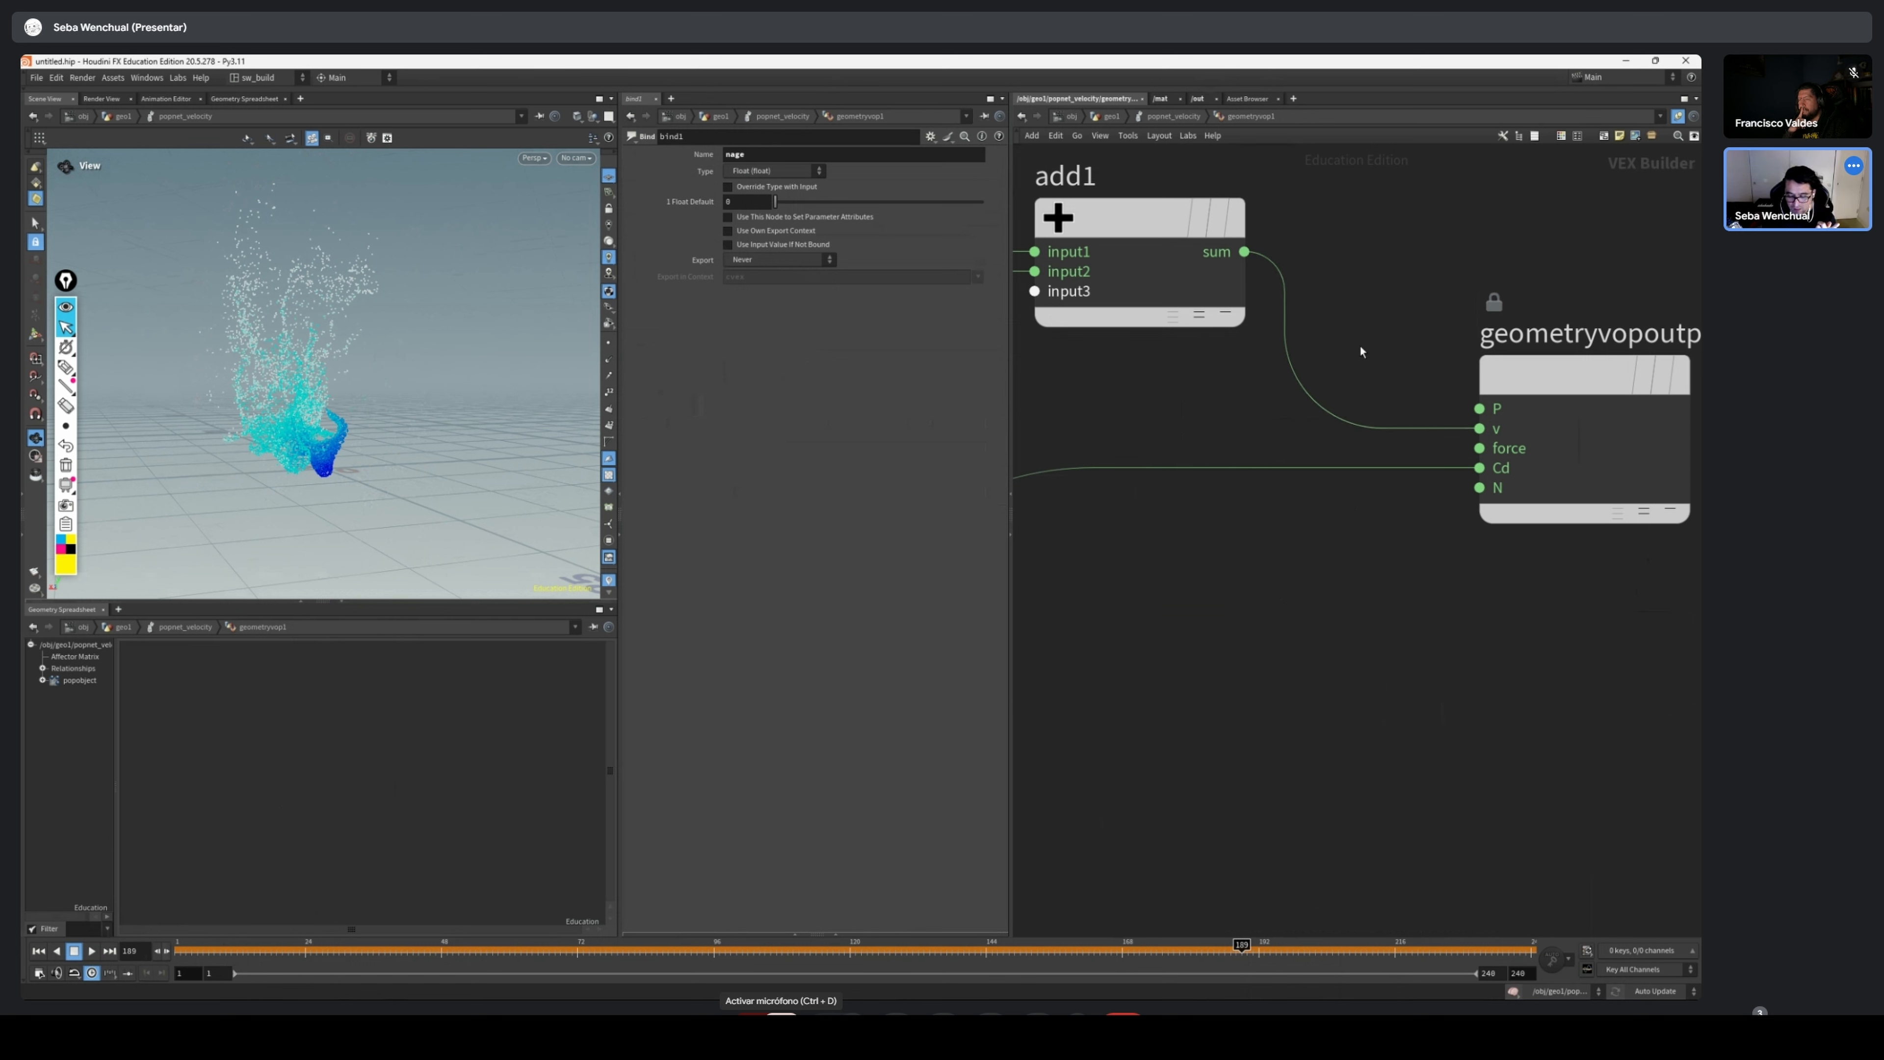
middle_drag(1448, 447, 1374, 450)
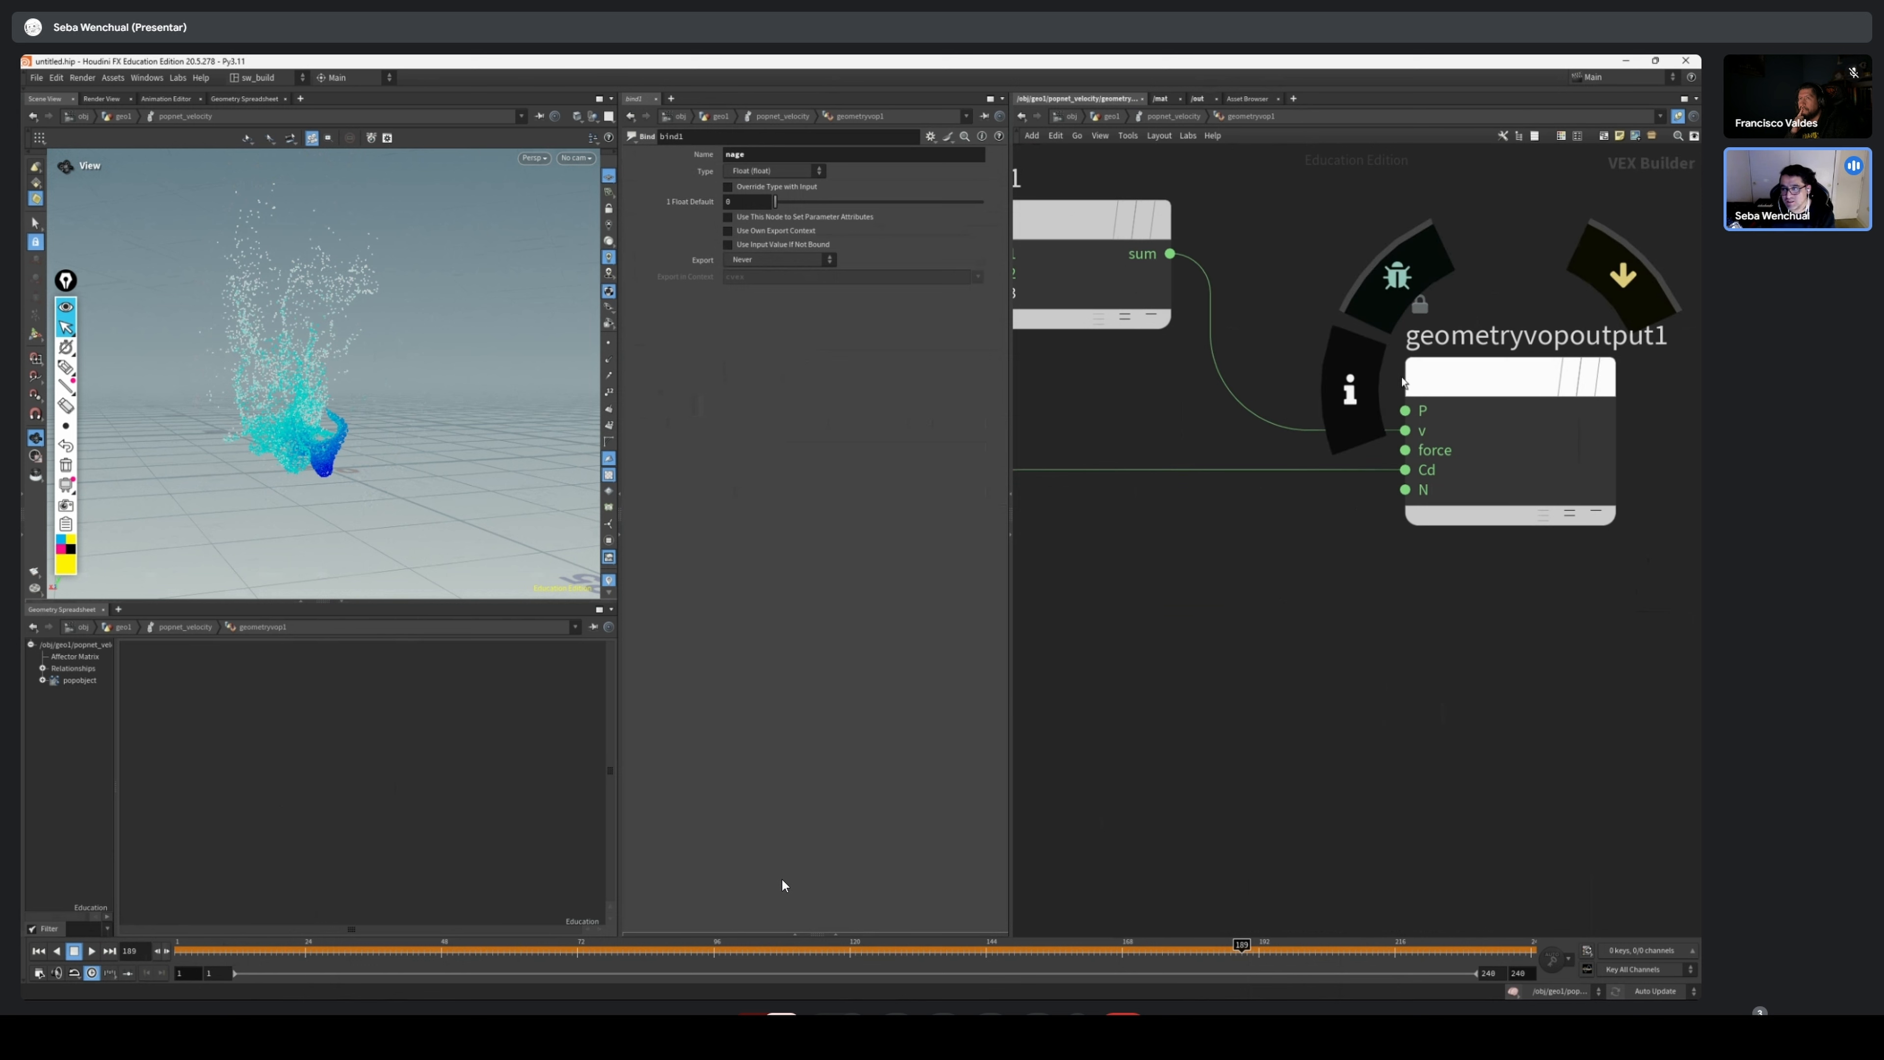
scroll(1380, 627, down, 5)
scroll(1365, 645, down, 2)
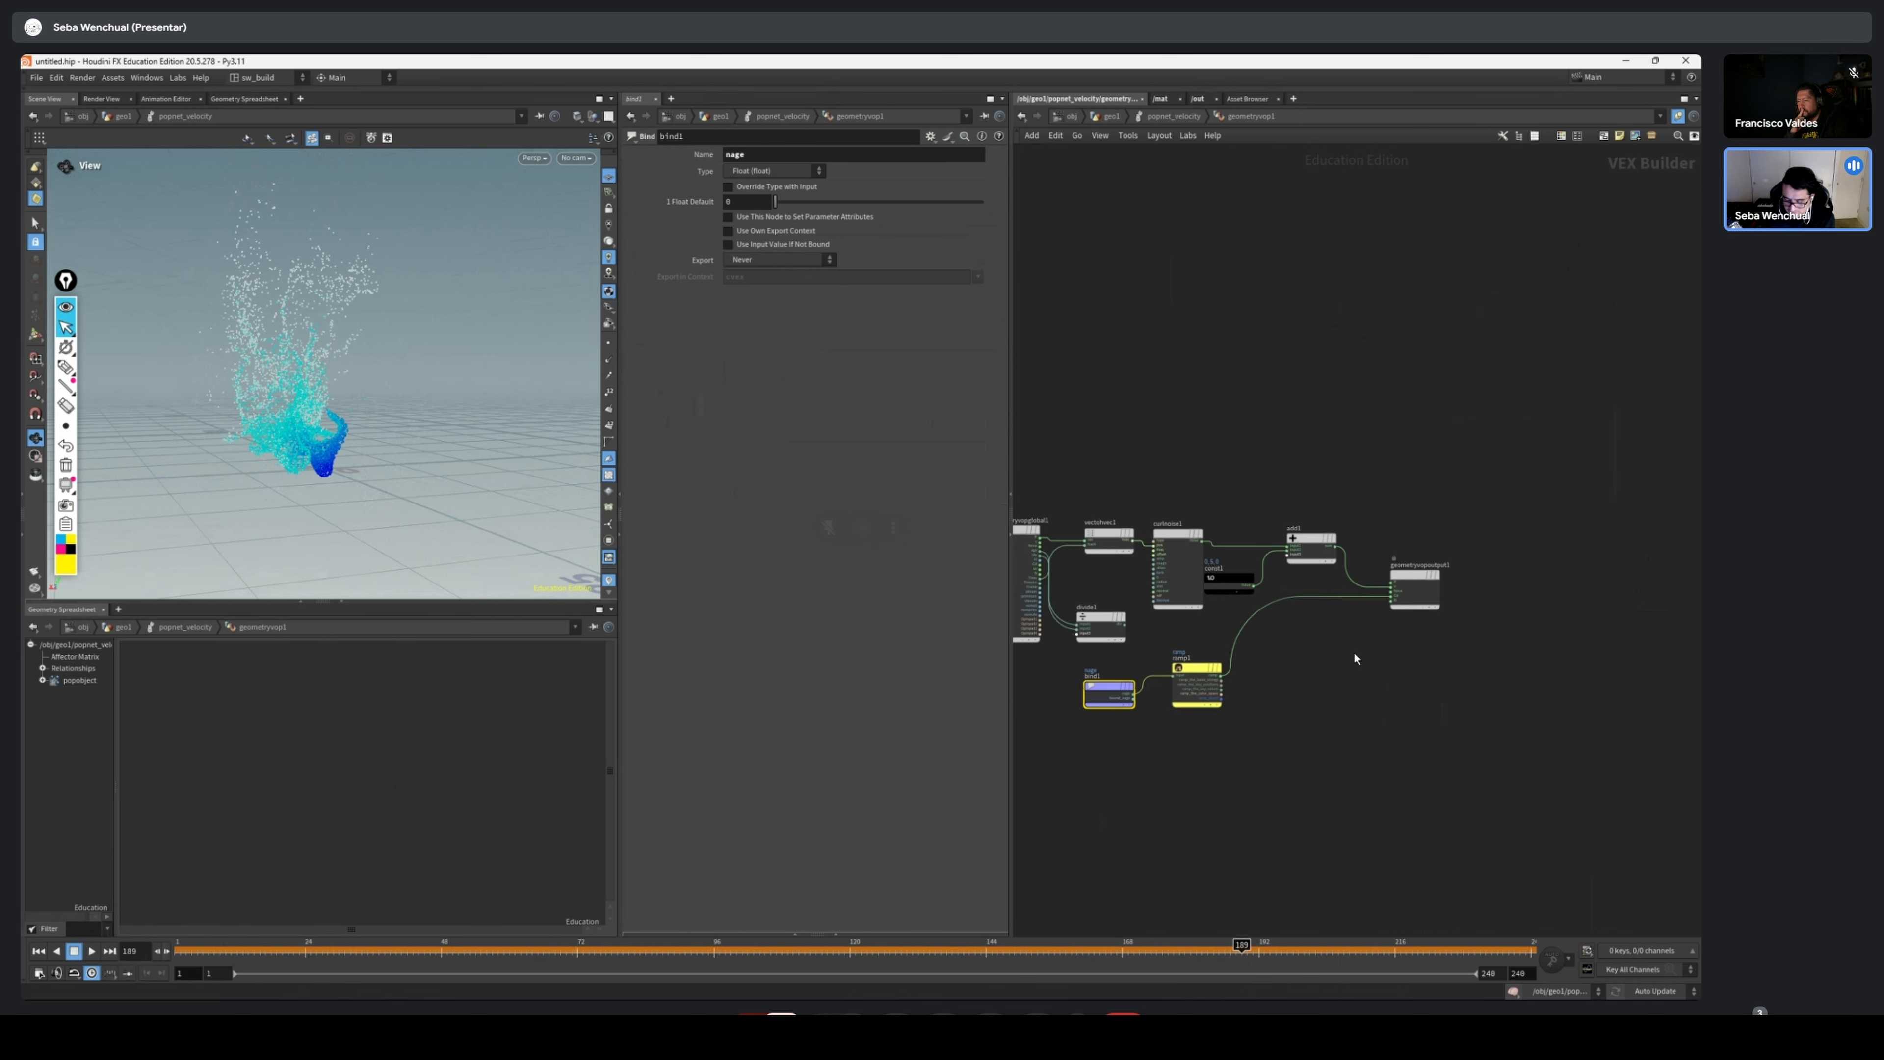
scroll(1253, 623, up, 1)
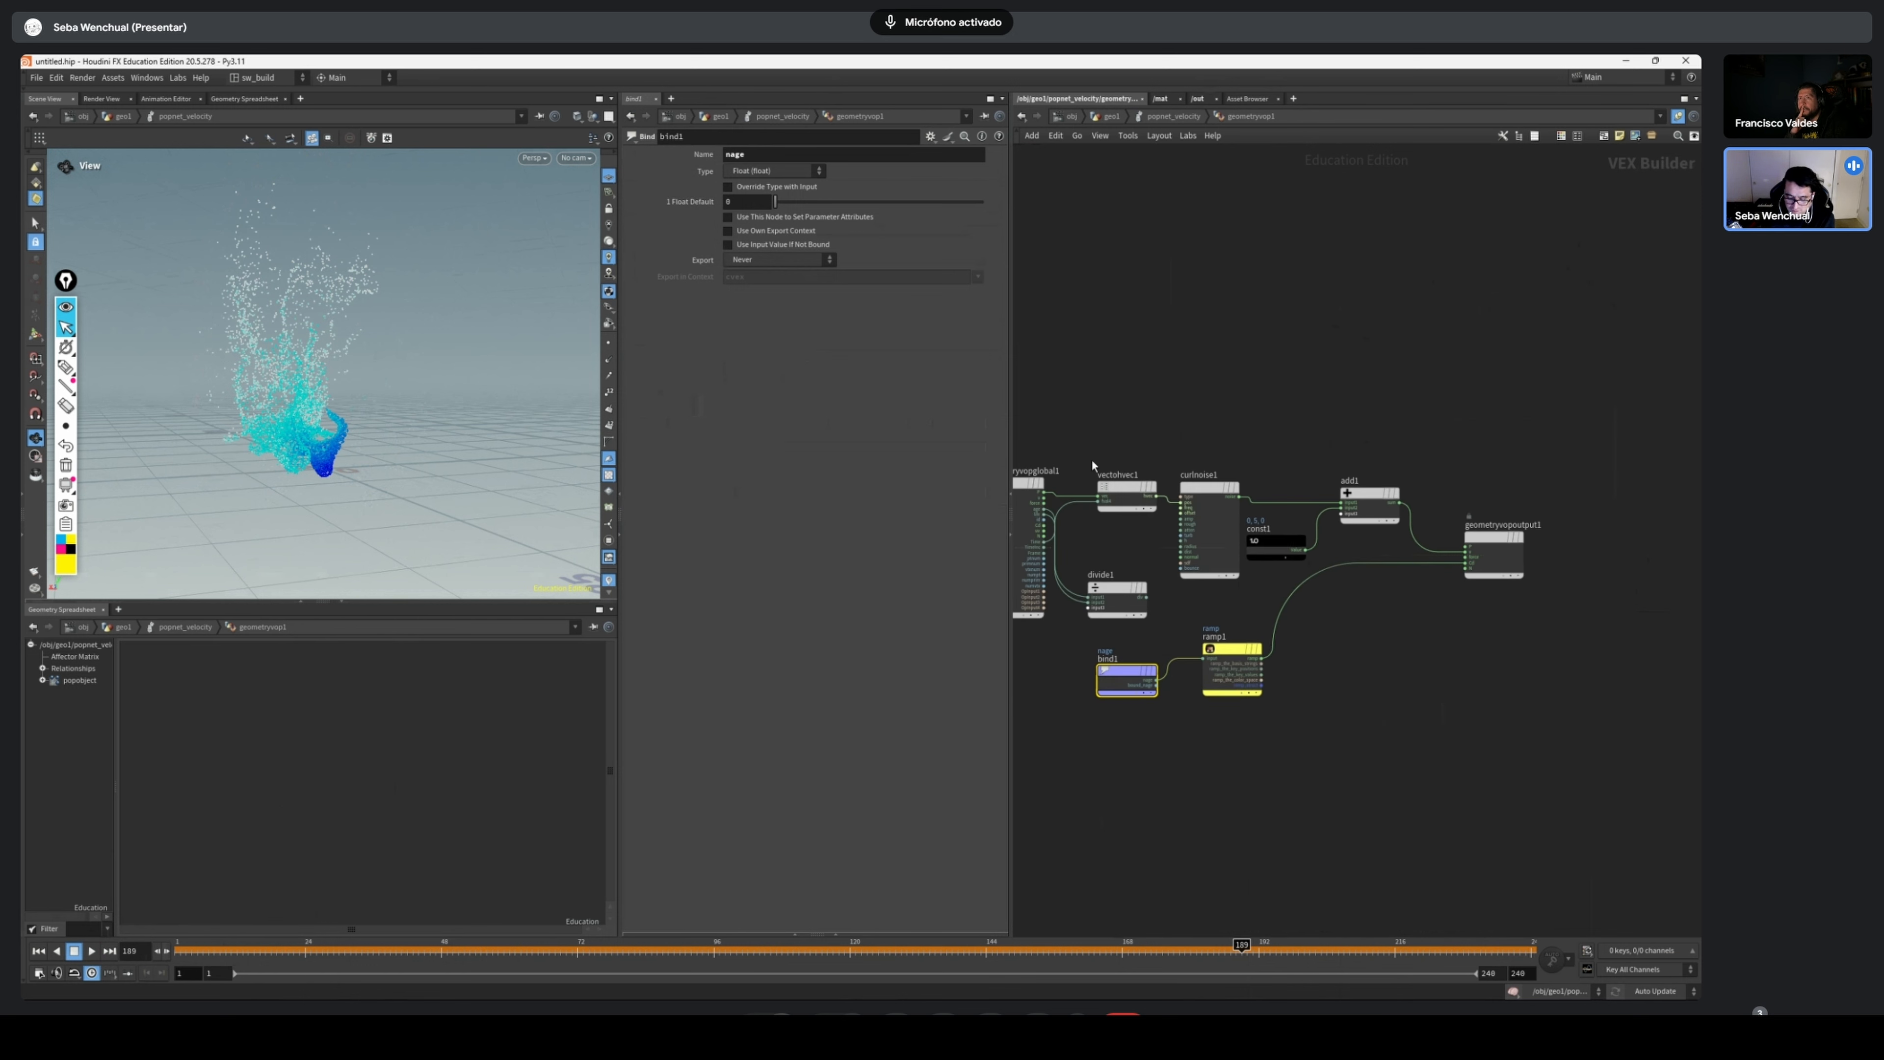
drag(1228, 403, 1076, 620)
drag(1213, 494, 1217, 430)
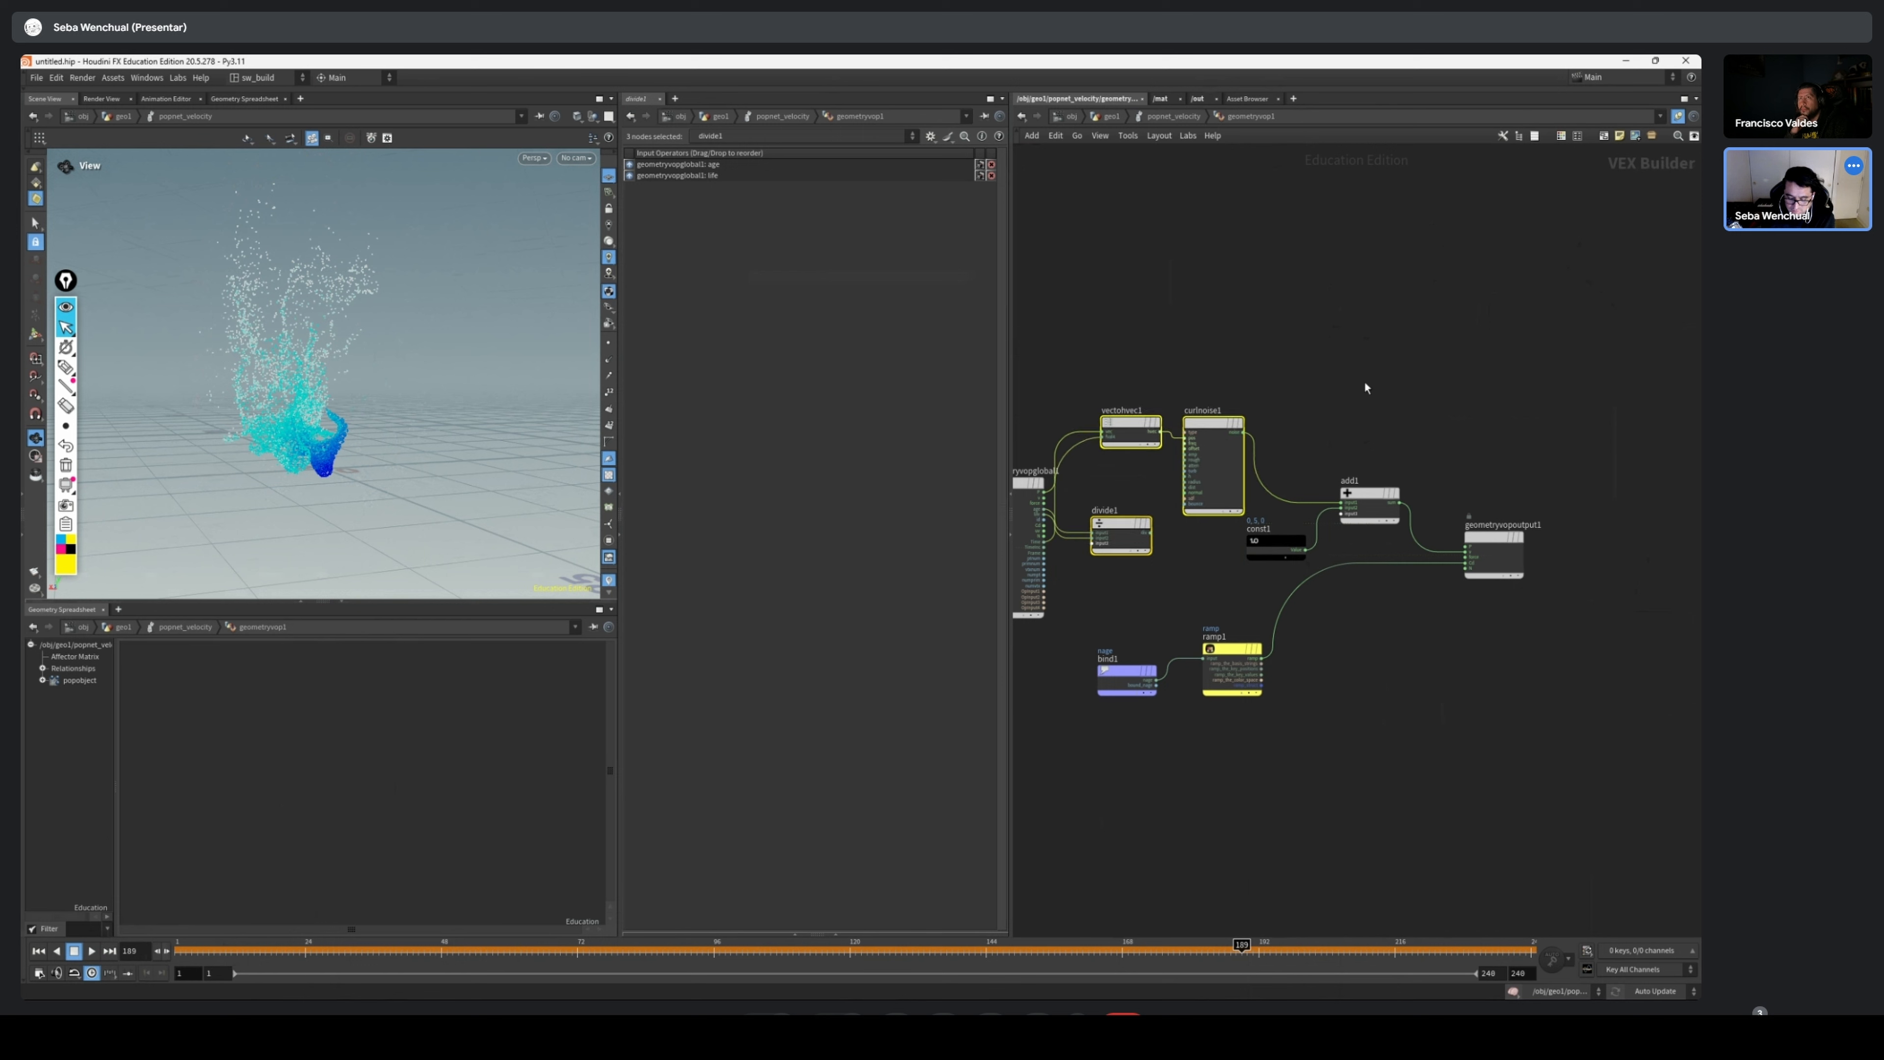
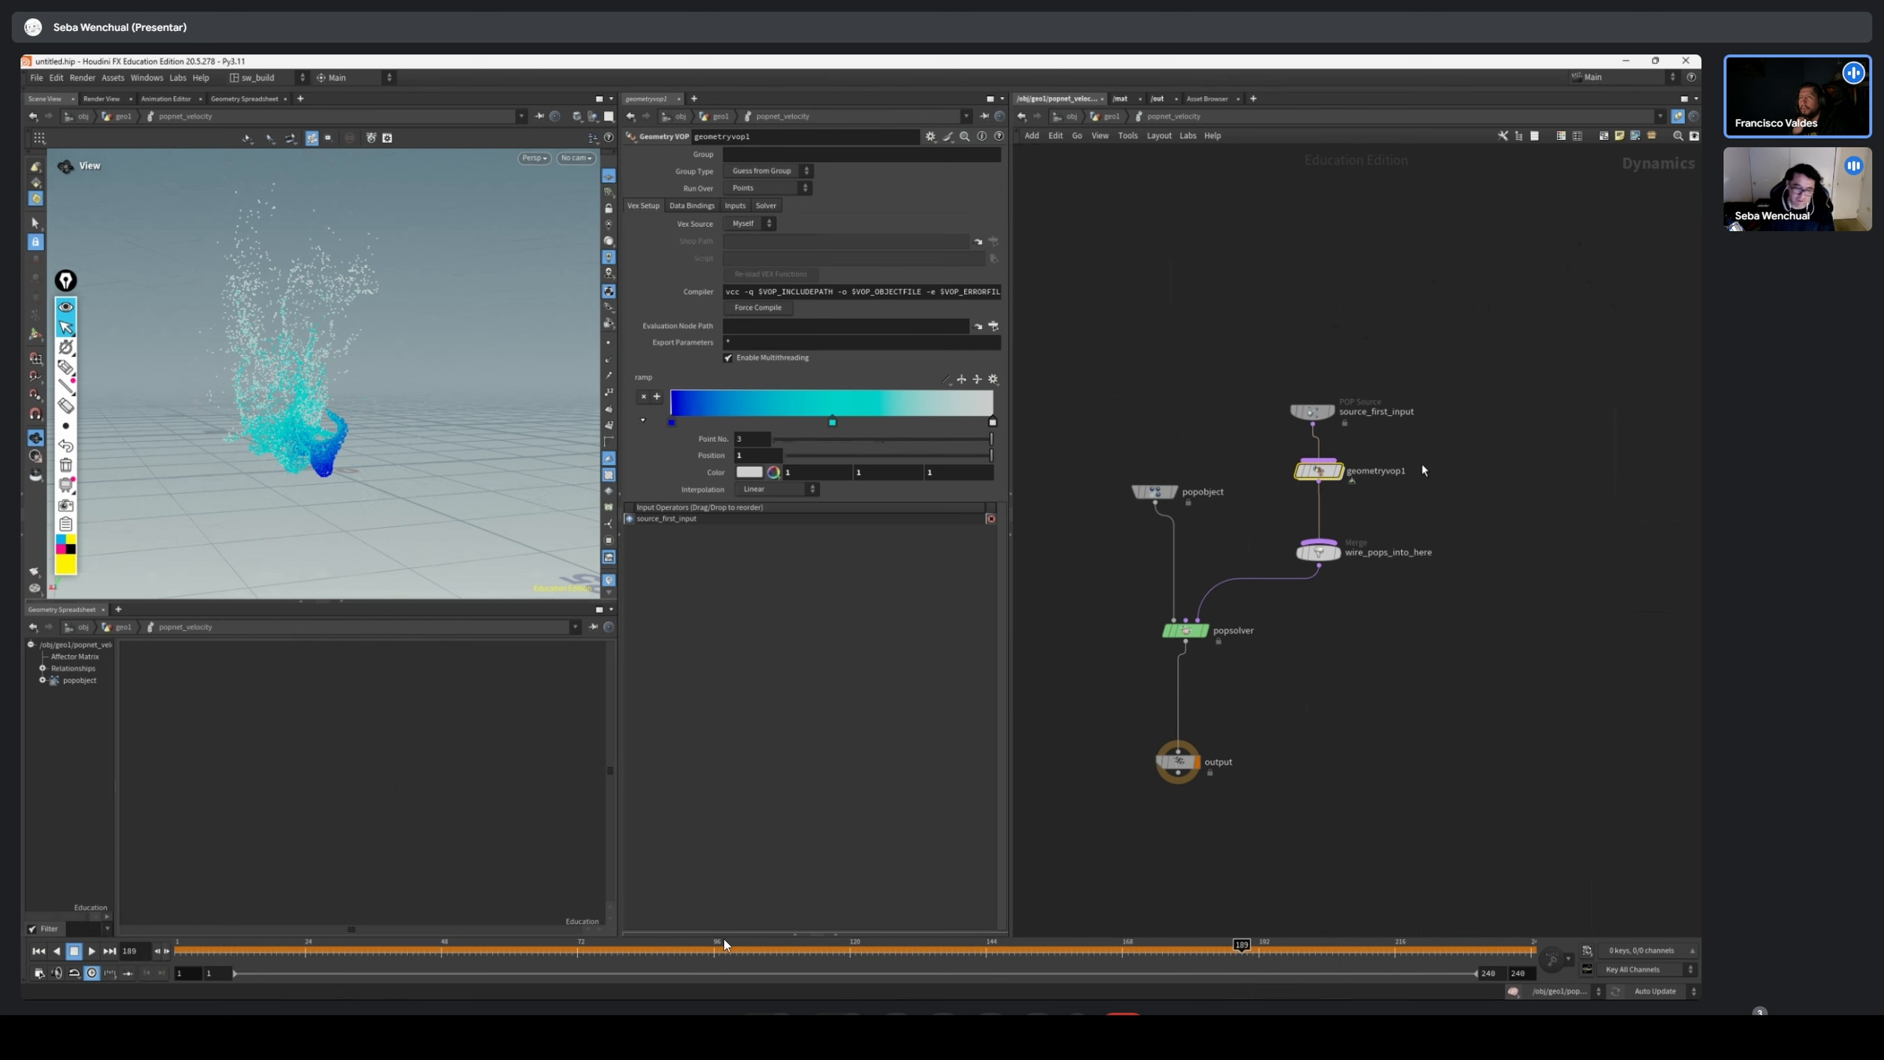
Return to the geo1 level, move normal1 and attribwrangle1 above the source sphere, and space out source and popnet_forces
scroll(1430, 524, down, 4)
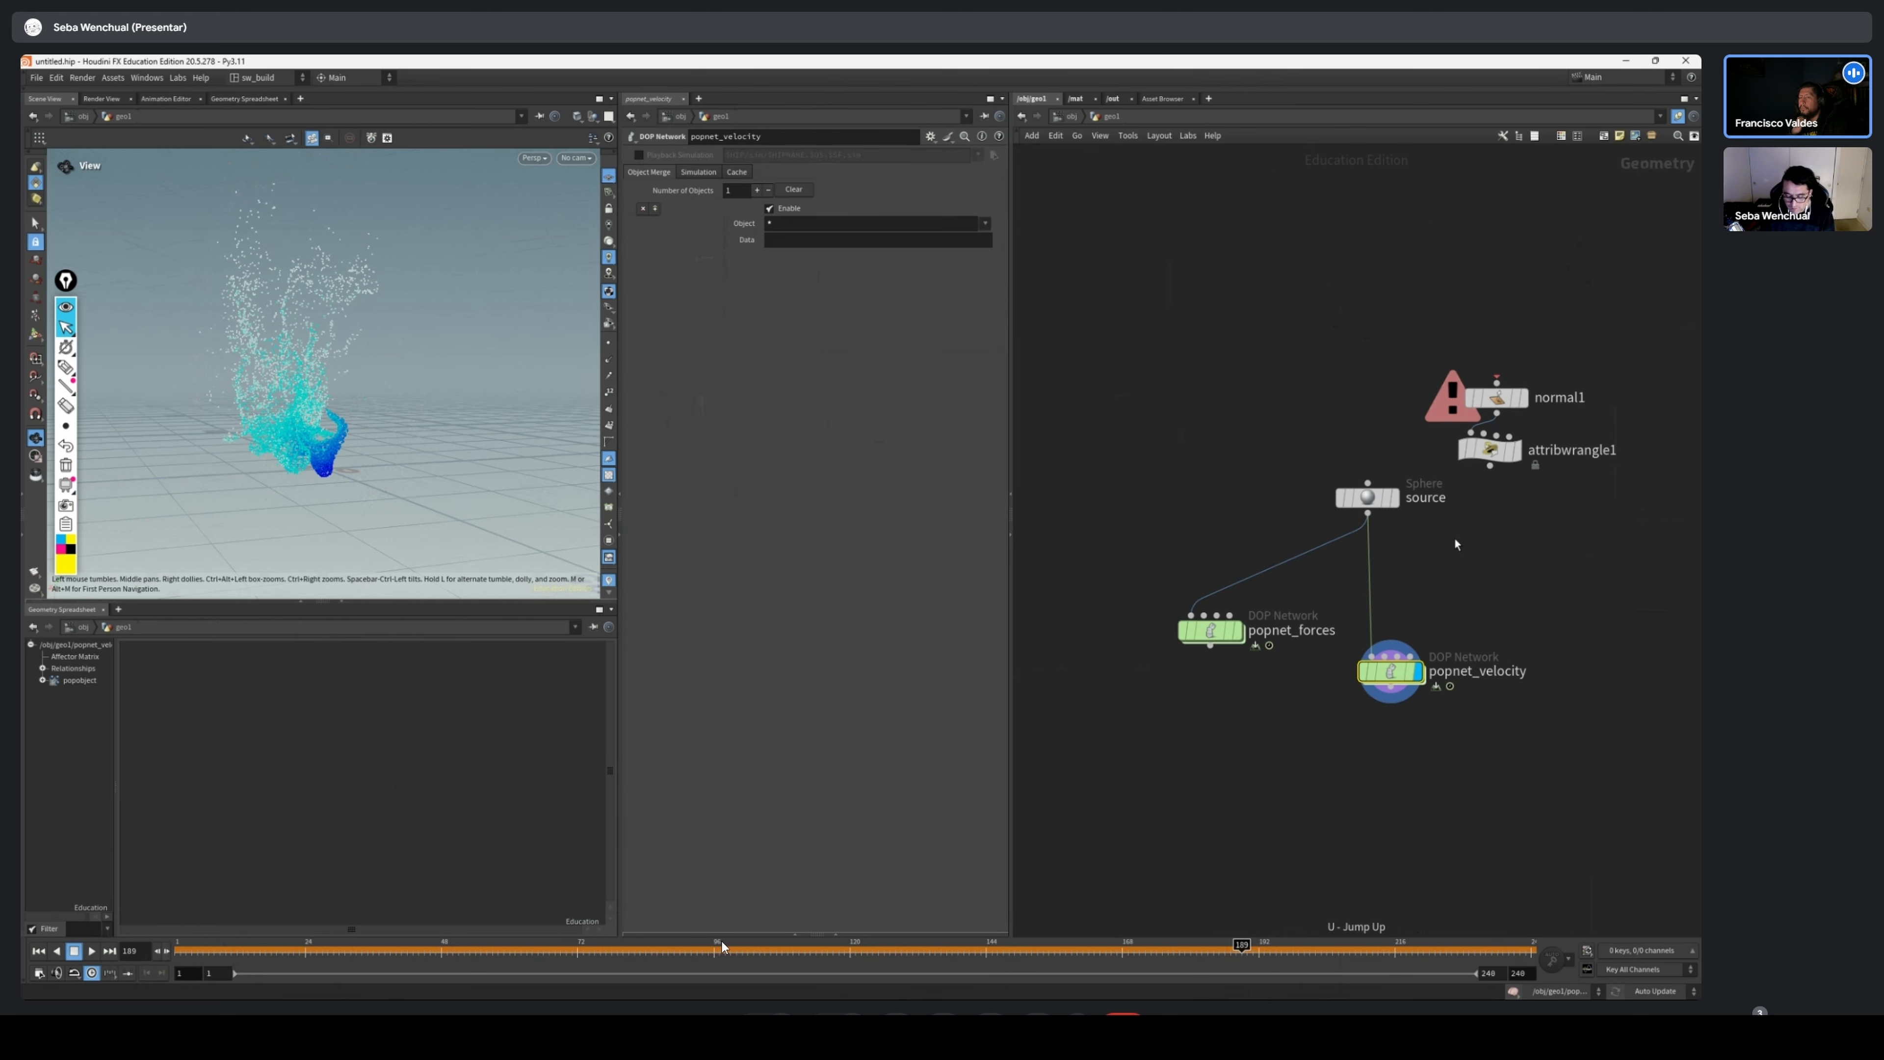
drag(1301, 433, 1215, 413)
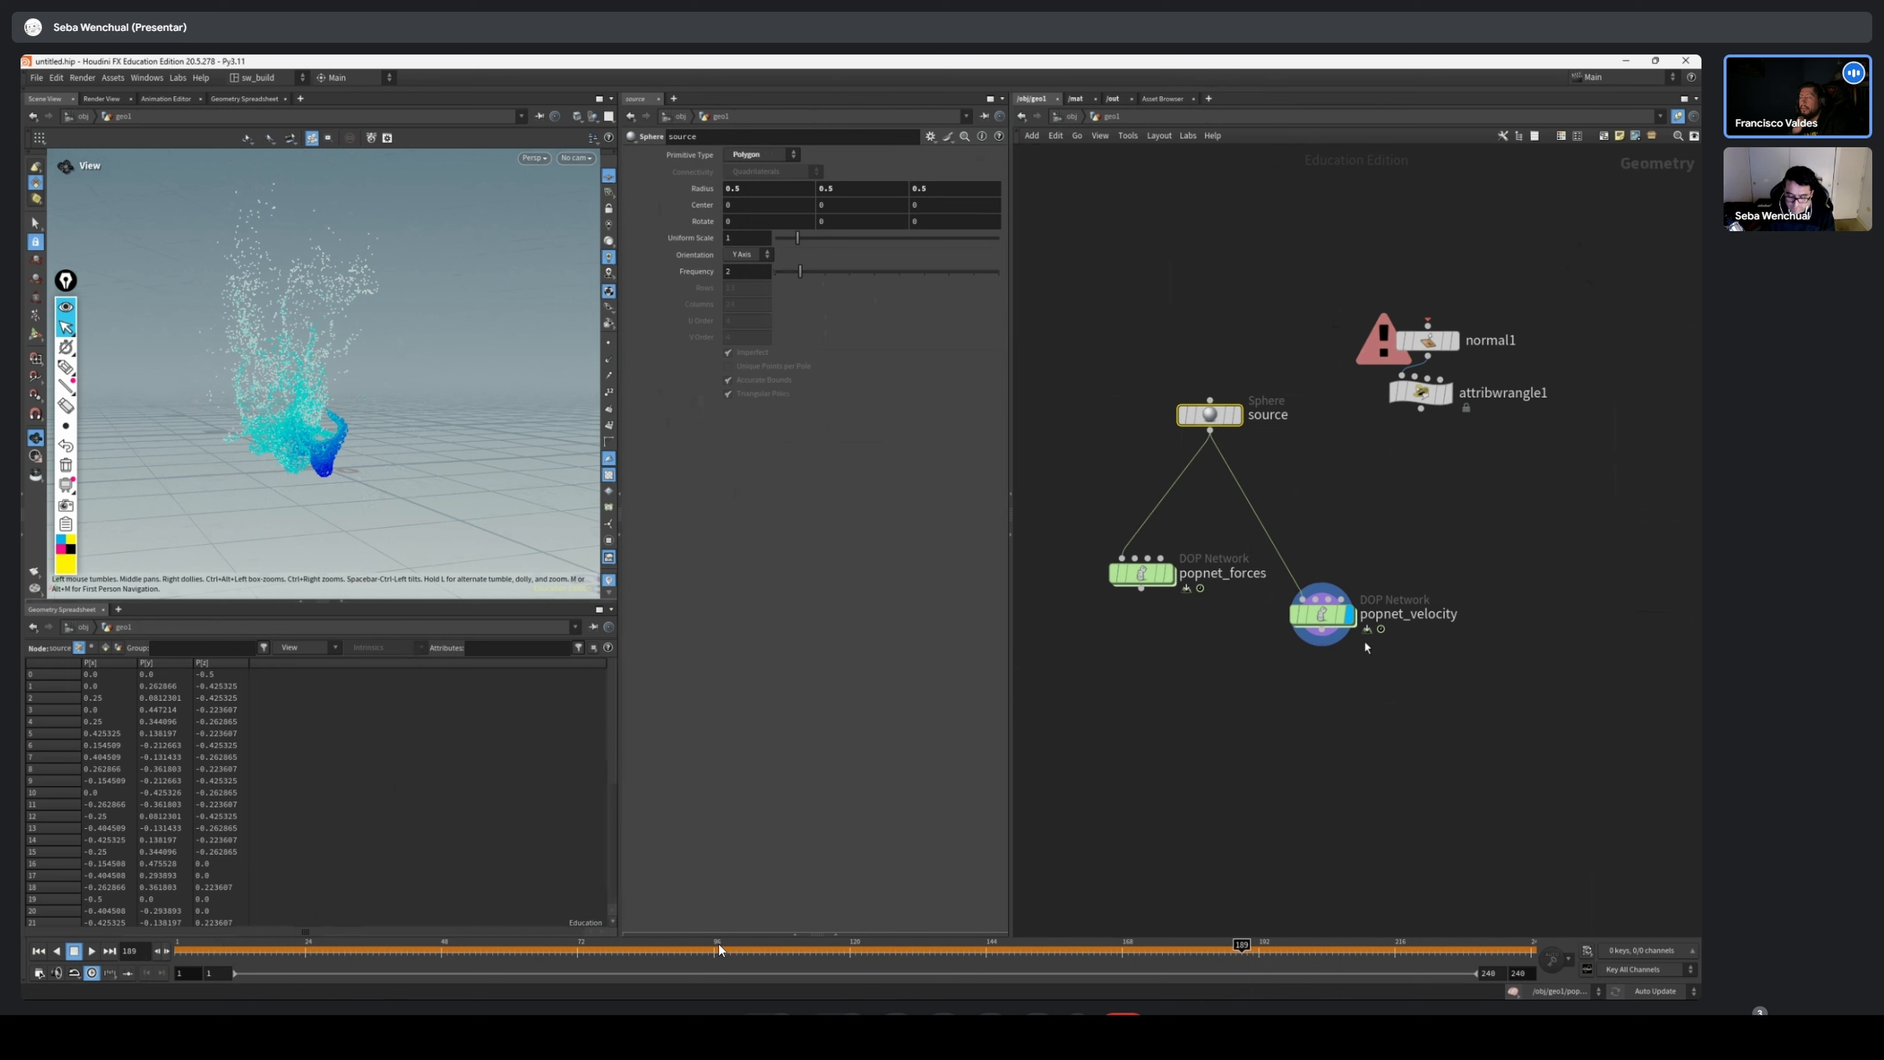
middle_drag(1487, 293, 1424, 330)
drag(1424, 329, 1261, 482)
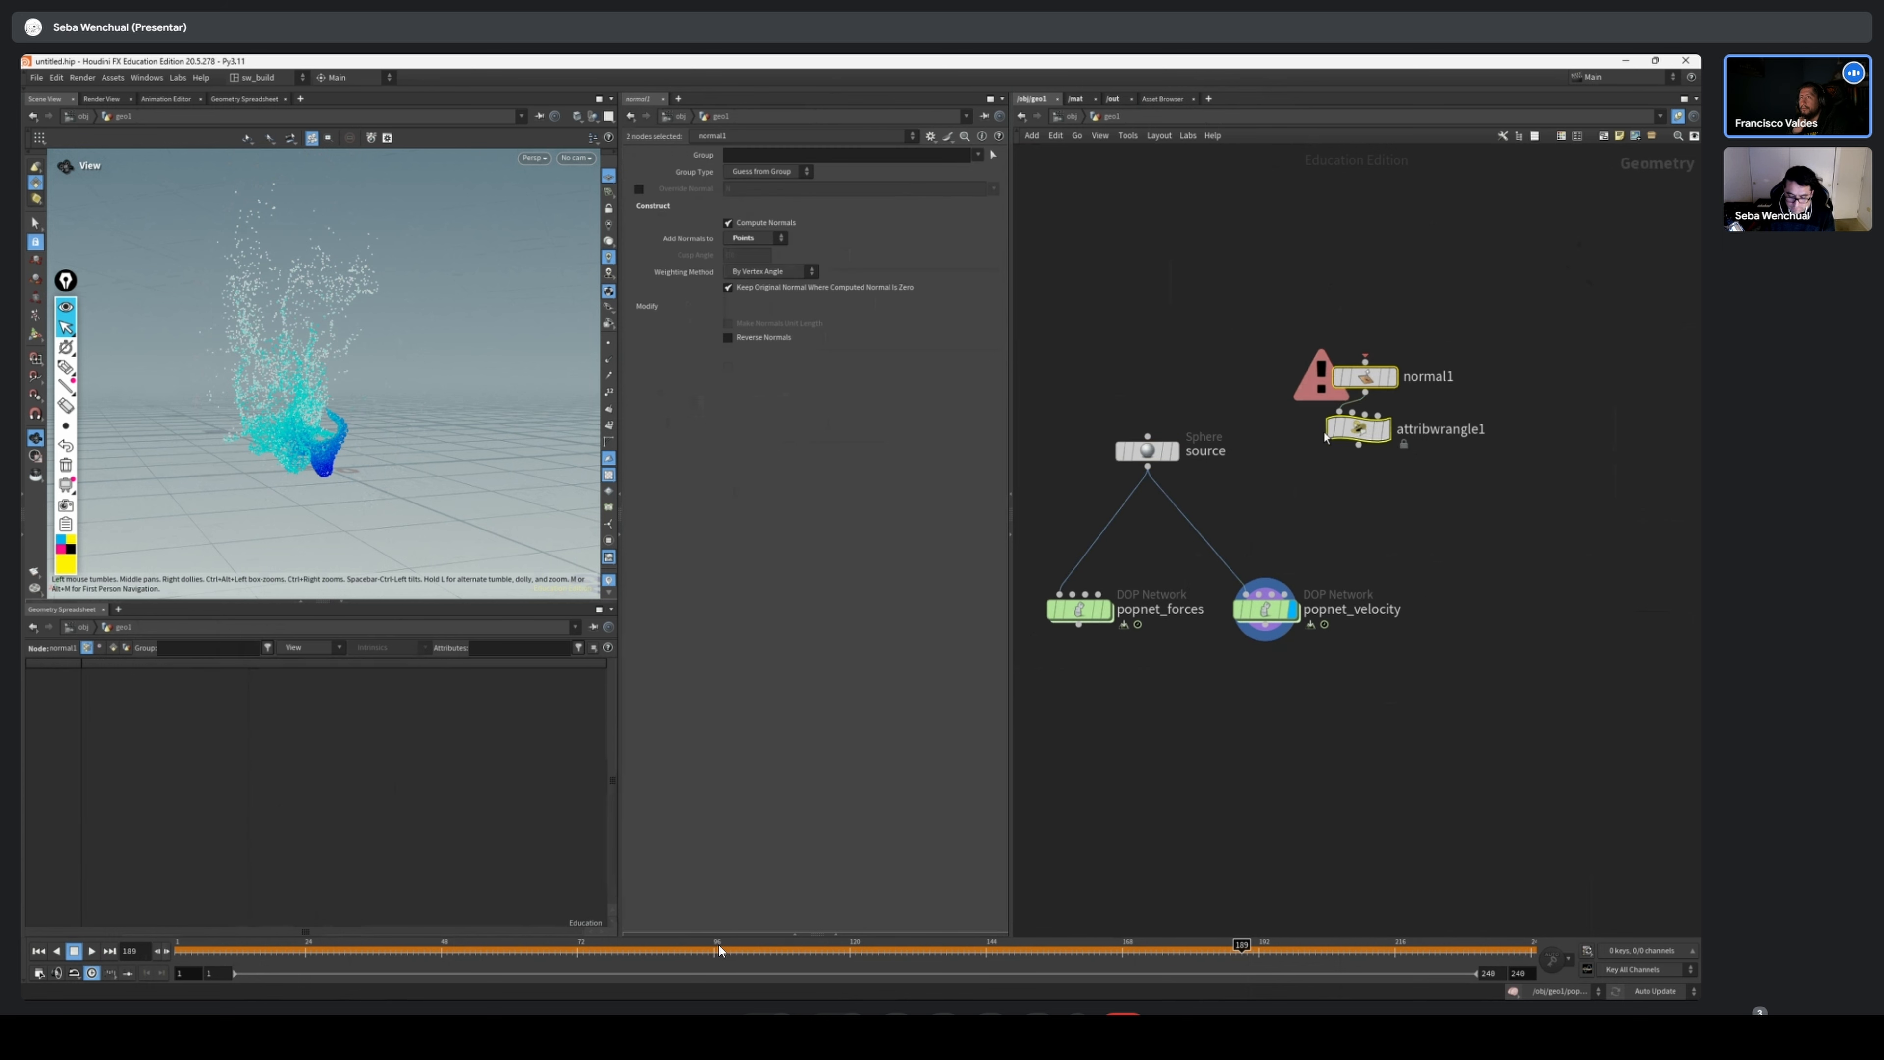
drag(1365, 376, 1153, 195)
drag(1152, 580, 1055, 621)
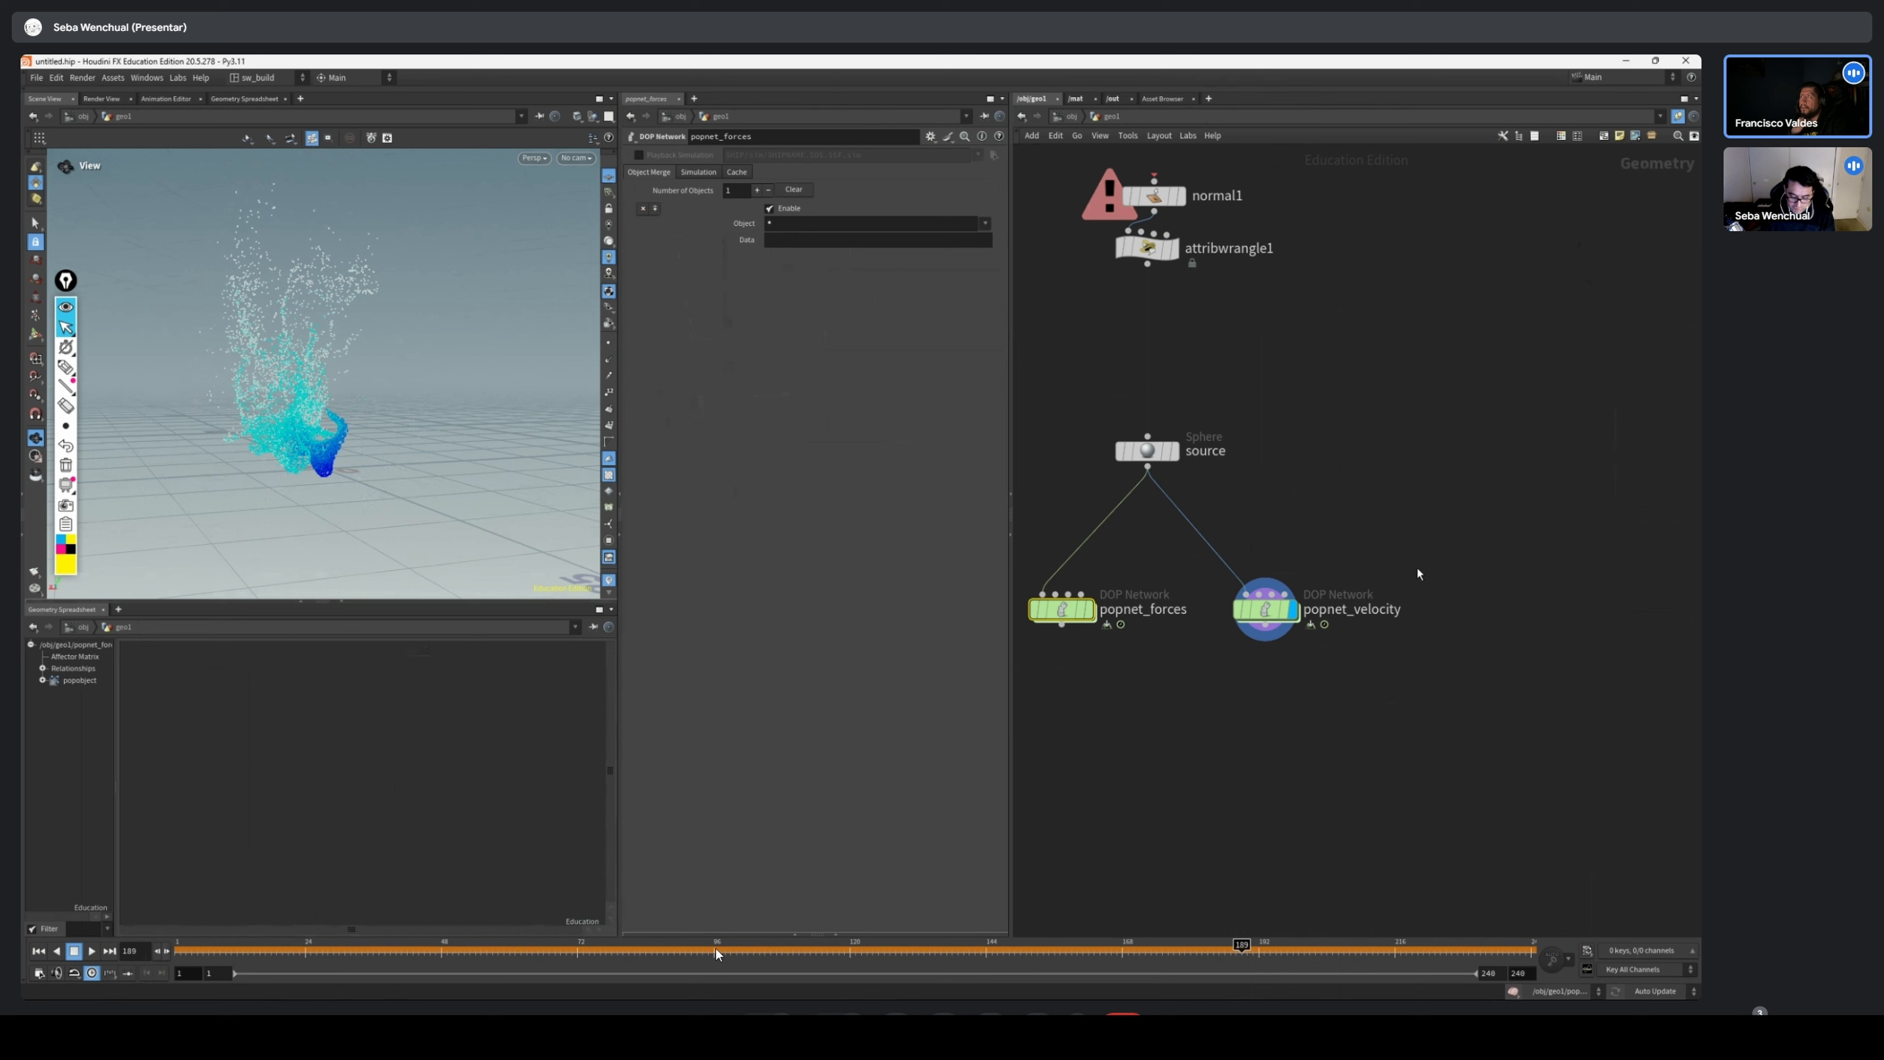
Rewind the simulation to frame 1, place the source sphere directly above popnet_velocity, and select popnet_velocity
click(40, 953)
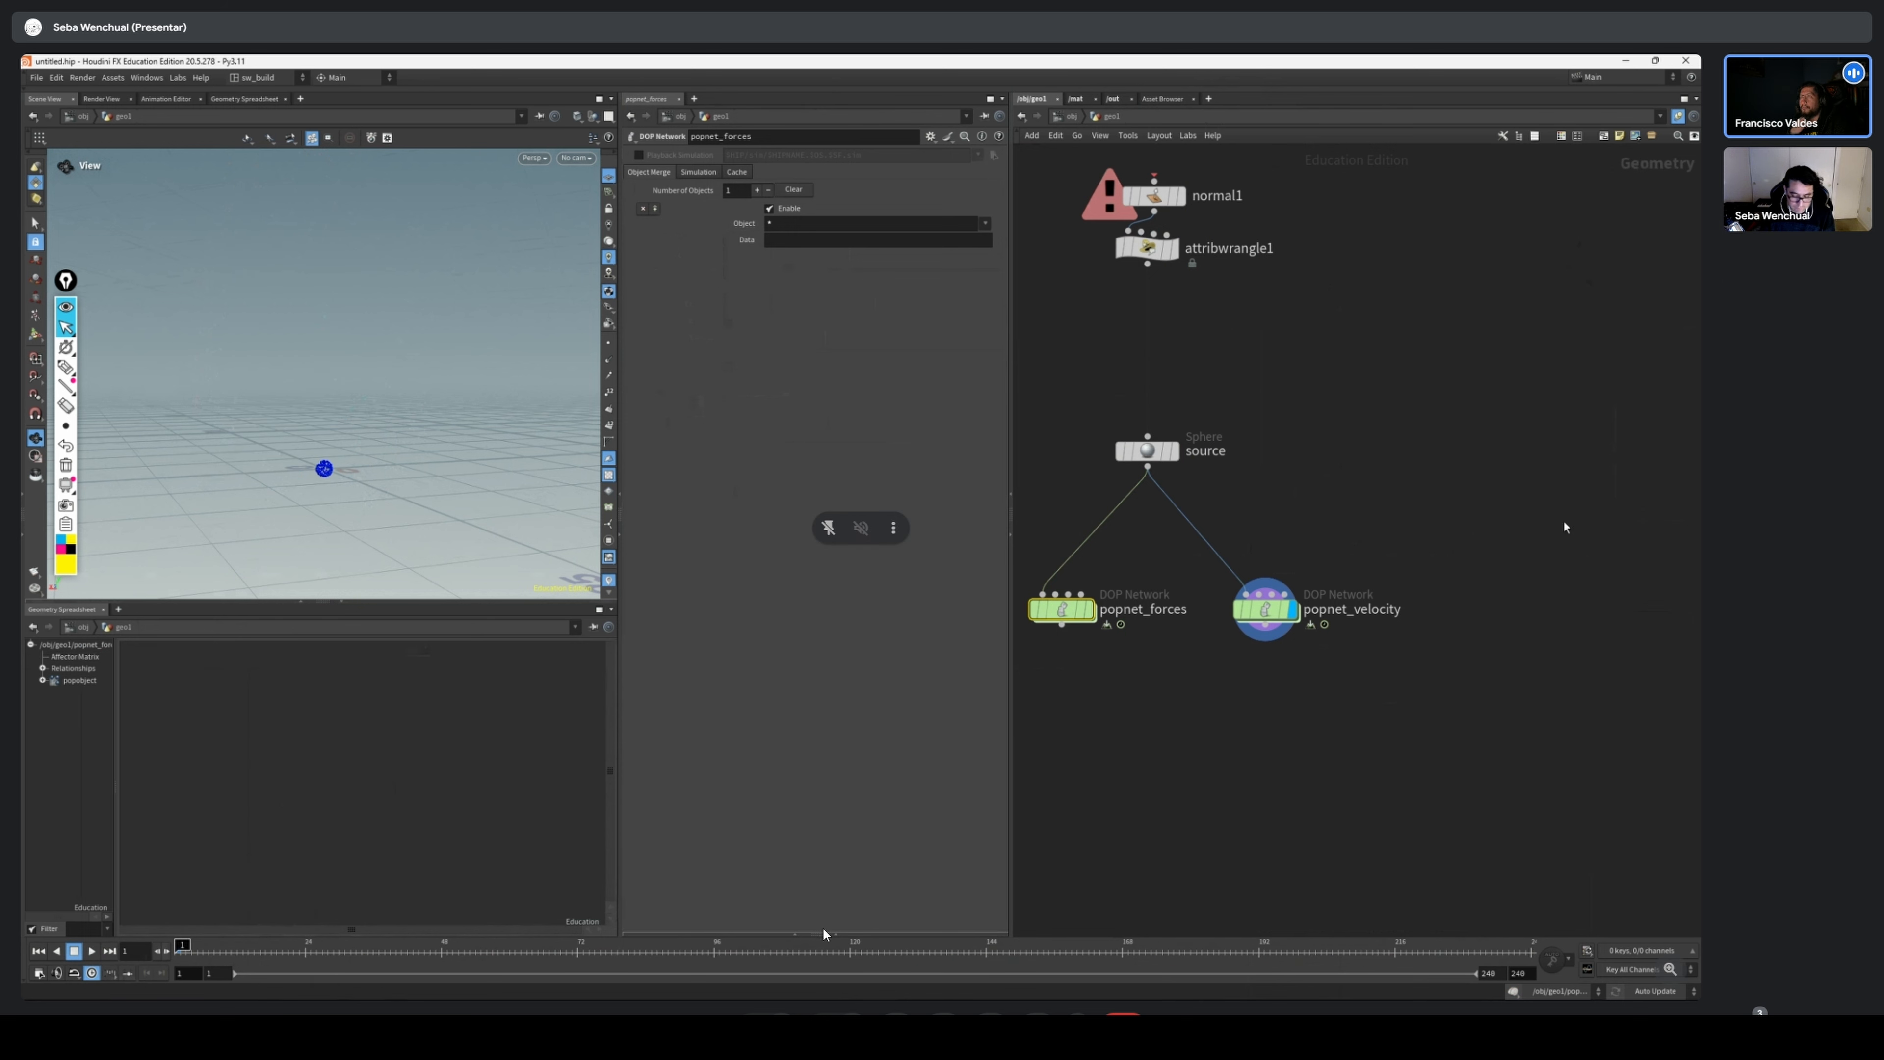
drag(1125, 460, 1220, 456)
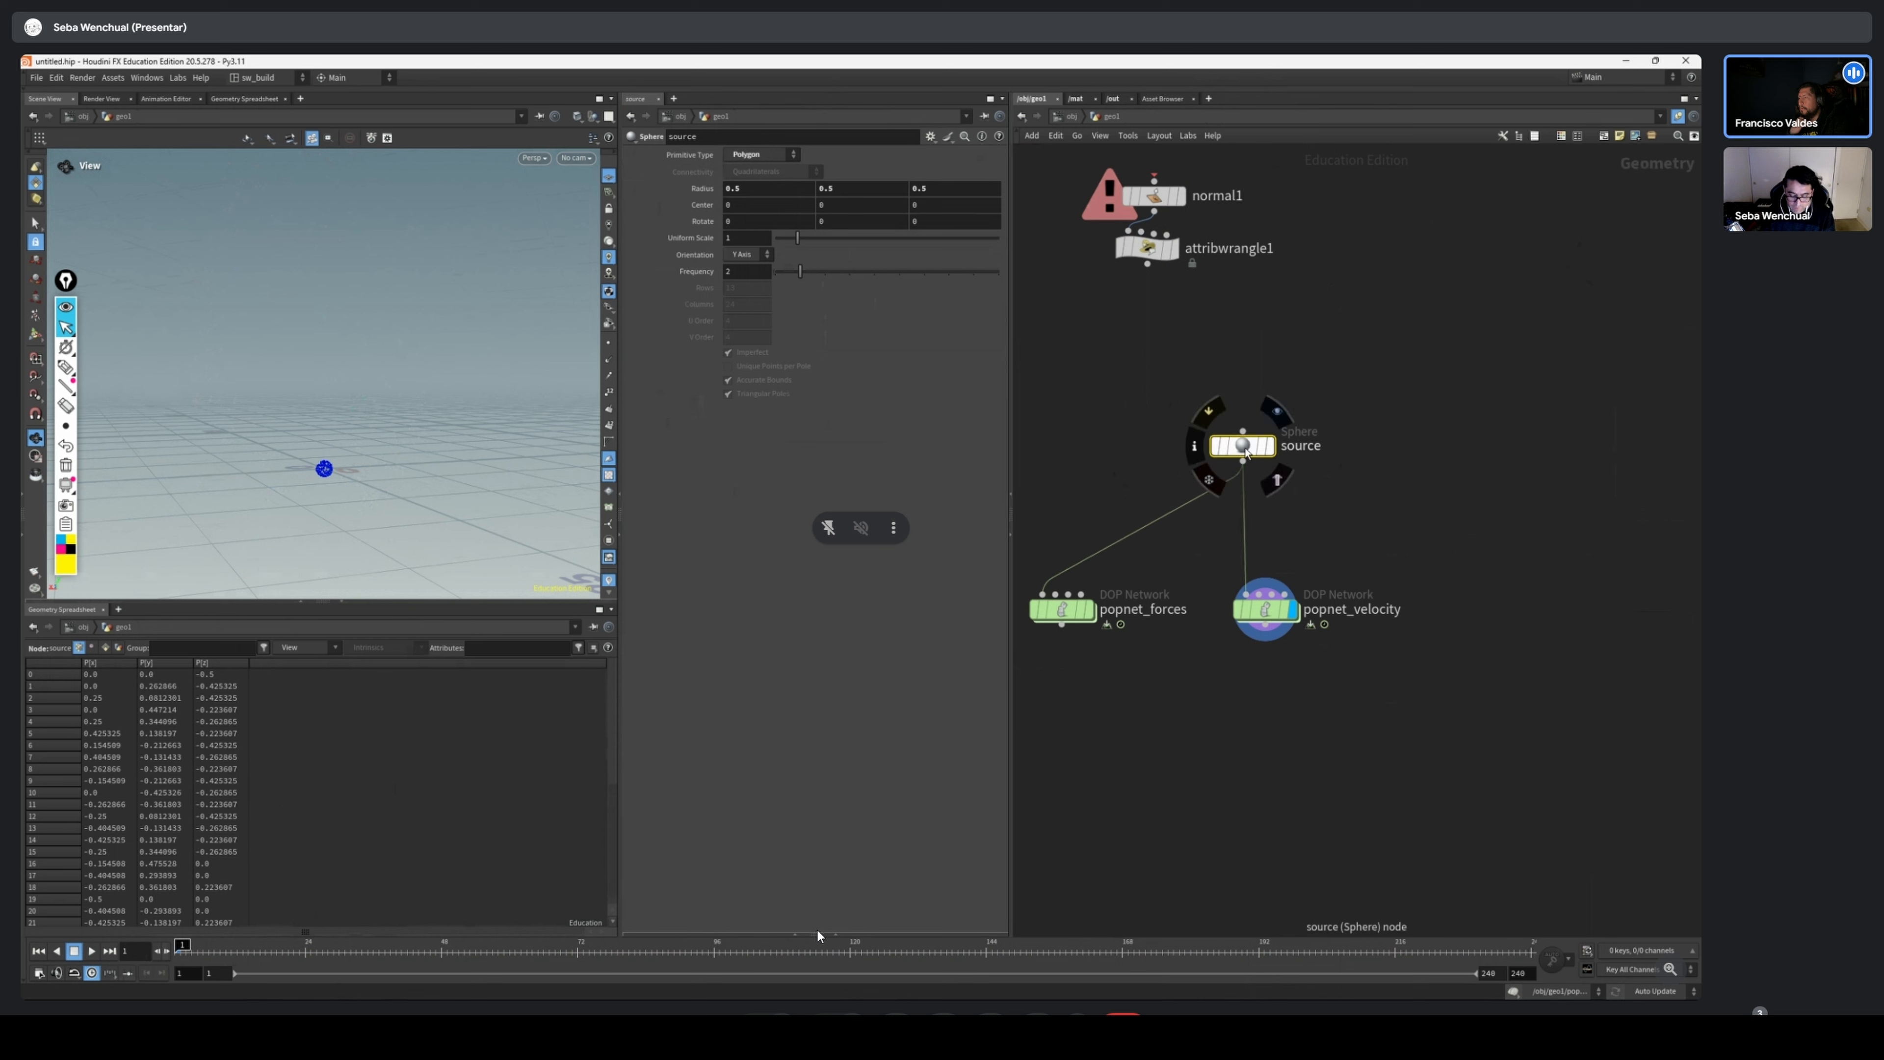
click(1268, 611)
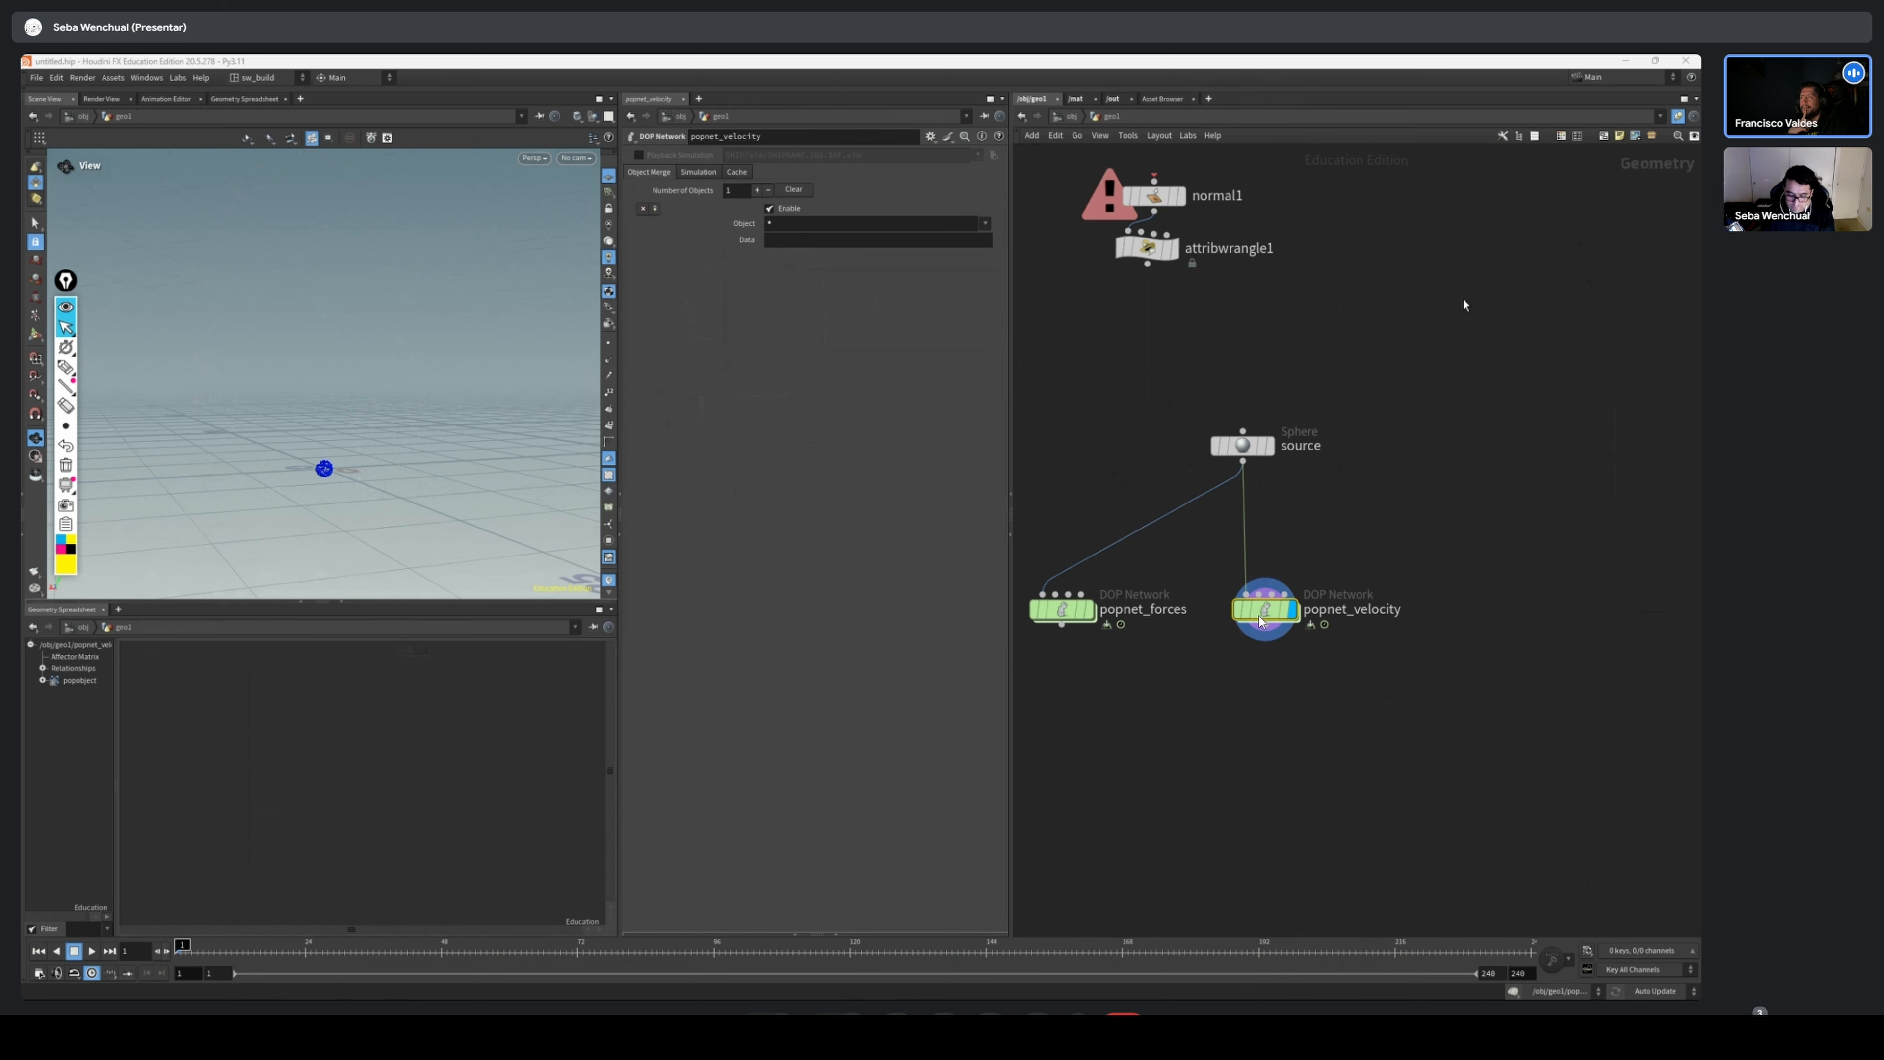
Enter popnet_velocity to review the birth parameters of source_first_input, straighten its chain with geometryvop1, and return to the geo1 level
middle_drag(1463, 299, 1316, 310)
scroll(1244, 505, up, 3)
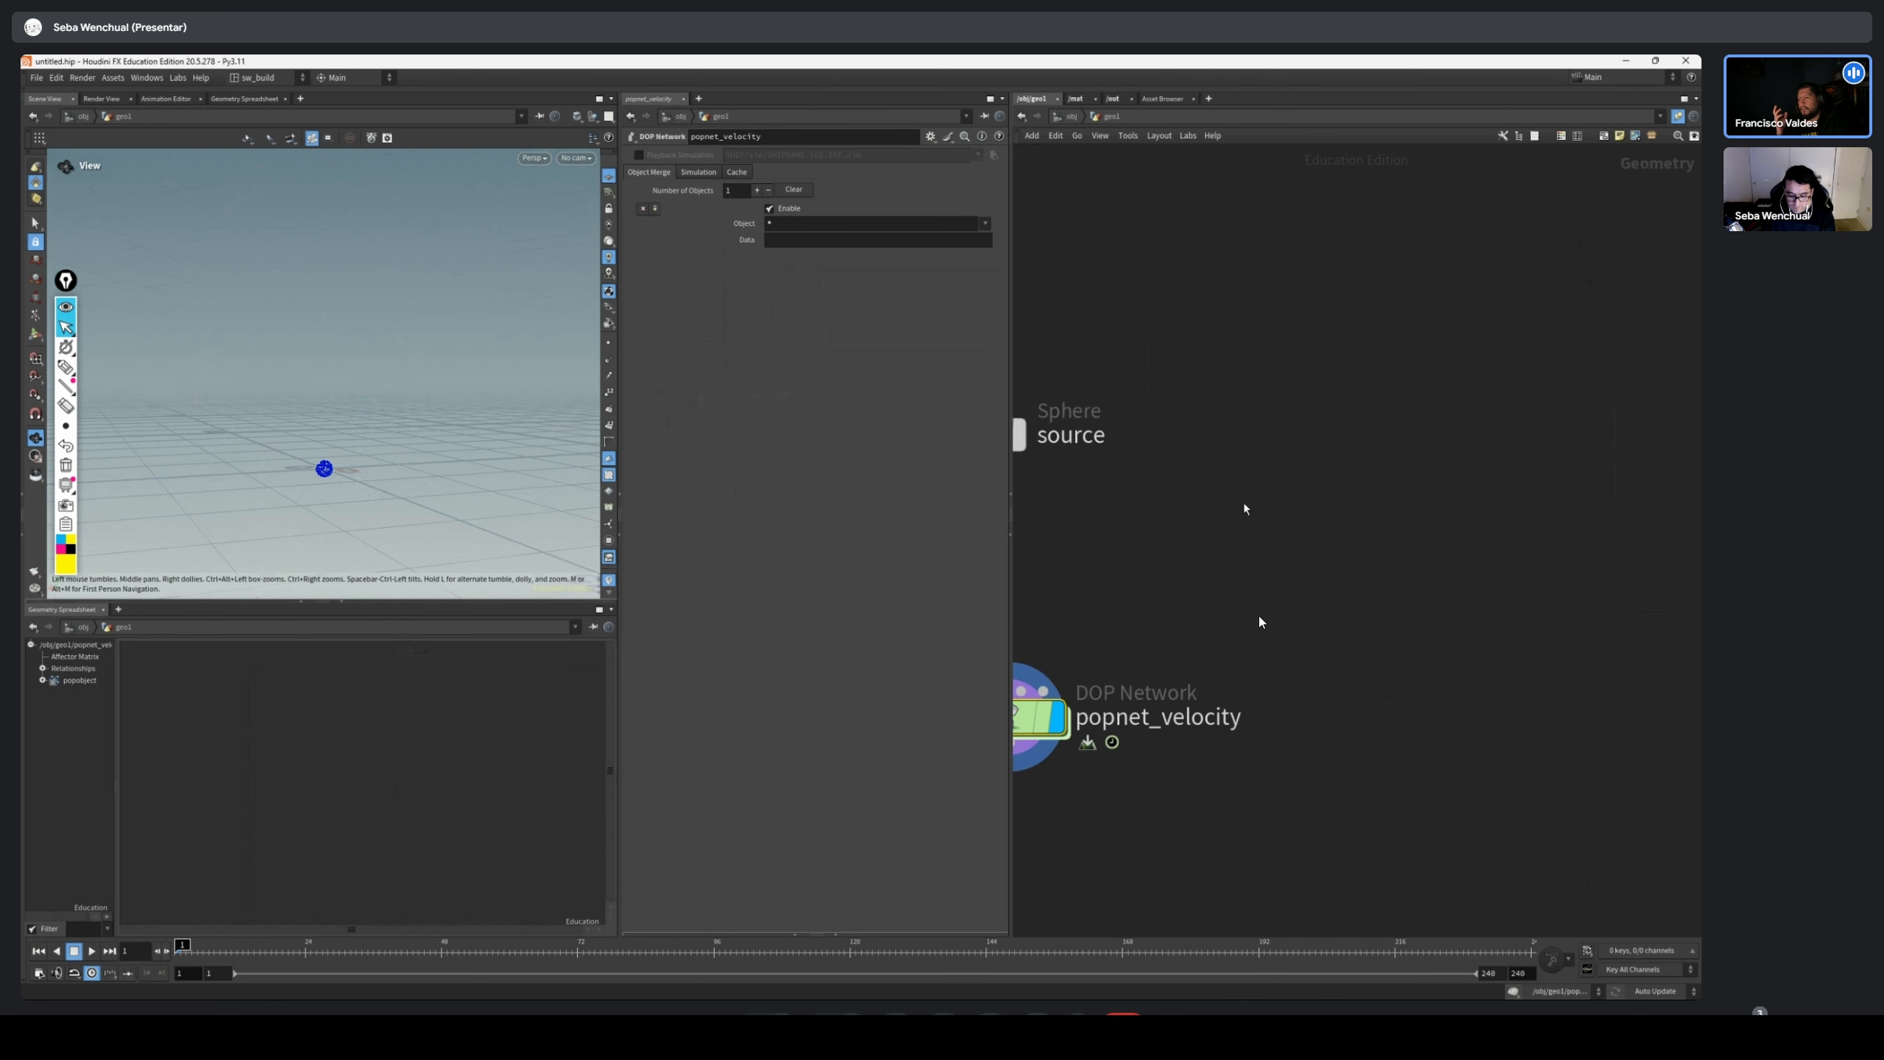
middle_drag(1244, 505, 1524, 455)
double_click(1293, 669)
scroll(1484, 549, up, 3)
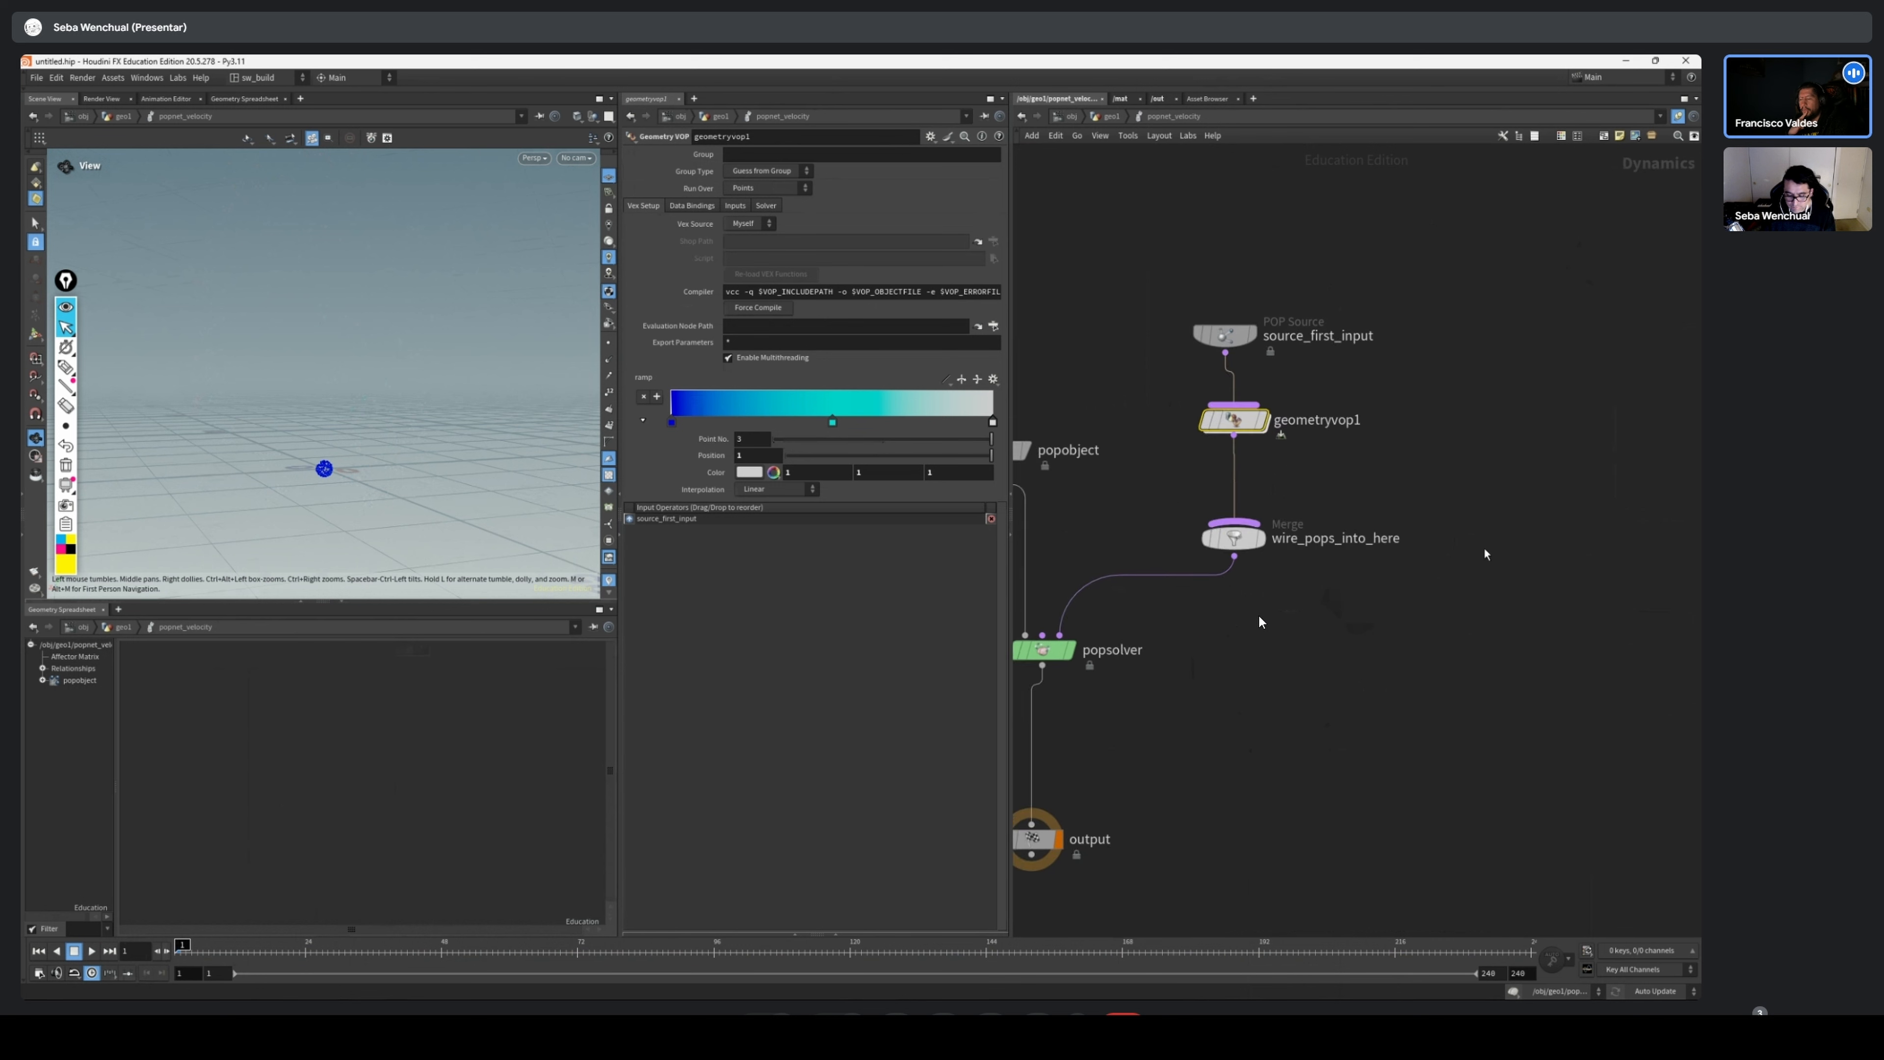
mouse_move(1384, 370)
mouse_down()
mouse_move(1140, 443)
mouse_move(1233, 444)
mouse_up()
drag(1333, 305, 1187, 359)
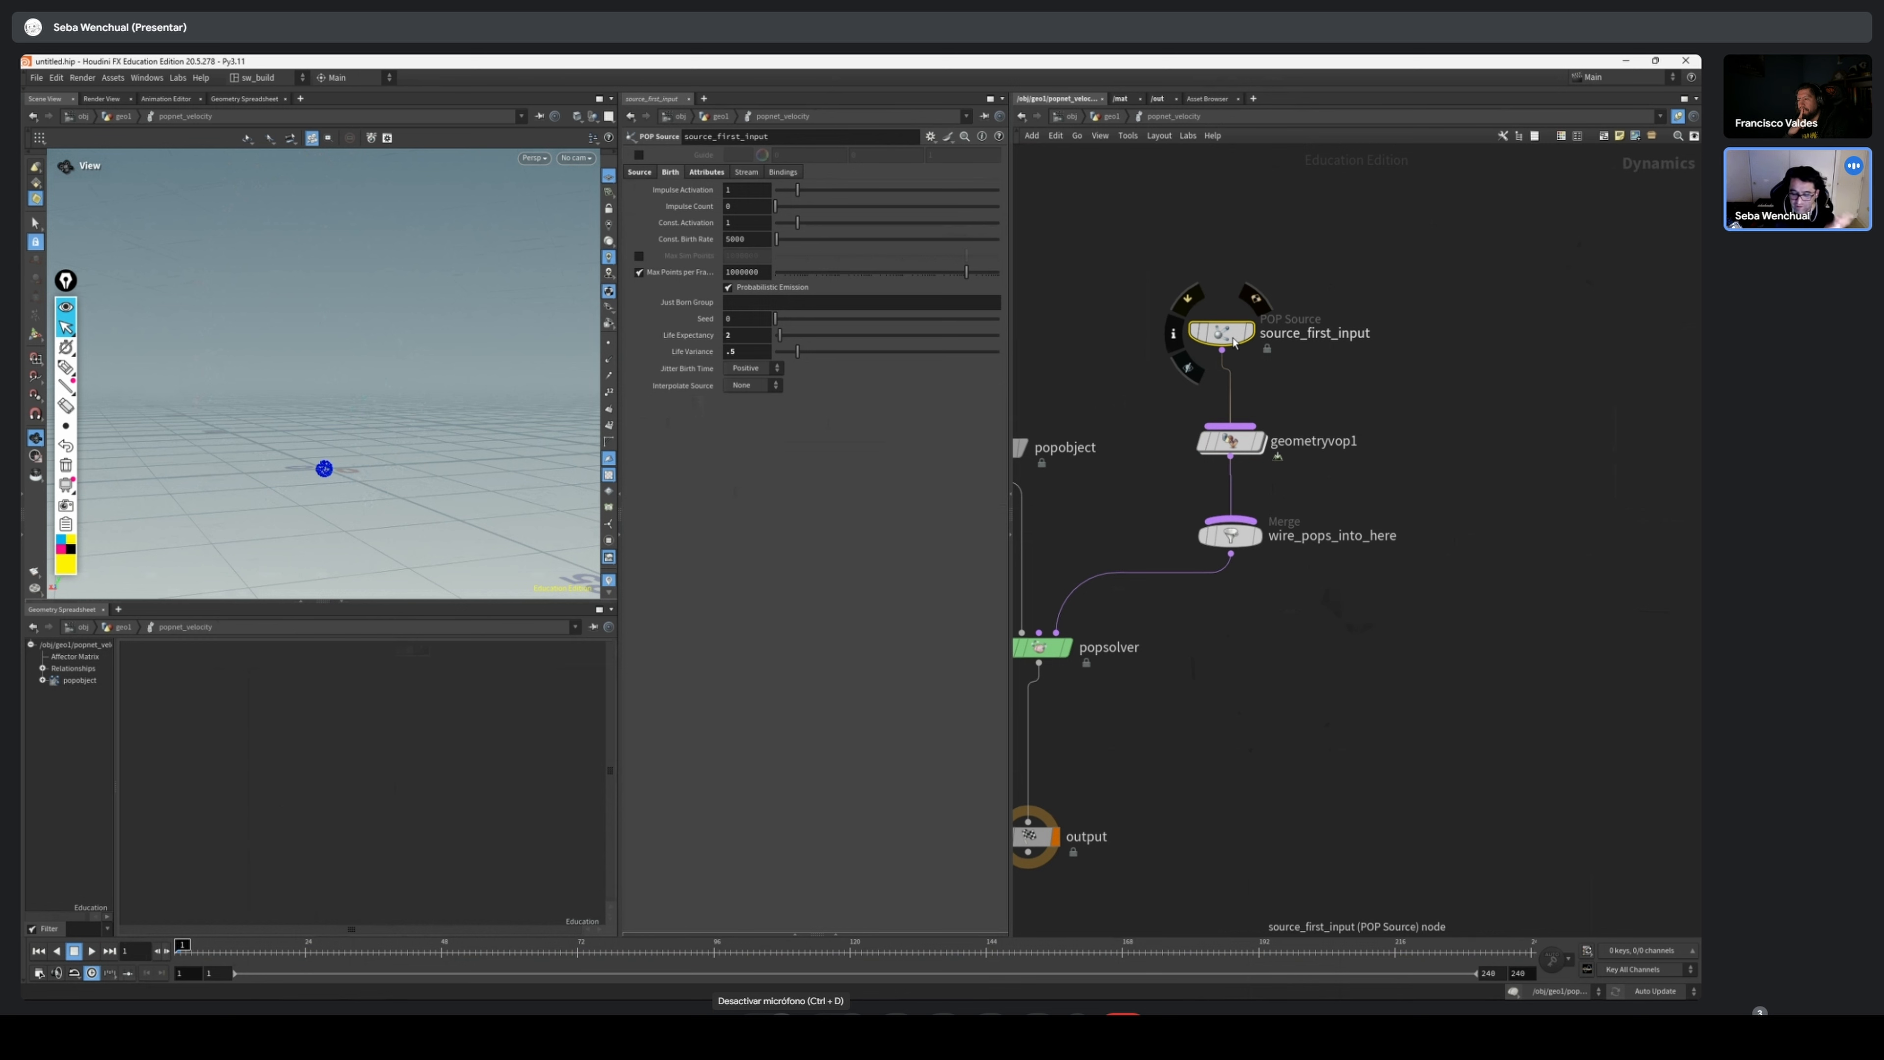
drag(1418, 316, 1184, 403)
drag(1276, 326, 1285, 332)
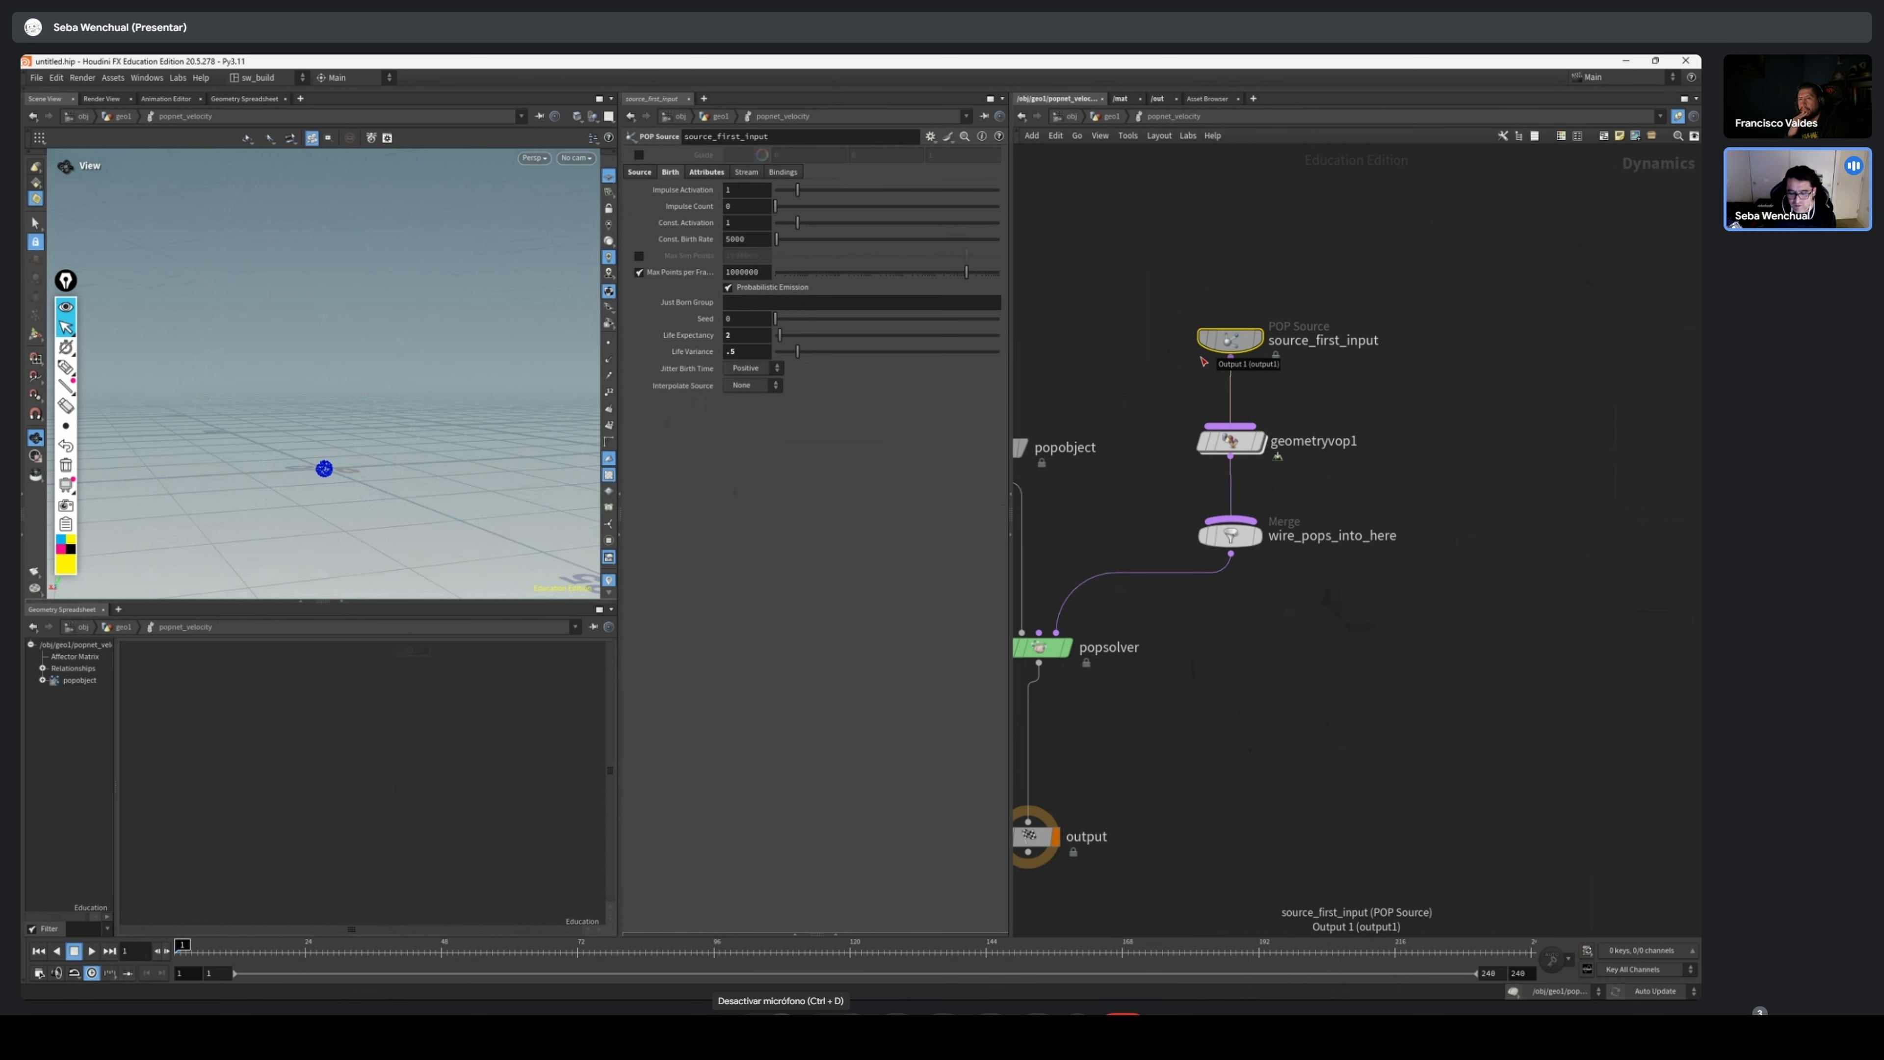
key(u)
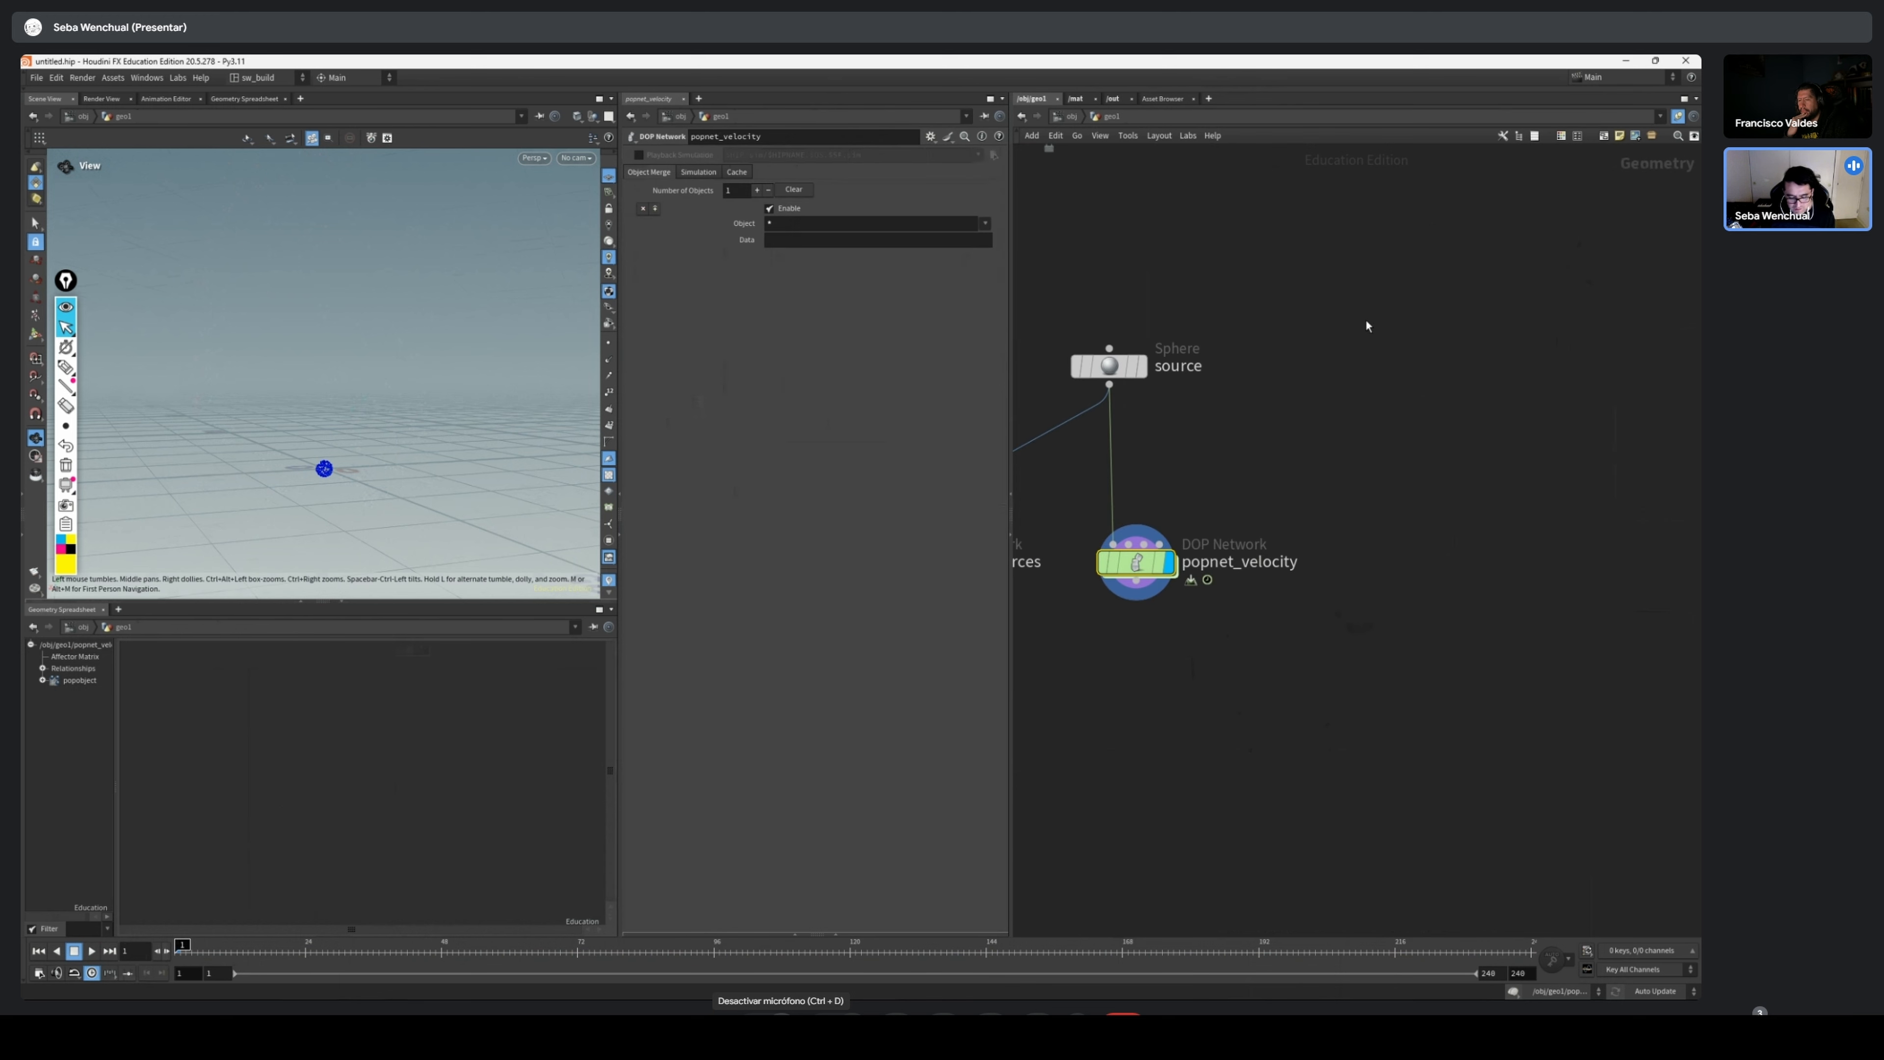
key(Tab)
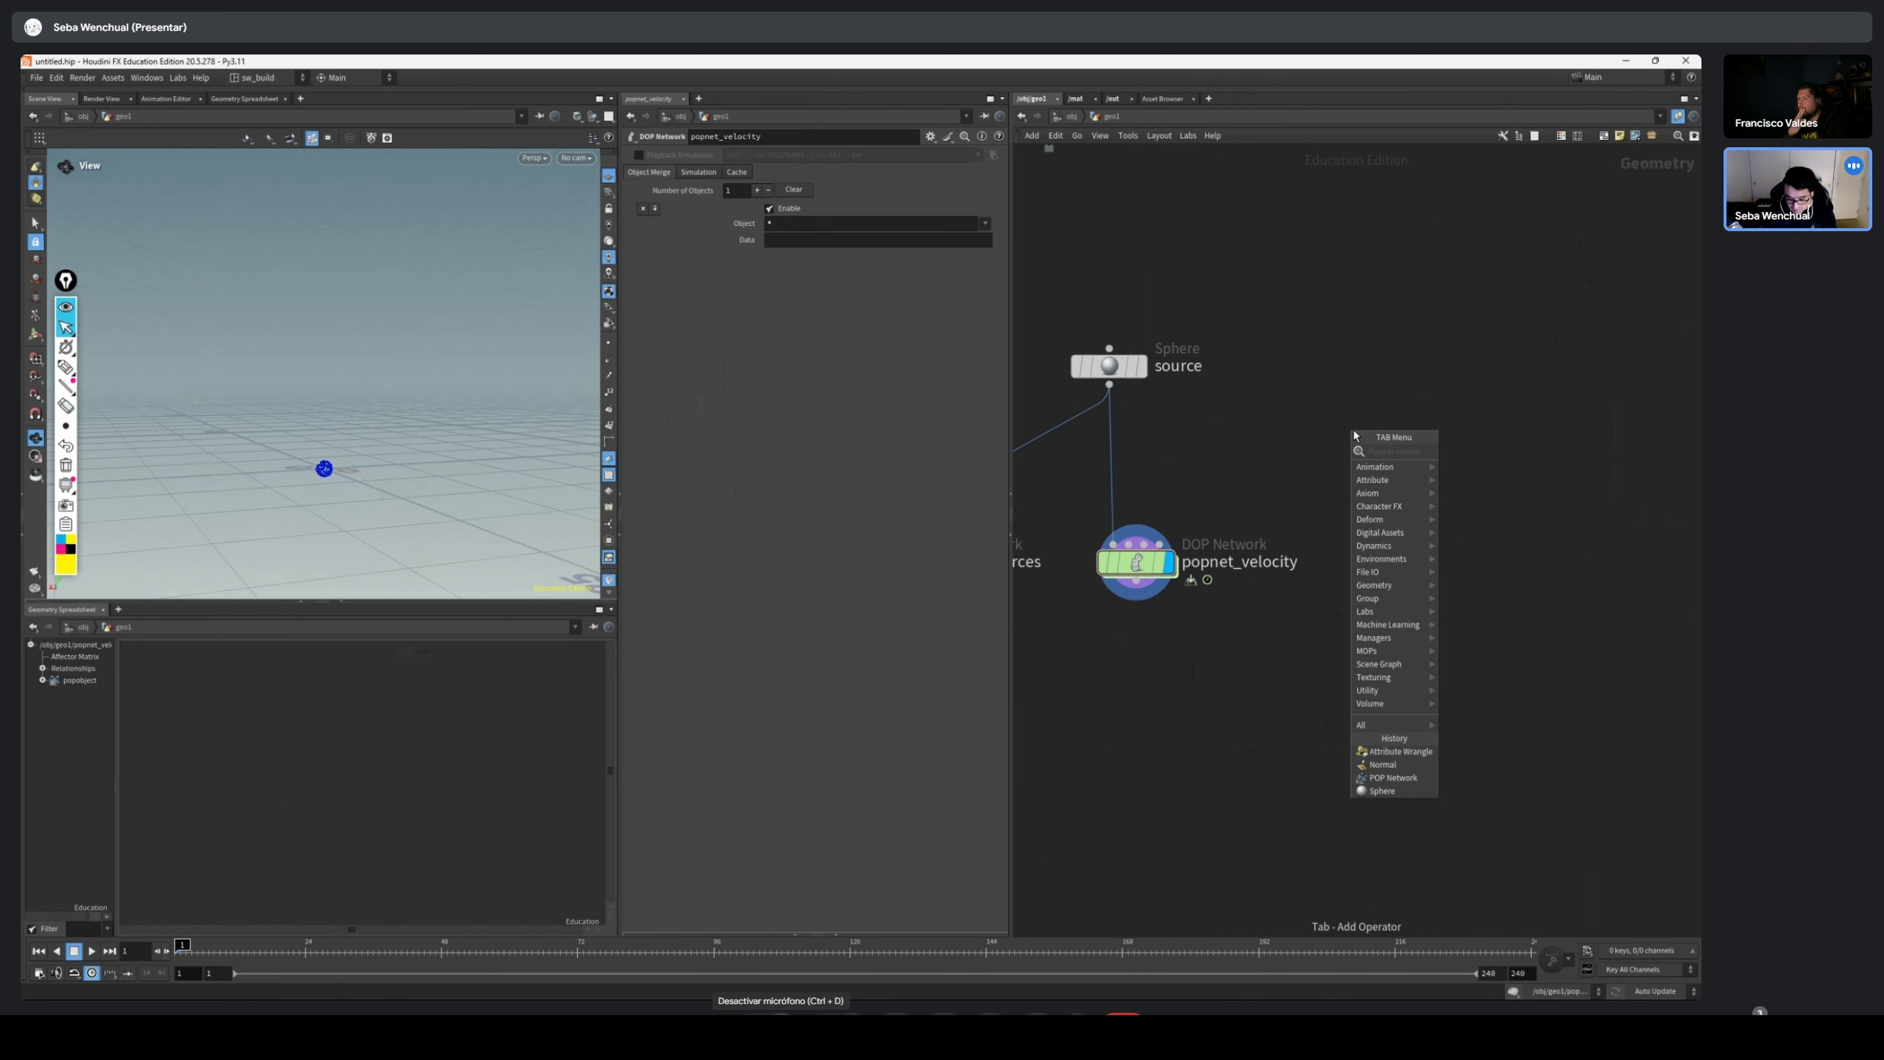
text(tub)
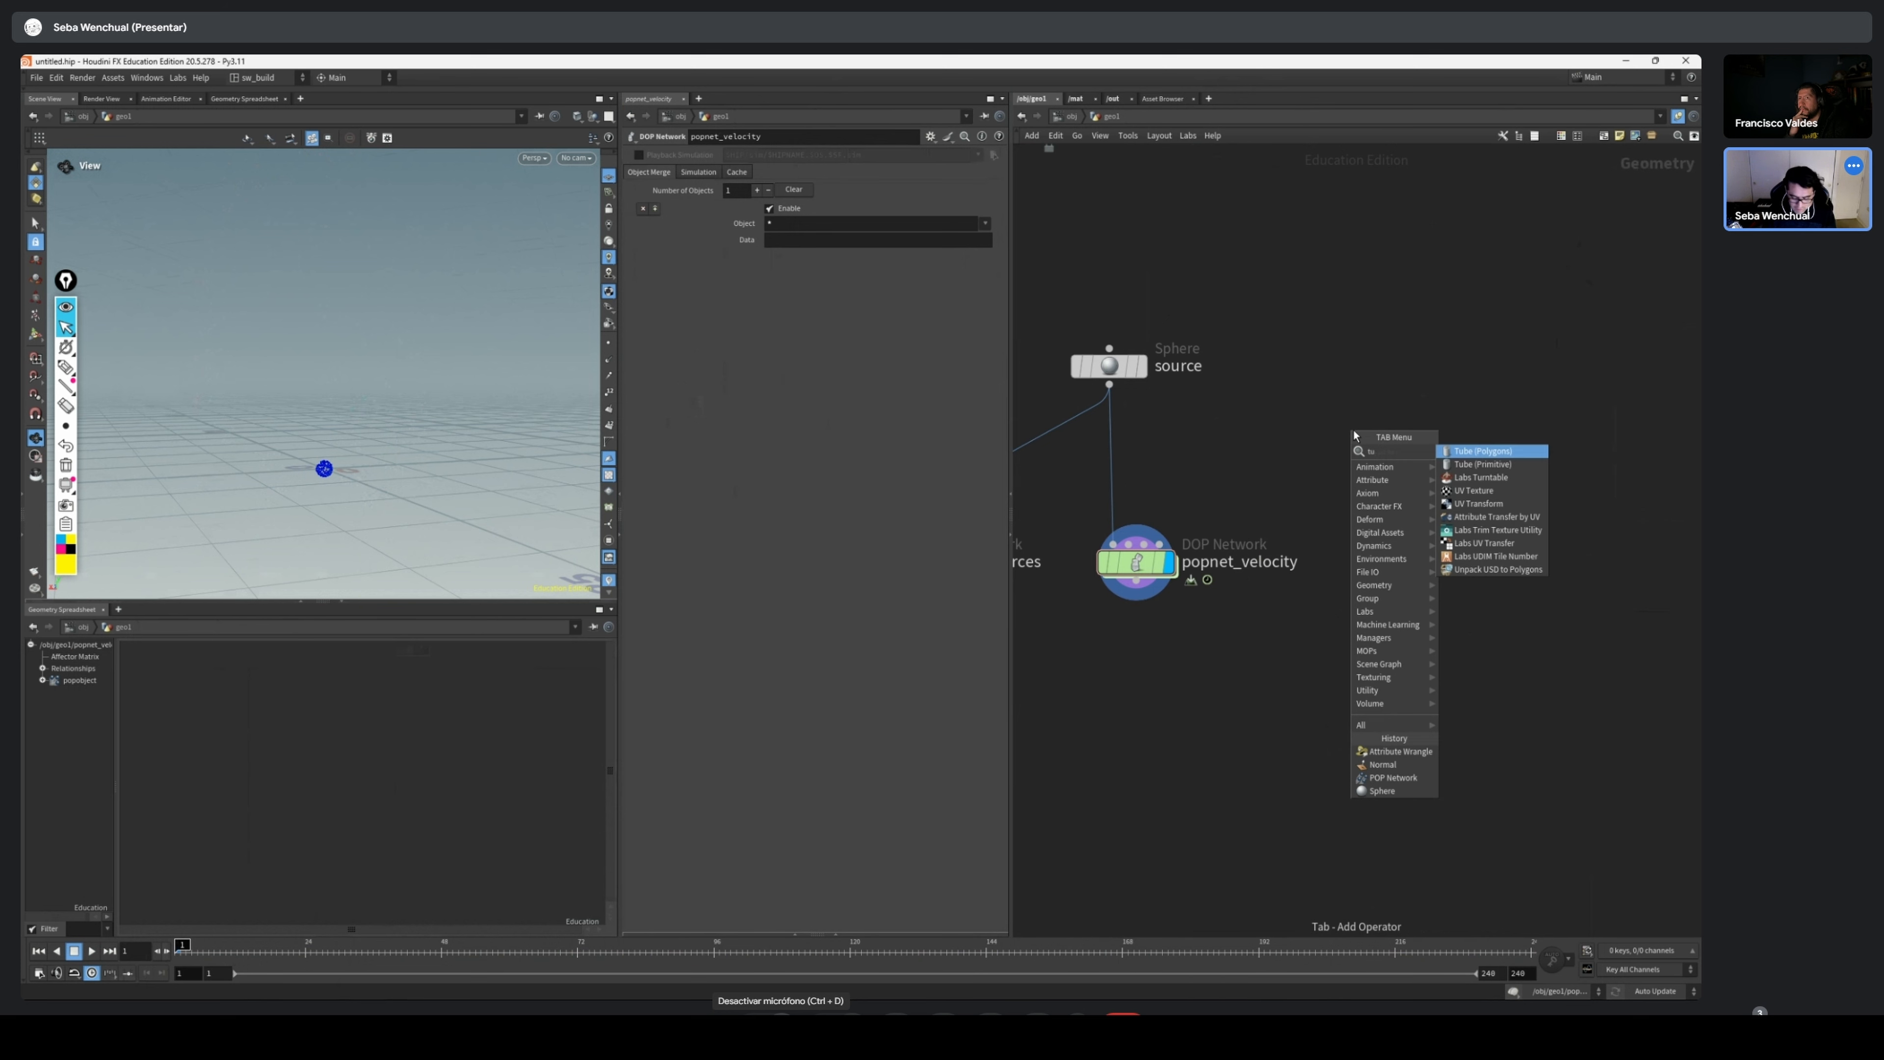
key(Down)
key(BackSpace)
key(BackSpace)
key(BackSpace)
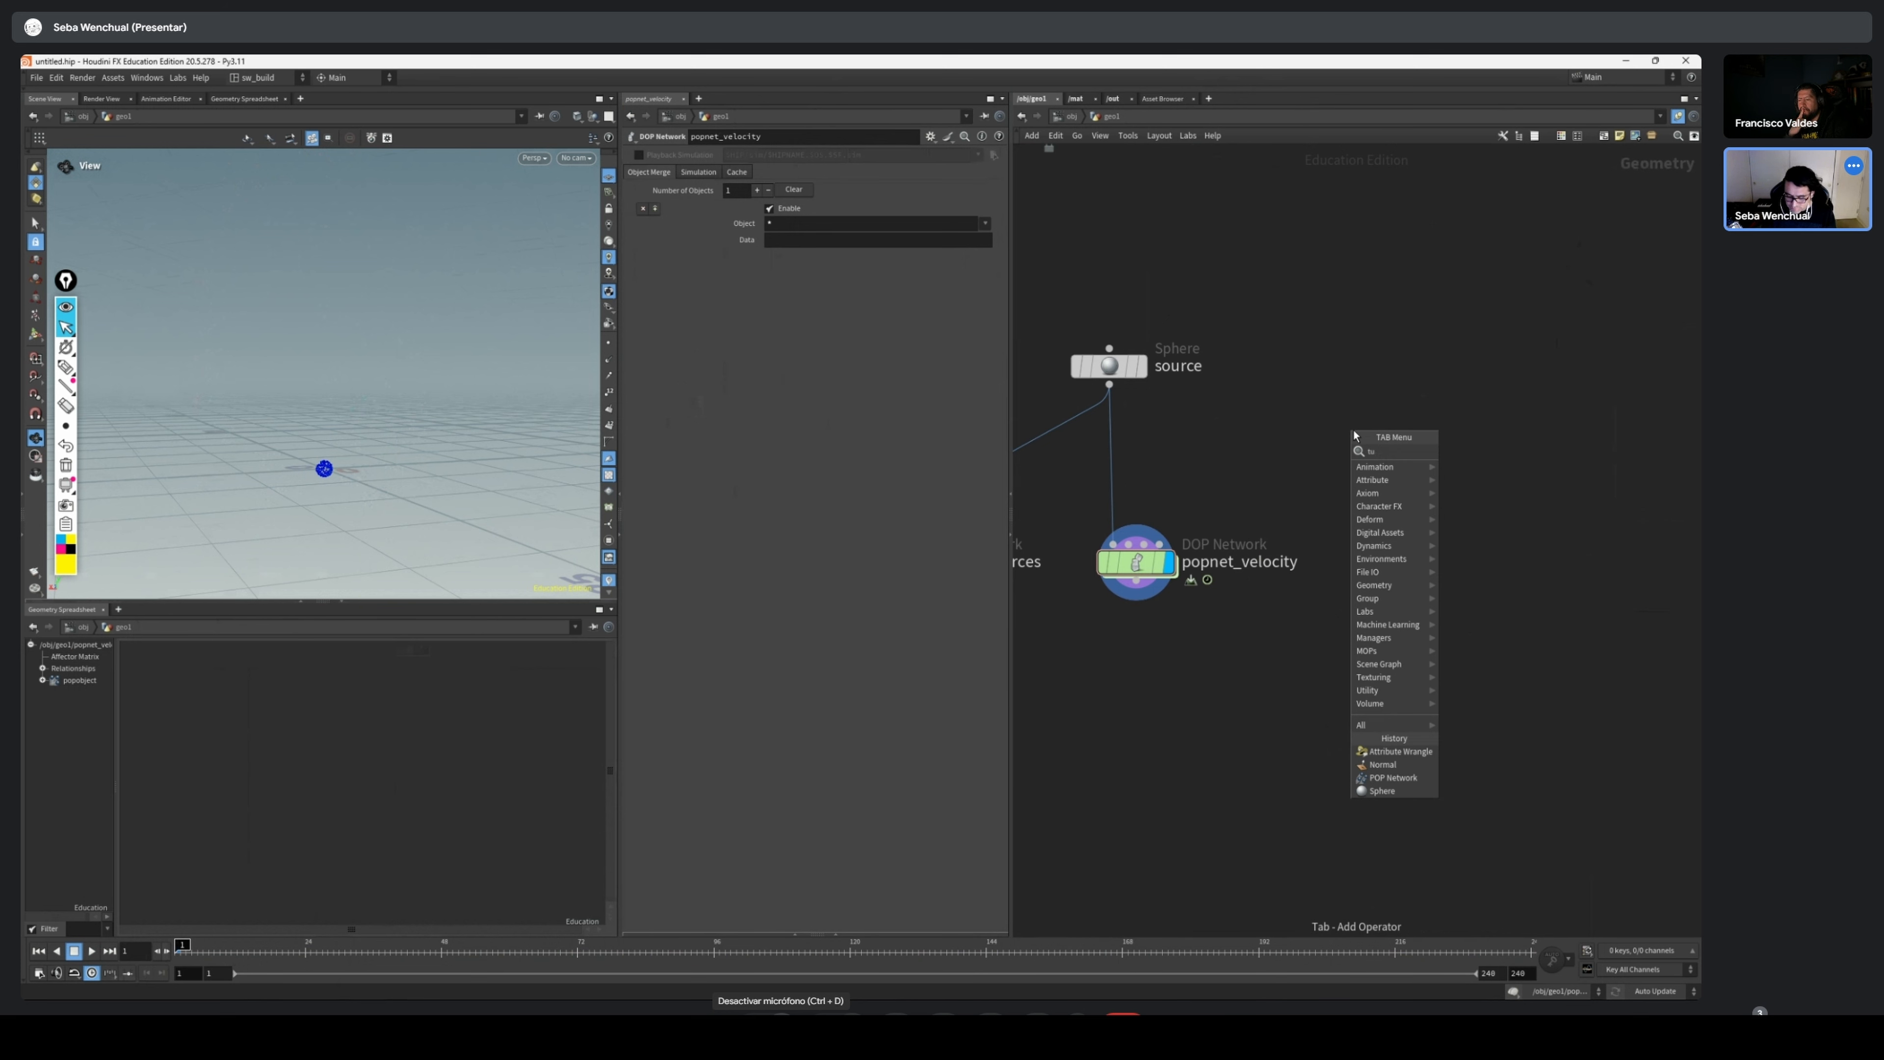
key(ctrl+d)
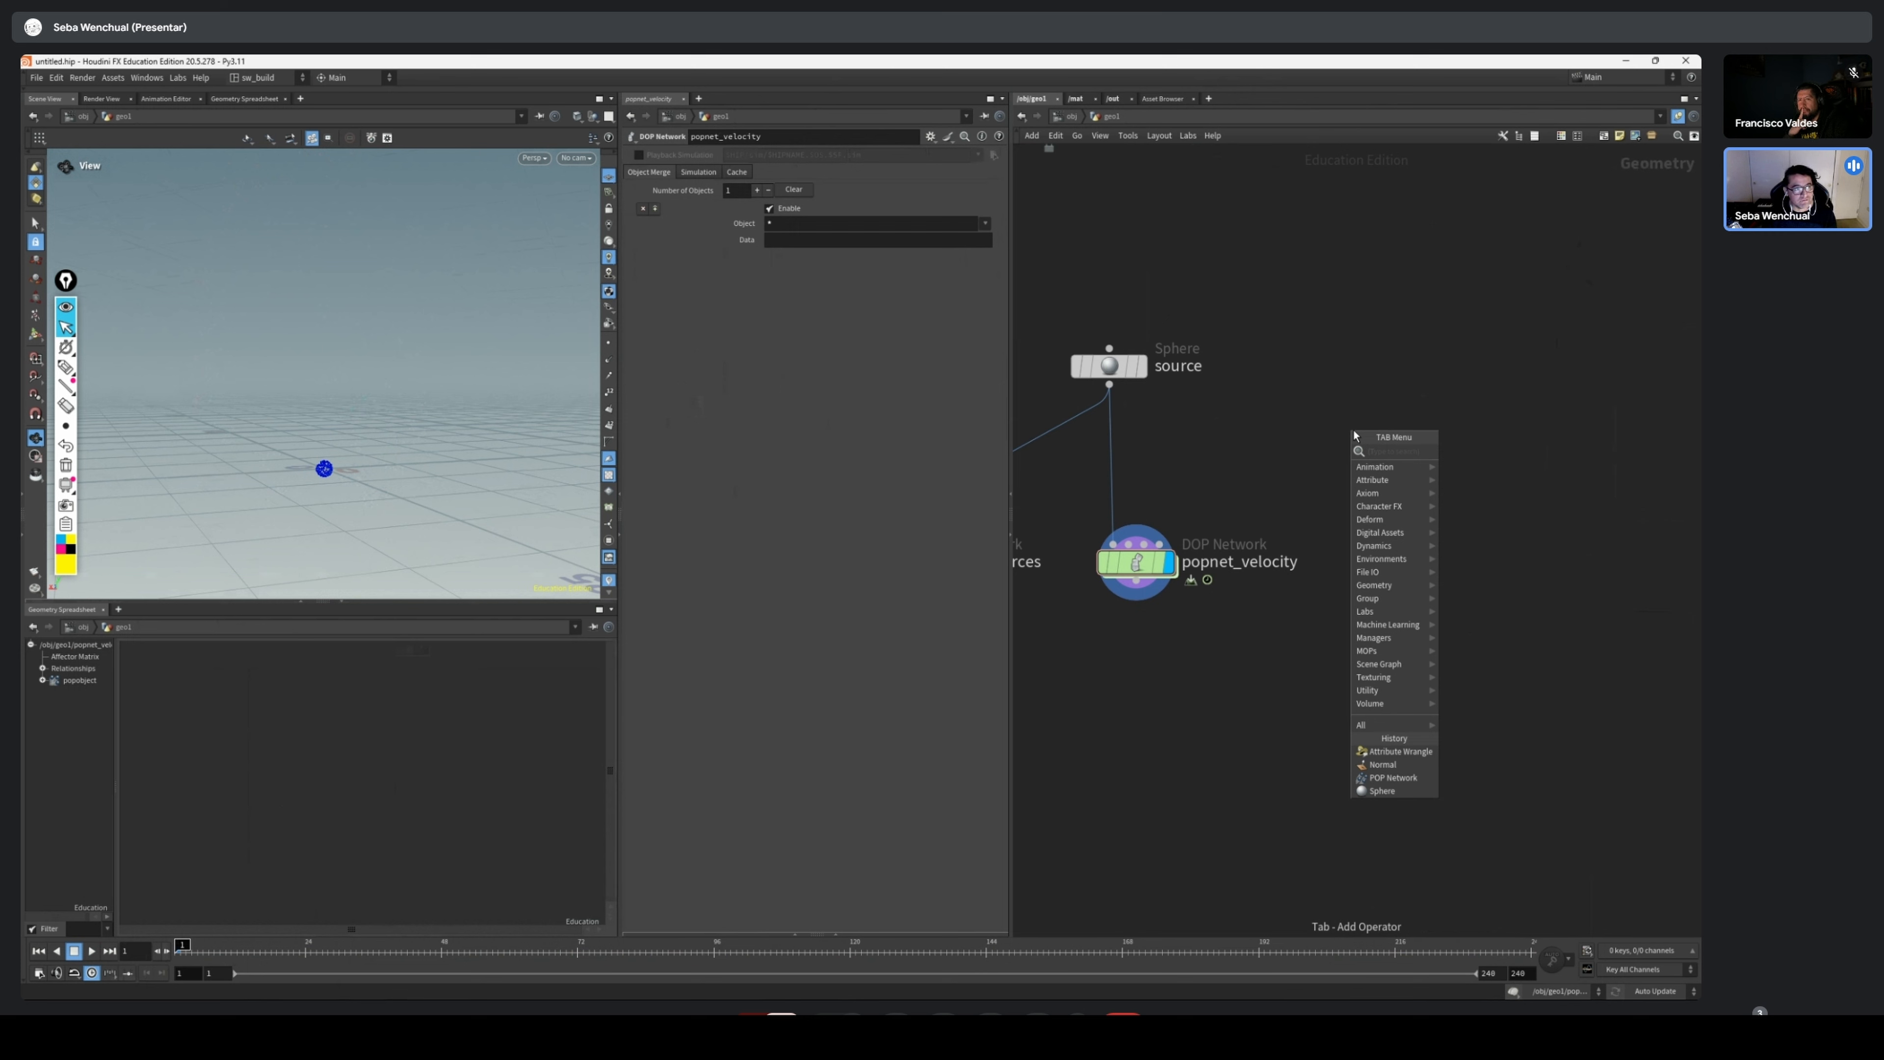
key(ctrl+d)
mouse_move(1422, 585)
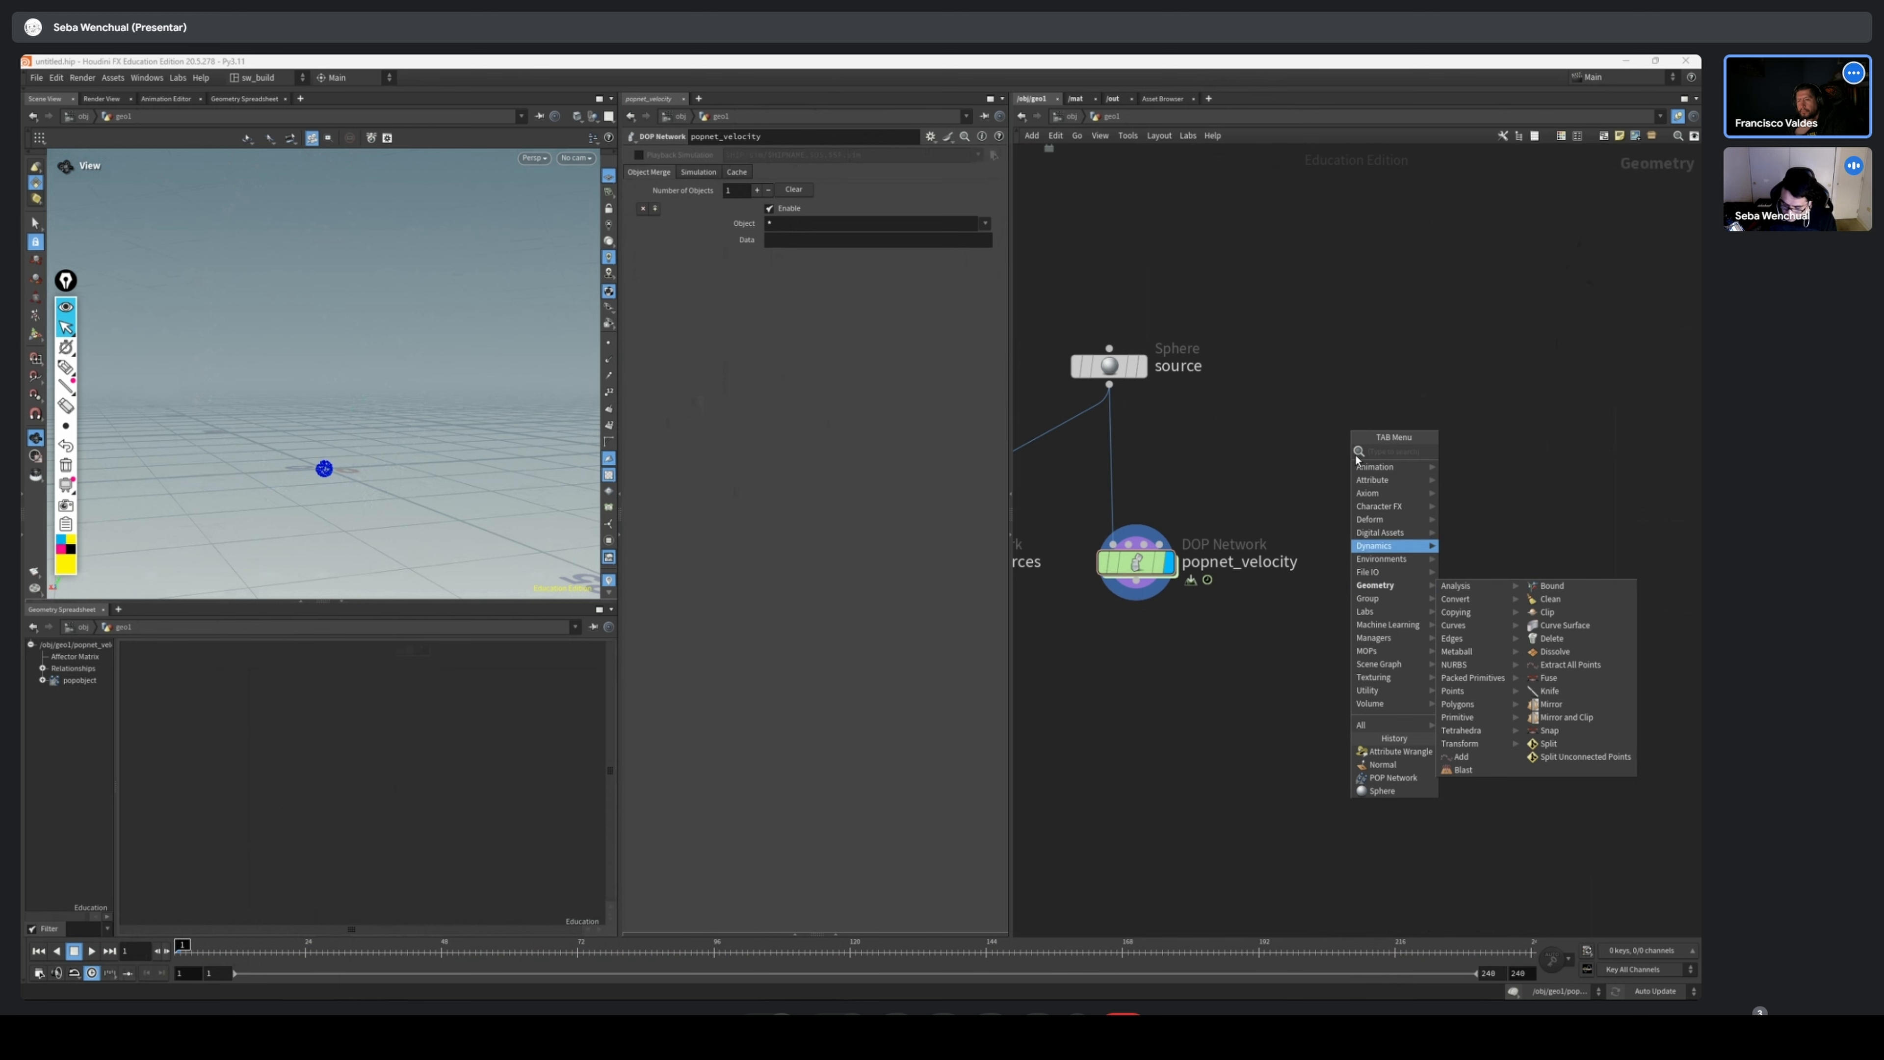
middle_drag(1600, 328, 1576, 332)
Add a Torus node beside the source and popnet_velocity nodes and display it in the viewport
key(Tab)
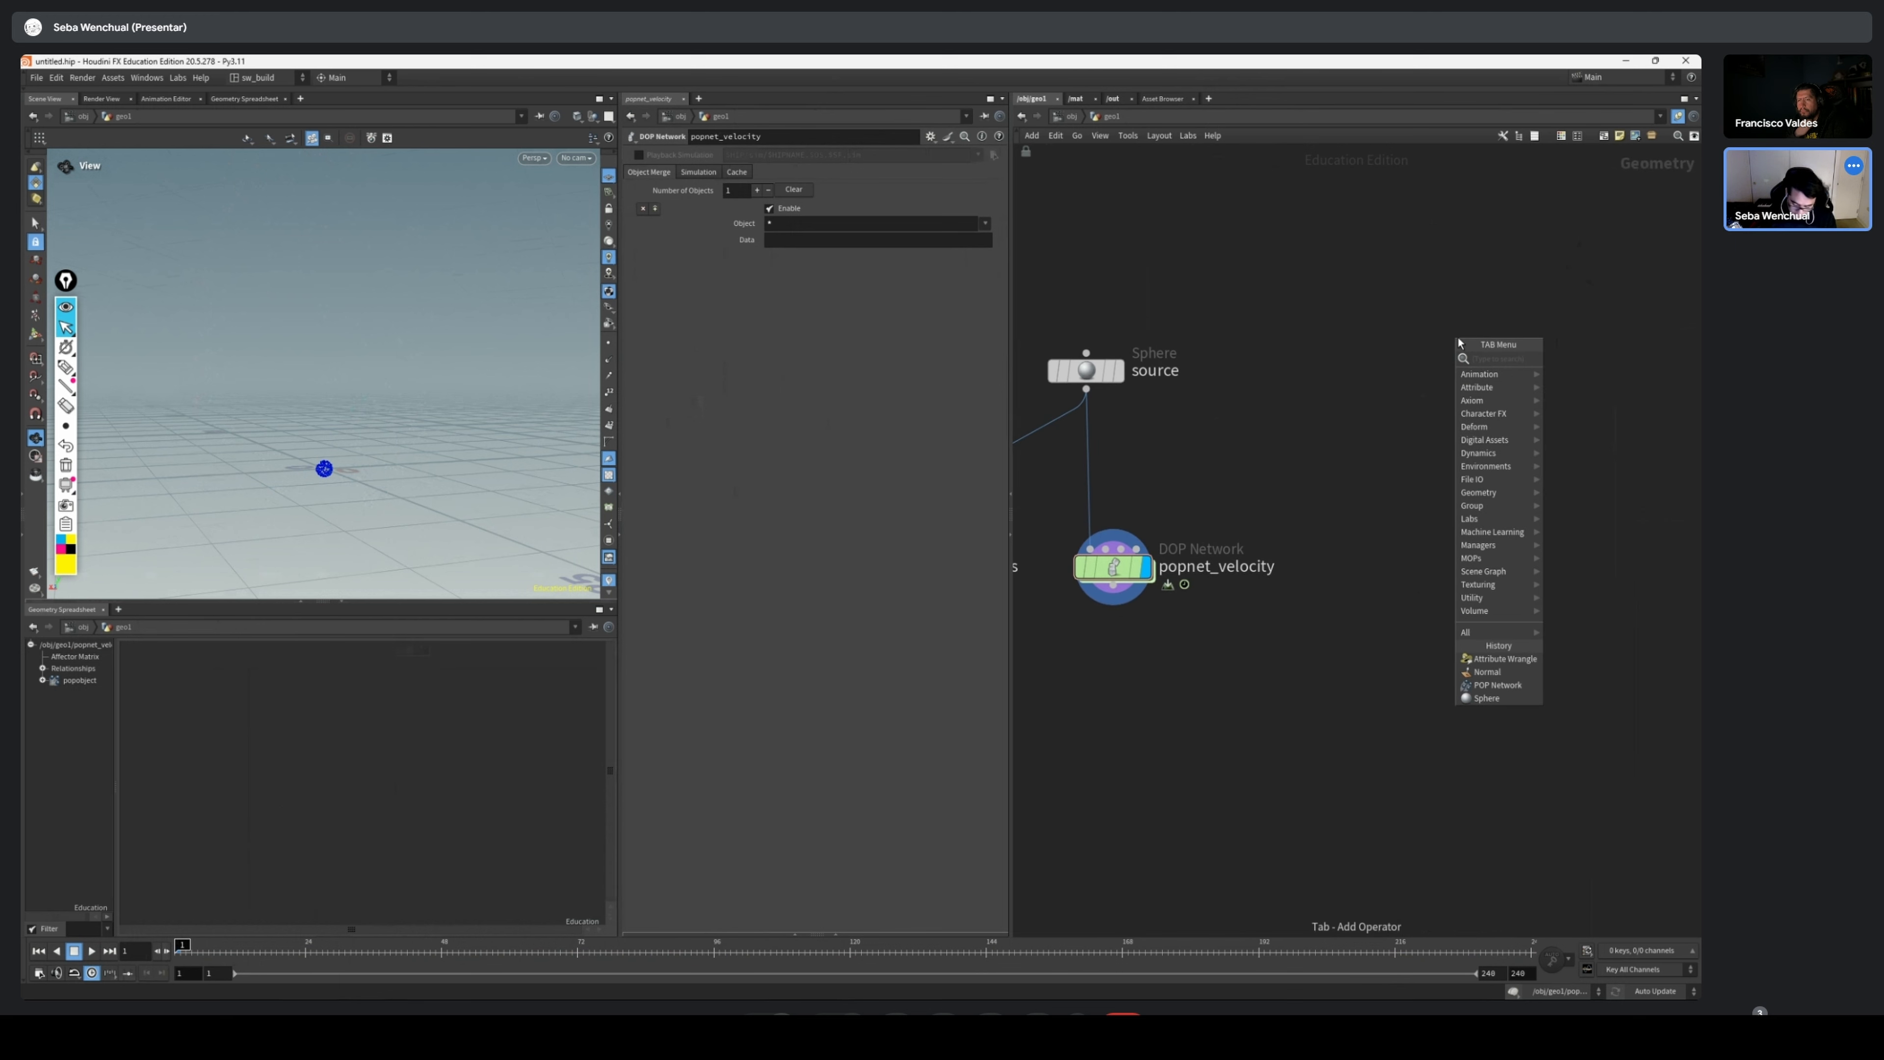
text(cu)
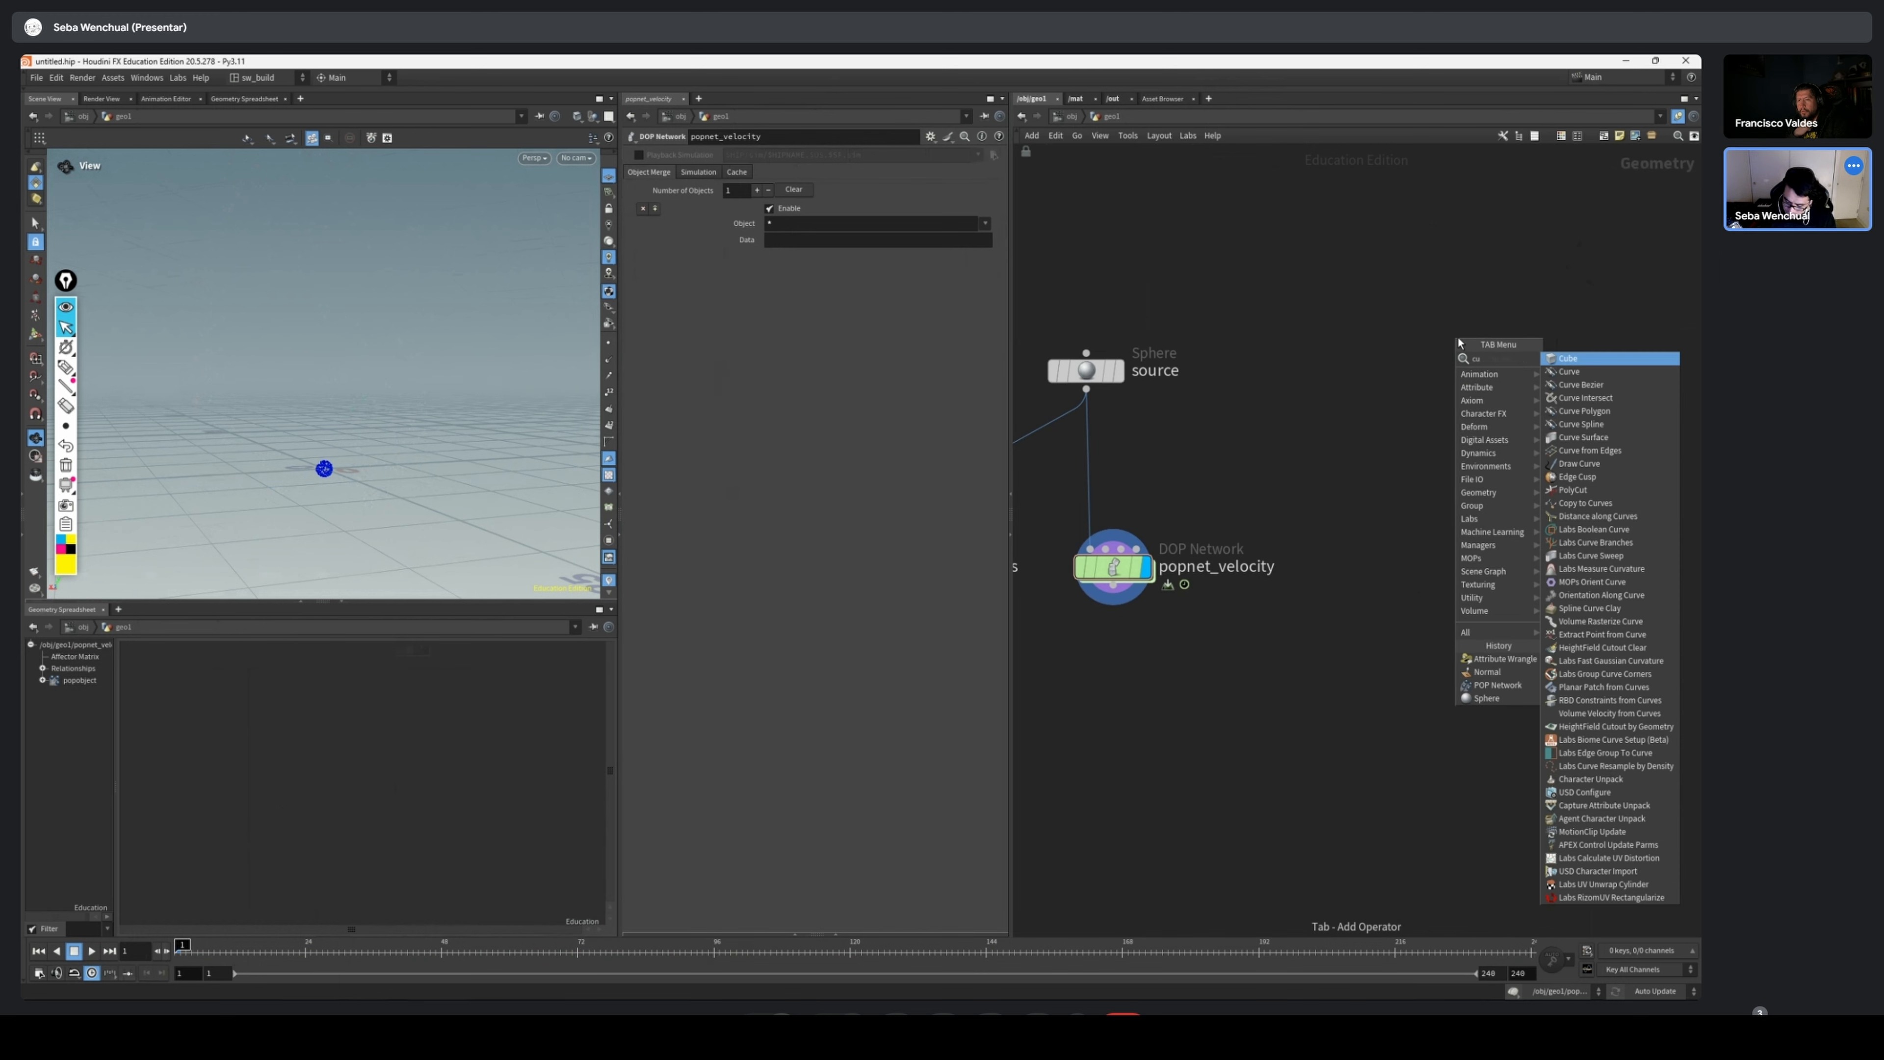
key(BackSpace)
key(BackSpace)
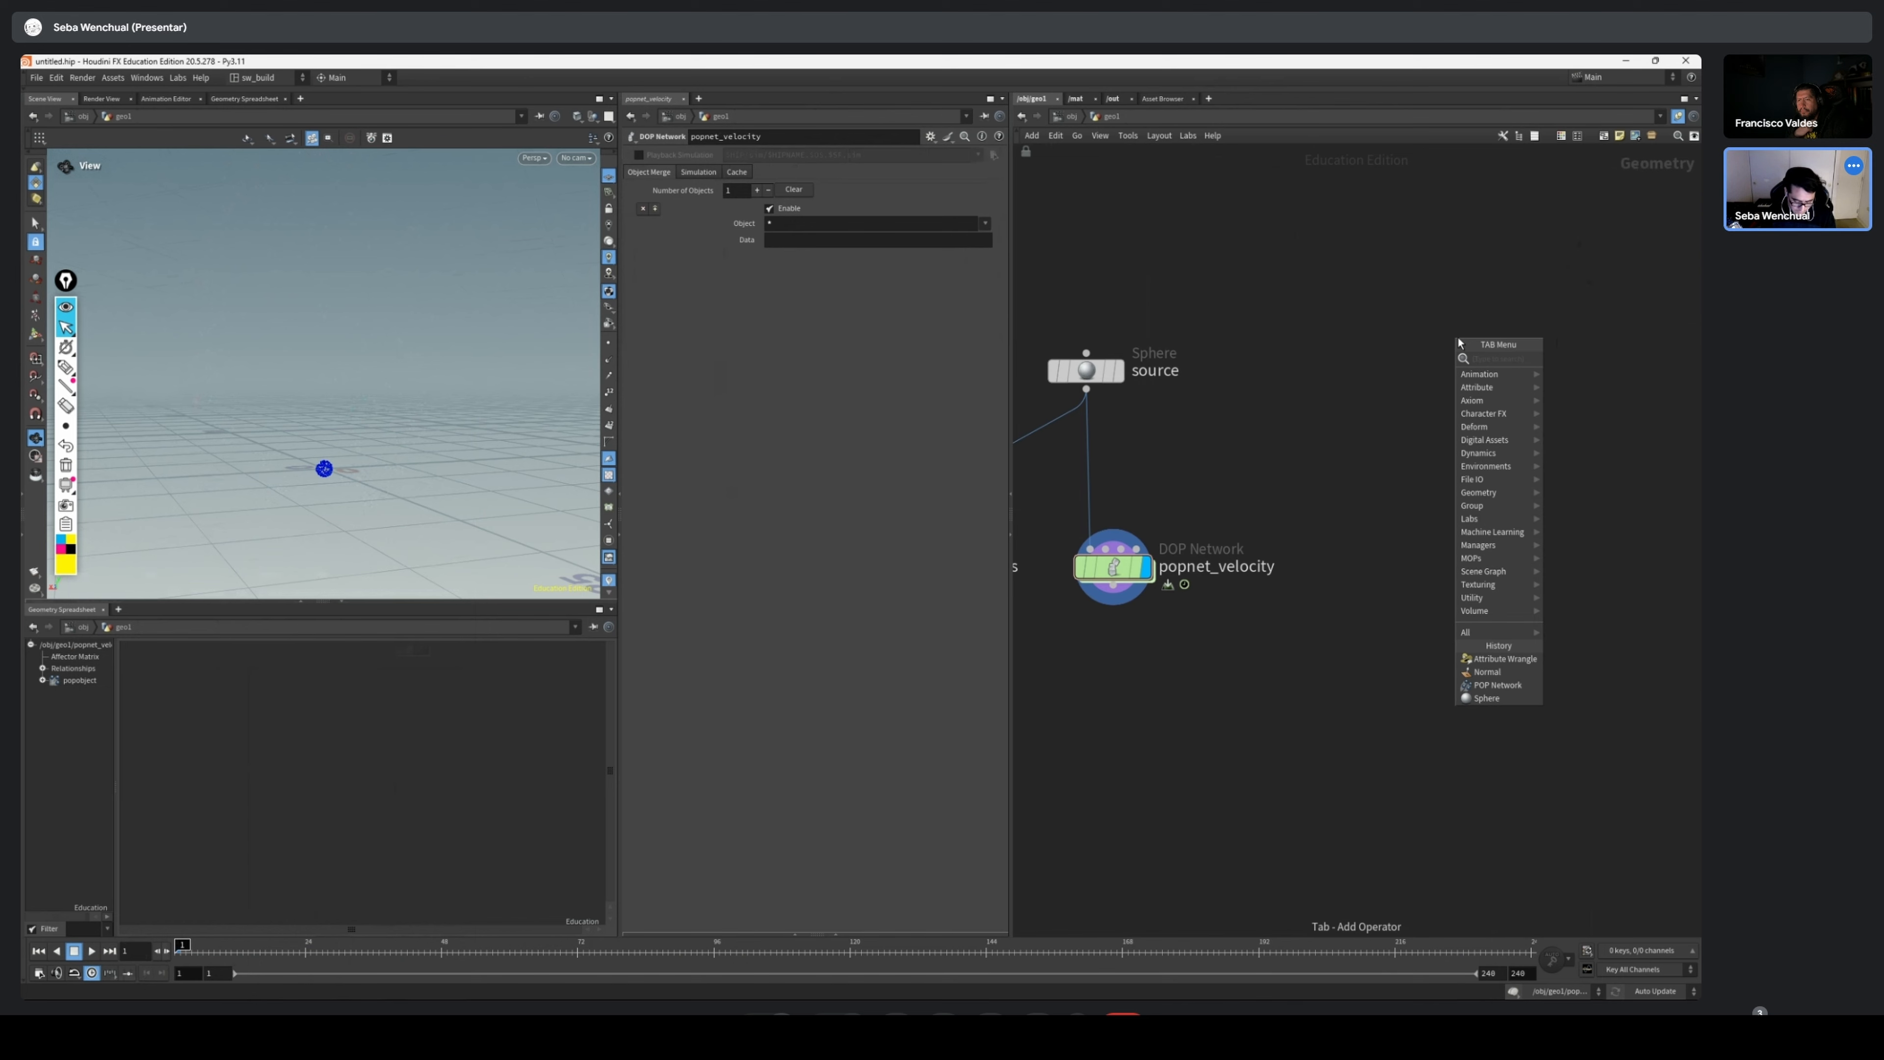
text(torus)
key(Return)
click(1458, 337)
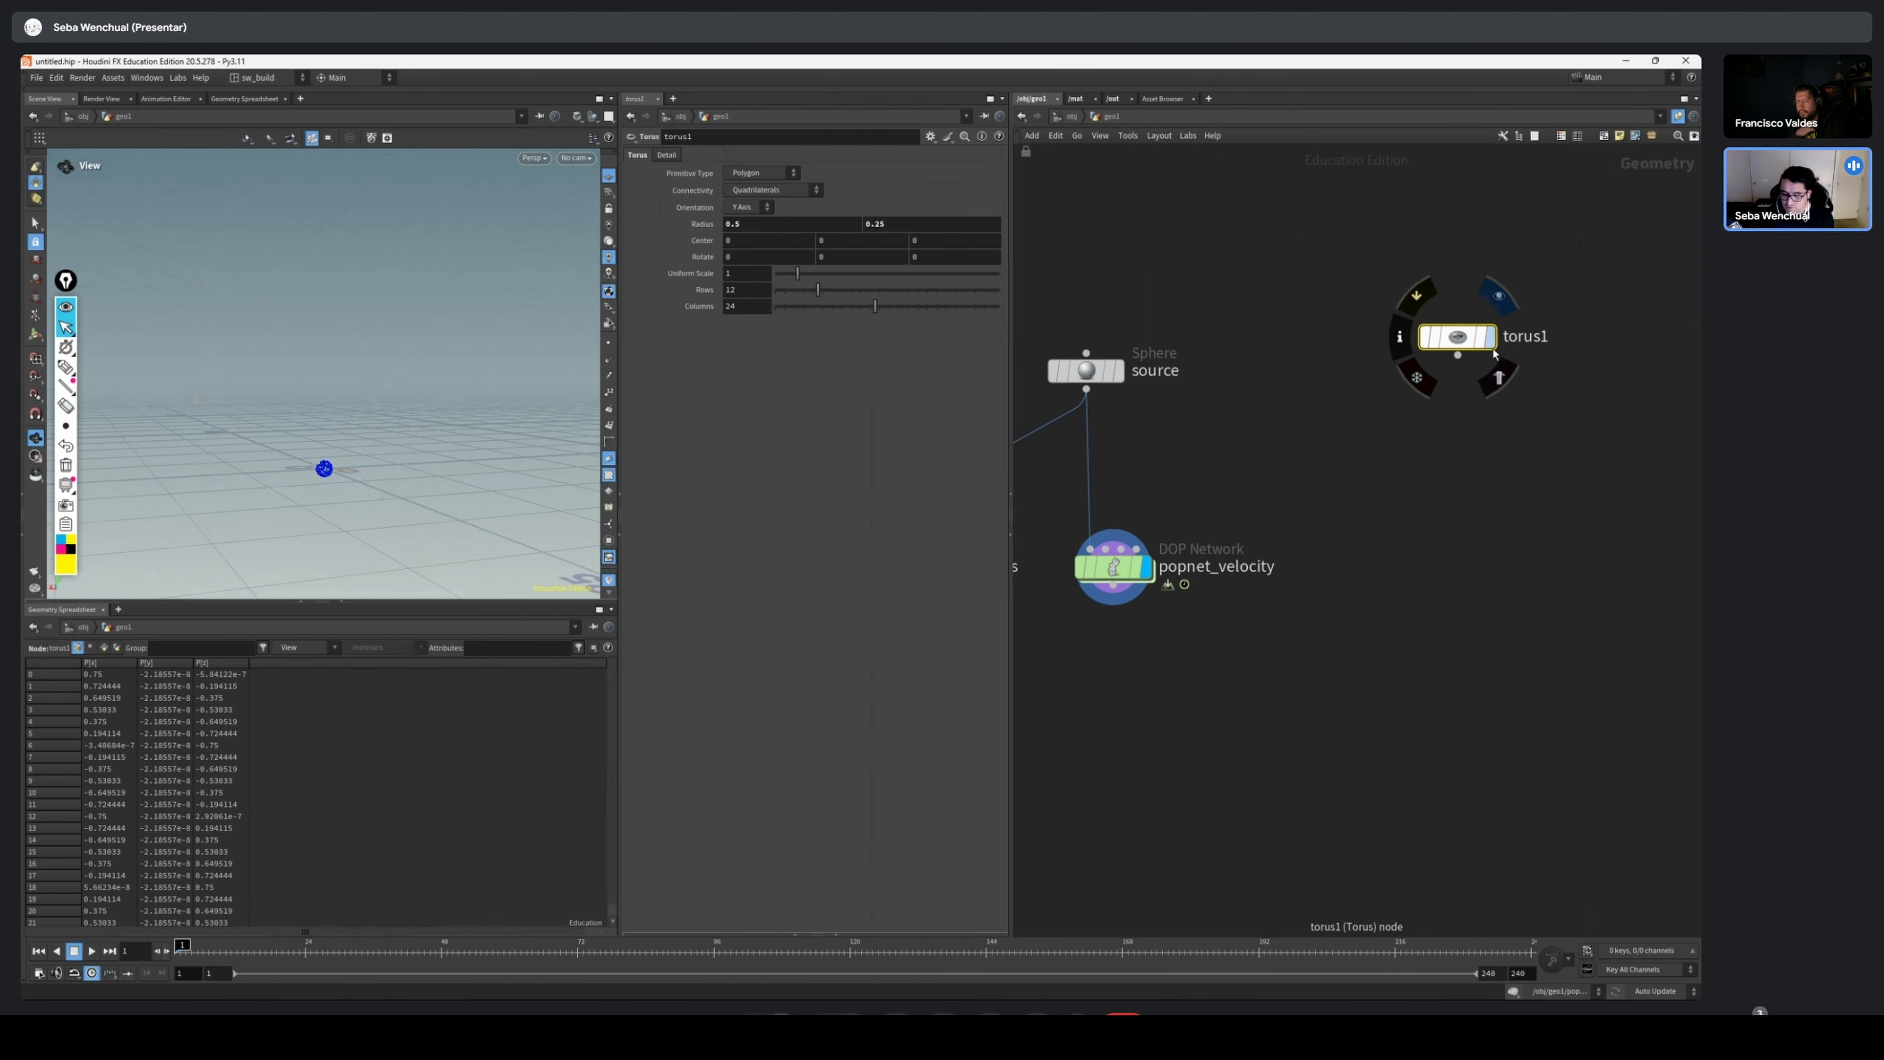
drag(1457, 339, 1452, 429)
click(1485, 427)
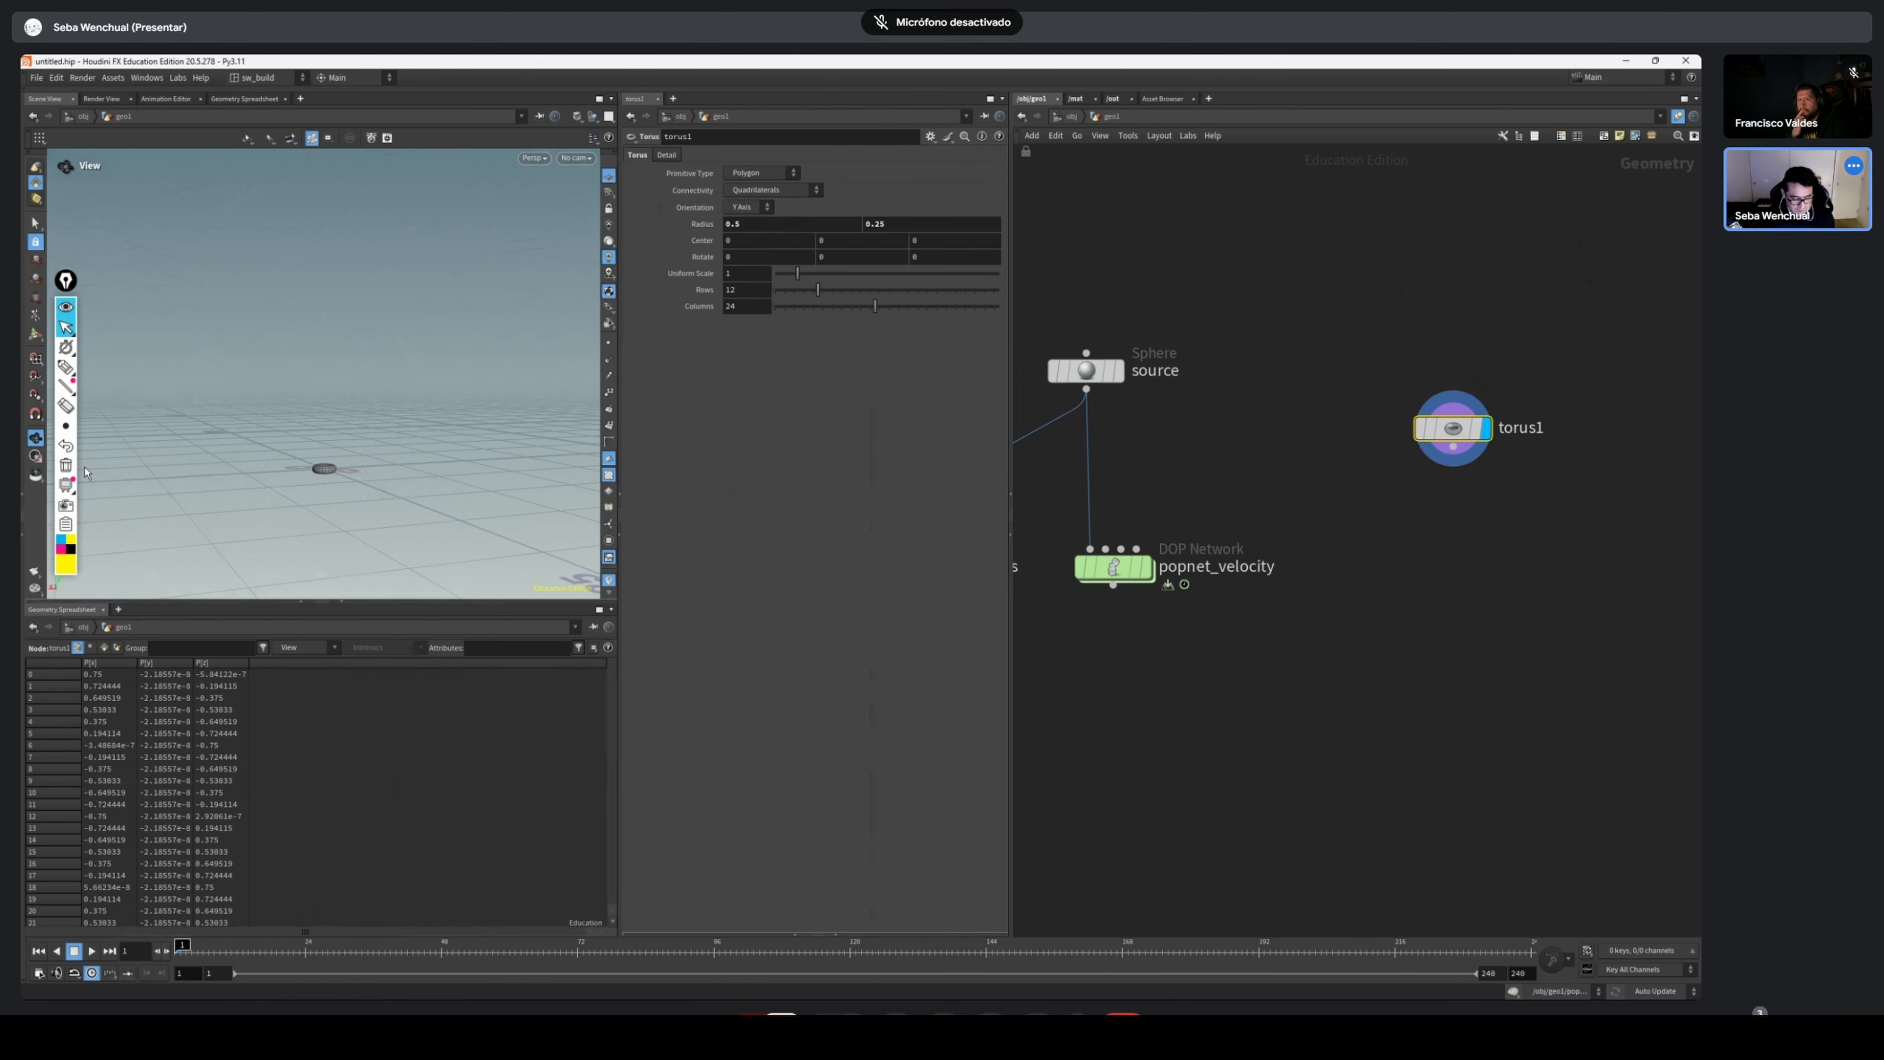
Frame the torus in the viewport and try the Z Axis orientation on it
drag(334, 445, 445, 475)
key(f)
right_drag(445, 475, 215, 400)
drag(371, 364, 416, 374)
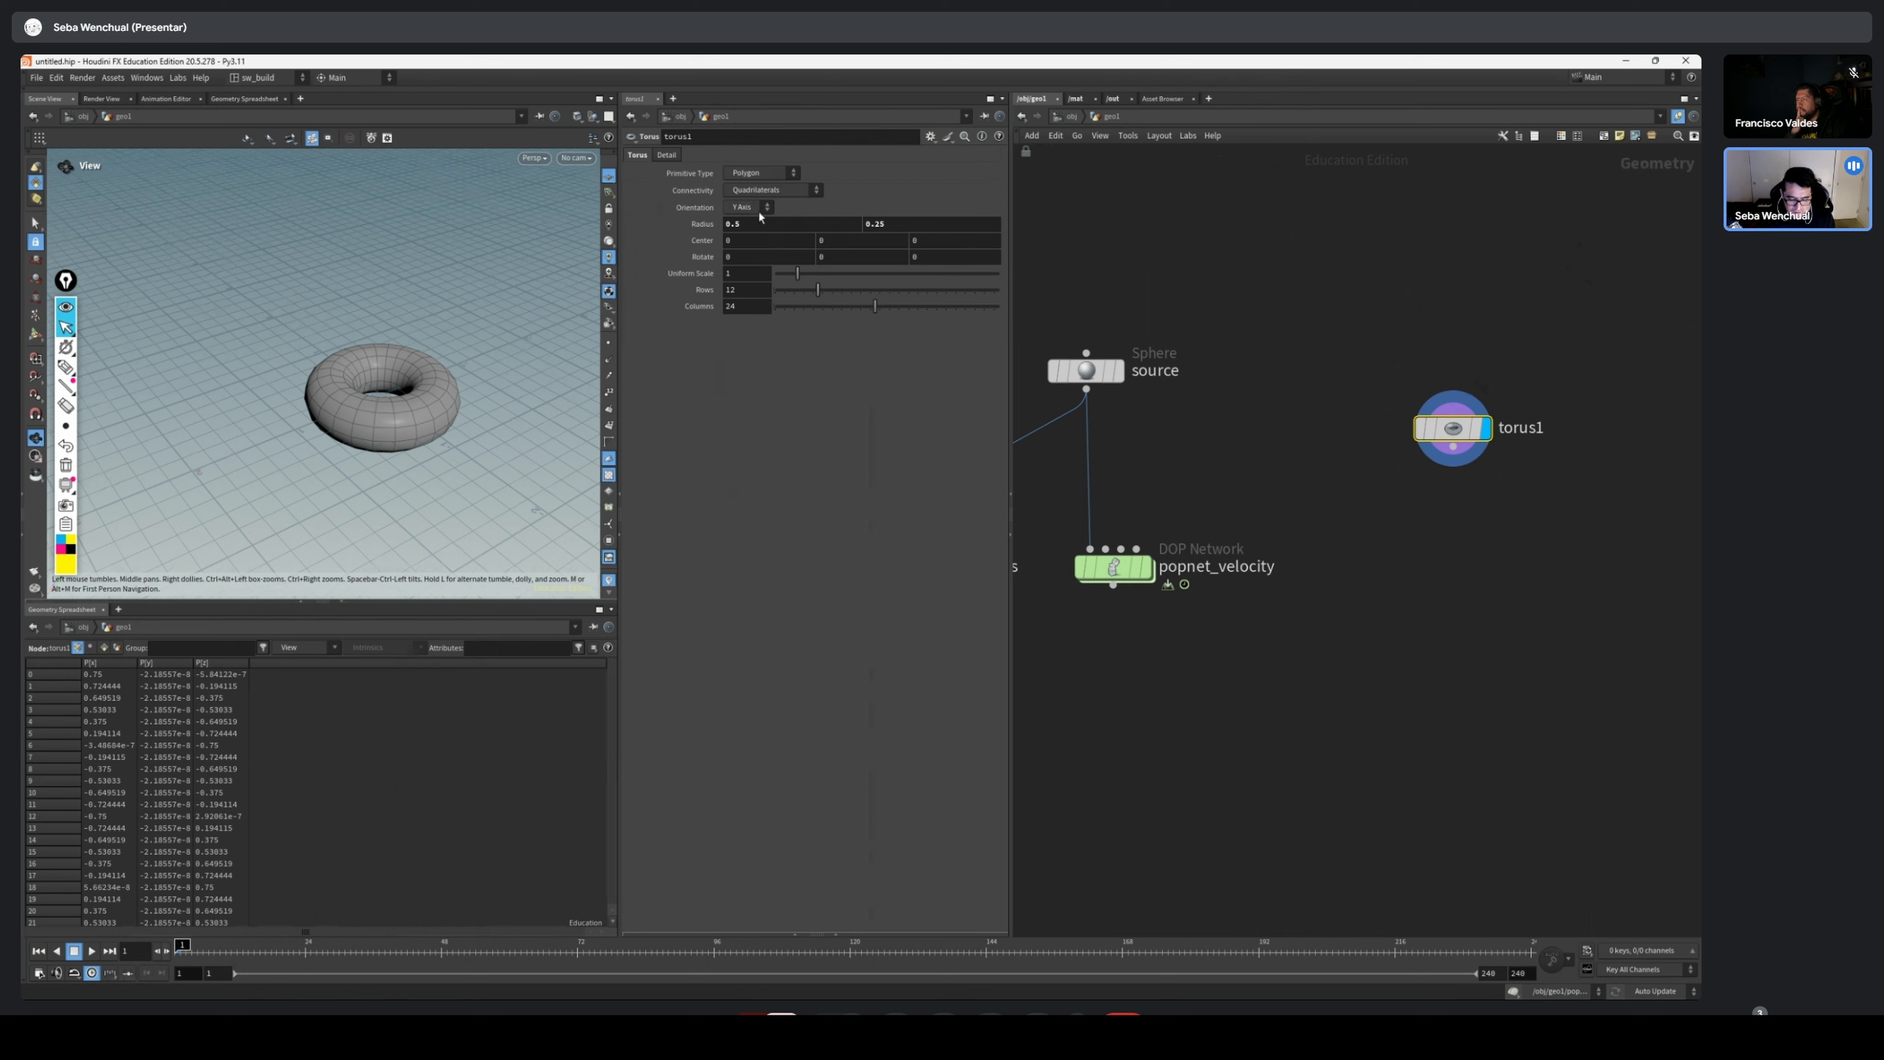
click(744, 211)
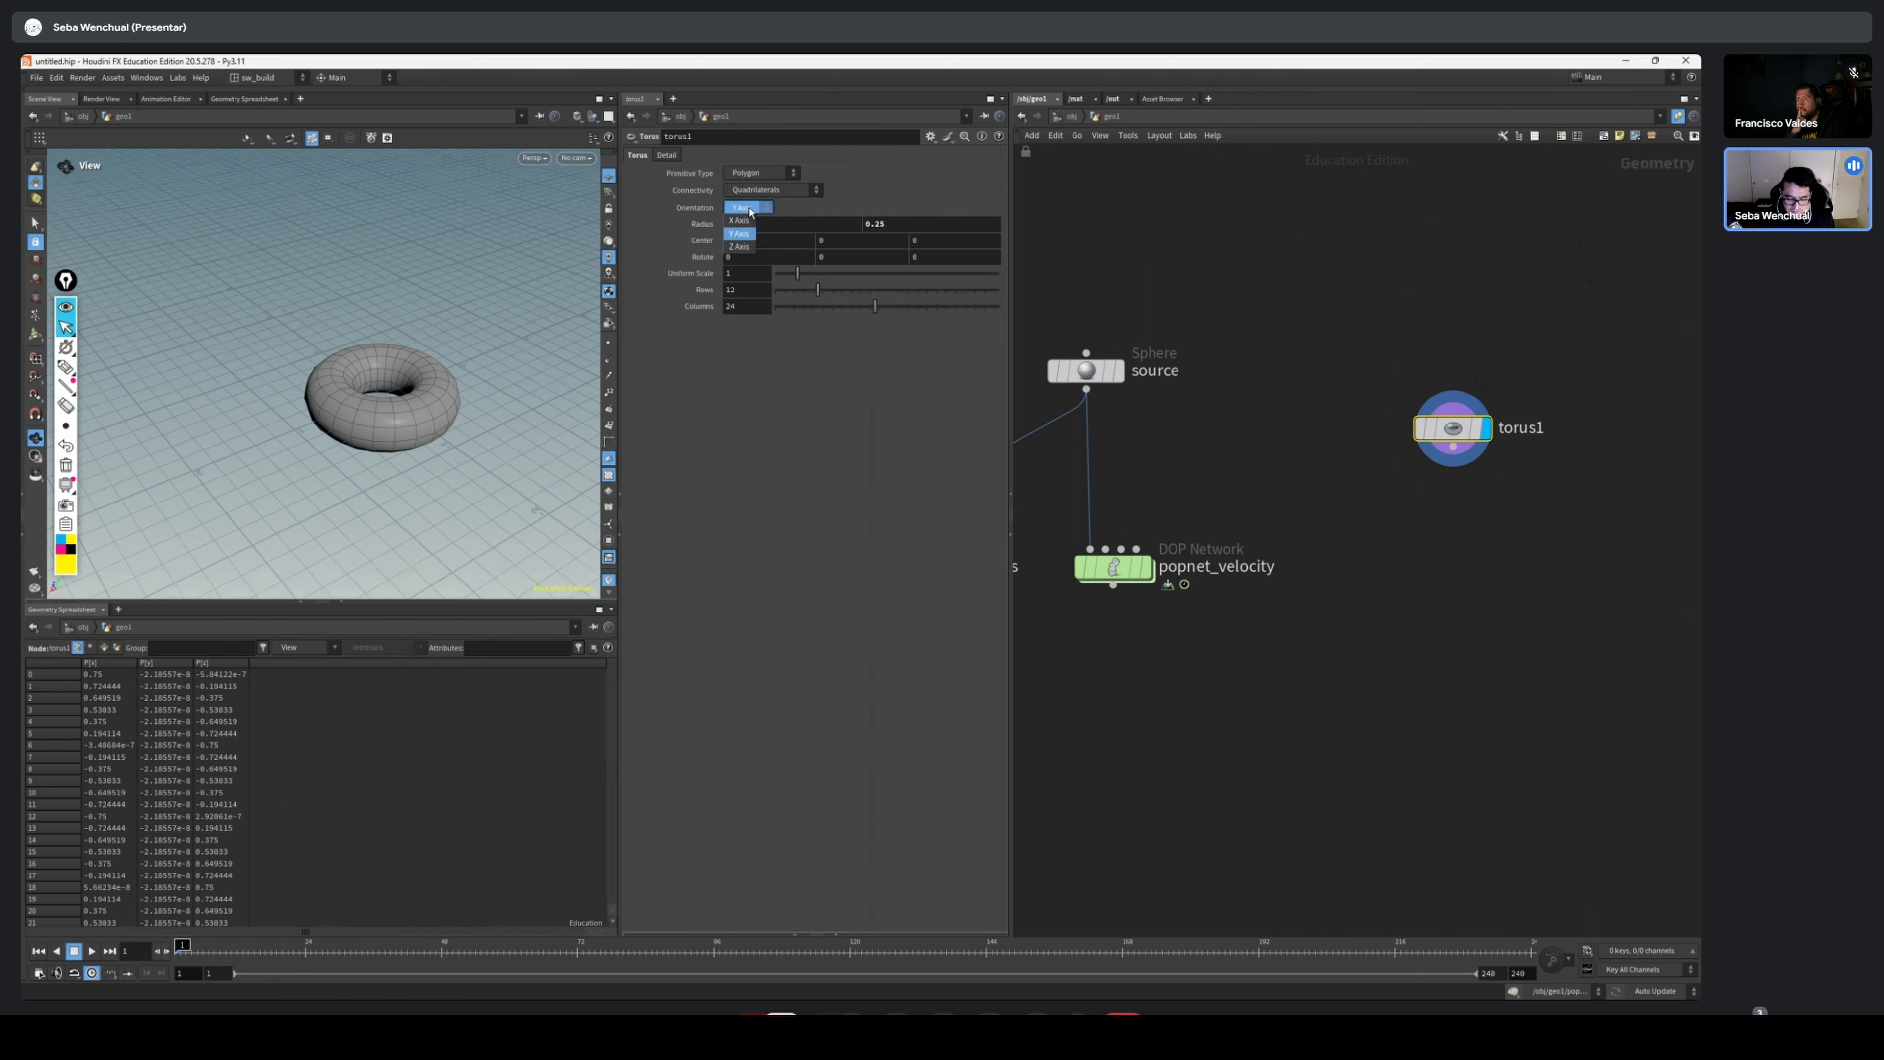
click(743, 247)
drag(519, 356, 412, 417)
middle_drag(411, 417, 421, 384)
middle_drag(1378, 696, 1370, 668)
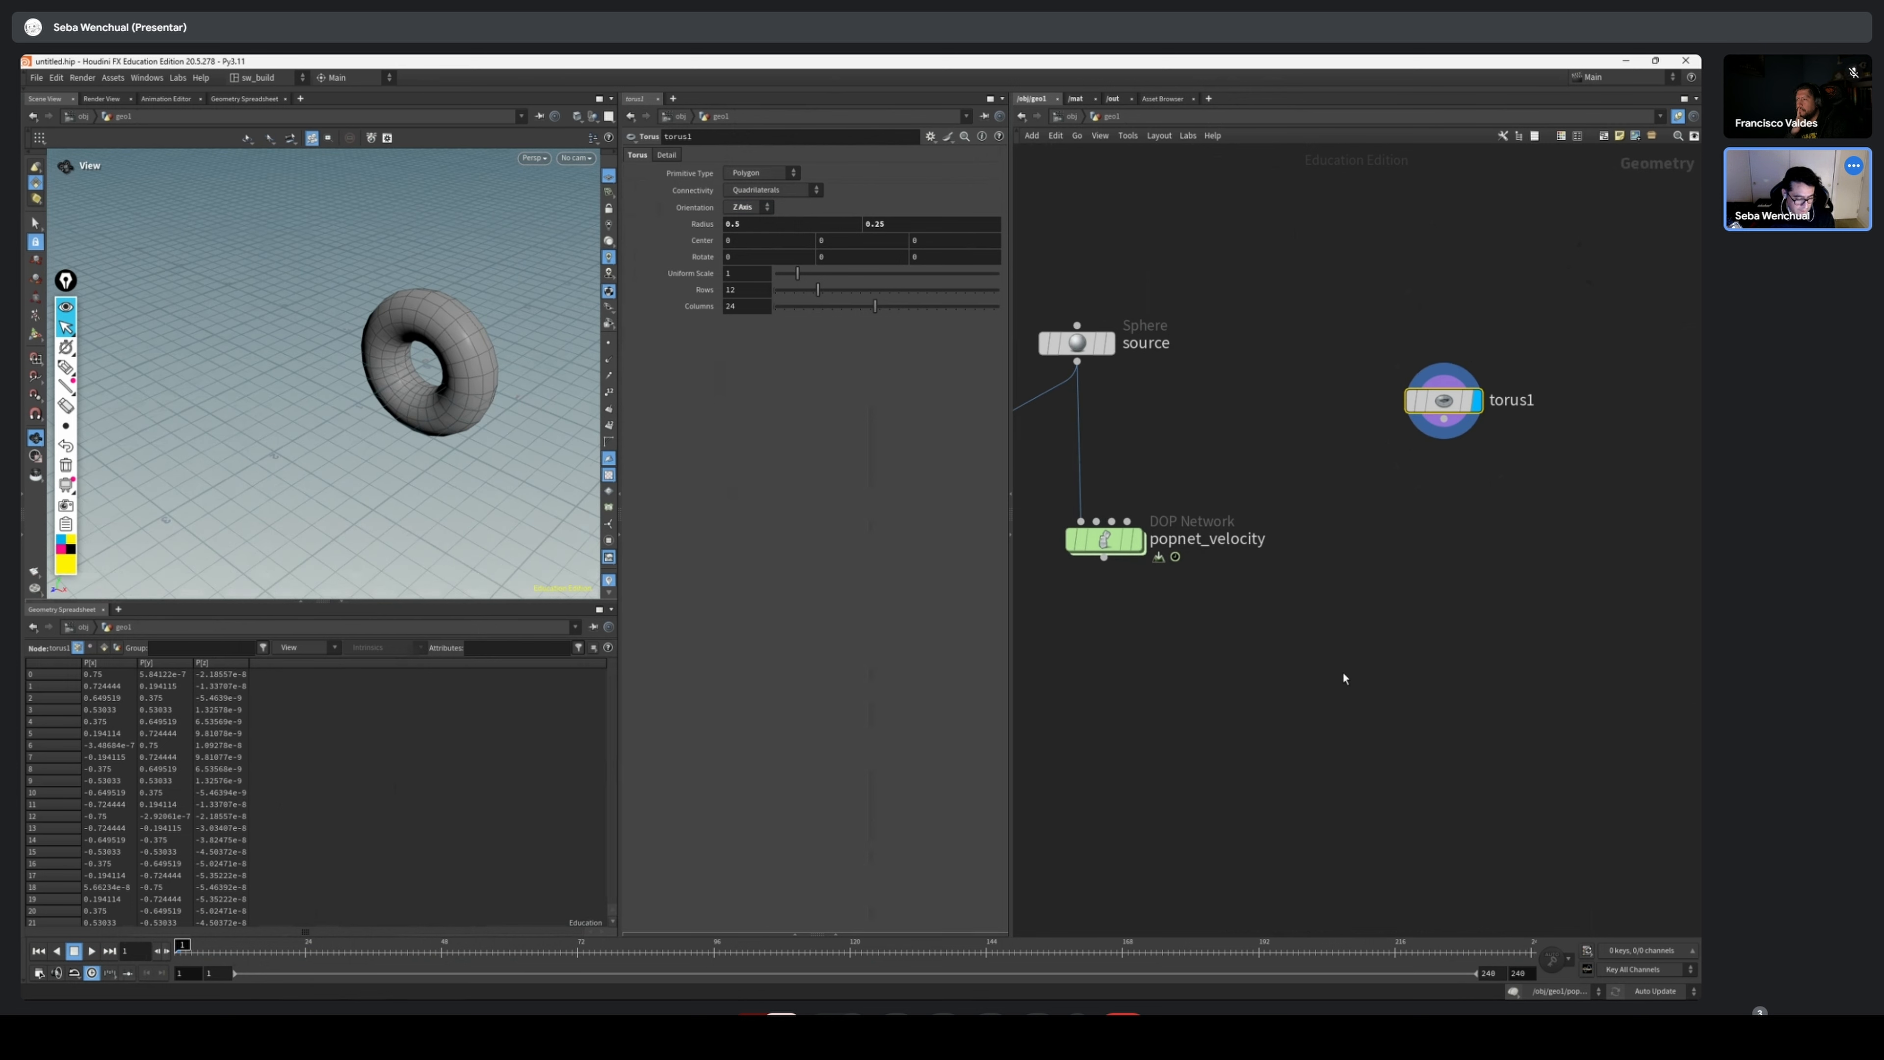
Set the torus orientation to X Axis and view the upright ring from another angle
click(764, 209)
click(749, 220)
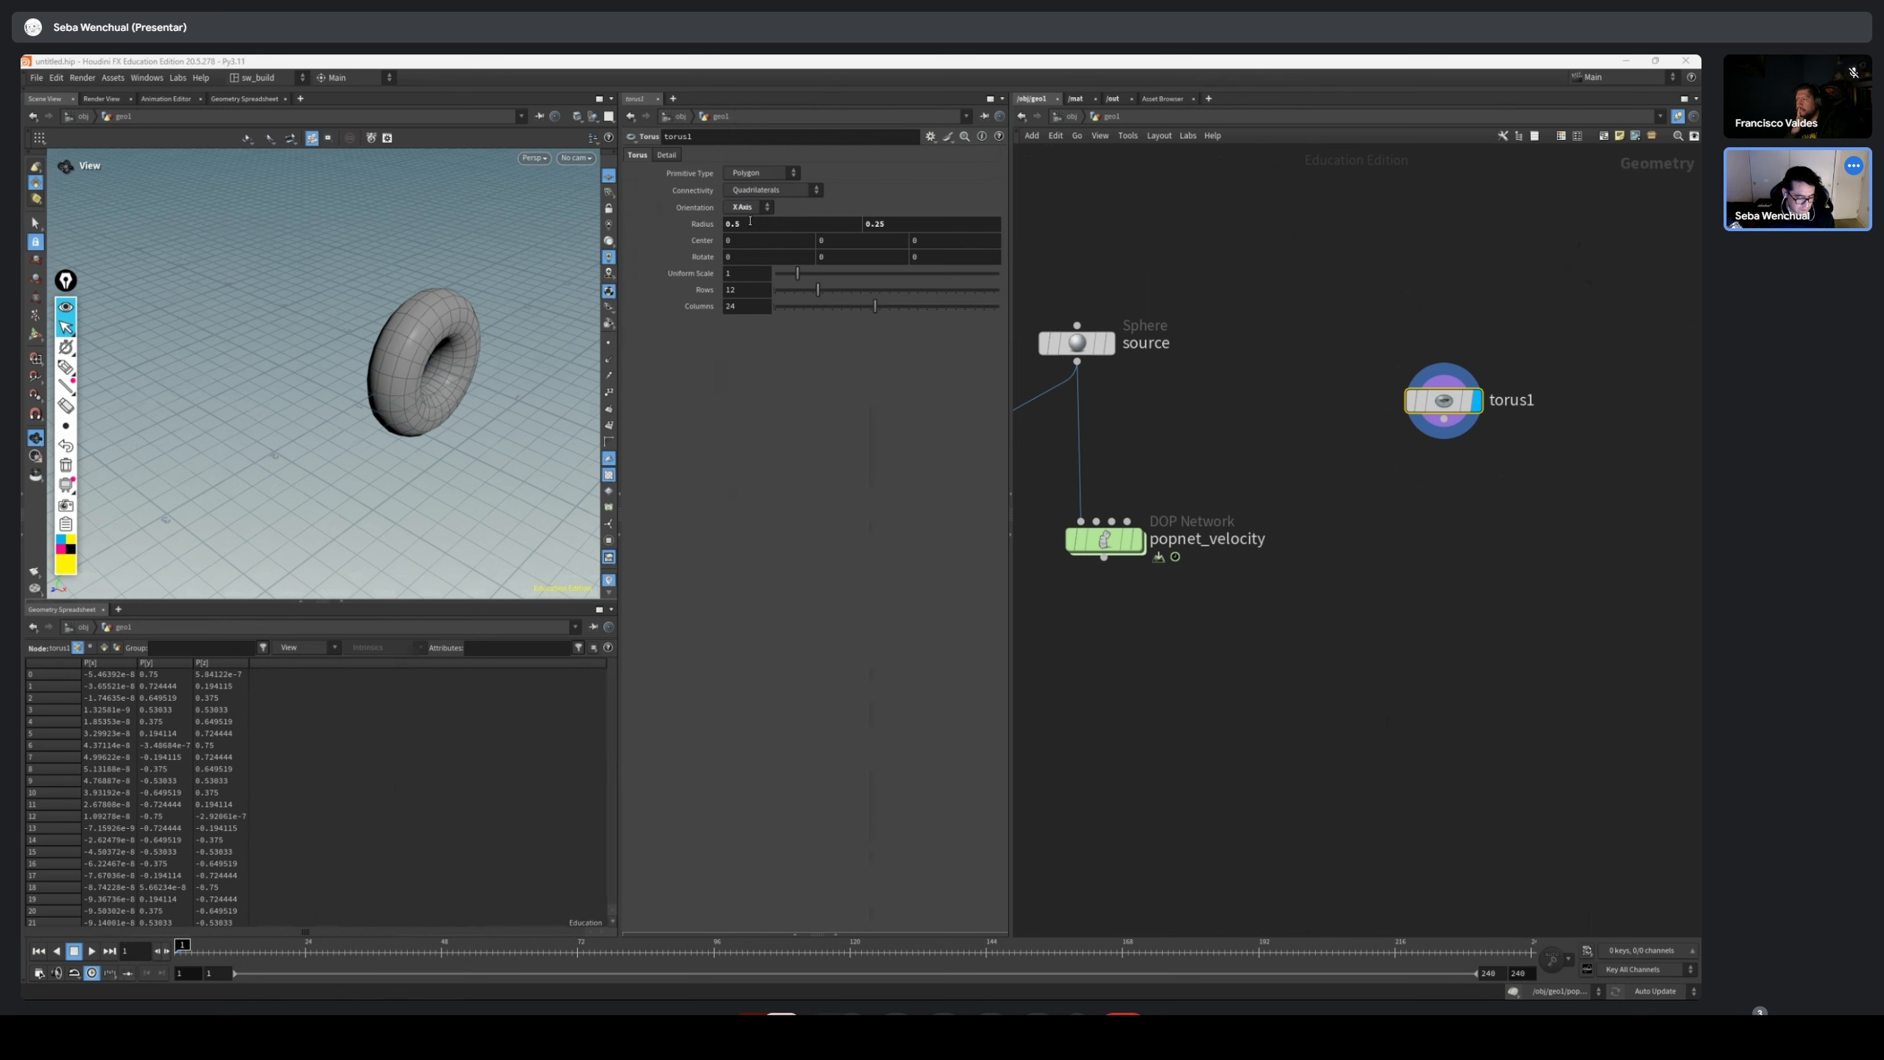
drag(510, 381, 378, 381)
drag(109, 361, 256, 349)
Draw pink annotation strokes around the torus in the viewport, clear them, and return to the normal cursor
click(67, 367)
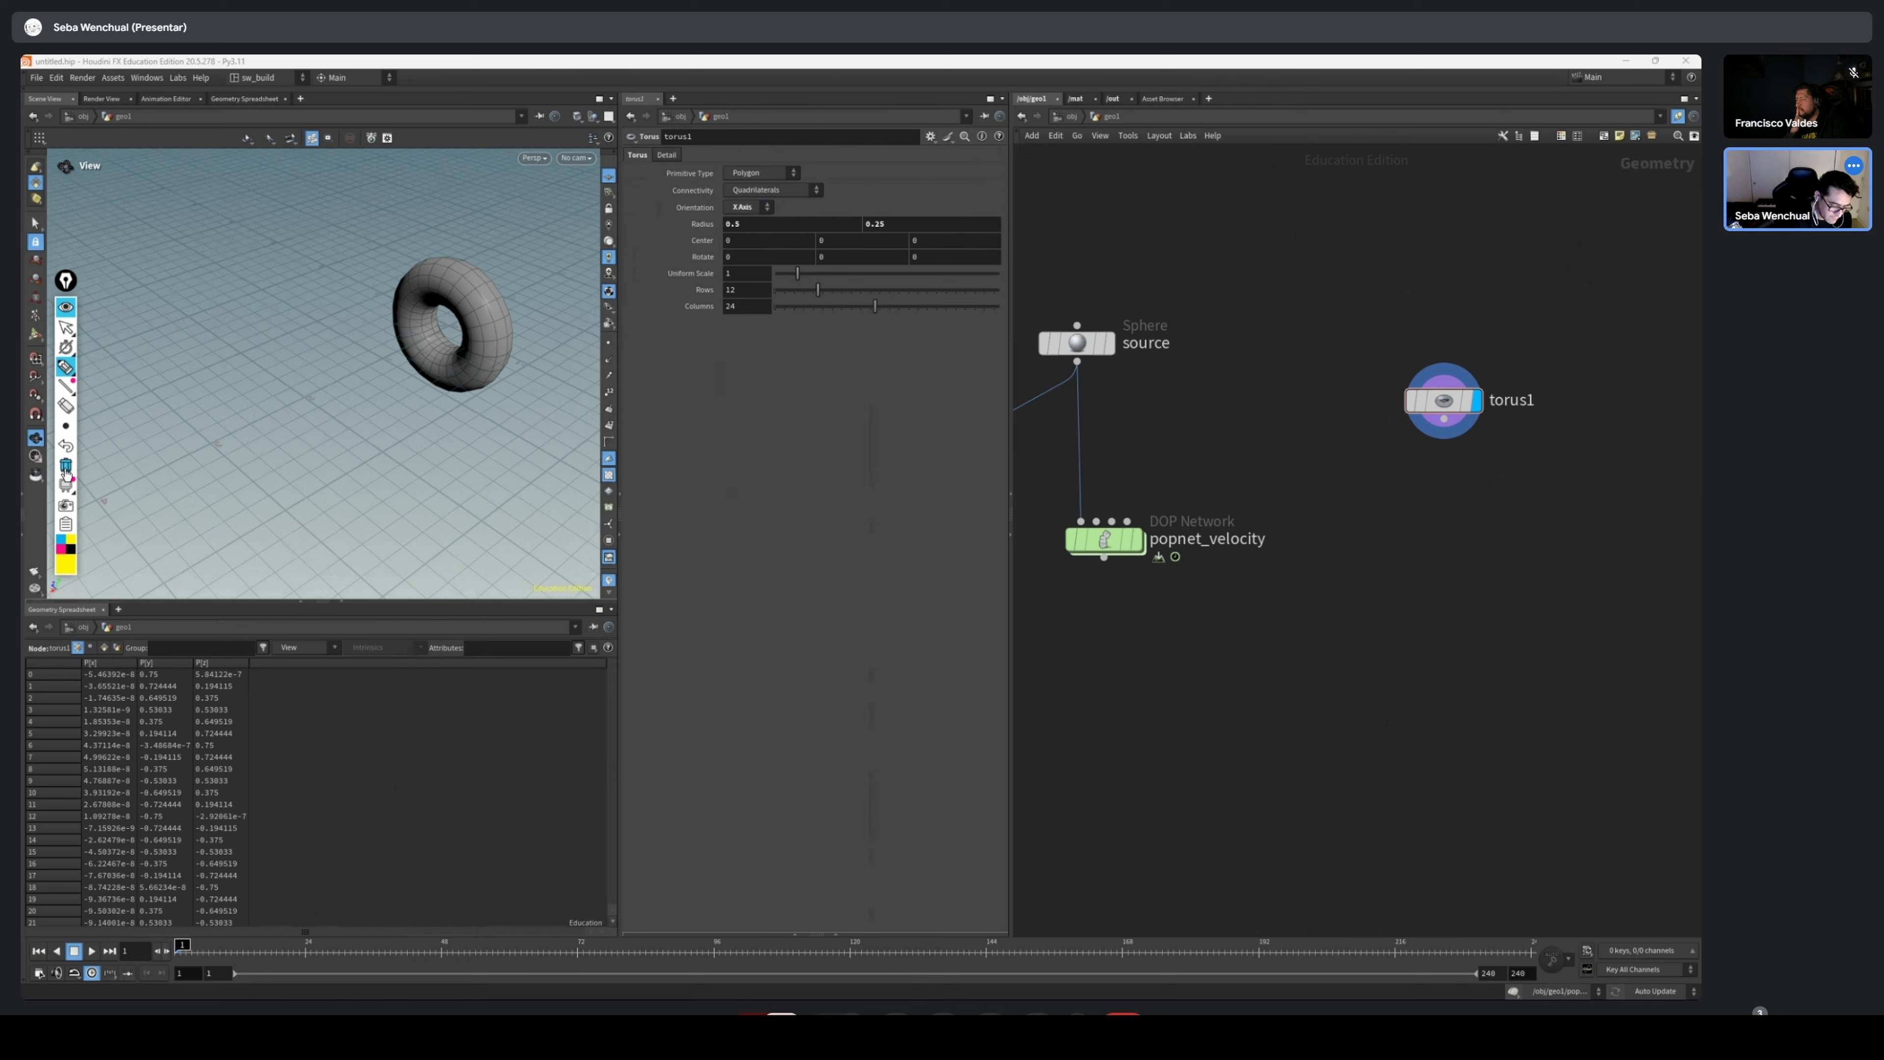
click(61, 539)
click(61, 549)
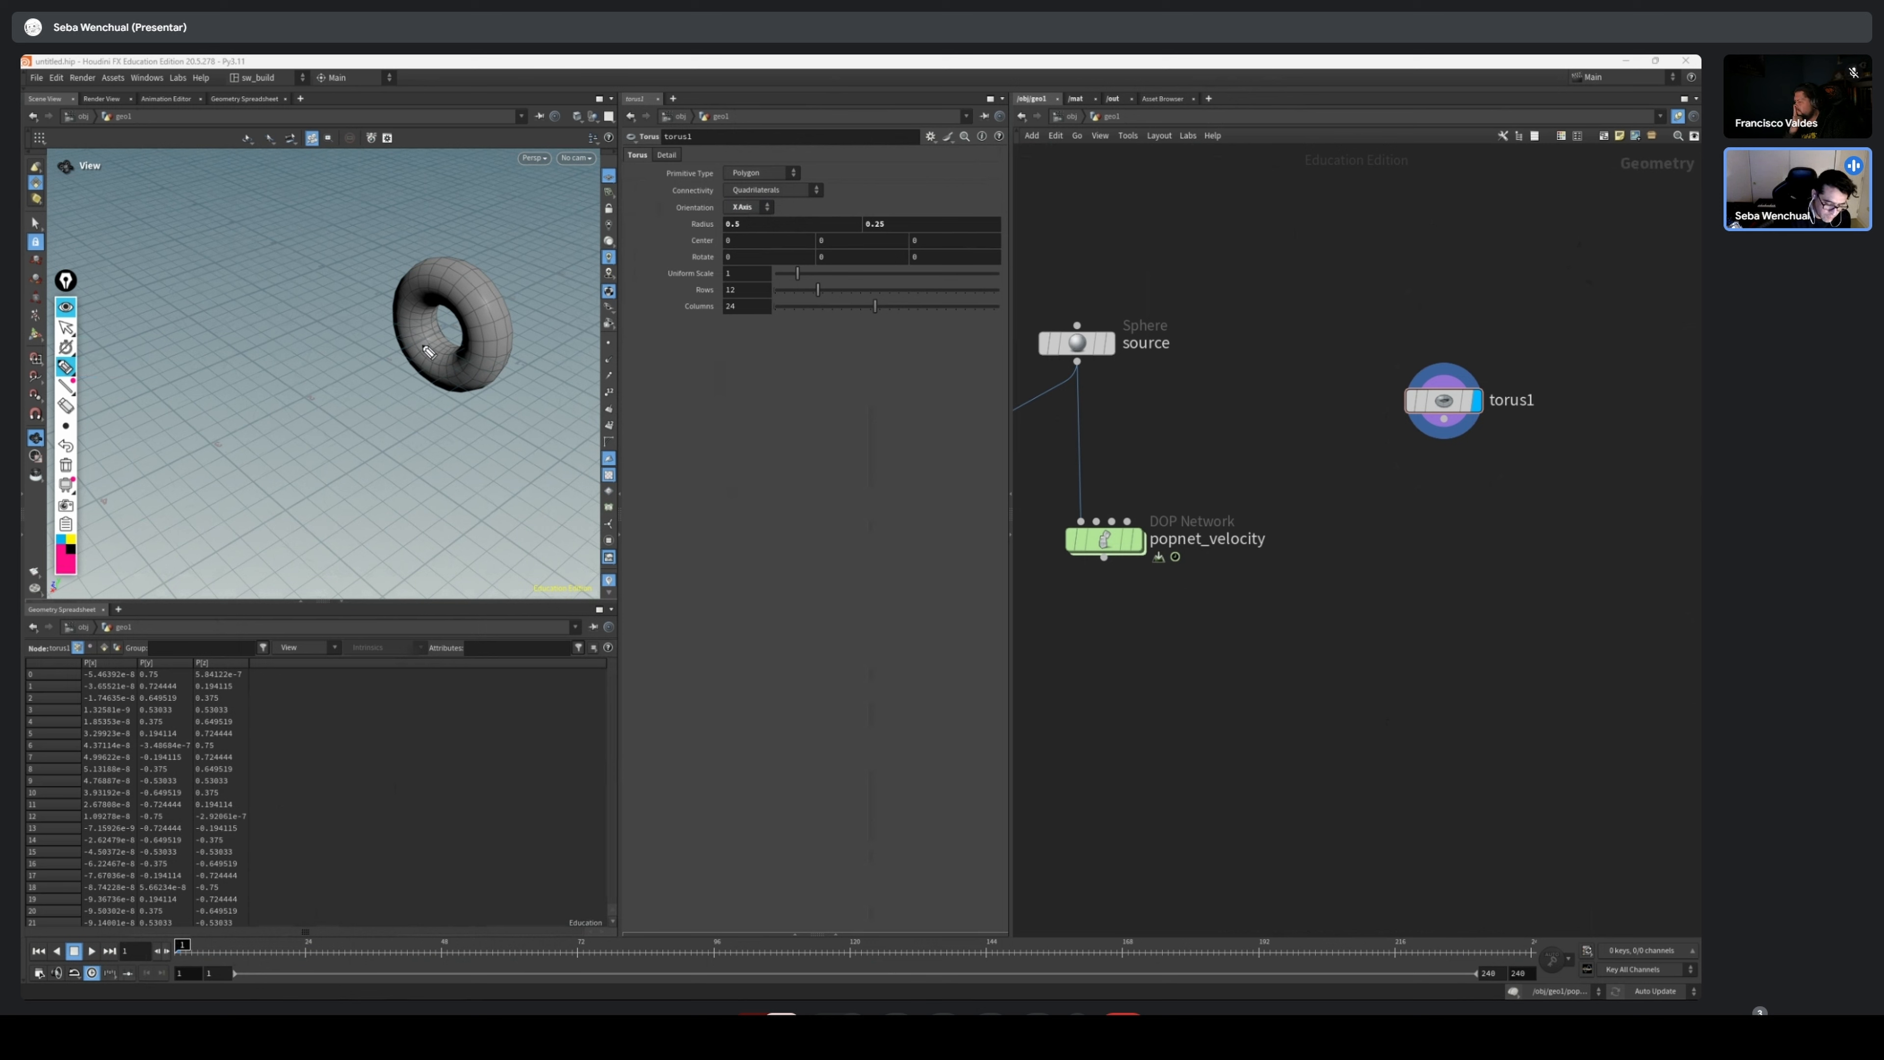
mouse_move(428, 341)
mouse_down()
mouse_move(304, 413)
mouse_move(357, 428)
mouse_up()
drag(358, 409, 338, 428)
mouse_move(434, 327)
mouse_down()
mouse_move(328, 256)
mouse_move(354, 235)
mouse_move(443, 298)
mouse_move(459, 220)
mouse_up()
mouse_move(459, 219)
mouse_down()
mouse_move(458, 238)
mouse_move(487, 219)
mouse_up()
drag(496, 212, 480, 273)
click(67, 464)
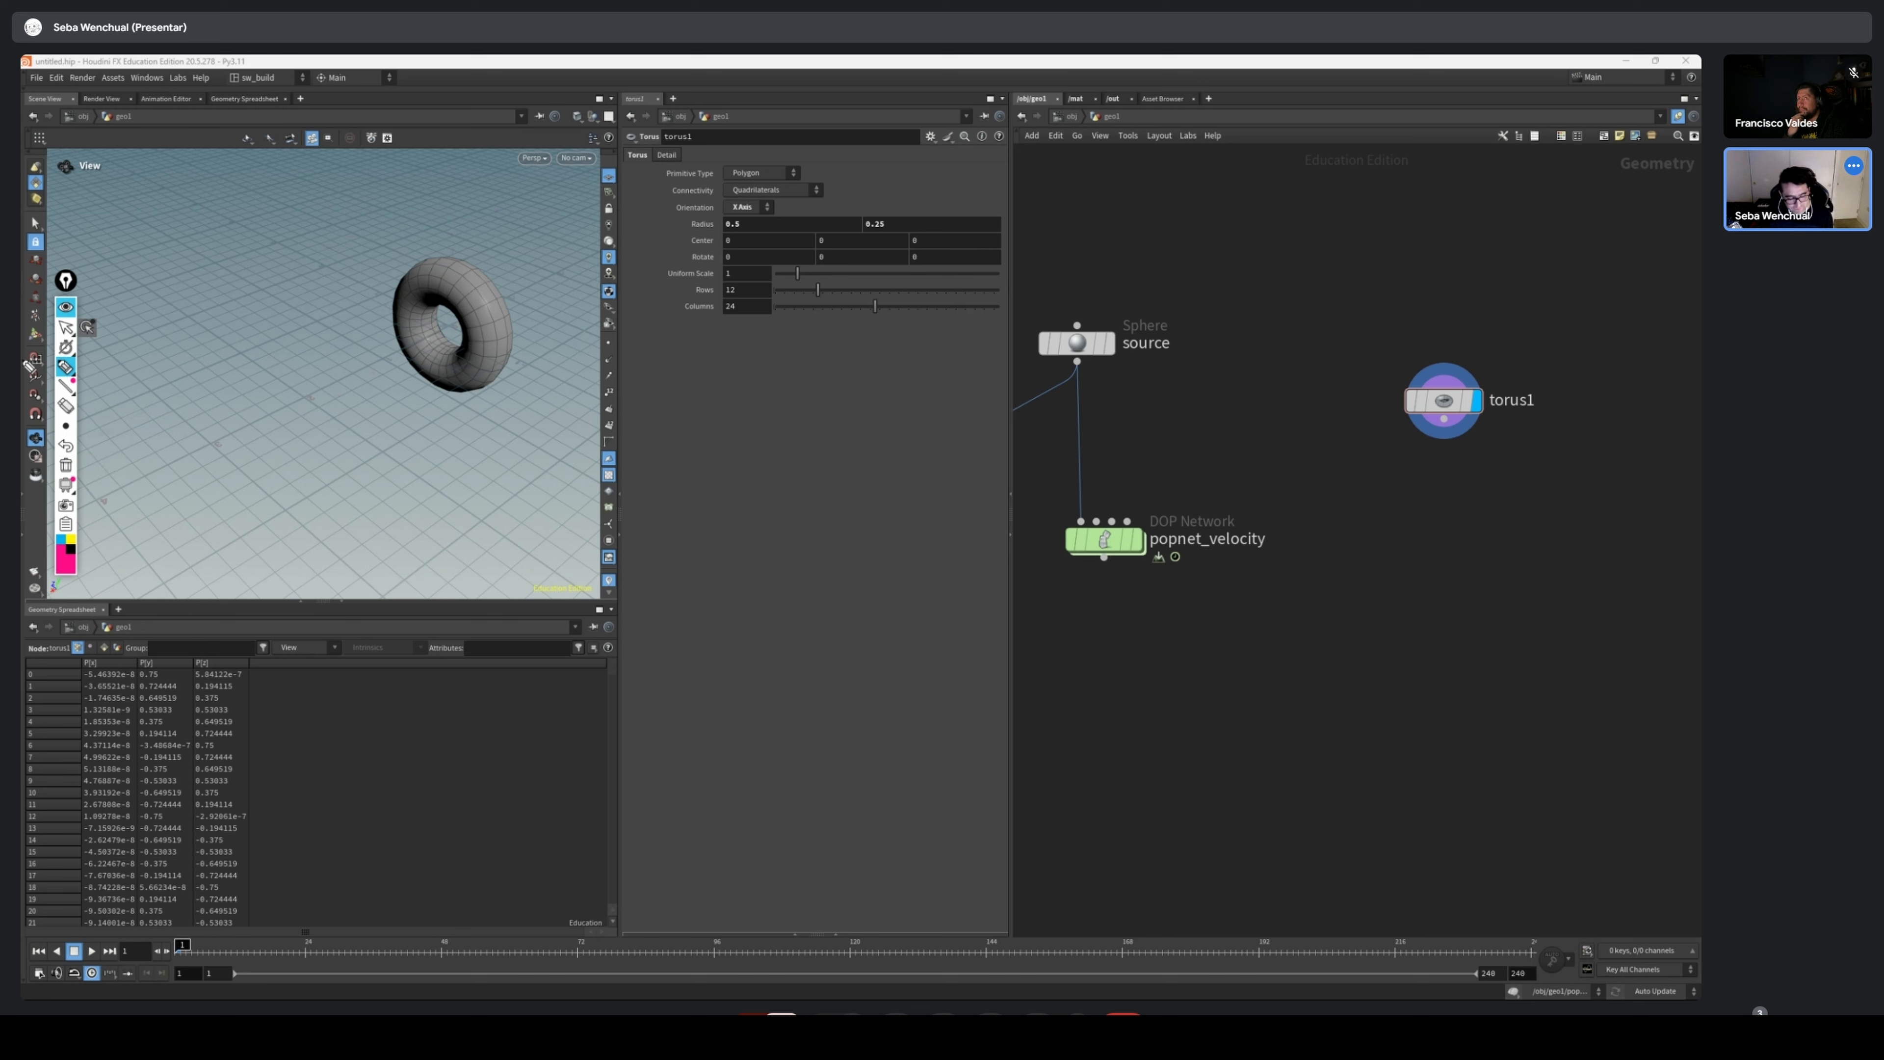
click(66, 326)
Increase the first radius of torus1 to 1.5 and orbit the view to check the thinner, larger ring
click(1426, 406)
middle_drag(1585, 314, 1473, 357)
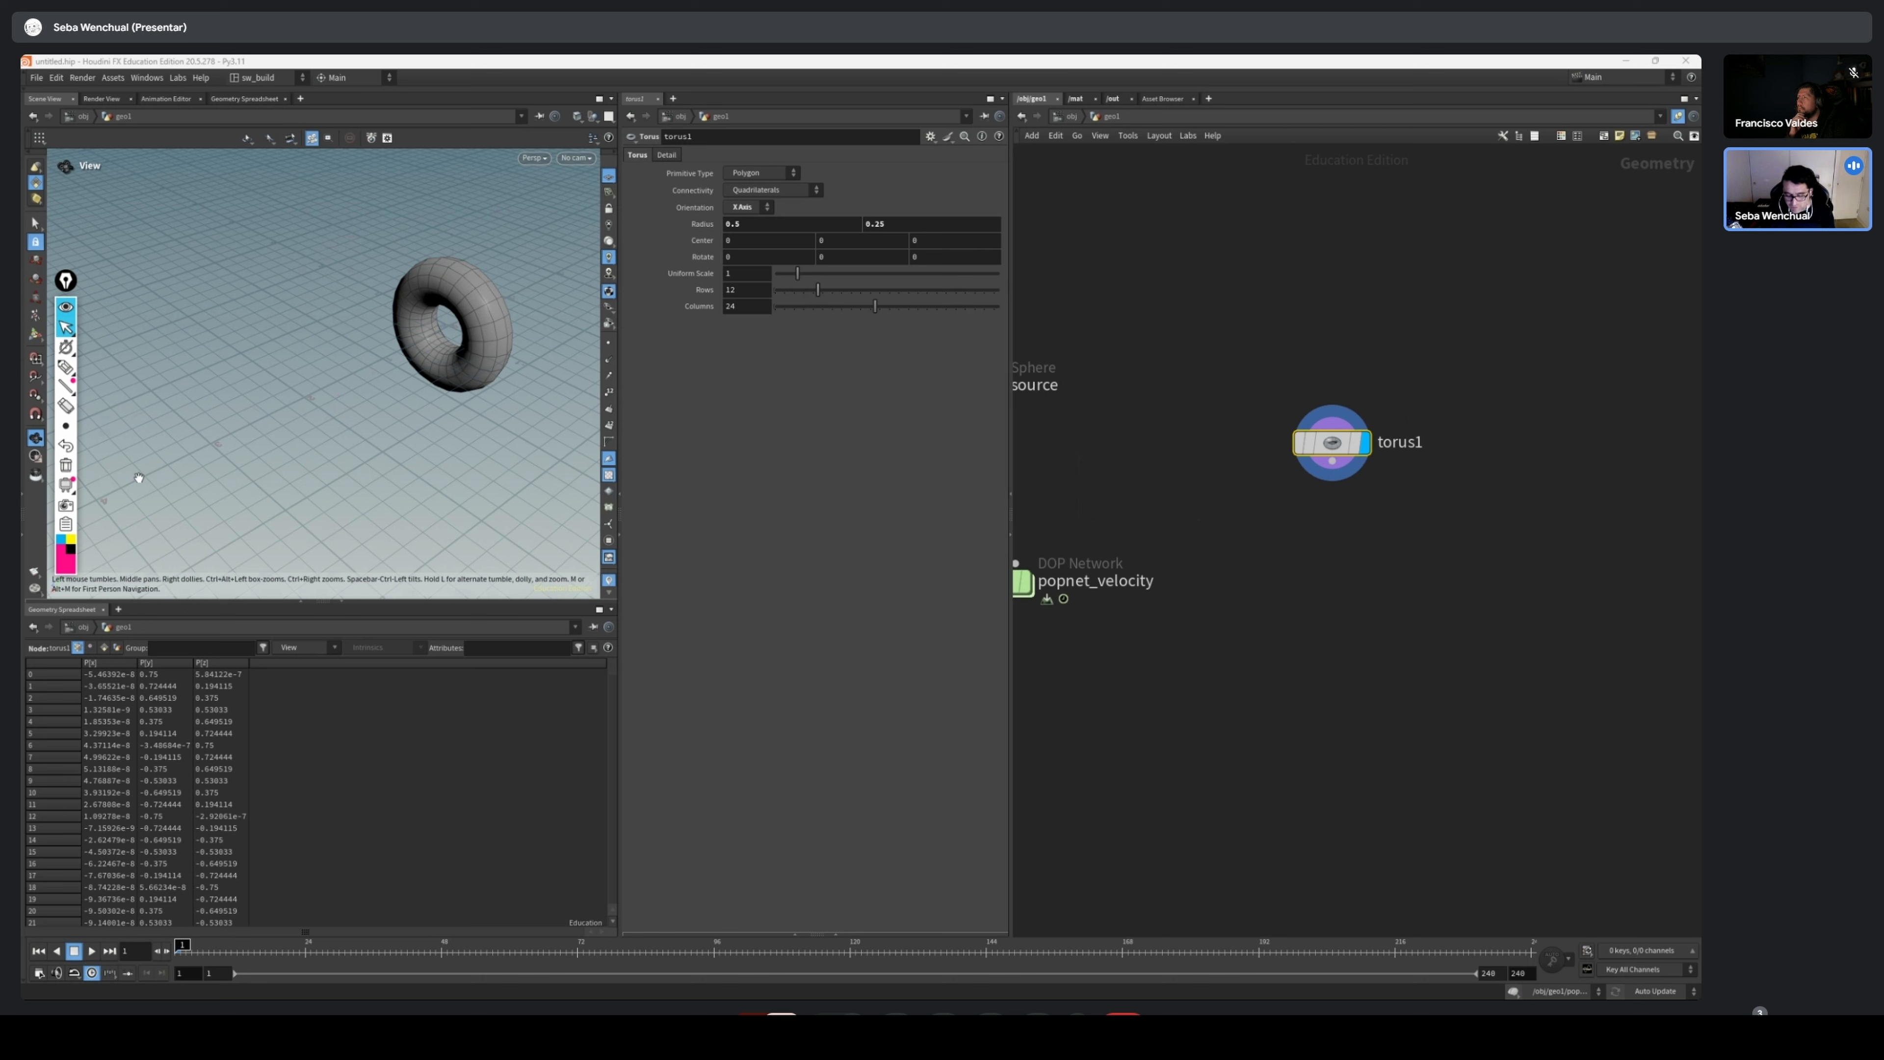
middle_drag(1652, 377, 1611, 424)
drag(1291, 488, 1402, 456)
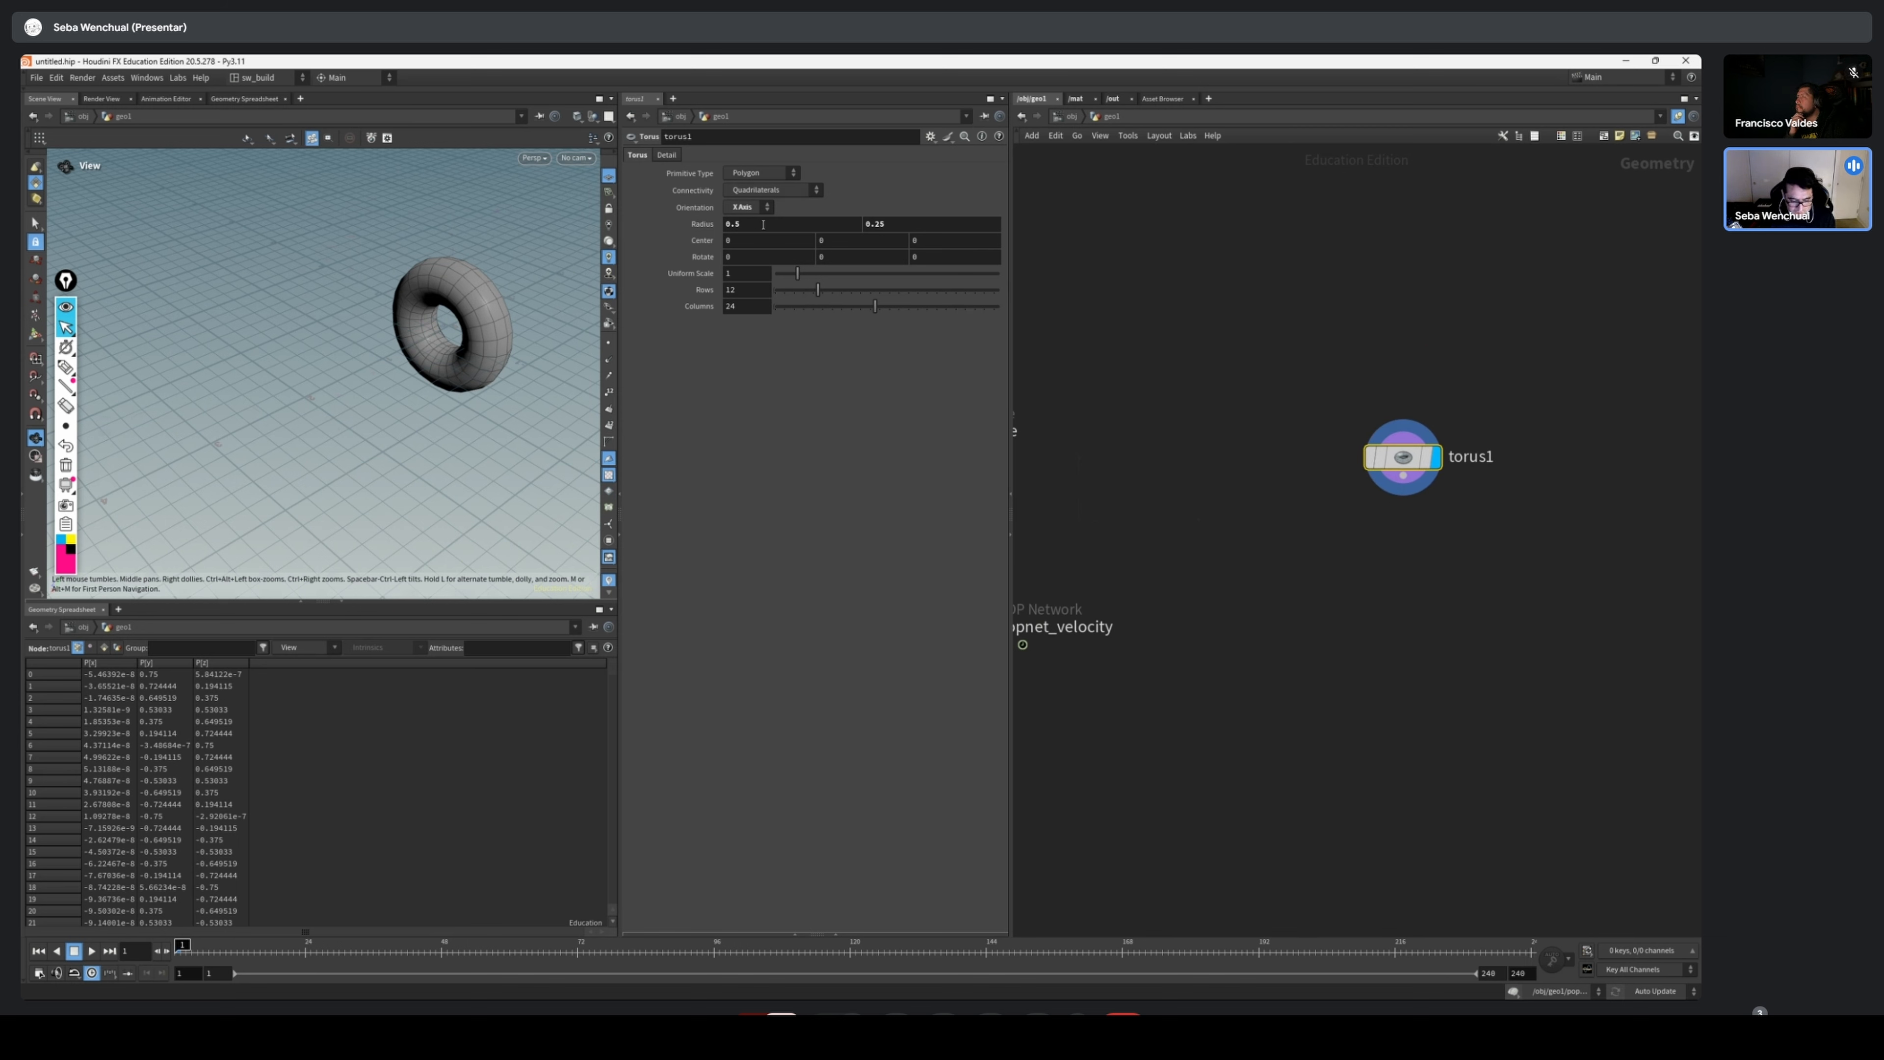
middle_drag(764, 224, 829, 216)
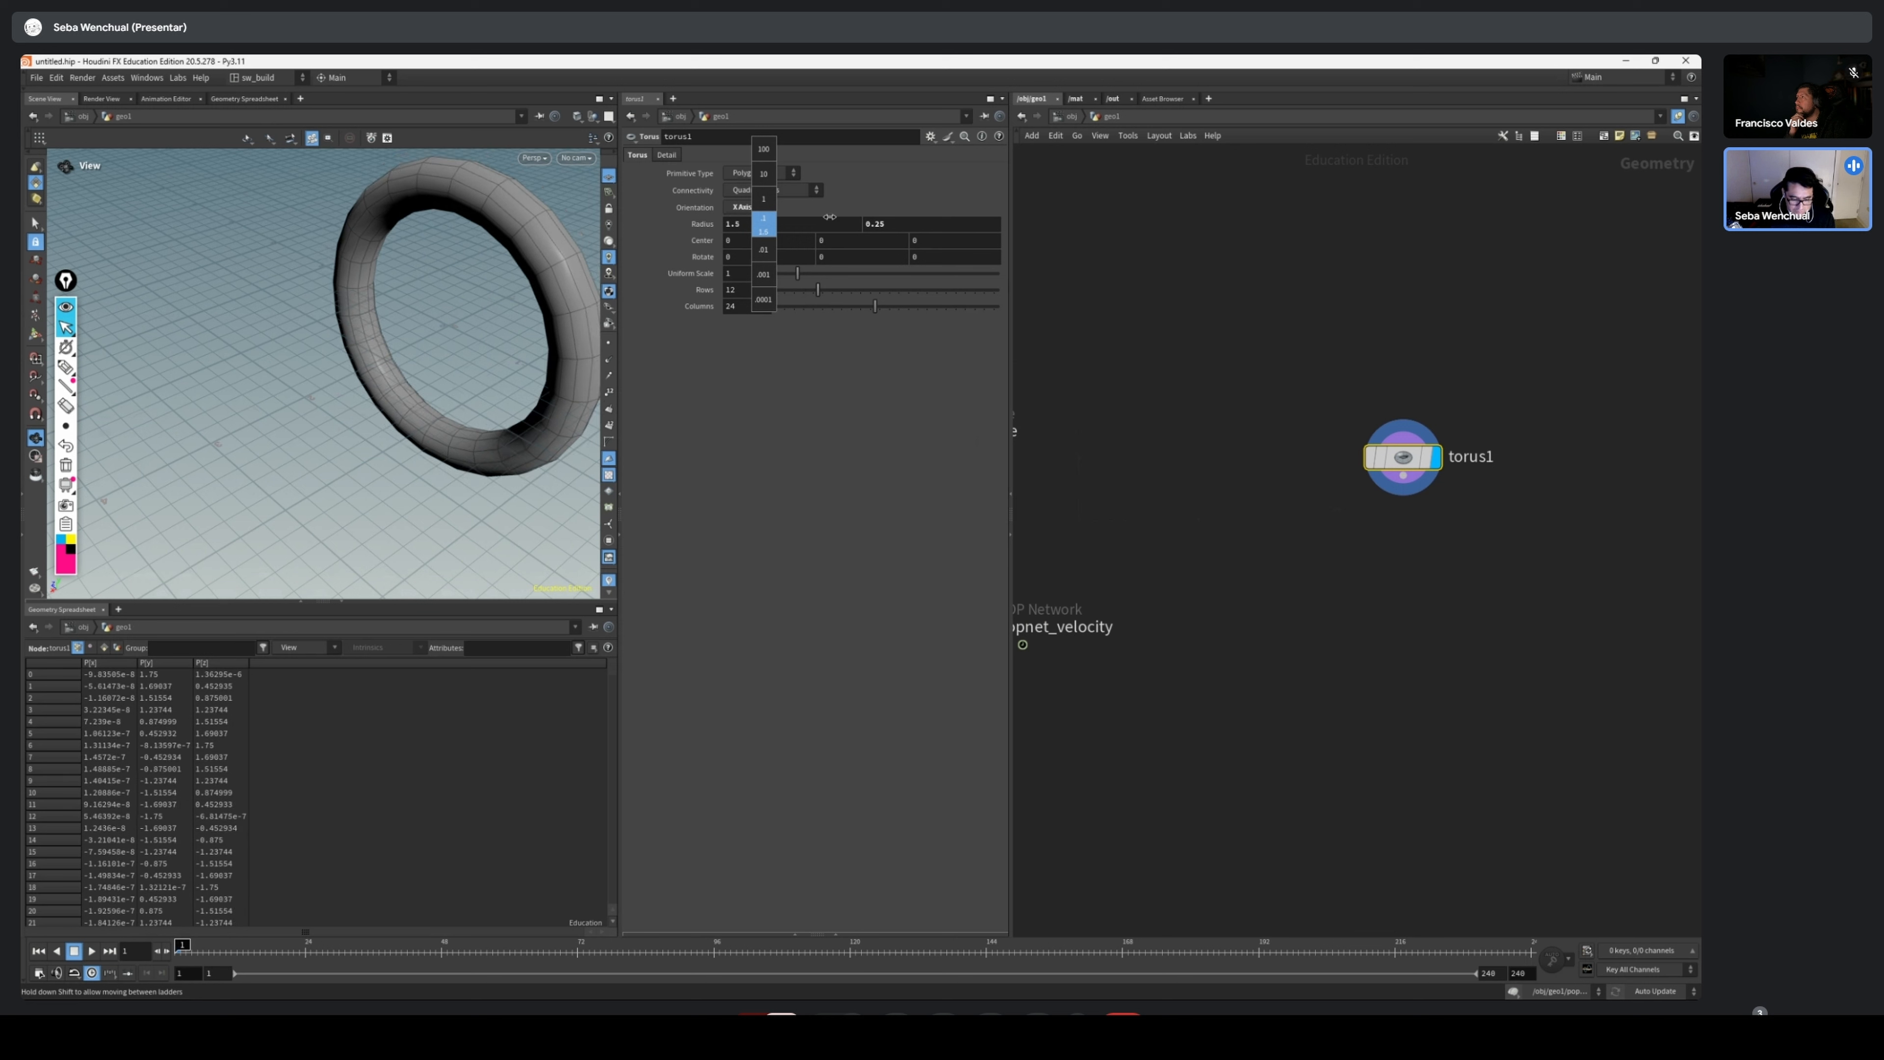
mouse_move(458, 307)
mouse_down()
mouse_move(509, 290)
mouse_move(446, 315)
mouse_up()
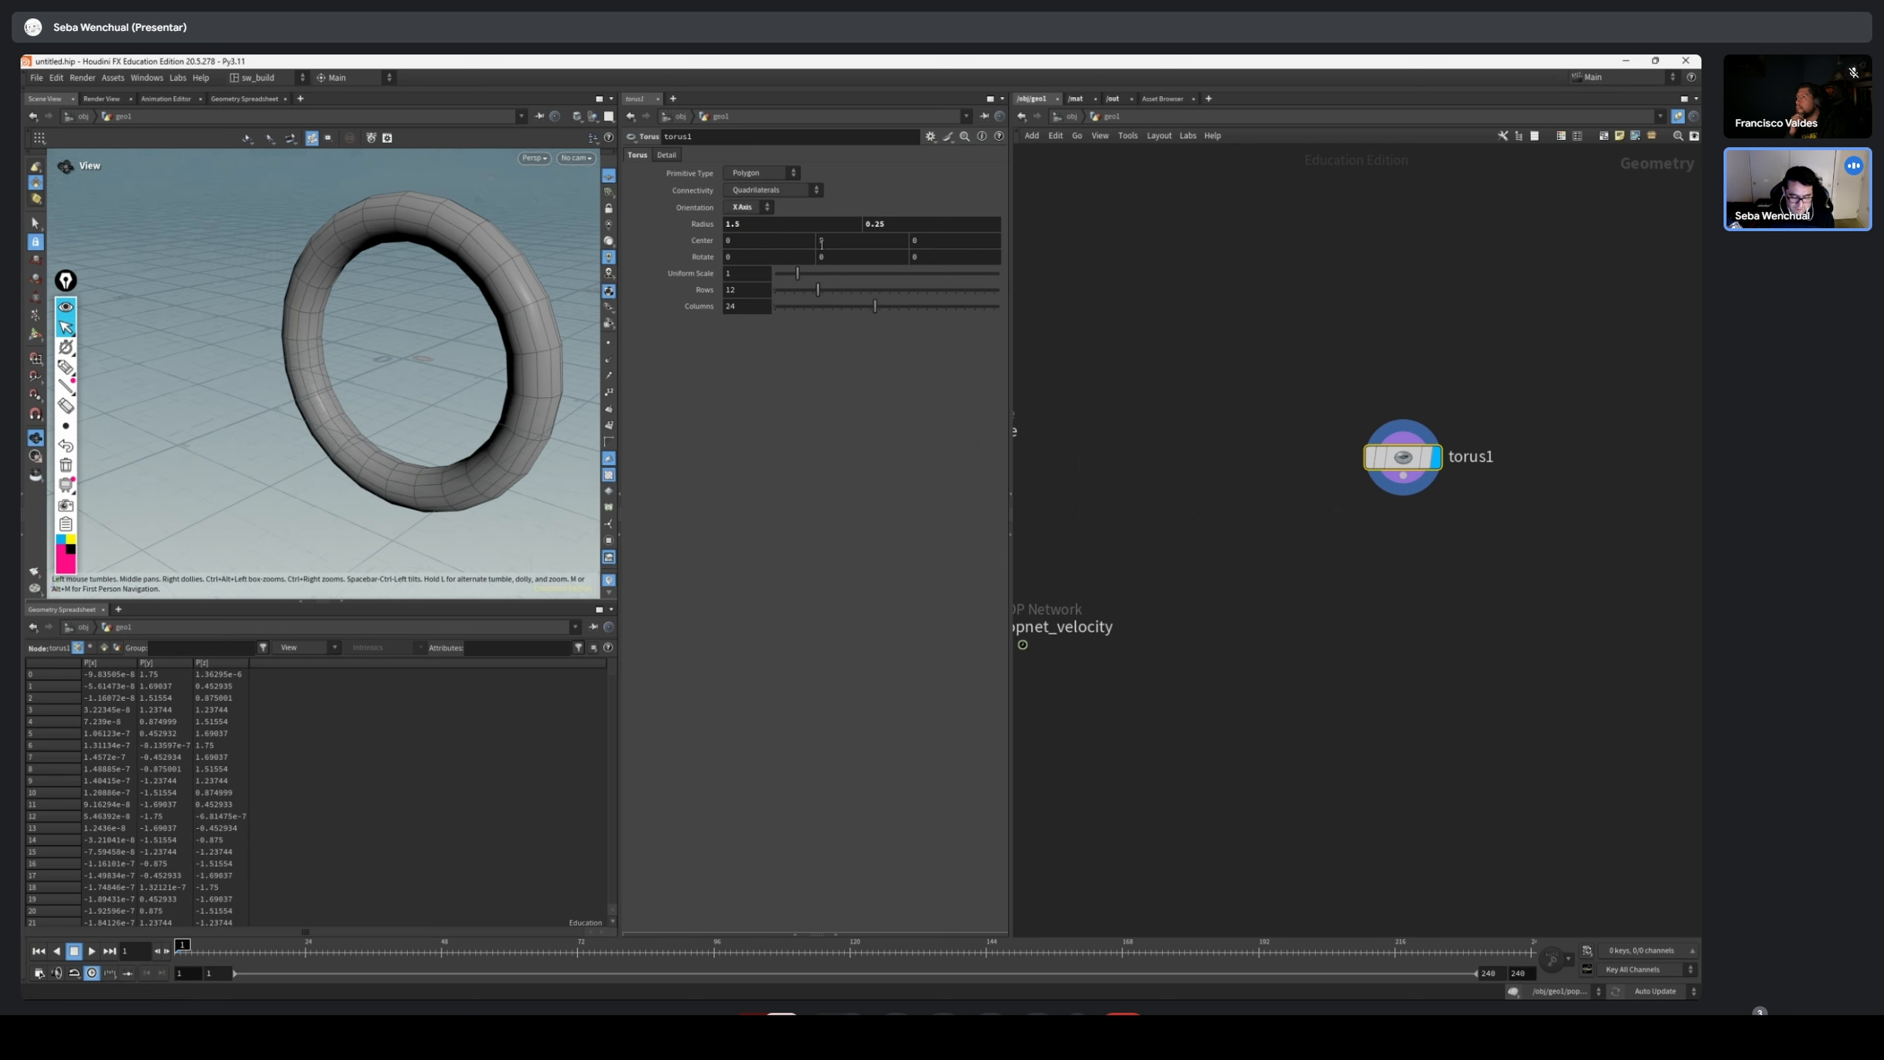
middle_drag(468, 357, 467, 408)
right_drag(467, 408, 416, 388)
drag(416, 387, 377, 368)
Add a POP Network node wired directly below torus1
middle_drag(1471, 428, 1415, 436)
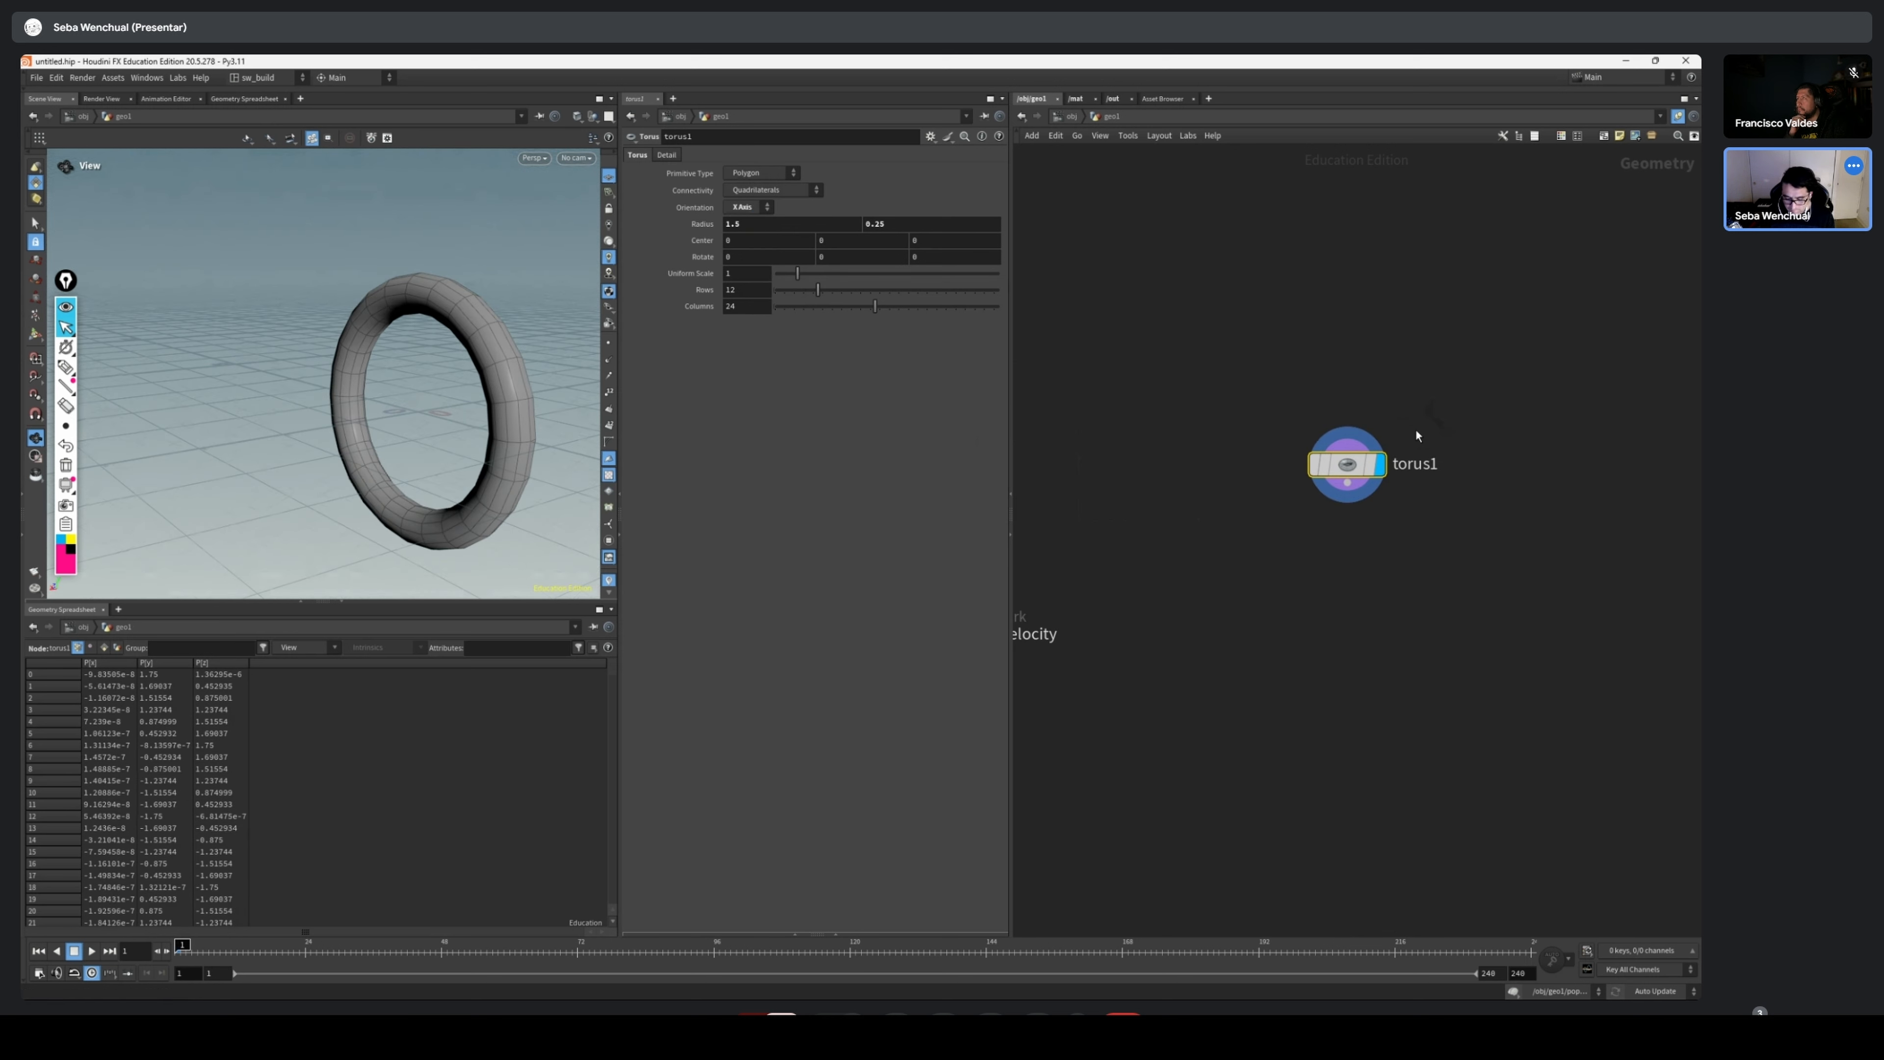
drag(1346, 467, 1328, 458)
key(Tab)
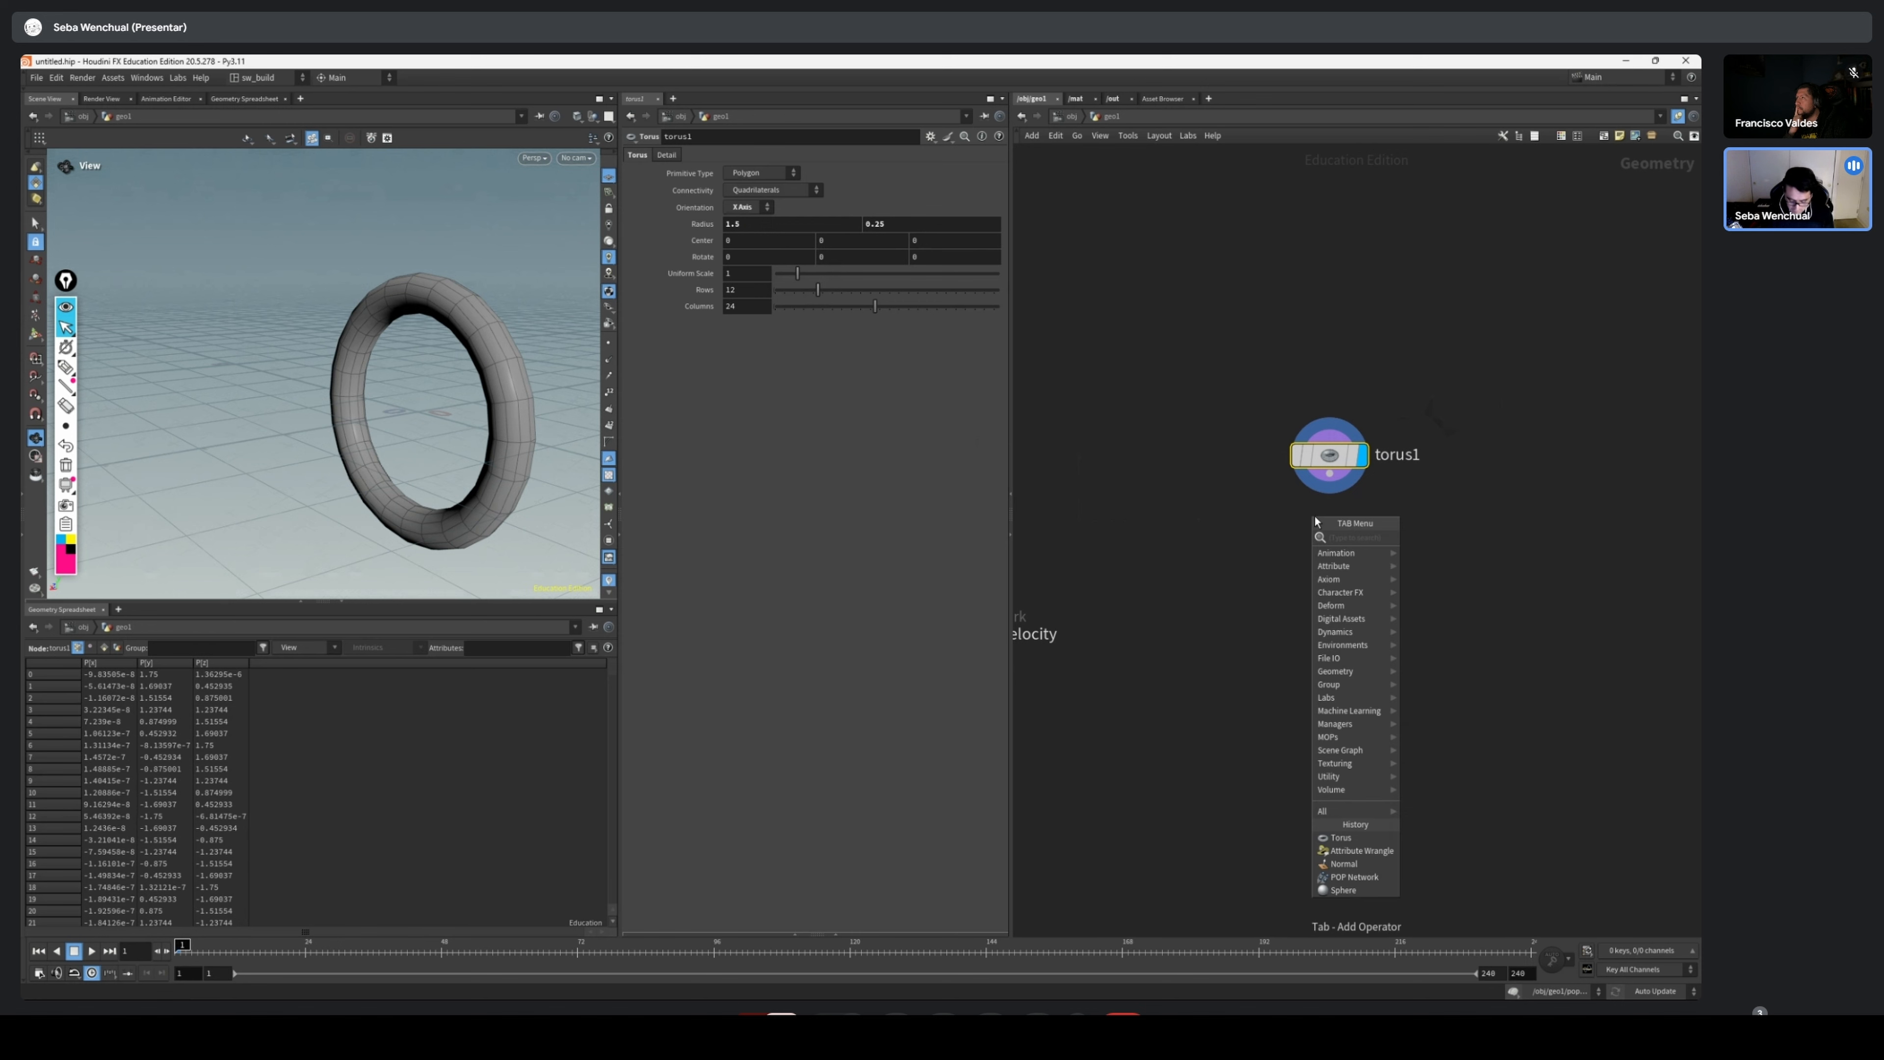
text(poo)
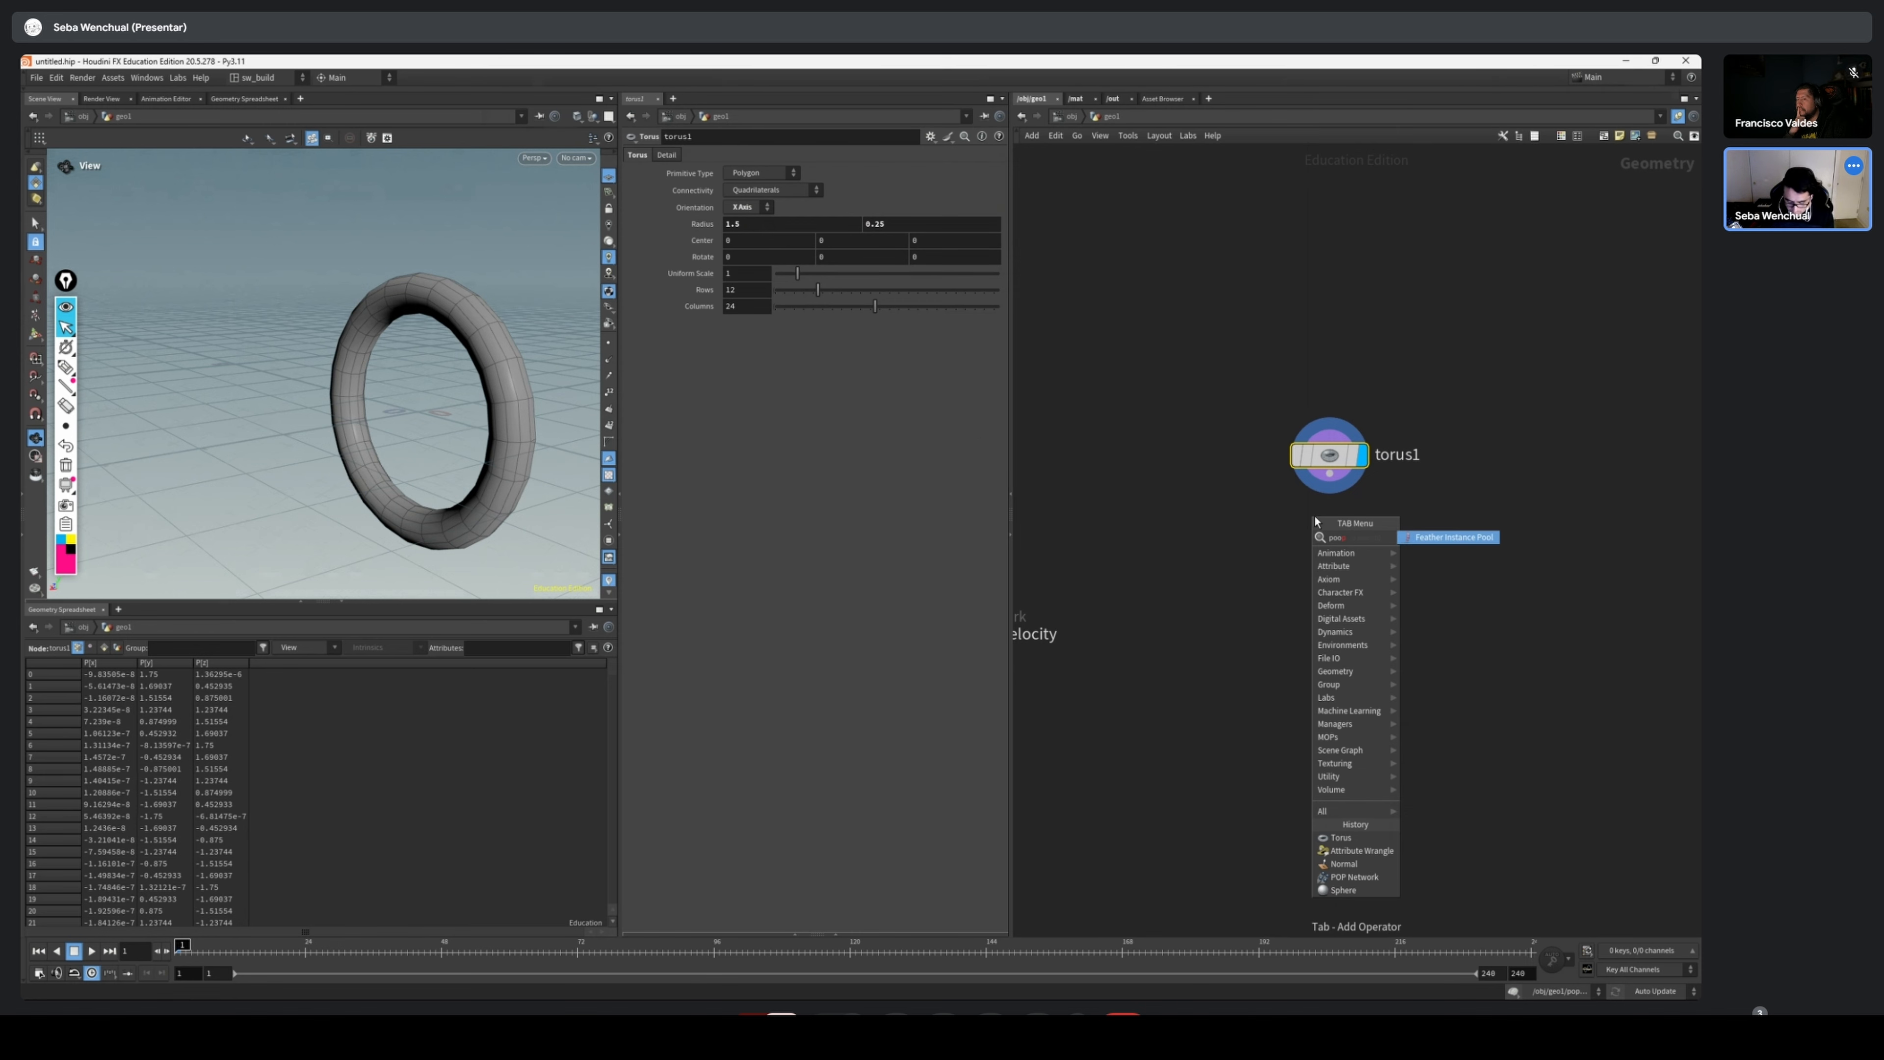
key(BackSpace)
key(BackSpace)
text(pnet)
key(Return)
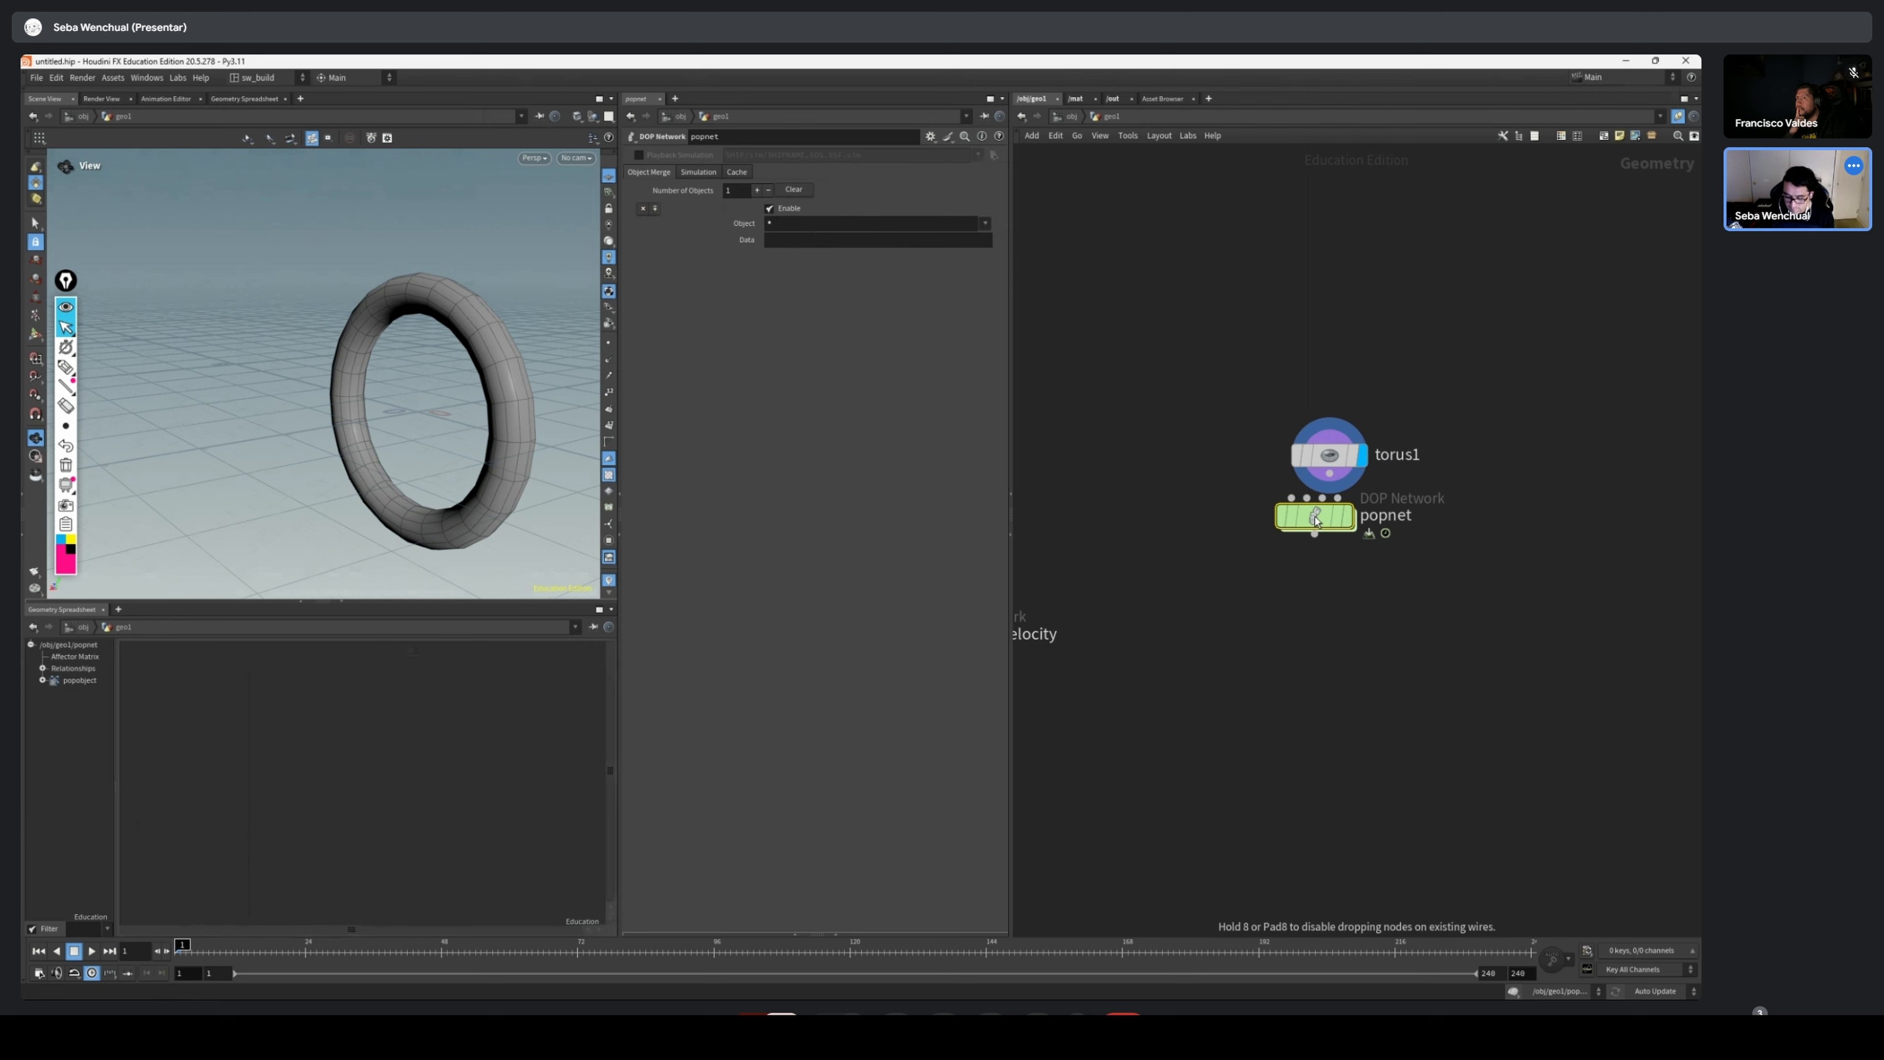
click(1359, 550)
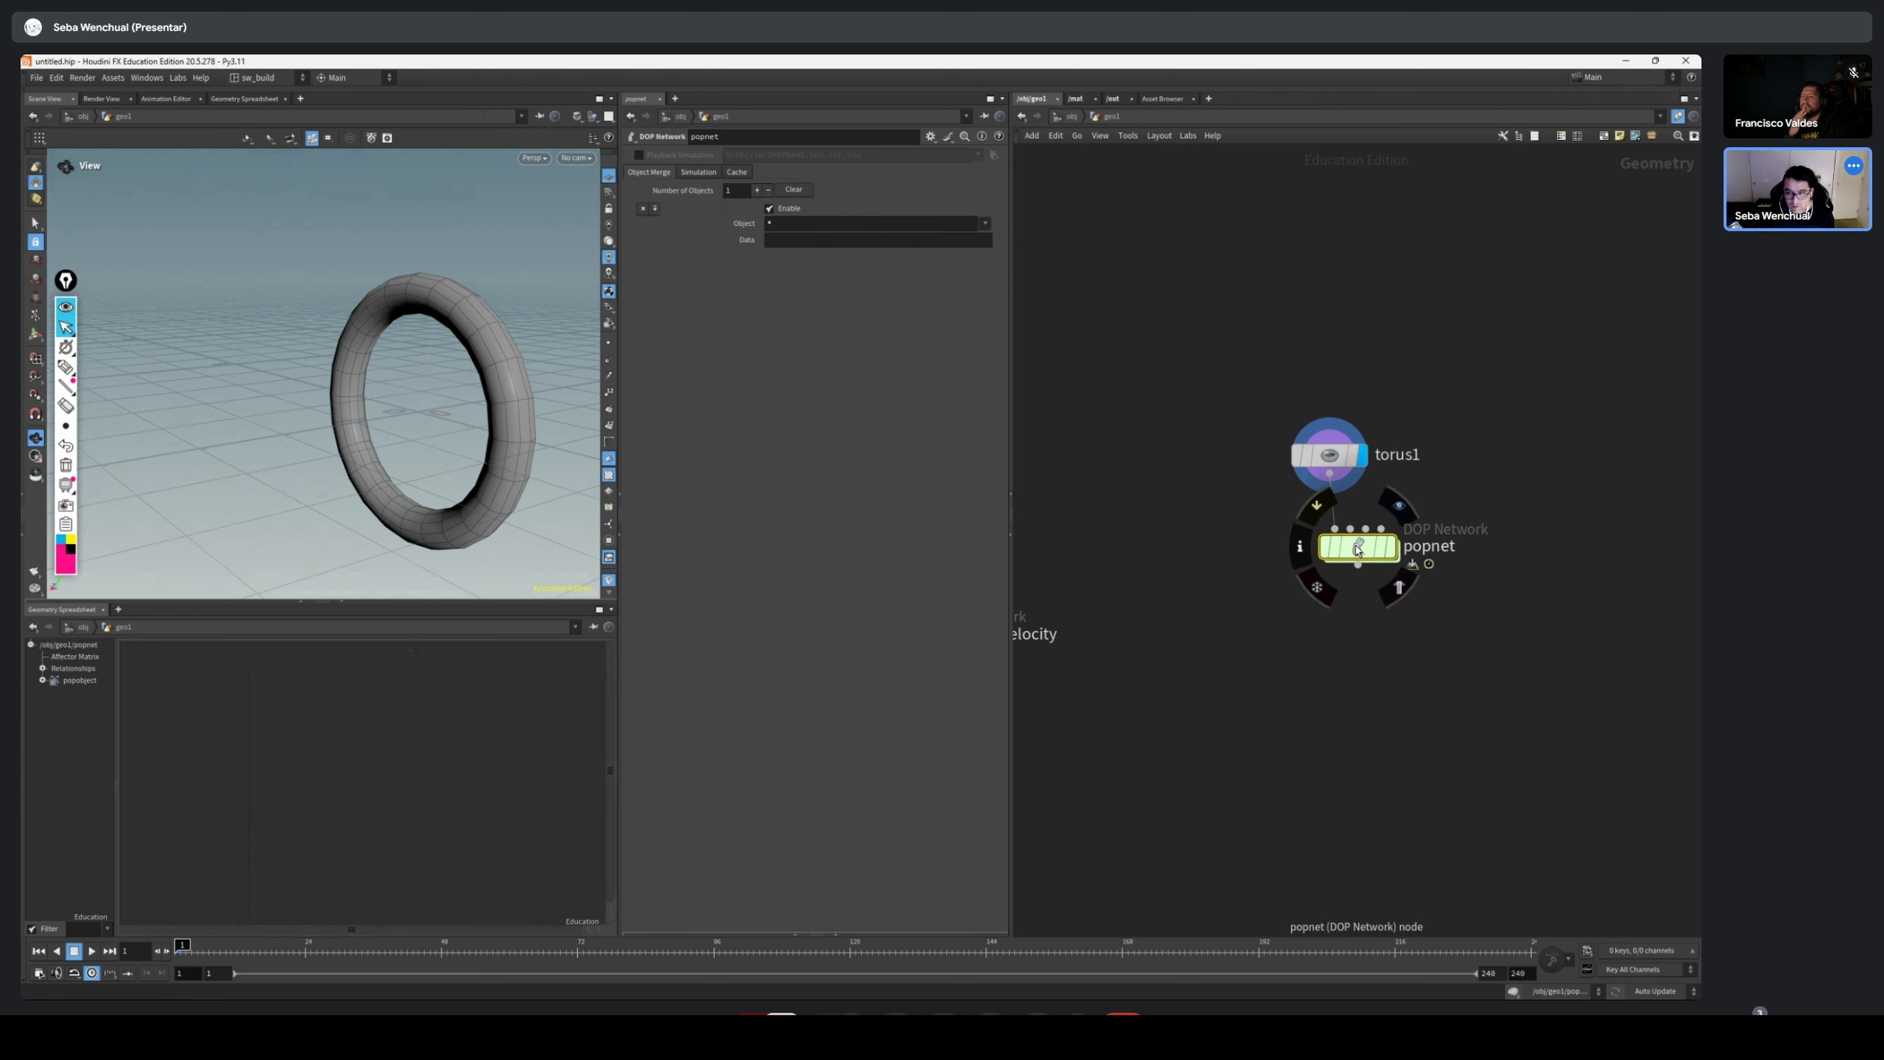
Make popnet the displayed node, align it under torus1, and inspect its particles in the viewport
click(1393, 551)
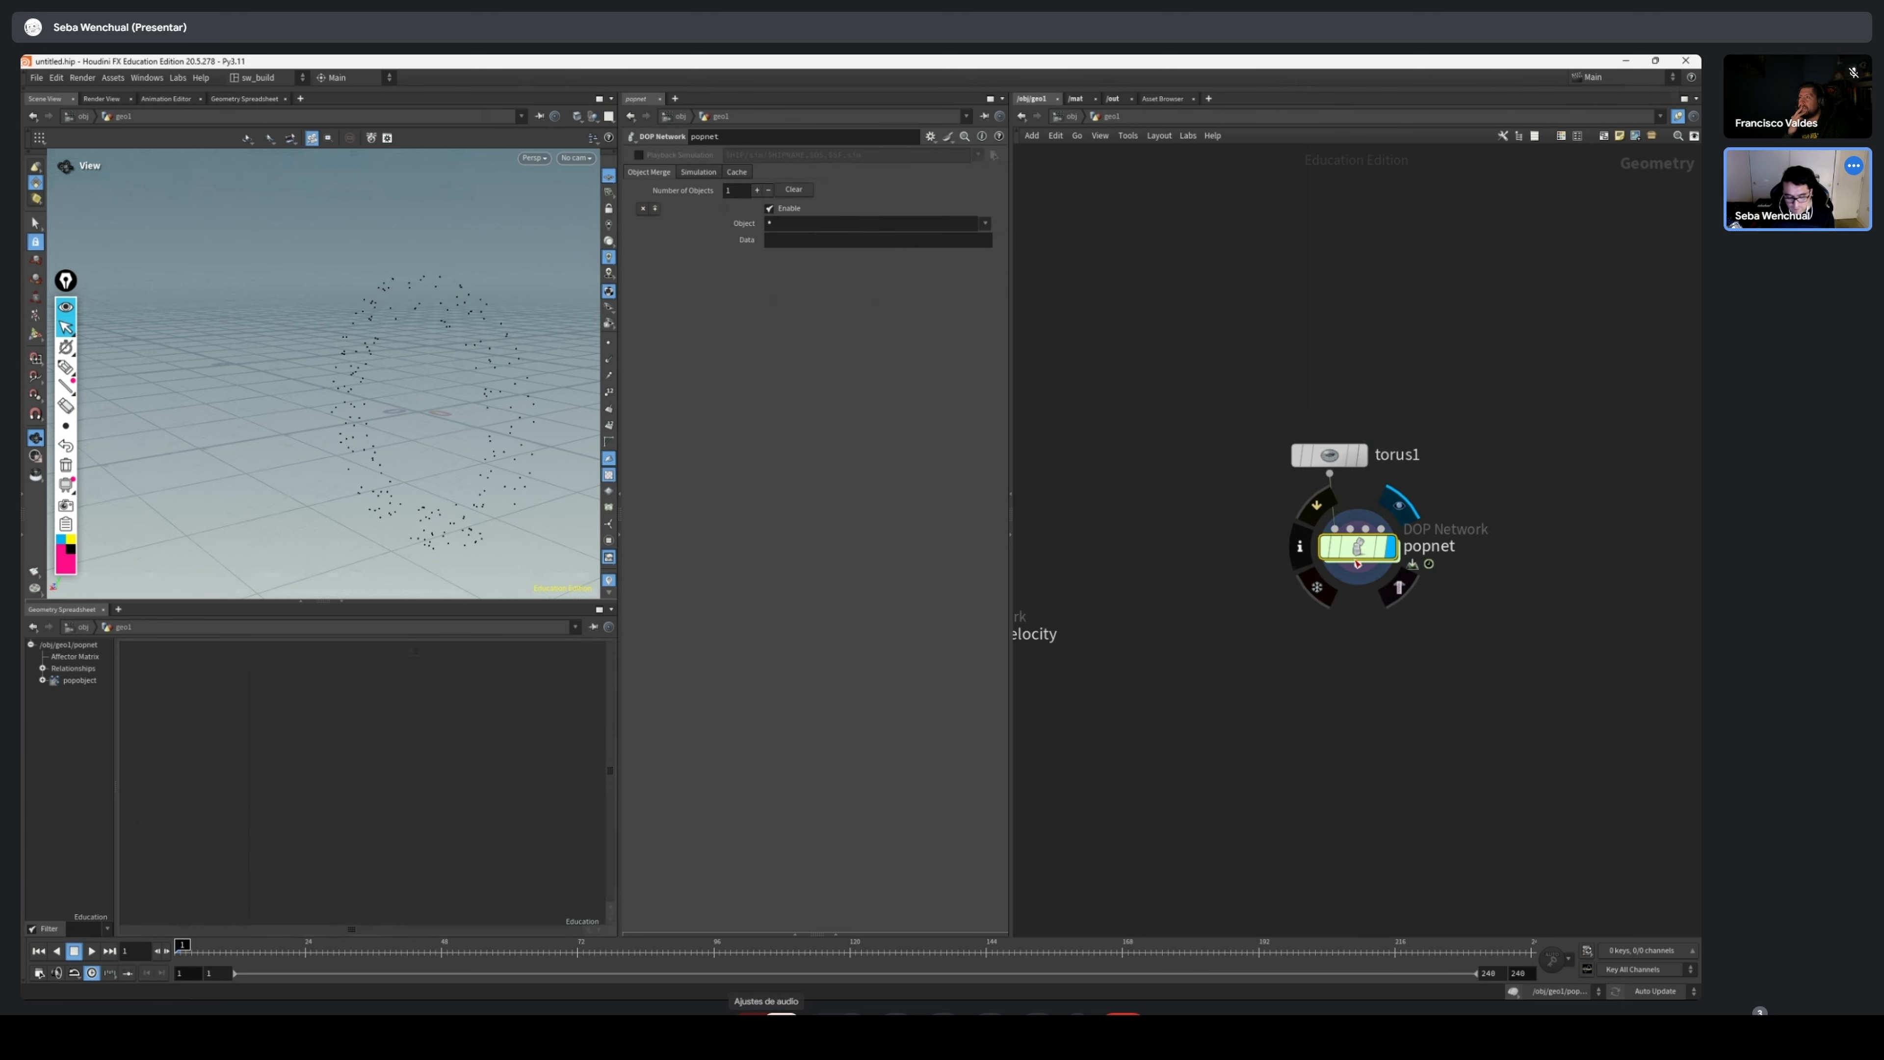
drag(1365, 550, 1351, 563)
drag(256, 375, 507, 371)
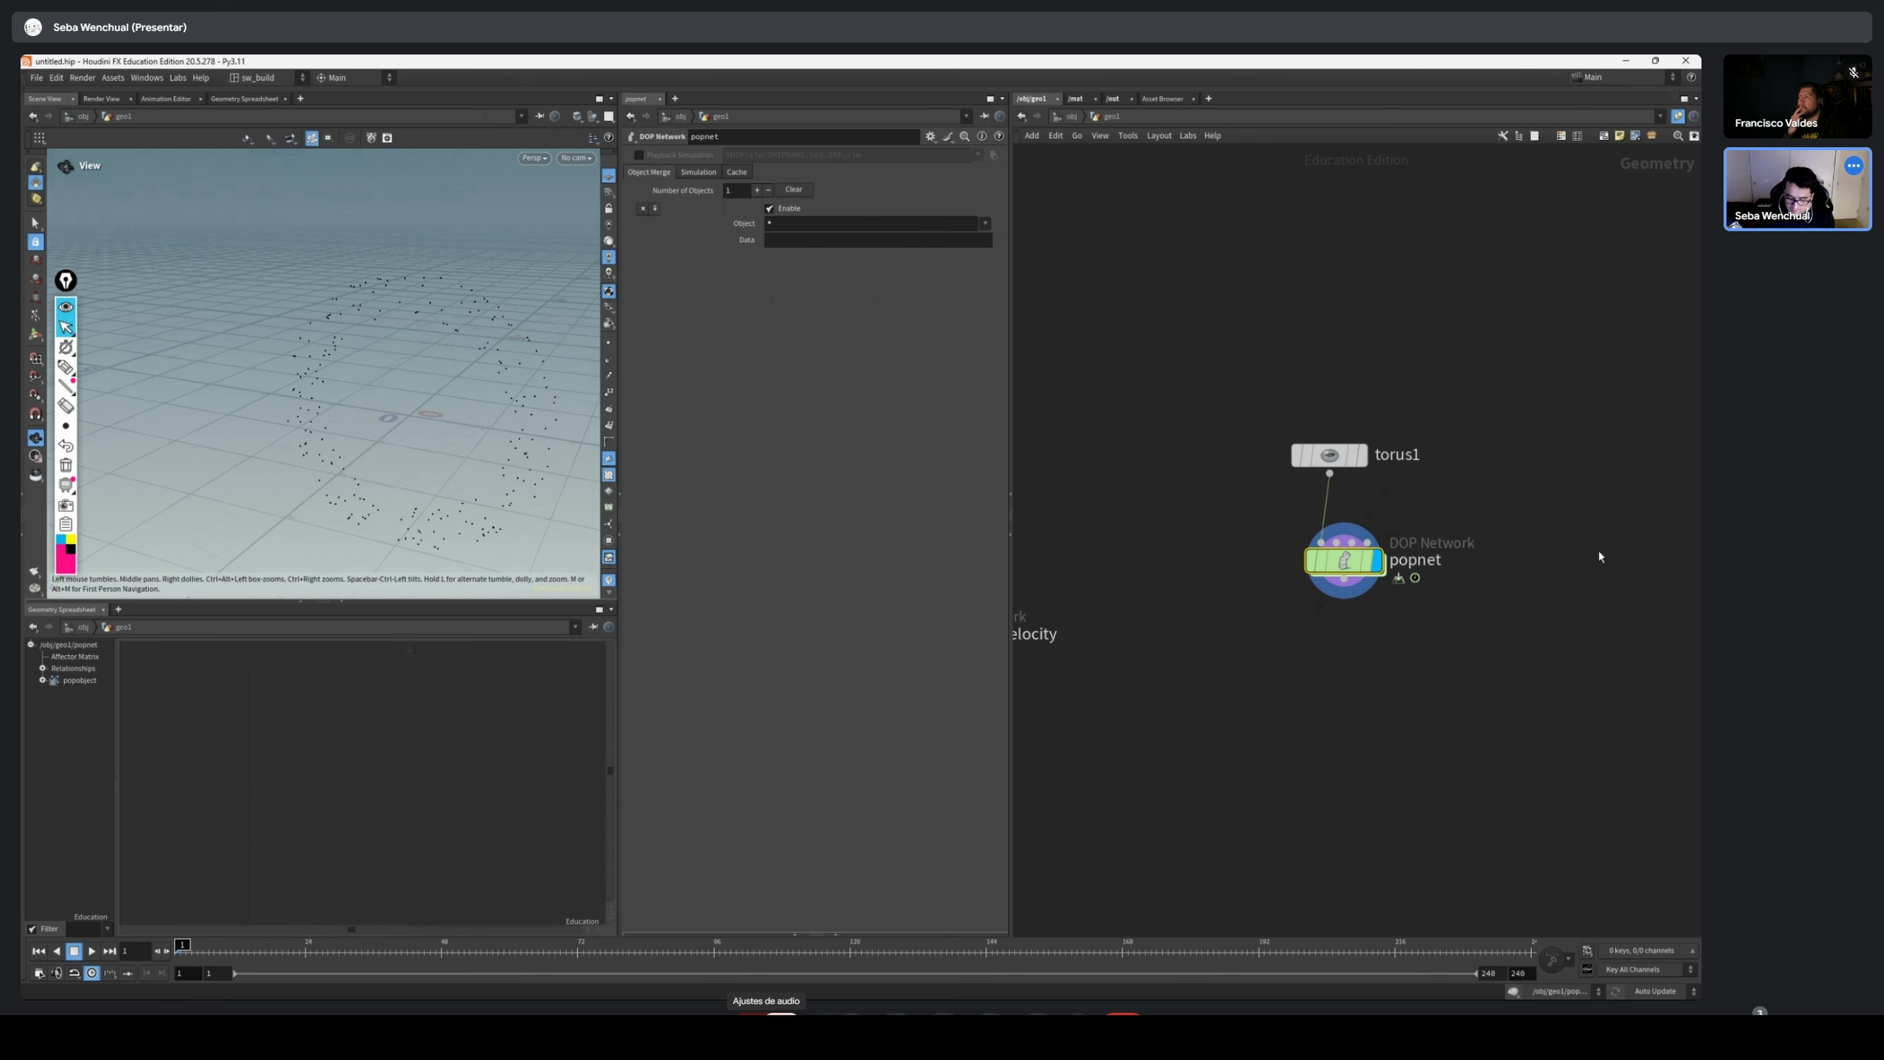
Go inside popnet and choose Scatter onto Surfaces as the Emission Type of source_first_input
double_click(1344, 560)
scroll(1372, 415, up, 3)
drag(1409, 364, 1558, 479)
middle_drag(1596, 463, 1338, 562)
drag(1384, 480, 1214, 689)
drag(1223, 669, 1278, 560)
click(1215, 444)
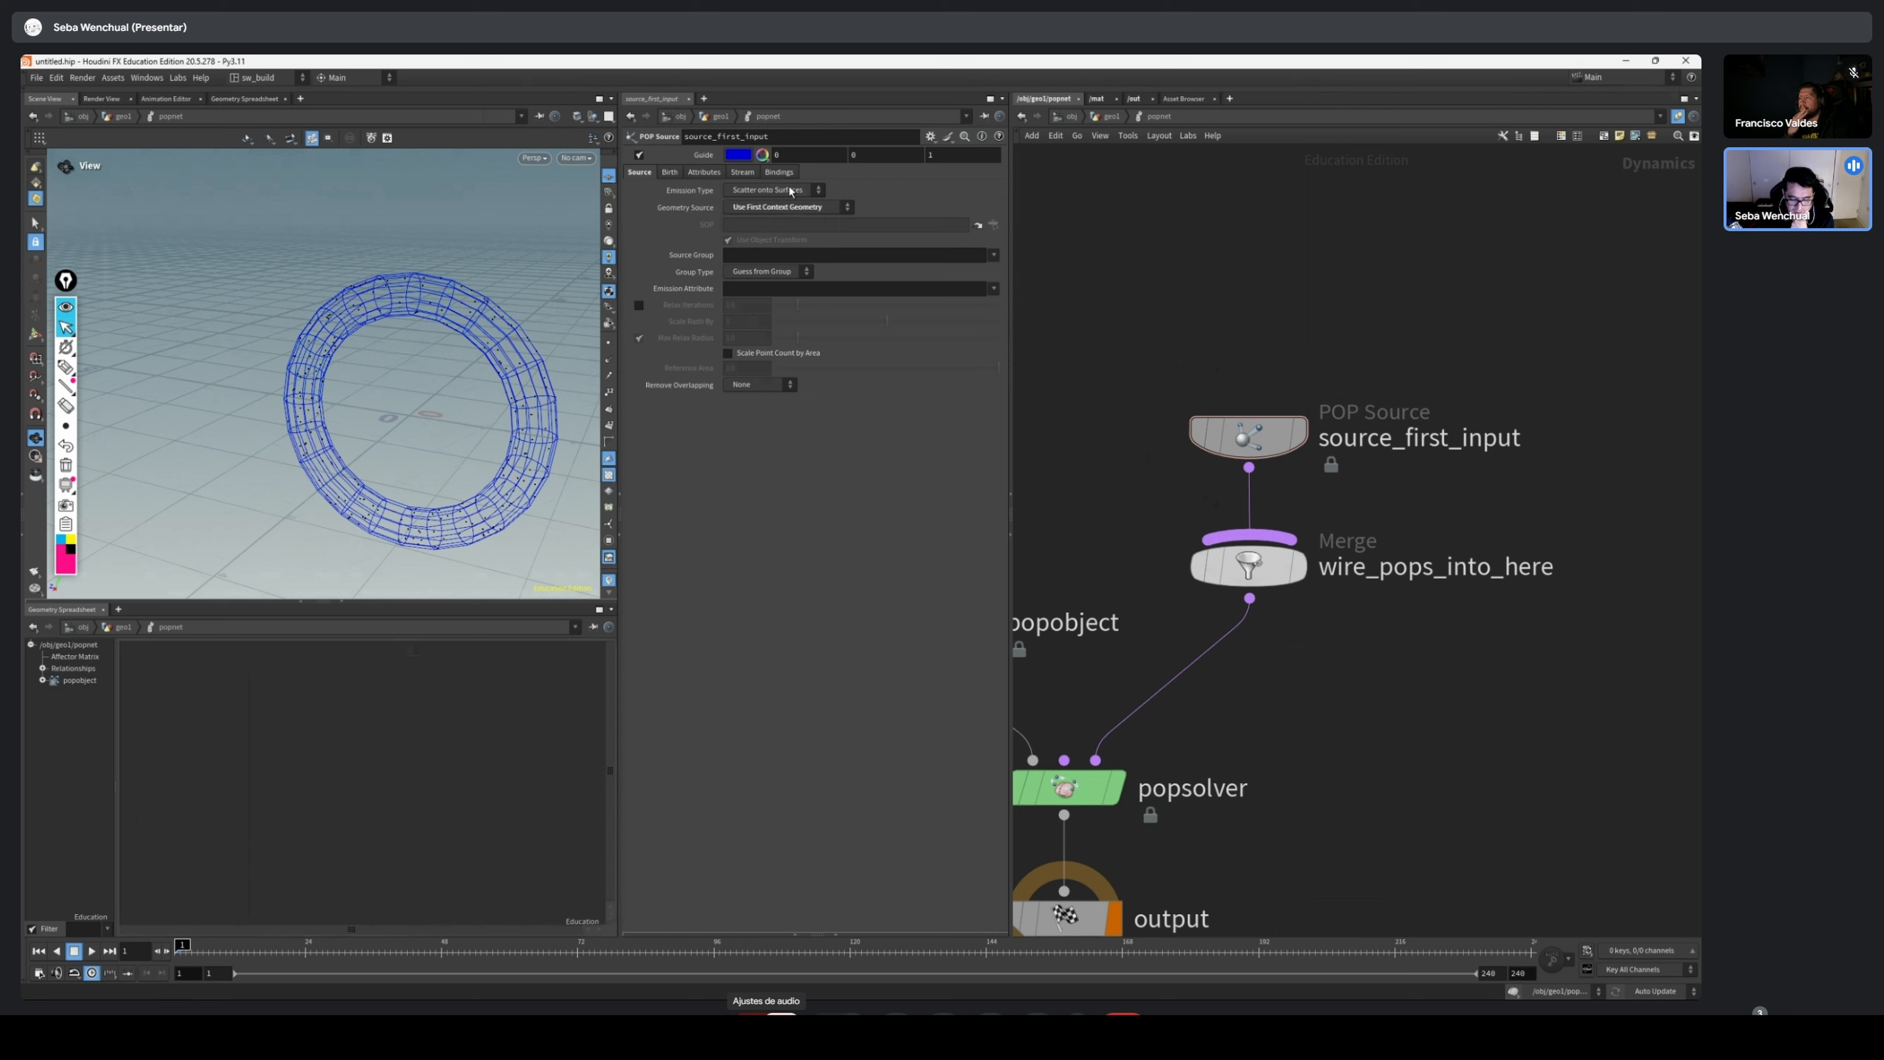
click(789, 189)
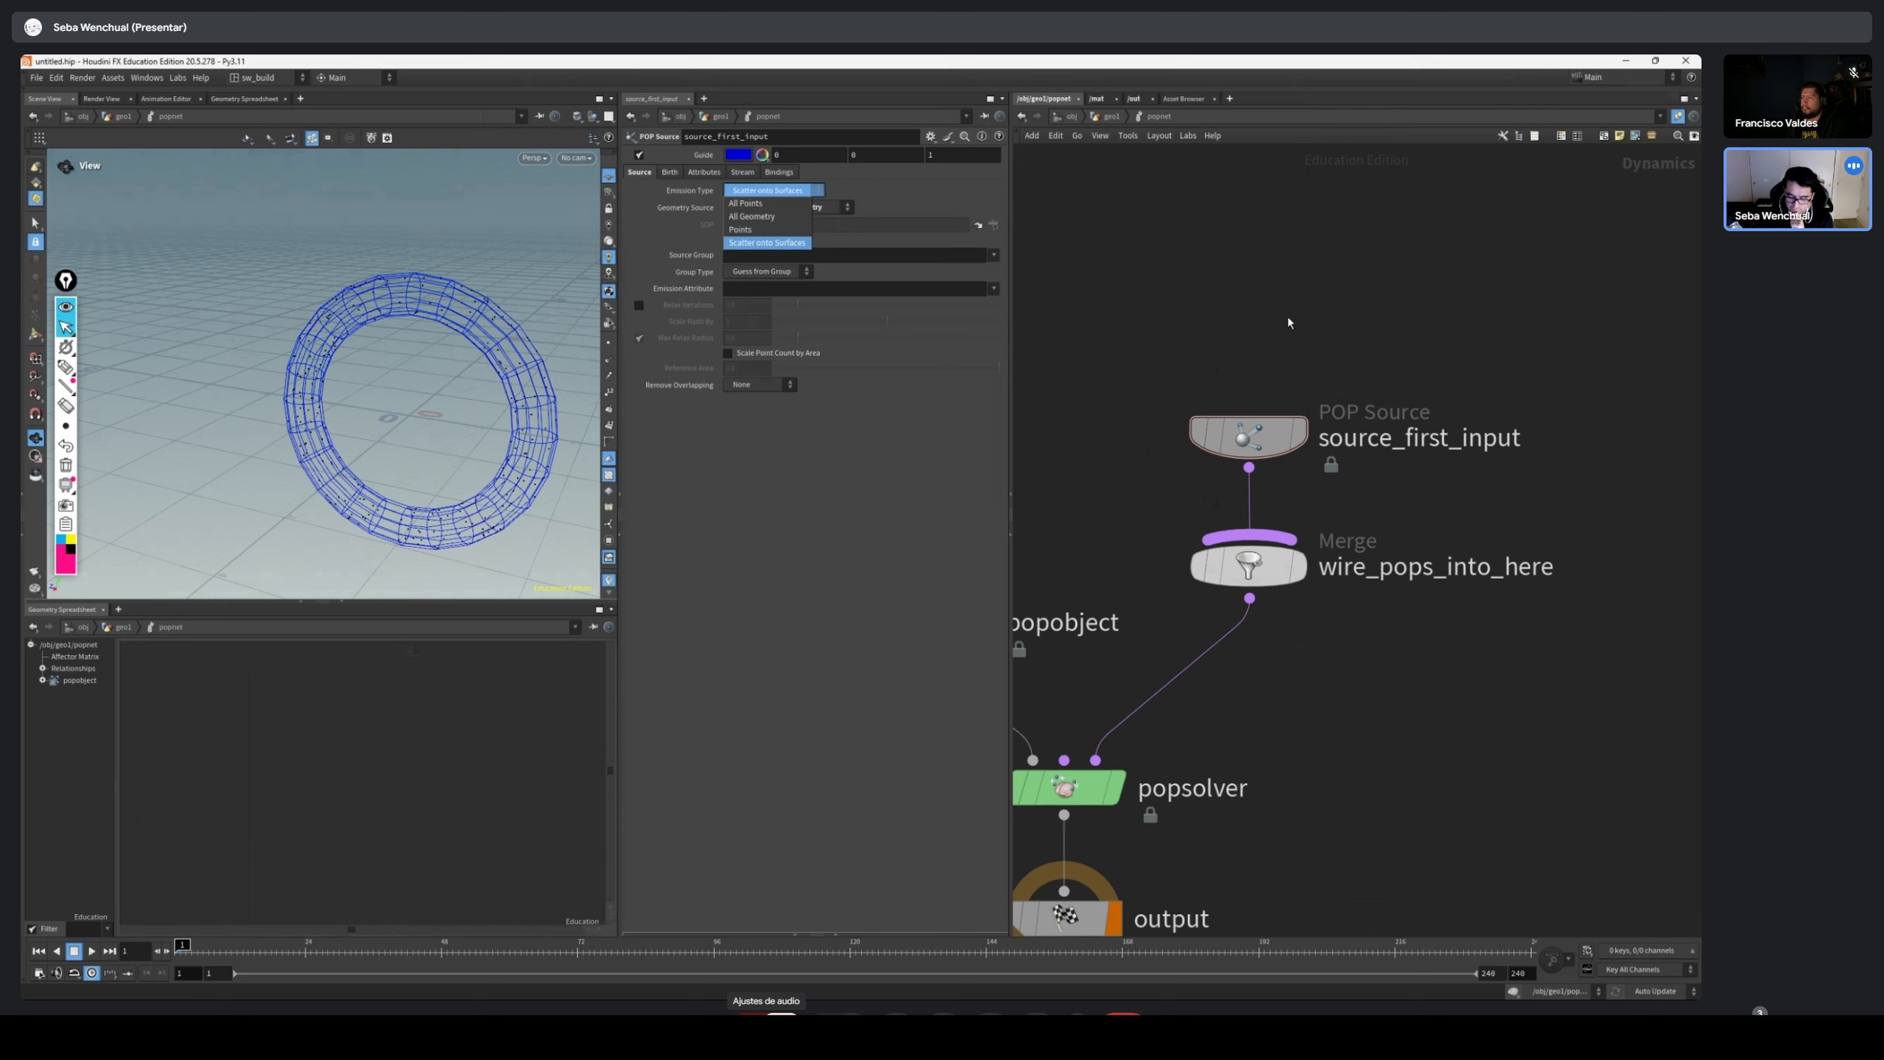
click(766, 242)
Run the particle simulation and turn off the guide geometry of source_first_input
scroll(425, 412, down, 3)
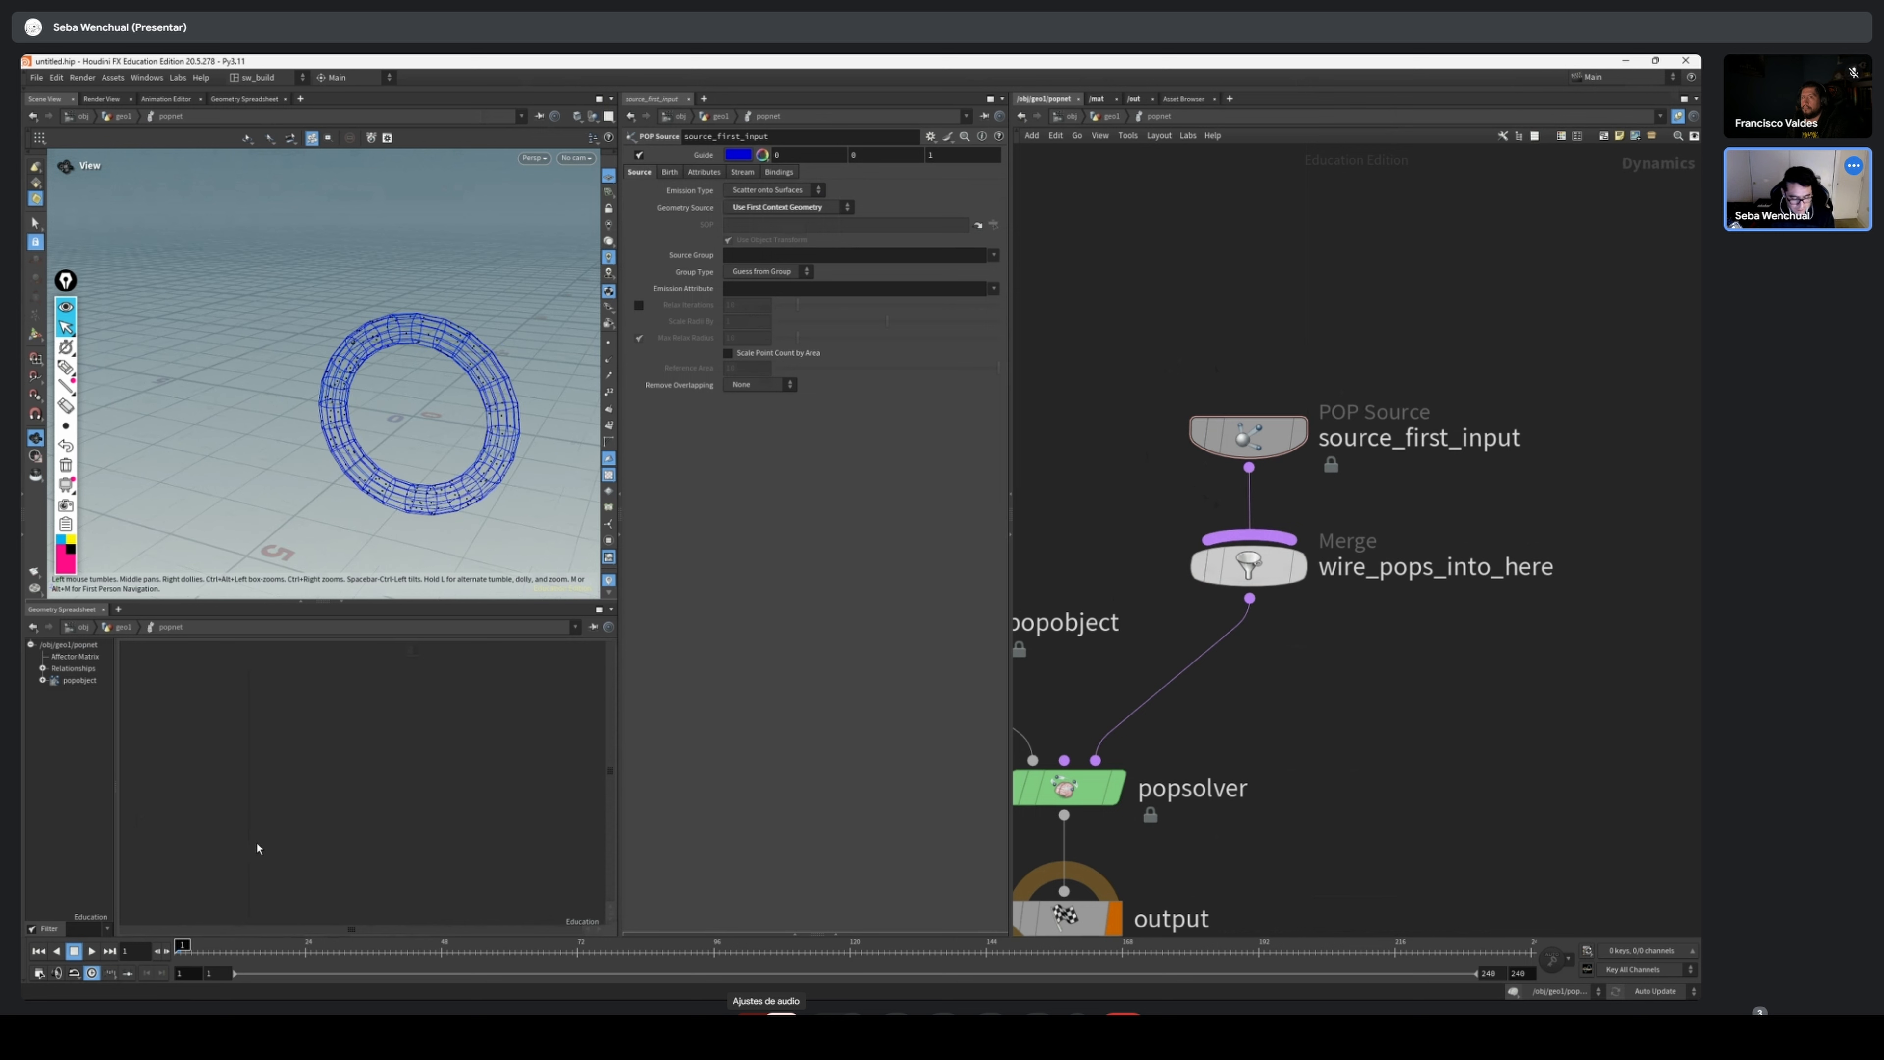
mouse_move(207, 953)
mouse_down()
mouse_move(980, 956)
mouse_move(175, 944)
mouse_up()
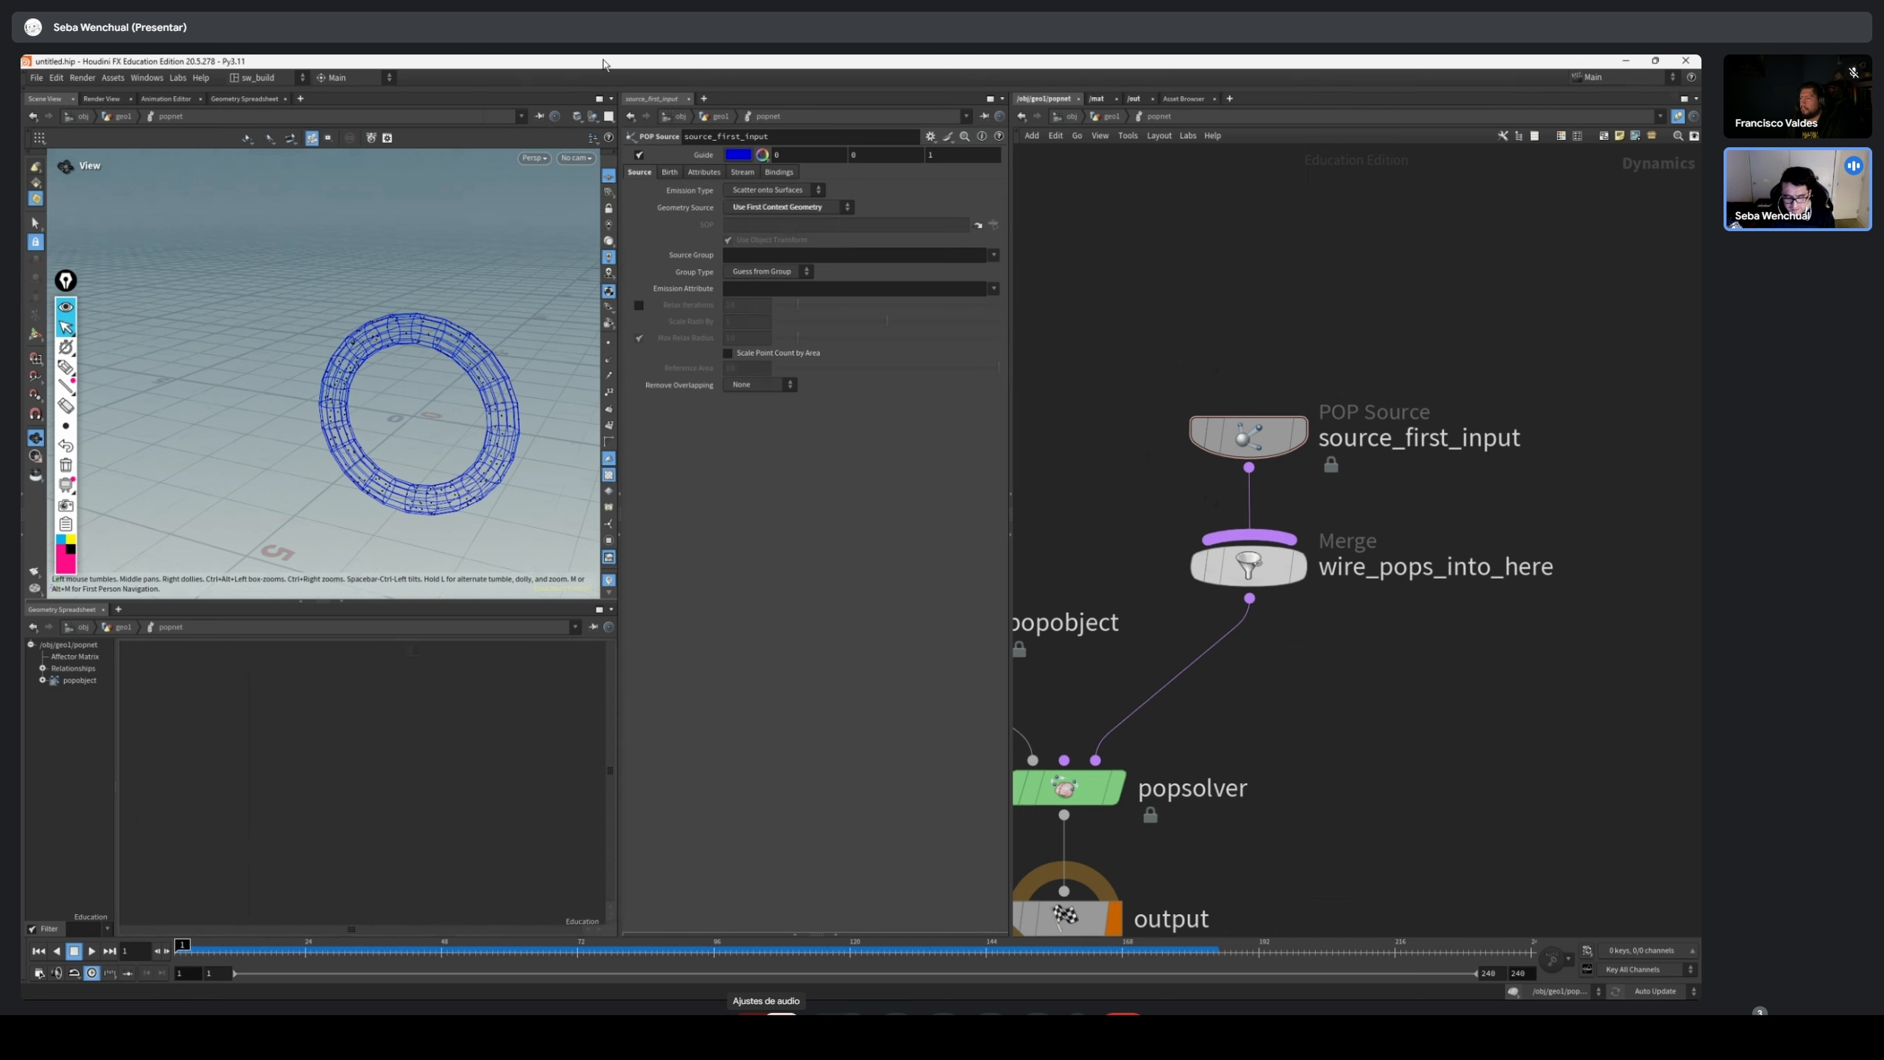
click(640, 155)
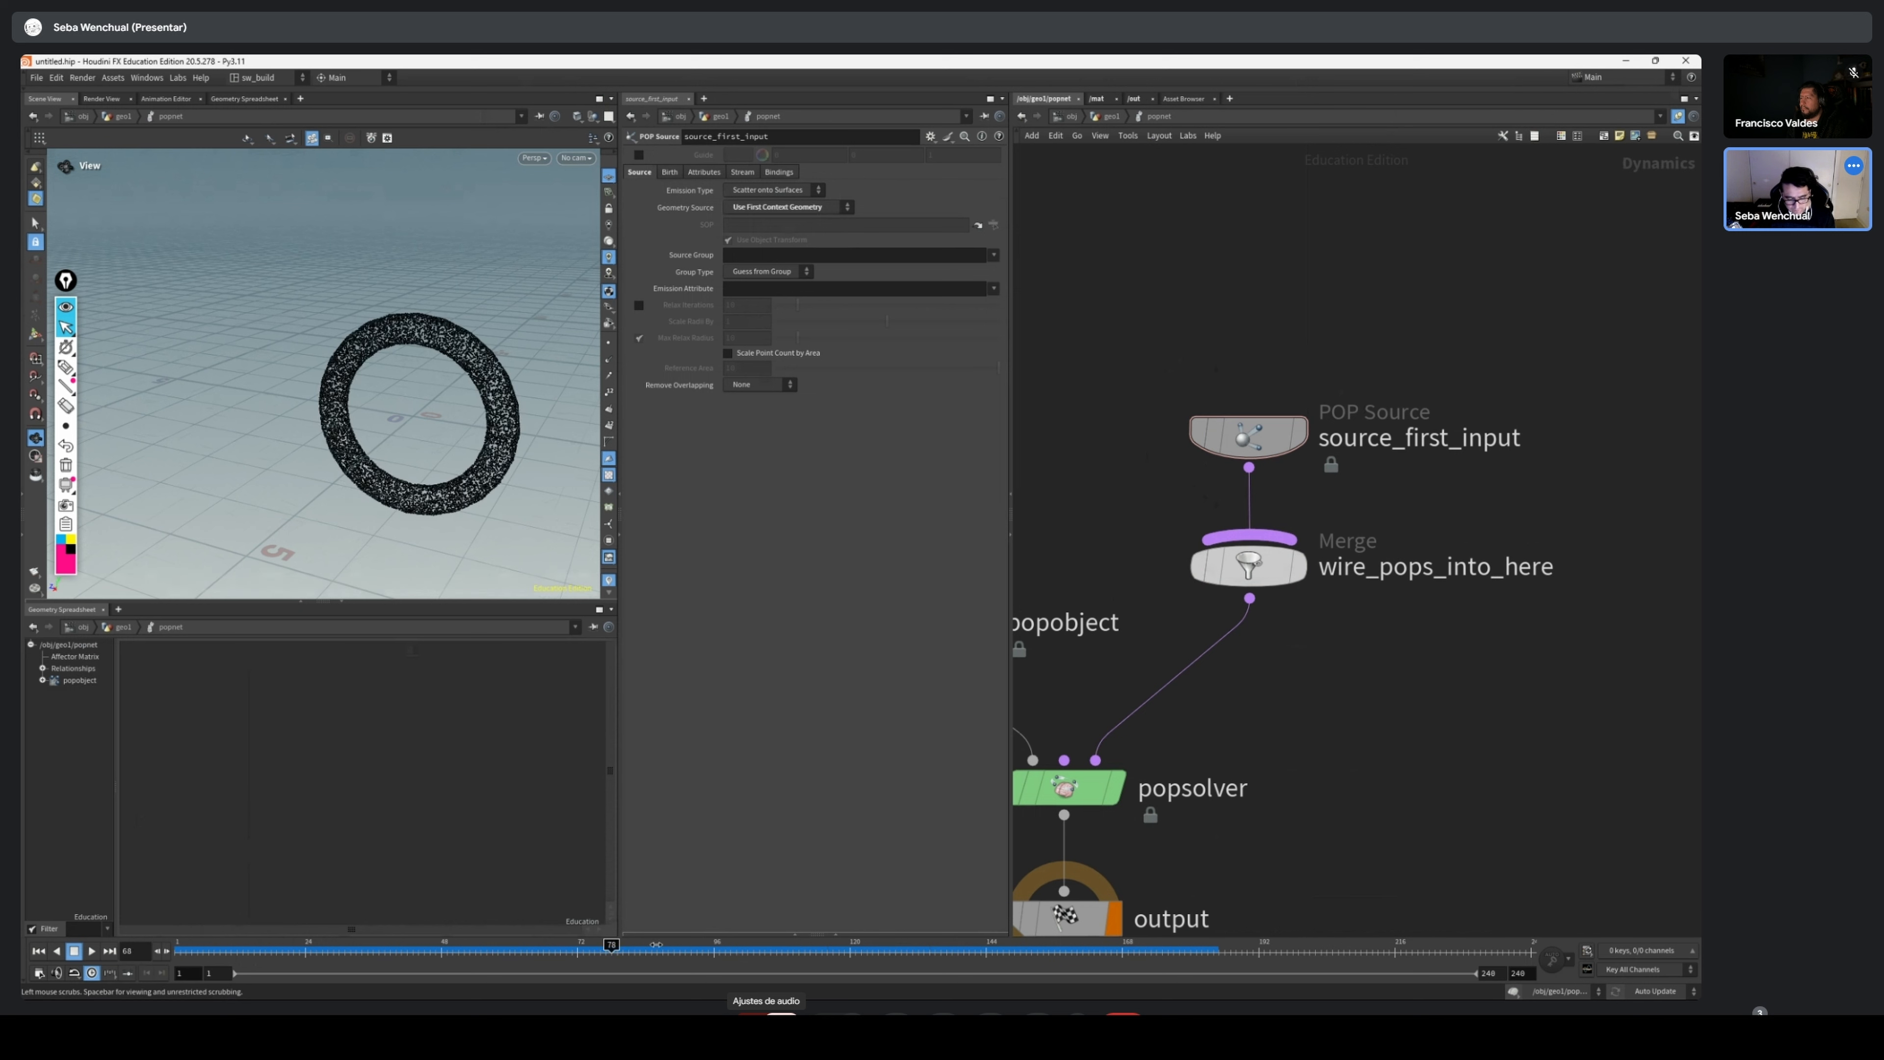
Spread source_first_input and wire_pops_into_here apart to make room for a node between them
scroll(1430, 530, down, 3)
middle_drag(1431, 529, 1353, 523)
drag(1374, 514, 1252, 366)
drag(1248, 546, 1262, 586)
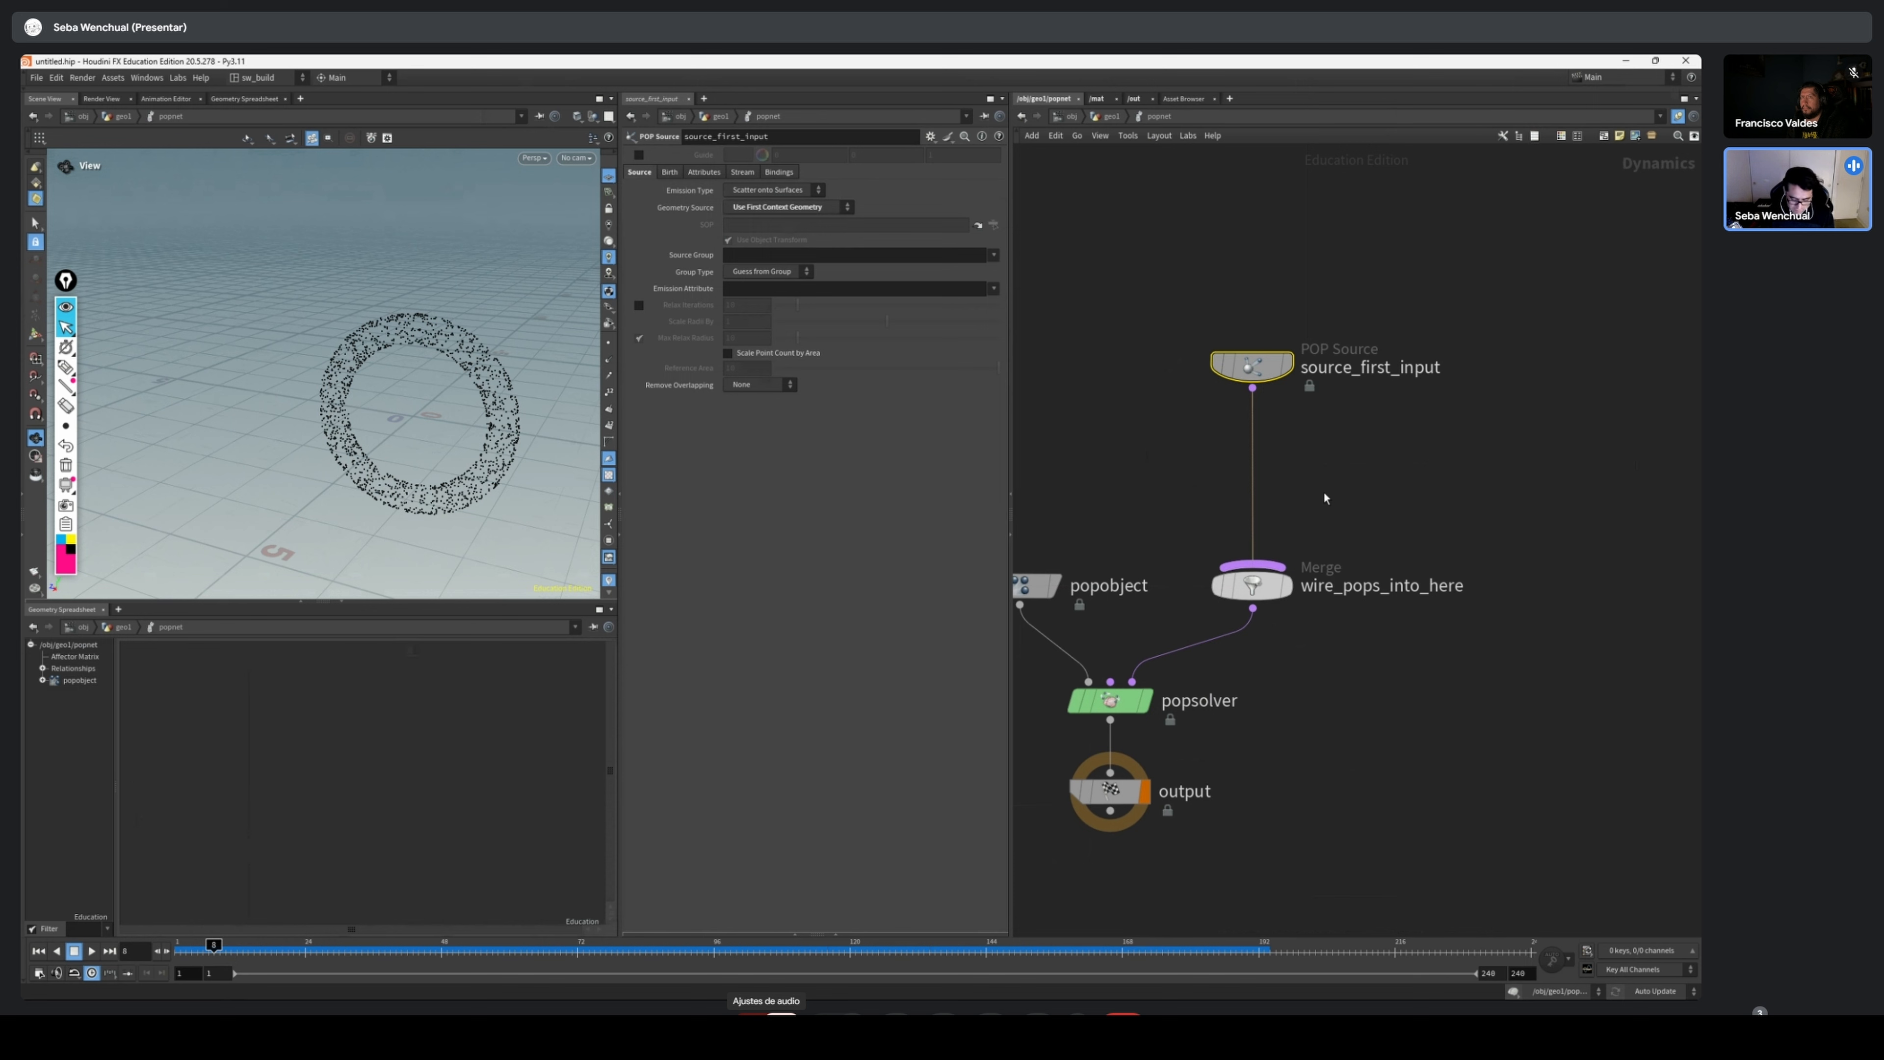
Add a Geometry VOP node and insert it between source_first_input and wire_pops_into_here
key(Tab)
text(vop)
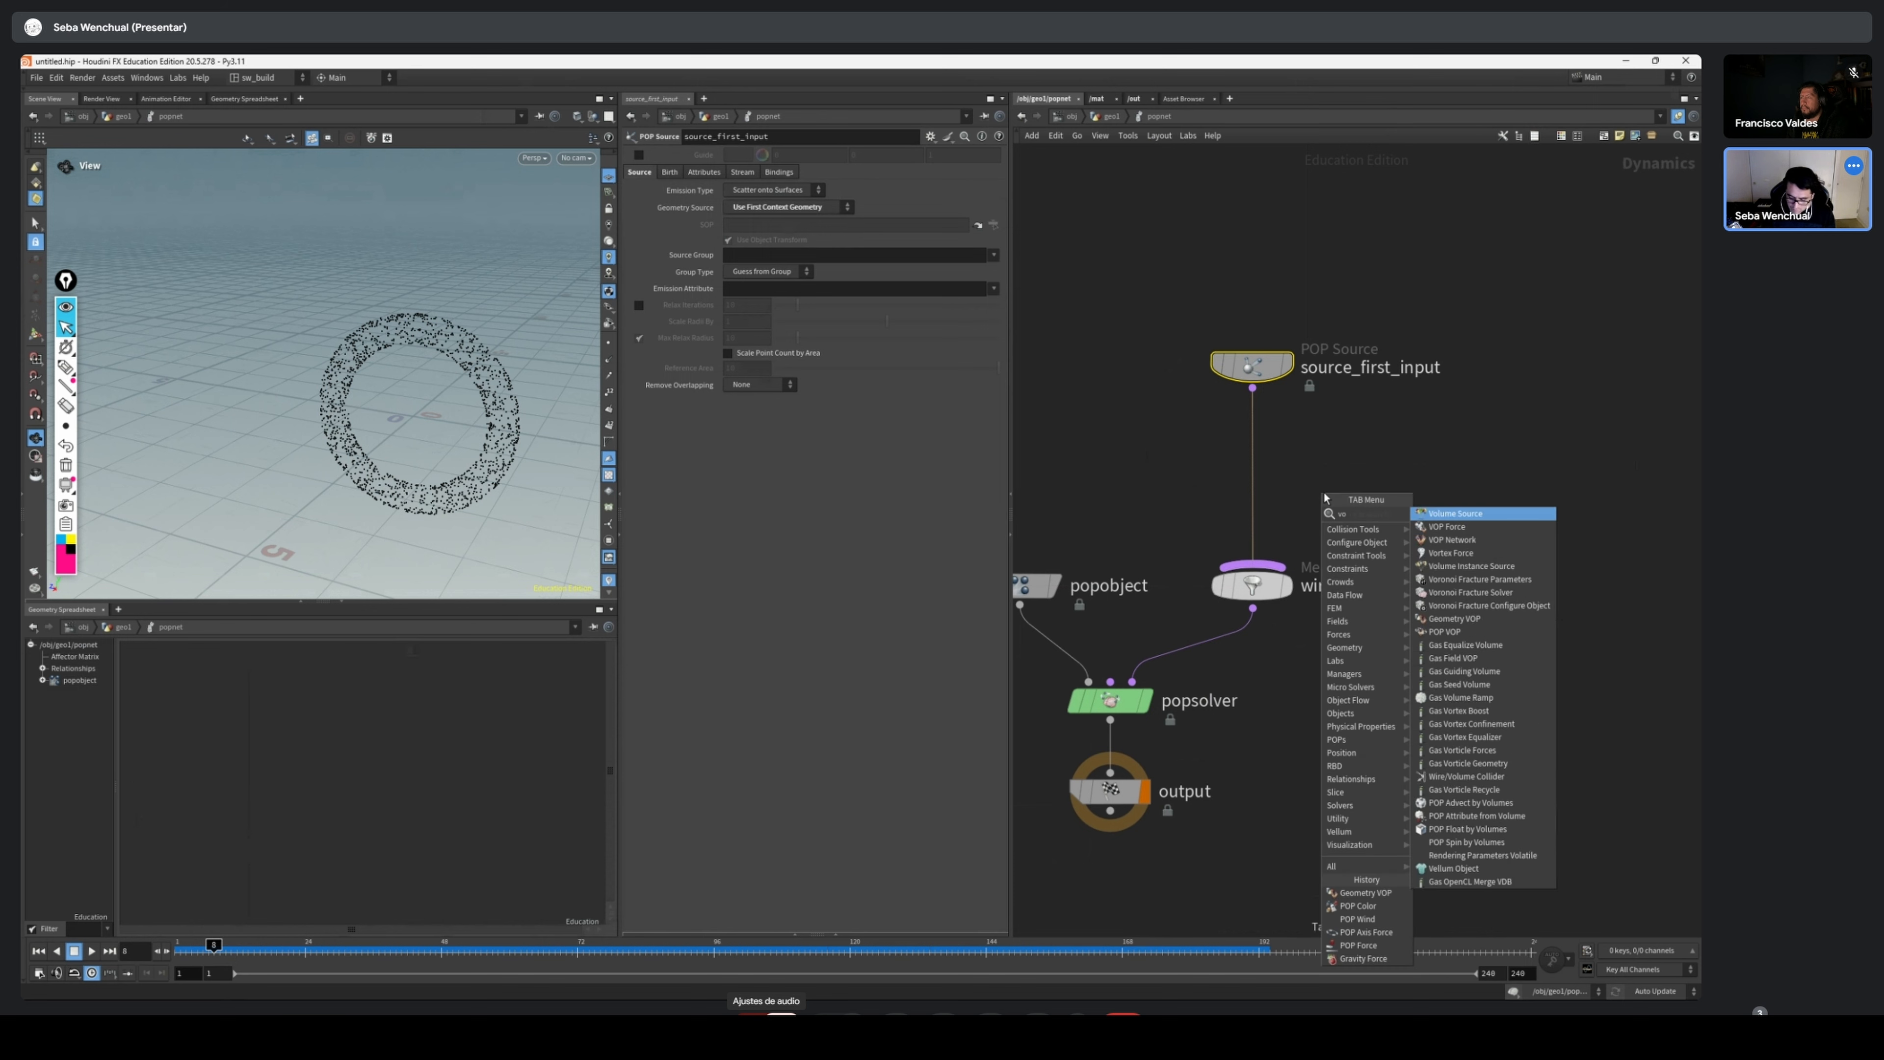
key(Down)
key(Down)
key(Return)
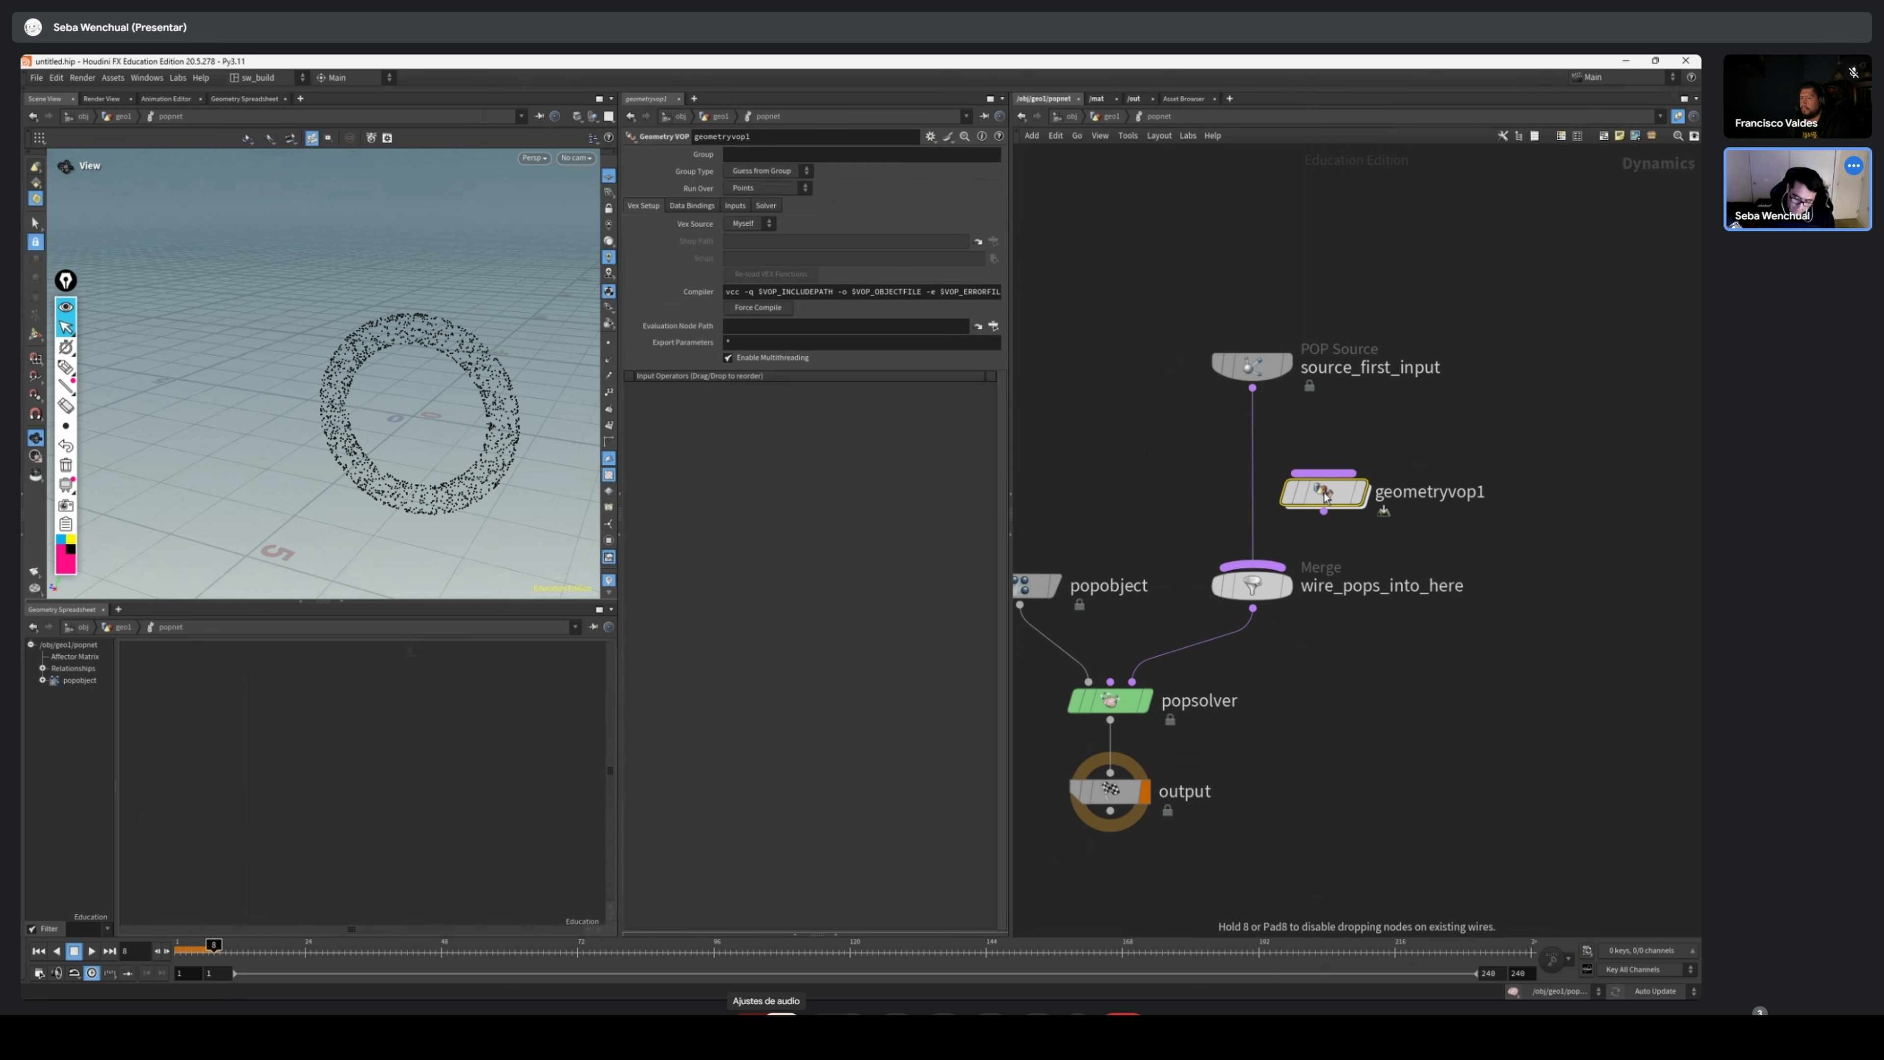
click(1326, 497)
drag(1326, 497, 1247, 457)
Open the VEX network inside geometryvop1
double_click(1246, 457)
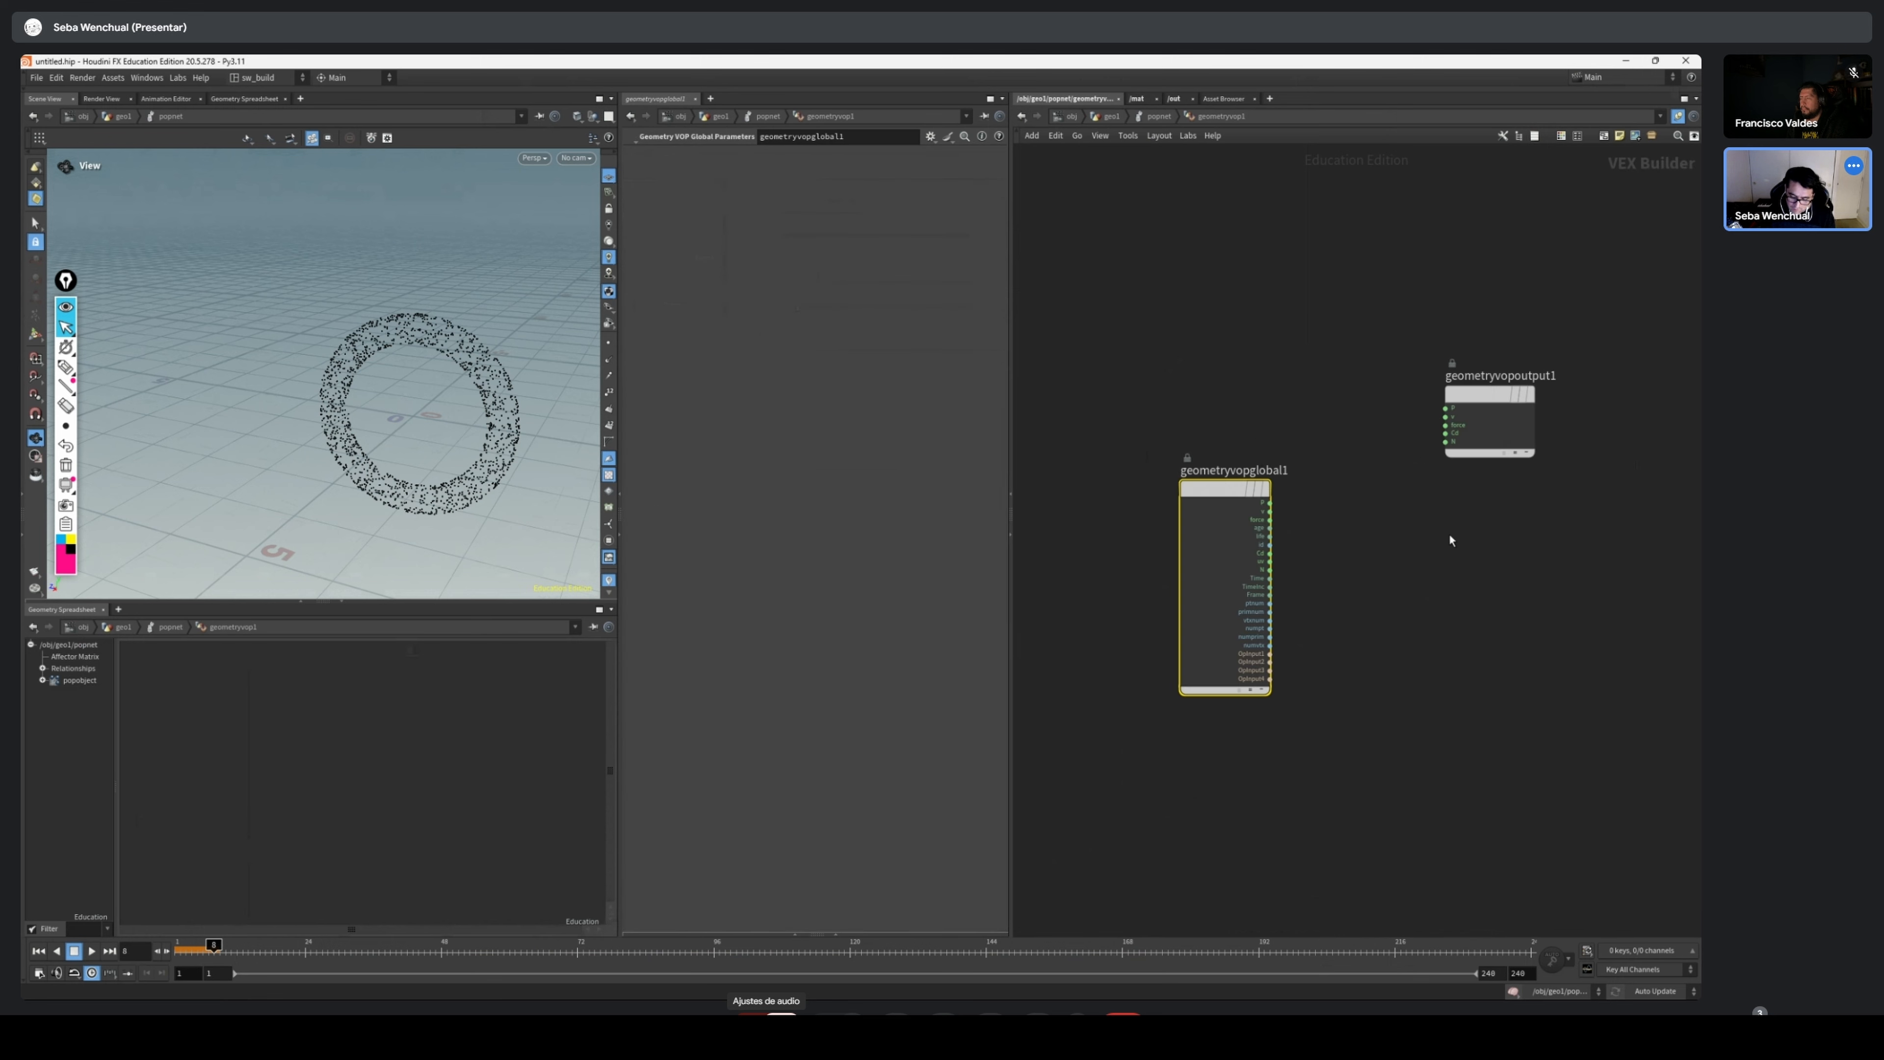
middle_drag(1453, 582, 1292, 667)
drag(556, 387, 523, 375)
middle_drag(523, 375, 488, 414)
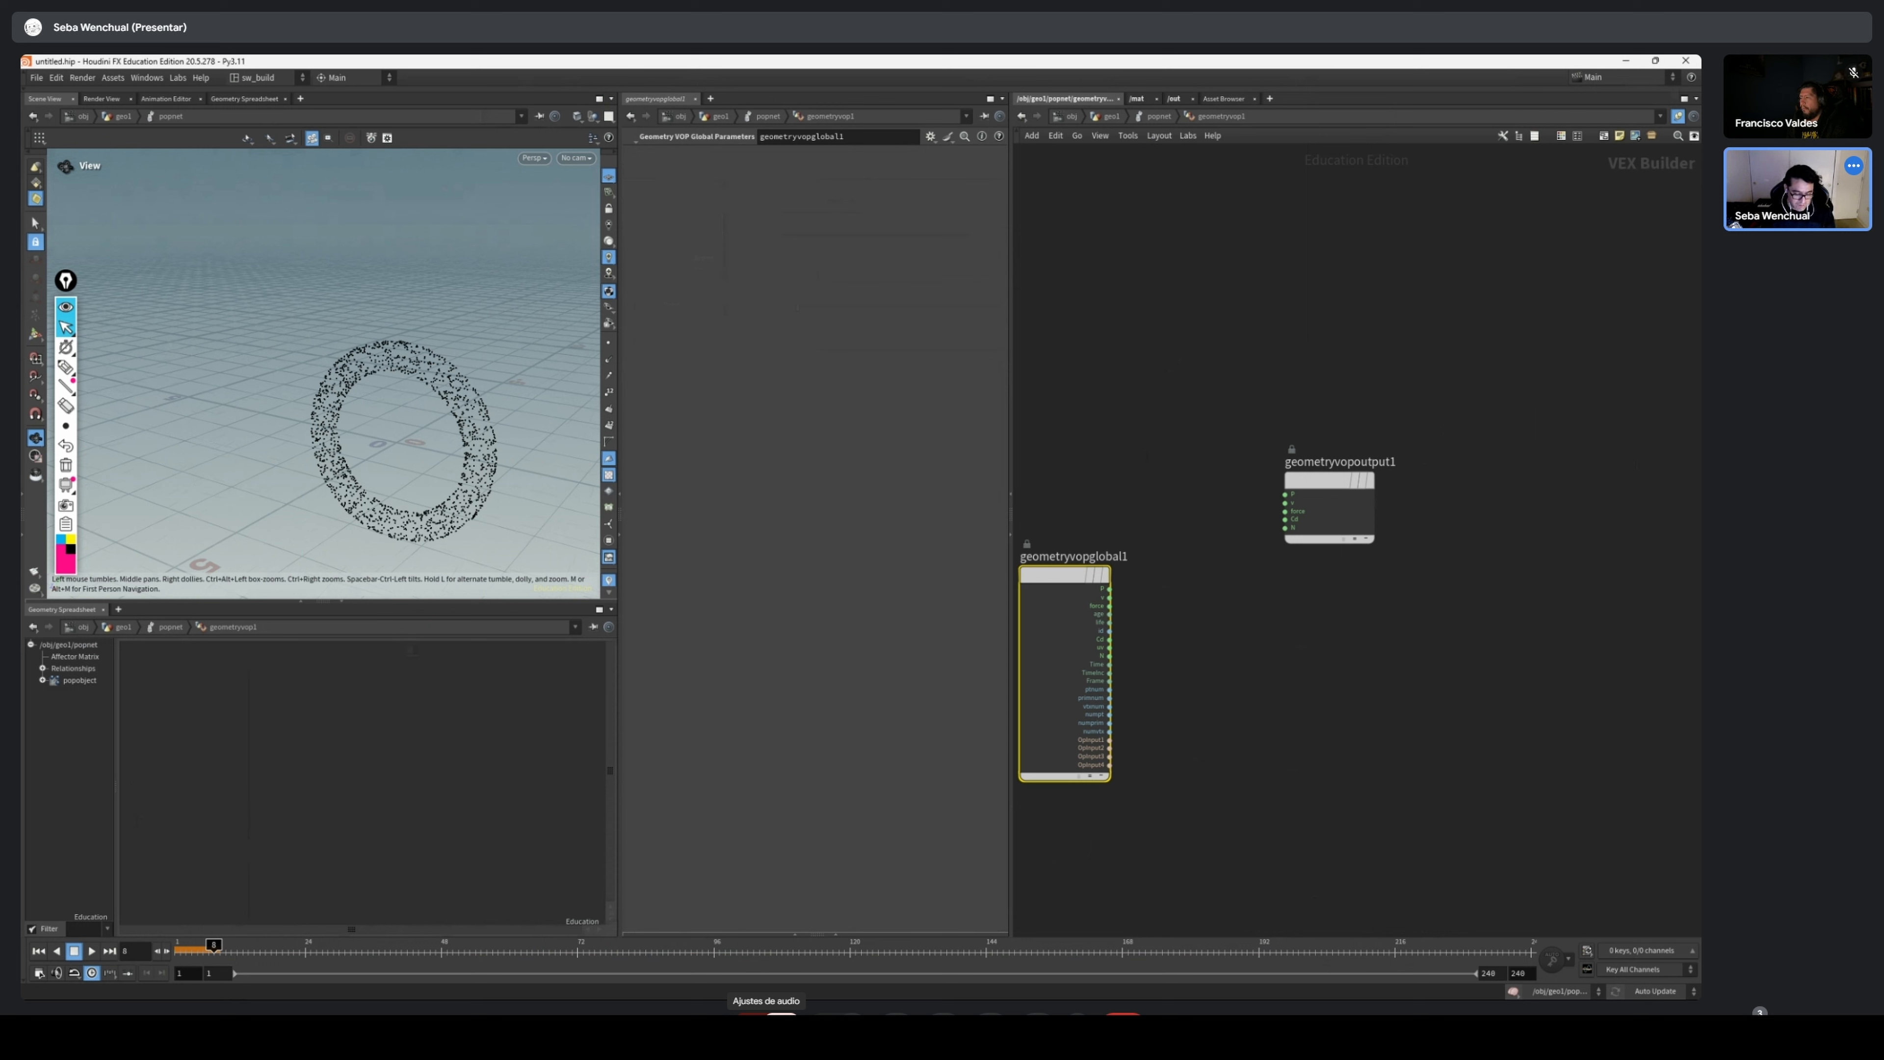
Draw pink annotation circles around the particle ring and an arrow out from its centre, and clear them
click(66, 367)
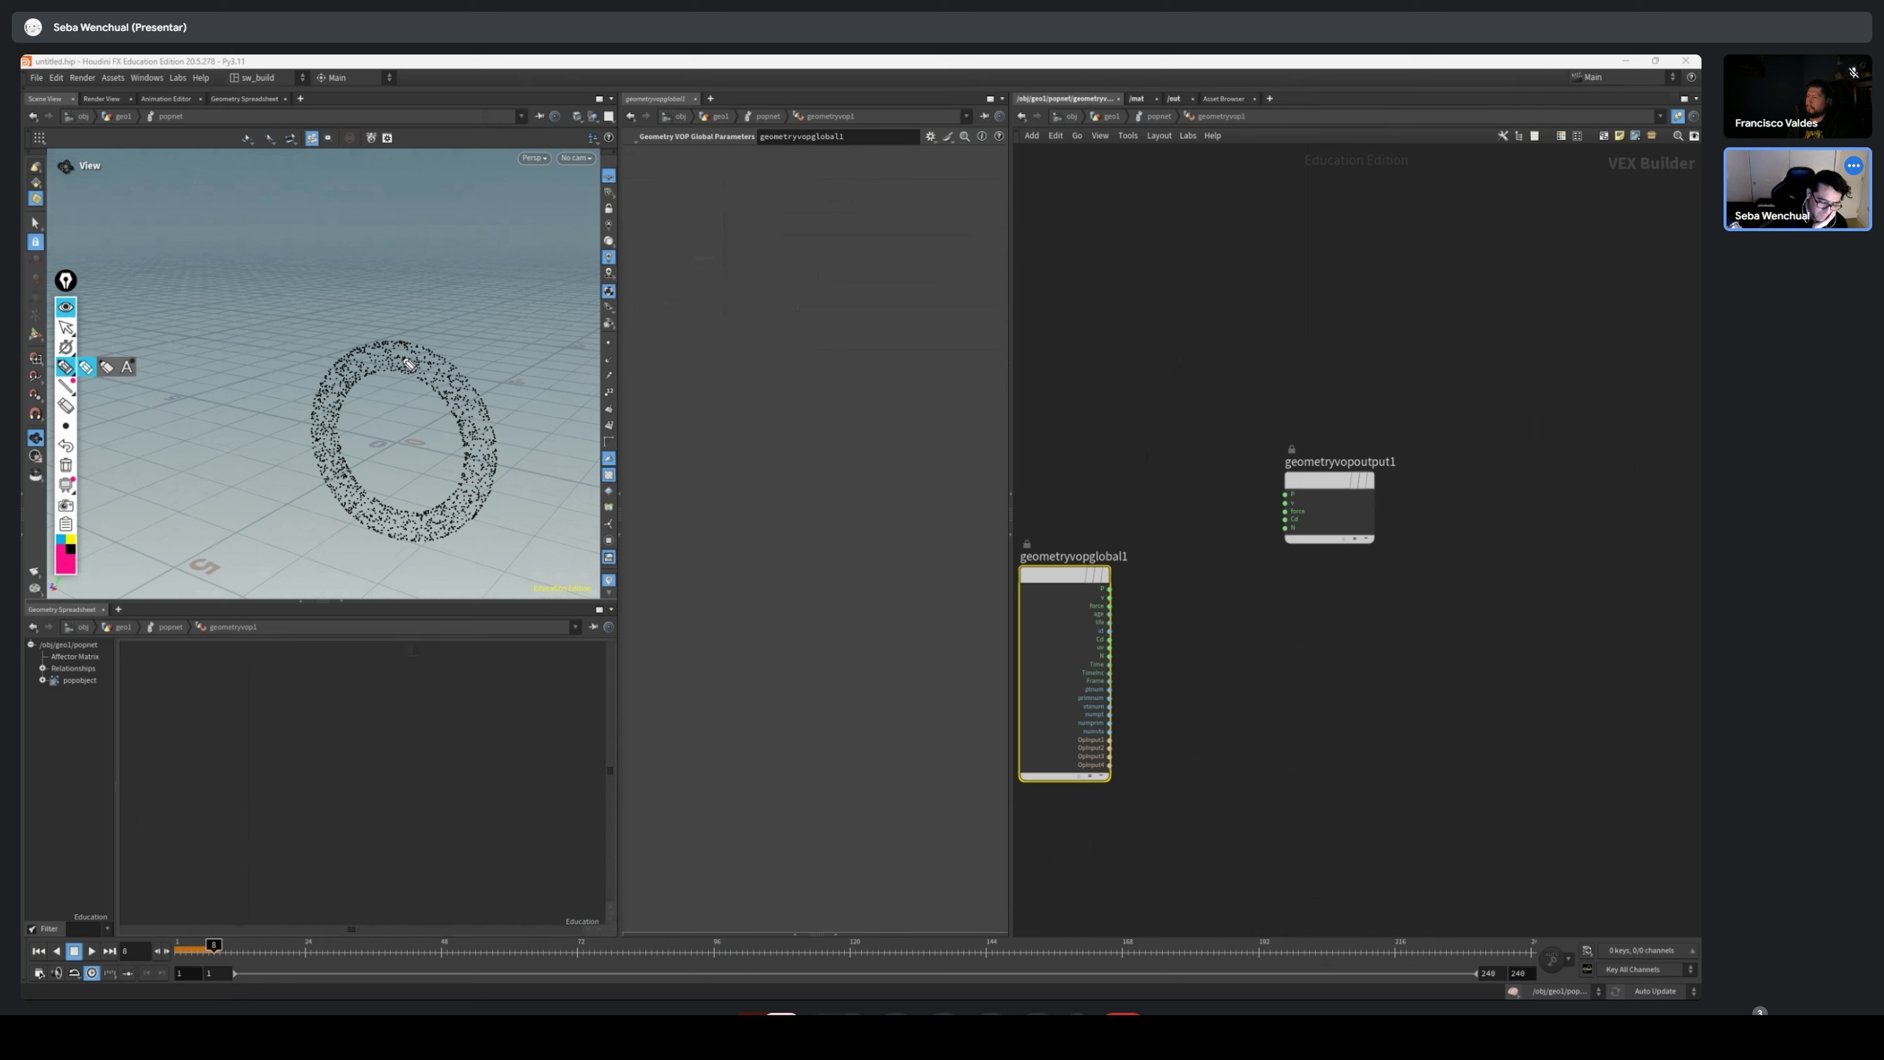
mouse_move(409, 365)
mouse_down()
mouse_move(335, 437)
mouse_move(445, 371)
mouse_move(293, 538)
mouse_move(422, 520)
mouse_move(337, 352)
mouse_move(463, 371)
mouse_move(333, 442)
mouse_move(491, 374)
mouse_move(497, 494)
mouse_move(394, 362)
mouse_move(233, 564)
mouse_move(241, 534)
mouse_move(270, 566)
mouse_up()
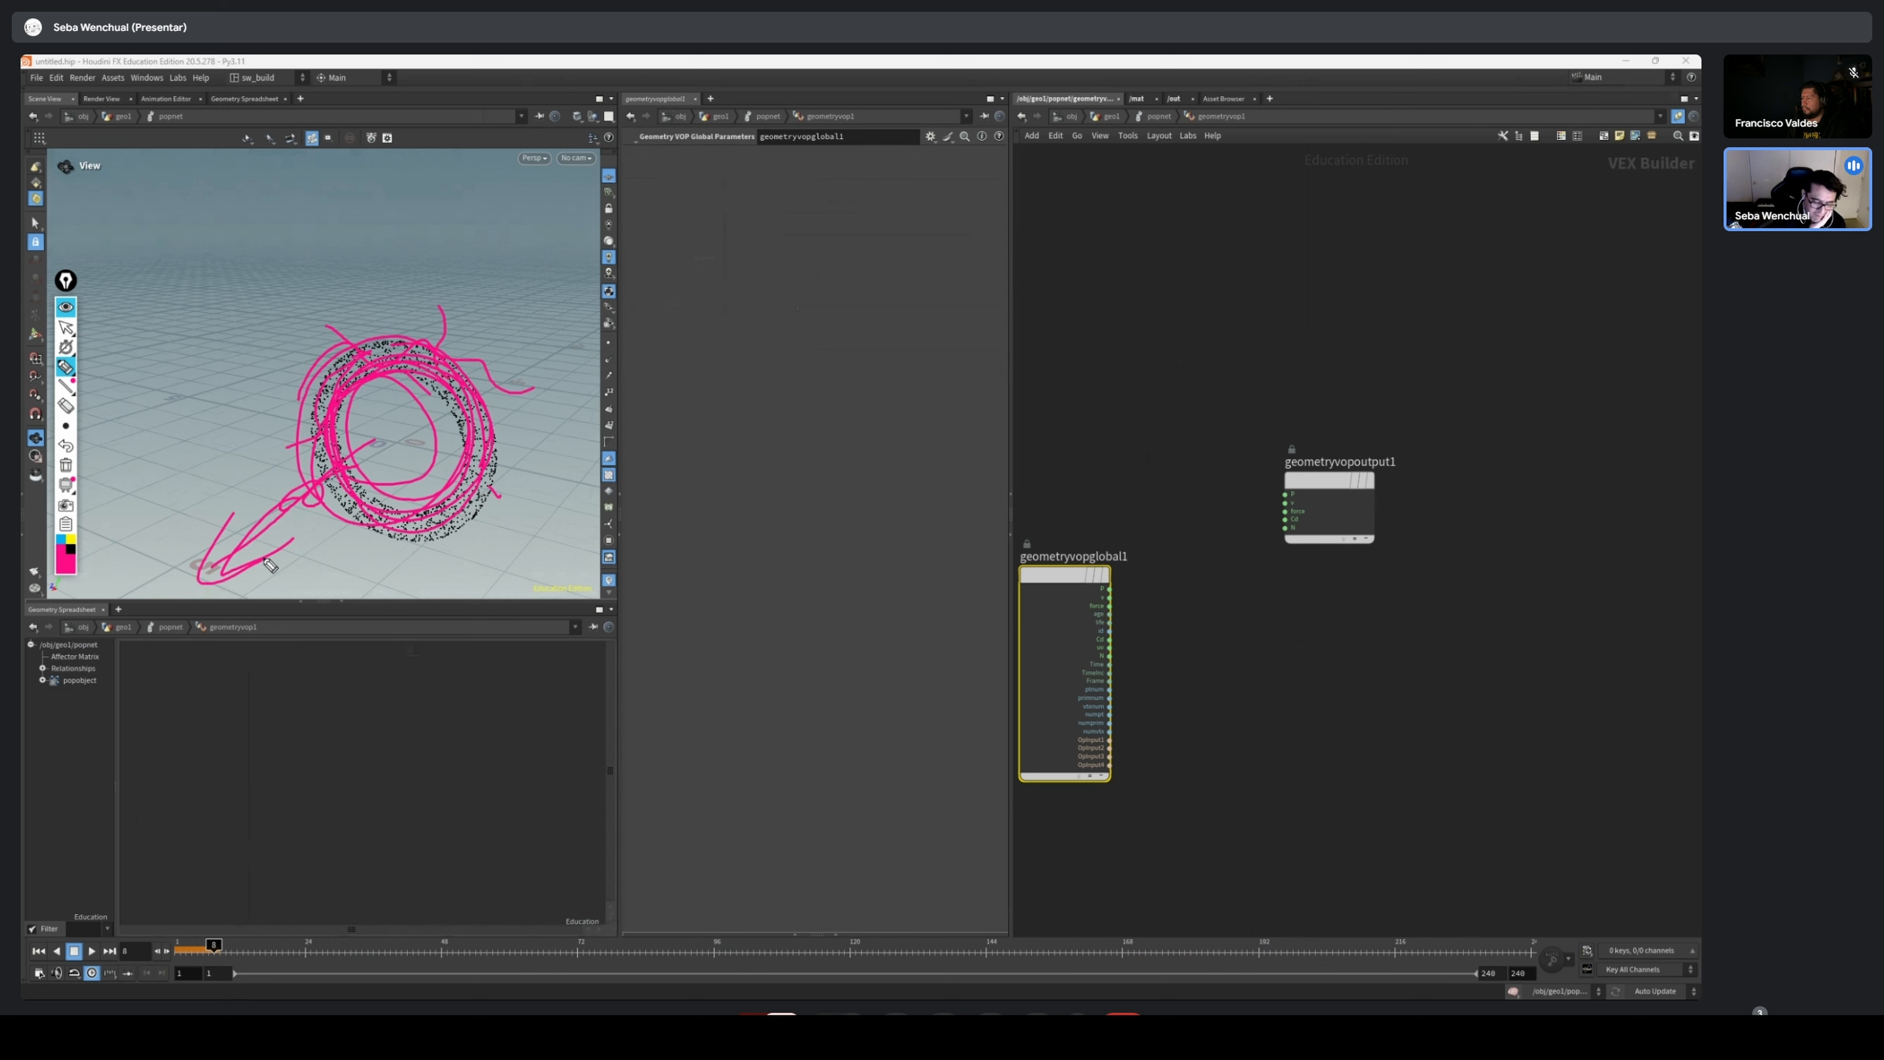
click(66, 465)
Draw yellow annotation loops around the particle ring with an arrow from its centre, return to the normal cursor and clear the strokes
click(62, 539)
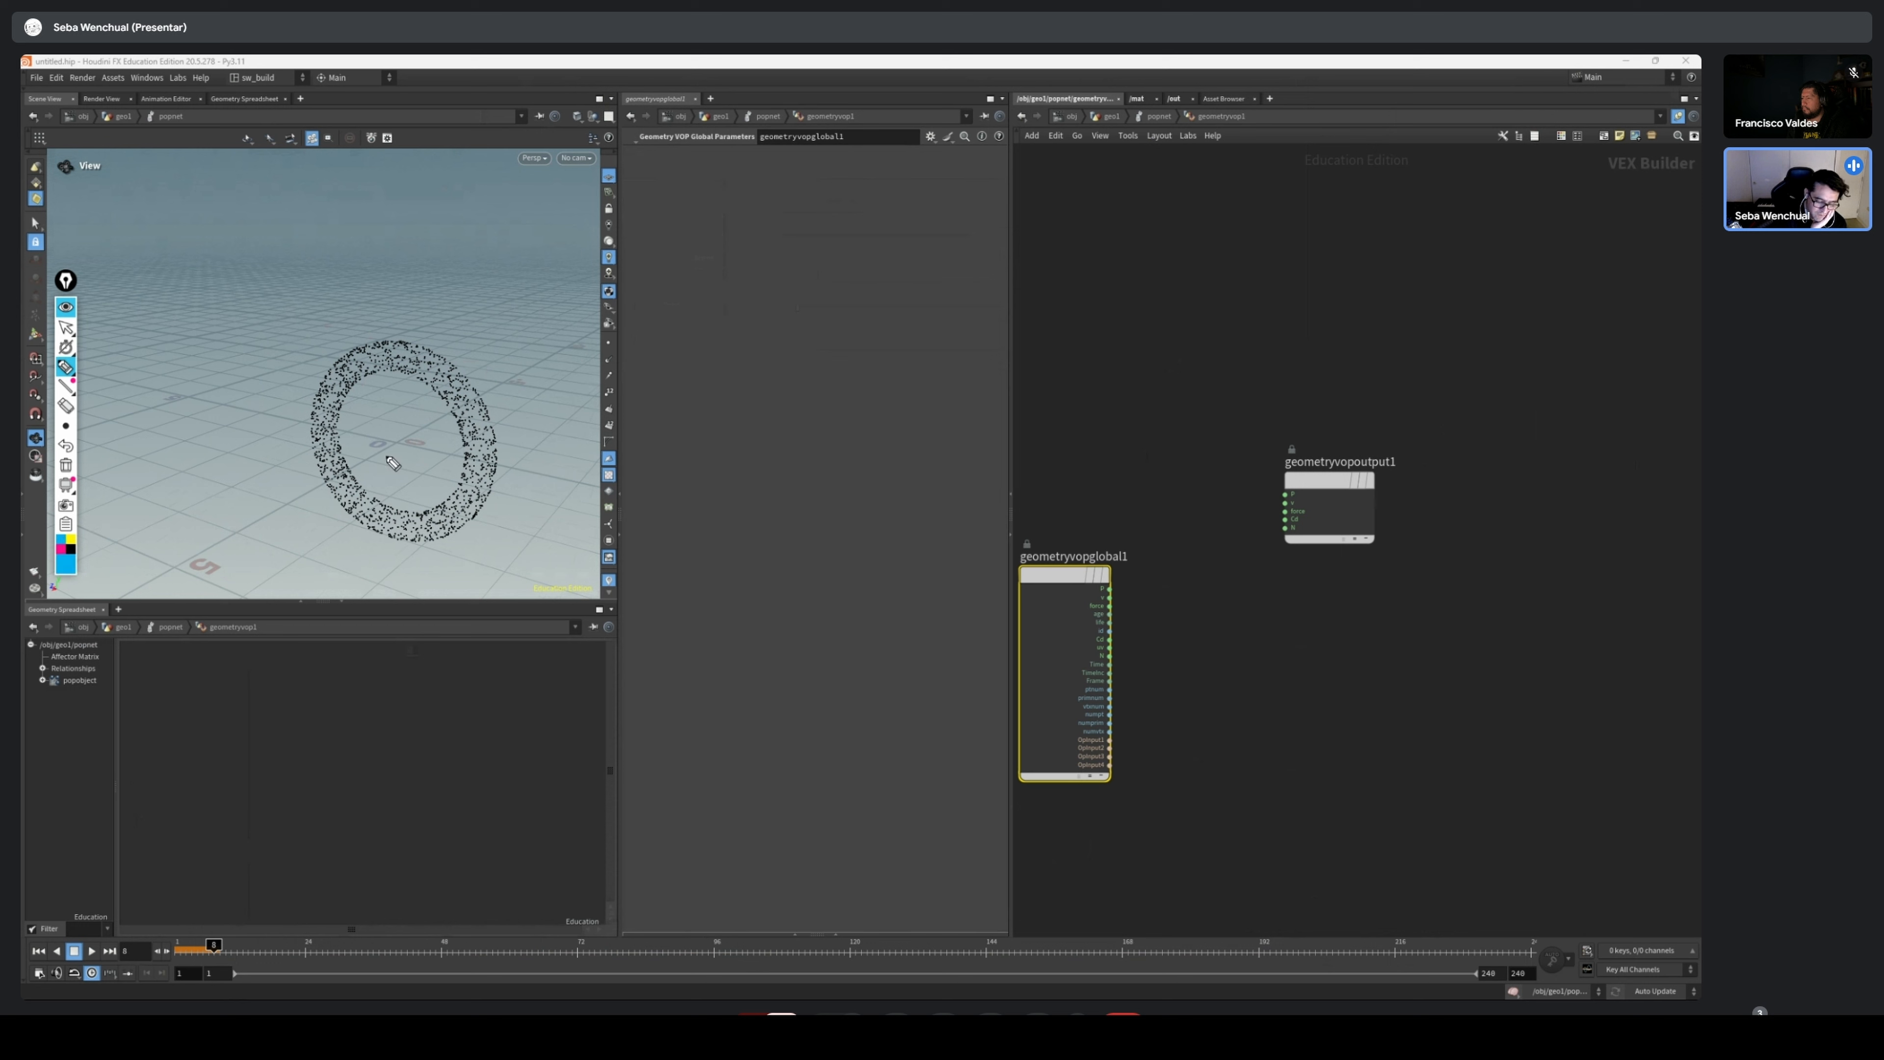
click(72, 540)
drag(393, 443, 267, 518)
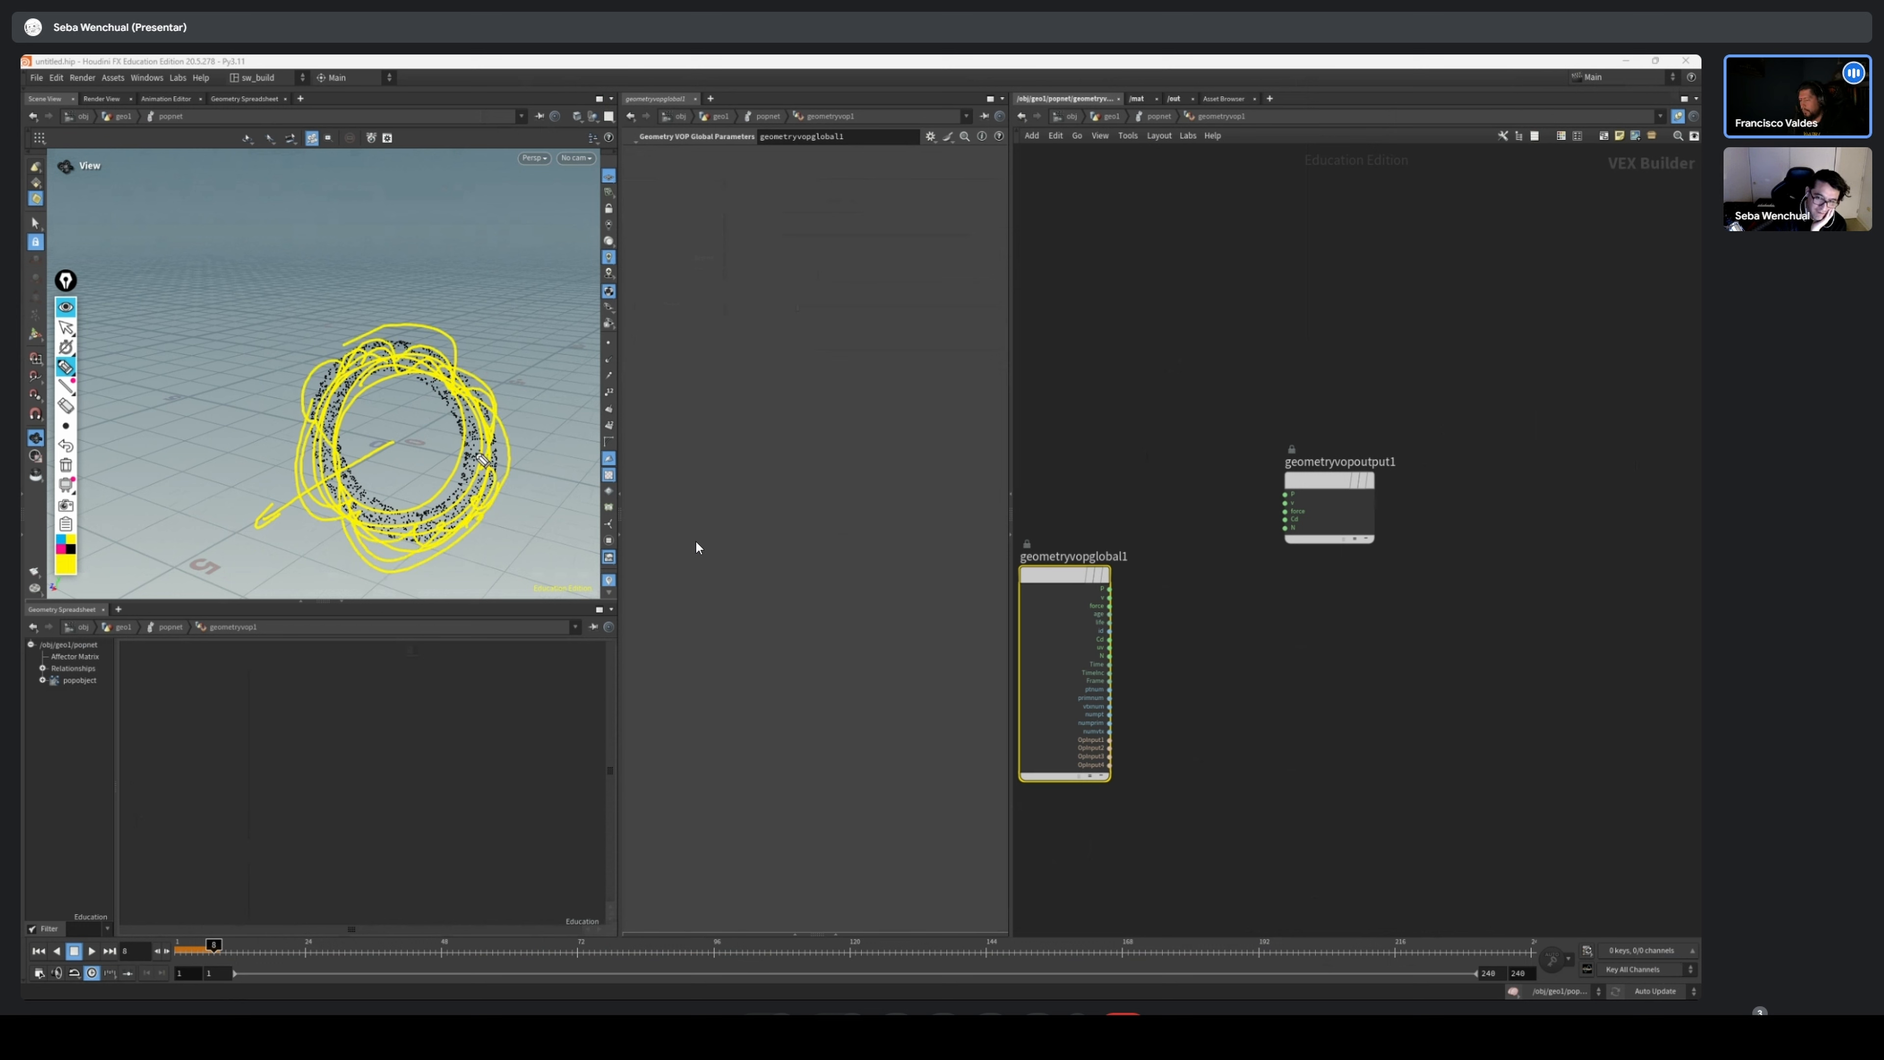
click(782, 1029)
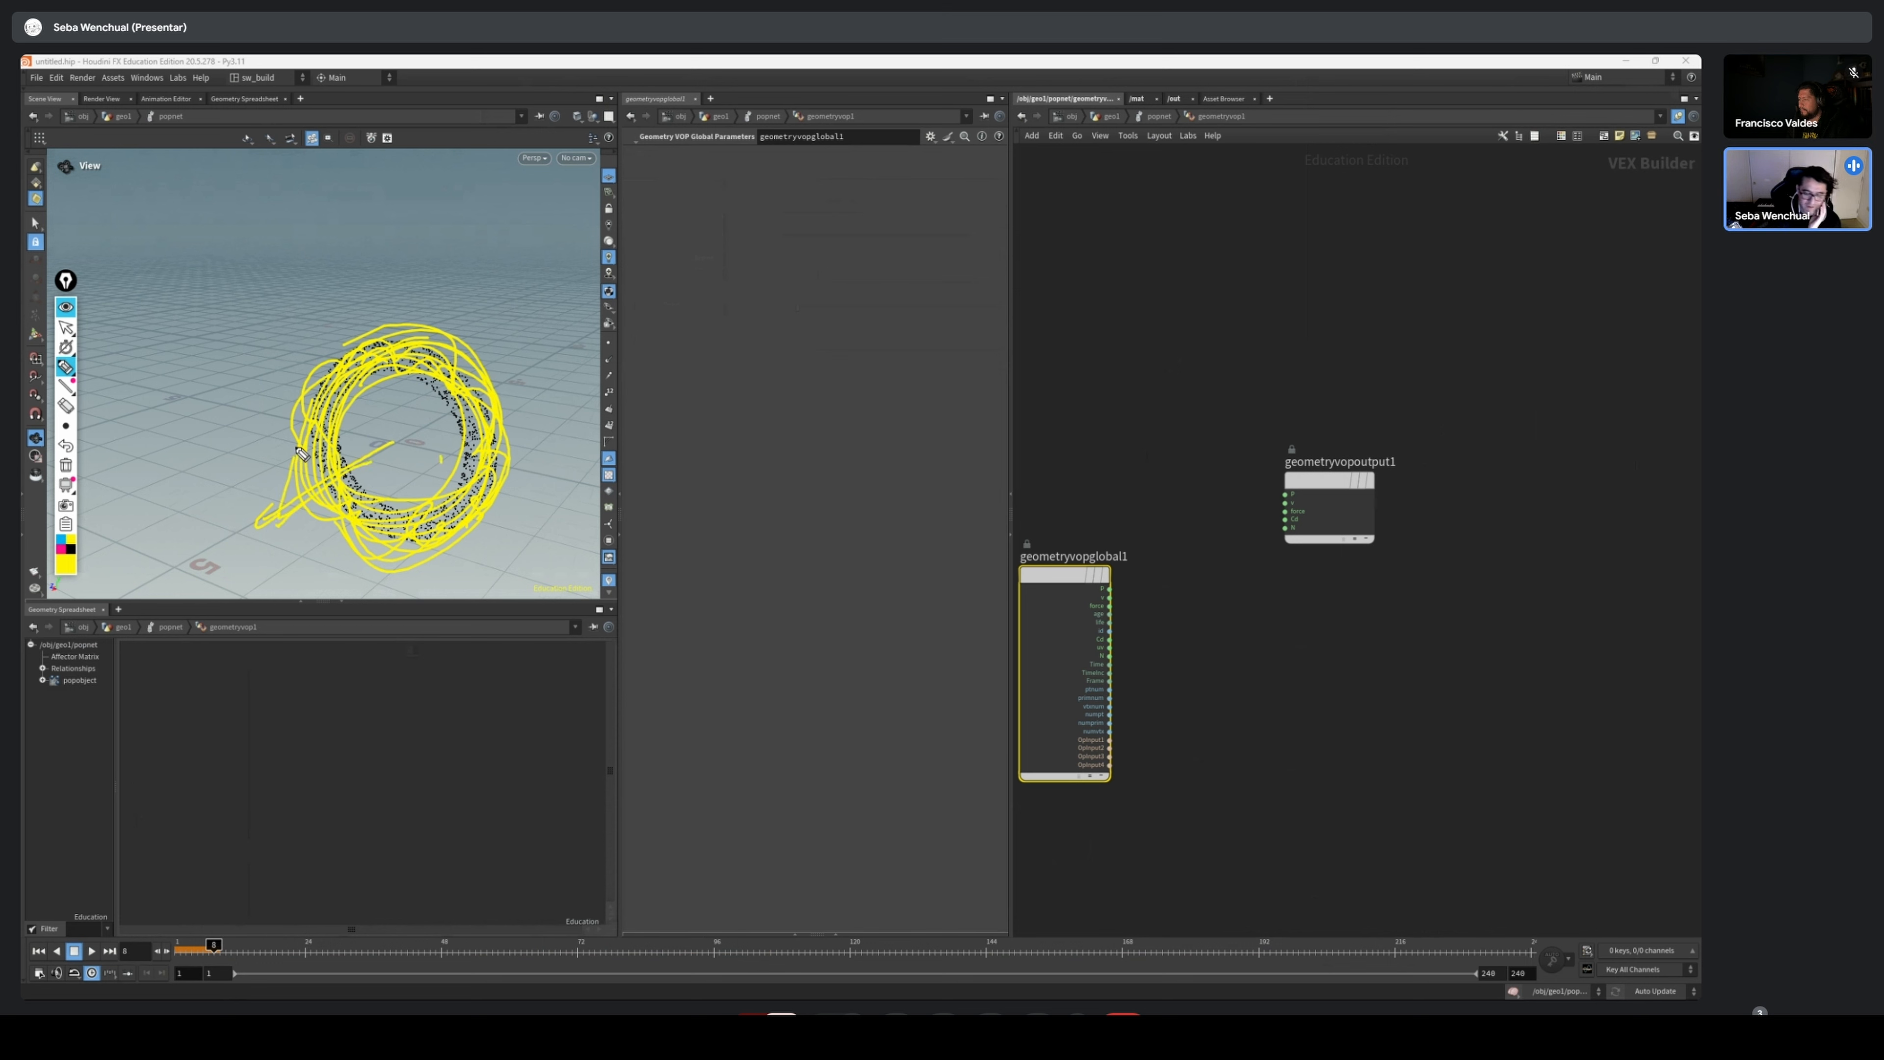
click(65, 327)
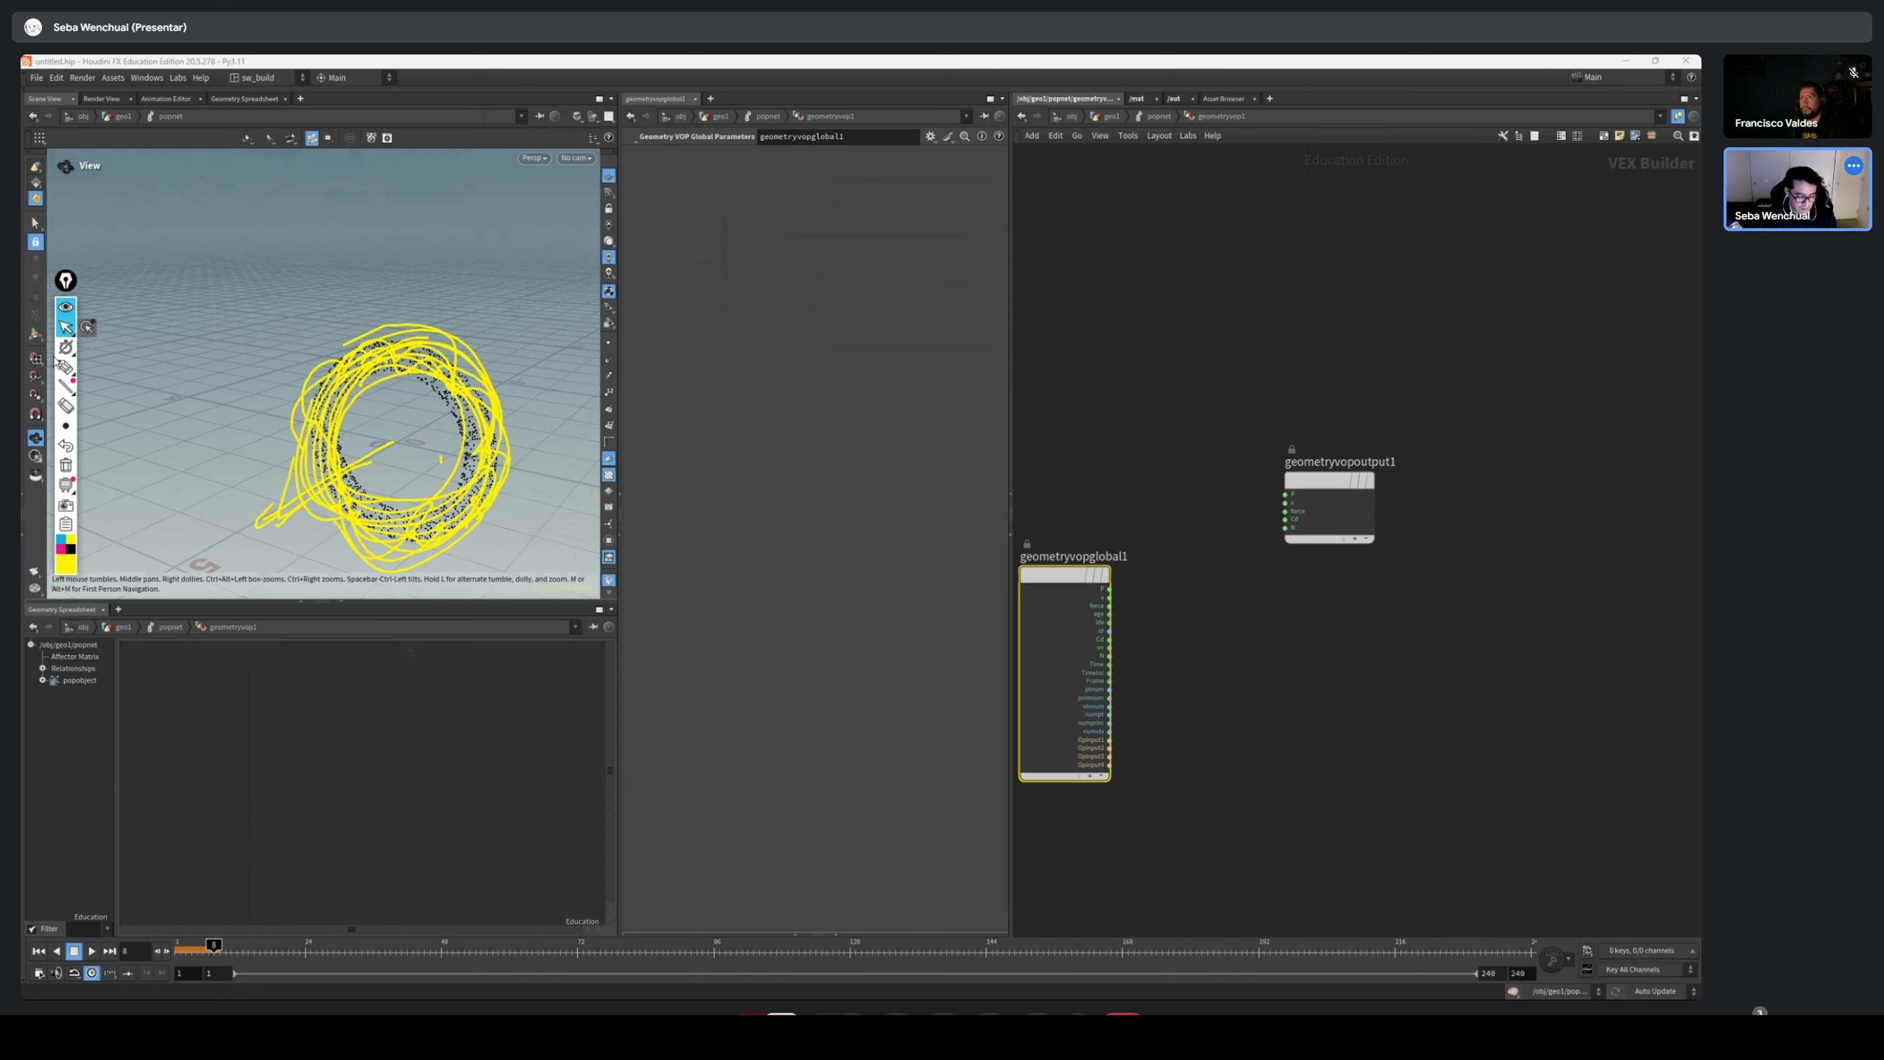
click(65, 464)
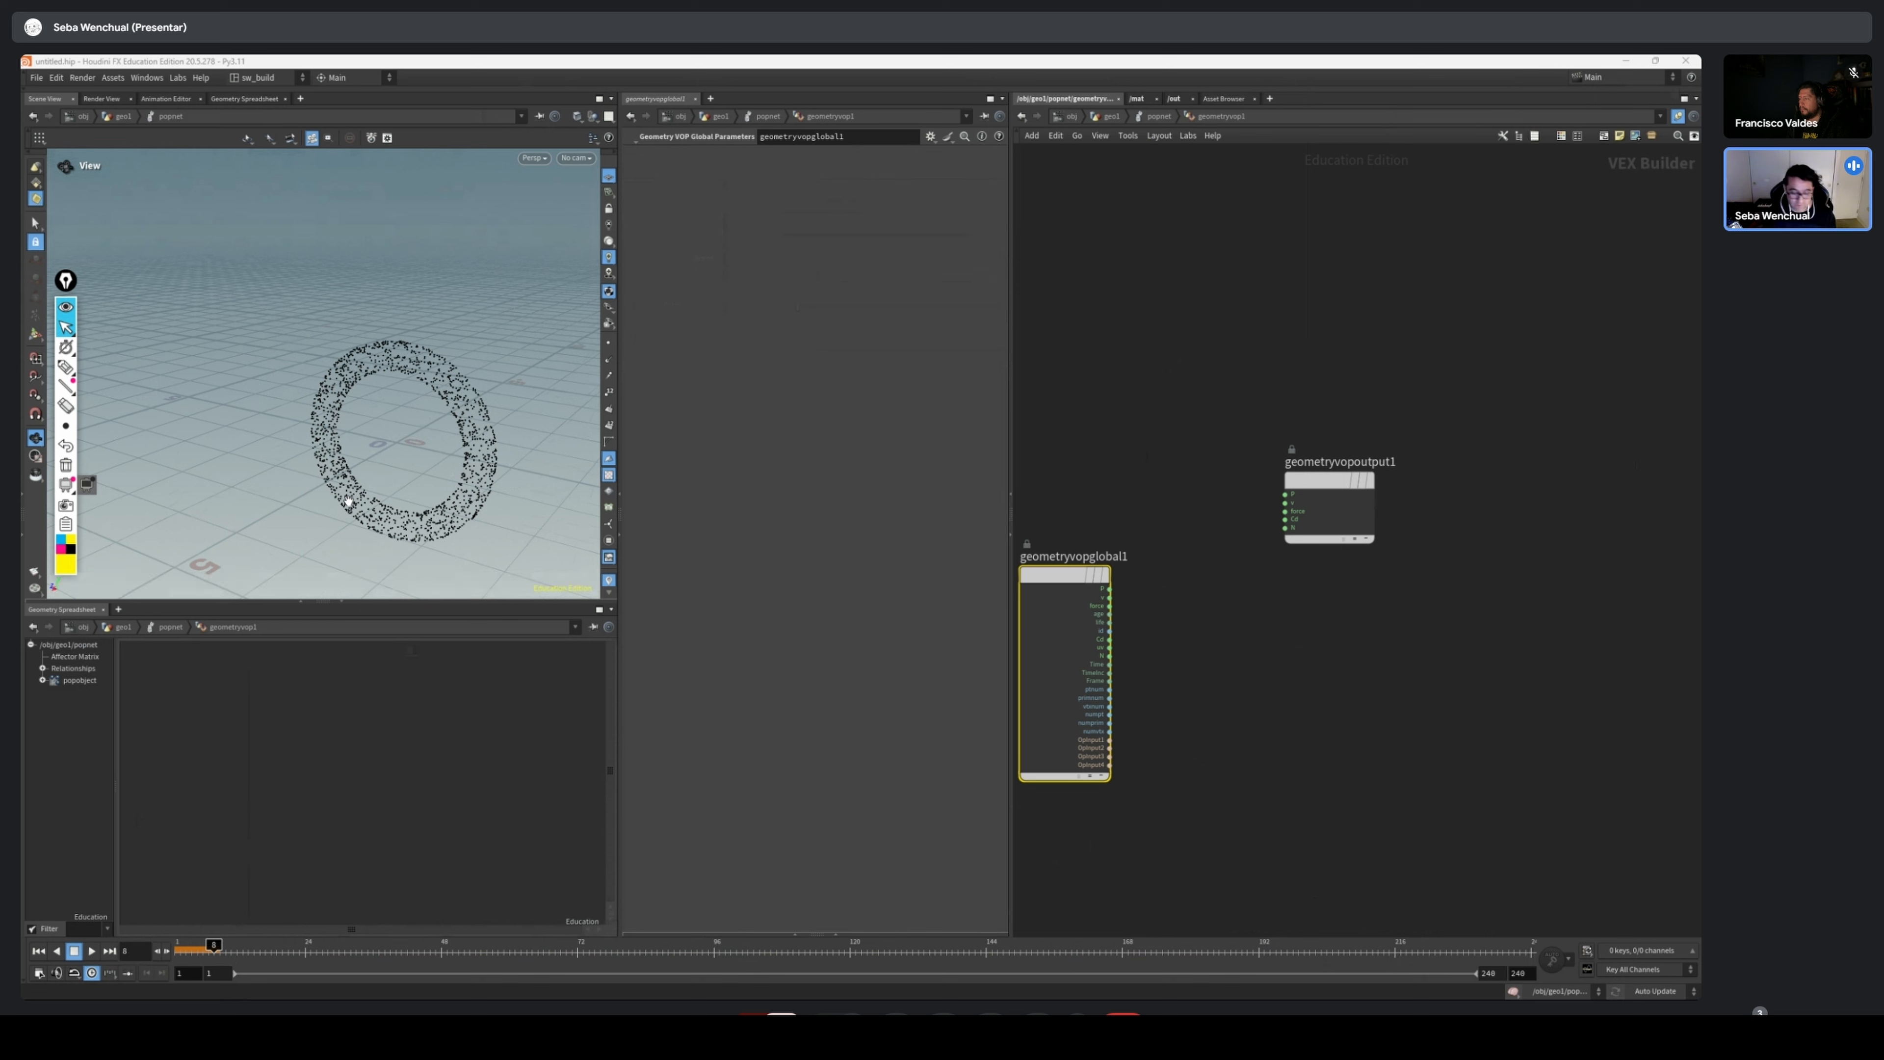
Enlarge the viewport over the Geometry Spreadsheet and simulate the particle ring up to frame 49
drag(332, 550, 542, 405)
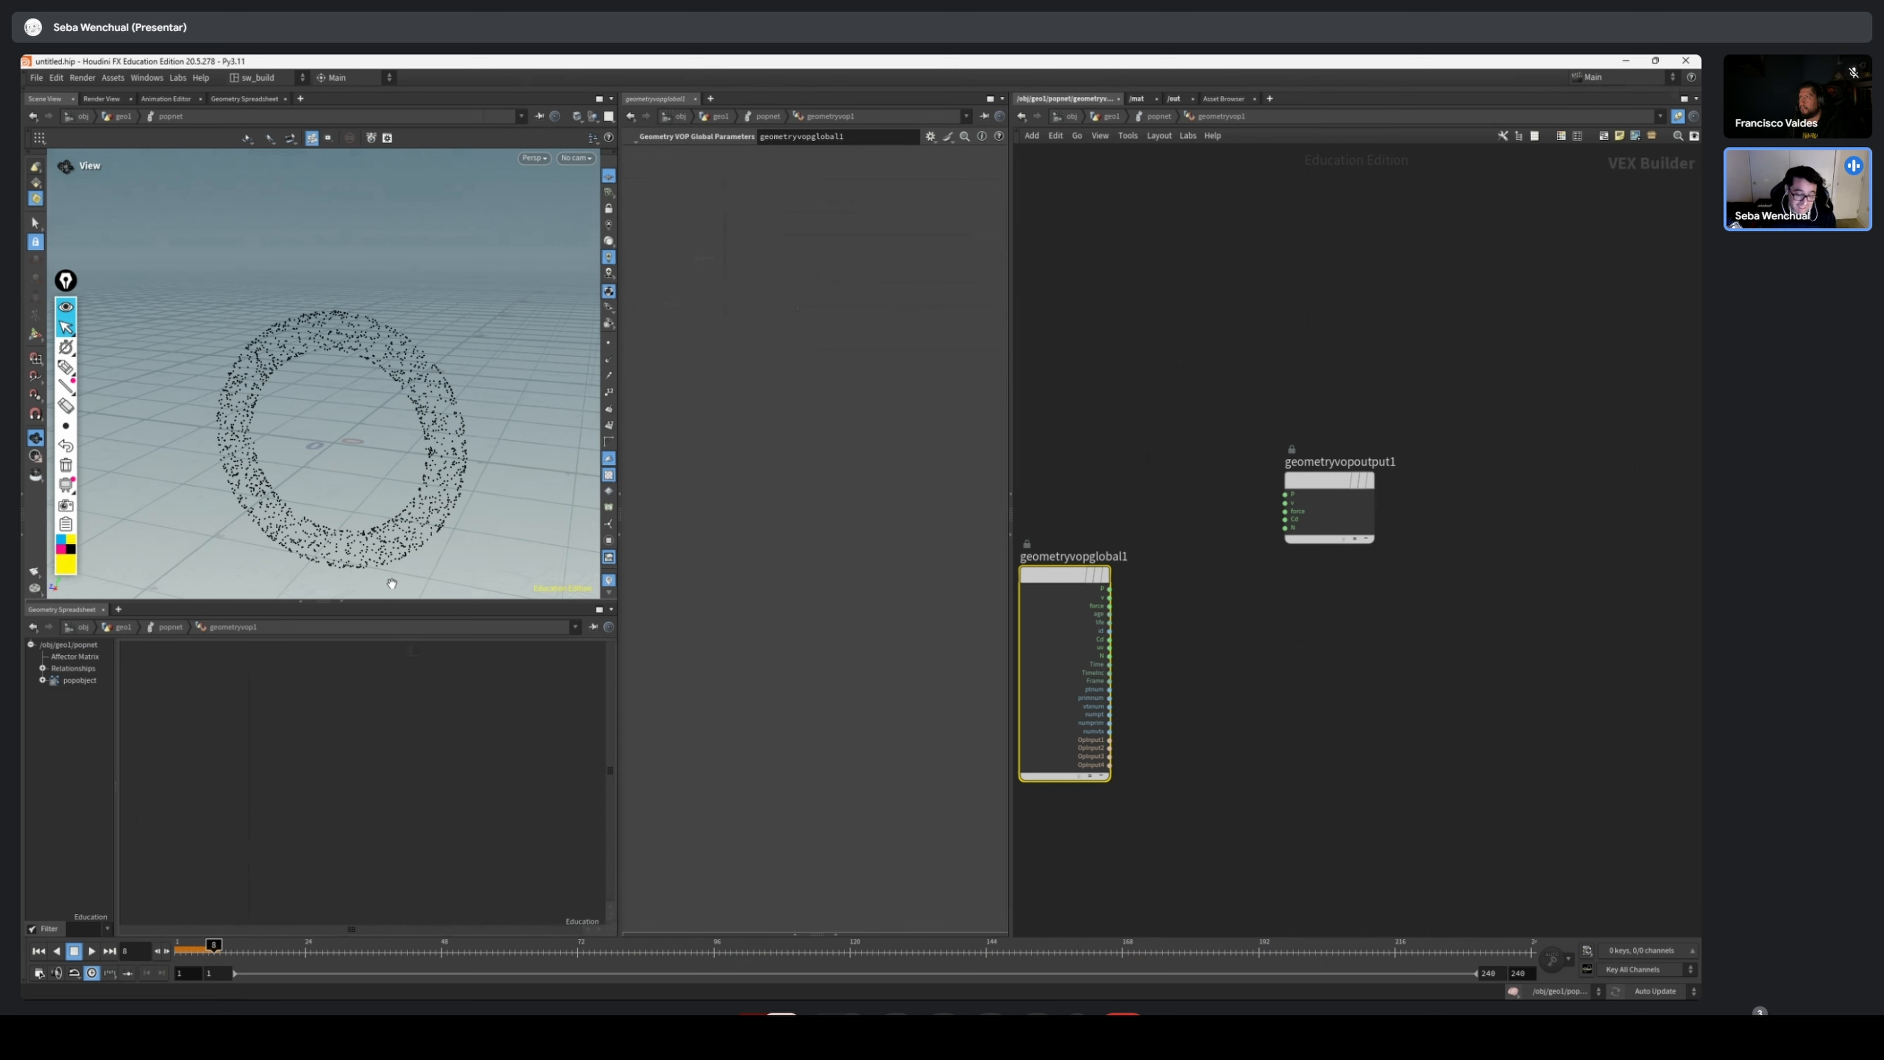
drag(343, 564, 452, 364)
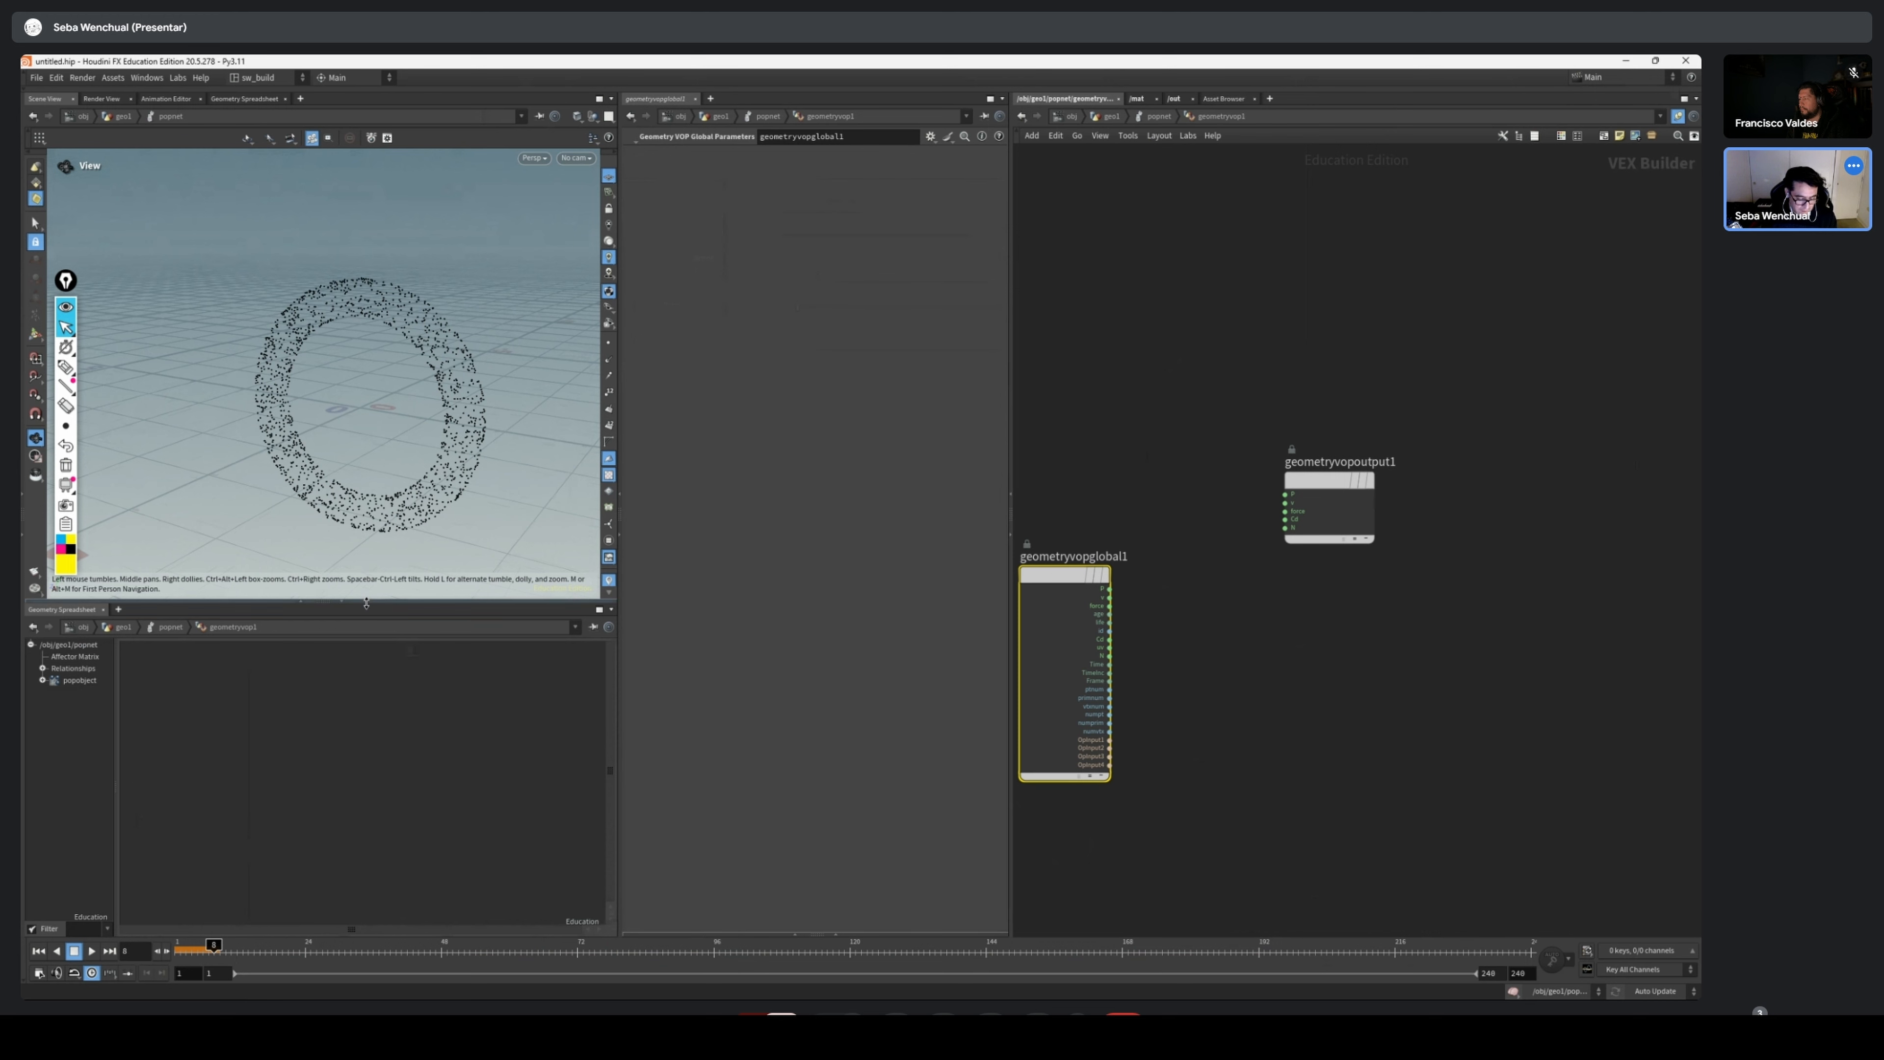
click(342, 601)
drag(405, 485, 429, 614)
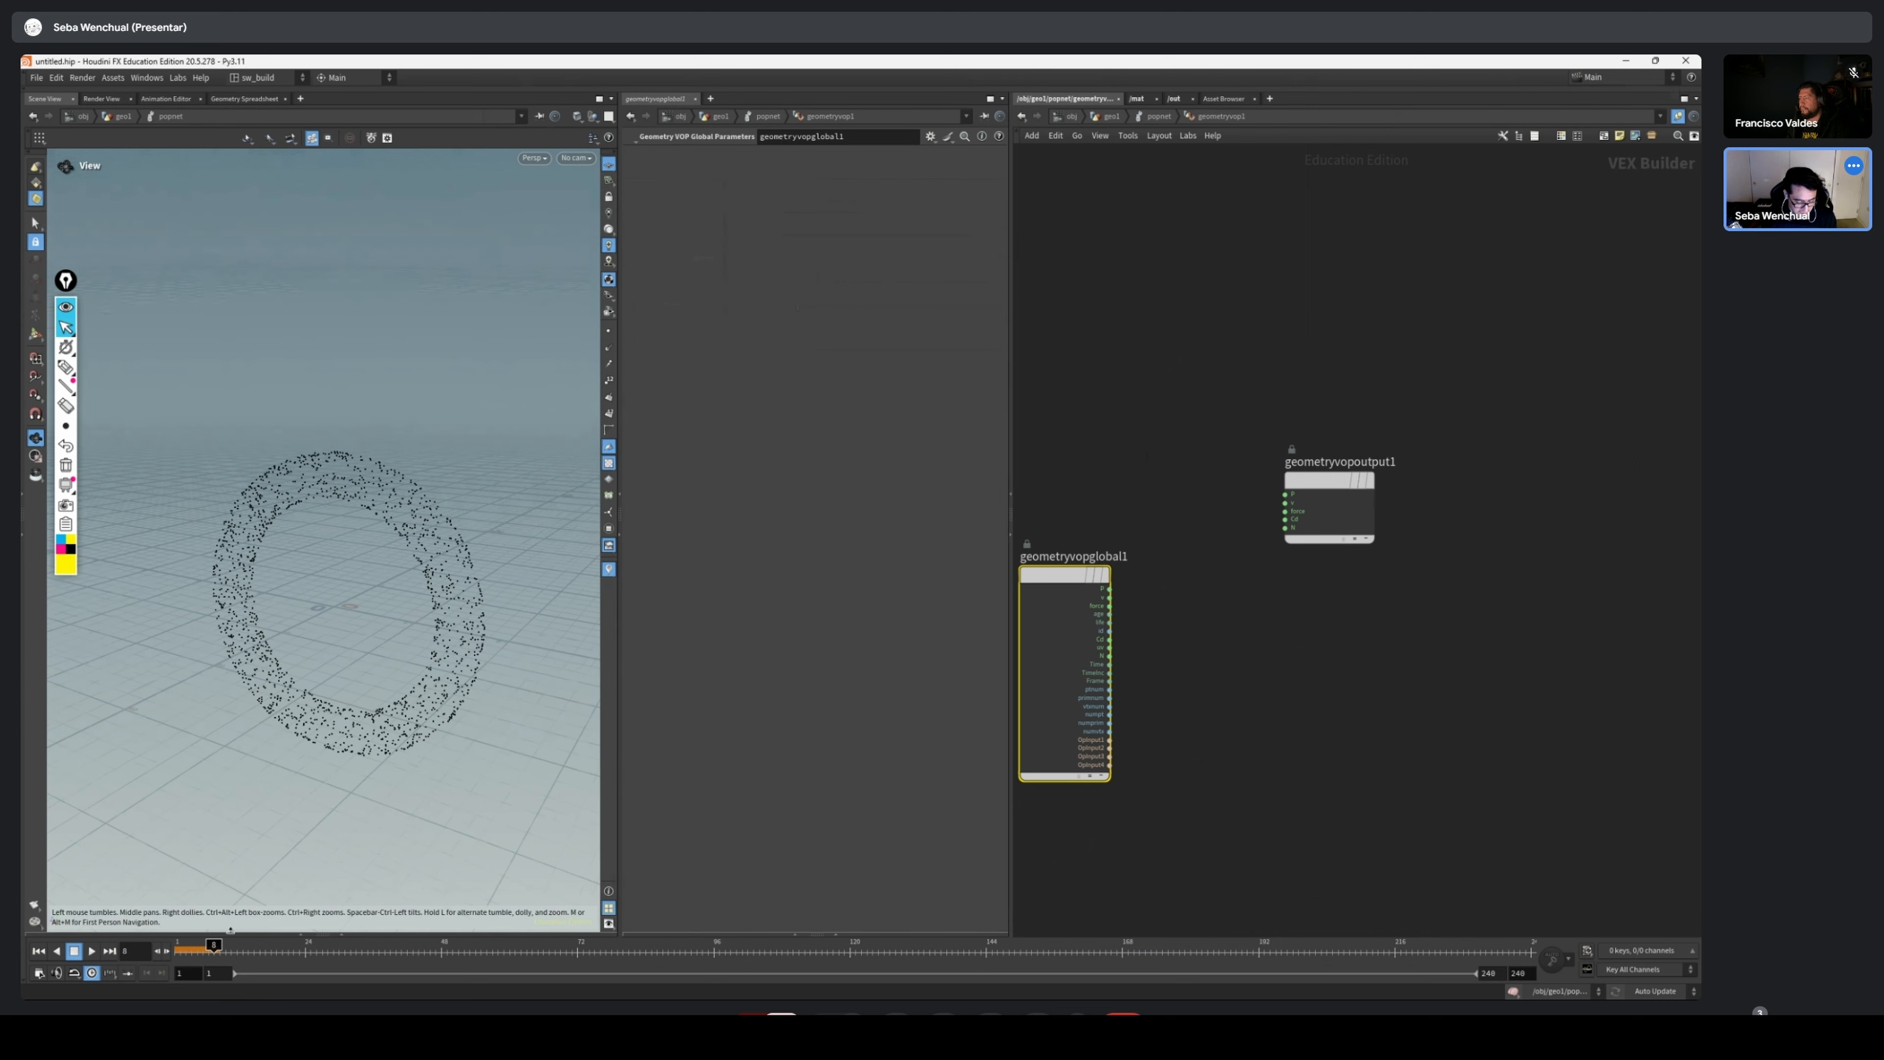
drag(213, 947, 447, 945)
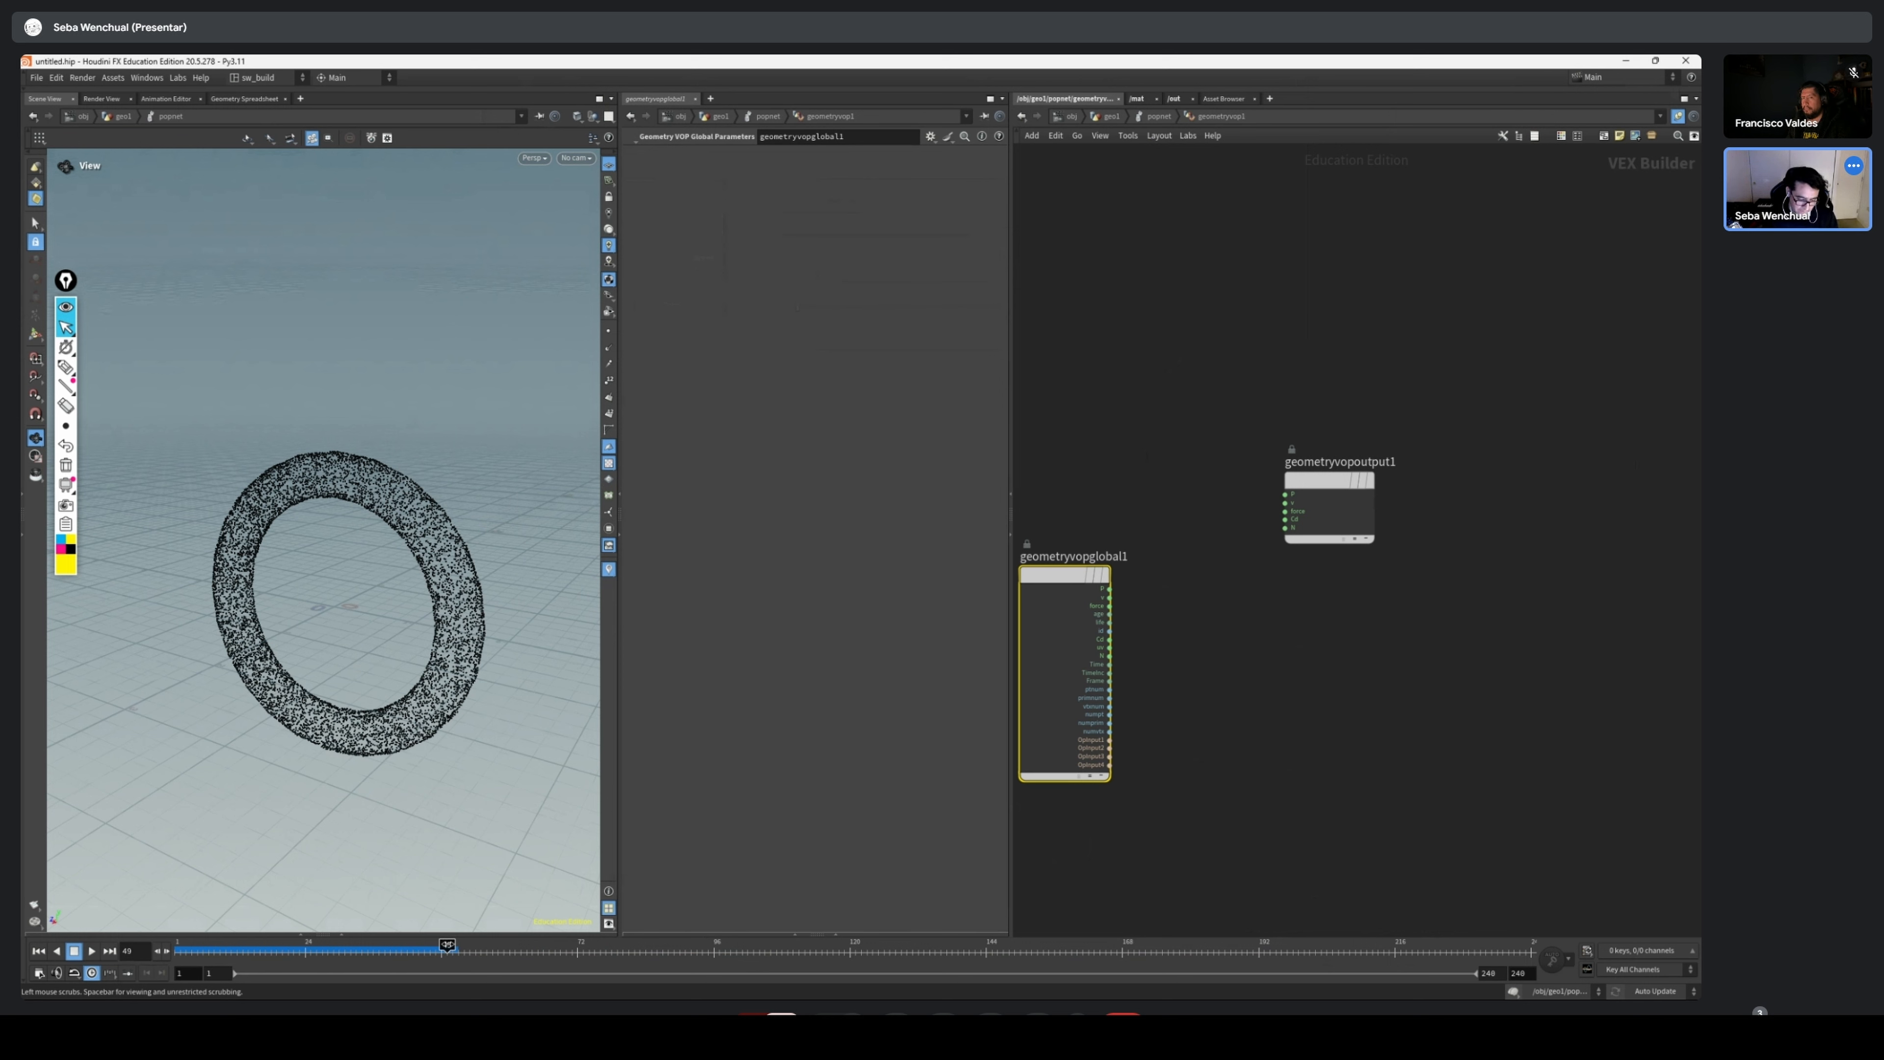
Draw pink curved arrows along the particle ring to mark the direction of flow around it
click(66, 366)
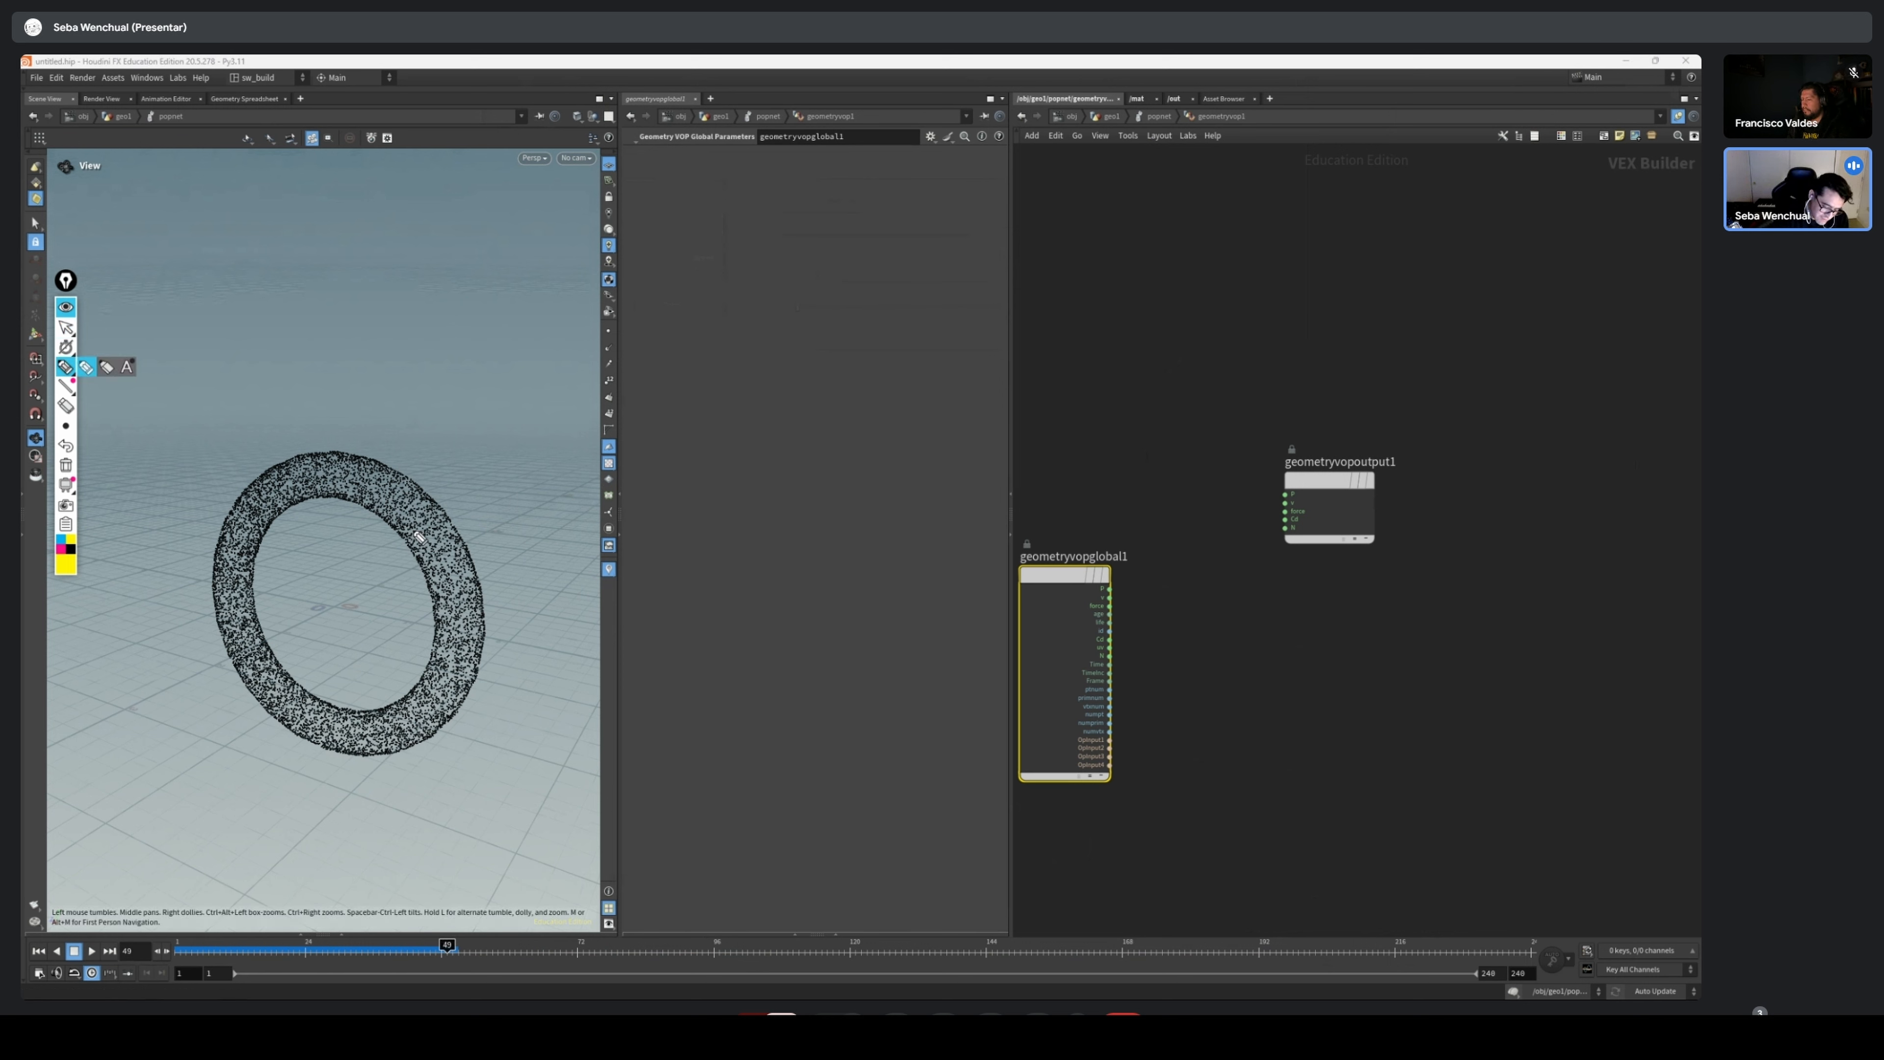
click(61, 549)
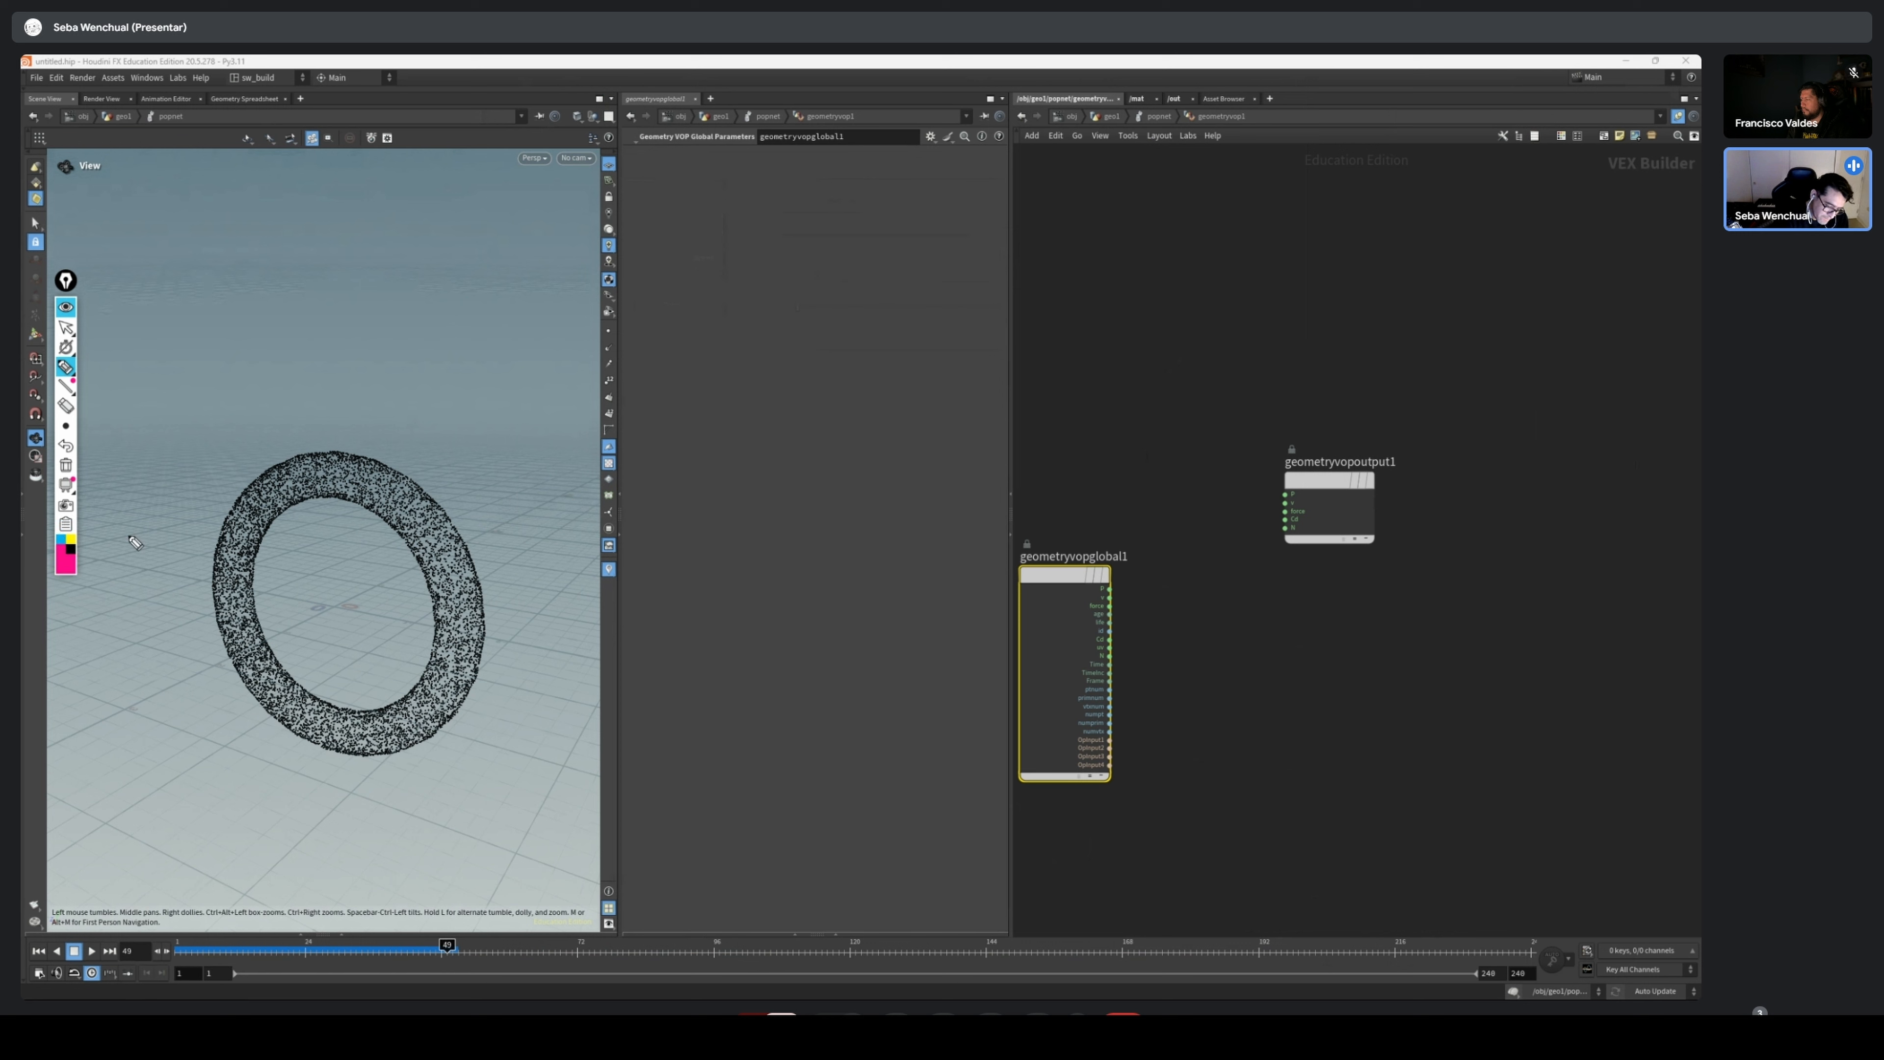
mouse_move(440, 697)
mouse_down()
mouse_move(449, 549)
mouse_move(406, 496)
mouse_move(343, 474)
mouse_move(252, 517)
mouse_move(250, 647)
mouse_move(277, 690)
mouse_move(275, 669)
mouse_up()
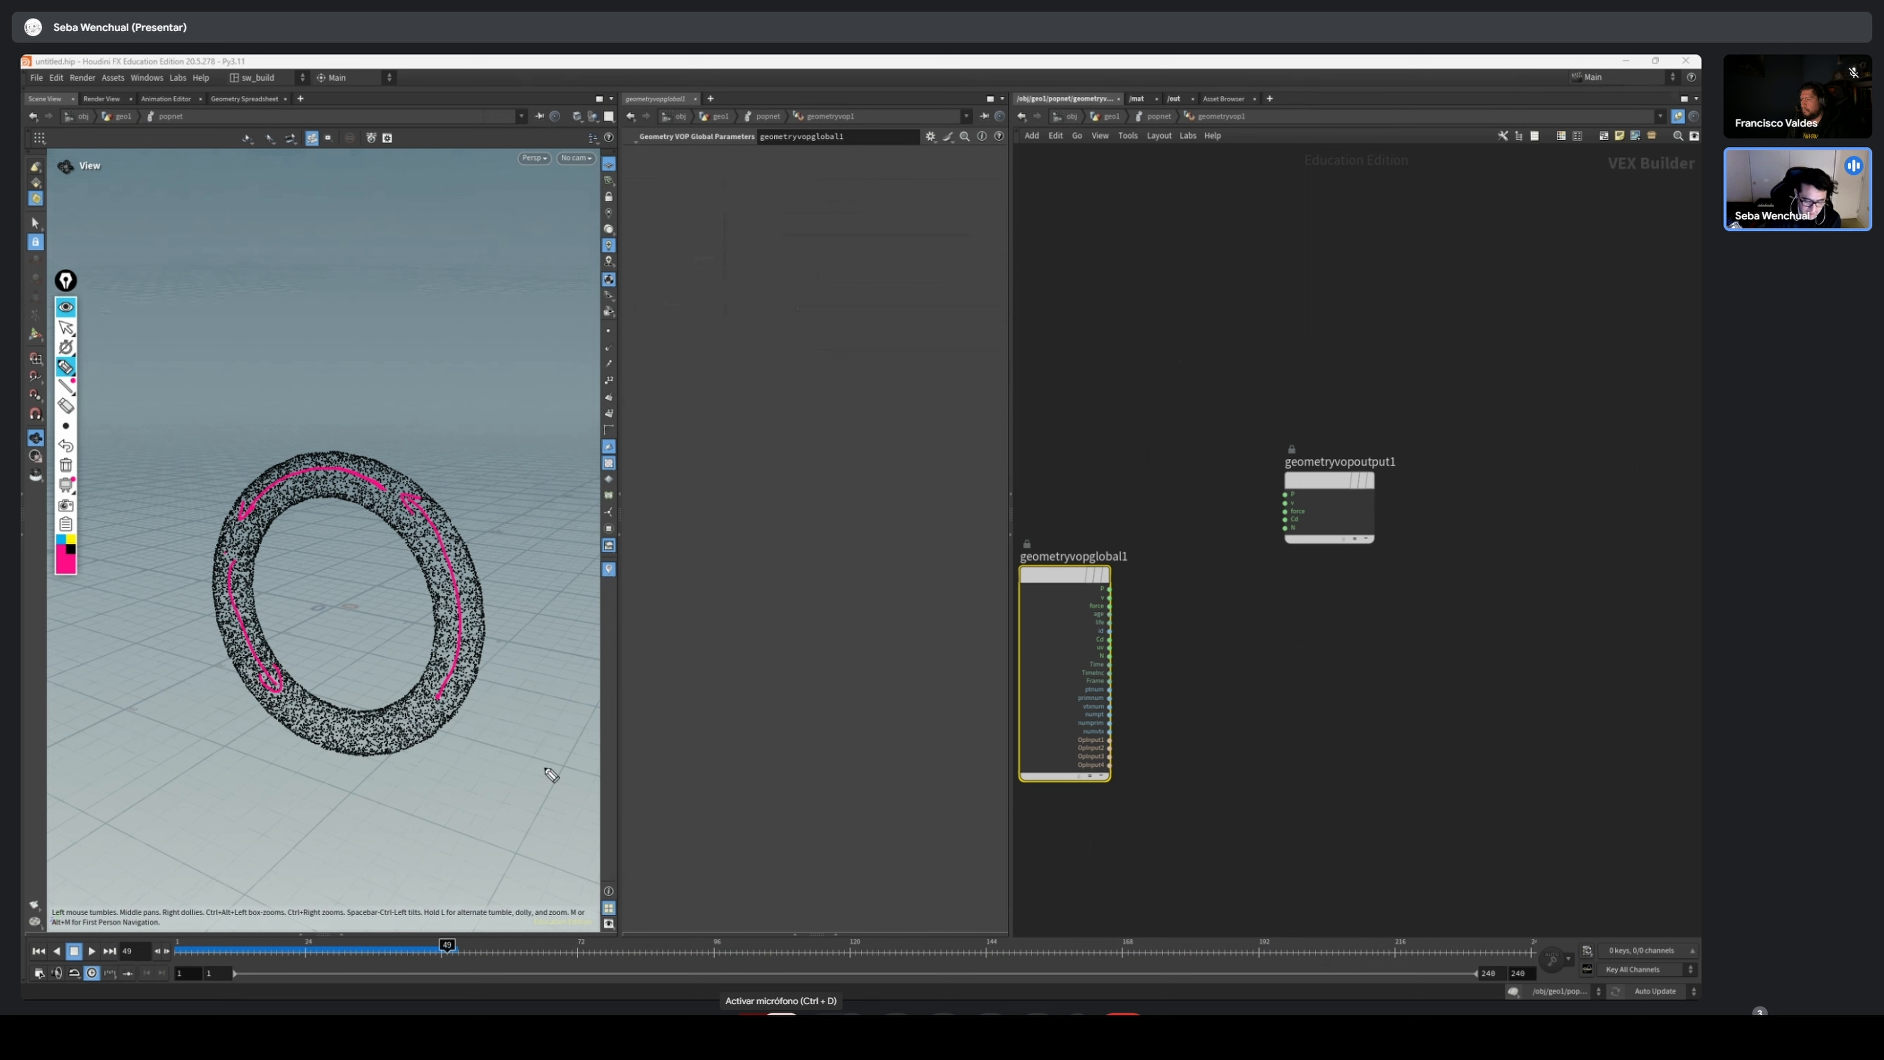
Sketch a pink axis diagram labelled X, Y and Z beside the particle ring in the viewport
mouse_move(553, 760)
mouse_down()
mouse_move(534, 797)
mouse_move(557, 800)
mouse_up()
mouse_move(549, 794)
mouse_down()
mouse_move(569, 790)
mouse_move(526, 733)
mouse_up()
drag(551, 752, 564, 711)
drag(569, 696, 561, 730)
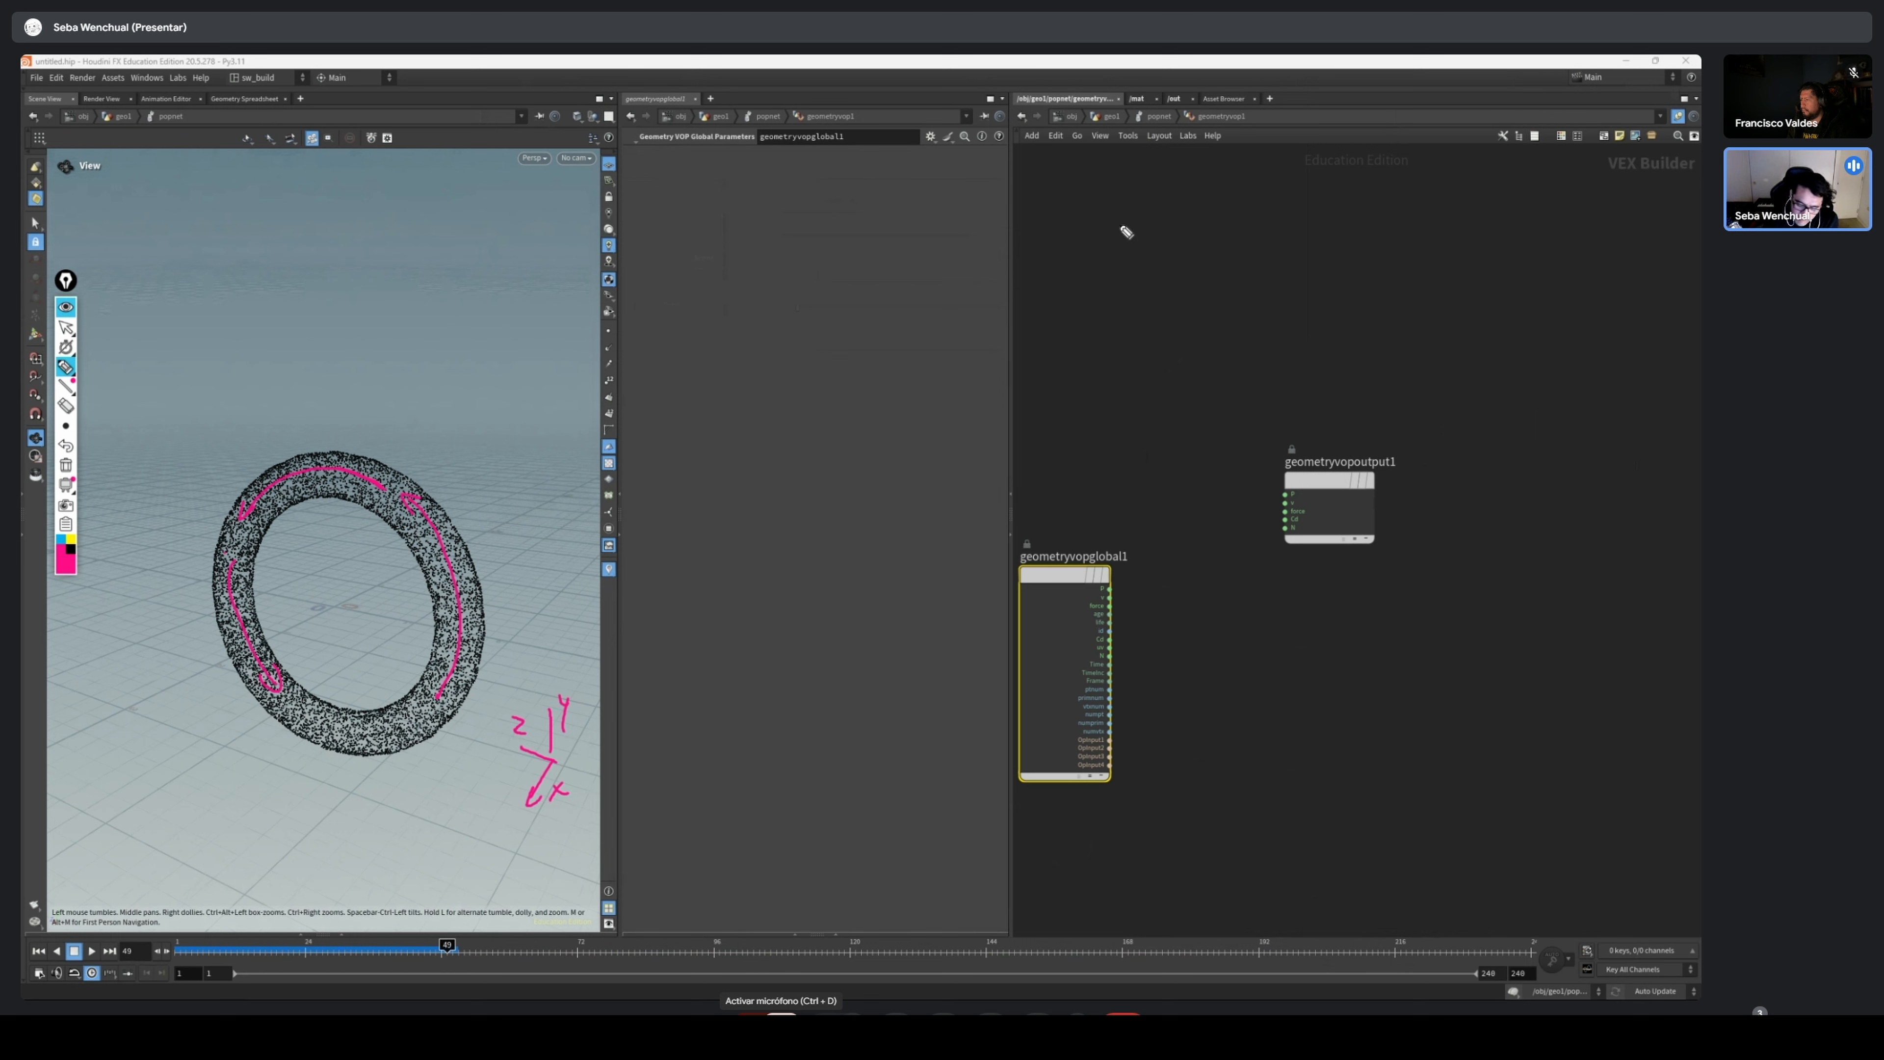
Write the pink note "Cross product." above the VOP nodes, with lines below and beside it
mouse_move(1128, 208)
mouse_down()
mouse_move(1129, 226)
mouse_move(1230, 230)
mouse_move(1350, 204)
mouse_up()
click(1265, 216)
key(ctrl+d)
drag(1338, 194, 1352, 191)
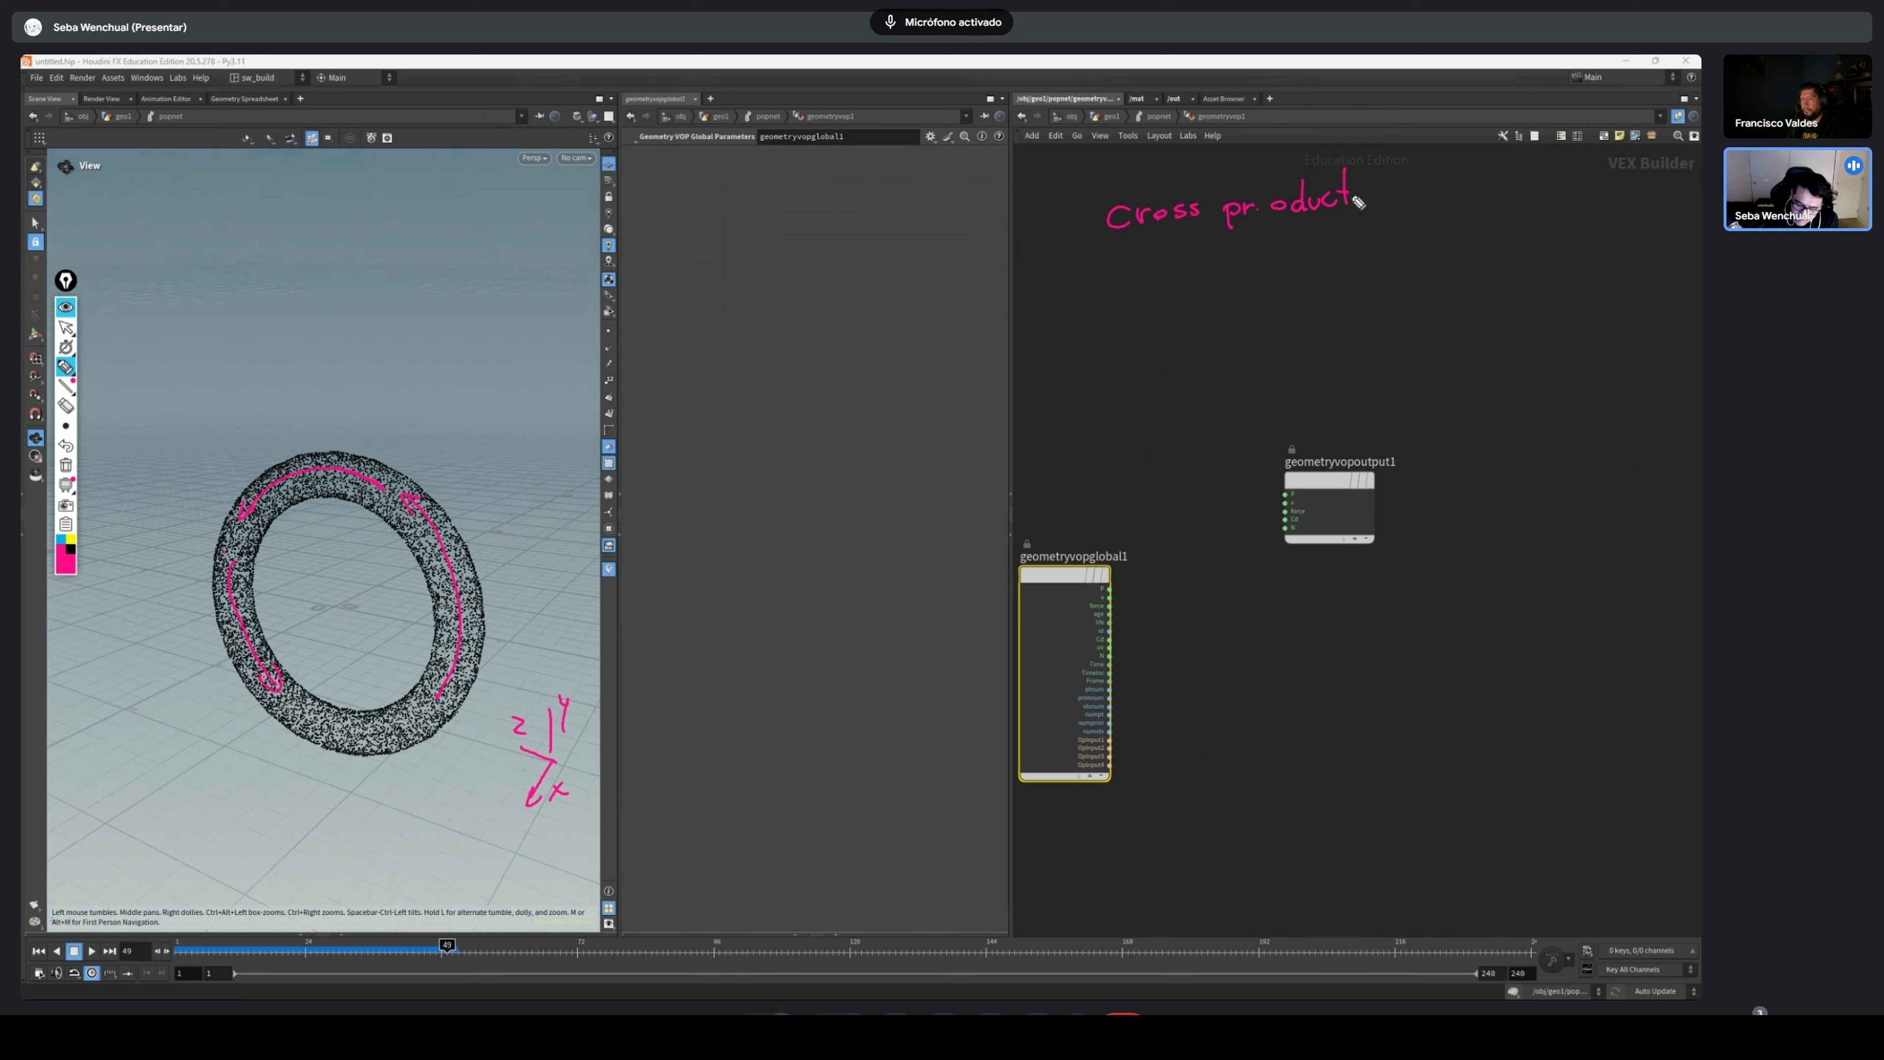
click(1361, 201)
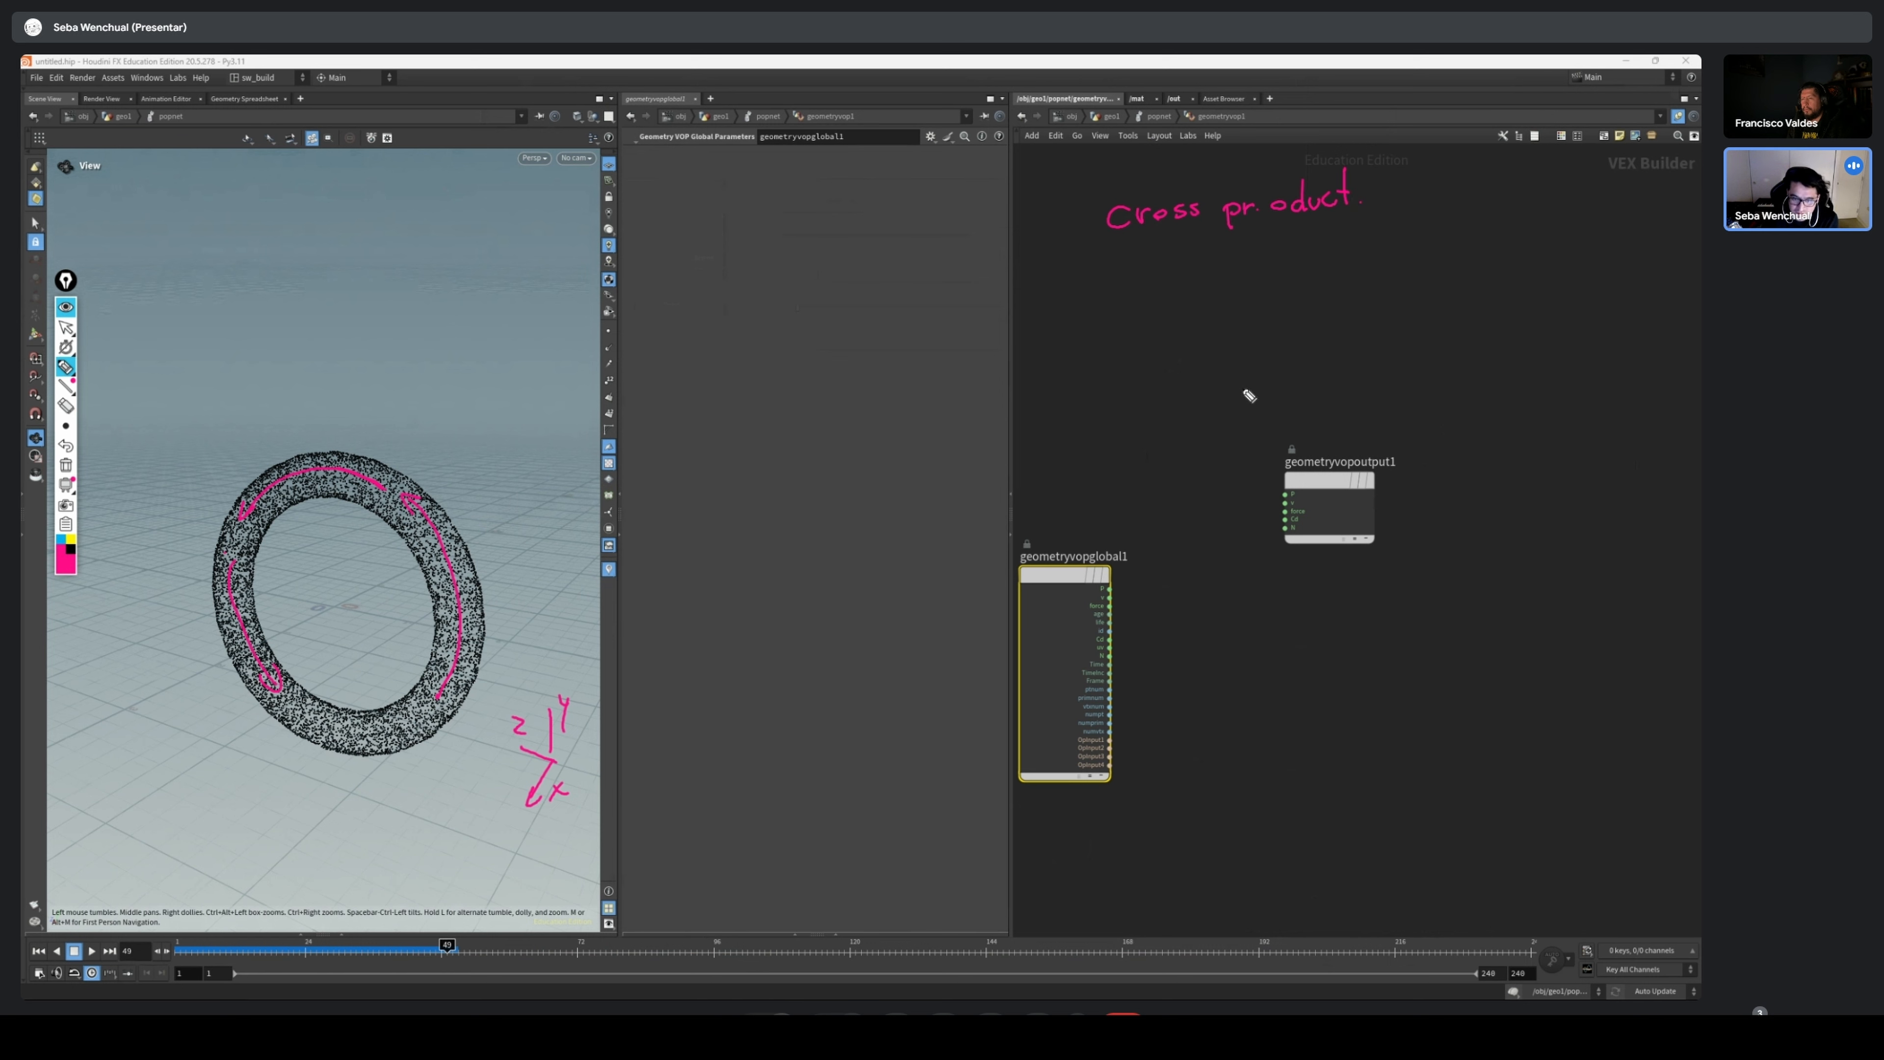
mouse_move(1092, 248)
mouse_down()
mouse_move(1153, 253)
mouse_move(1400, 190)
mouse_move(1392, 164)
mouse_up()
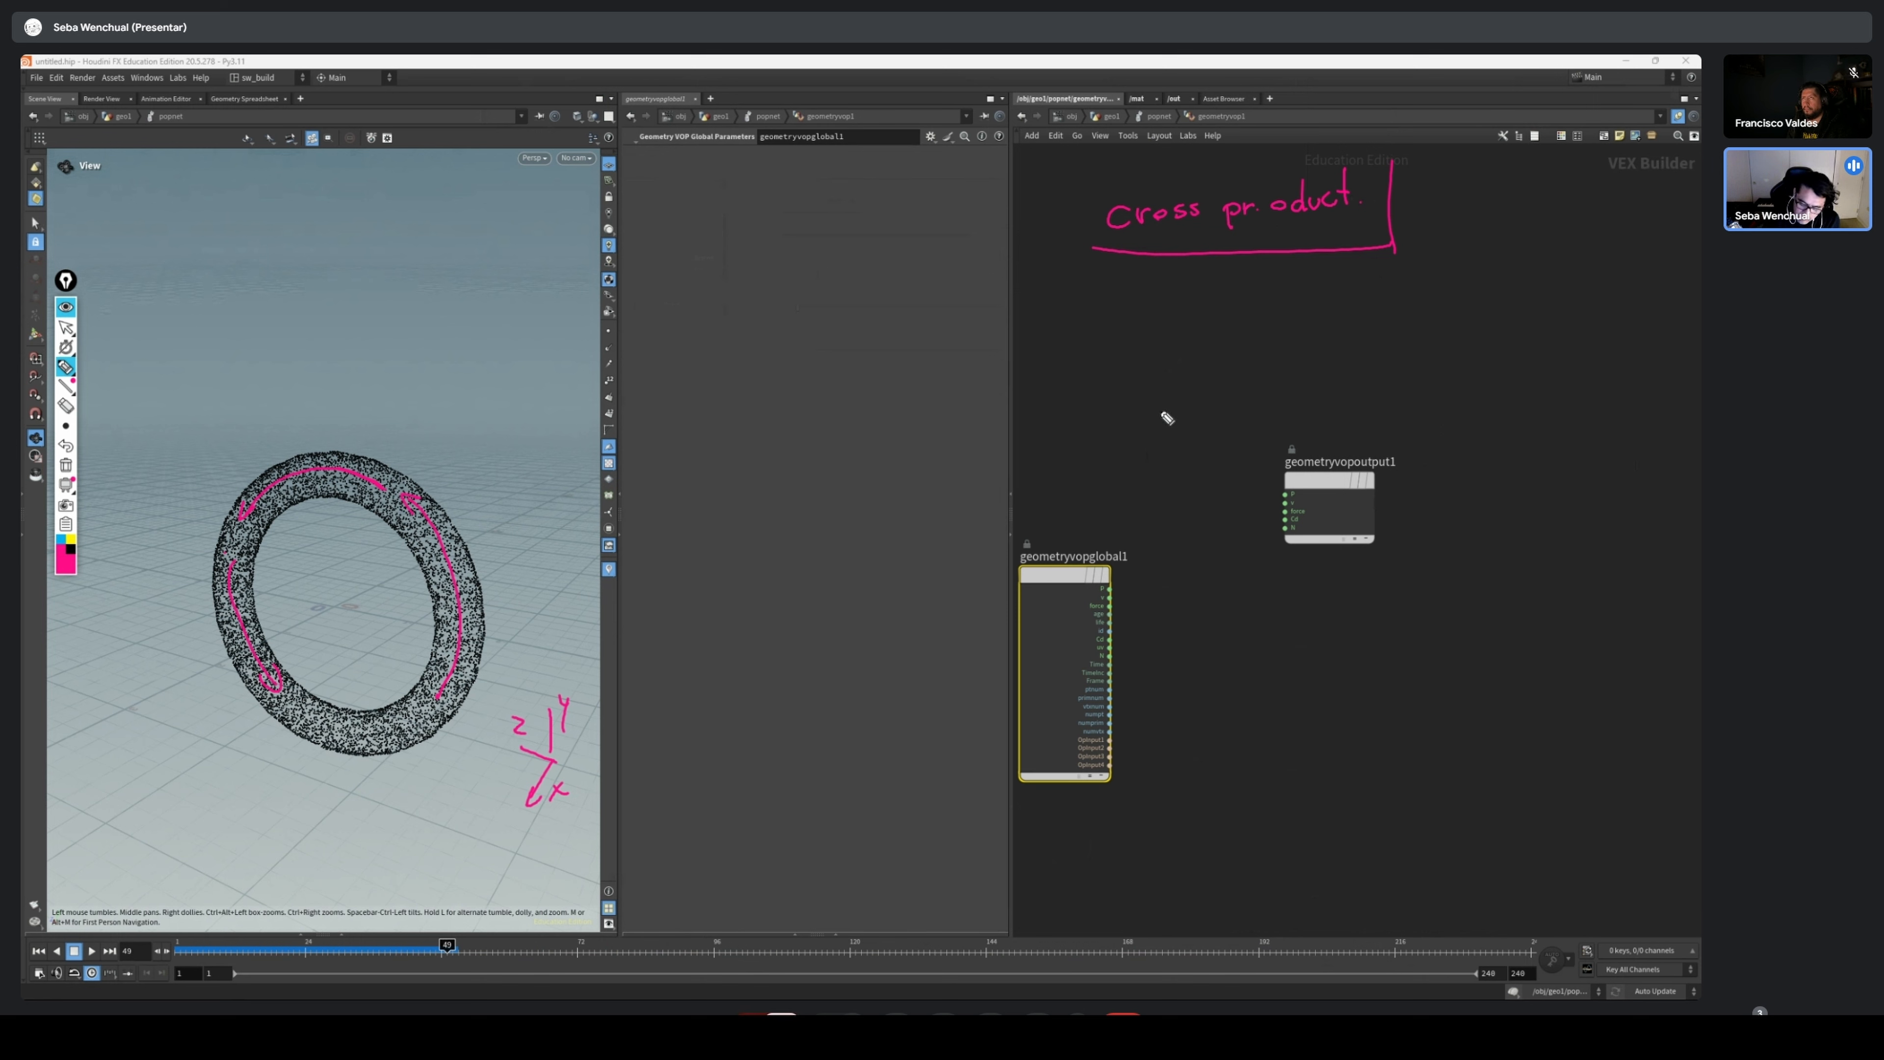
Draw two joined pink lines below the "Cross product." note and blue arrows on the ring, along its flow and towards its centre
mouse_move(1101, 342)
mouse_down()
mouse_move(1142, 436)
mouse_move(1254, 383)
mouse_up()
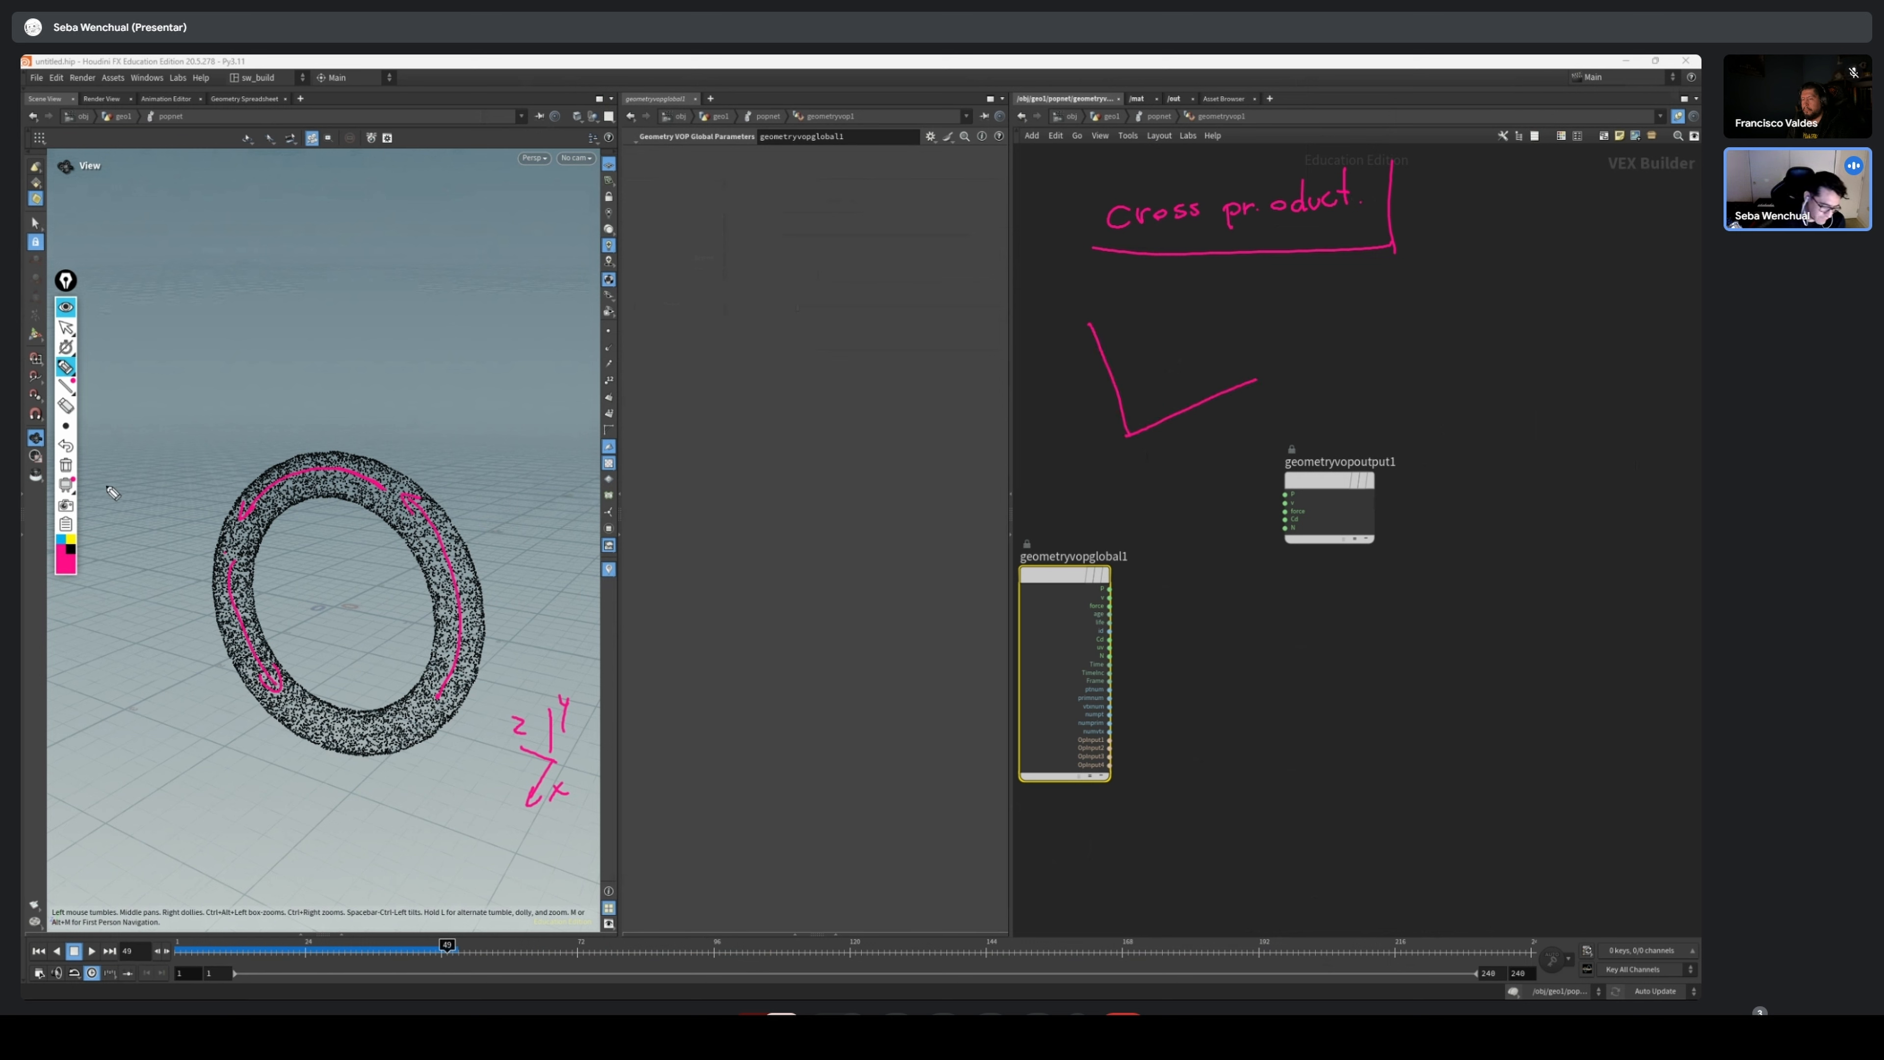
click(61, 540)
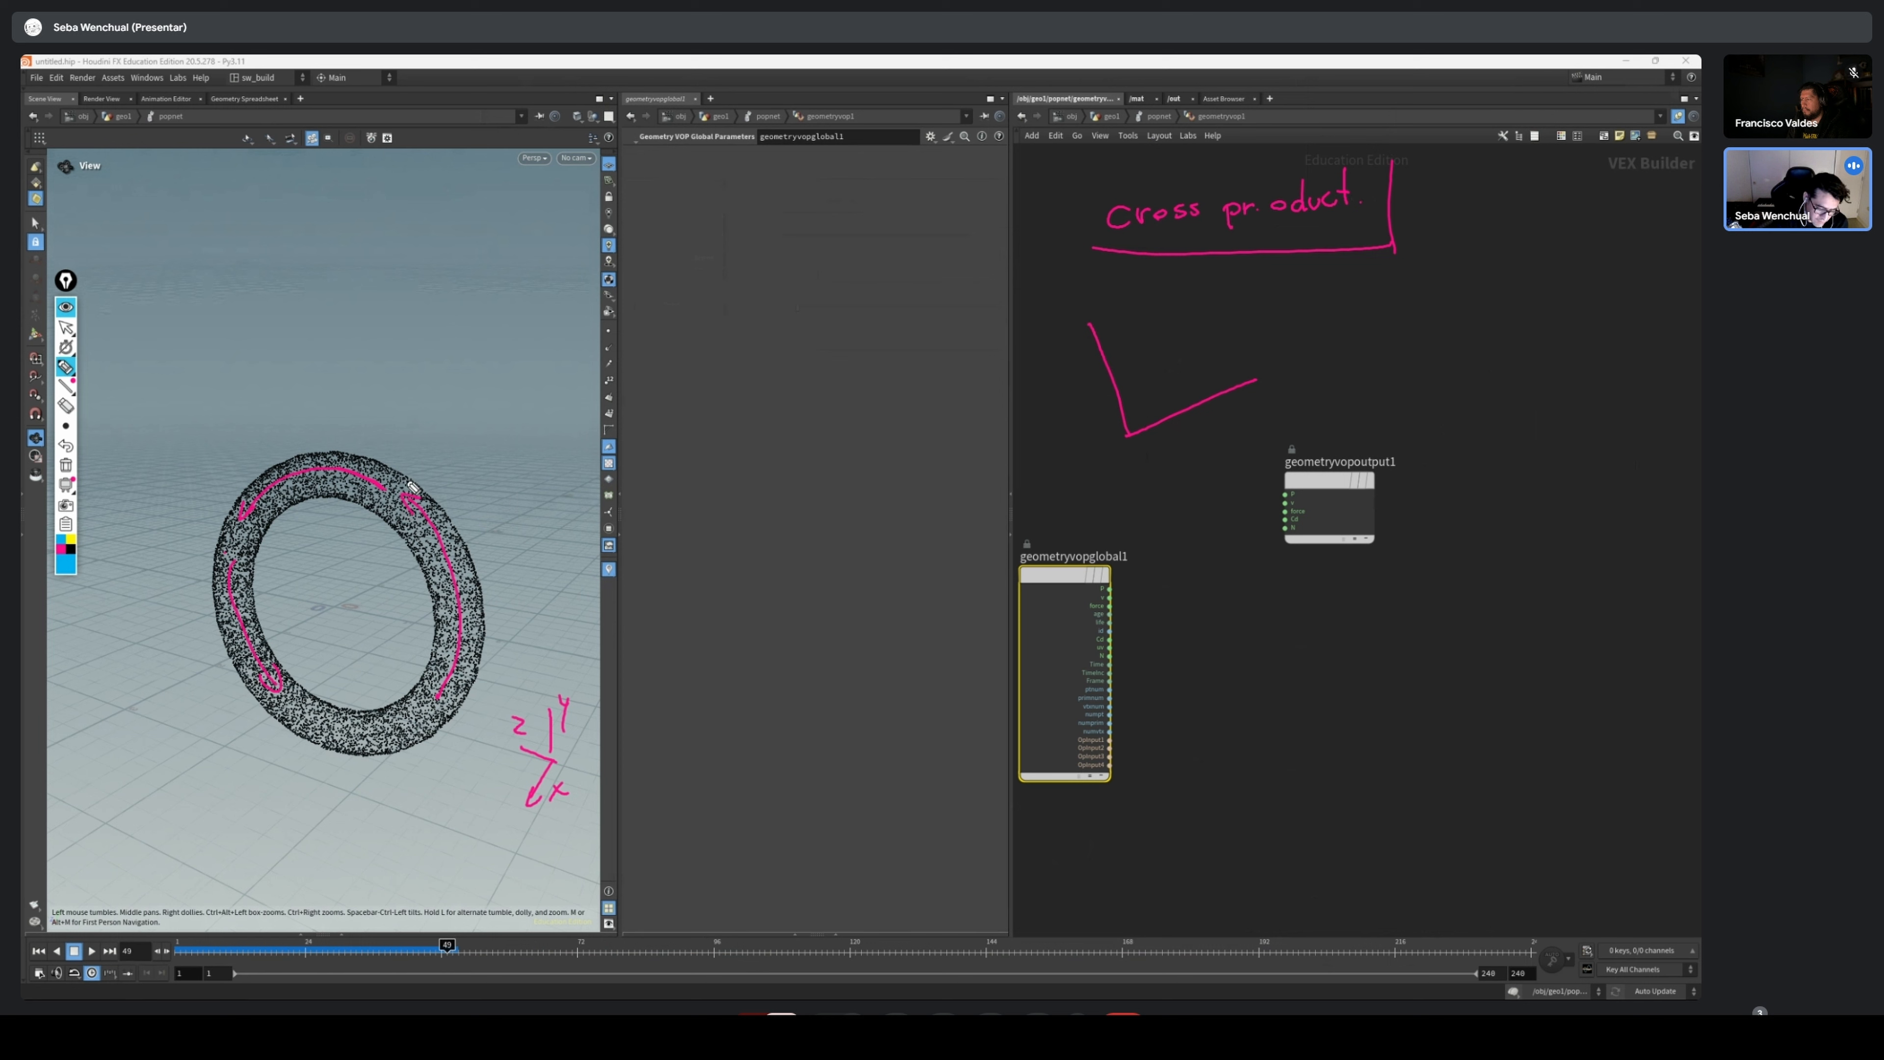
drag(407, 498, 438, 534)
drag(336, 606, 400, 577)
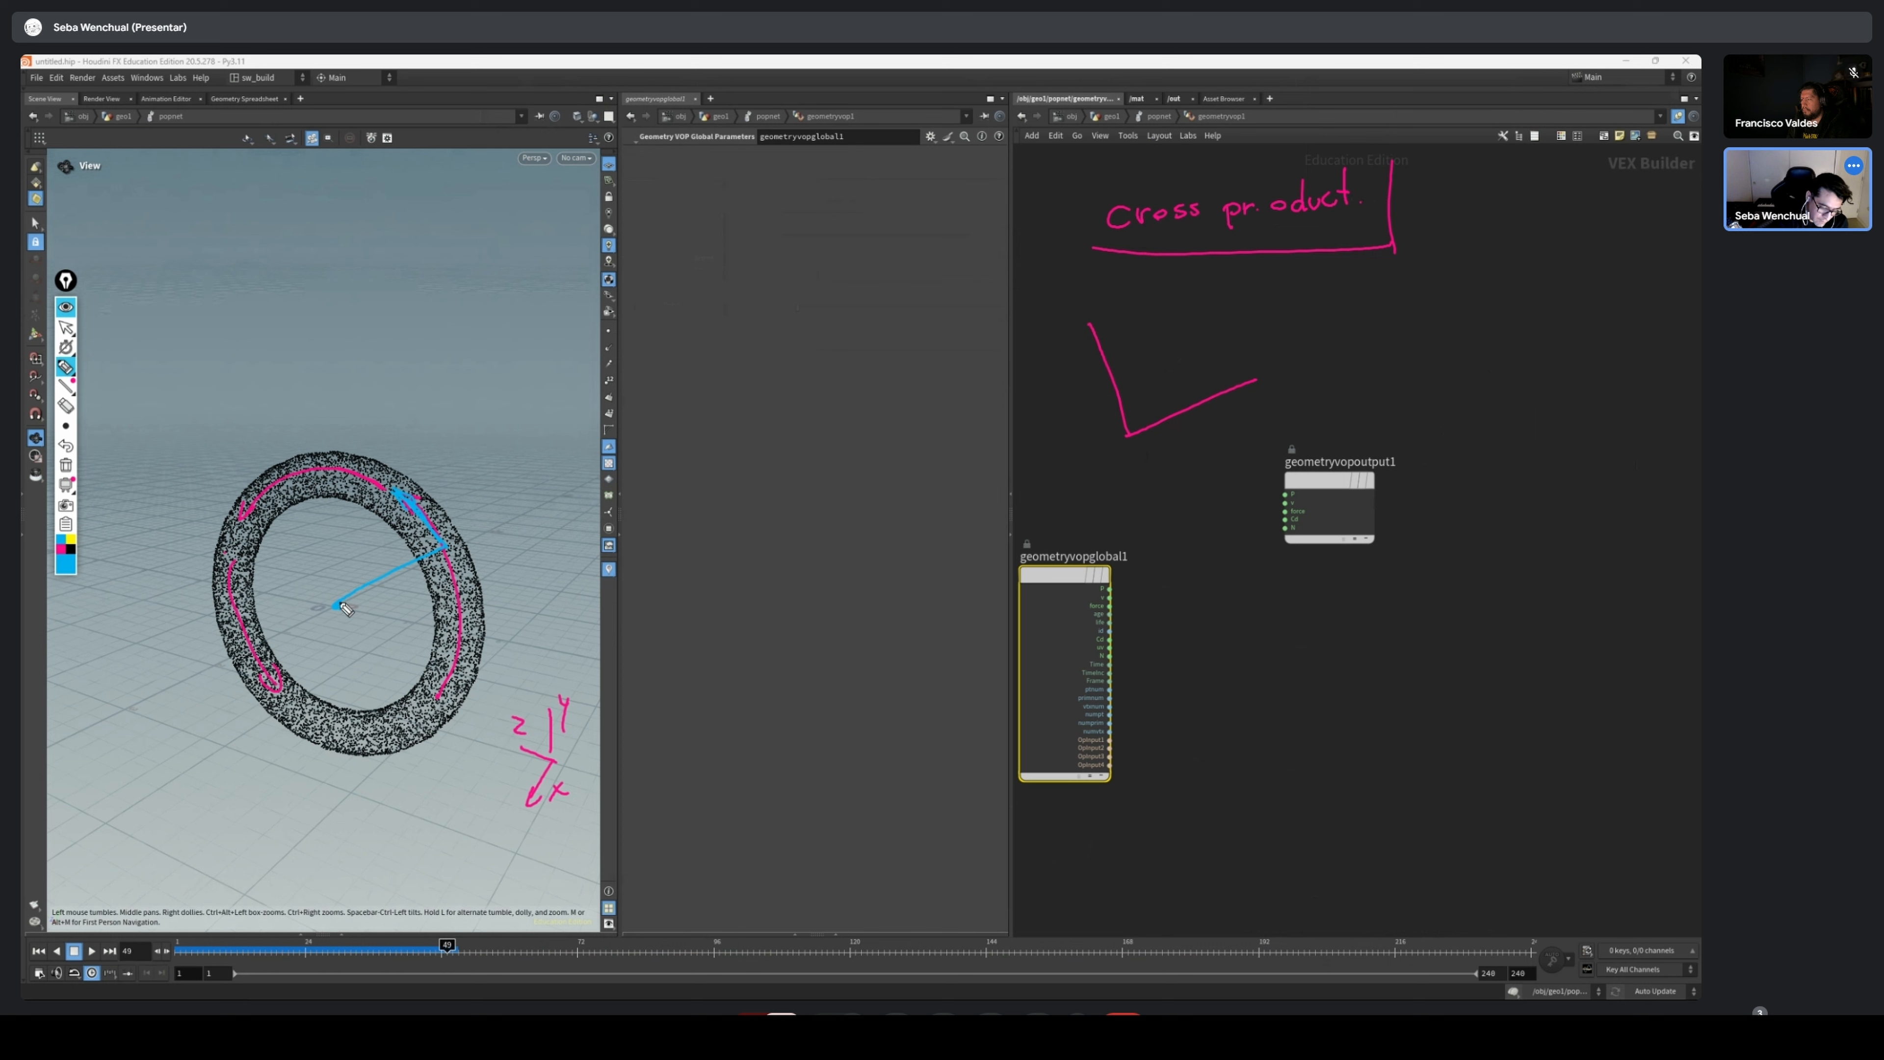
mouse_move(338, 589)
mouse_down()
mouse_move(329, 609)
mouse_move(369, 609)
mouse_up()
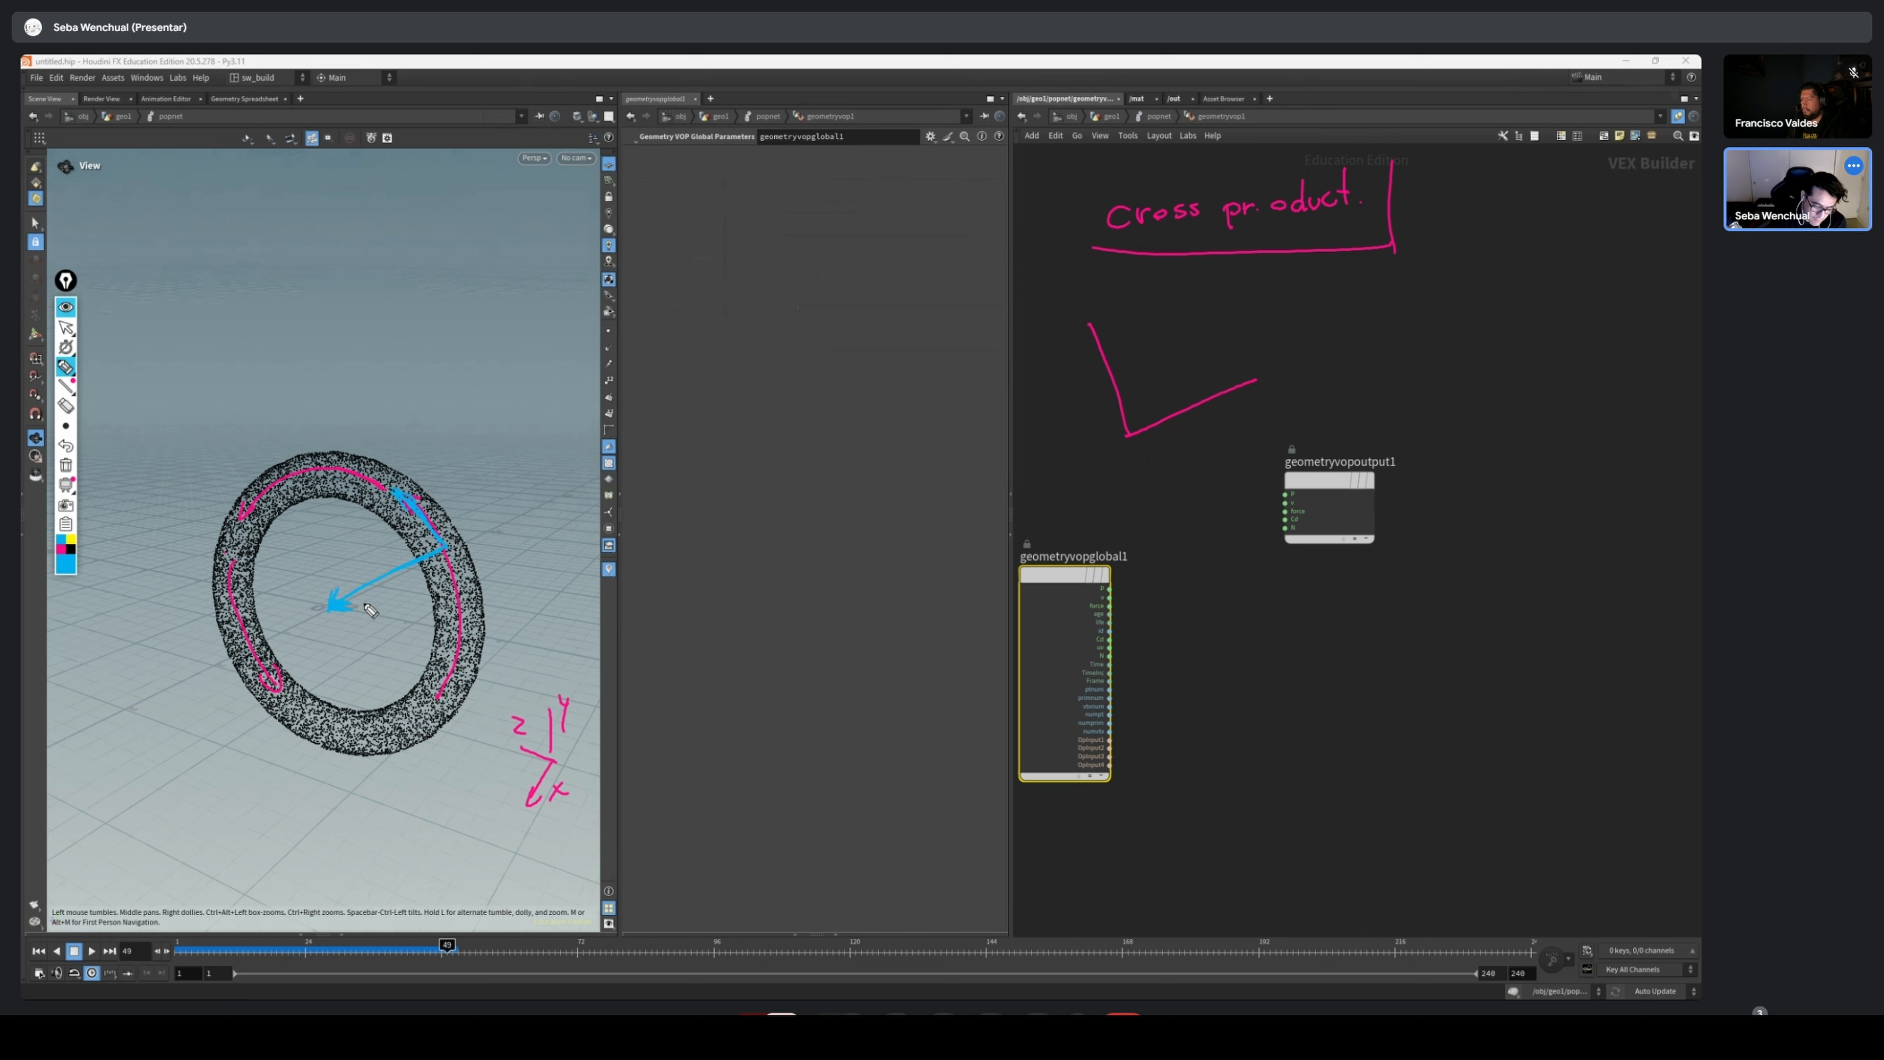
drag(444, 548, 432, 558)
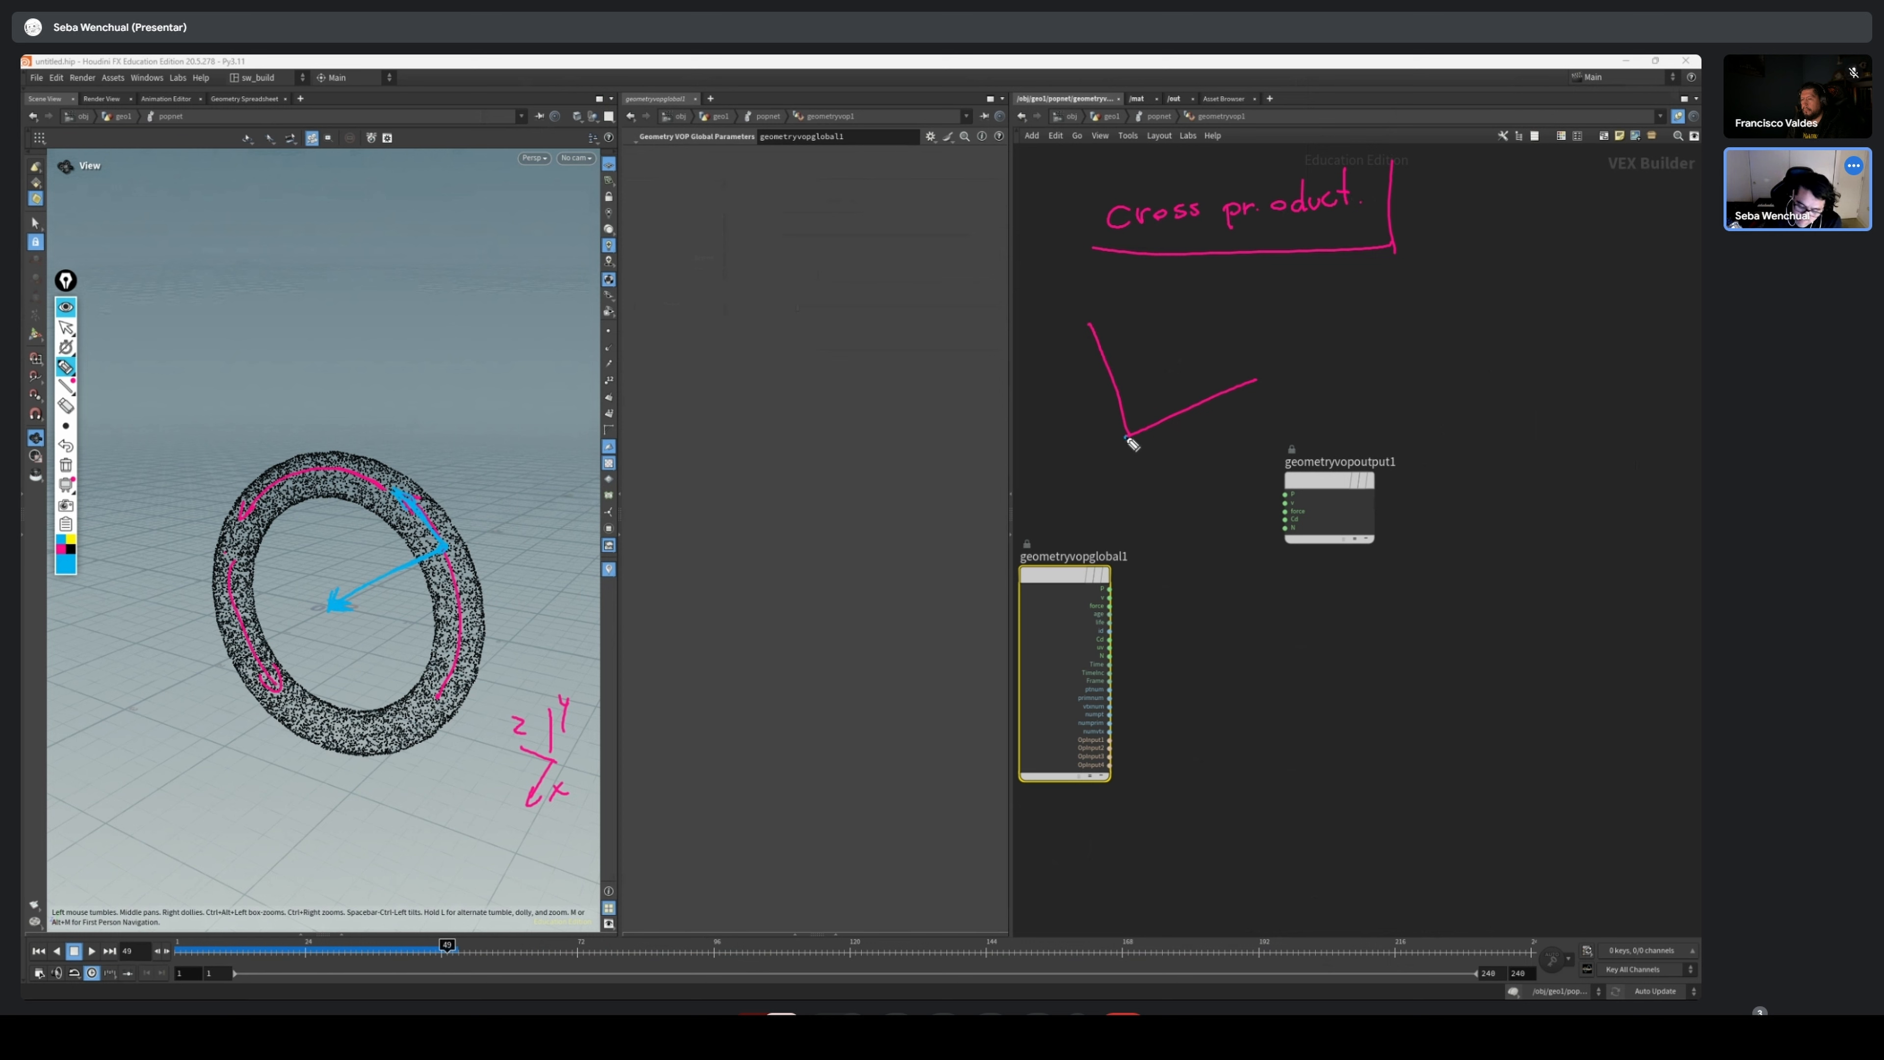
Add a third blue arrow from the corner of the two pink lines and put blue arrowheads on both lines
drag(1127, 438, 1092, 513)
drag(1083, 321, 1100, 328)
drag(1245, 372, 1253, 391)
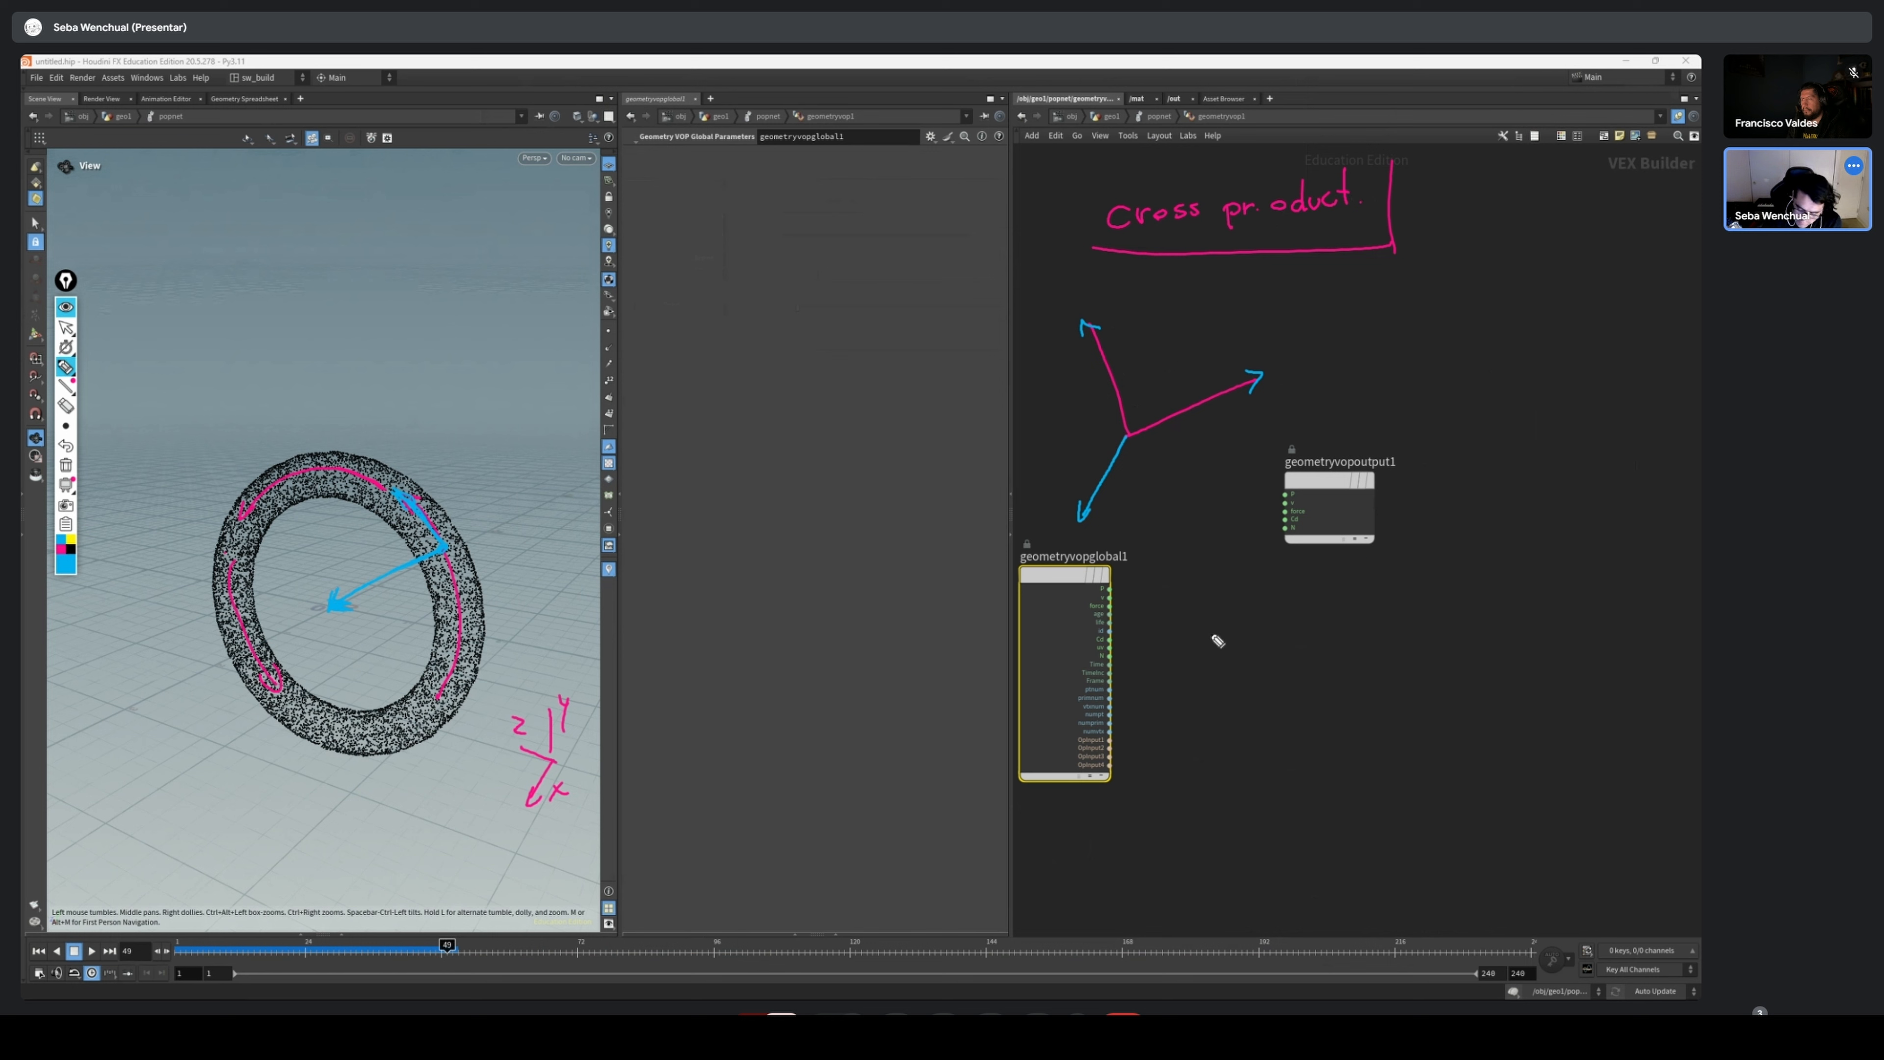
Sketch a blue three-arrow axis diagram labelled X, Y and Z below the output node, with right-angle marks between the axes
mouse_move(1228, 598)
mouse_down()
mouse_move(1238, 692)
mouse_move(1327, 652)
mouse_move(1232, 593)
mouse_up()
drag(1321, 647, 1358, 666)
drag(1356, 650, 1339, 667)
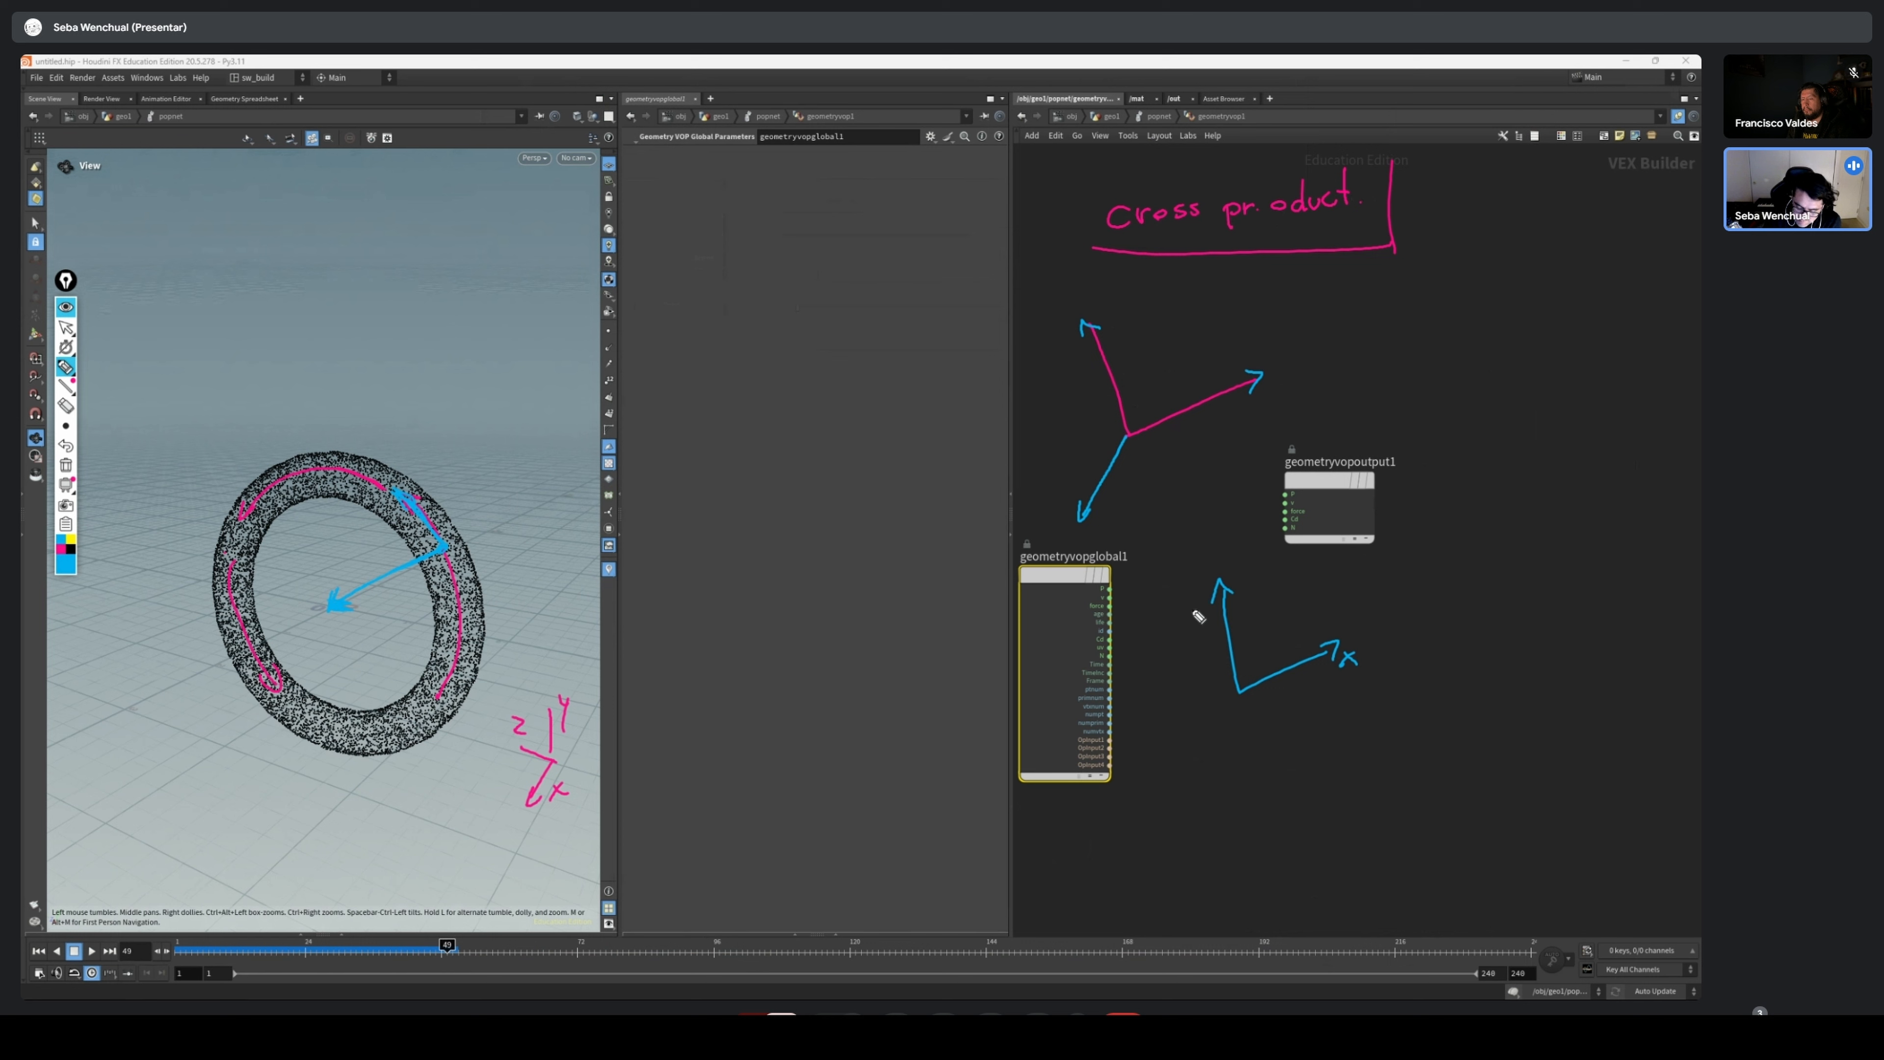
drag(1189, 607, 1209, 619)
mouse_move(1246, 699)
mouse_down()
mouse_move(1349, 758)
mouse_move(1301, 789)
mouse_up()
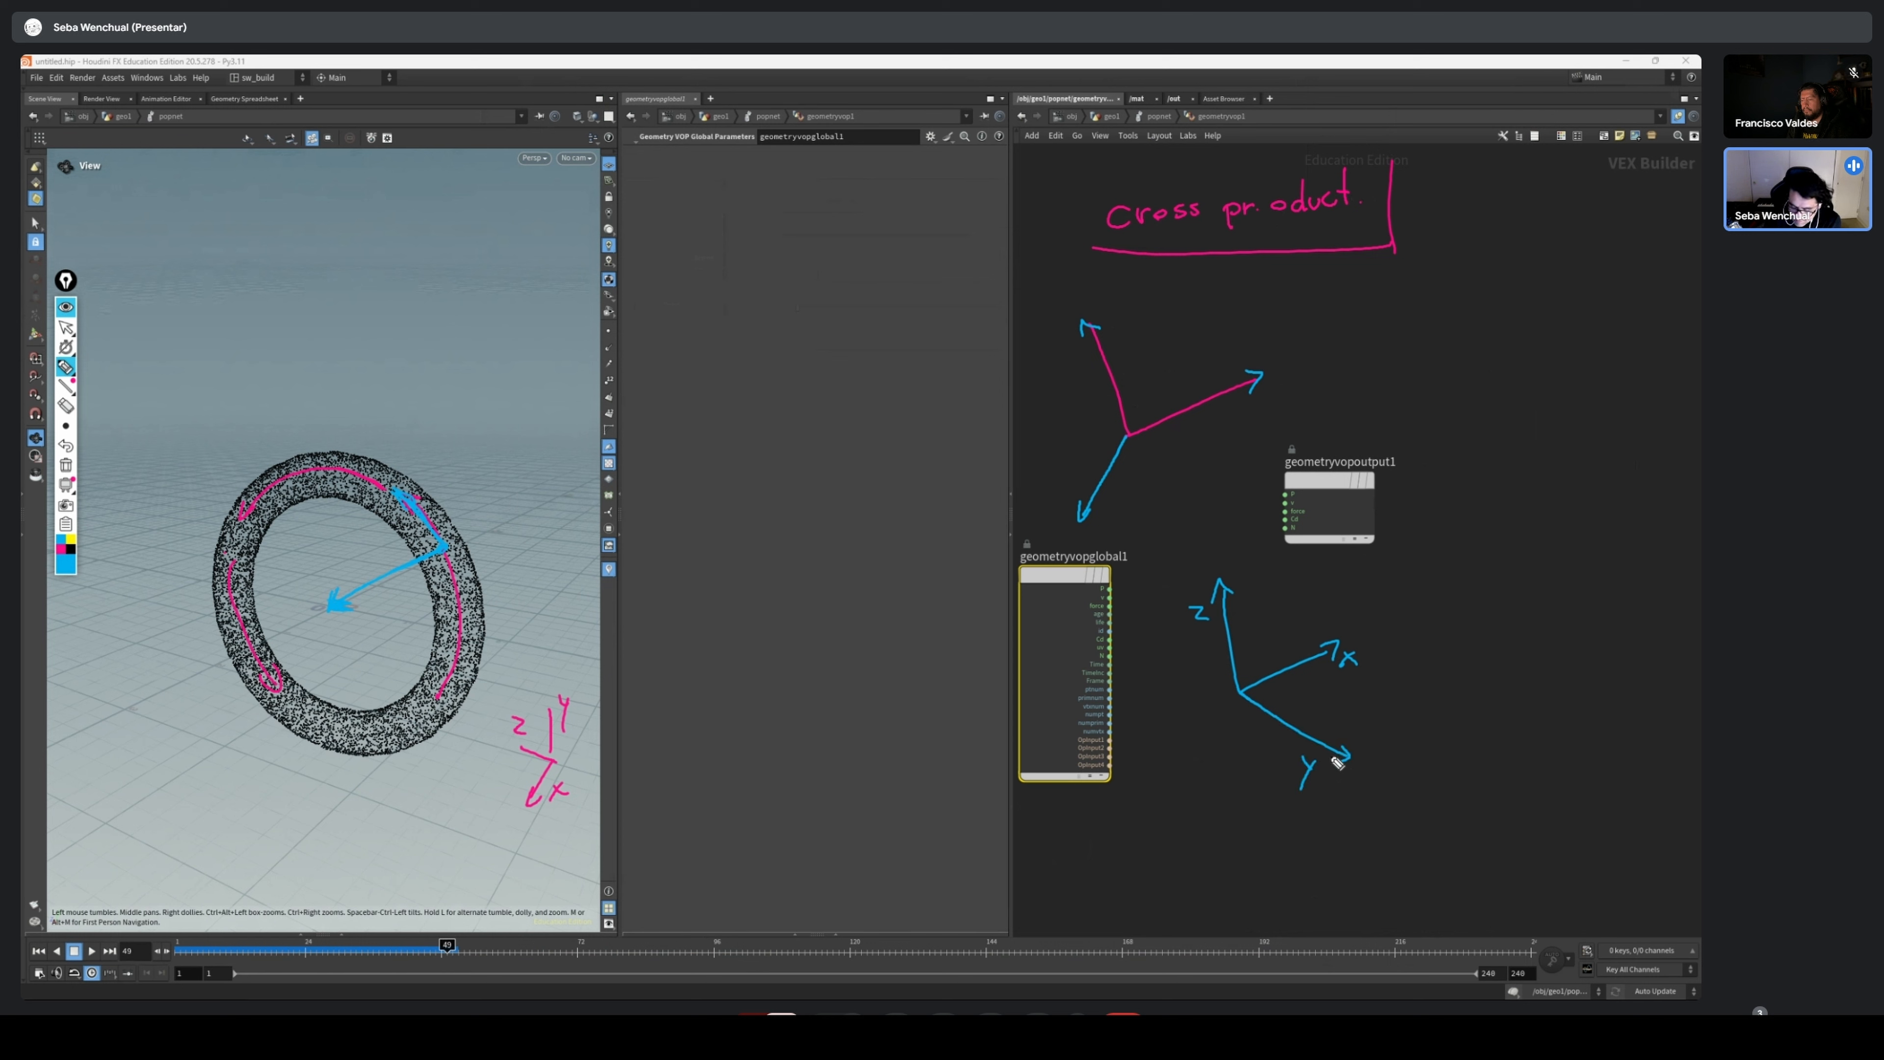
drag(1276, 692, 1235, 666)
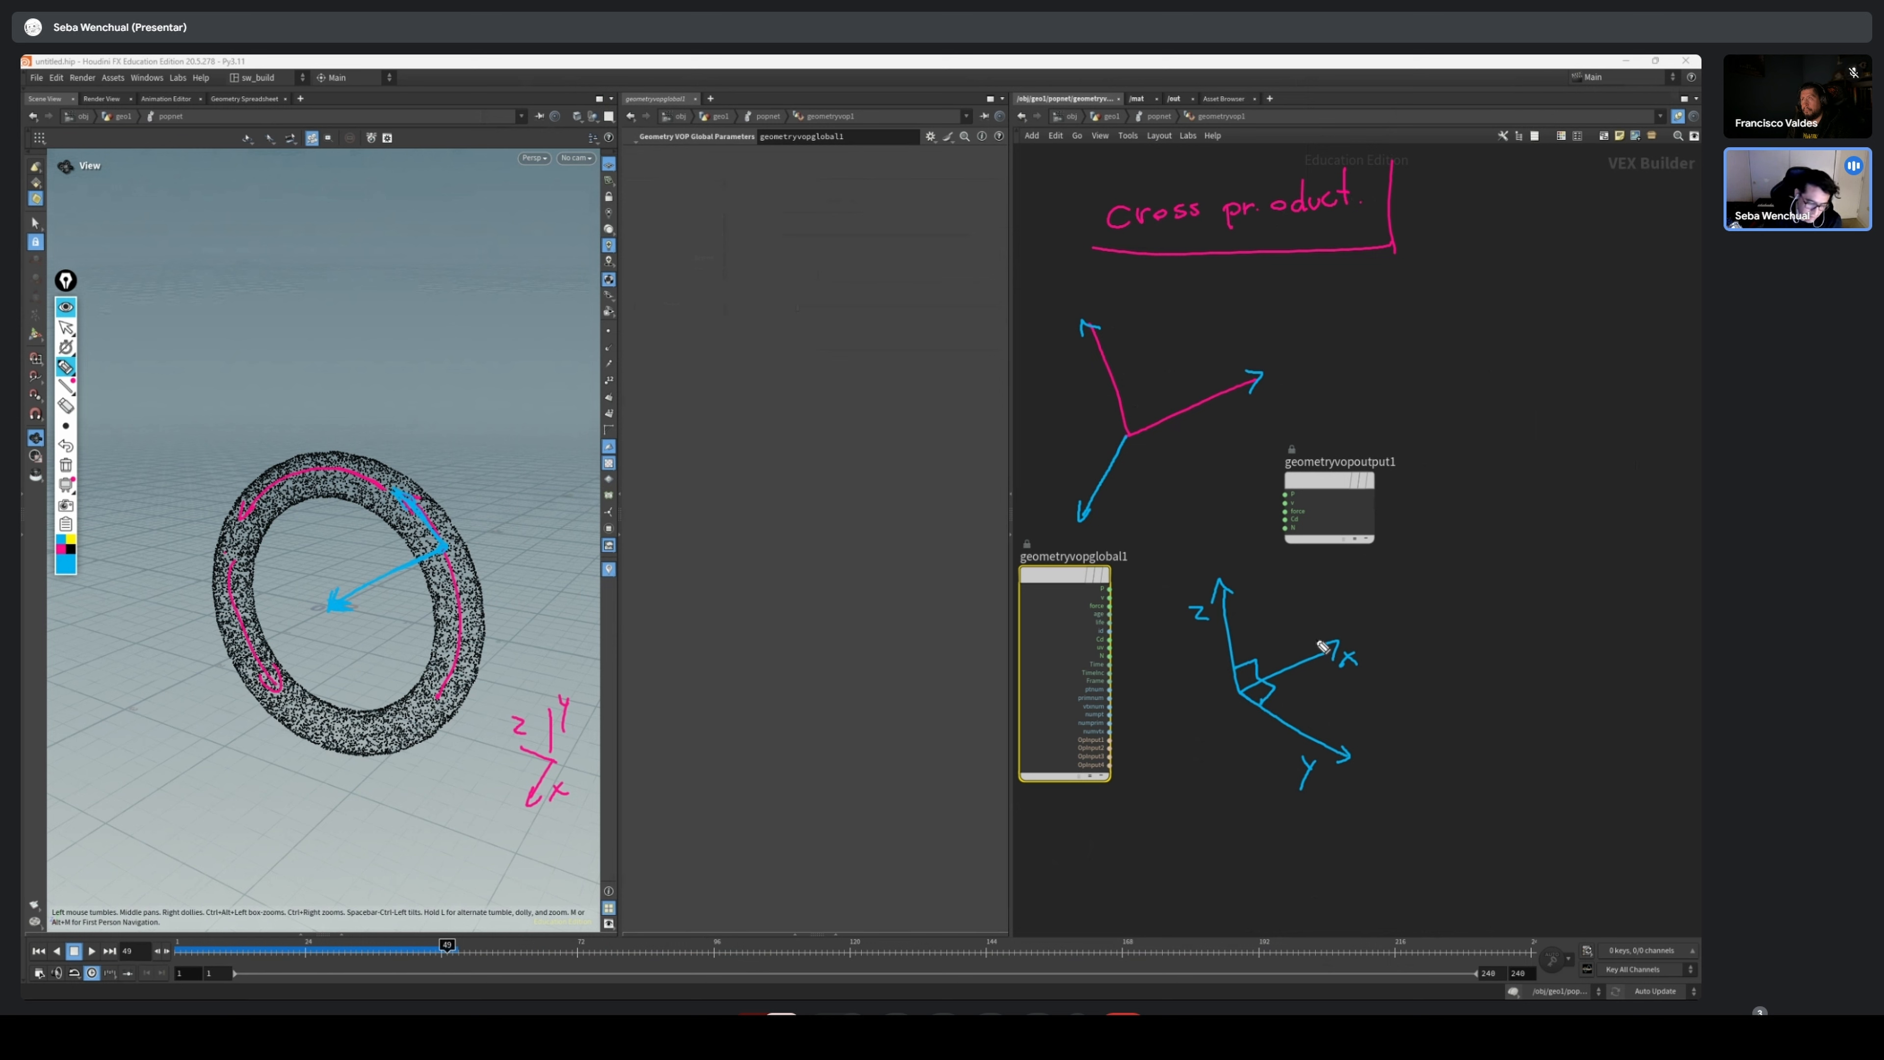
Clear all screen annotations and draw a pink arrow from the ring's particles to its centre
click(67, 467)
mouse_move(92, 375)
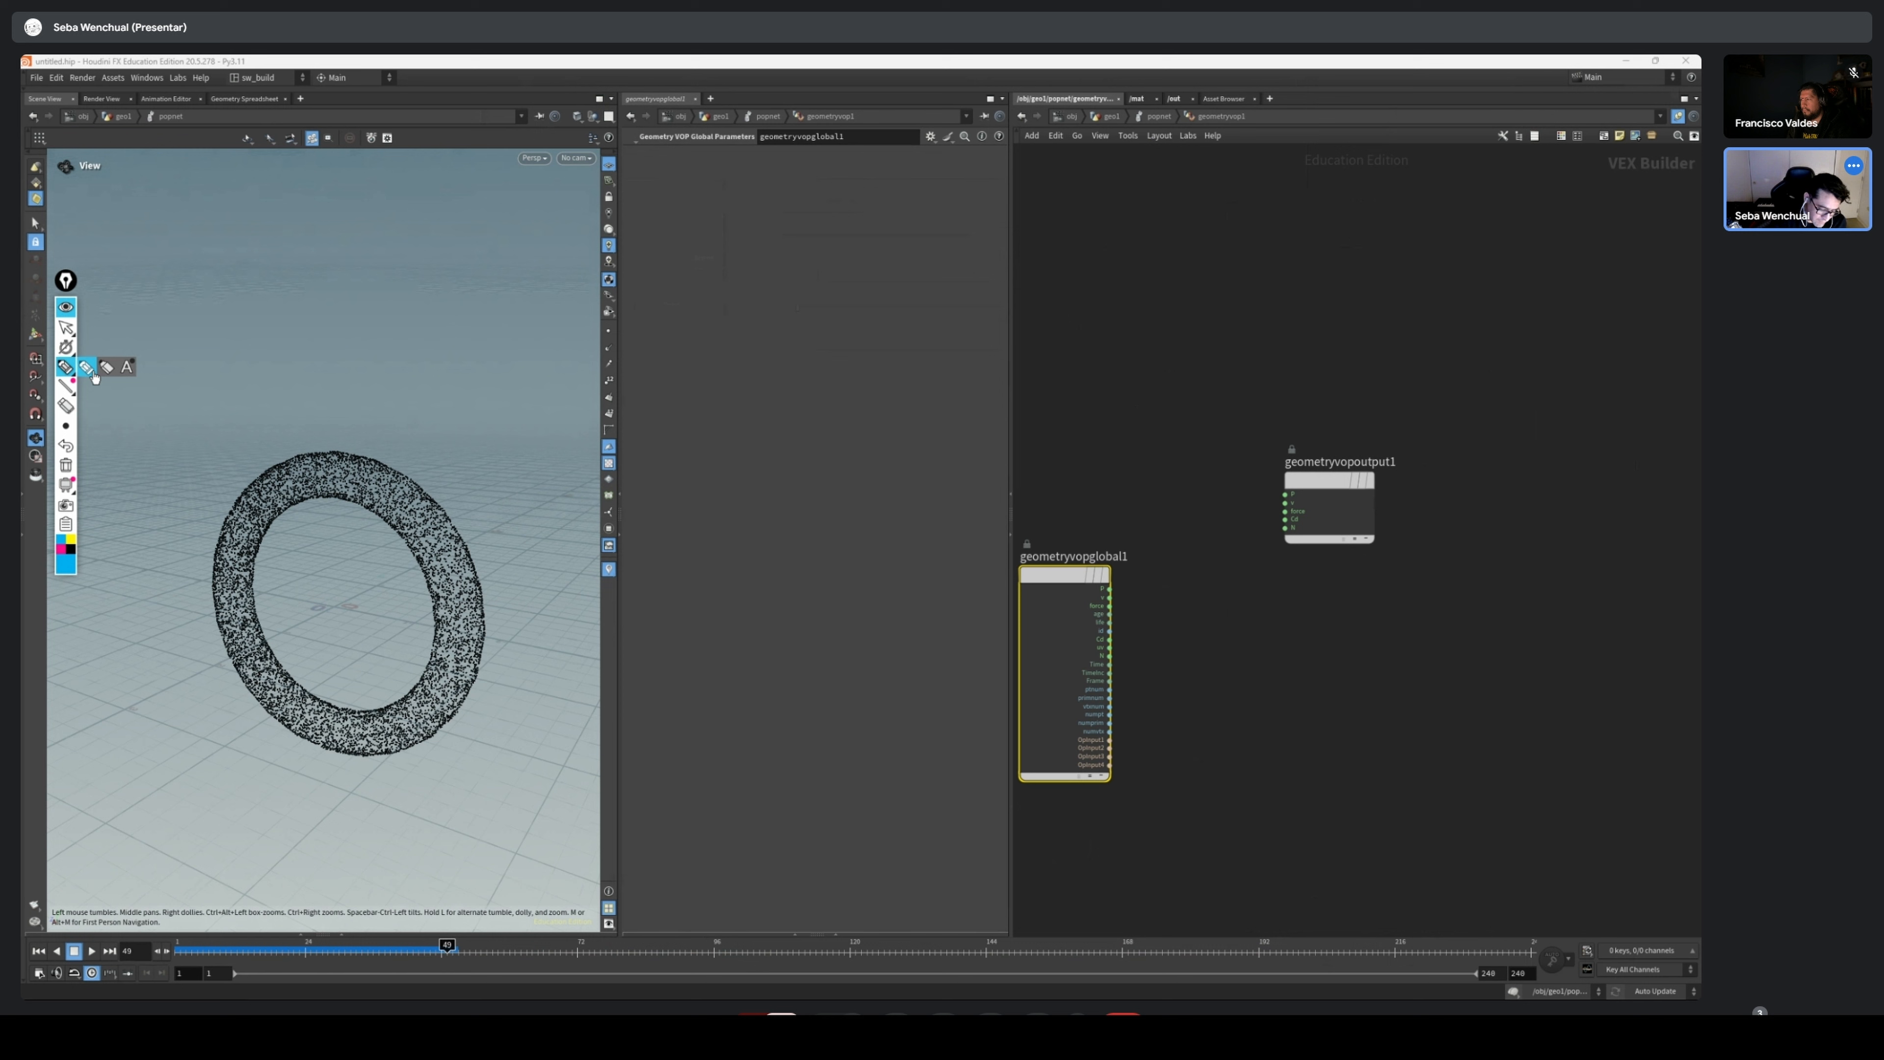
click(337, 606)
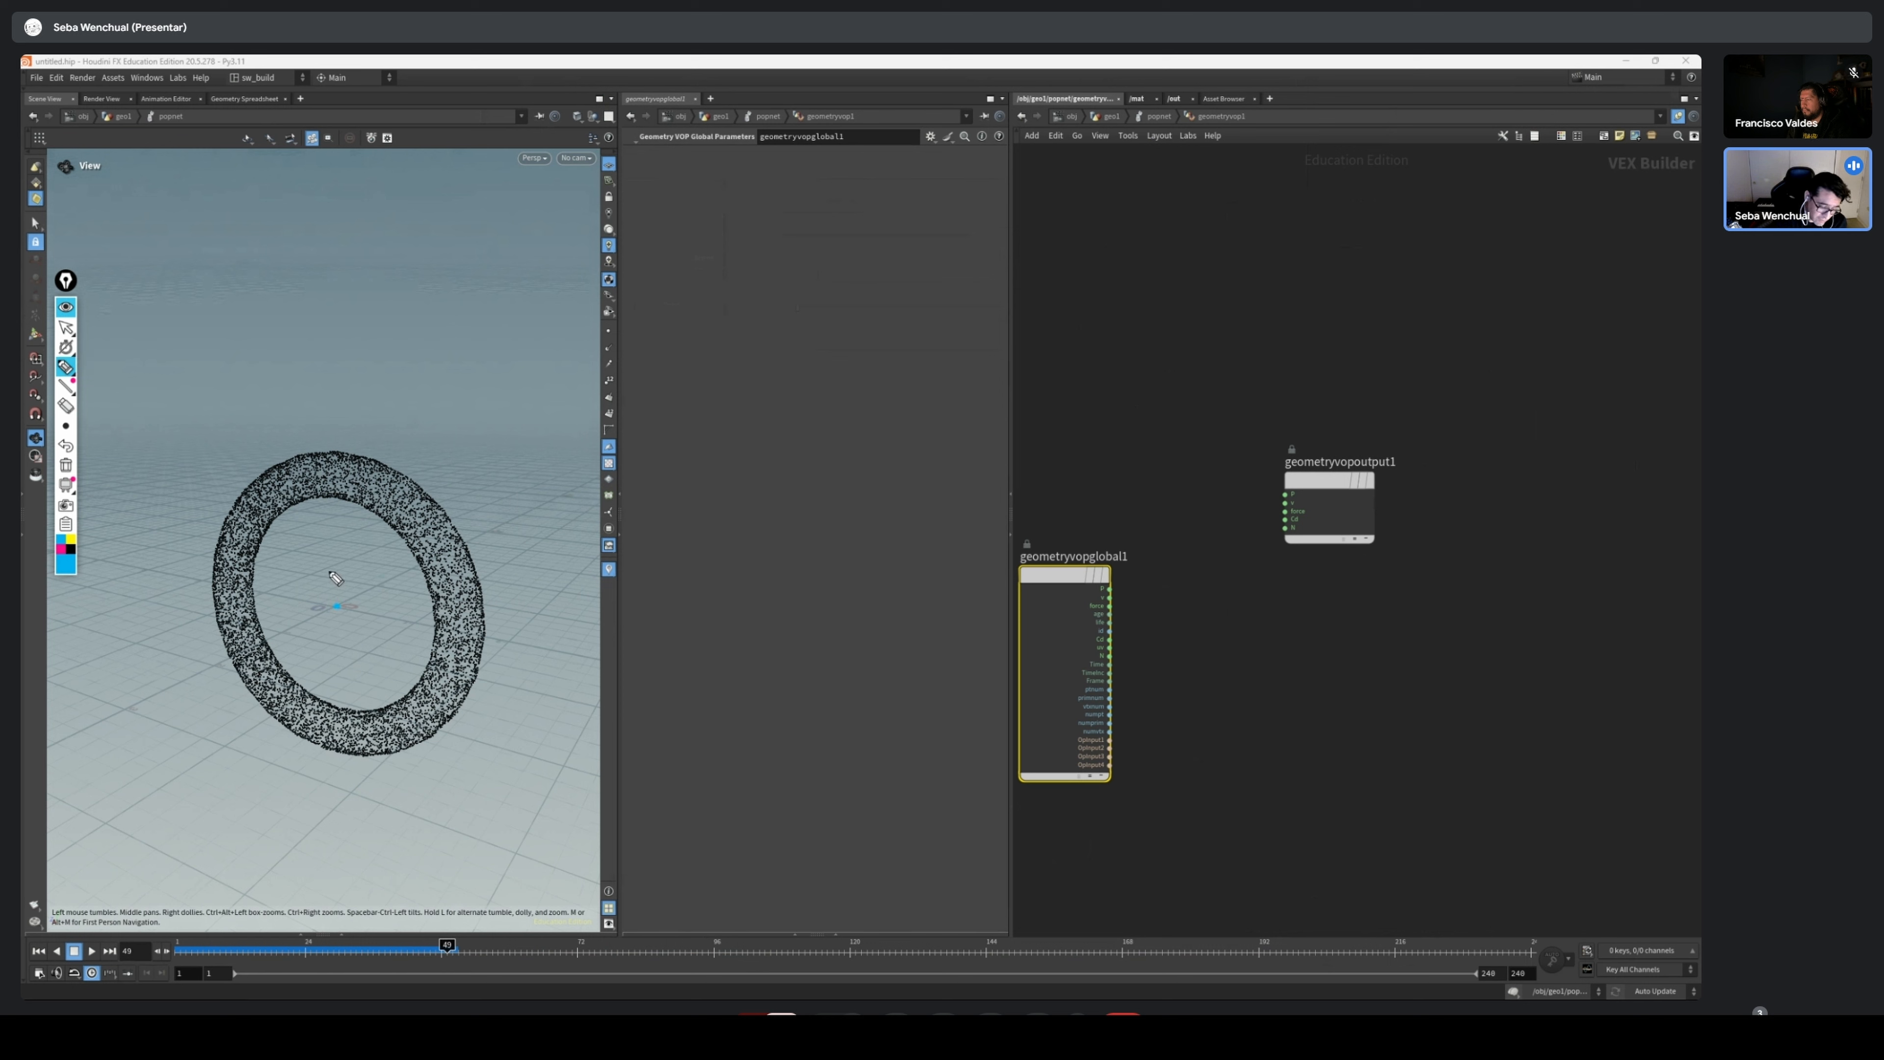
click(61, 548)
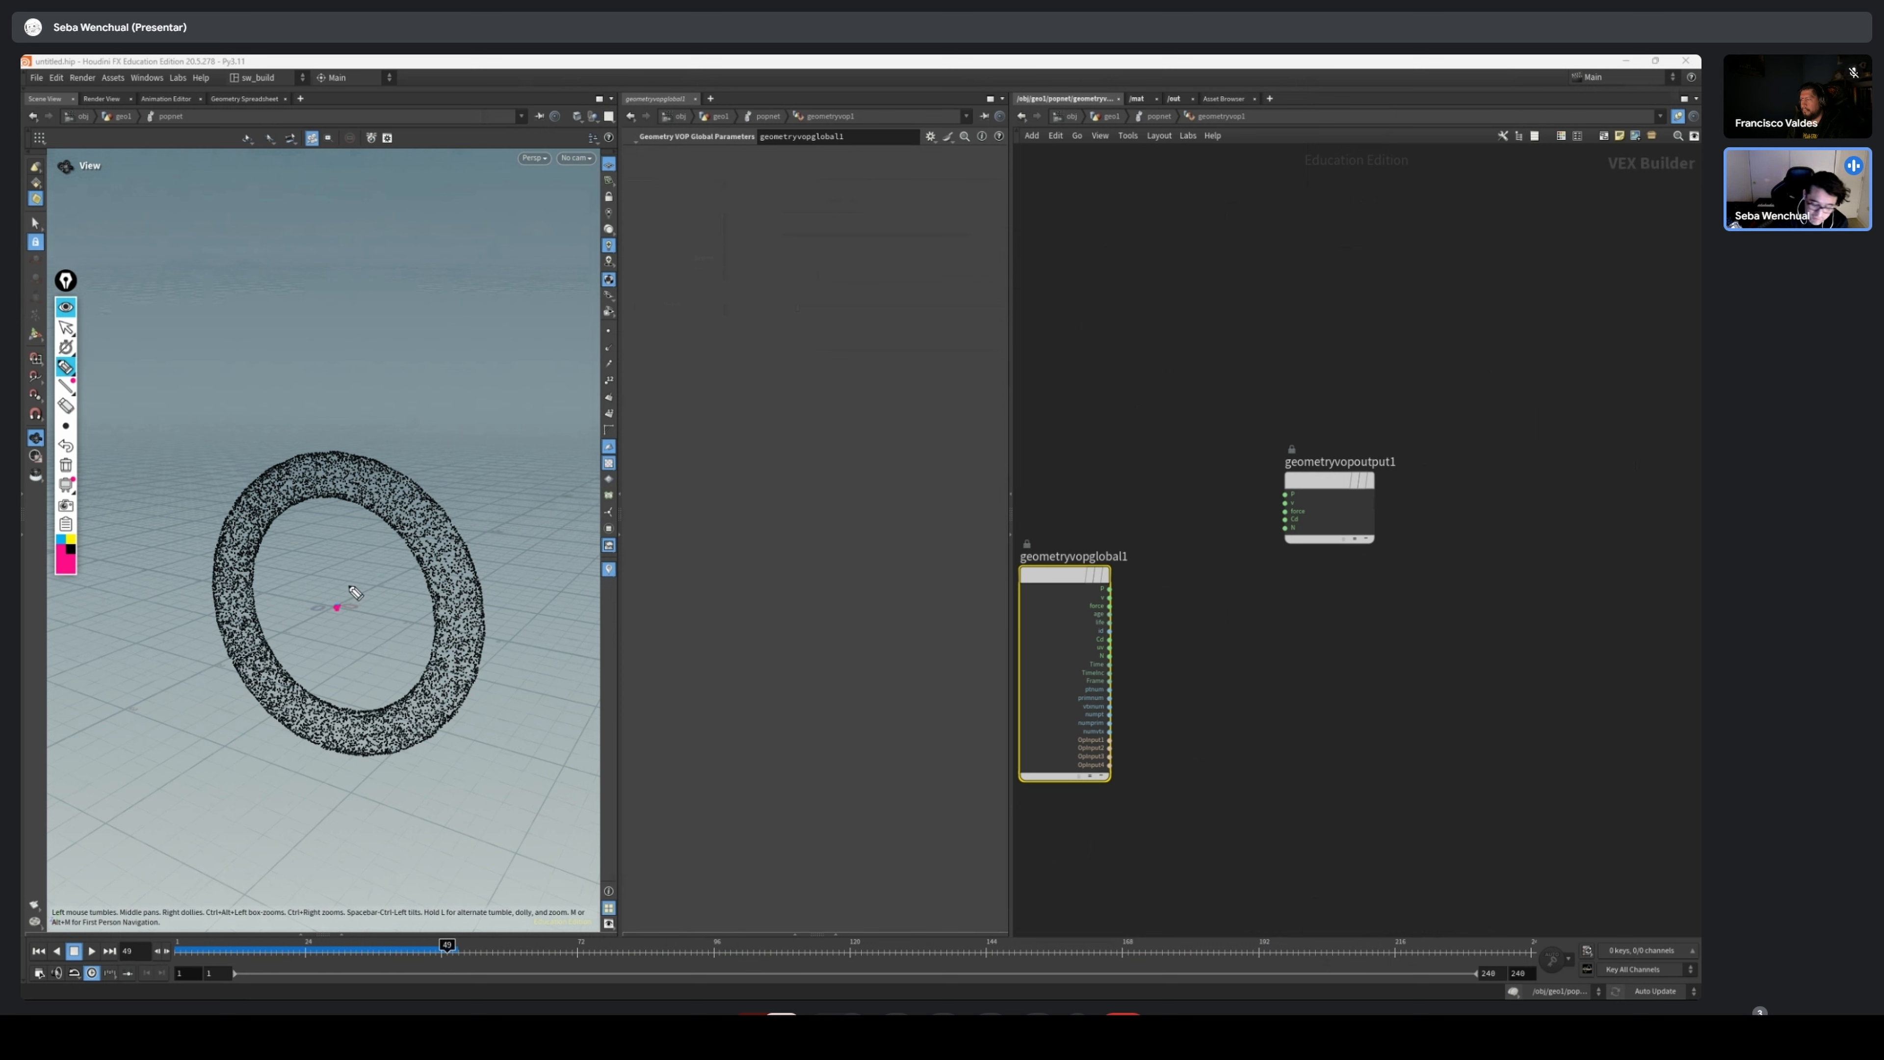
drag(336, 607, 414, 540)
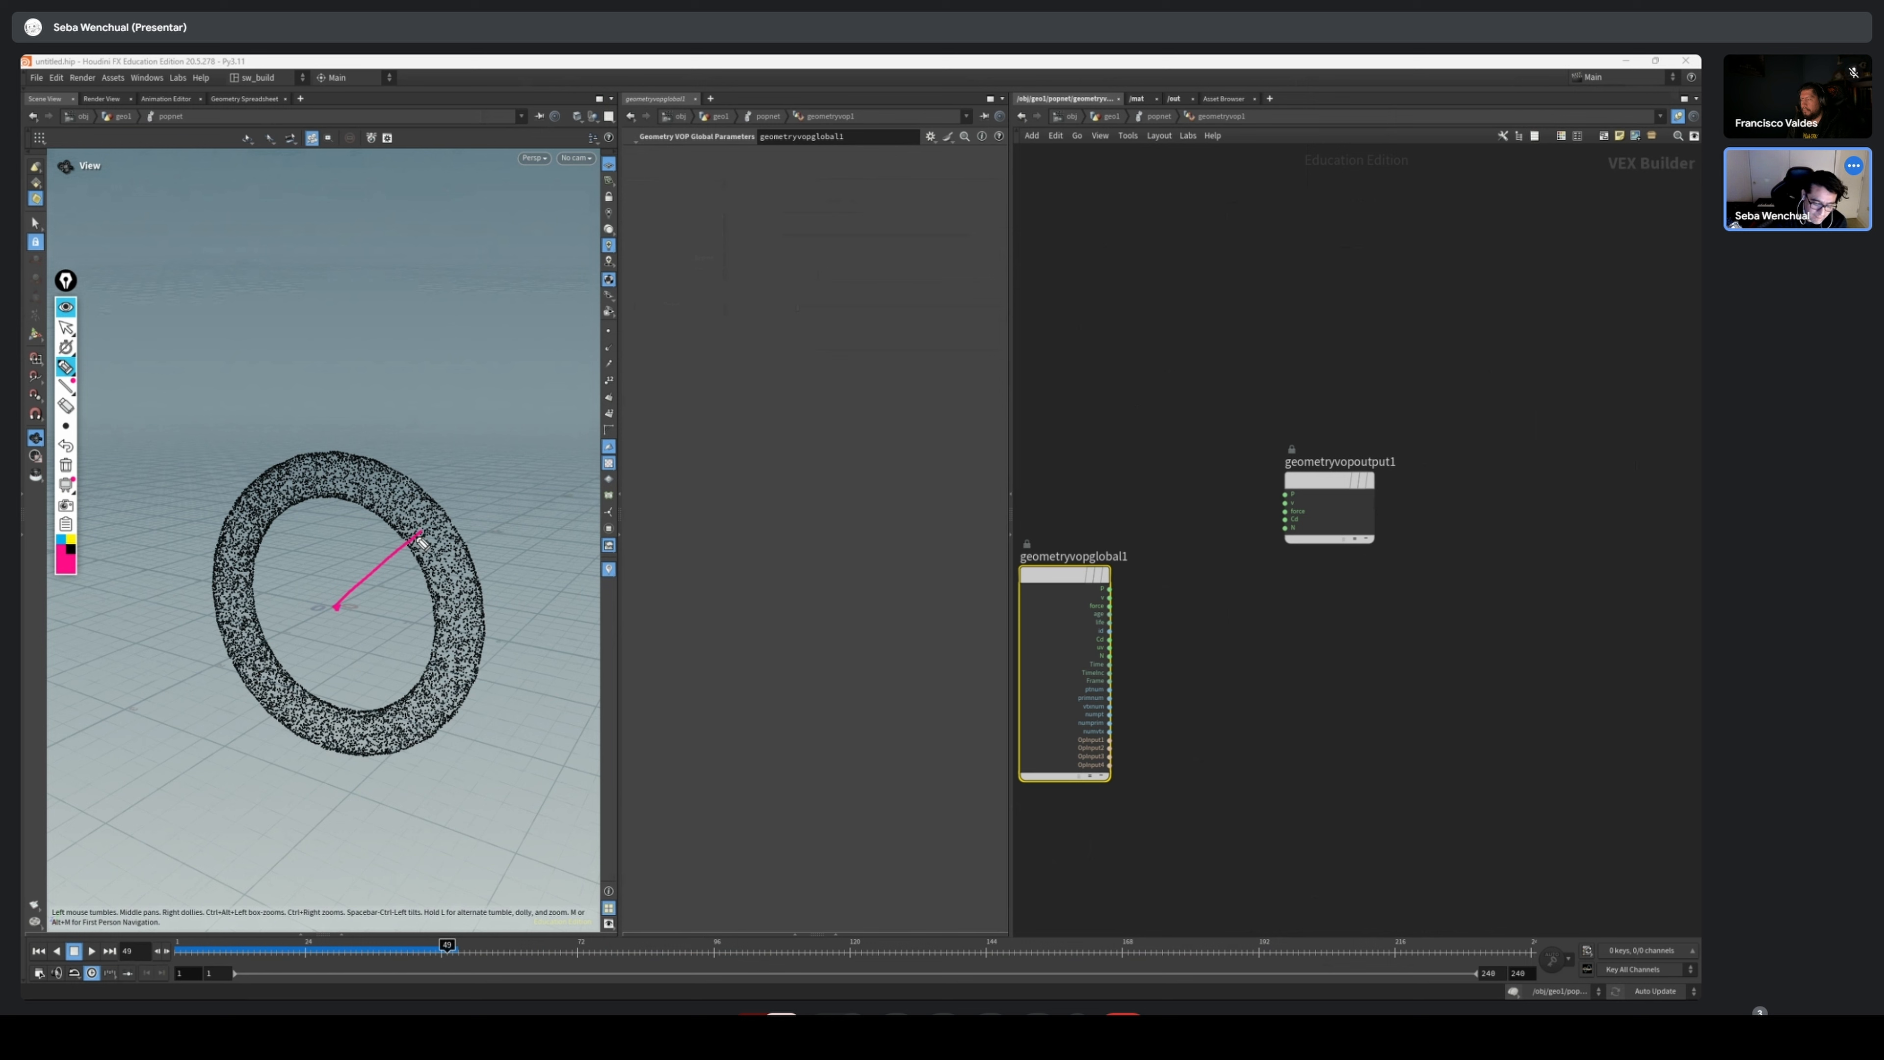
drag(347, 604, 335, 608)
click(421, 529)
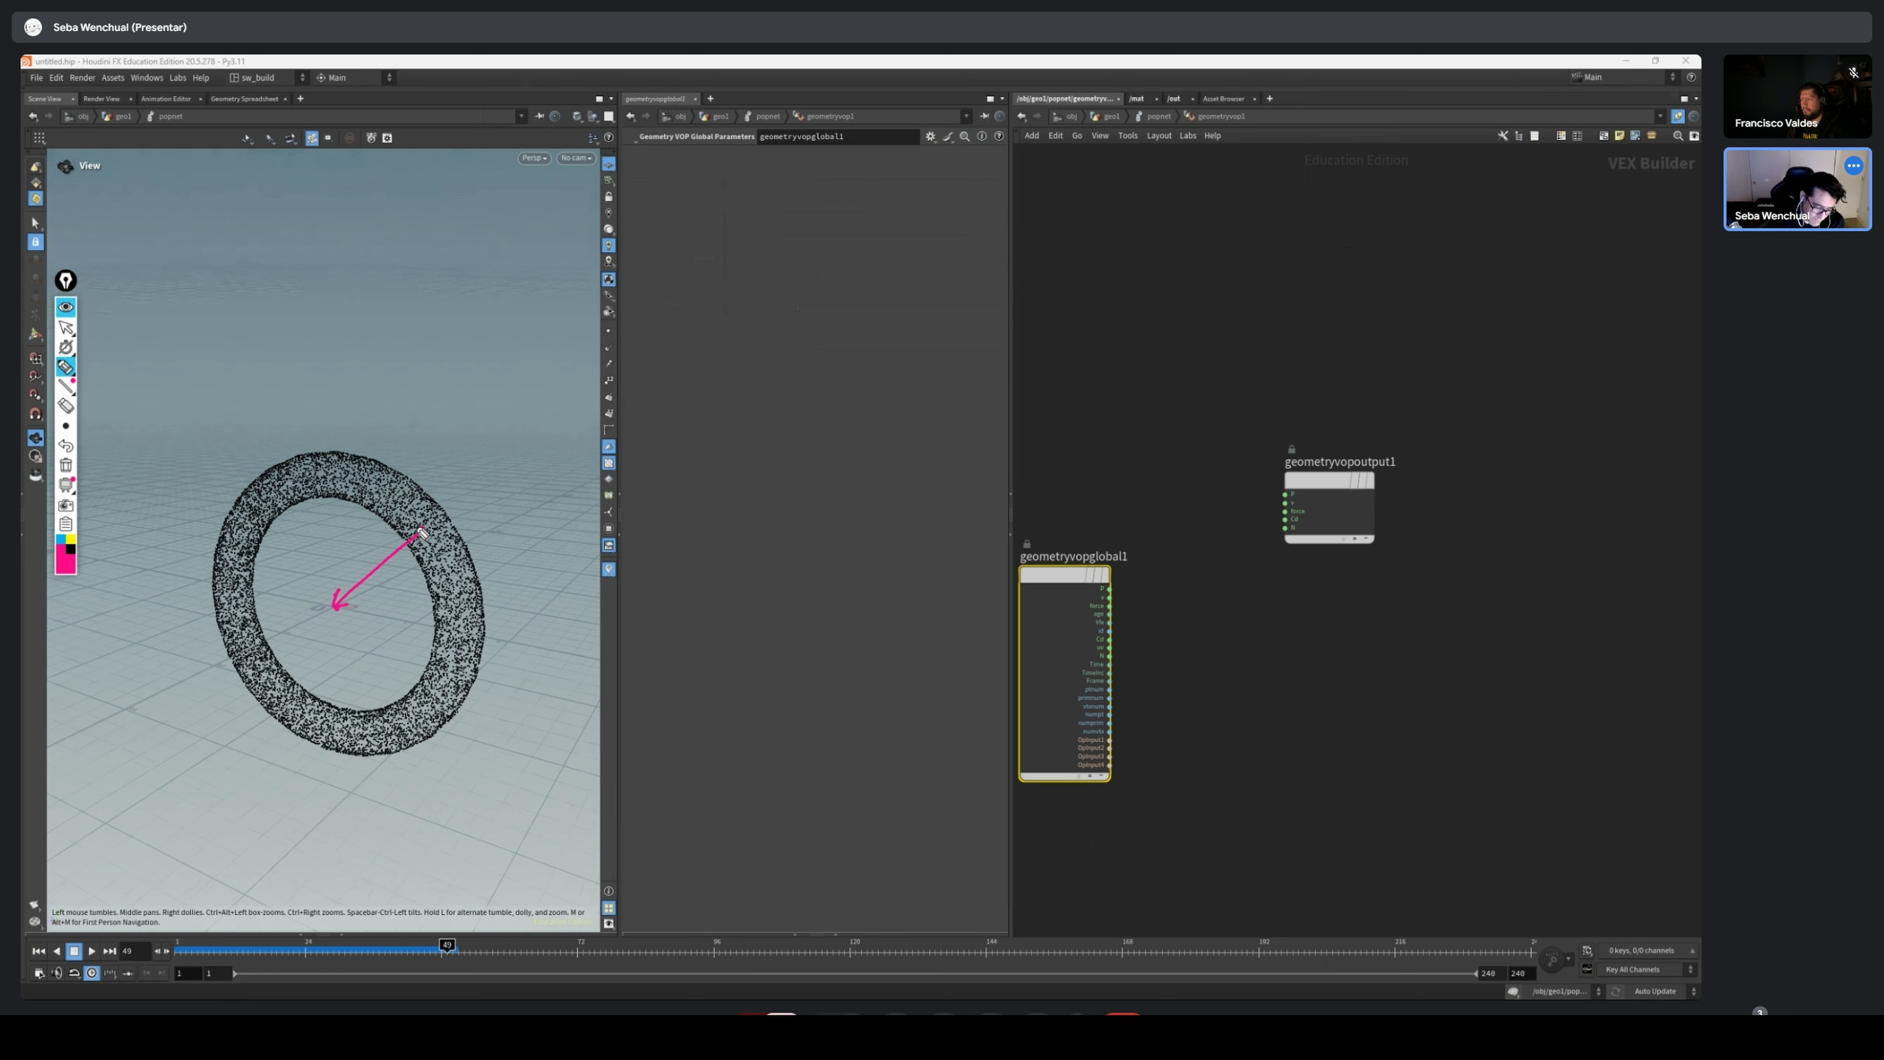
Draw a yellow arrow along the ring from the start of the pink arrow to mark the flow direction
click(71, 539)
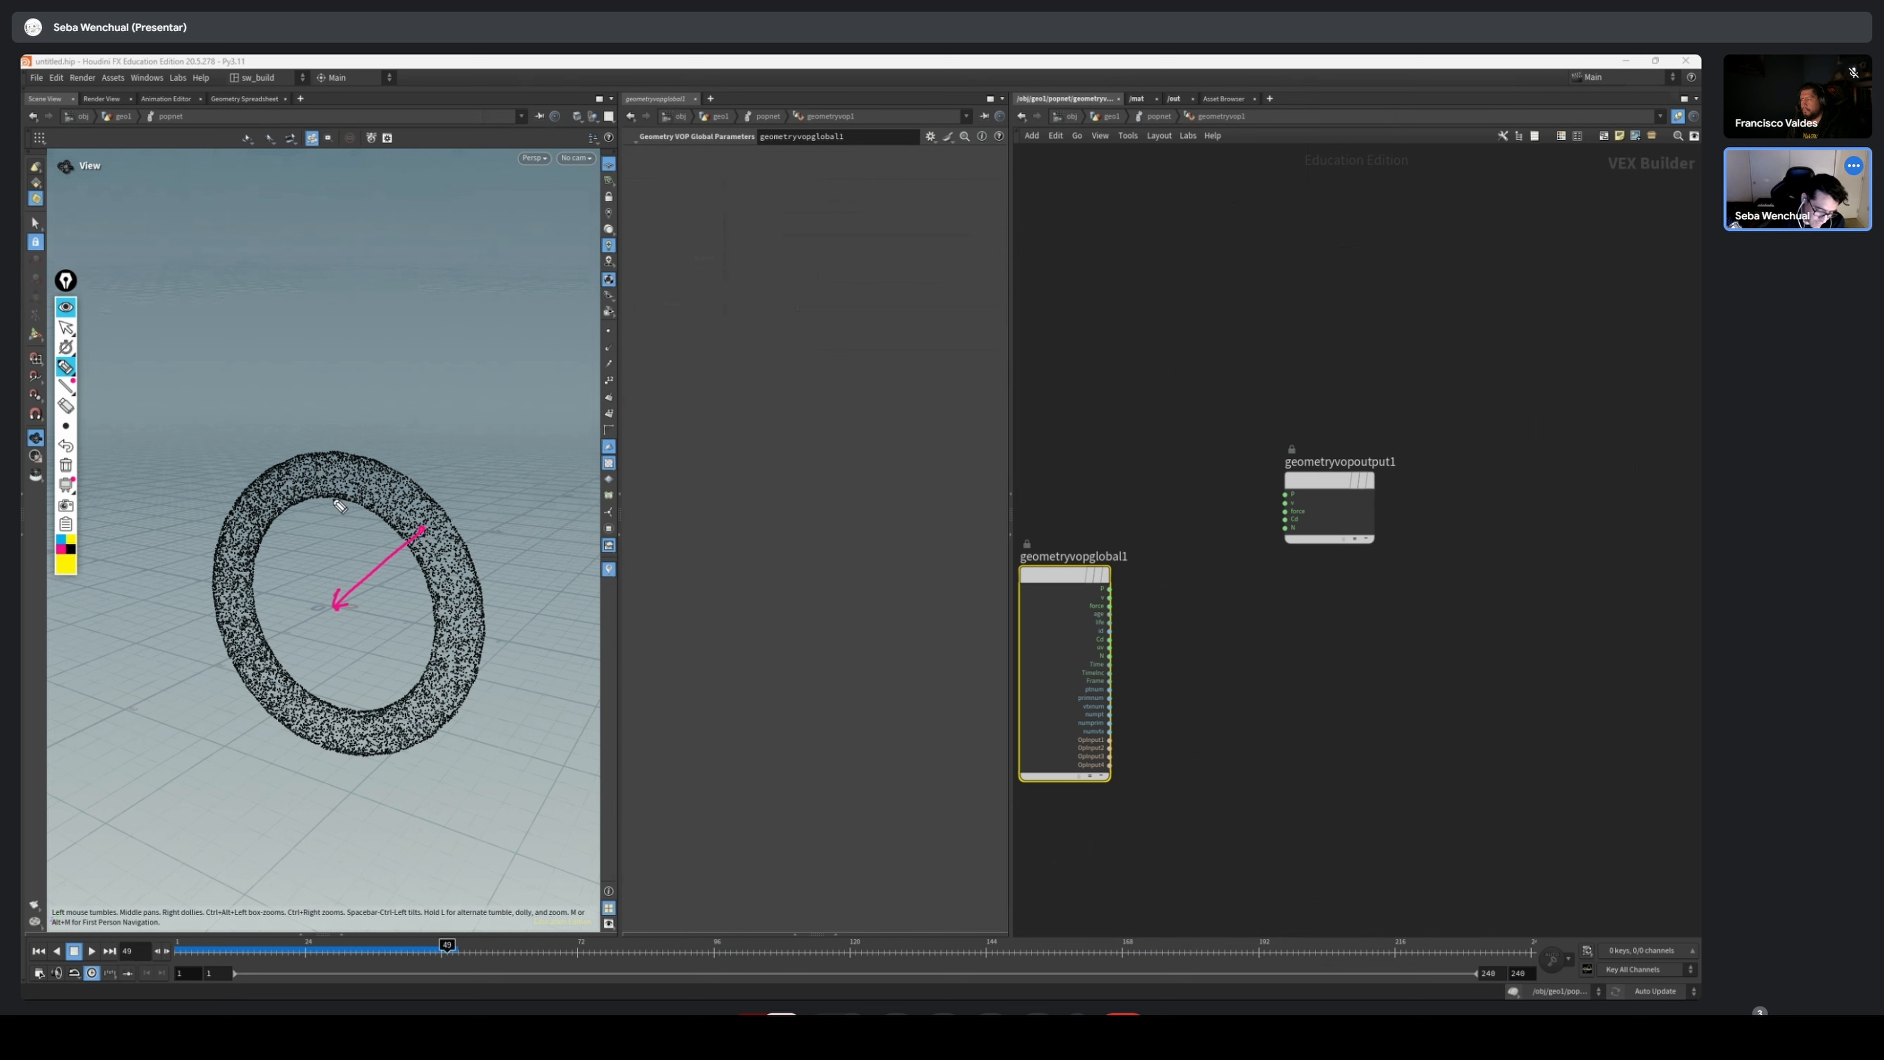
drag(423, 528, 373, 485)
mouse_move(71, 428)
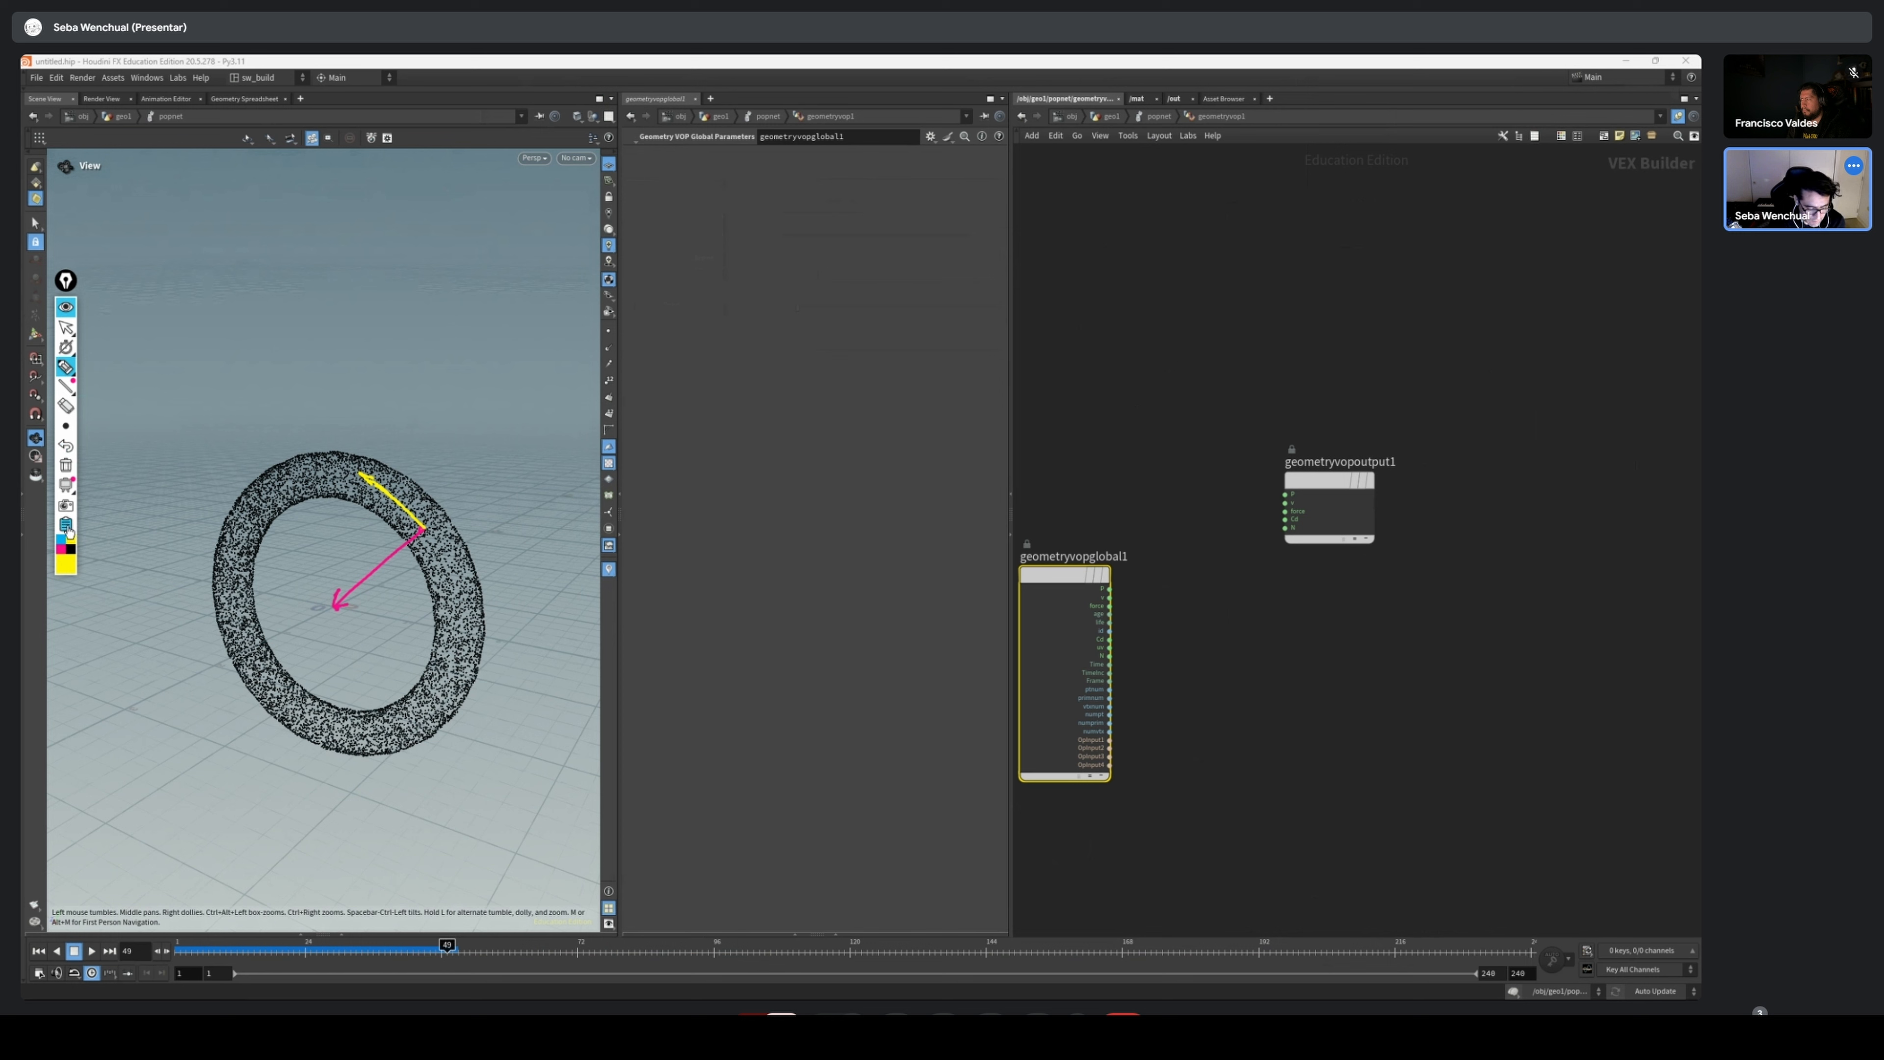
Label the pink centre arrow "a" and draw a second pink arrow outward from the ring, marked "b" and "X"
click(63, 548)
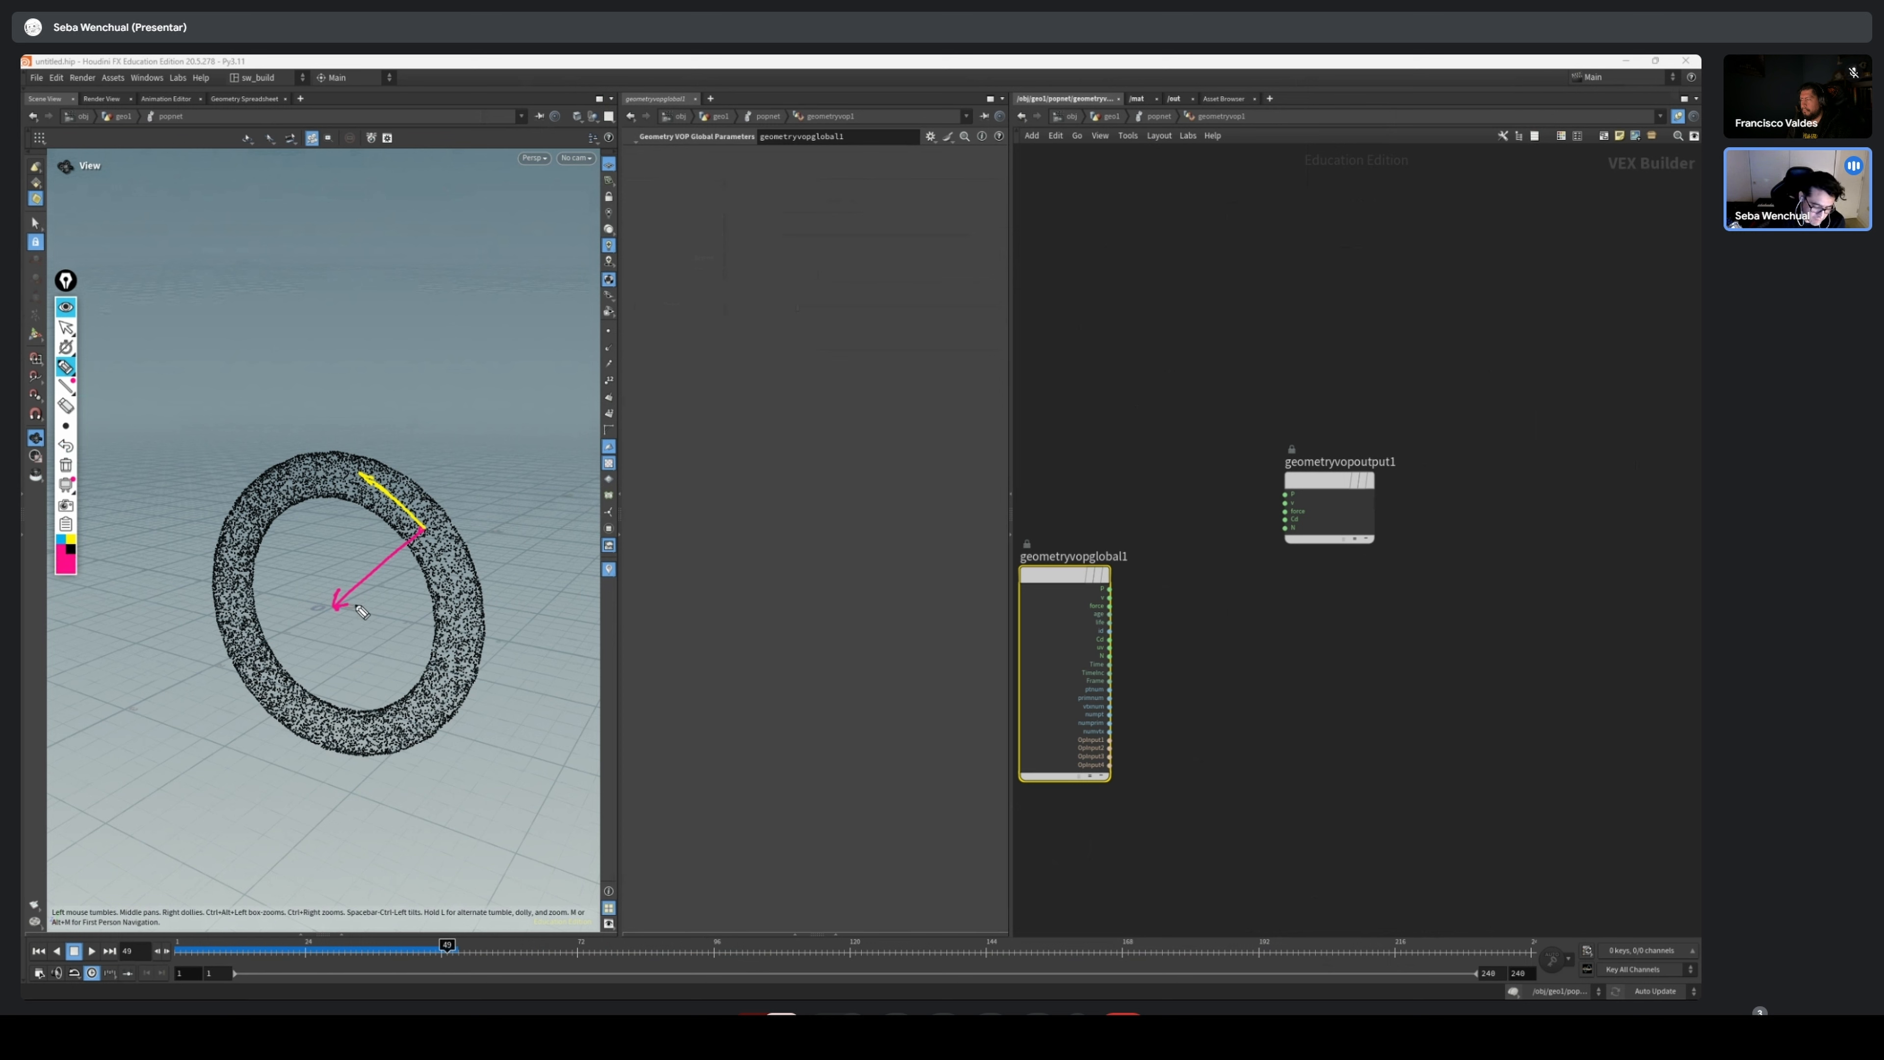
drag(360, 606, 367, 603)
mouse_move(434, 531)
mouse_down()
mouse_move(540, 484)
mouse_move(525, 484)
mouse_up()
drag(476, 514, 483, 531)
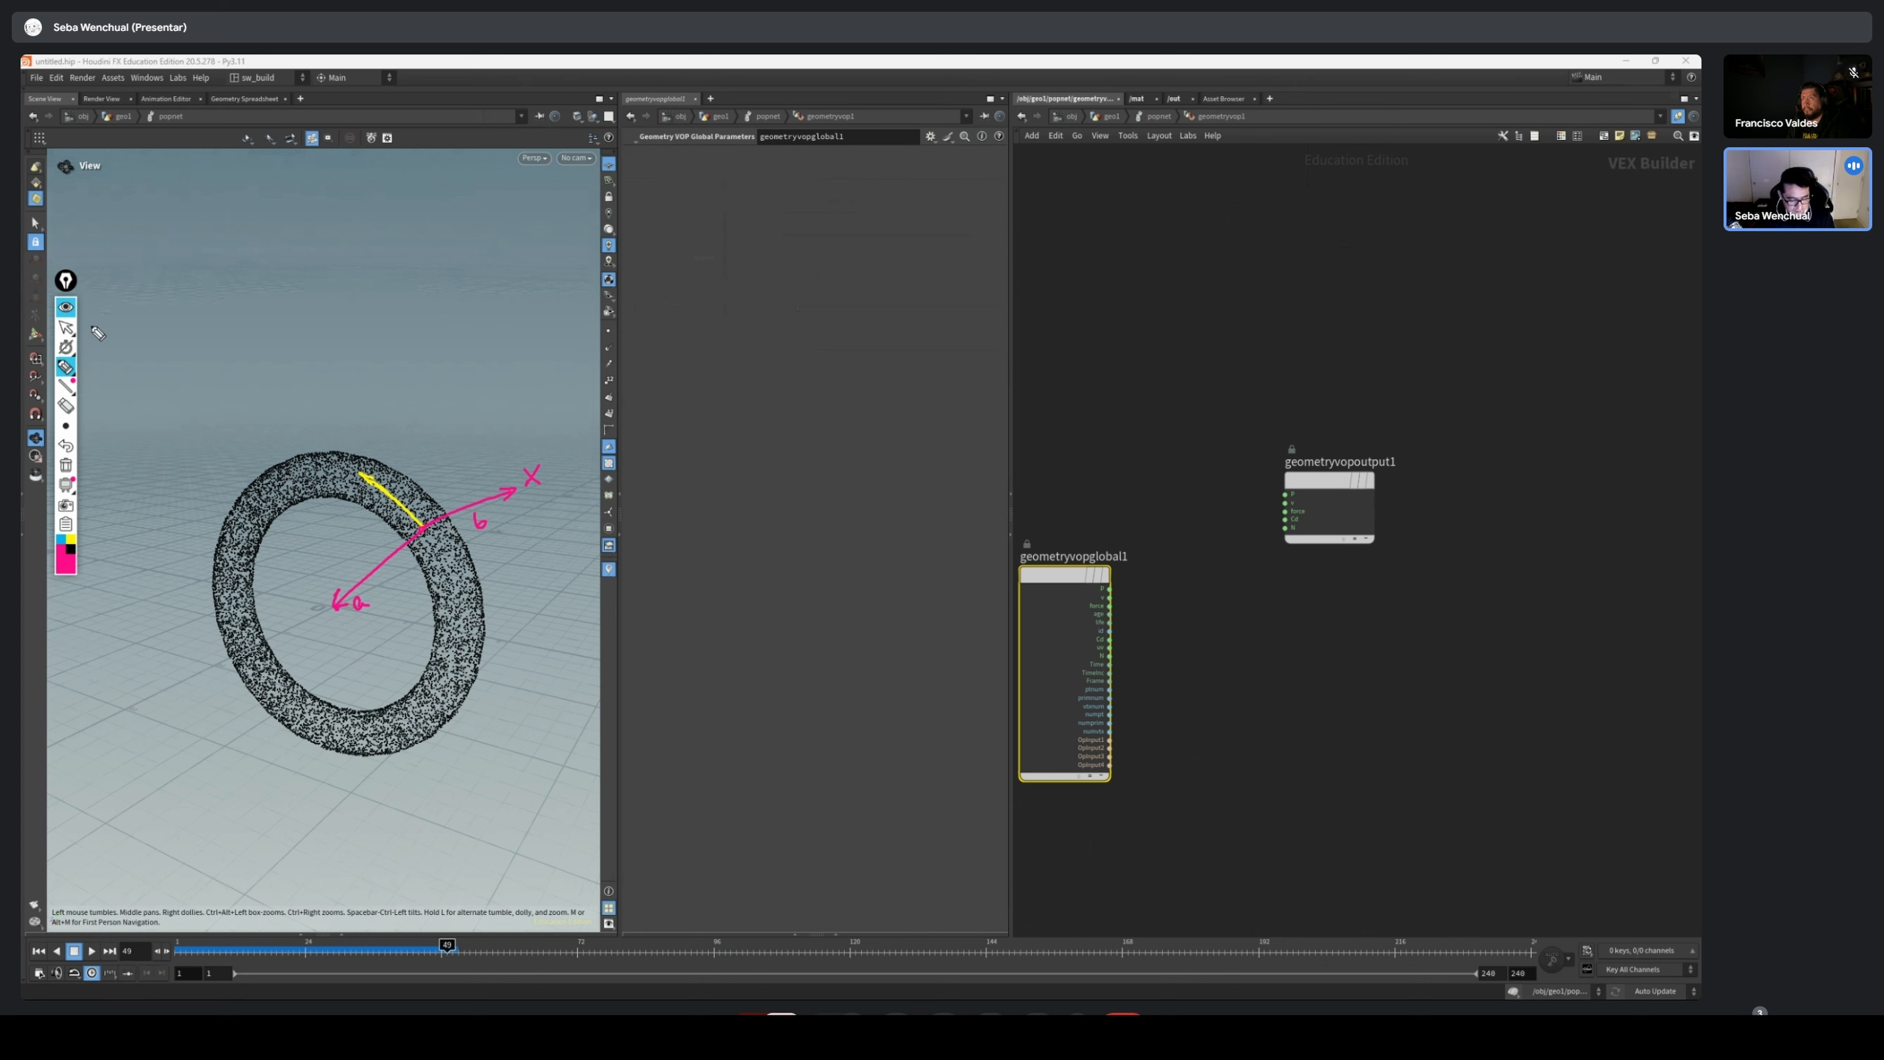
Leave drawing mode and clear all annotations from the screen
click(65, 329)
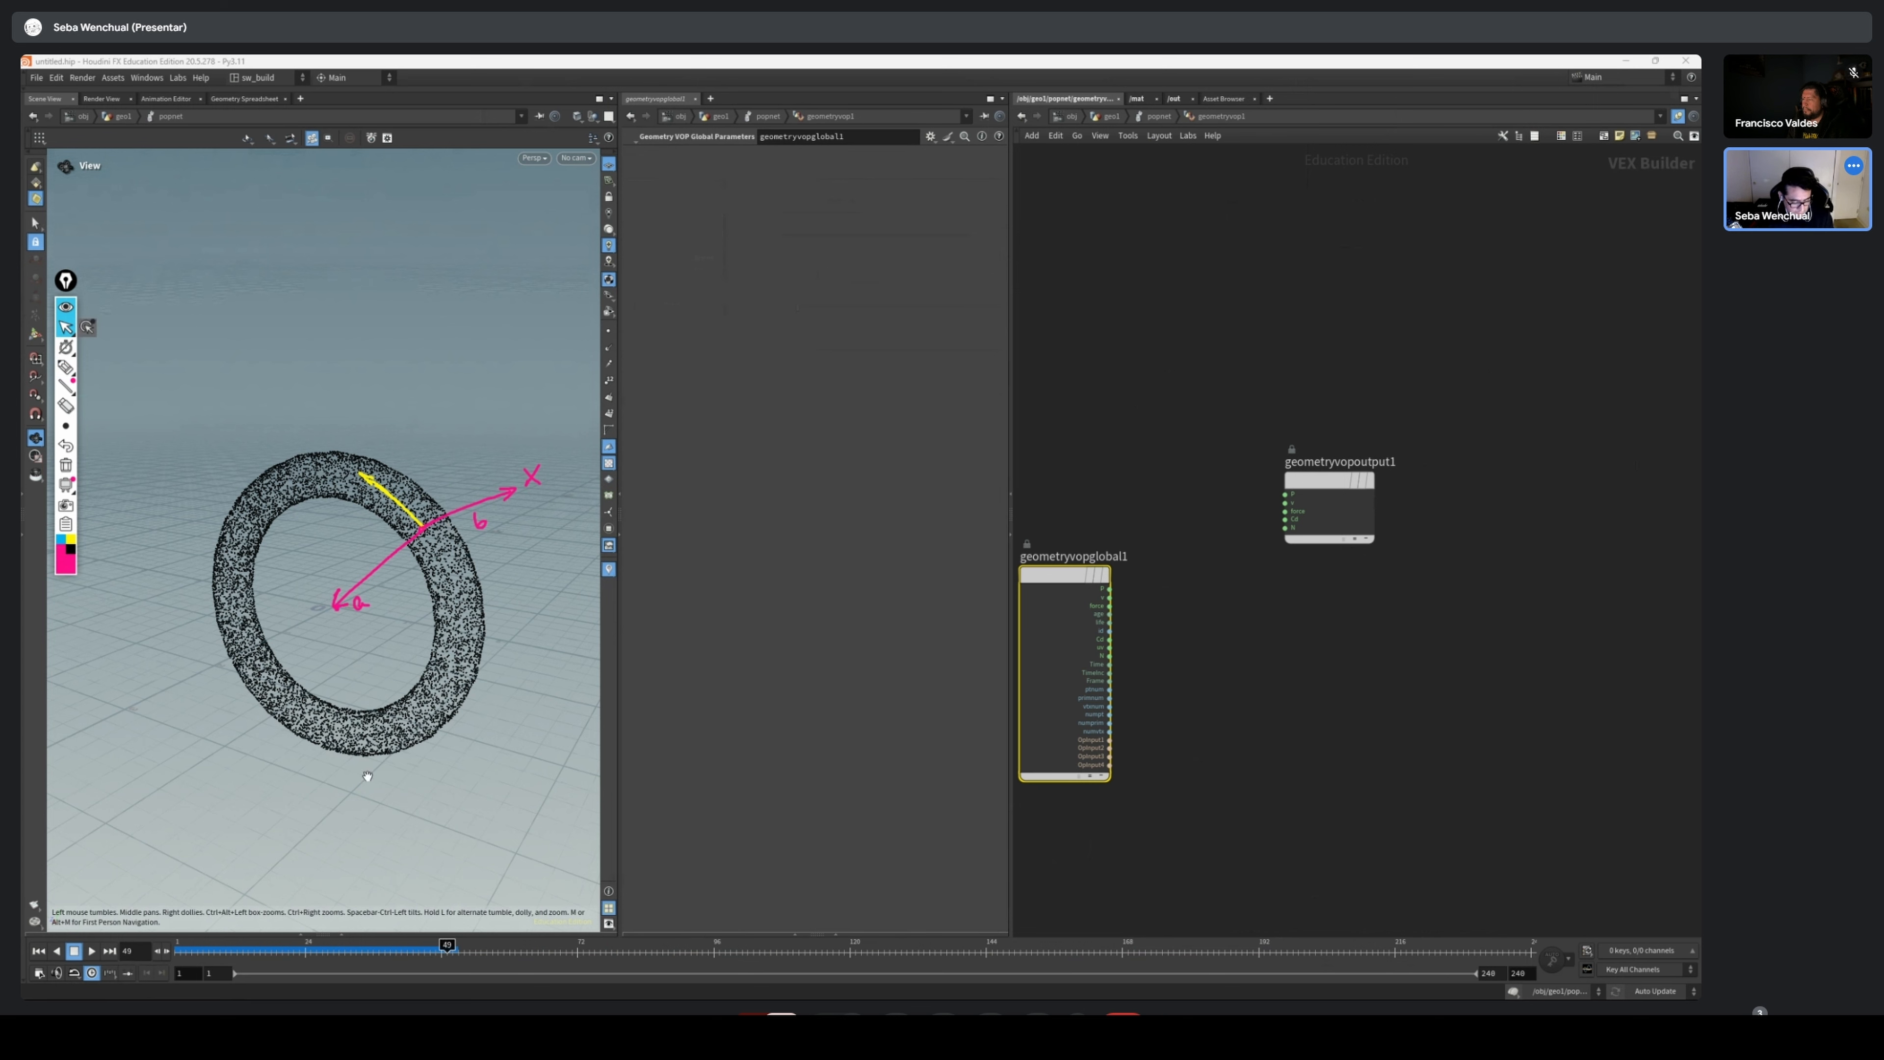
drag(368, 776, 385, 778)
middle_drag(1320, 790, 1325, 741)
mouse_move(511, 579)
mouse_down()
mouse_move(484, 610)
mouse_move(437, 556)
mouse_up()
click(67, 467)
middle_drag(1157, 575, 1137, 597)
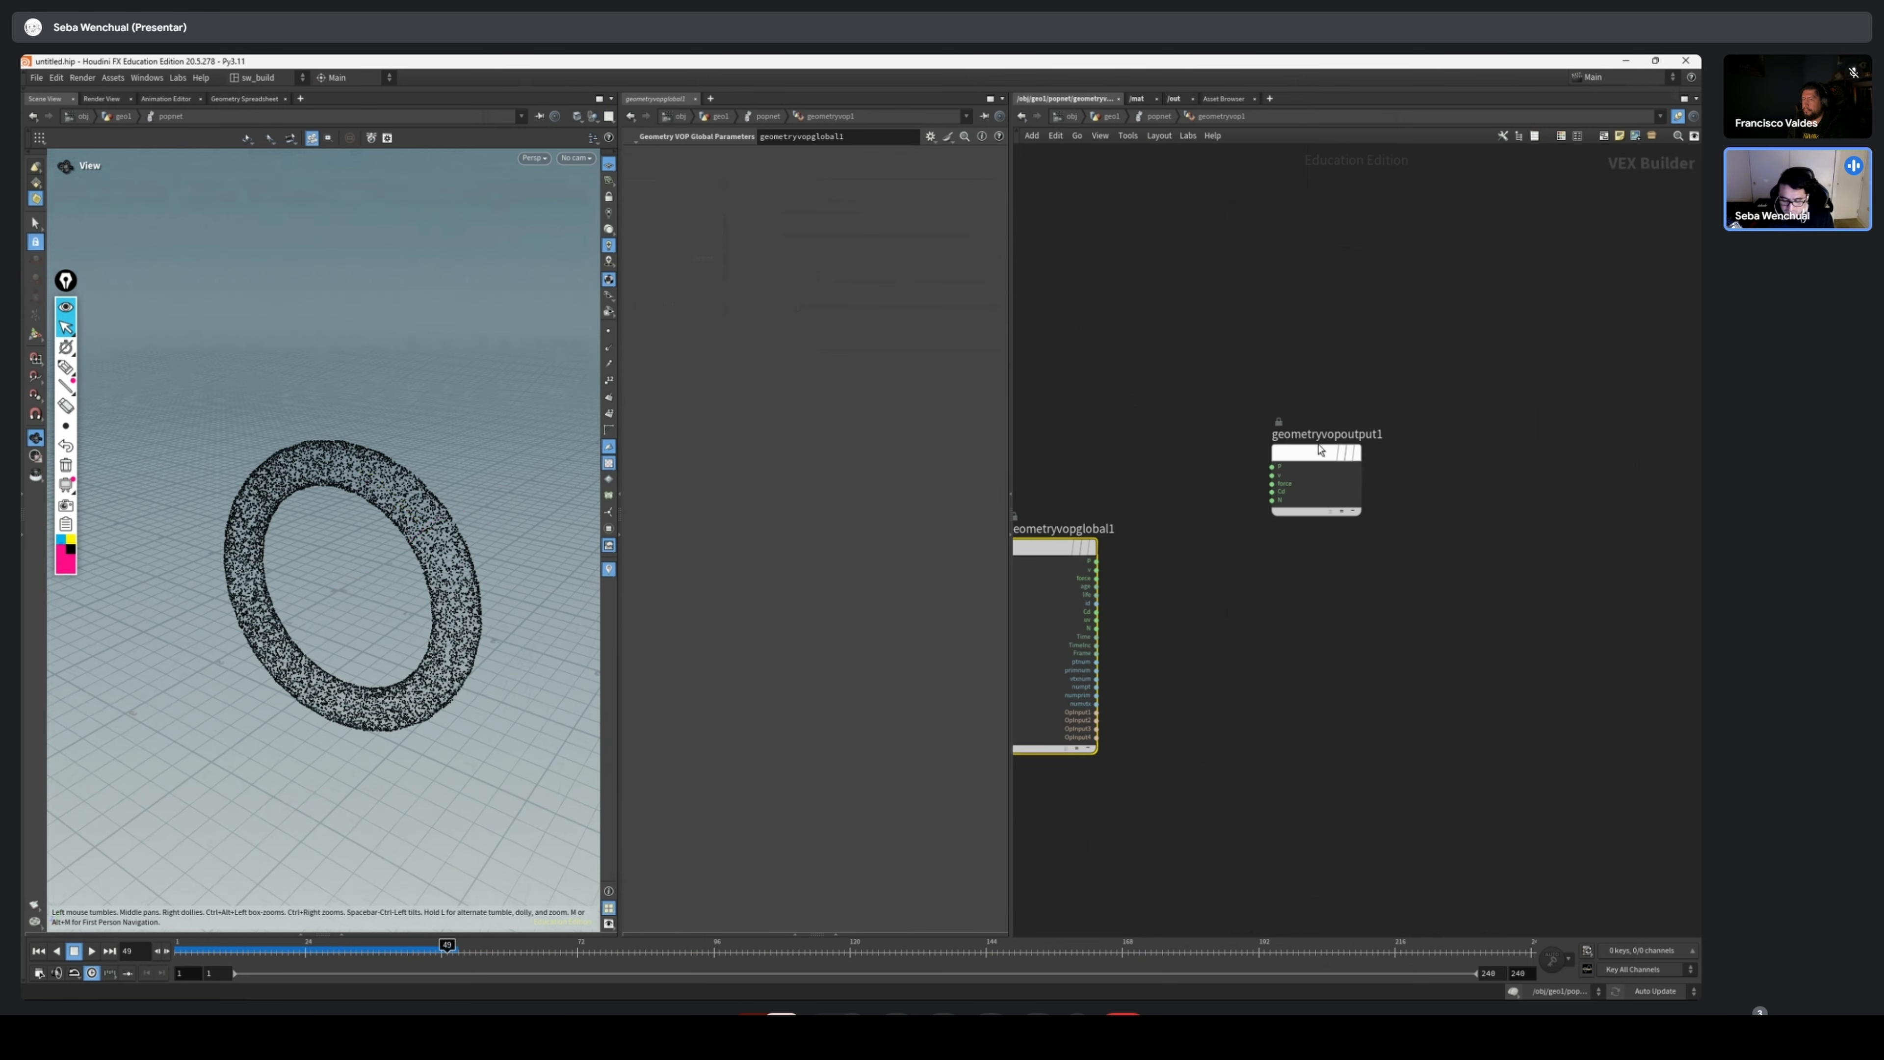
Move the geometry output node aside and add a Subtract node between it and the global parameters node
drag(1321, 452, 1359, 465)
drag(399, 509, 374, 555)
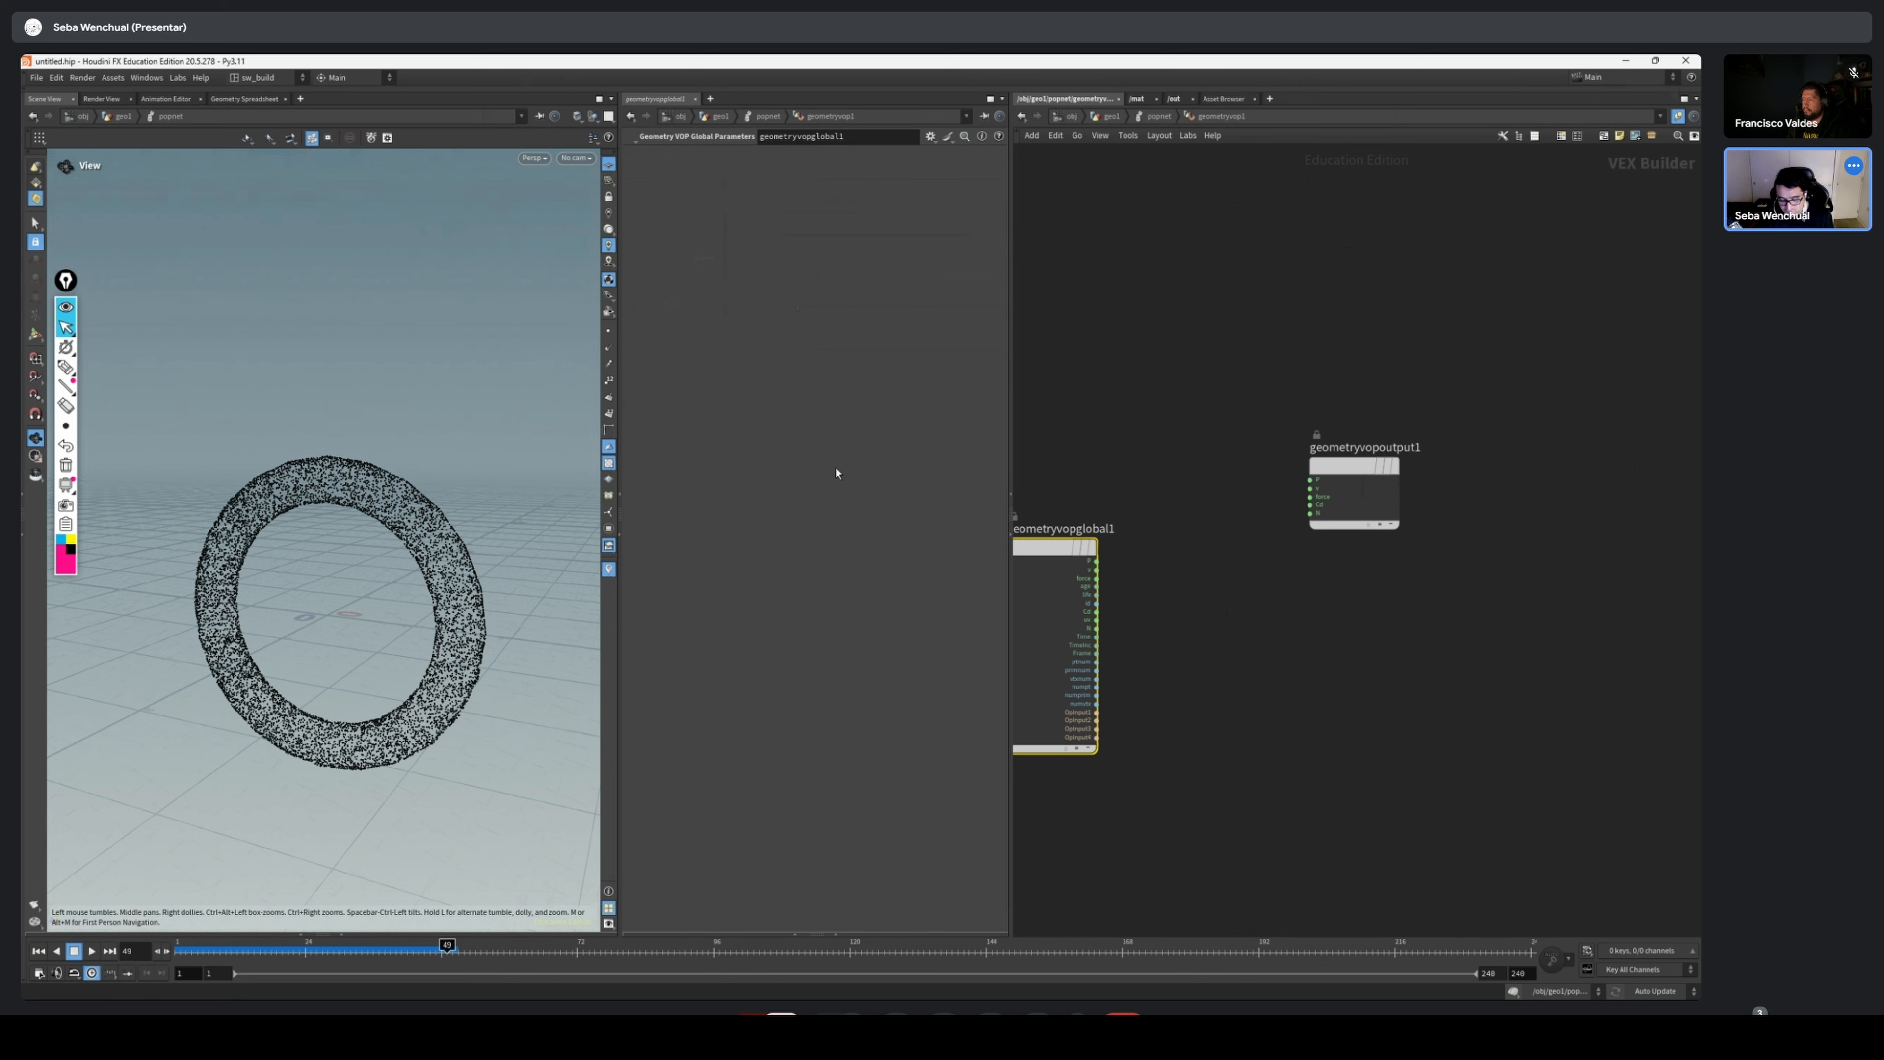
drag(1302, 481, 1332, 490)
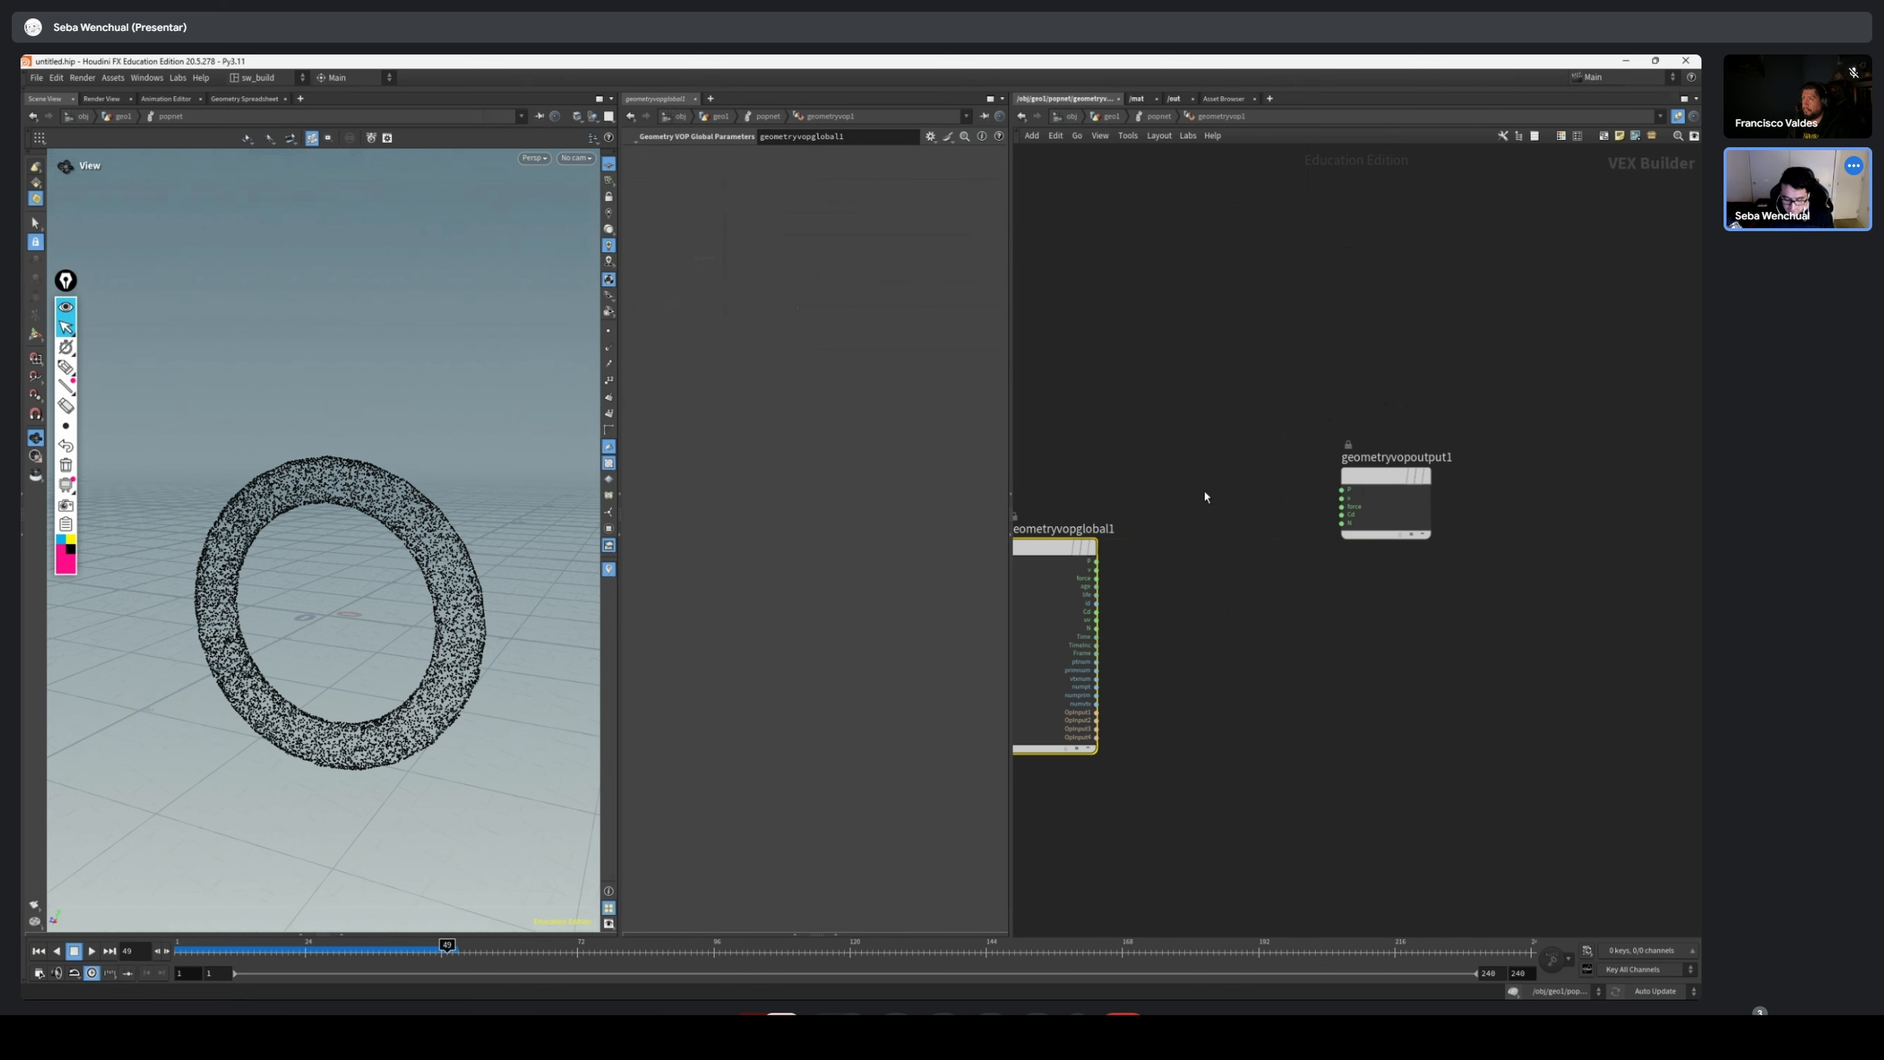
key(Tab)
text(sub)
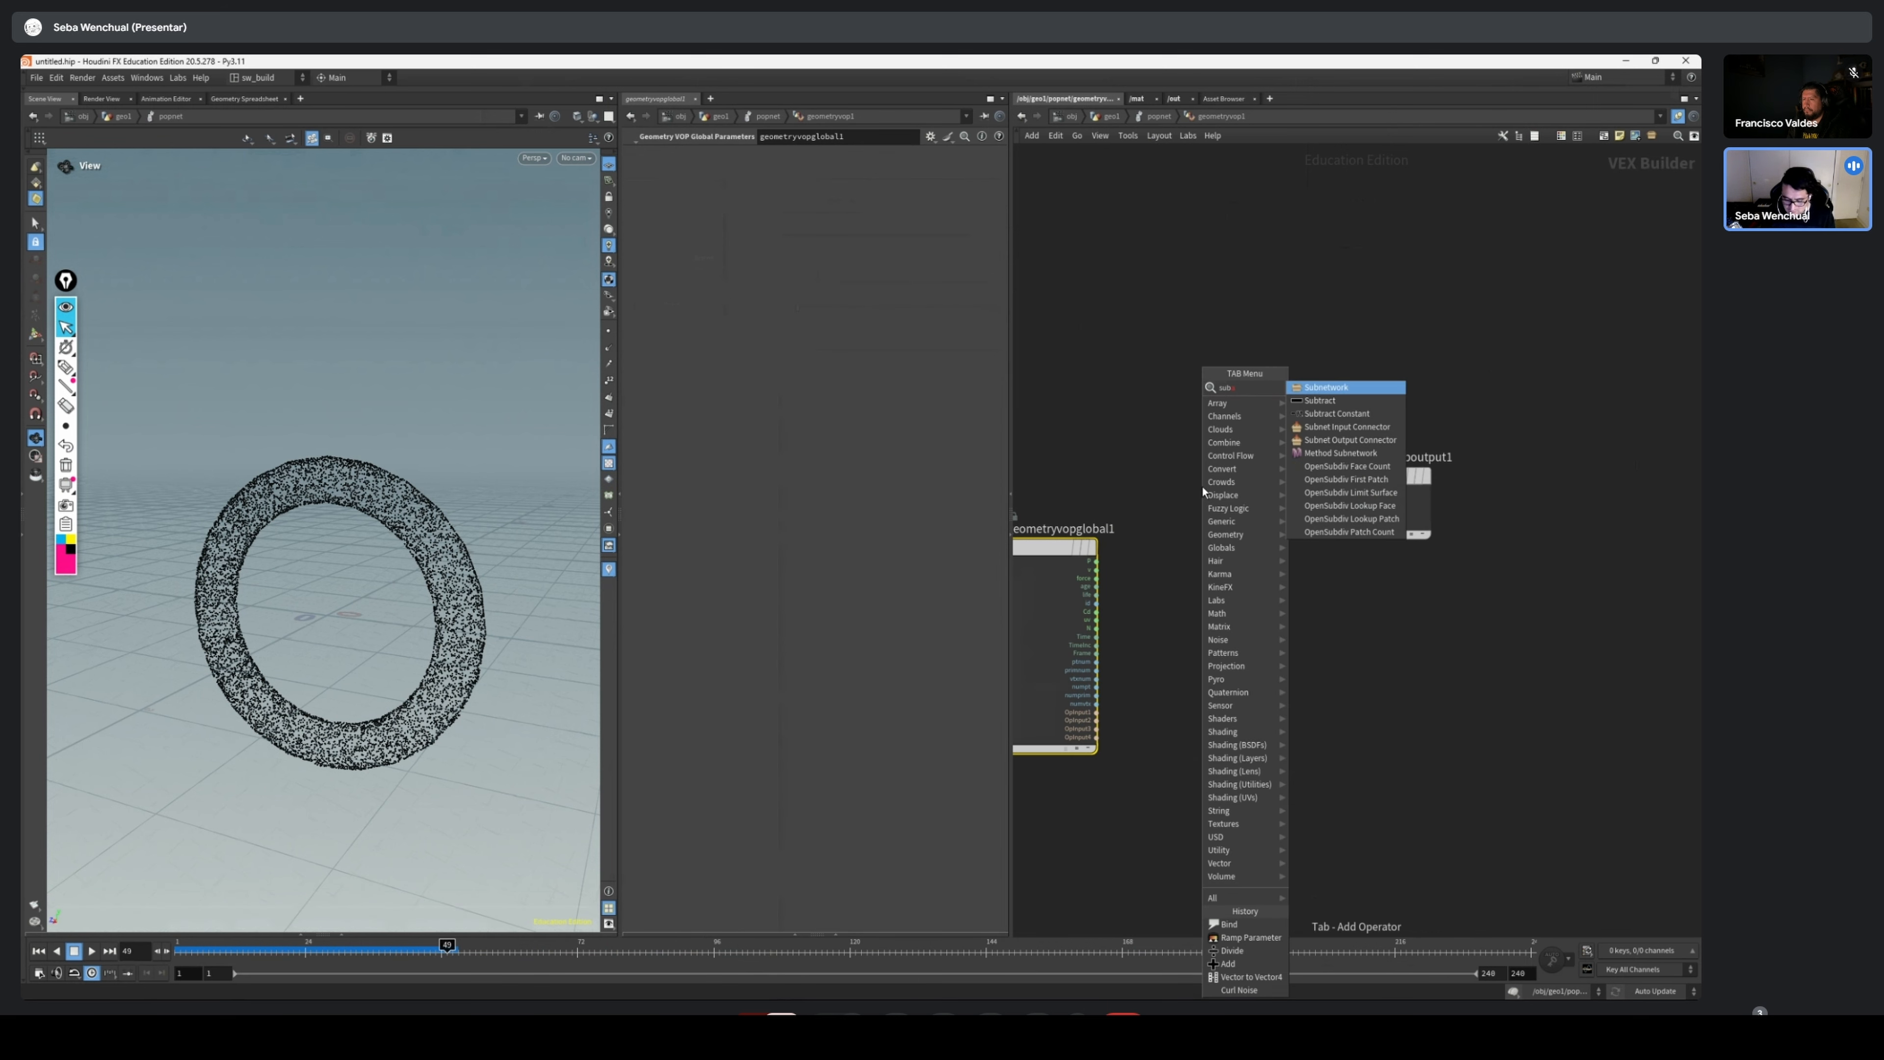
key(Return)
click(1282, 597)
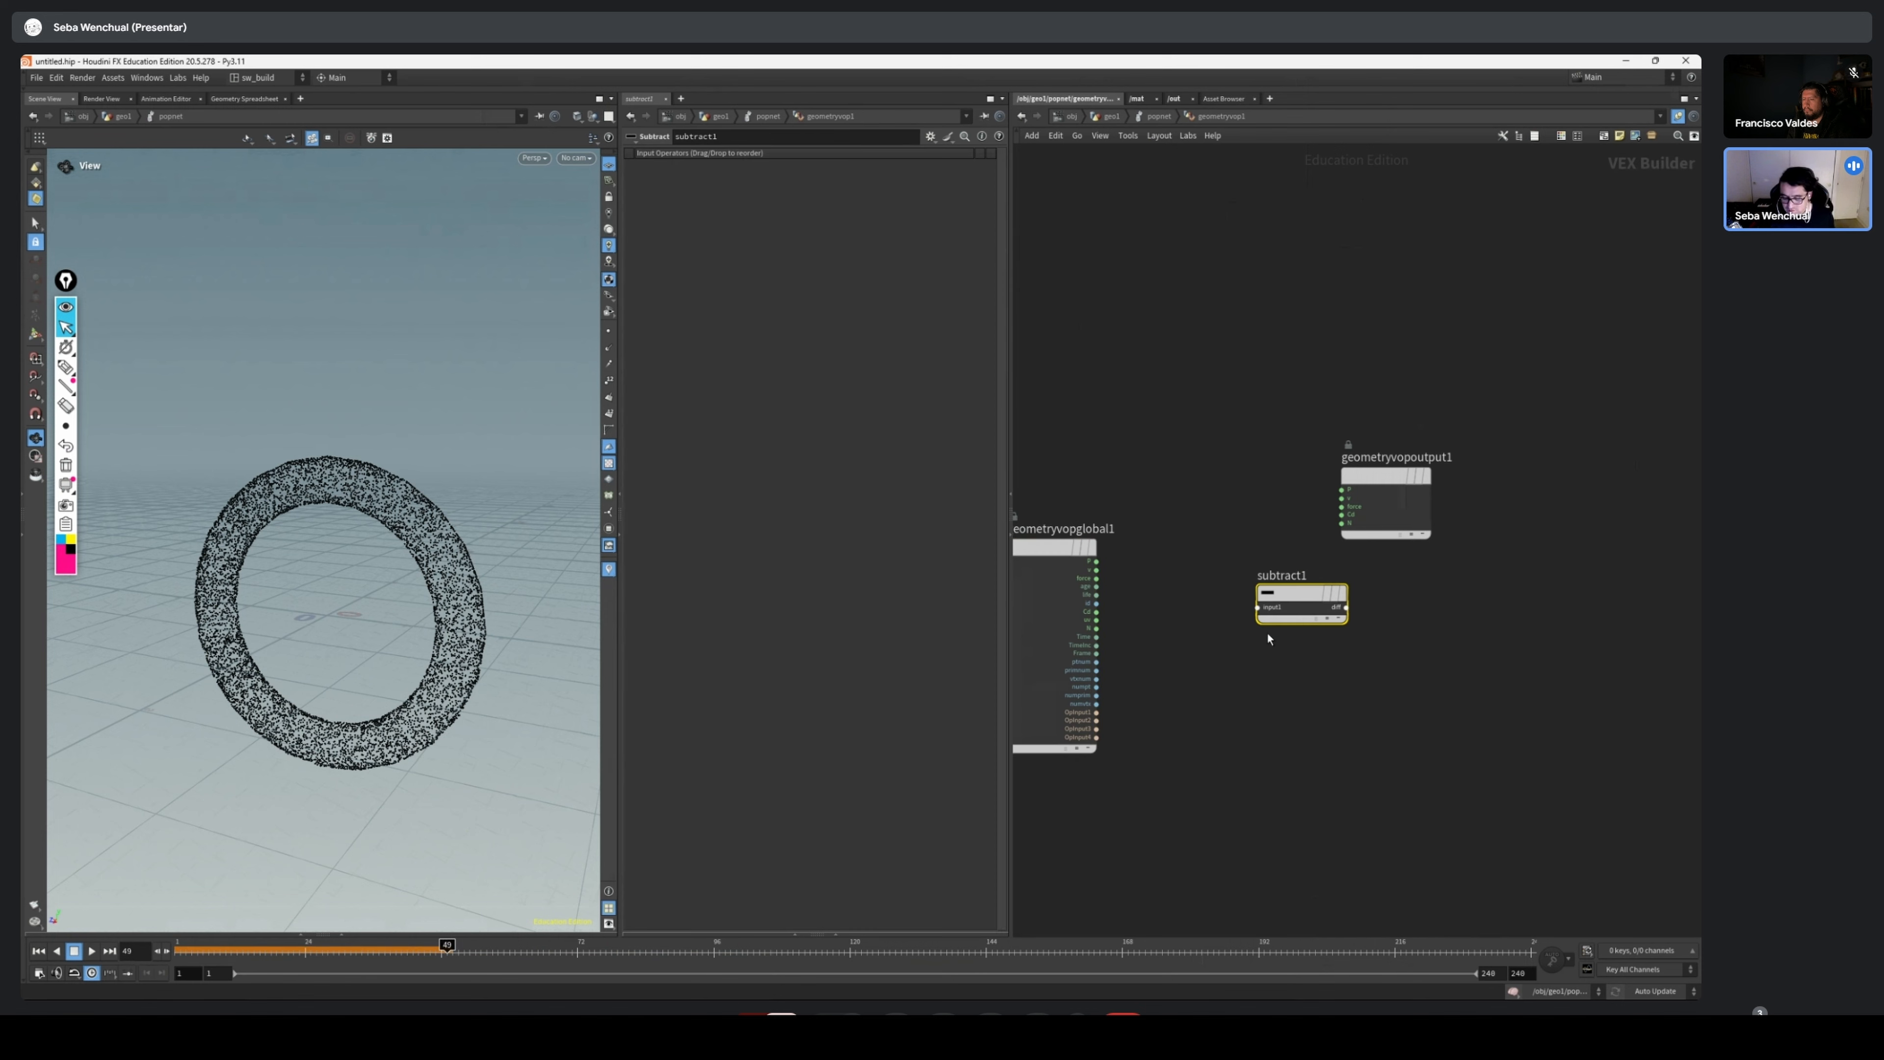
drag(1267, 596, 1263, 524)
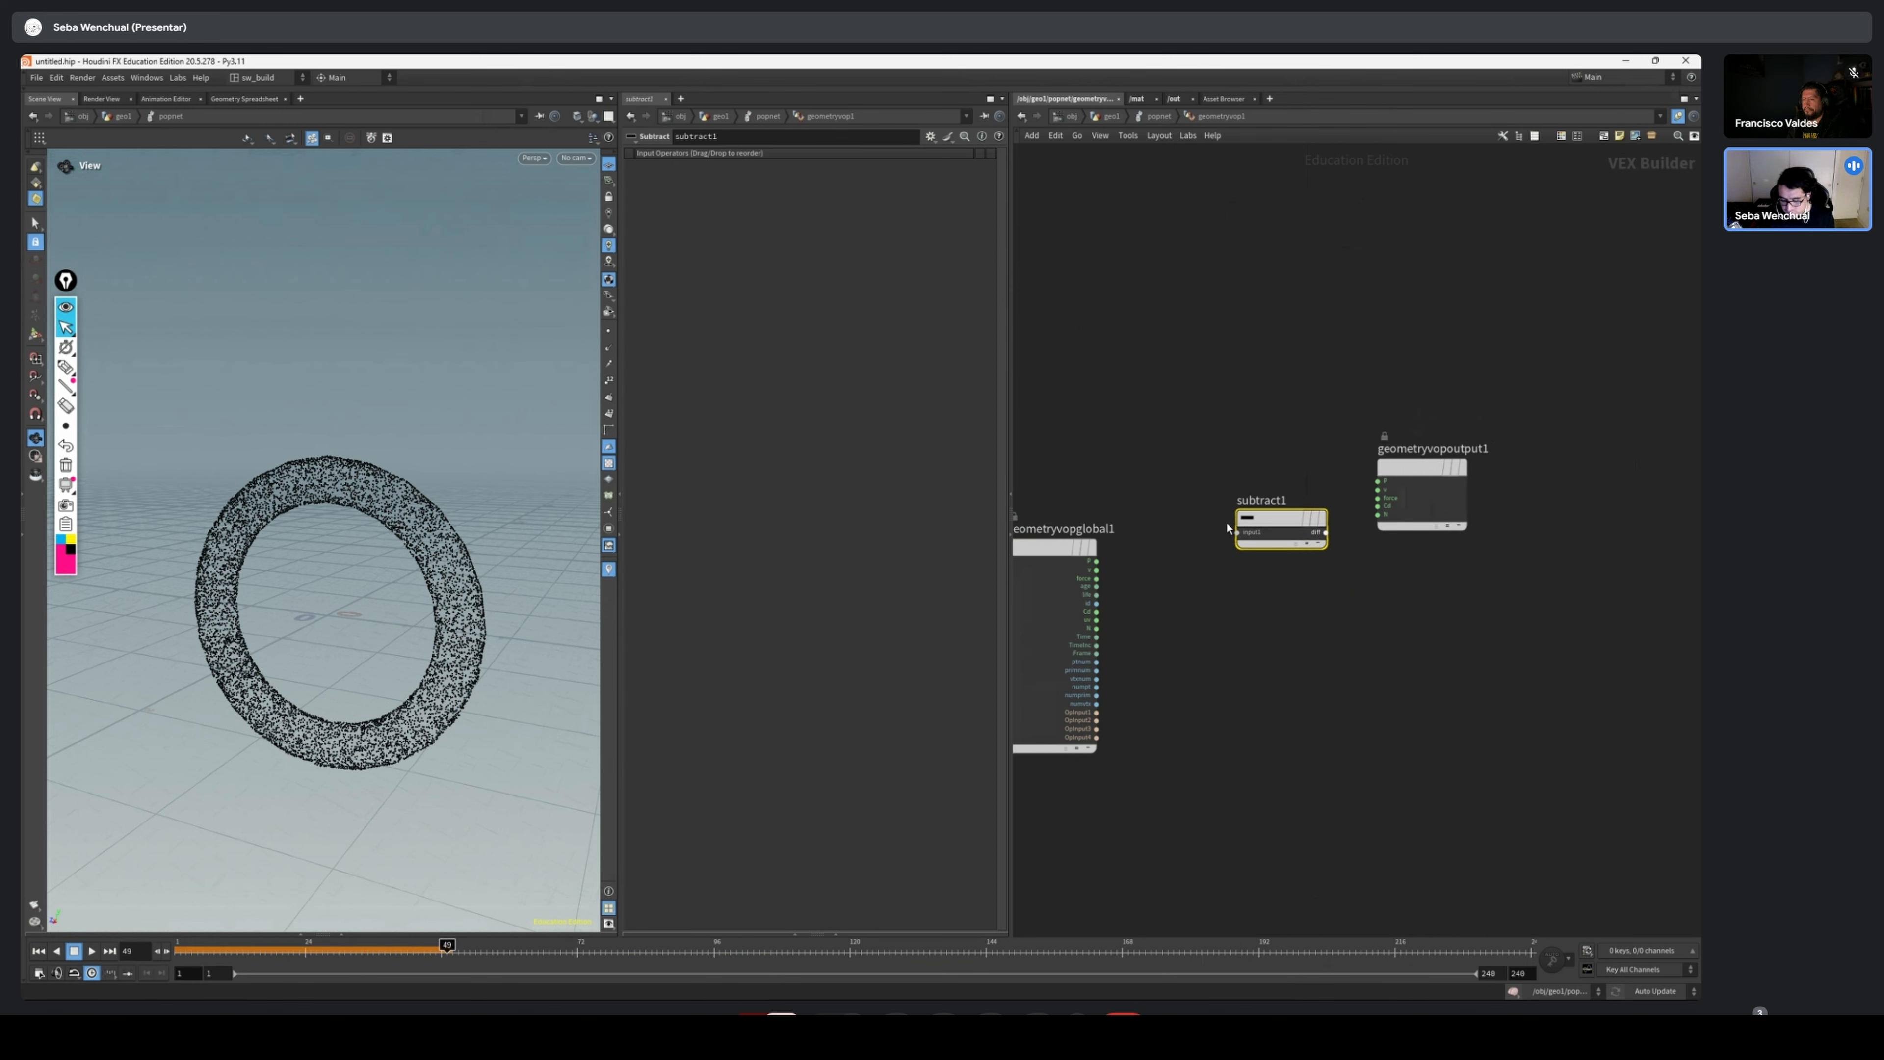
middle_drag(1251, 537, 1291, 542)
Add a Constant node, cut its automatic wire to the Subtract node, and place it above the global parameters node
key(Tab)
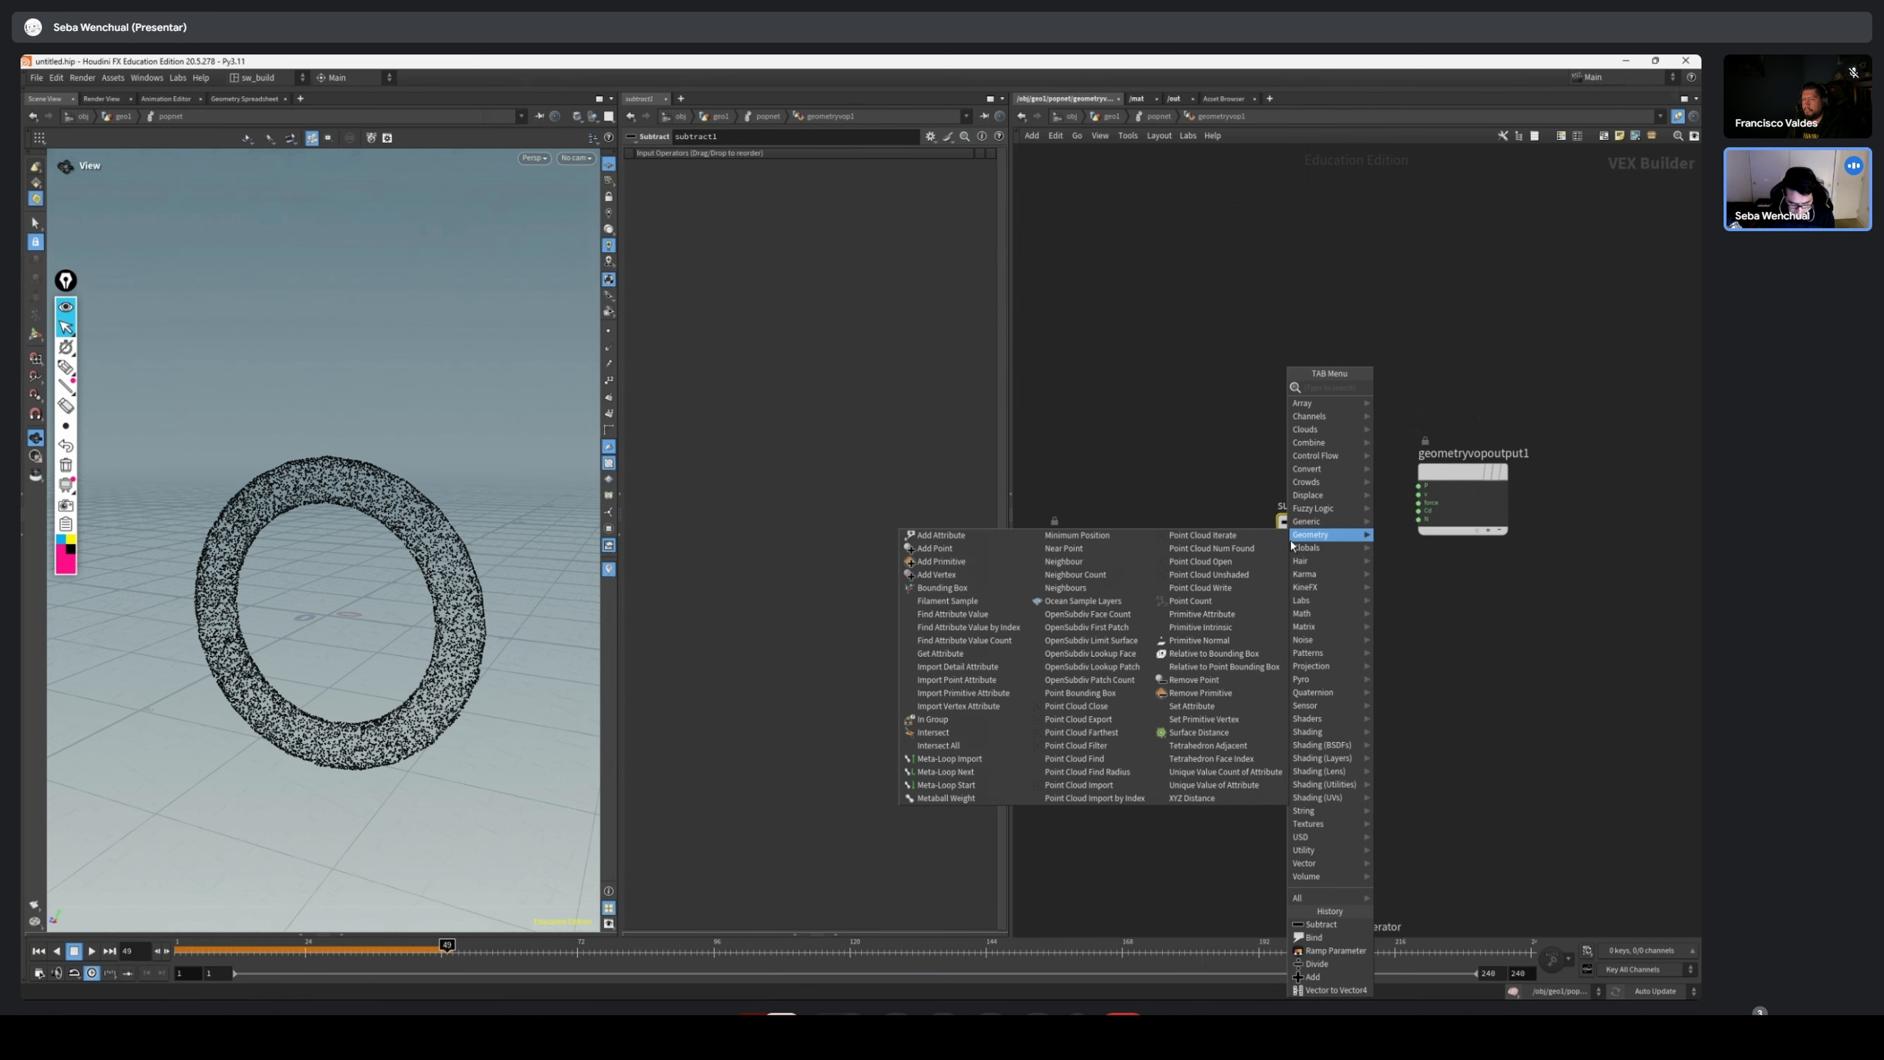
text(const)
key(Return)
click(1292, 544)
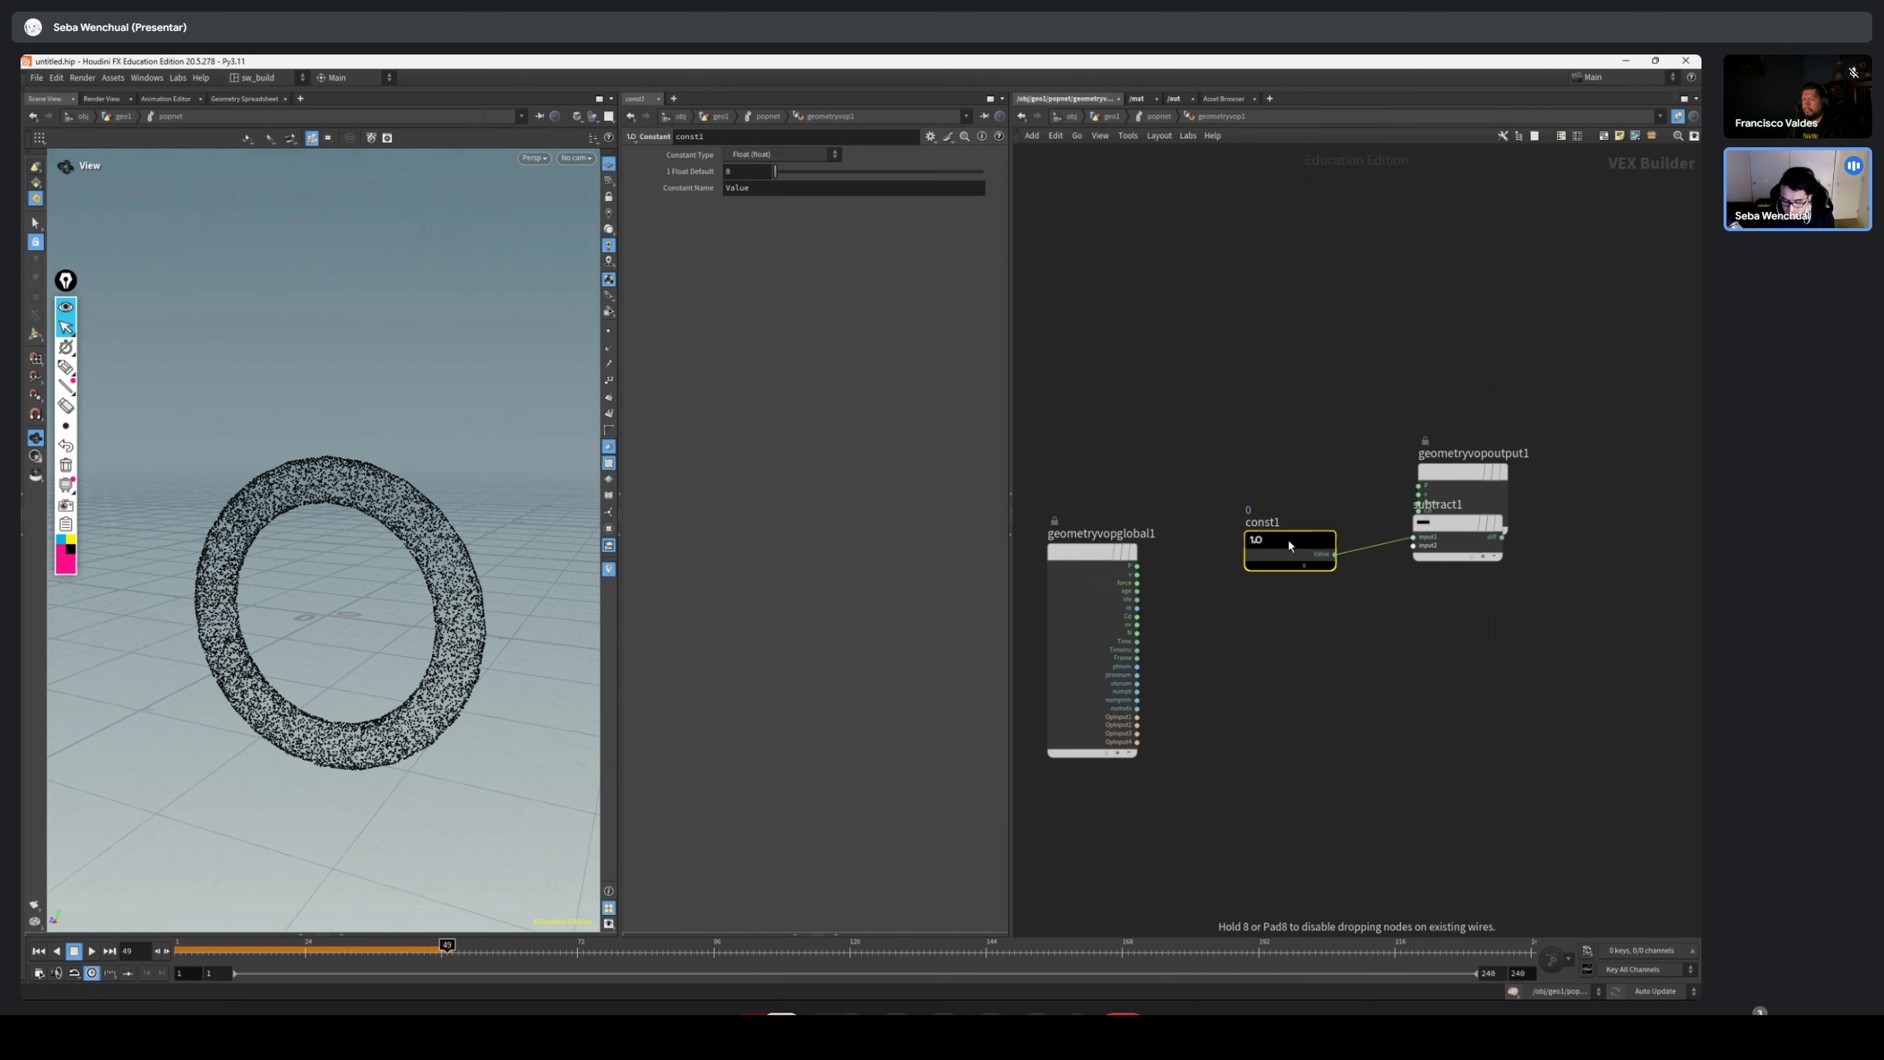
drag(1288, 539, 1176, 470)
drag(1454, 523, 1249, 605)
key(y)
drag(1178, 474, 1119, 453)
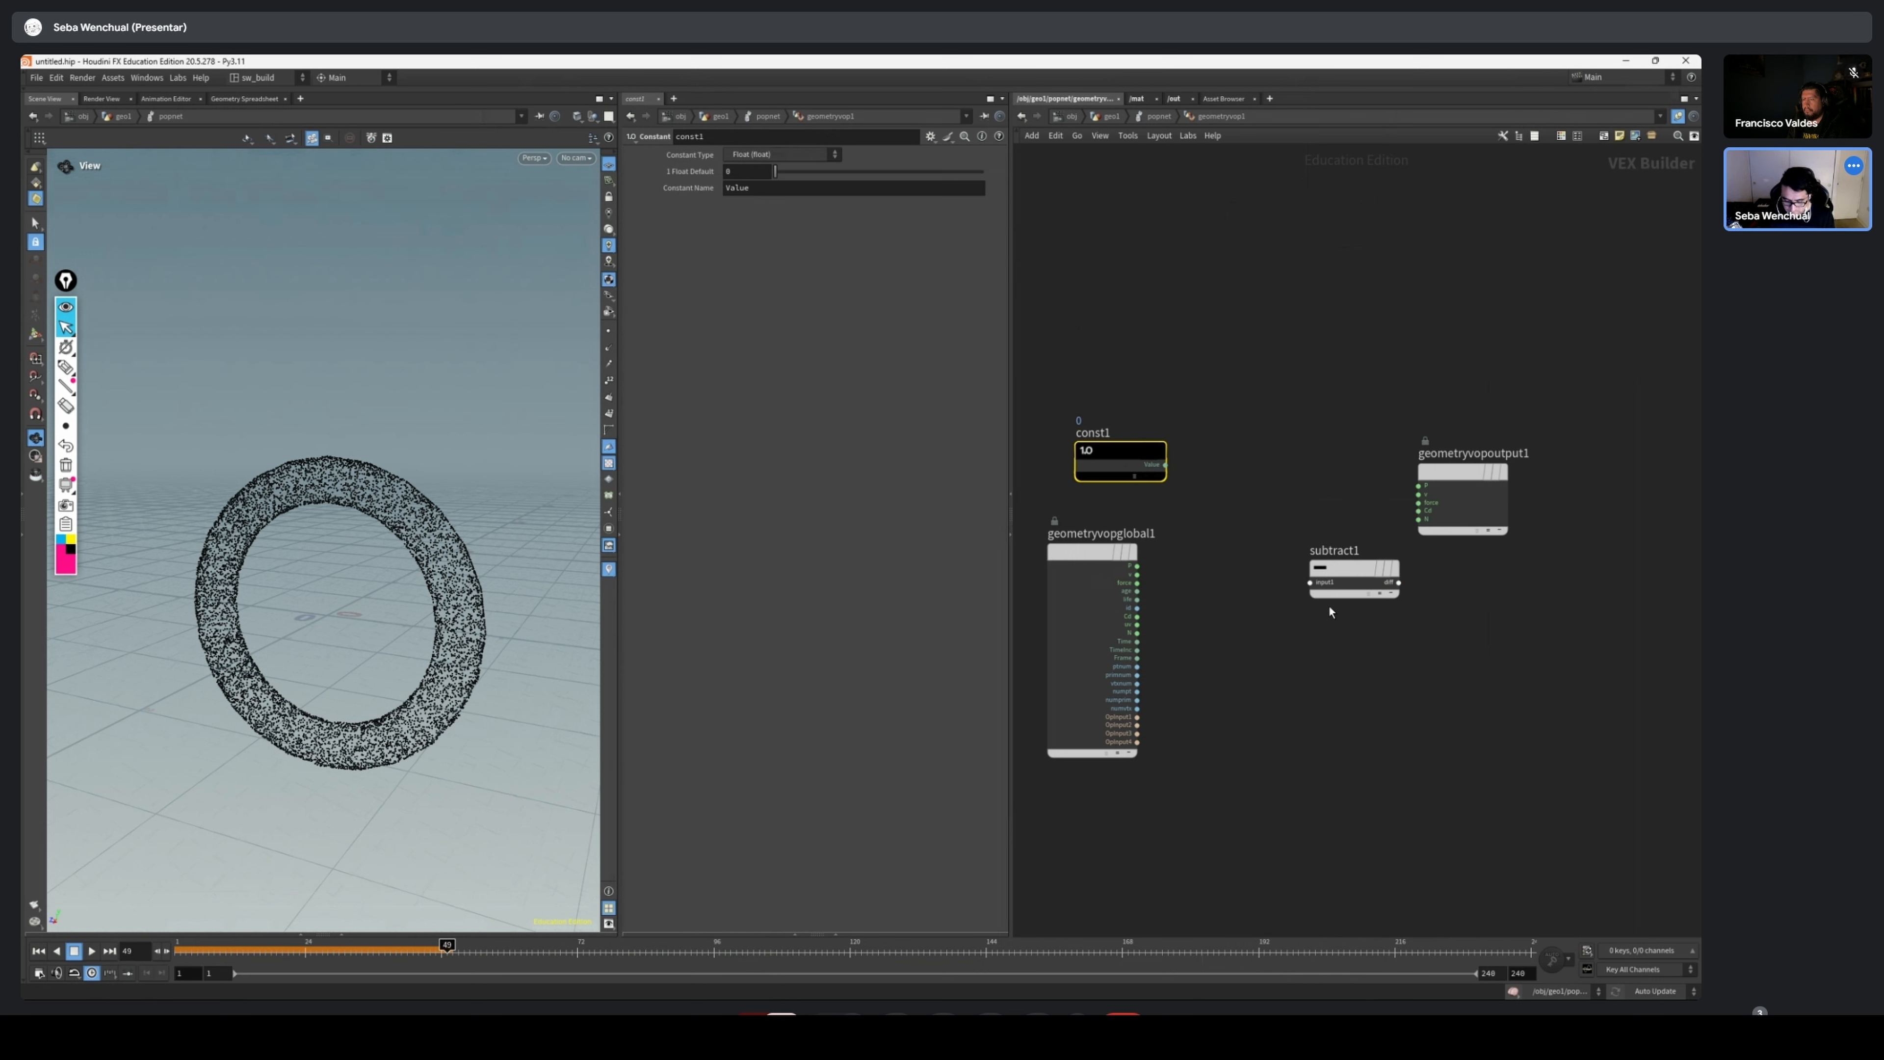
drag(1092, 553, 1104, 598)
drag(1120, 464, 1104, 465)
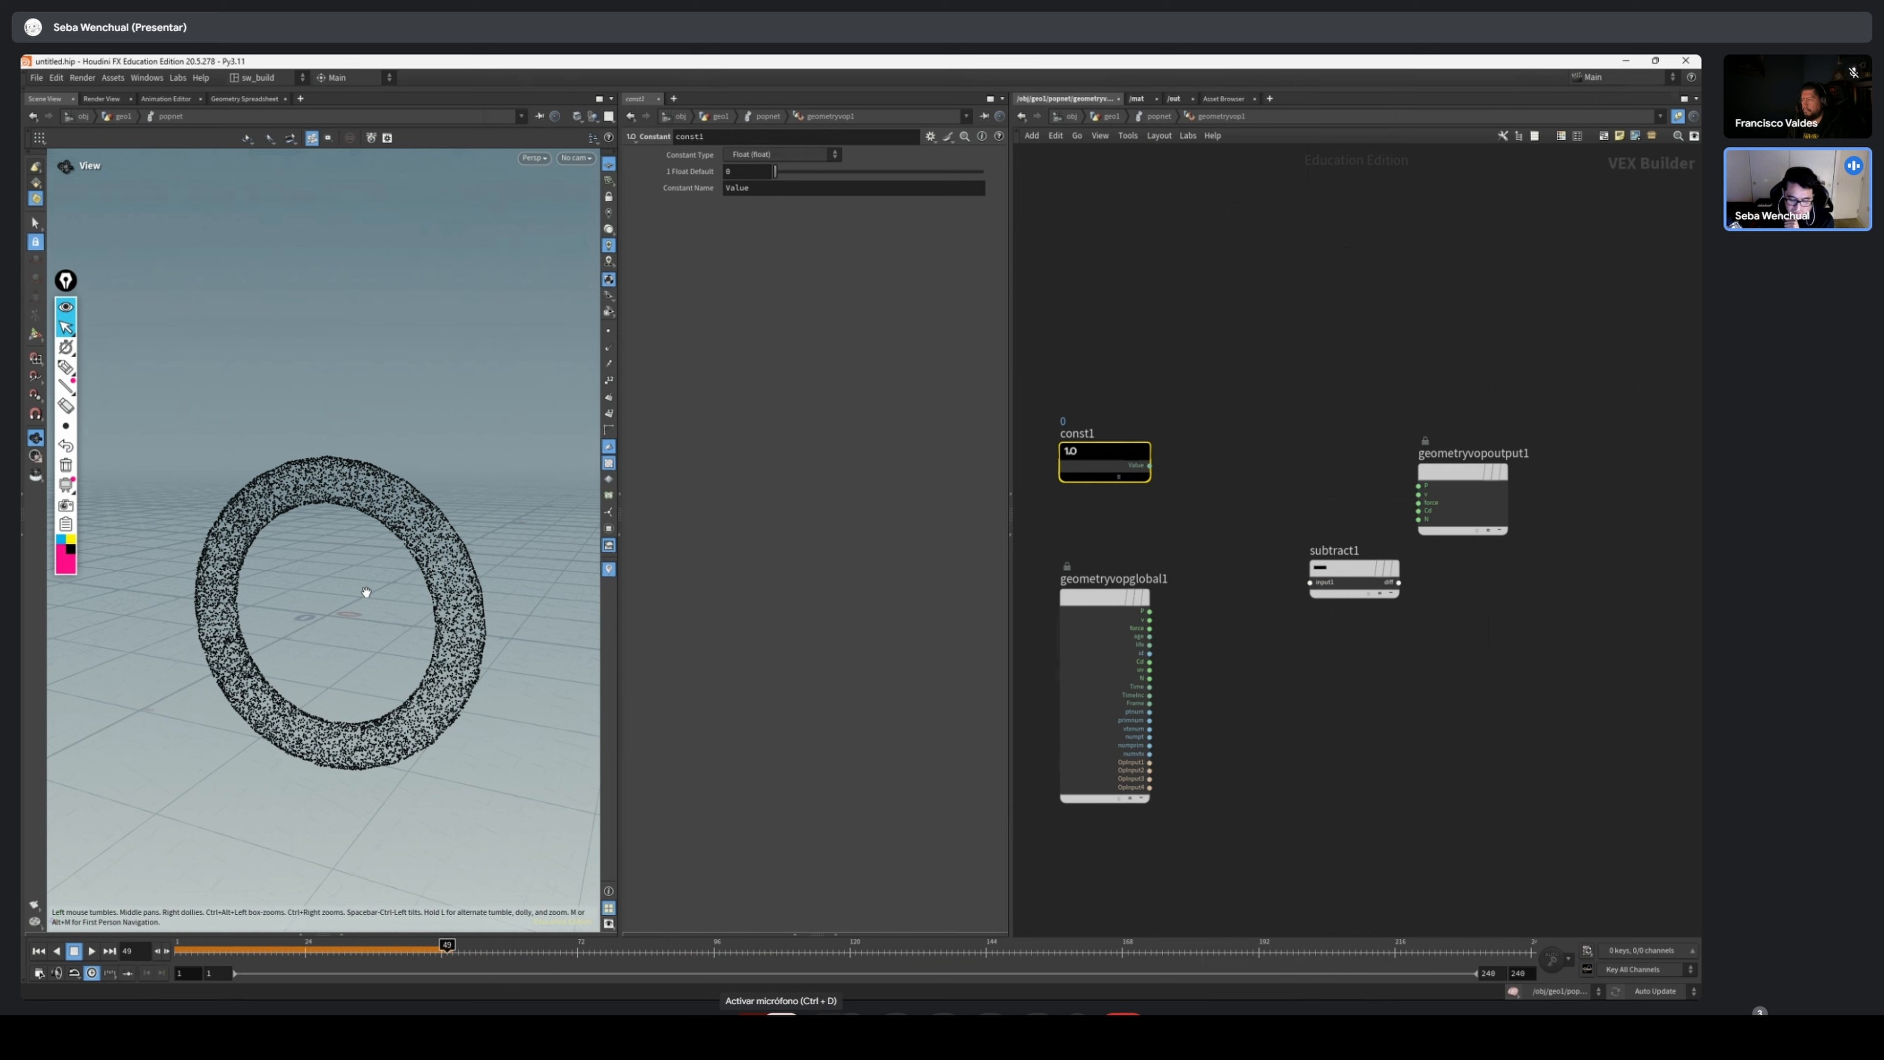
Set the Constant's type to 3 Floats (vector) and wire its value into the Subtract node's first input
click(783, 156)
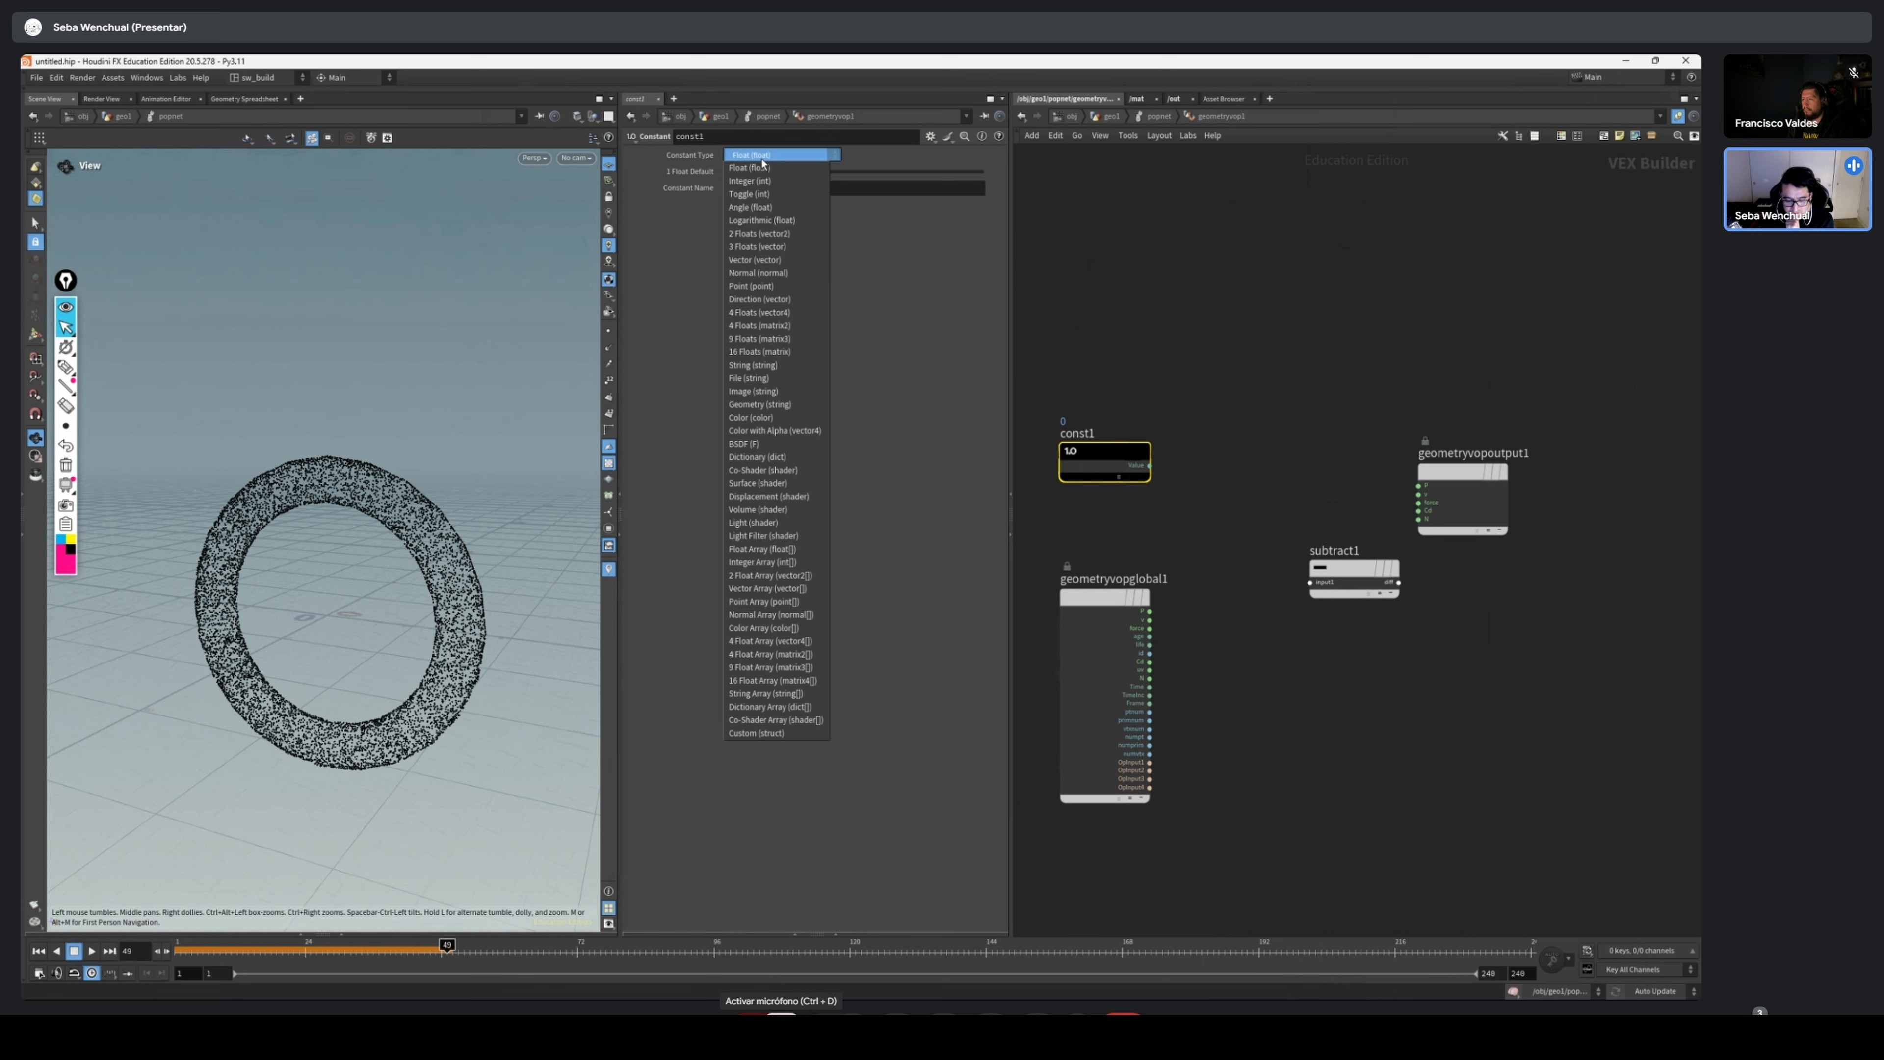
click(775, 247)
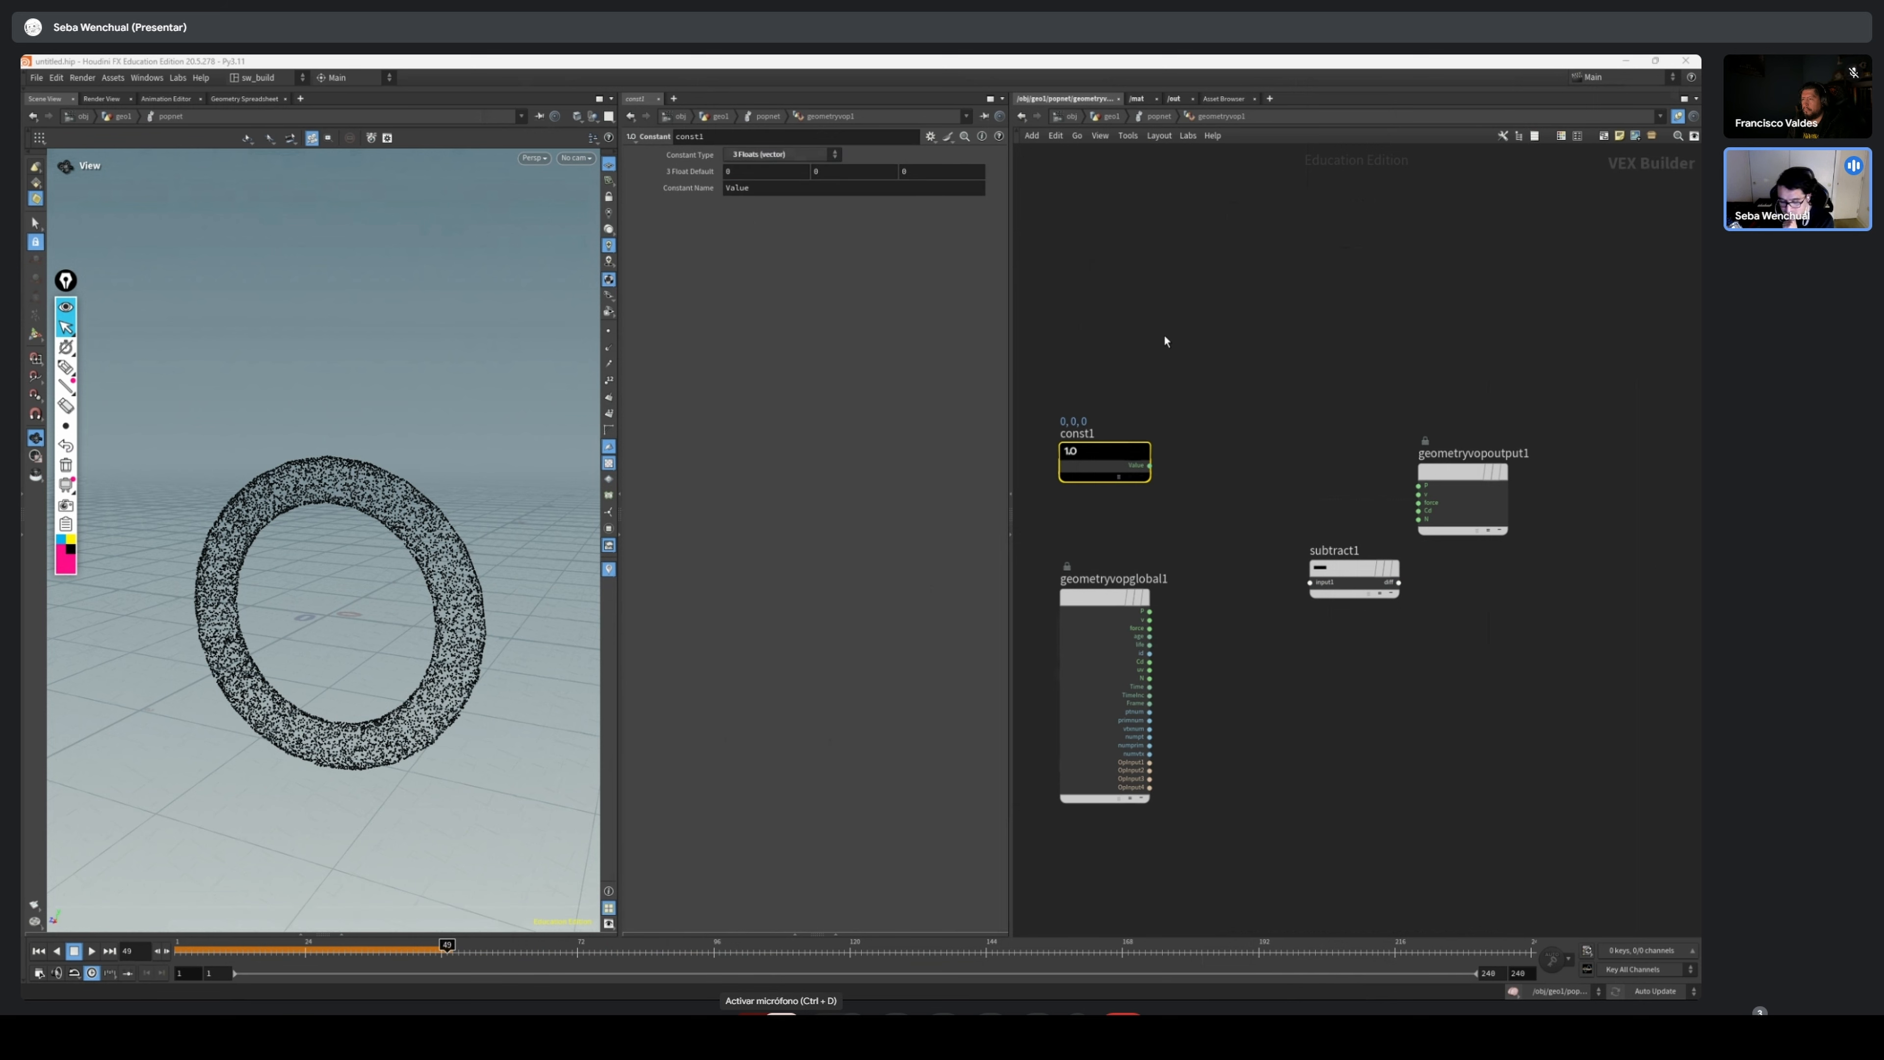
drag(1141, 458, 1307, 582)
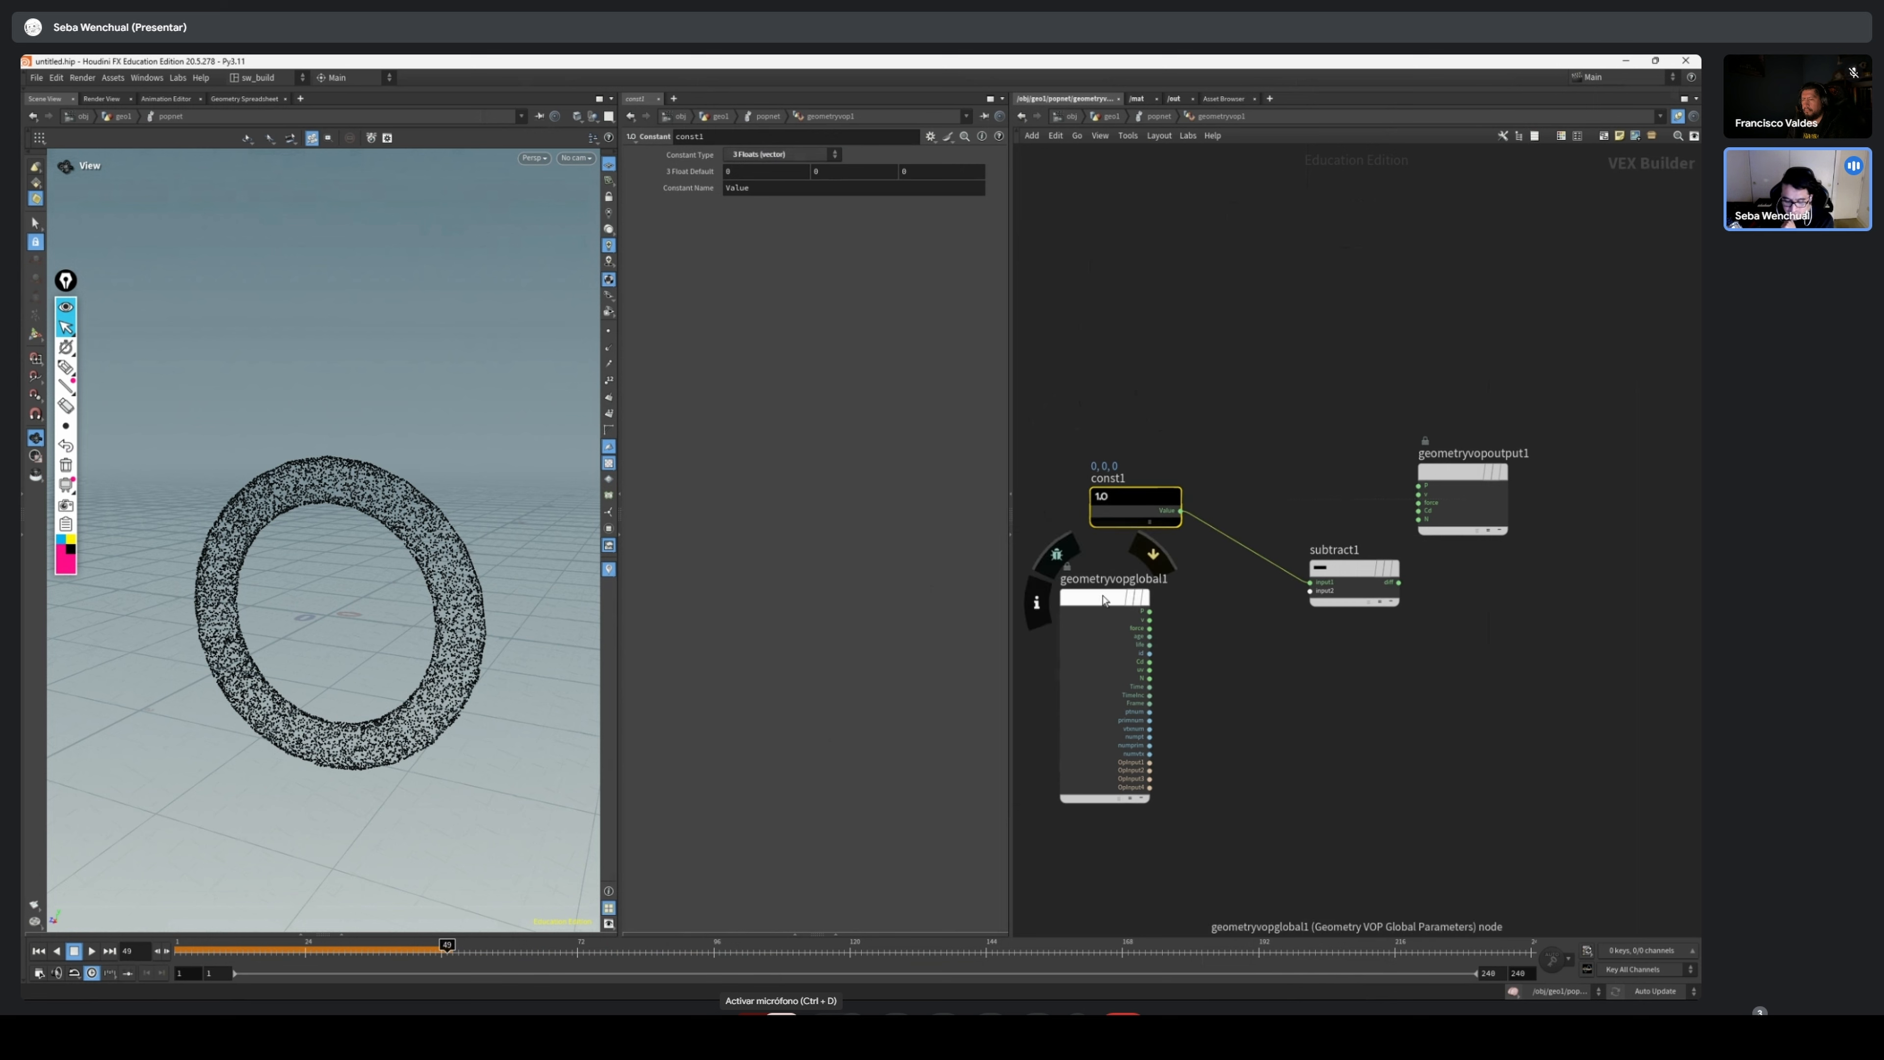
Align the Constant node above the global parameters node, both beside the Subtract node
drag(1104, 599, 1165, 617)
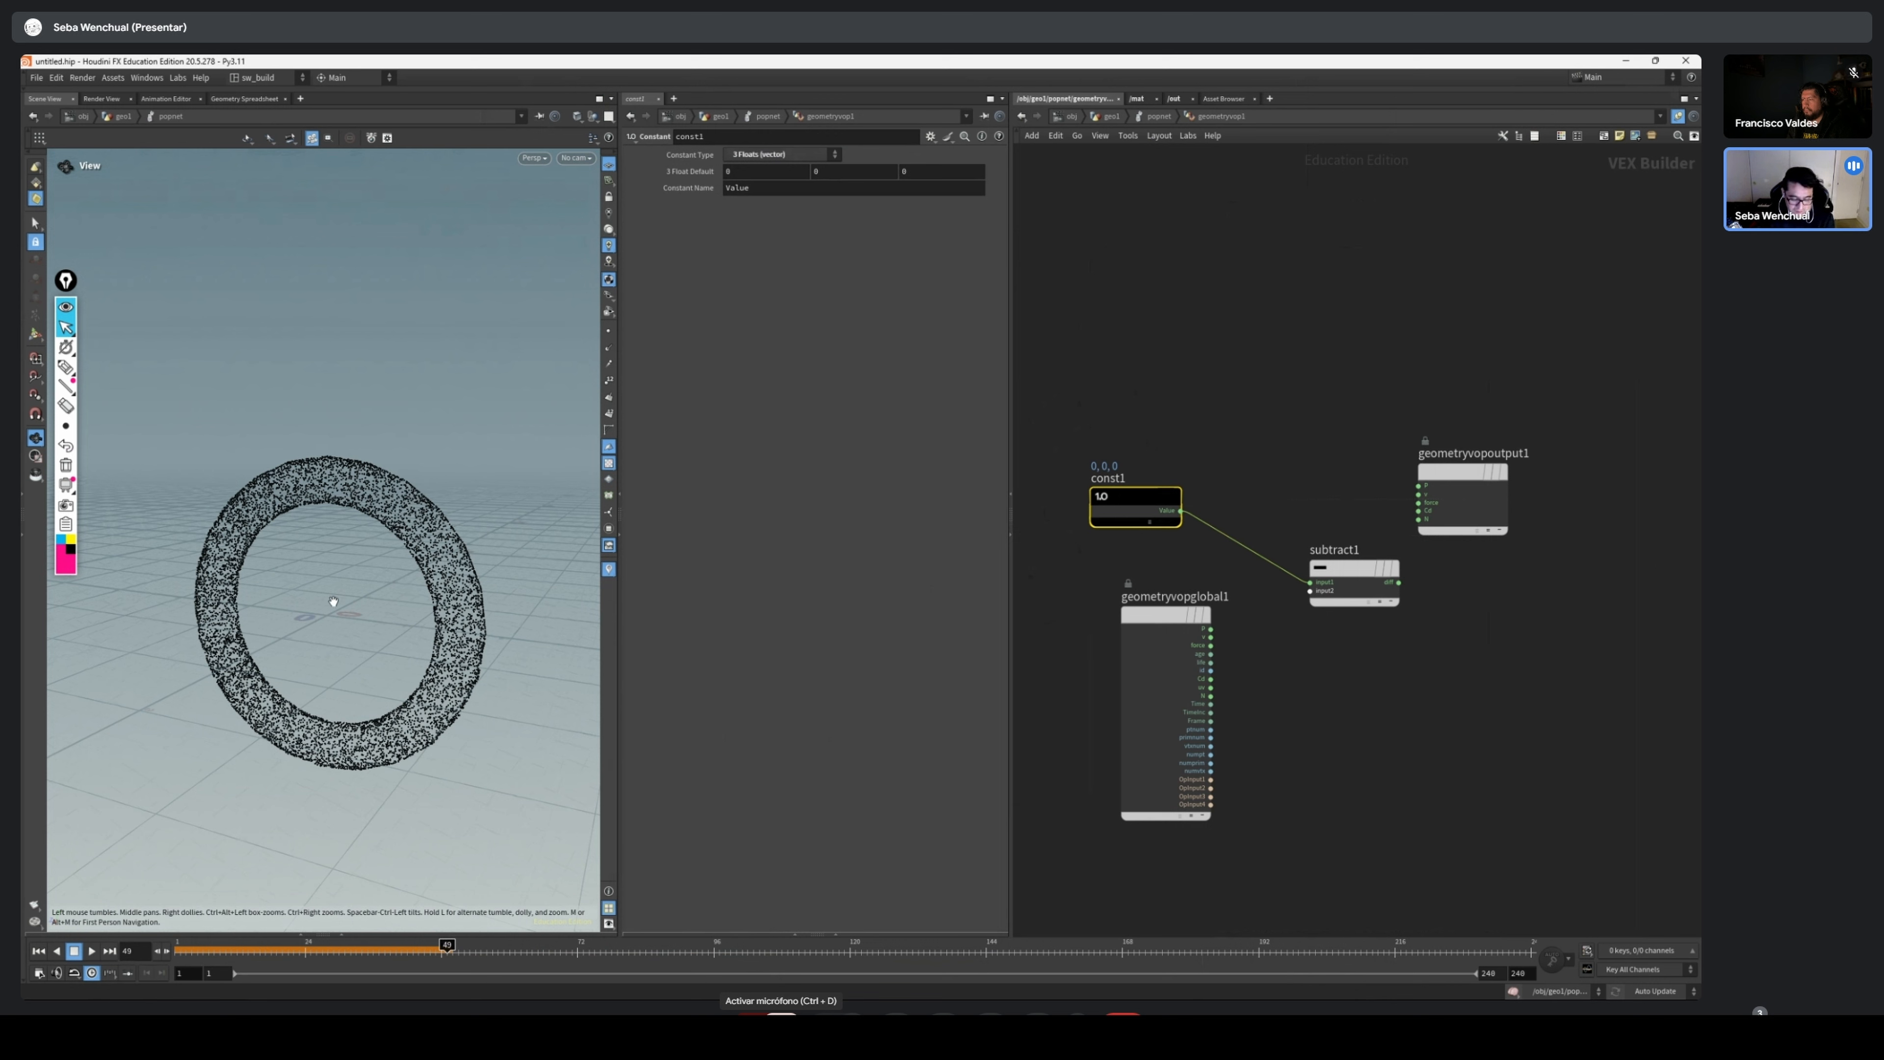
mouse_move(1147, 512)
mouse_down()
mouse_move(1130, 524)
mouse_move(1173, 505)
mouse_up()
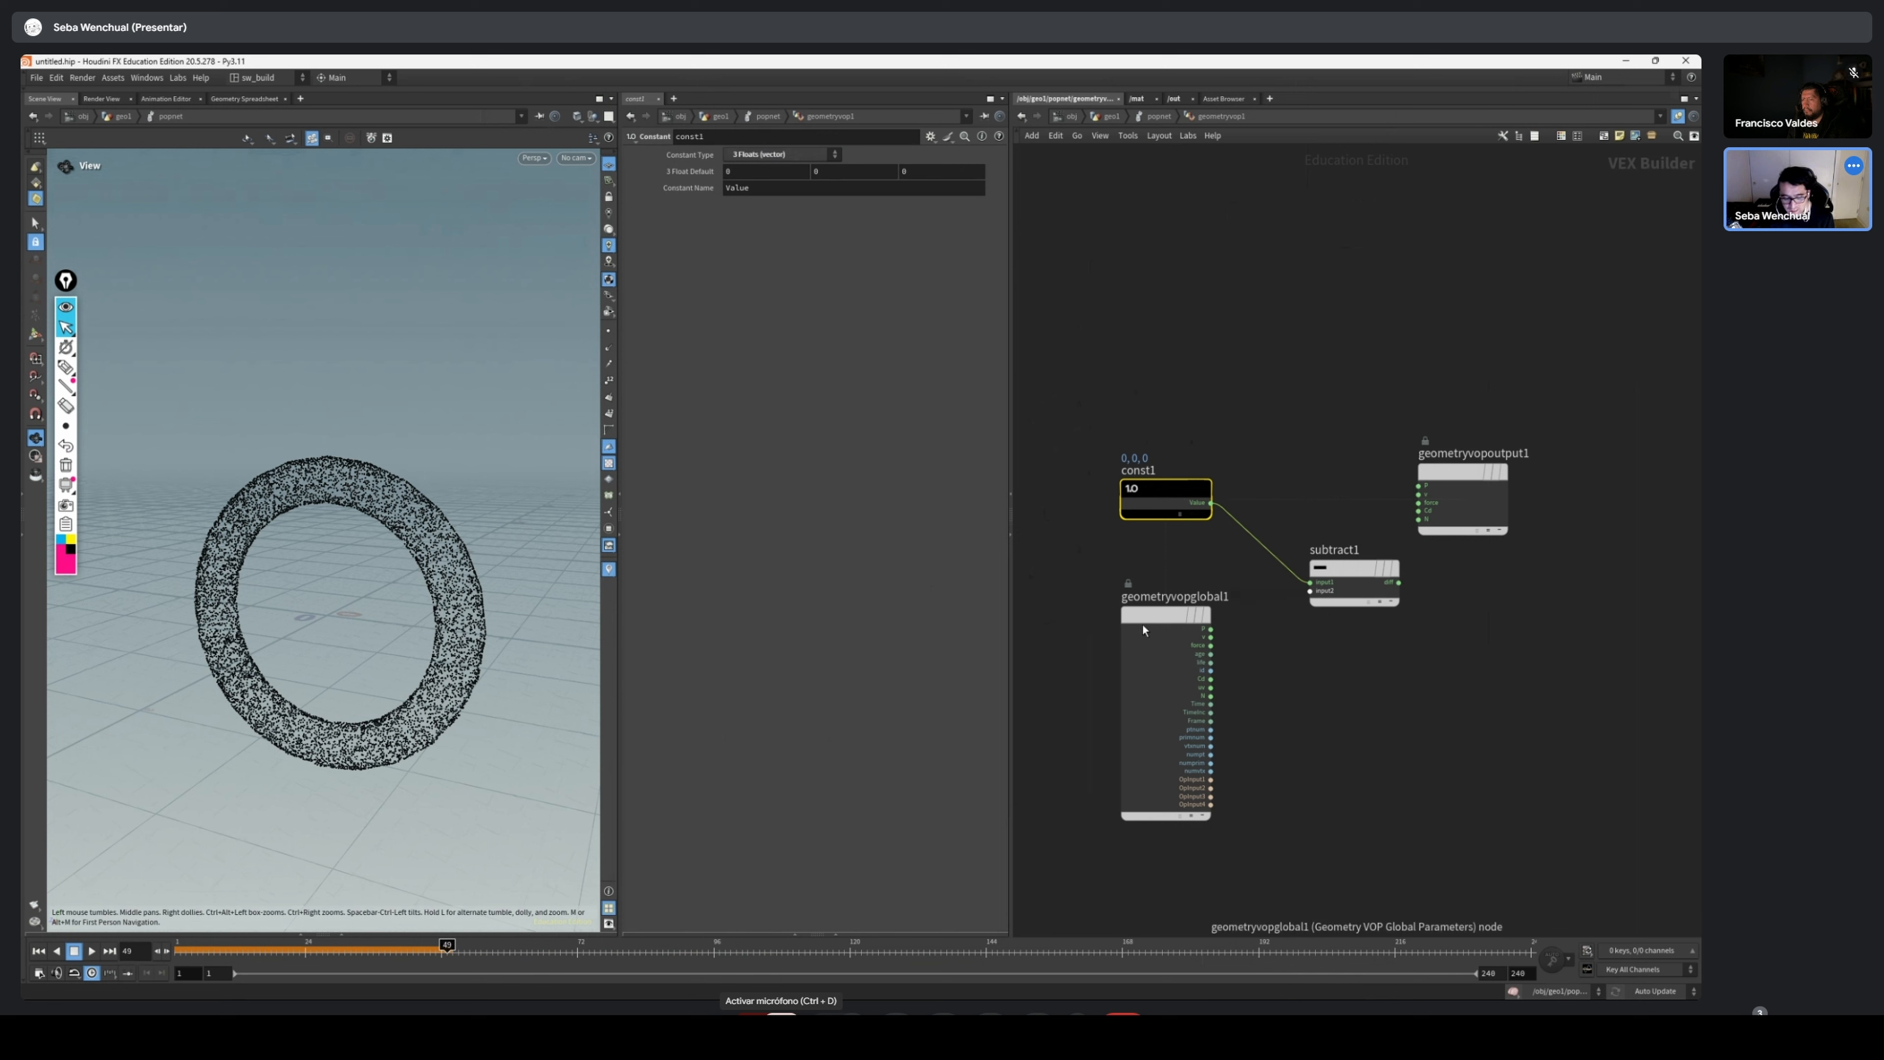
drag(1142, 624, 1148, 638)
scroll(391, 495, up, 5)
drag(373, 492, 404, 497)
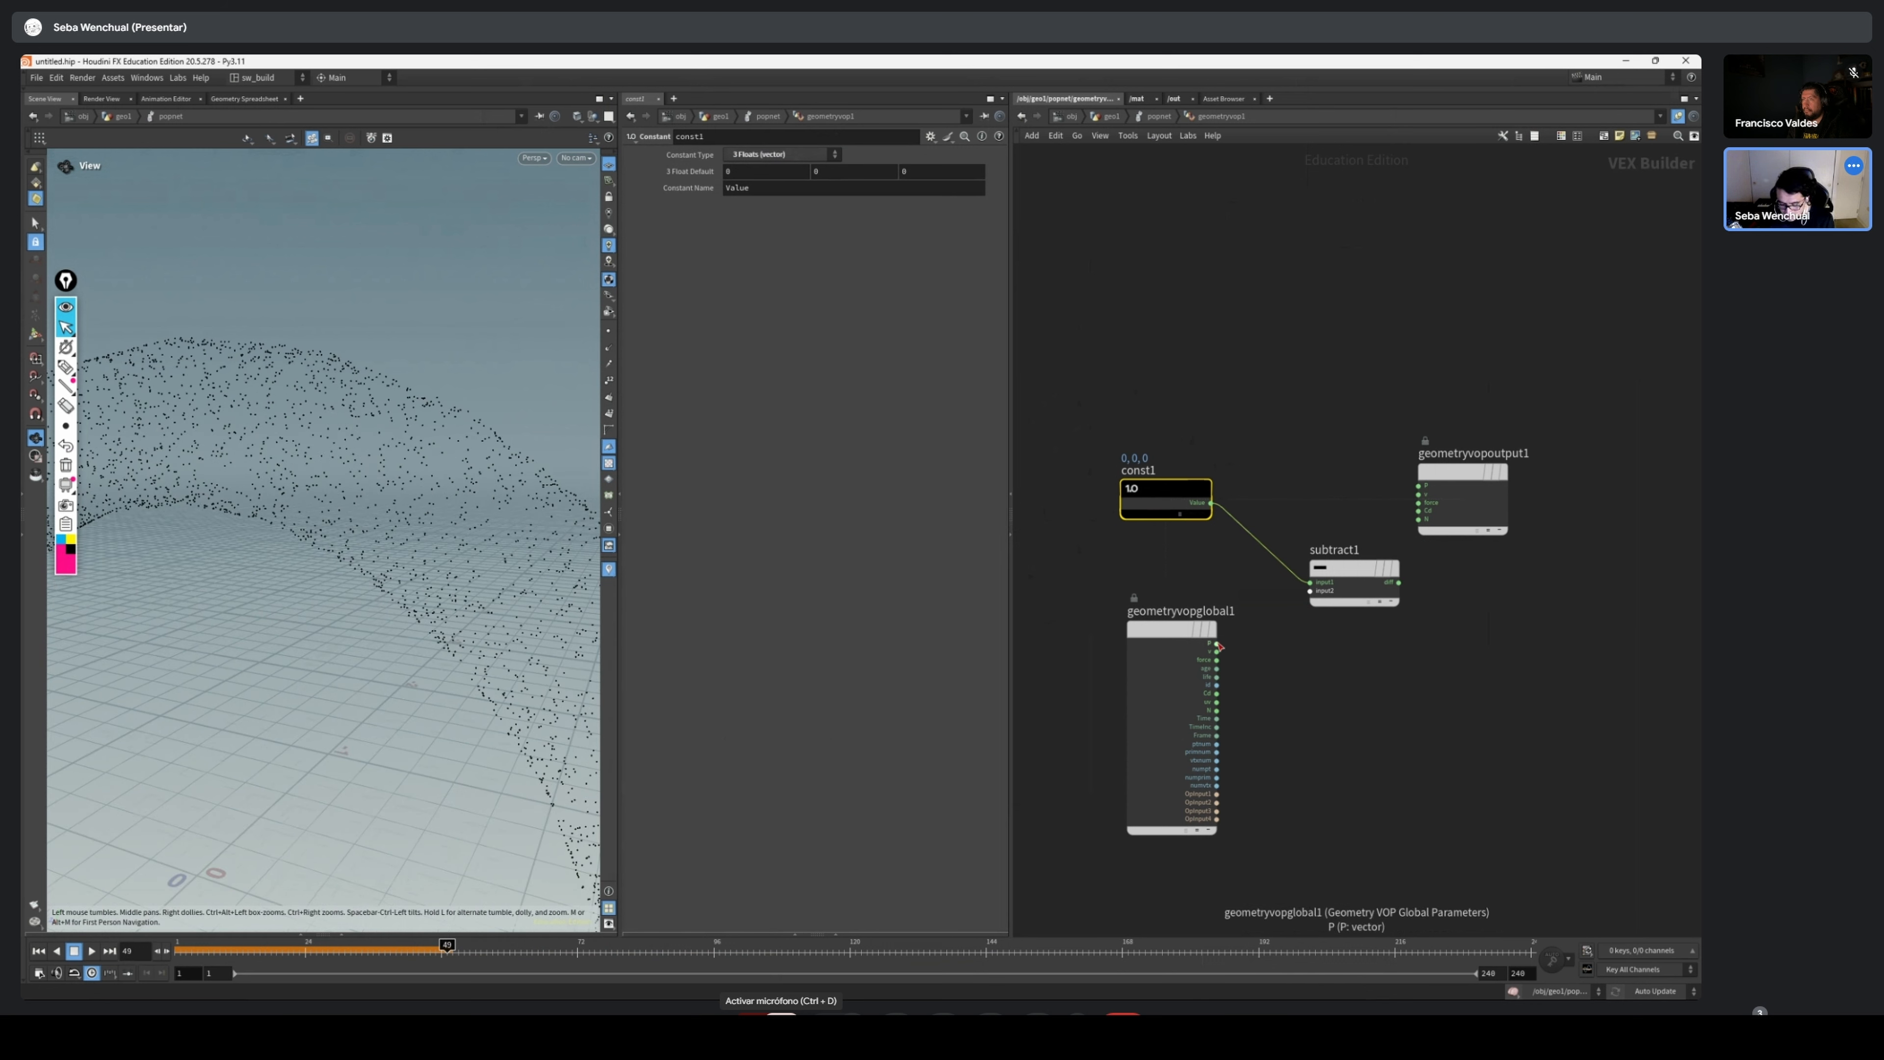
Wire the global parameters' P into the Subtract node's second input and move the geometry output node farther from the Subtract node
scroll(1255, 643, up, 3)
drag(1171, 640, 1353, 537)
scroll(1385, 549, down, 2)
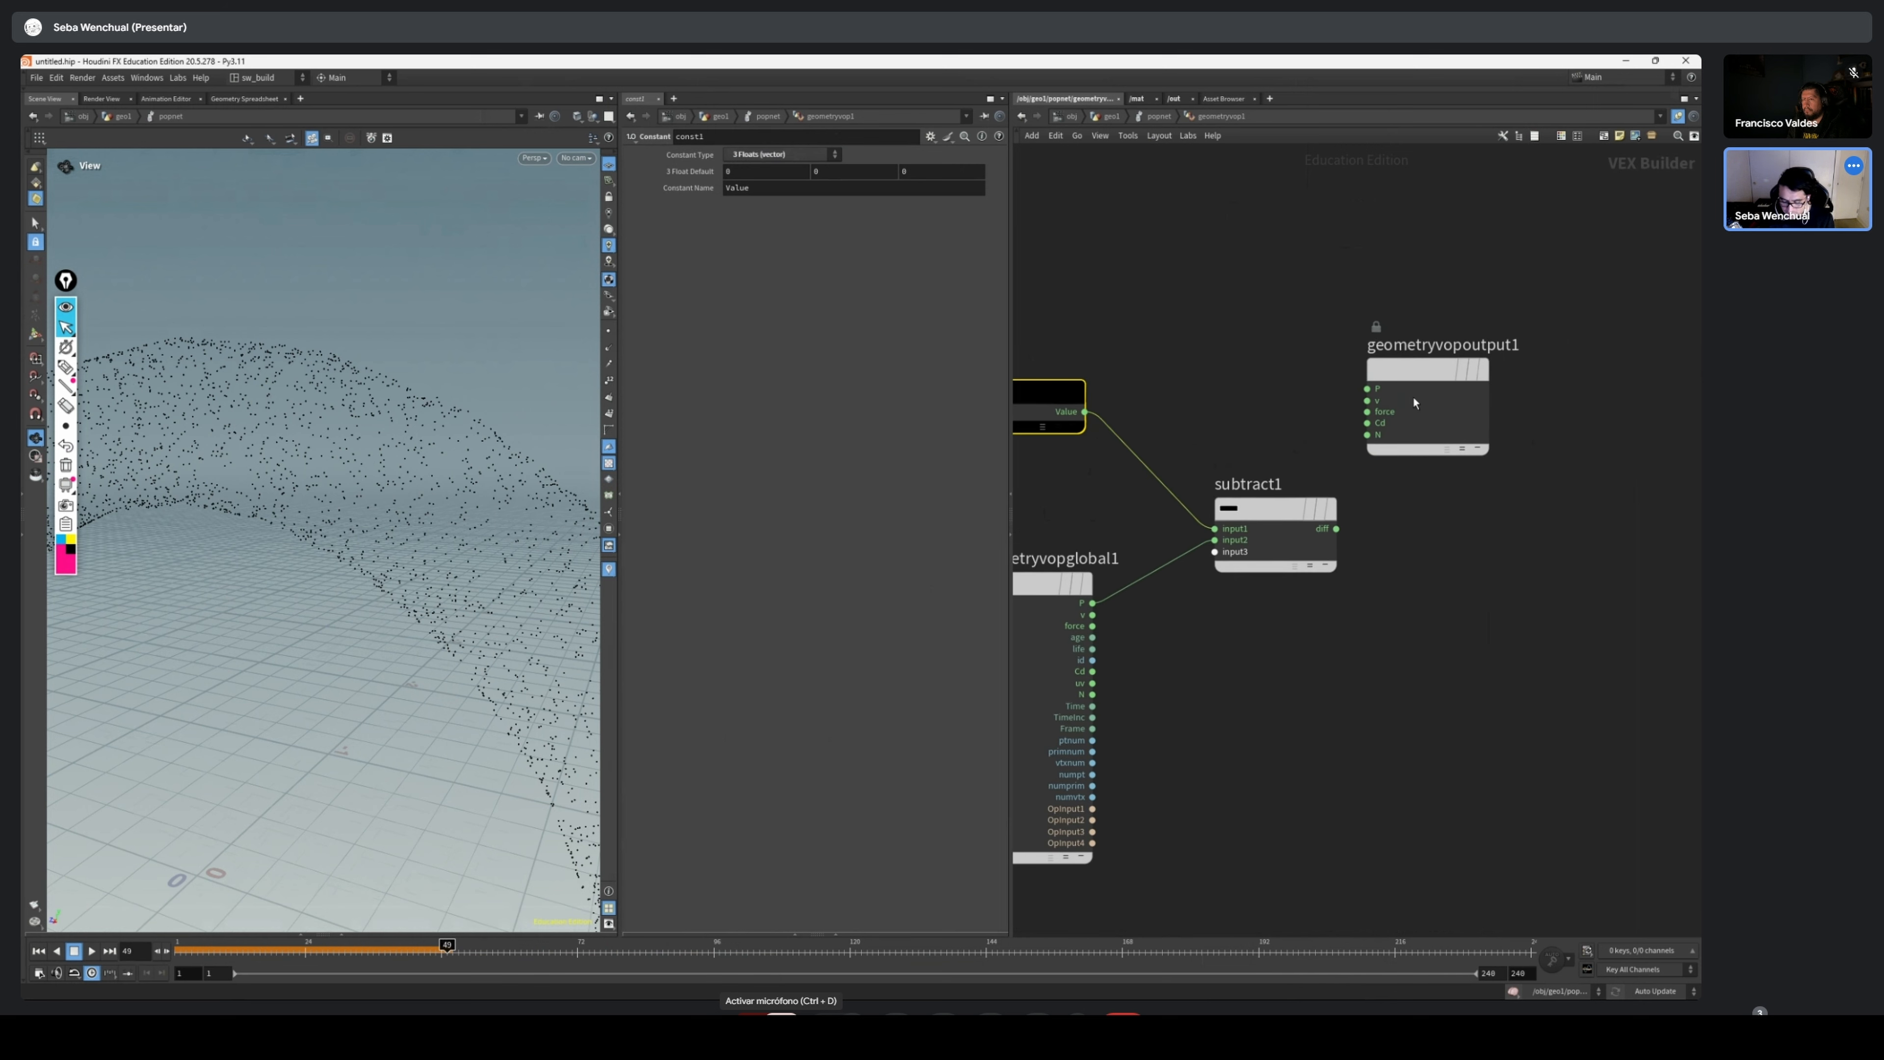
drag(1413, 396, 1548, 430)
drag(1275, 508, 1259, 509)
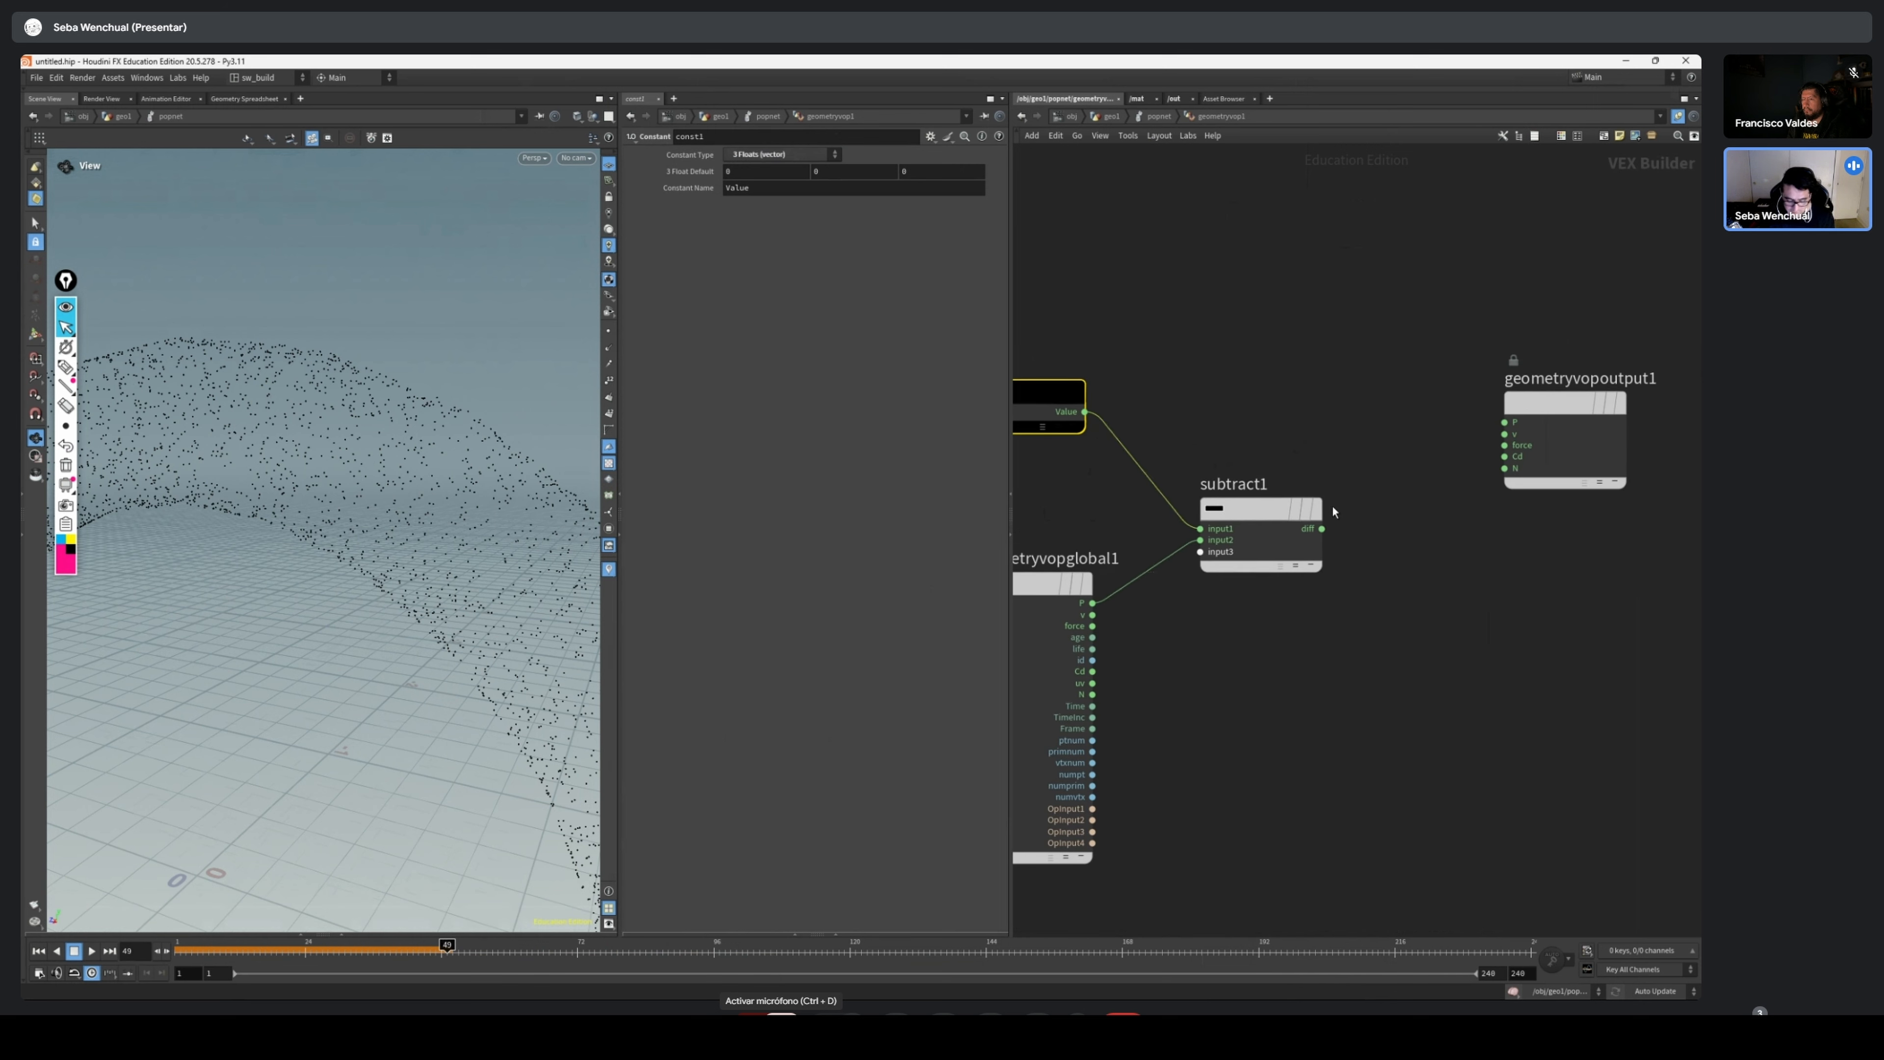
Face the torus and sketch a labelled annotation line from its centre to the particles on the ring
drag(361, 579, 456, 556)
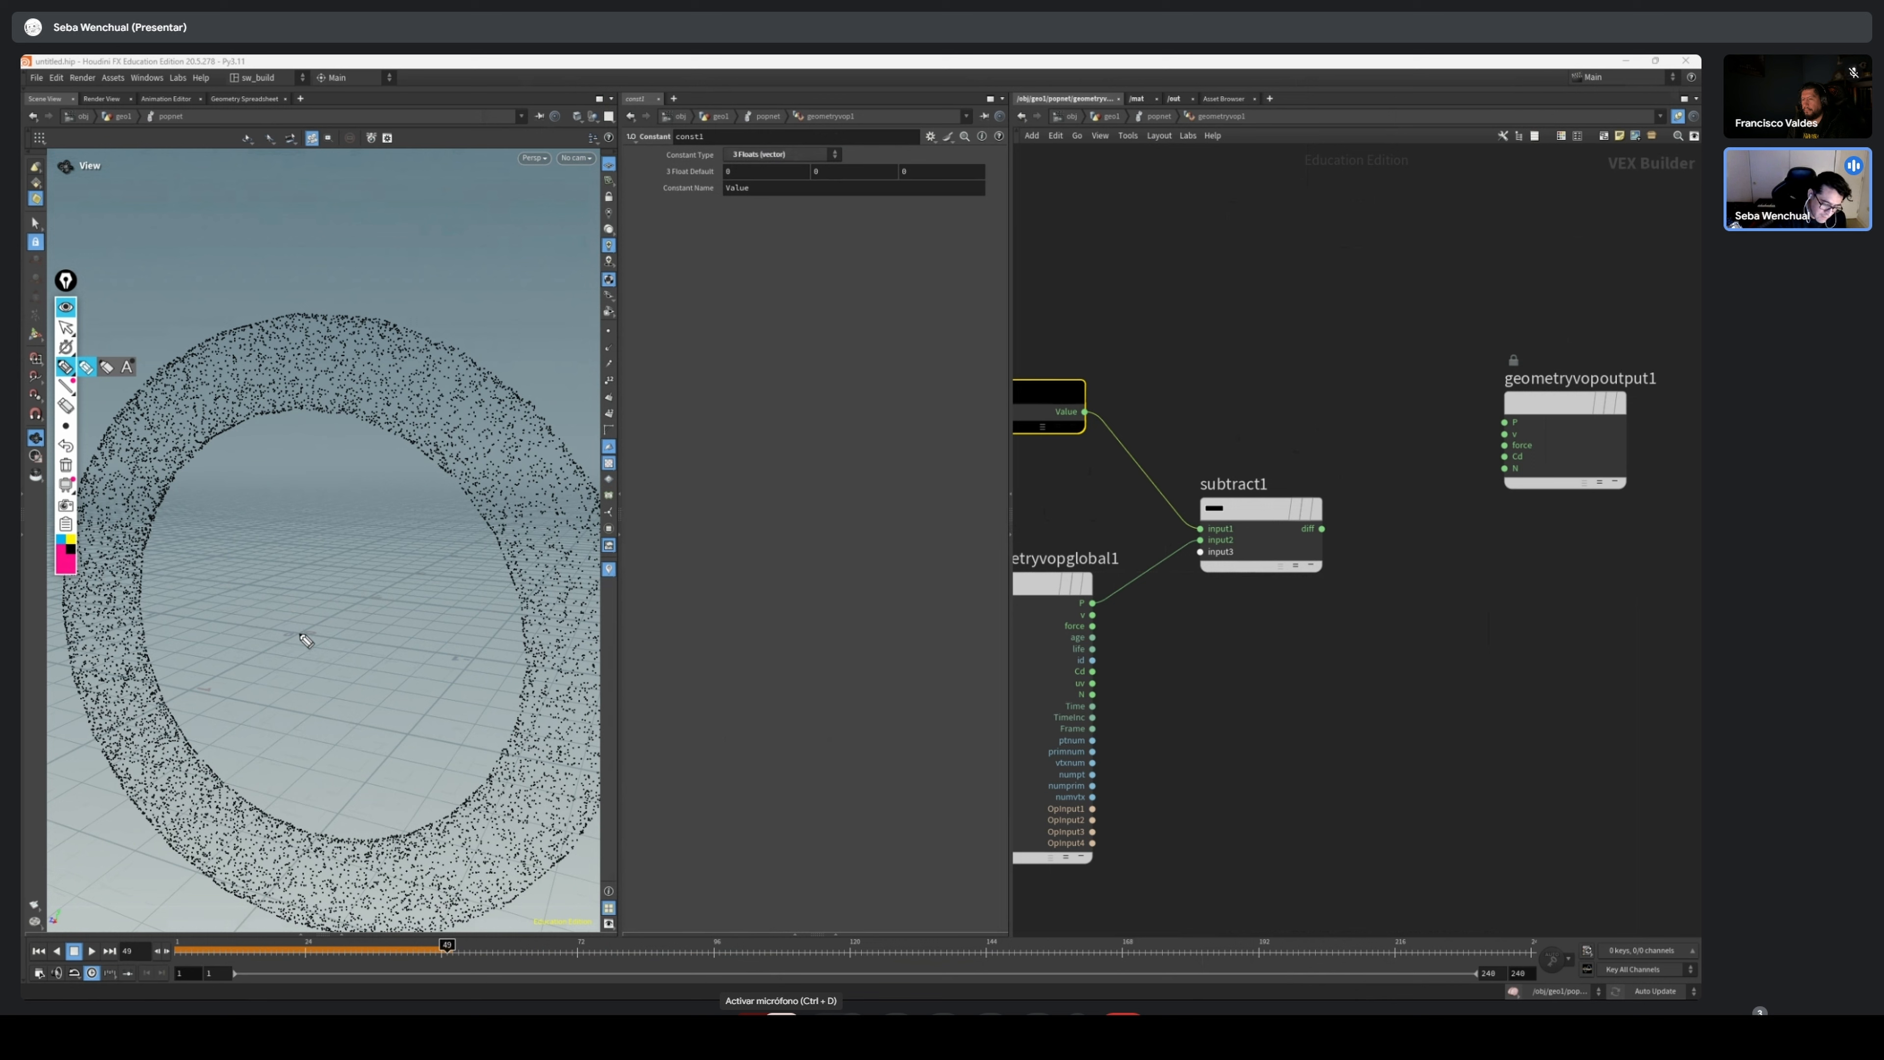
drag(297, 629, 478, 430)
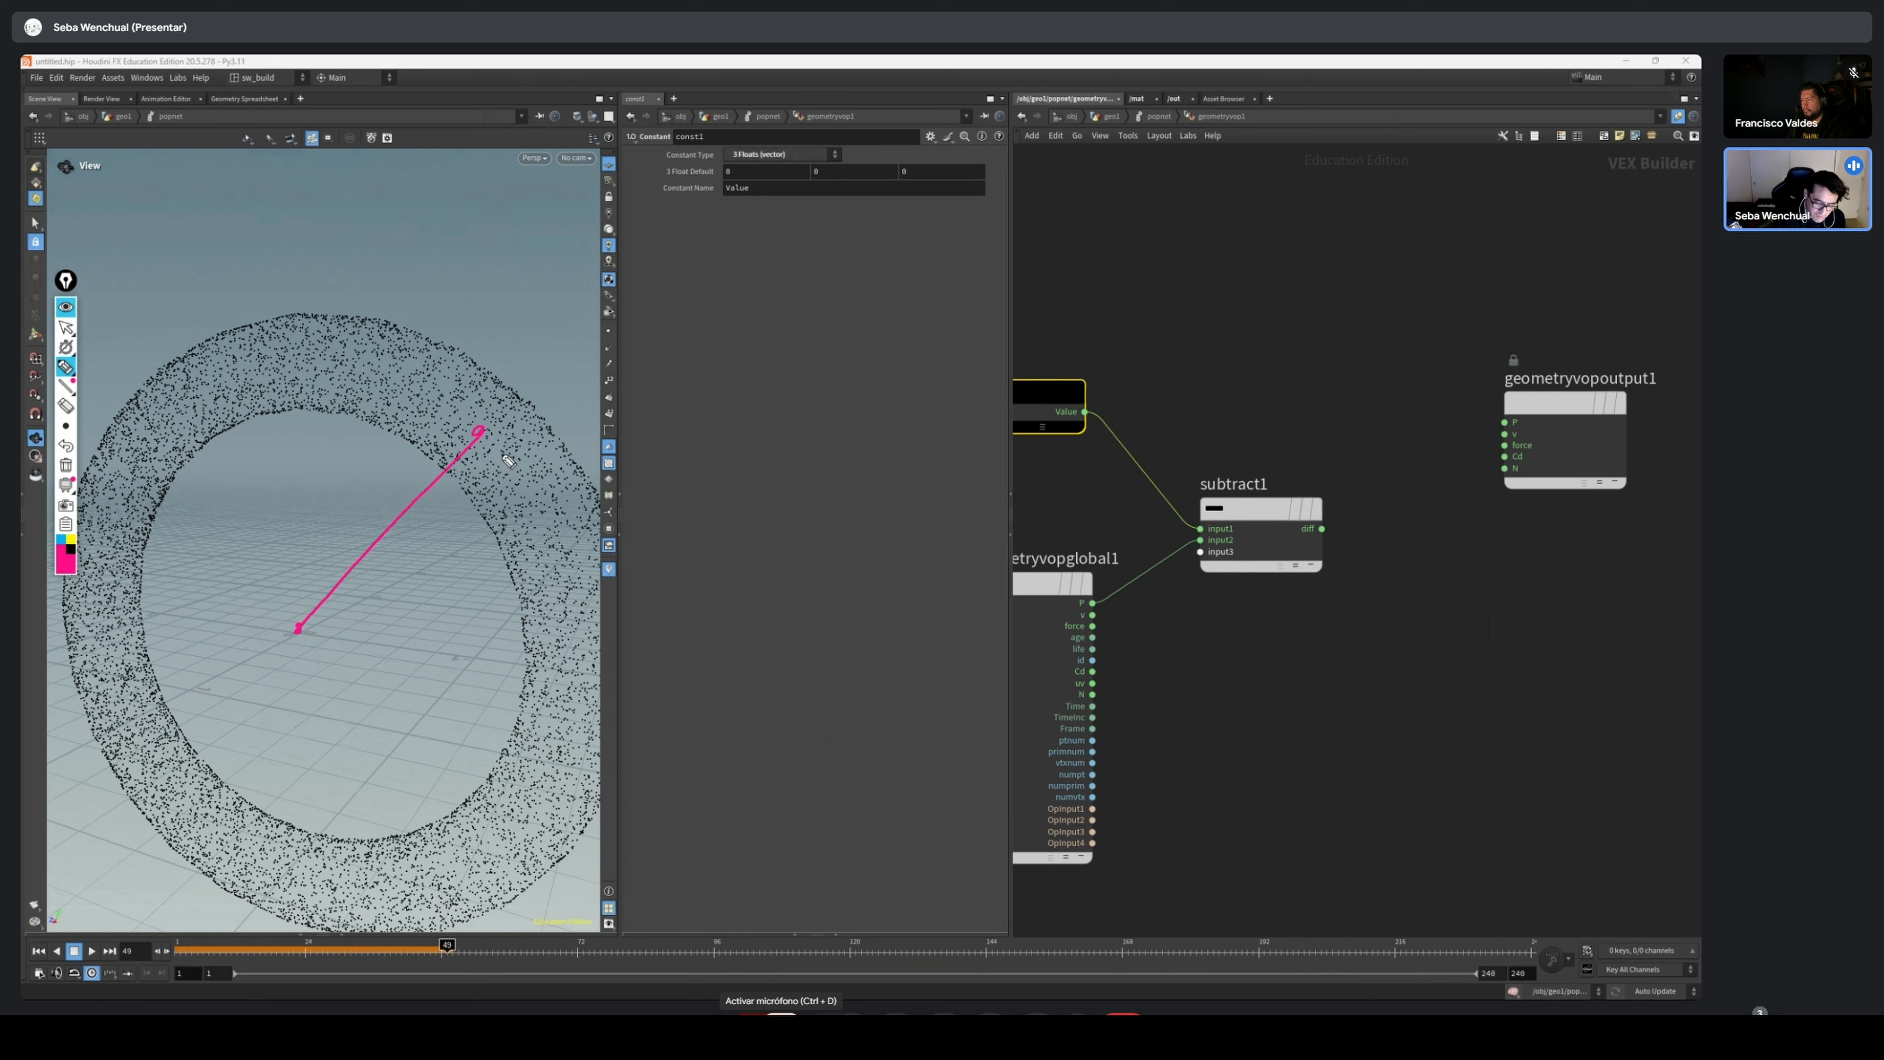
mouse_move(407, 545)
mouse_down()
mouse_move(390, 558)
mouse_move(414, 566)
mouse_up()
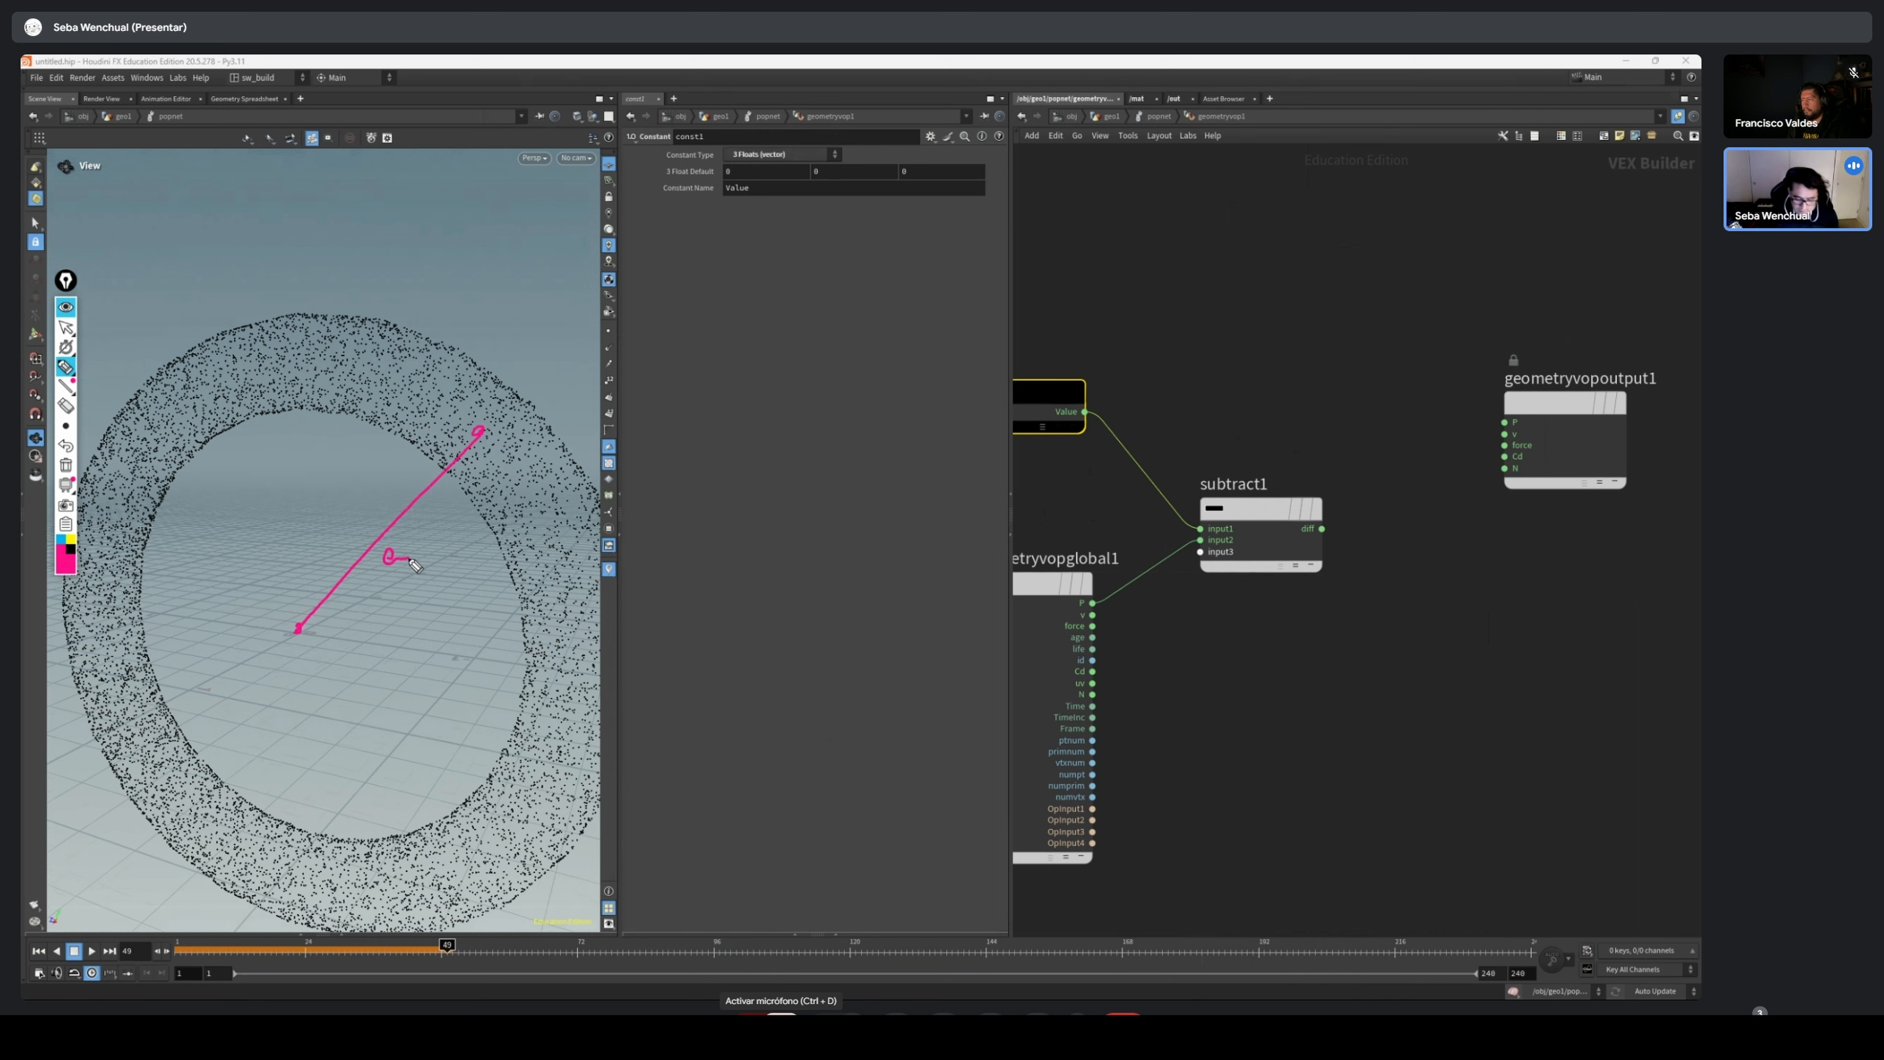
click(66, 326)
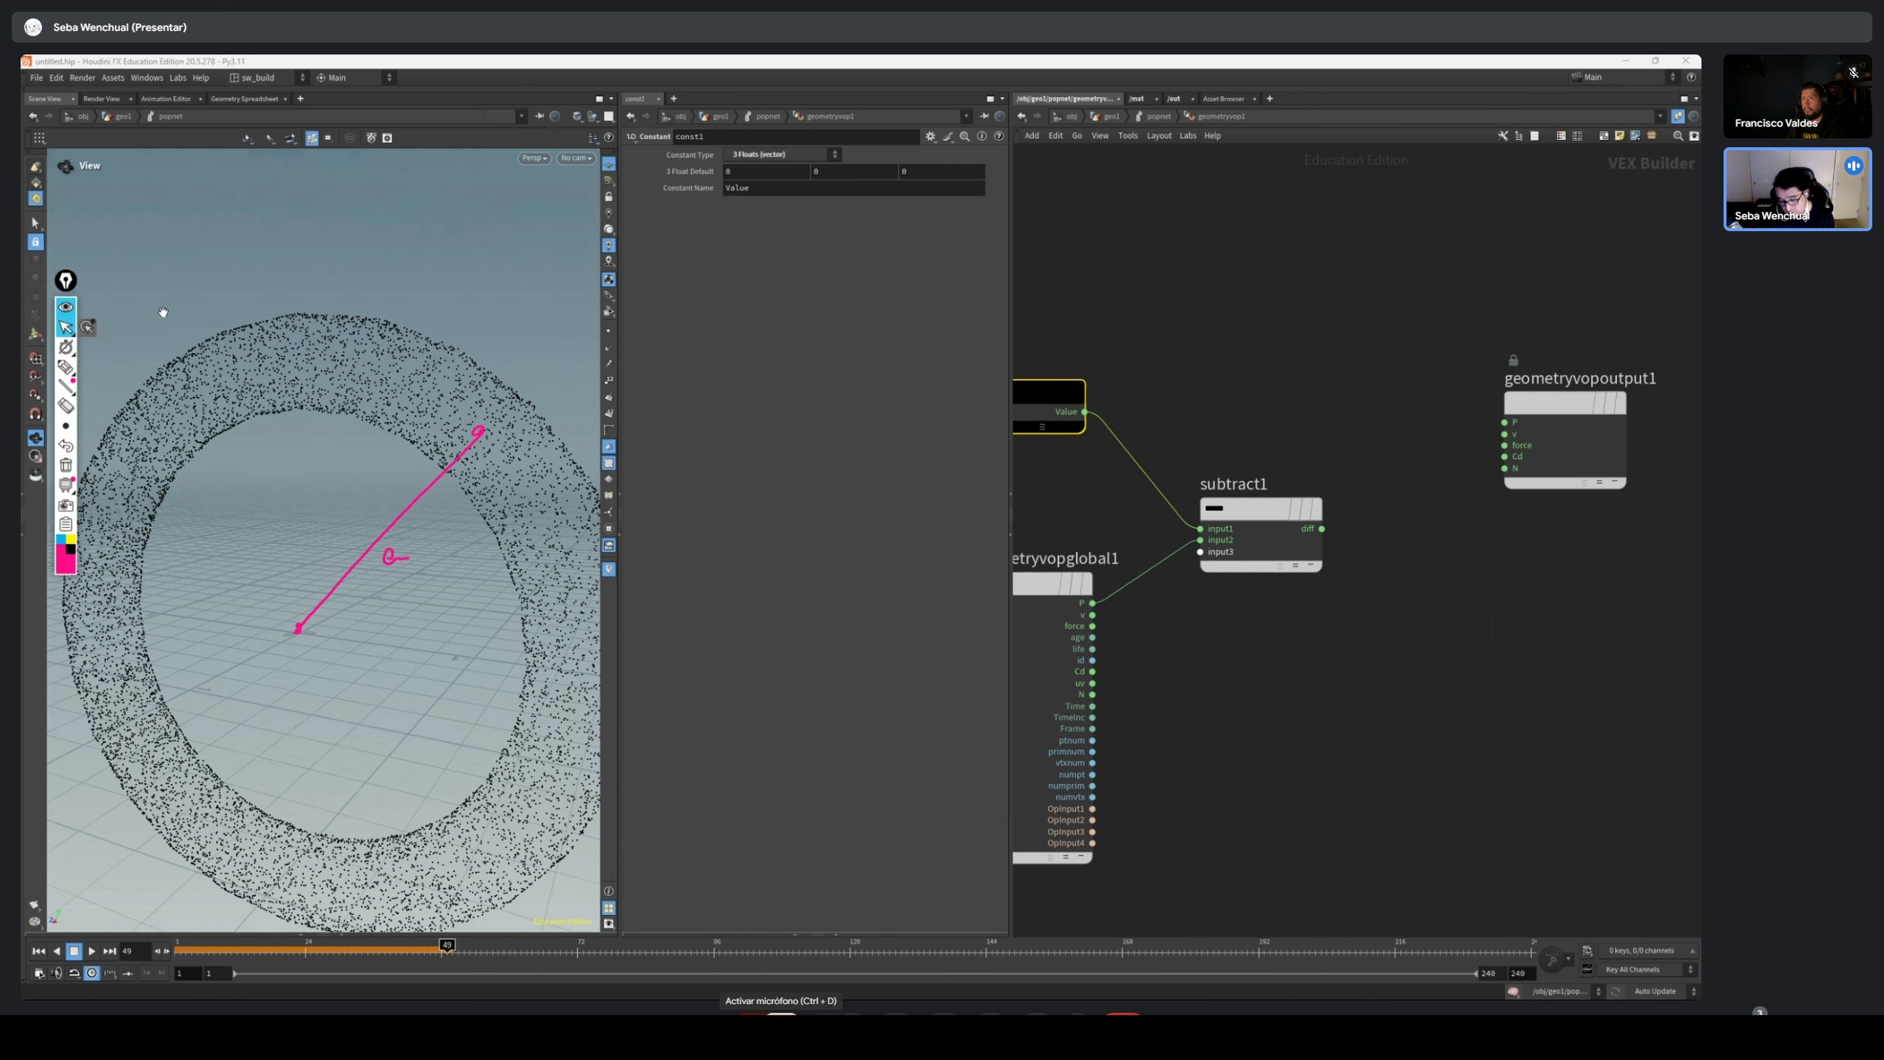
Add a Cross Product node between the Subtract and geometry output nodes and wire the subtraction result into vec1
middle_drag(1597, 557, 1472, 585)
key(Tab)
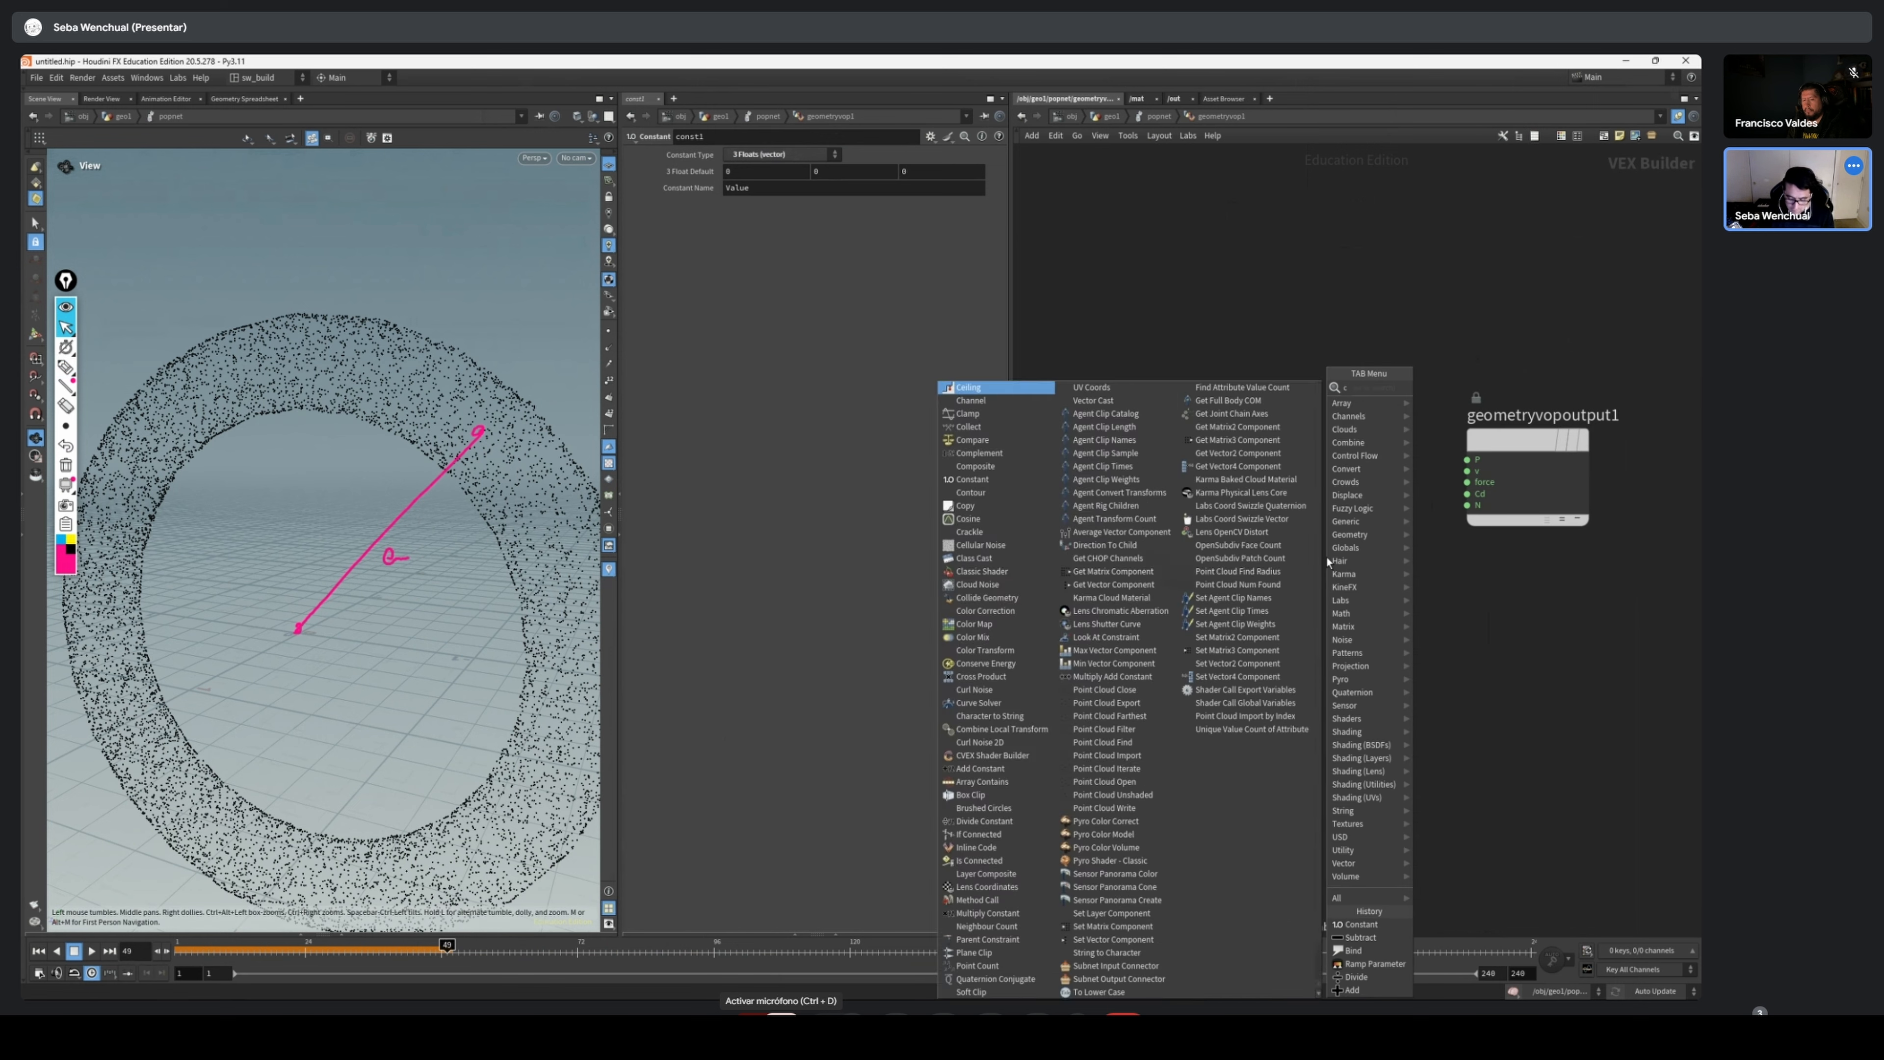
text(cro)
key(Return)
click(1319, 527)
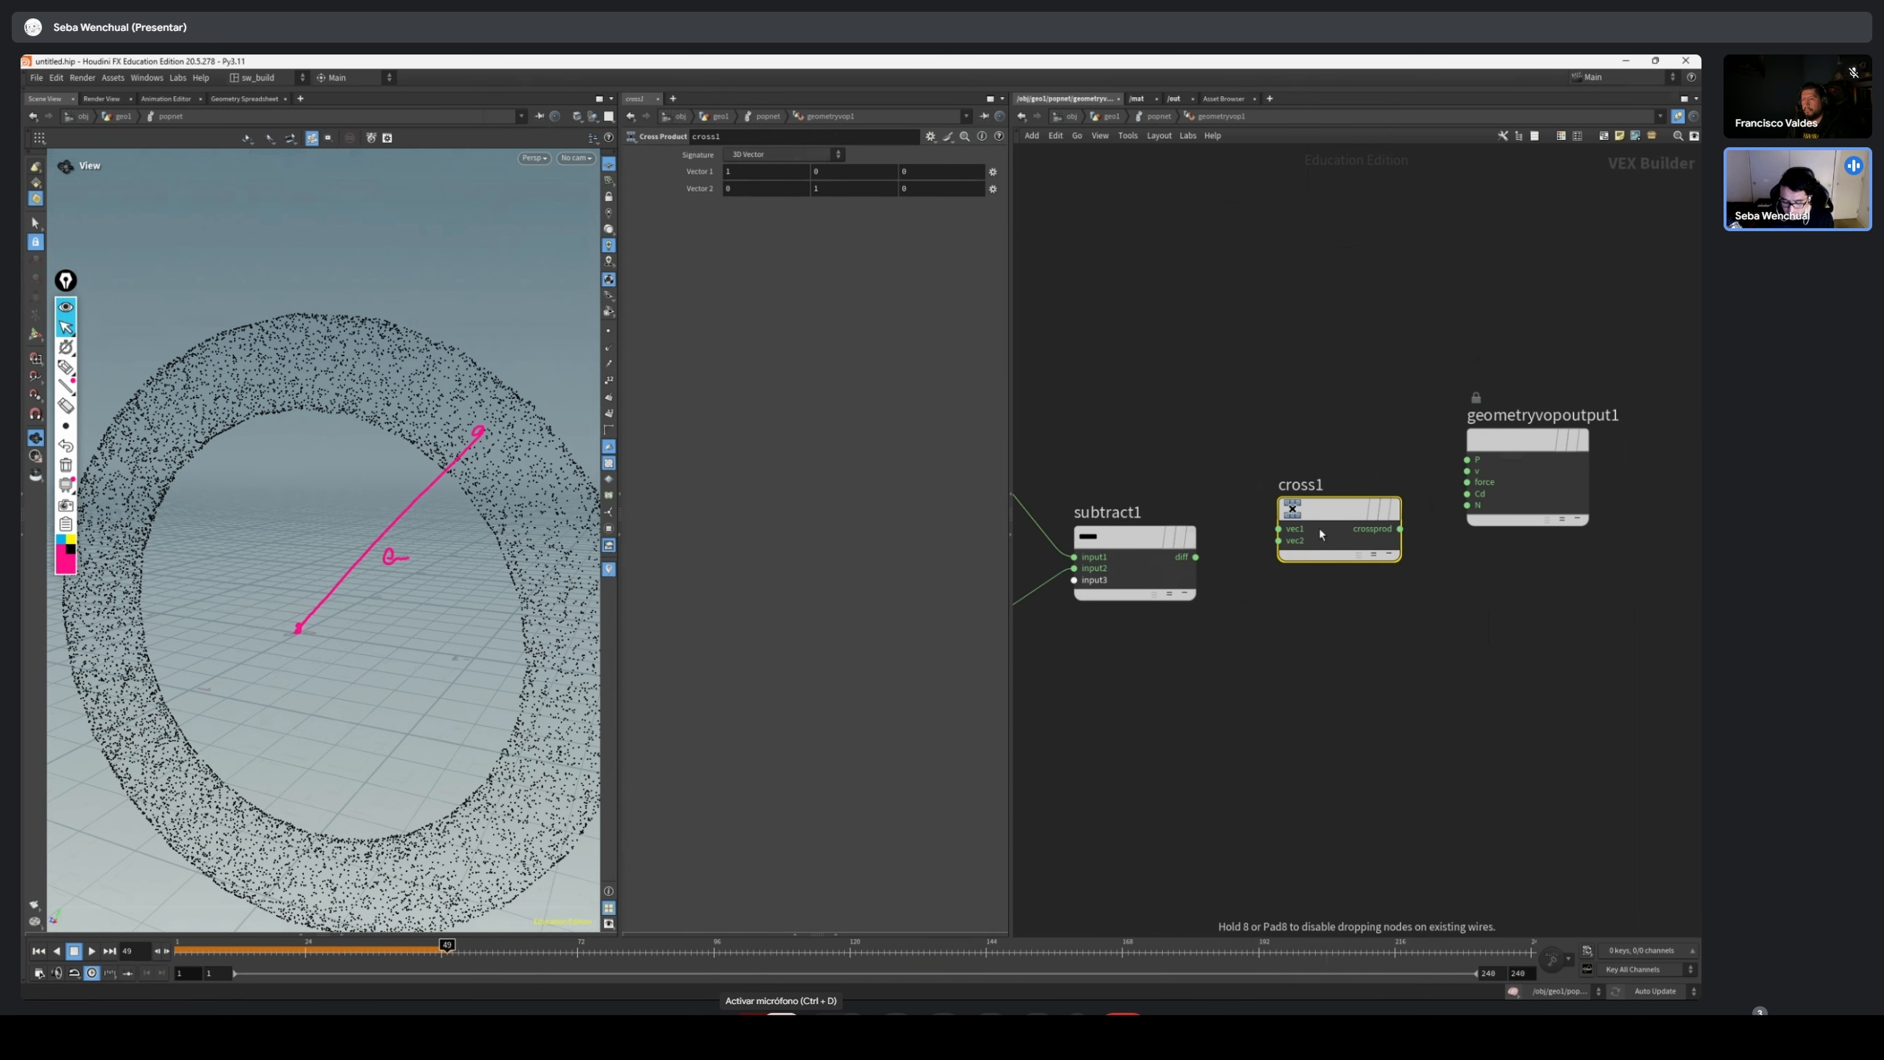
drag(1194, 557, 1279, 529)
Examine the particle torus from the side and from above, and clear the annotation drawn over it
scroll(1261, 549, up, 3)
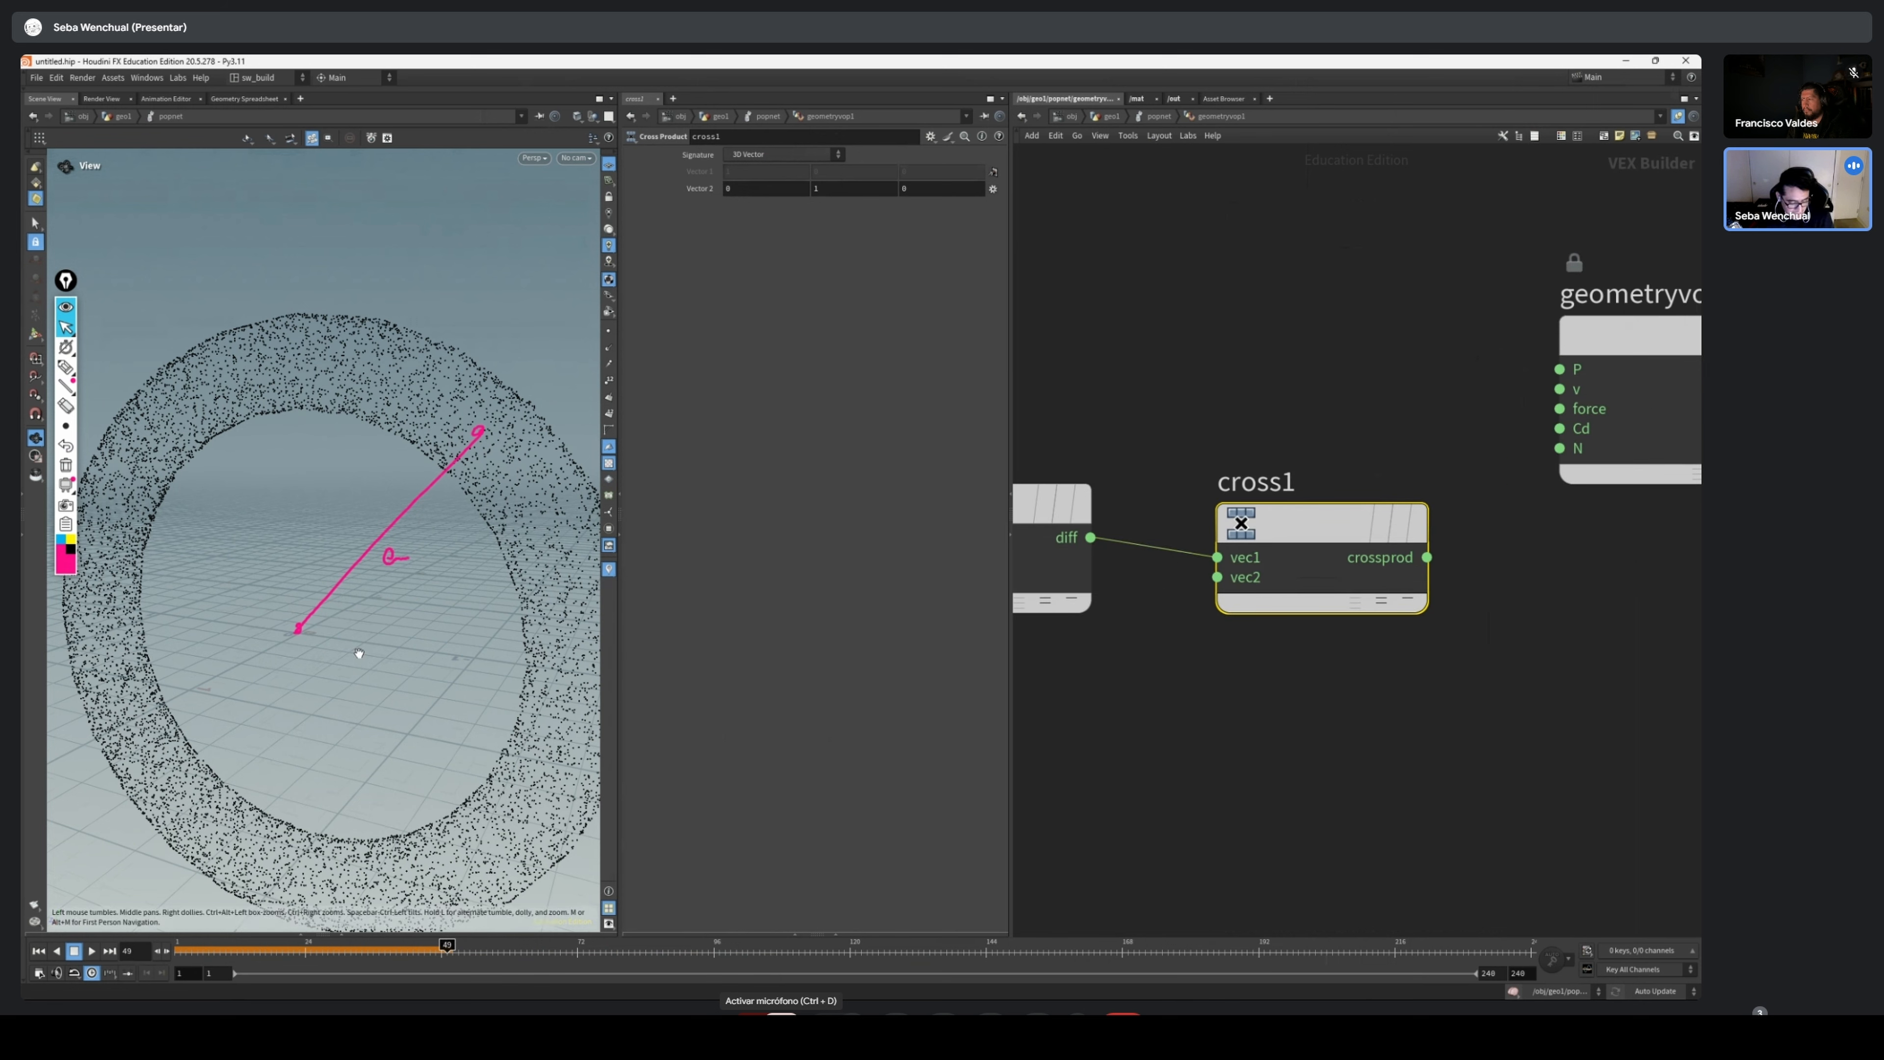
click(1307, 837)
drag(485, 716, 348, 757)
middle_drag(1370, 805, 1374, 801)
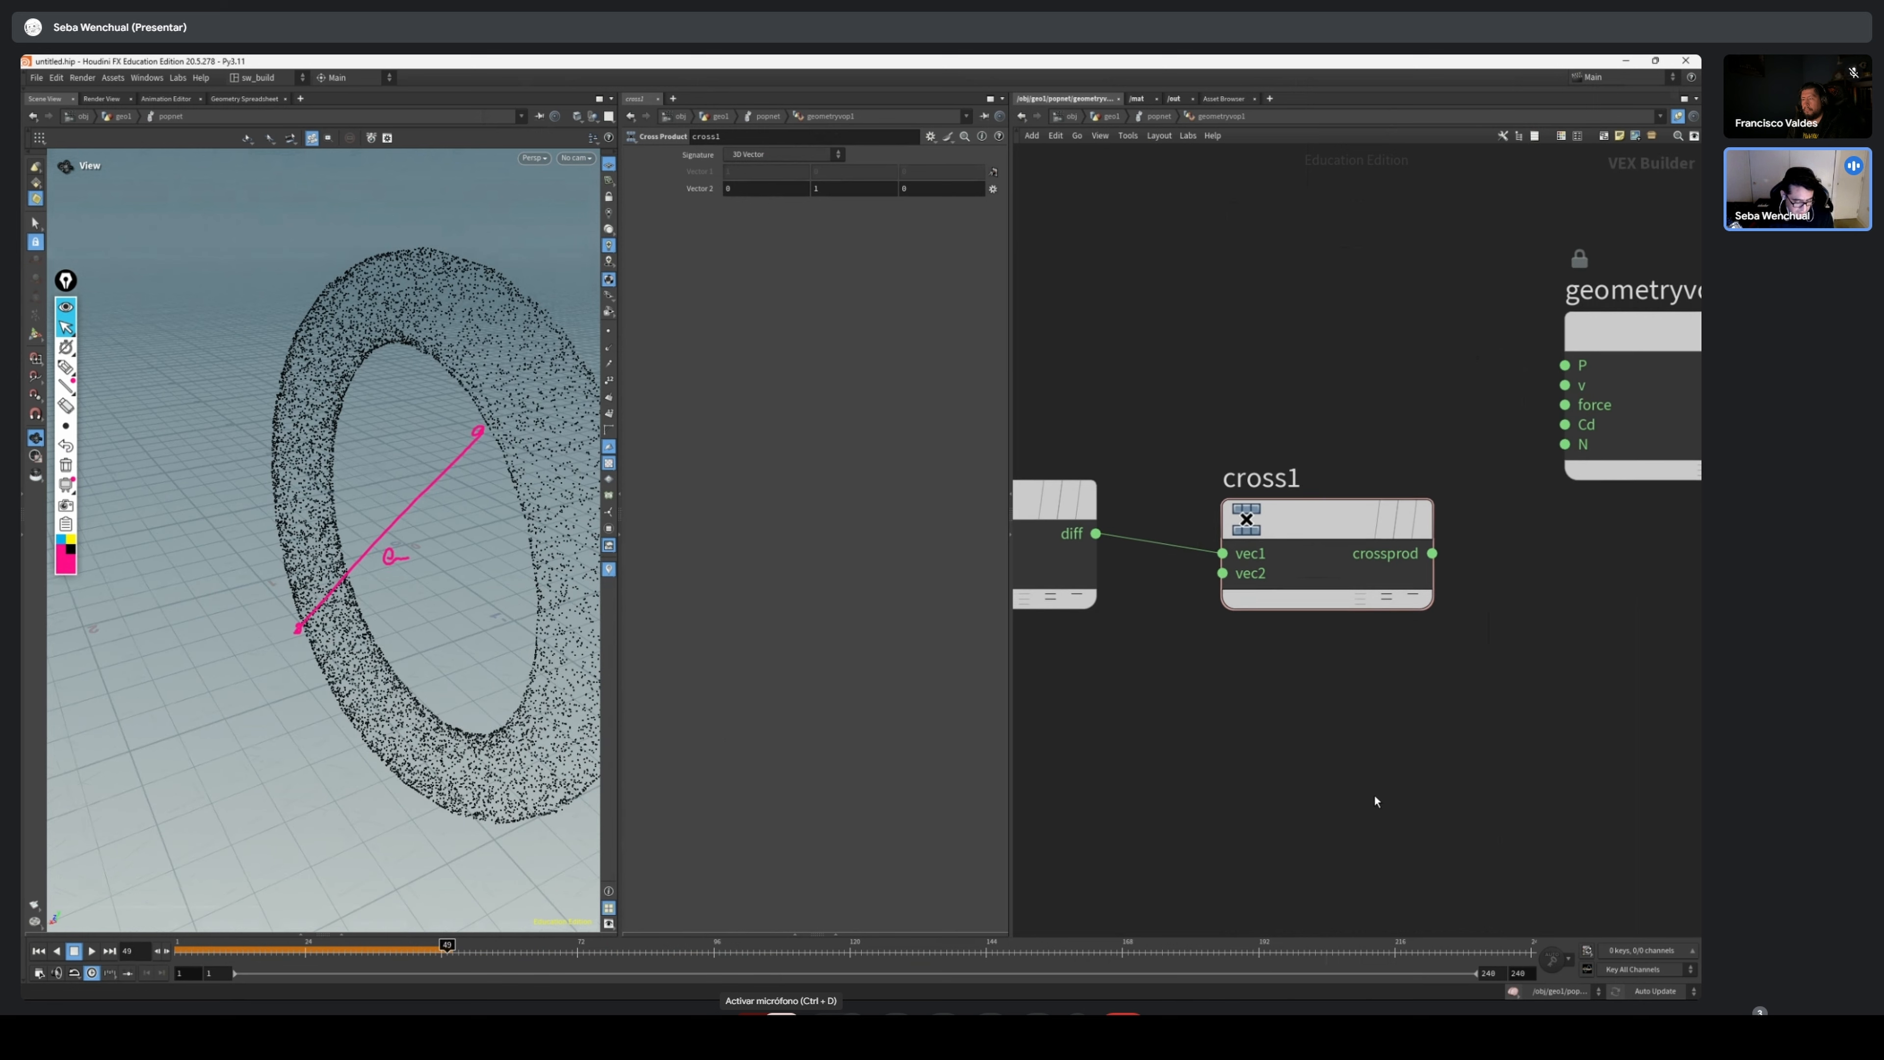
drag(371, 623, 486, 698)
scroll(486, 698, down, 5)
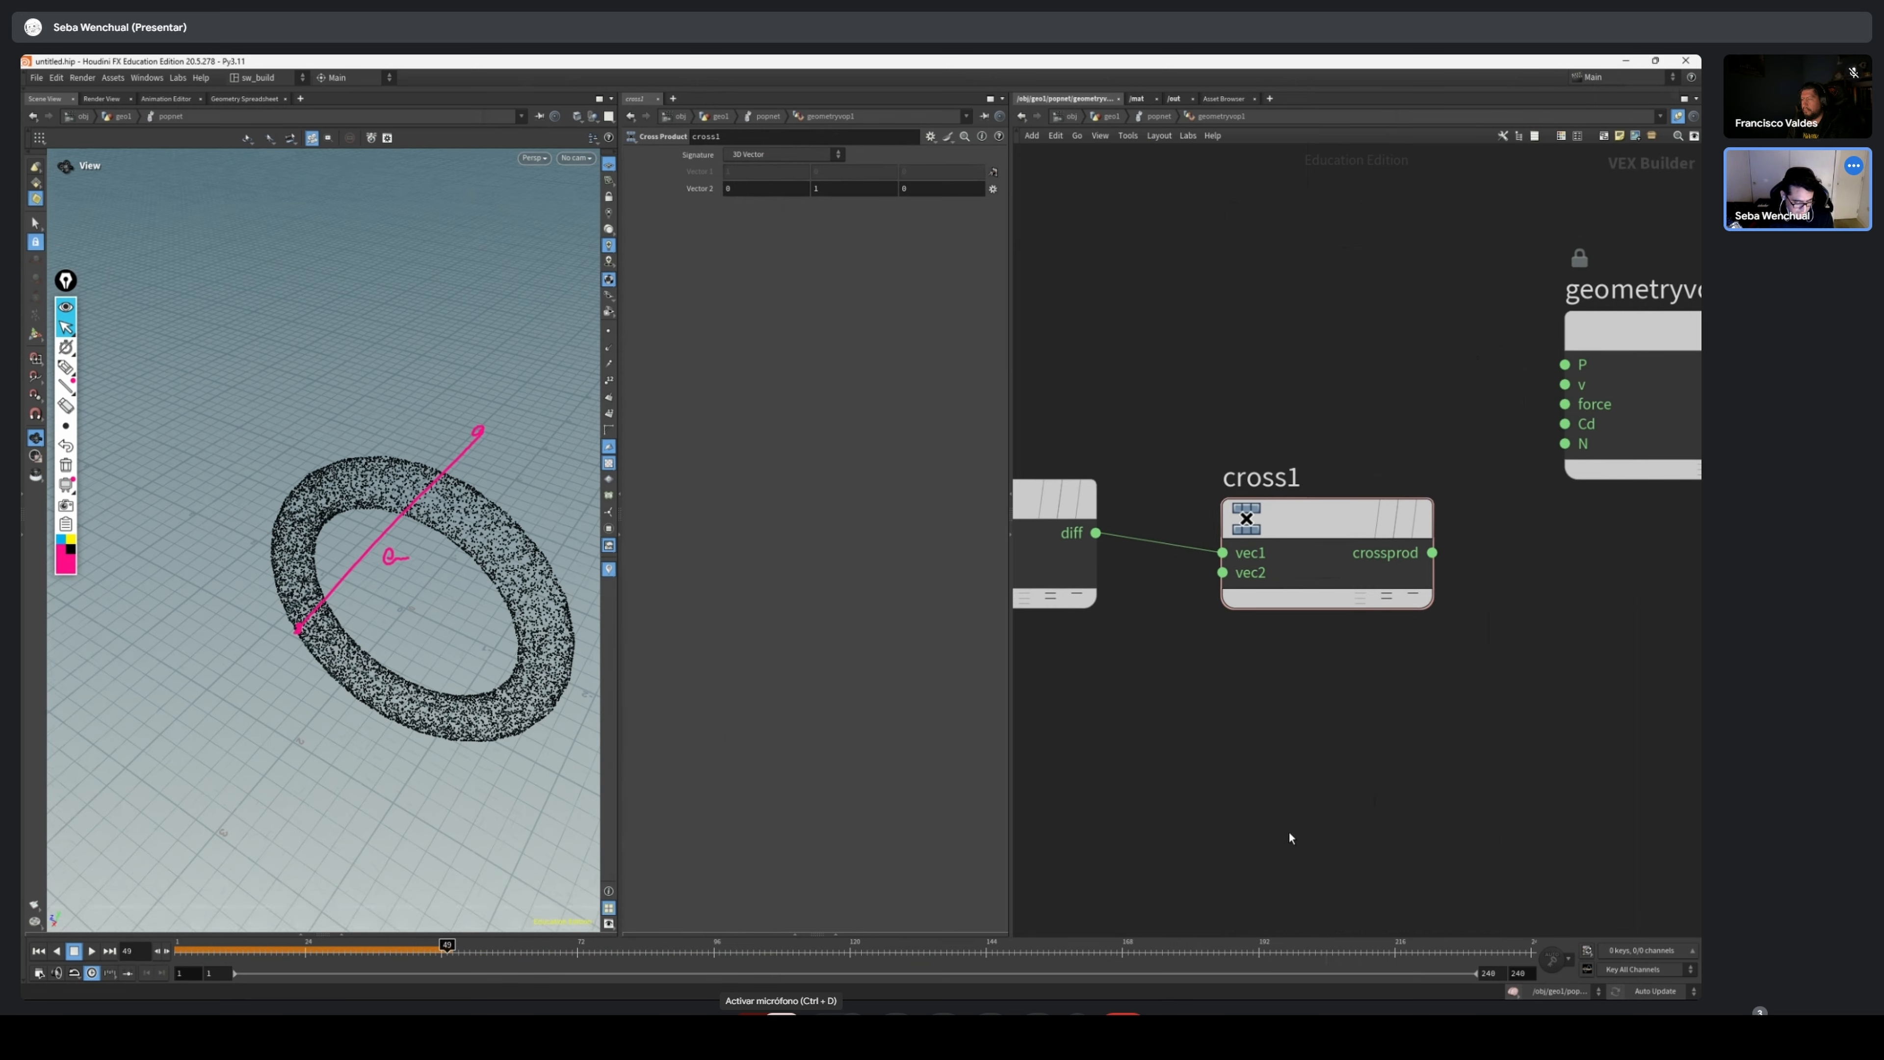
mouse_move(289, 631)
mouse_down()
mouse_move(344, 632)
mouse_move(306, 631)
mouse_up()
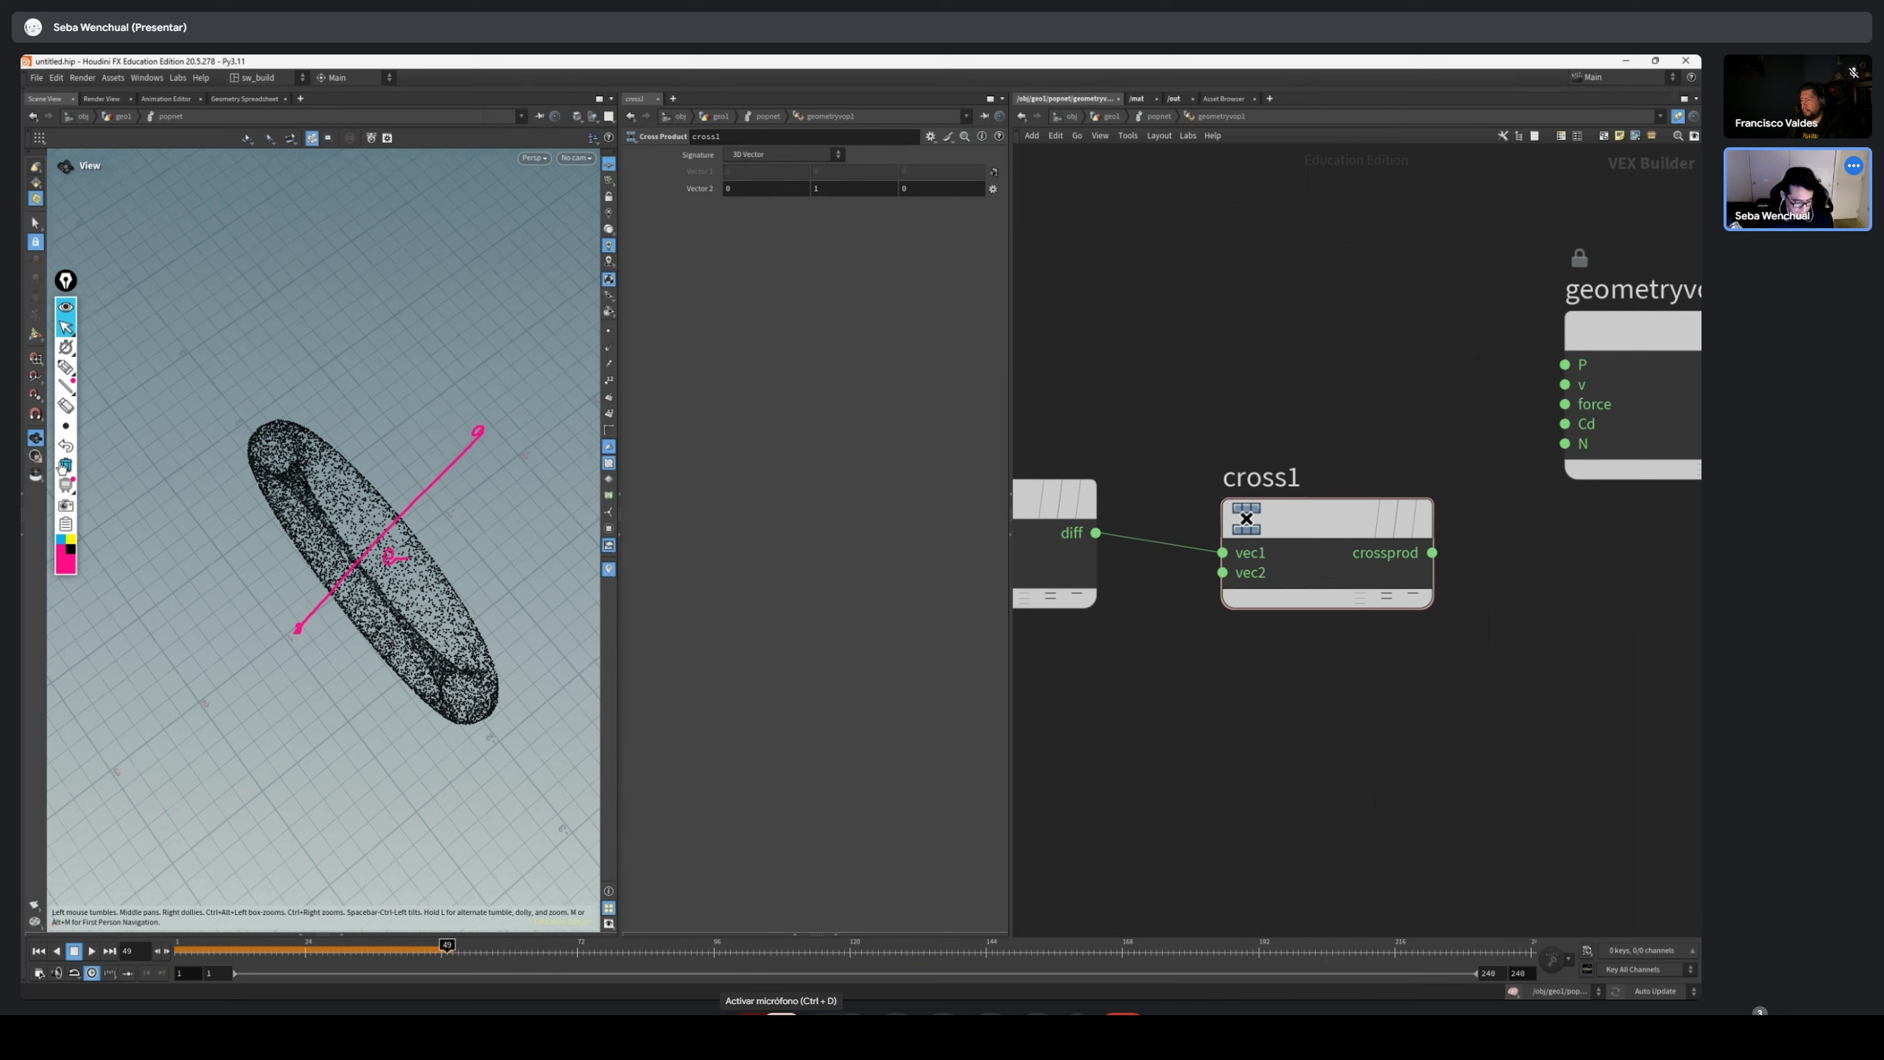
click(66, 465)
mouse_move(1366, 744)
middle_down()
mouse_move(1452, 783)
mouse_move(1400, 729)
middle_up()
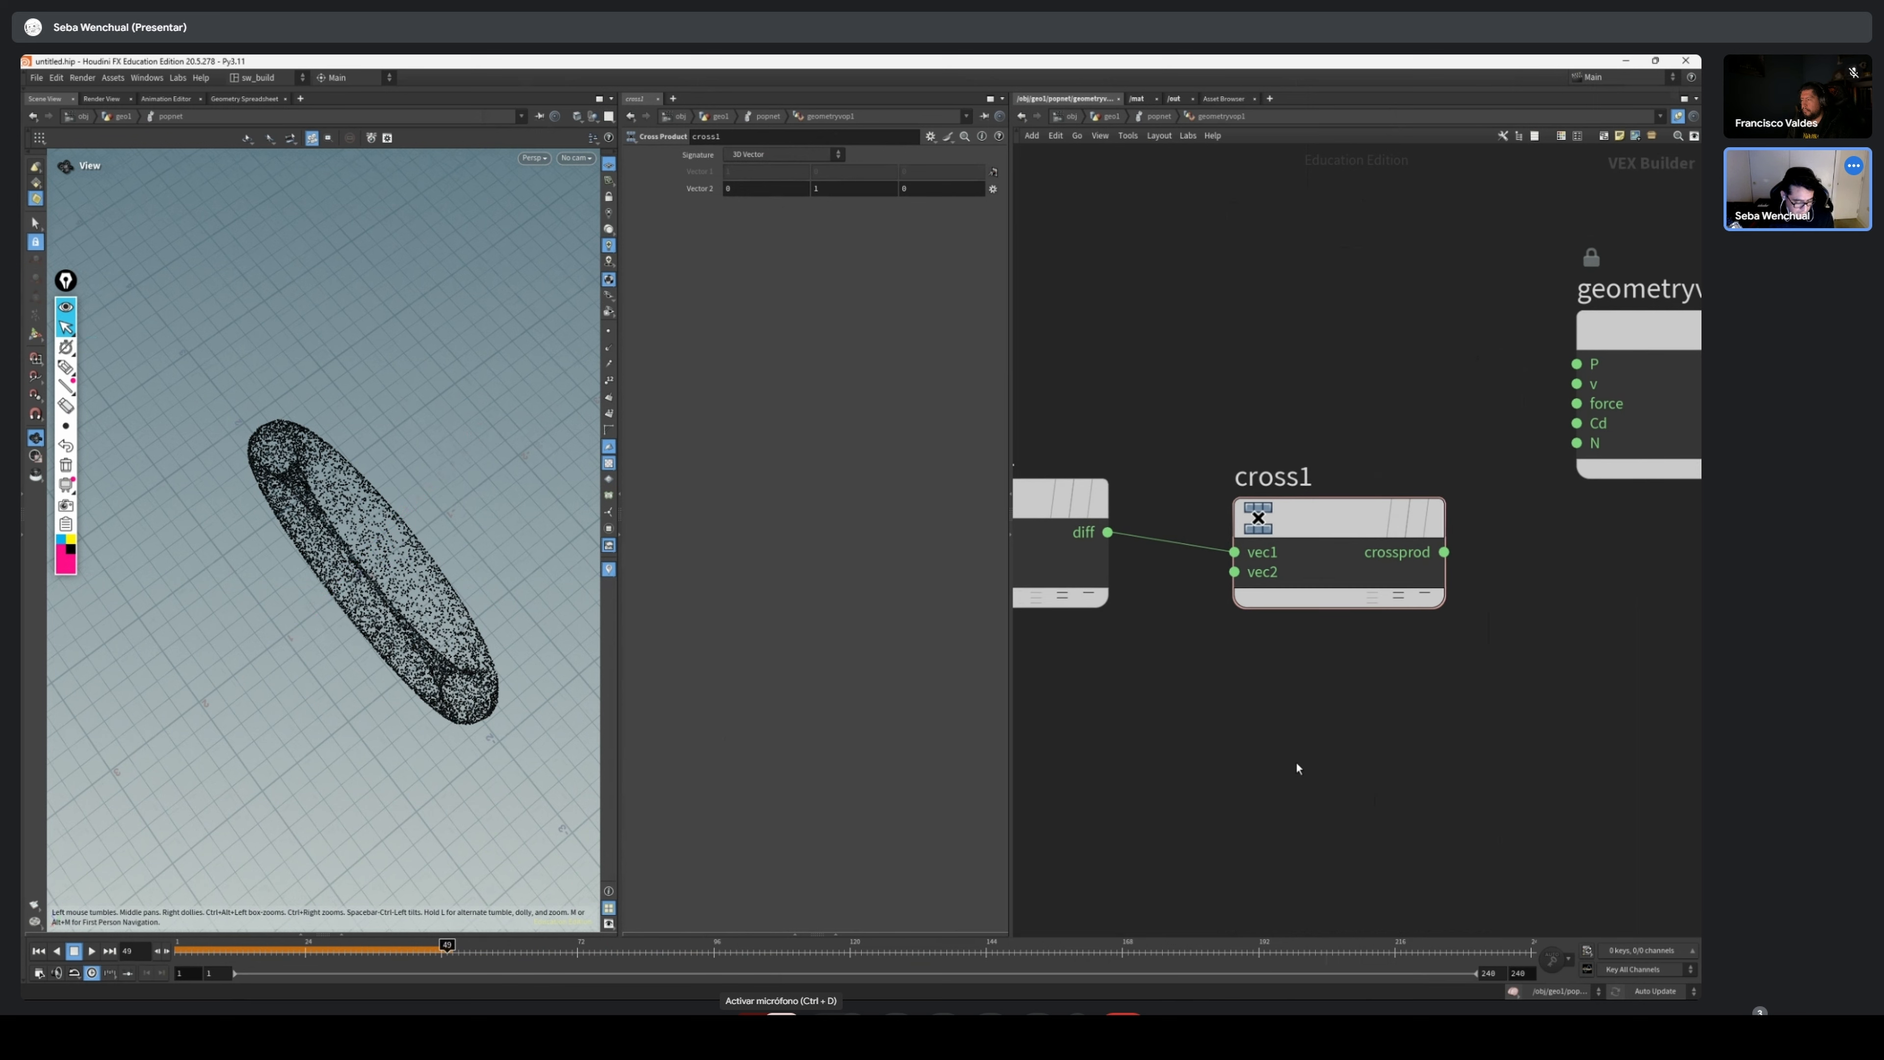
drag(183, 635, 206, 629)
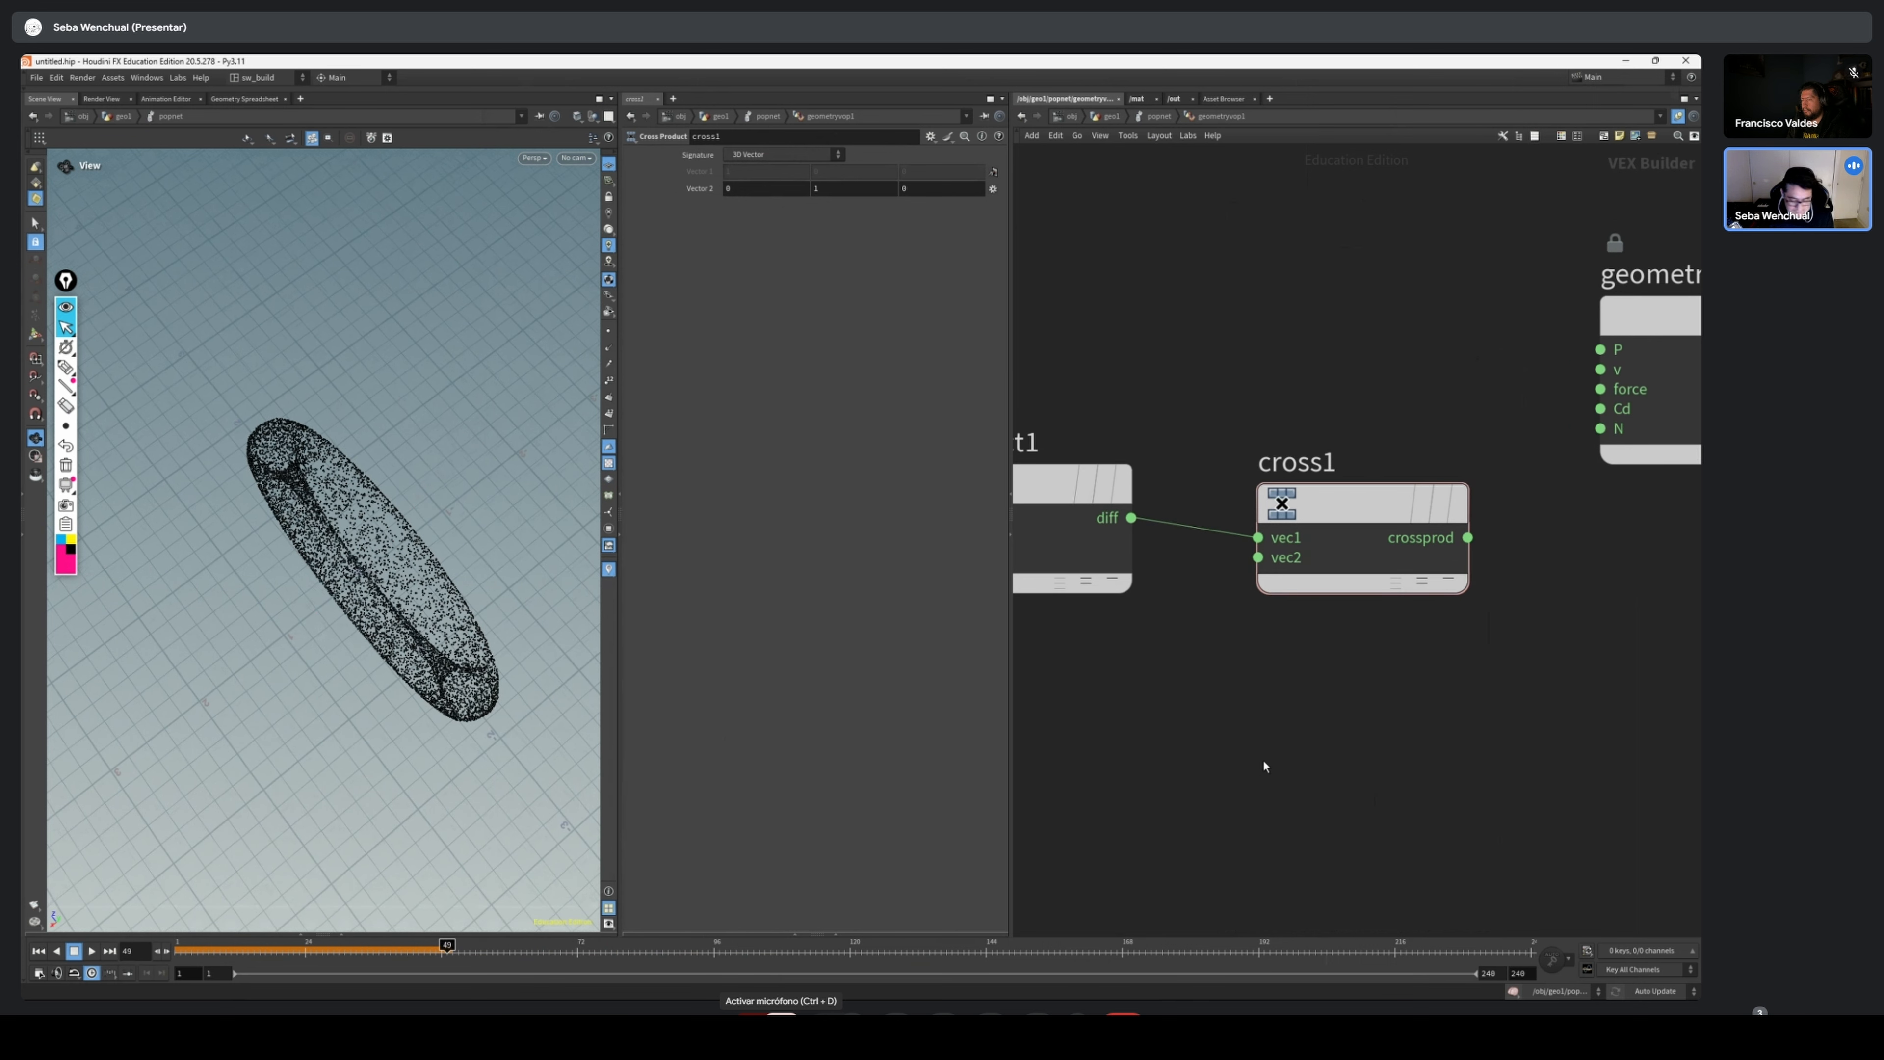
Set the Cross Product node's second vector to 1, 0, 0
click(1363, 504)
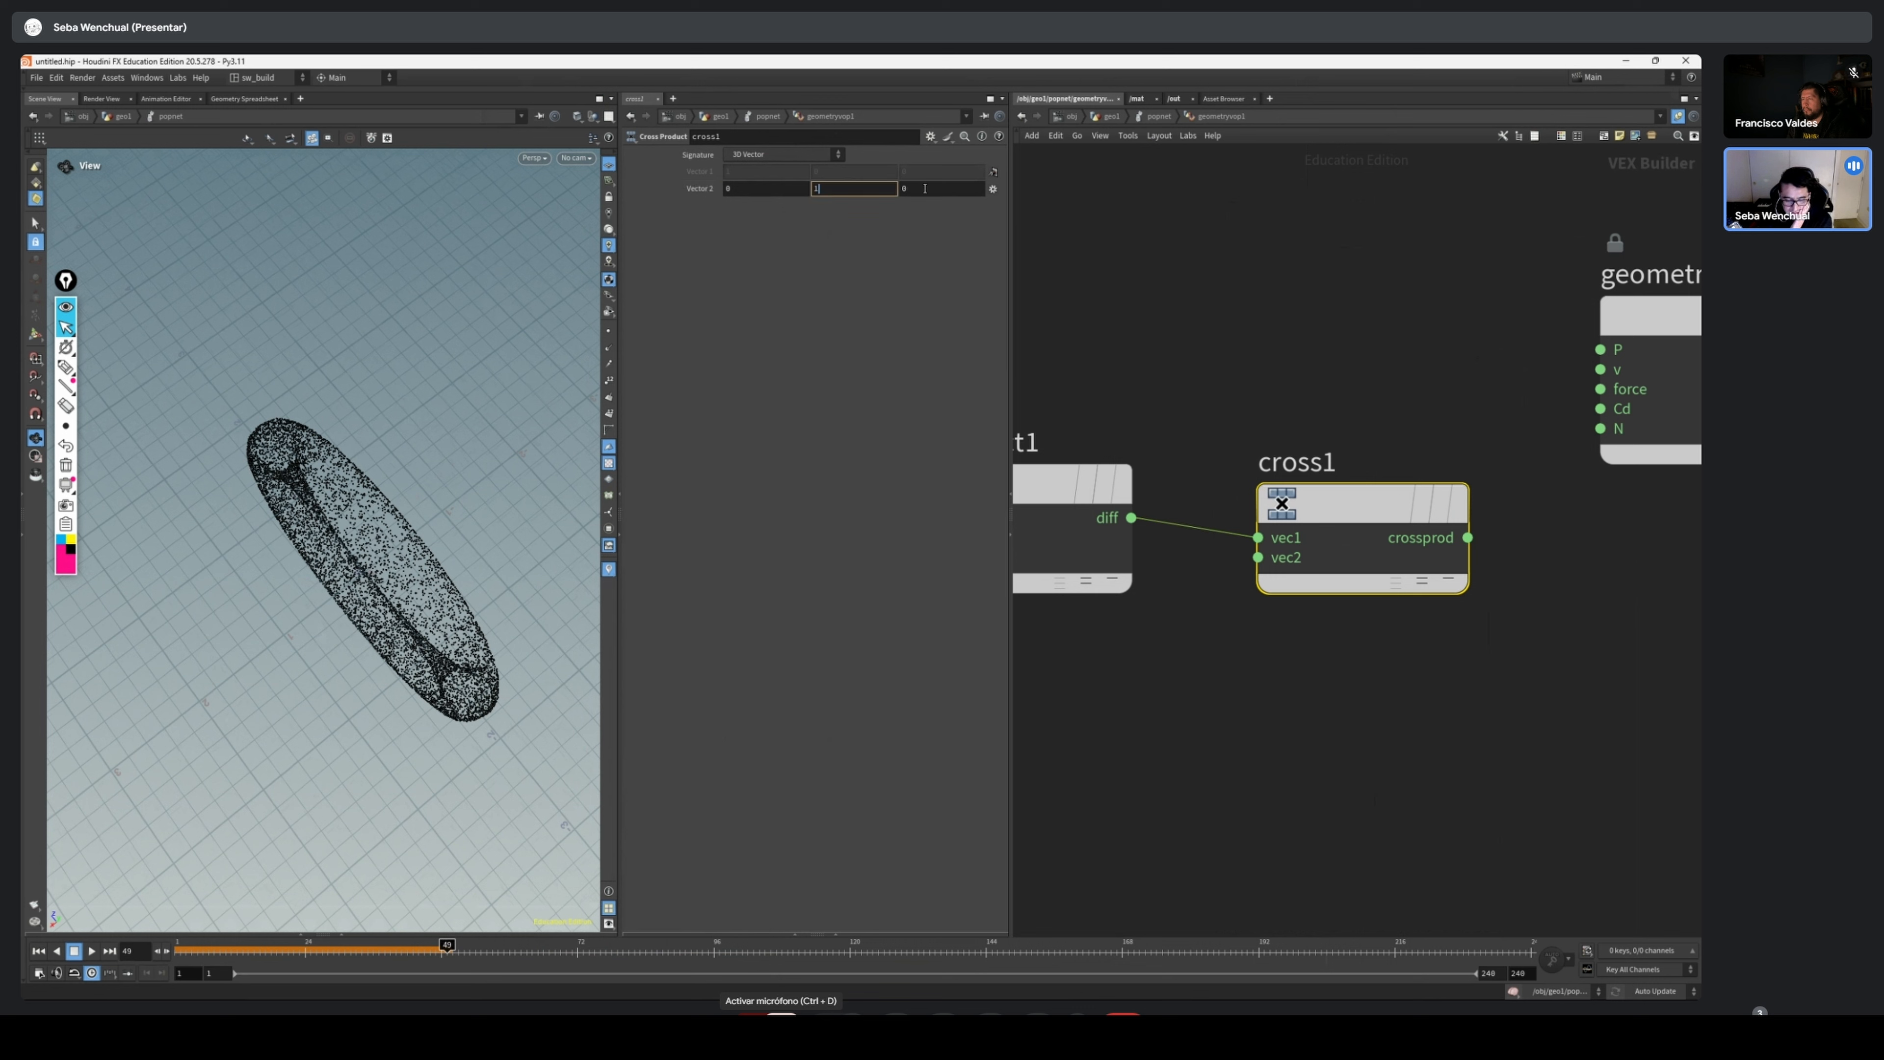
click(816, 189)
drag(786, 189, 710, 191)
text(1)
key(Return)
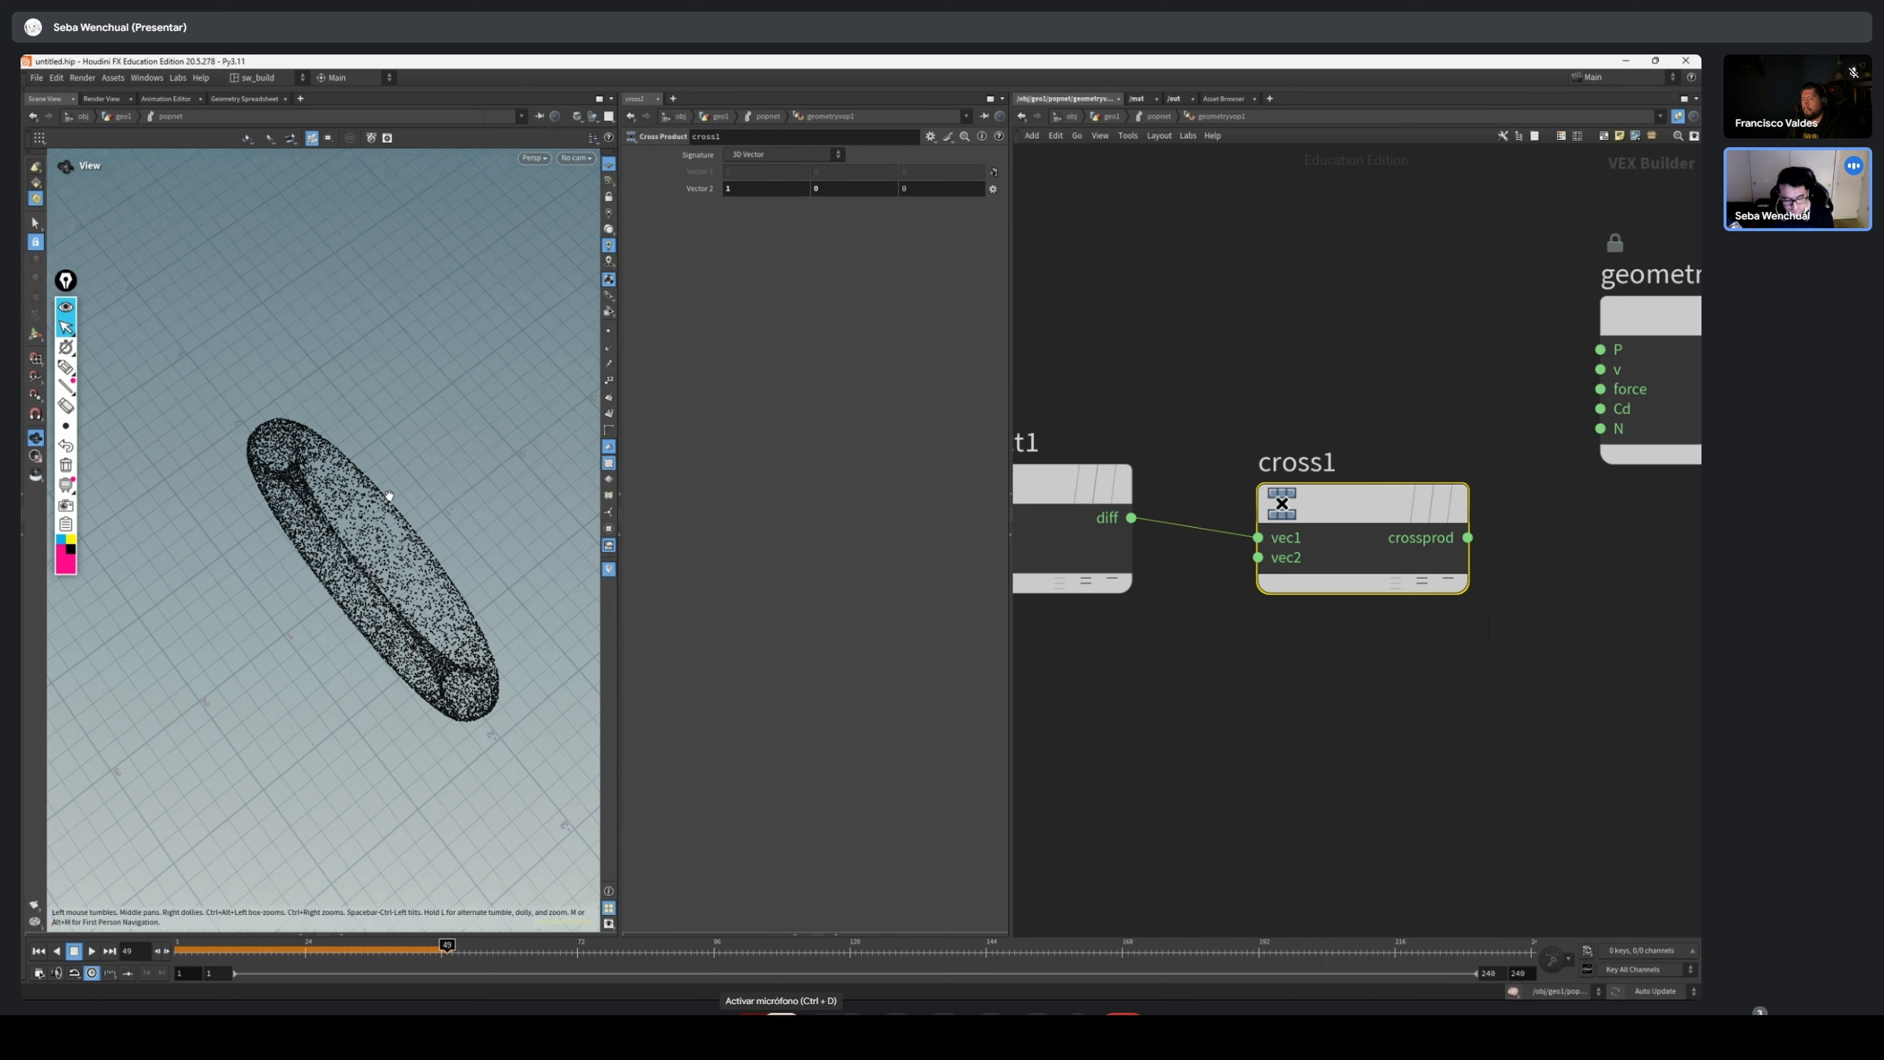
Line up the Cross Product node with the Subtract node's output, leaving space before the geometry output node
drag(338, 530, 323, 517)
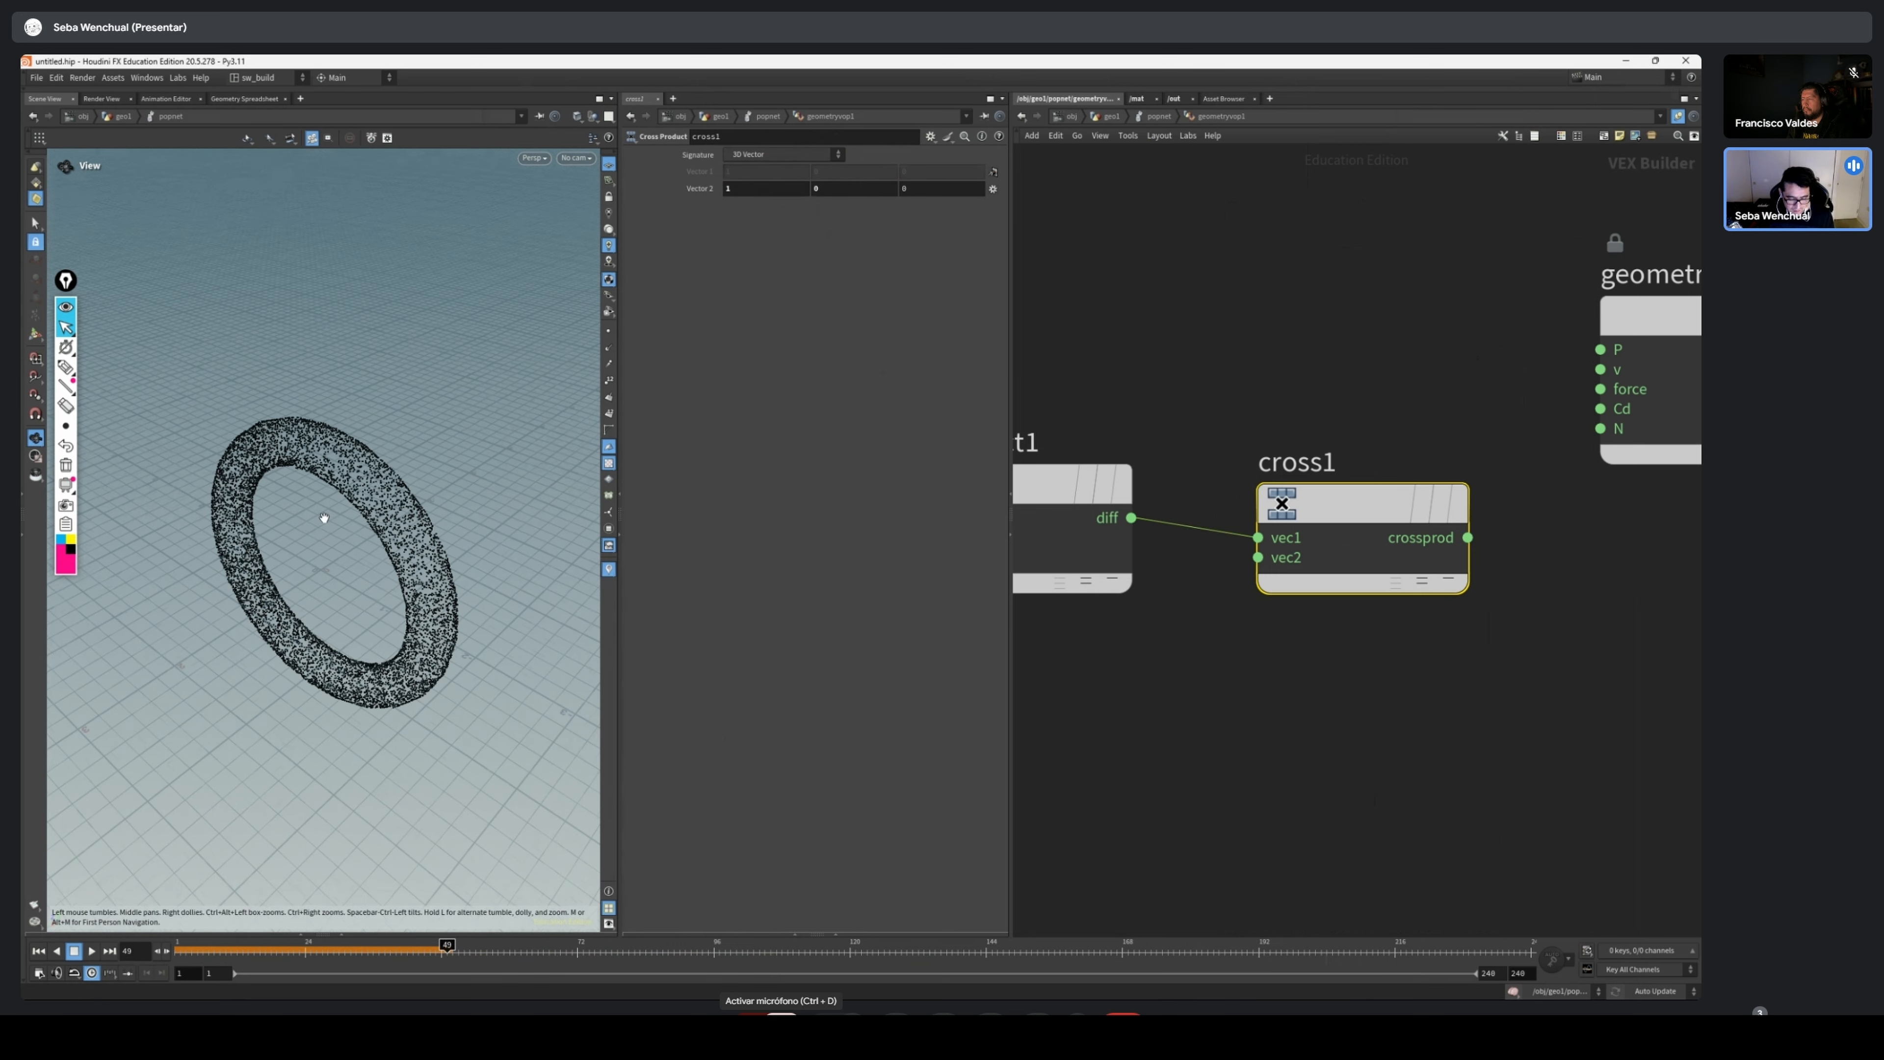
scroll(1297, 386, down, 2)
middle_drag(1296, 386, 1133, 420)
drag(1398, 382, 1471, 430)
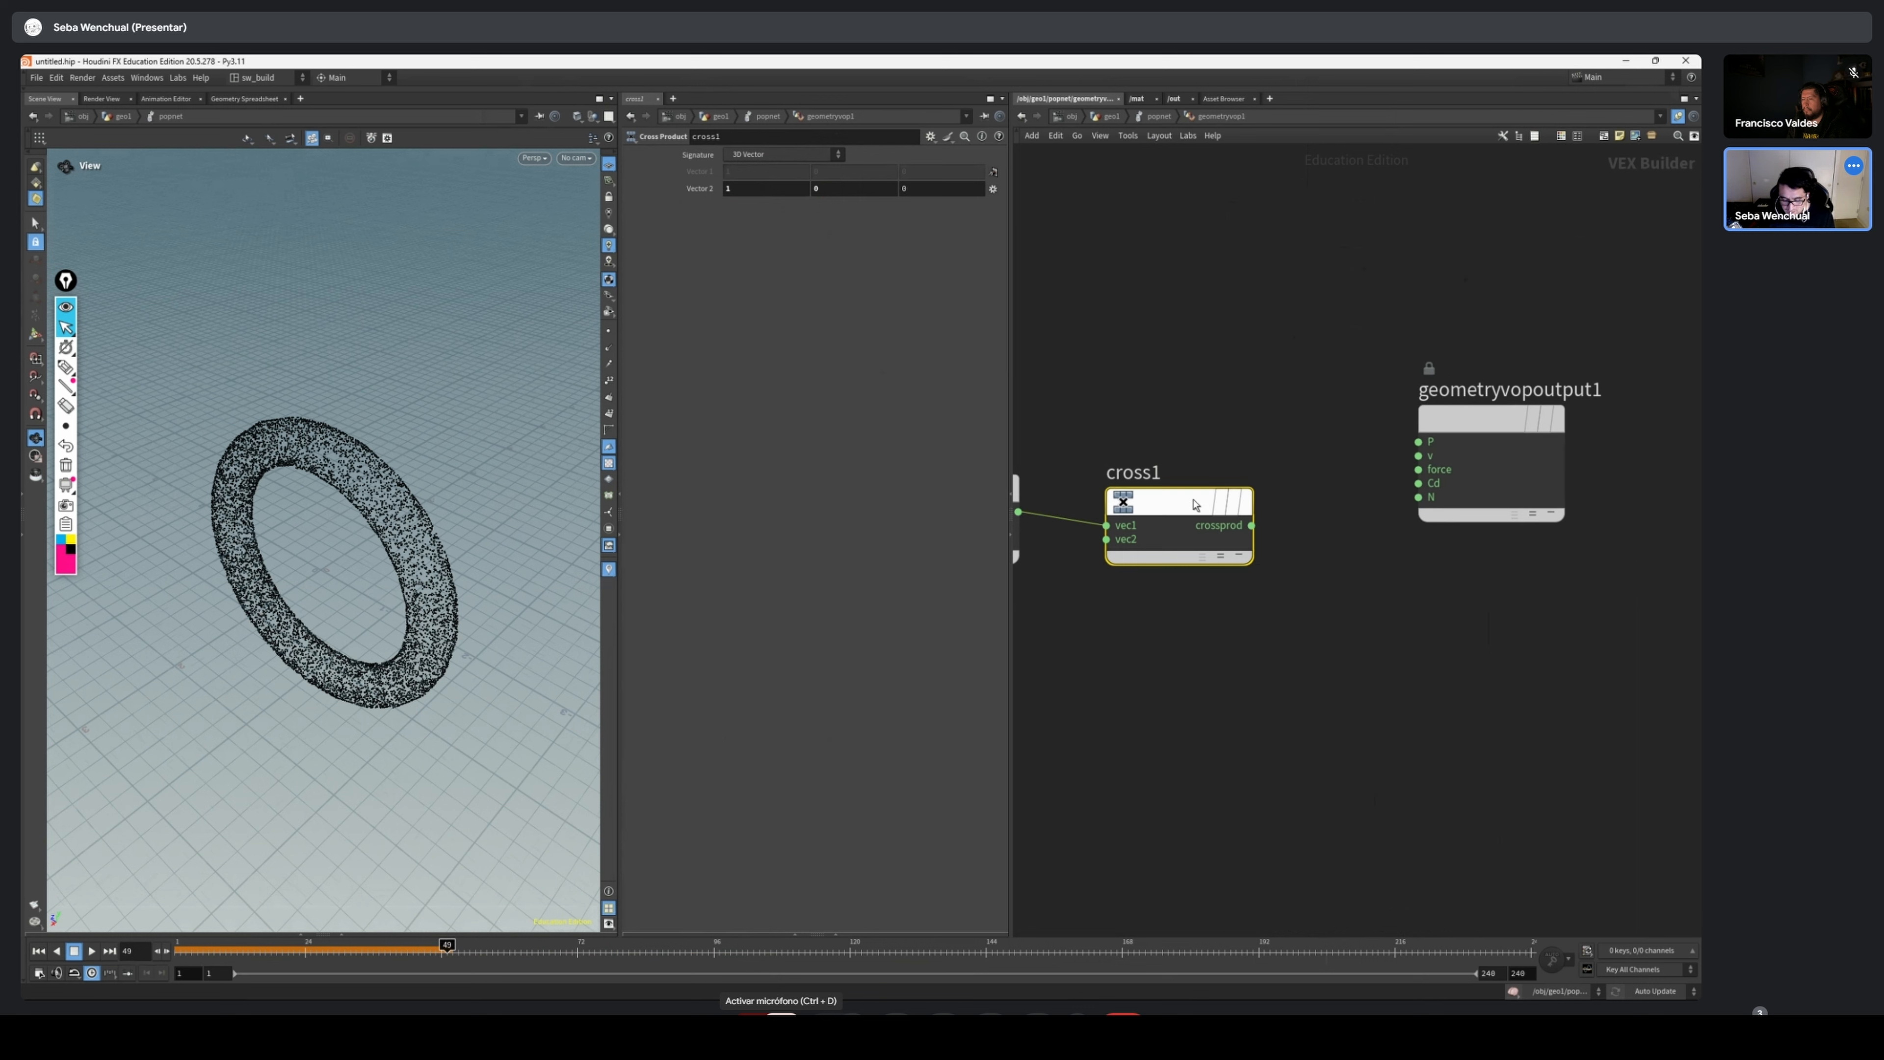
drag(1175, 520, 1180, 506)
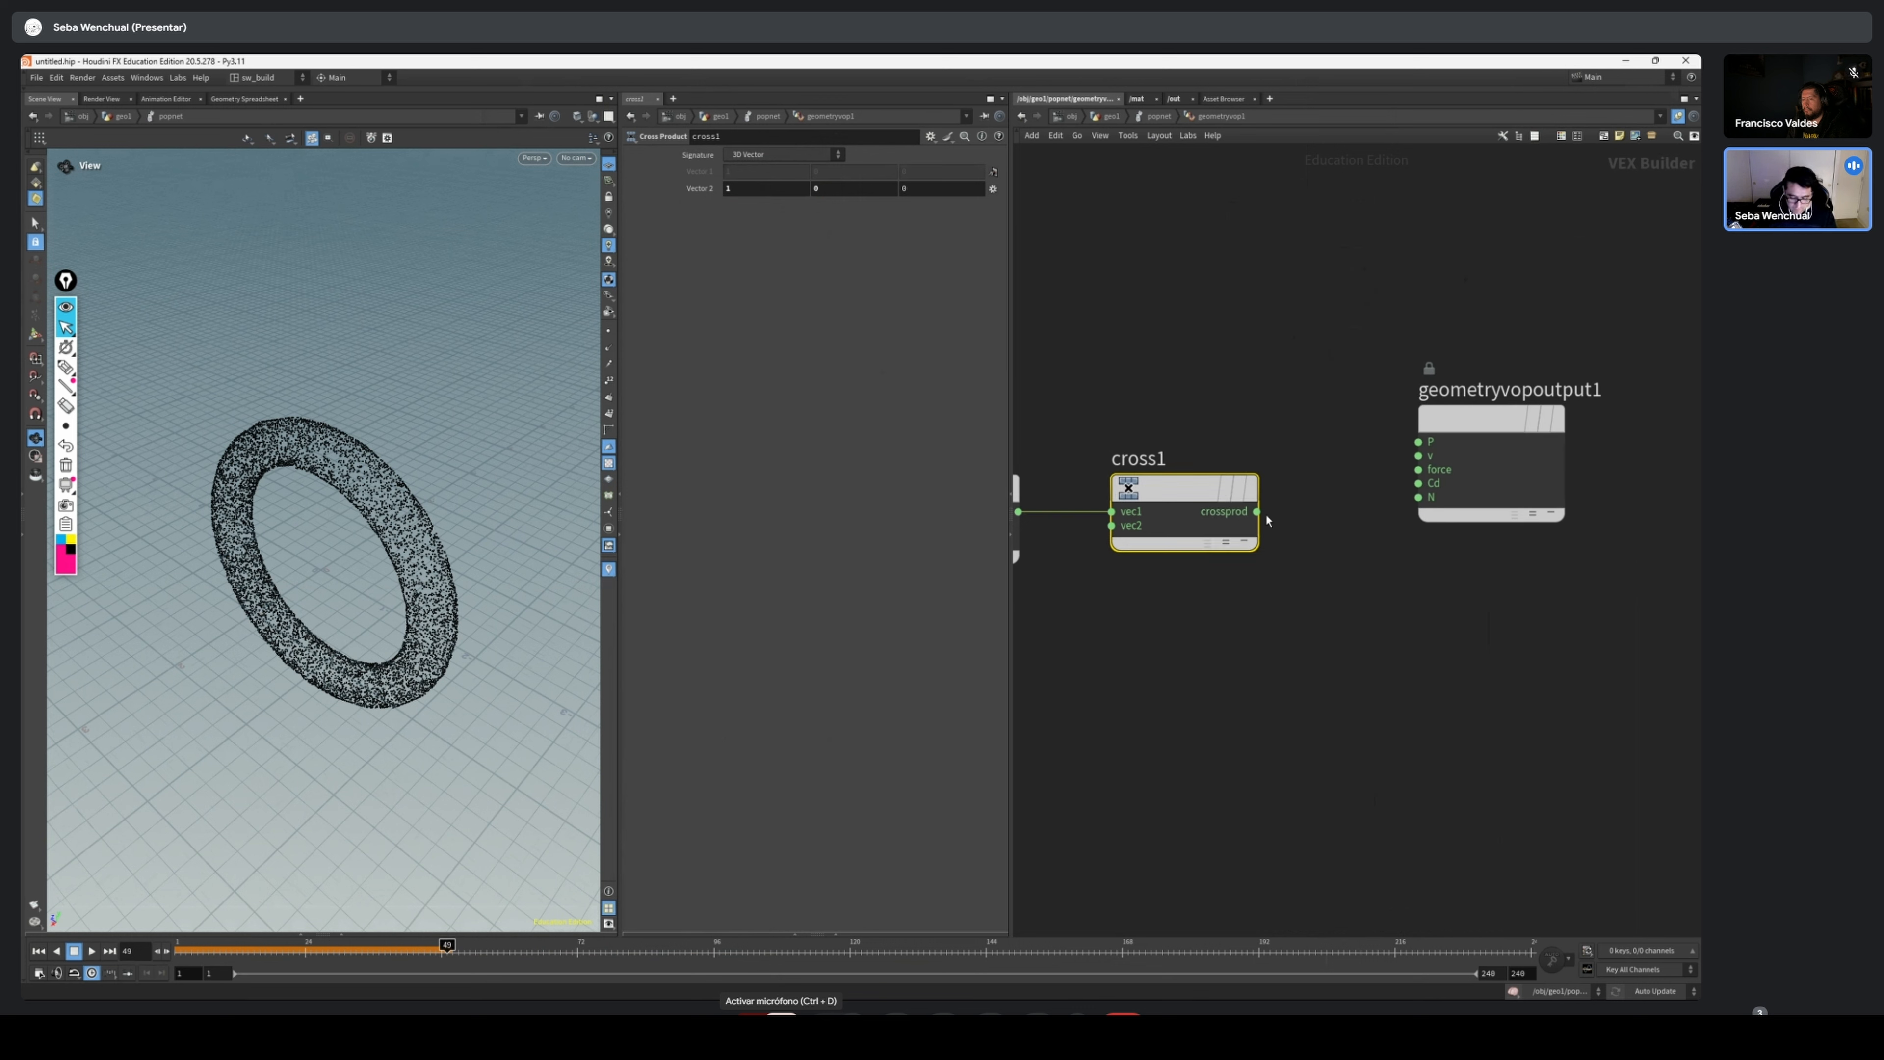
Annotate the torus's upper arc with arrows following the ring direction, and erase them
click(65, 366)
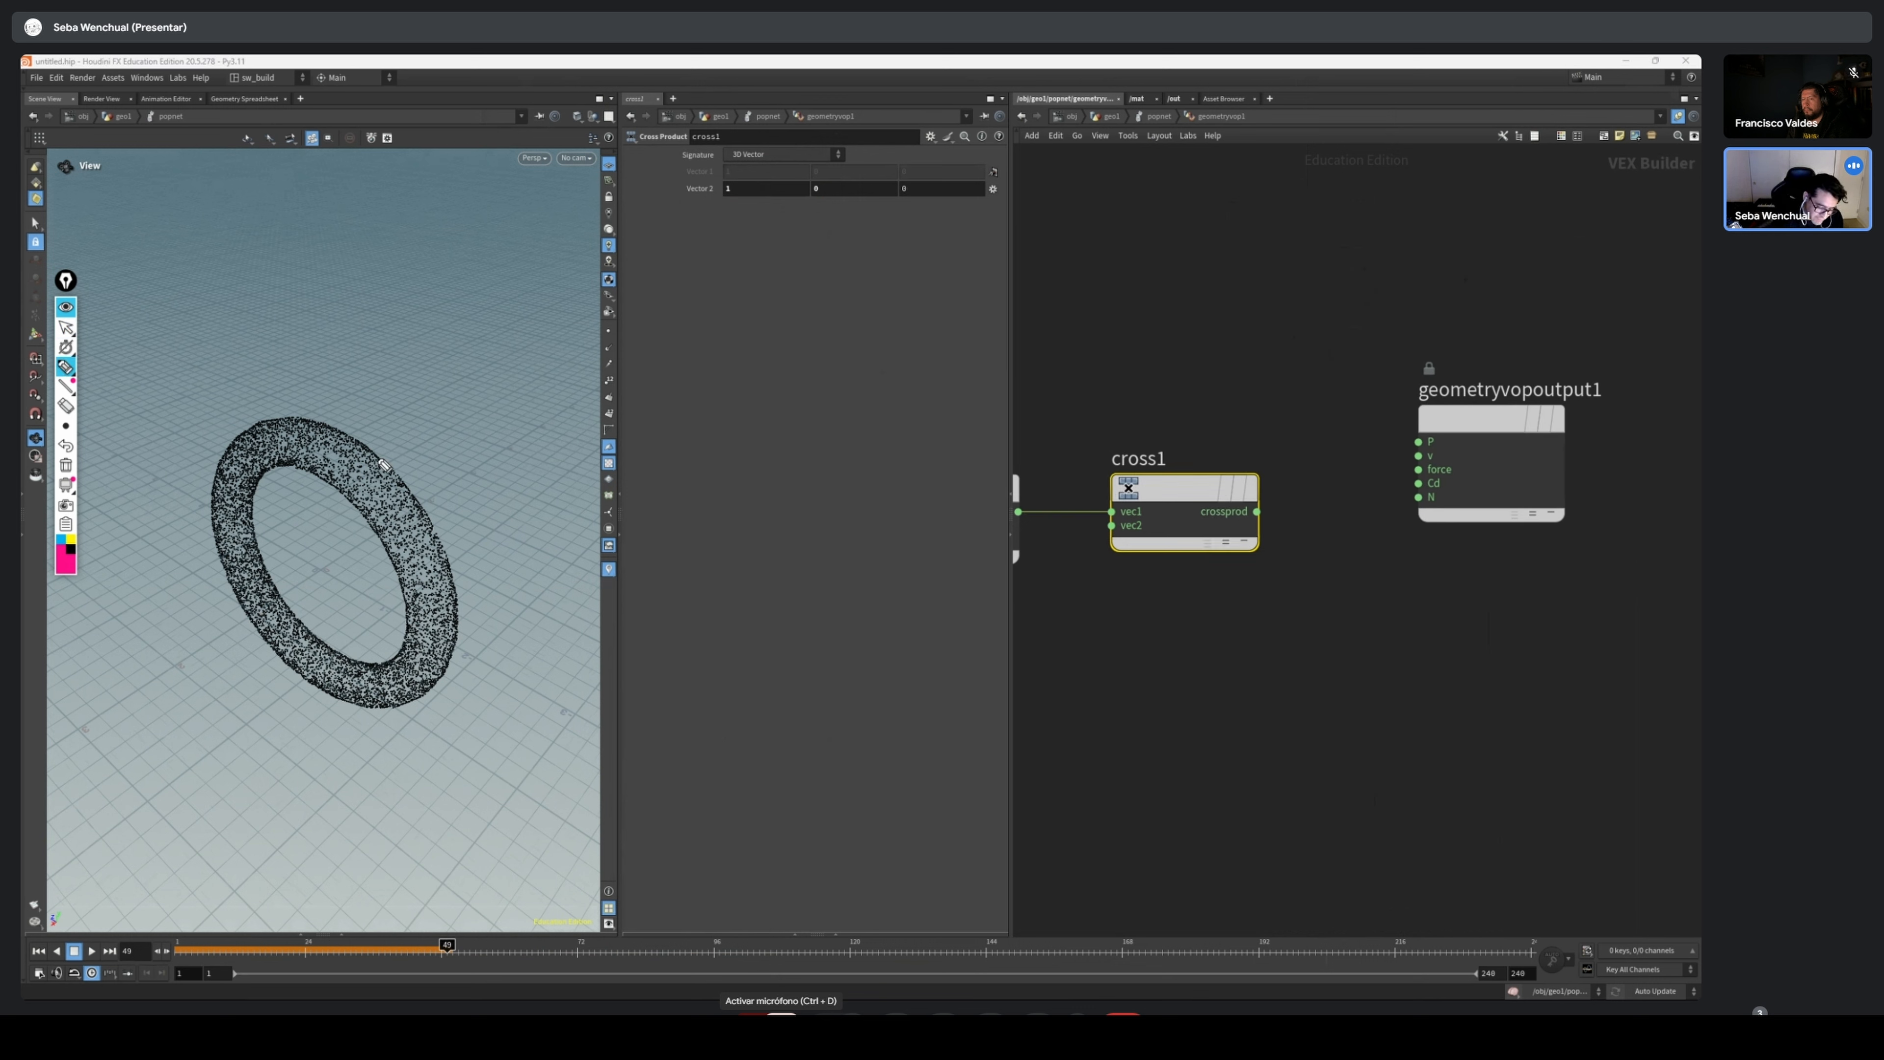
drag(383, 495, 277, 440)
drag(288, 433, 238, 476)
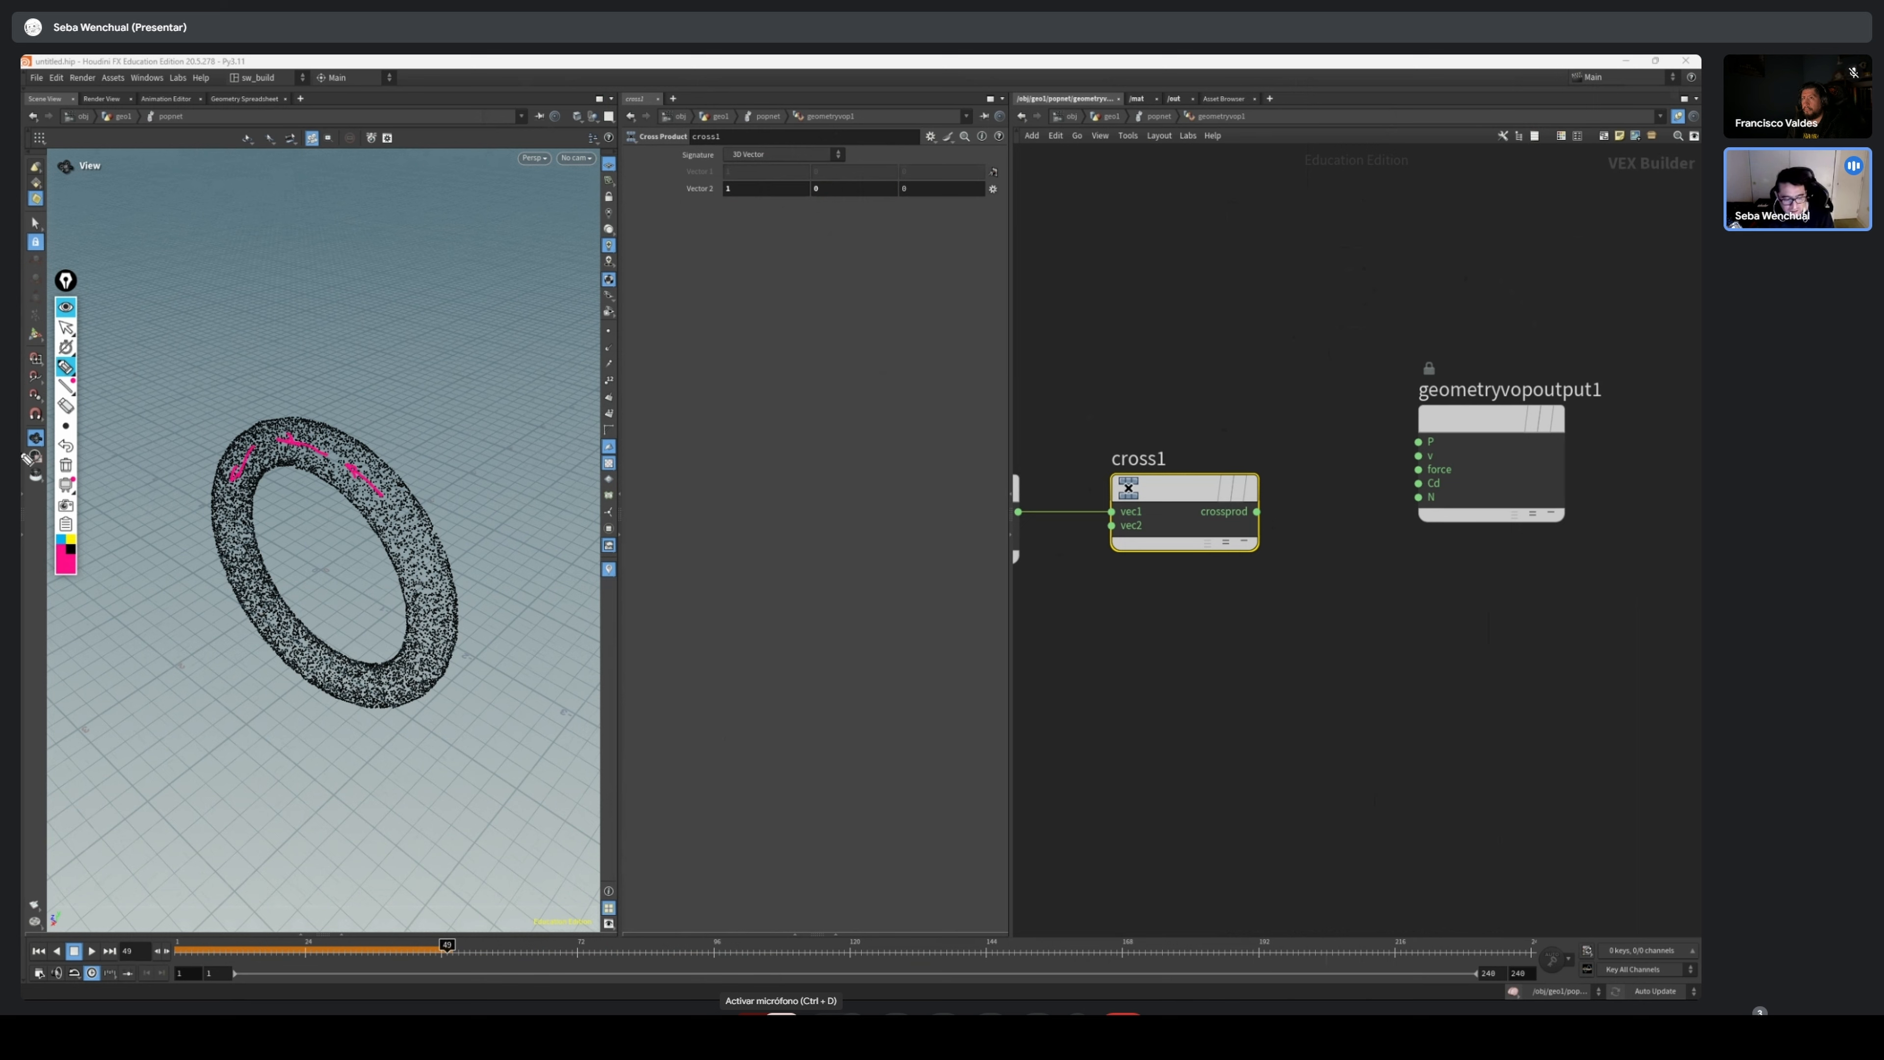
click(65, 327)
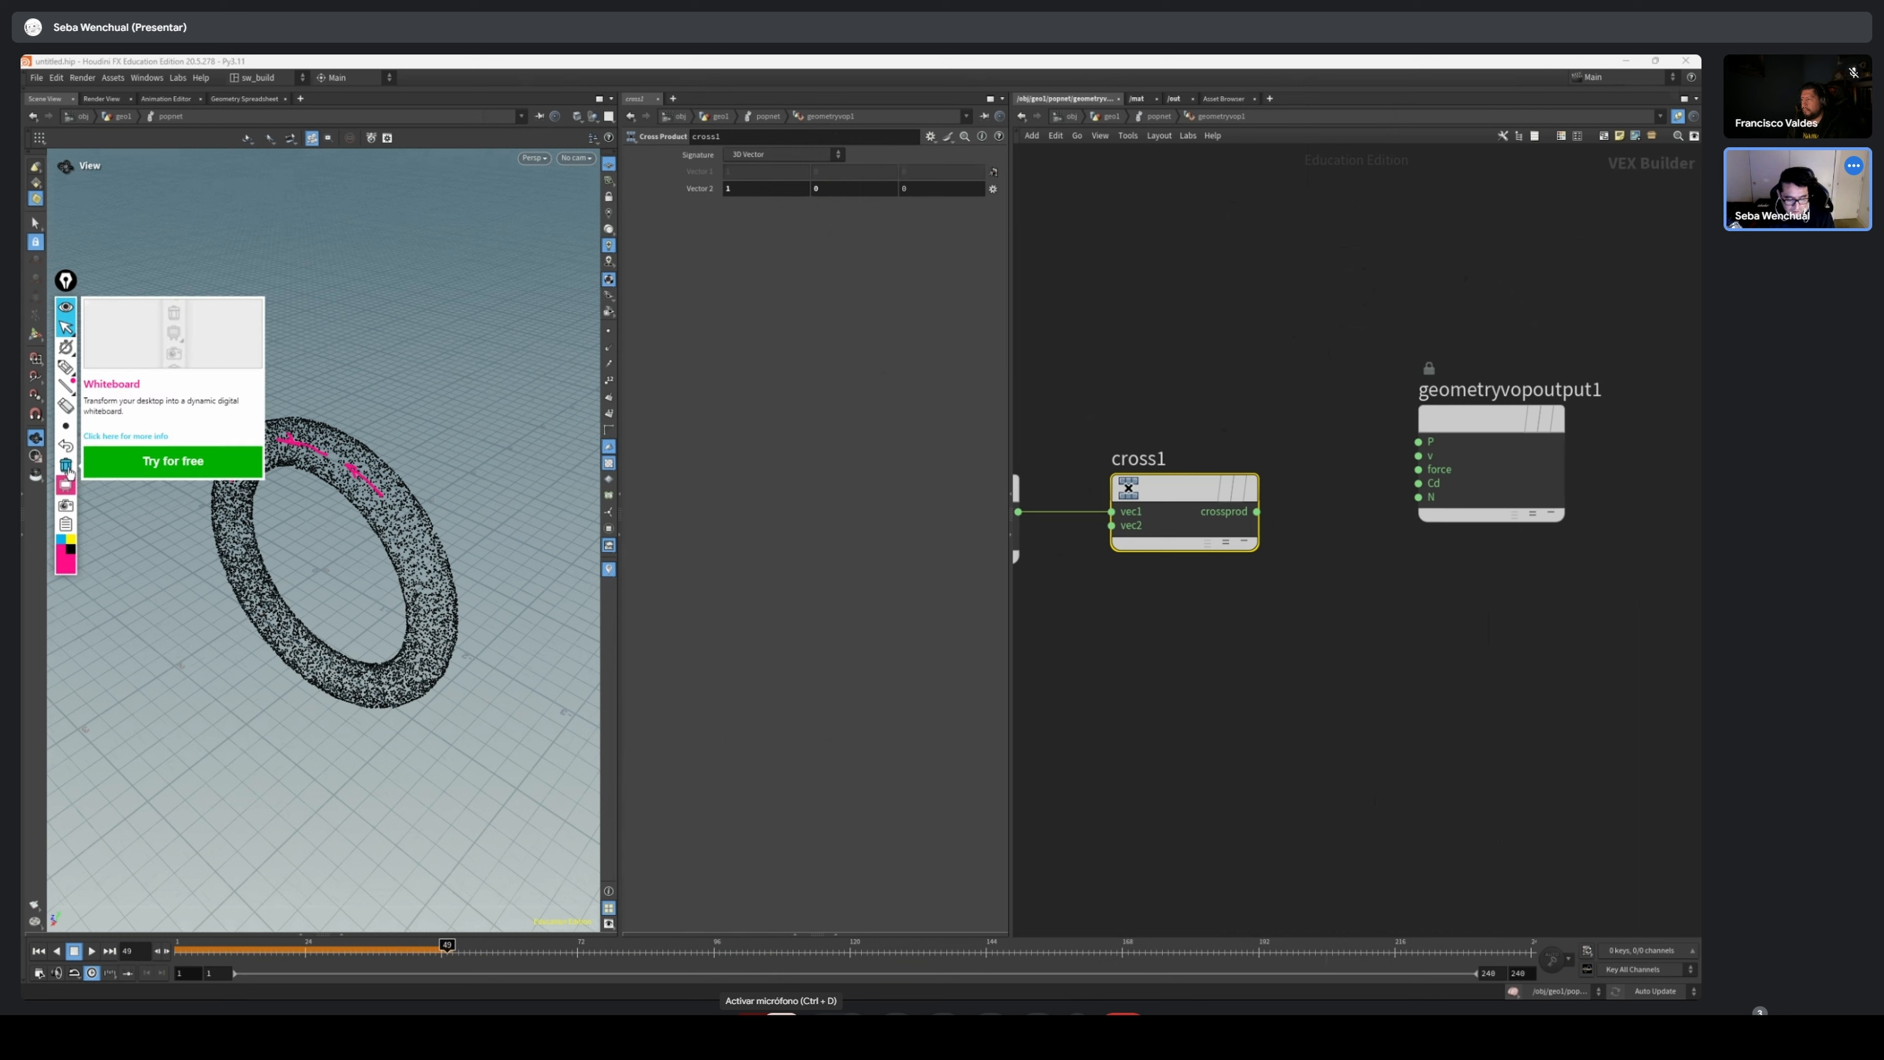
click(66, 465)
Align the geometry output node with the Cross Product node and wire crossprod into its v input
drag(1462, 421, 1465, 490)
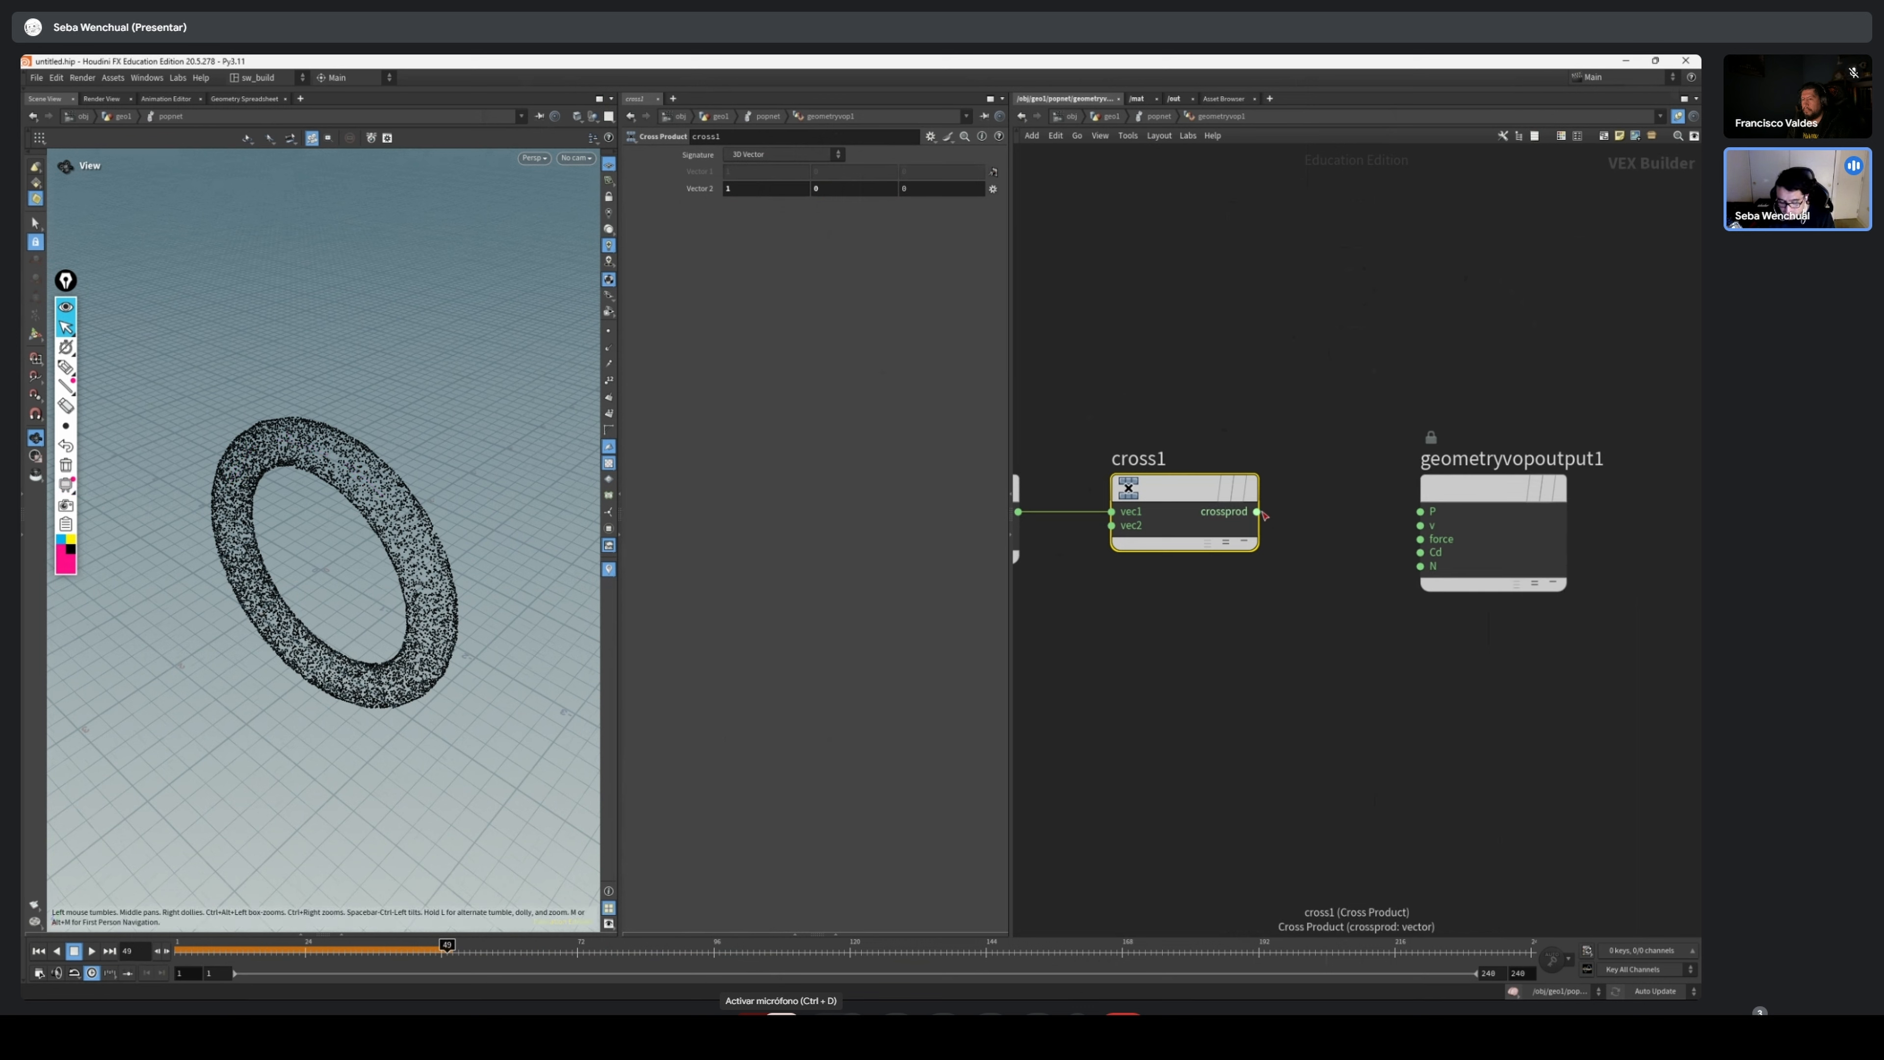
drag(1256, 511, 1420, 524)
scroll(1300, 626, down, 3)
middle_drag(1300, 628, 1431, 529)
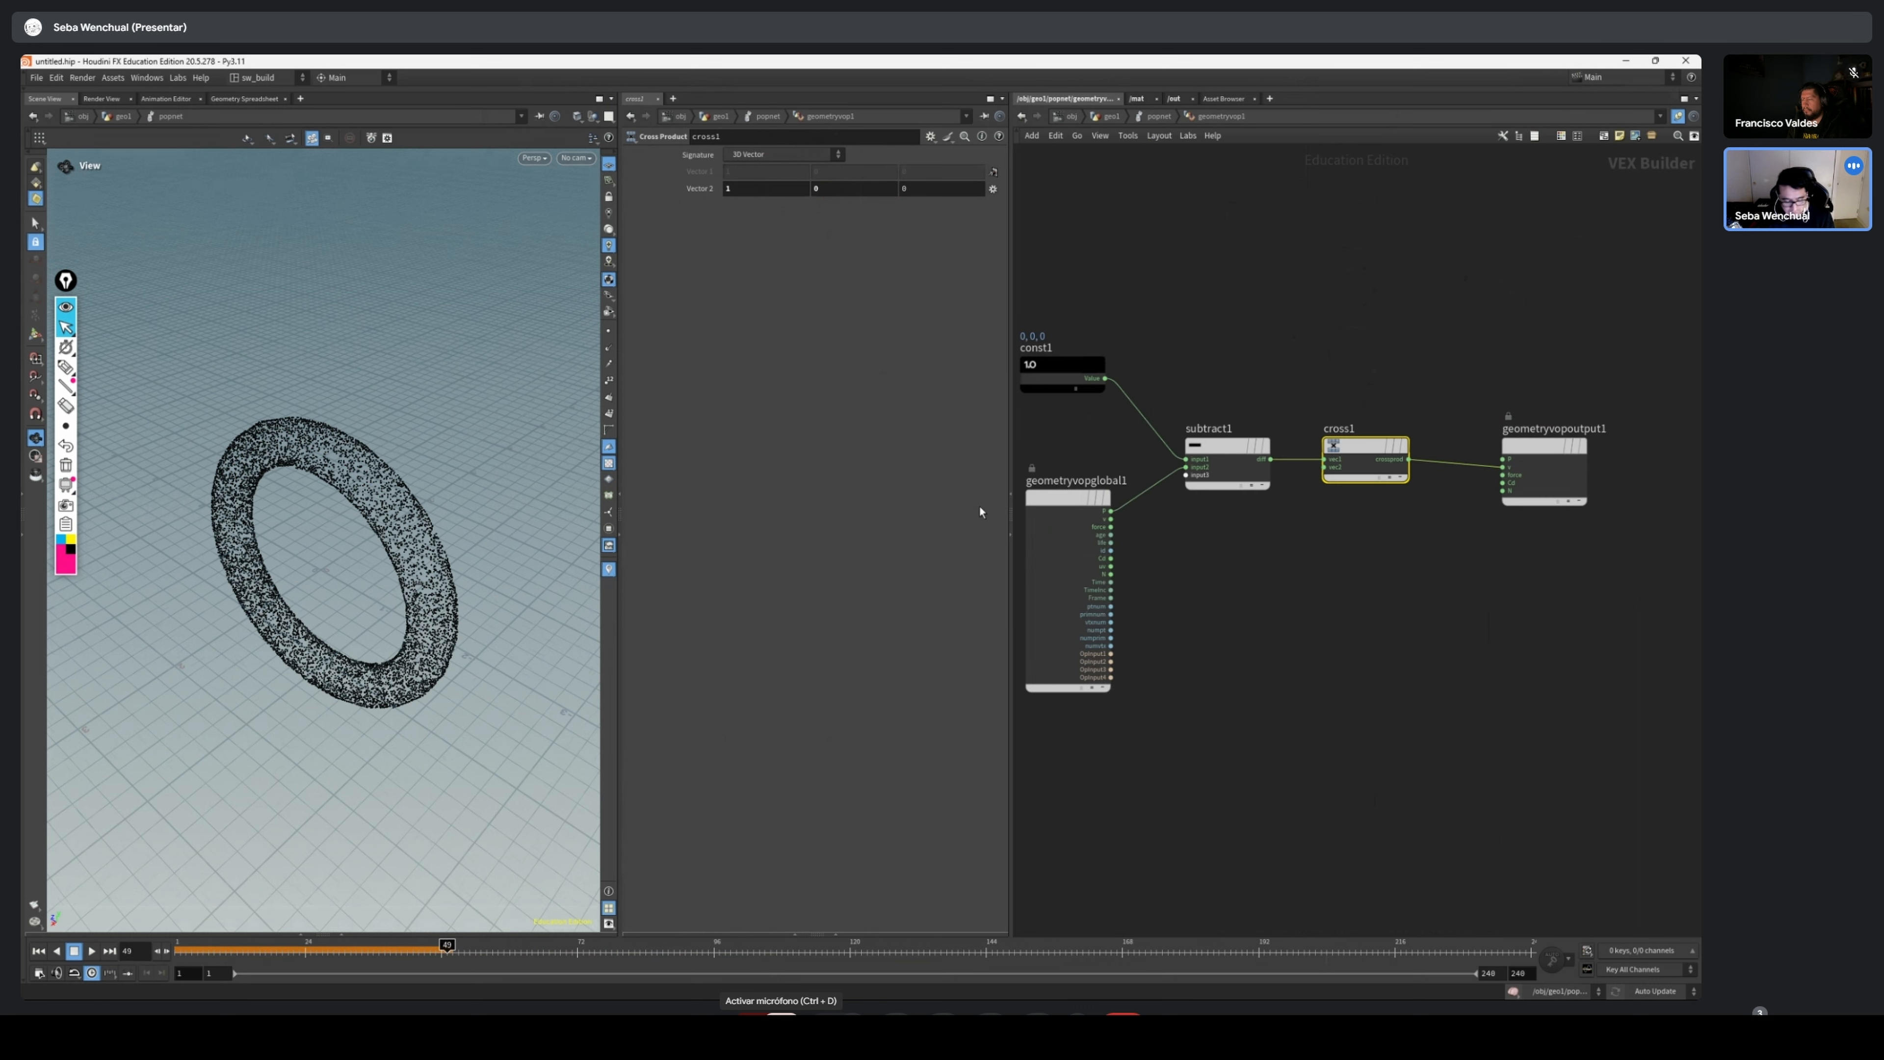
Play the simulation from the first frame to examine the particle motion, and return to the opening frames
click(39, 951)
click(90, 952)
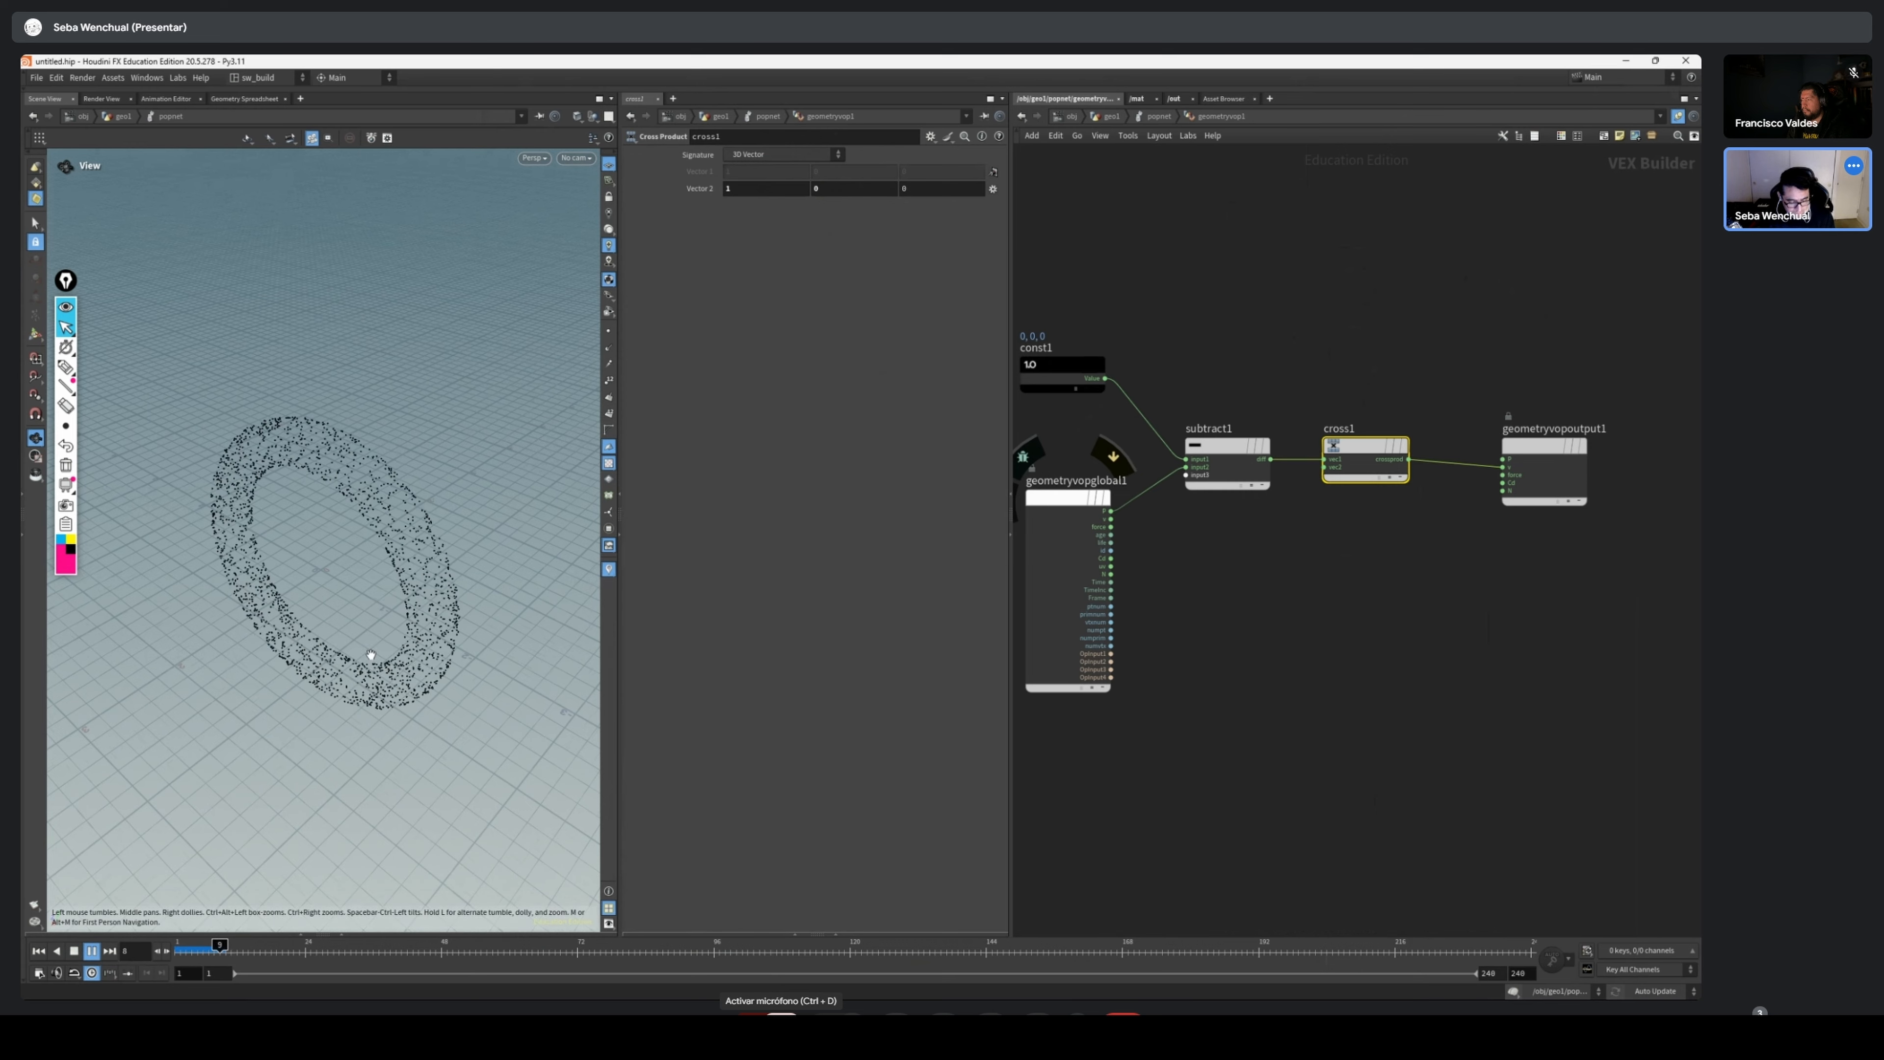
drag(386, 599, 429, 576)
drag(188, 952, 178, 954)
scroll(1495, 490, up, 5)
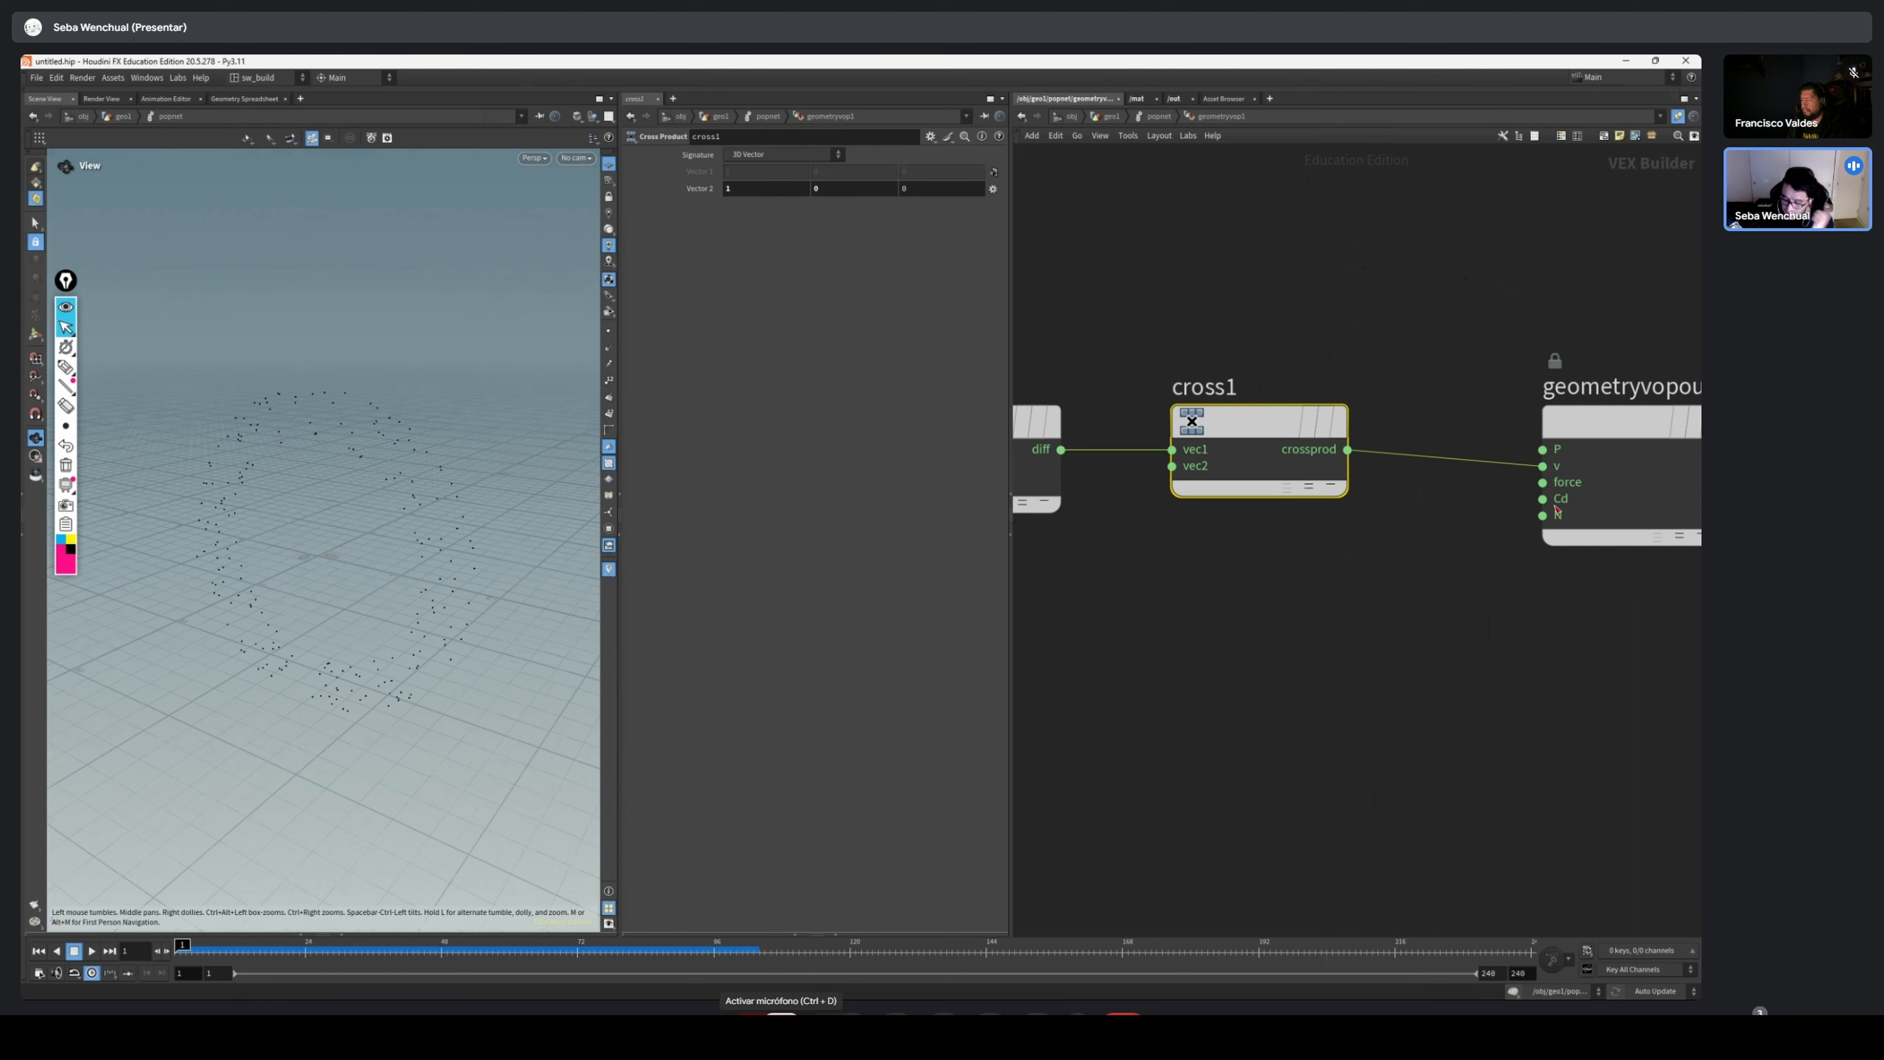
middle_drag(1544, 607, 1451, 594)
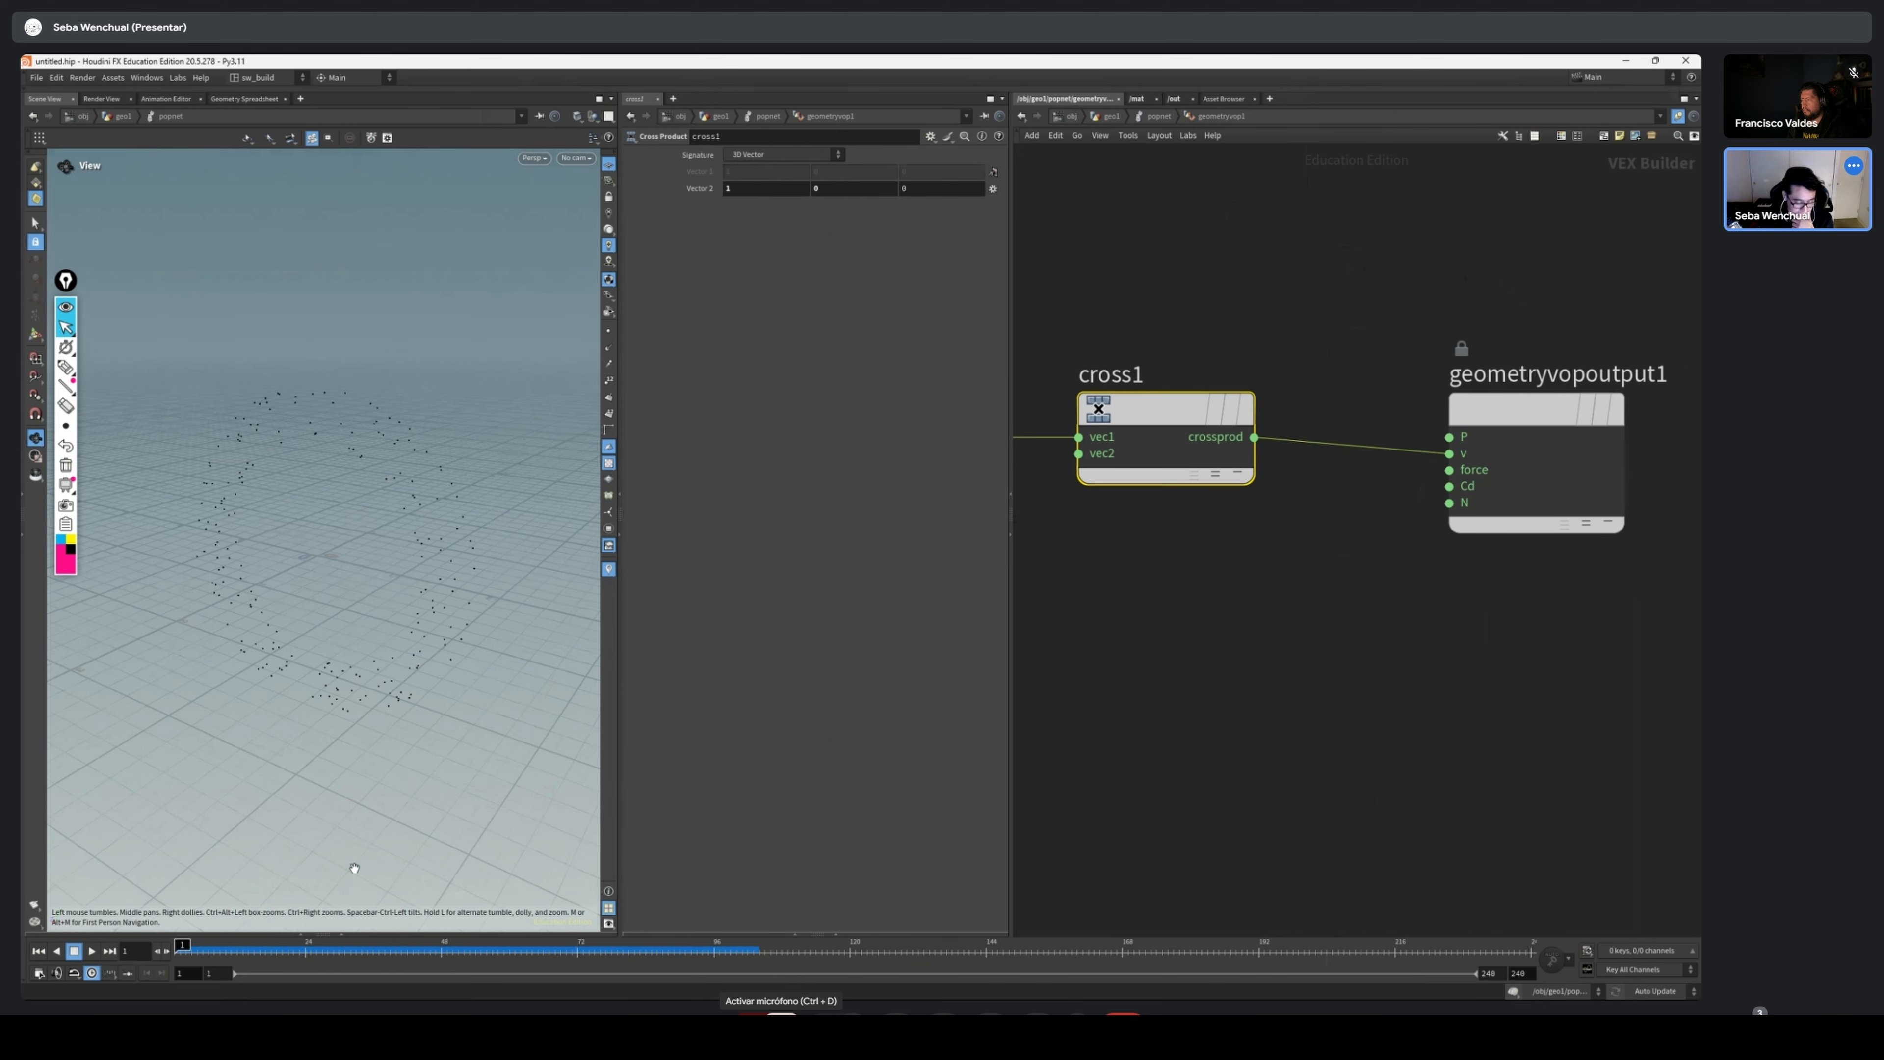
click(181, 952)
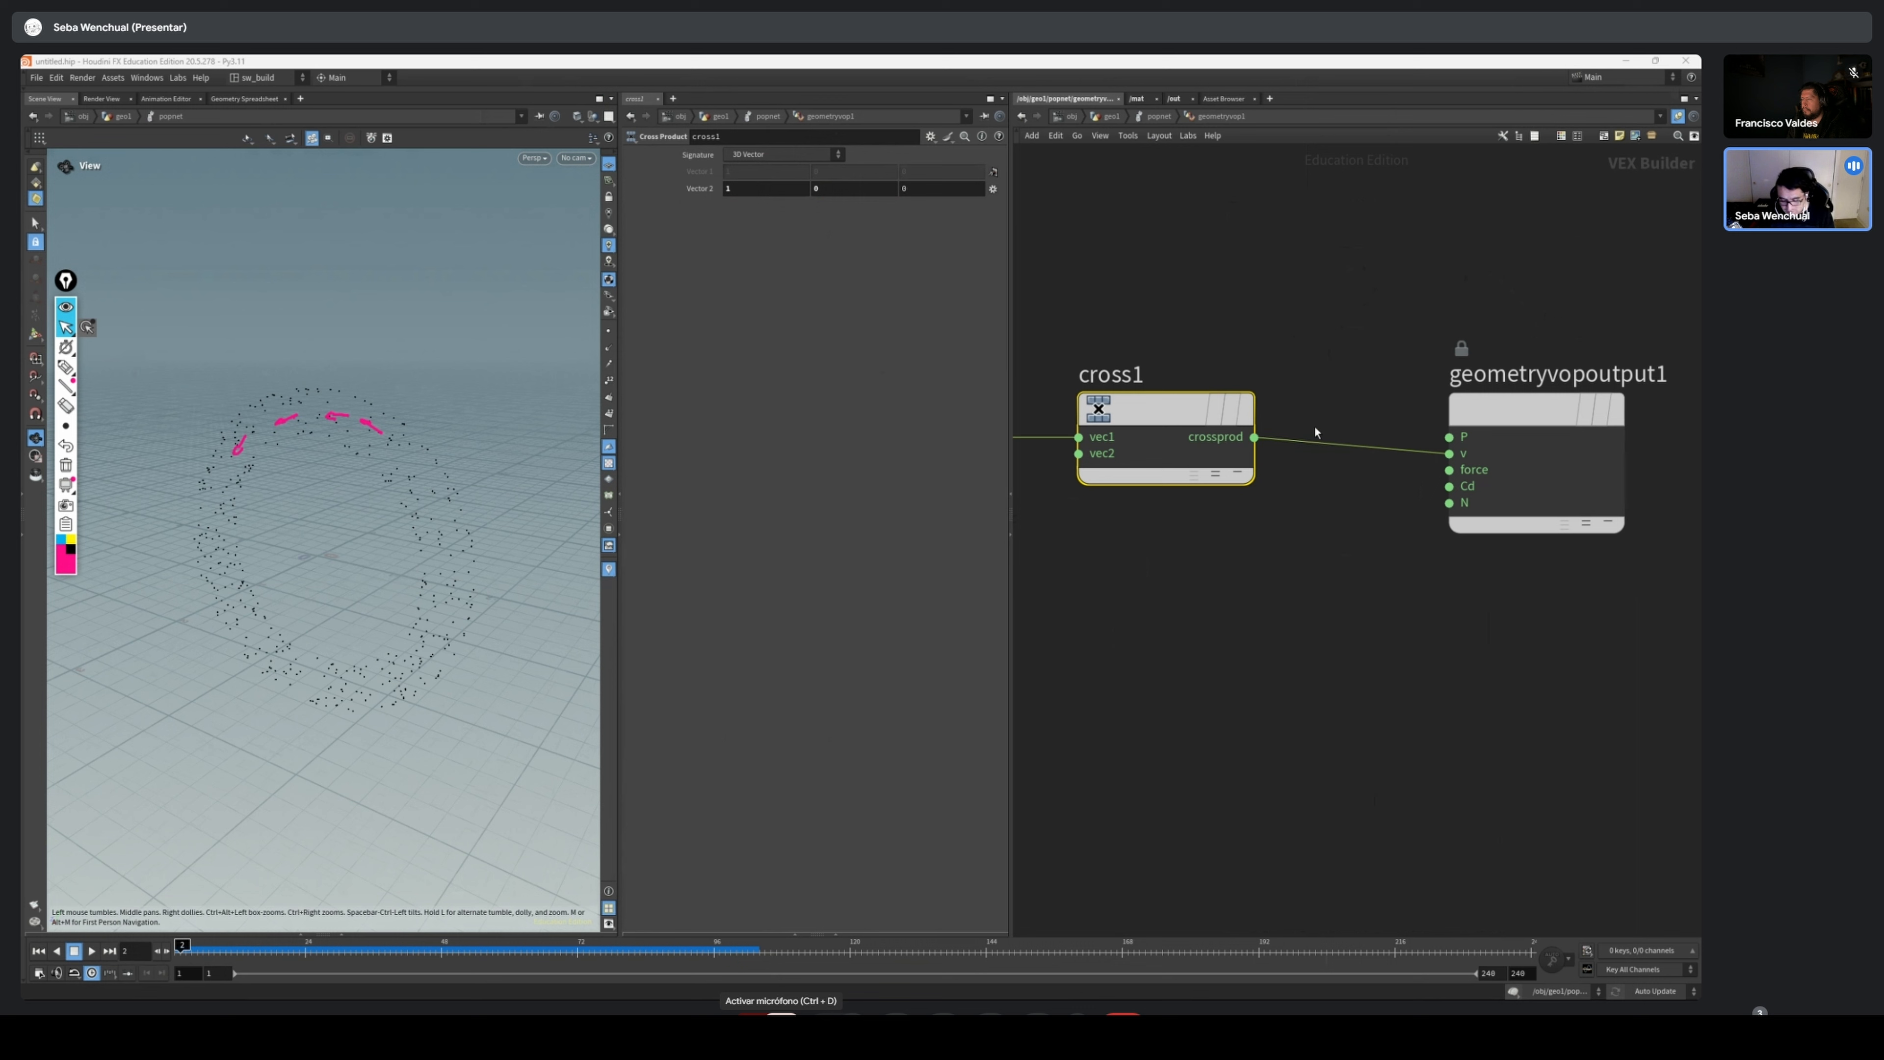
Reroute crossprod from v to the Cd input and play the simulation to view the vectors as particle colours
click(1287, 458)
drag(1449, 453, 1451, 465)
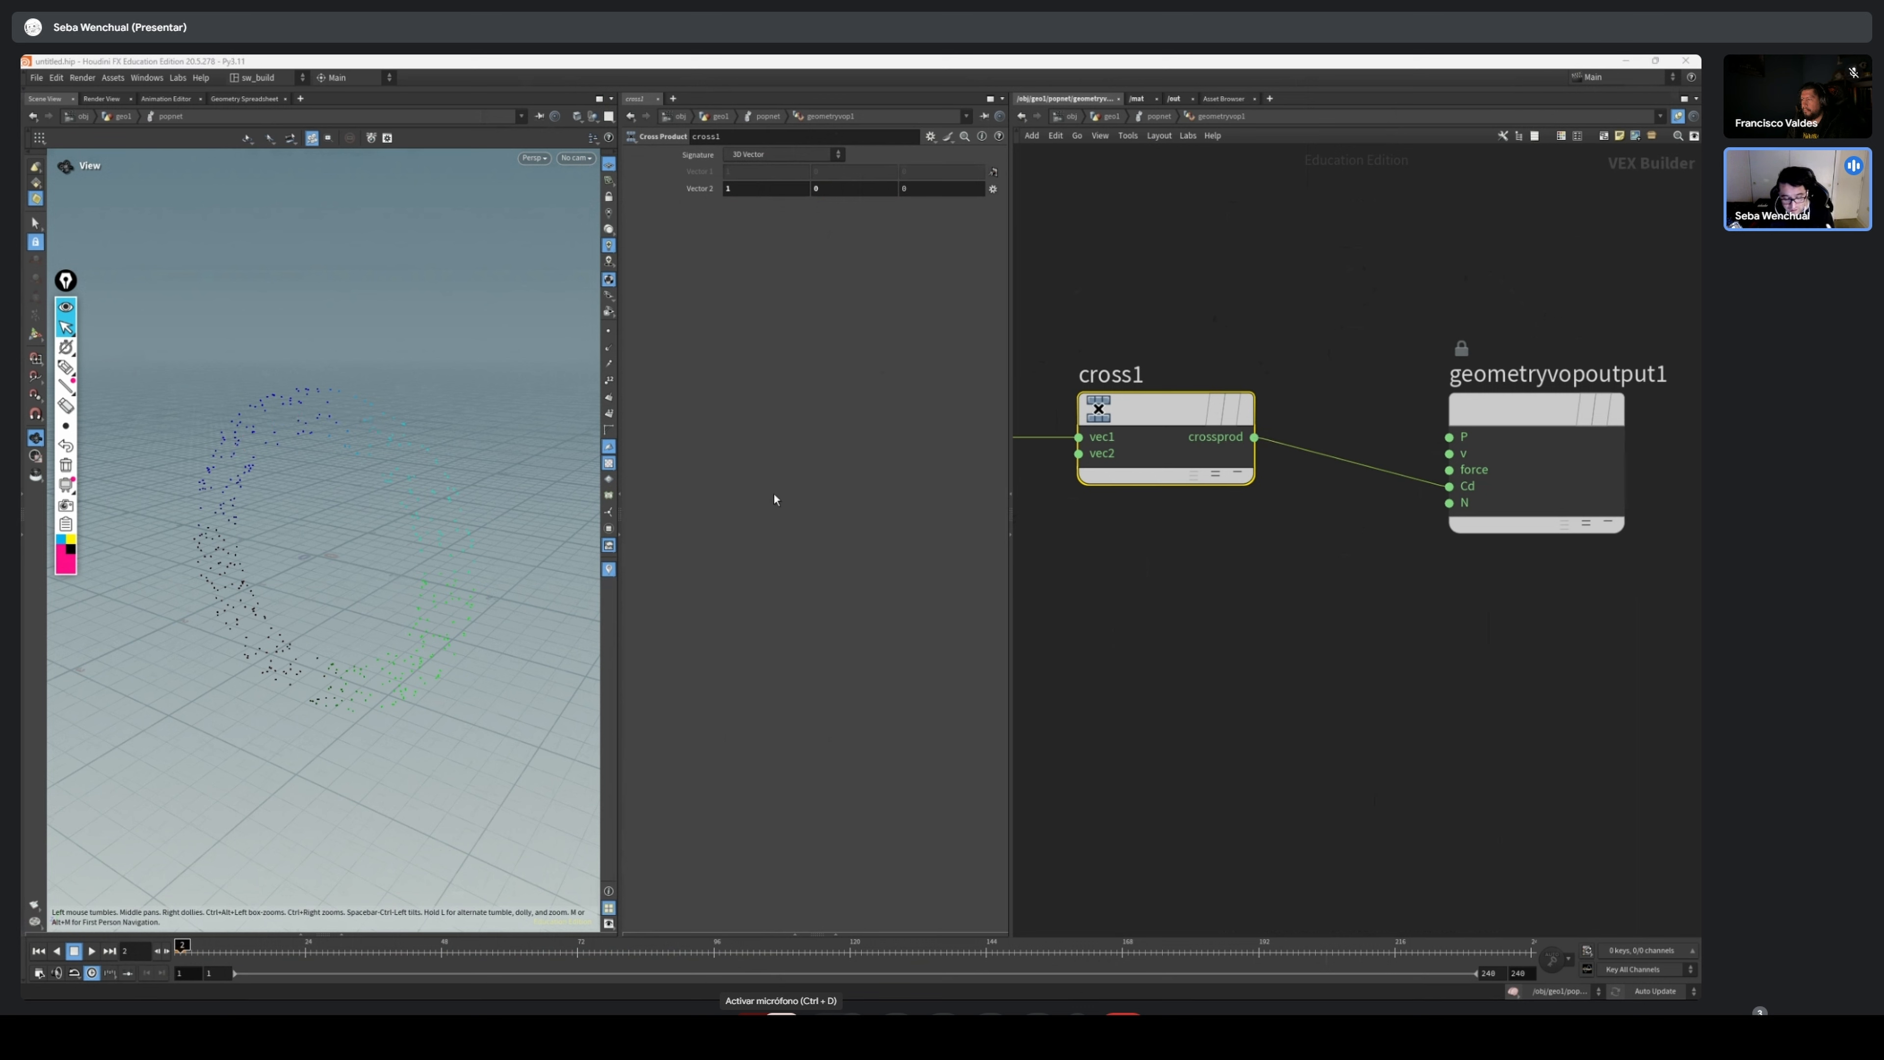
drag(209, 955, 109, 951)
click(91, 953)
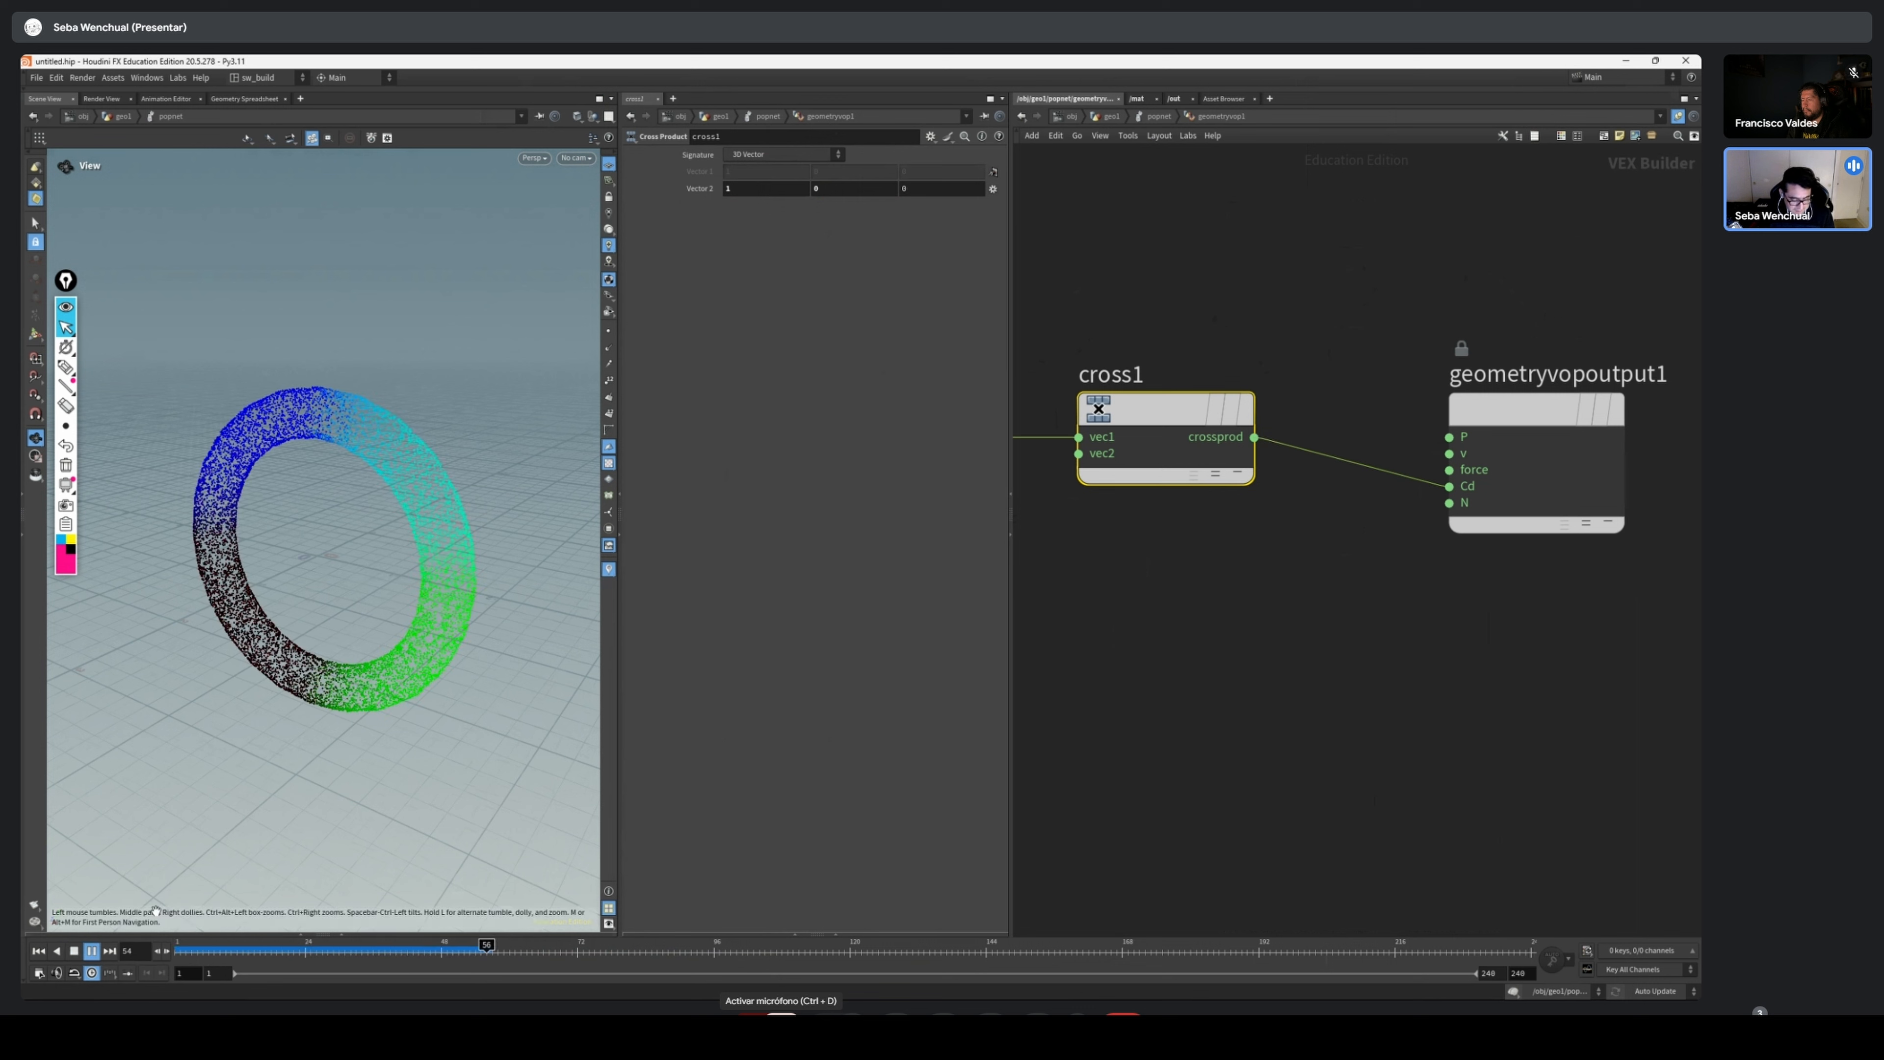
drag(238, 952, 167, 950)
Cut the Cd wire, connect crossprod to the force input, and play the simulation before rewinding it
drag(1469, 444, 1270, 505)
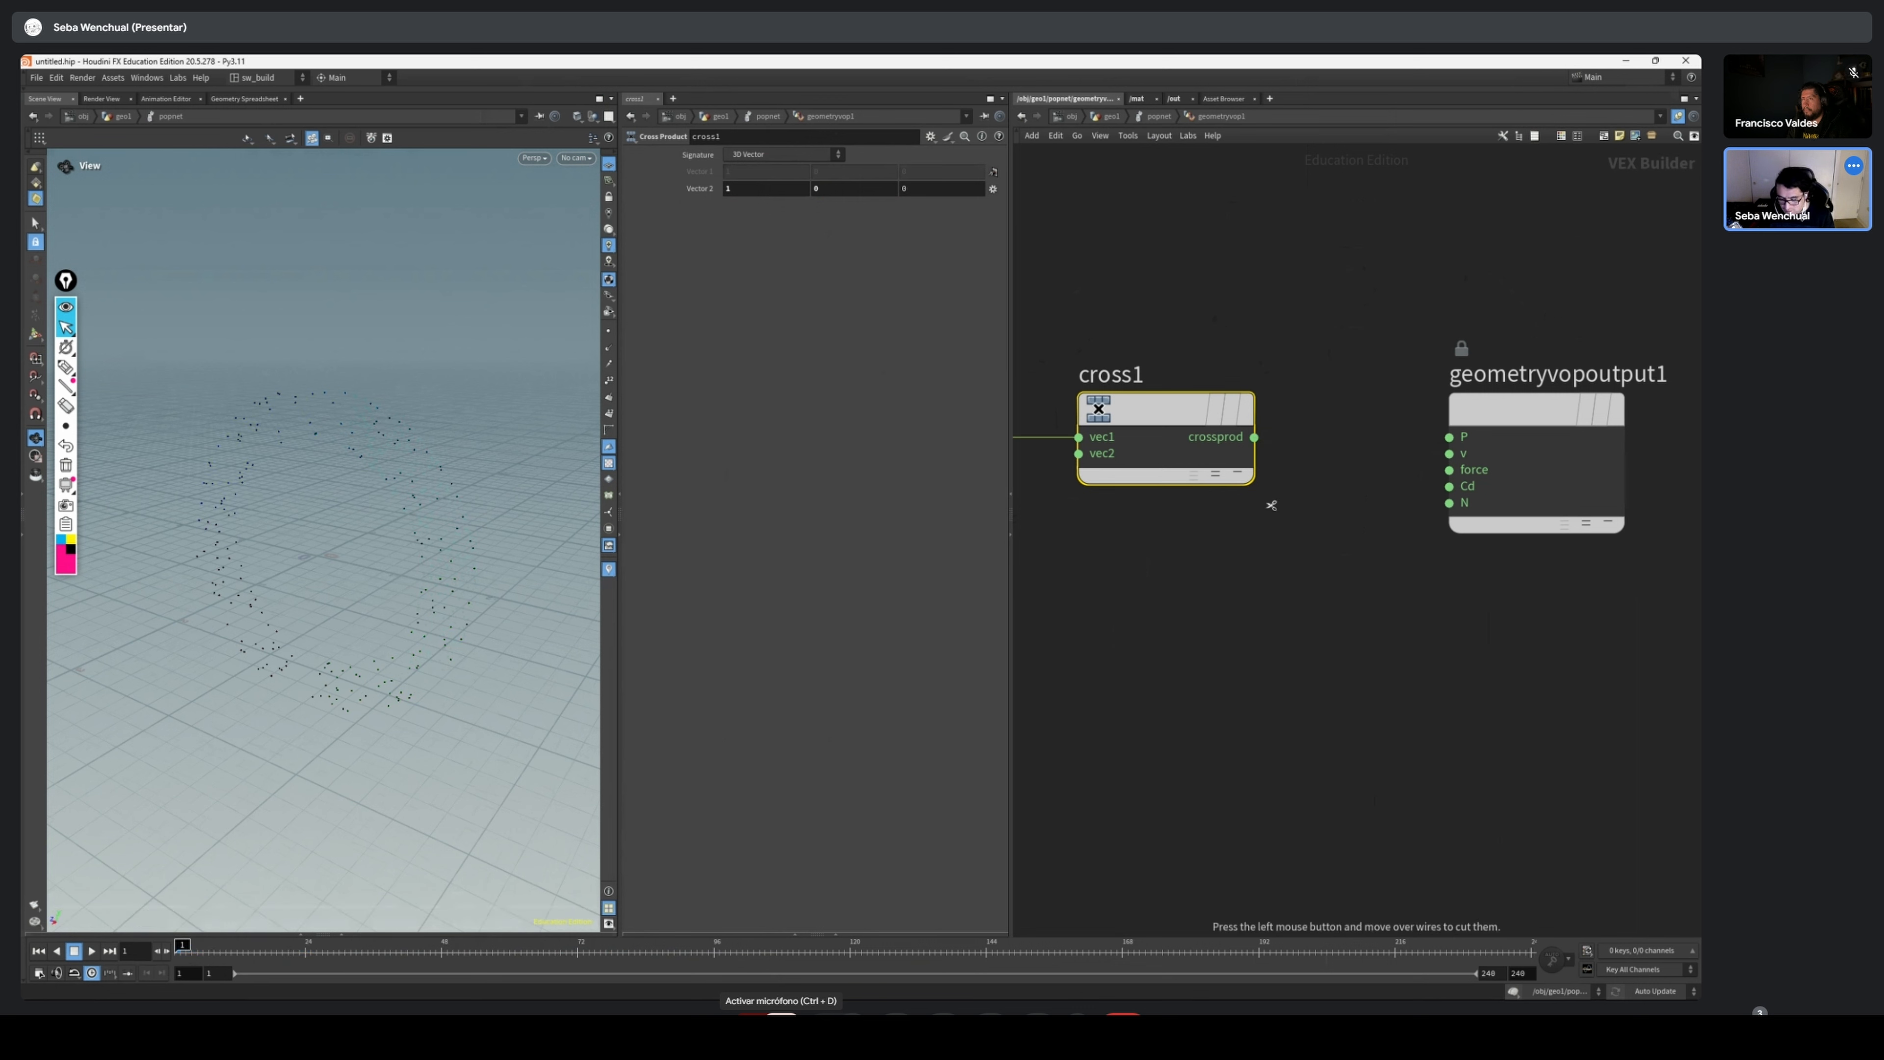
drag(1247, 440, 1313, 443)
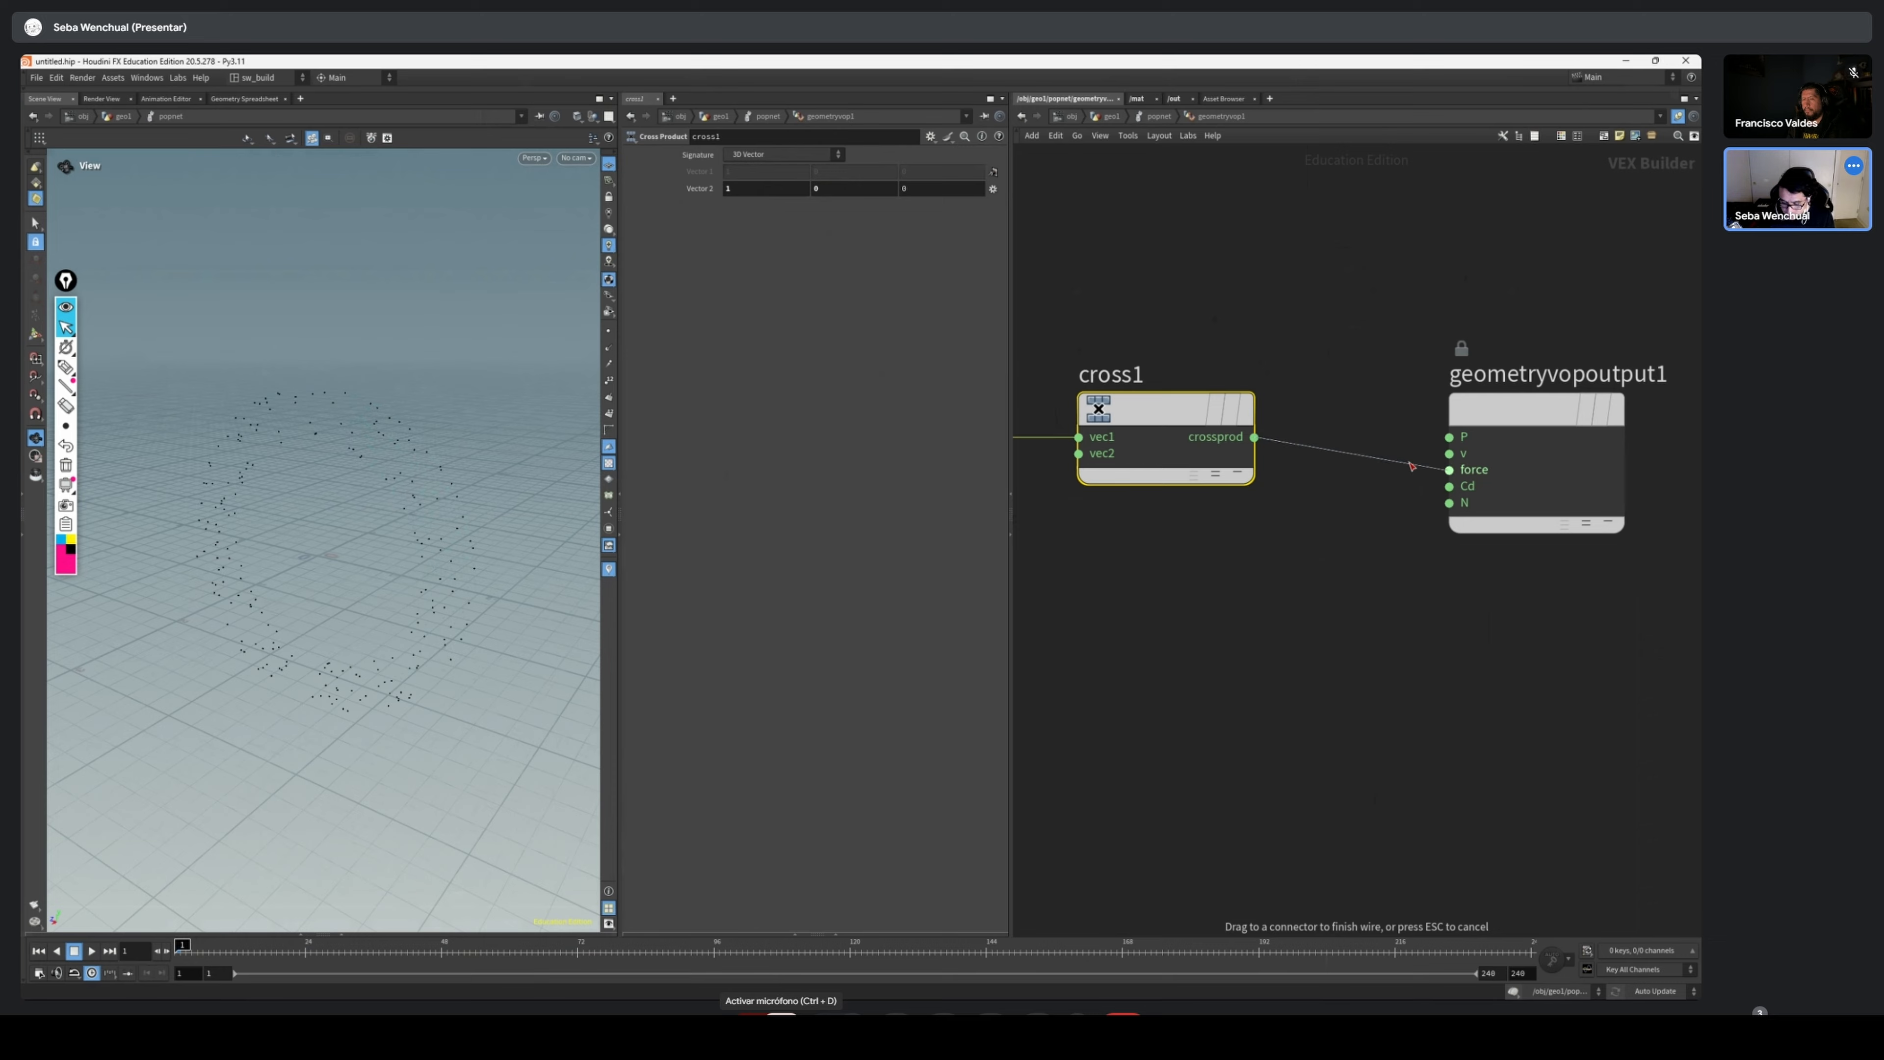
drag(1435, 470, 1449, 469)
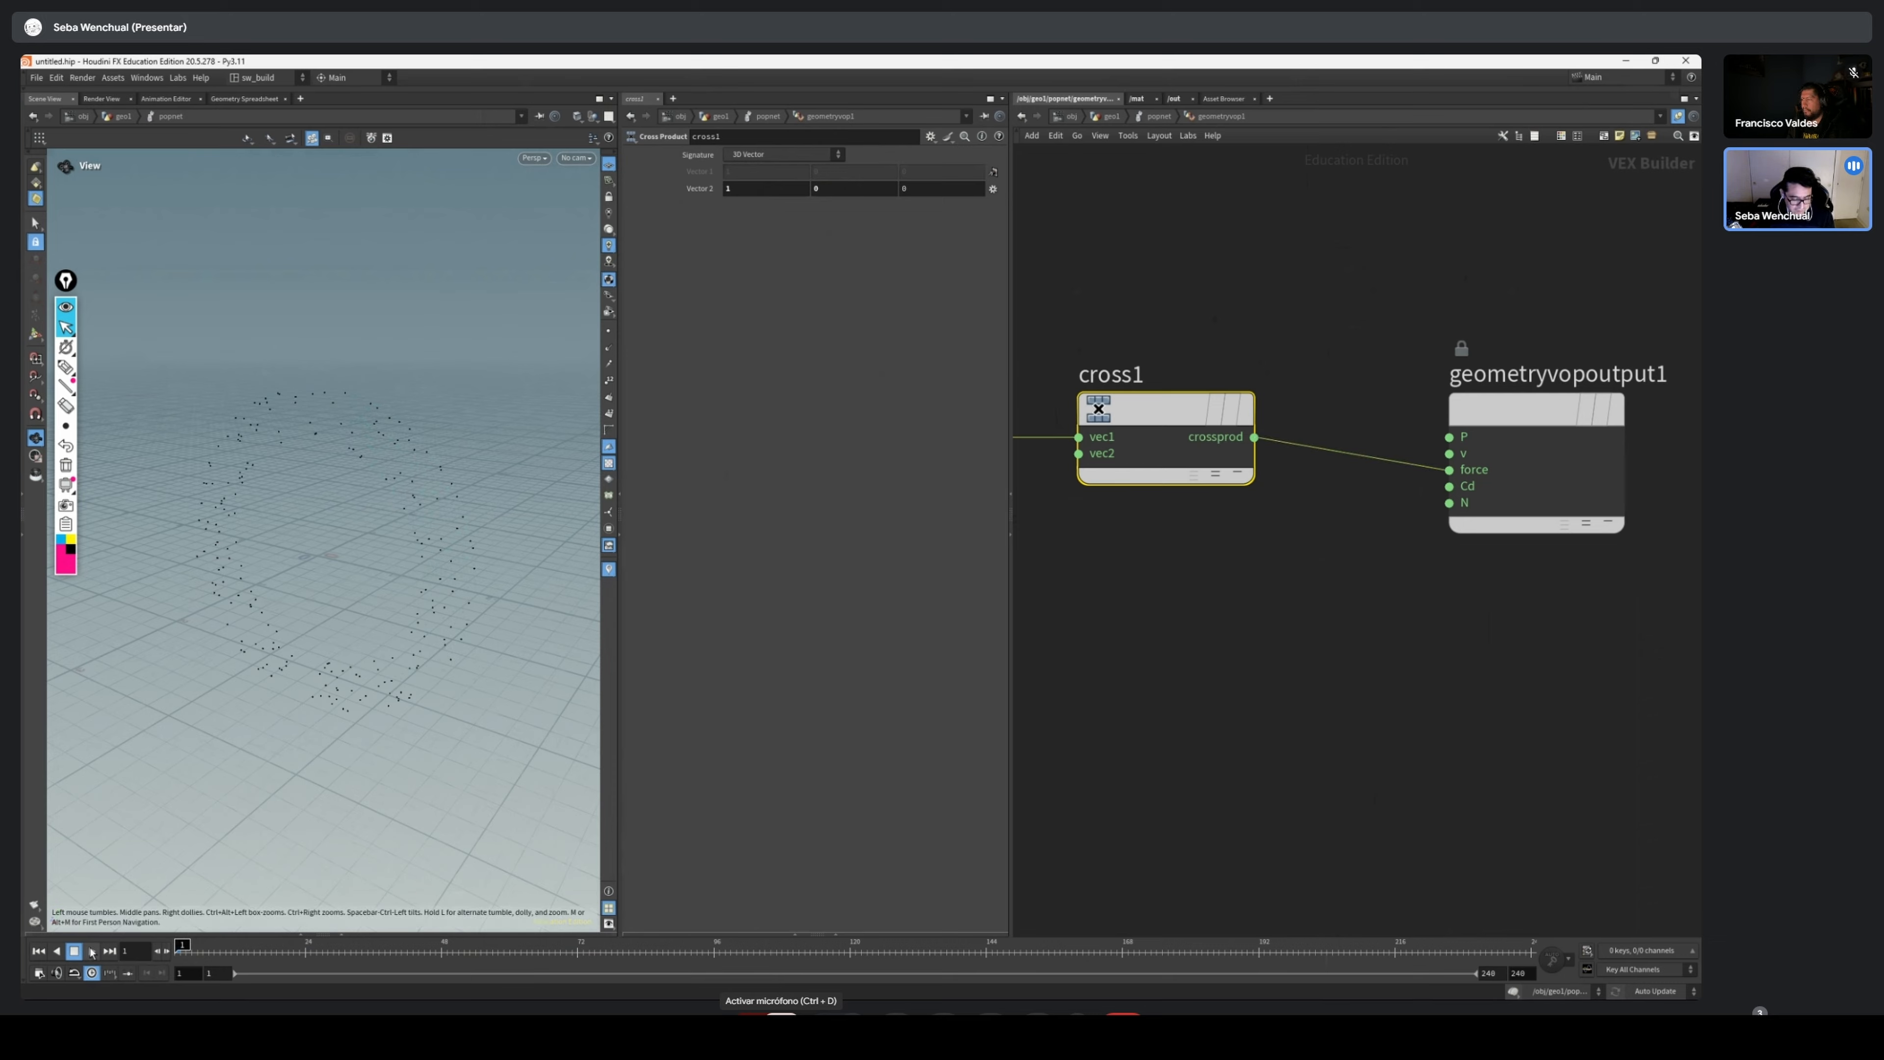
click(91, 951)
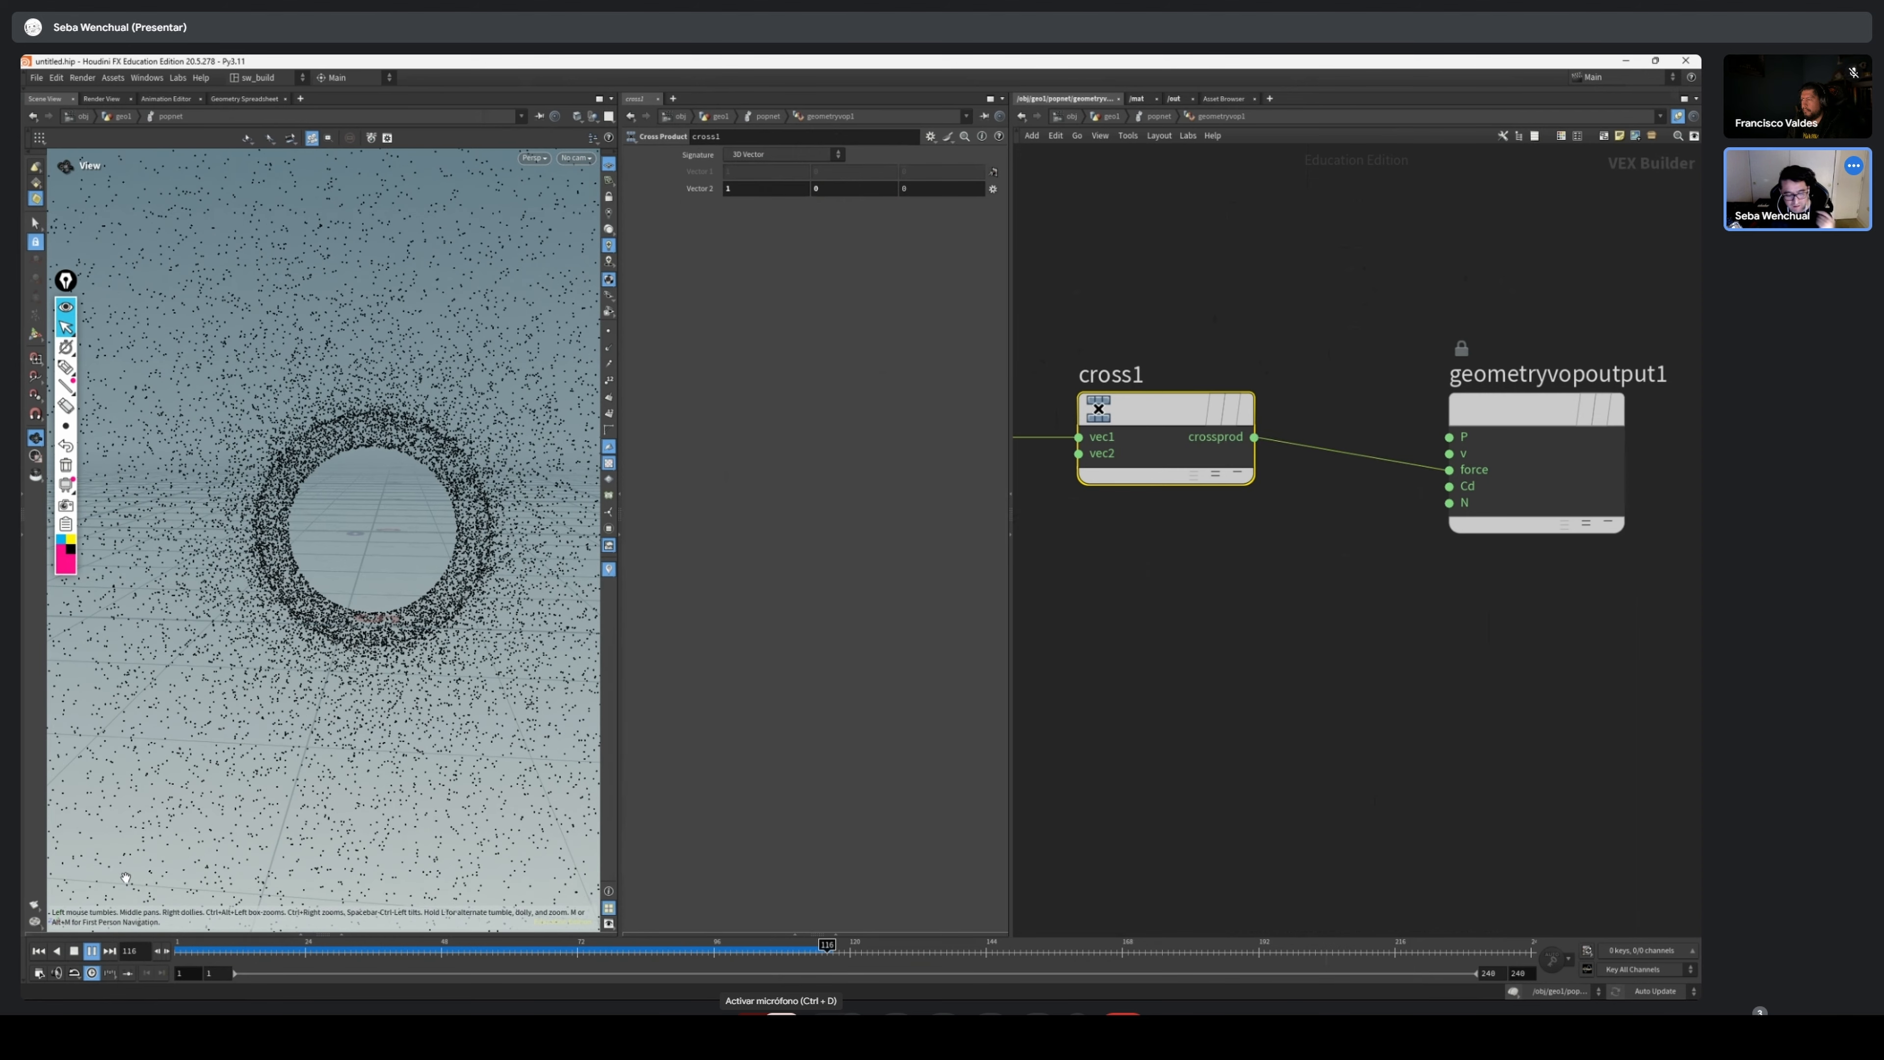
drag(276, 946, 191, 962)
Examine the vector chain from the Subtract node through Cross Product to the geometry output alongside the torus particles
middle_drag(1159, 579, 1454, 596)
scroll(1455, 596, down, 2)
drag(1327, 425, 1227, 589)
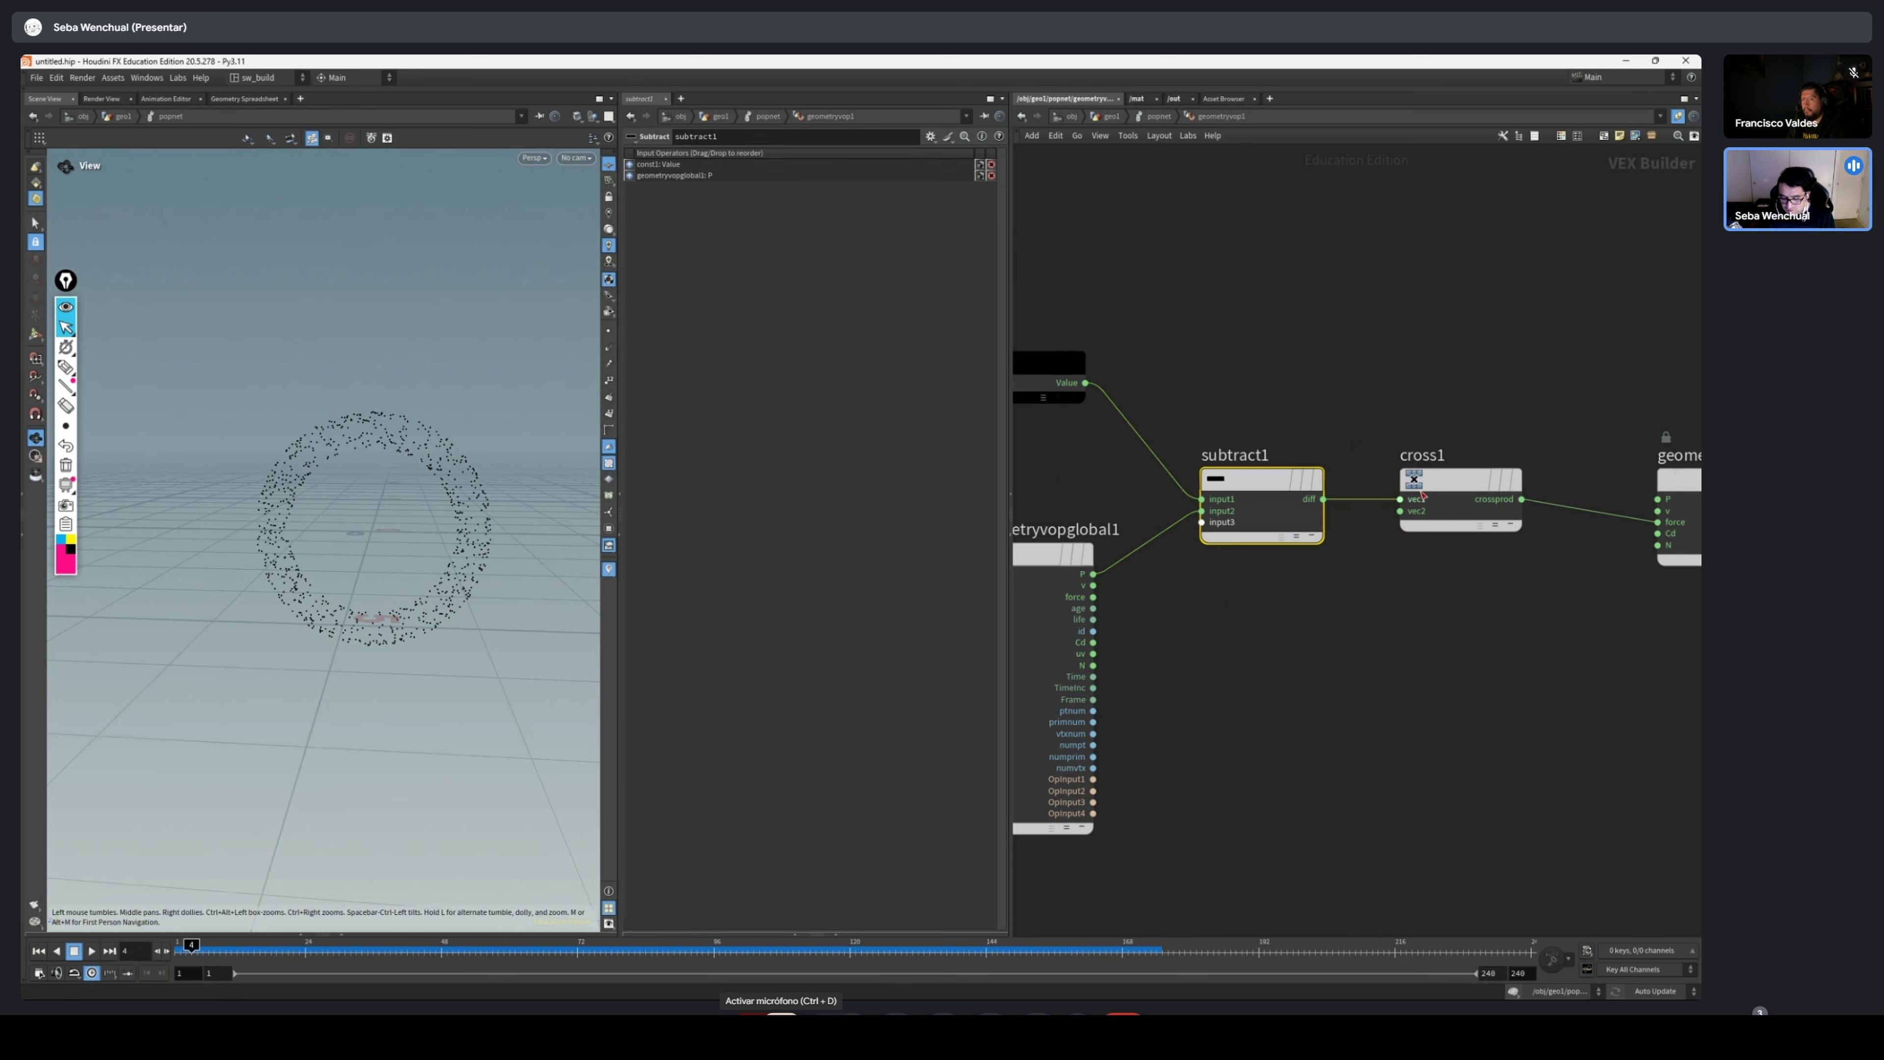
drag(1324, 497, 1333, 463)
drag(336, 494, 384, 520)
drag(1433, 407, 1446, 579)
middle_drag(1429, 638, 1049, 643)
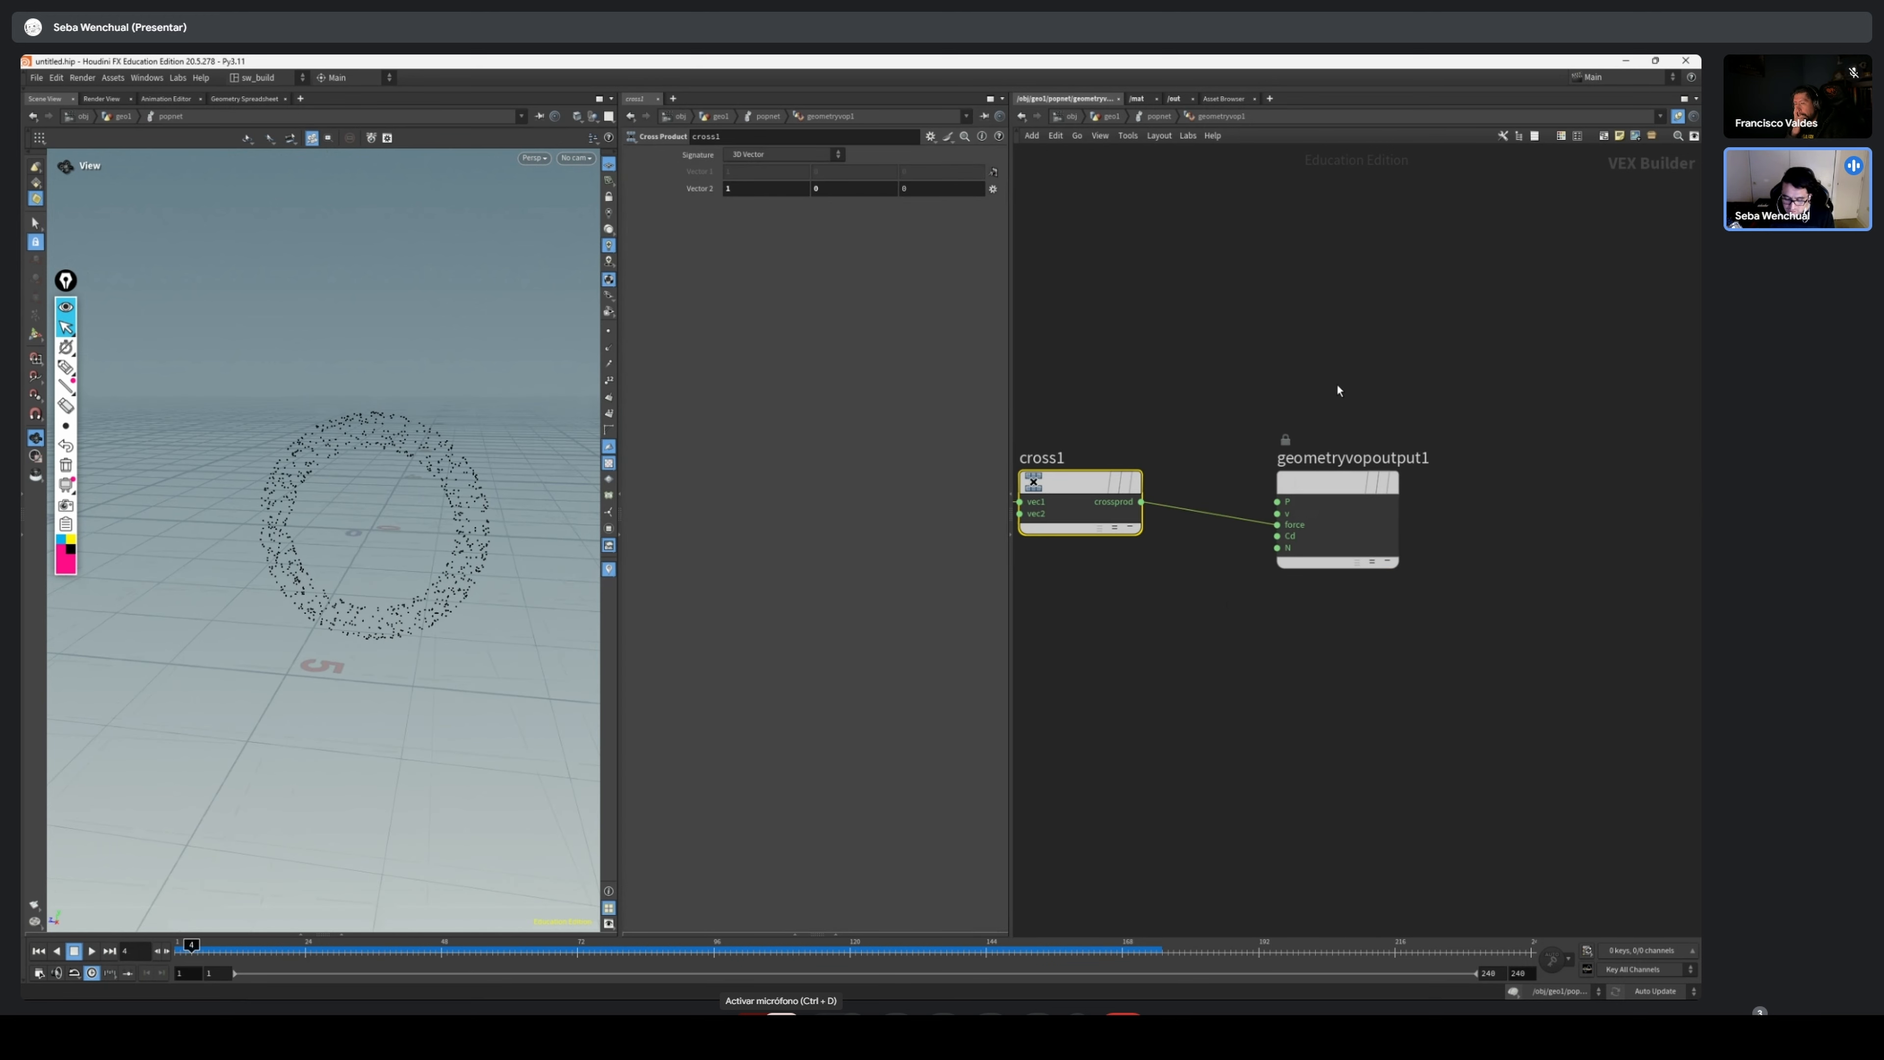
drag(1339, 391, 1295, 508)
middle_drag(1110, 576, 1240, 587)
drag(1271, 511, 1363, 441)
Shift the Cross Product and geometry output nodes to make room, and add a Normalize node
mouse_move(1583, 400)
mouse_down()
mouse_move(1380, 517)
mouse_move(1252, 525)
mouse_up()
drag(1232, 497, 1419, 490)
key(Tab)
text(nor)
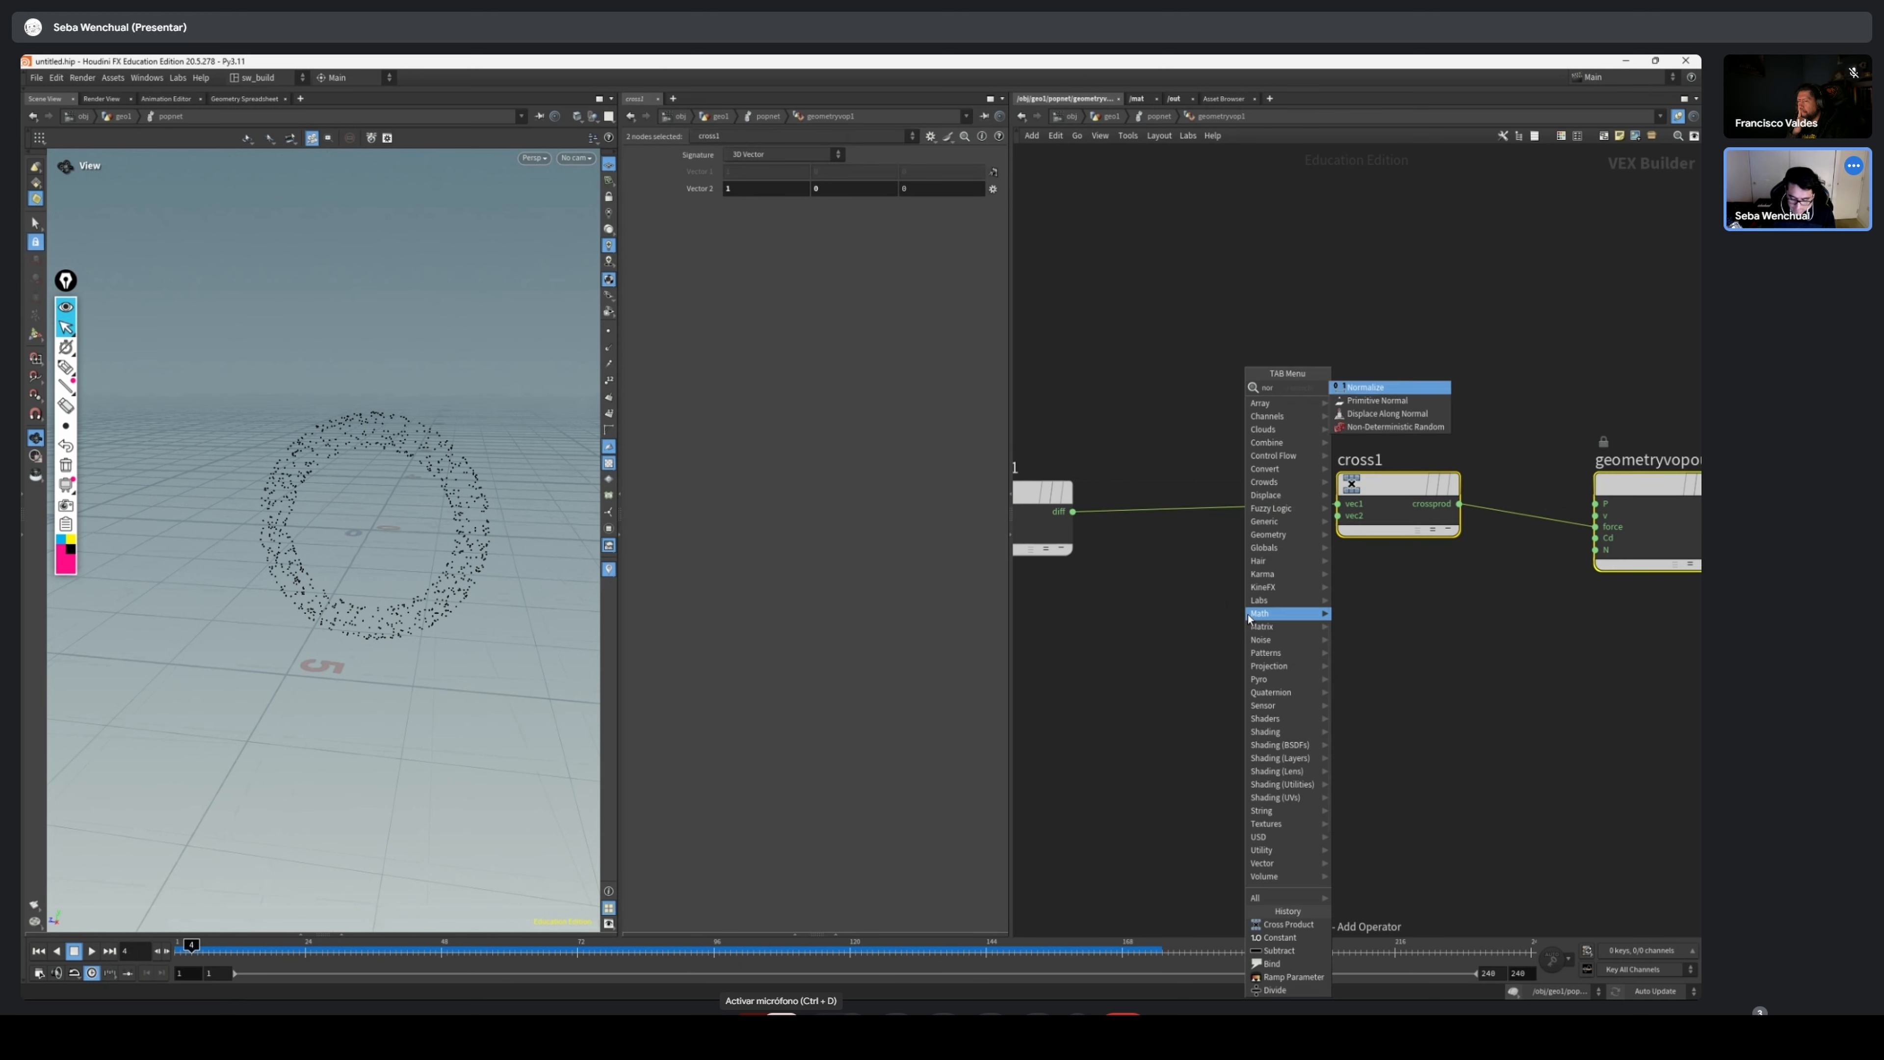
key(Return)
drag(1402, 493, 1258, 511)
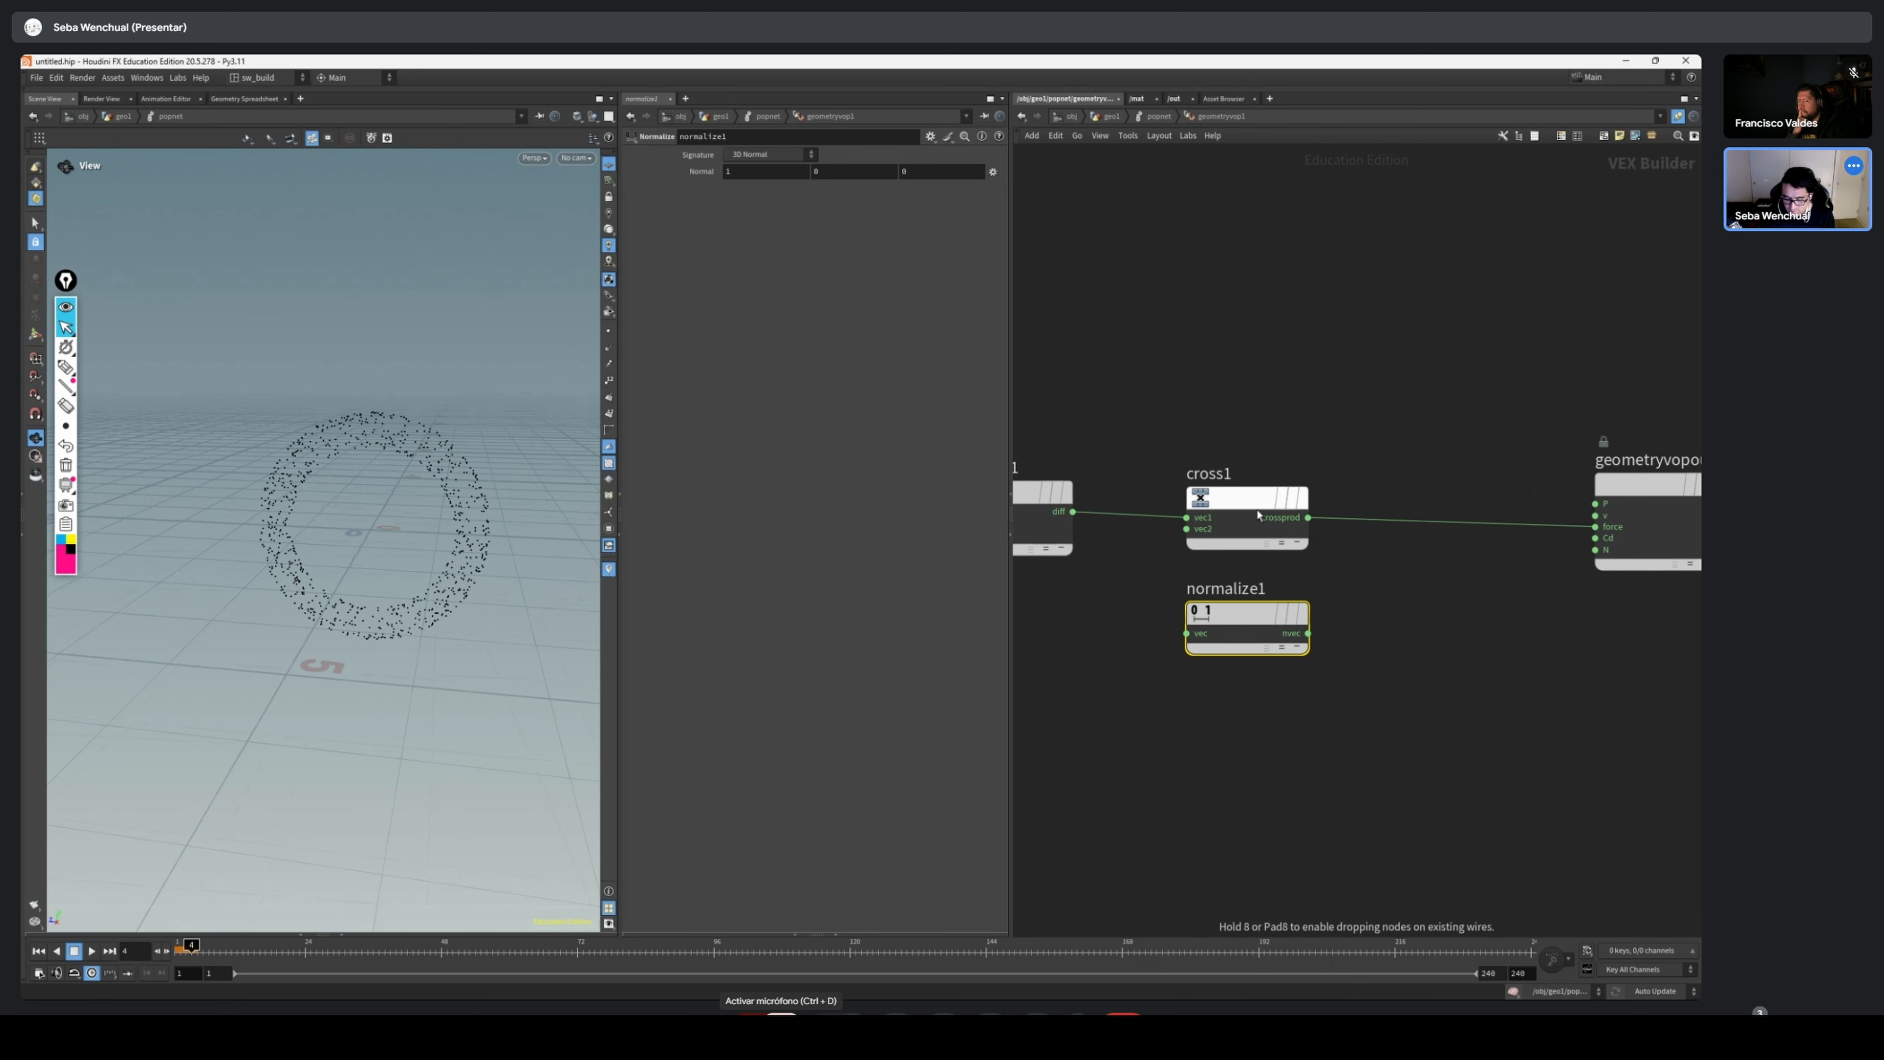
Insert the Normalize node between the Subtract node's diff output and the Cross Product's vec1 input
scroll(1427, 583, down, 3)
middle_drag(1437, 585, 1465, 591)
drag(1314, 537, 1375, 527)
drag(1324, 610, 1317, 535)
click(1187, 528)
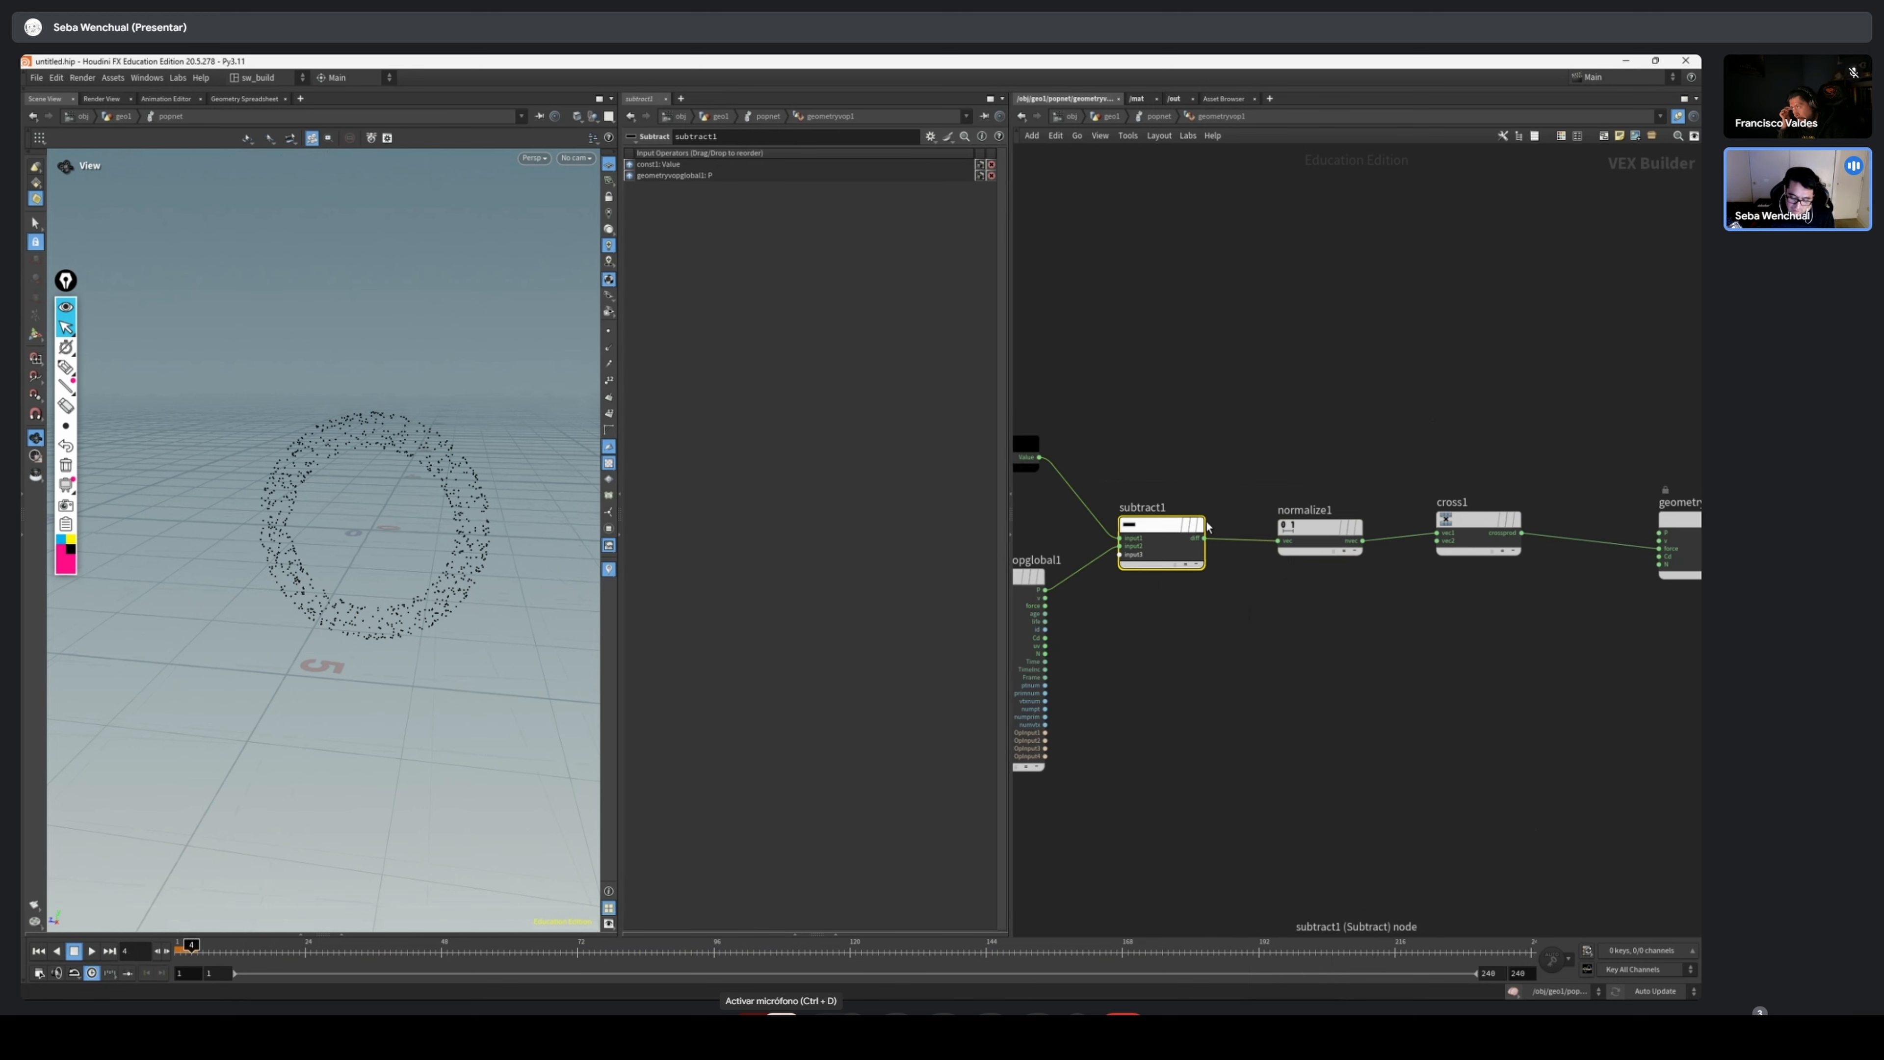
scroll(1200, 512, up, 3)
drag(1411, 579, 1409, 585)
scroll(1482, 642, down, 2)
middle_drag(1486, 648, 1273, 623)
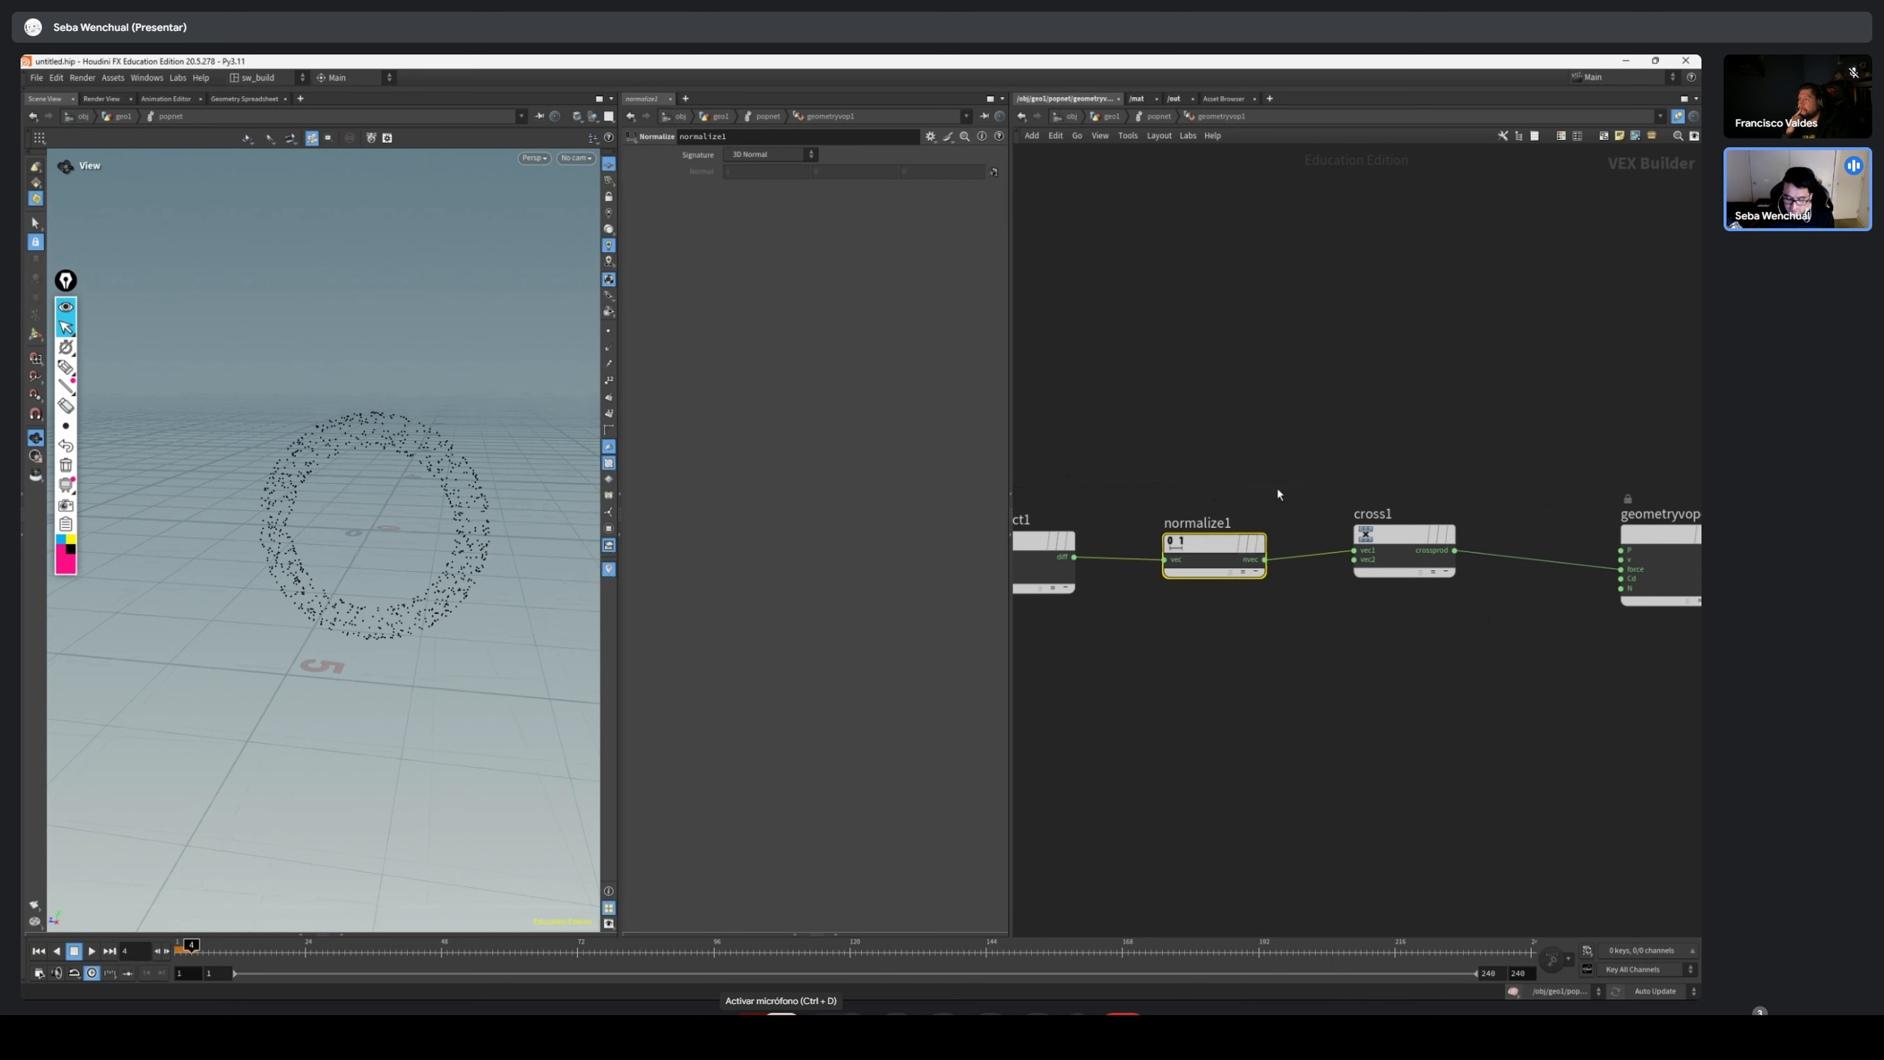
drag(1279, 487, 1160, 644)
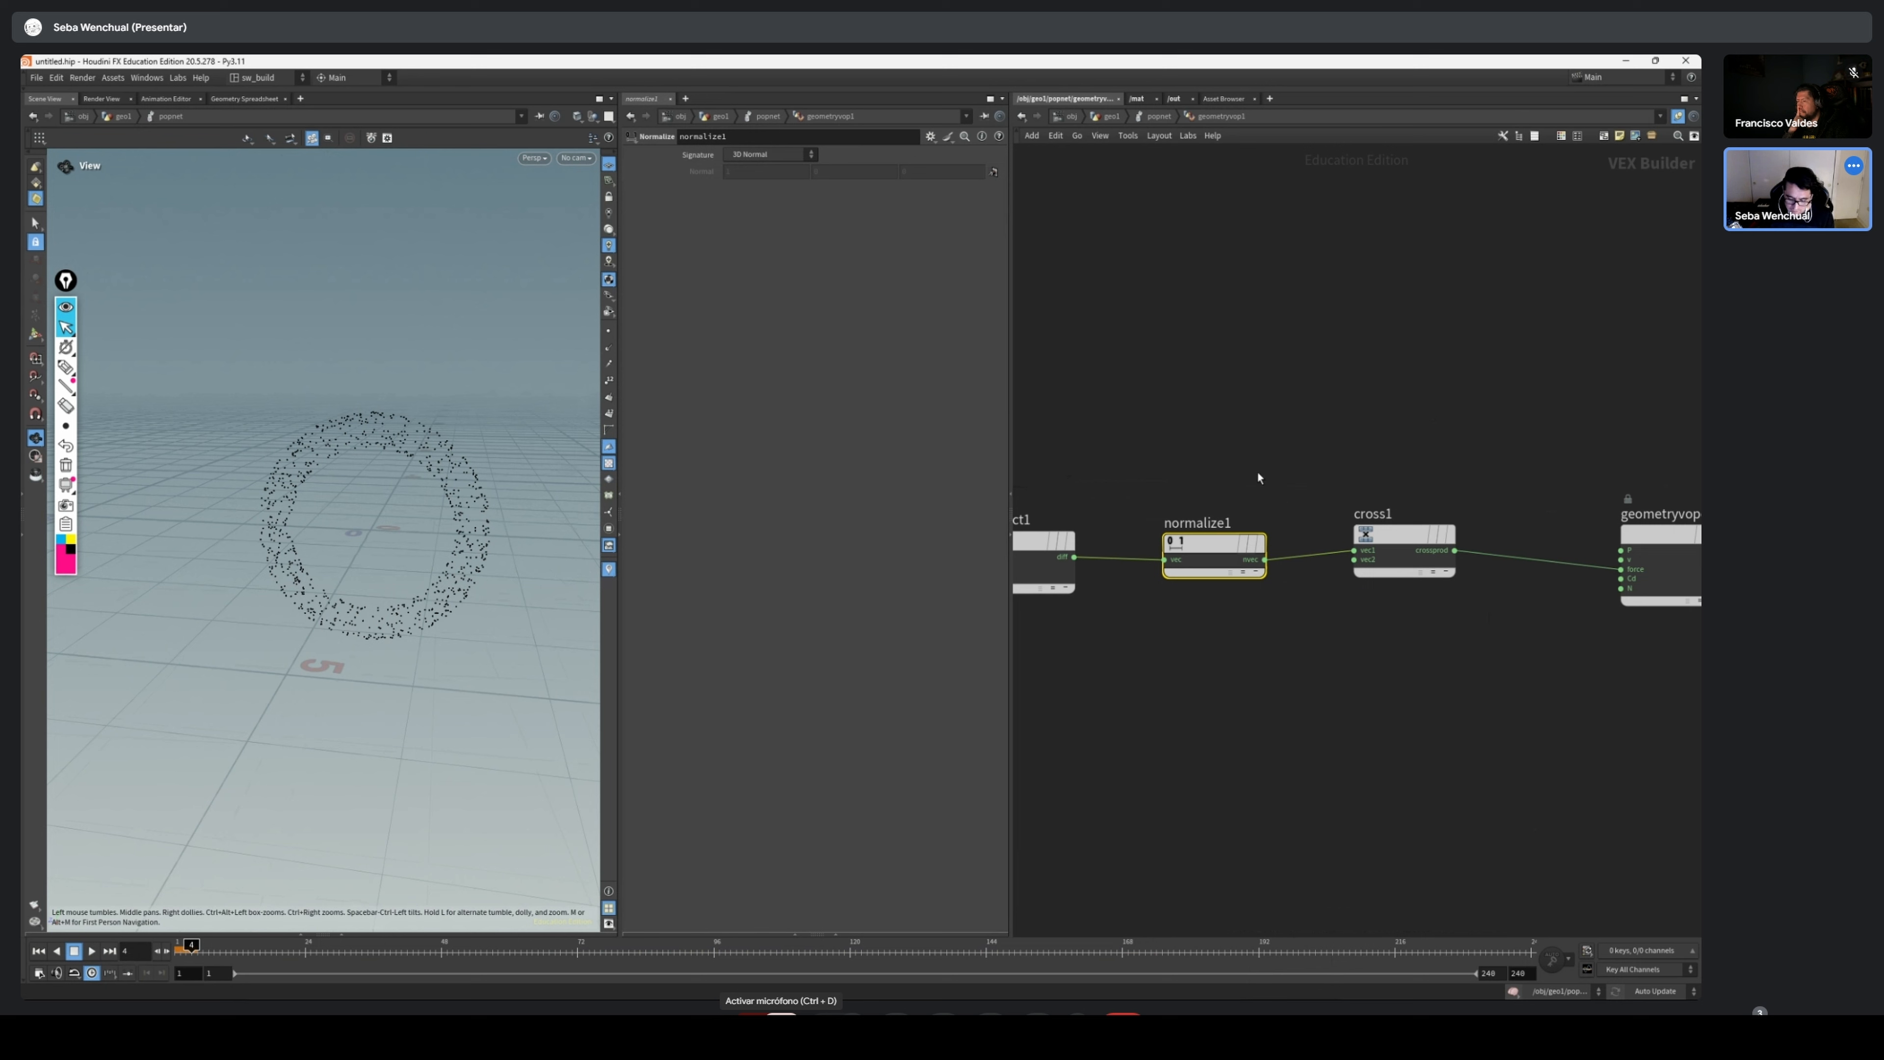
Remove the force connection from the geometry output and wire crossprod into its v input
middle_drag(1351, 710, 1252, 714)
drag(1328, 555, 1313, 570)
middle_drag(1406, 587, 1326, 589)
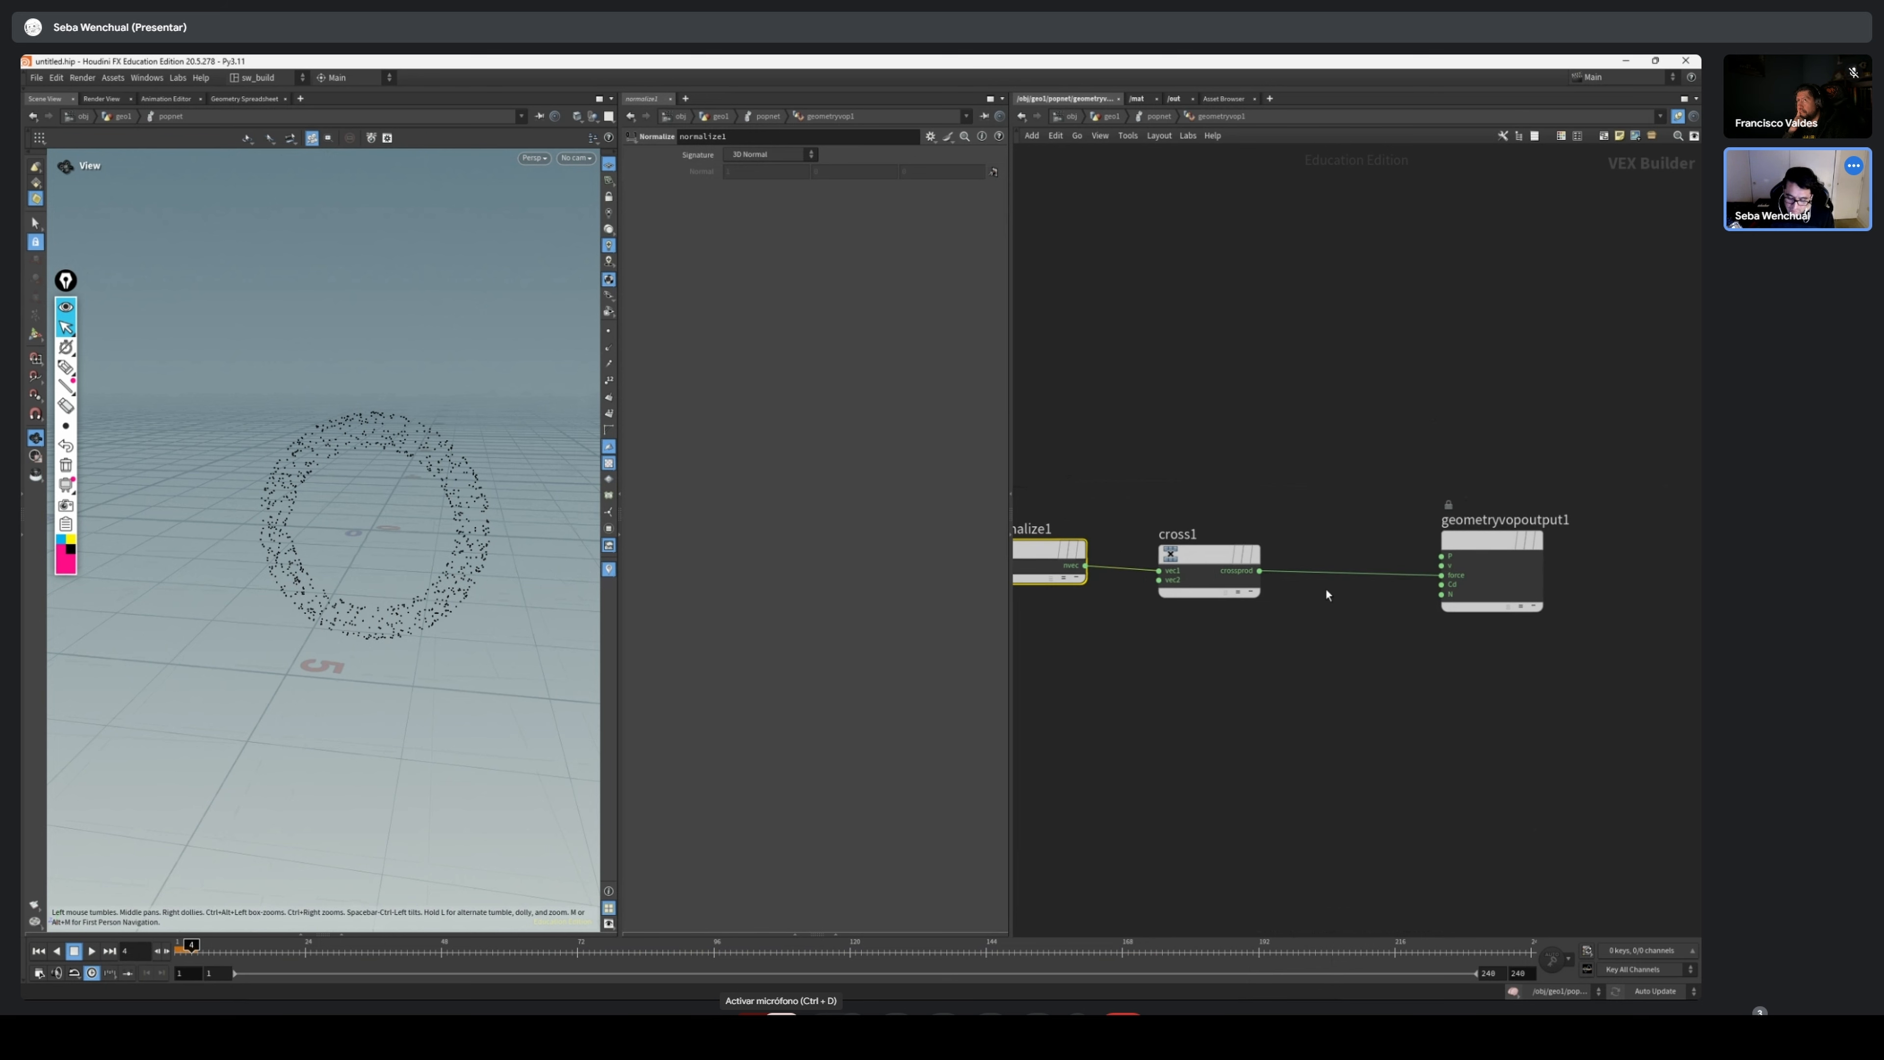
drag(1298, 531, 1185, 645)
click(1487, 557)
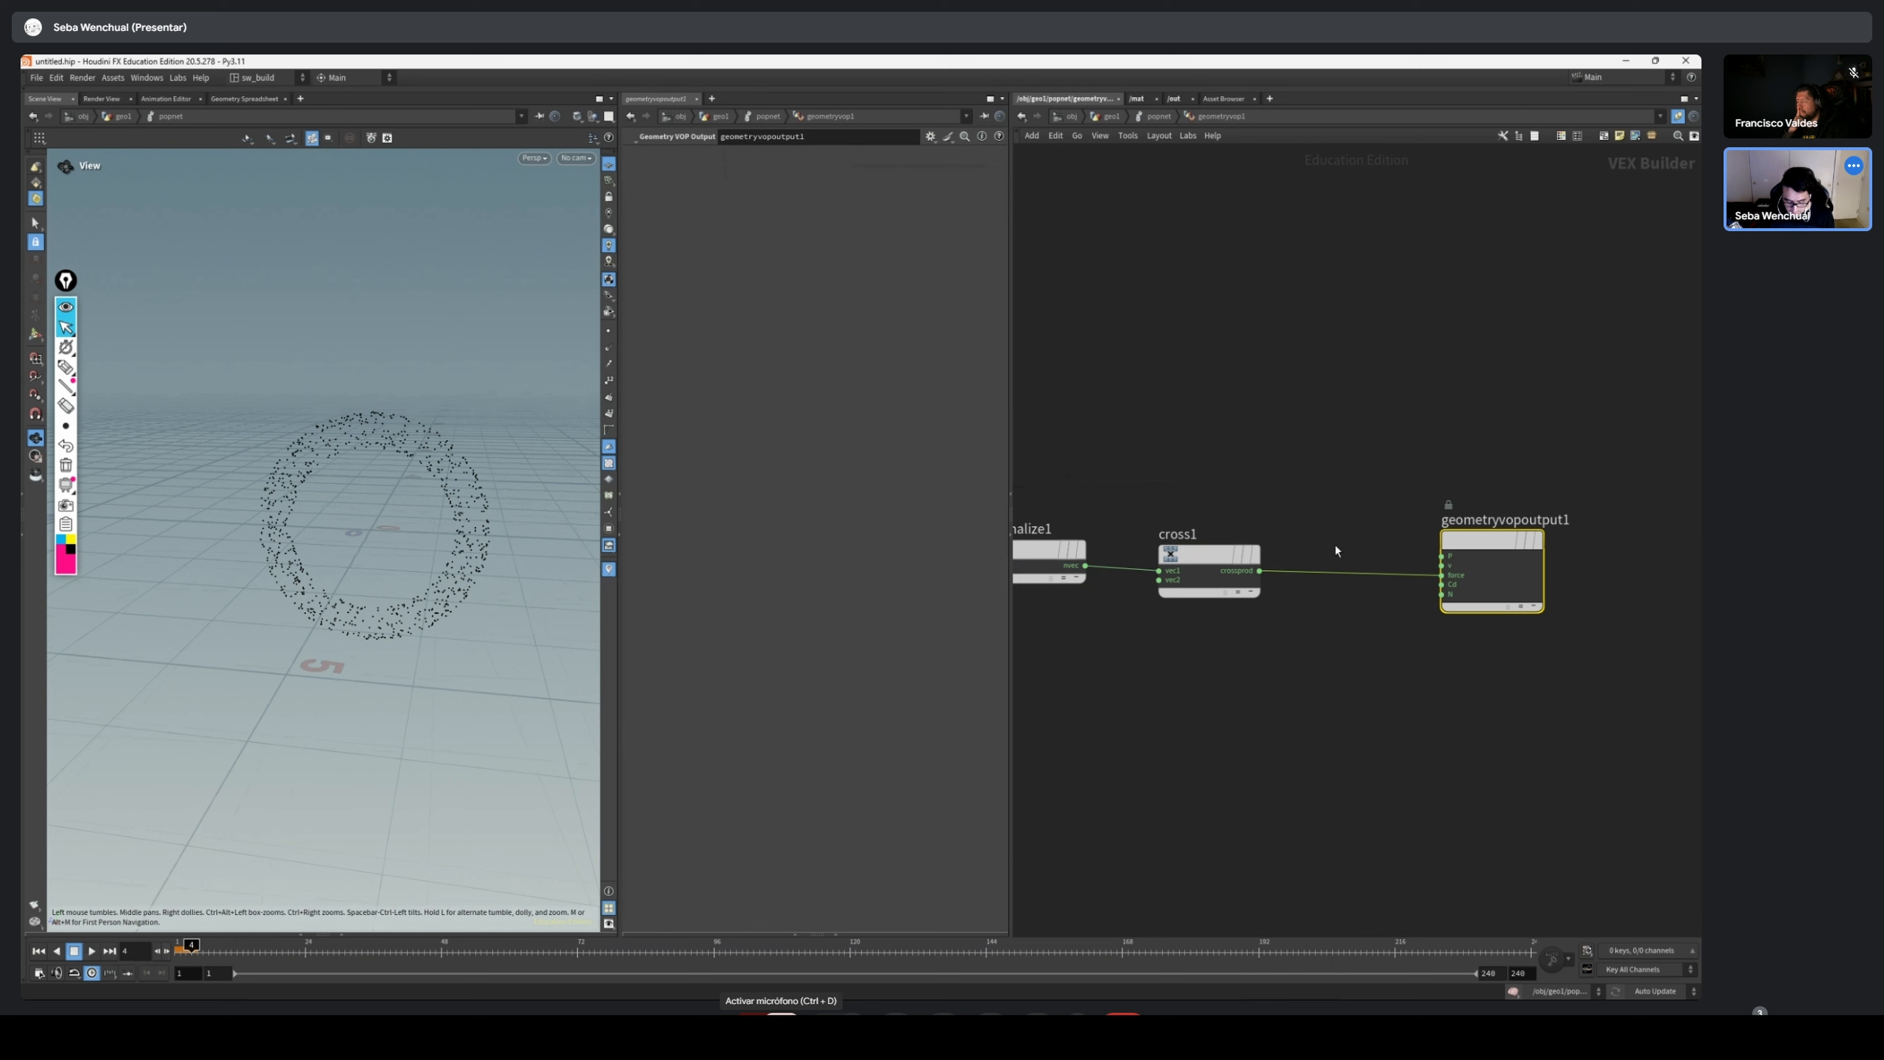
key(y)
mouse_move(1334, 546)
mouse_down()
mouse_move(1287, 604)
mouse_move(1450, 566)
mouse_up()
Play the simulation from frame 1 to examine the normalized velocity around the torus, and return to the opening frames
drag(205, 959, 123, 954)
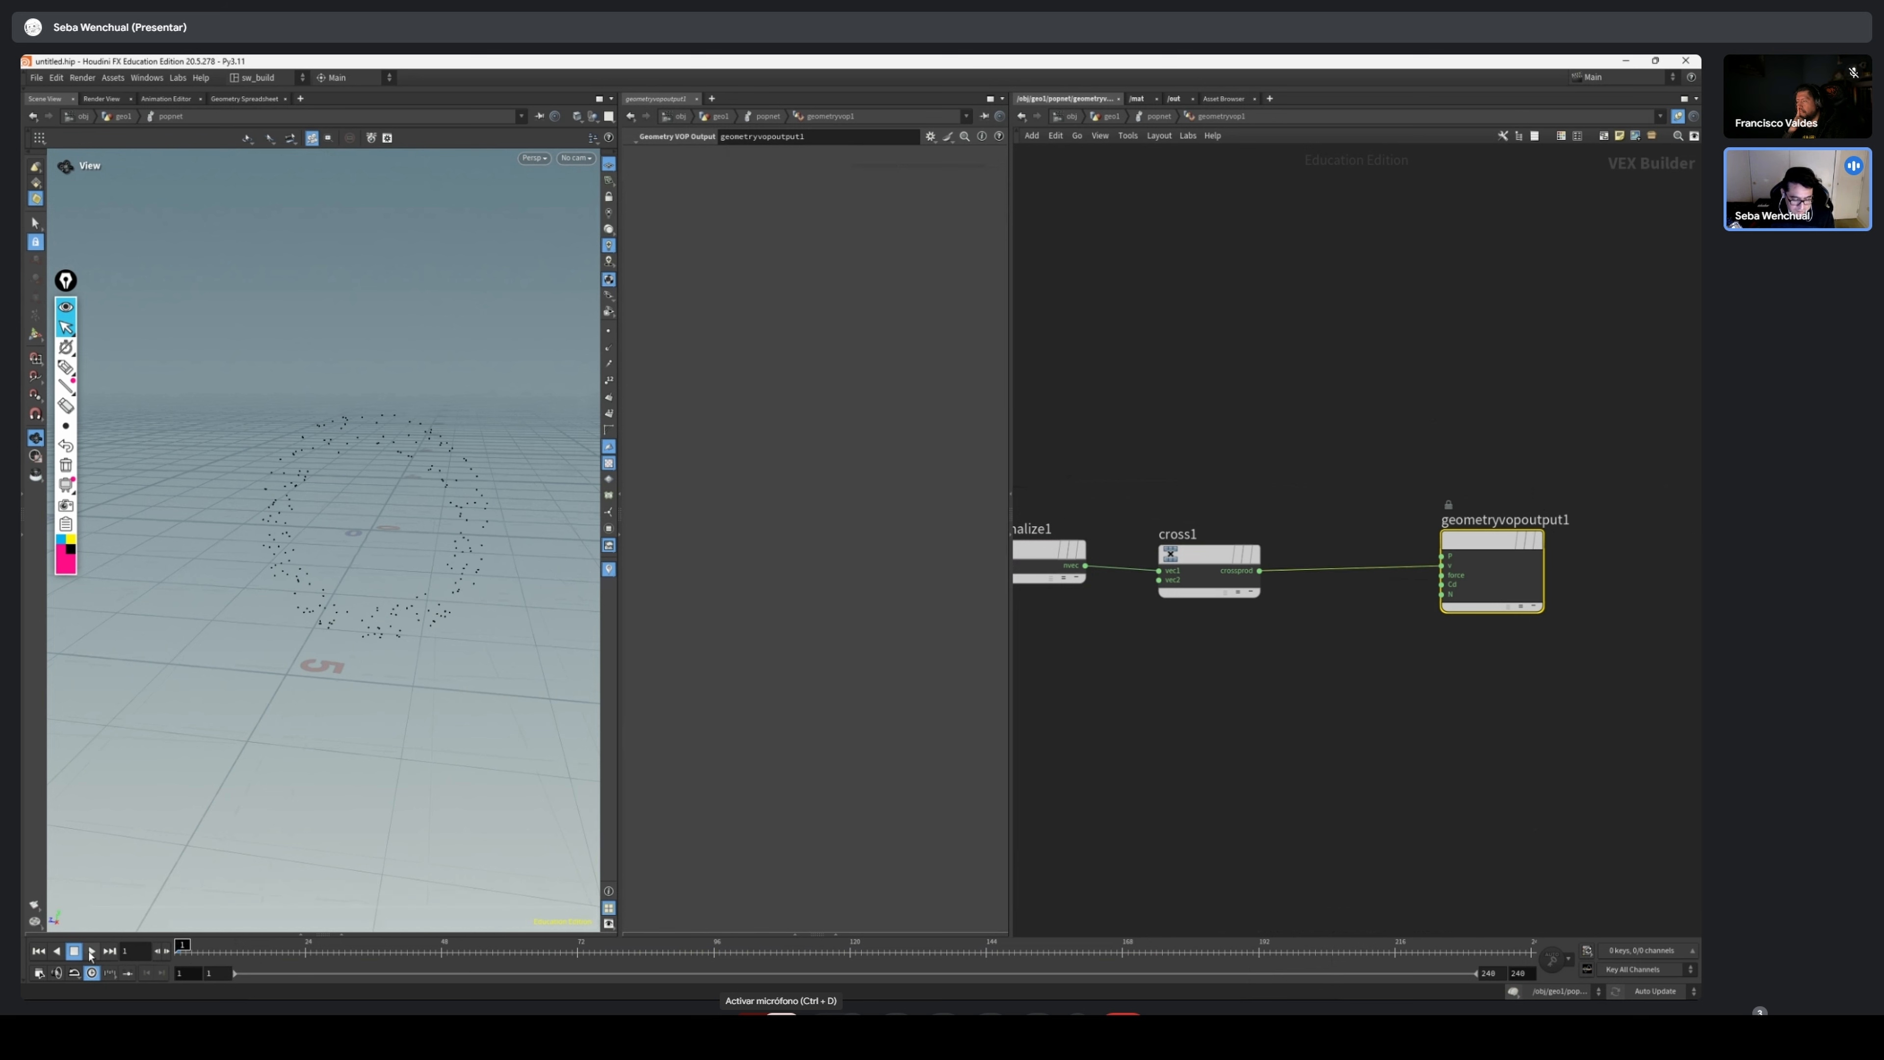
click(91, 951)
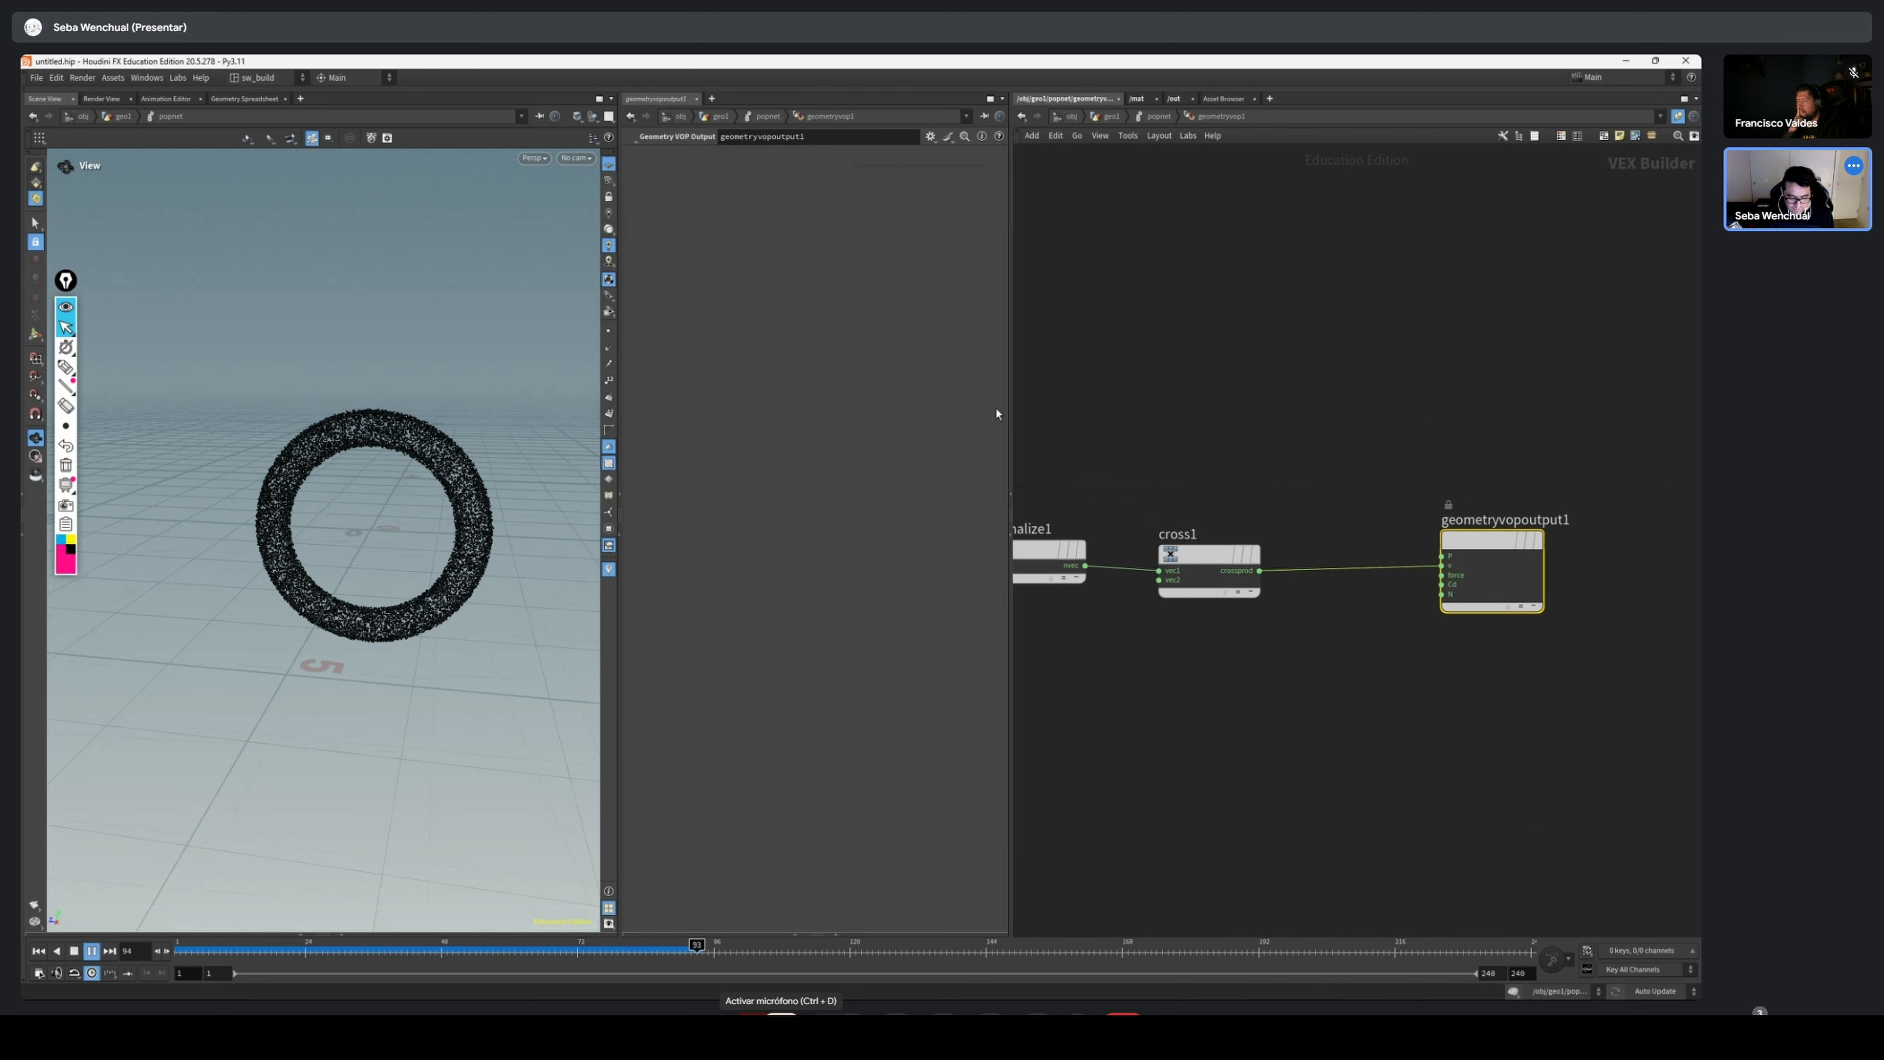
drag(478, 950, 213, 953)
Move the geometry global parameters node further away from the Subtract node
scroll(1402, 659, down, 4)
mouse_move(1403, 659)
middle_down()
mouse_move(1488, 618)
mouse_move(1391, 640)
middle_up()
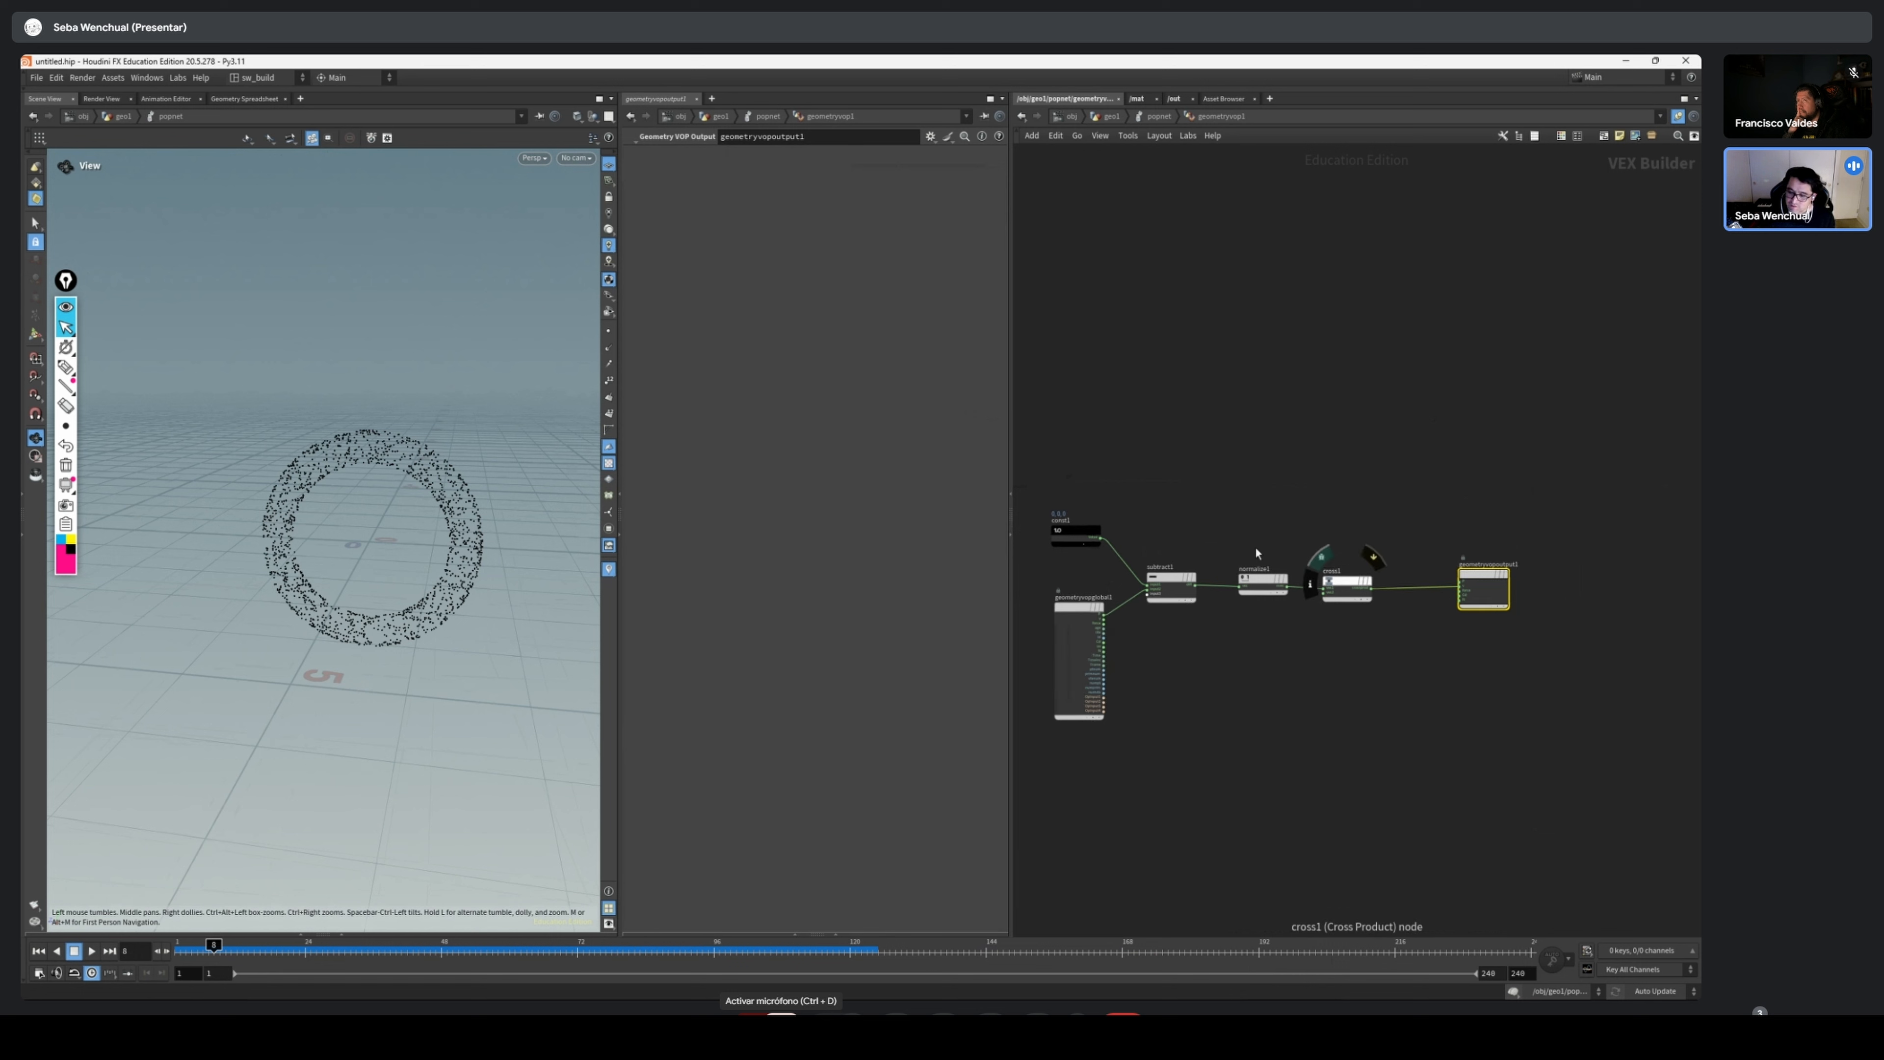
drag(1093, 609, 1064, 601)
middle_drag(1210, 625, 1218, 625)
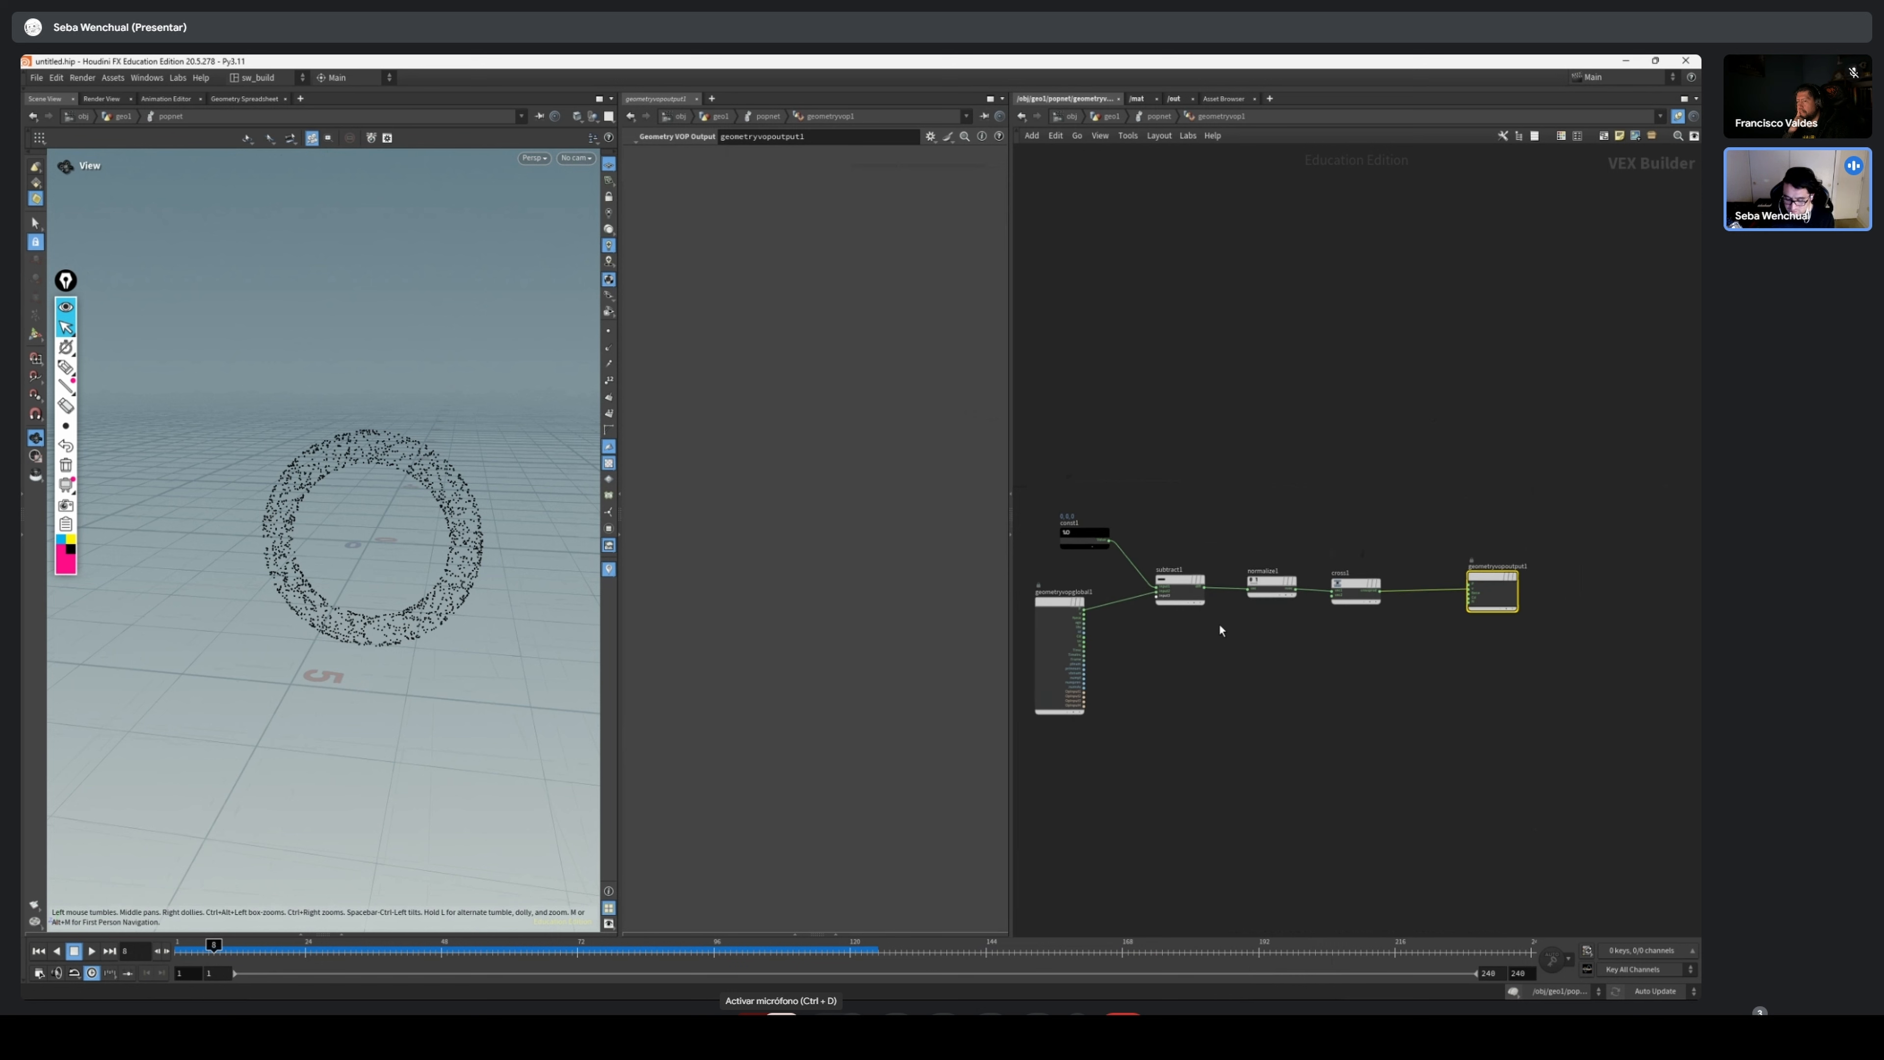
Add a Curl Noise node below the subtract, normalize and cross product chain
scroll(1219, 626, up, 2)
scroll(1204, 633, down, 1)
drag(1489, 543, 1163, 642)
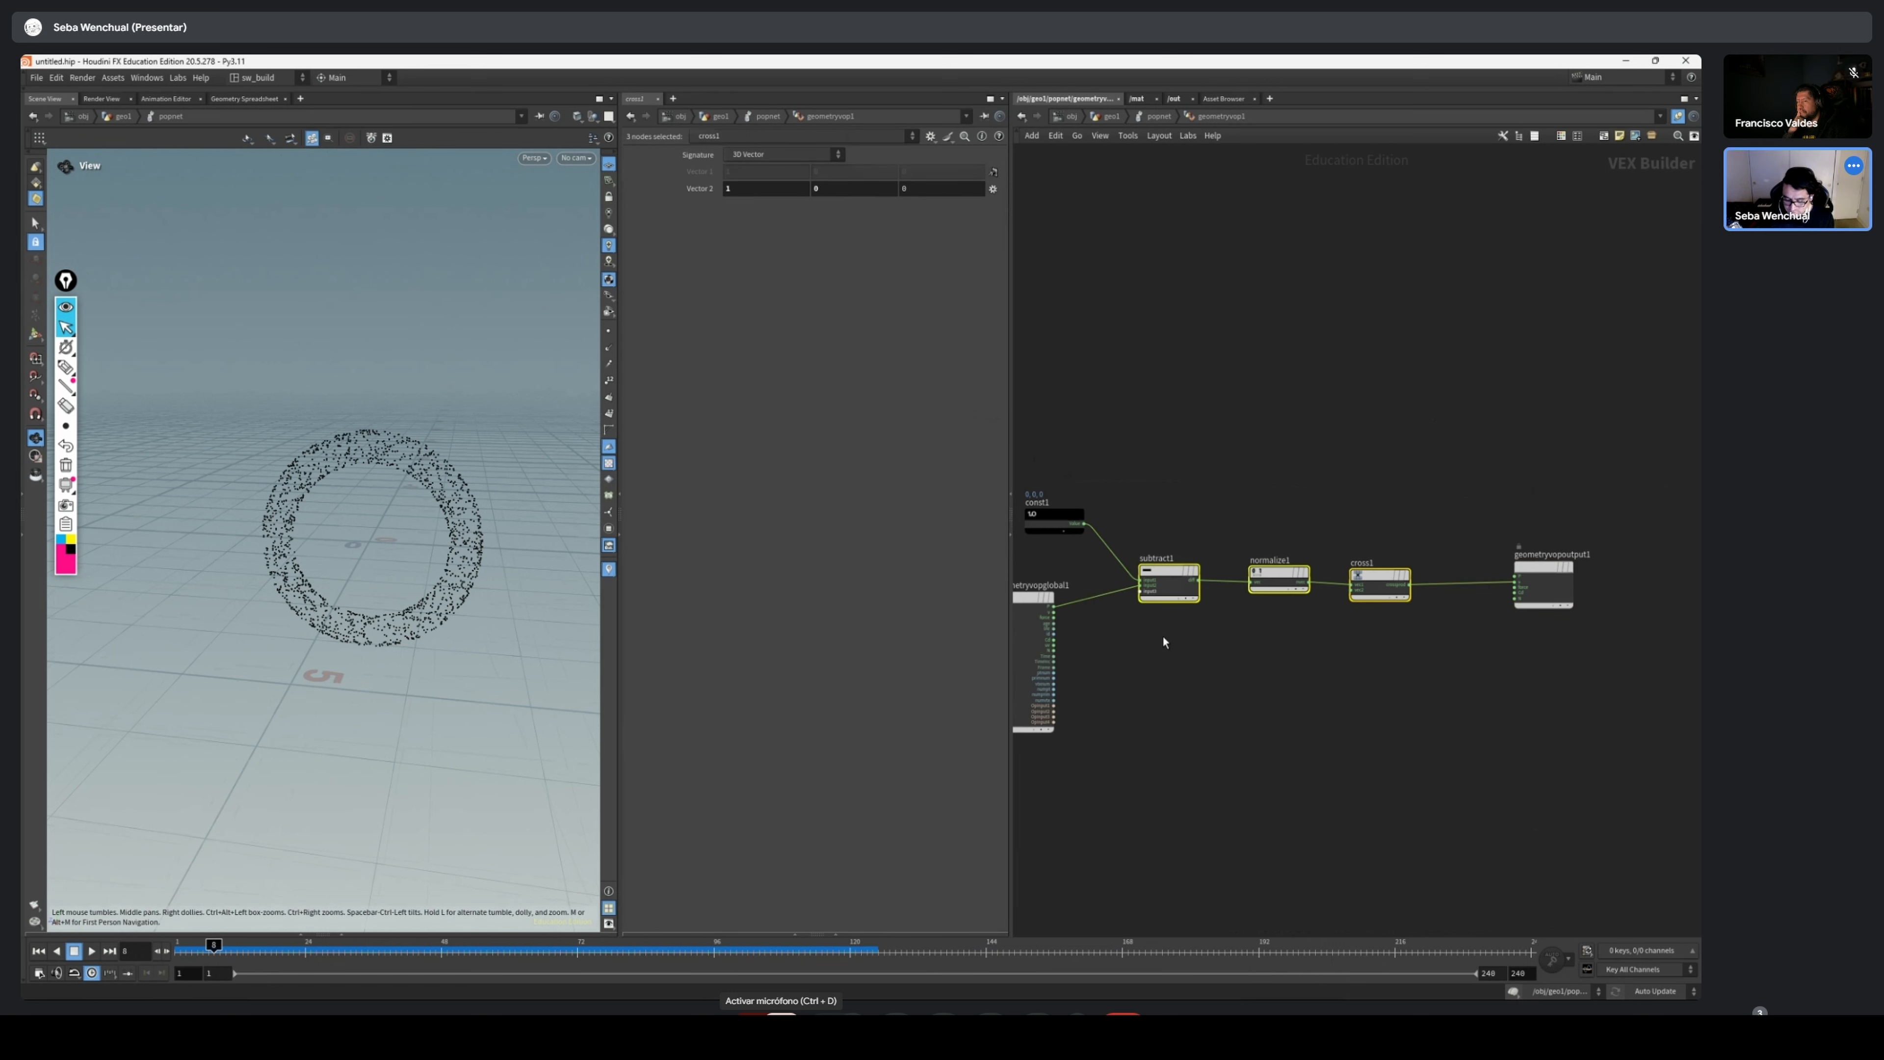
scroll(1324, 618, up, 3)
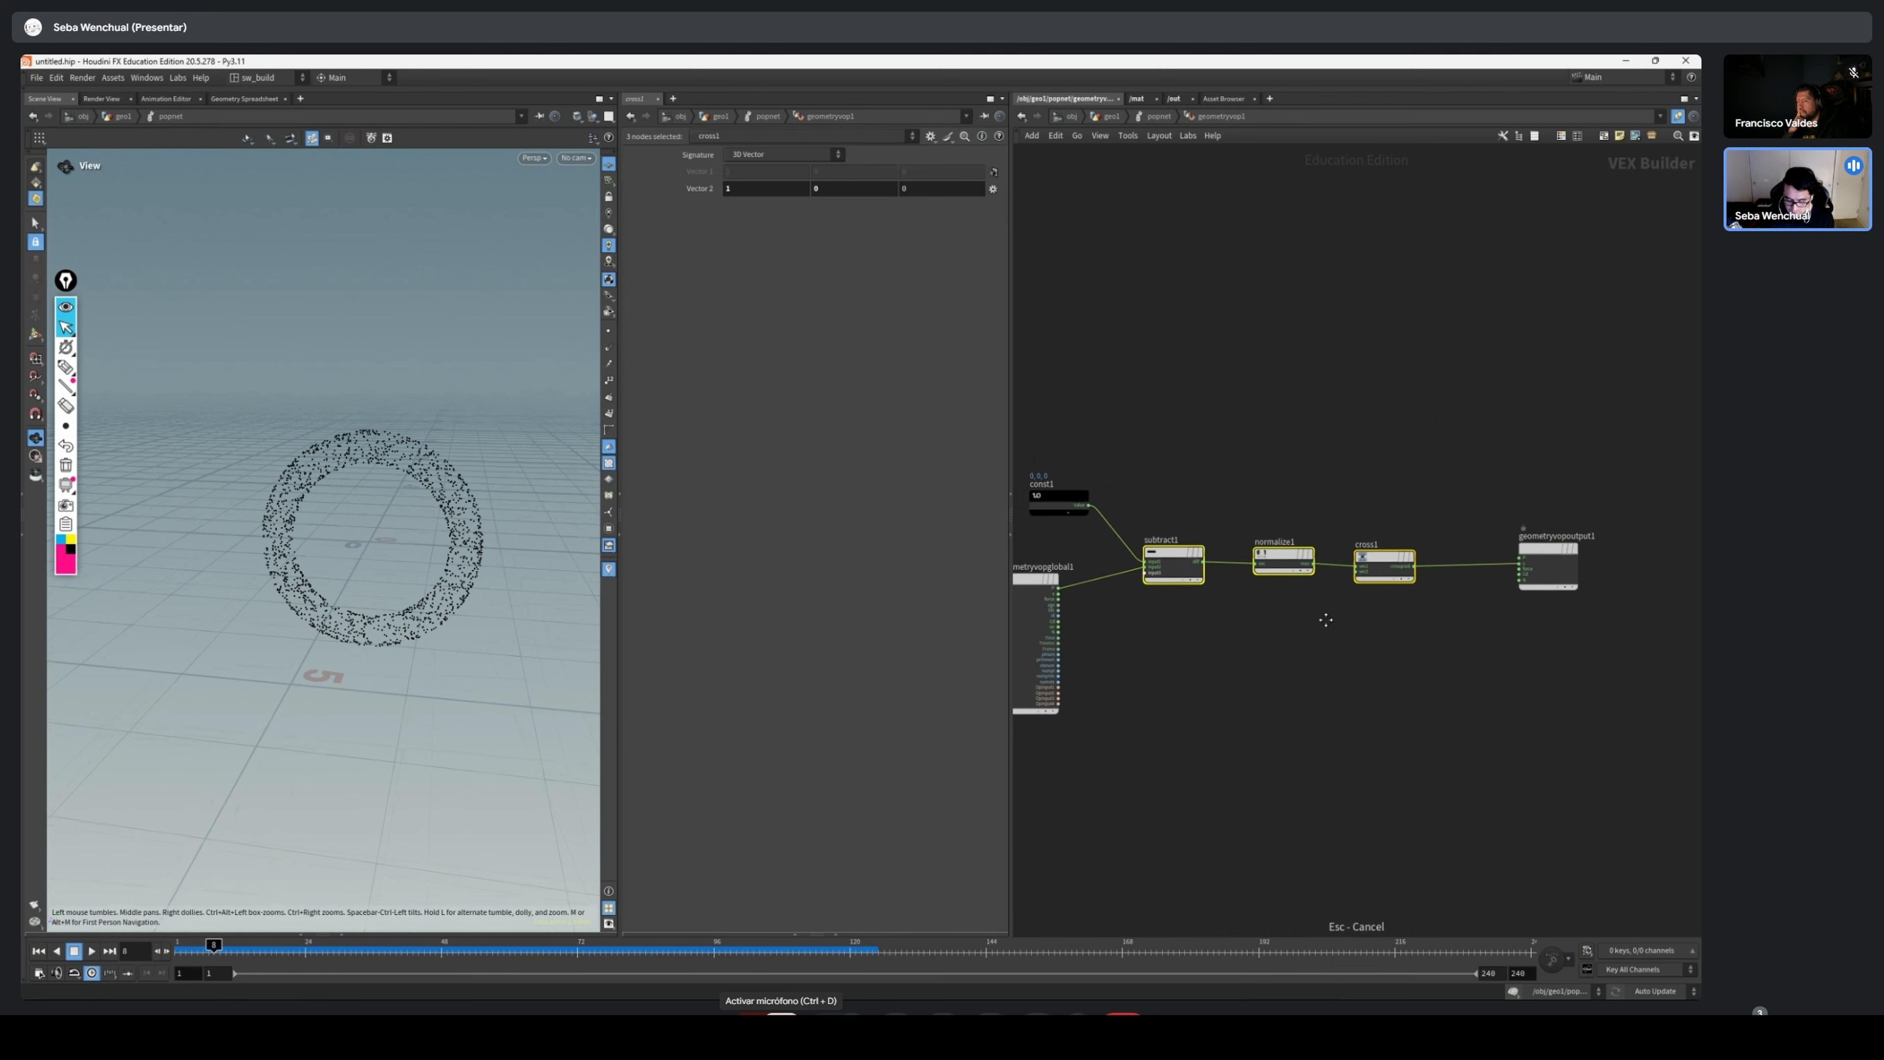
key(Tab)
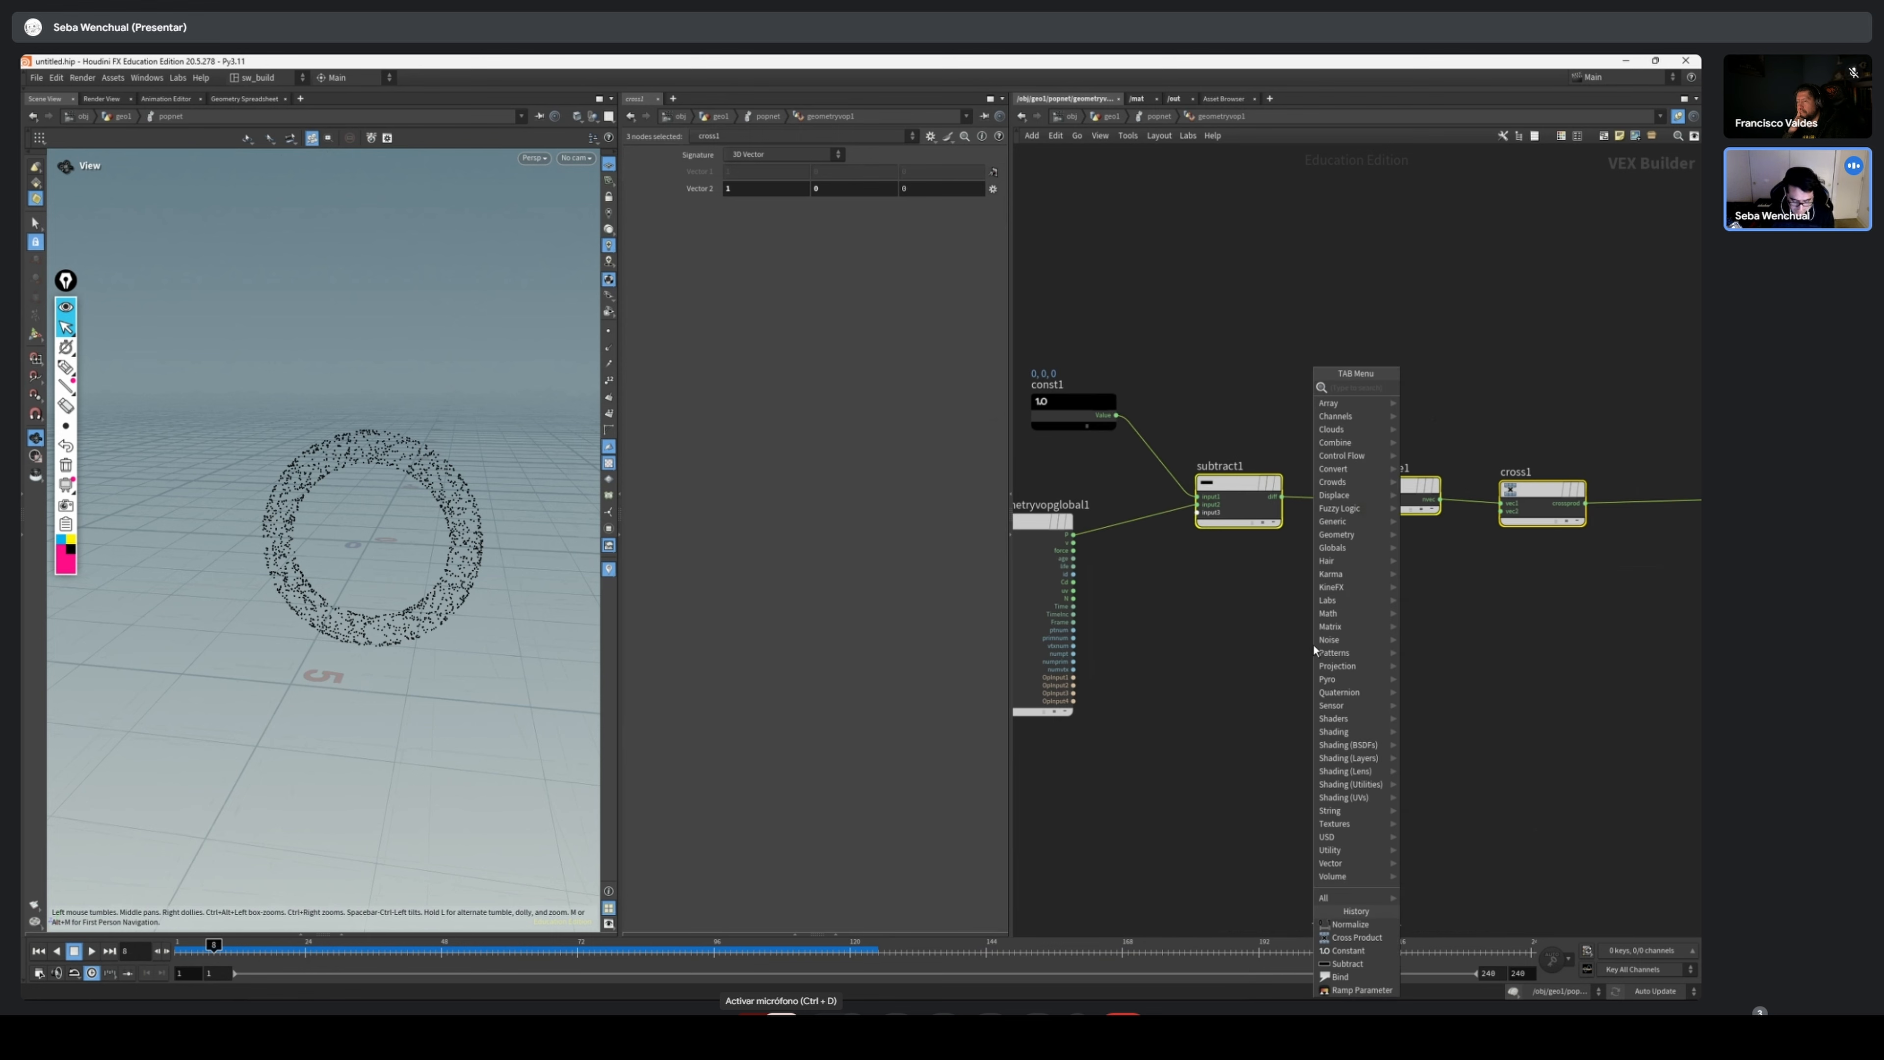
text(curl)
key(Return)
click(1255, 620)
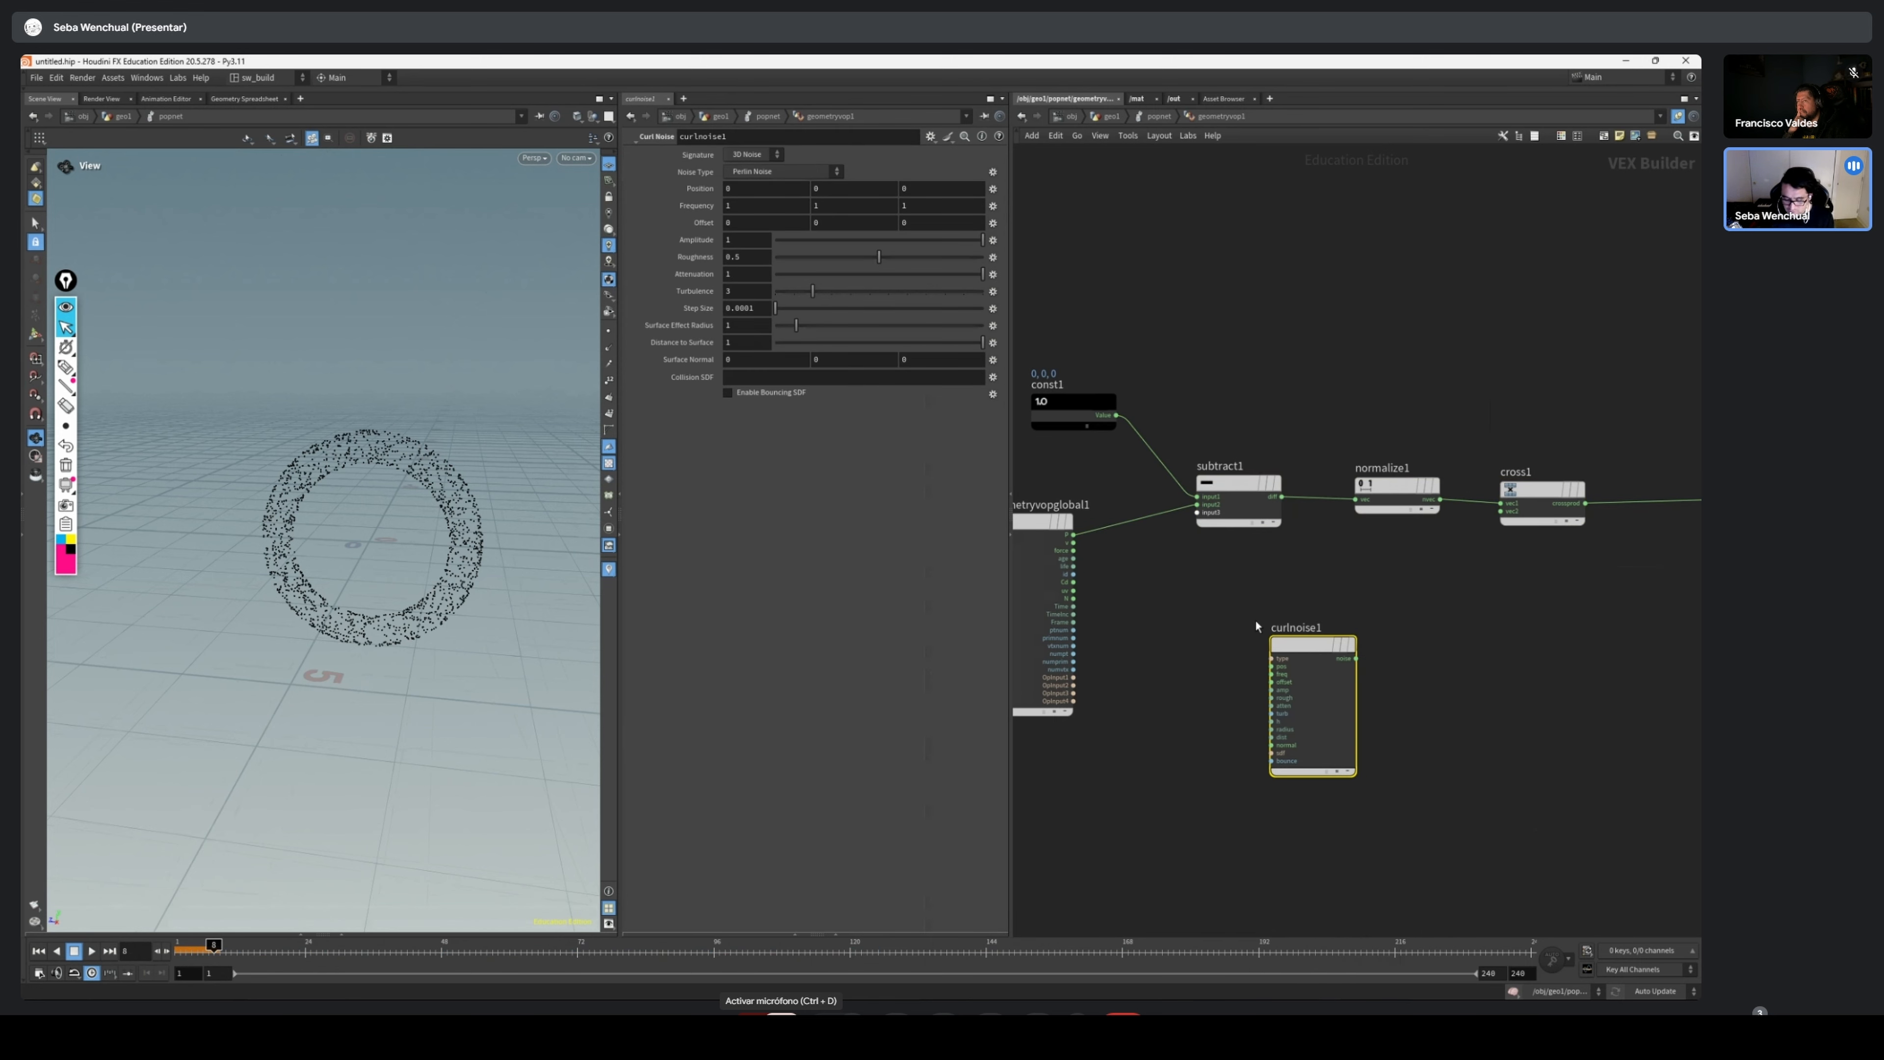
Add a Vector to Vector4 node between the global parameters and the Curl Noise node
key(Tab)
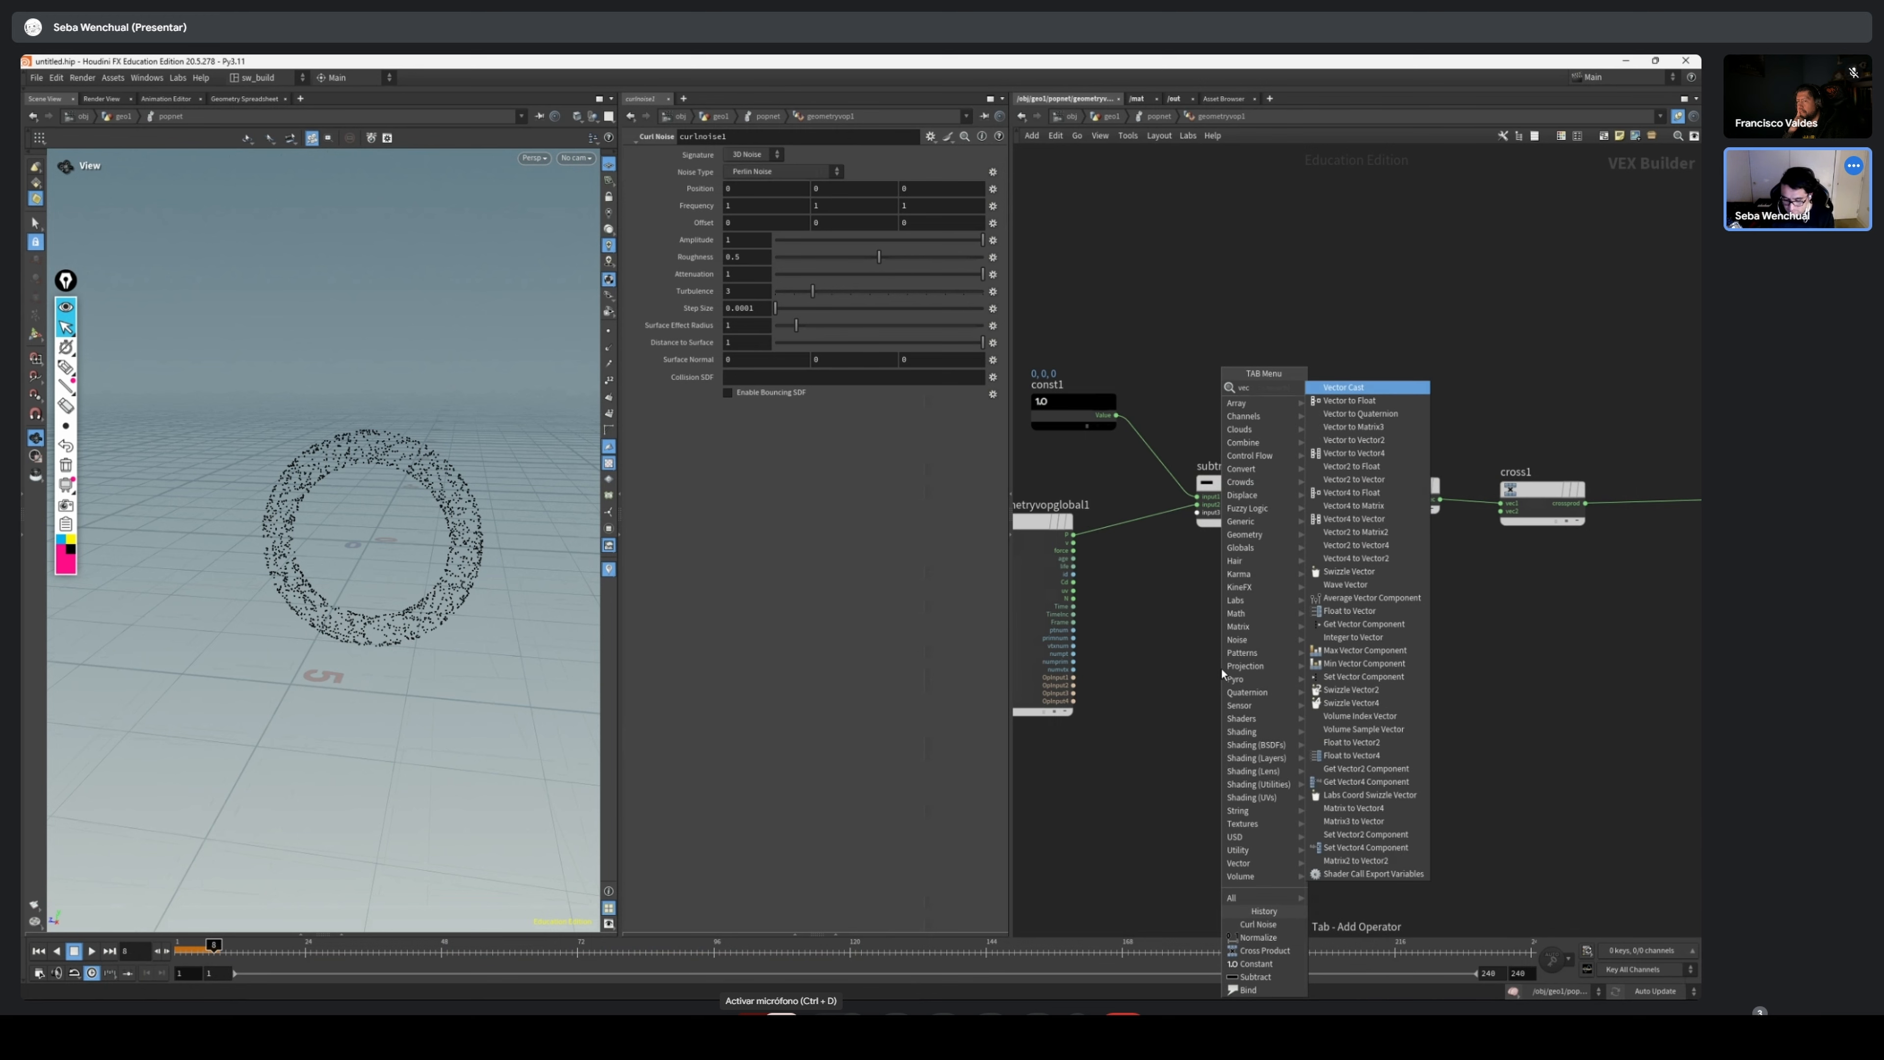
text(vector)
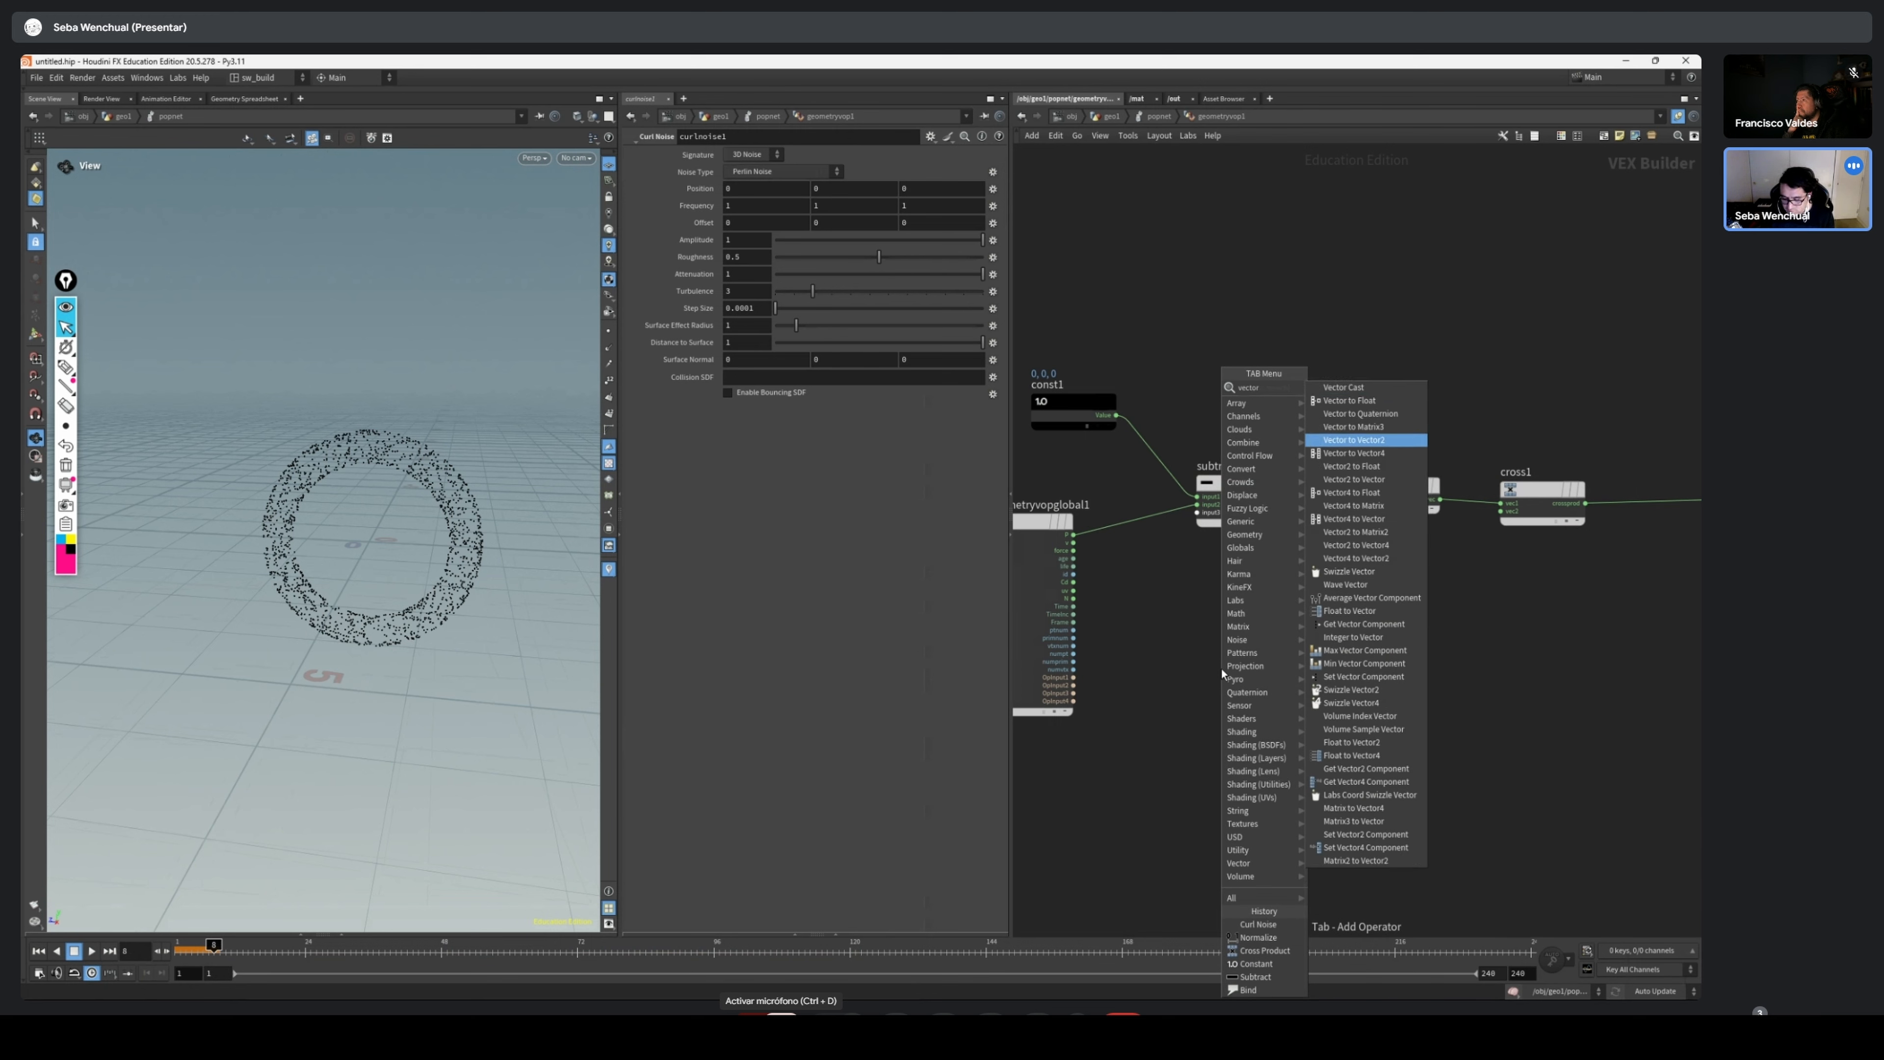
key(Return)
click(1202, 662)
drag(1202, 663, 1191, 653)
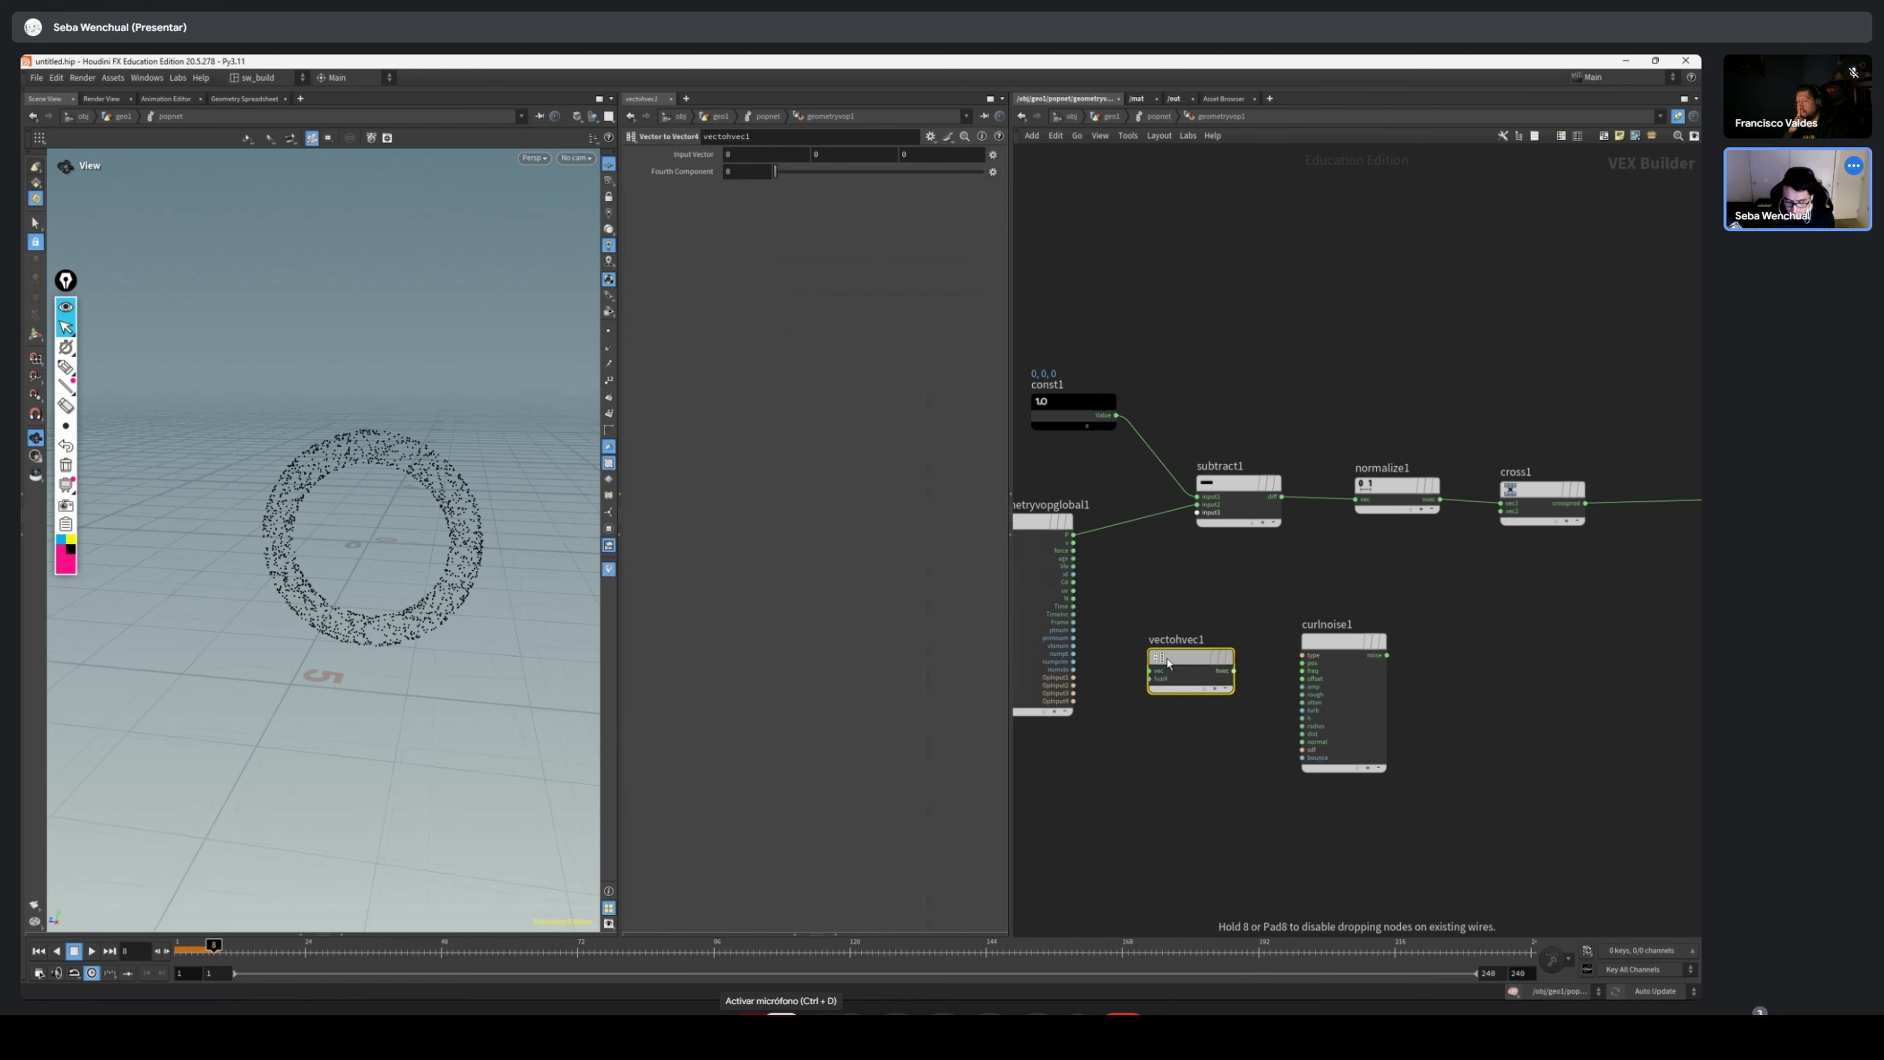
Wire the global P into the Vector to Vector4 node's vec input and Time into its fval4 input
scroll(1096, 559, up, 3)
drag(1072, 497, 1205, 705)
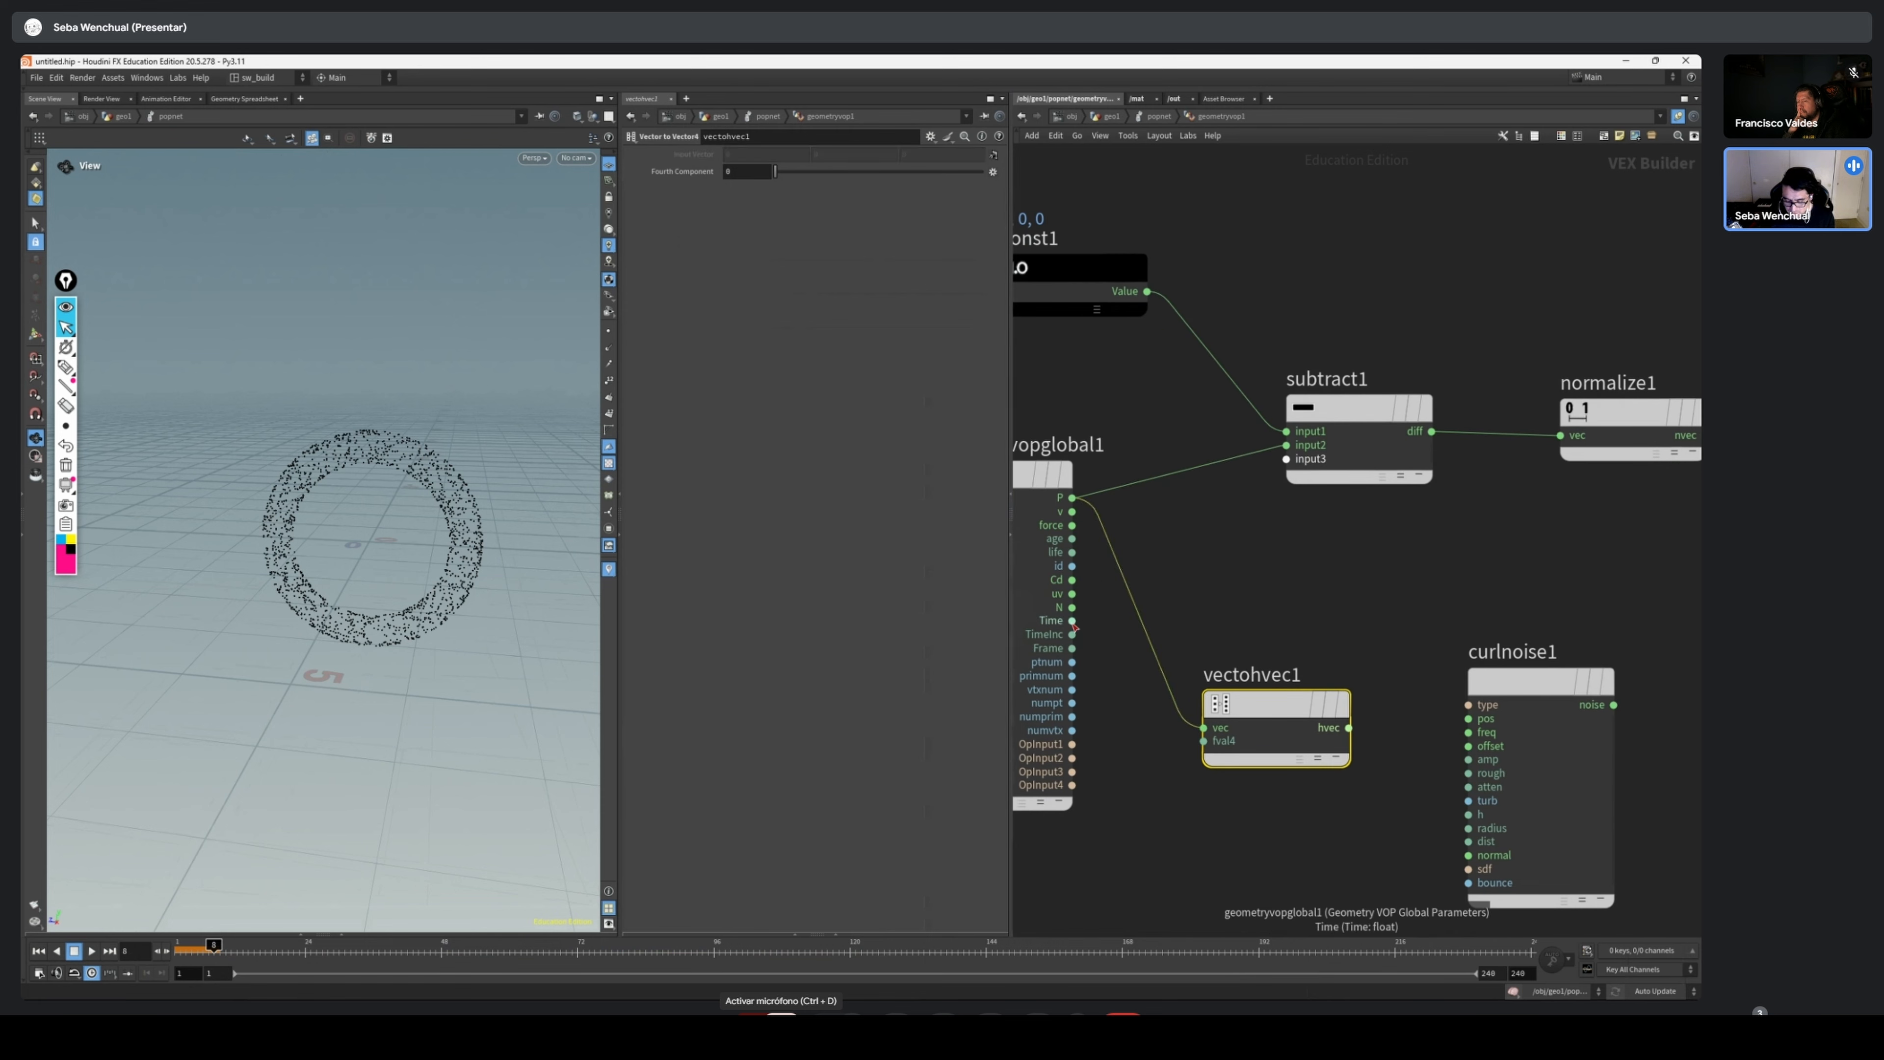
drag(1072, 620, 1203, 741)
mouse_move(1302, 708)
middle_drag(1394, 625, 1320, 576)
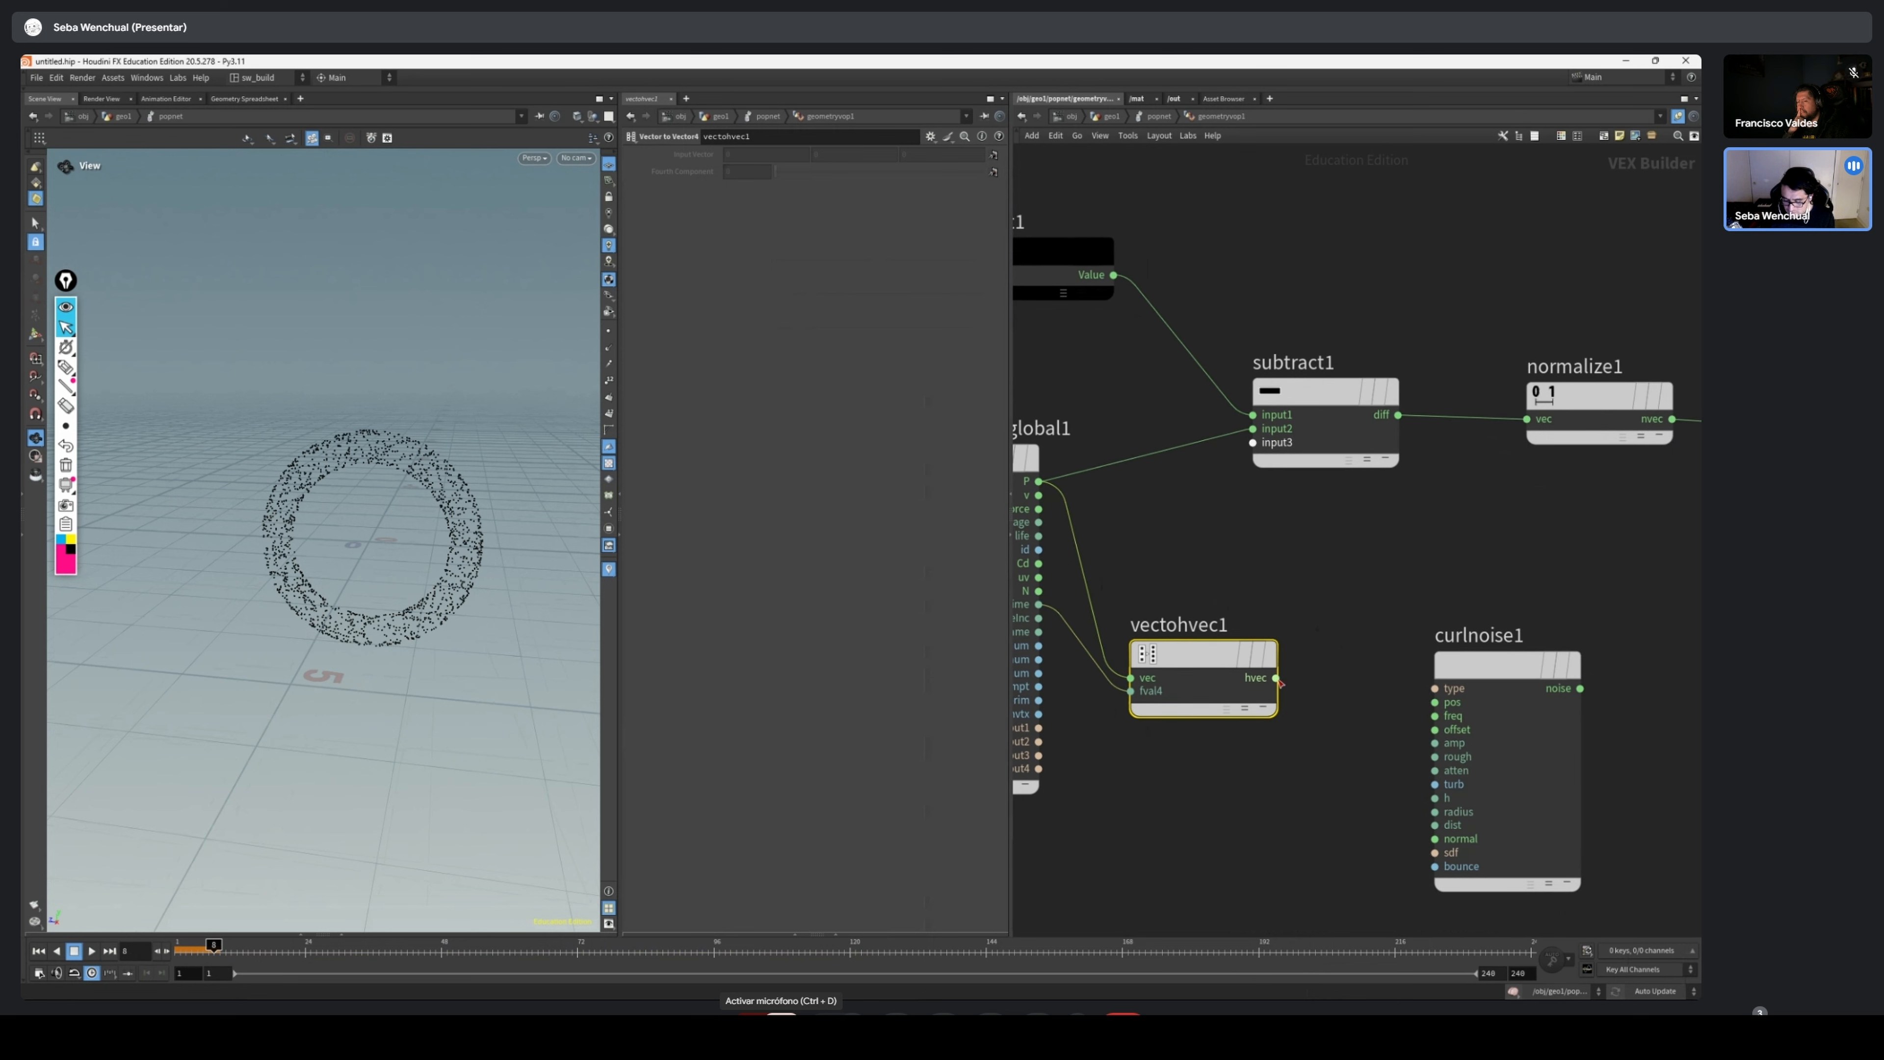
Connect hvec to the Curl Noise pos input and move the Curl Noise node further from the vector conversion node
drag(1275, 677, 1402, 635)
mouse_move(1513, 671)
scroll(1585, 648, down, 1)
scroll(1586, 648, down, 1)
middle_drag(1585, 648, 1391, 622)
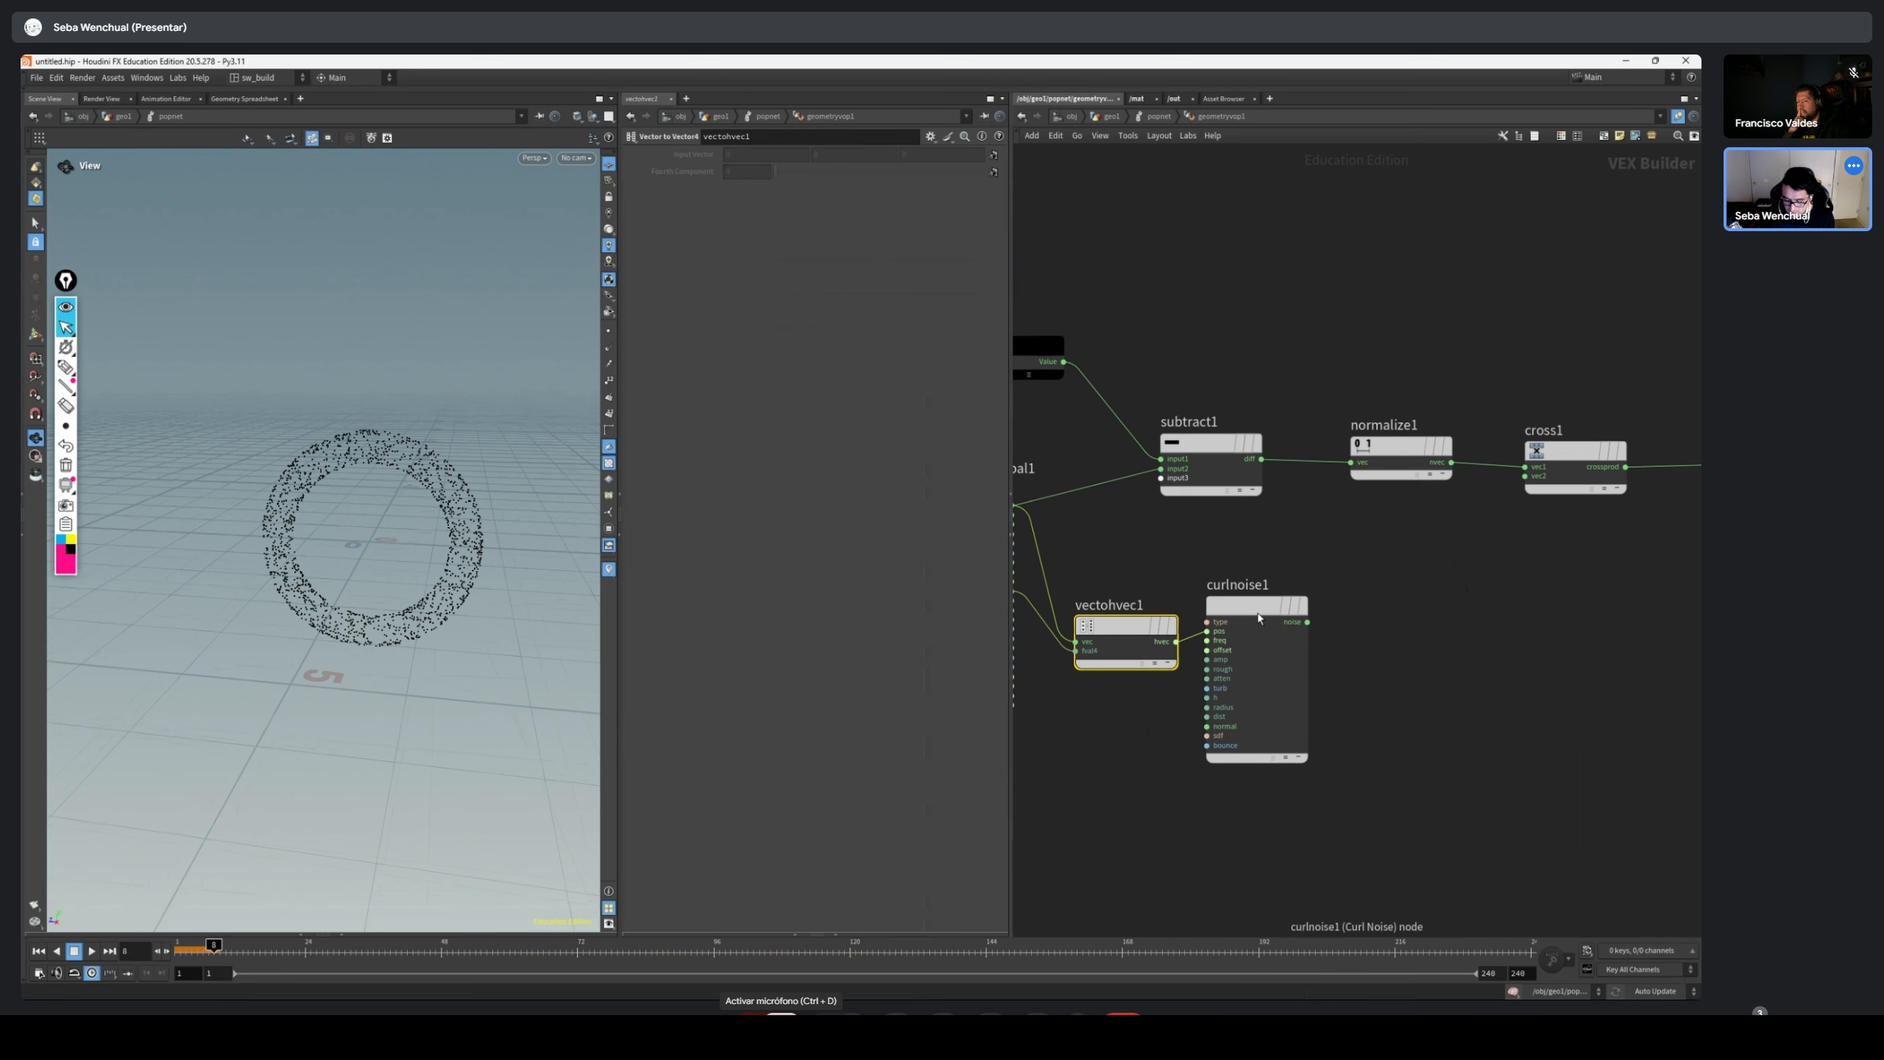
drag(1257, 617, 1339, 628)
Insert an Add node into the wire between the Cross Product and the geometry output's v input
scroll(1552, 615, down, 1)
middle_drag(1543, 599, 1306, 595)
scroll(1306, 599, down, 1)
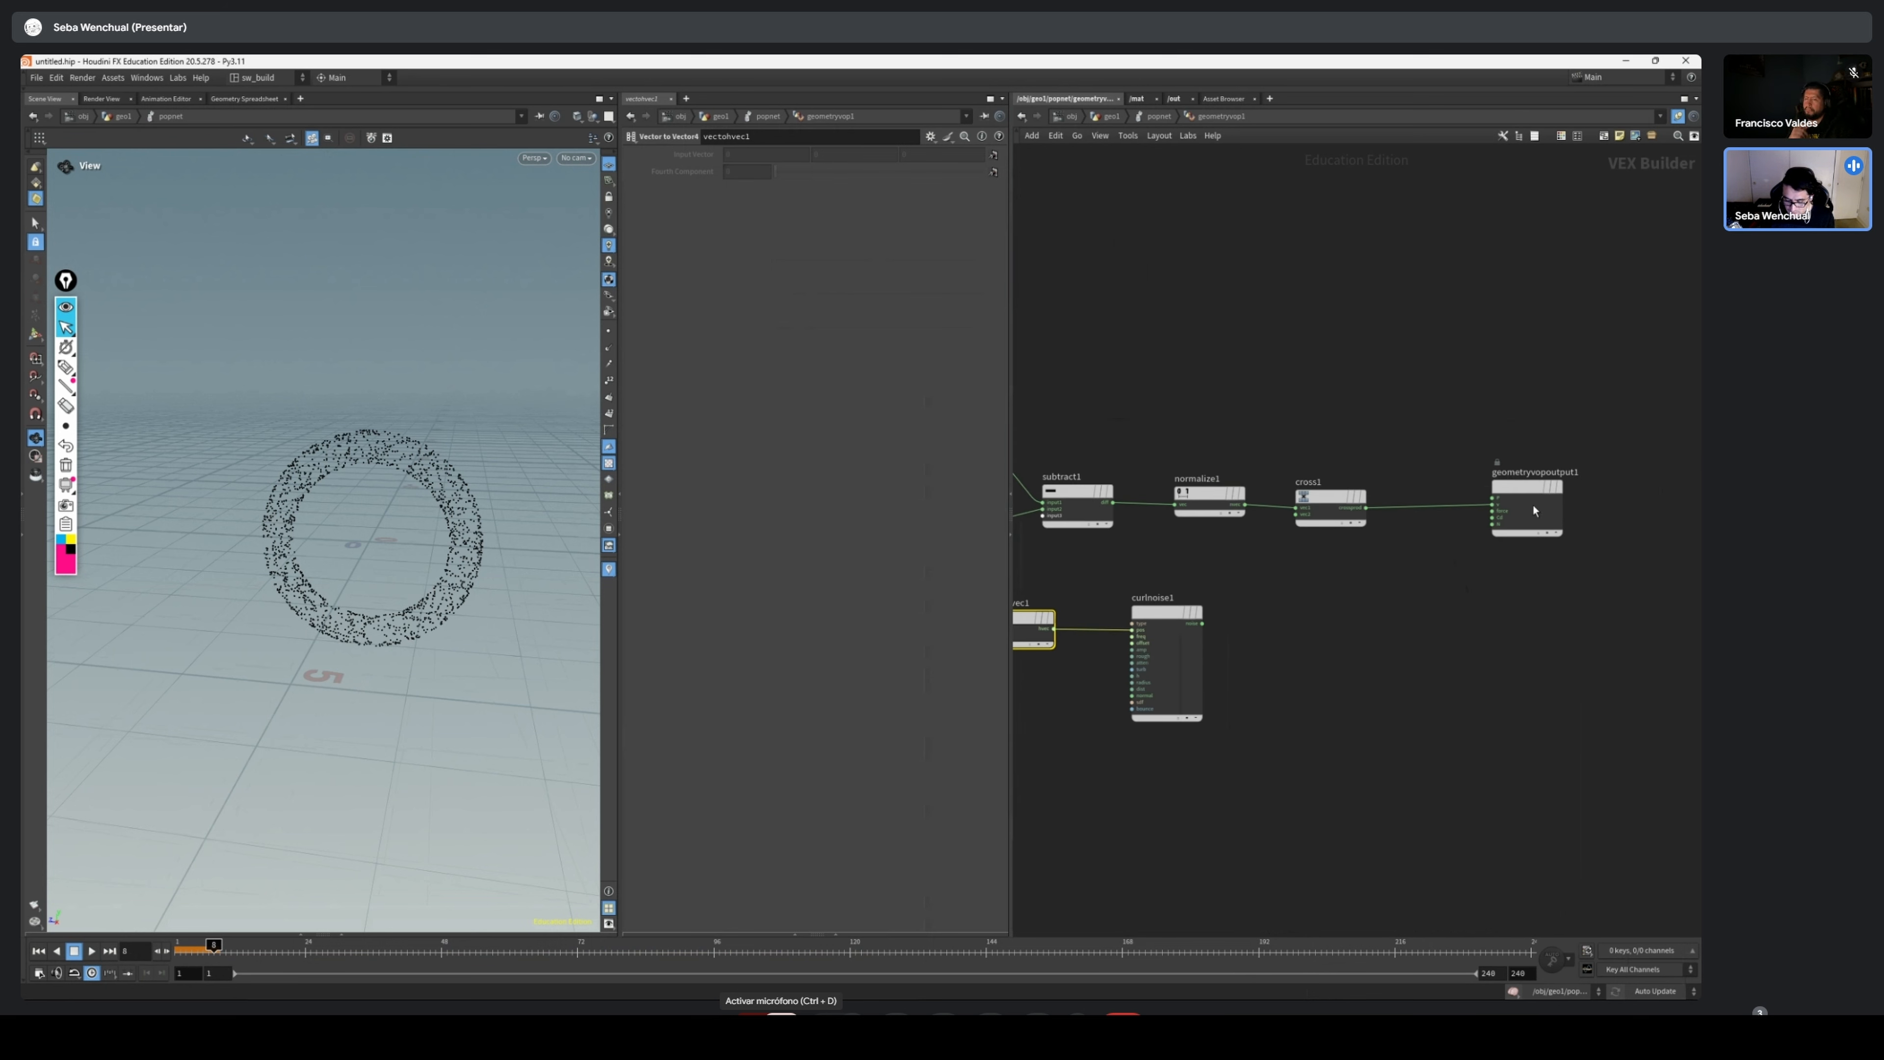
drag(1532, 506, 1529, 571)
key(Tab)
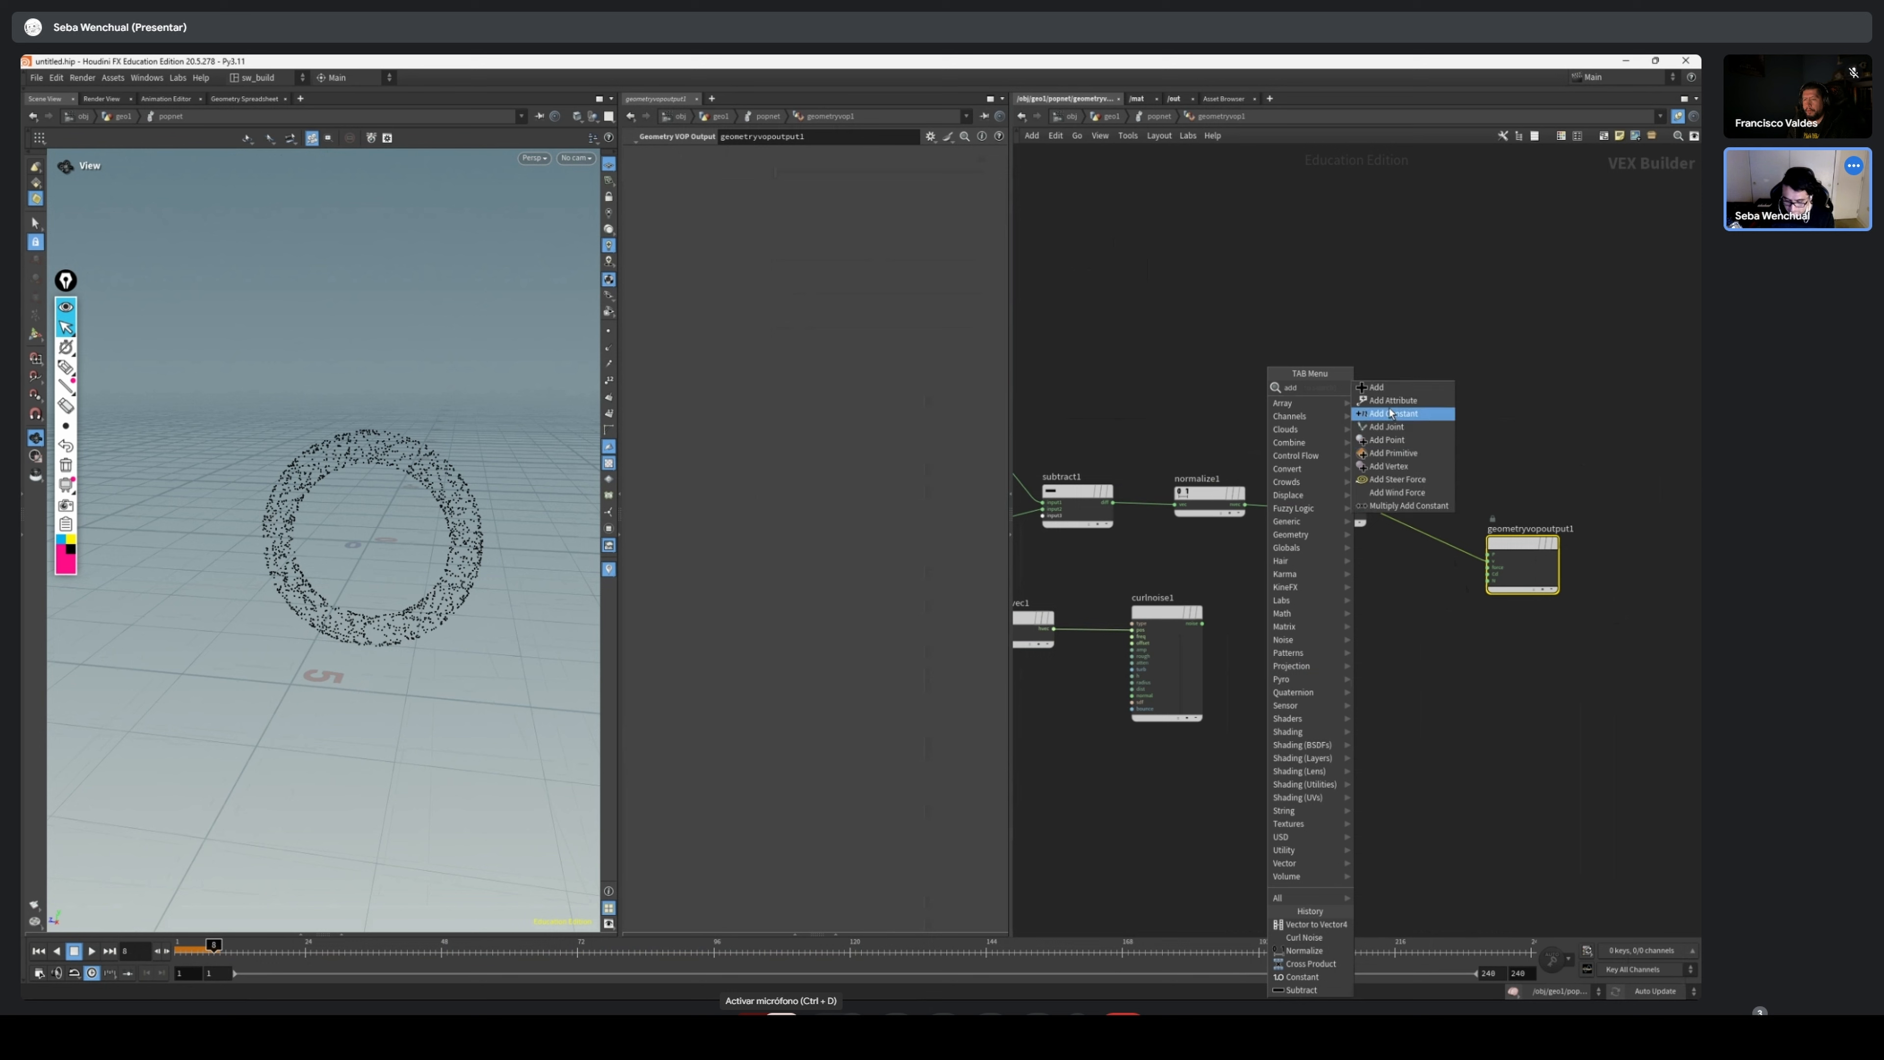
click(1391, 390)
drag(1399, 615, 1436, 541)
drag(1427, 538, 1441, 613)
Connect the Curl Noise output to the Add node's input2
scroll(1253, 669, up, 2)
drag(1155, 653, 1255, 660)
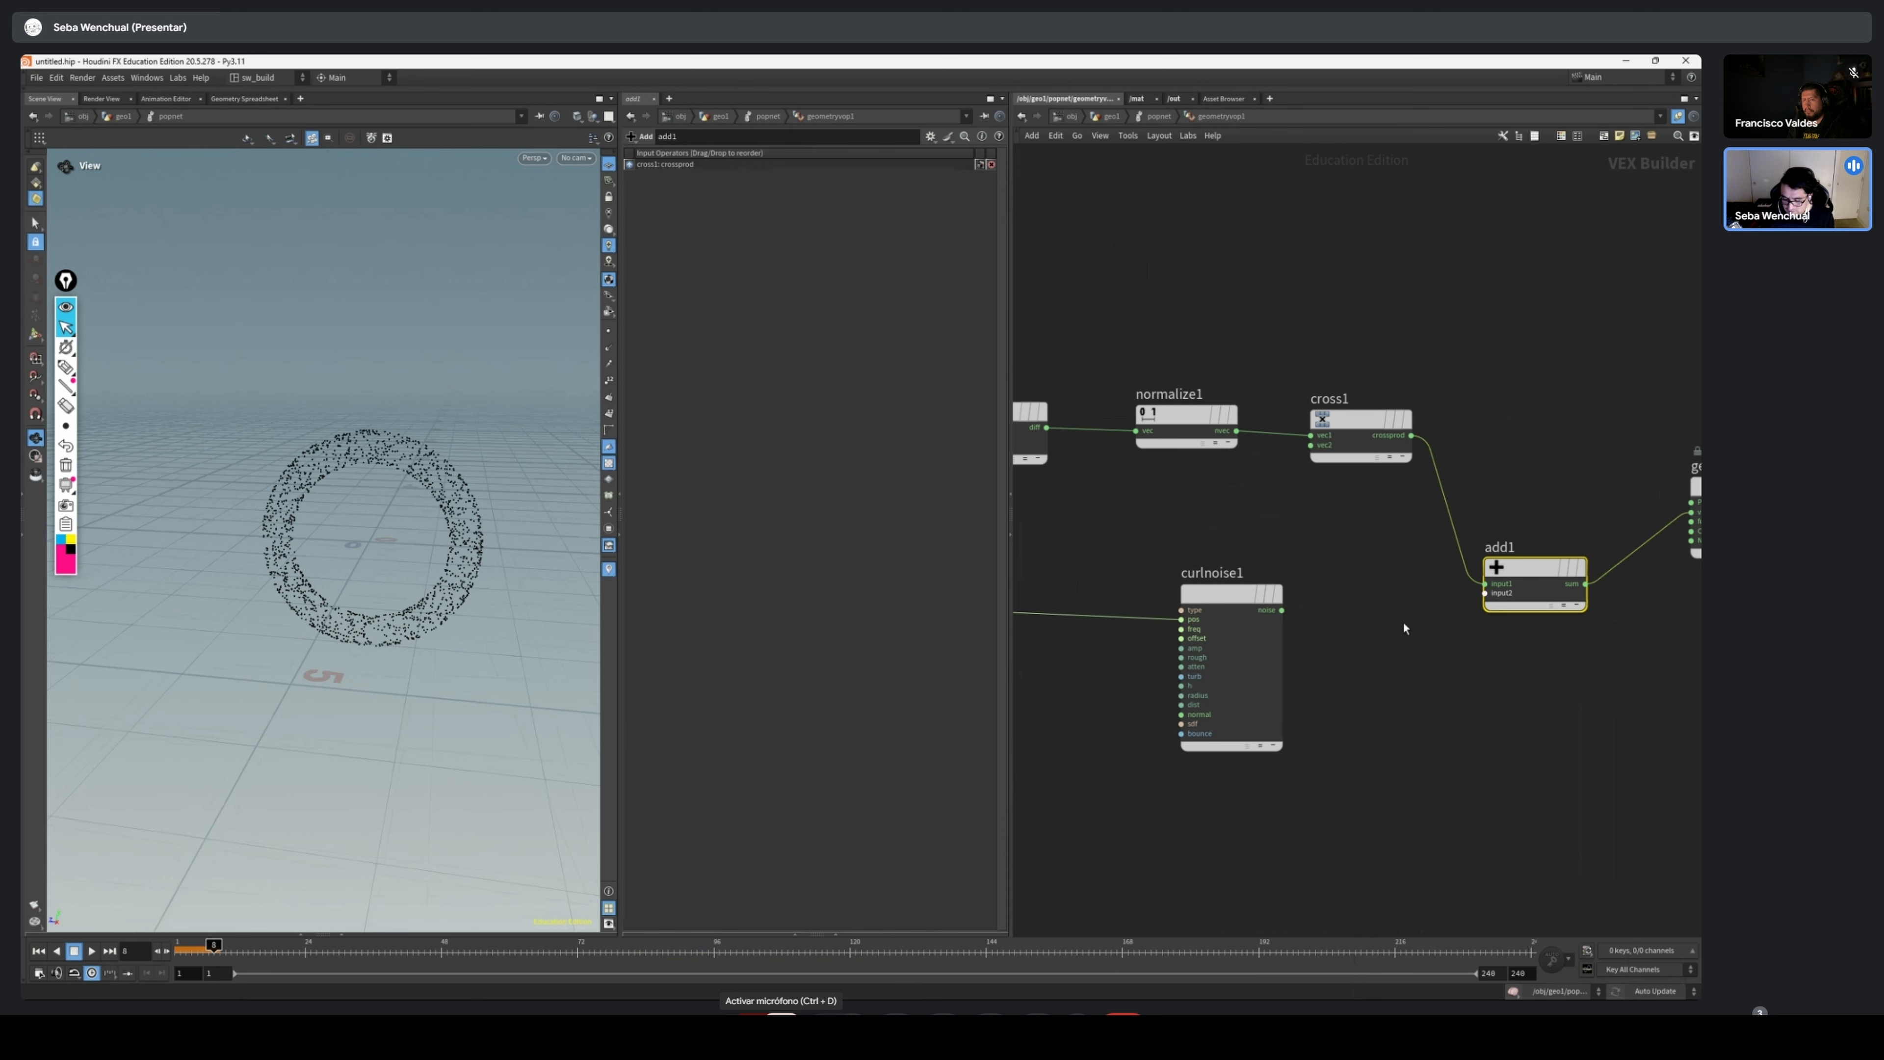
middle_drag(1403, 624, 1270, 653)
drag(1148, 638, 1351, 623)
Play the simulation from the first frame to examine the curl noise effect on the particles, and rewind it
click(39, 951)
click(92, 951)
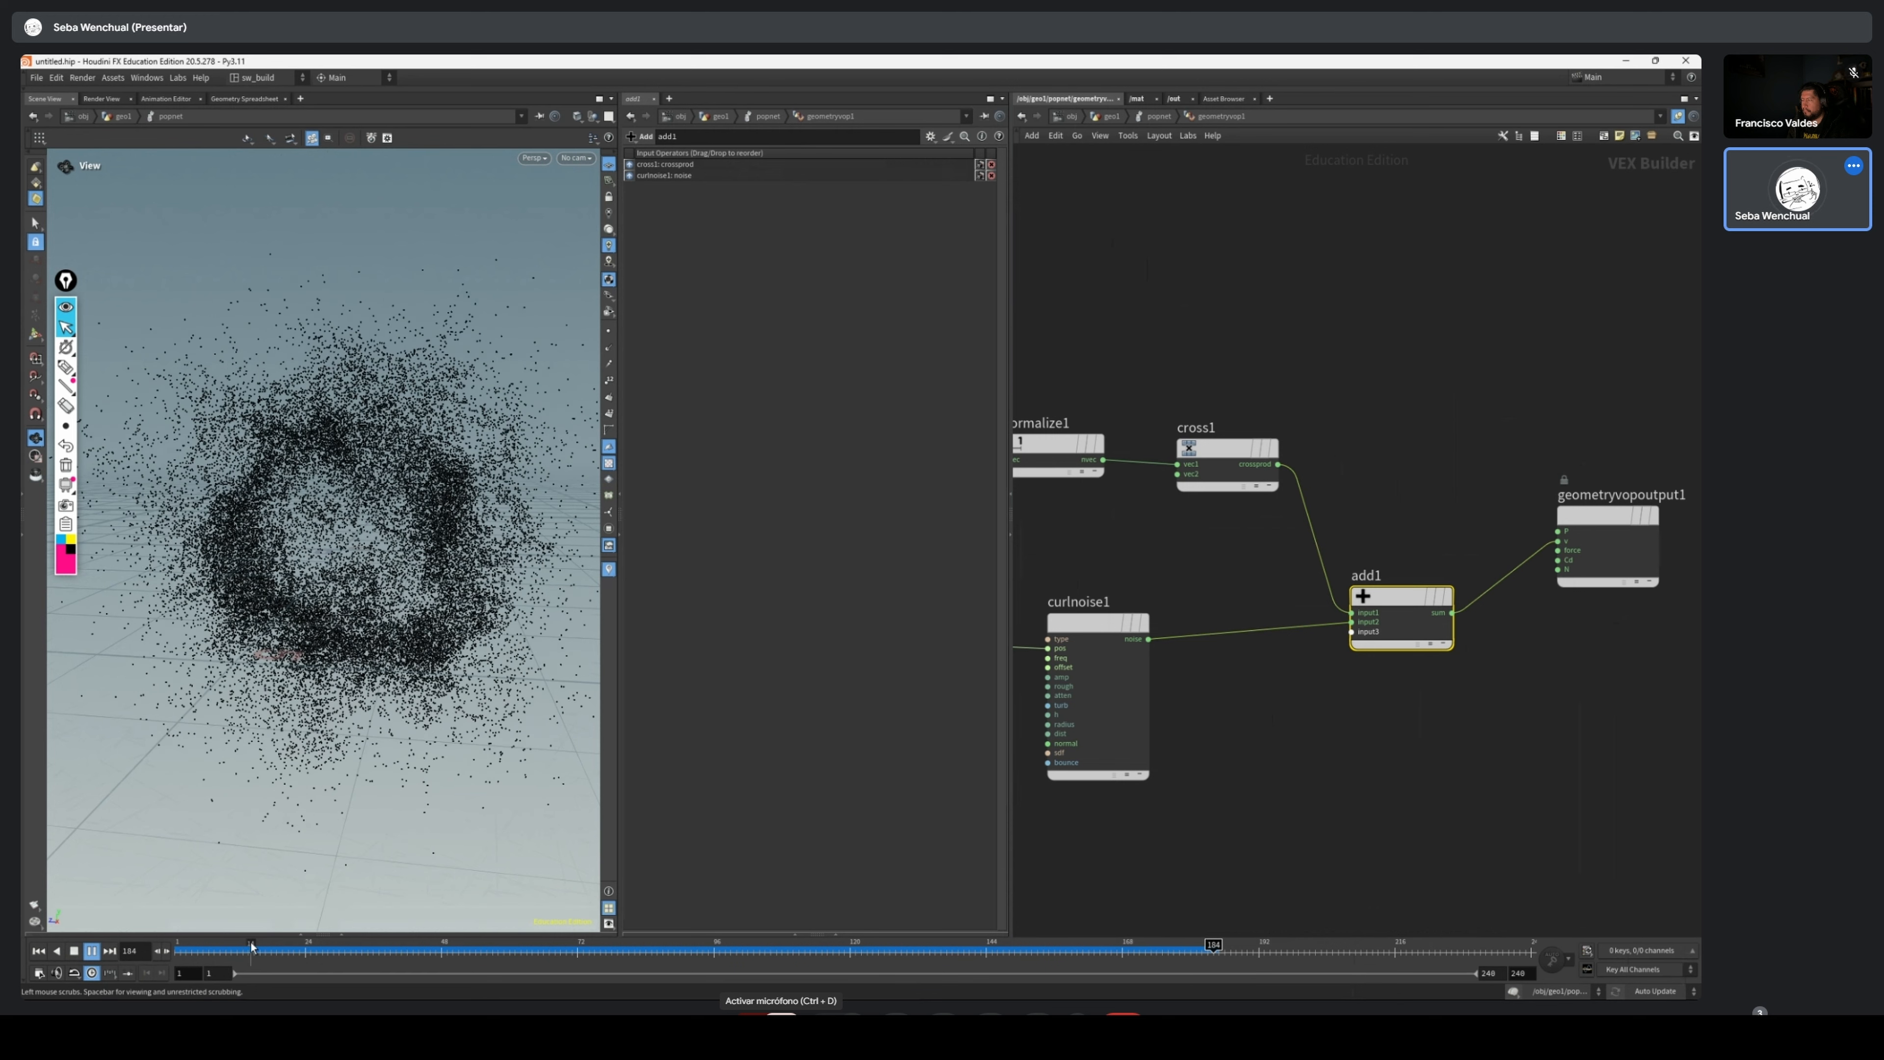
drag(241, 953, 179, 983)
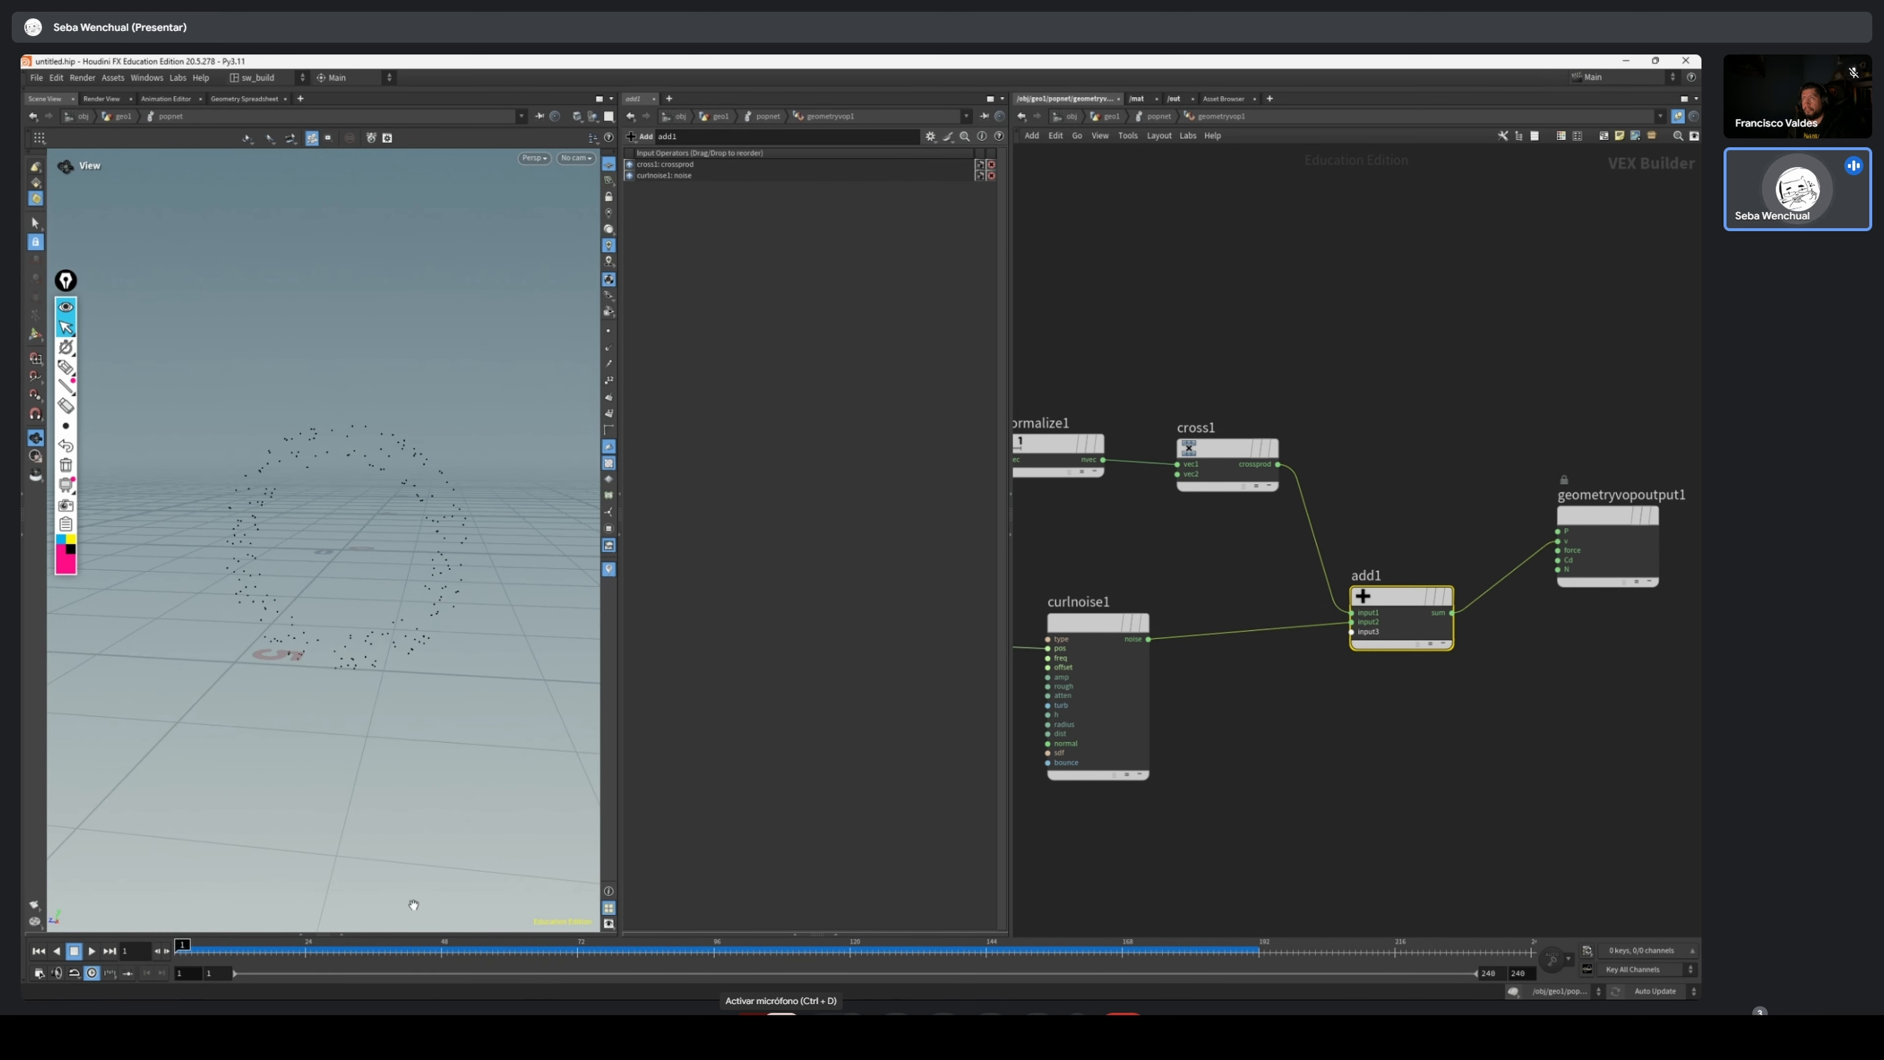
Set the POP Source's life expectancy to 3 and life variance to .5, and play the simulation with those lifetimes
scroll(1262, 606, down, 4)
key(u)
scroll(1305, 334, up, 2)
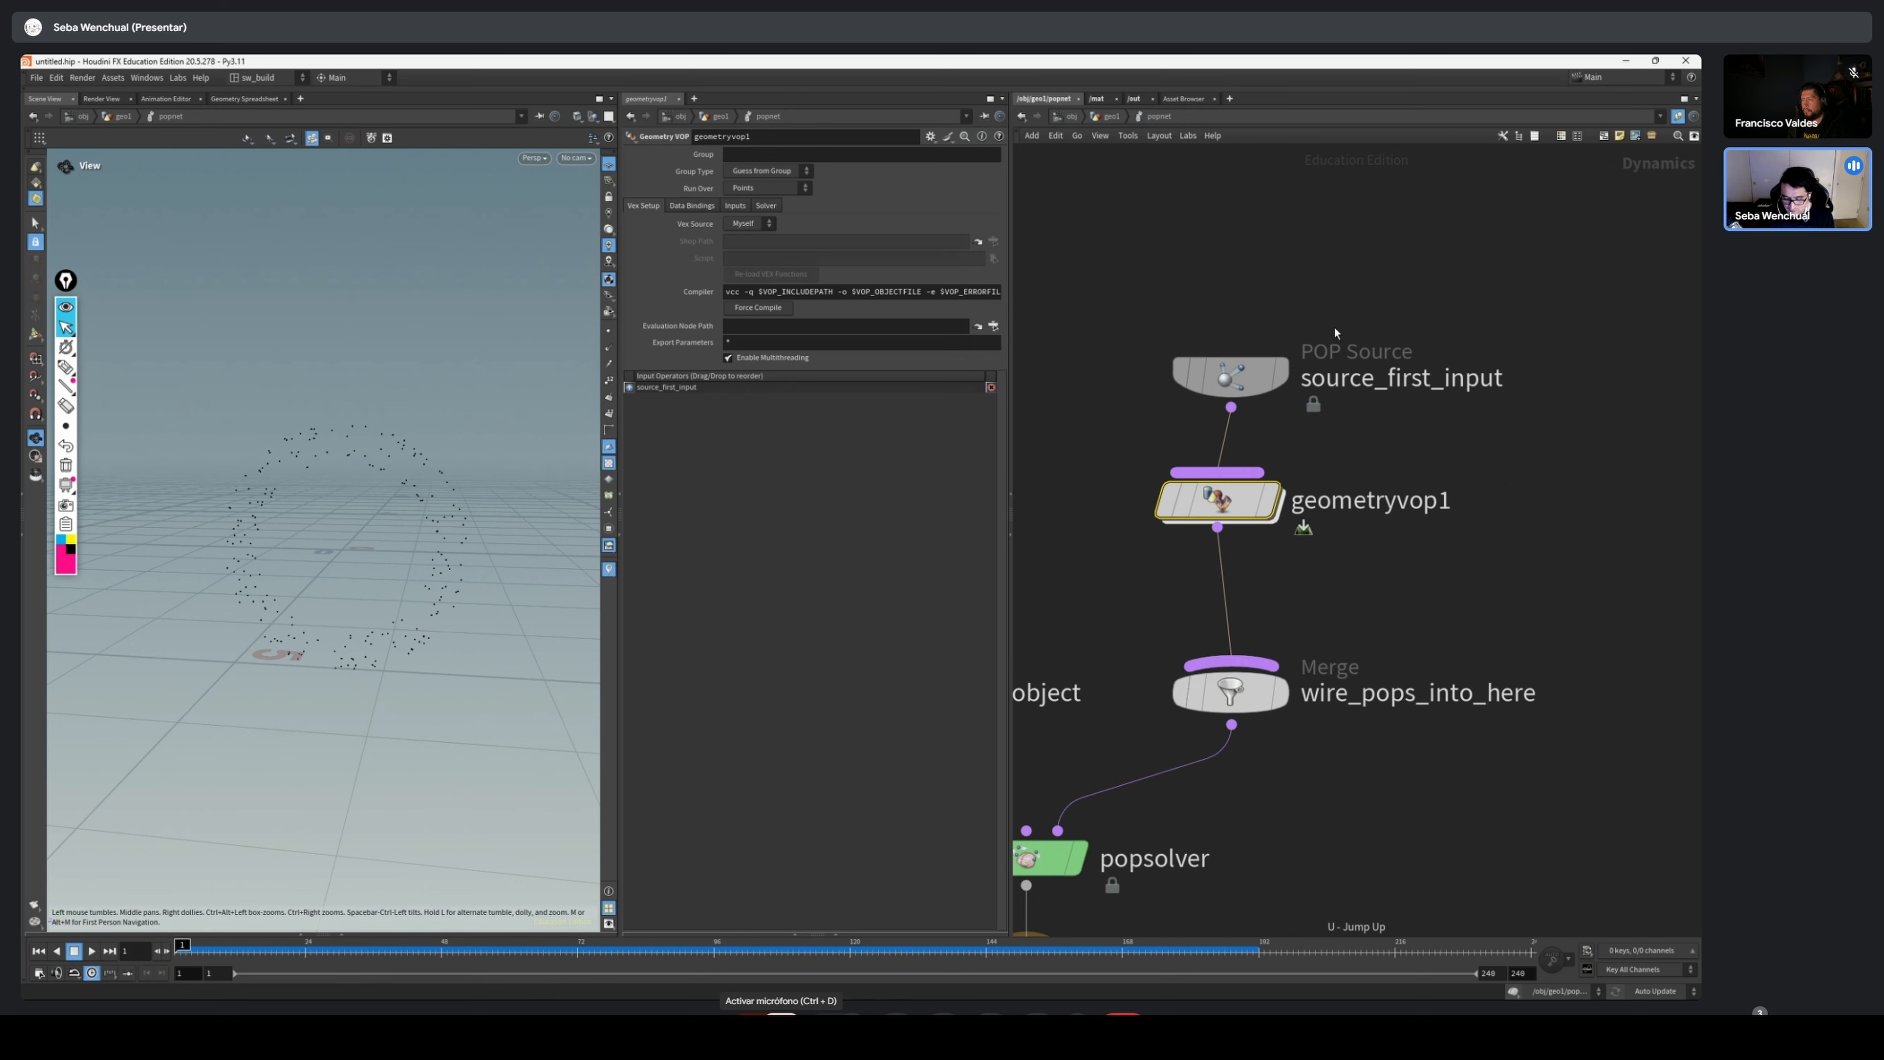
click(1287, 372)
click(670, 172)
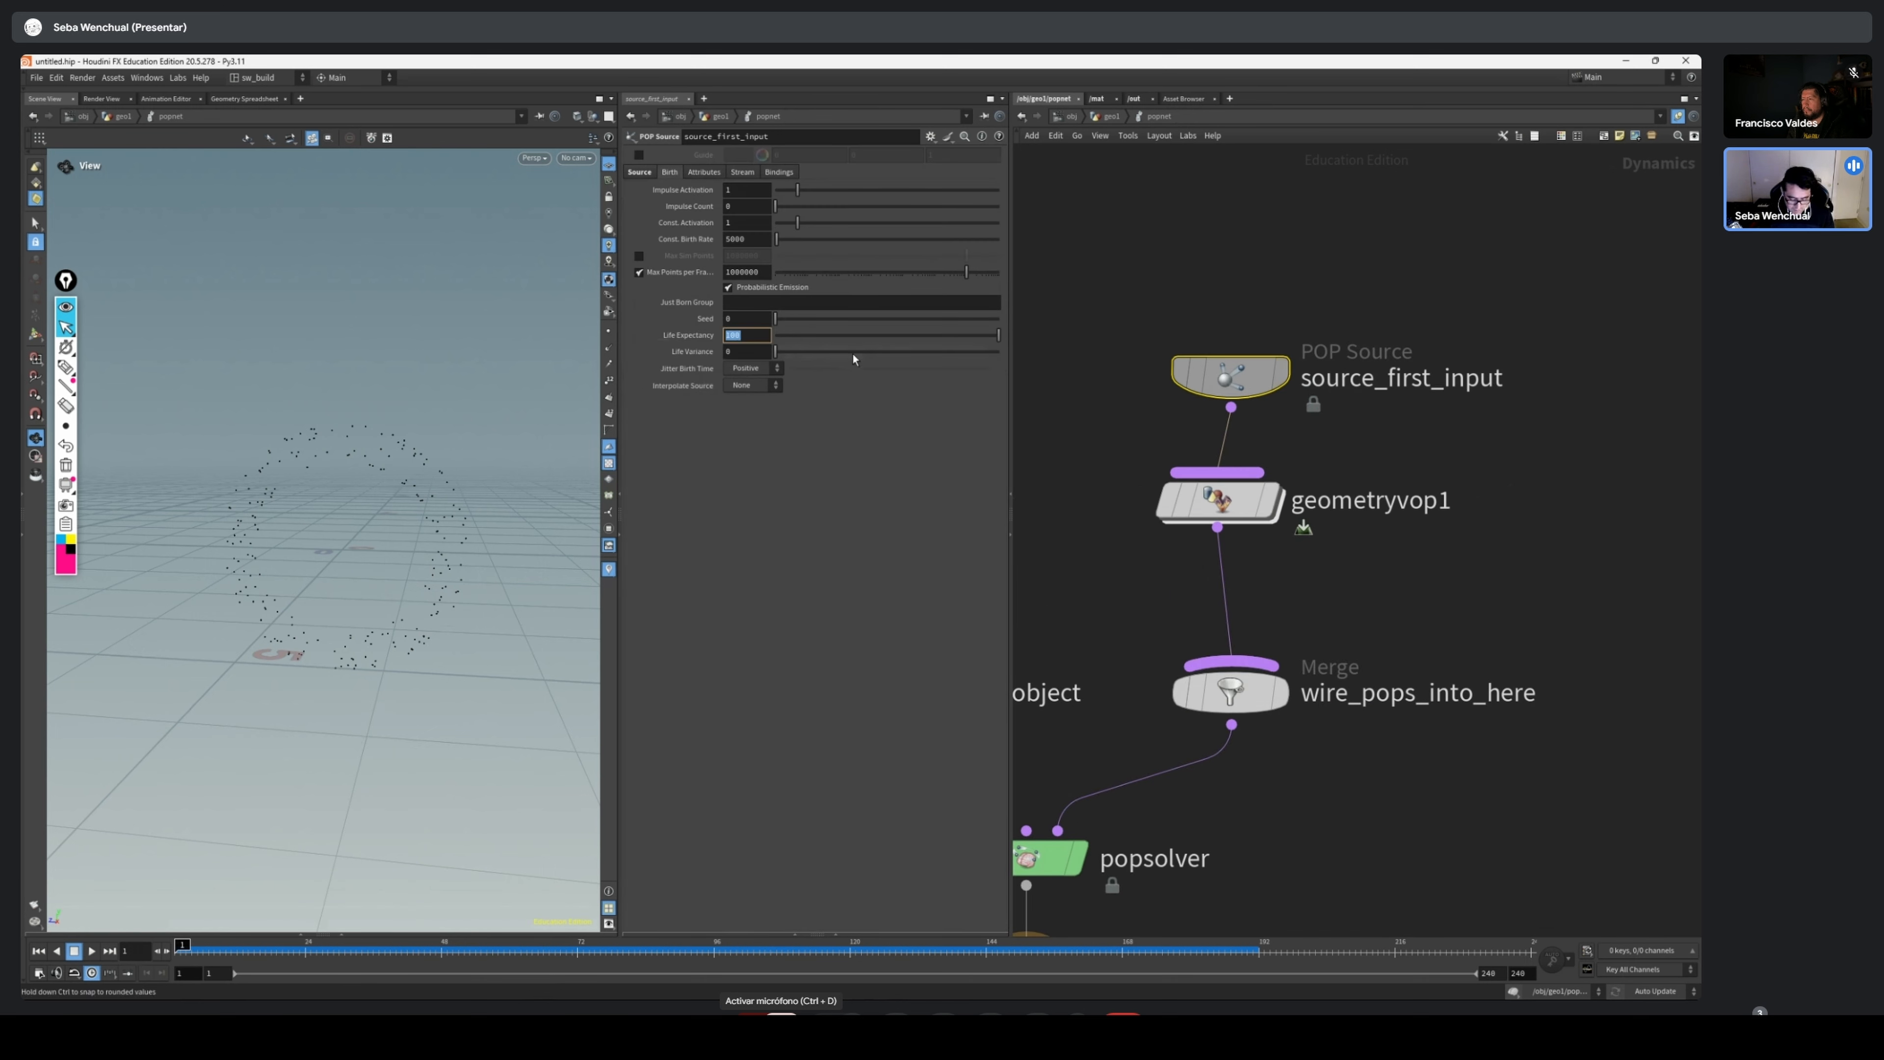
text(3)
key(Return)
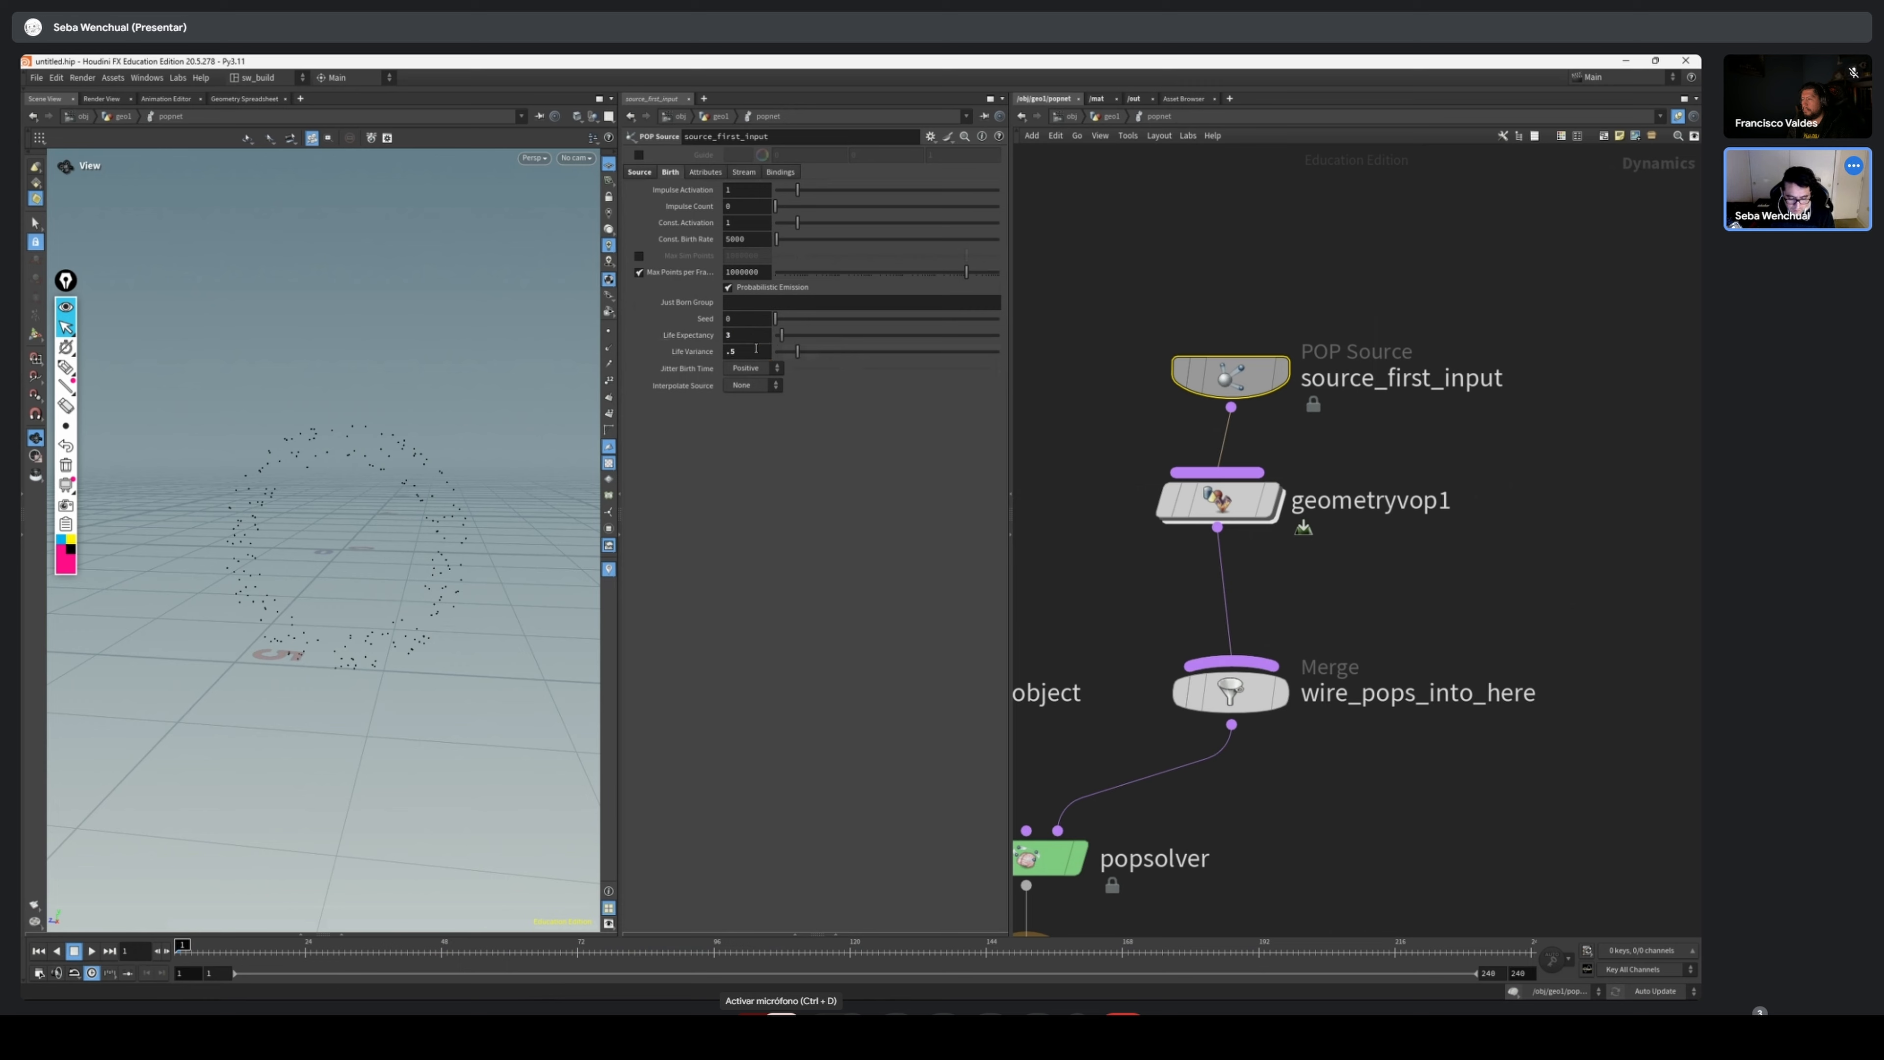
click(91, 952)
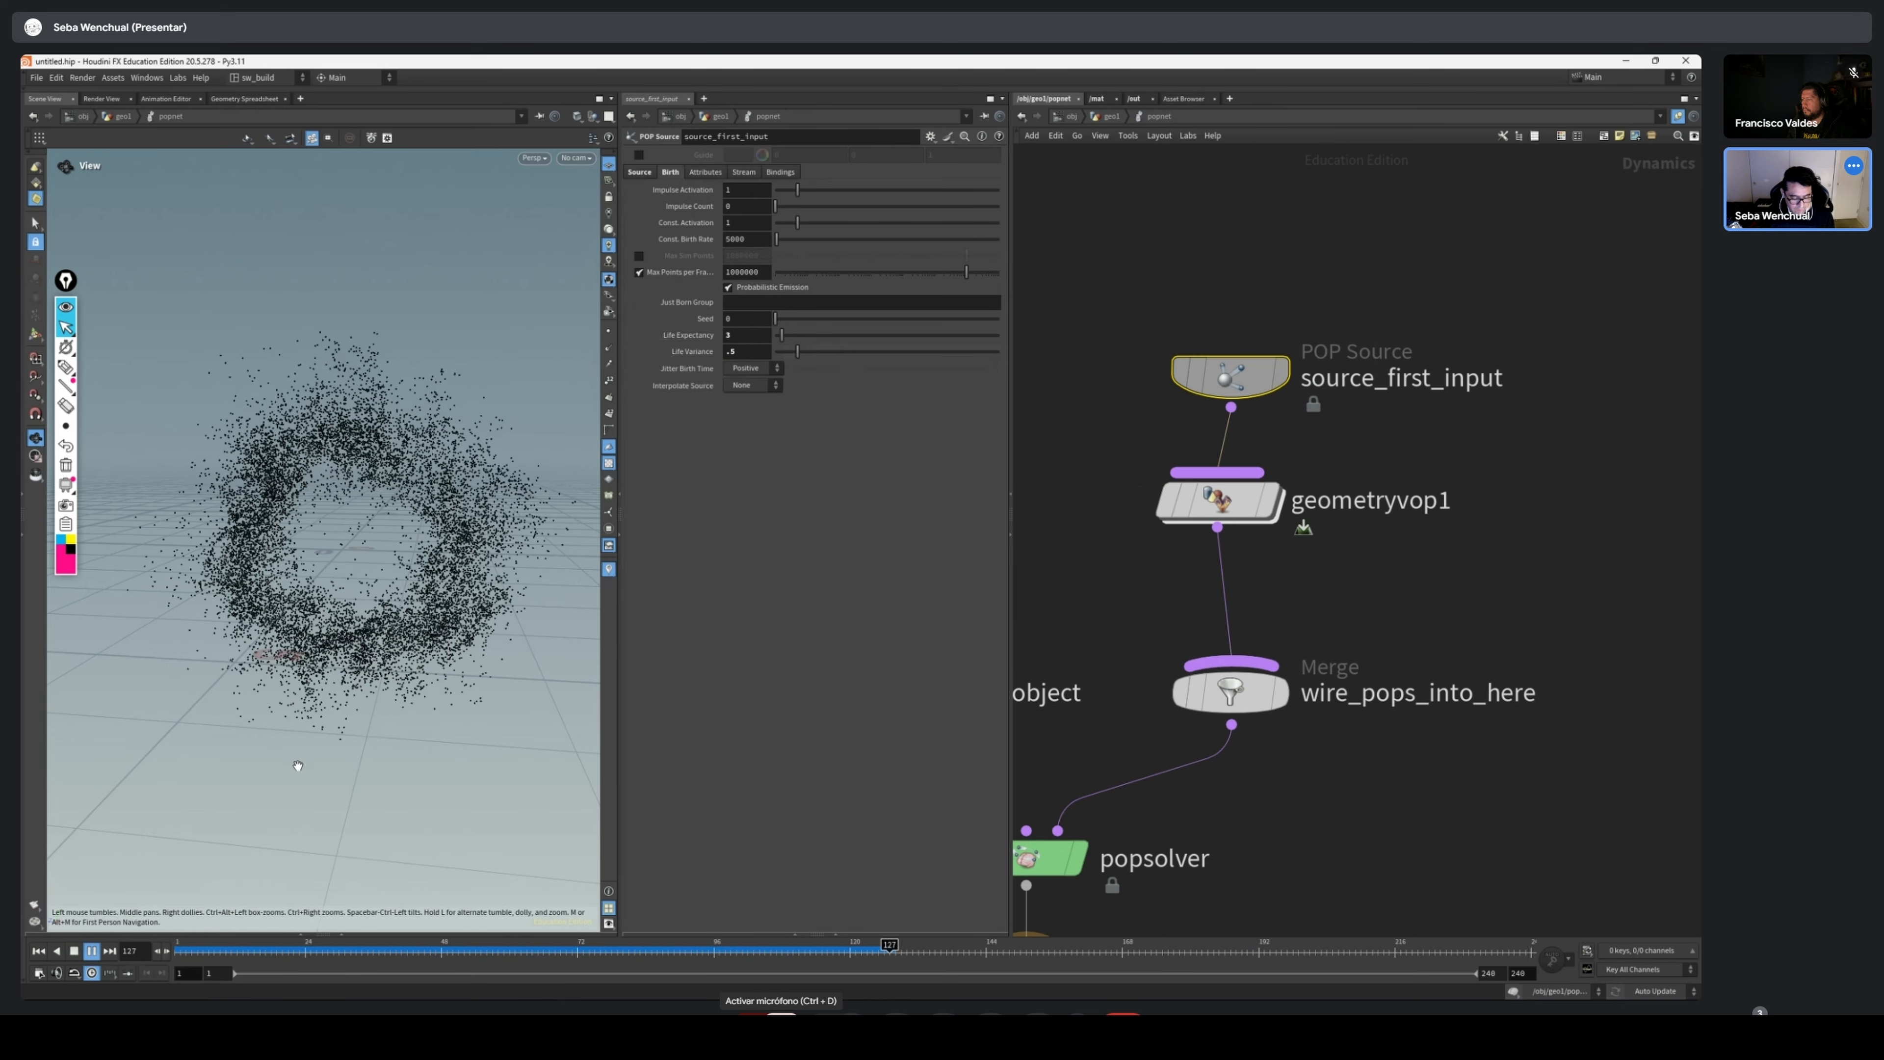
drag(396, 954, 293, 965)
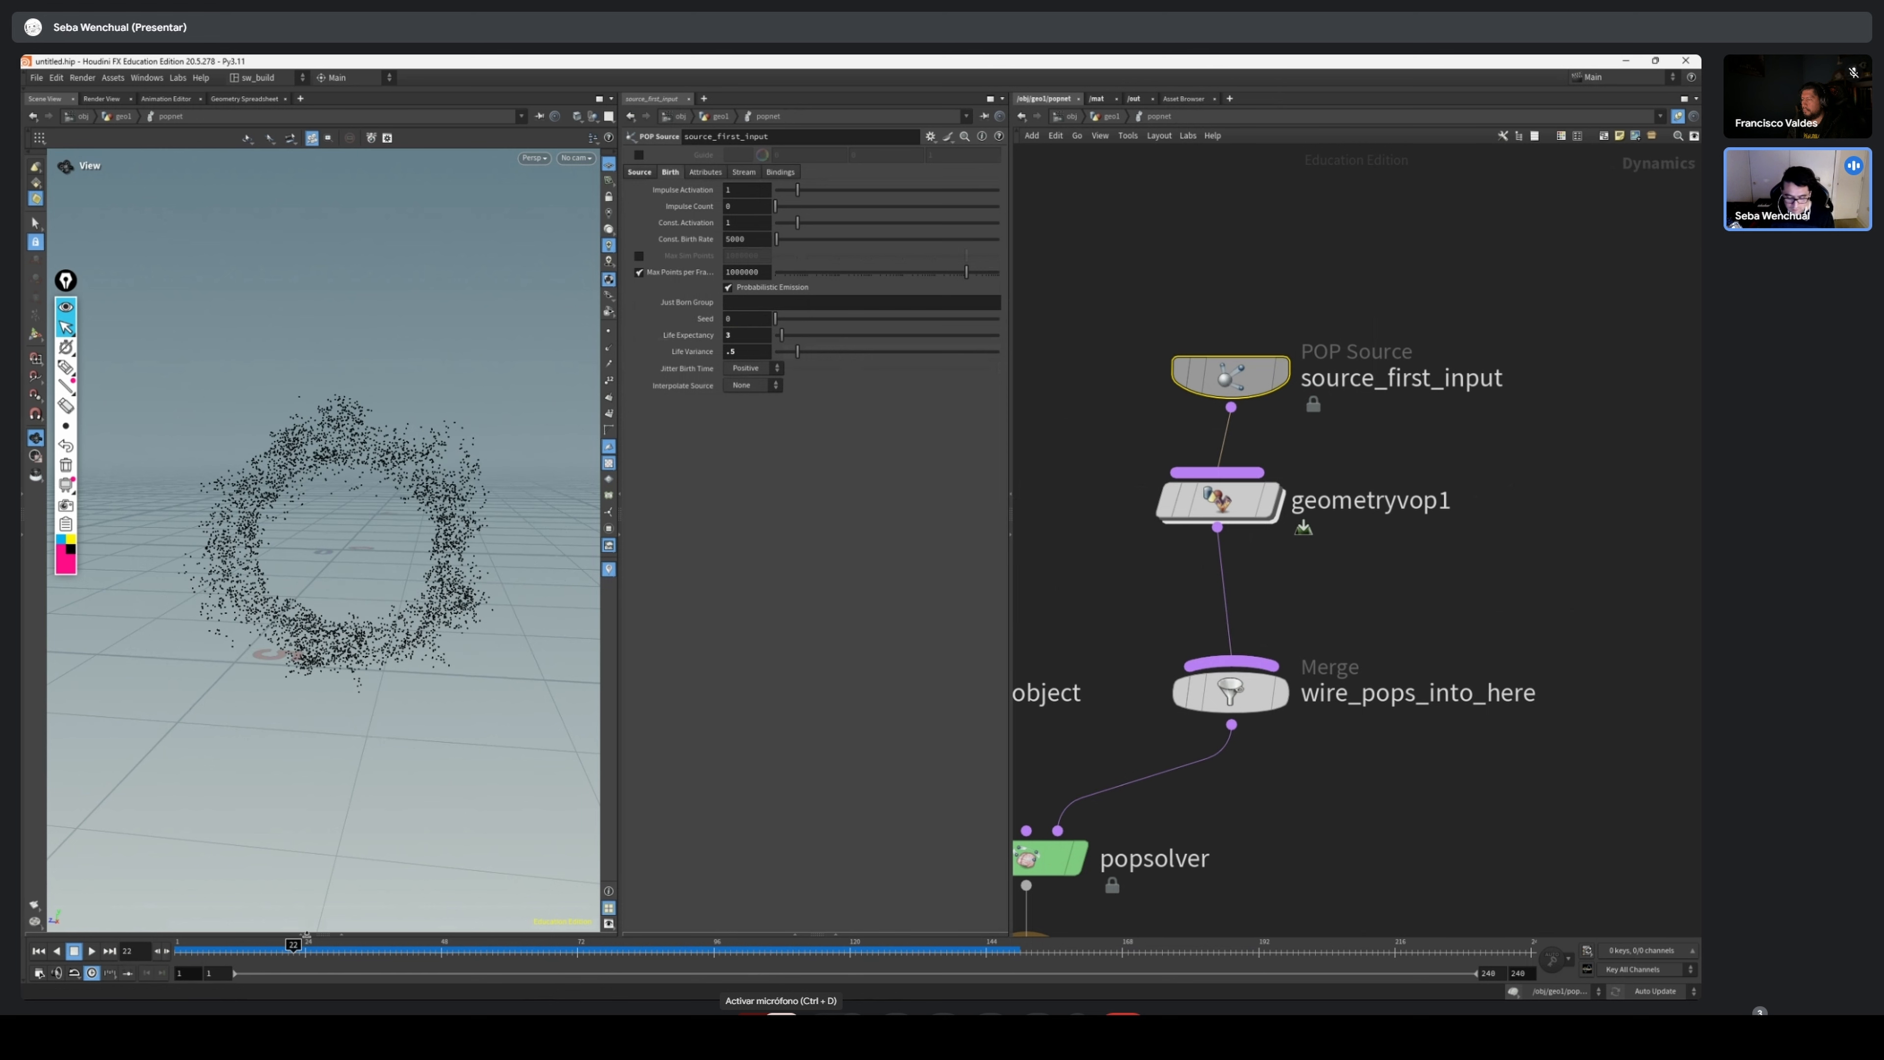
Reopen the Geometry VOP network and move the Vector to Vector4 and Curl Noise nodes down together
click(1220, 512)
double_click(1238, 504)
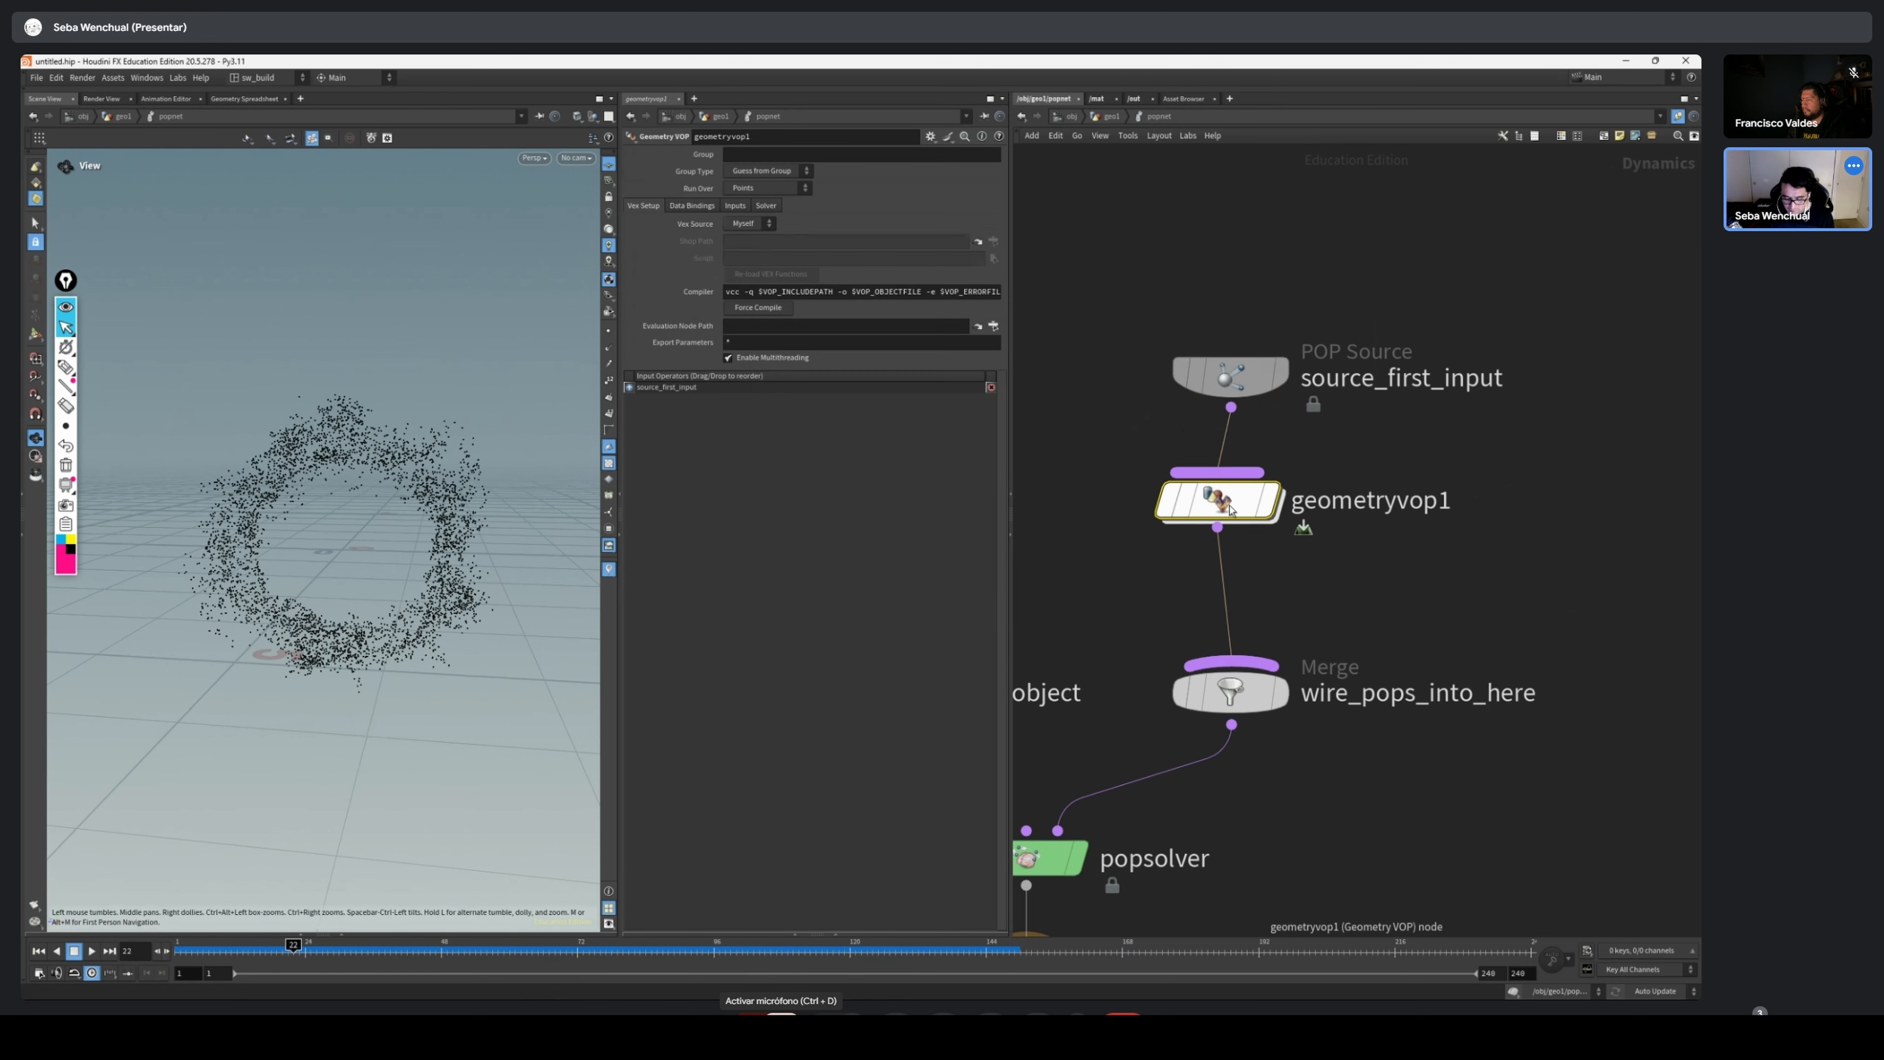
scroll(1442, 560, up, 2)
middle_drag(1212, 698, 1460, 593)
scroll(1473, 681, down, 1)
drag(1462, 671, 1233, 495)
drag(1232, 511, 1236, 562)
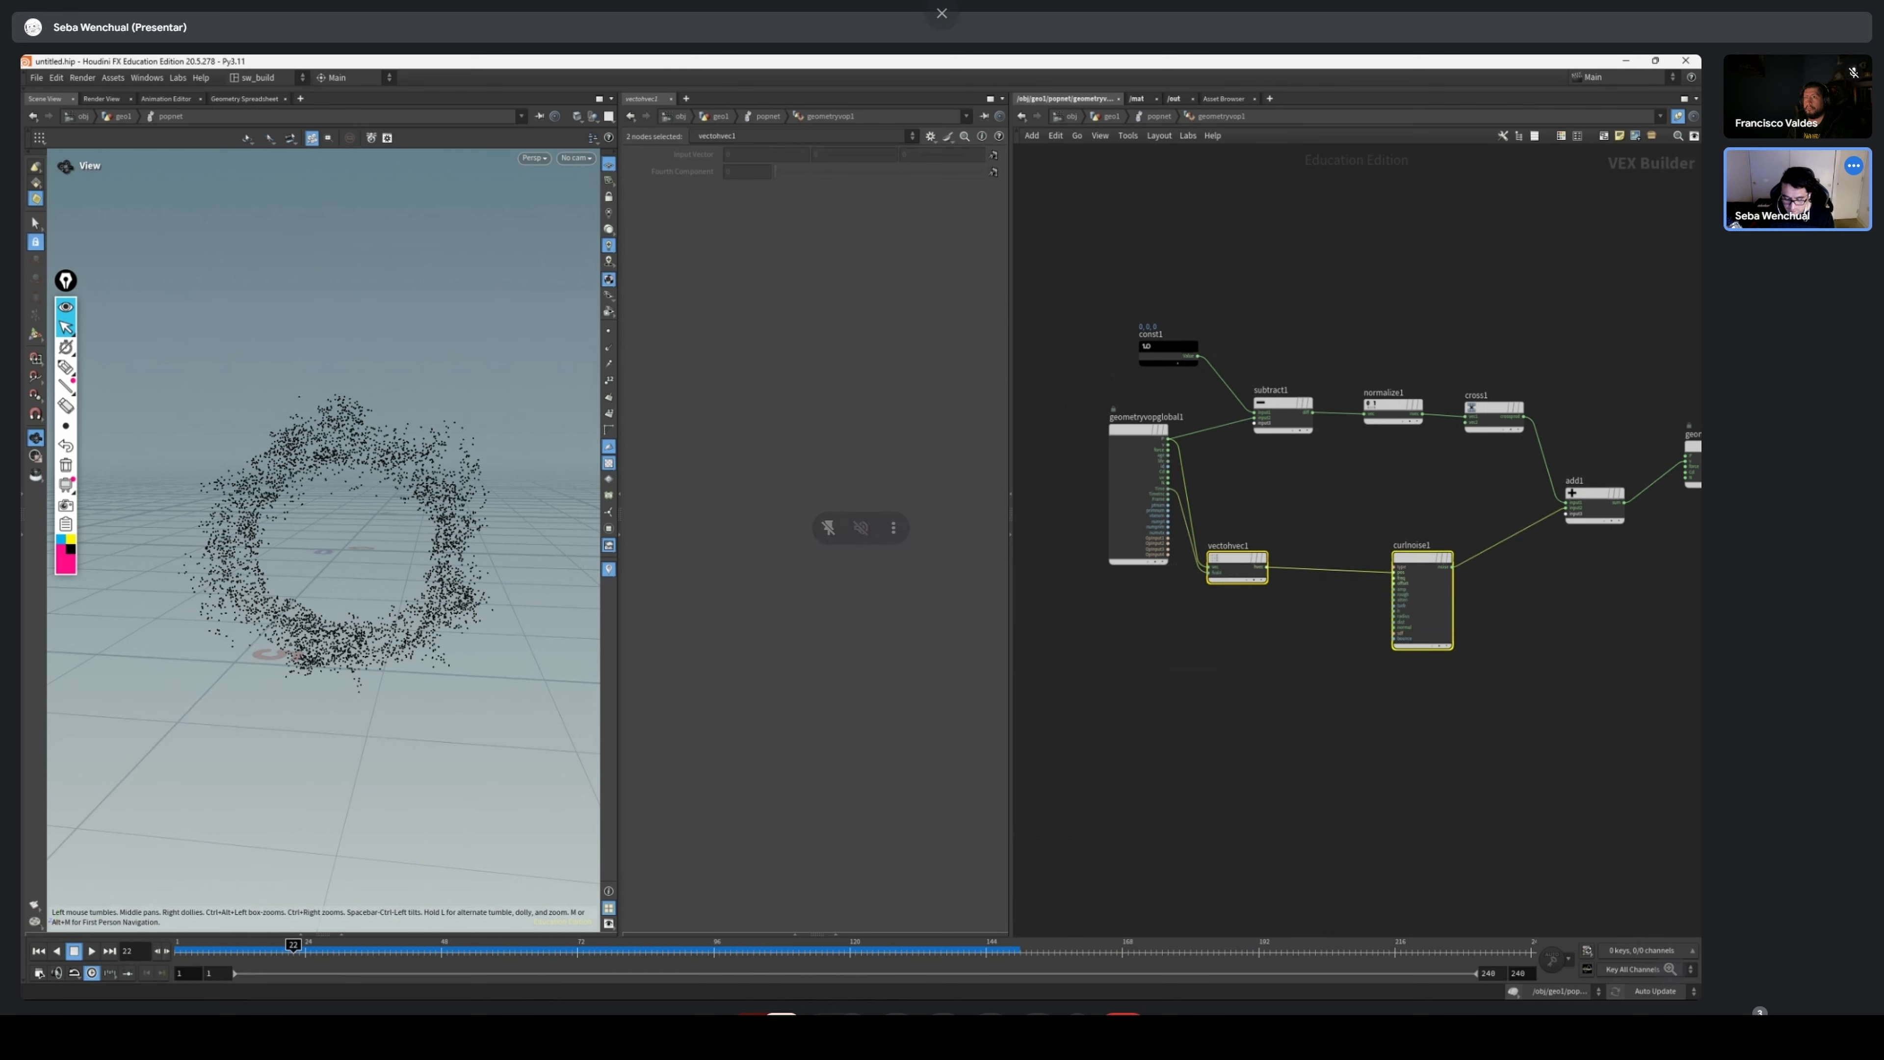
Set the Curl Noise amplitude to .5
middle_drag(1356, 522, 1187, 570)
click(1251, 616)
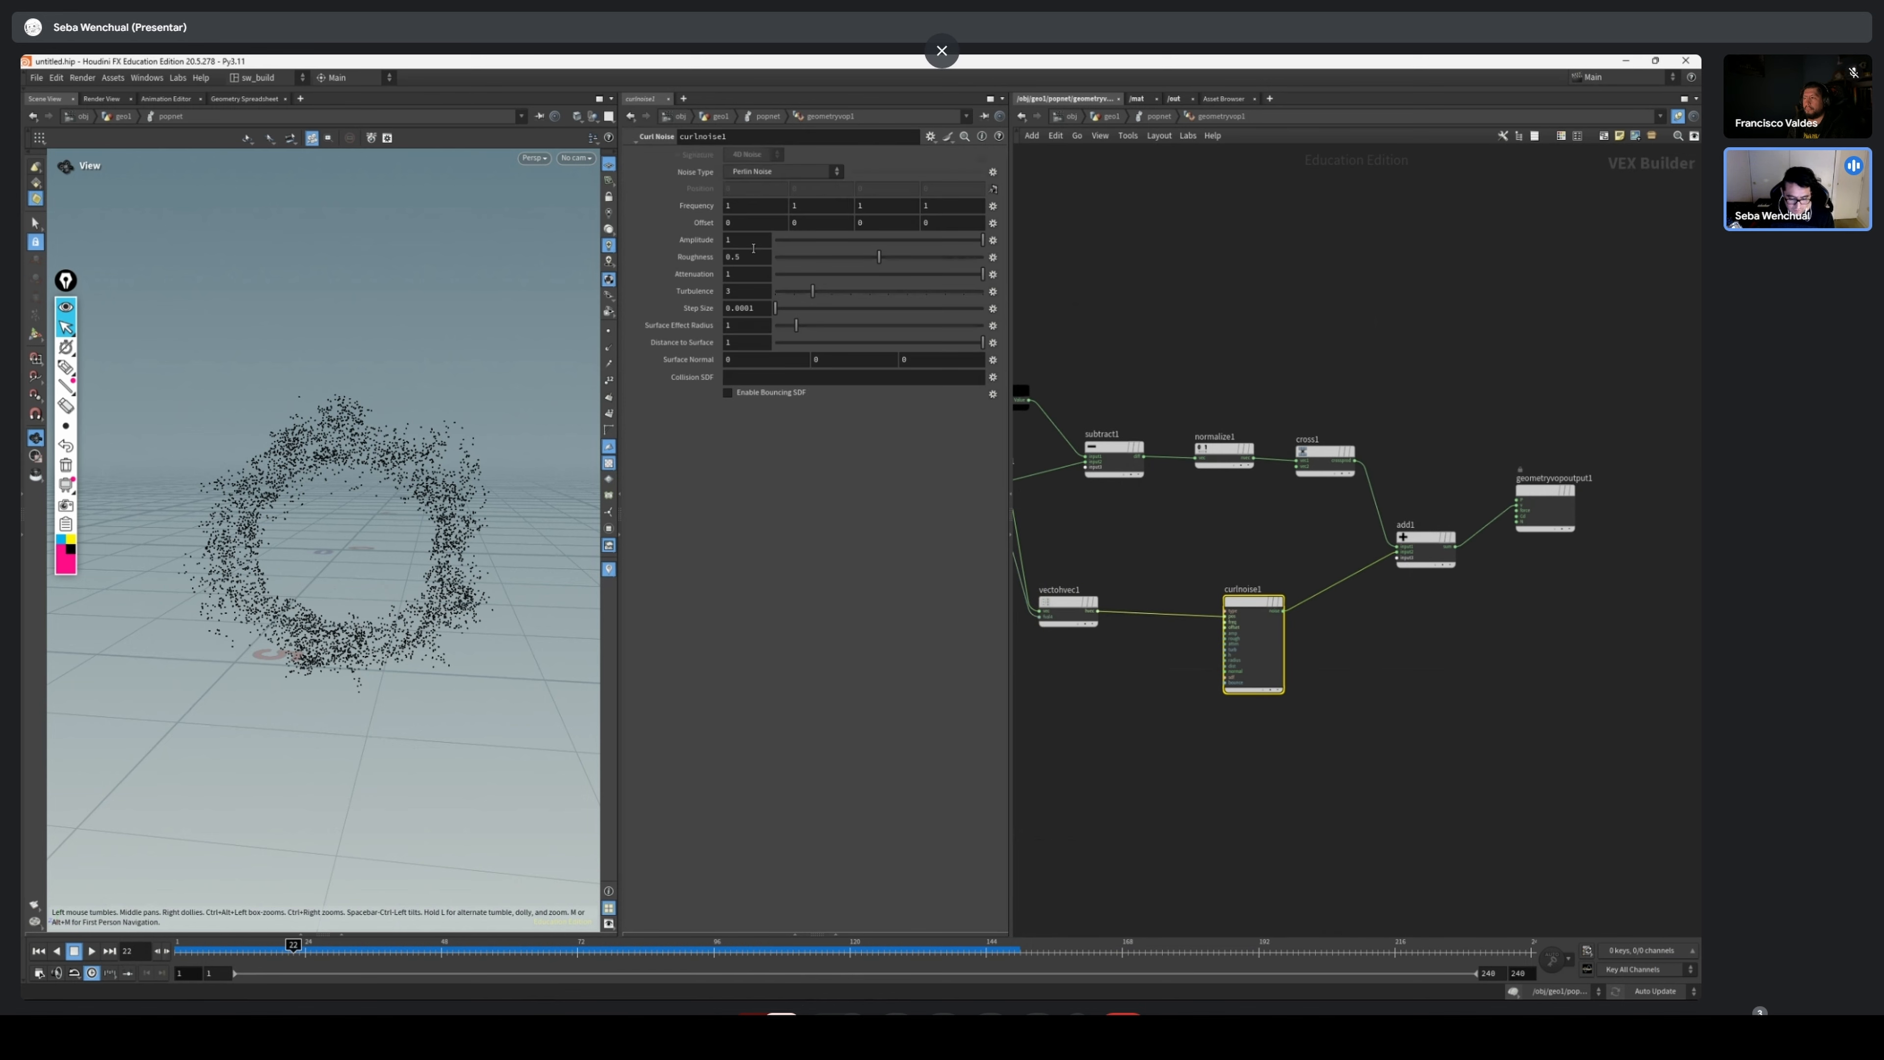
double_click(762, 239)
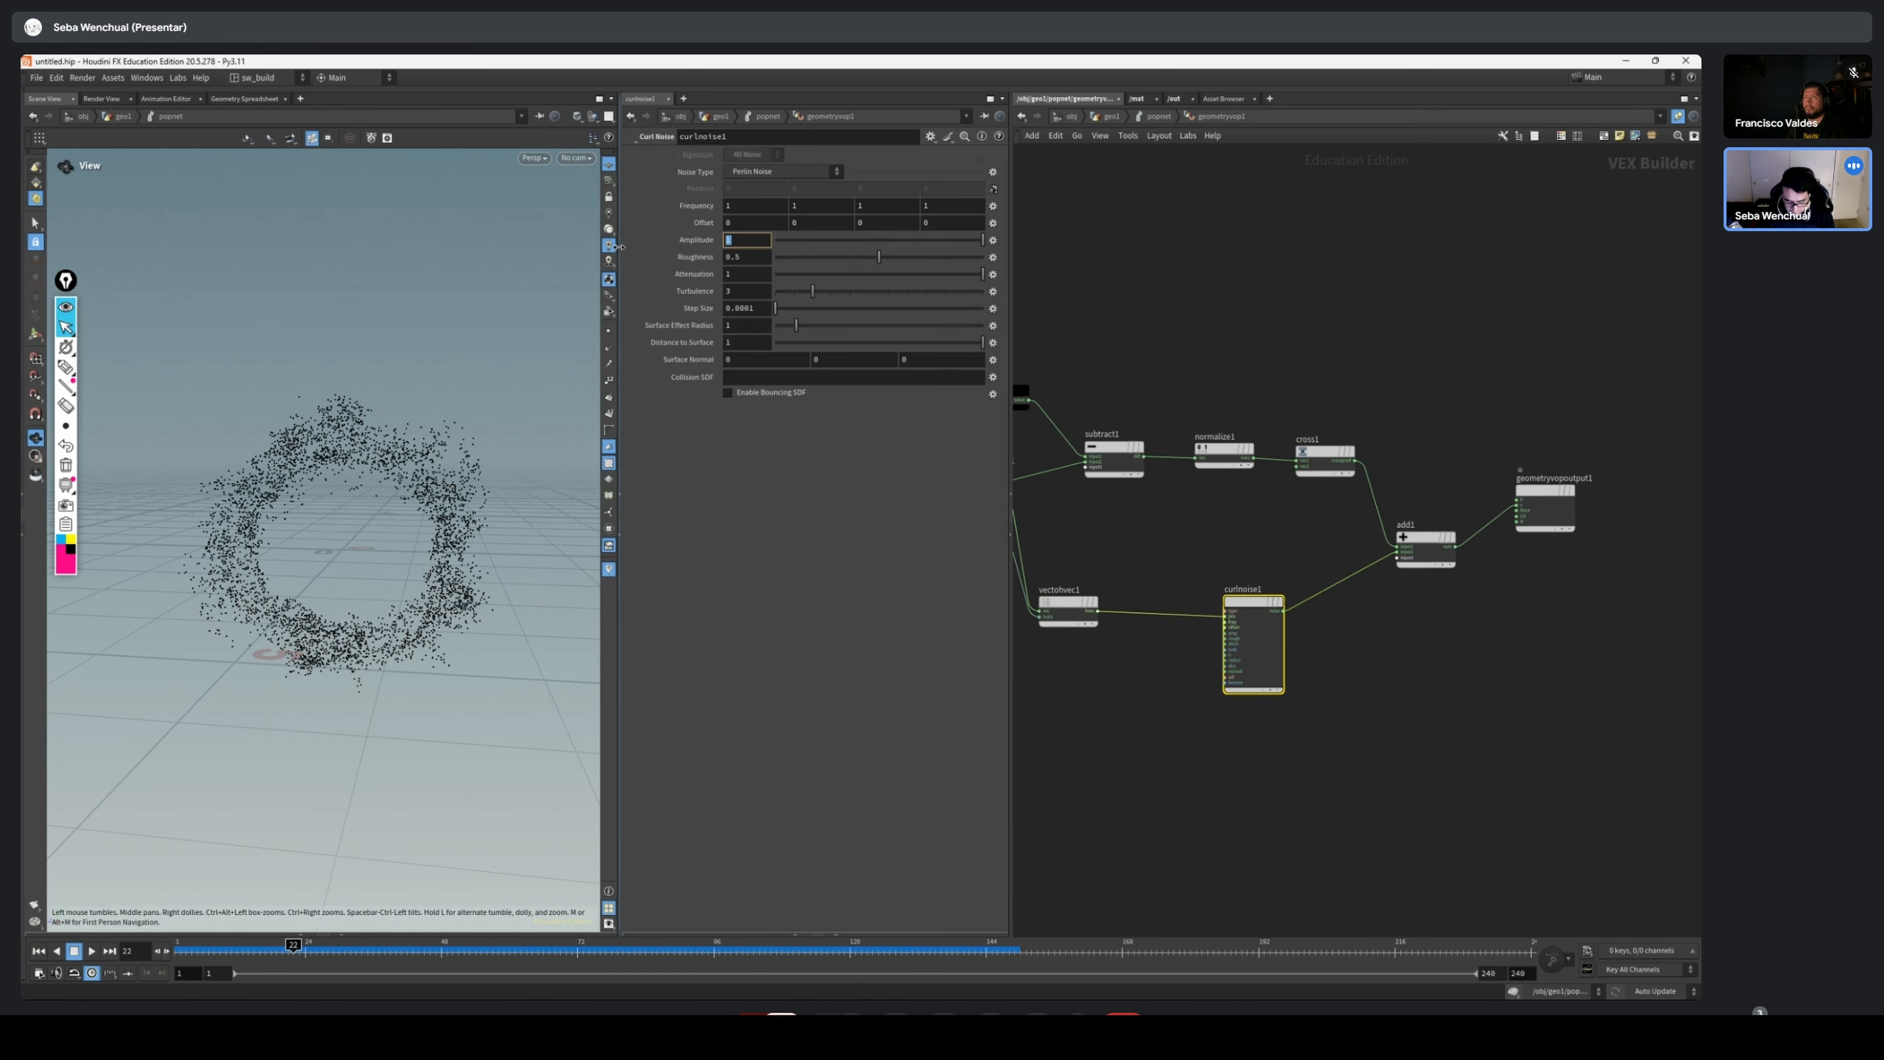
text(.5)
key(Return)
Play the simulation from the first frame and examine the particle ring with the reduced noise amplitude
click(39, 950)
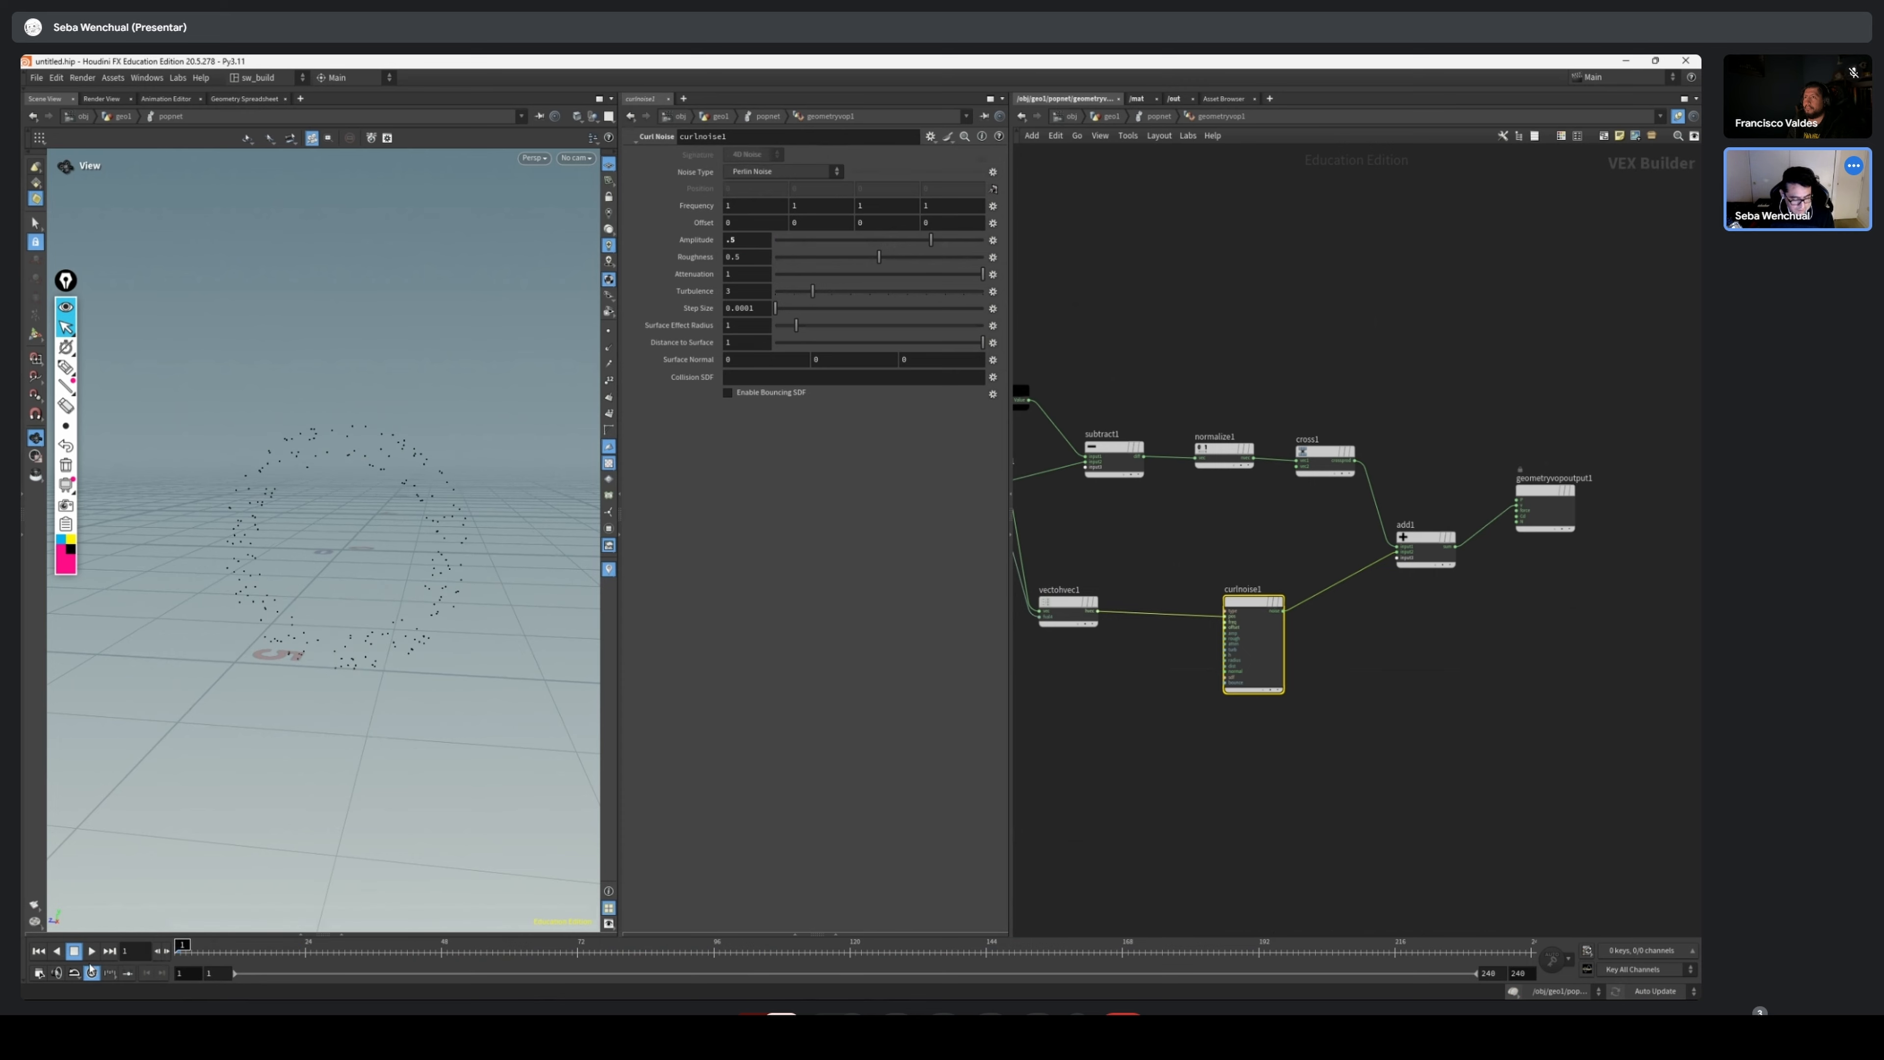
click(90, 953)
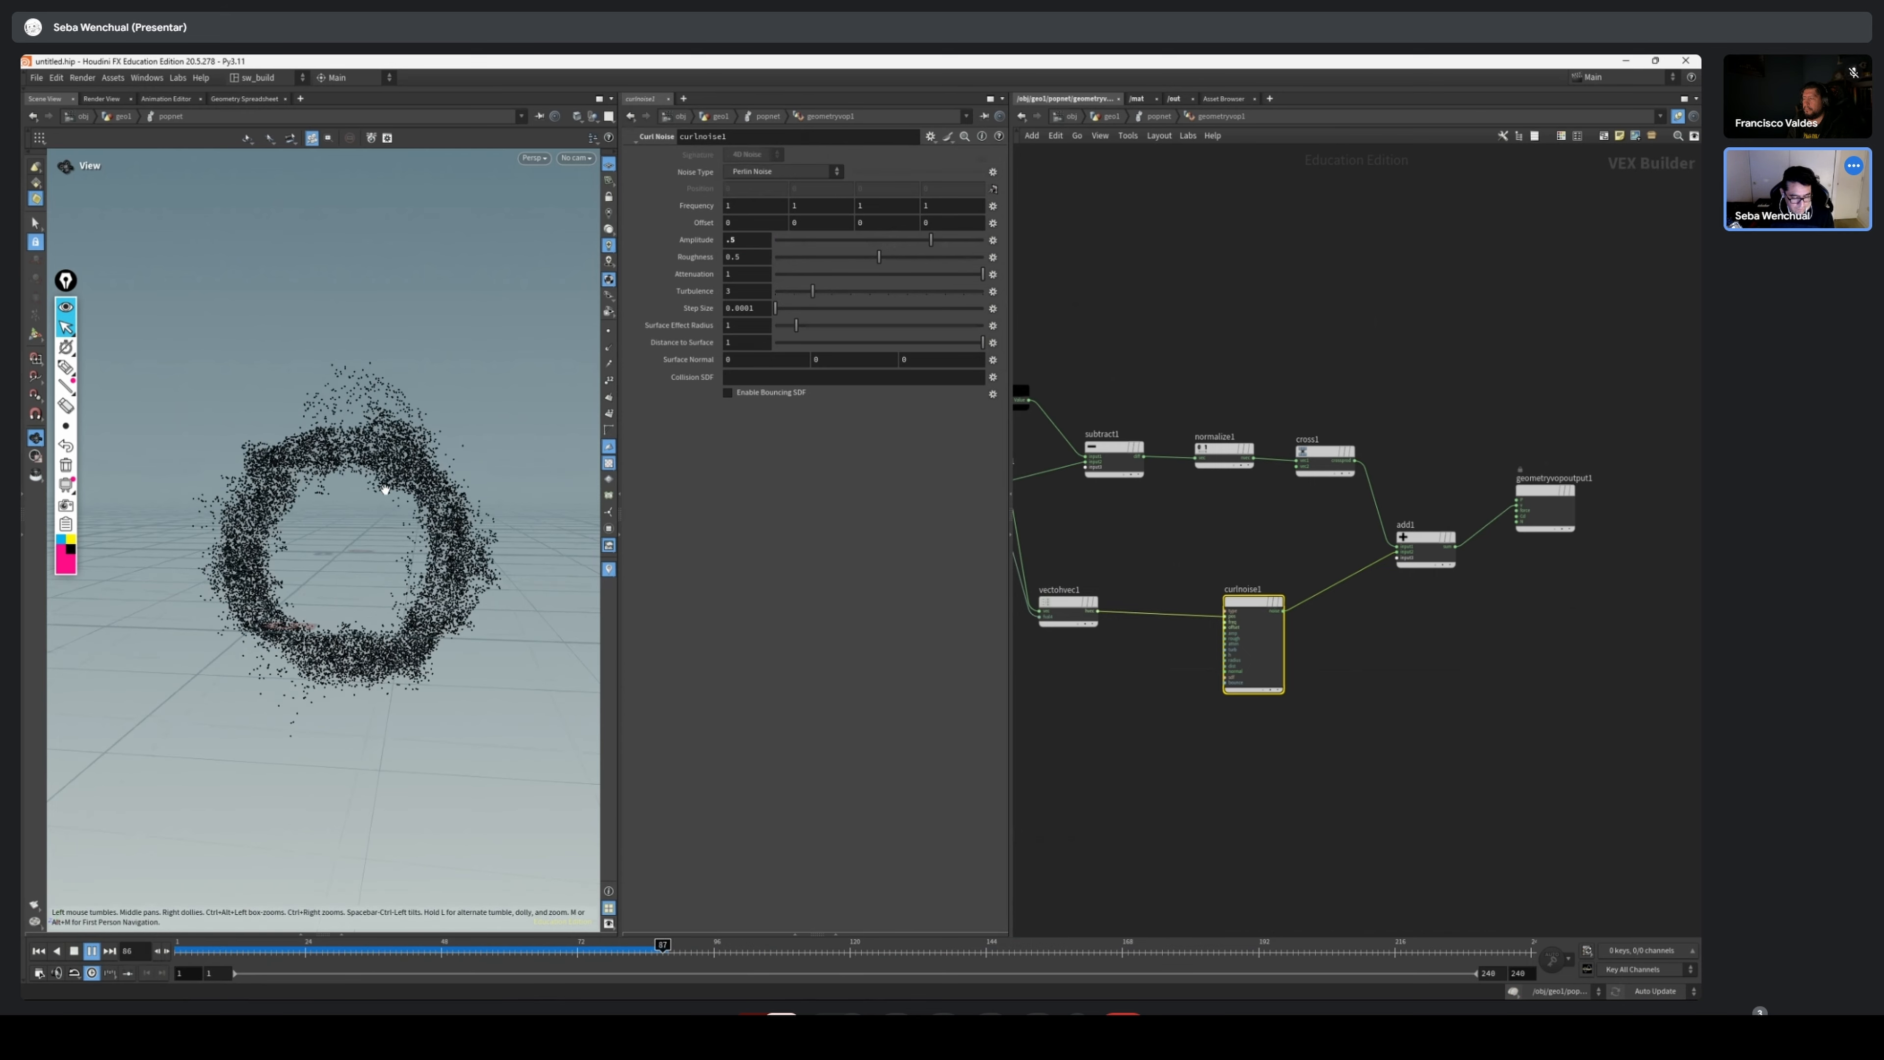
drag(341, 523, 394, 591)
drag(259, 951, 526, 951)
drag(572, 645, 411, 603)
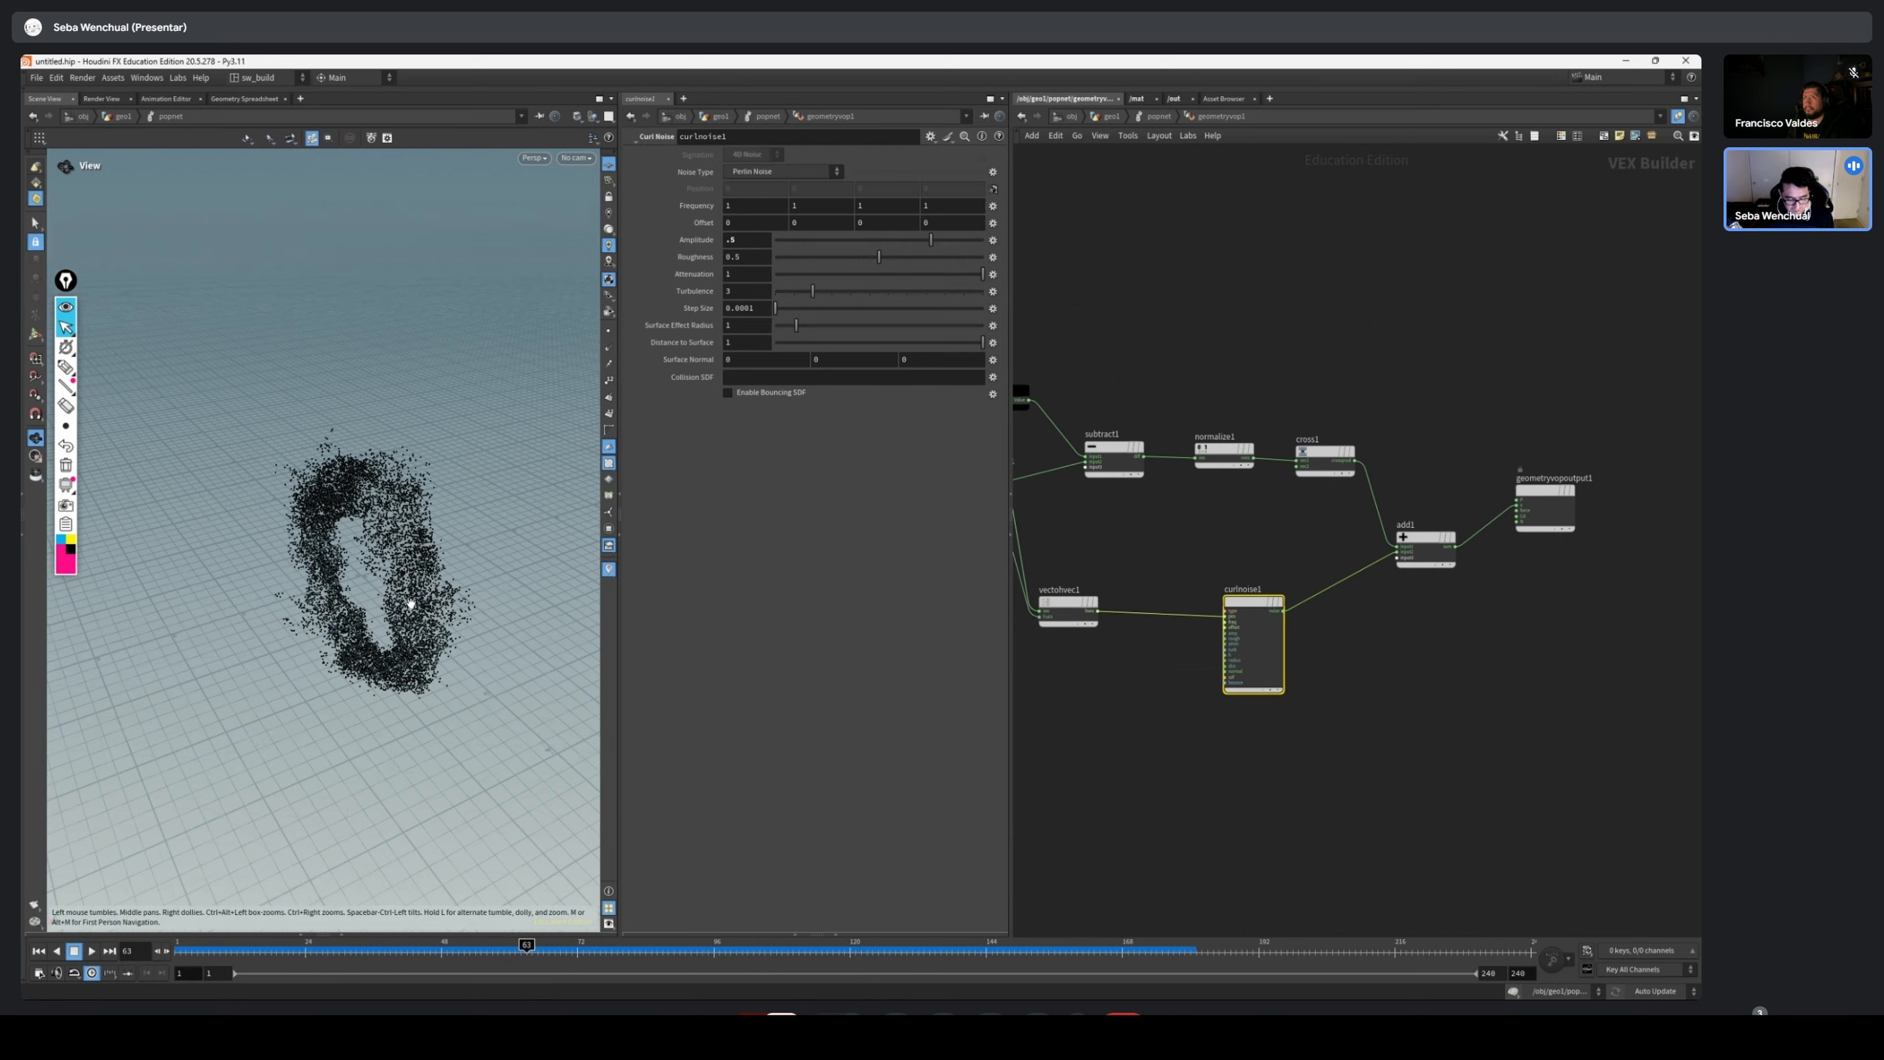
Shift the Add and Geometry VOP Output nodes over to make room in the network
middle_drag(1359, 603, 1255, 609)
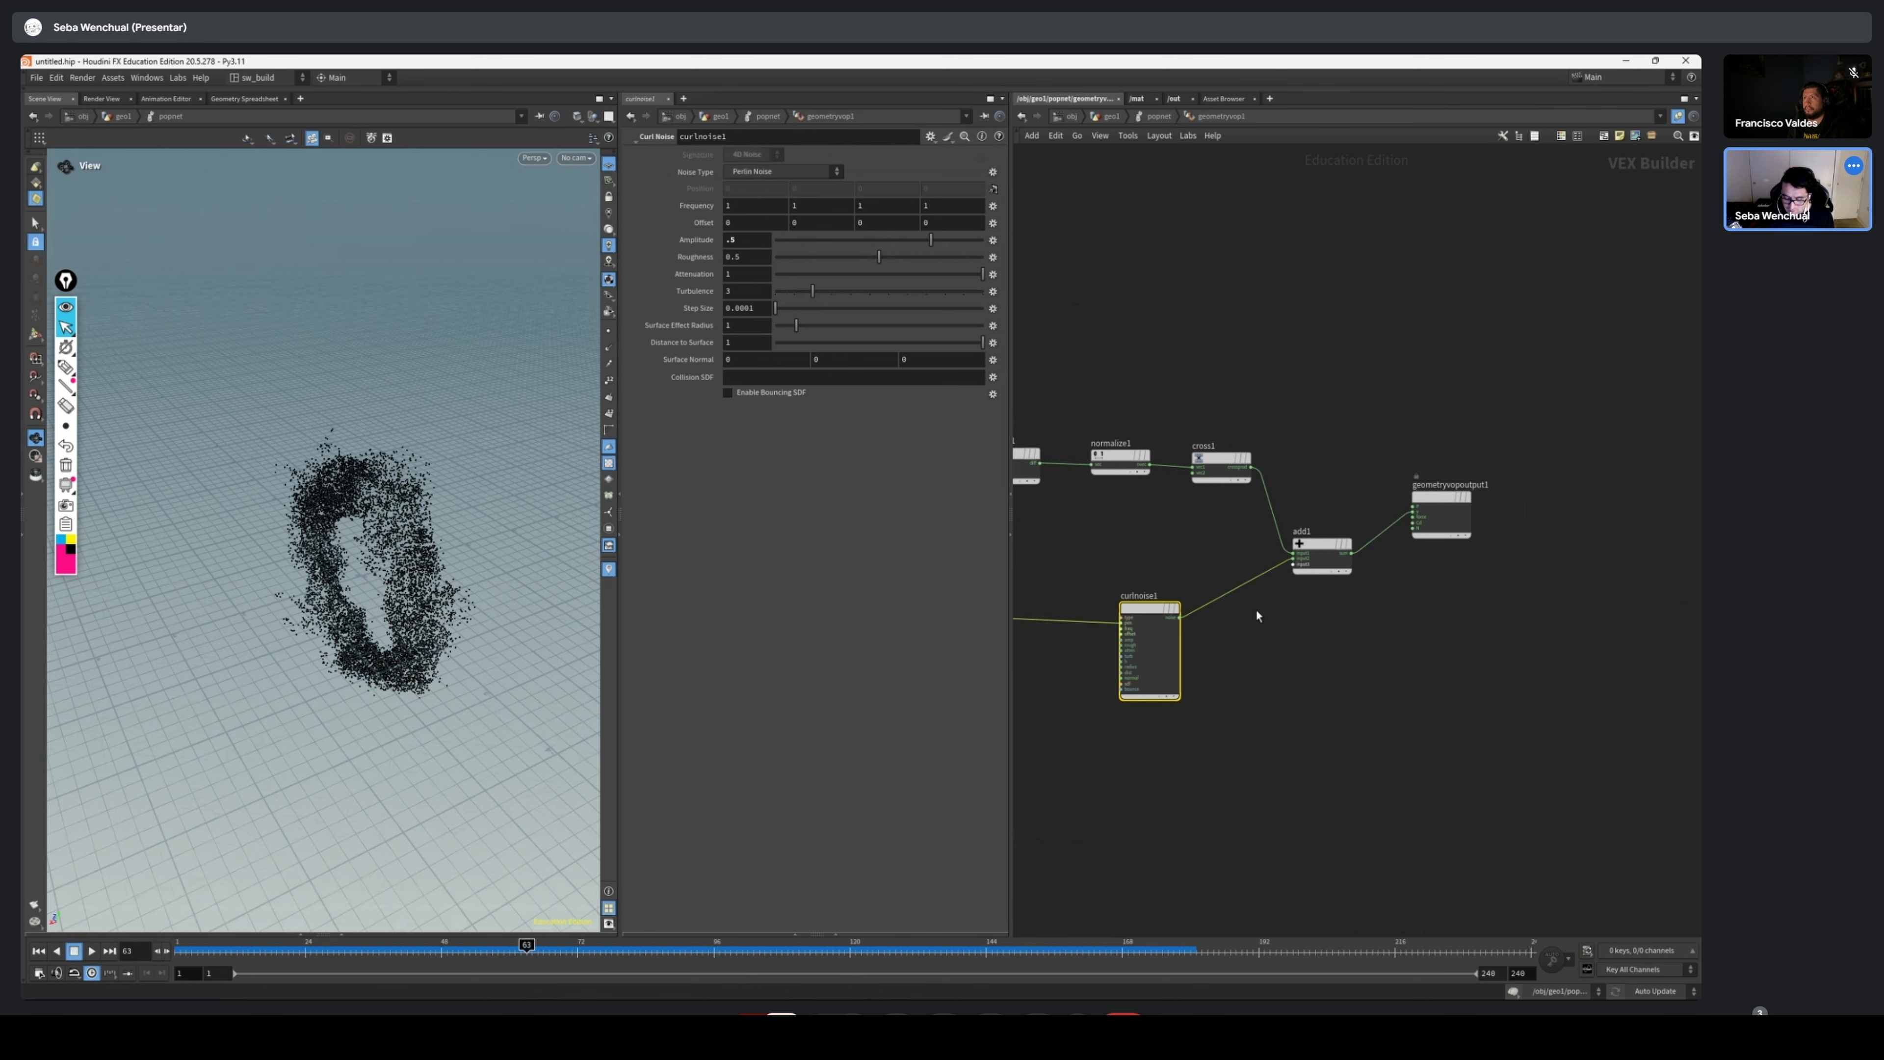
drag(1438, 505, 1468, 504)
key(Tab)
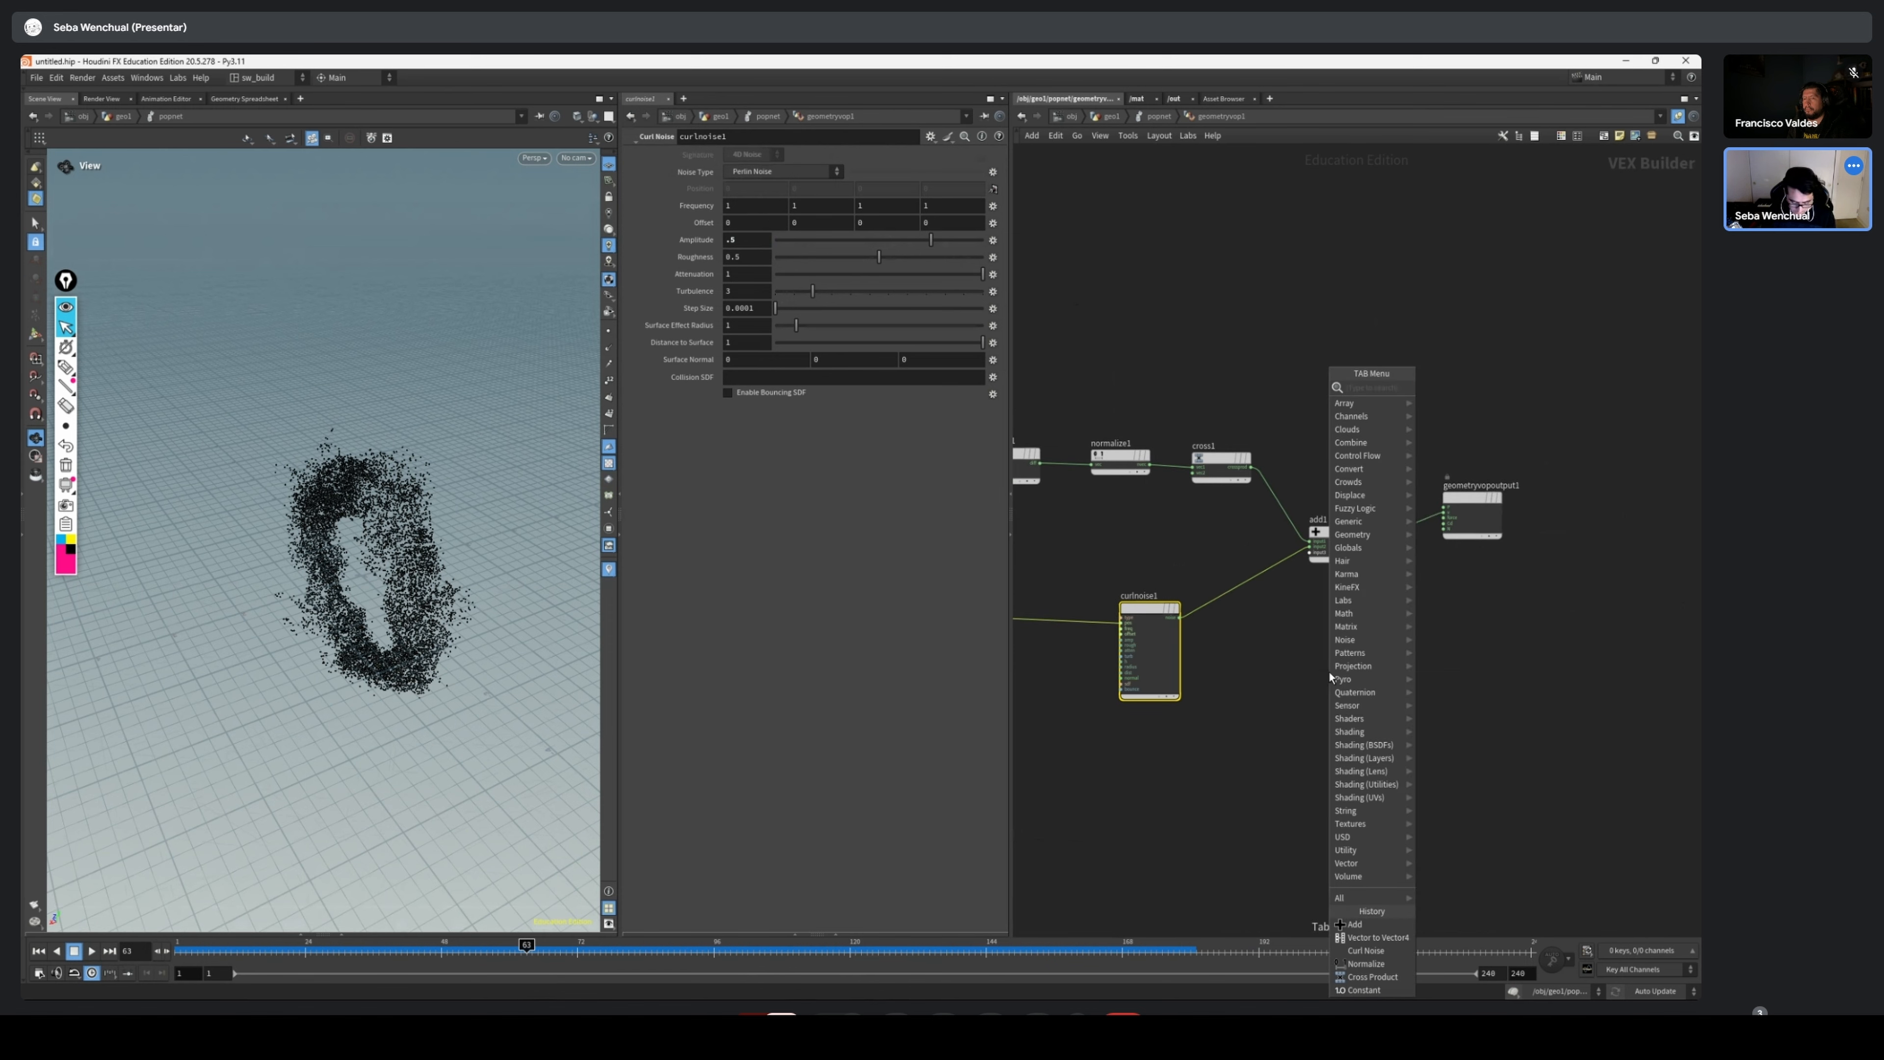
text(mul)
click(1329, 672)
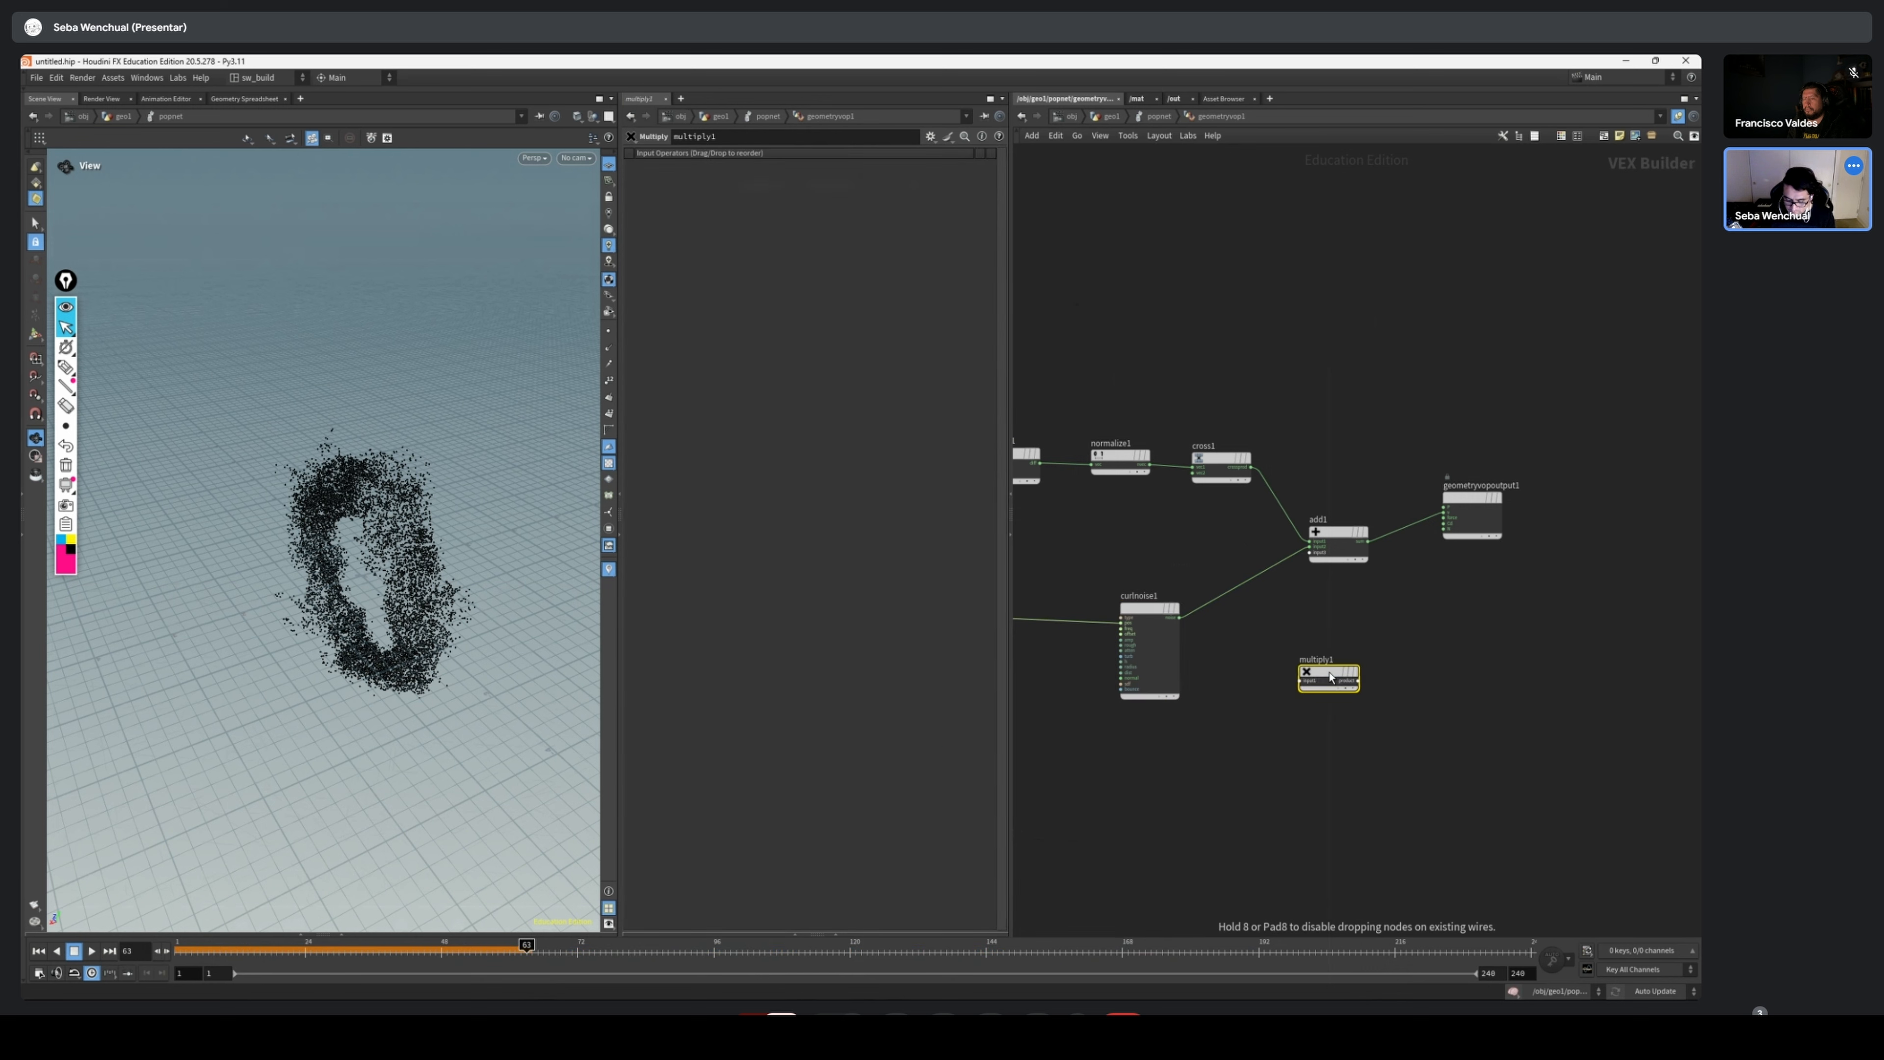
key(Delete)
Add a Multiply Constant node between the Normalize and Curl Noise nodes
key(Tab)
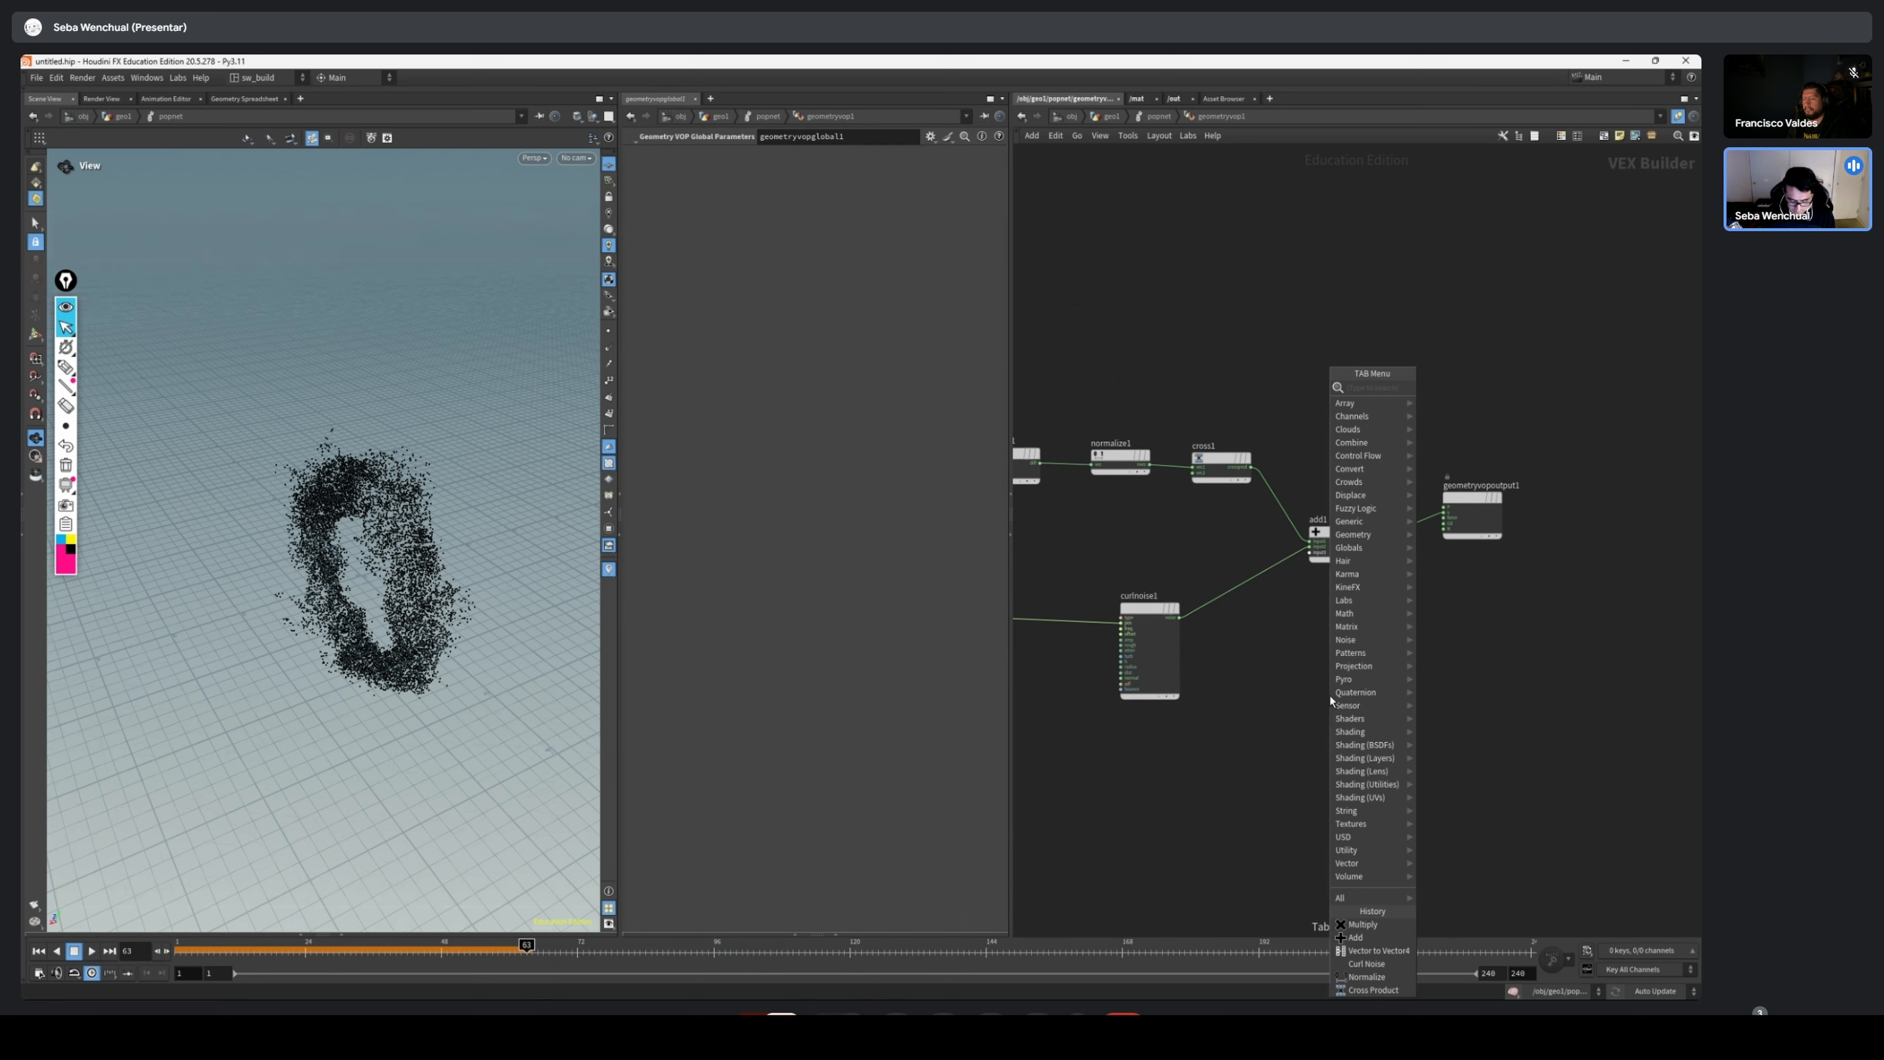
text(mult)
key(Down)
key(Return)
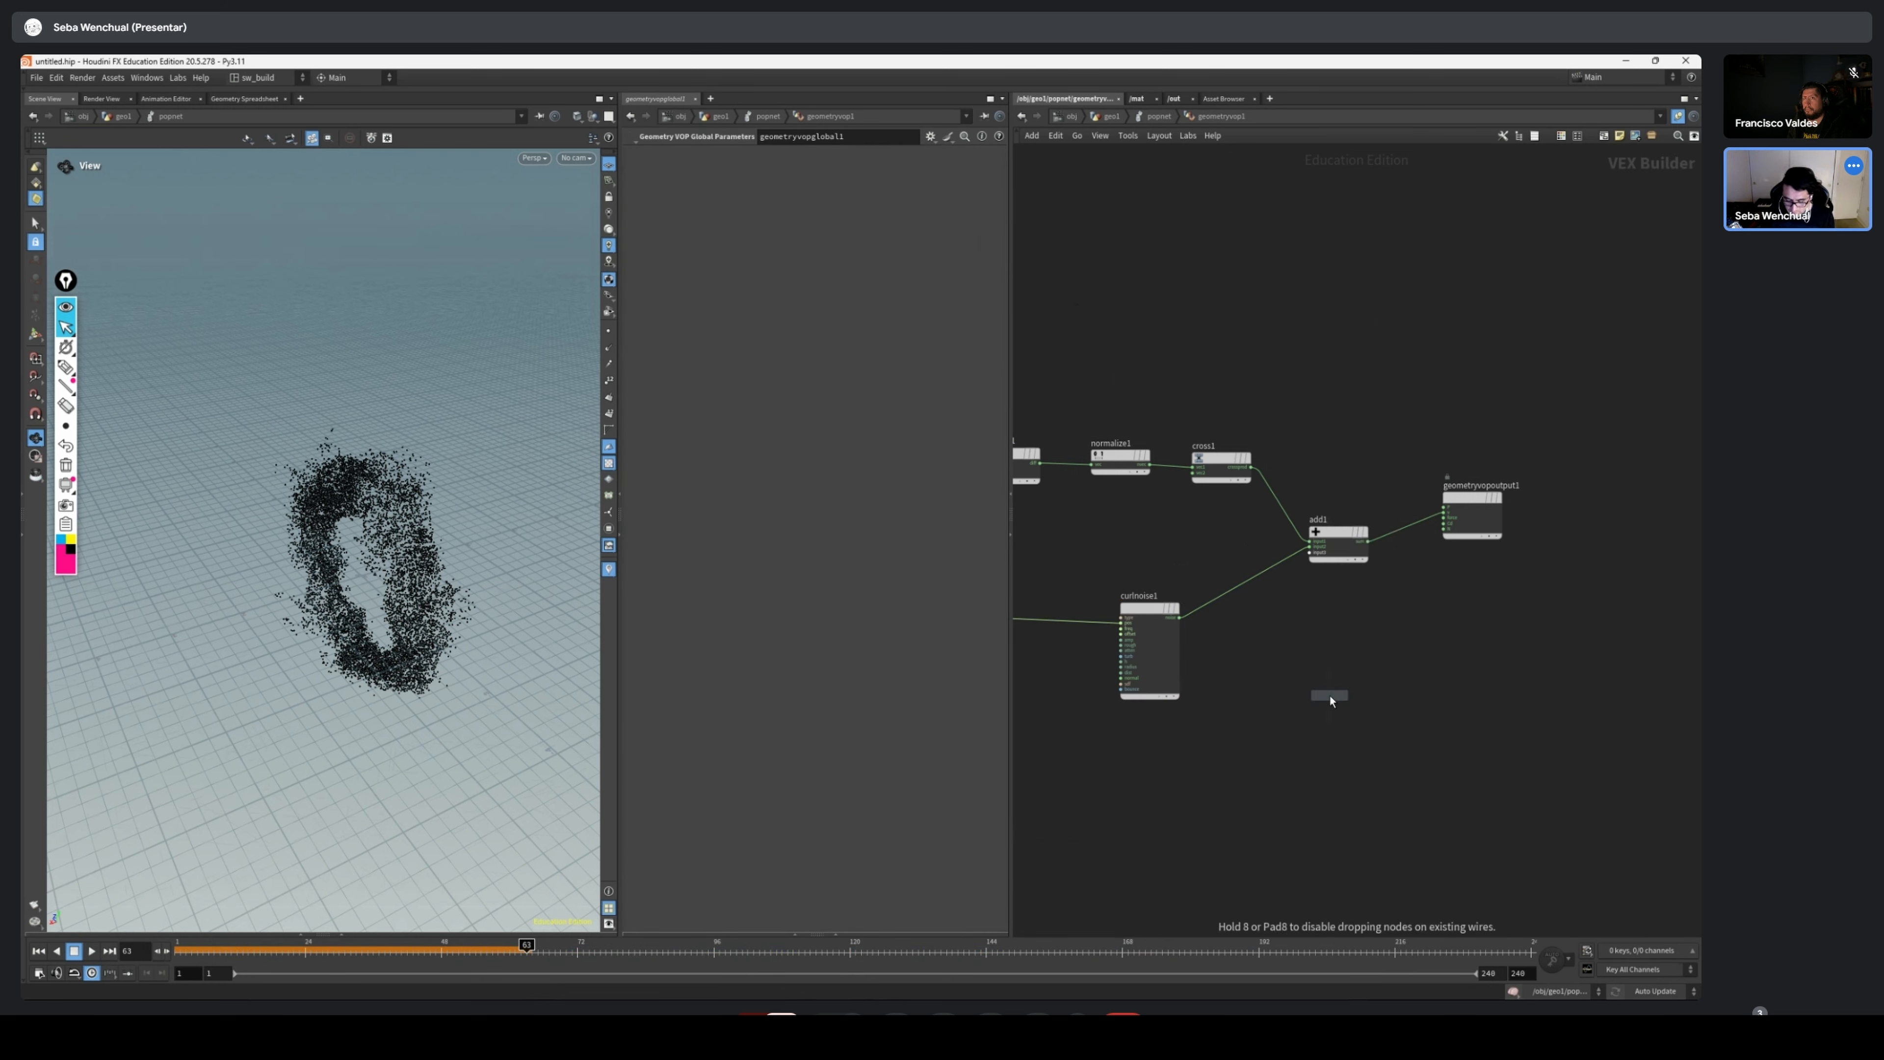
click(1163, 545)
scroll(1129, 506, up, 2)
scroll(1129, 507, up, 1)
middle_drag(1129, 506, 1340, 513)
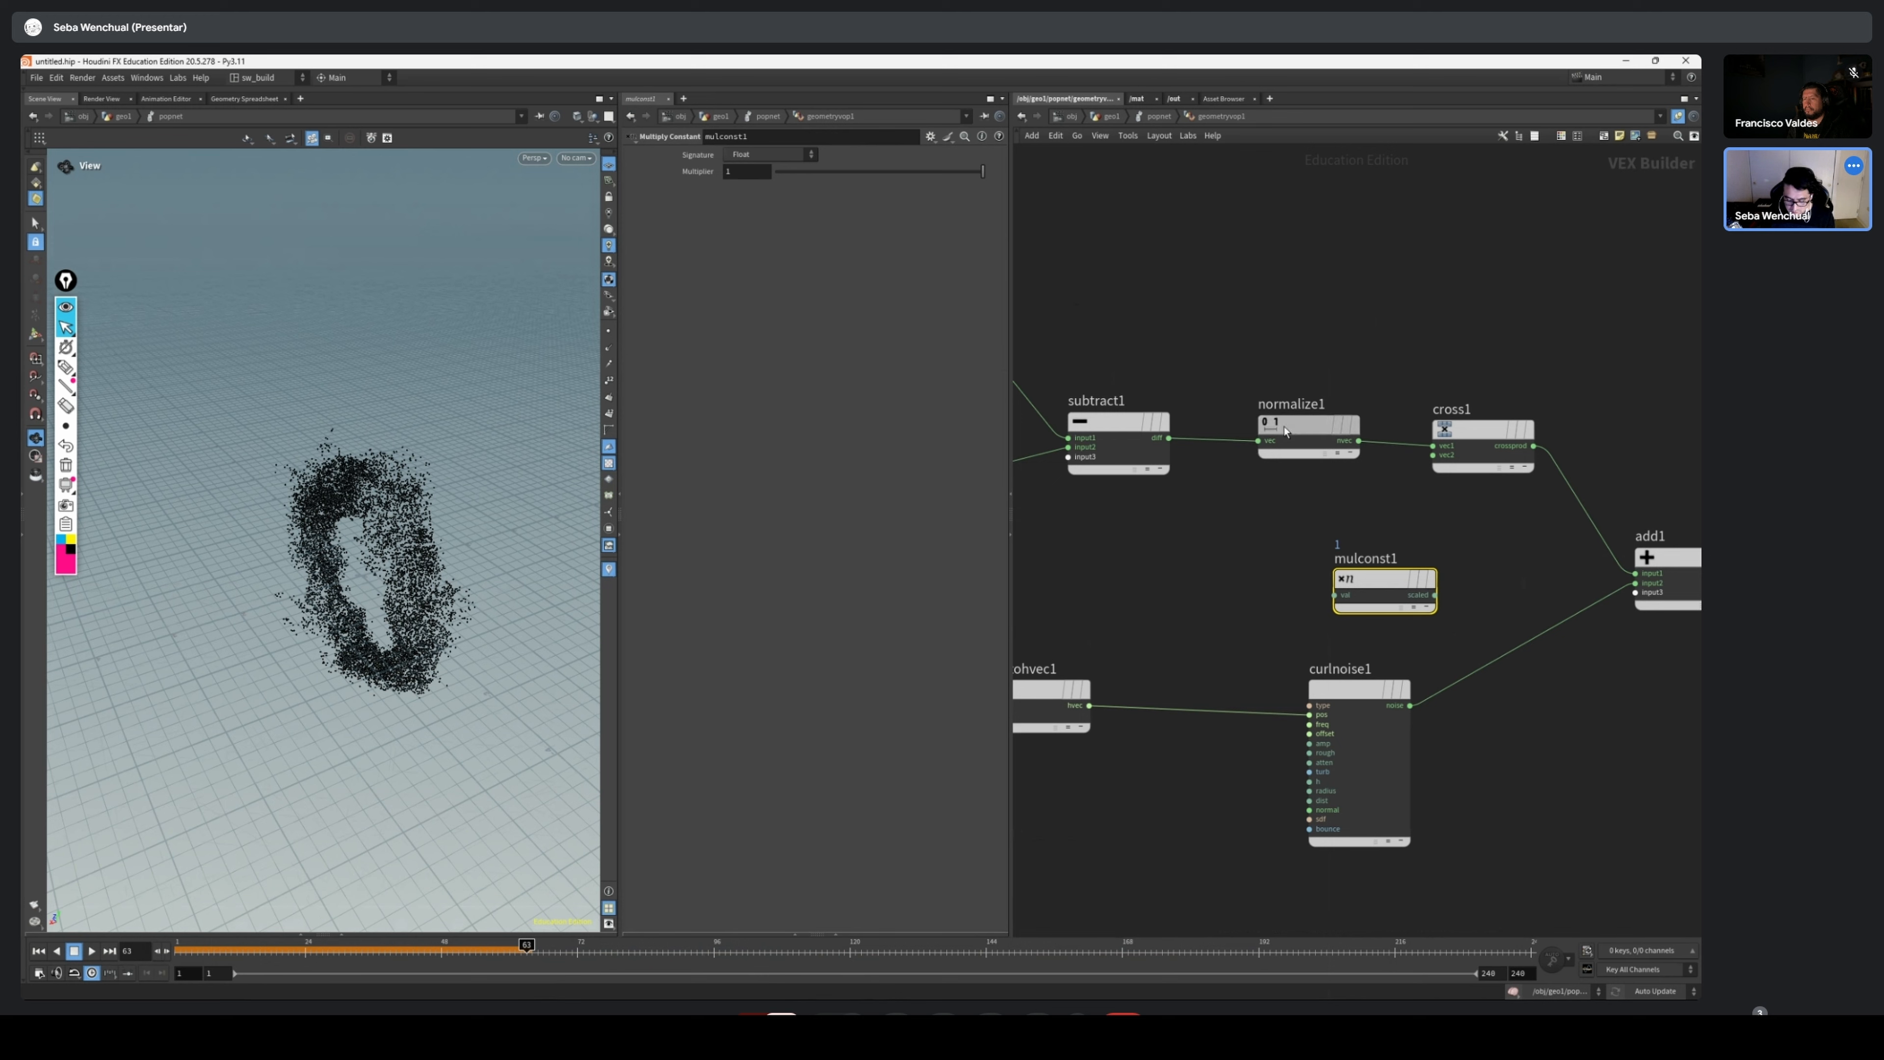
drag(1309, 425, 1300, 423)
middle_drag(1506, 515, 1461, 494)
drag(1426, 447, 1426, 434)
middle_drag(1457, 481, 1394, 469)
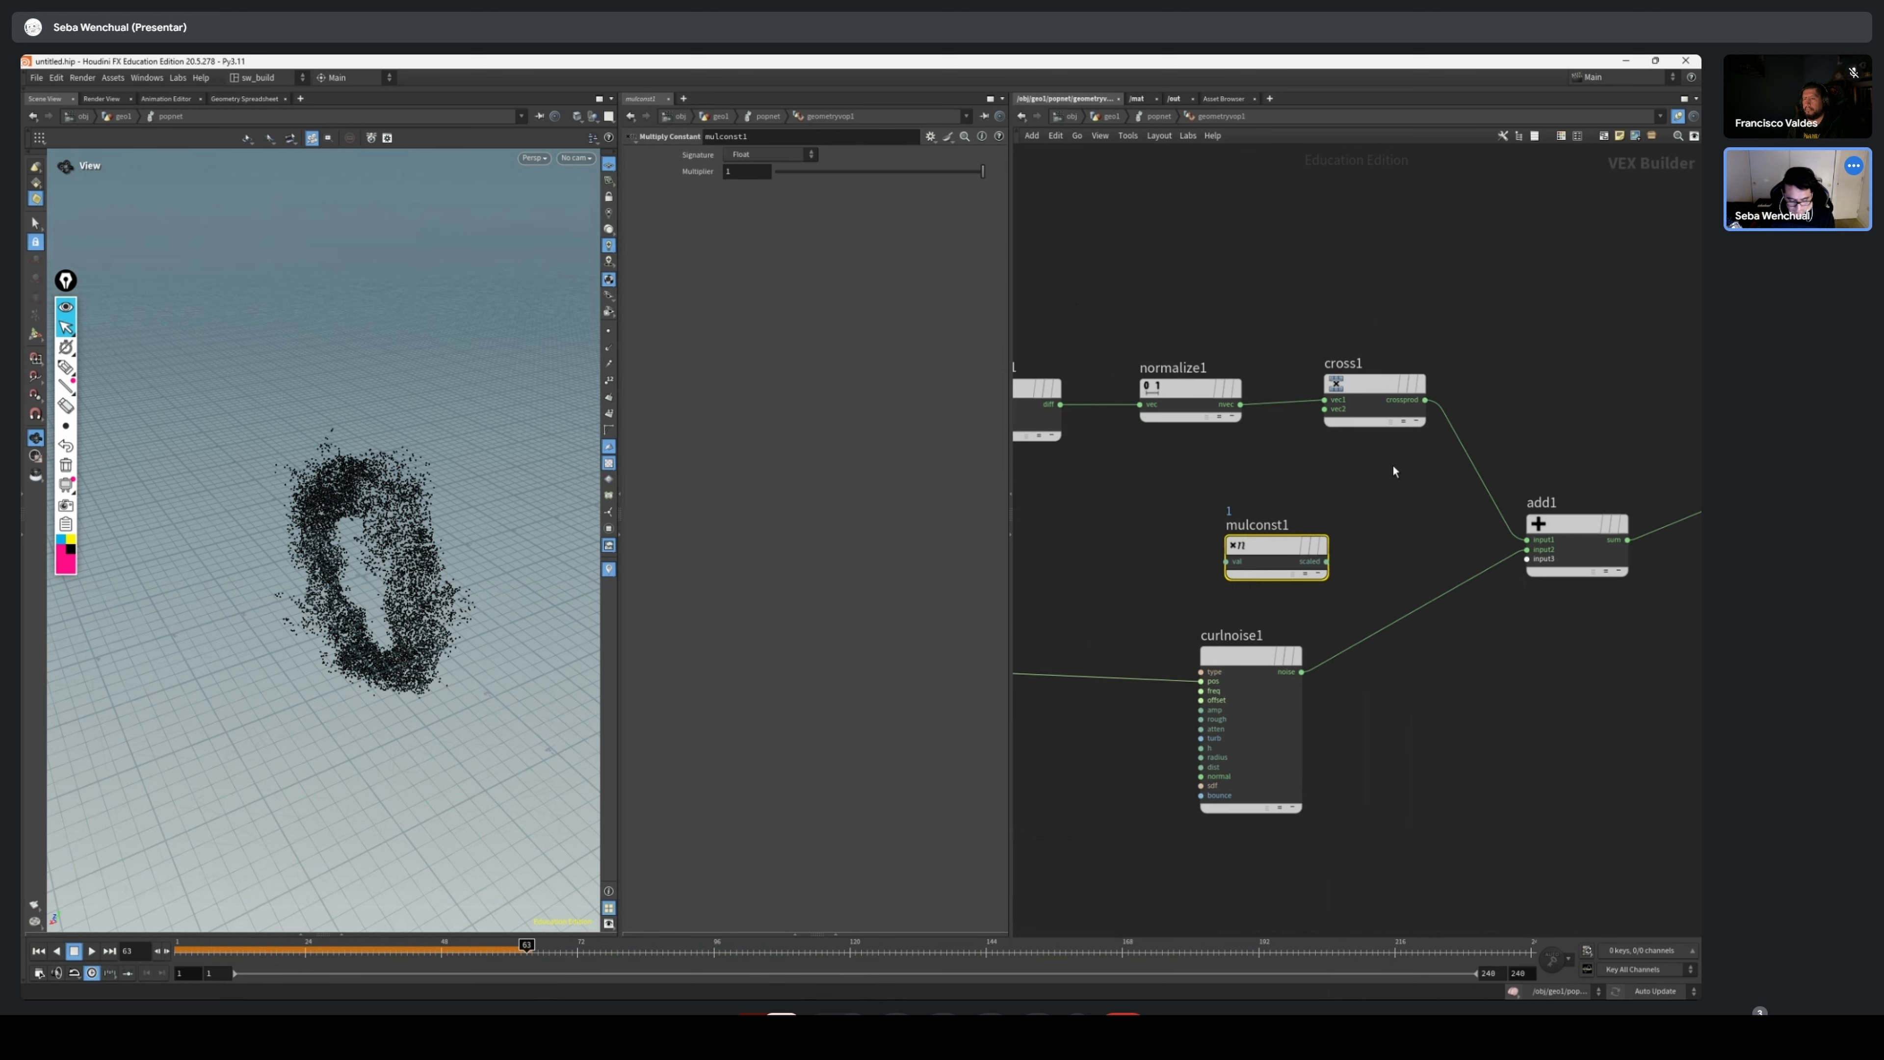
Annotate the view with an arrow from the particle ring toward its center, and clear the annotation
drag(534, 712, 393, 547)
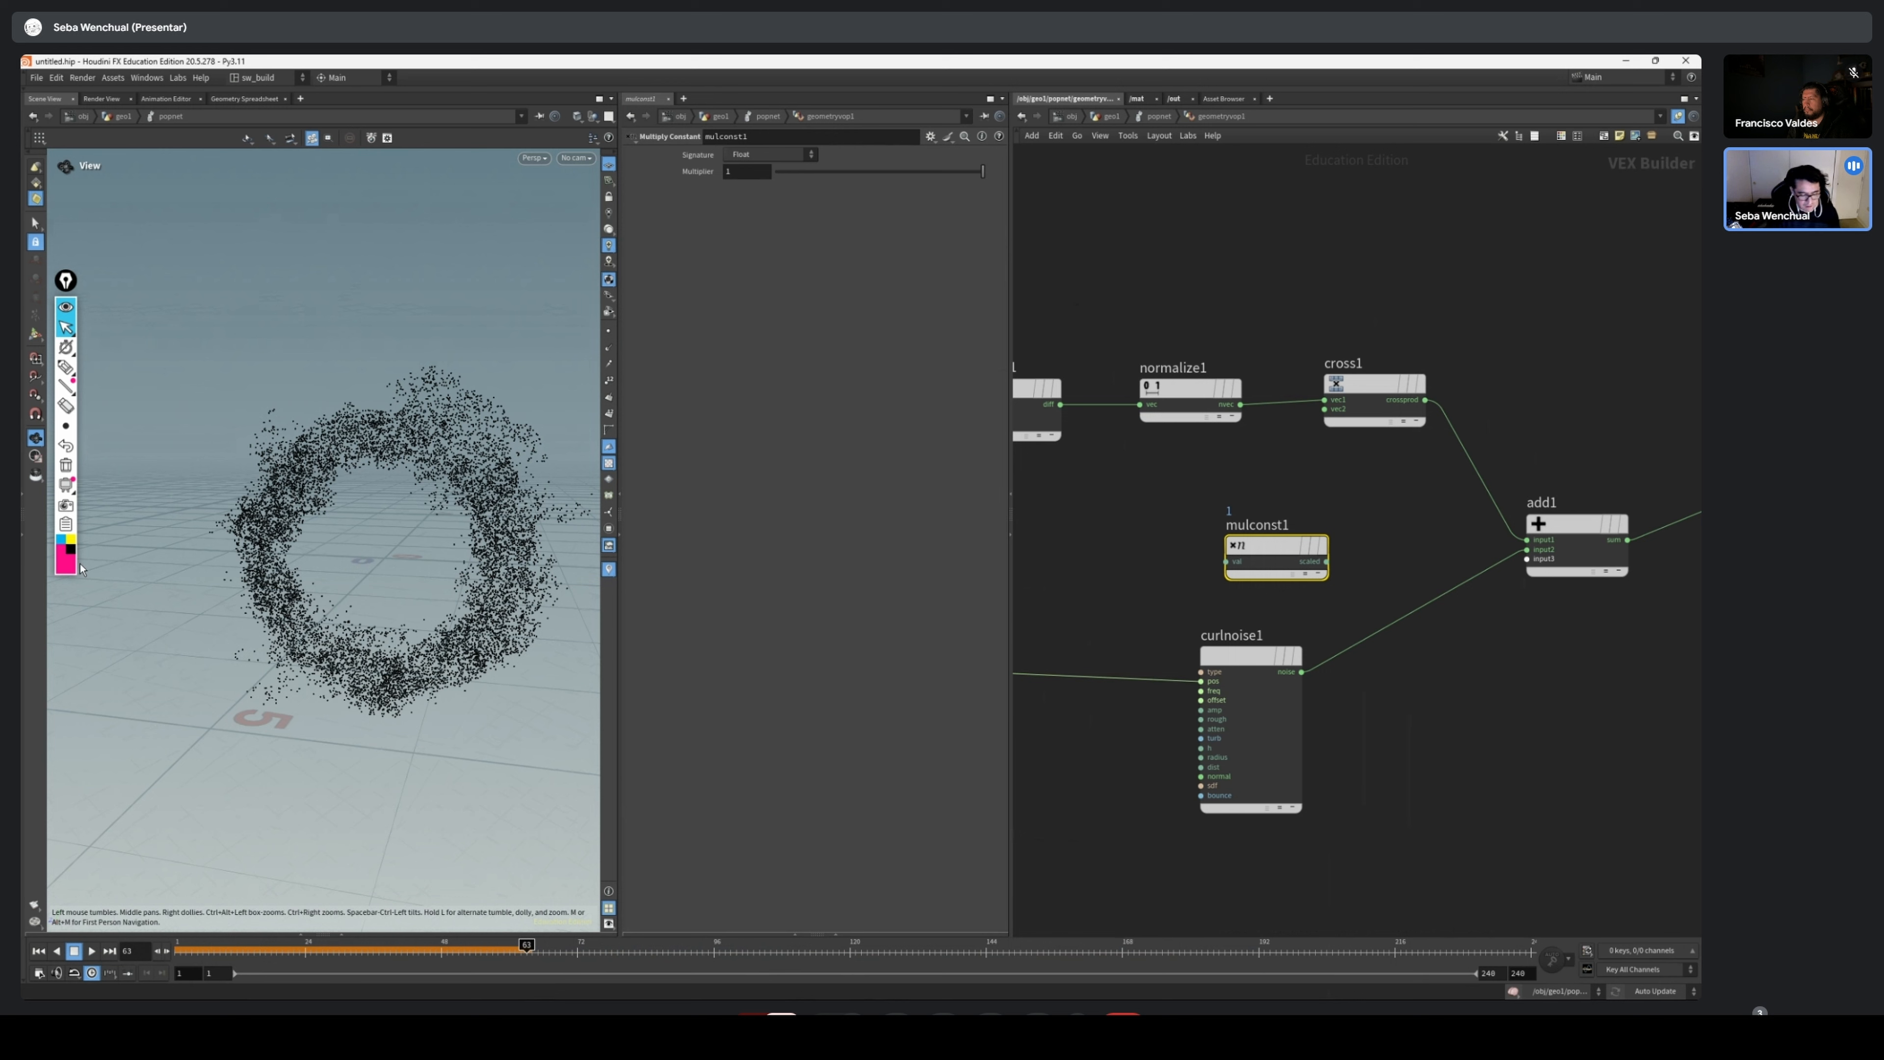
click(66, 367)
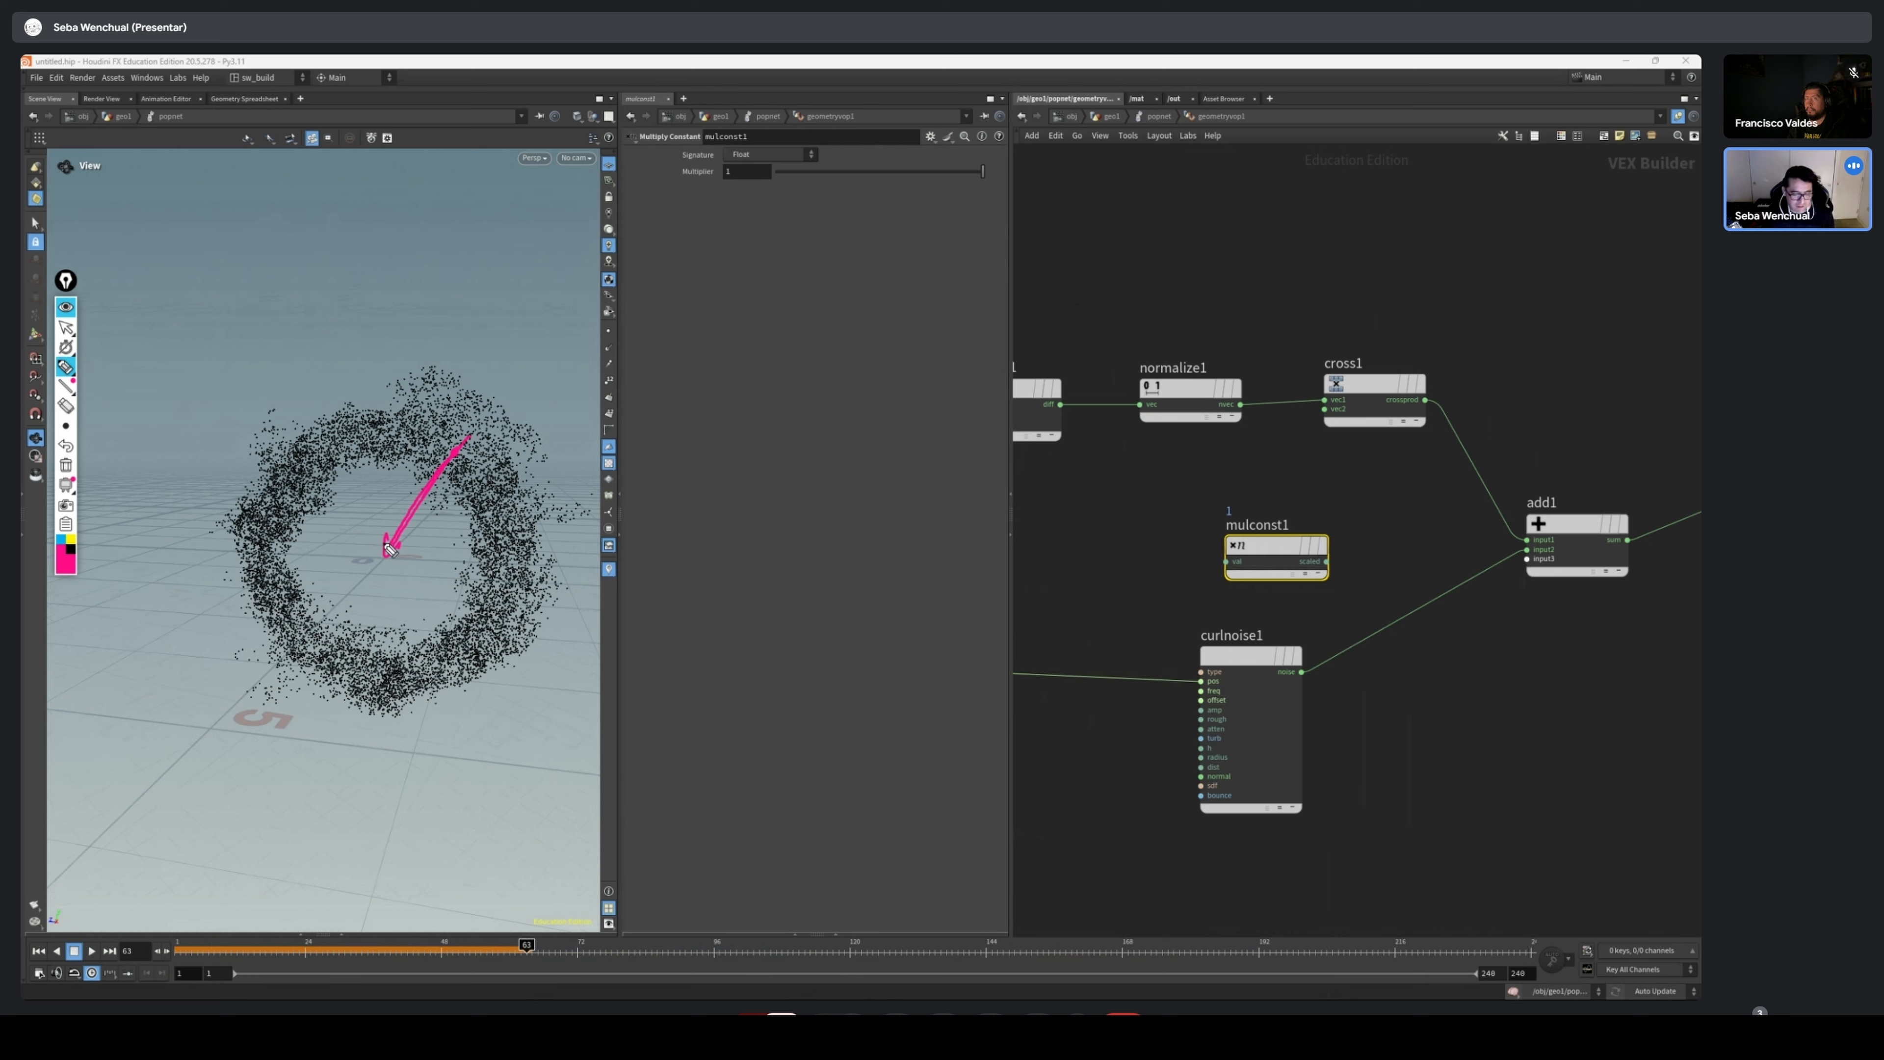
click(68, 465)
click(65, 327)
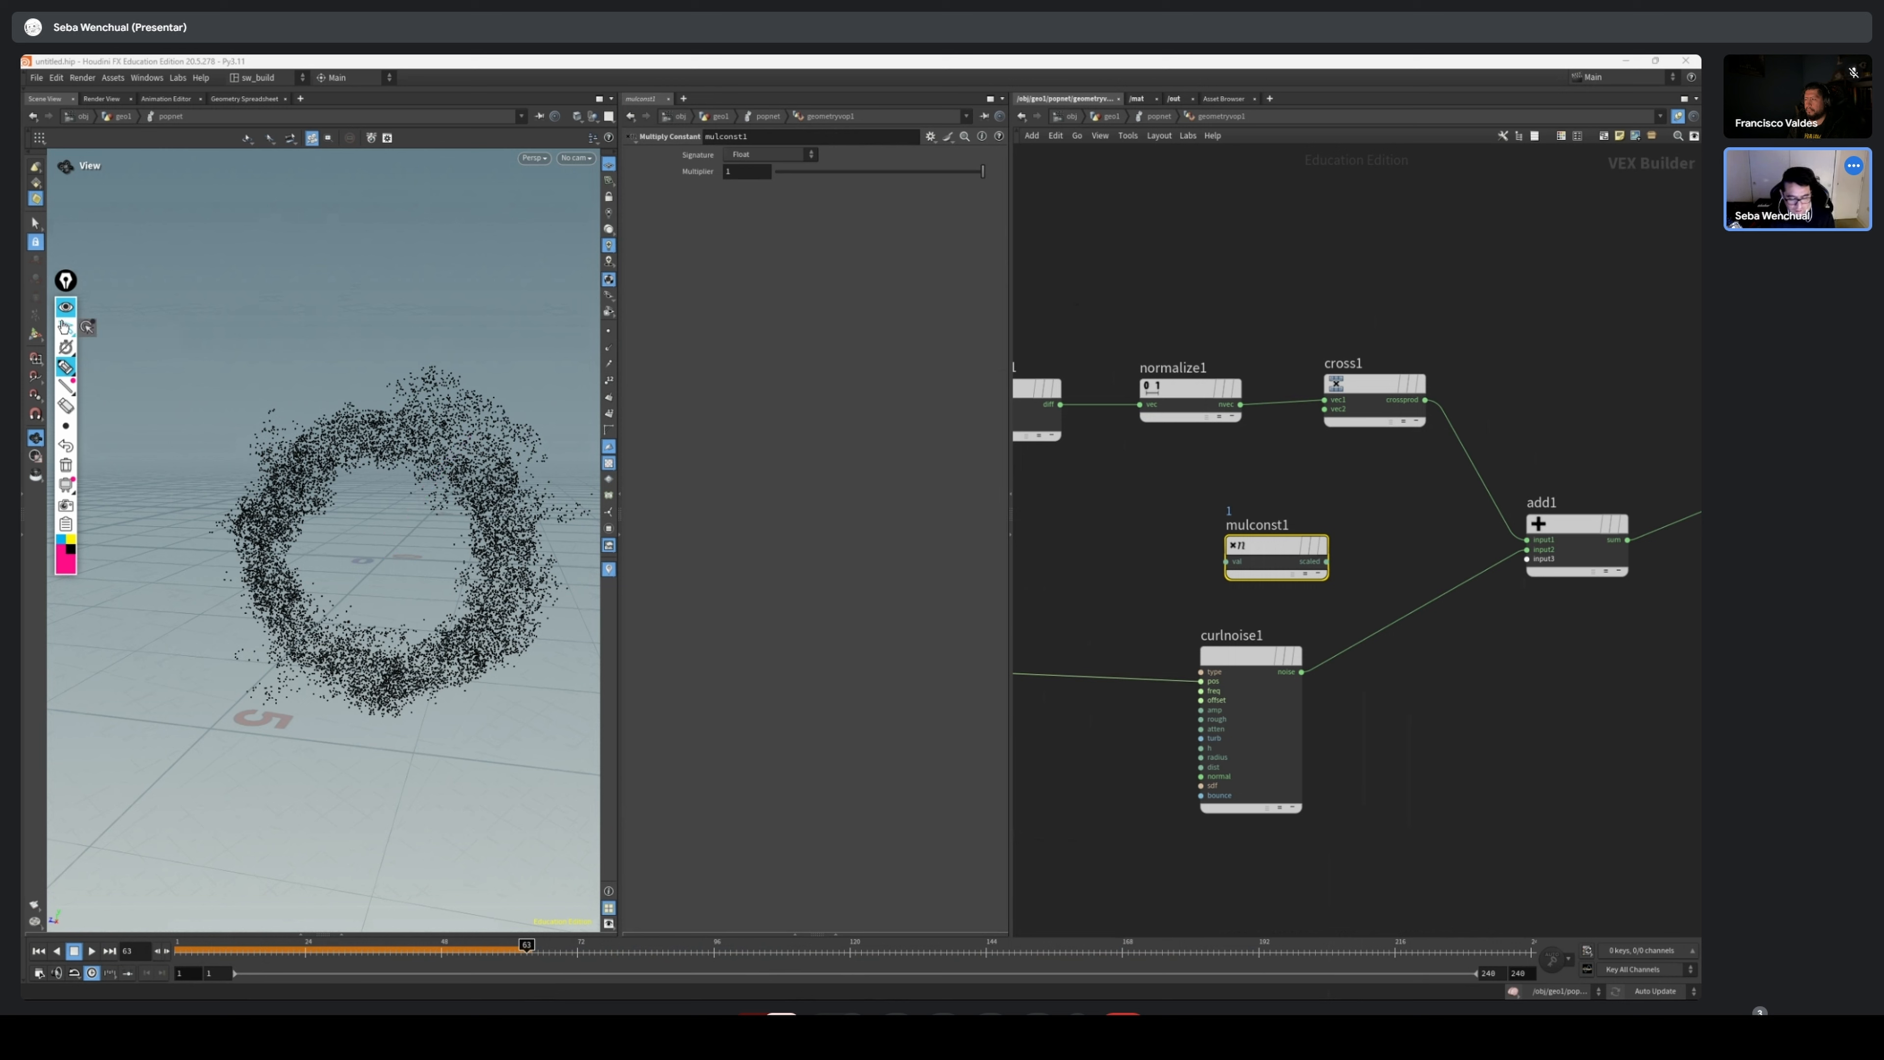
Place the Multiply Constant node above Curl Noise and connect the Normalize output to its val input
mouse_move(1274, 547)
mouse_down()
mouse_move(1347, 543)
mouse_move(1516, 673)
mouse_up()
middle_drag(1417, 497, 1339, 500)
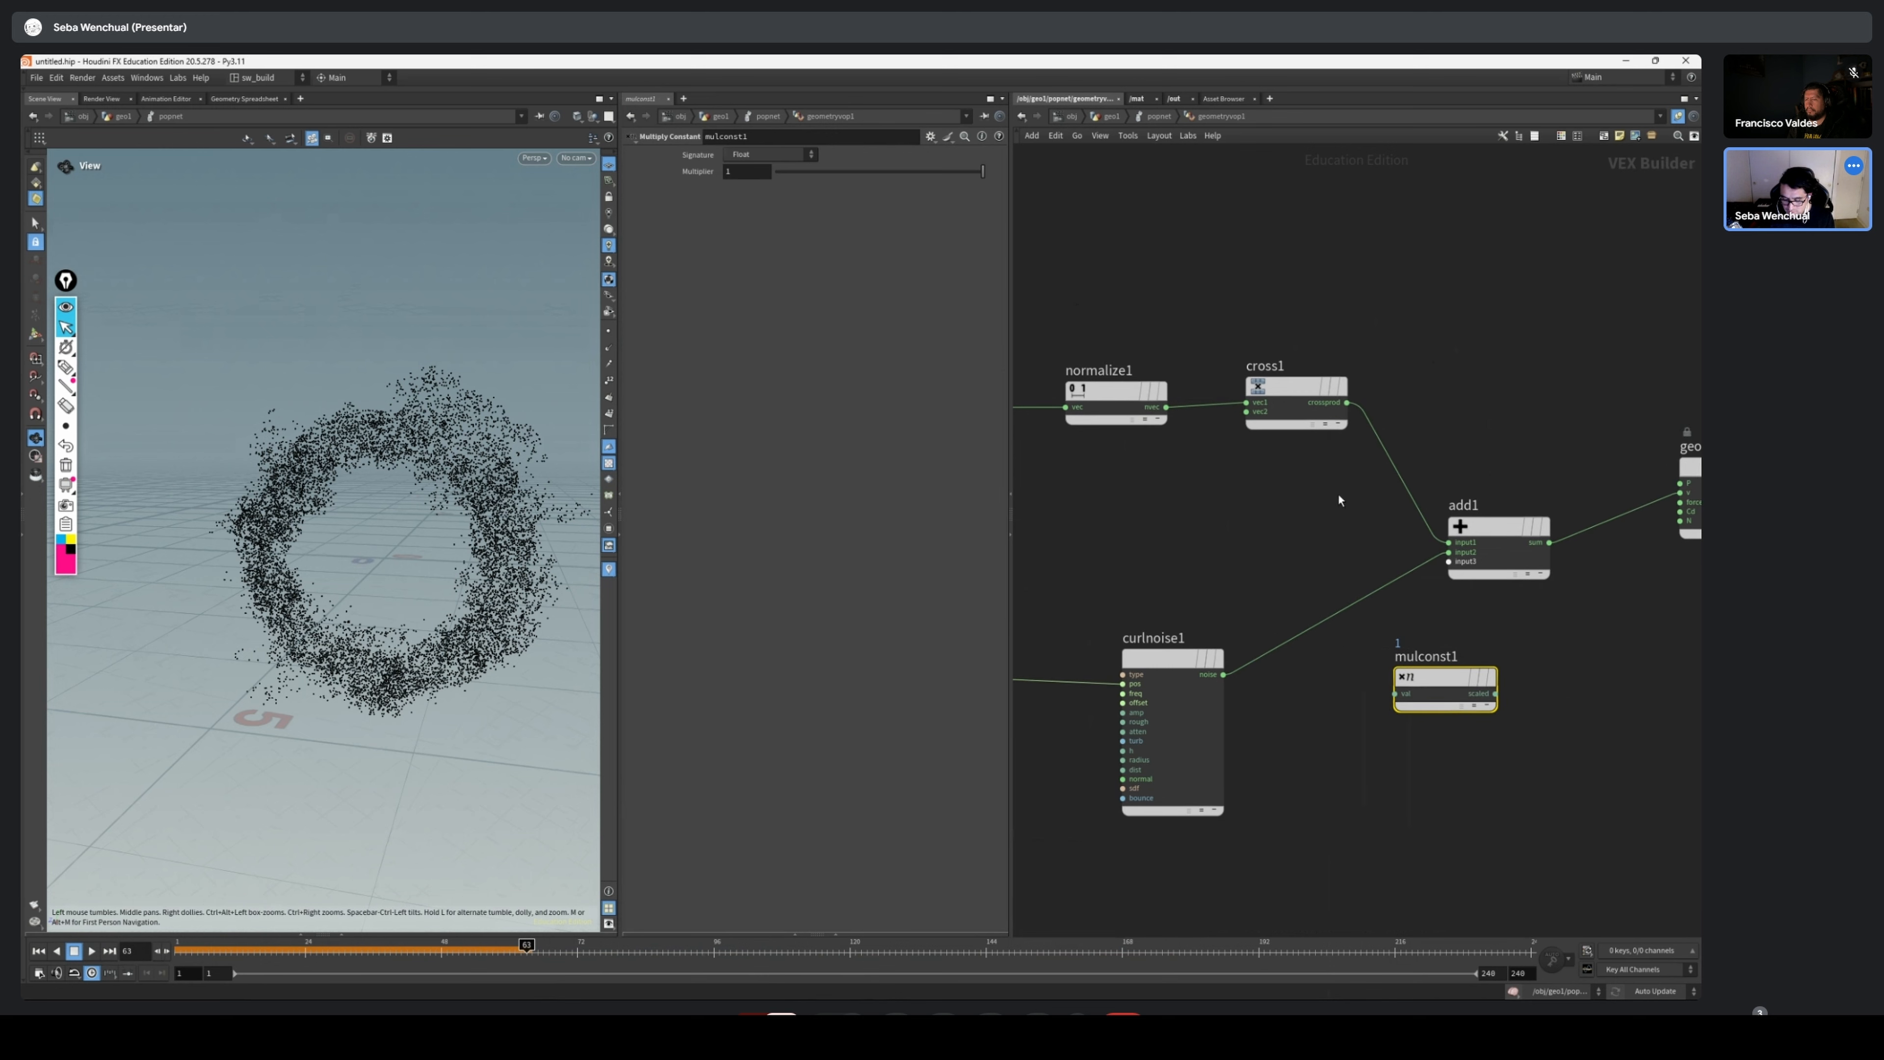
scroll(1424, 546, down, 3)
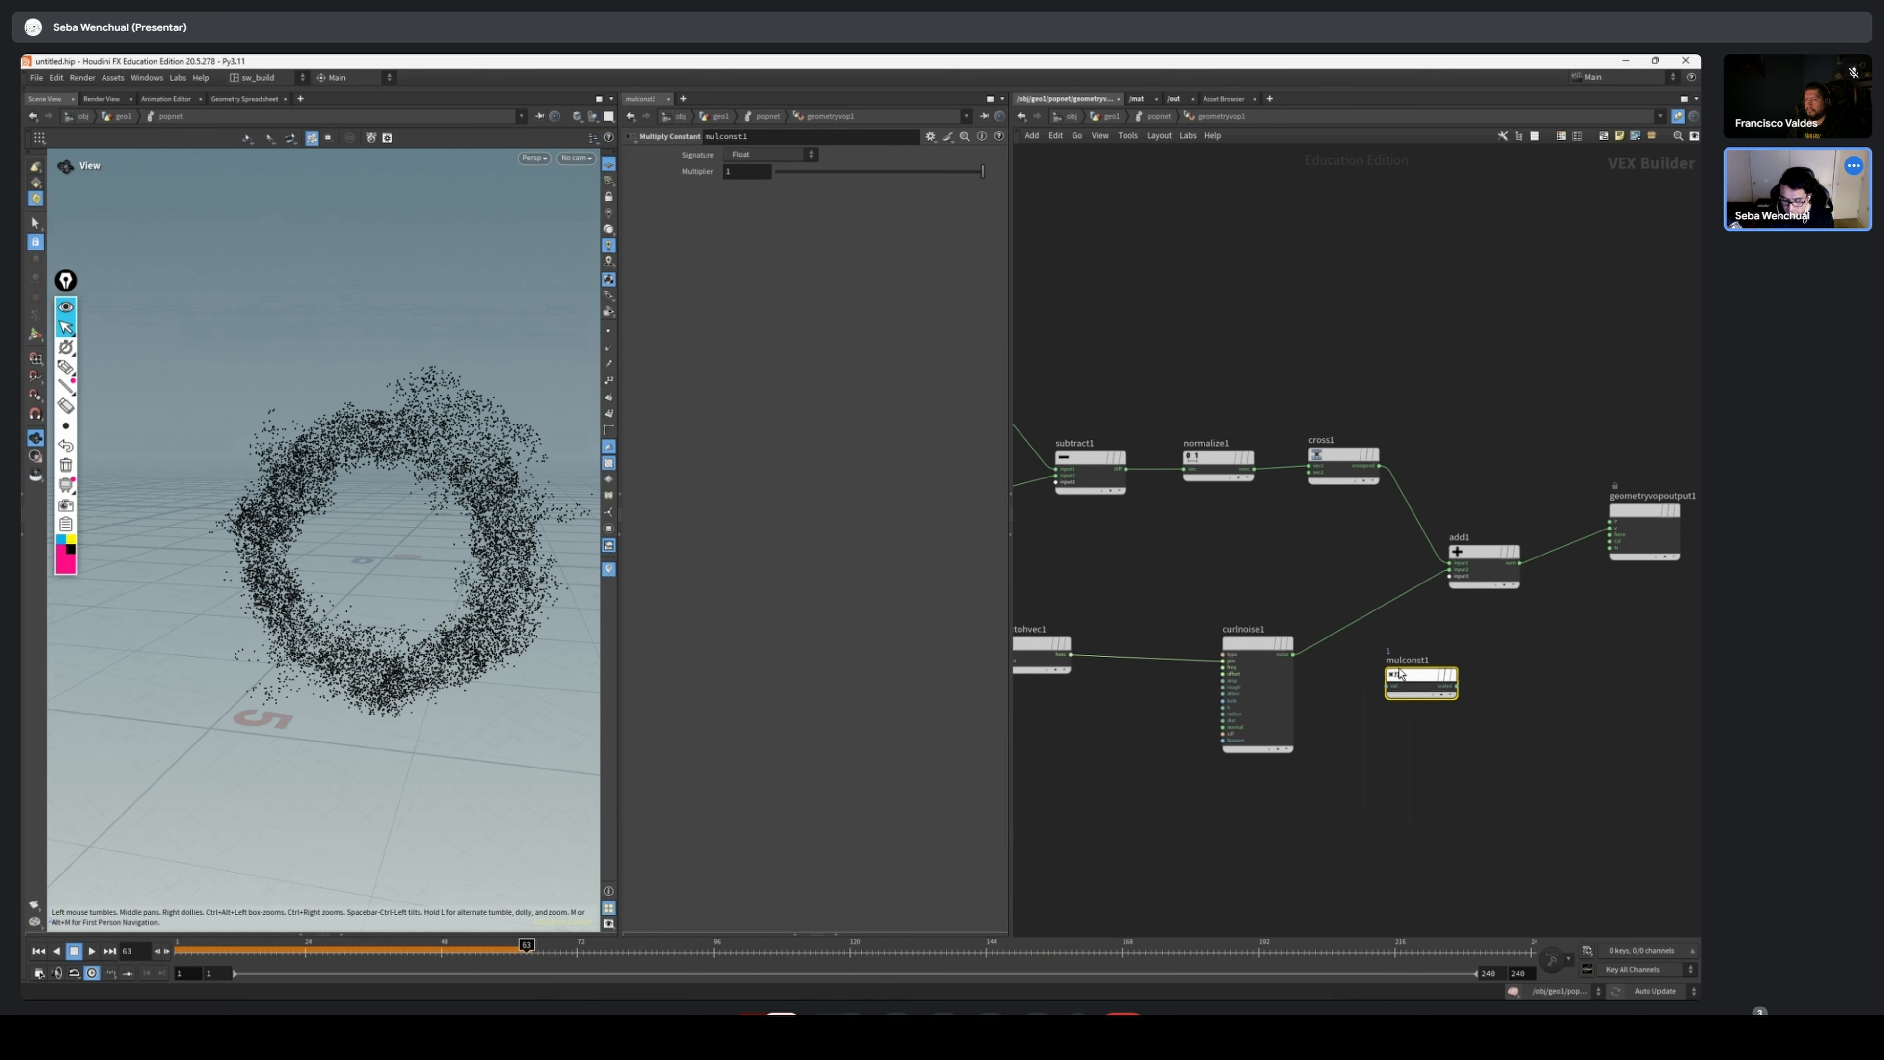
drag(1440, 666, 1316, 575)
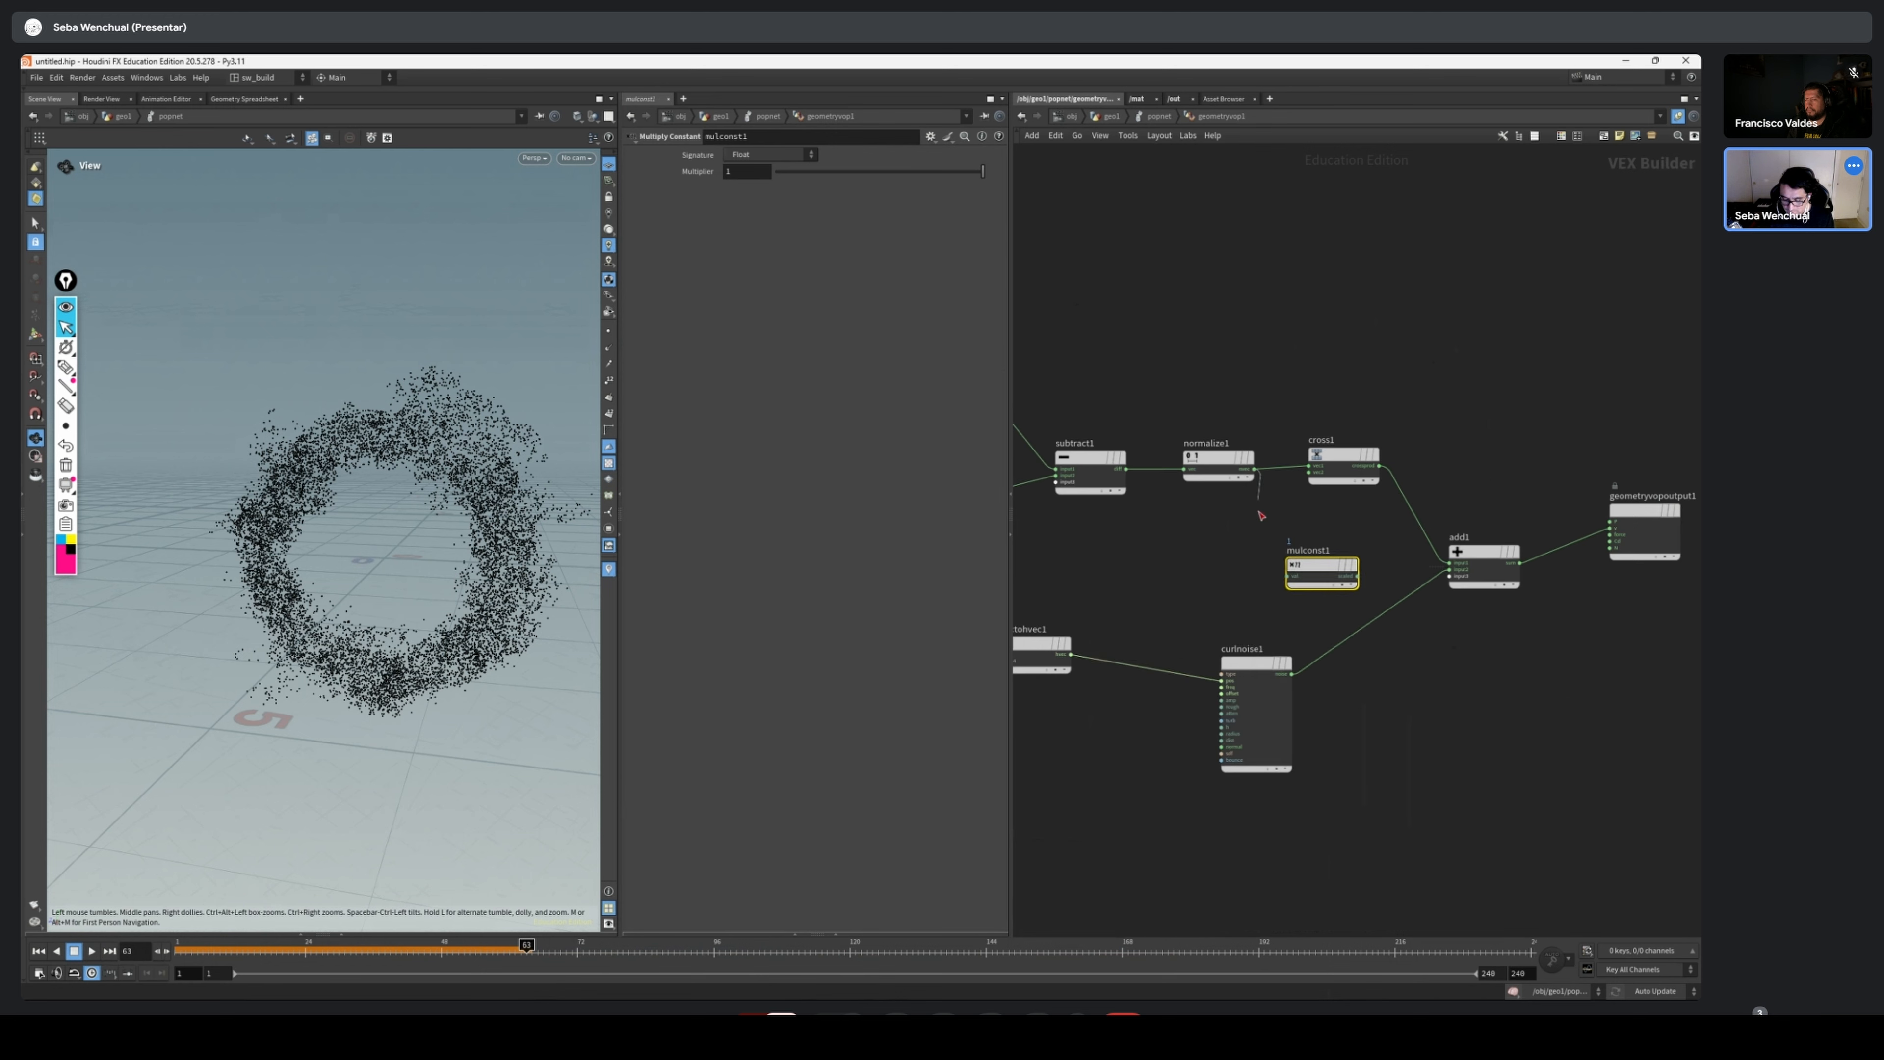
drag(1261, 514, 1316, 574)
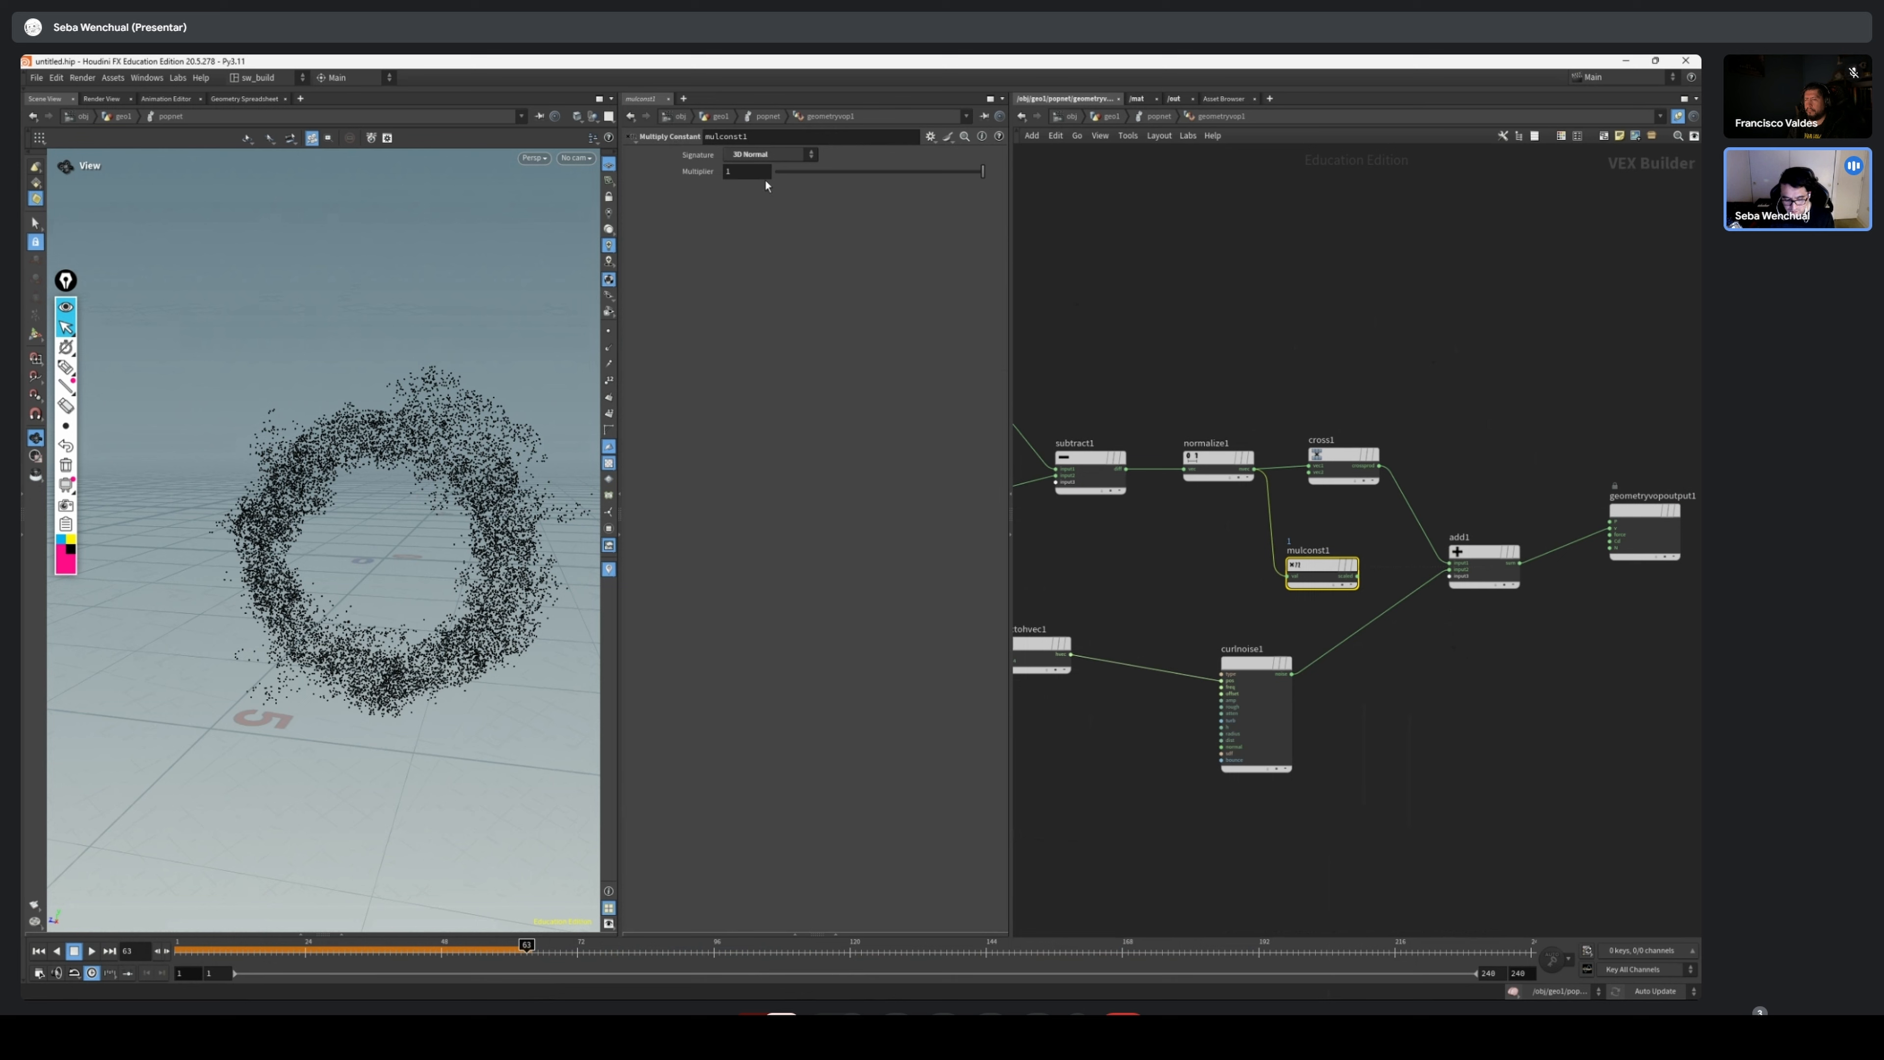
scroll(1379, 599, up, 2)
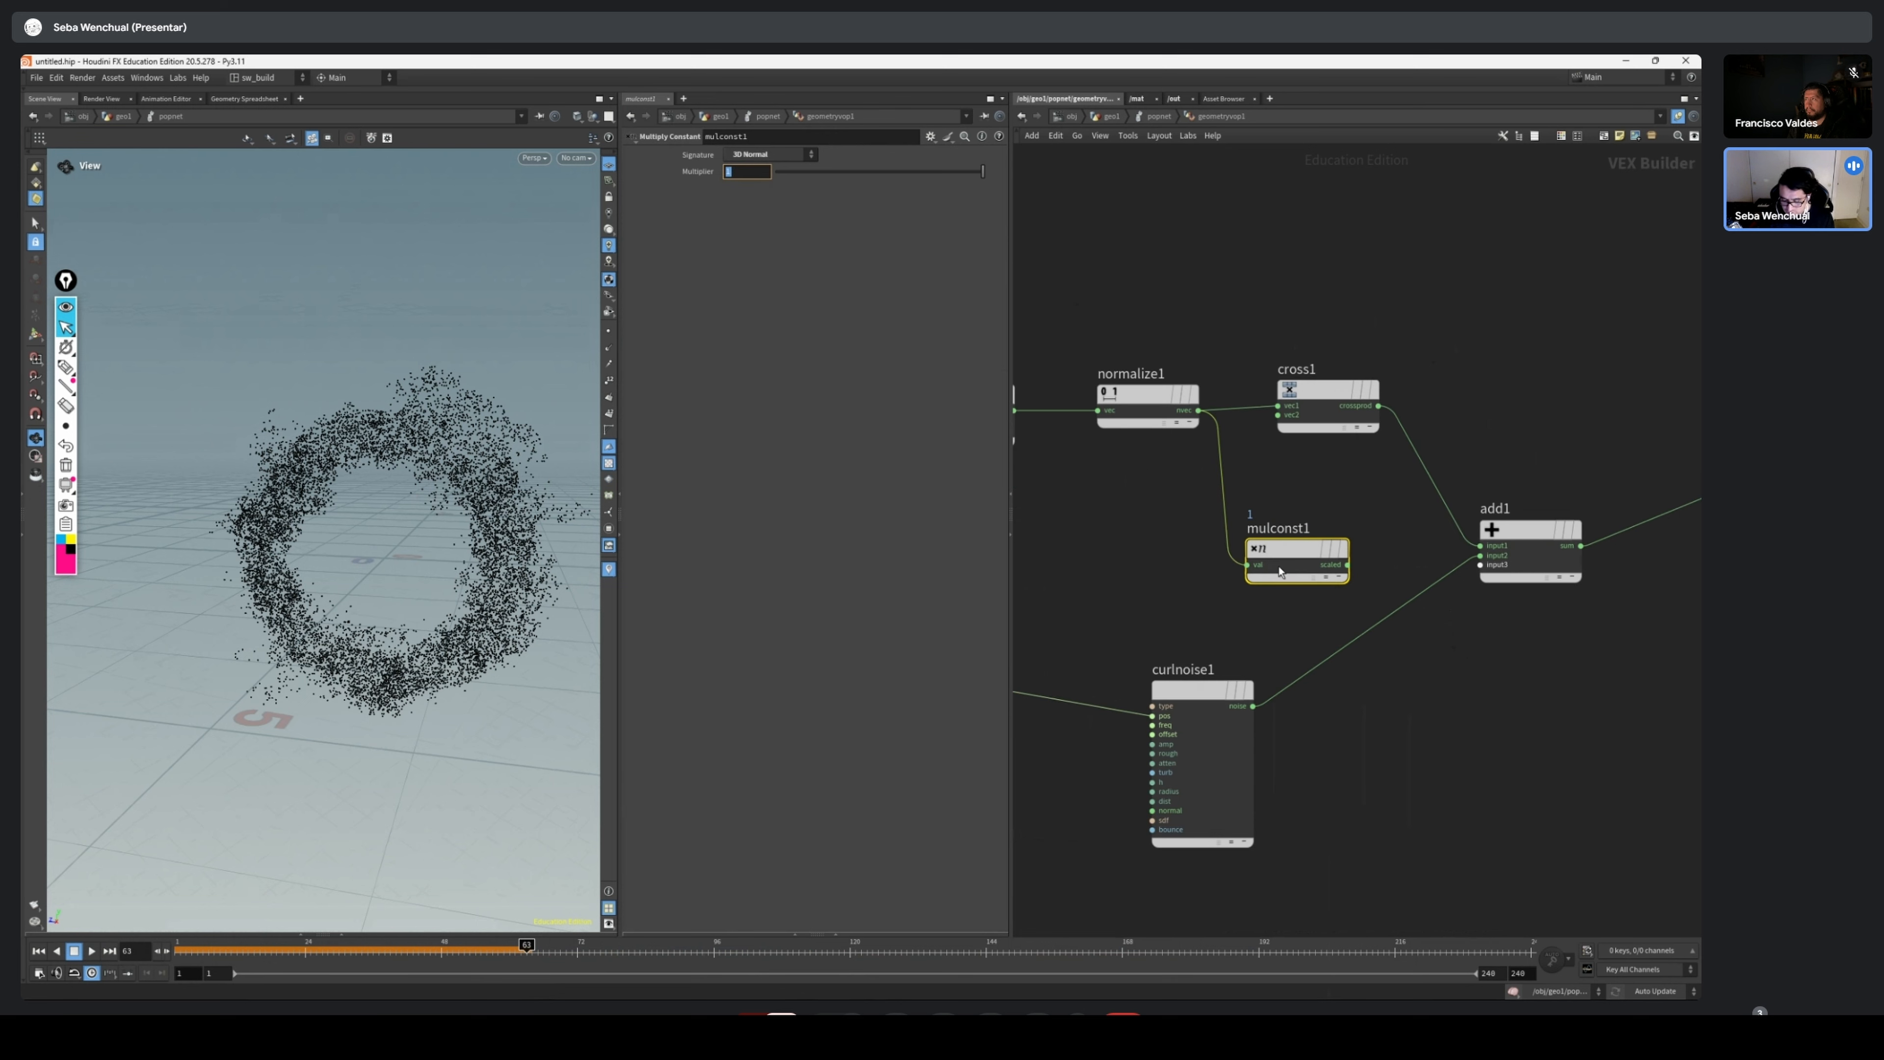
Connect the Multiply Constant output to the Add node's input2 and the Curl Noise output to input3
drag(1348, 565, 1481, 555)
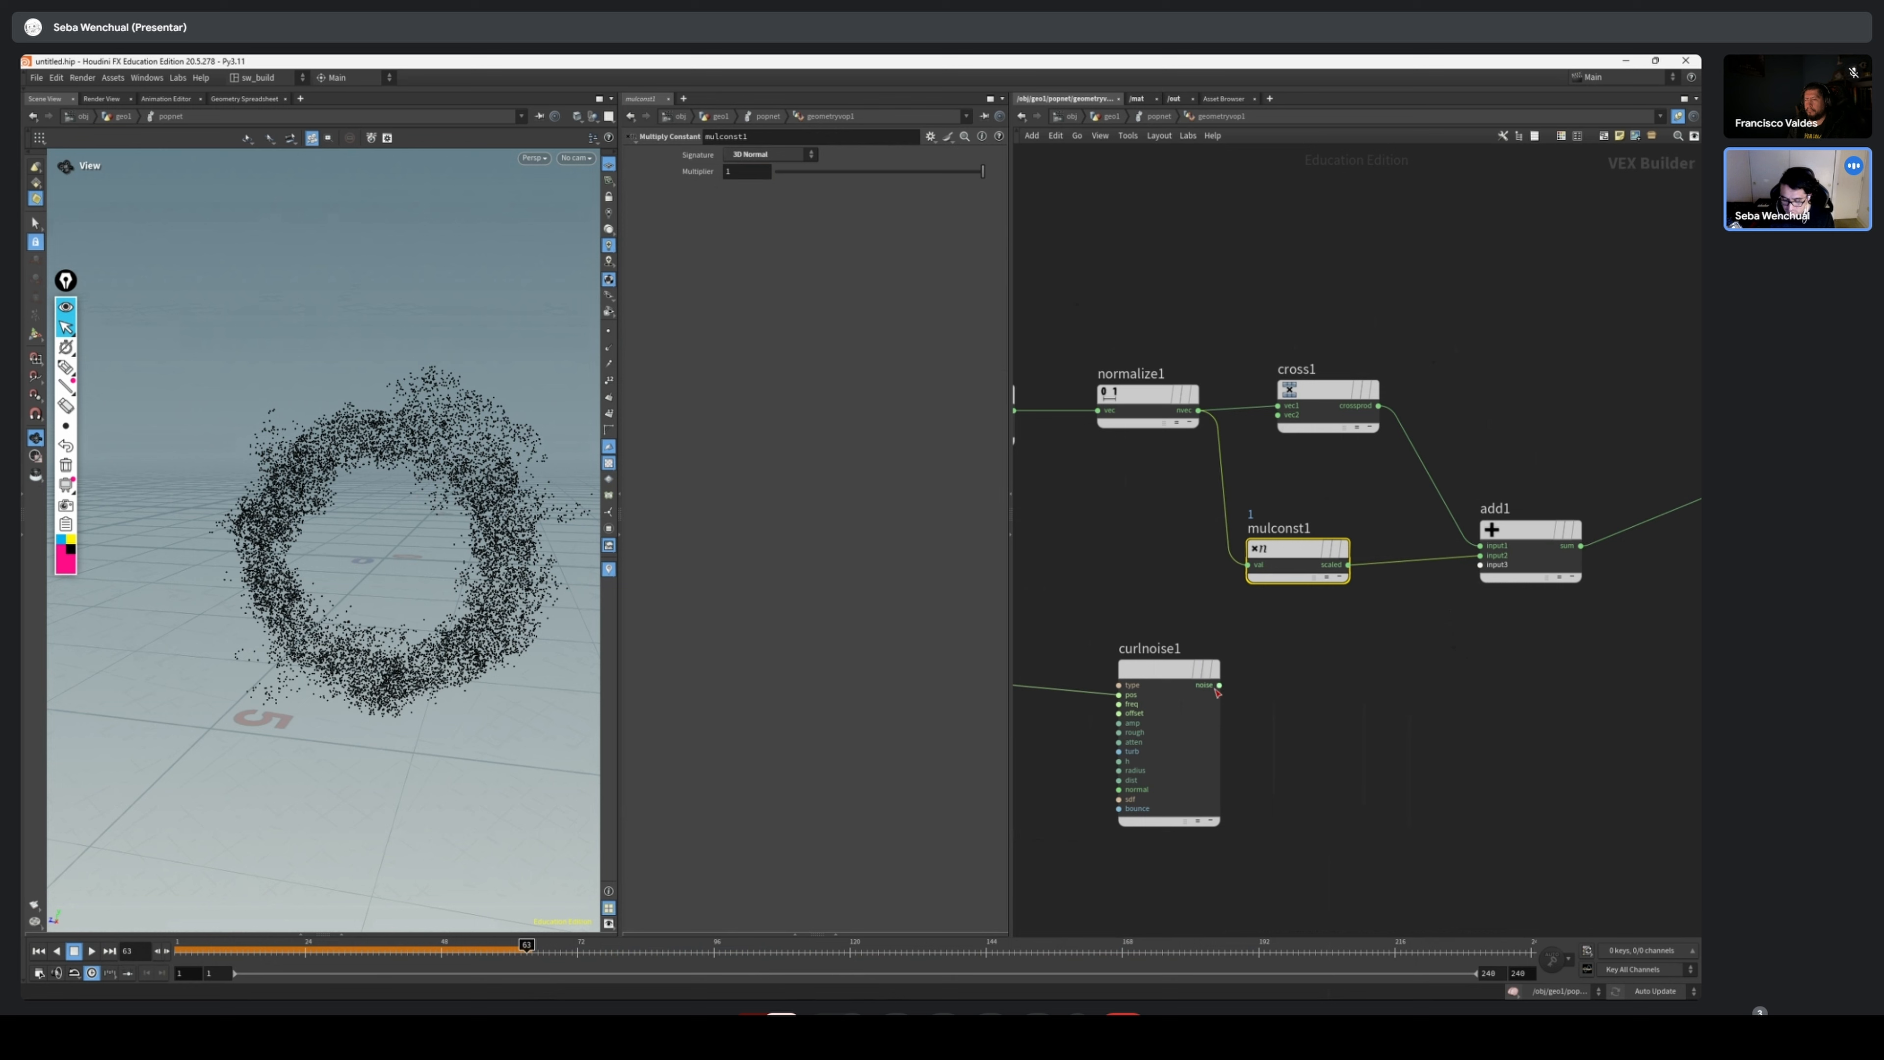
drag(1219, 685, 1480, 565)
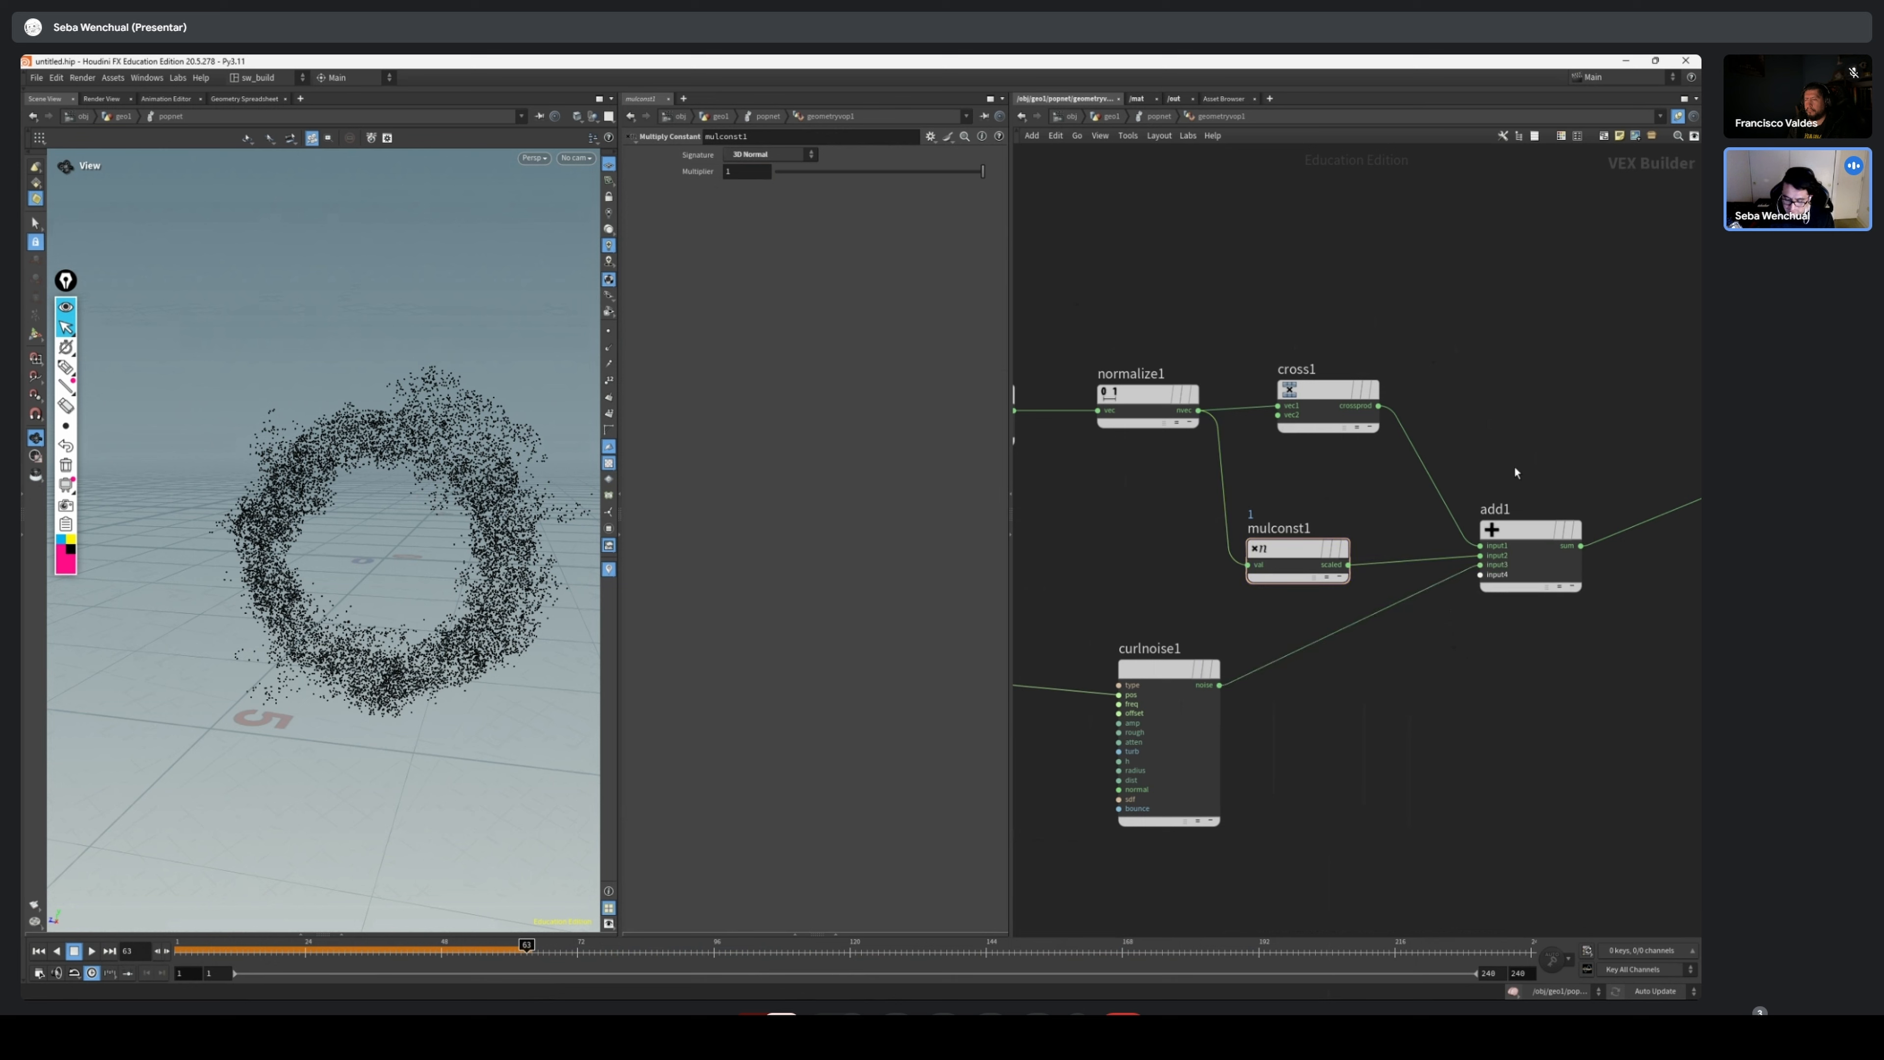
click(1524, 557)
mouse_move(1311, 372)
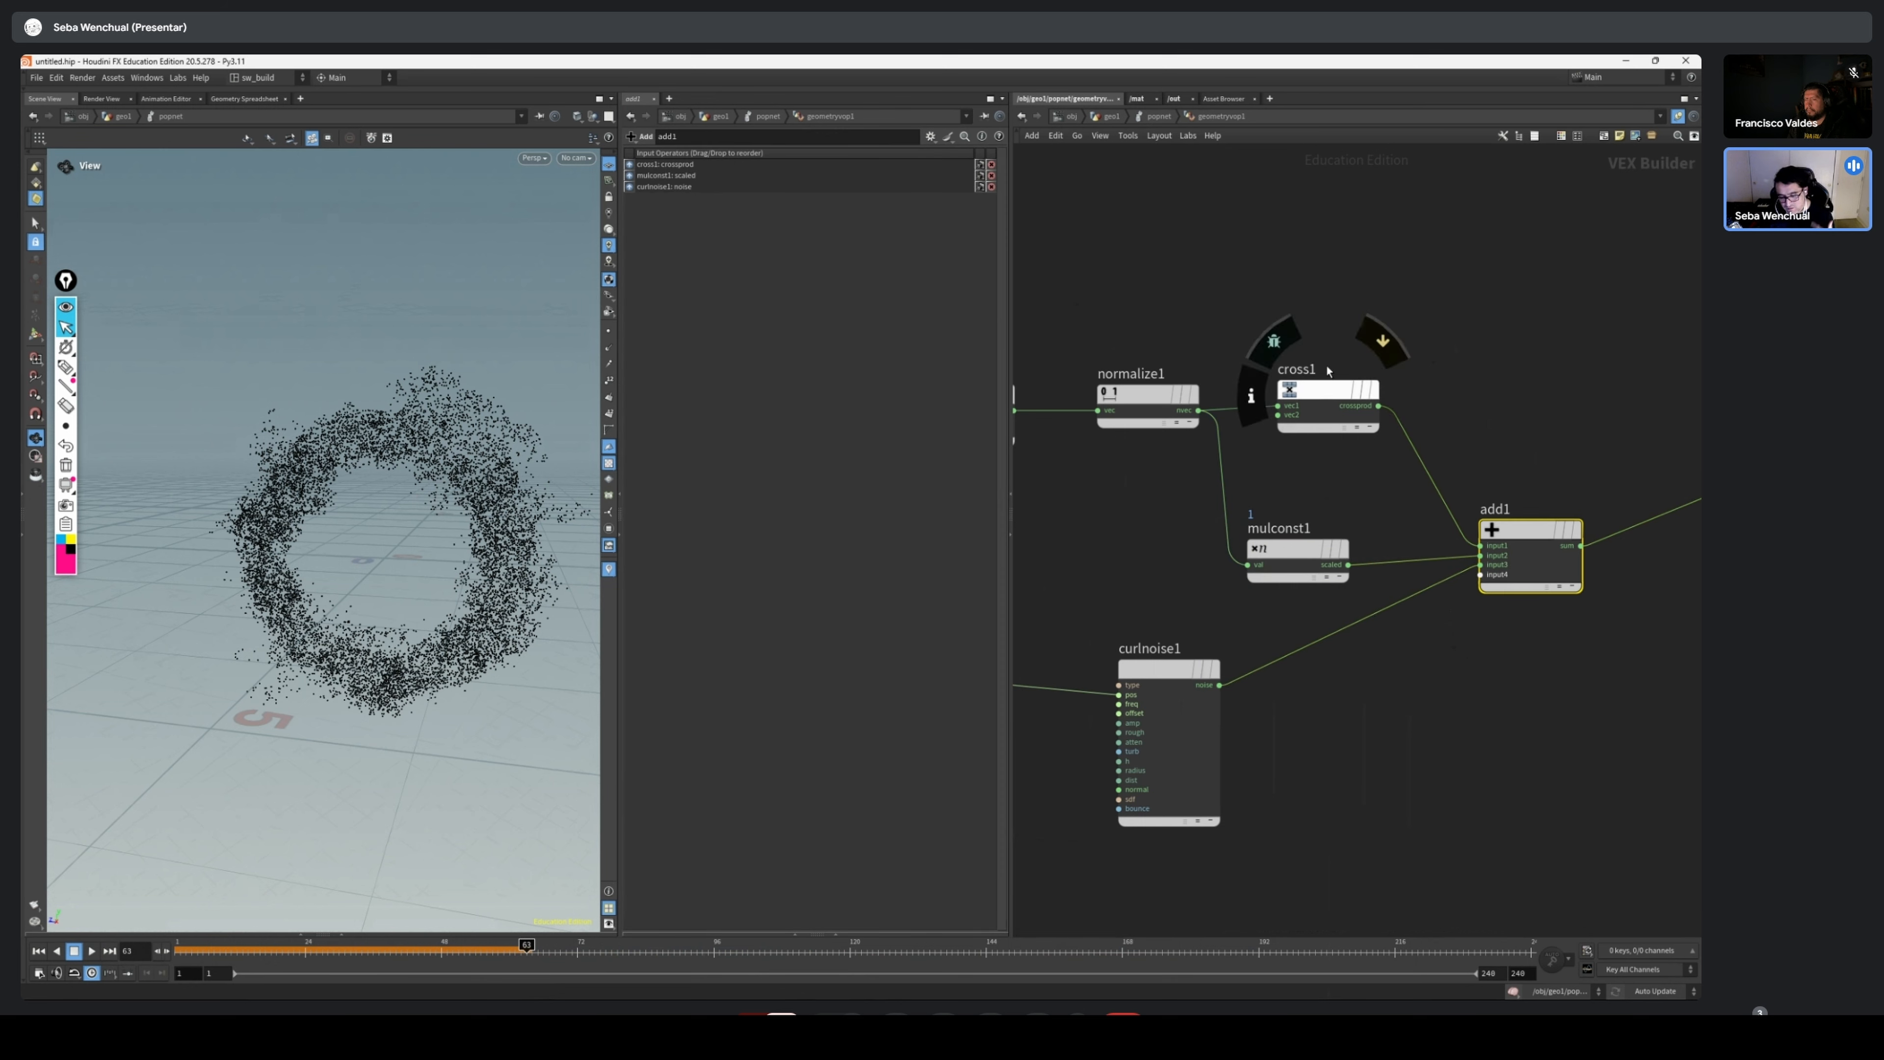
drag(1512, 269, 1301, 488)
click(1300, 553)
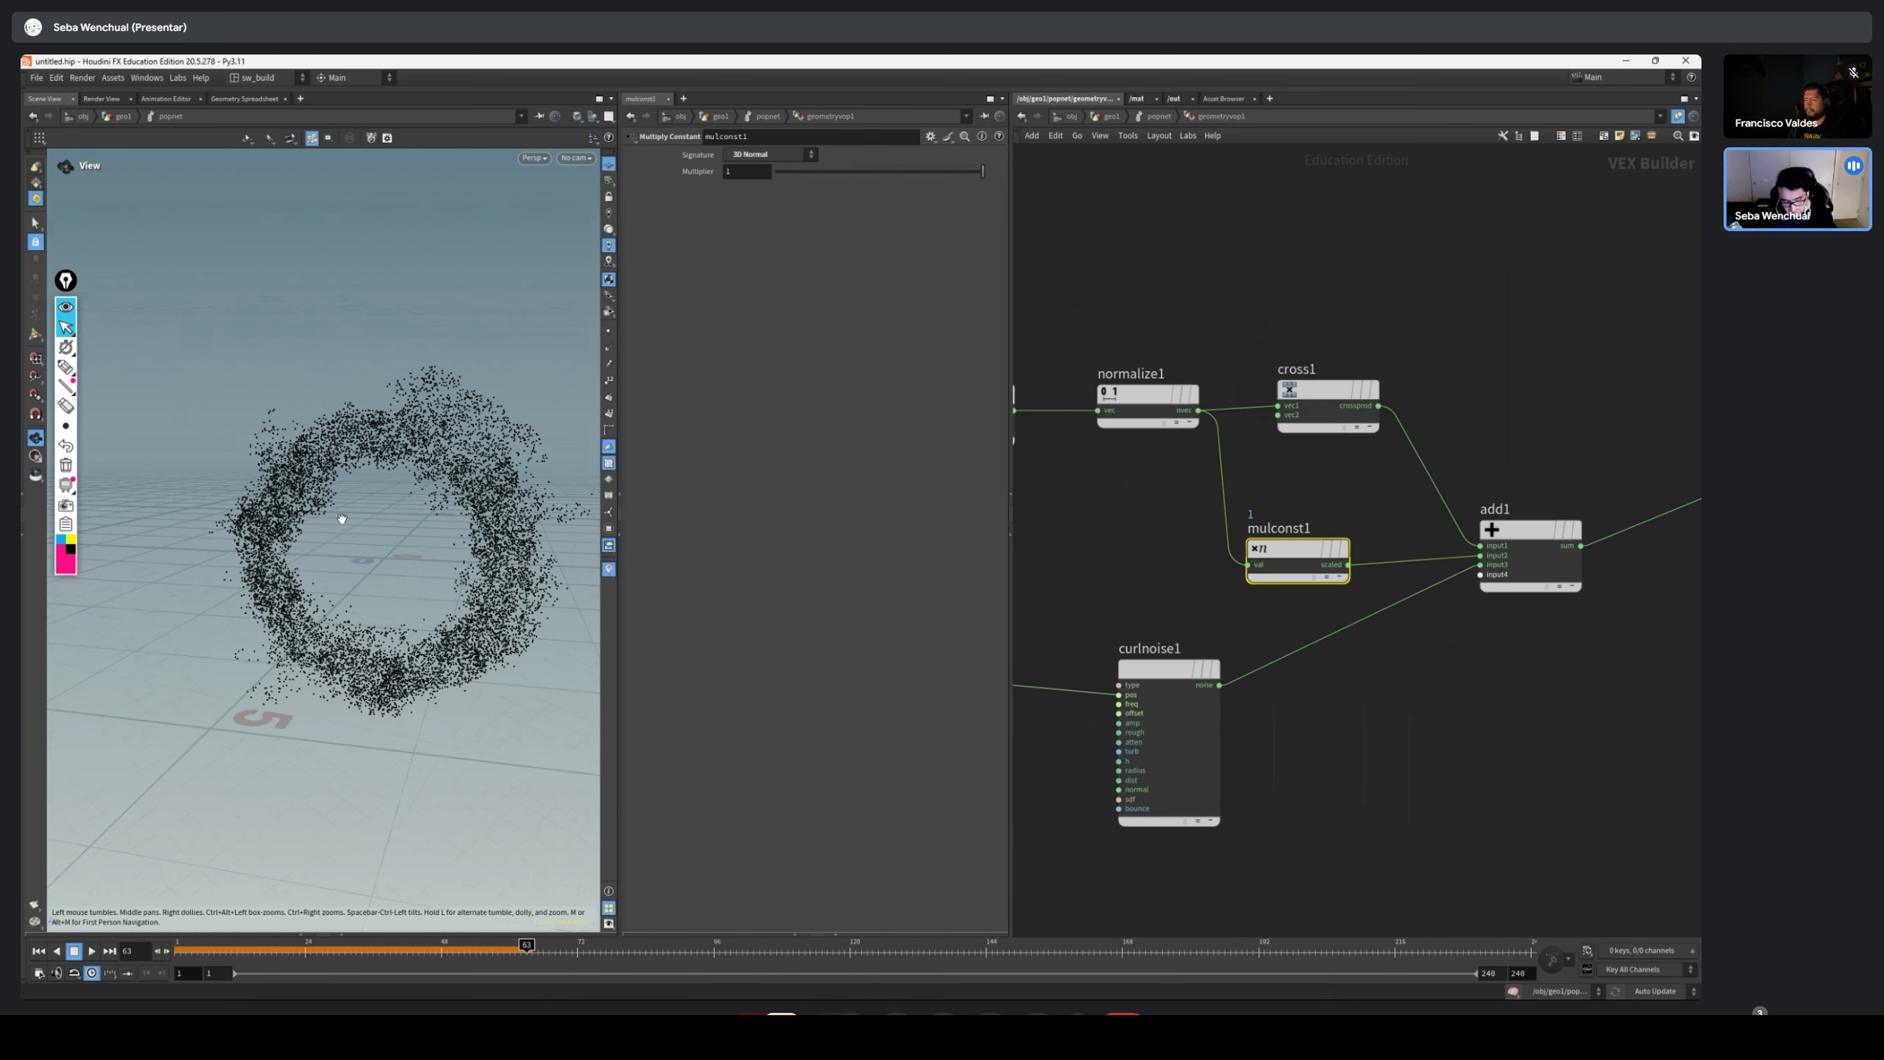
Rewind and play the simulation to examine the effect of adding the scaled normalized vector to the velocity
click(1155, 674)
drag(230, 952, 119, 951)
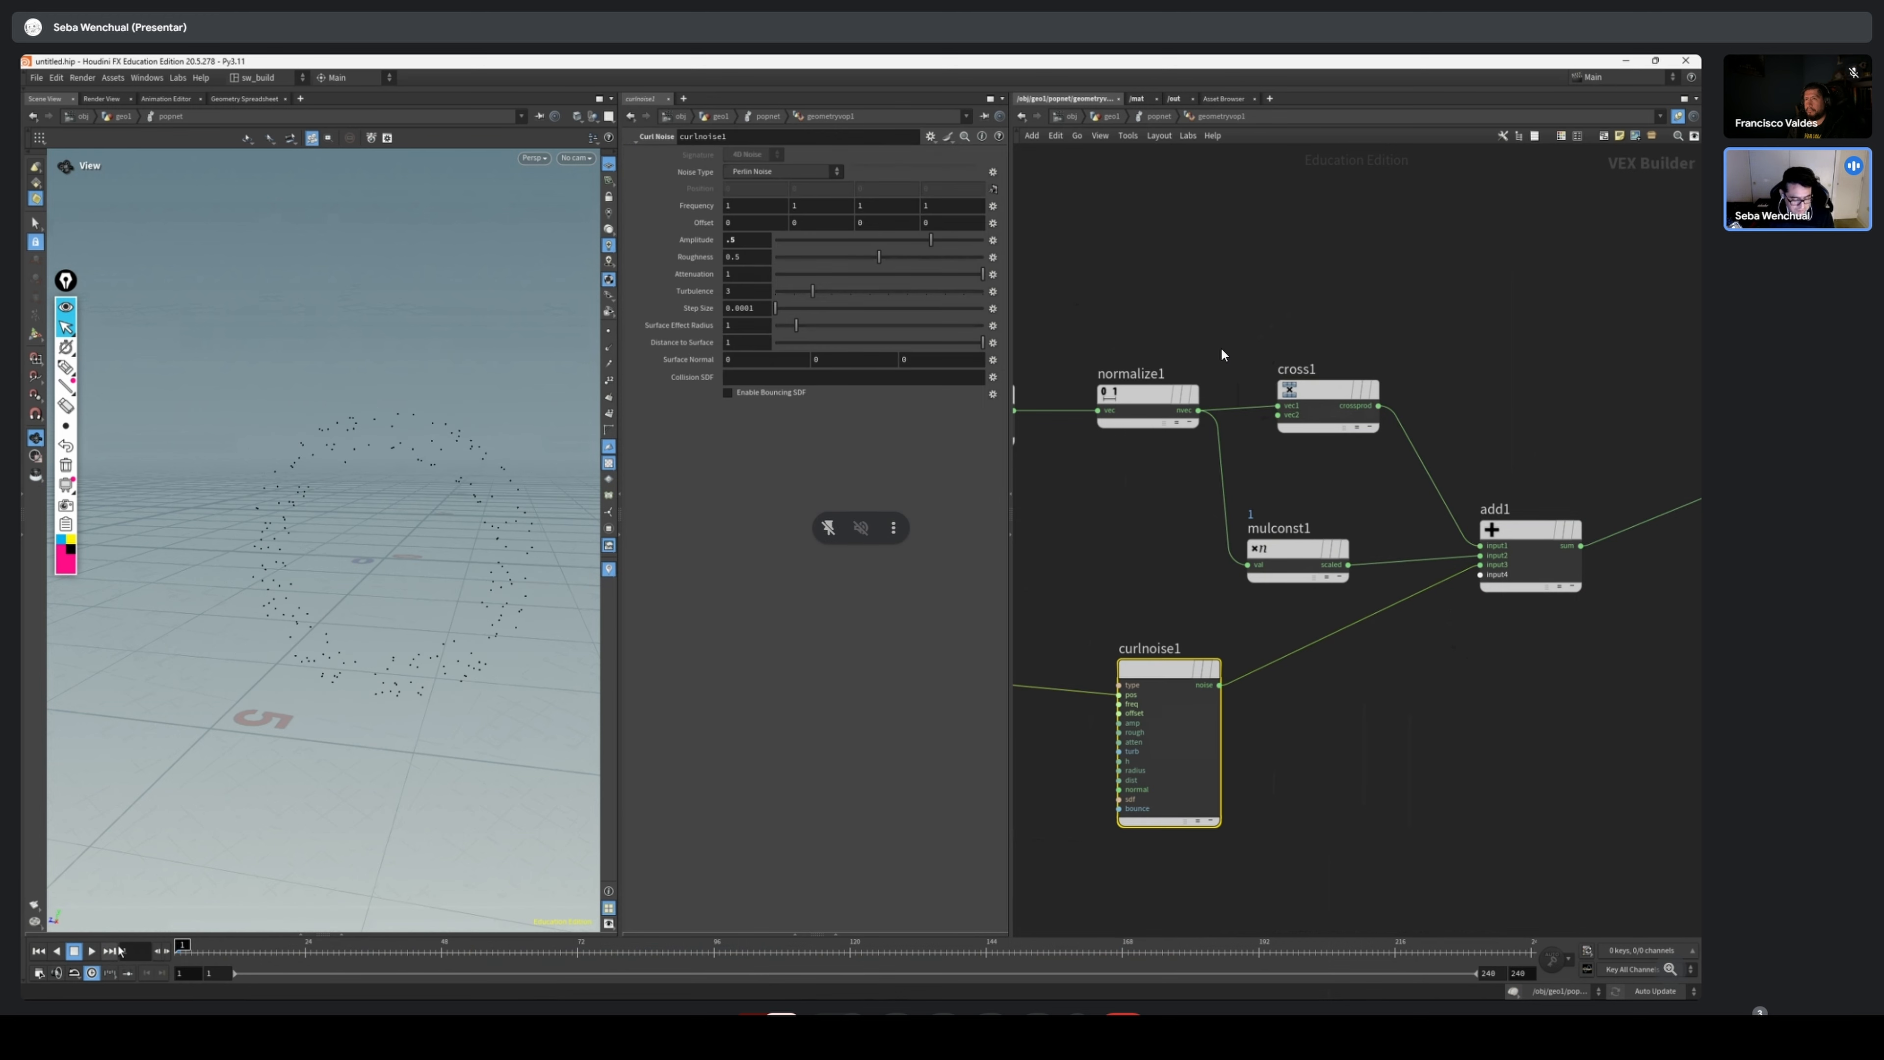
click(90, 951)
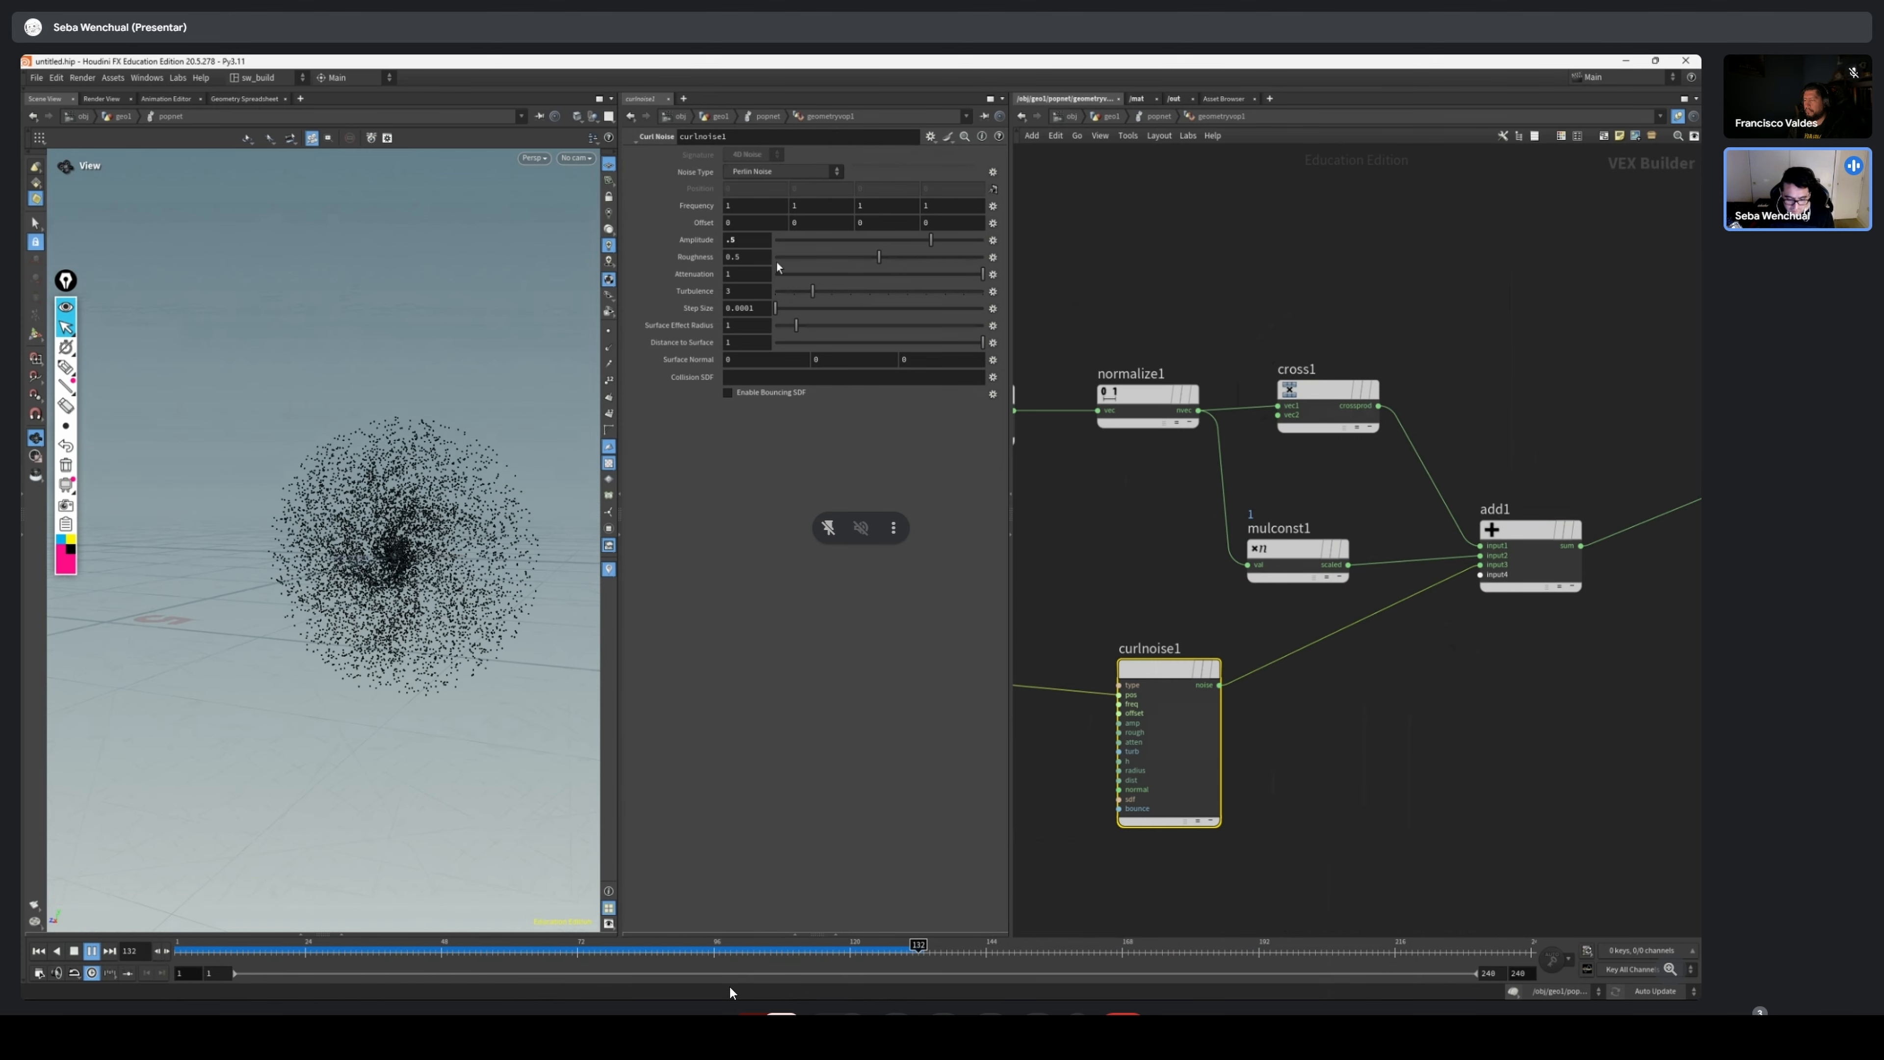
Set the Curl Noise amplitude to 1 and replay the simulation from the start
double_click(731, 240)
text(1)
key(Return)
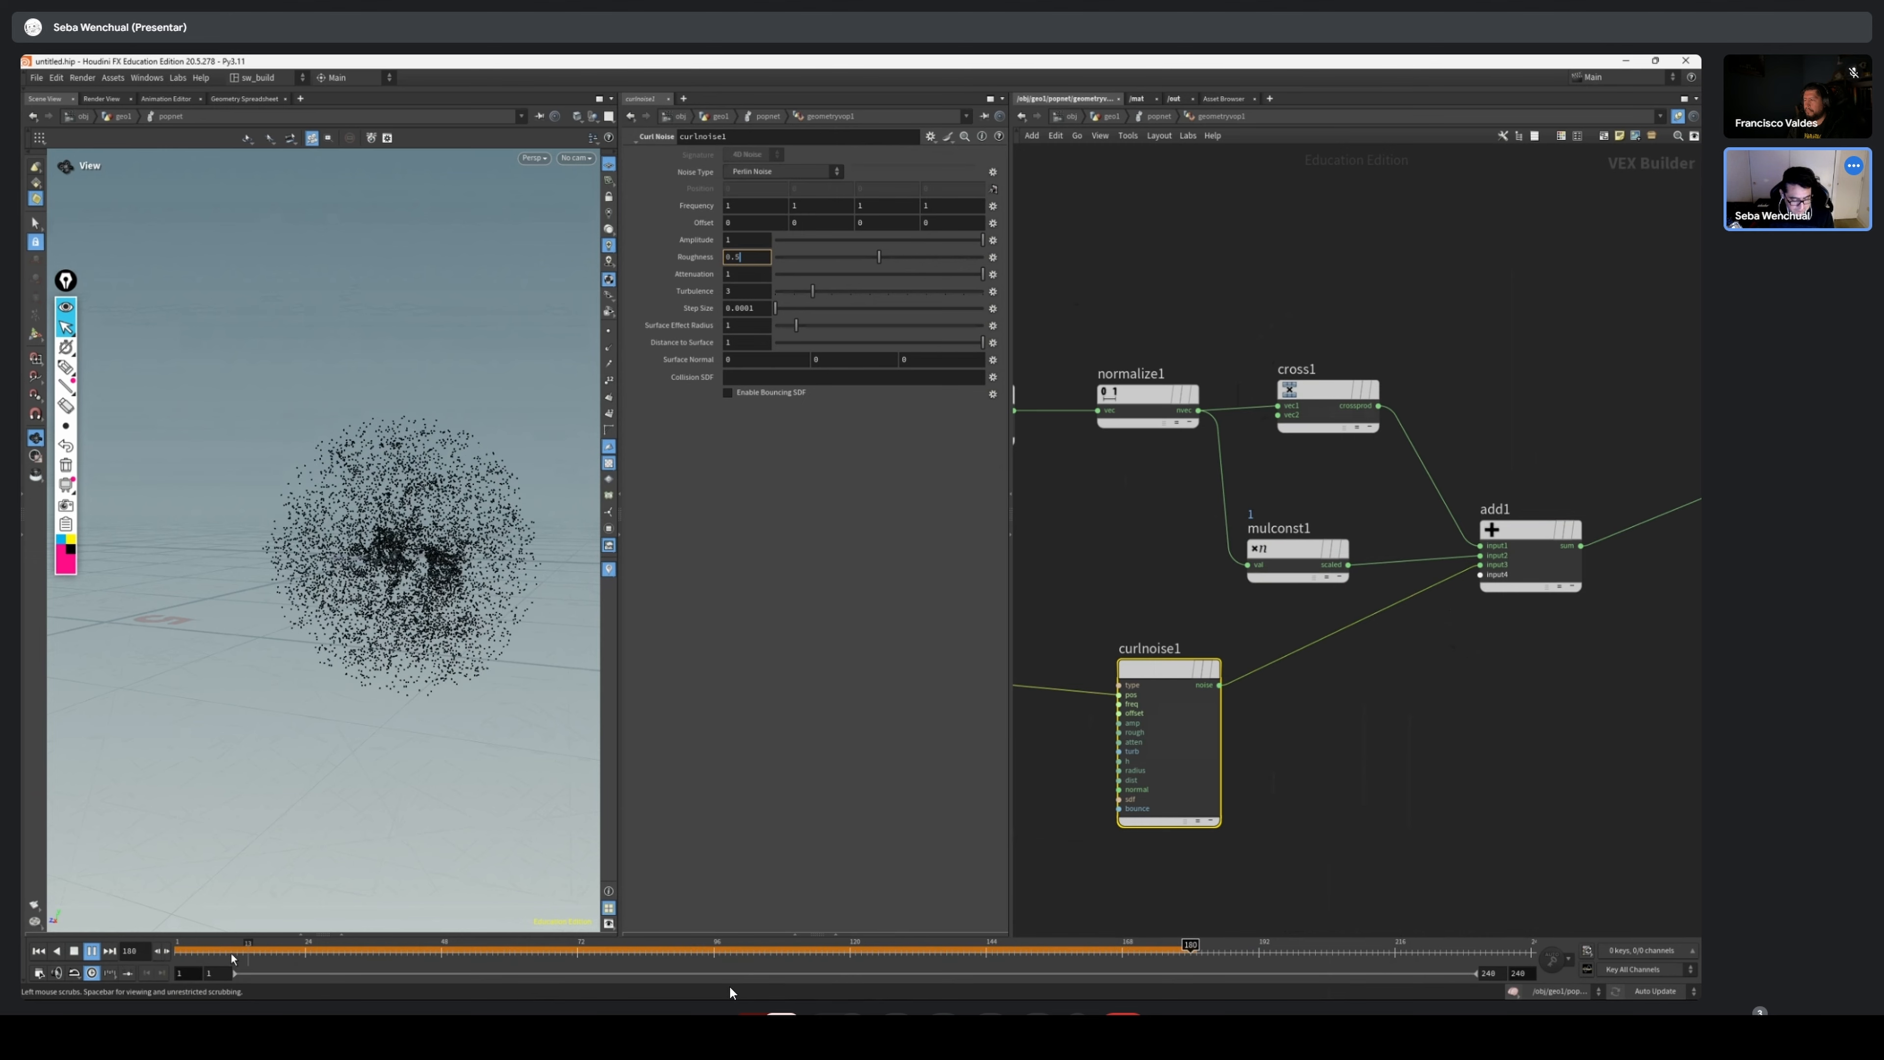
click(186, 949)
key(Up)
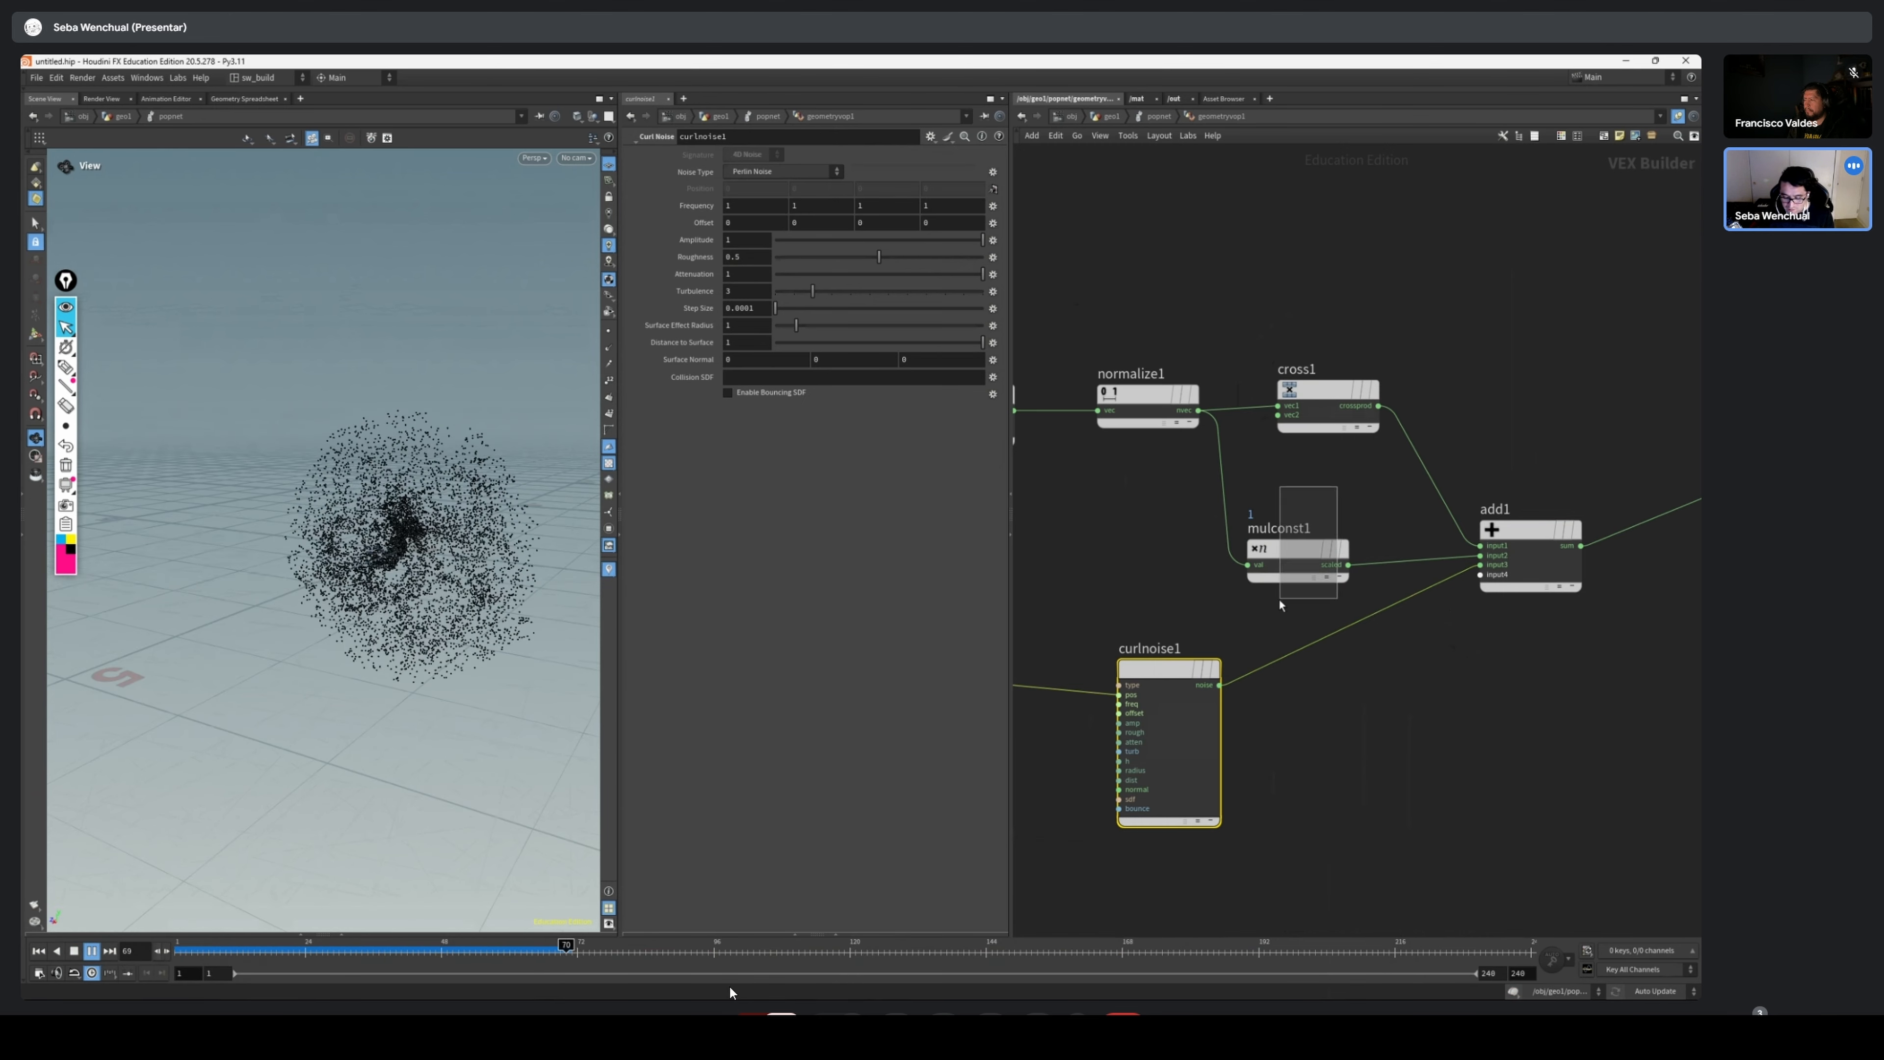
click(1330, 550)
drag(237, 949, 261, 950)
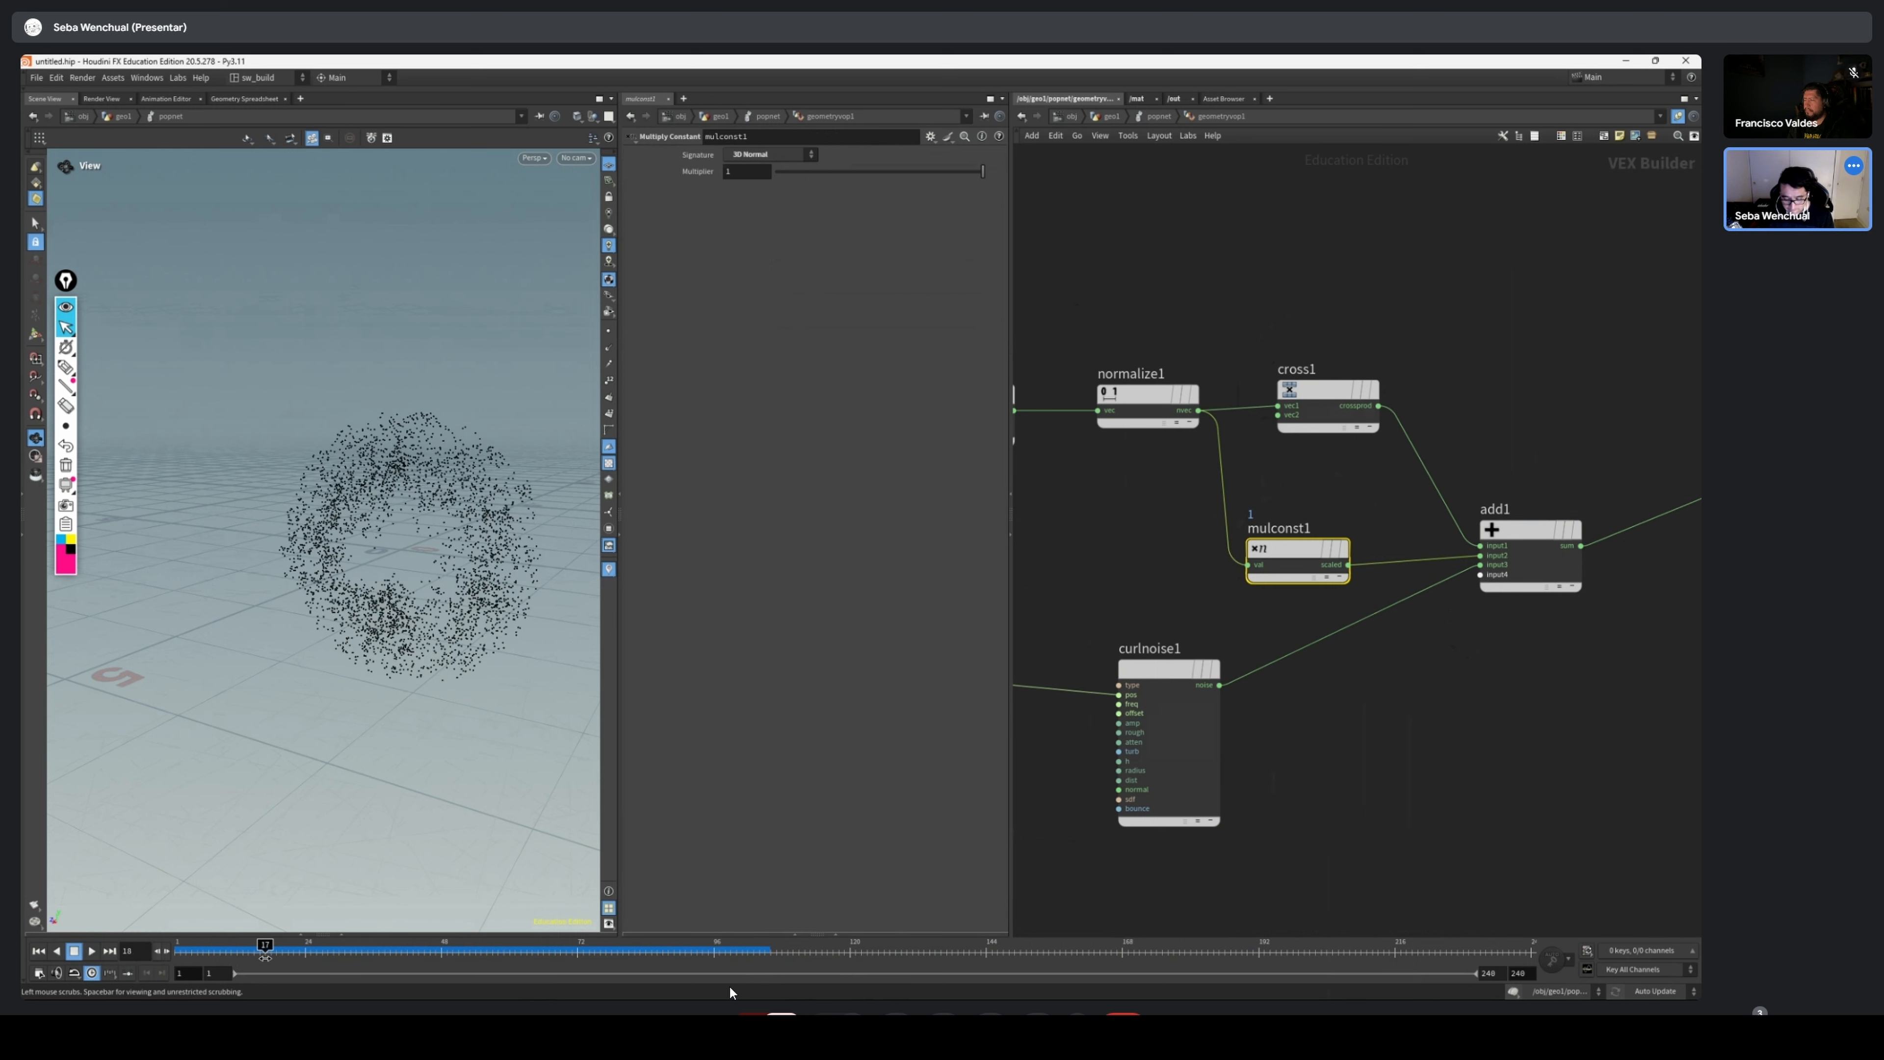
Move the Multiply Constant output from the Add node to the Geometry VOP Output's force input, repositioning the nodes
middle_drag(1263, 601, 1166, 578)
drag(1210, 535, 1204, 545)
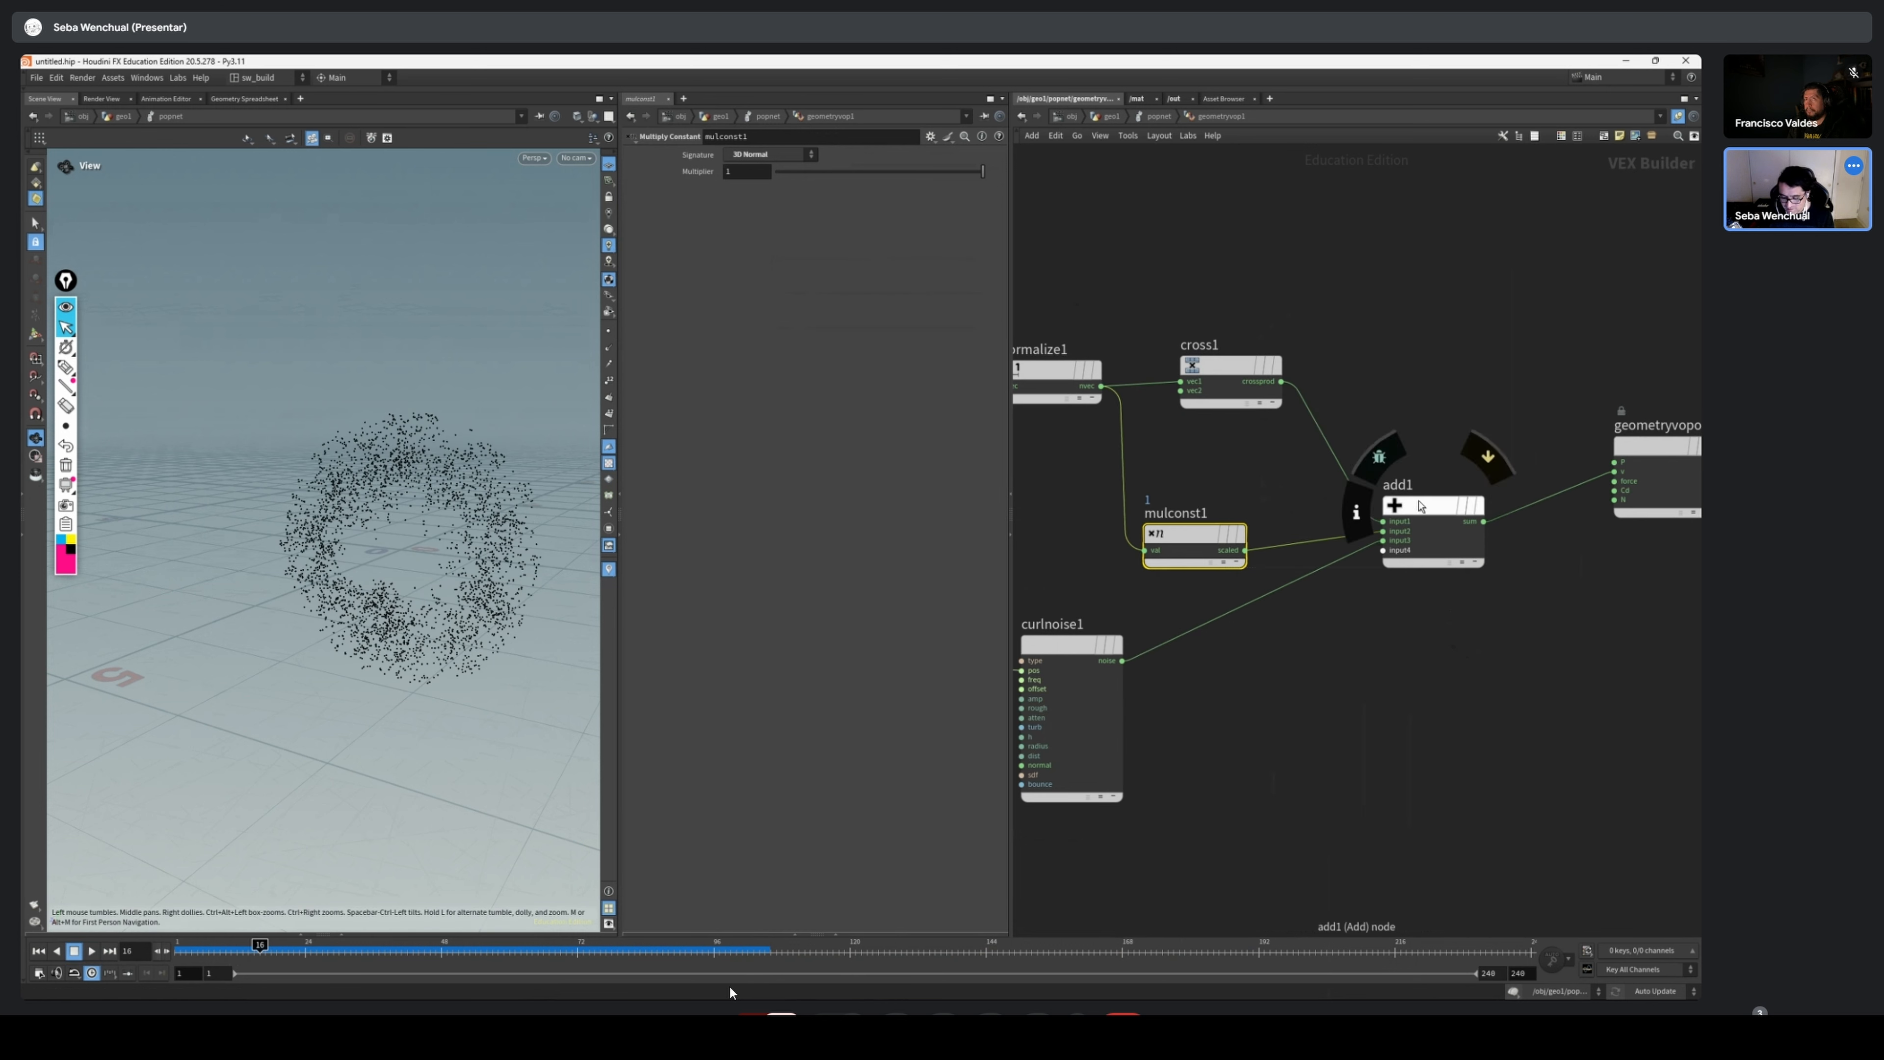
drag(1431, 505, 1441, 478)
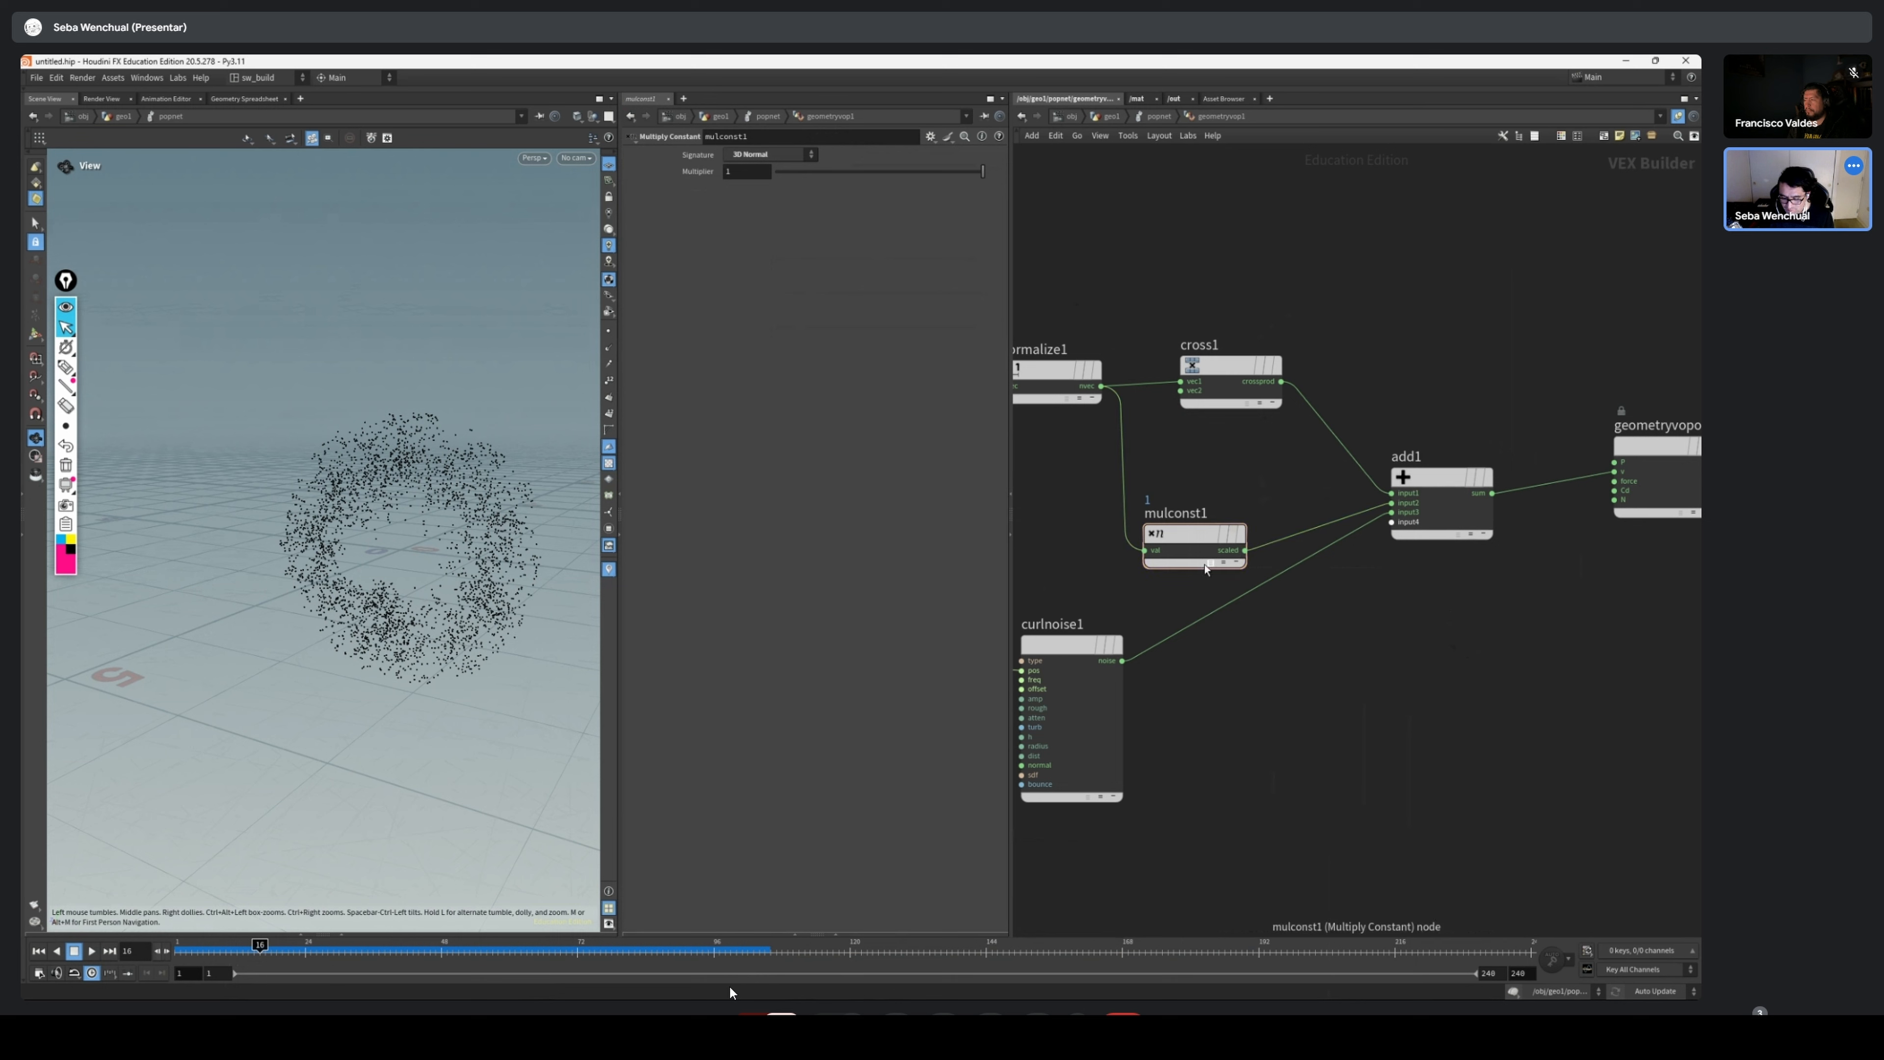
mouse_move(1205, 568)
mouse_down()
mouse_move(1335, 605)
mouse_move(1328, 635)
mouse_move(1613, 481)
mouse_up()
key(y)
scroll(1594, 478, up, 5)
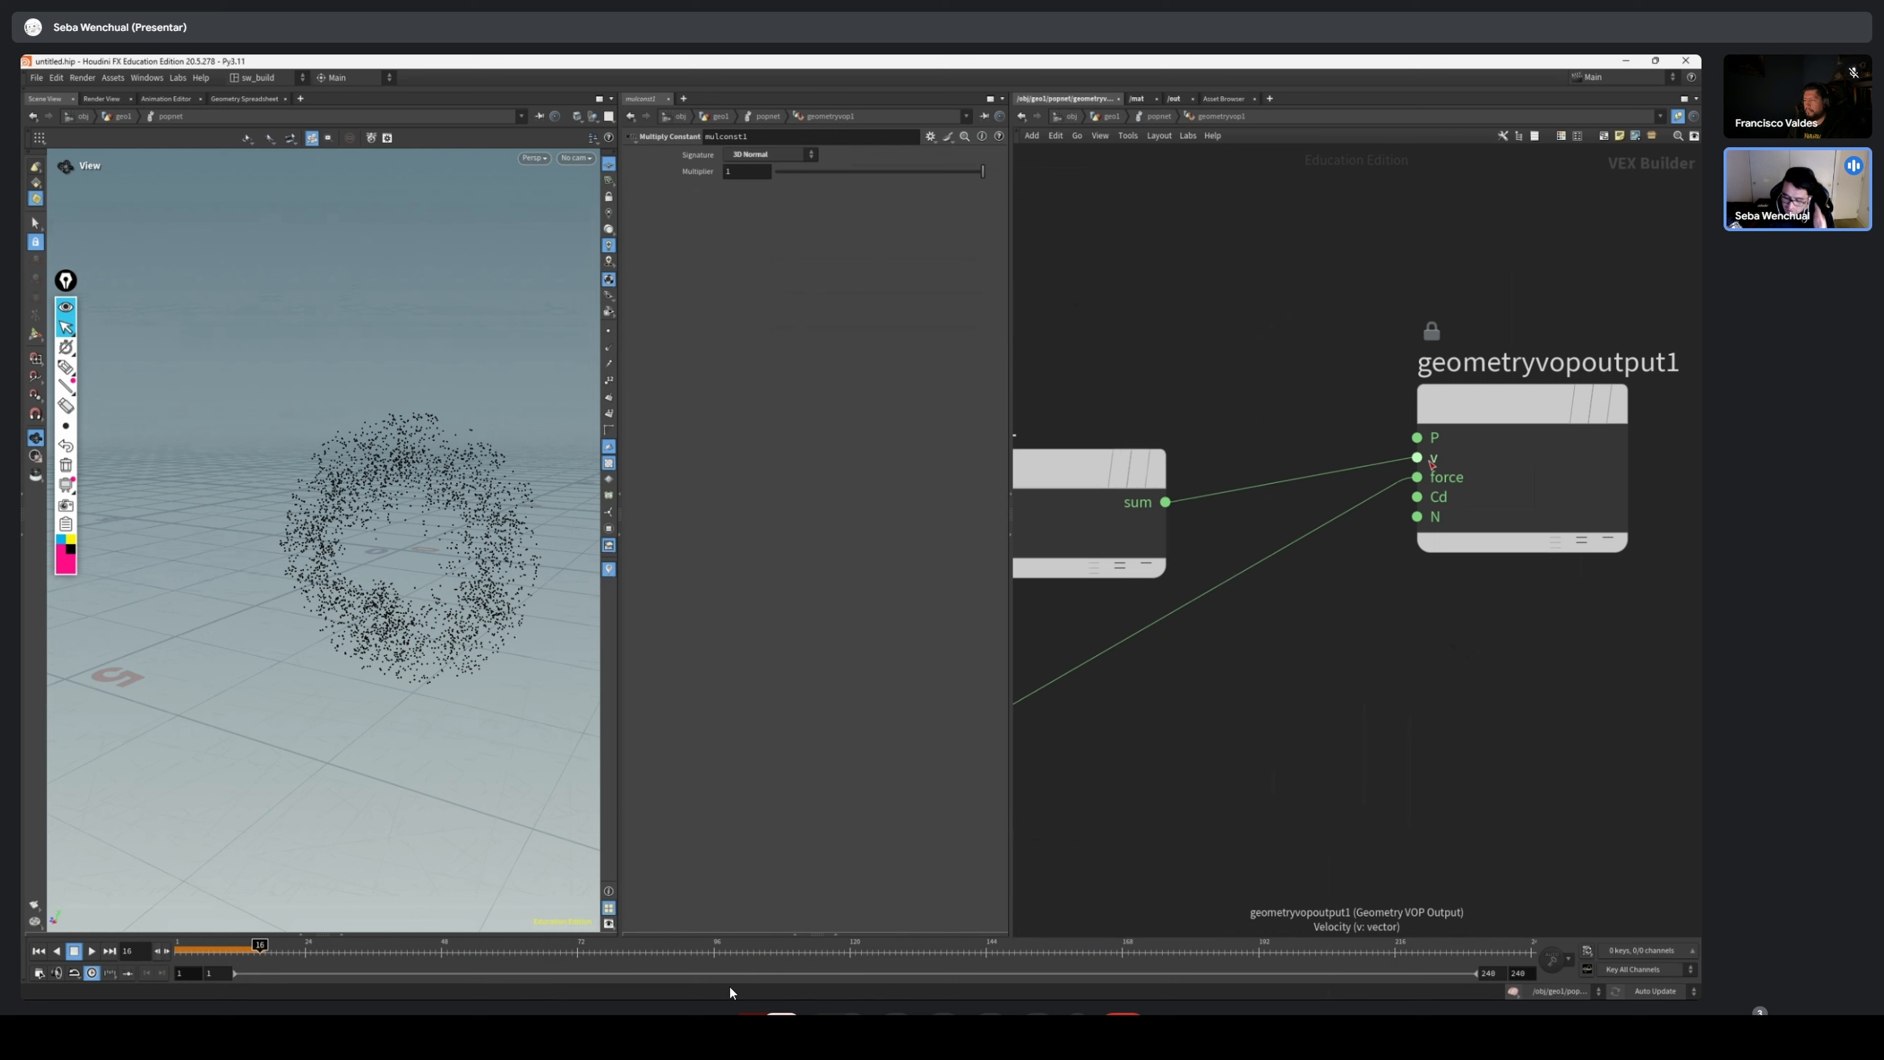
scroll(1428, 481, down, 5)
middle_drag(1332, 610, 1469, 625)
drag(1227, 634, 1194, 648)
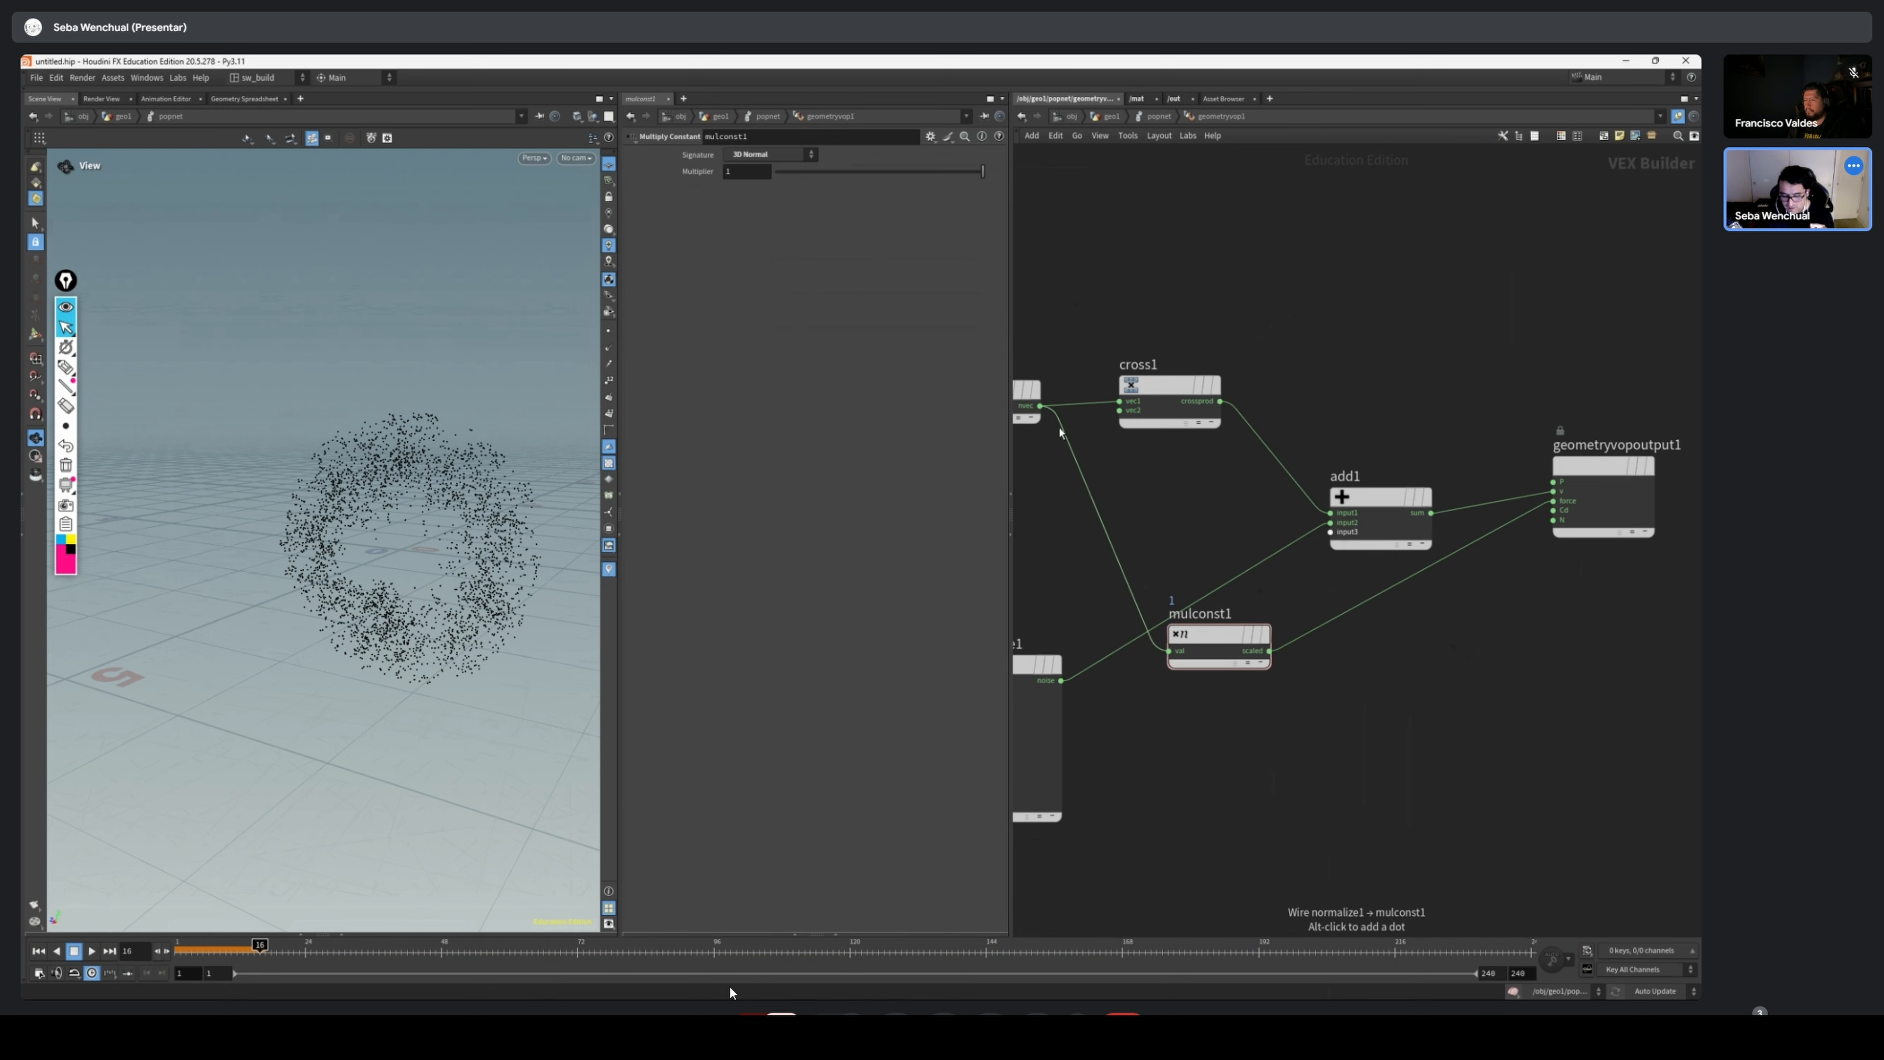
Replay the simulation from the first frame to examine the particles with the force input connected
middle_drag(1597, 566, 1565, 571)
scroll(1556, 509, up, 4)
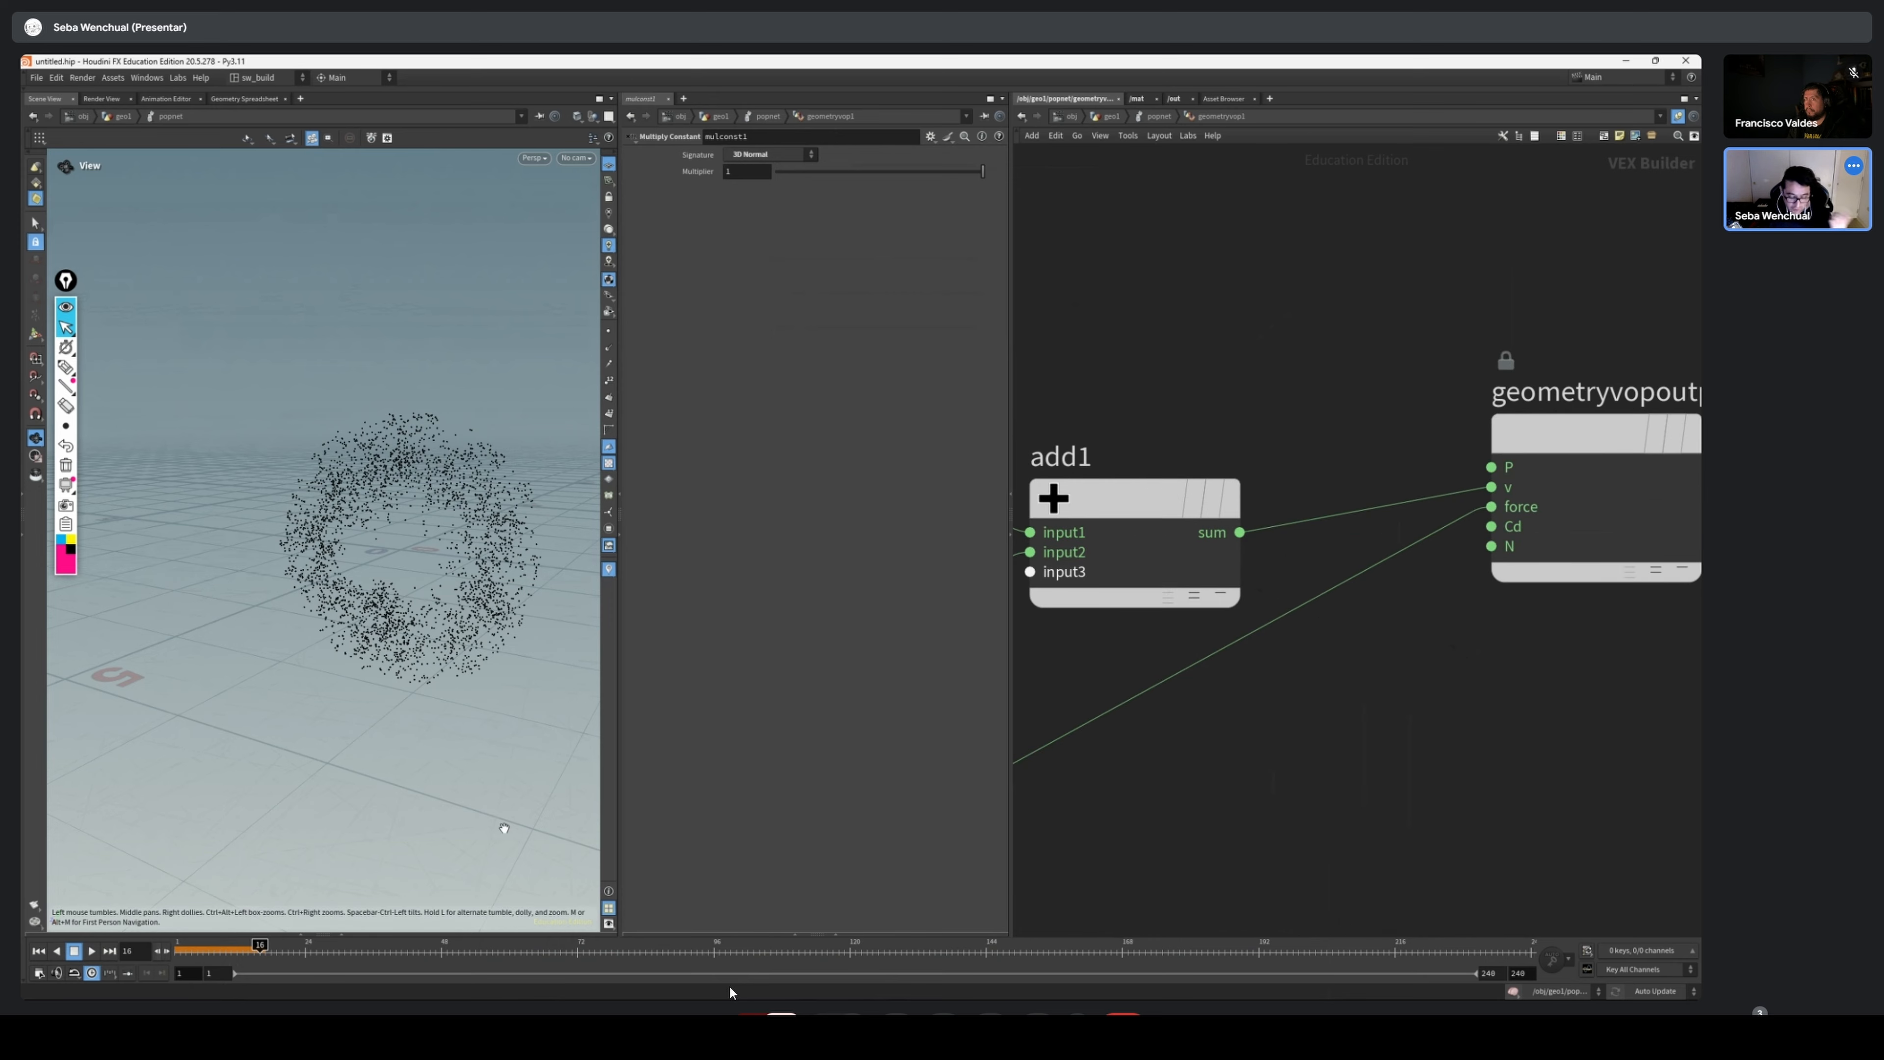
click(39, 951)
click(92, 950)
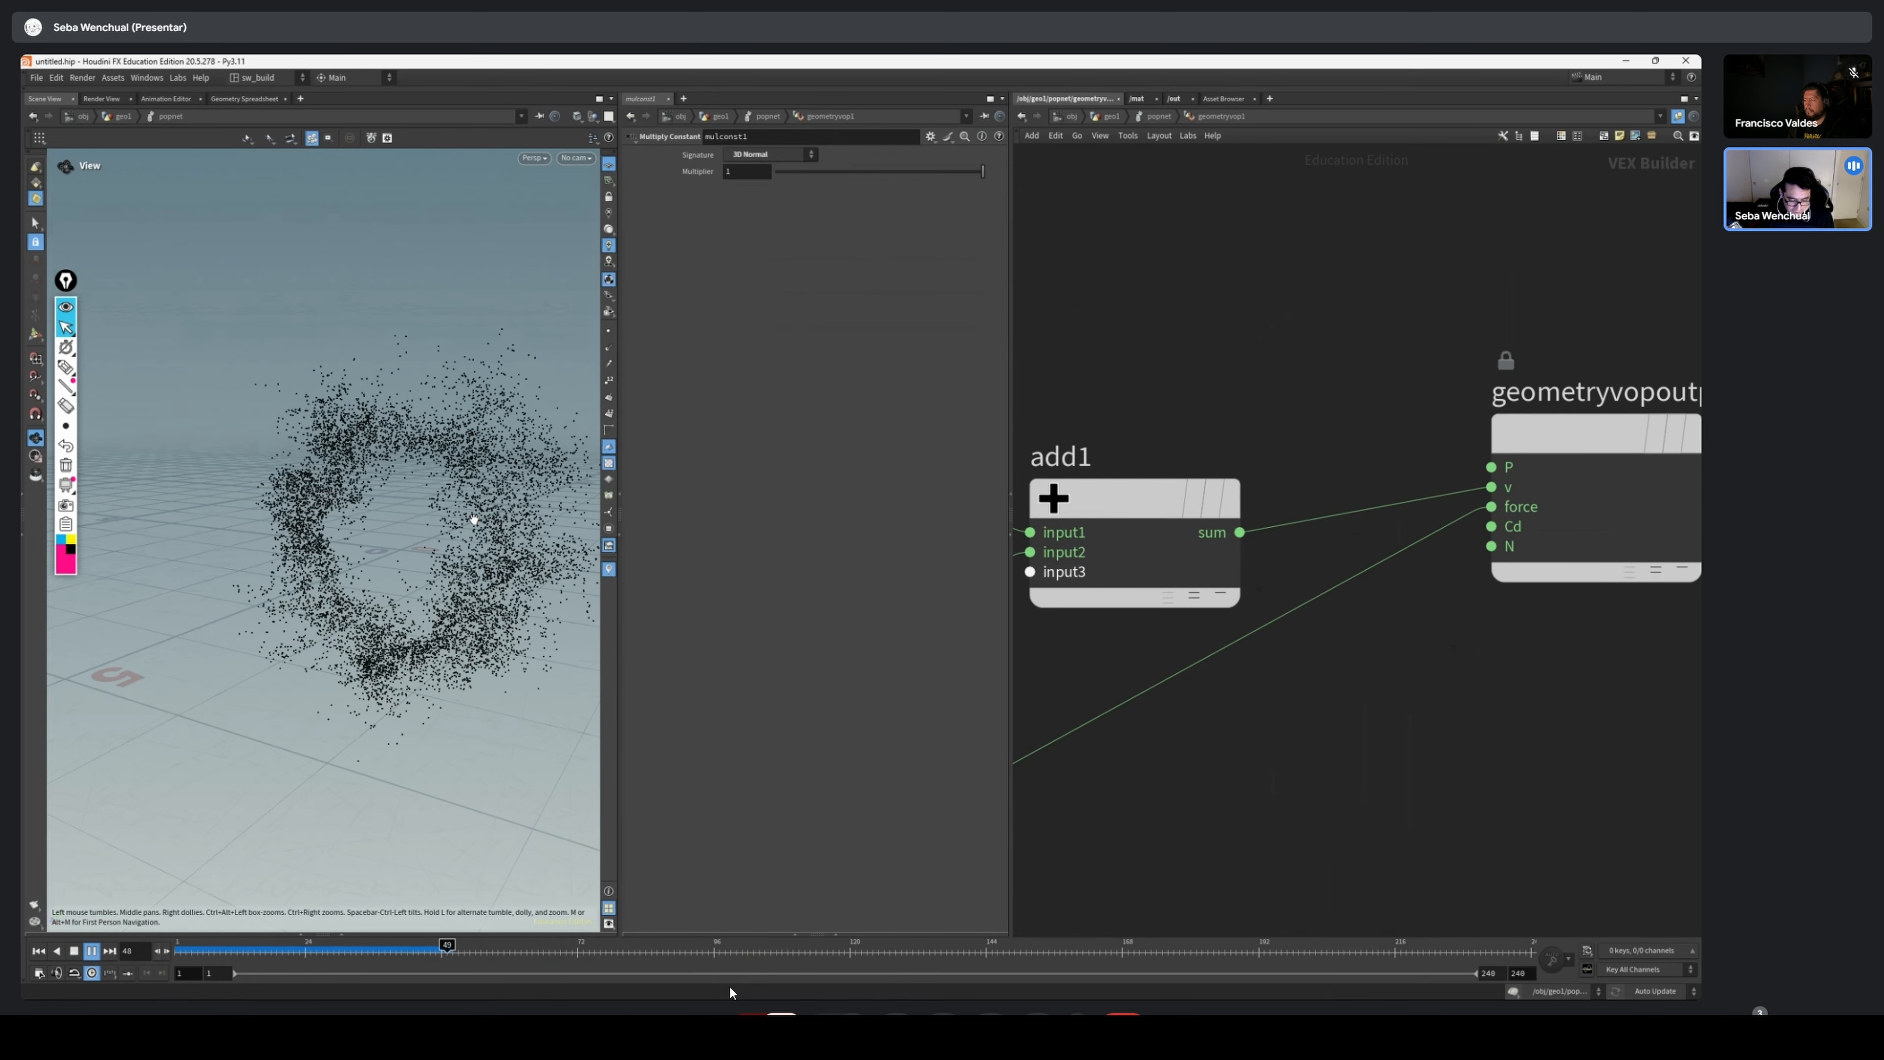
Set the Multiply Constant's multiplier to 5 and replay the simulation from the first frame
drag(398, 539, 476, 555)
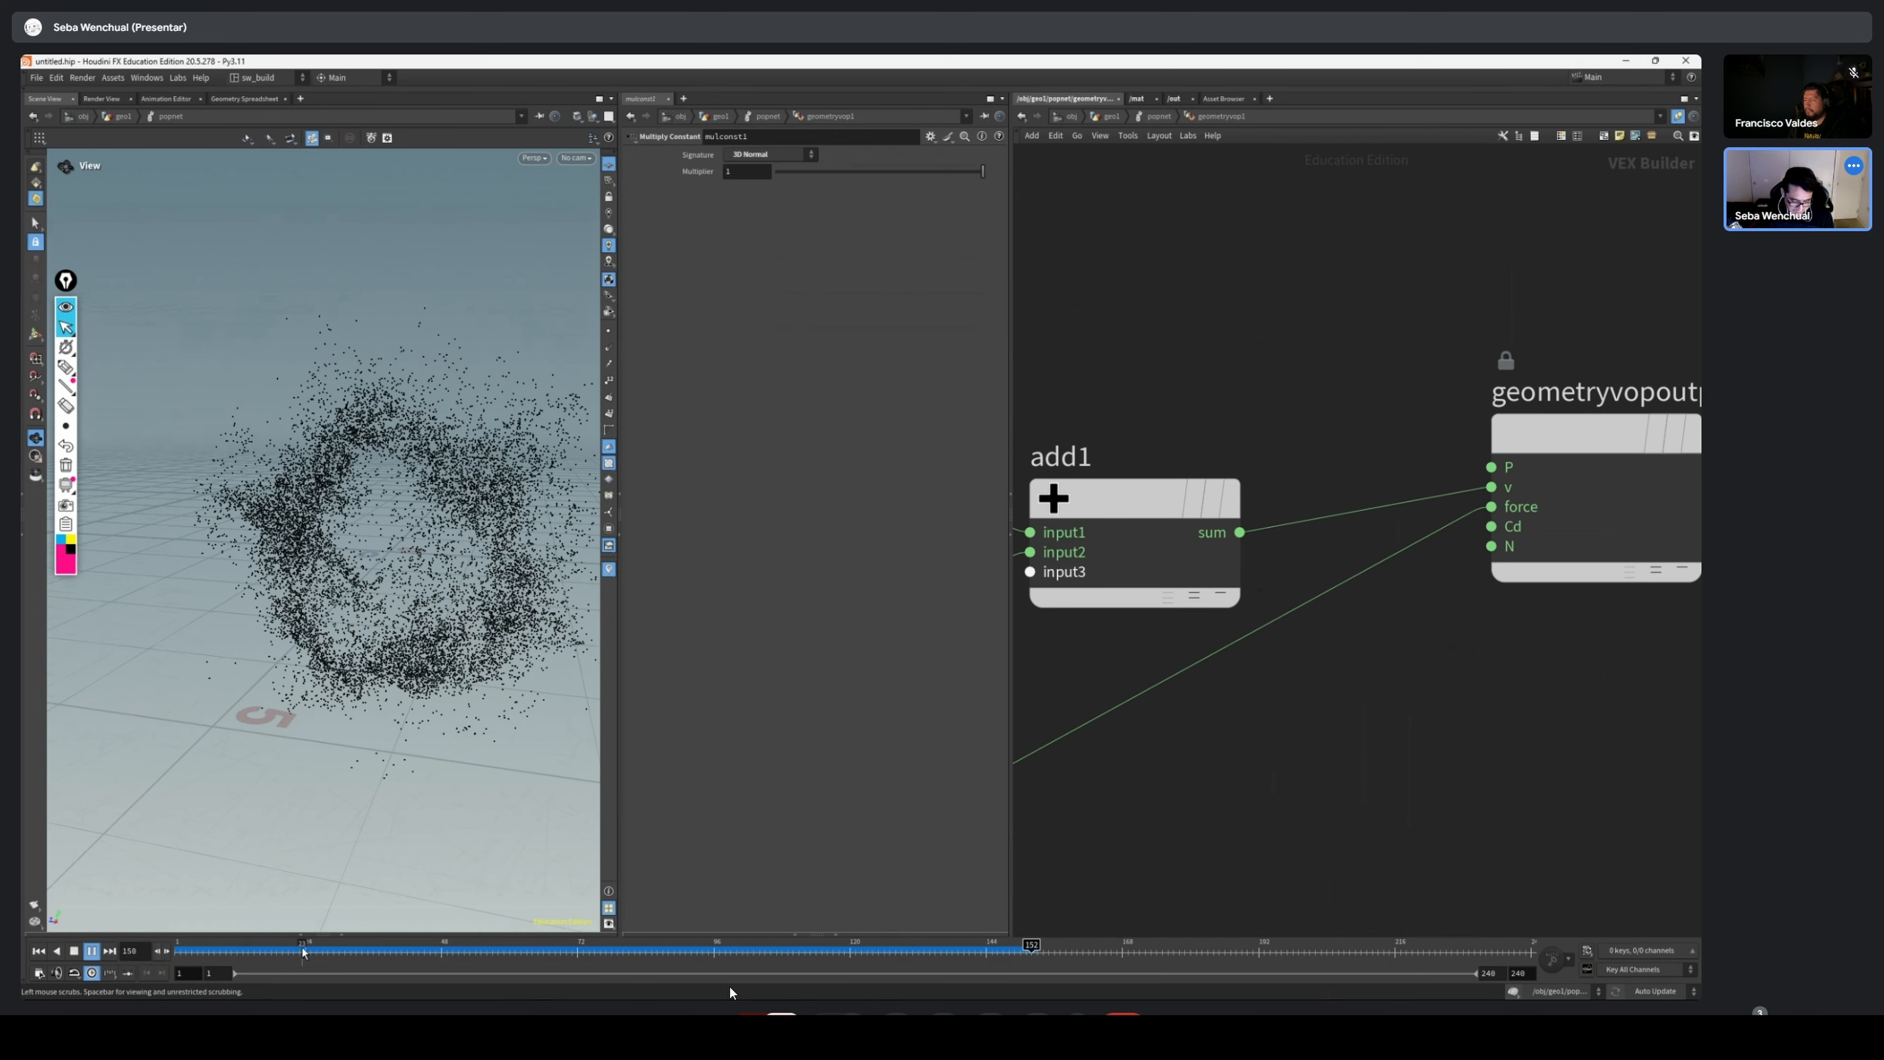
mouse_move(279, 950)
mouse_down()
mouse_move(467, 951)
mouse_move(254, 948)
mouse_up()
scroll(1297, 743, down, 5)
middle_drag(1297, 743, 1554, 615)
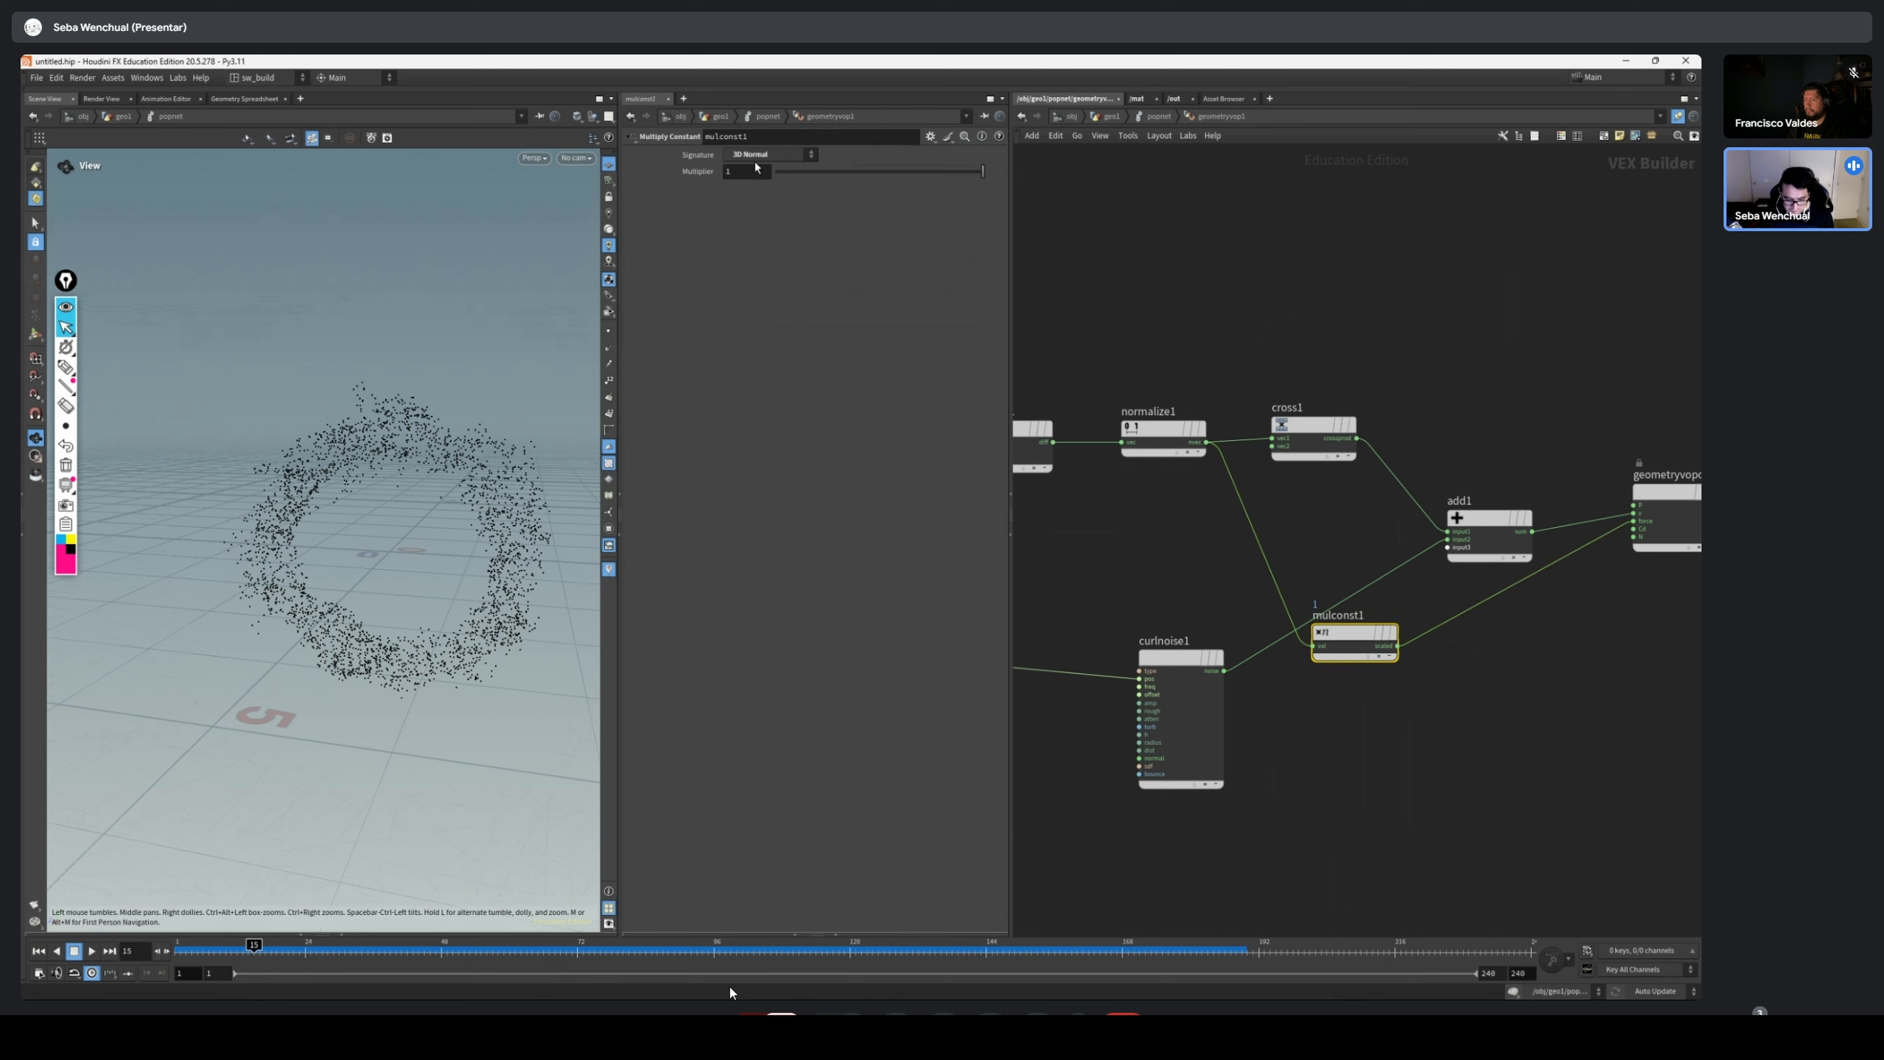
key(Return)
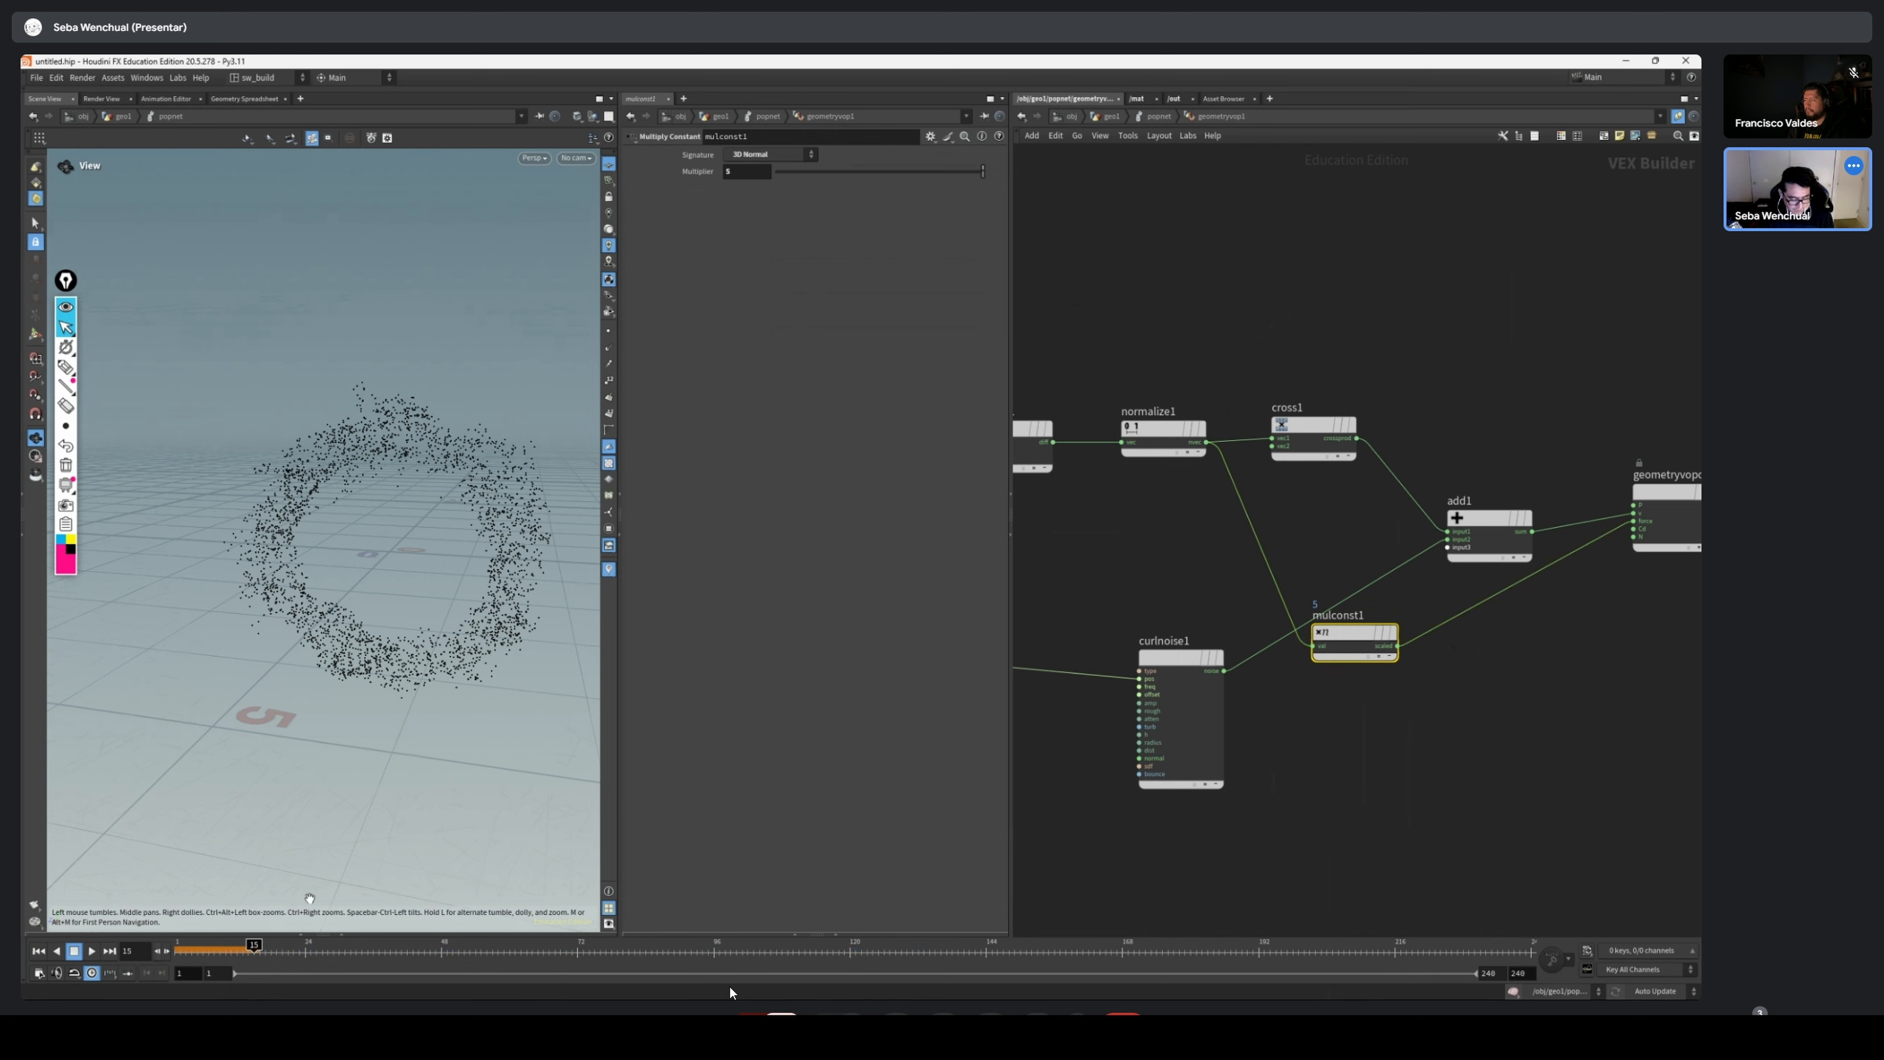
click(39, 951)
click(91, 951)
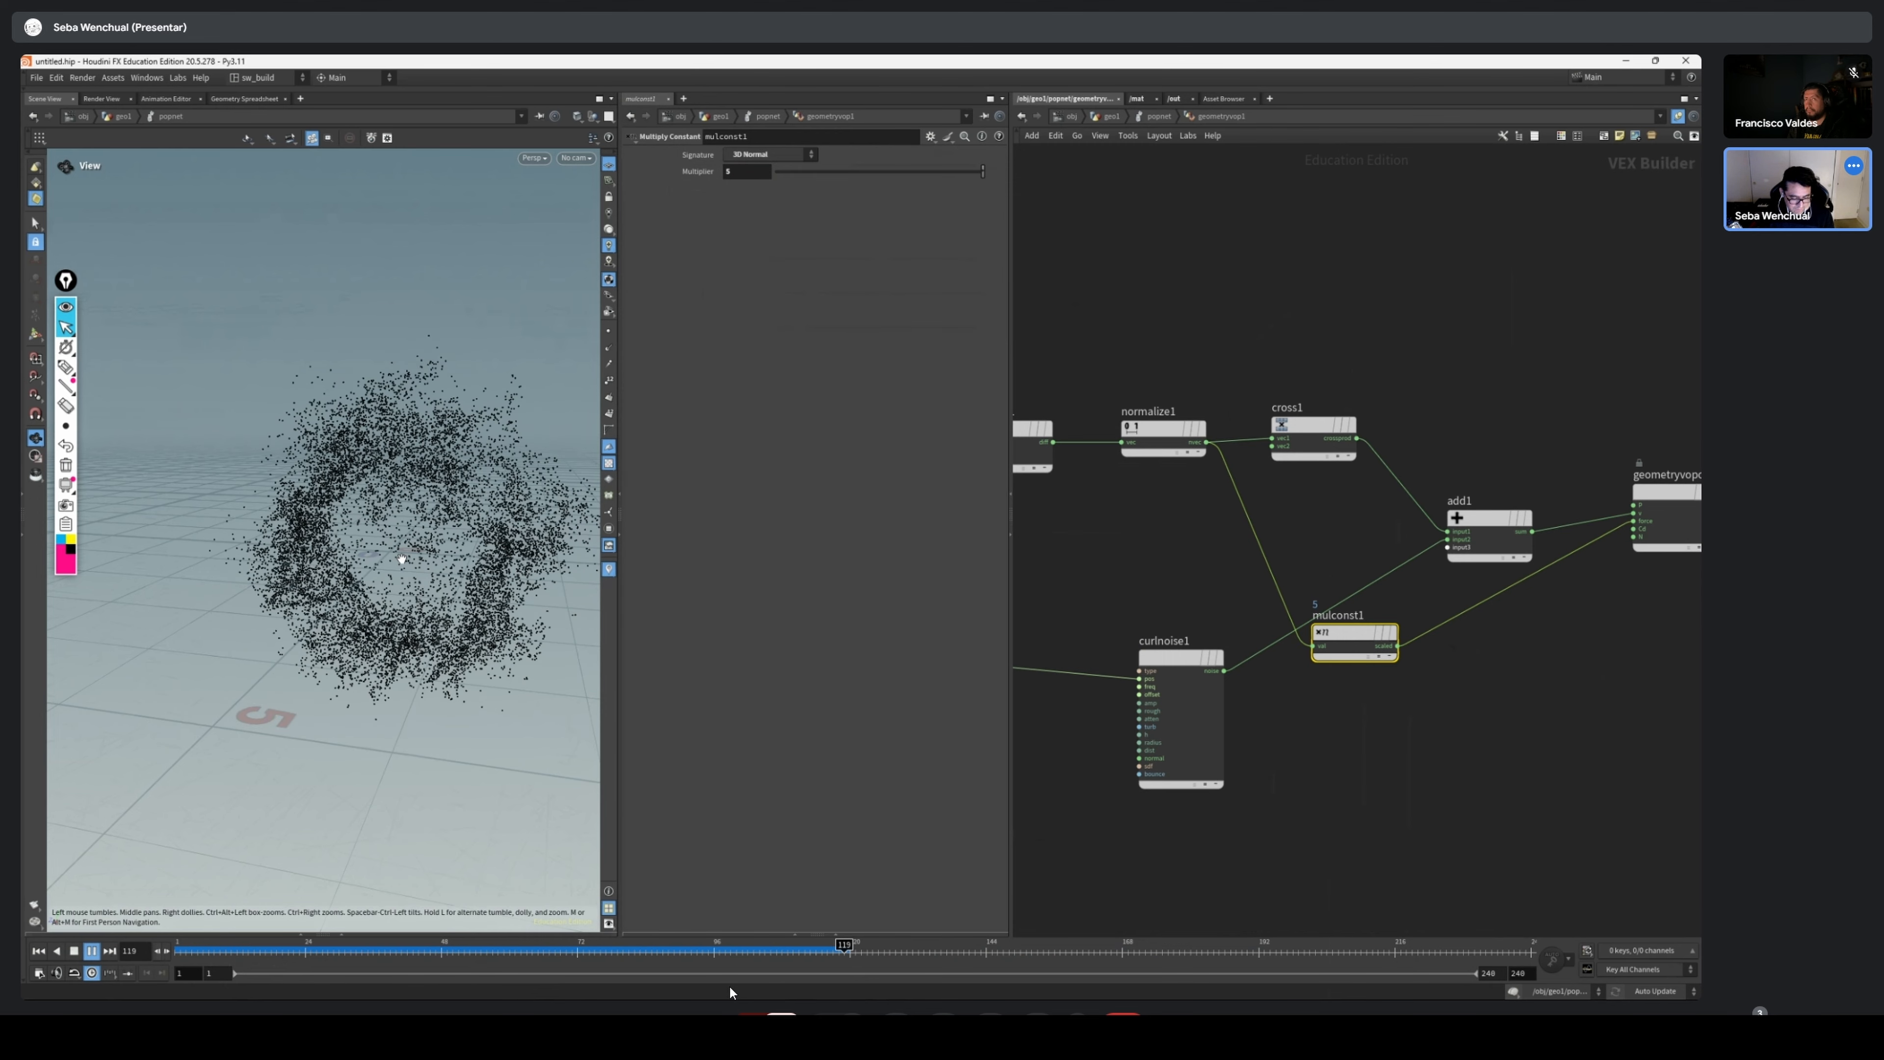
drag(455, 556, 334, 531)
Raise the Multiply Constant's multiplier to 20 and replay the particles from the start
click(39, 950)
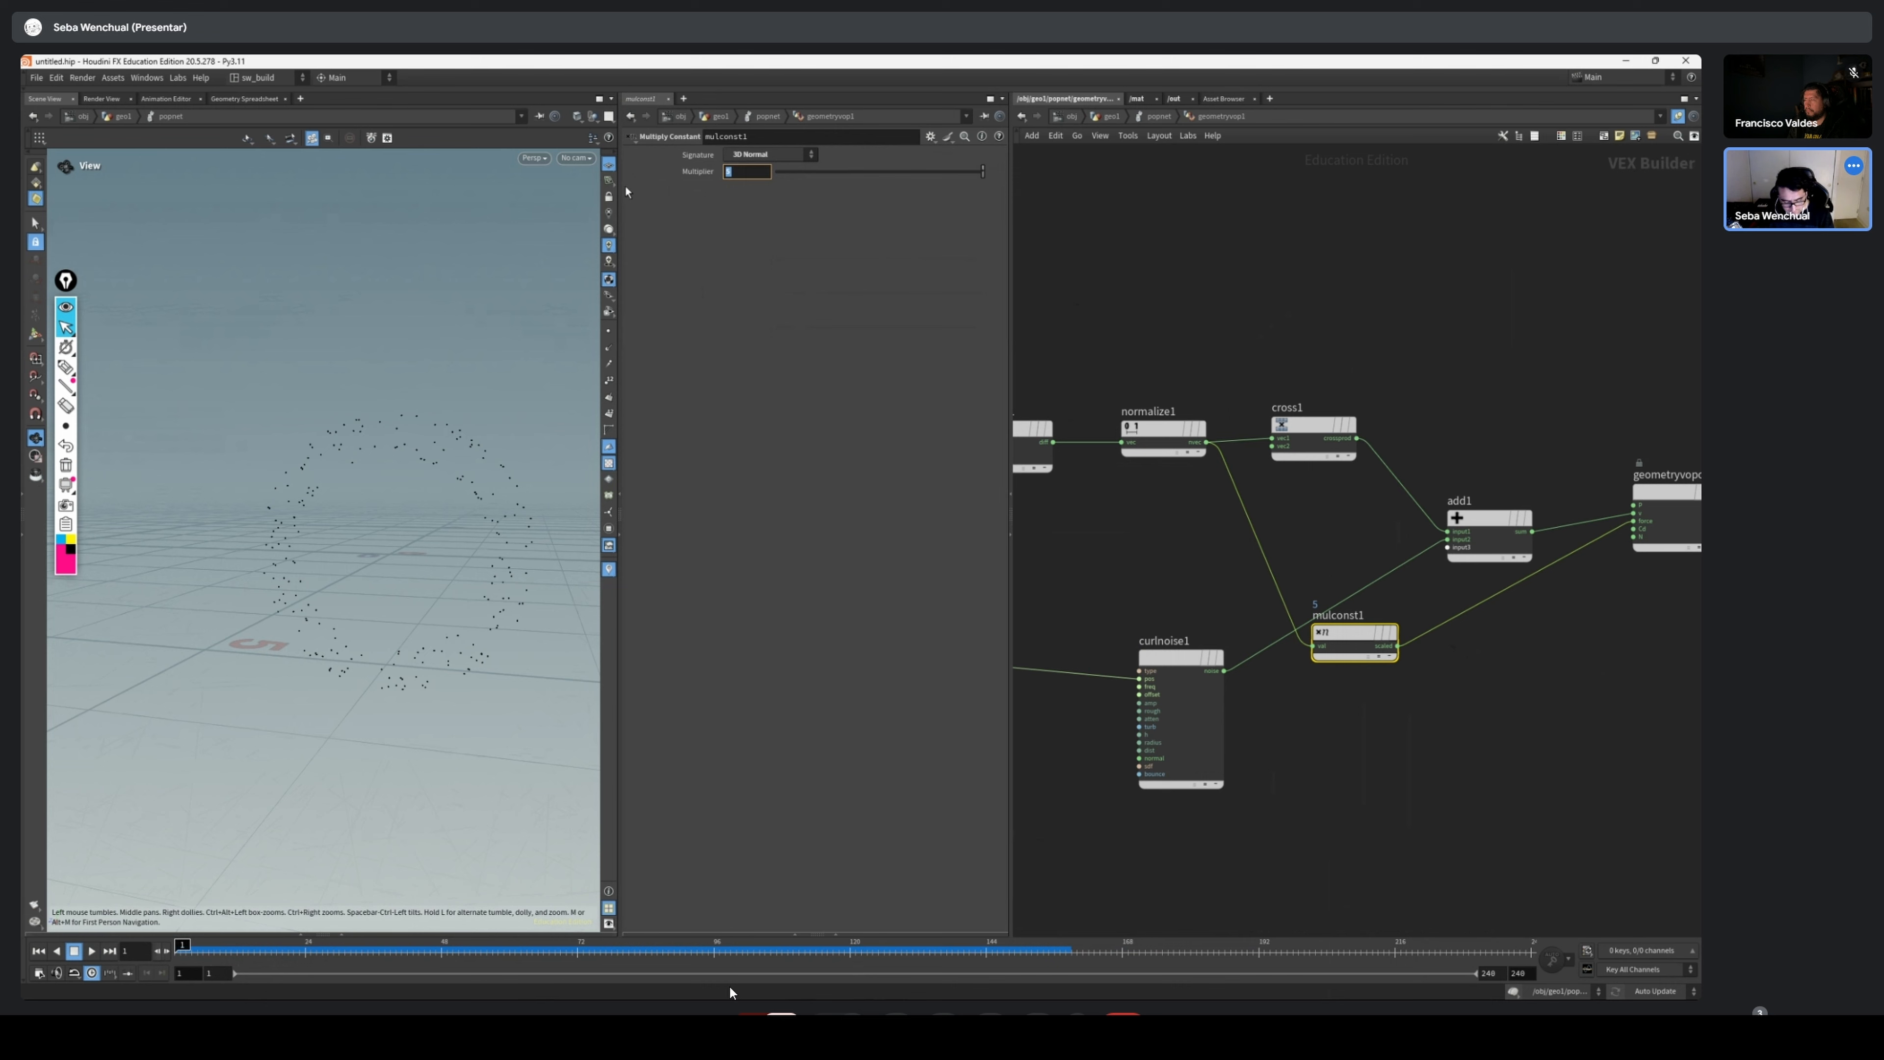
text(20)
key(Return)
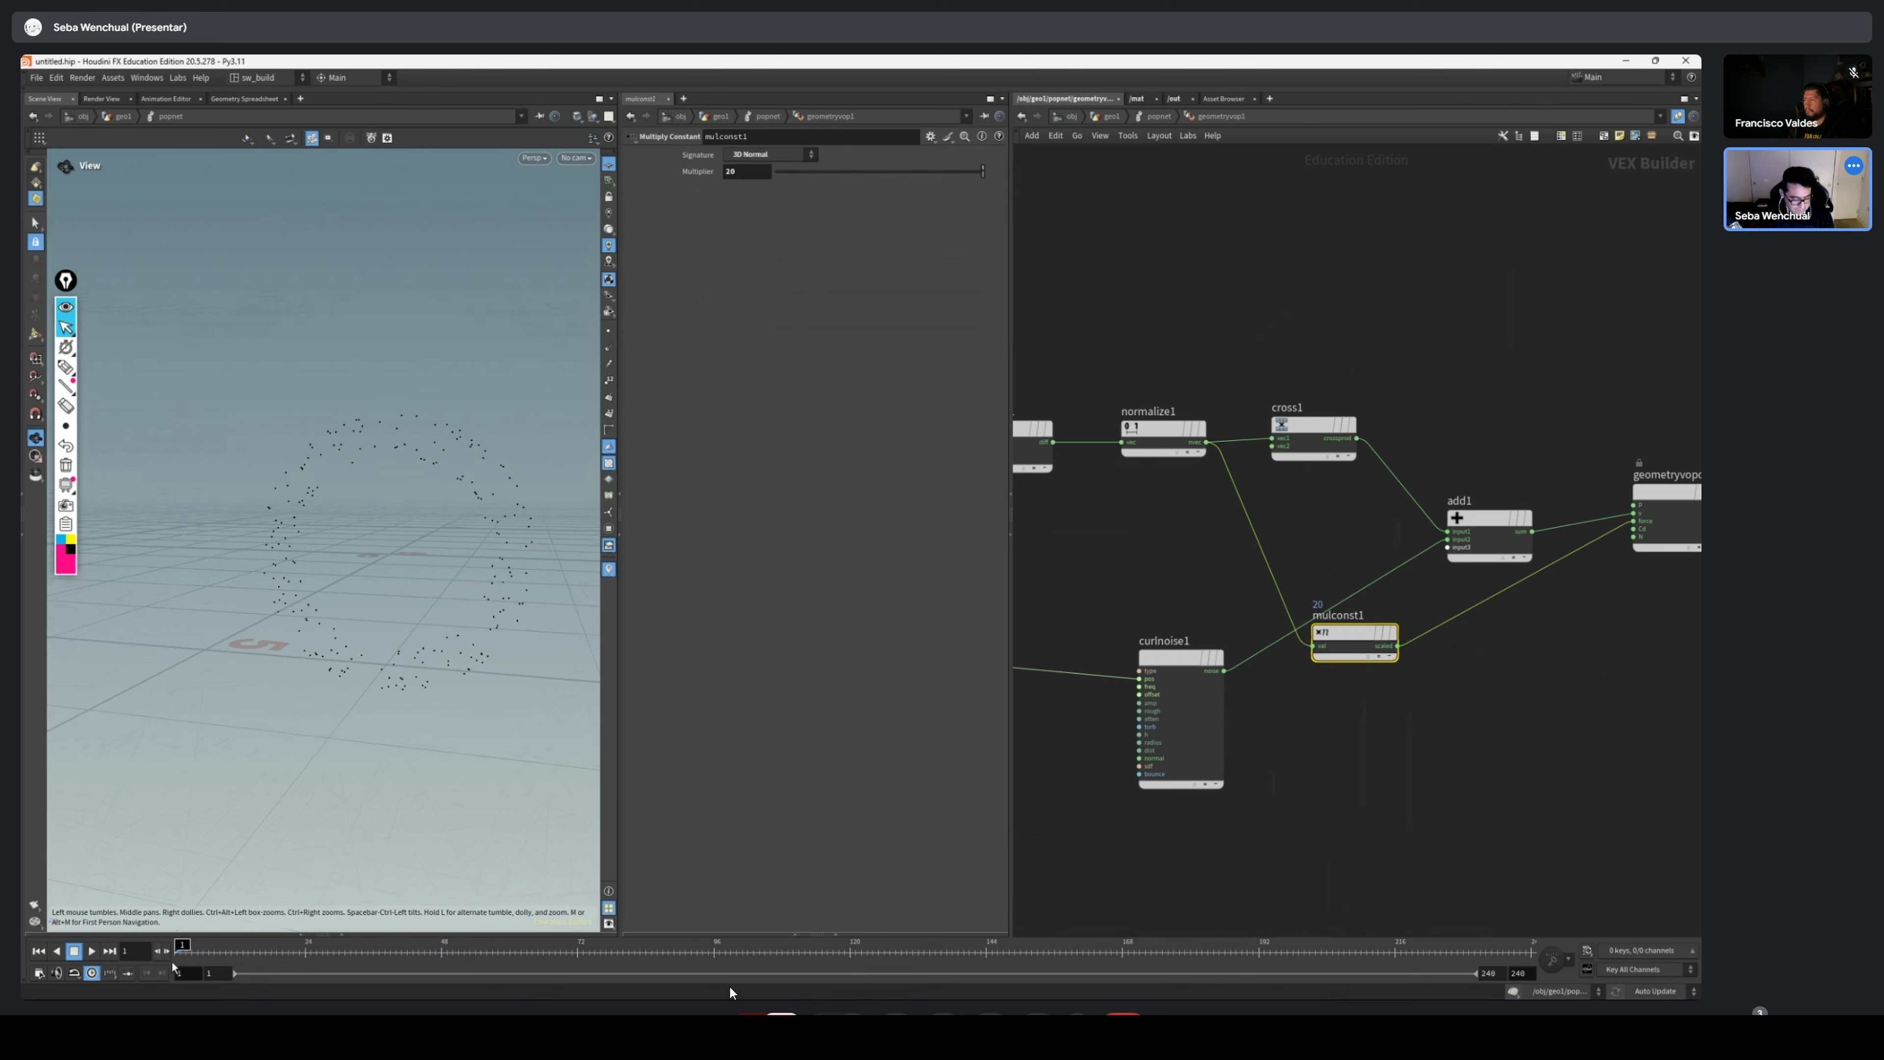
click(91, 950)
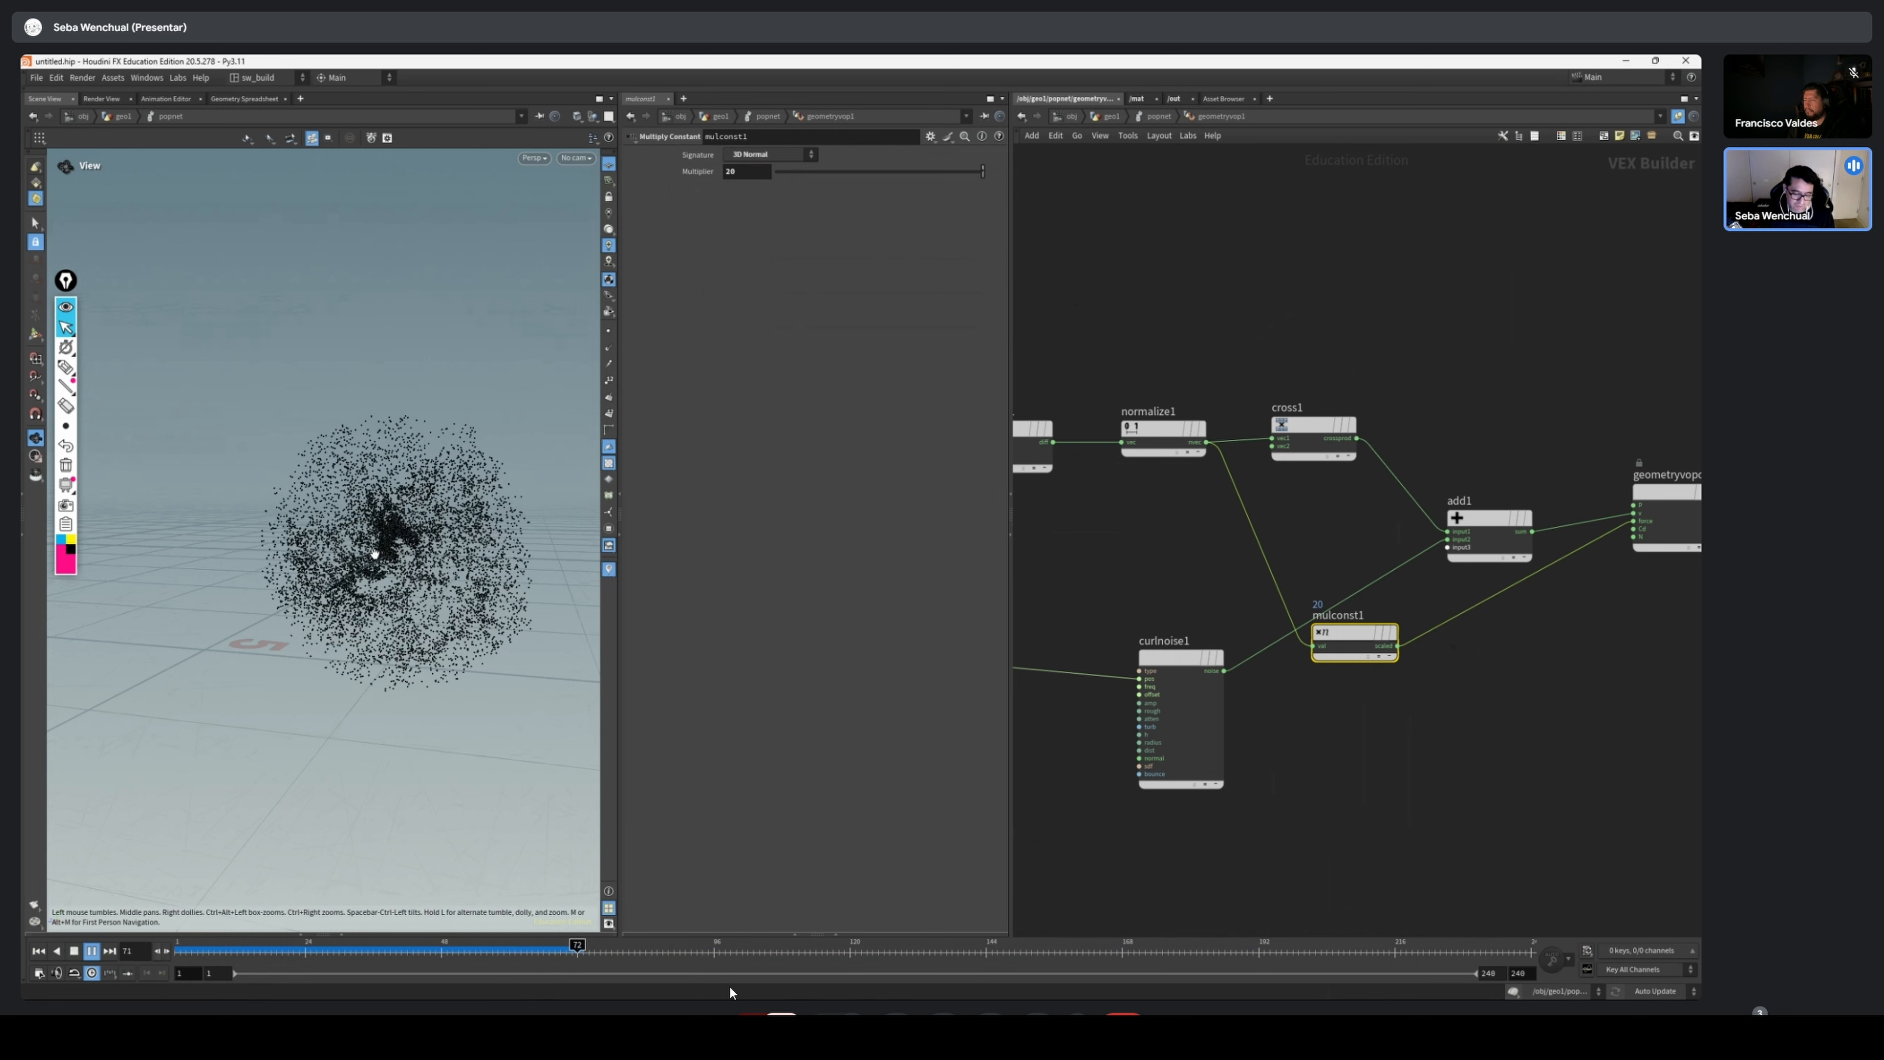
drag(335, 575, 337, 515)
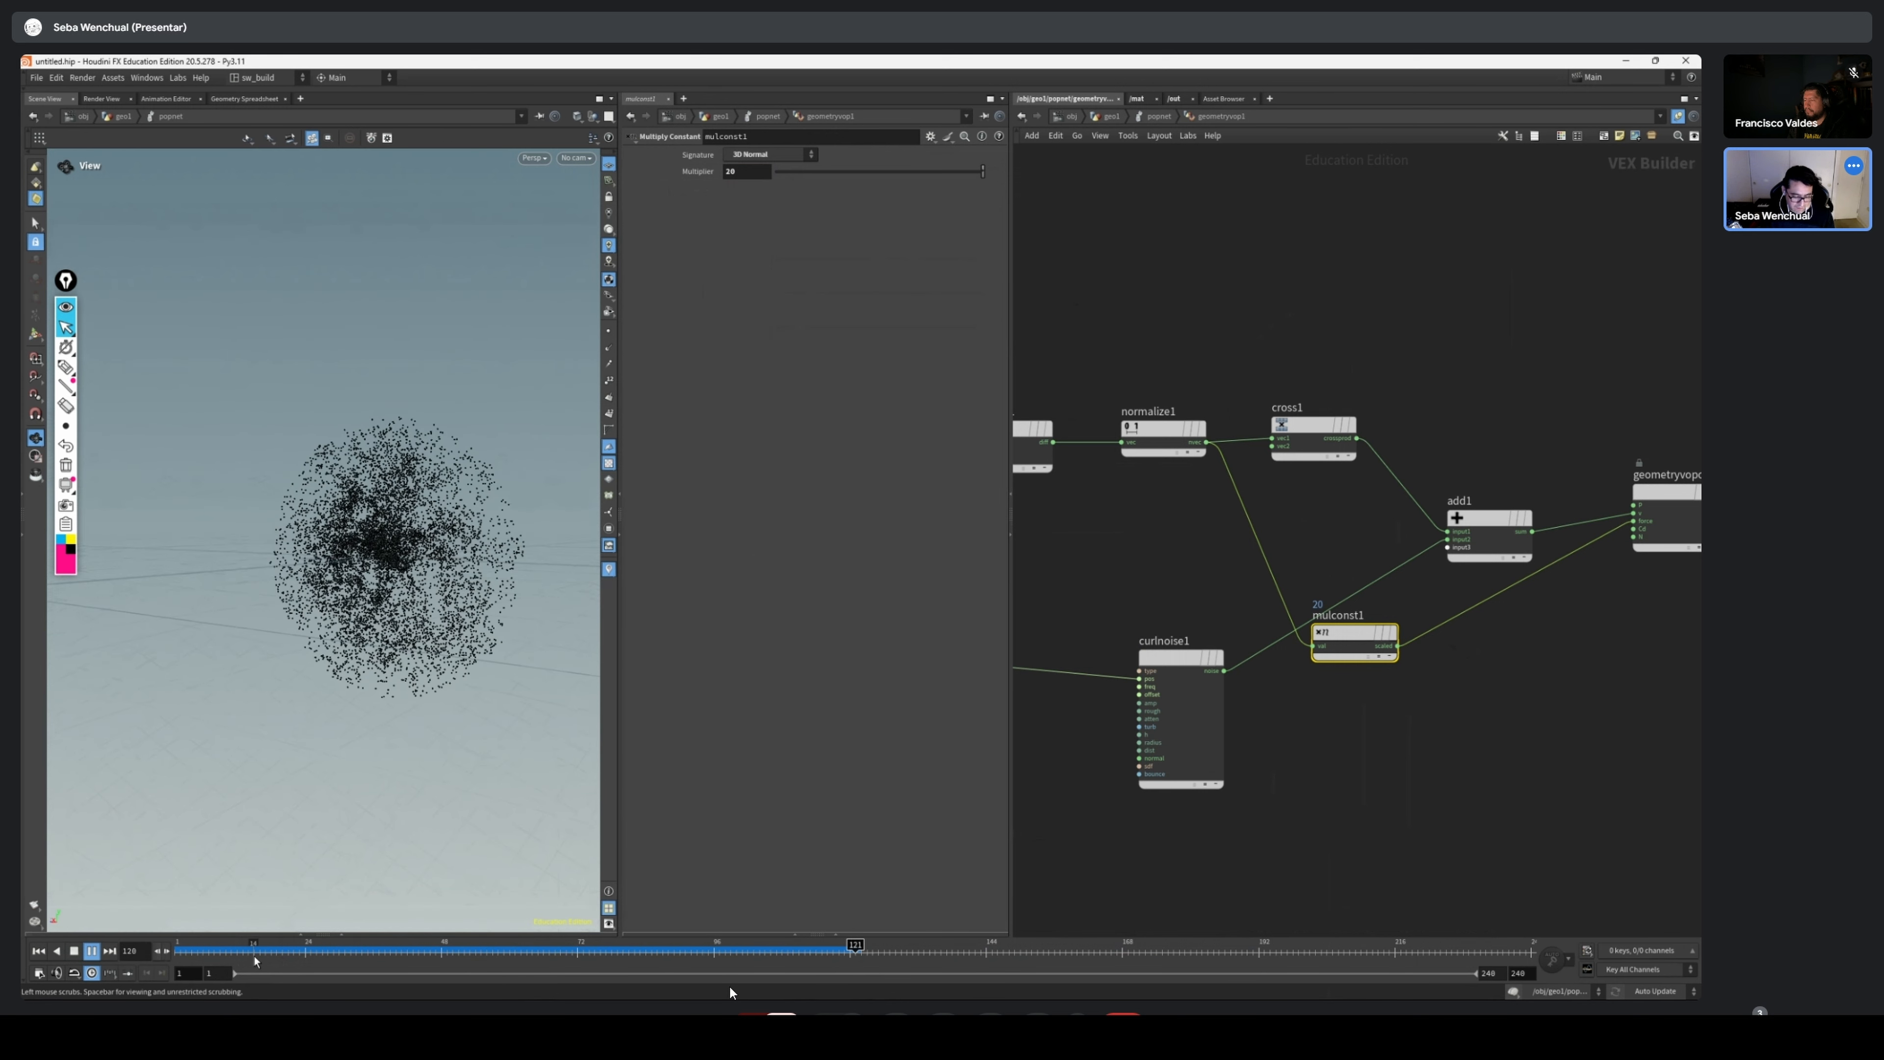
drag(238, 948, 180, 945)
Set the Multiply Constant's multiplier to -1 and reroute its output from the force input to the Add node's third input, repositioning the node
drag(1355, 632, 1294, 576)
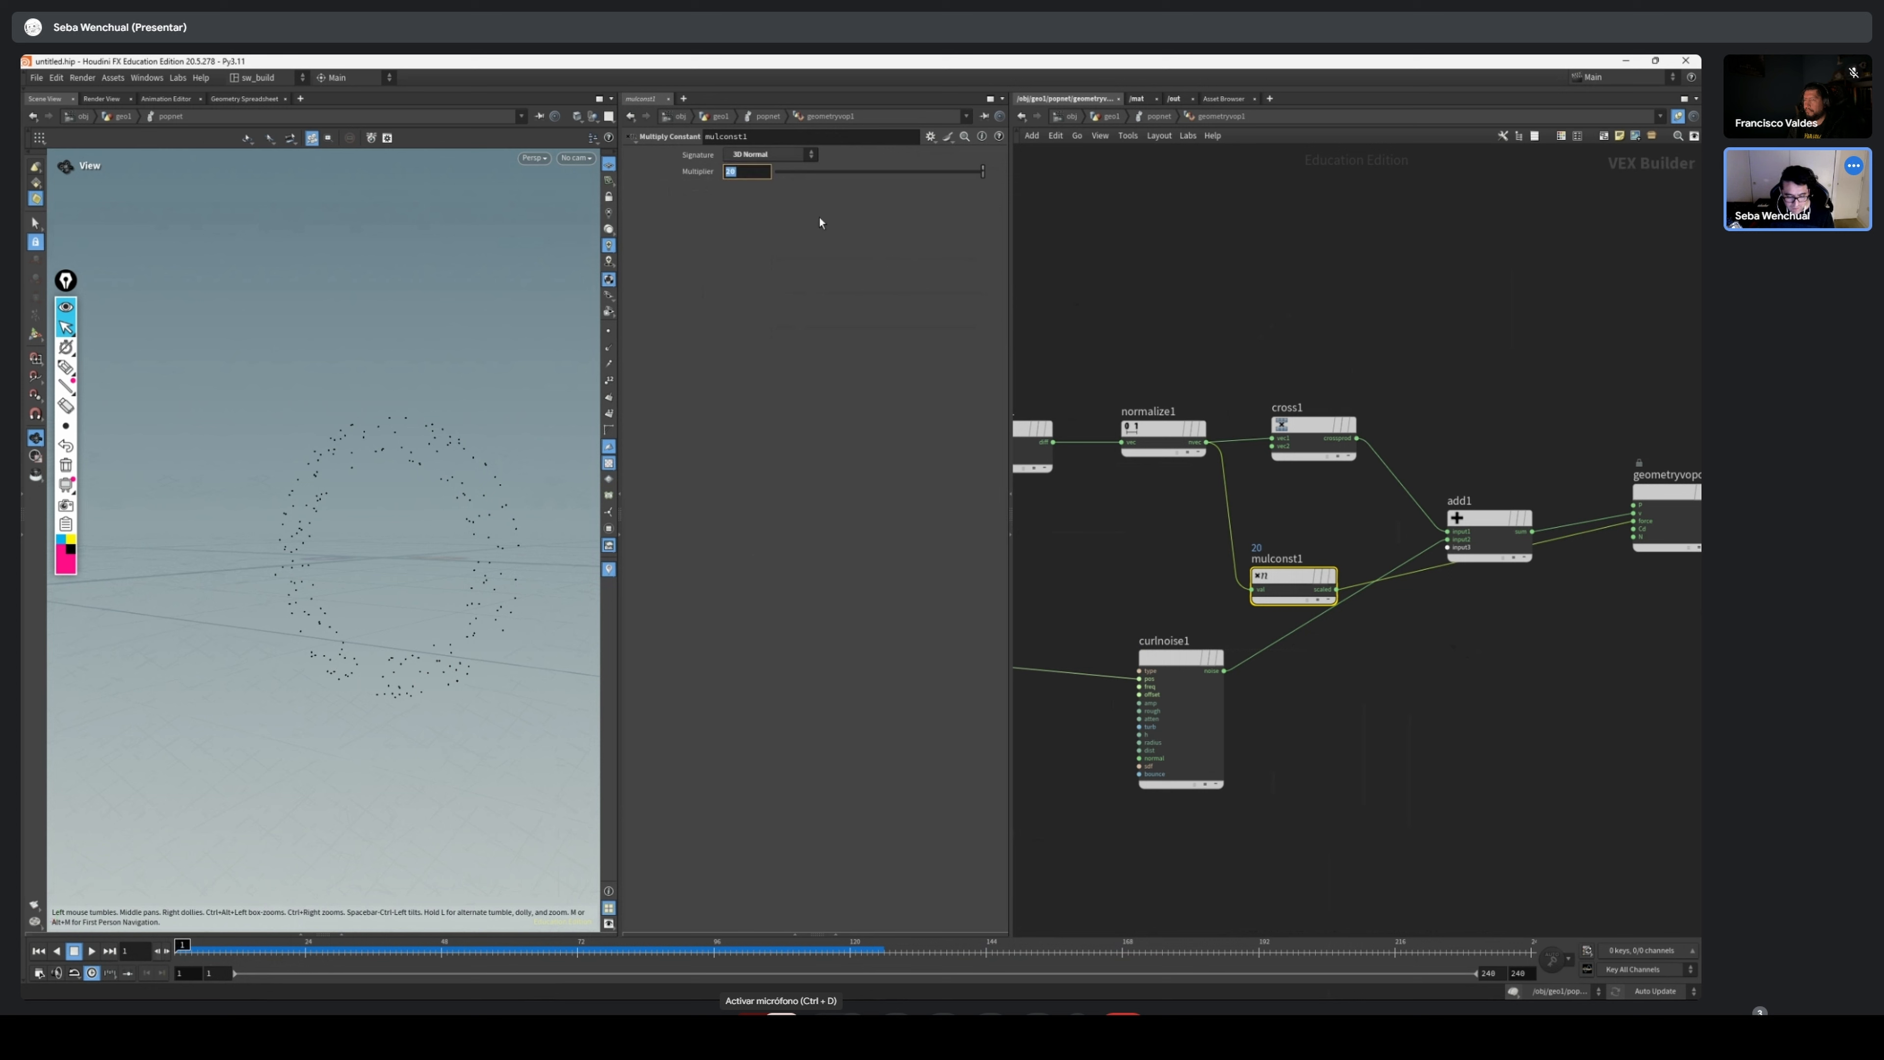
text(-1)
key(Return)
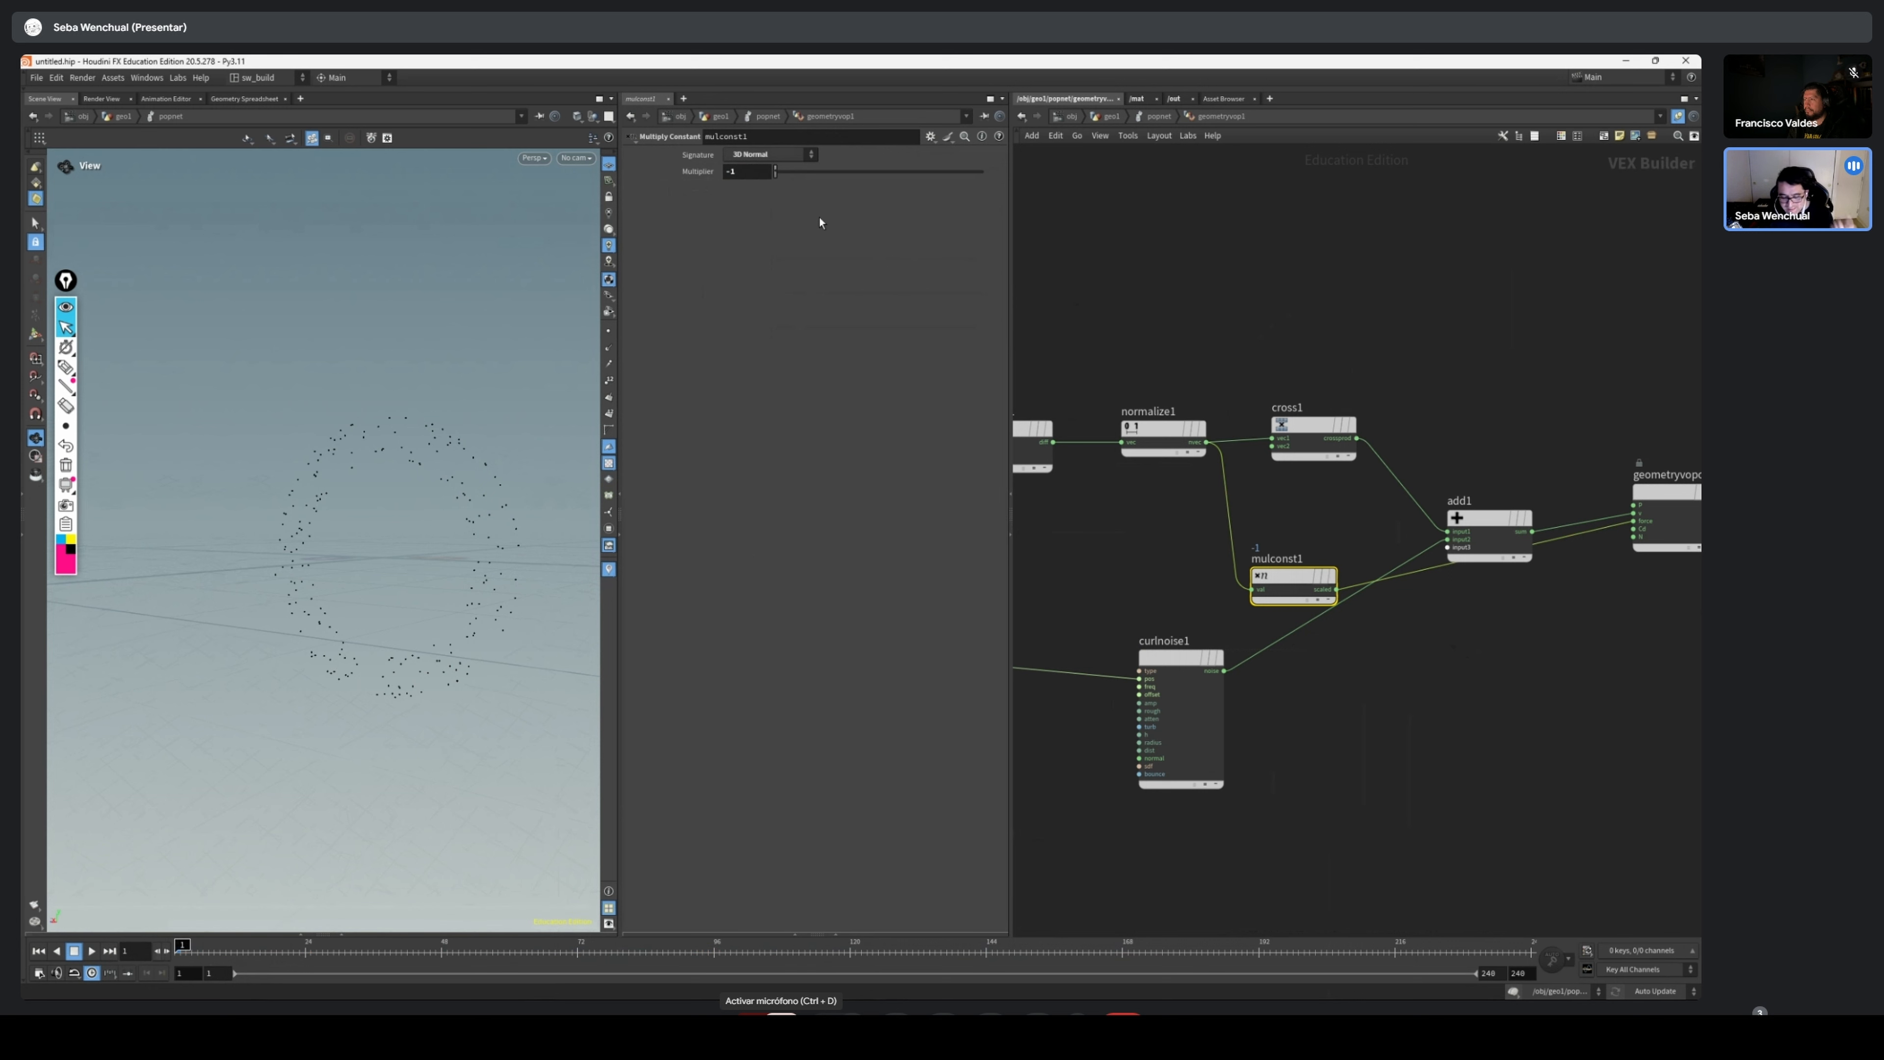
click(1405, 576)
click(1447, 549)
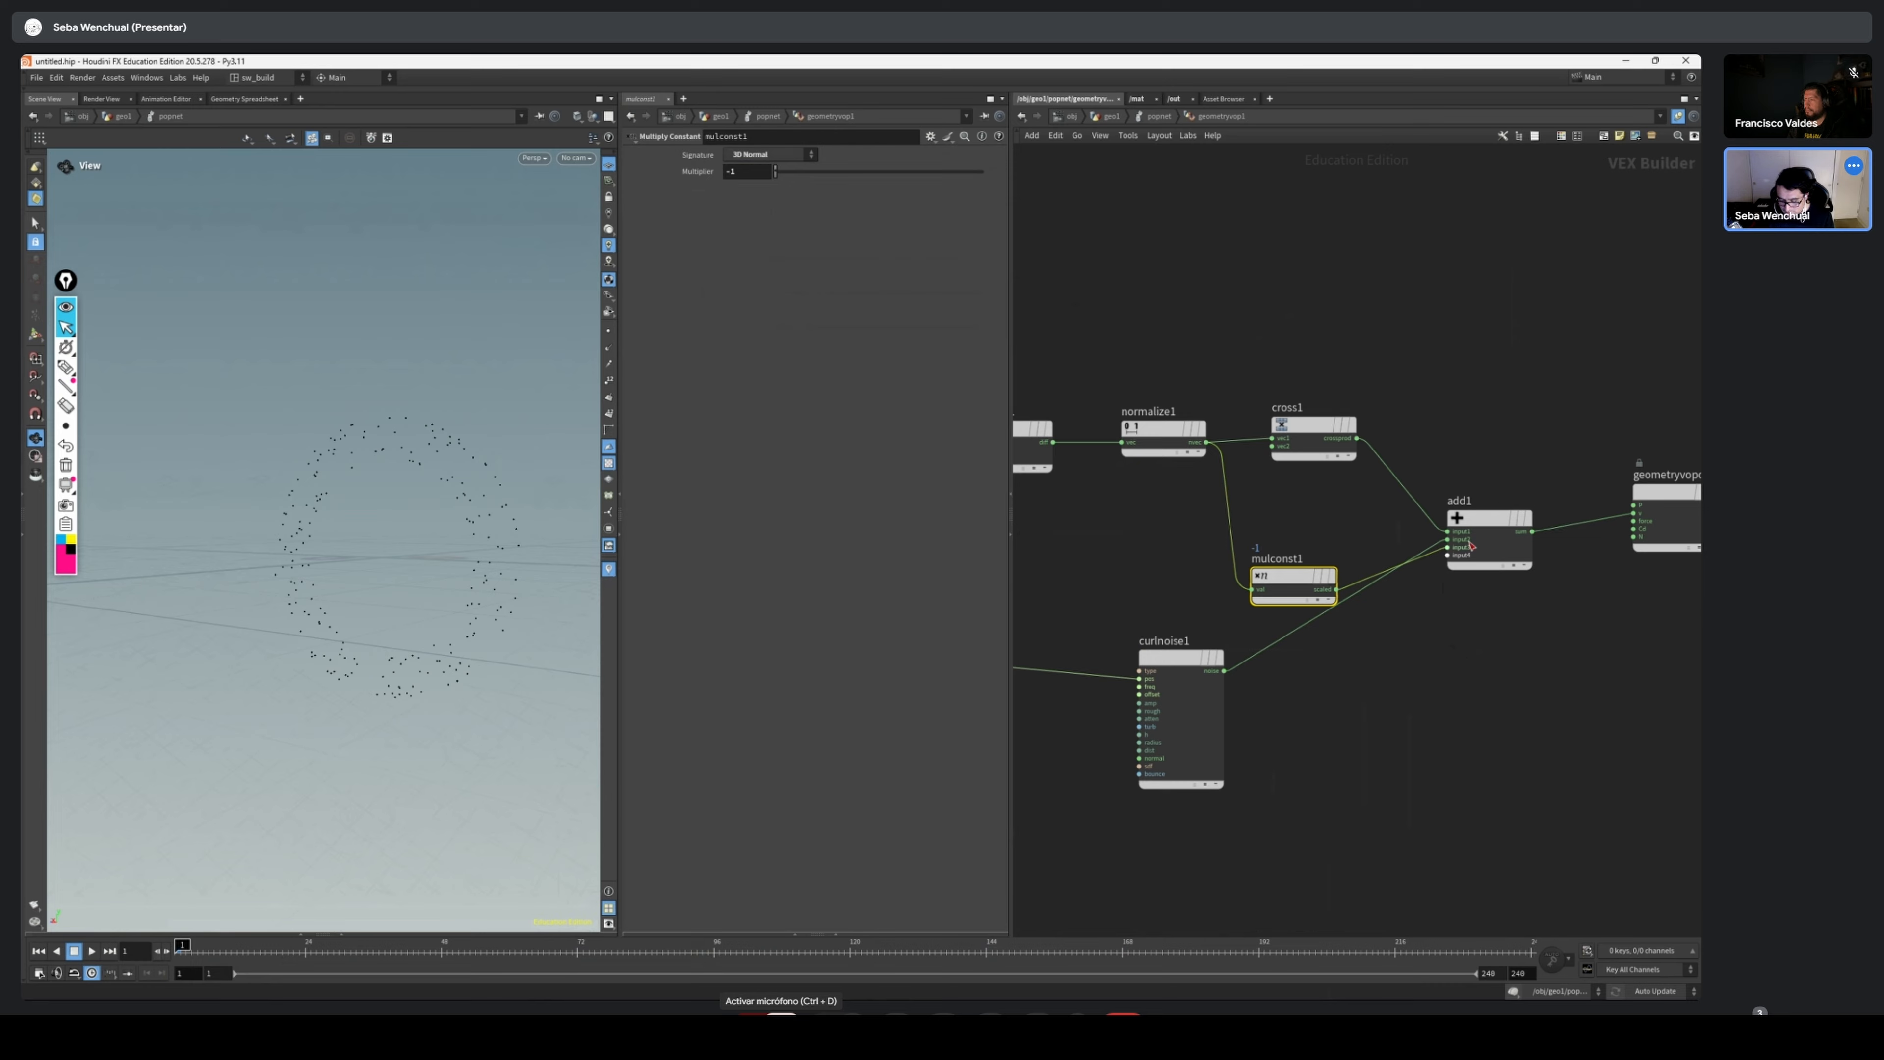
drag(1294, 579, 1288, 556)
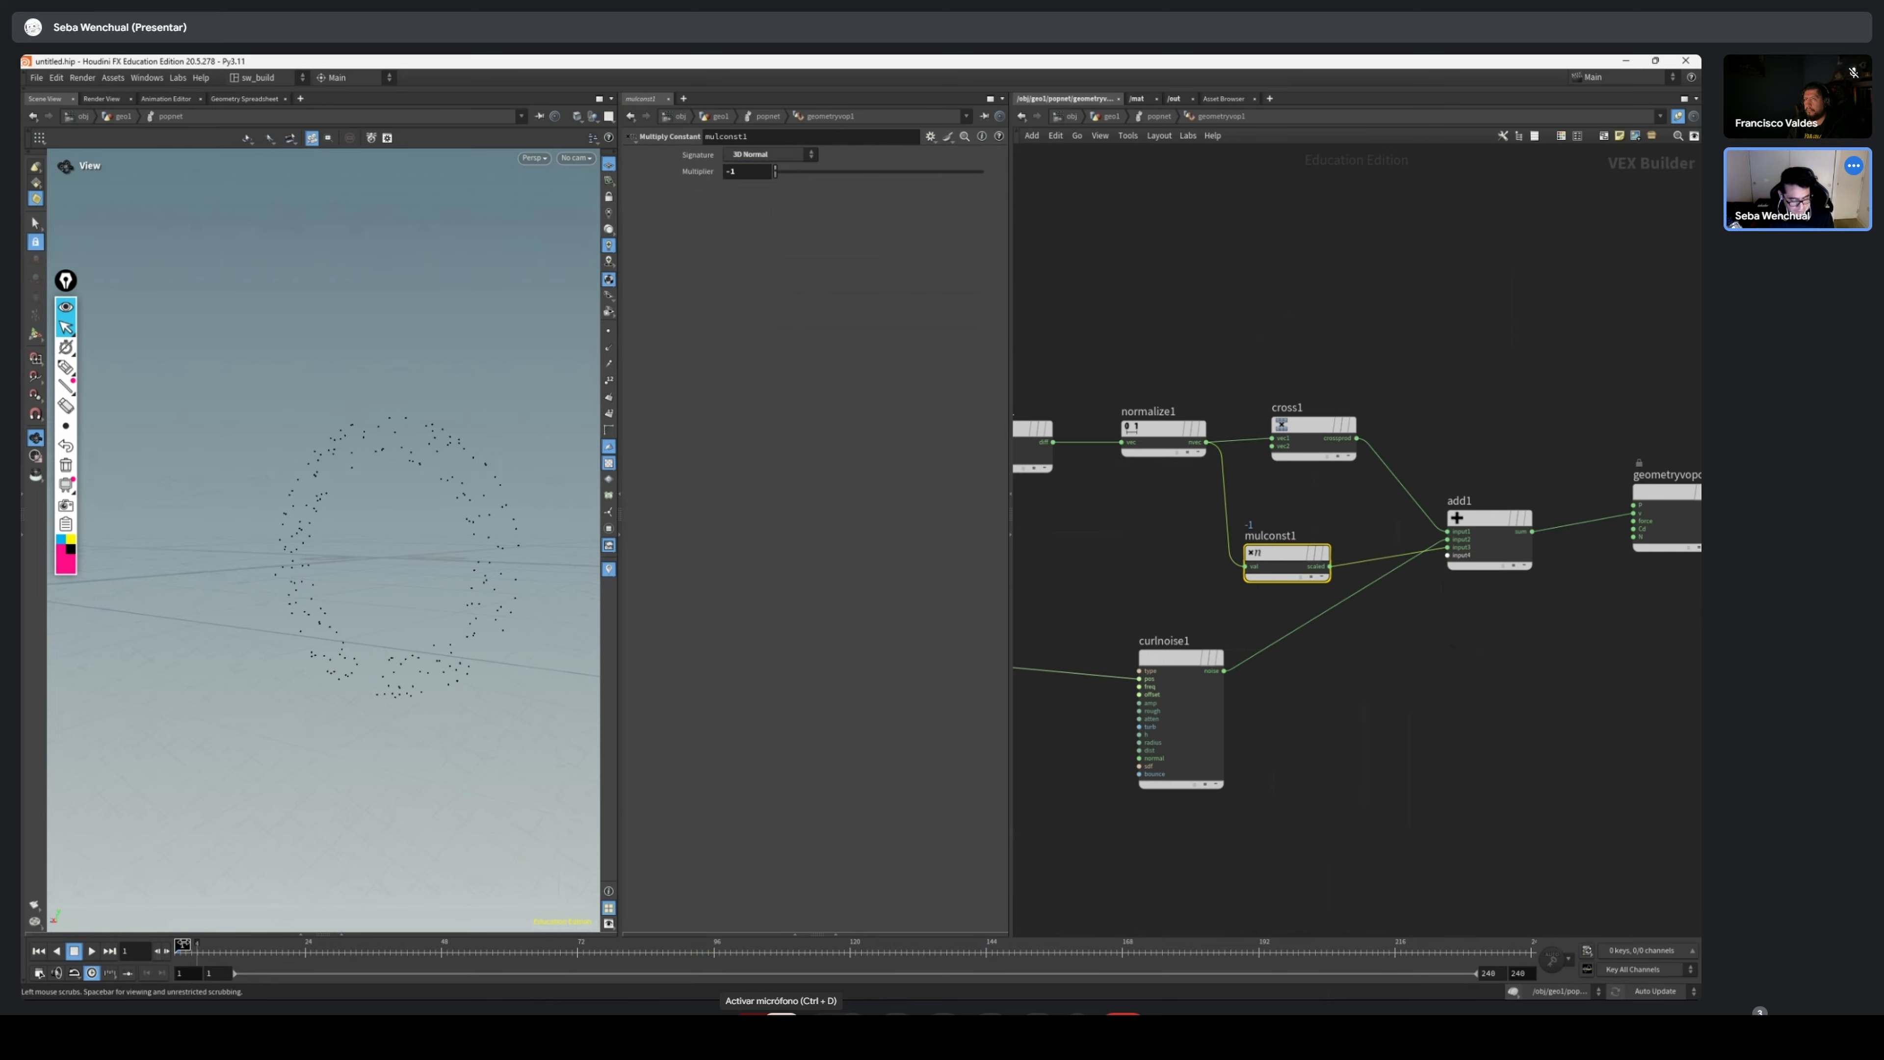
Play the simulation and examine the particle ring from several angles with the negated vector added to the velocity
click(91, 951)
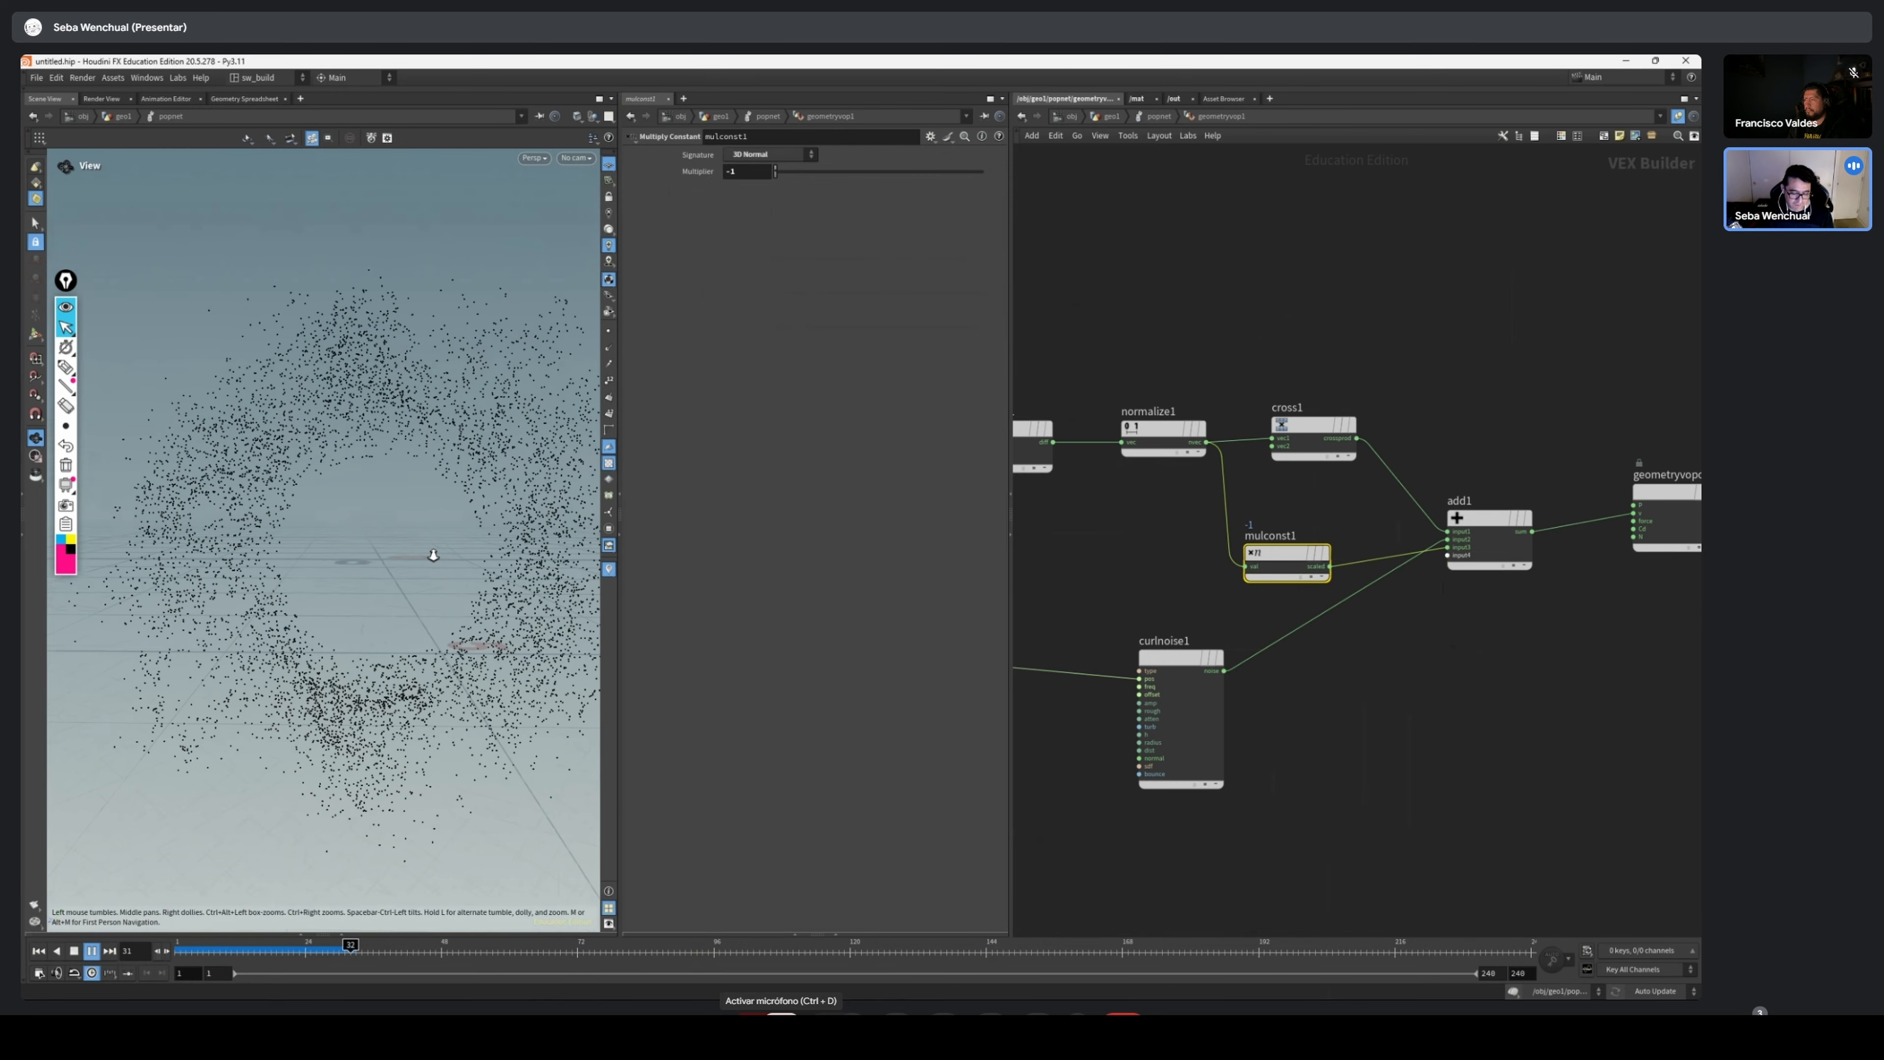
right_drag(433, 555, 425, 567)
drag(425, 568, 474, 620)
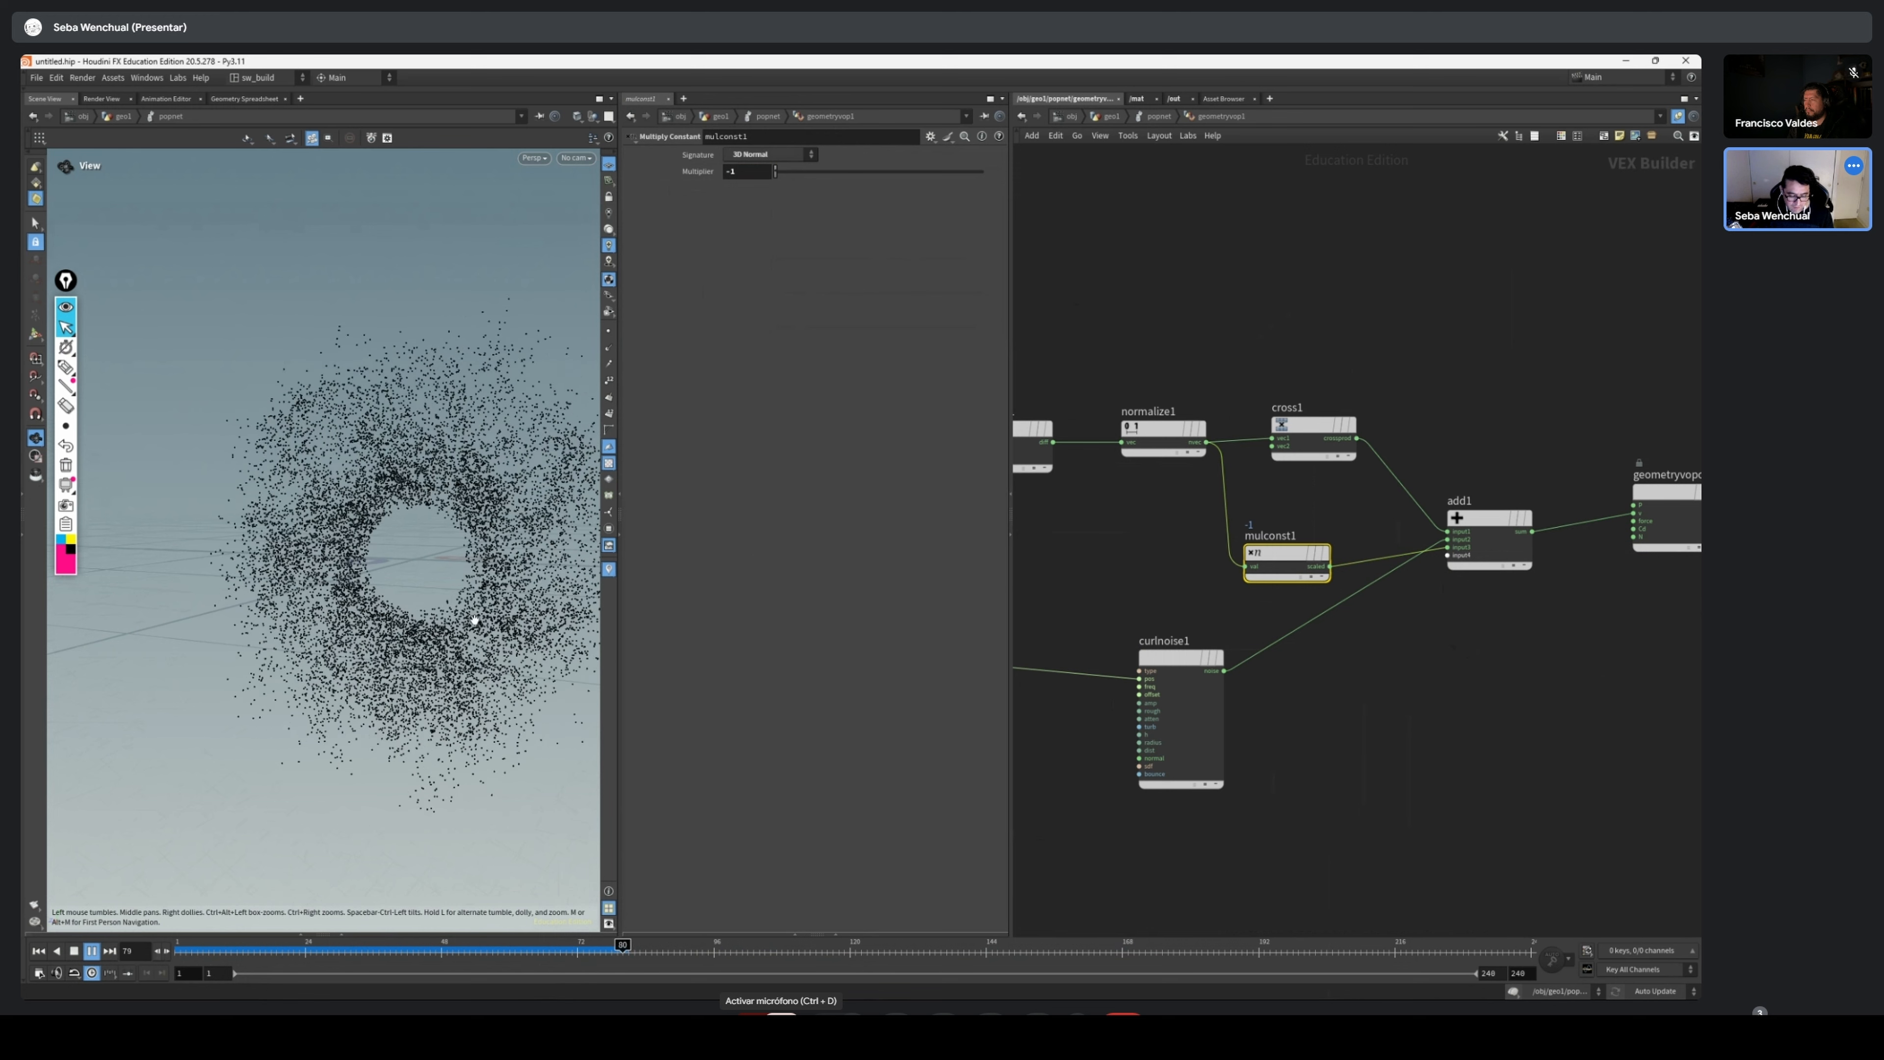
drag(349, 952, 475, 952)
drag(506, 597, 428, 626)
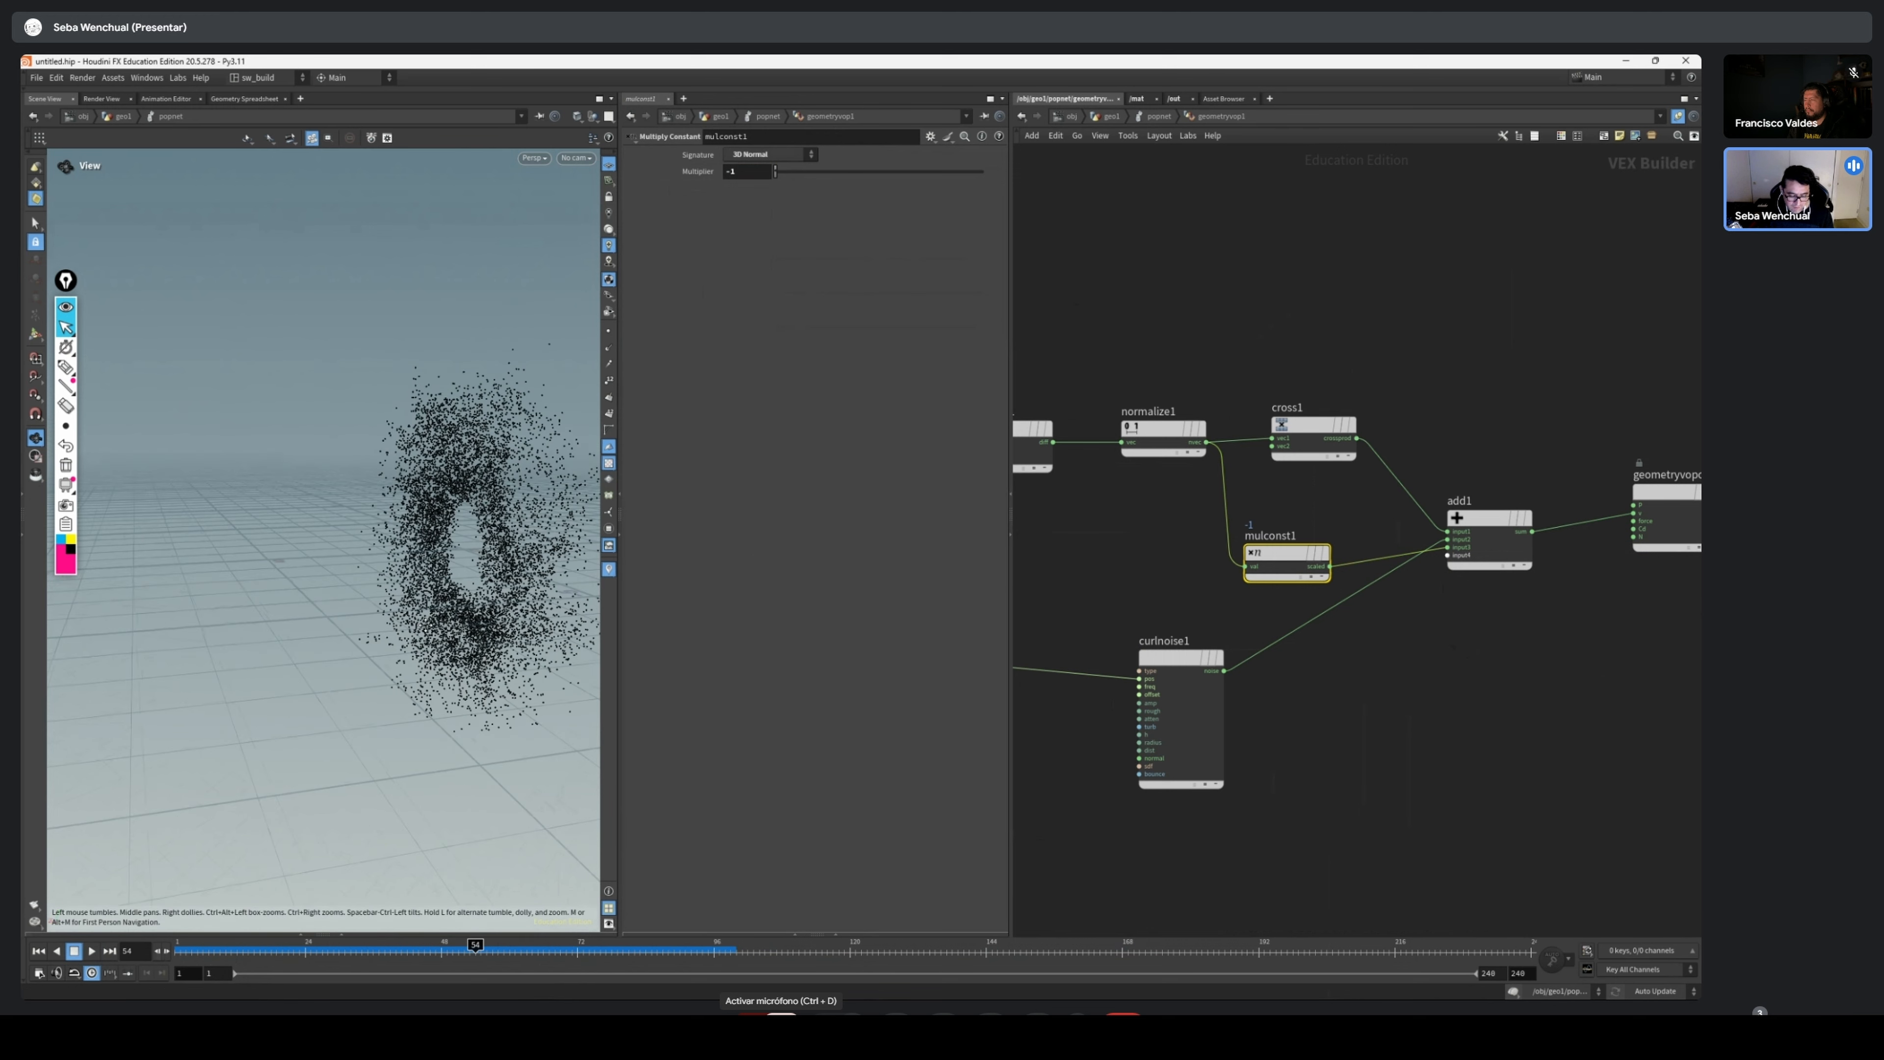
middle_drag(427, 626, 331, 717)
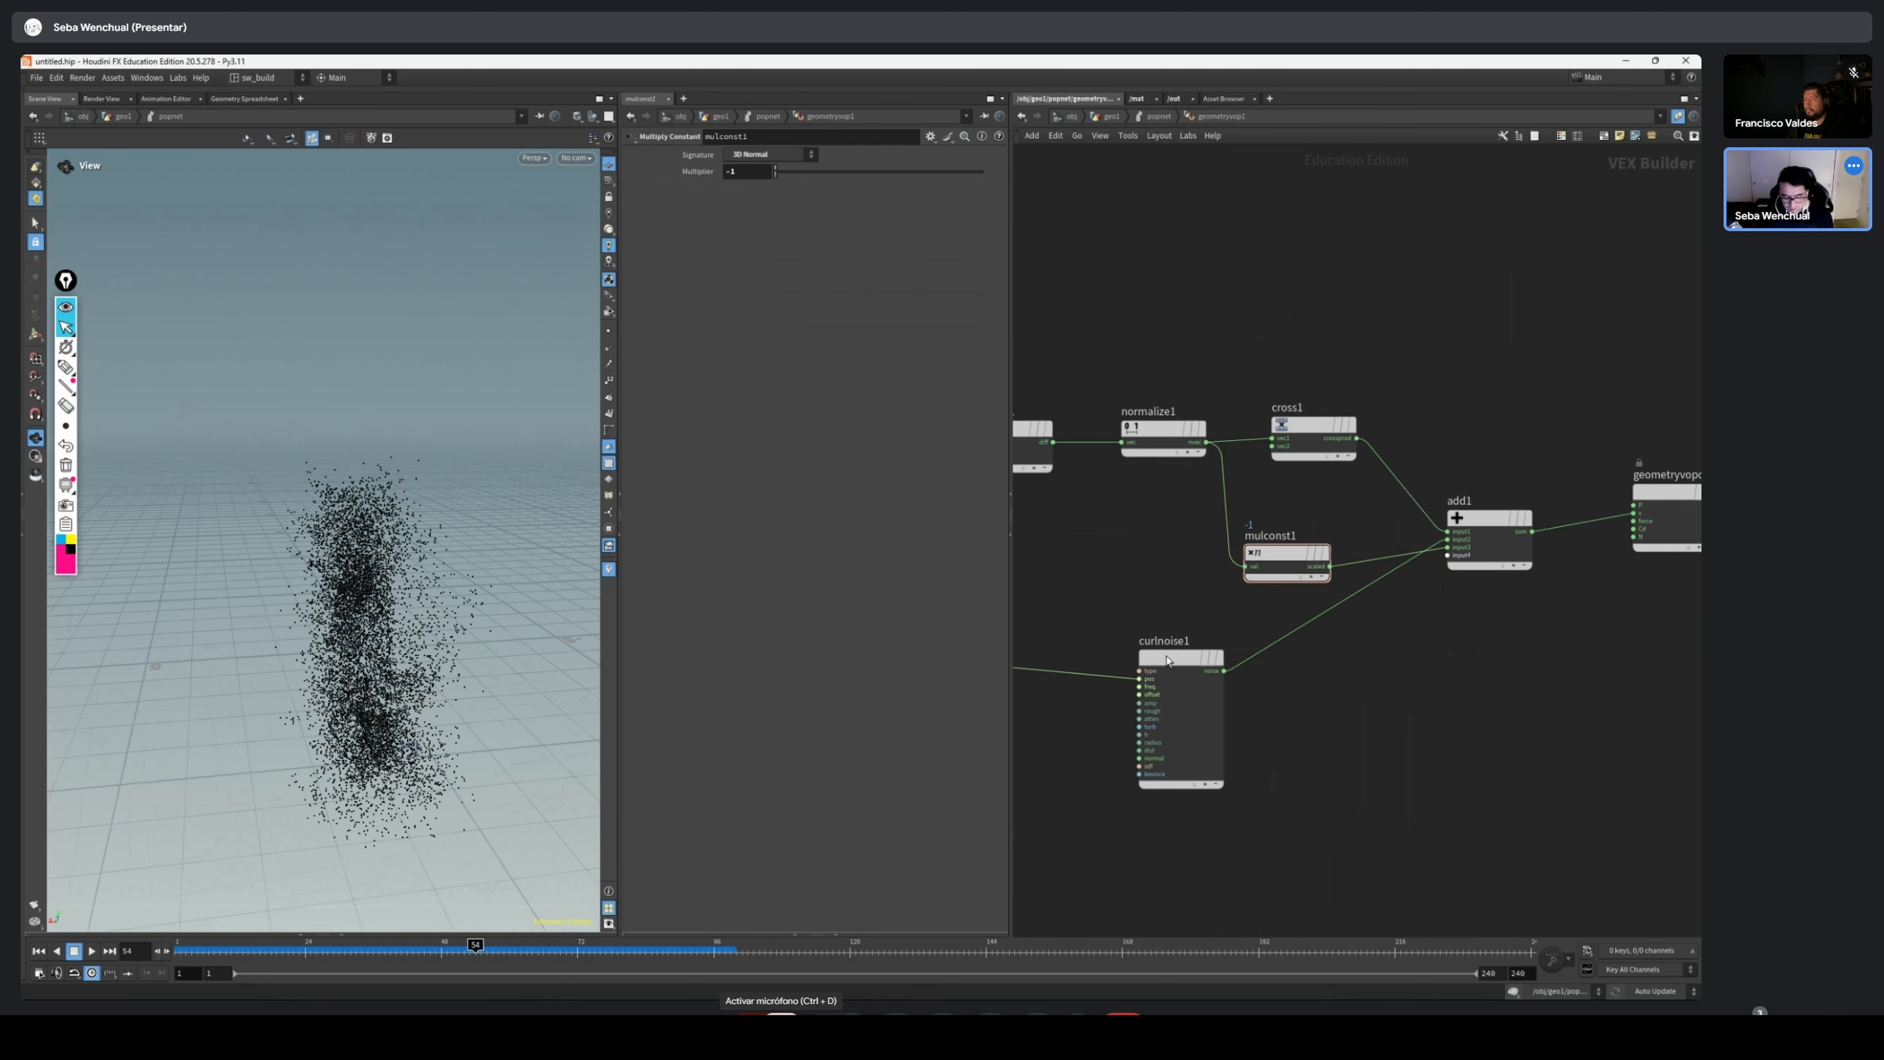
drag(333, 721, 344, 736)
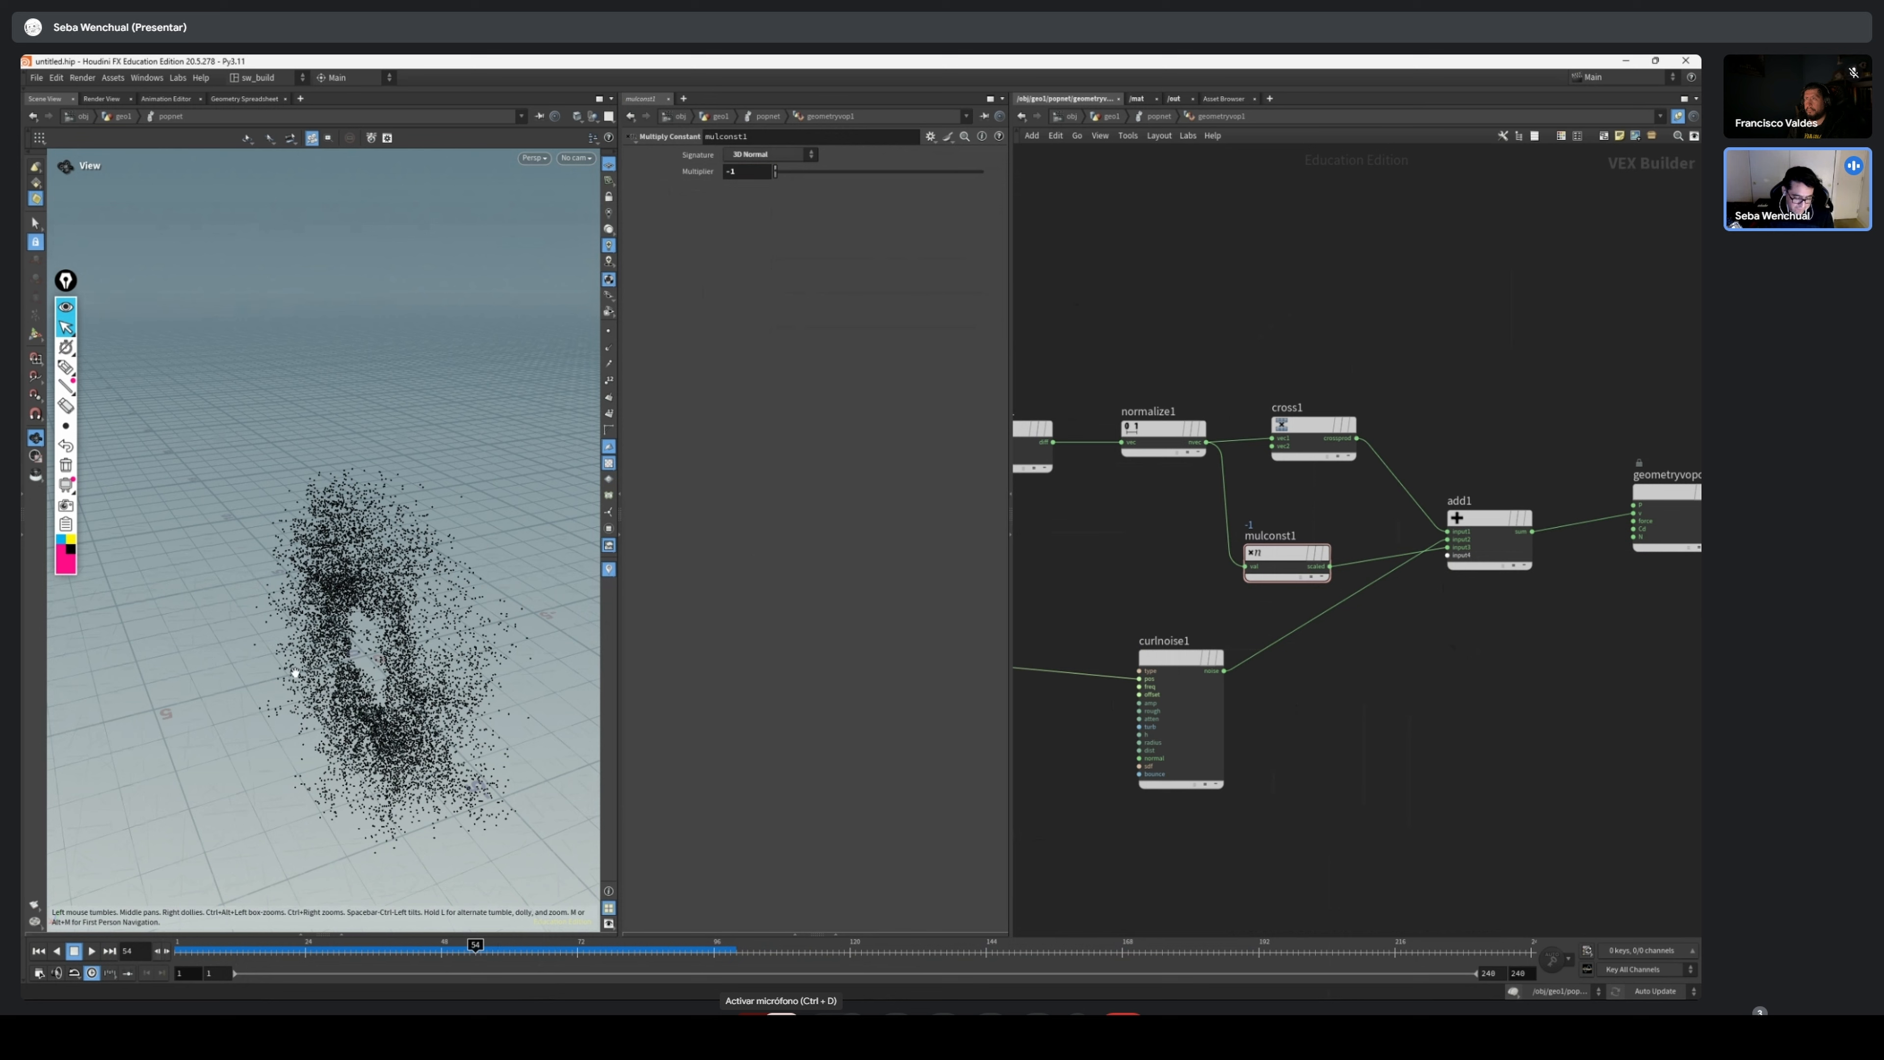
Add a Constant node beside the Curl Noise node and connect its value to the Add node's fourth input
key(Tab)
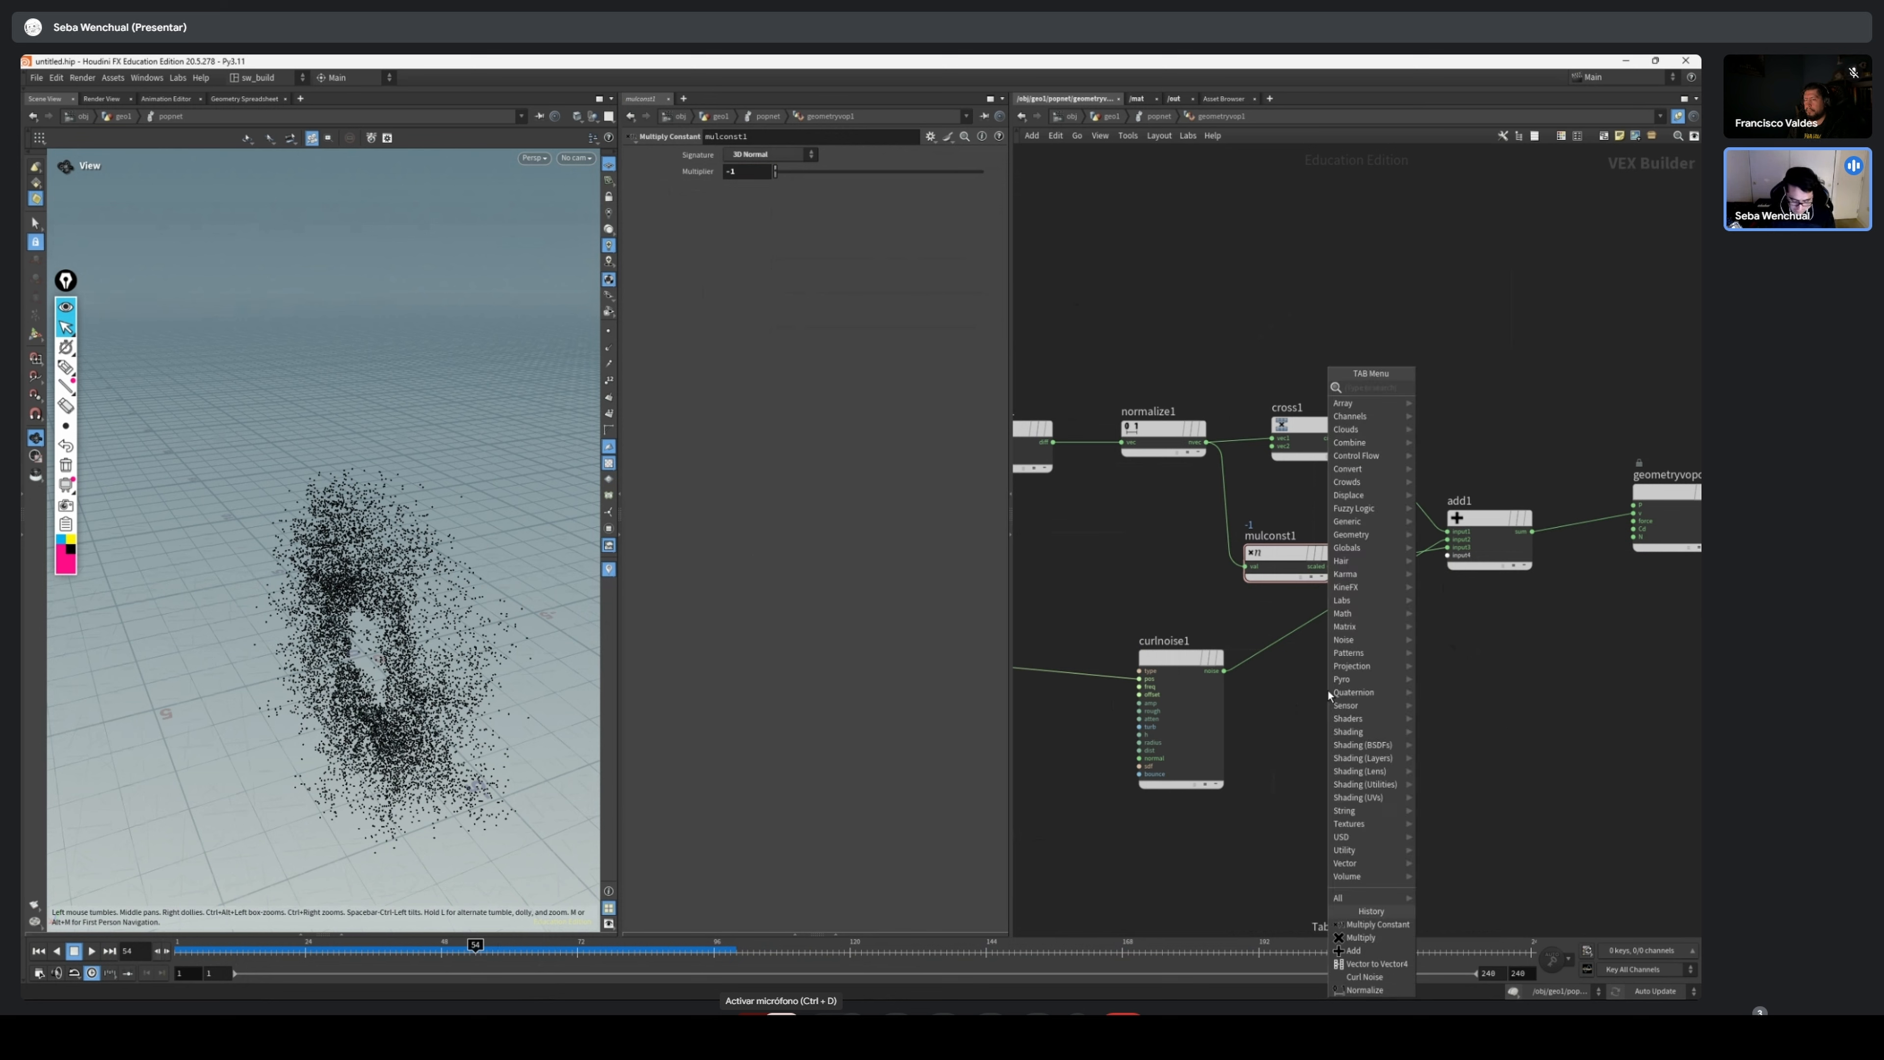
text(co)
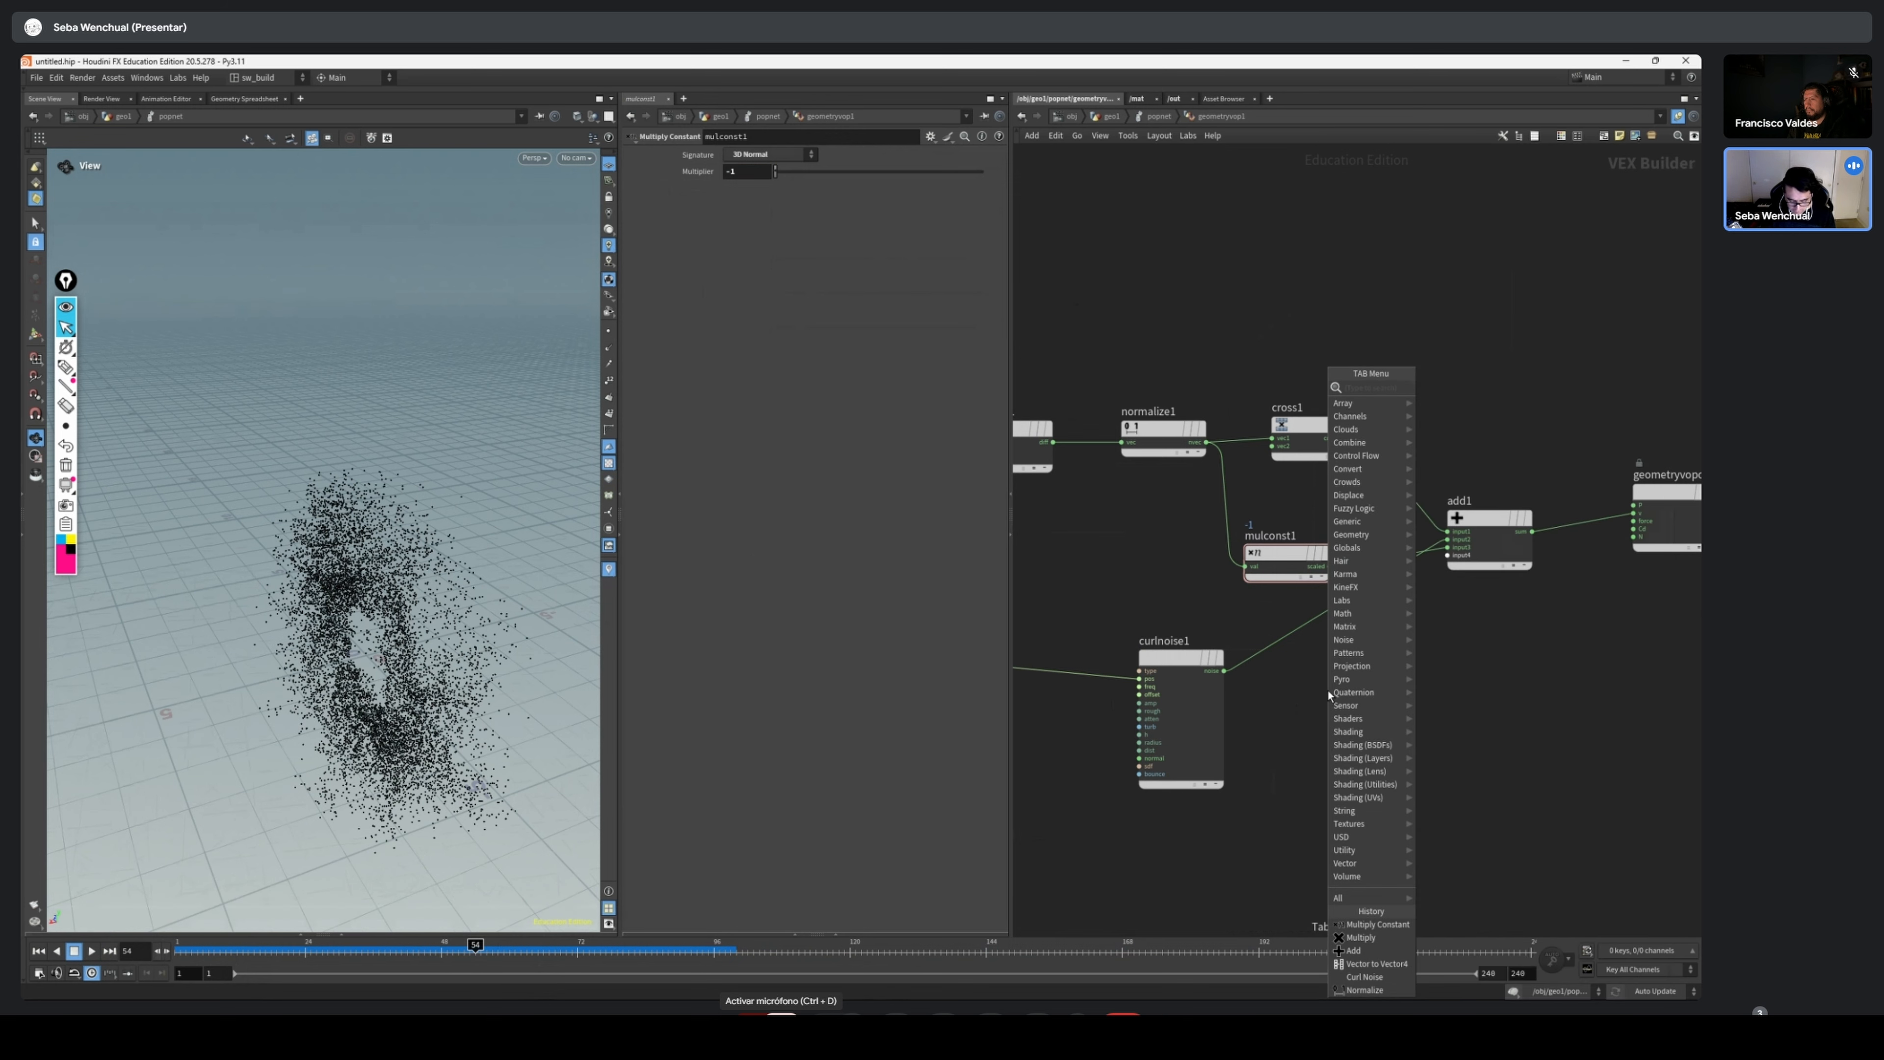
text(nst)
key(Return)
click(1326, 688)
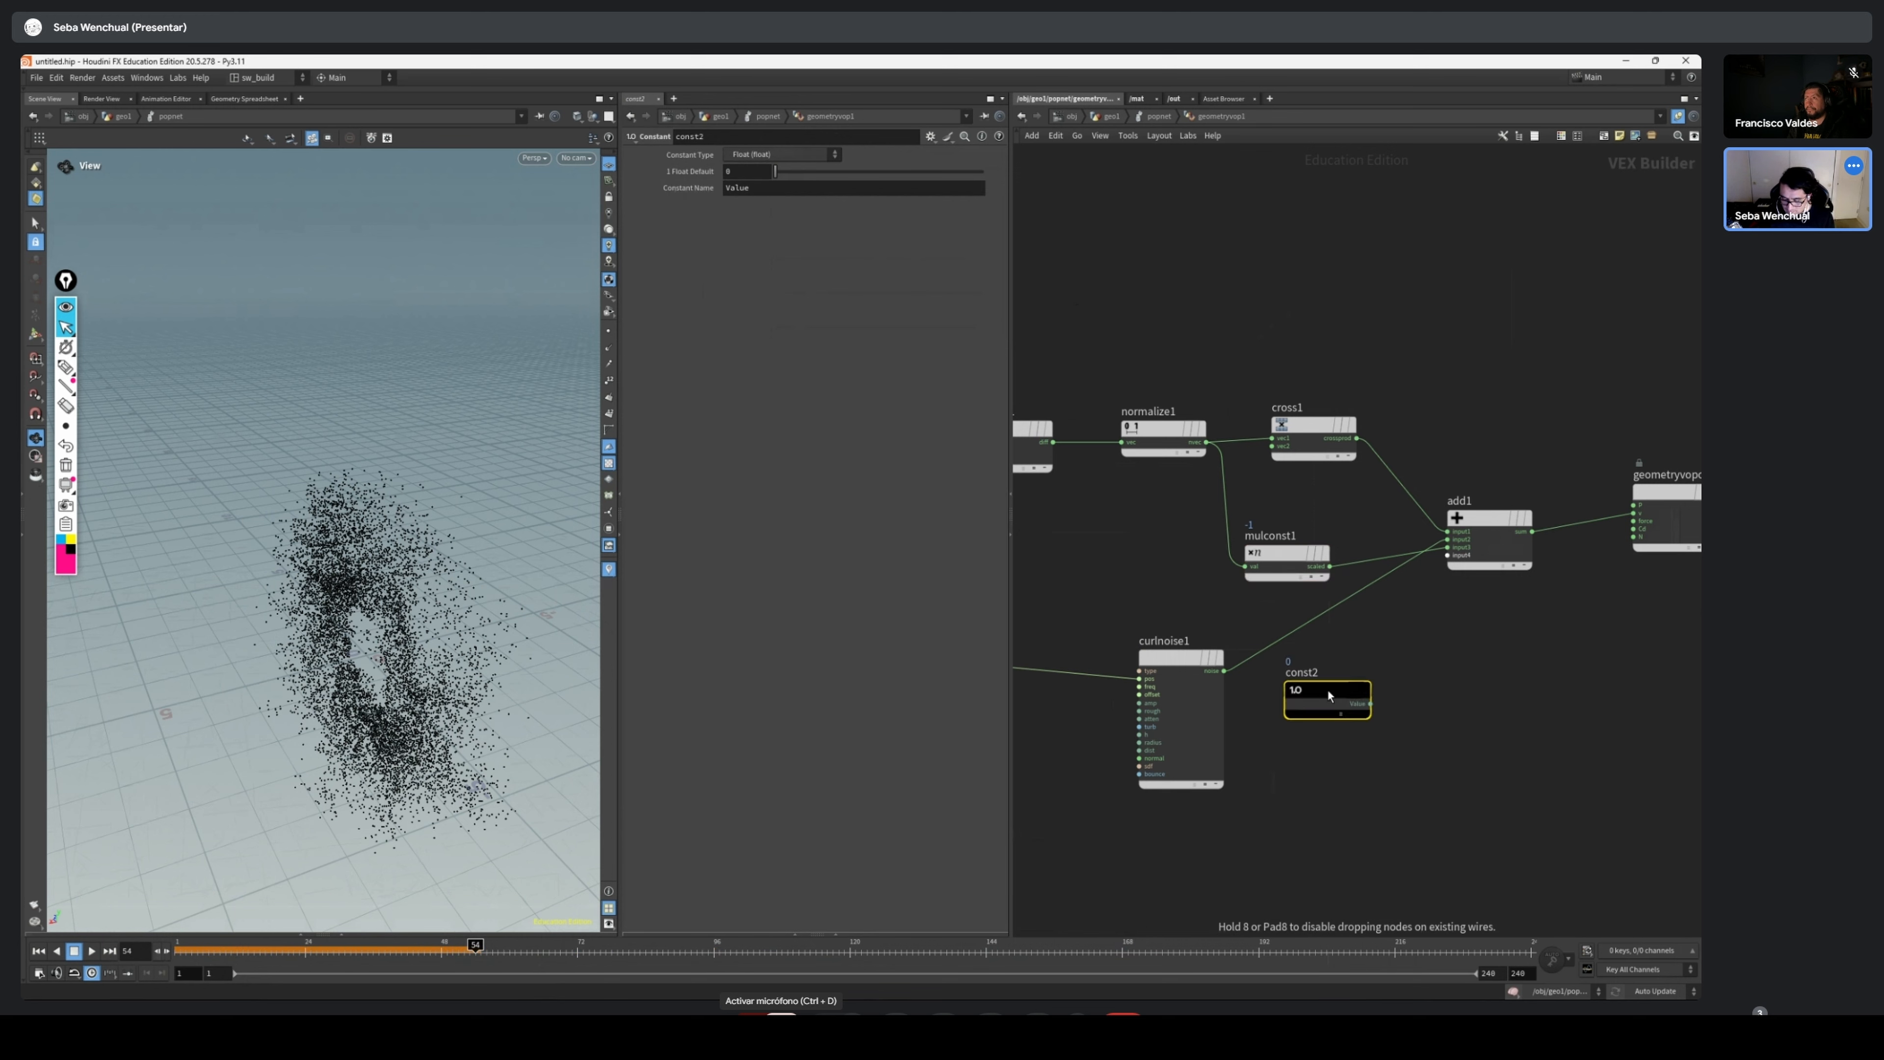
scroll(1371, 658, up, 2)
drag(1313, 756, 1426, 542)
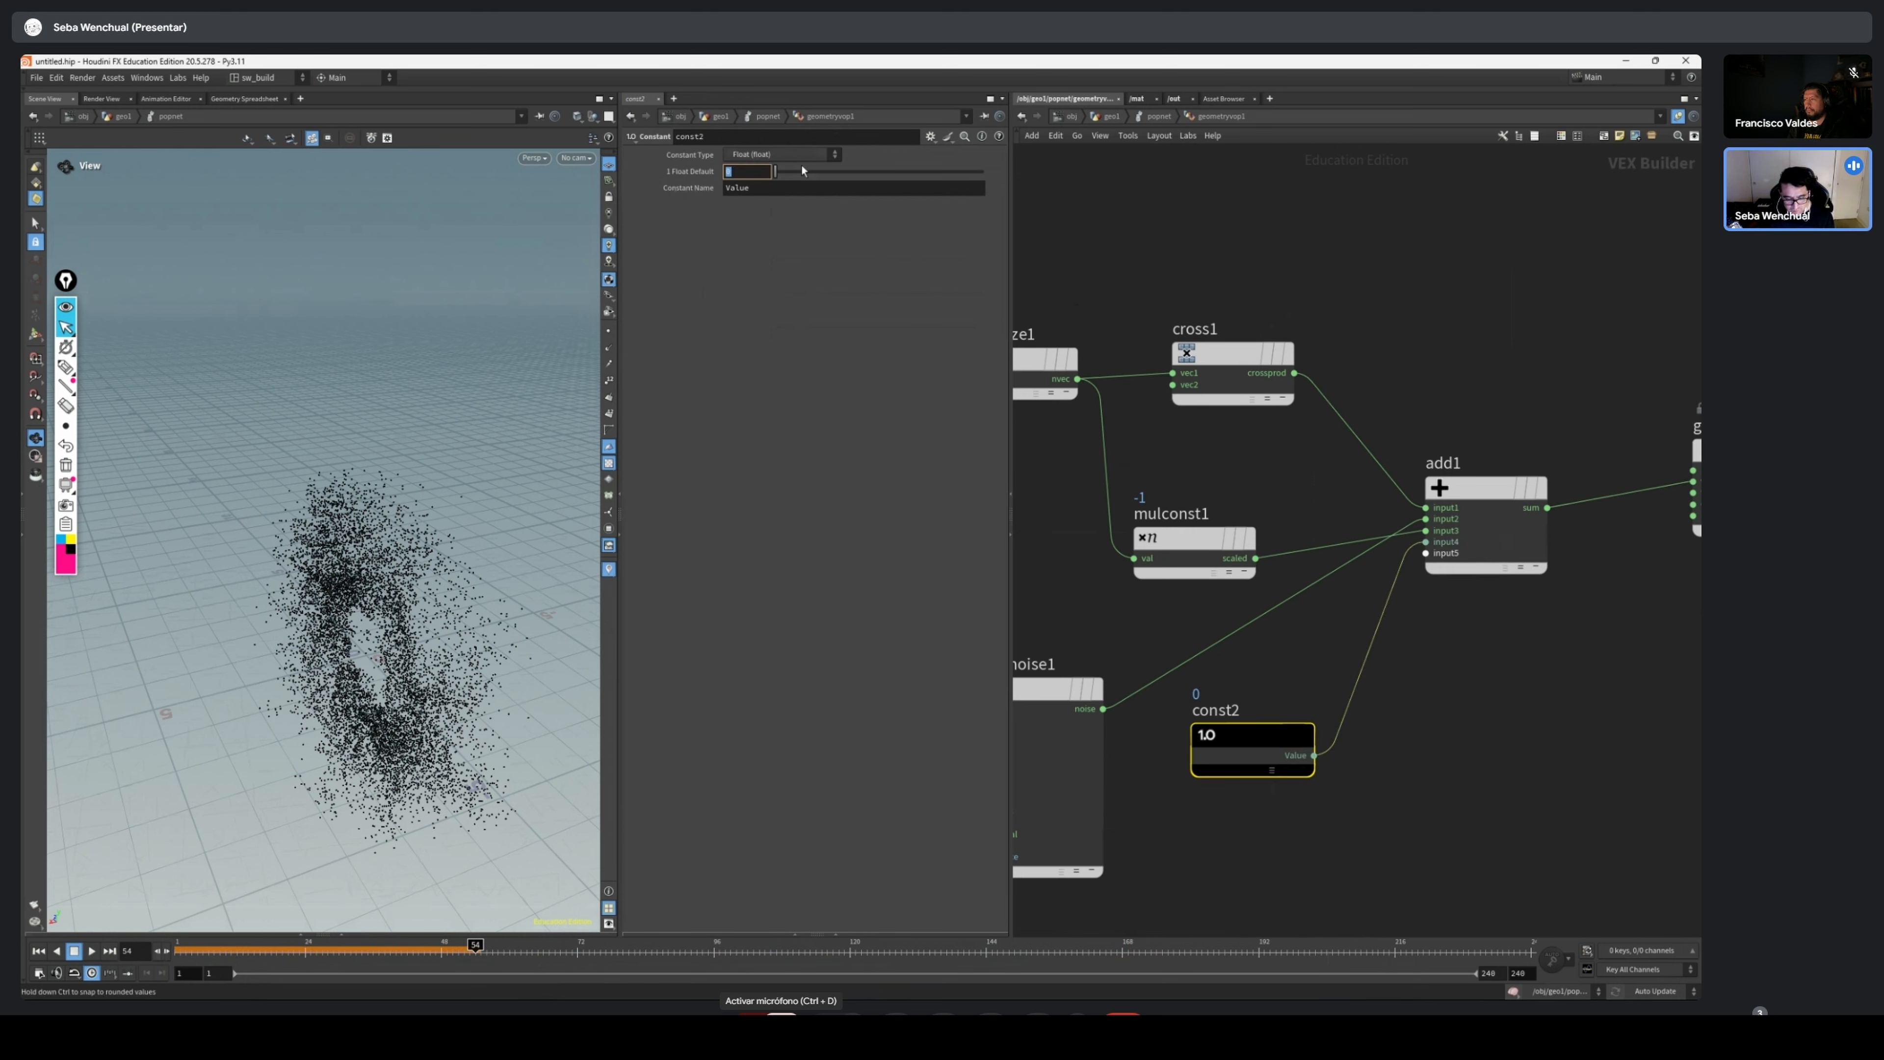
Change the new Constant to a 3-float vector with value 1, 0, 0 and replay the simulation from the start
click(784, 154)
click(764, 248)
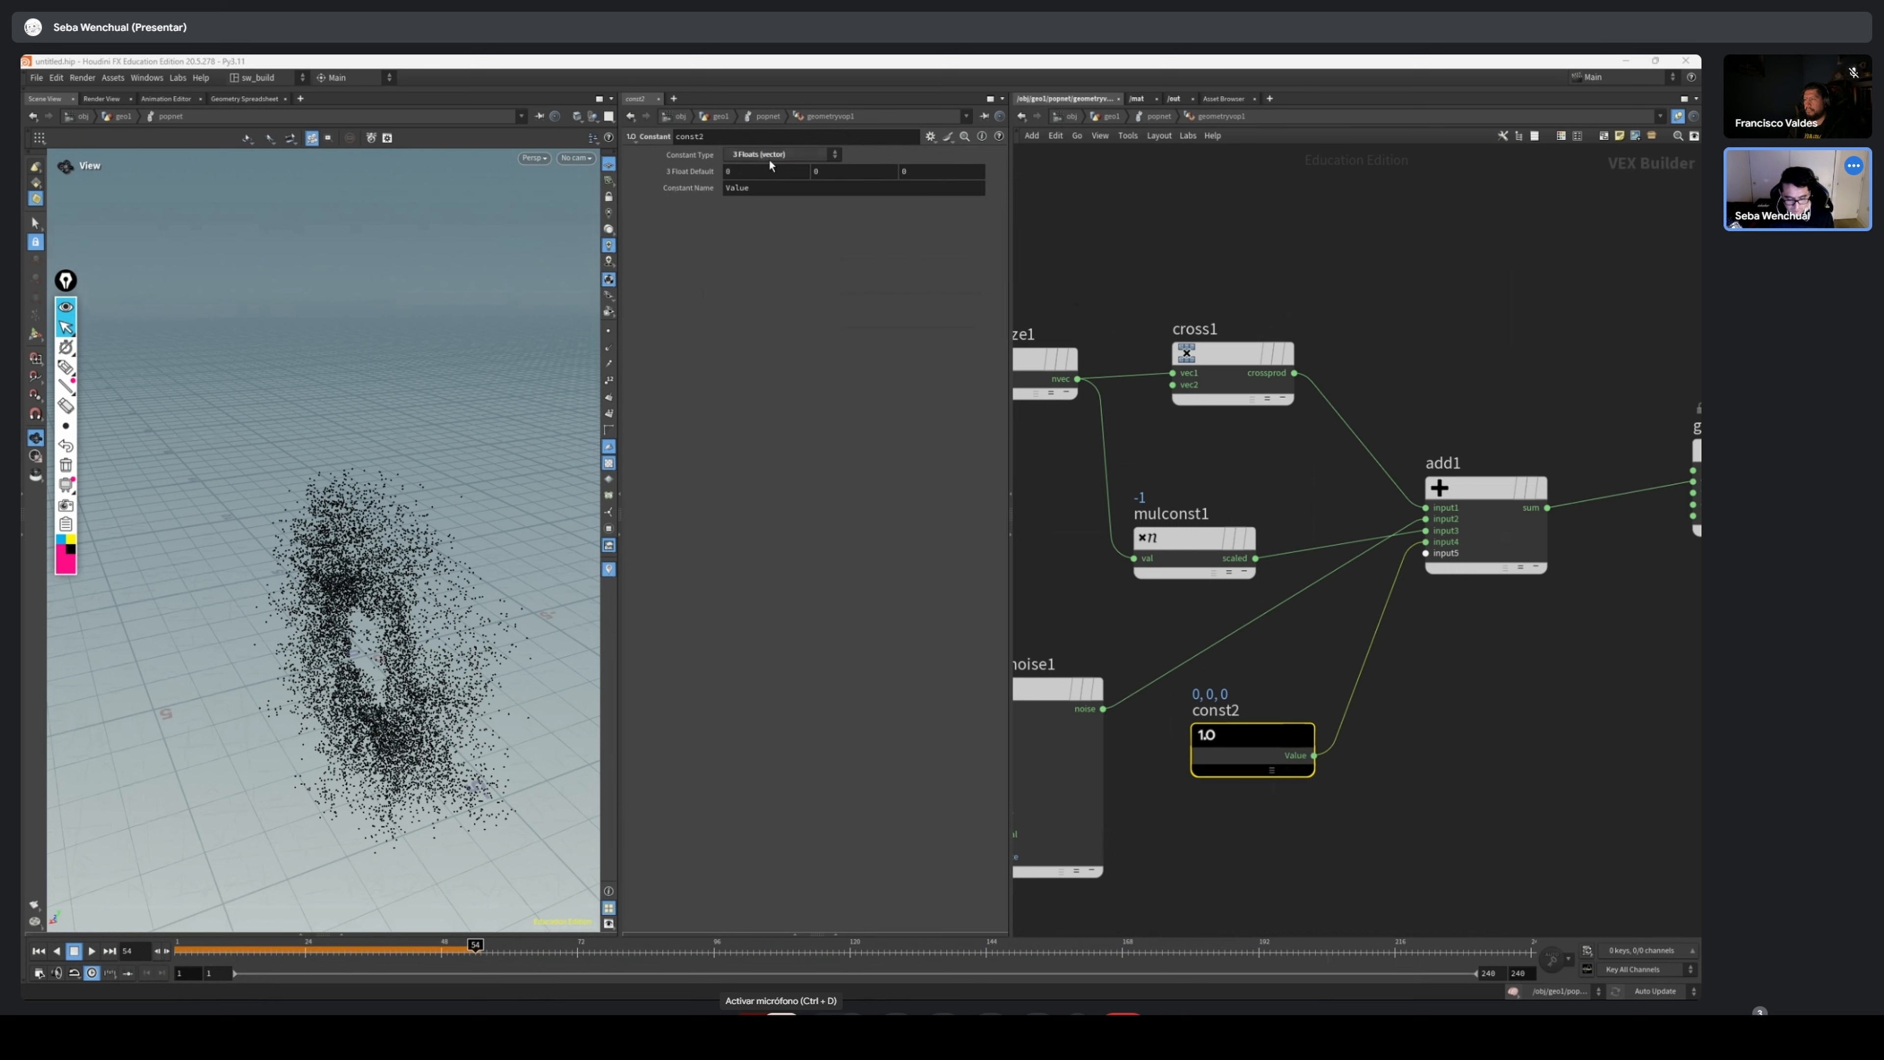
drag(303, 706, 341, 747)
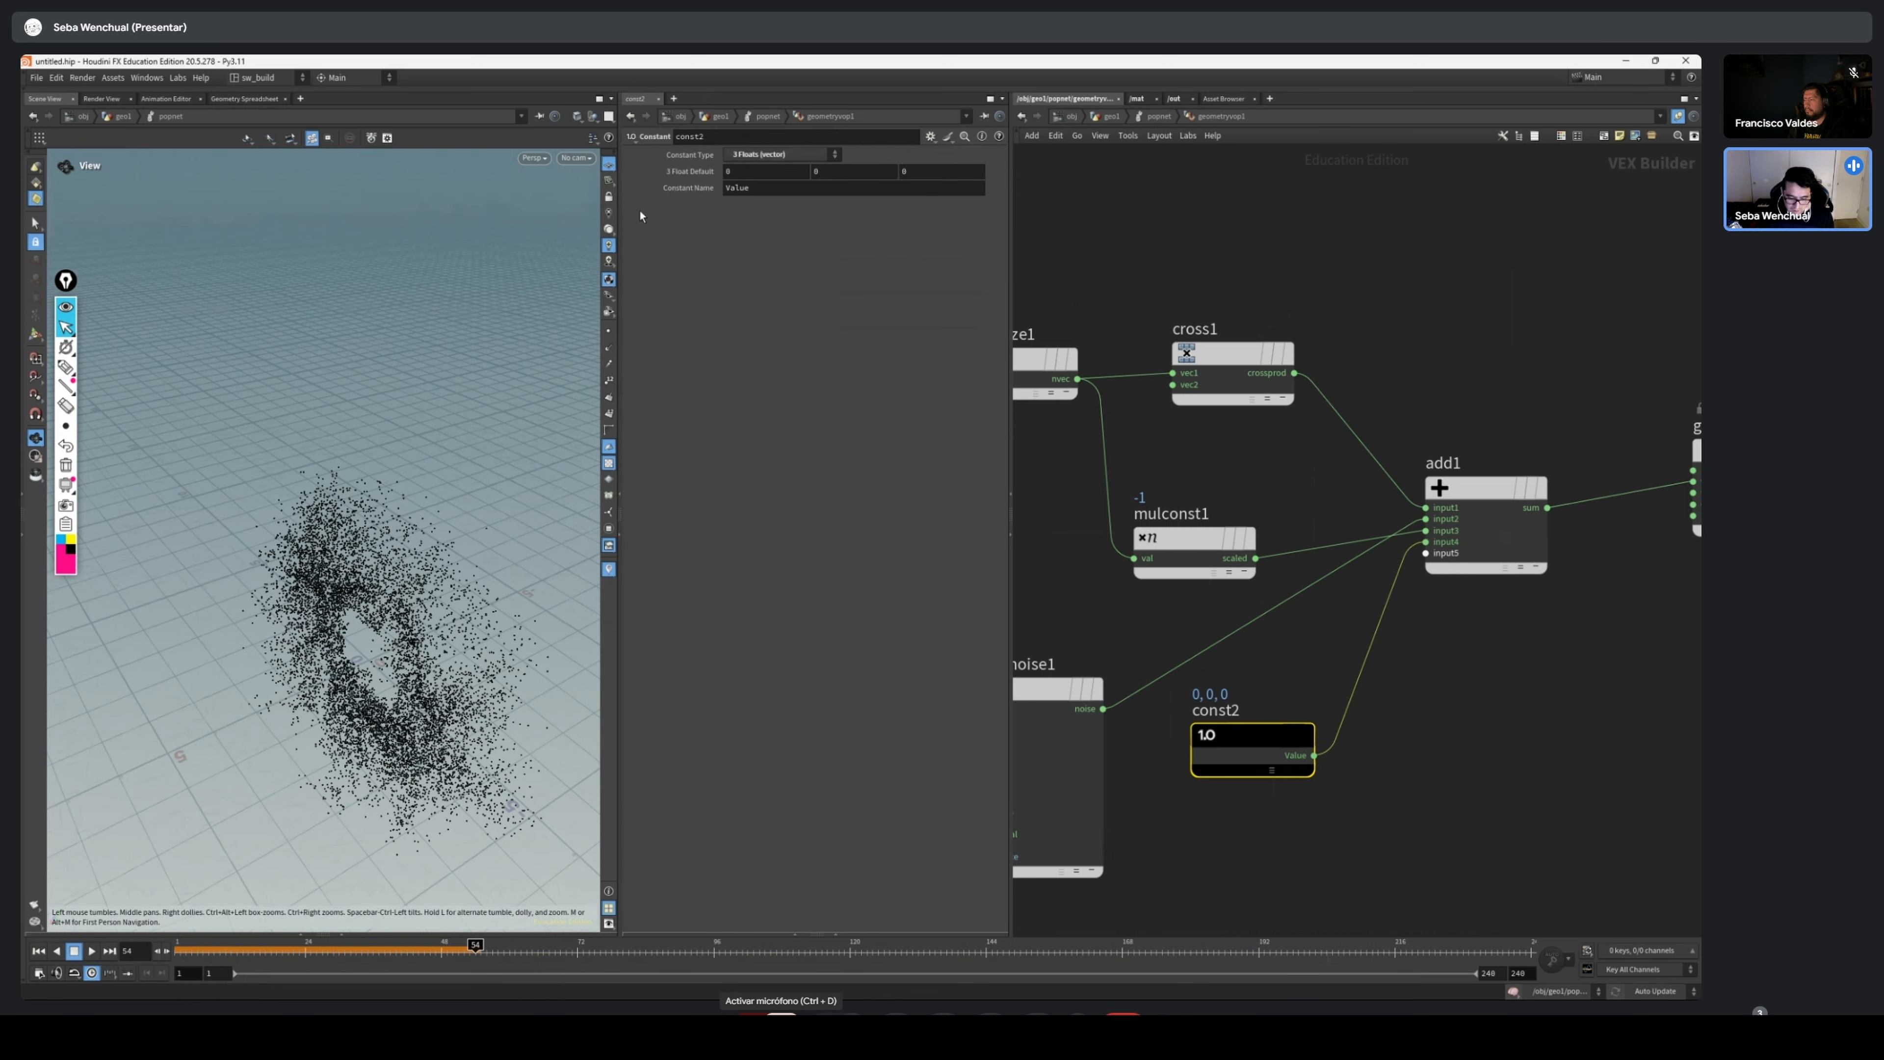
click(754, 171)
click(39, 951)
click(92, 951)
drag(401, 651, 294, 706)
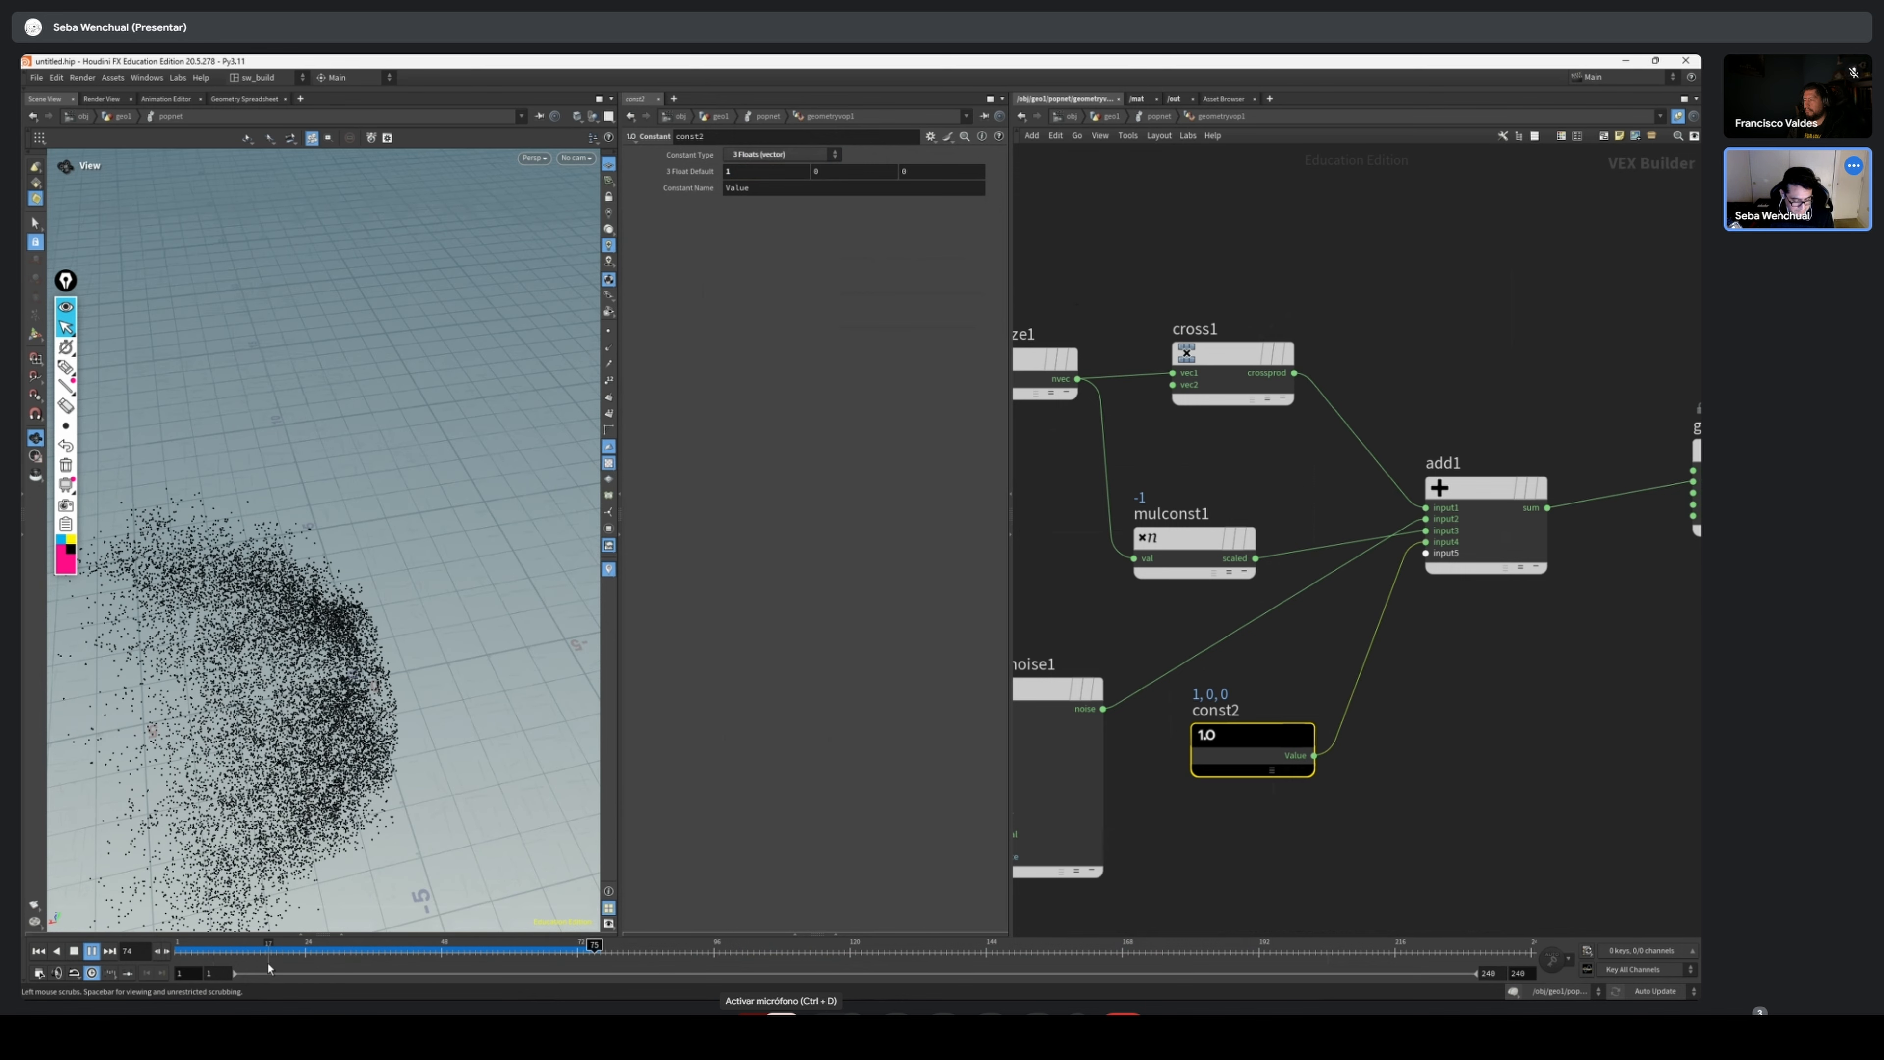
drag(260, 952, 178, 952)
Set the Multiply Constant's multiplier to 1 and play the simulation, viewing the particles from a lower angle
click(1203, 538)
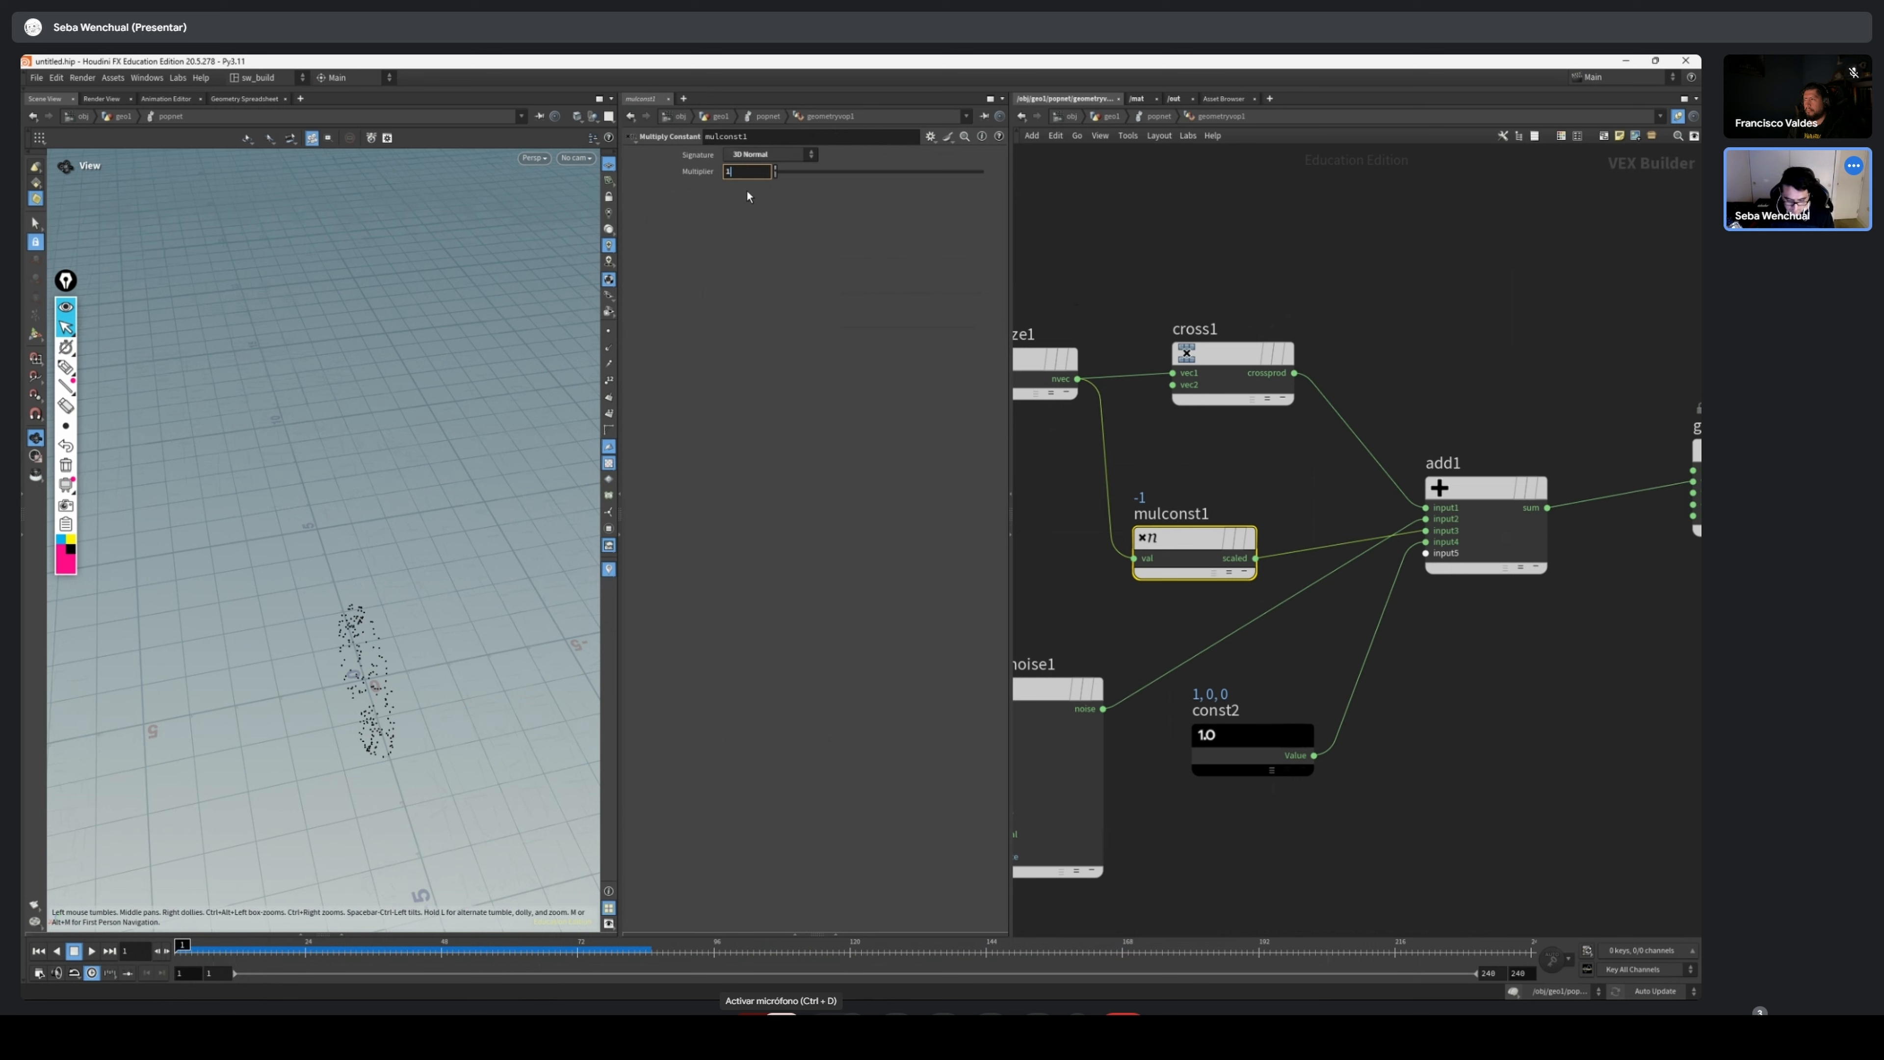
text(1)
key(Return)
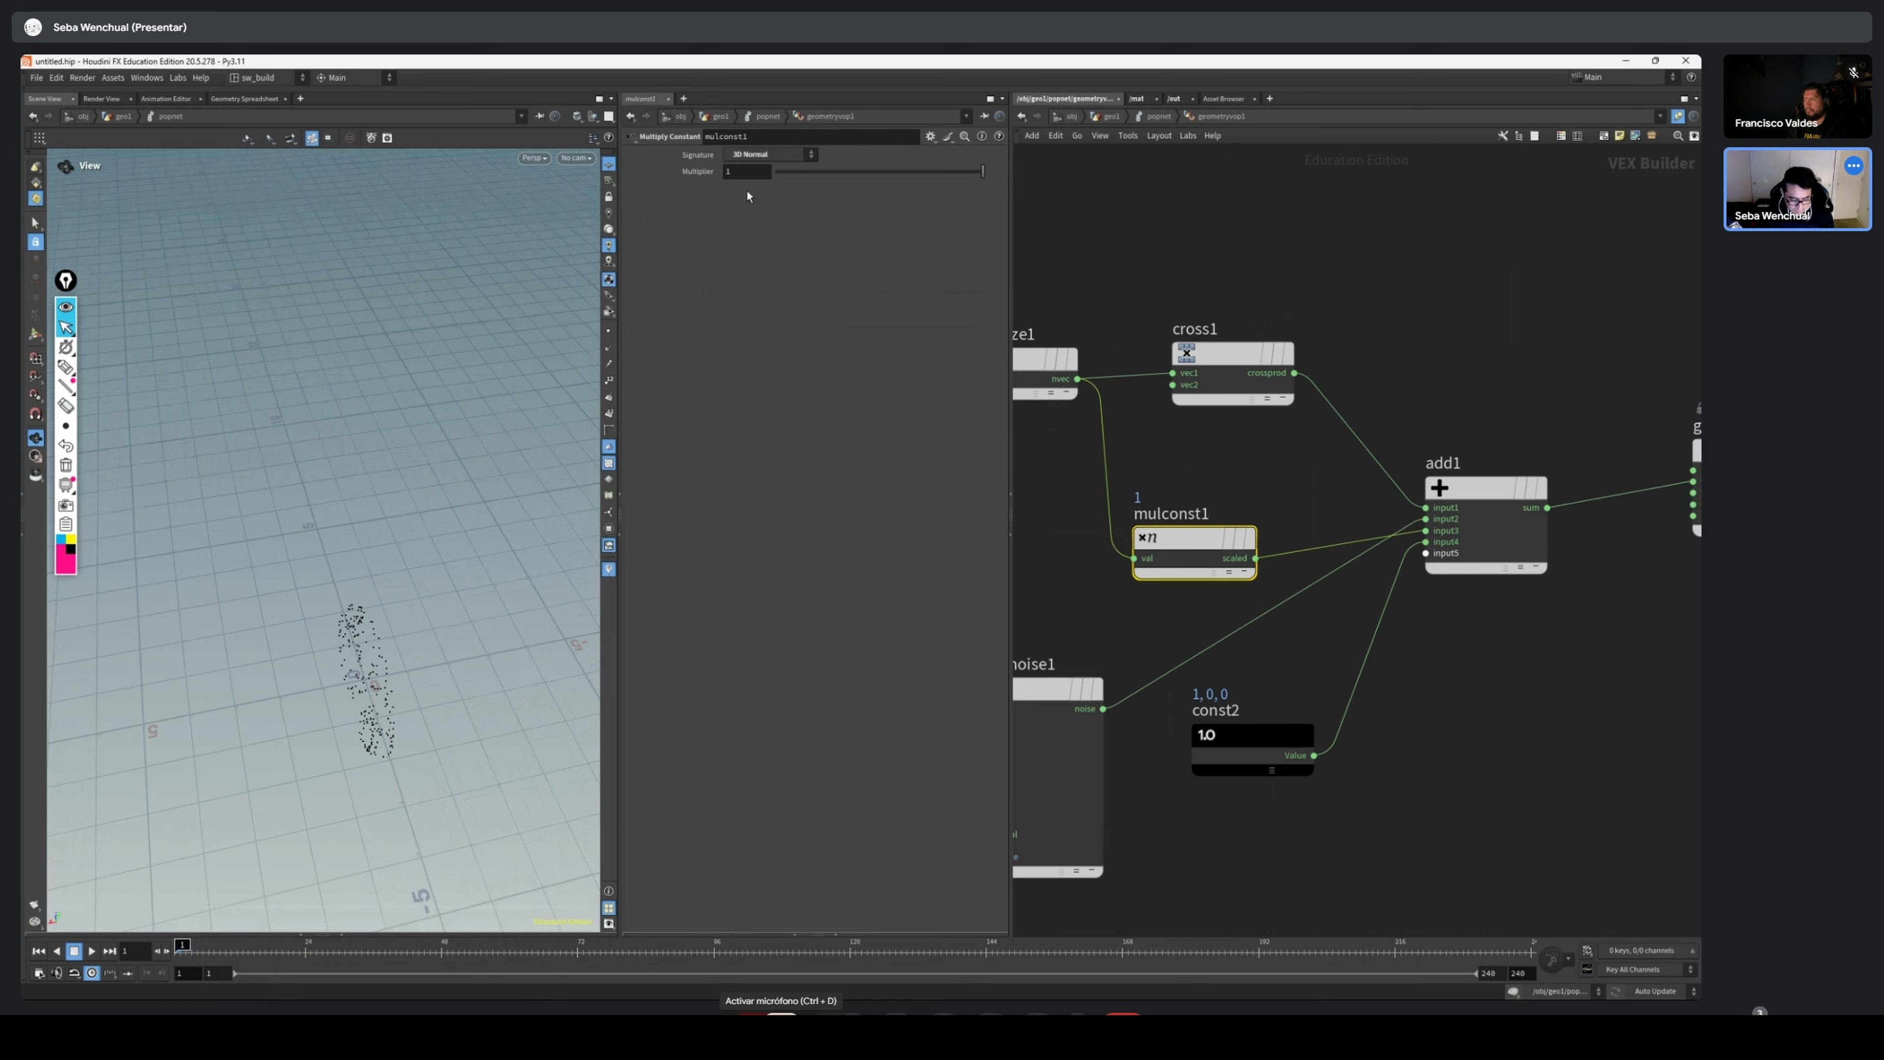
click(94, 953)
drag(349, 712, 373, 677)
Set the Constant vector's first component to 2, replay the simulation and return to the first frame
click(1312, 772)
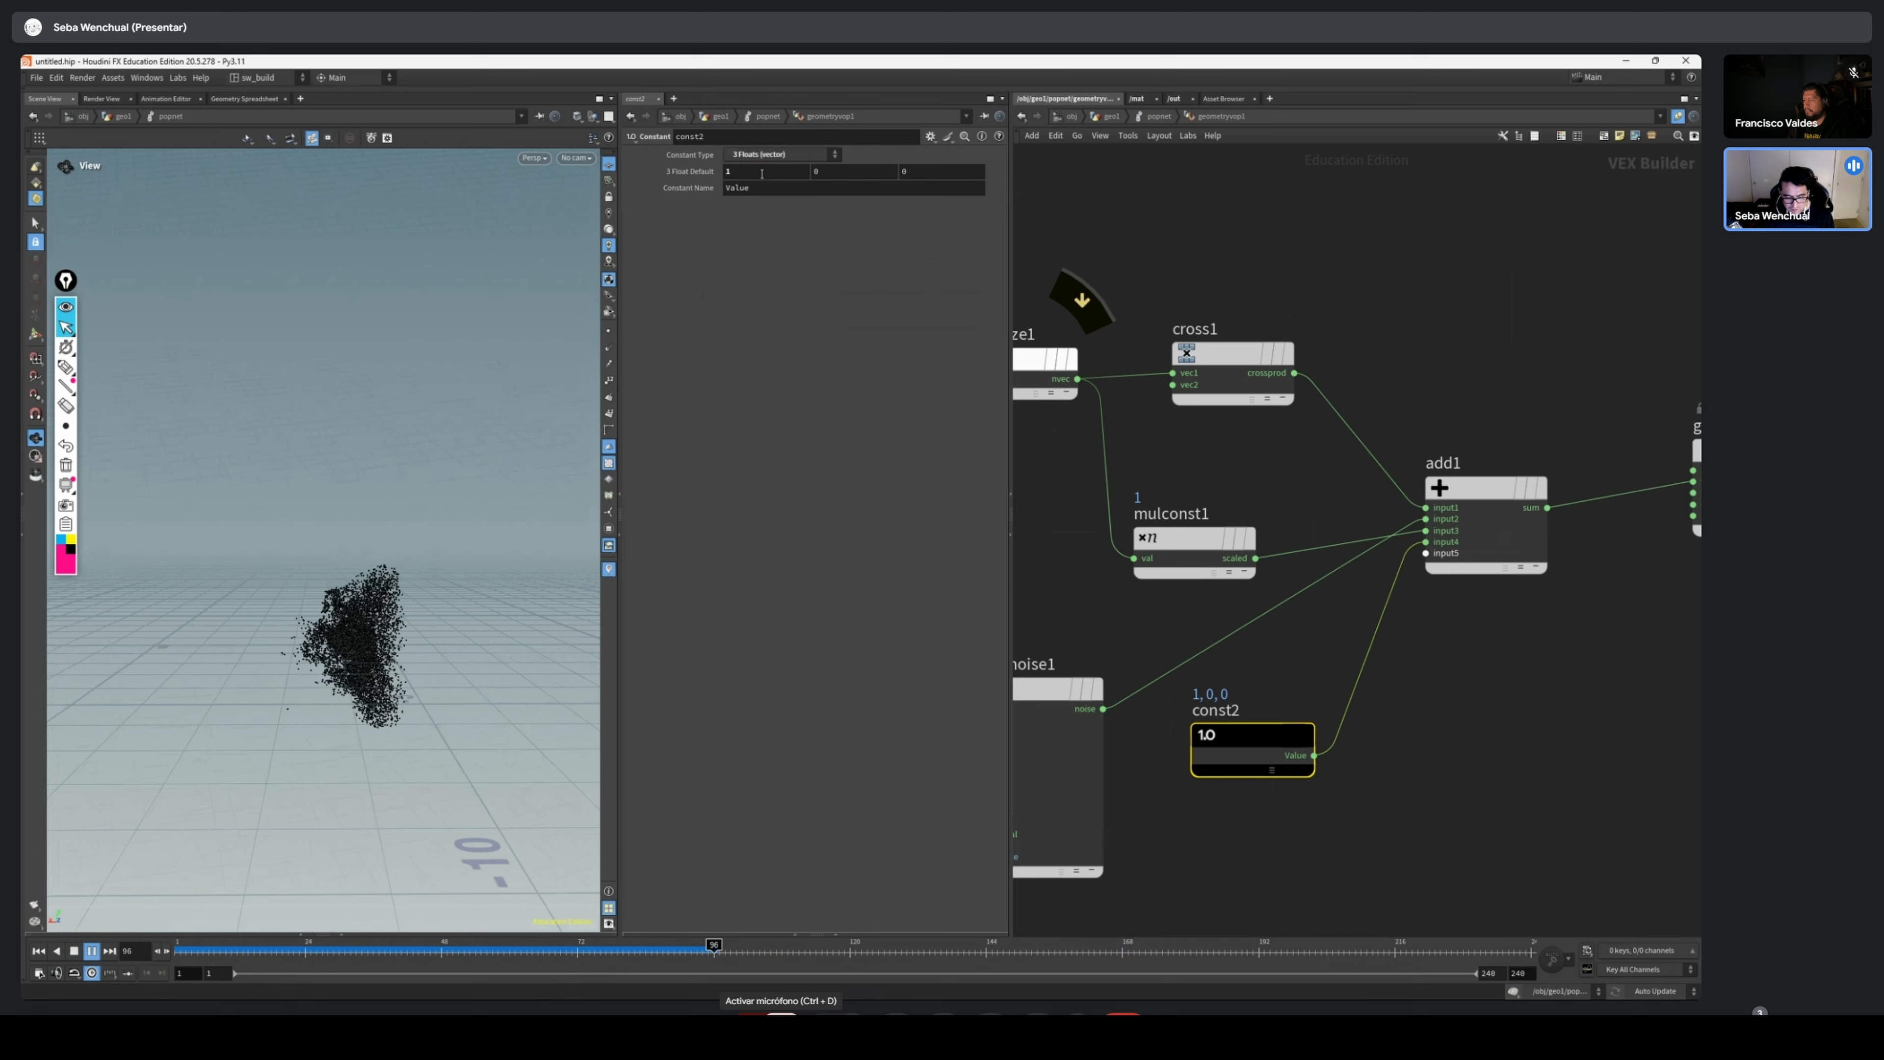
double_click(762, 173)
text(2)
click(76, 954)
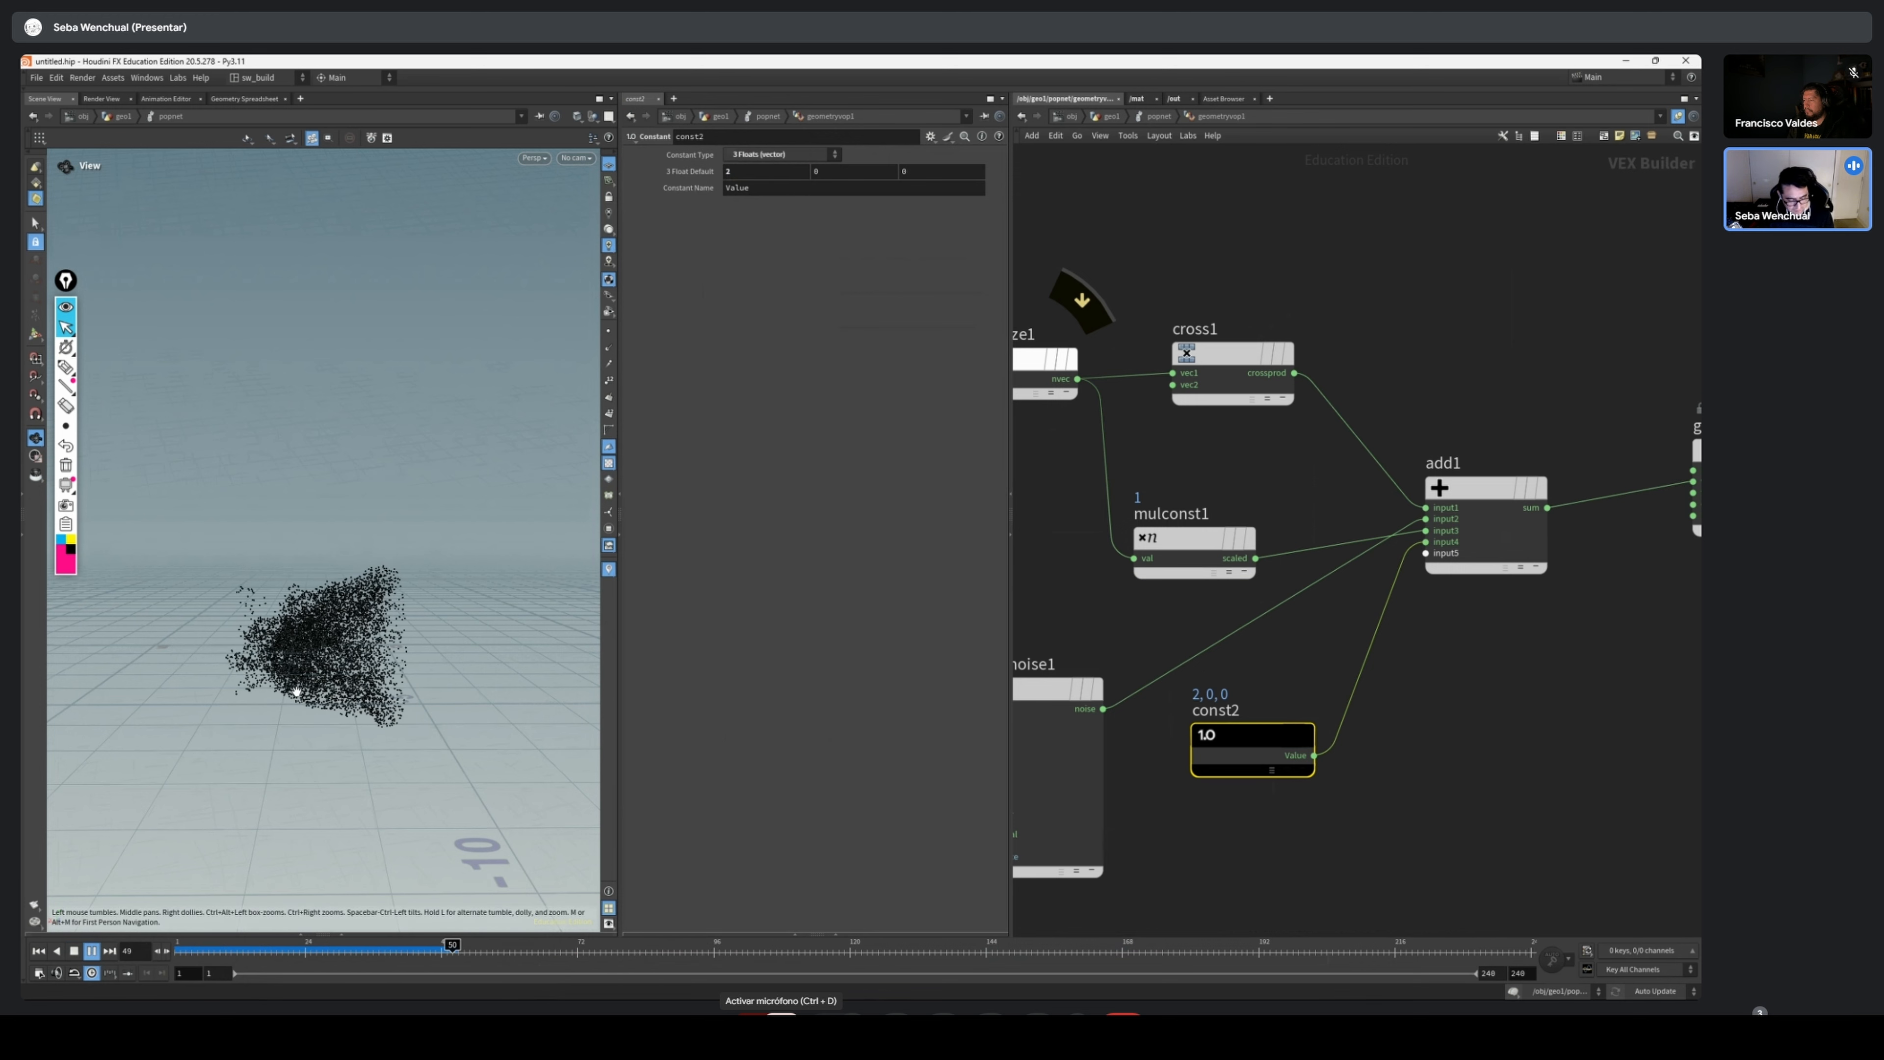
drag(310, 673, 316, 713)
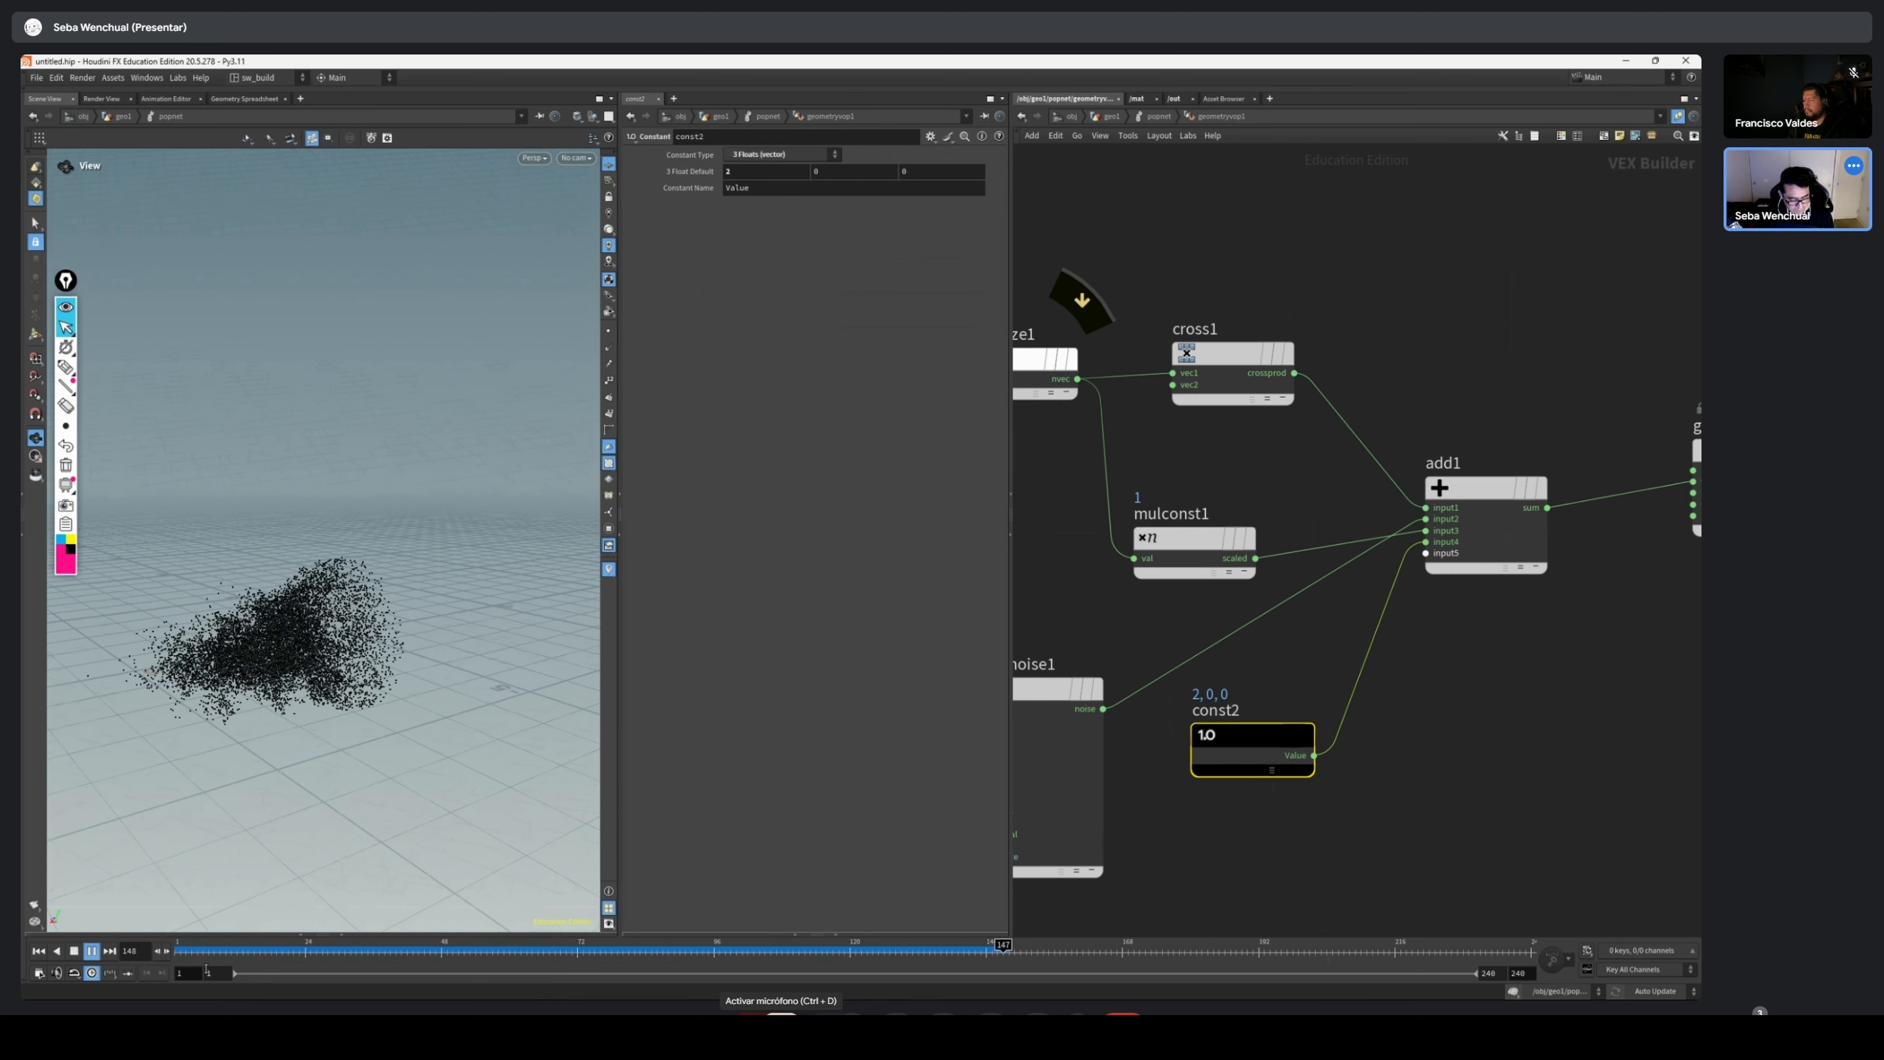
drag(249, 954, 180, 964)
Examine the whole VOP network, following the velocity contributions through the Add node to the Geometry VOP Output
scroll(1455, 653, down, 3)
scroll(1399, 631, up, 1)
scroll(1419, 652, down, 3)
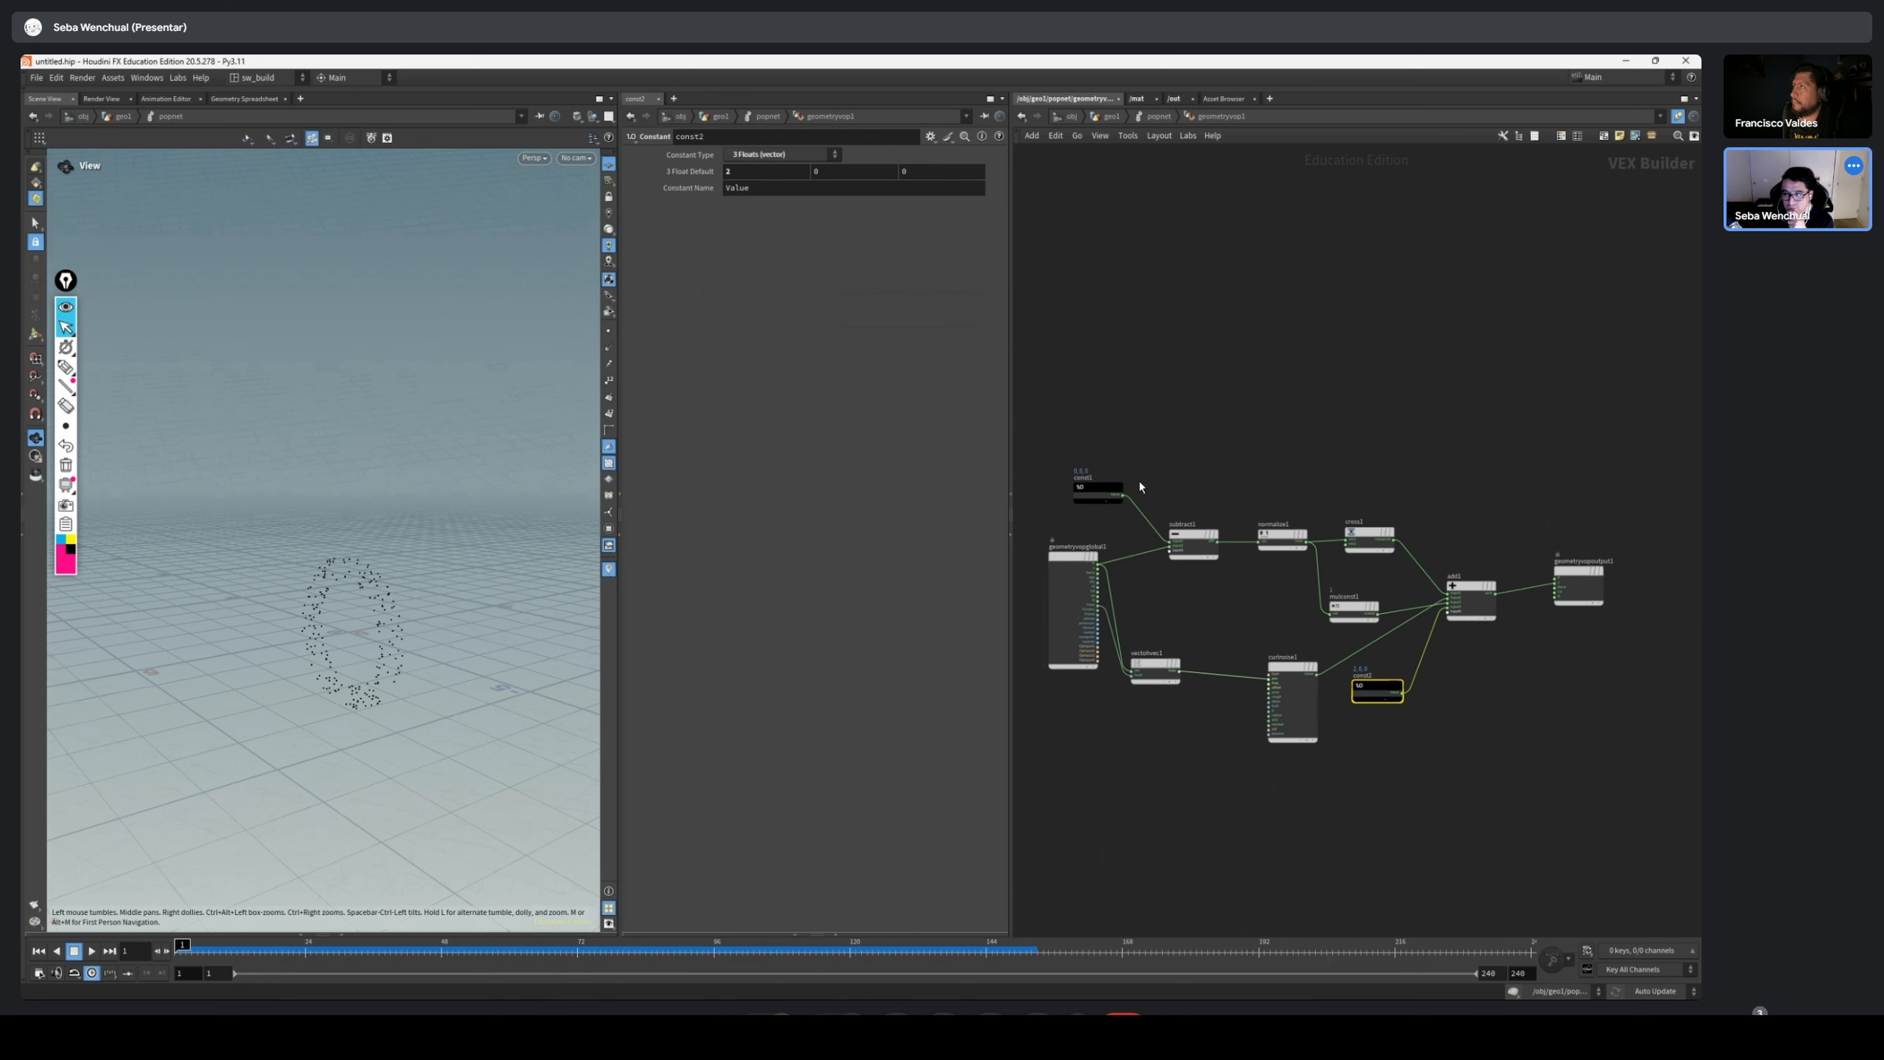
scroll(1298, 546, up, 2)
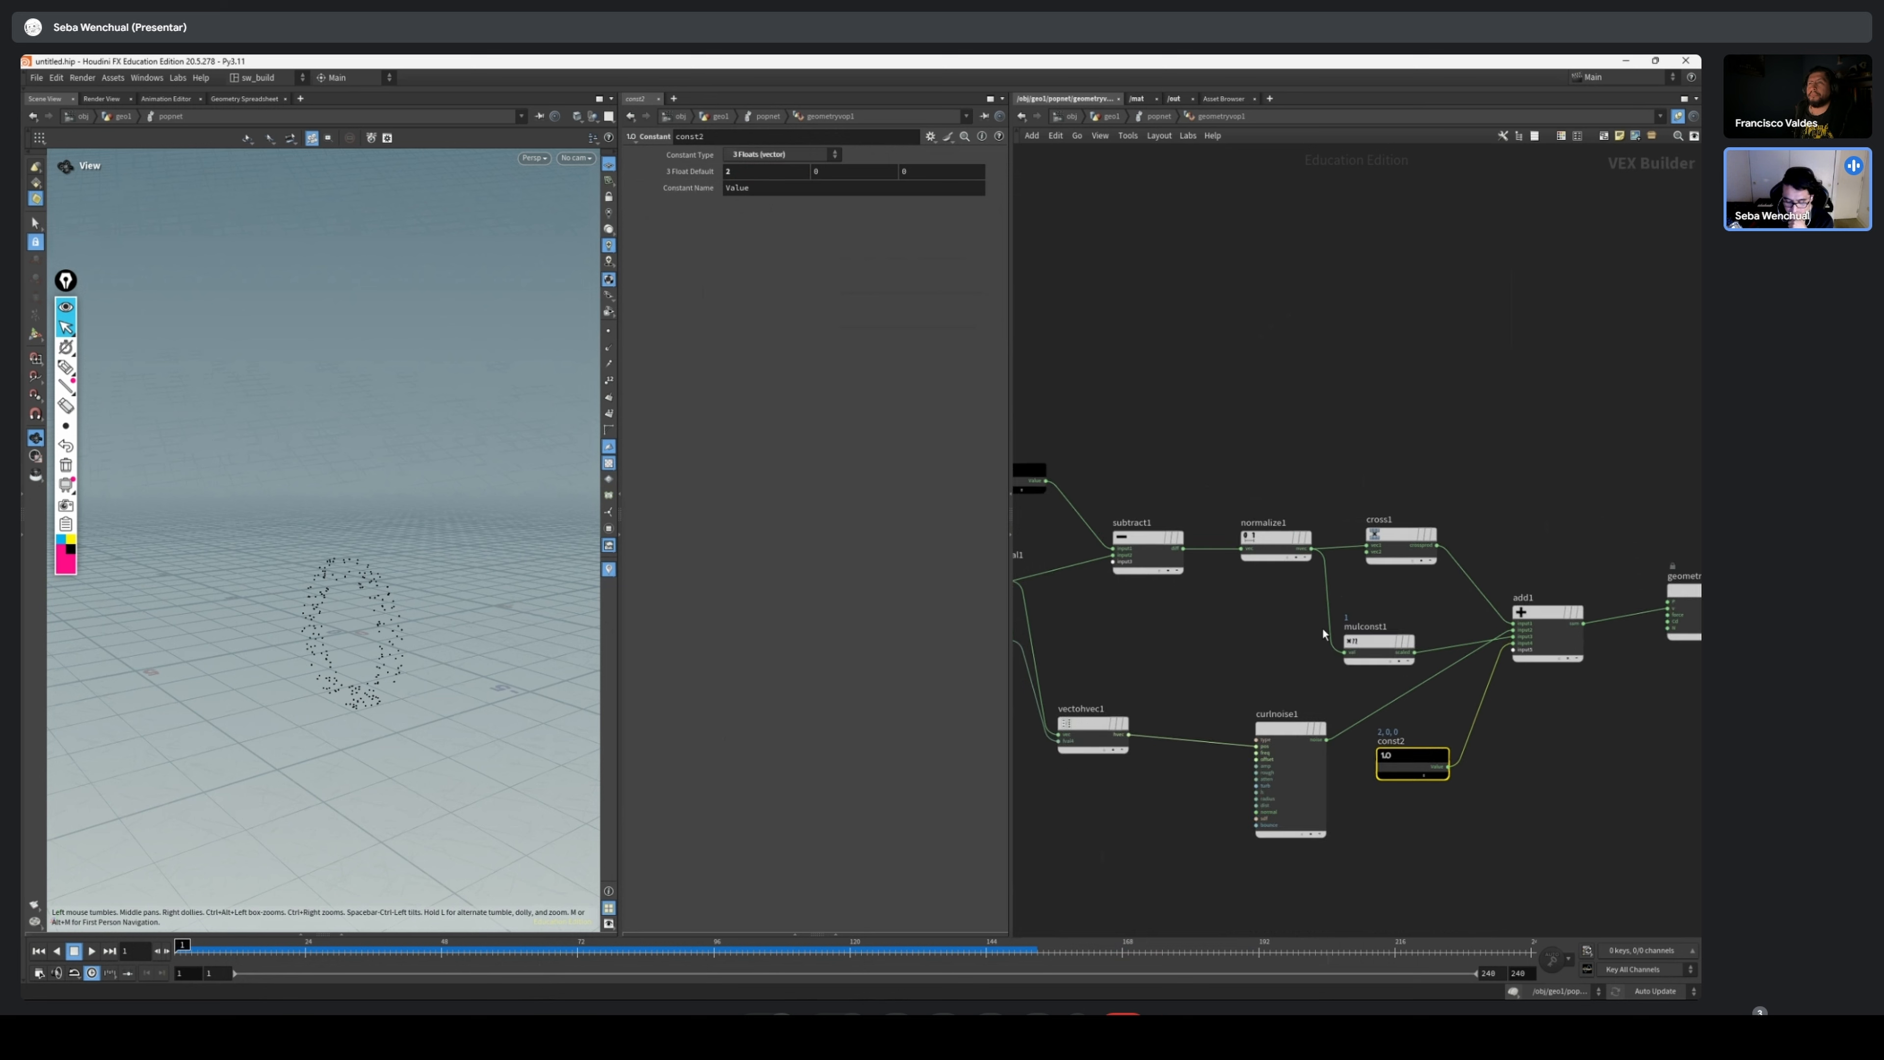
scroll(1486, 694, down, 1)
drag(1383, 643, 1365, 634)
scroll(1580, 610, up, 1)
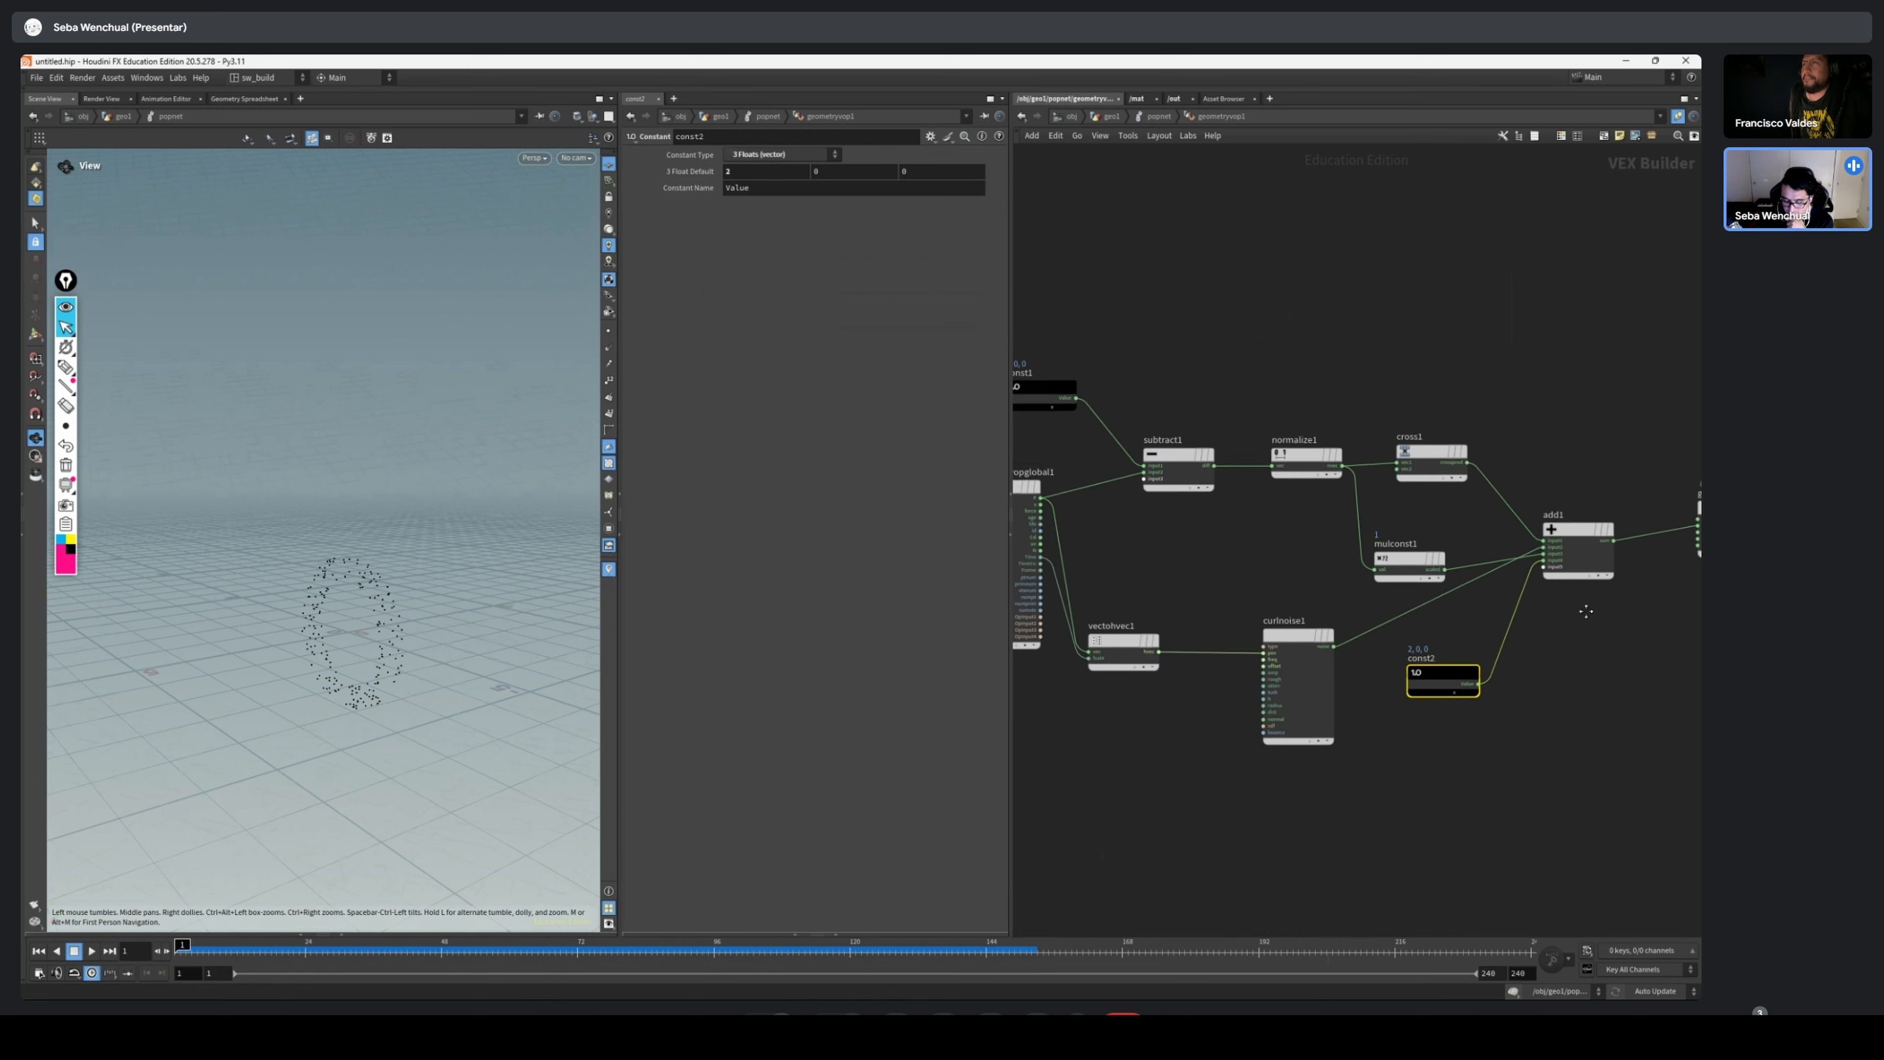
middle_drag(1571, 586, 1262, 595)
scroll(1250, 582, up, 2)
drag(1287, 528, 1274, 533)
drag(1504, 484, 1490, 513)
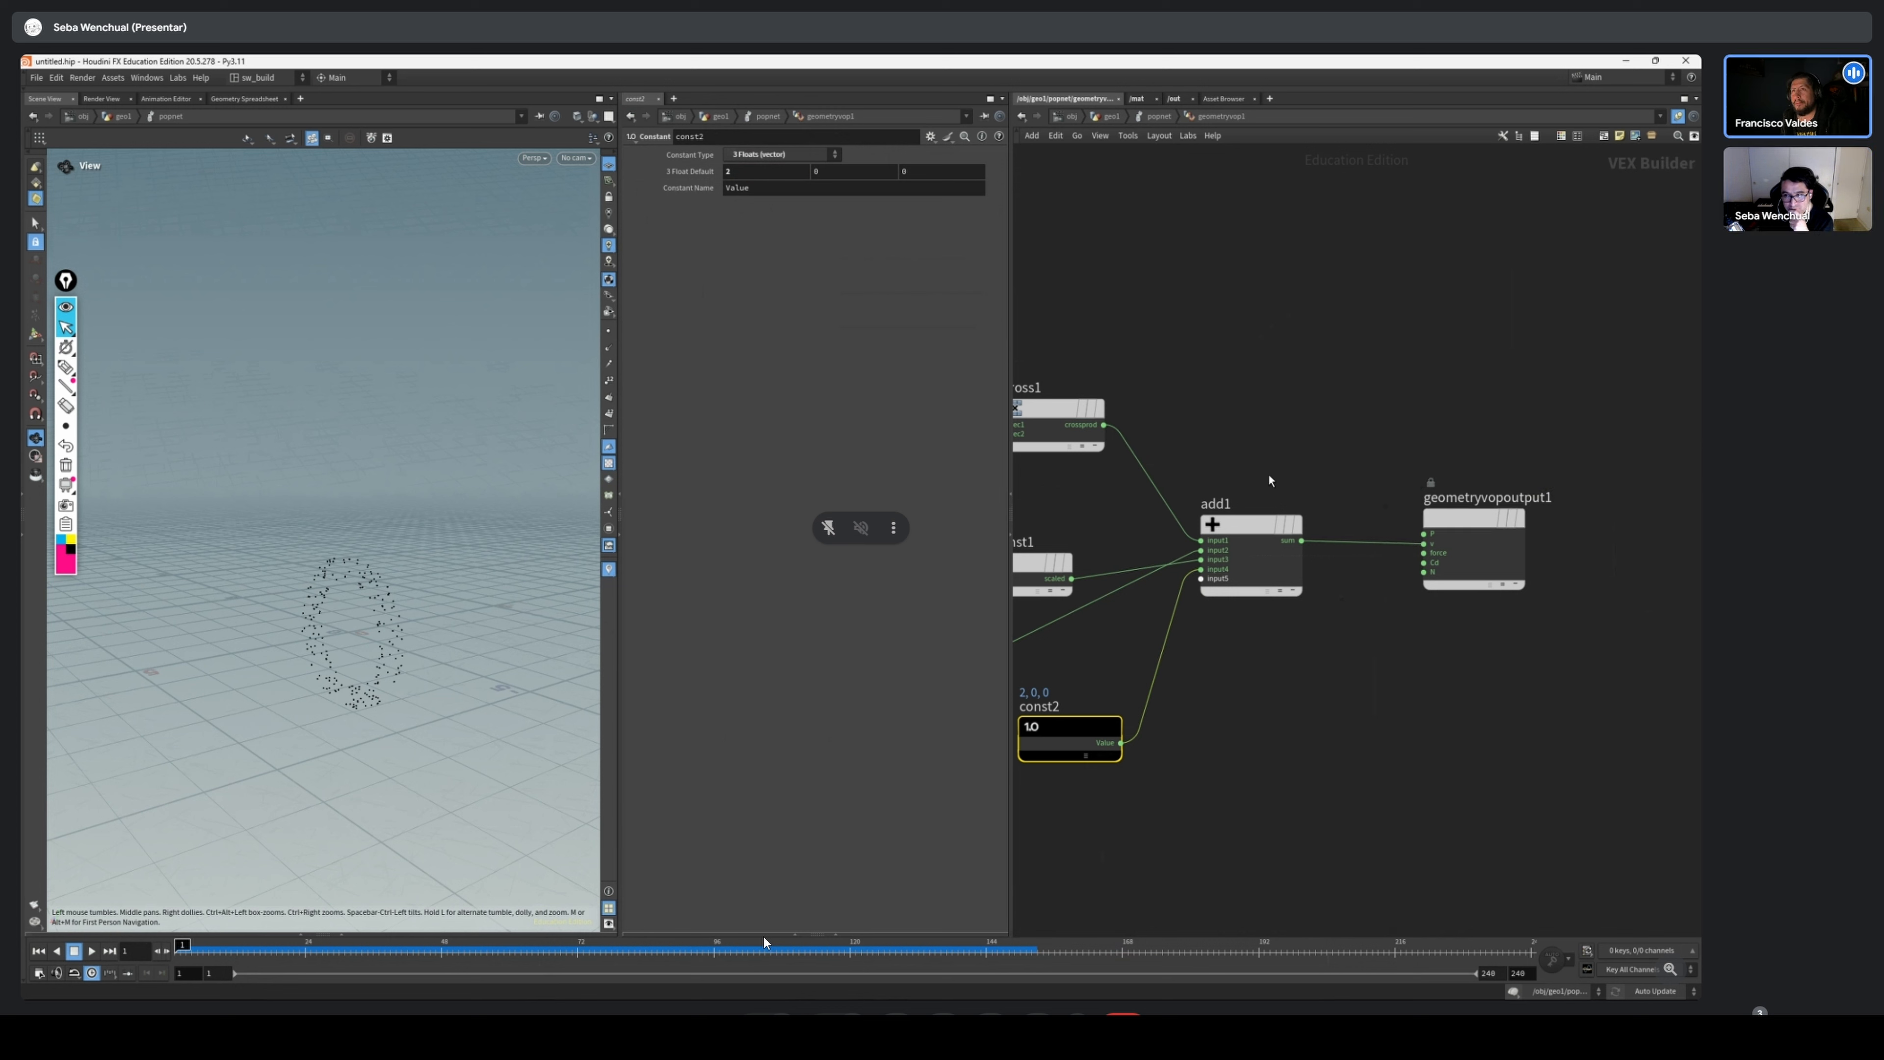
Rearrange the Cross Product, Multiply Constant and vector Constant nodes into a tidier column before the Add node
scroll(1178, 362, down, 1)
middle_drag(1177, 362, 1407, 297)
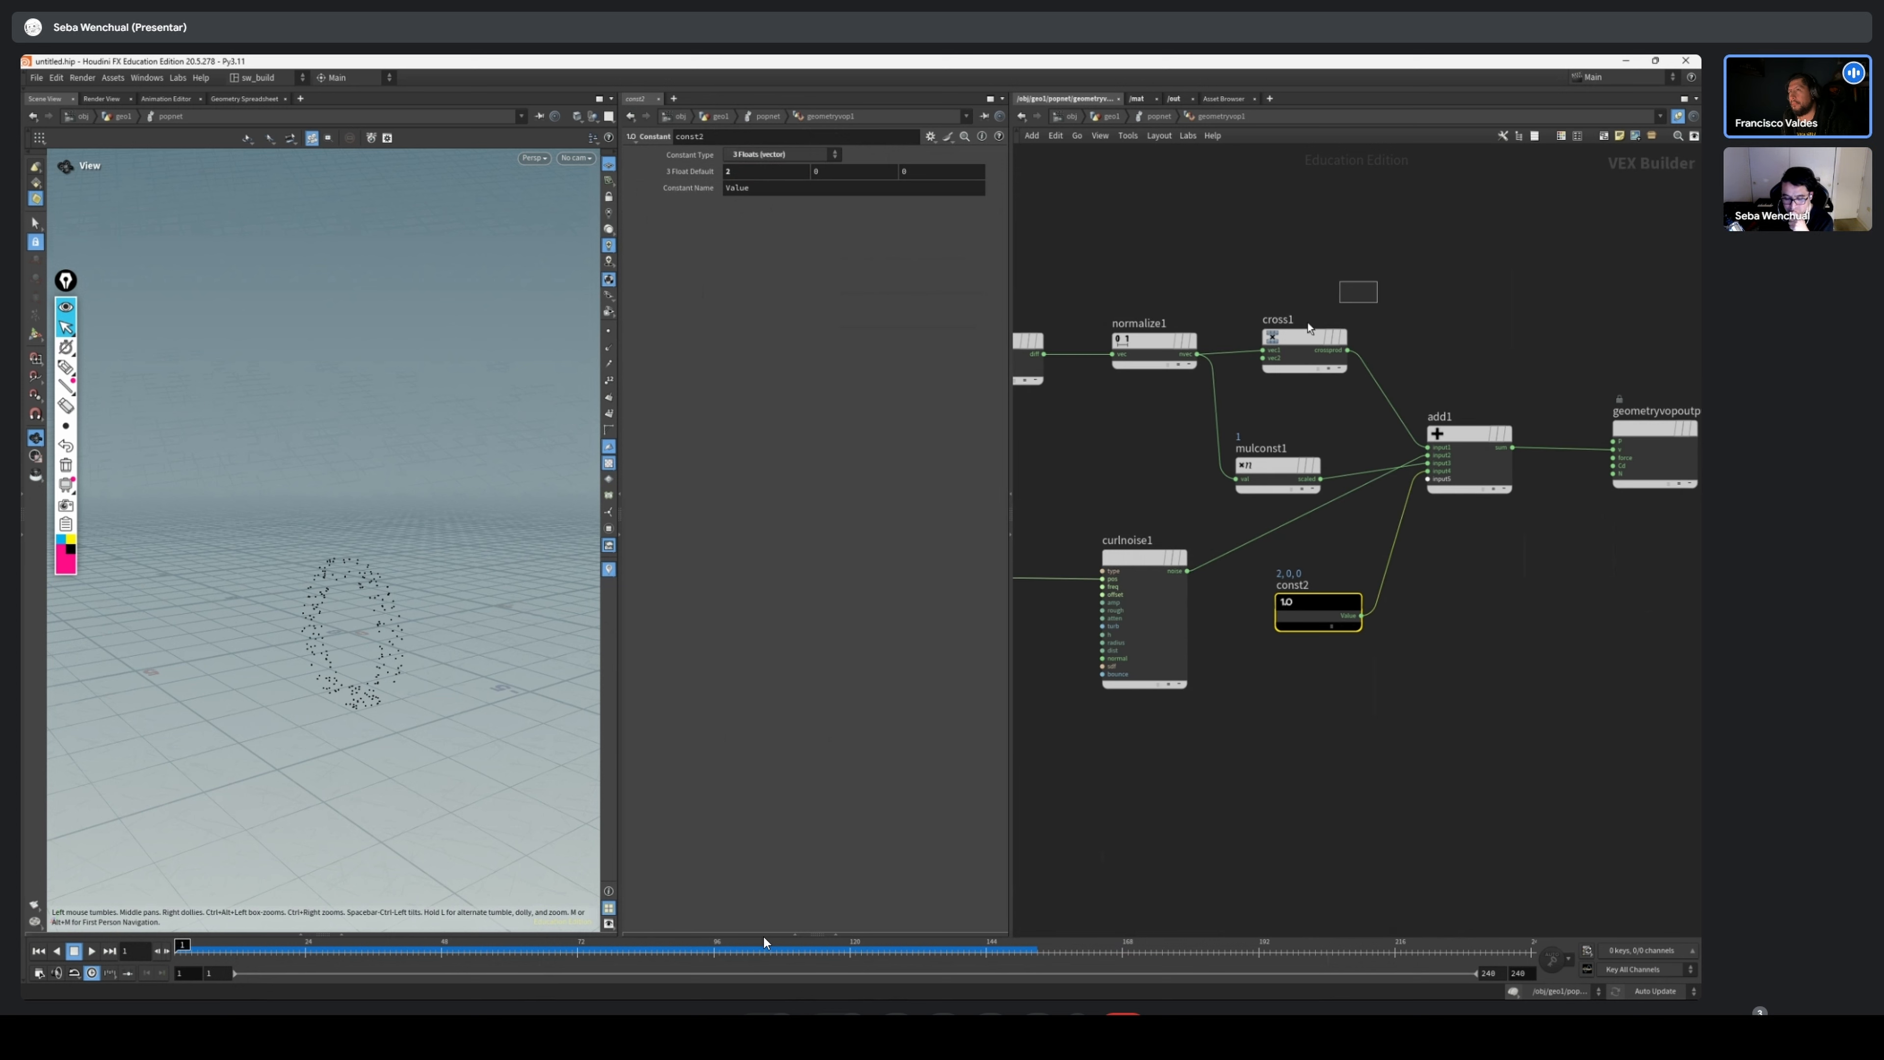
click(1298, 358)
drag(1296, 360, 1281, 360)
drag(1277, 465, 1291, 433)
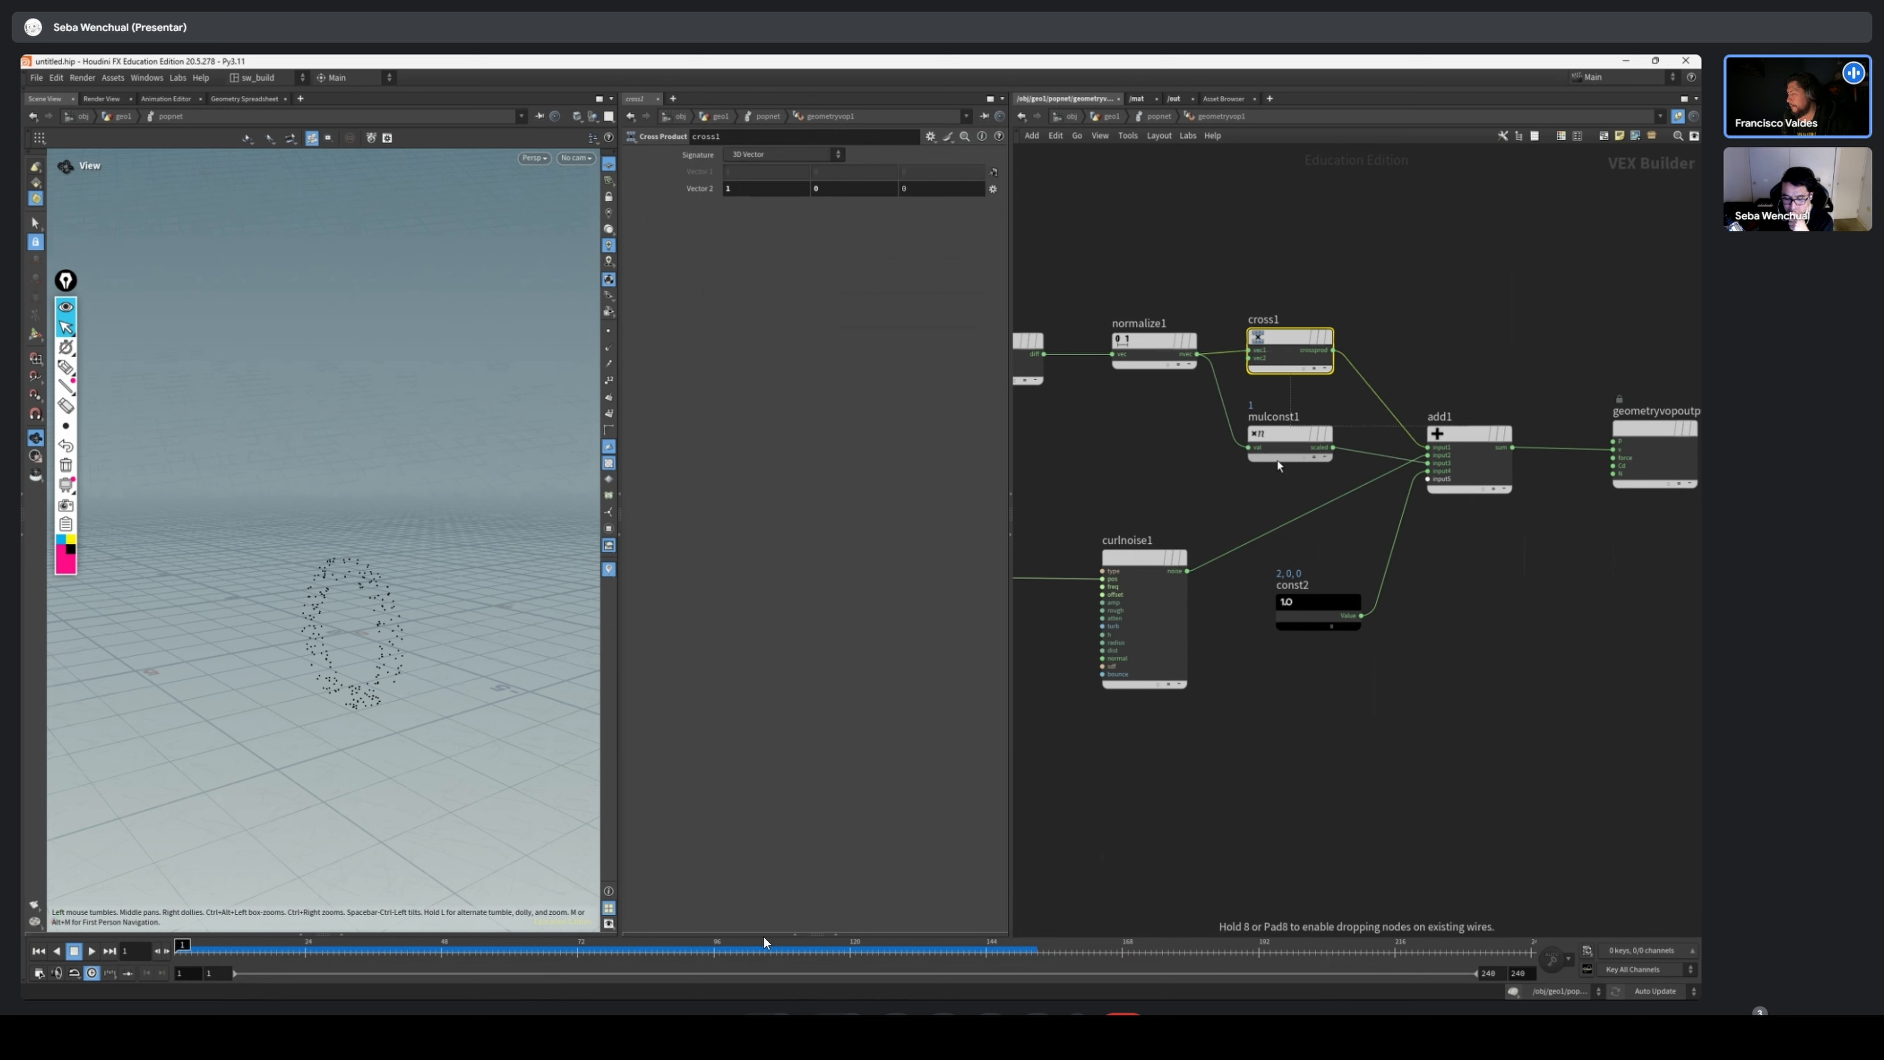
drag(1327, 604, 1311, 594)
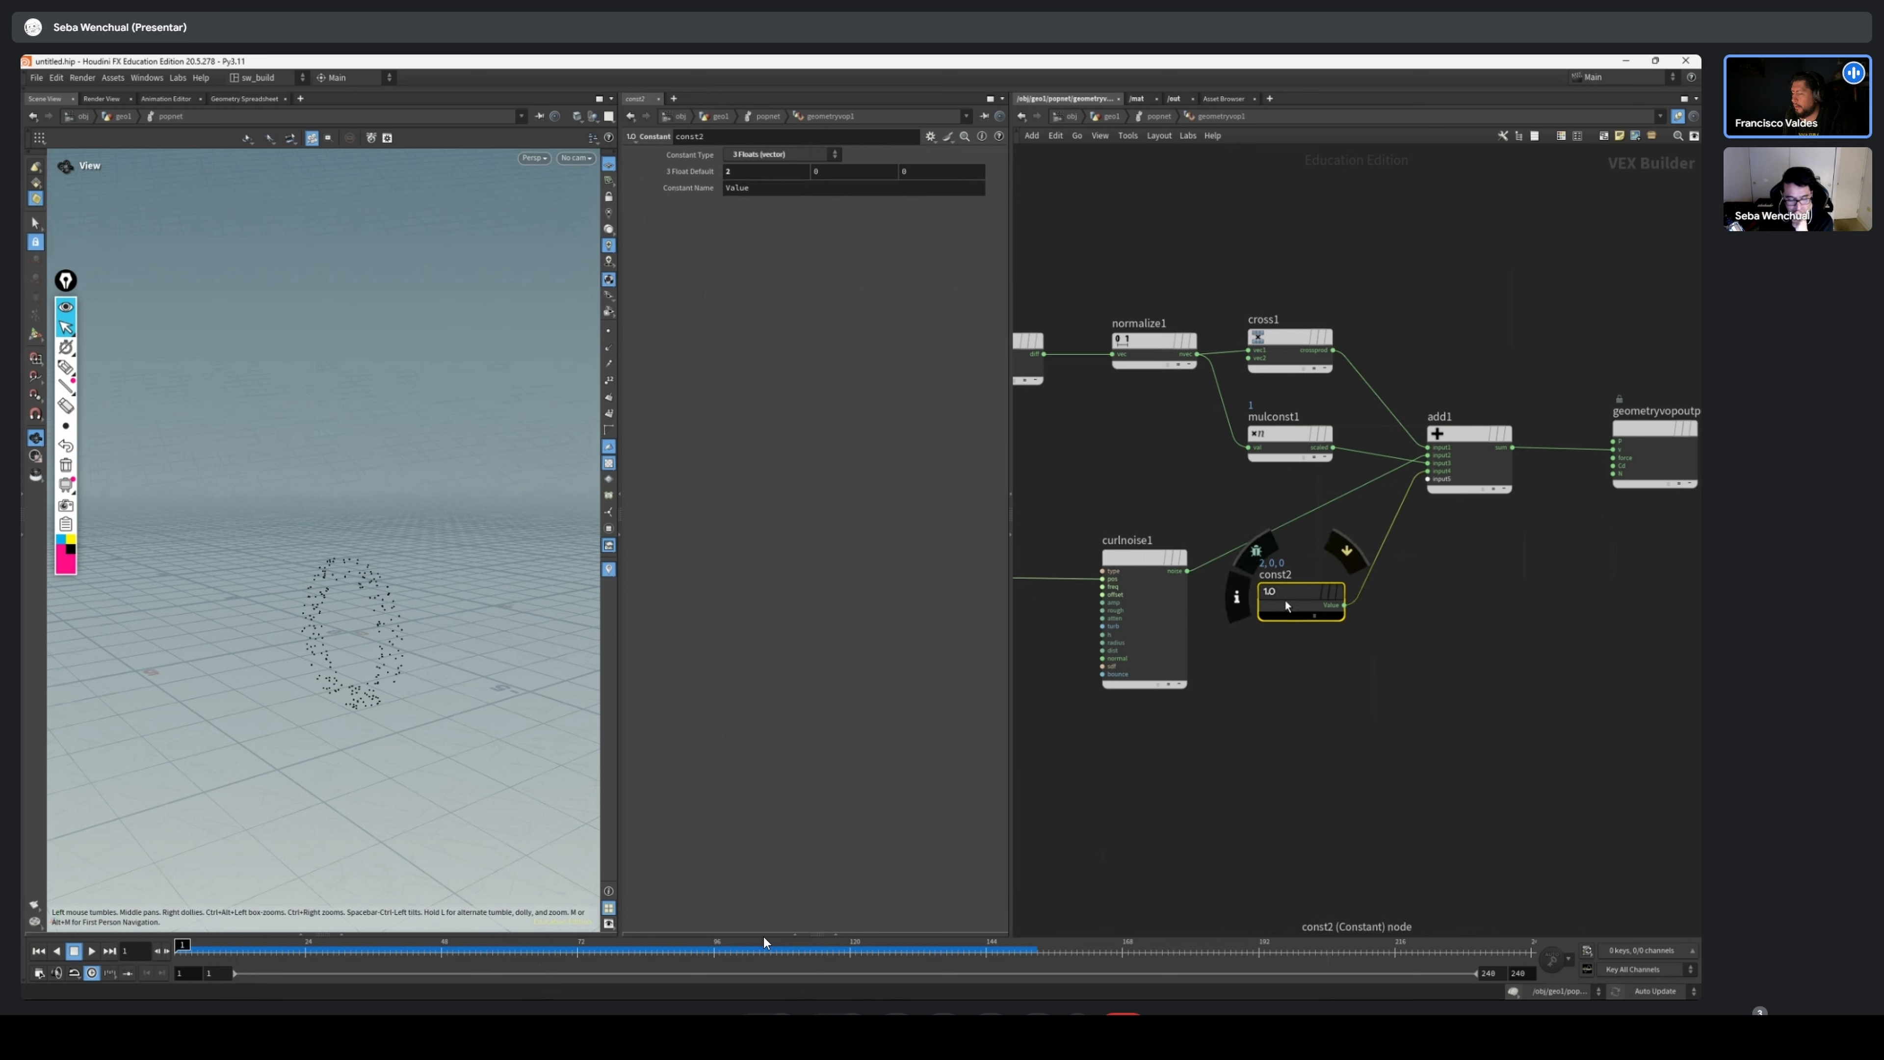
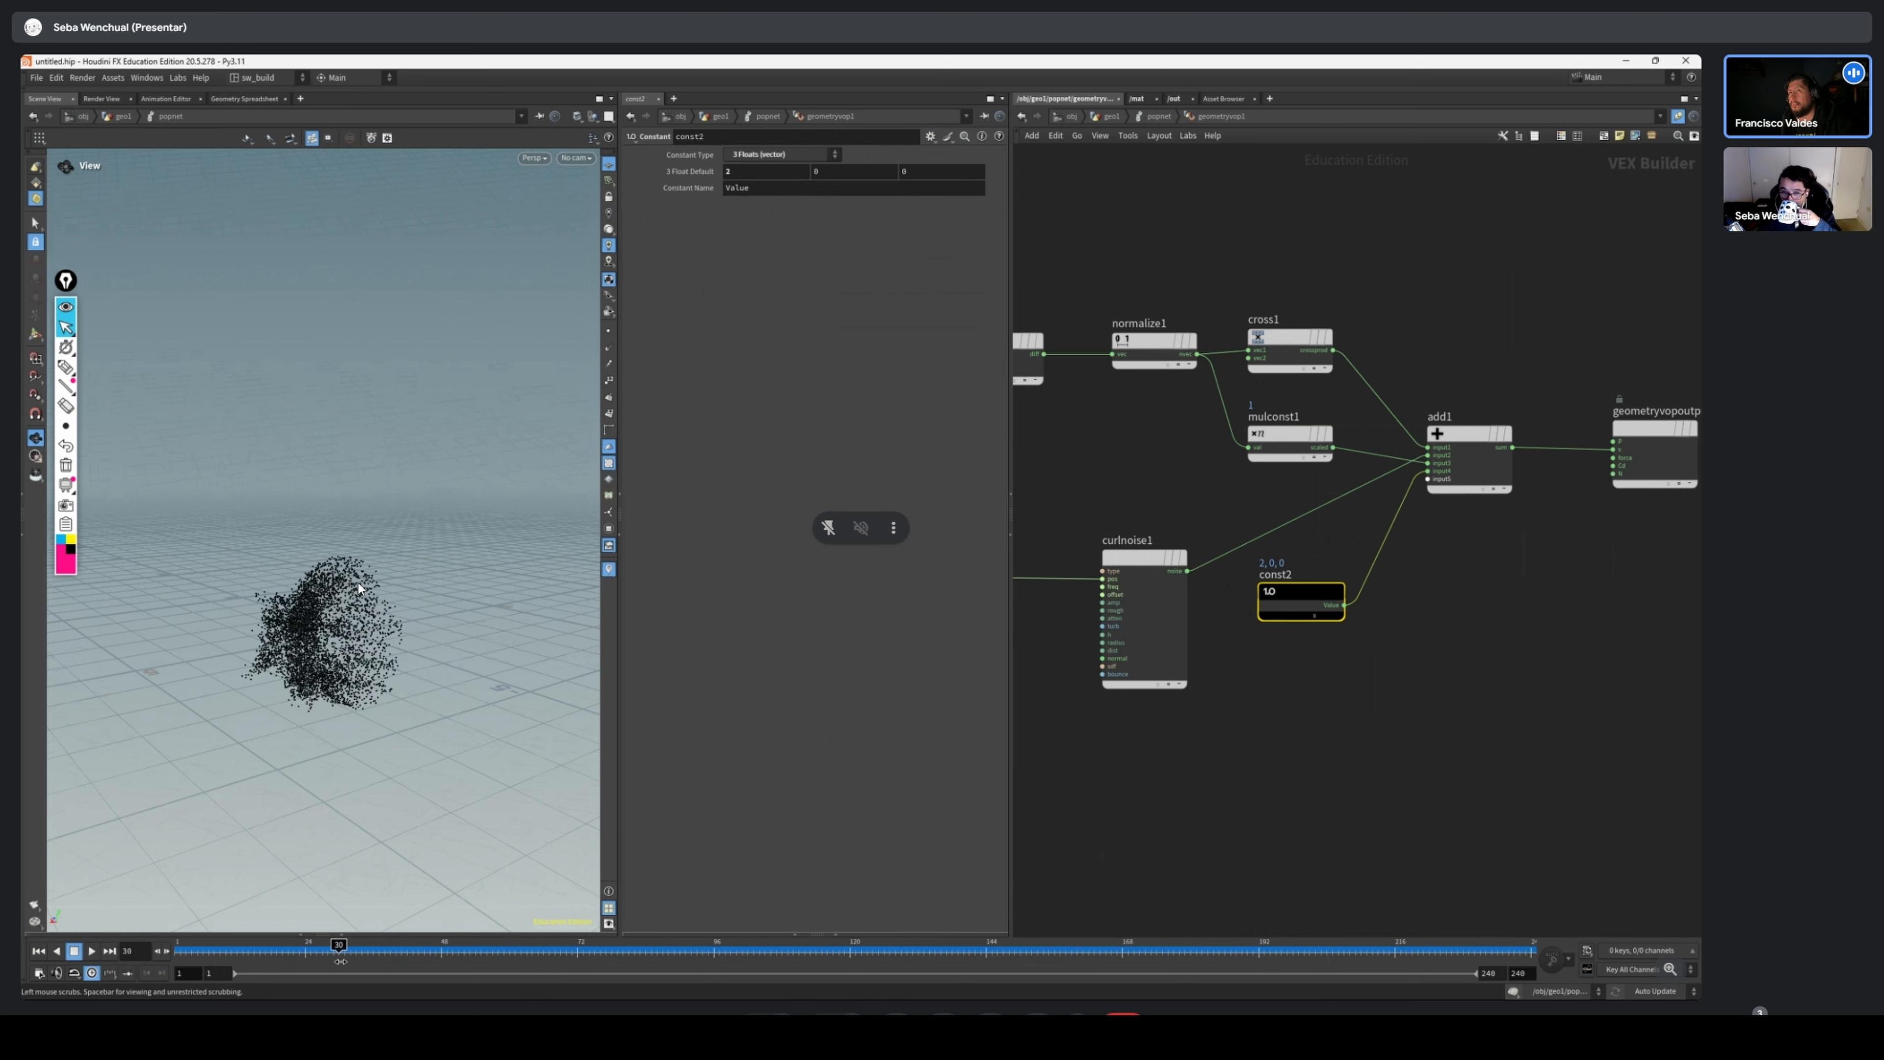
Step back through several frames and scrub the timeline to examine how the particle cloud moves over time
key(Left)
key(Left)
key(Left)
key(Left)
key(Left)
key(Left)
key(Left)
key(Left)
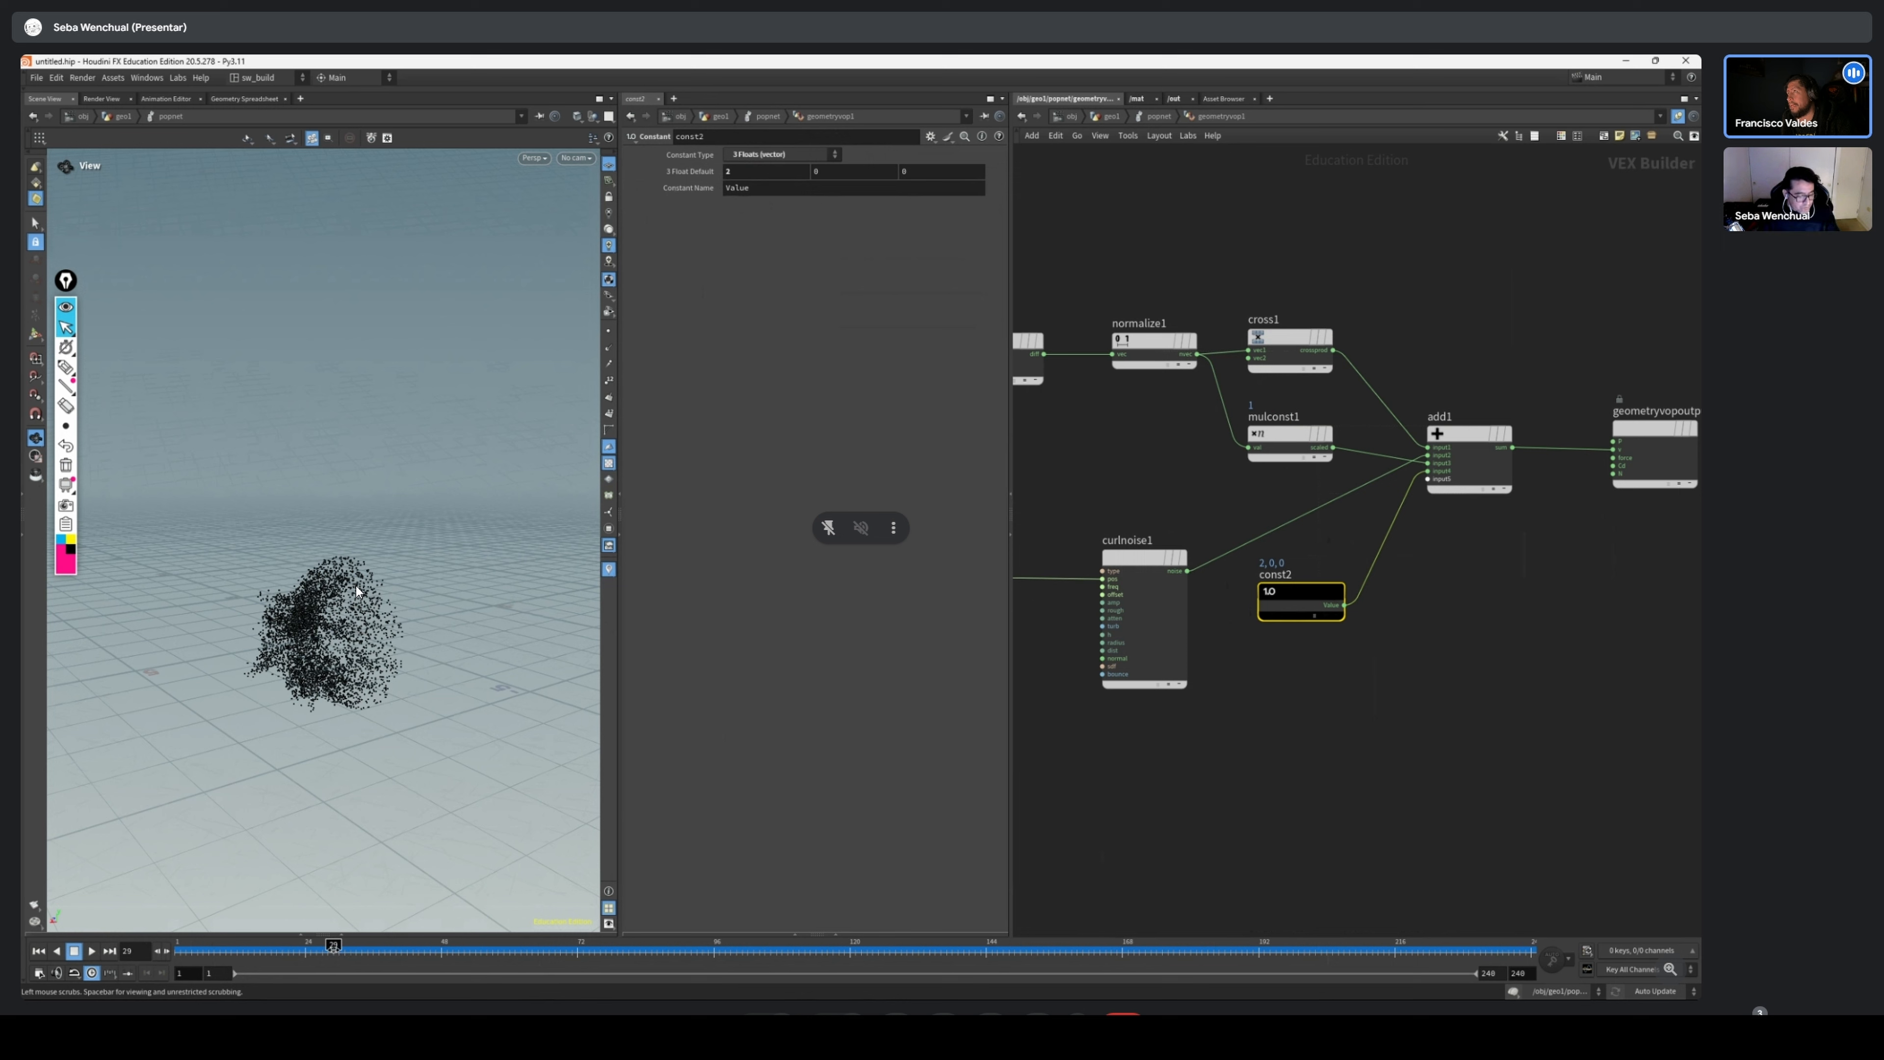
drag(295, 951, 548, 951)
drag(342, 709, 345, 683)
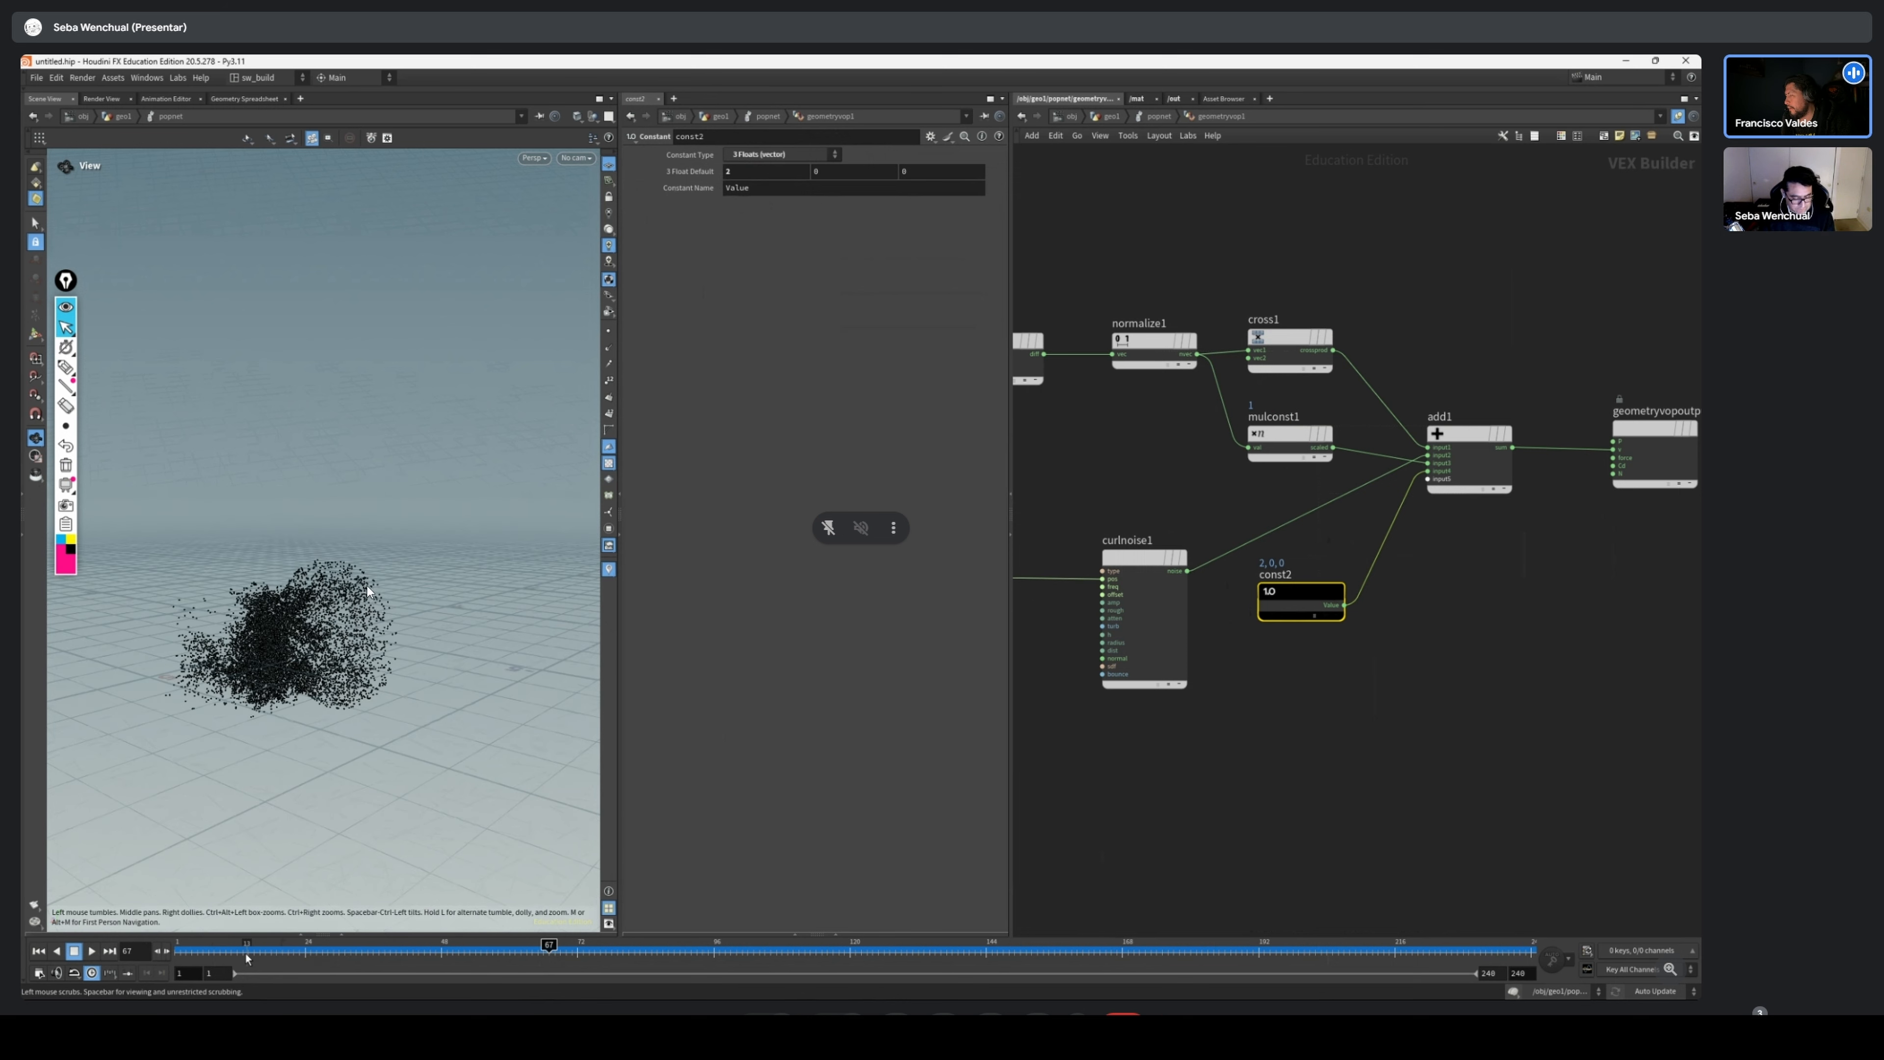
Add a Bind node to the VOP network and set its parameter name to nage
scroll(1500, 609, down, 3)
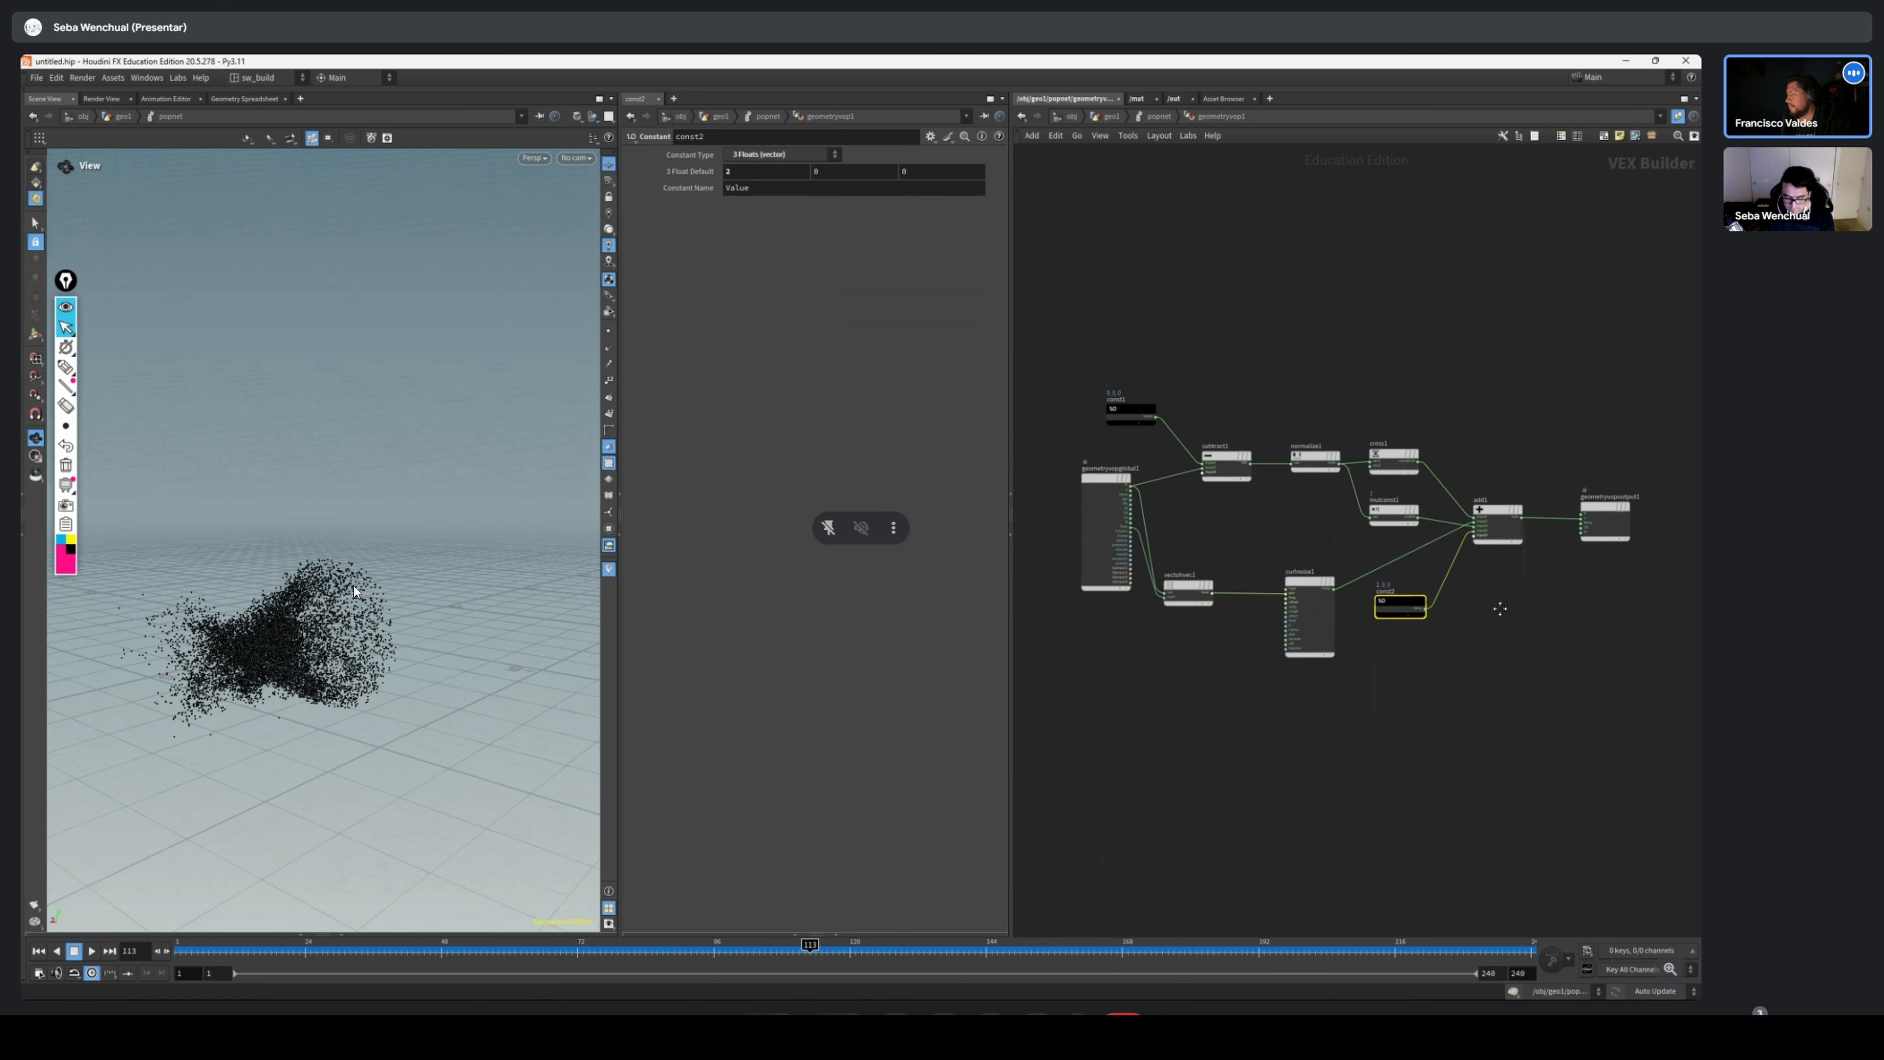
scroll(1274, 602, up, 3)
key(Tab)
text(b)
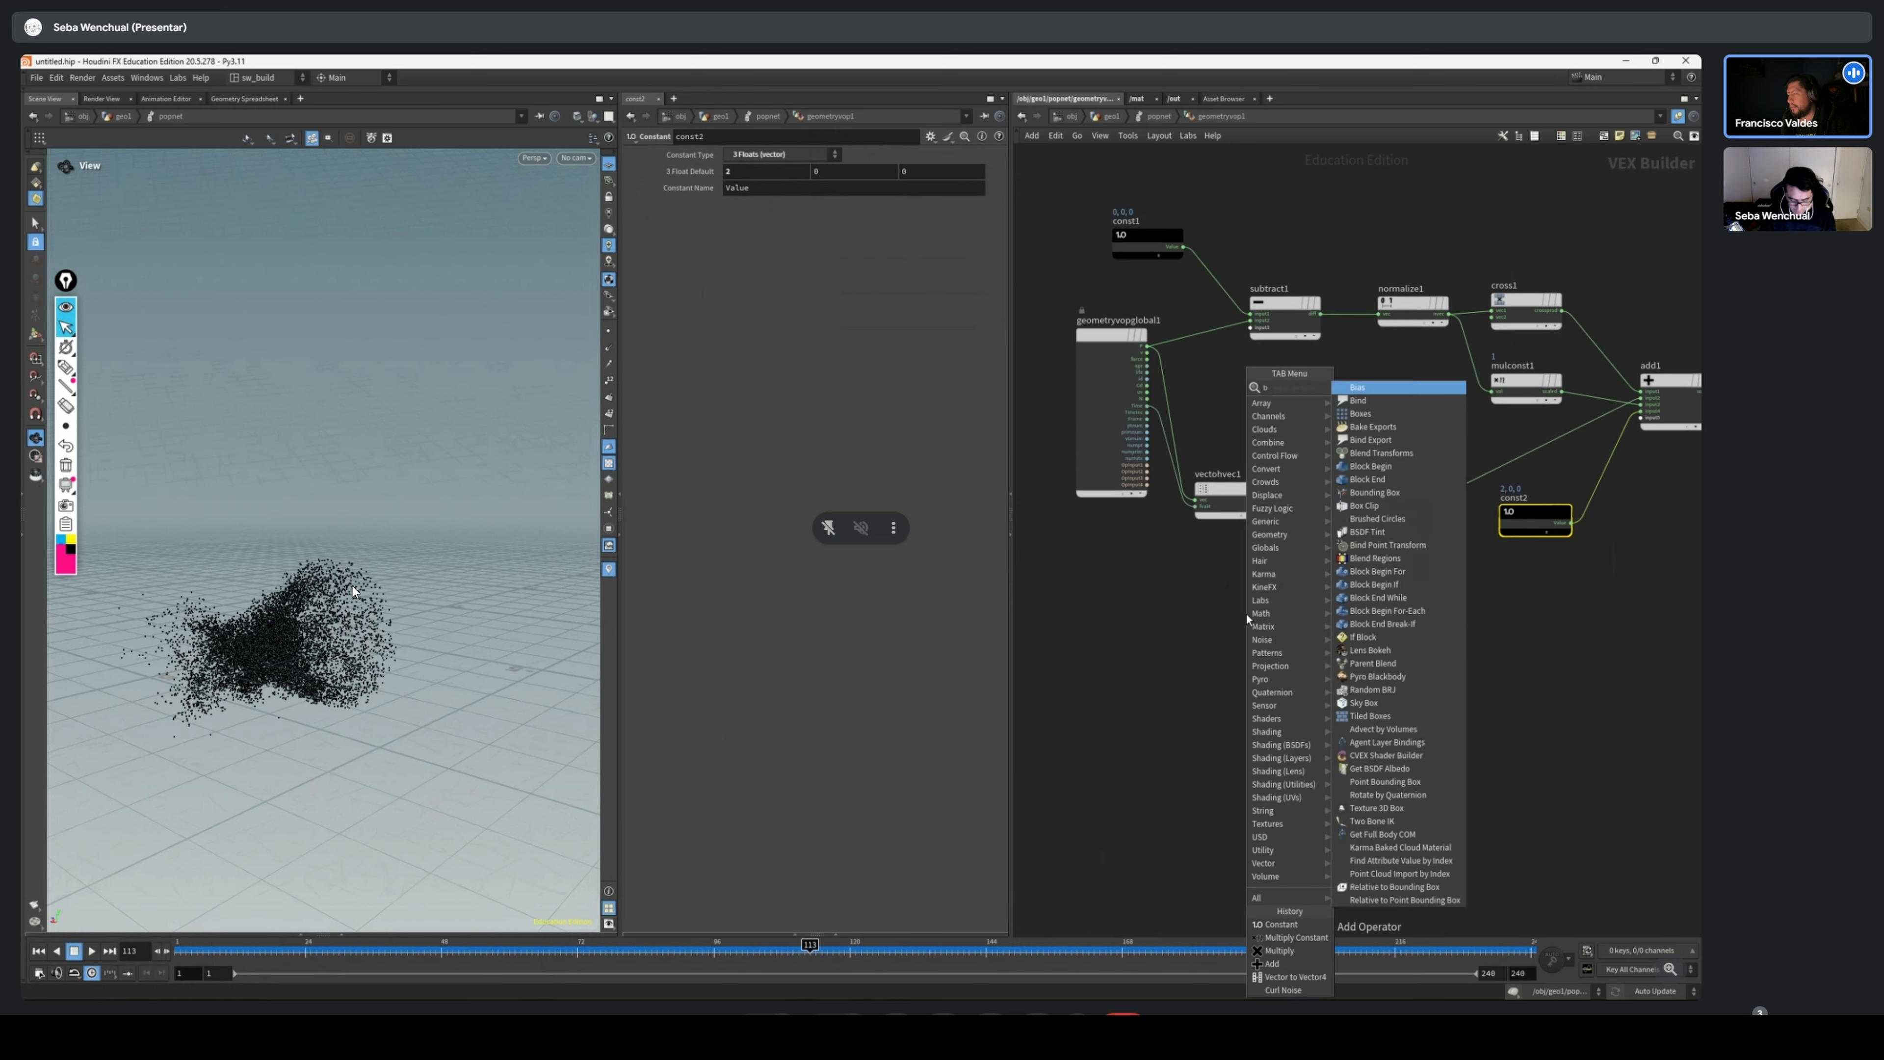
text(ind)
key(Return)
click(1246, 622)
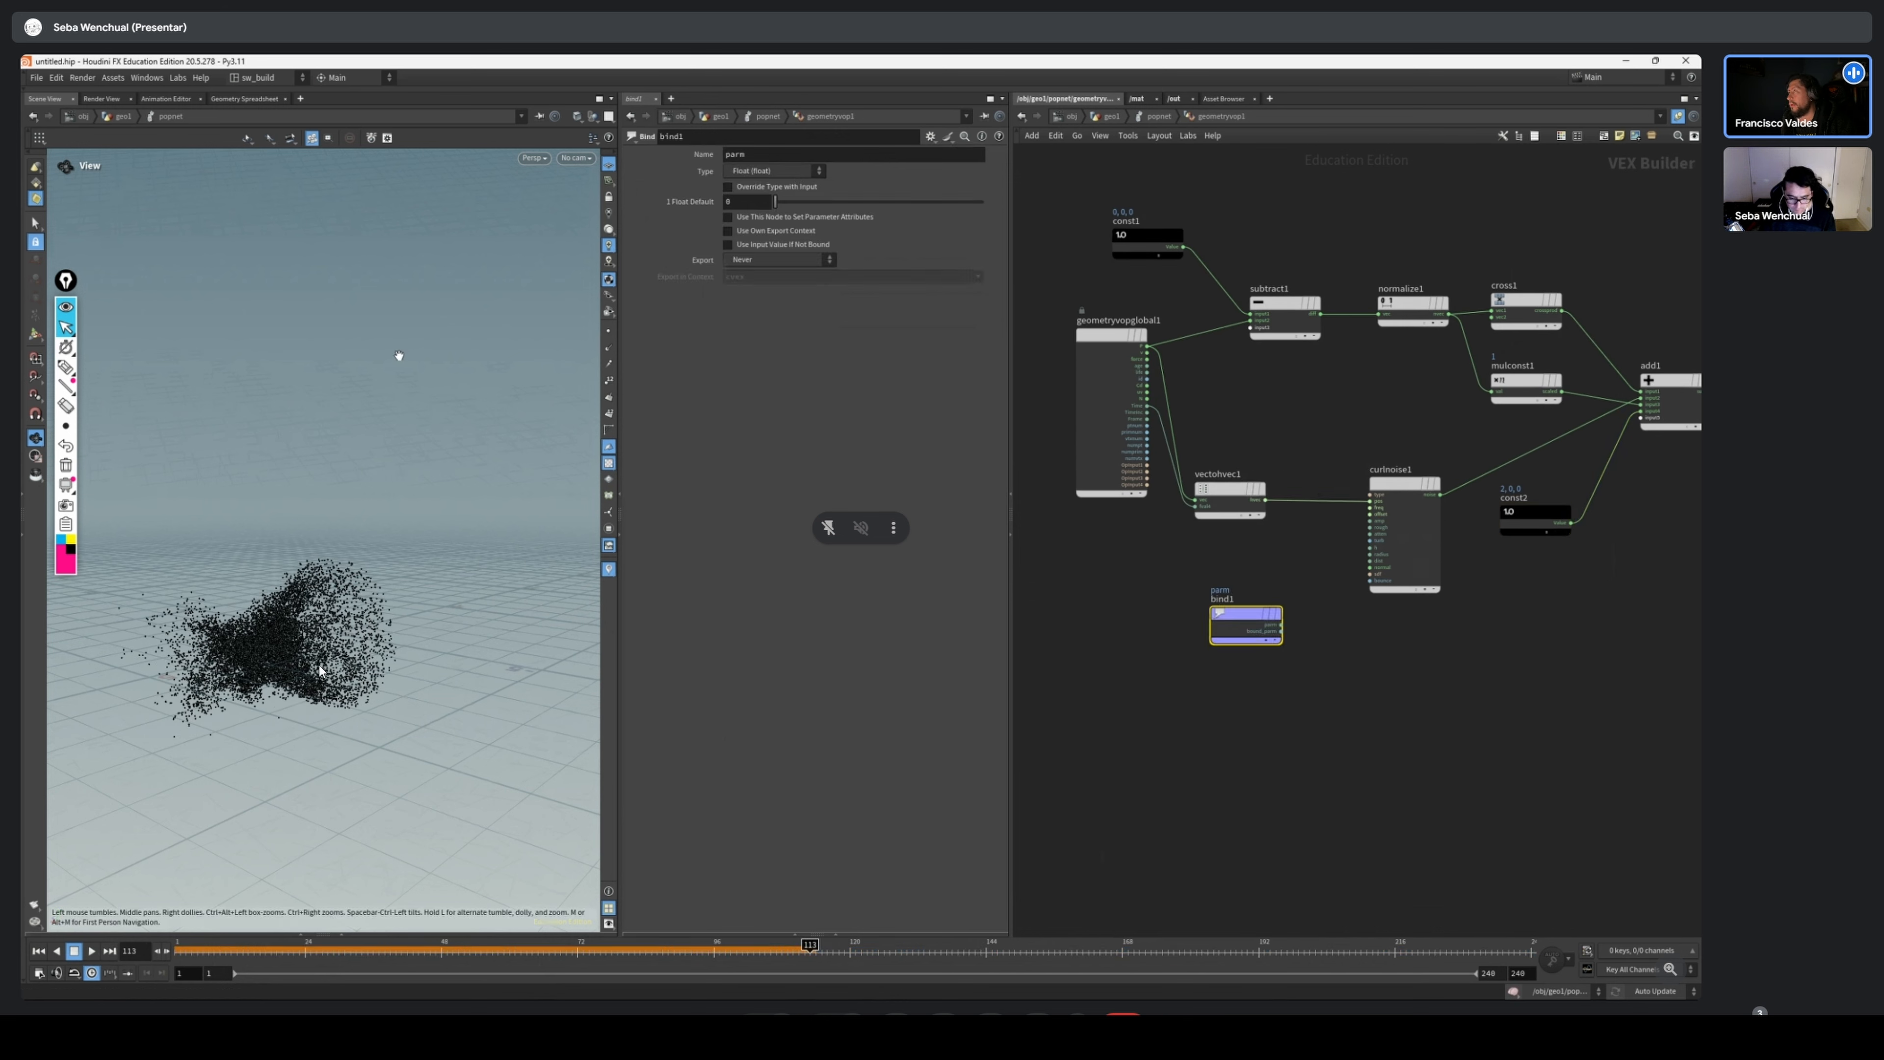
text(na)
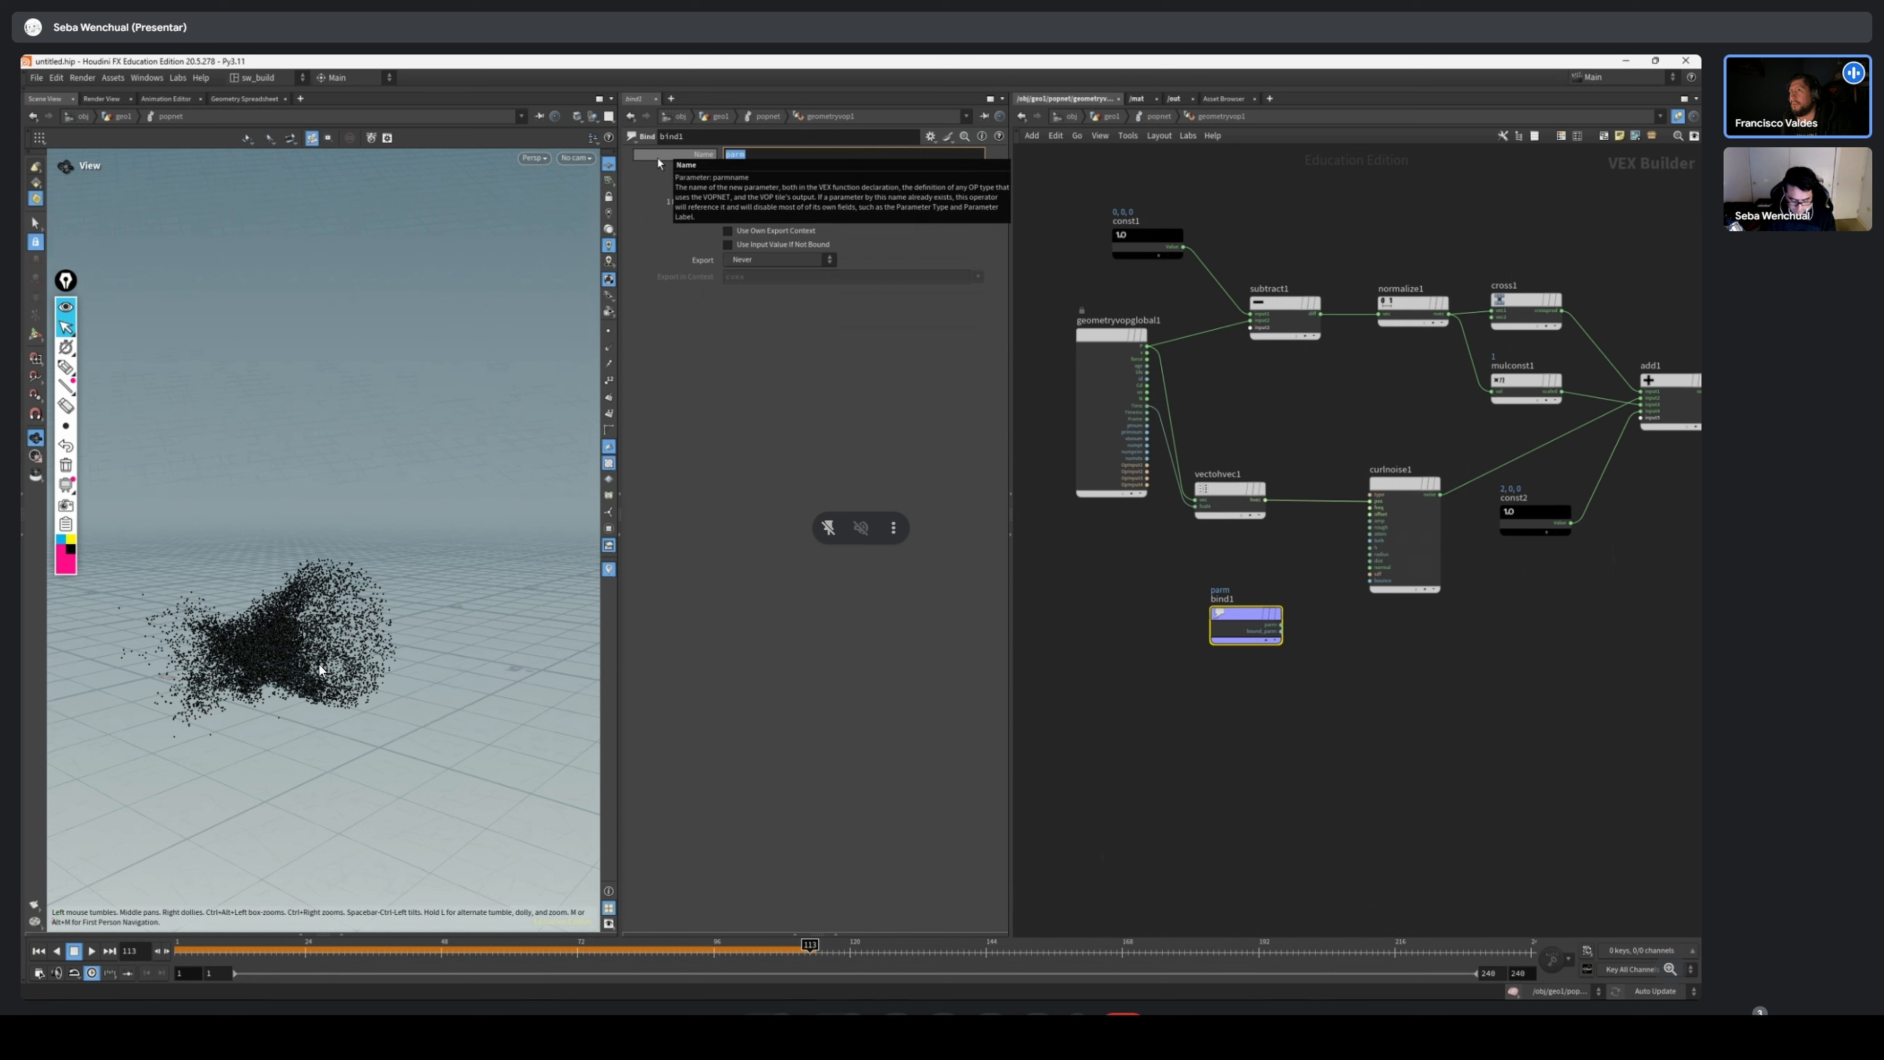
text(ge)
key(Return)
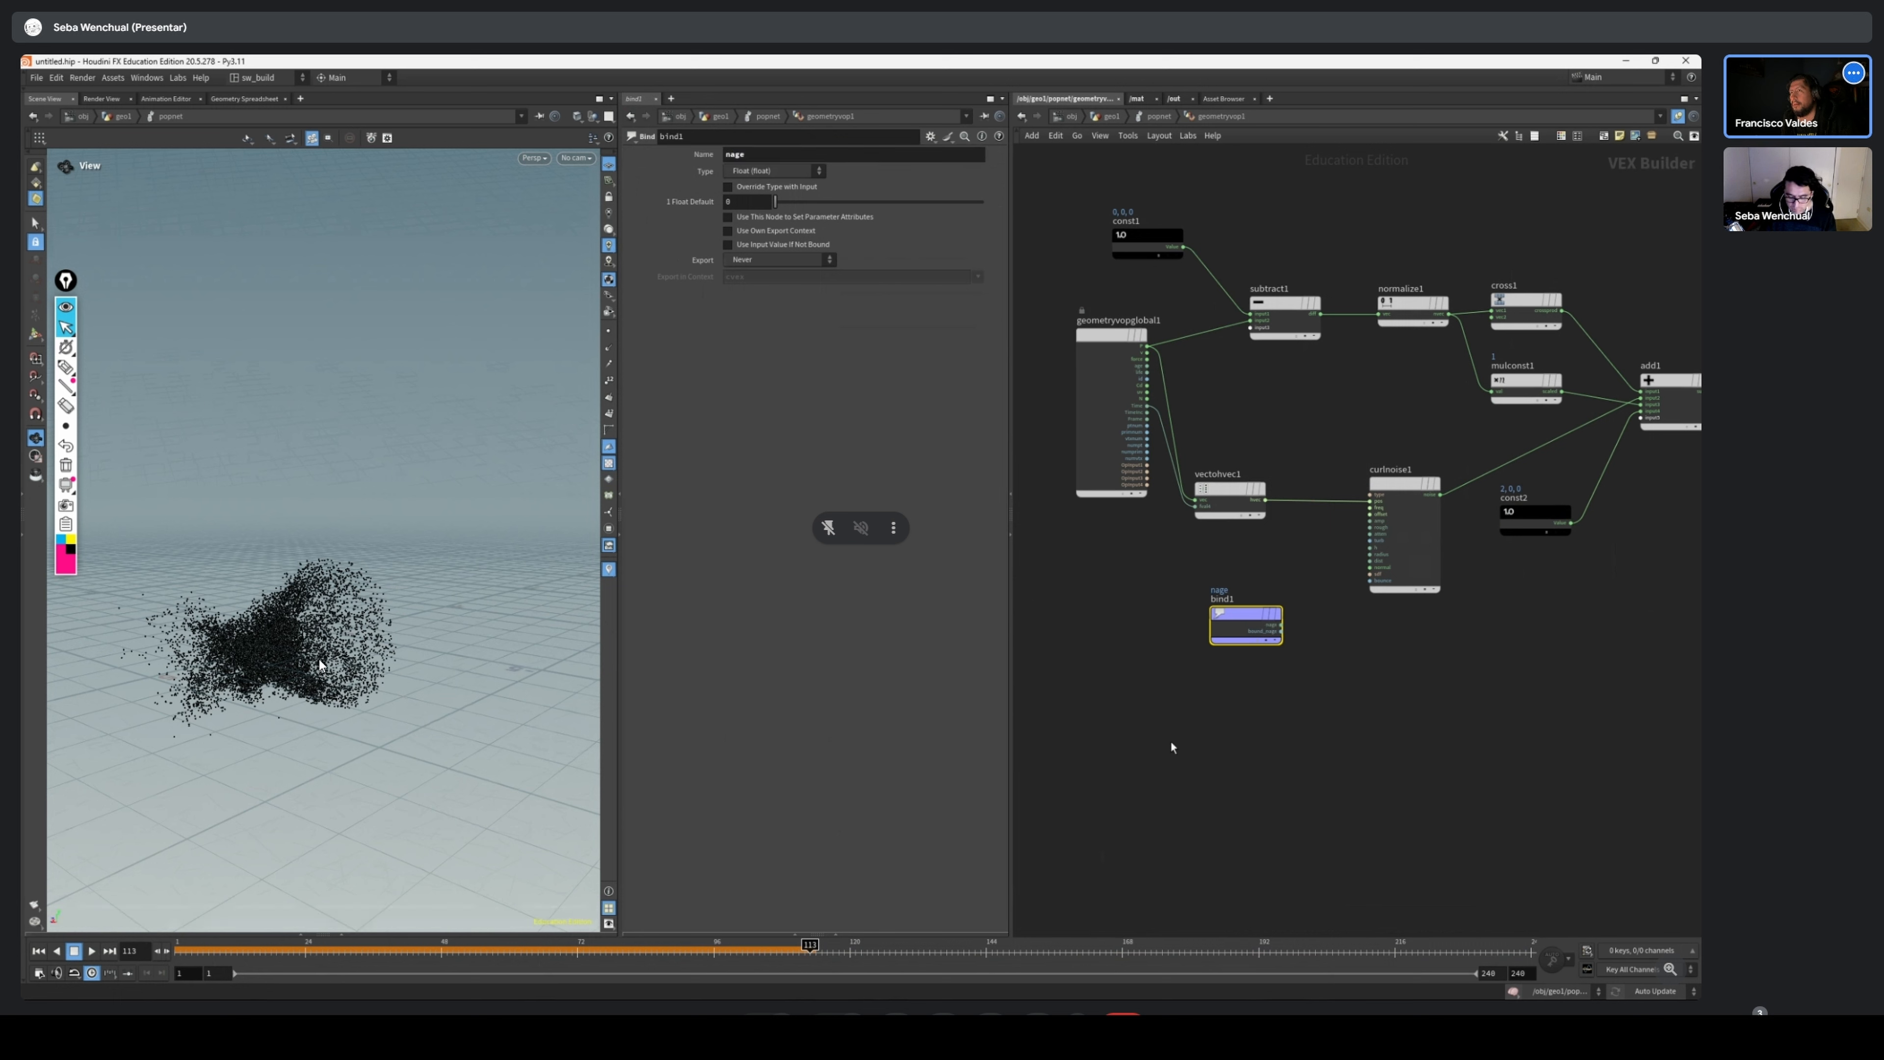
Reposition the nage Bind node below the second vector Constant and lower the Geometry VOP Output node
drag(1237, 625, 1697, 625)
middle_drag(1658, 584, 1299, 648)
drag(1372, 686, 1356, 679)
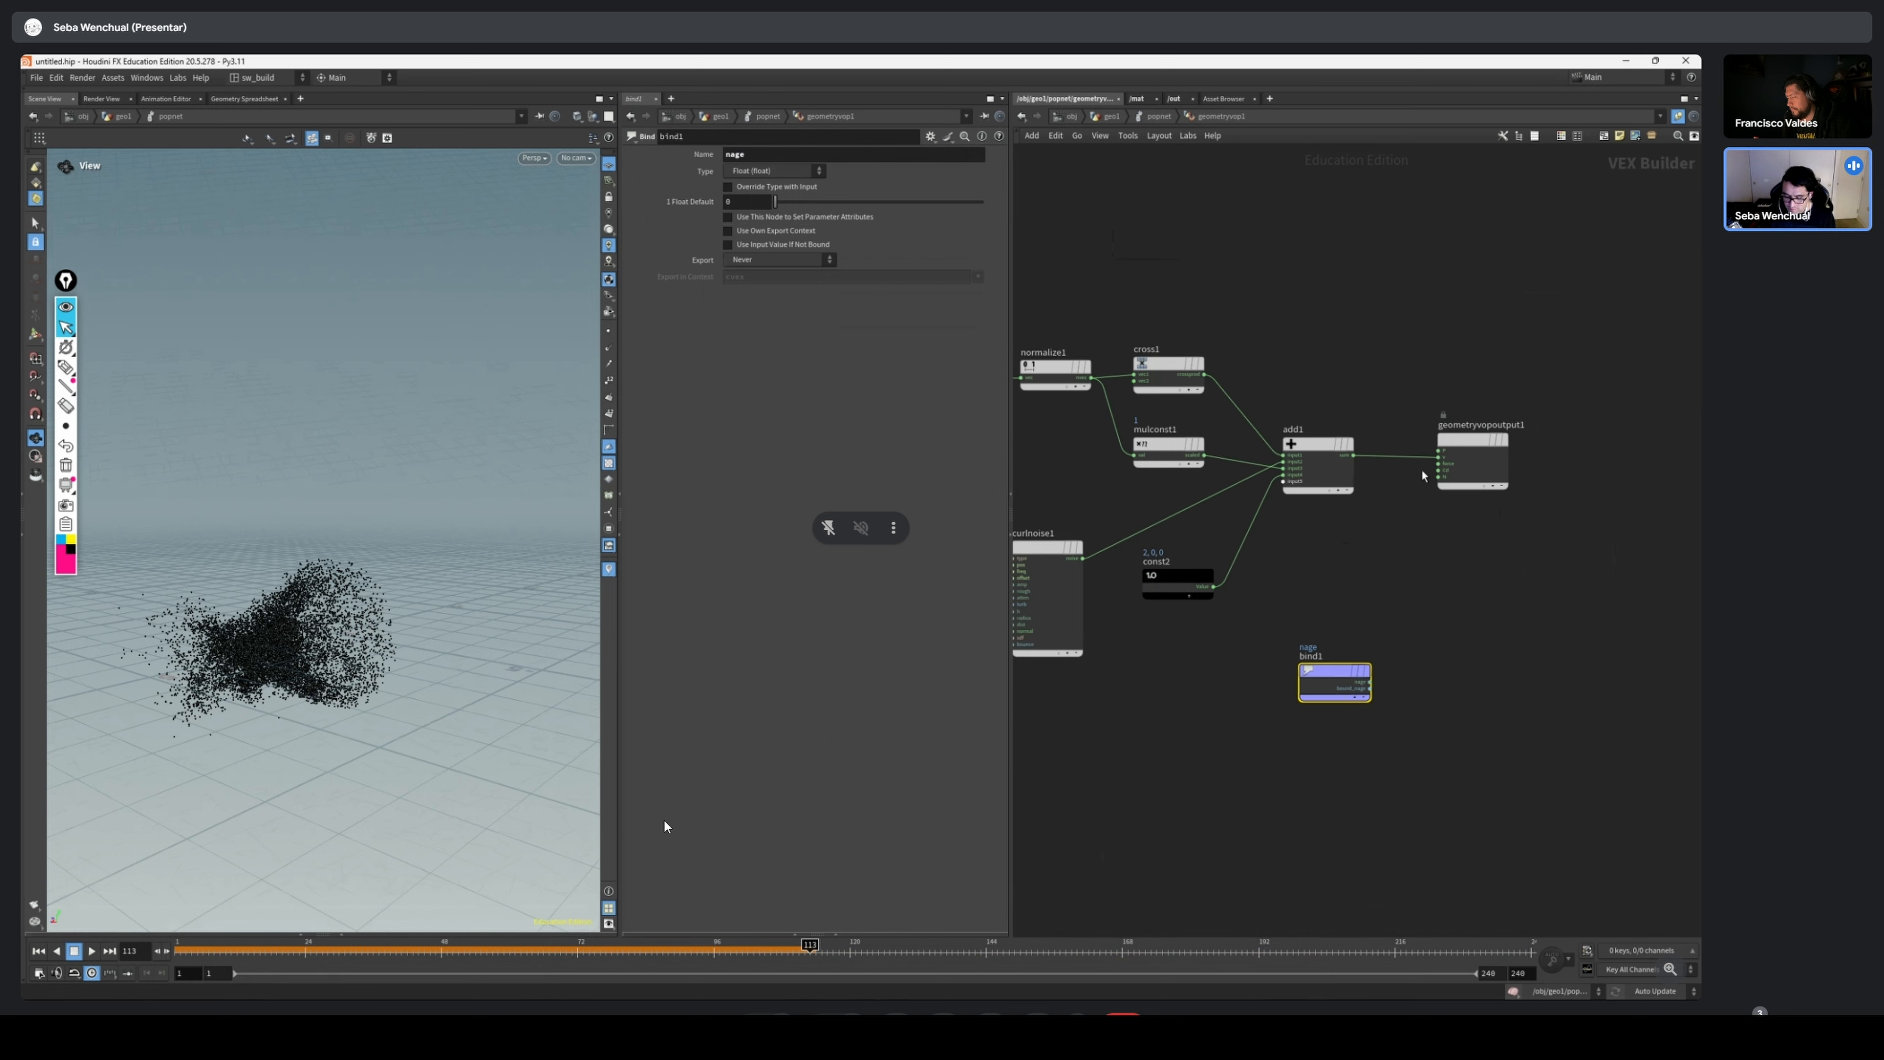
drag(1494, 439, 1498, 496)
scroll(1432, 632, up, 2)
scroll(1432, 632, up, 1)
drag(1292, 697, 1118, 710)
Add a Ramp Parameter node, wiring nage into its input and its ramp output into Cd on the Geometry VOP Output
key(Tab)
text(ramp)
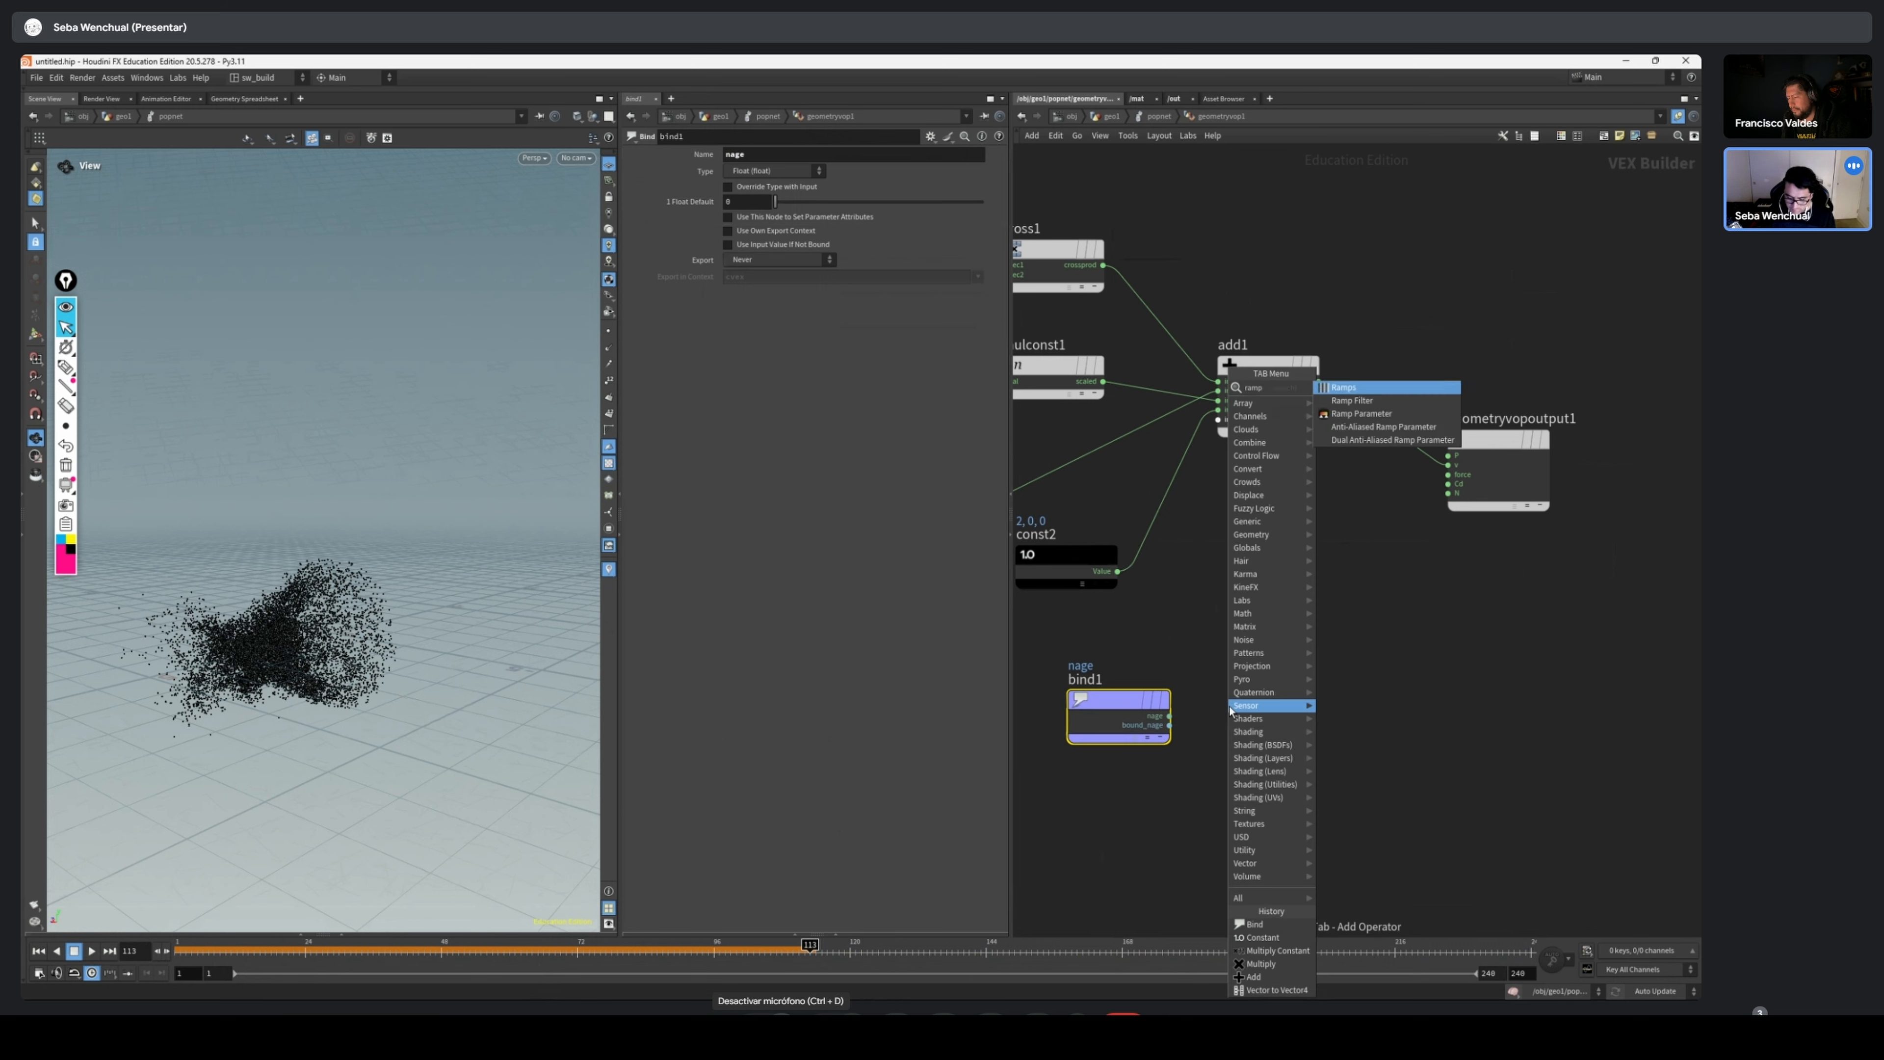
key(Return)
click(1230, 711)
scroll(1232, 708, up, 1)
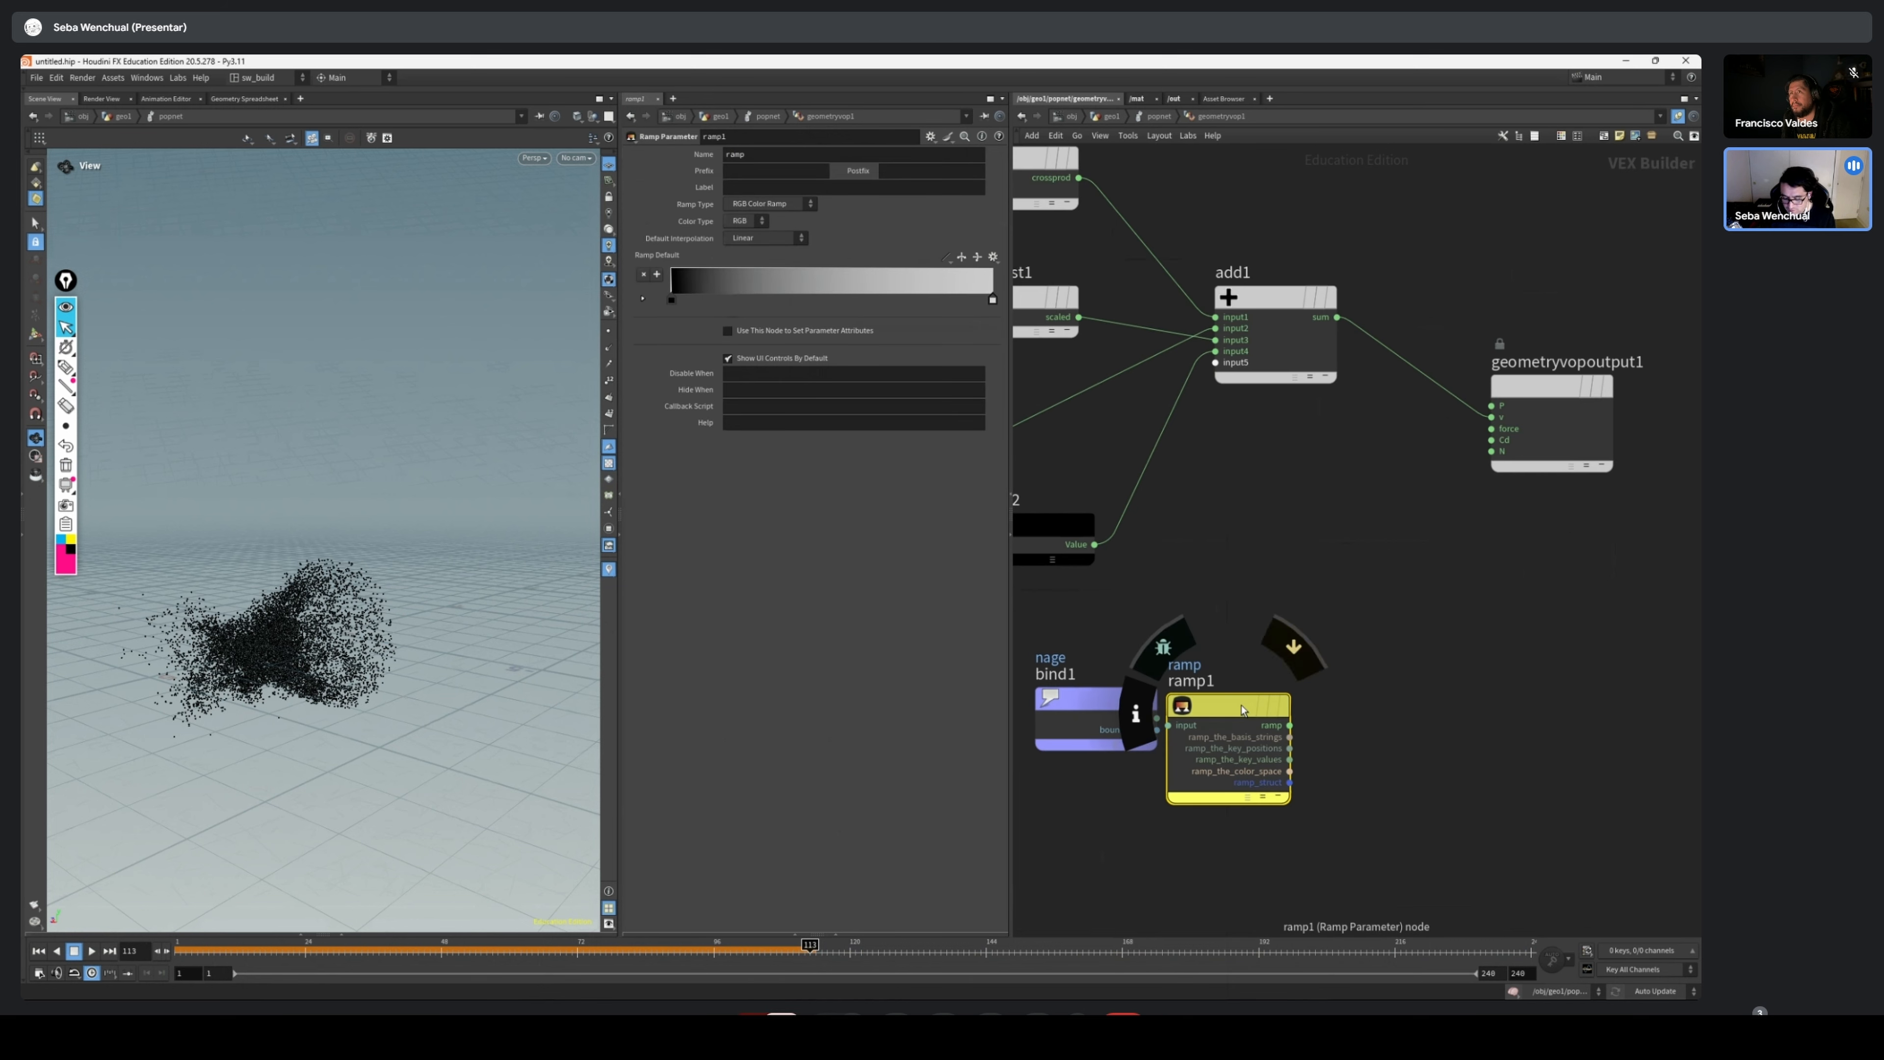
drag(1240, 706, 1289, 686)
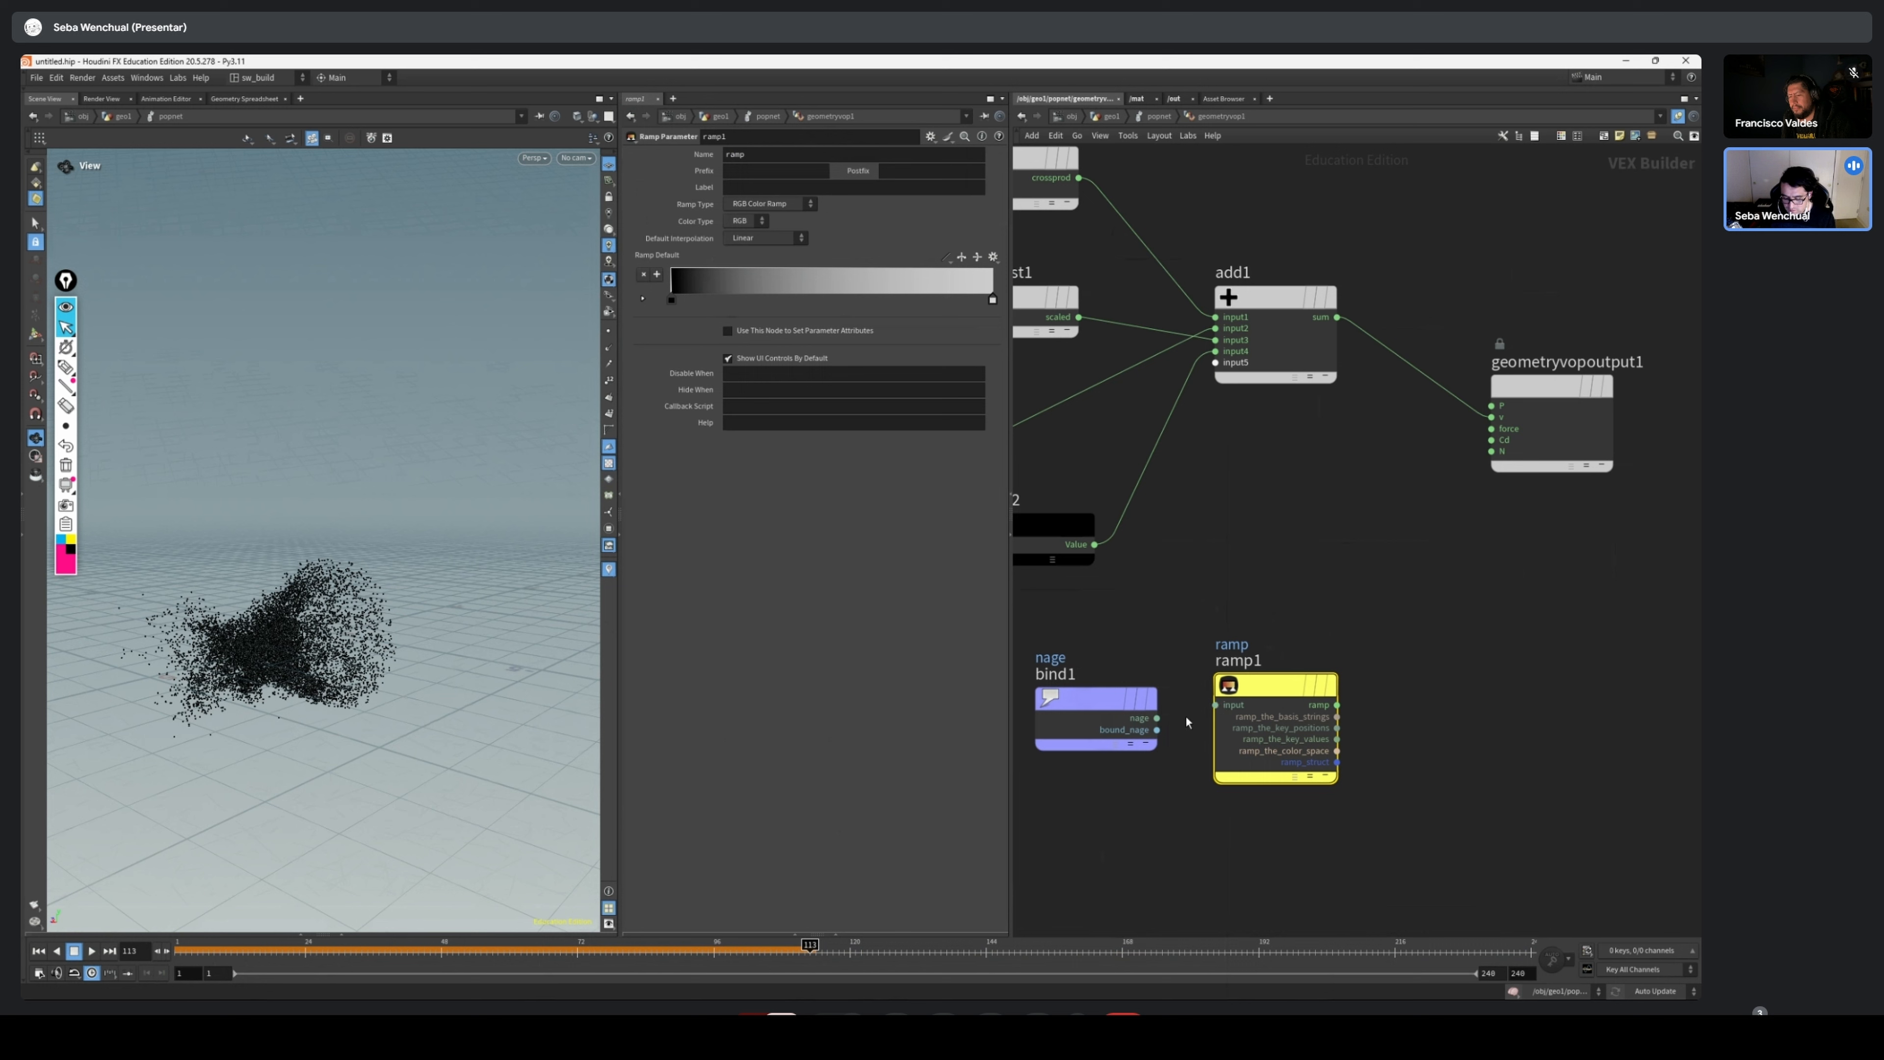
drag(1155, 718, 1215, 705)
drag(1336, 705, 1478, 443)
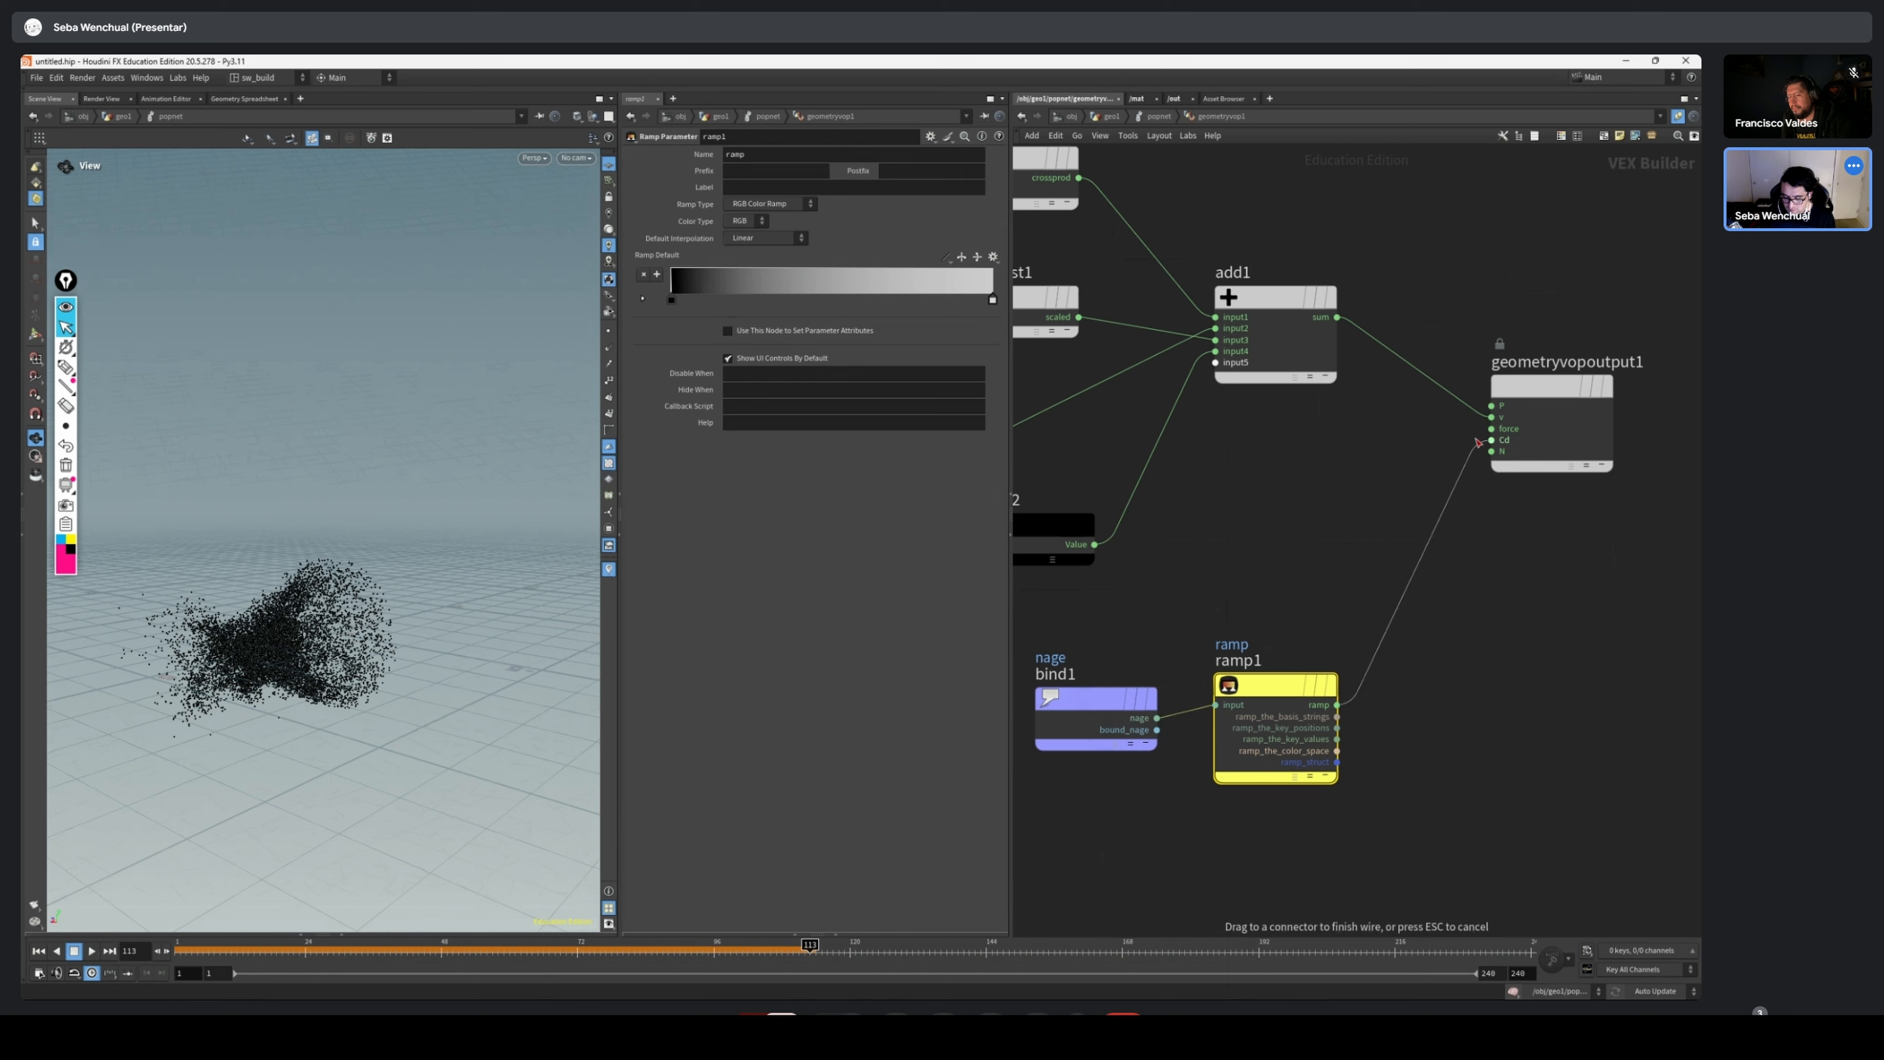
Replay the simulation from the first frame to examine the particles' age-based coloring, then rewind it
drag(265, 955, 178, 948)
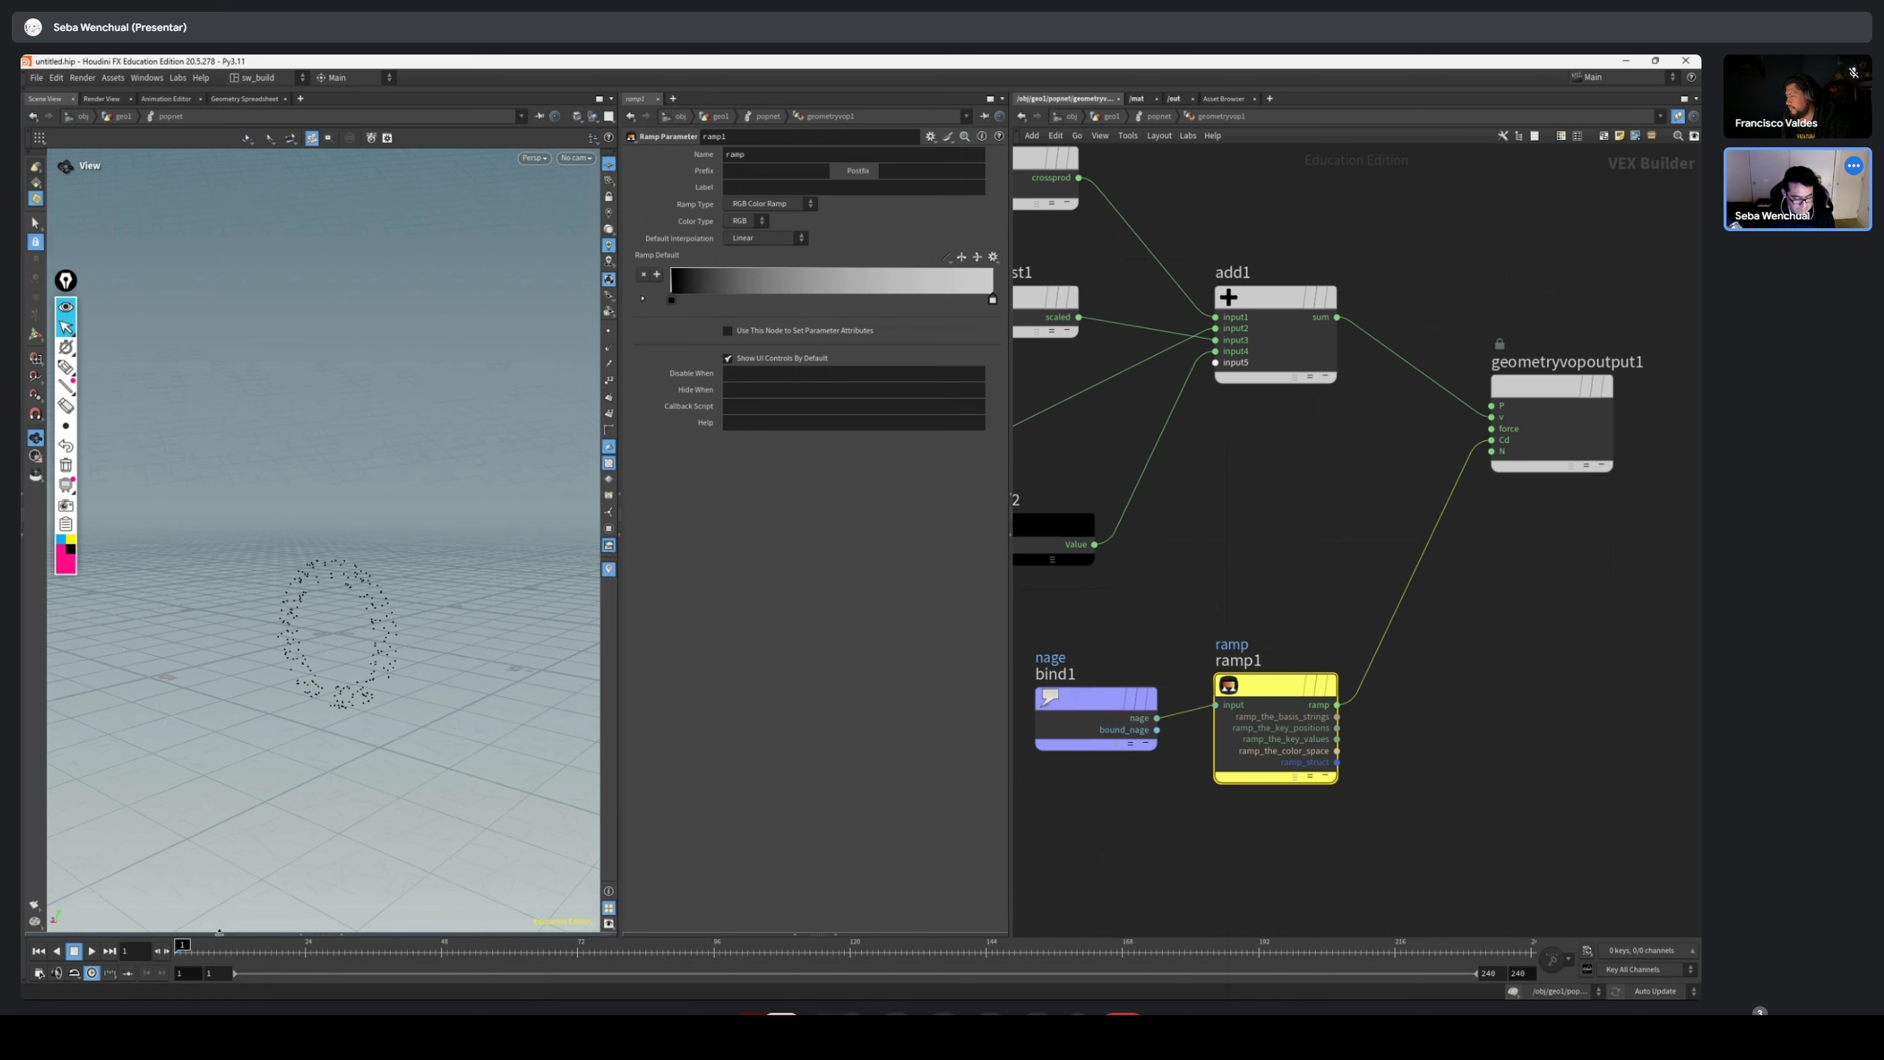
click(93, 952)
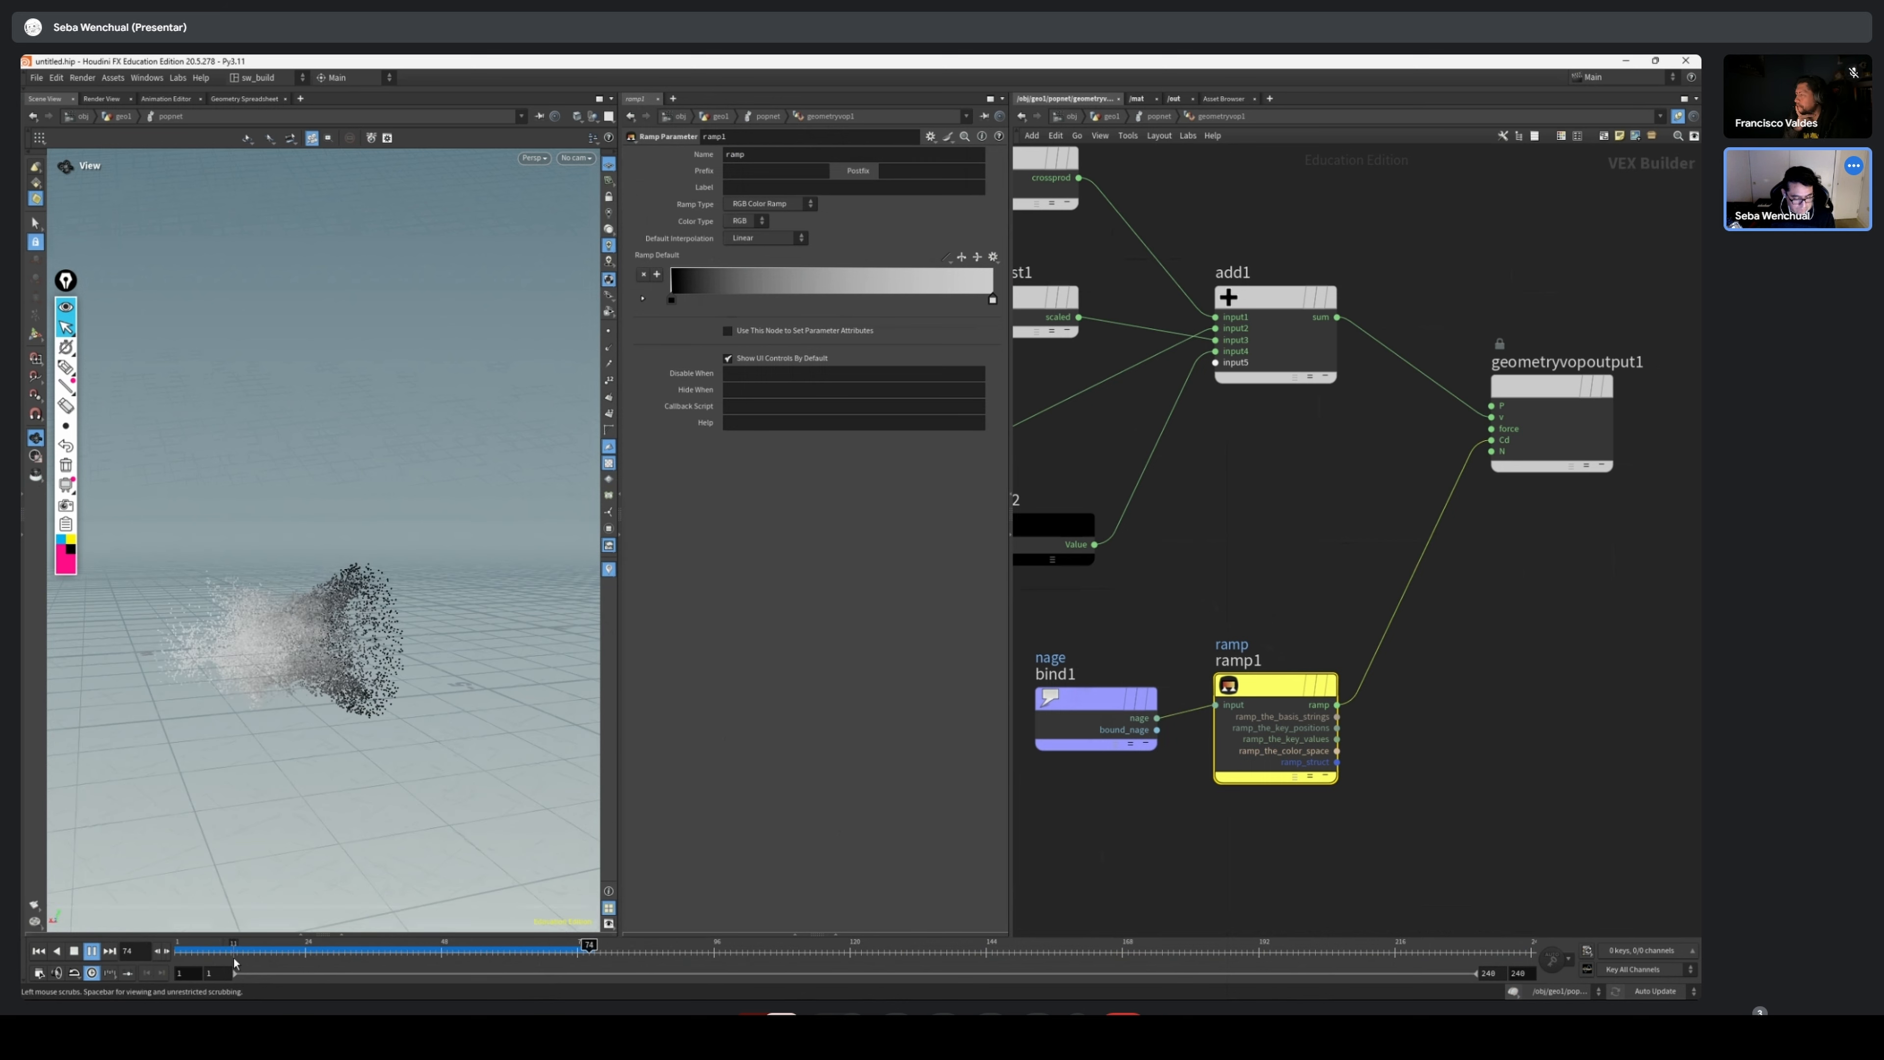
drag(247, 960, 178, 957)
Align the POP Source above the Geometry VOP, then adjust the torus and popnet layout at the geometry level
key(u)
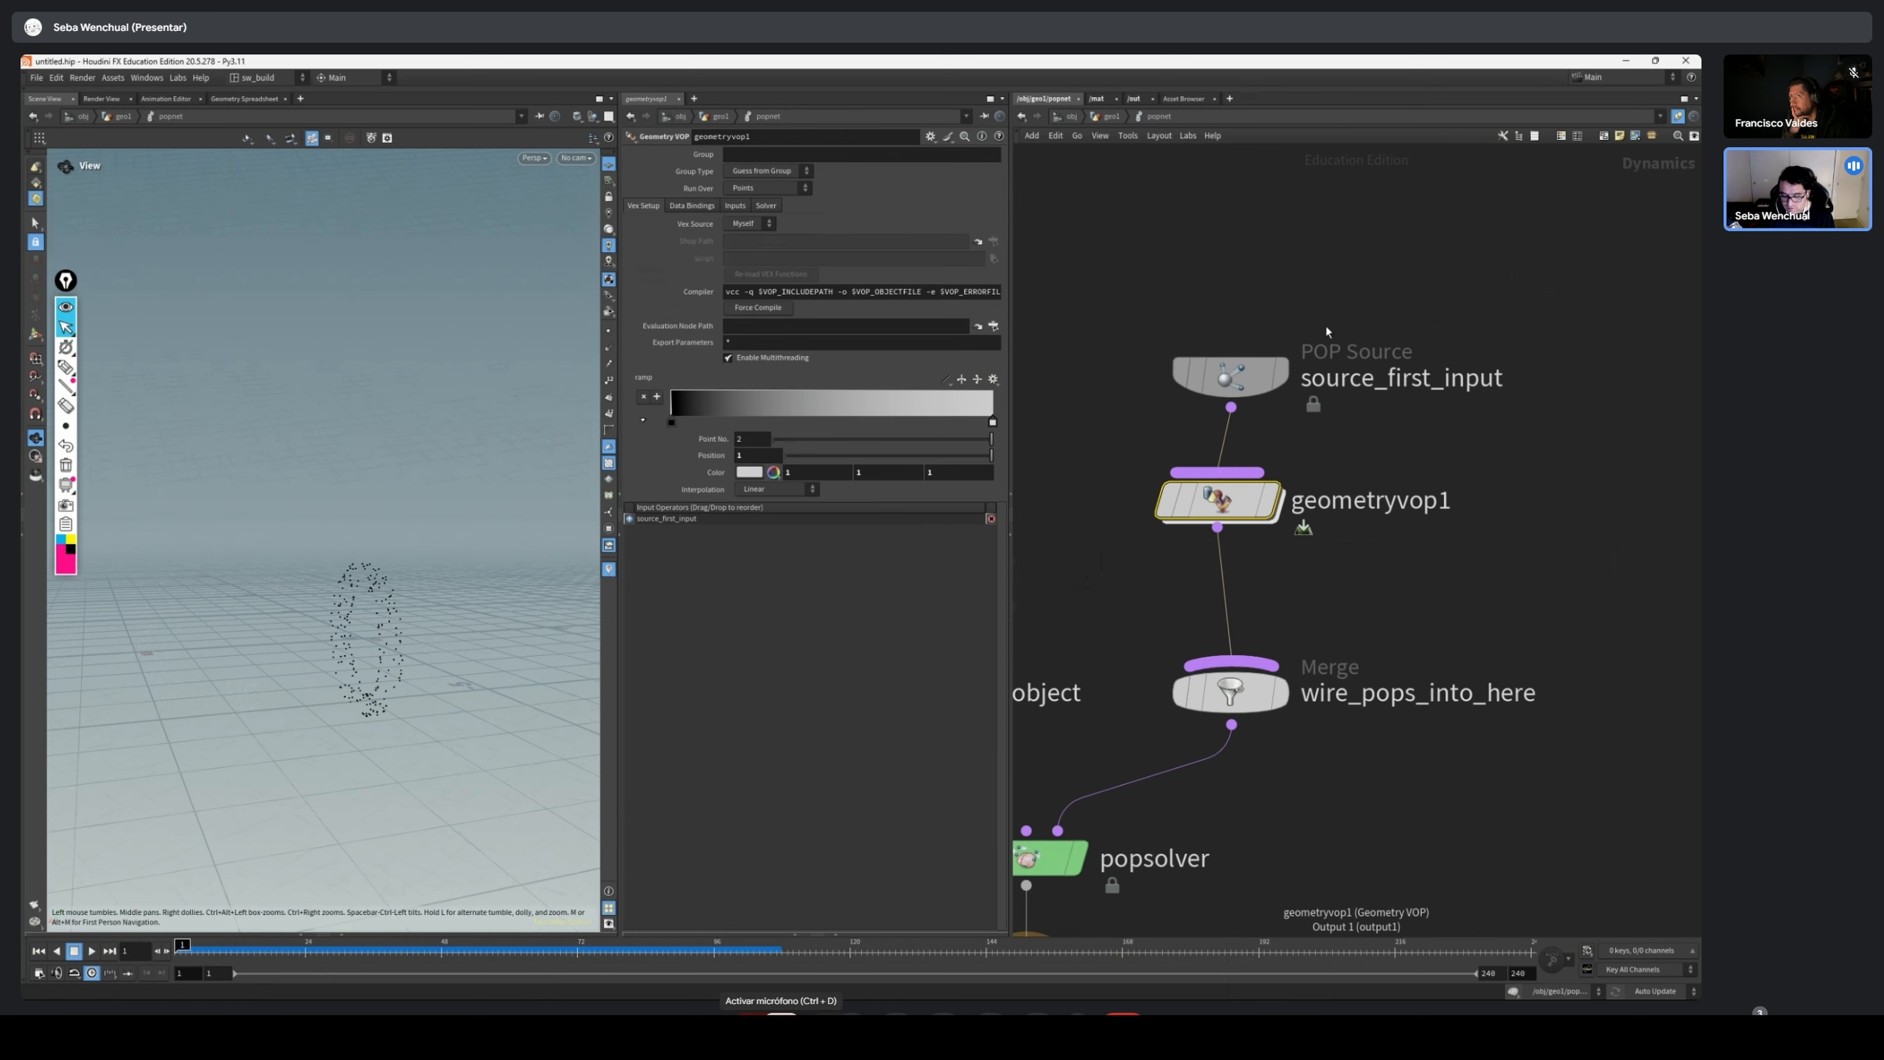
drag(1228, 375, 1214, 360)
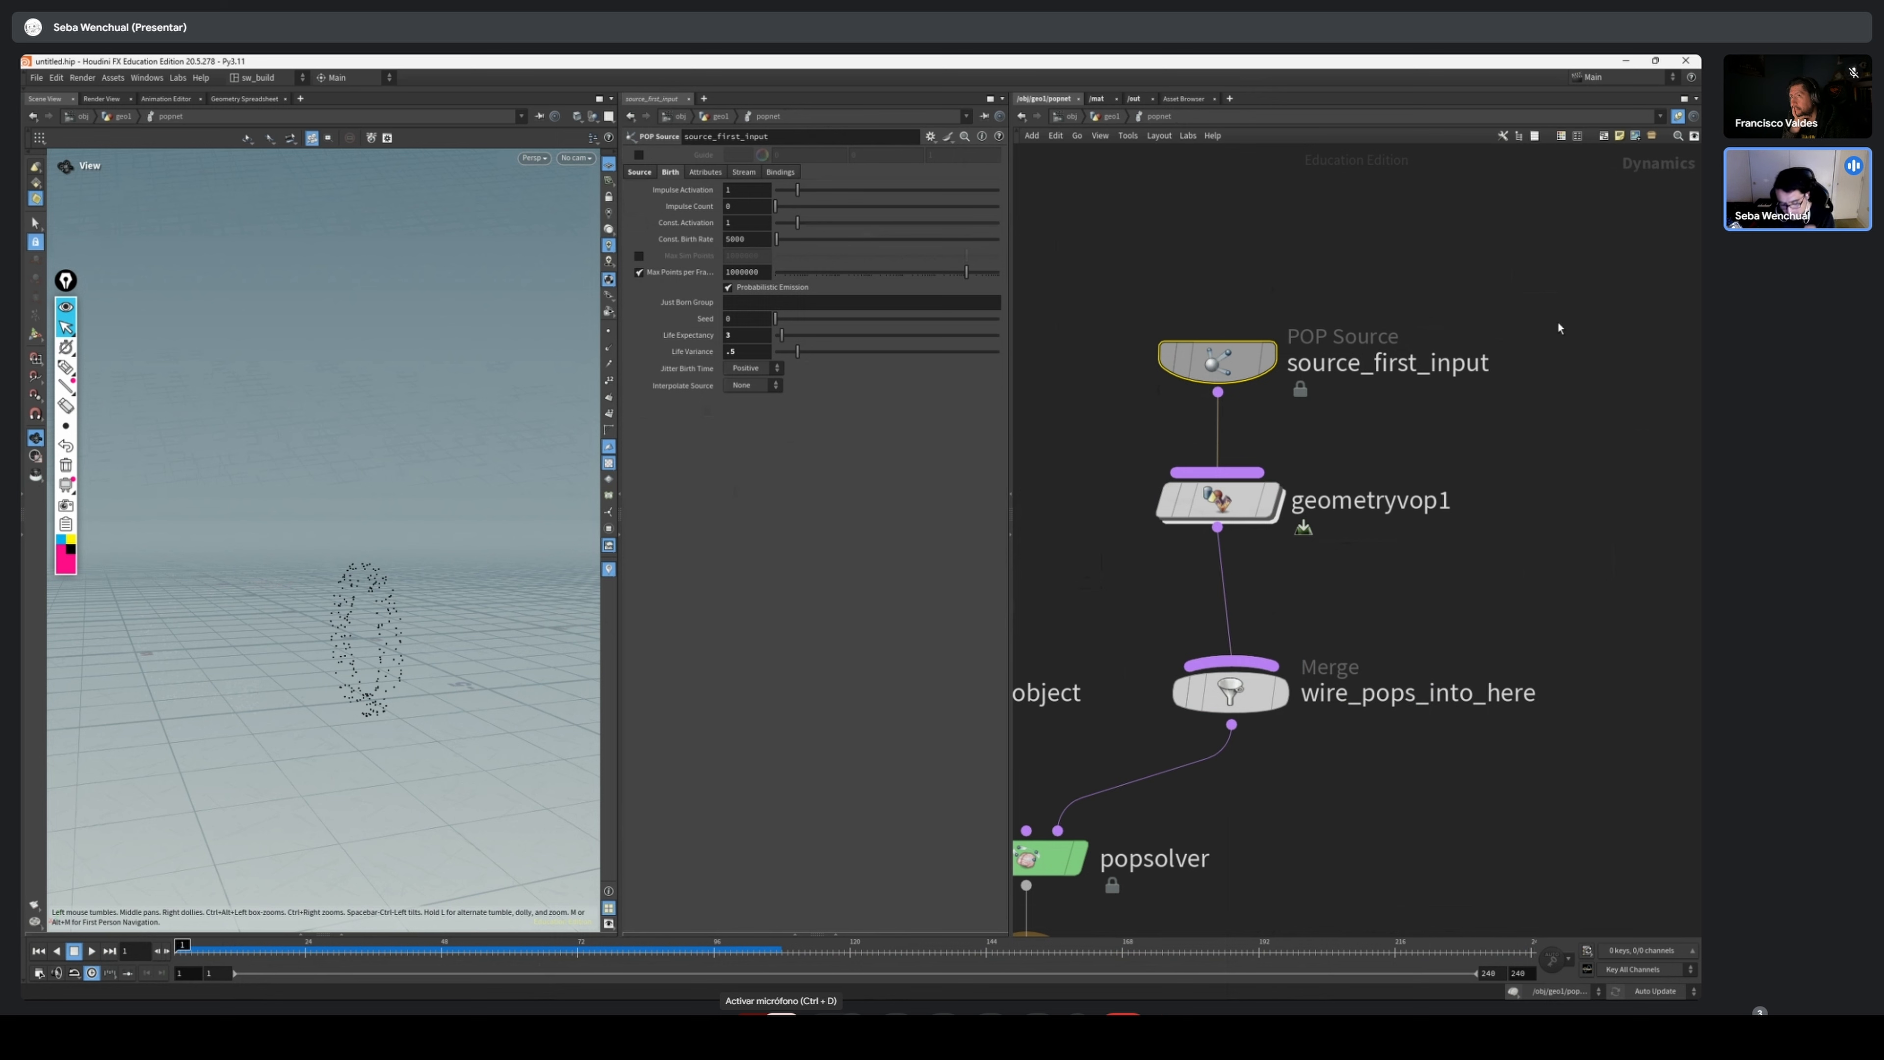
scroll(1558, 327, down, 3)
key(u)
drag(1324, 450, 1364, 435)
scroll(1436, 448, up, 3)
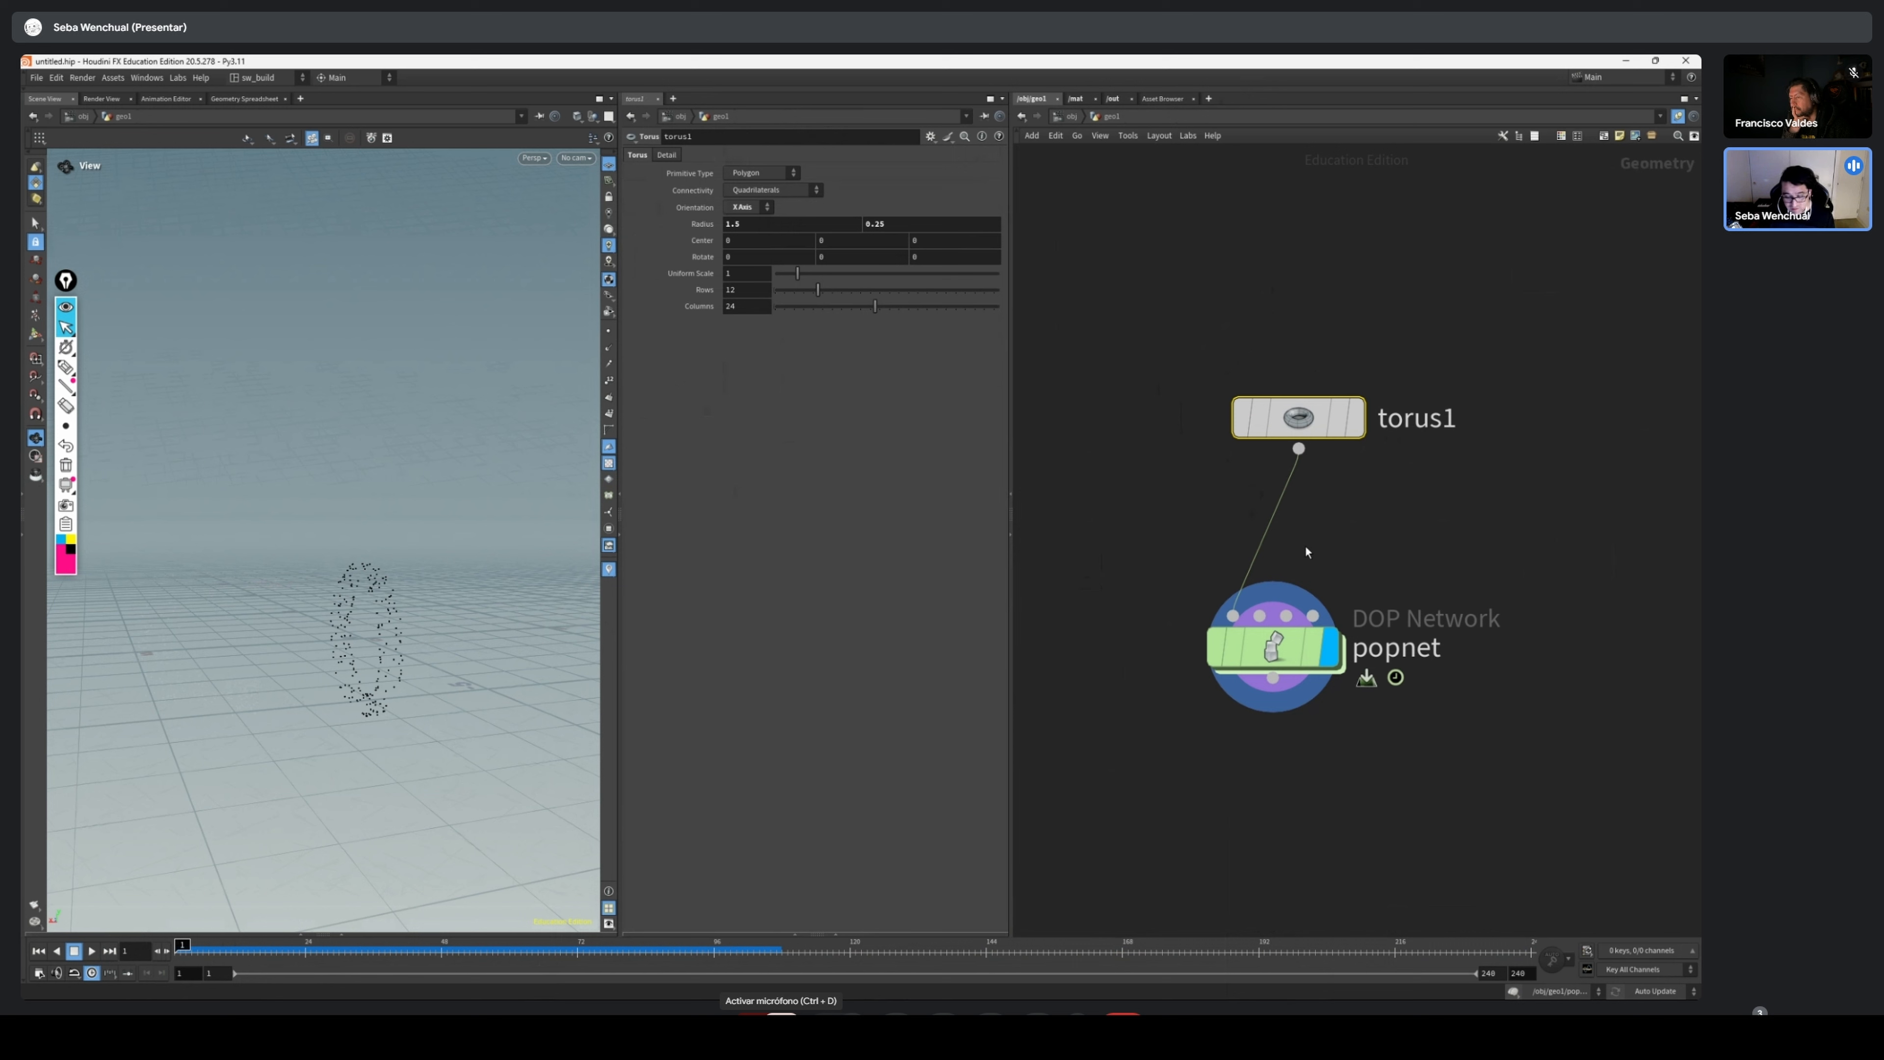
drag(1276, 662, 1273, 679)
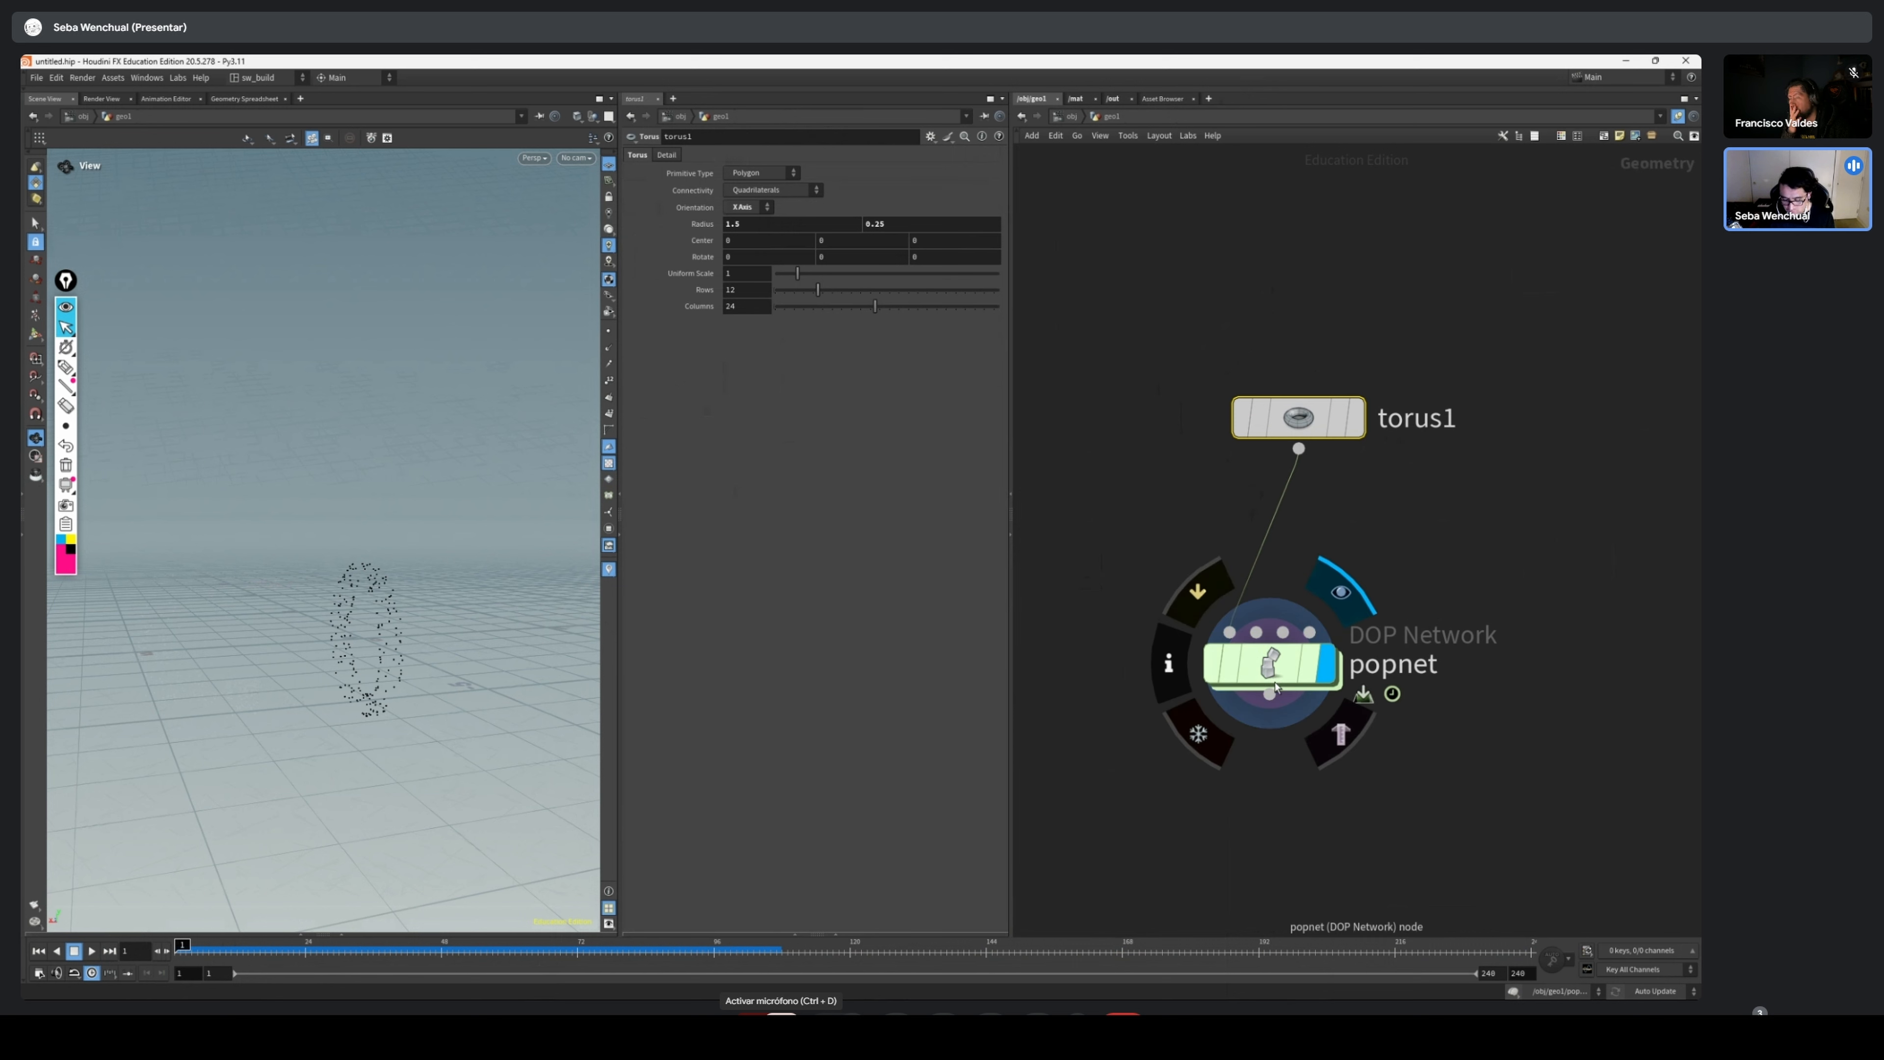
Inside the popnet, keyframe the POP Source's constant birth rate at 0 on frame 1, 10000 on frame 24 and 0 on frame 72
double_click(1281, 662)
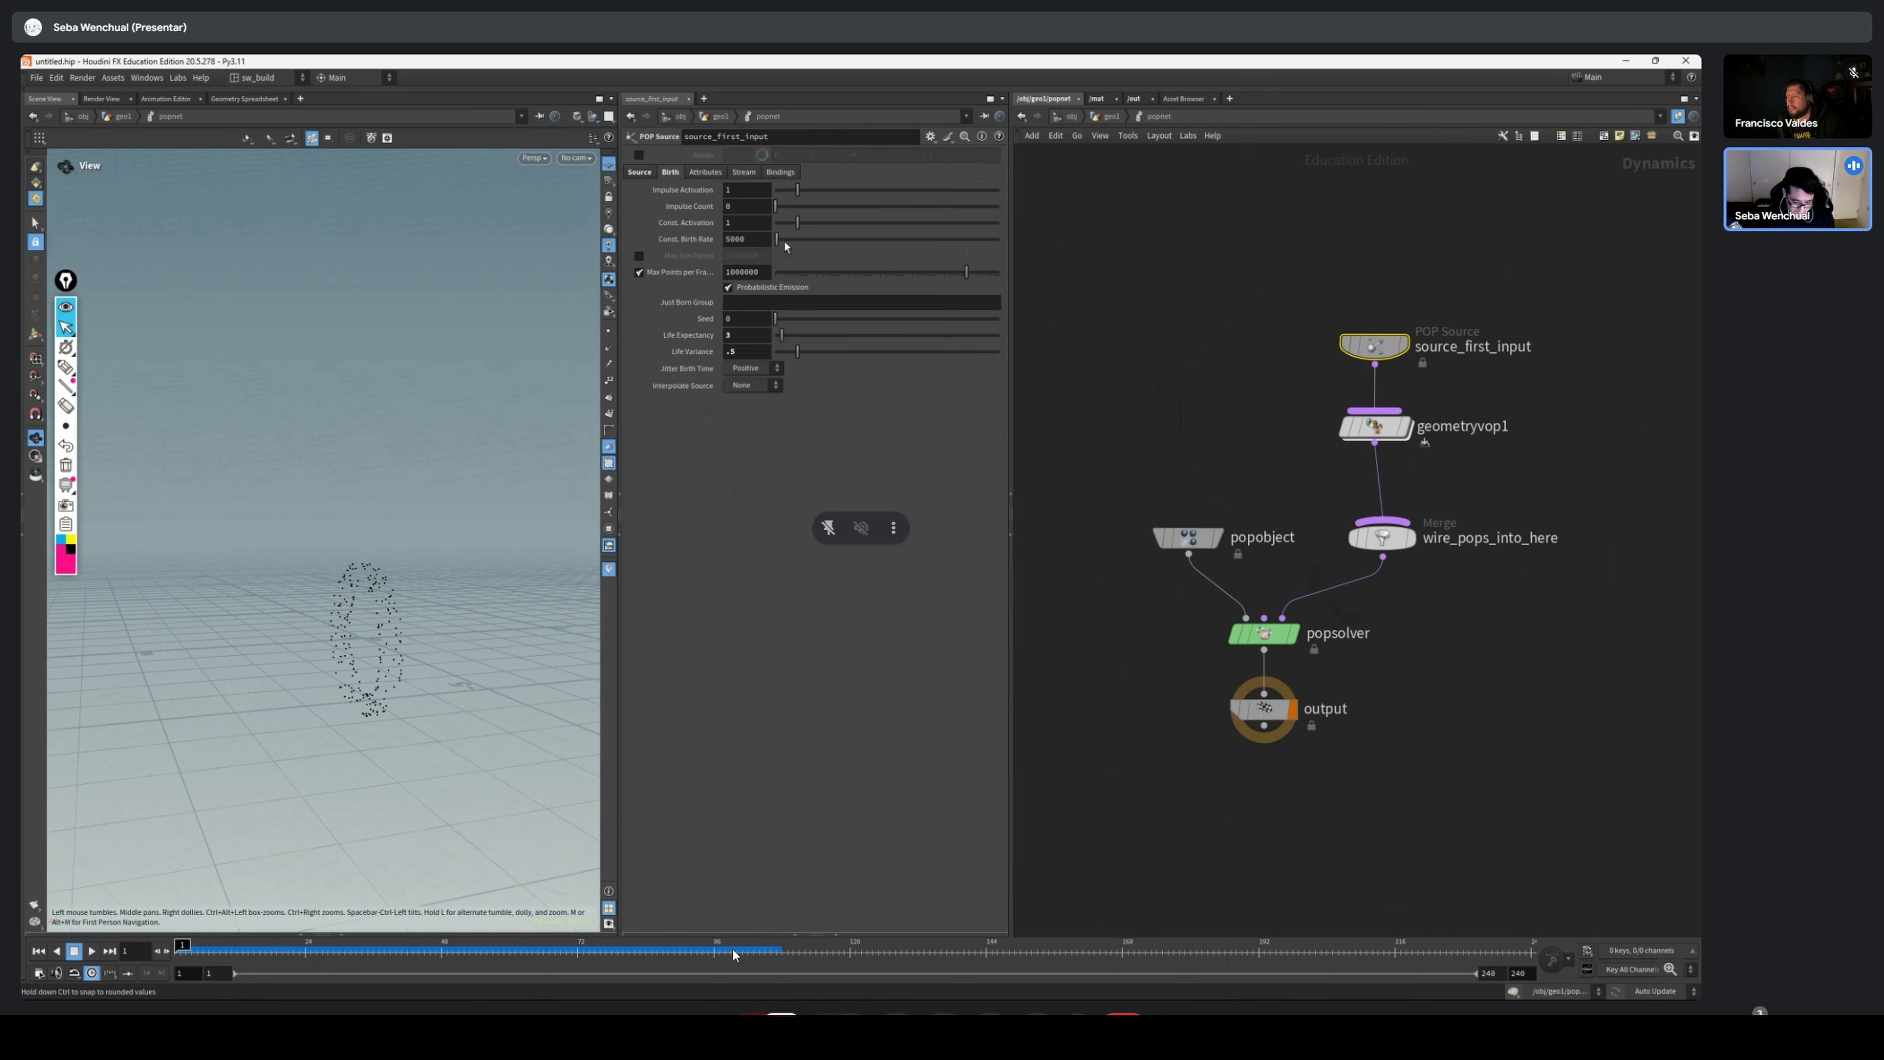
drag(778, 240, 726, 245)
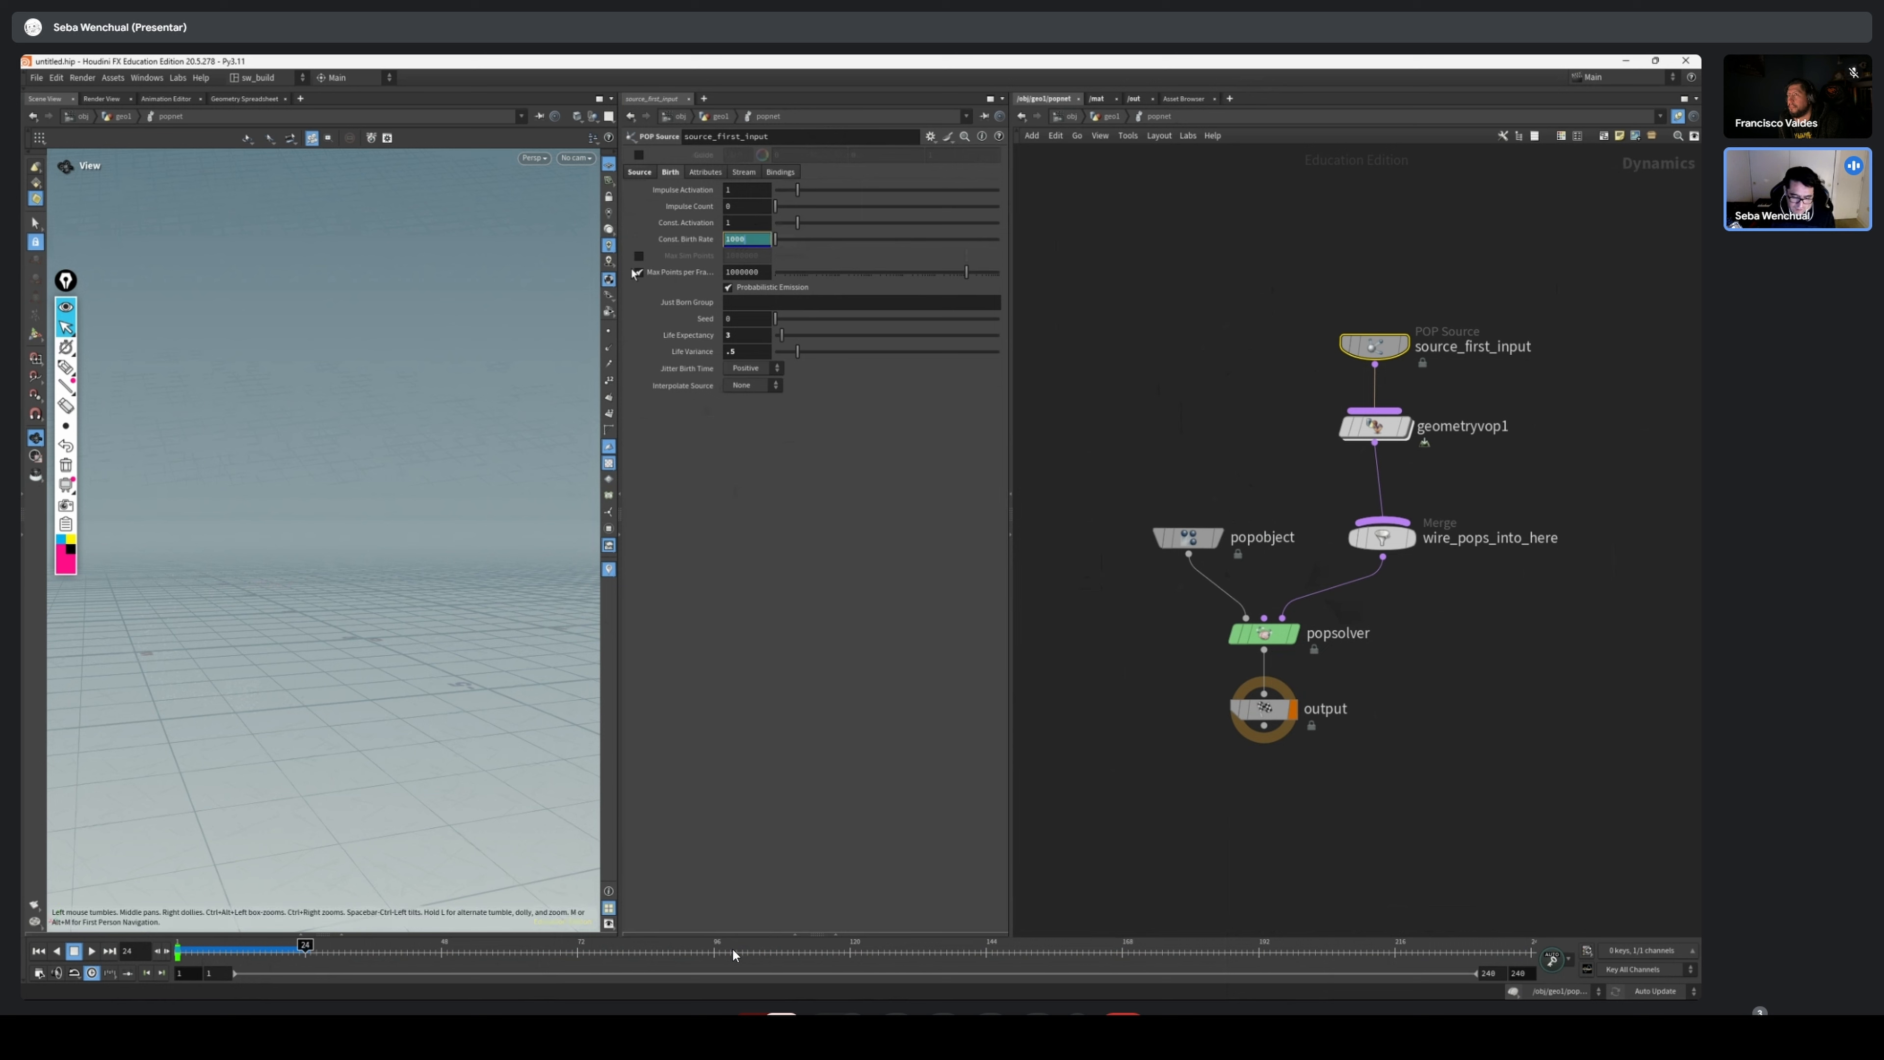
text(10000)
key(Return)
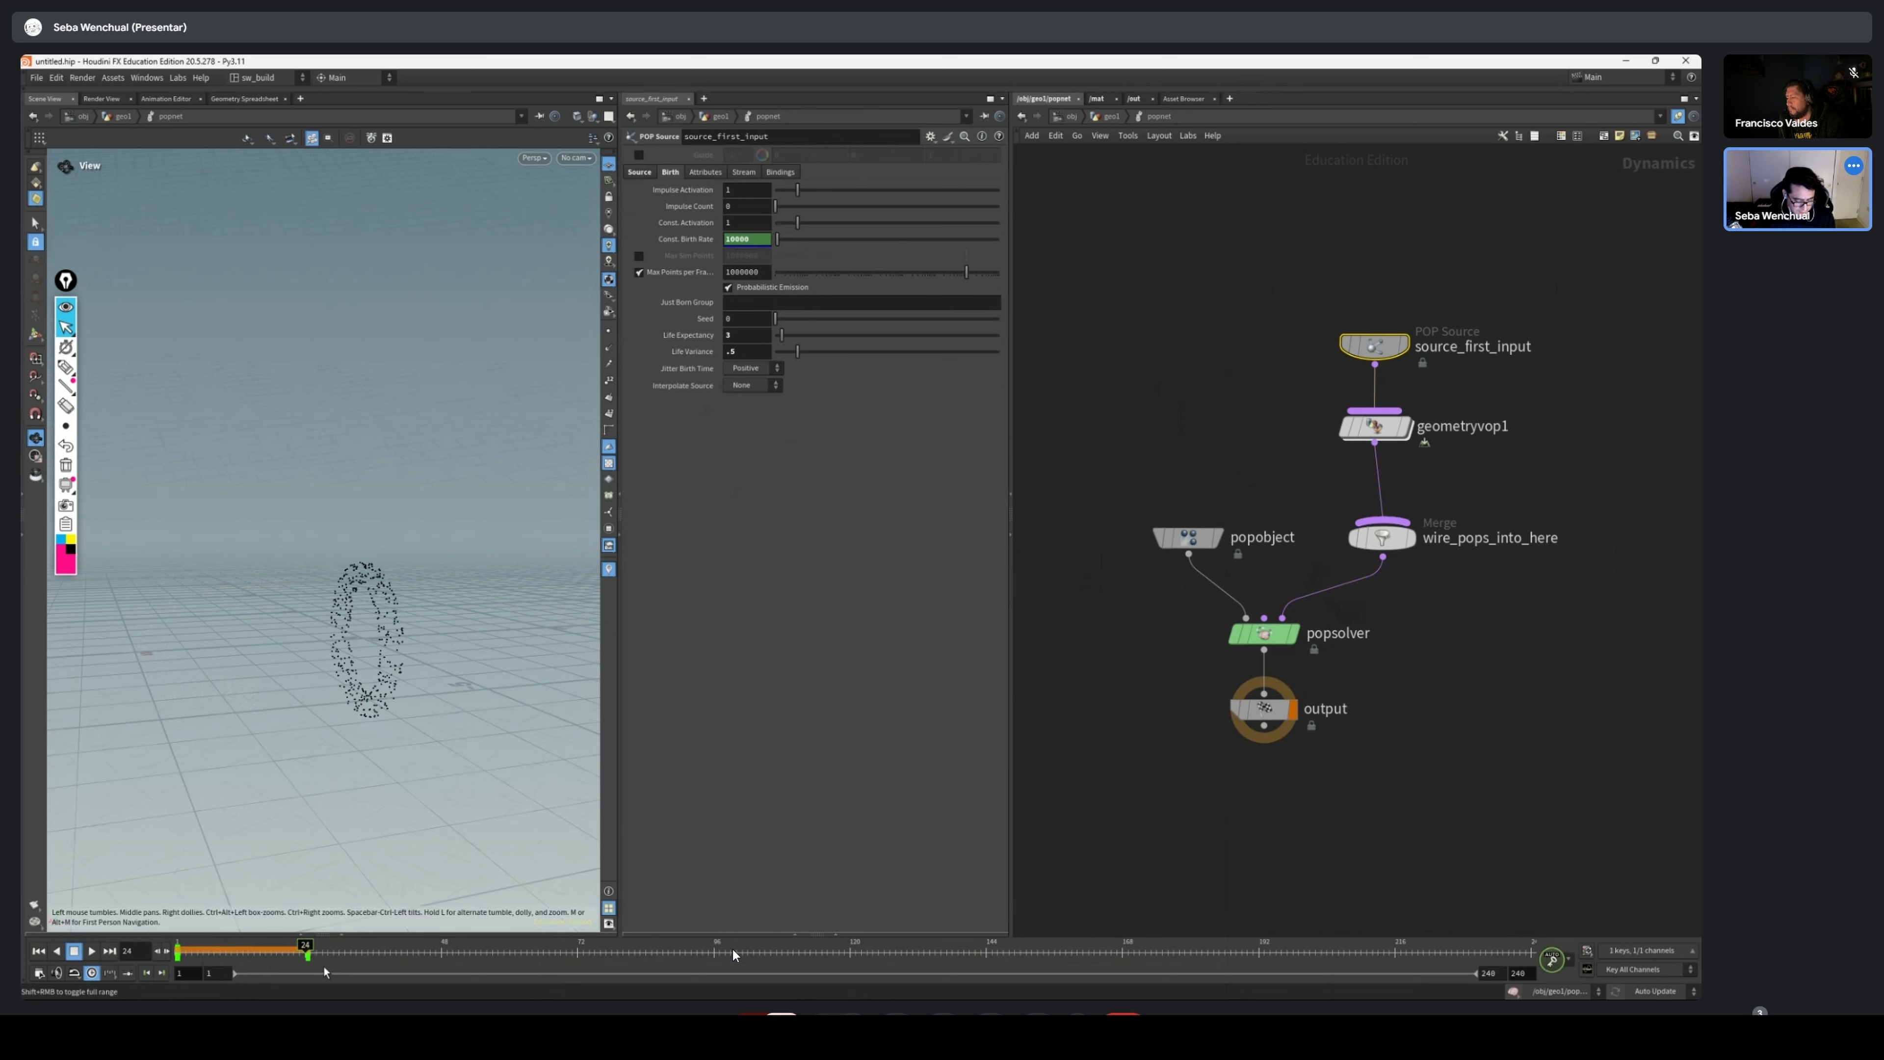
drag(325, 954, 578, 957)
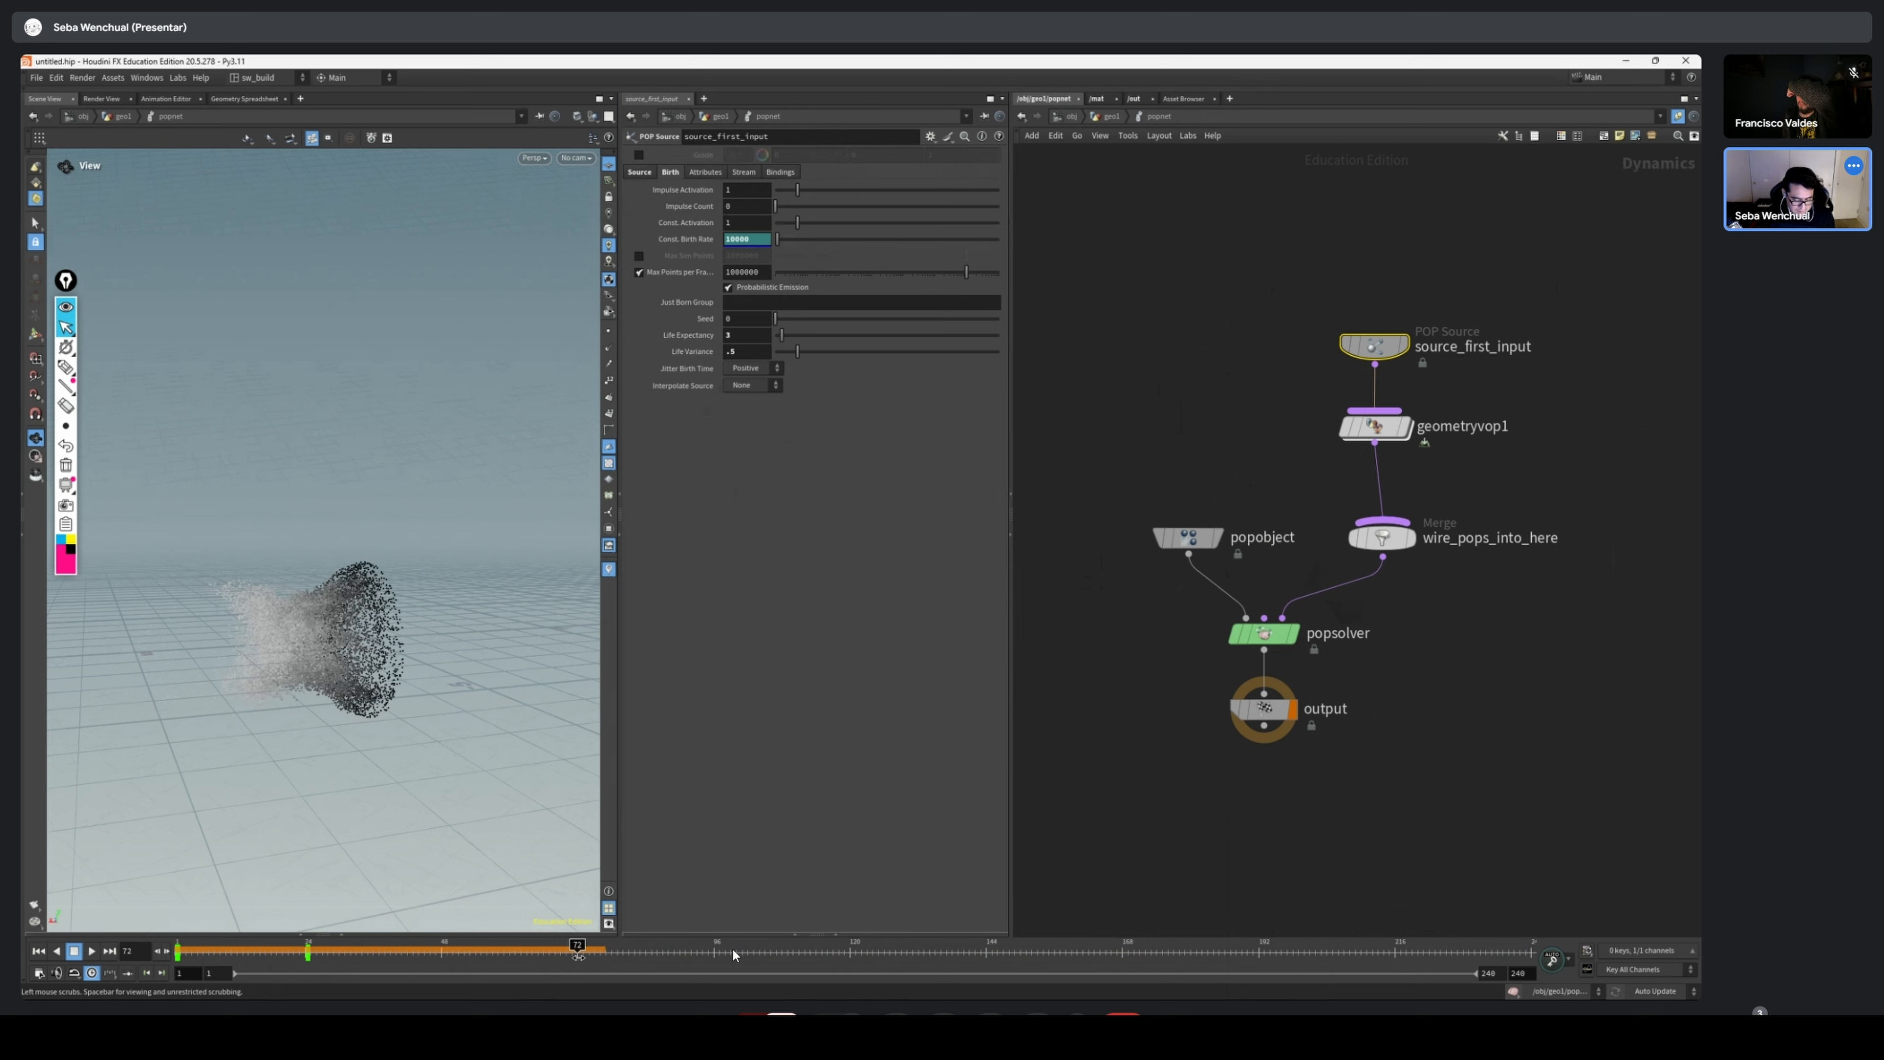
drag(777, 240, 769, 241)
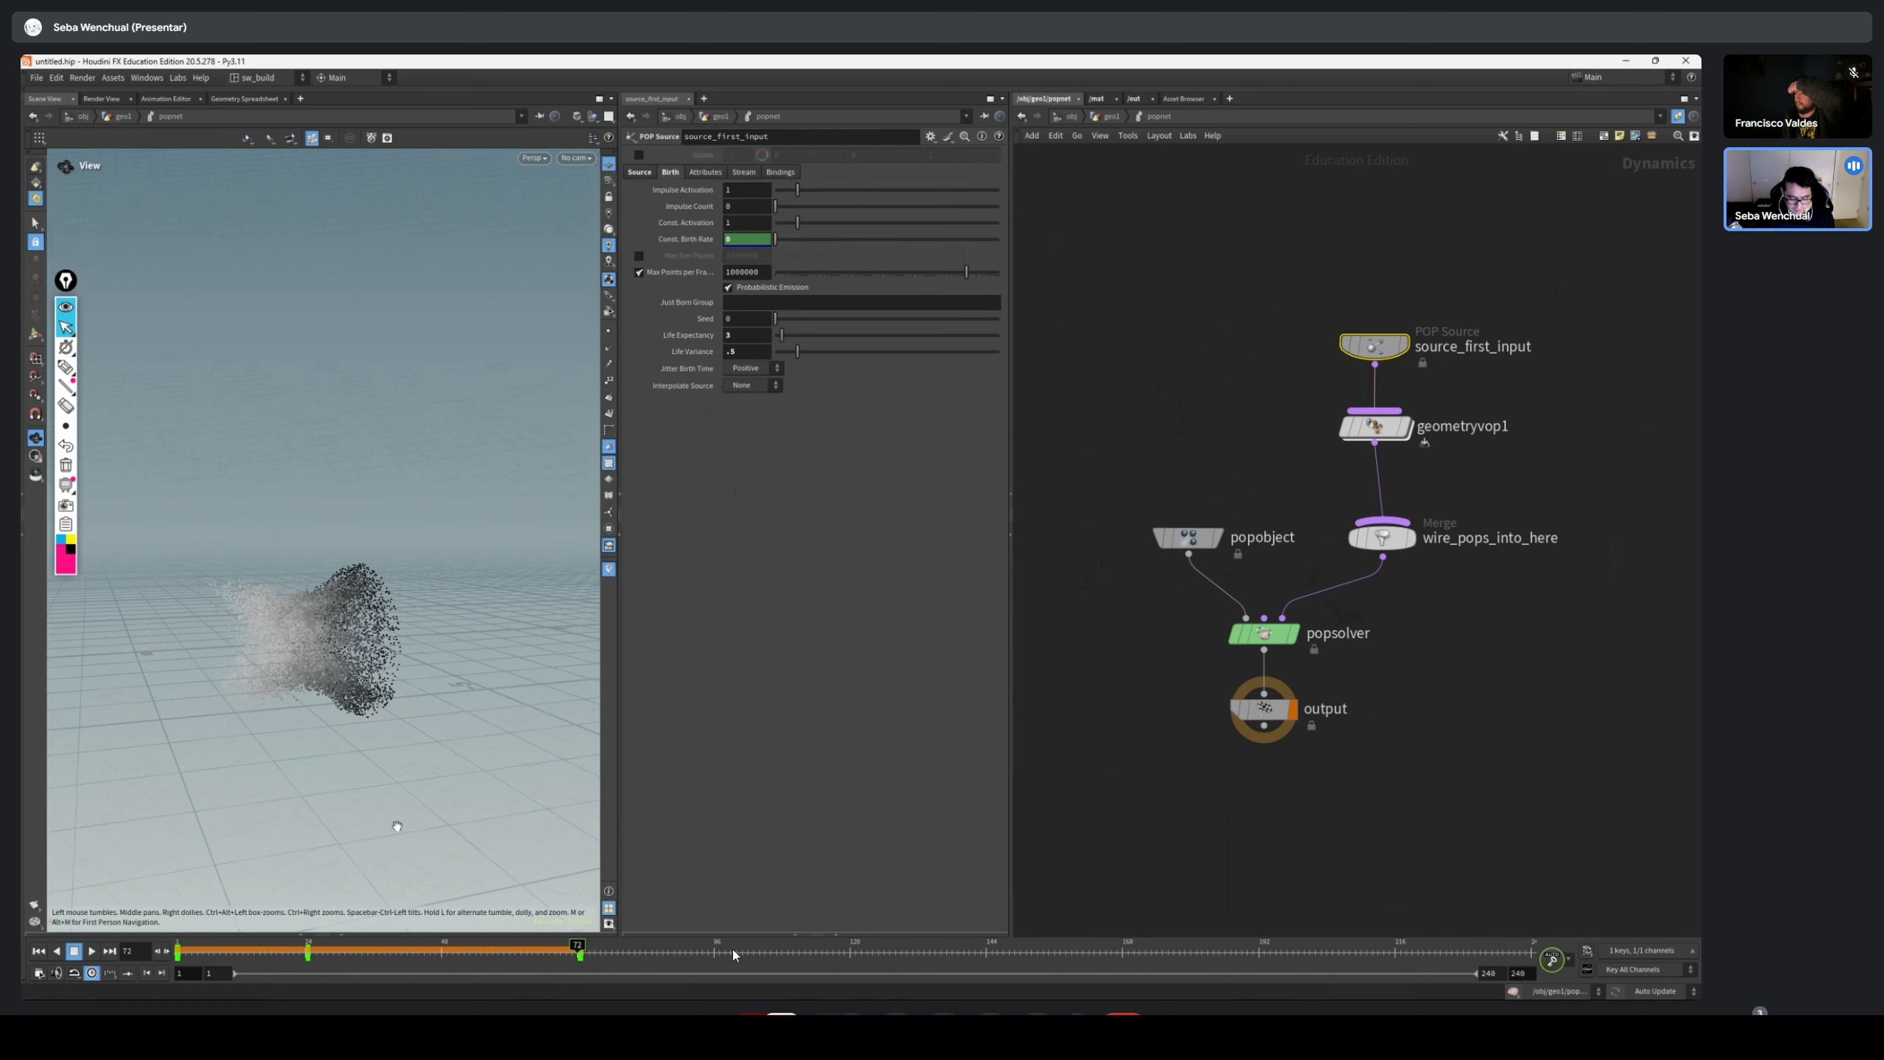
Play the simulation from the start to examine the keyframed emission from another angle, then return to the first frame
drag(387, 958, 109, 952)
click(90, 951)
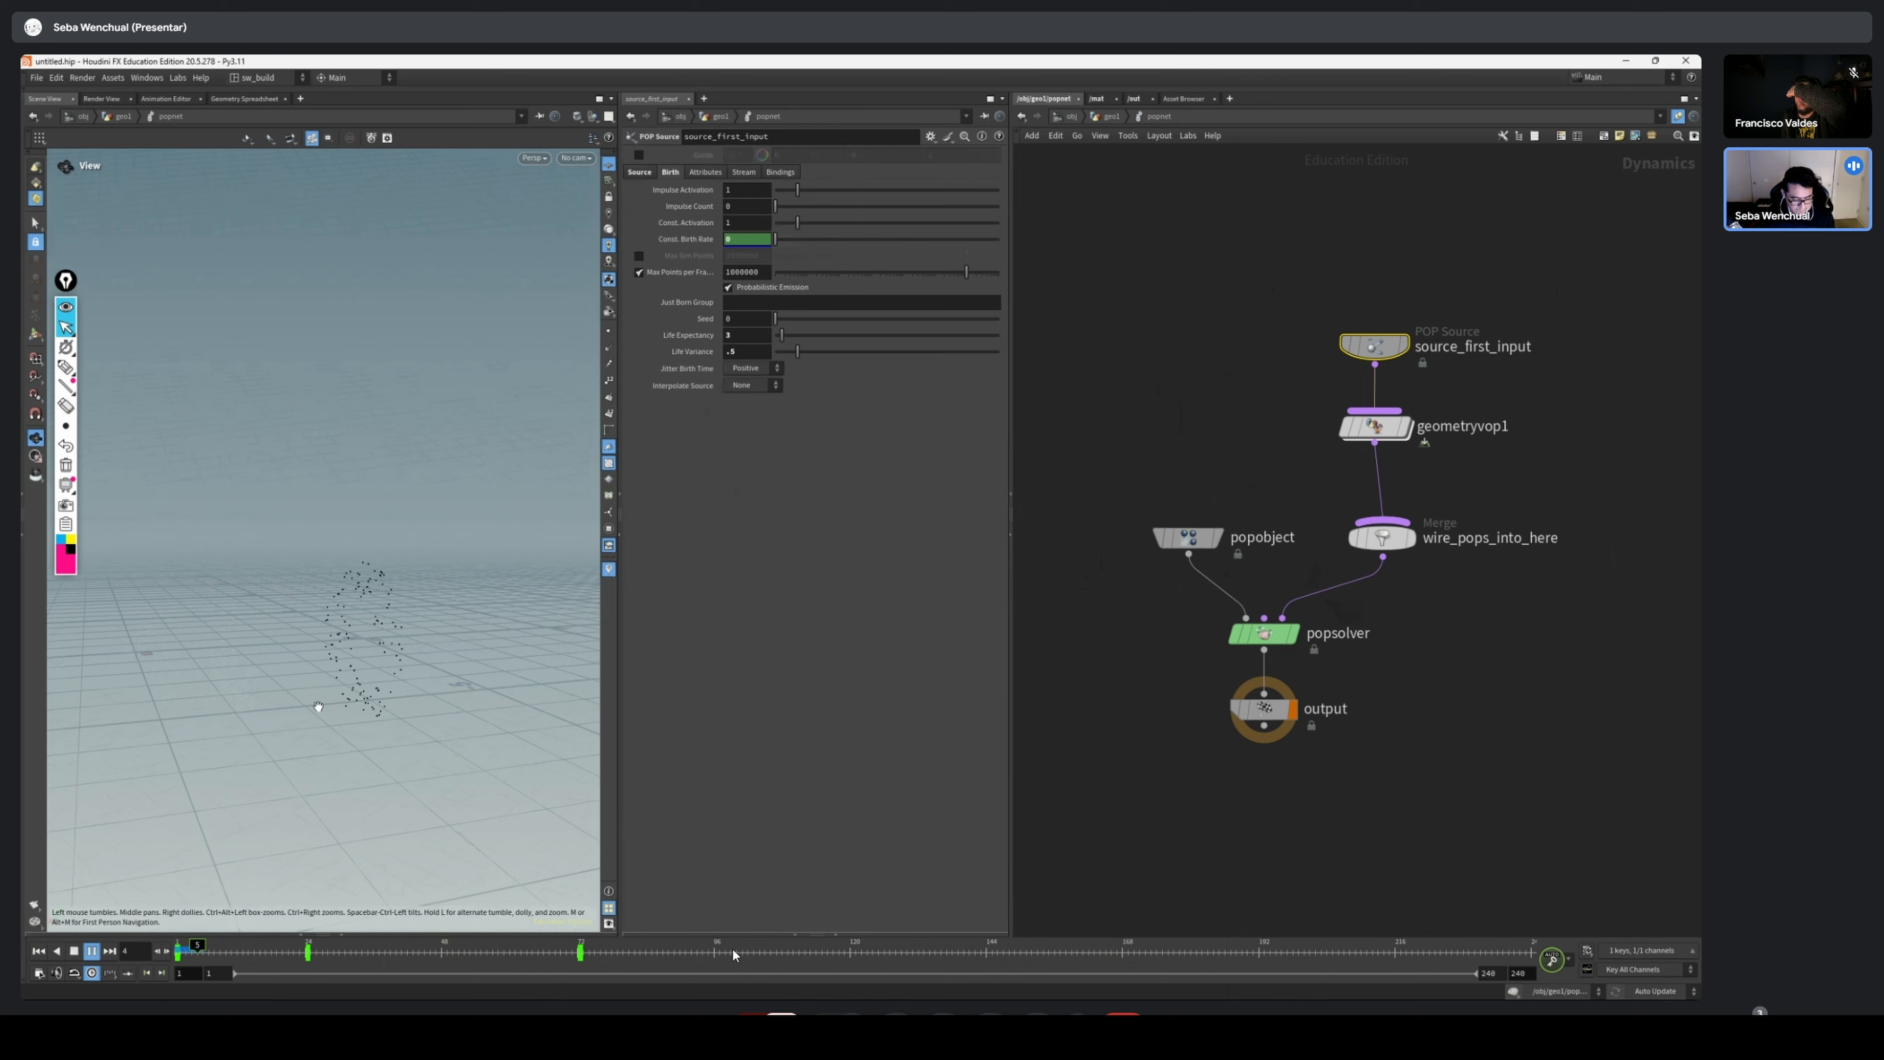
drag(198, 957, 119, 940)
click(91, 951)
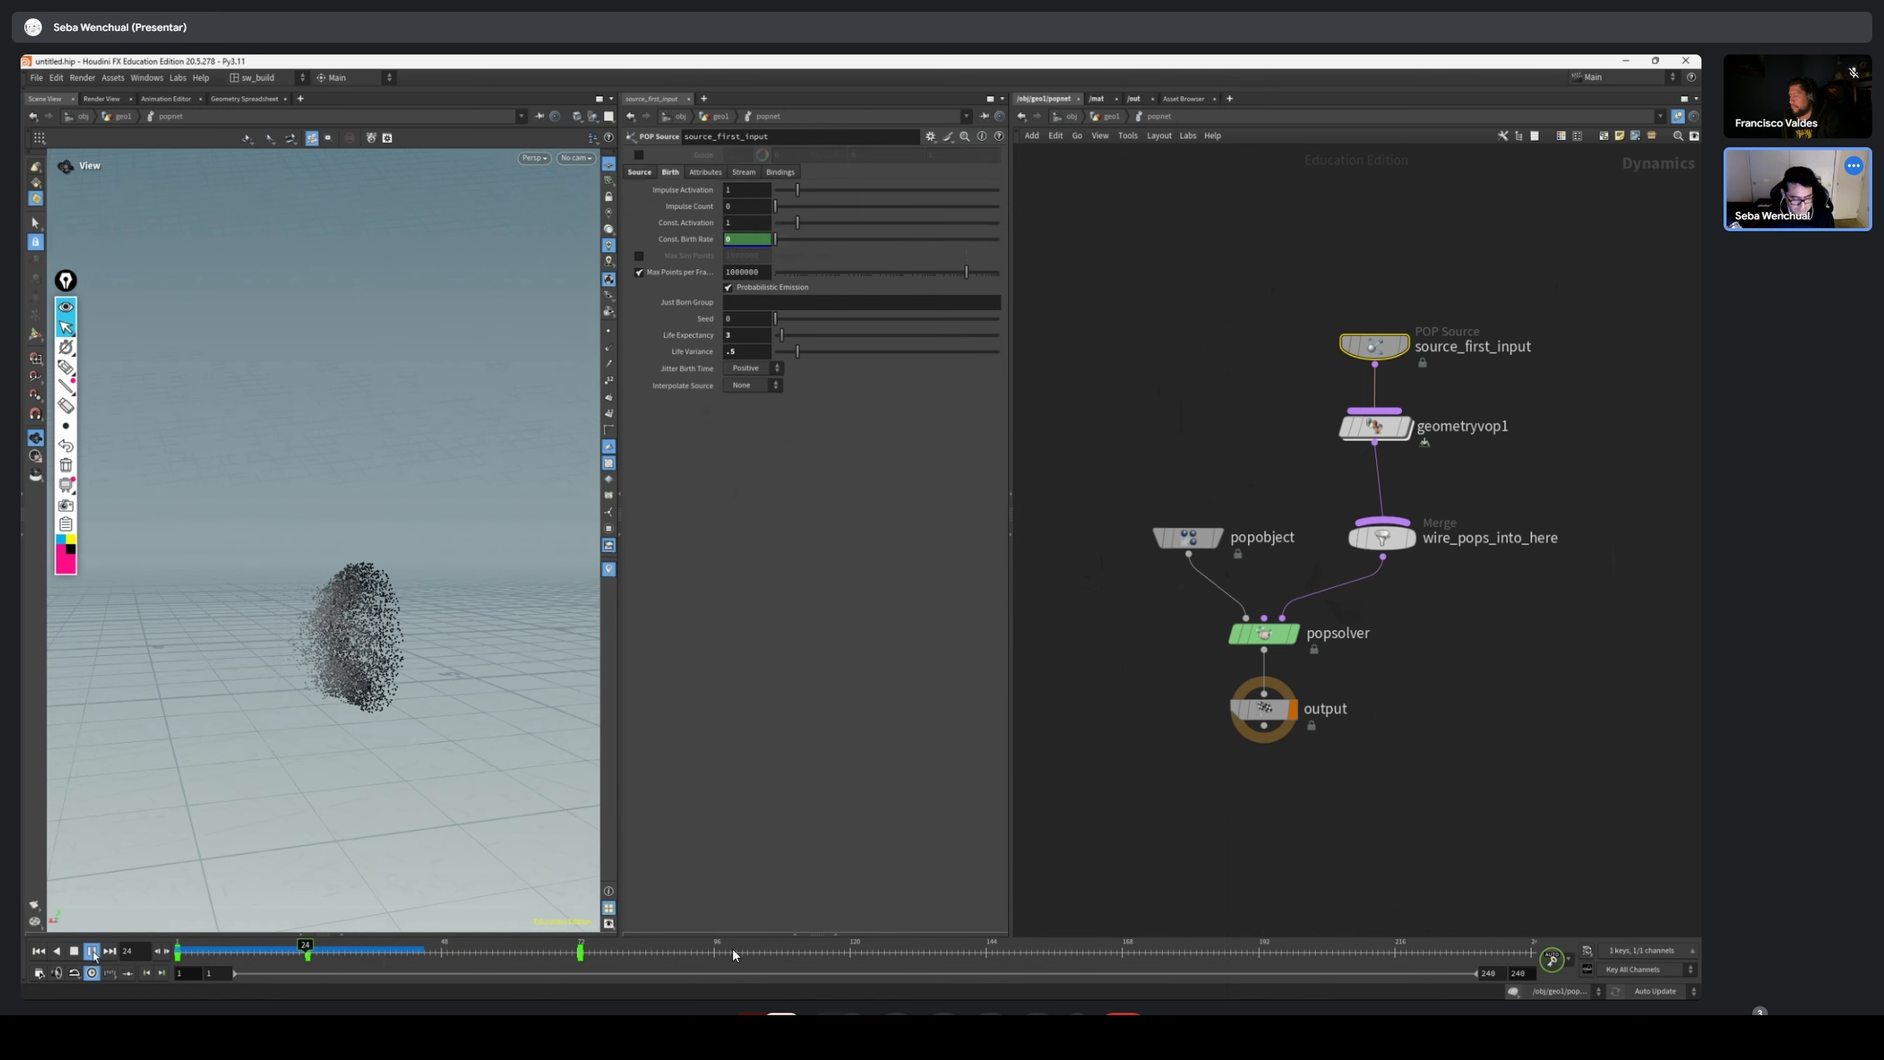
drag(334, 671, 420, 686)
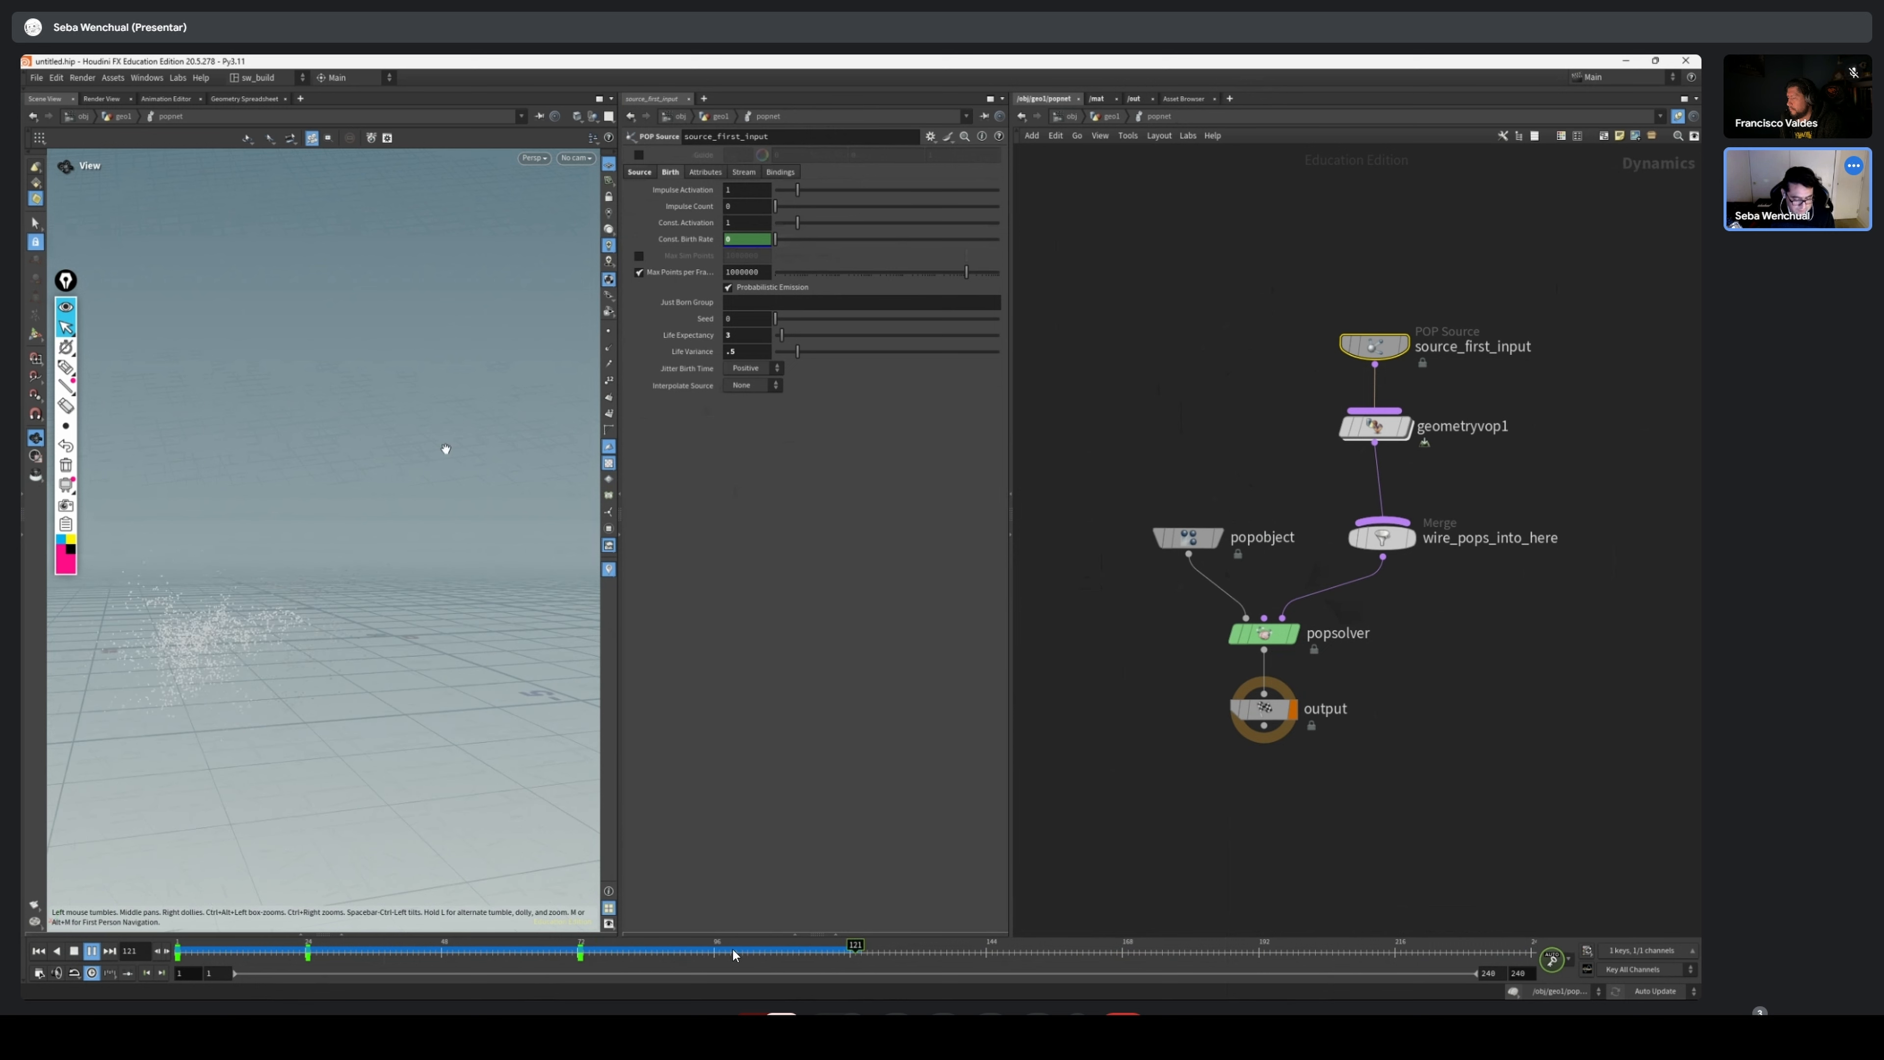
click(39, 951)
Apply the Infra-Red preset to the Geometry VOP's color ramp and replay the simulation, returning to the first frame
click(1372, 428)
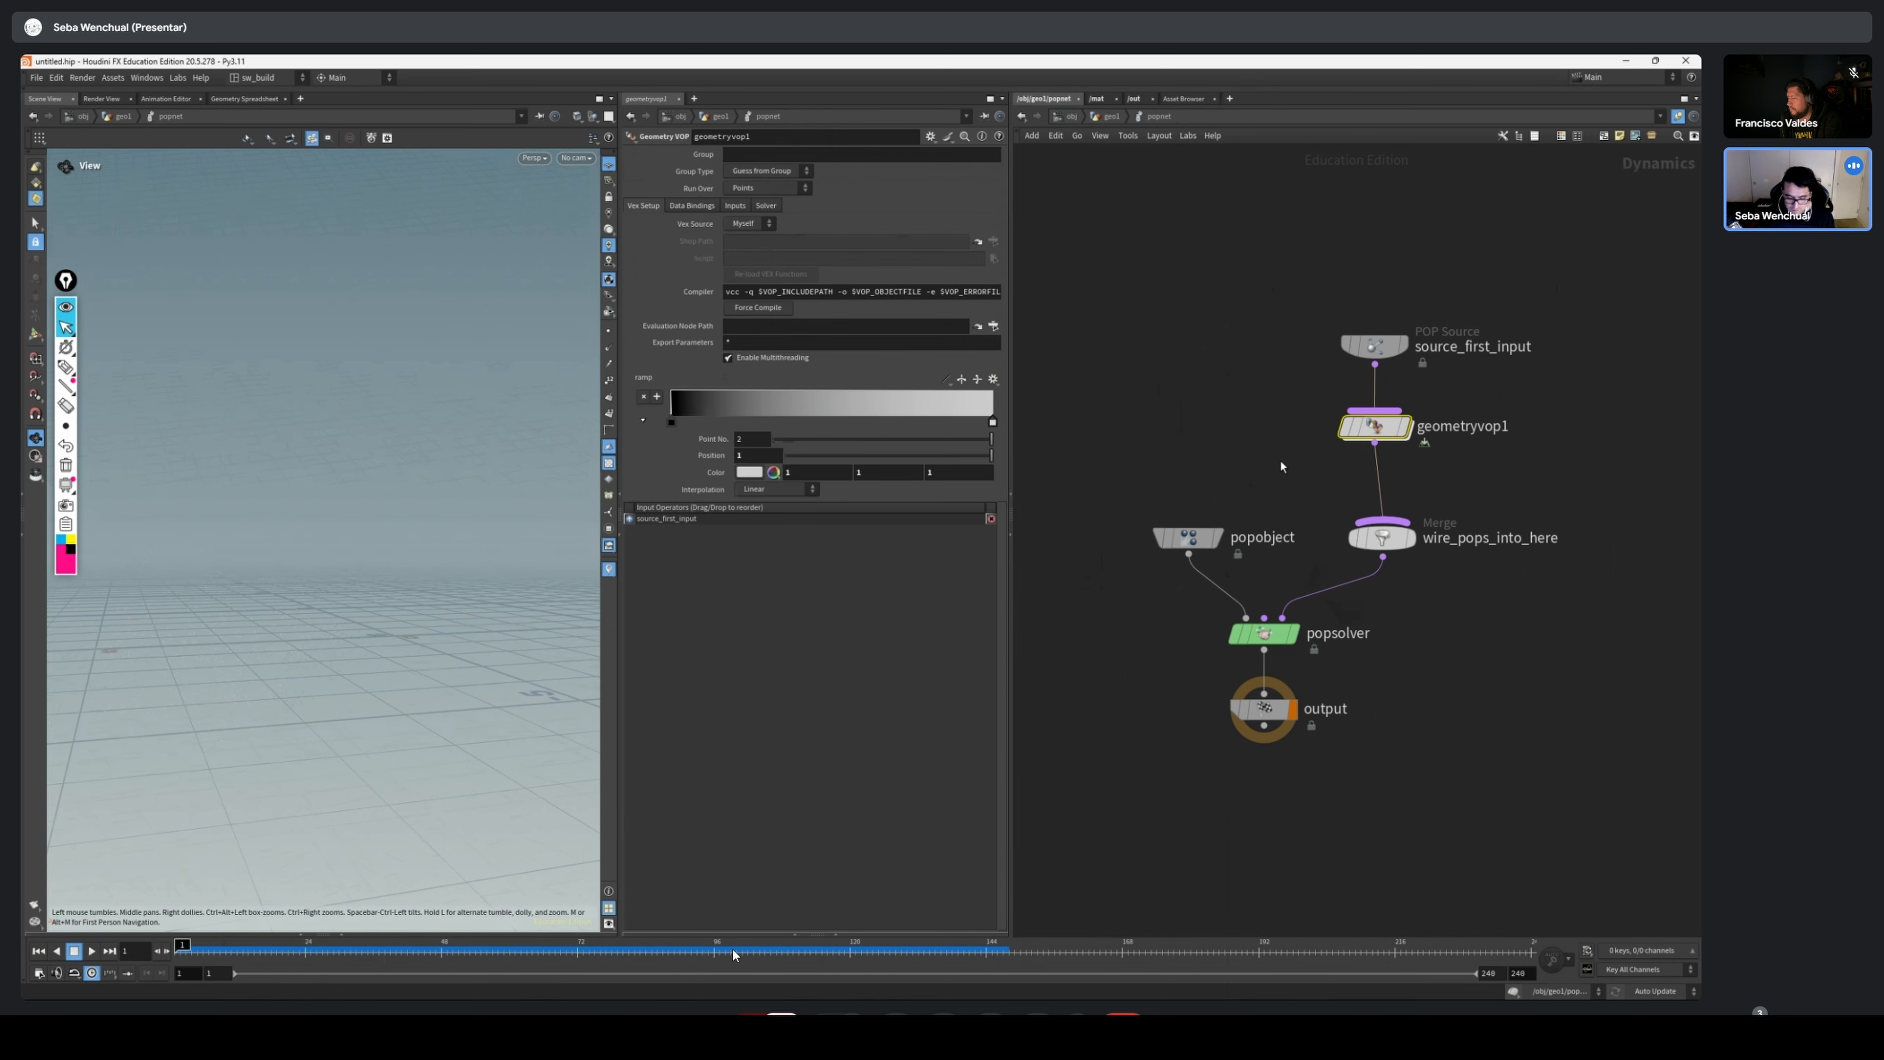
click(993, 379)
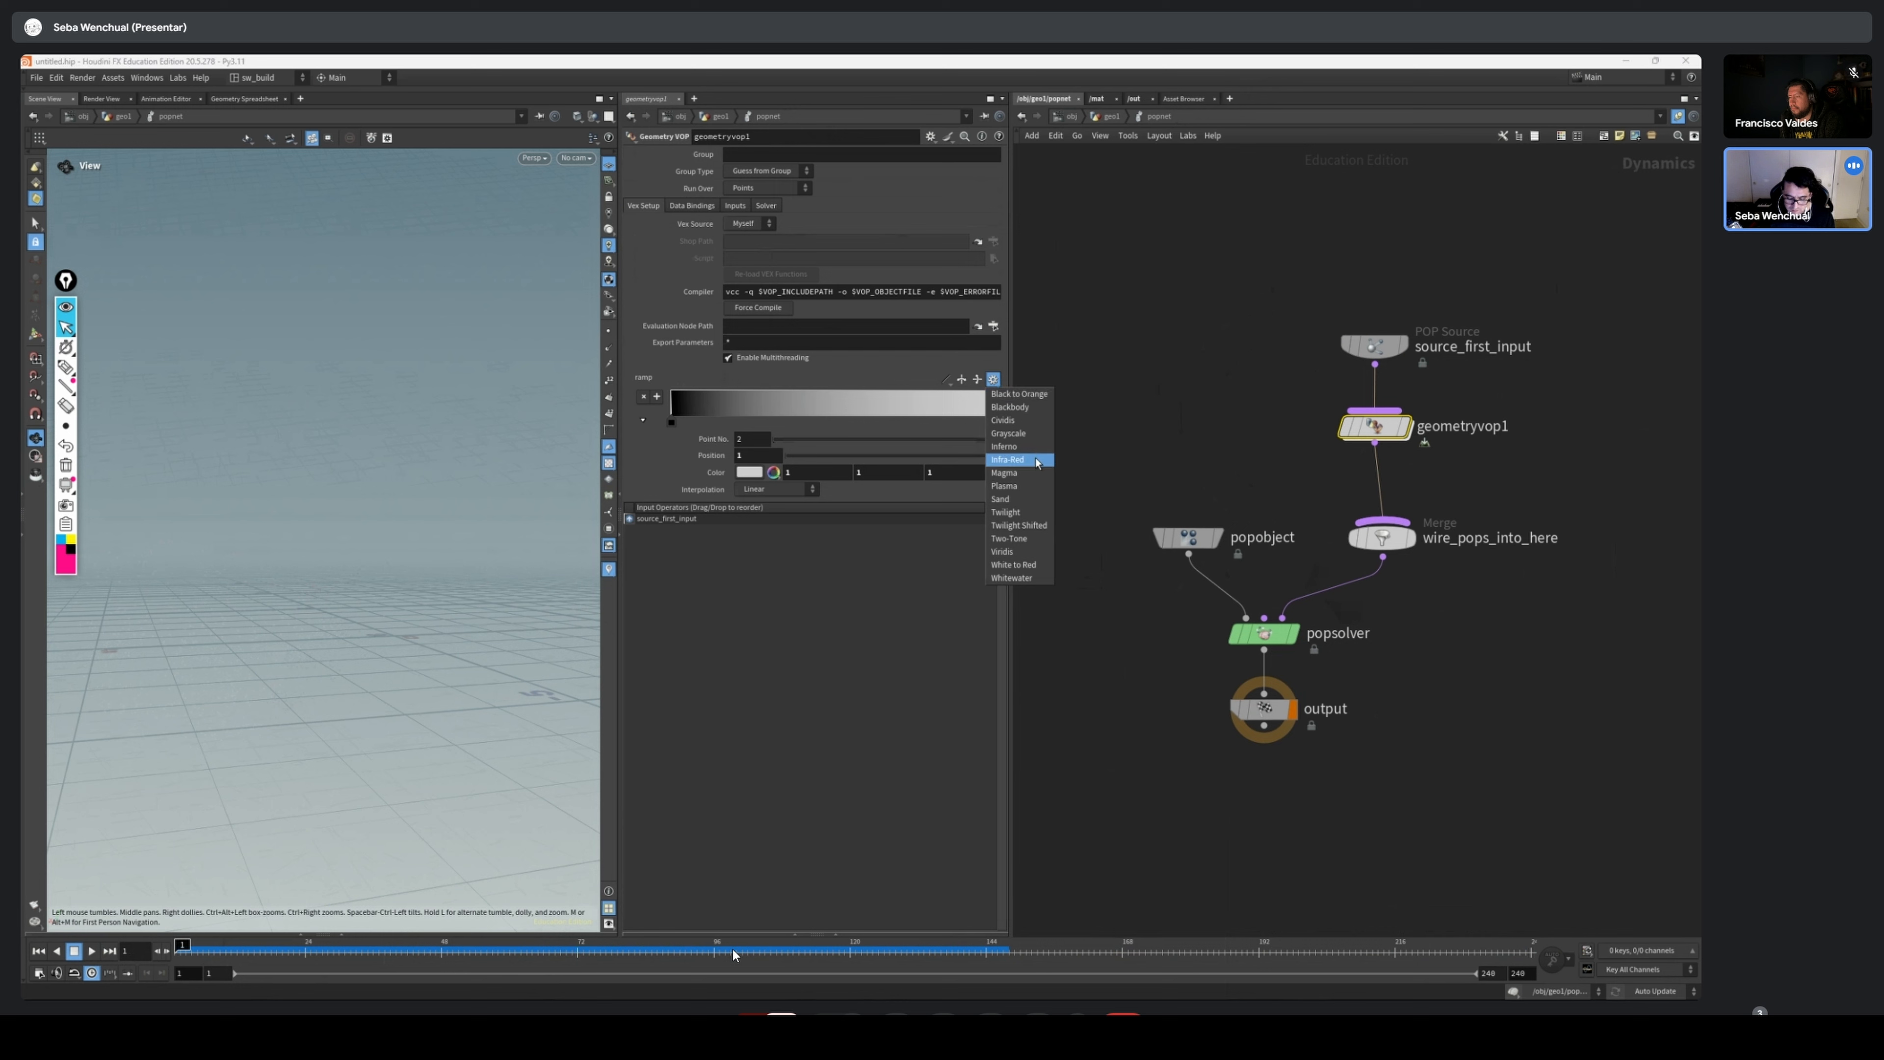
click(1007, 459)
click(94, 951)
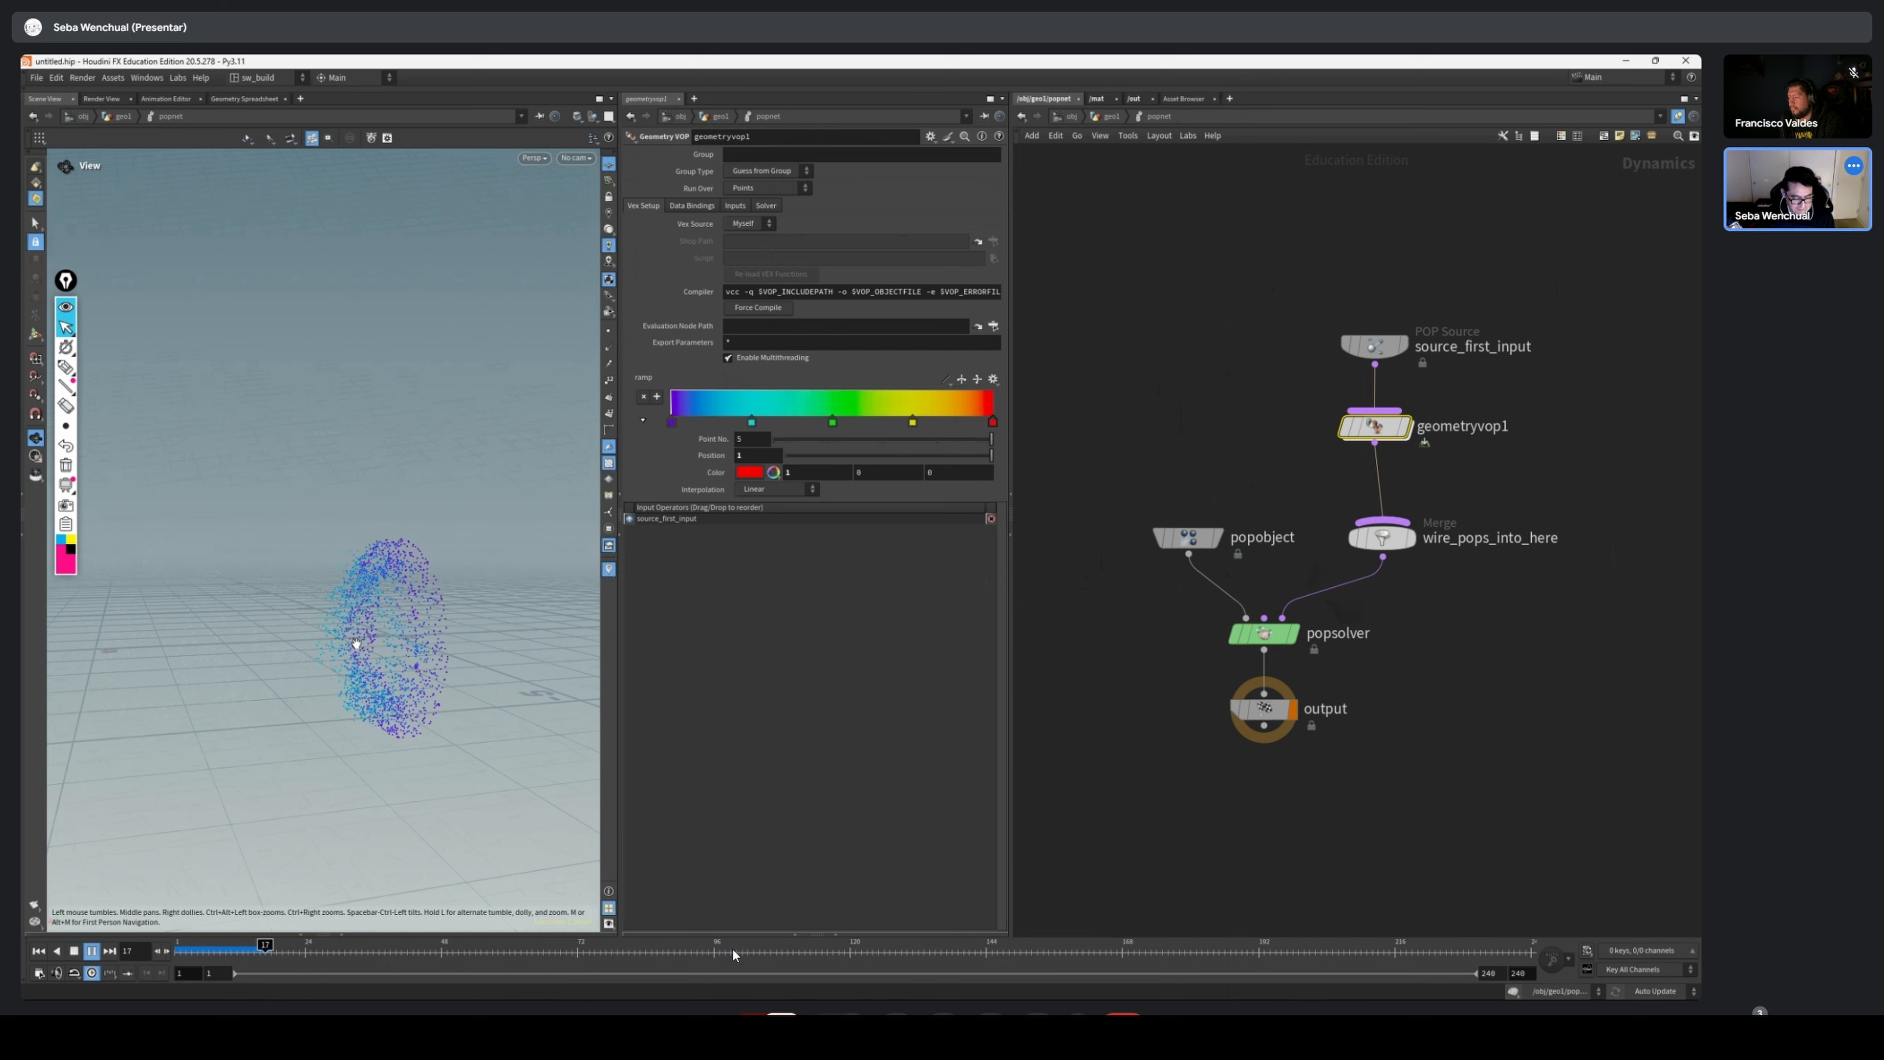
drag(356, 644, 353, 687)
click(39, 951)
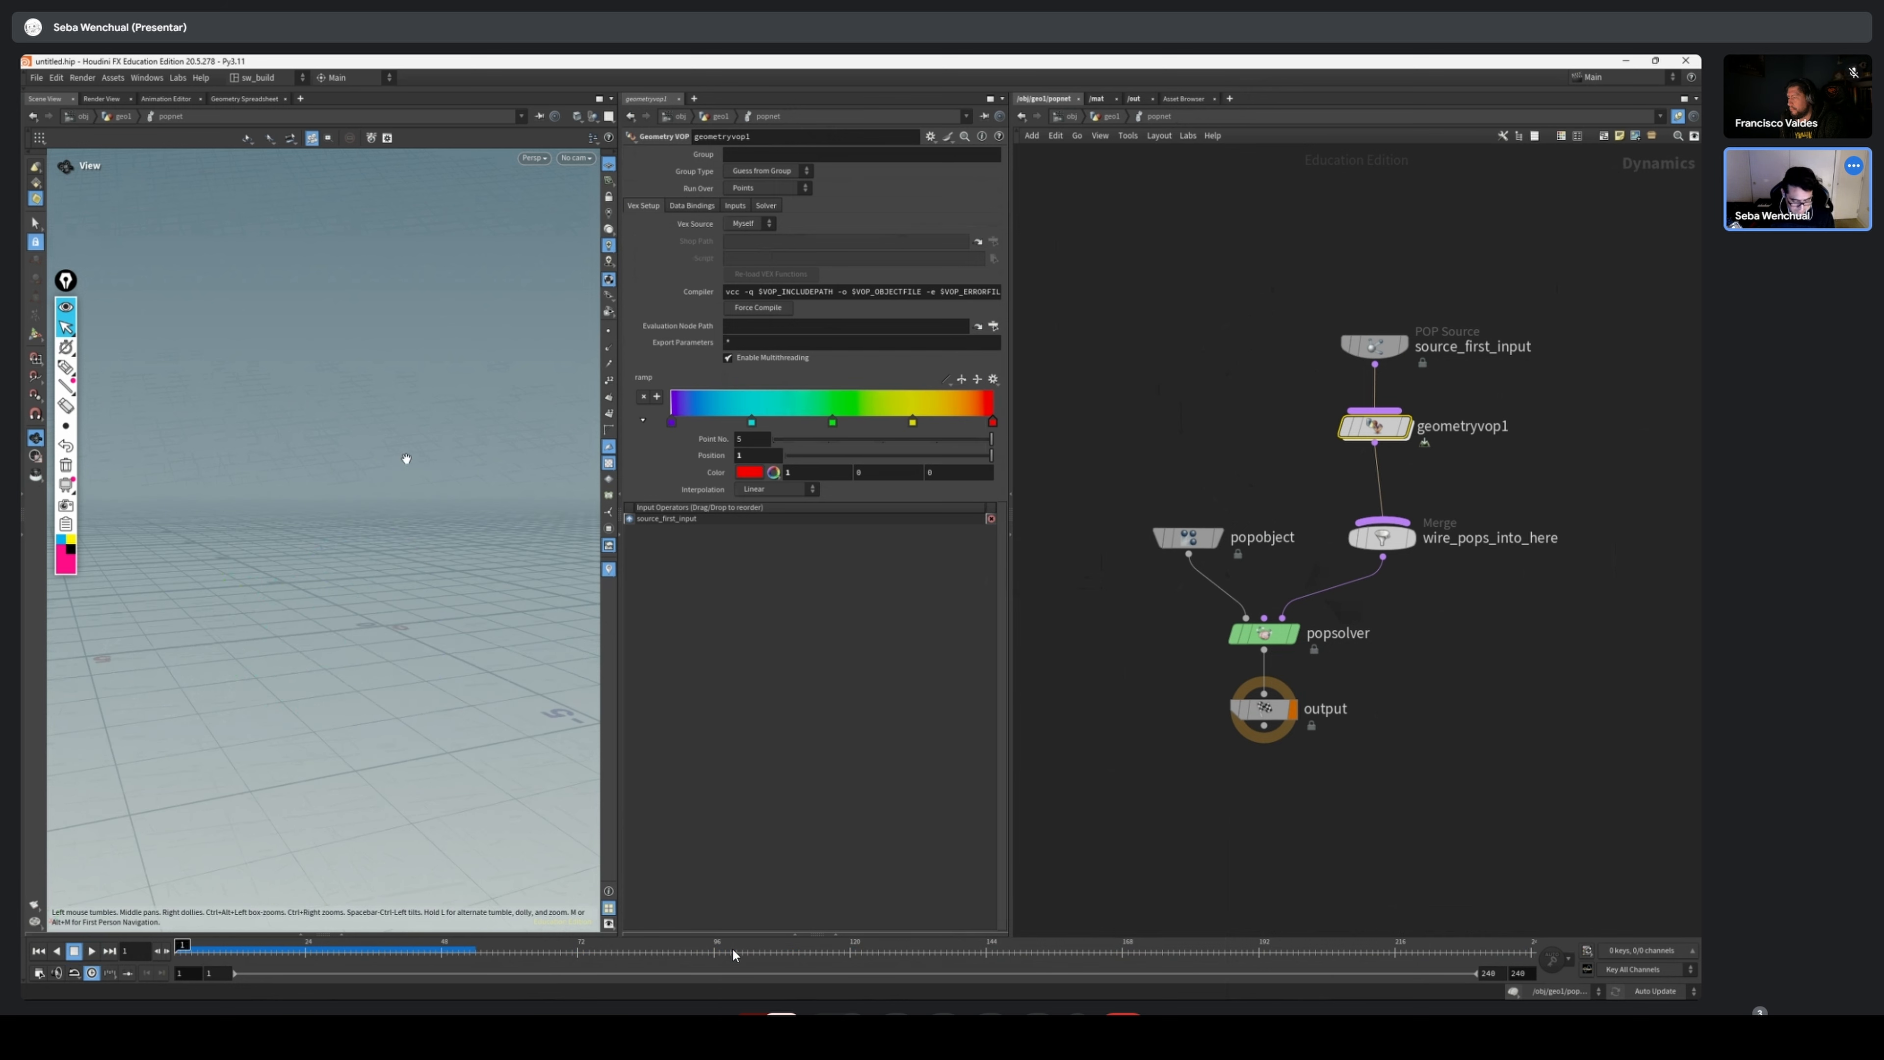
Change the viewport background's color scheme to Dark in the display options
key(d)
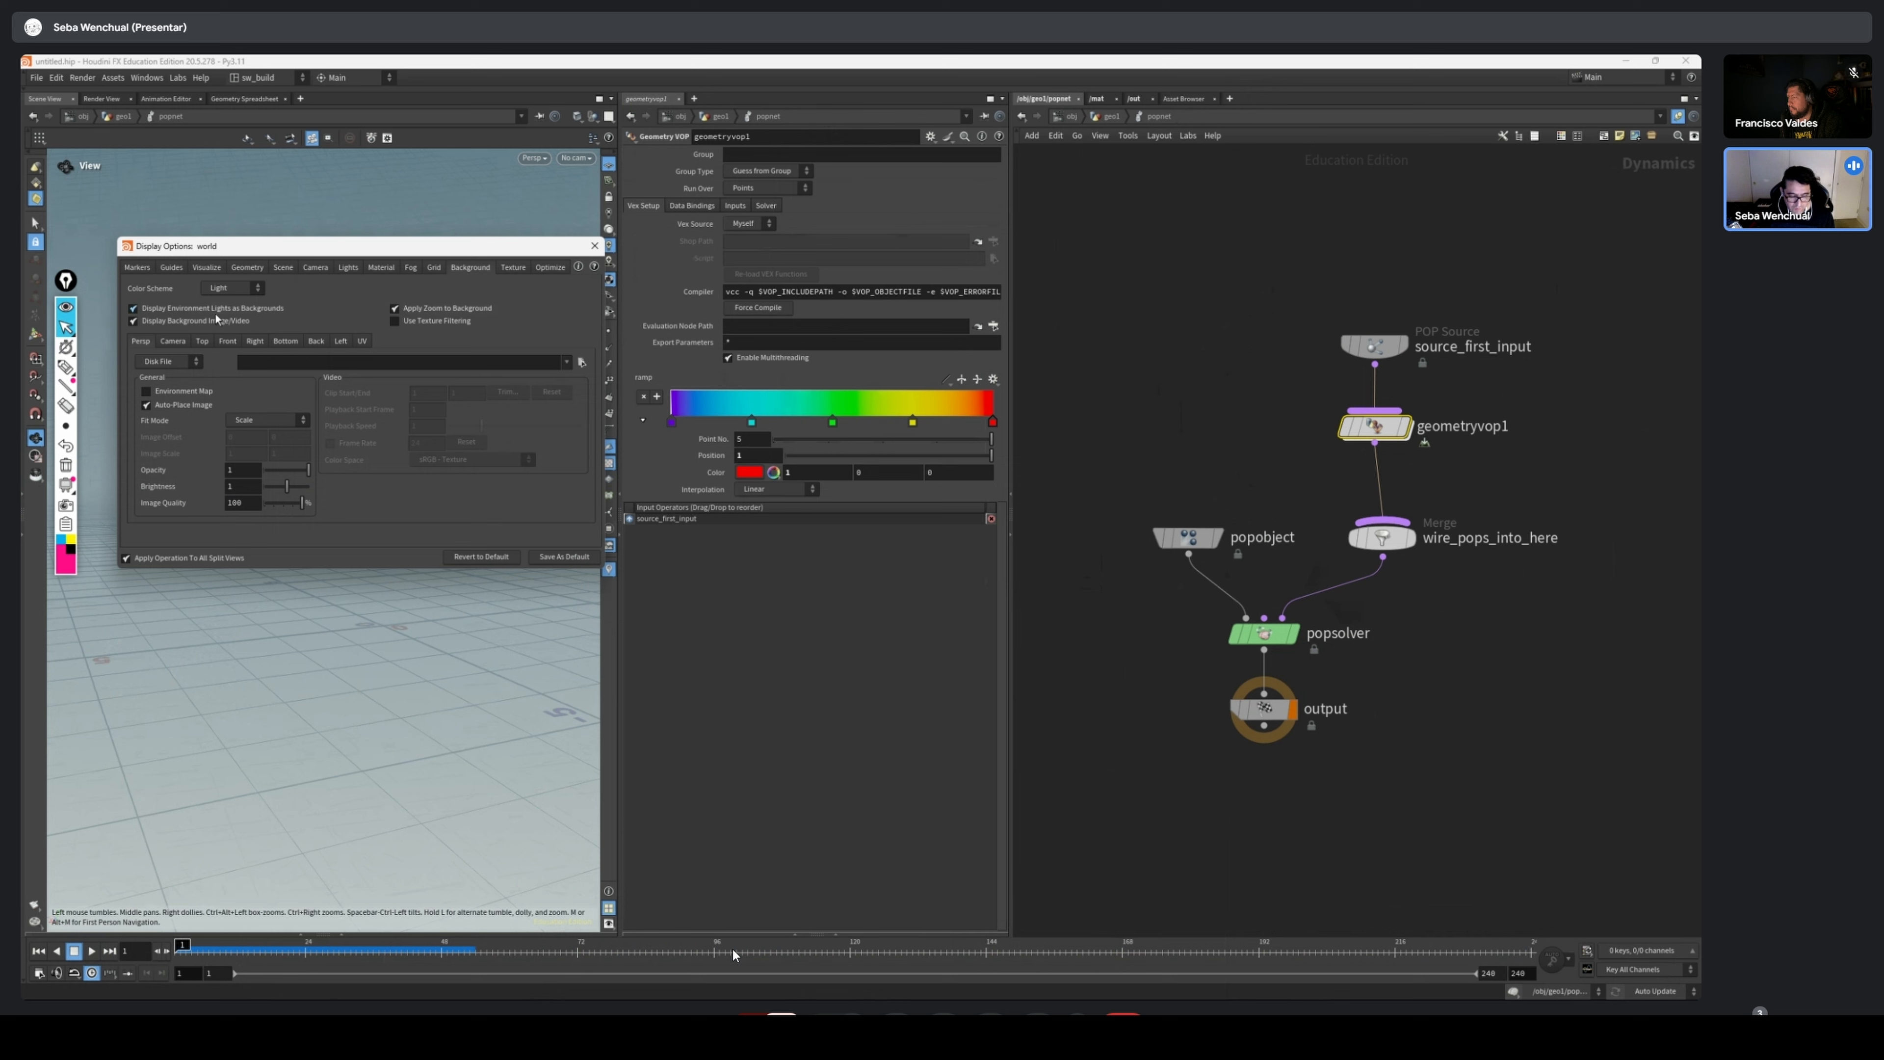
click(245, 288)
click(232, 317)
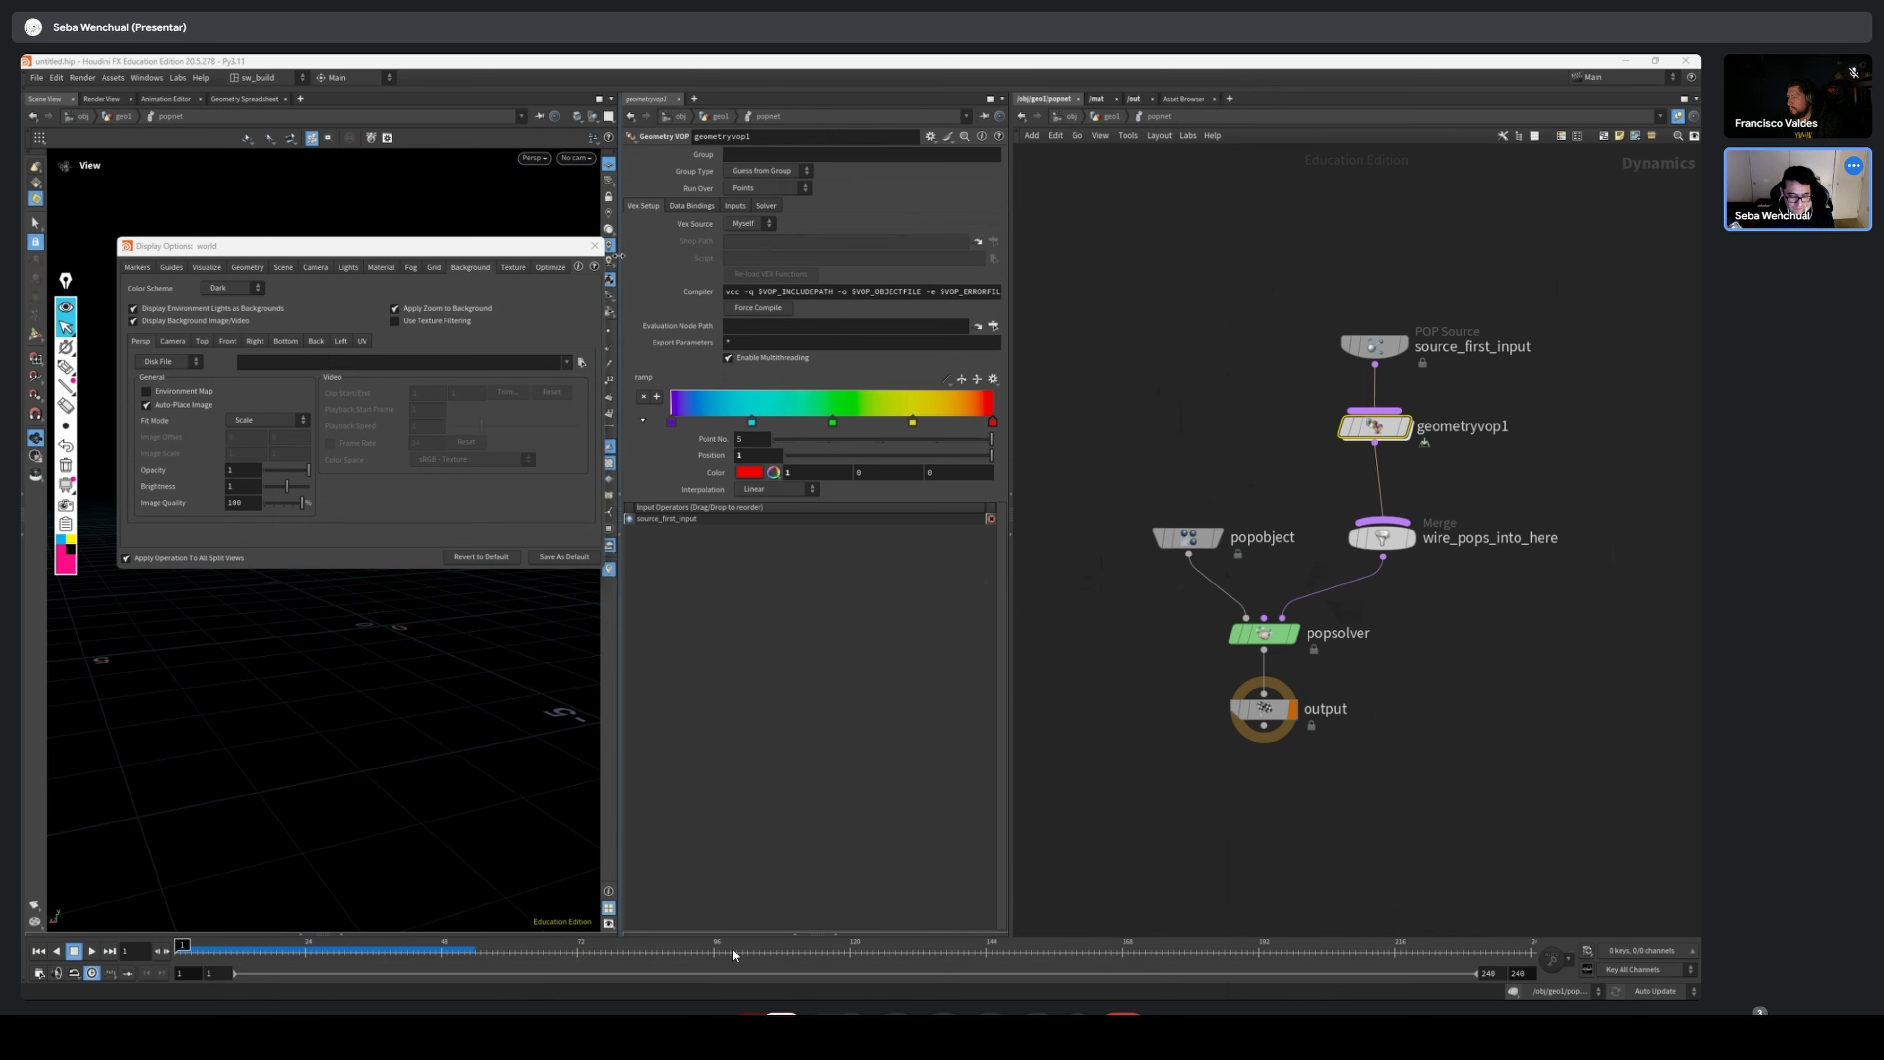
click(594, 246)
Play the simulation against the dark background, viewing the colored particles, and return to the first frame
key(Up)
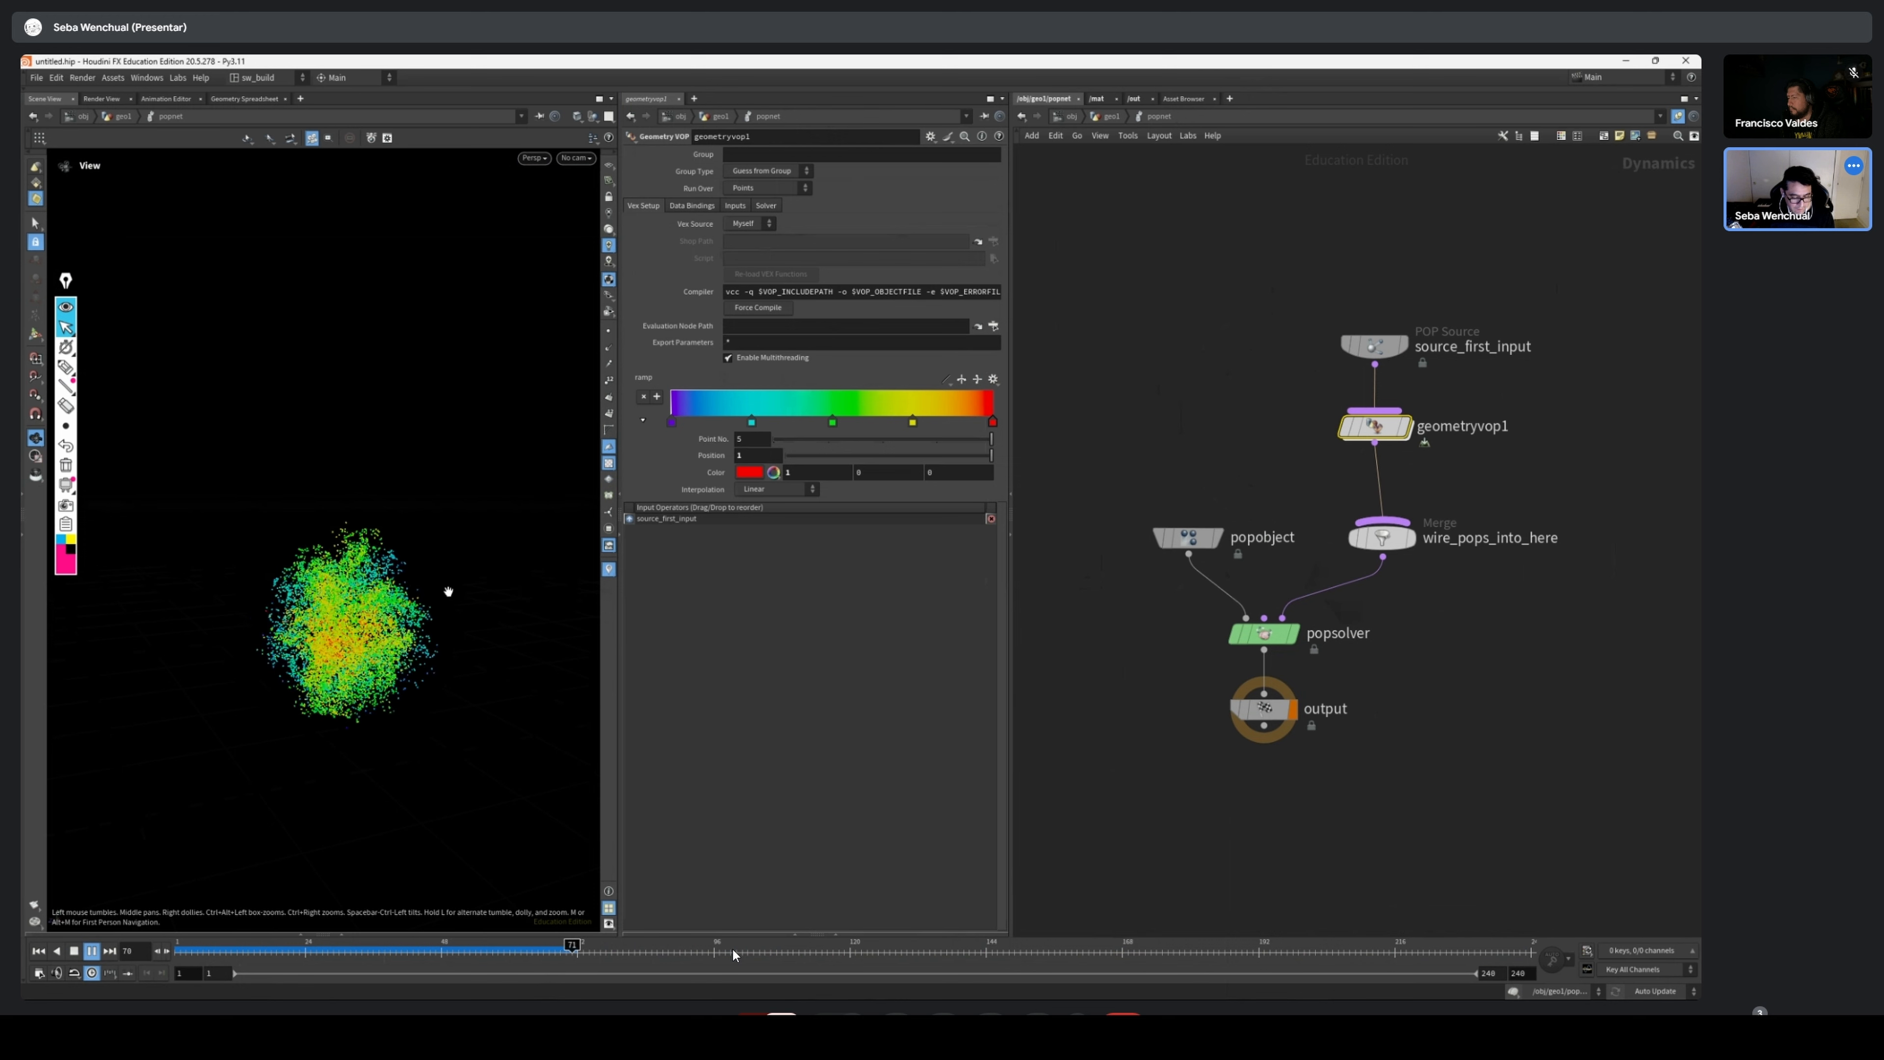
drag(216, 956, 612, 961)
drag(733, 955, 275, 945)
key(ctrl+Up)
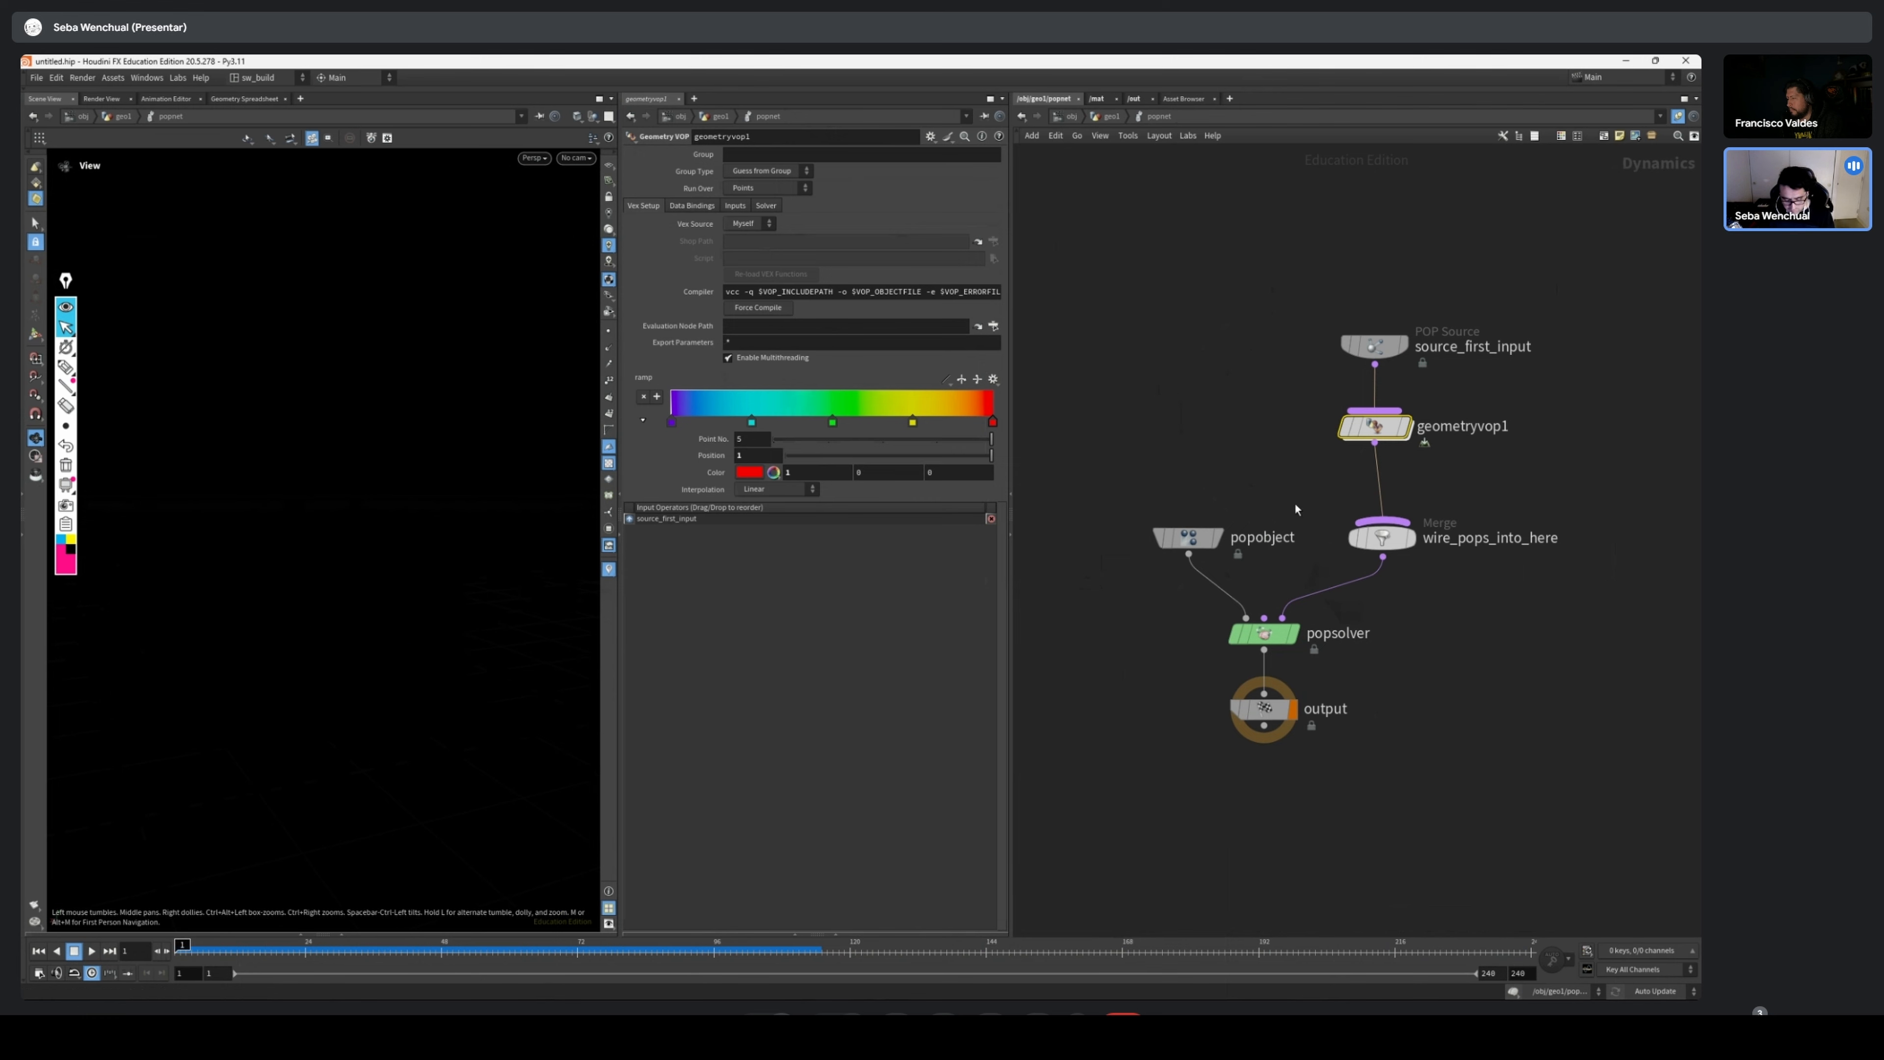
Return to the geometry network and reposition the torus directly above the popnet
key(u)
drag(1298, 417, 1269, 346)
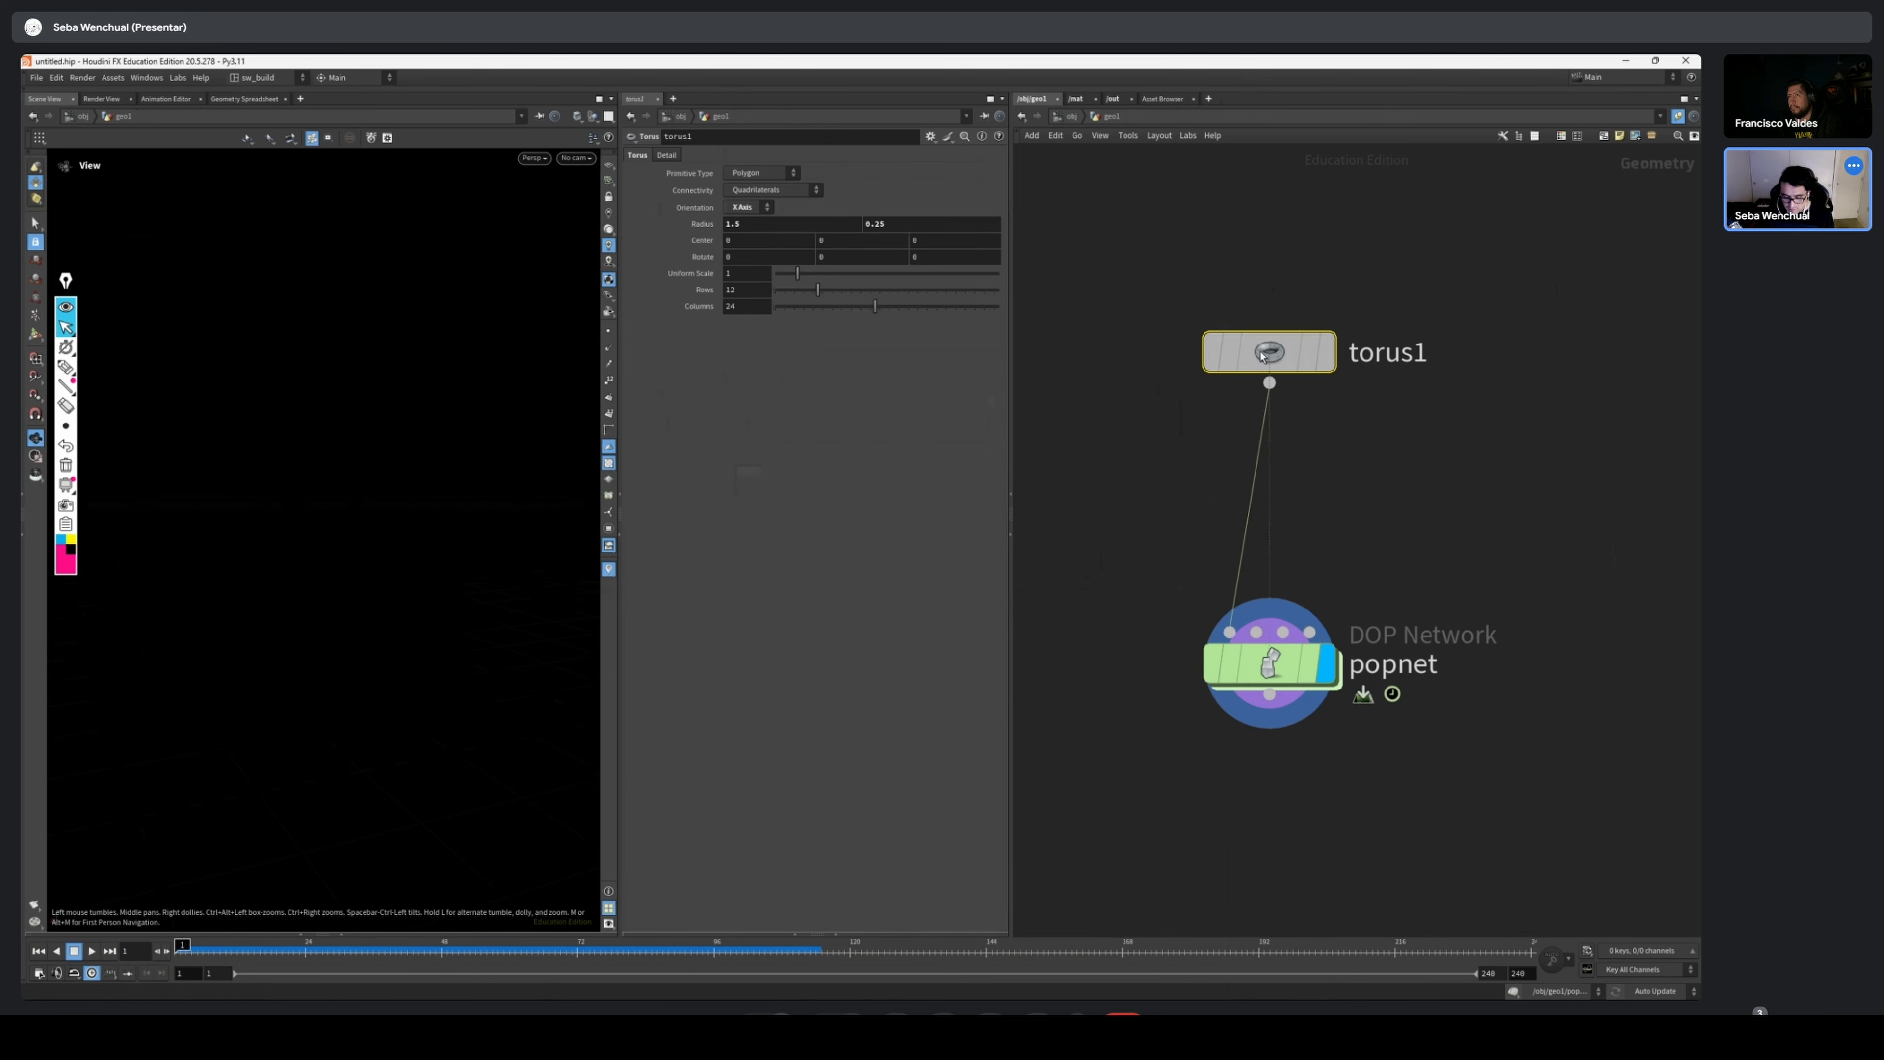
Insert an Attribute VOP node on the wire between torus1 and popnet and go inside its network
key(Tab)
text(vop)
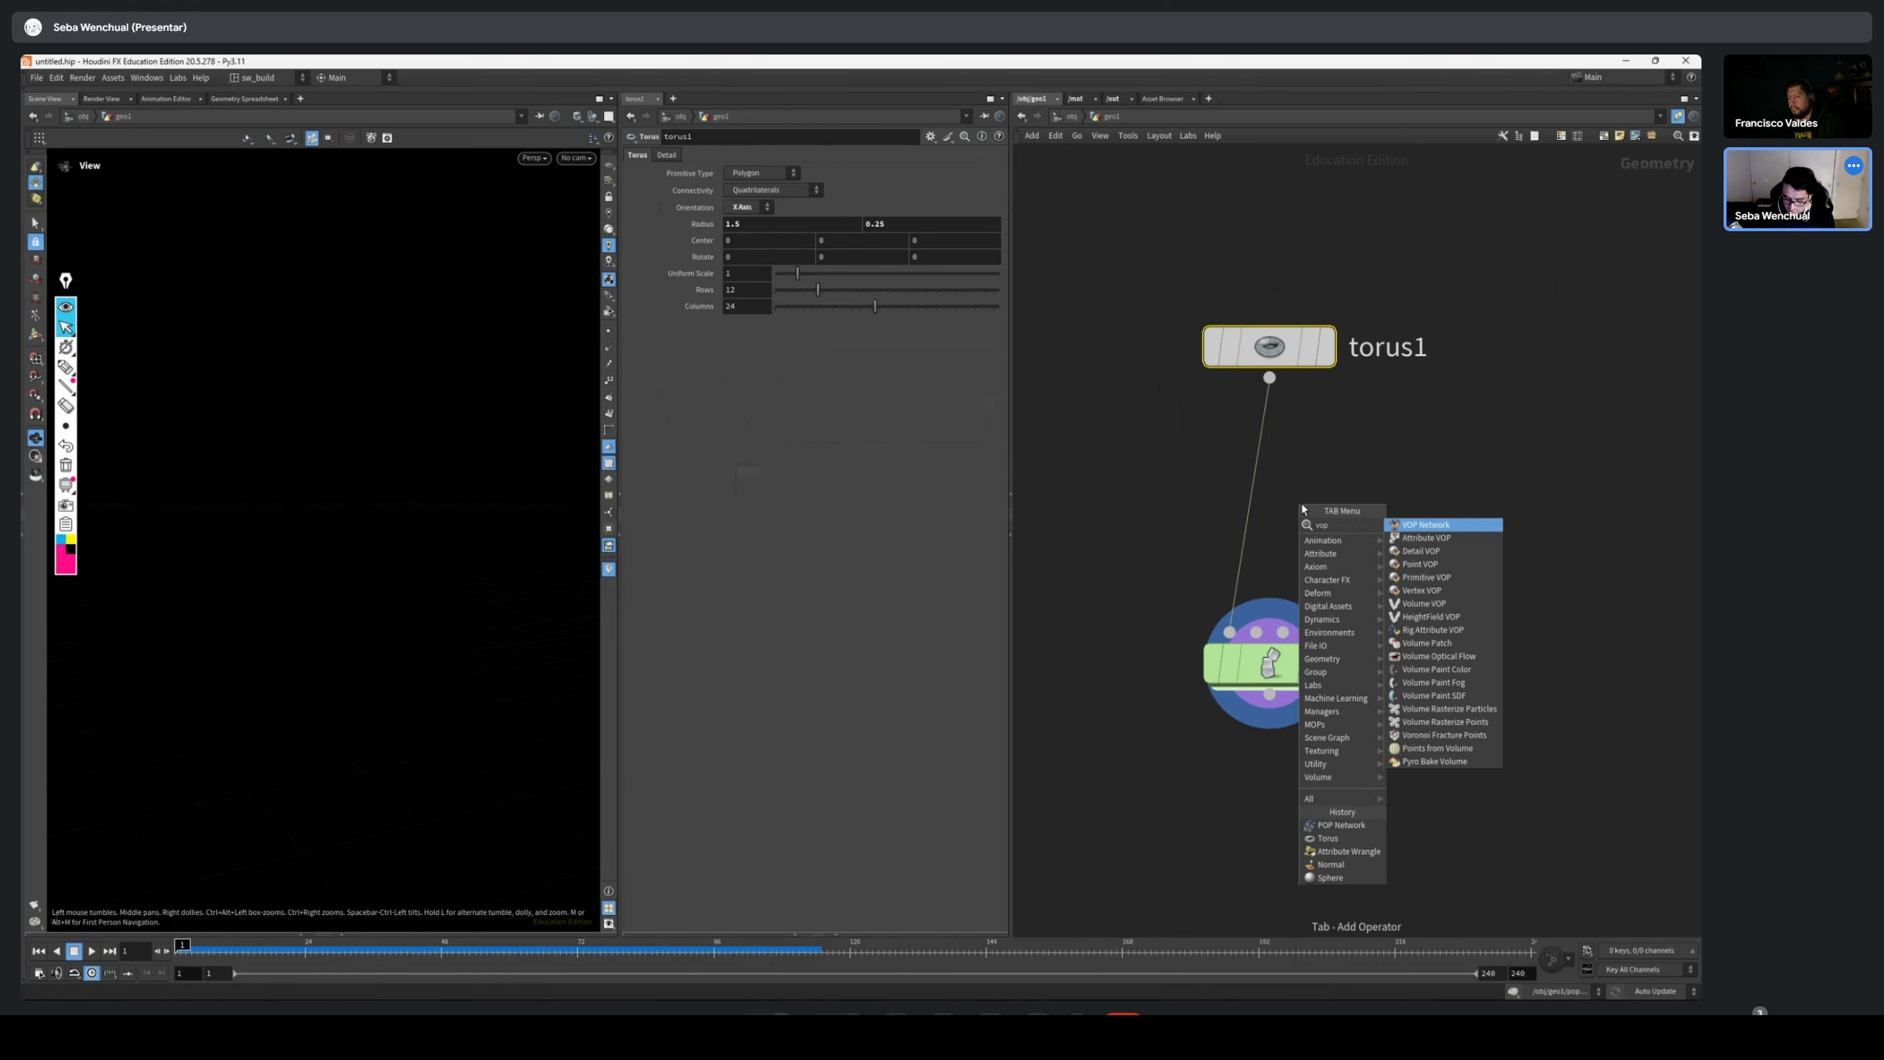
key(Down)
key(Down)
key(Down)
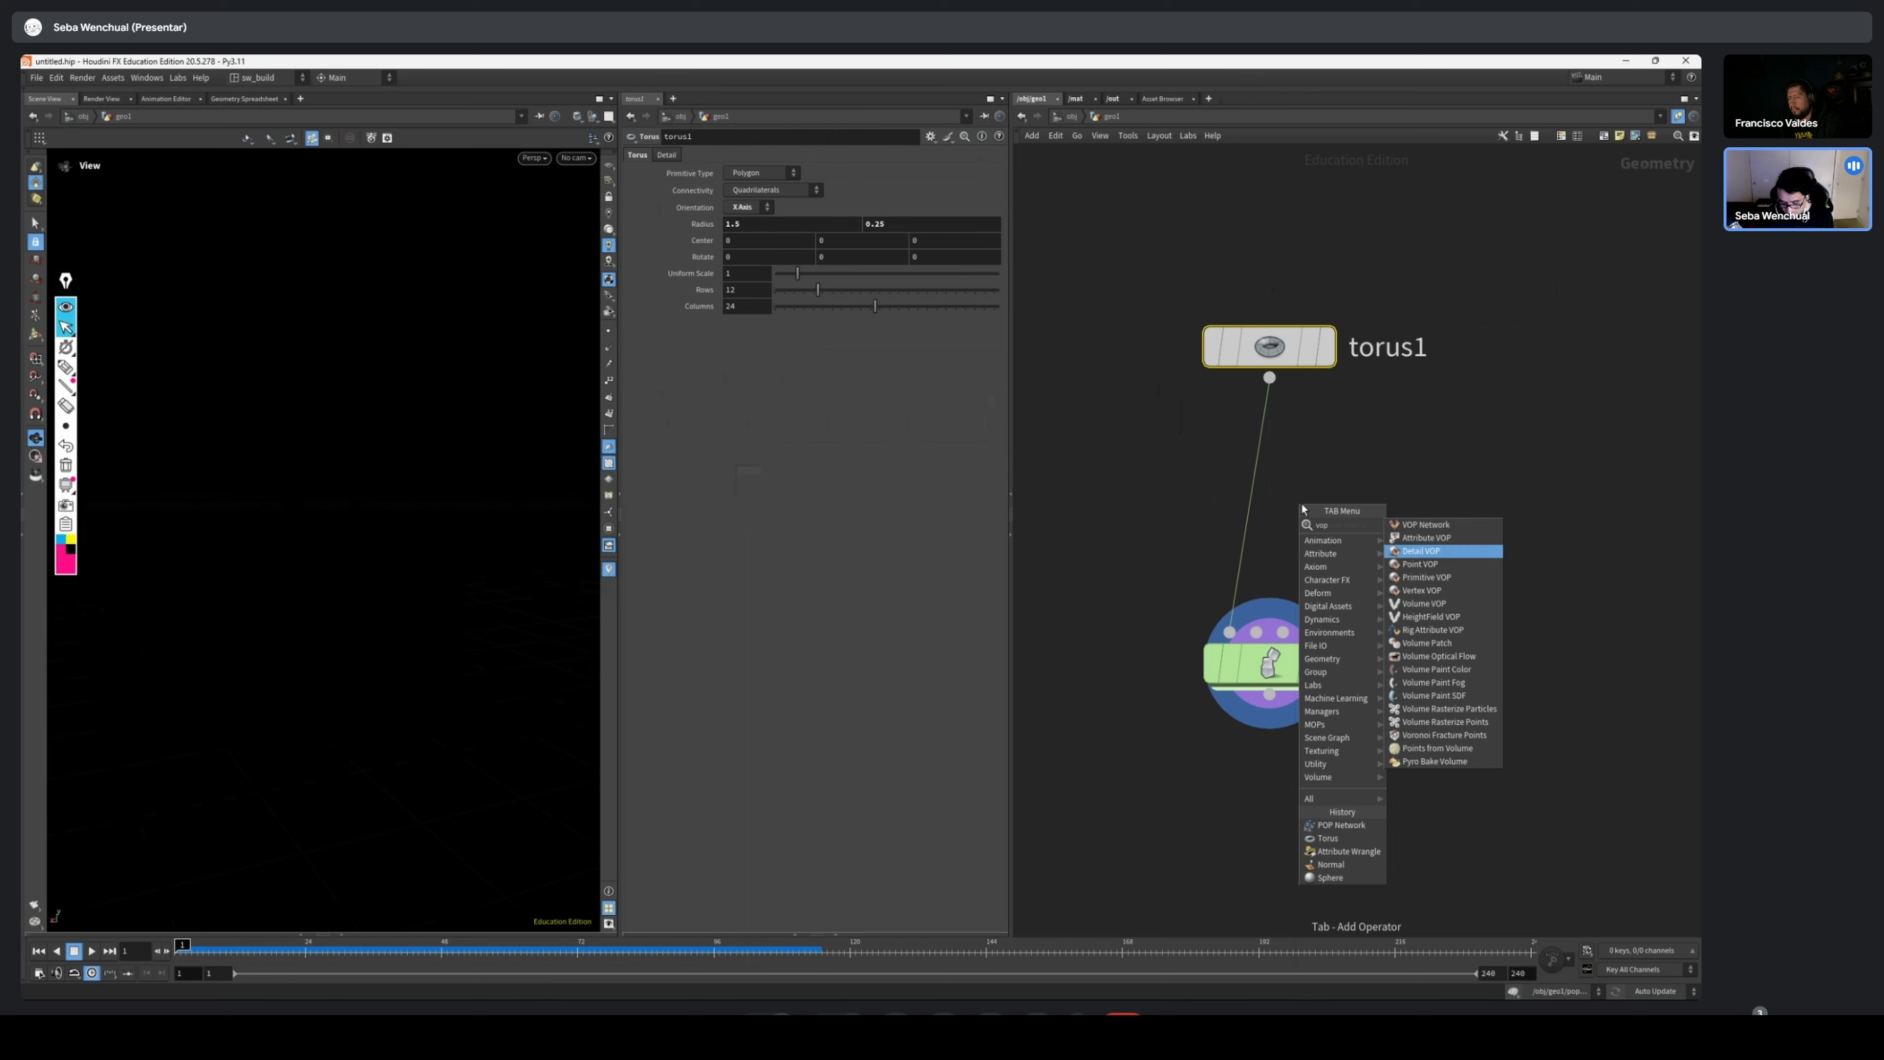
key(Up)
key(Up)
key(Up)
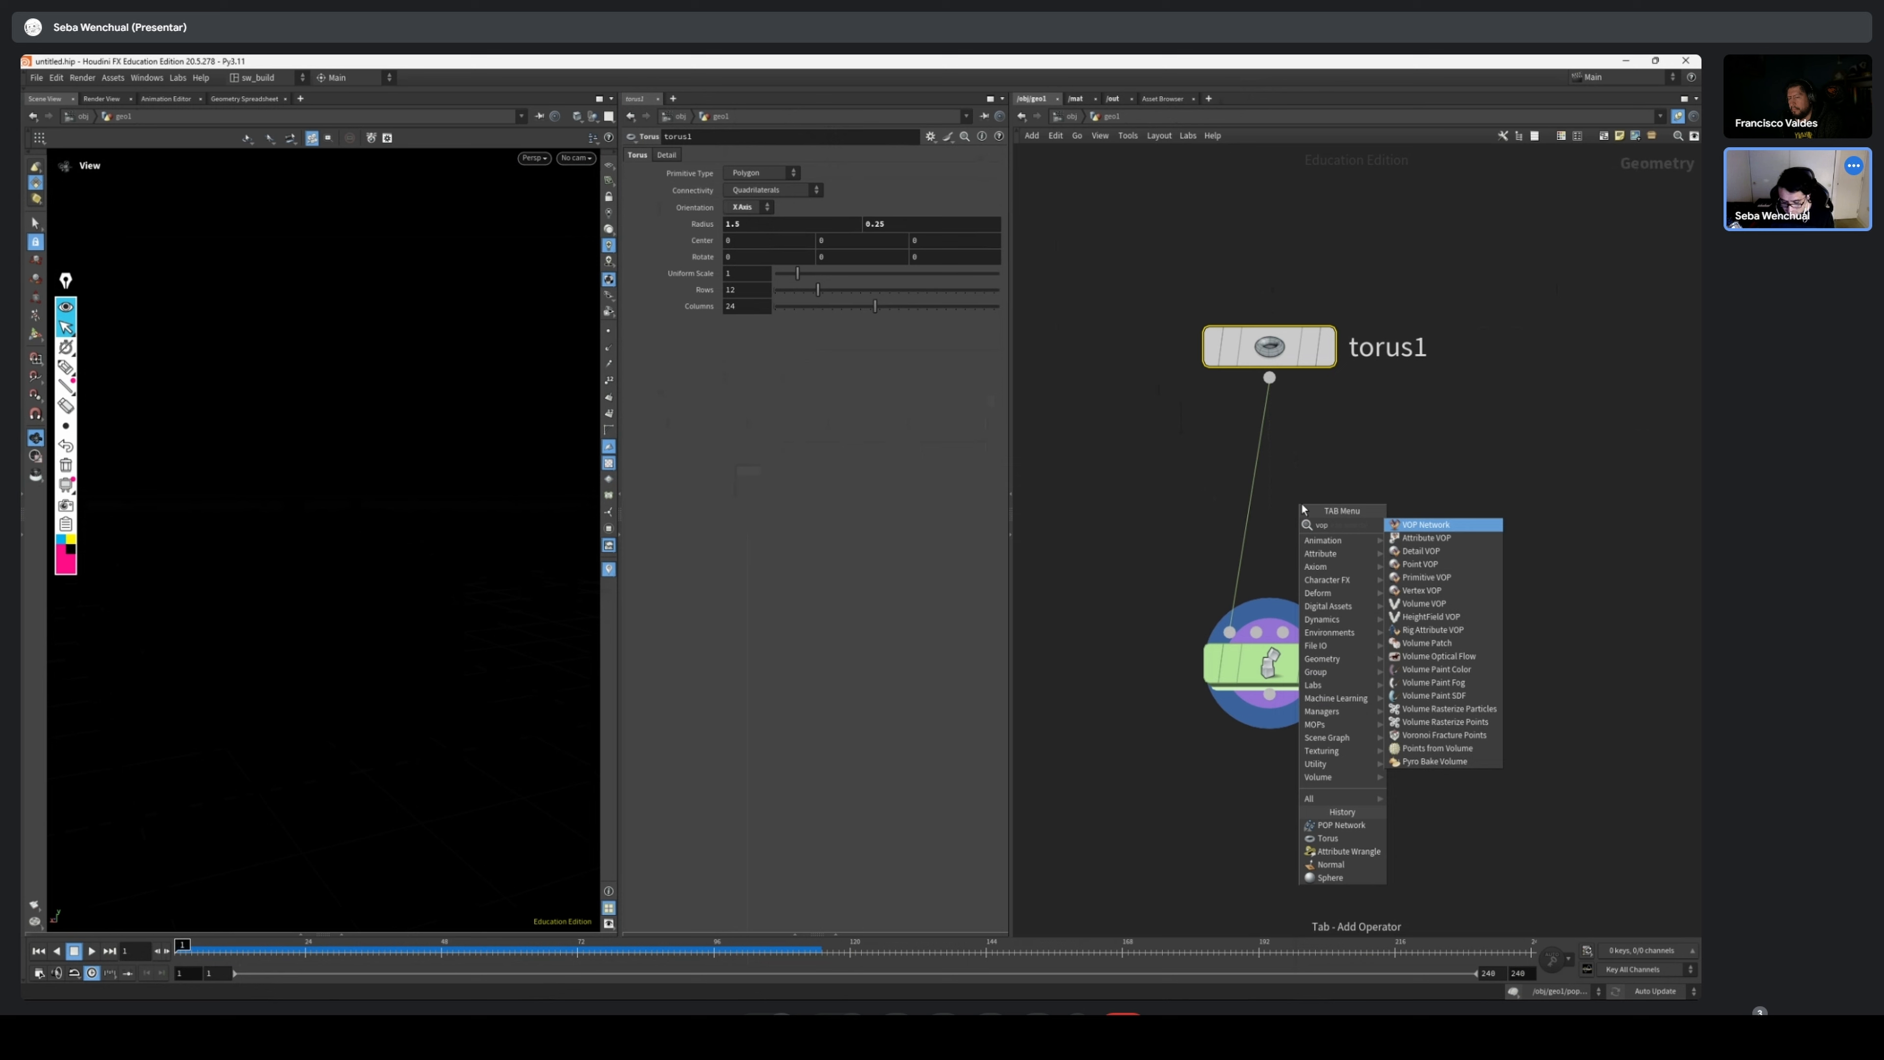
key(Down)
key(Return)
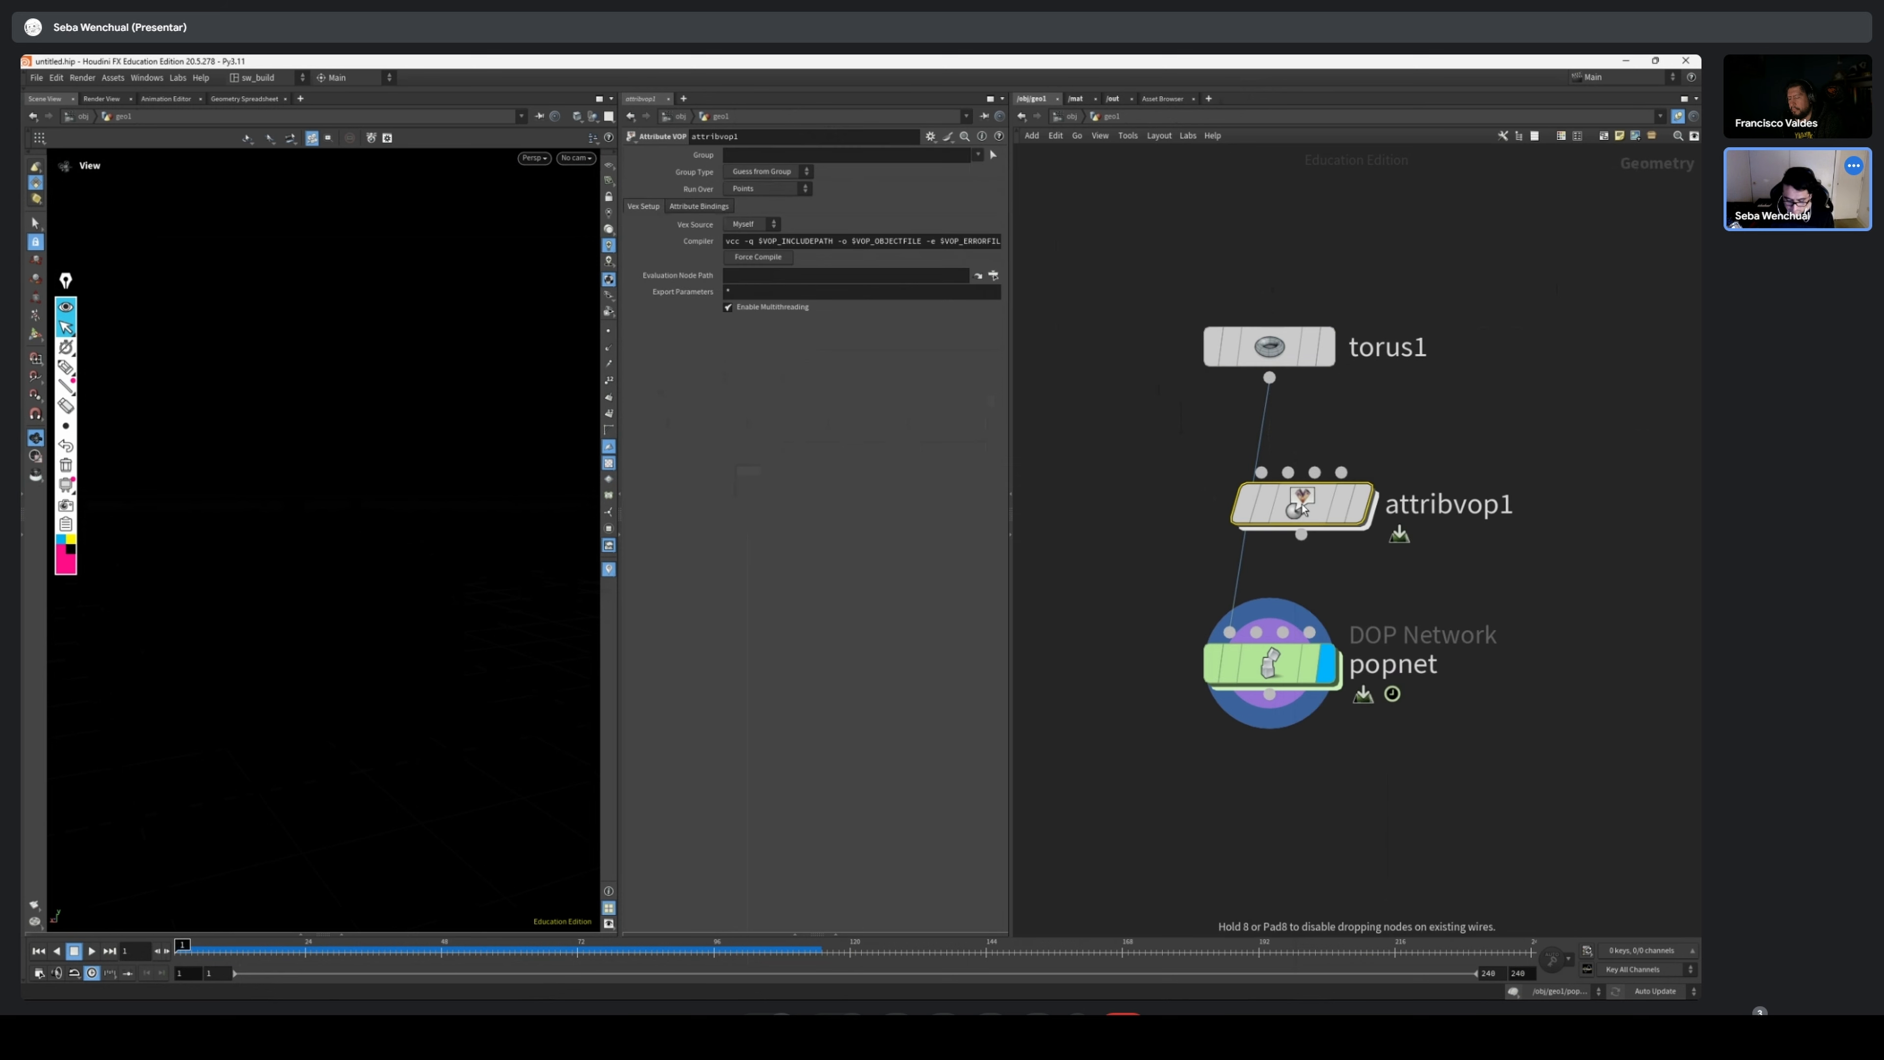
click(1263, 505)
double_click(1263, 506)
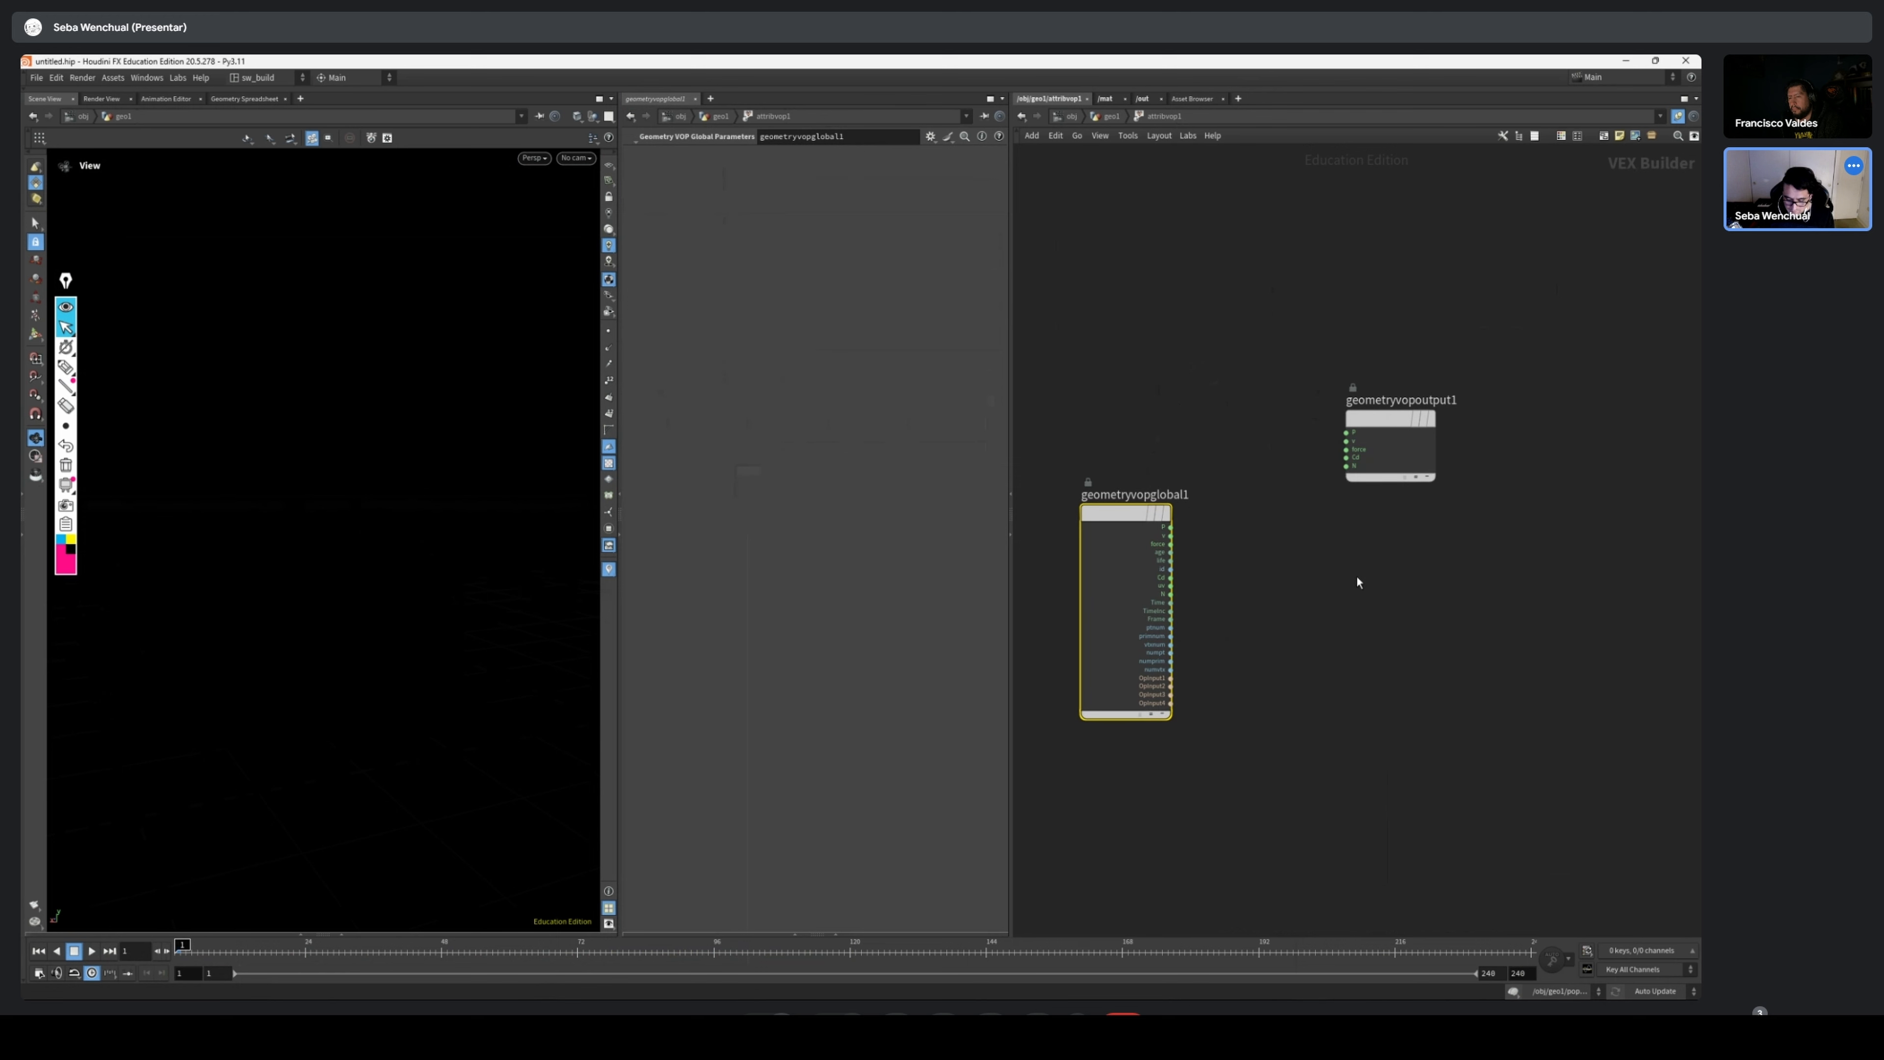
Add a Turbulent Noise node between the global parameters and the output, and feed P into its pos input
key(Tab)
text(tu)
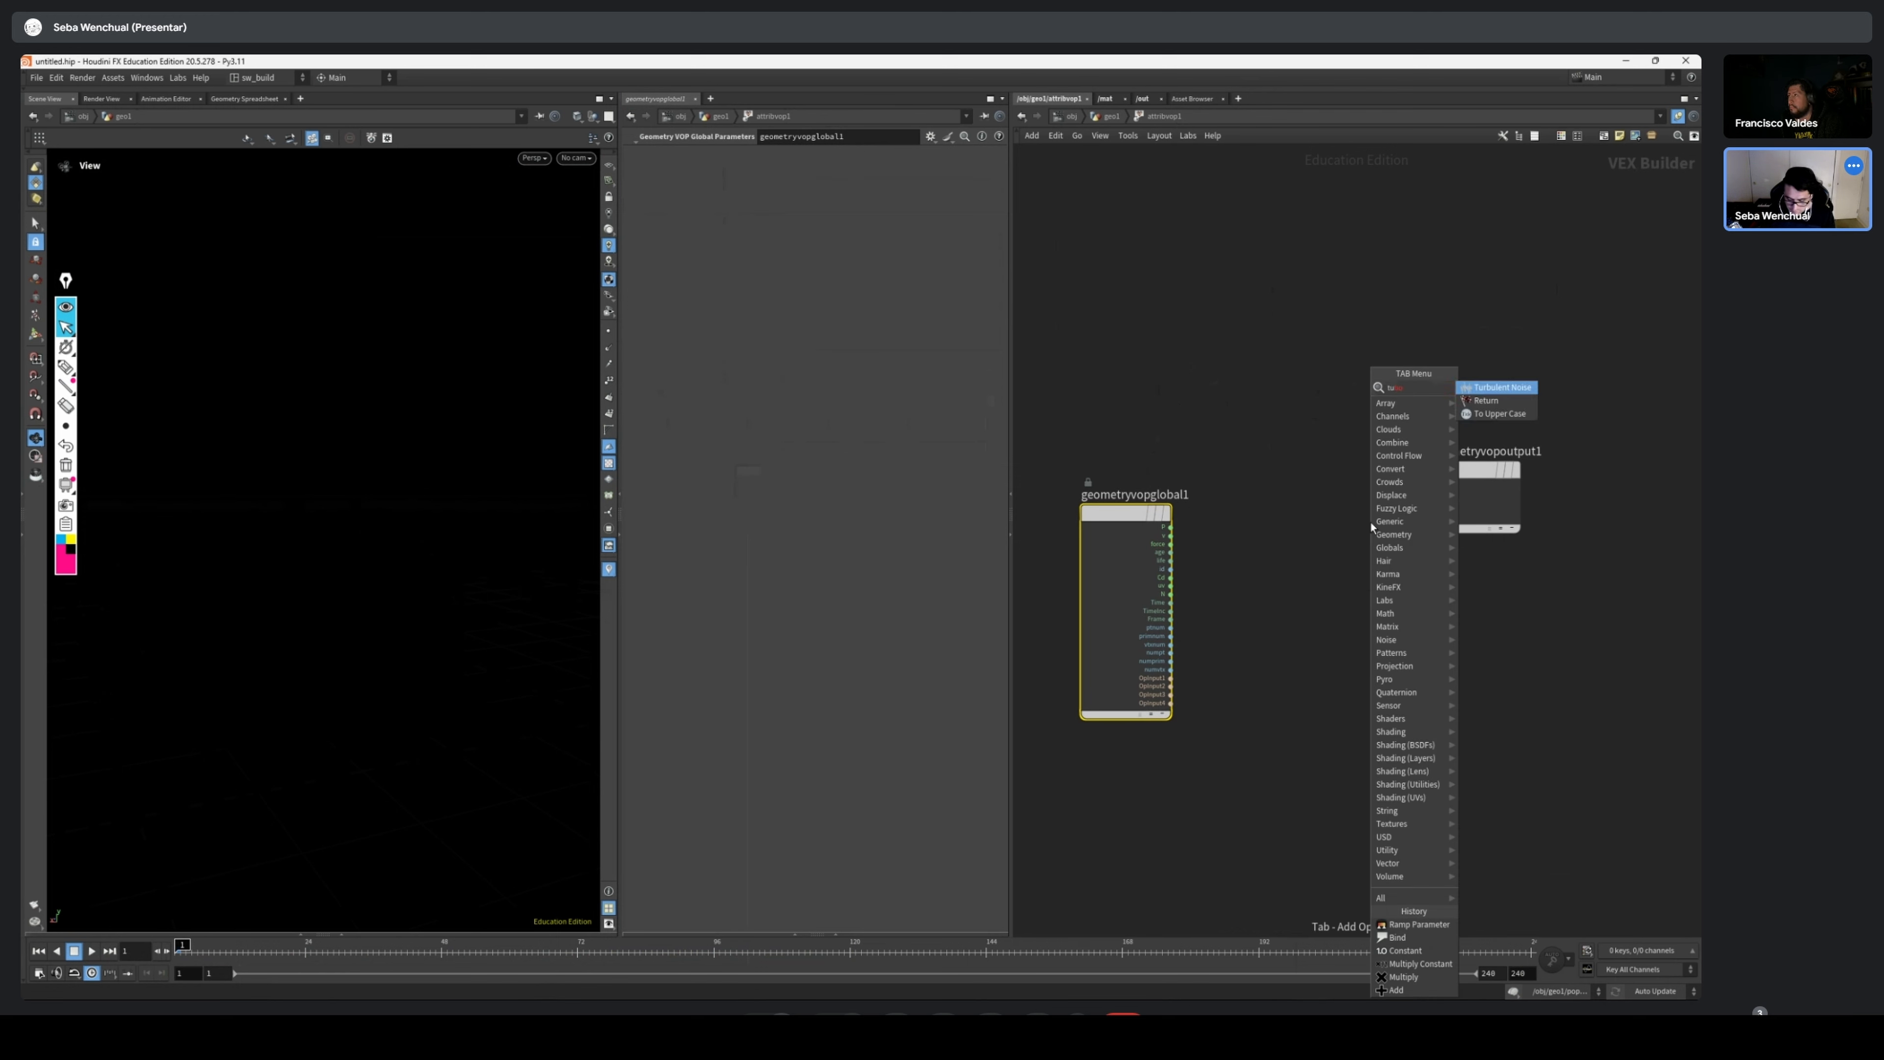
key(Return)
click(1330, 552)
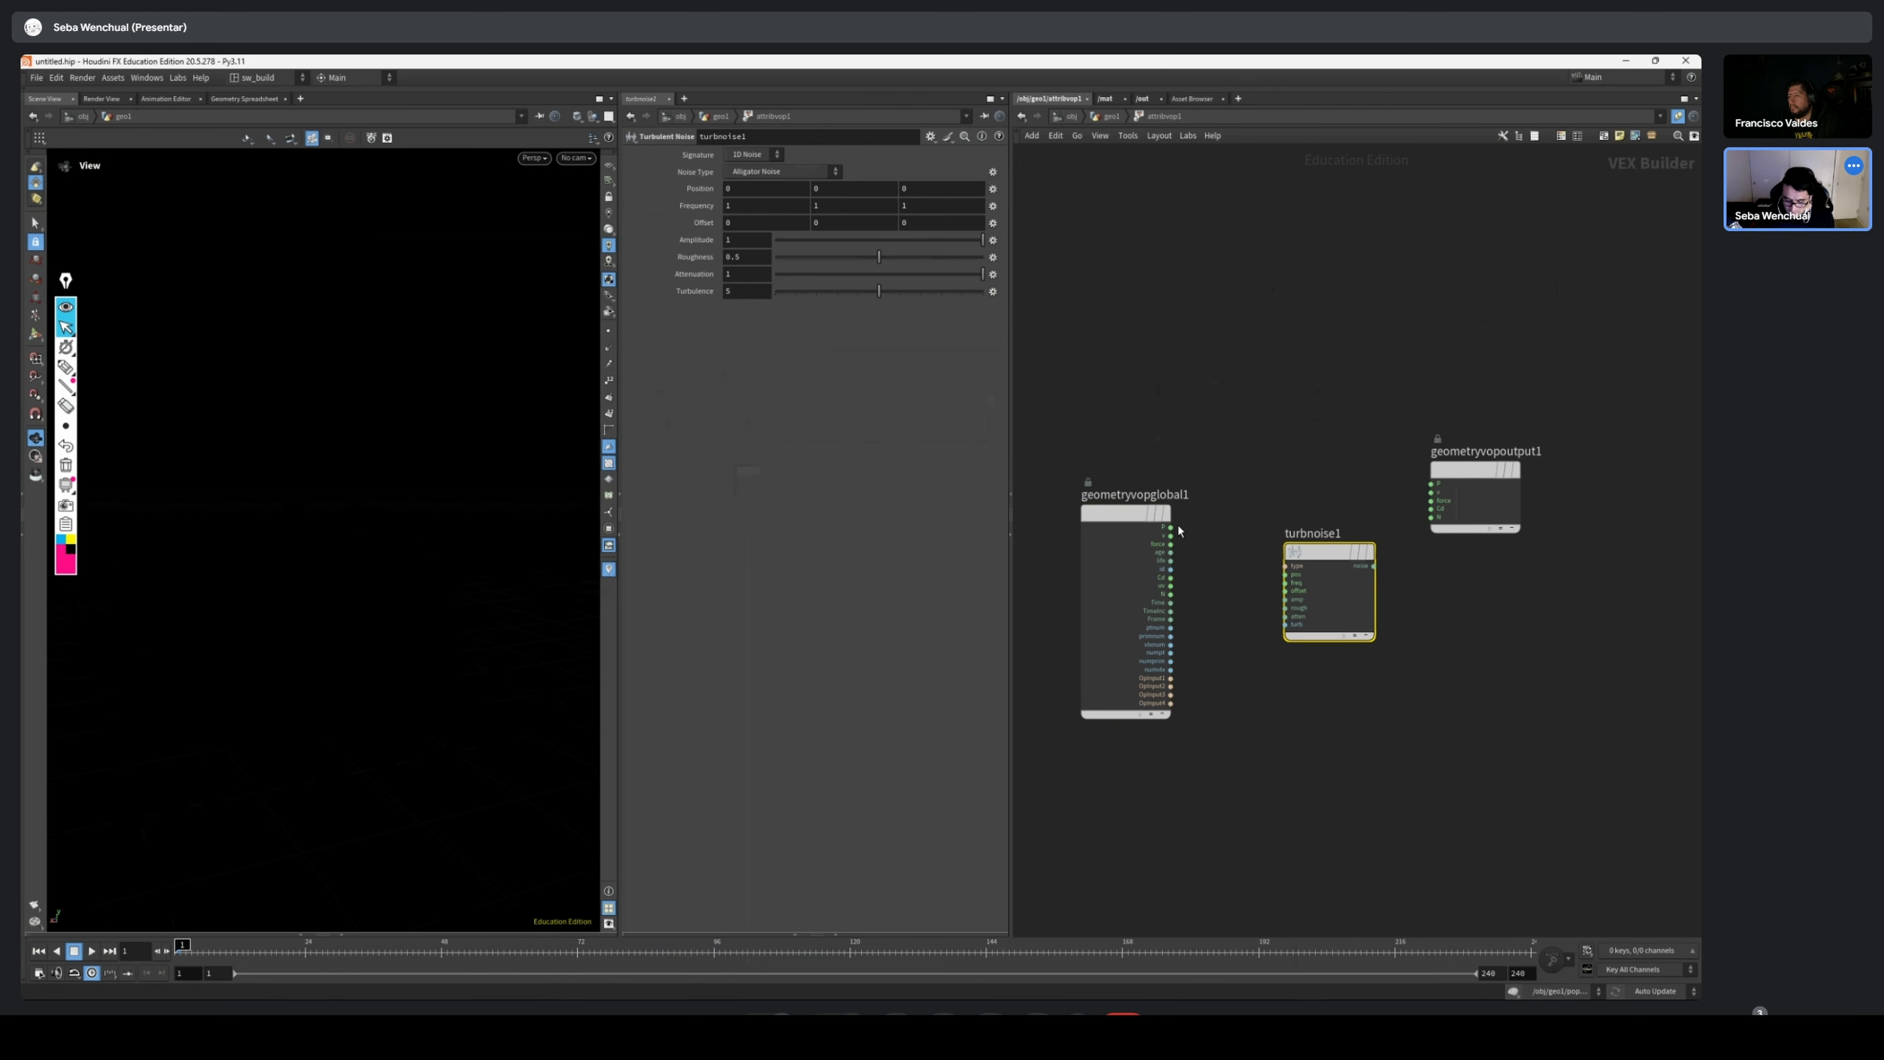
click(1170, 528)
click(1284, 573)
drag(1305, 594, 1268, 600)
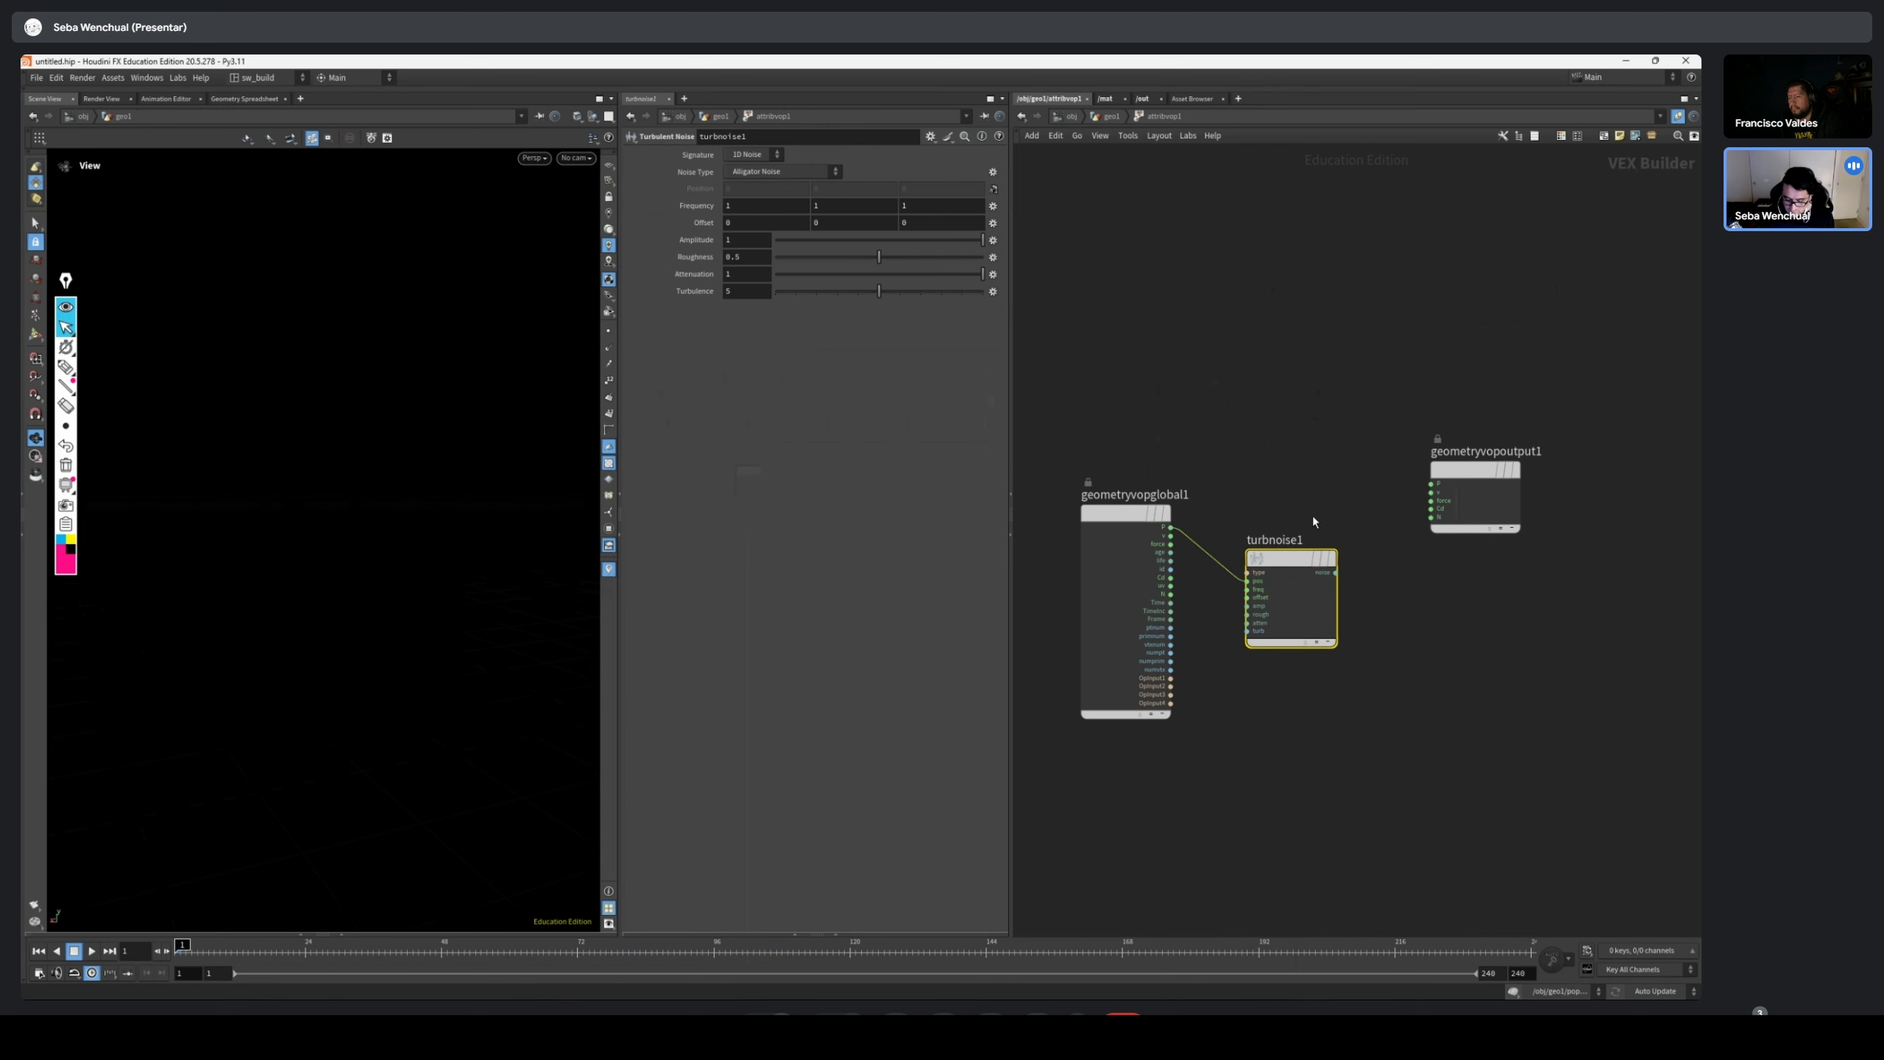
Add an Add node that sums P and the turbulent noise, with its sum driving the geometry output's P
key(Tab)
text(ad)
key(Return)
click(1353, 512)
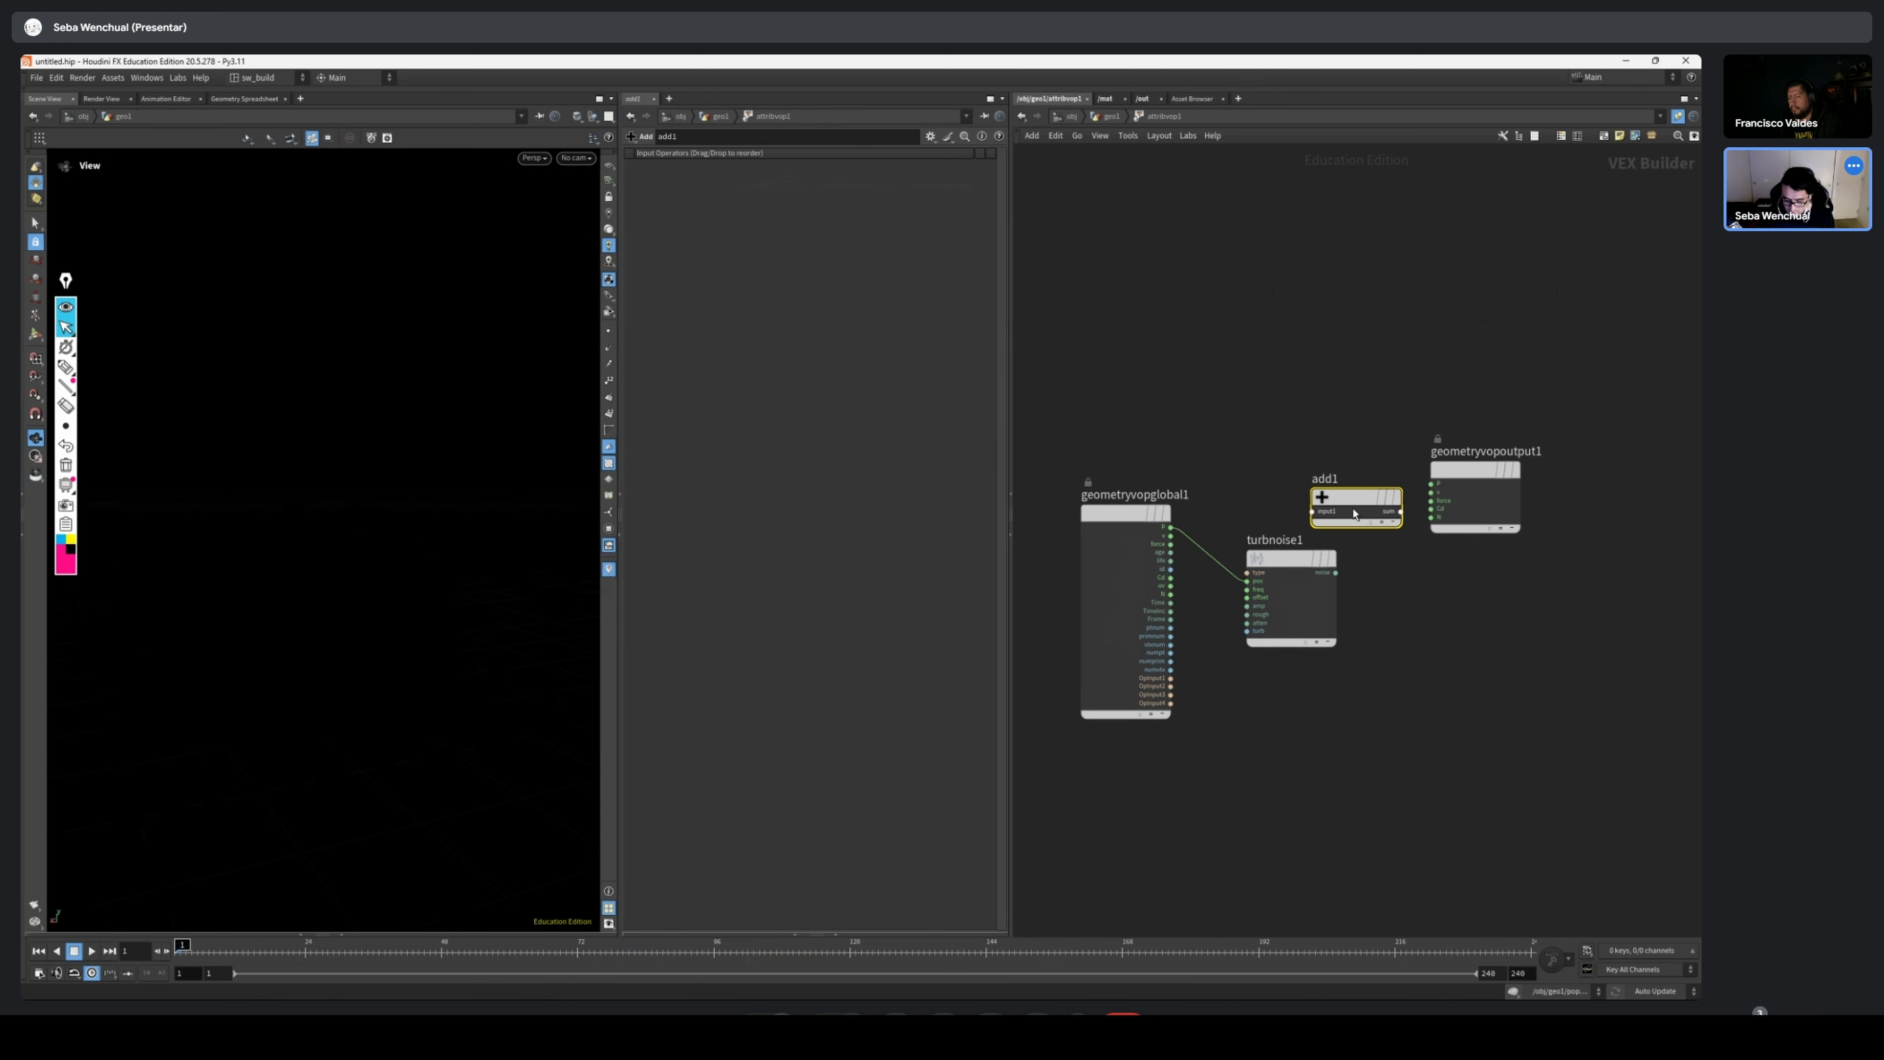
click(1170, 527)
click(1312, 511)
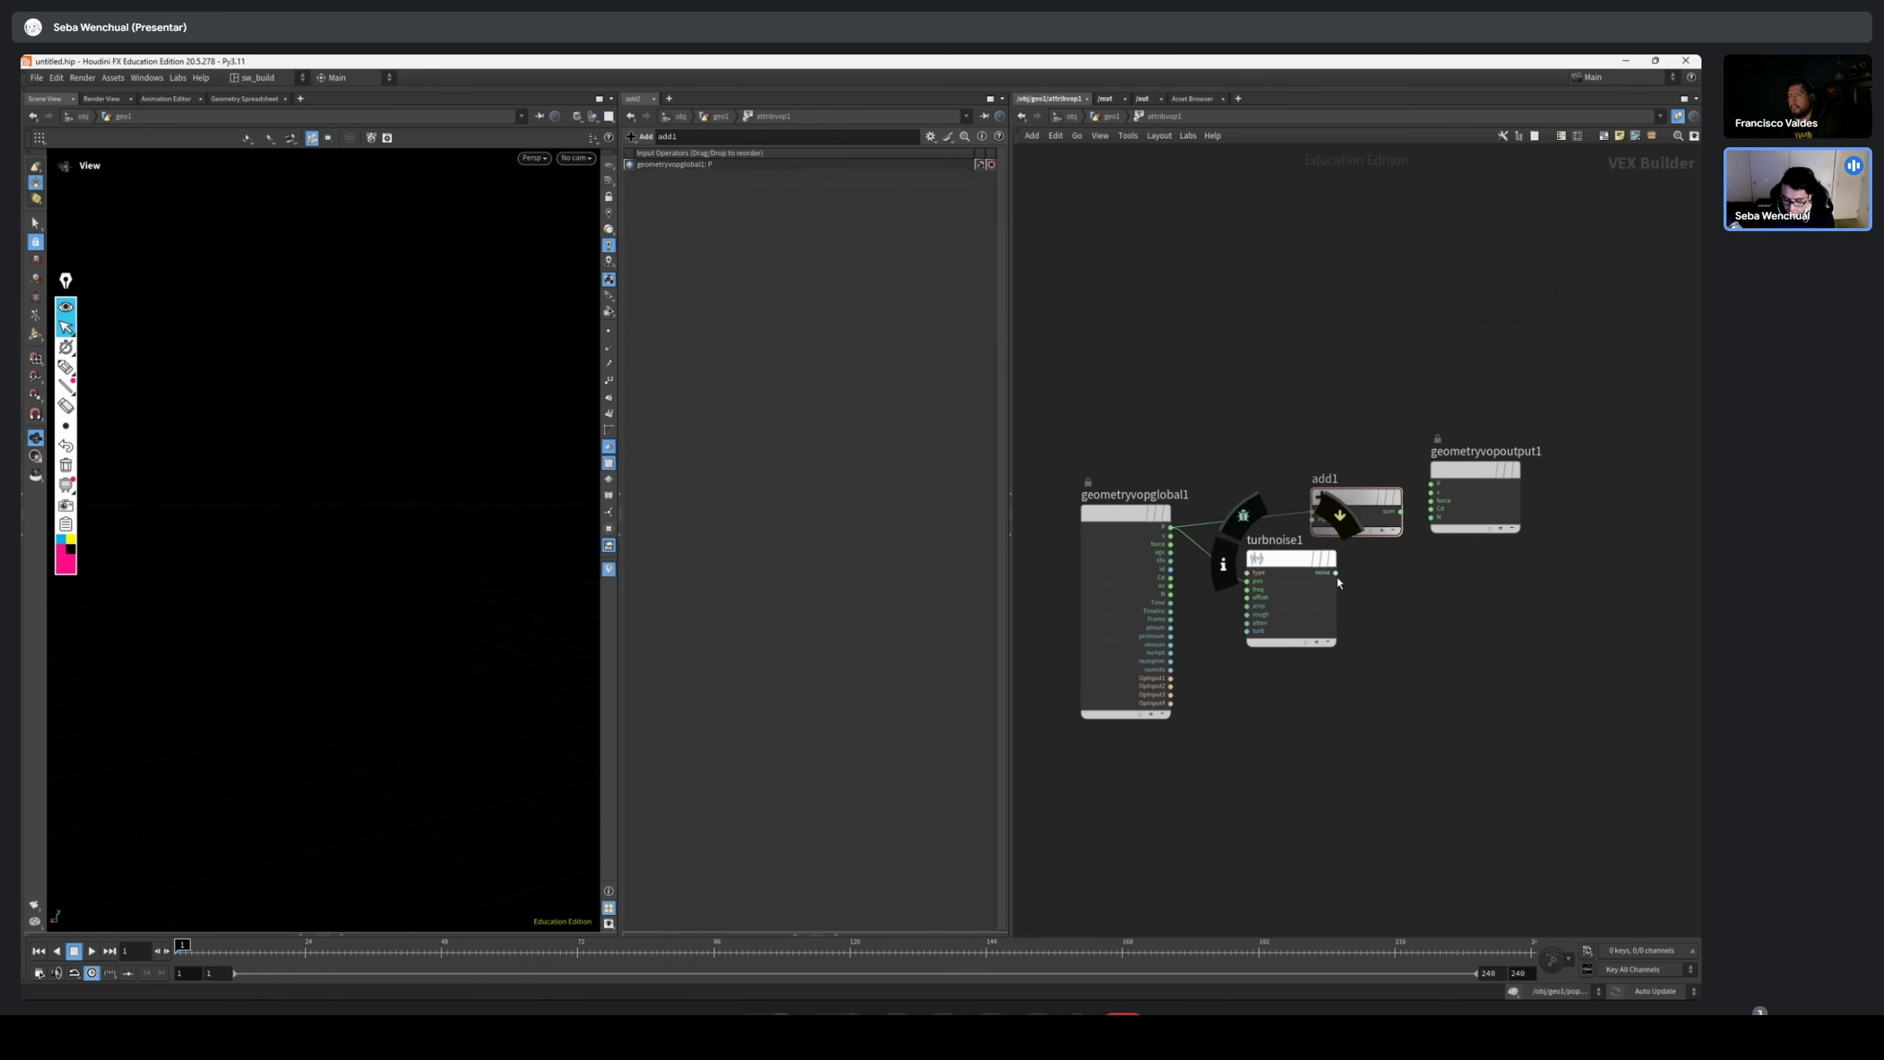
click(1335, 573)
click(1311, 518)
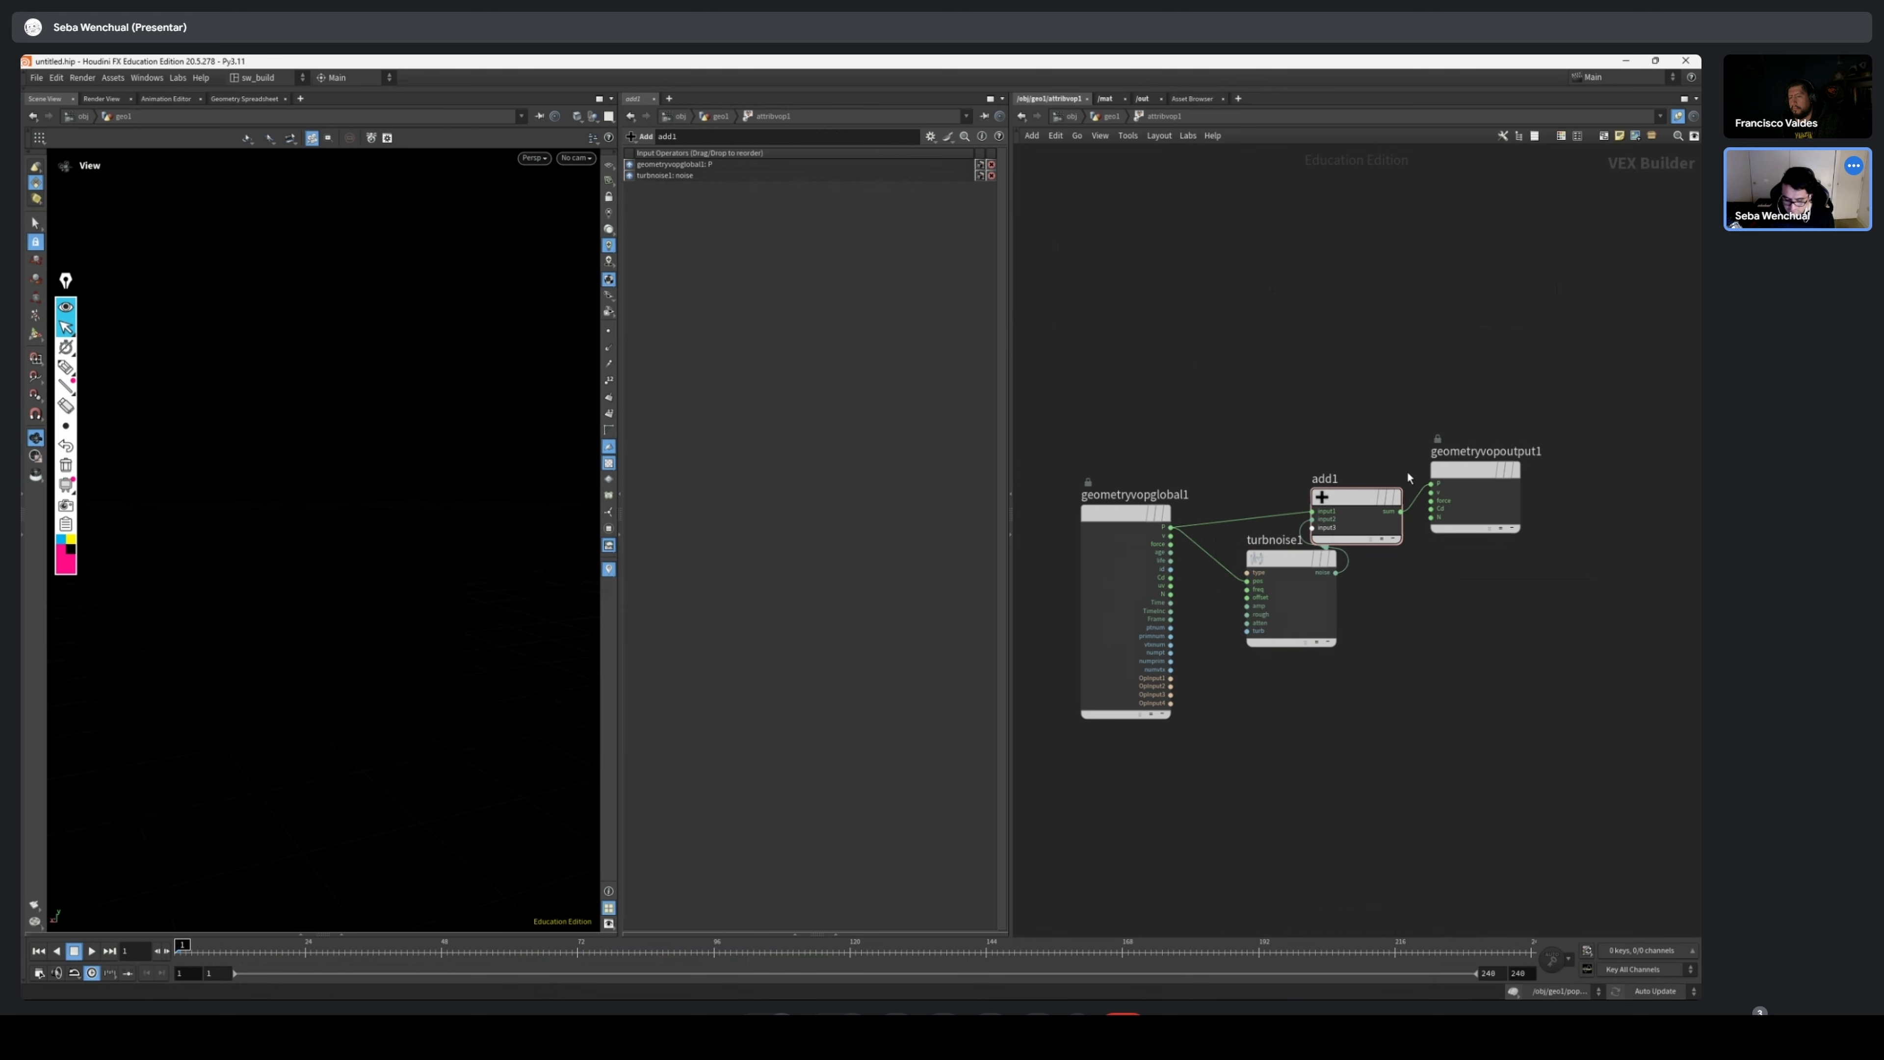
Display attribvop1's result in the viewport and spread the nodes apart inside its network
key(u)
click(1330, 495)
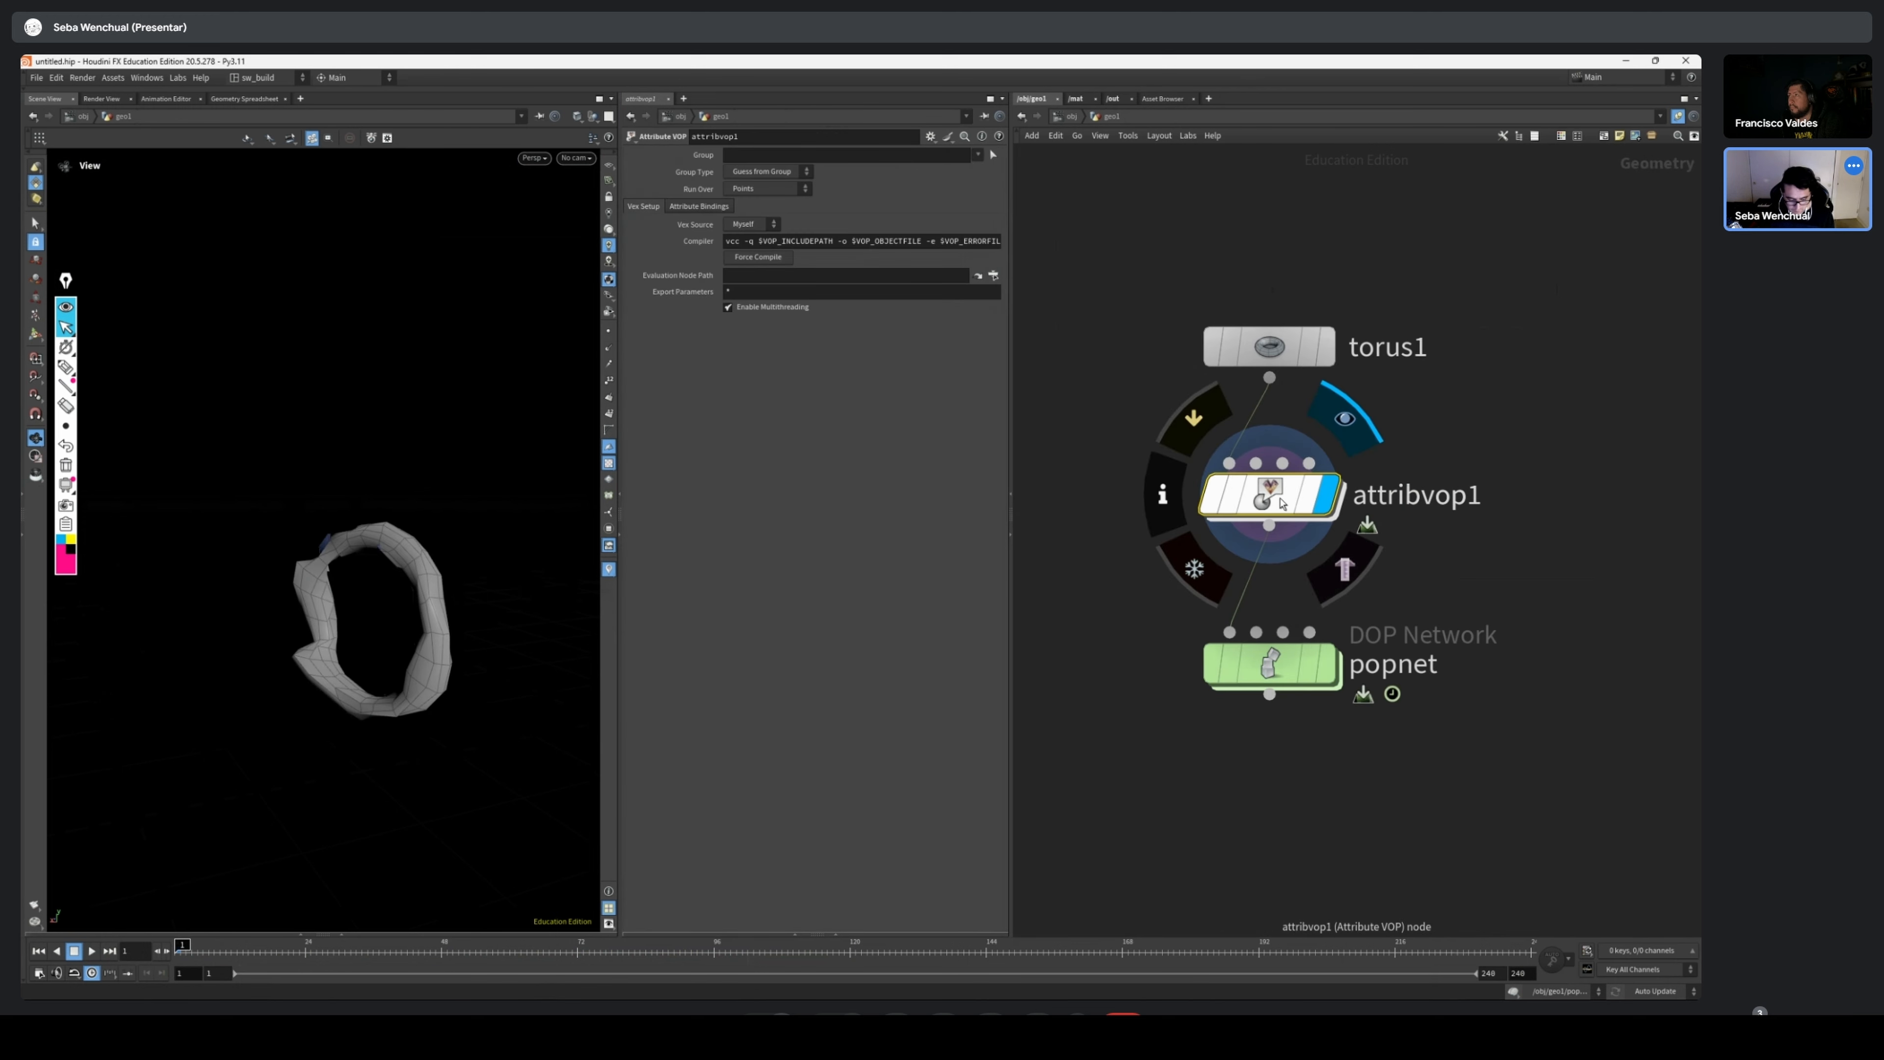
double_click(1281, 496)
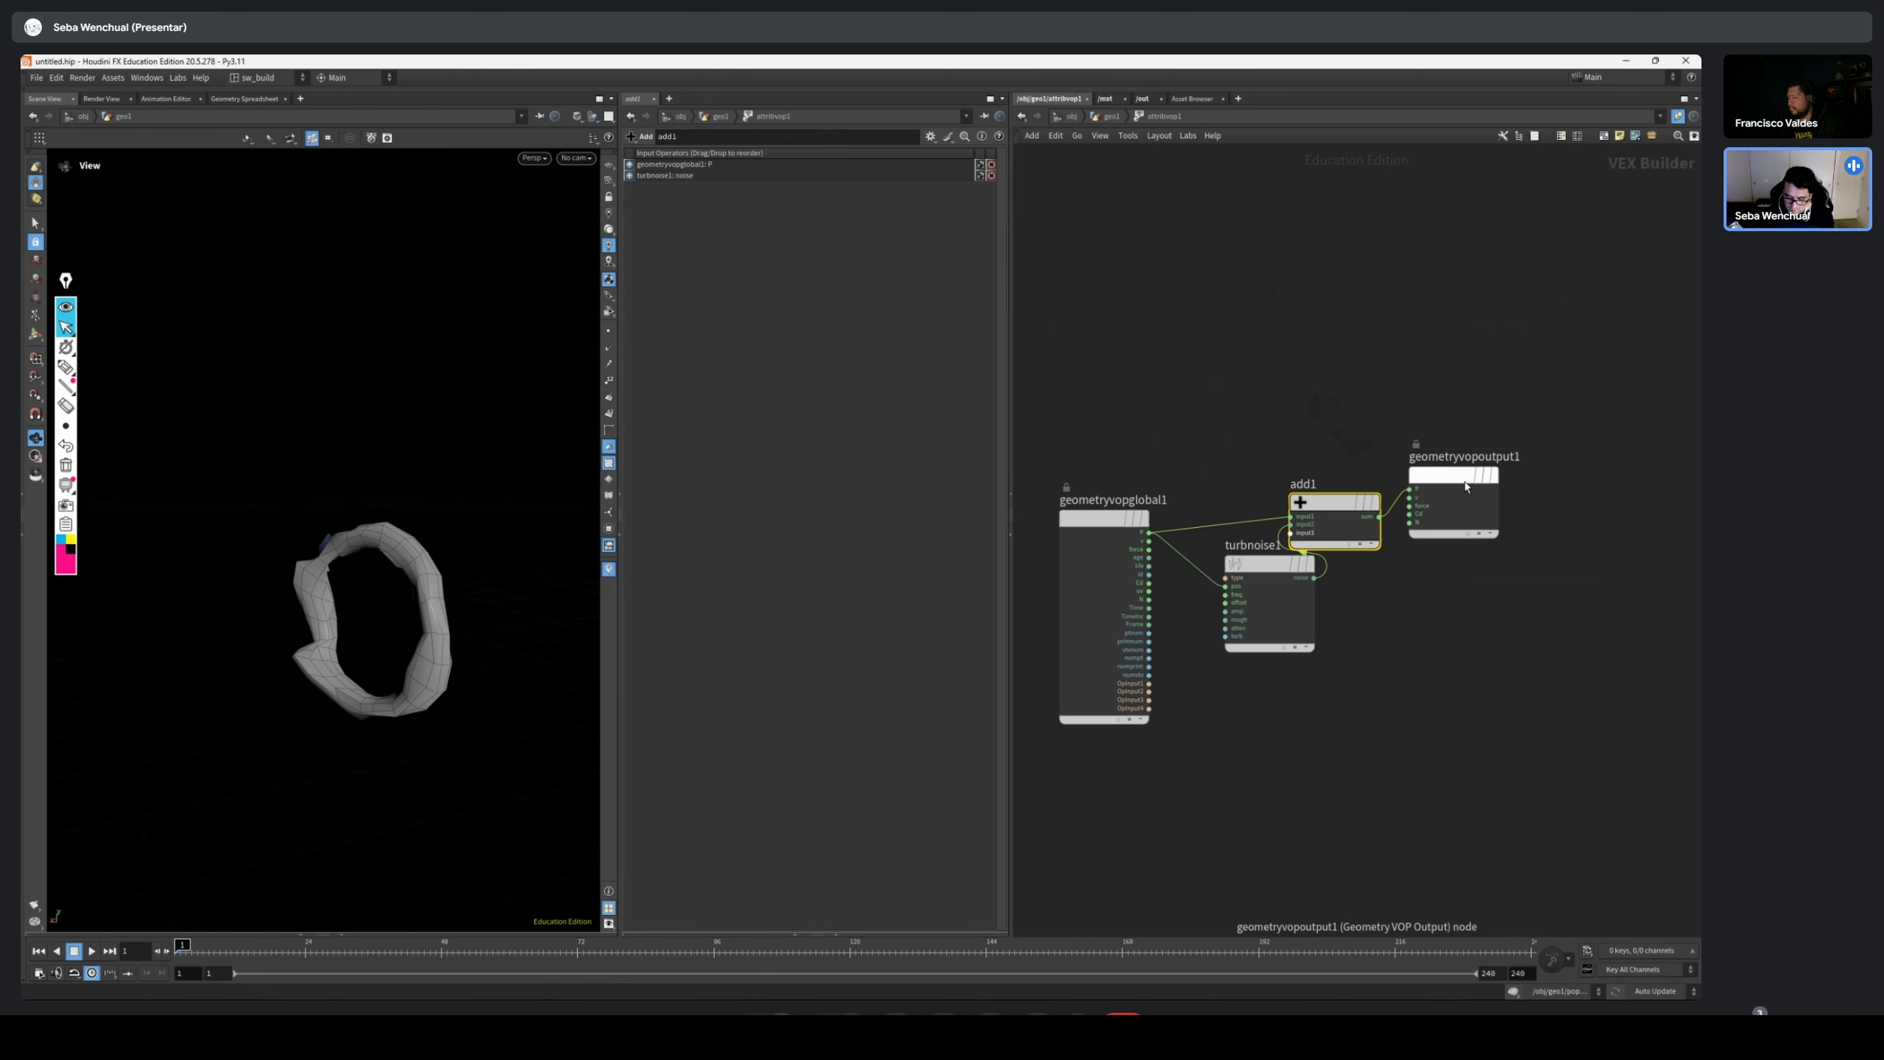
drag(1467, 486, 1581, 485)
drag(1265, 571, 1238, 593)
drag(1340, 522, 1368, 521)
middle_drag(1481, 575, 1438, 619)
Set the Turbulent Noise frequency to 0.3 on all axes and its signature to 3D Noise
click(1212, 655)
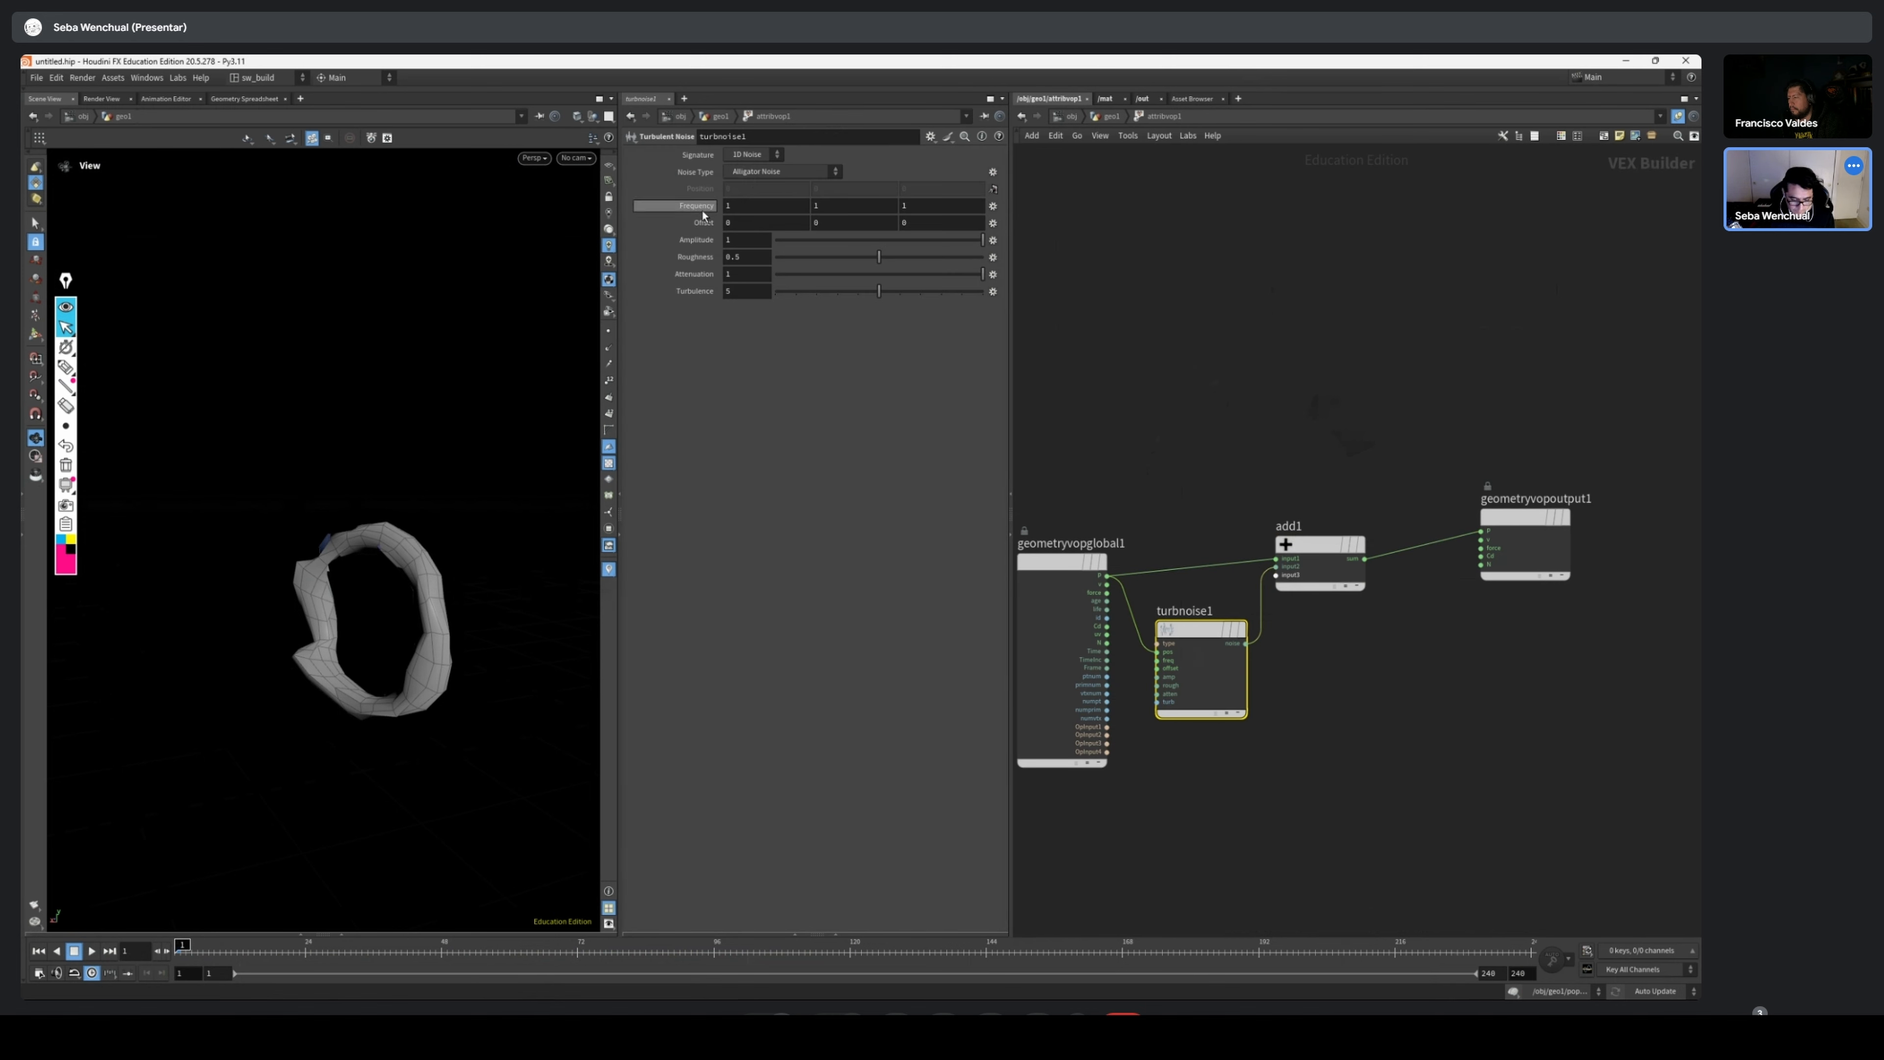
middle_drag(703, 213, 646, 213)
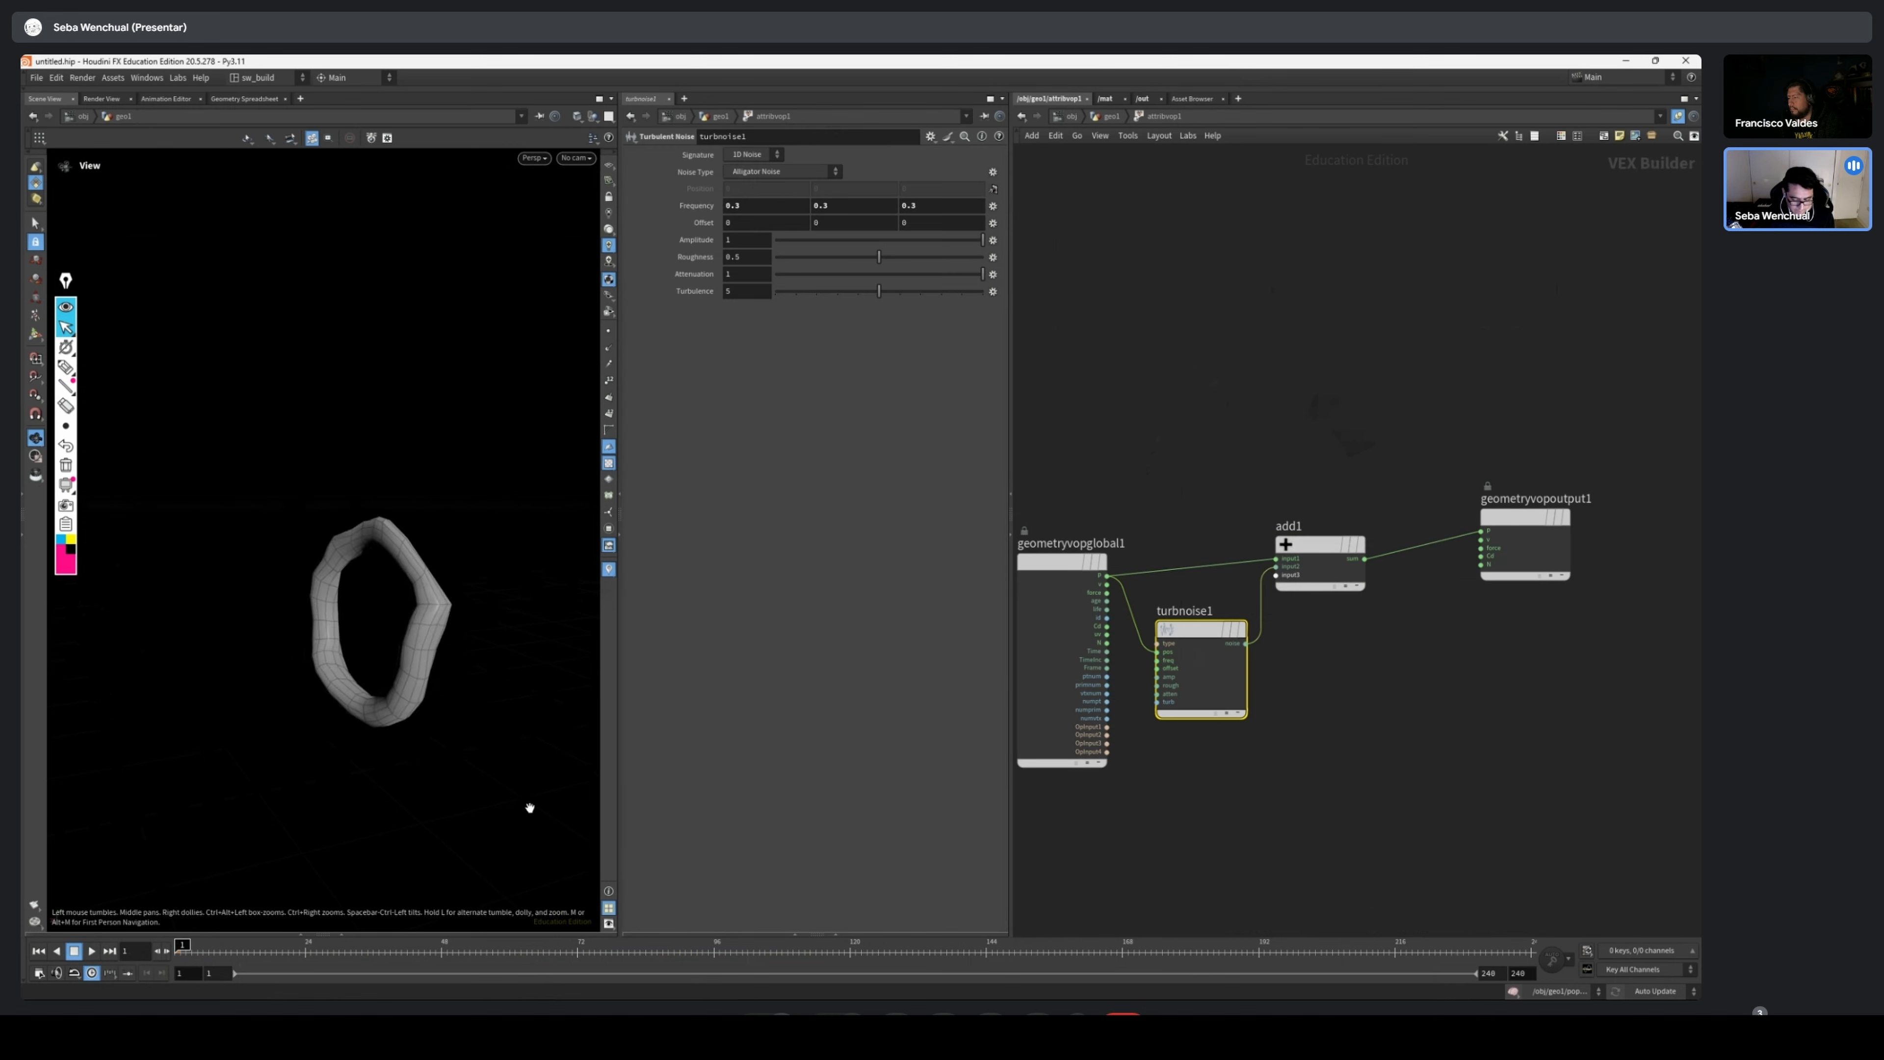
drag(265, 954, 191, 951)
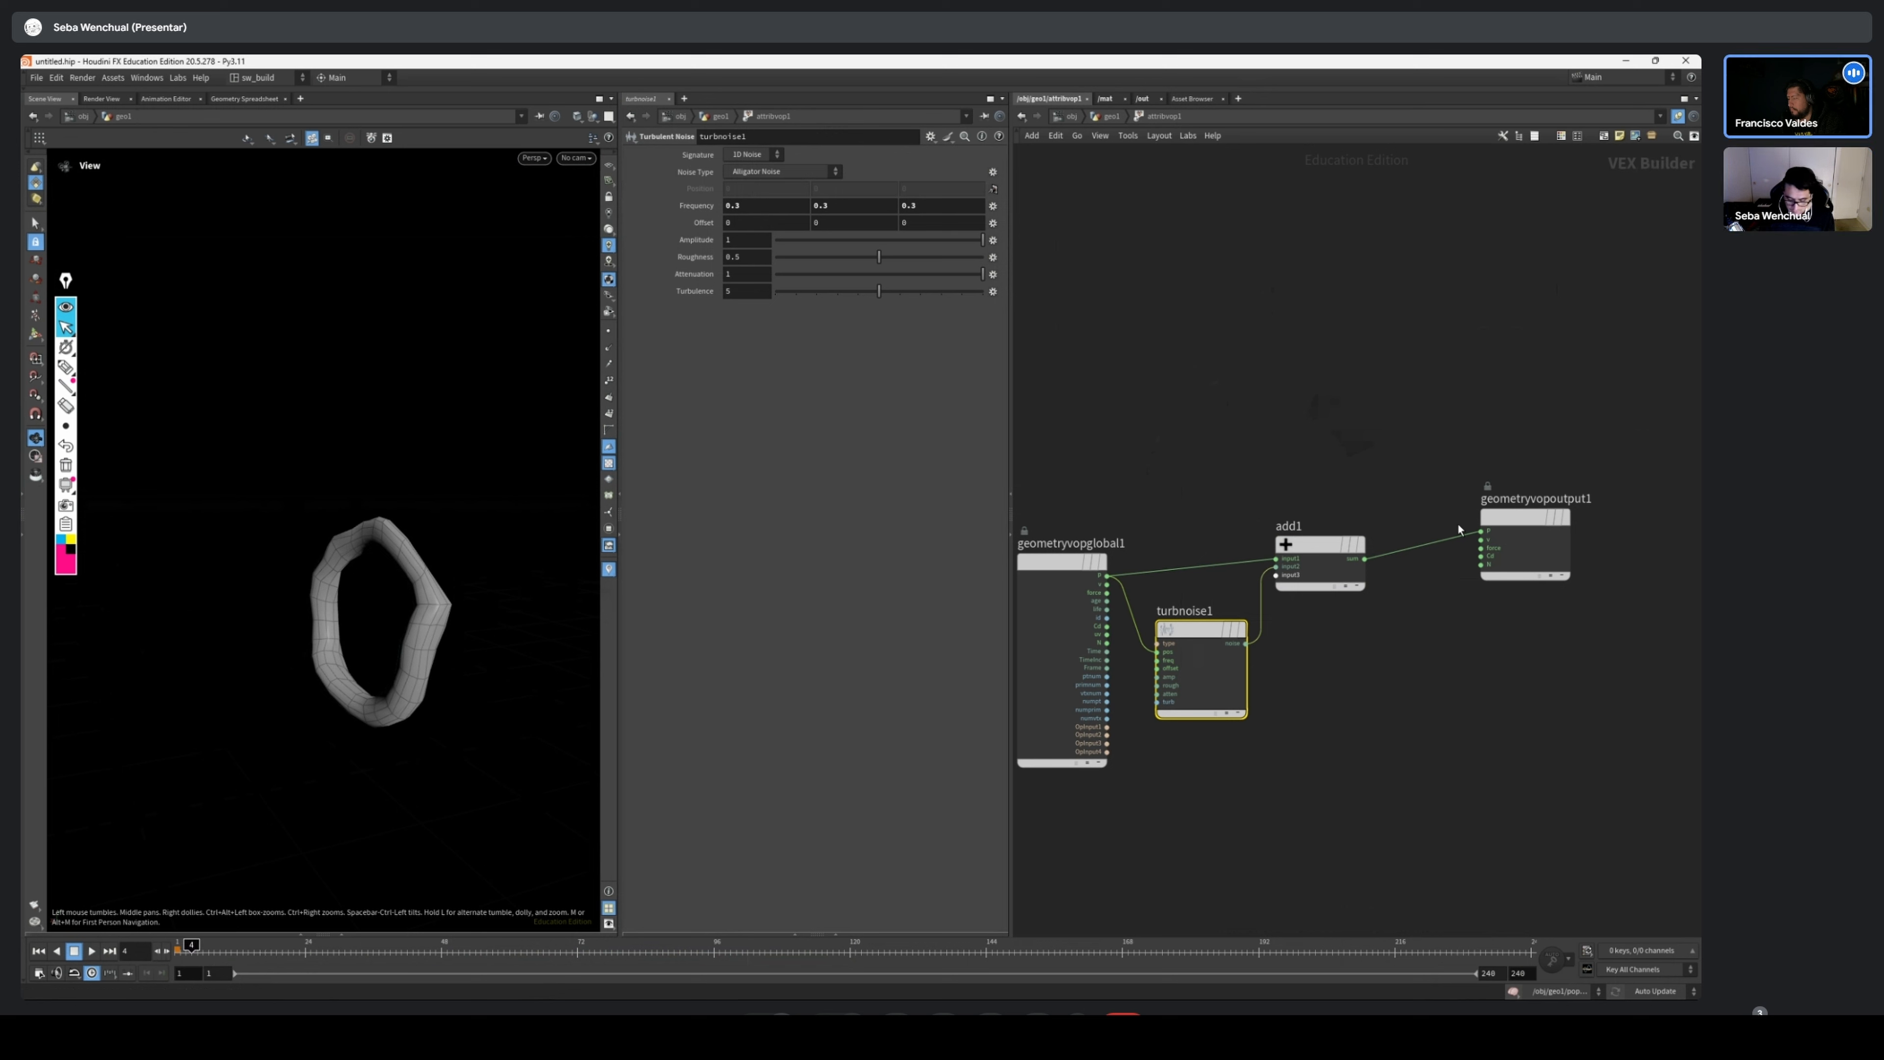
click(744, 181)
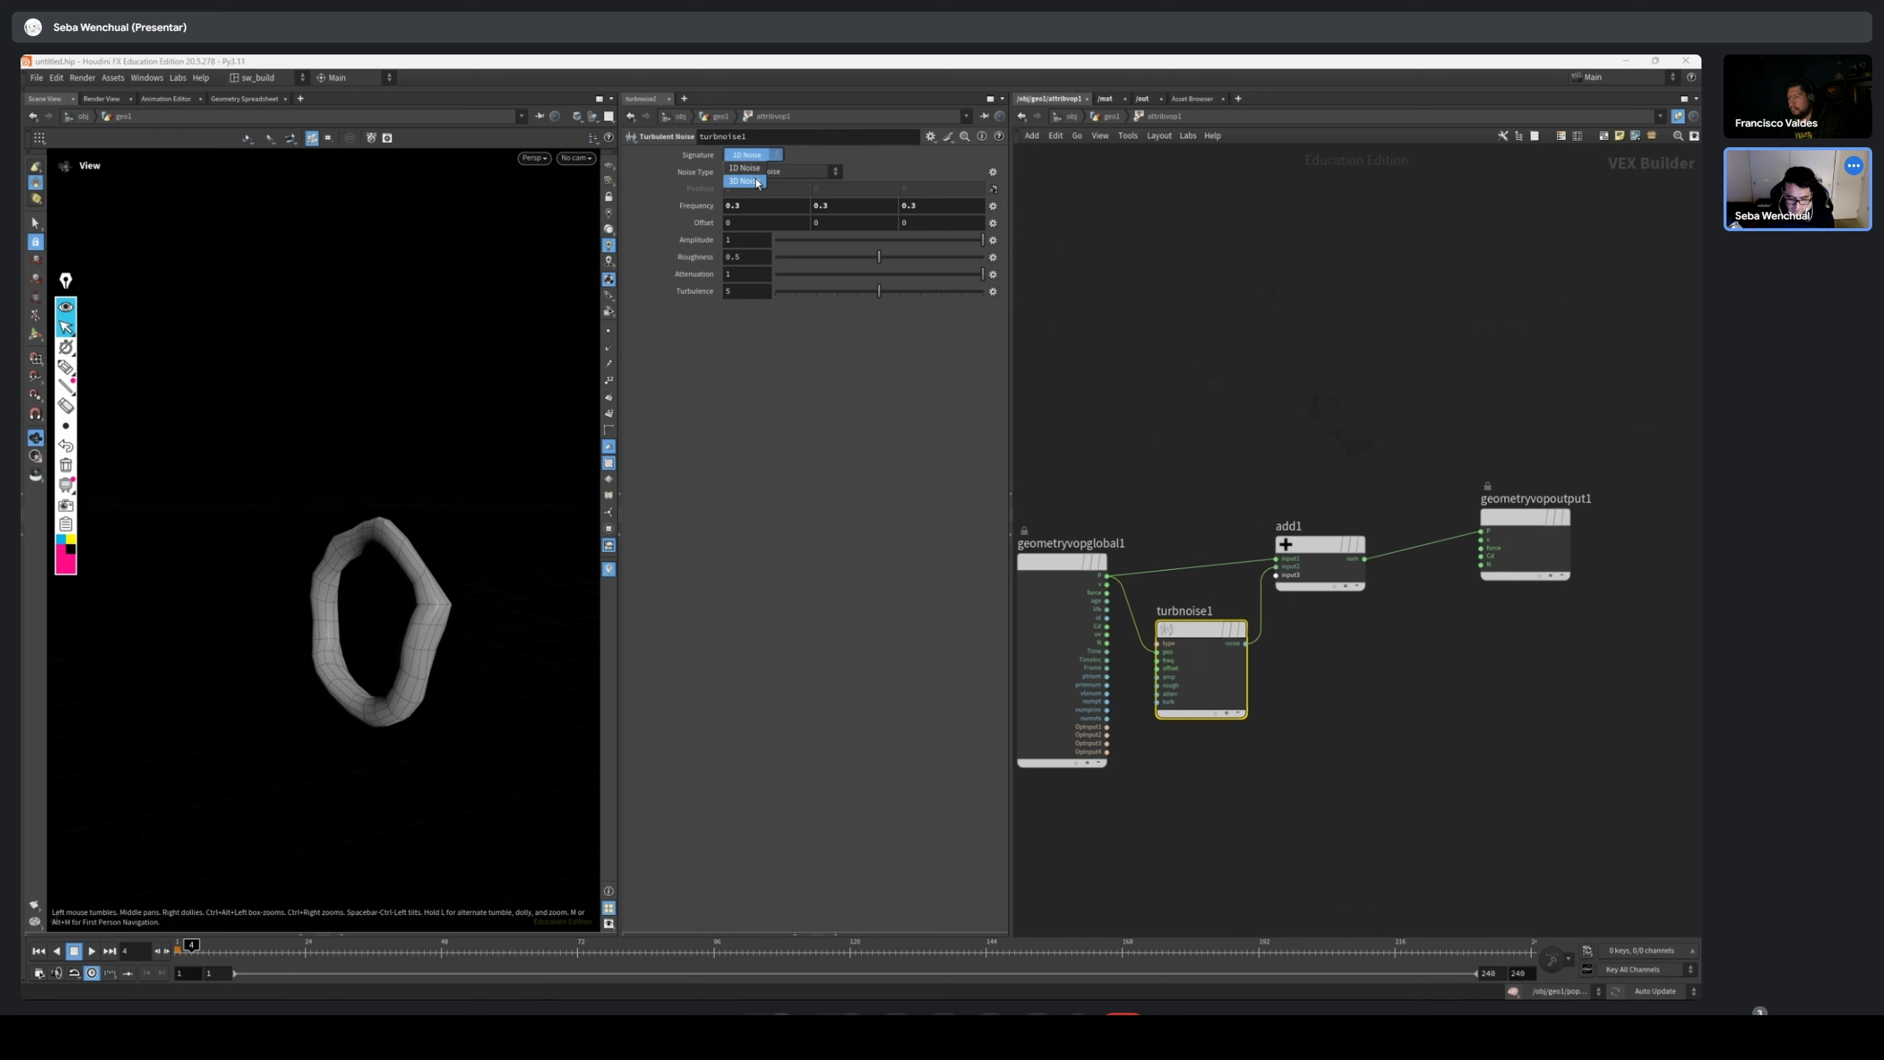
drag(196, 951, 179, 951)
Add a Curl Noise node below the Add node with P feeding its pos input, moving the turbulent noise above
scroll(1378, 622, up, 2)
middle_drag(1378, 622, 1331, 606)
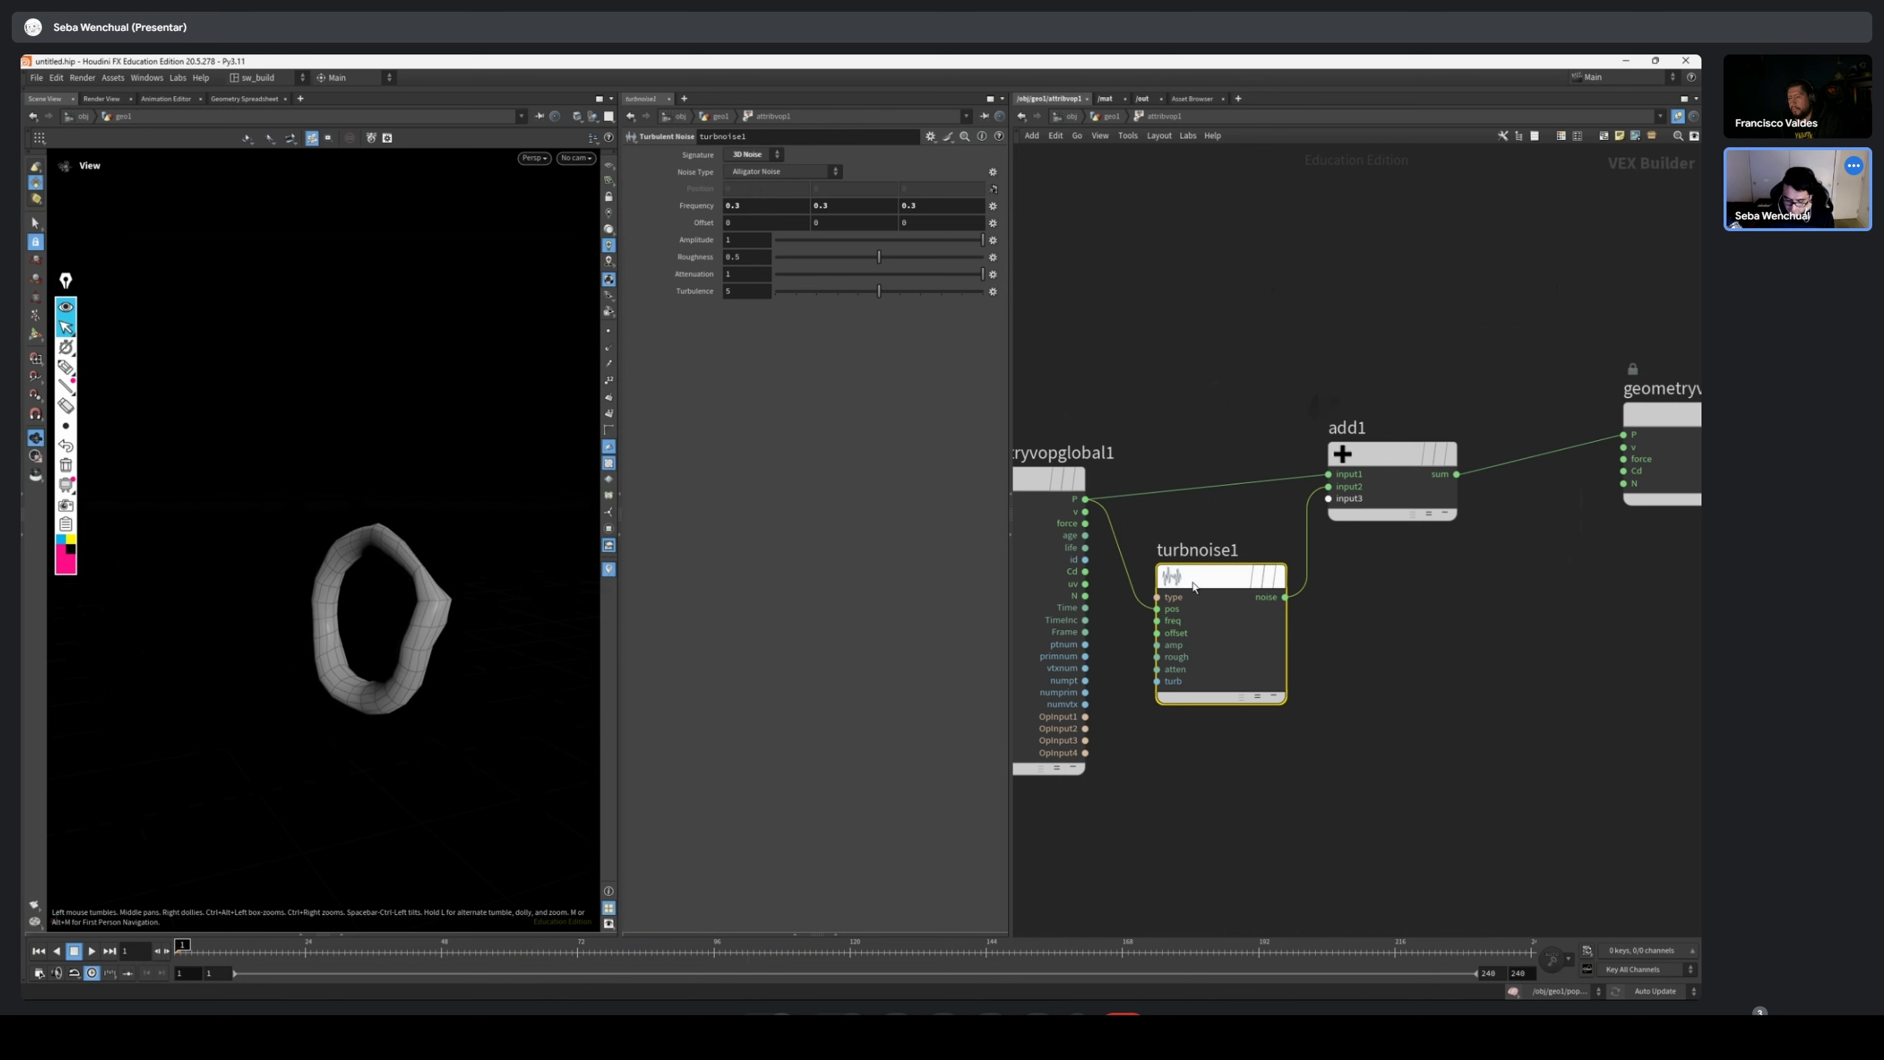
key(Tab)
text(curl)
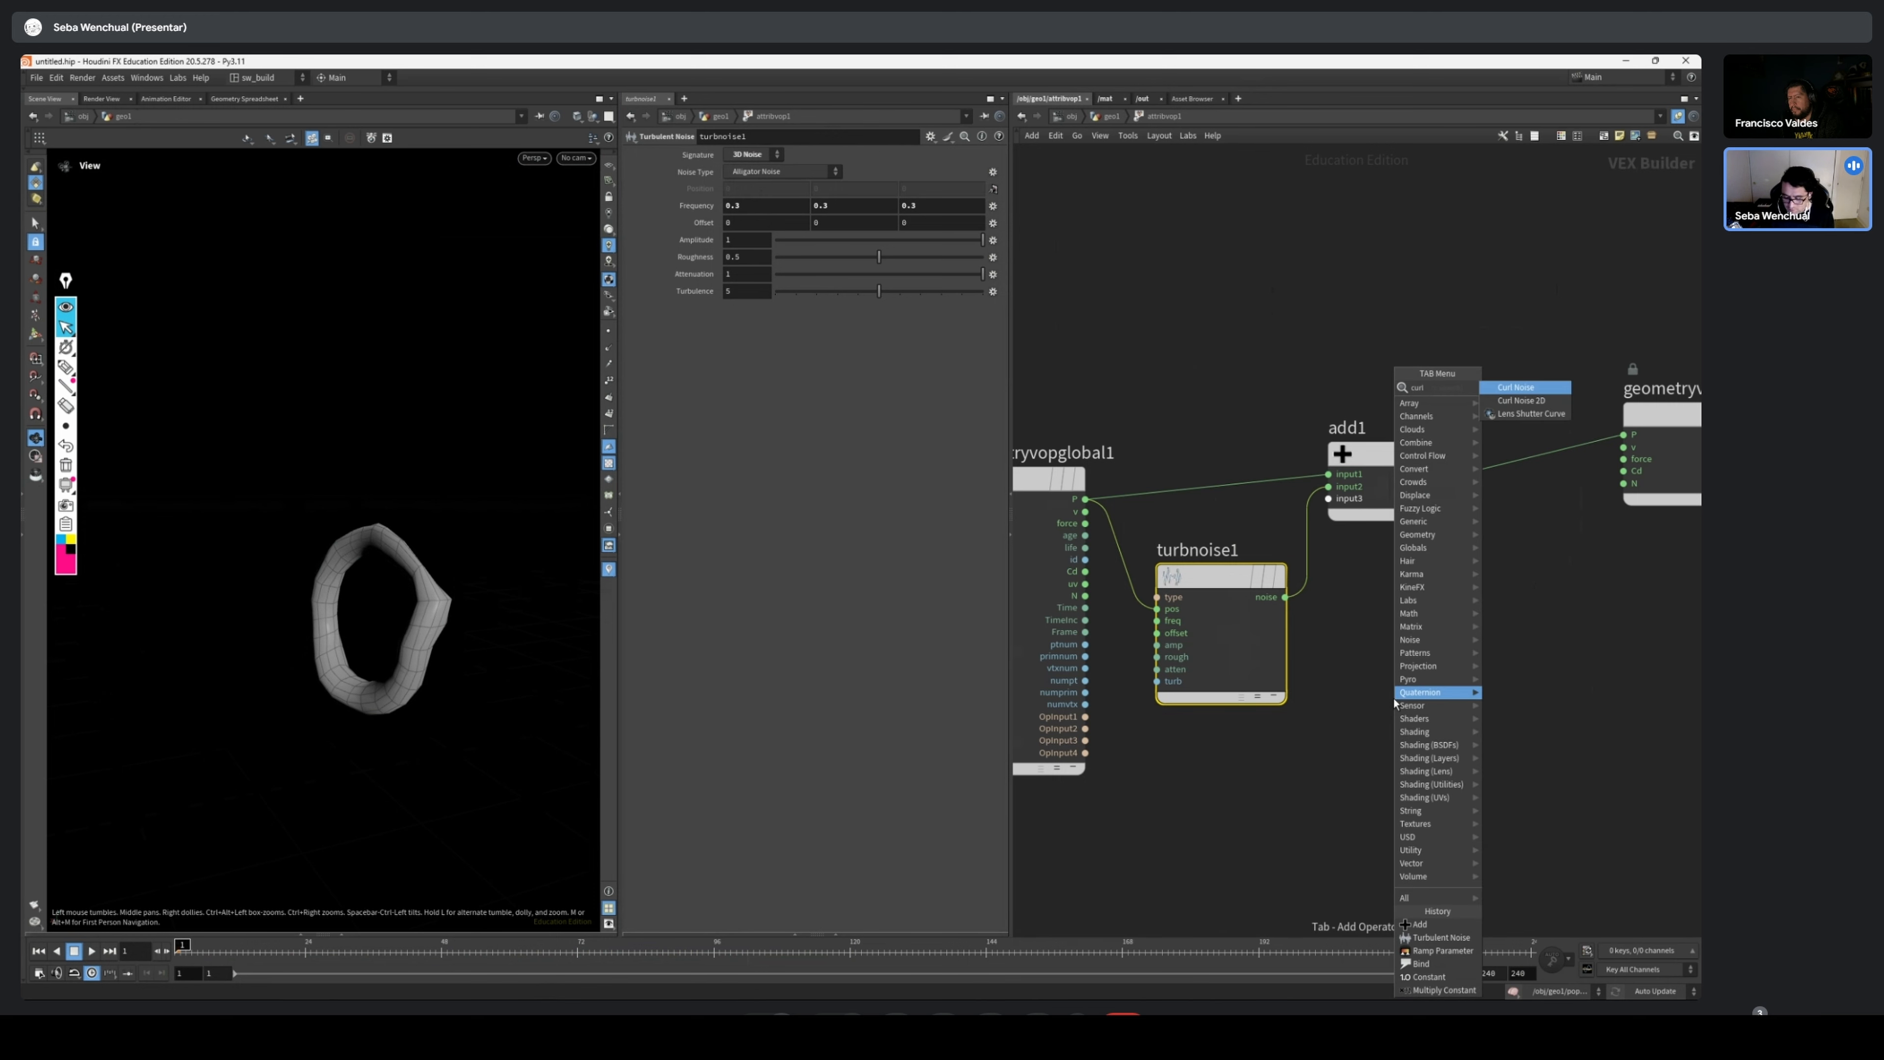
key(Return)
click(1392, 701)
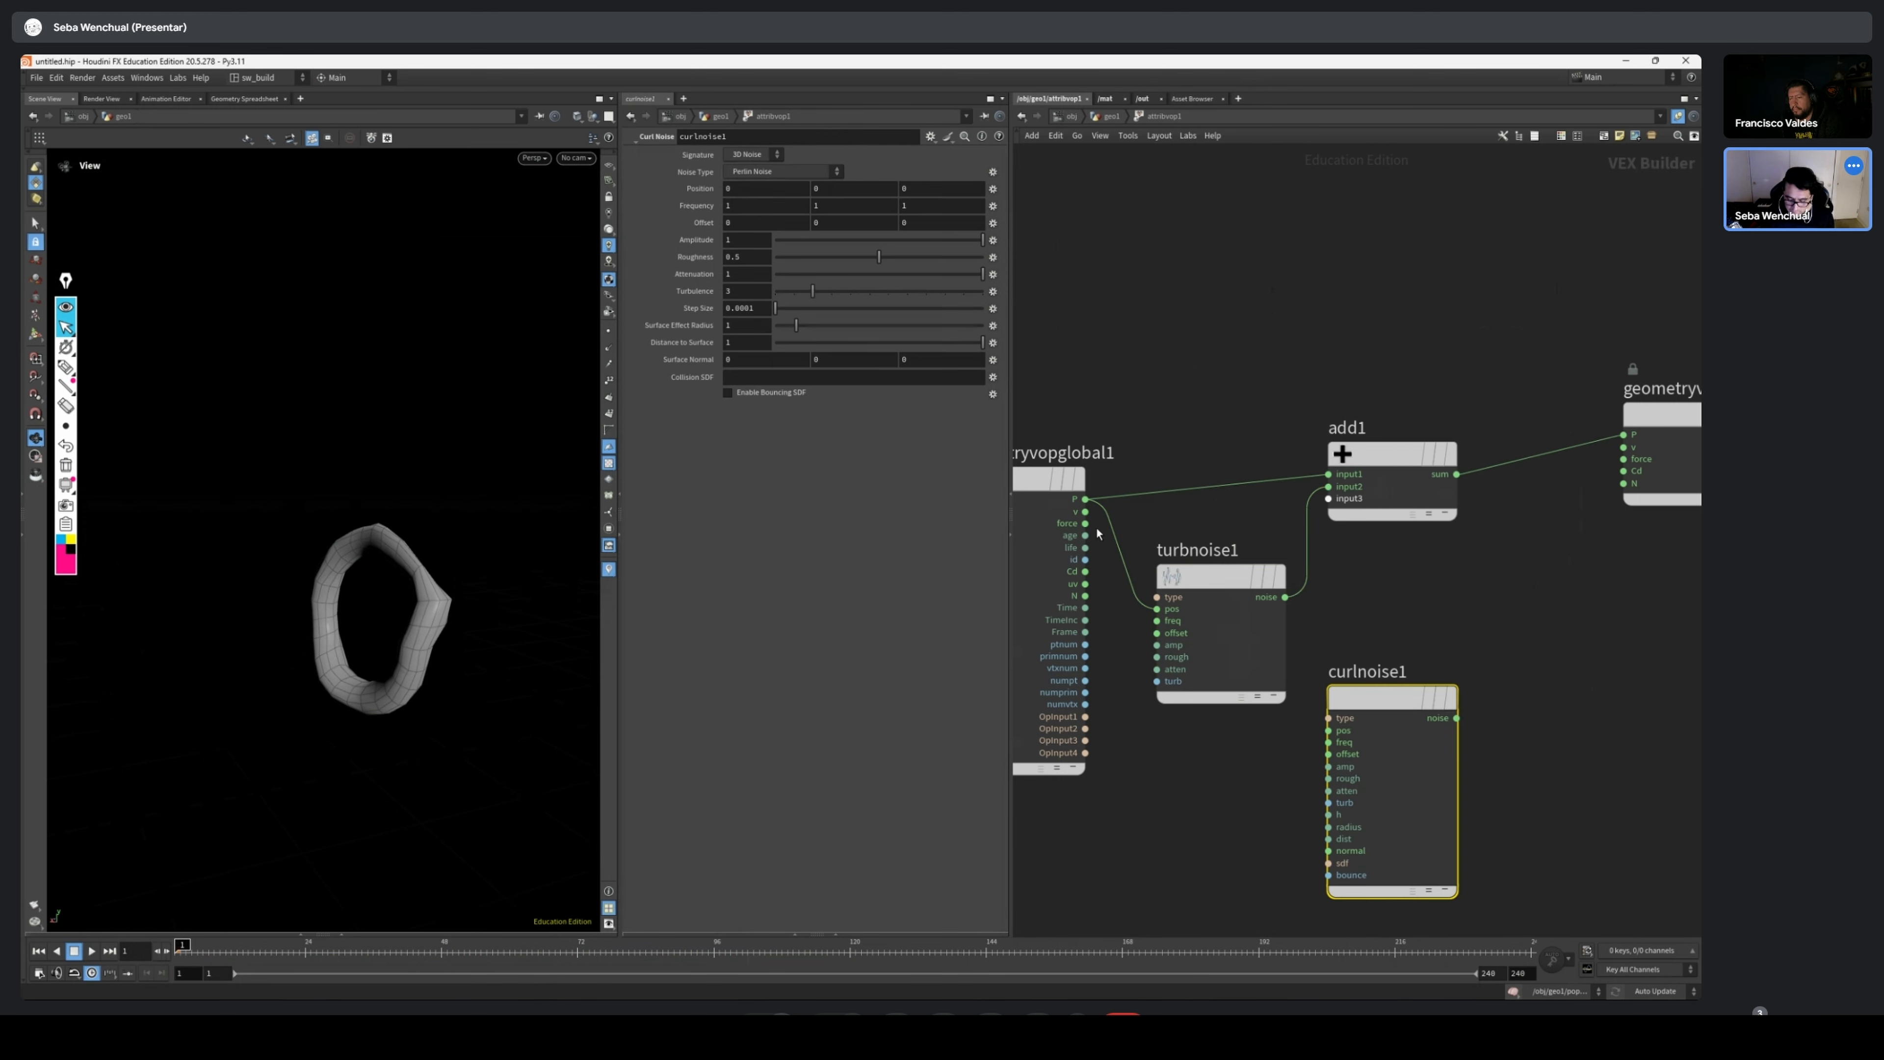
drag(1083, 499, 1335, 720)
click(1341, 731)
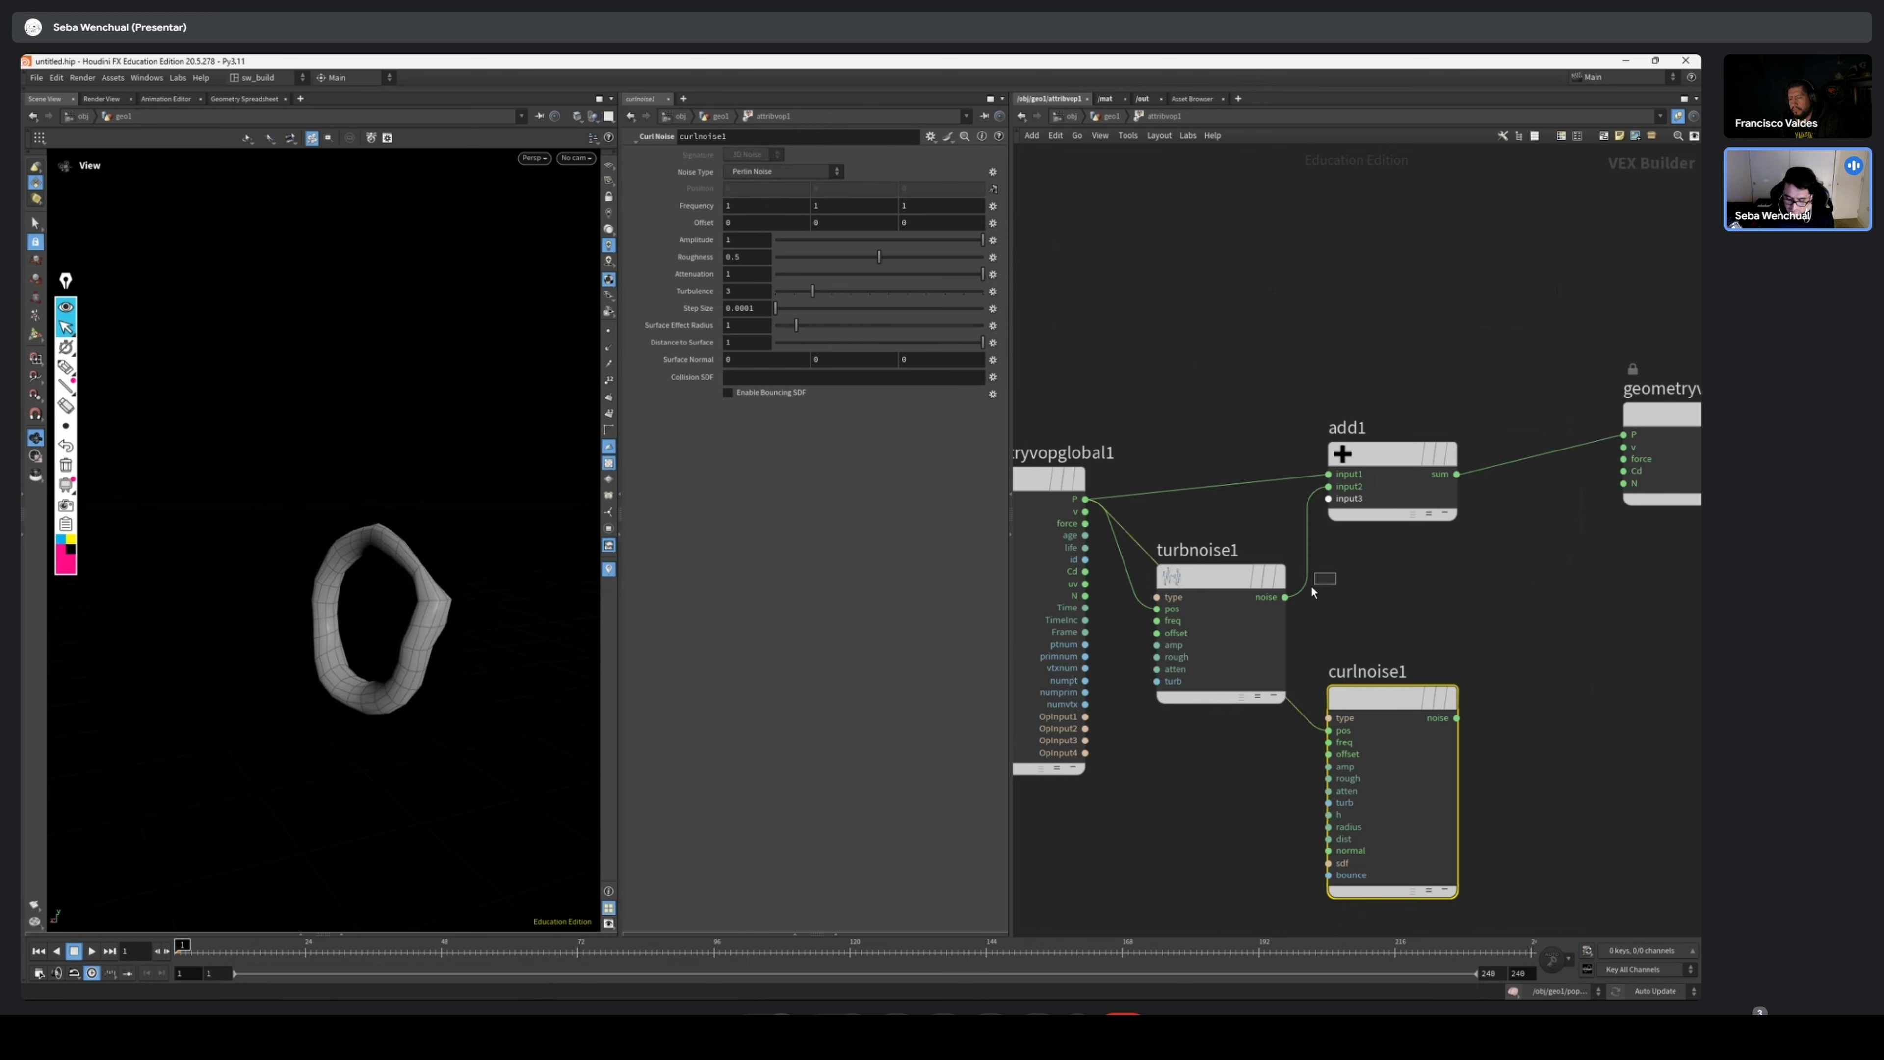
drag(1275, 576, 1292, 291)
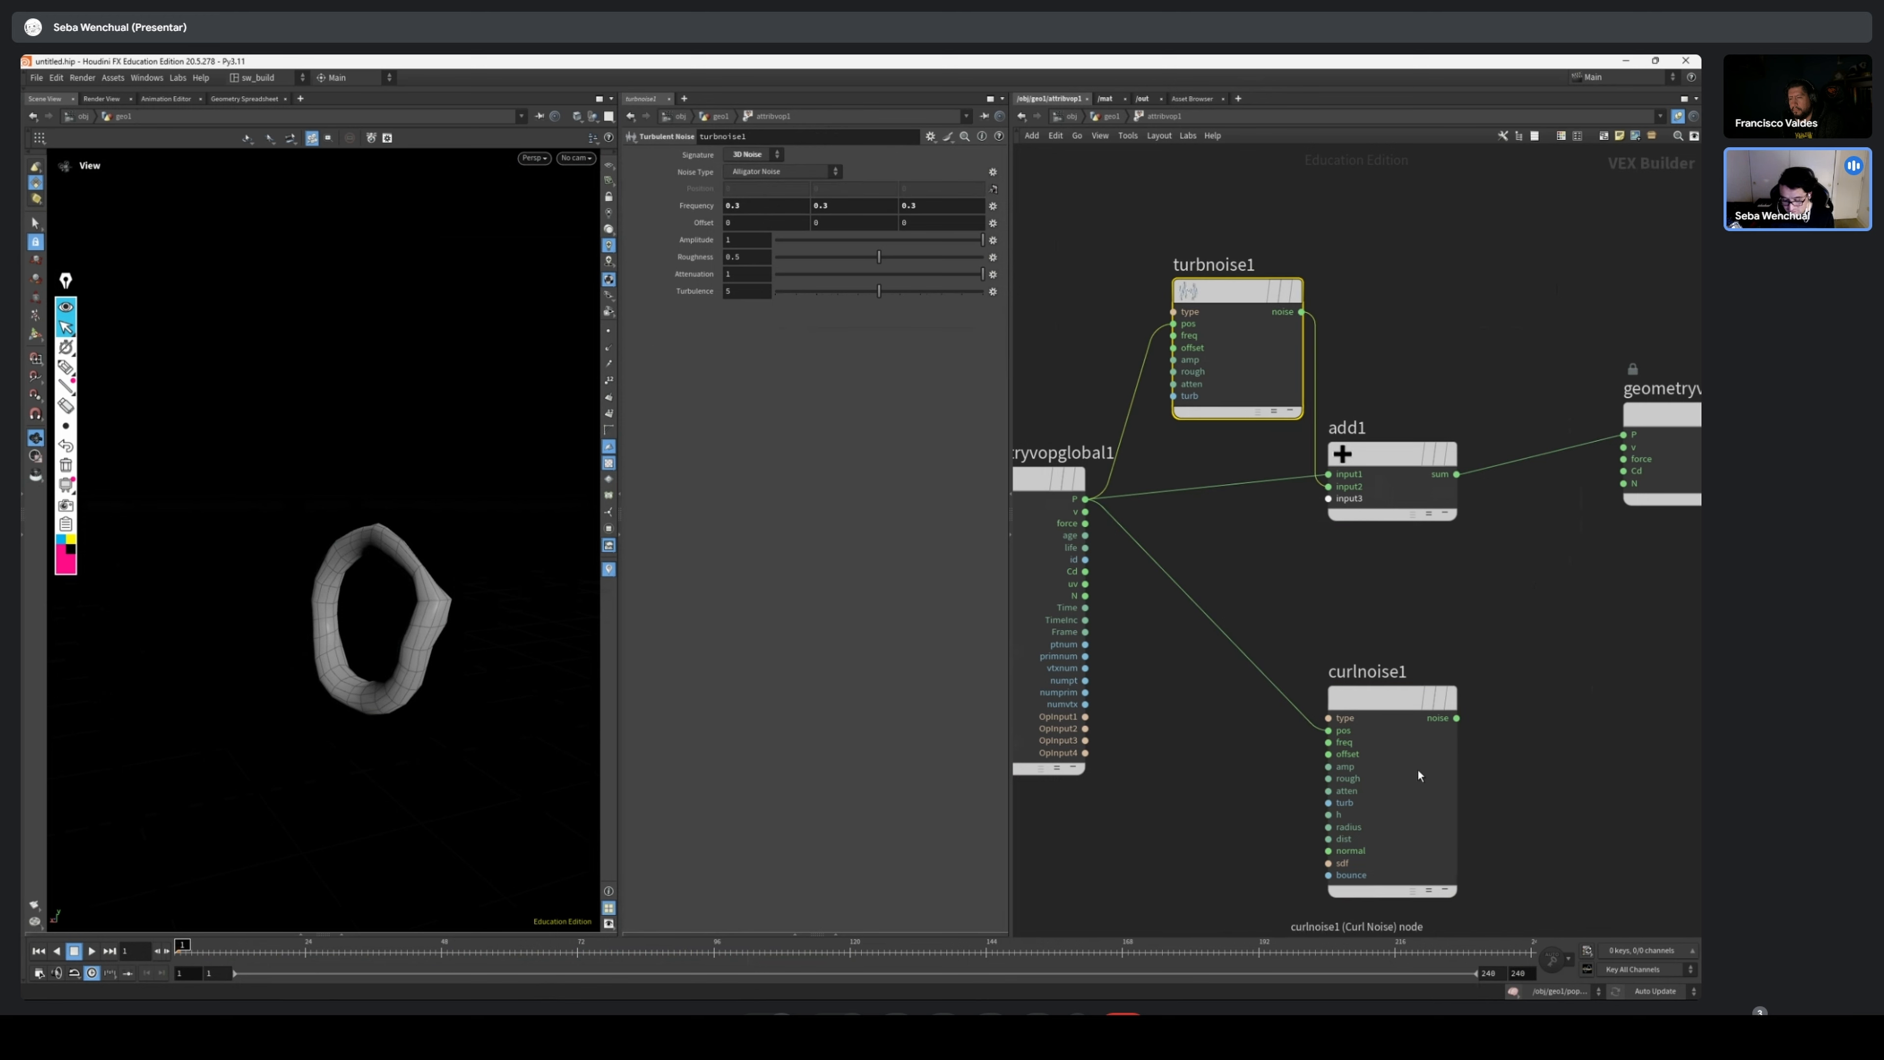
drag(1418, 775, 1298, 675)
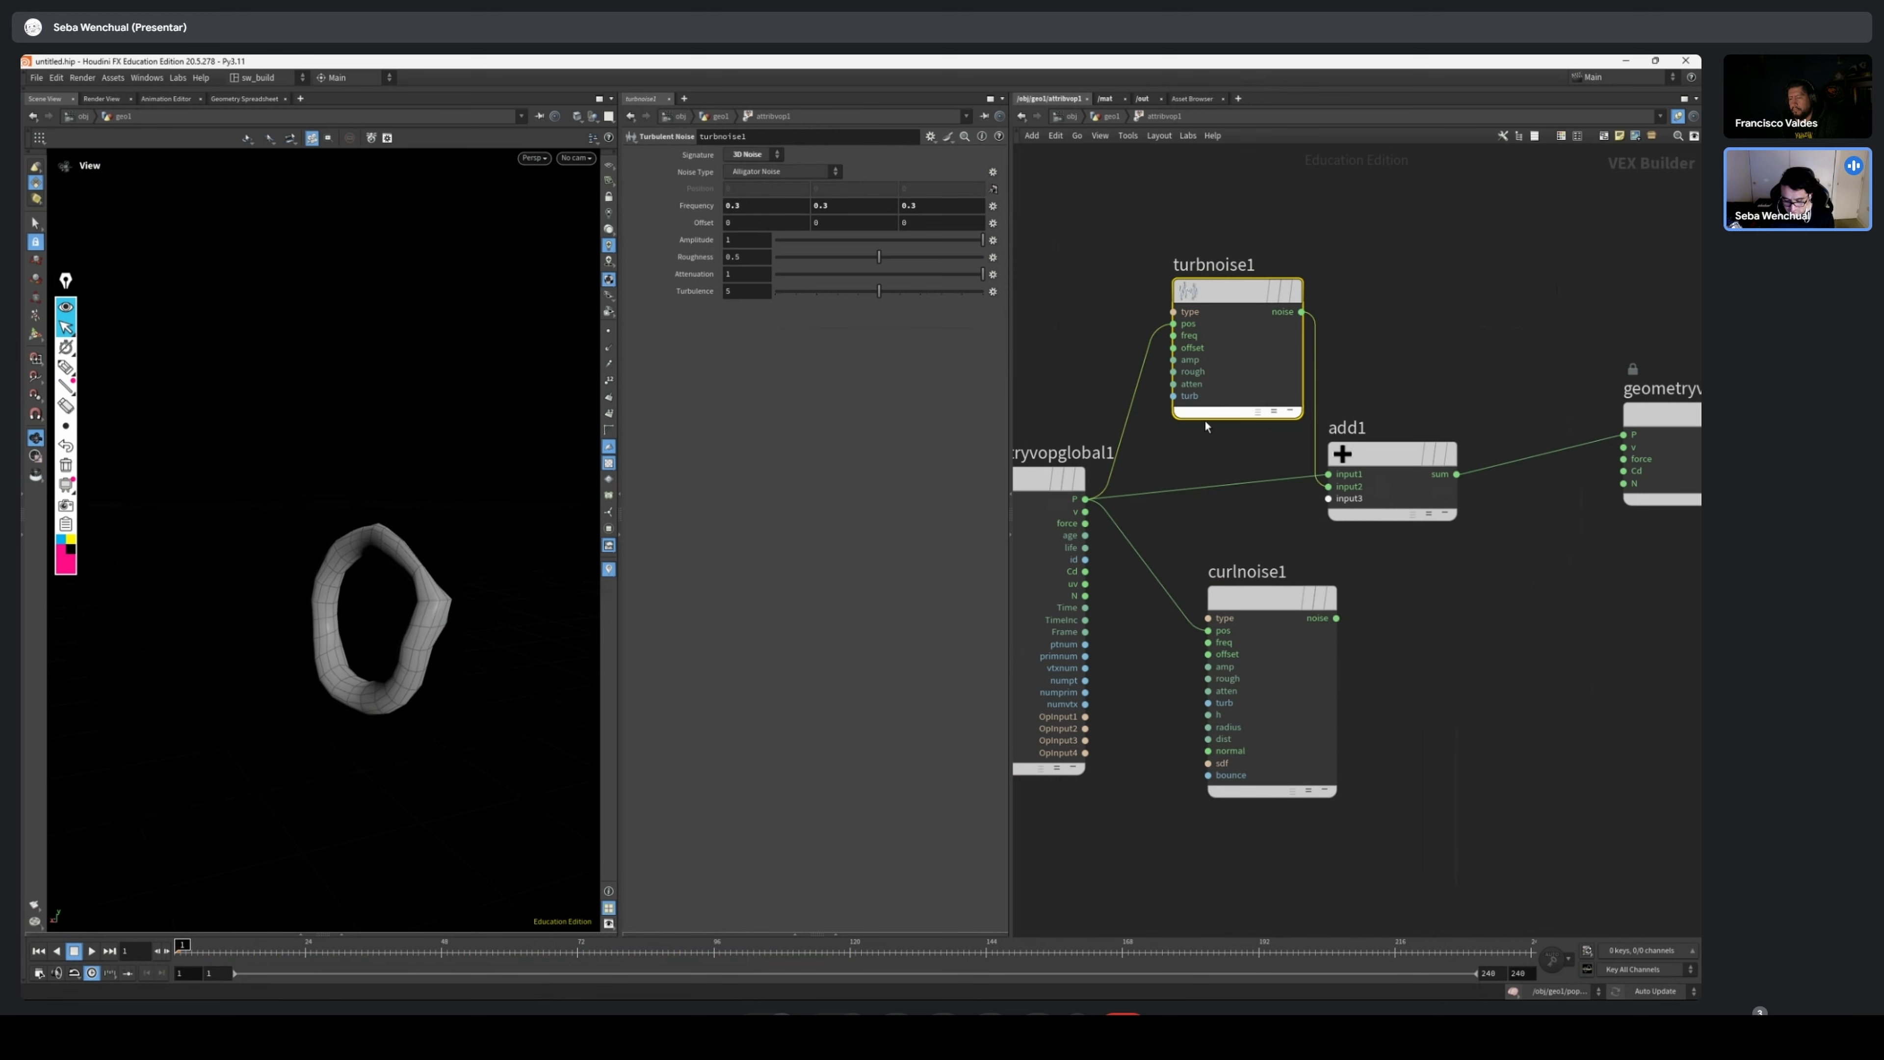
Try driving the Turbulent Noise offset with Time, scrub the opening frames, and disconnect the wire
drag(1194, 346, 1207, 394)
drag(1085, 607, 1185, 397)
mouse_move(194, 950)
mouse_down()
mouse_move(618, 946)
mouse_move(182, 946)
mouse_up()
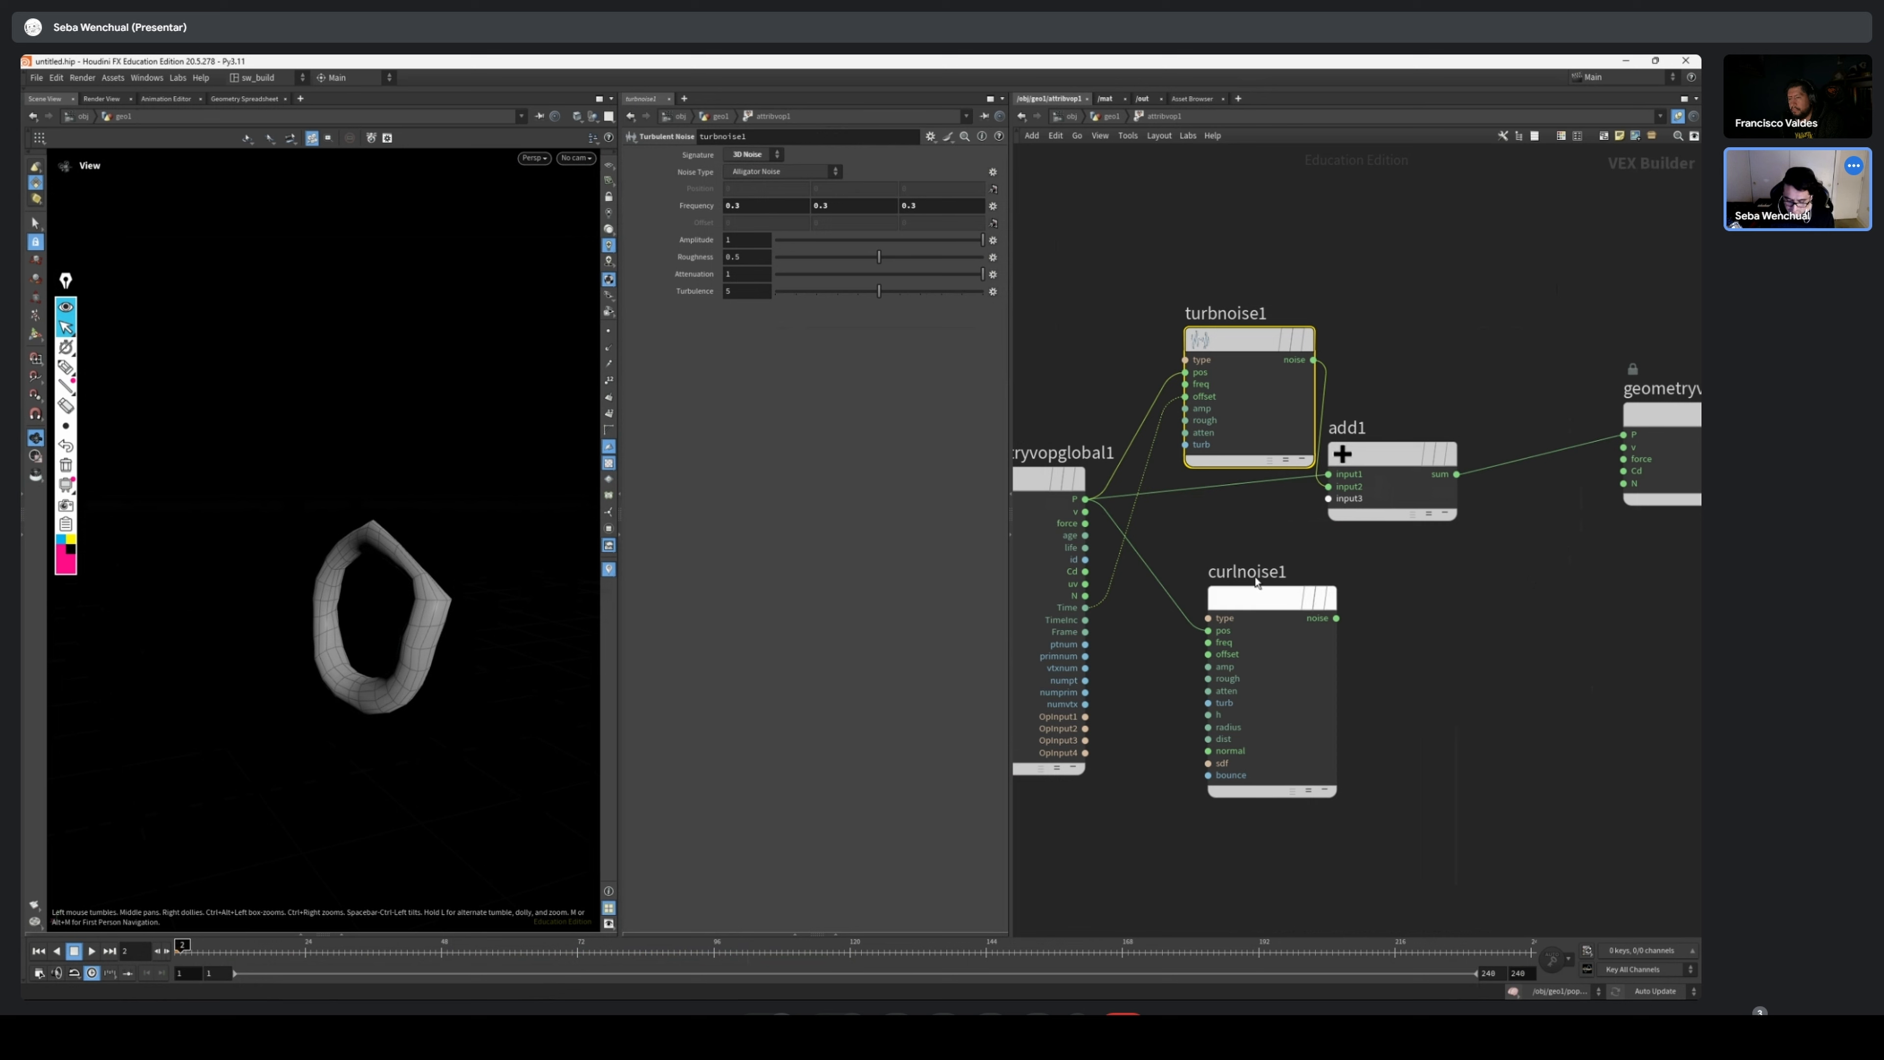
drag(1170, 457, 1142, 467)
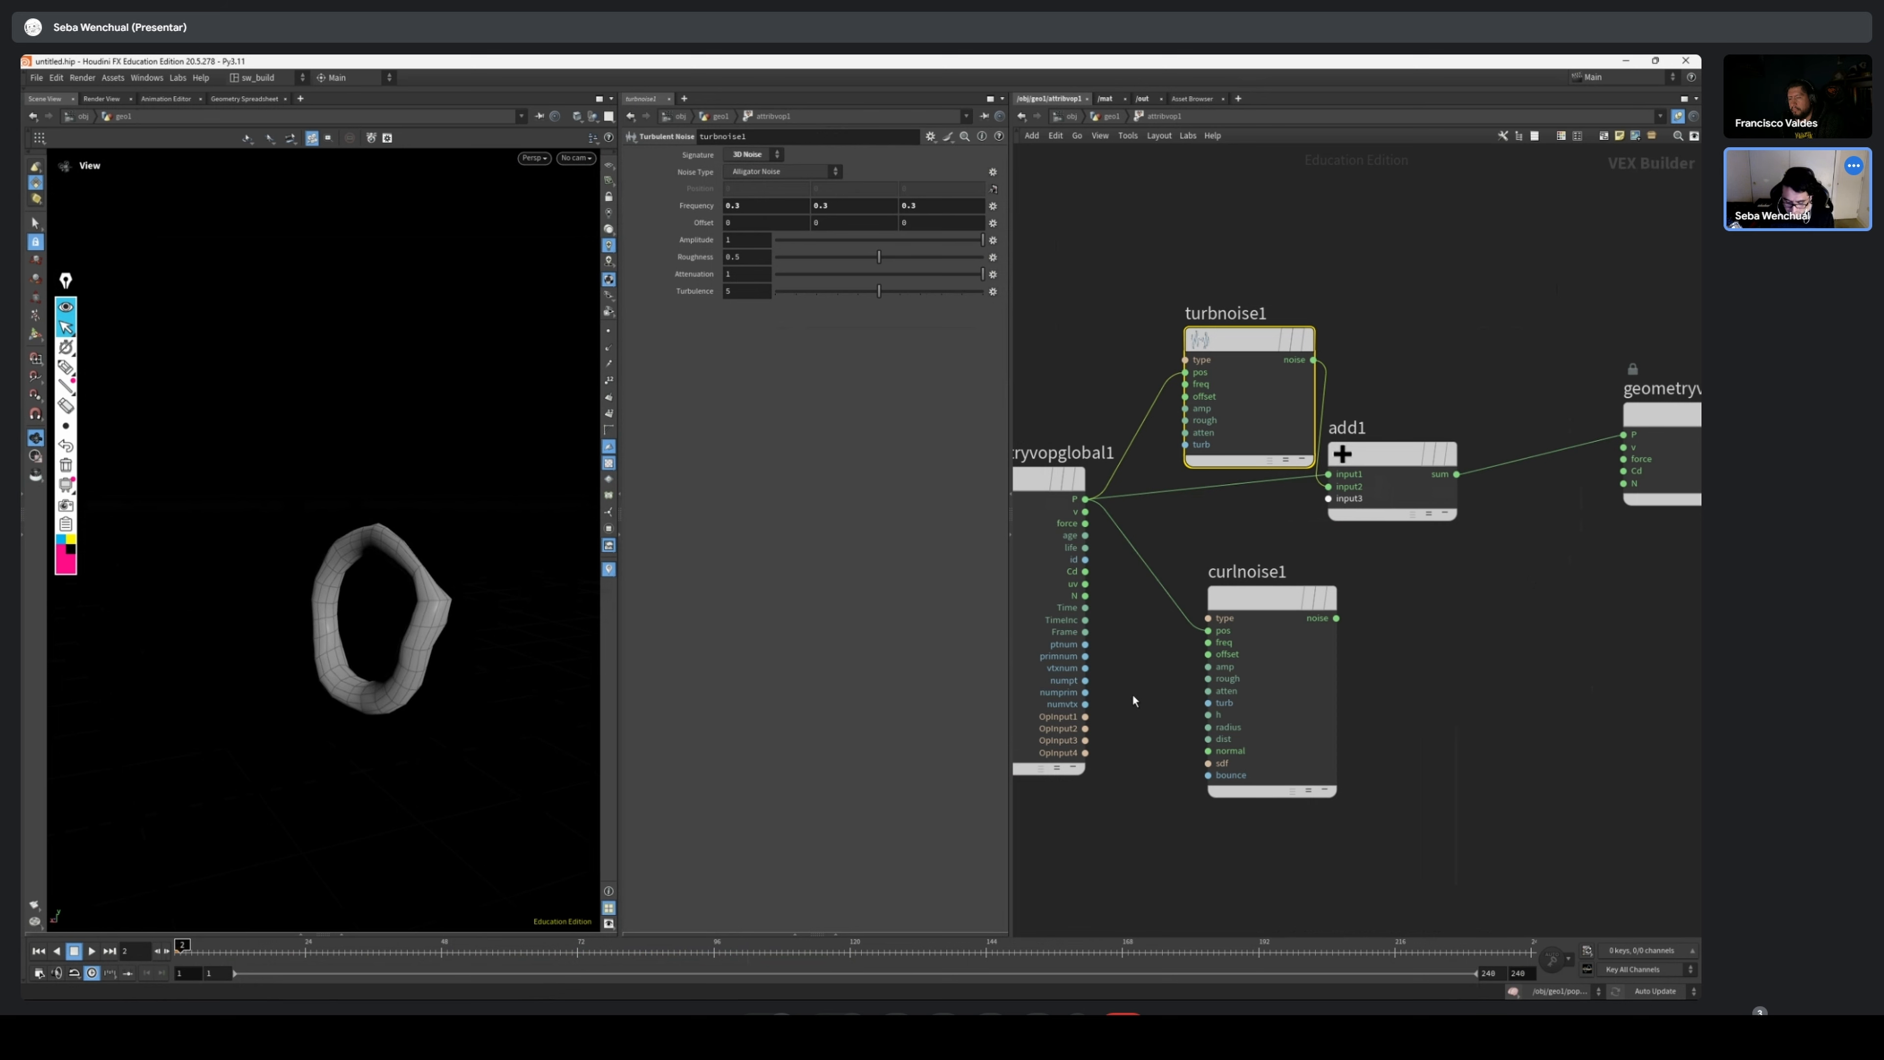
Add a Vector to Vector4 node between the global parameters and the Curl Noise node
drag(1261, 598, 1381, 597)
key(Tab)
text(v)
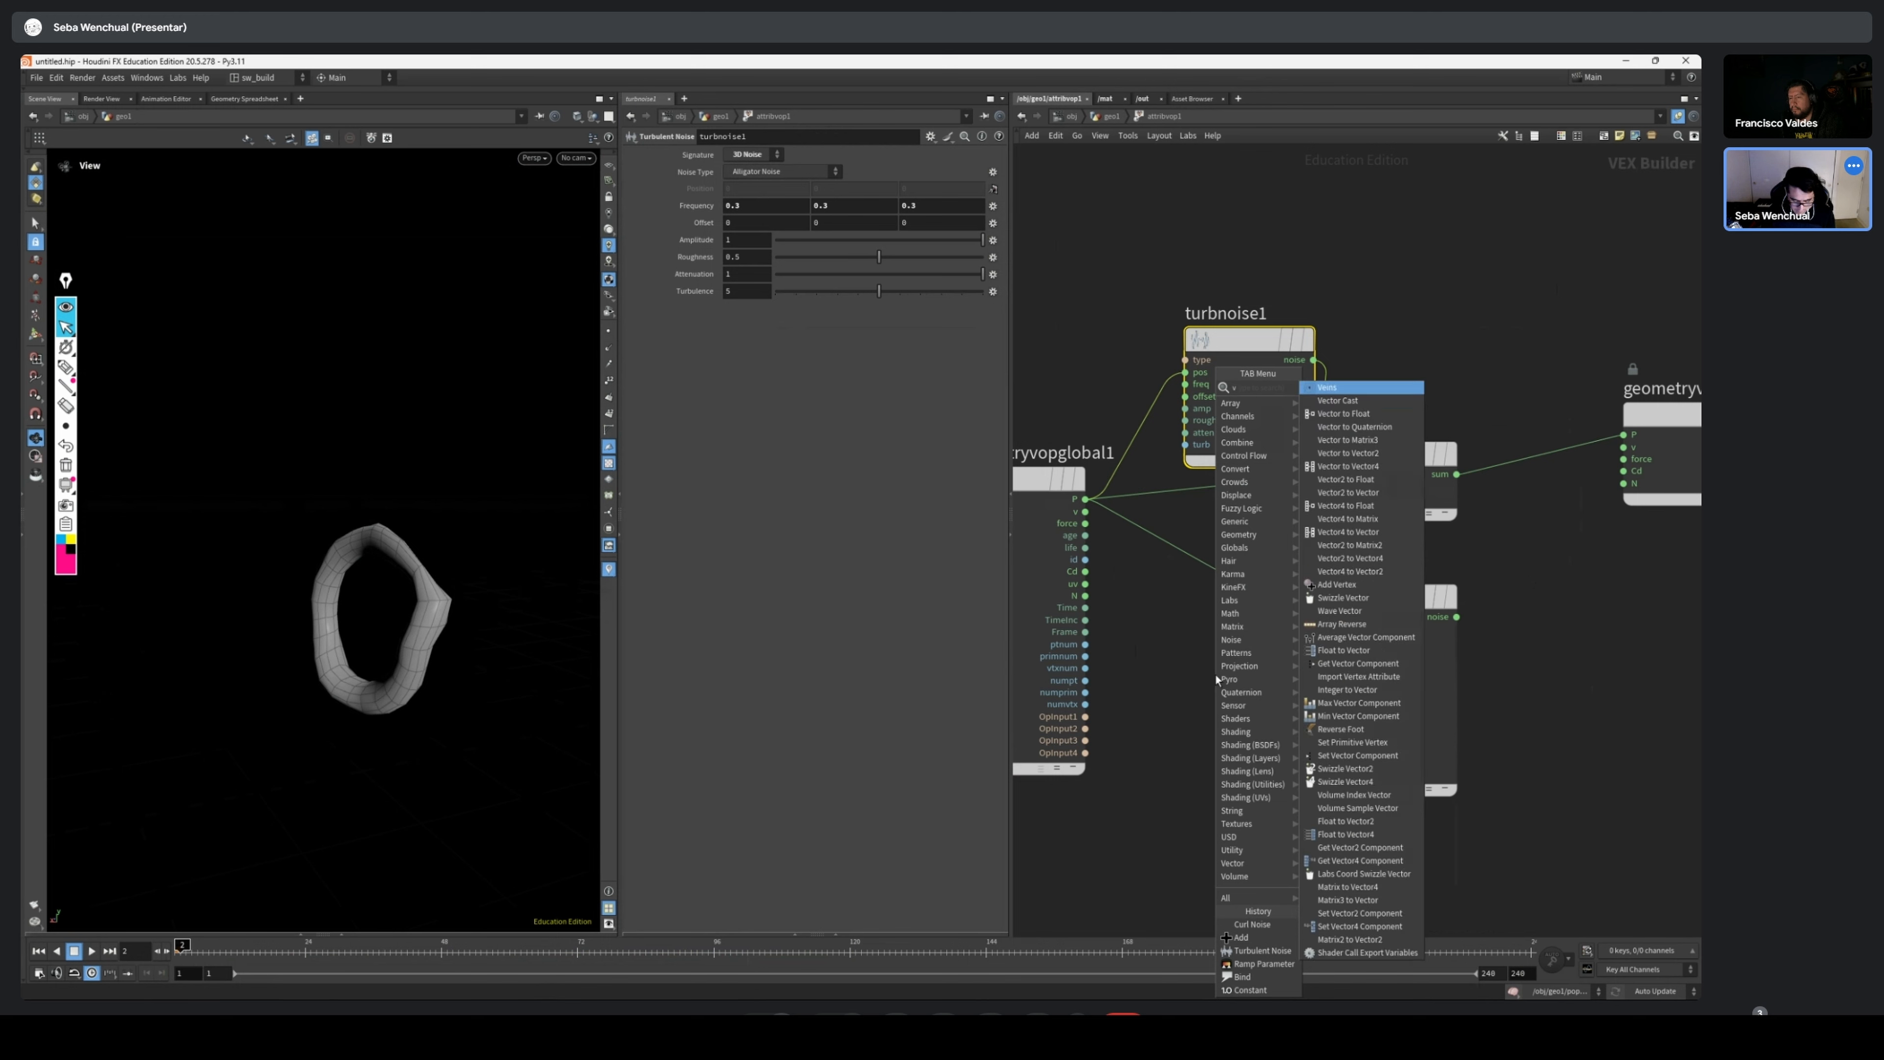
text(ecto)
key(Down)
key(Down)
key(Down)
key(Down)
key(Down)
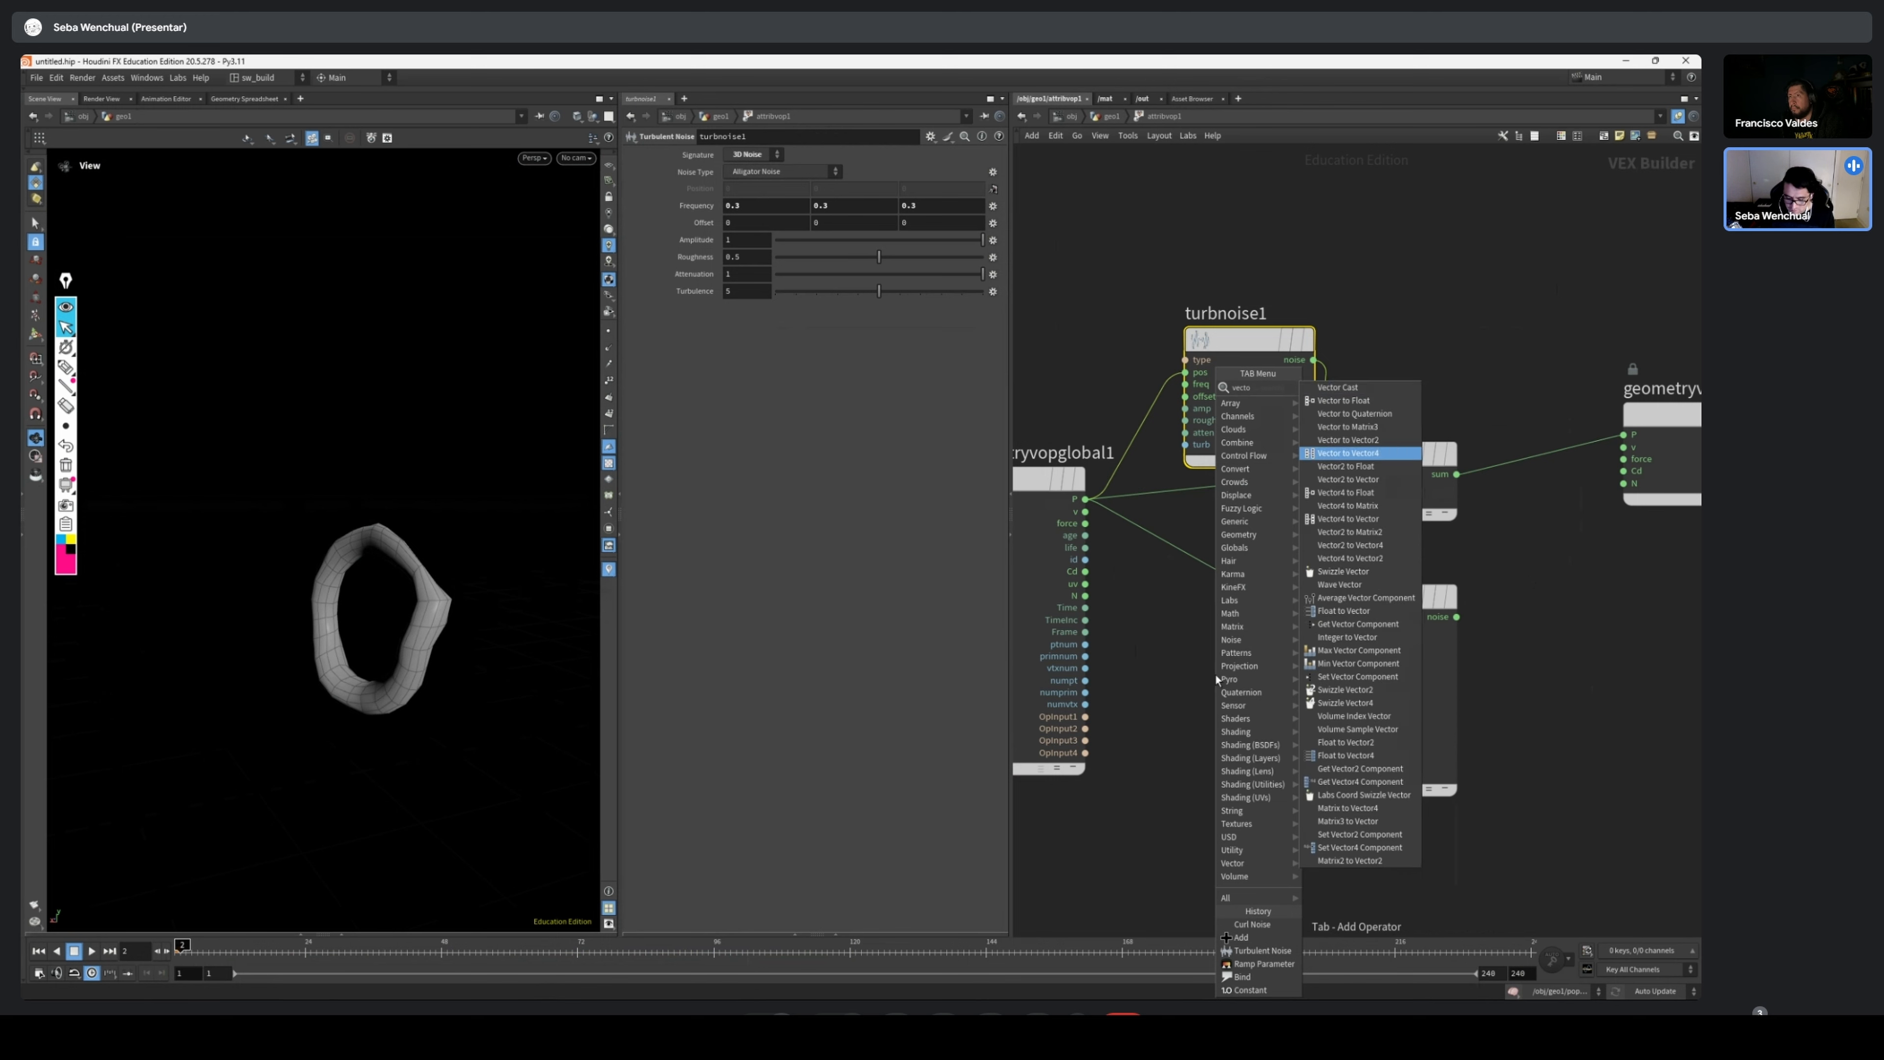
key(Return)
click(1198, 682)
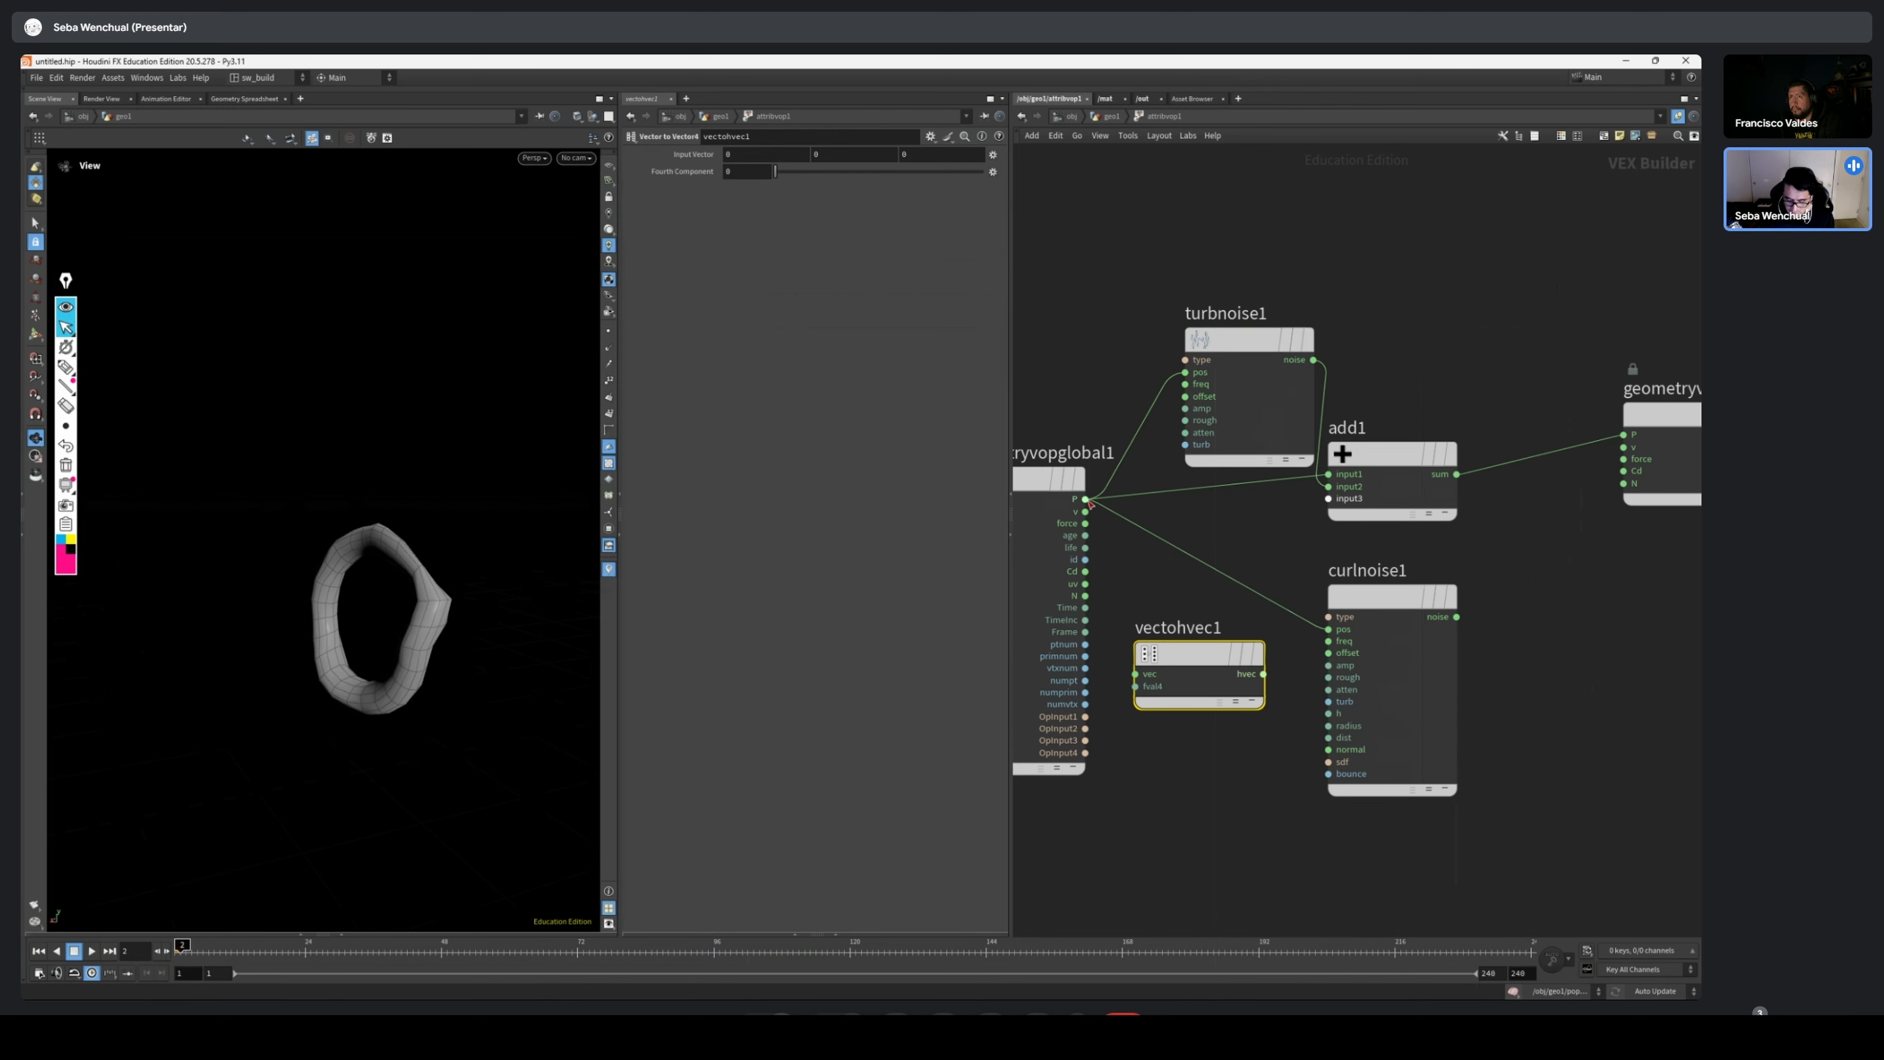
Feed P and Time into the Vector to Vector4 node's vec and fval4 inputs, and its output into Curl Noise pos
drag(1084, 499, 1134, 674)
drag(1084, 607, 1176, 738)
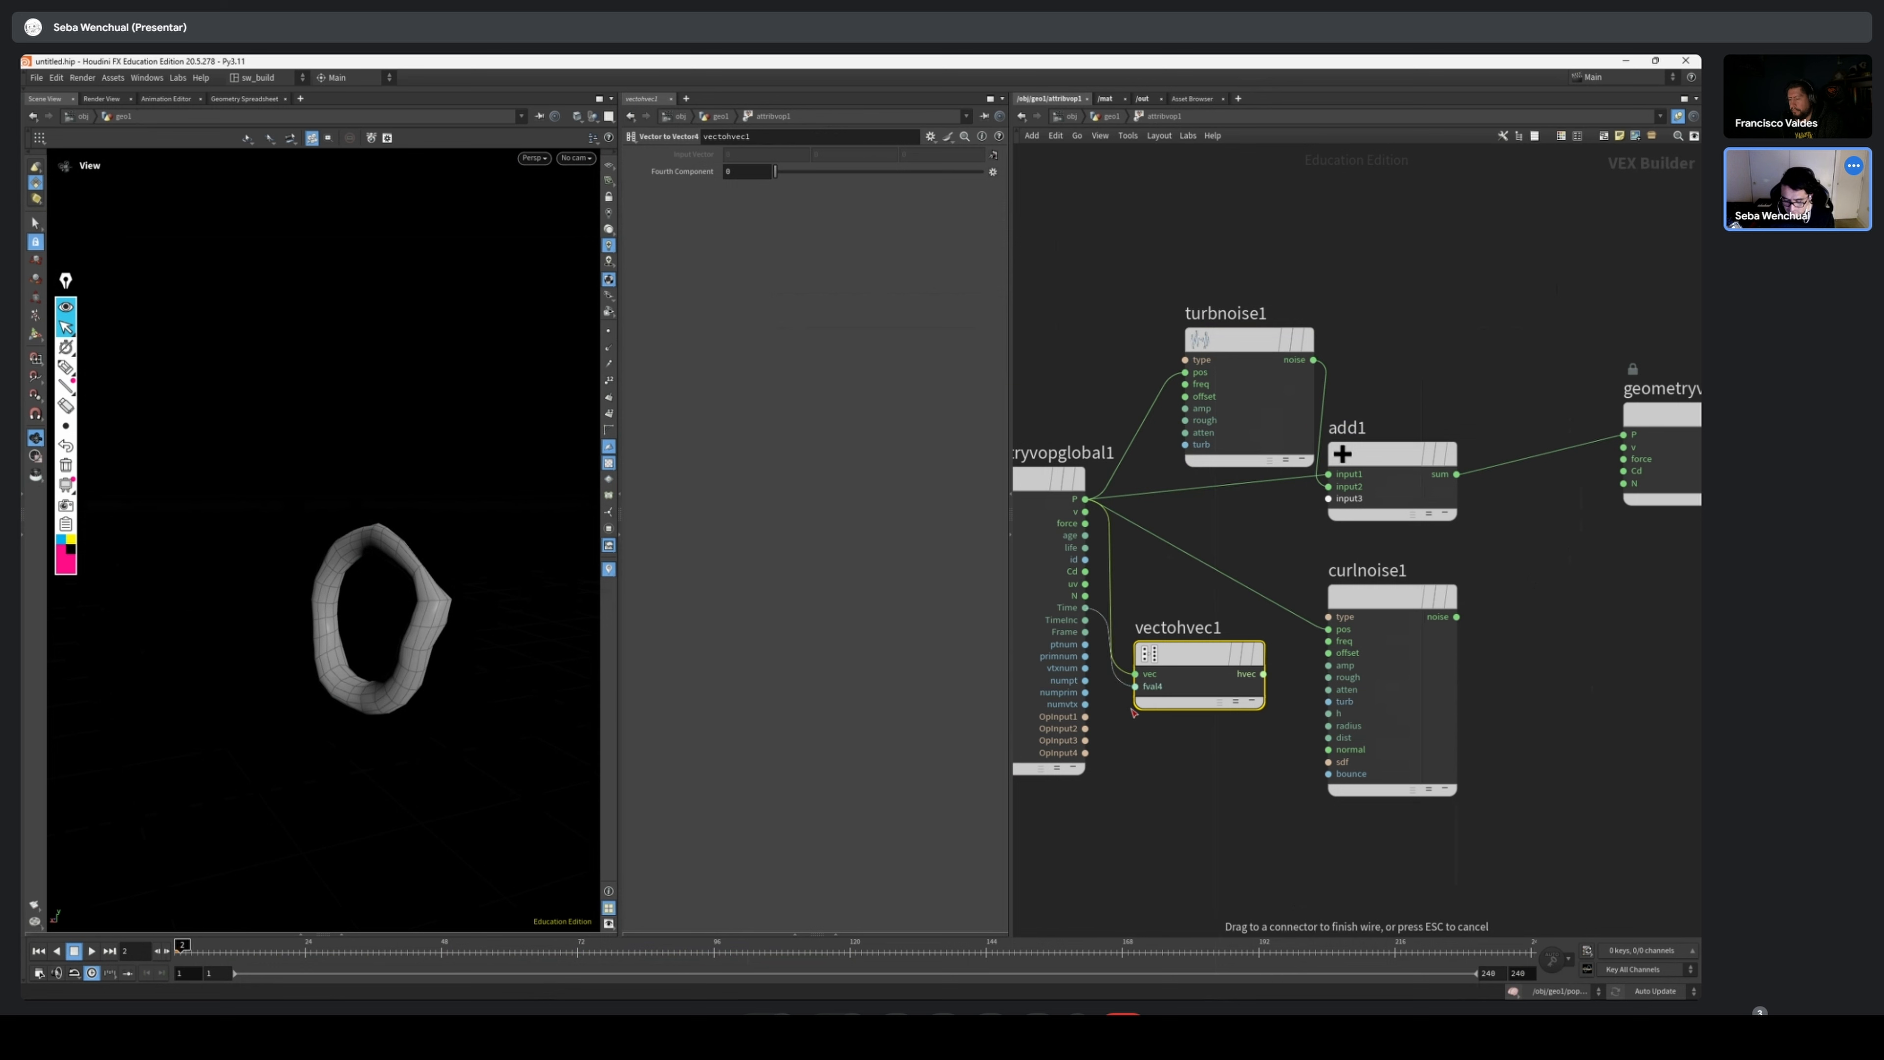
click(1134, 686)
click(1263, 673)
click(1327, 628)
Replace the turbulent noise in the Add node's second input with the curl noise, and set its frequency to 0.2
click(1456, 617)
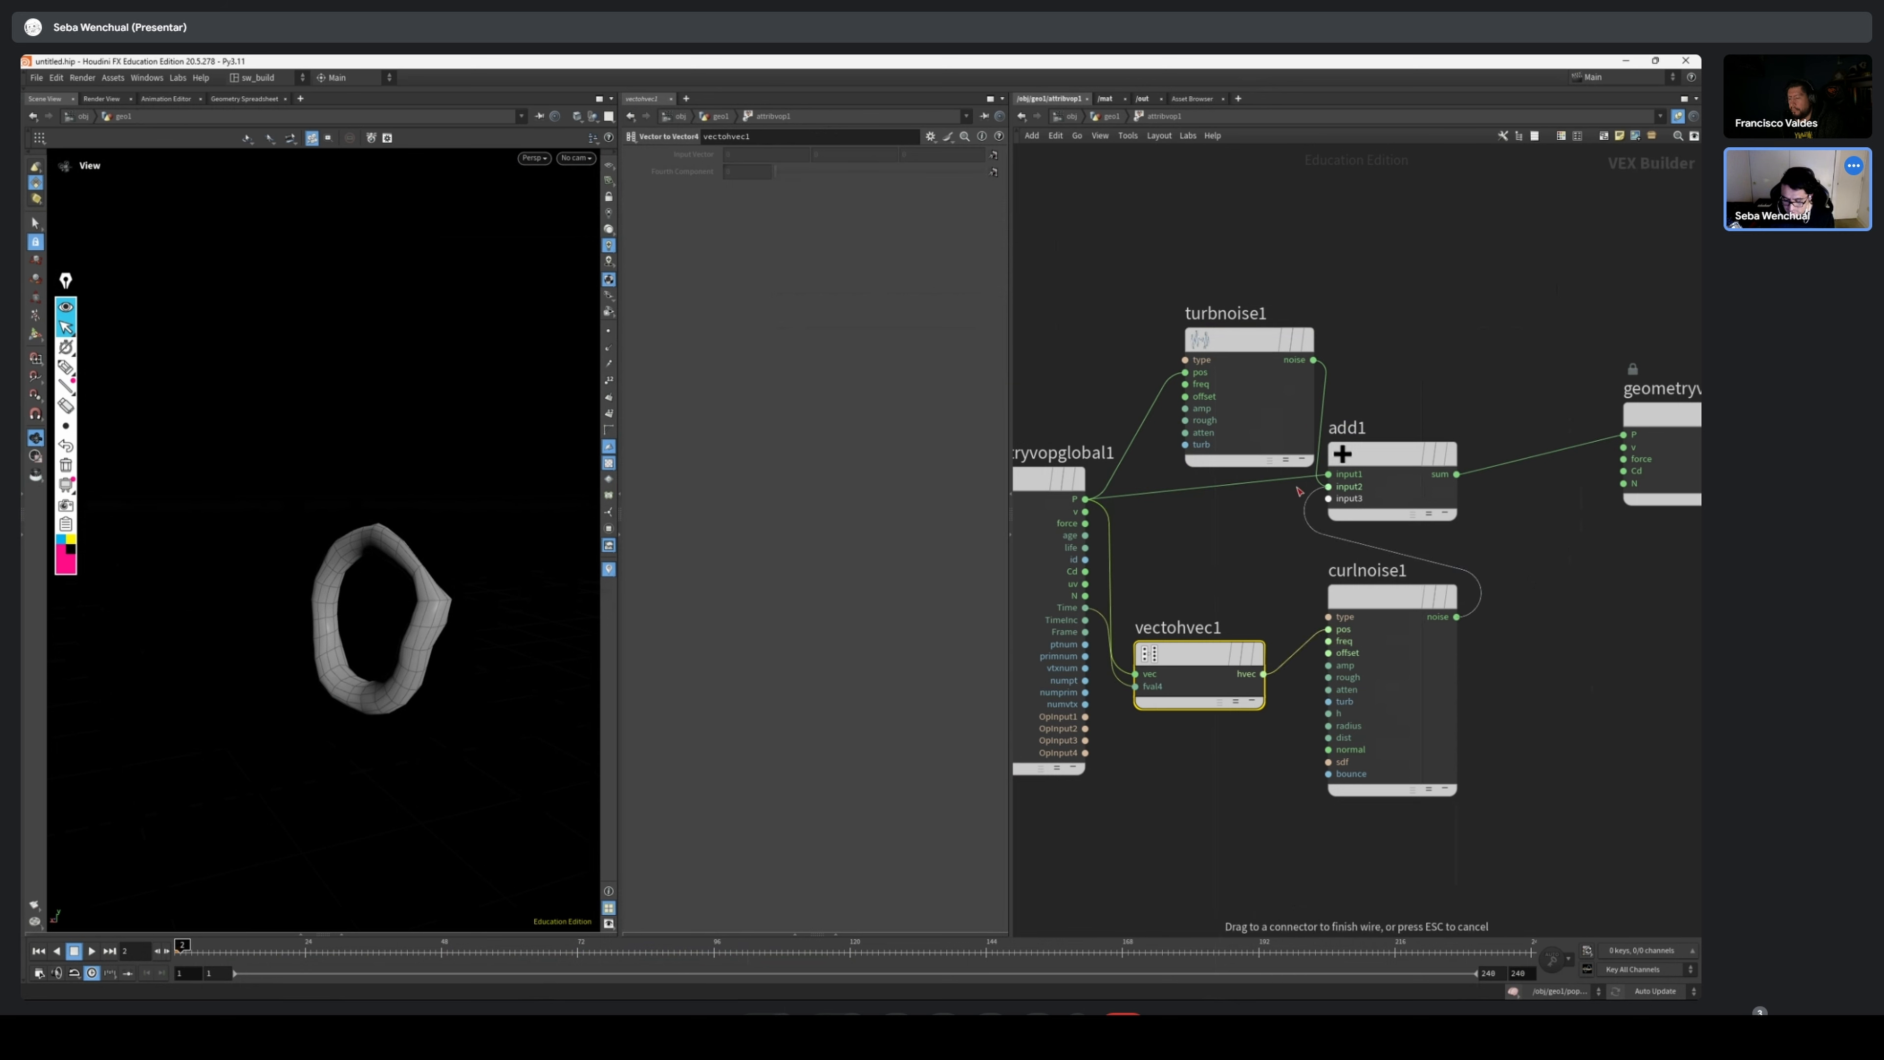
click(1327, 486)
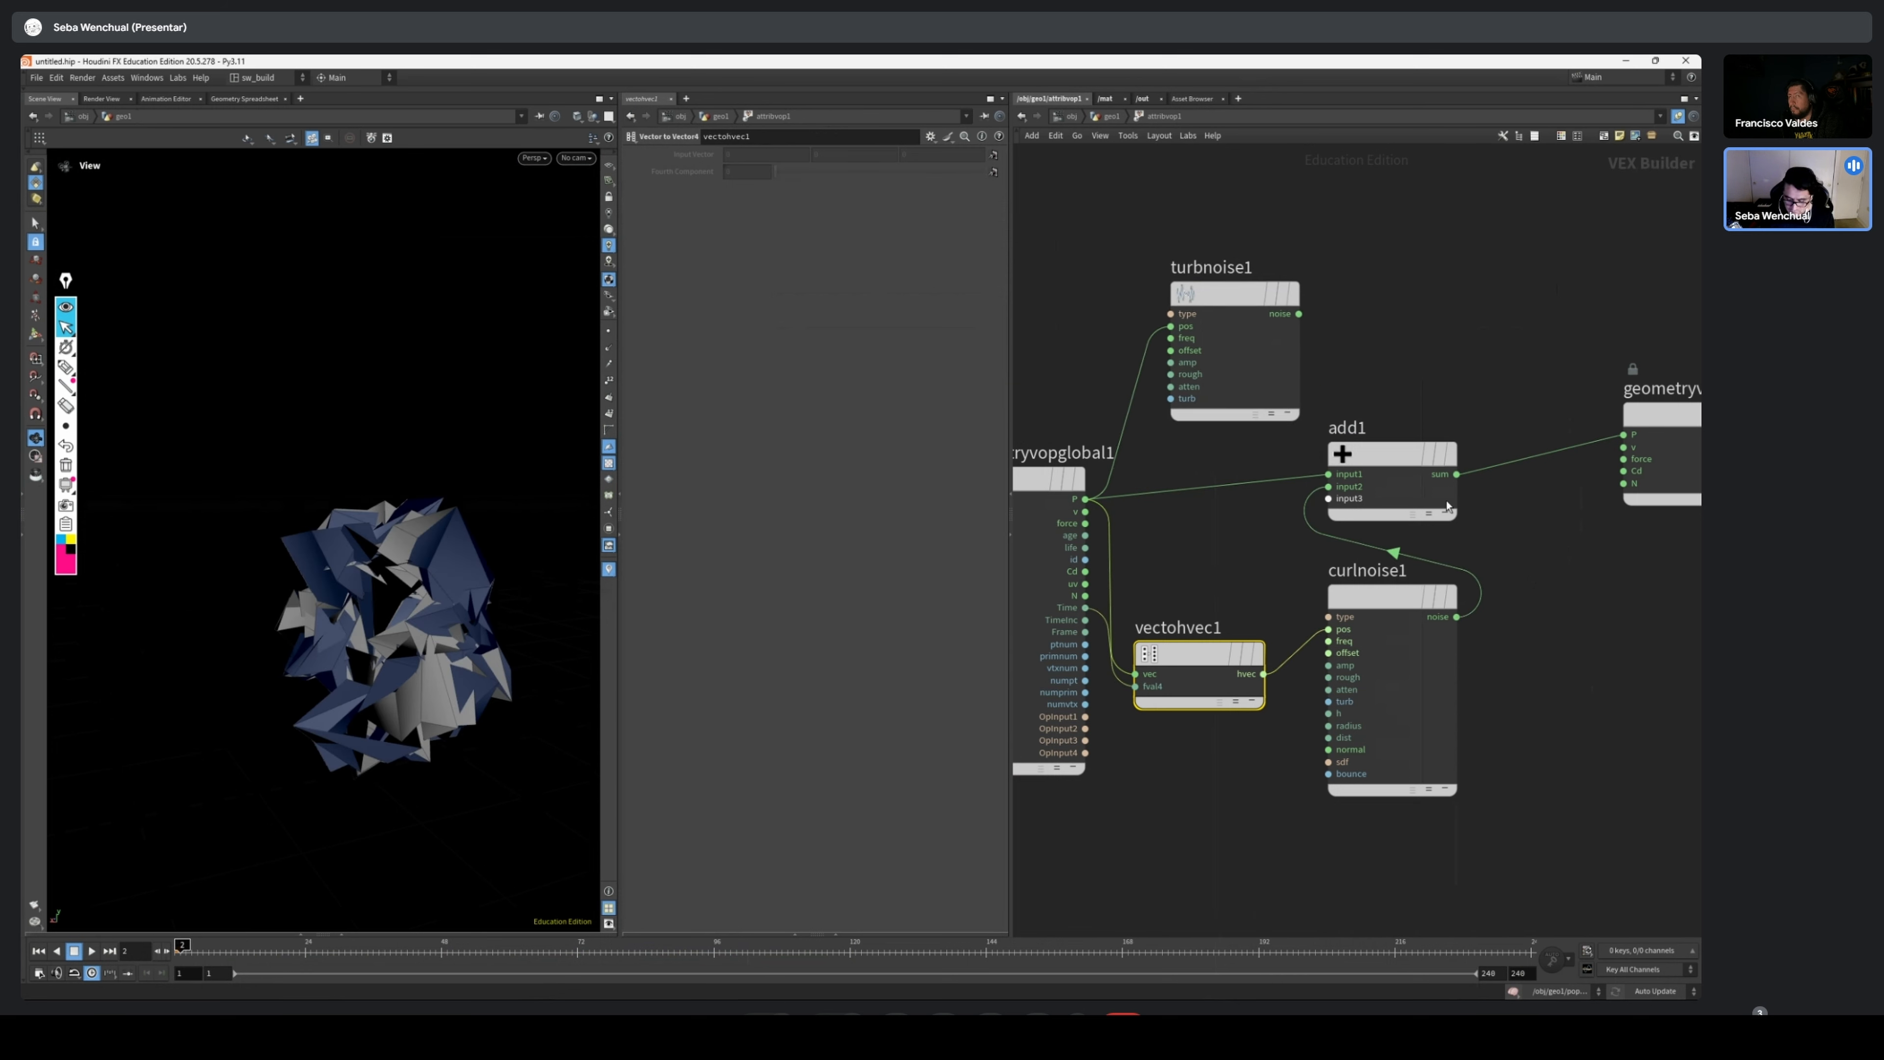
click(1409, 598)
middle_drag(688, 203, 637, 204)
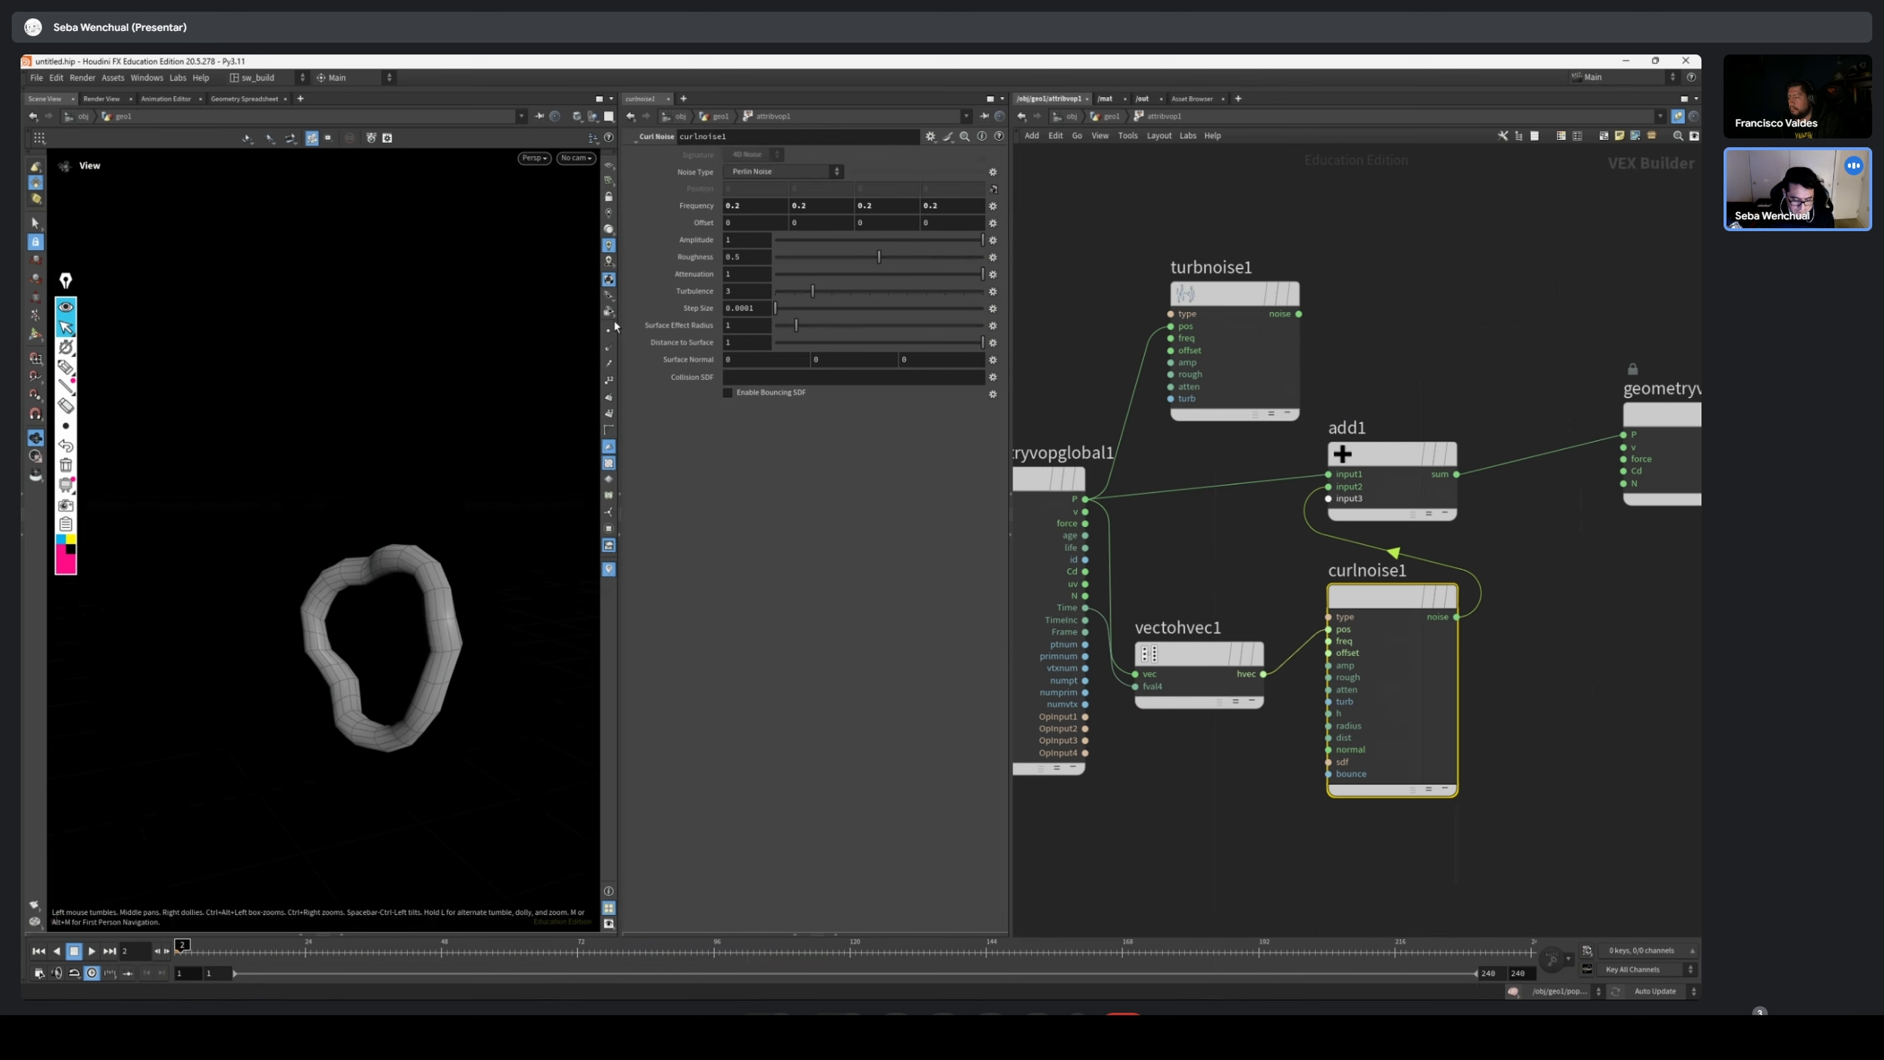
Scrub and play the timeline to preview the torus deformed by the curl noise, and return to the first frame
drag(183, 951, 218, 995)
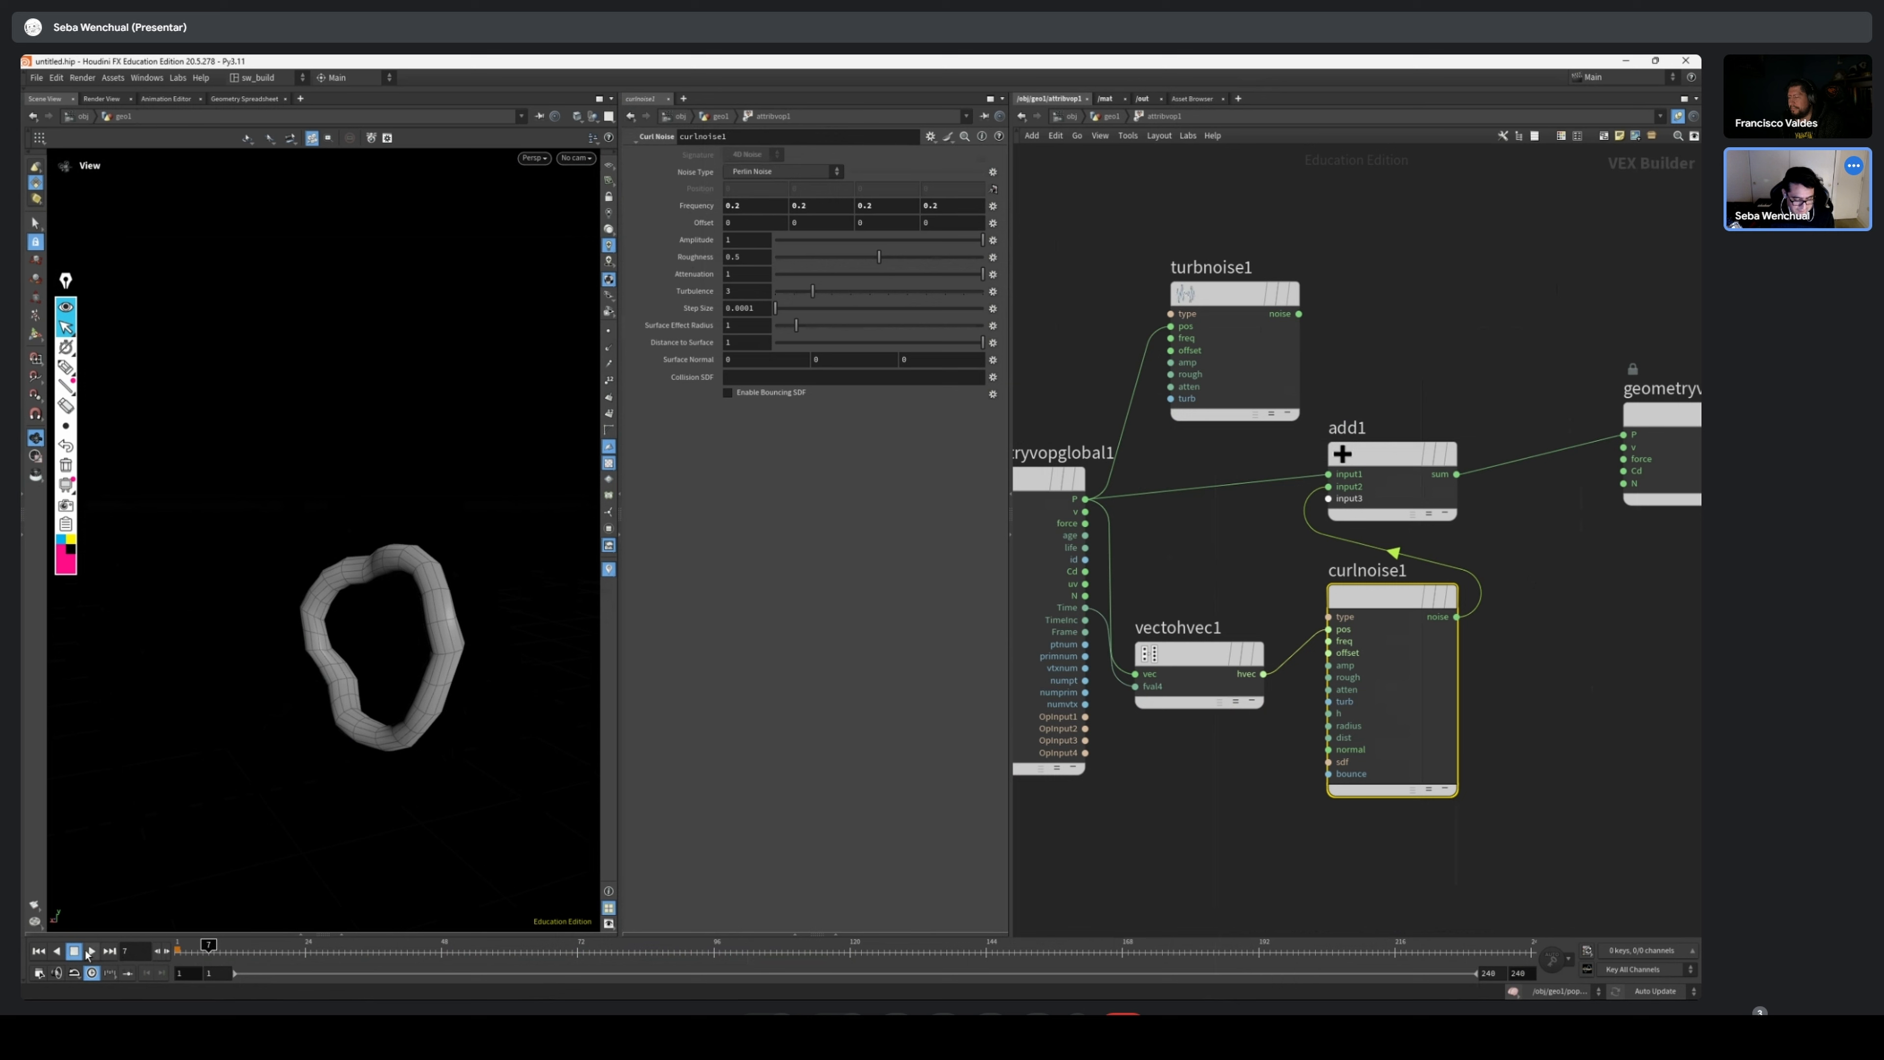
click(87, 955)
click(39, 950)
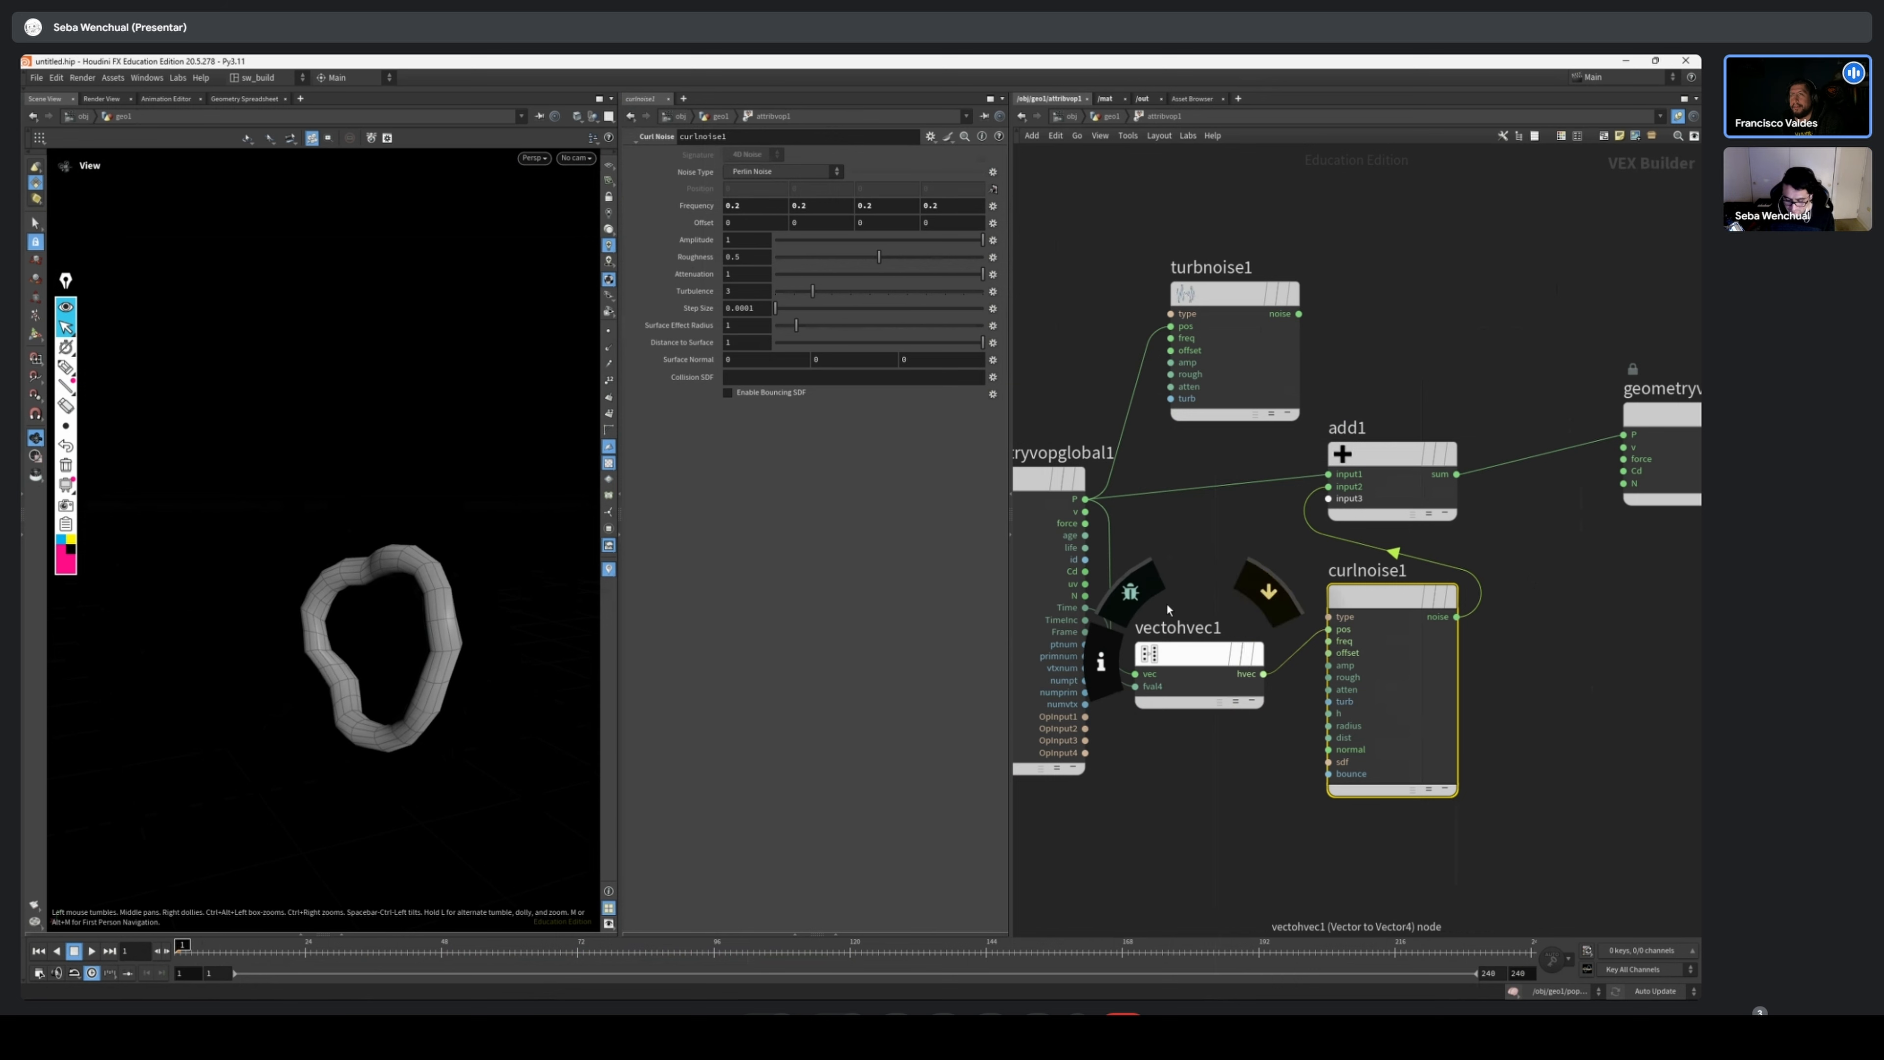
Delete the unused Turbulent Noise node from the Attribute VOP network
scroll(1167, 526, down, 3)
drag(1231, 393, 1177, 418)
click(1175, 422)
key(Delete)
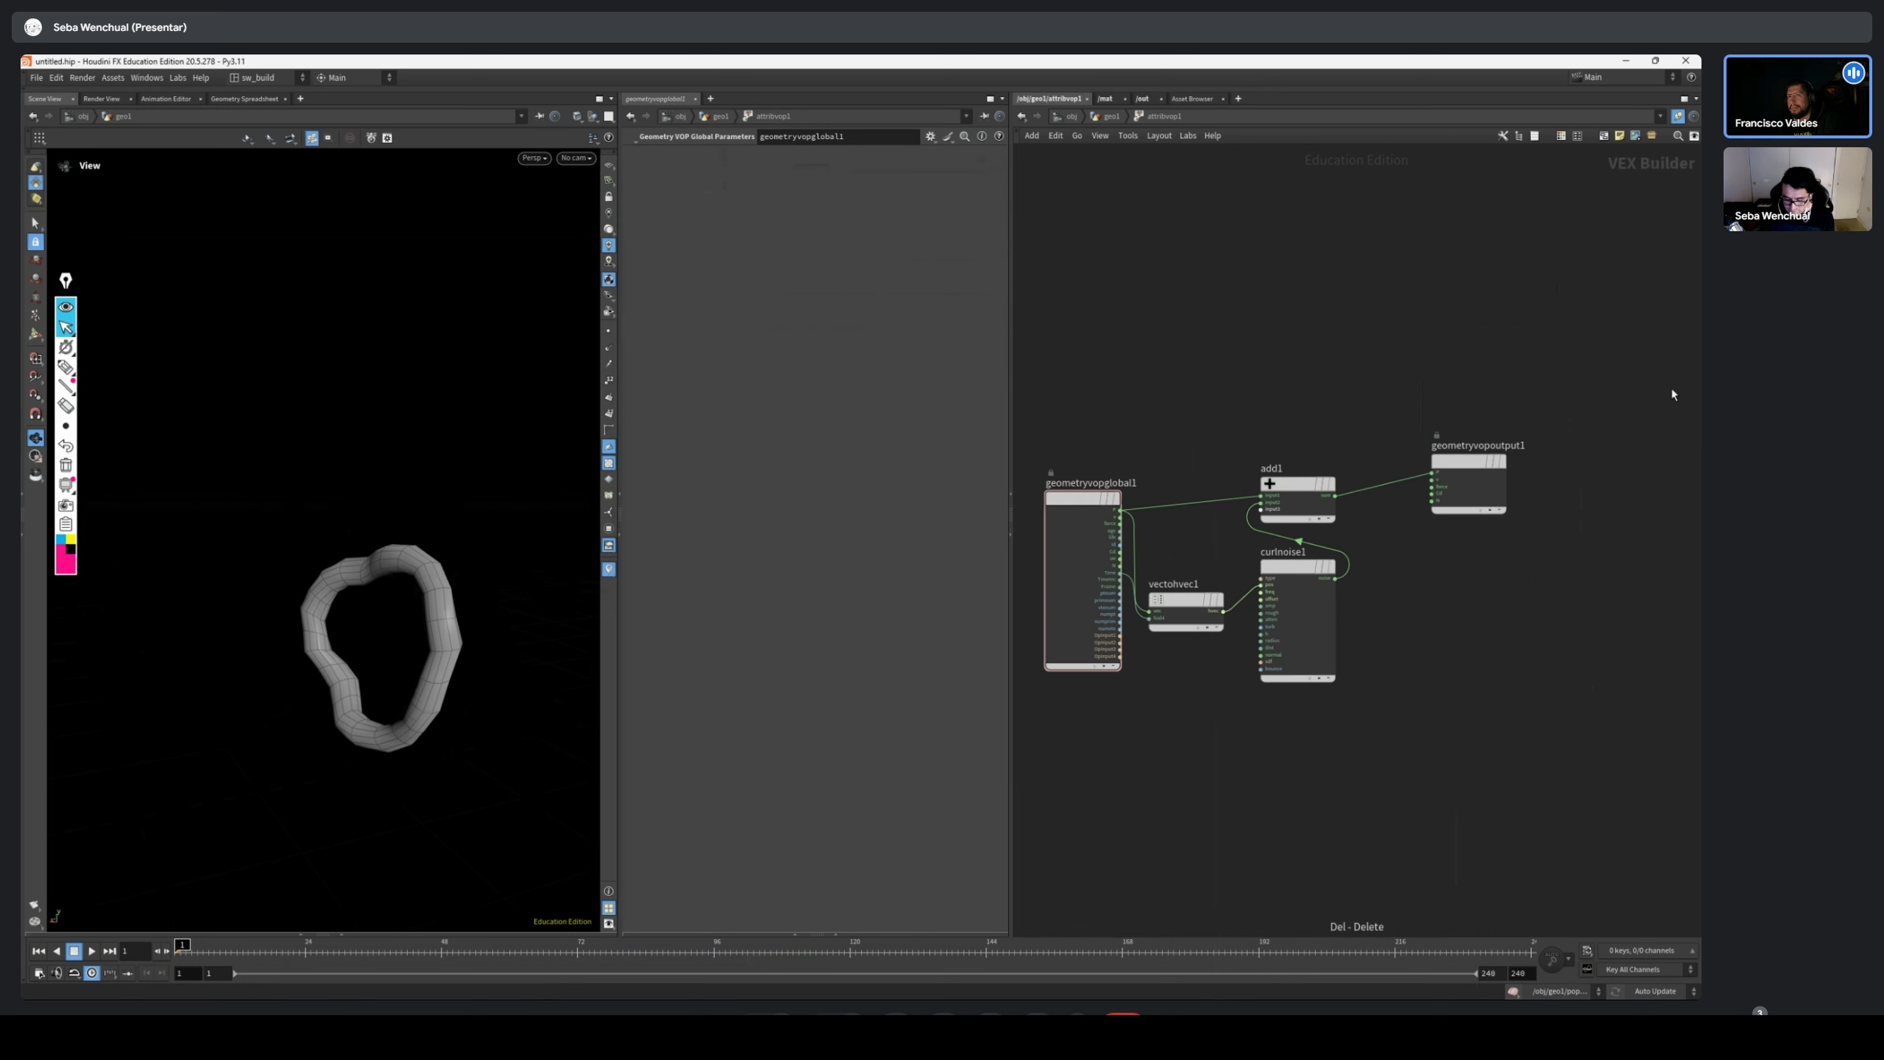
Rearrange the nodes in the Attribute VOP network, spacing Add and the geometry output away from the global parameters, Vector to Vector4 and Curl Noise
drag(1602, 378, 1344, 472)
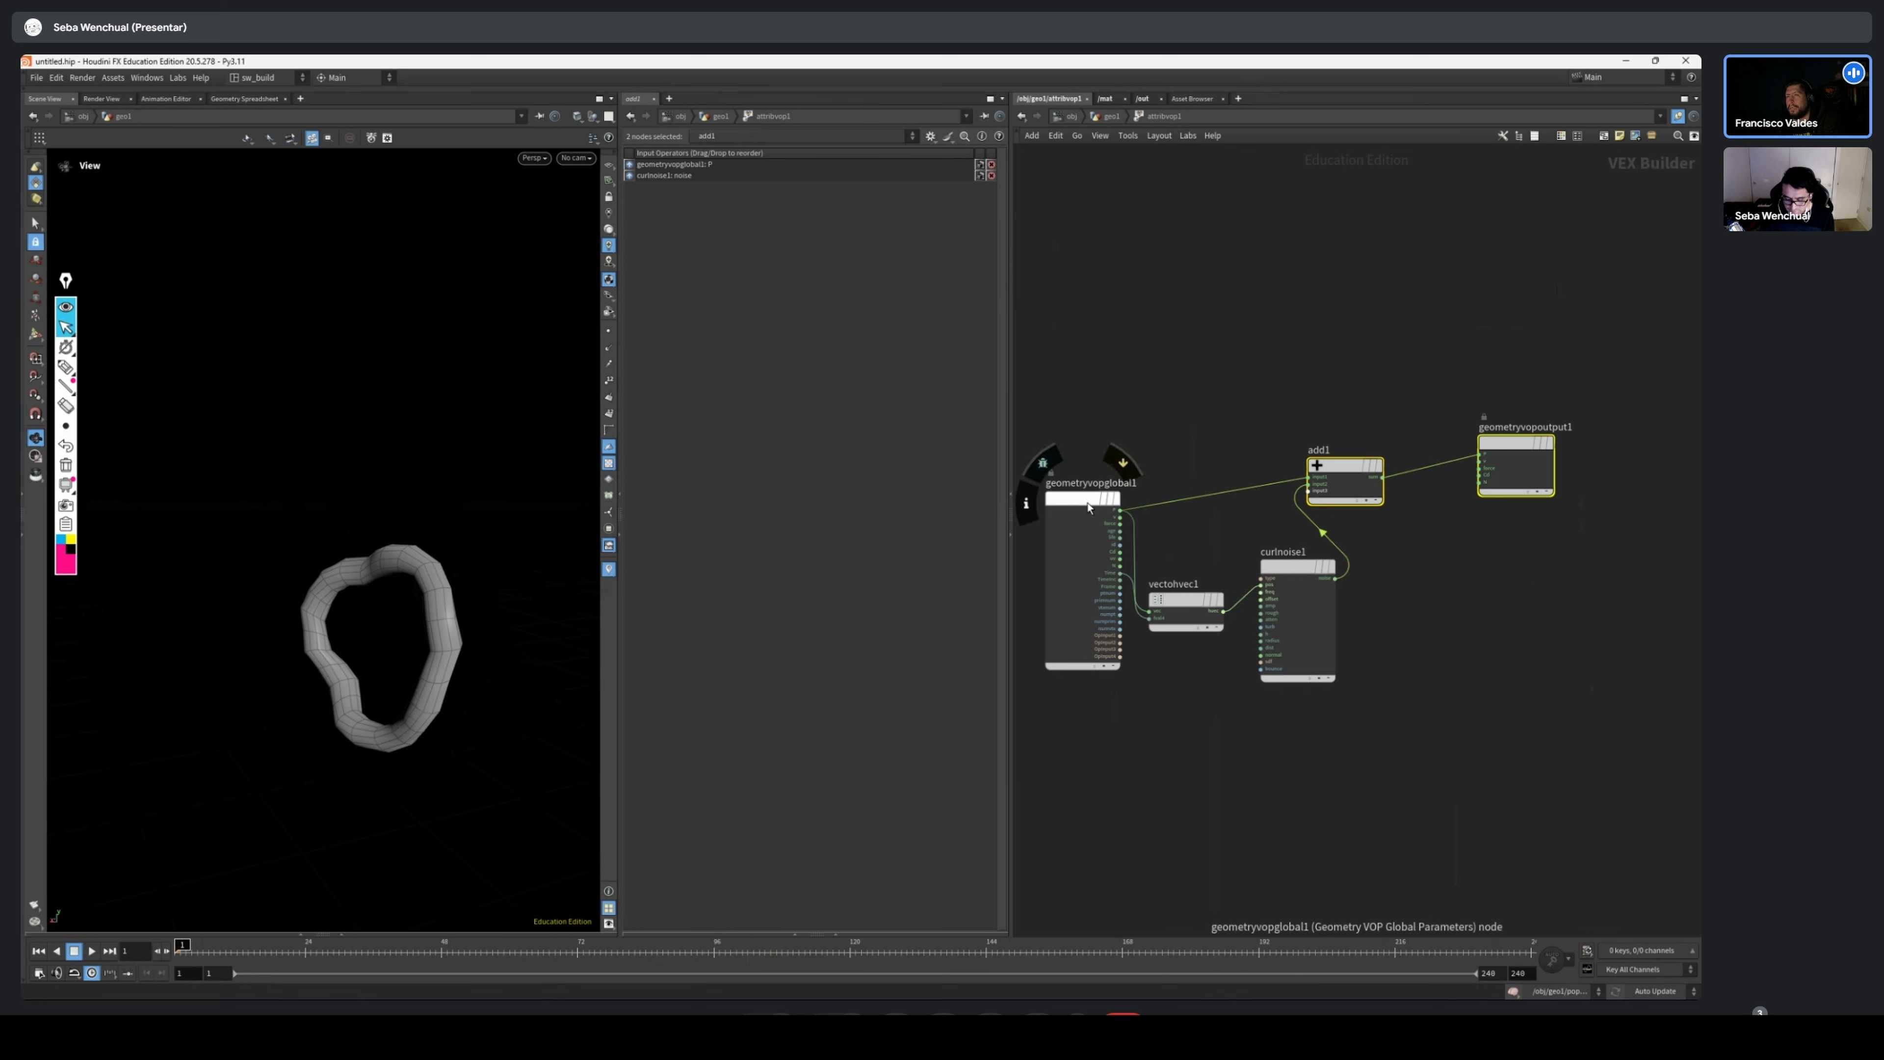
drag(1088, 506, 1063, 512)
drag(1187, 599, 1178, 571)
drag(1297, 566, 1288, 571)
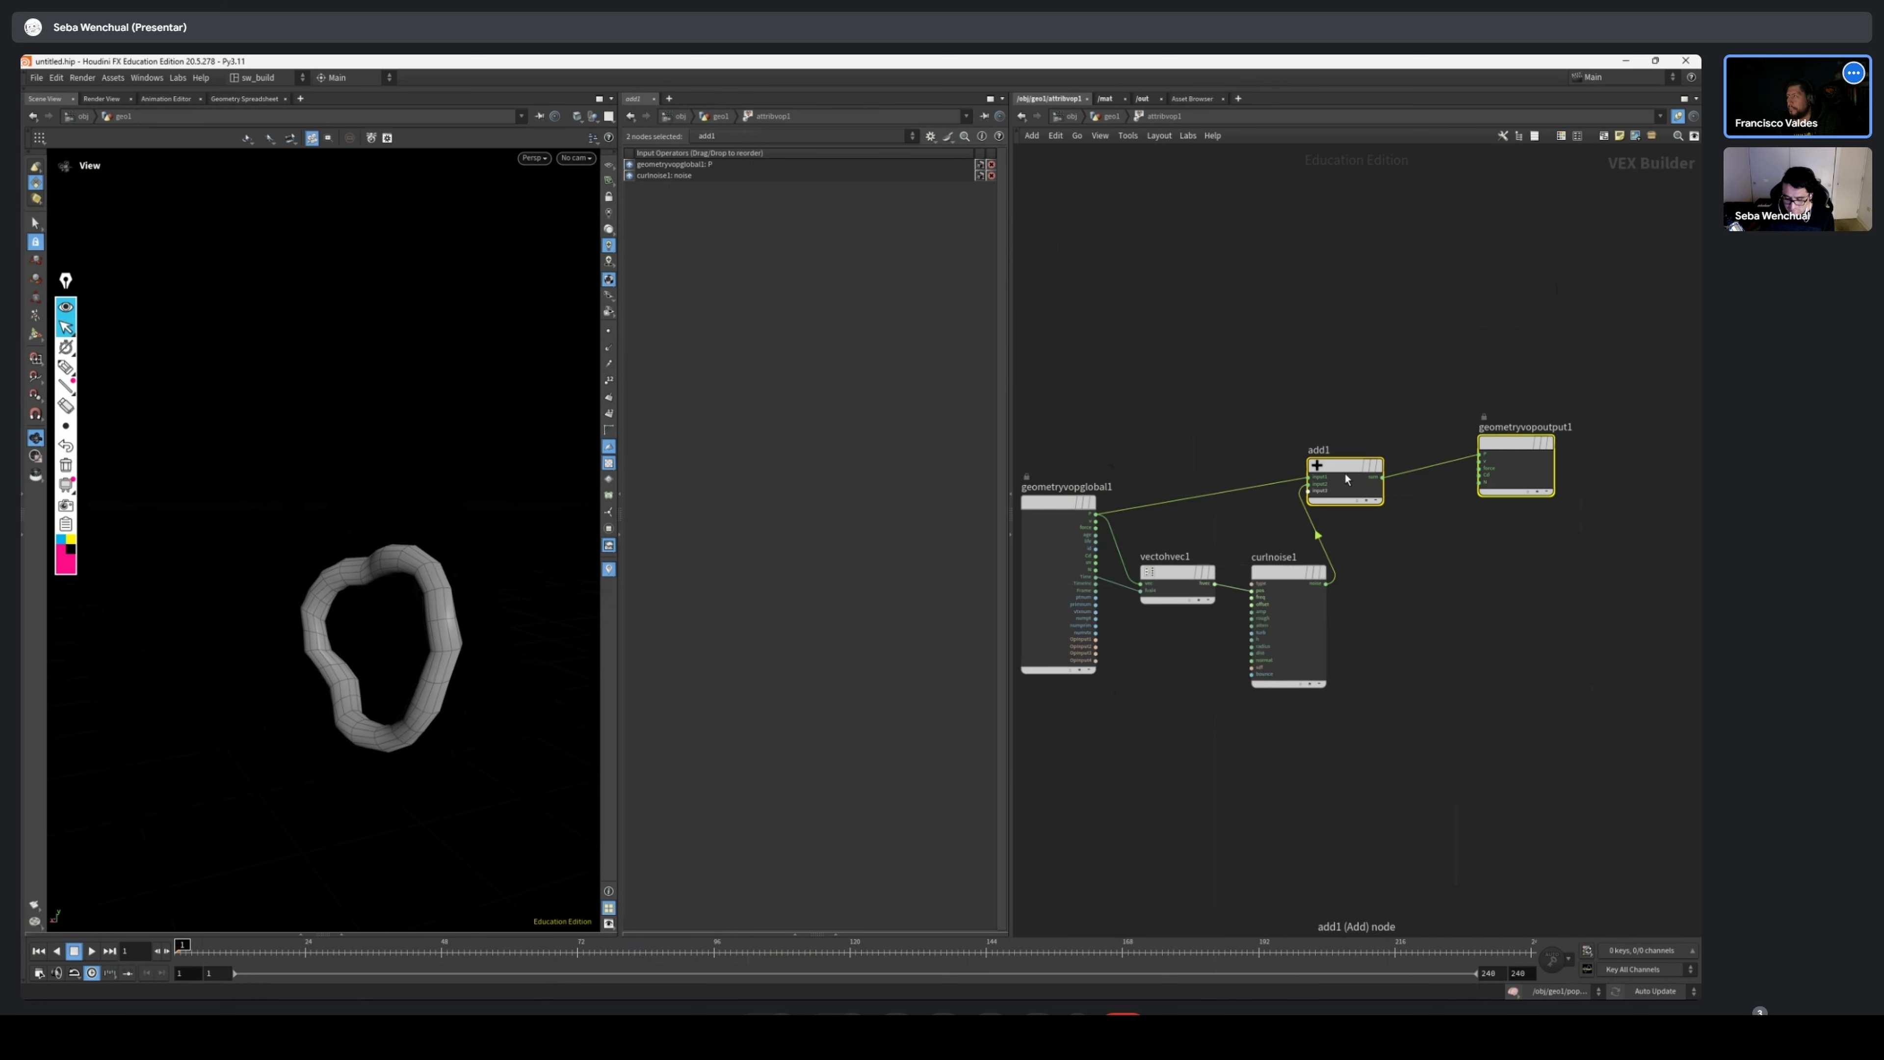
drag(1346, 479, 1383, 493)
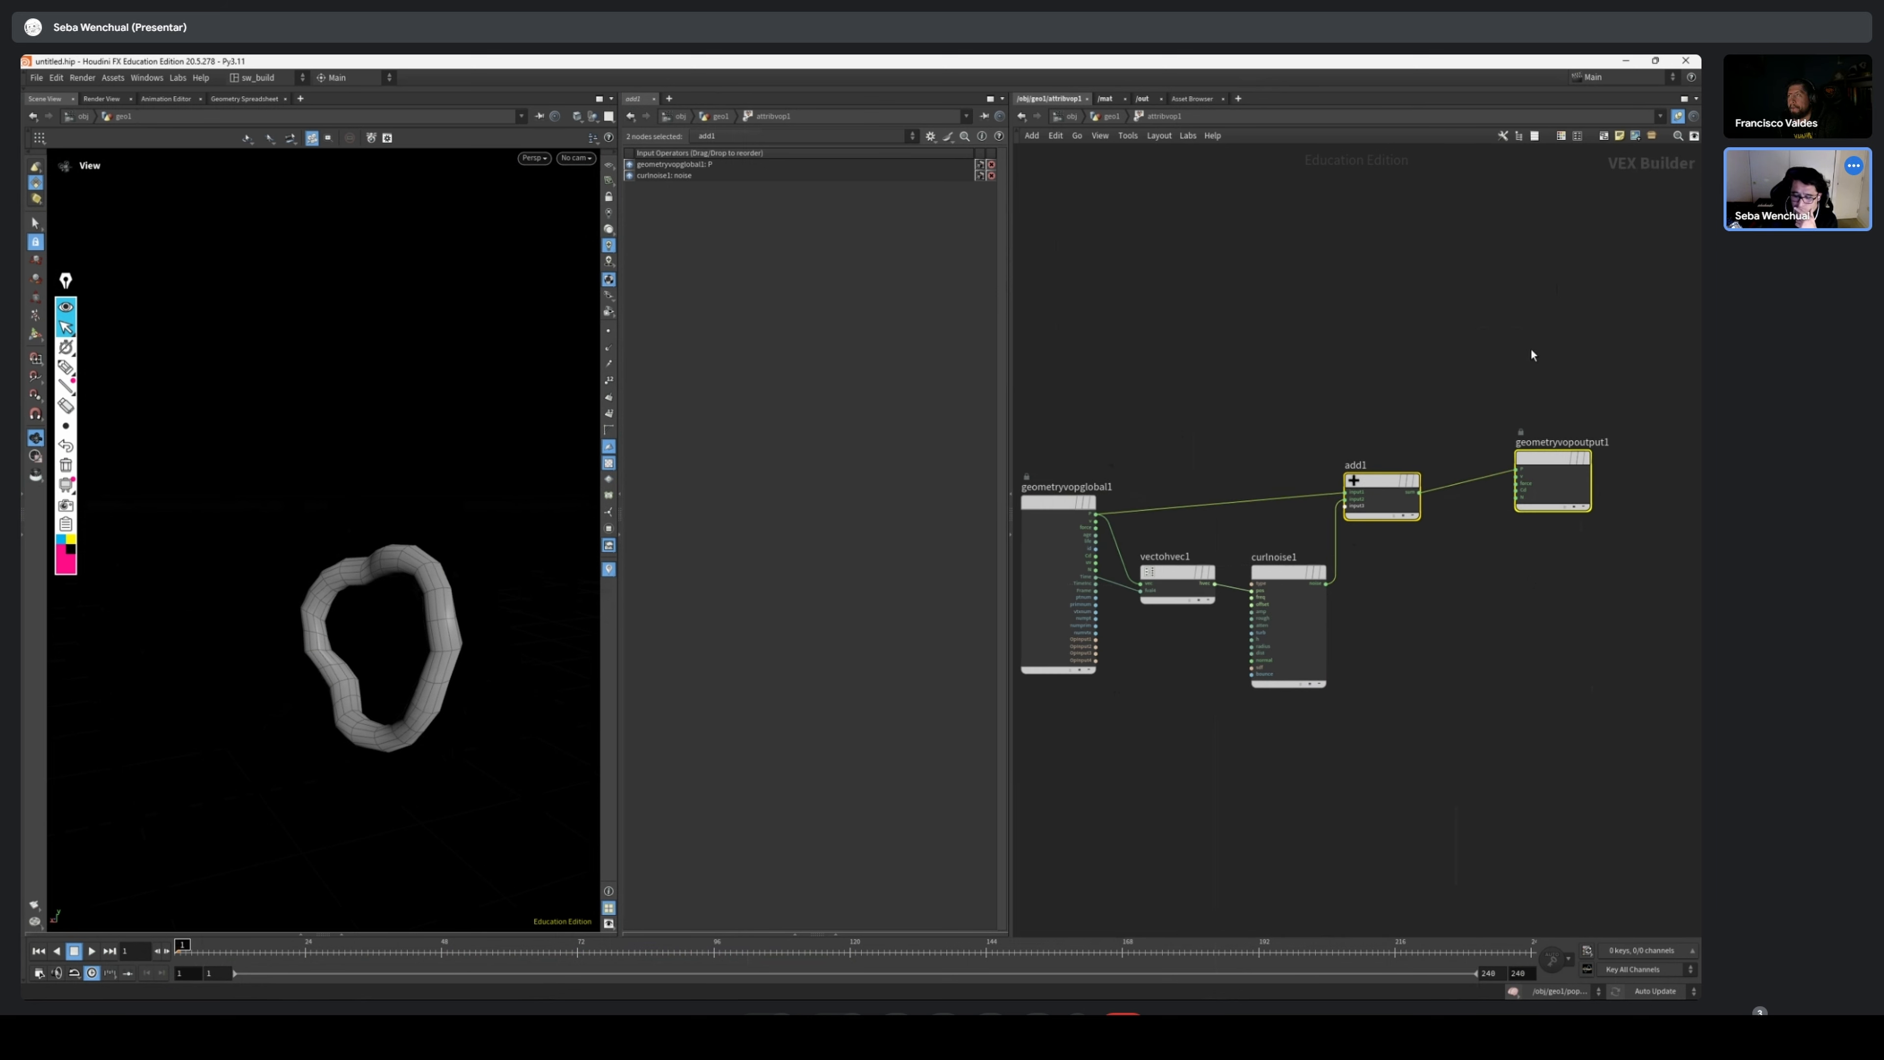
drag(1661, 385, 1417, 508)
drag(1560, 456, 1582, 484)
click(1414, 497)
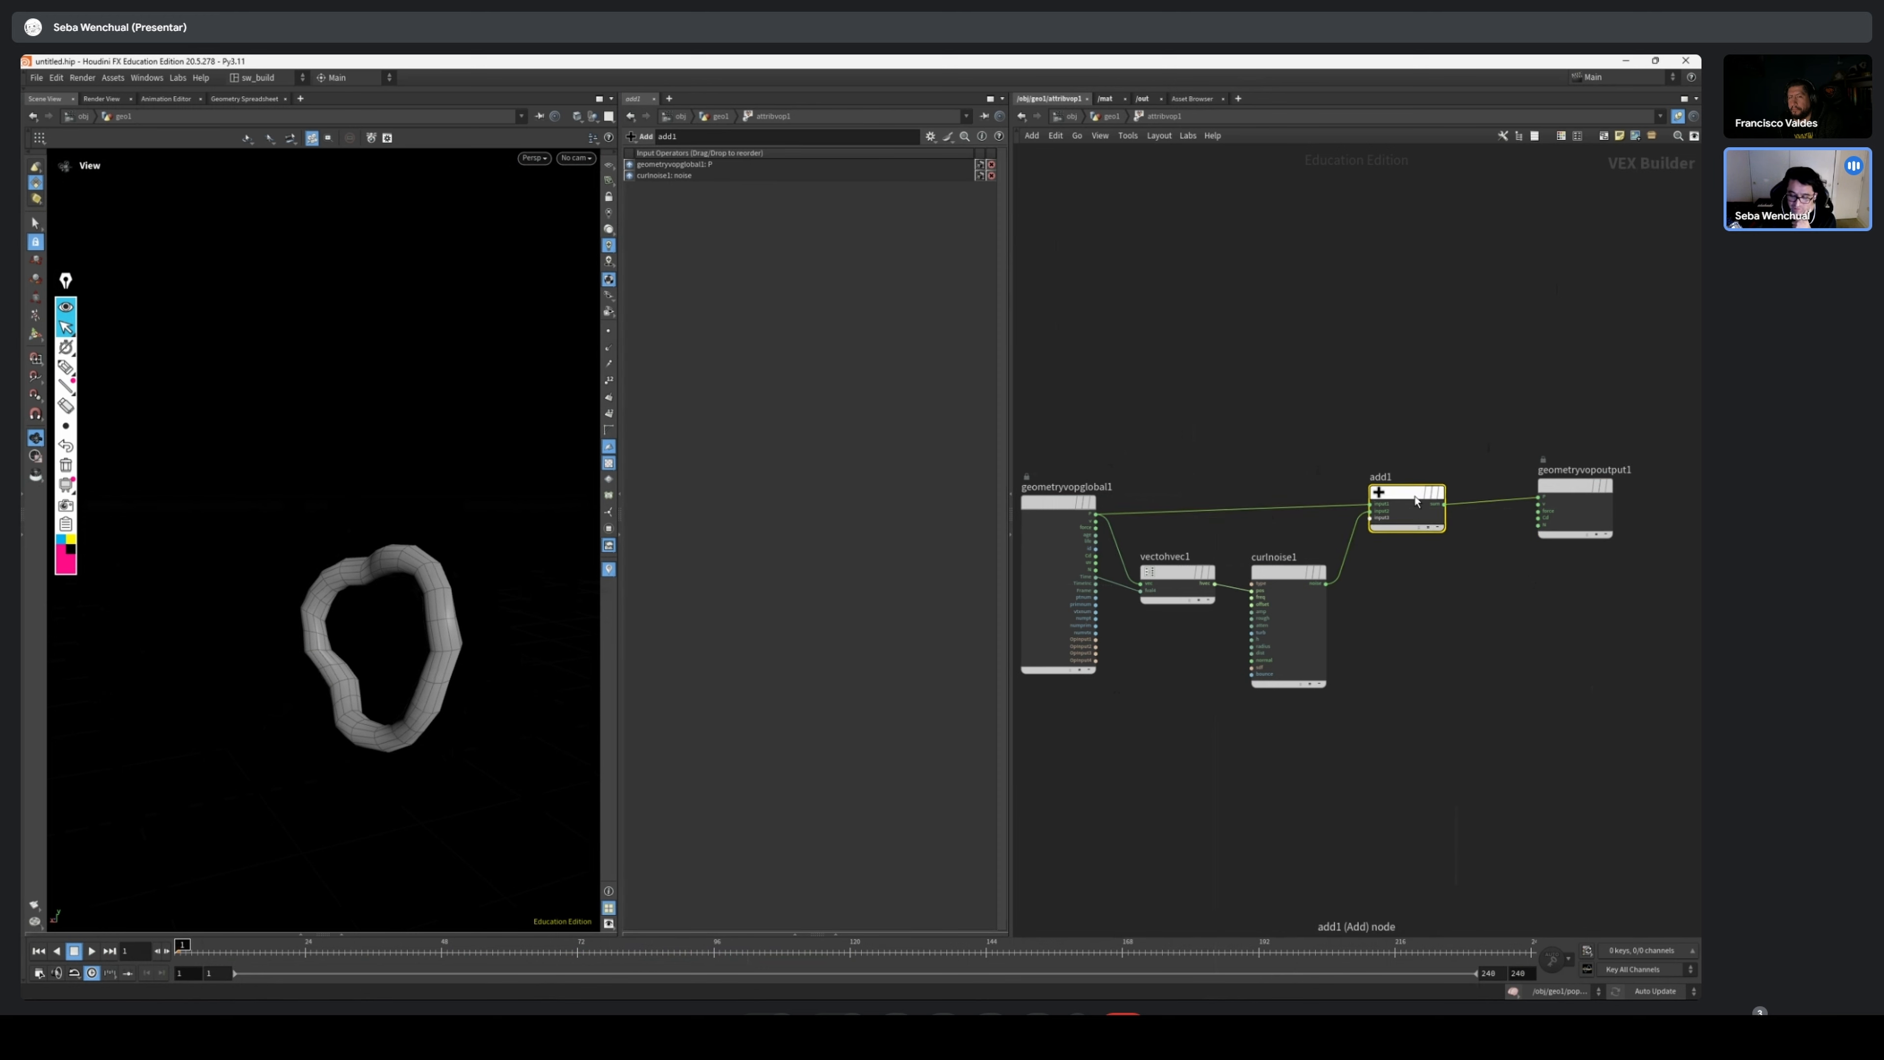
drag(1416, 501, 1421, 517)
drag(1634, 424, 1598, 536)
click(1059, 514)
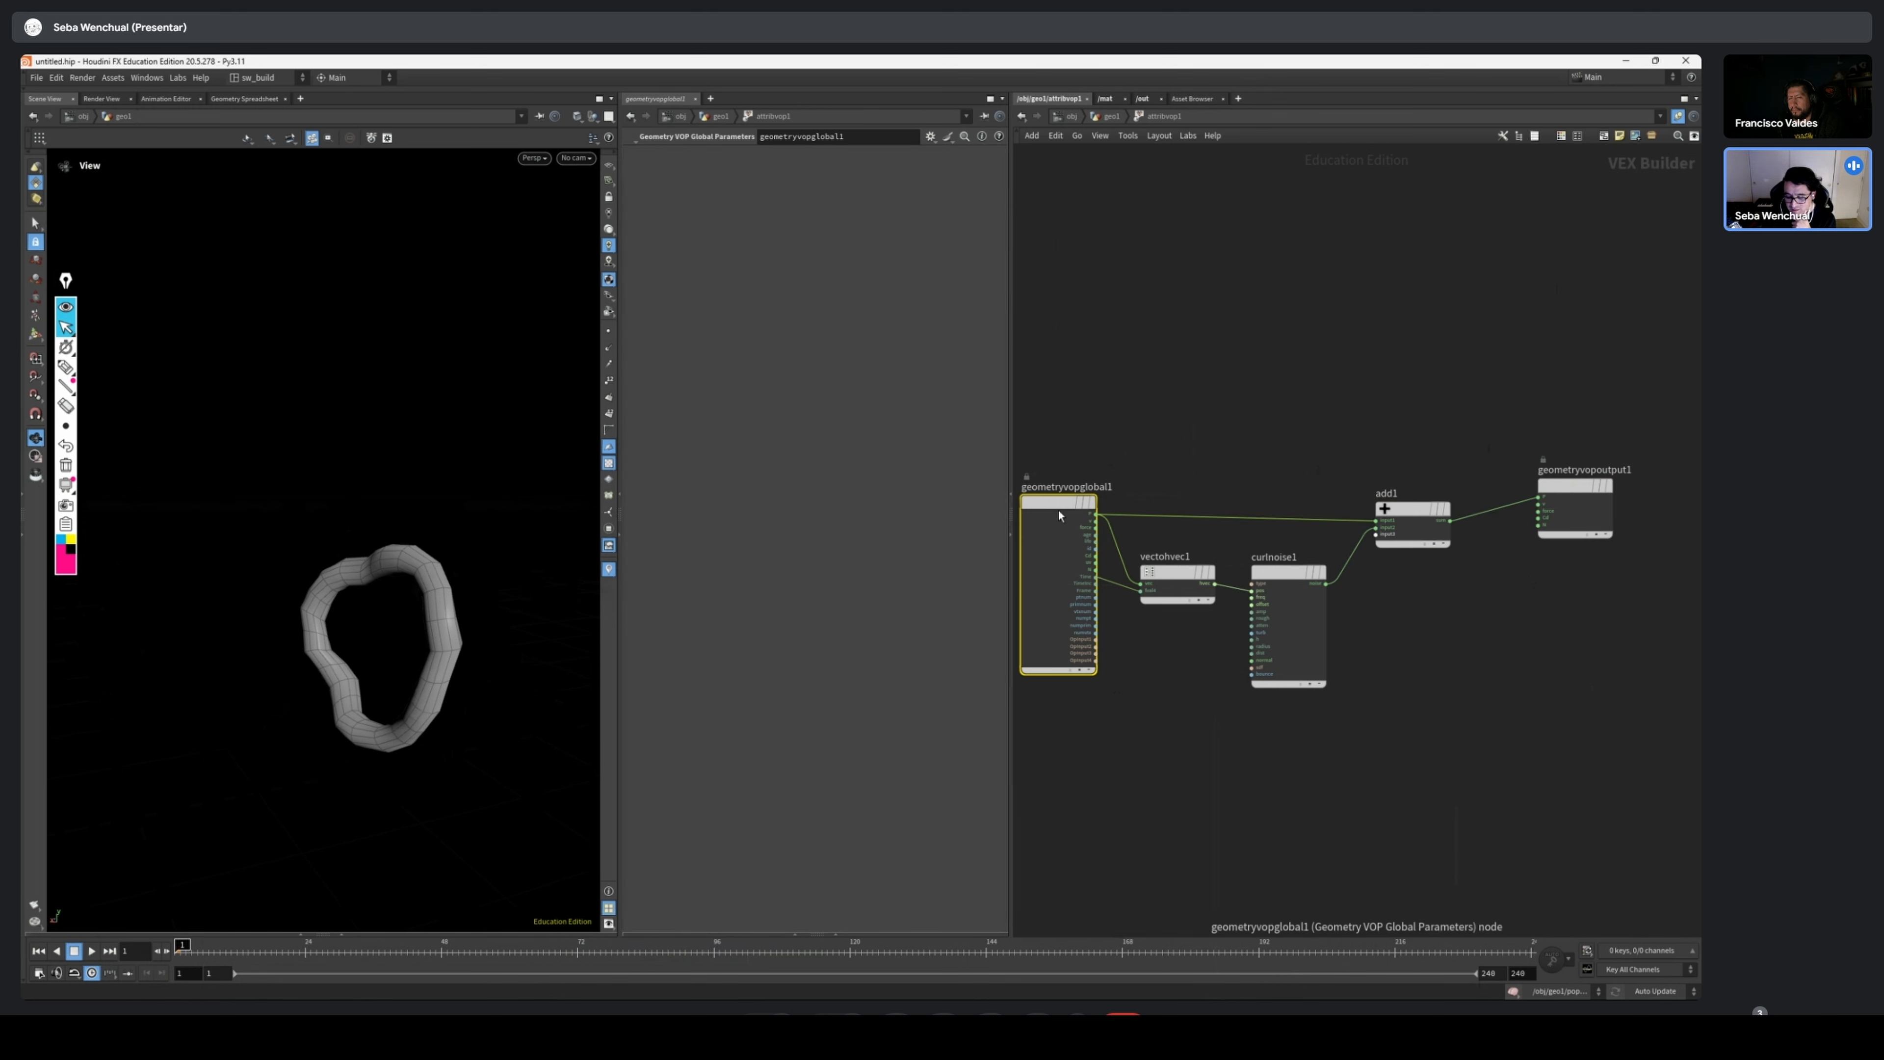
drag(1059, 515, 1060, 530)
Rewire the Vector to Vector4 output into the Curl Noise pos input and scrub the timeline back to the first frame
drag(1215, 584, 1252, 590)
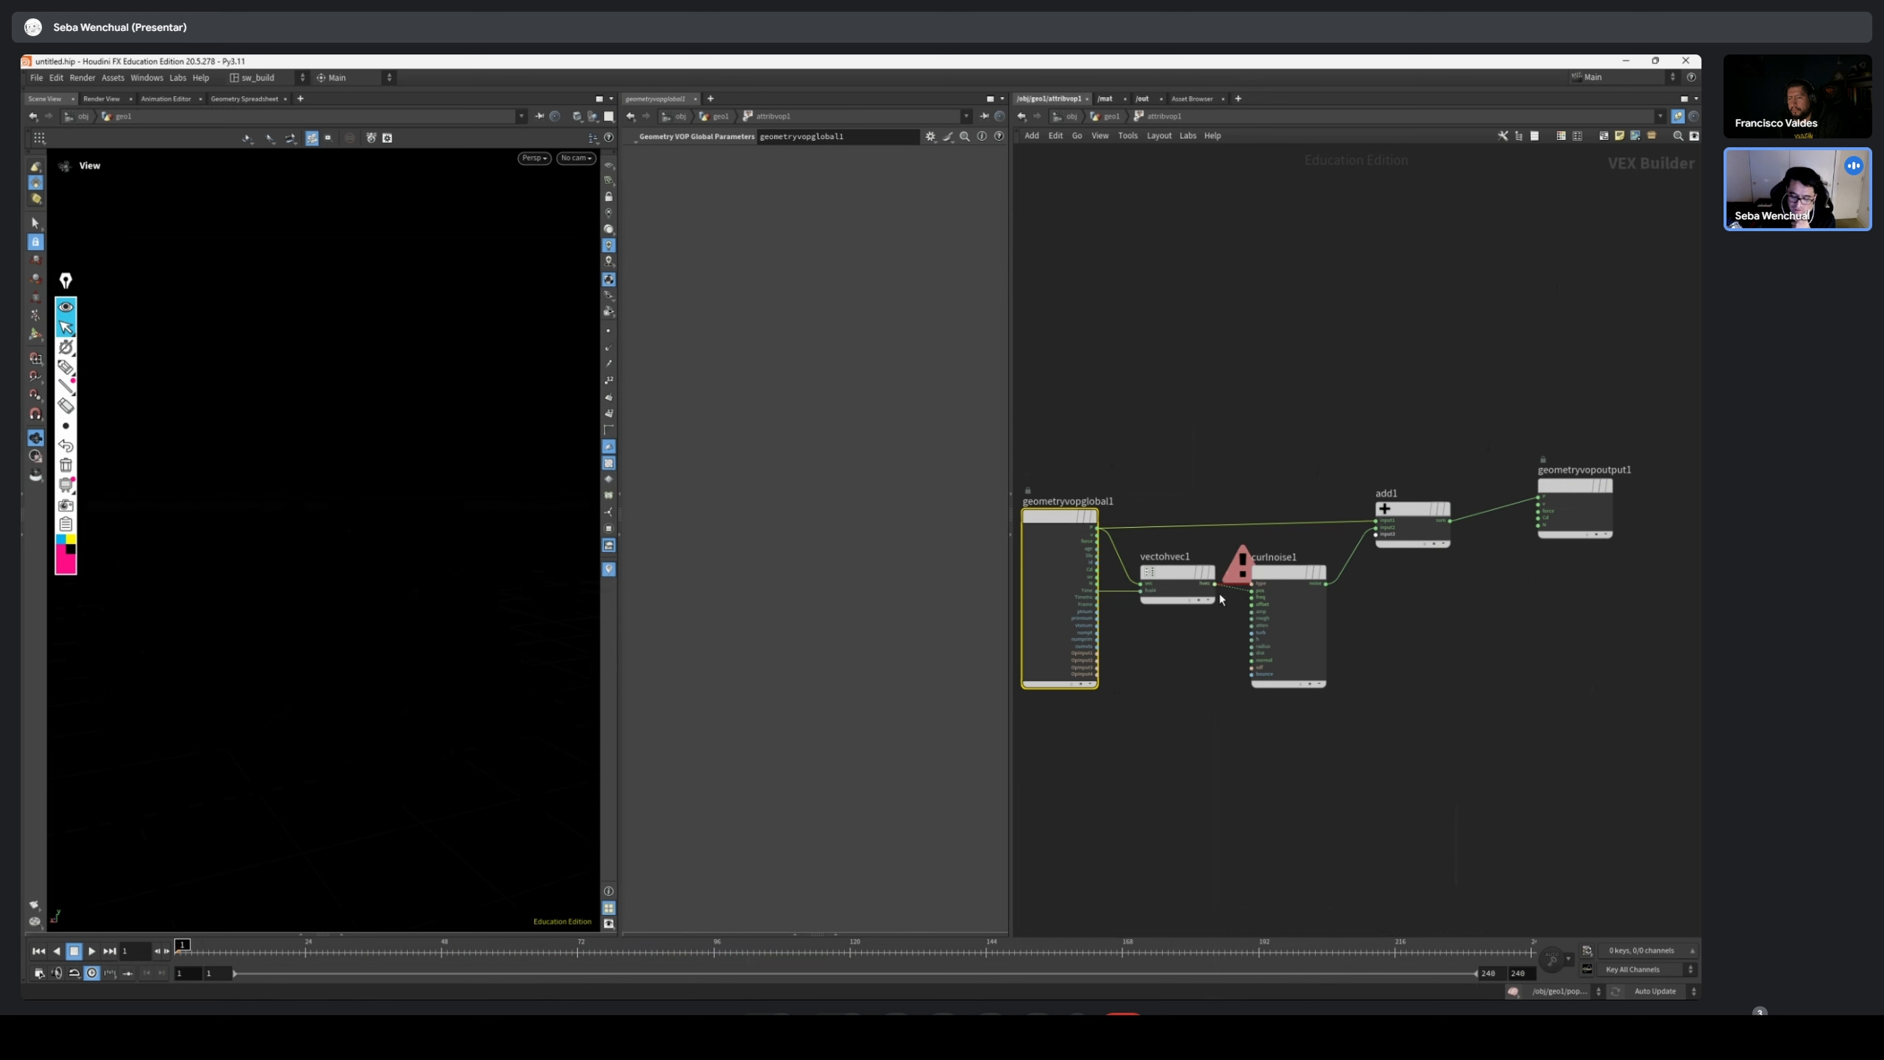
scroll(1221, 603, up, 5)
key(y)
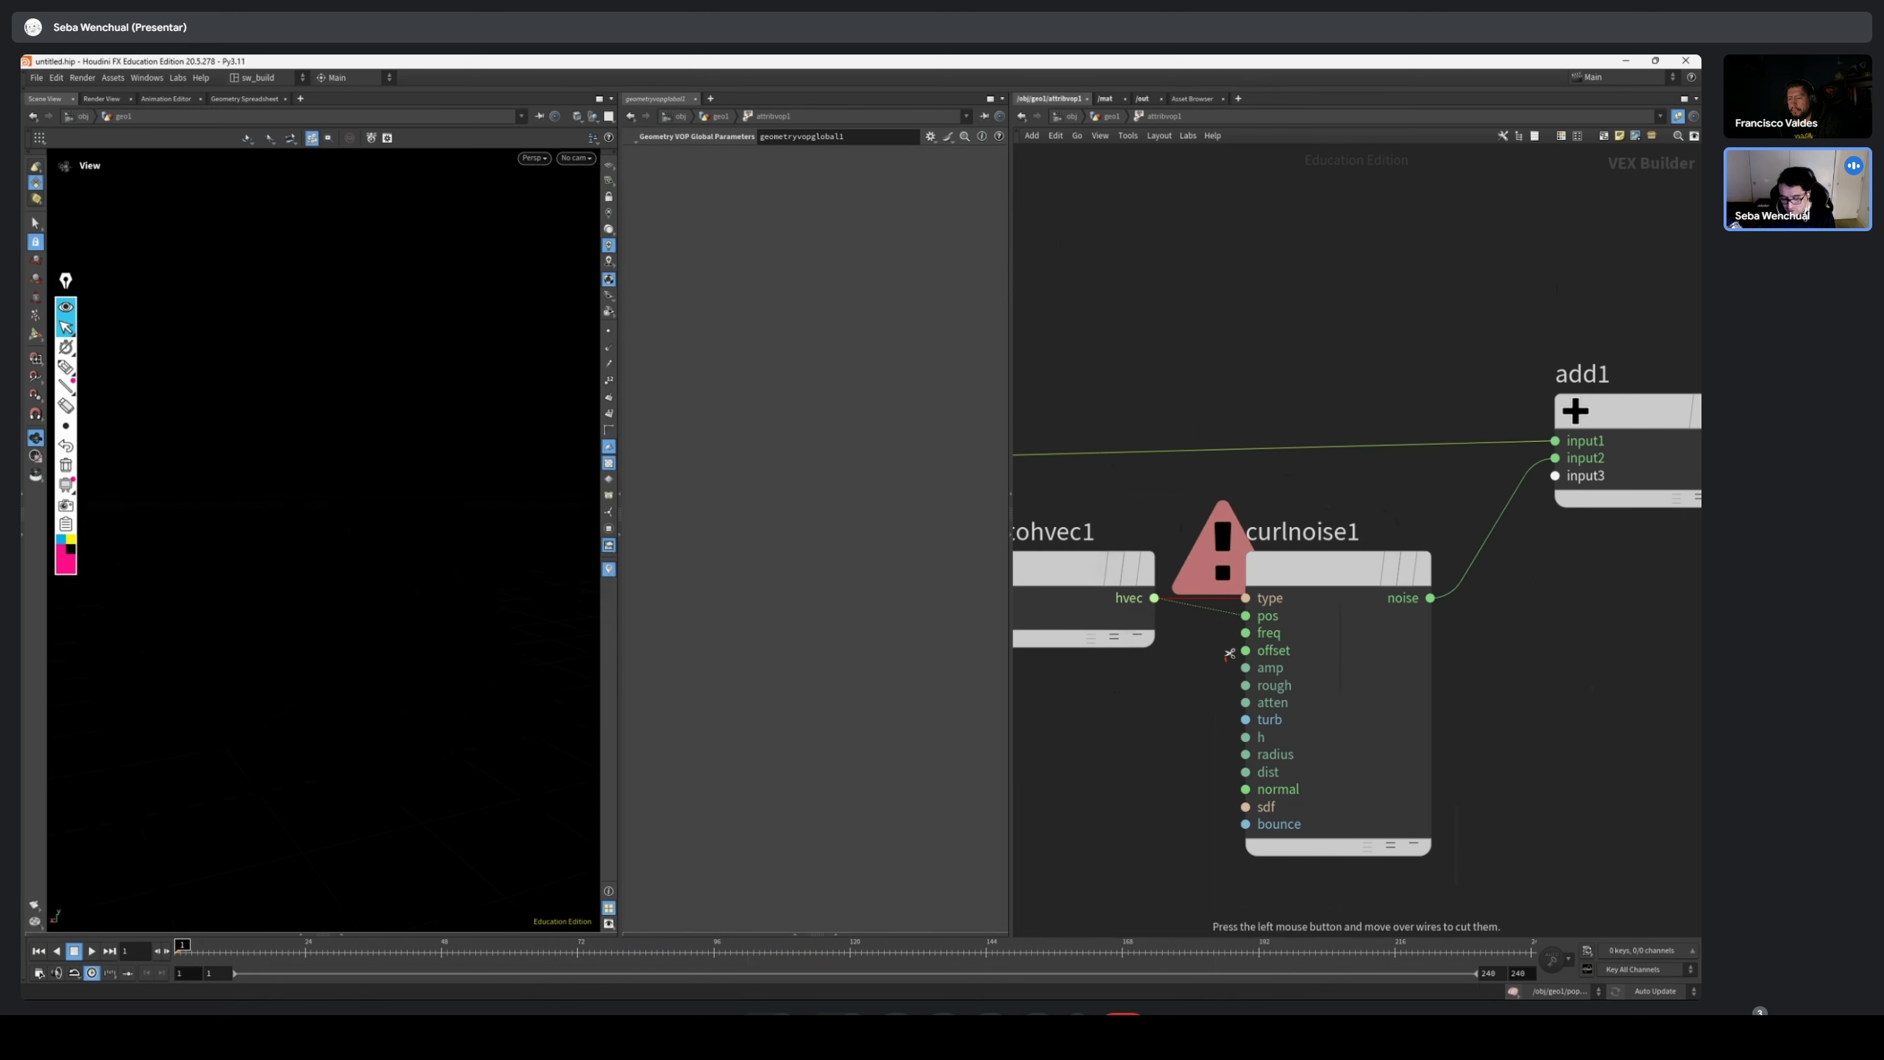
mouse_move(1229, 653)
mouse_down()
mouse_move(1195, 605)
mouse_move(1245, 616)
mouse_up()
mouse_move(1337, 576)
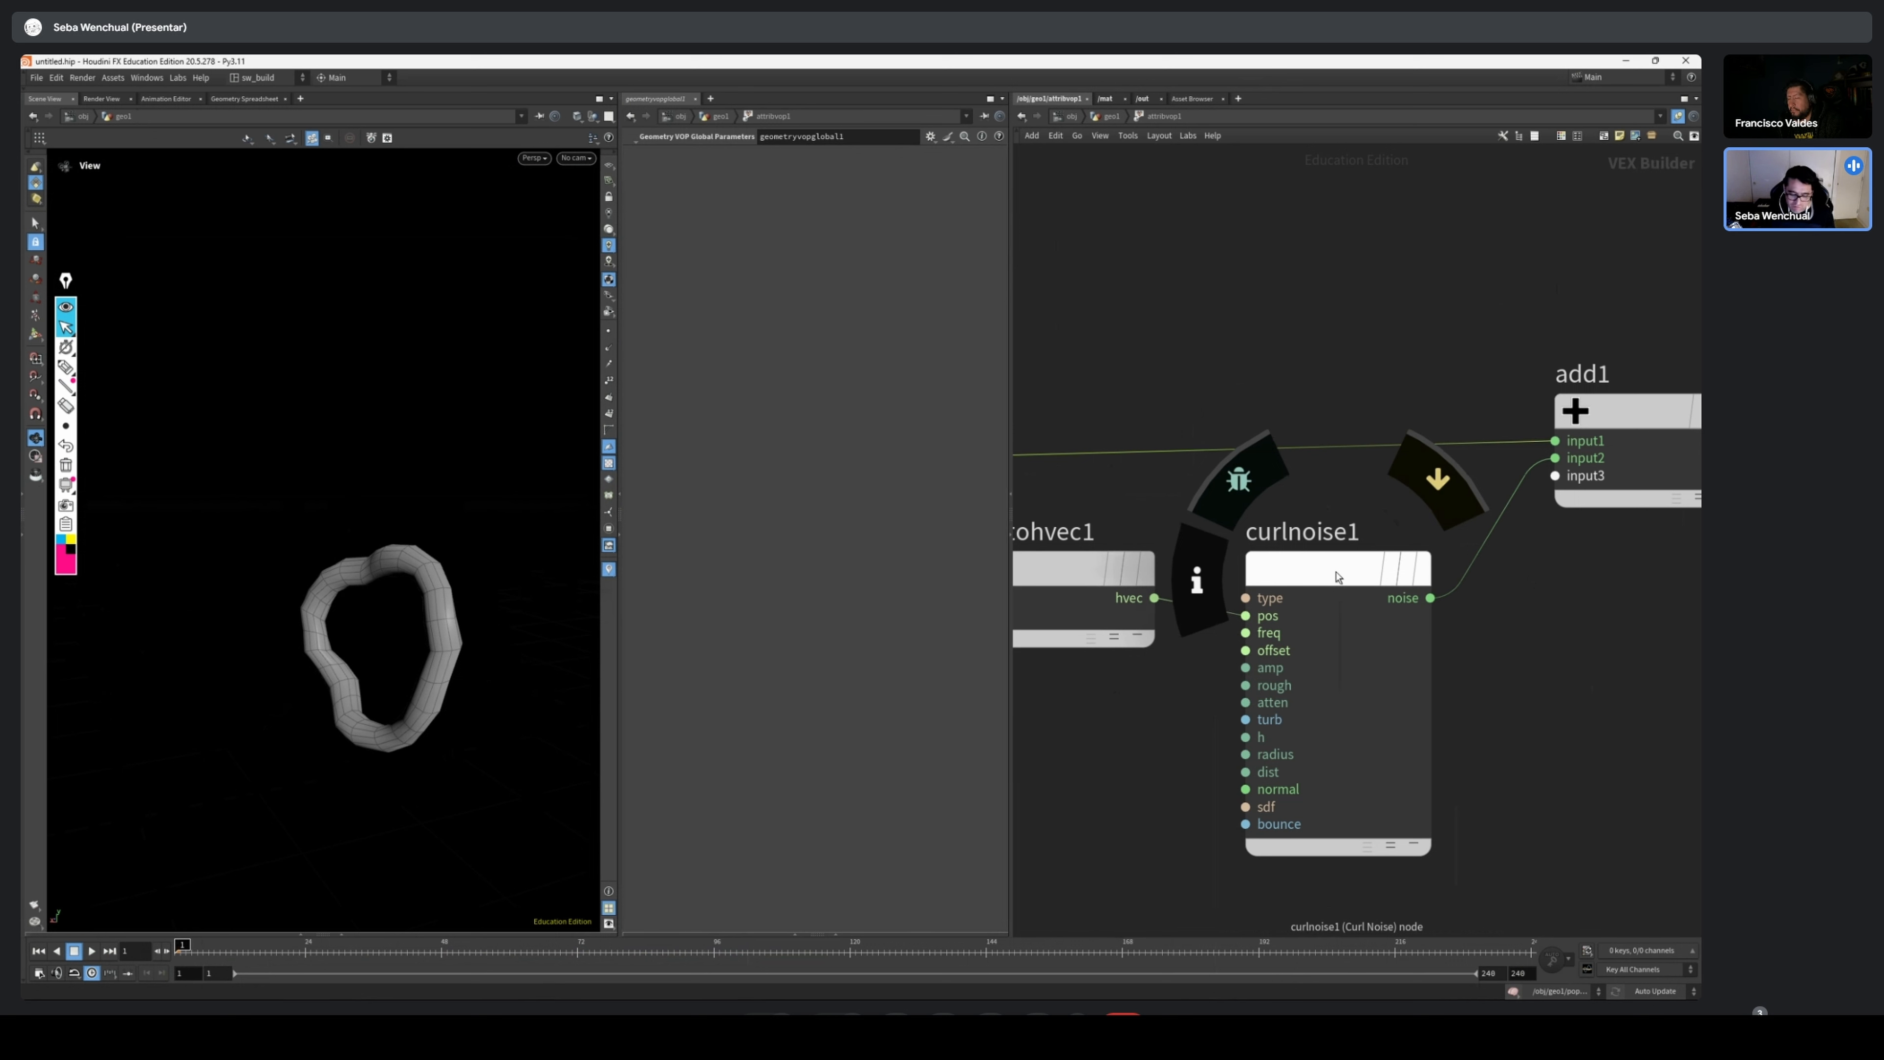
drag(364, 949, 177, 923)
Add a Multiply Constant node beneath the Vector to Vector4 node in the Attribute VOP network
scroll(1261, 337, down, 3)
middle_drag(1182, 534, 1222, 538)
scroll(1213, 537, down, 1)
drag(1303, 476, 1312, 476)
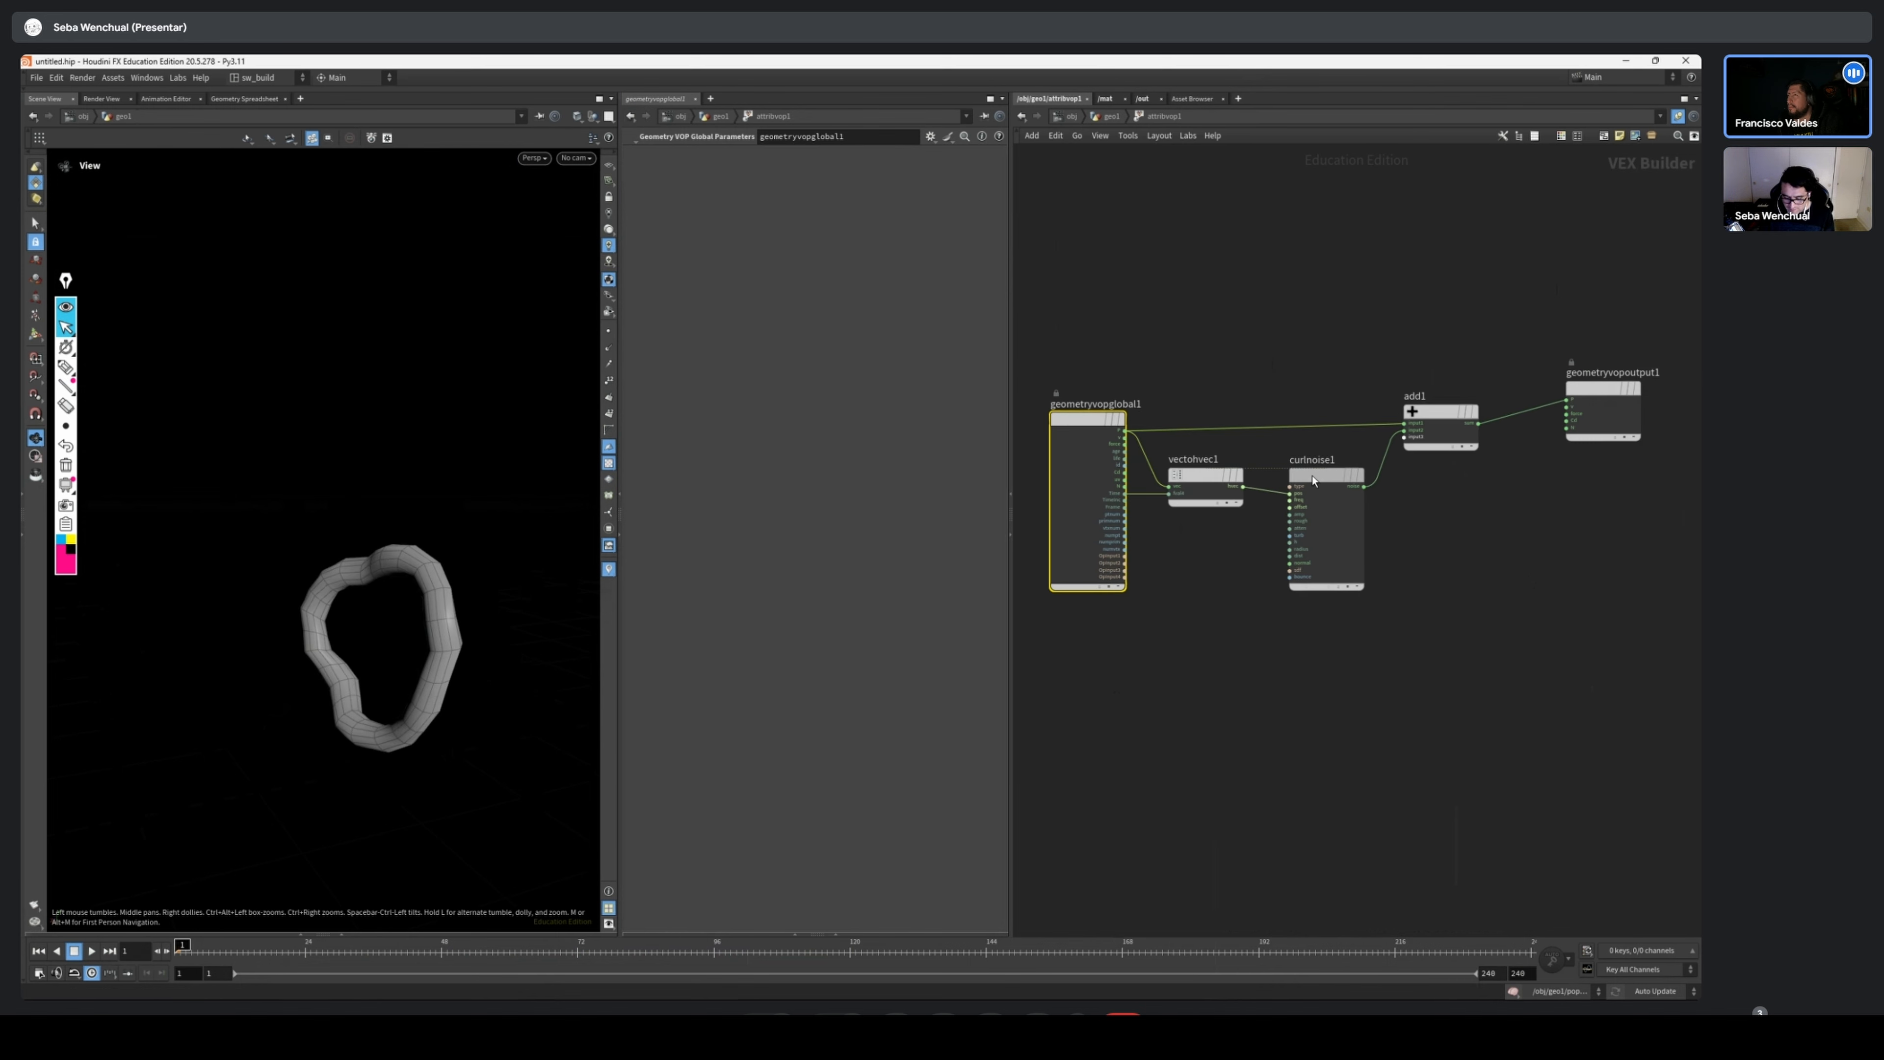
middle_drag(1405, 525, 1333, 569)
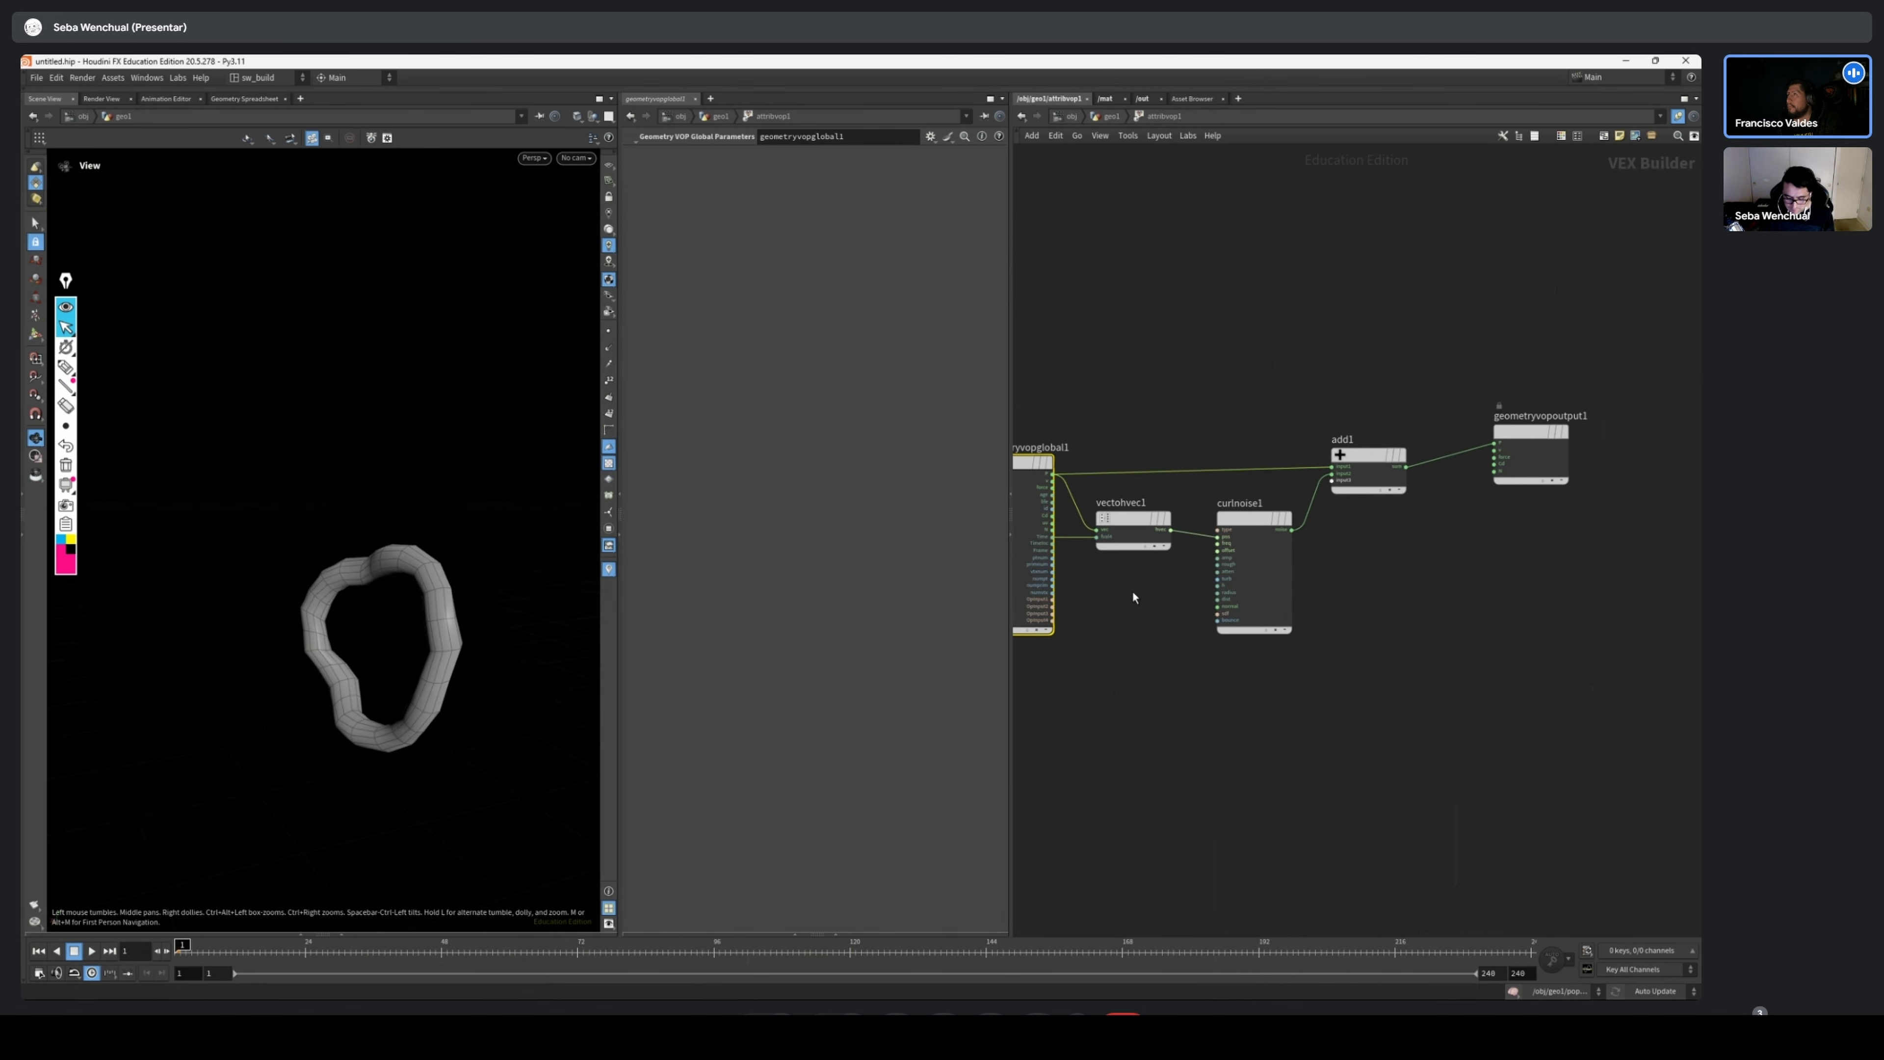
key(Tab)
mouse_move(1140, 599)
text(mult)
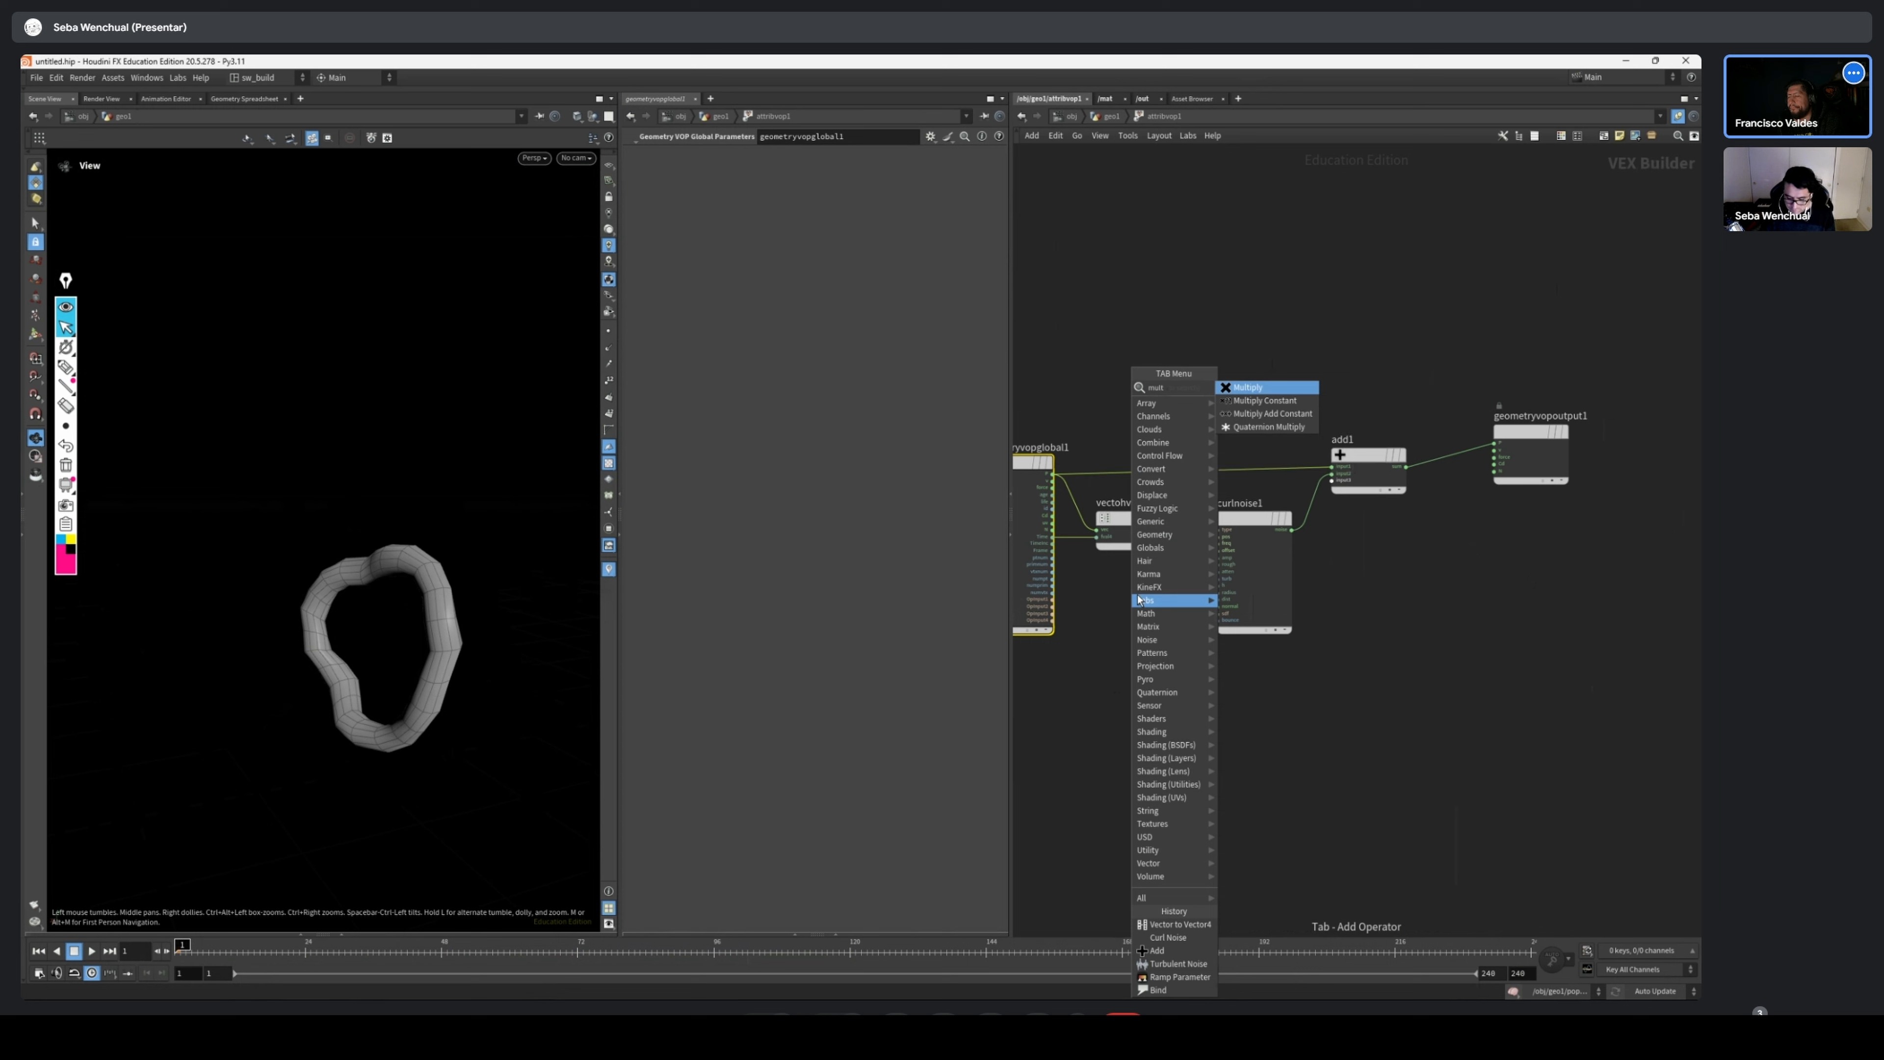
key(Down)
key(Return)
click(1139, 600)
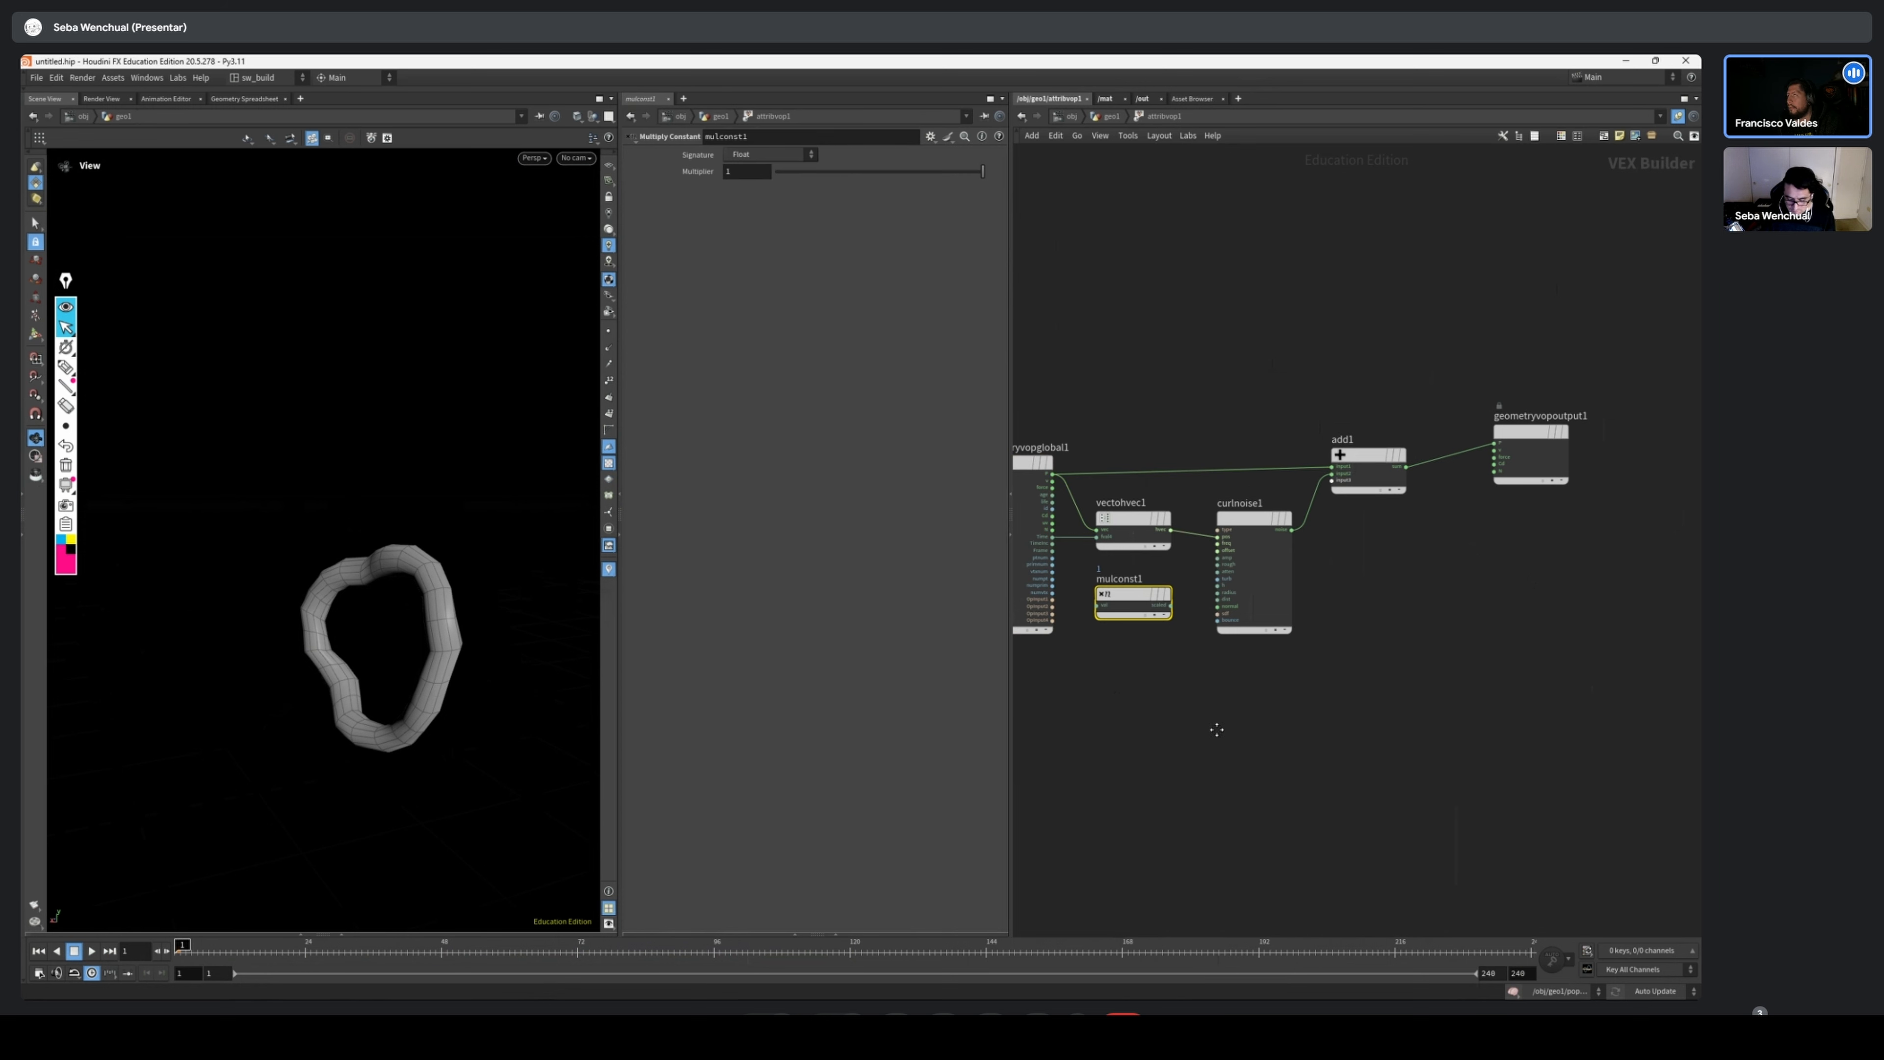
Move the global parameters node away and place Multiply Constant between it and the Vector to Vector4 node
middle_drag(1216, 732, 1327, 739)
drag(1143, 468, 1026, 468)
click(1232, 525)
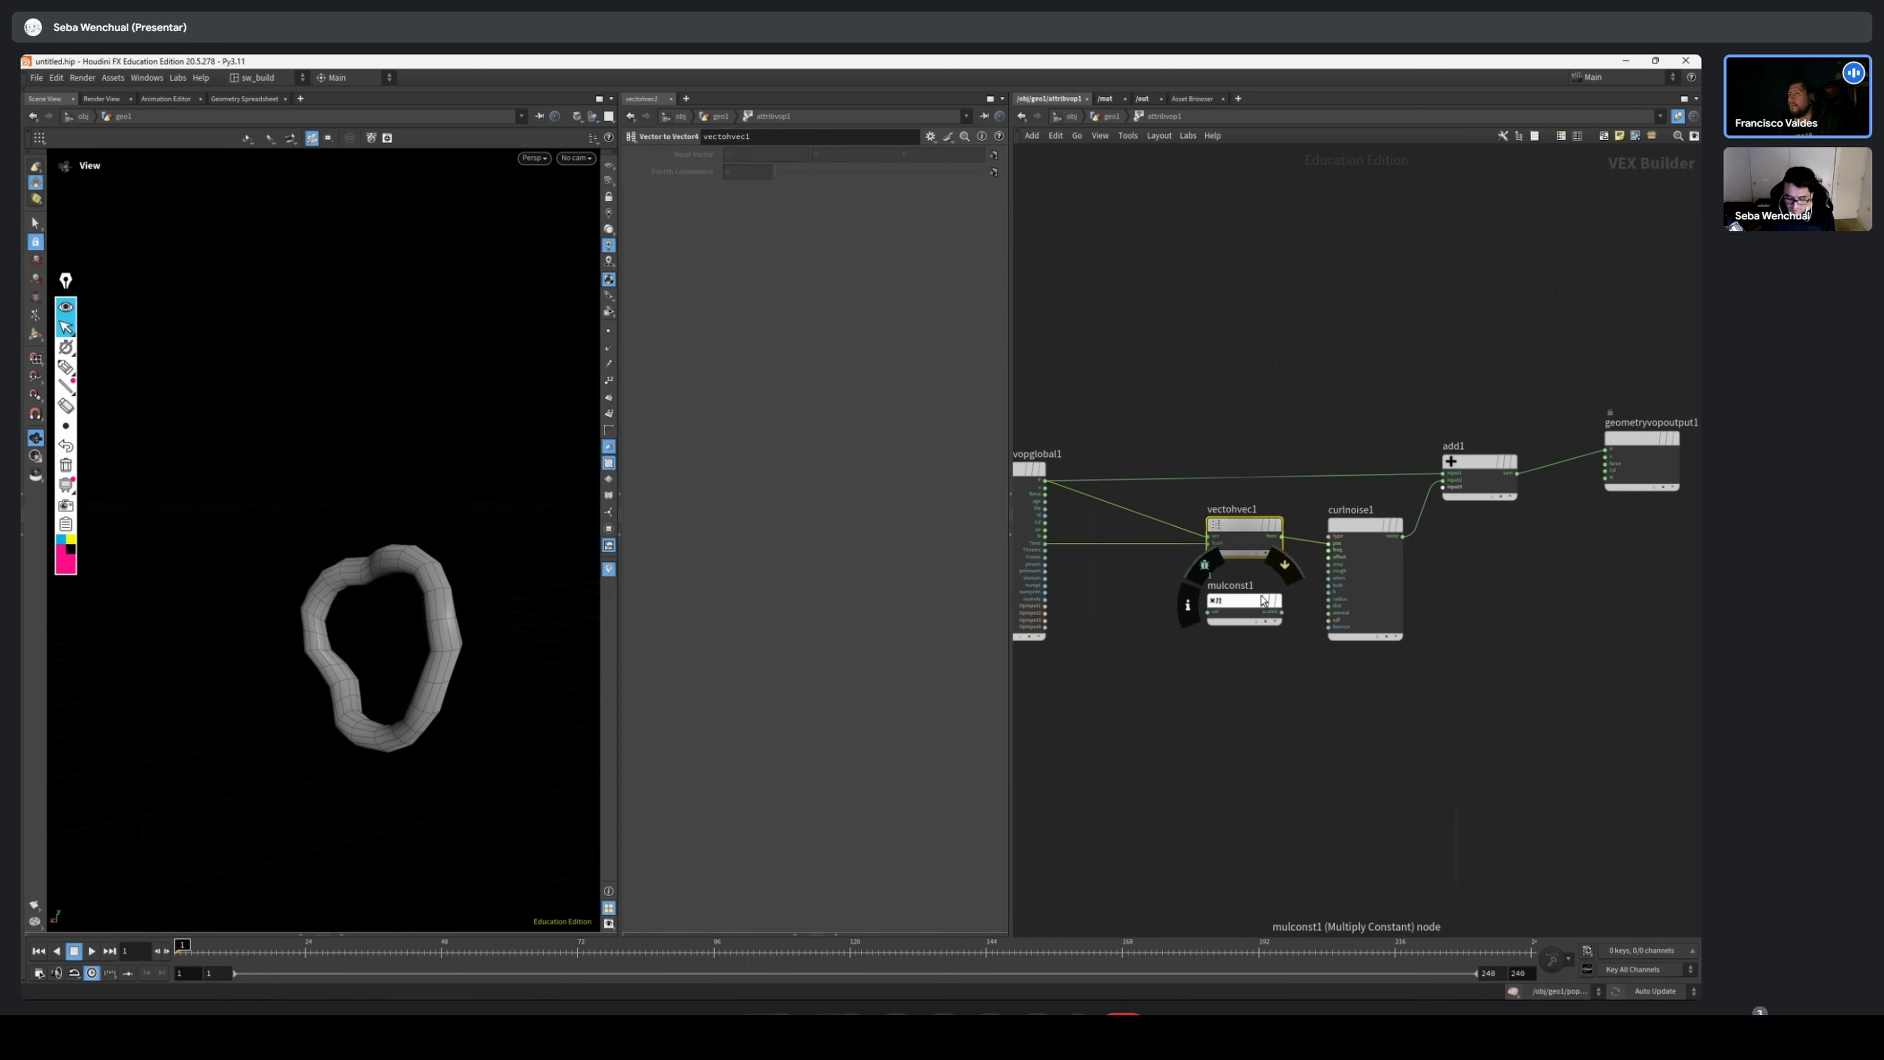
drag(1234, 596, 1153, 596)
scroll(1154, 597, up, 2)
scroll(1155, 601, up, 2)
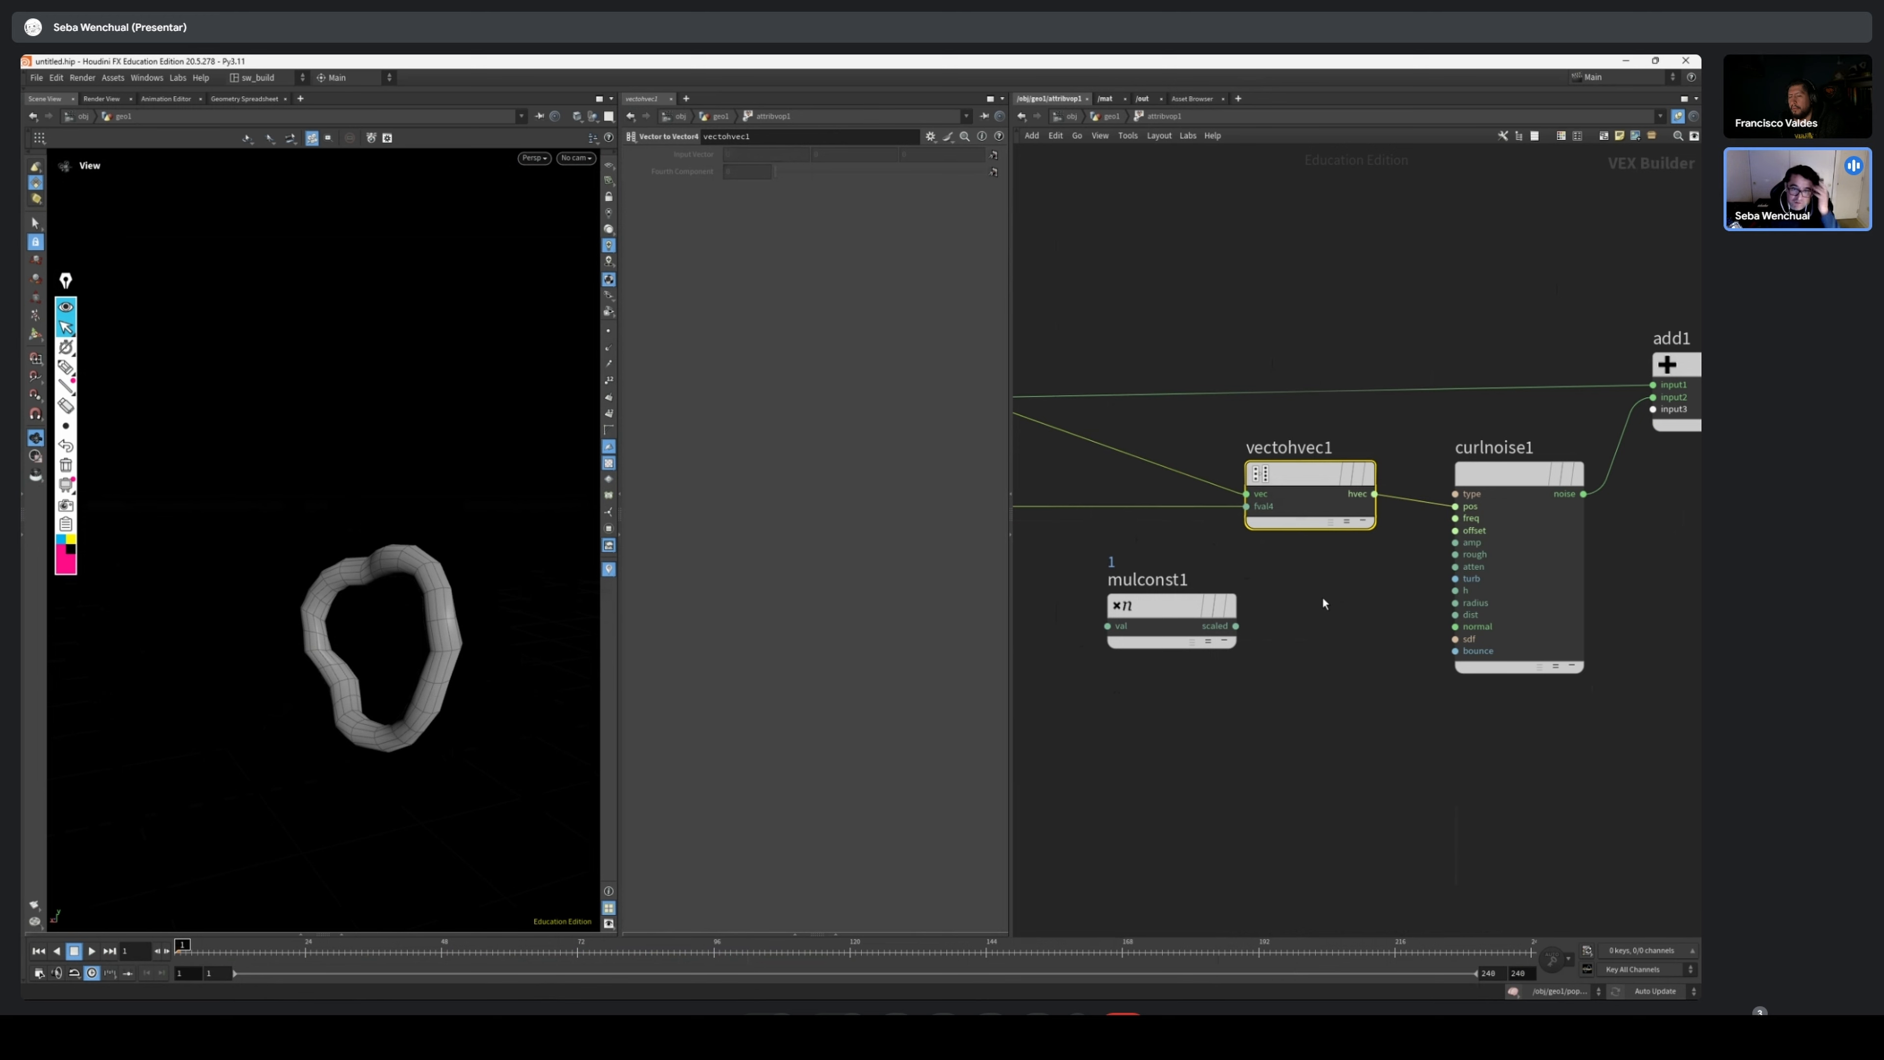
middle_drag(1219, 667, 1535, 665)
scroll(1534, 664, up, 2)
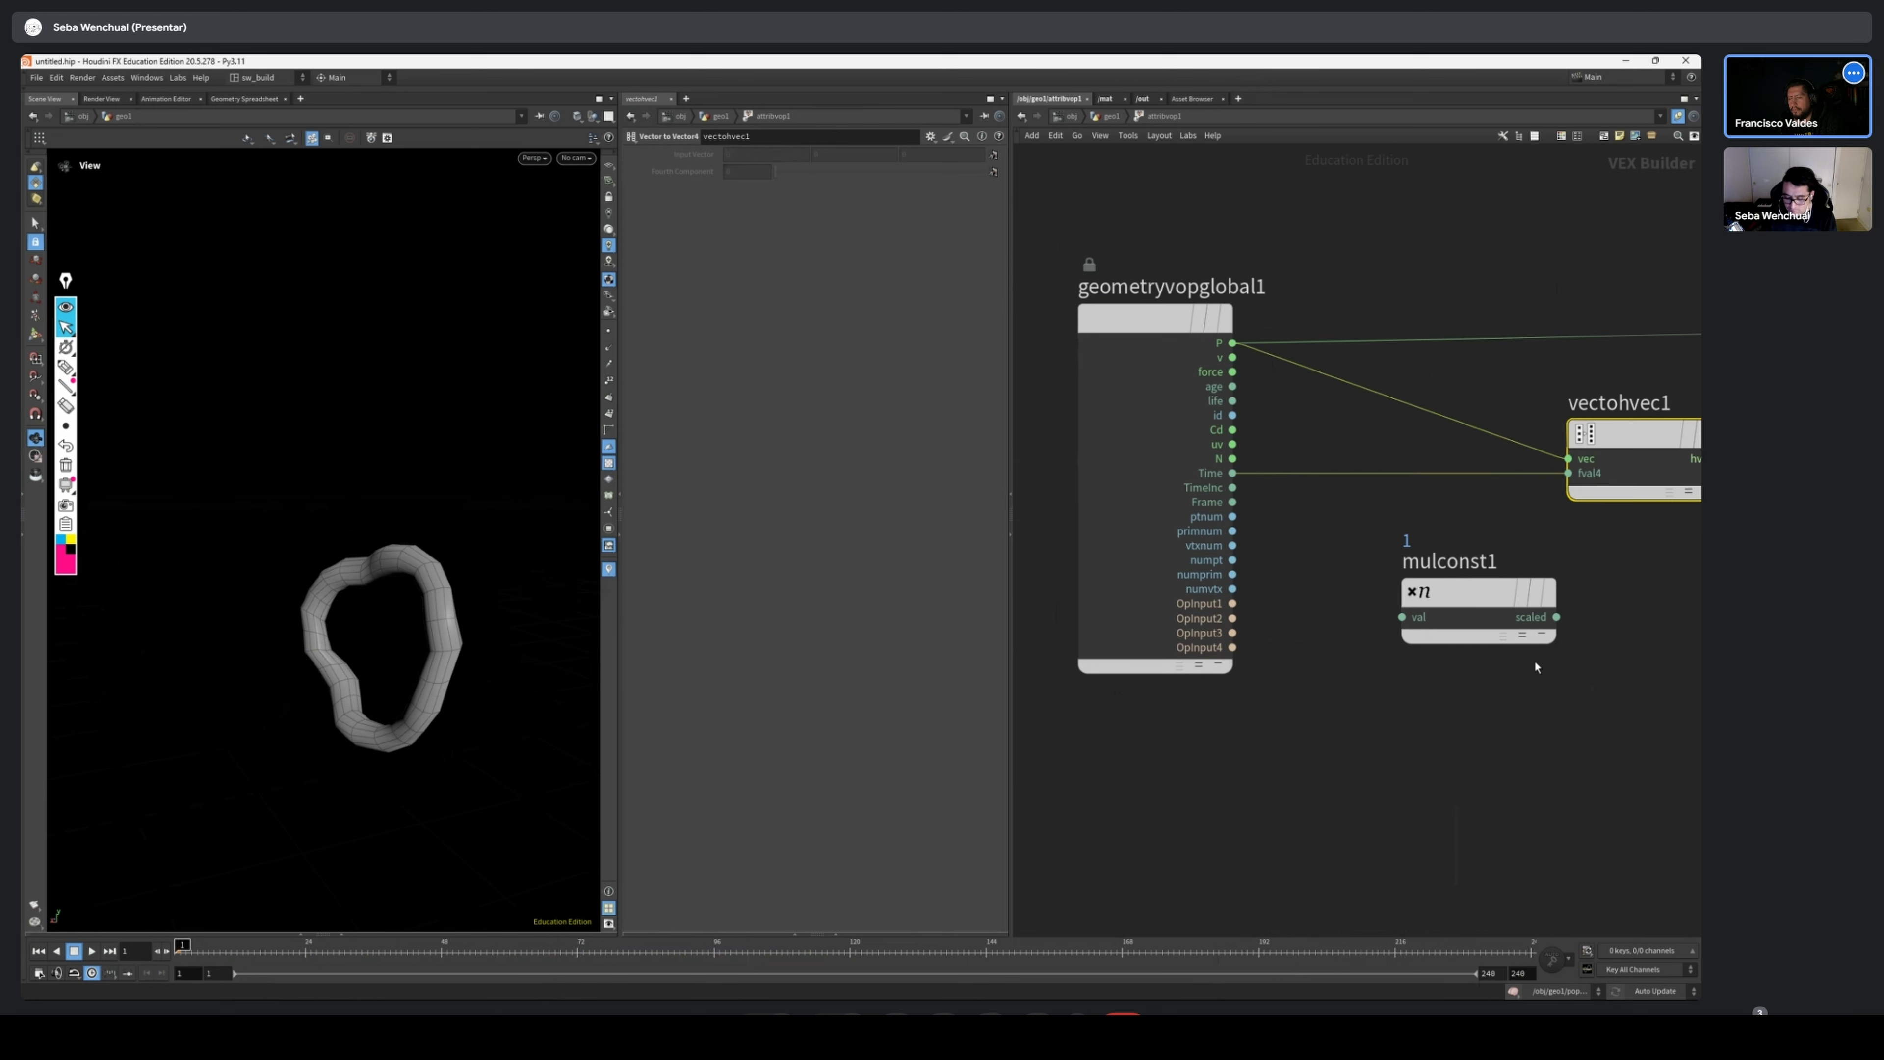
drag(1518, 596, 1488, 592)
middle_drag(1576, 517, 1512, 536)
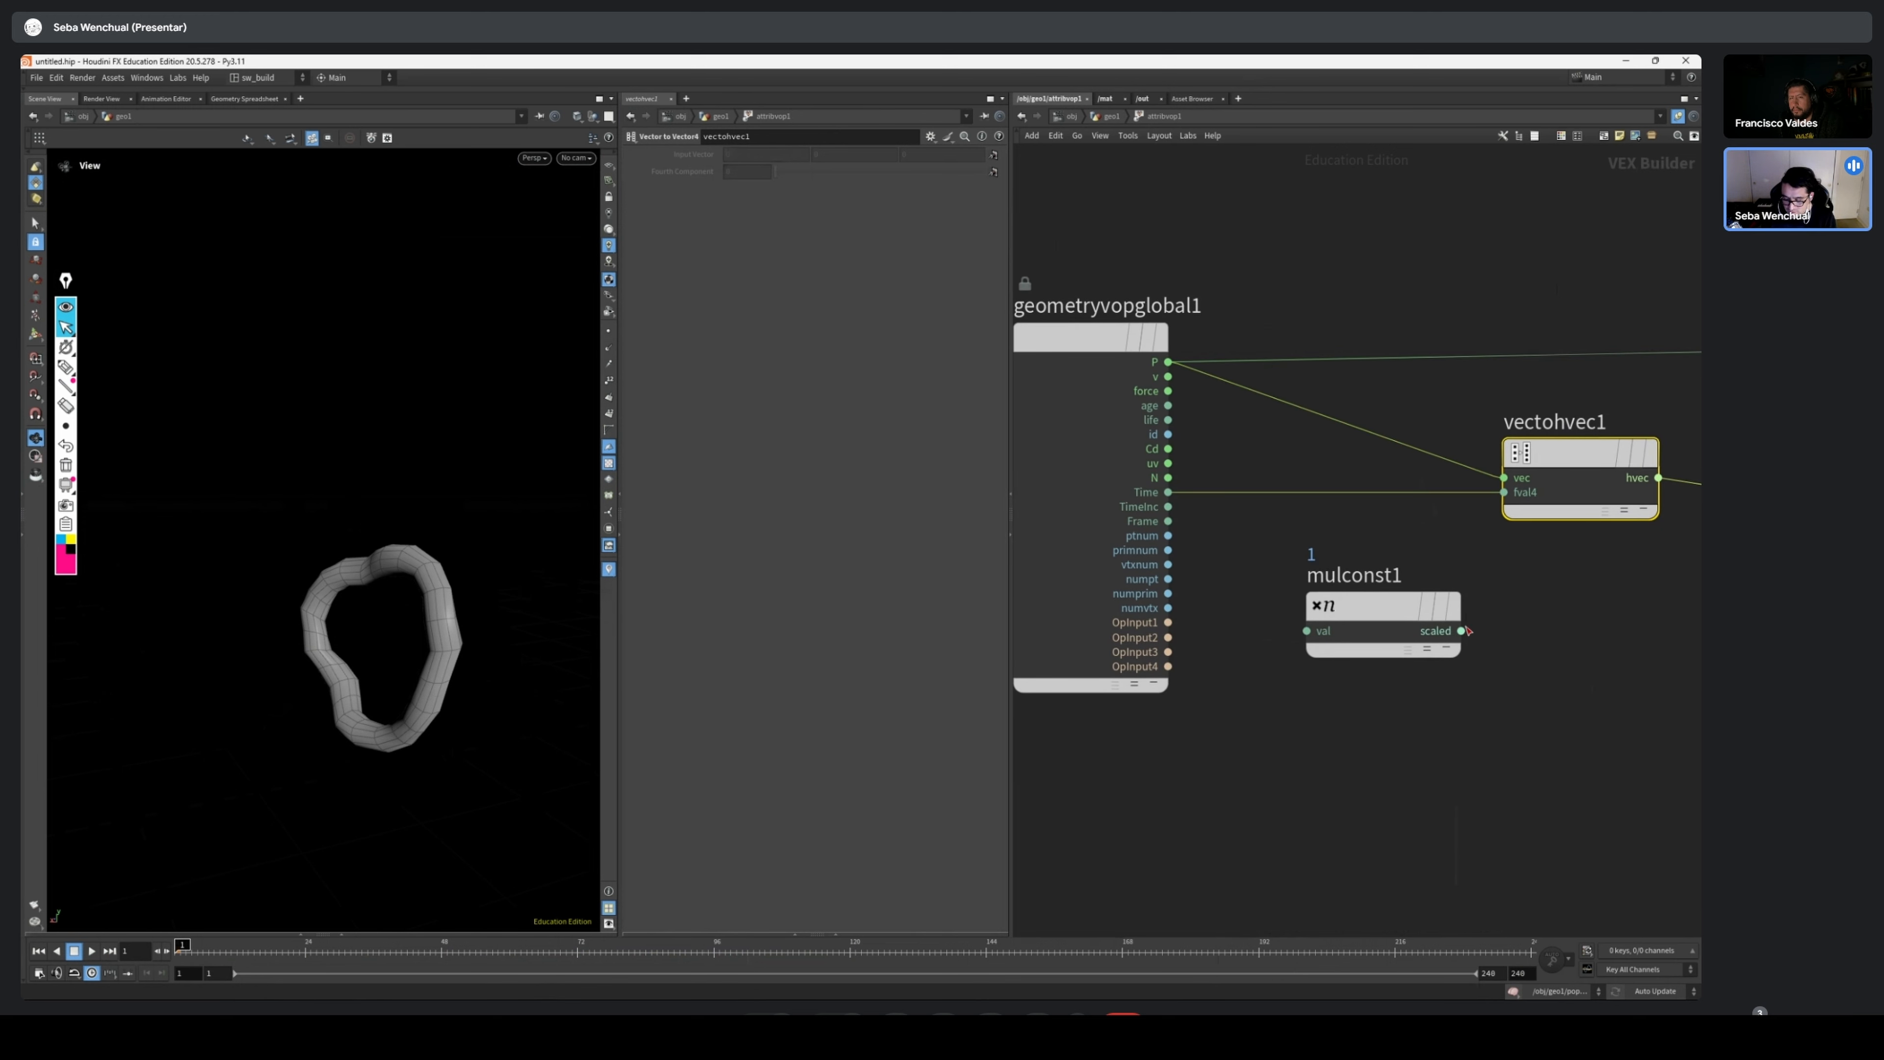
Feed Time into the Multiply Constant val input, and its scaled output into the Vector to Vector4 node's fval4
mouse_move(1461, 631)
mouse_down()
mouse_move(1492, 542)
mouse_move(1467, 631)
mouse_up()
drag(1169, 493, 1307, 631)
mouse_move(1391, 610)
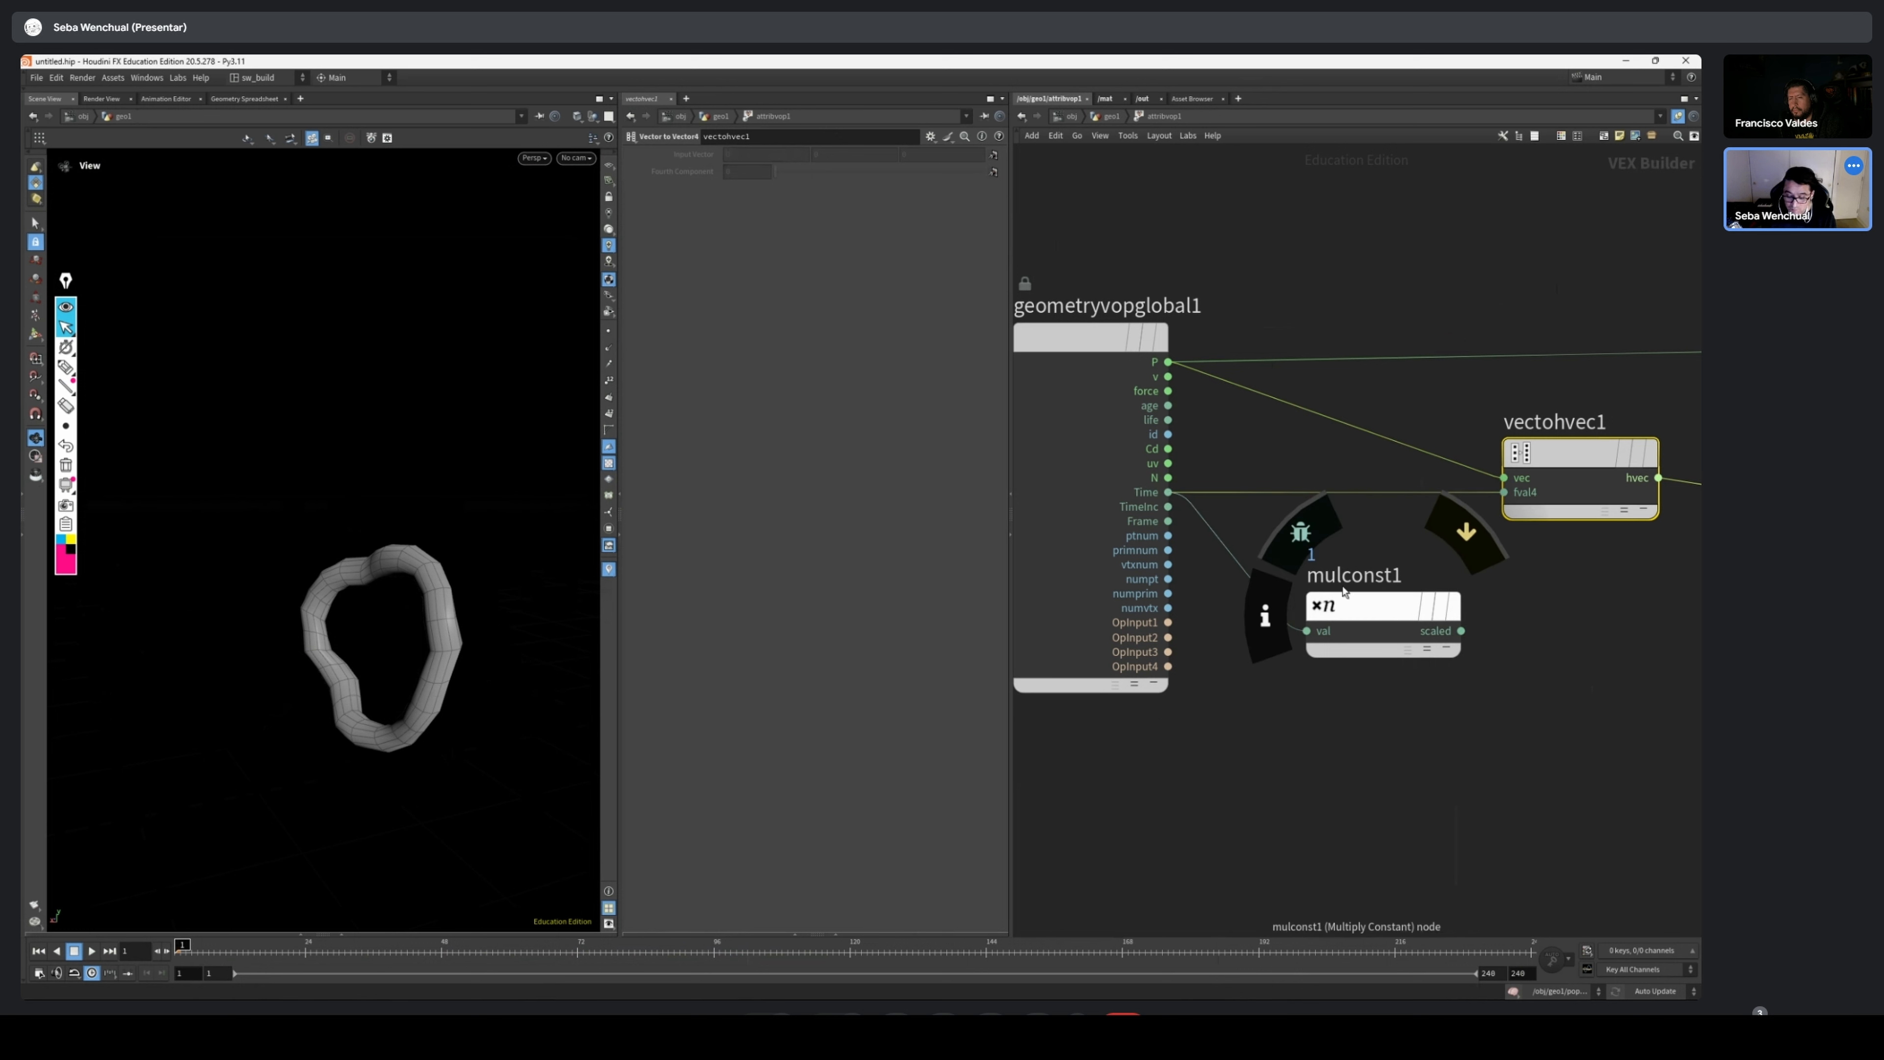
drag(1344, 591, 1321, 576)
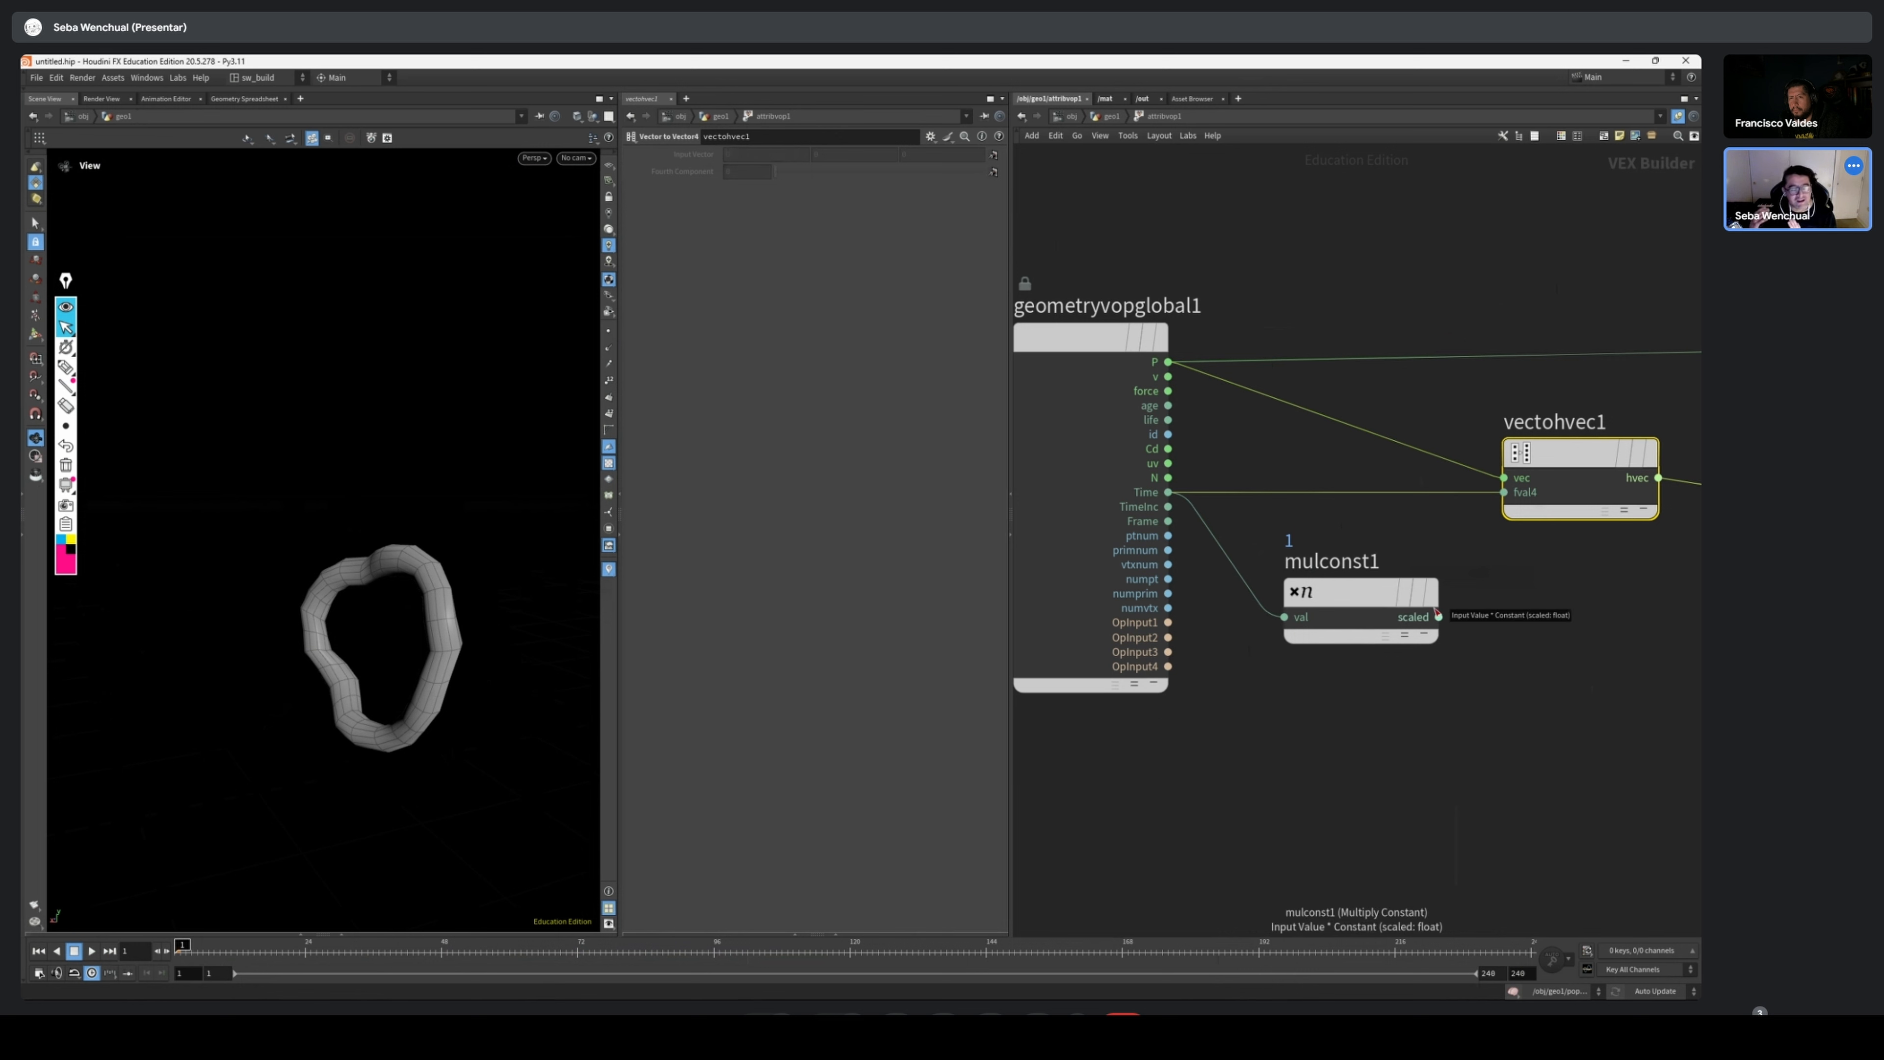
mouse_move(1439, 616)
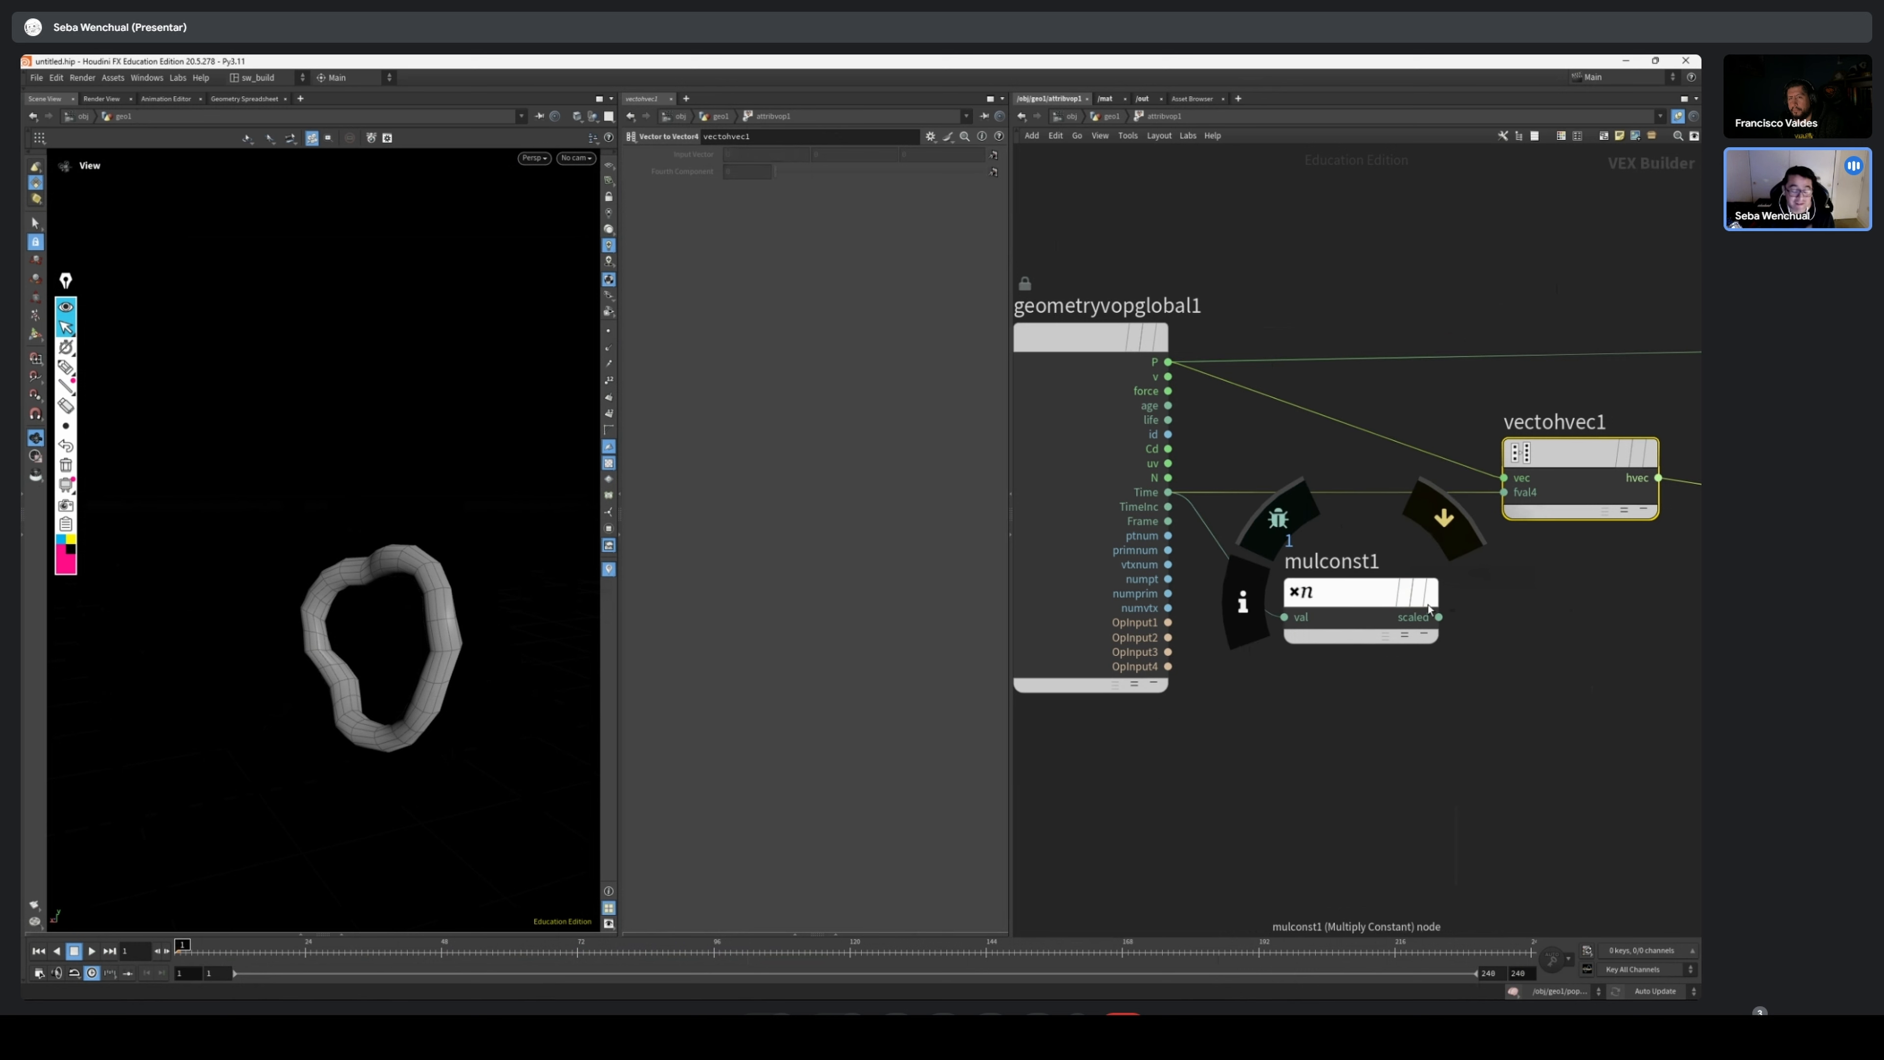
drag(1439, 617, 1503, 492)
Set the Multiply Constant's multiplier to 3, play the torus deformation, and return to the first frame
click(1361, 597)
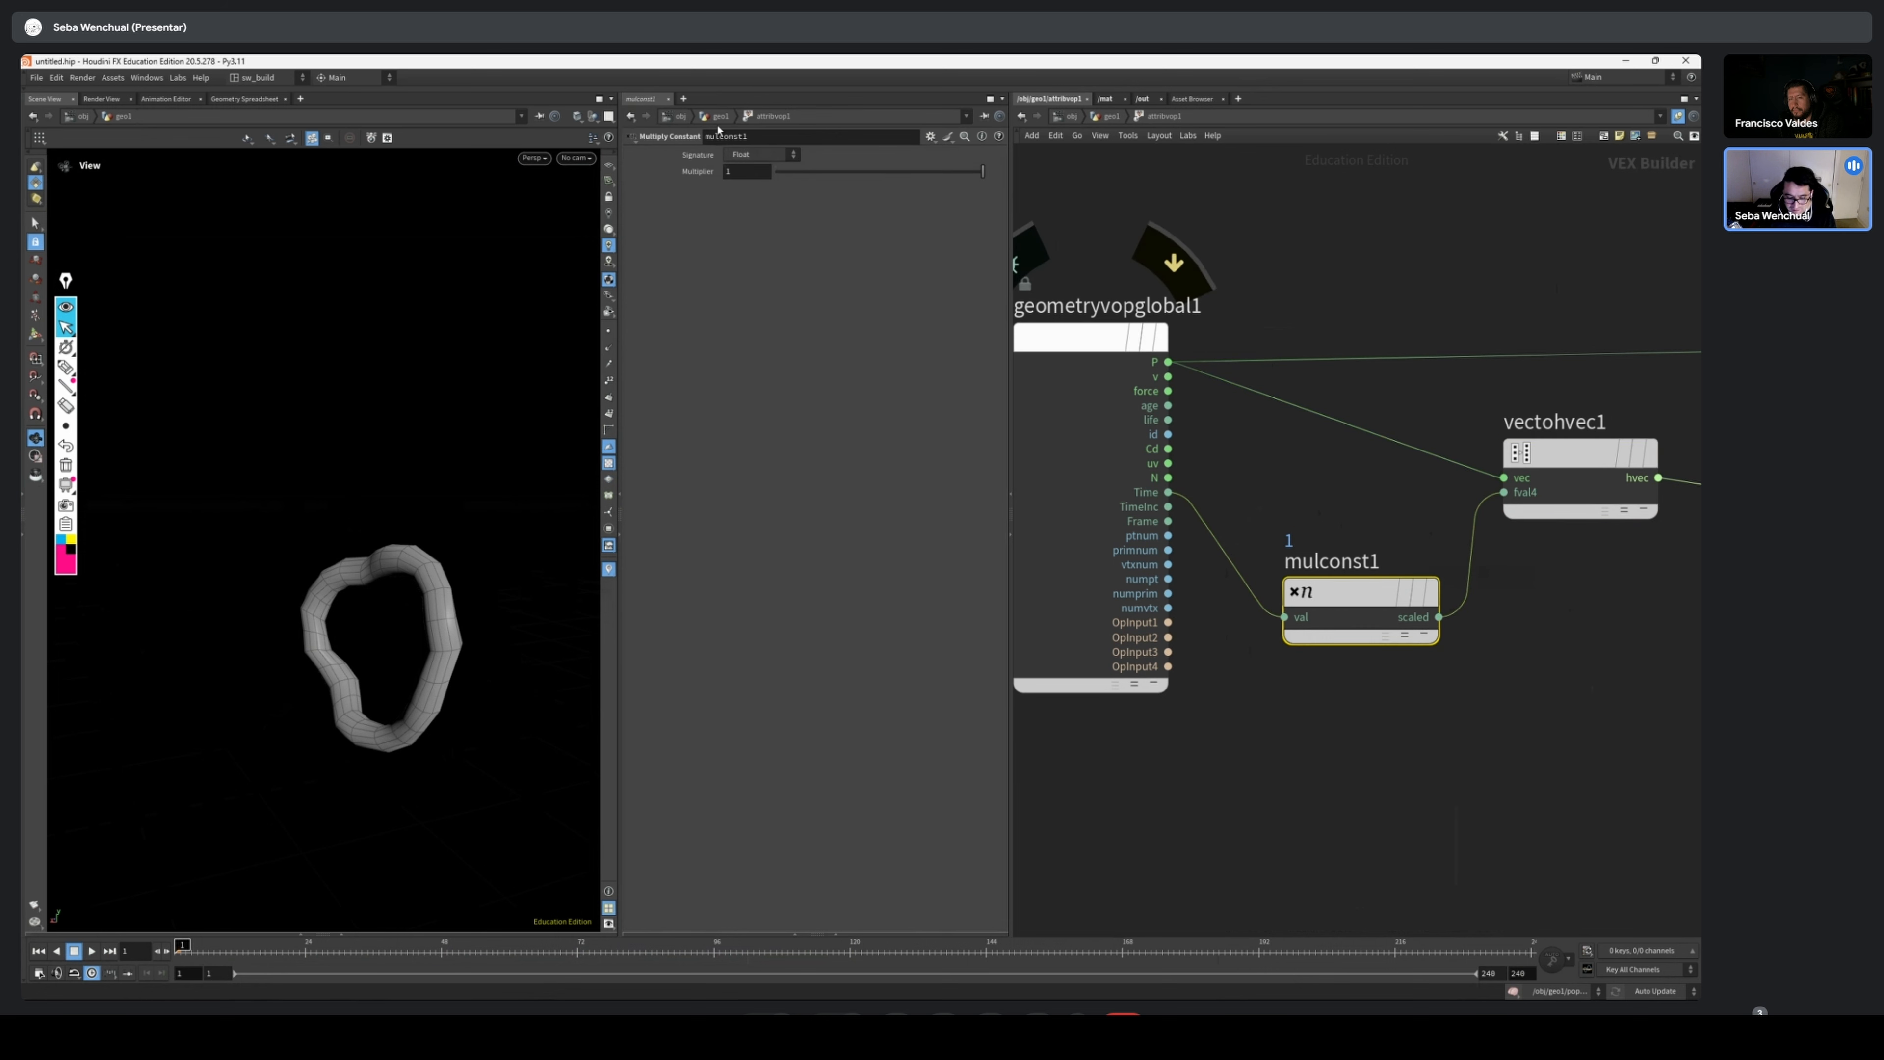
click(743, 154)
click(756, 177)
drag(755, 172, 567, 172)
text(3)
key(Return)
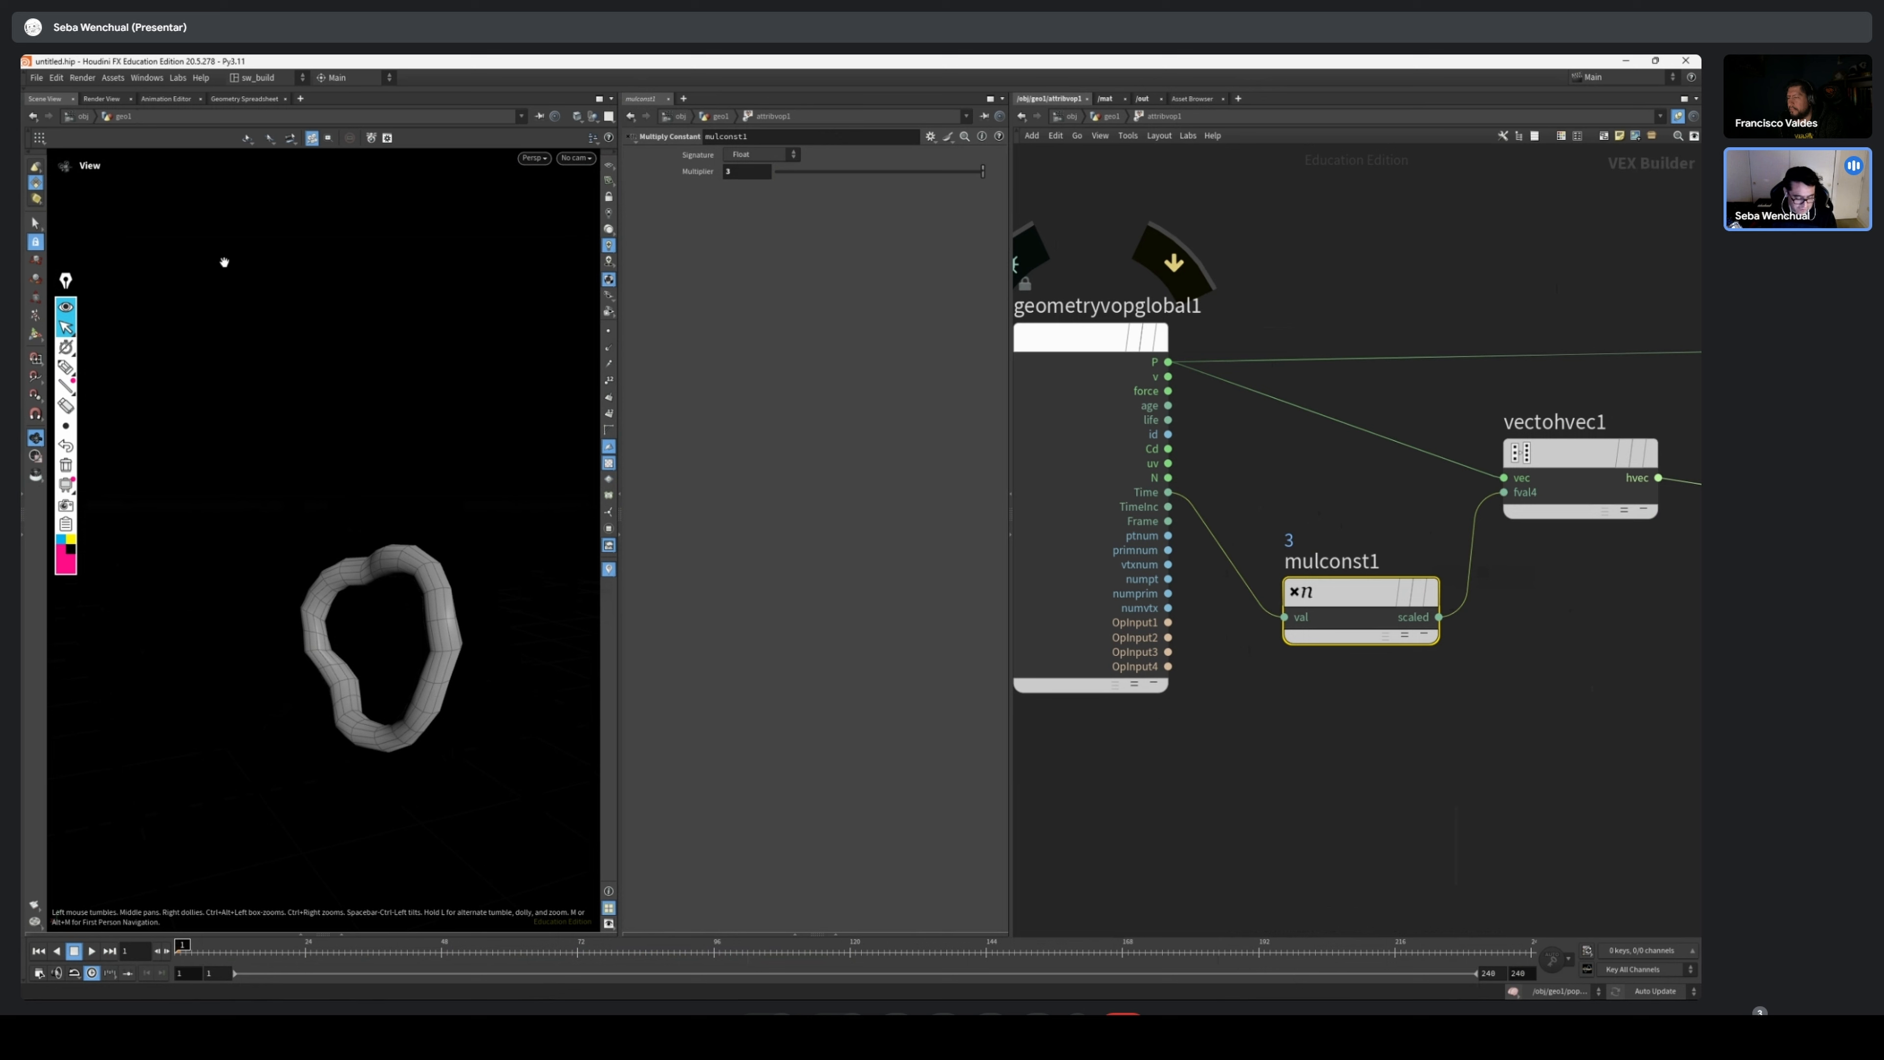
click(97, 953)
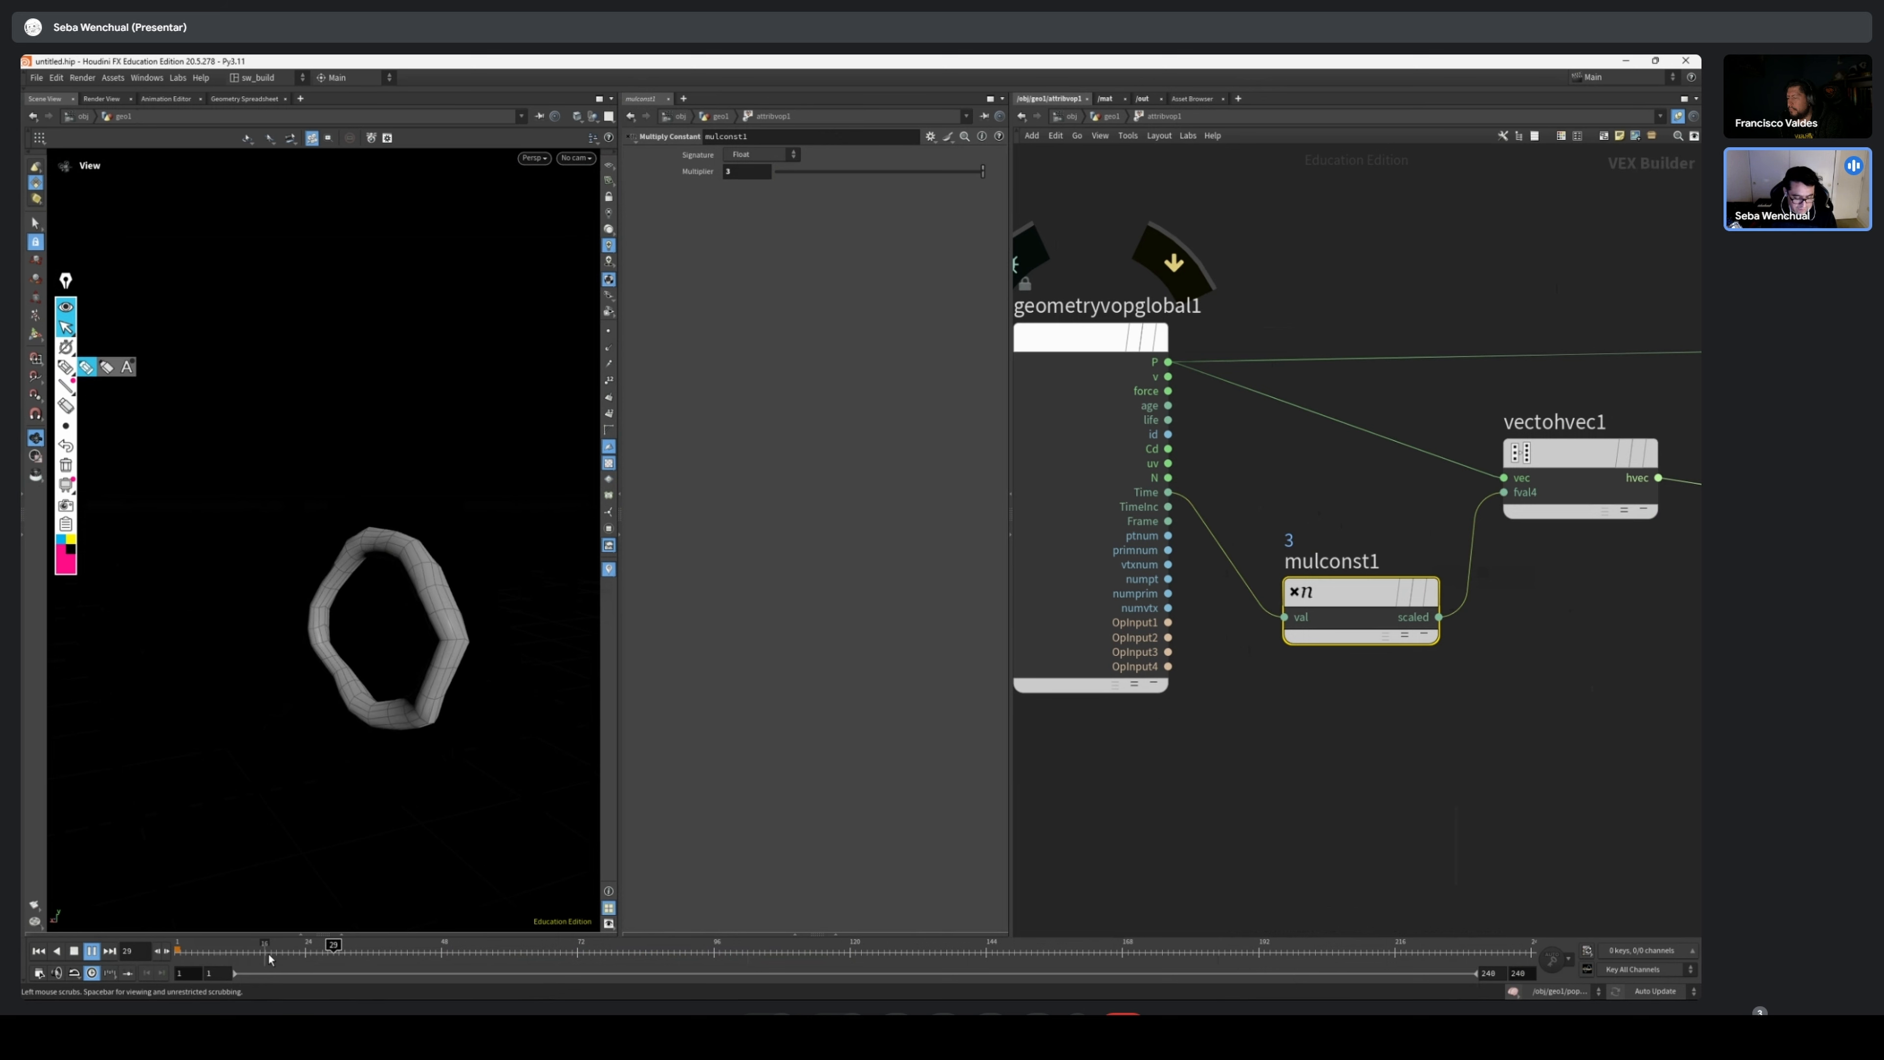
click(39, 952)
Go back up to the geometry network, display the popnet, play its particle simulation, and return to the first frame
key(u)
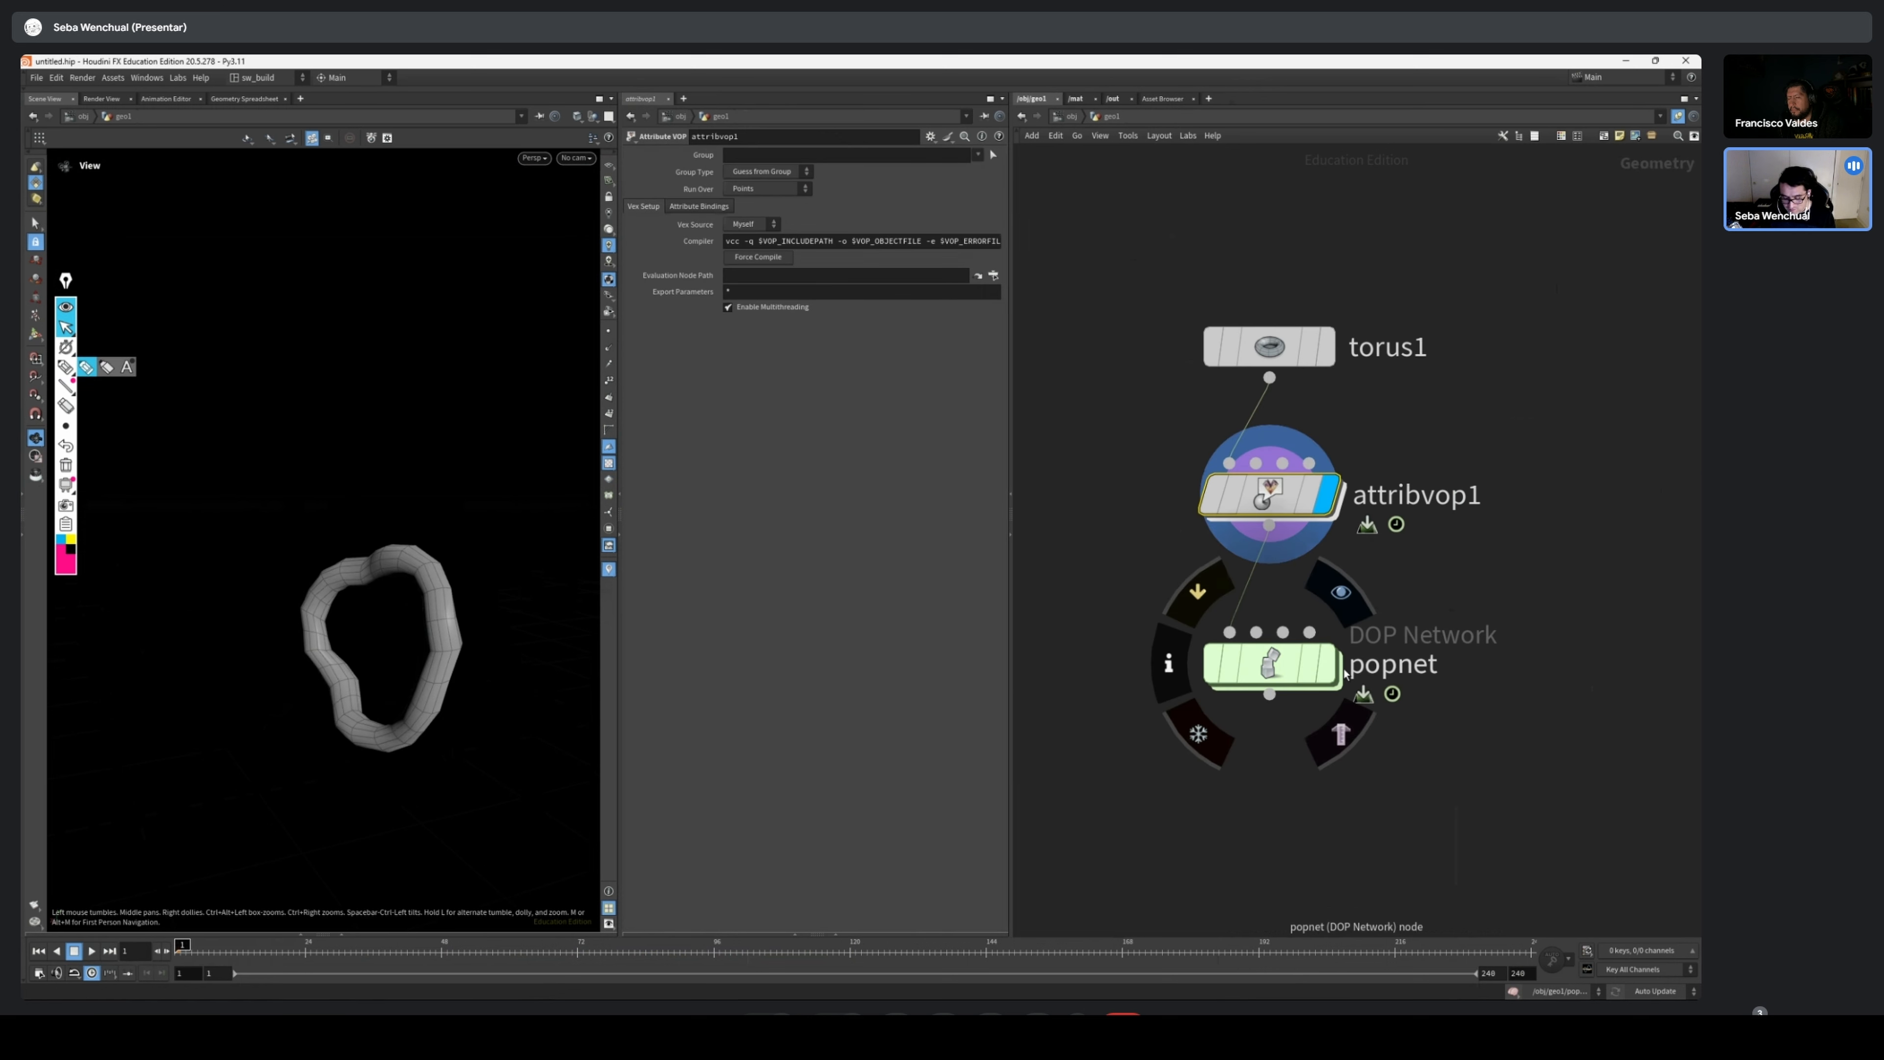
click(1325, 662)
click(1277, 666)
click(90, 951)
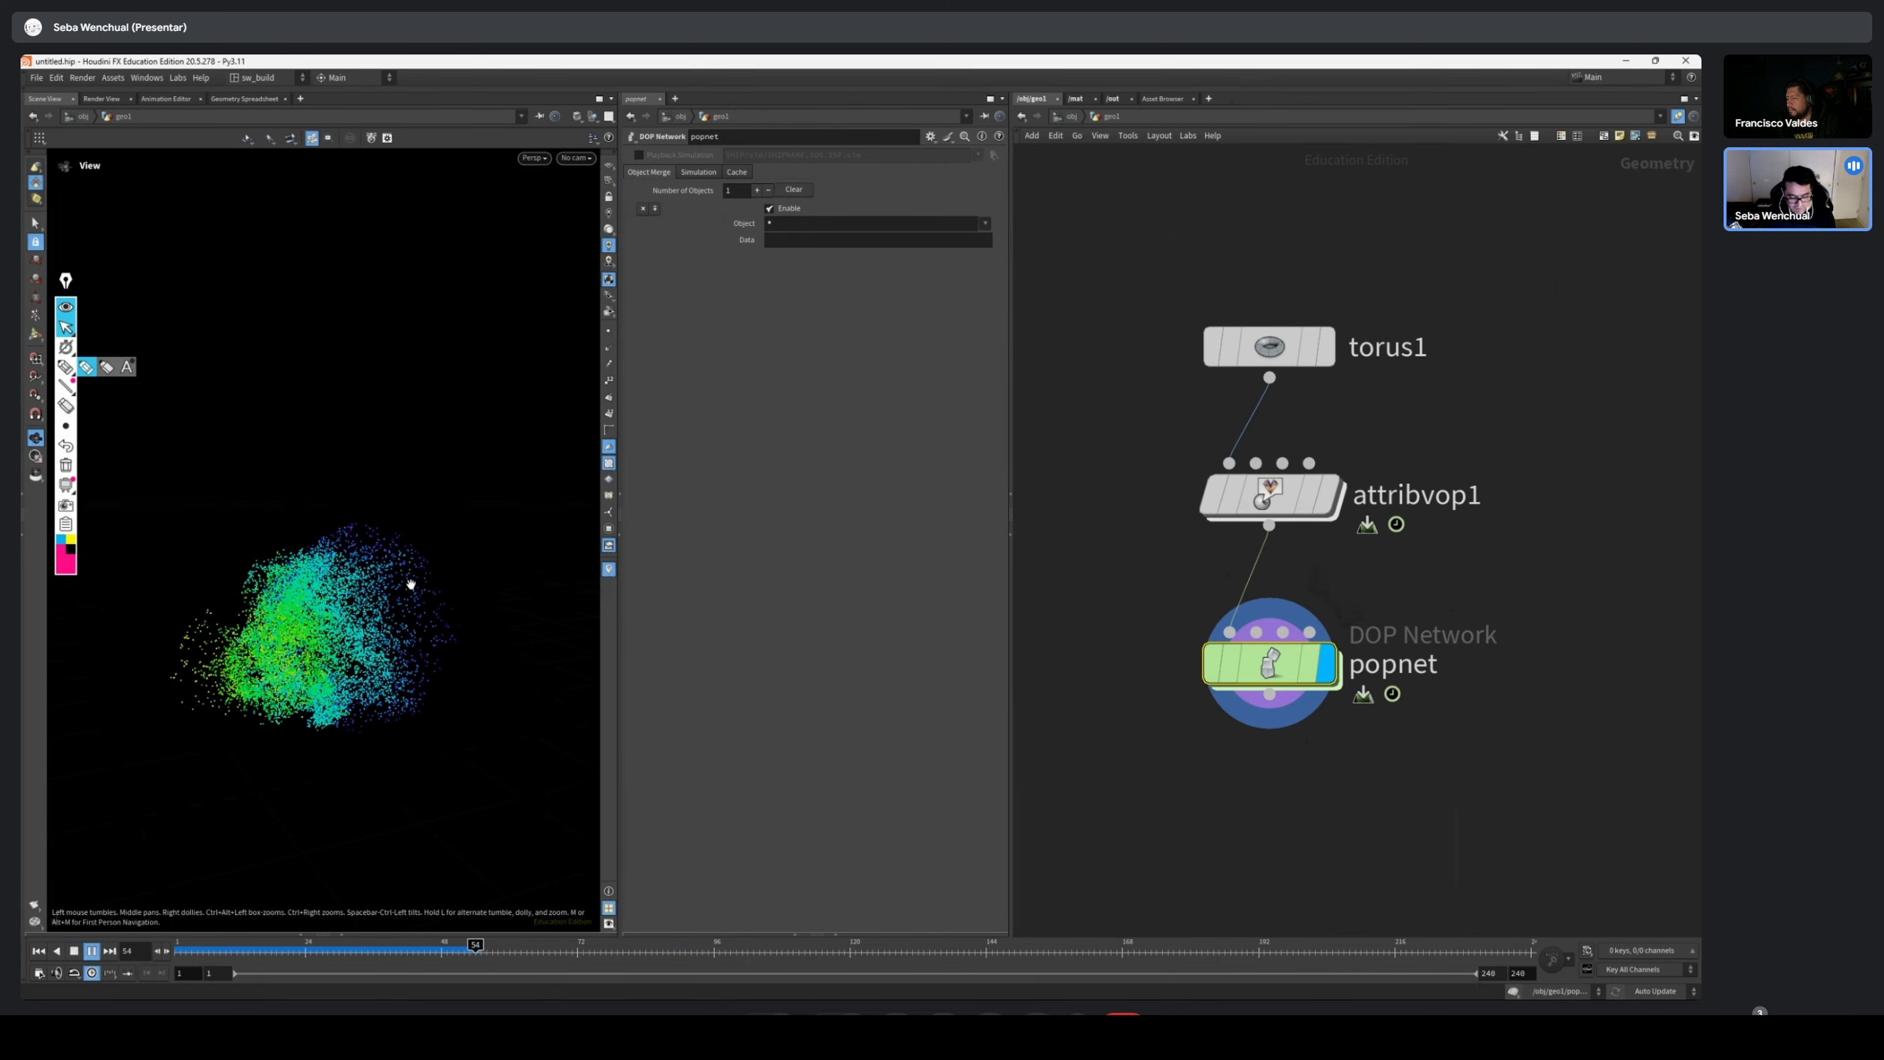
drag(219, 950, 178, 974)
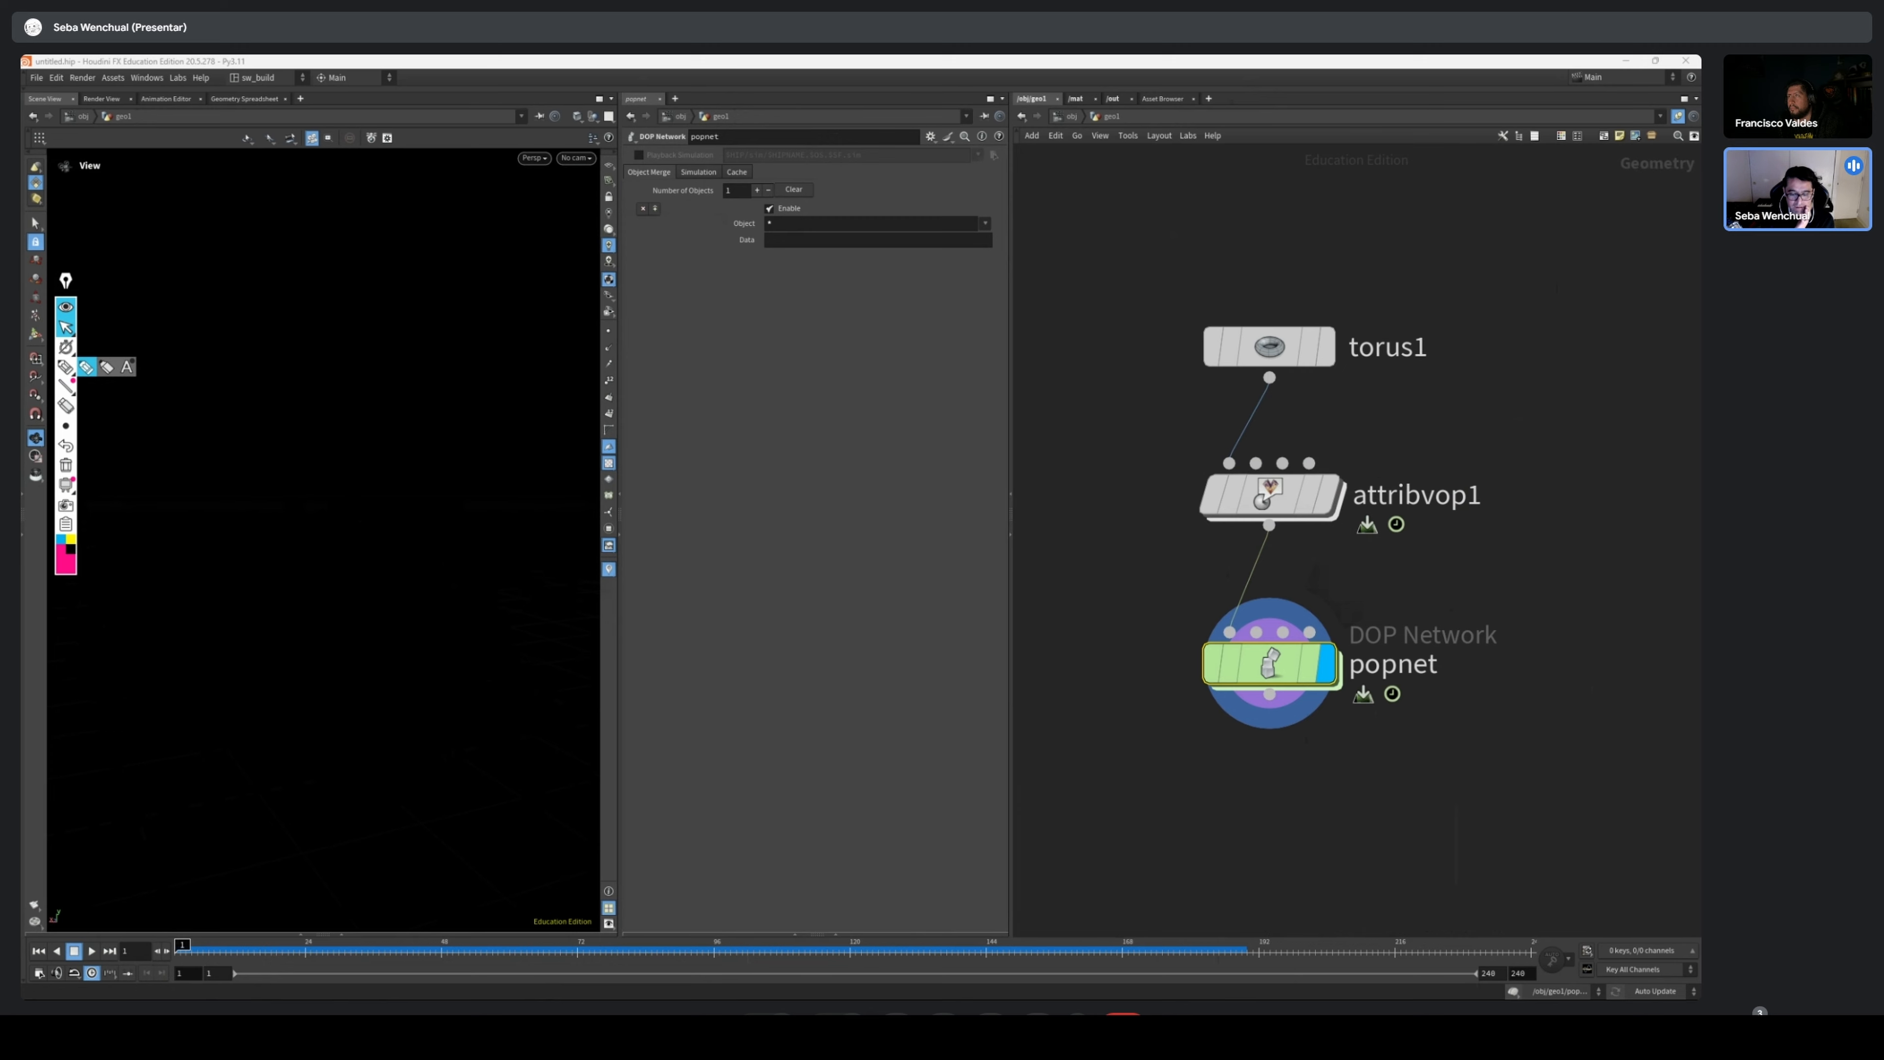
Switch to the Houdini window with the particlesIntroBasic scene and display grid3 in the "row grid with emit attr" box
drag(1699, 211, 995, 105)
drag(853, 654, 1096, 822)
drag(1054, 701, 1028, 554)
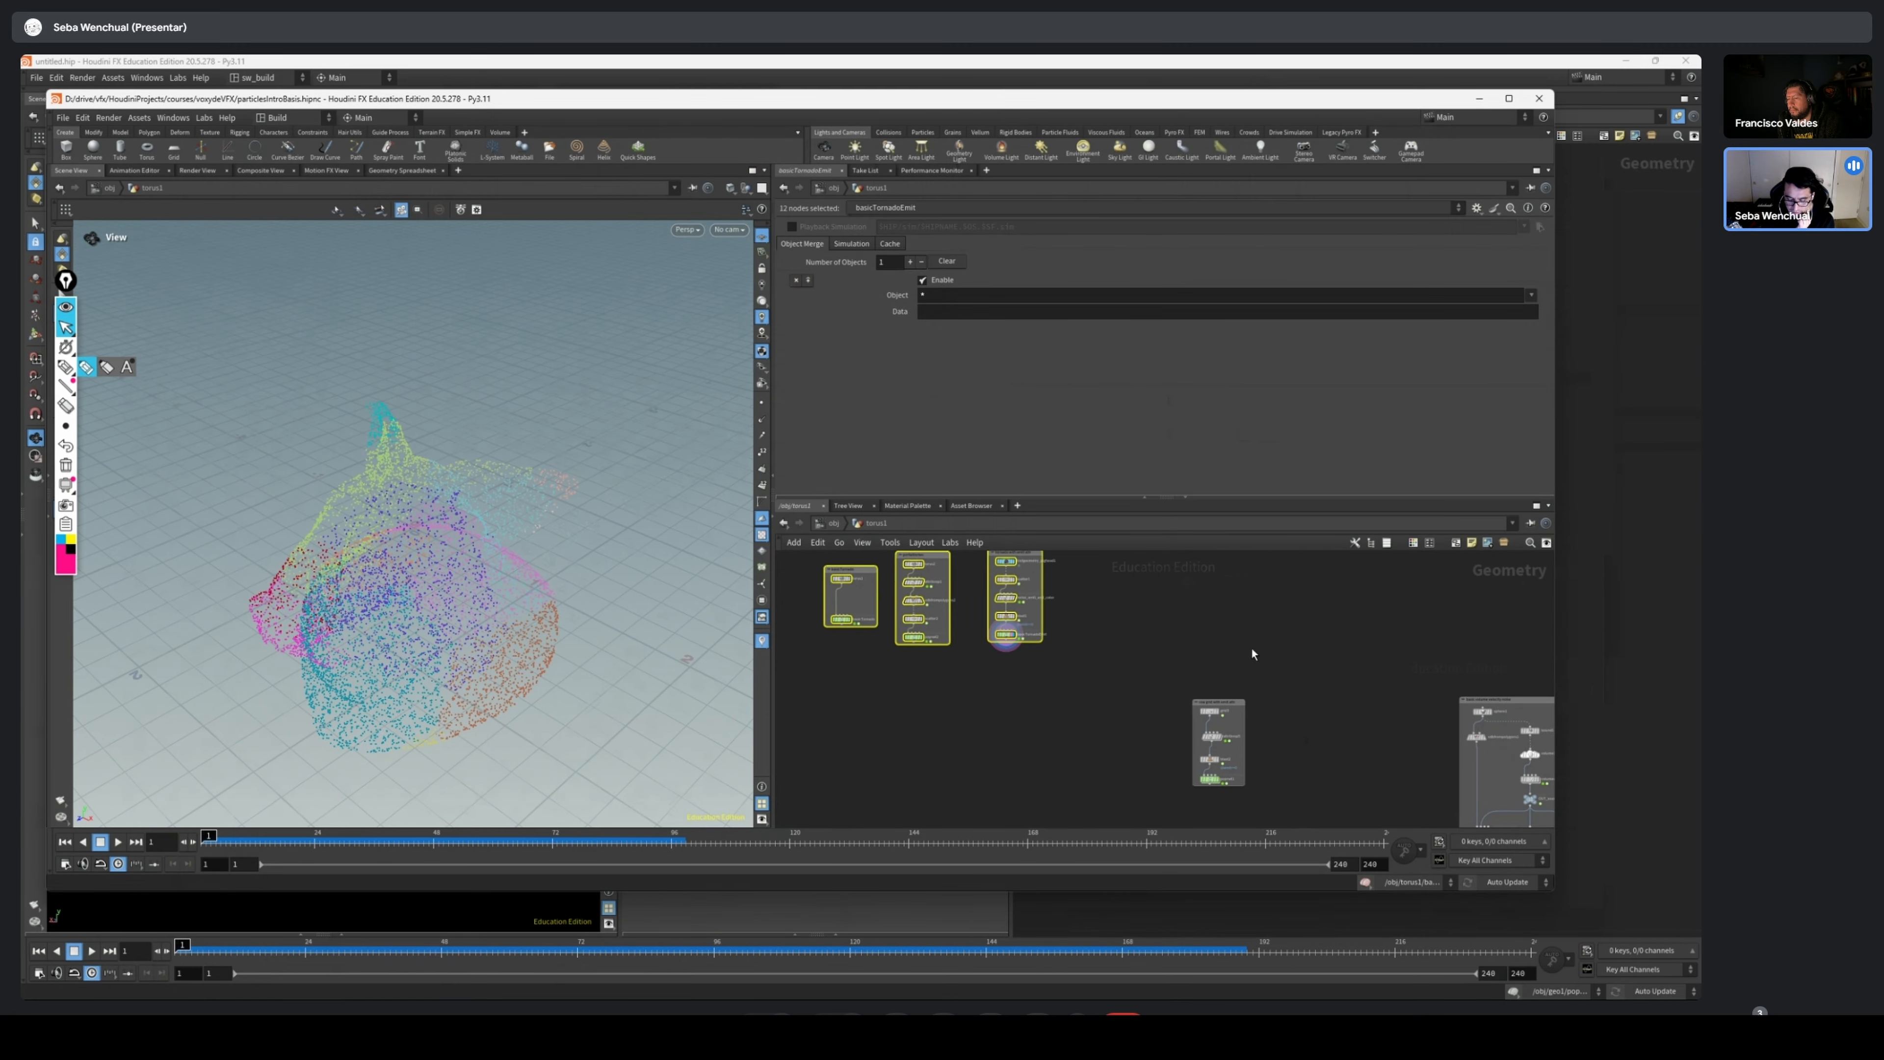
scroll(1250, 648, up, 5)
middle_drag(1291, 779, 1202, 643)
scroll(1202, 643, up, 1)
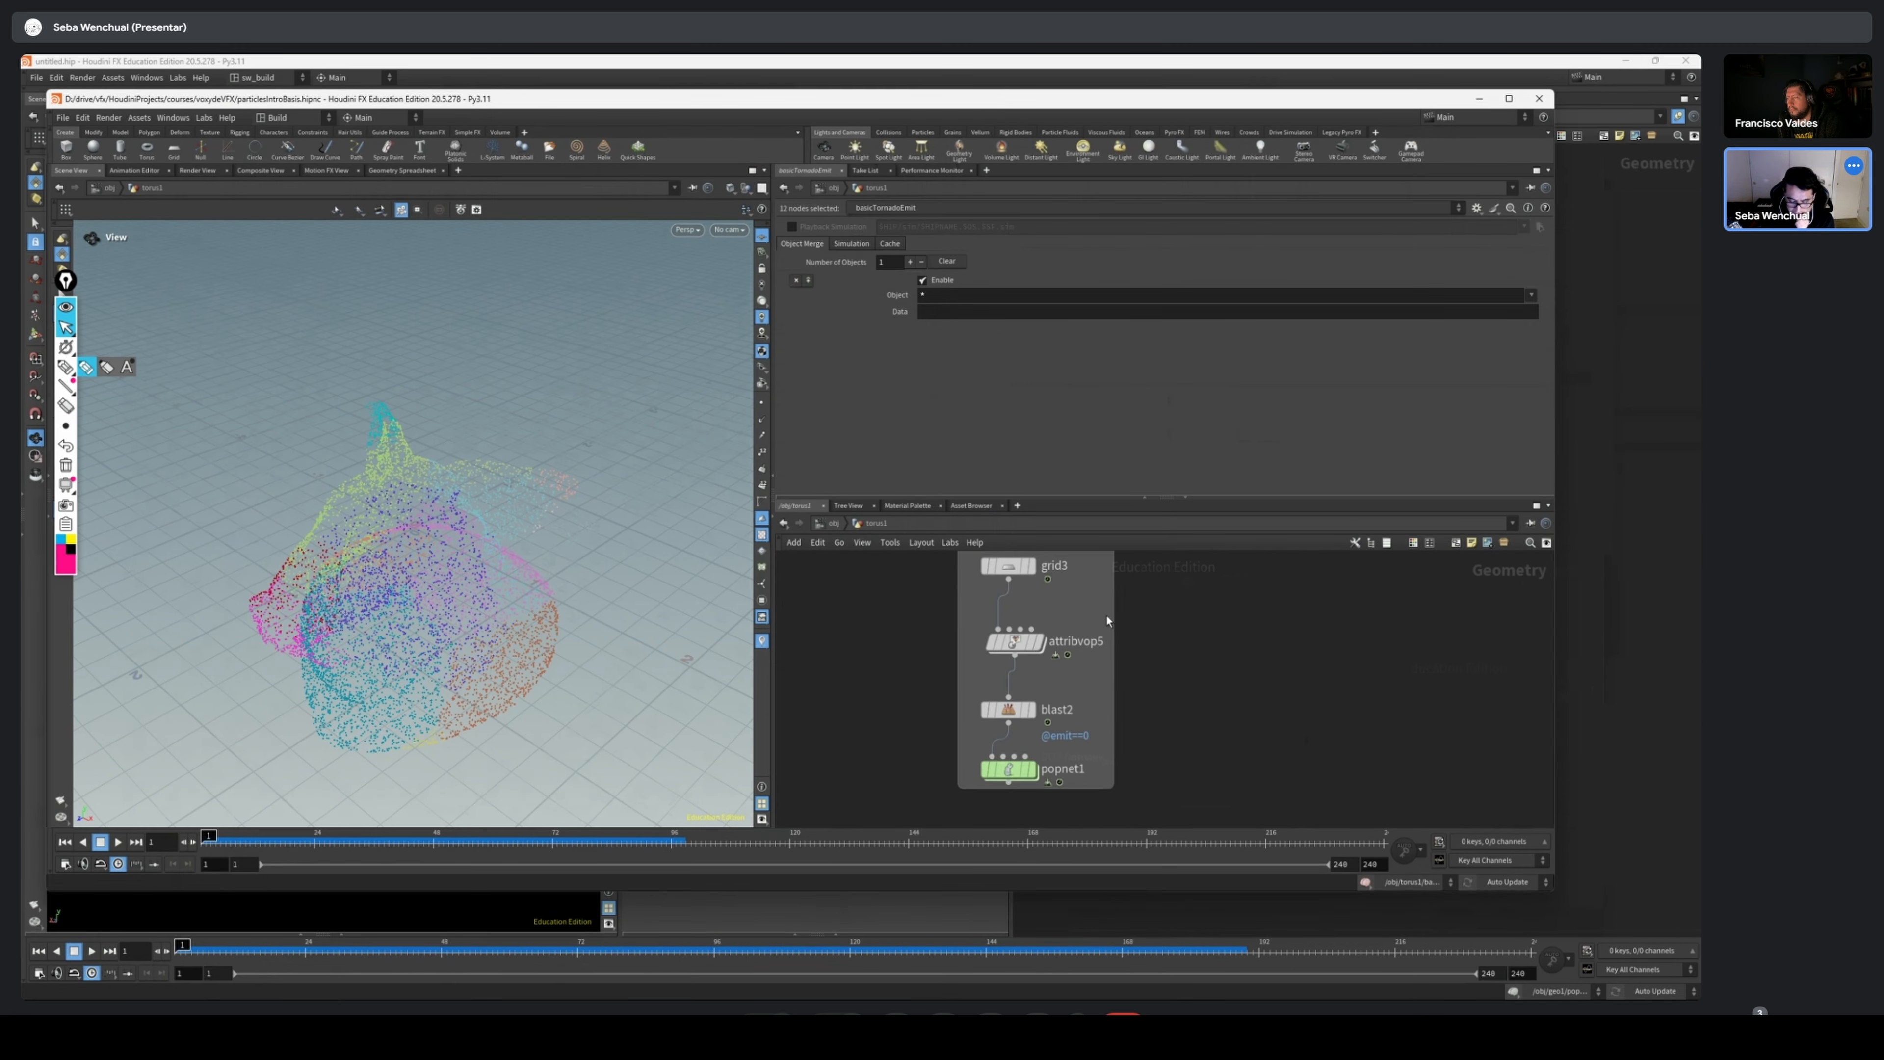
click(1029, 567)
middle_drag(1026, 572, 1019, 632)
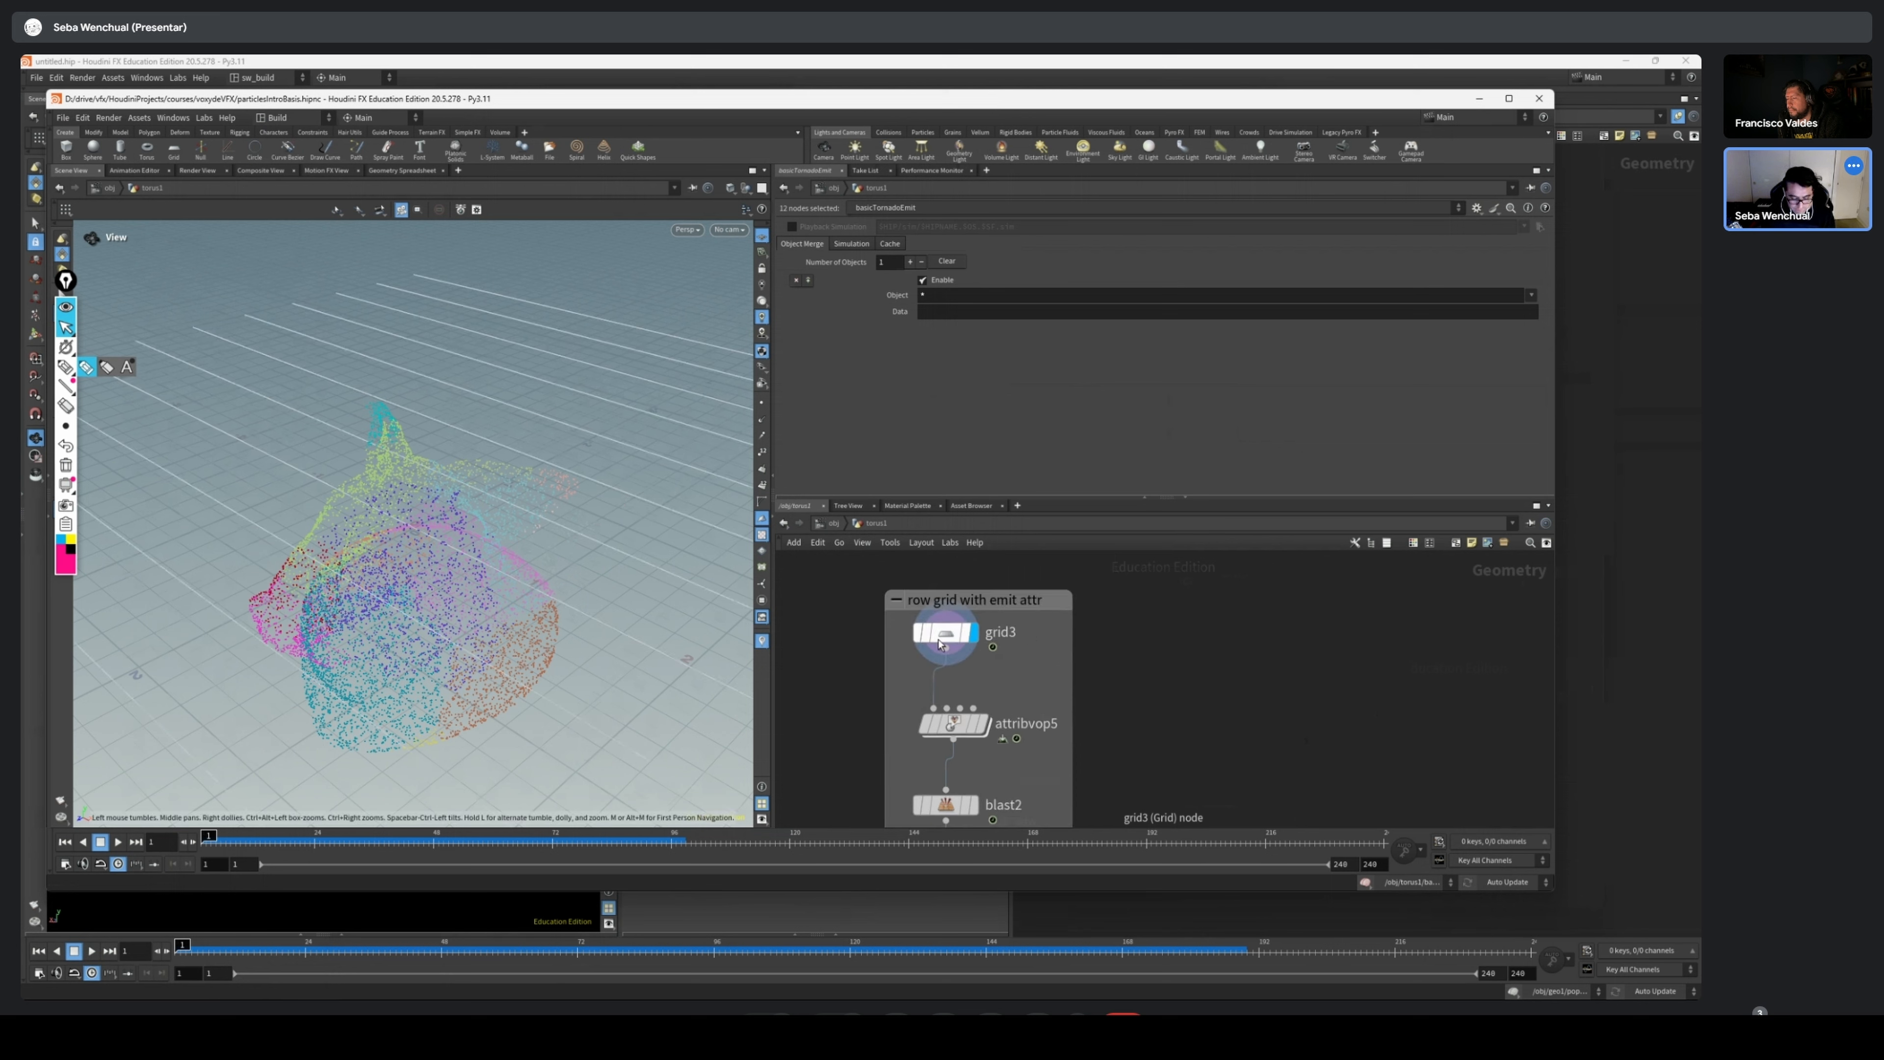
Clear the basicTornadoEmit particles from the viewport, select grid3, and set its connectivity to Quadrilaterals
scroll(1169, 656, down, 5)
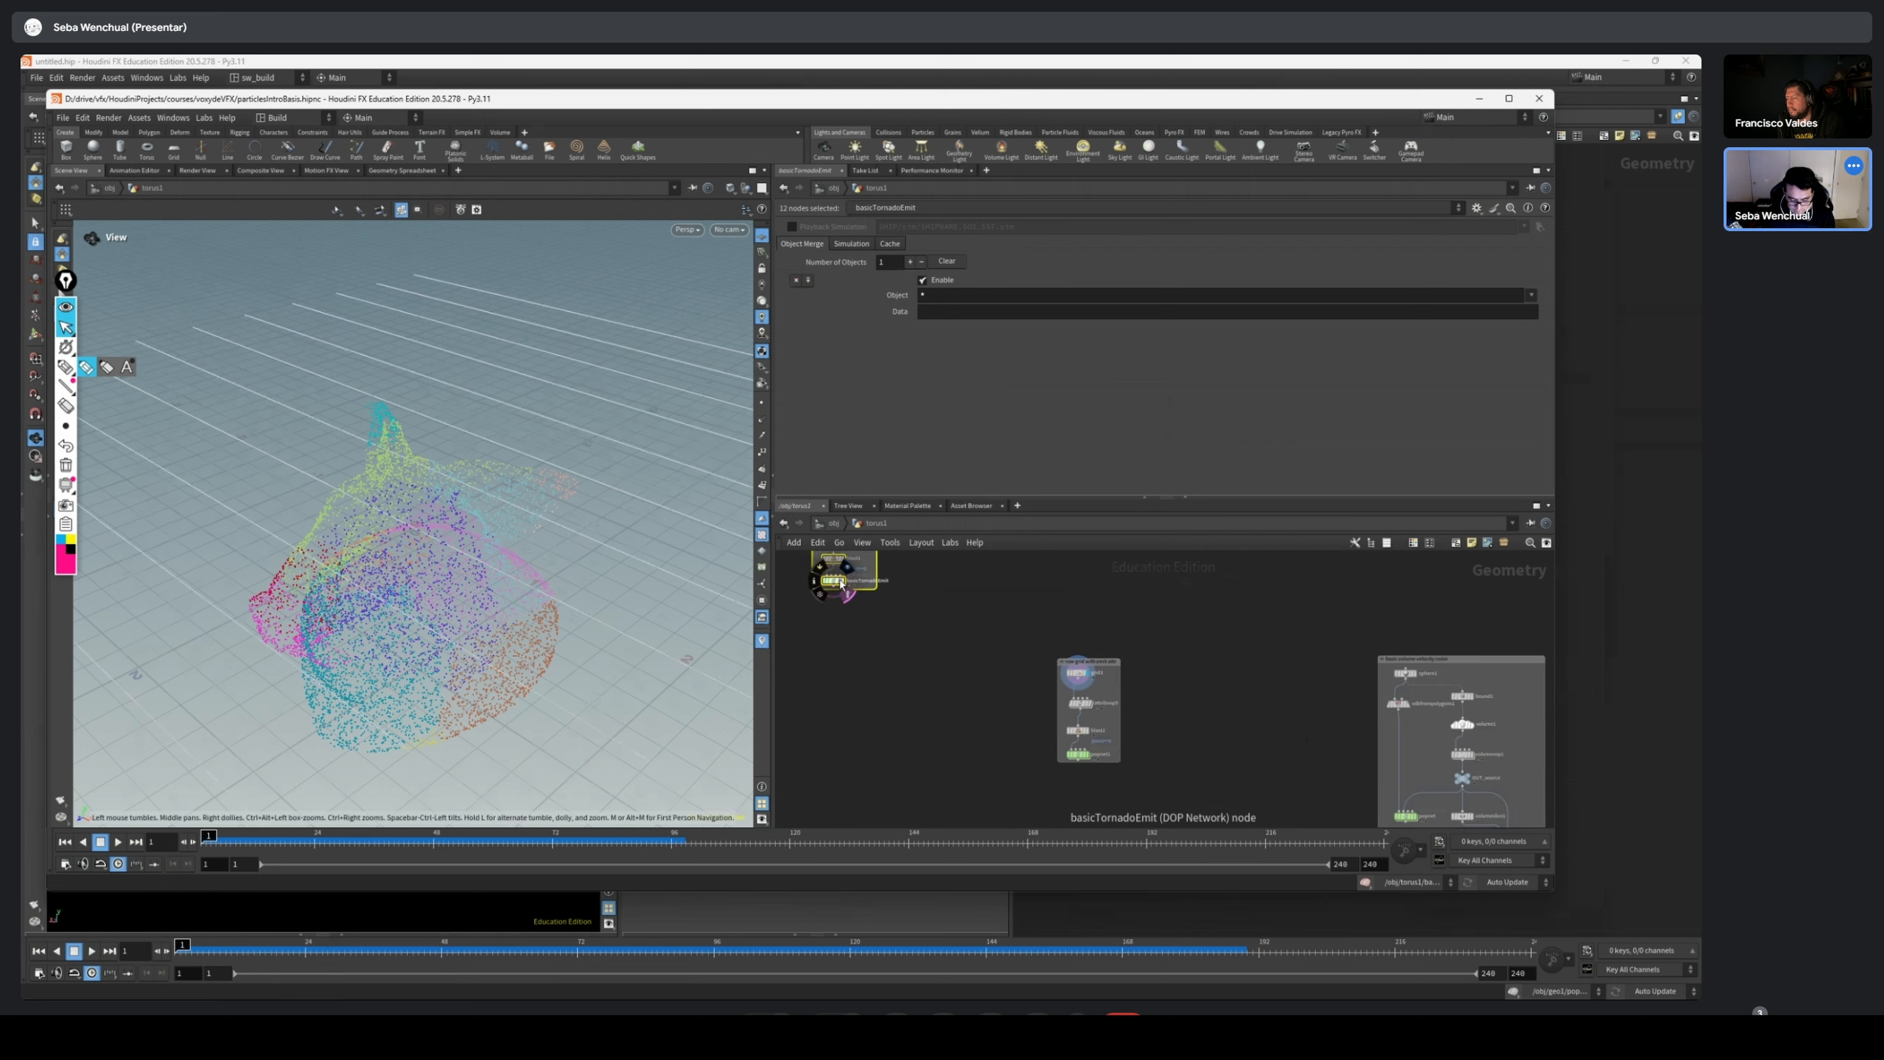
click(842, 585)
scroll(1161, 676, up, 4)
click(992, 667)
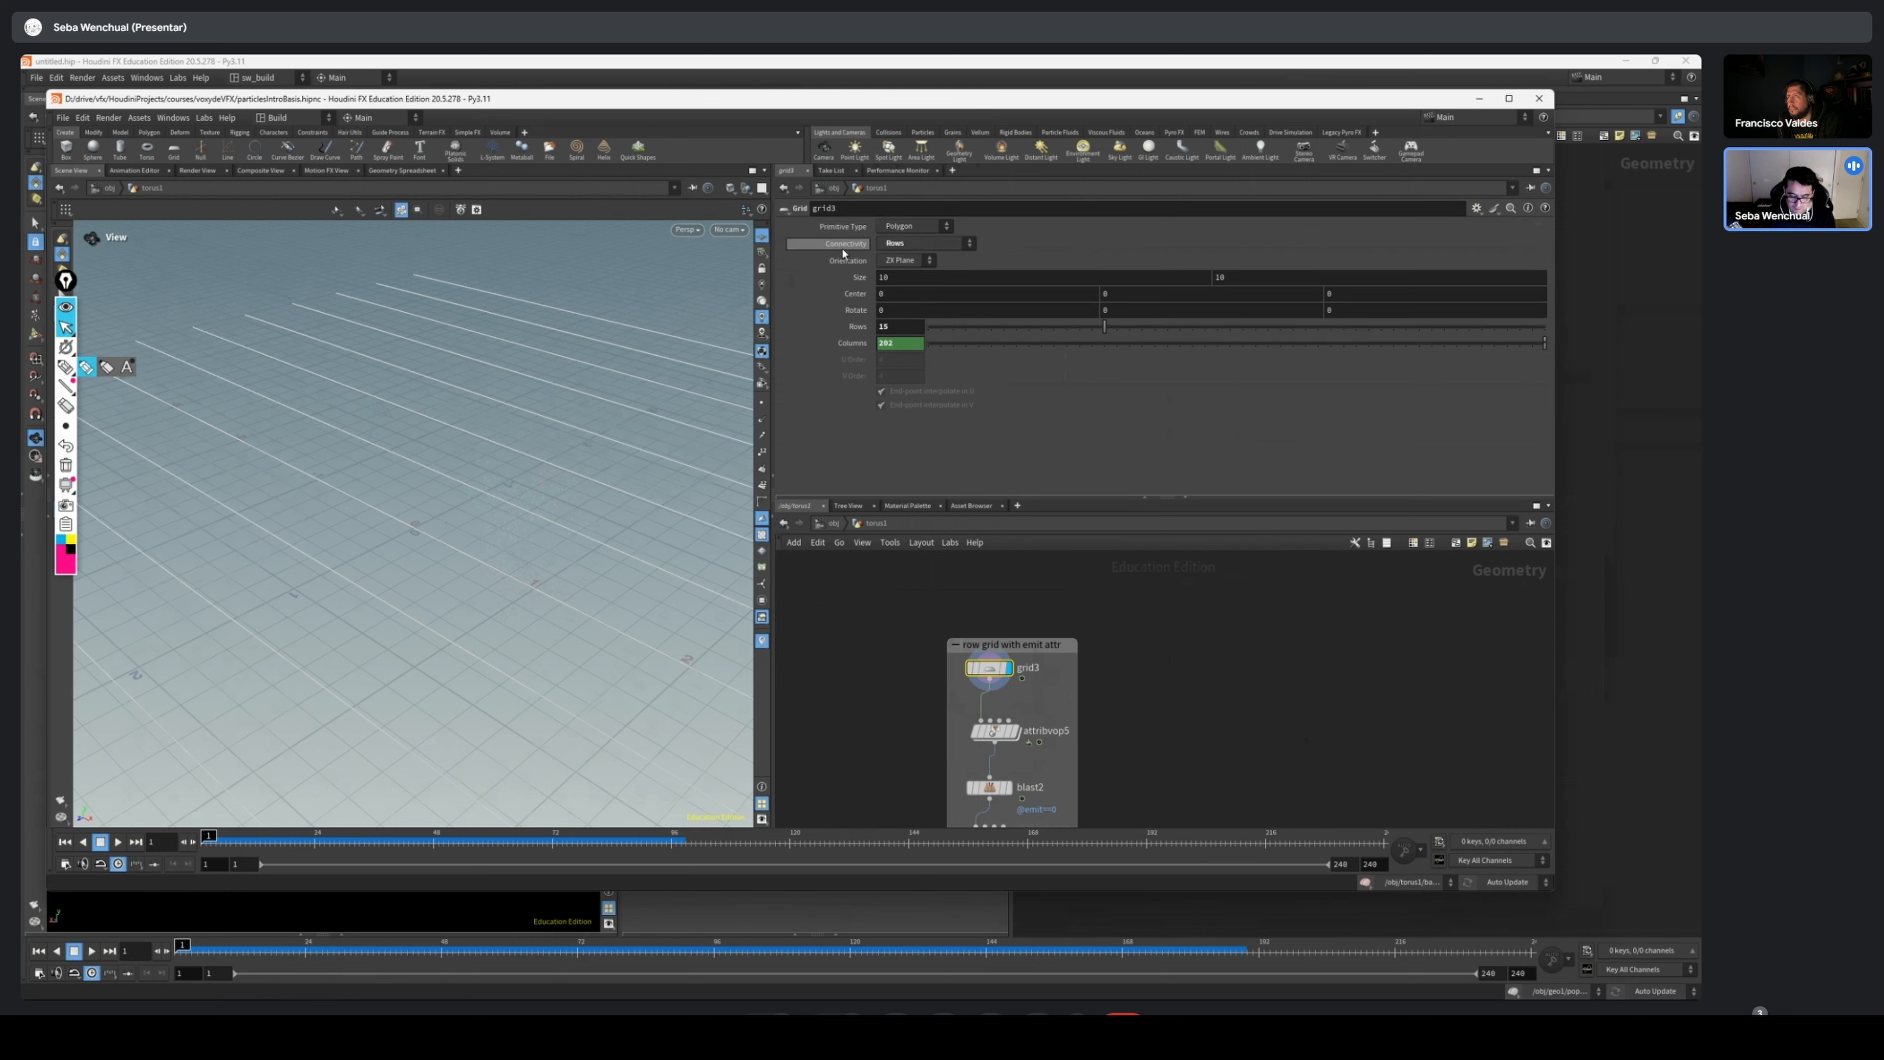
click(936, 246)
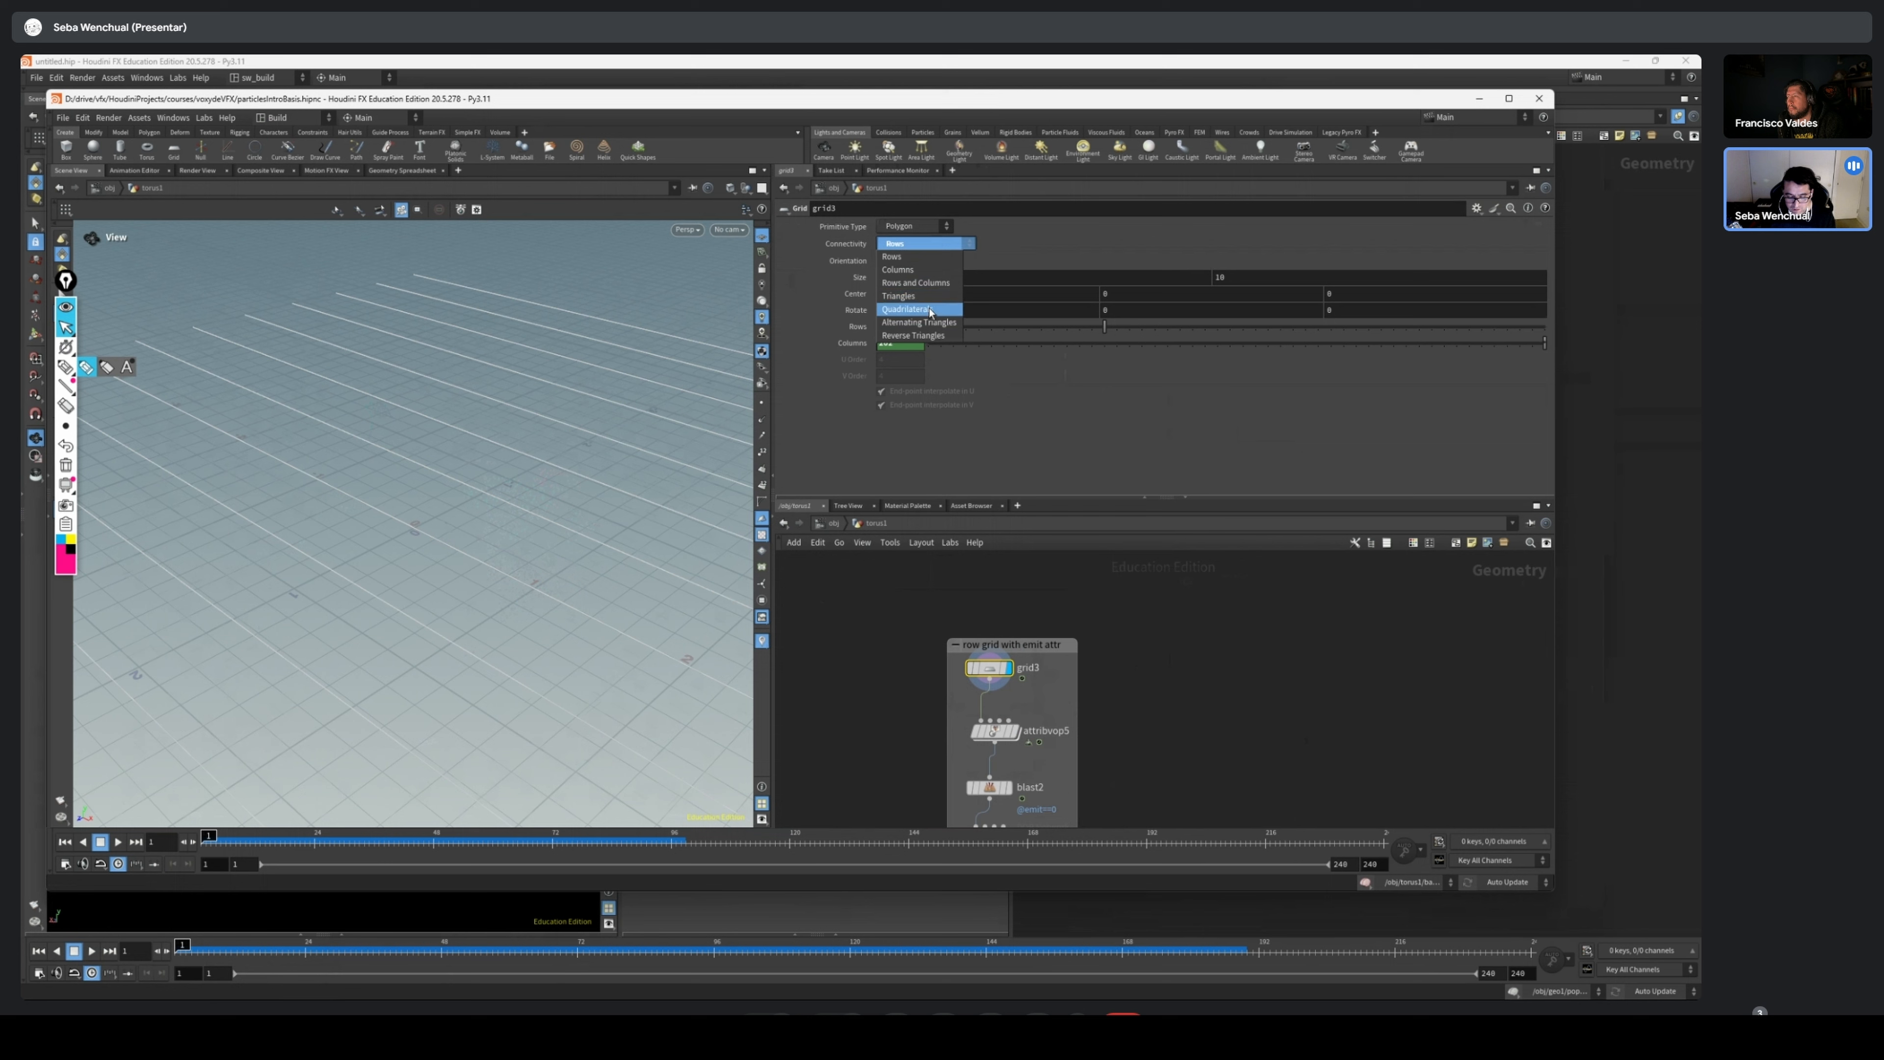
click(940, 314)
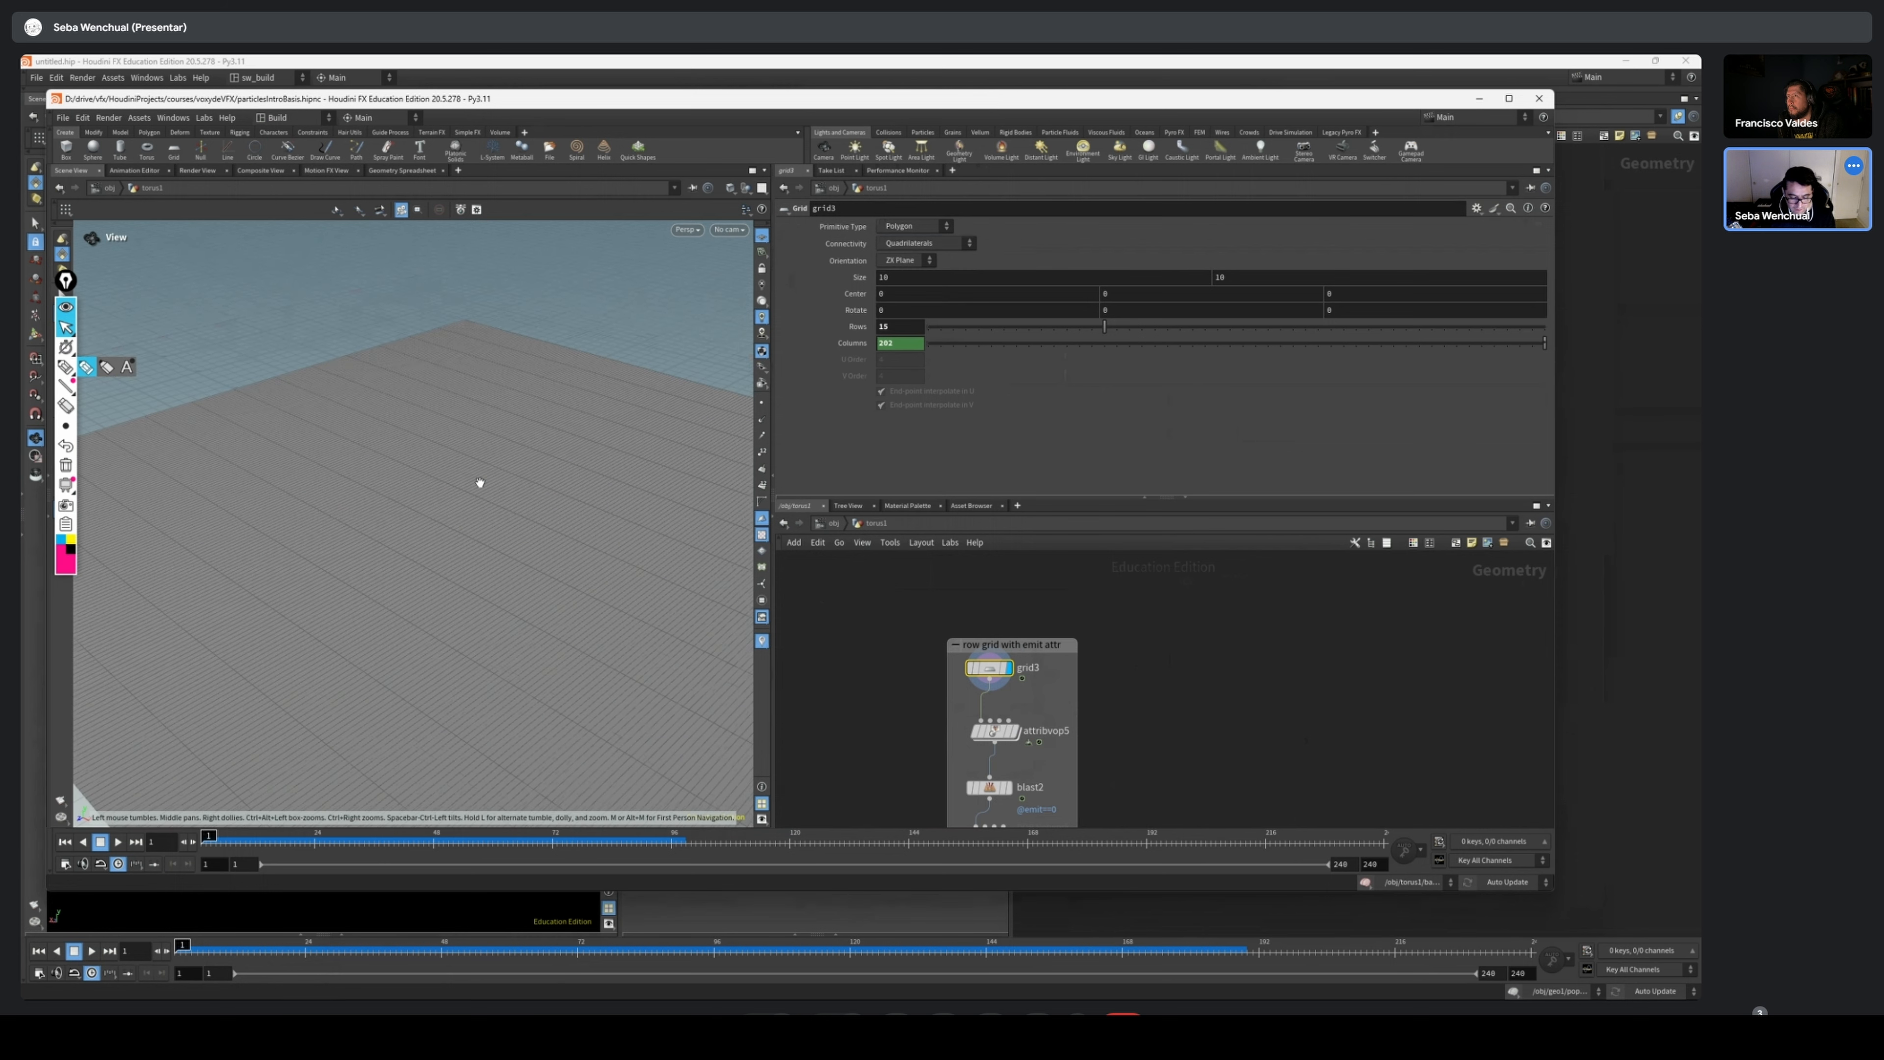
mouse_move(507, 502)
mouse_down()
mouse_move(516, 534)
mouse_move(510, 517)
mouse_up()
scroll(1088, 634, up, 2)
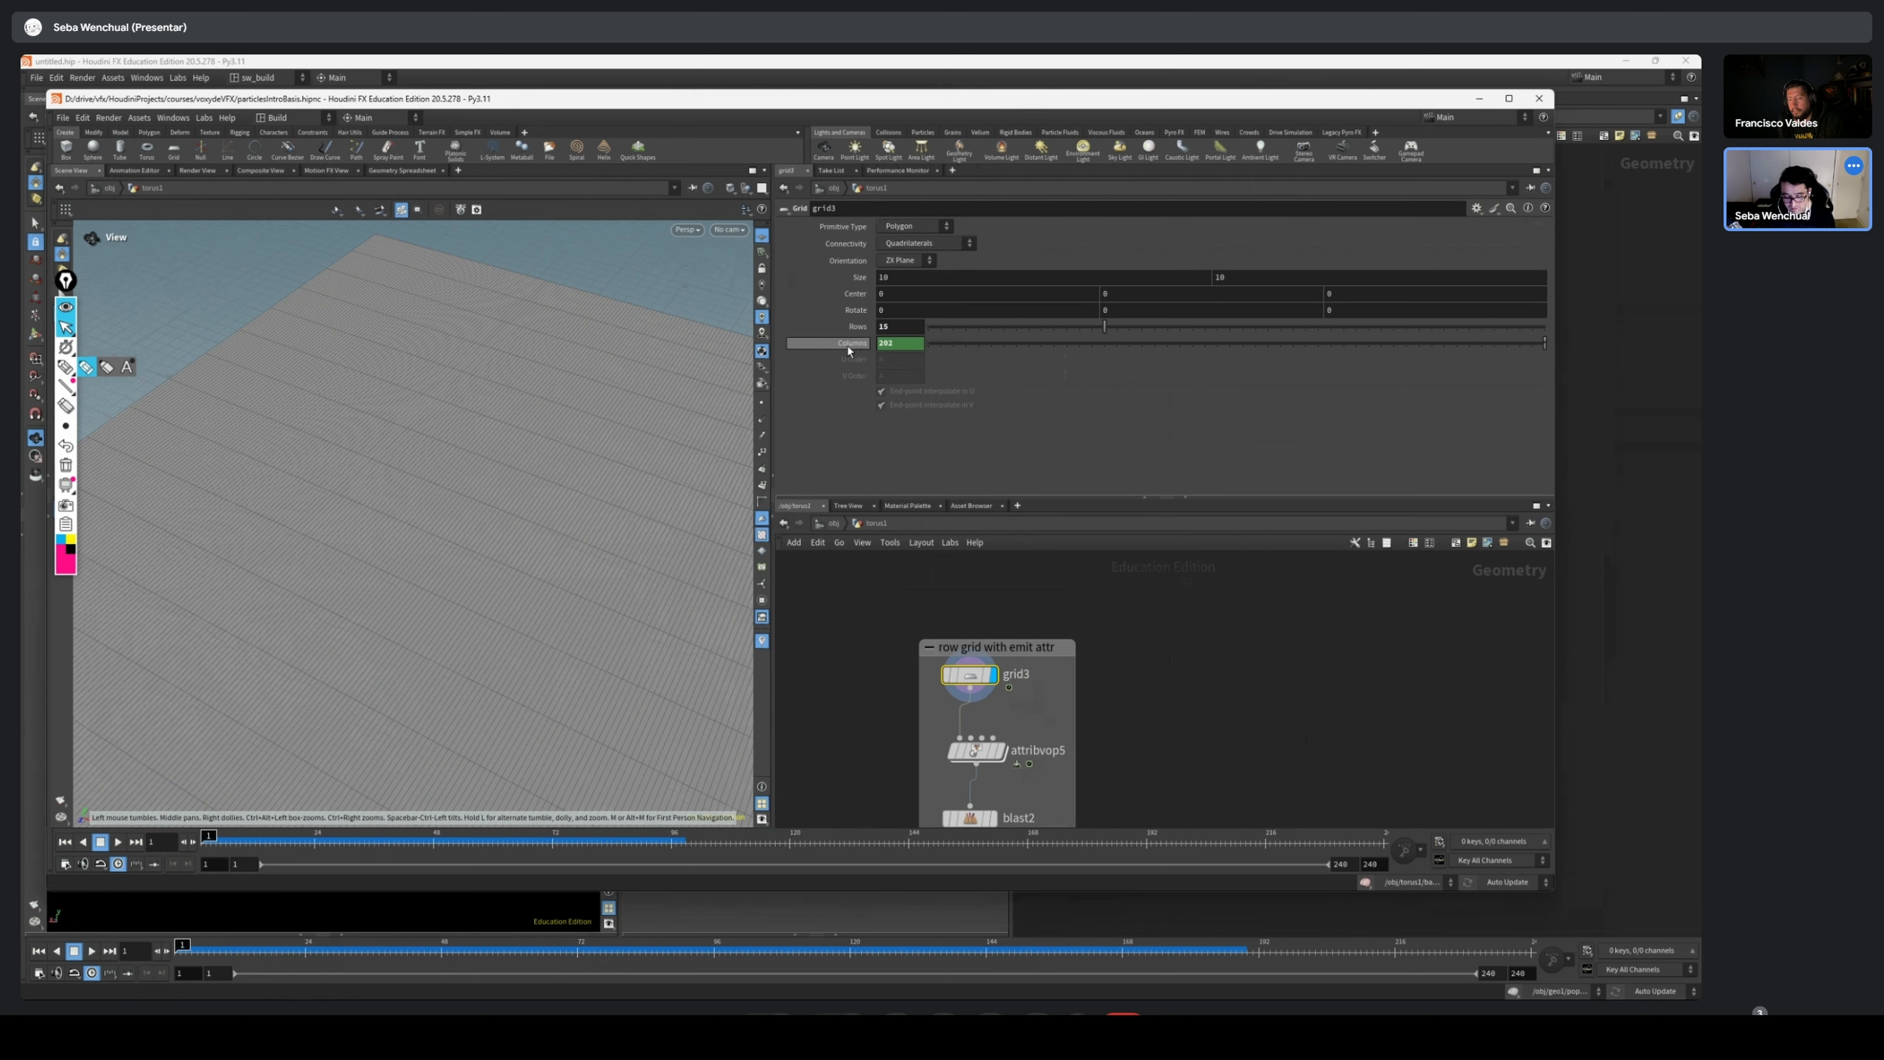
Inspect the expression driving the Columns parameter of grid3, and switch the parameter back to its evaluated value
click(862, 344)
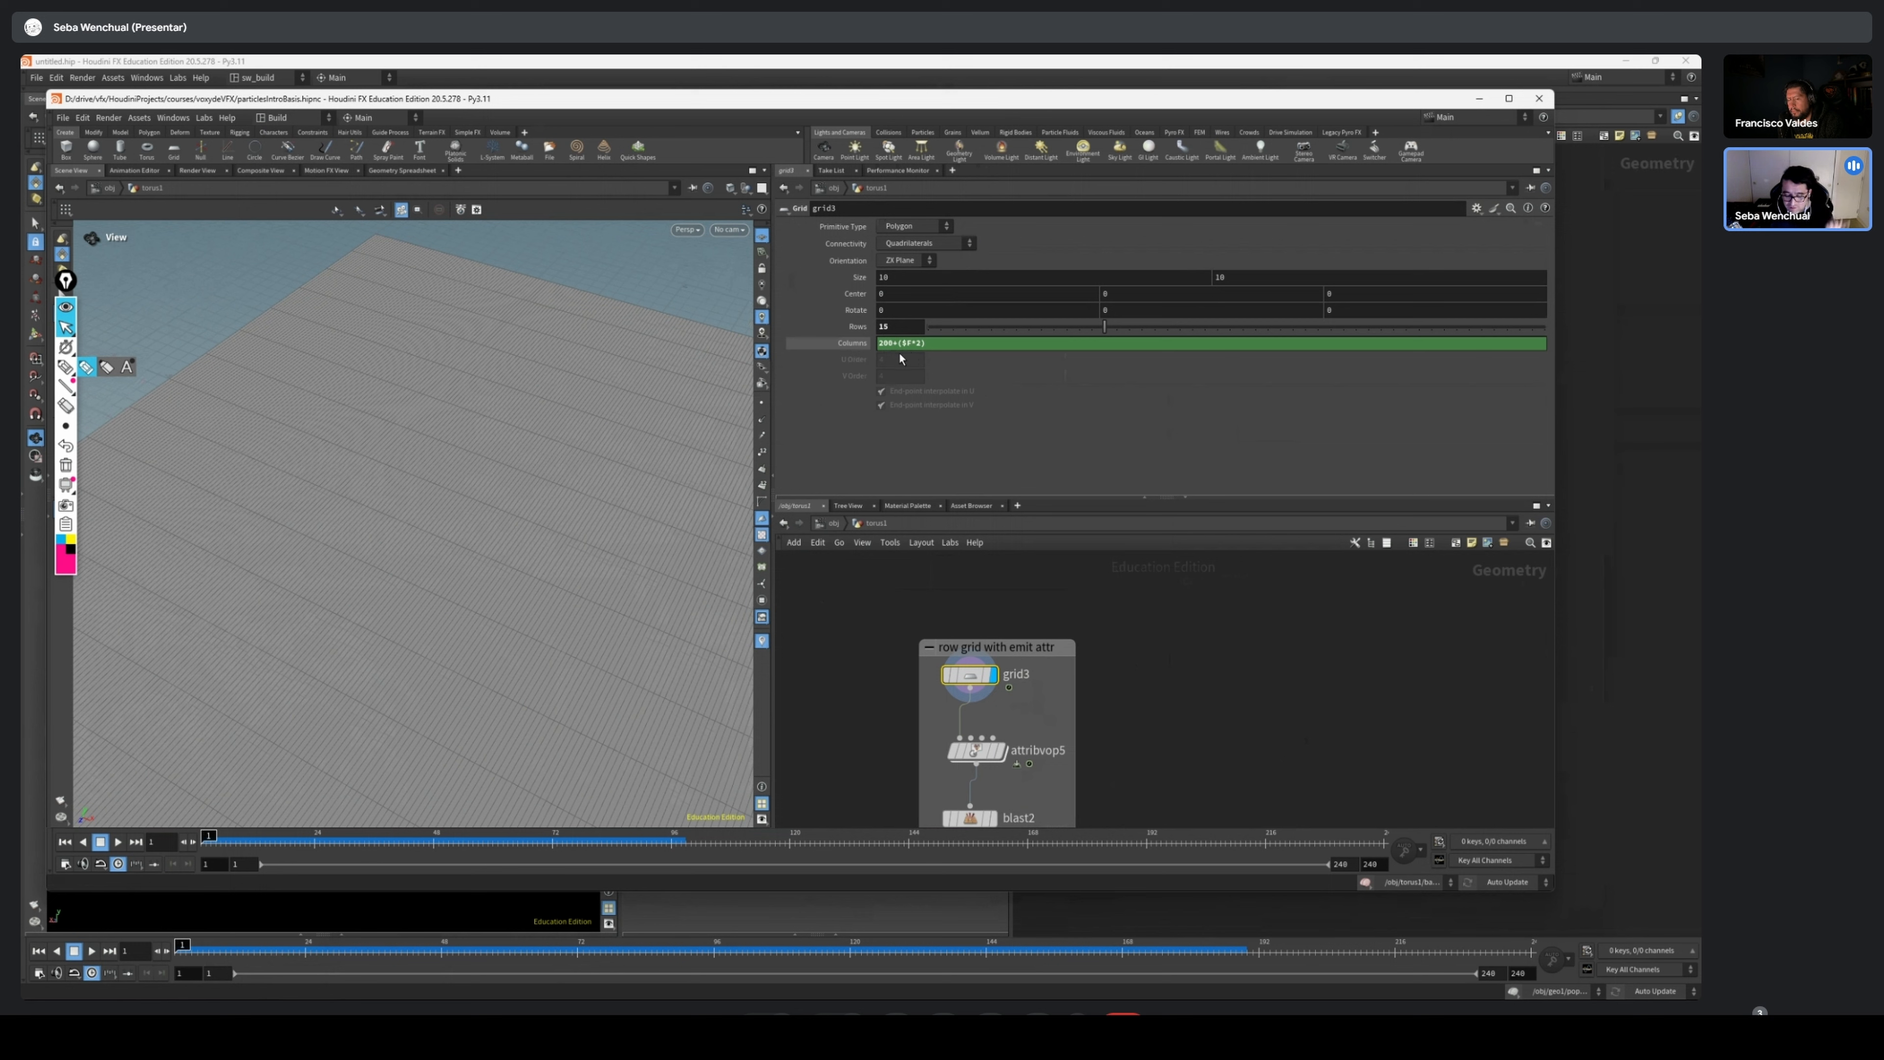
click(858, 343)
scroll(1139, 648, down, 2)
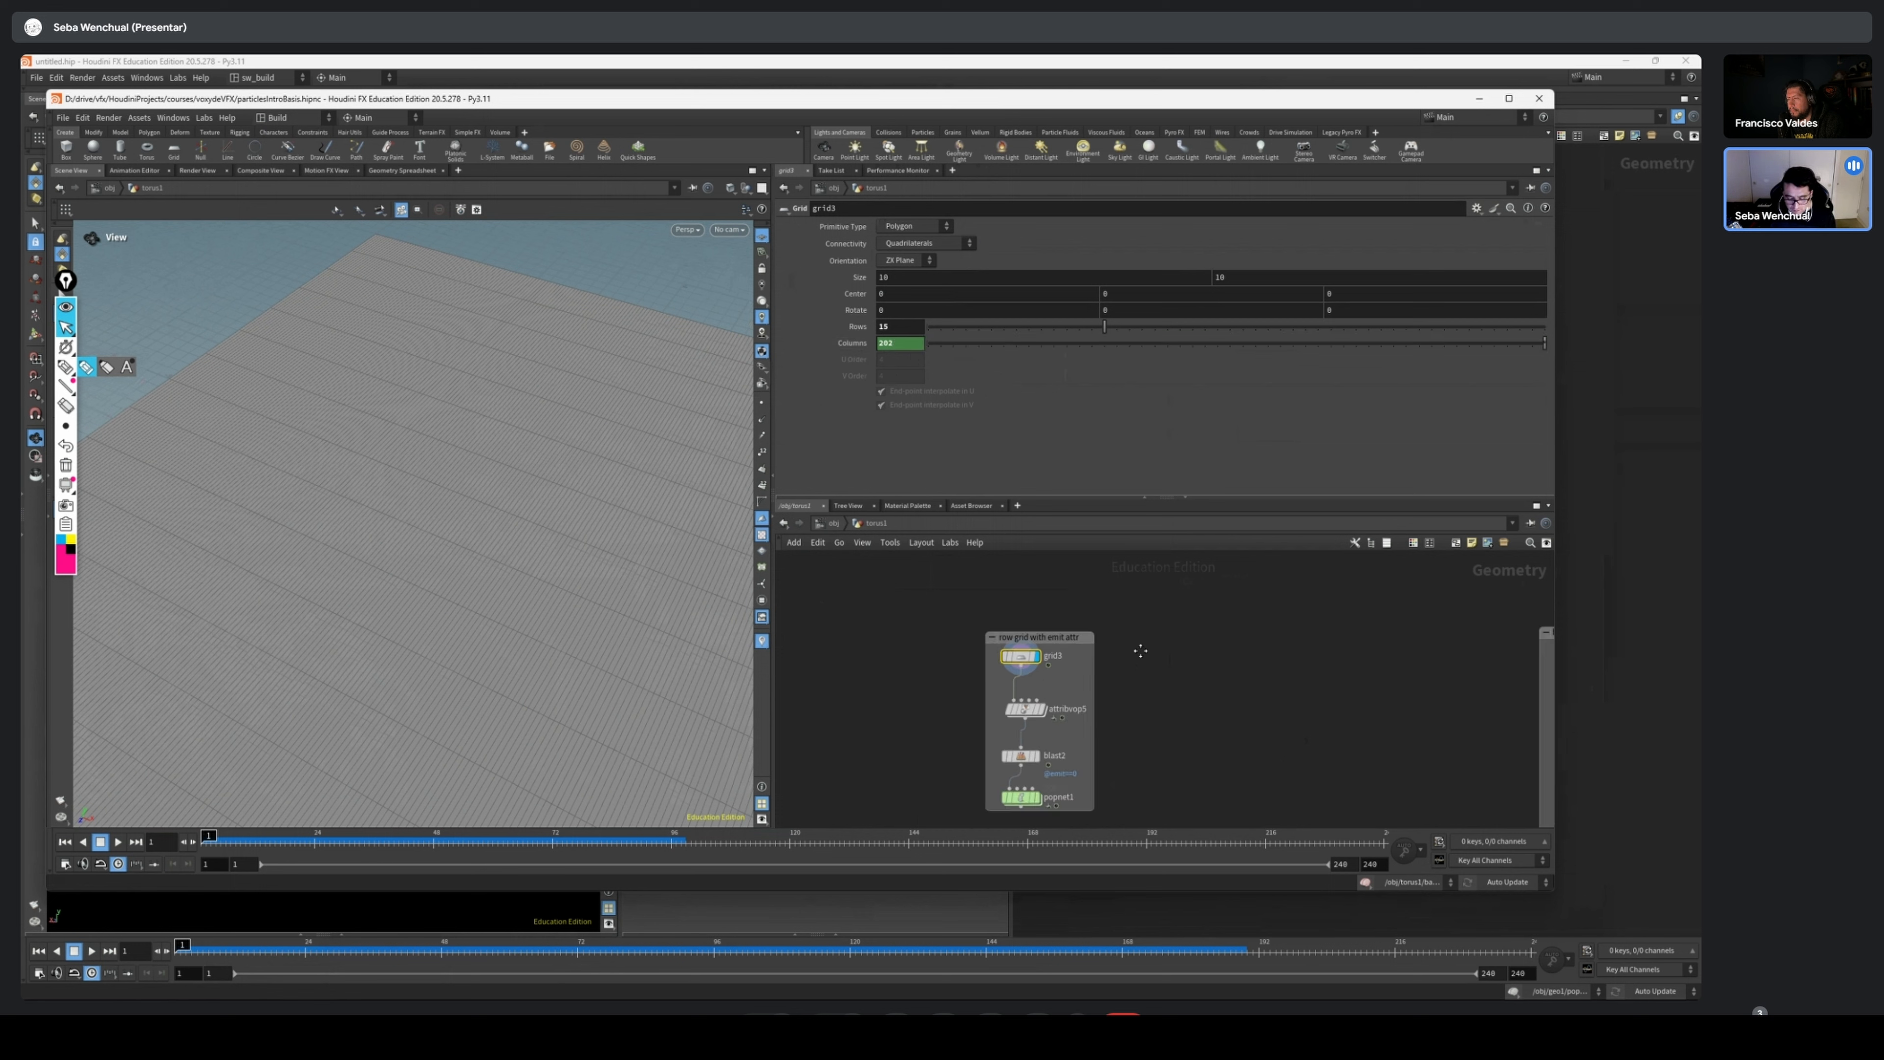
Add a new Grid node beside the "row grid with emit attr" box, wire it into attribvop5, and display it
scroll(1112, 653, up, 2)
middle_drag(1088, 656, 1059, 670)
key(Tab)
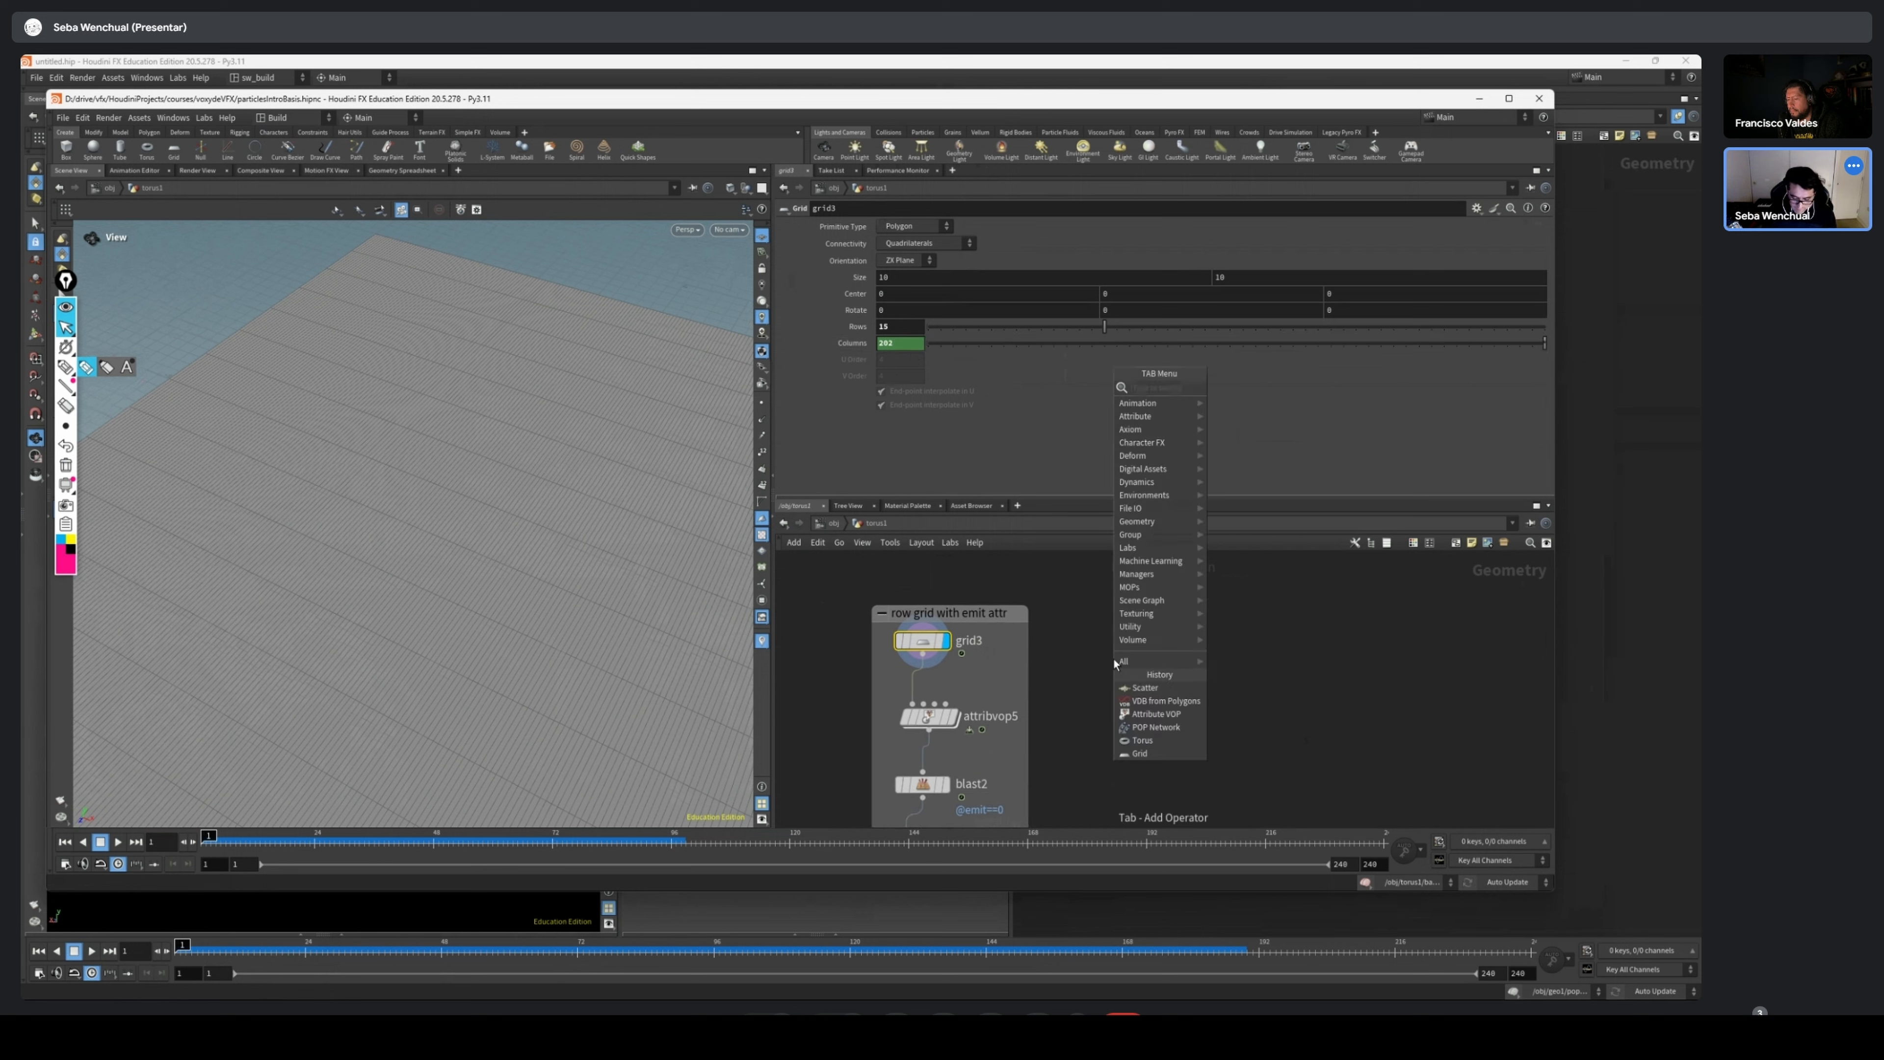
text(grid)
key(Return)
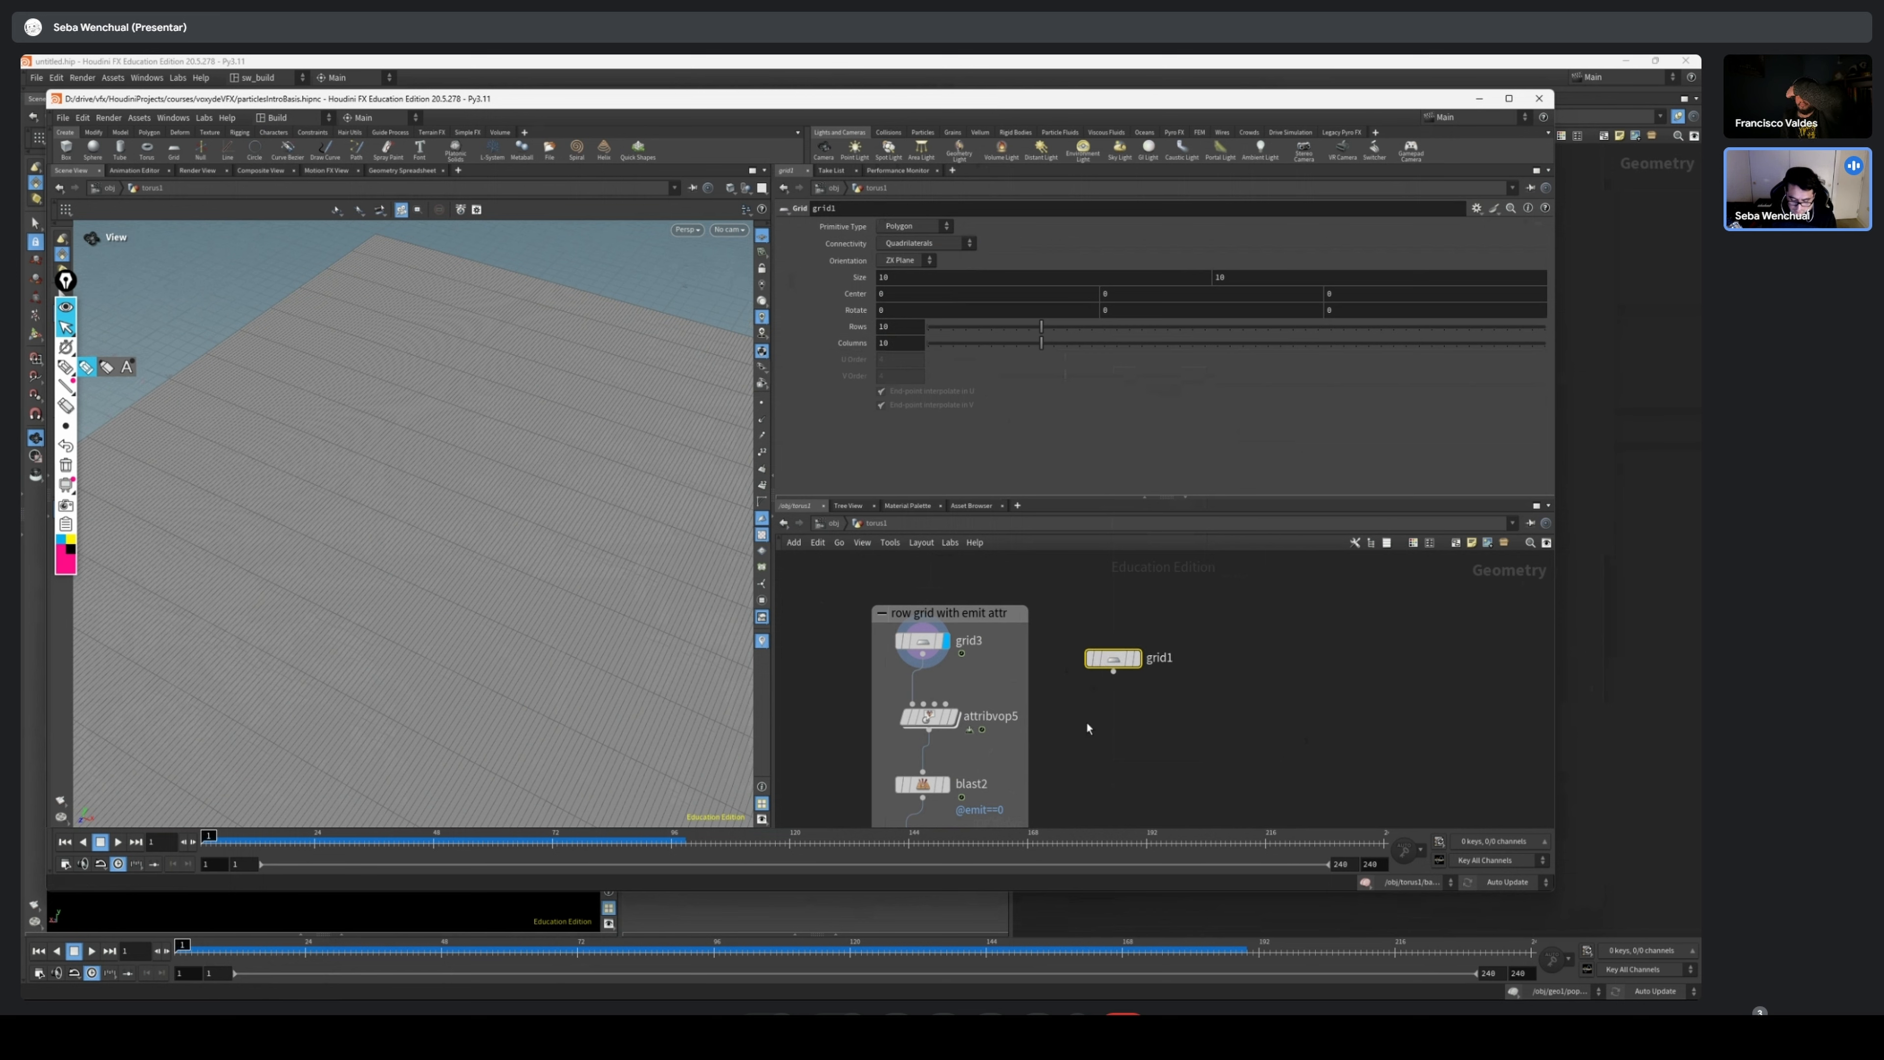
drag(1113, 658, 912, 718)
click(1123, 629)
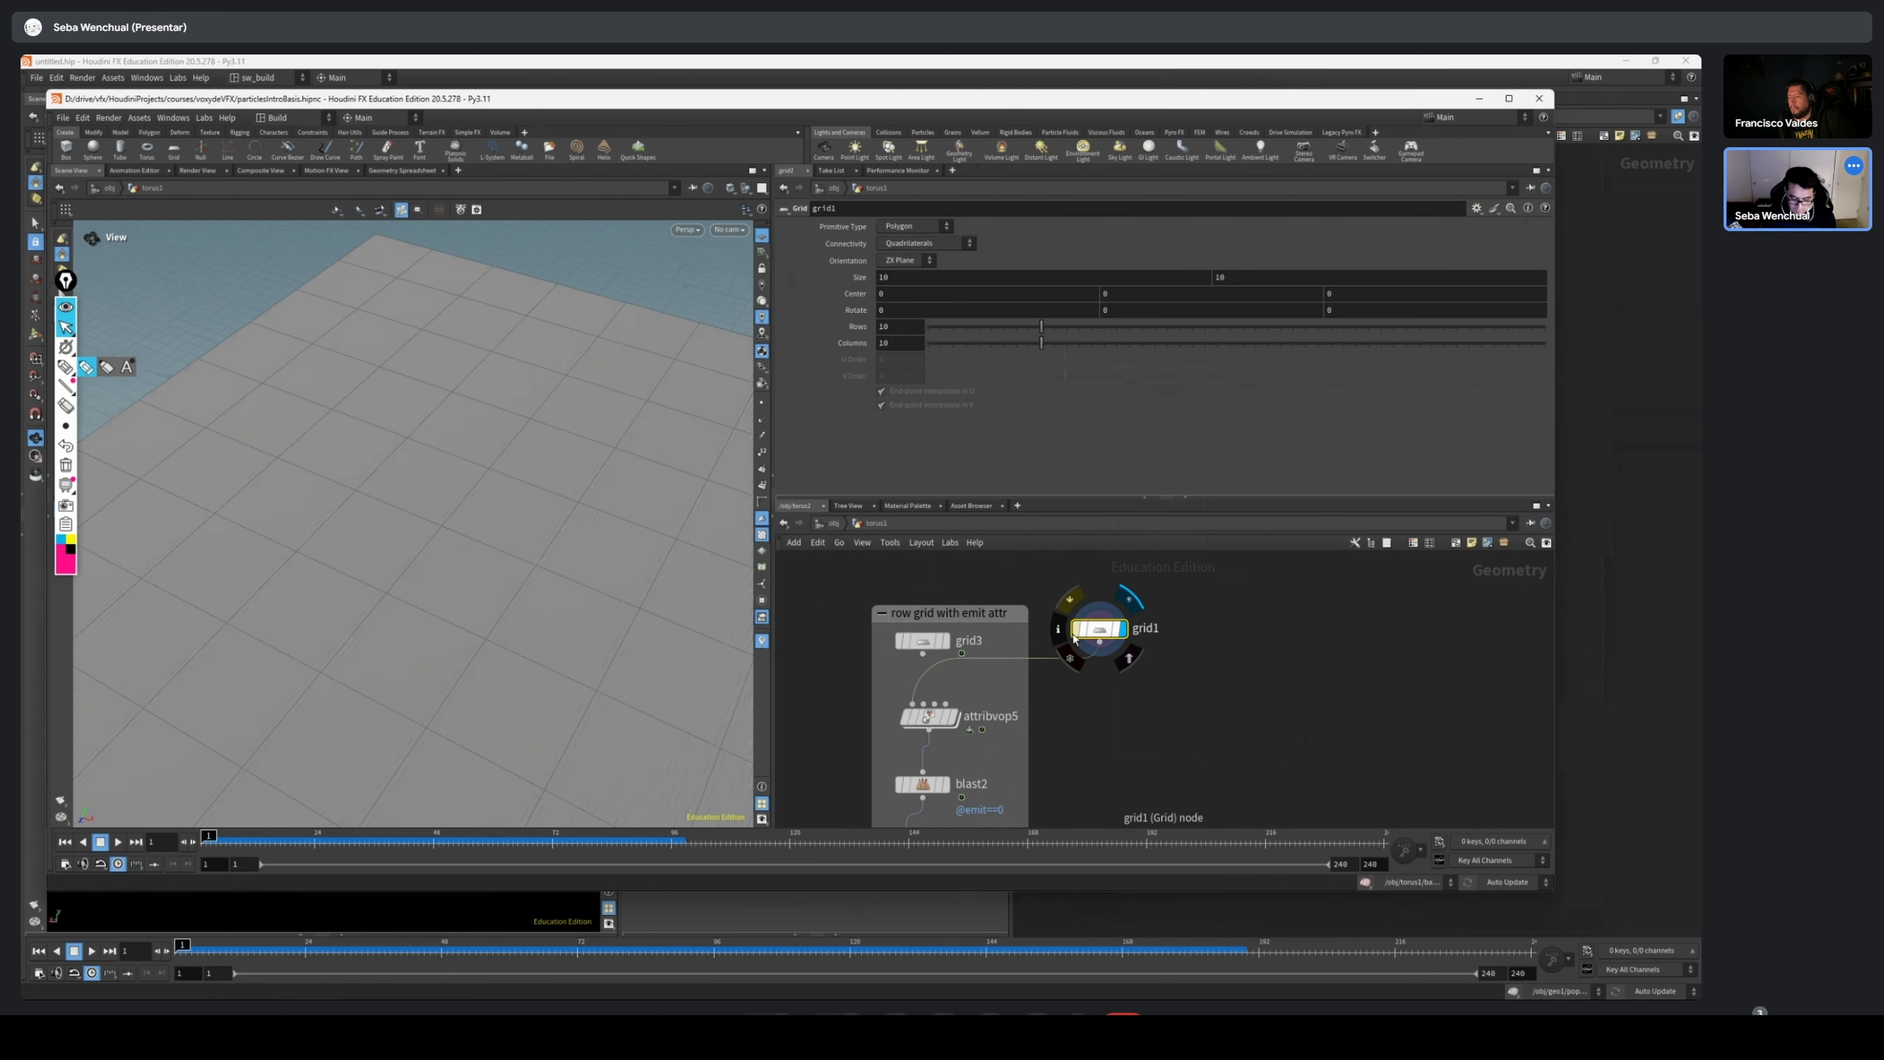
Set the Rows parameter of grid1 to 4
scroll(496, 257, down, 4)
drag(895, 326, 839, 337)
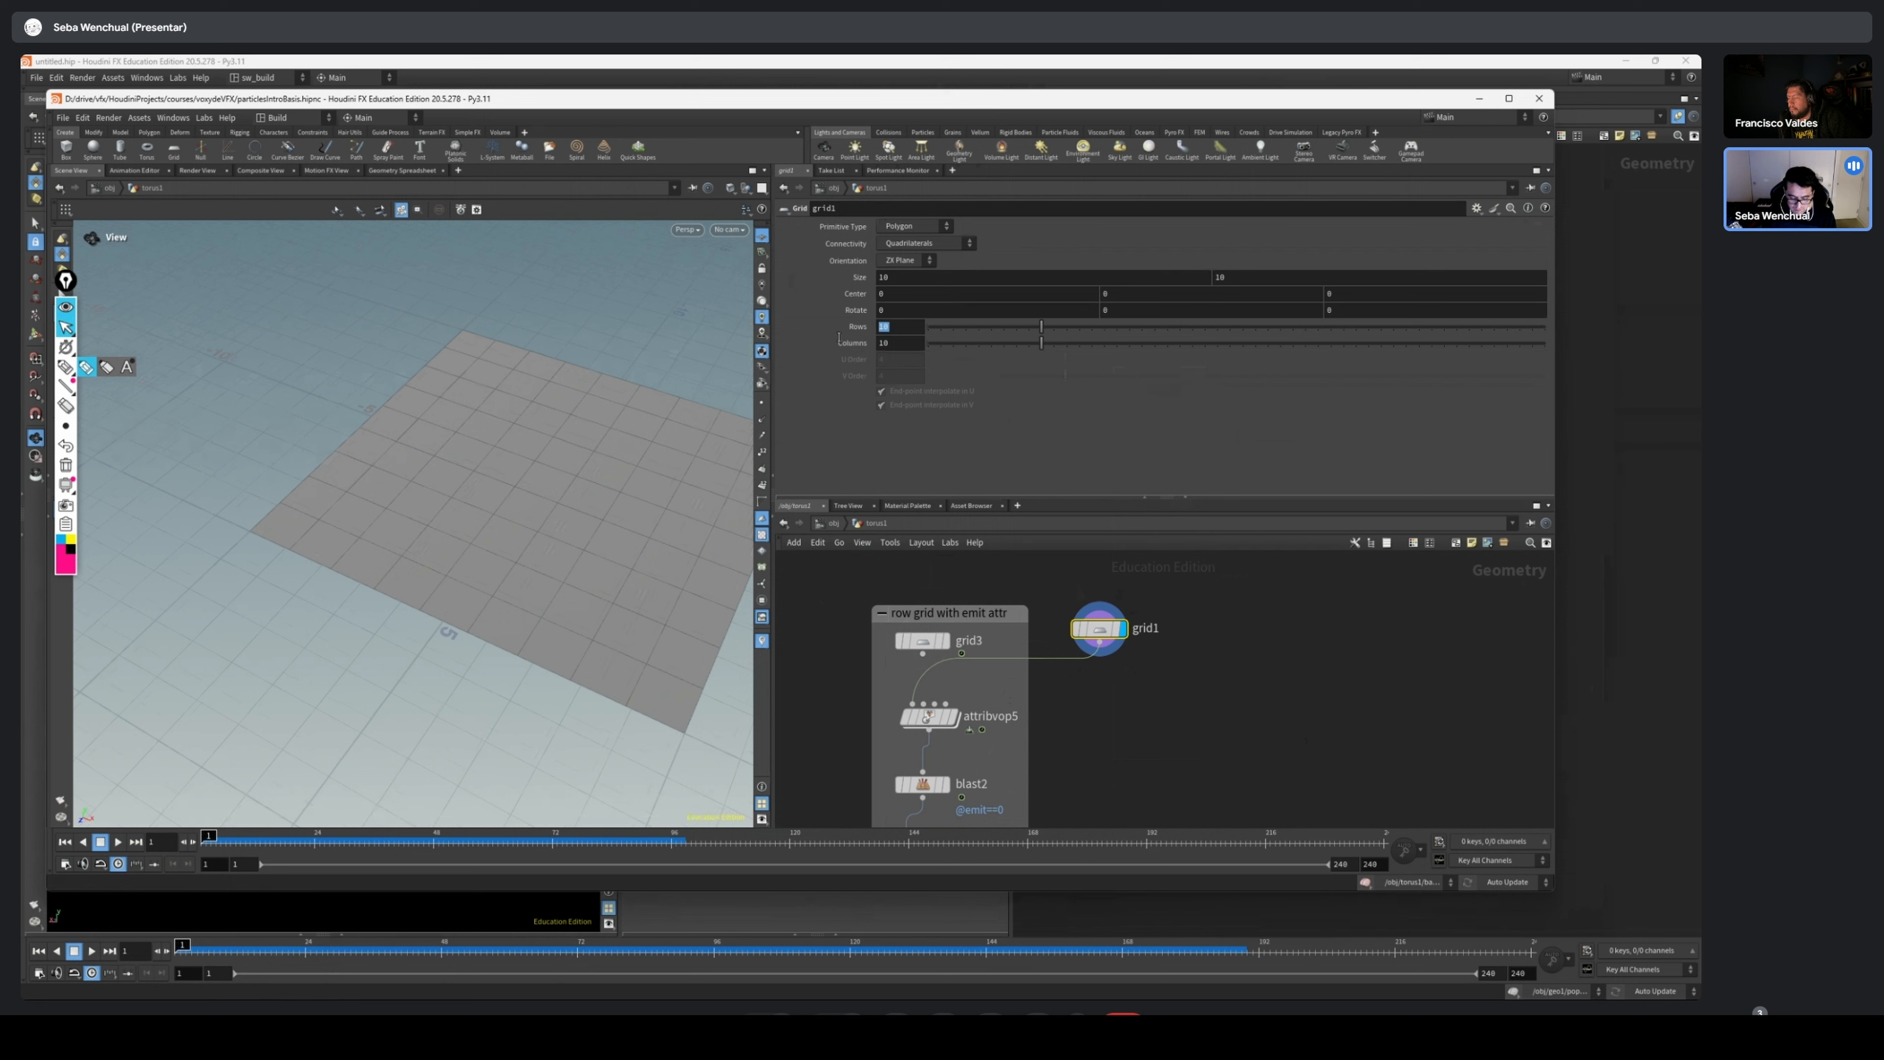
drag(1042, 327, 1075, 333)
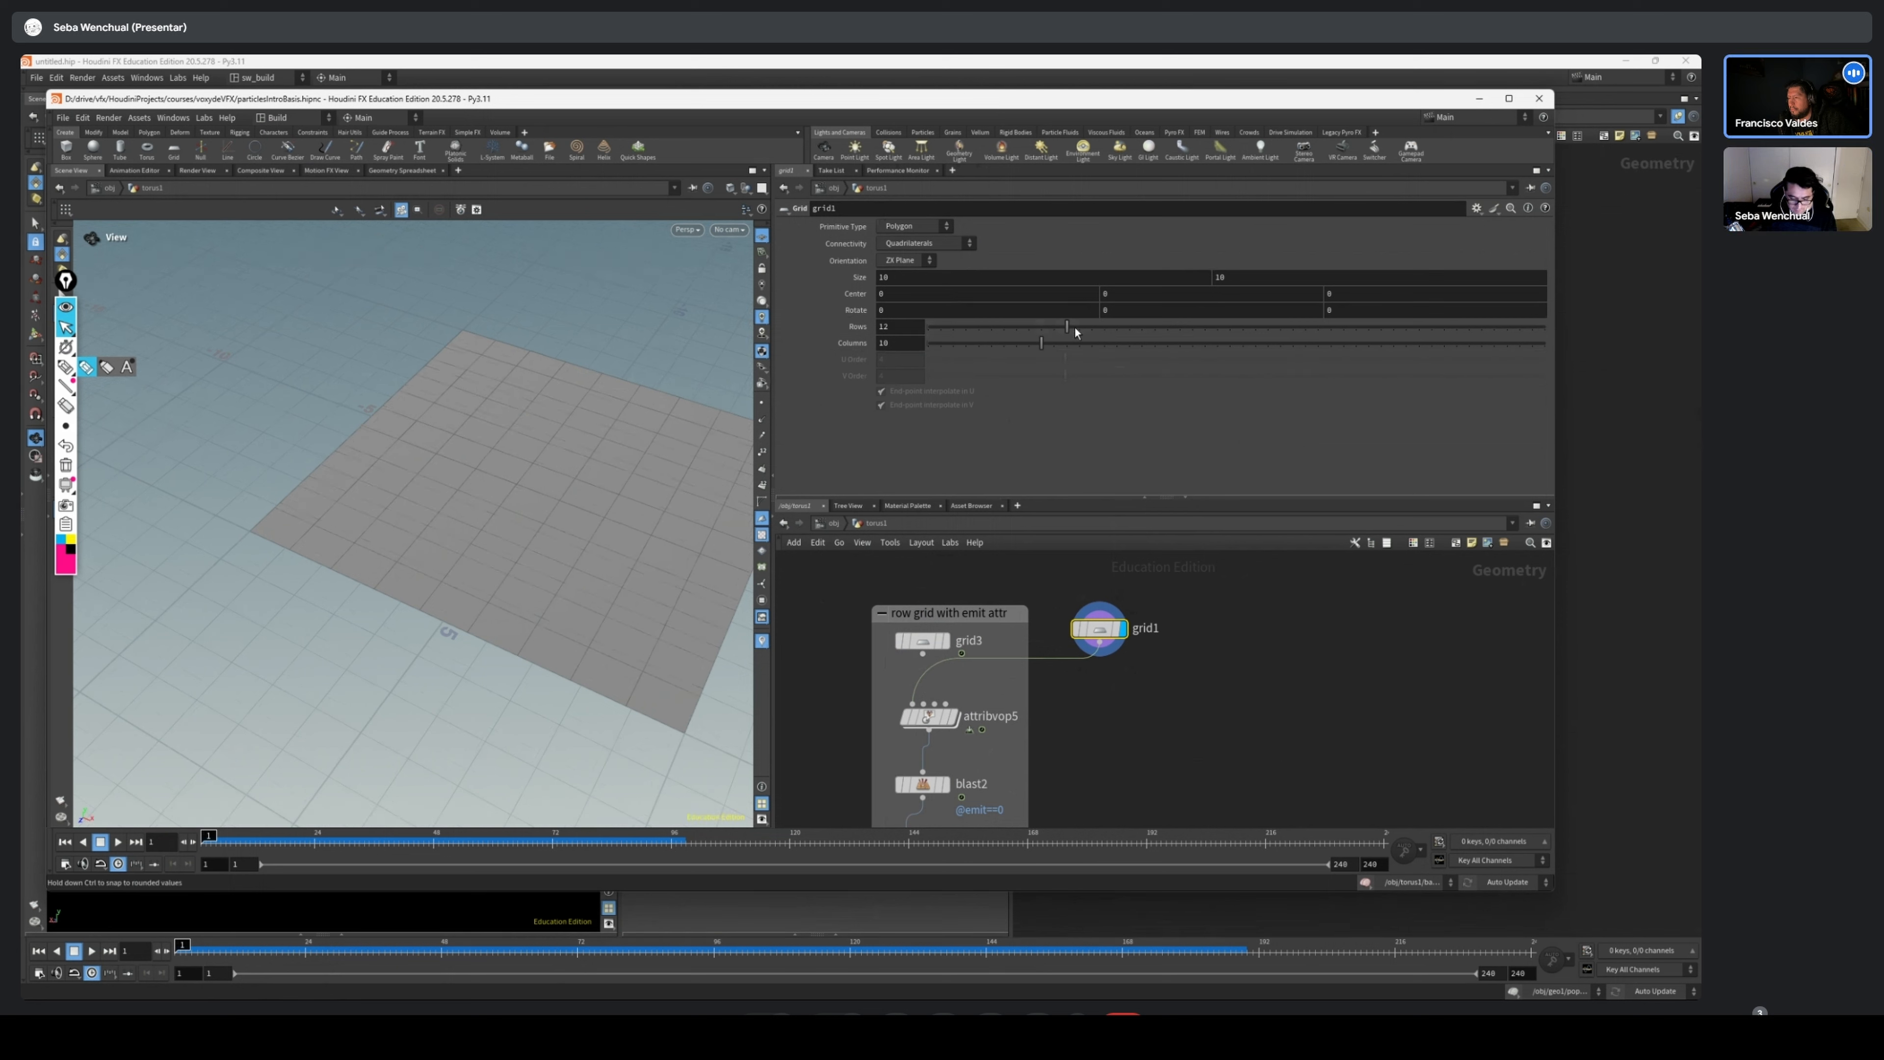
drag(1213, 343, 970, 341)
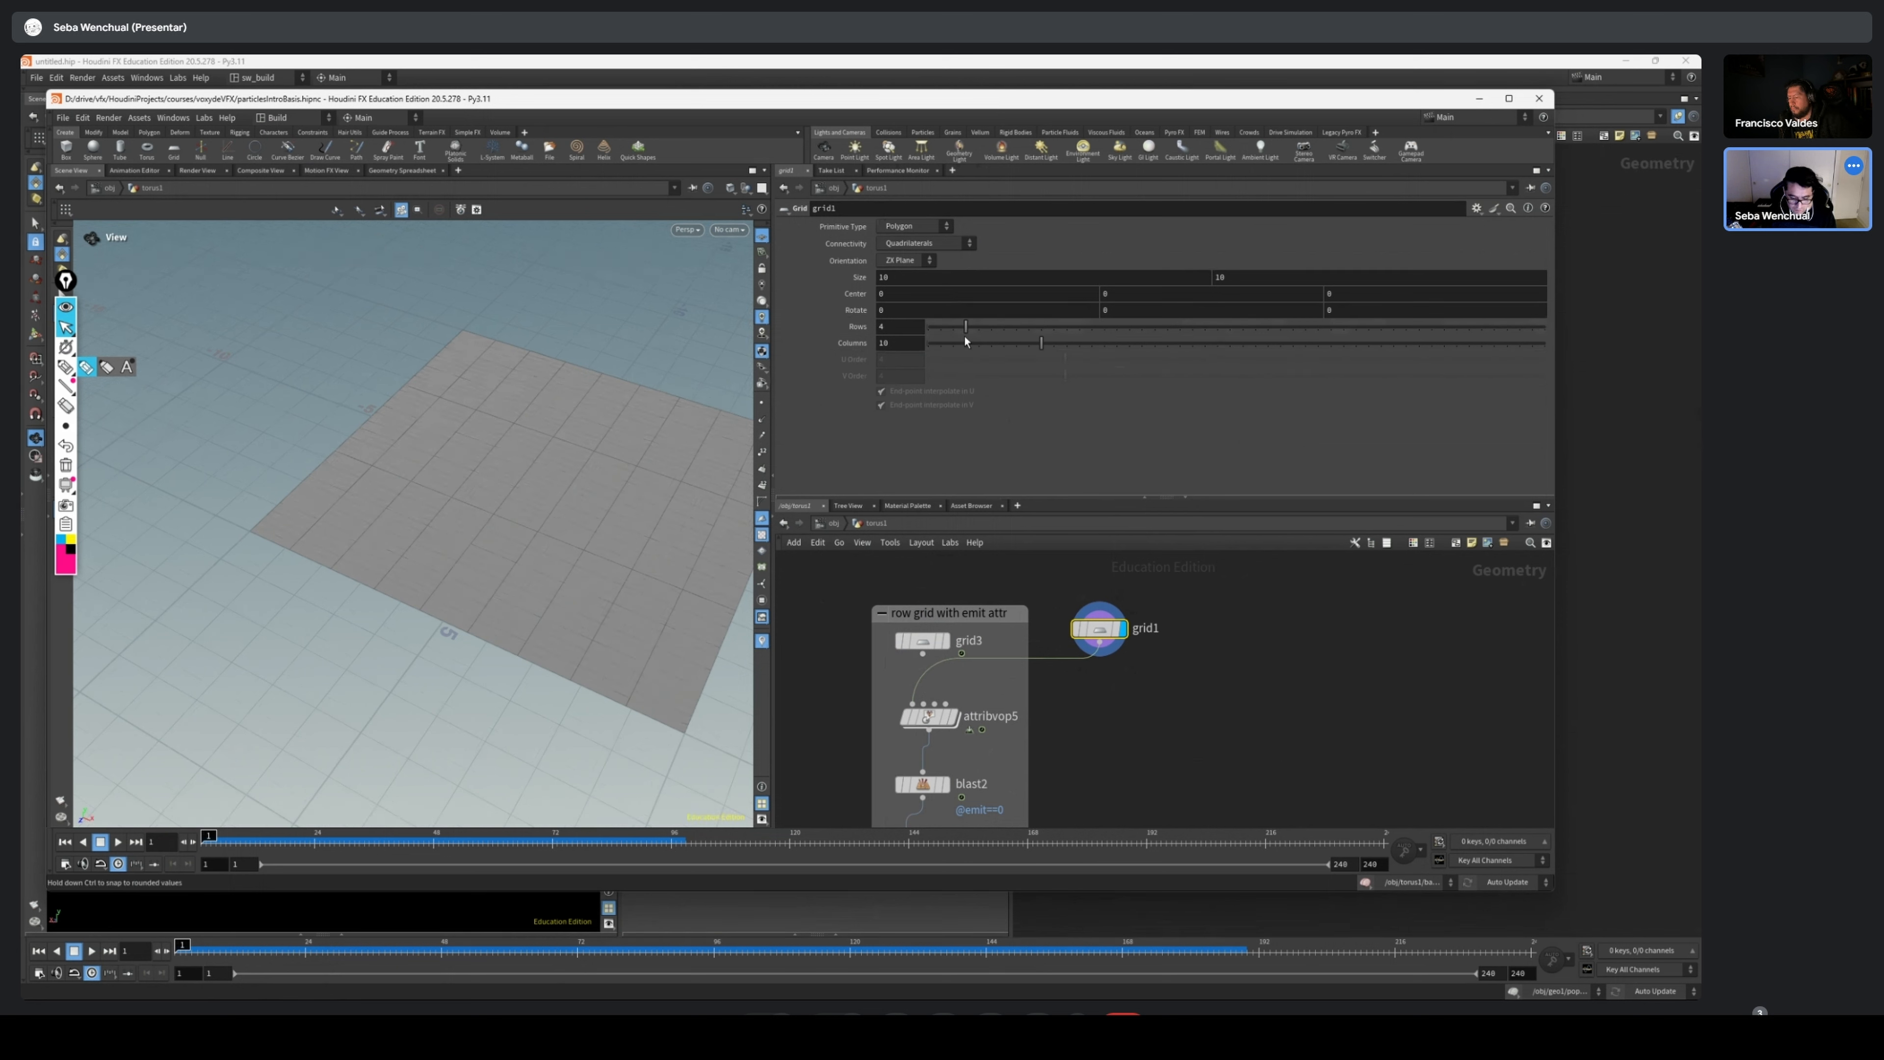
Display grid3 for comparison, then display grid1 again and set its Columns to 50
click(946, 641)
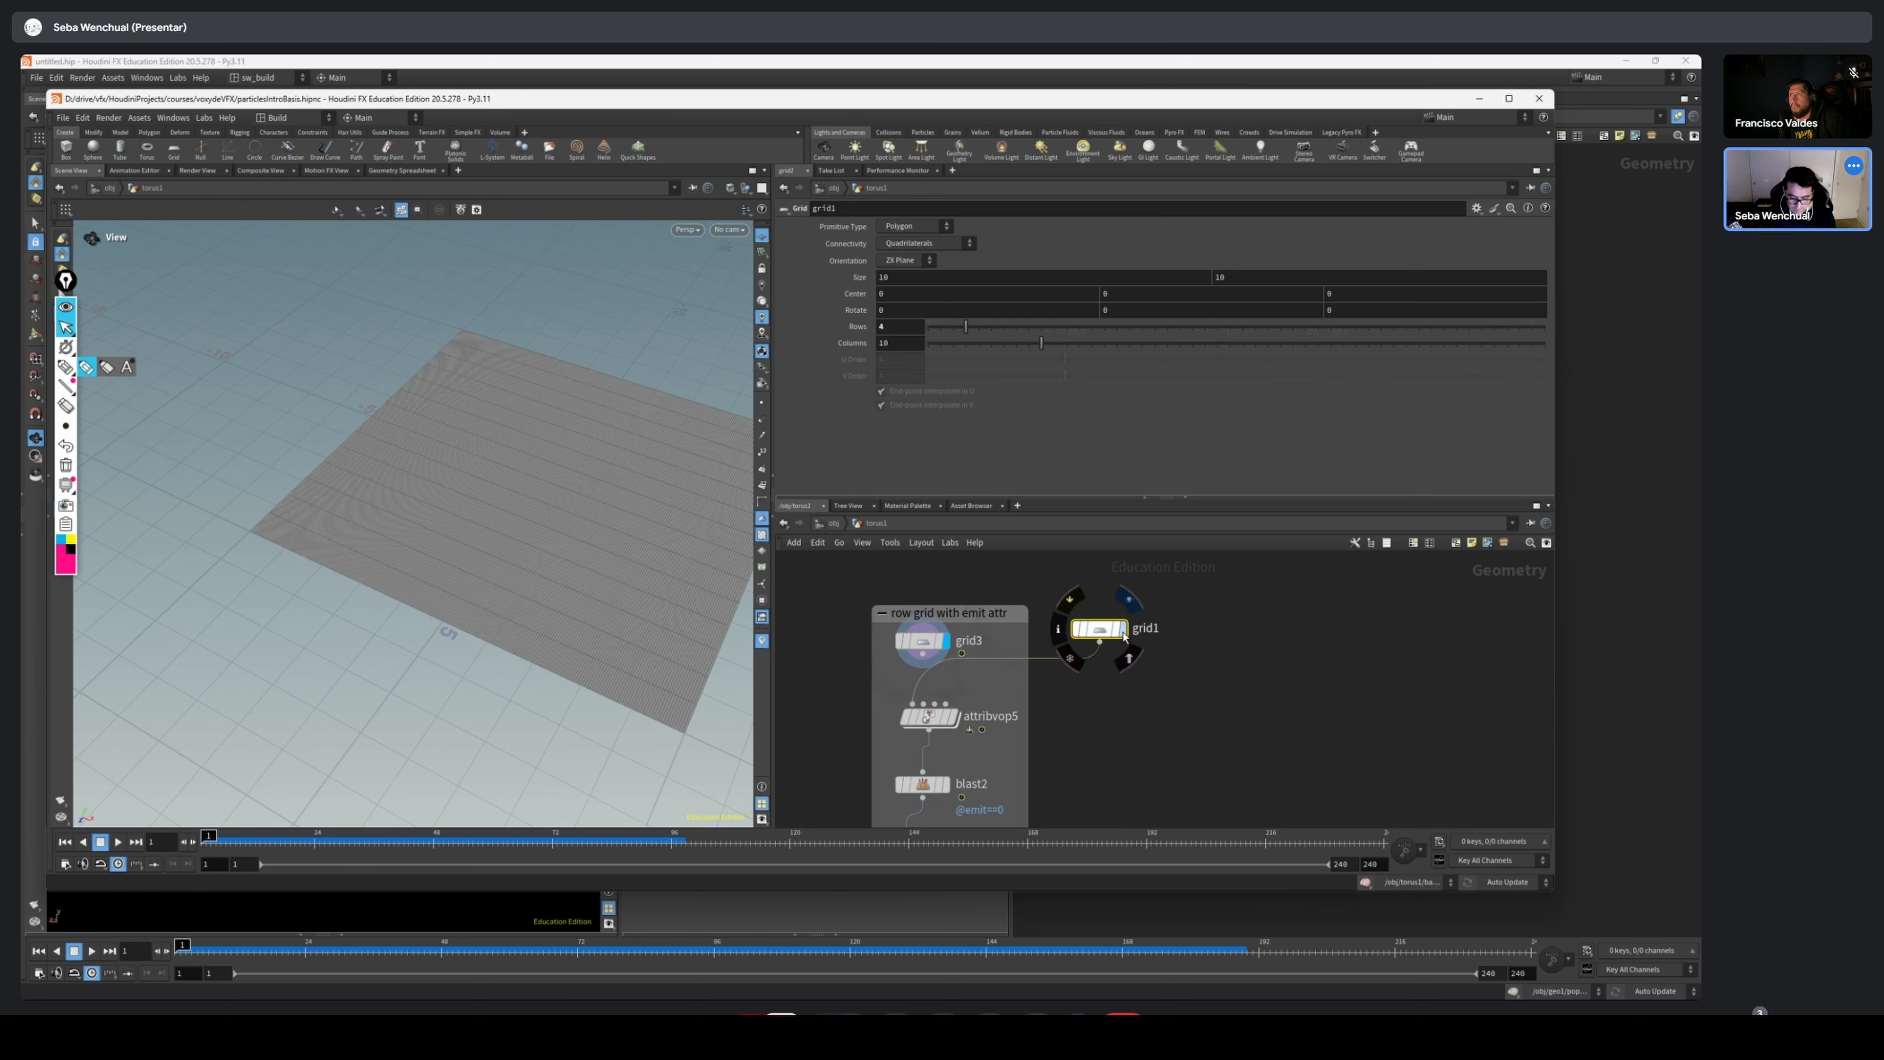
click(1124, 632)
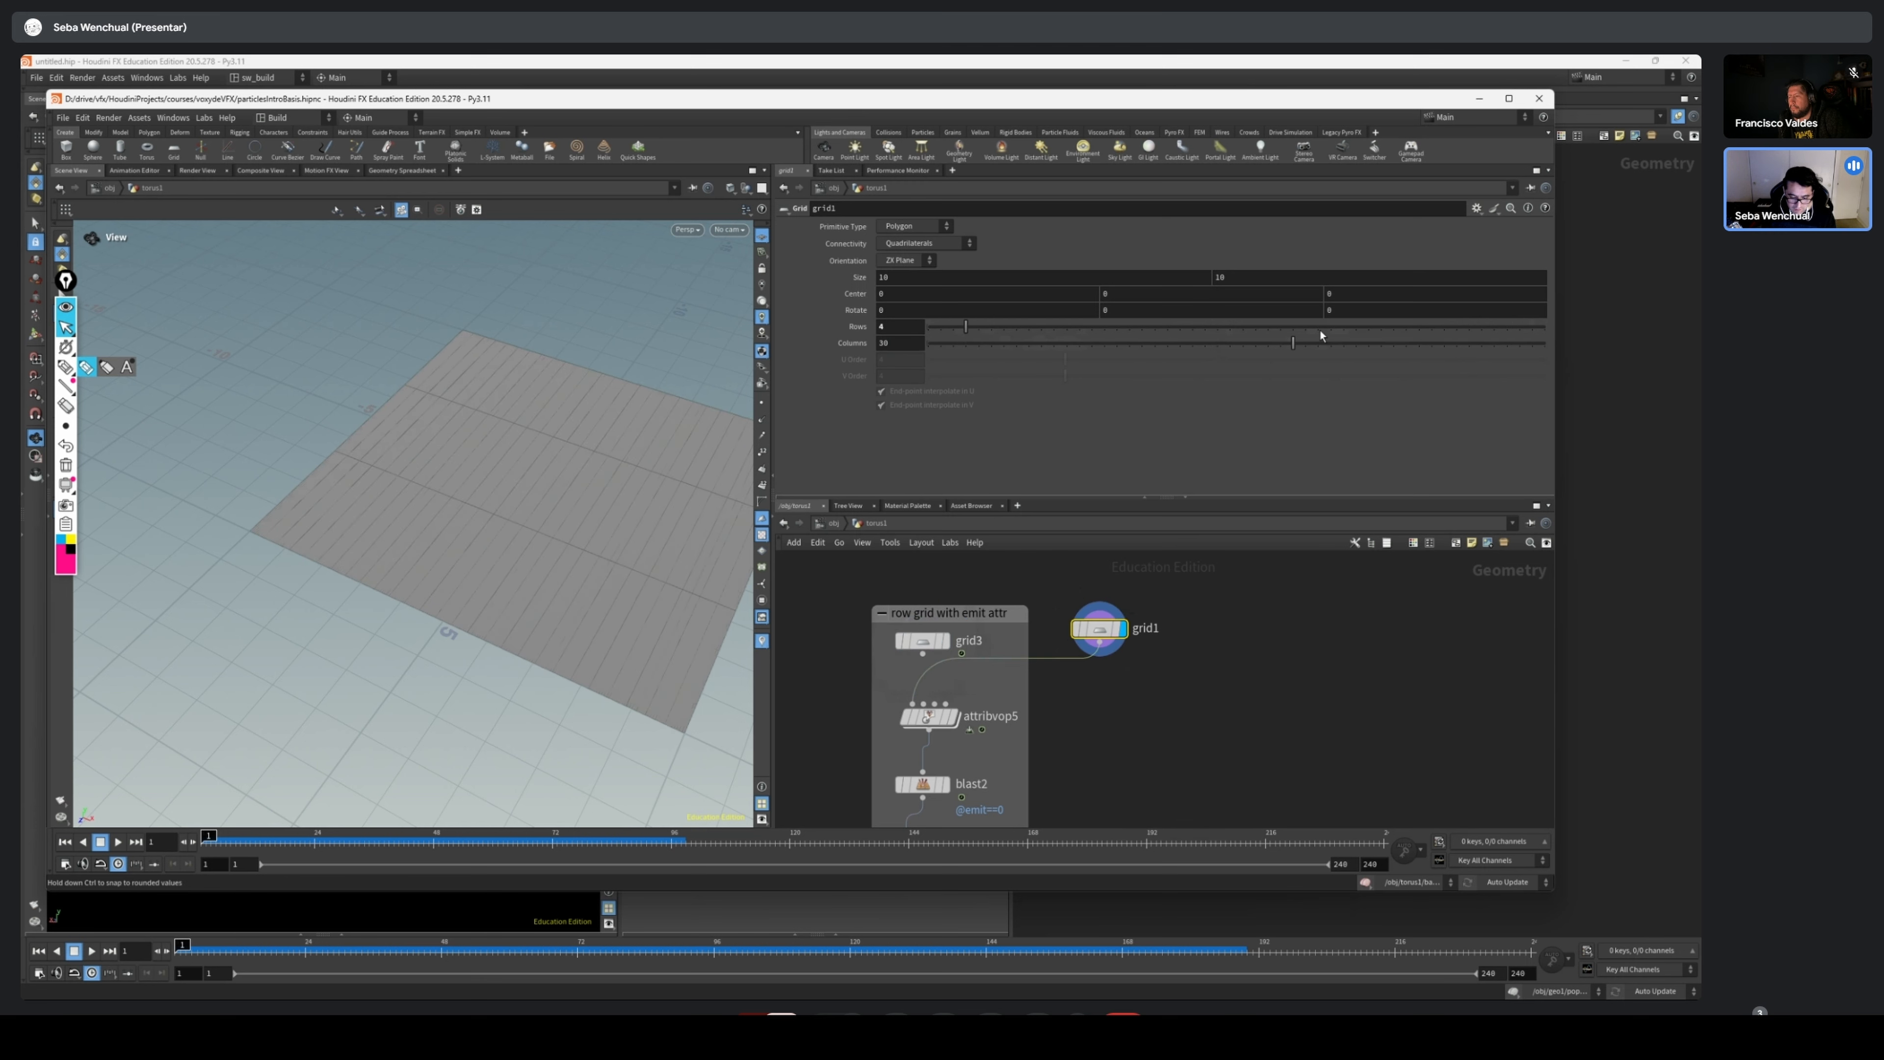
drag(1320, 336, 1544, 342)
drag(517, 550, 463, 555)
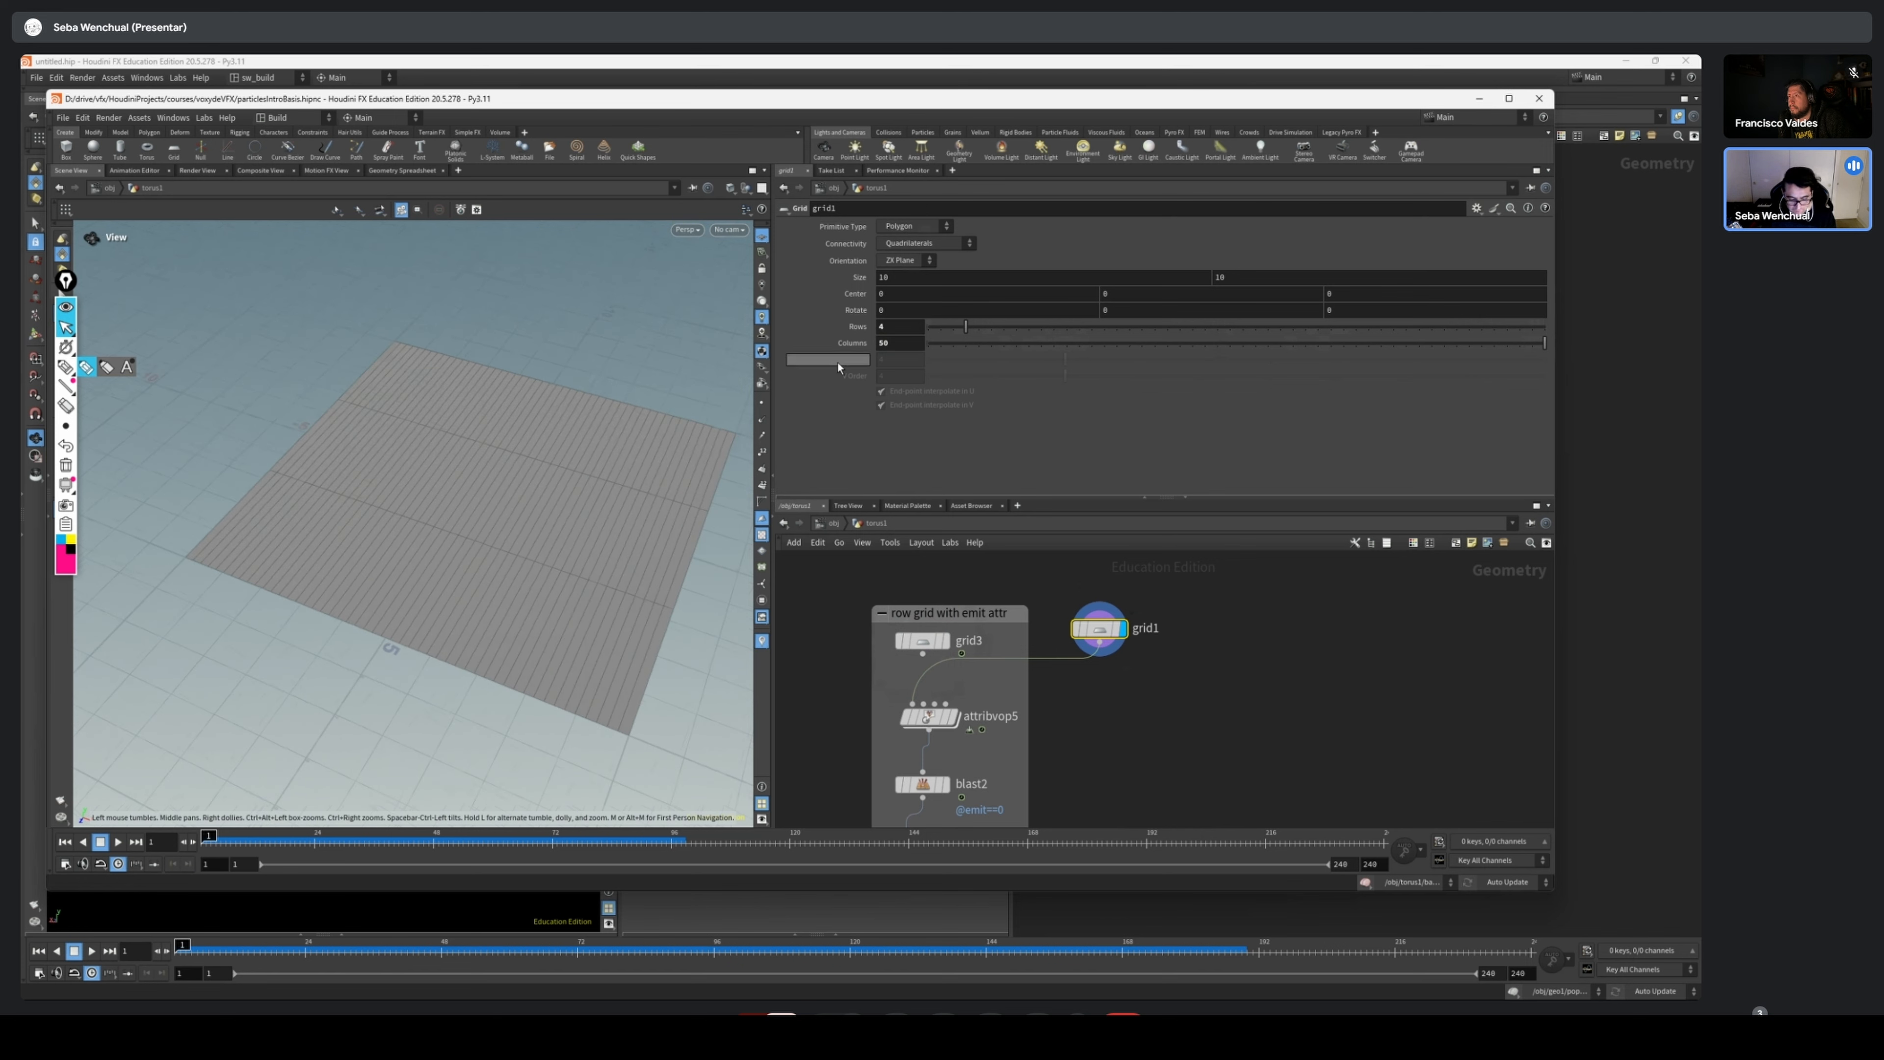
Set the connectivity of grid1 to Rows, keeping the primitive type as Polygon
scroll(649, 398, up, 3)
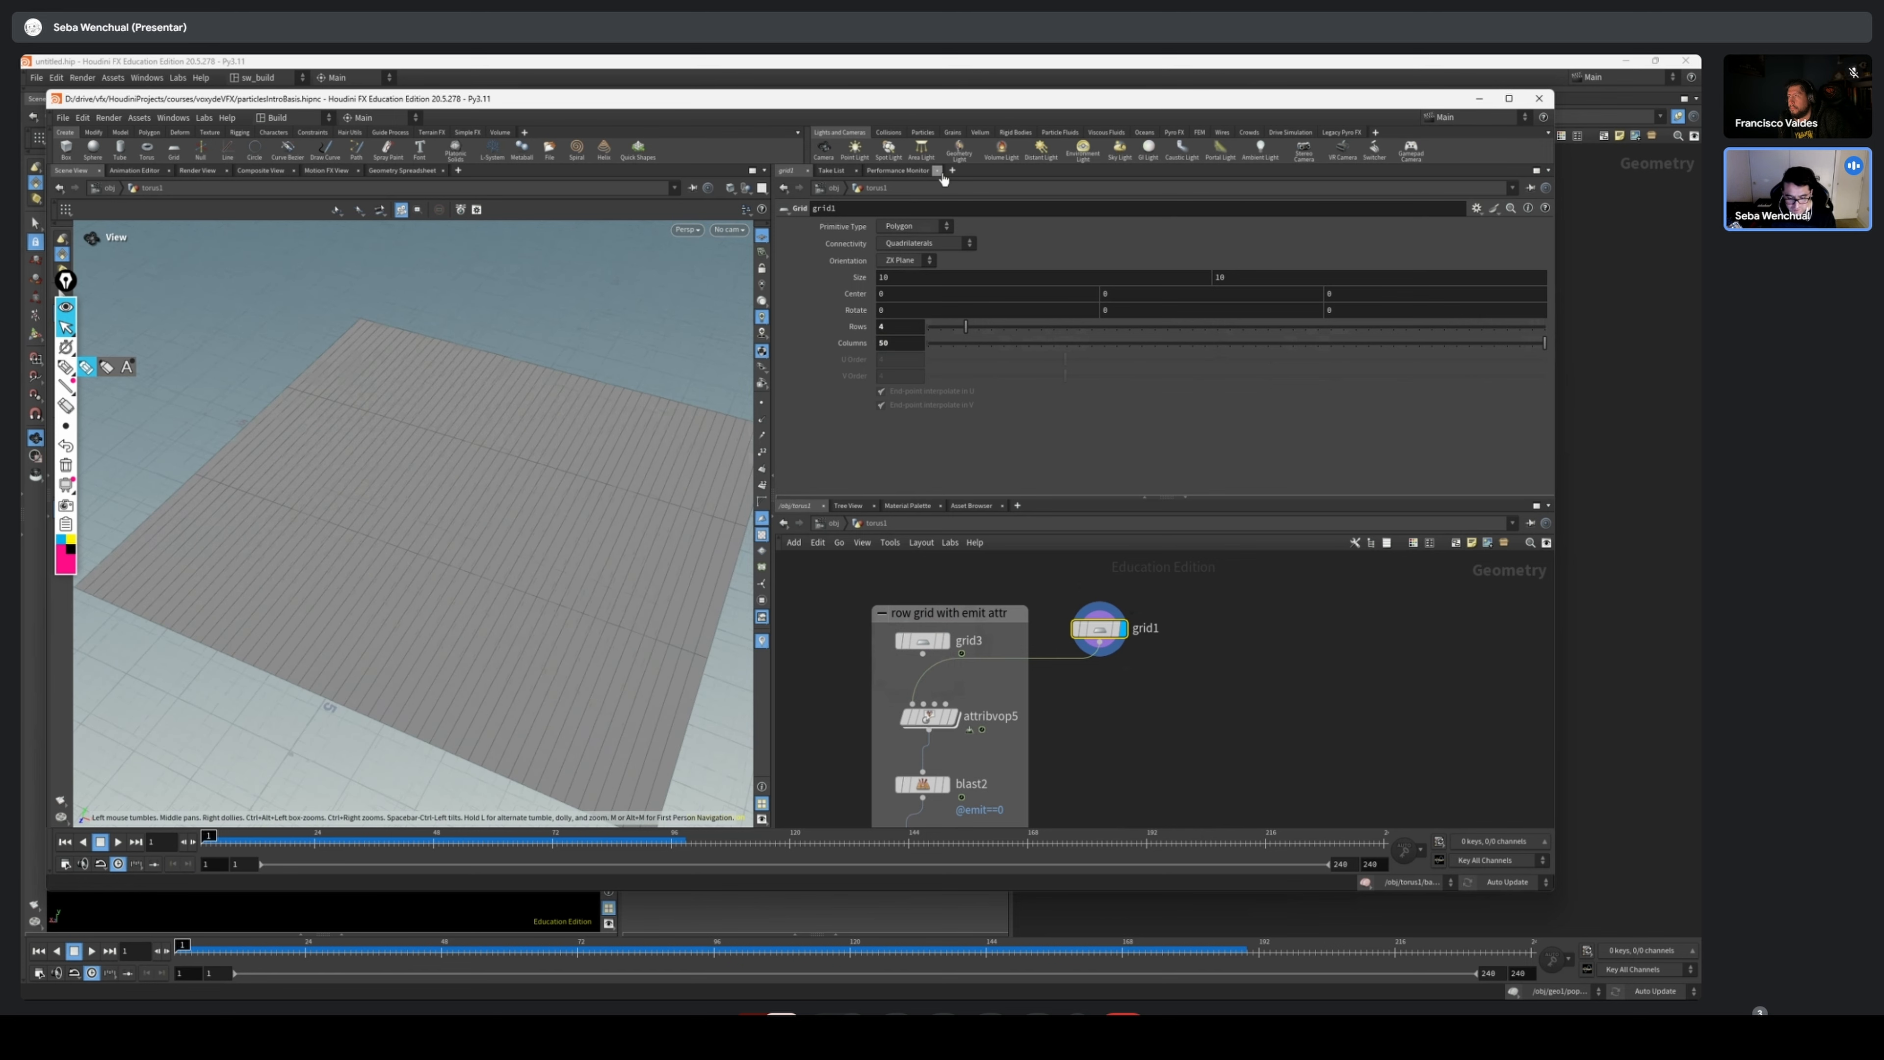
click(917, 227)
click(984, 240)
click(927, 243)
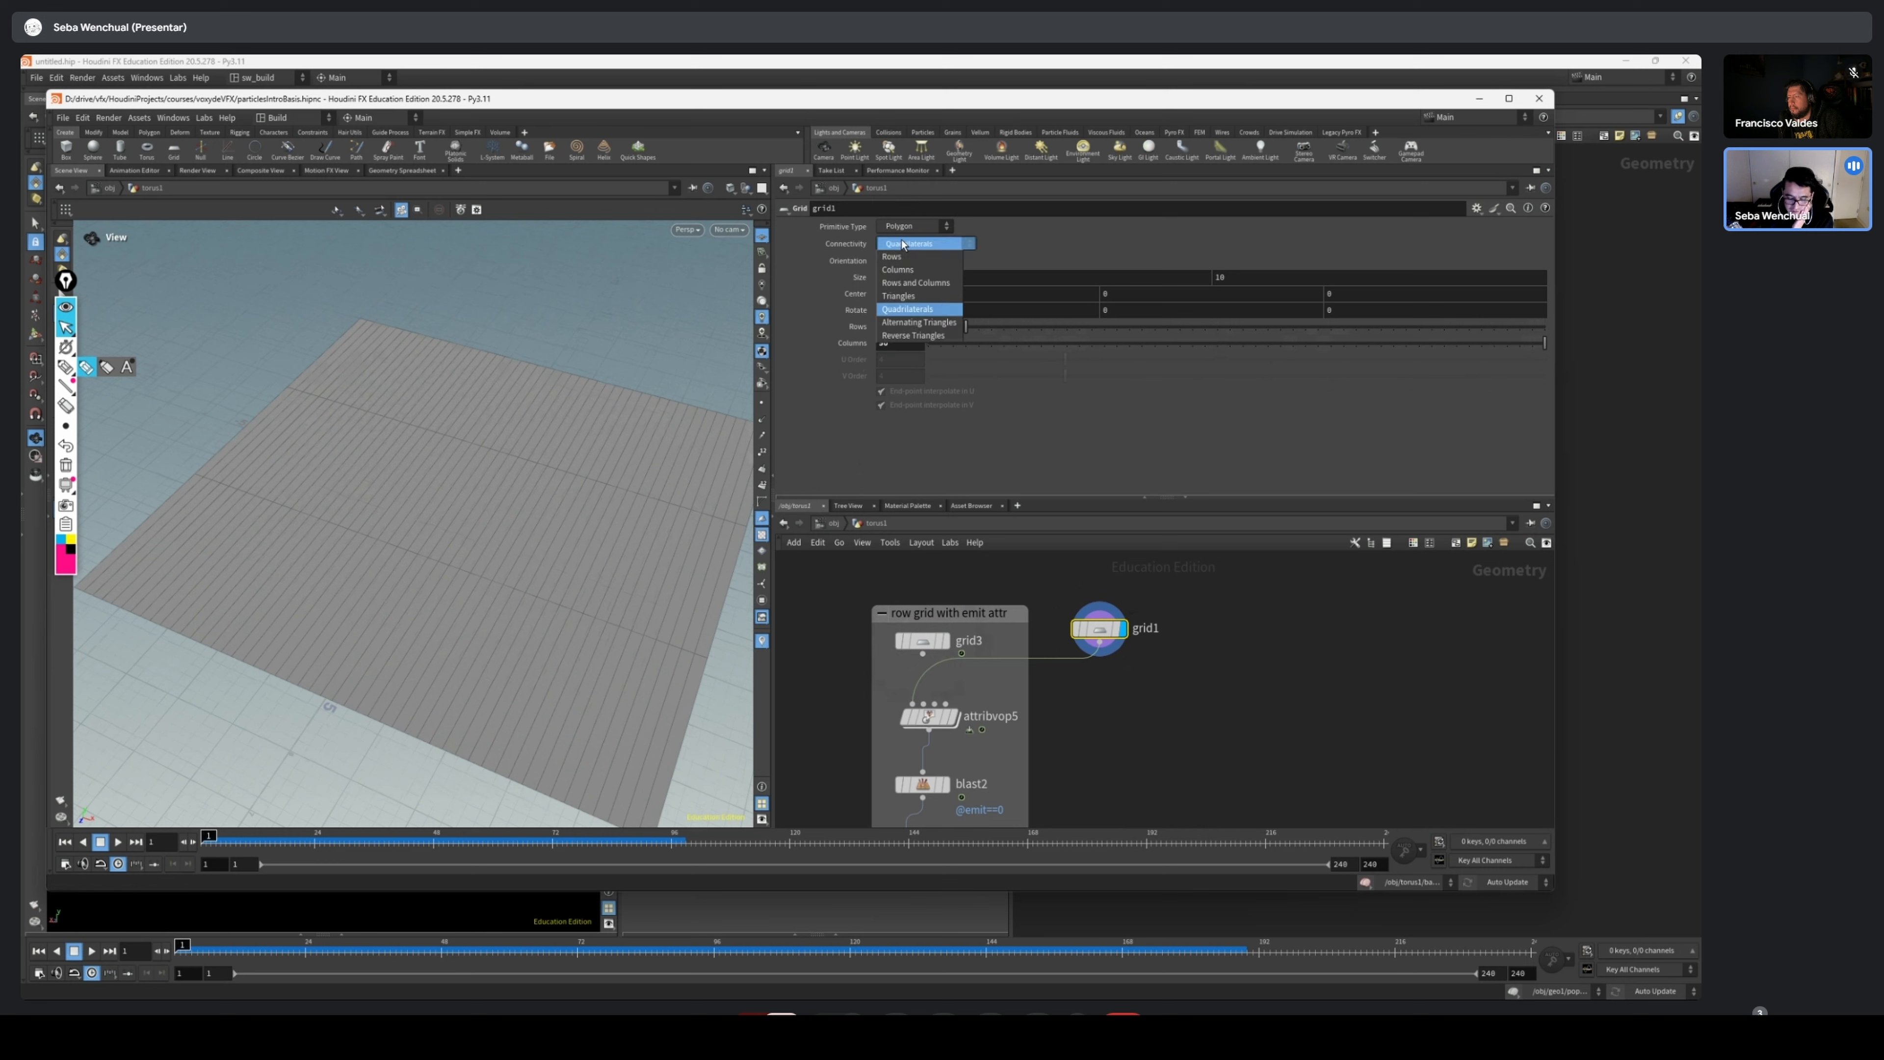
click(919, 259)
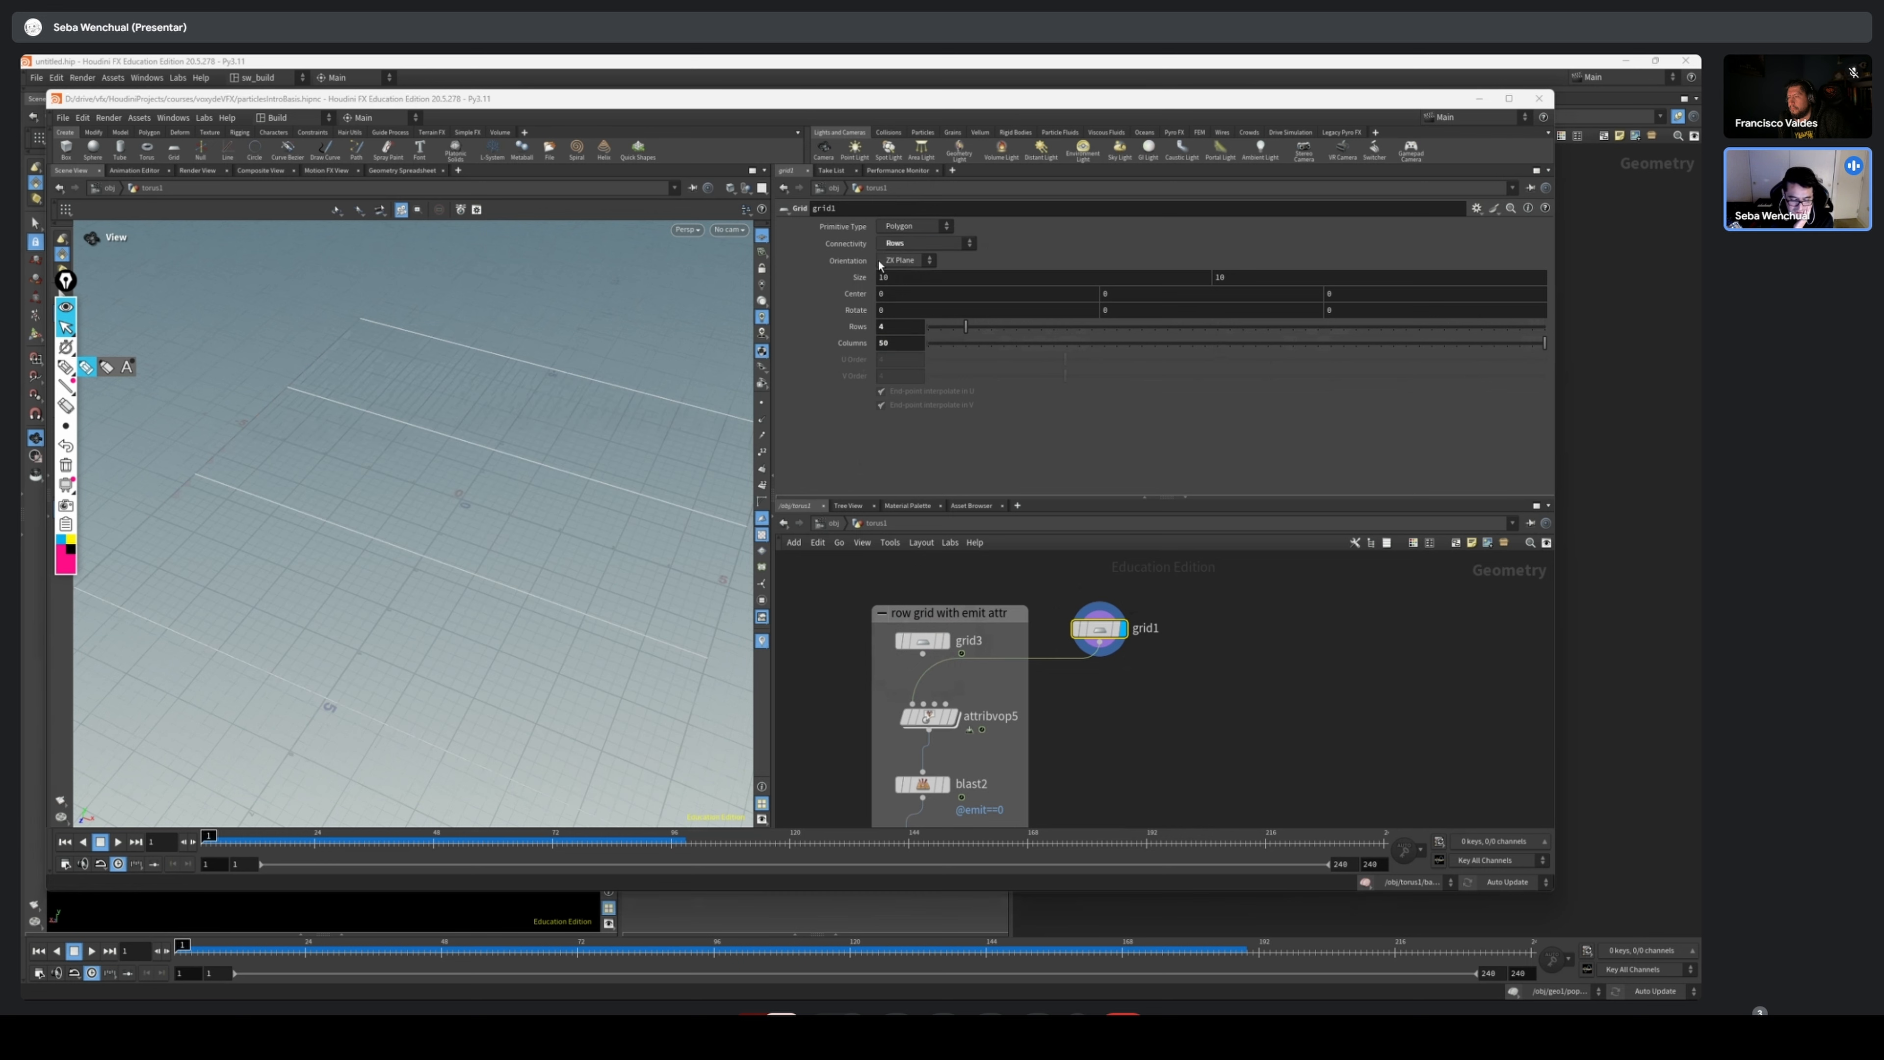
drag(437, 509, 437, 448)
scroll(437, 449, down, 2)
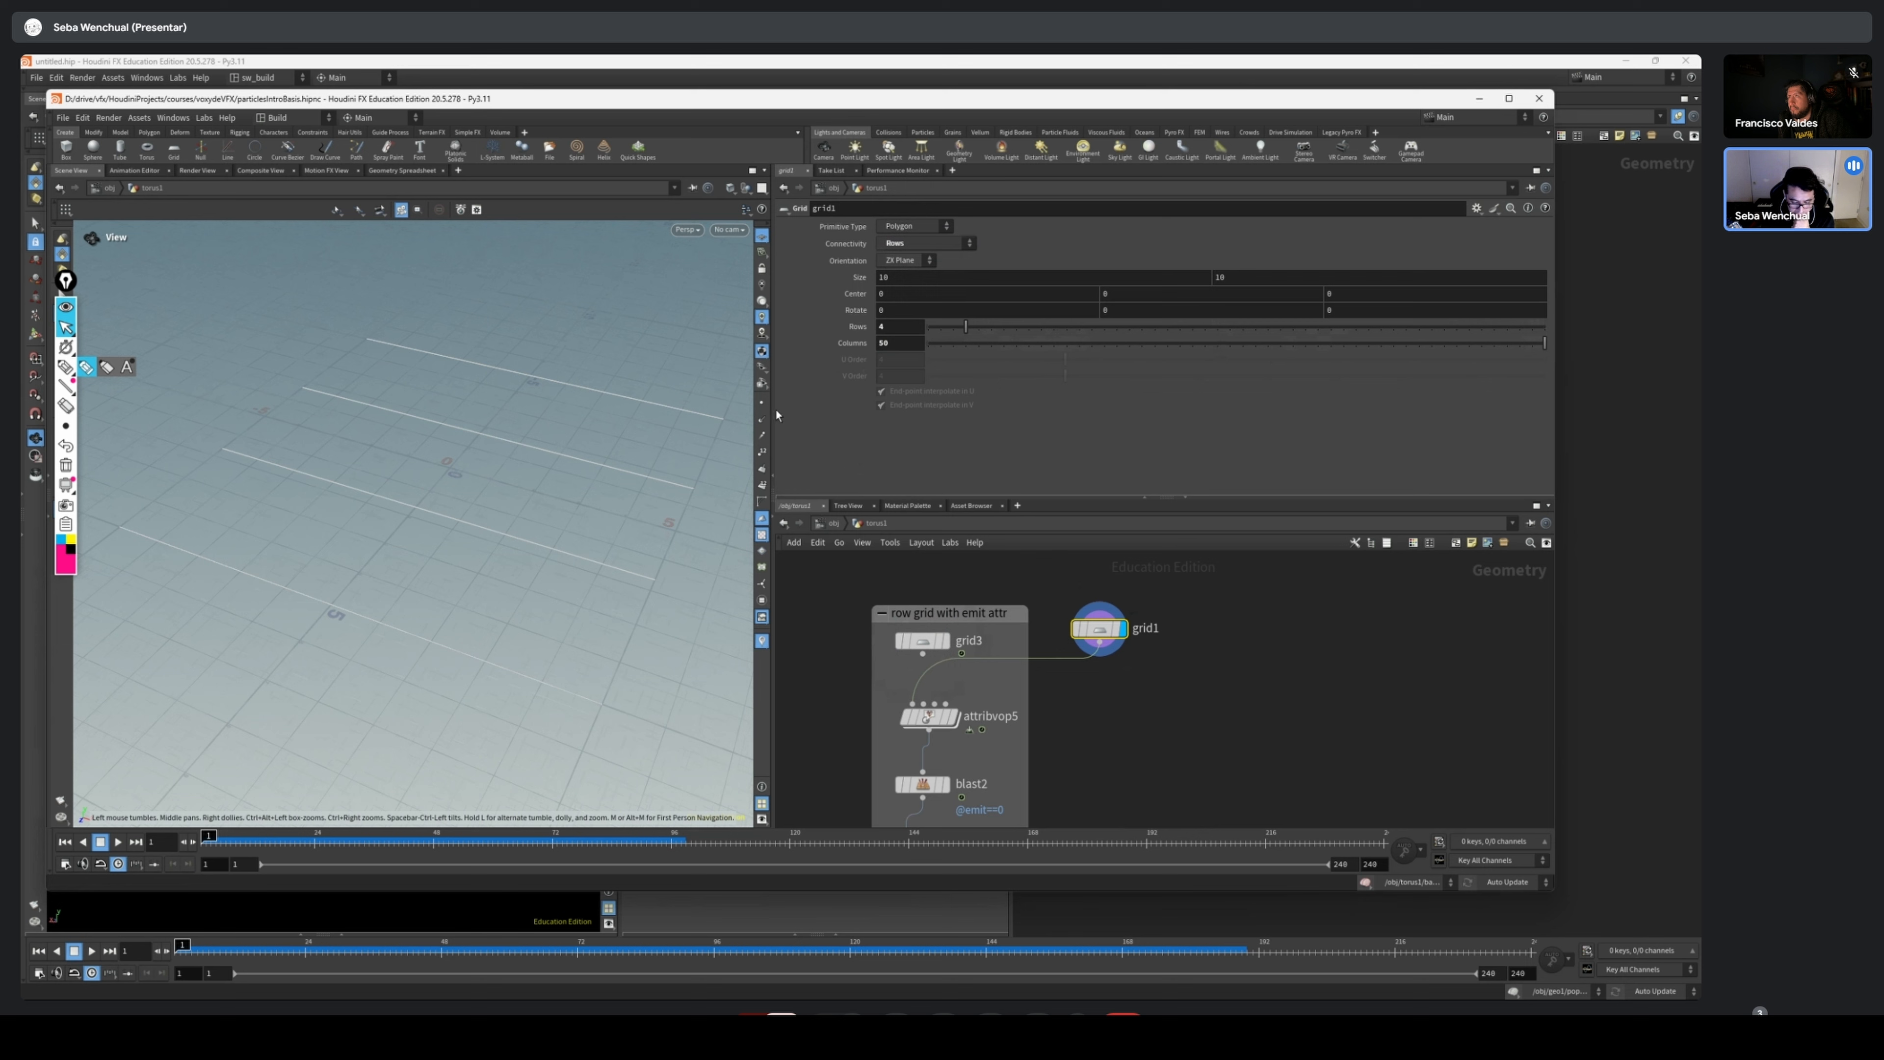
Turn on point display in the viewport and examine the points along the rows of grid1
click(762, 404)
scroll(486, 556, up, 6)
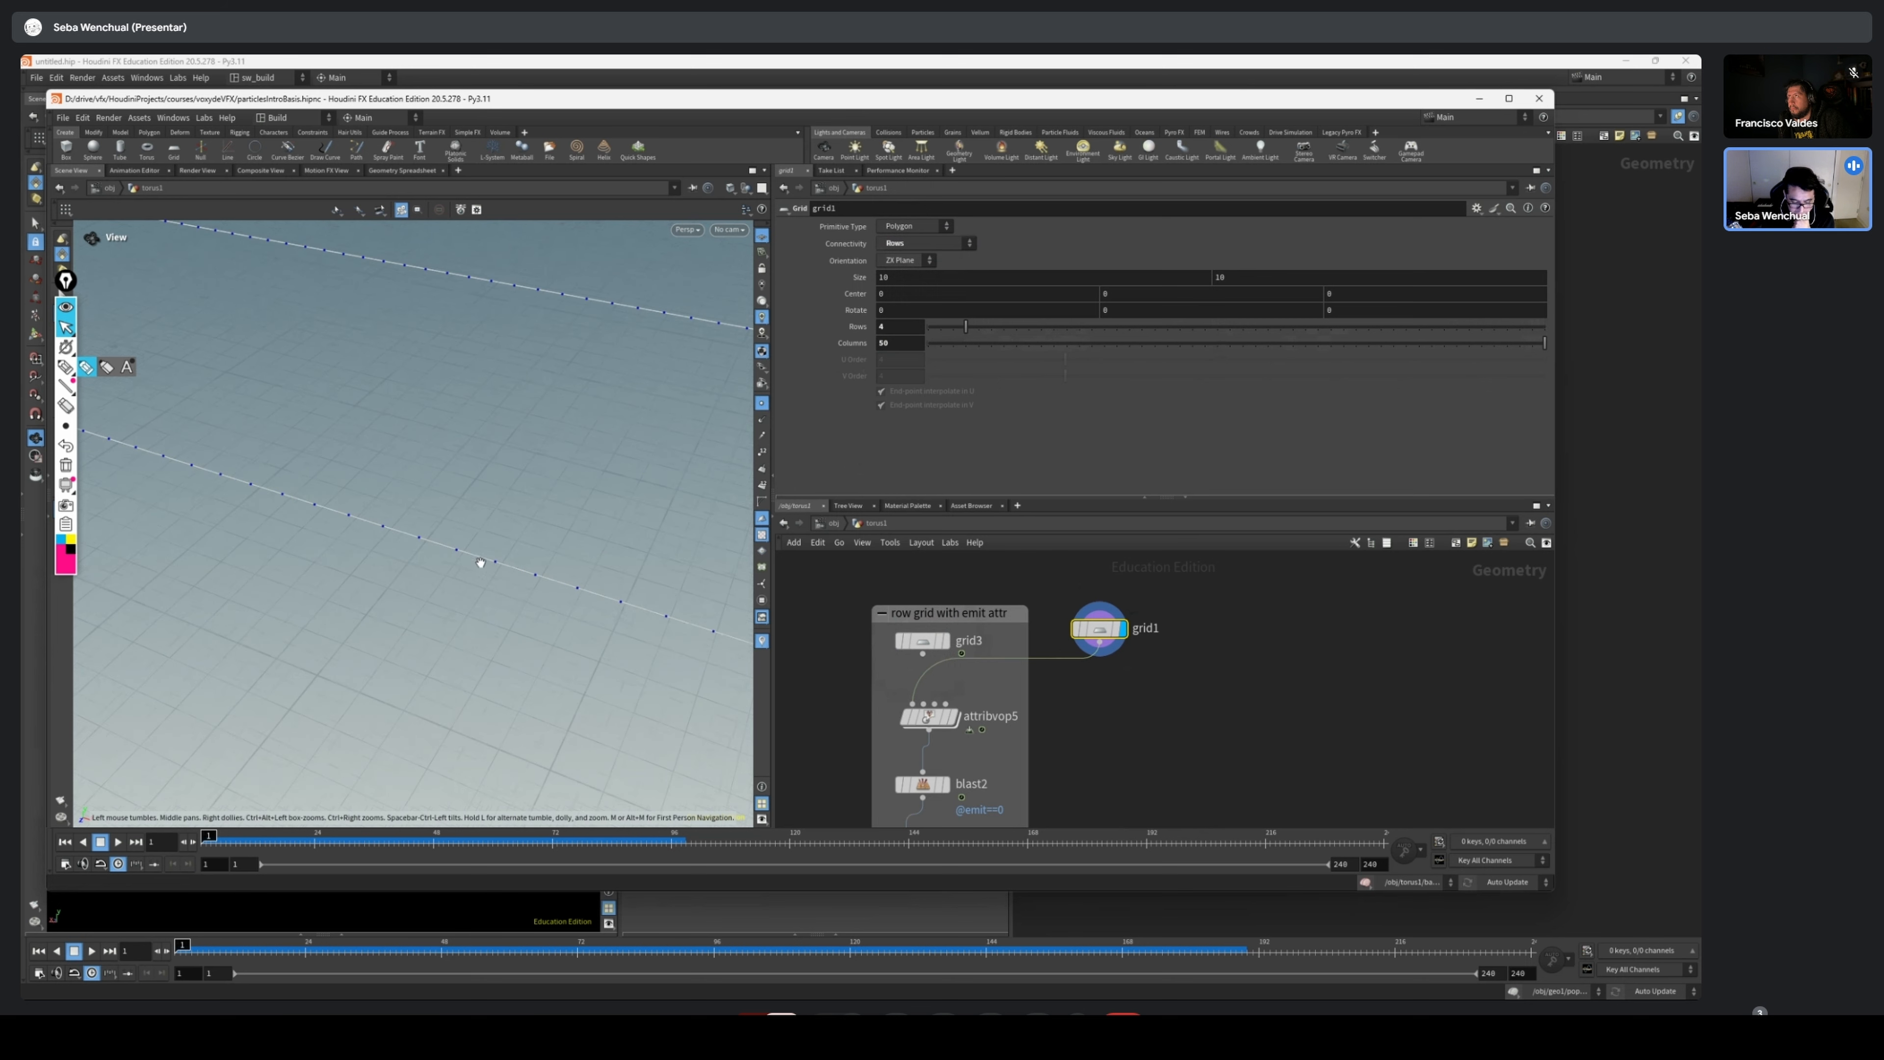
scroll(320, 513, down, 4)
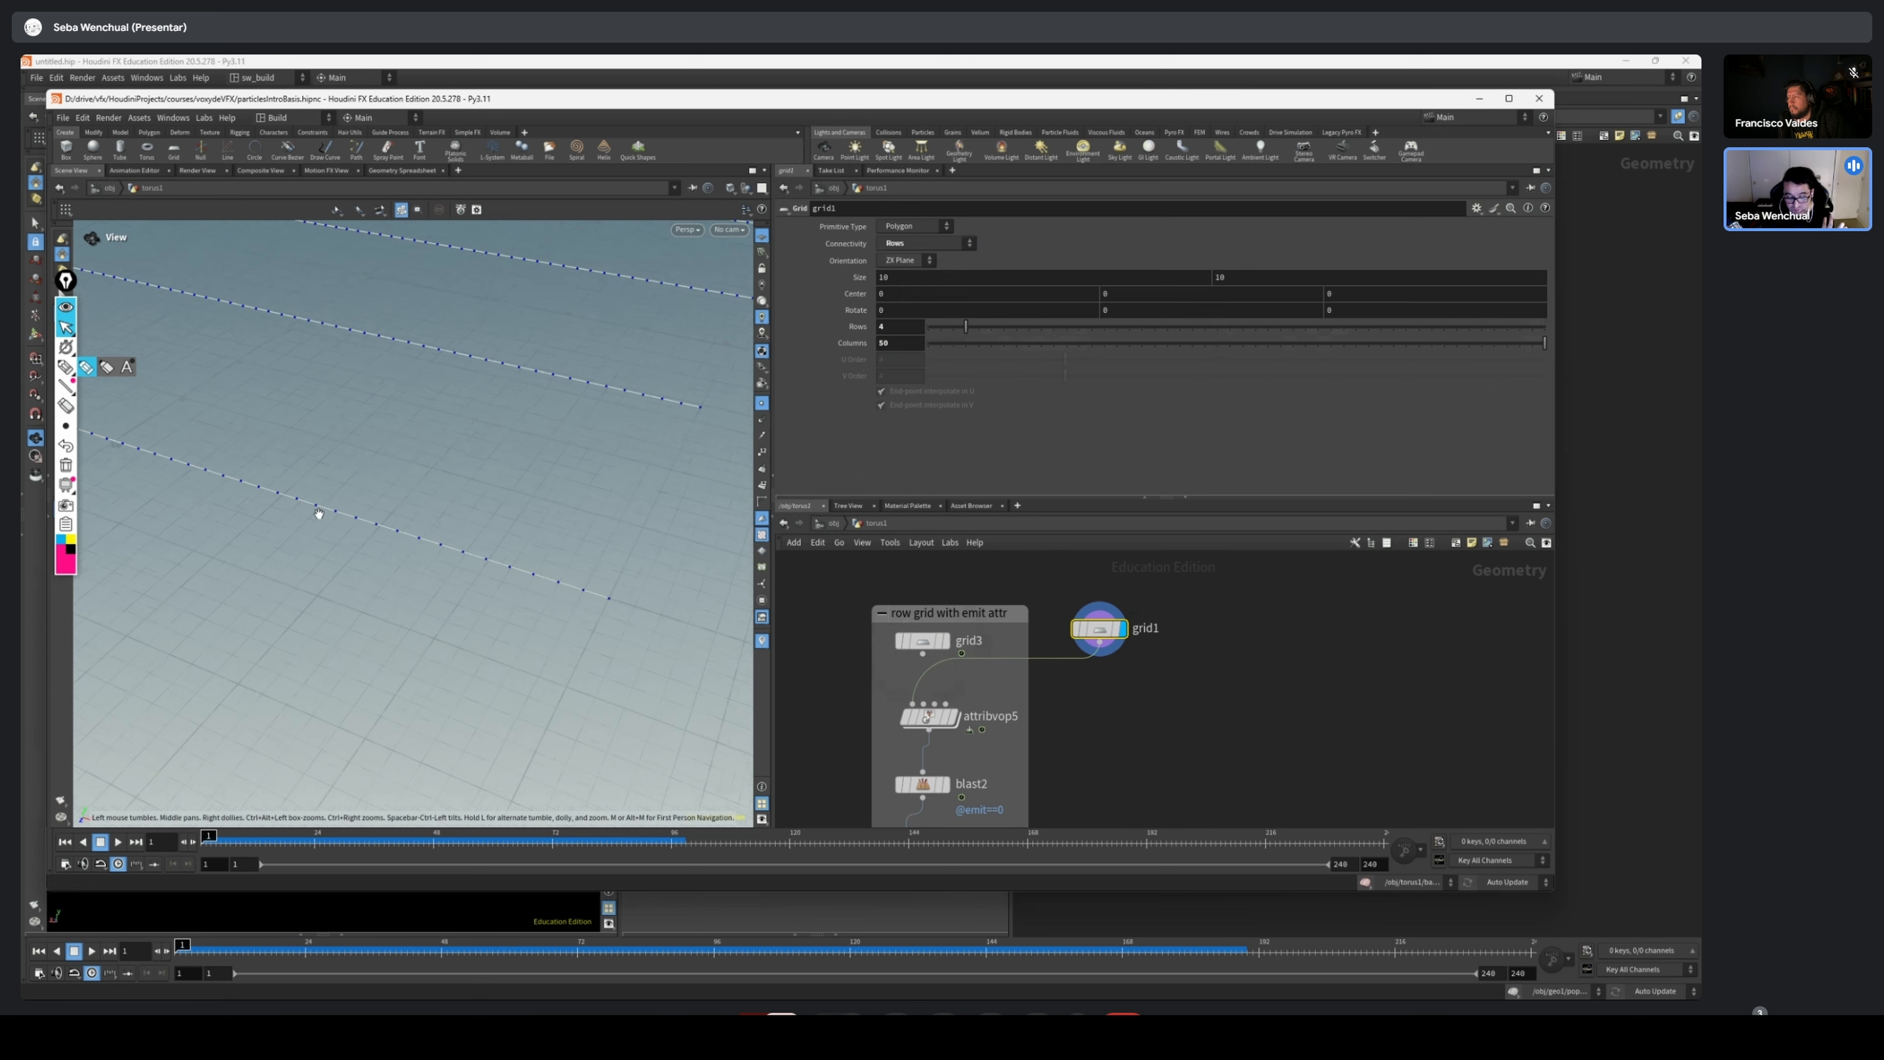
middle_drag(320, 514, 653, 608)
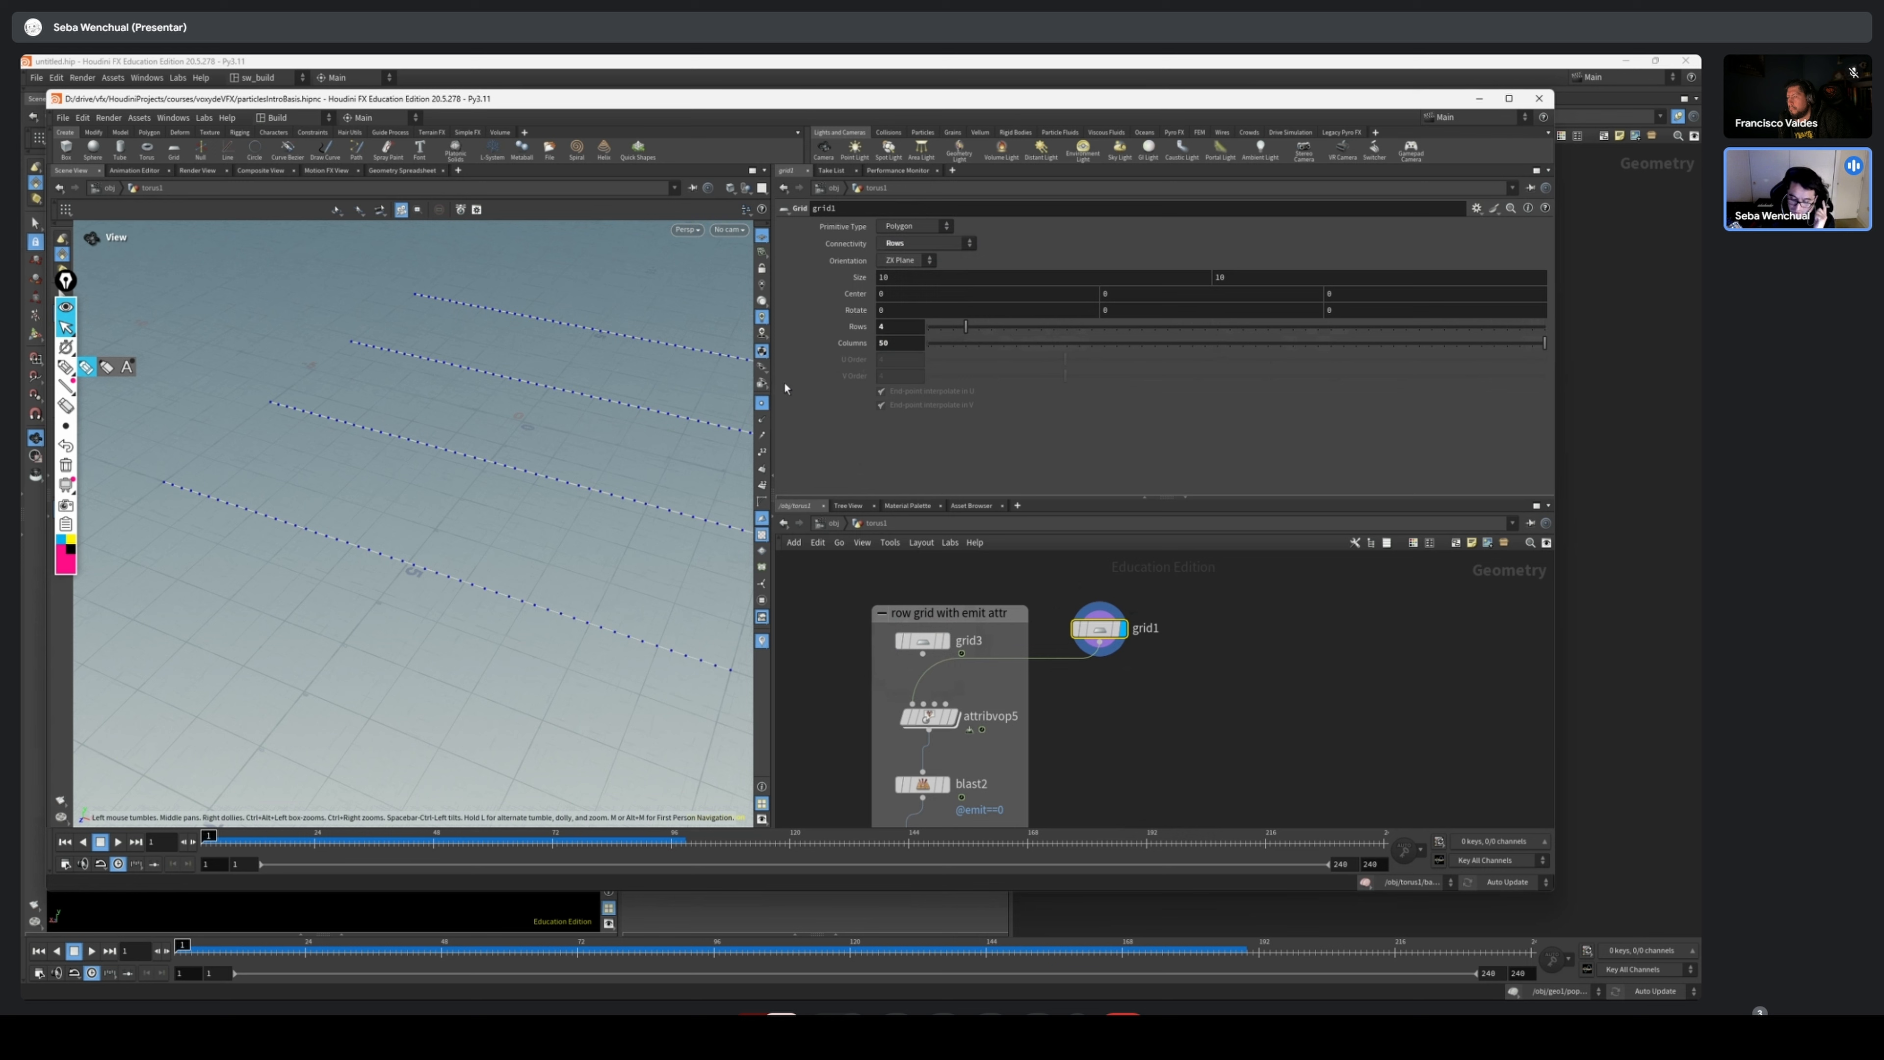
click(763, 404)
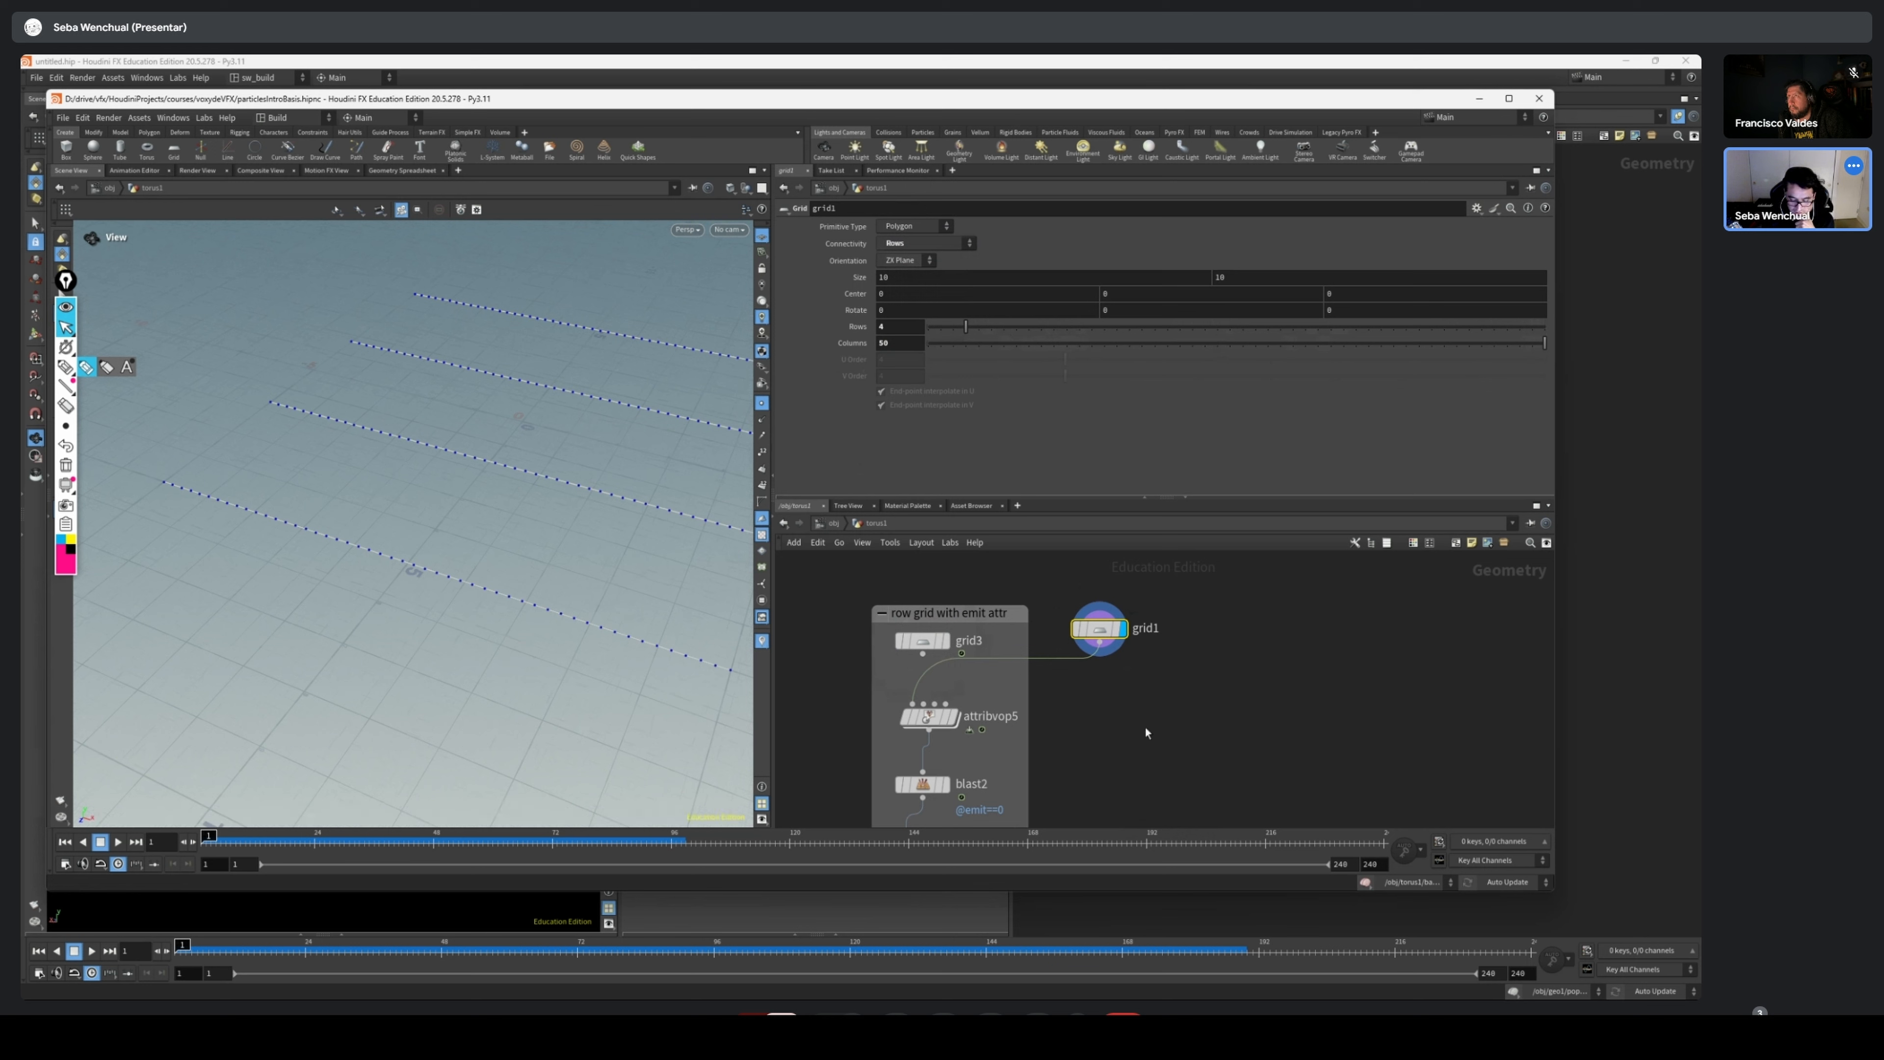
Display attribvop5, add another Grid node below grid1, and wire it into attribvop5 in place of grid1
mouse_move(920, 724)
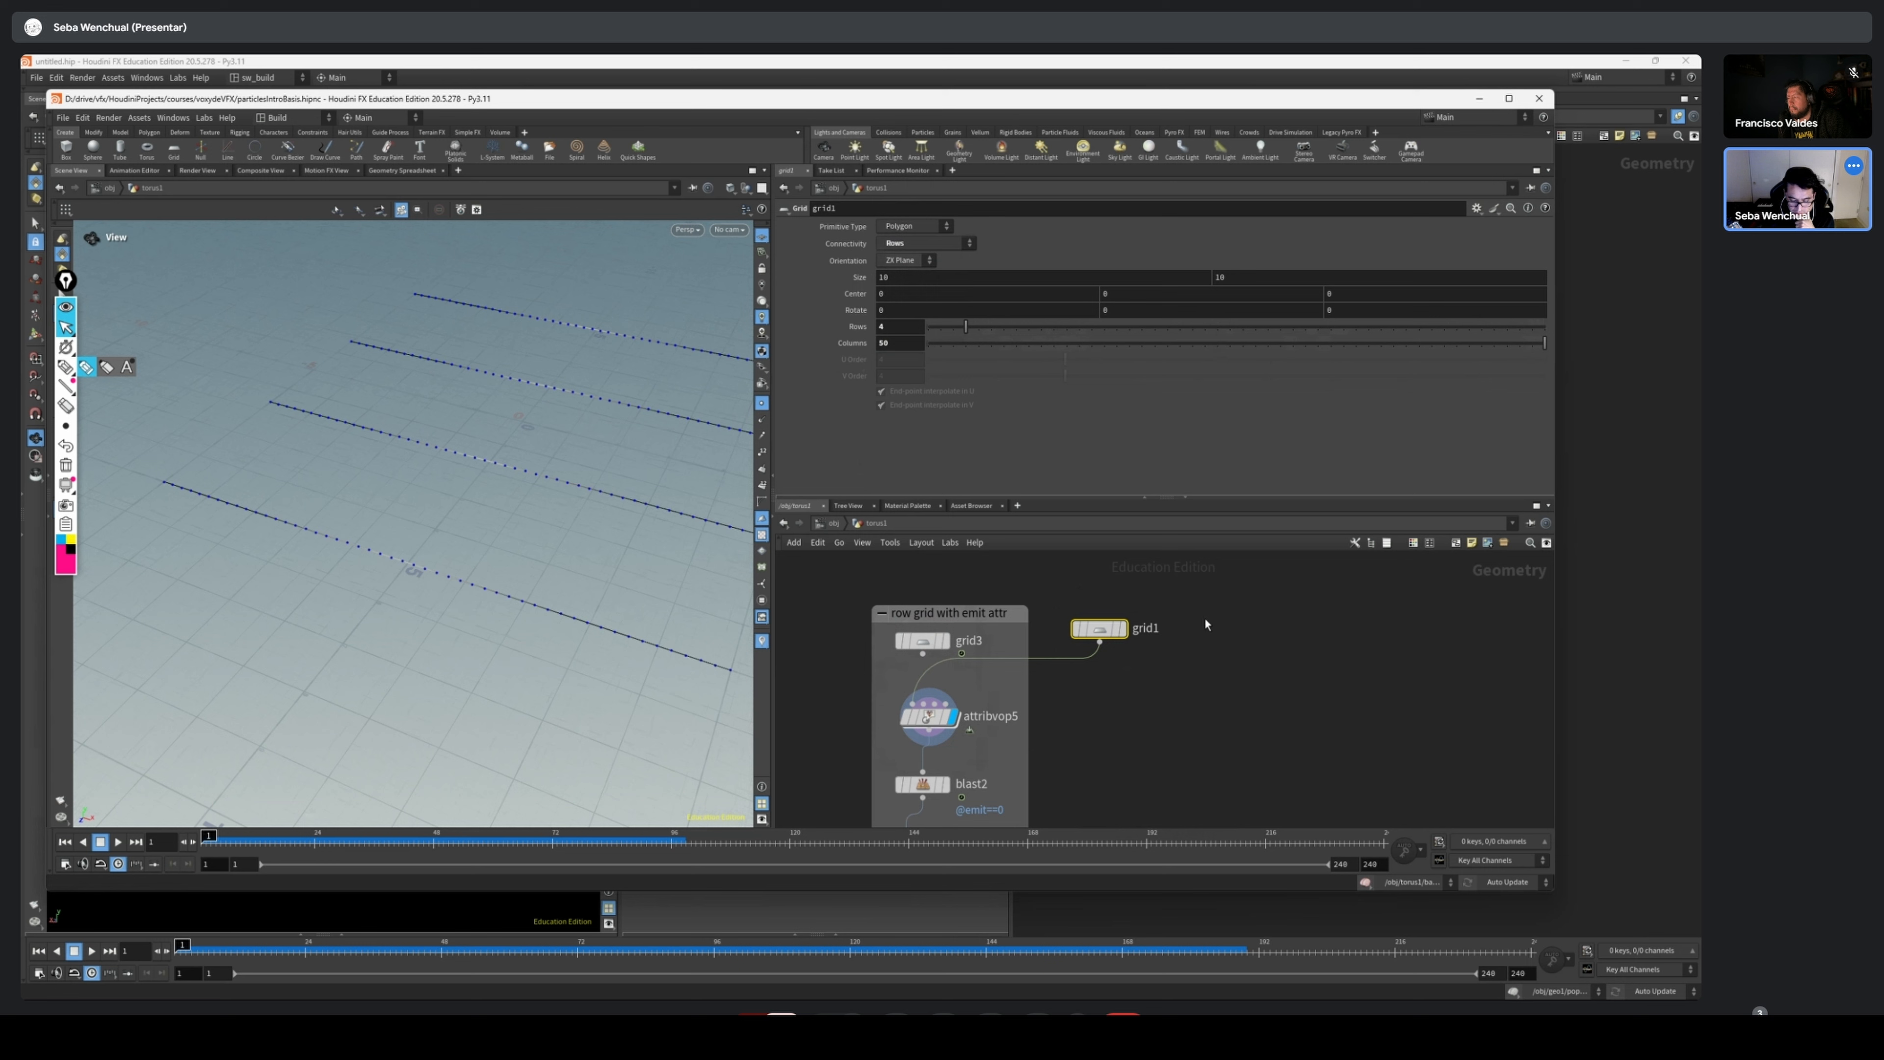
key(Tab)
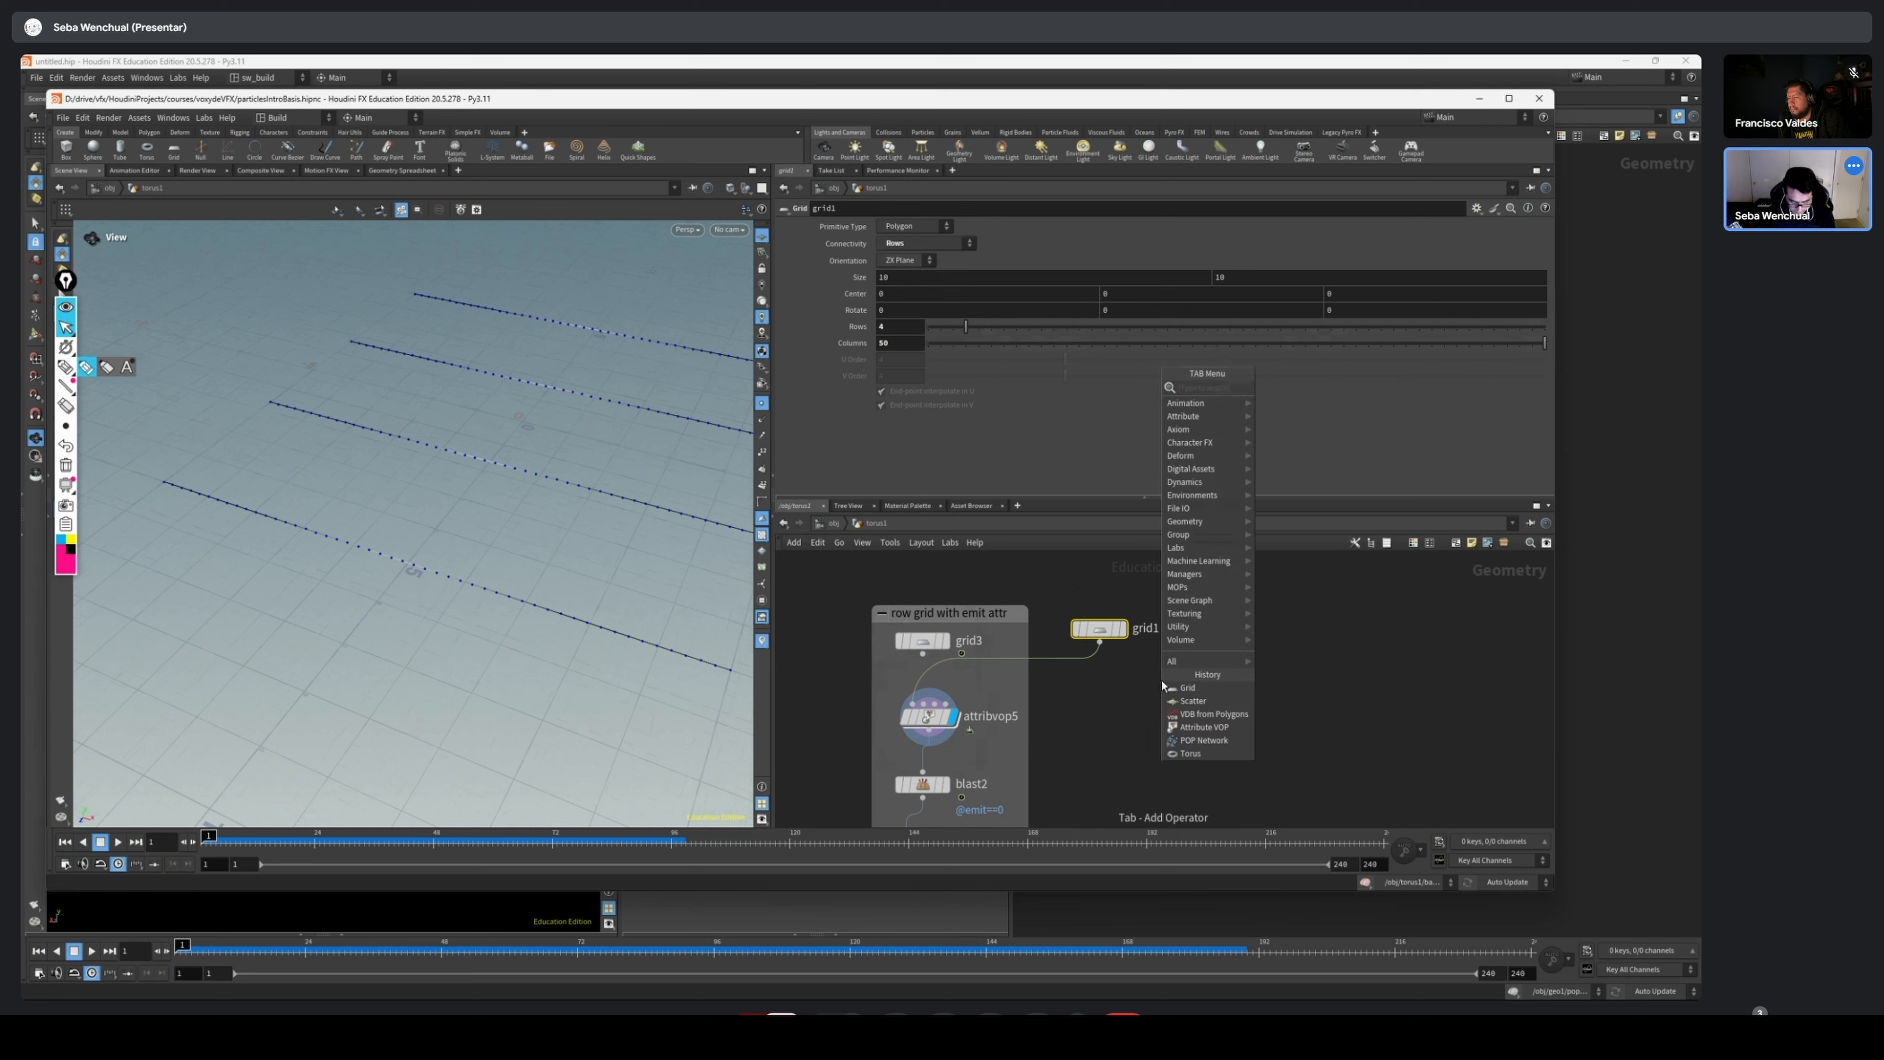
text(grid)
key(Return)
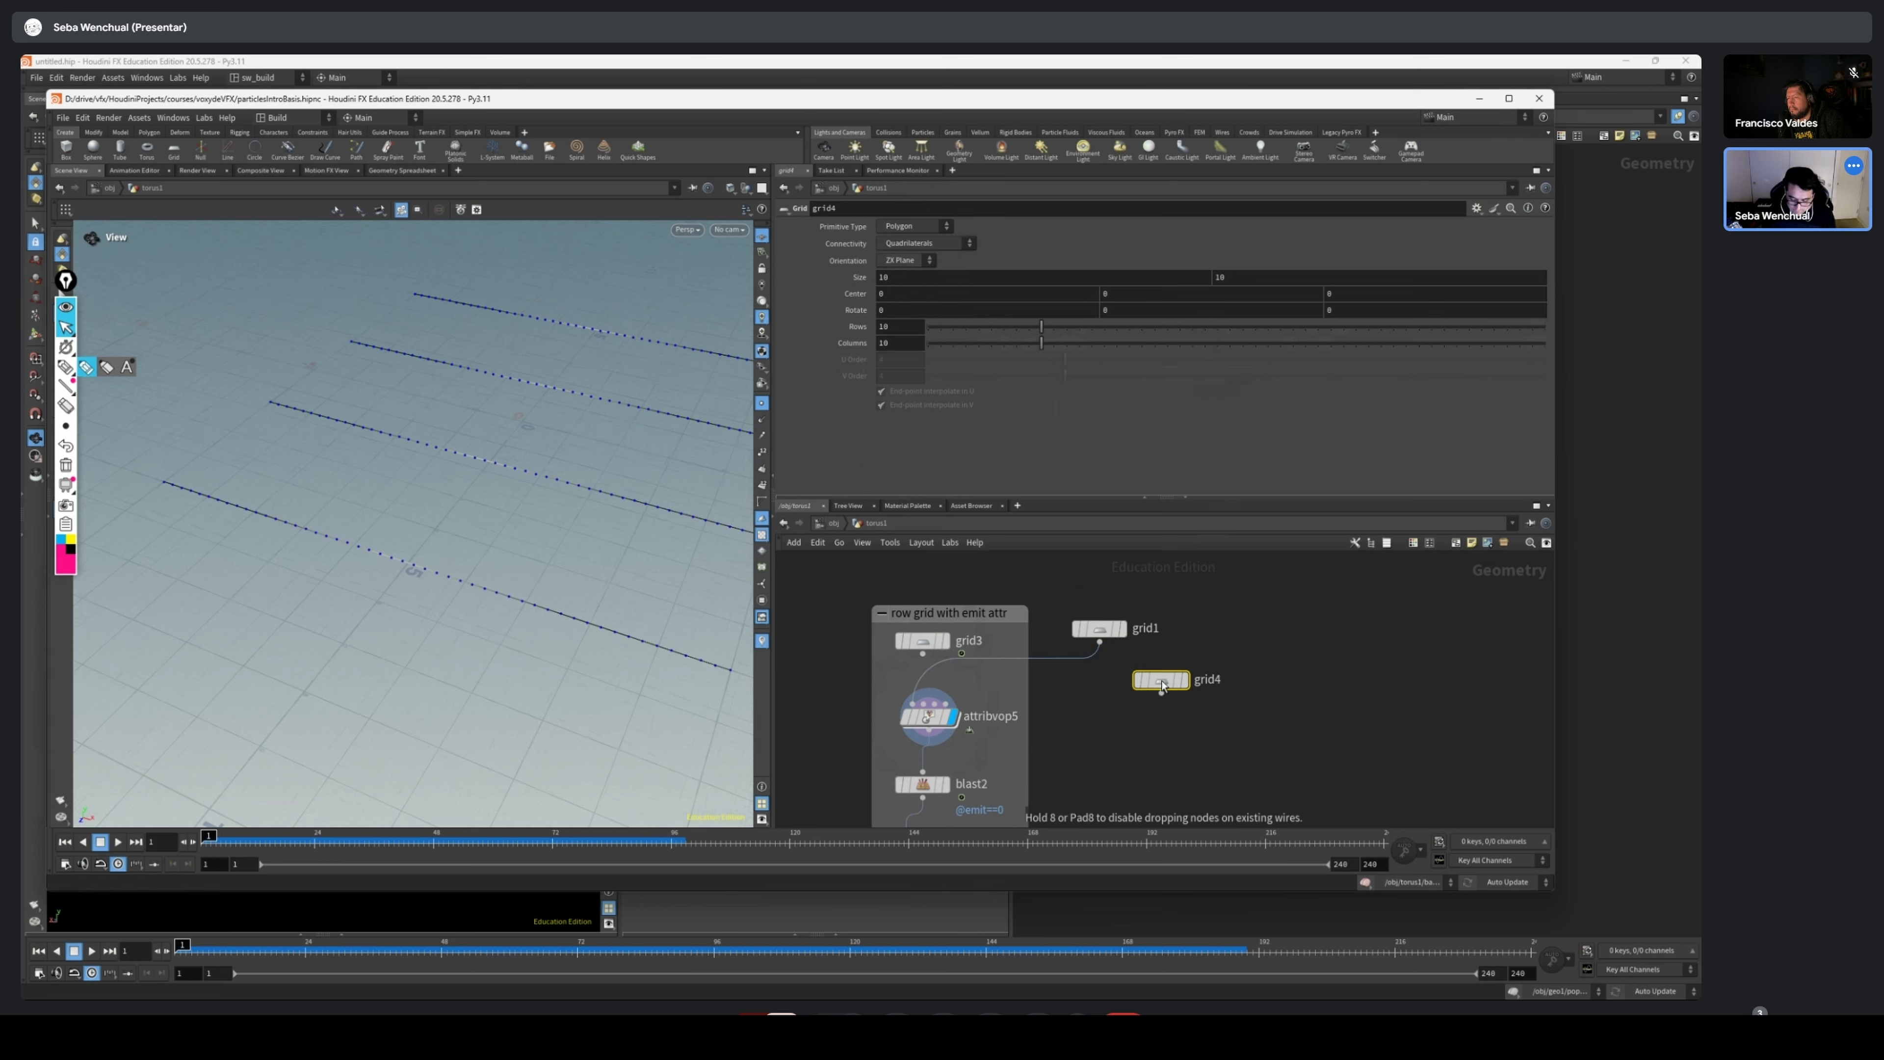
drag(1161, 692, 943, 731)
Select attribvop5 to show its ramp, and move grid1 and grid4 farther apart in the network
click(943, 731)
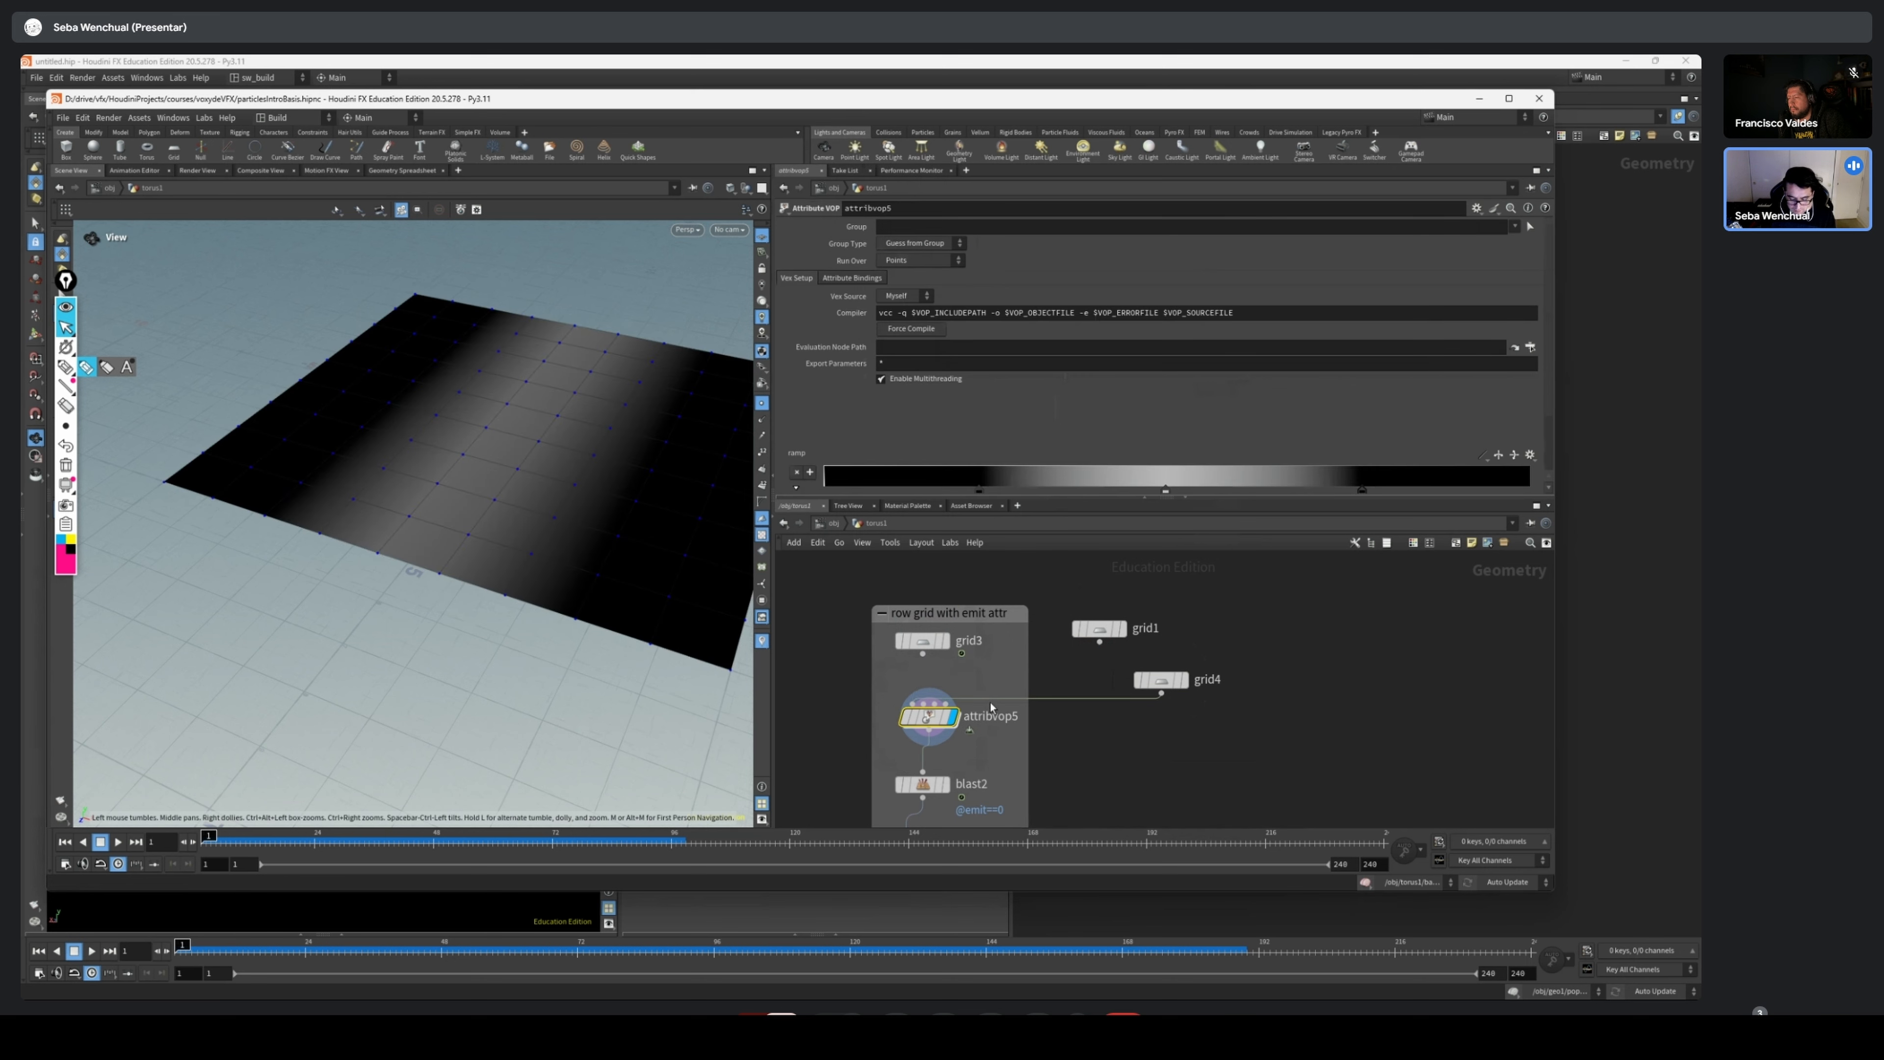
scroll(1262, 371, down, 2)
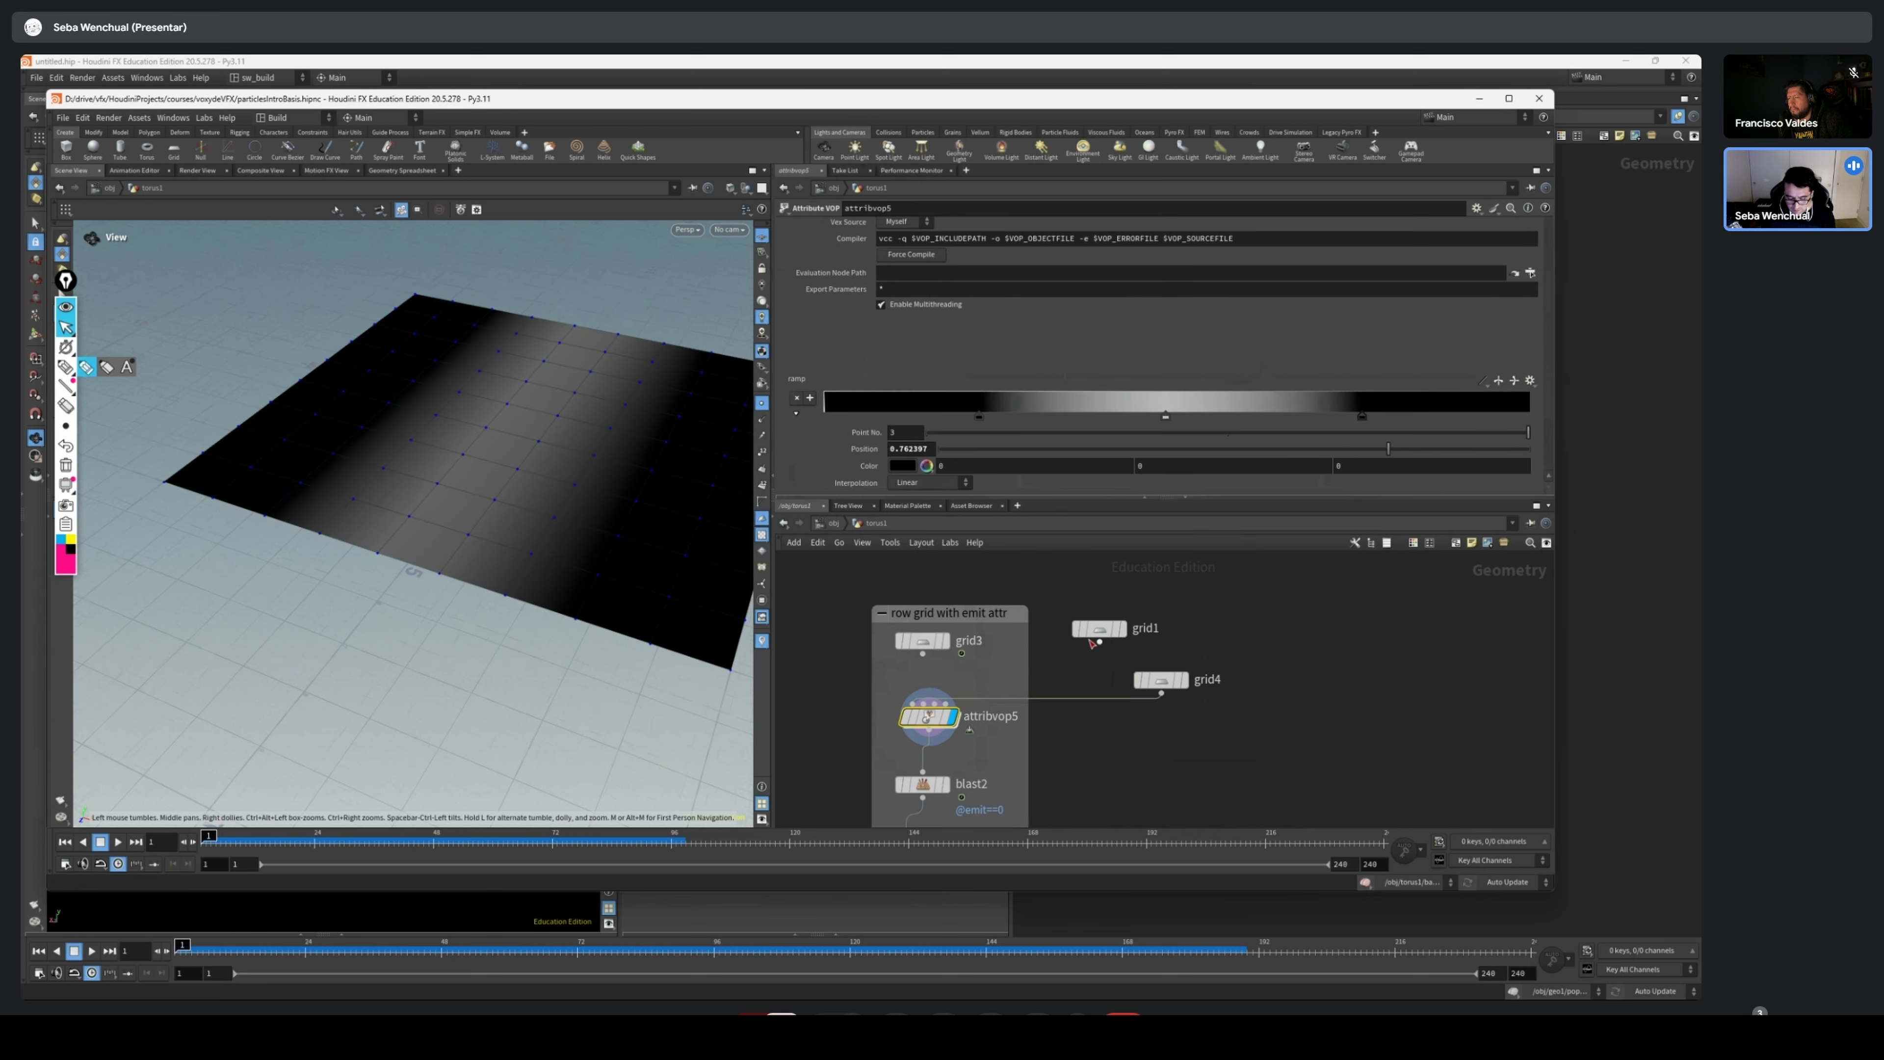
drag(1096, 634, 1086, 609)
drag(475, 463, 498, 460)
drag(1170, 684, 1197, 660)
drag(593, 446, 454, 476)
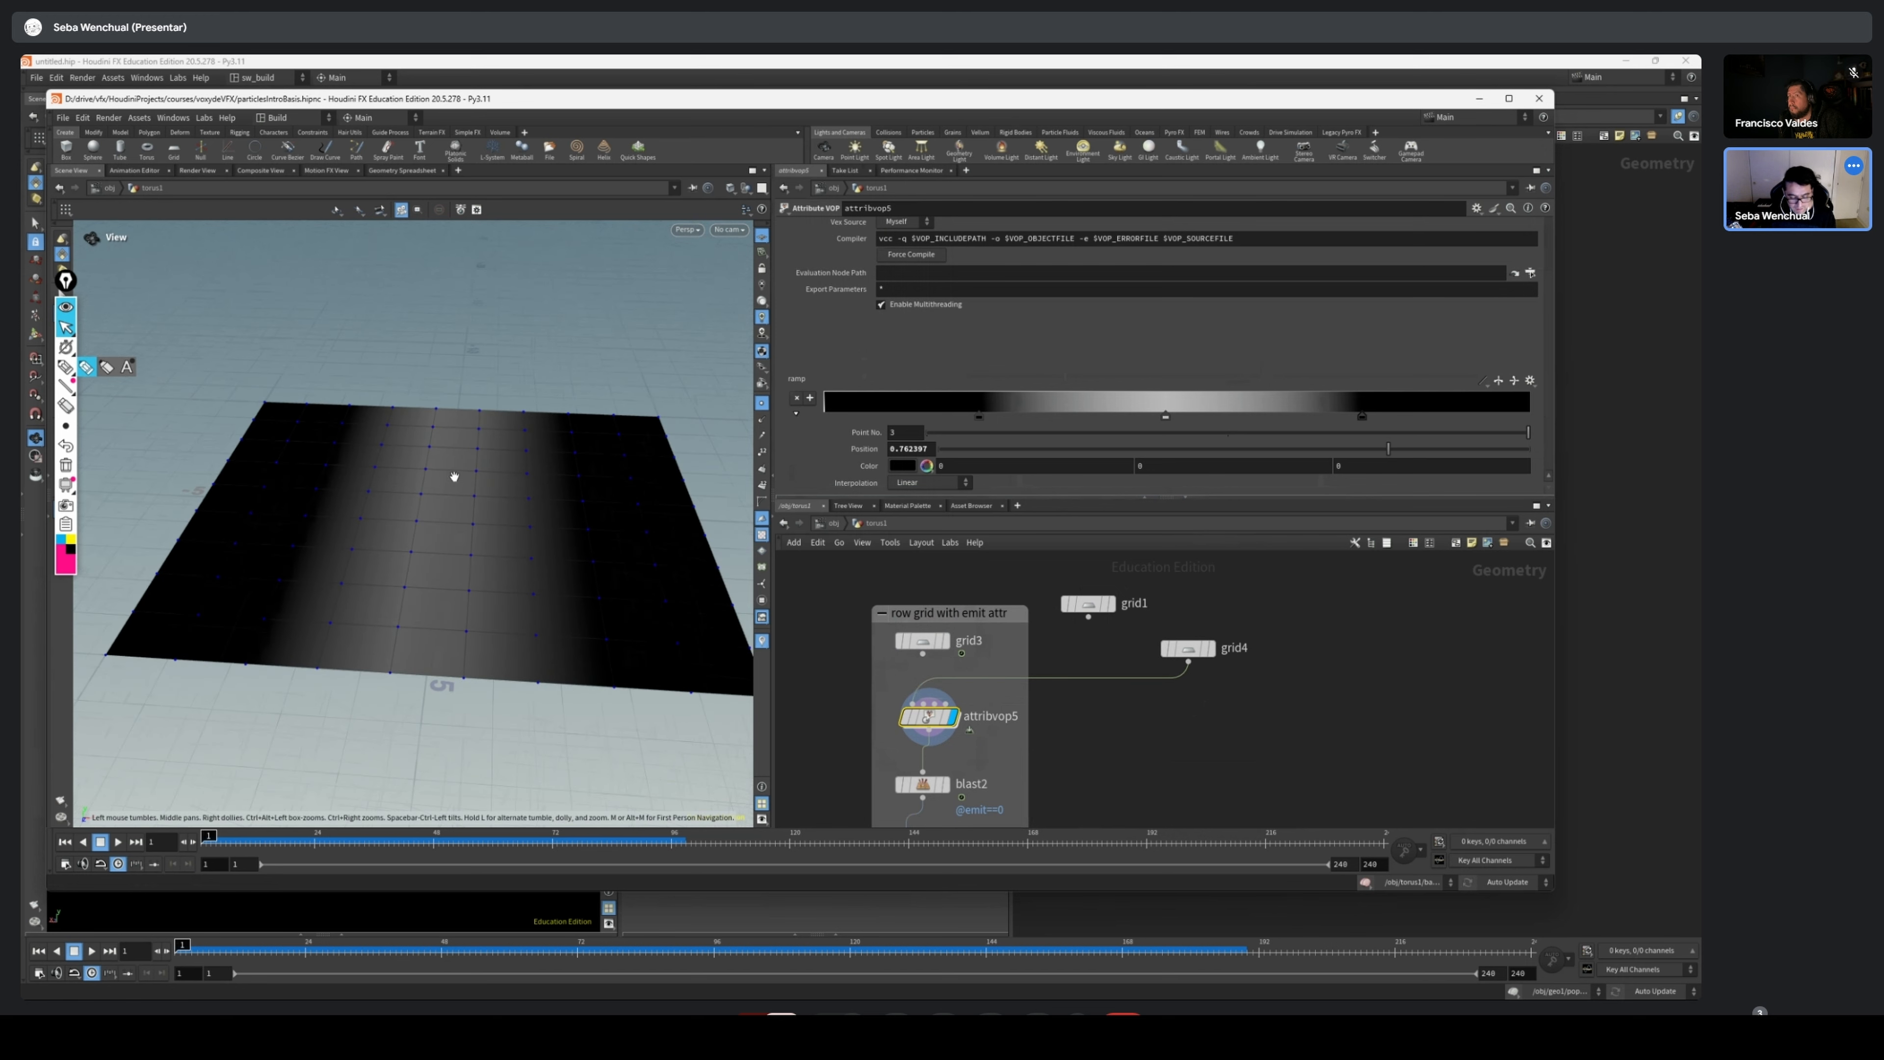
Open the attribvop5 network and examine the relbbox1 and vectofloat1 nodes
double_click(929, 716)
scroll(1090, 695, up, 3)
mouse_move(1078, 698)
middle_down()
mouse_move(1040, 706)
mouse_move(1141, 703)
mouse_move(1072, 724)
middle_up()
scroll(1123, 698, up, 2)
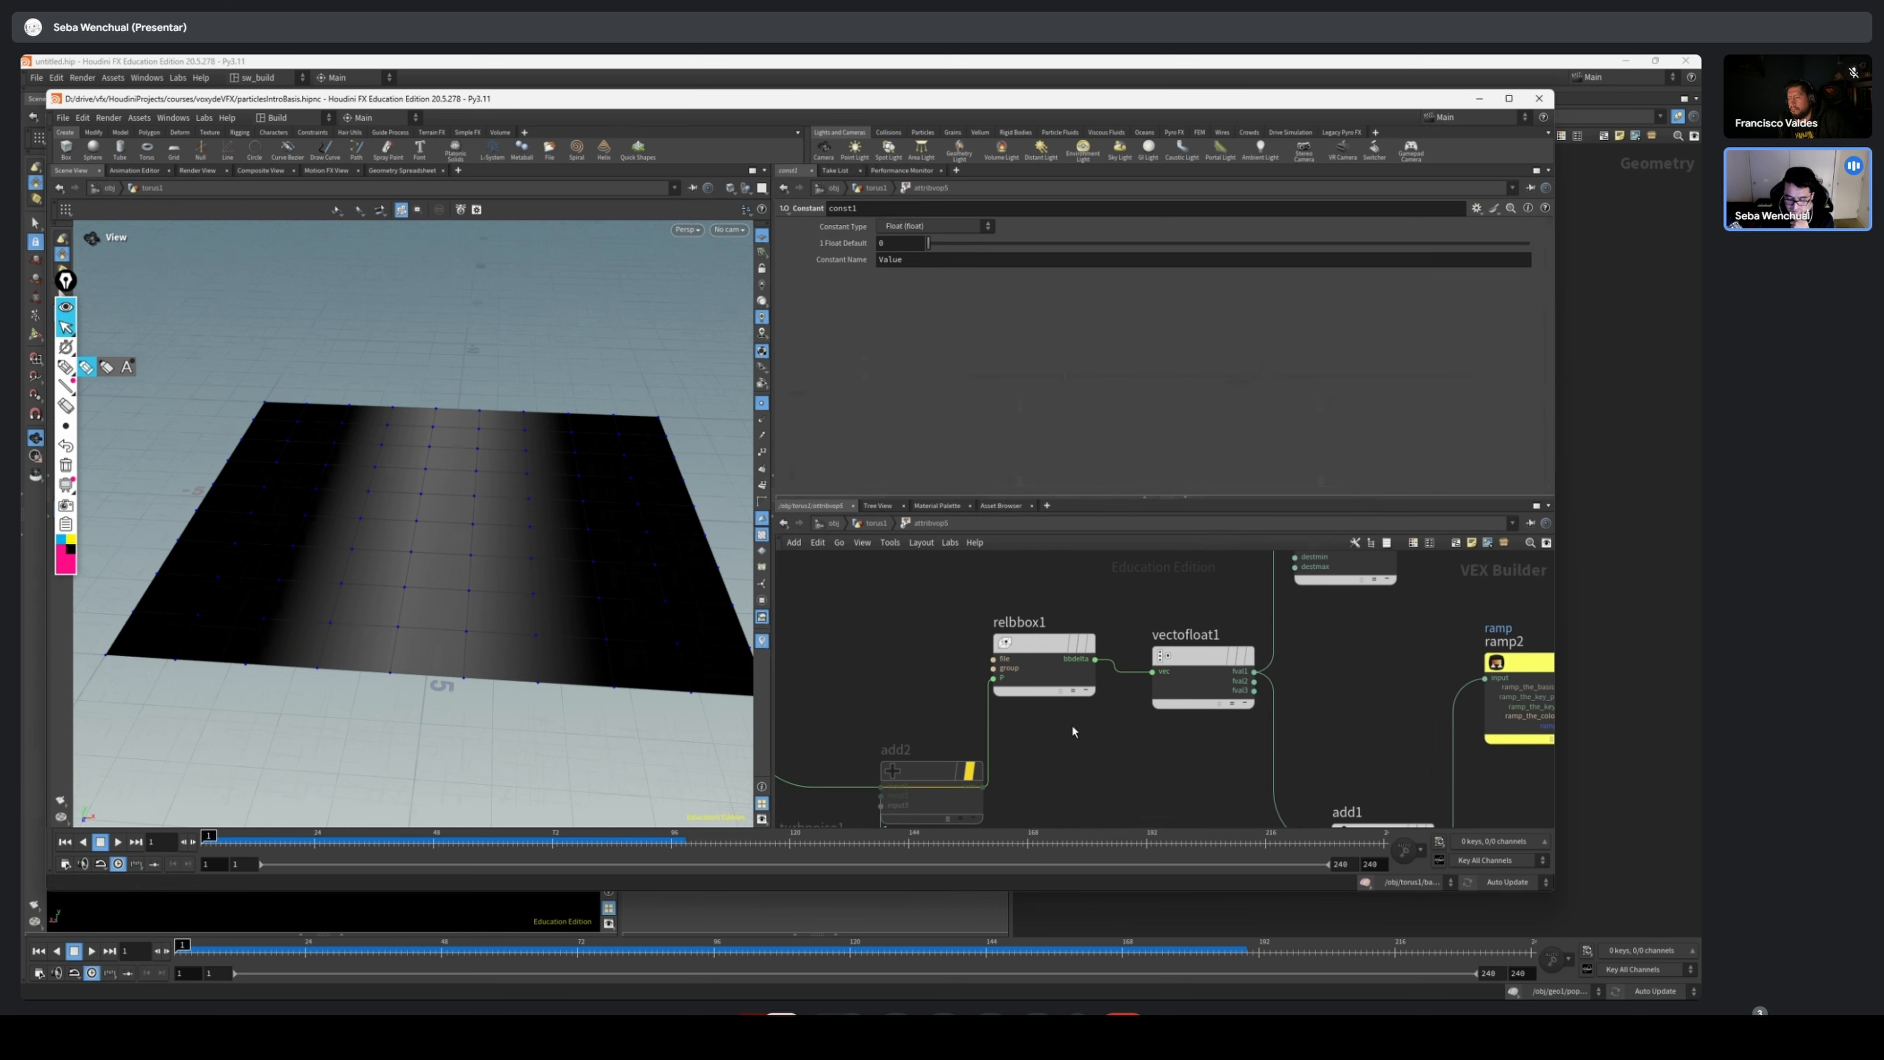
drag(1045, 646, 1044, 635)
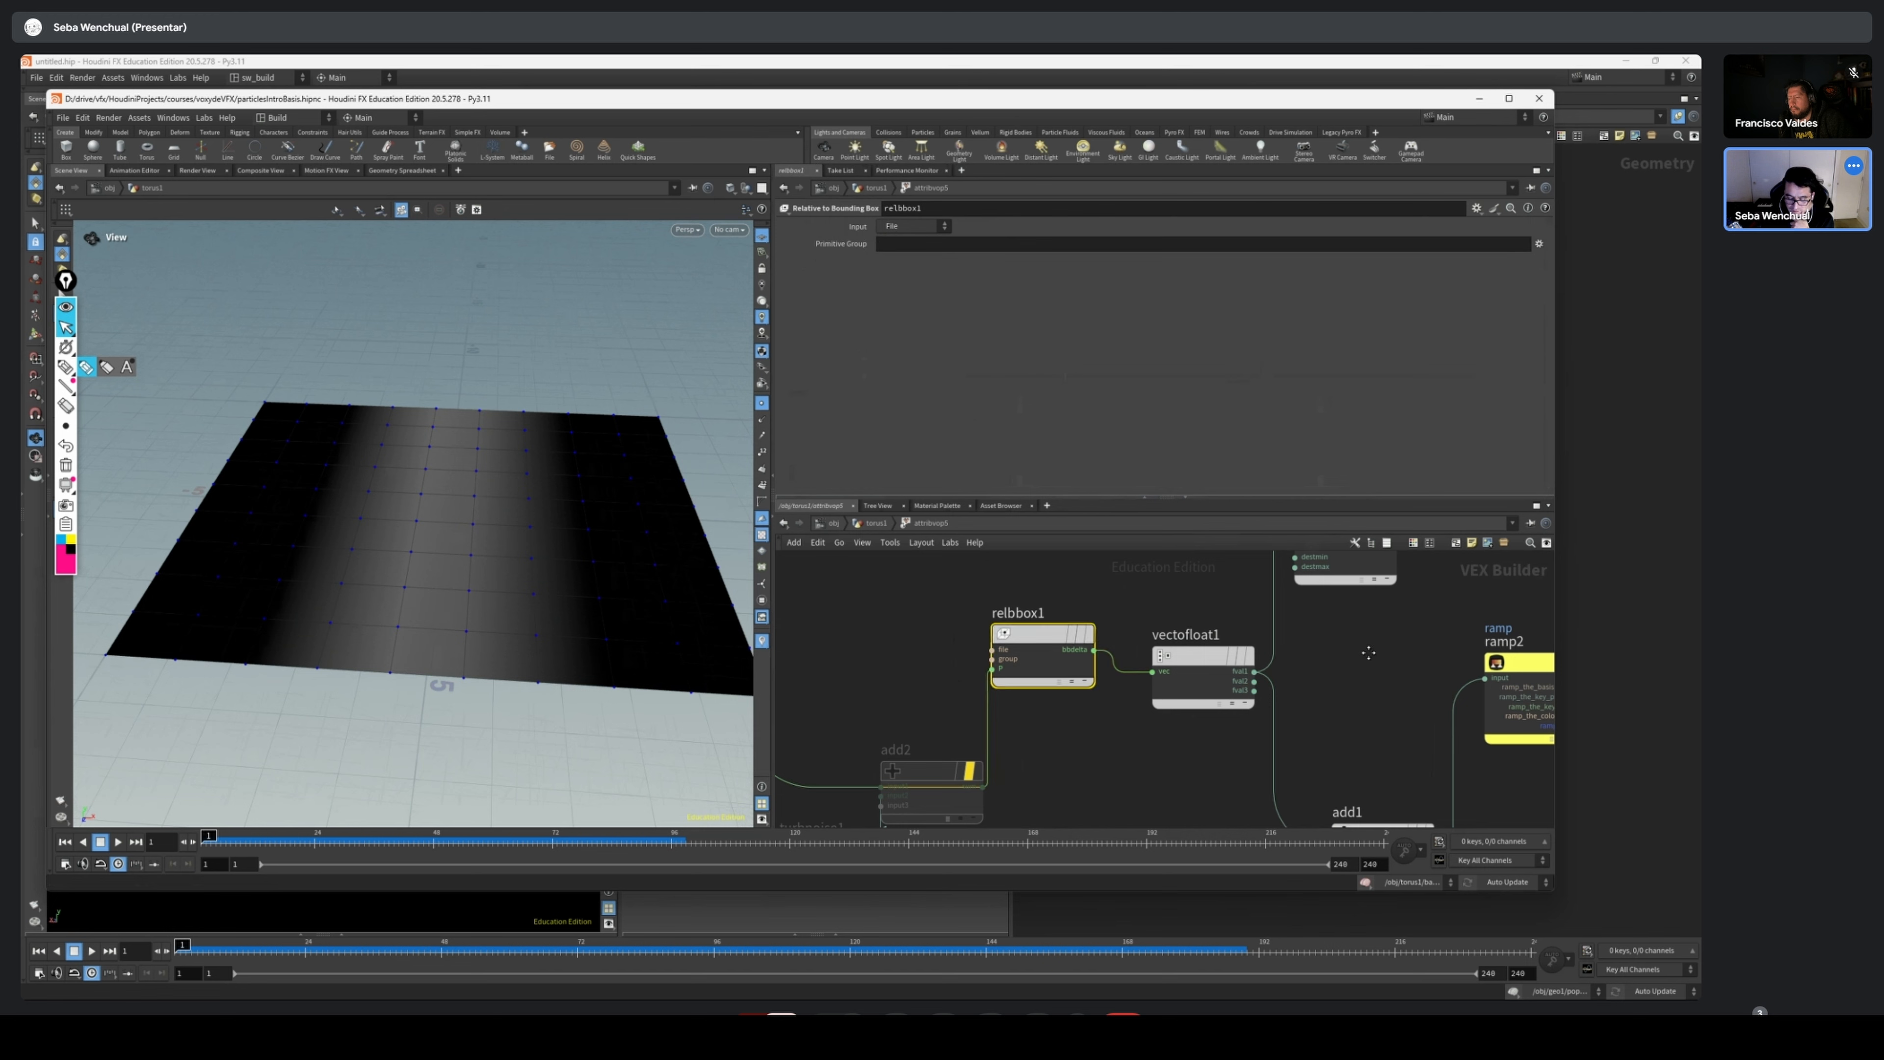
middle_drag(1367, 654, 1108, 690)
scroll(1107, 690, down, 2)
middle_drag(1109, 688, 1074, 614)
click(946, 638)
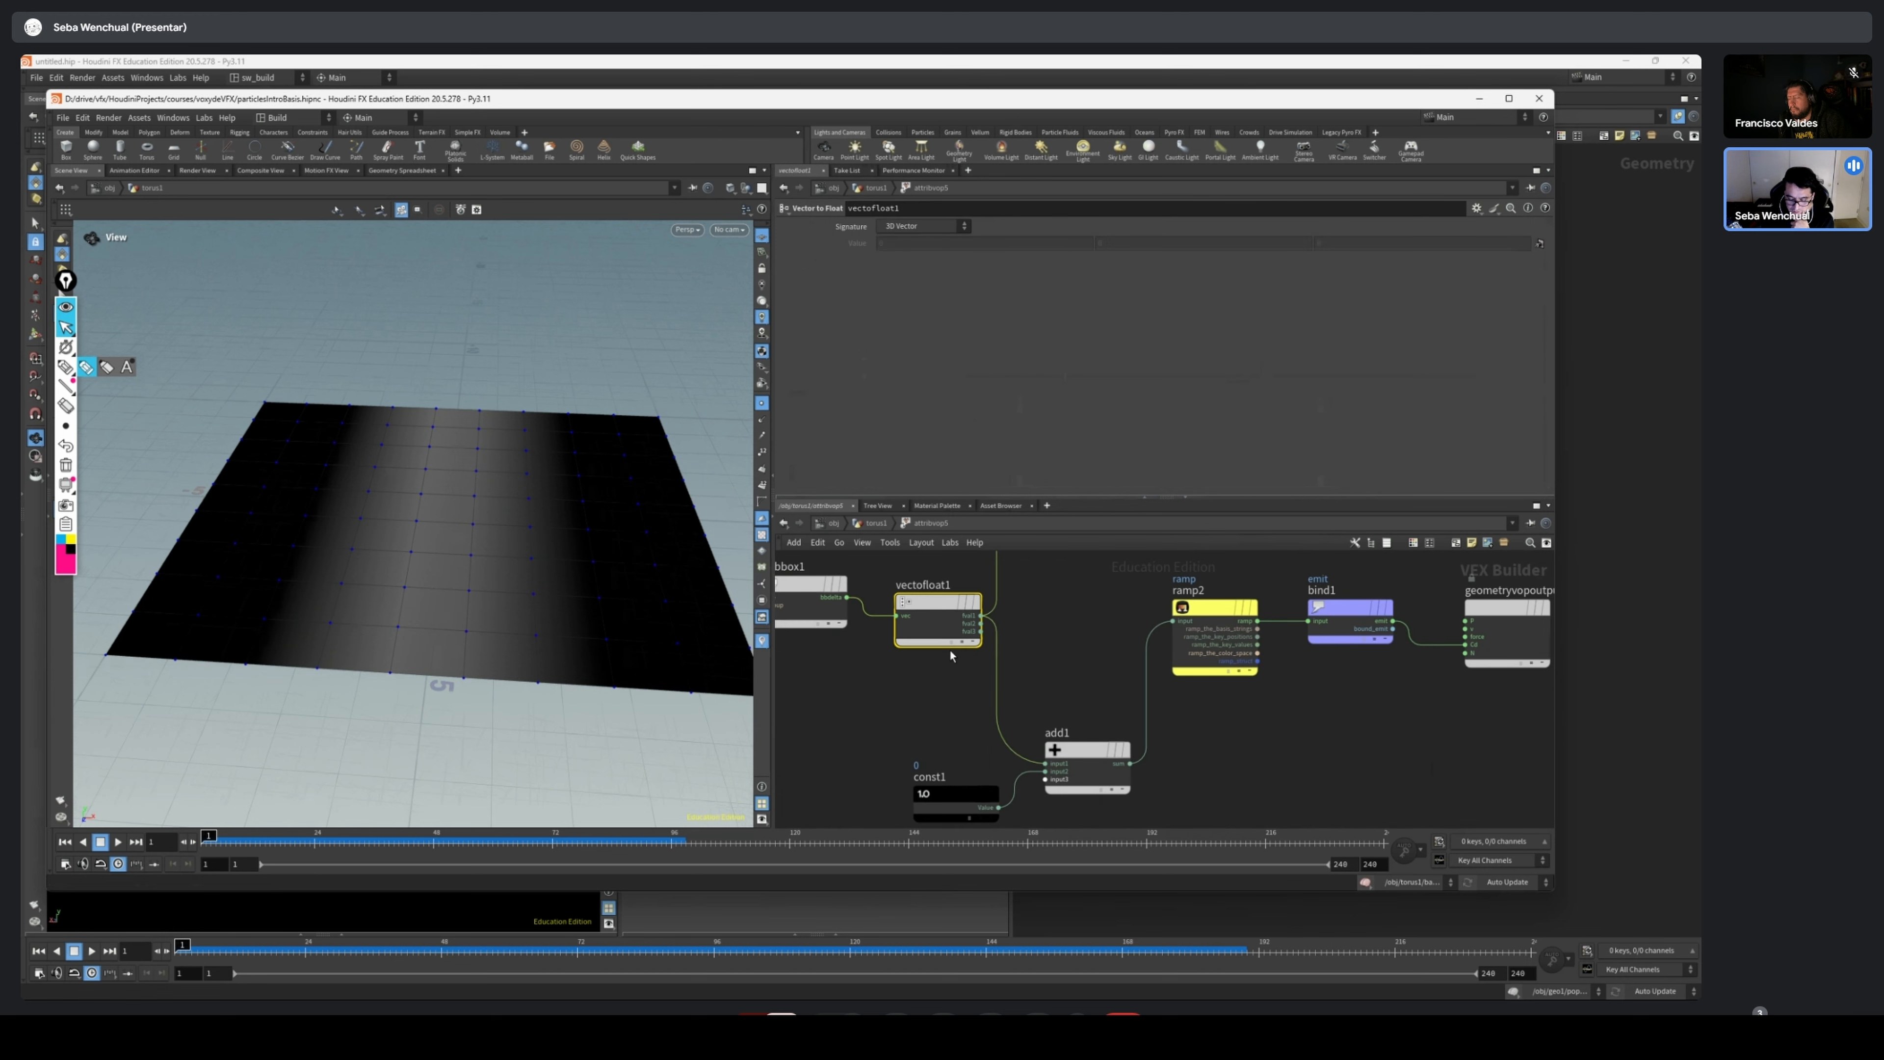
Inspect the const1 node feeding add1, and move add1 slightly higher in the network
middle_drag(1084, 689, 1056, 613)
click(1135, 653)
click(1069, 697)
click(957, 768)
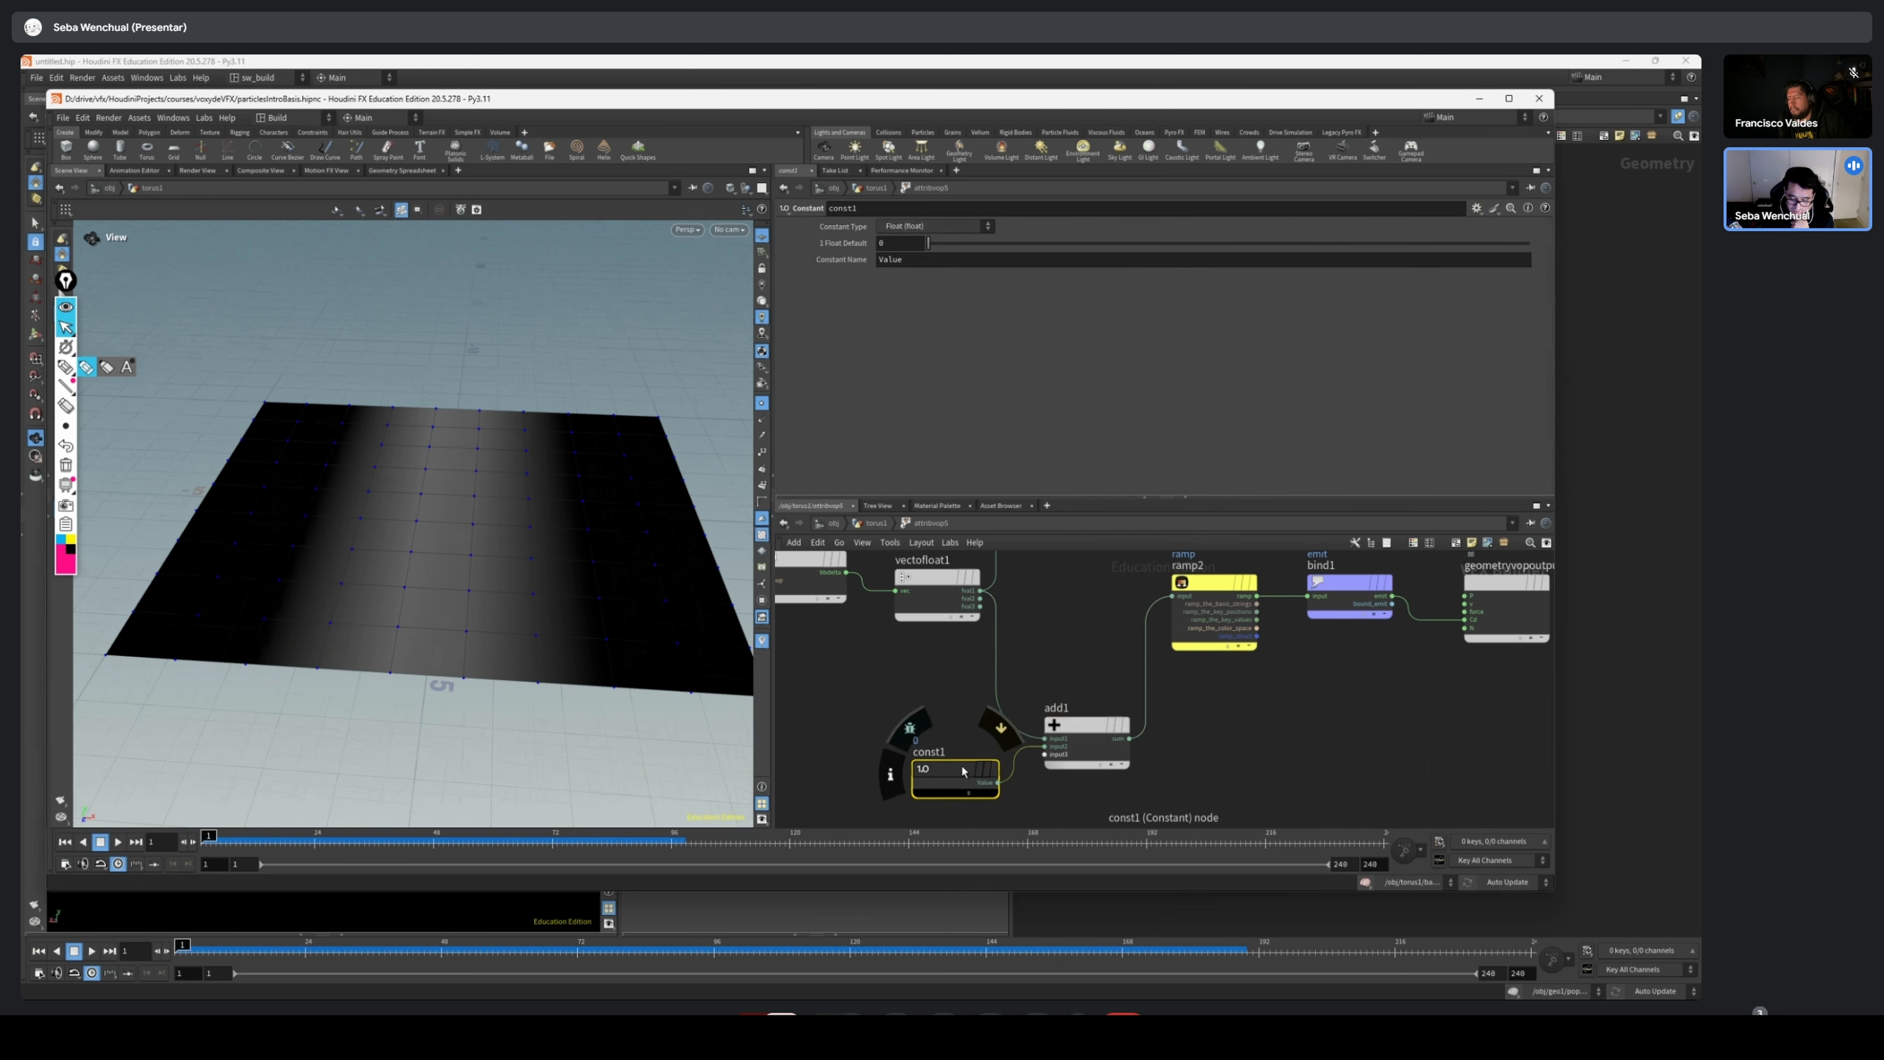
drag(1090, 723, 1083, 669)
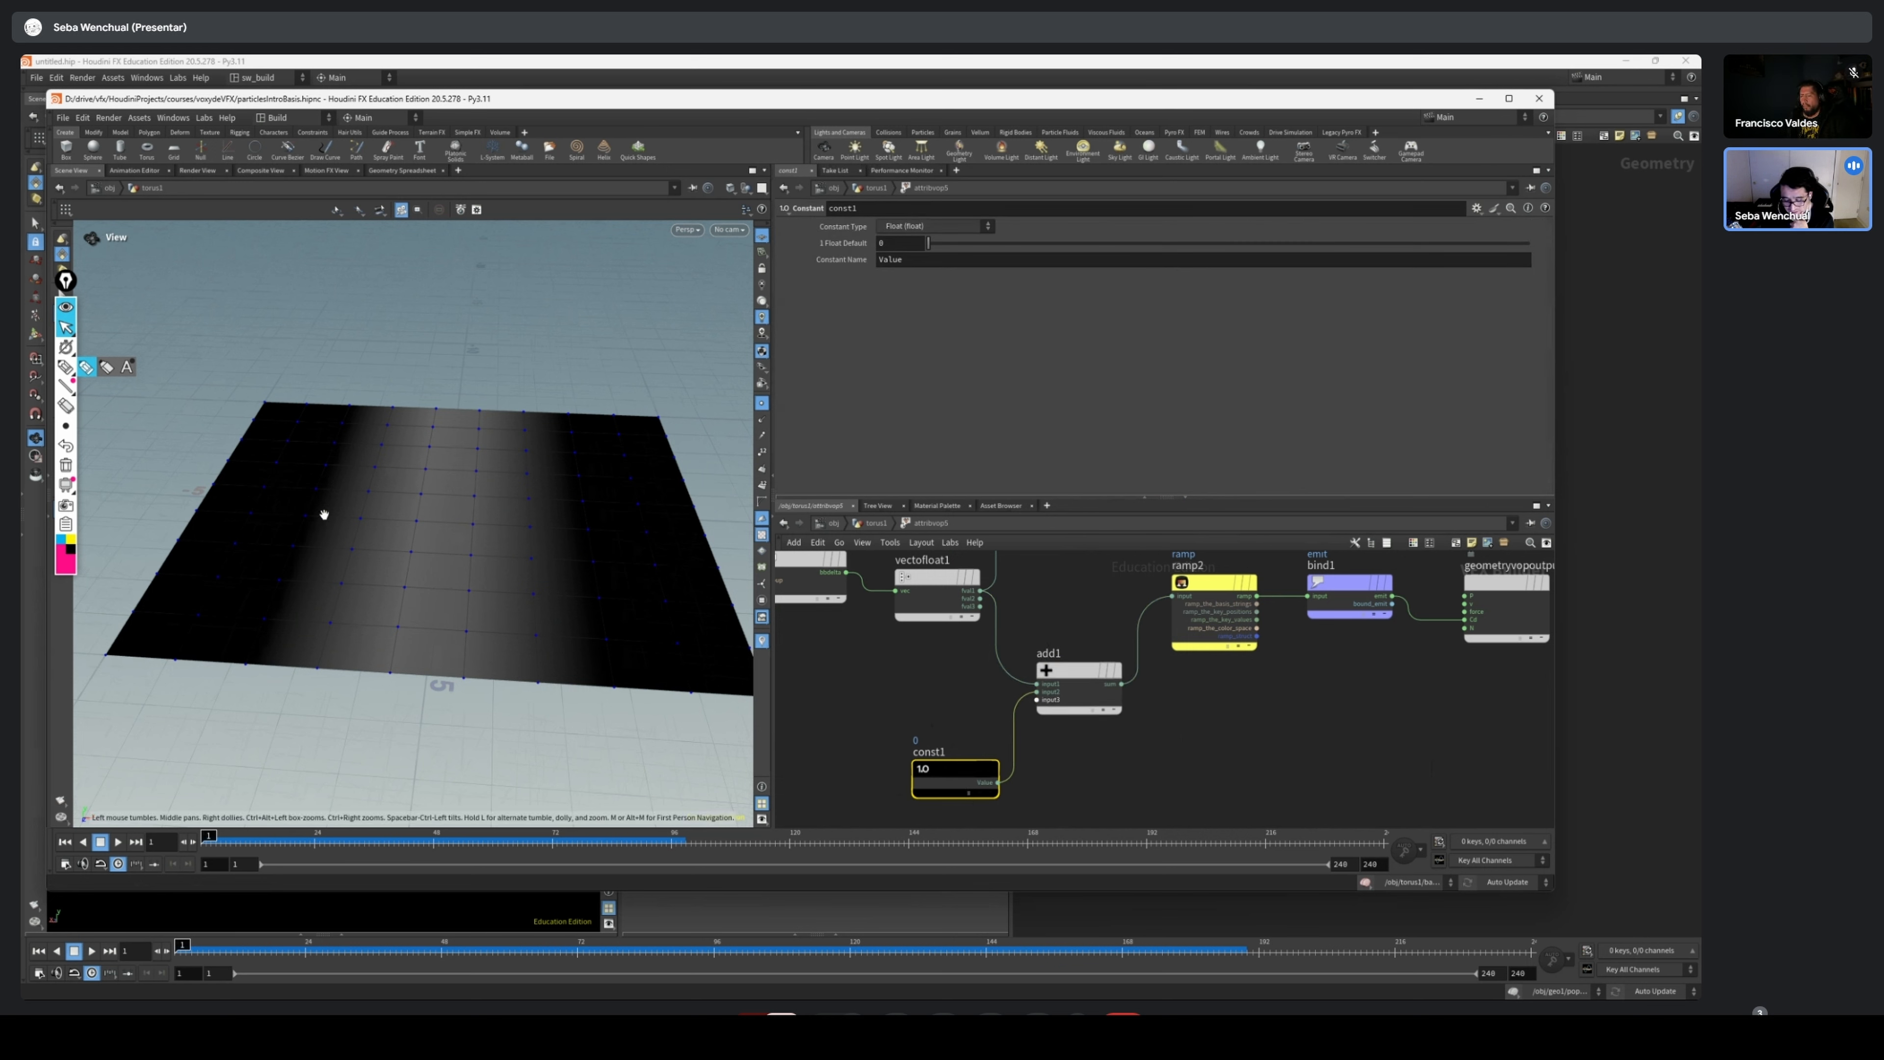
Examine the bind1 node that writes the emit attribute and its connection to Cd on geometryvopoutput1
middle_drag(1313, 698, 1159, 733)
scroll(1038, 731, up, 2)
click(1223, 629)
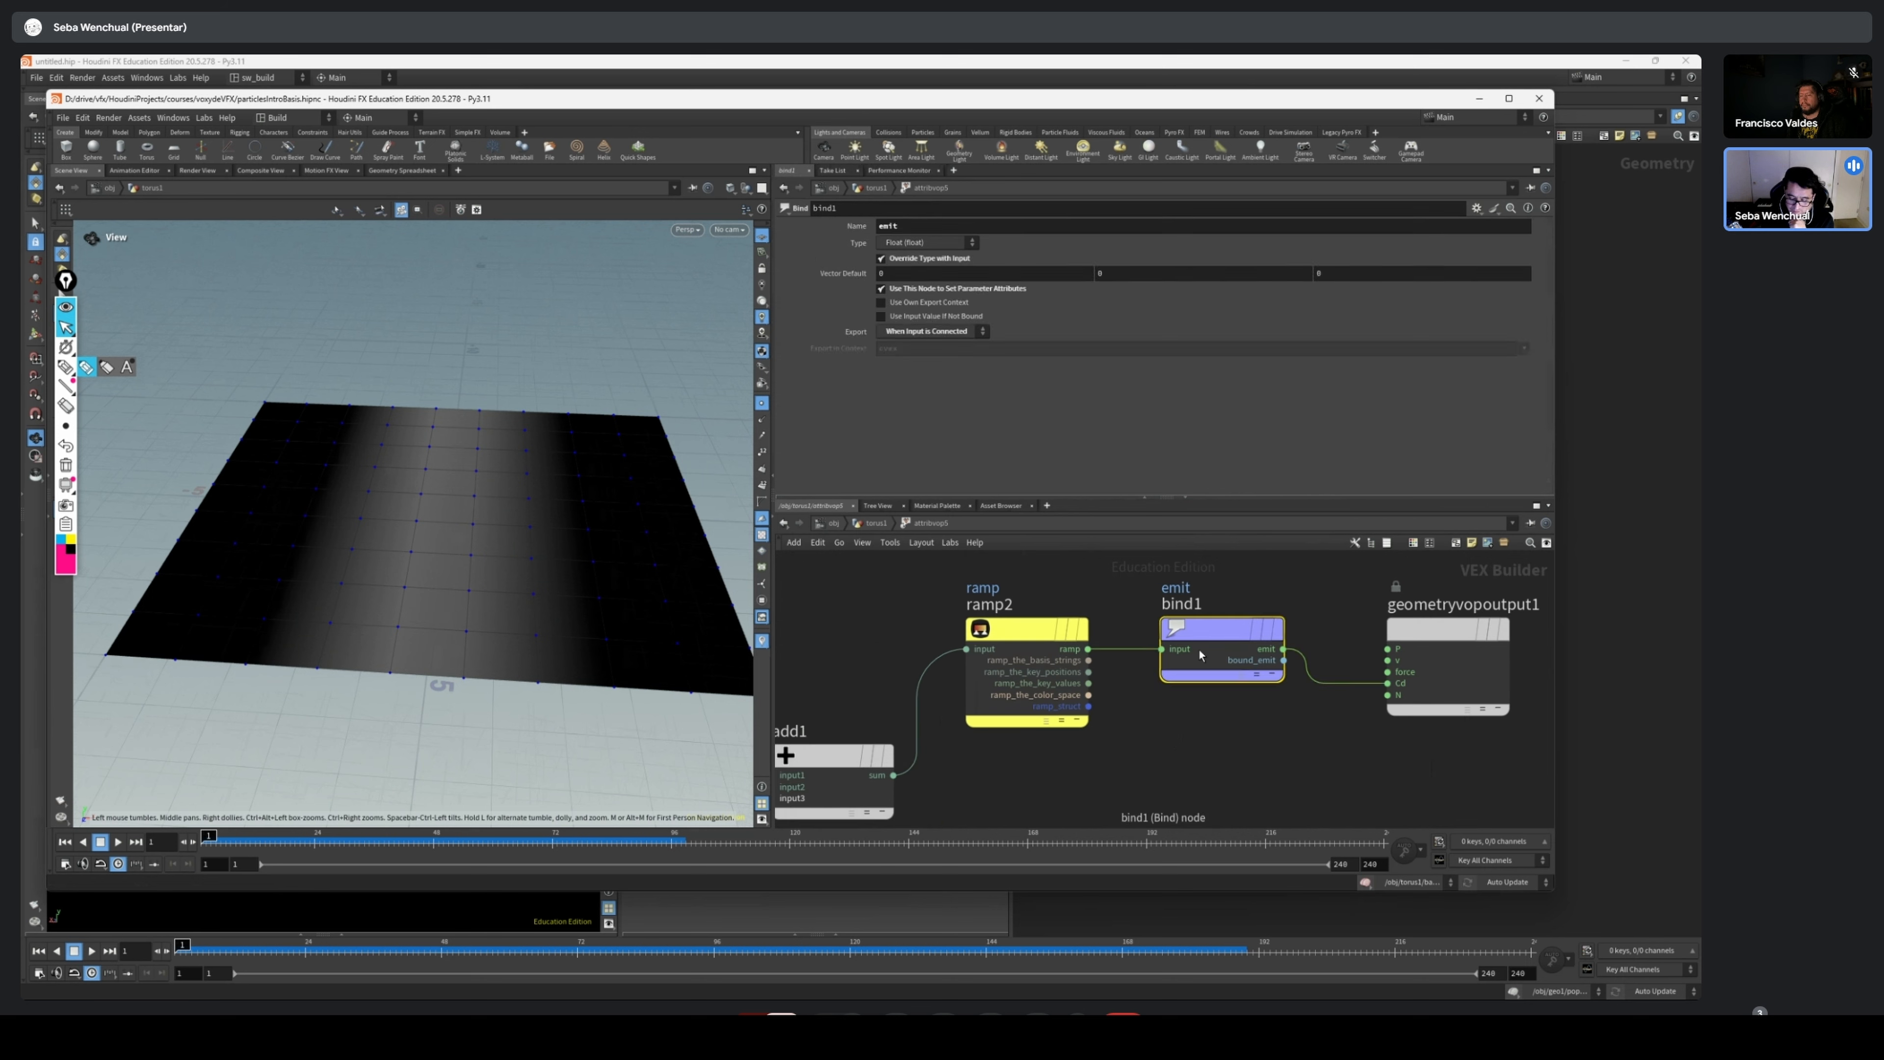
drag(1223, 630, 1218, 652)
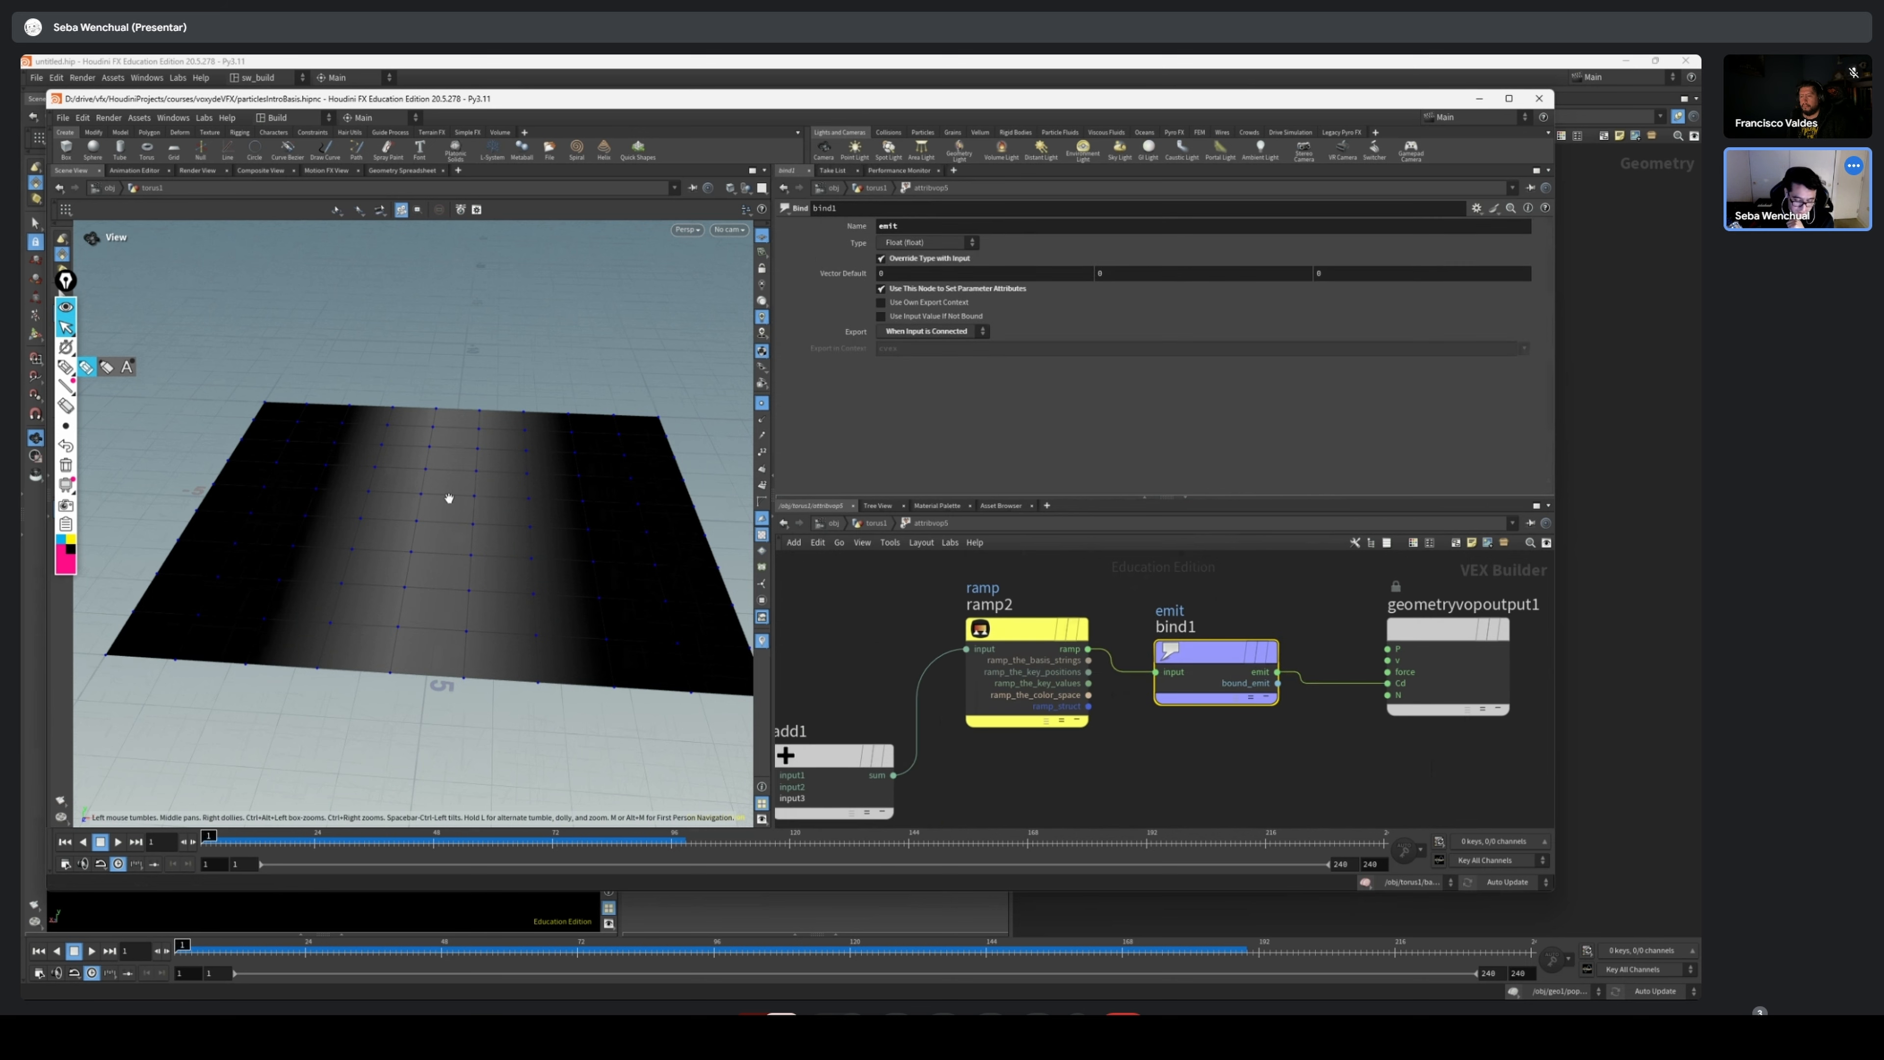
right_drag(449, 498, 446, 456)
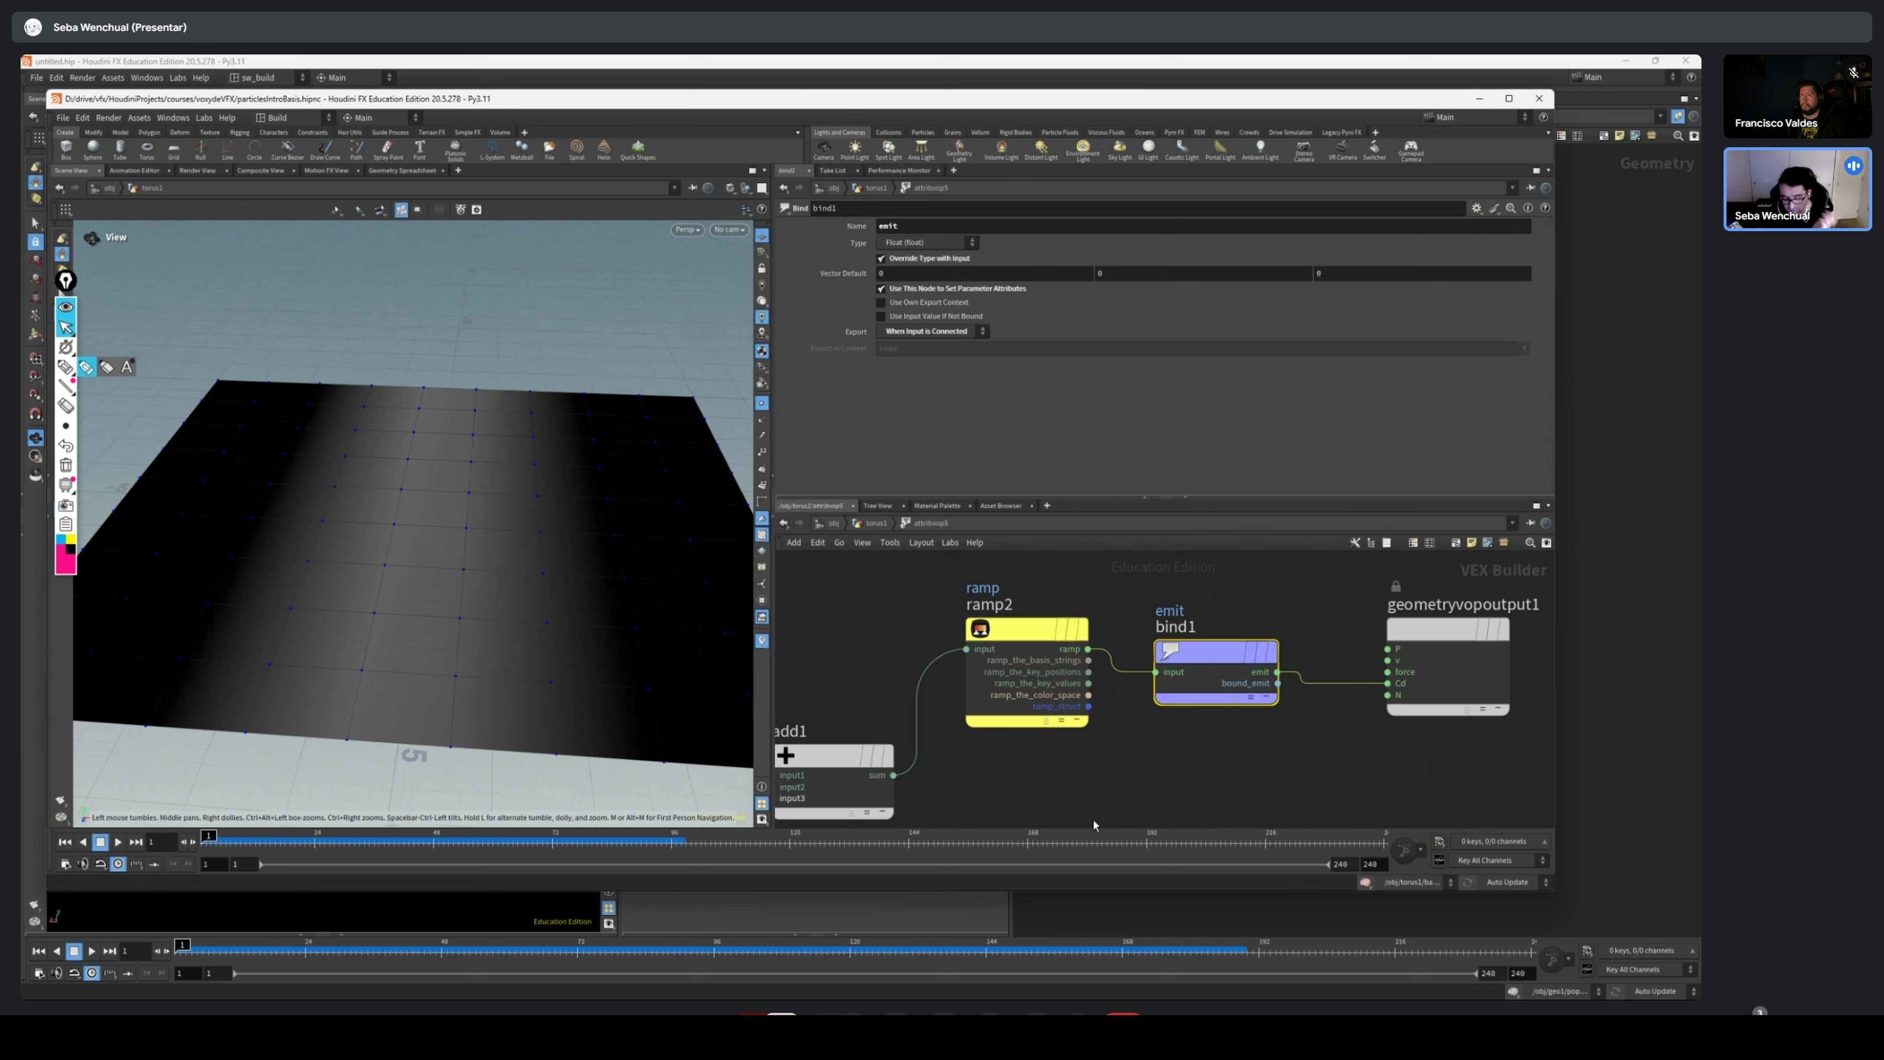
scroll(1091, 818, down, 1)
scroll(1253, 743, up, 4)
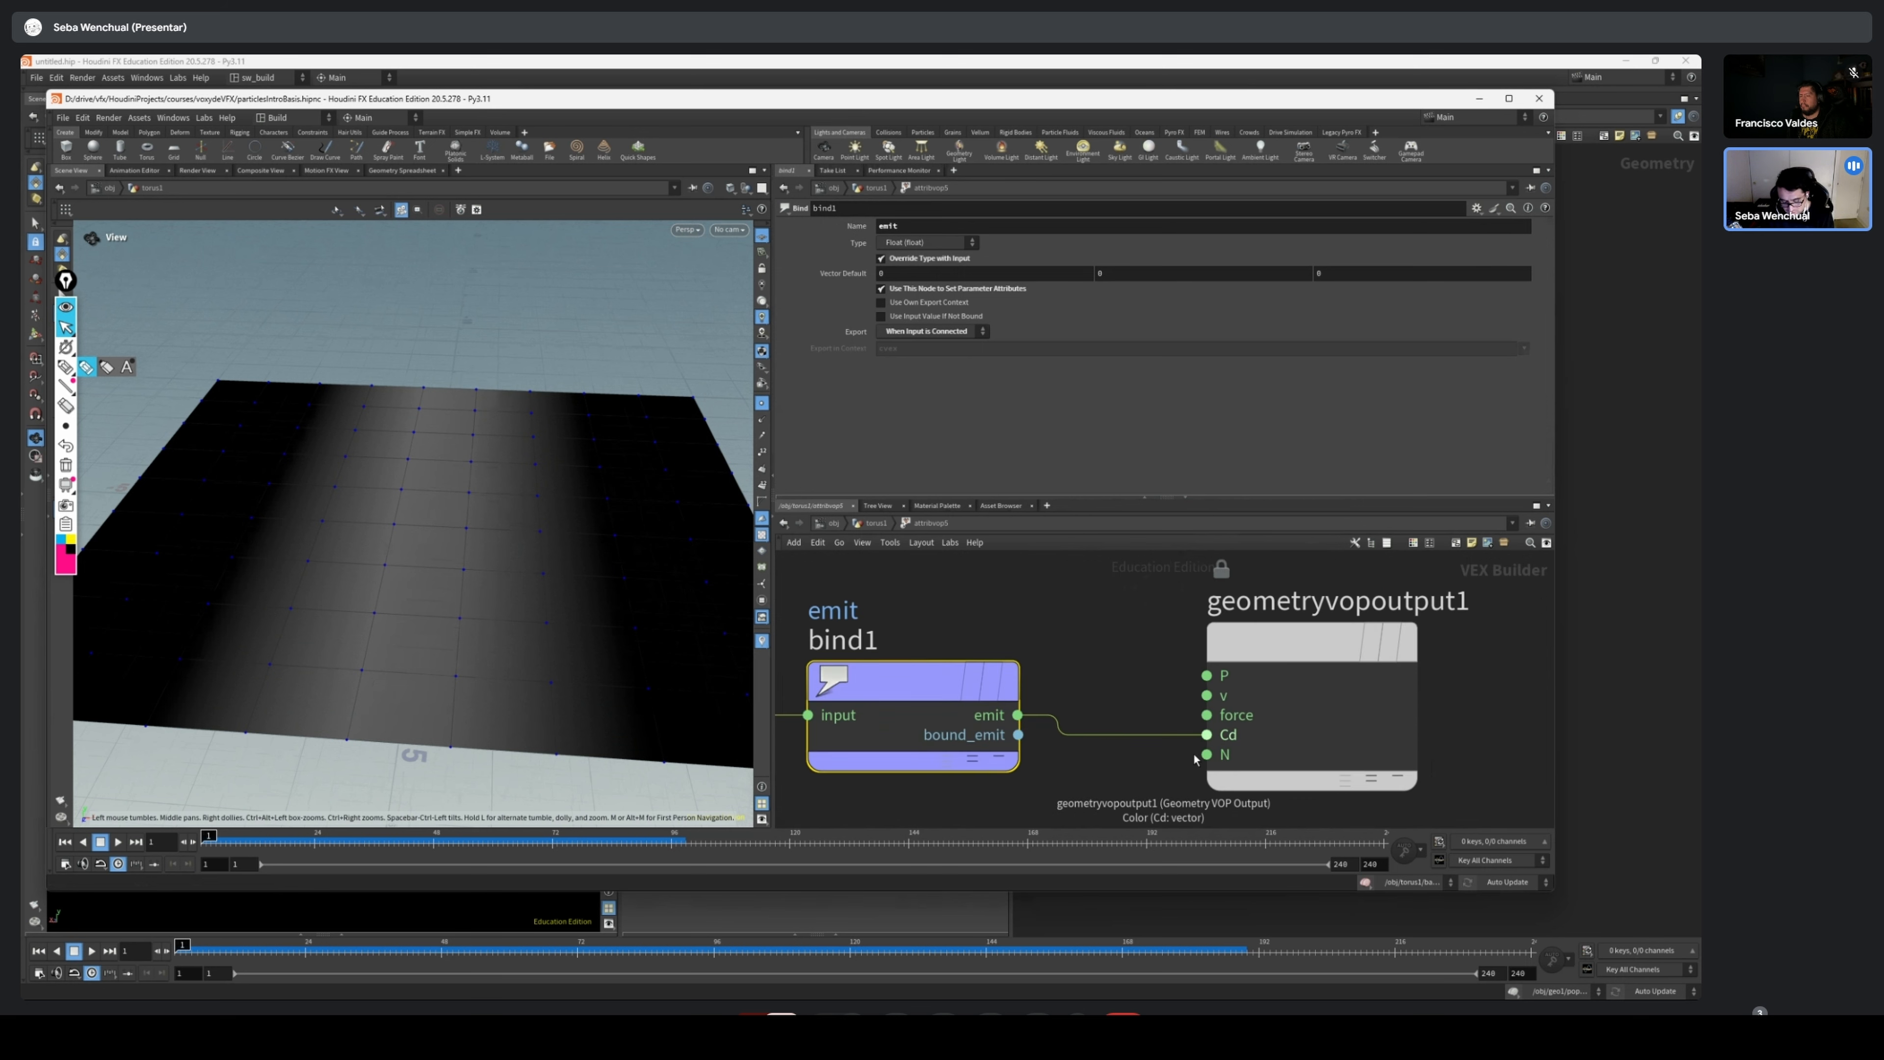
scroll(1196, 758, down, 4)
middle_drag(1109, 783, 1181, 705)
Go back up to the geometry network, then select and display blast2
key(u)
scroll(1112, 669, up, 1)
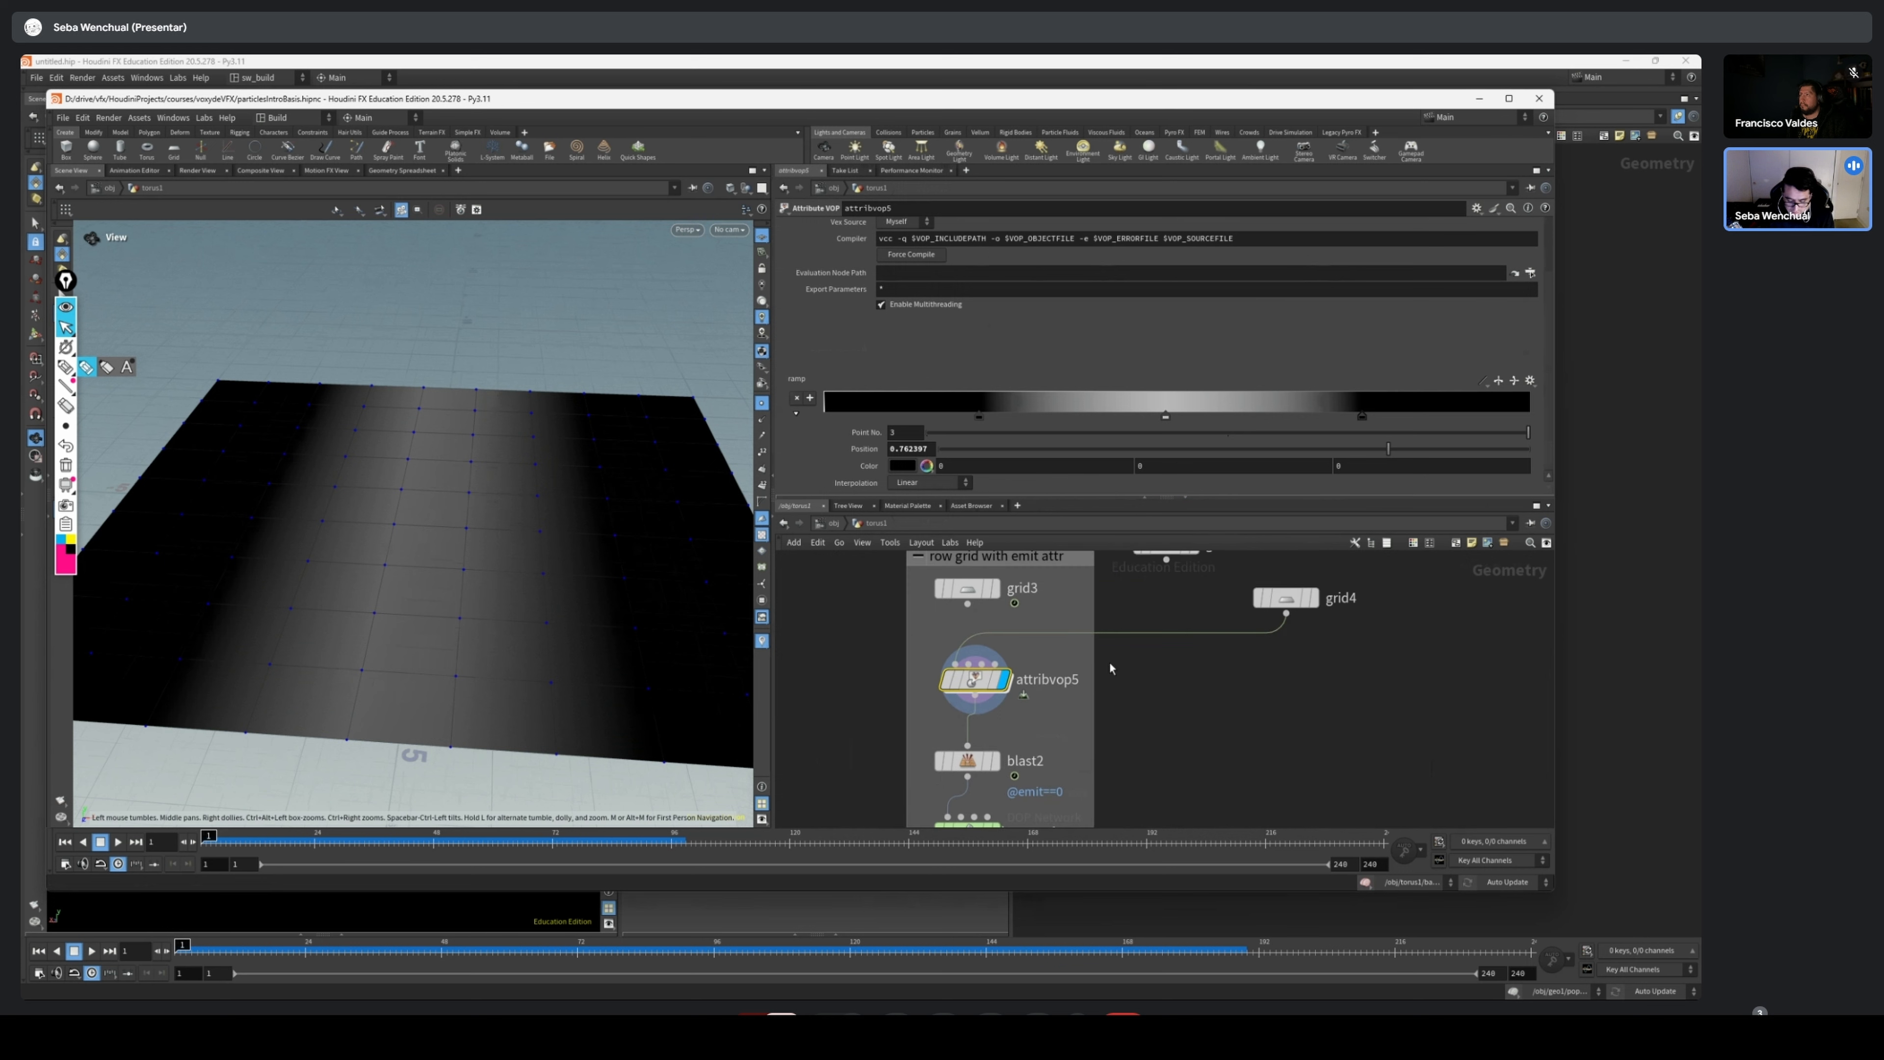
click(978, 764)
click(995, 761)
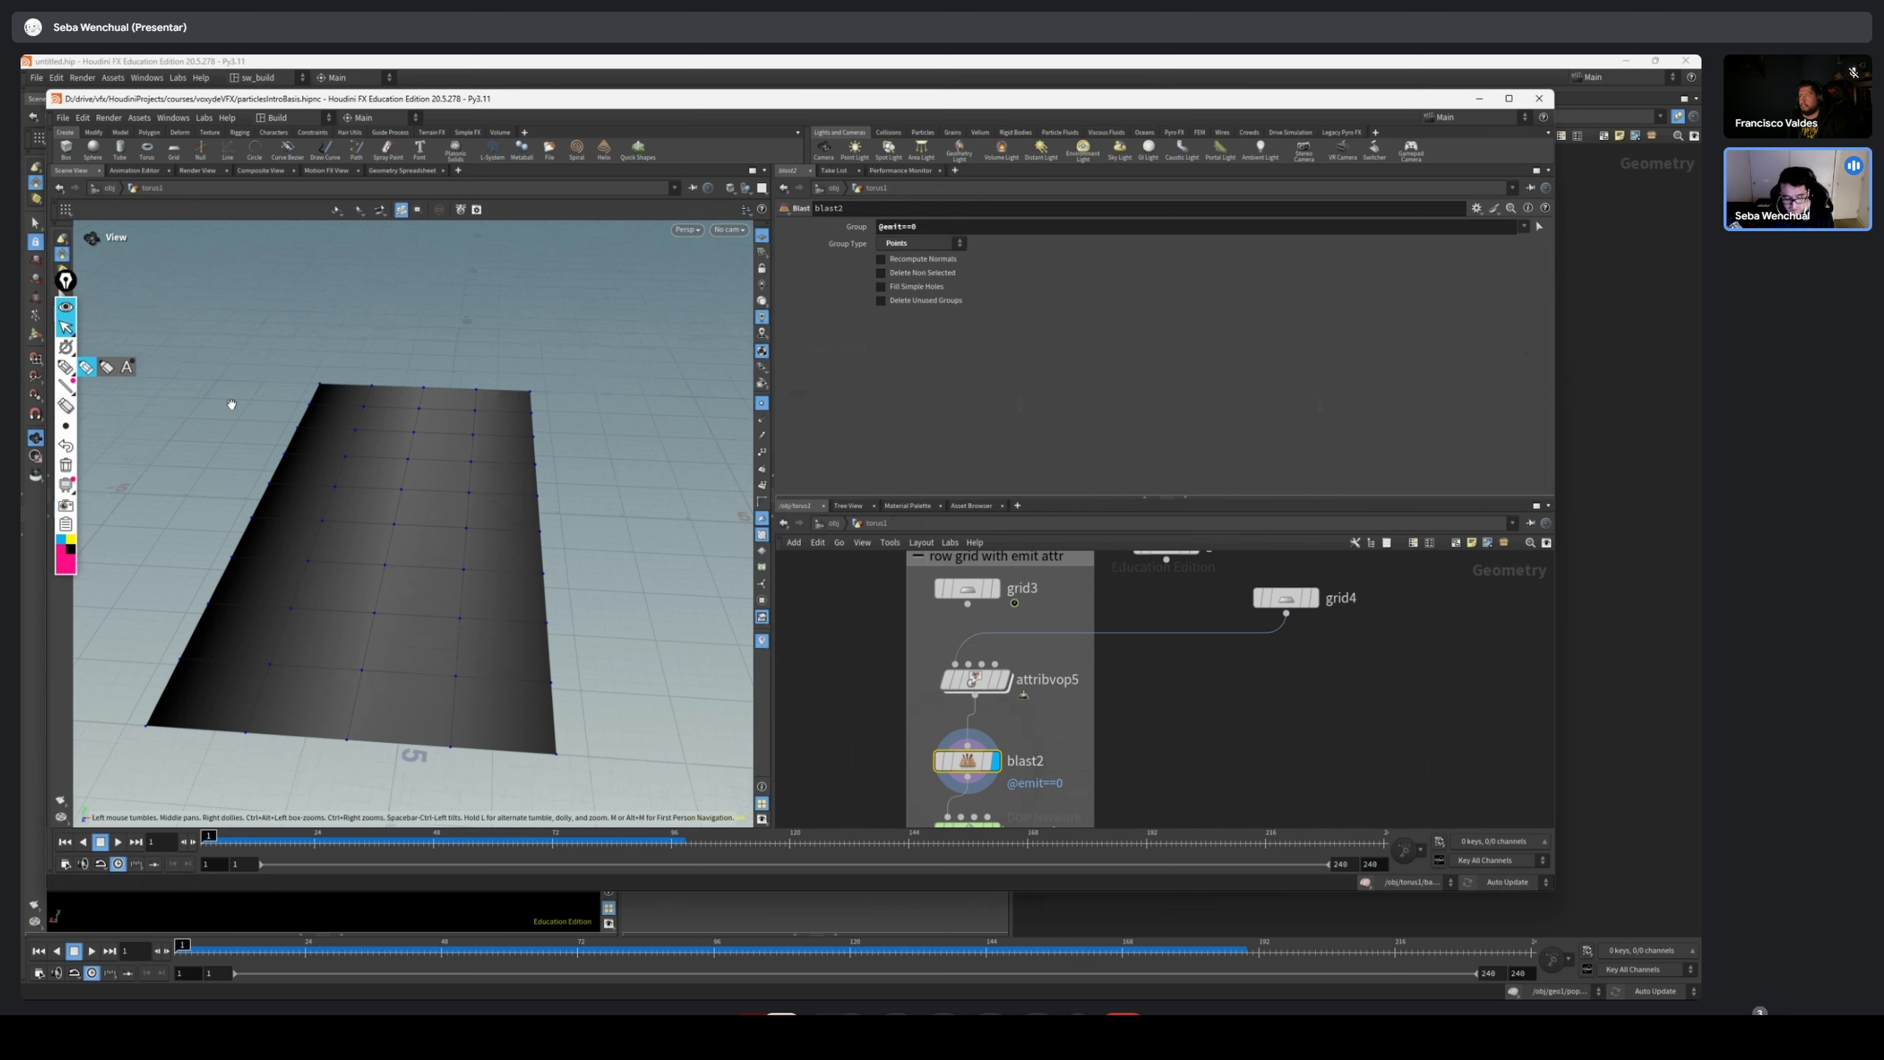
Wire grid3 back into the first input of attribvop5 in place of grid4
middle_drag(1151, 684, 1161, 764)
click(1012, 702)
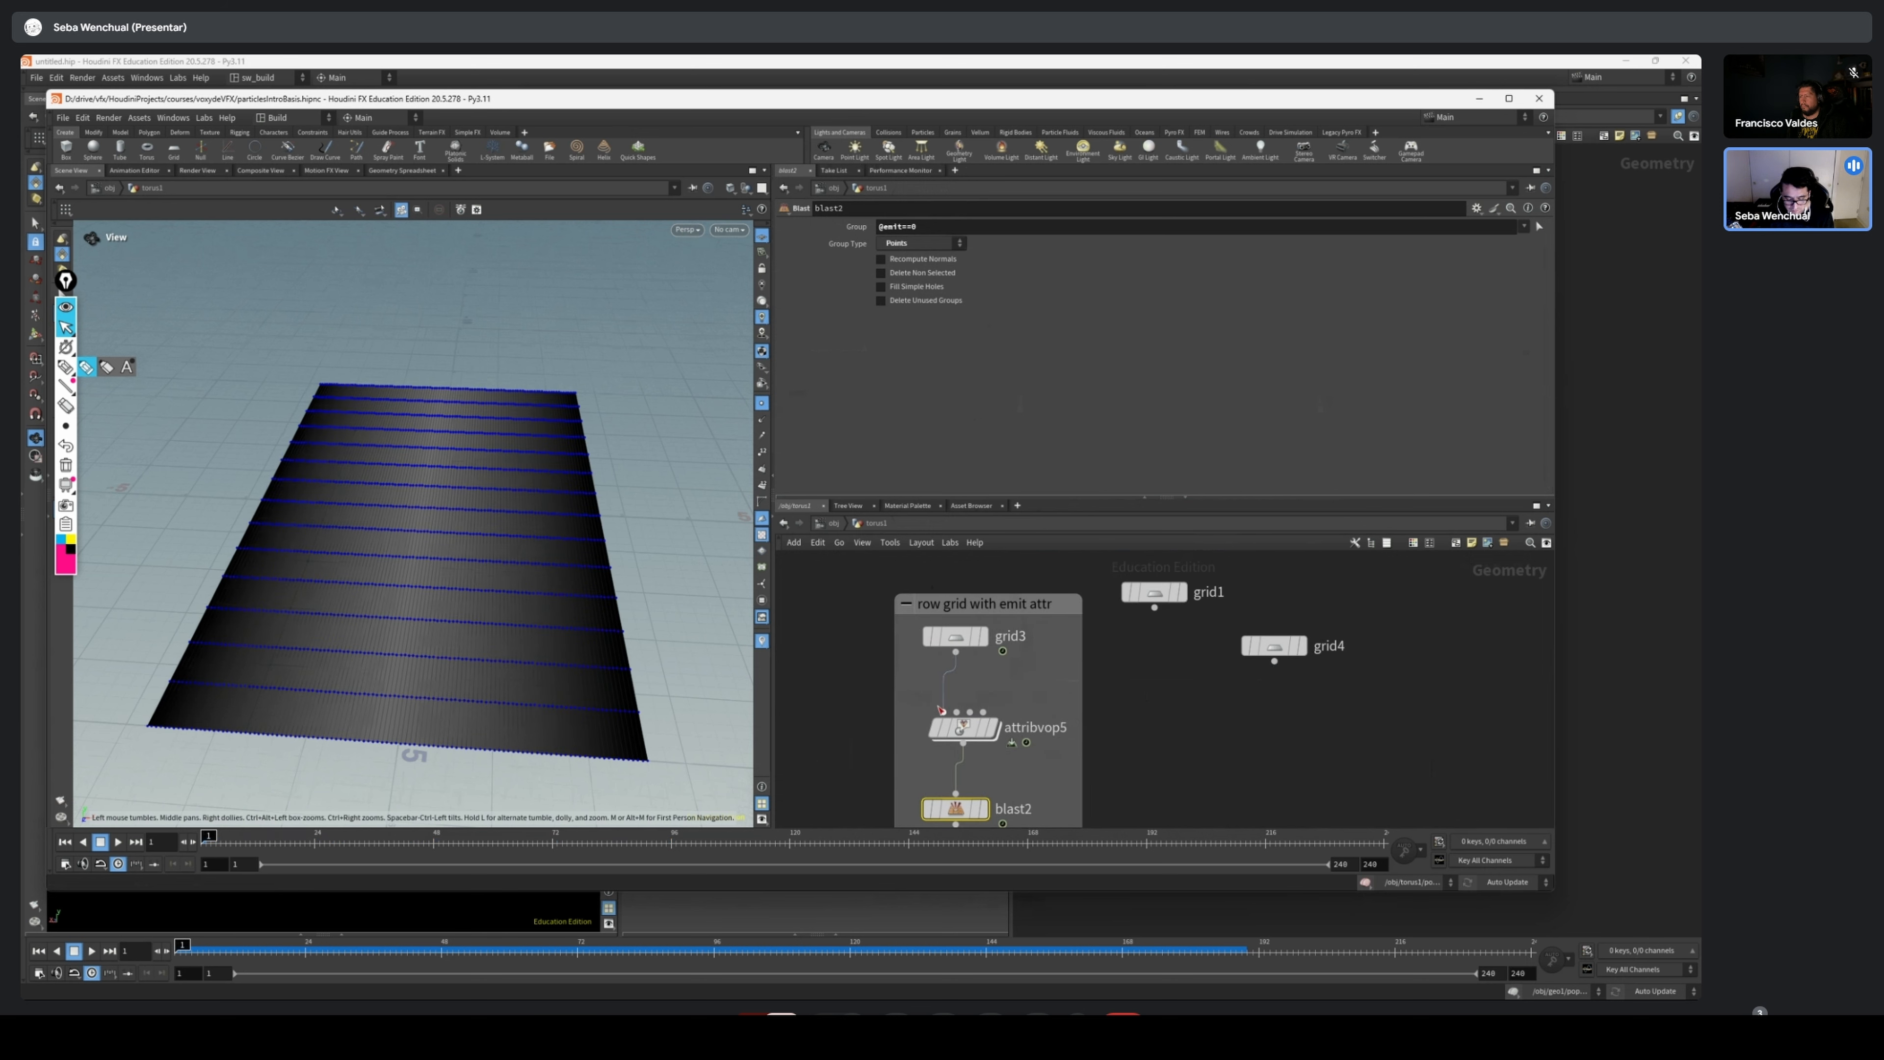
Wire grid1 into the first input of attribvop5 in place of grid3, and move grid3 out of the network box
click(994, 727)
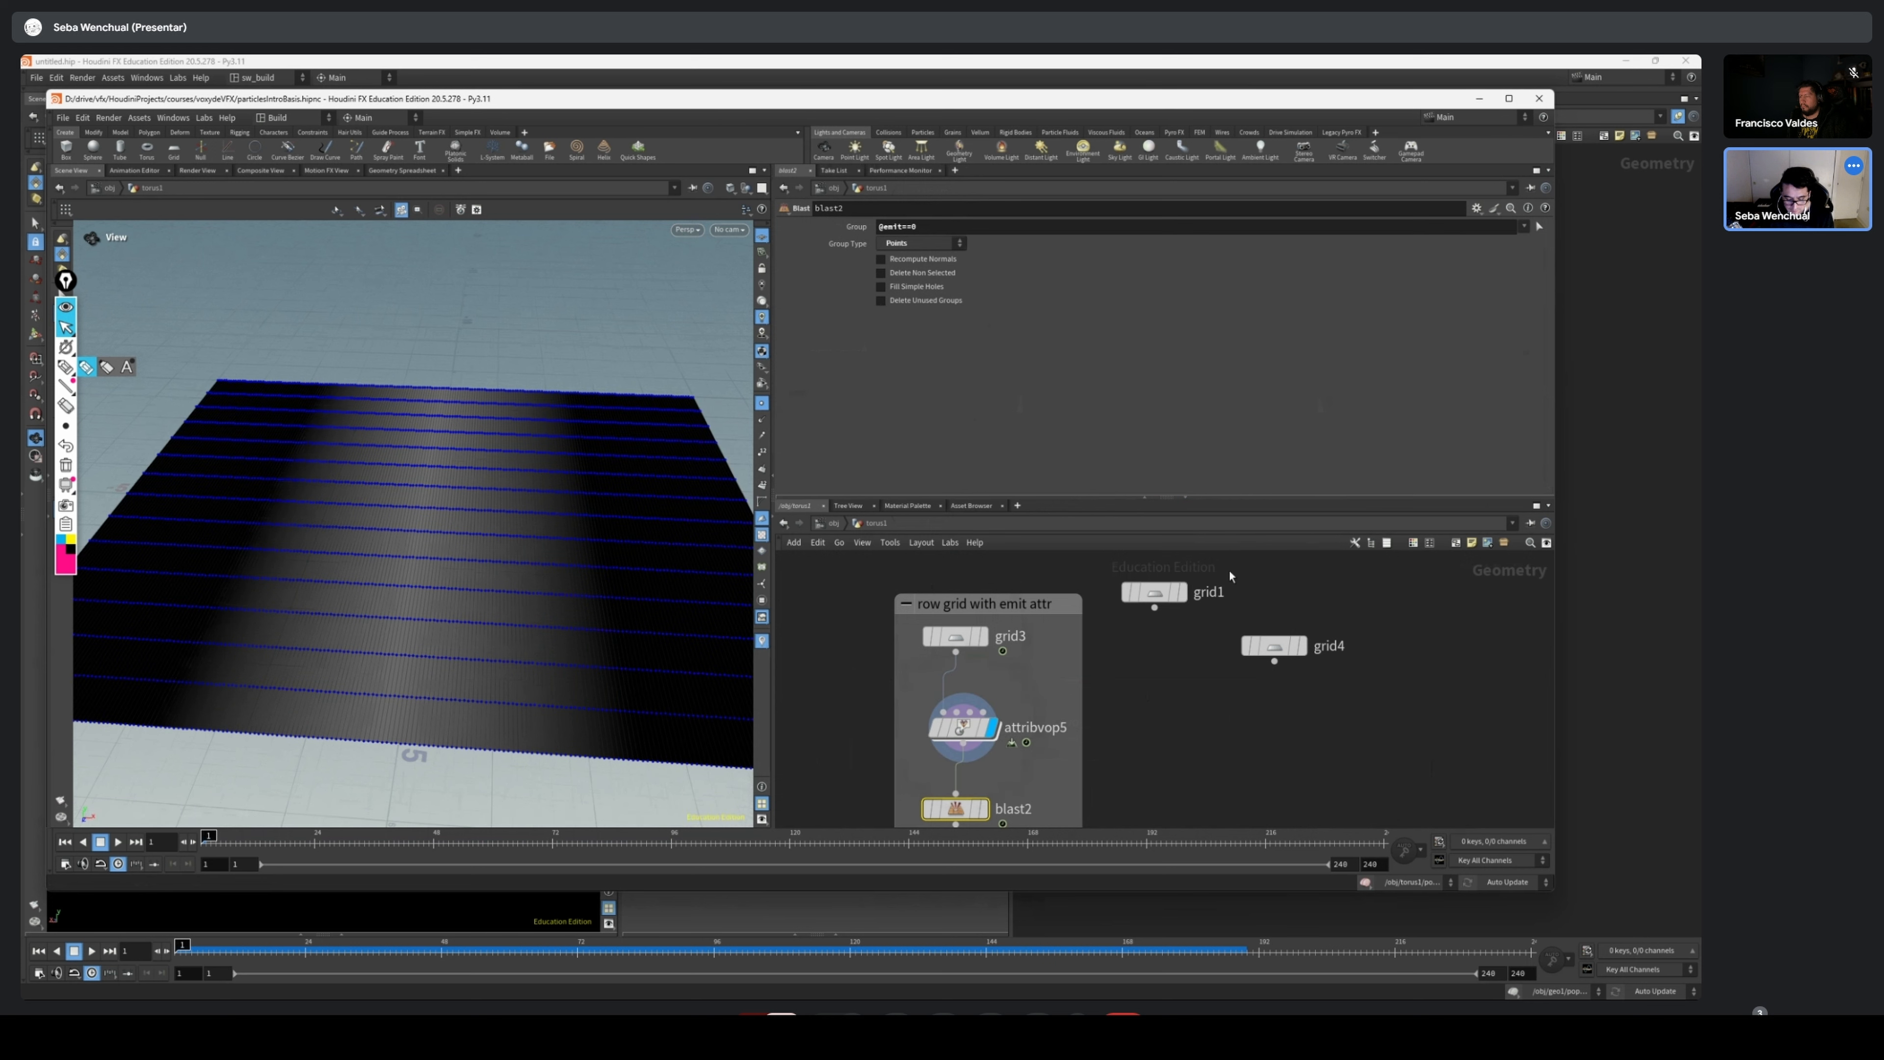
click(980, 635)
click(1284, 653)
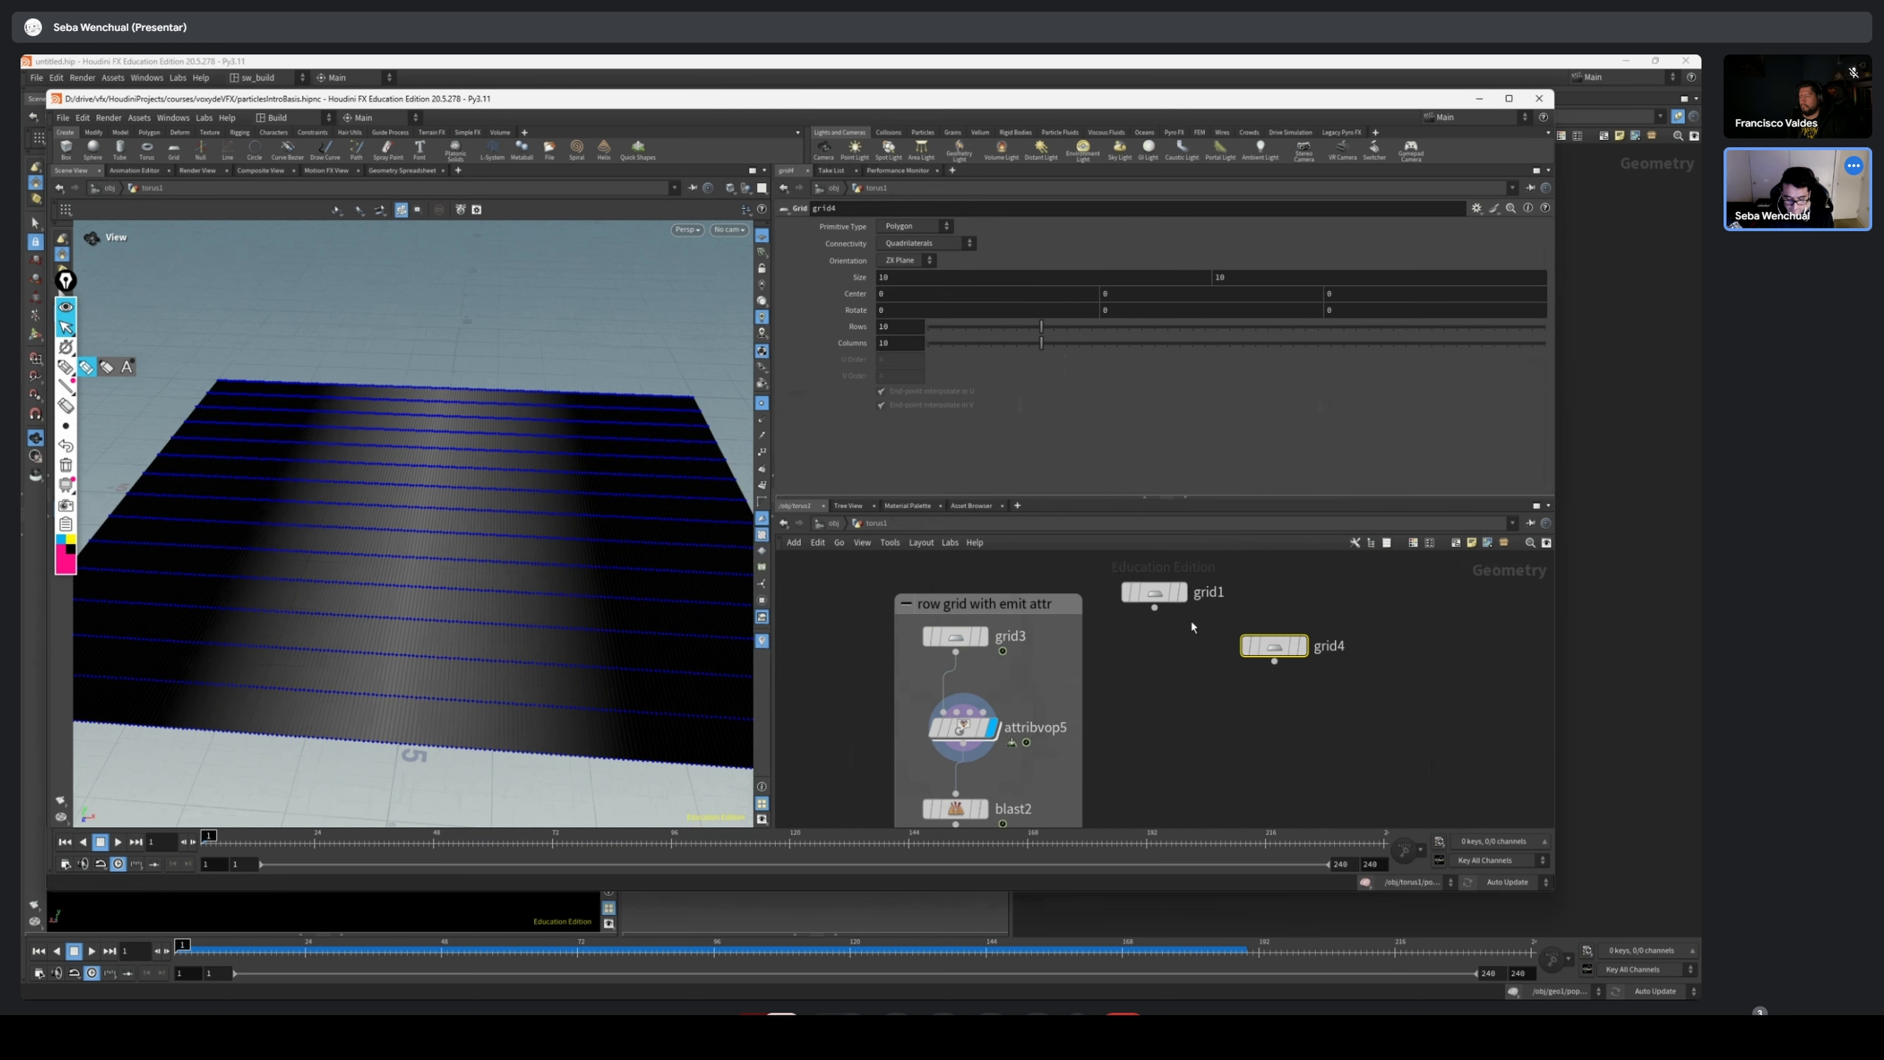
click(1182, 598)
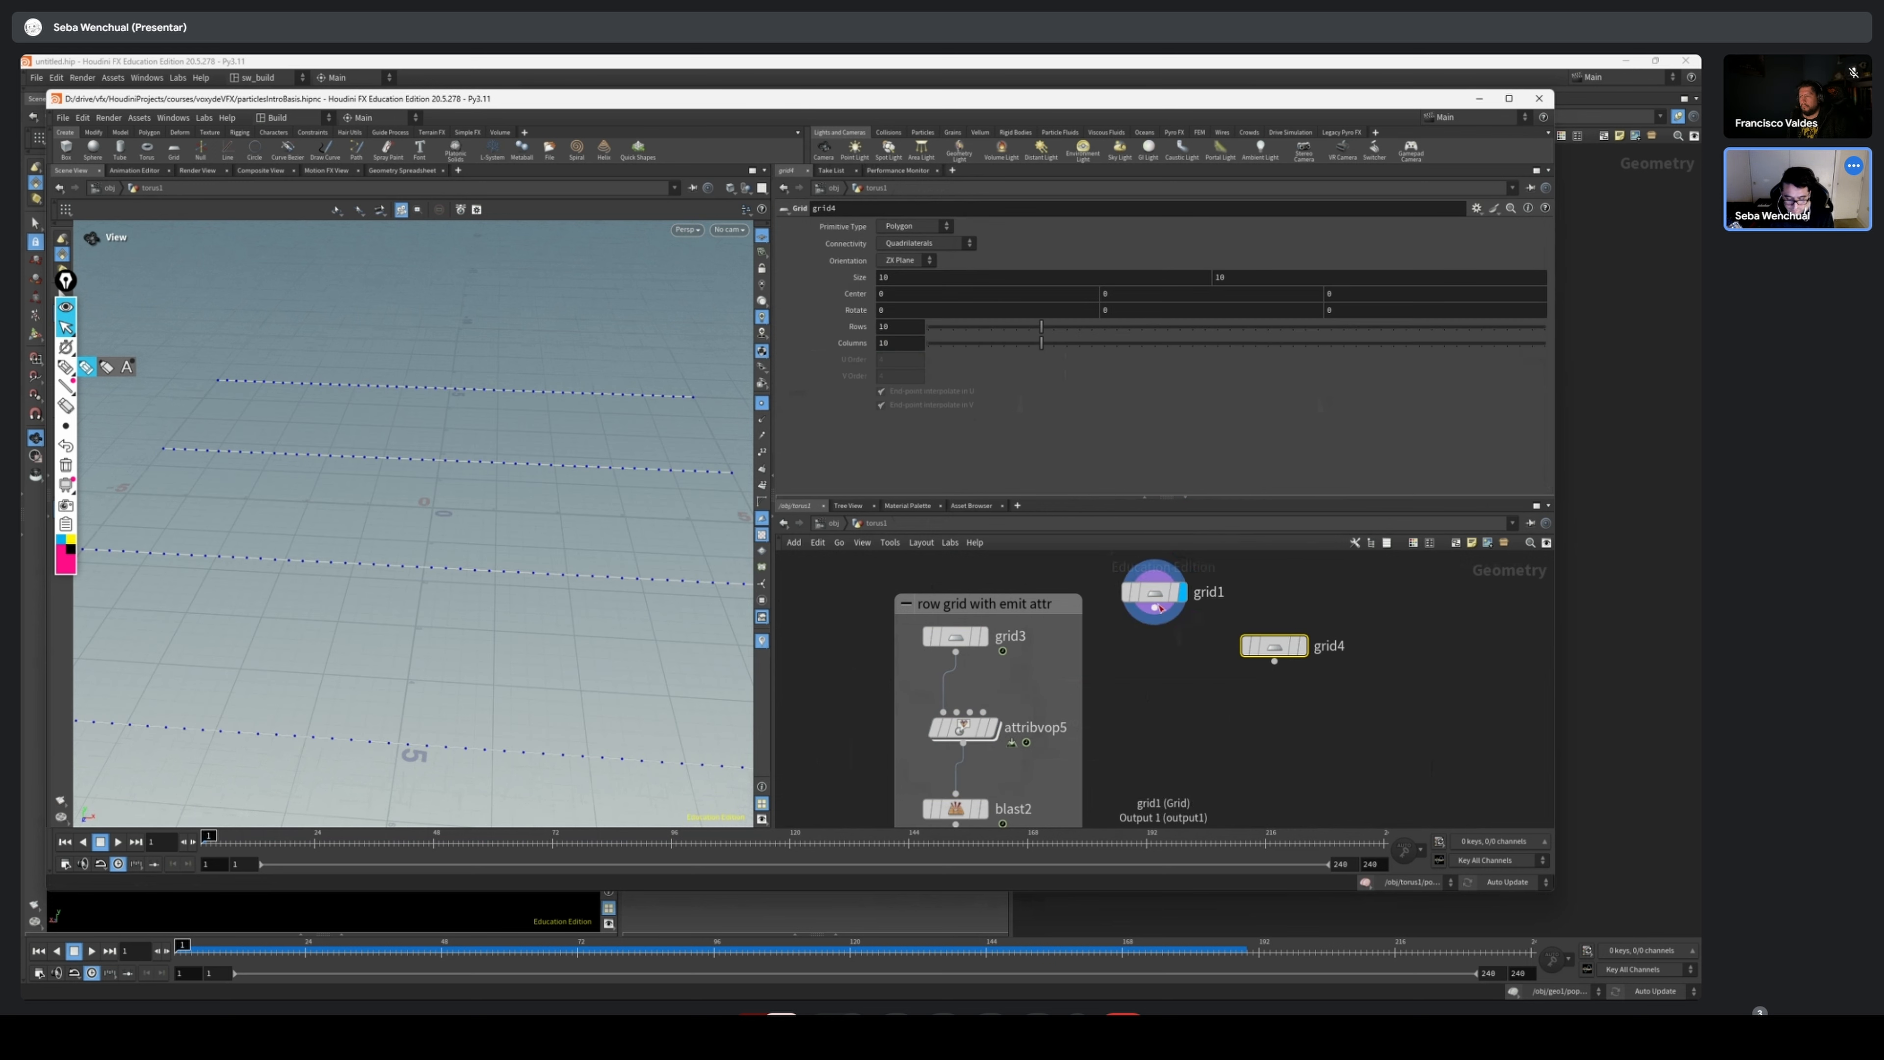
drag(1172, 598, 943, 712)
drag(963, 642, 1255, 601)
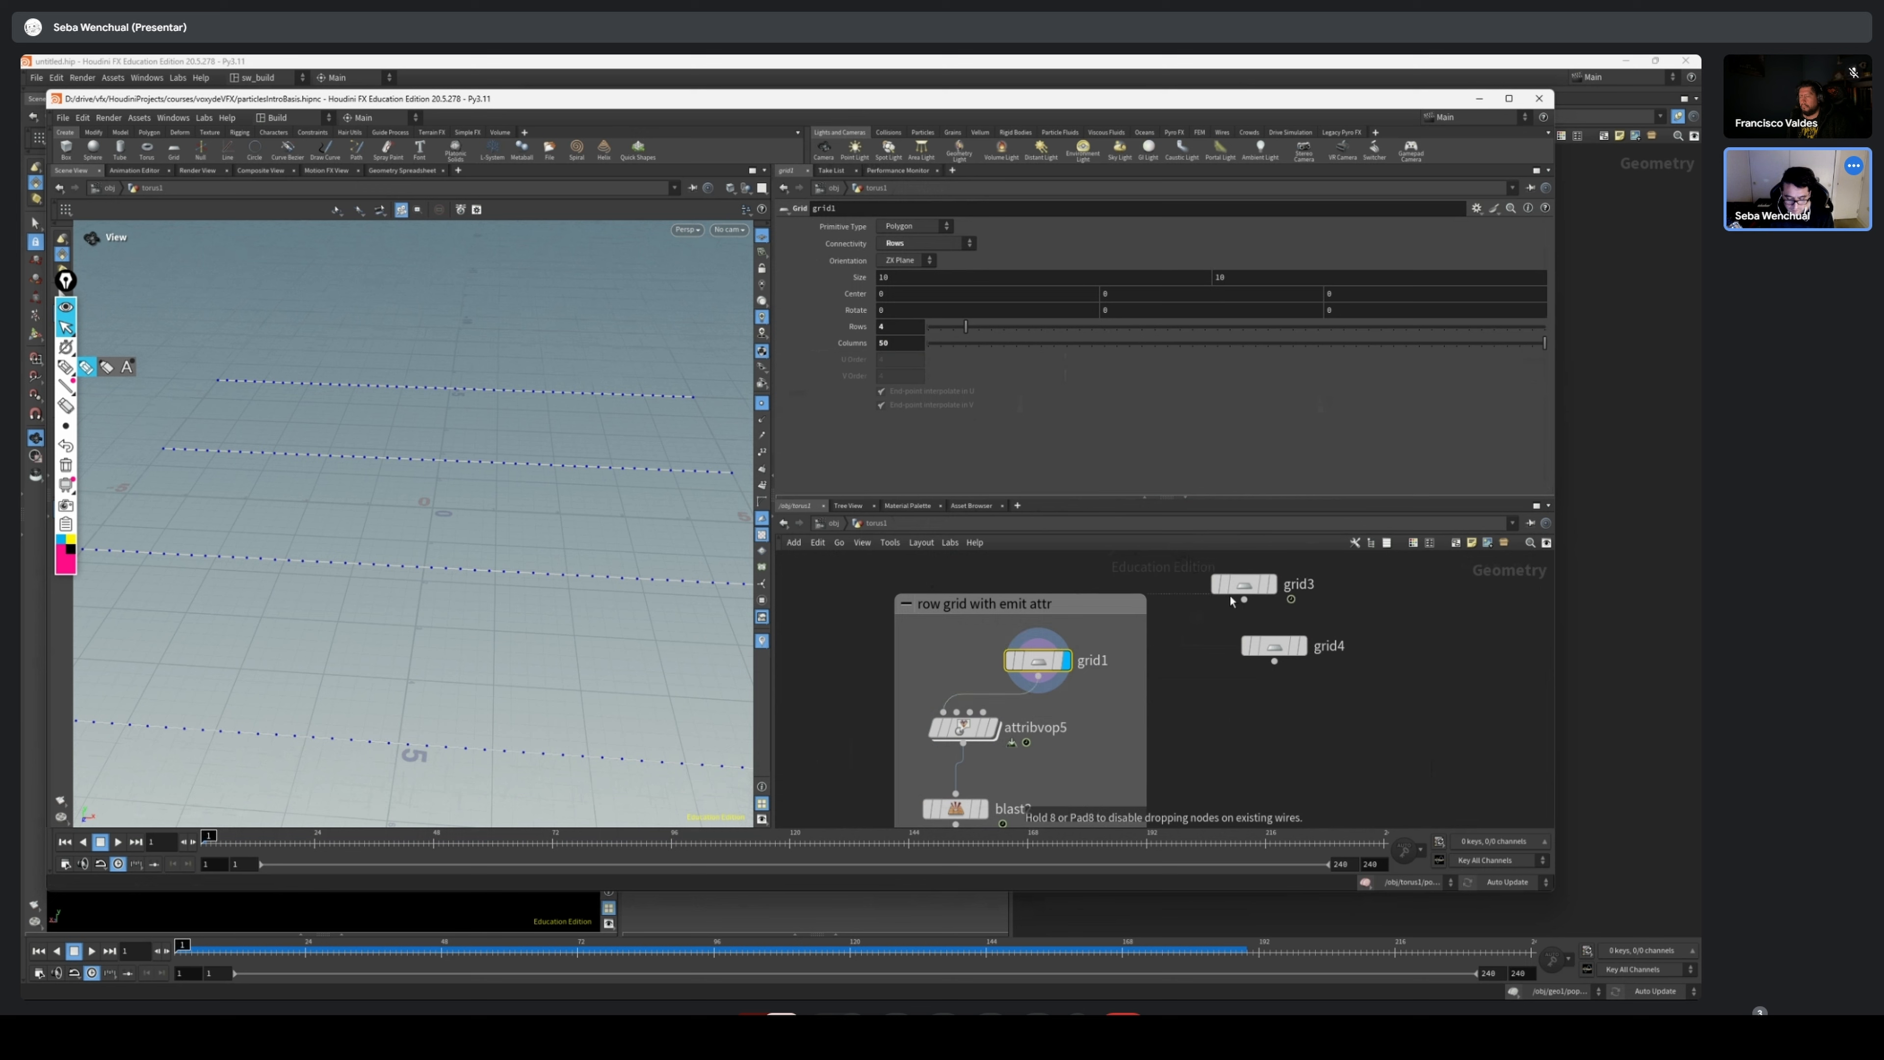
drag(1036, 661, 1007, 657)
middle_drag(1048, 711, 1053, 670)
Open popnet1 and play its particle simulation from the four row lines, returning to the start of the timeline
scroll(344, 588, down, 2)
scroll(345, 589, down, 2)
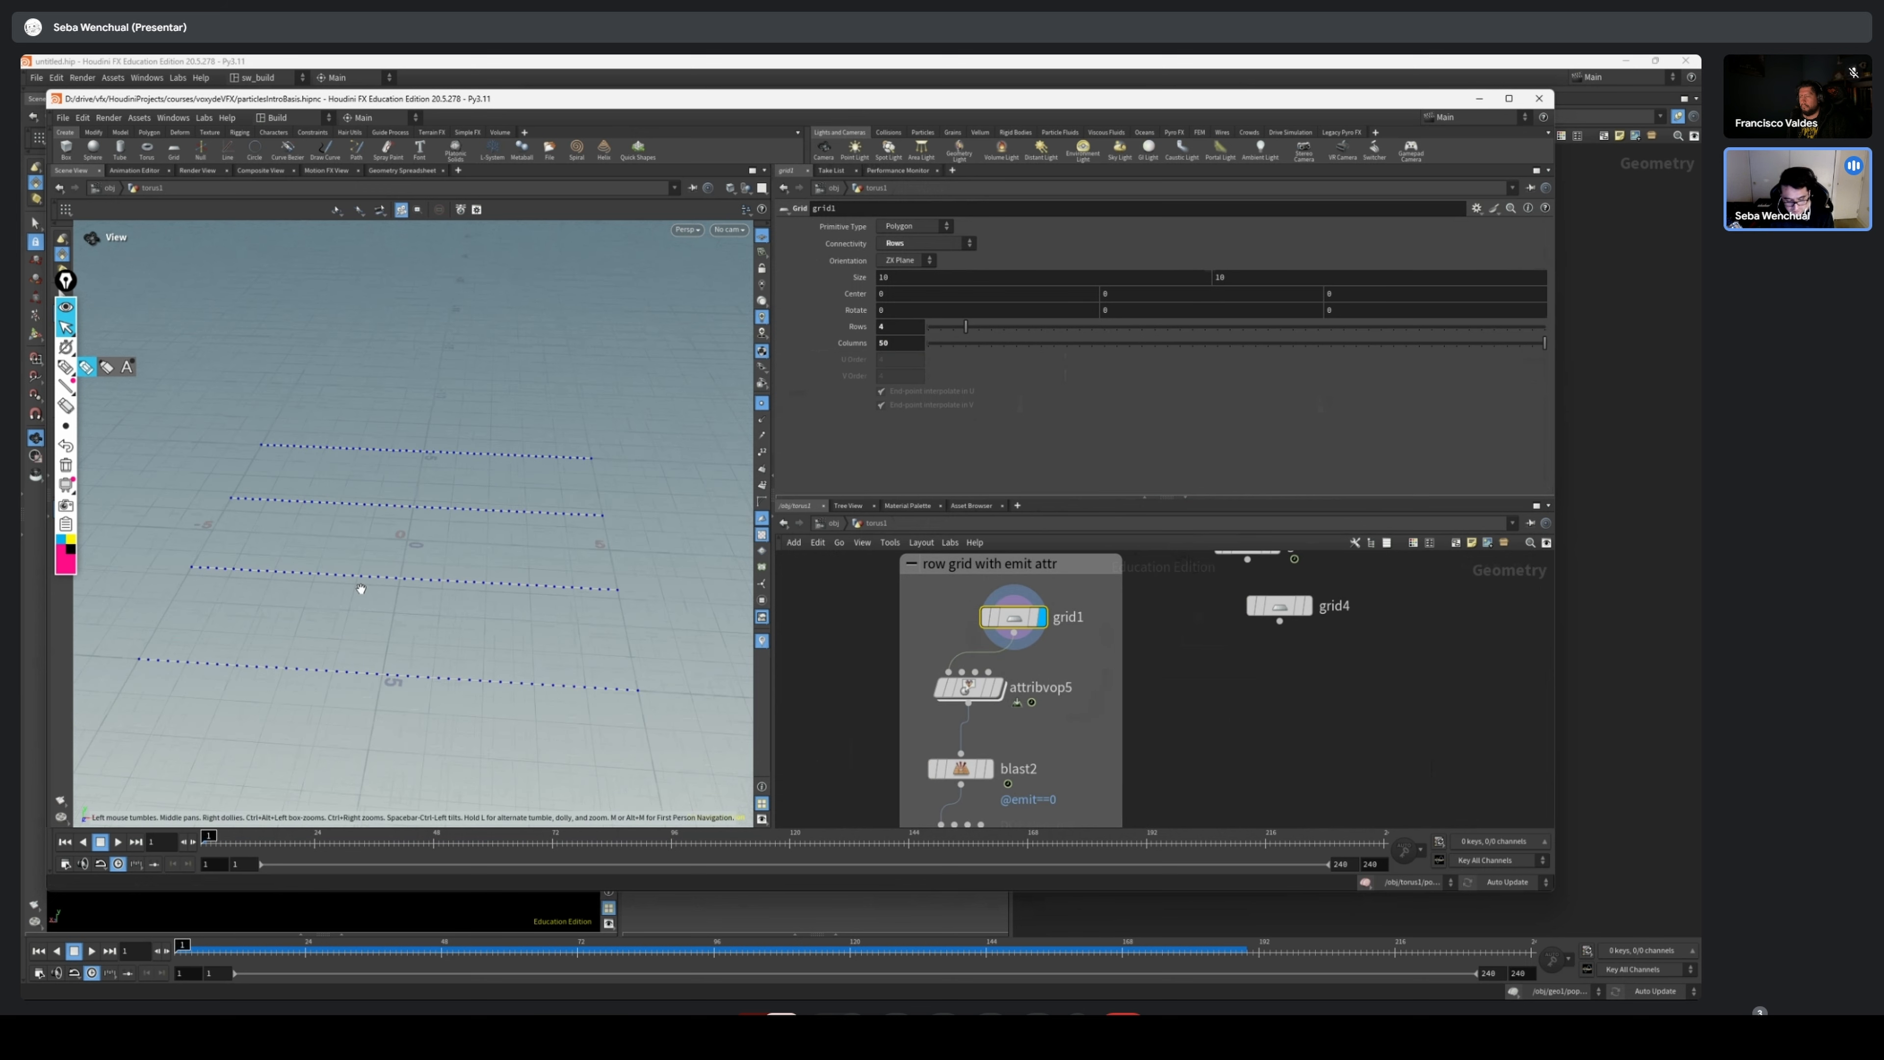
middle_drag(362, 589, 382, 536)
middle_drag(1140, 706, 1166, 592)
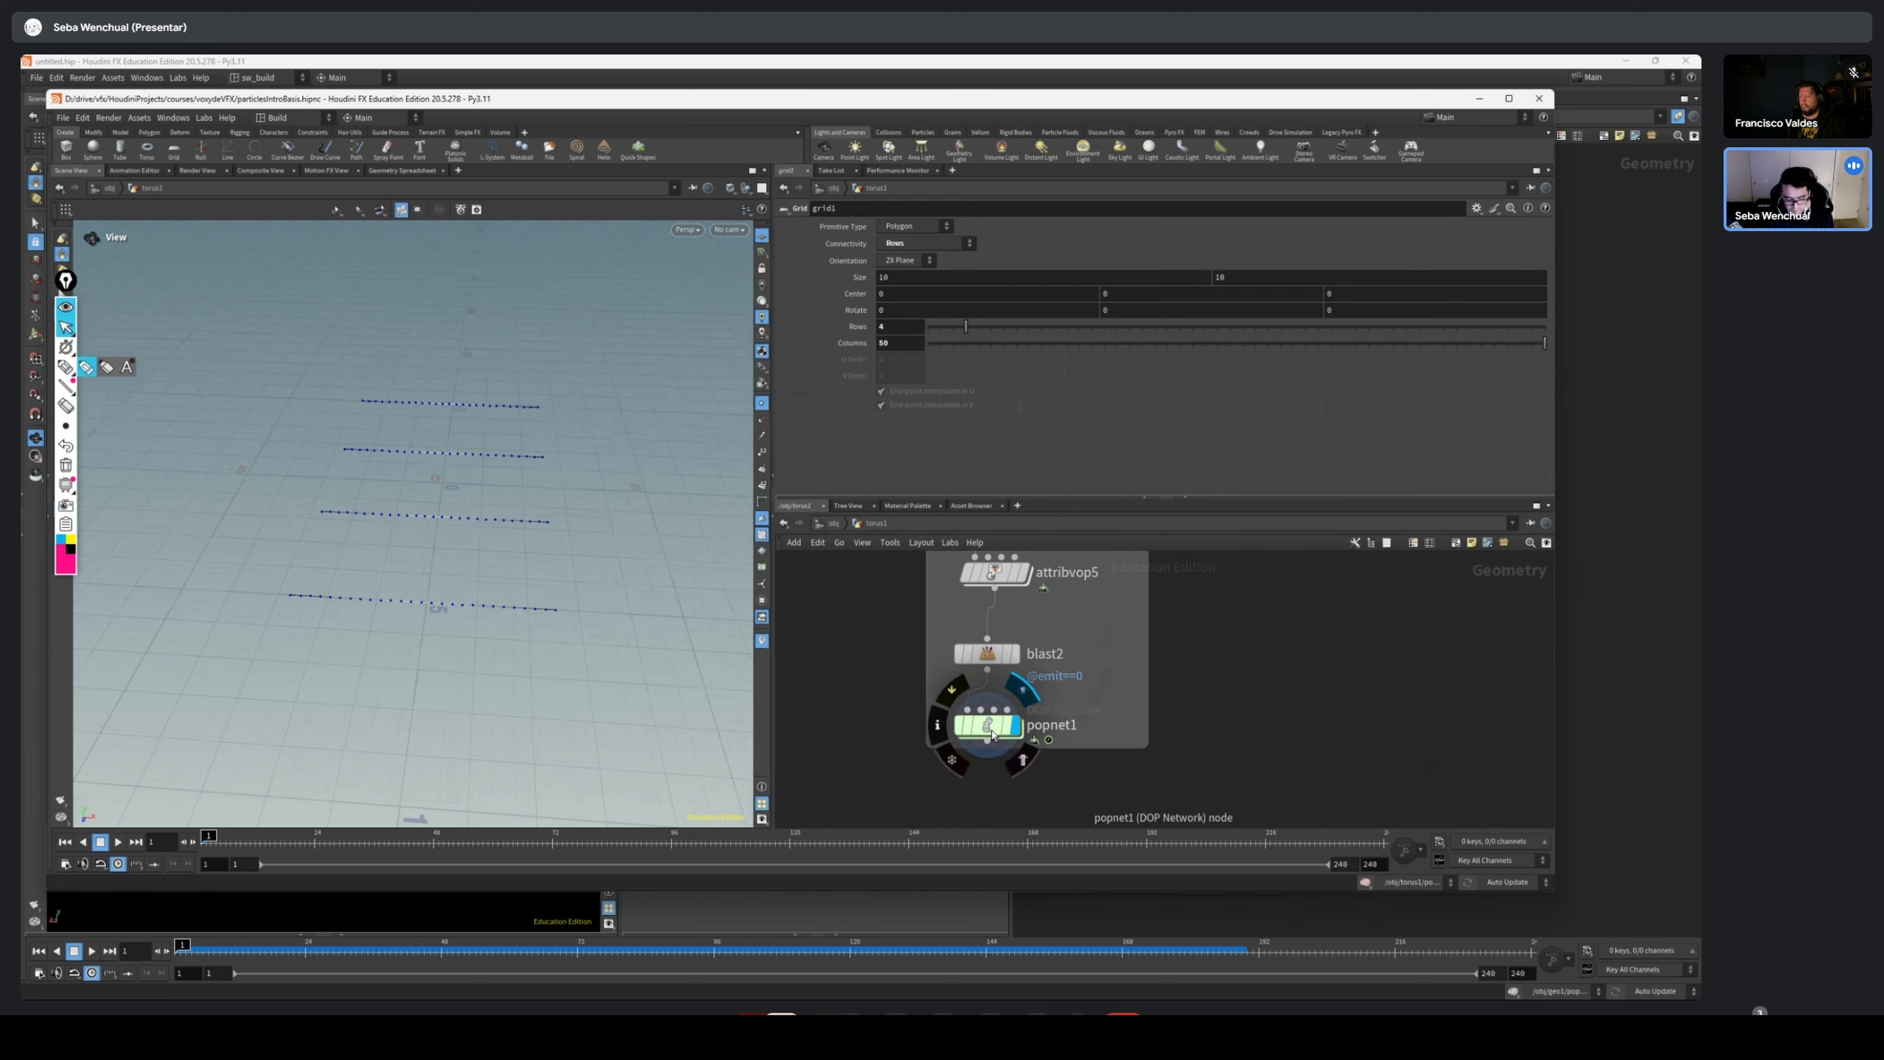
double_click(987, 726)
click(118, 841)
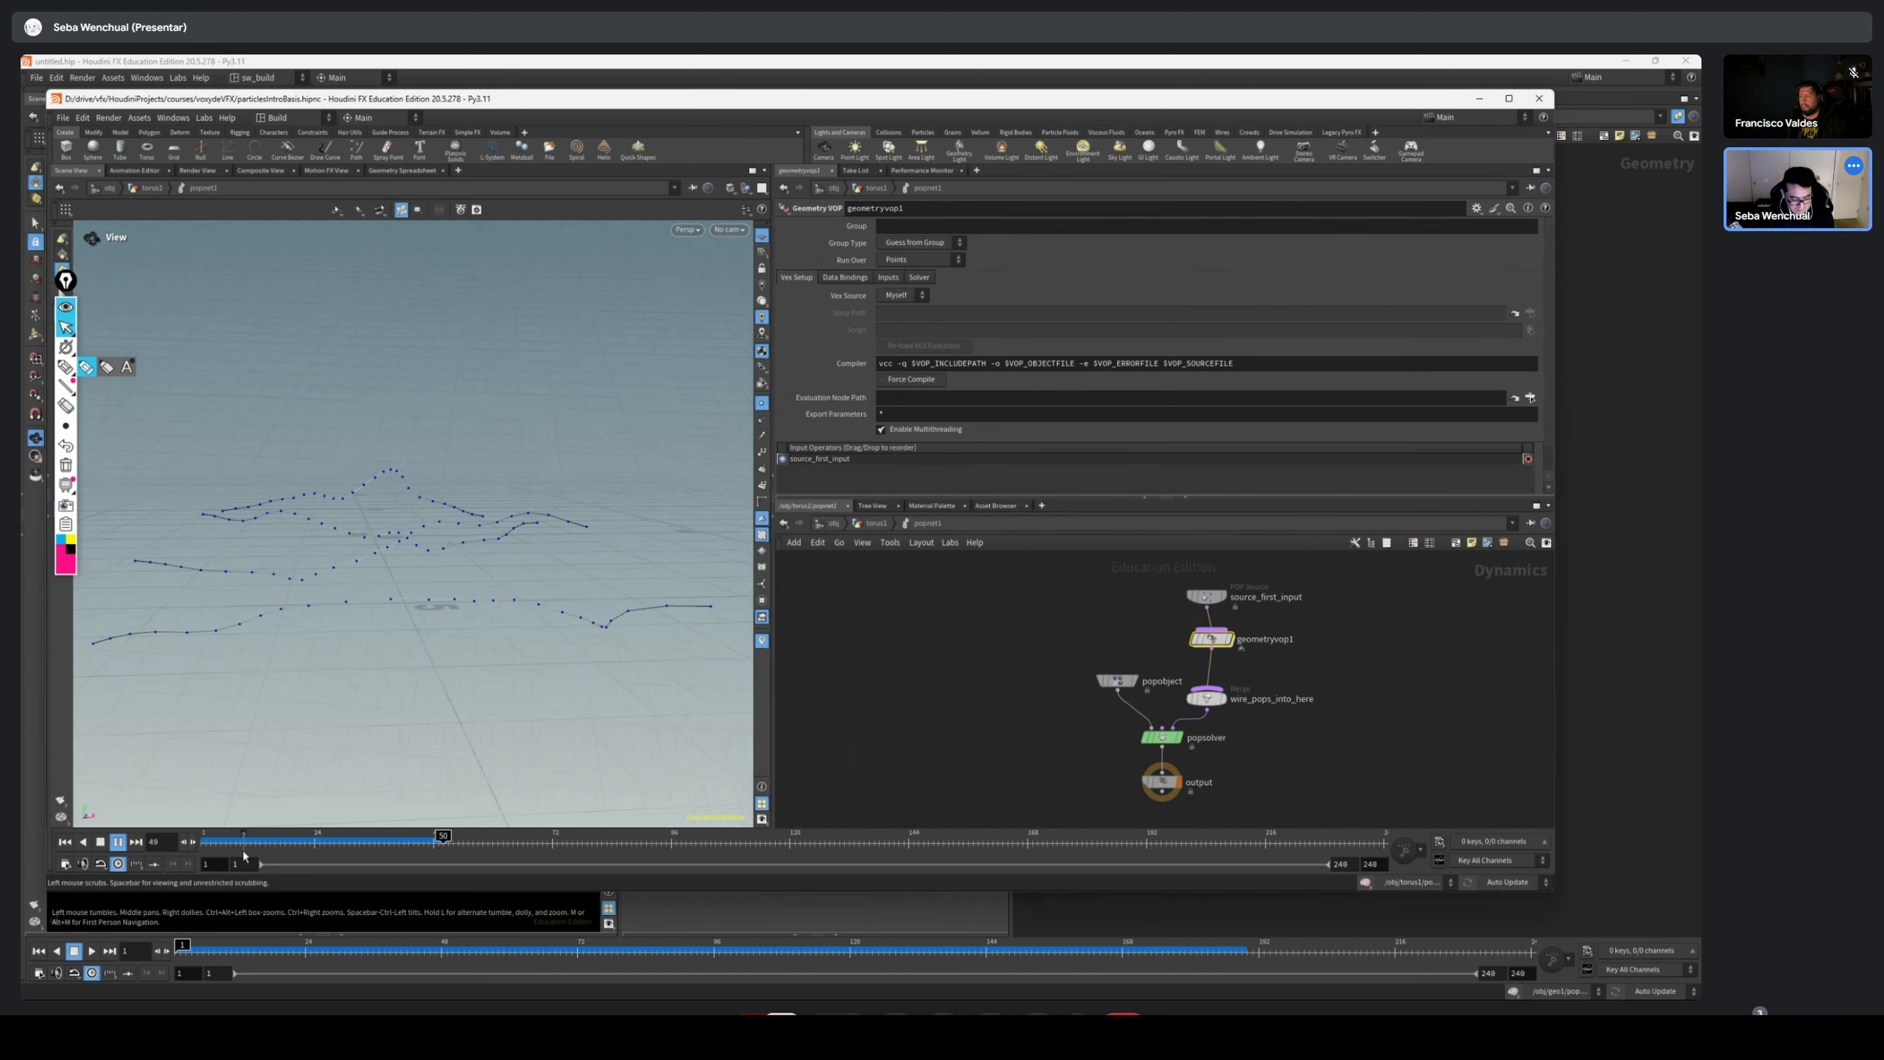
click(208, 842)
drag(614, 540, 562, 543)
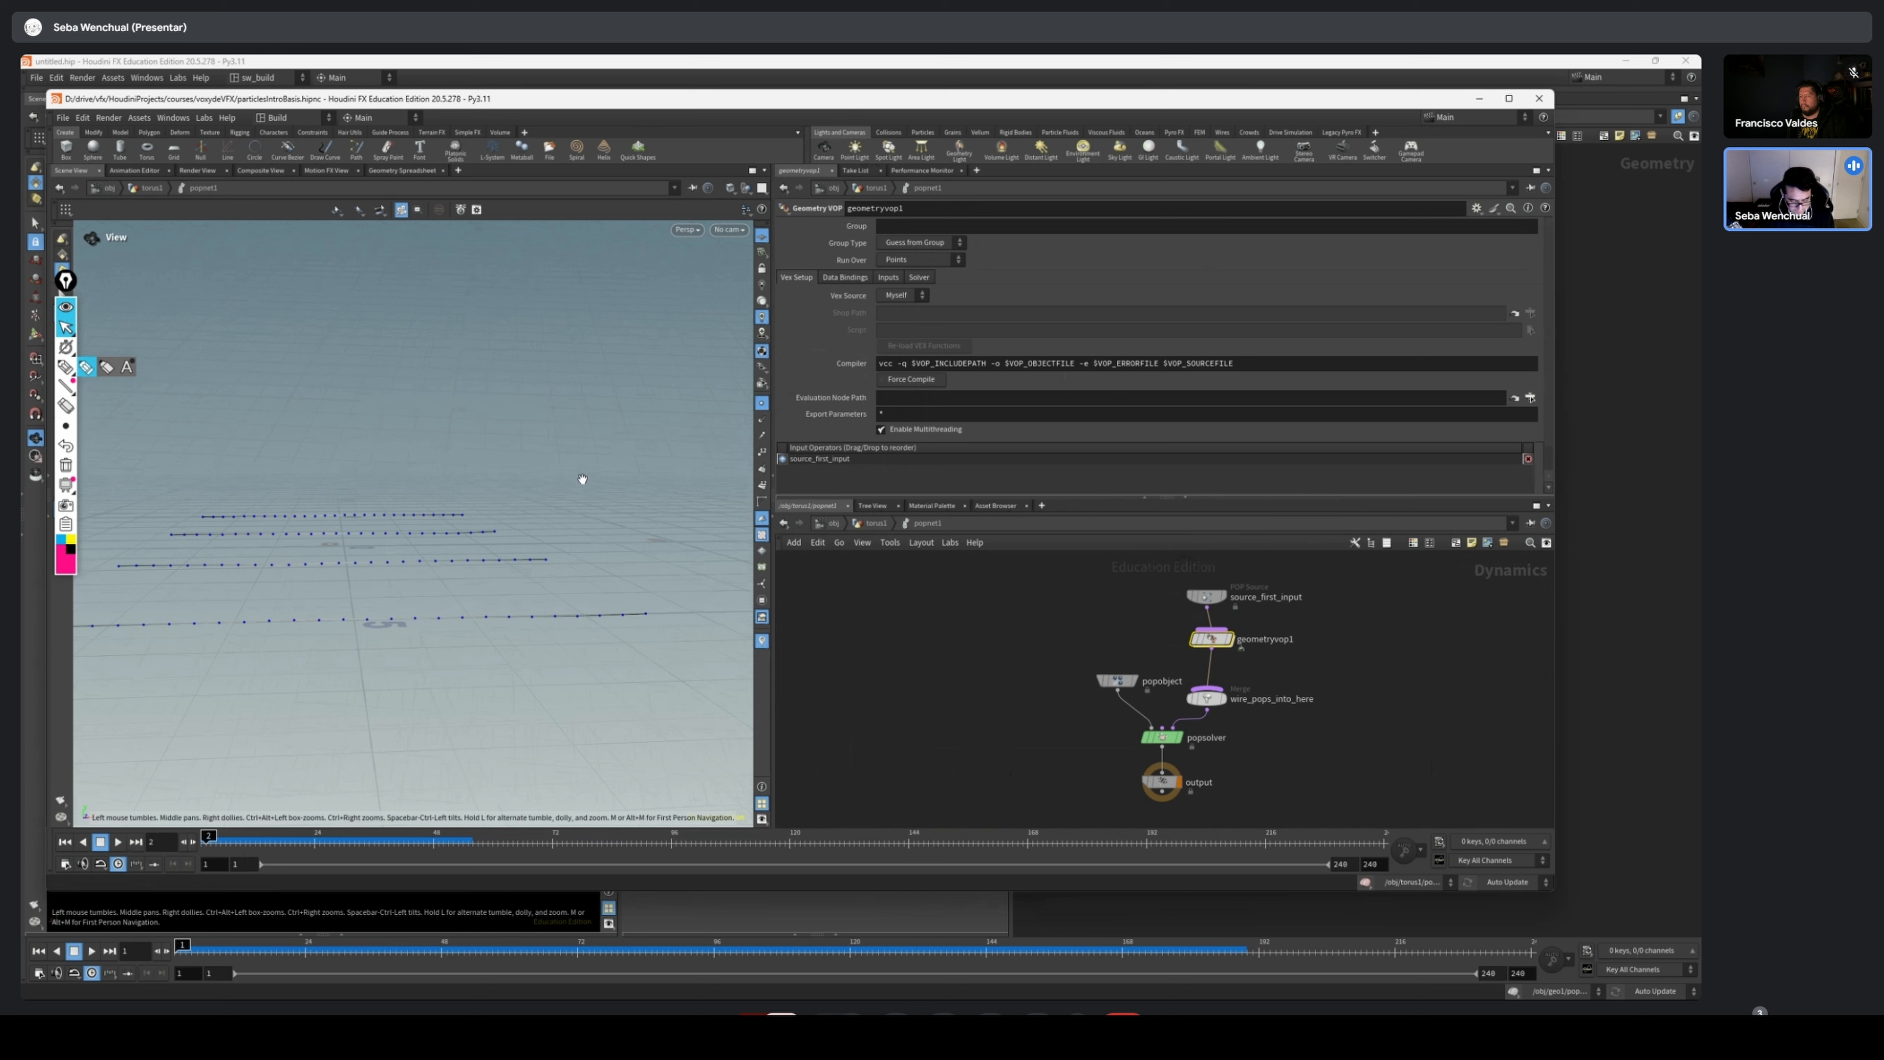
Set the viewport background color scheme to Dark in the display options
key(d)
click(627, 345)
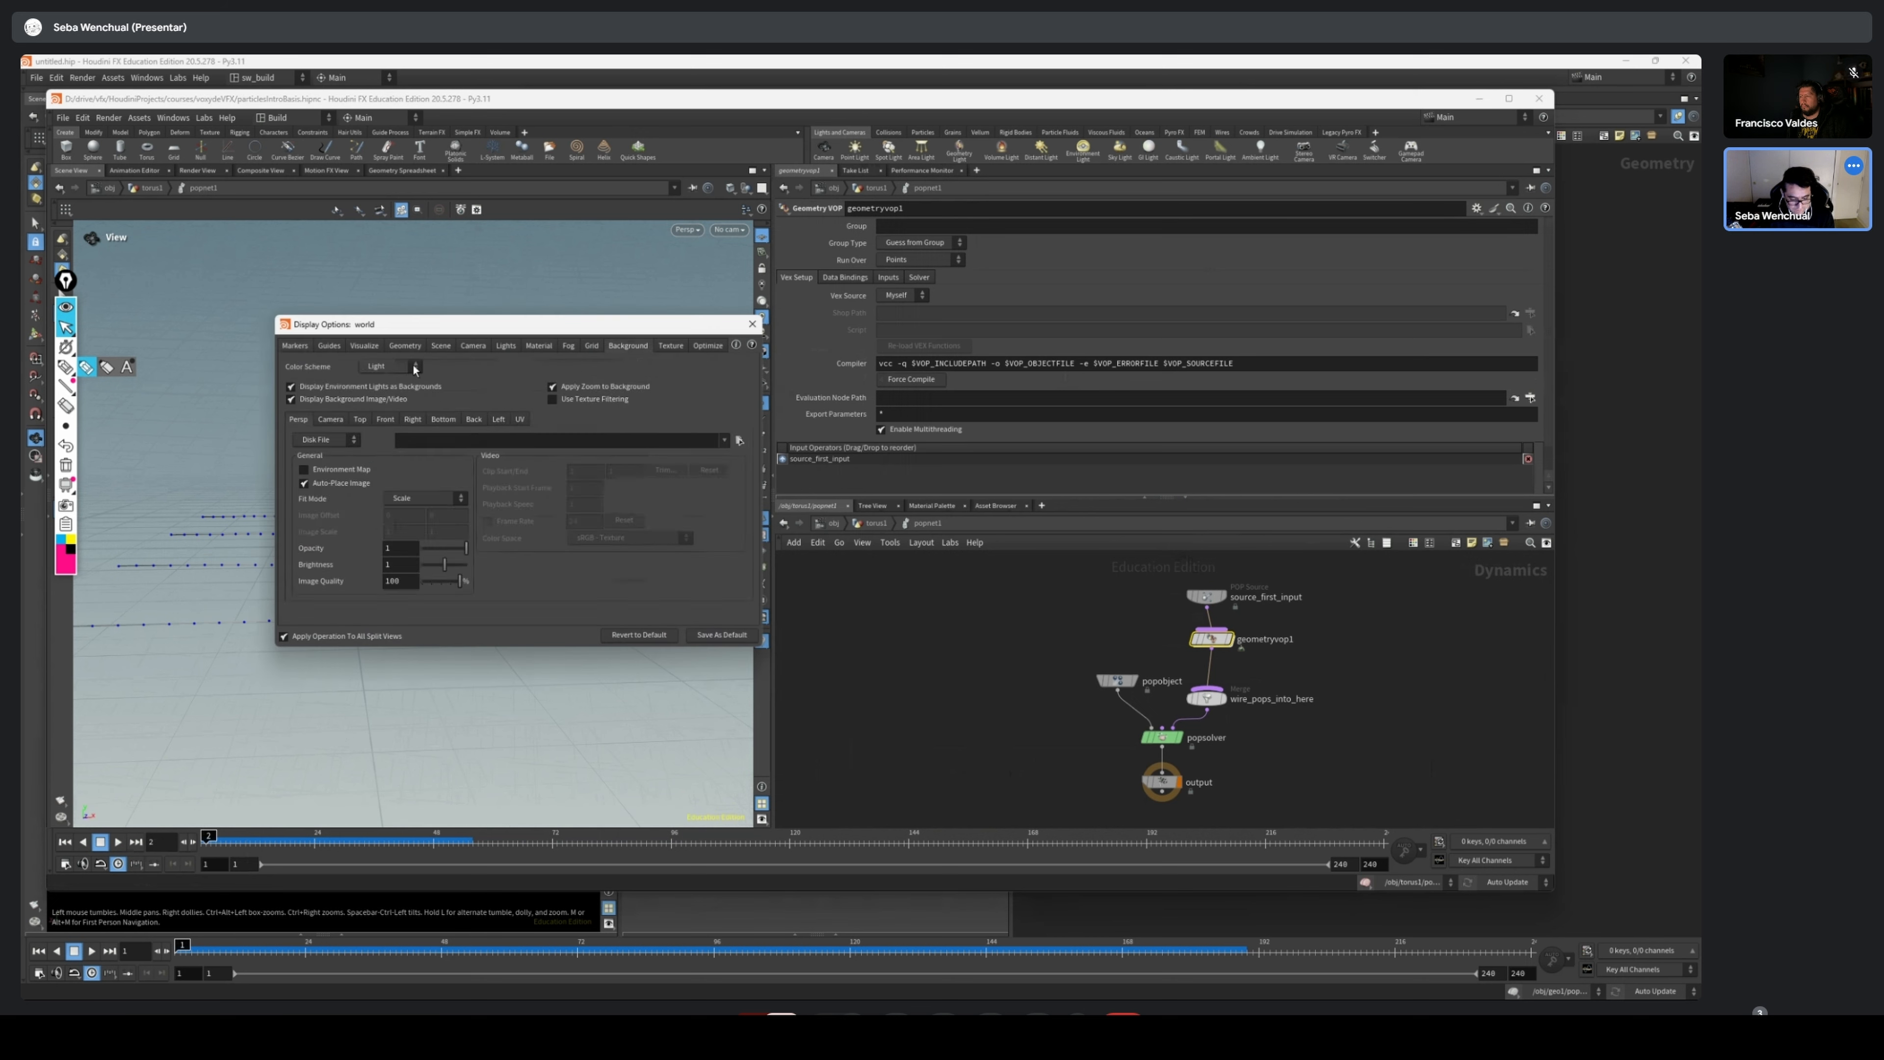
click(378, 366)
click(382, 380)
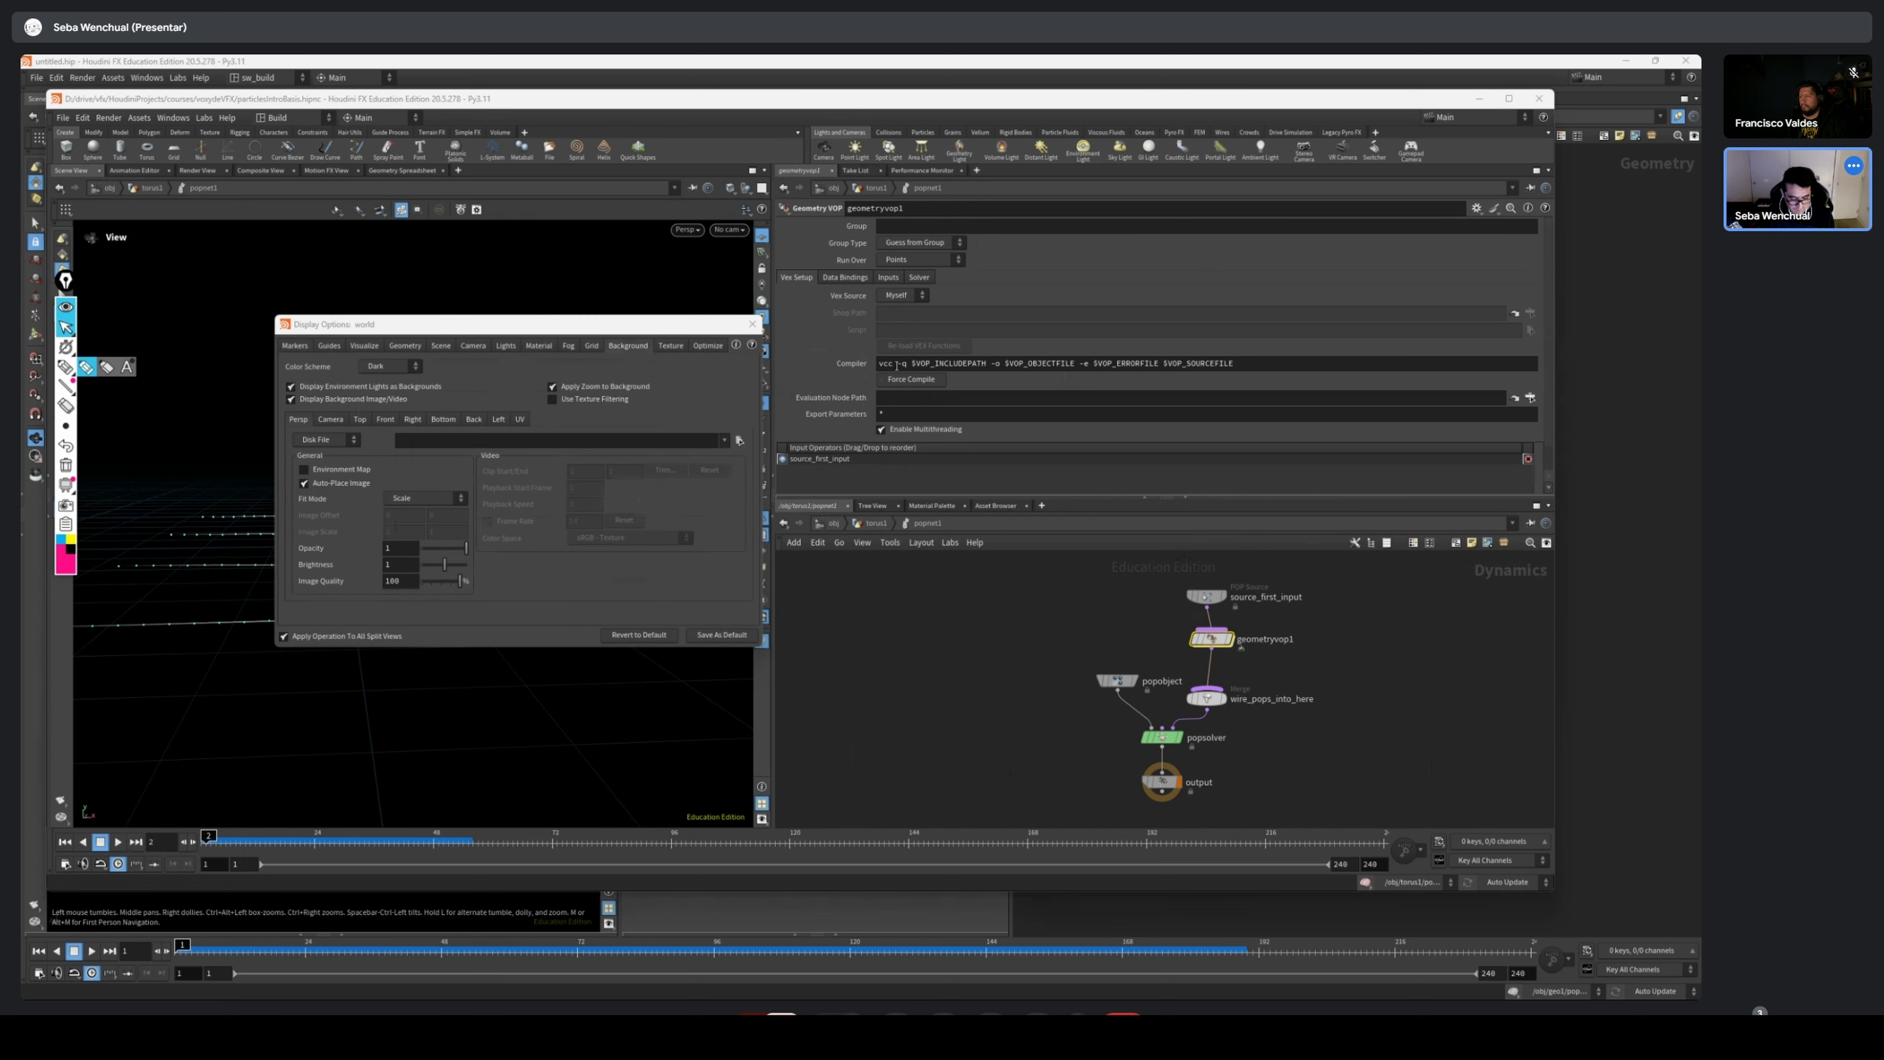
click(752, 325)
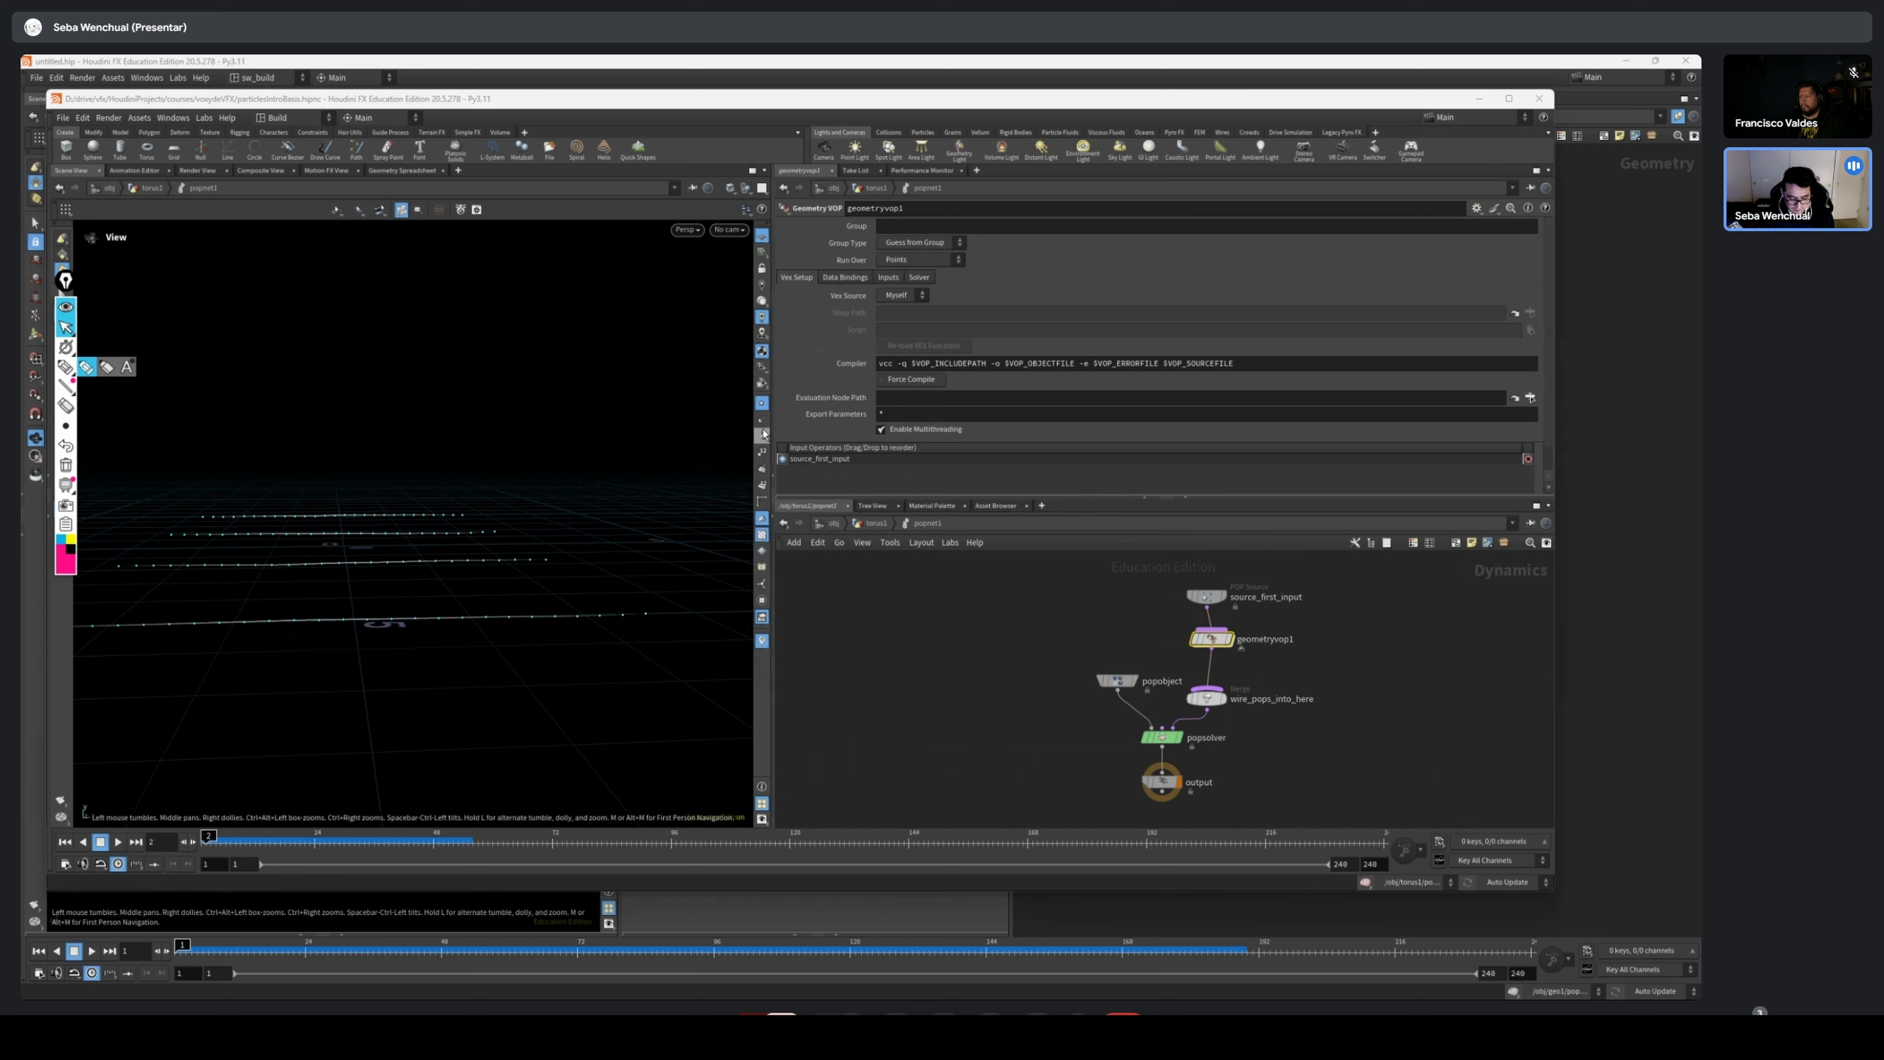
Turn off the viewport's point display and scrub the simulation to examine the moving row lines
click(764, 407)
drag(455, 506, 526, 628)
drag(213, 846, 1028, 830)
drag(378, 547, 1418, 643)
Try All Points and Scatter onto Surfaces as the emission type of source_first_input, scrub the simulation, and return to frame 1
scroll(1272, 611, up, 3)
click(1148, 616)
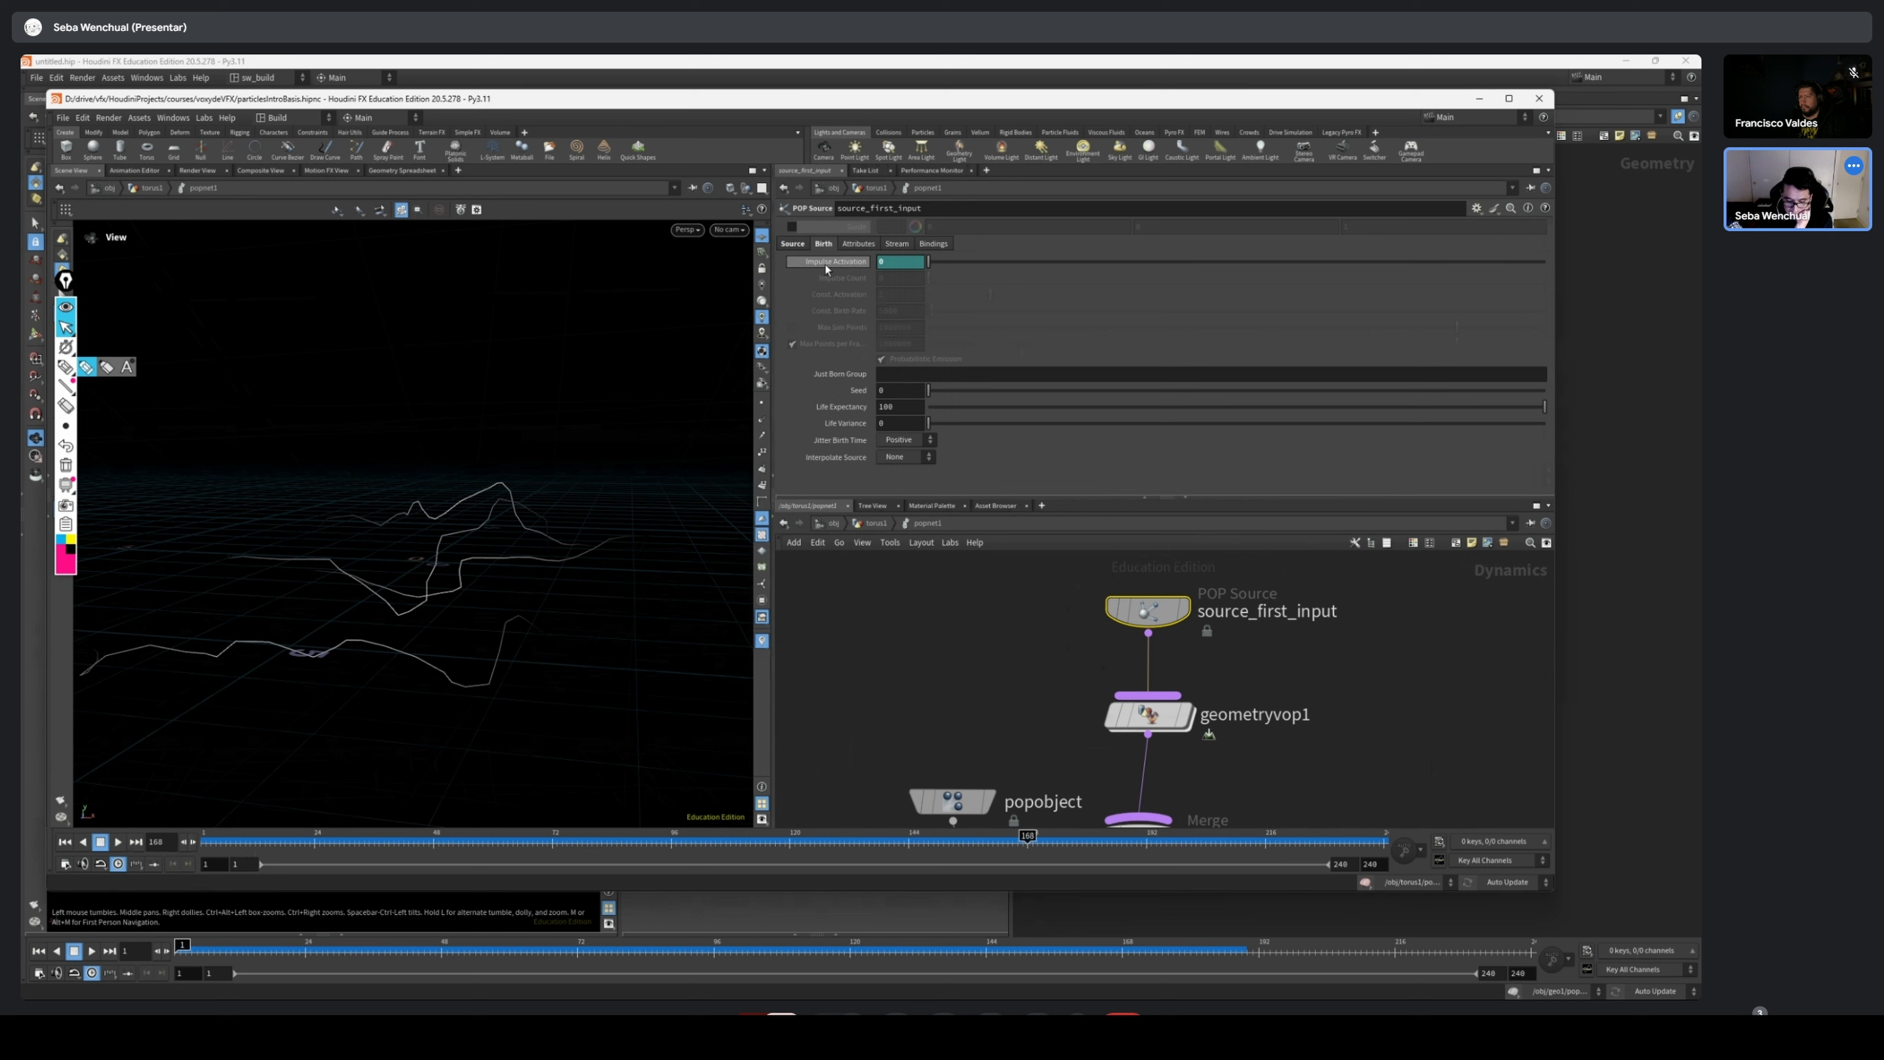
click(792, 245)
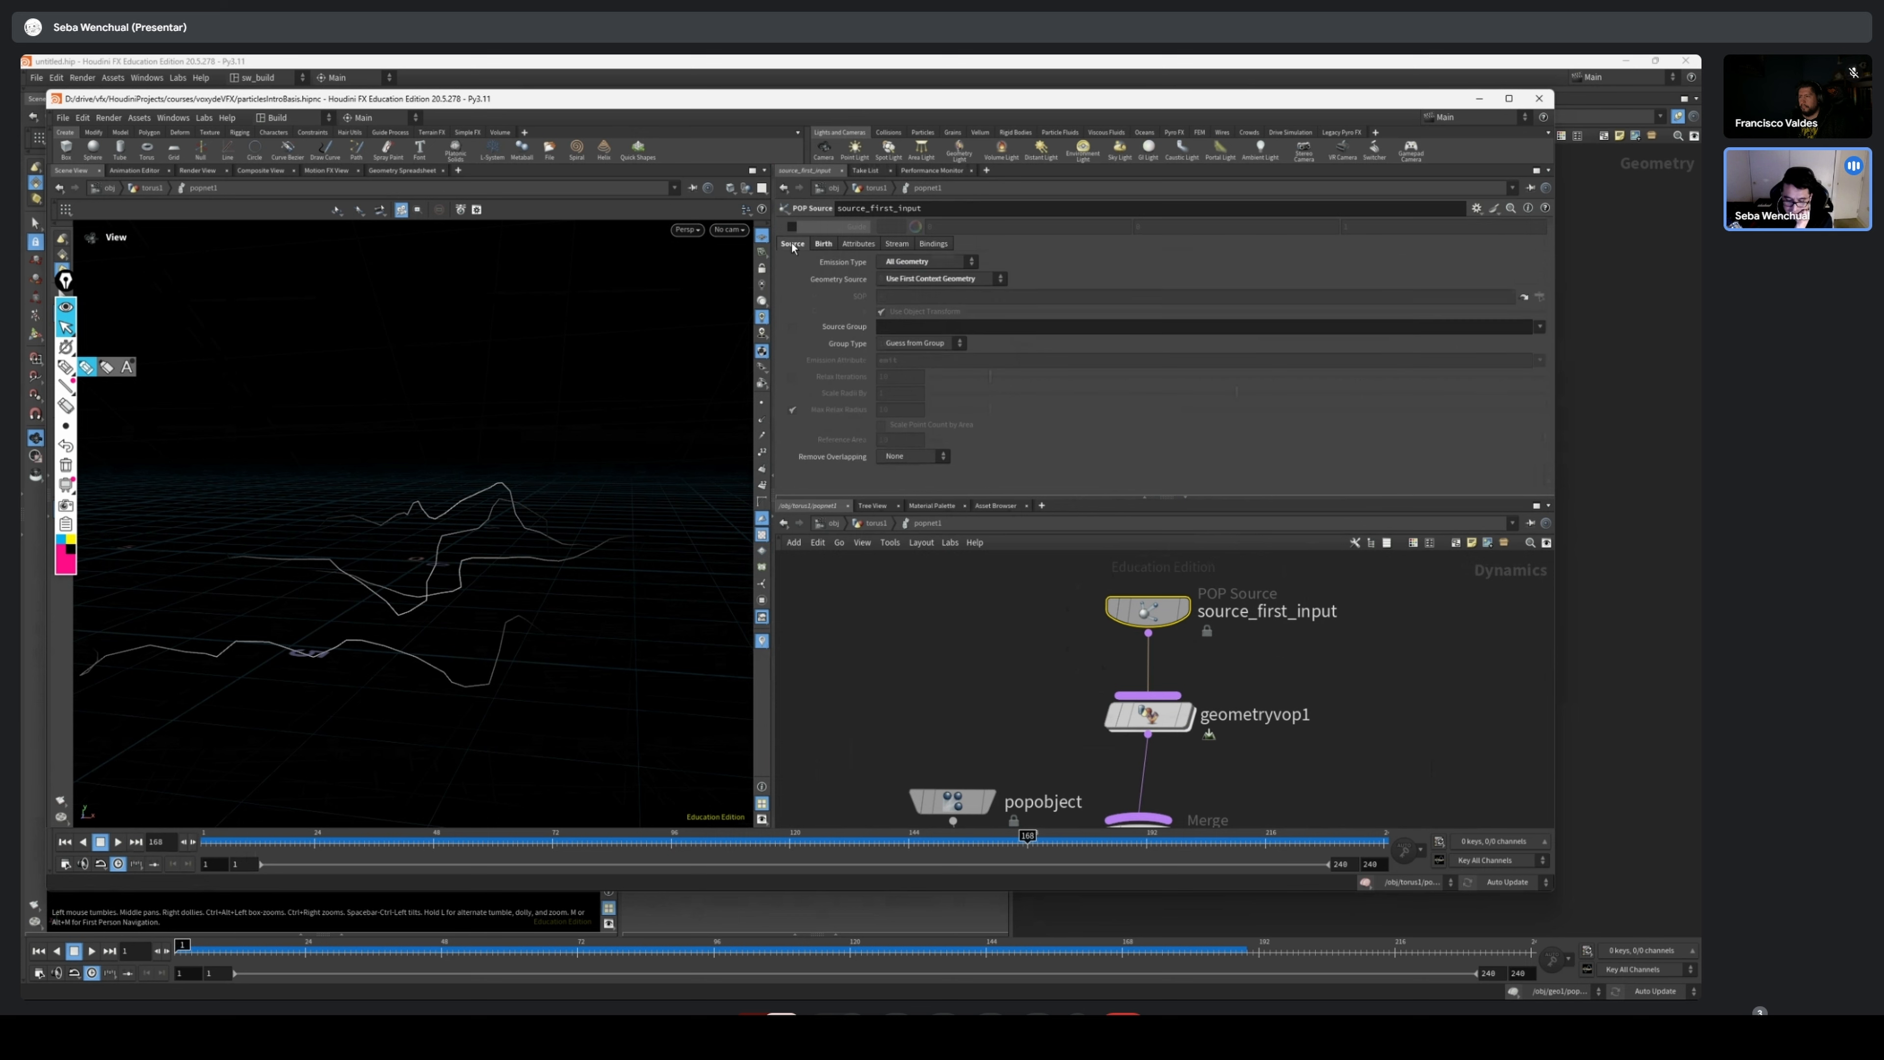
click(903, 262)
click(899, 275)
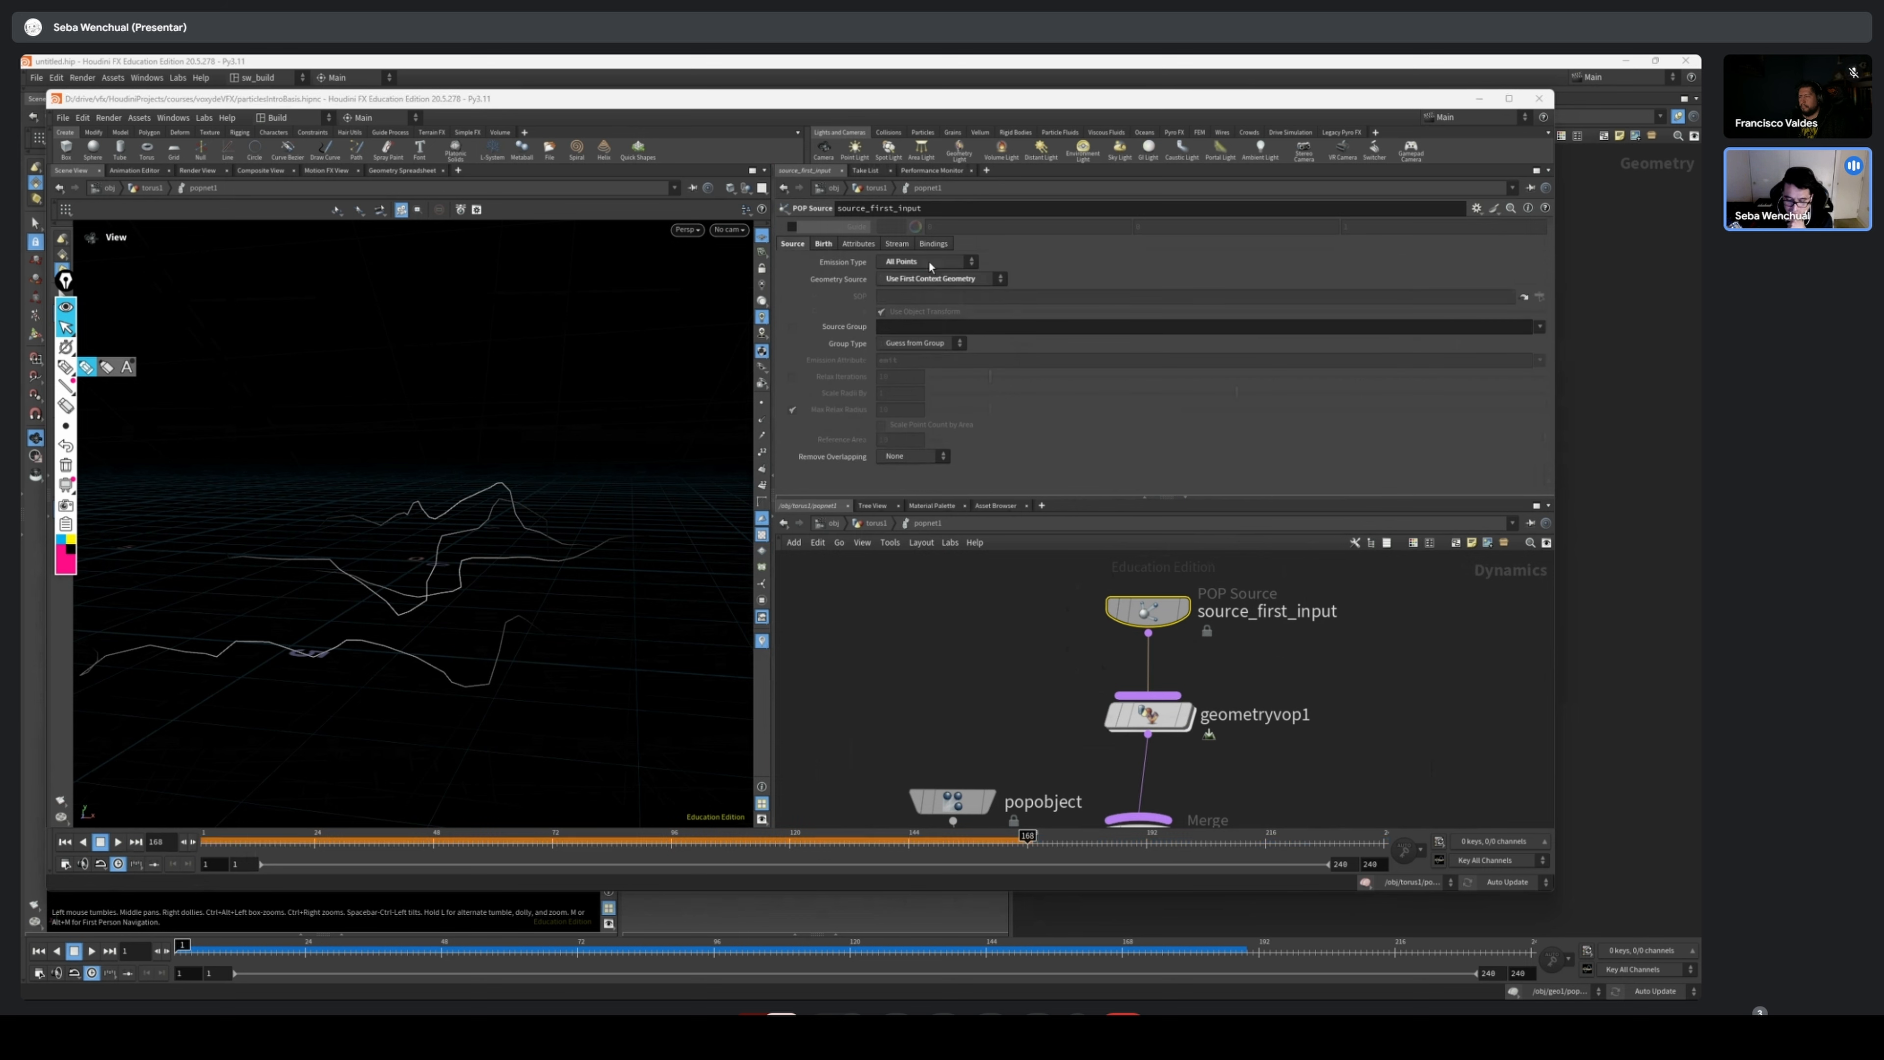
click(913, 262)
click(943, 314)
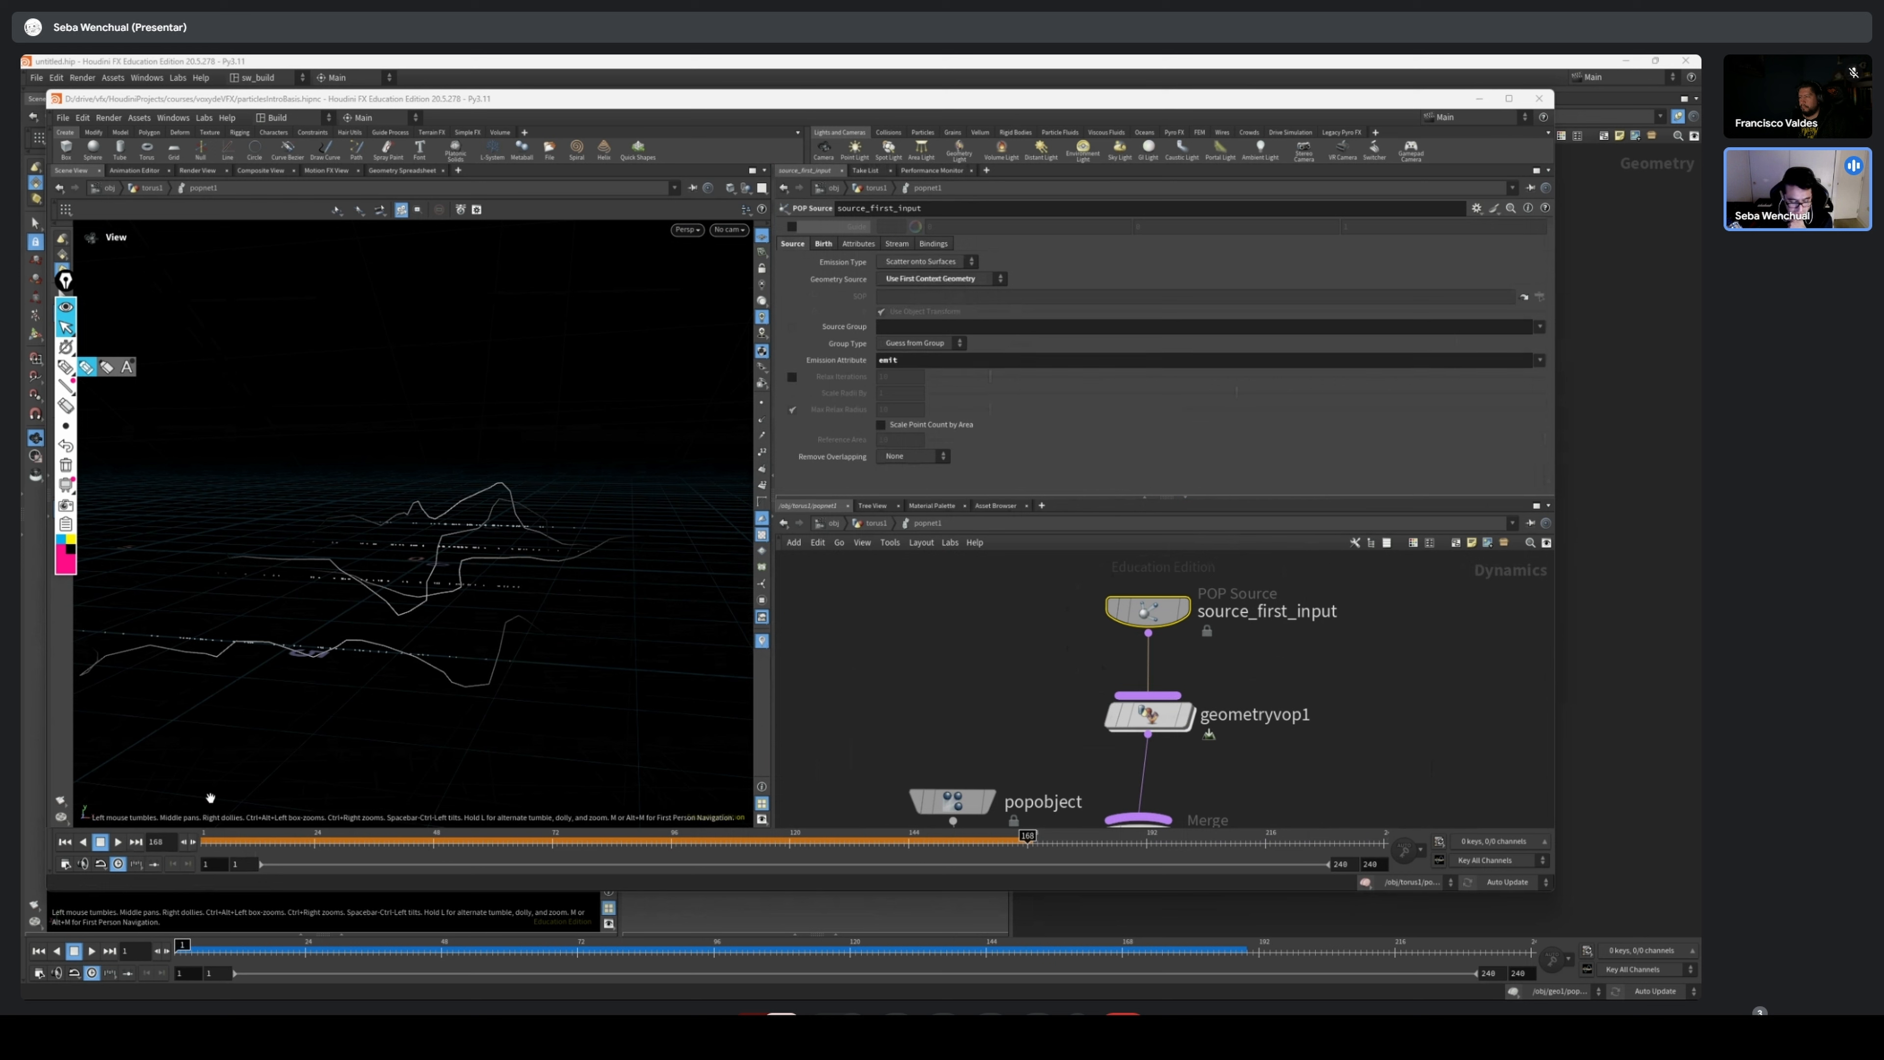
drag(206, 845, 870, 847)
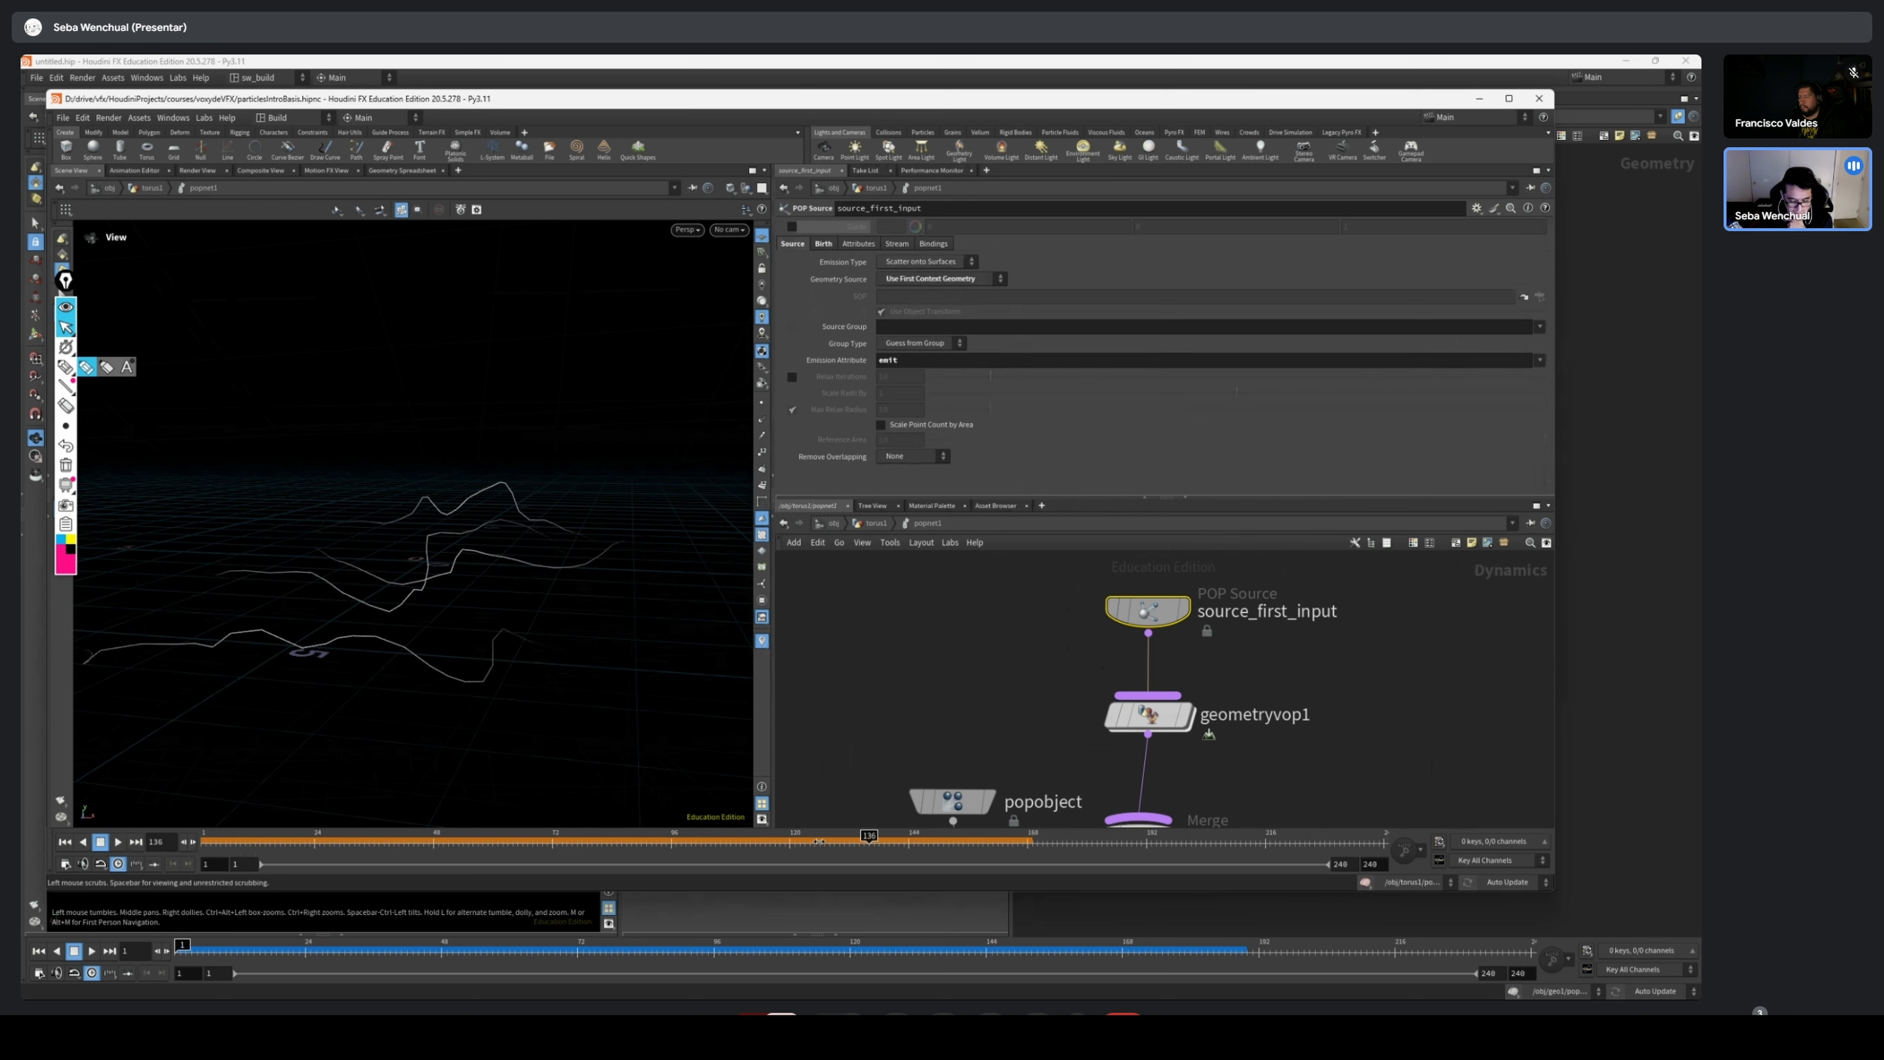
key(ctrl+Up)
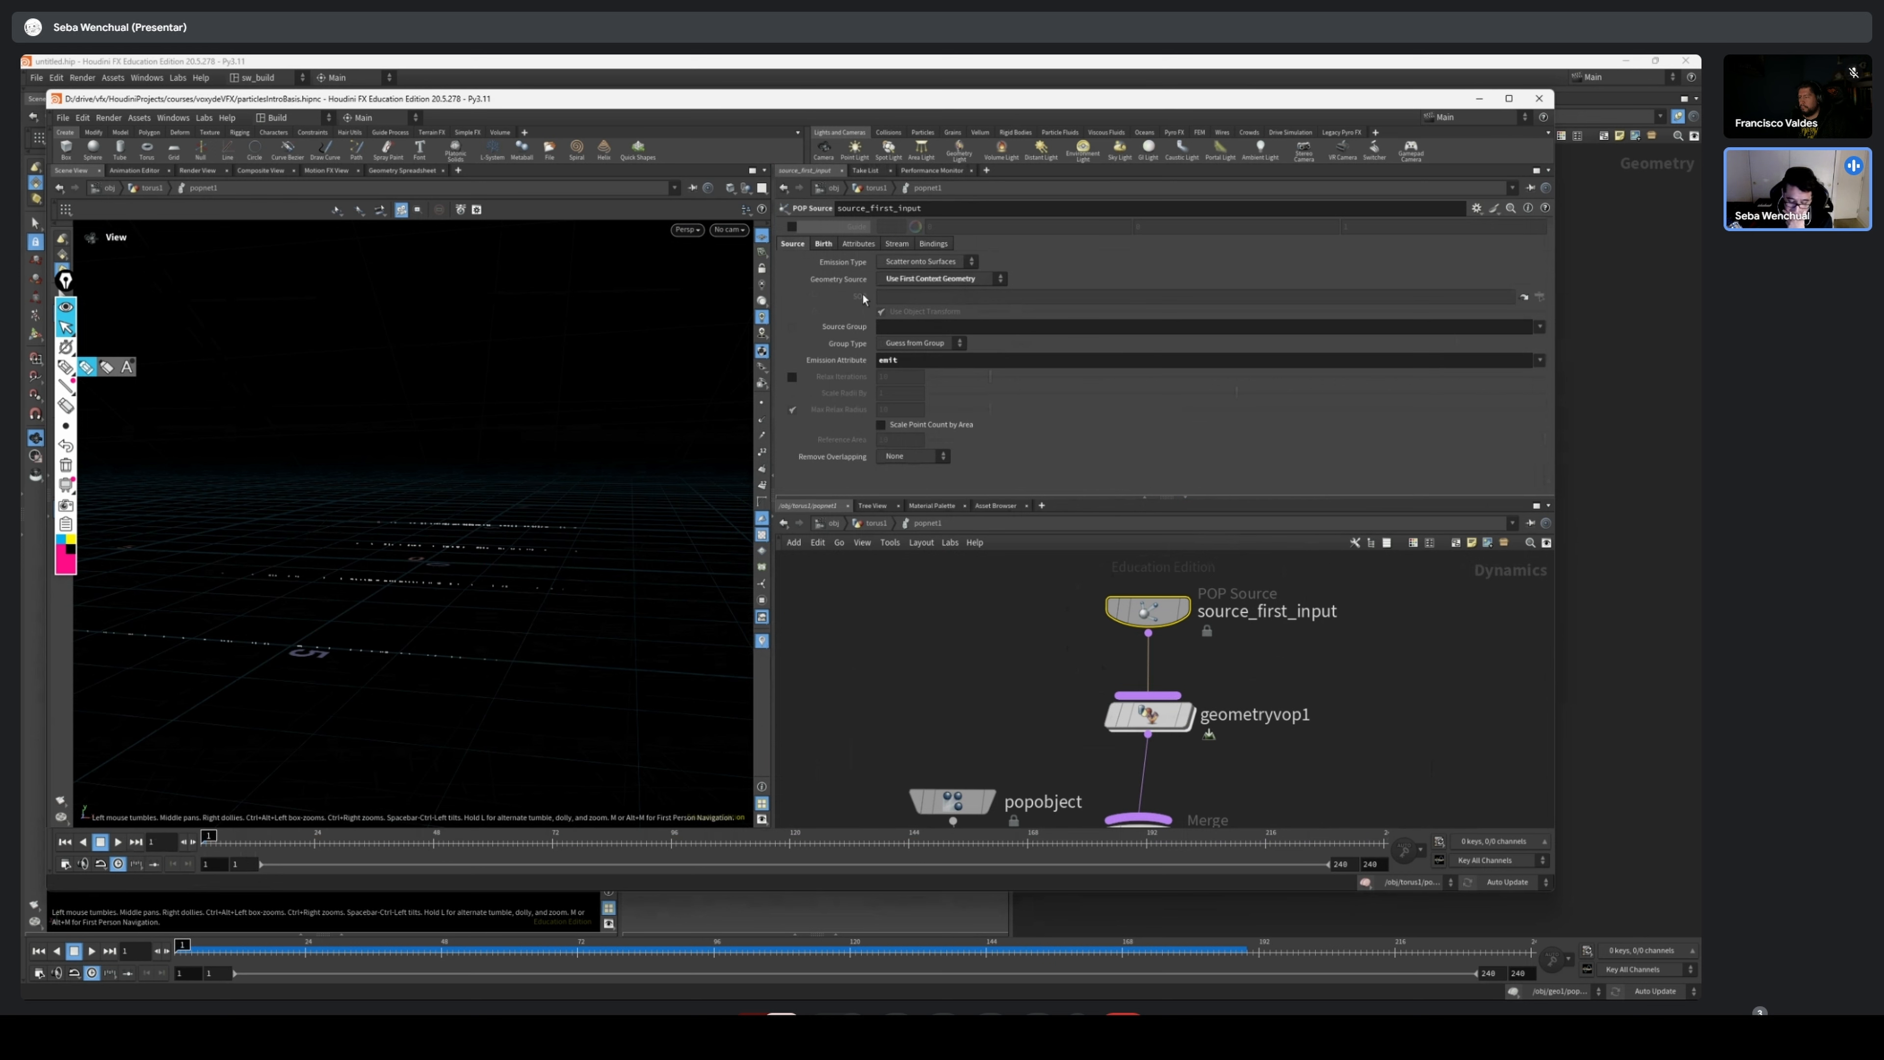
Try the All Points emission type on source_first_input while scrubbing the simulation, and restore All Geometry
click(954, 263)
click(898, 275)
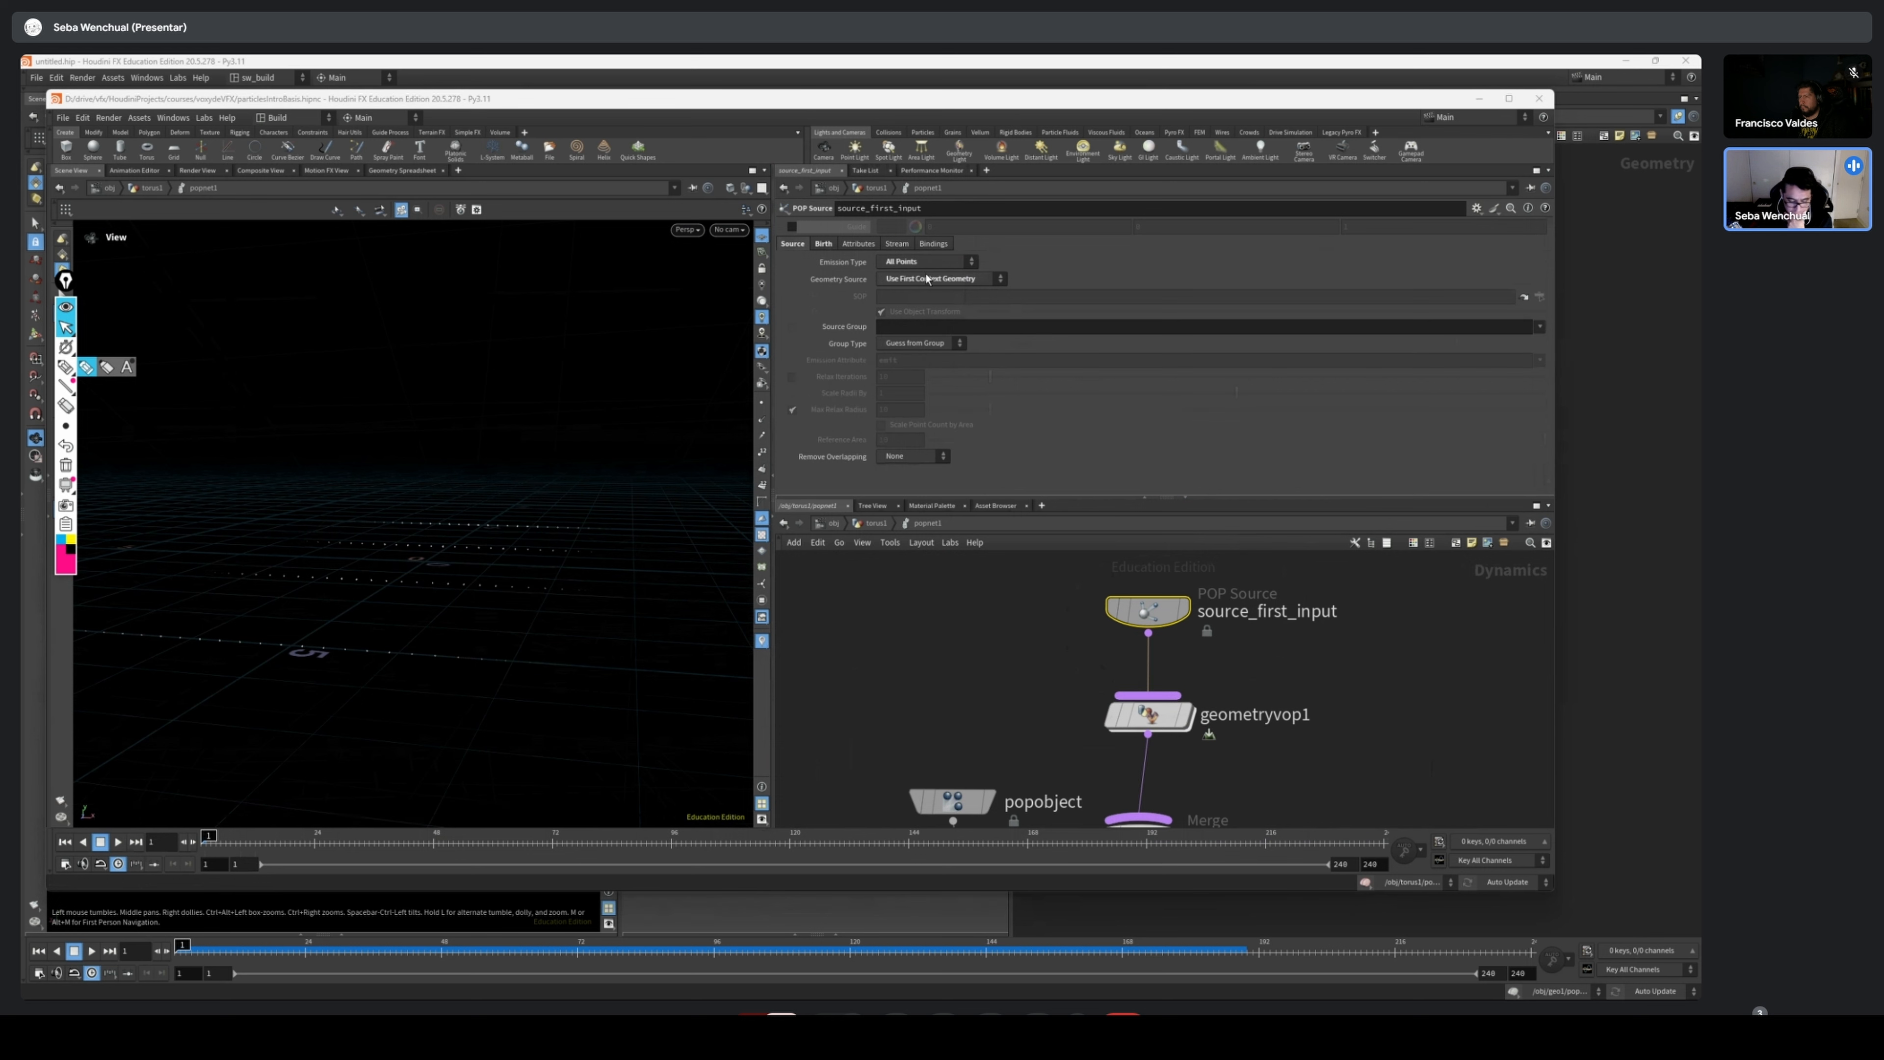
drag(211, 846, 751, 847)
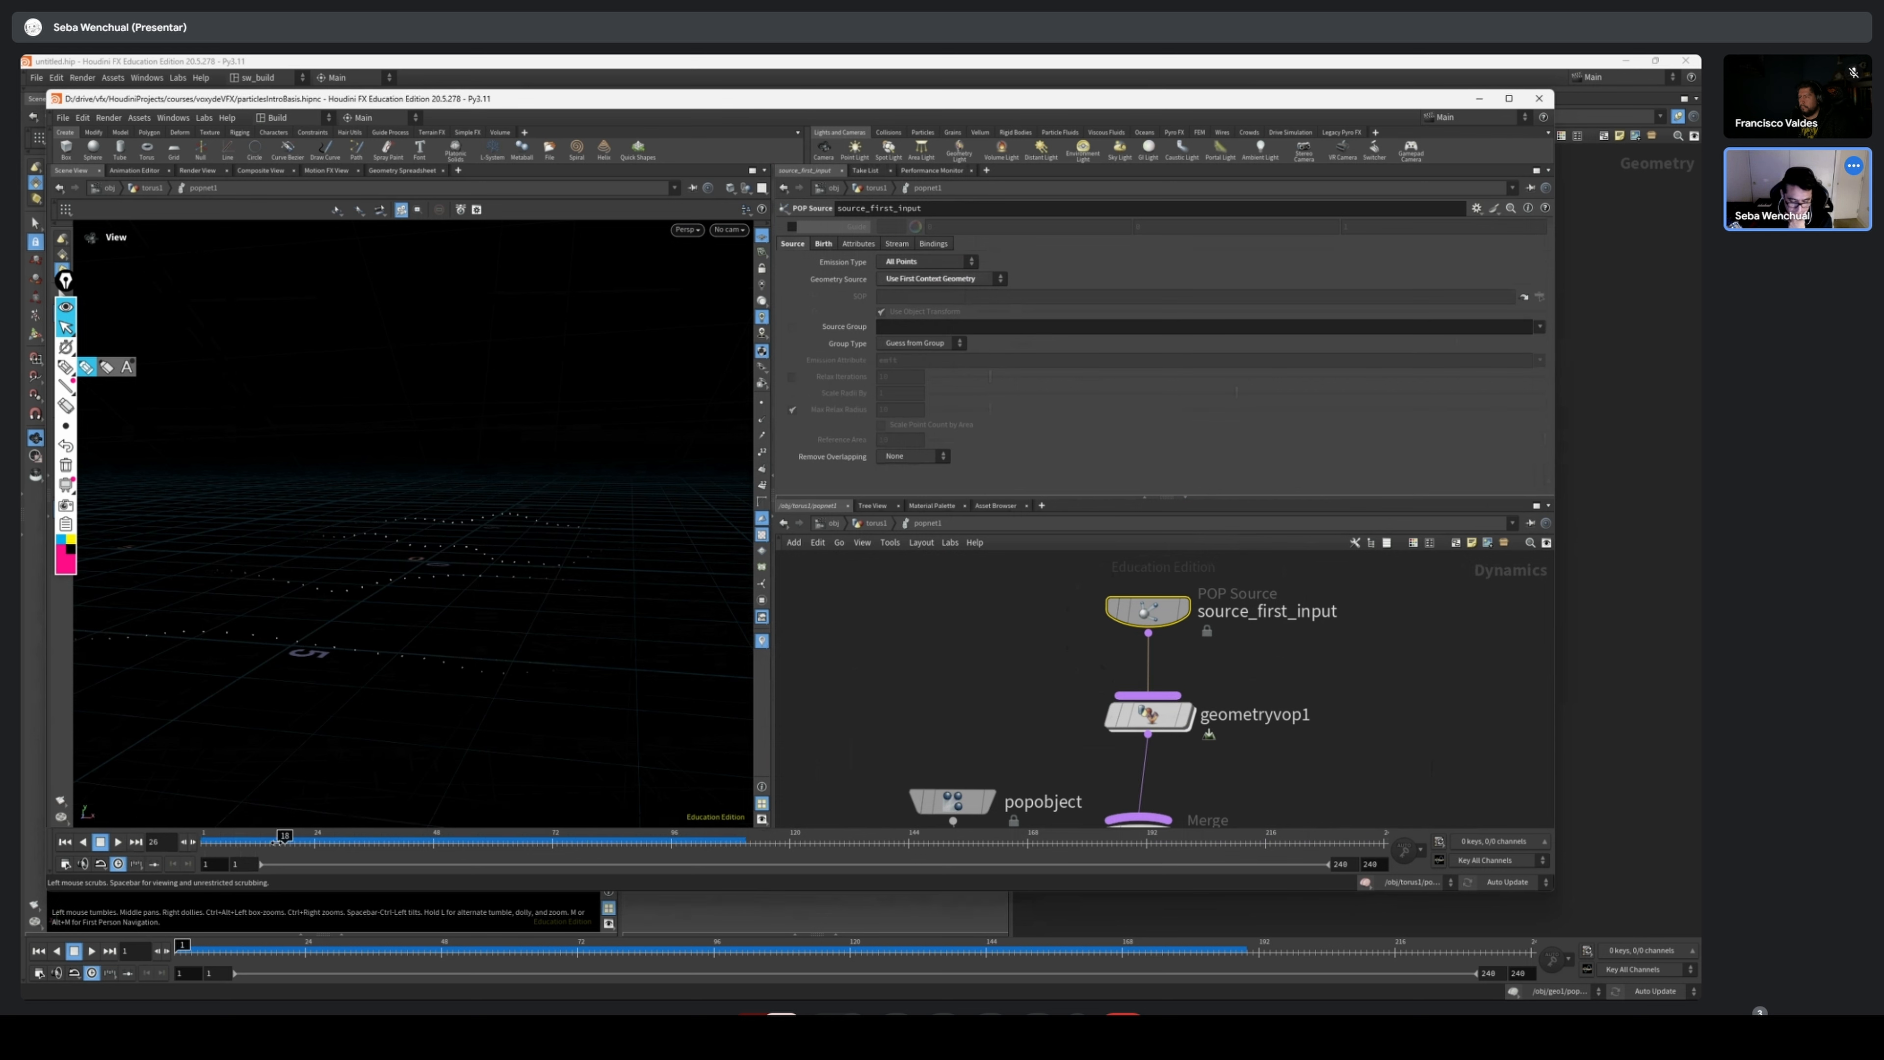
drag(282, 841, 207, 841)
click(946, 264)
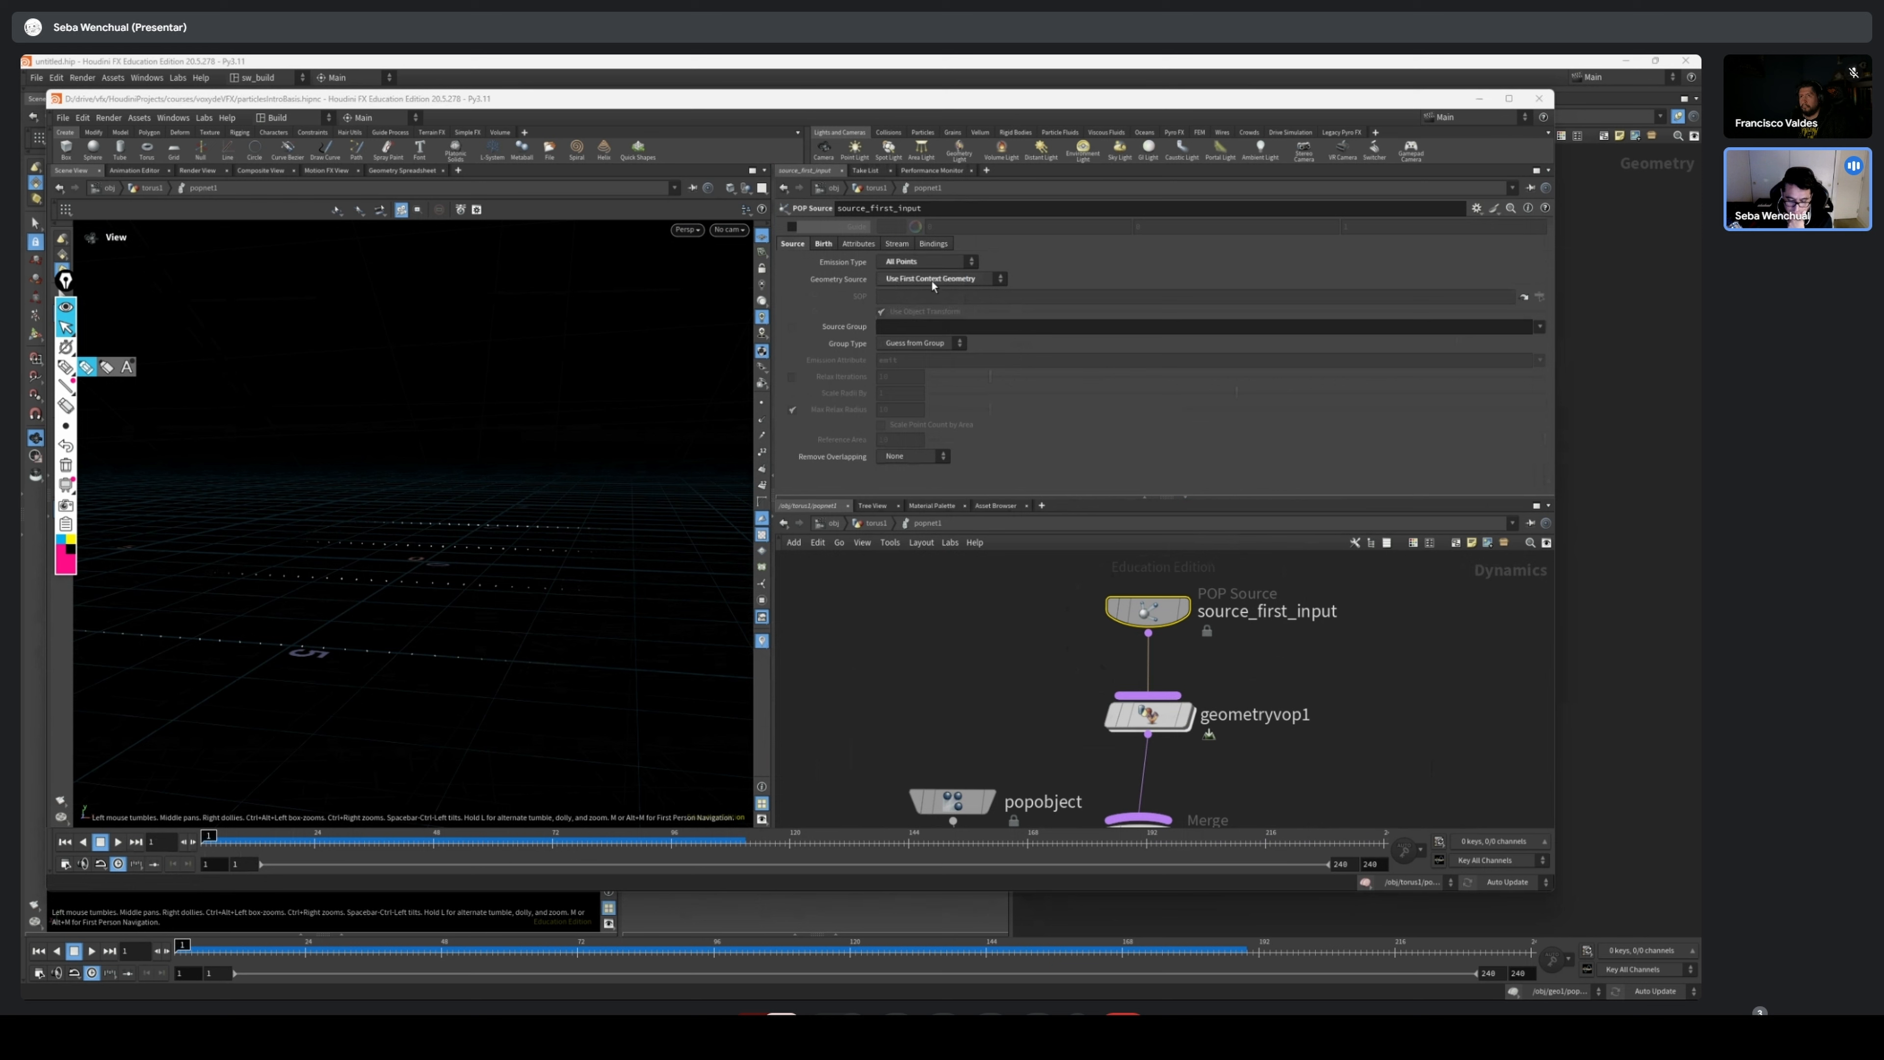
click(906, 288)
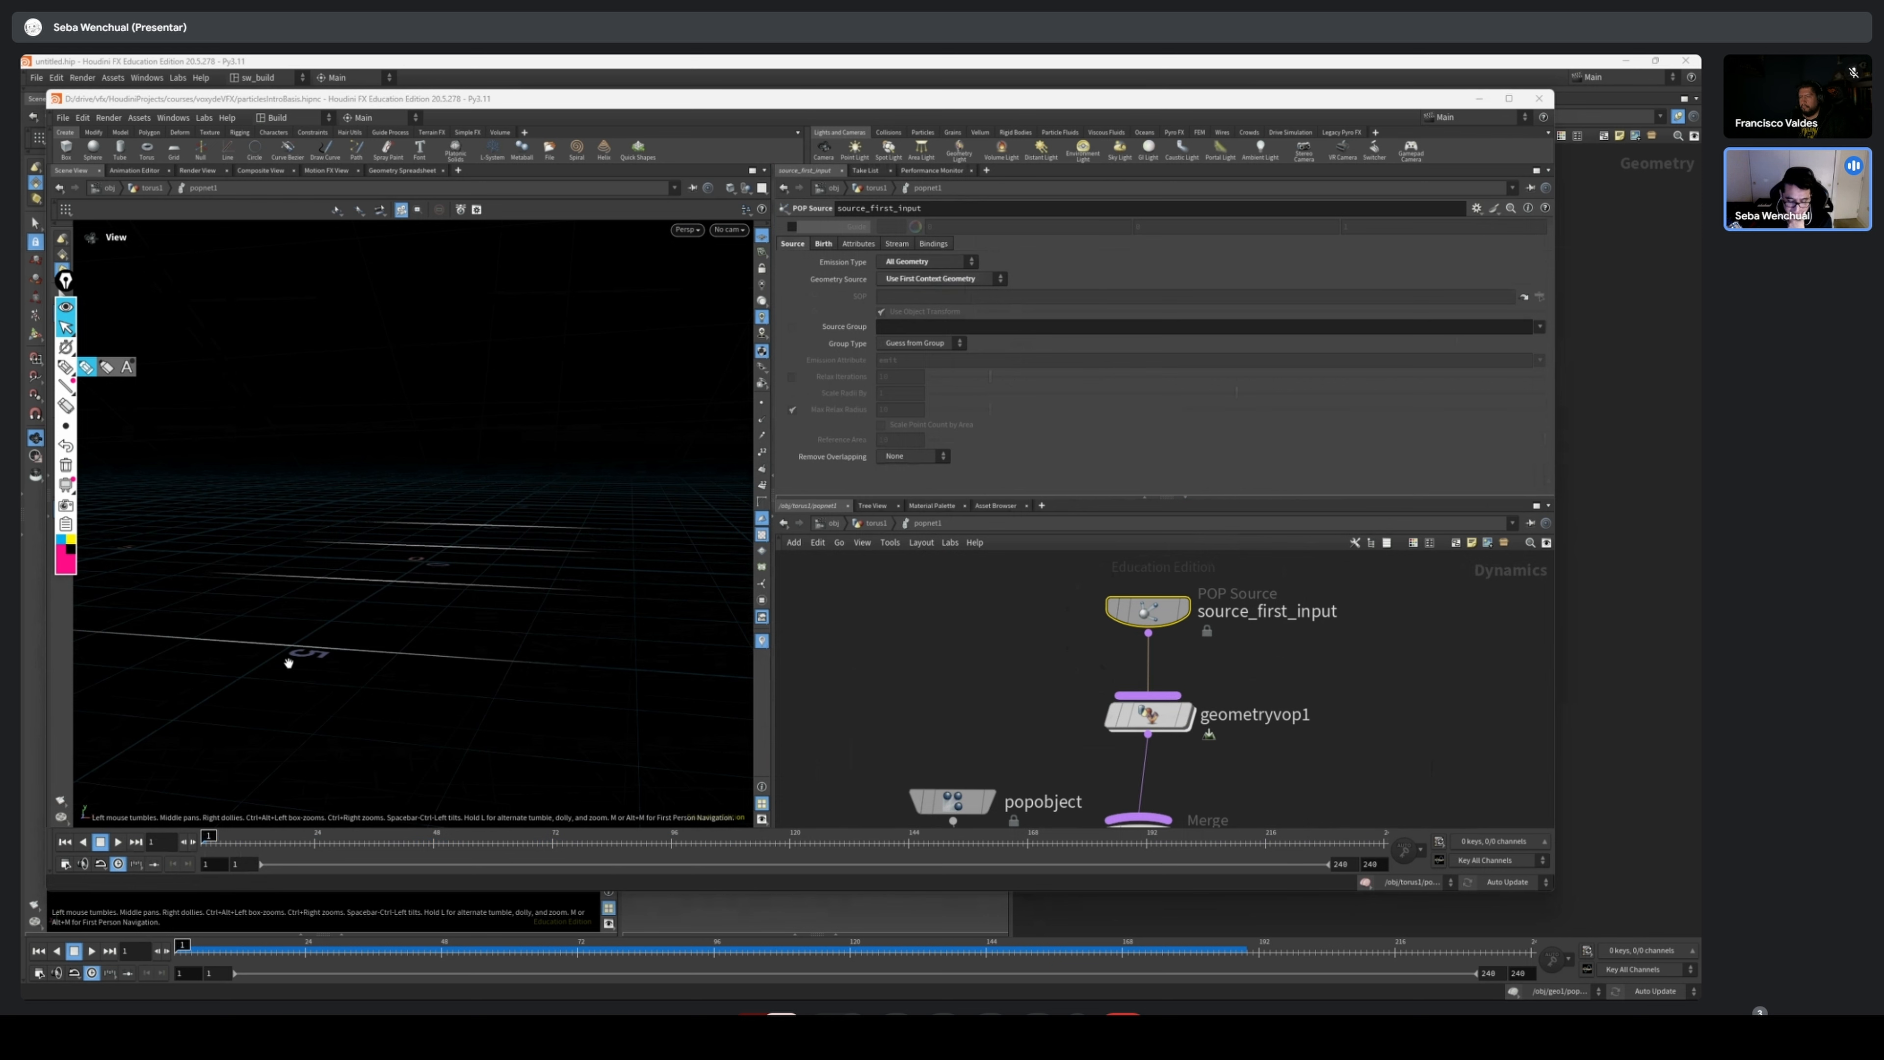
Go back up to the geometry network and delete the unused grid3 and grid4 nodes
click(873, 523)
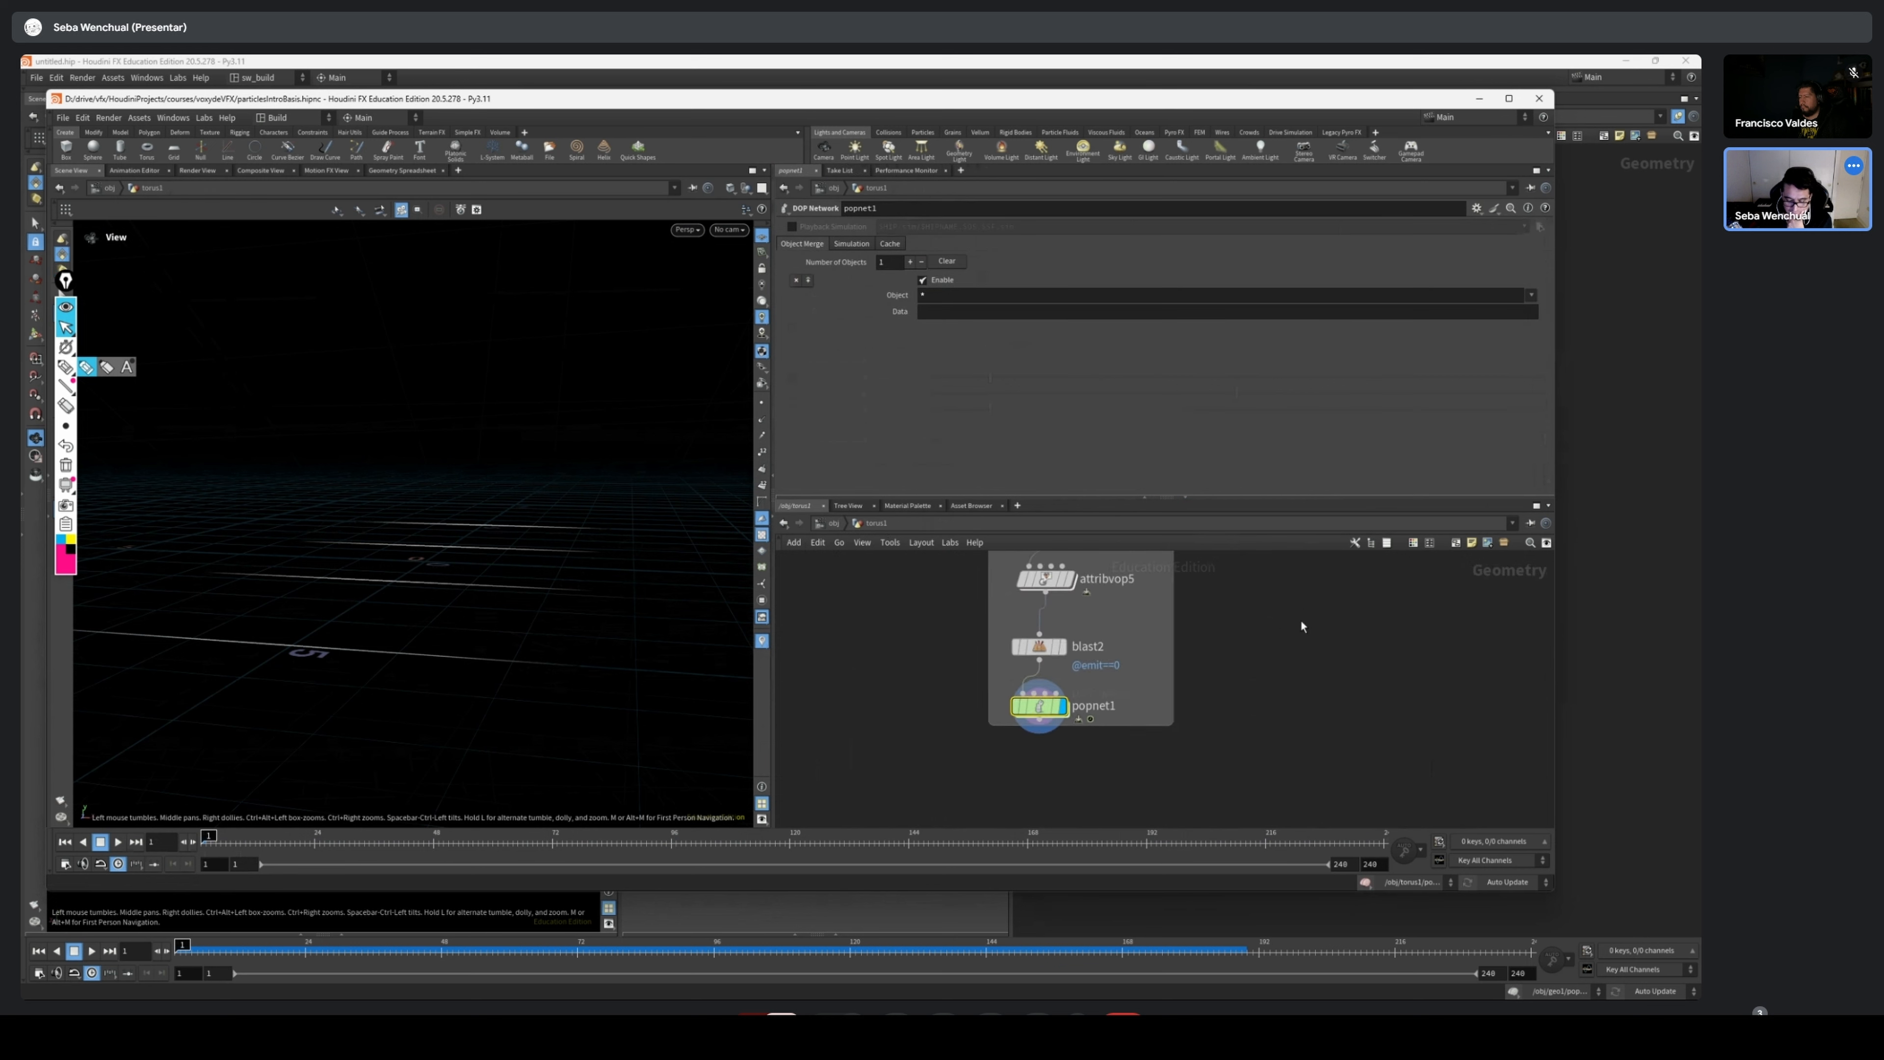
middle_drag(1085, 698, 967, 672)
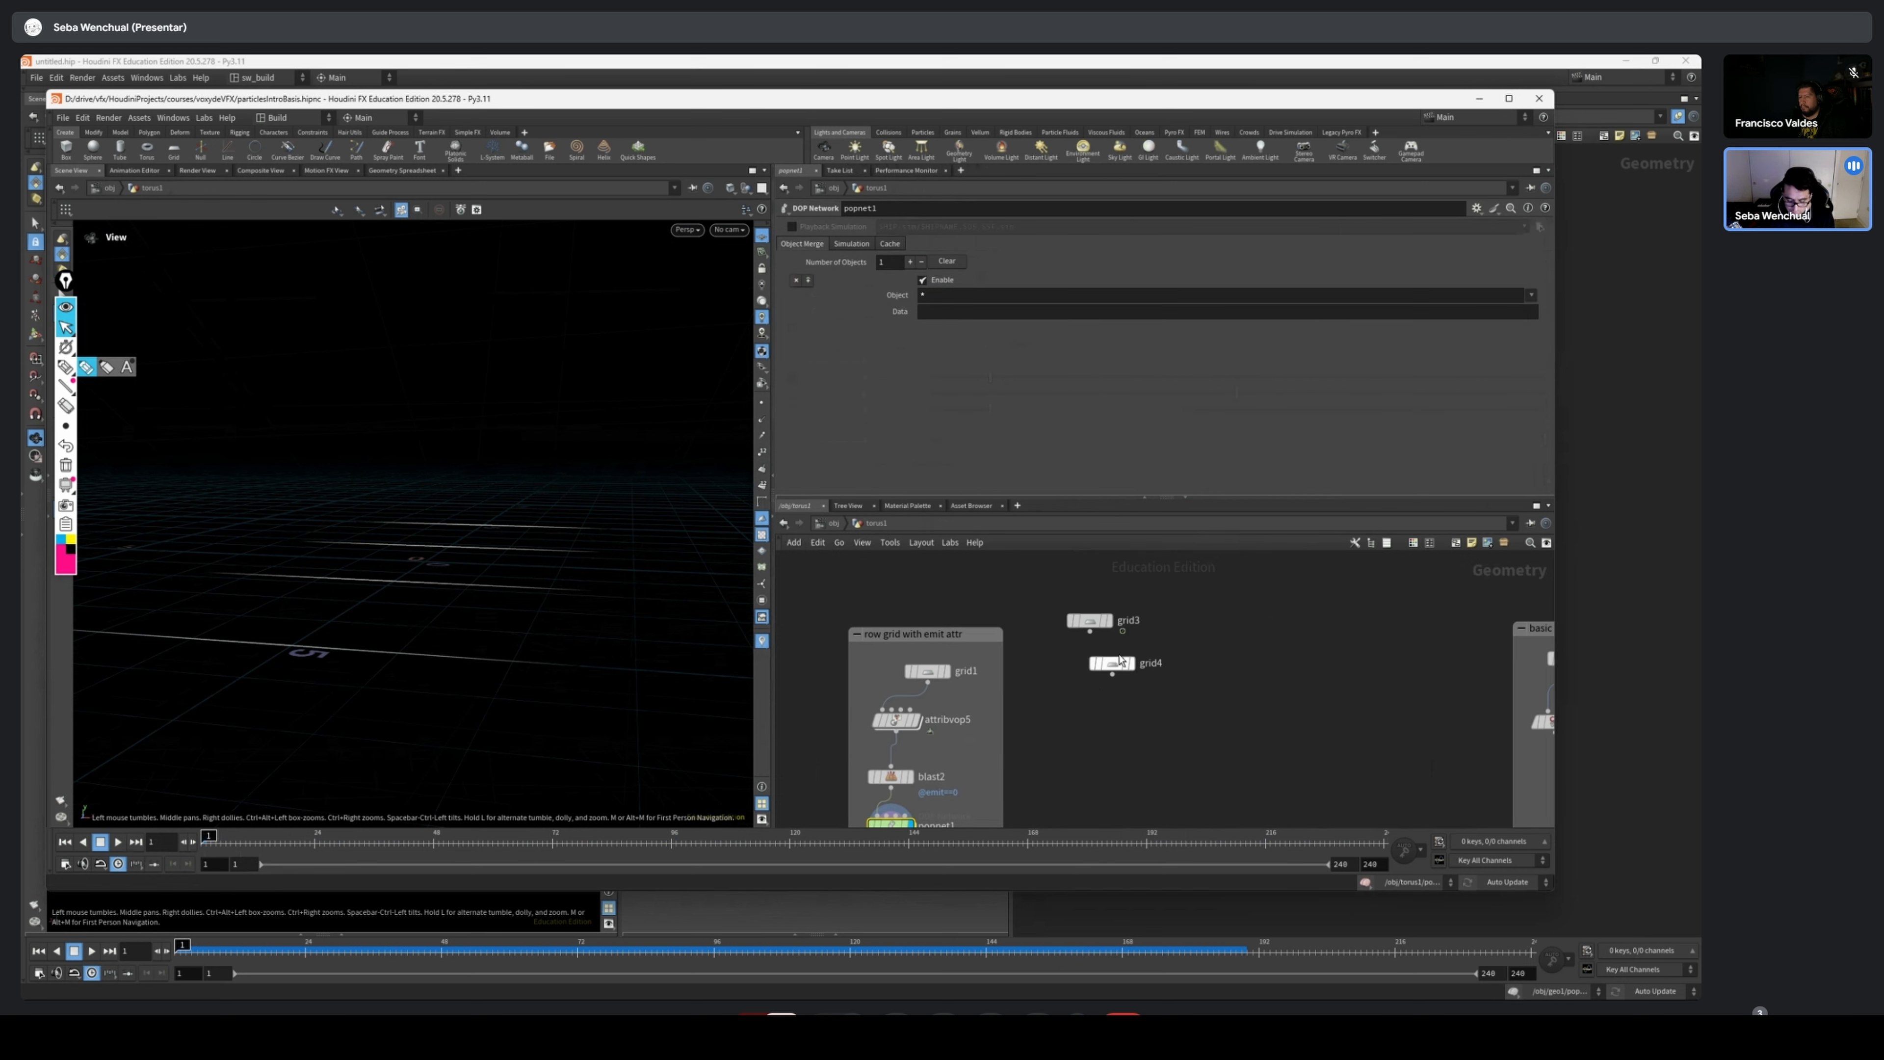
click(1132, 690)
click(1088, 620)
key(Delete)
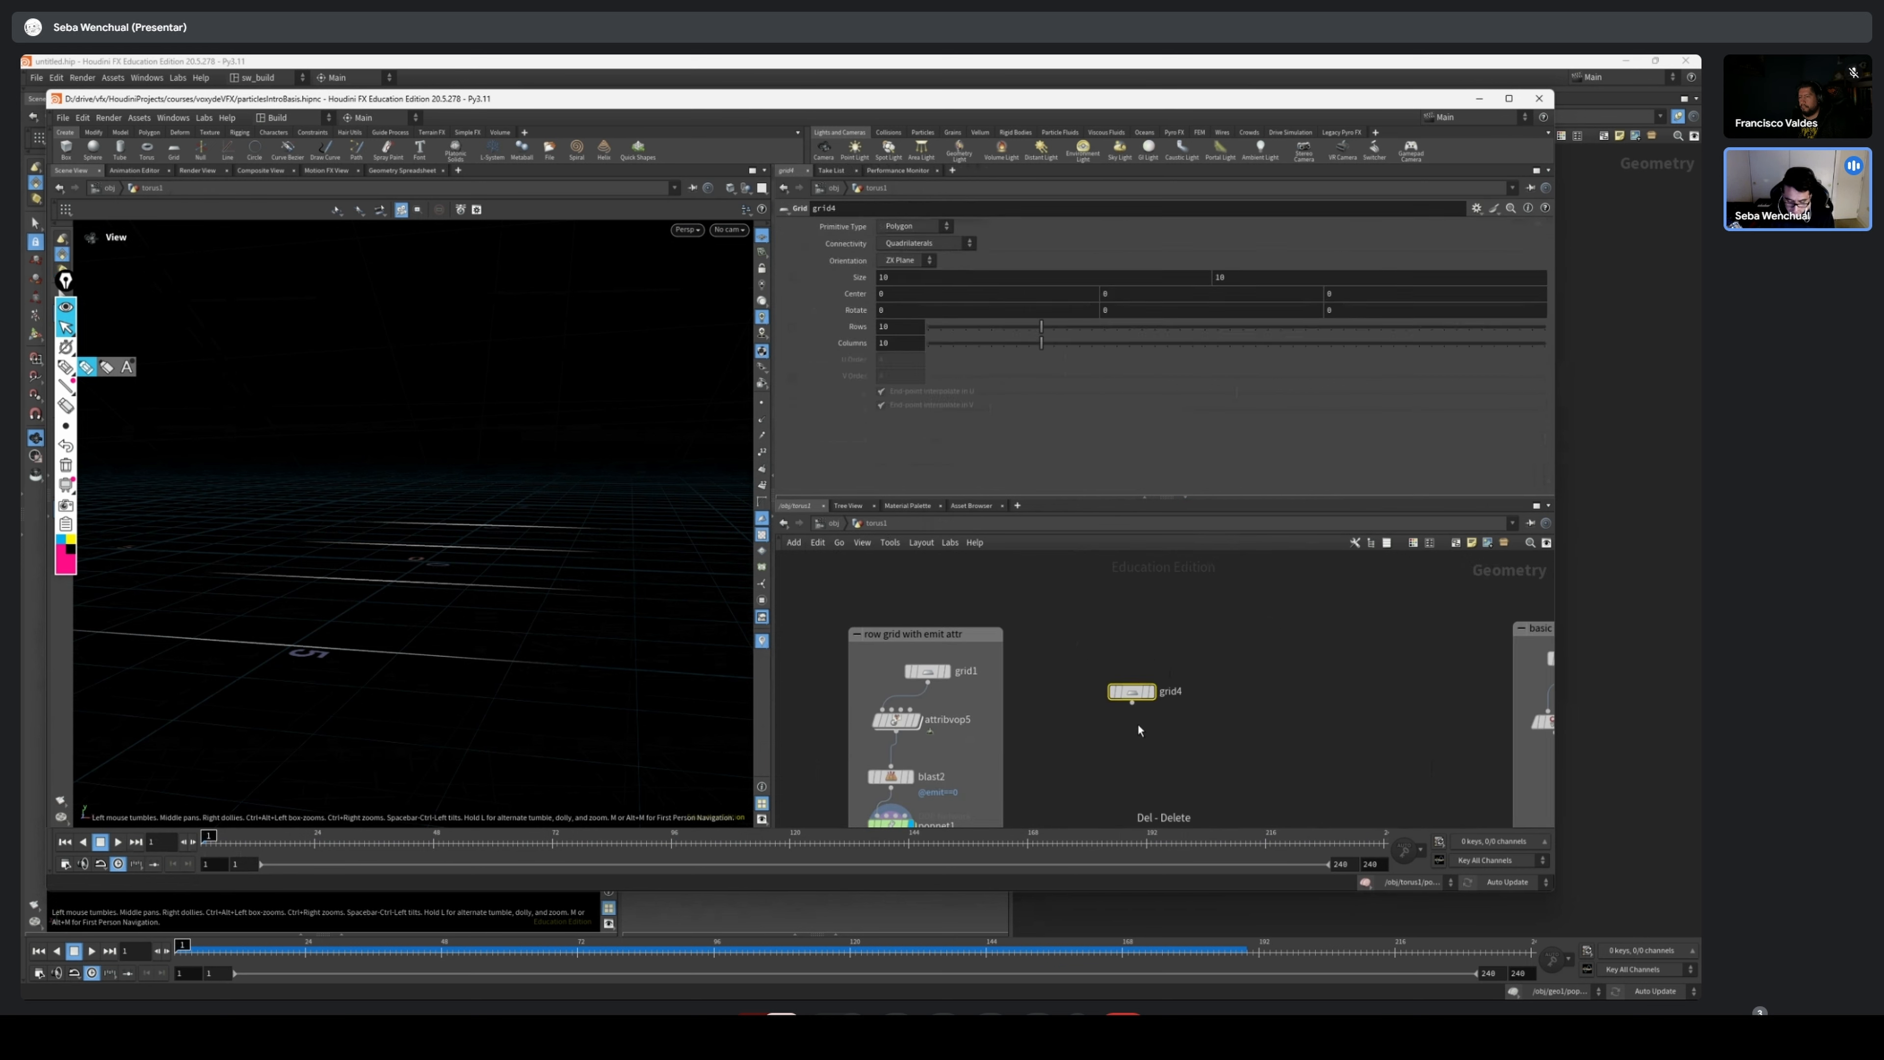
Add a new Grid node beside the "row grid with emit attr" network box
key(Tab)
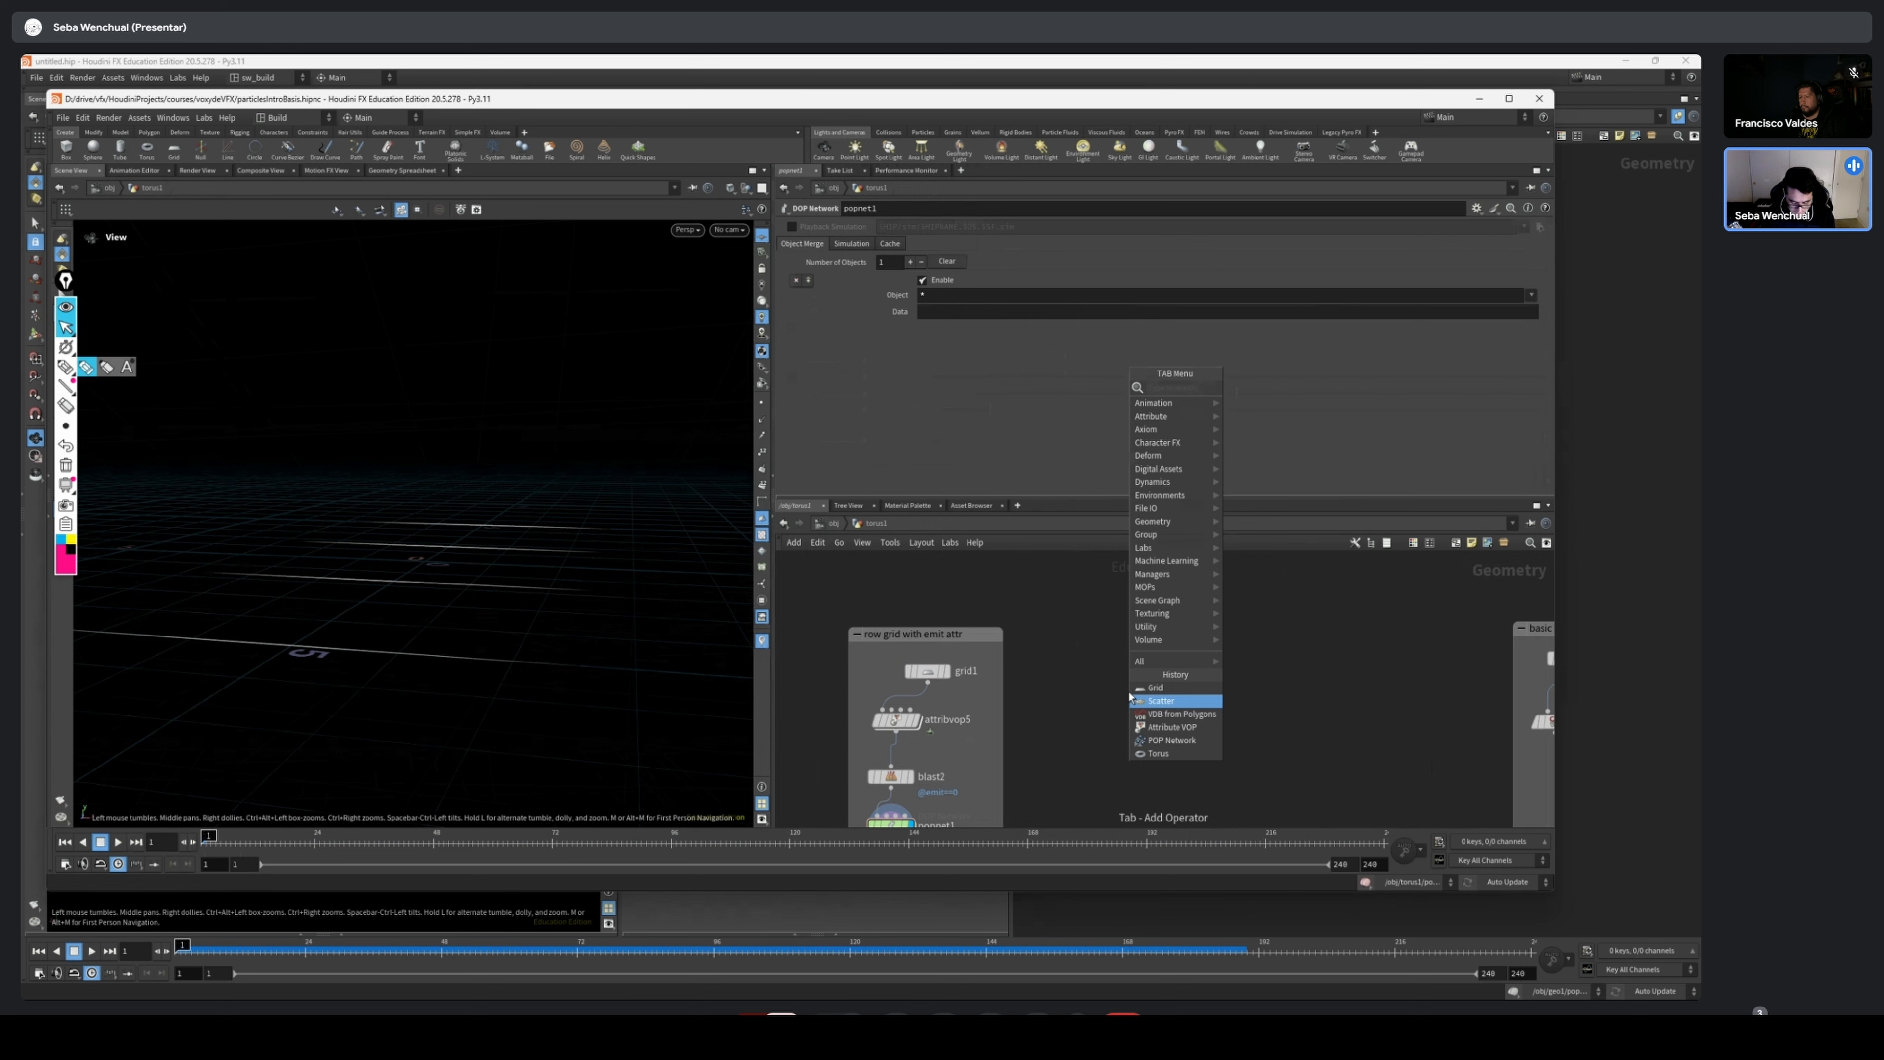
click(1142, 688)
click(1128, 691)
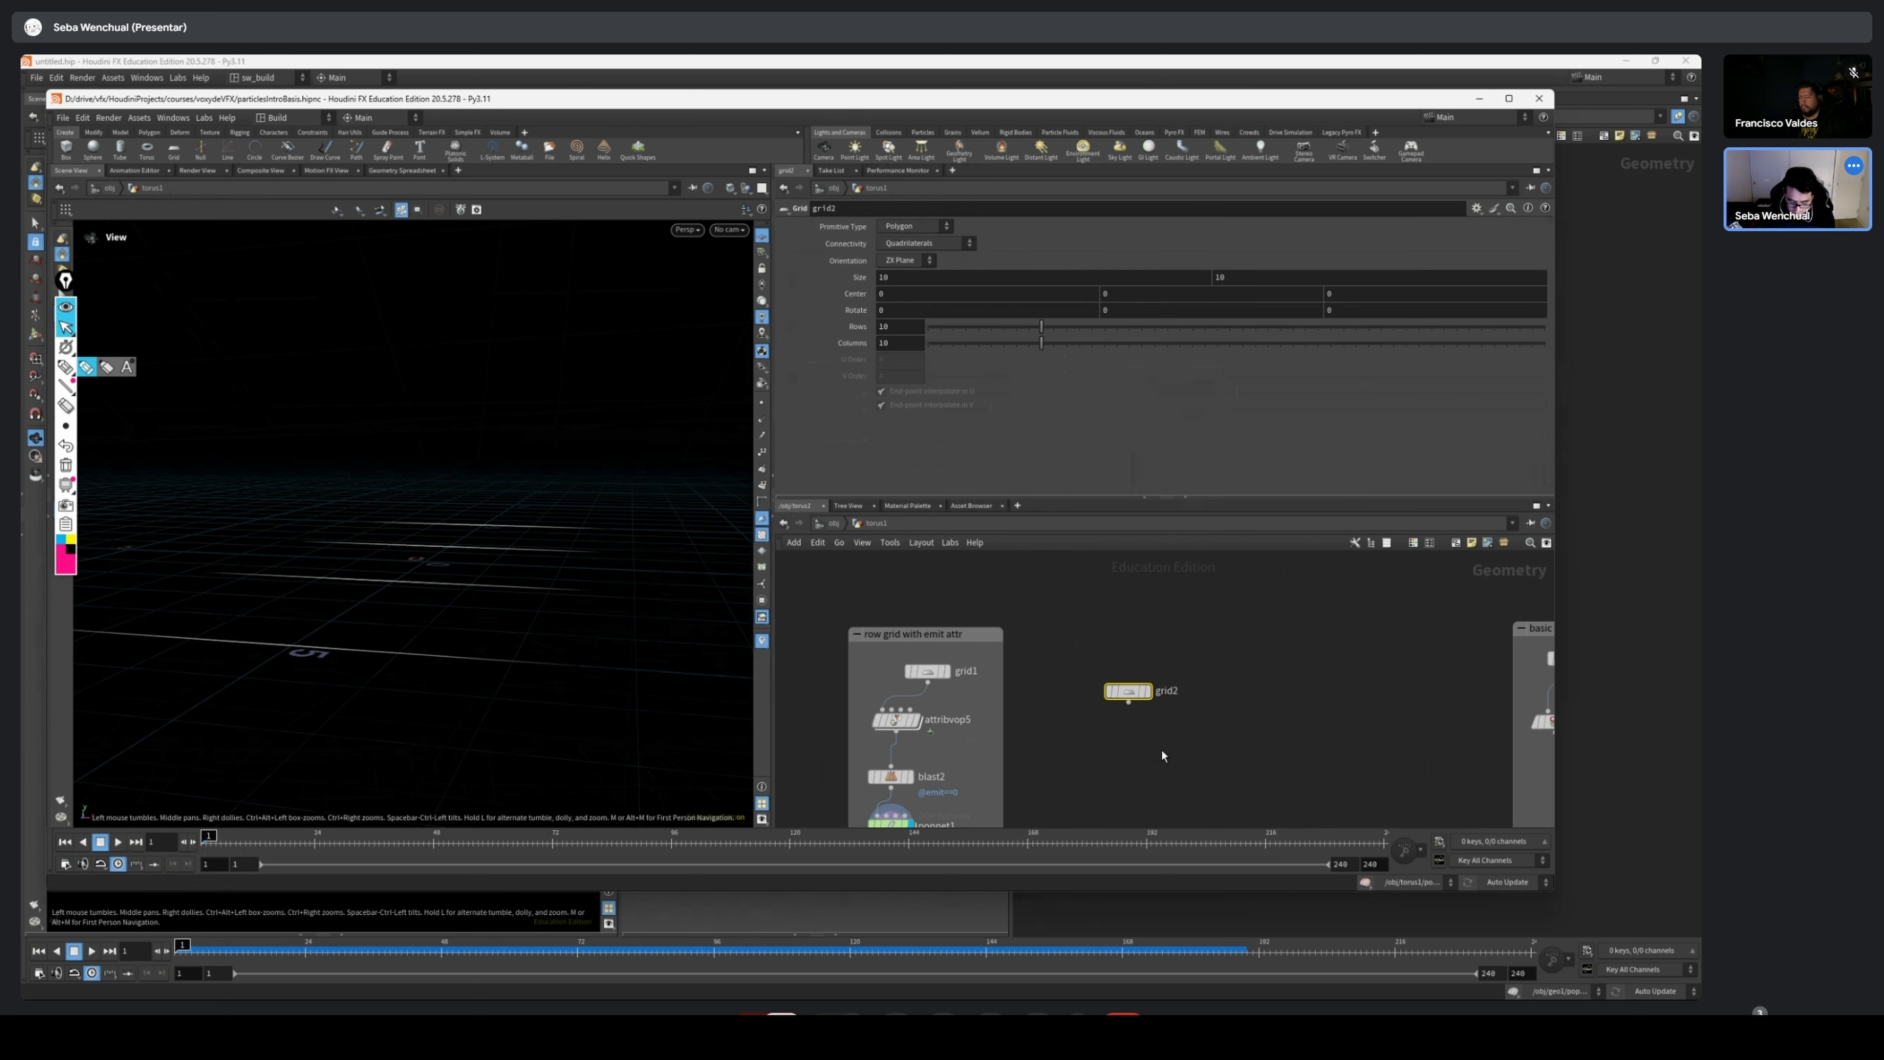
middle_drag(1145, 756, 1132, 724)
Add a POP Network below the new grid, wire the grid into its first input, and display it
key(Tab)
text(pop)
key(Return)
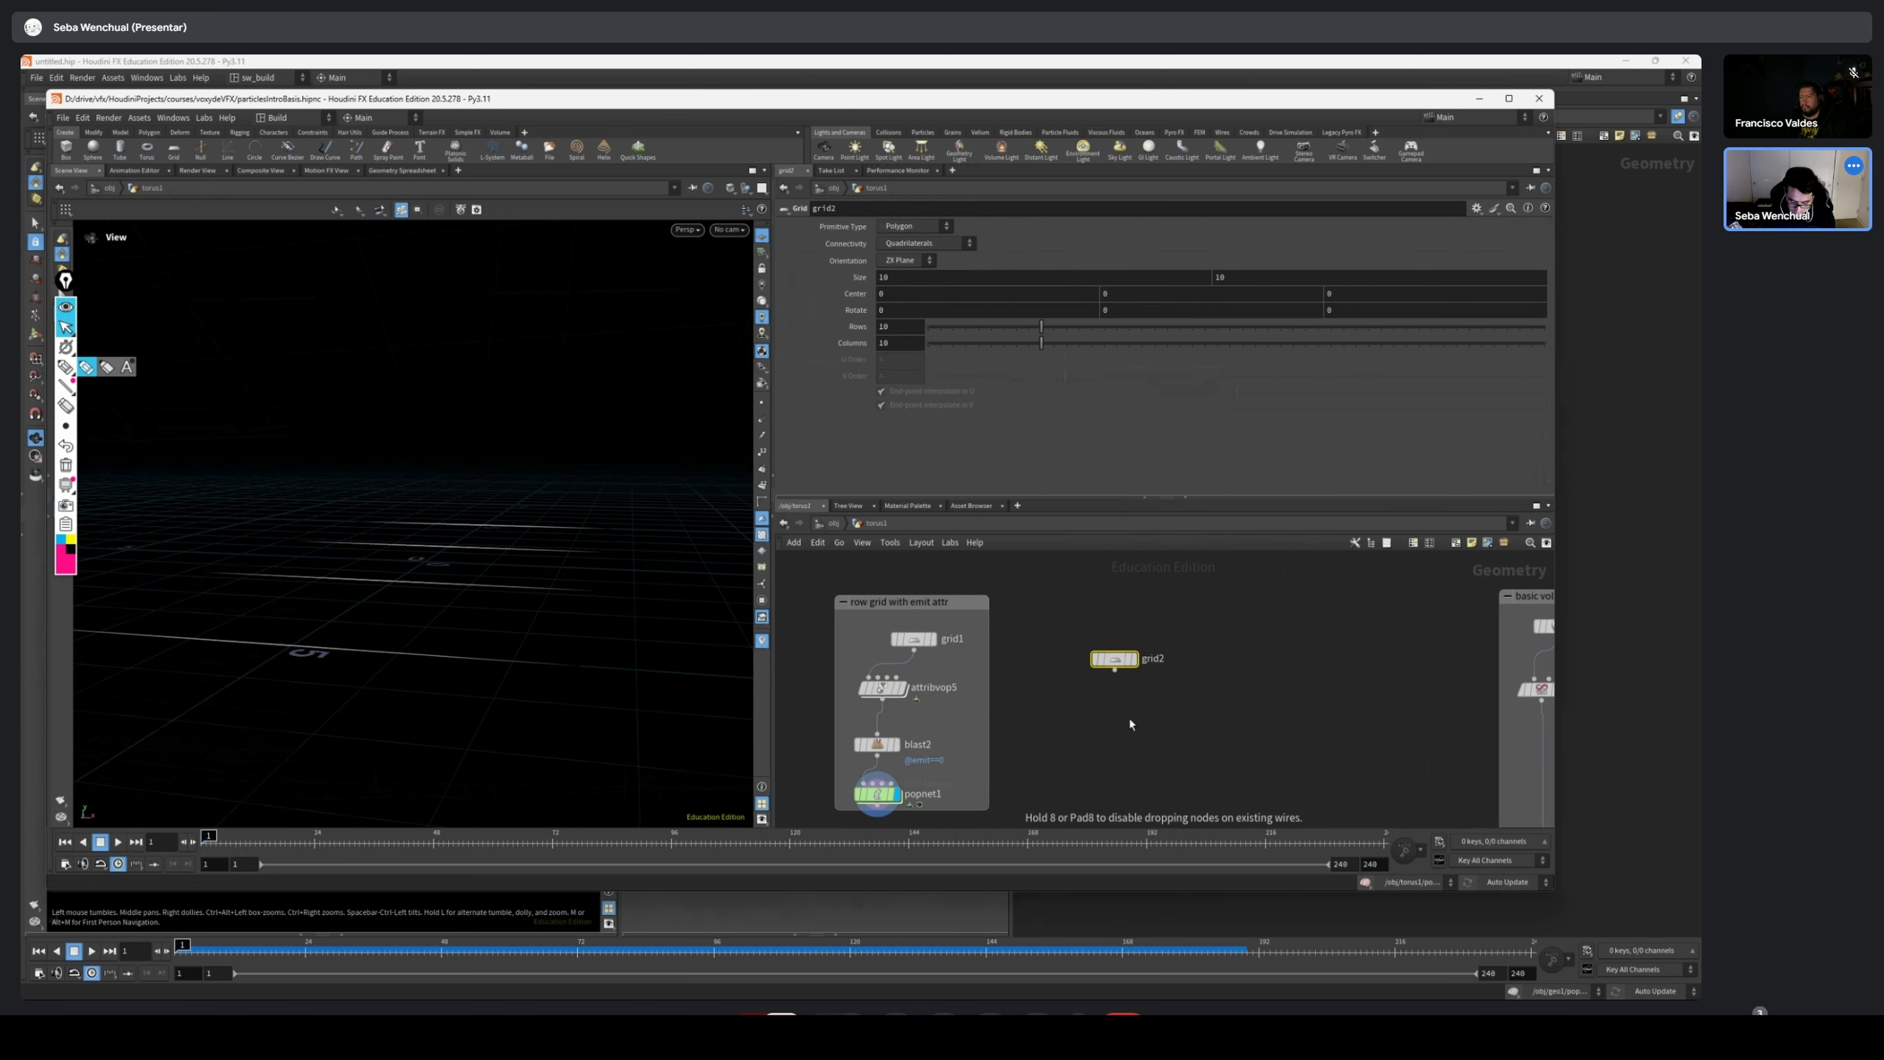
click(1130, 724)
drag(1115, 670, 1083, 730)
click(1119, 721)
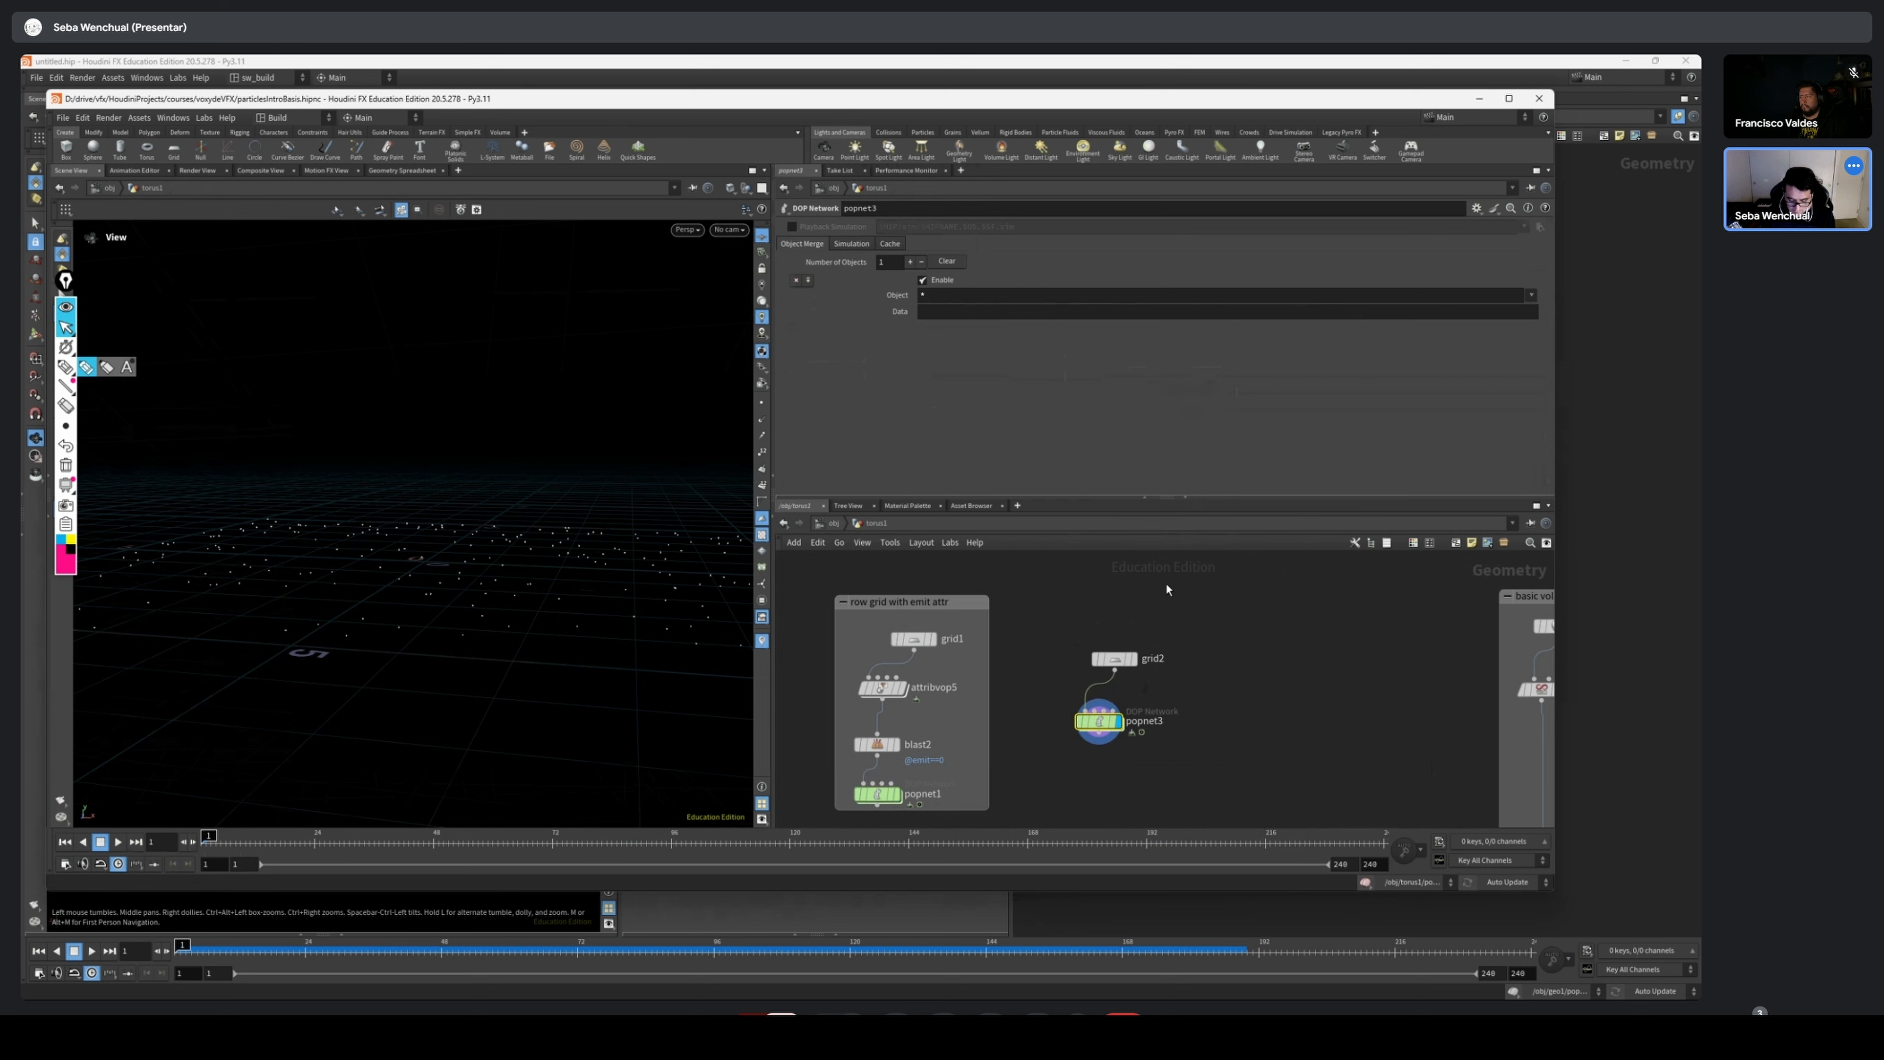
Open the new POP network and switch the source_first_input emission type to All Points, and finally to All Geometry
click(1118, 659)
double_click(1096, 733)
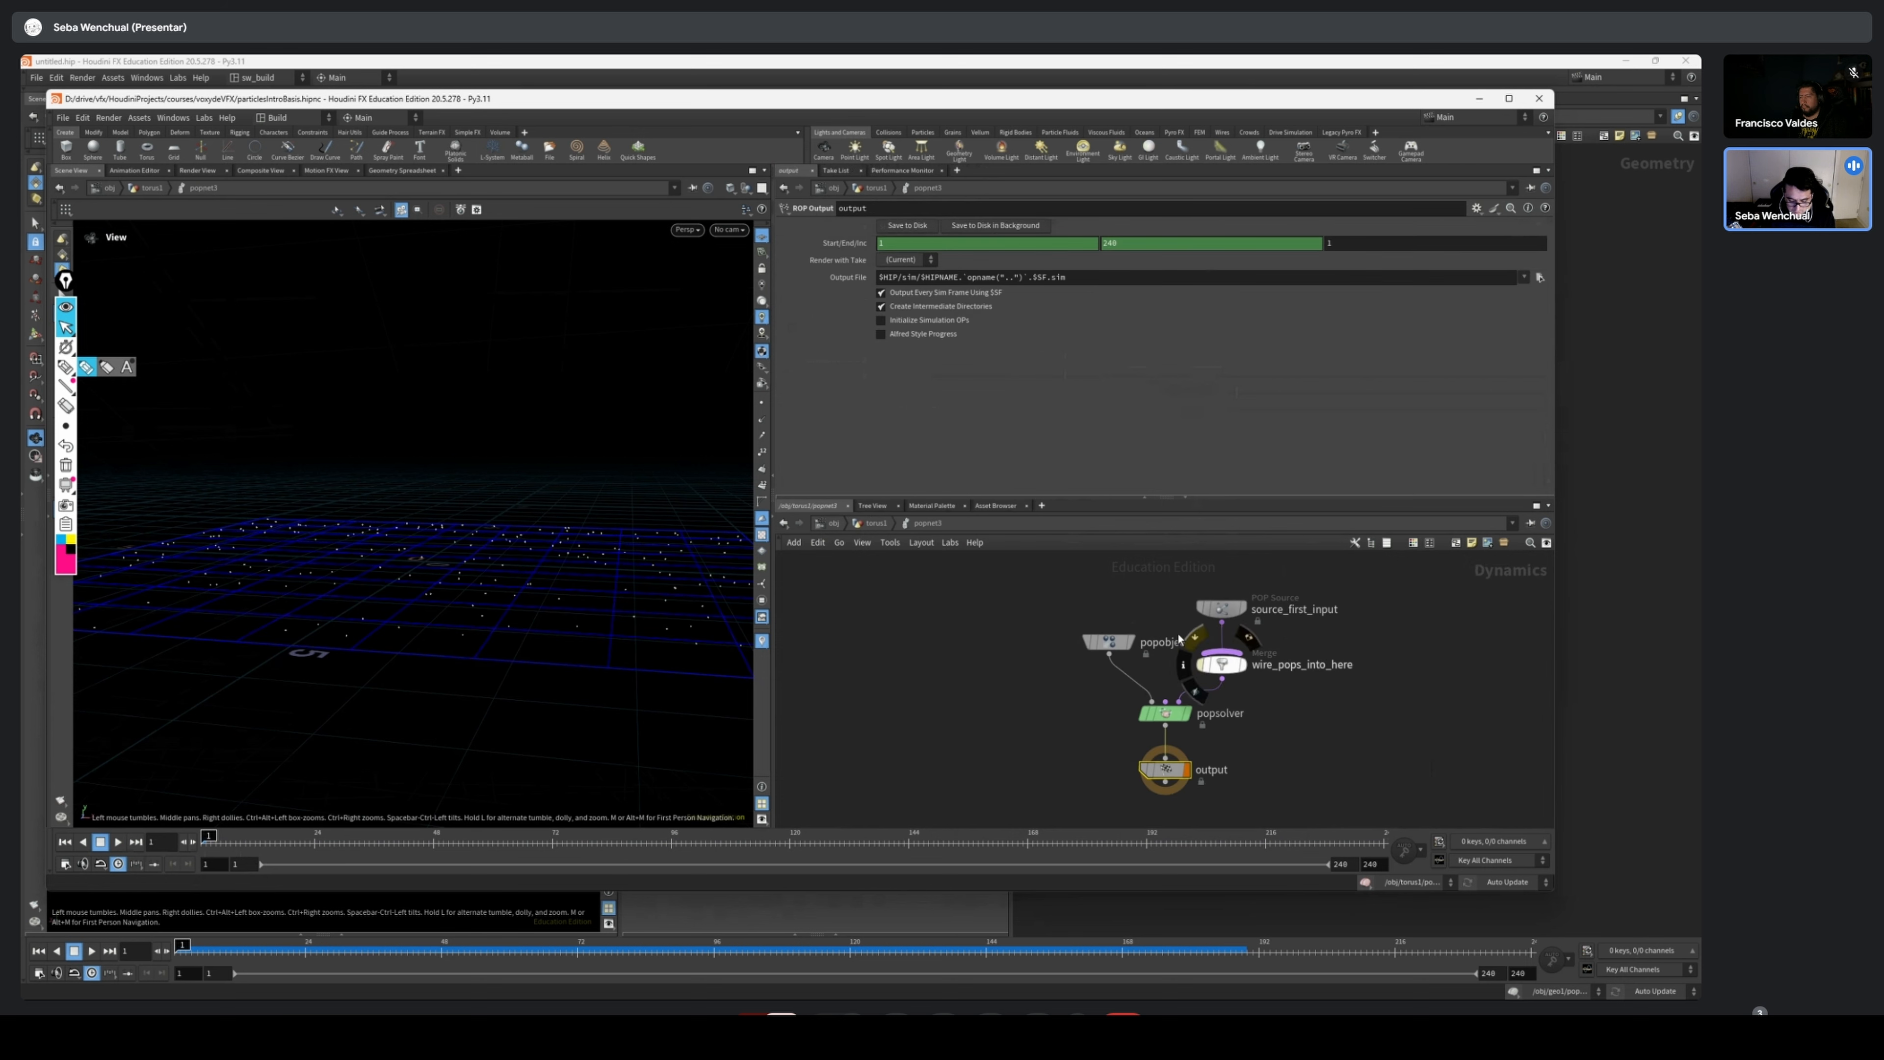
scroll(1217, 660, up, 1)
middle_drag(1290, 561, 1135, 679)
drag(1142, 660, 1148, 758)
click(1162, 688)
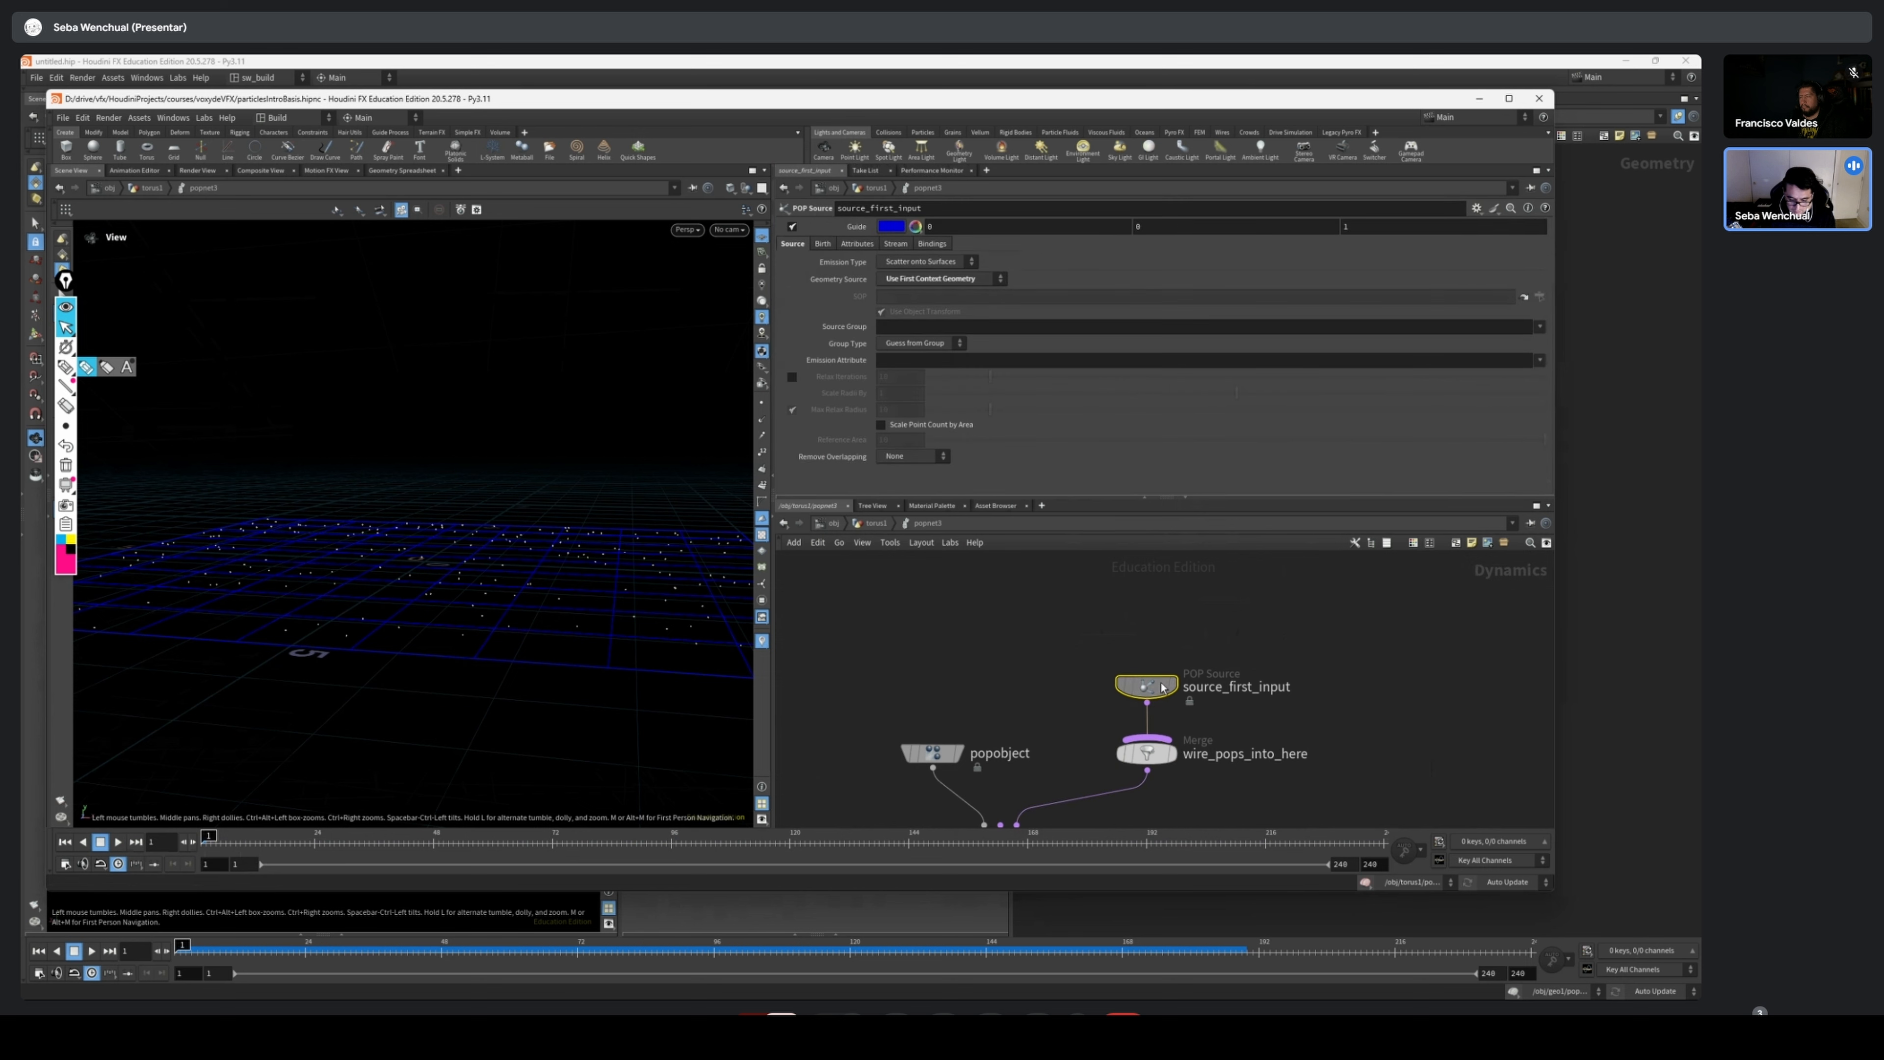
click(927, 261)
click(920, 261)
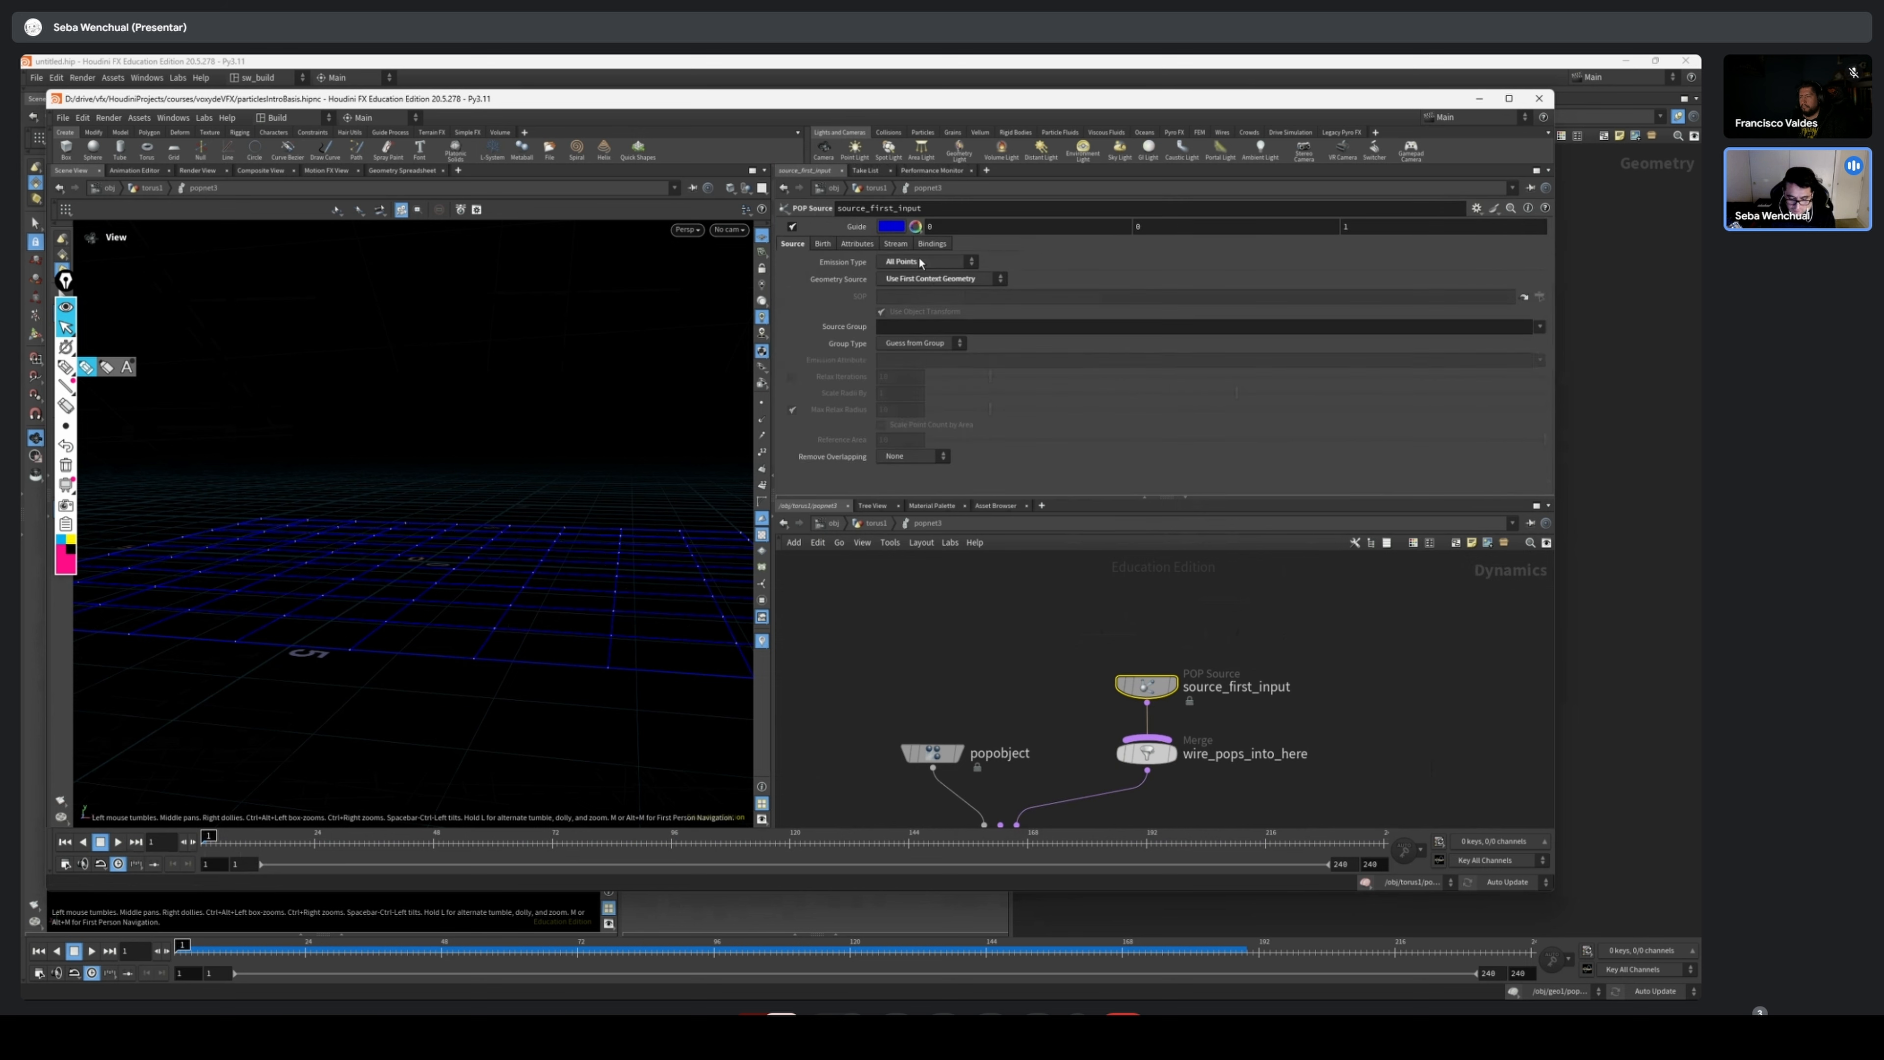
click(920, 261)
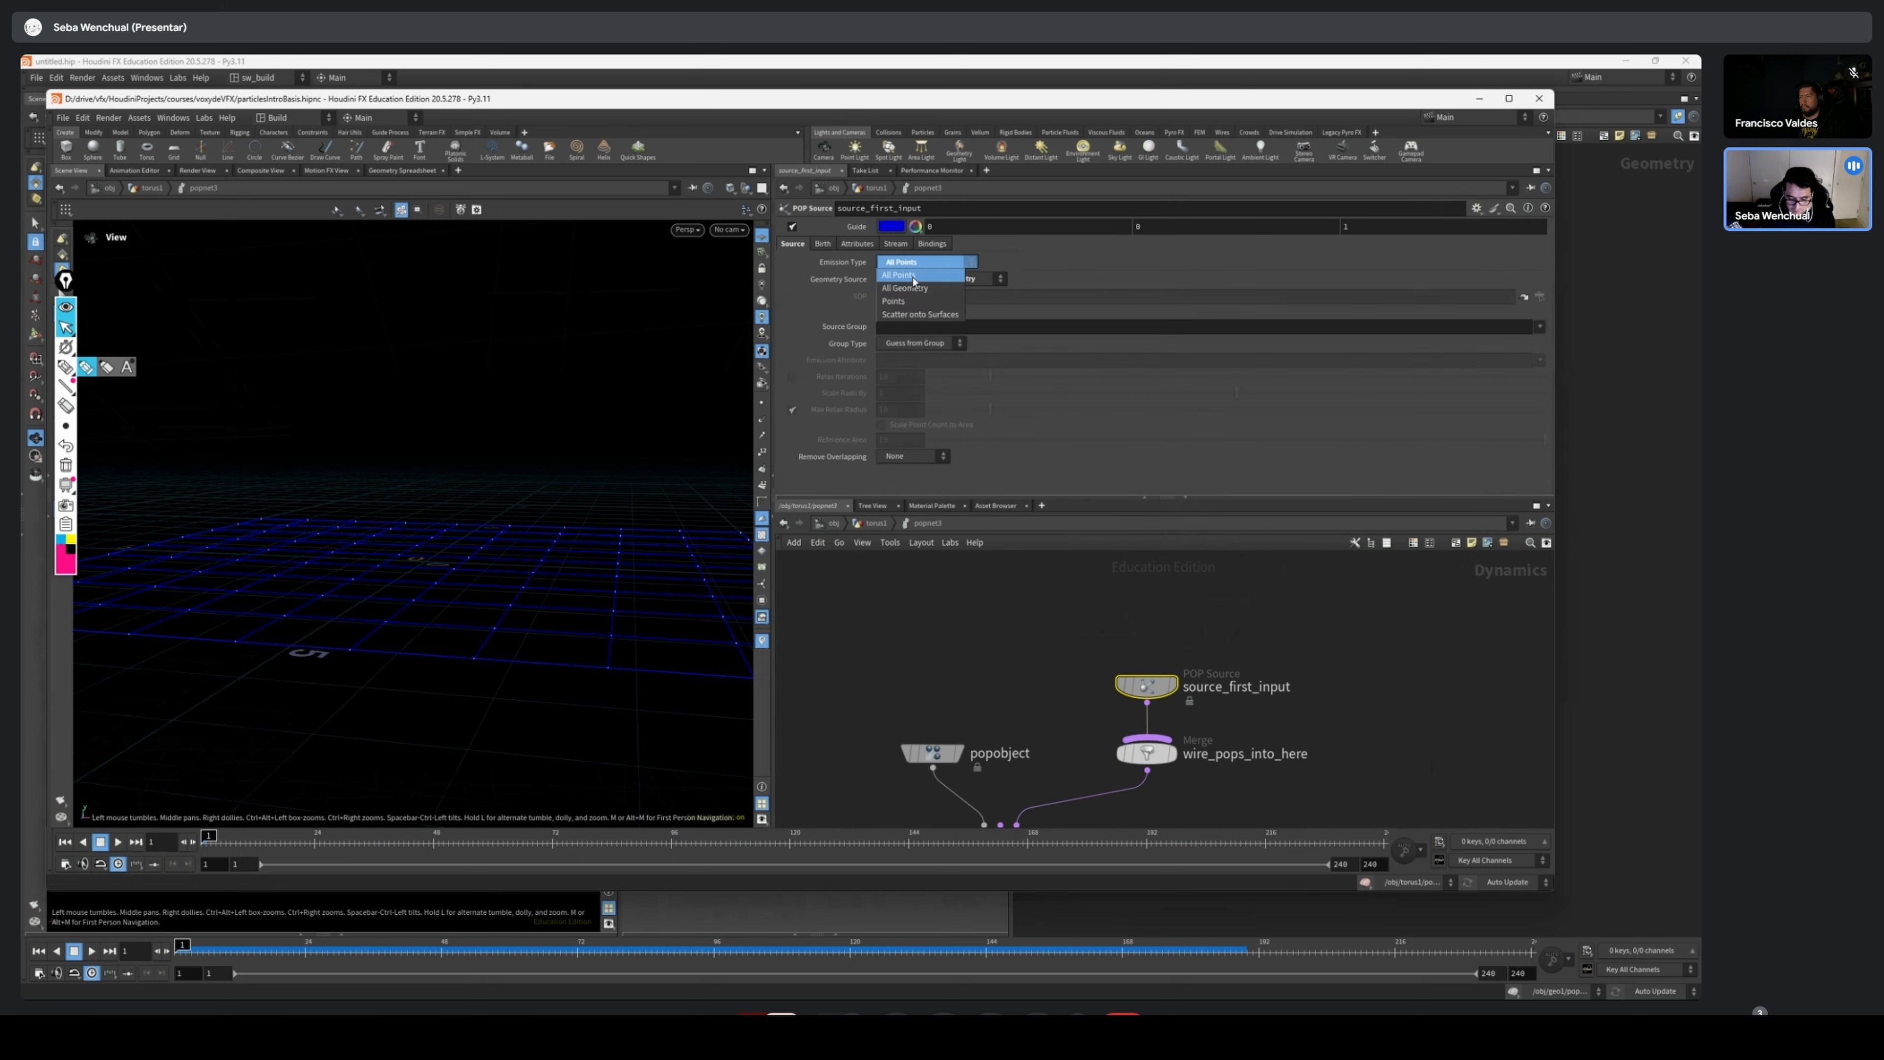
click(904, 288)
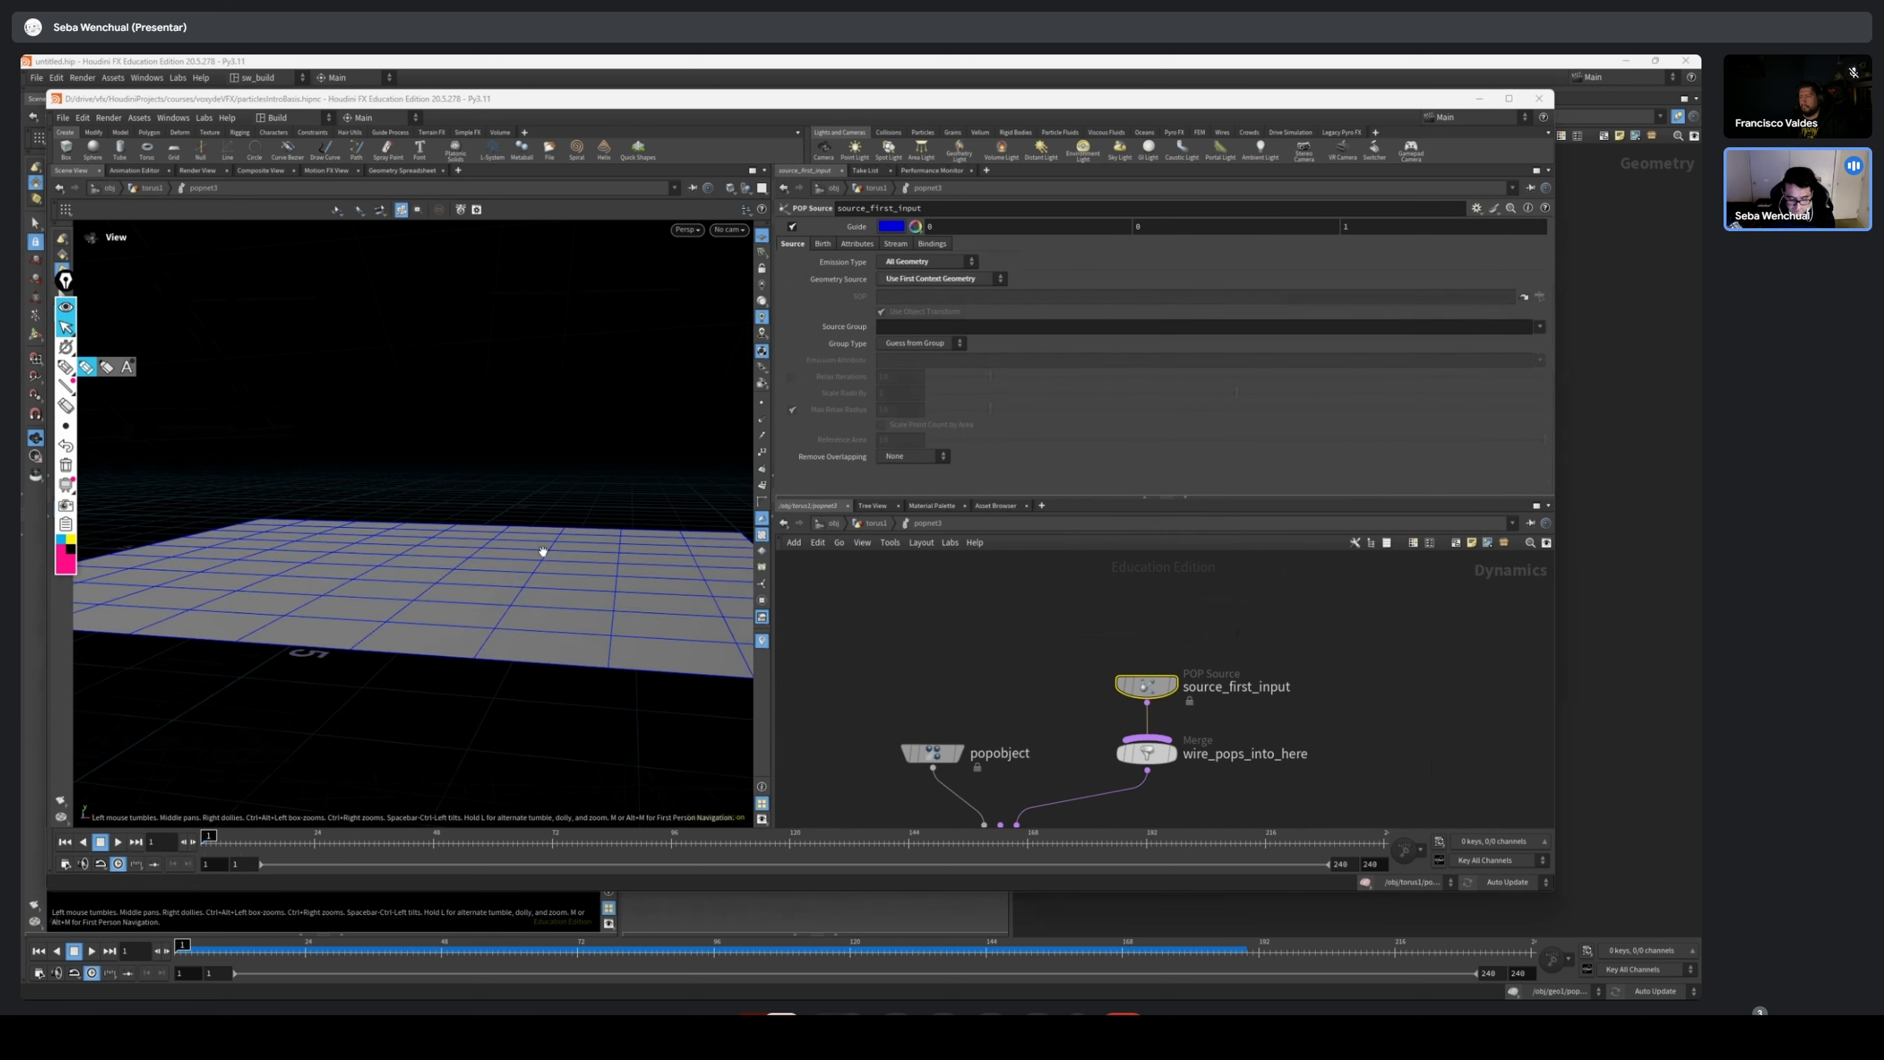
Turn off the POP source's guide display and scrub the simulation, returning to frame 1
click(792, 226)
click(584, 841)
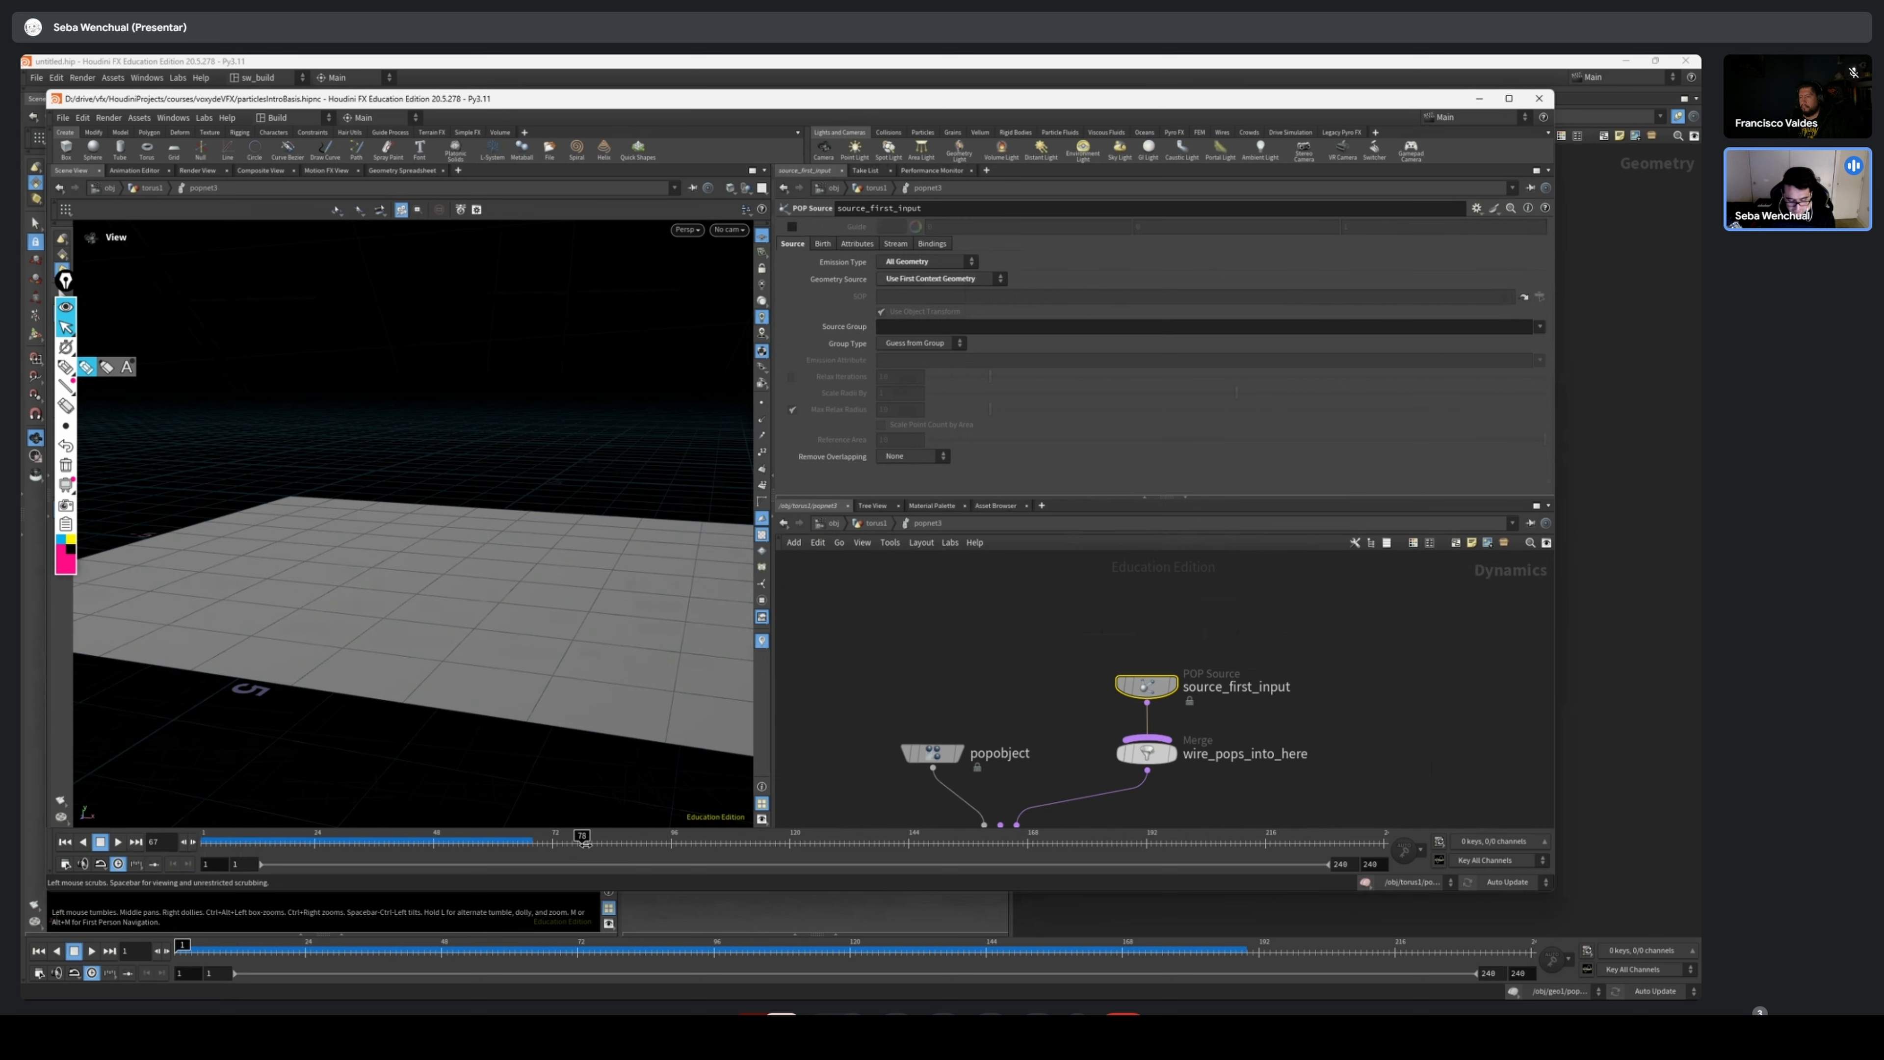
drag(585, 843, 206, 841)
drag(1312, 633, 1164, 698)
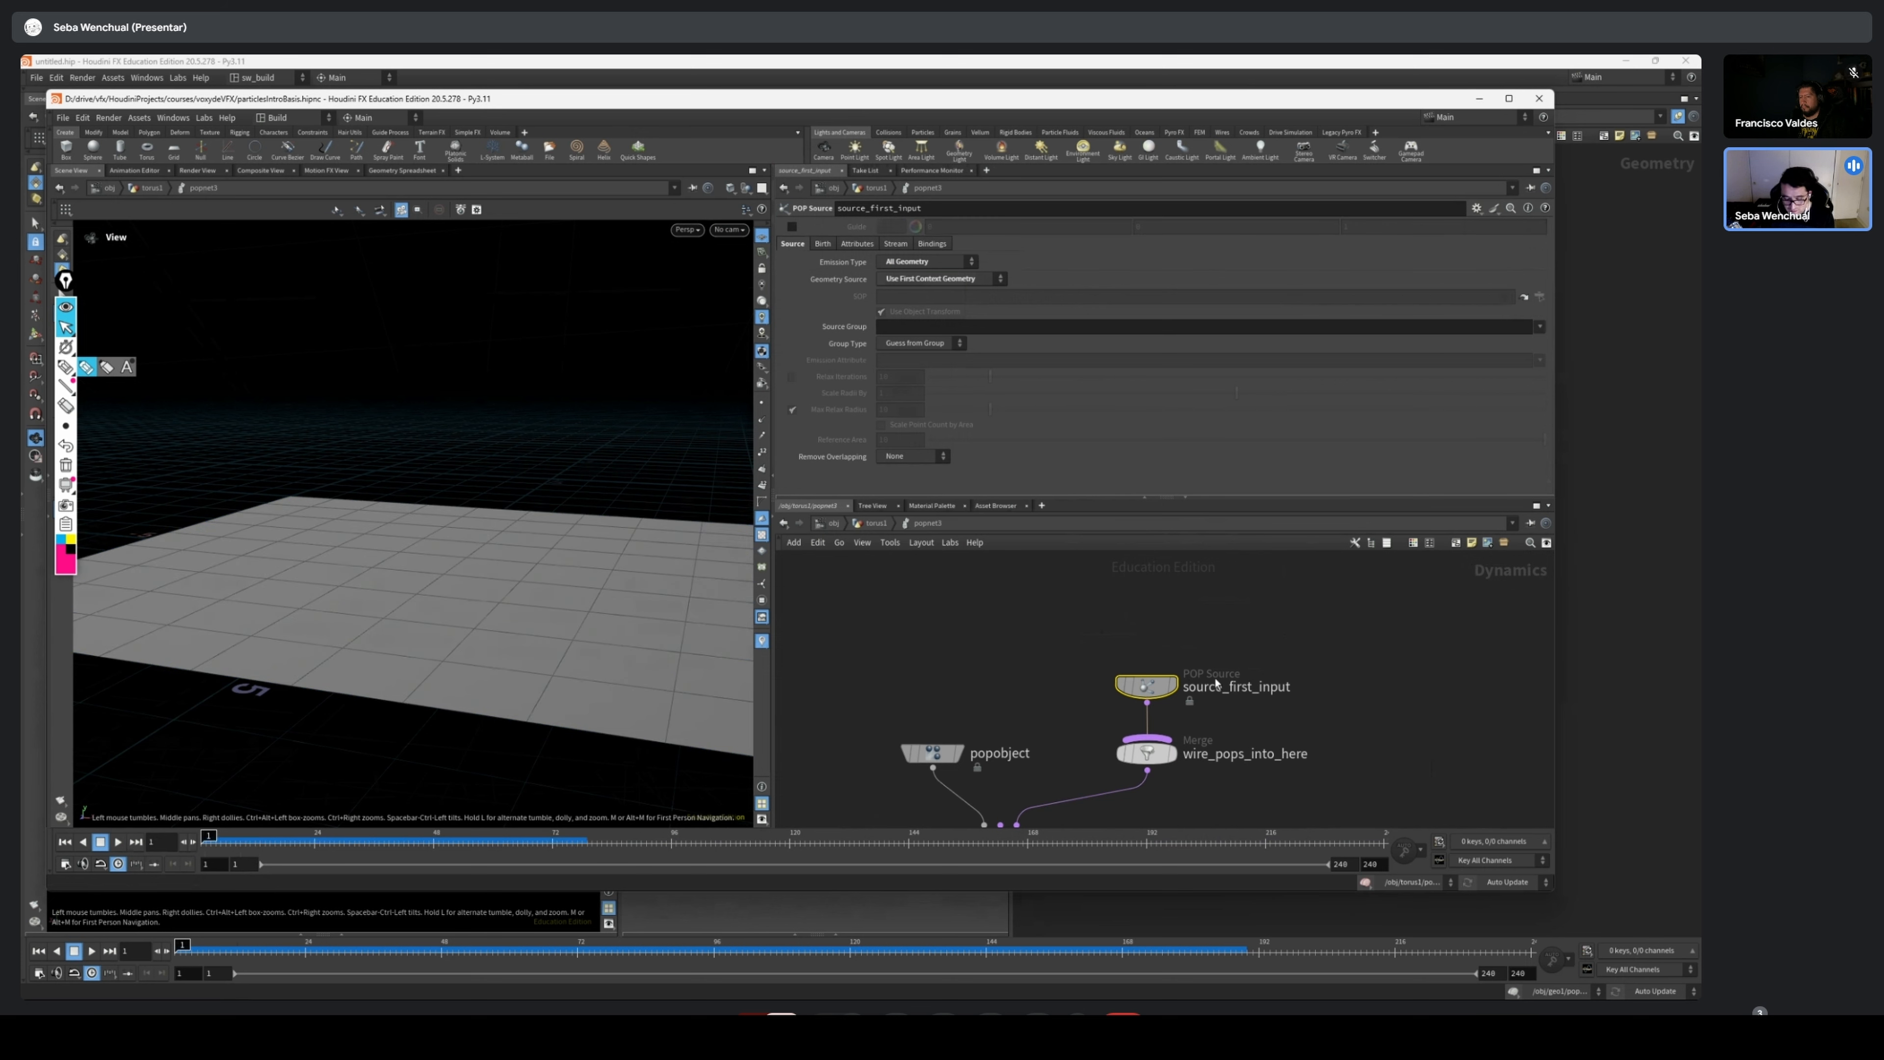
Set the POP source's initial velocity to Add to inherited velocity, with a Y velocity of 1
click(855, 244)
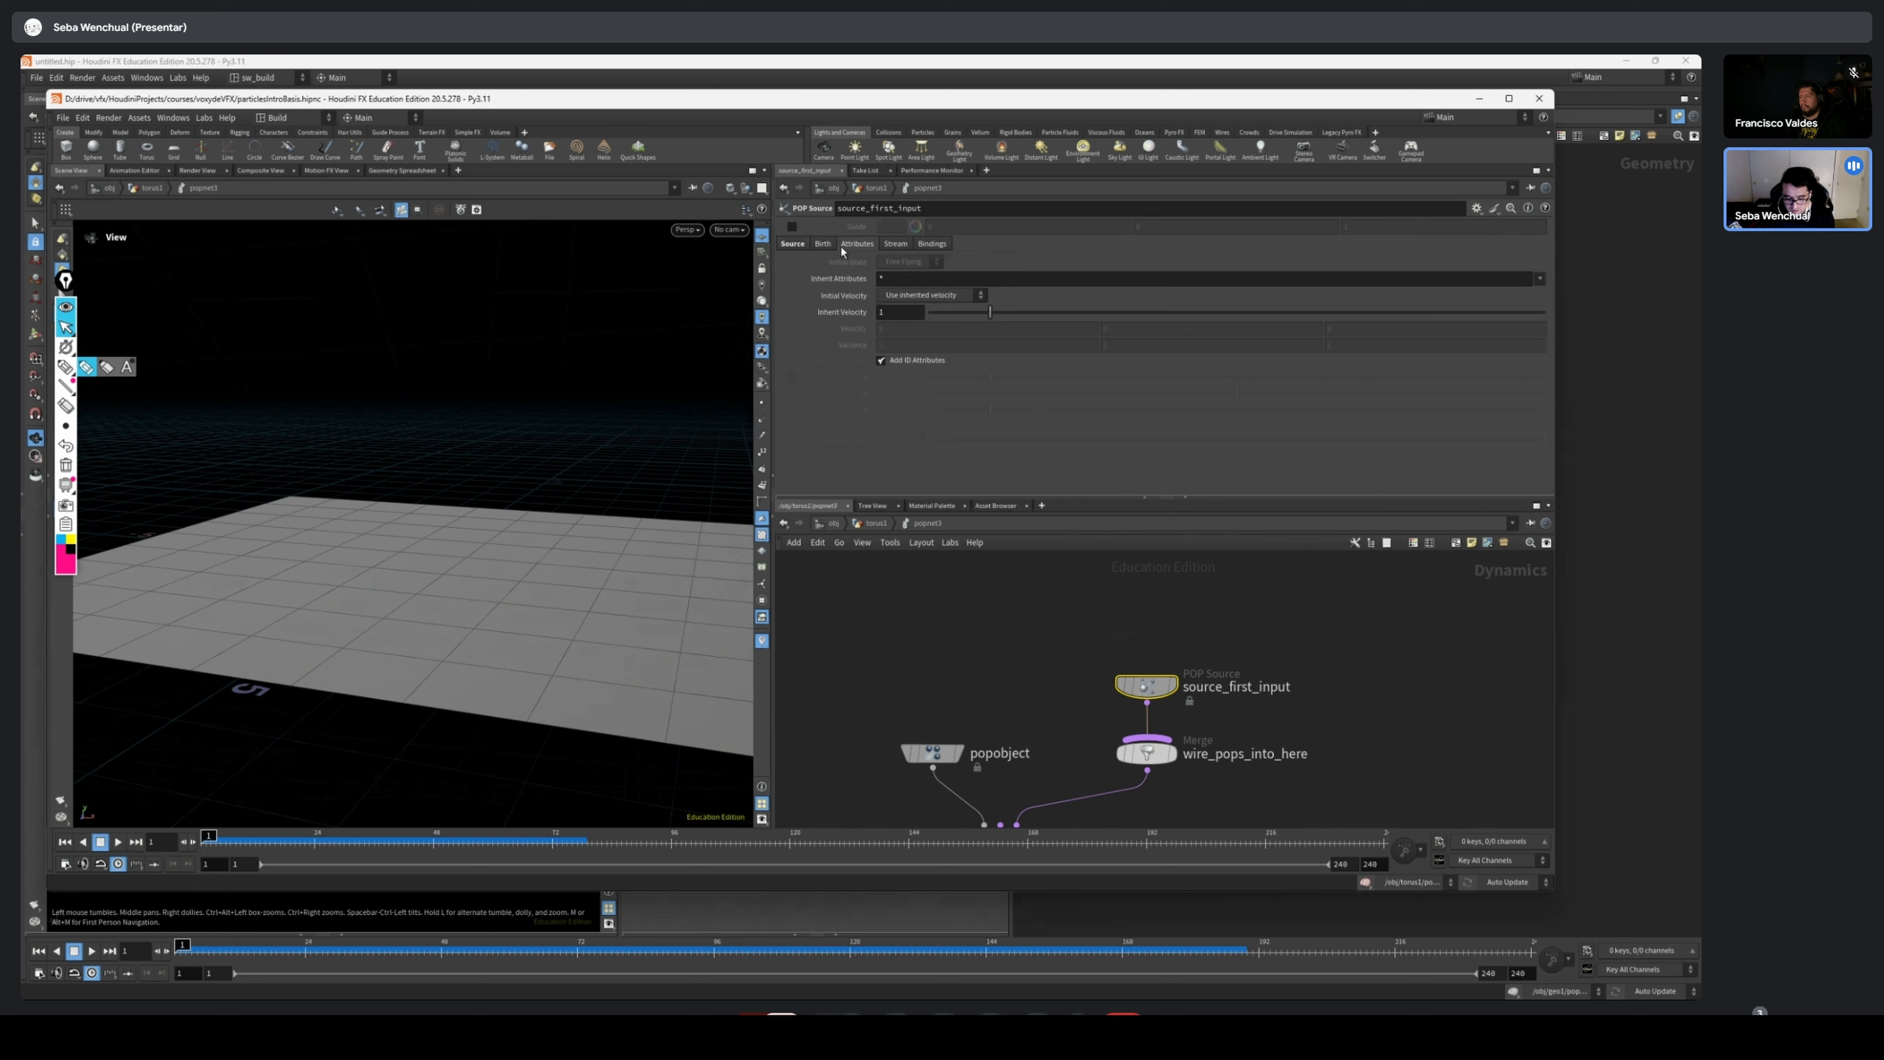
click(921, 295)
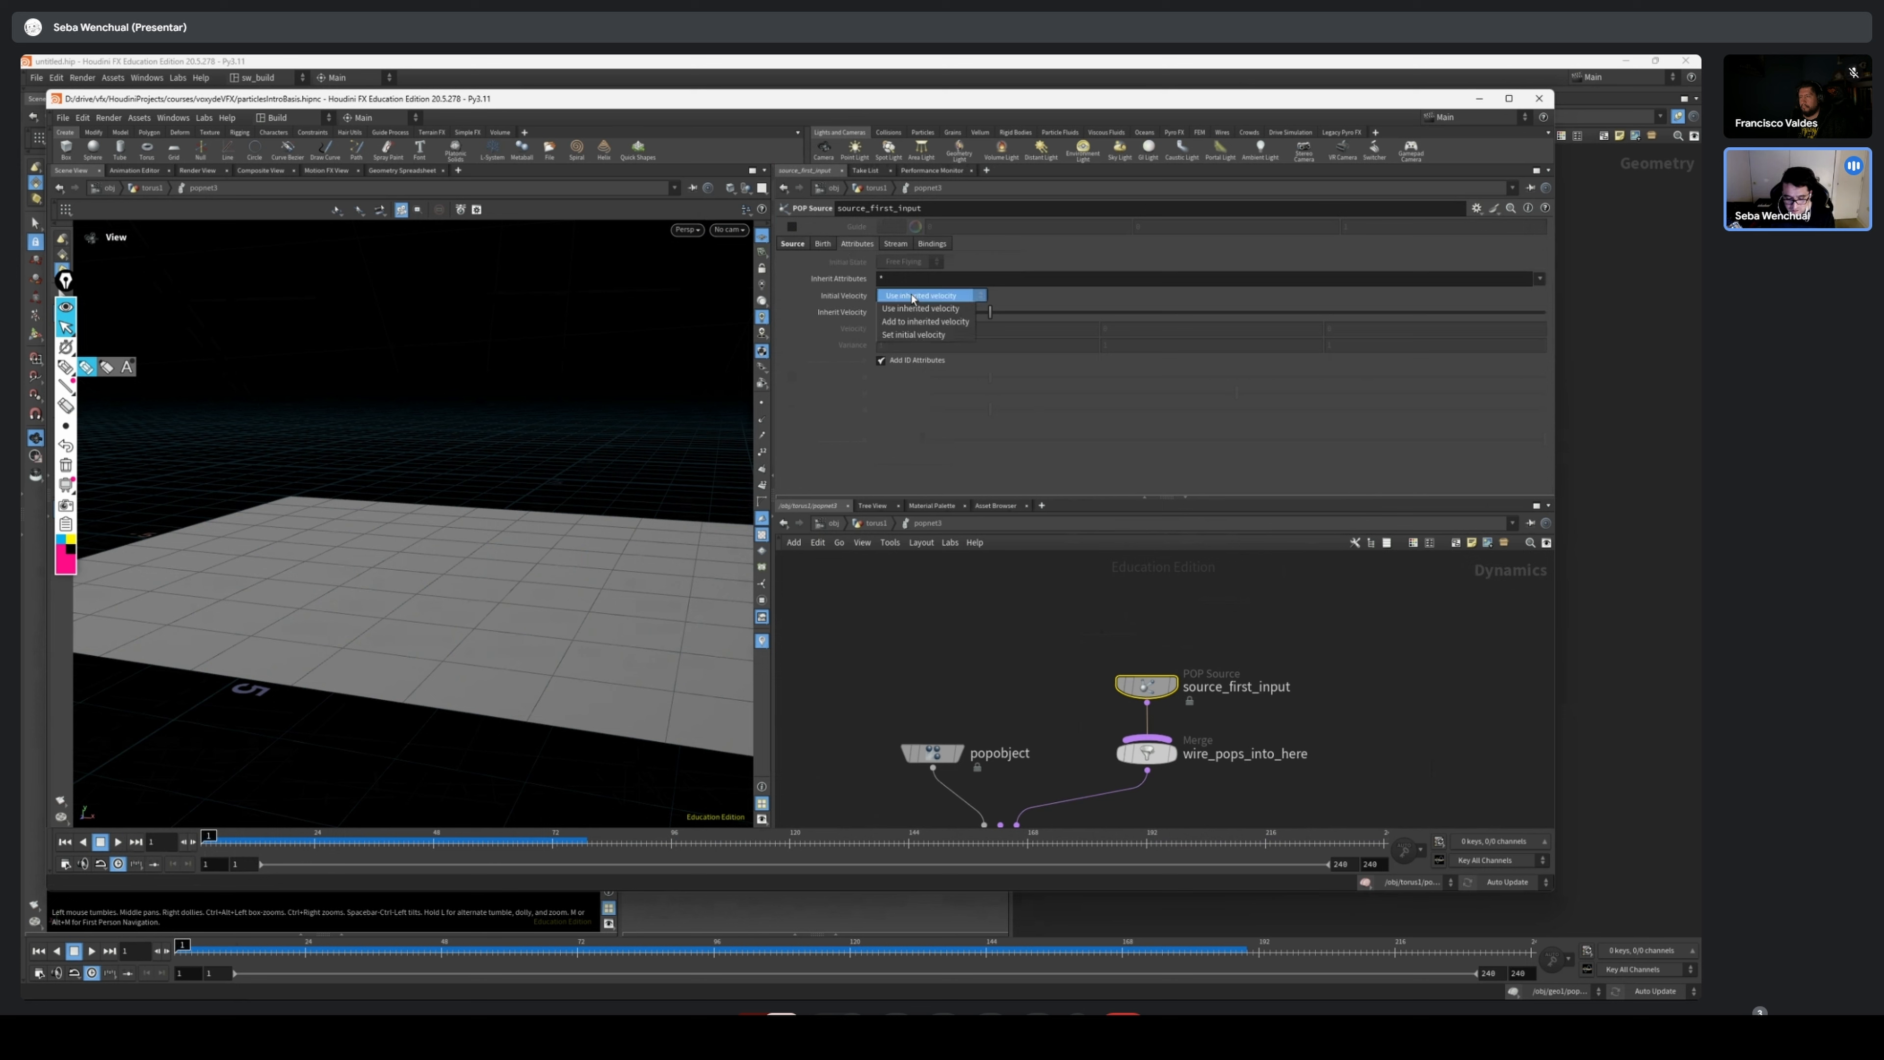
click(929, 324)
click(1192, 328)
text(1)
key(Return)
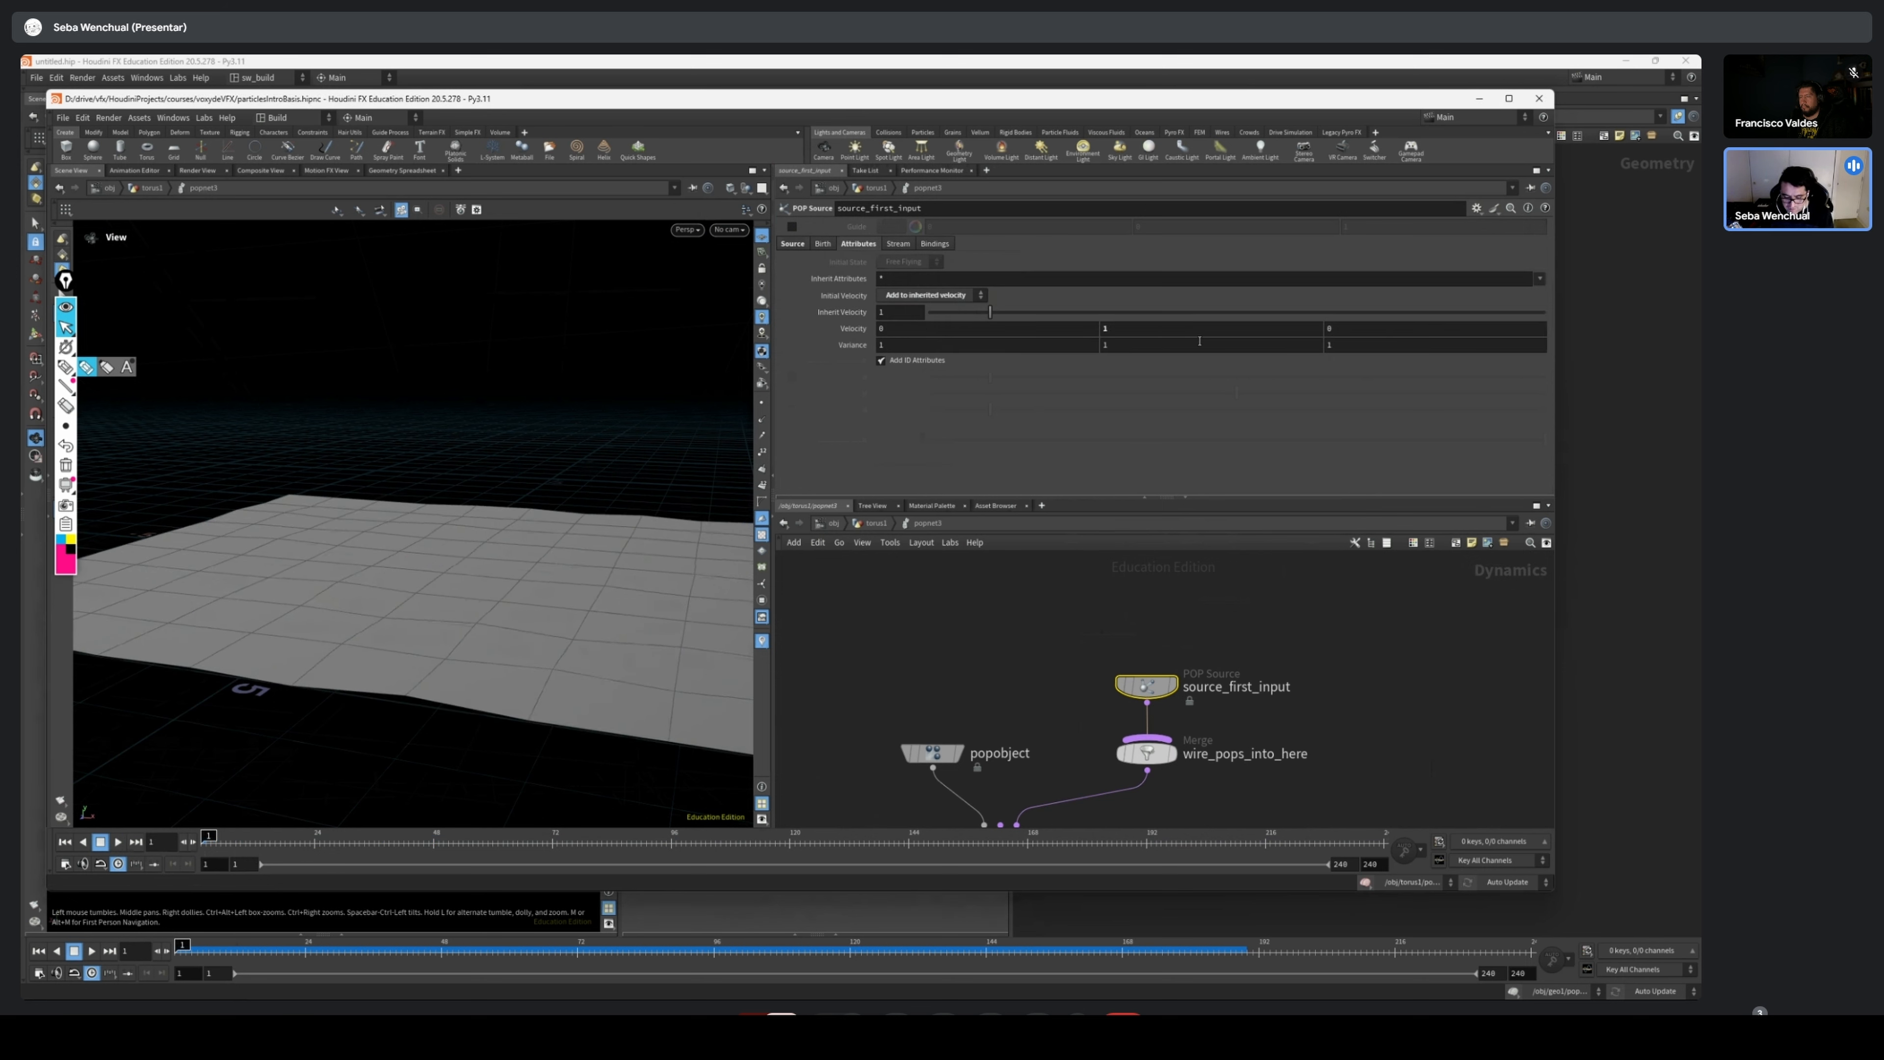
Scrub the grid simulation to frame 72 and examine how the polygons deform
drag(226, 845, 394, 846)
scroll(471, 522, down, 5)
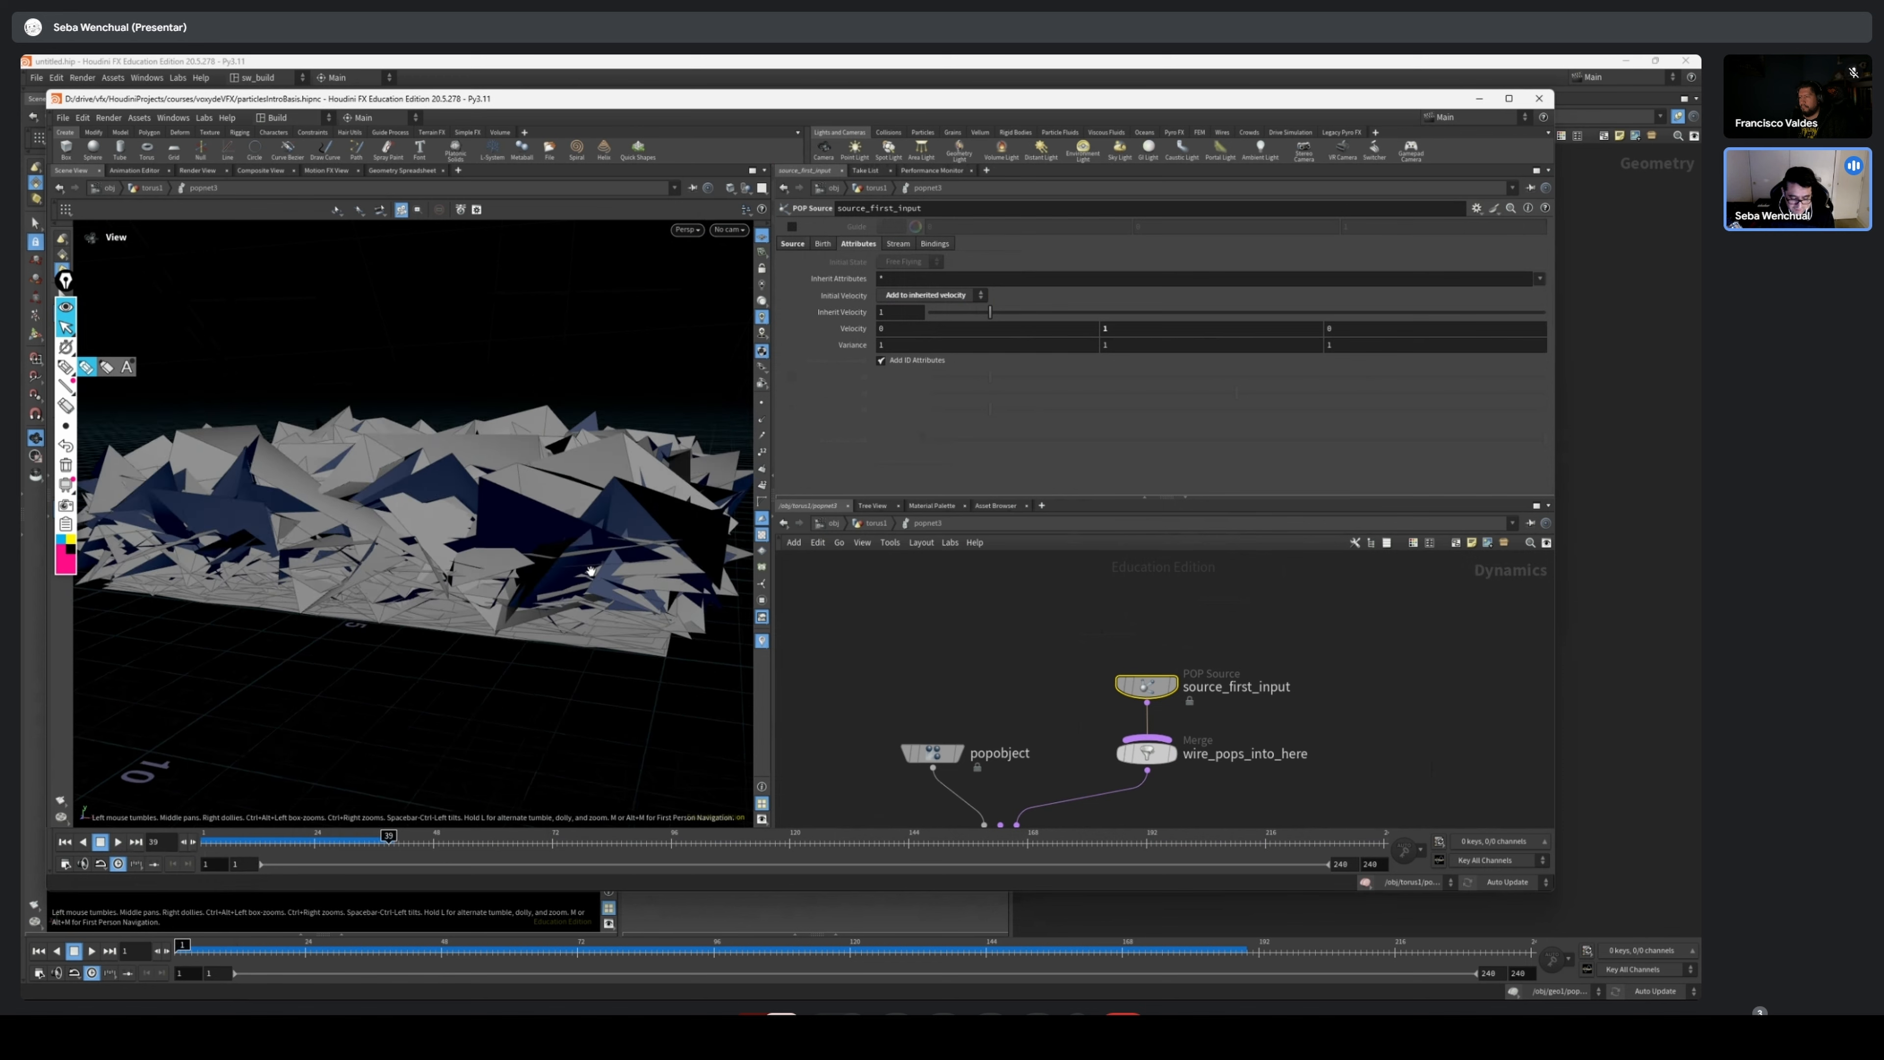
drag(471, 522, 460, 556)
drag(297, 845, 553, 844)
scroll(492, 482, down, 5)
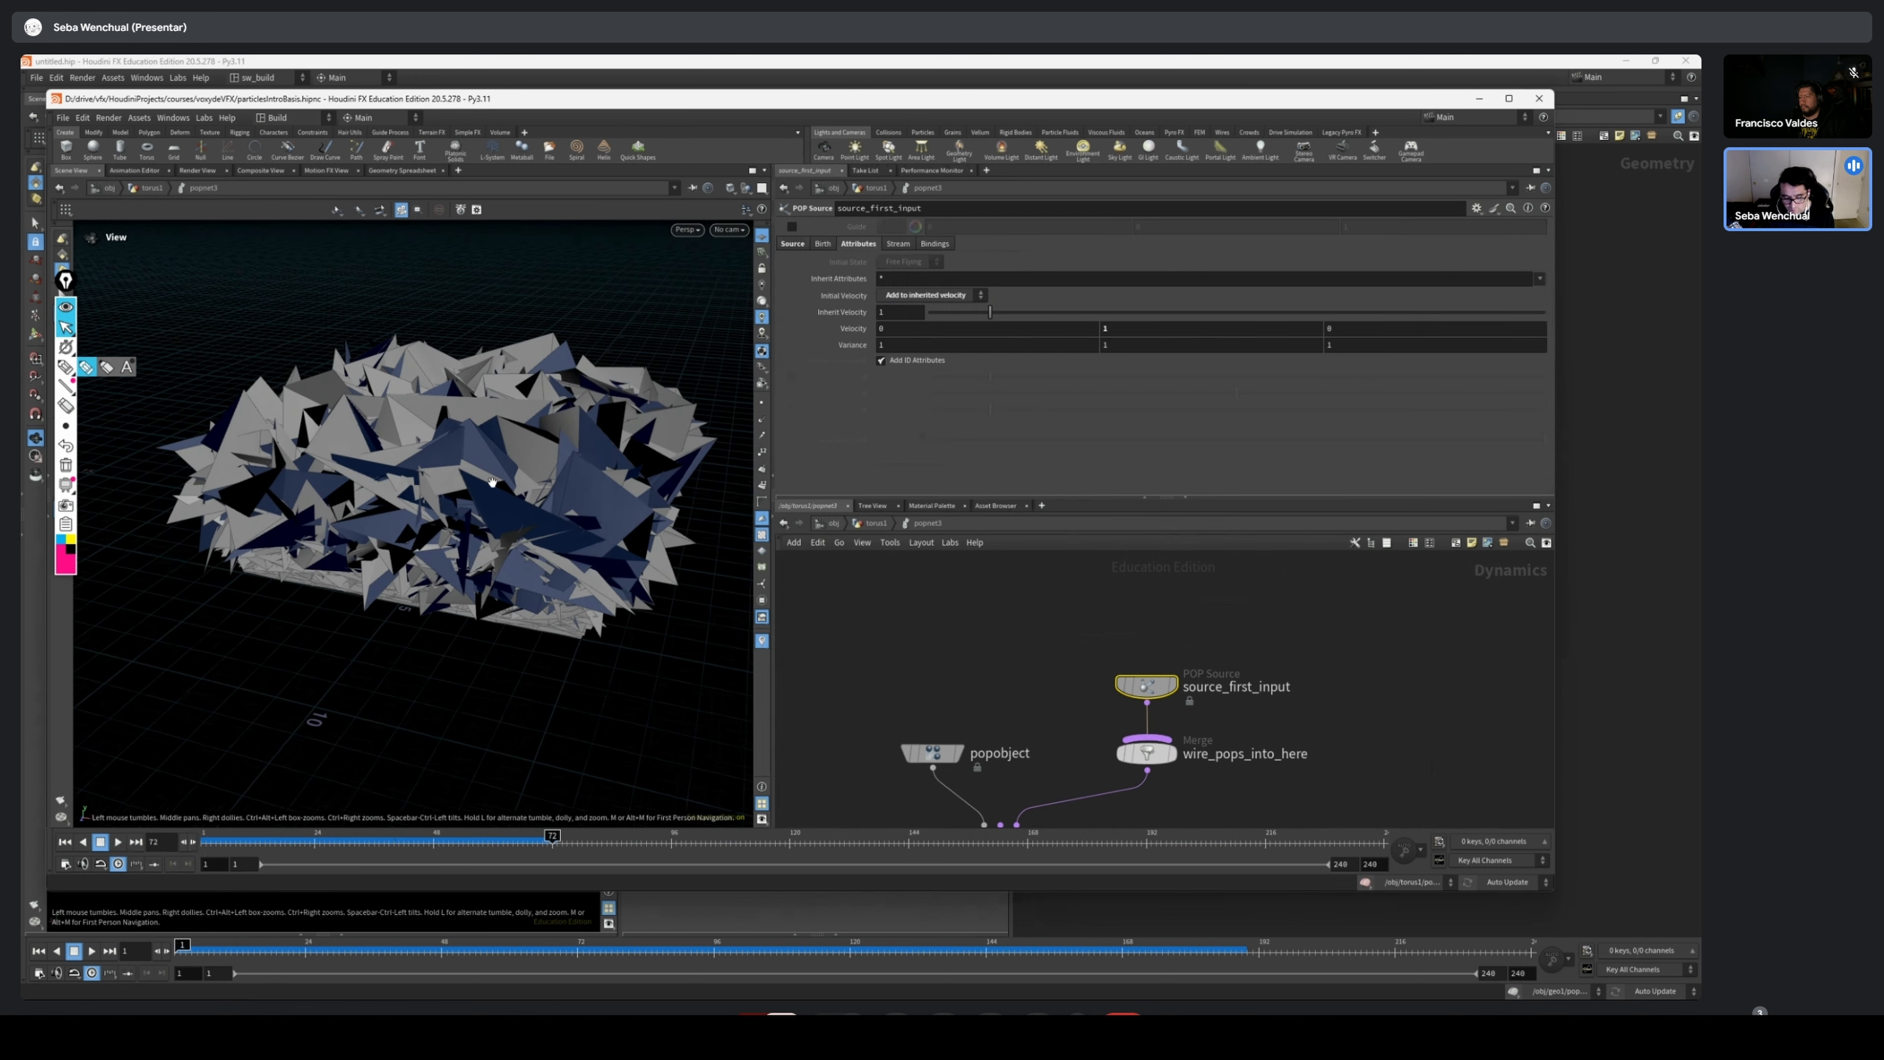
Set the POP source's velocity variance to 0 on all three axes
click(943, 348)
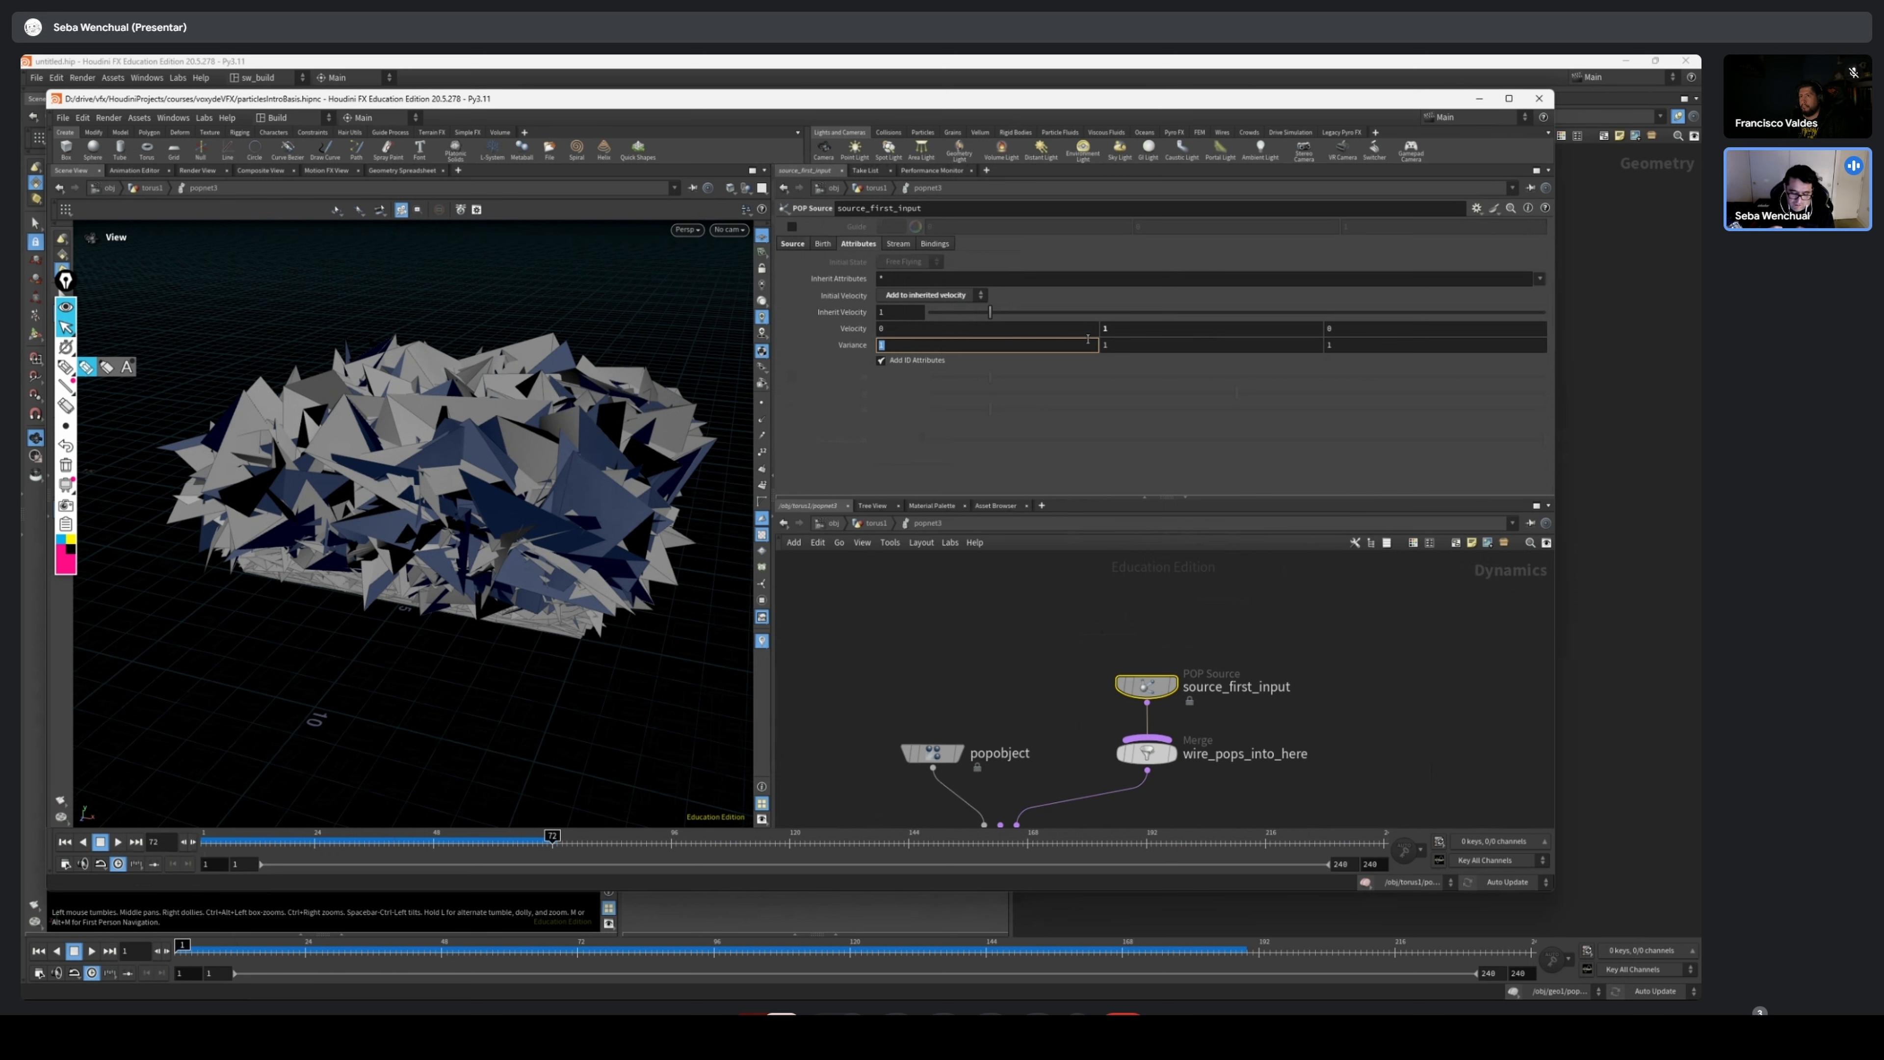
click(1153, 351)
text(0)
click(1366, 348)
text(0)
click(1157, 347)
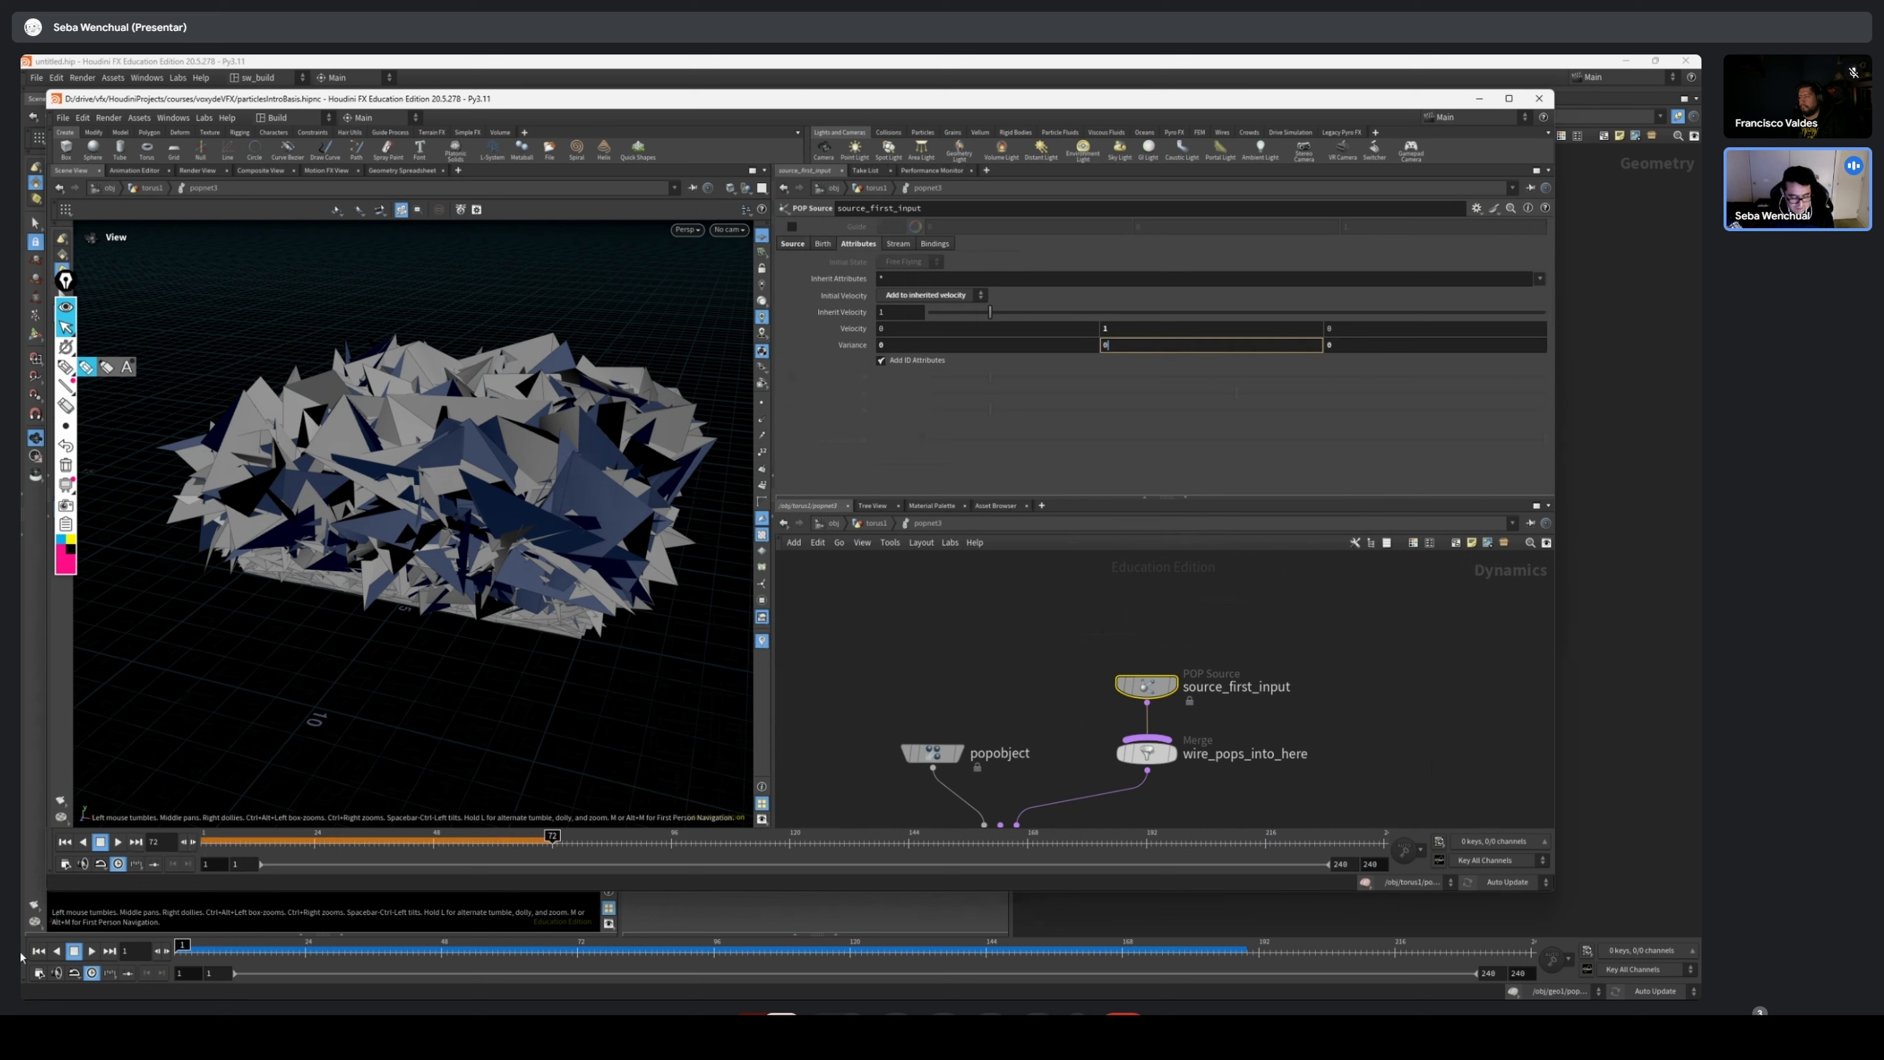
Play the simulation from frame 1 to check the grid's motion, then rewind to the first frame
drag(241, 843, 215, 843)
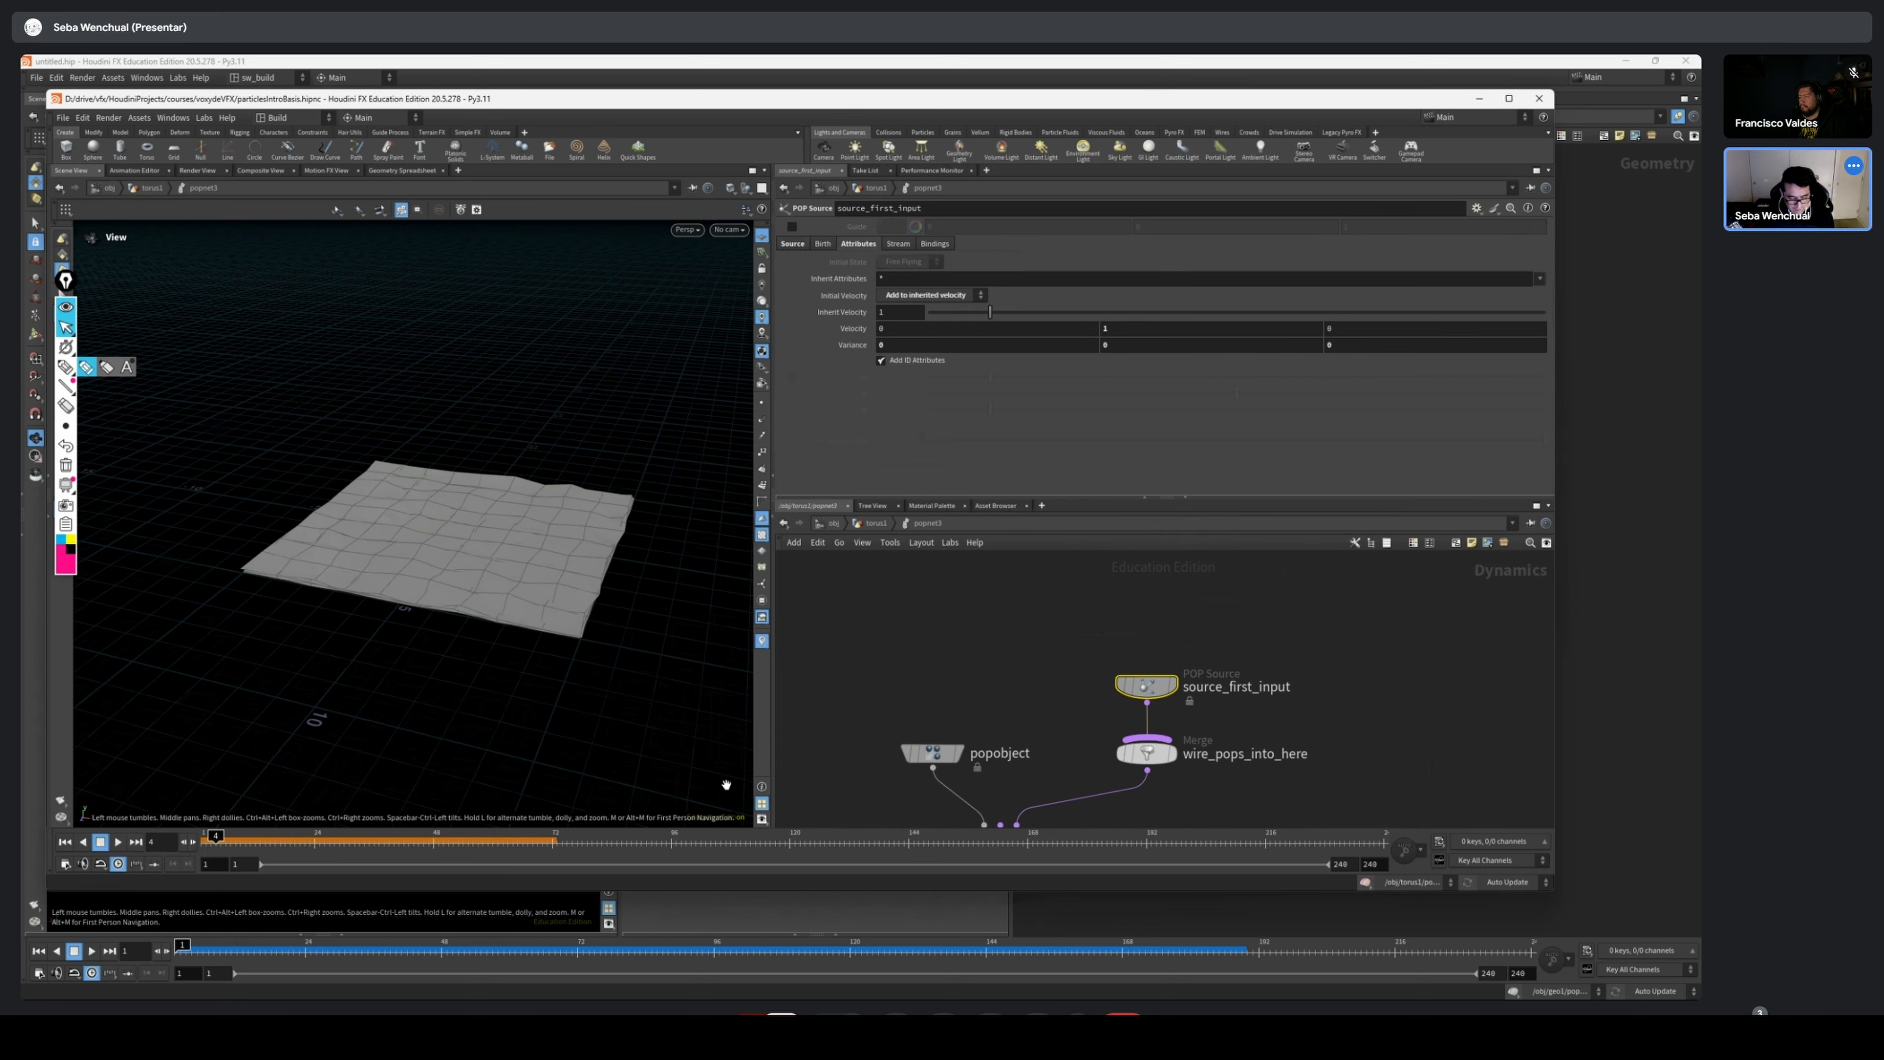
key(ctrl+Up)
click(118, 842)
drag(523, 610, 580, 529)
scroll(504, 575, up, 3)
right_drag(504, 575, 476, 636)
mouse_move(200, 842)
mouse_down()
mouse_move(939, 859)
mouse_move(206, 838)
mouse_up()
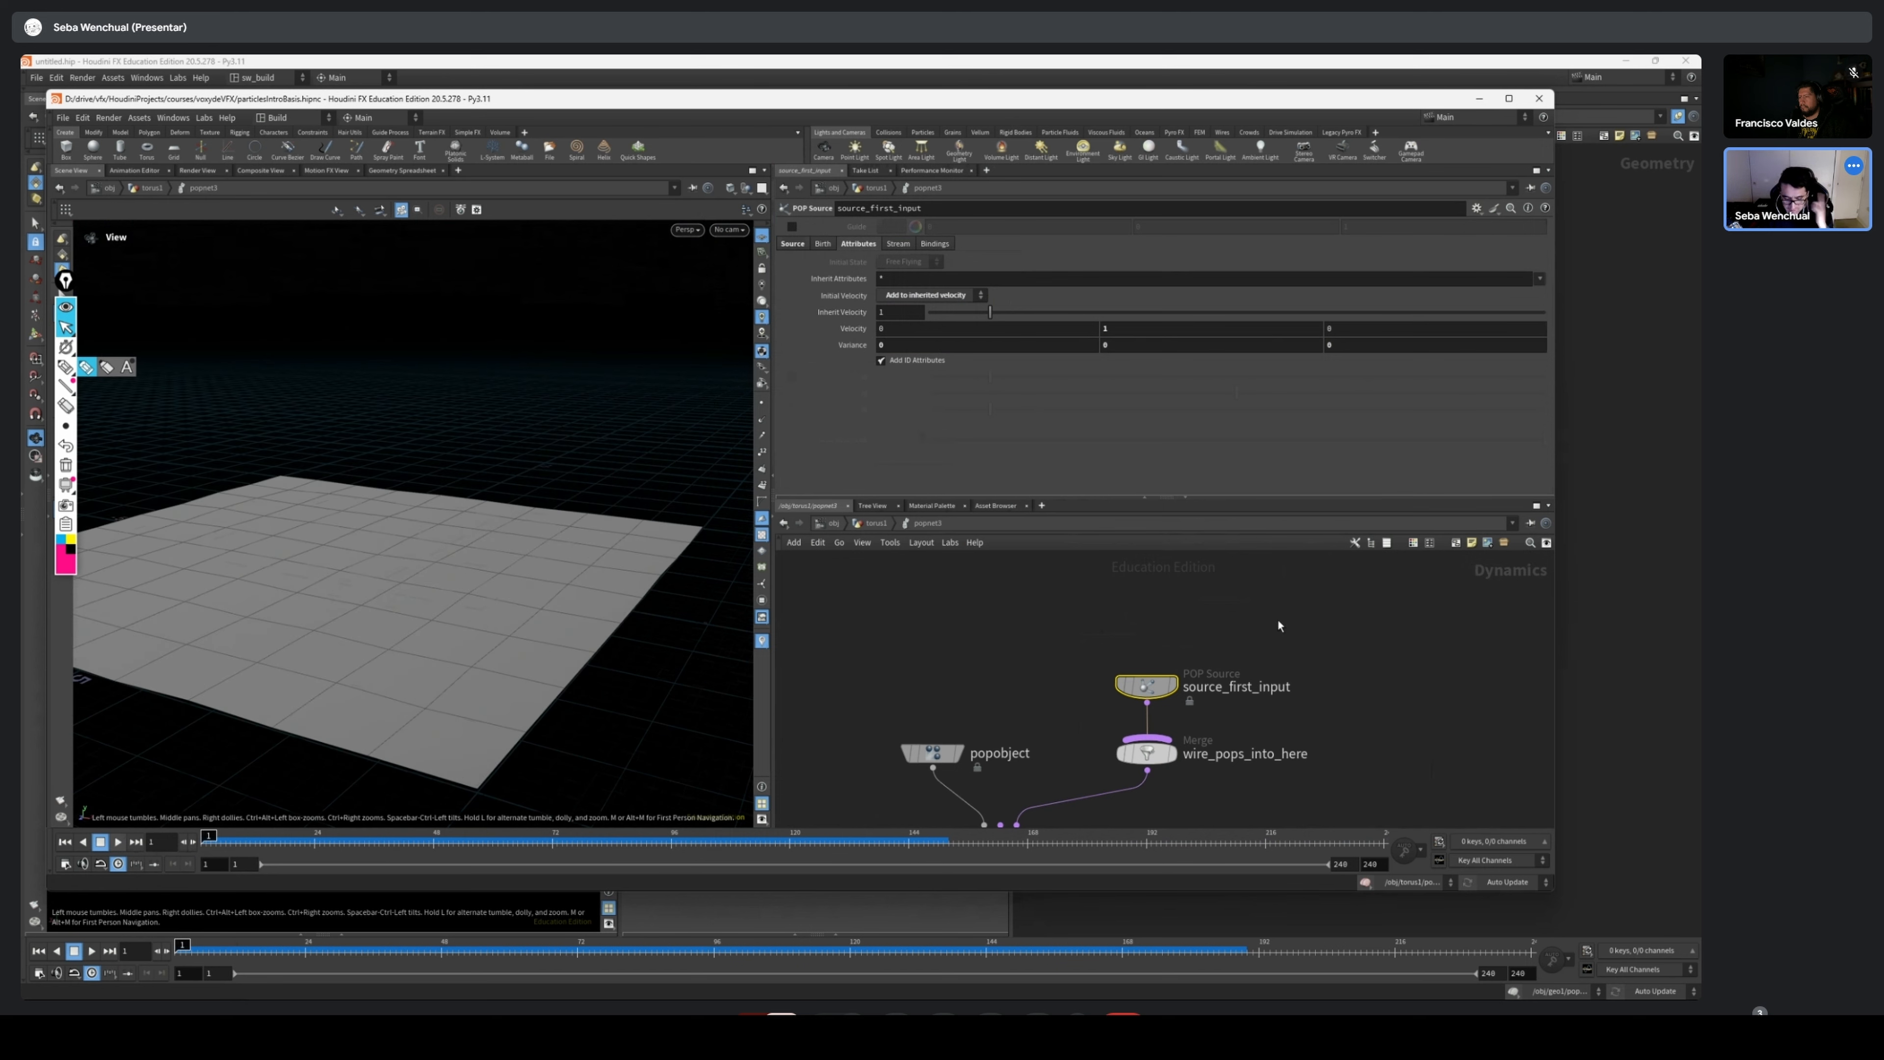
Return to the geometry network and undo recent edits back to before the POP network under the separate grid was added
key(u)
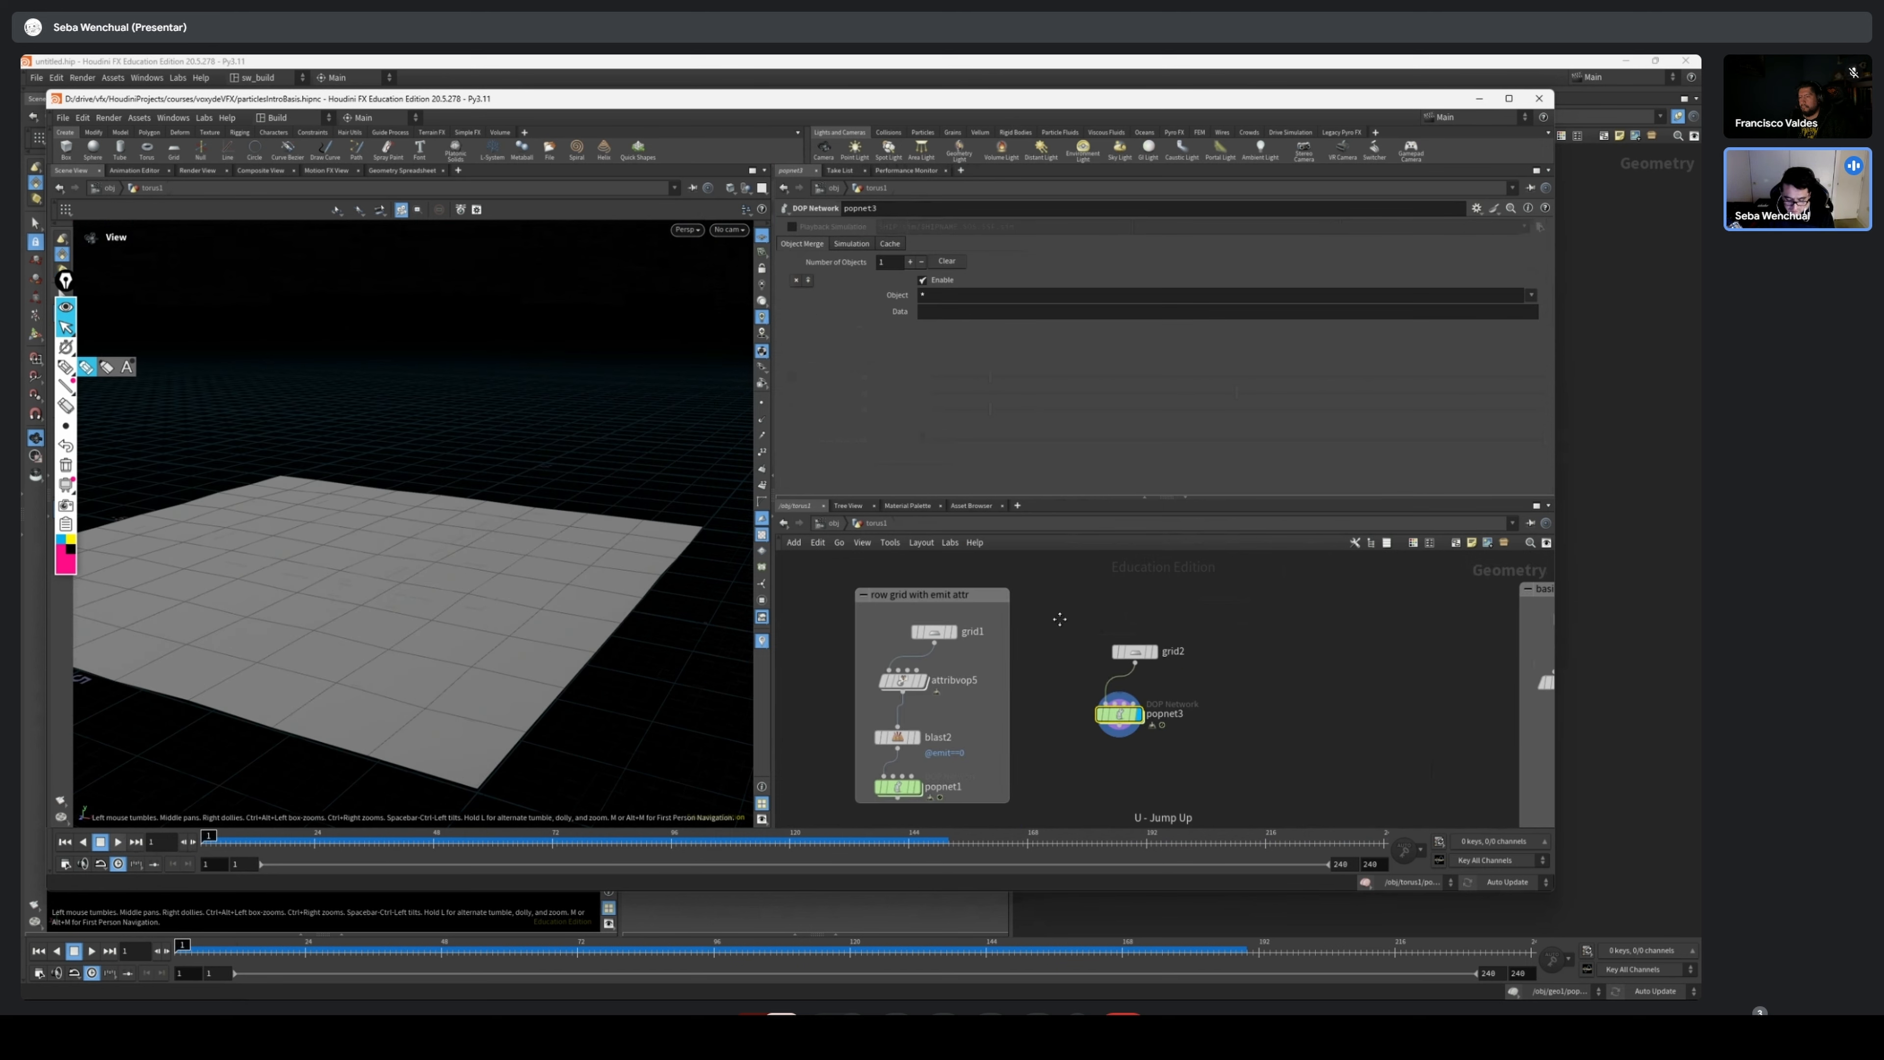
click(933, 631)
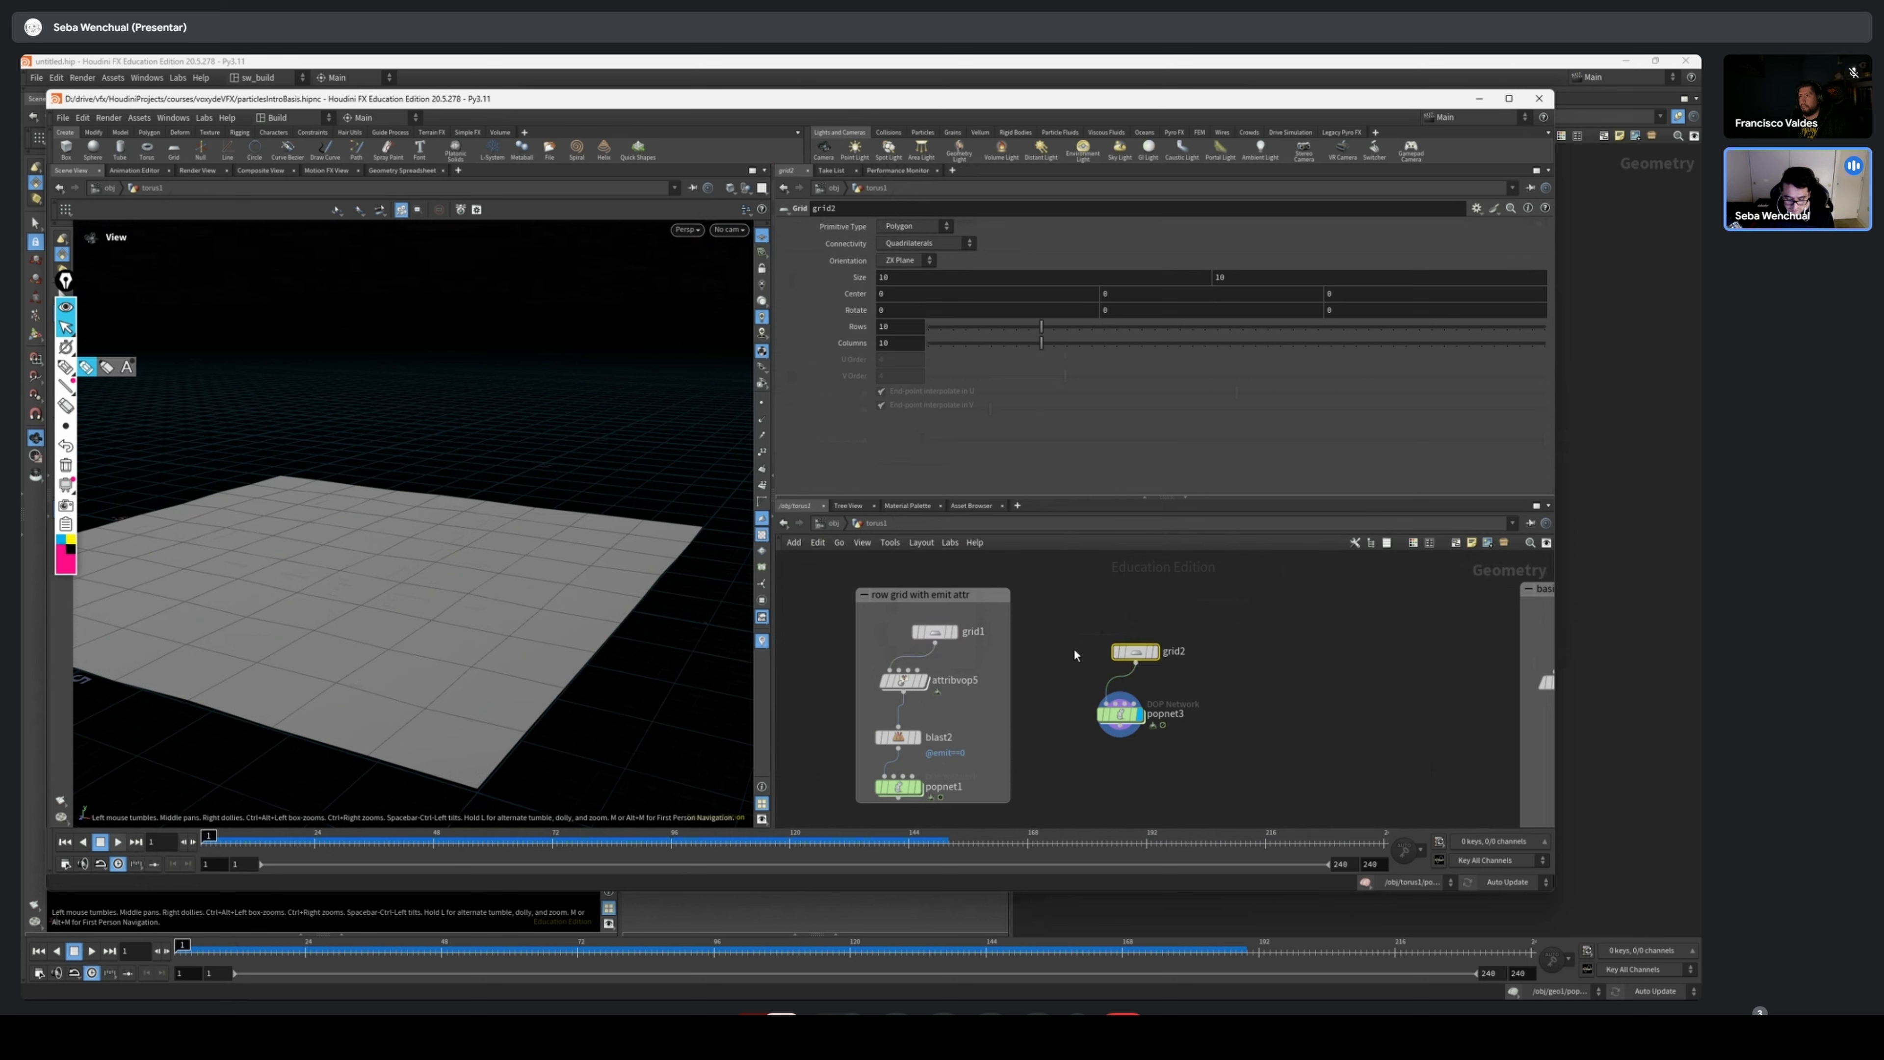
scroll(1075, 654, down, 4)
key(ctrl+z)
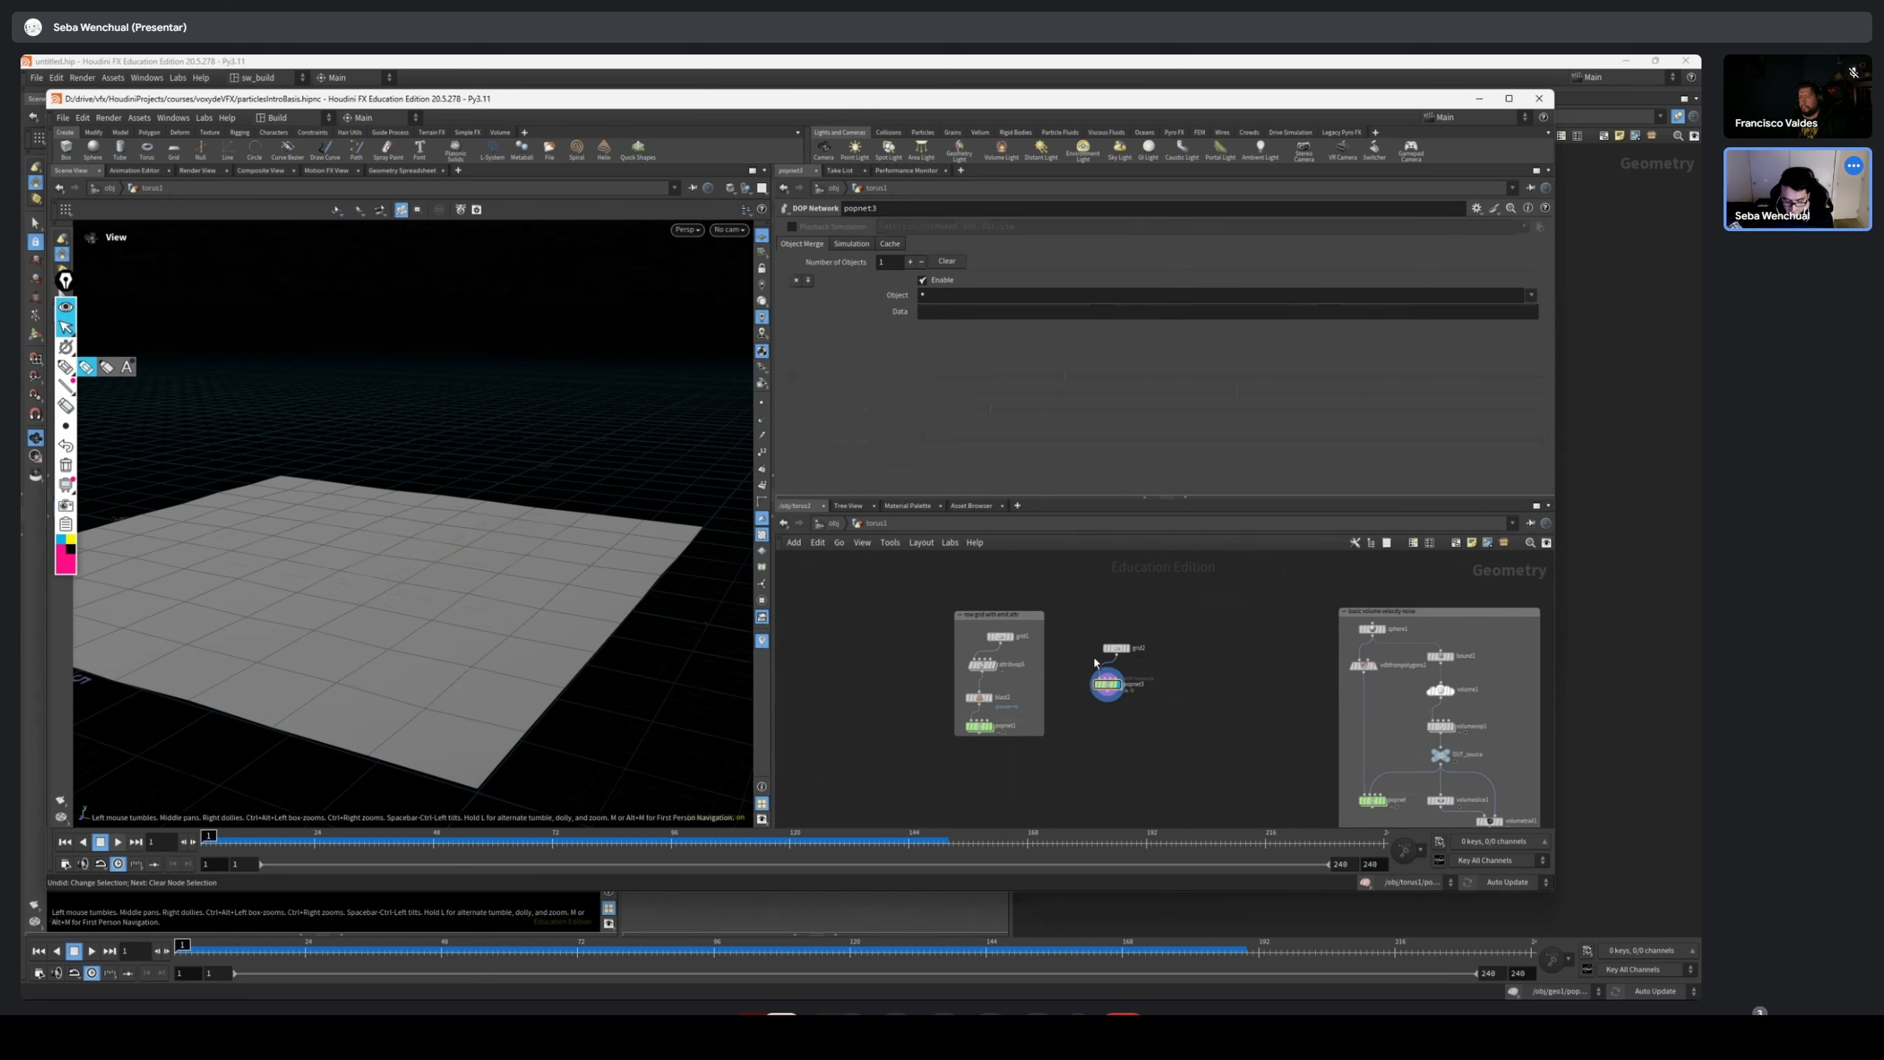
double_click(1104, 675)
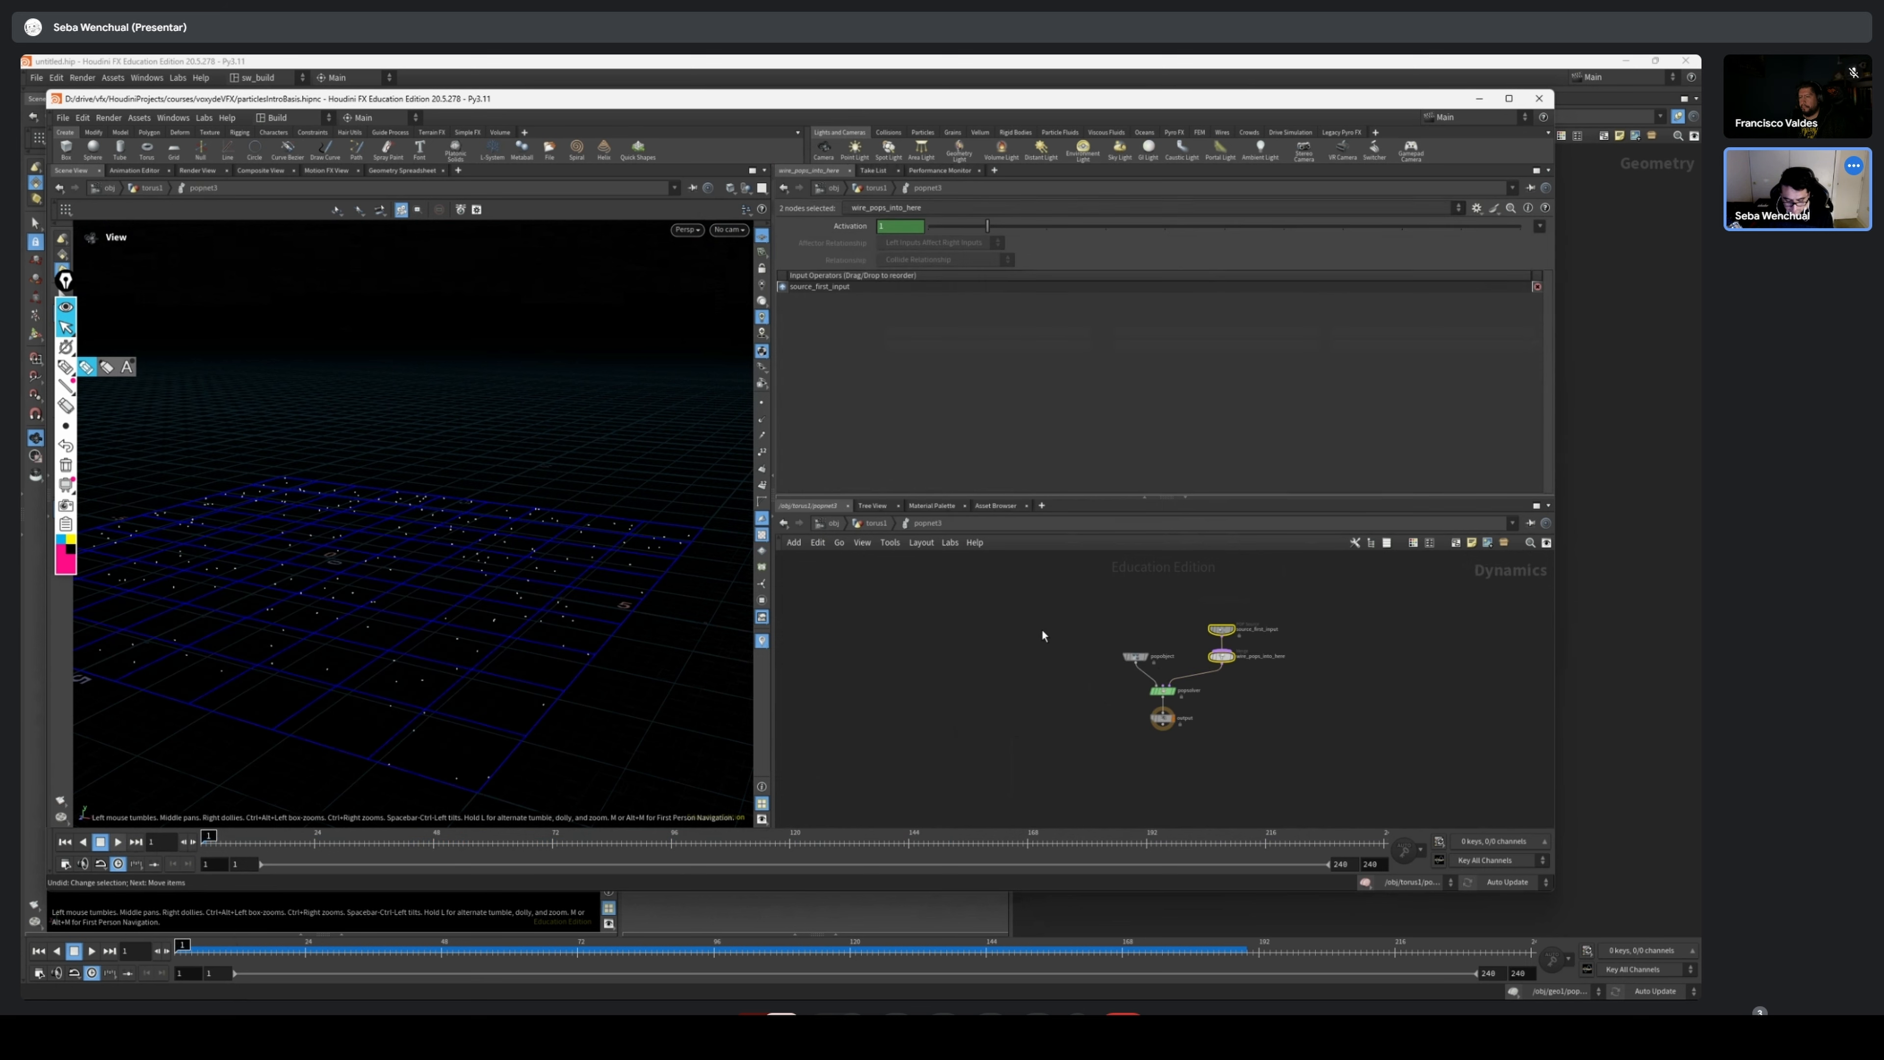
key(ctrl+z)
key(ctrl+z)
key(ctrl+z)
key(ctrl+z)
key(ctrl+z)
key(ctrl+z)
key(ctrl+z)
key(ctrl+z)
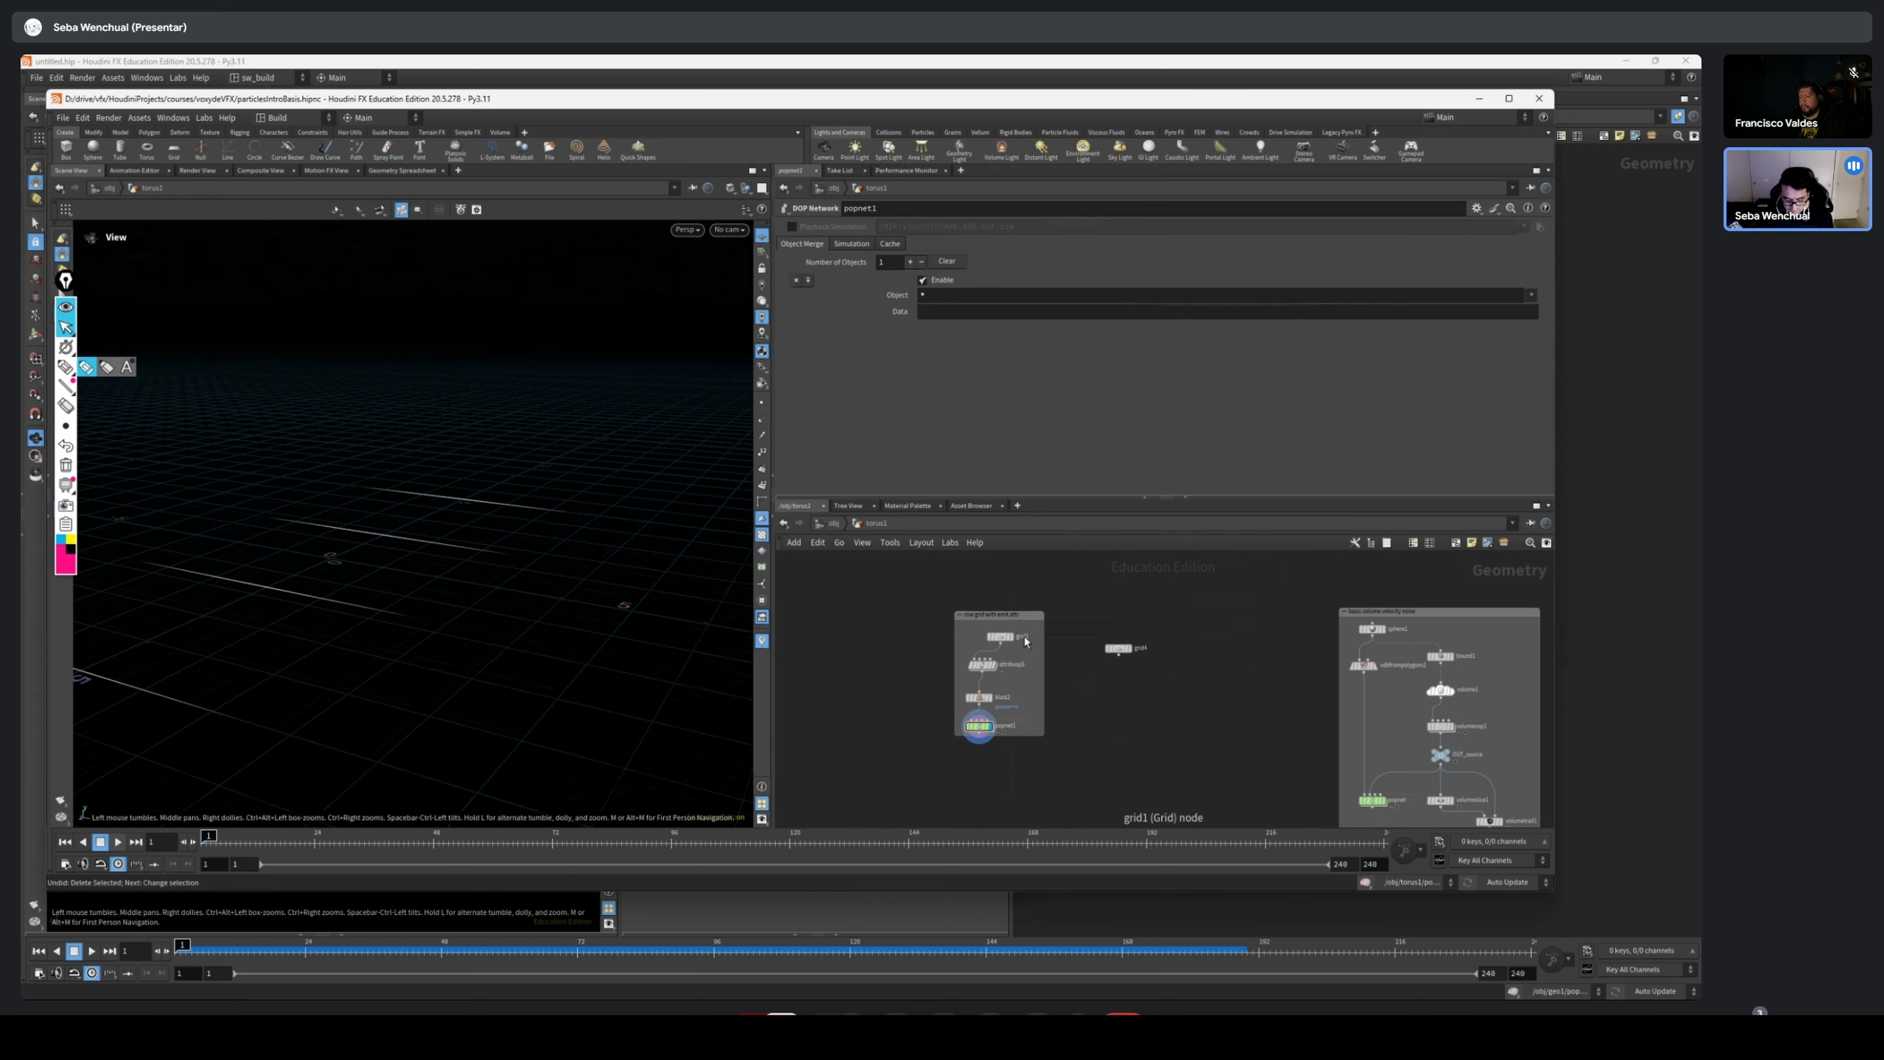
Add a 15-row grid next to grid1 inside the "row grid with emit attr" network box and display it
drag(1237, 619, 1113, 692)
drag(1163, 577, 1084, 617)
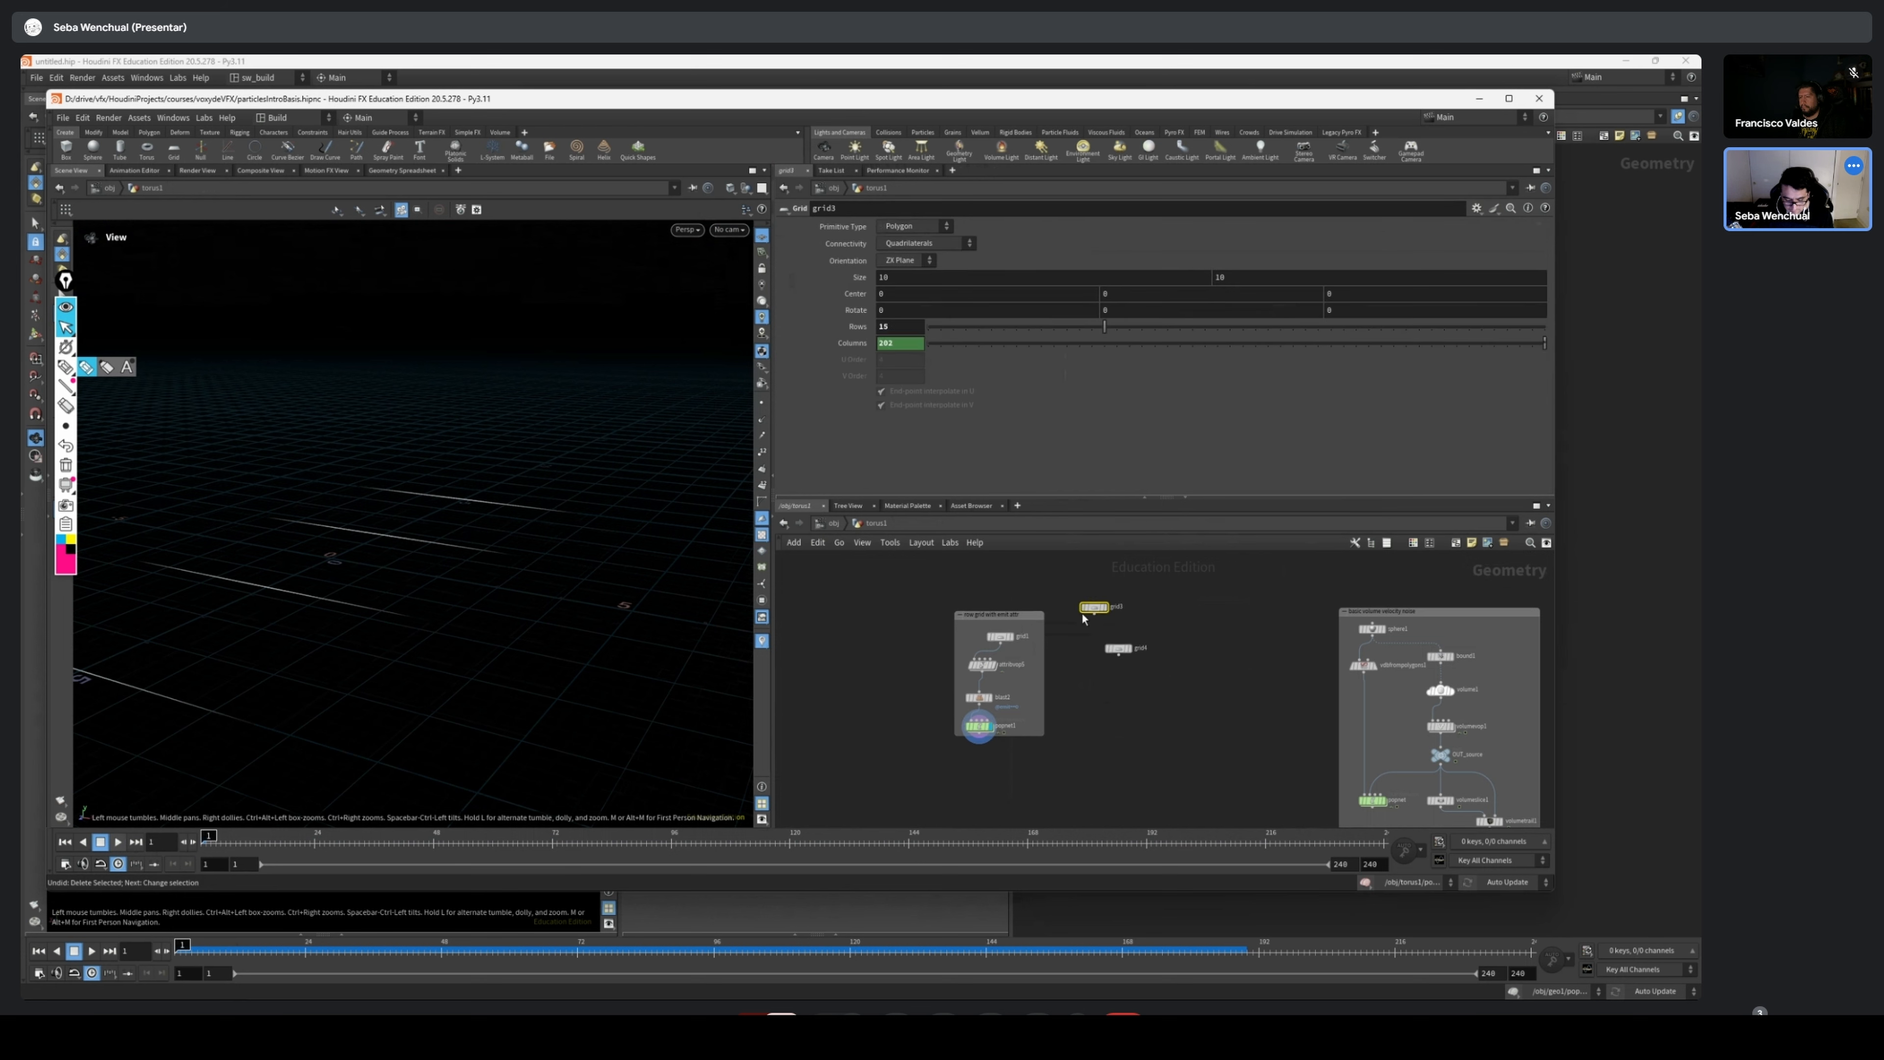
scroll(982, 635, up, 5)
drag(1264, 566, 1094, 642)
click(994, 633)
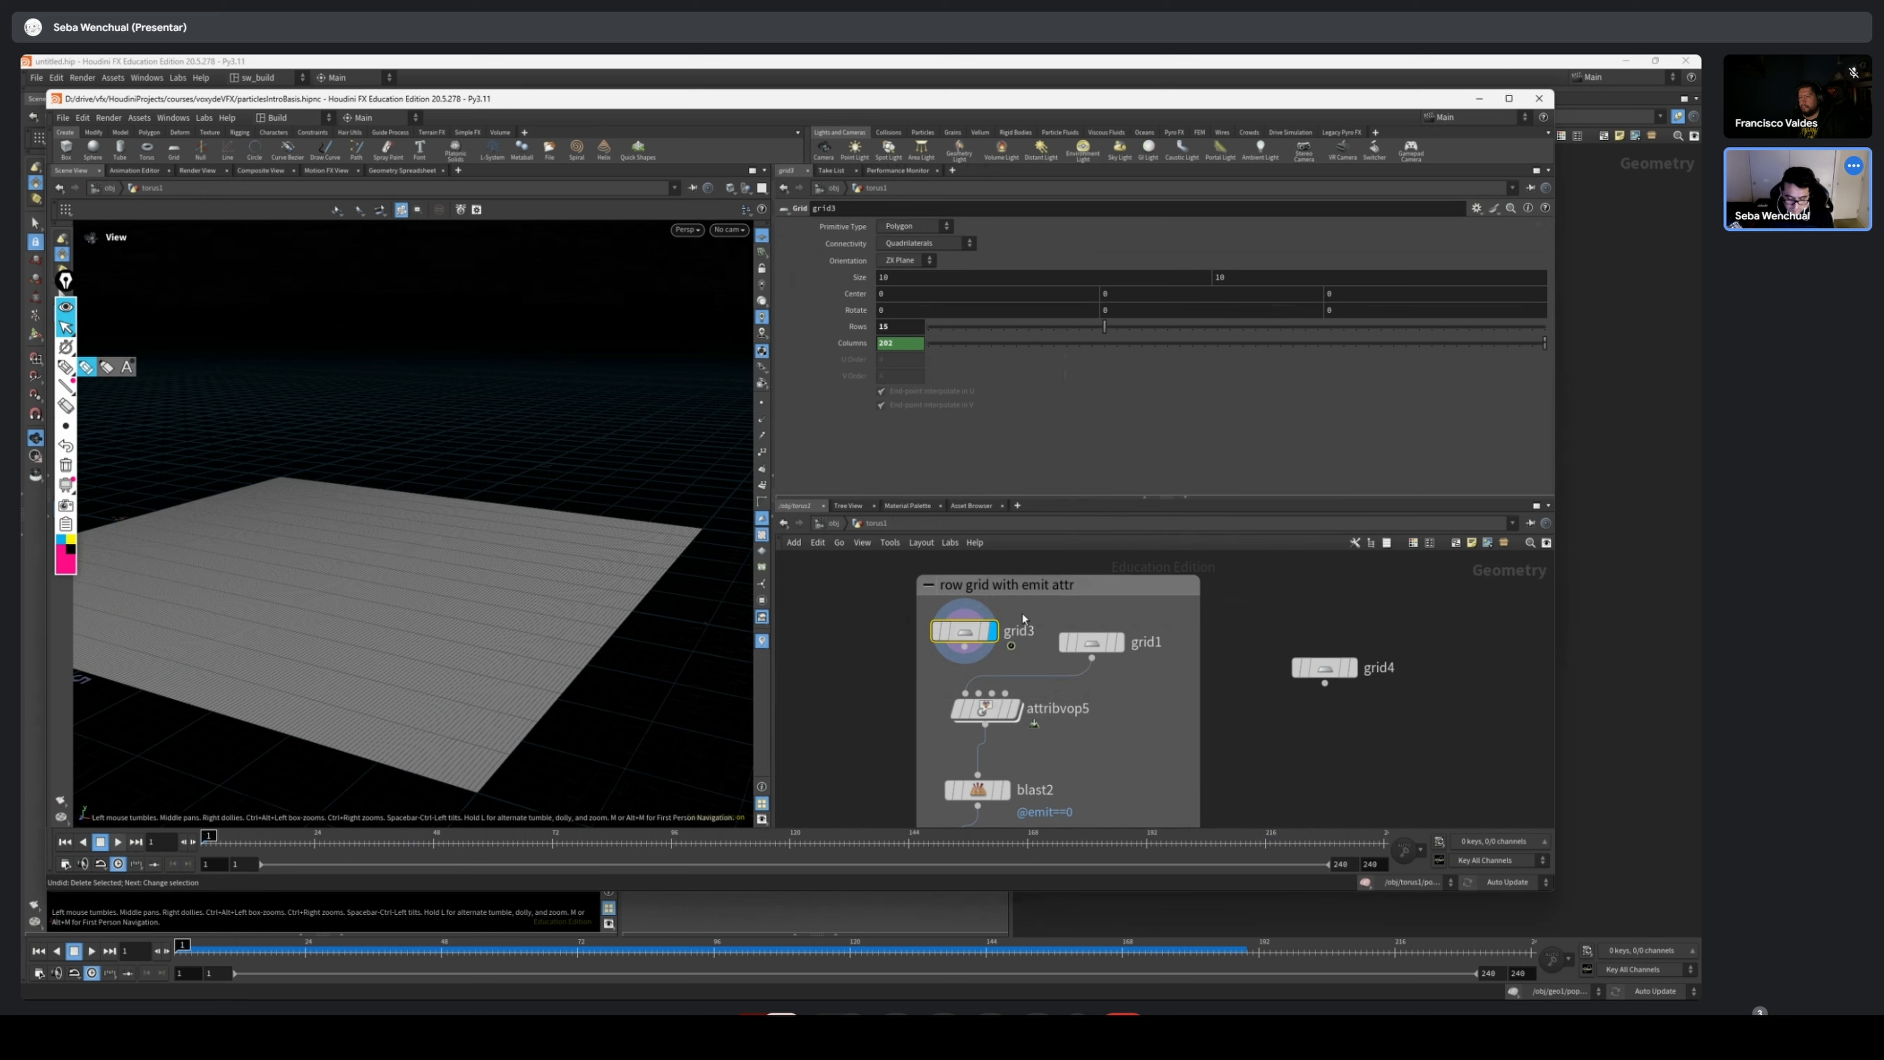
Set grid3's connectivity to Rows and wire it into the first input of attribvop5 in place of grid1
drag(462, 564, 561, 514)
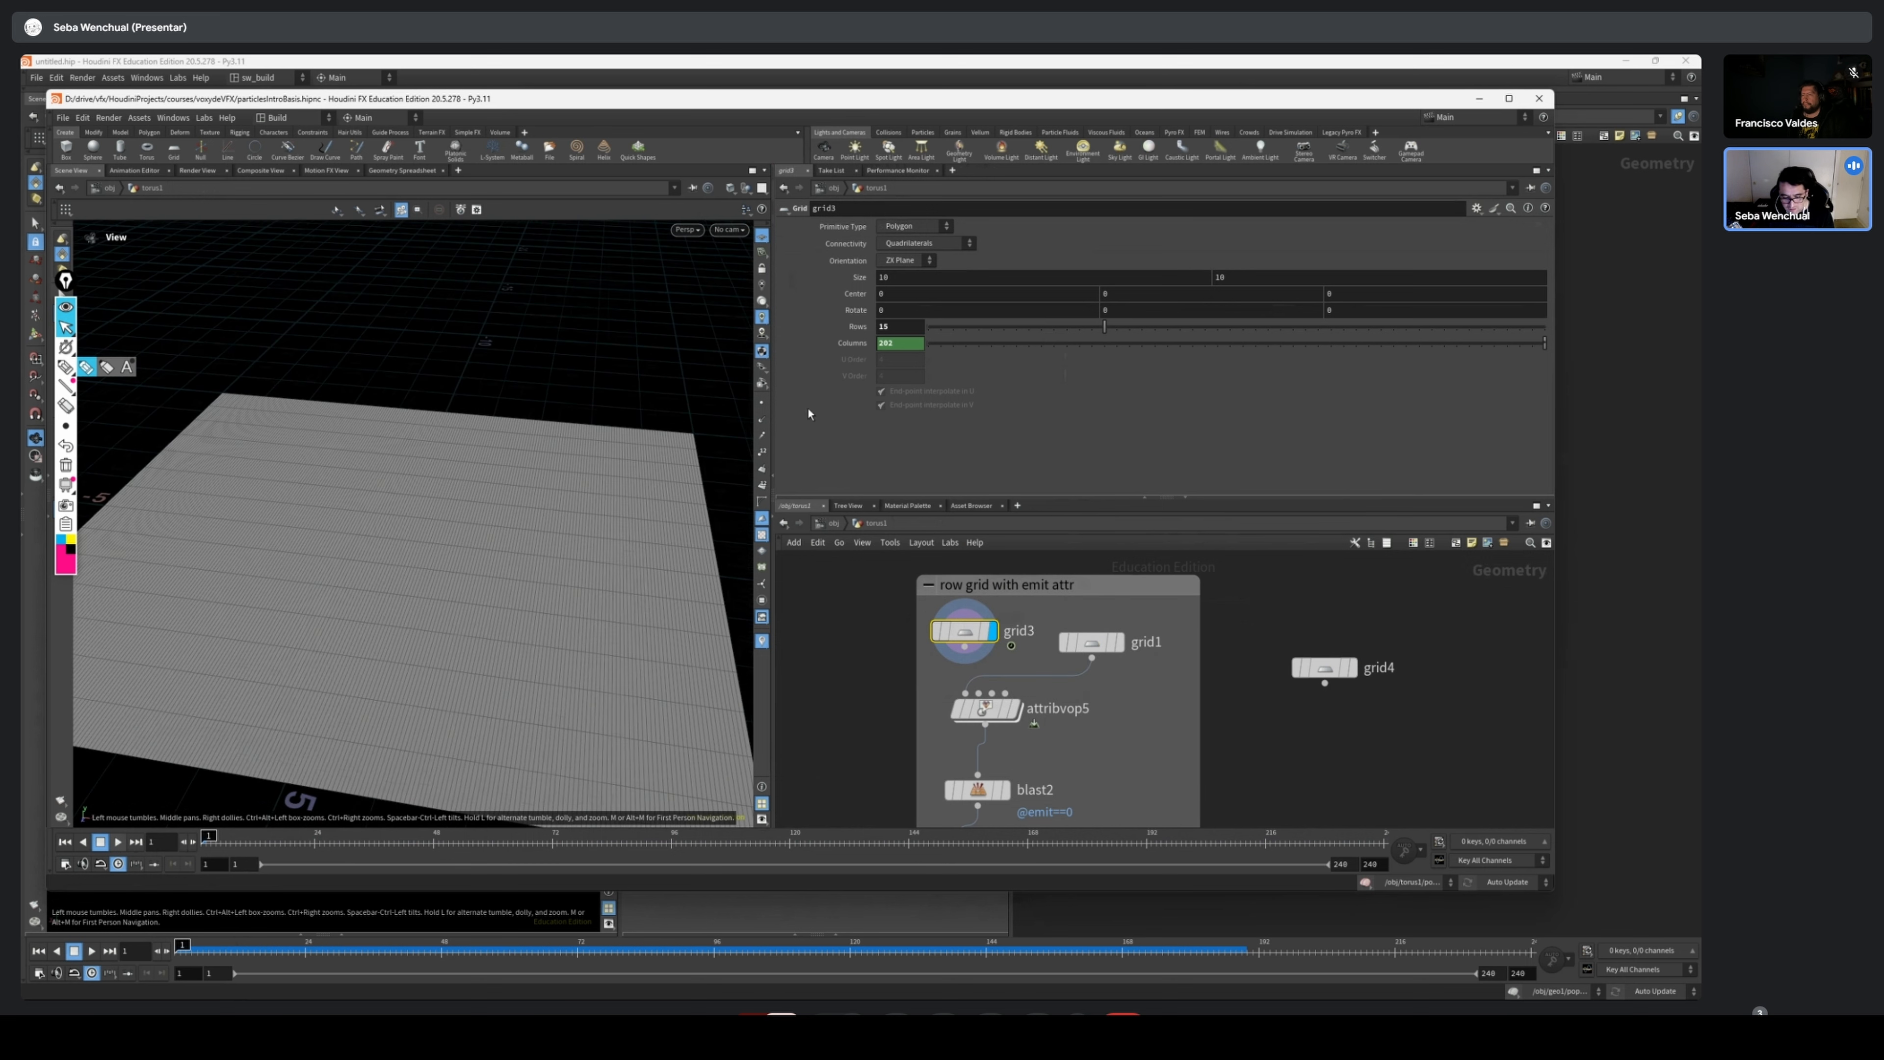
click(939, 225)
click(920, 243)
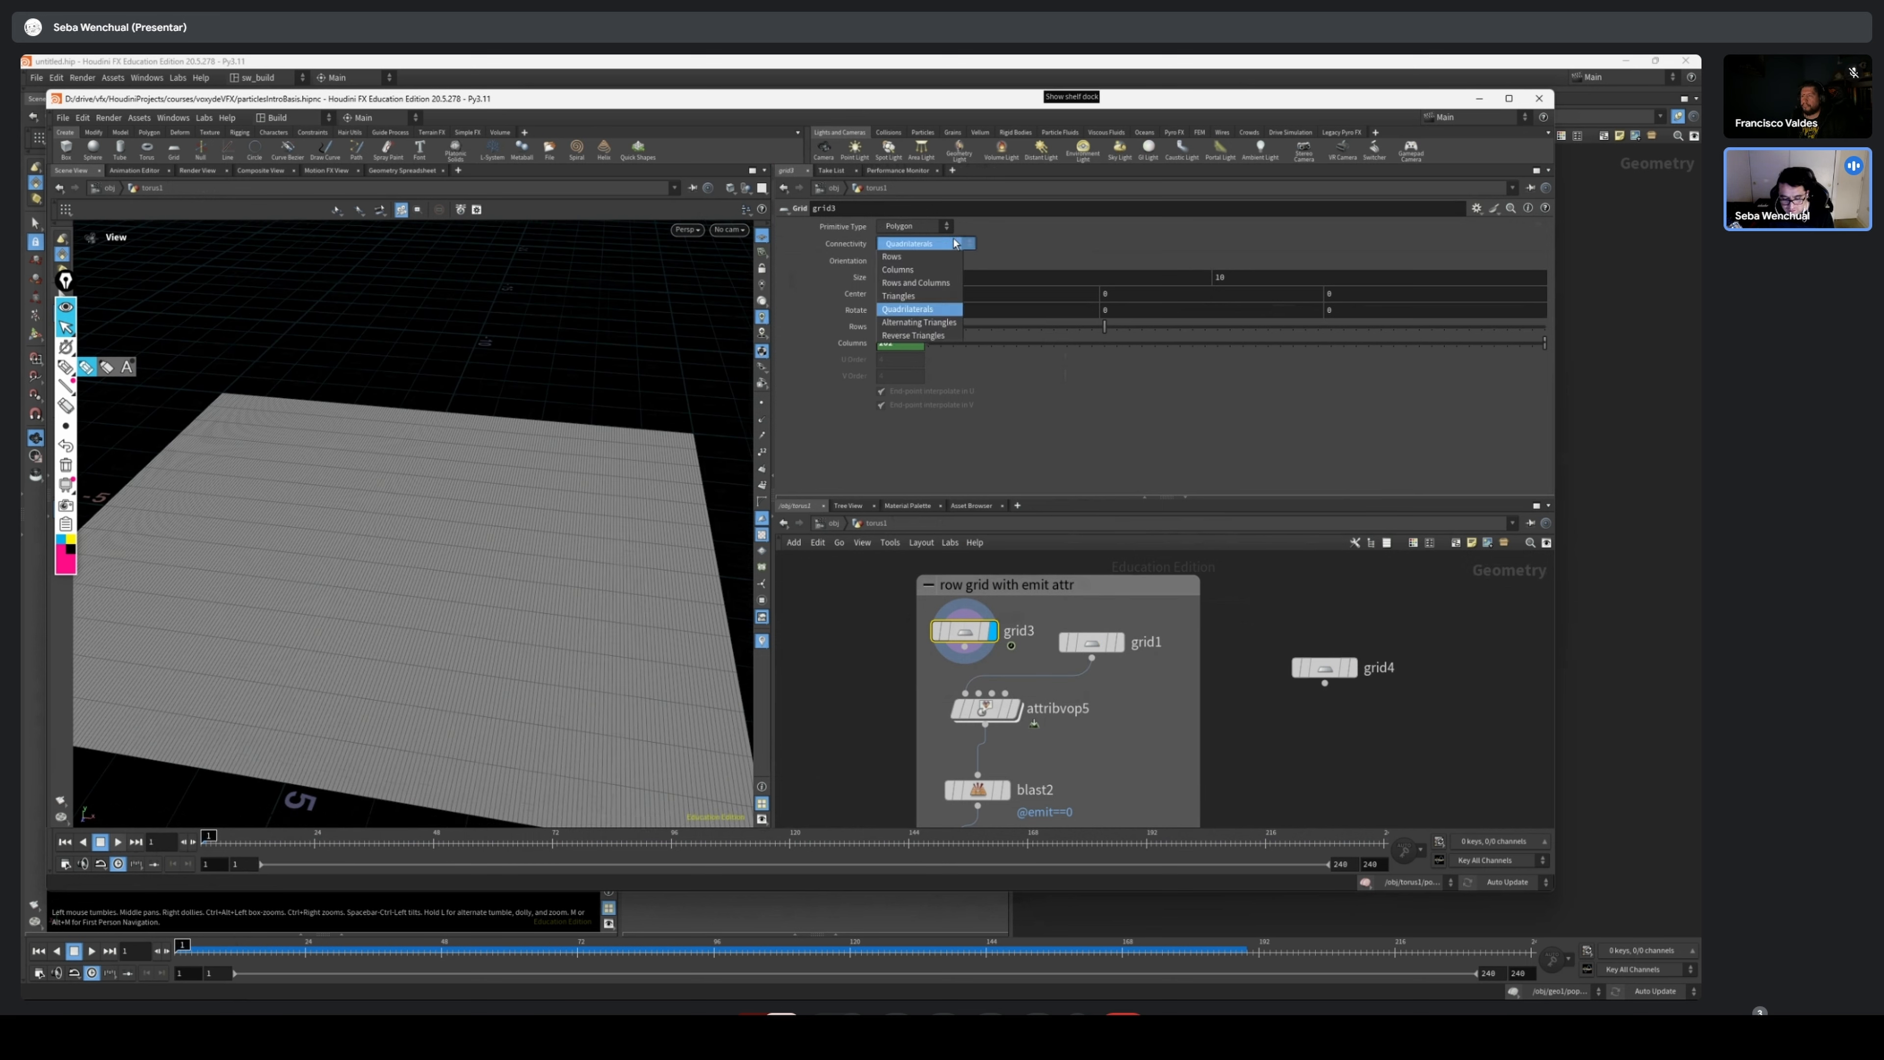
click(895, 259)
drag(491, 559, 394, 609)
drag(964, 647, 965, 693)
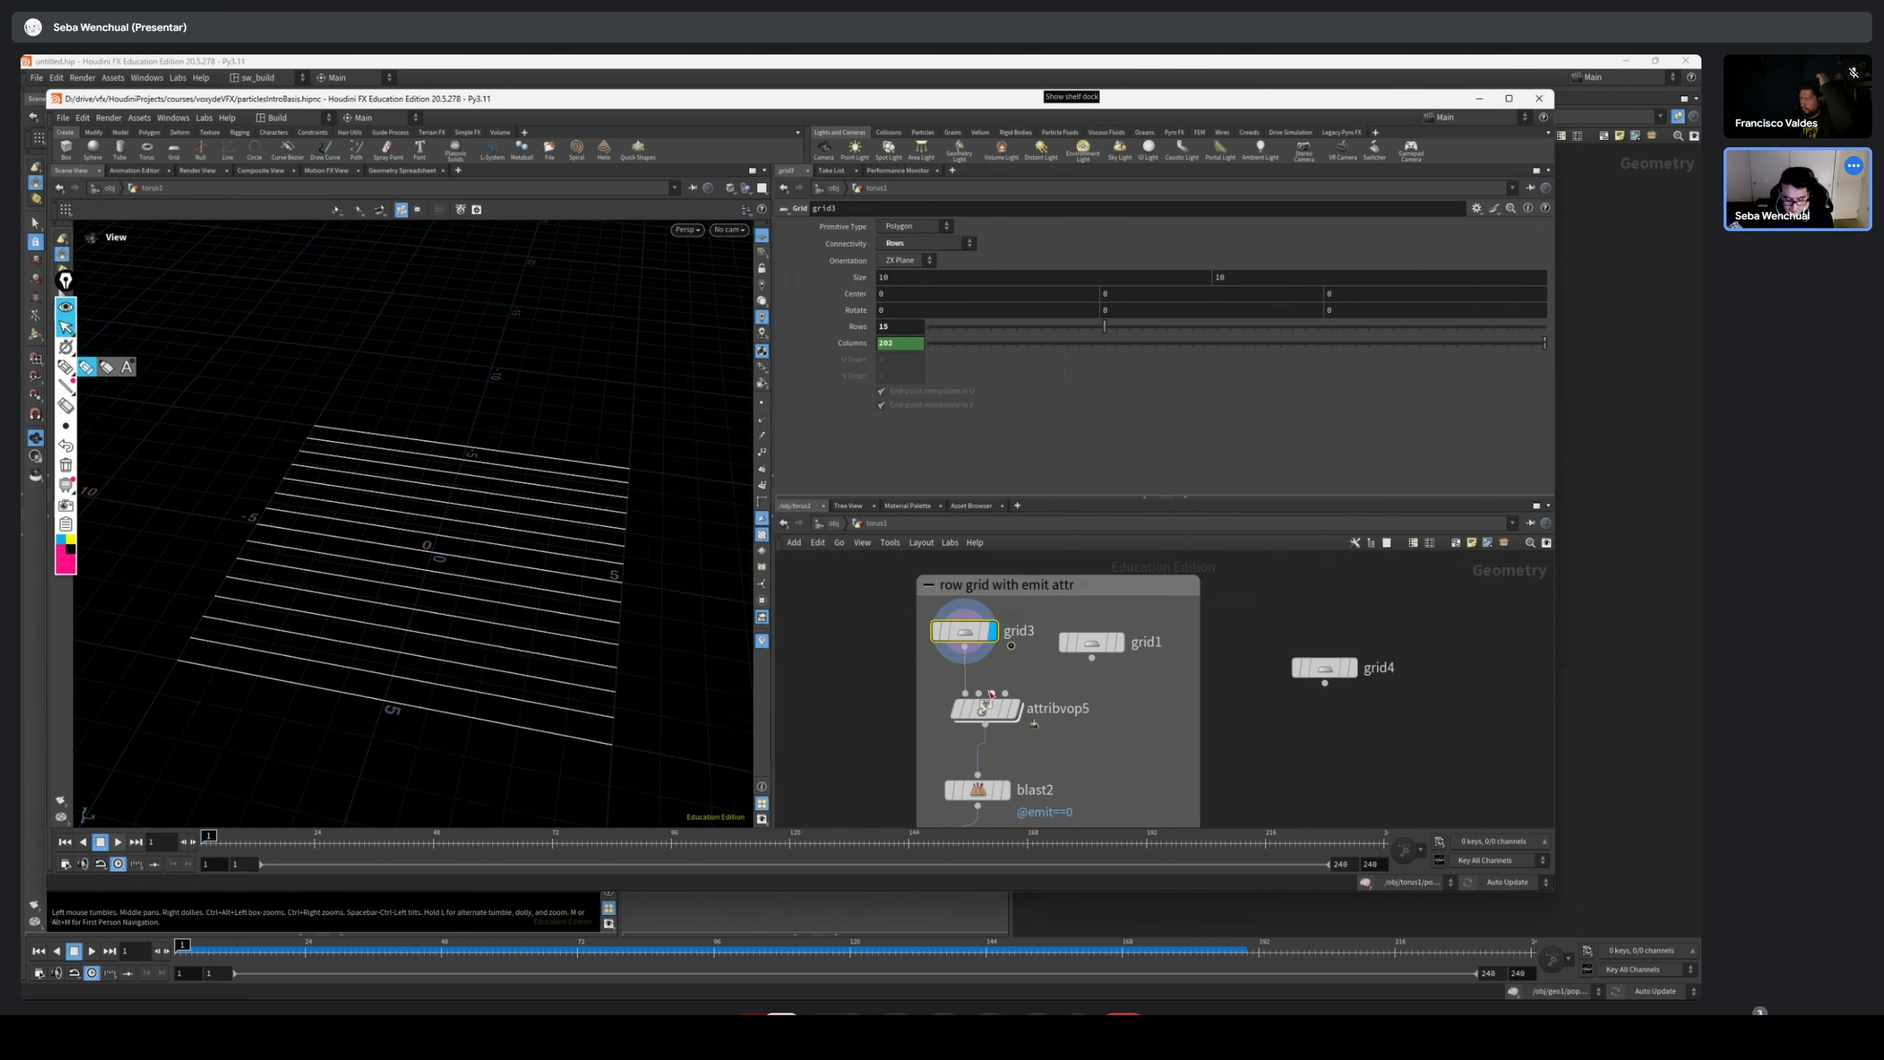
Display and open popnet1, play the row-line simulation, and scrub to frame 45
drag(522, 635, 522, 578)
middle_drag(1101, 708, 1129, 601)
scroll(1114, 602, up, 1)
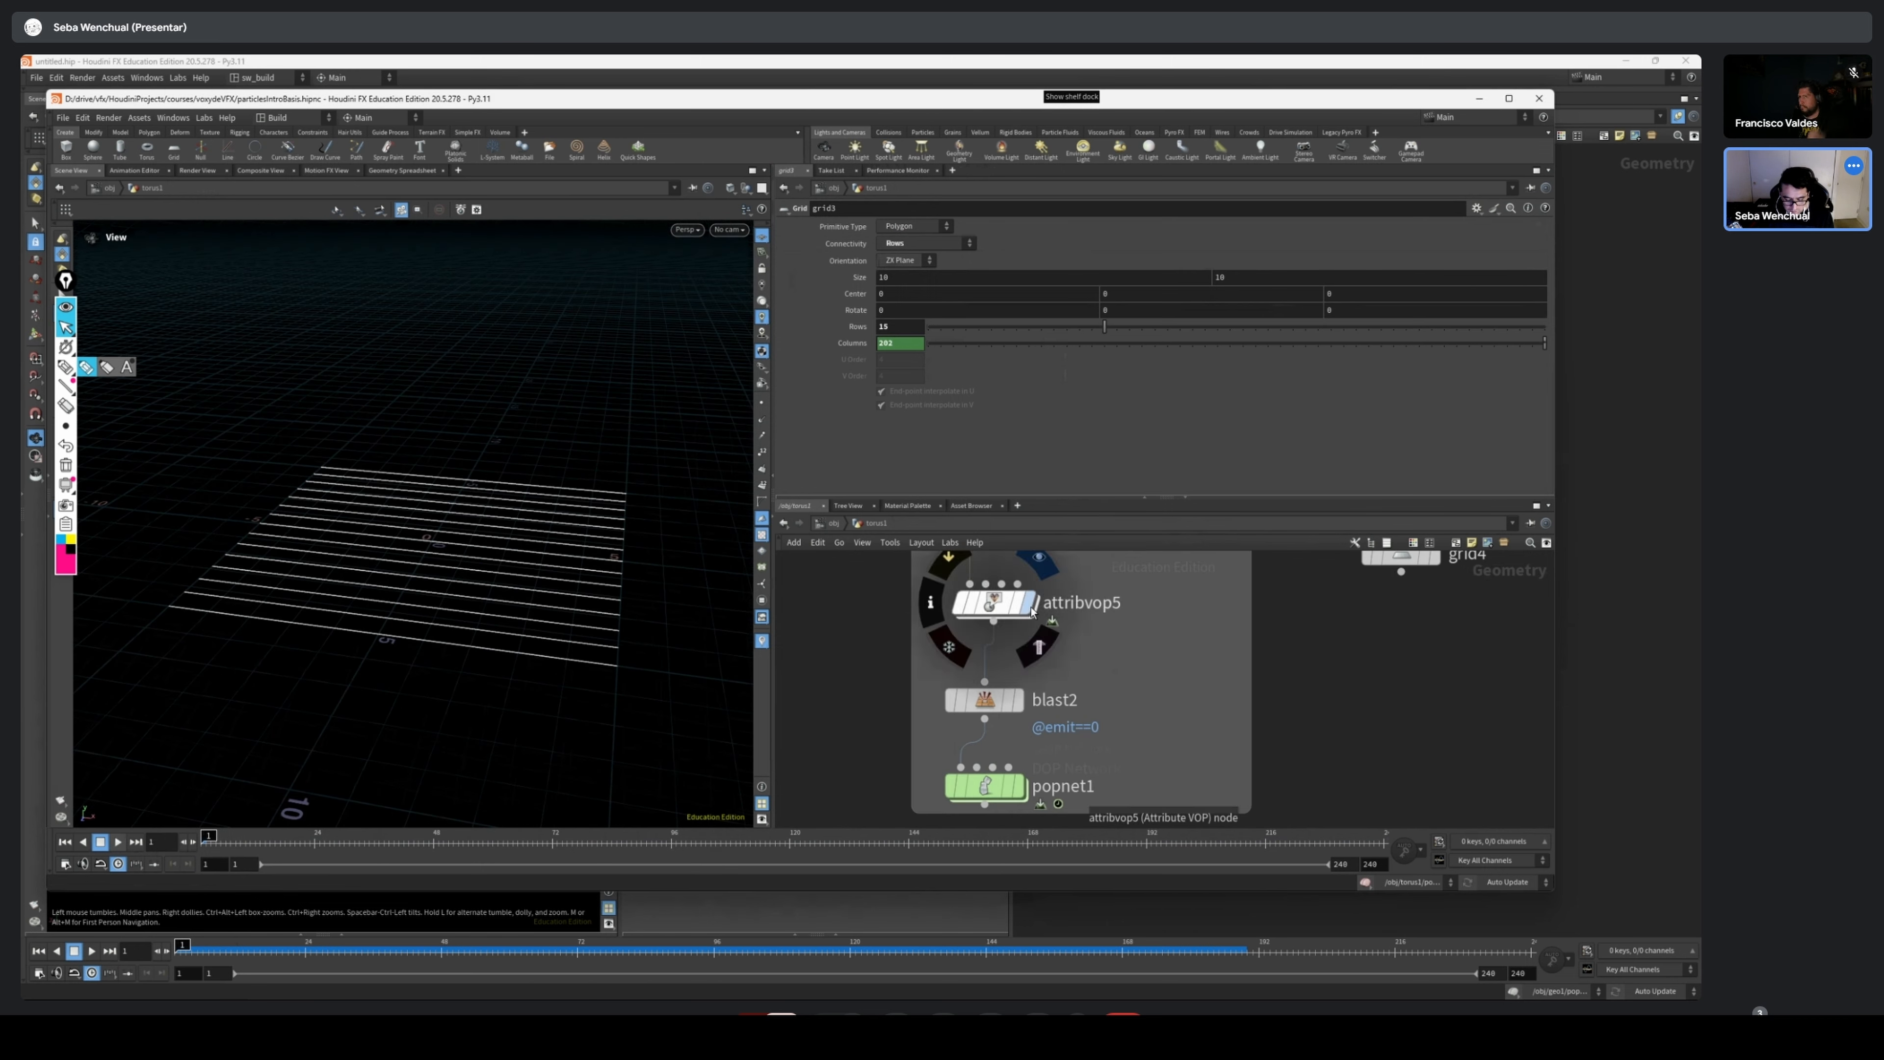
click(1019, 785)
double_click(974, 798)
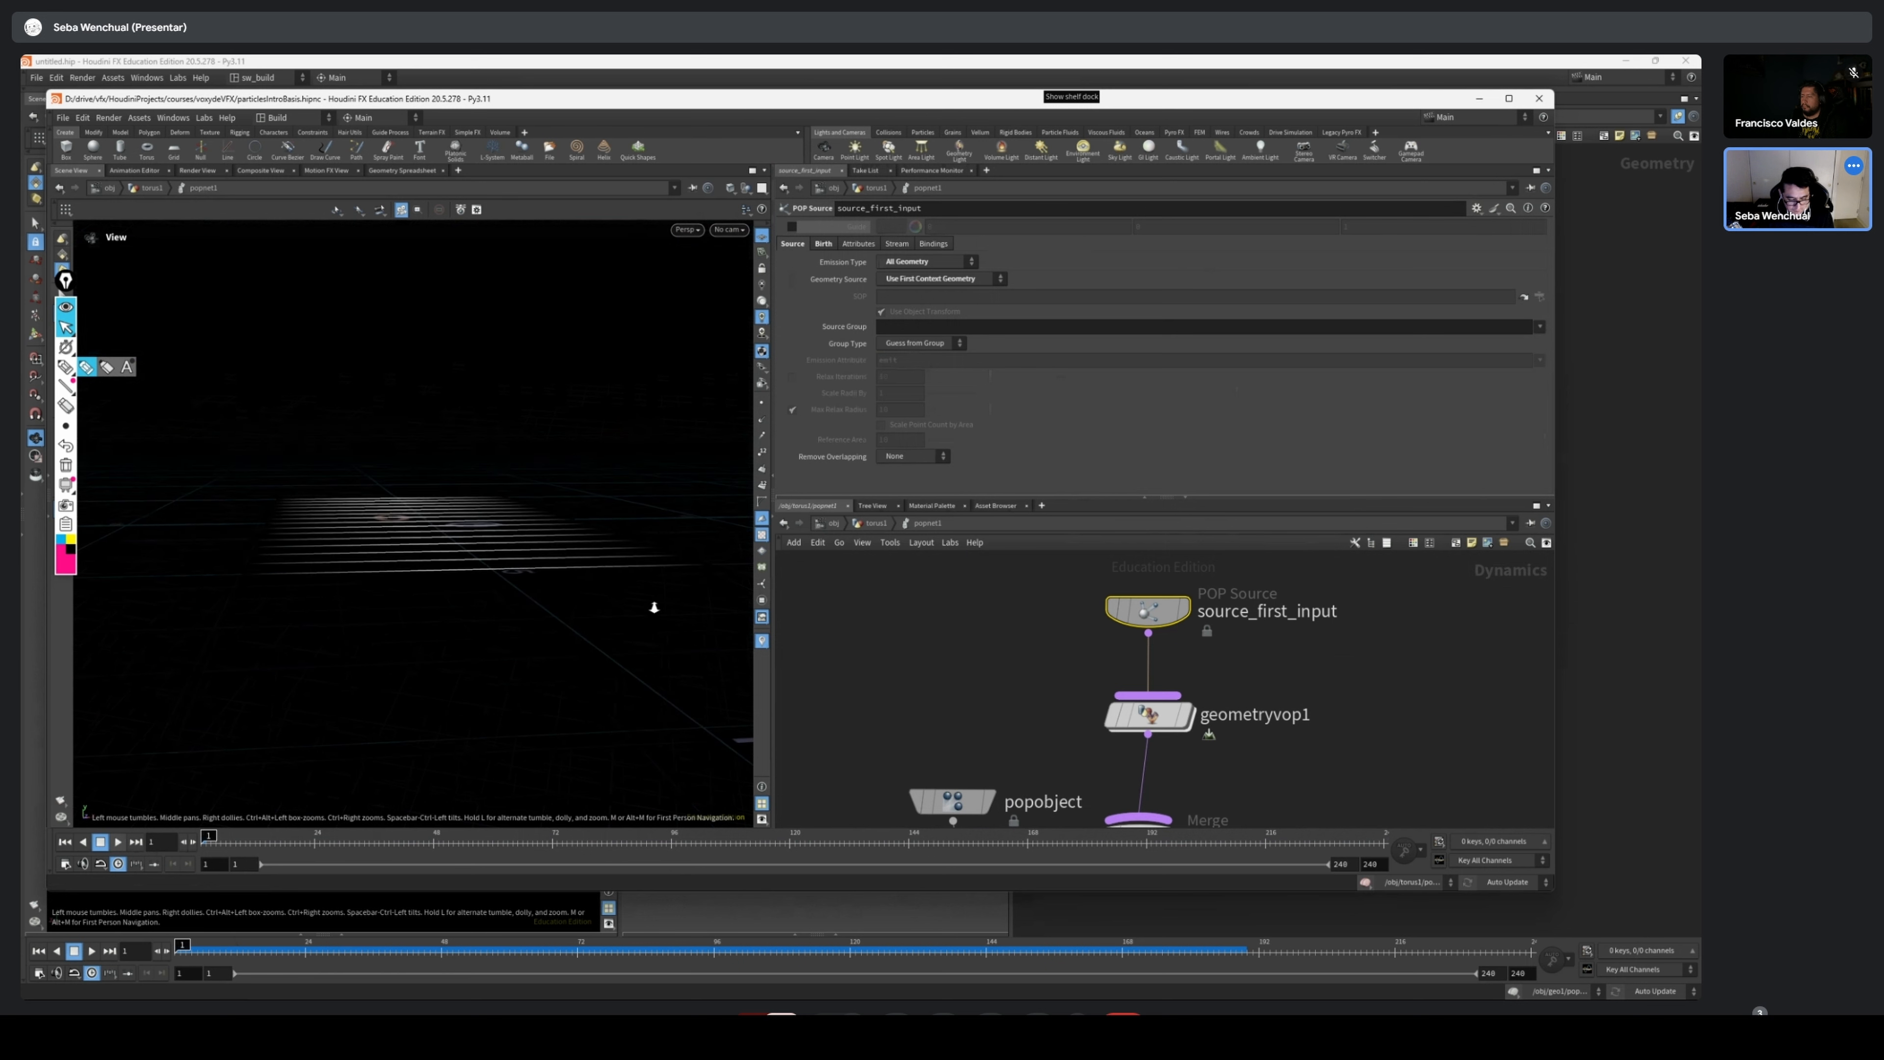
drag(501, 463, 277, 722)
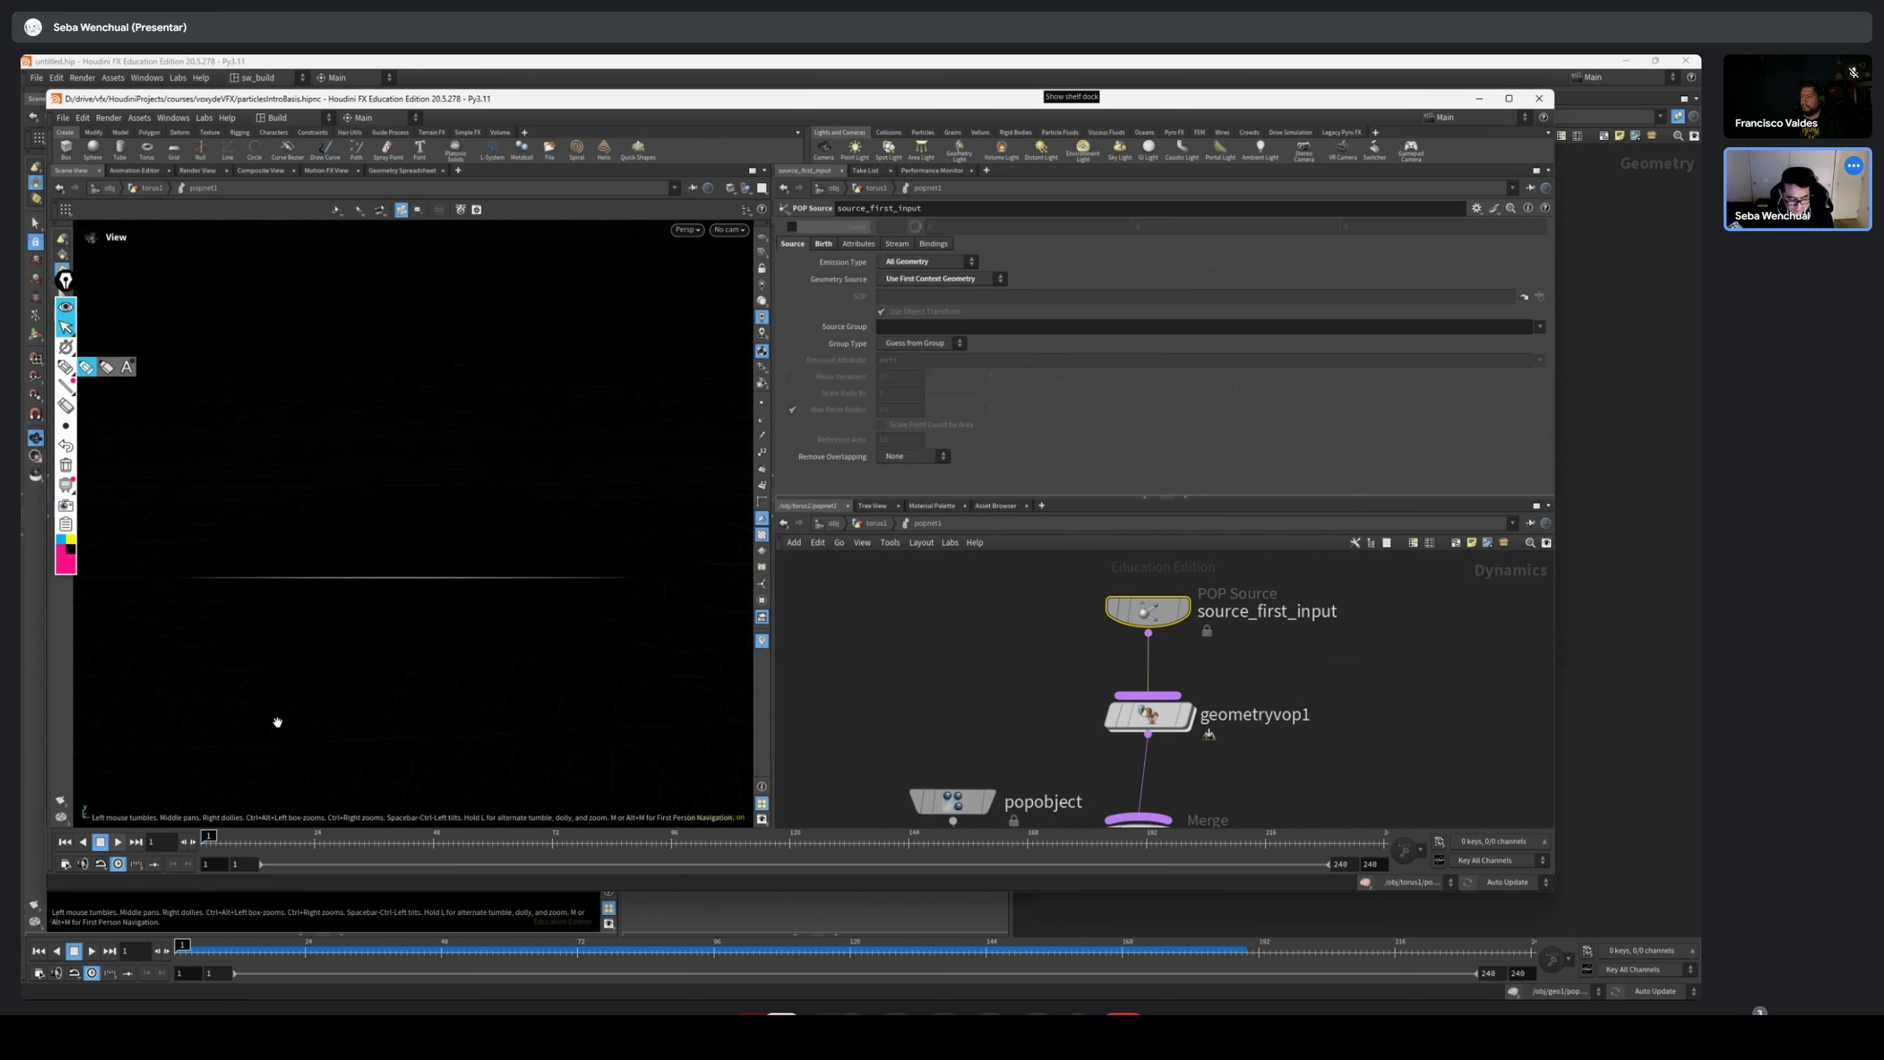
click(118, 841)
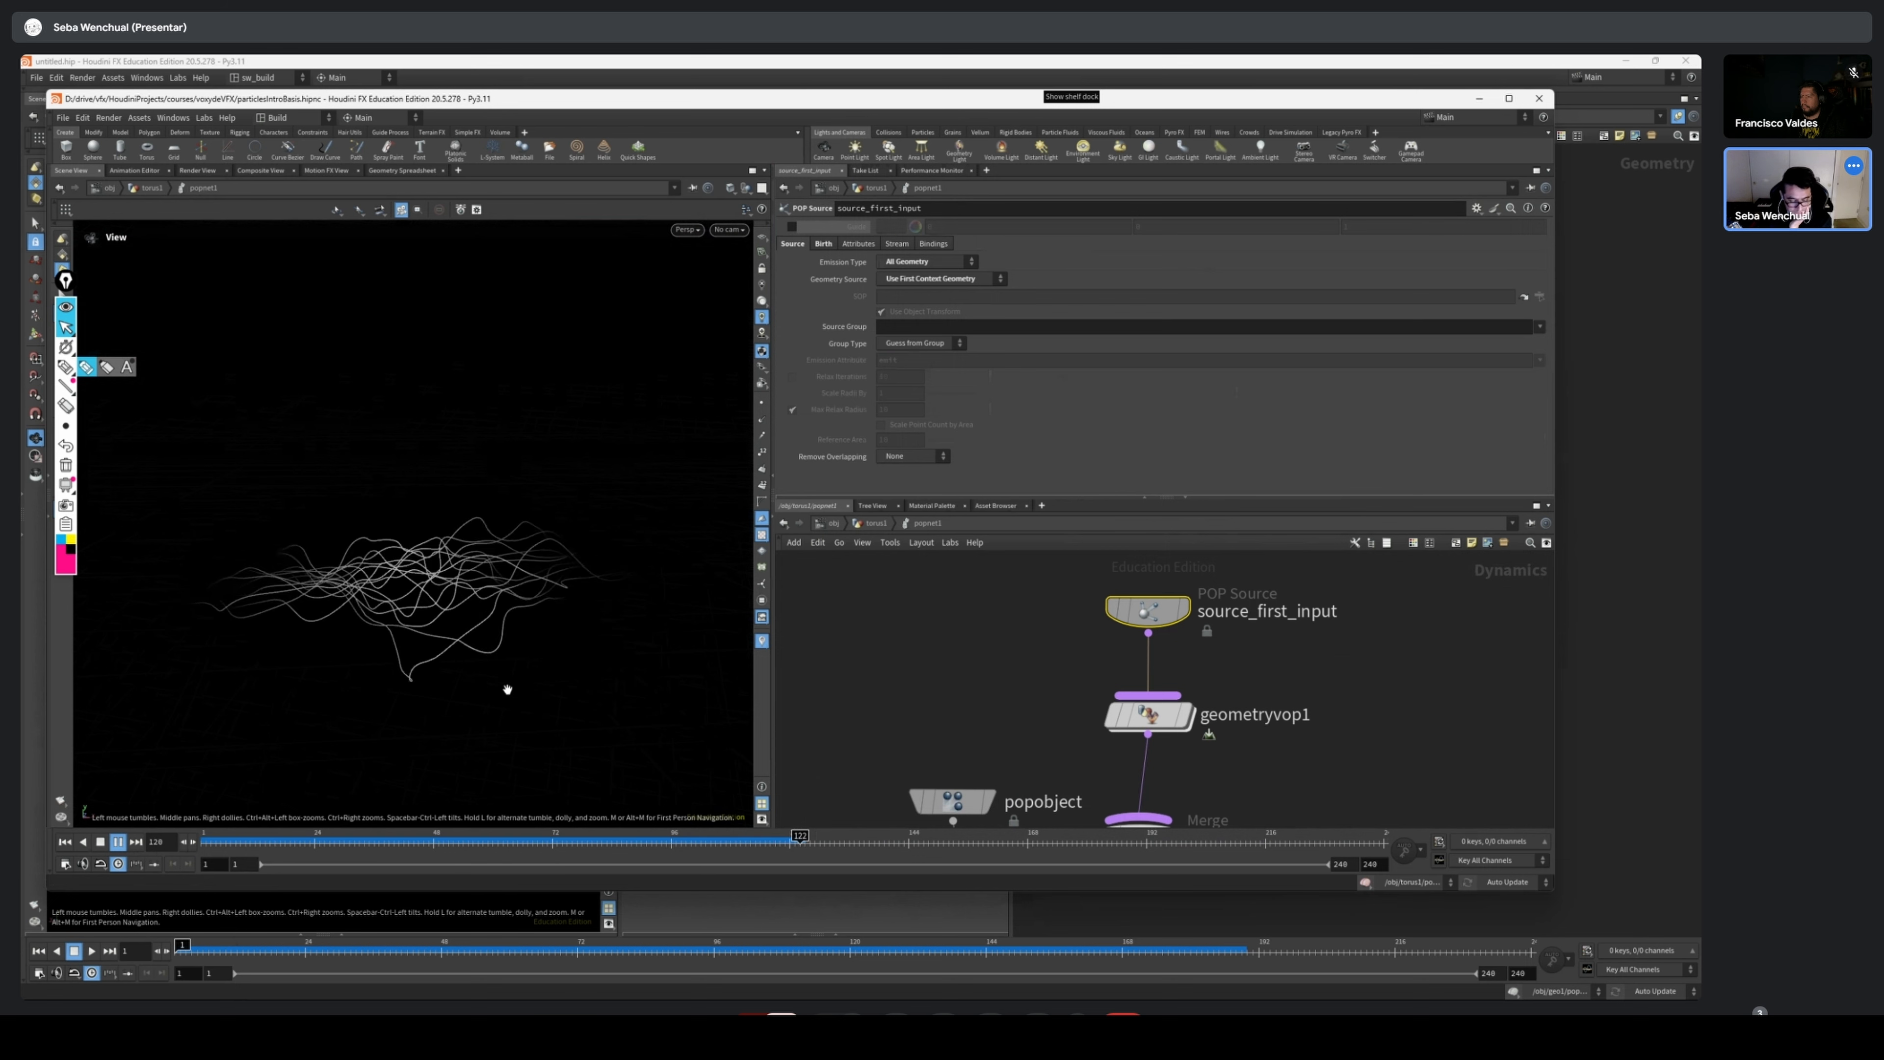
drag(326, 848, 420, 848)
Open geometryvop1 and examine the curlnoise1 and mulconst1 nodes driving the velocity output
scroll(1223, 640, up, 1)
middle_drag(1260, 682, 1216, 609)
click(1100, 647)
double_click(1100, 647)
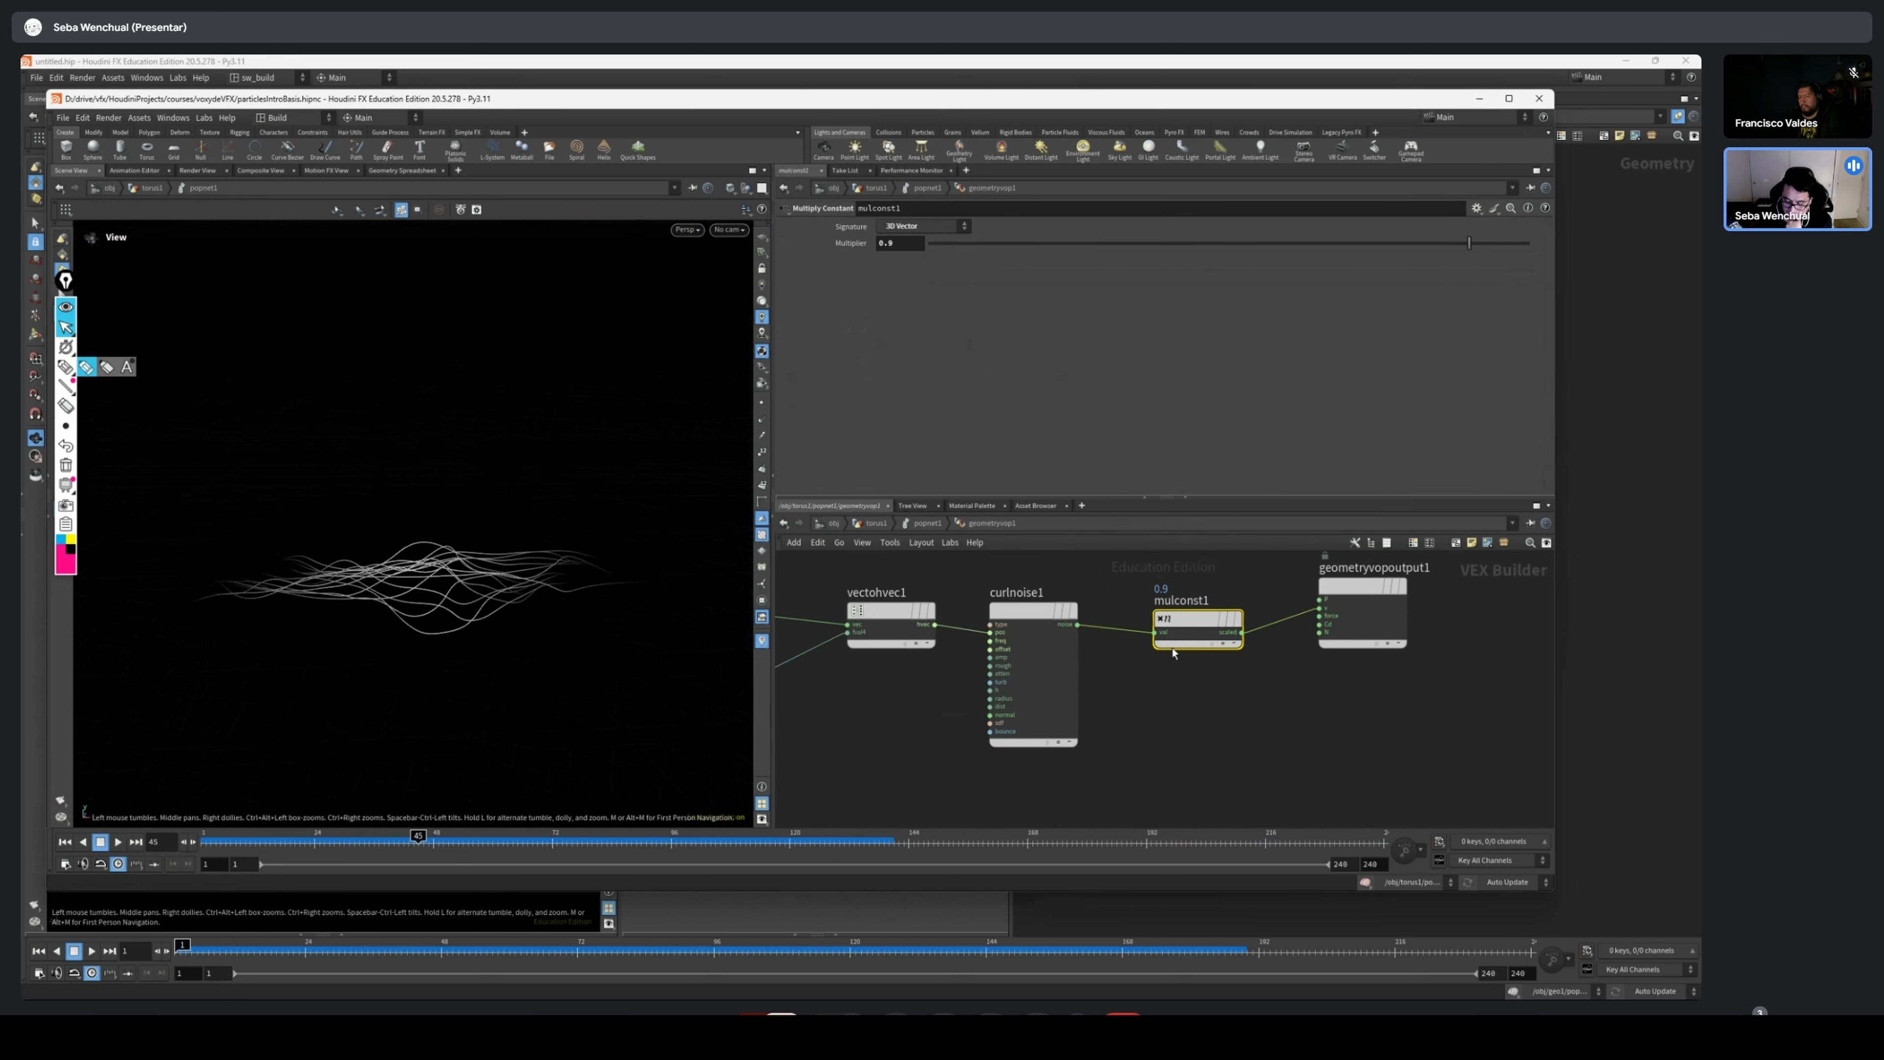
scroll(922, 592, up, 5)
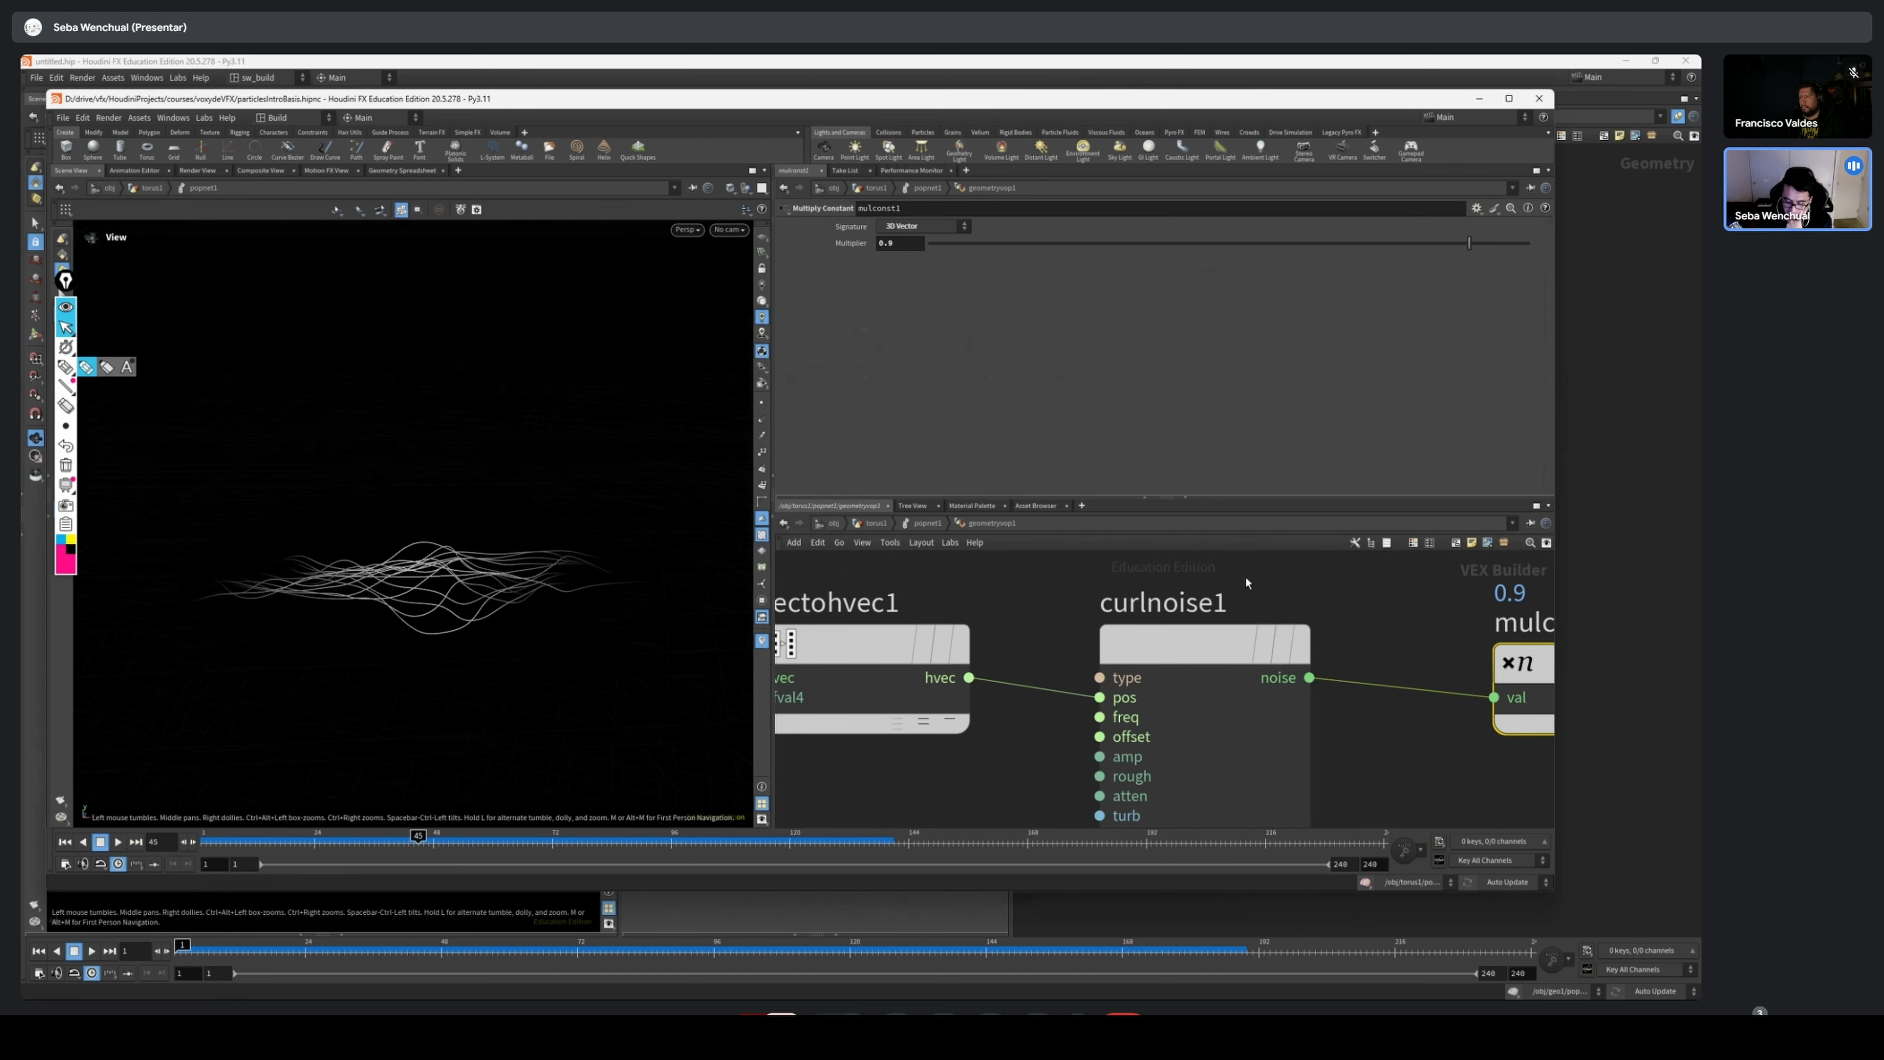
click(1260, 631)
scroll(1349, 607, down, 2)
middle_drag(1355, 605, 954, 585)
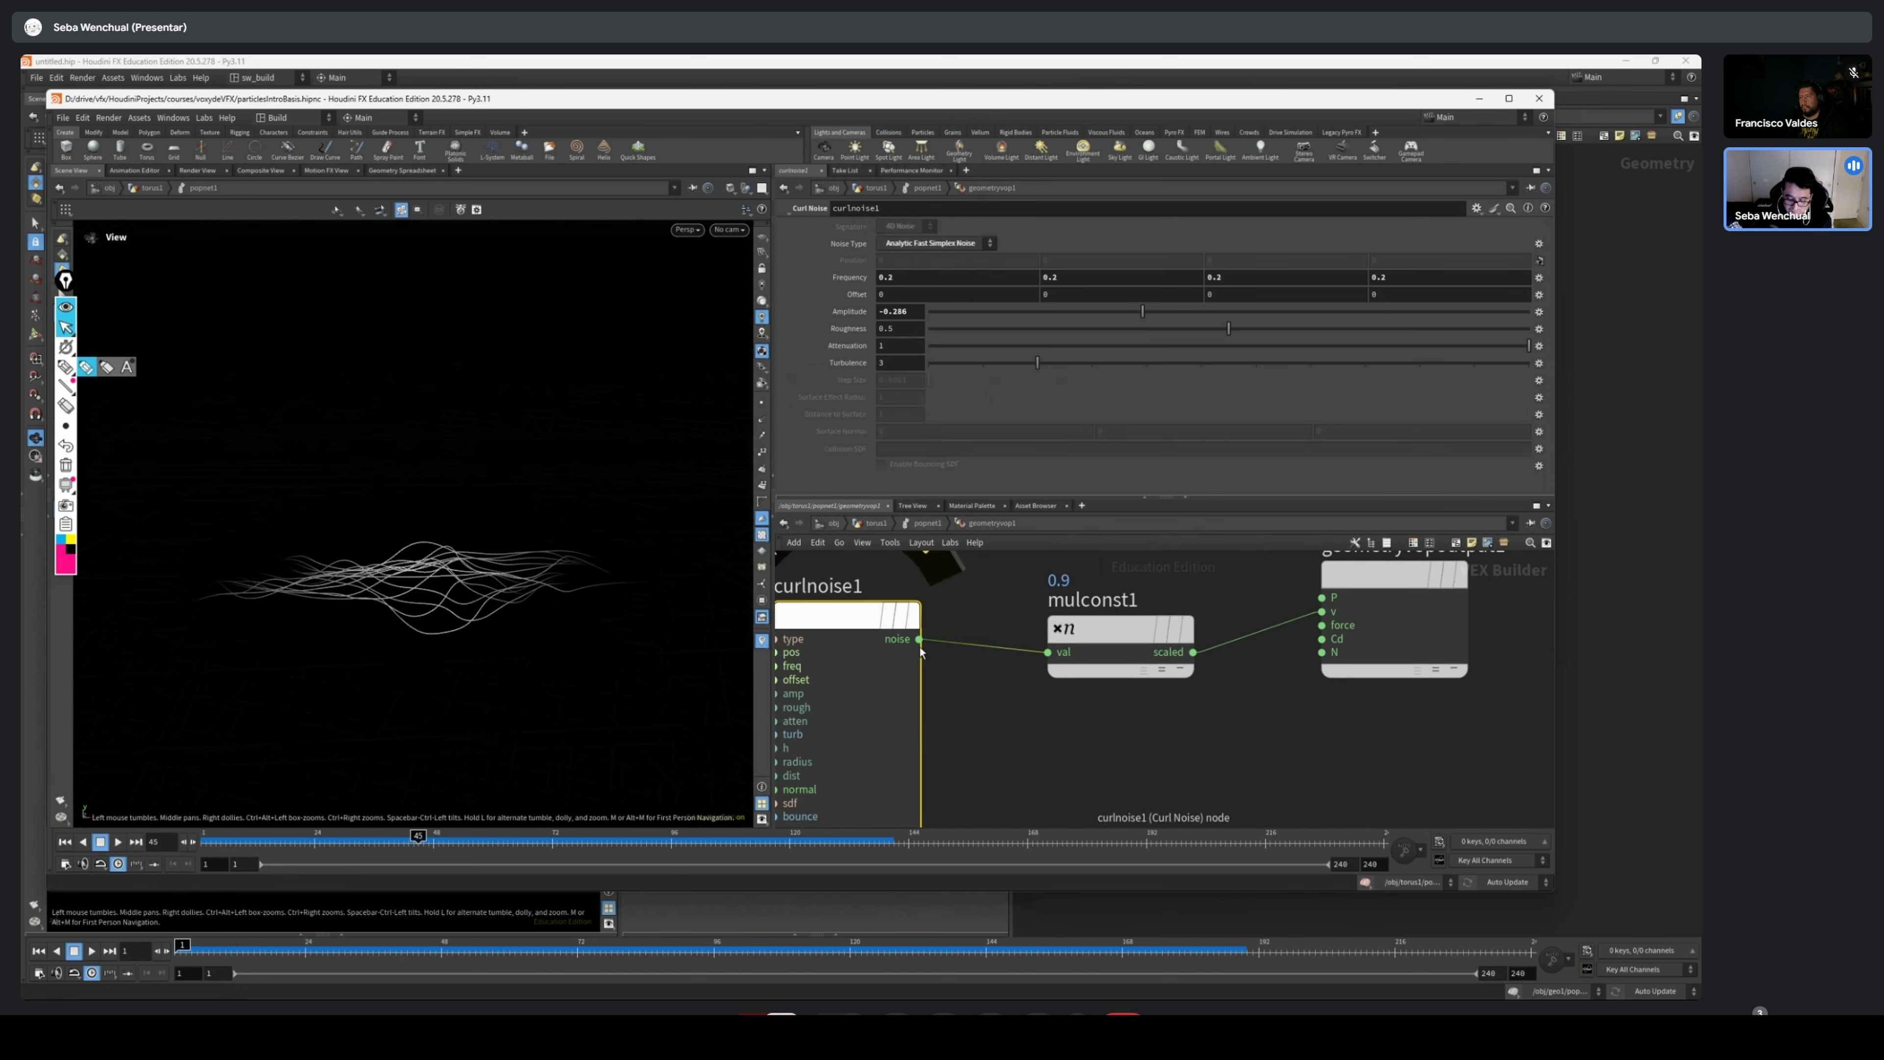
click(1082, 647)
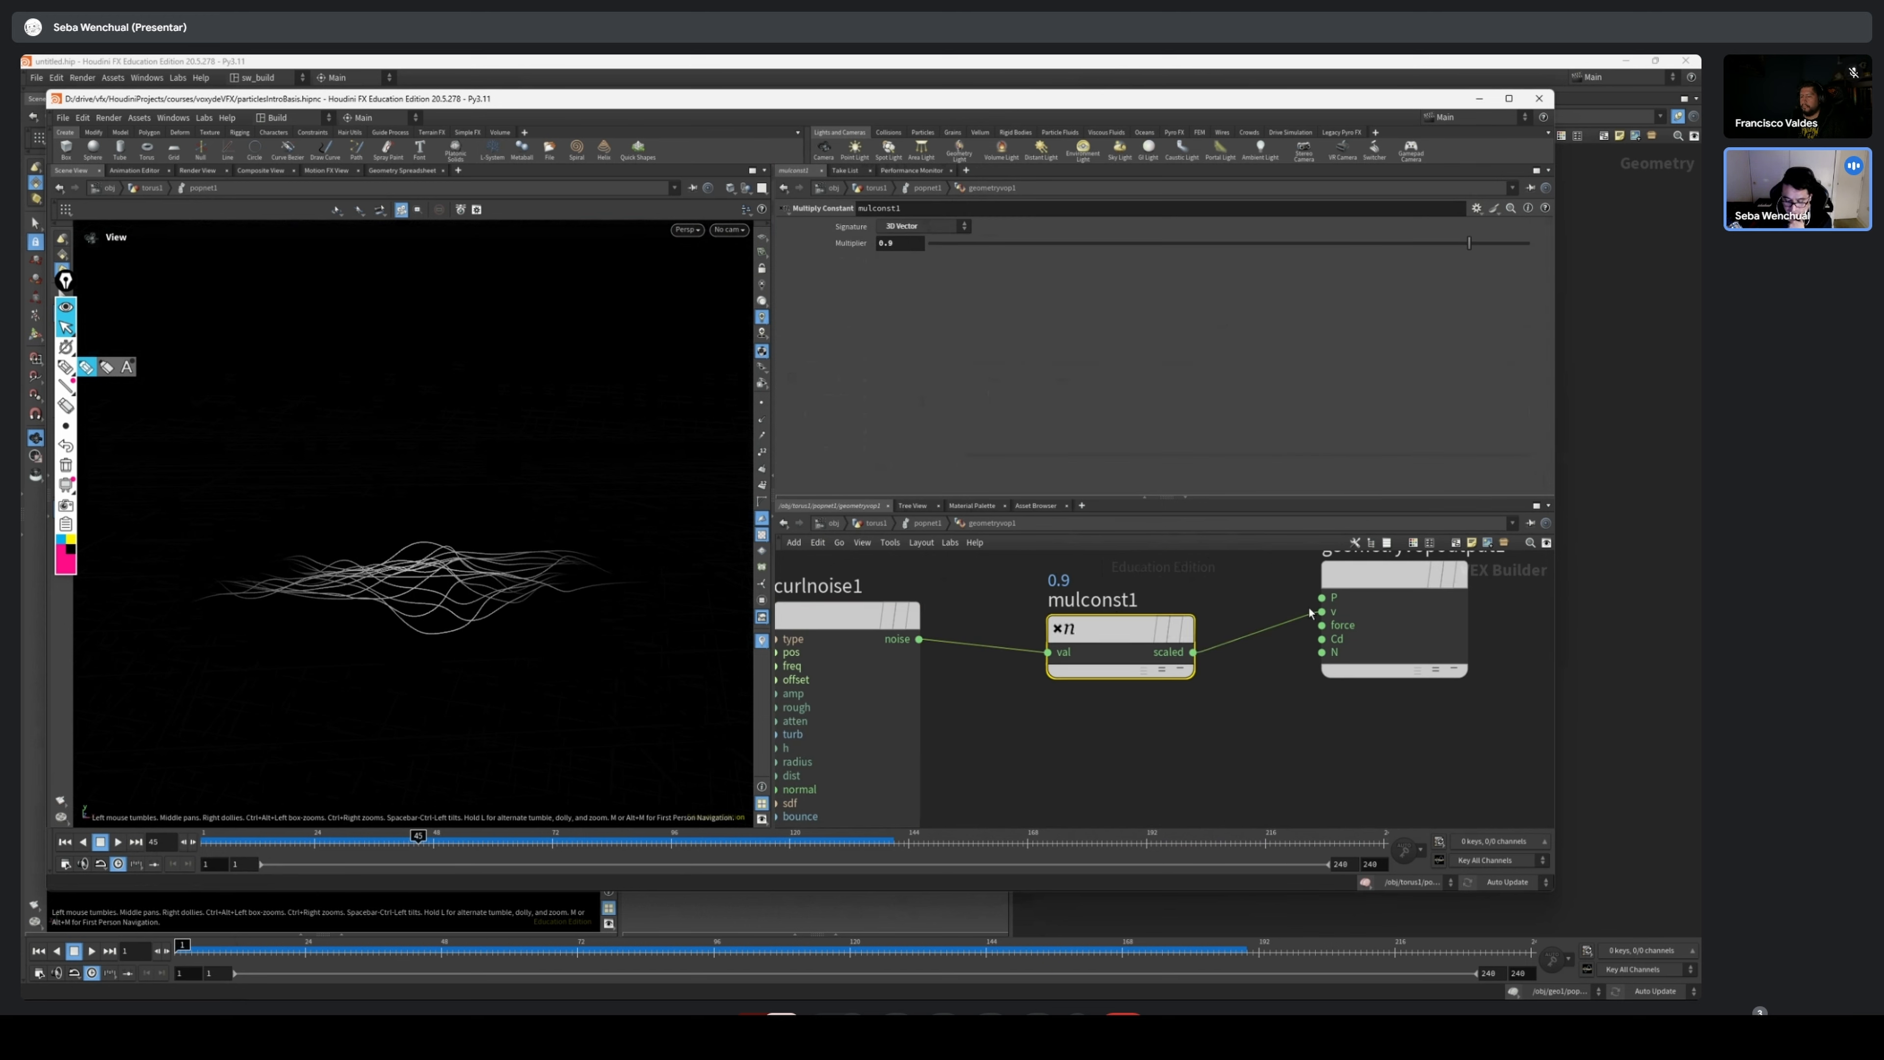
scroll(1305, 639, up, 3)
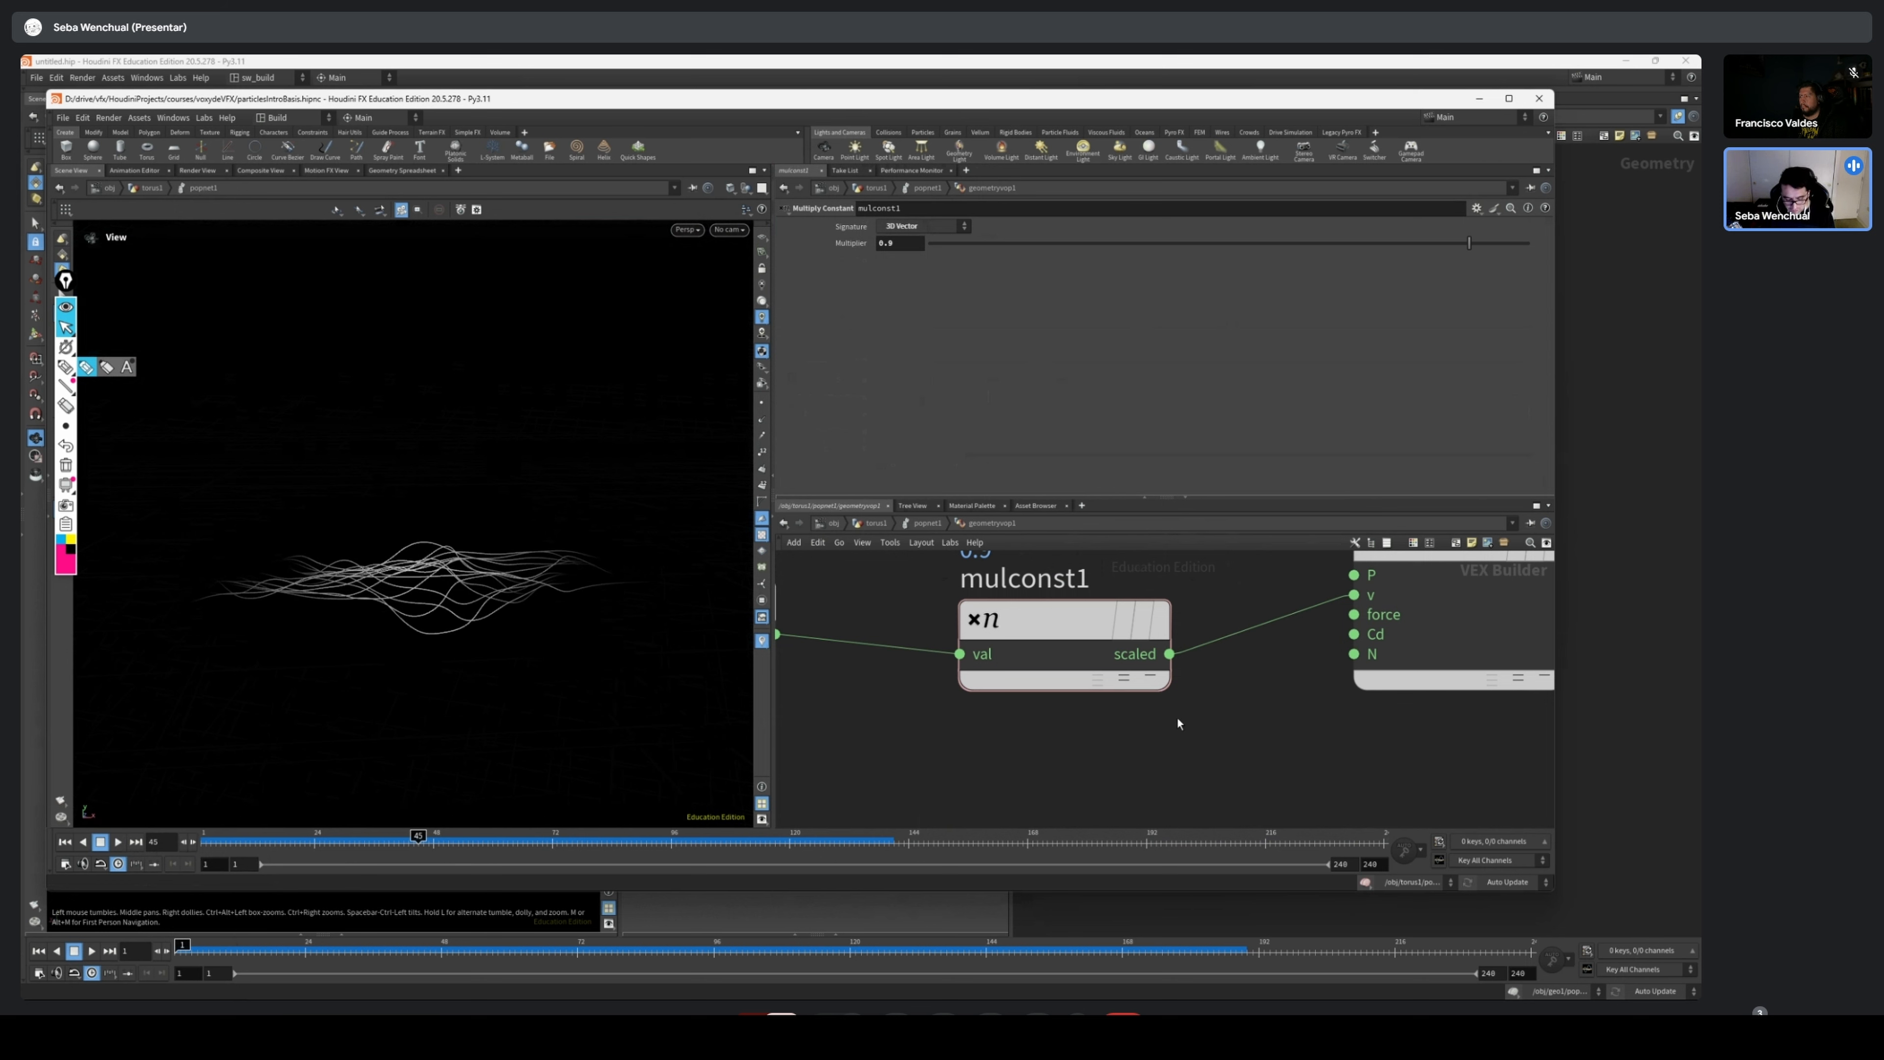
middle_drag(1181, 641, 1237, 628)
Back in popnet1, examine source_first_input's attribute, emission and birth settings, toggling Impulse Activation between its value and expression
key(u)
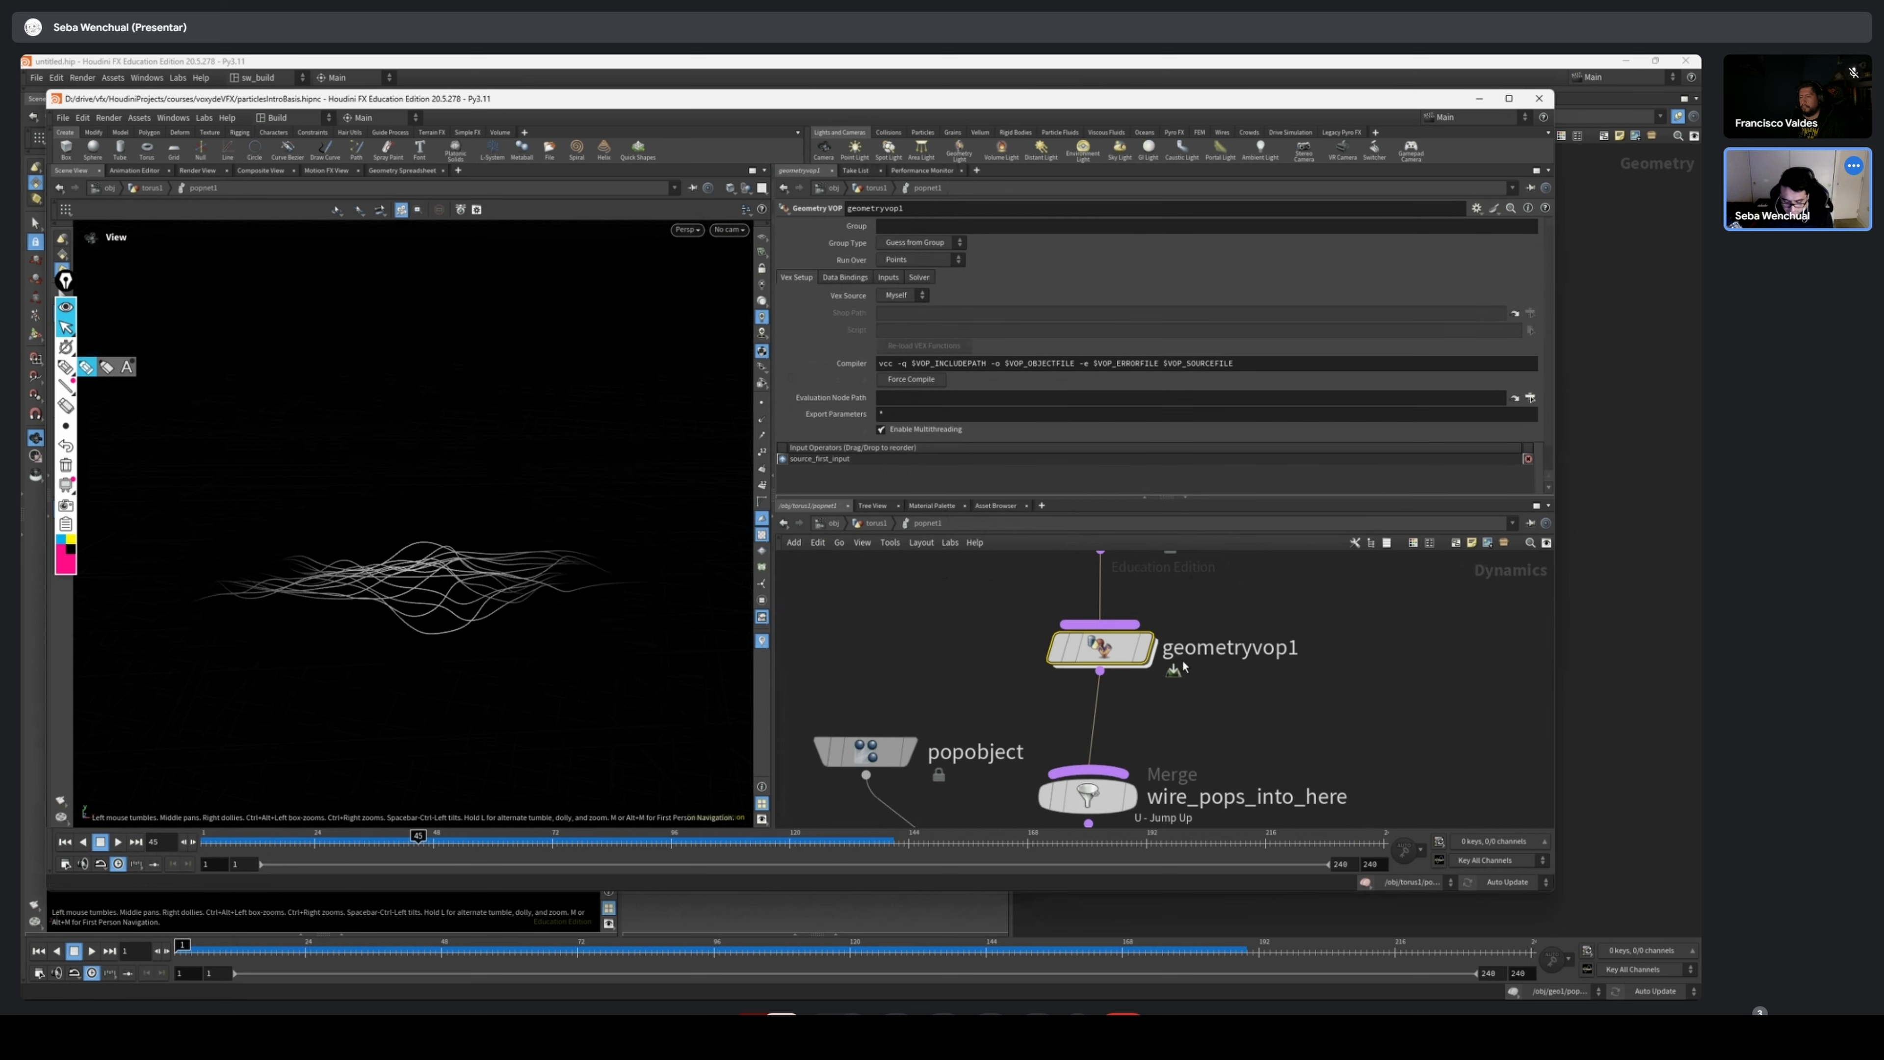
middle_drag(1350, 640, 1284, 725)
click(1035, 586)
click(854, 243)
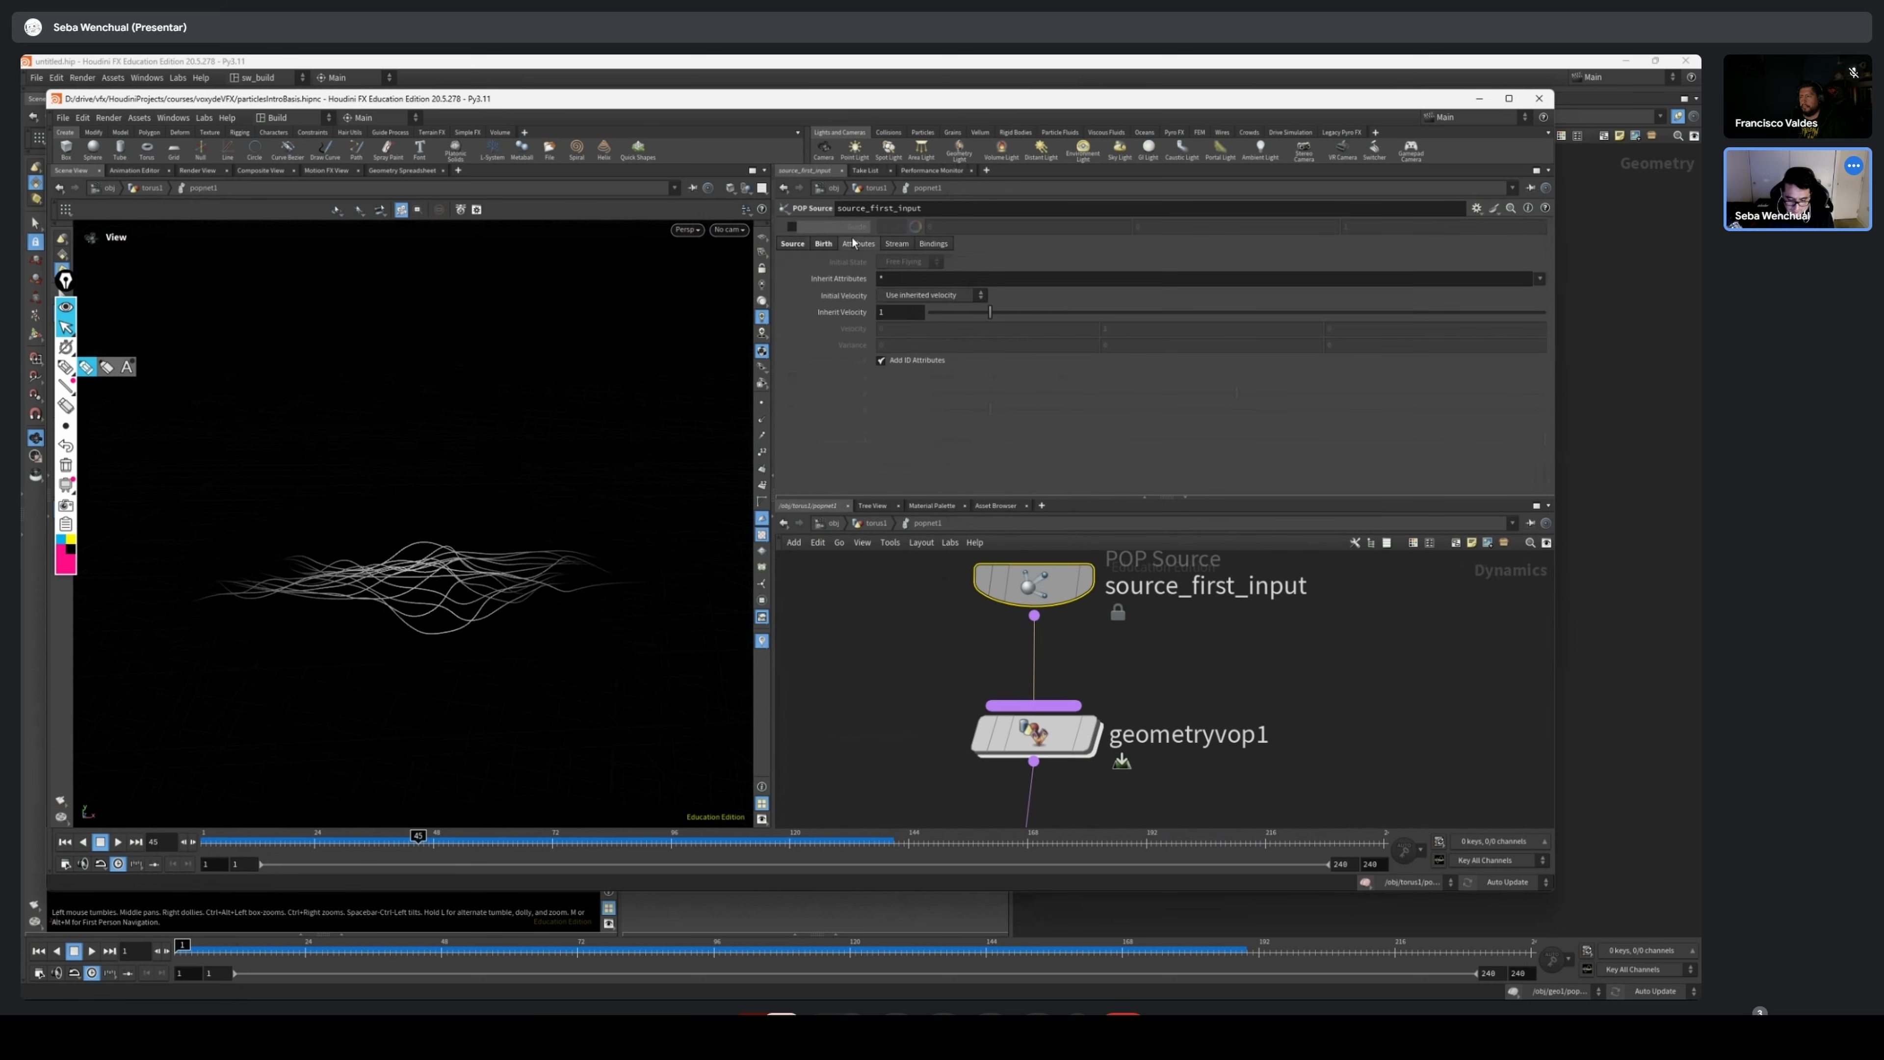
click(823, 245)
click(838, 262)
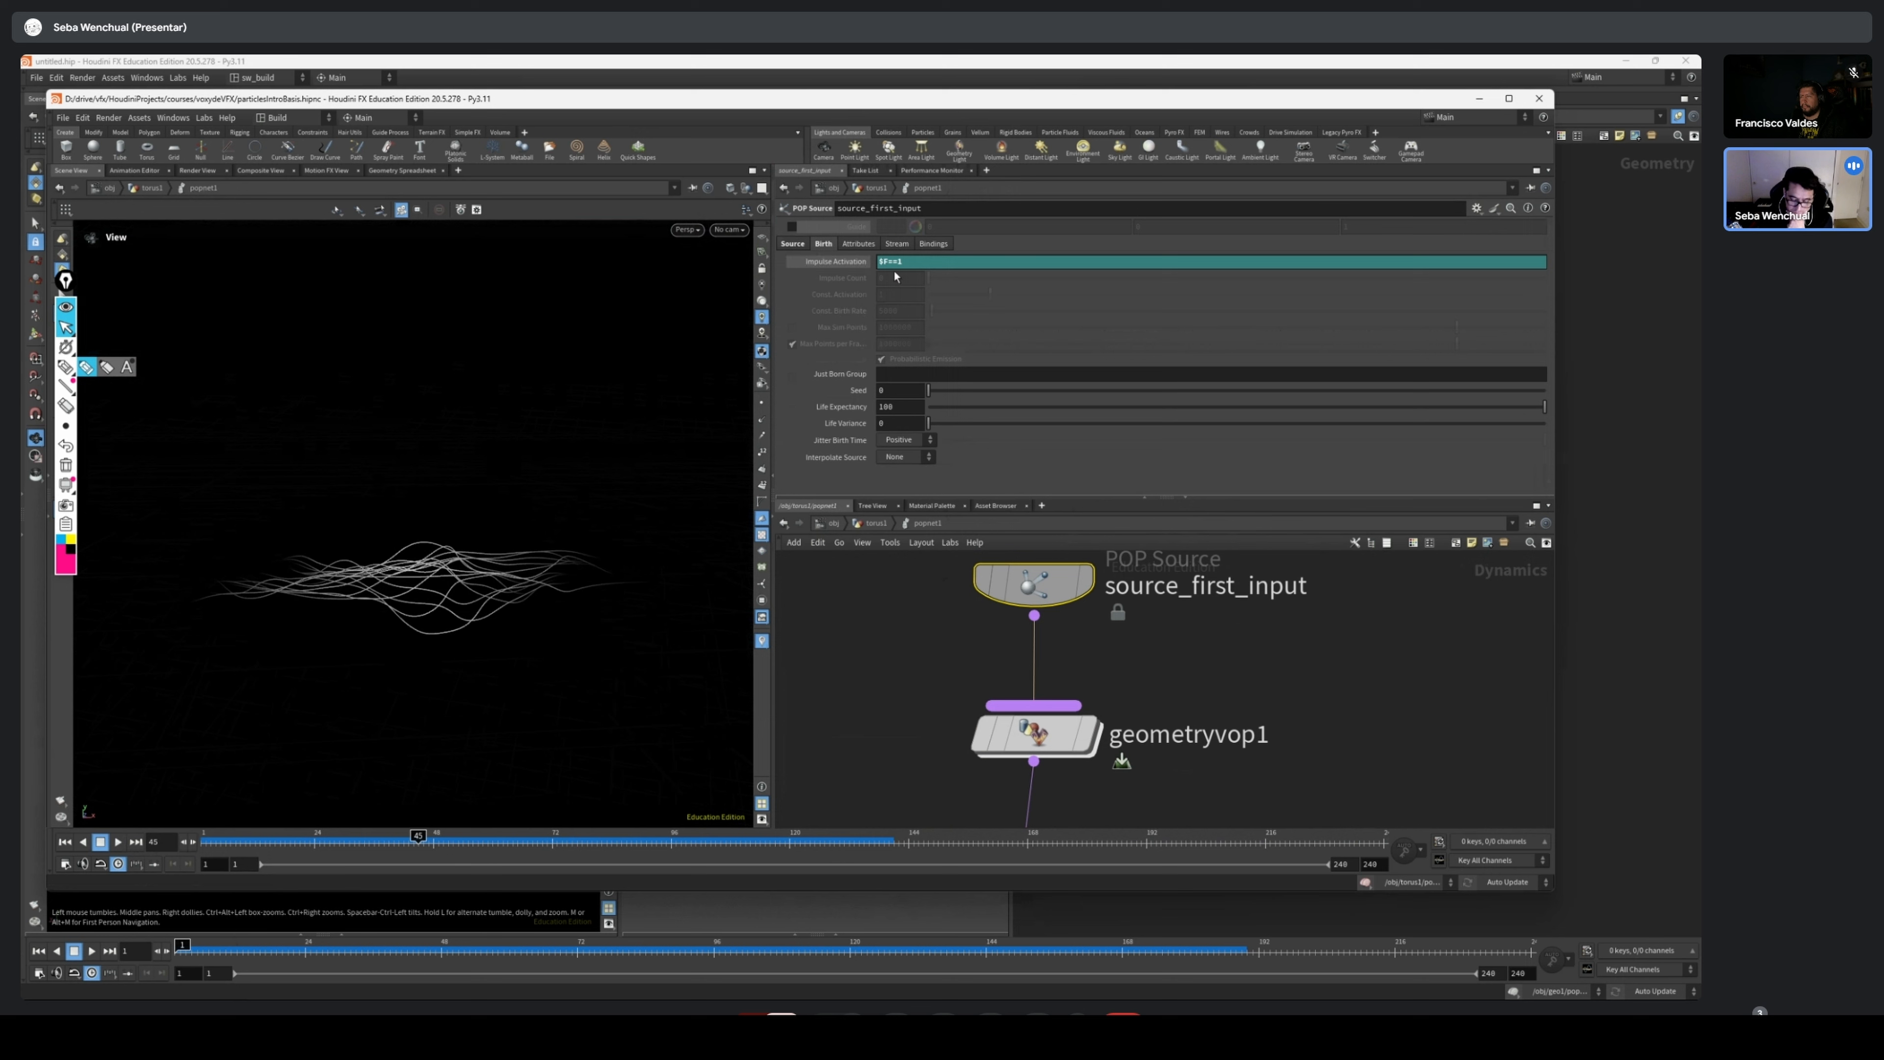
click(792, 243)
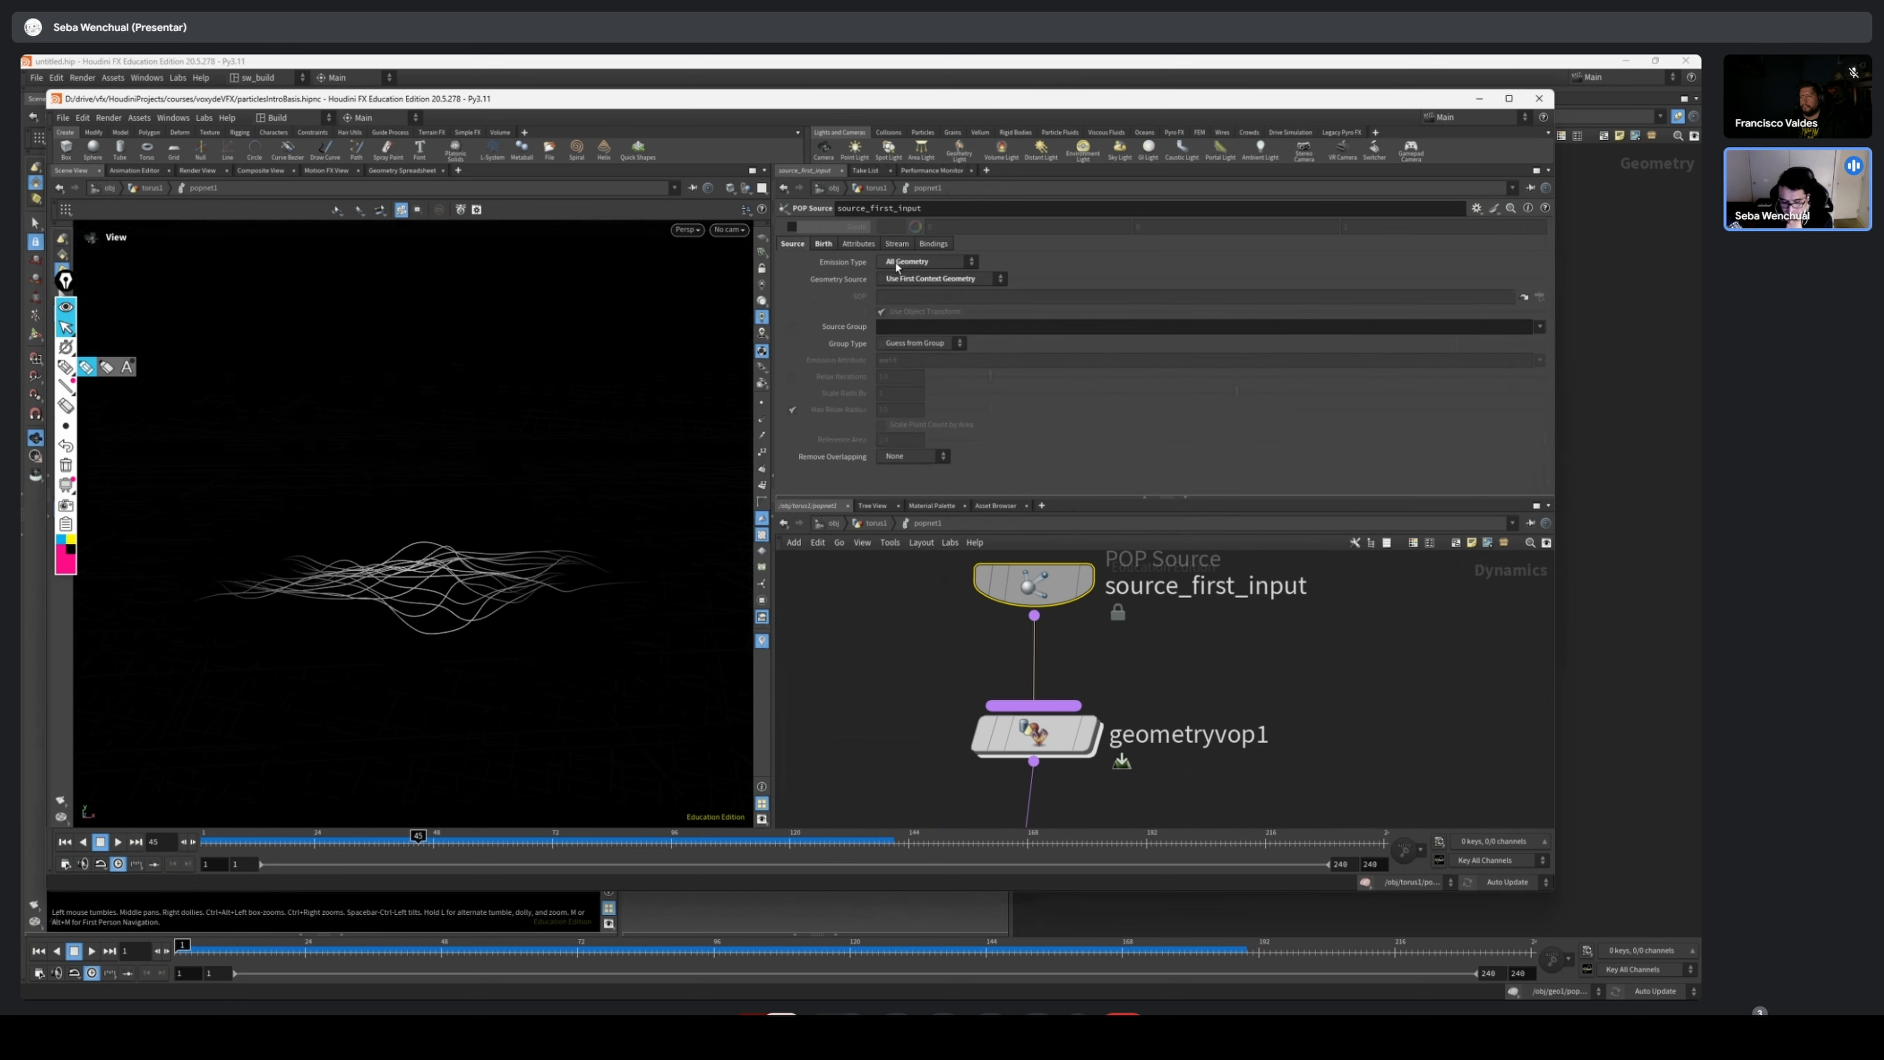
click(824, 245)
click(831, 264)
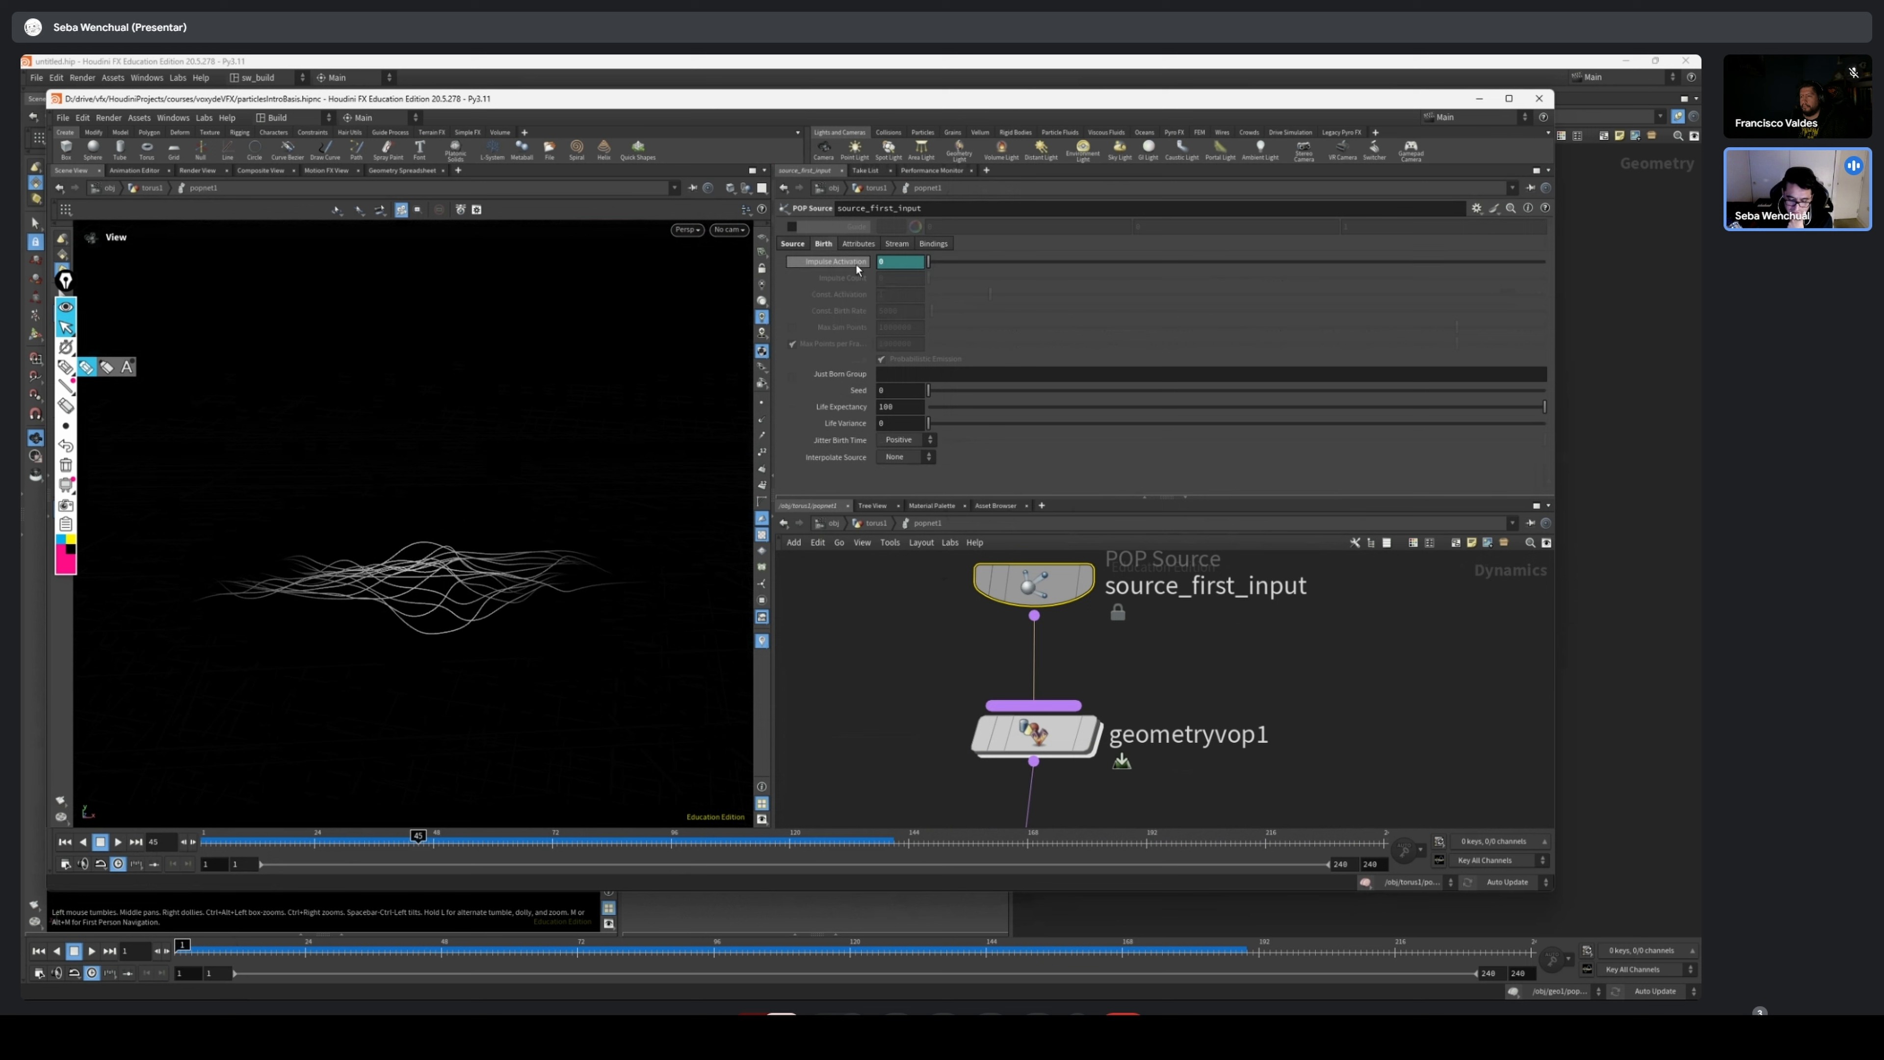
click(856, 264)
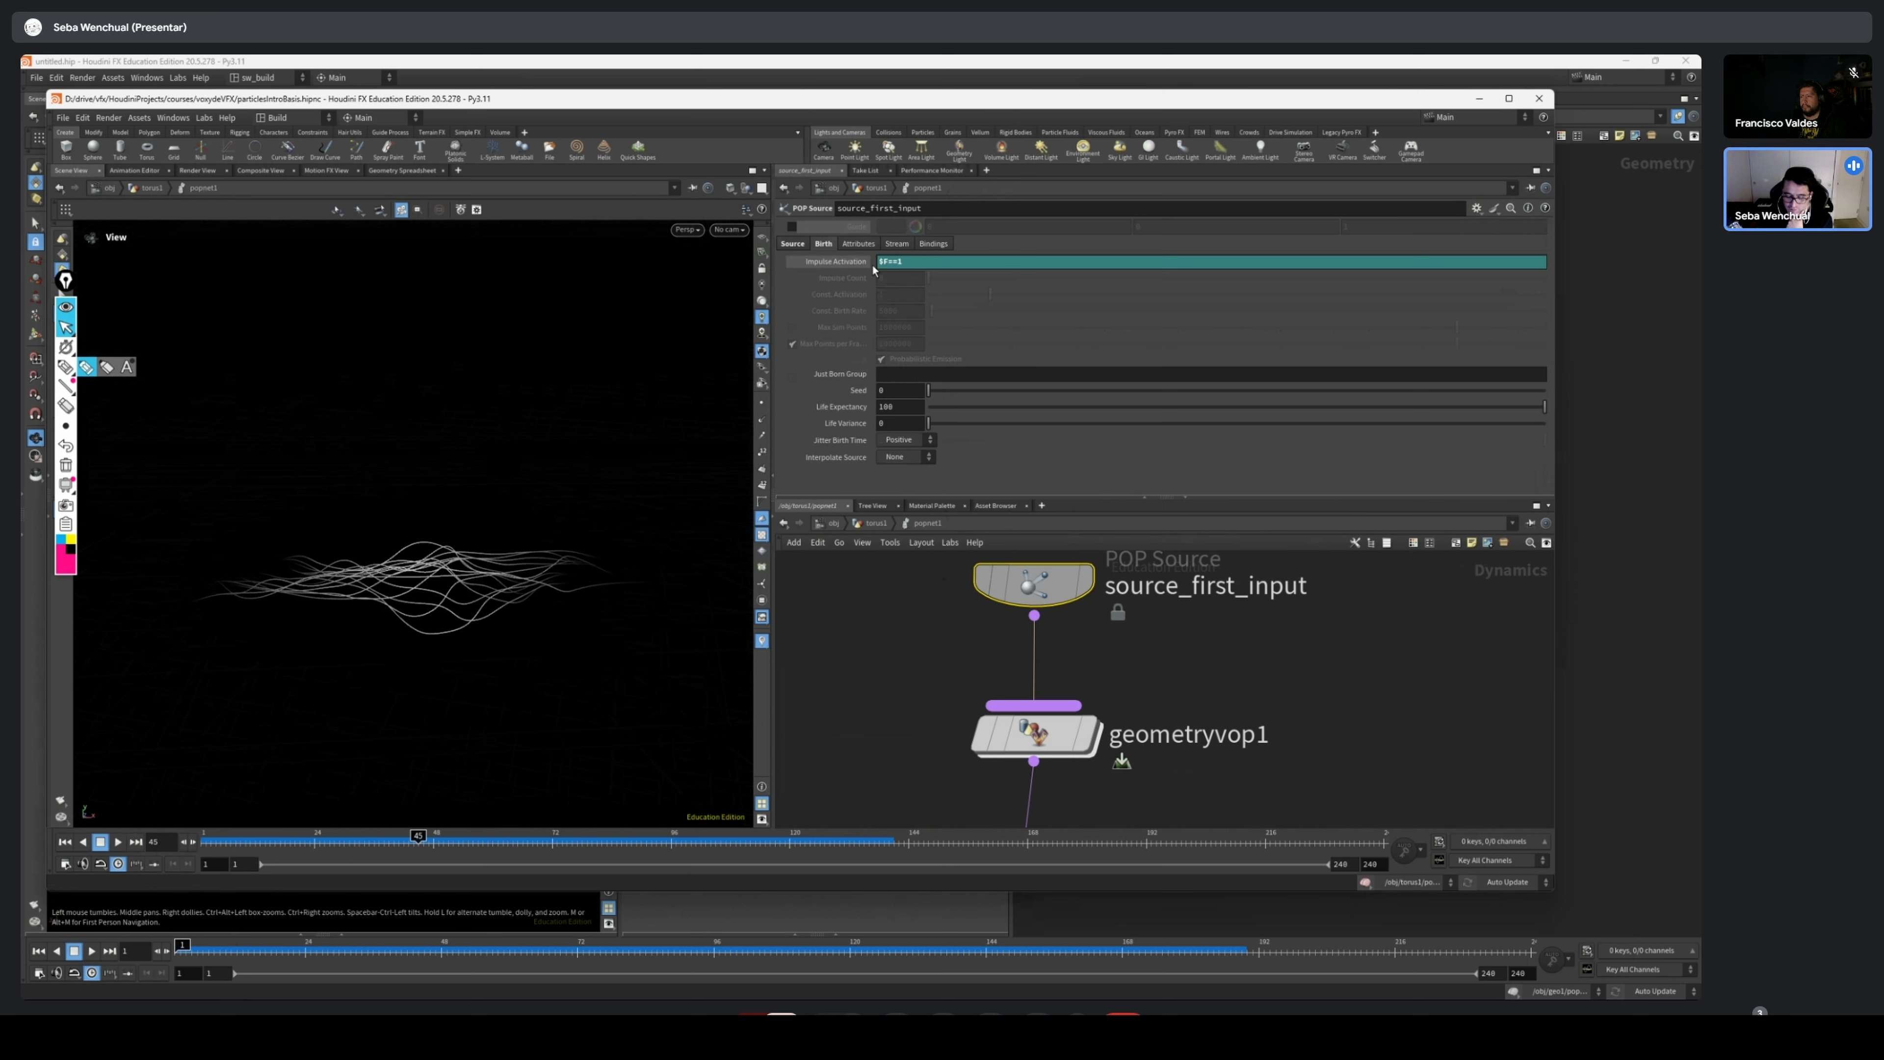
click(896, 263)
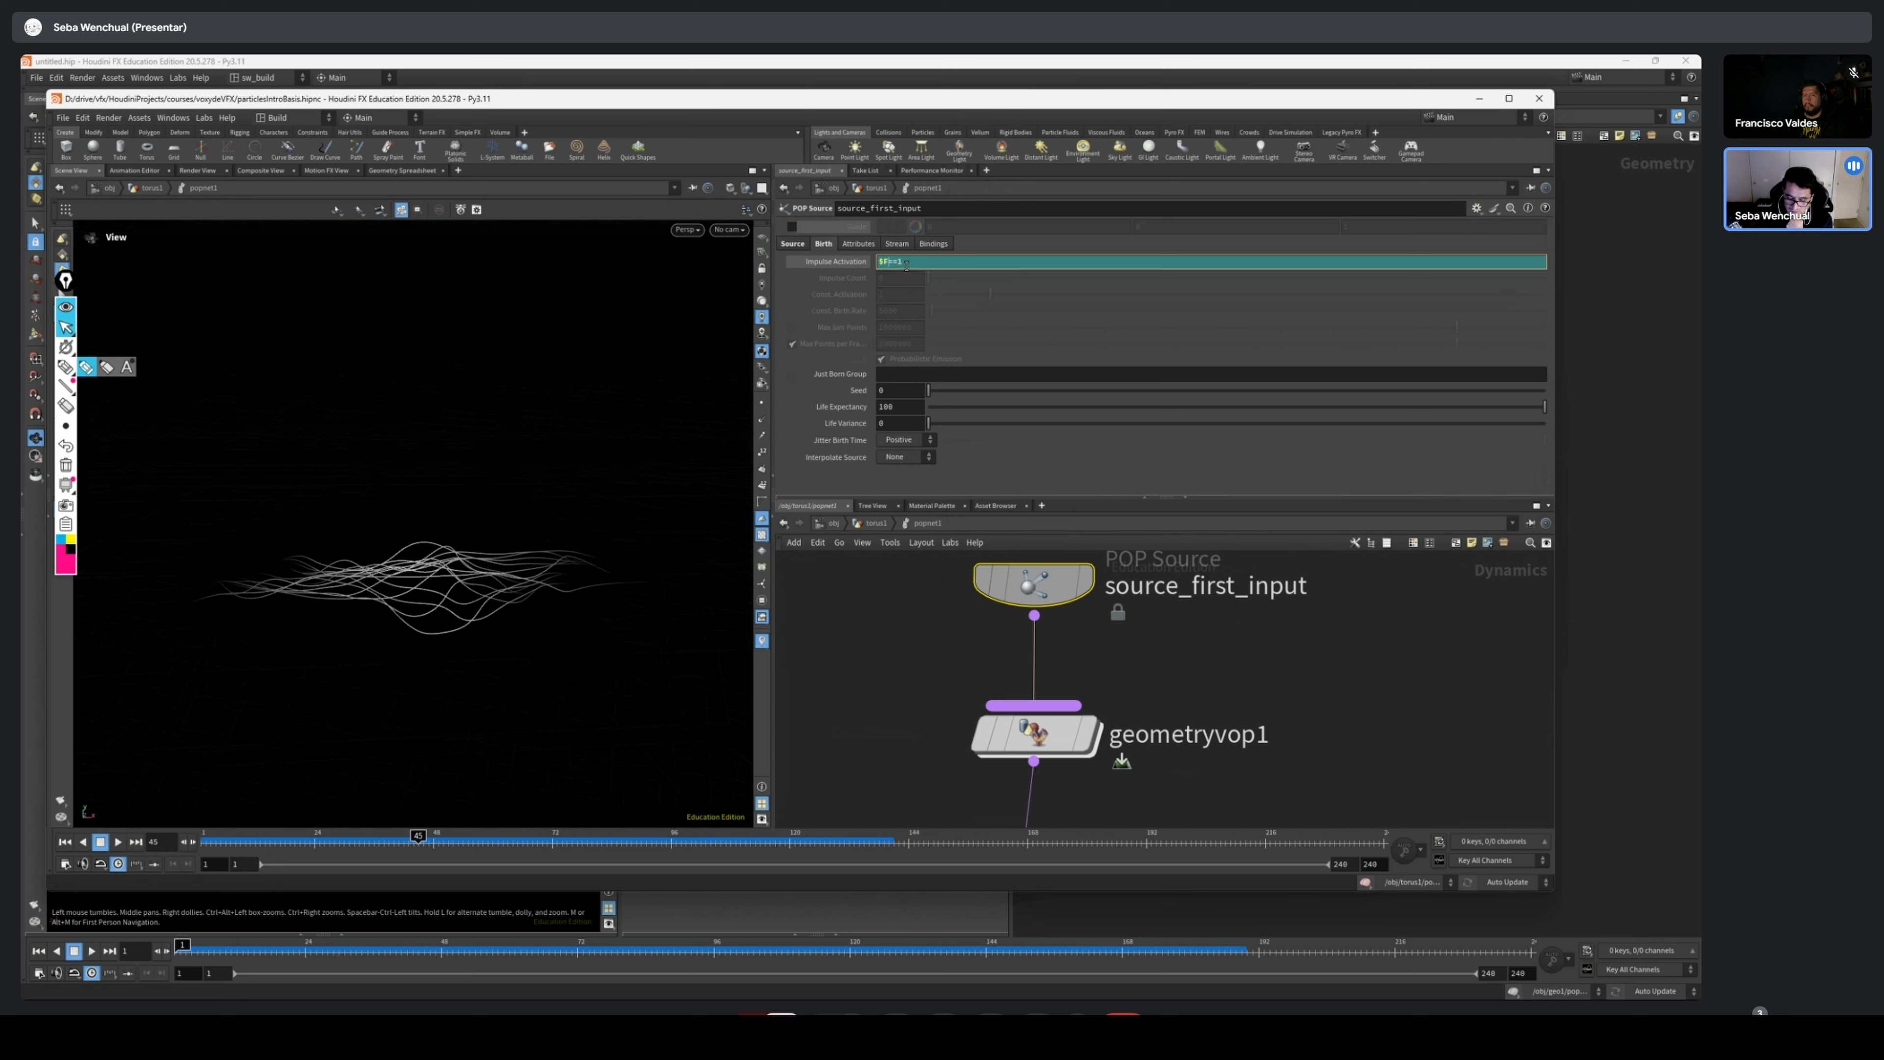
Show source_first_input's evaluated Impulse Activation value, check it at frames 1 and 5, and scrub the simulation to frame 95
click(861, 264)
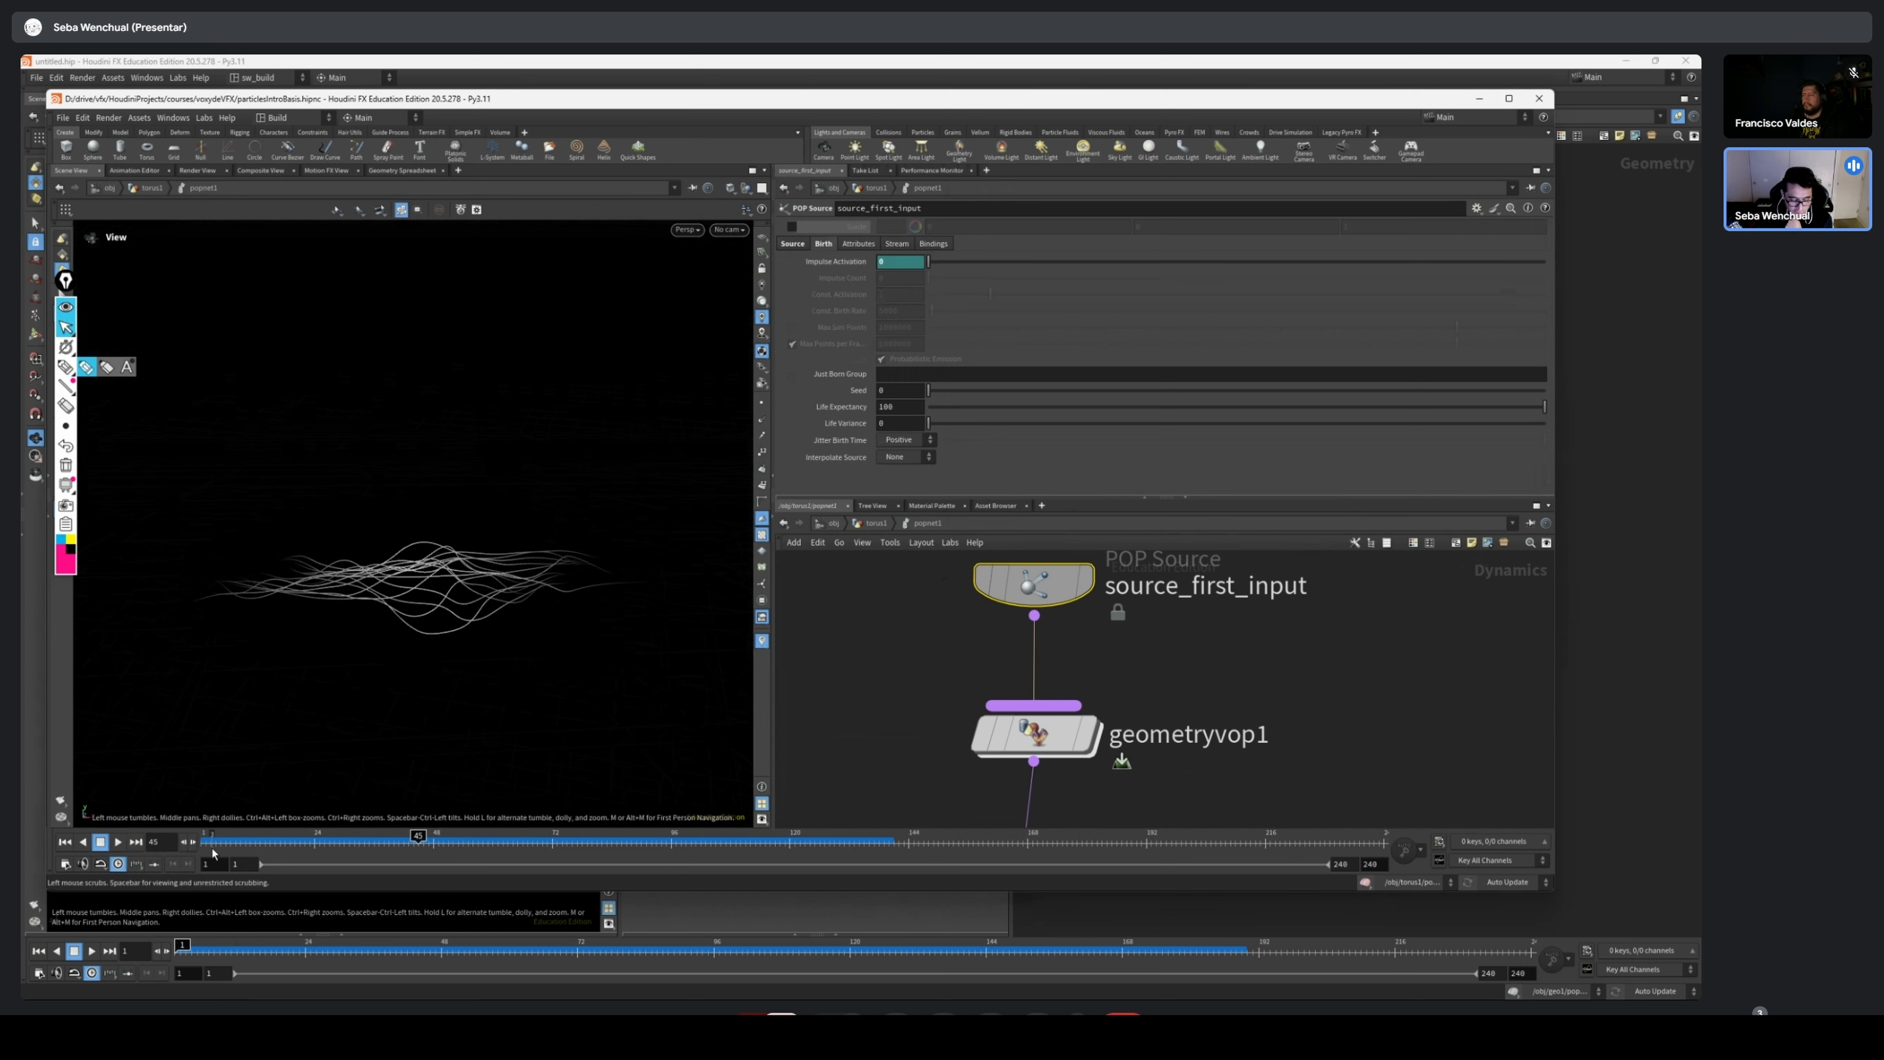
click(196, 848)
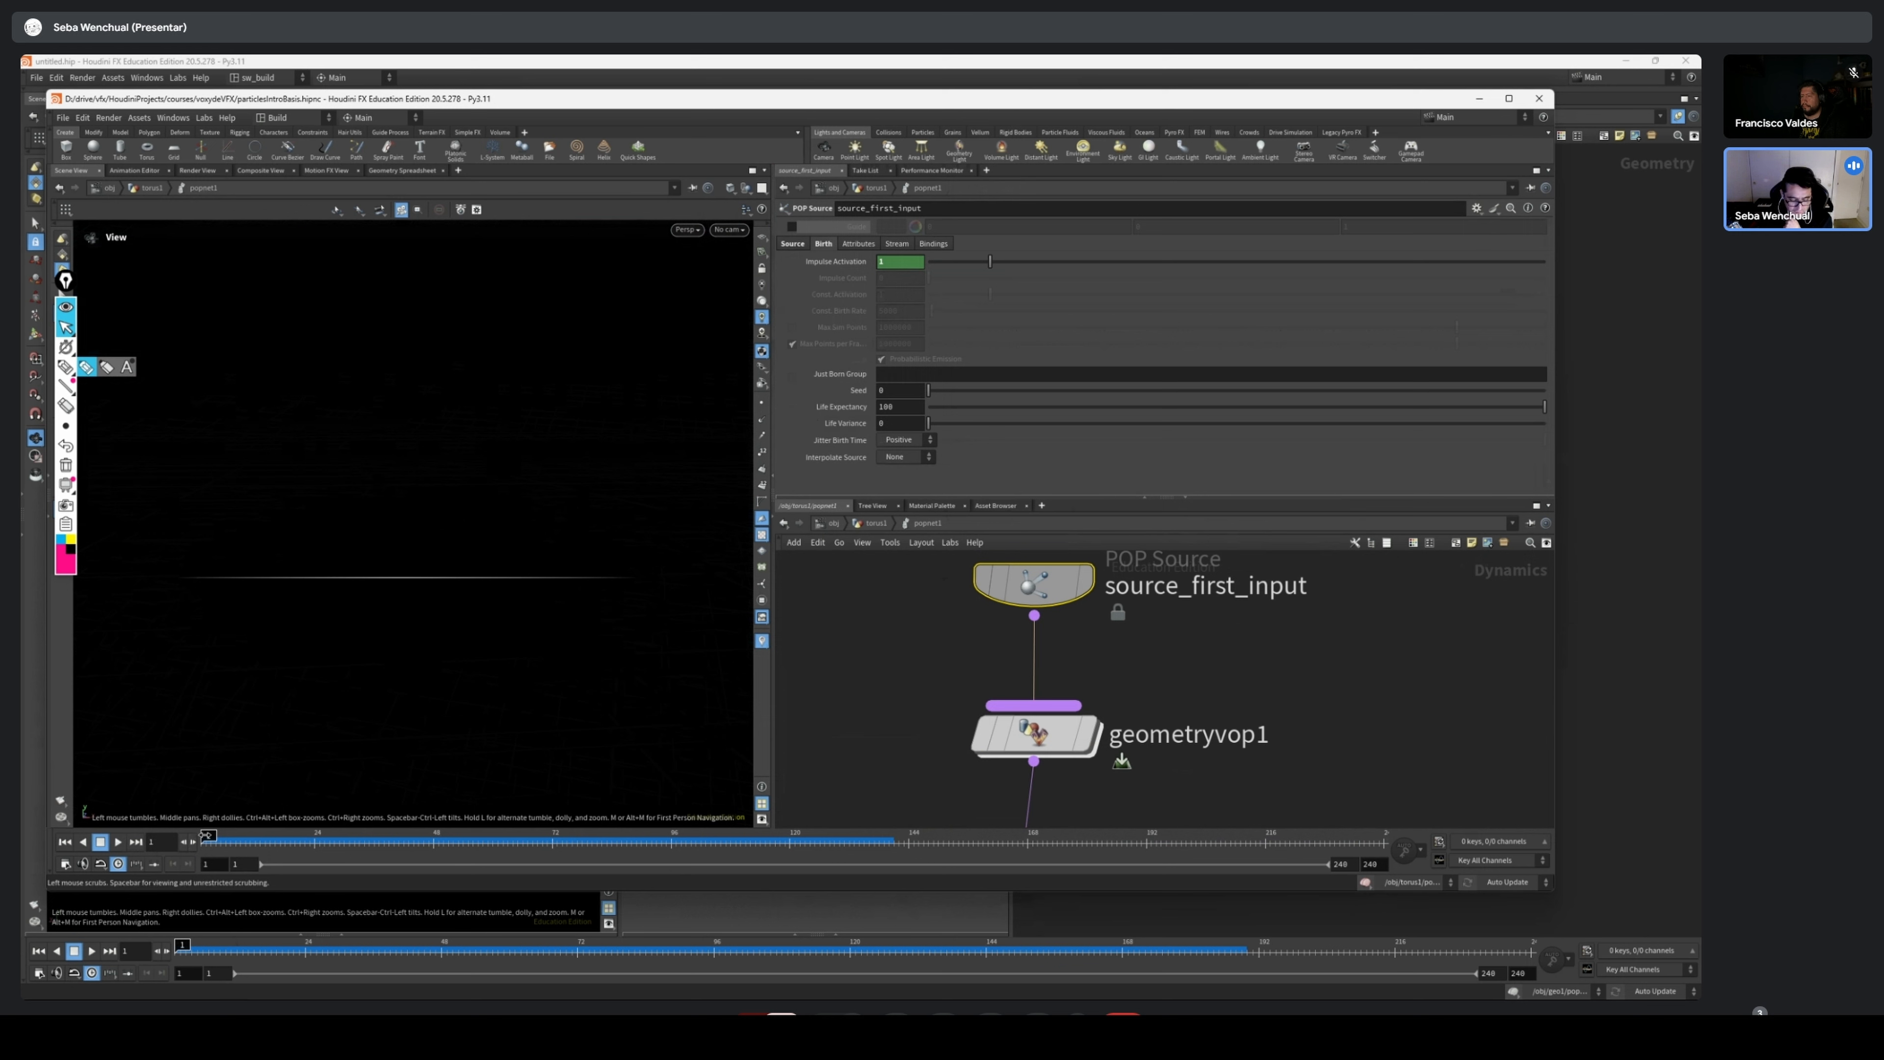
click(220, 838)
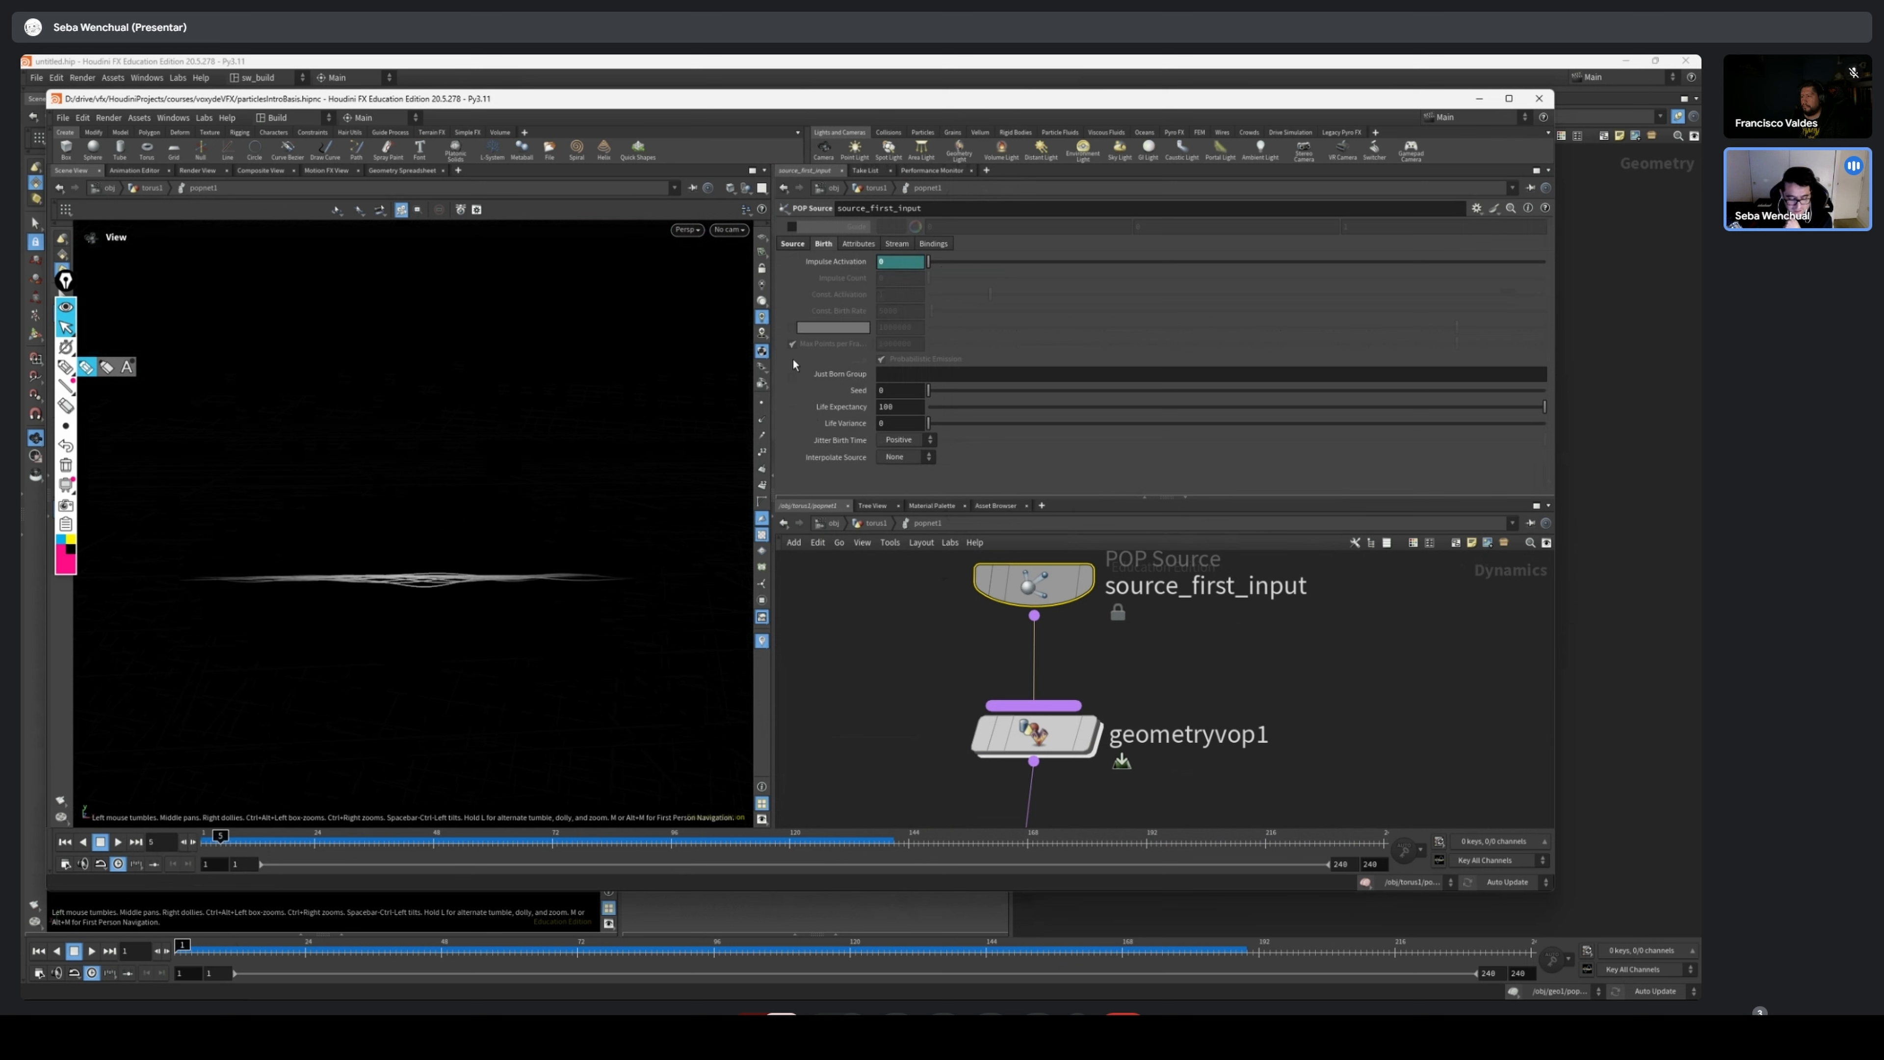
drag(219, 844, 666, 843)
Bypass mulconst1 inside geometryvop1 and replay the simulation from frame 1
click(1033, 757)
double_click(1033, 738)
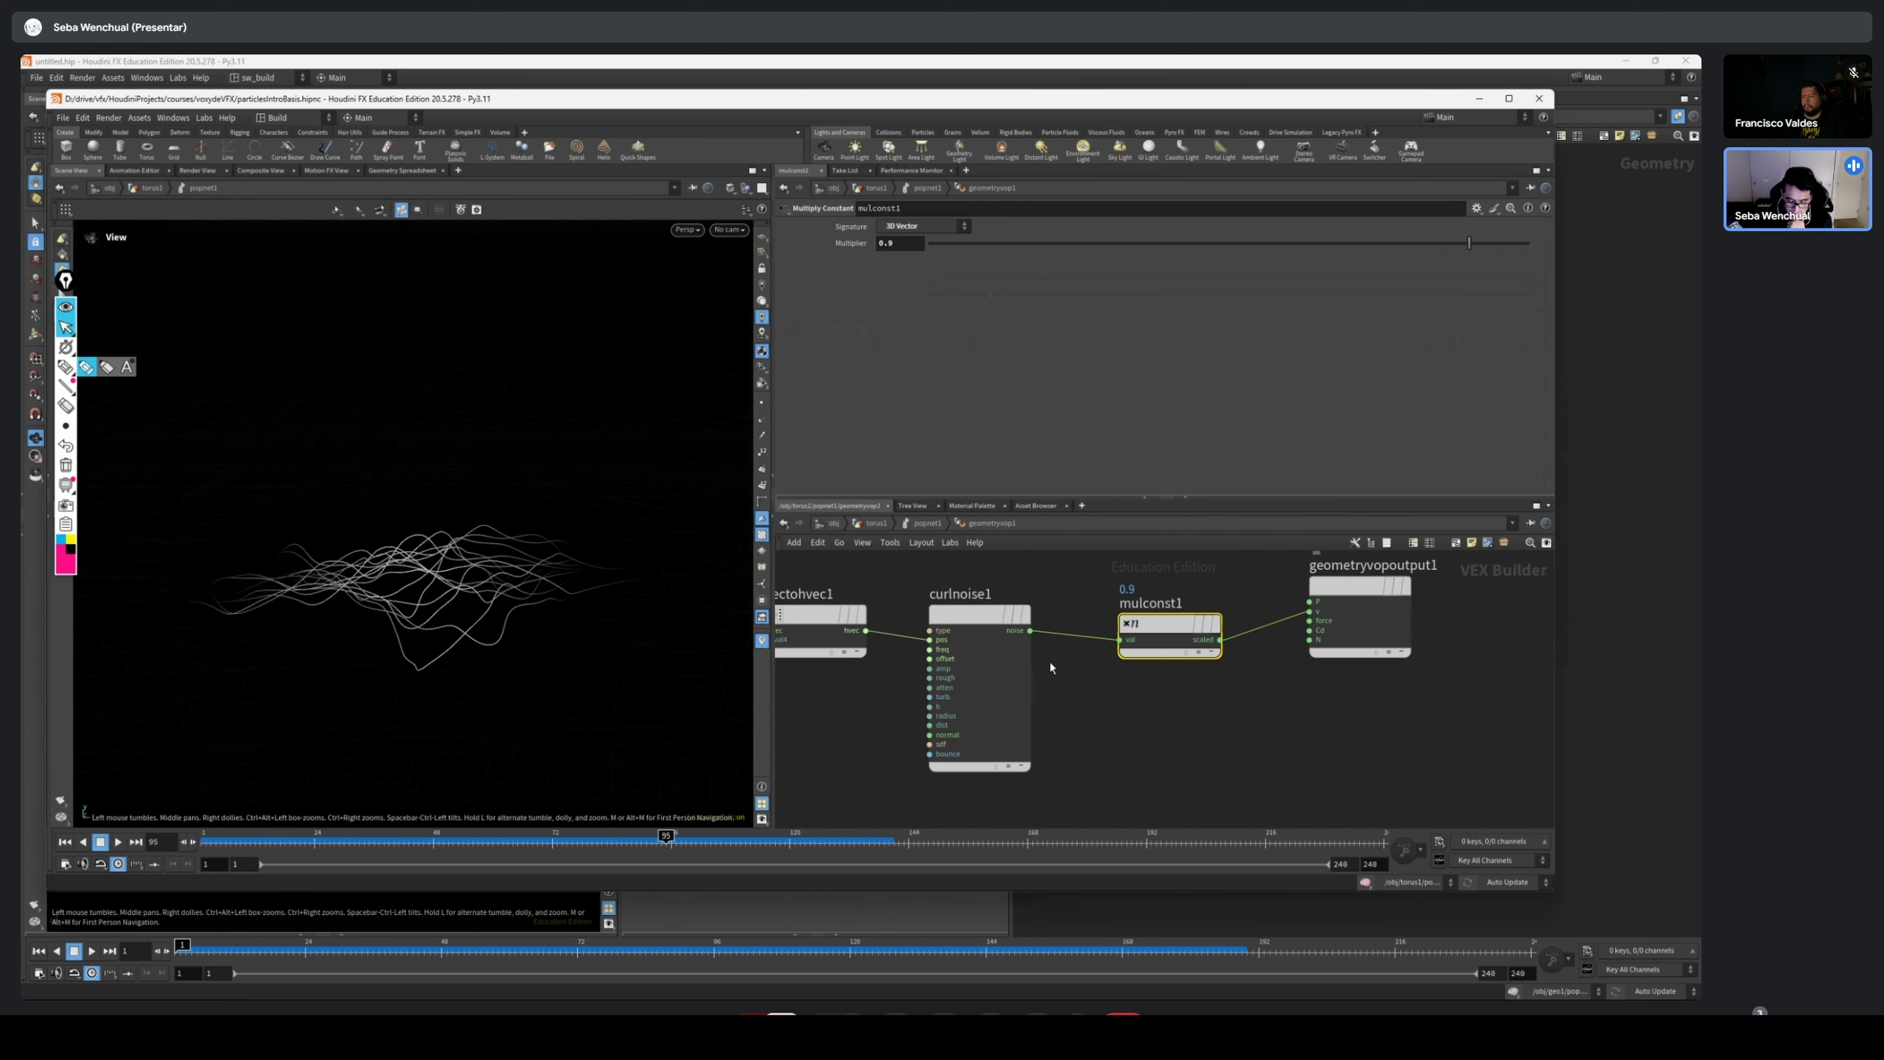
click(1208, 624)
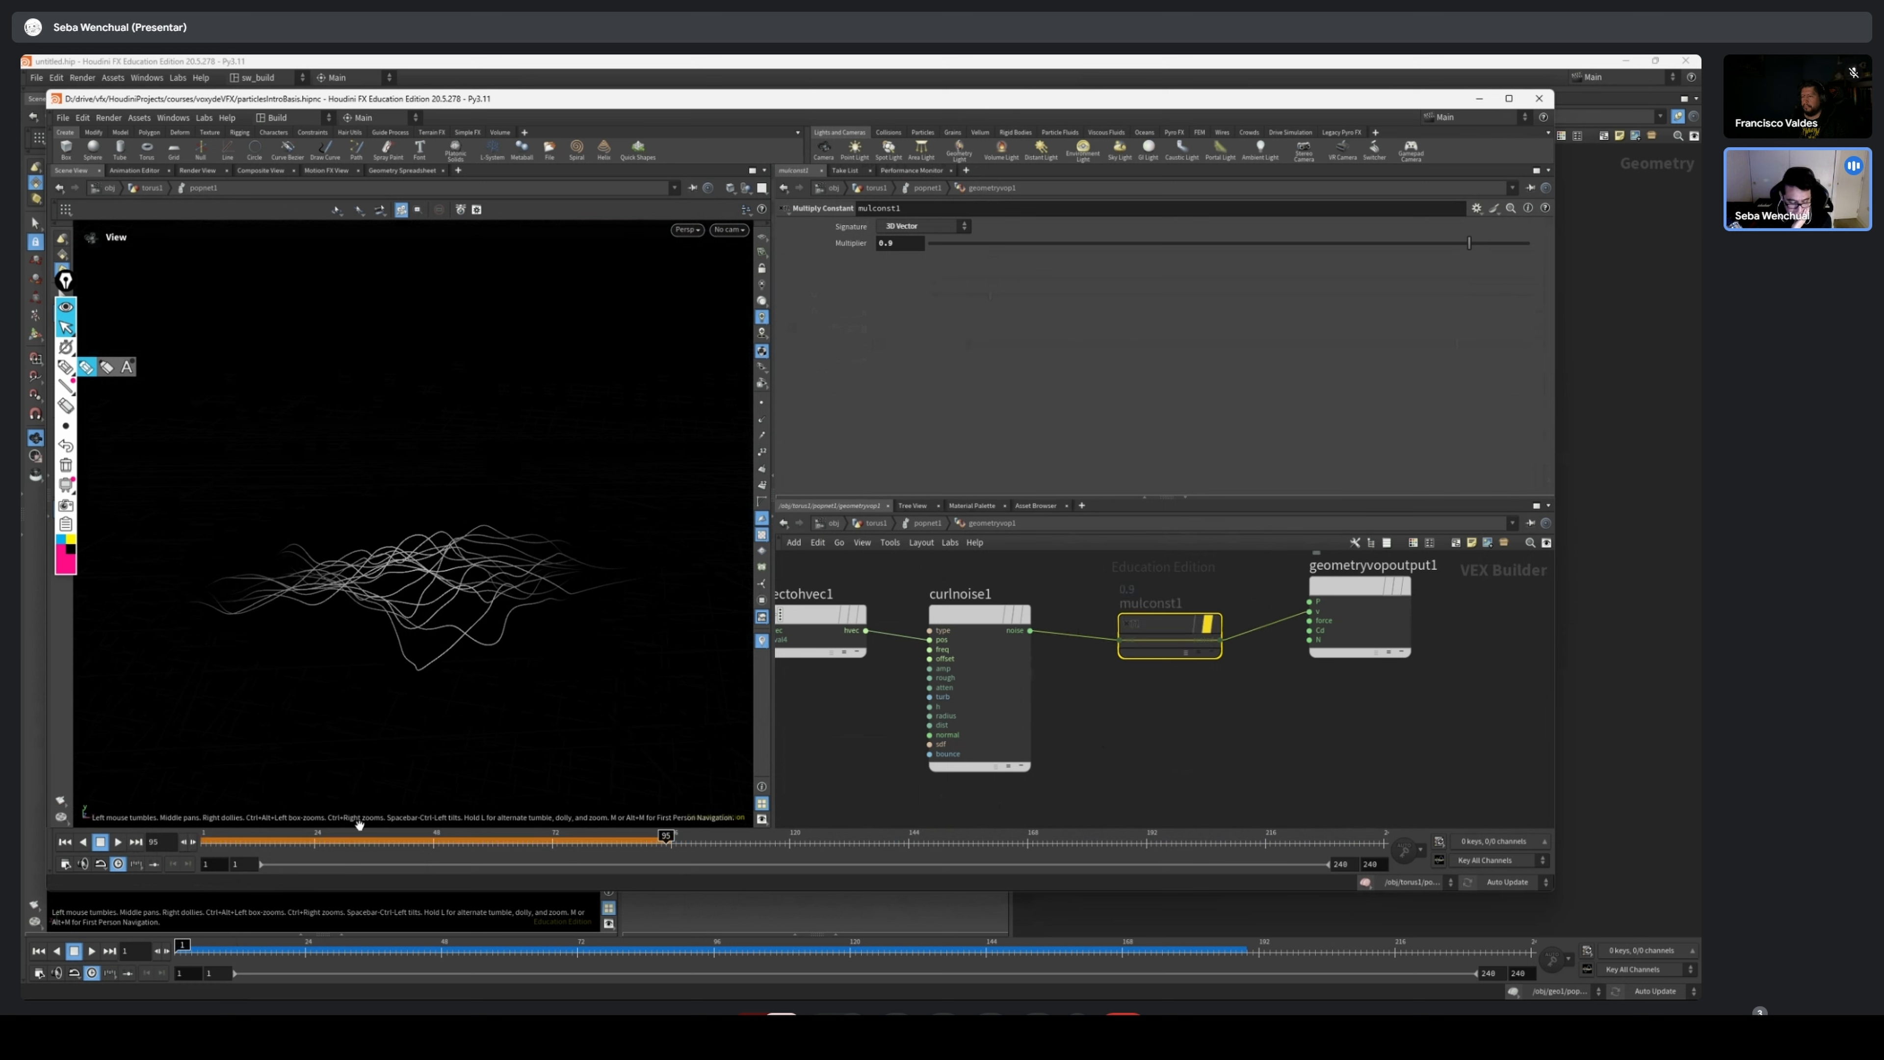
drag(221, 845, 117, 847)
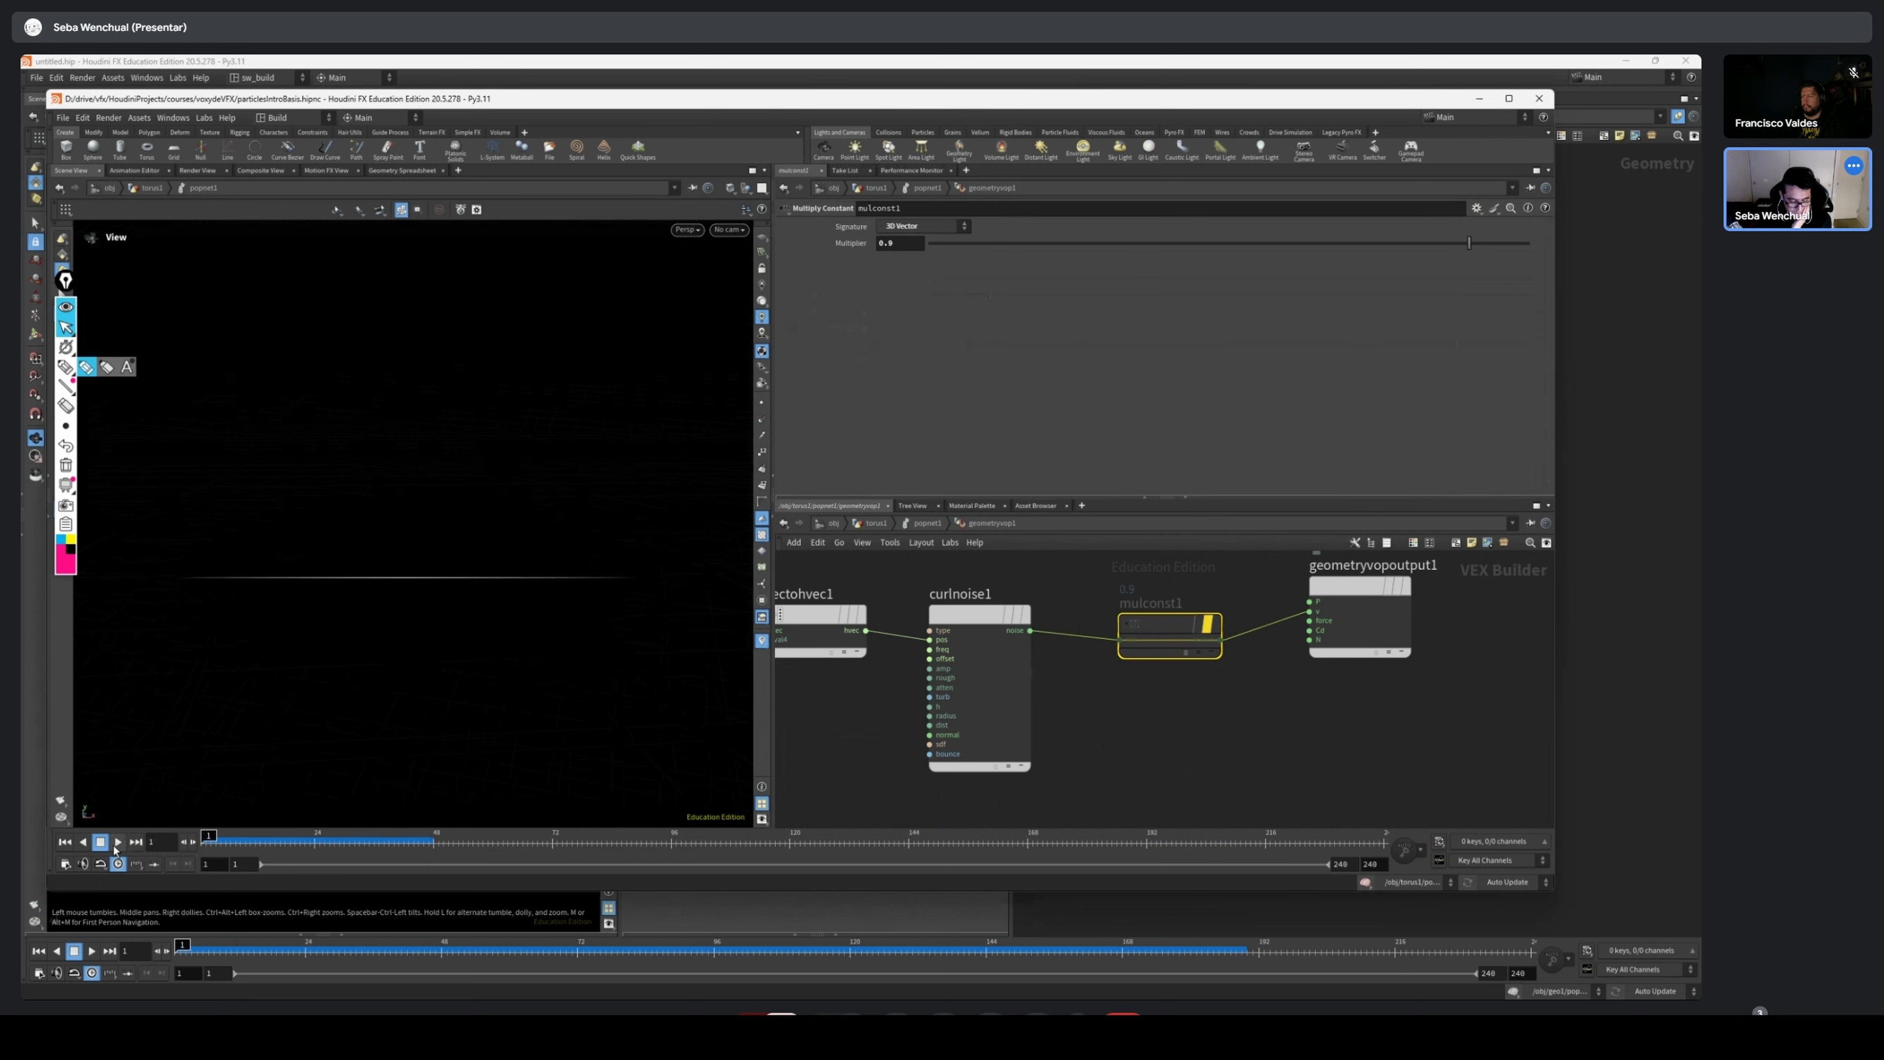
click(117, 842)
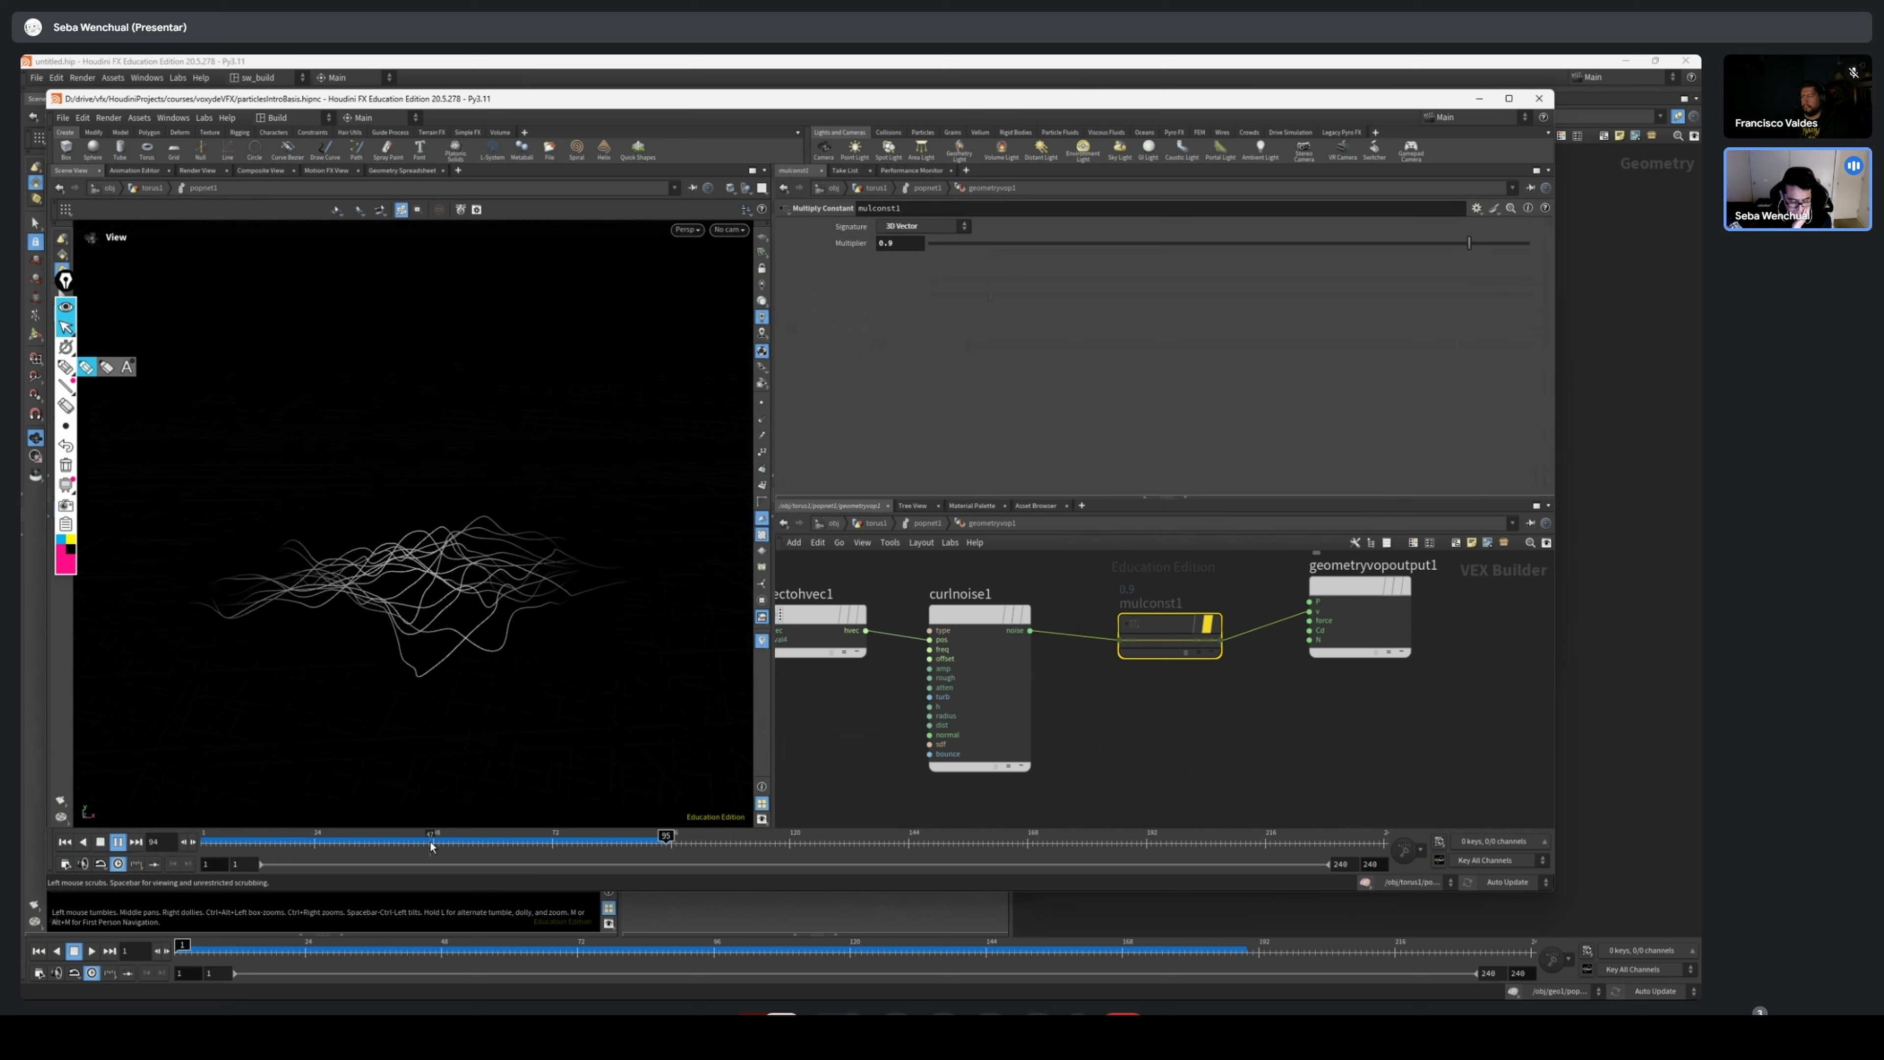
drag(430, 846, 208, 845)
Reset popnet1's simulation, replay it inside the network, and scrub to frame 184
scroll(1295, 718, down, 3)
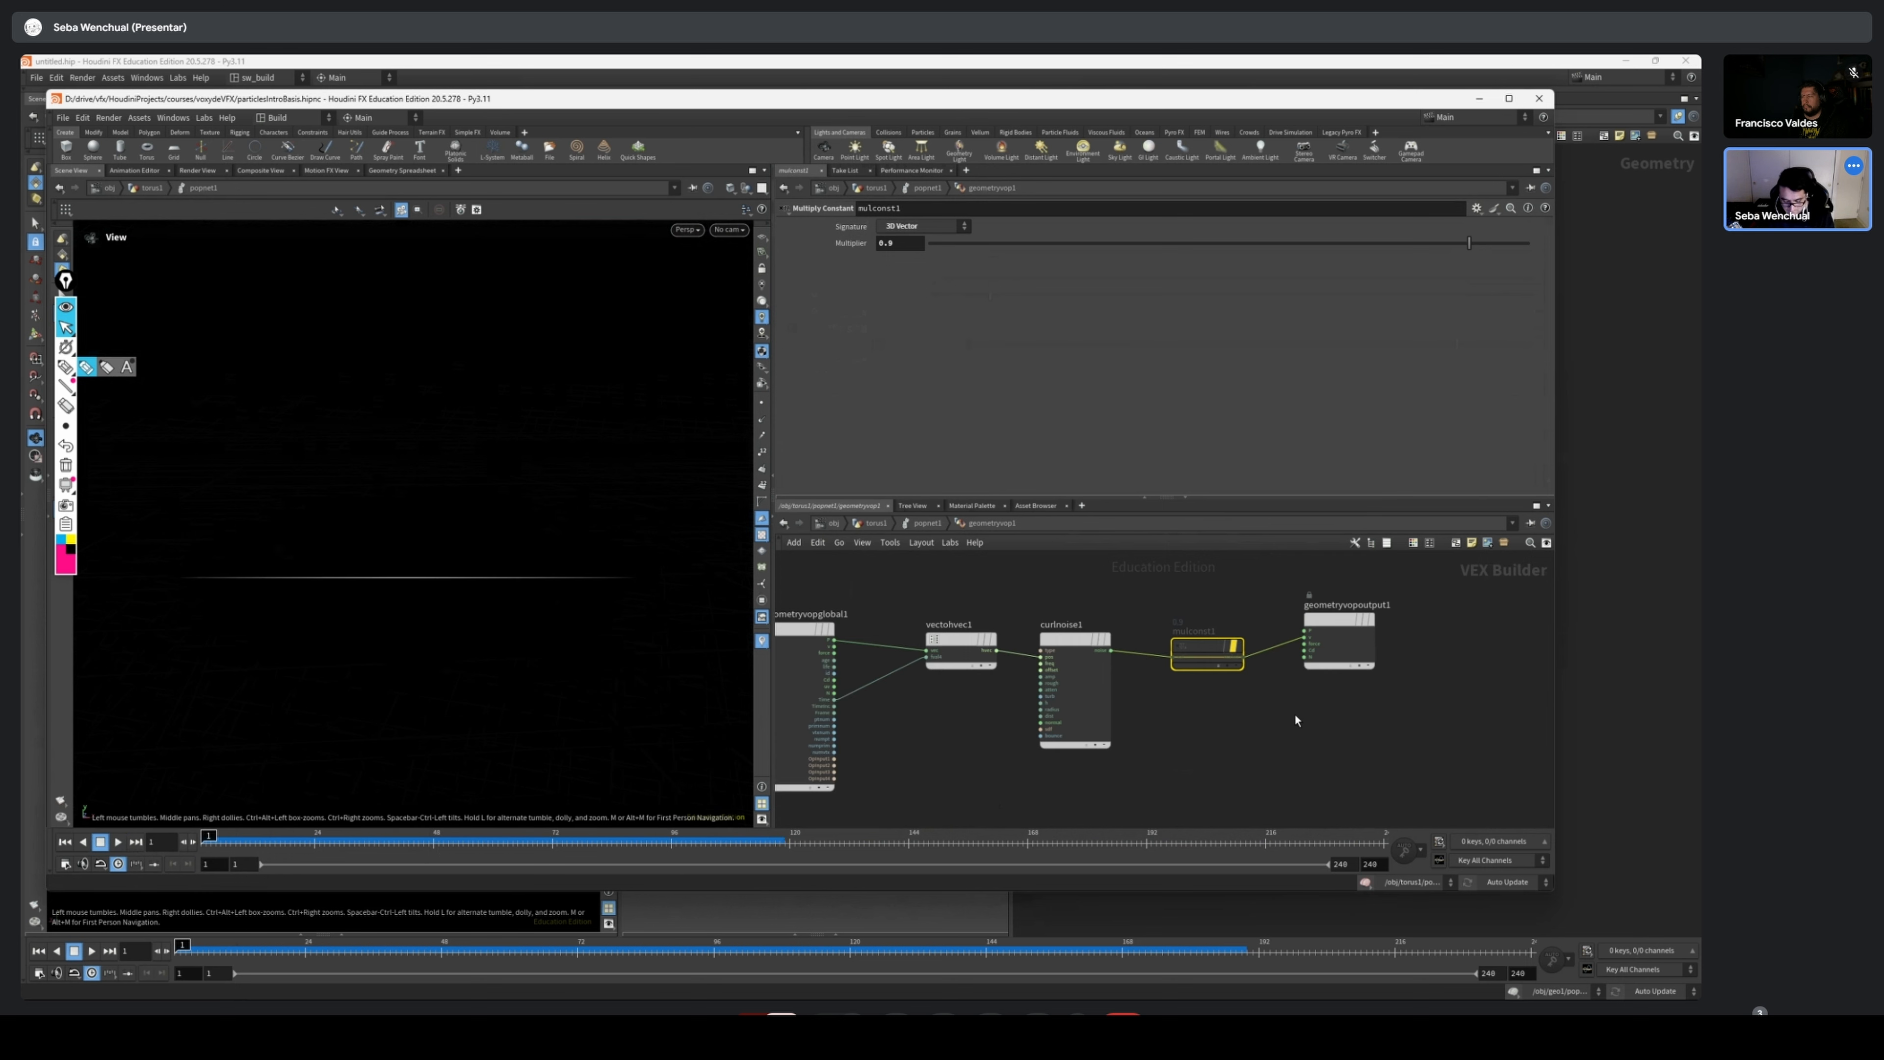
key(u)
key(u)
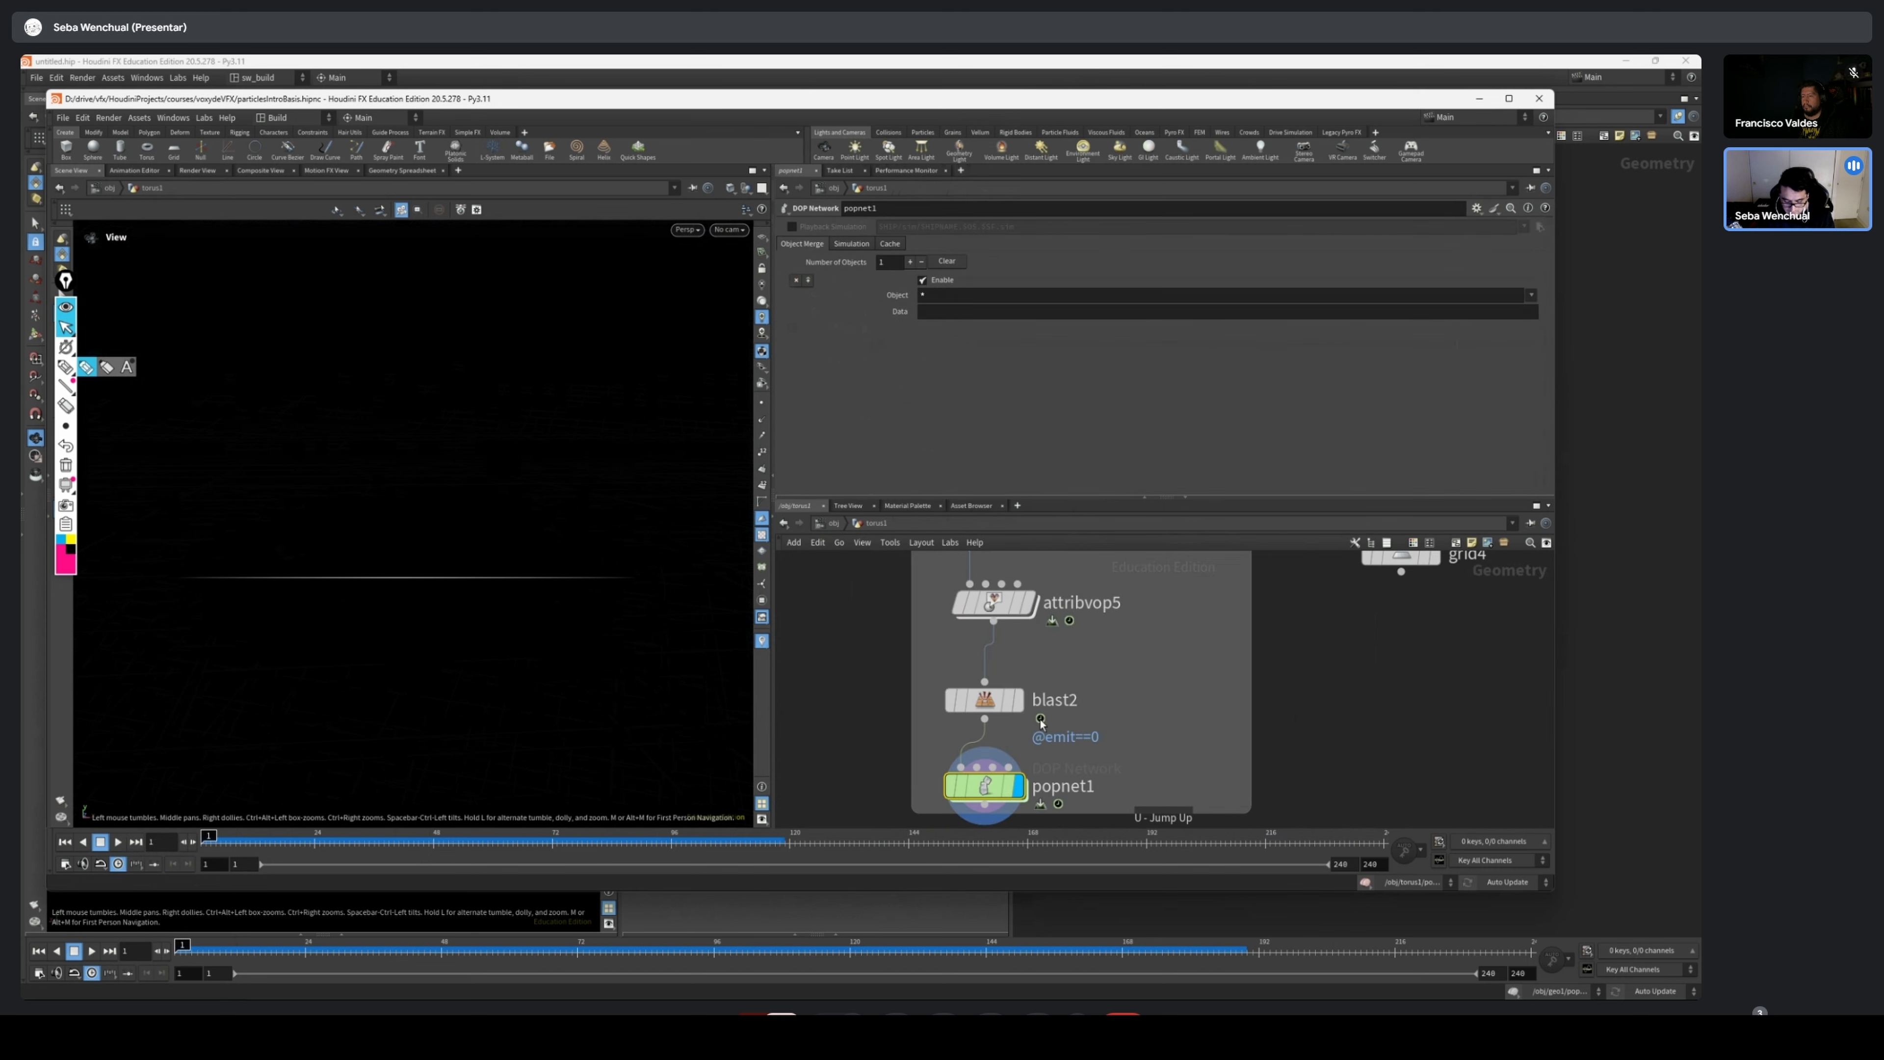
click(854, 244)
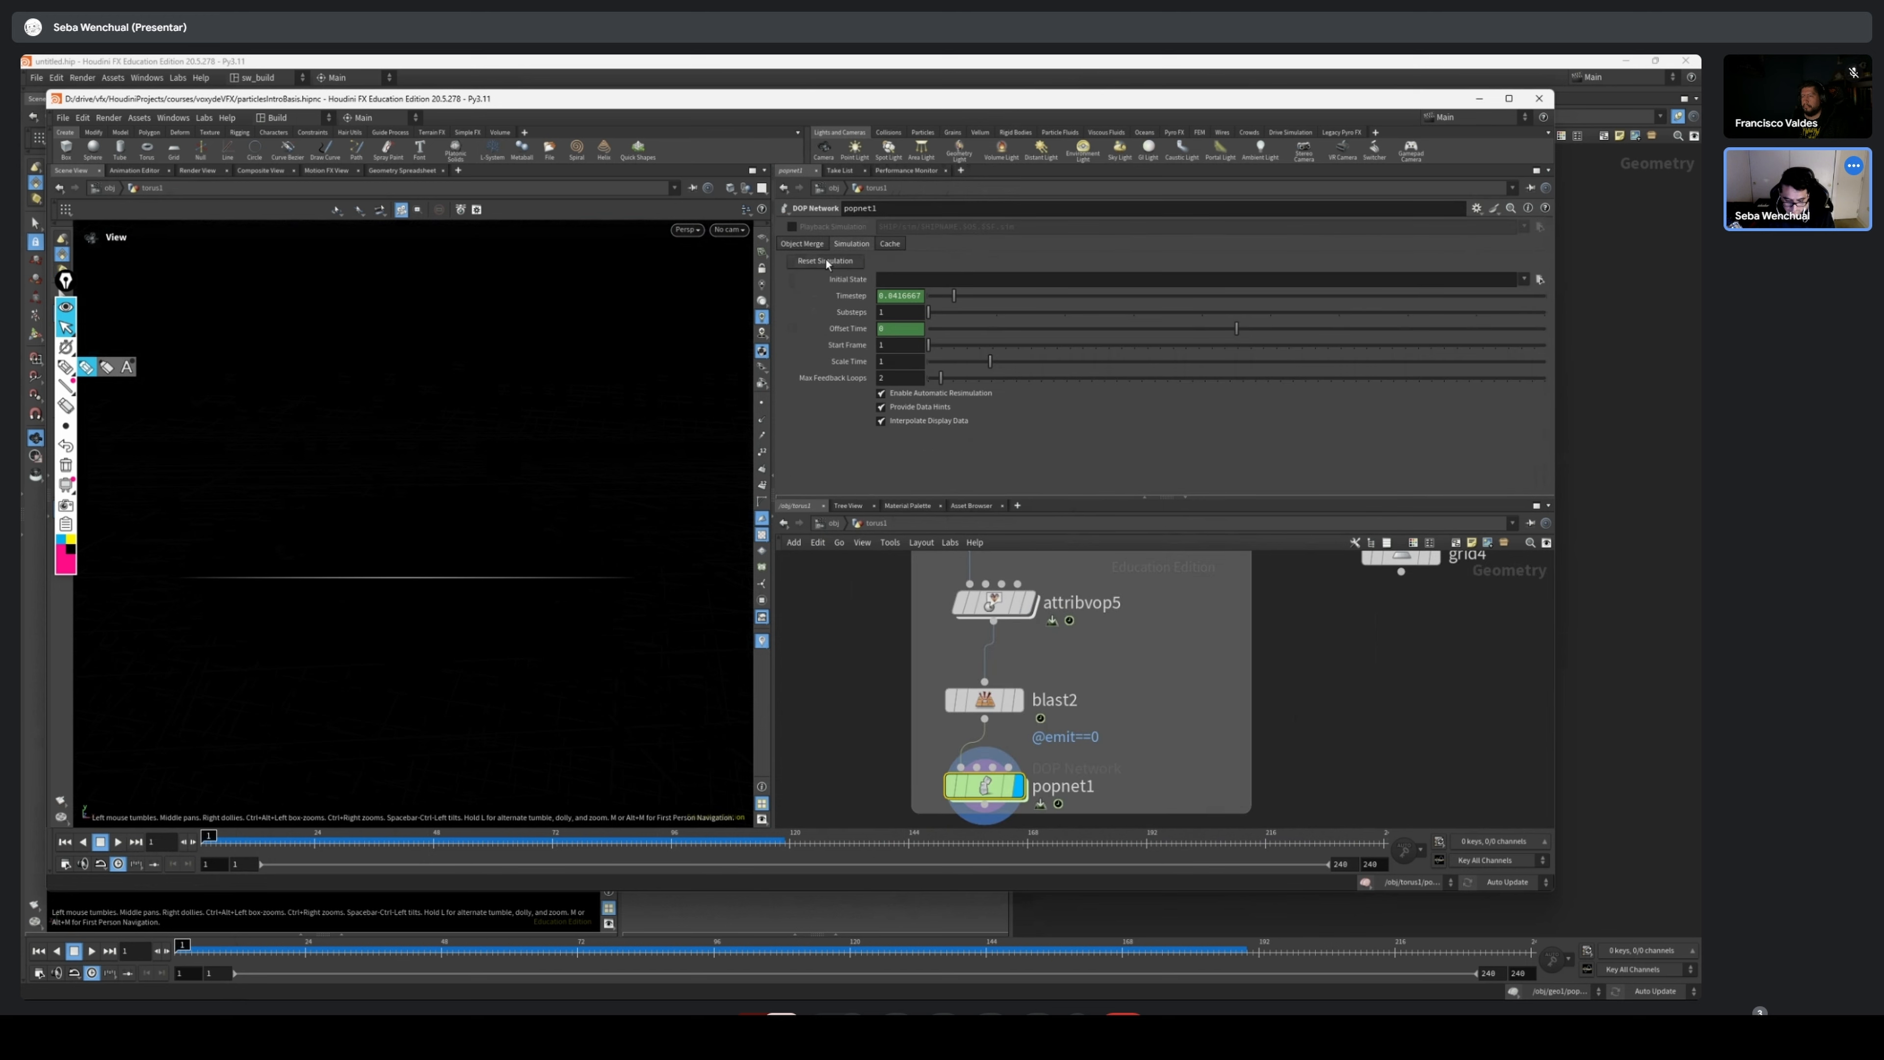
click(826, 259)
double_click(989, 803)
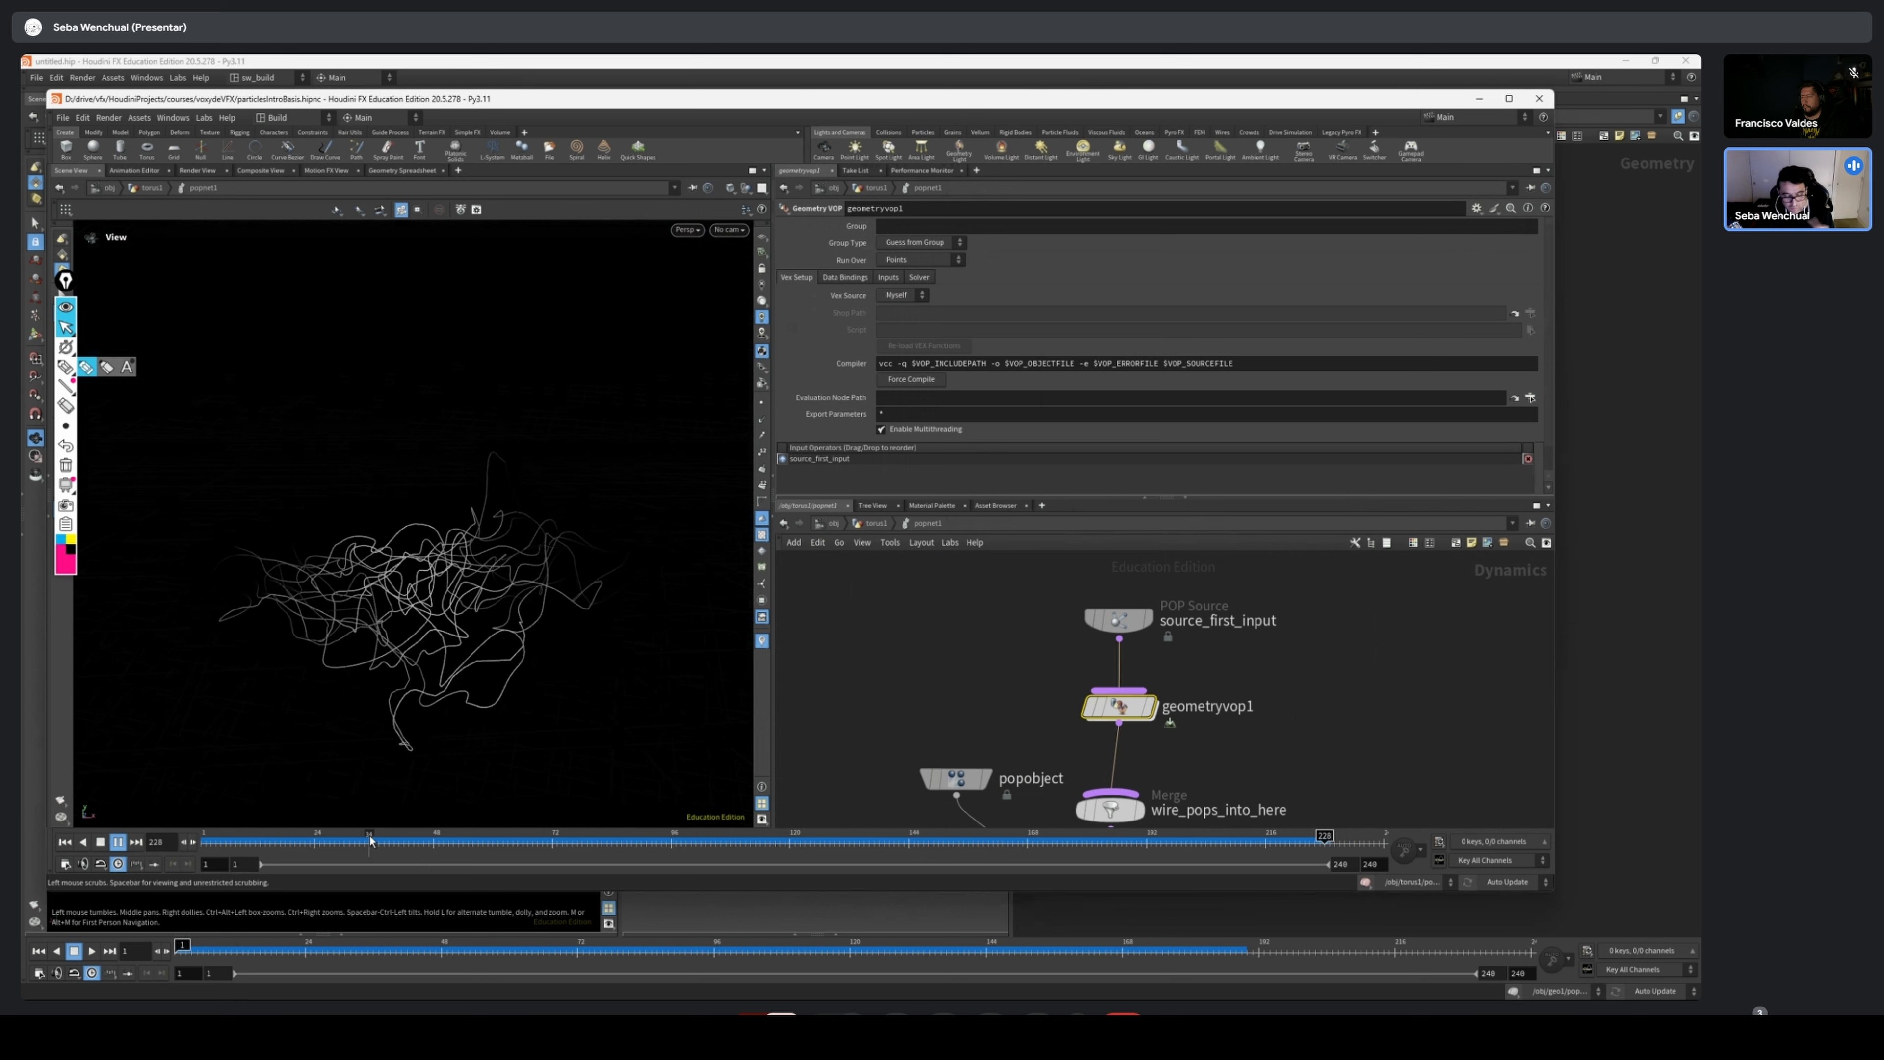
drag(375, 837, 1107, 837)
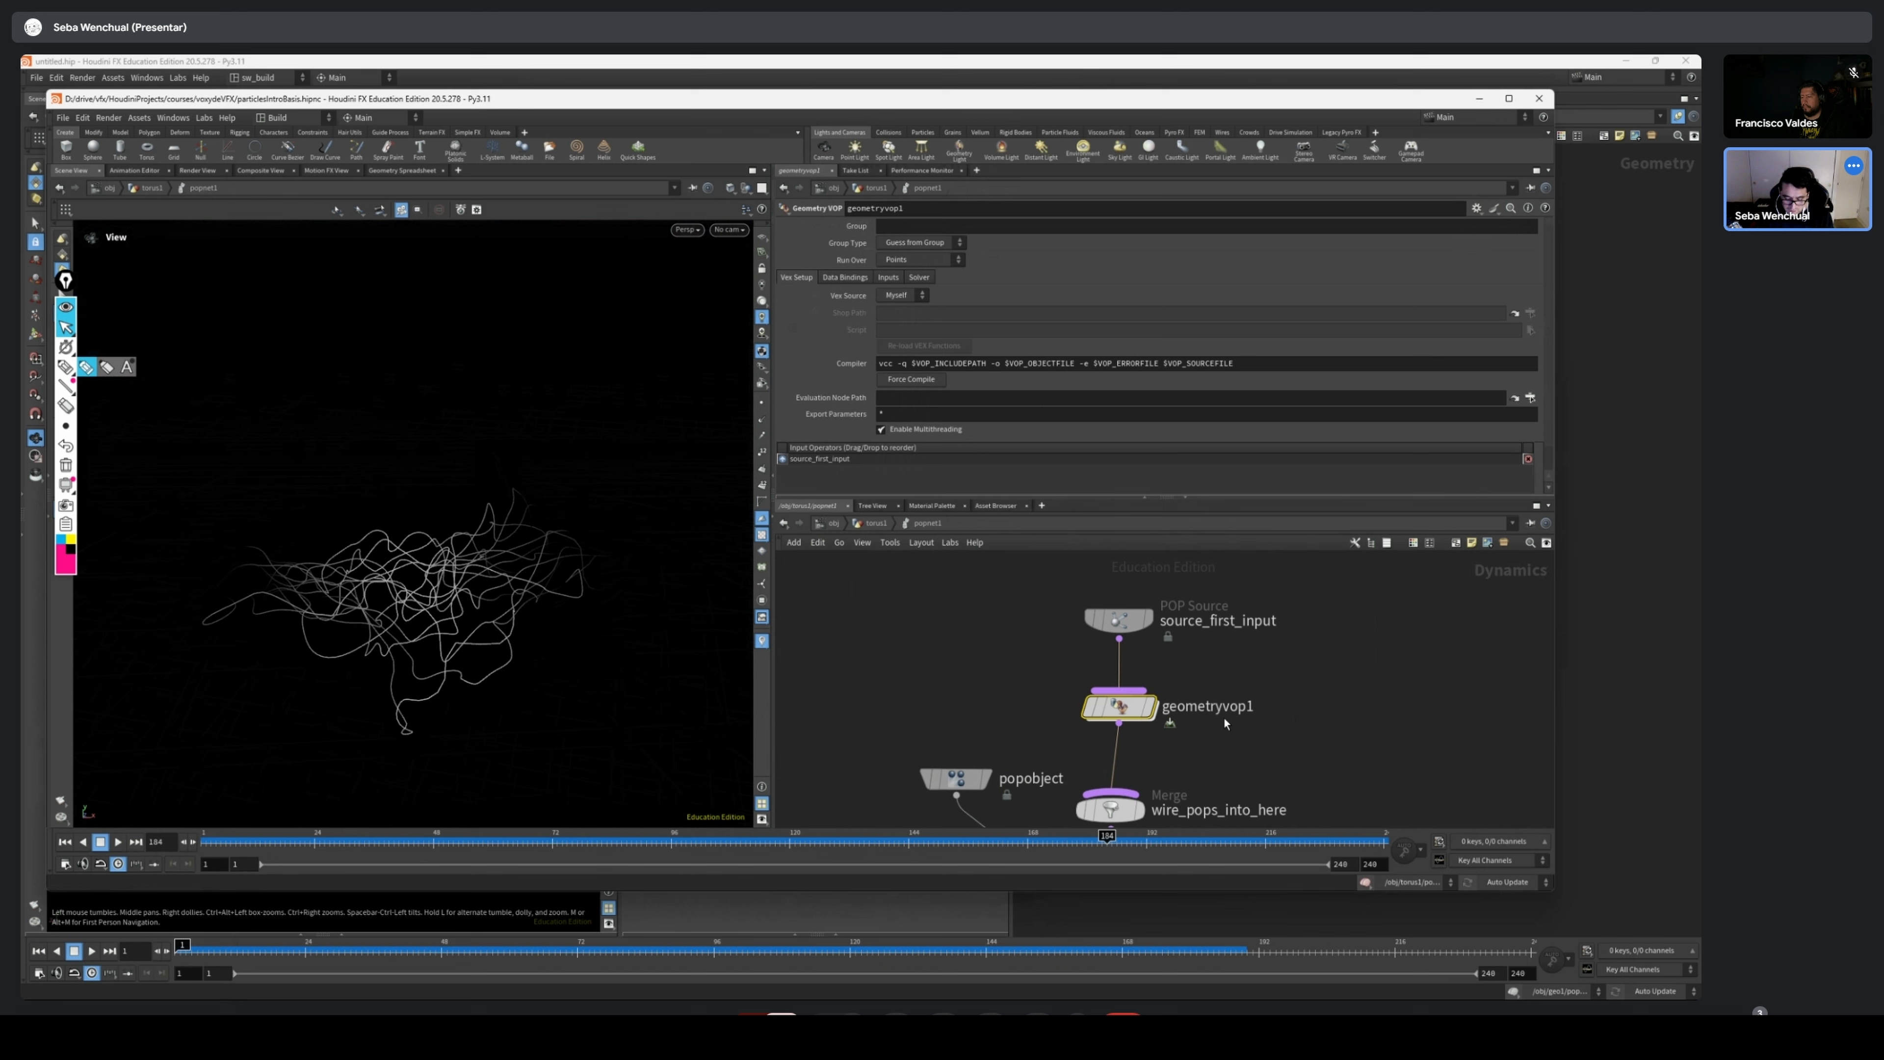
Re-enable mulconst1 inside geometryvop1 and scrub the simulation to frame 24
double_click(1124, 707)
scroll(1103, 602, up, 4)
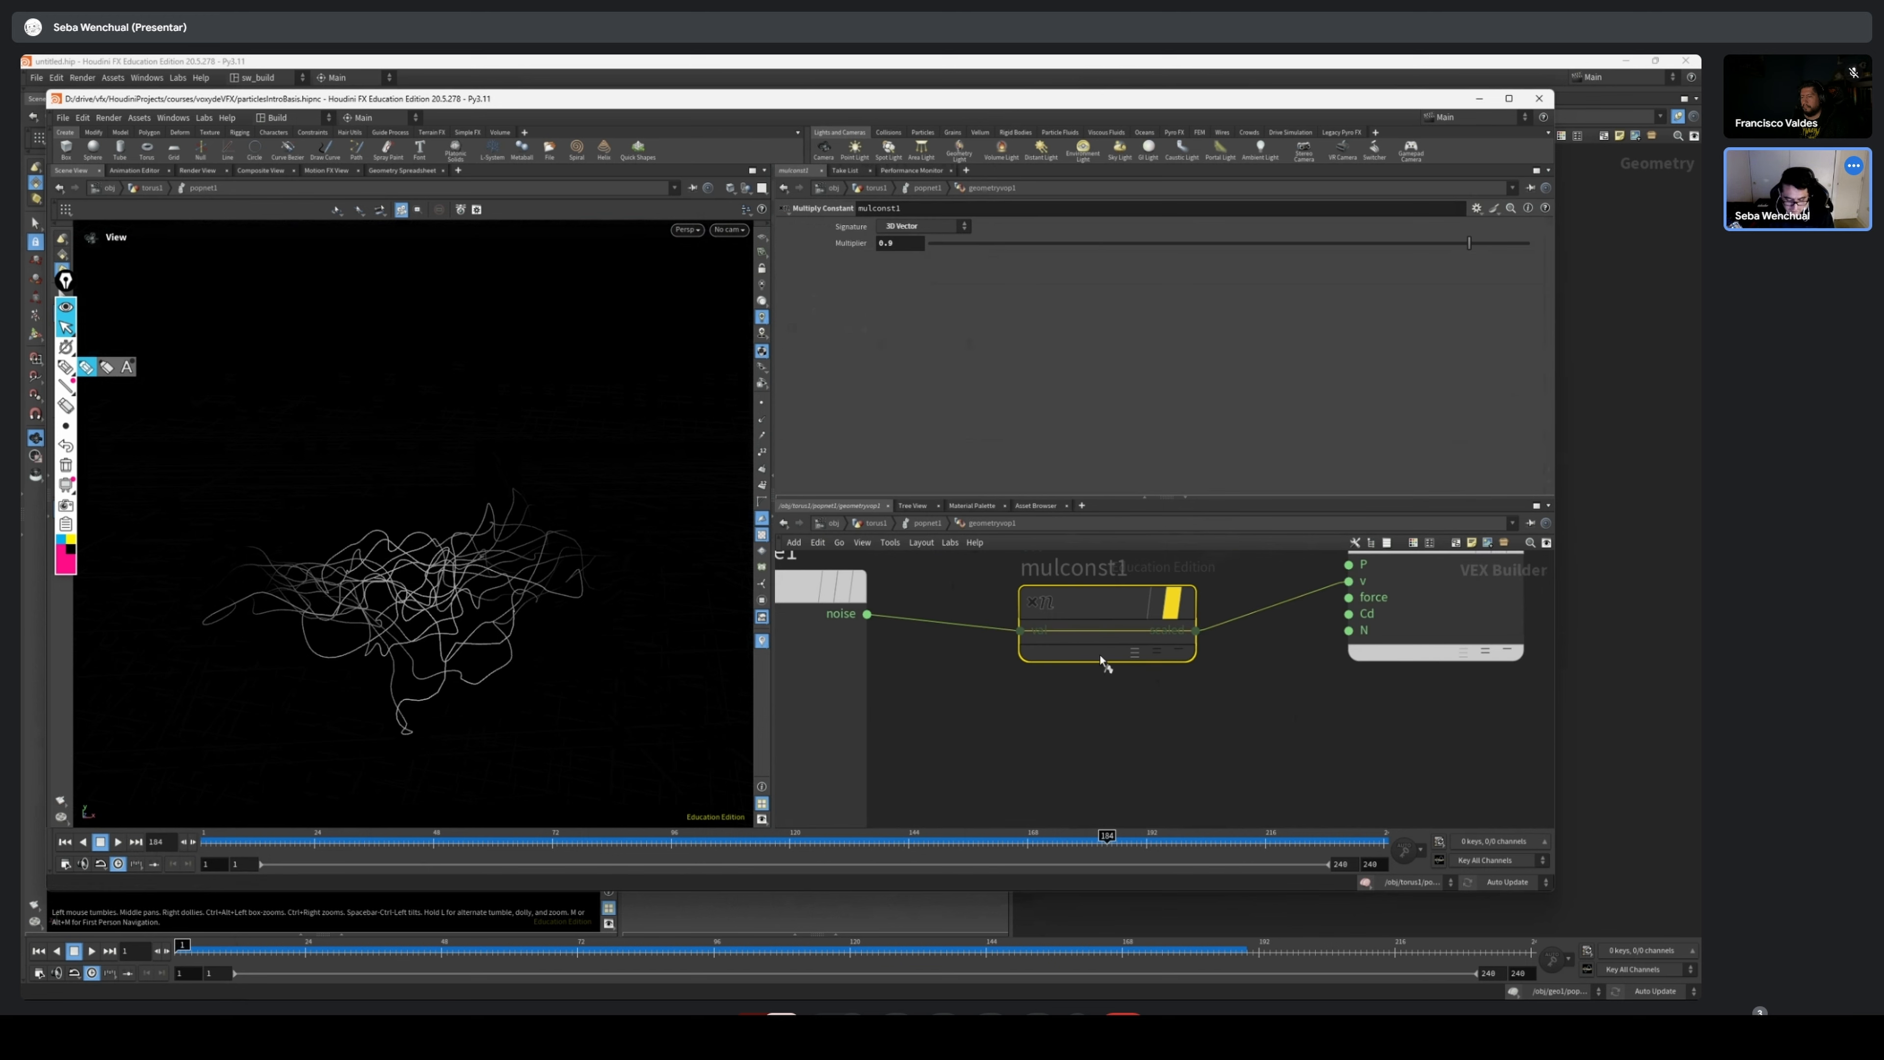
key(b)
middle_drag(1106, 661, 1138, 757)
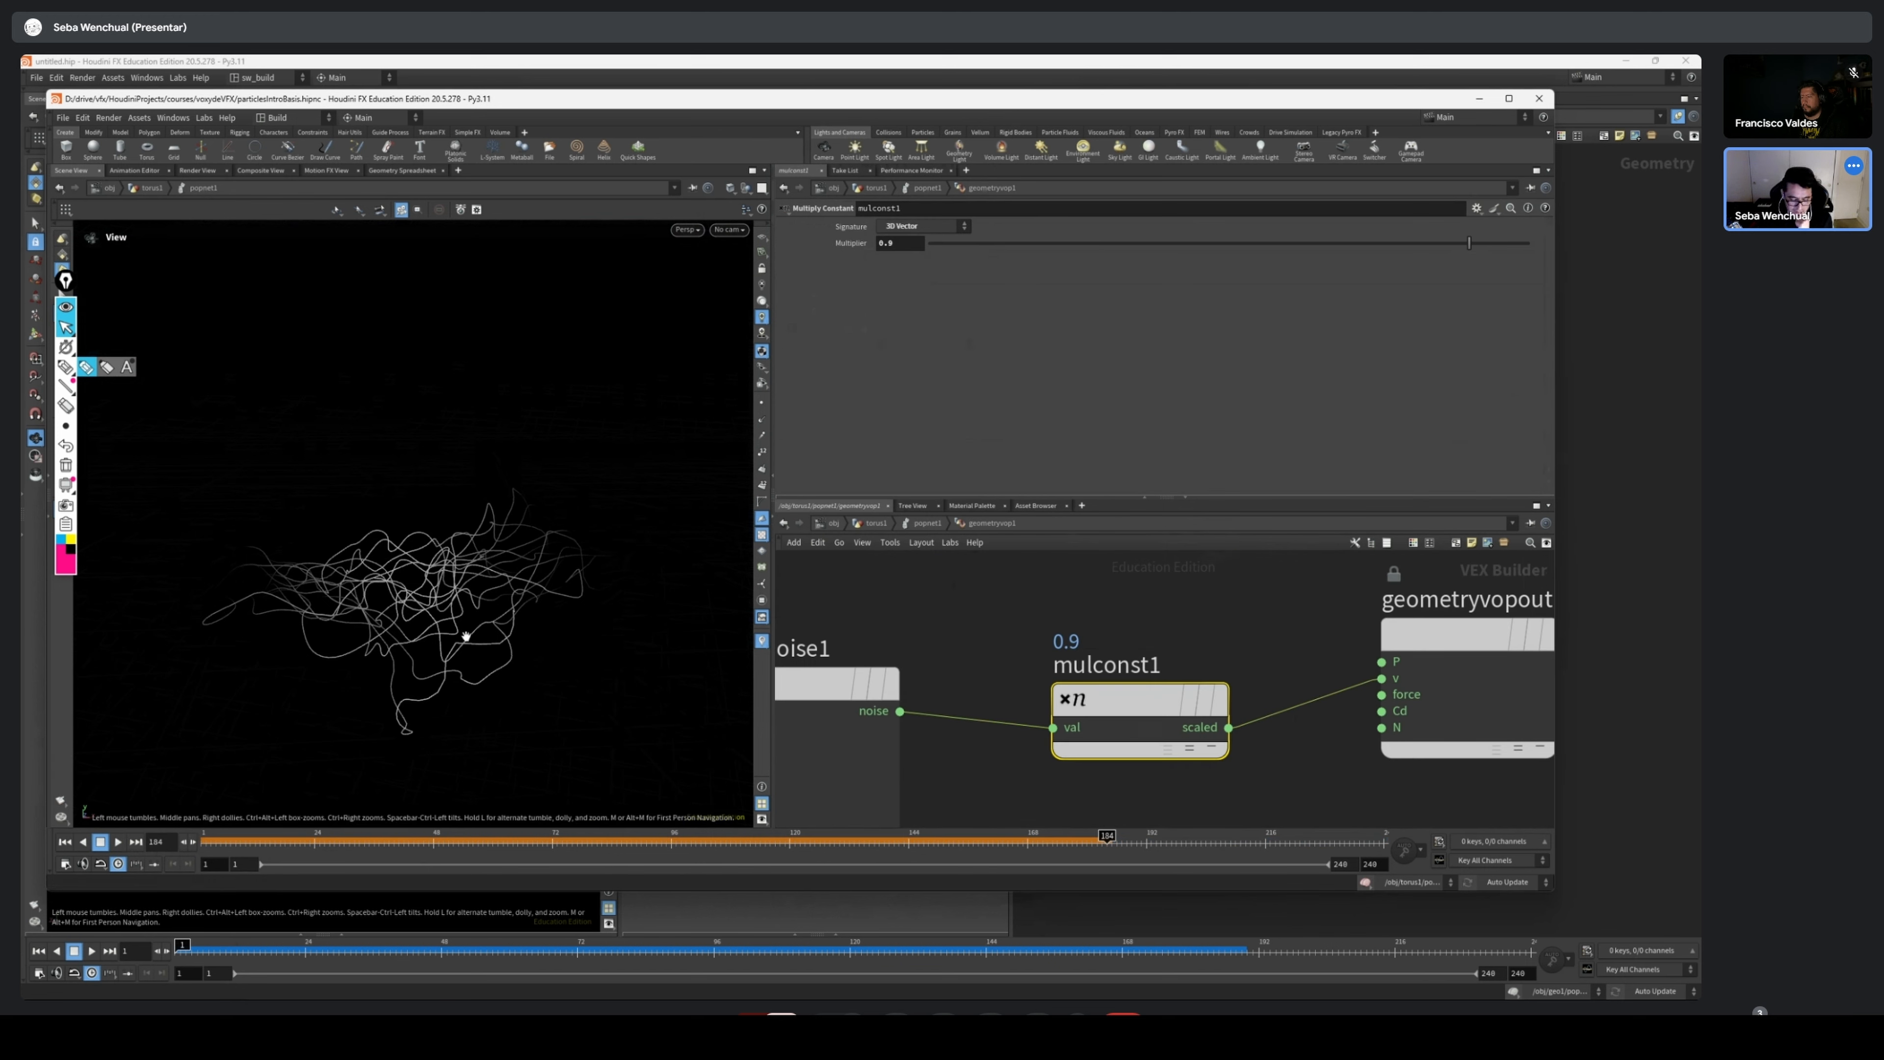
drag(205, 845, 317, 850)
Bypass curlnoise1 temporarily, re-enable it, and show its noise parameters
click(929, 637)
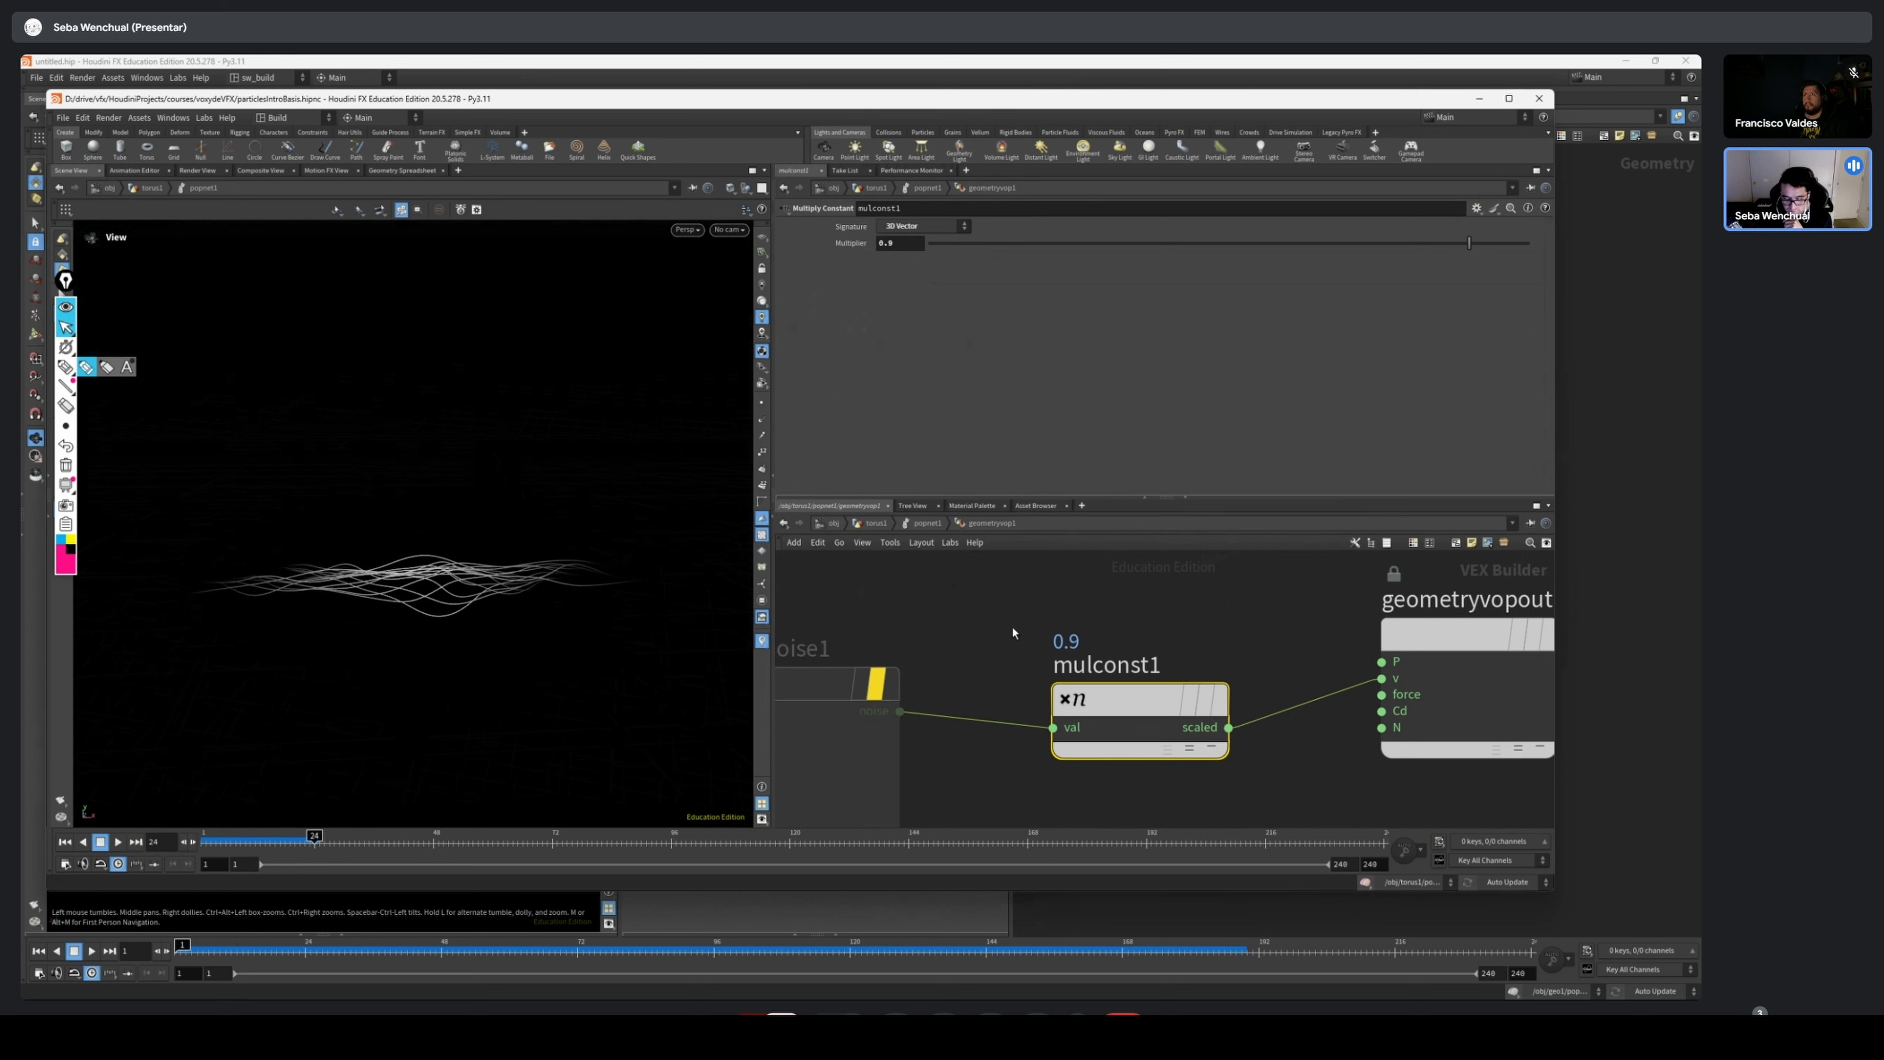
click(925, 635)
click(864, 683)
scroll(864, 681, down, 2)
middle_drag(864, 681, 921, 638)
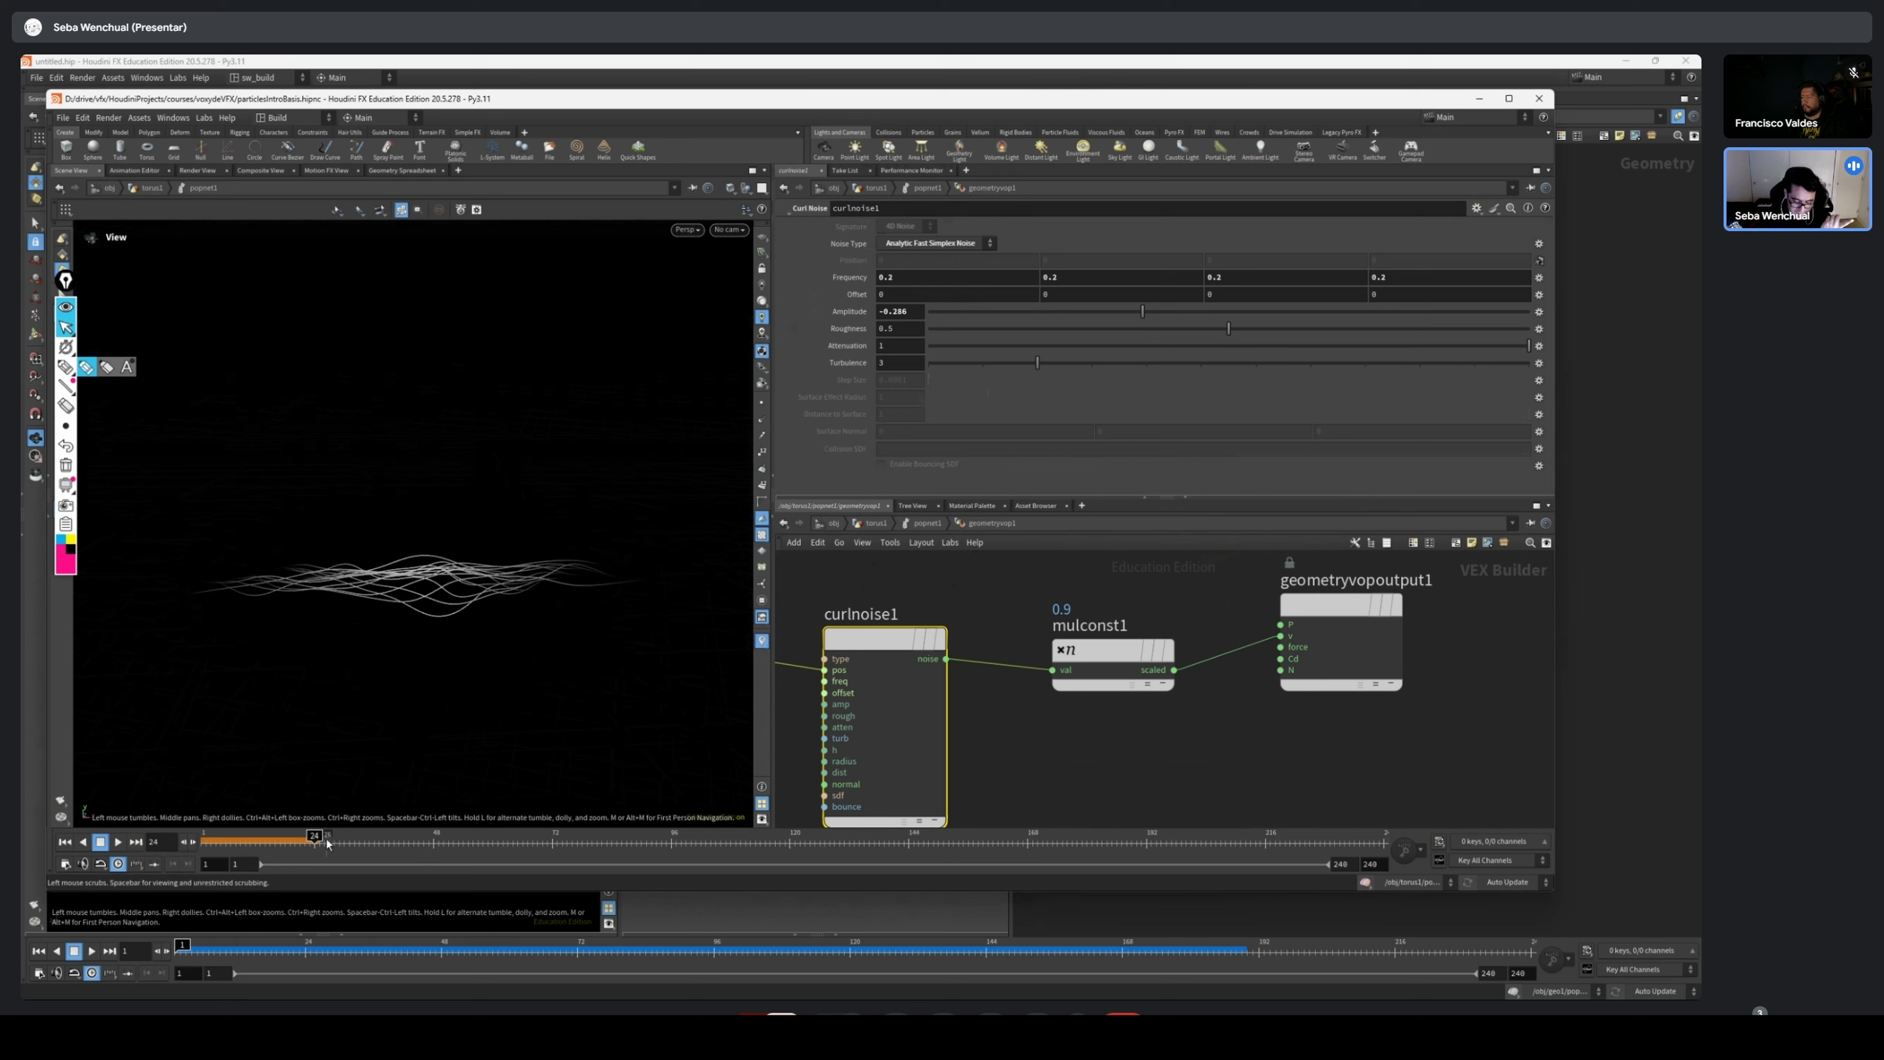
Scrub the row simulation to frames 47, 72 and 96, check mulconst1's multiplier, and replay from the start
drag(328, 844, 428, 844)
scroll(1131, 623, up, 3)
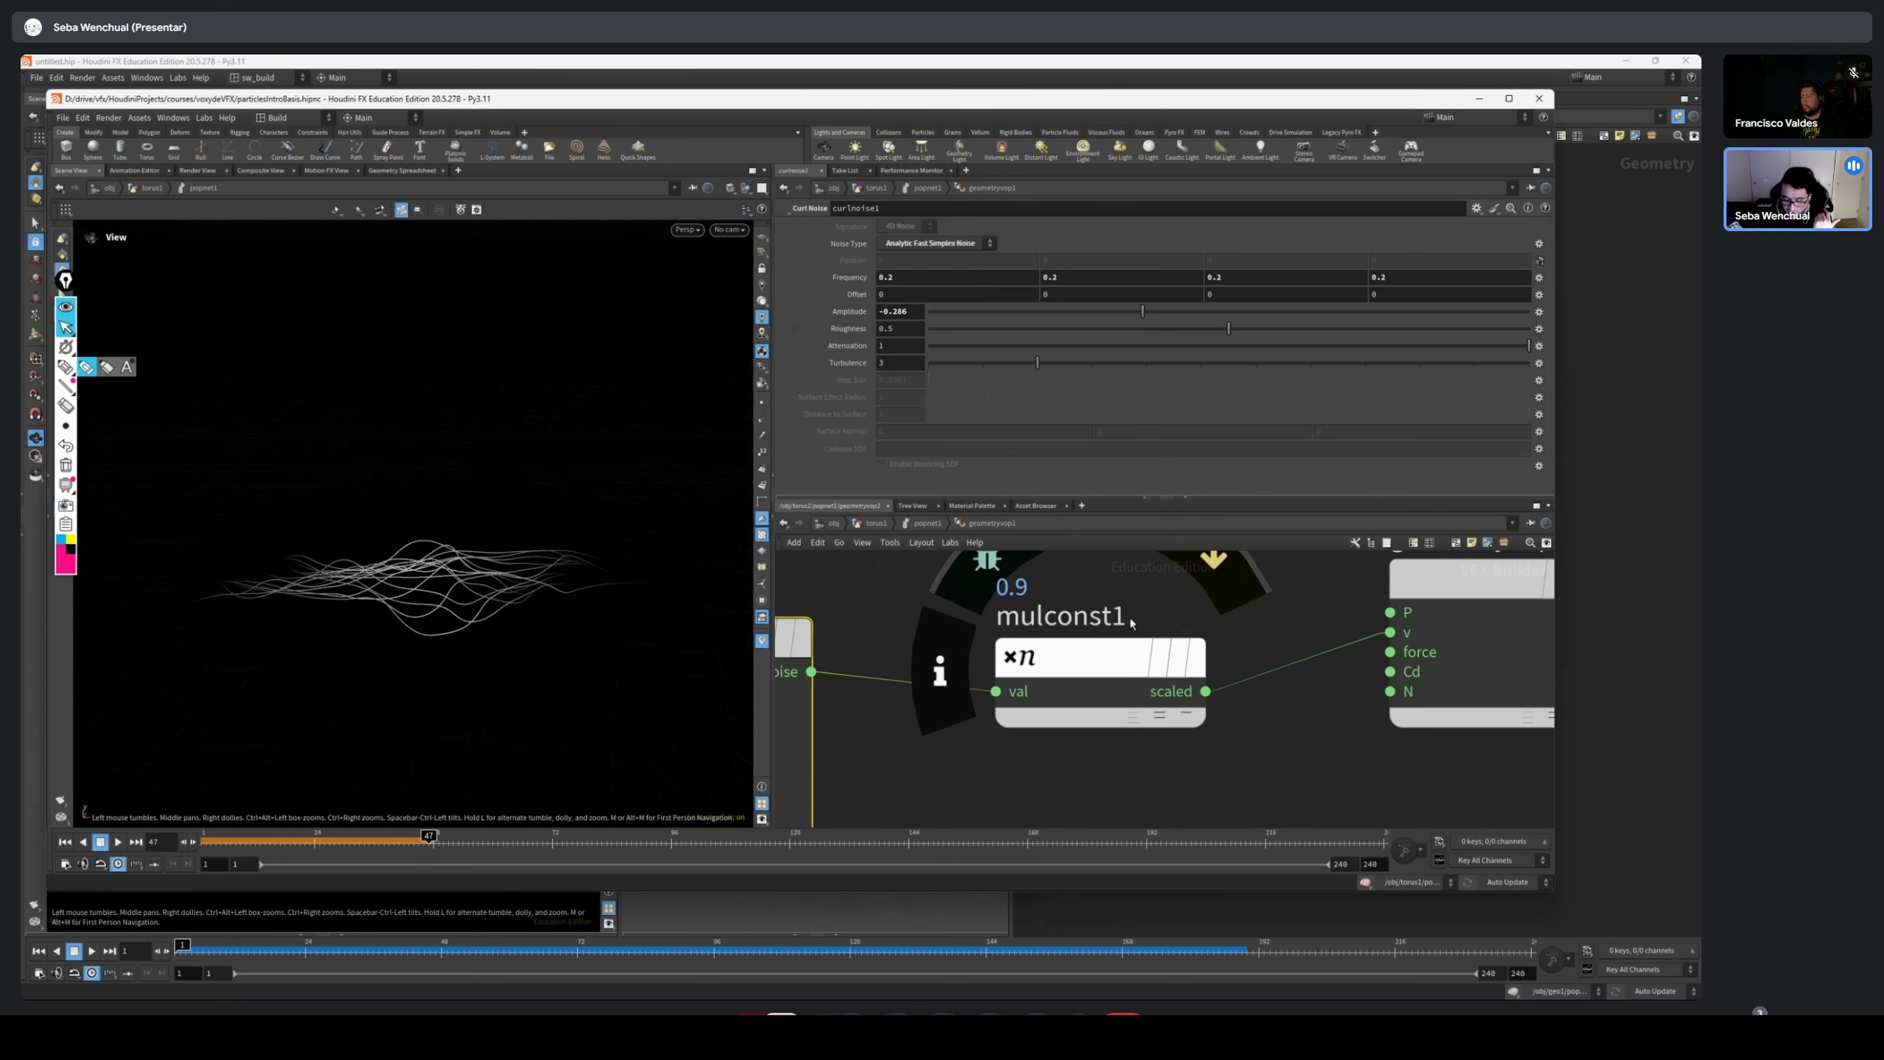
click(1058, 656)
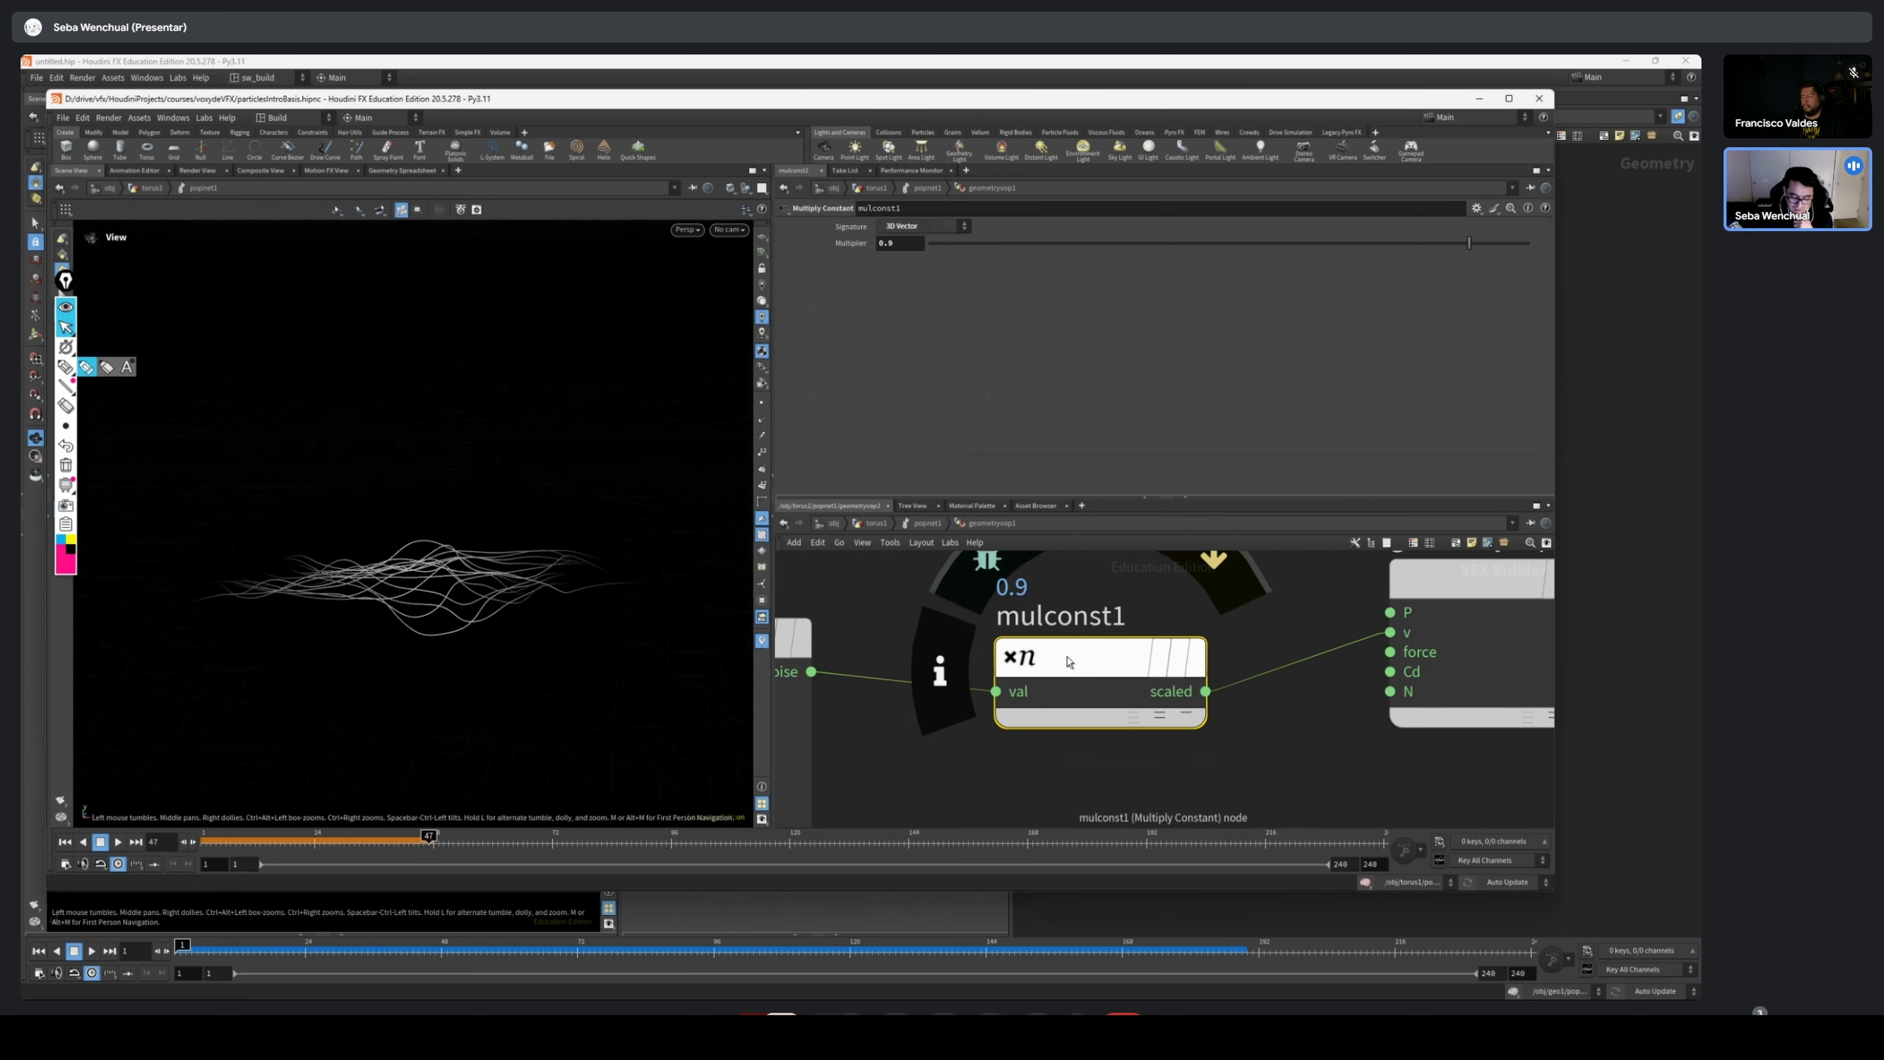
scroll(904, 617, down, 2)
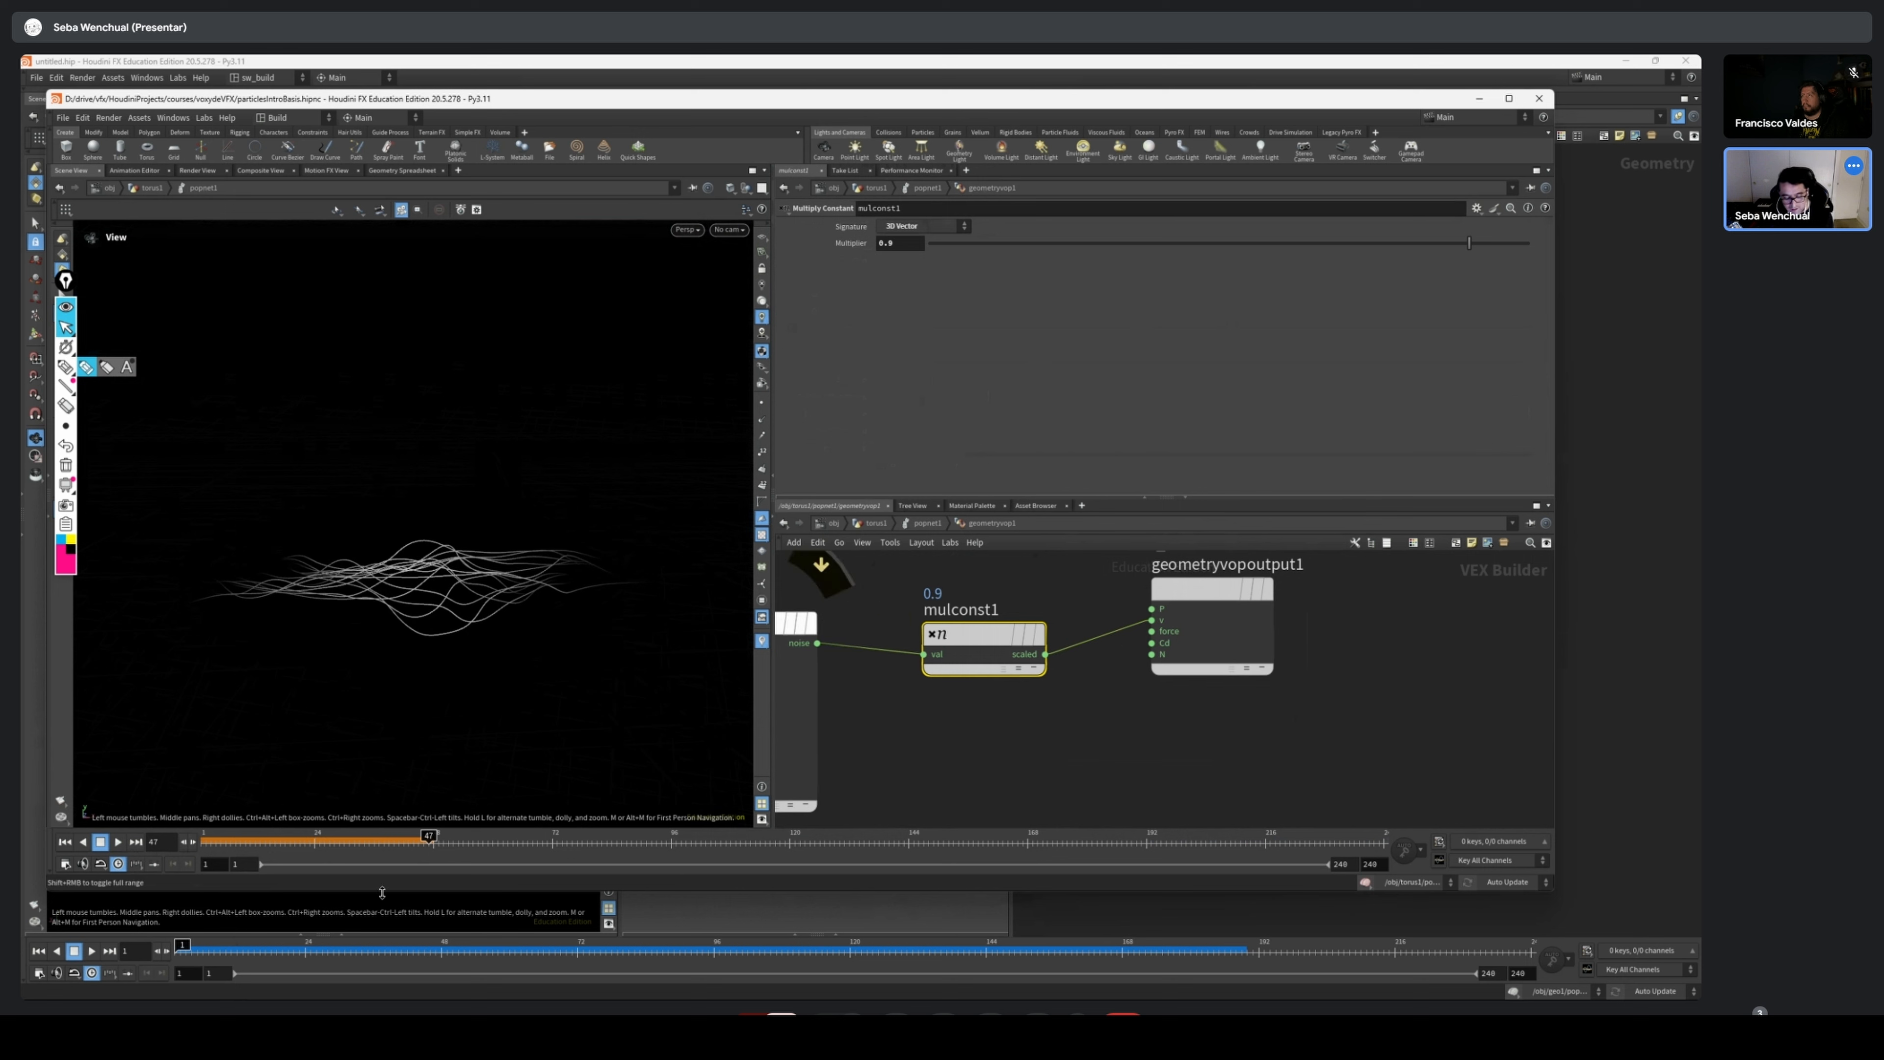
click(550, 837)
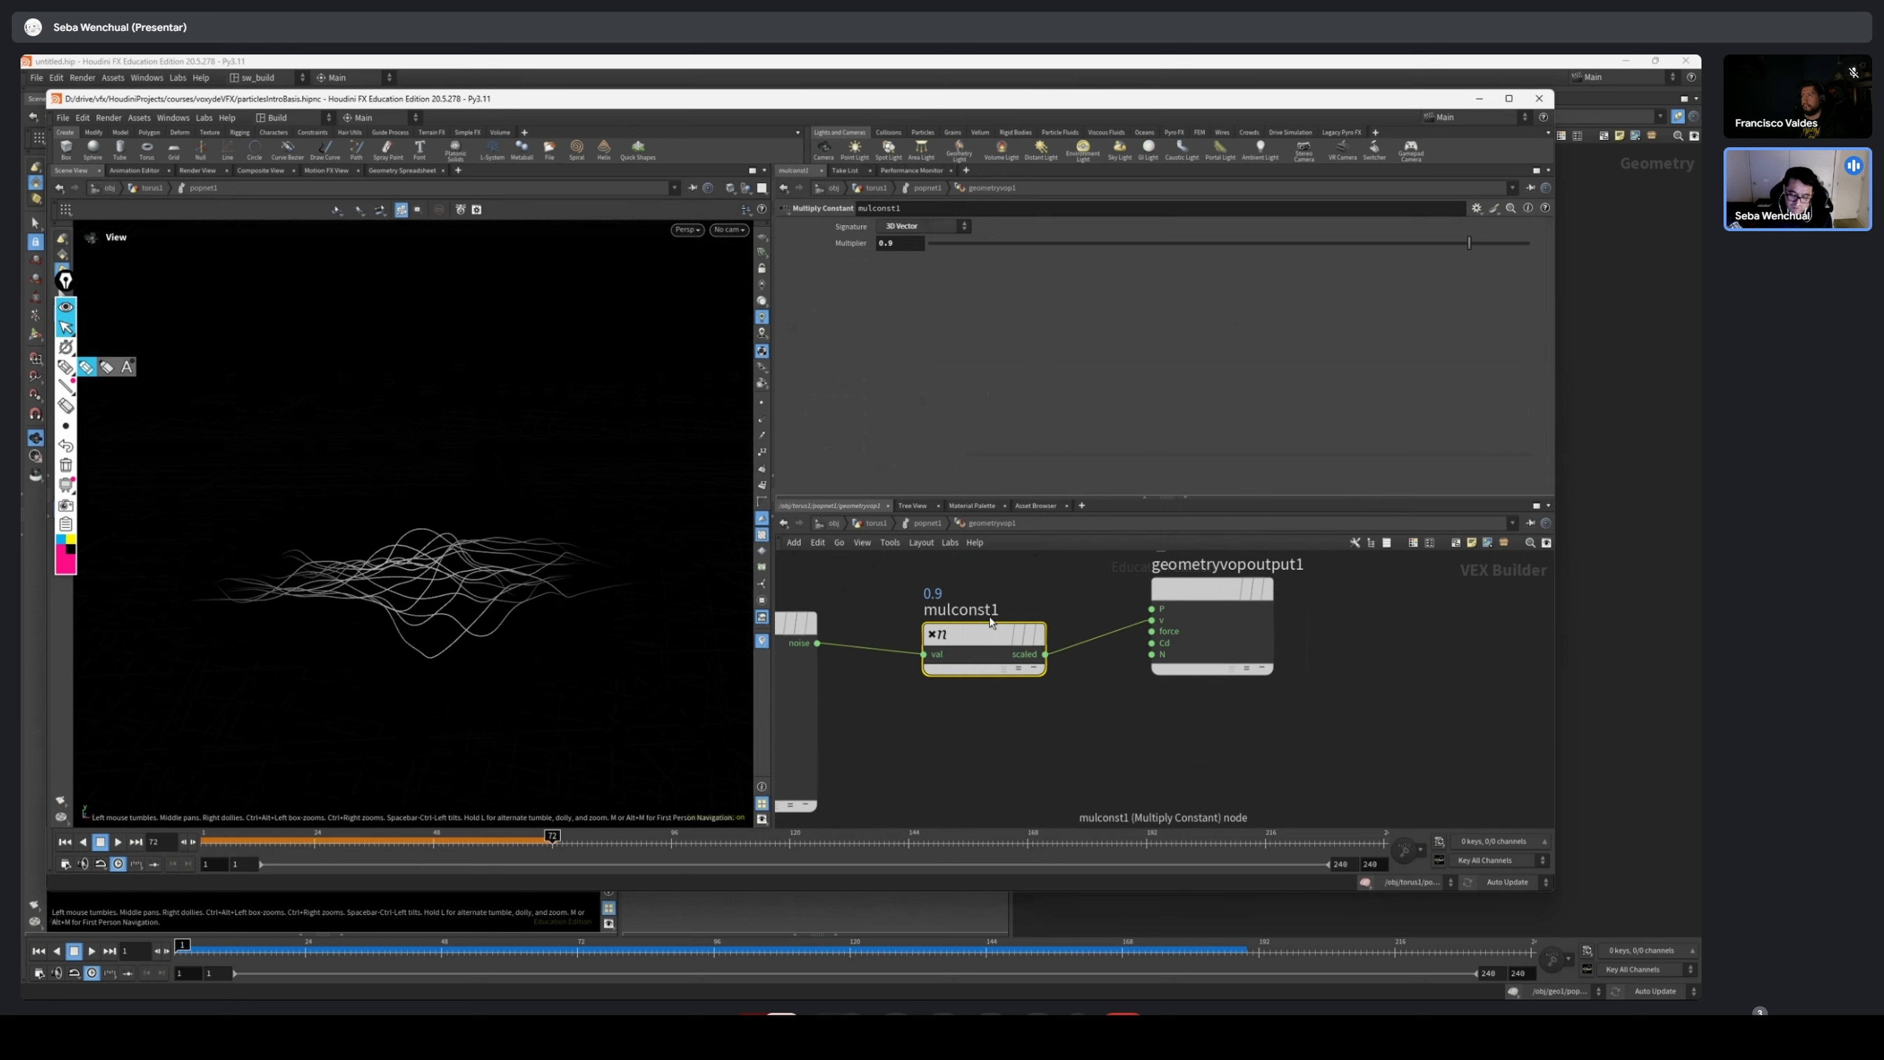
drag(566, 839, 671, 838)
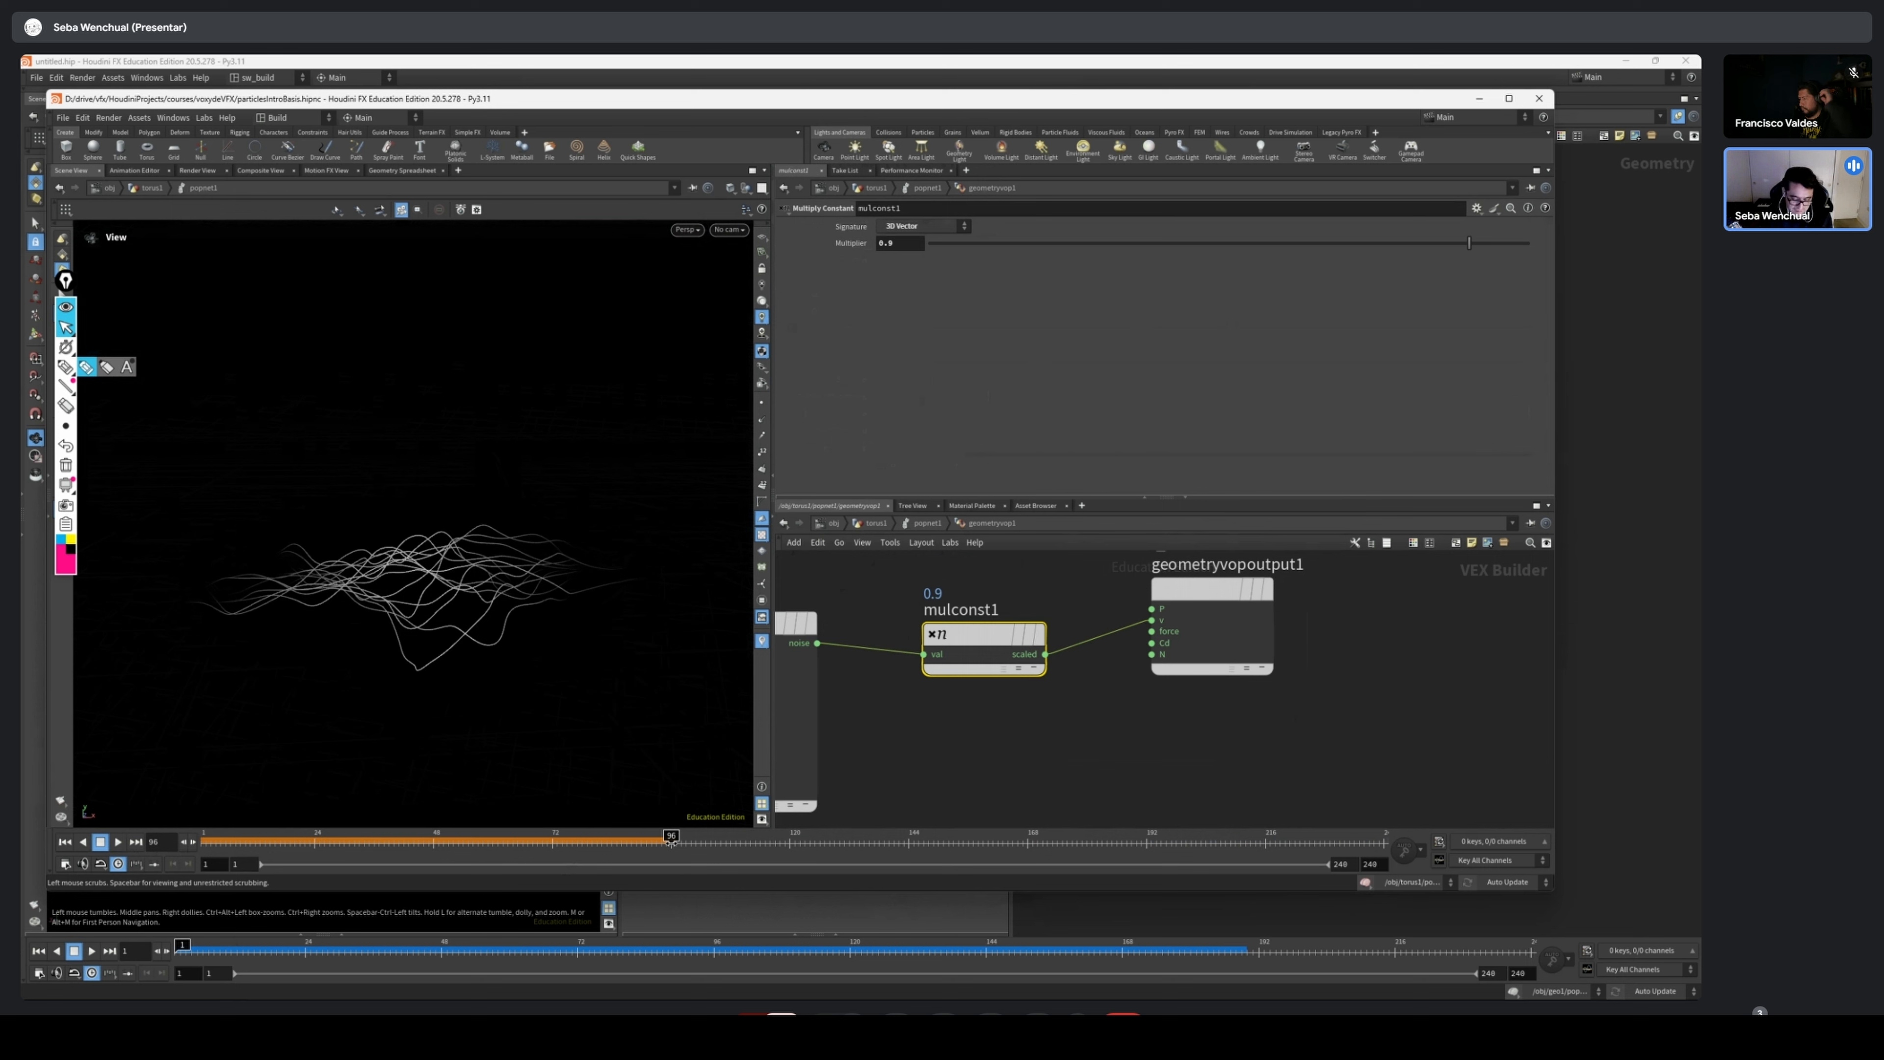
drag(671, 841, 190, 843)
click(121, 843)
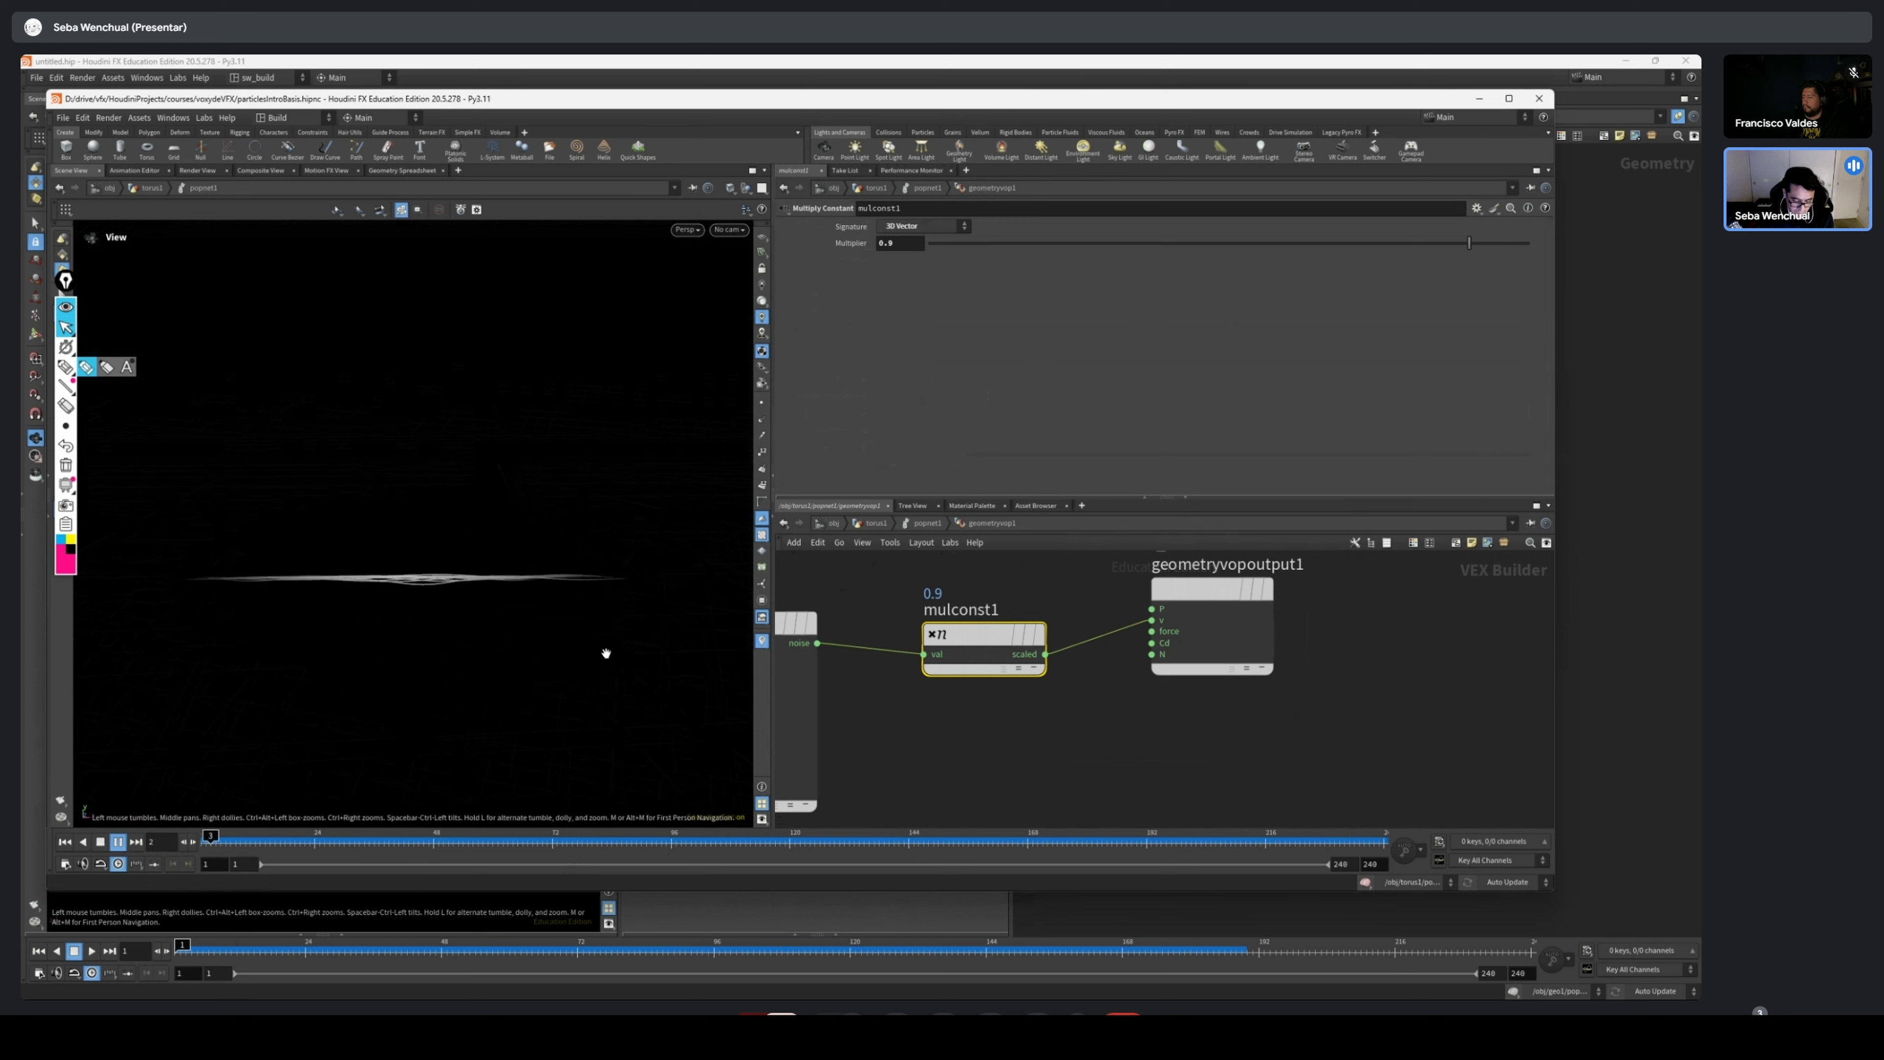
click(210, 842)
Return to the geometry network and set grid3's rows to 50
key(u)
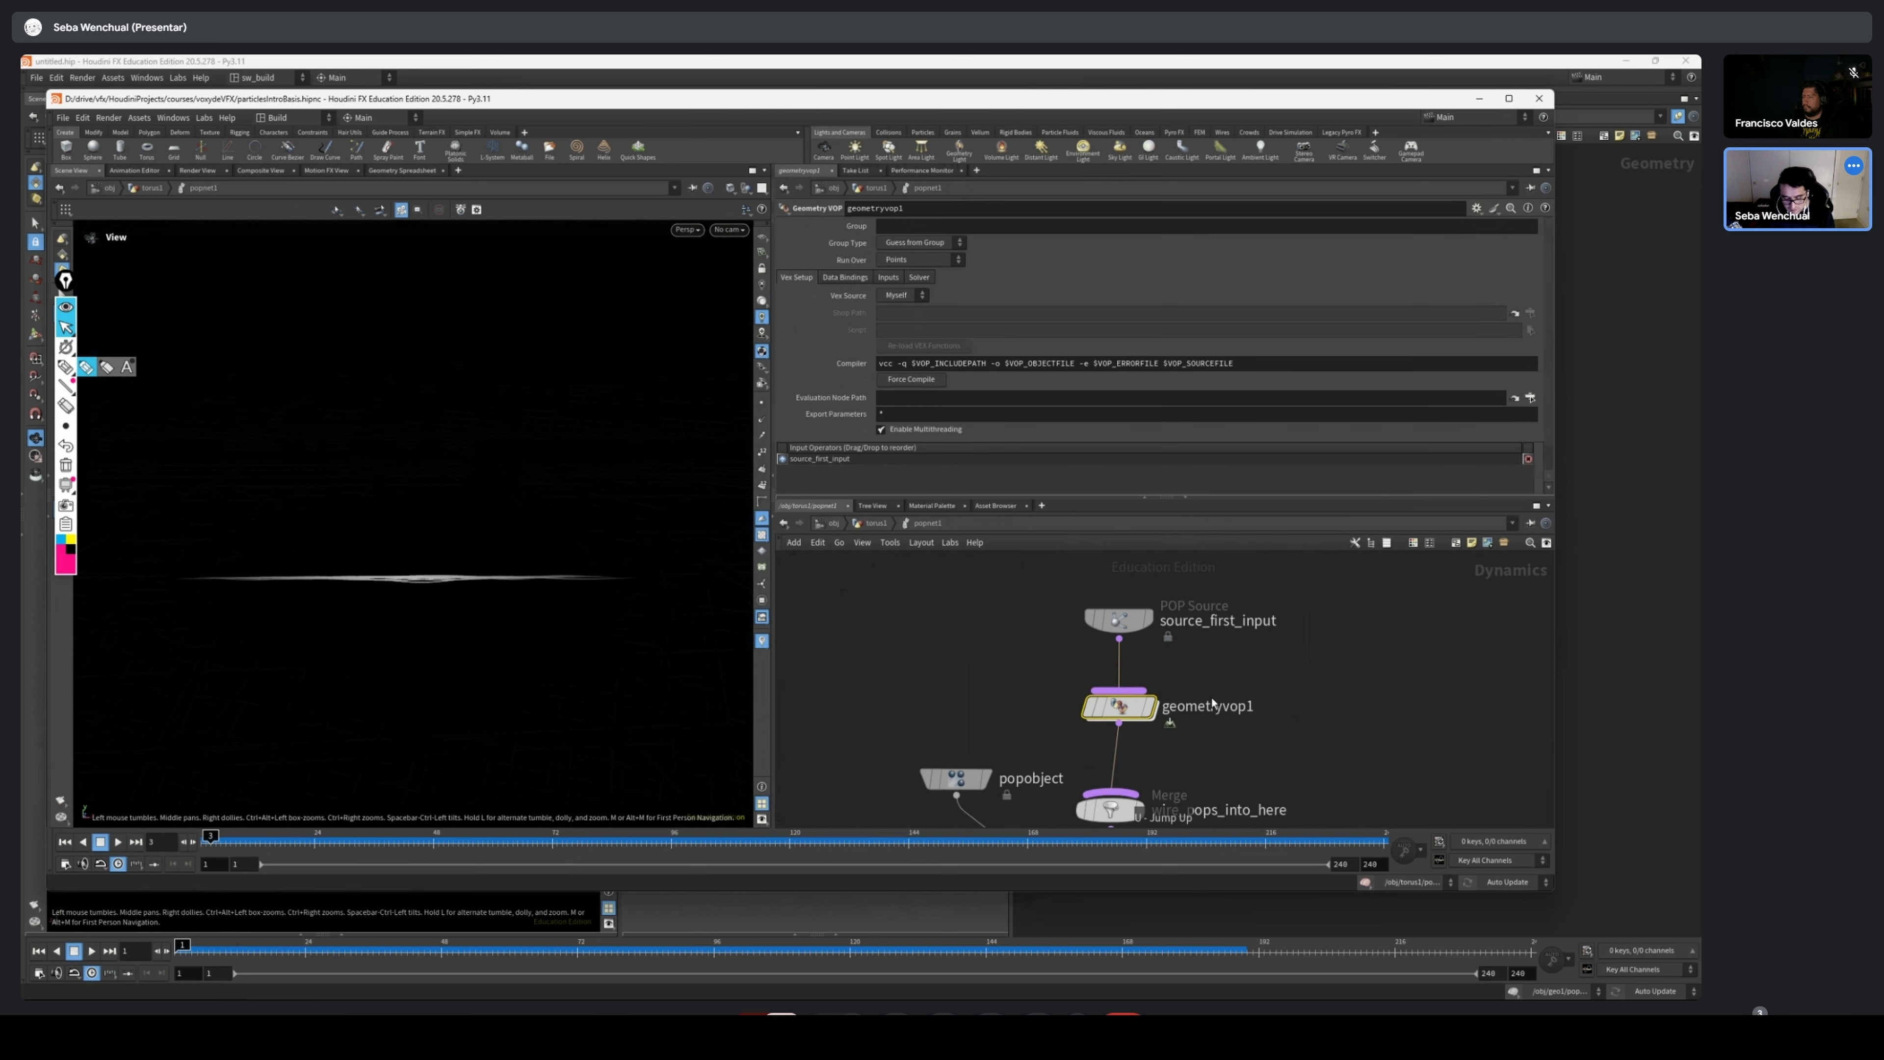
key(u)
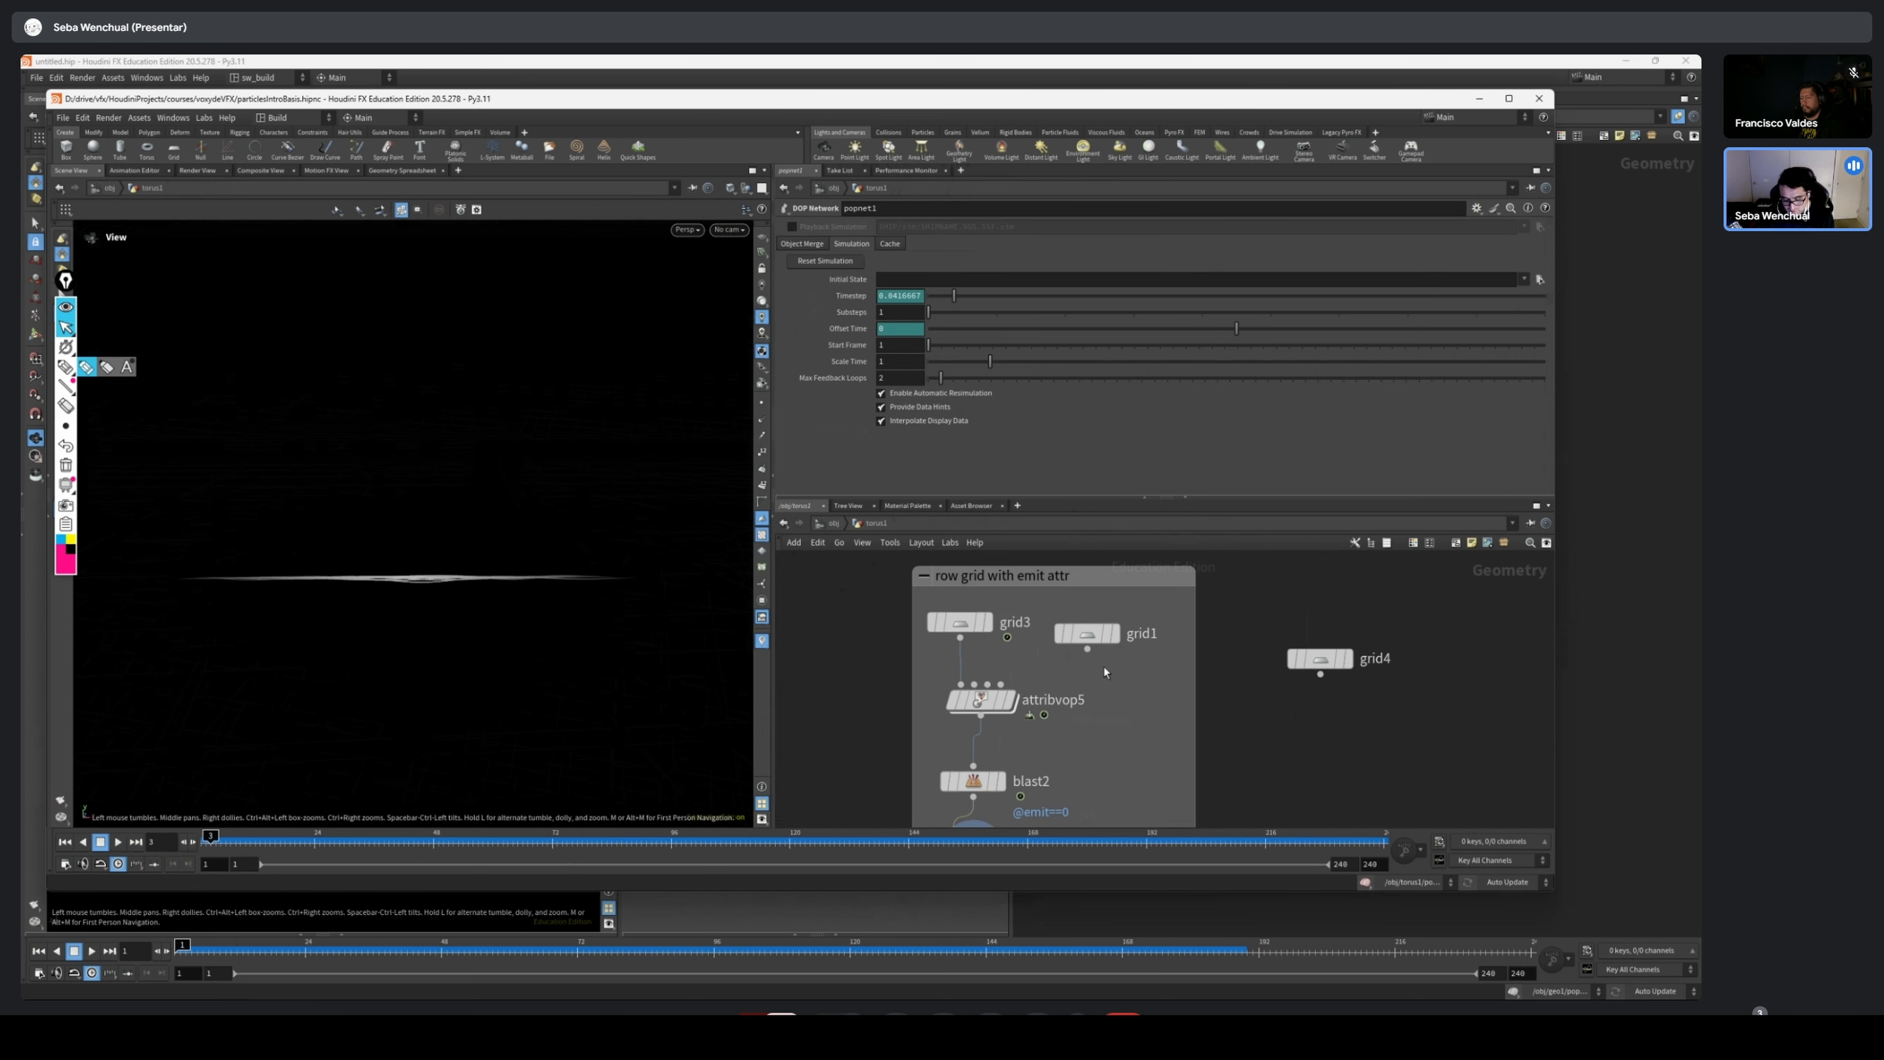
click(960, 622)
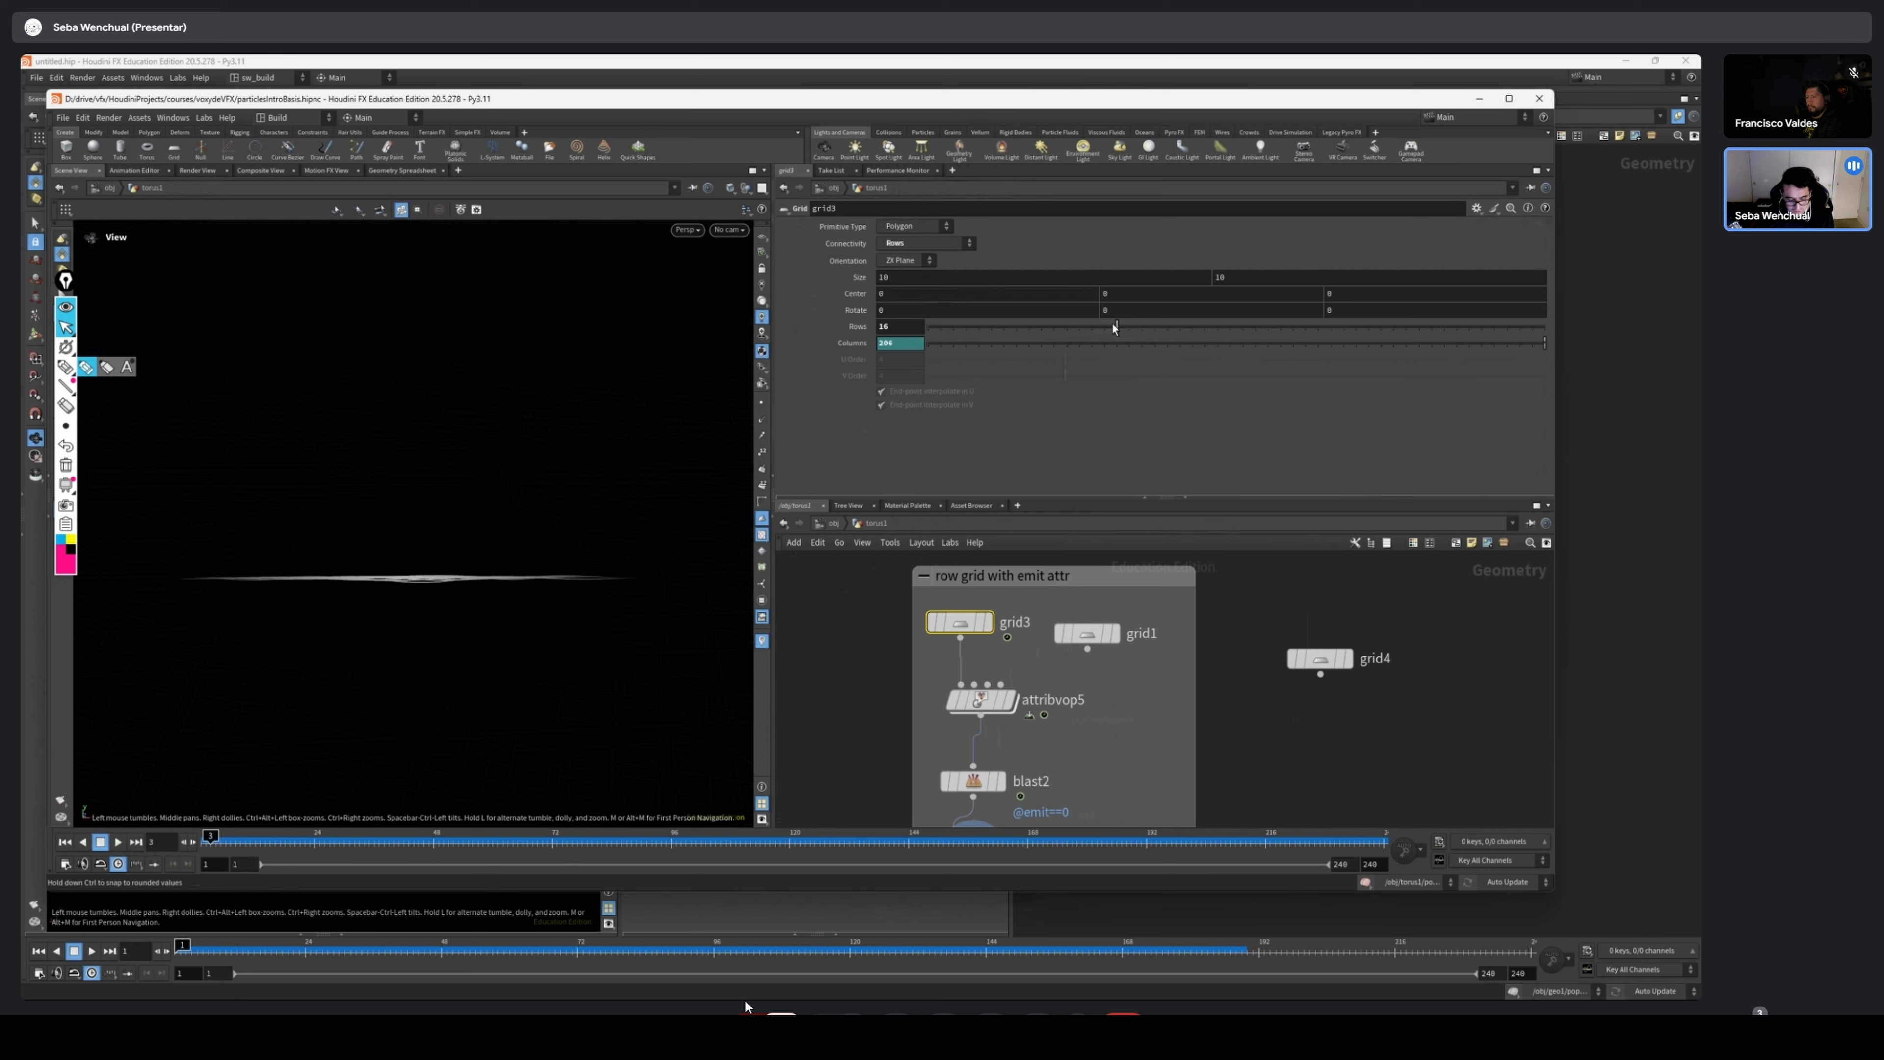
middle_drag(1065, 778, 1066, 632)
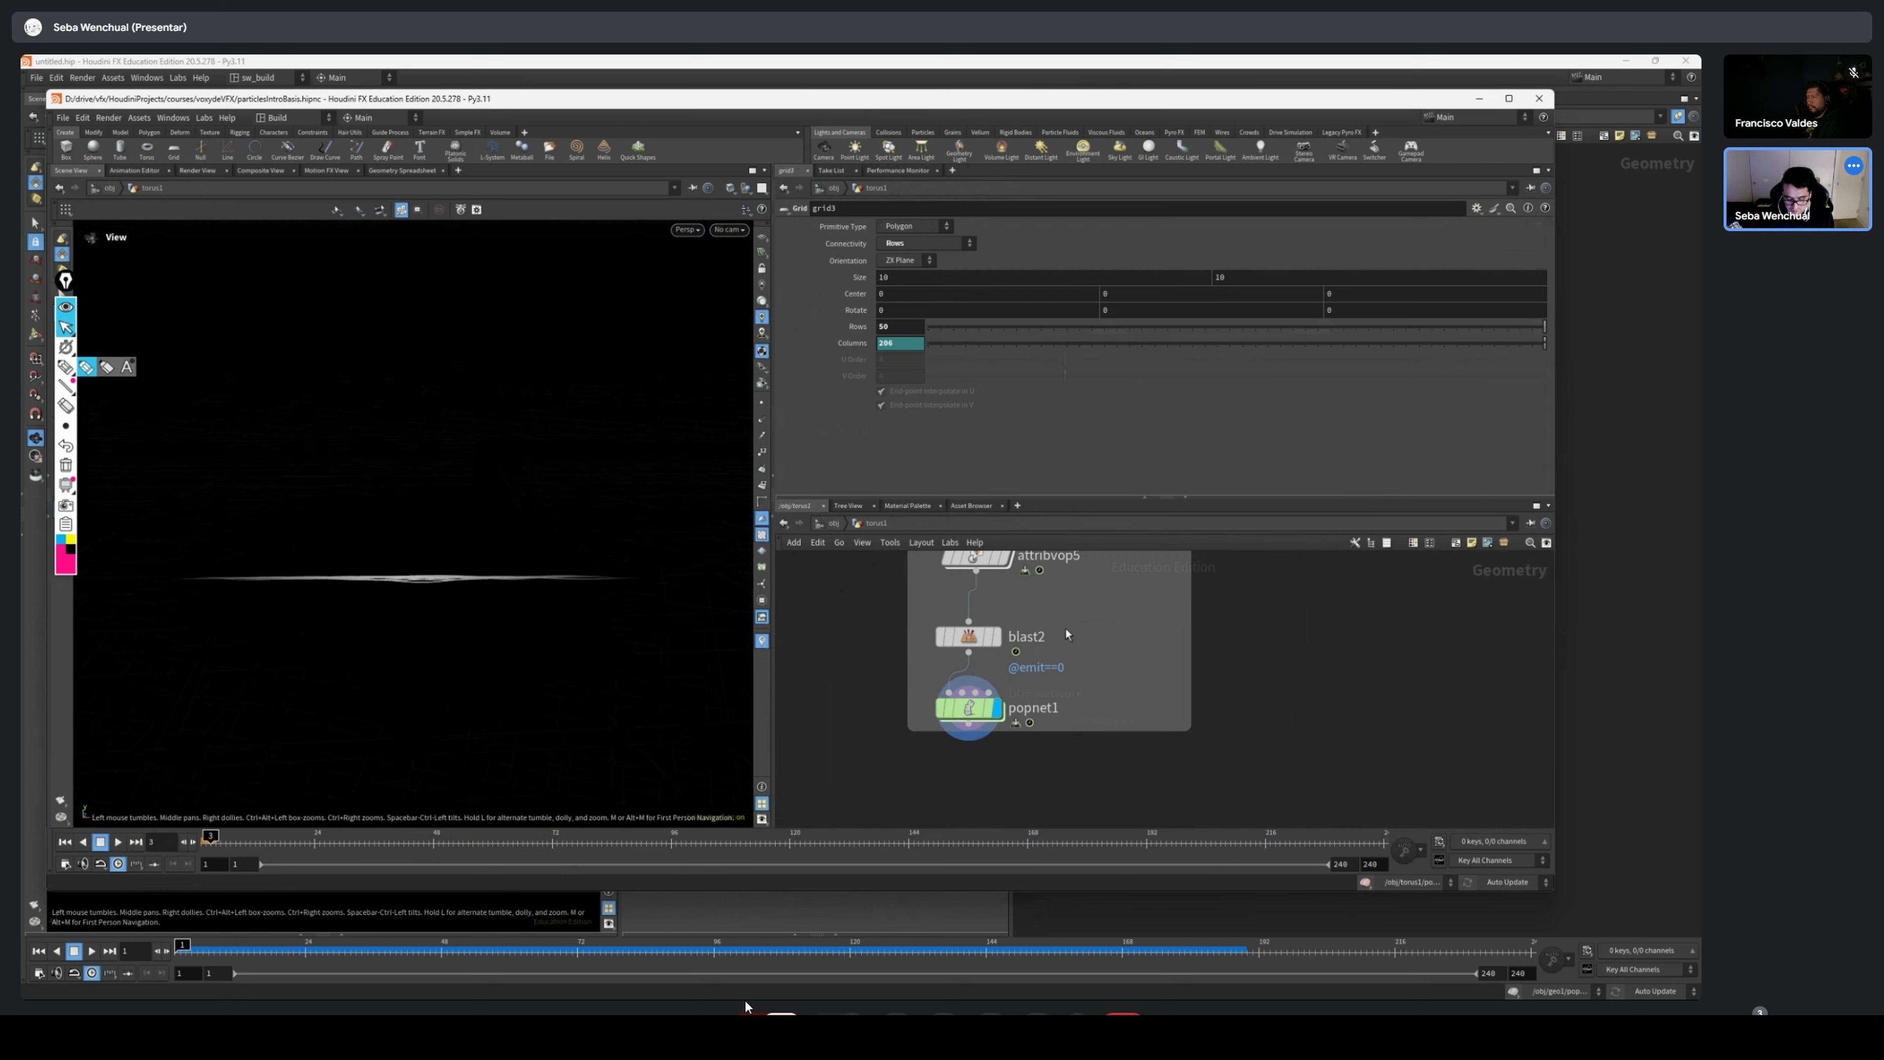
Play the popnet1 simulation, return to frame 1, and examine the row lines from above
double_click(969, 708)
click(119, 843)
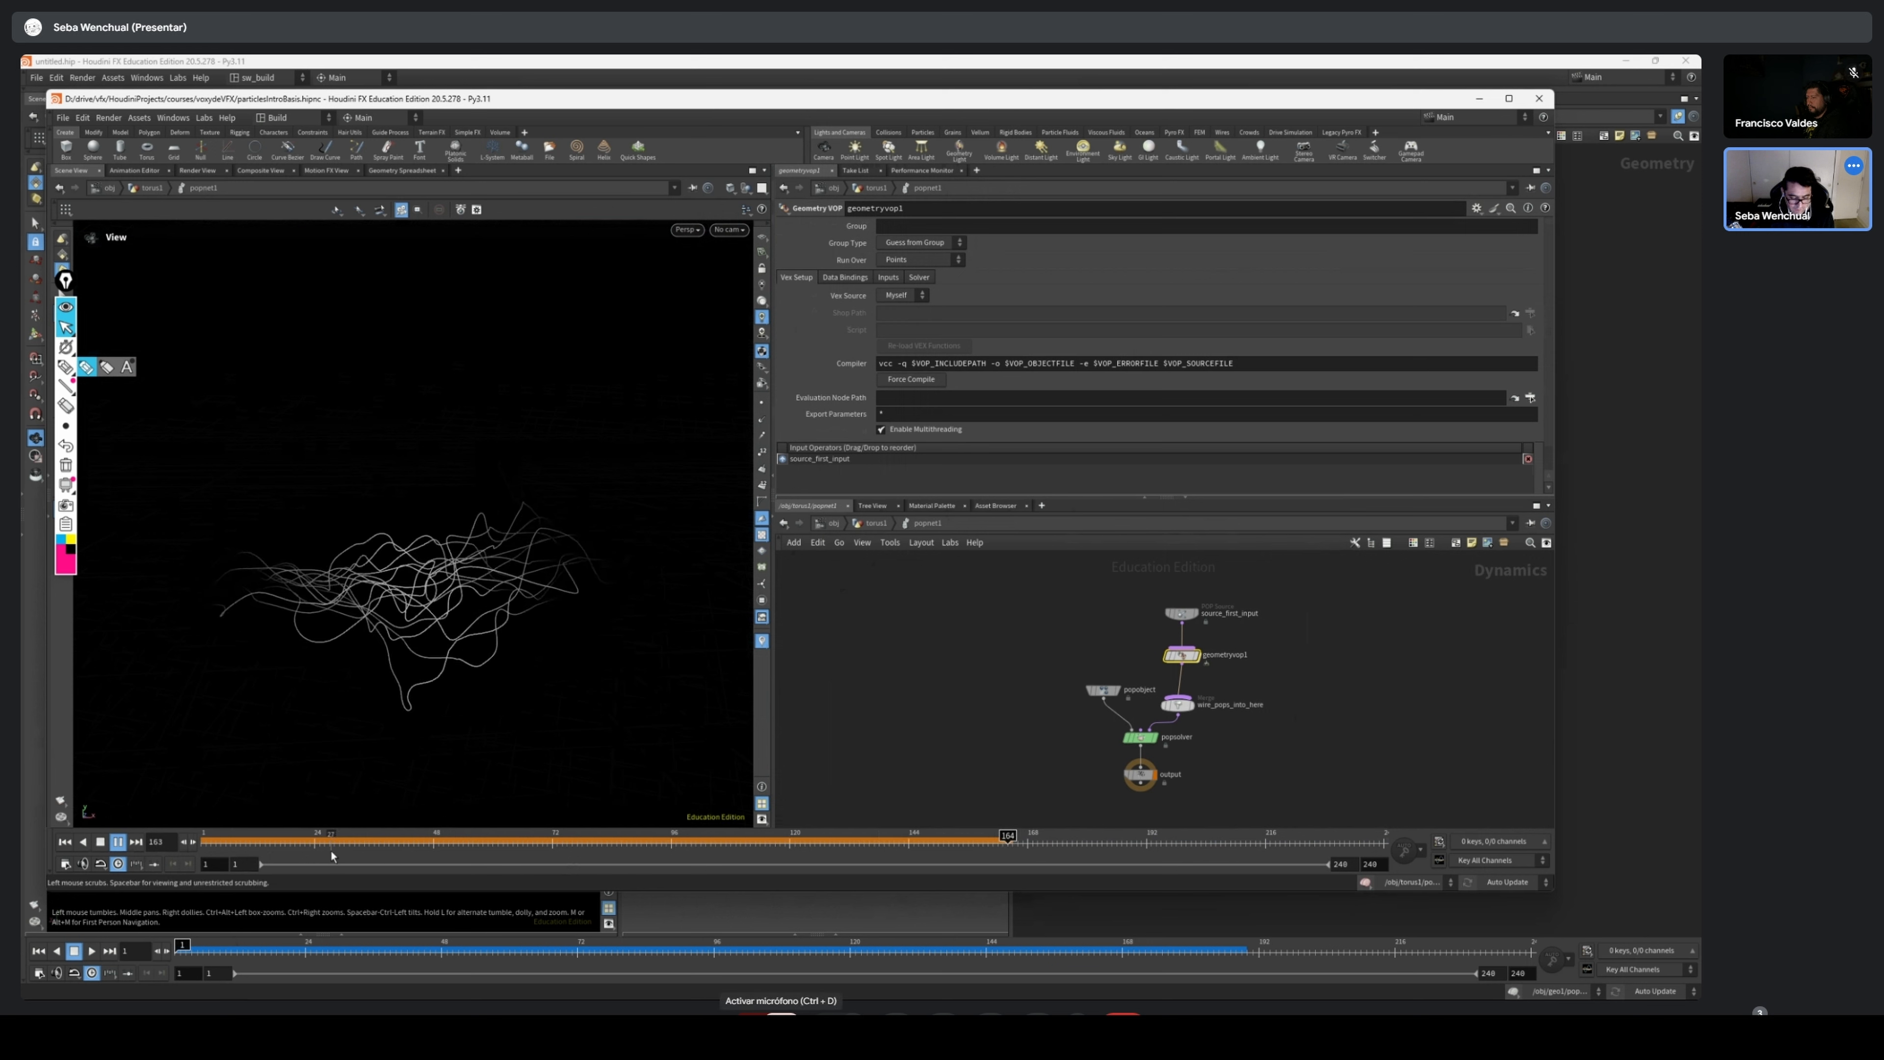
drag(332, 853, 203, 851)
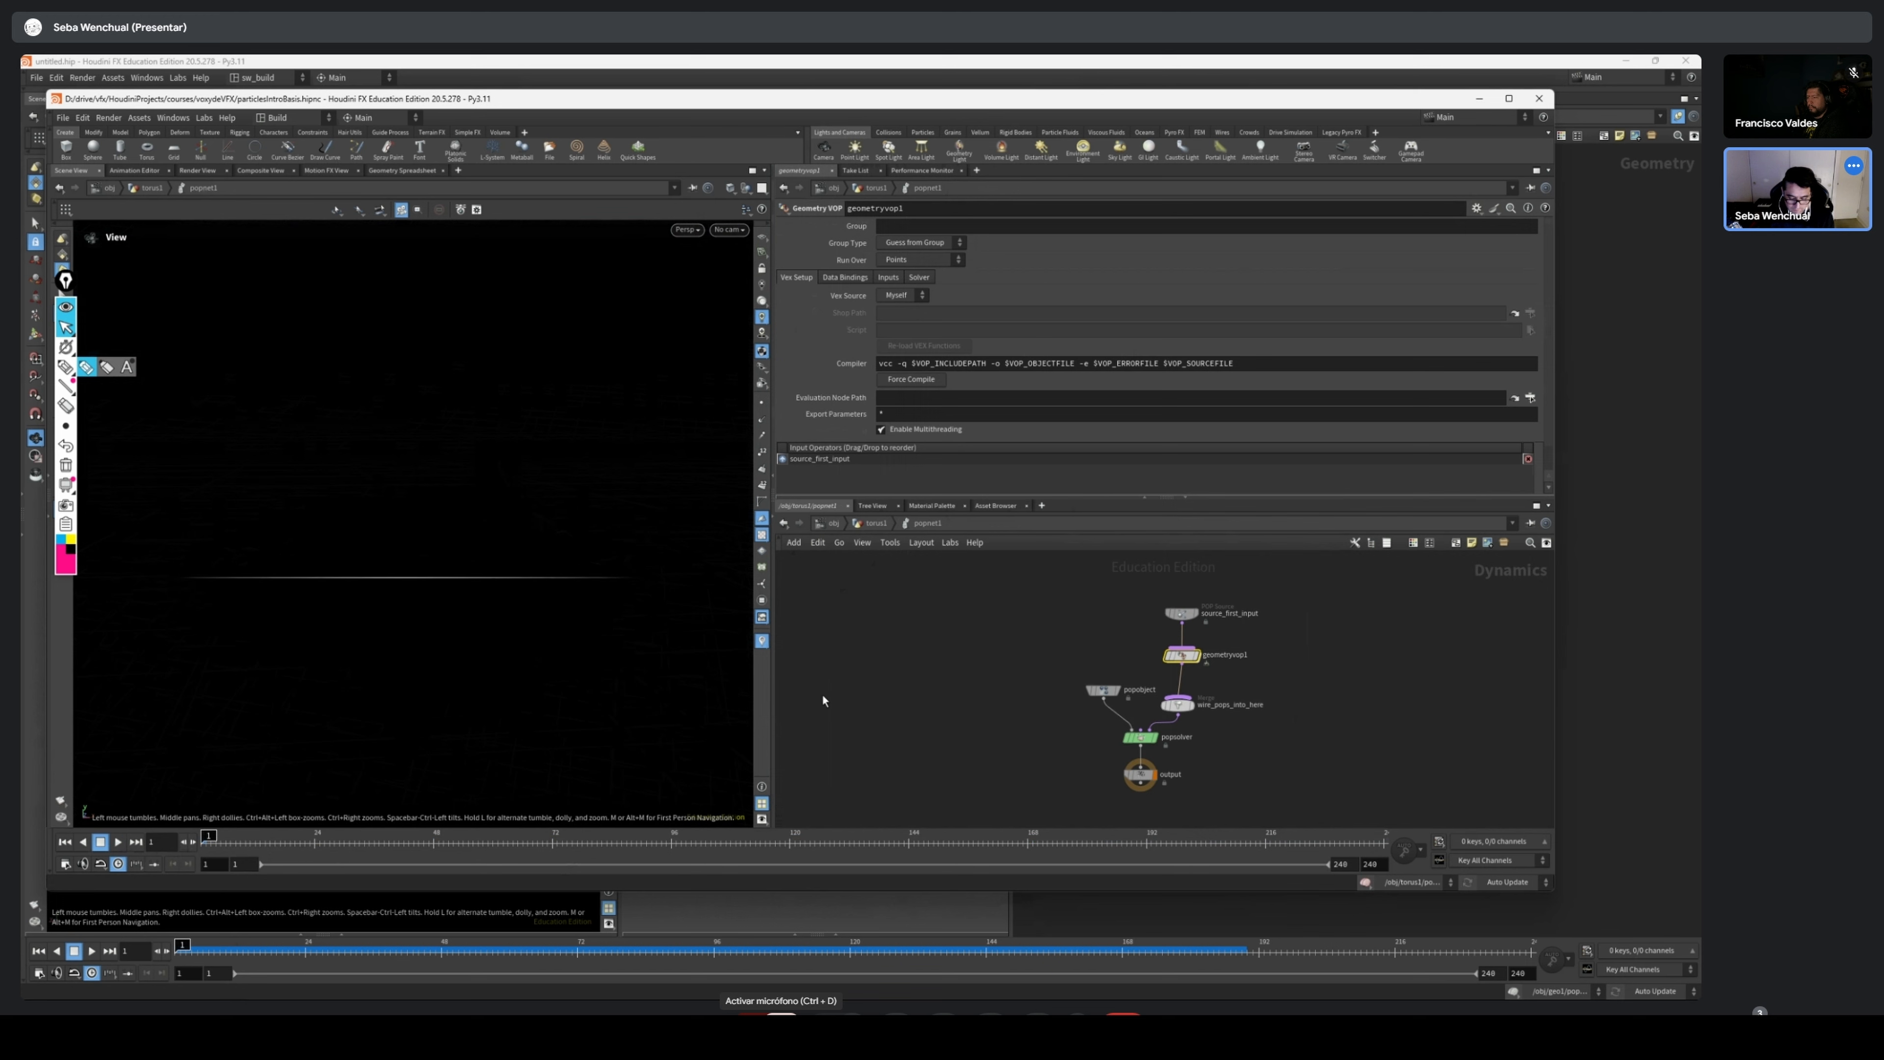
key(u)
drag(309, 560, 340, 614)
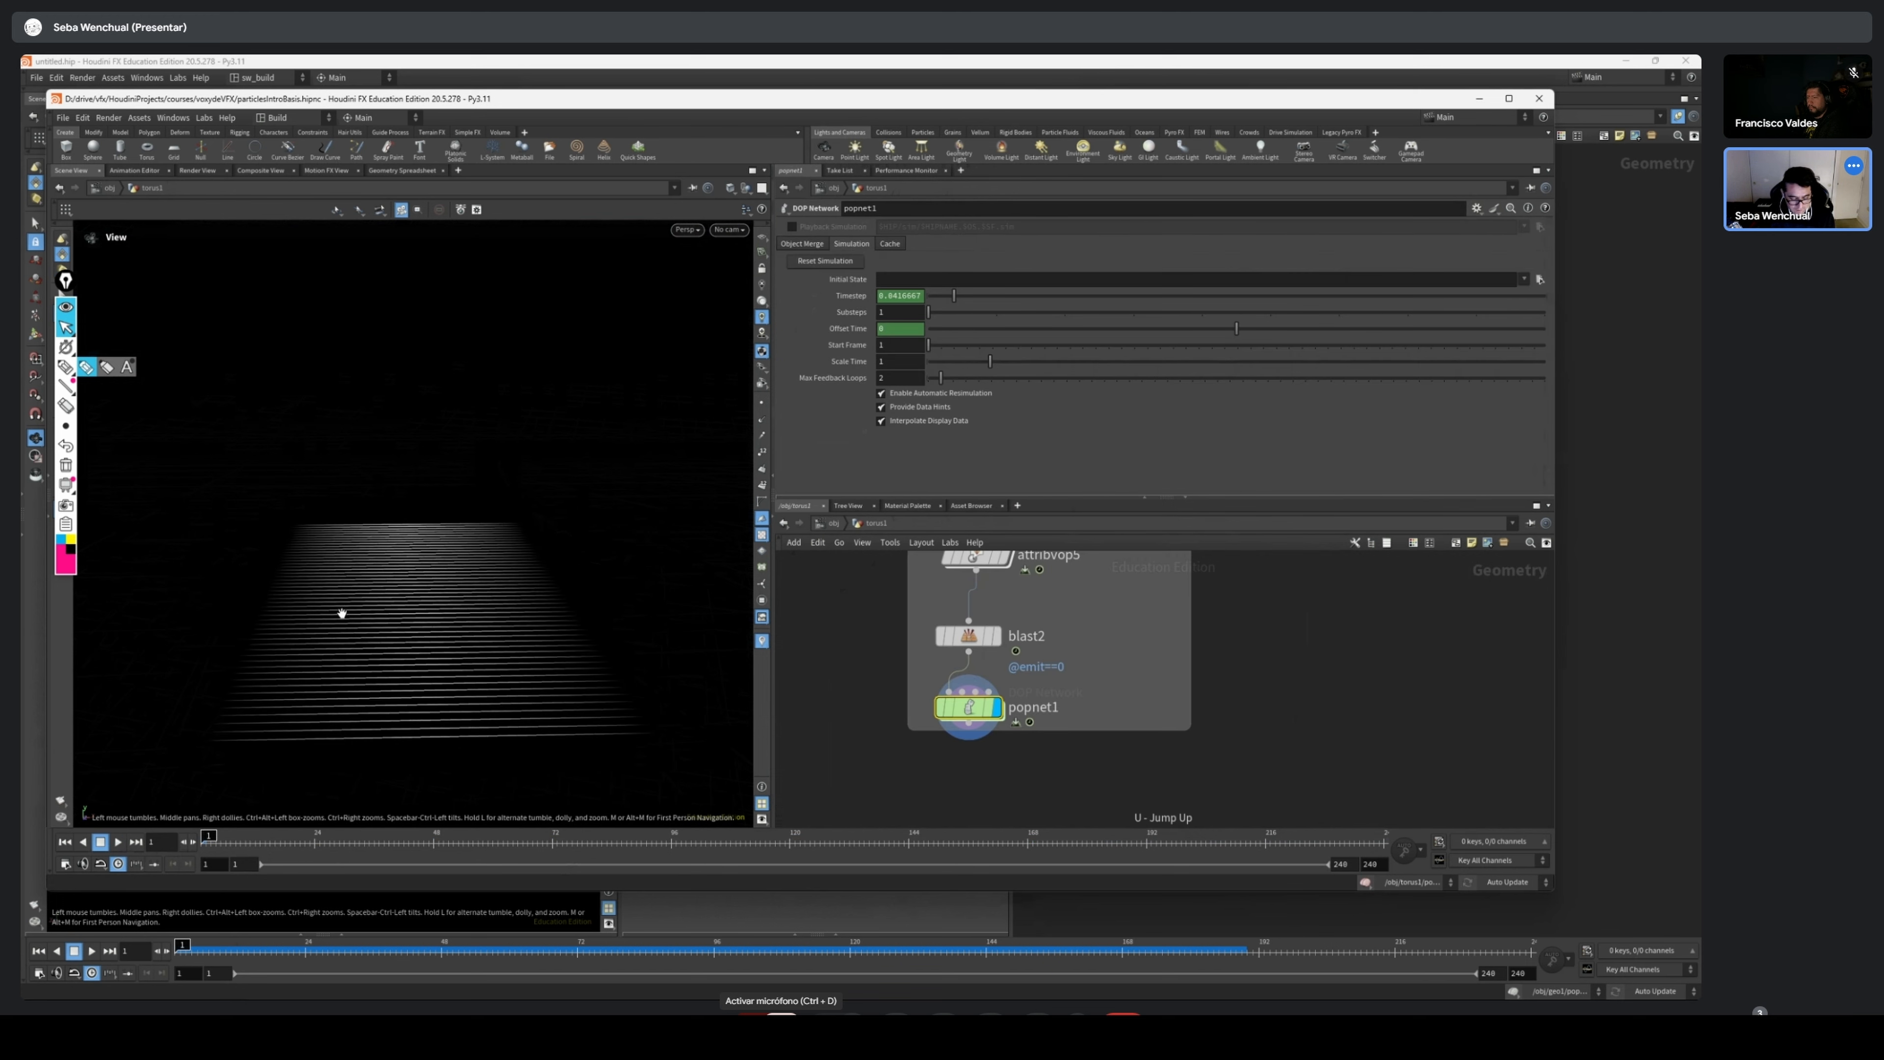
mouse_move(206, 838)
mouse_down()
mouse_move(1407, 853)
mouse_move(202, 844)
mouse_up()
Move grid1 out of the row grid network box and duplicate grid3 beside the original
middle_drag(1038, 658, 1033, 783)
scroll(1068, 631, up, 2)
drag(1080, 610, 1152, 611)
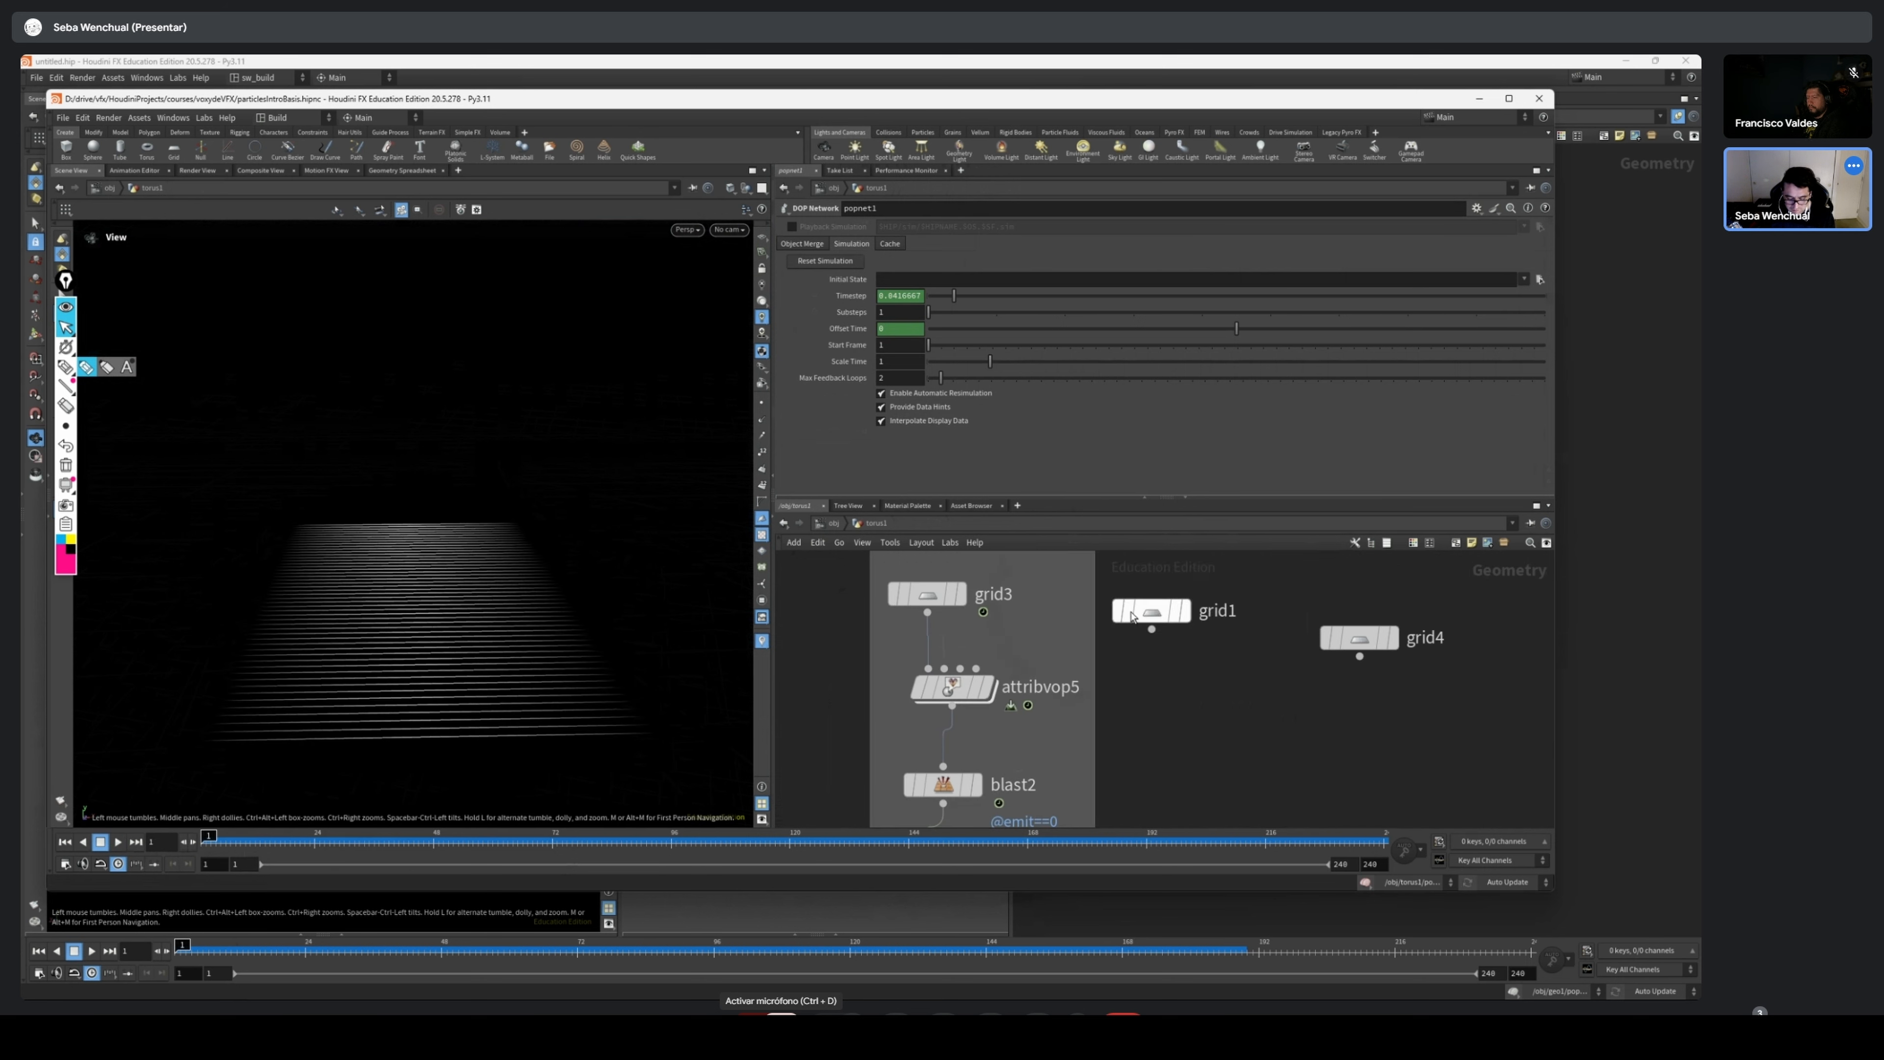
drag(936, 597, 1047, 586)
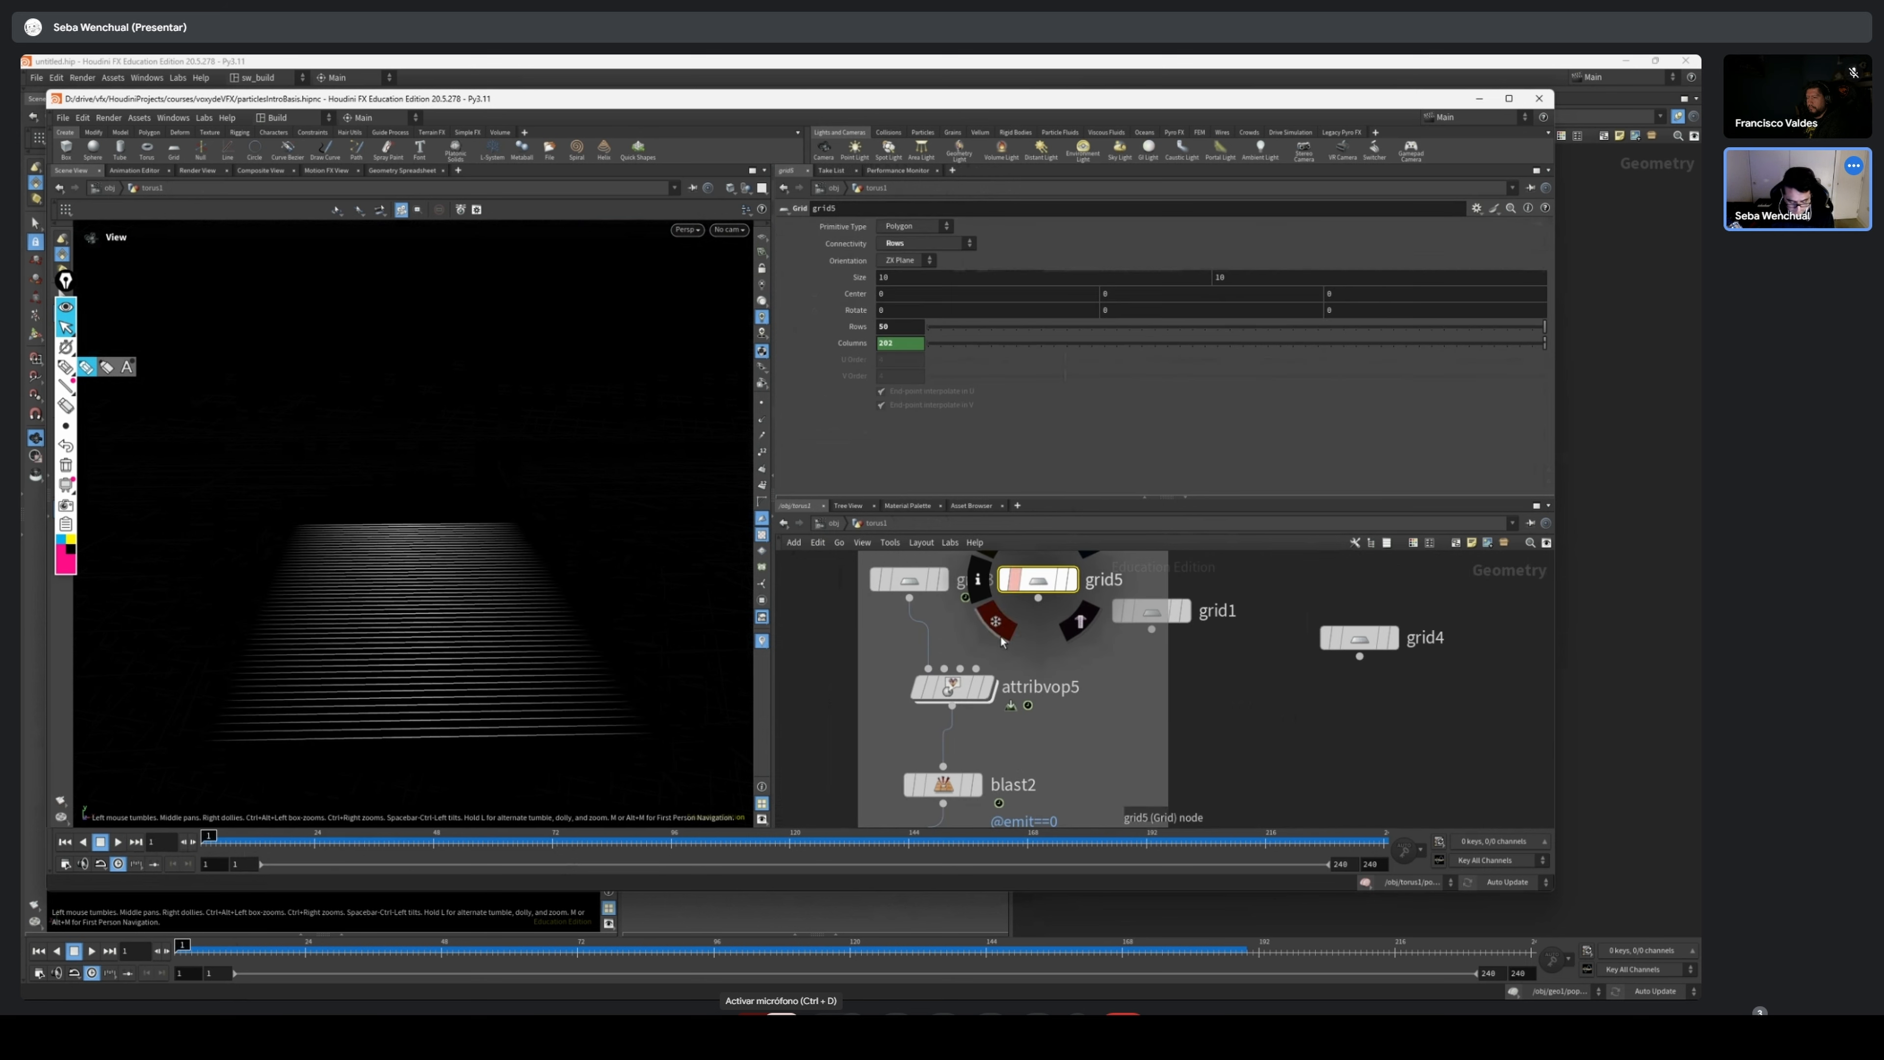
Add a Merge node between grid3 and attribvop5 and connect grid5 into it
key(Tab)
text(mer)
key(Return)
click(964, 634)
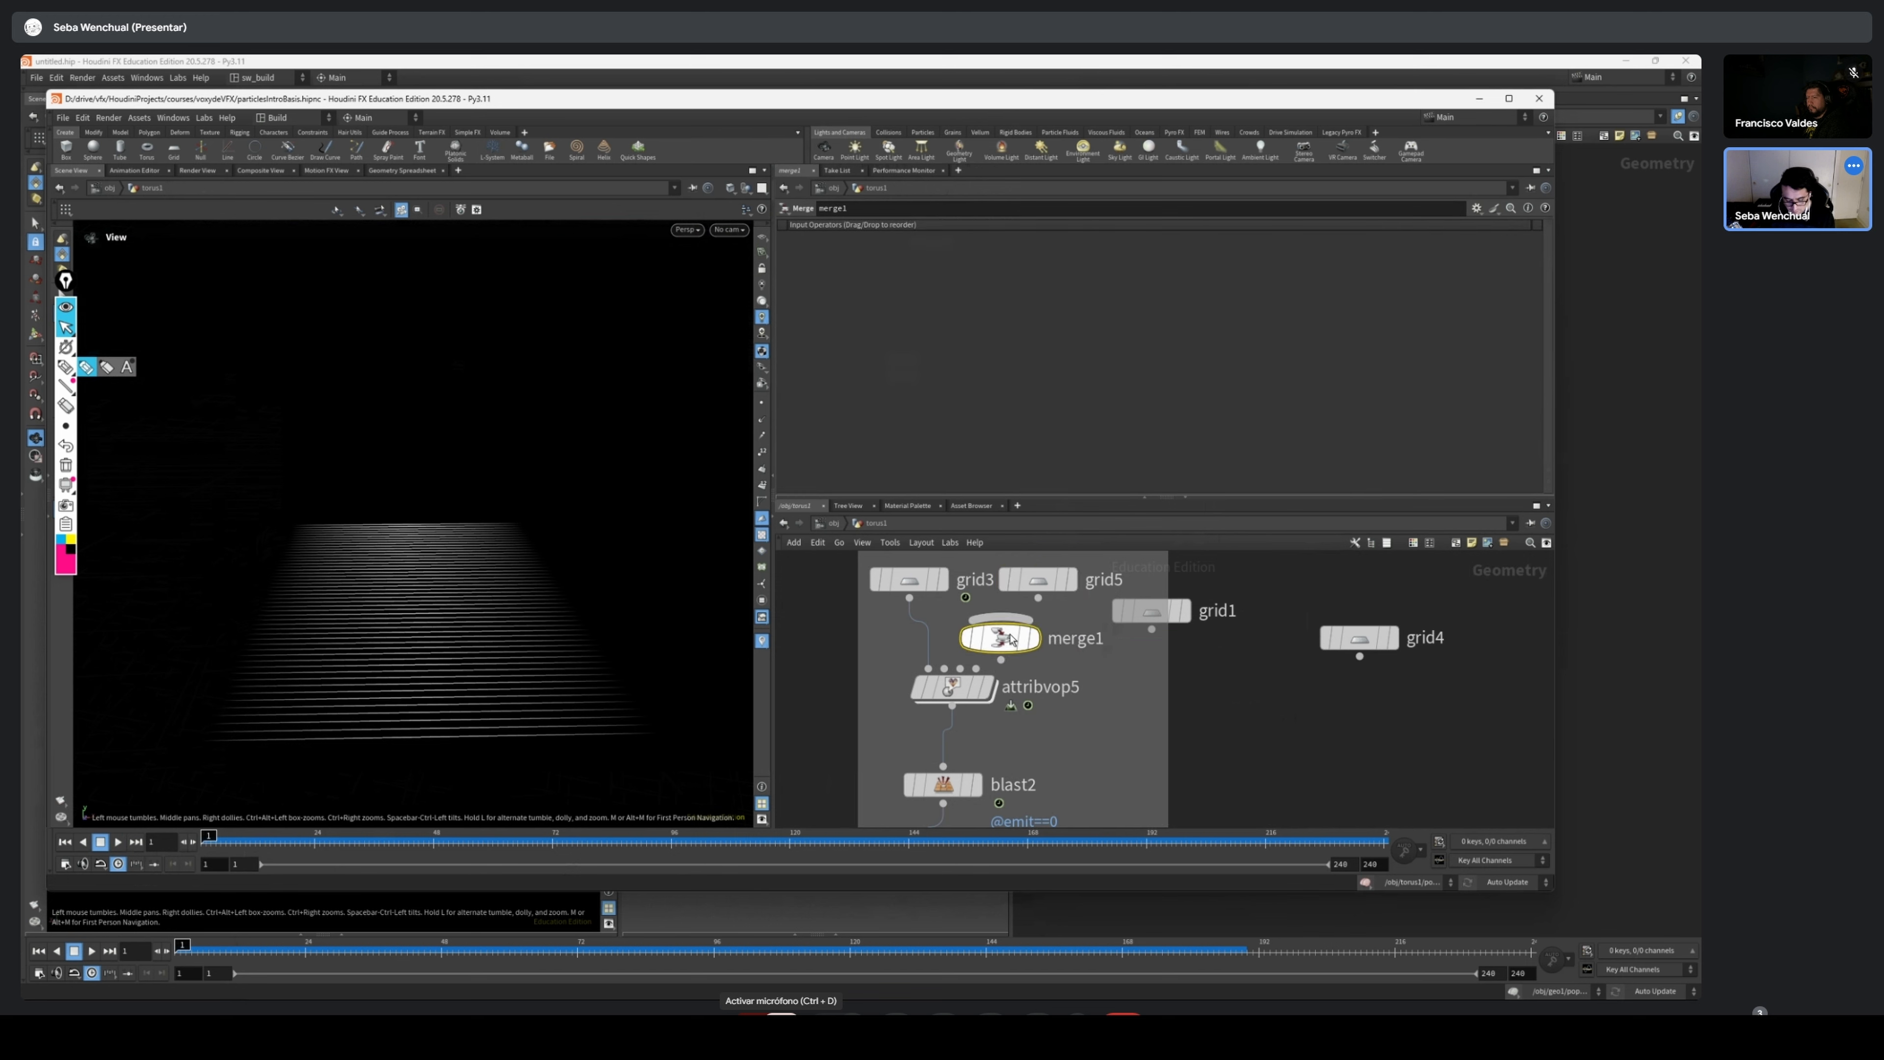
drag(1038, 598, 926, 640)
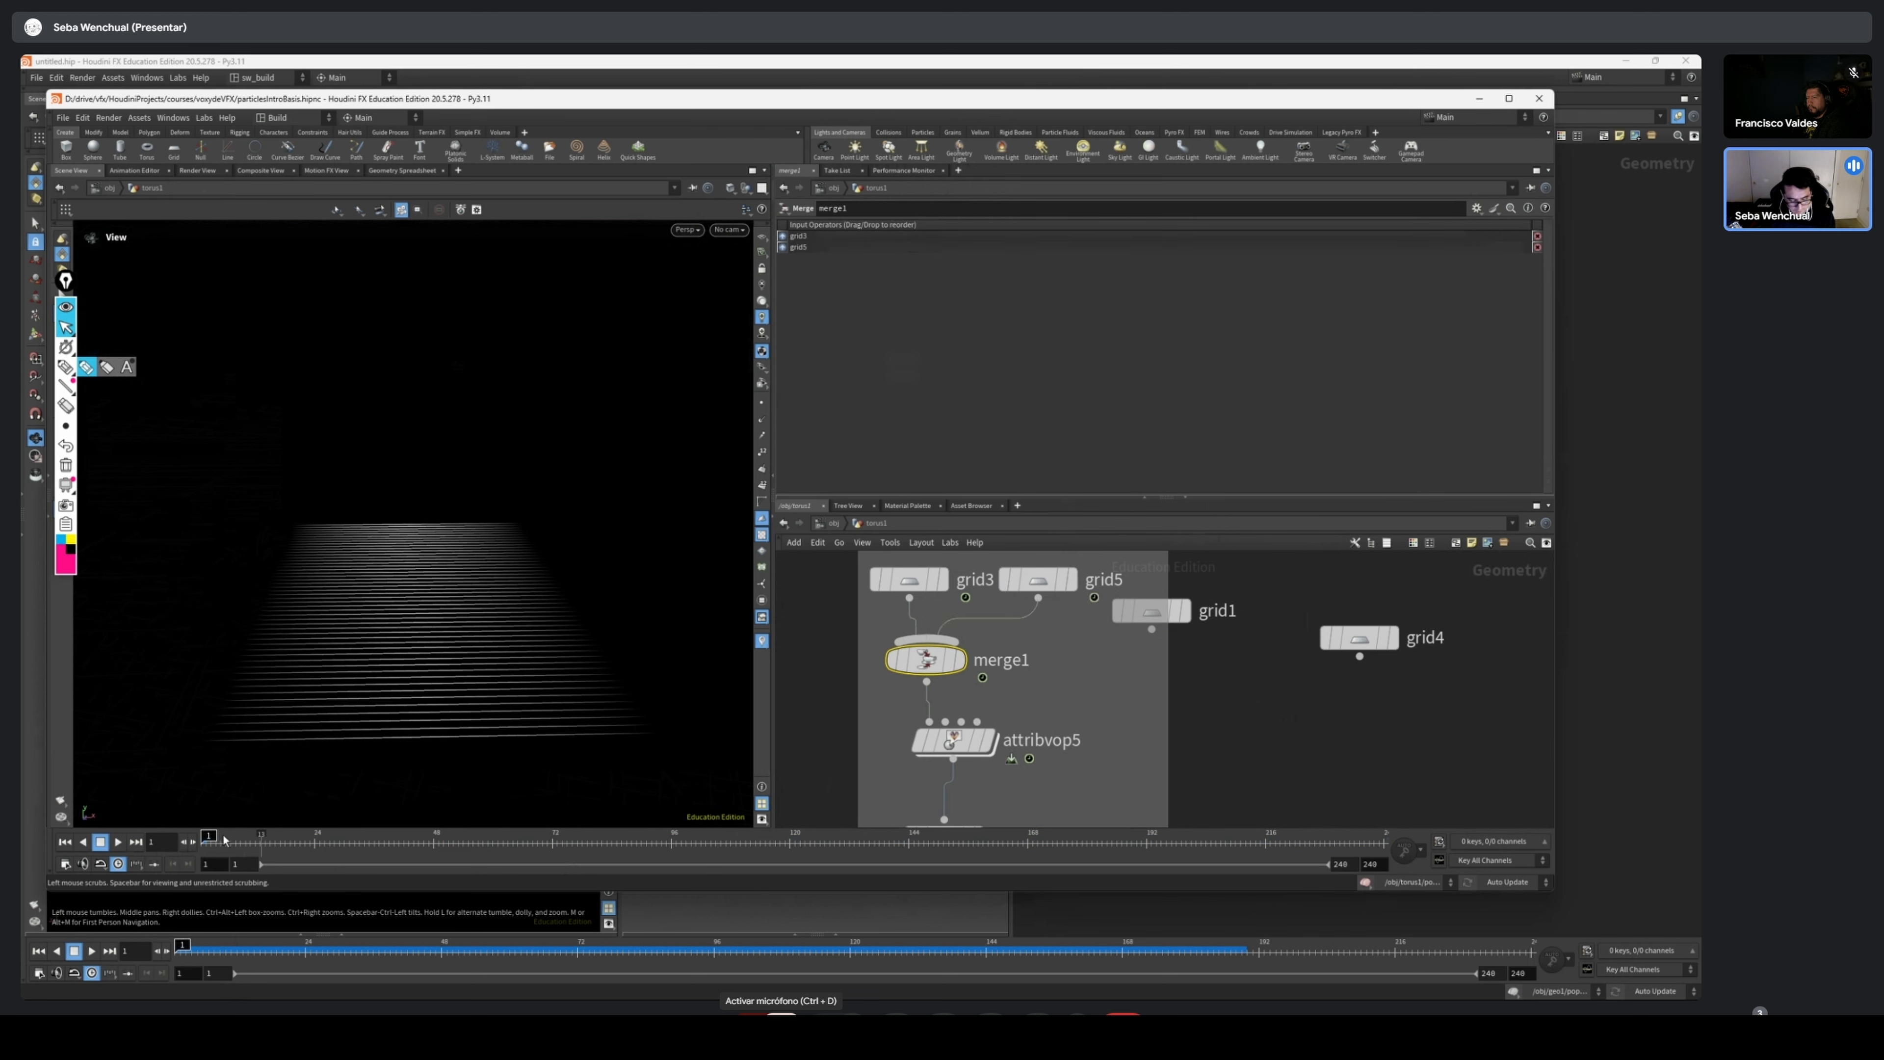
Move grid5 with its viewport handle to a centre of about 1.15 in Y and -1.12 in Z
click(1038, 579)
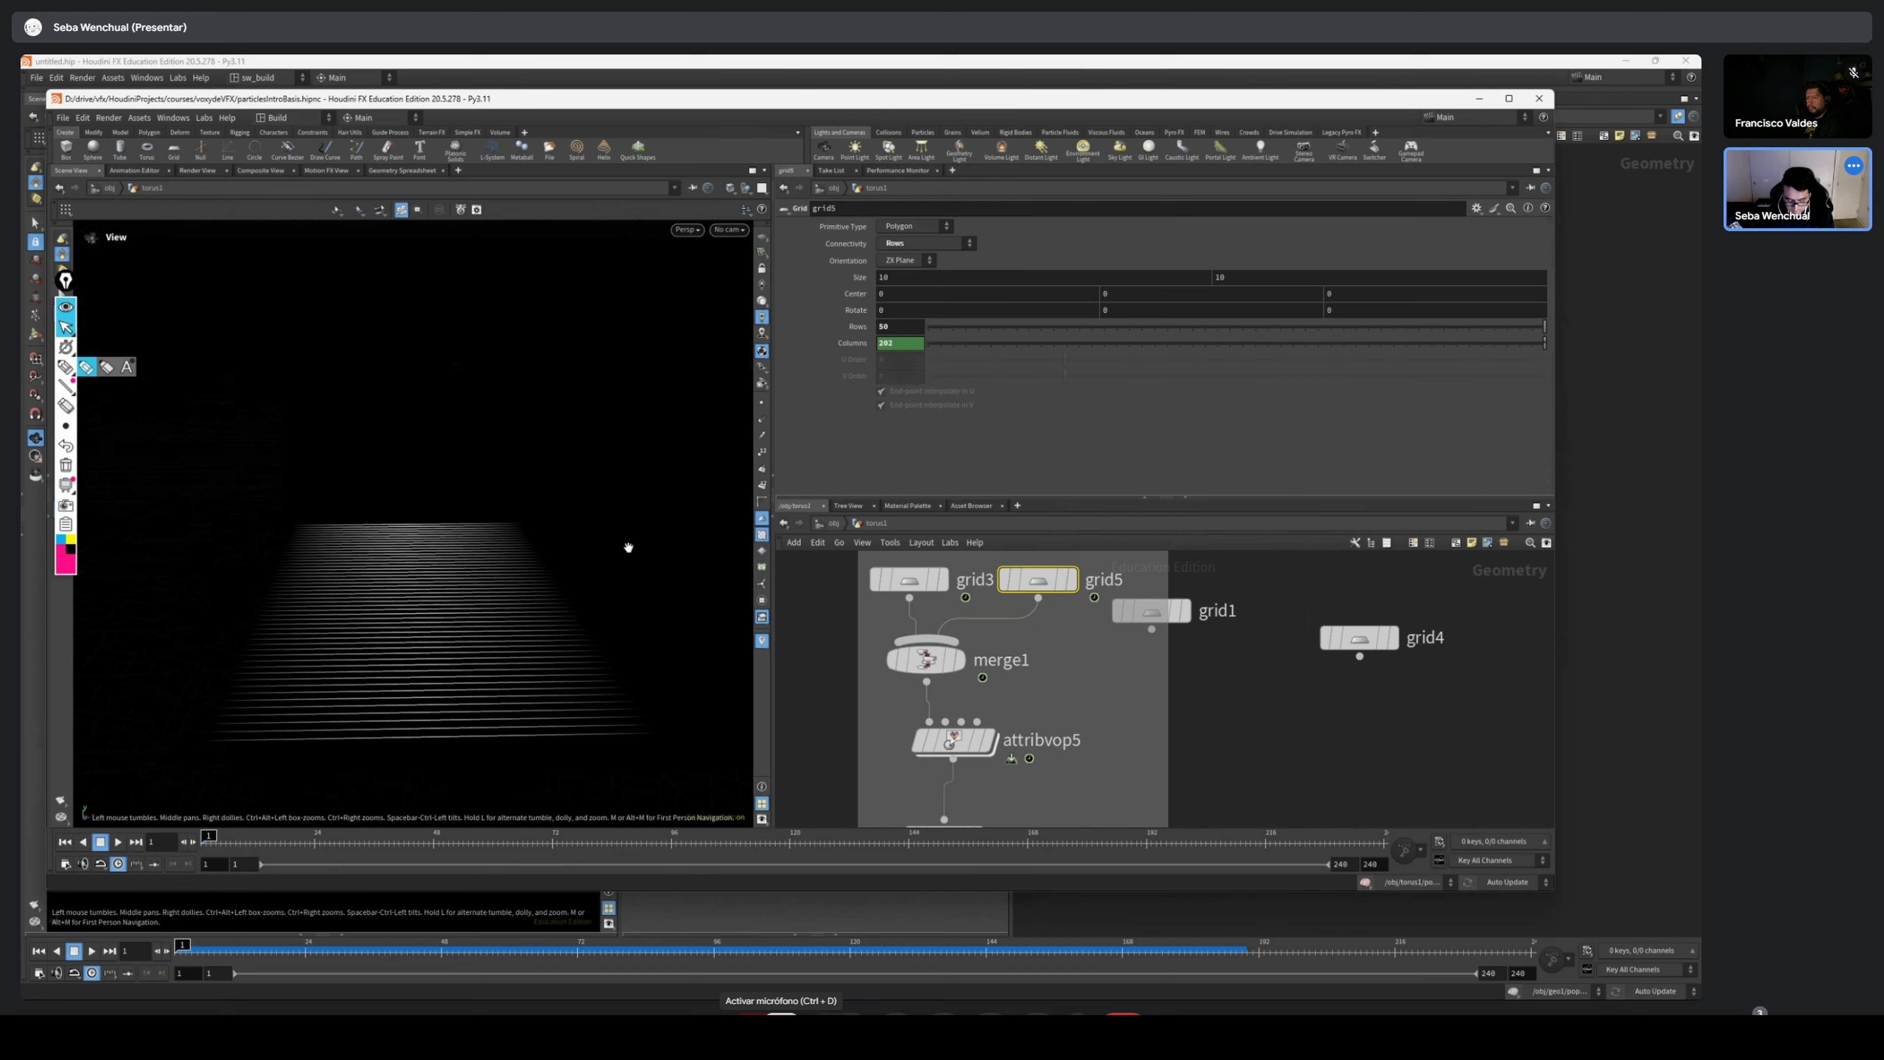
key(Return)
drag(420, 520, 382, 504)
scroll(1127, 659, down, 2)
middle_drag(1126, 659, 1096, 517)
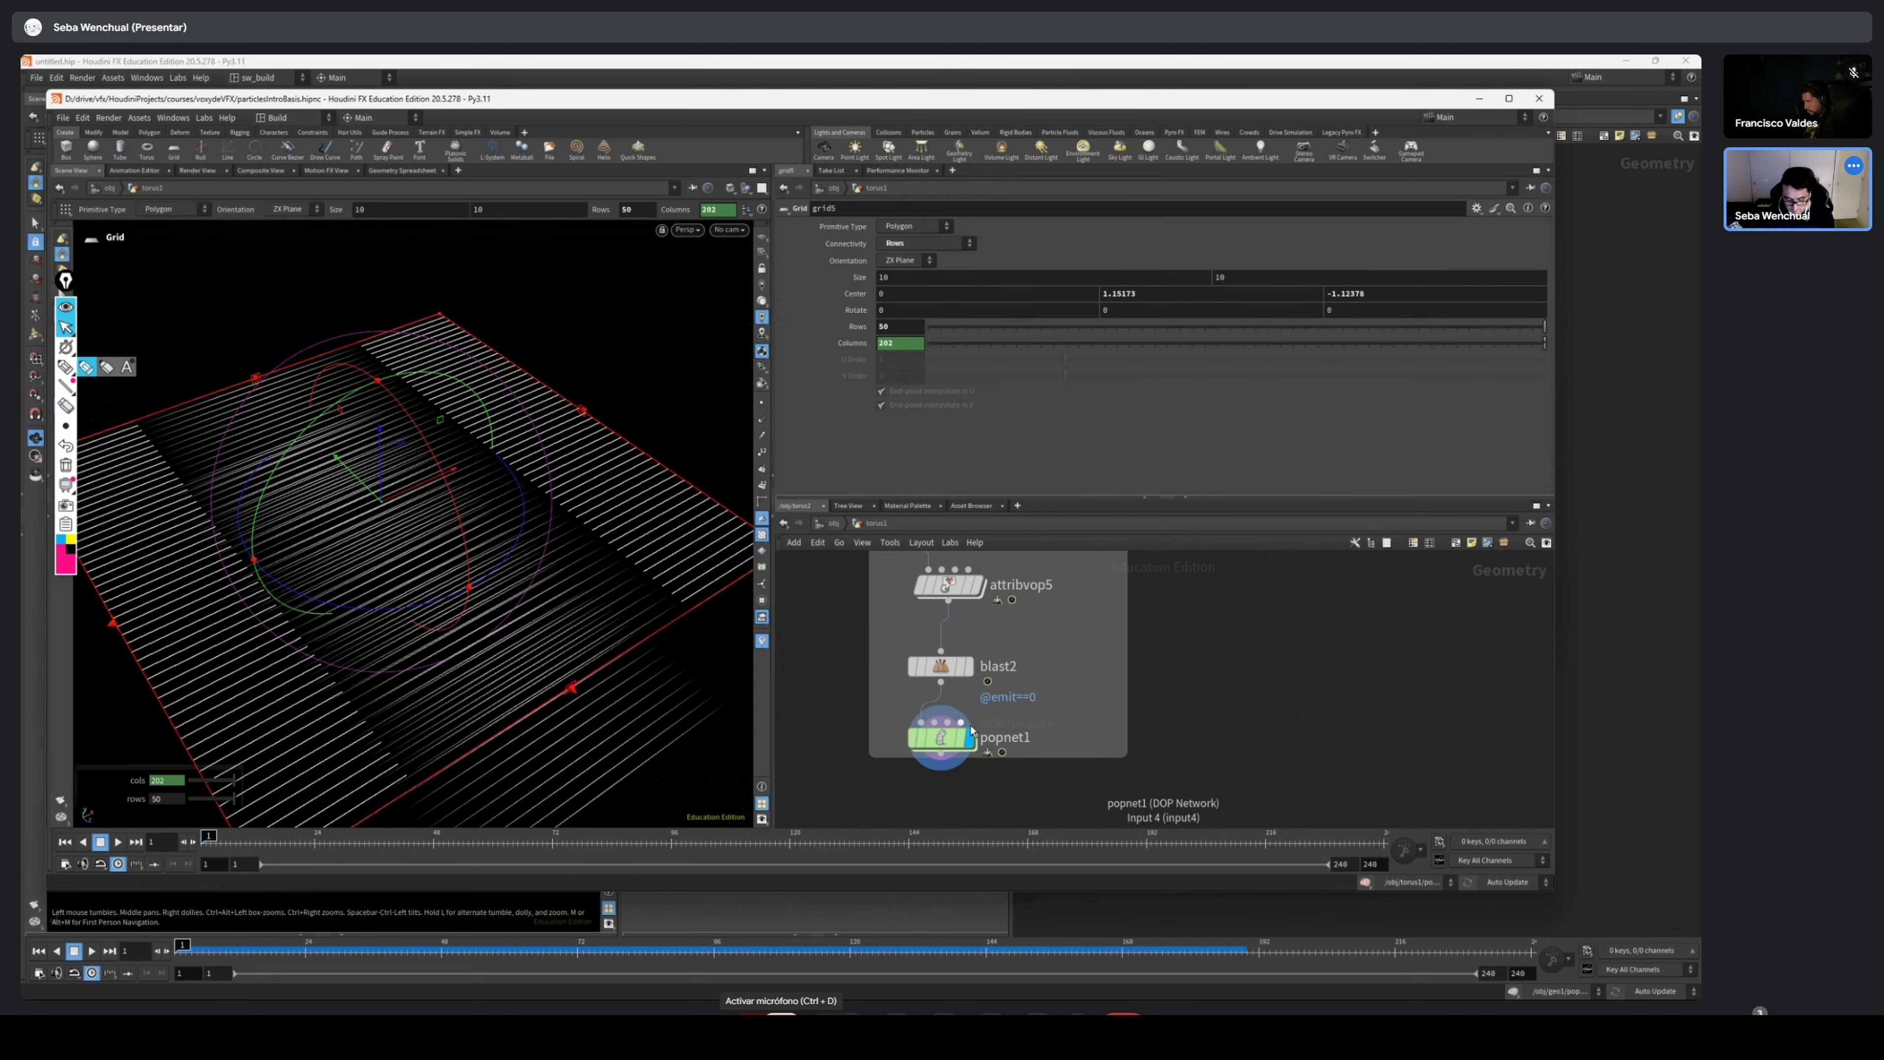
Select popnet1, play the merged grid simulation, and scrub its first frames starting again from frame 1
click(941, 737)
mouse_move(471, 657)
mouse_down()
mouse_move(277, 723)
mouse_move(261, 693)
mouse_up()
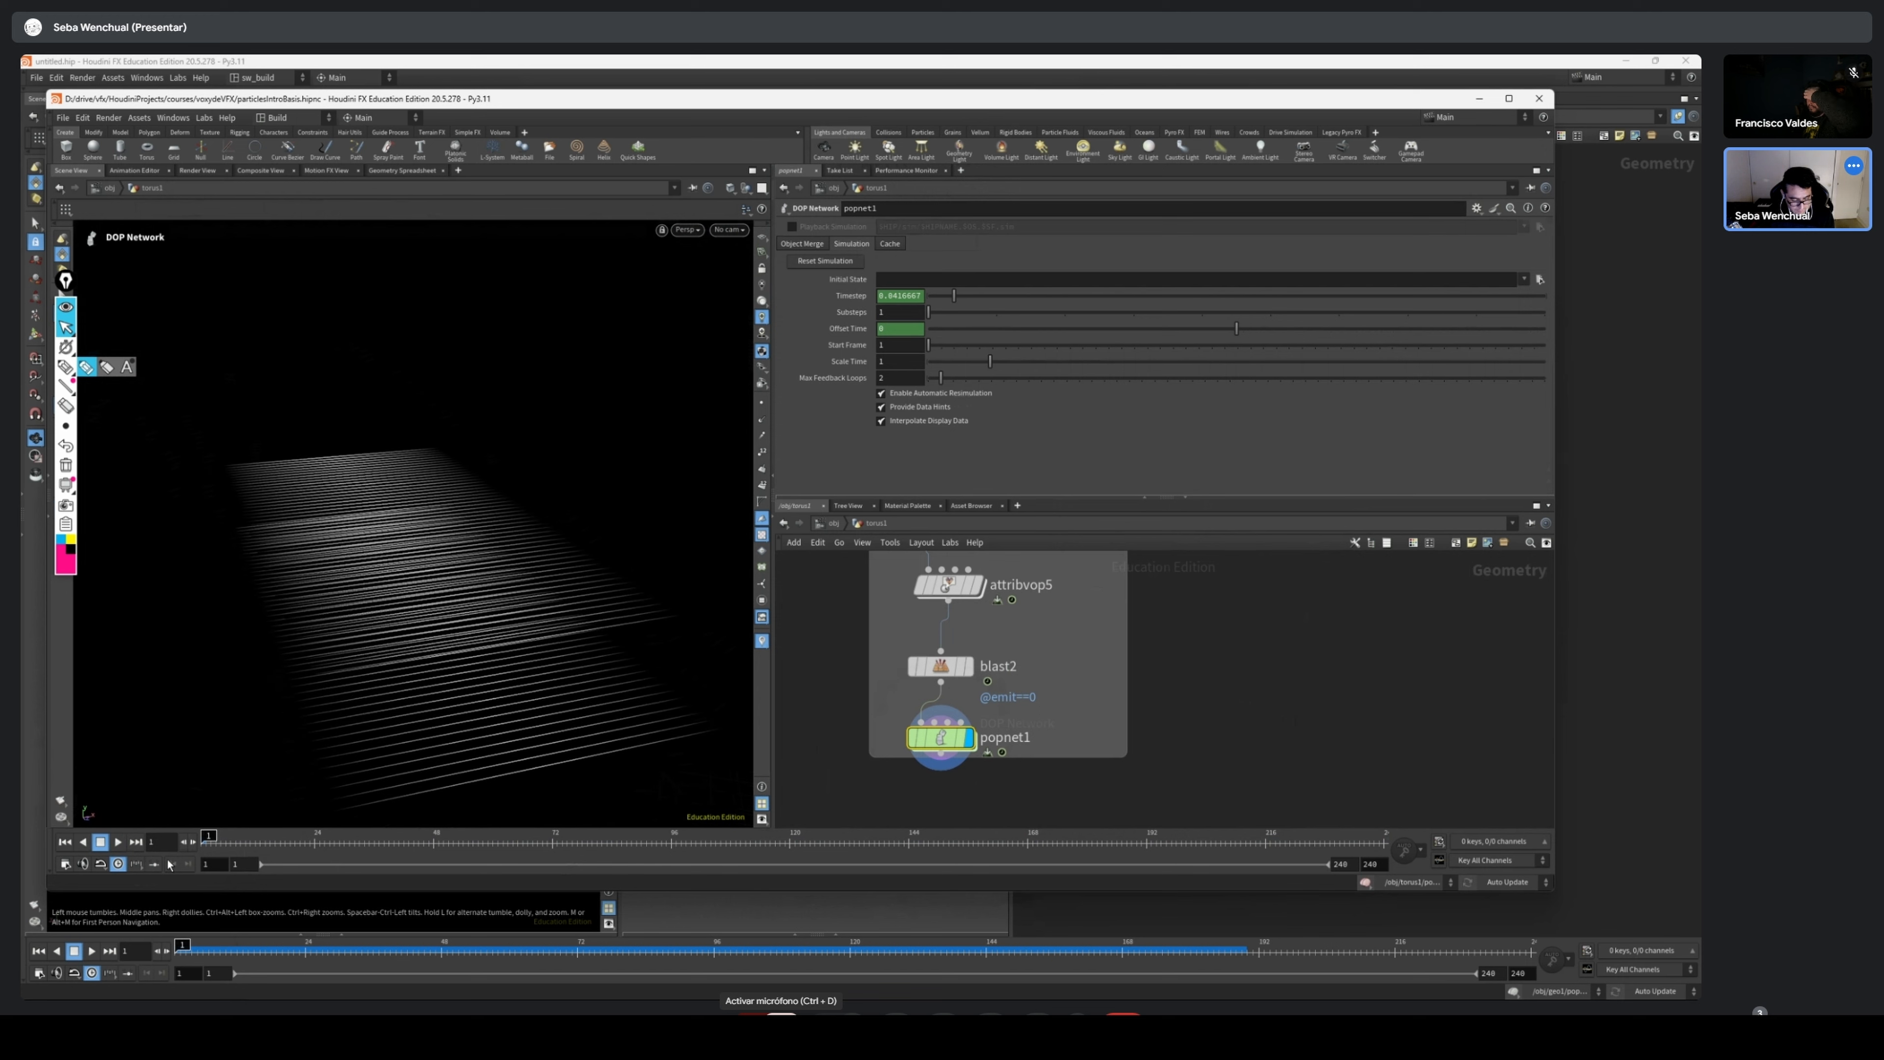
click(118, 841)
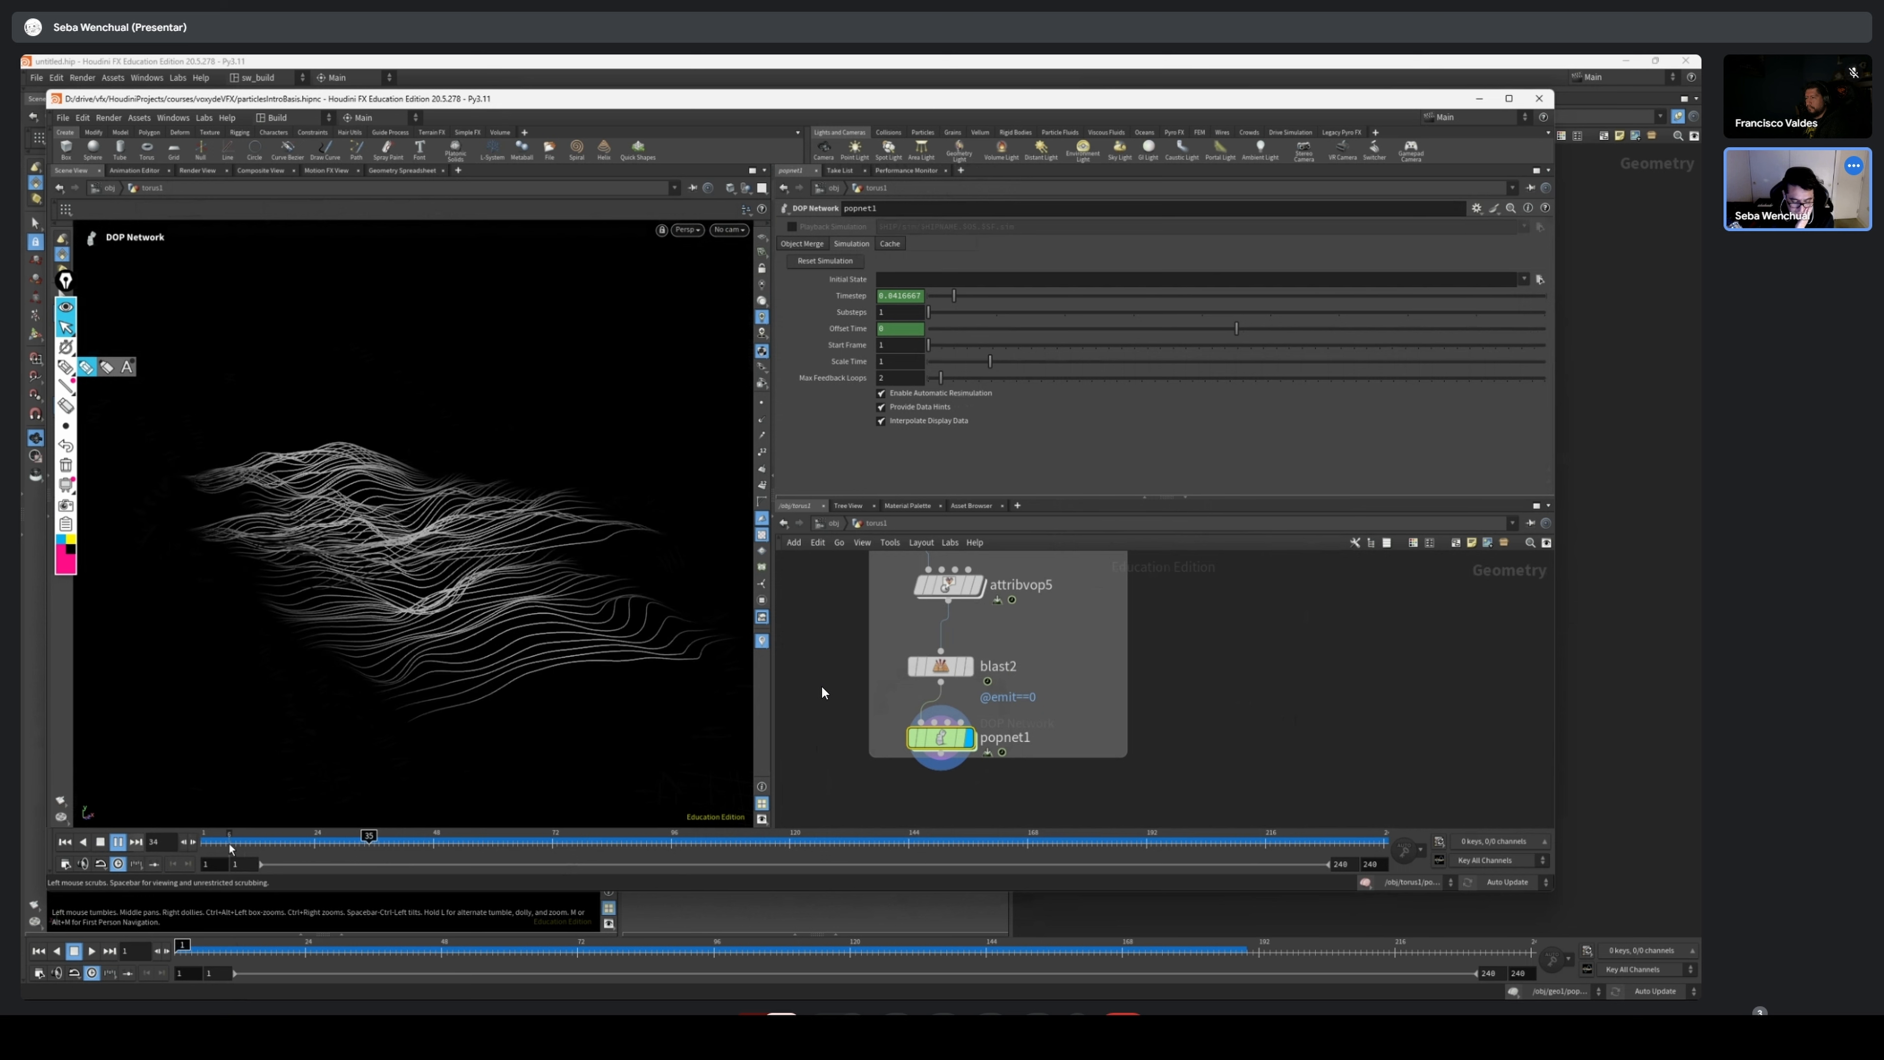
click(197, 847)
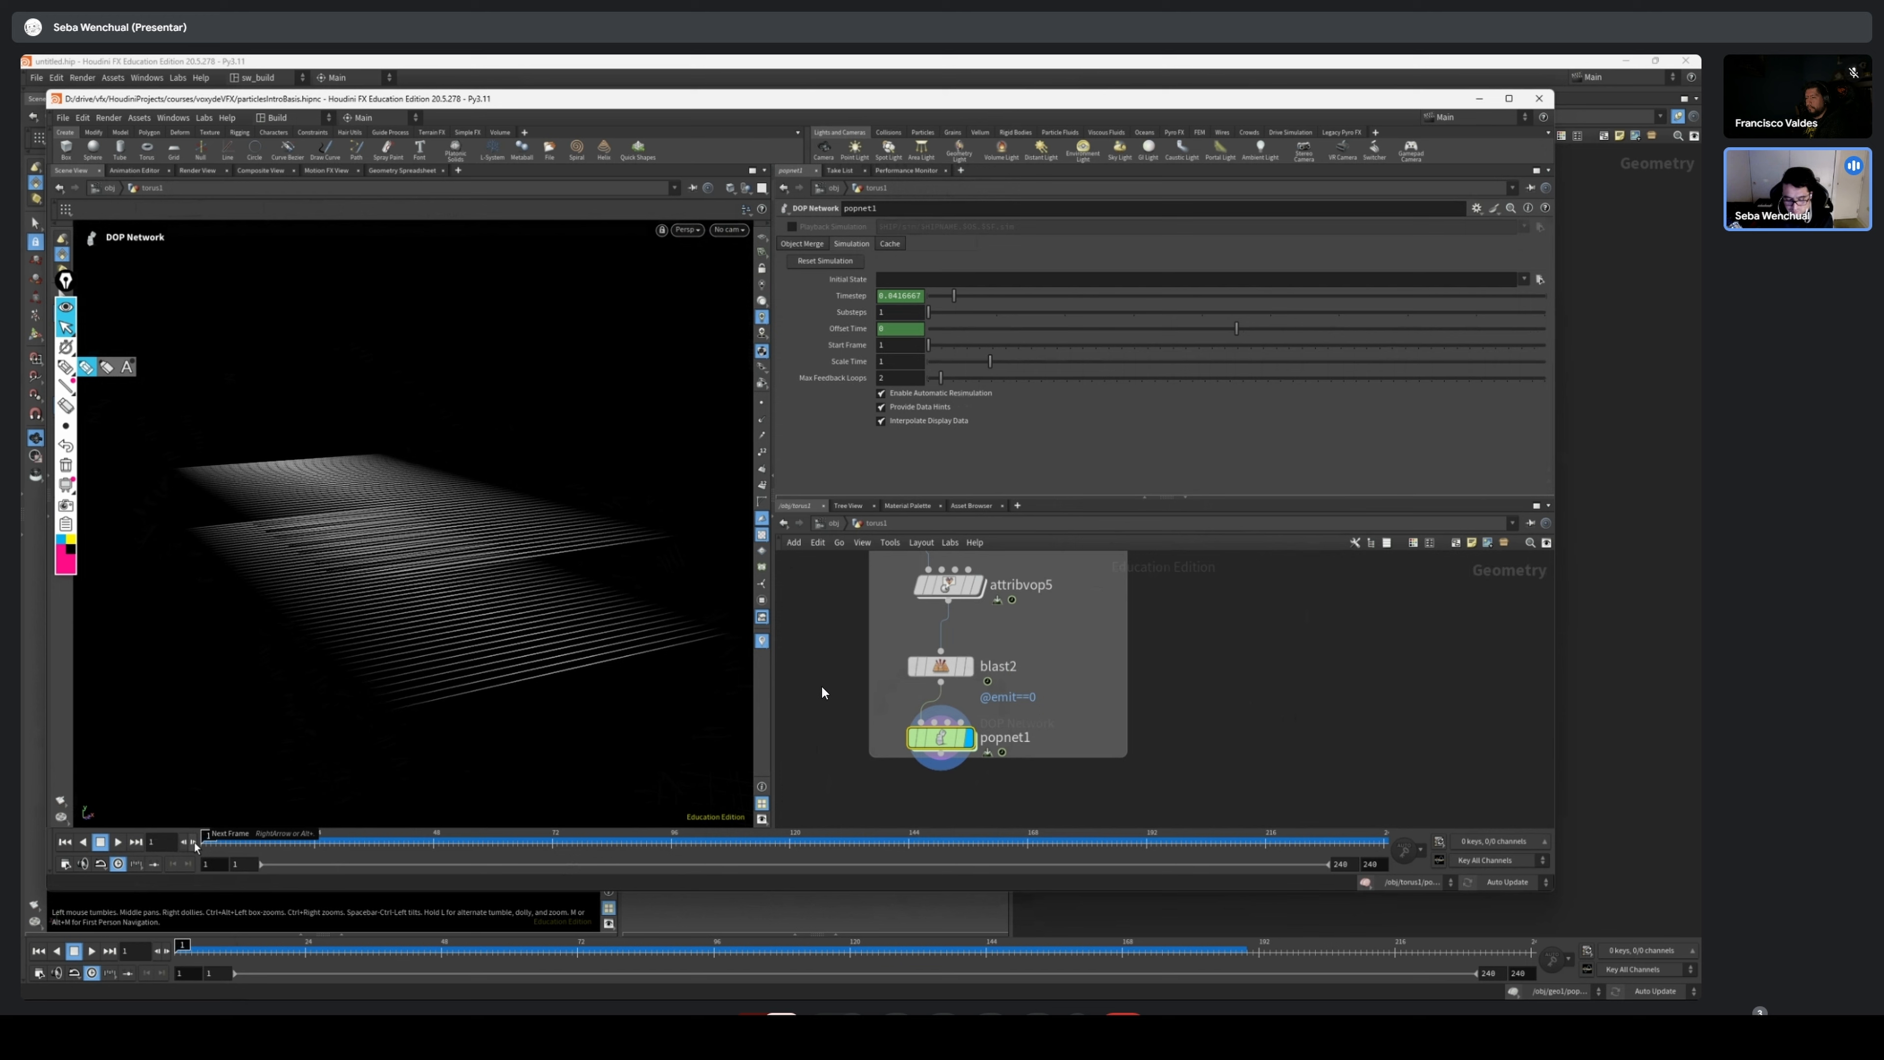
mouse_move(234, 841)
mouse_down()
mouse_move(636, 842)
mouse_move(311, 845)
mouse_move(507, 819)
mouse_move(310, 850)
mouse_up()
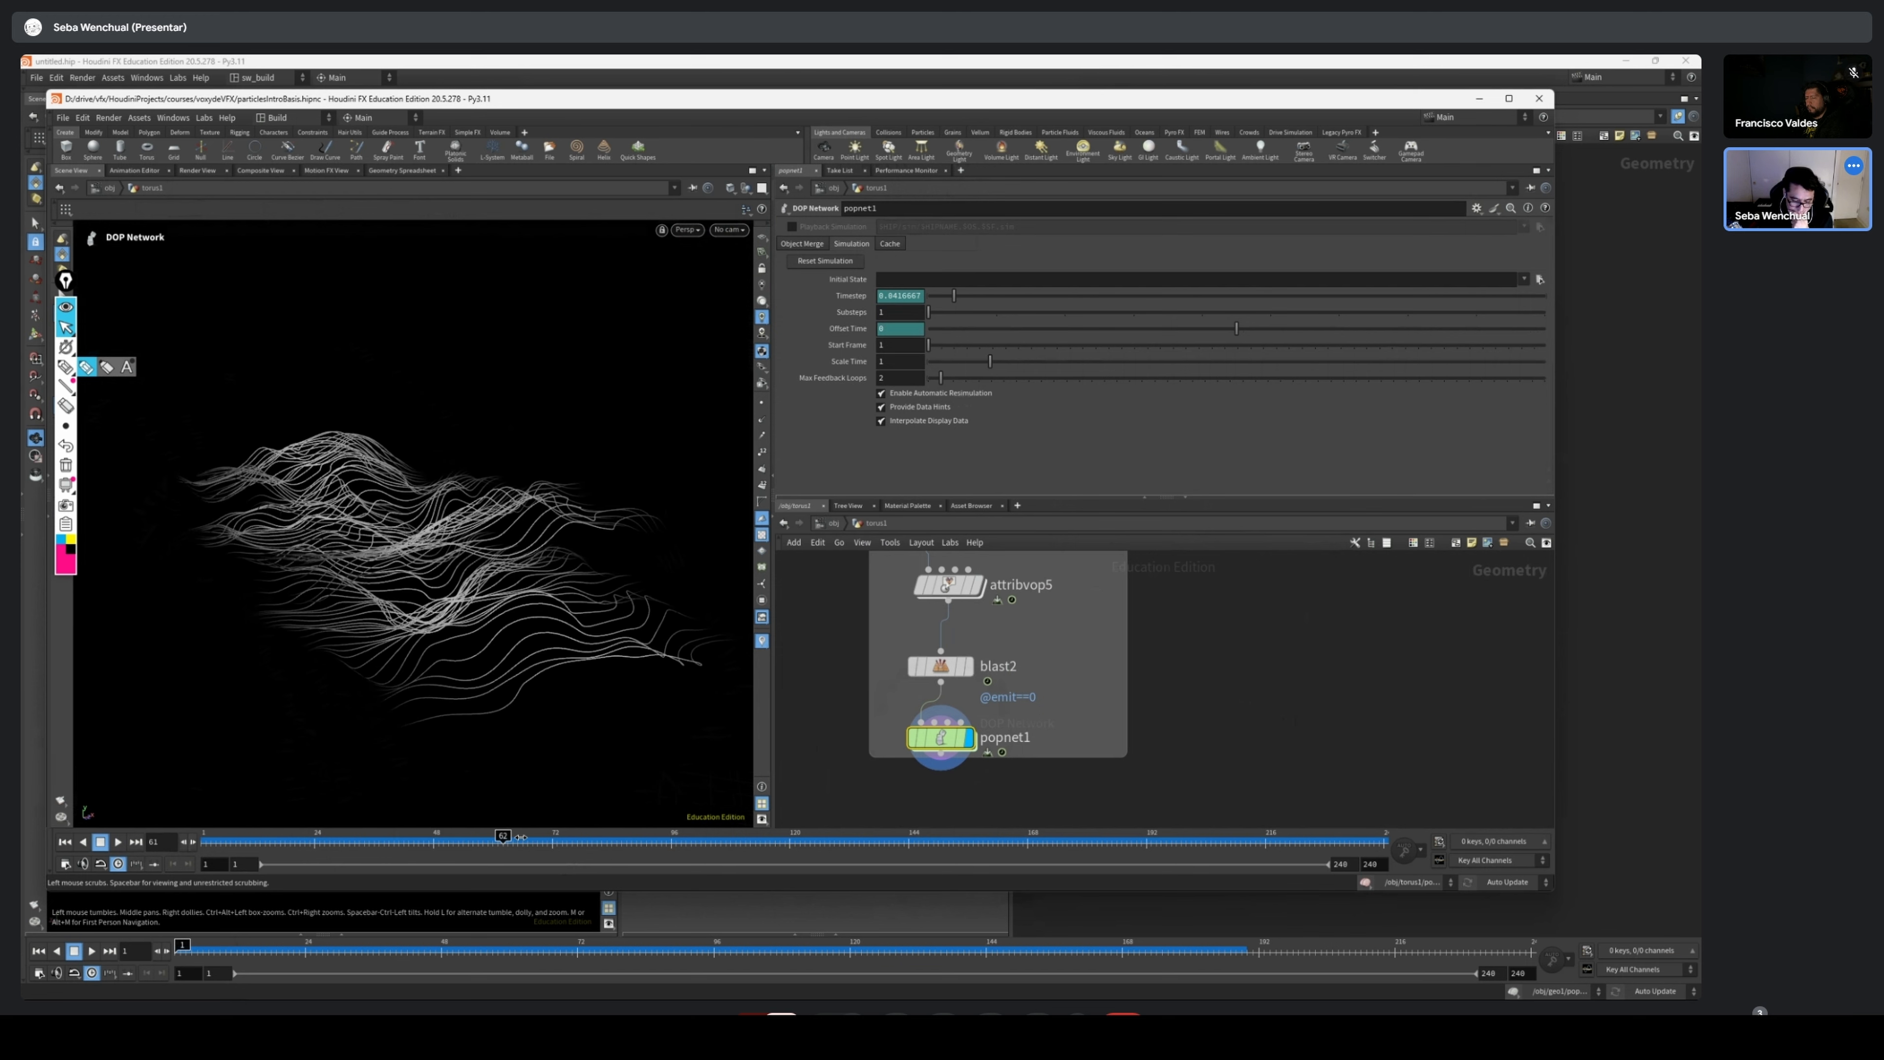
drag(852, 827, 295, 843)
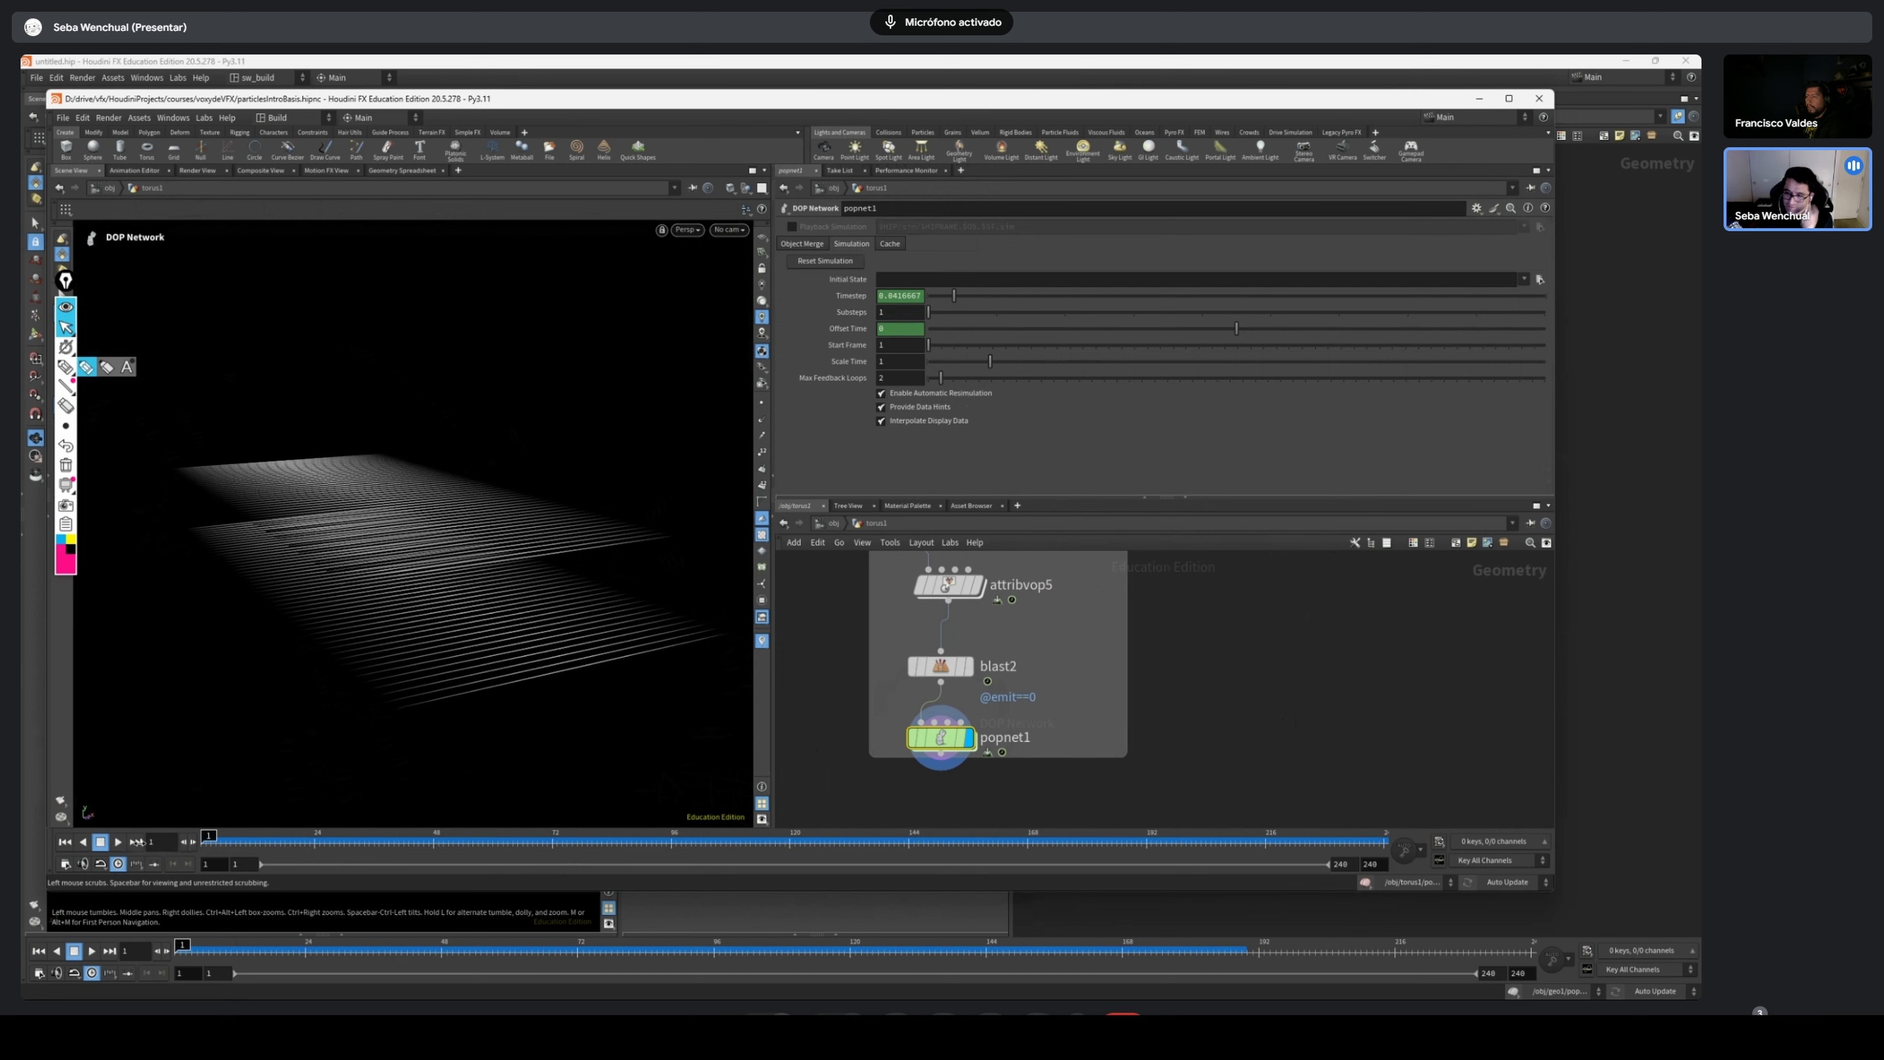
drag(140, 842, 272, 847)
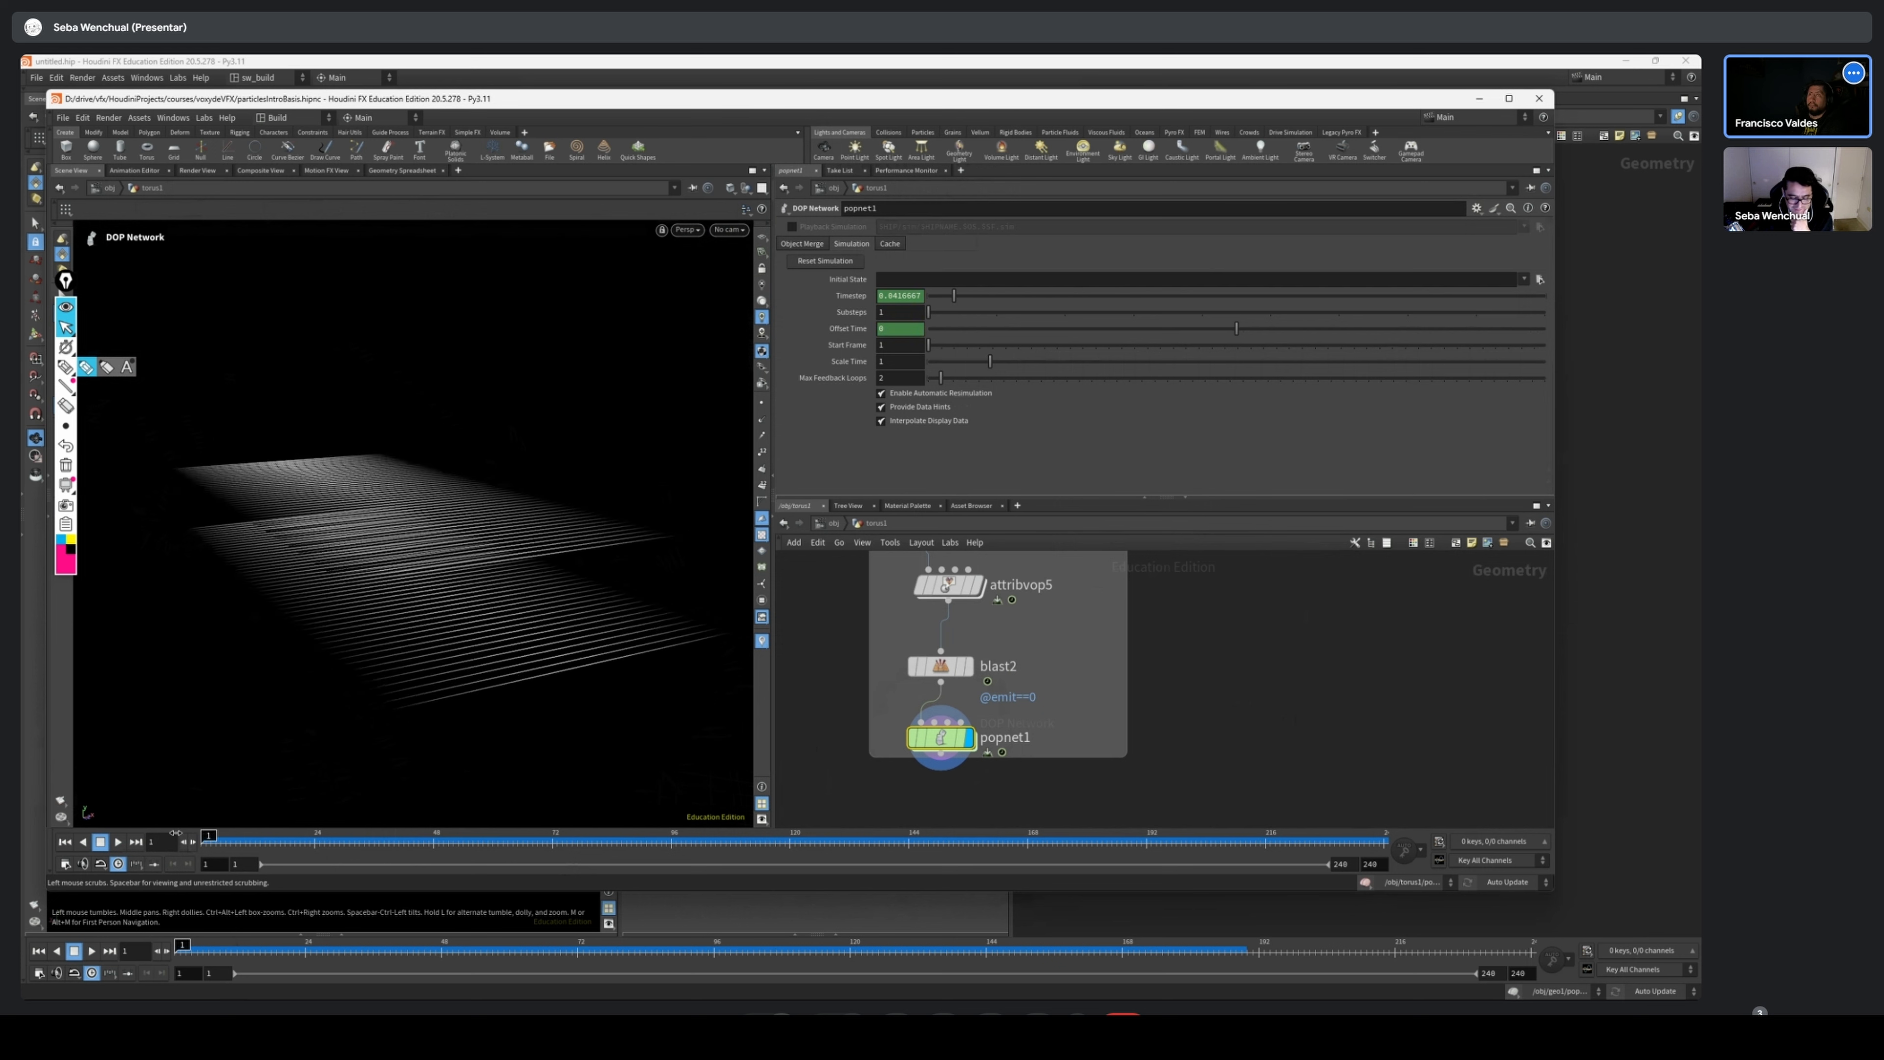
Scrub the popnet1 simulation through to frame 240 and examine how the two layers of row lines deform
scroll(1123, 686, down, 4)
scroll(1087, 640, down, 1)
middle_click(1084, 636)
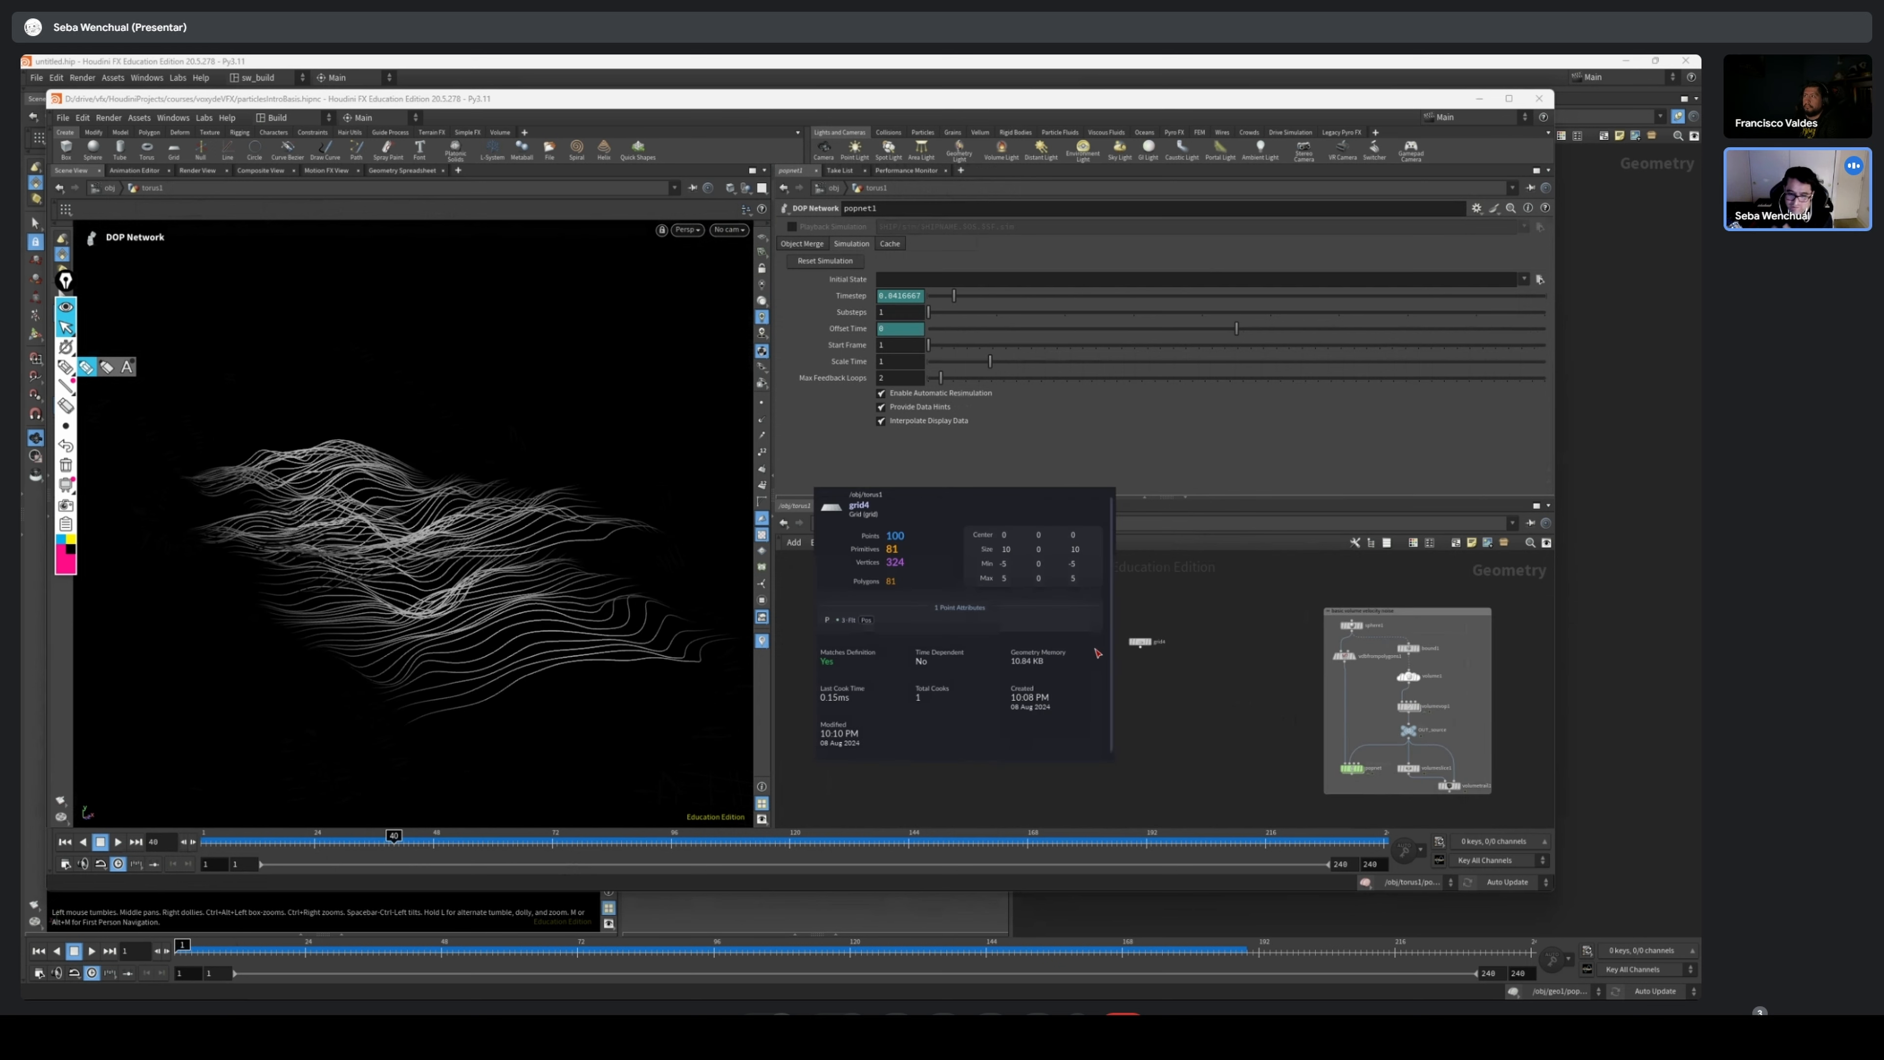
scroll(1235, 661, up, 3)
middle_drag(1139, 636, 1056, 618)
scroll(1054, 617, down, 3)
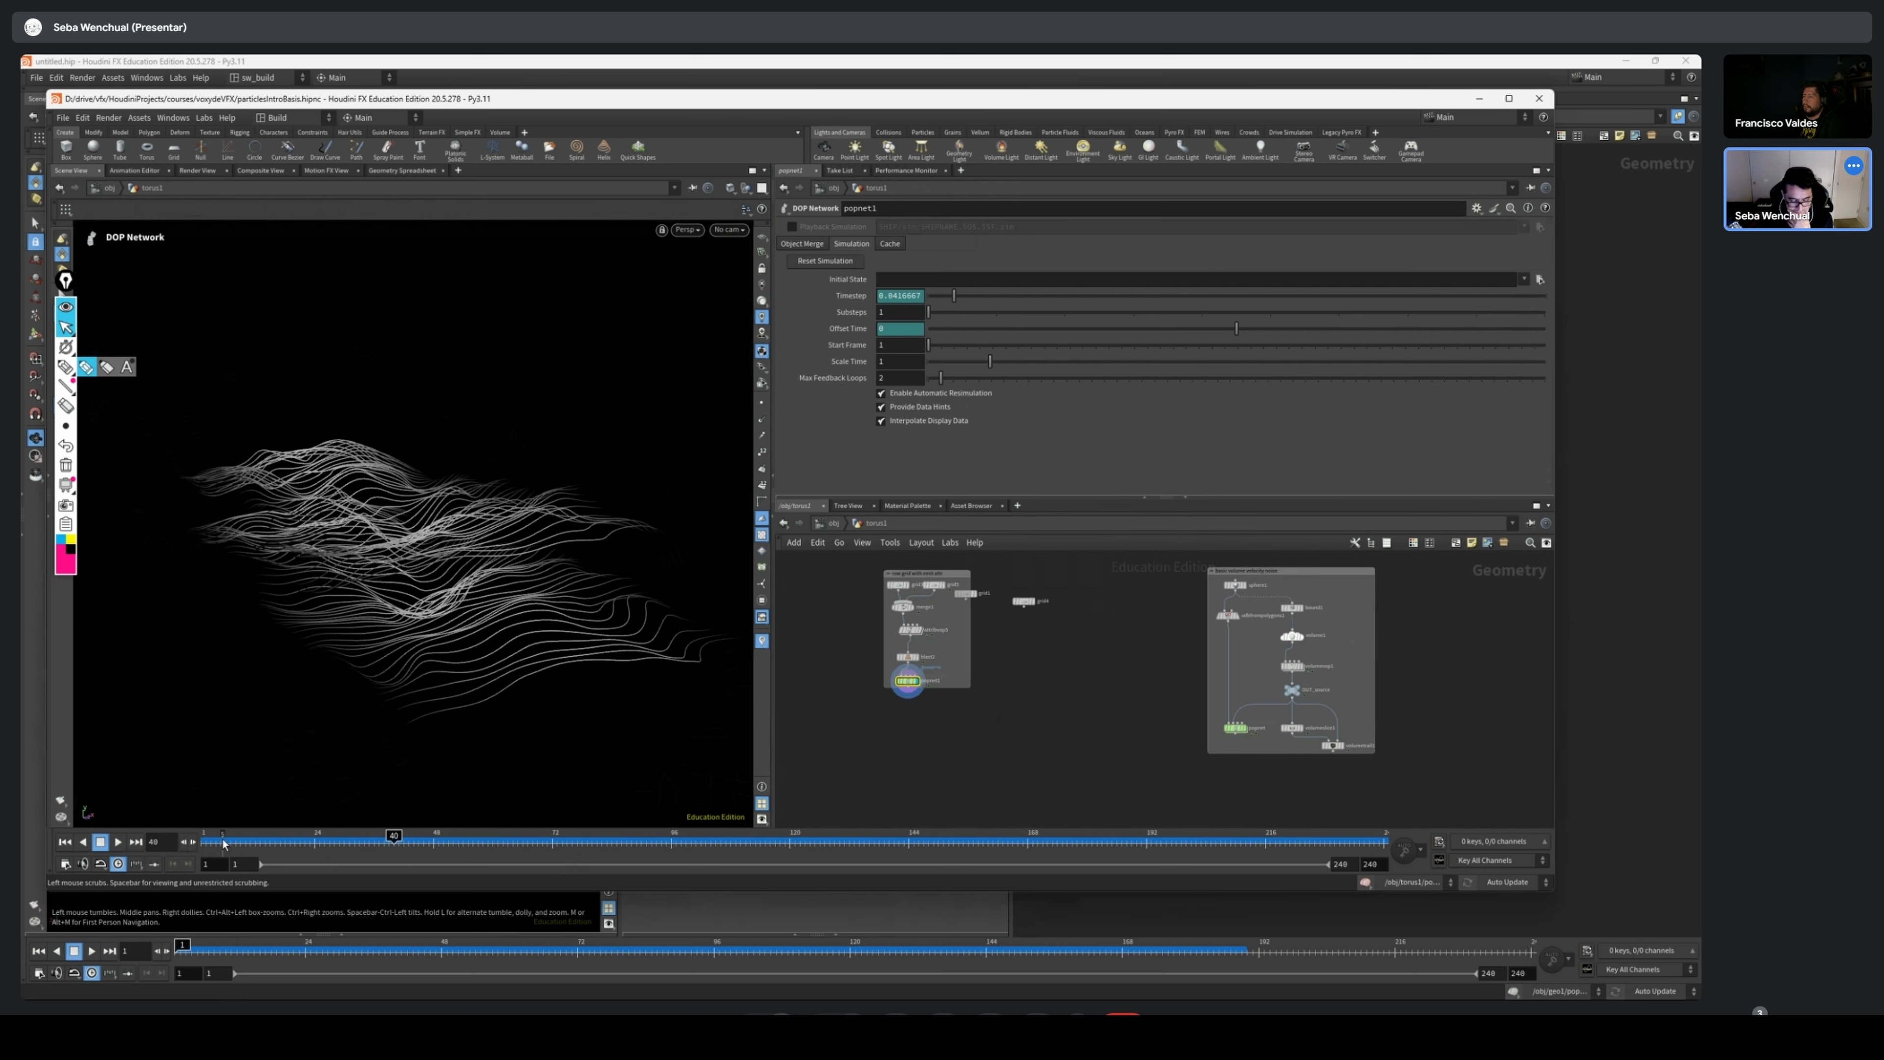
drag(364, 841, 894, 841)
middle_drag(943, 665, 985, 700)
scroll(985, 700, up, 3)
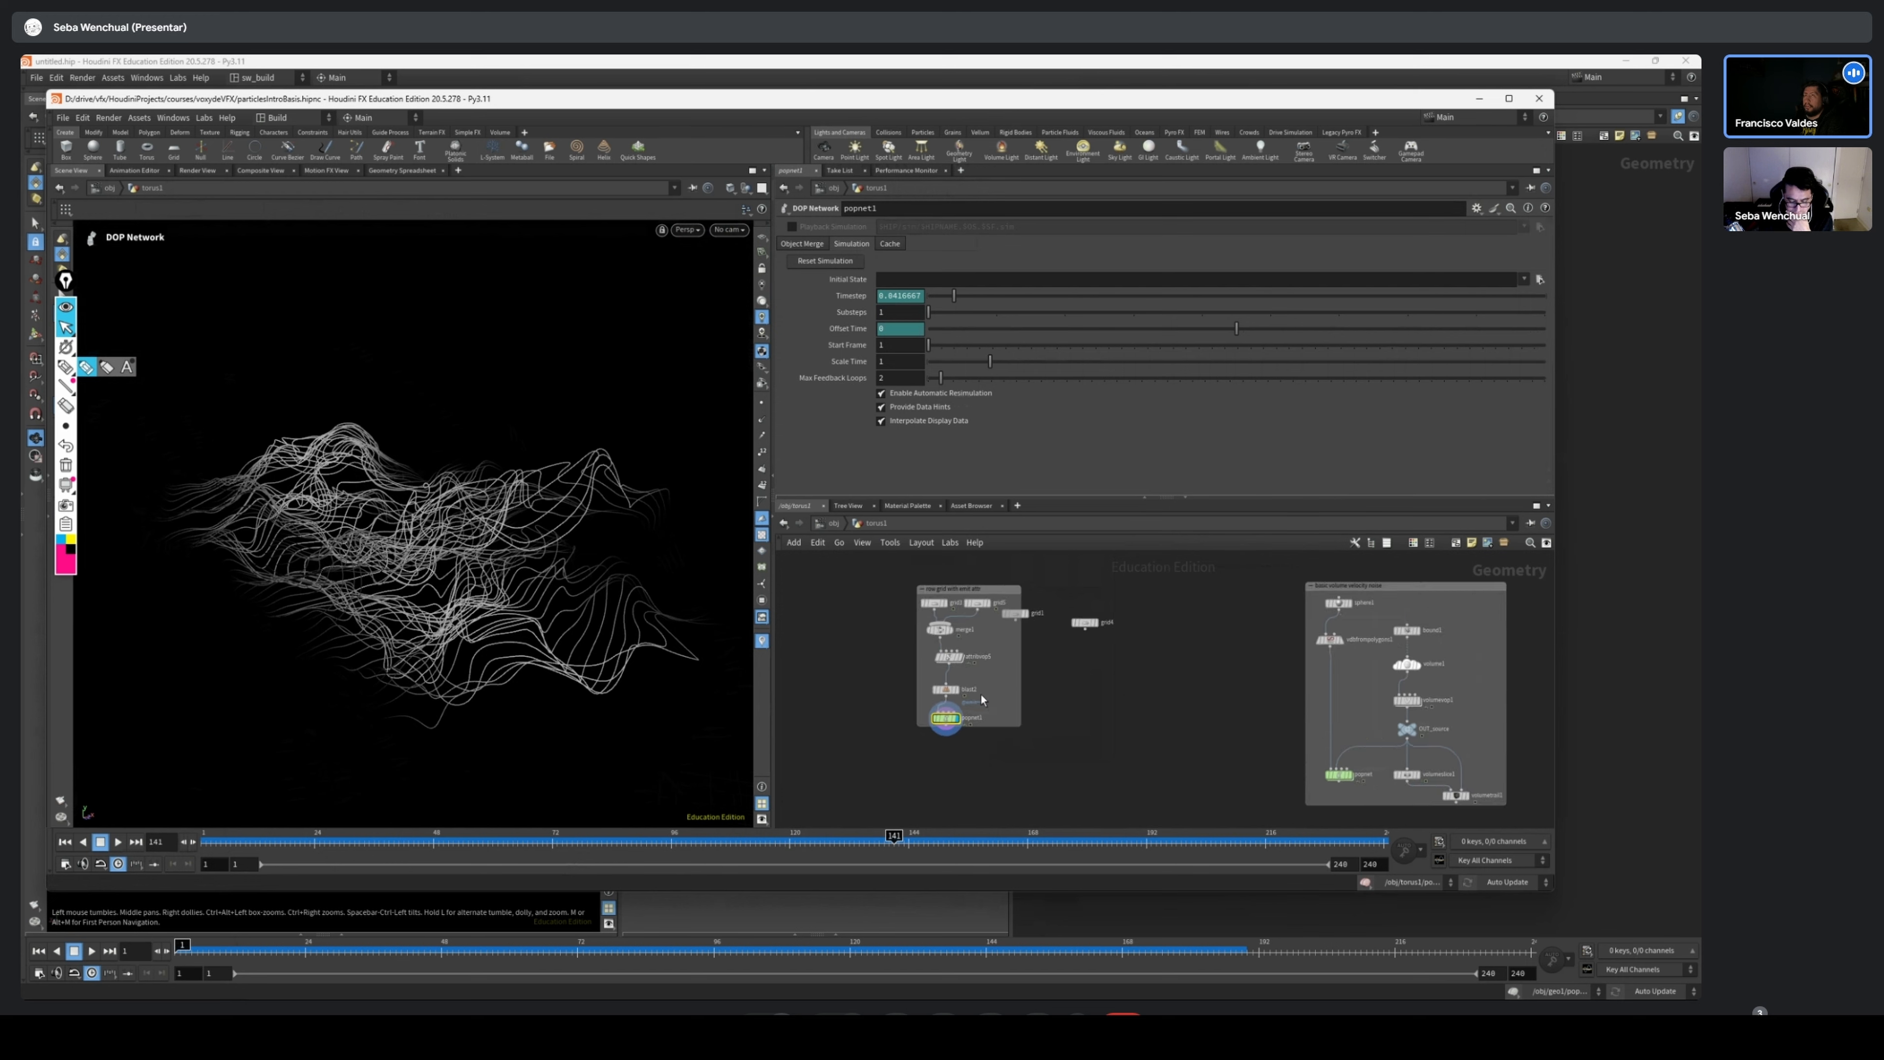
drag(355, 841, 1279, 829)
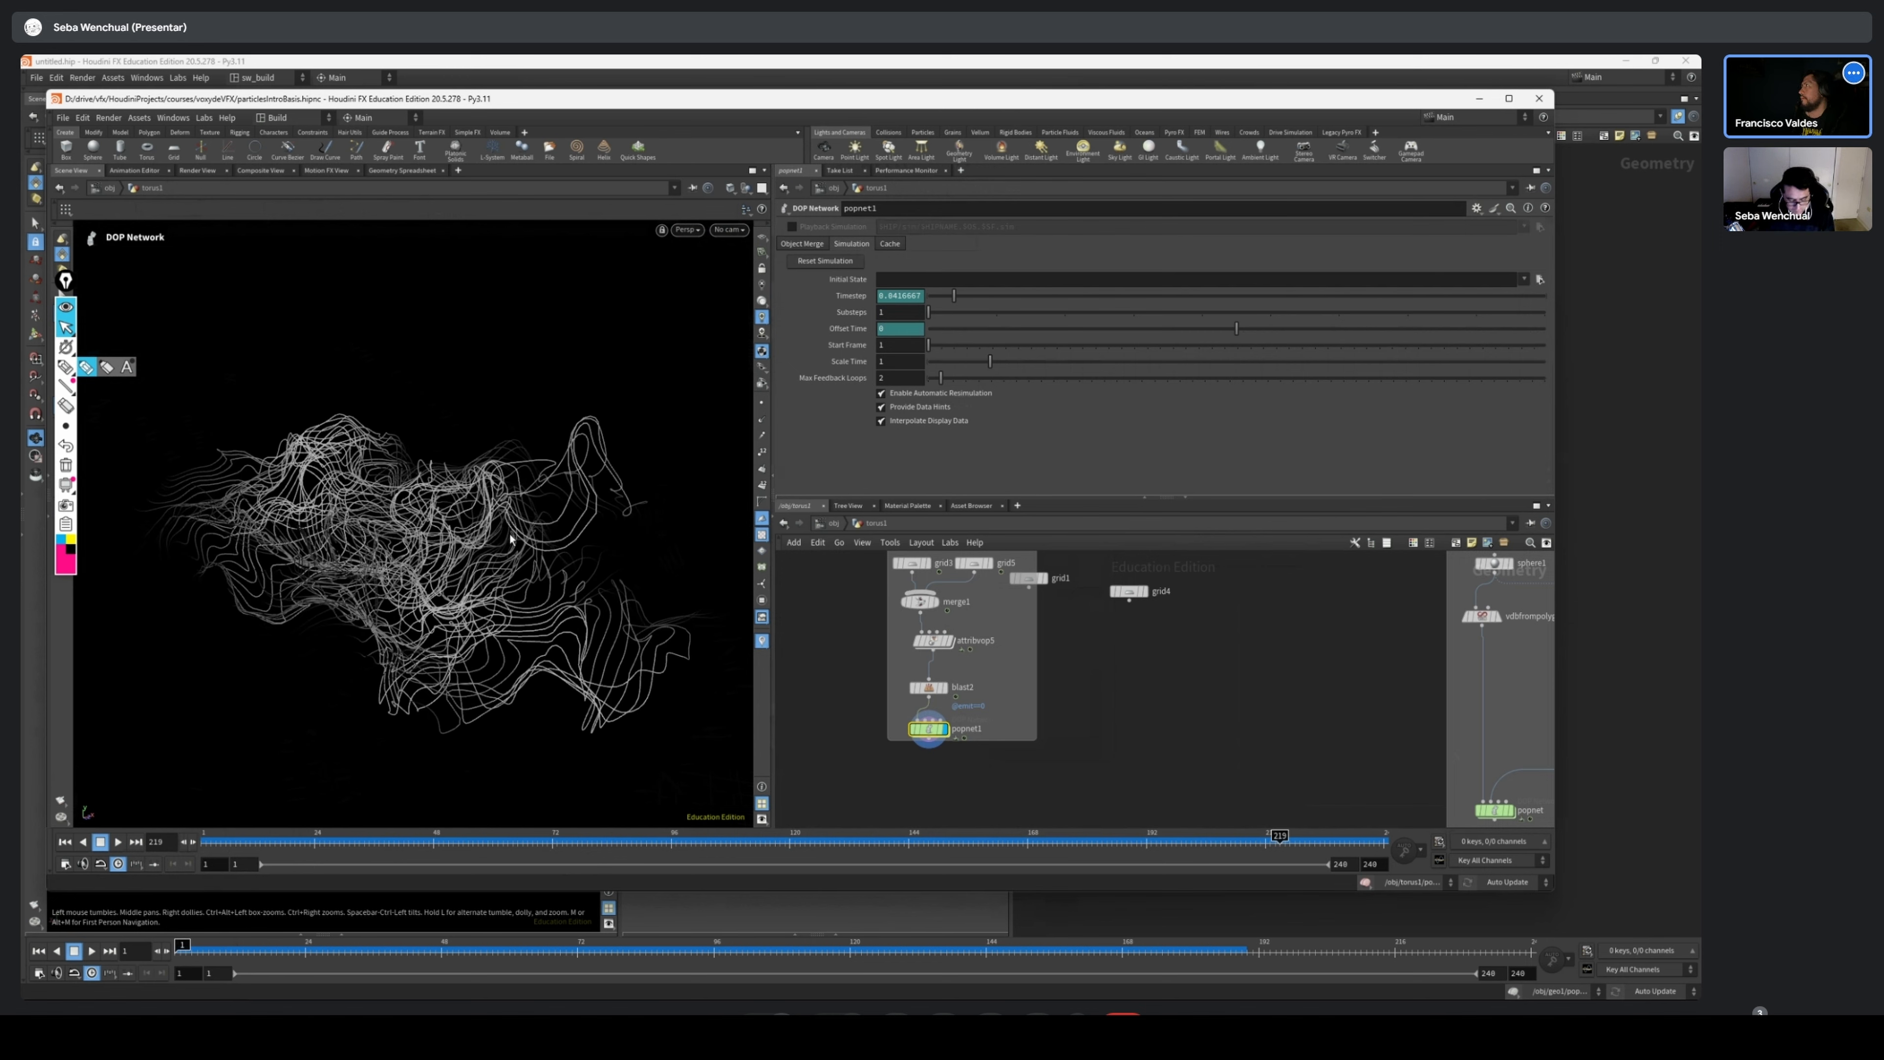
alt+drag(510, 539, 467, 536)
drag(371, 841, 1384, 839)
alt+drag(552, 629, 543, 638)
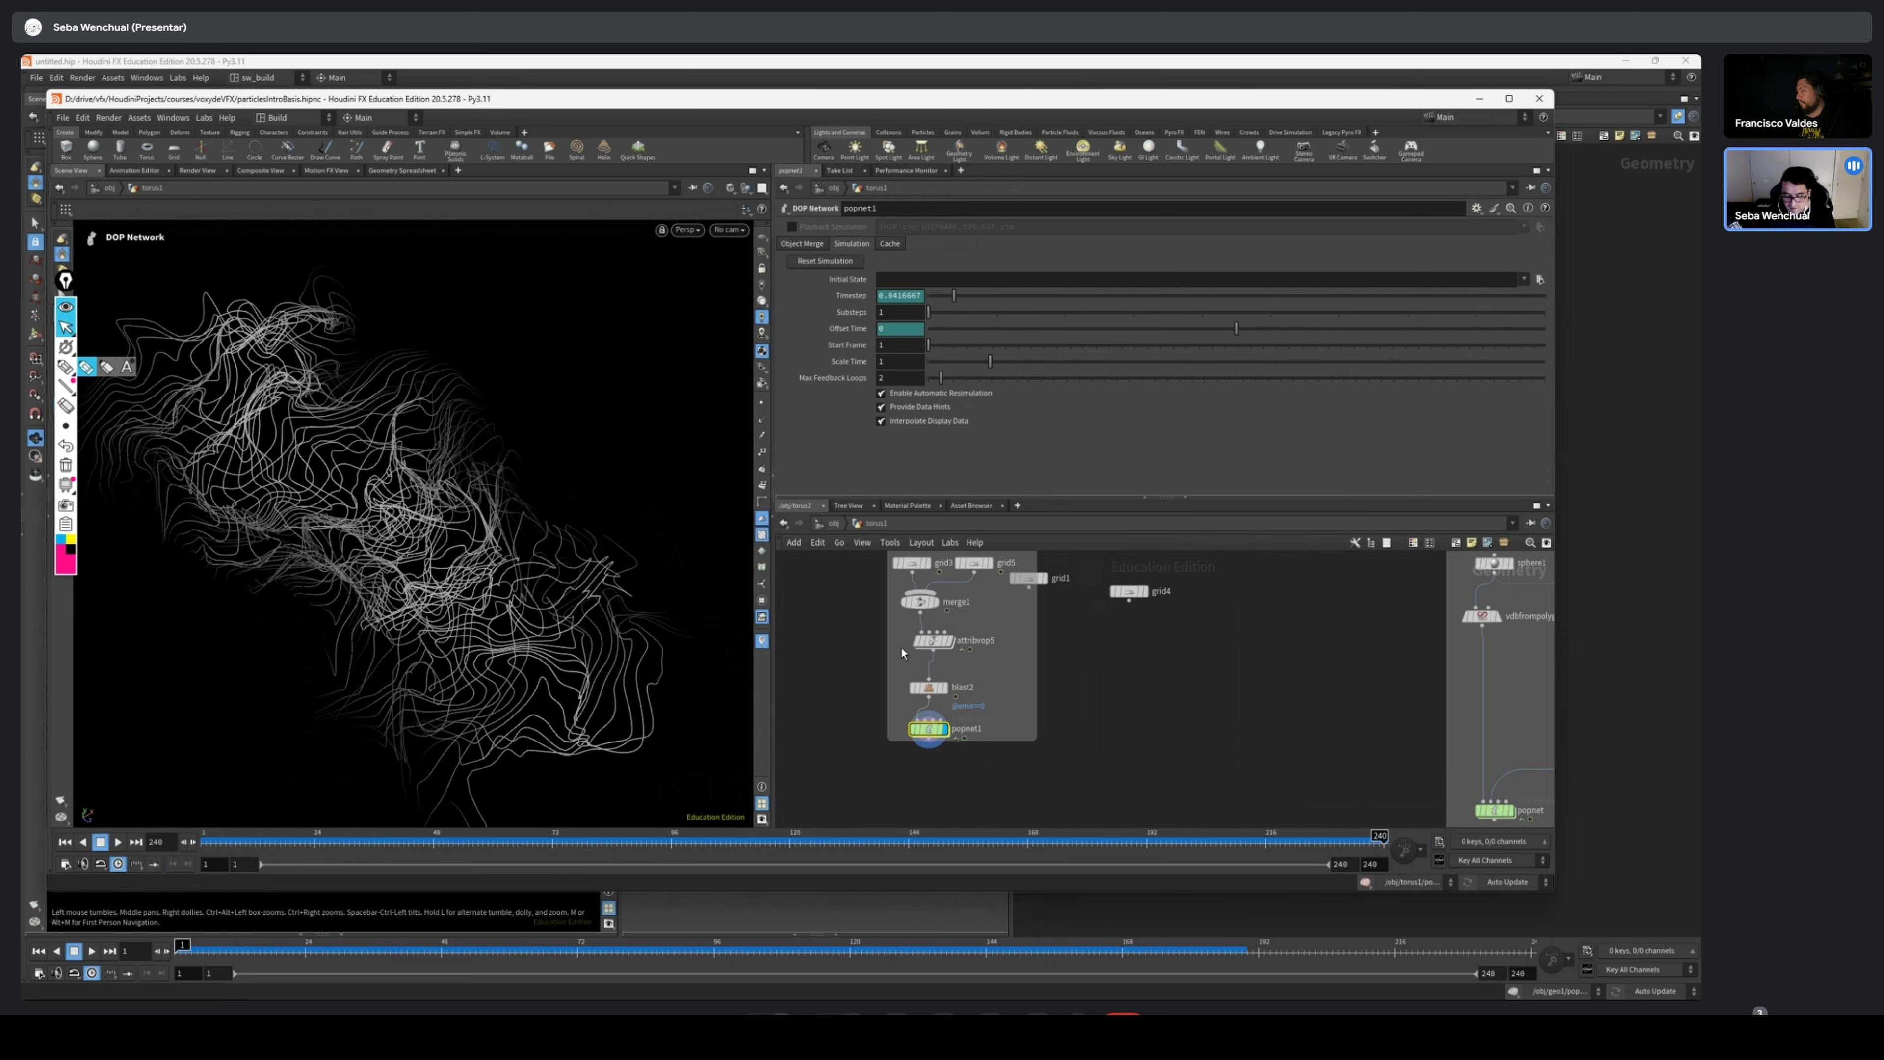
Display the POP network of the volume VOP setup and view its particle cloud up close
scroll(983, 625, down, 2)
scroll(1020, 648, up, 3)
scroll(1146, 653, down, 2)
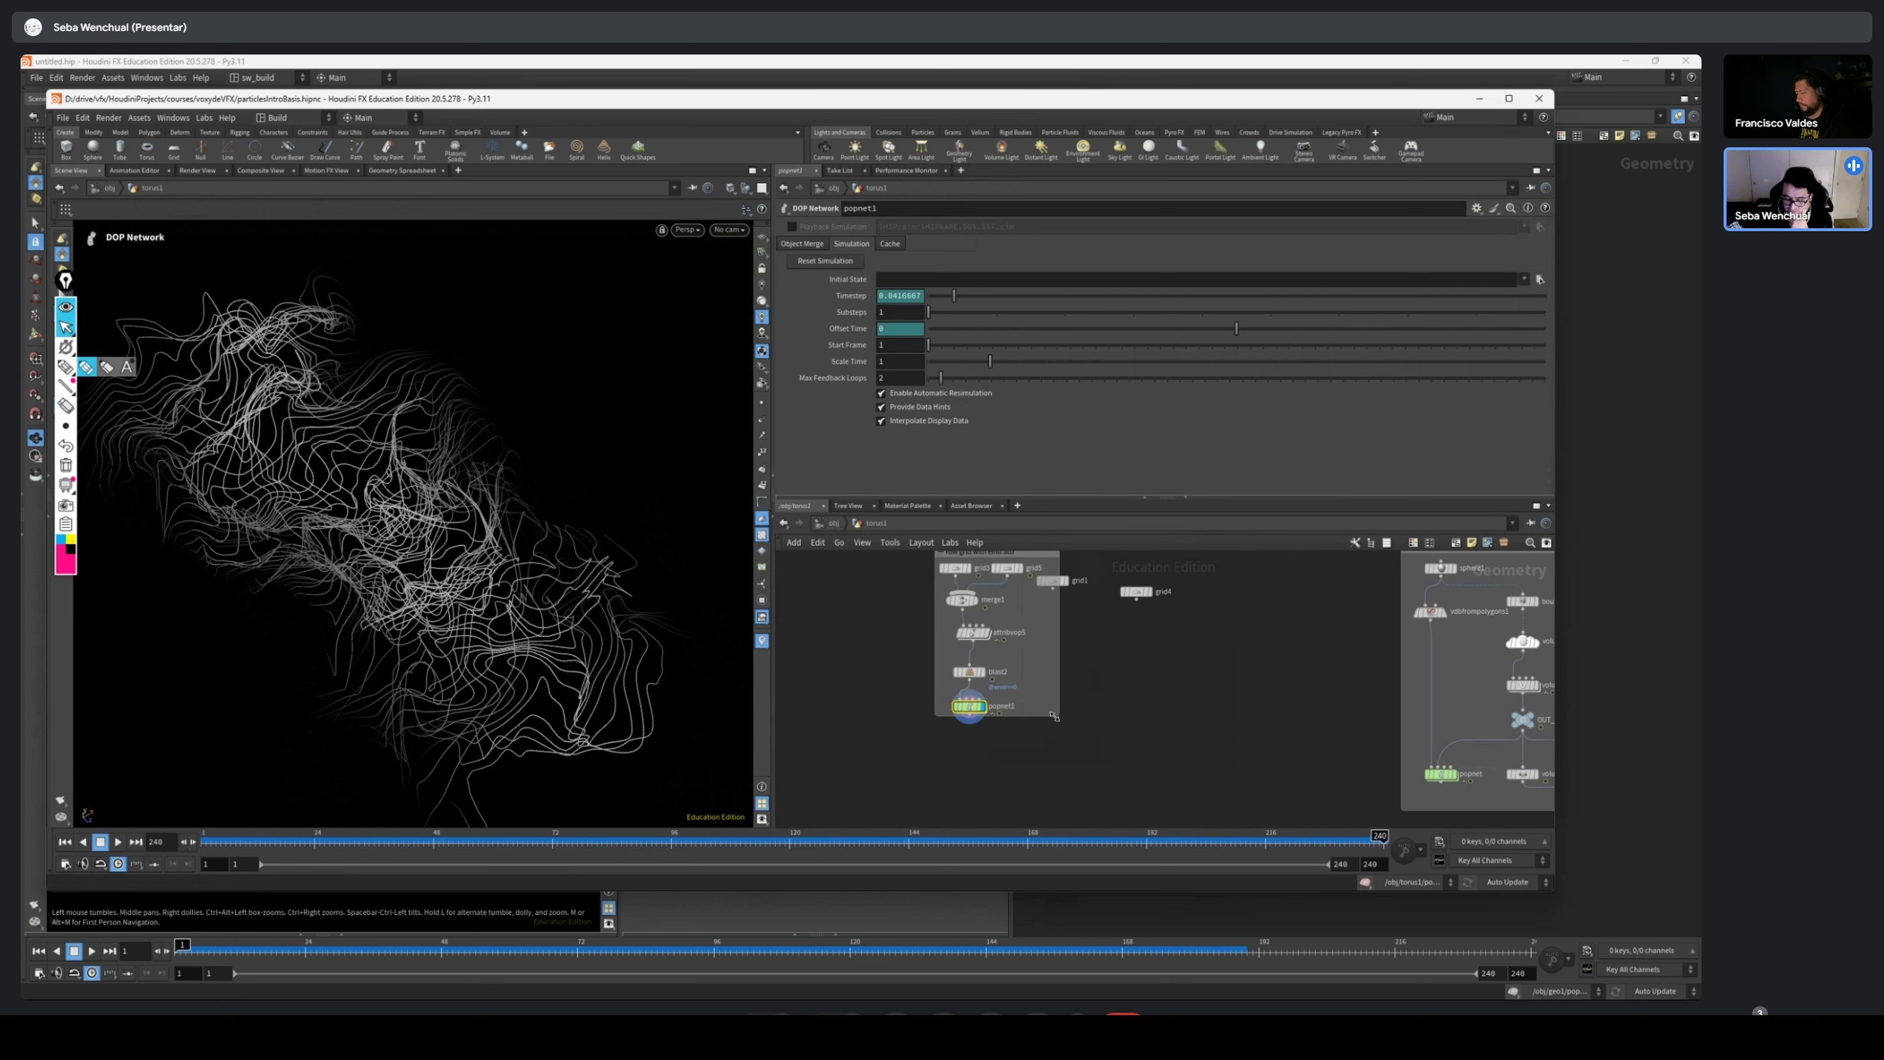
scroll(1187, 653, up, 3)
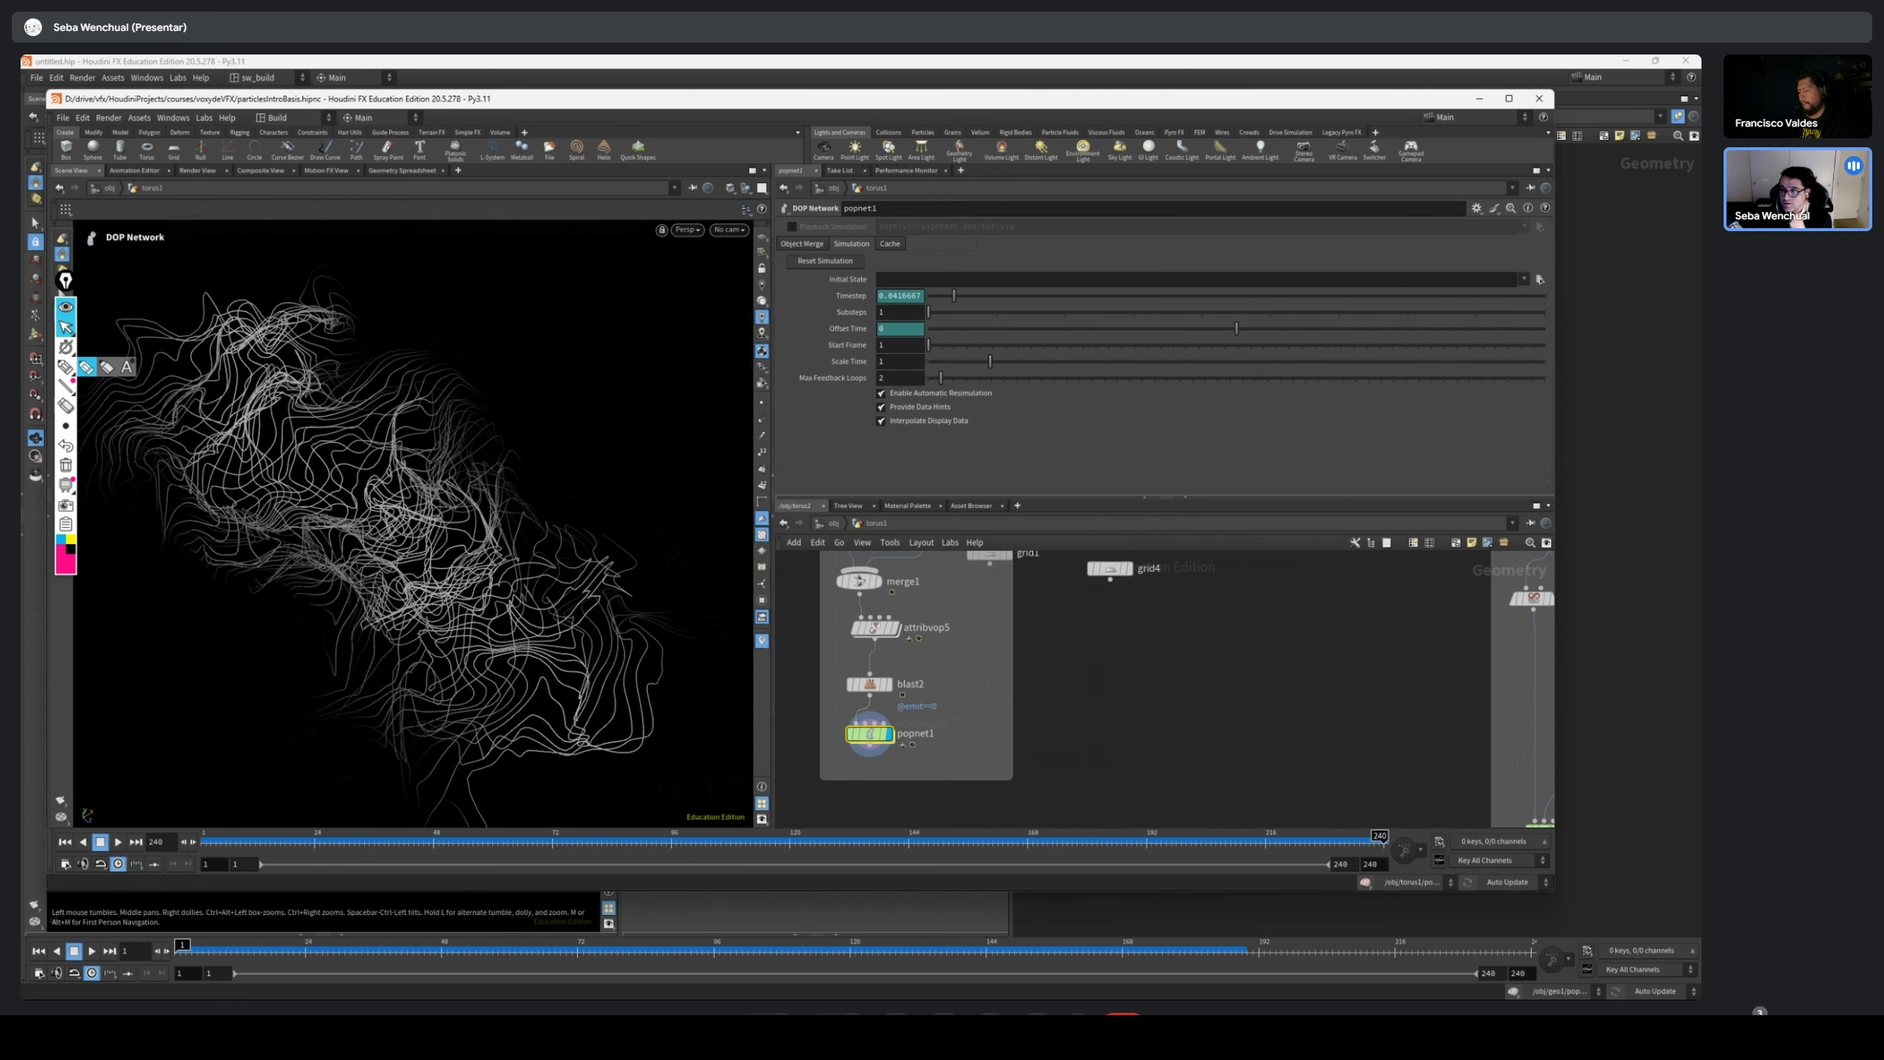
scroll(1156, 757, down, 3)
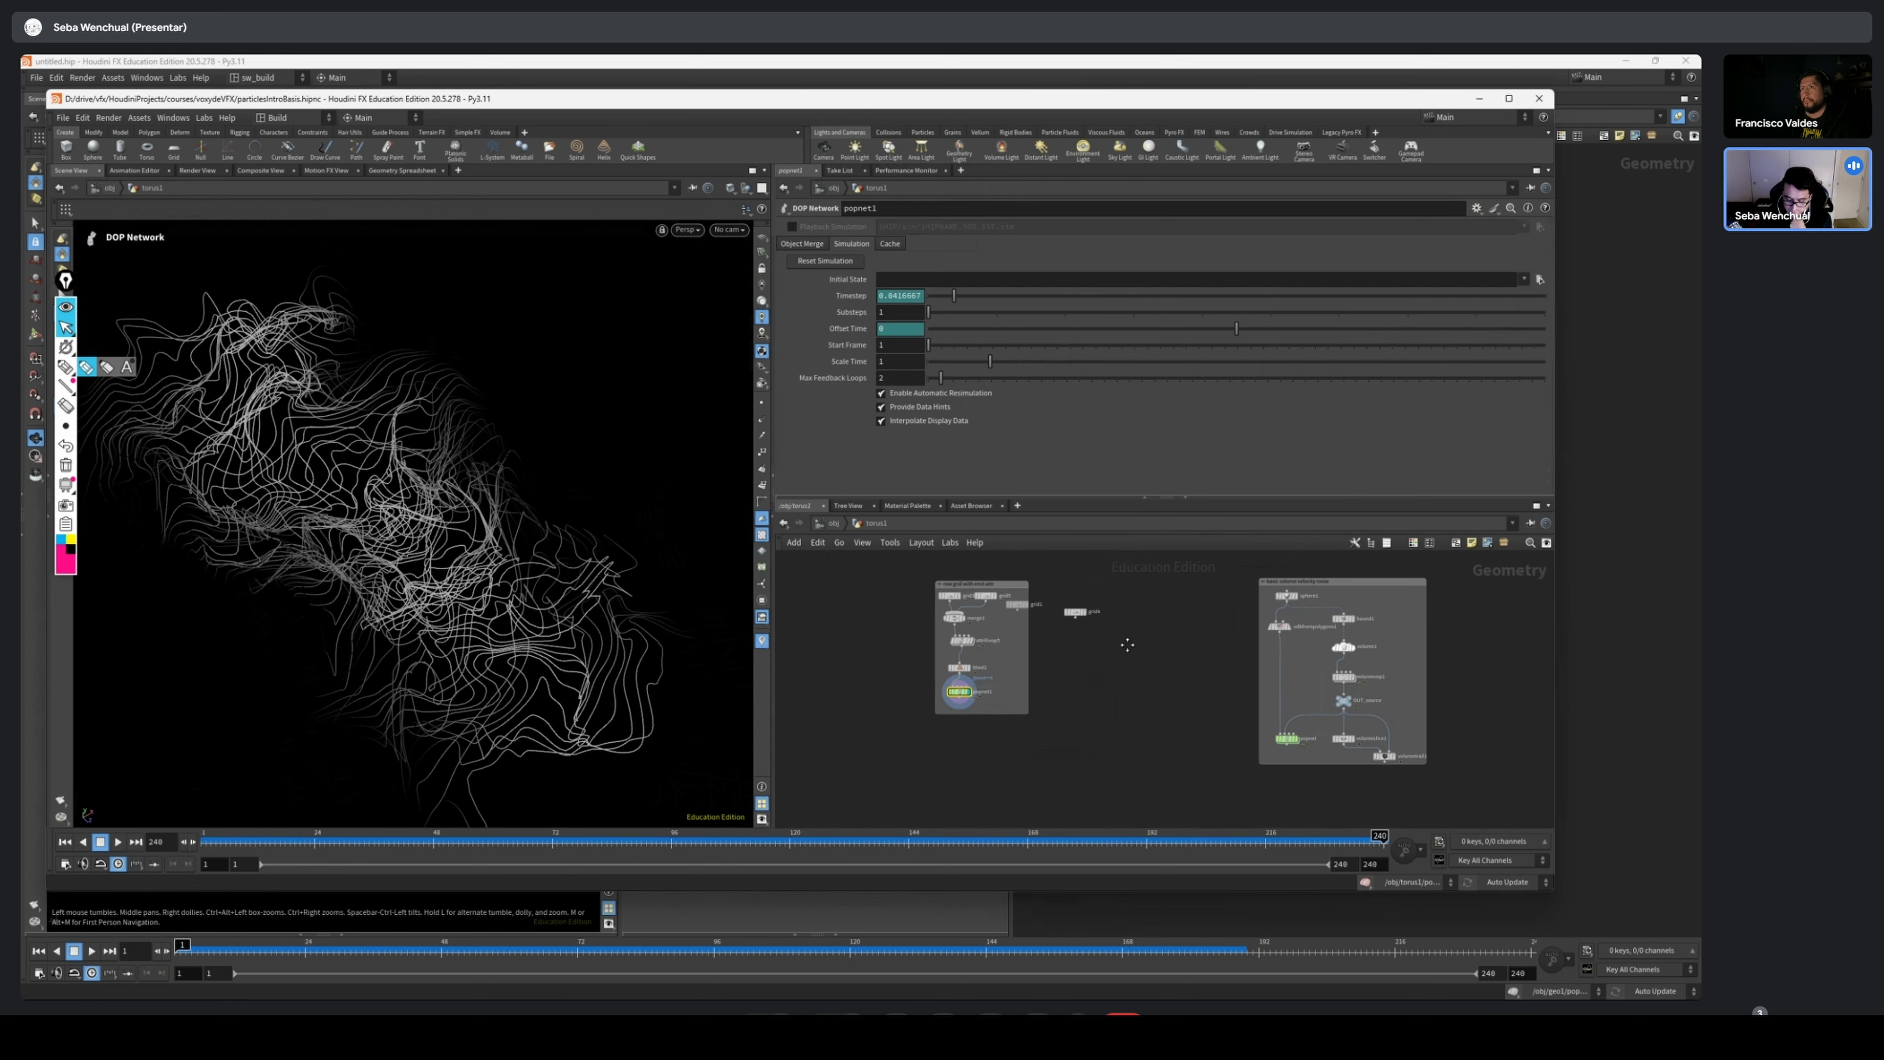
scroll(1390, 696, up, 2)
middle_drag(1389, 695, 1168, 683)
mouse_move(1194, 742)
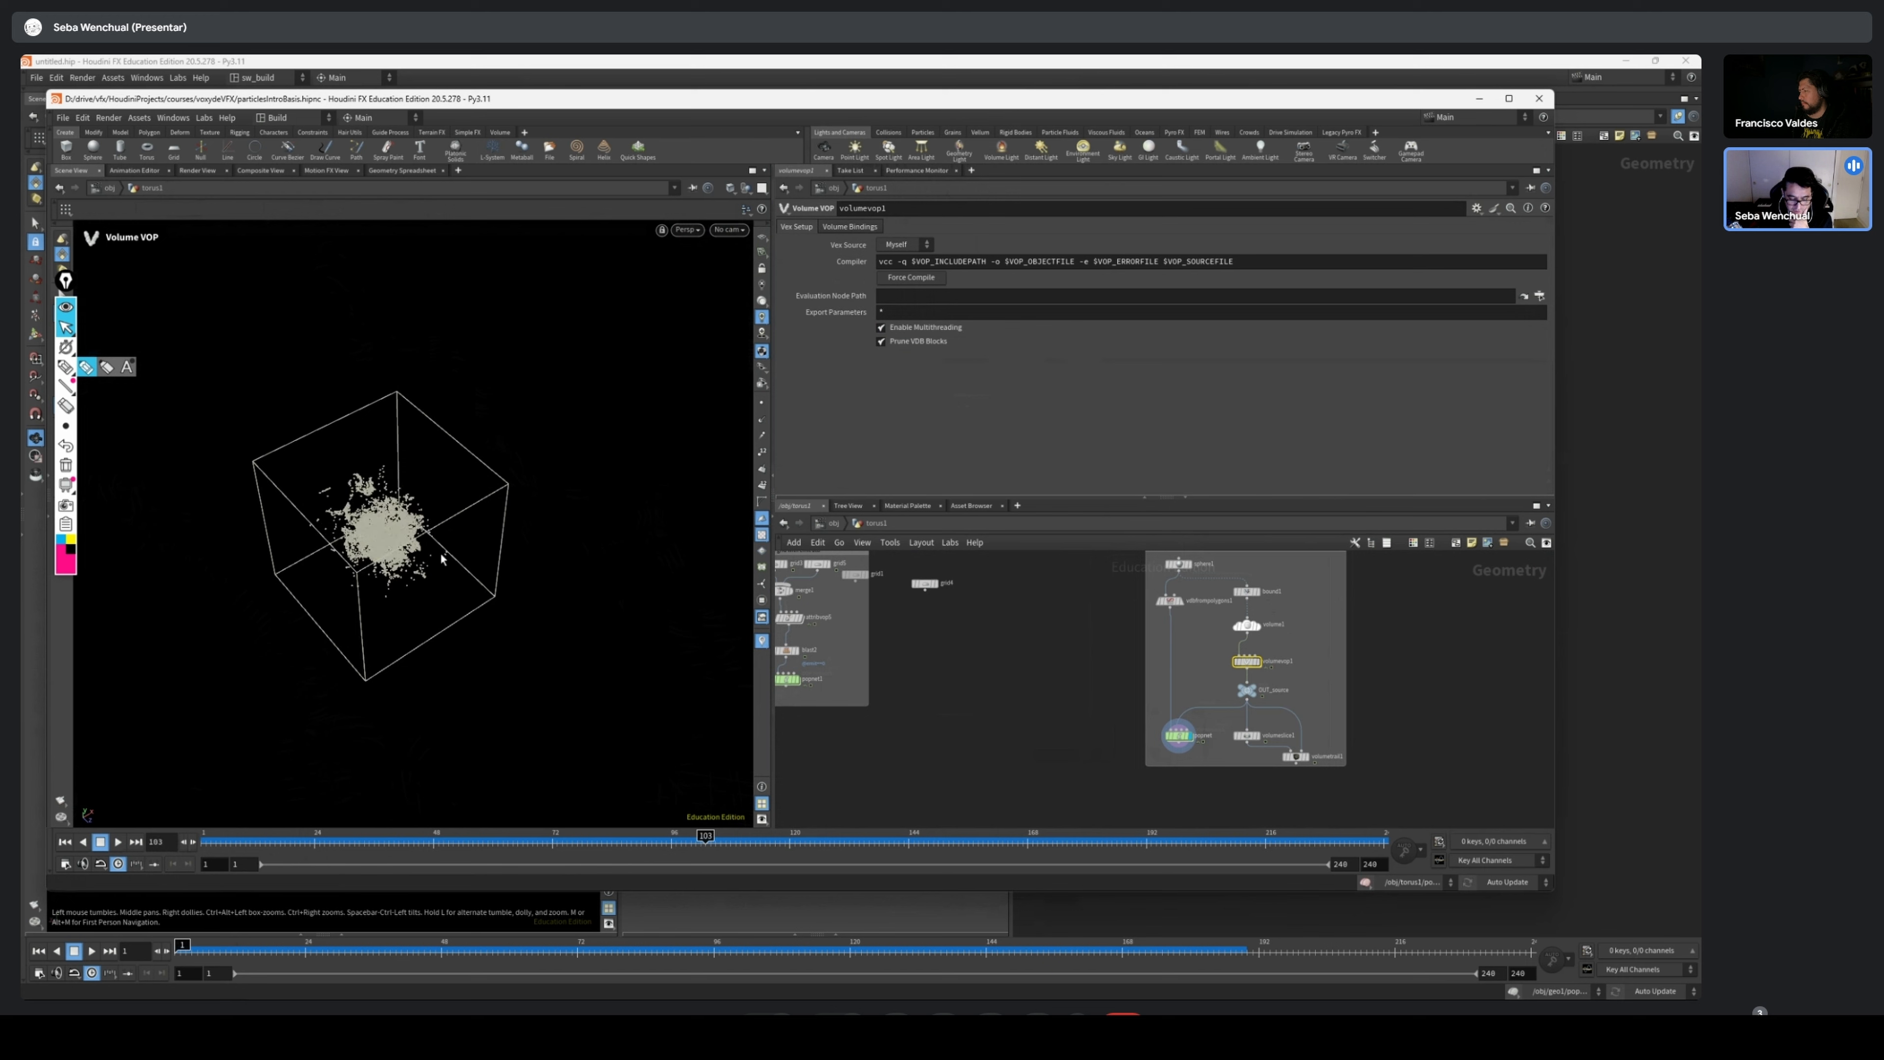
alt+drag(425, 542, 396, 550)
alt+right_drag(397, 551, 487, 526)
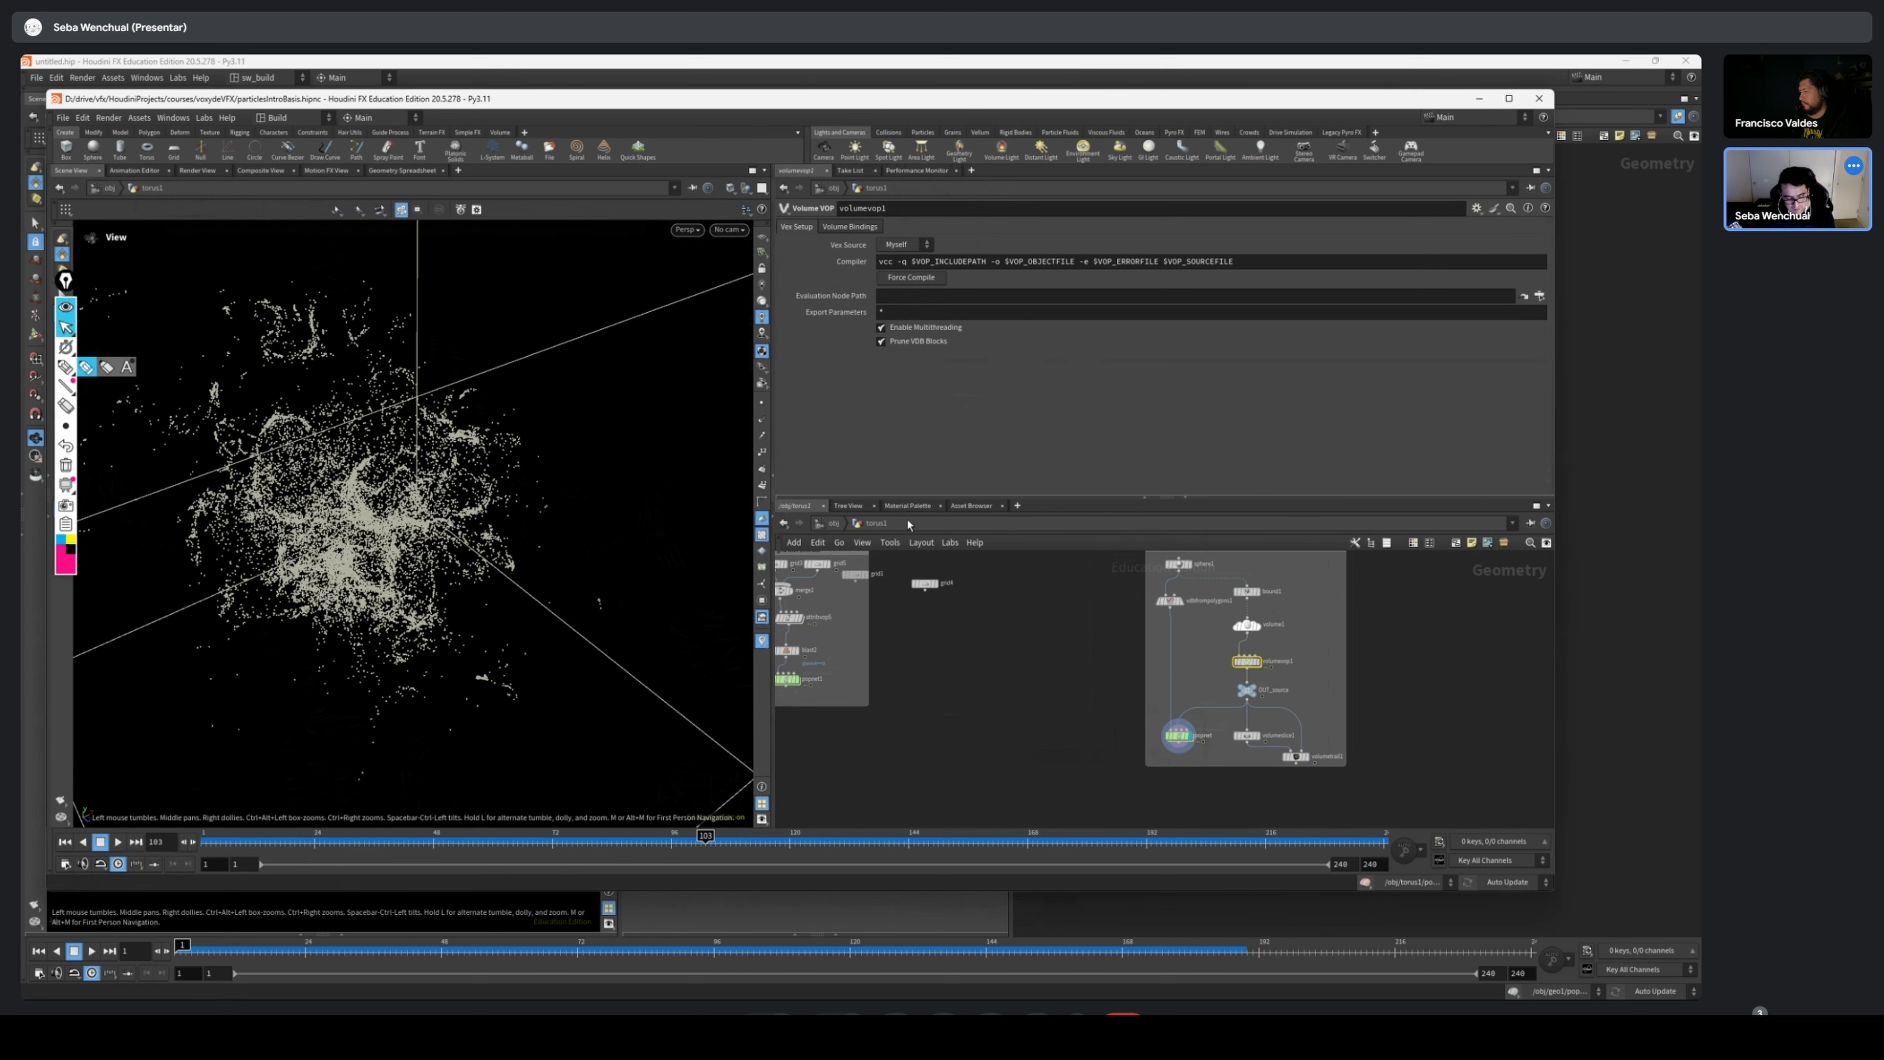
Scrub the particle cloud's simulation, return it to frame 1, and view the whole volume bounds around the particles
drag(359, 845, 582, 816)
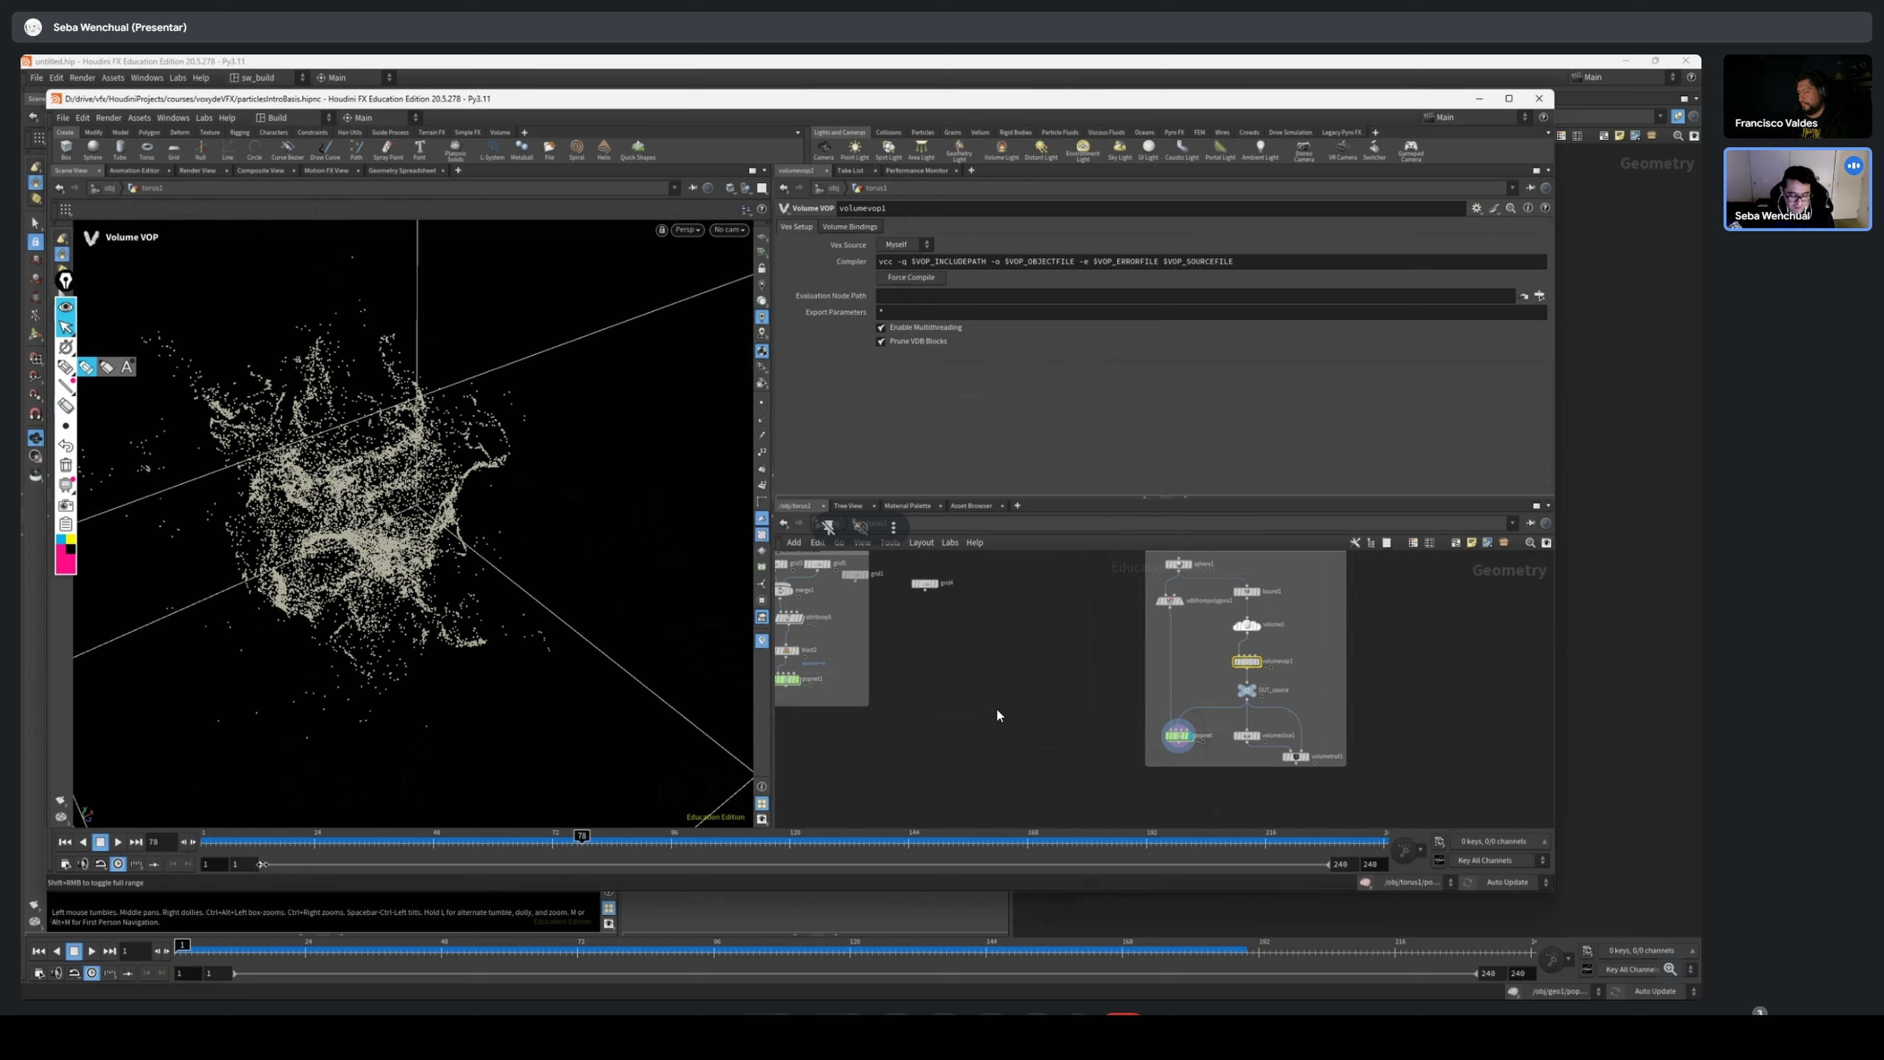
mouse_move(210, 843)
mouse_down()
mouse_move(635, 831)
mouse_move(209, 836)
mouse_up()
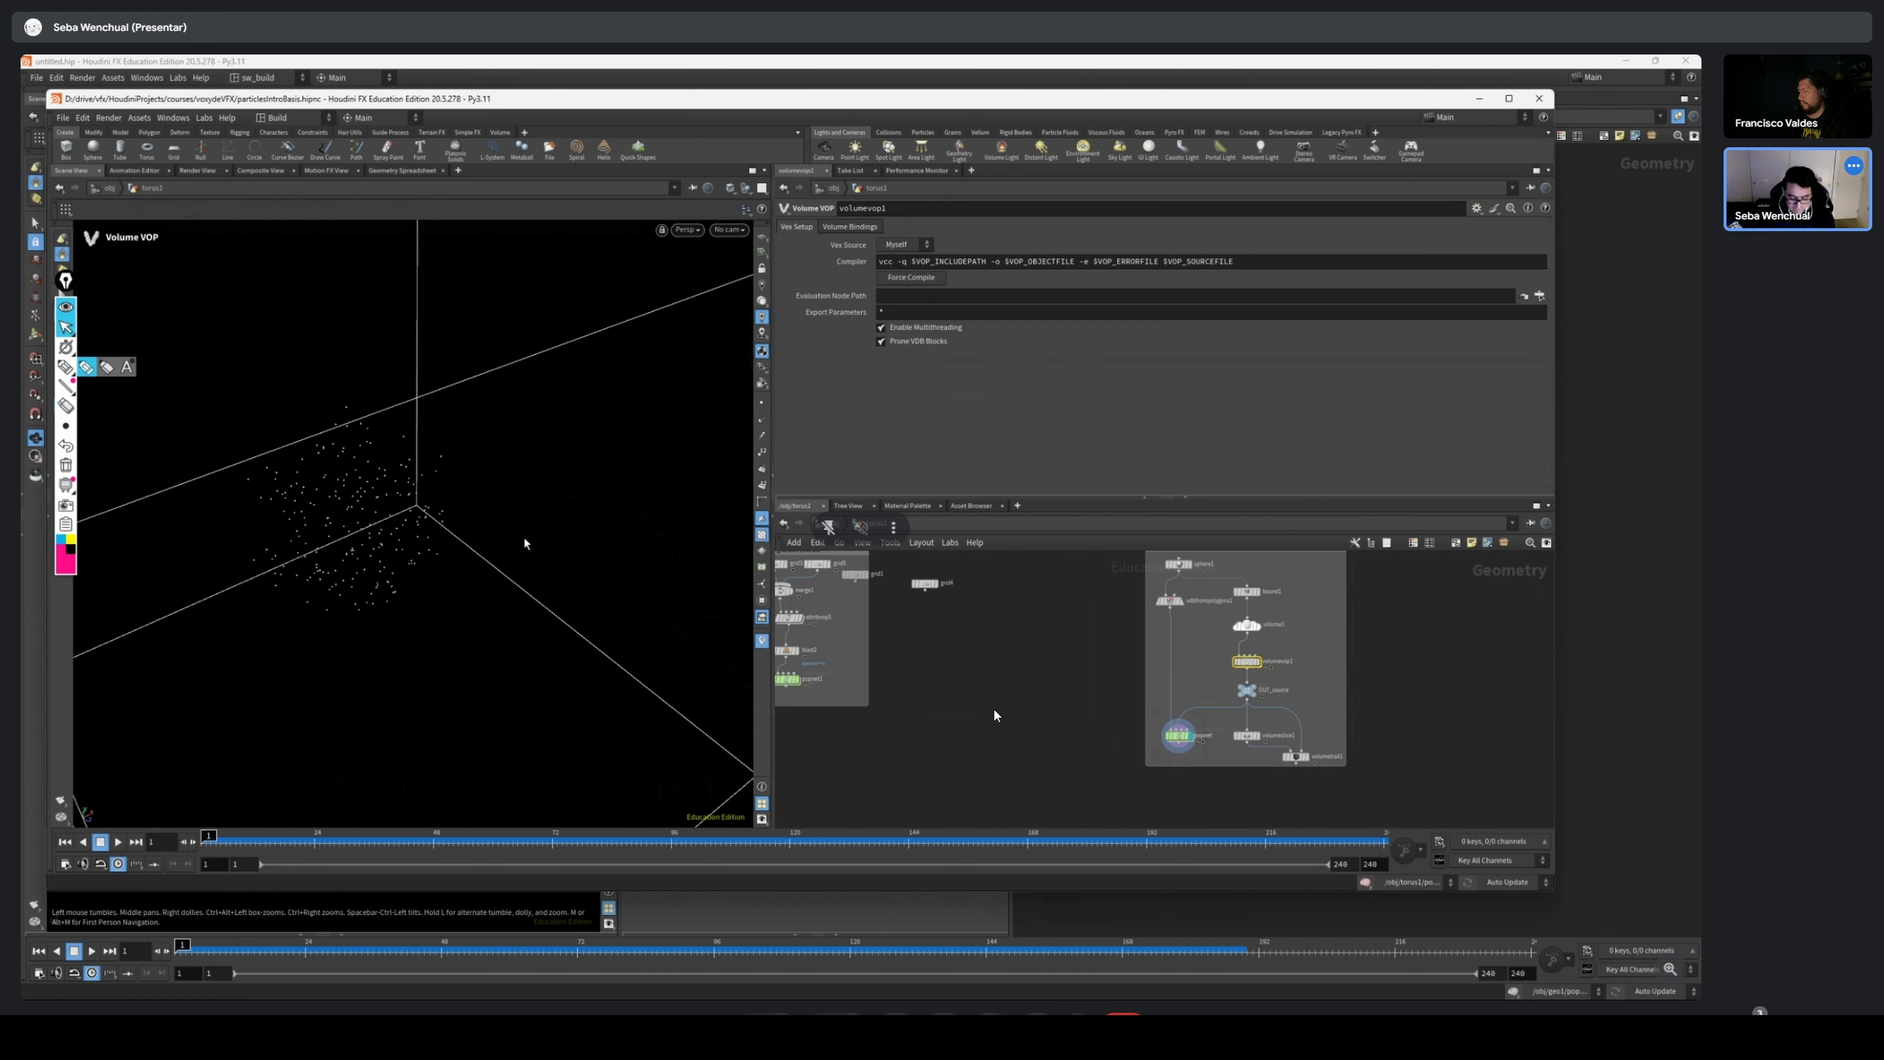
alt+drag(524, 543, 487, 513)
alt+right_drag(487, 514, 535, 450)
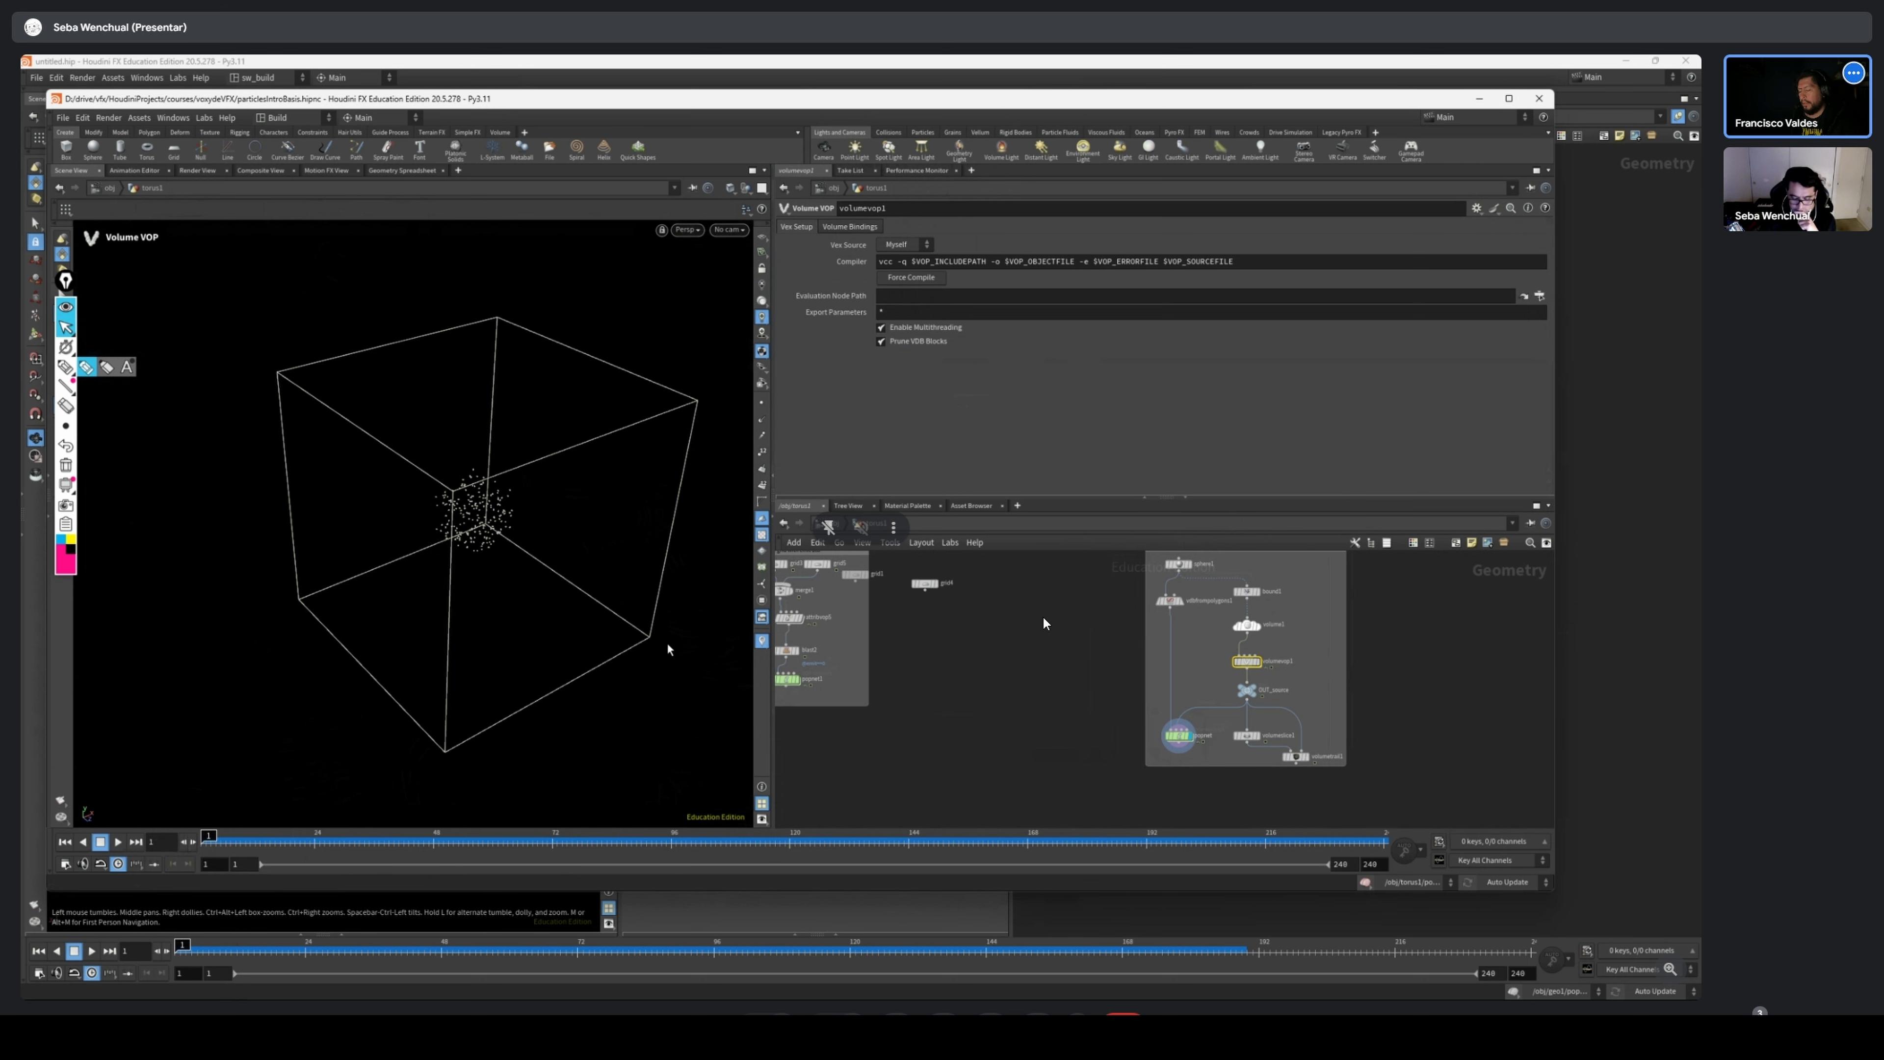
Display popnet1 in the row grid setup again and scrub its timeline, examining the line deformation from several distances
scroll(968, 711, down, 2)
middle_drag(974, 709, 1455, 704)
scroll(1453, 704, up, 4)
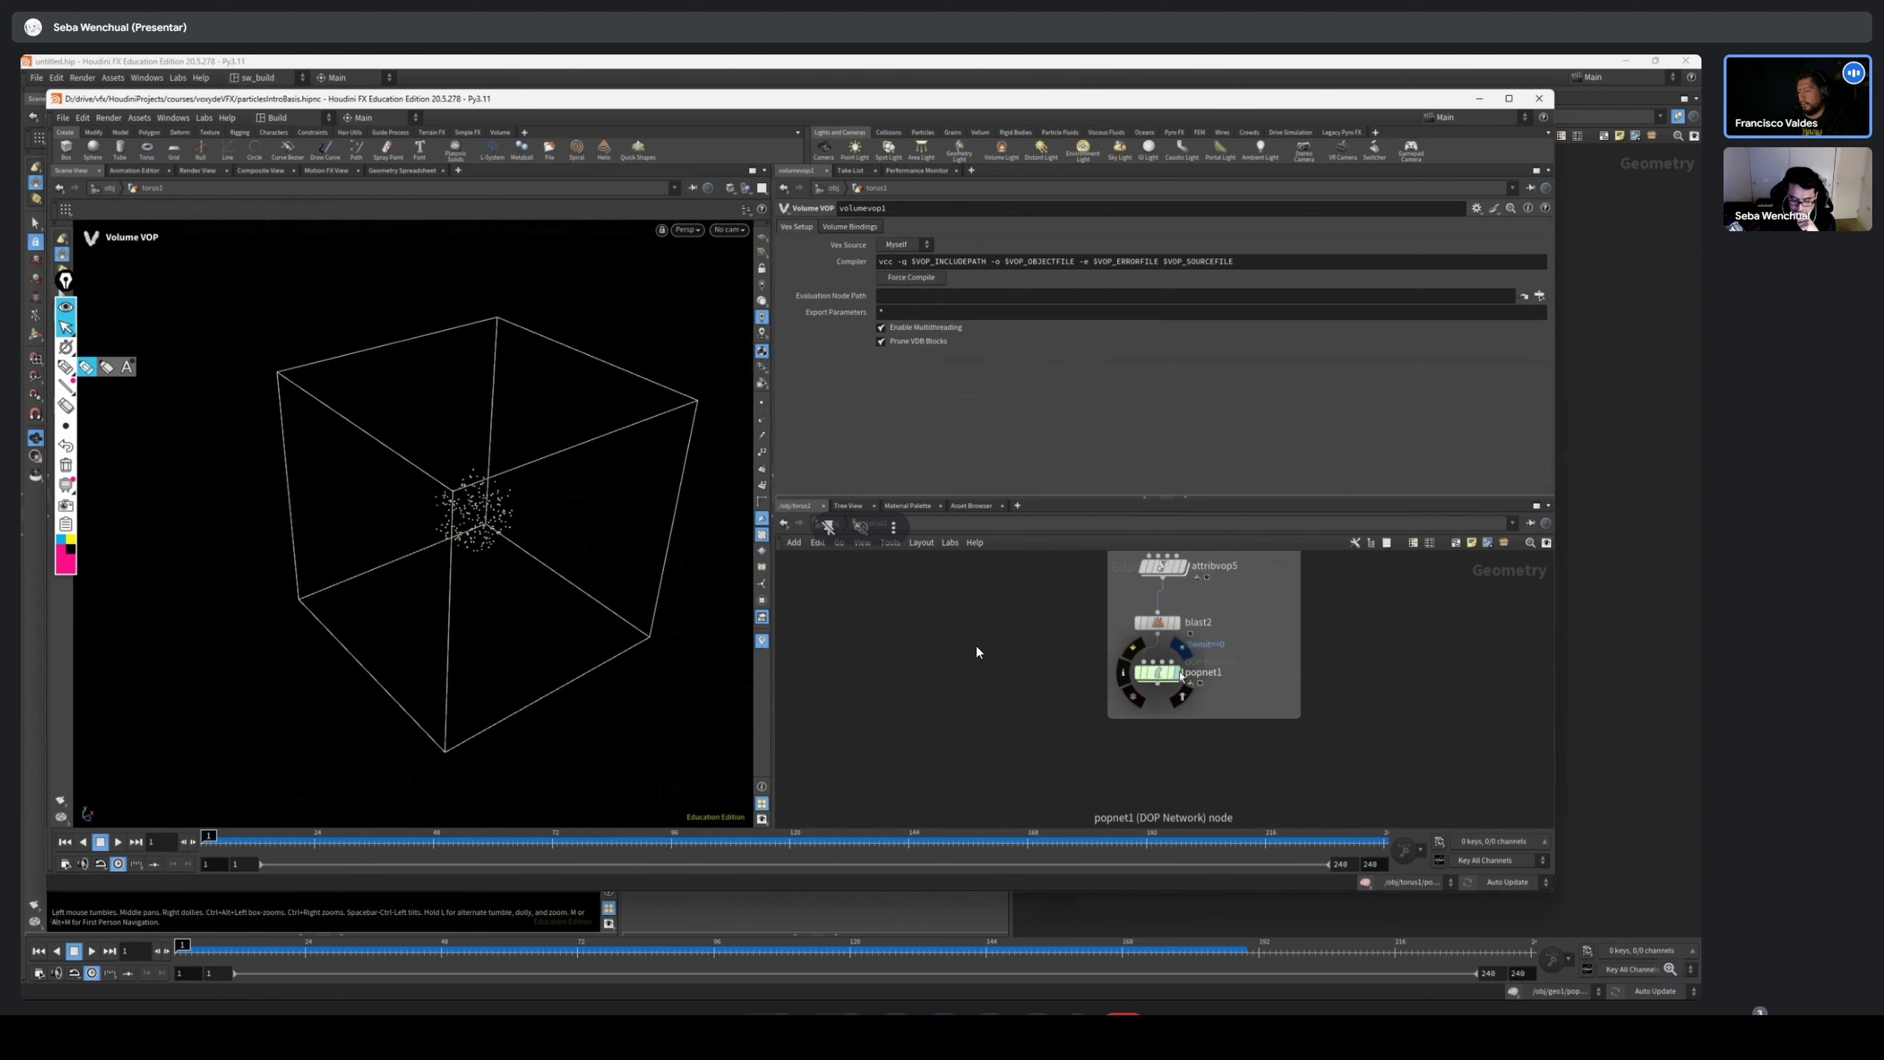
click(1179, 672)
drag(210, 839, 1181, 835)
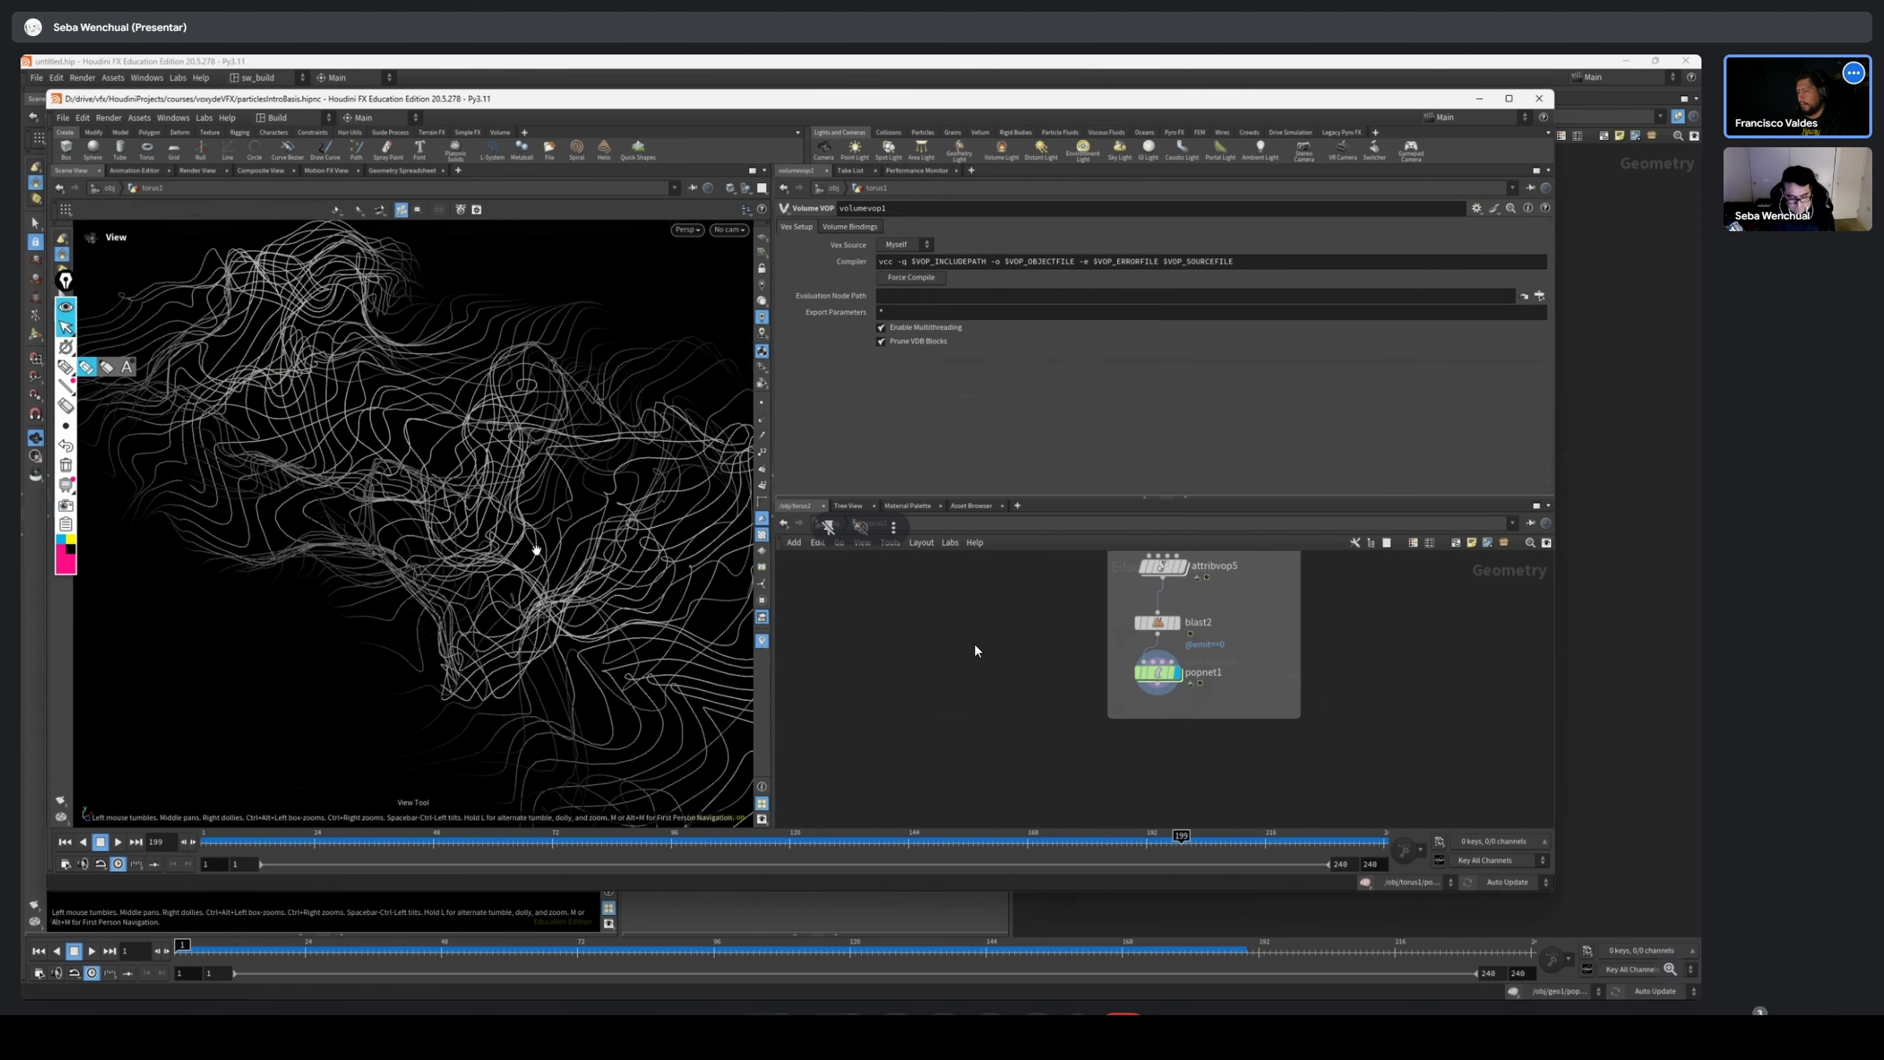
alt+right_drag(536, 550, 328, 556)
alt+middle_drag(449, 536, 356, 594)
alt+drag(357, 594, 333, 555)
drag(304, 841, 383, 840)
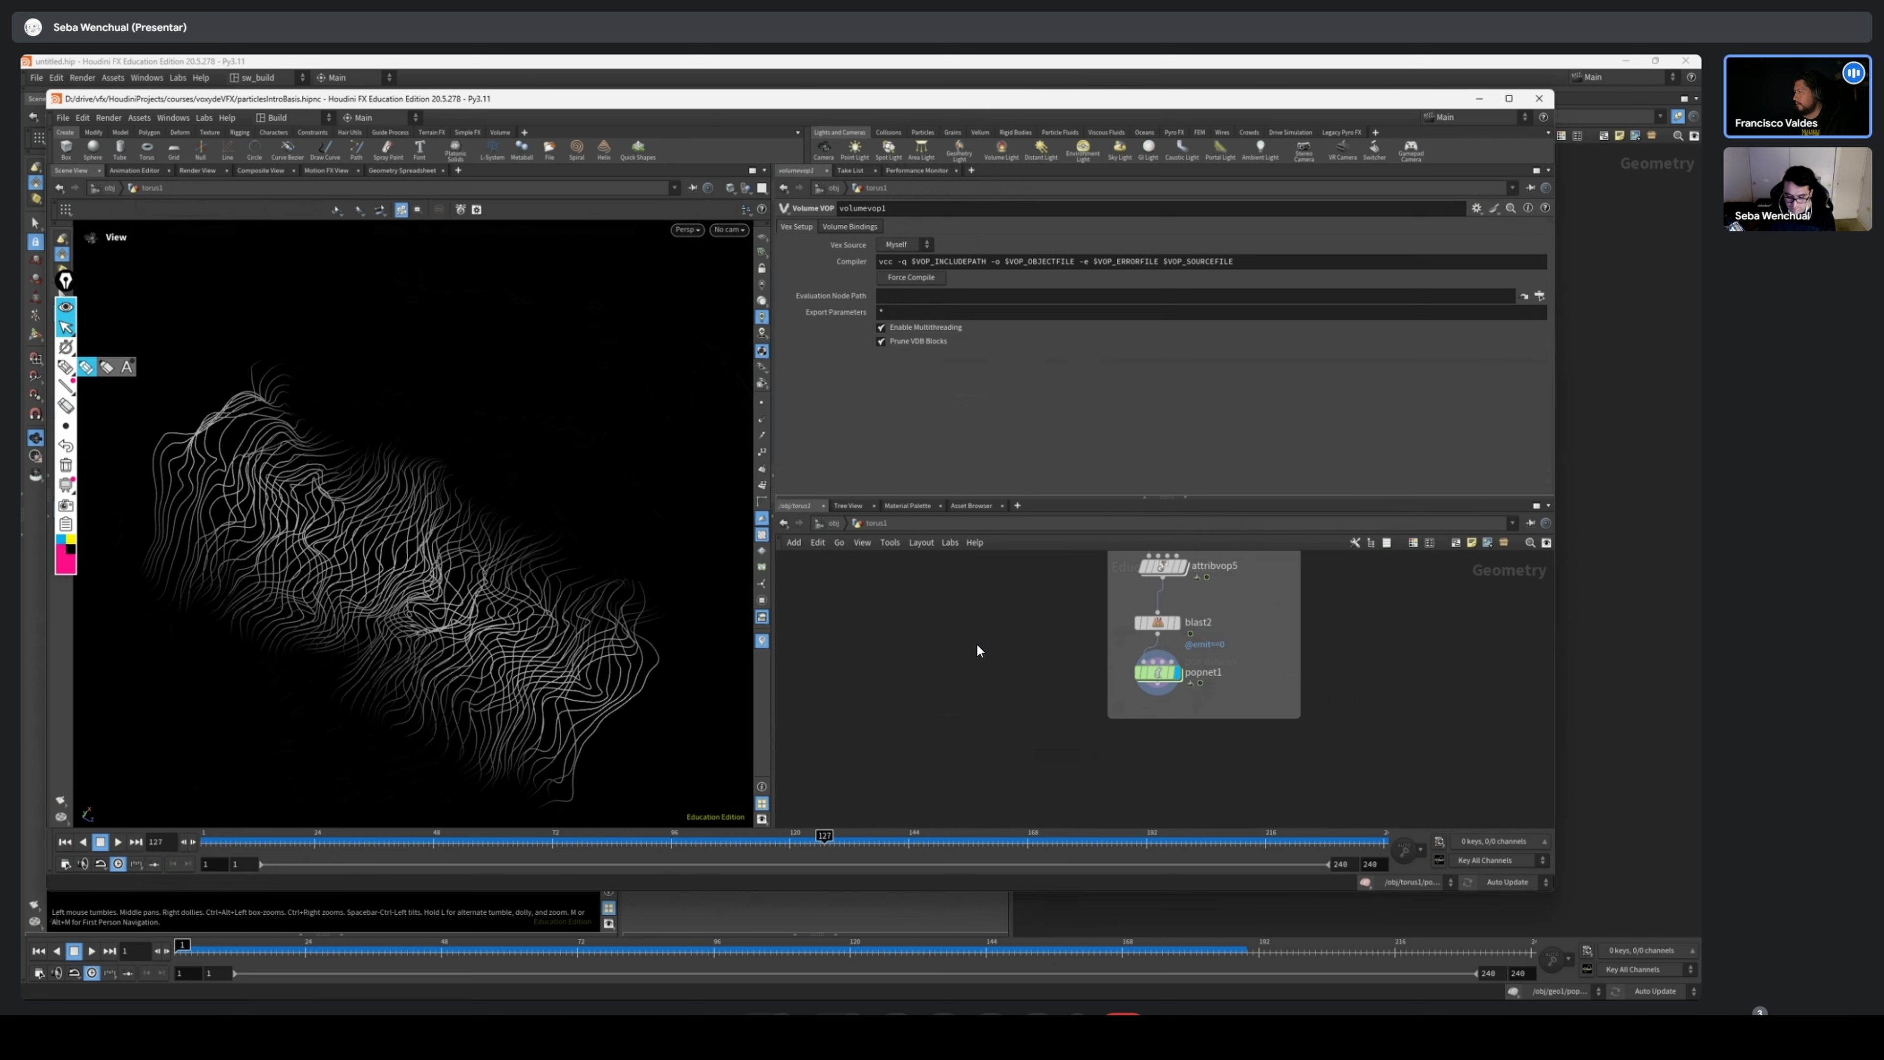
Switch to the untitled.hip Houdini window, enter the popnet DOP network, and scrub the coloured particle simulation to frame 81
click(1484, 97)
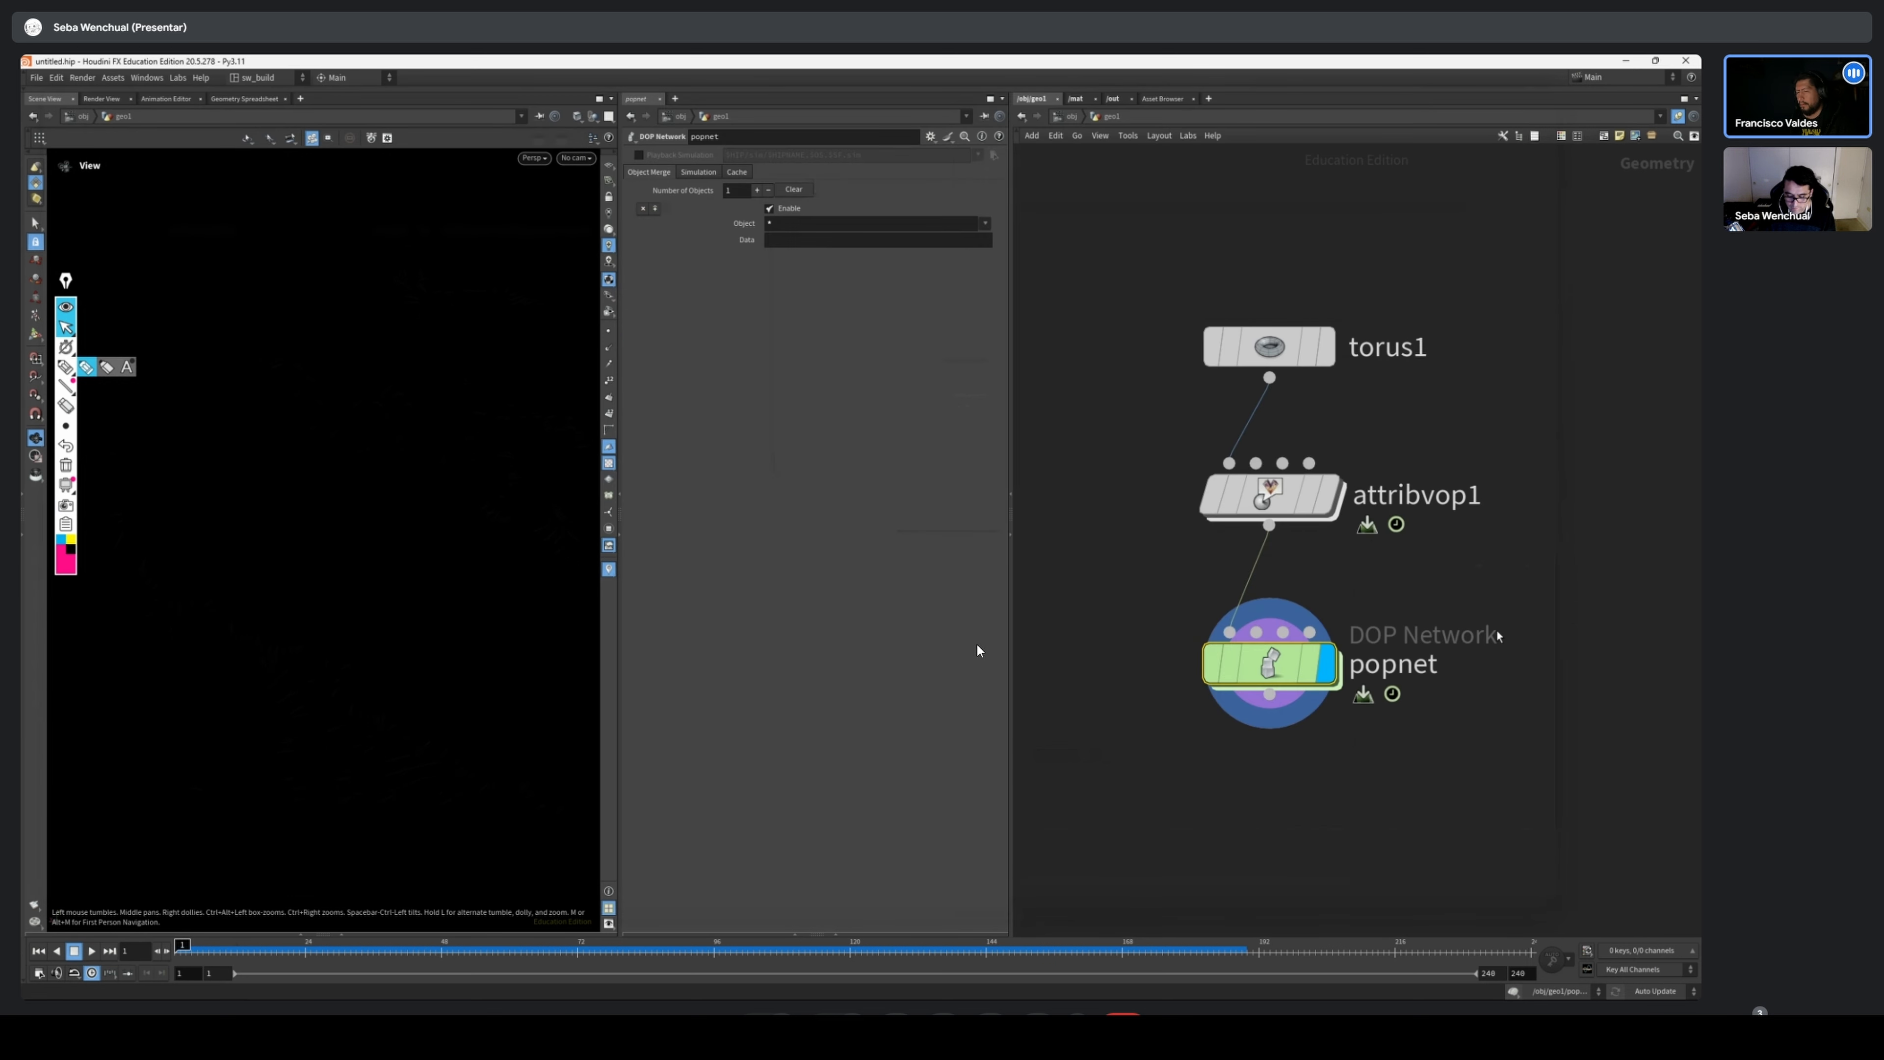
double_click(1268, 664)
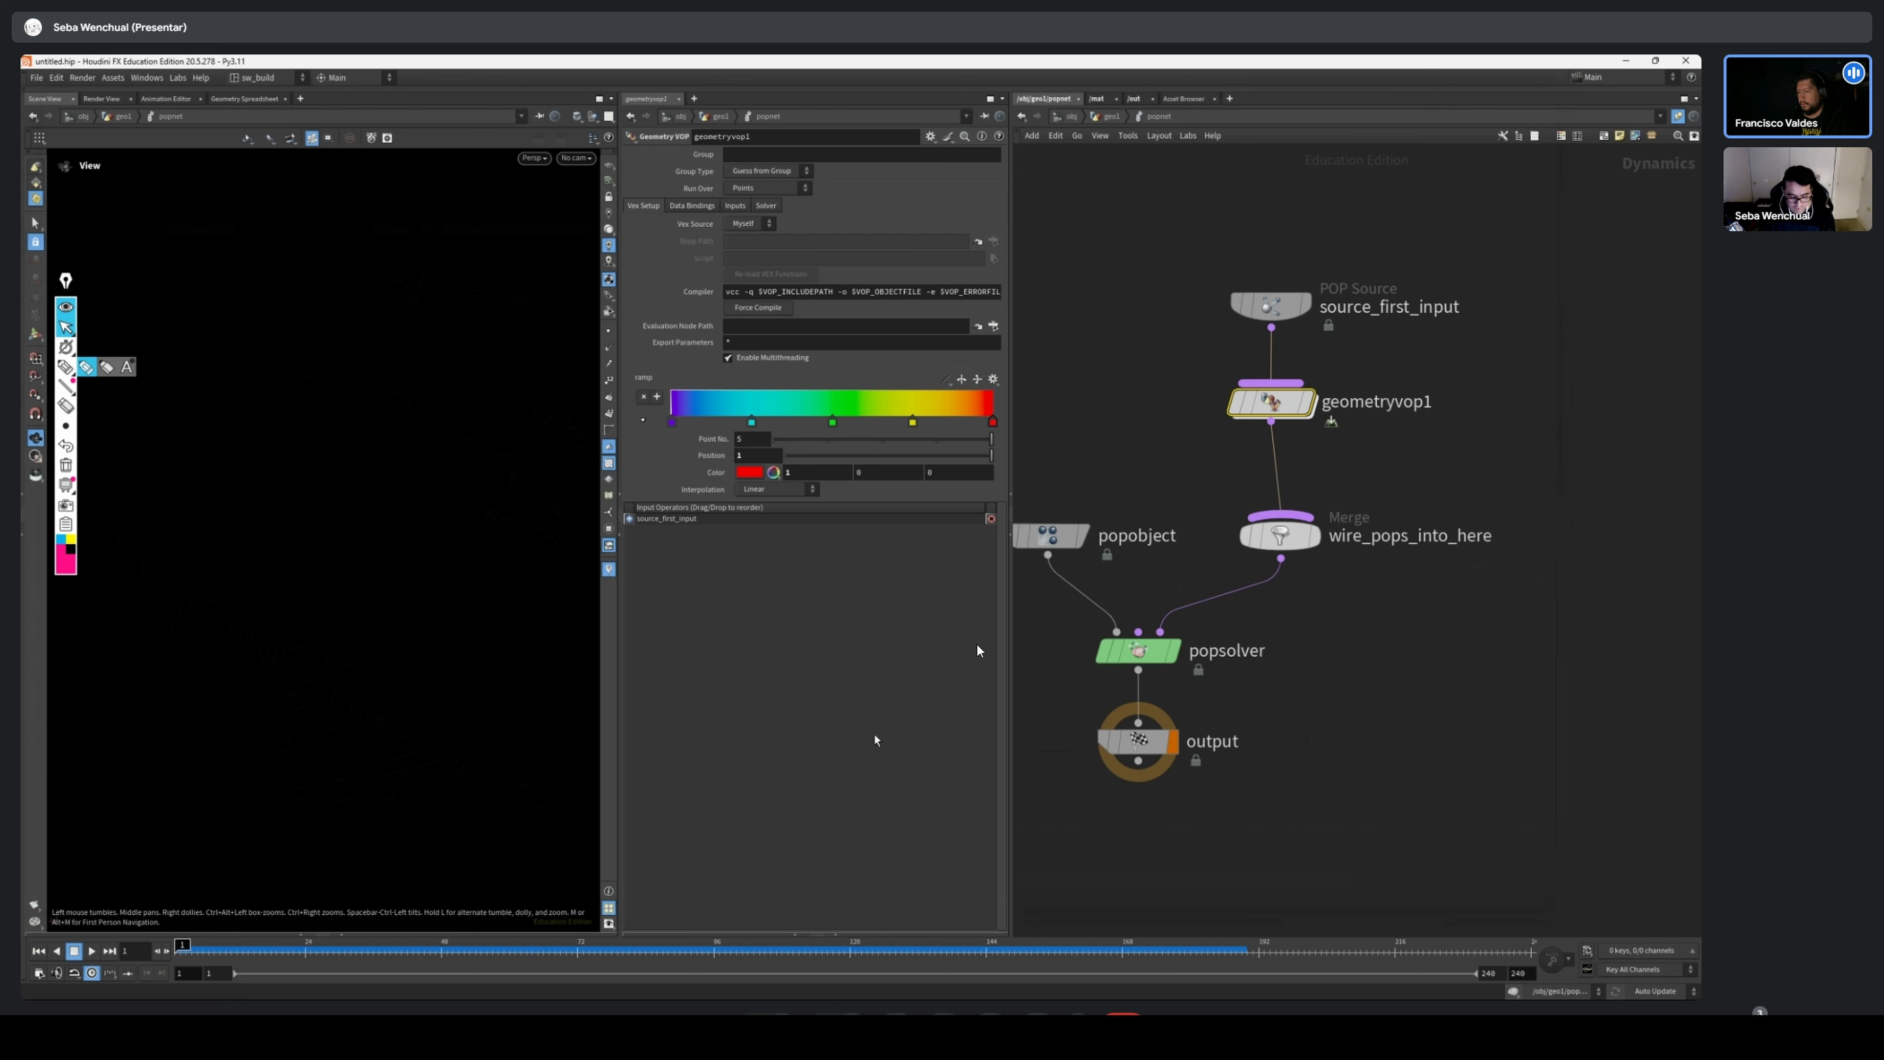
mouse_move(215, 952)
mouse_down()
mouse_move(1032, 951)
mouse_move(181, 952)
mouse_up()
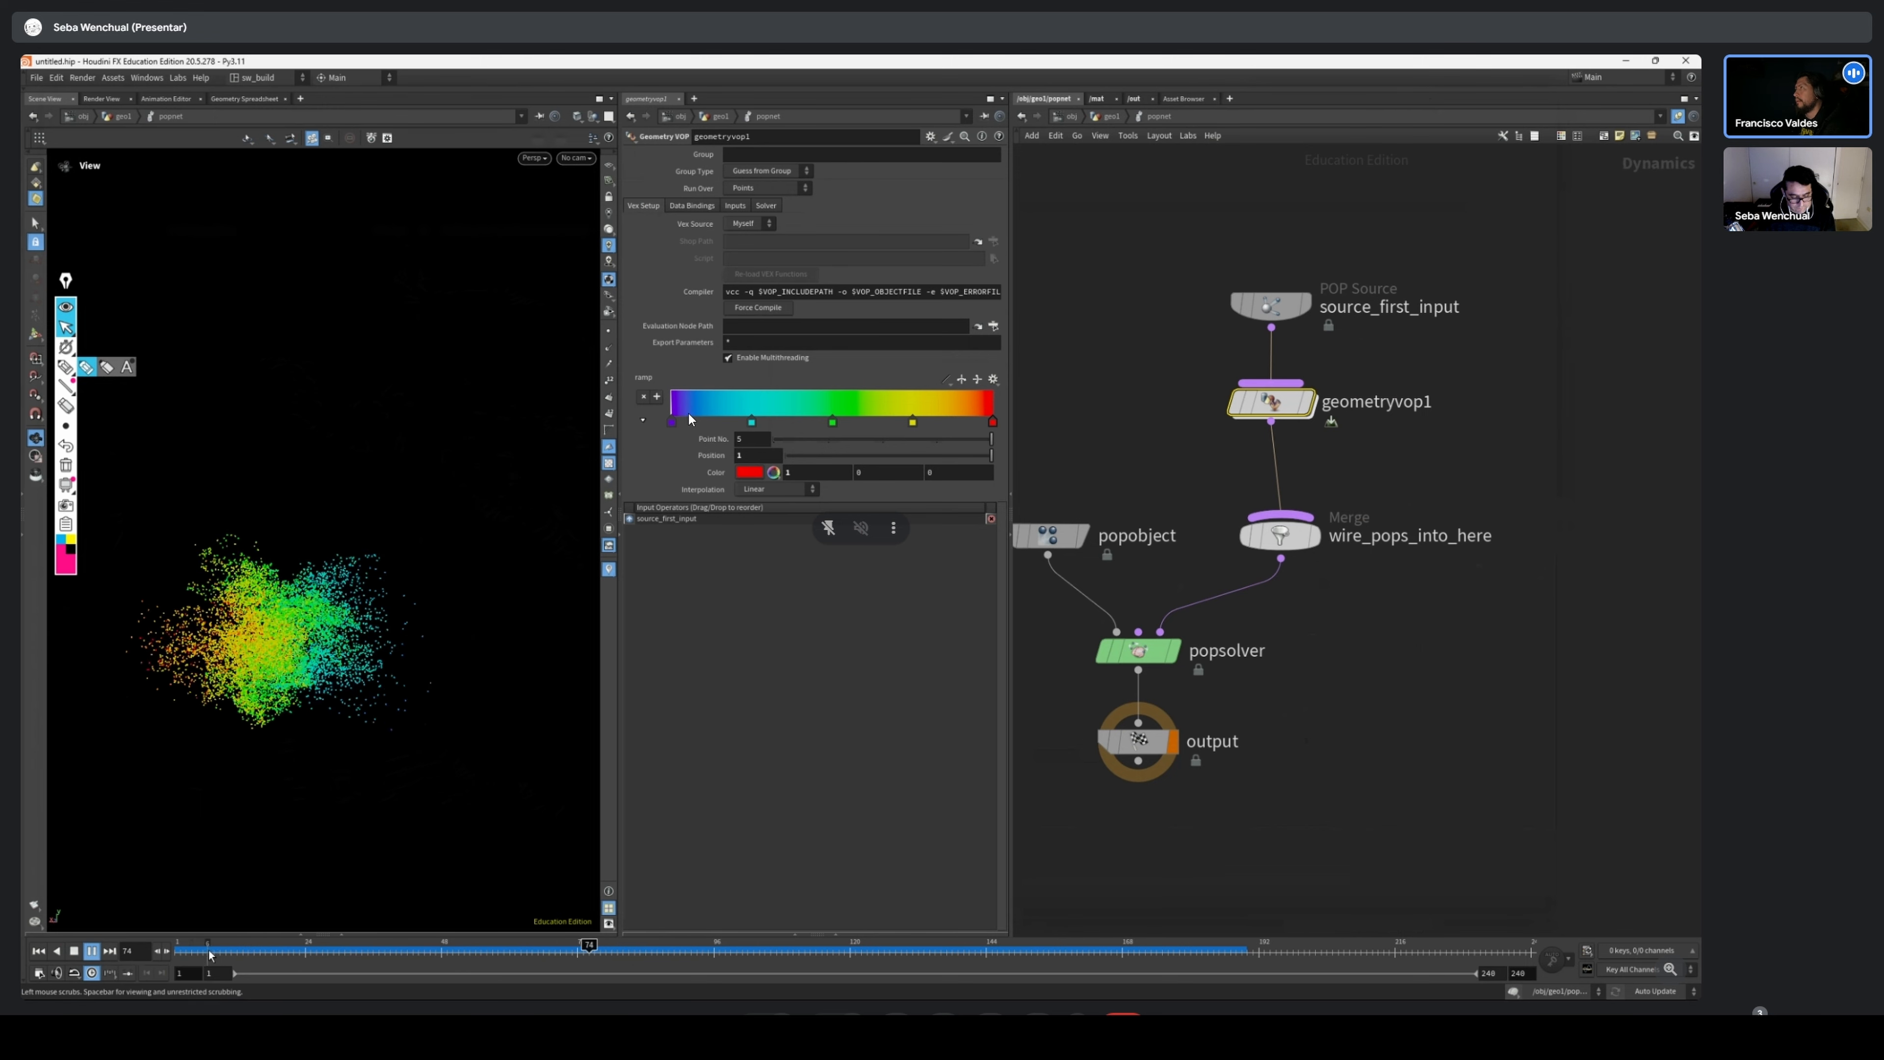
mouse_move(218, 954)
mouse_down()
mouse_move(824, 950)
mouse_move(629, 950)
mouse_up()
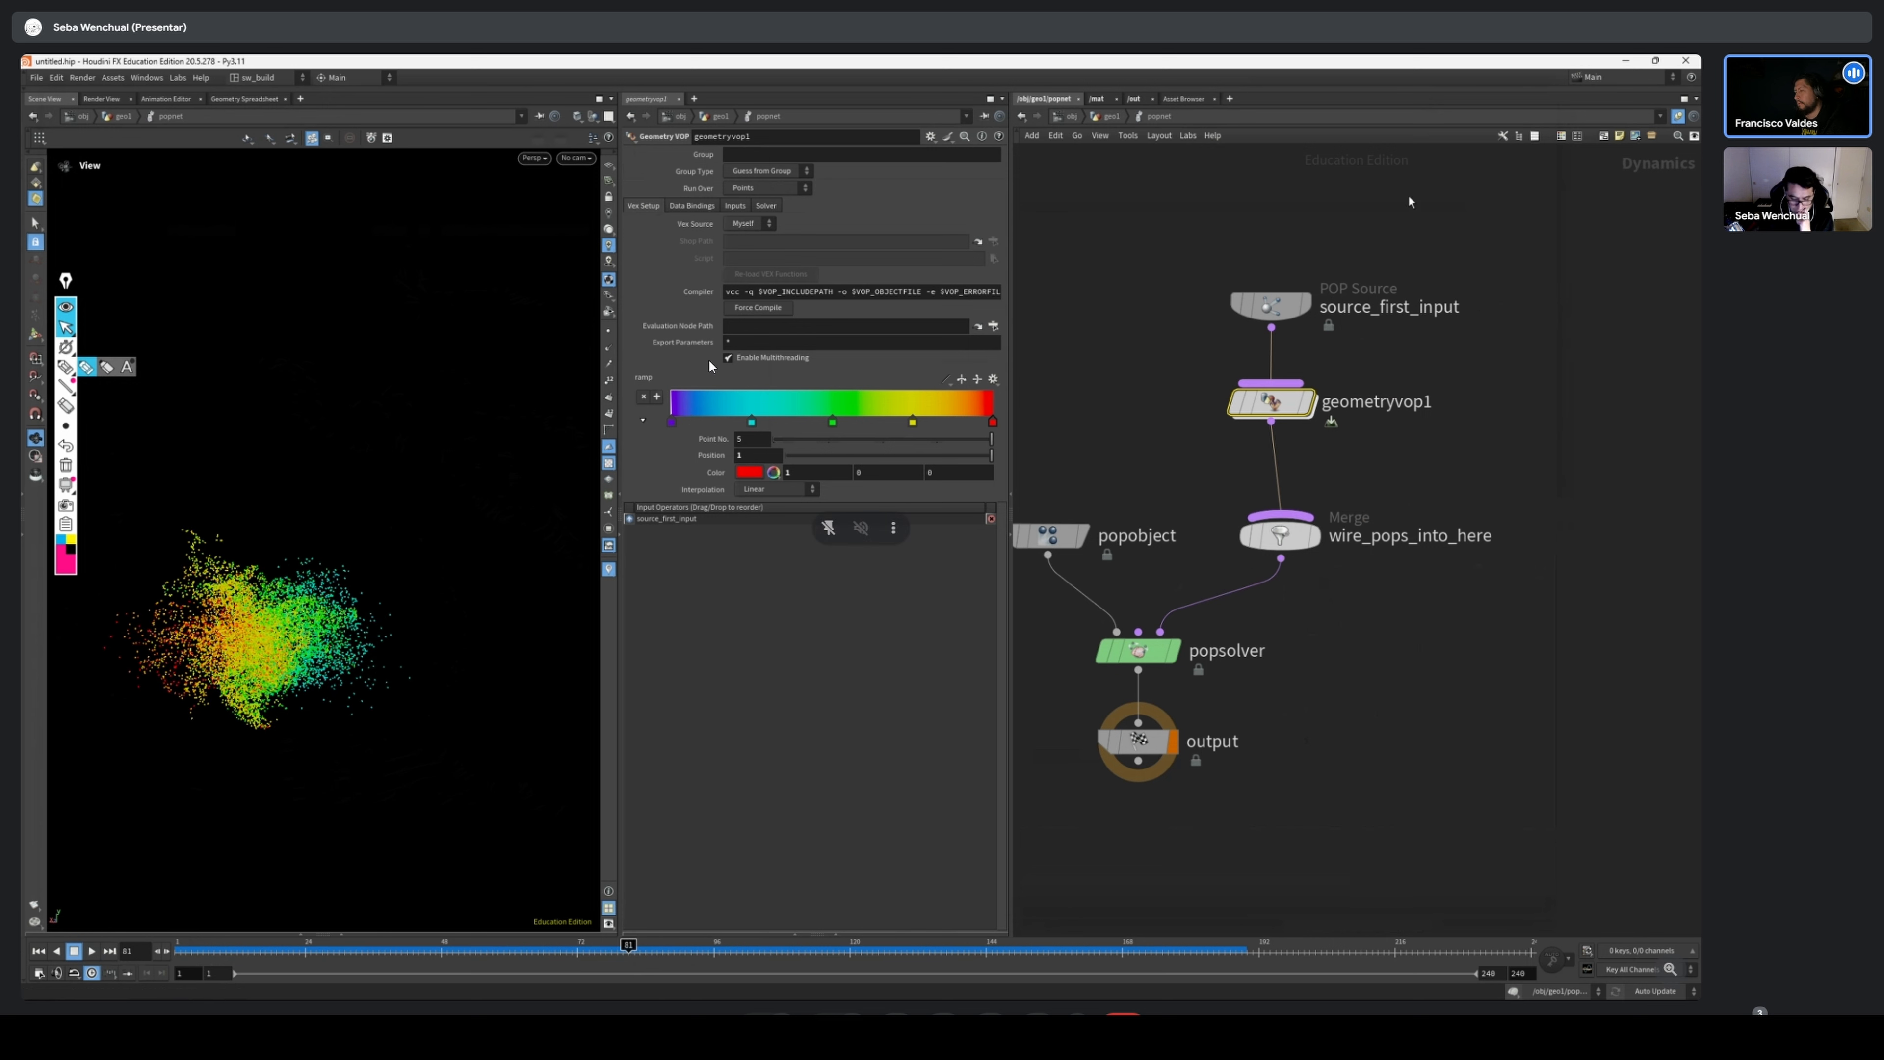
Inspect the nage bind and ramp nodes inside geometryvop1, scrub to frame 63, and return to the popnet level
drag(1494, 354, 1228, 451)
double_click(1270, 403)
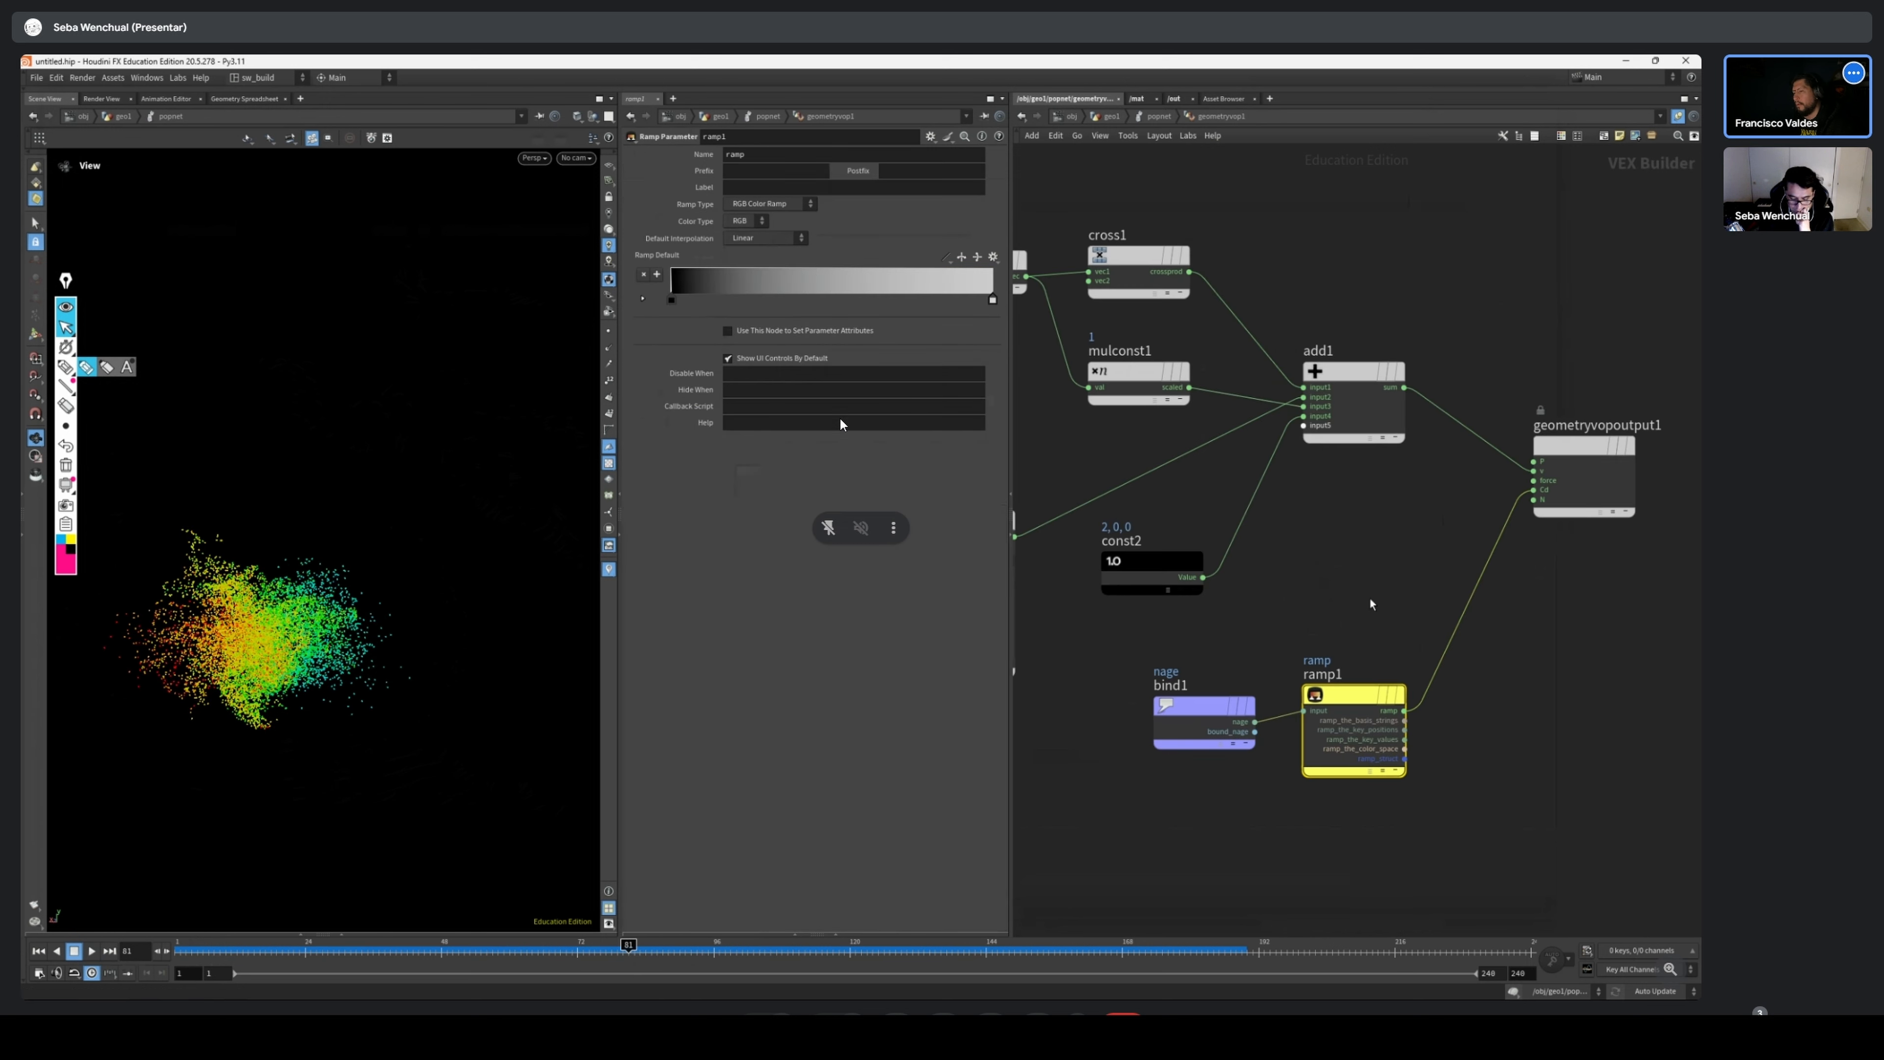
middle_drag(1369, 598, 1366, 540)
scroll(1310, 534, down, 3)
drag(311, 951, 516, 952)
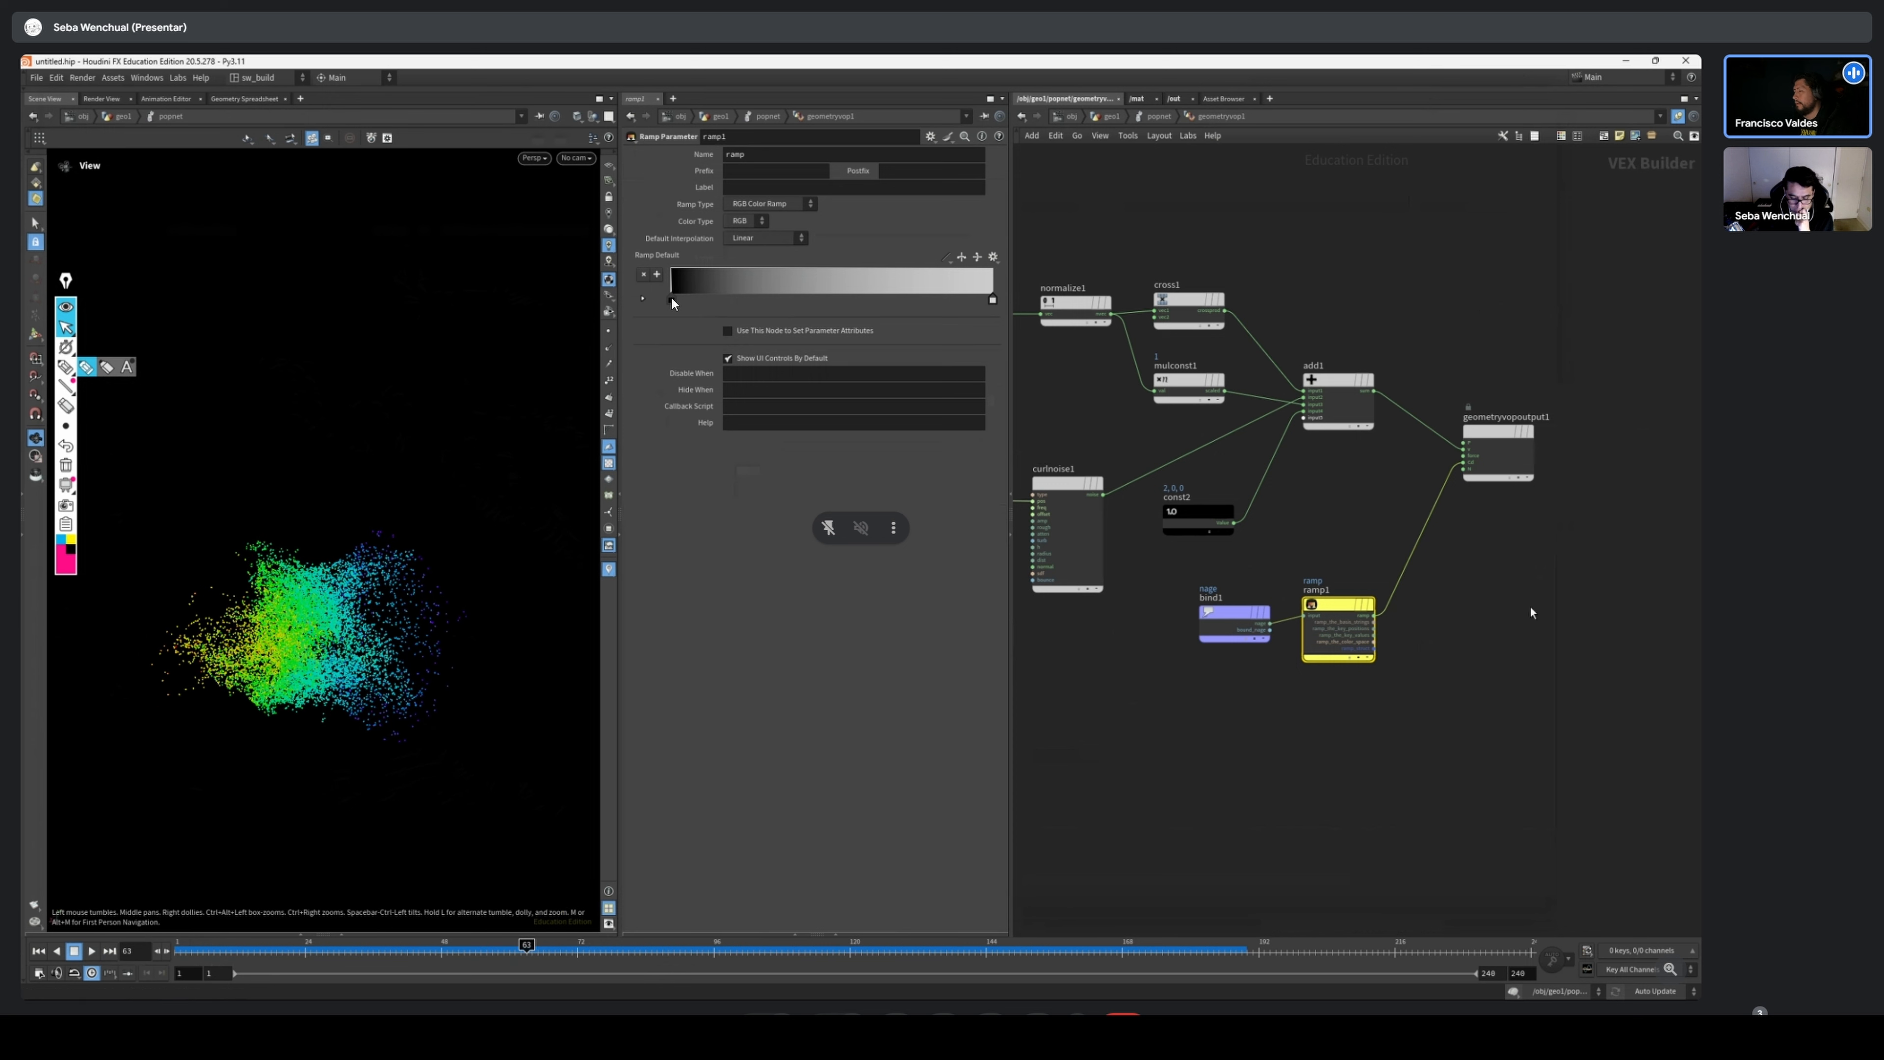
key(u)
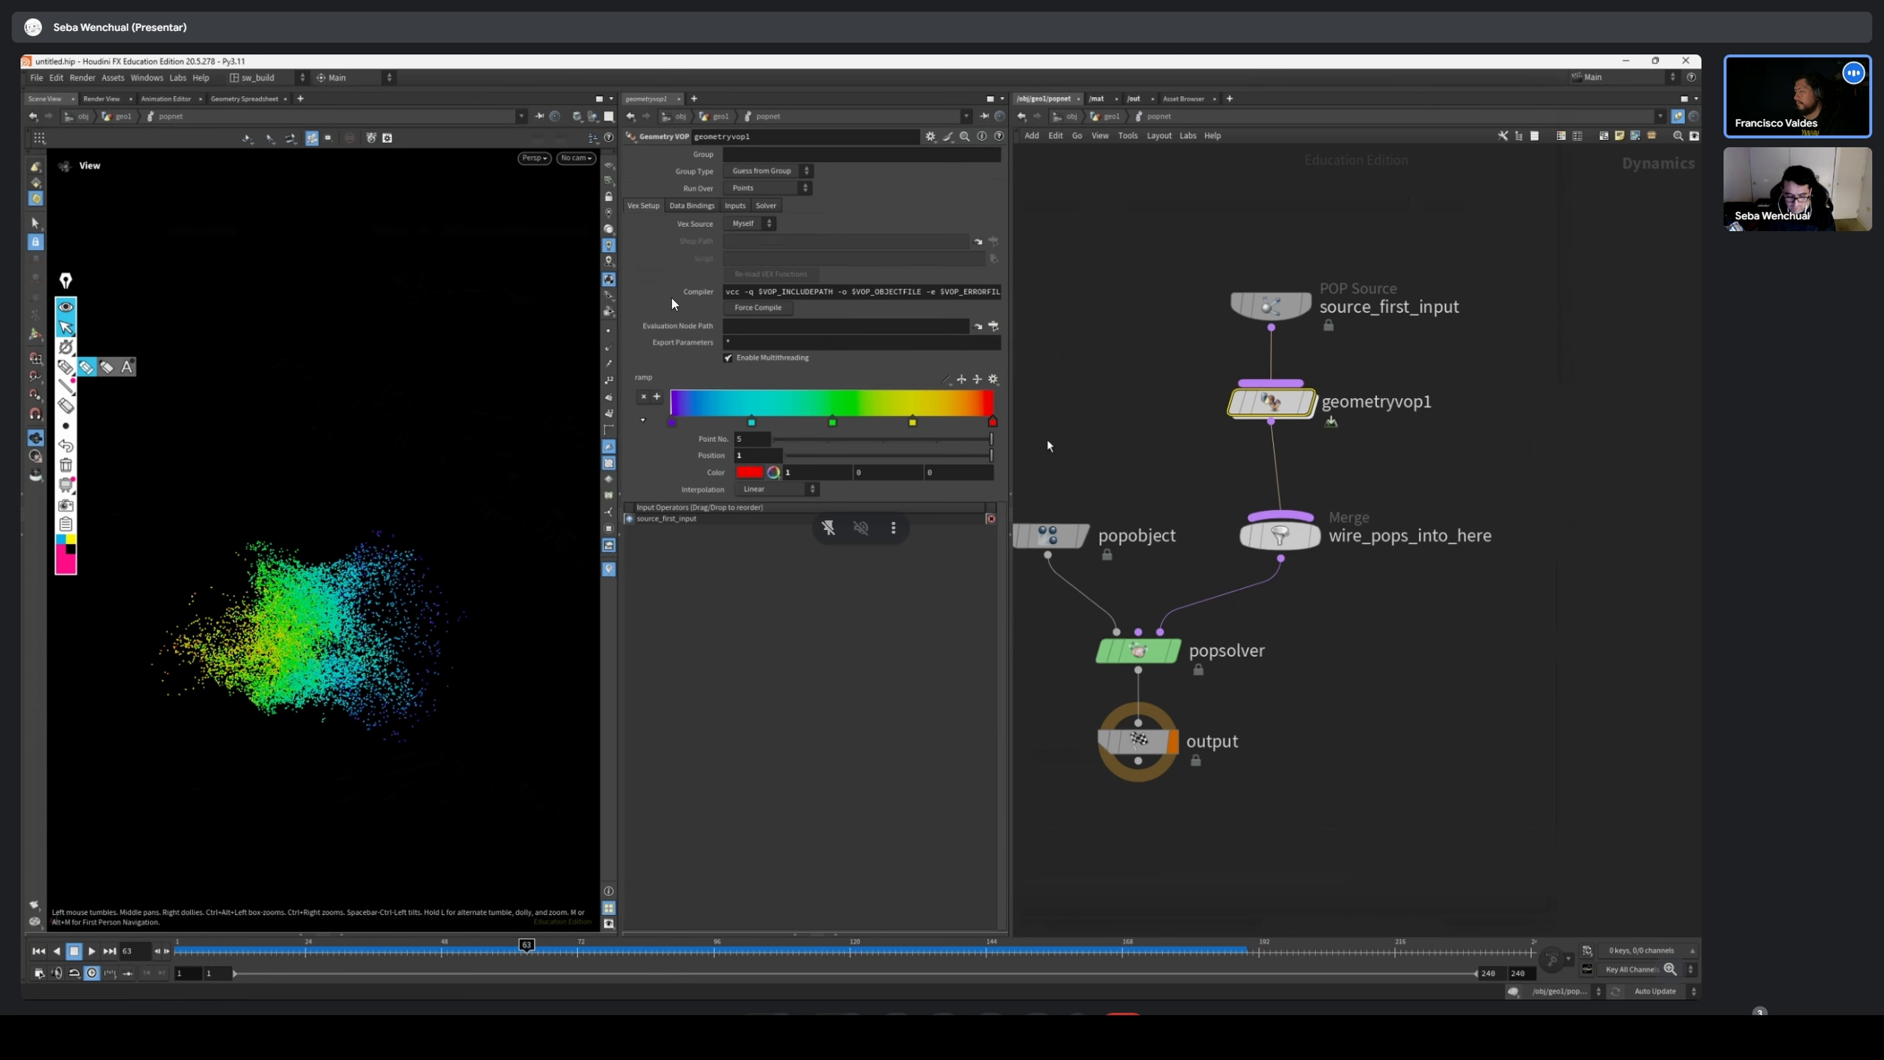
Apply the Grayscale preset to geometryvop1's colour ramp and replay the particles from the first frame
click(994, 379)
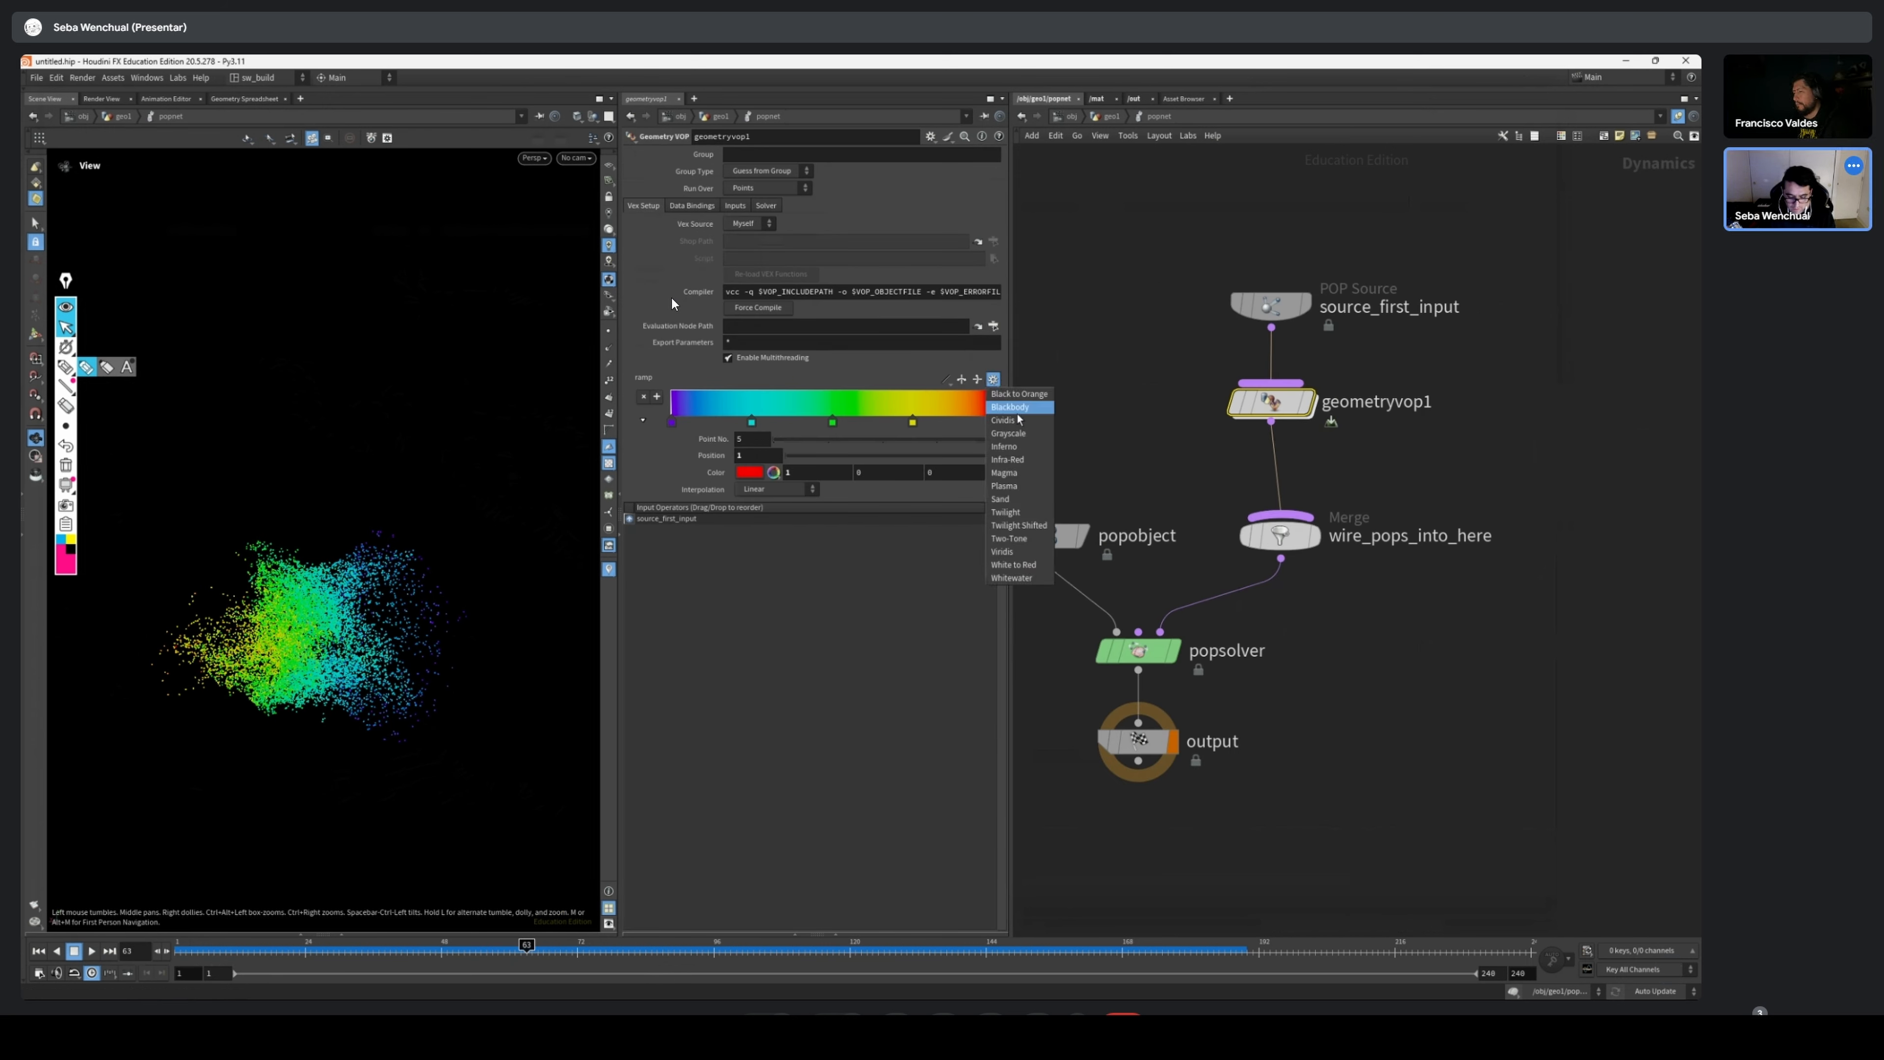
click(1035, 433)
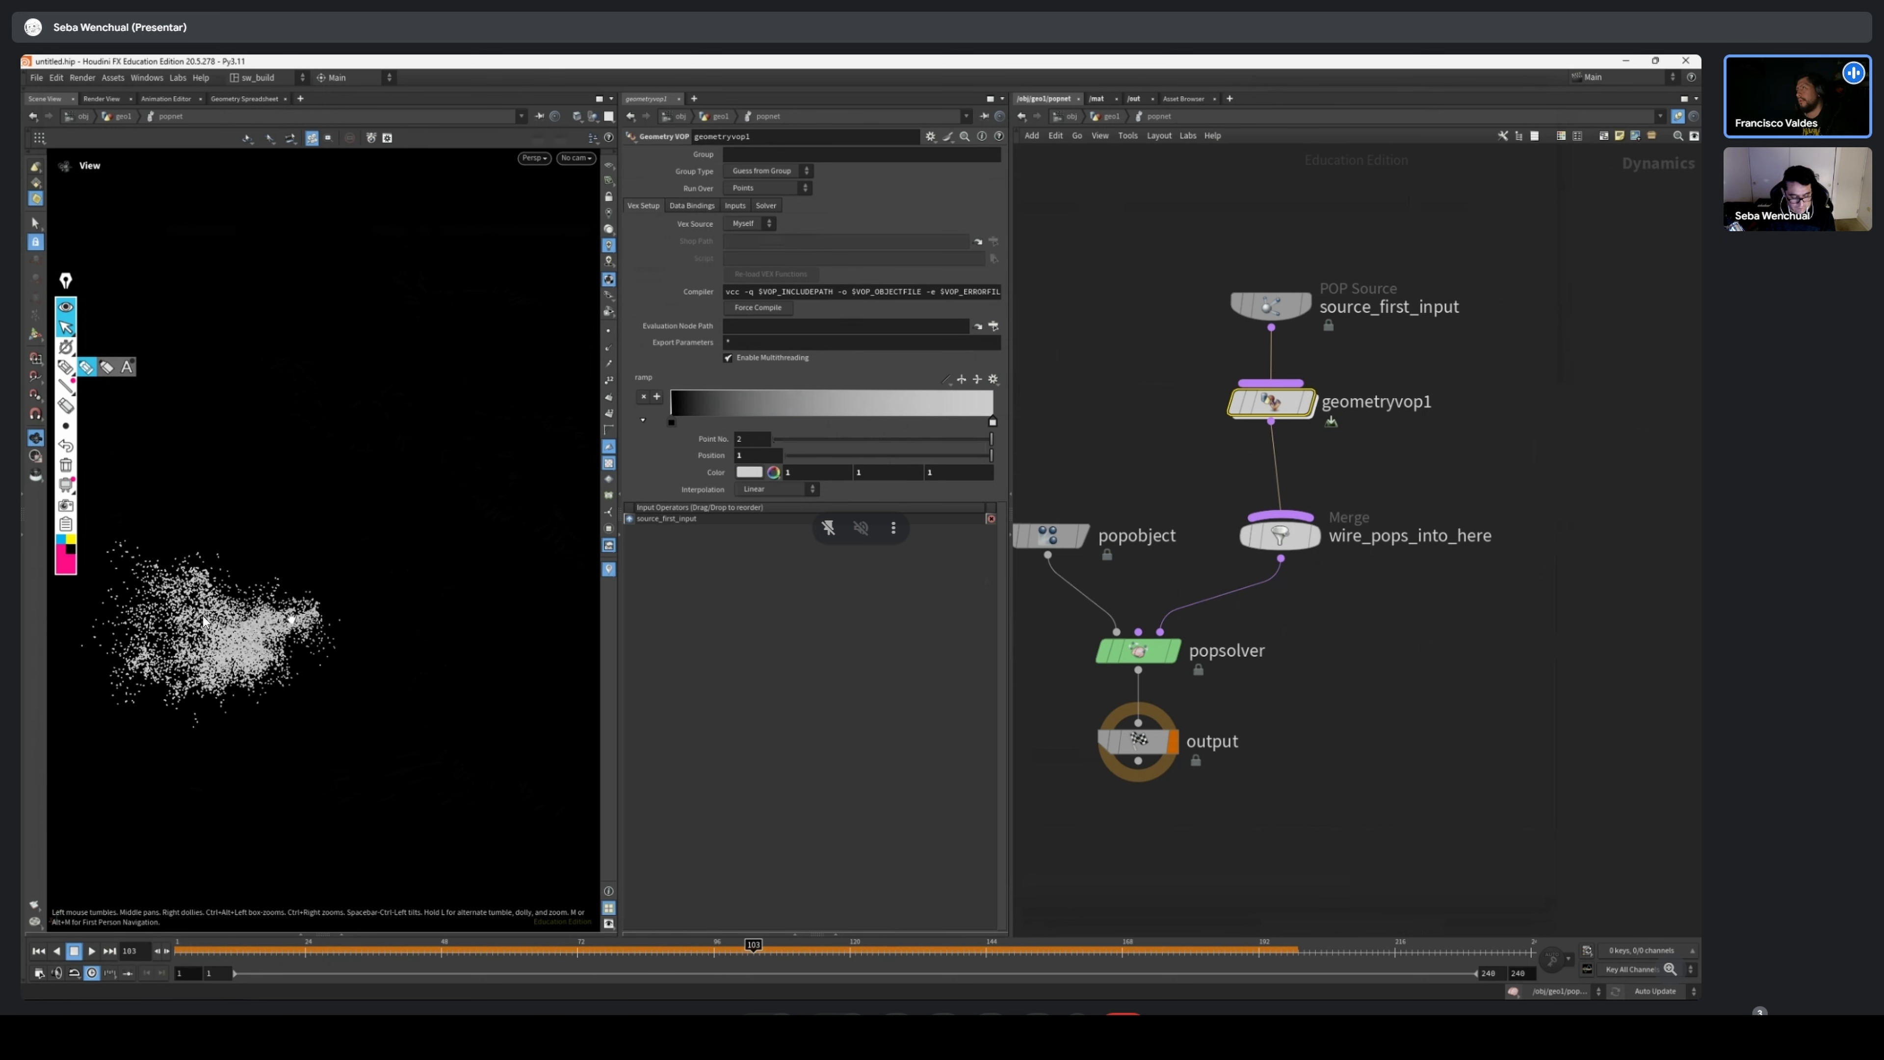
middle_drag(291, 619, 355, 653)
drag(209, 953, 177, 952)
click(93, 954)
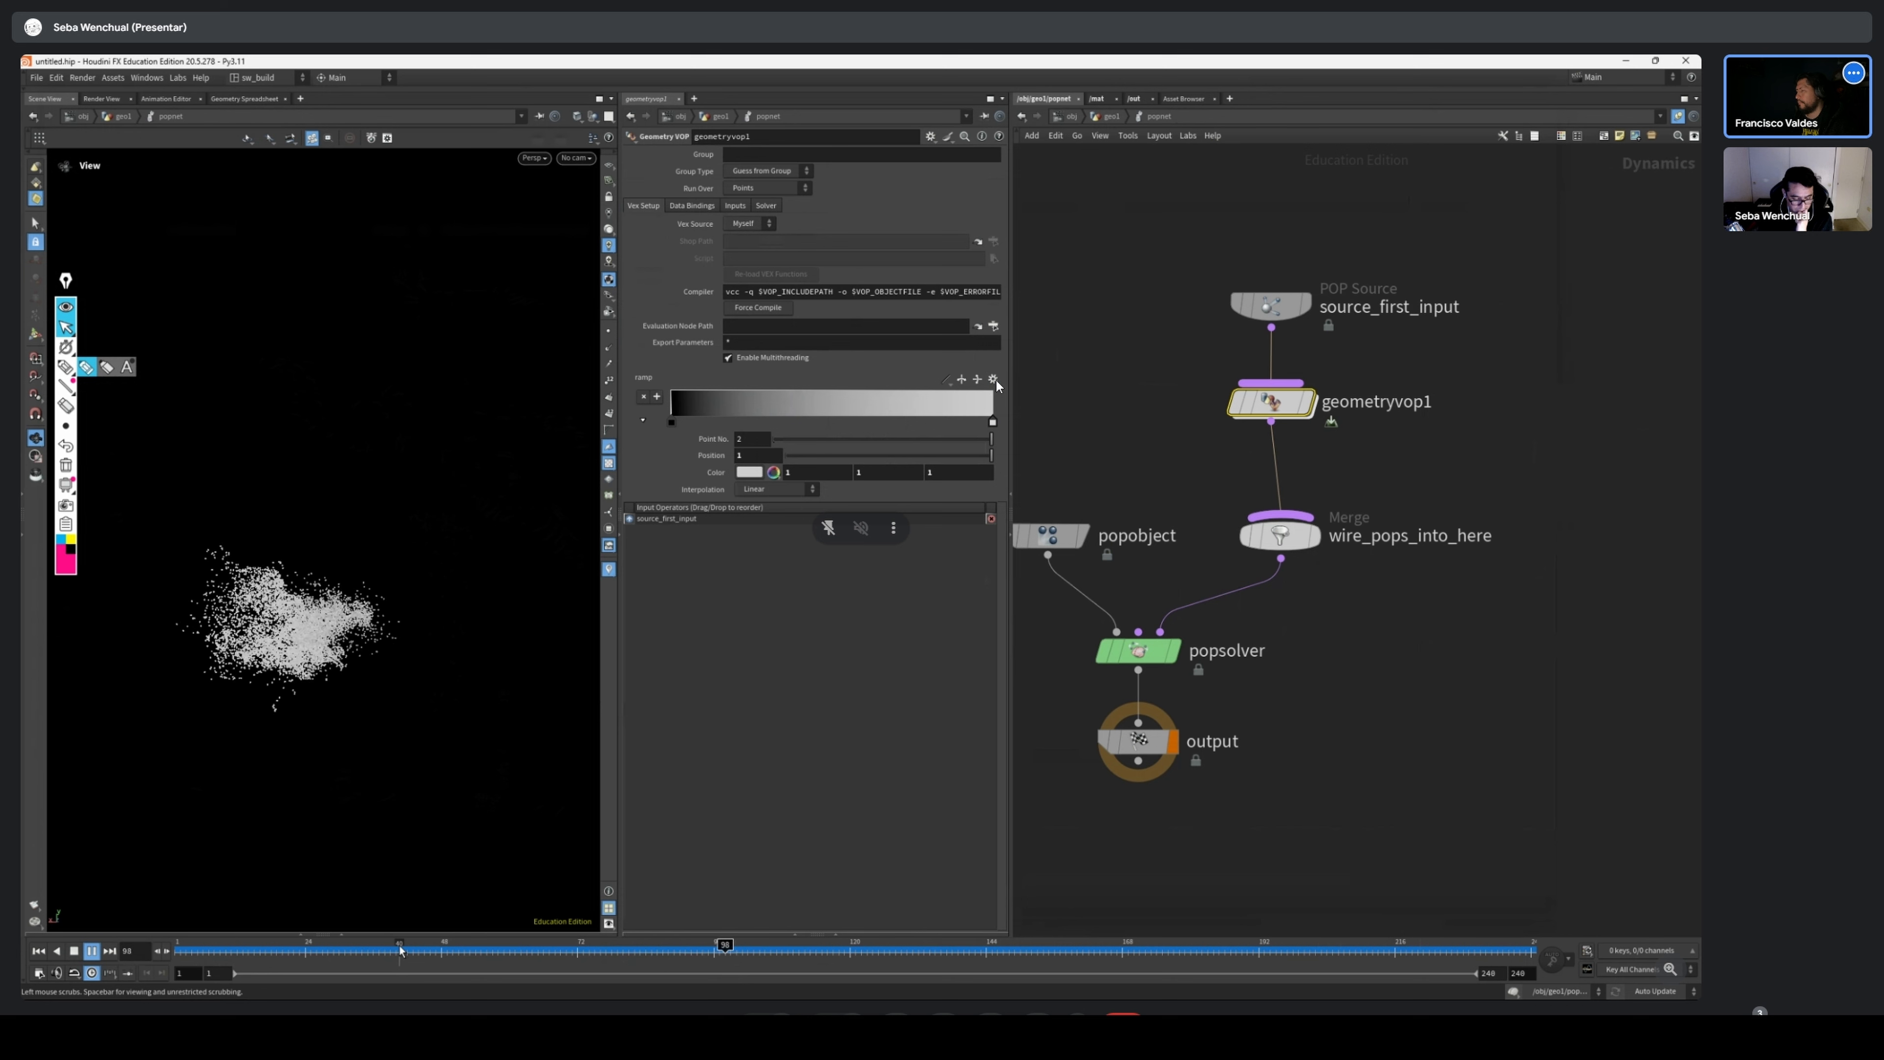
drag(393, 948, 226, 948)
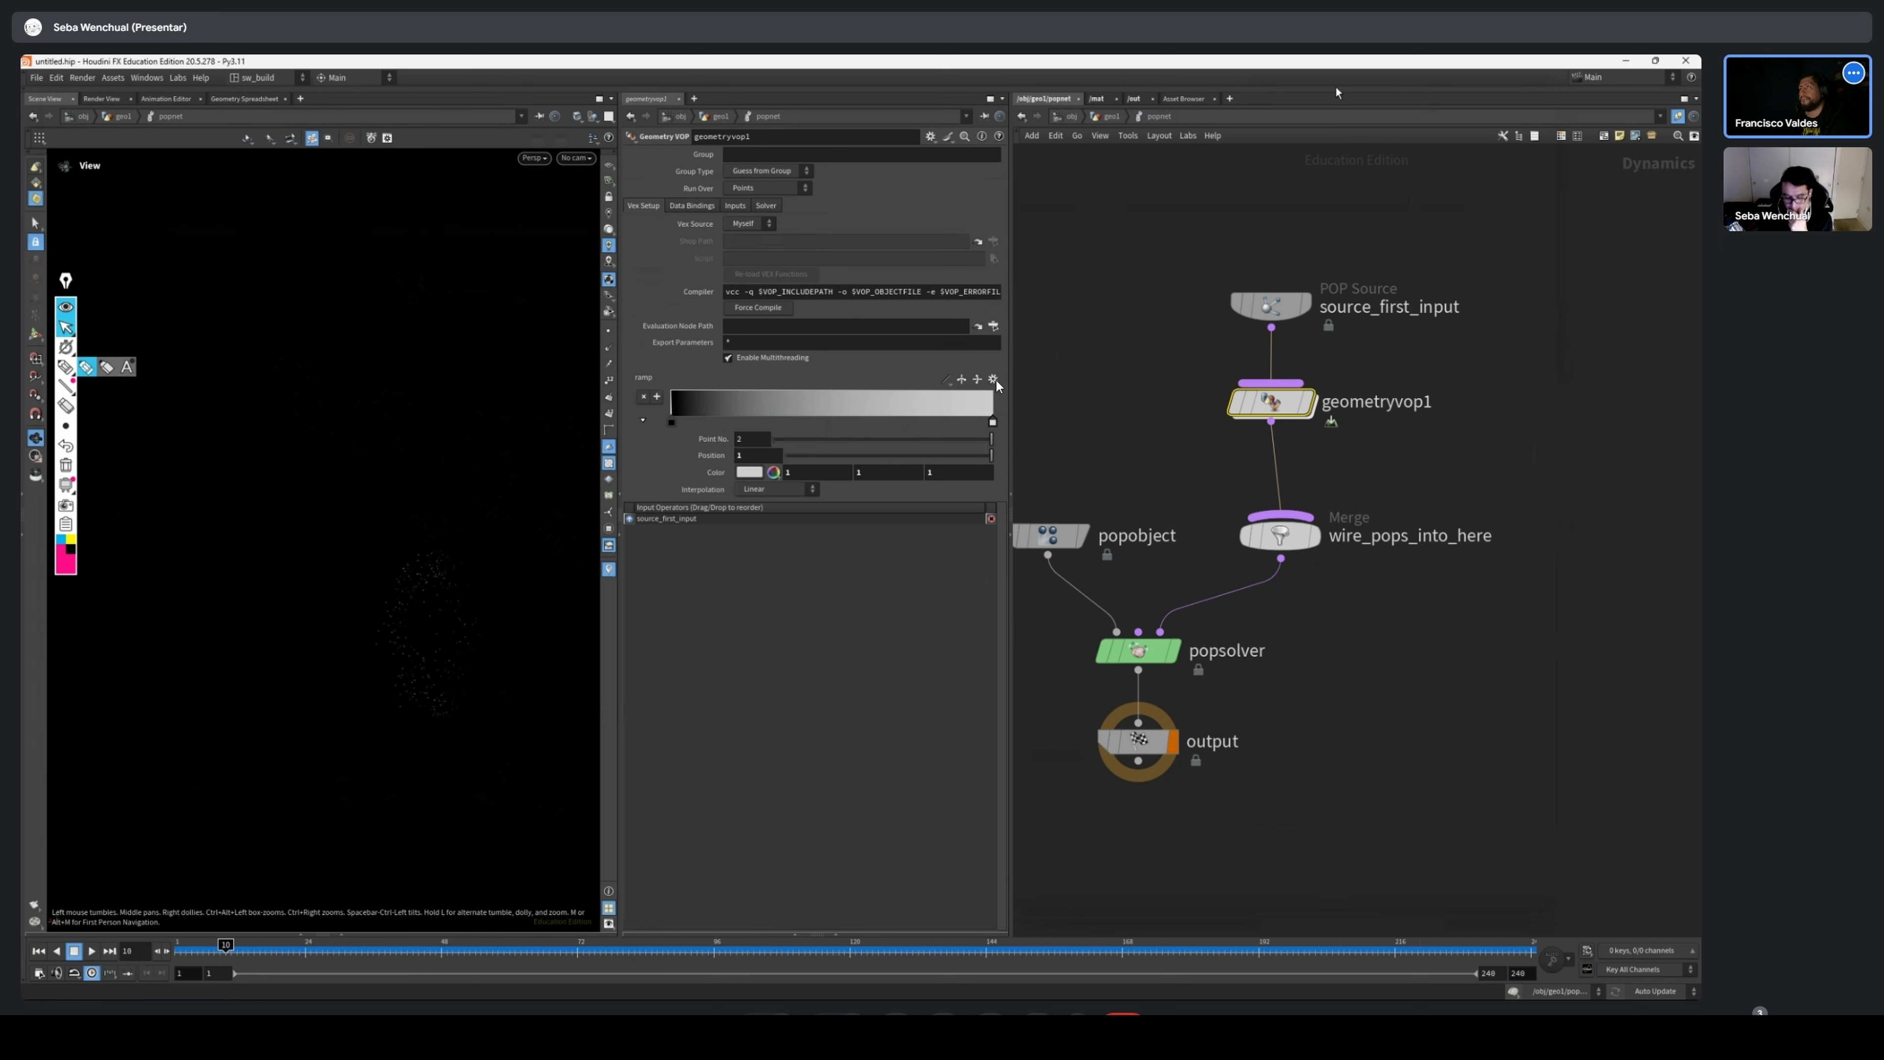
Apply the Whitewater preset to geometryvop1's colour ramp and scrub the simulation to frame 42 to check the colours
click(994, 379)
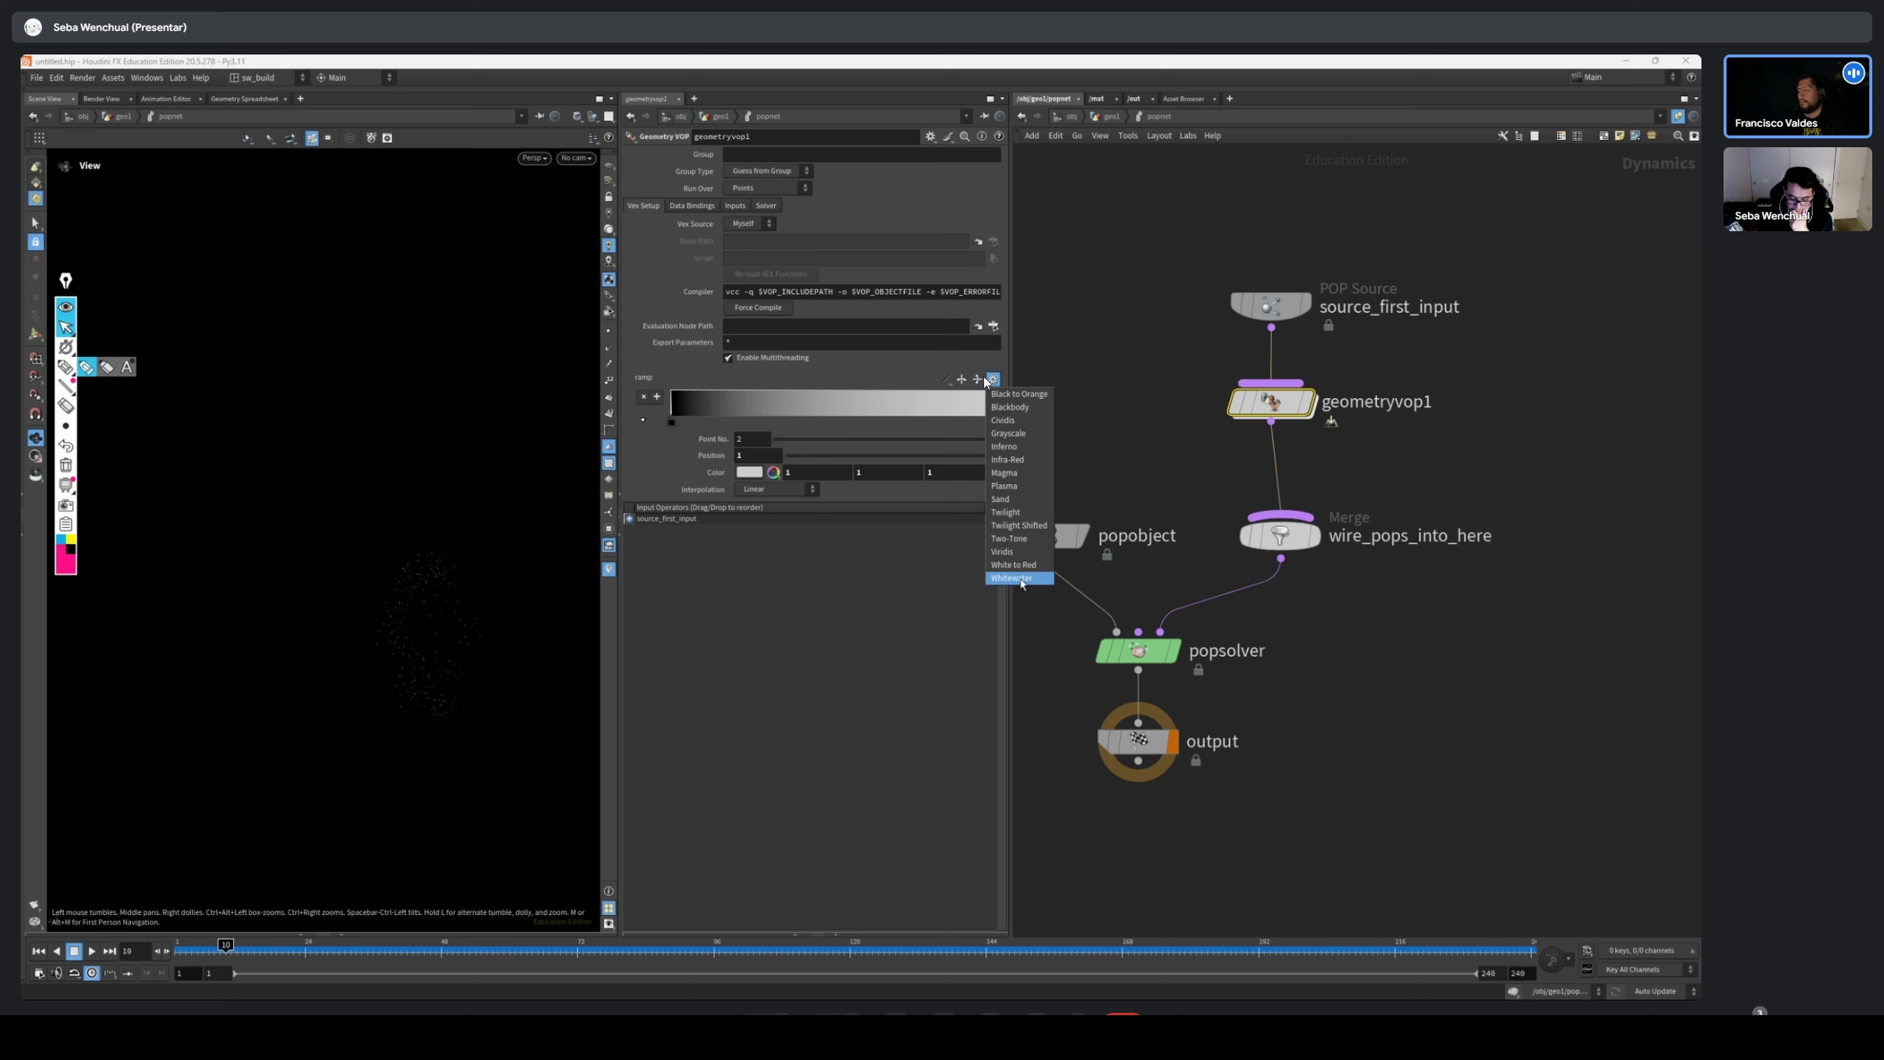
click(1016, 578)
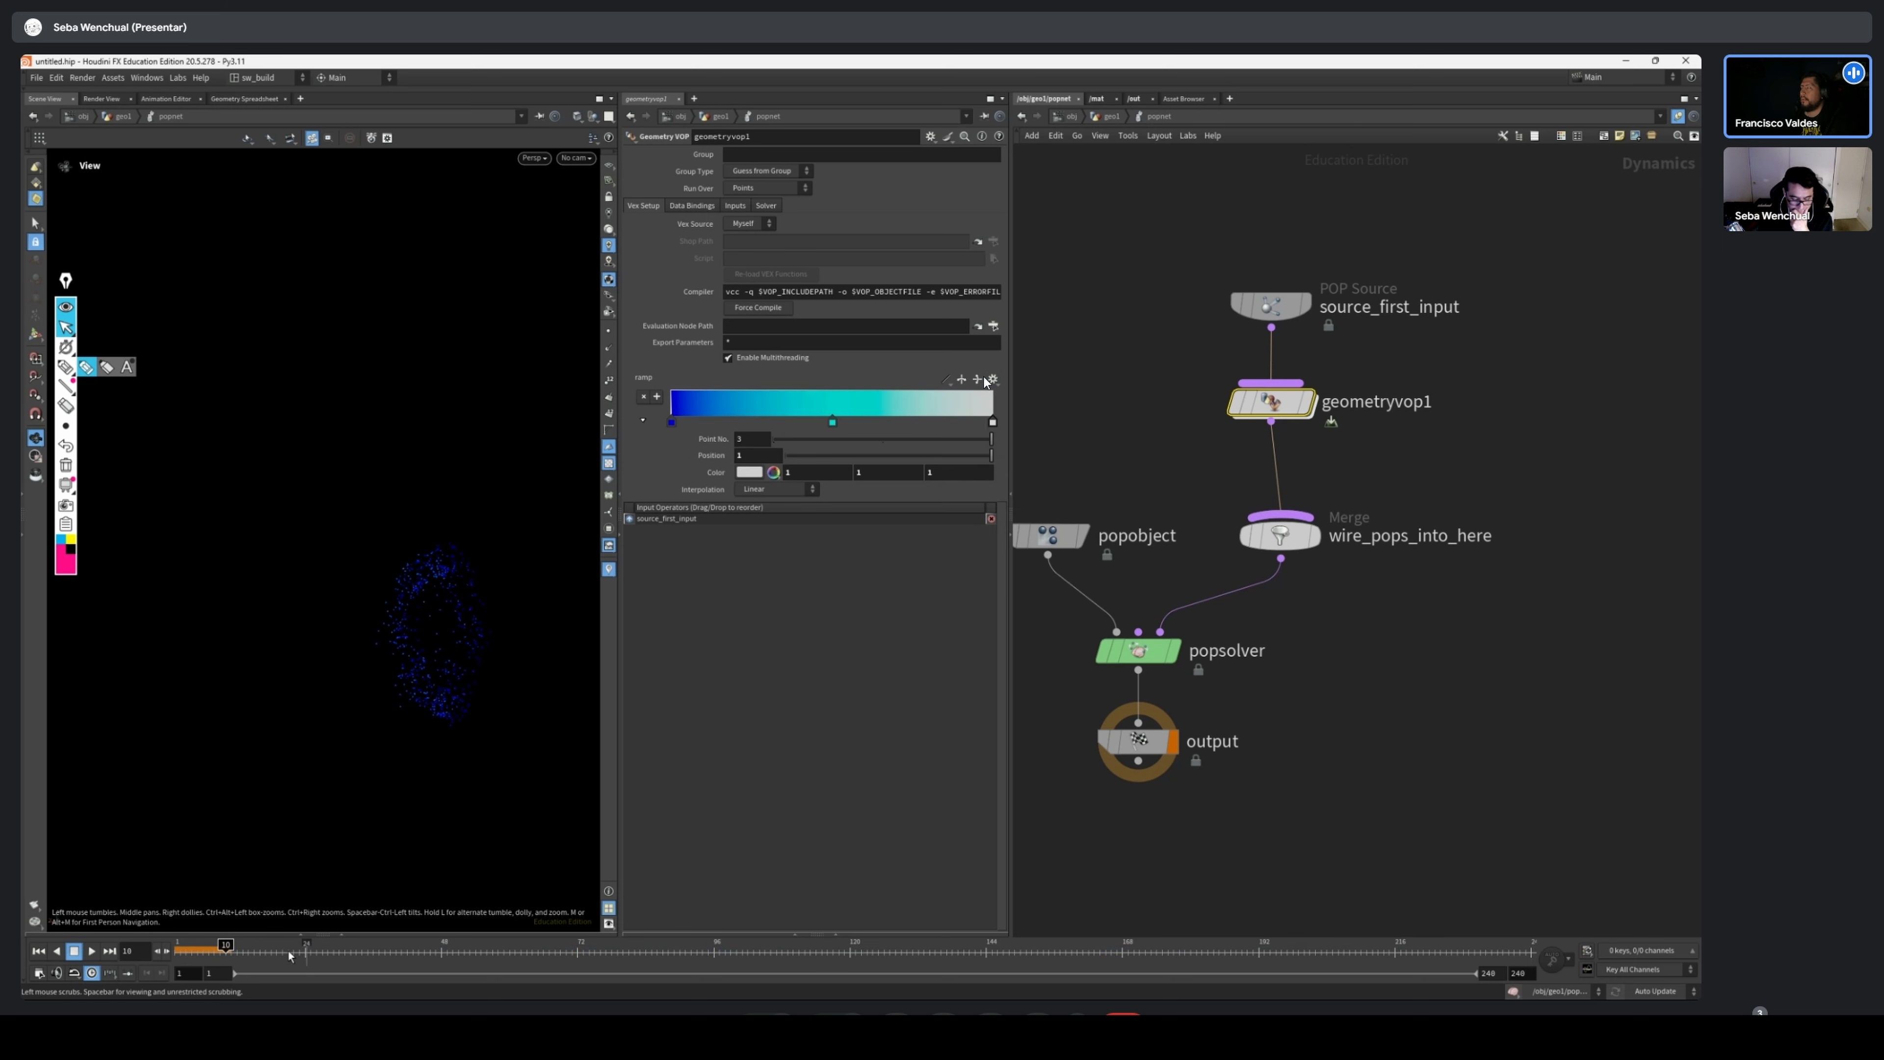
drag(189, 939, 1604, 926)
drag(1168, 924, 1697, 929)
drag(1104, 935, 645, 936)
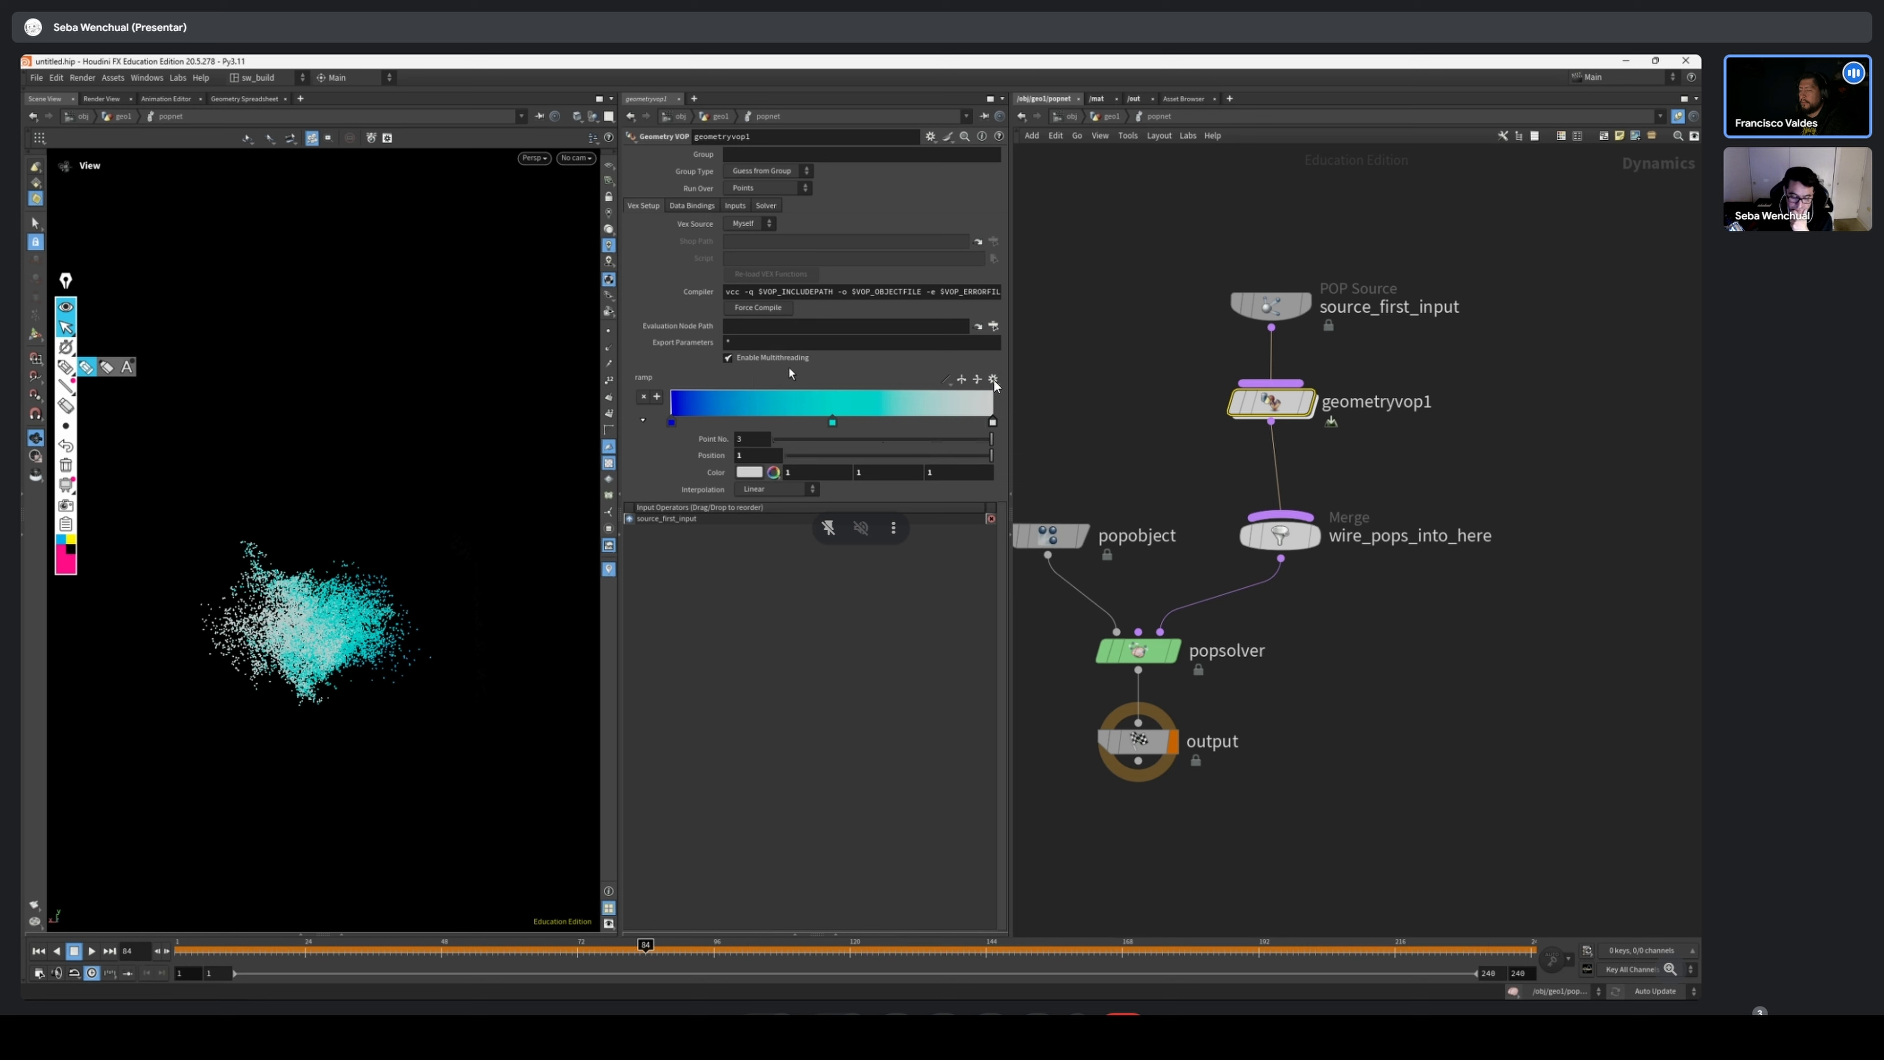
drag(317, 943, 406, 944)
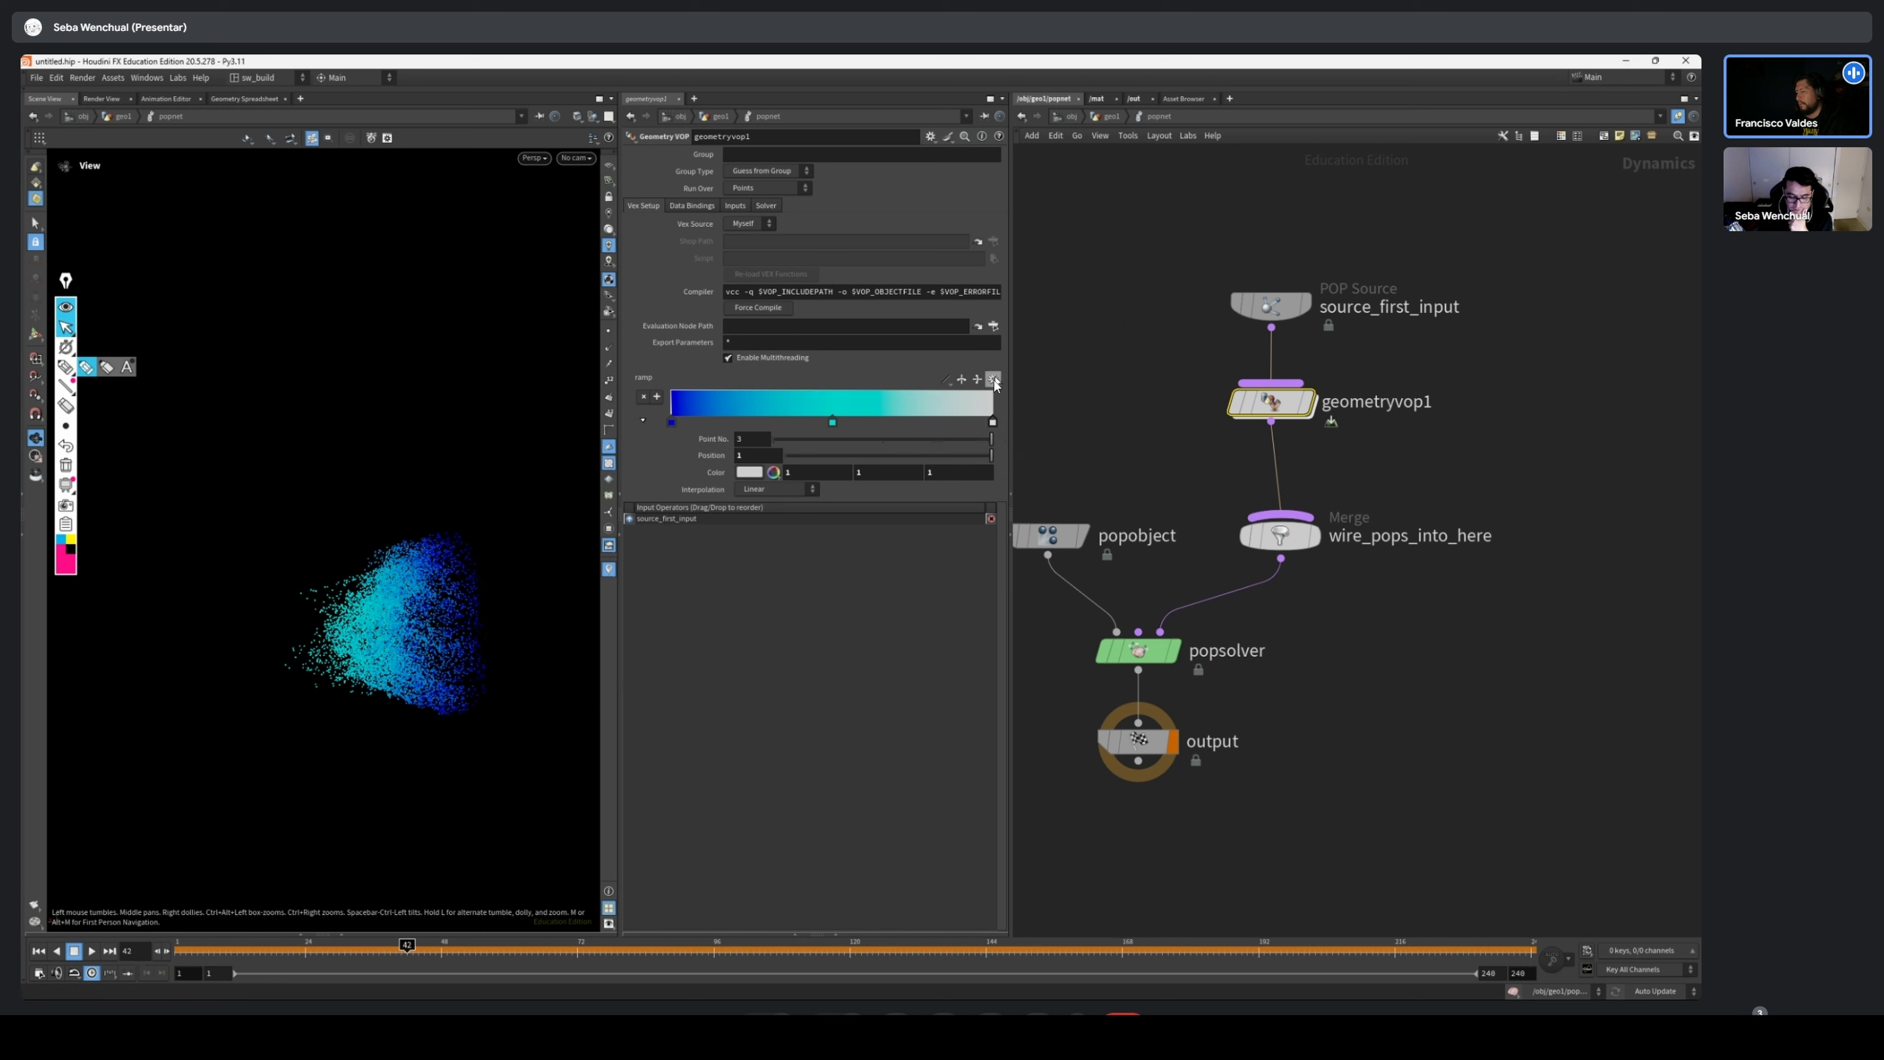
Open the list of presets for geometryvop1's colour ramp
click(993, 380)
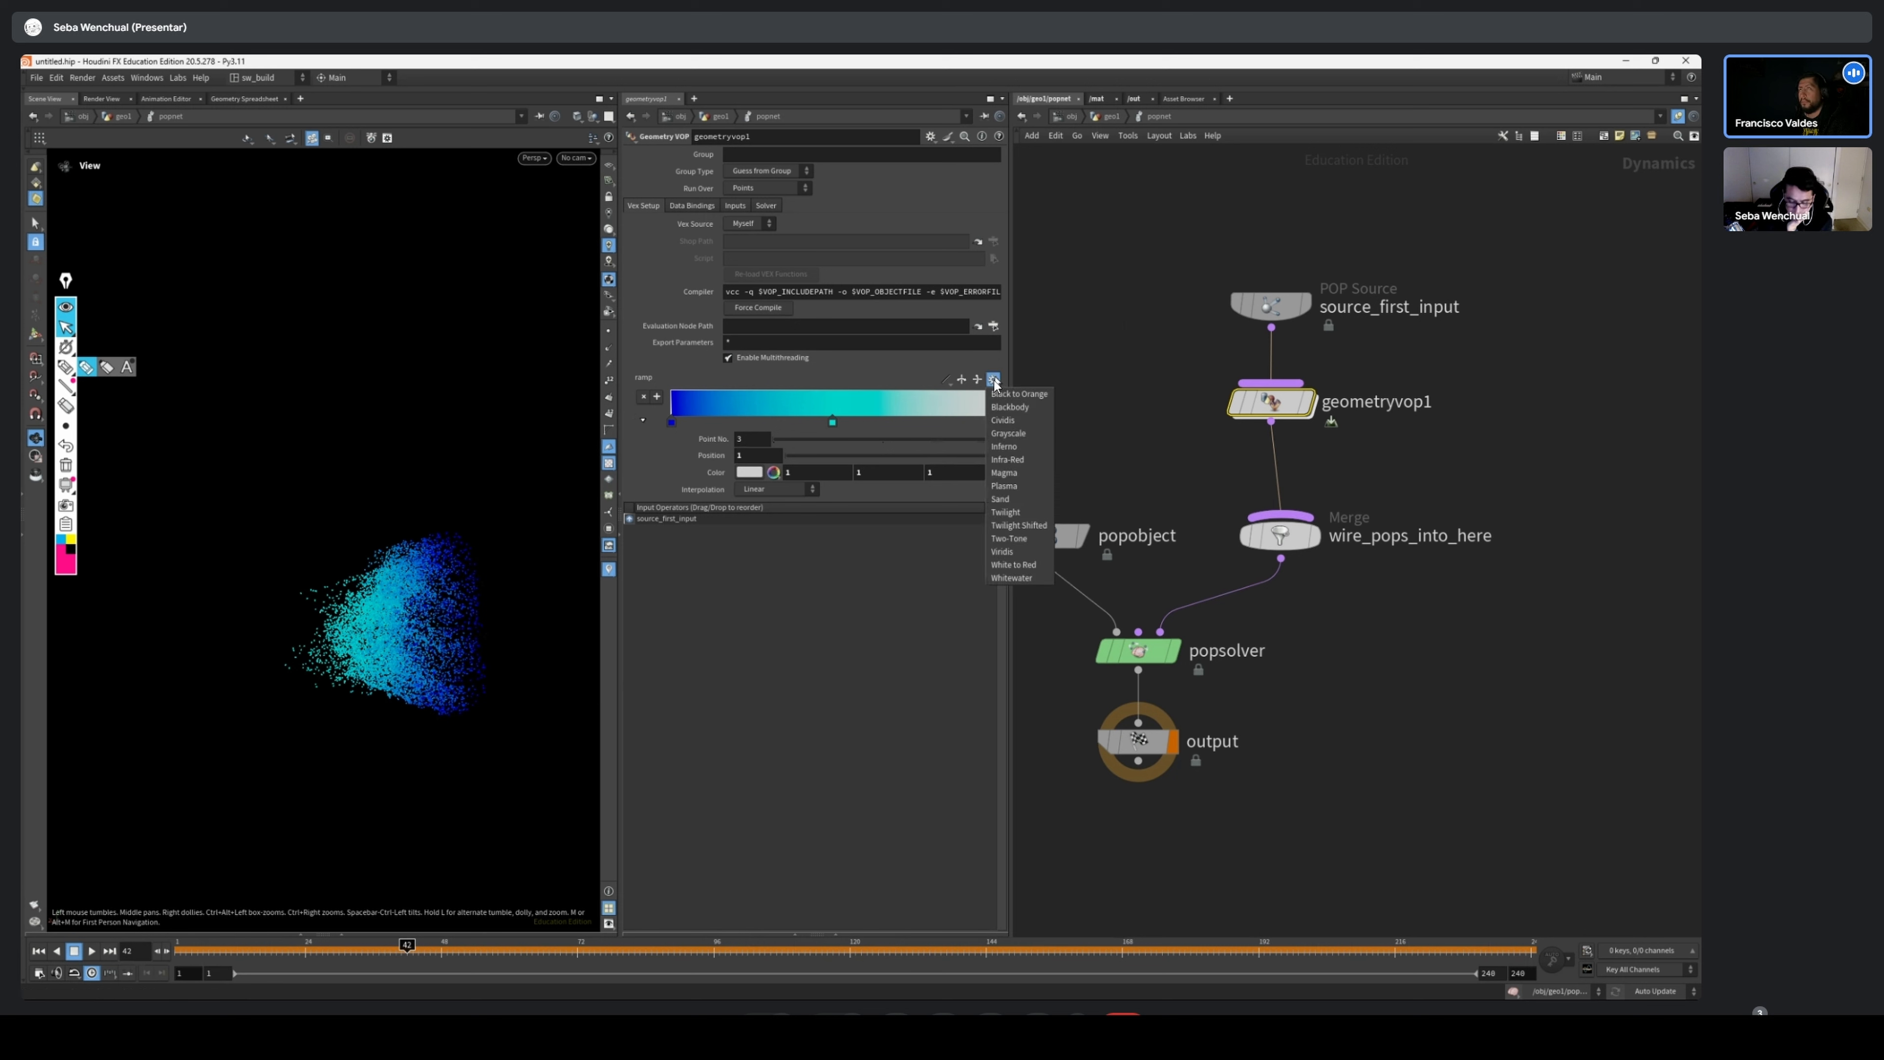
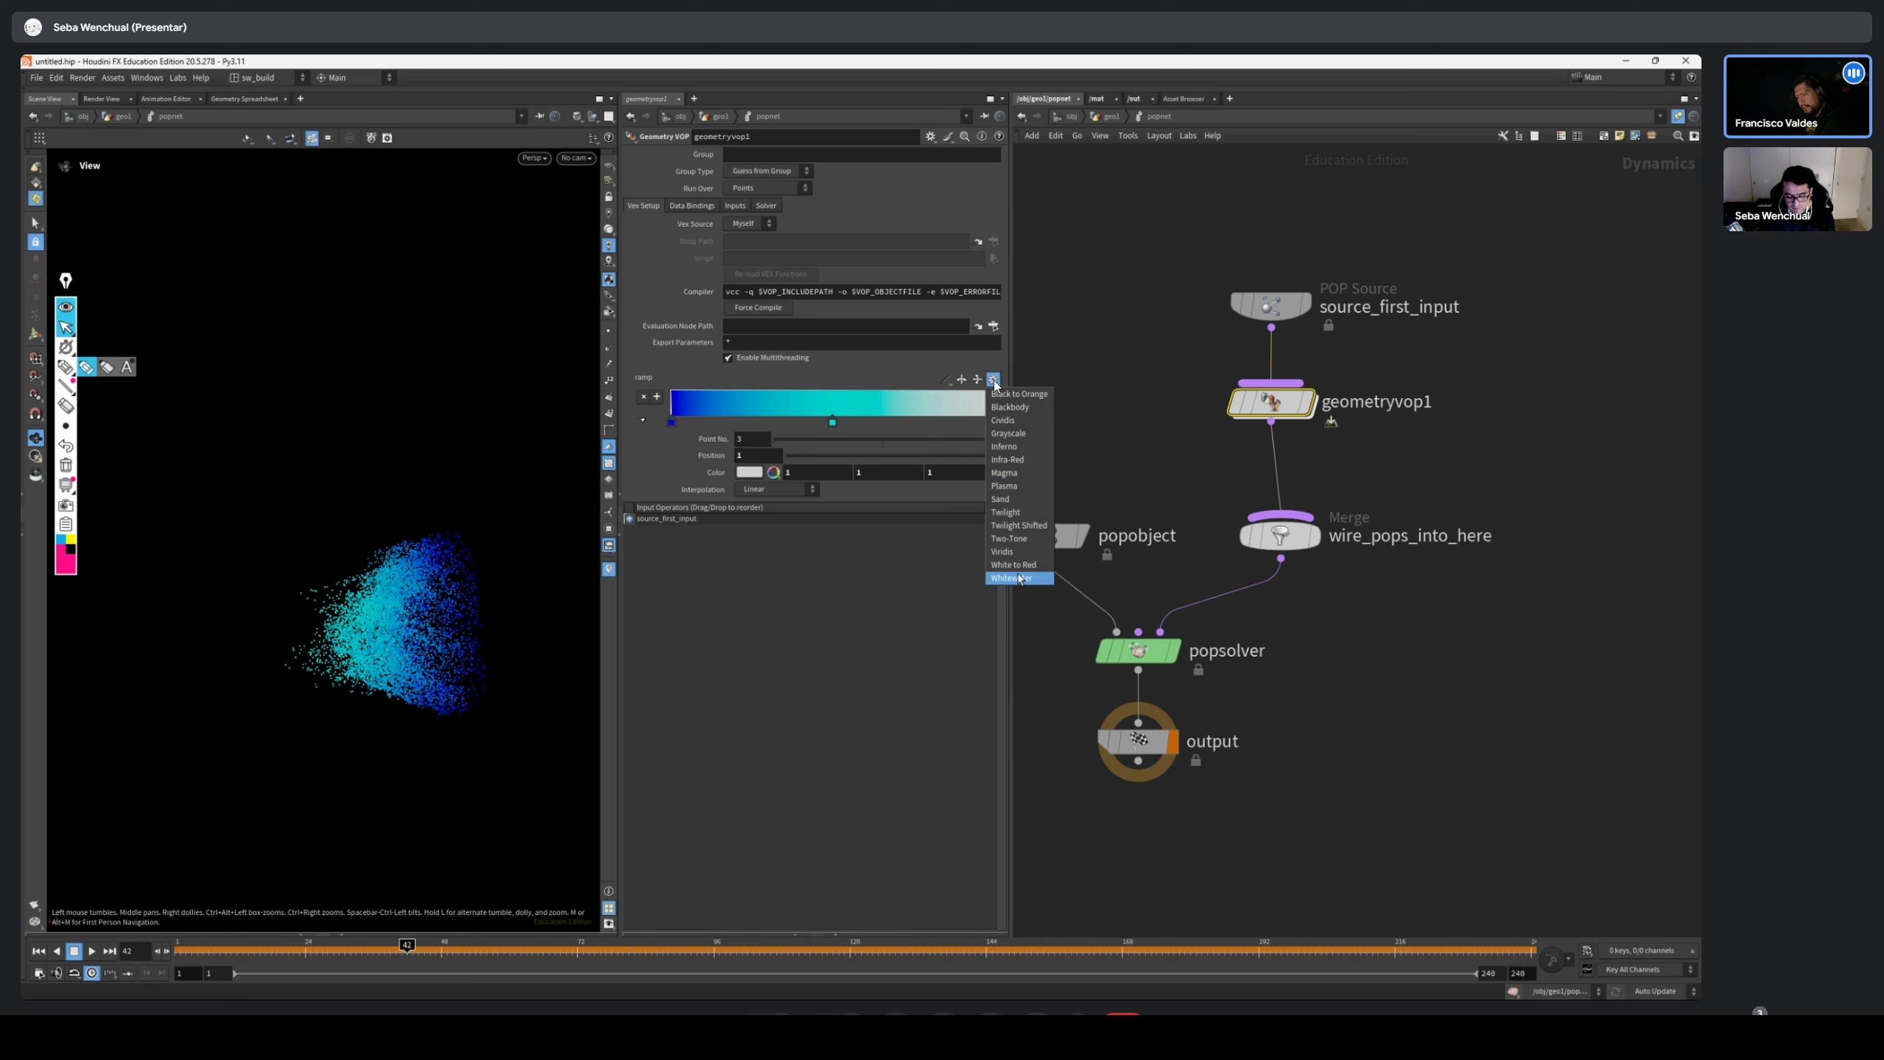
Scrub the particle simulation and apply the Twilight preset to geometryvop1's color ramp
drag(277, 954, 150, 961)
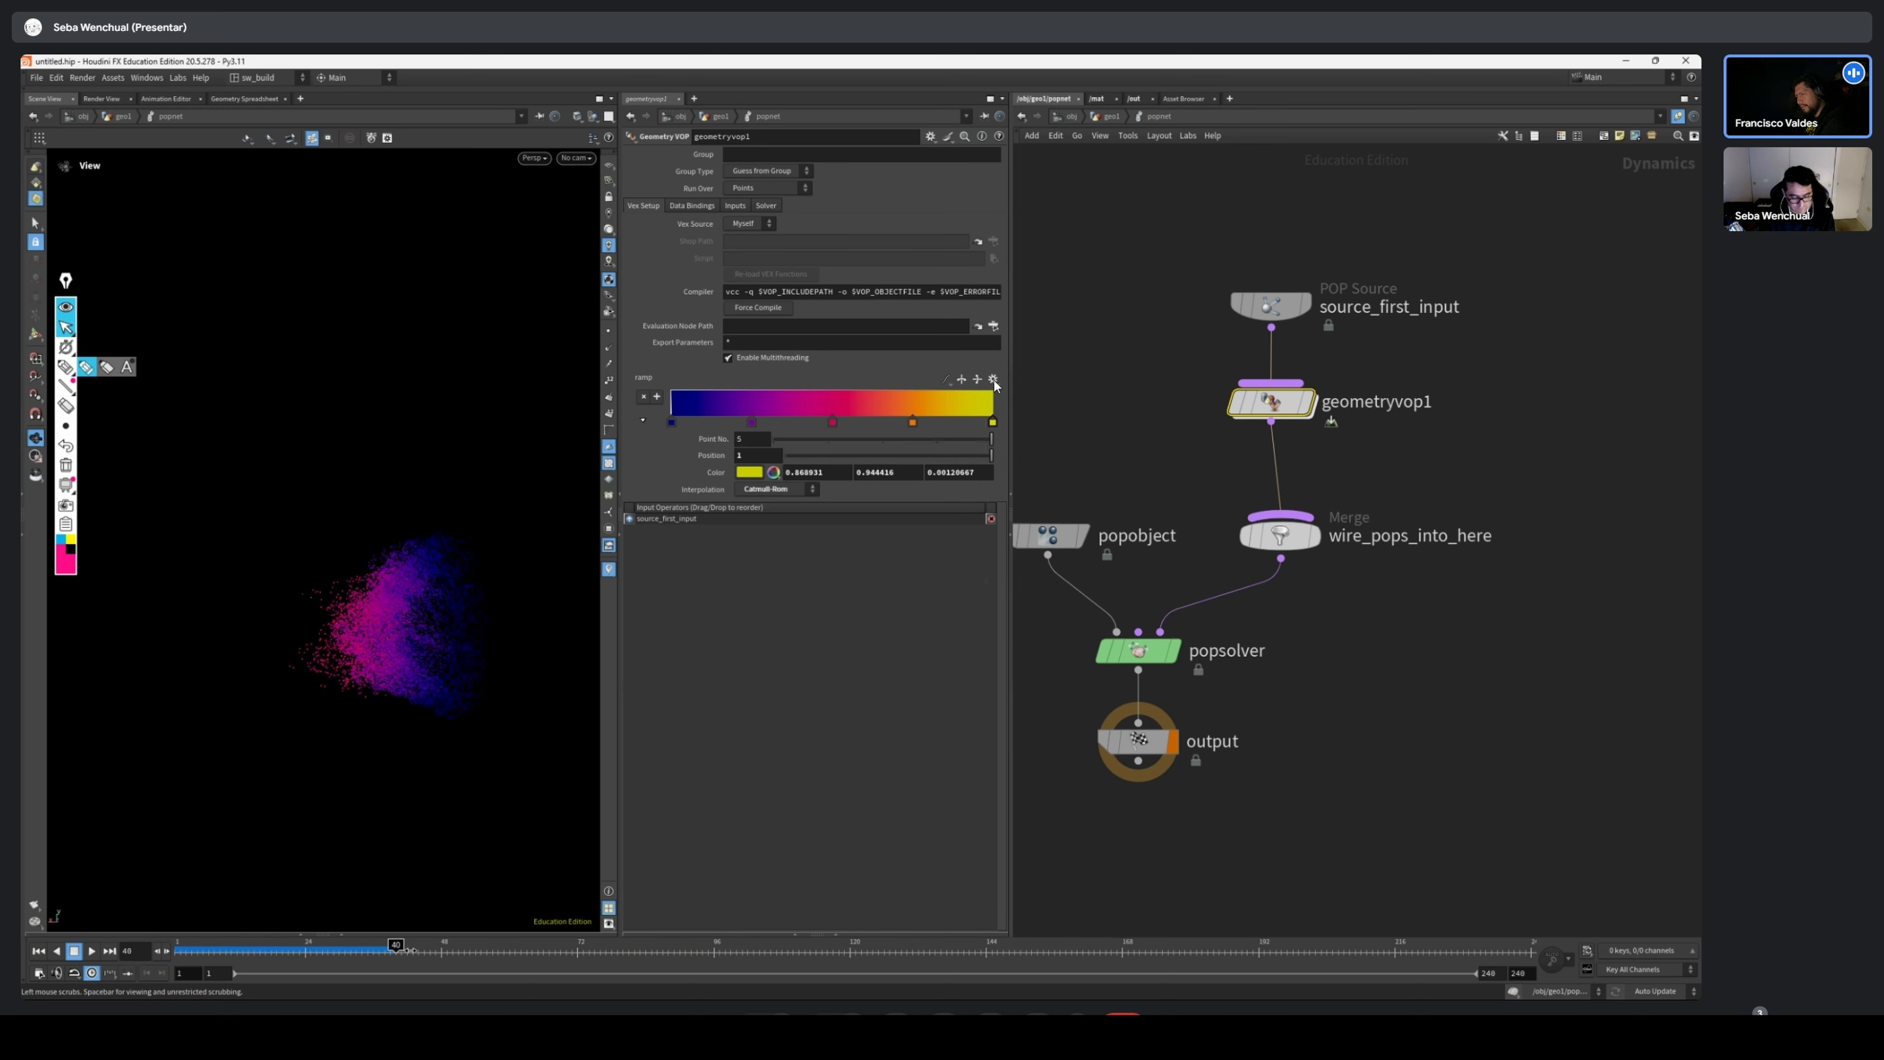
click(993, 380)
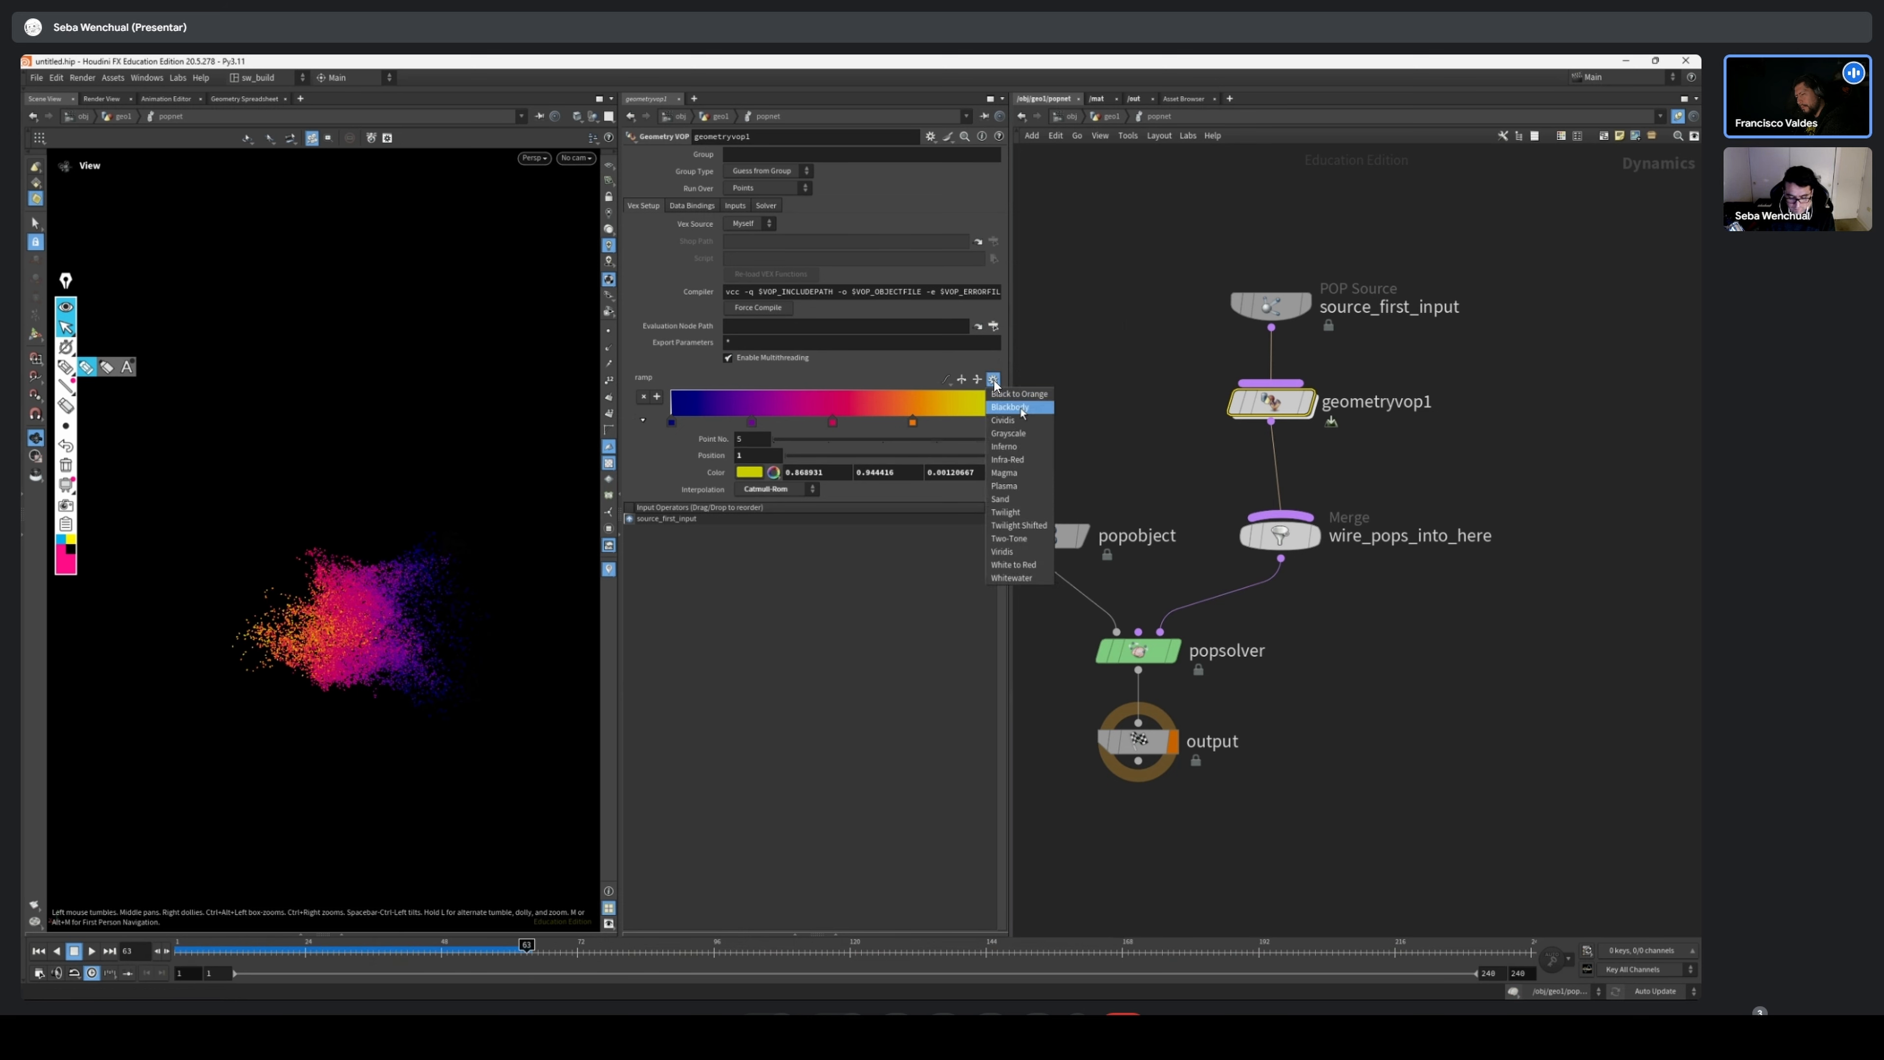
click(1005, 513)
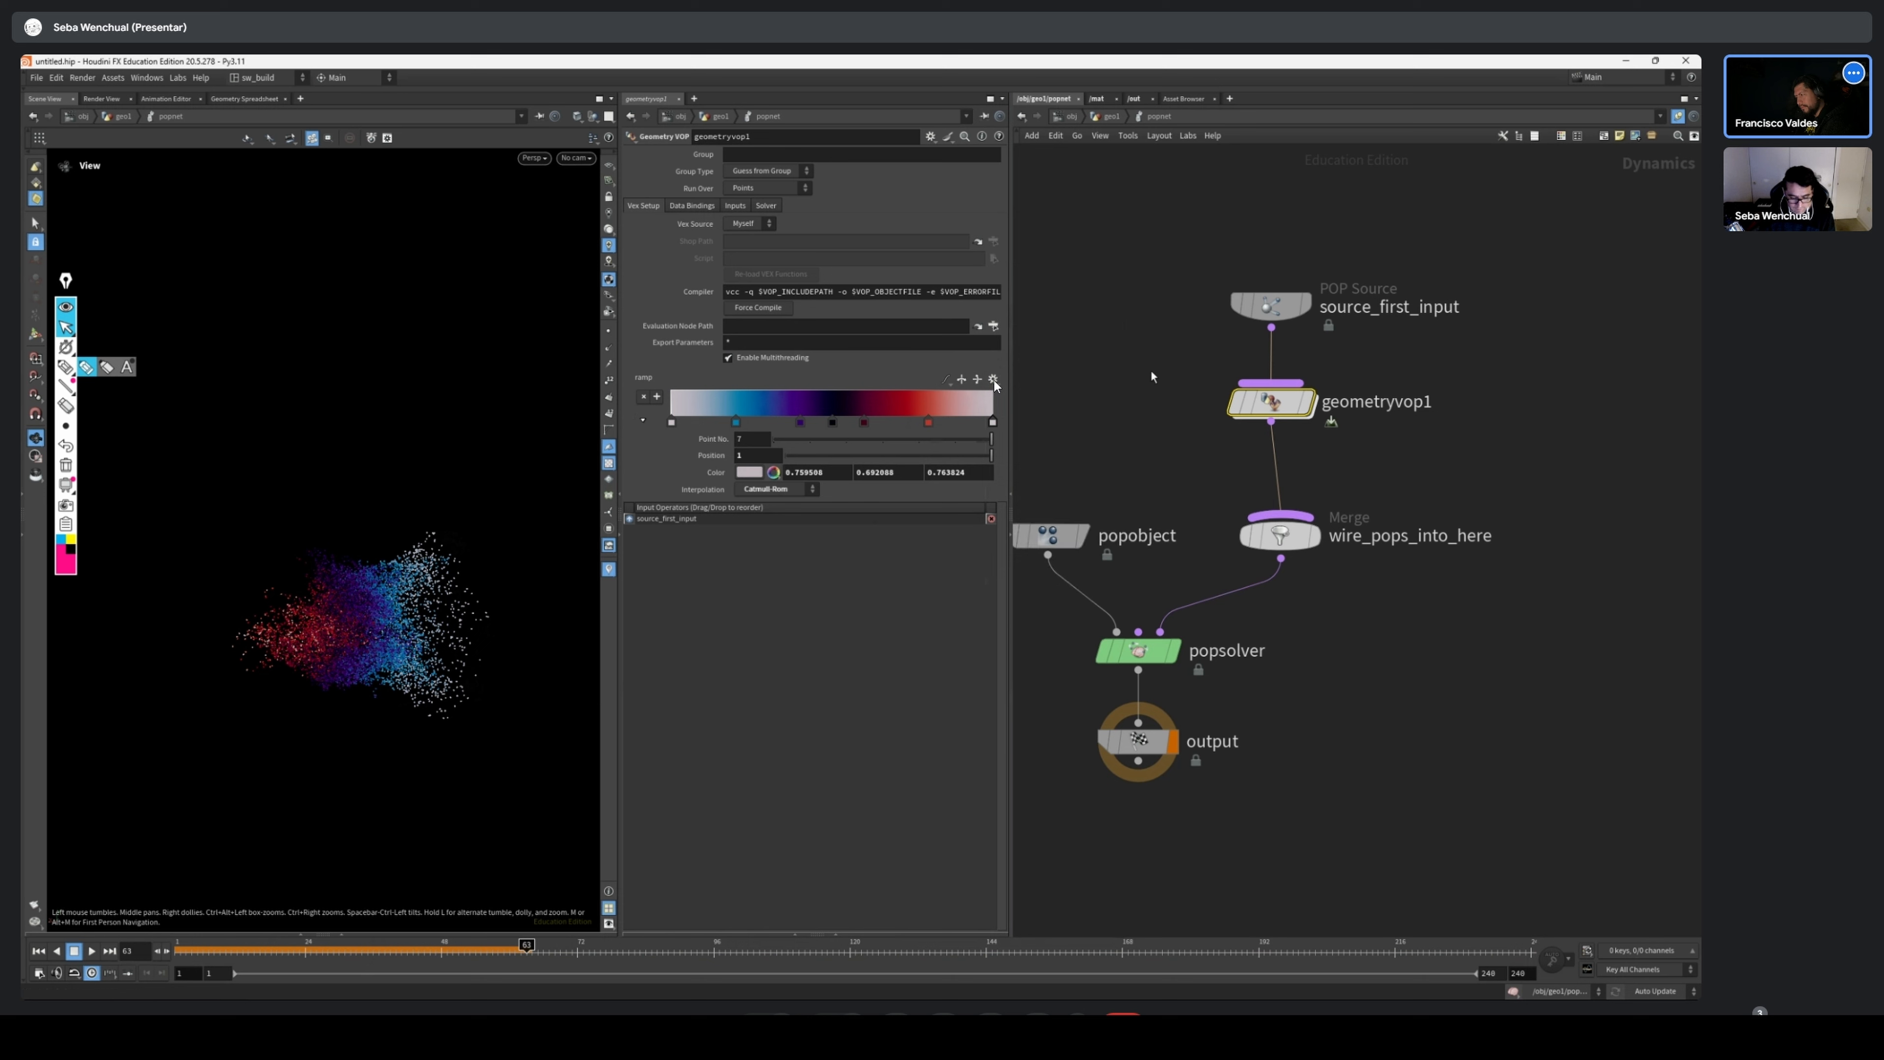
Apply the Viridis preset to geometryvop1's color ramp and scrub the simulation to preview the particle colors
click(993, 379)
click(1003, 551)
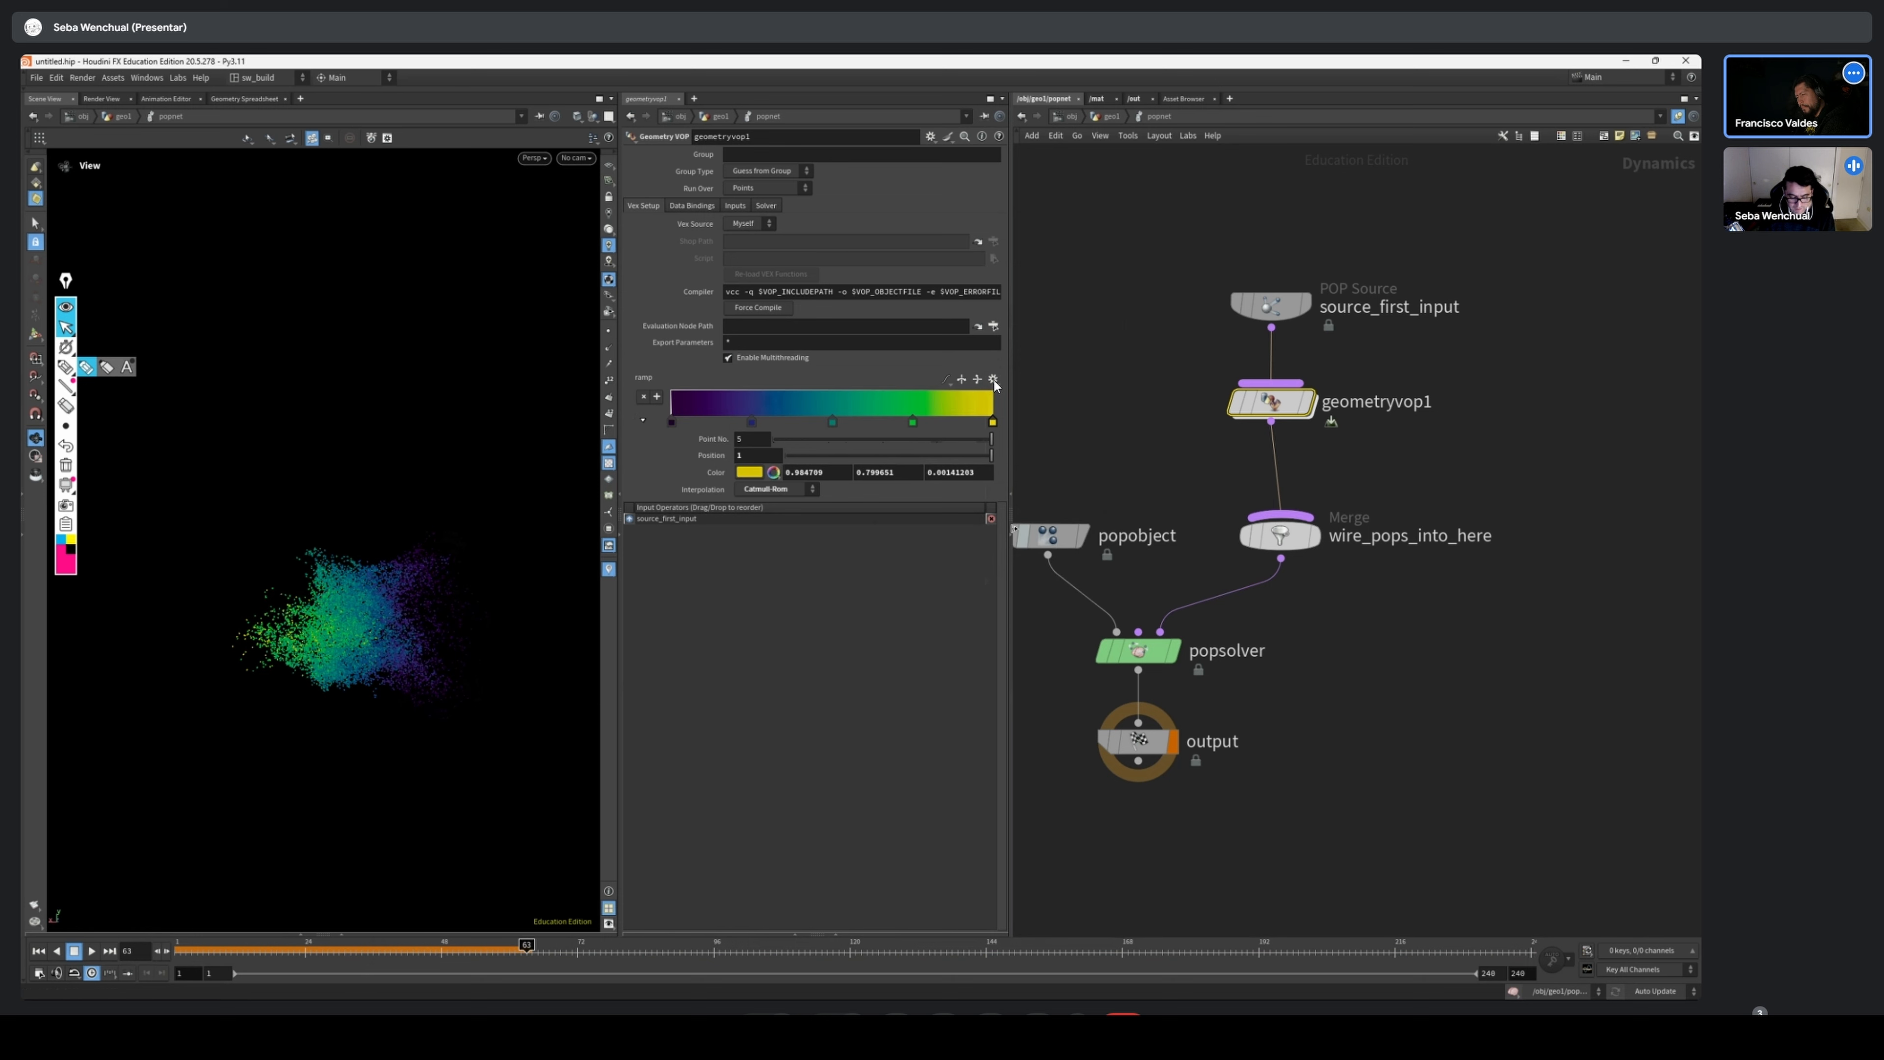
drag(343, 960, 475, 960)
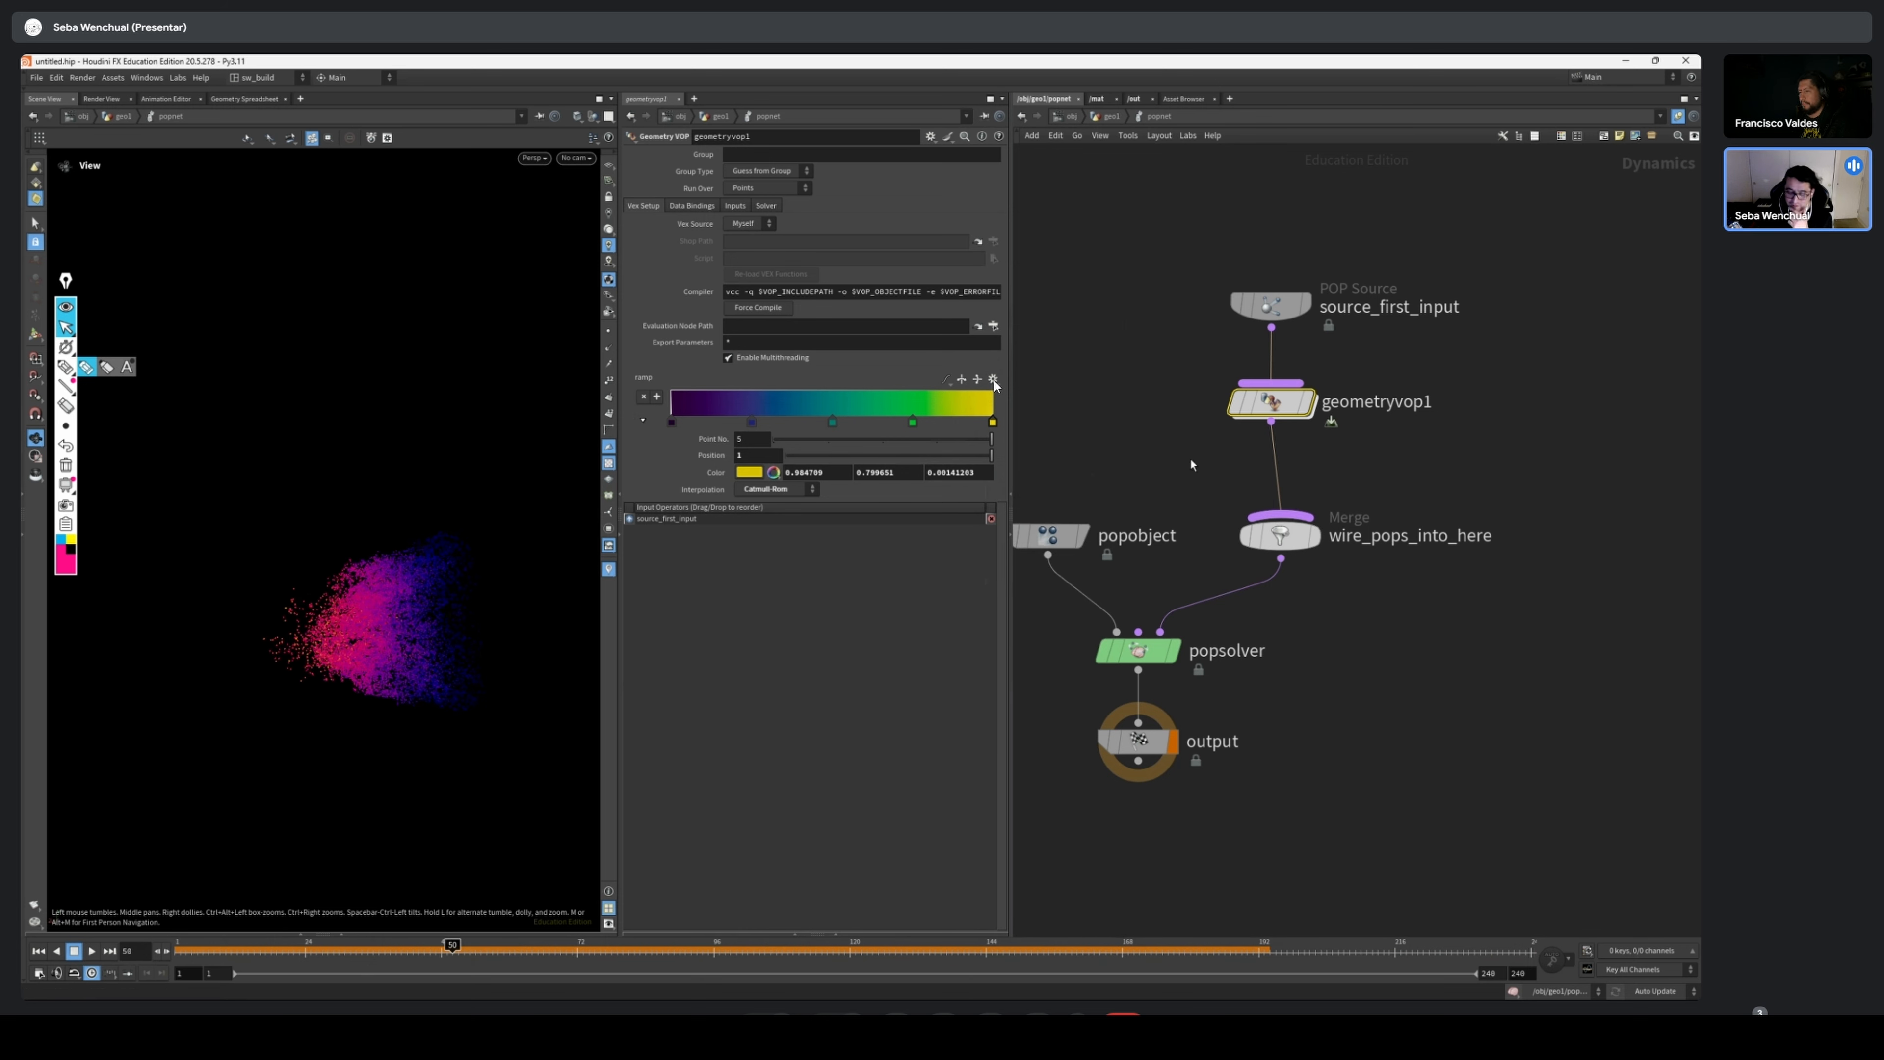
Arrange source_first_input and geometryvop1 in a straight, evenly spaced column above wire_pops_into_here, and select geometryvop1
middle_drag(1152, 428, 1166, 446)
mouse_move(1195, 286)
mouse_down()
mouse_move(1317, 472)
mouse_move(1319, 424)
mouse_move(1296, 430)
mouse_up()
drag(1377, 284, 1259, 370)
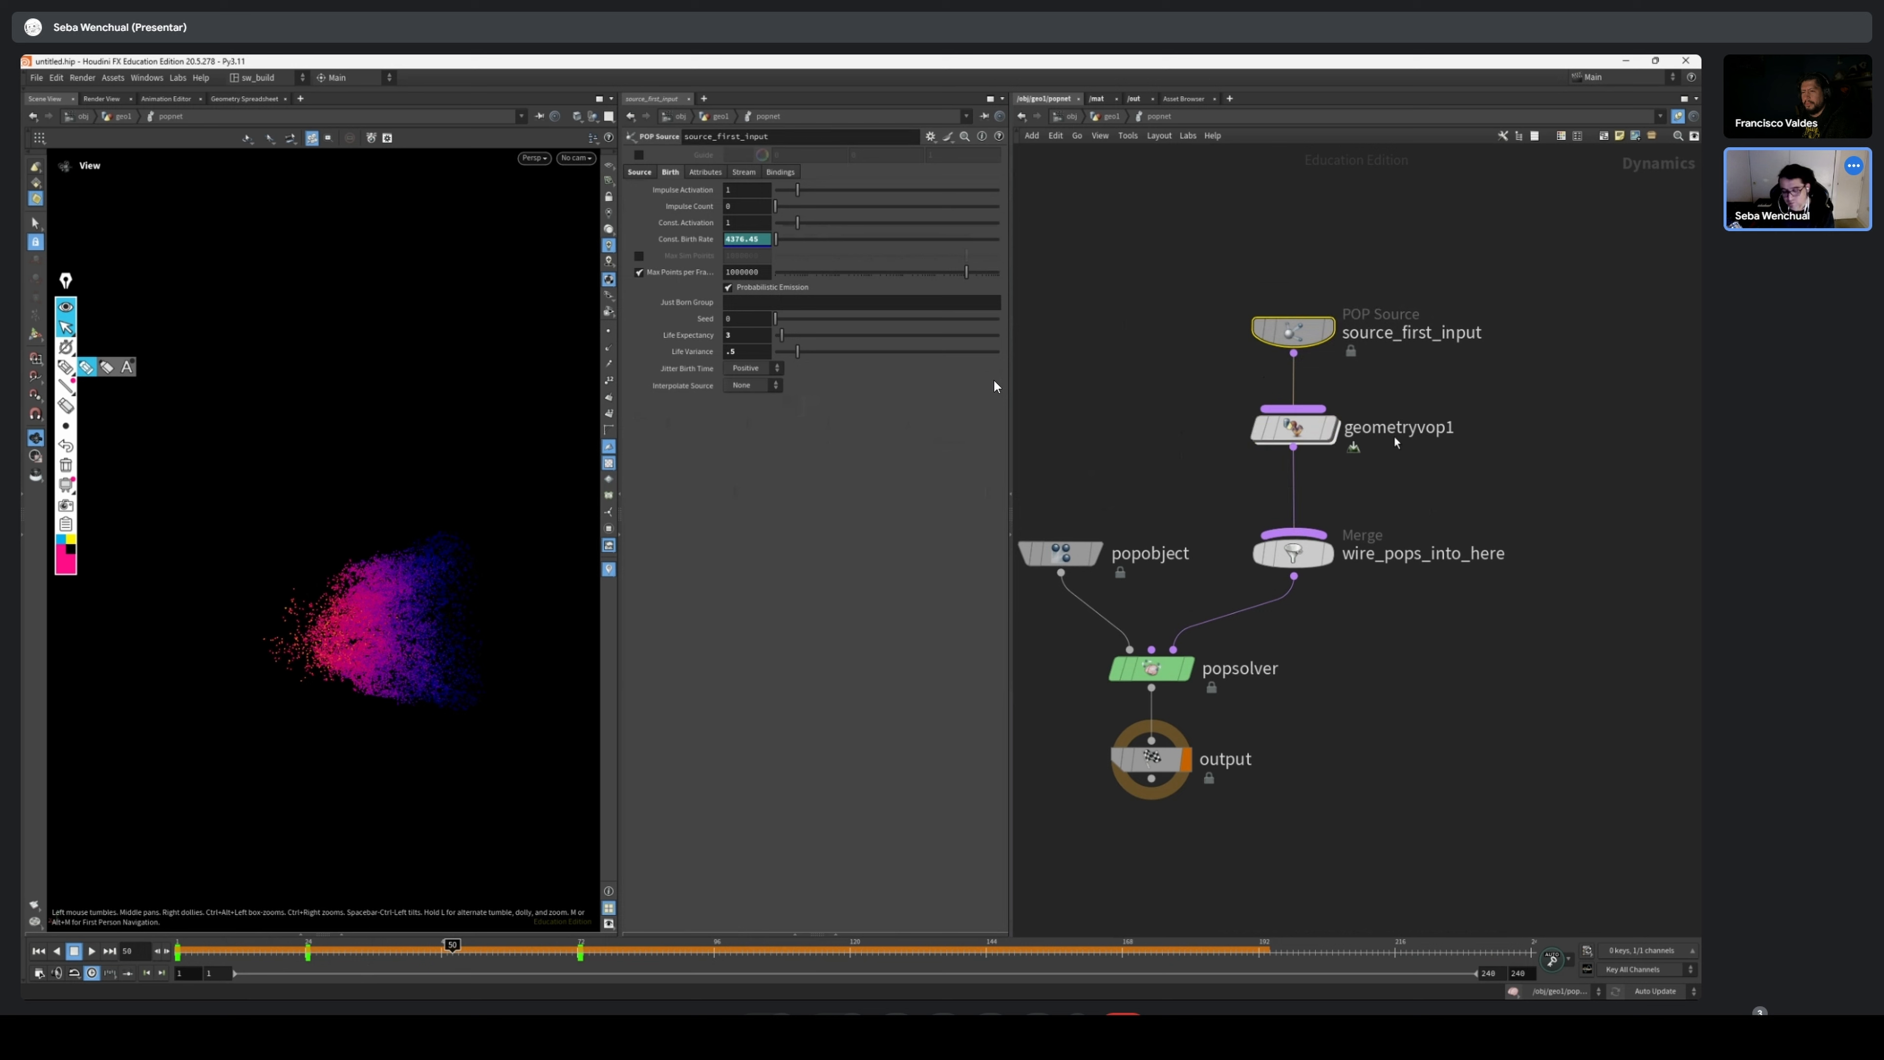
middle_drag(1482, 514, 1363, 522)
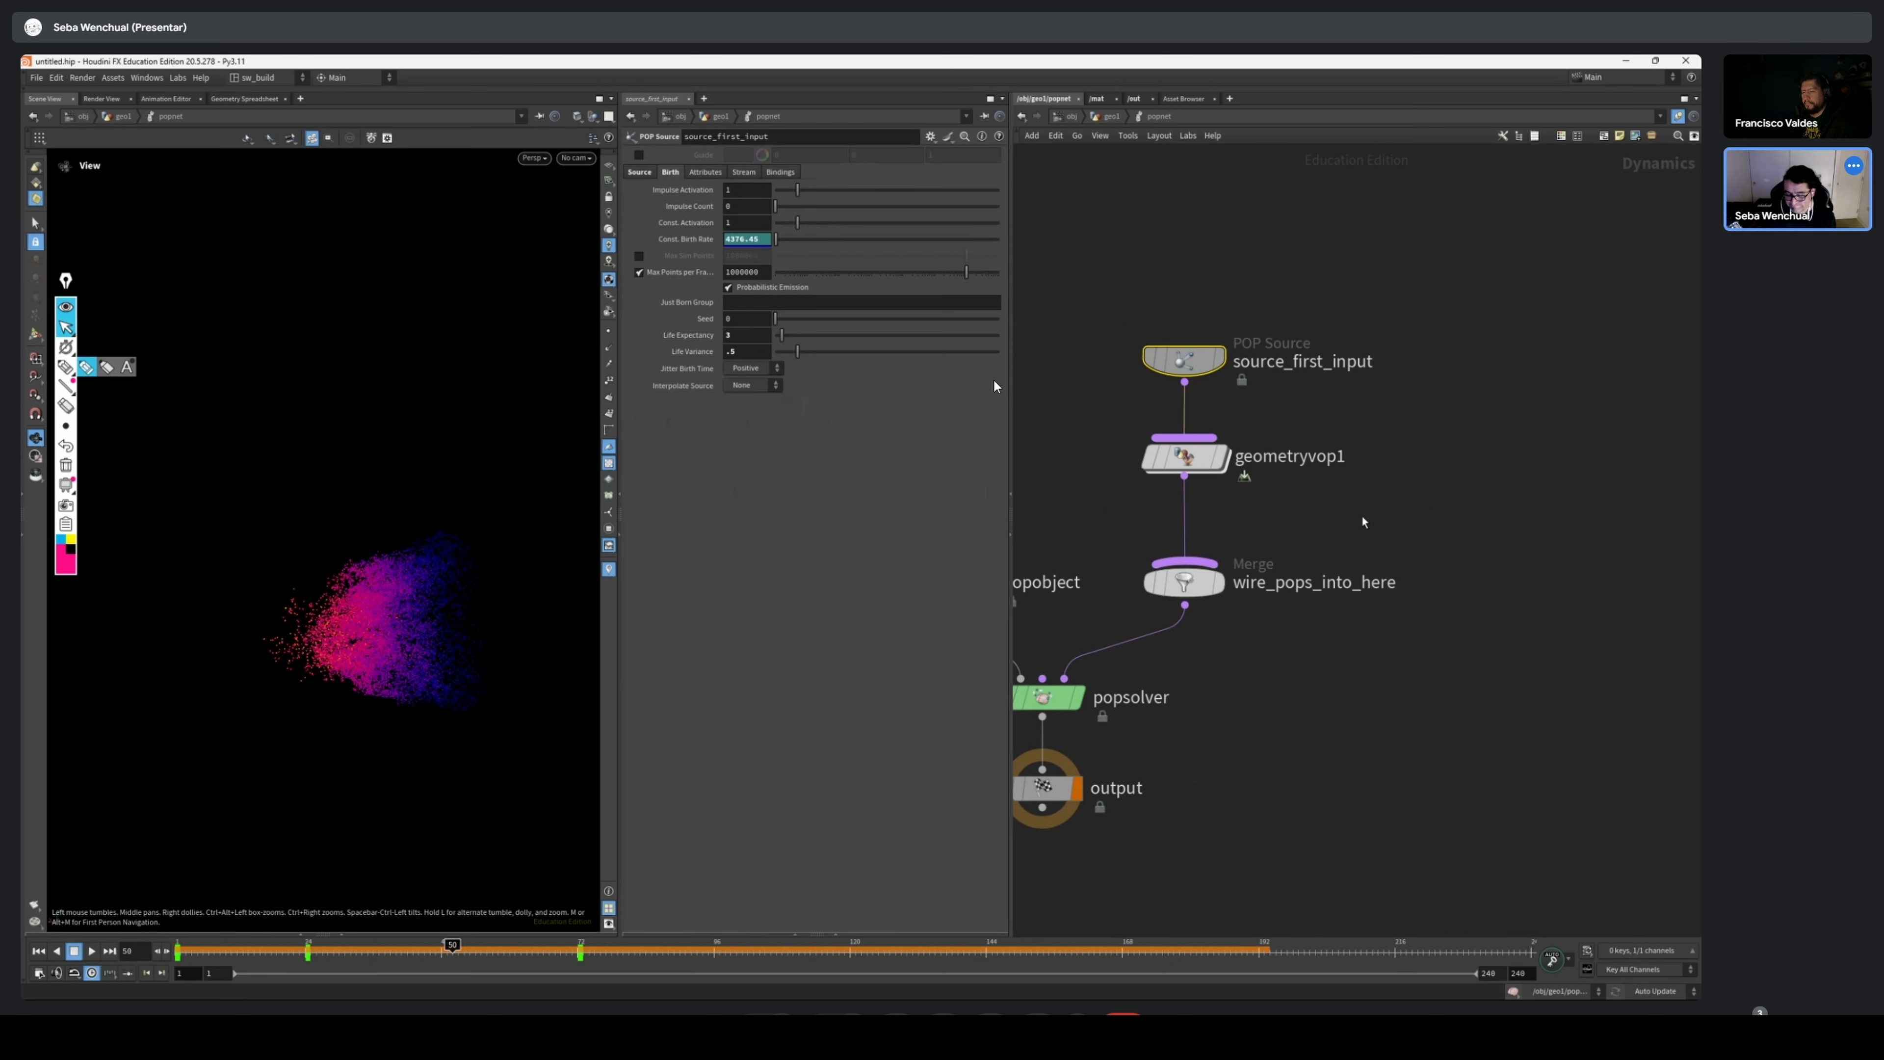
middle_drag(1315, 295, 1282, 370)
drag(1141, 436, 1138, 403)
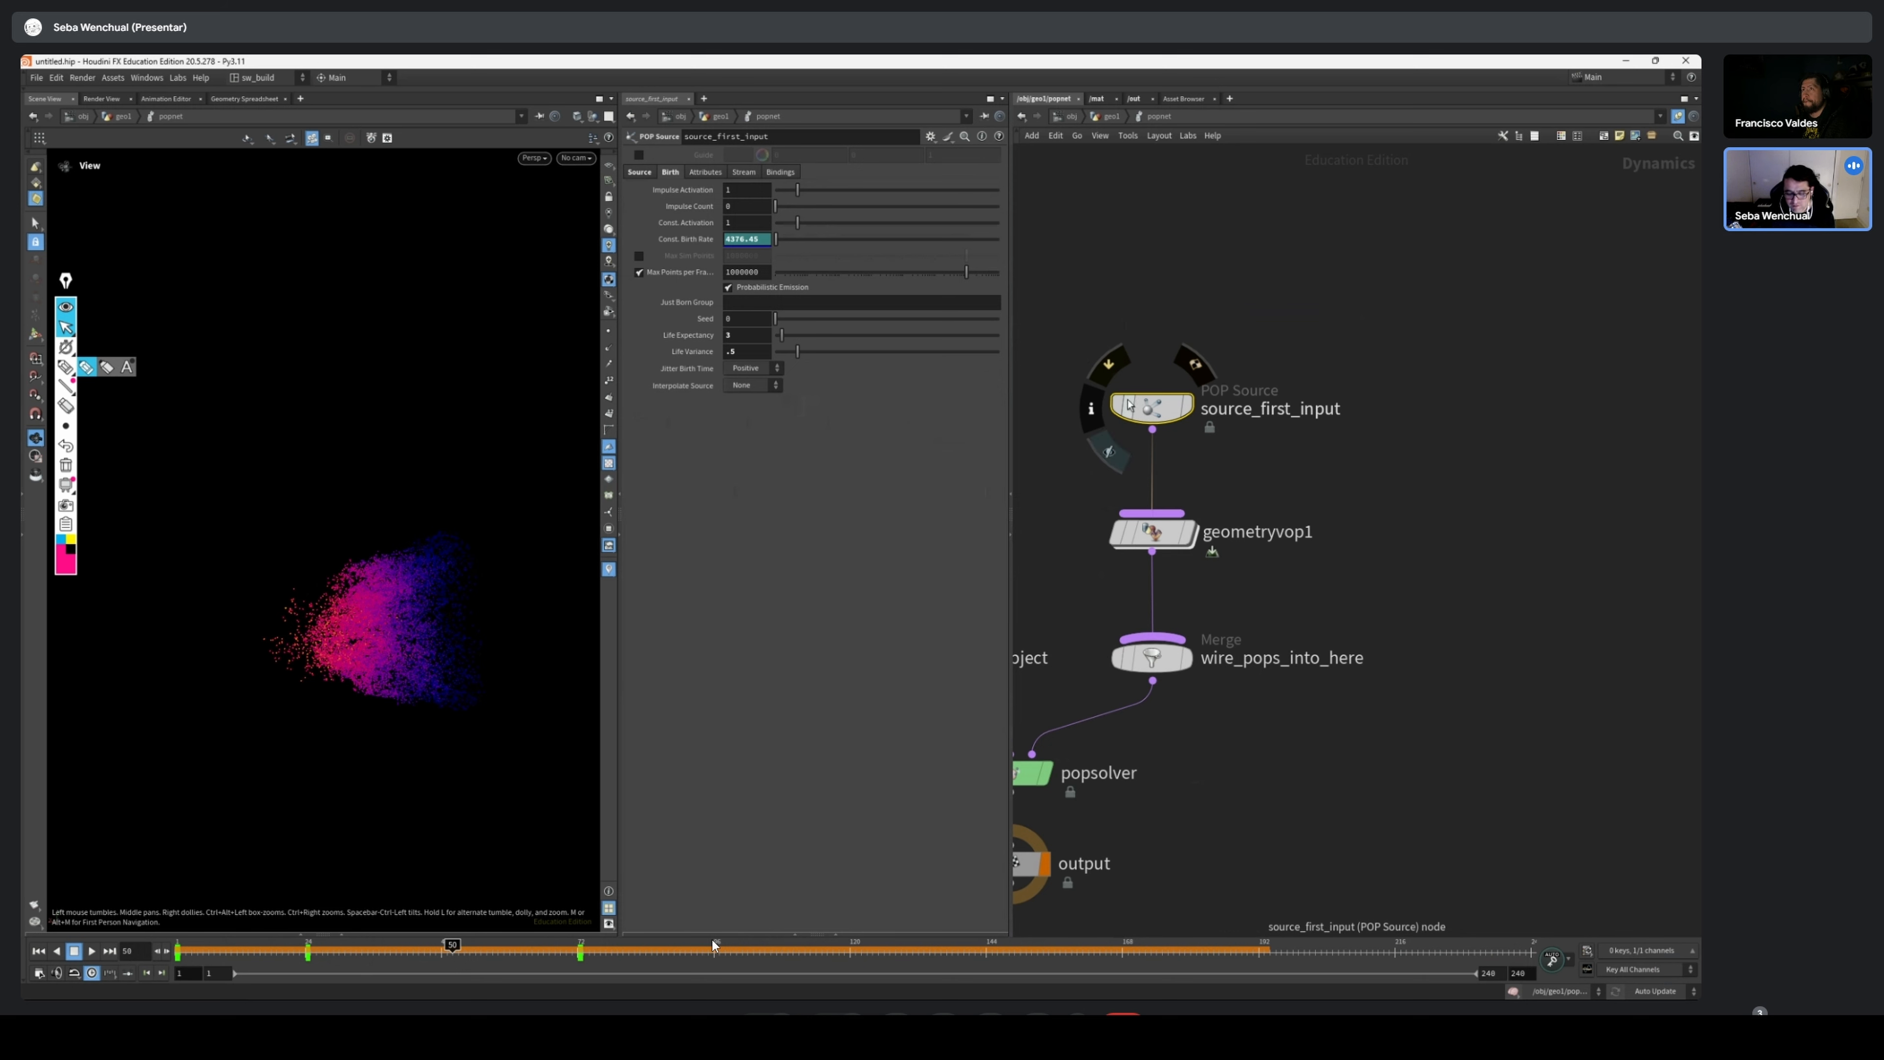
click(1294, 532)
middle_drag(1294, 533, 1364, 488)
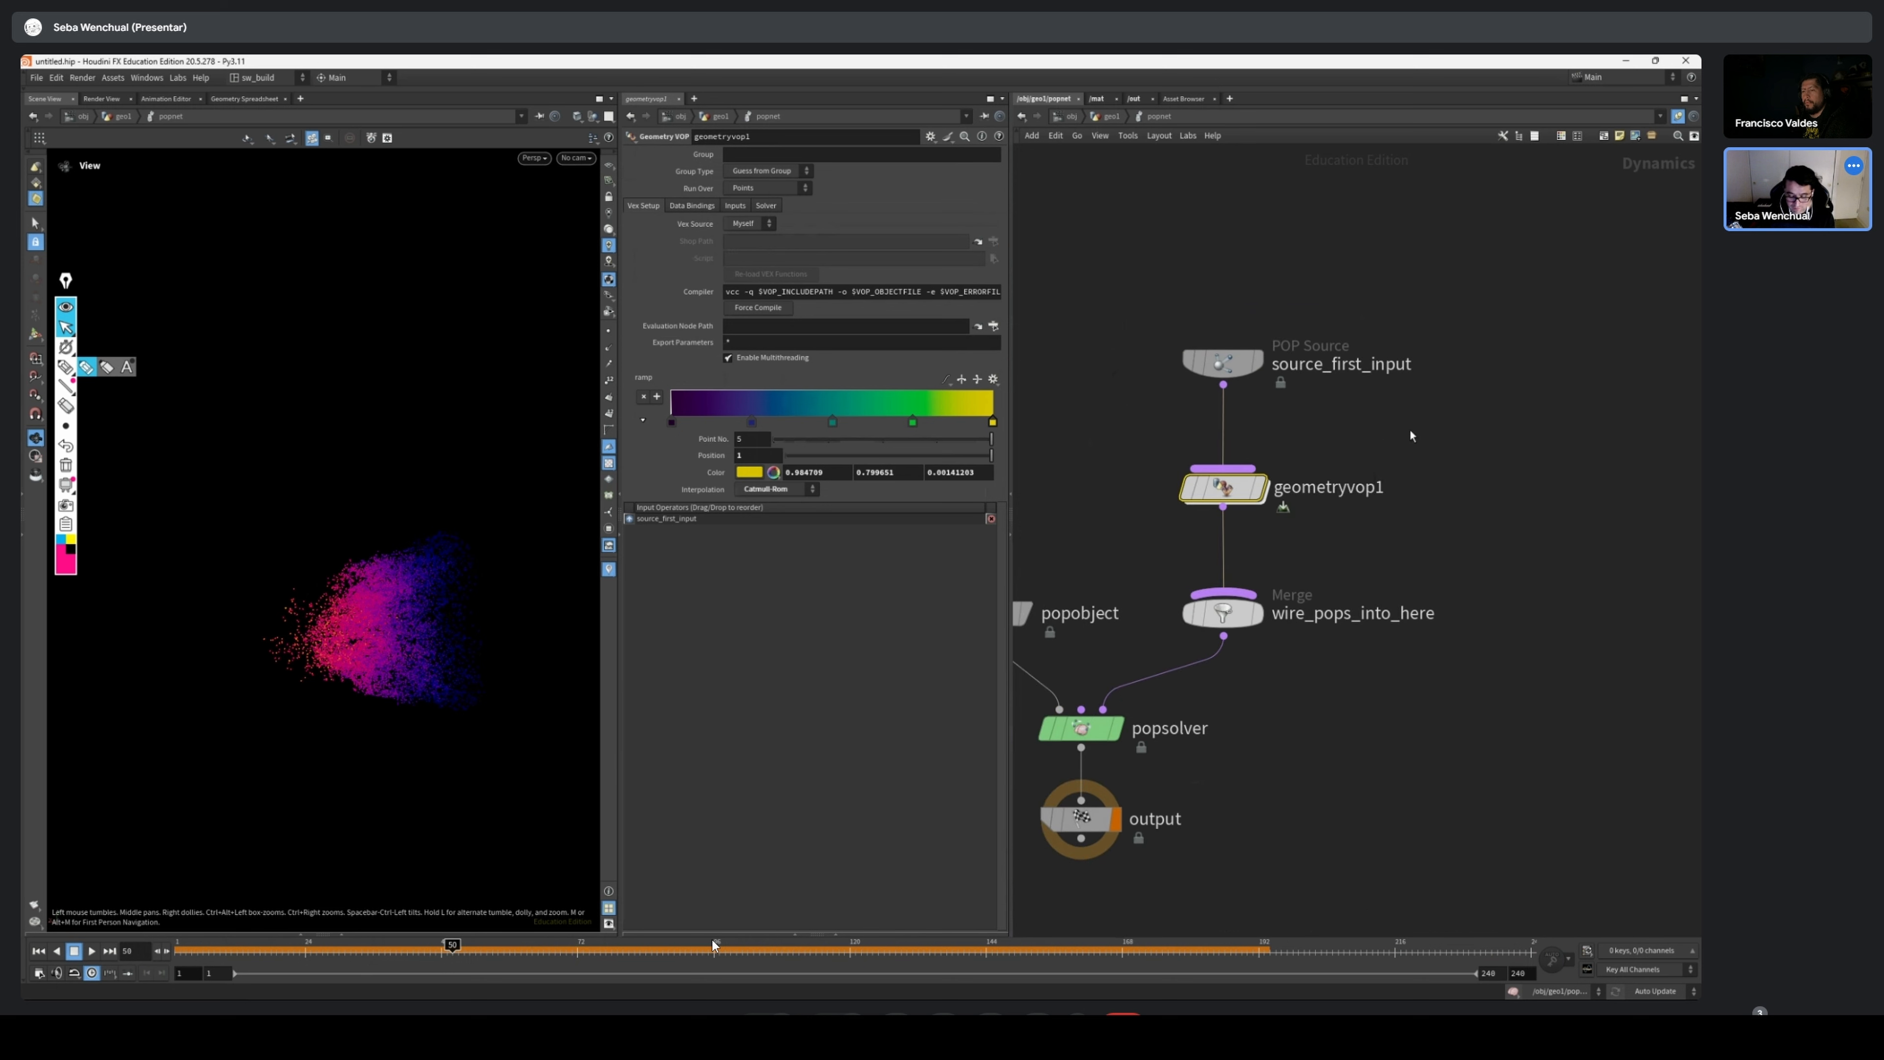
scroll(1450, 514, down, 2)
Open the popnet_forces network and examine its chain of POP force, axis force, wind and color nodes
key(u)
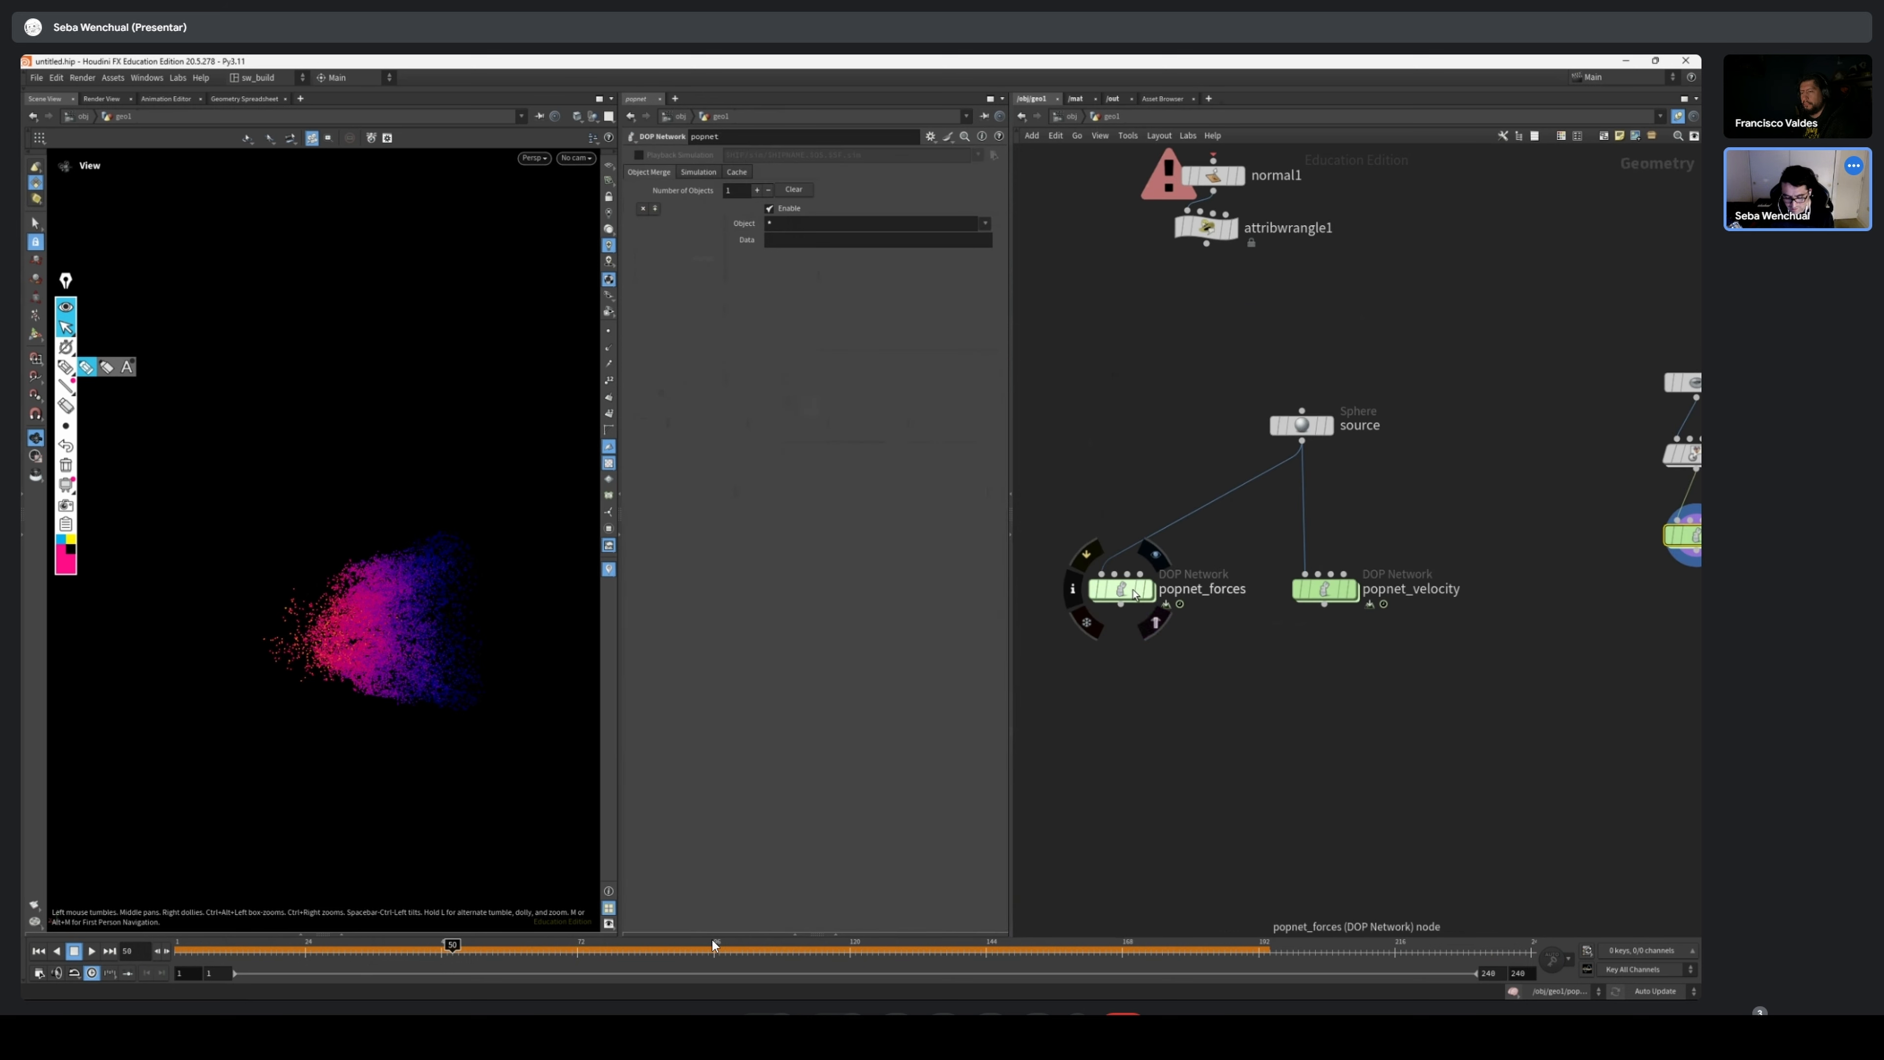
double_click(1120, 588)
drag(1452, 468, 1201, 773)
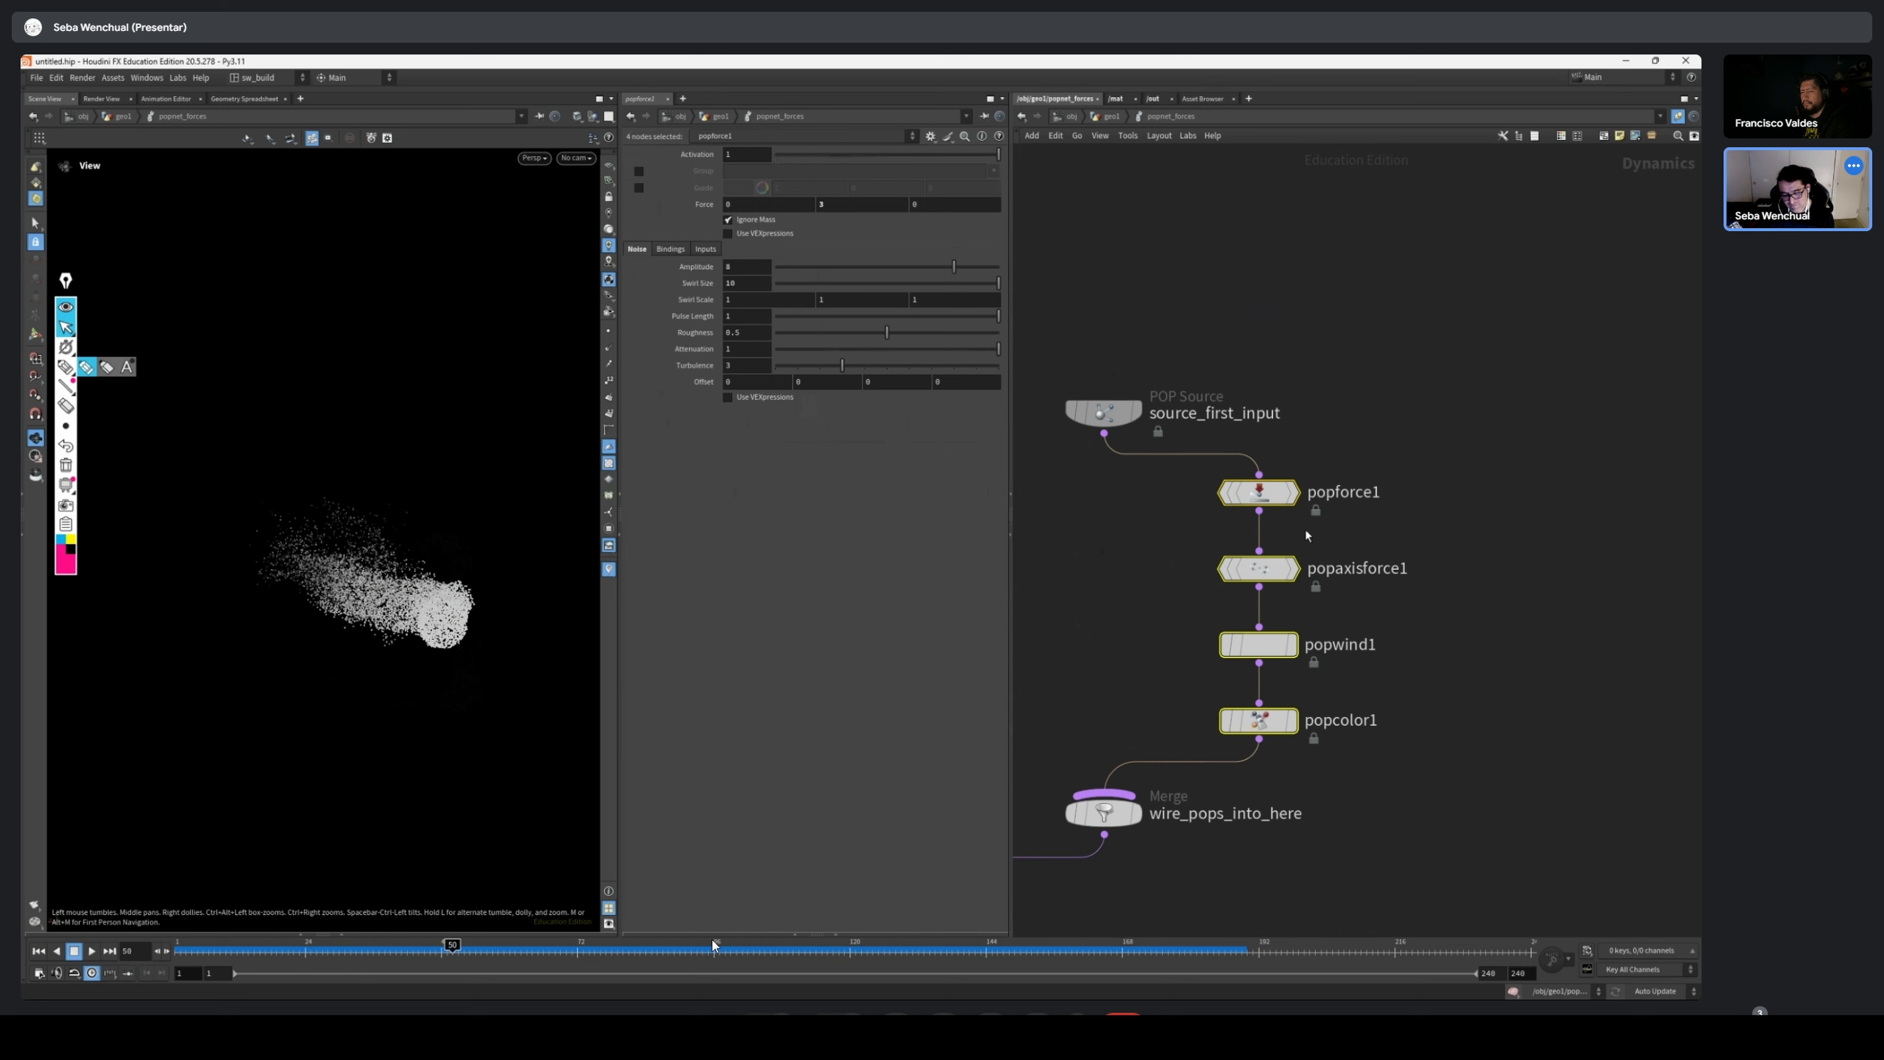
scroll(1322, 539, down, 3)
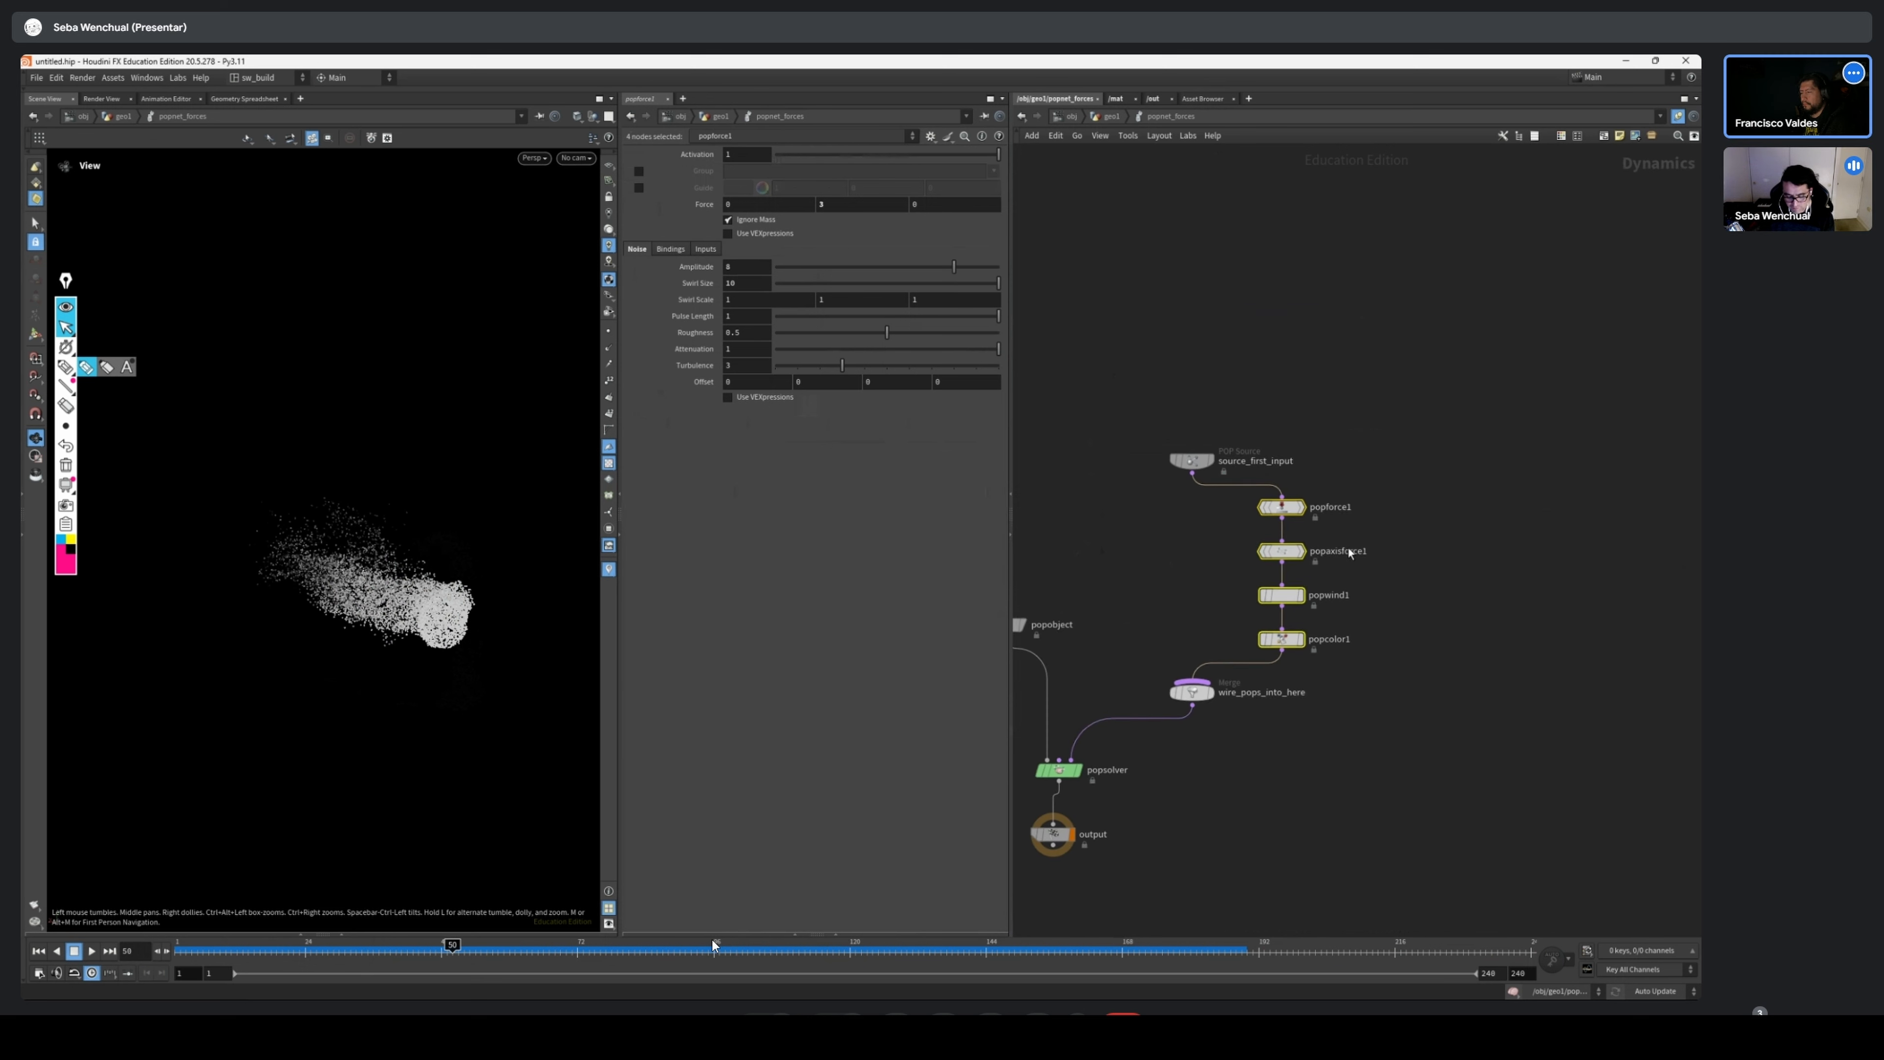
Leave popnet_forces and reopen the popnet network that contains geometryvop1
key(u)
drag(1442, 547, 1334, 638)
key(i)
key(u)
middle_drag(1661, 512, 1220, 575)
drag(1439, 566, 1200, 622)
key(i)
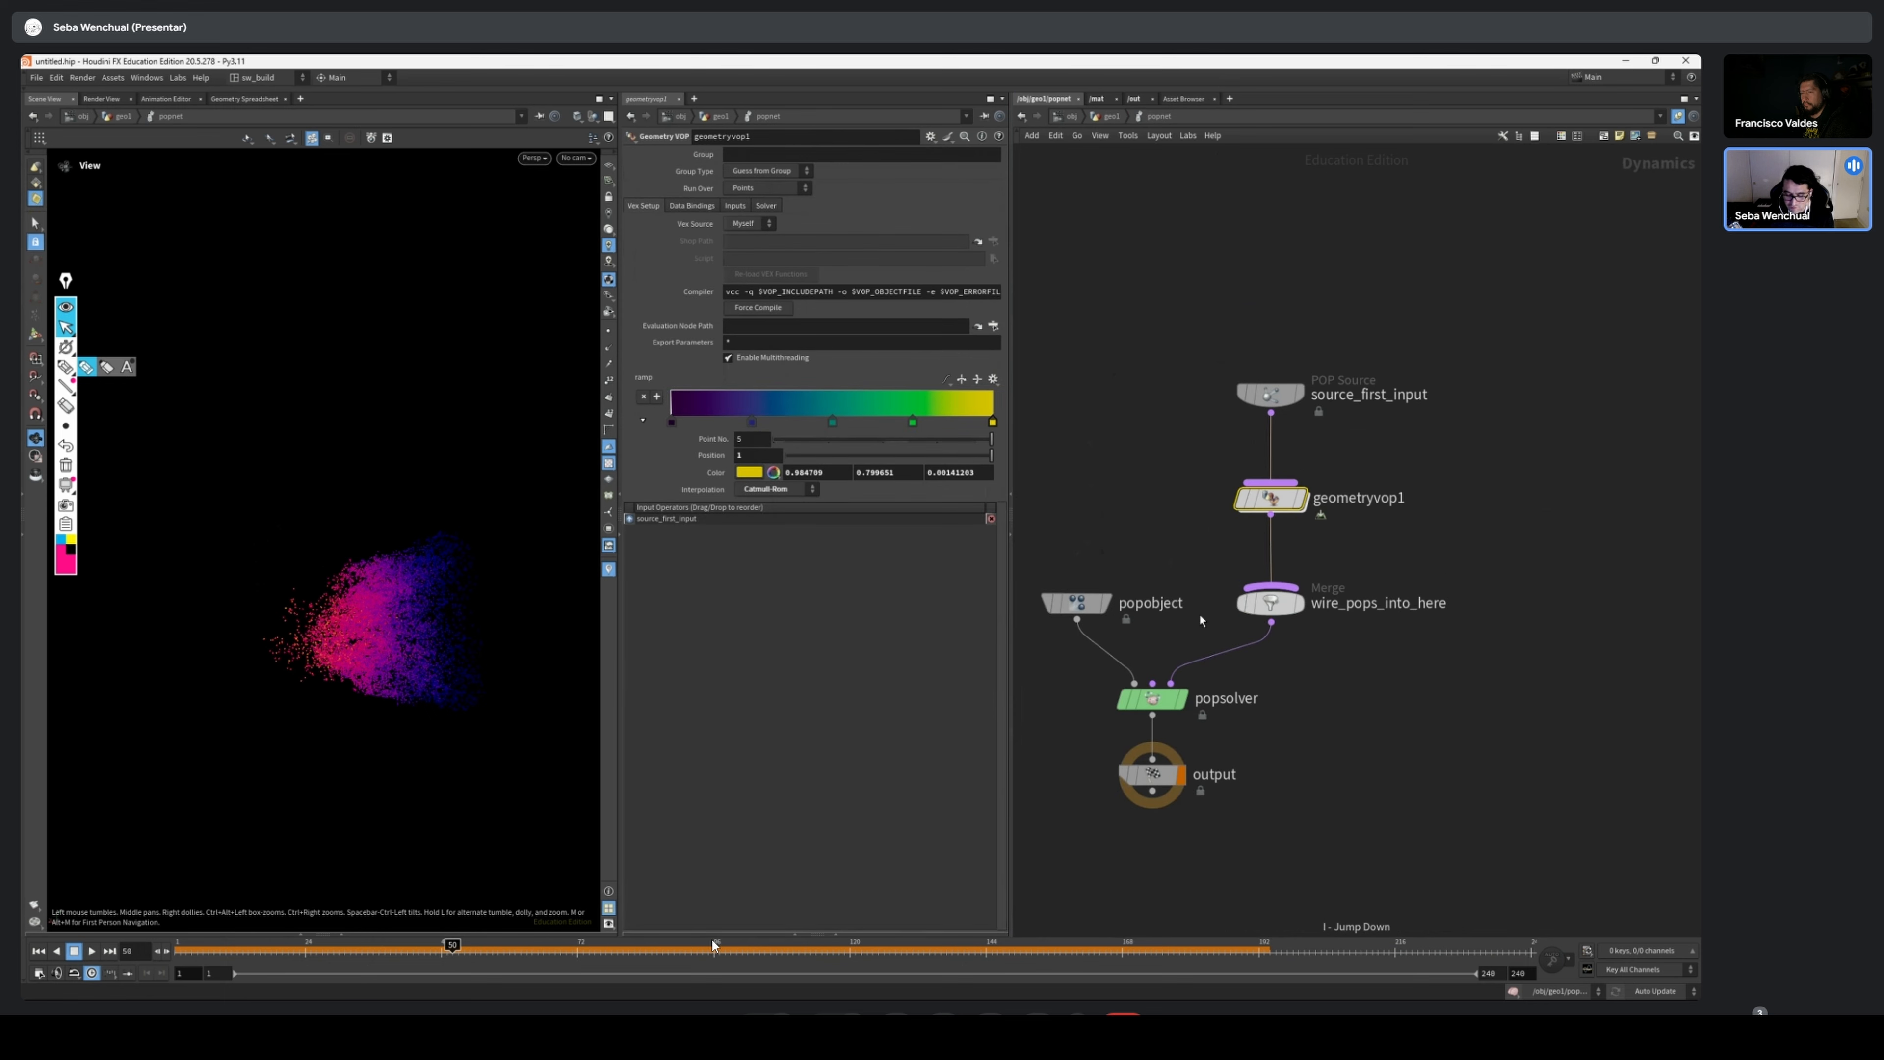
Open geometryvop1's internal network, frame all its nodes for review, and scrub the simulation
scroll(1385, 454, up, 2)
drag(1388, 454, 1246, 520)
key(i)
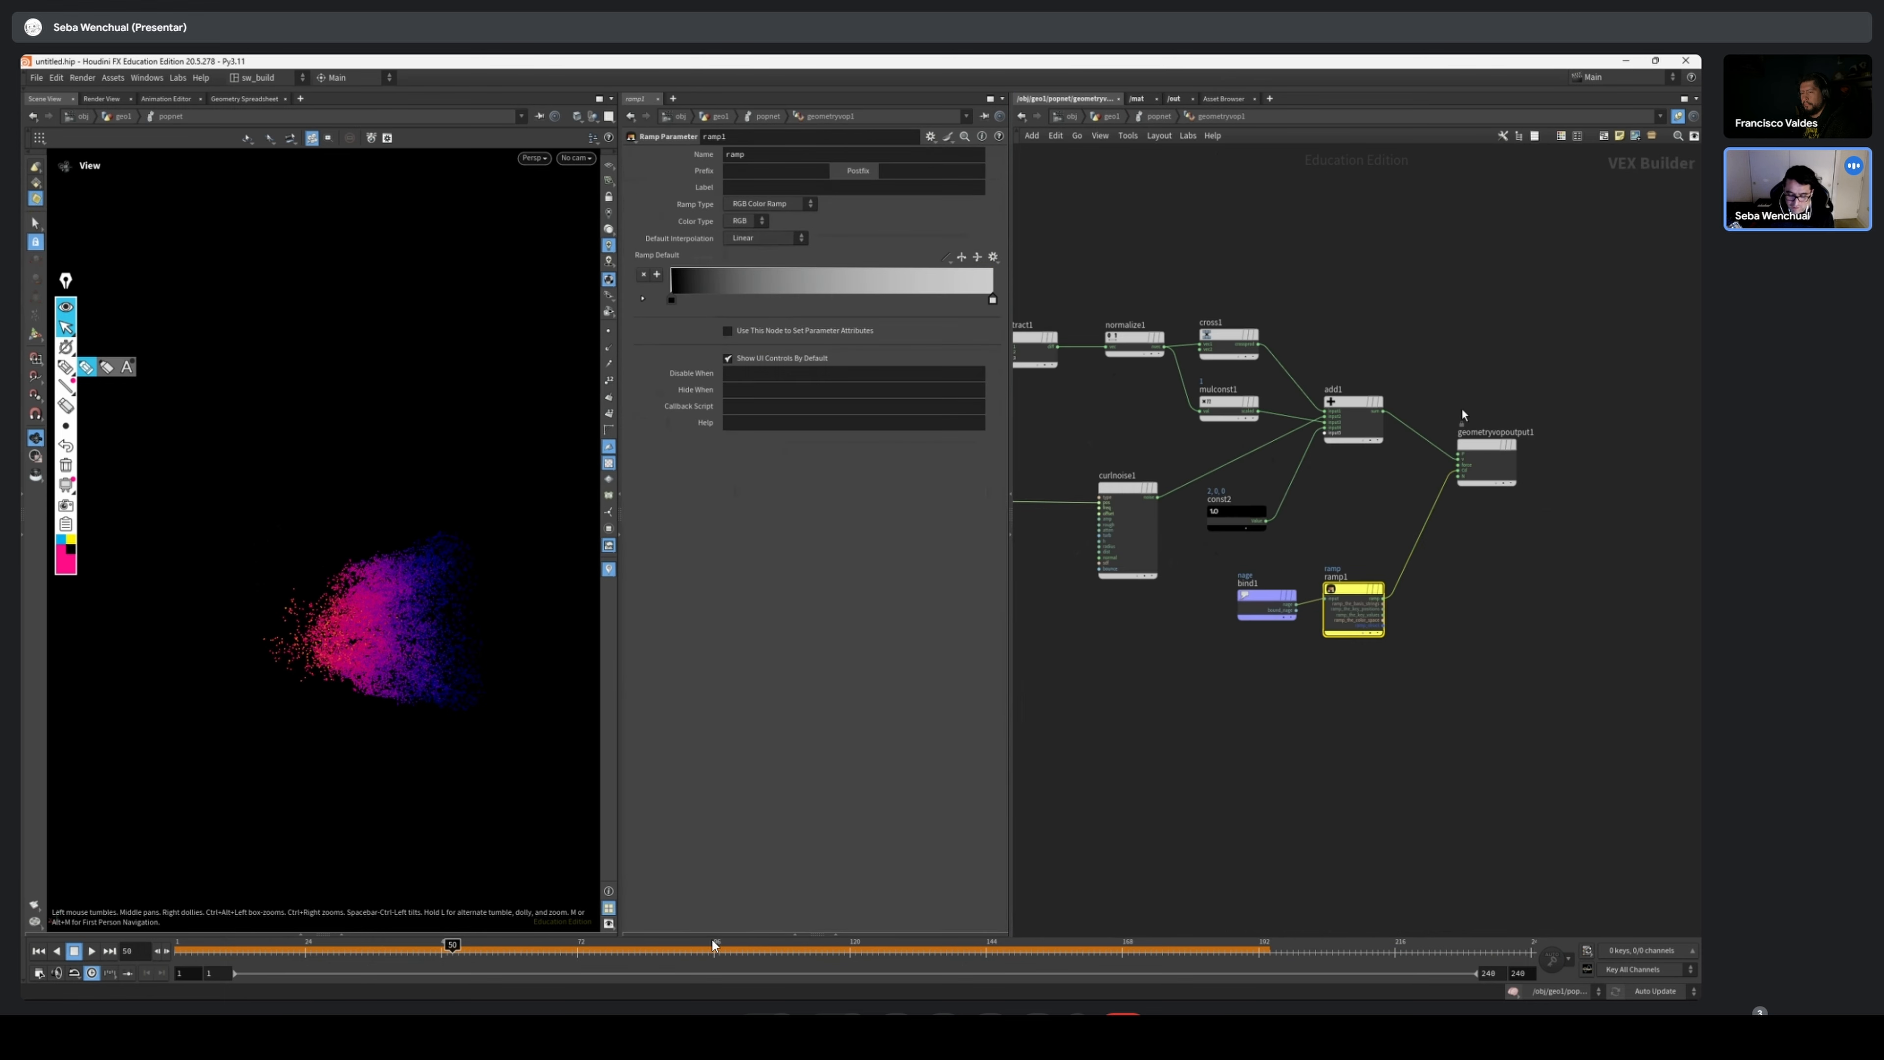
key(h)
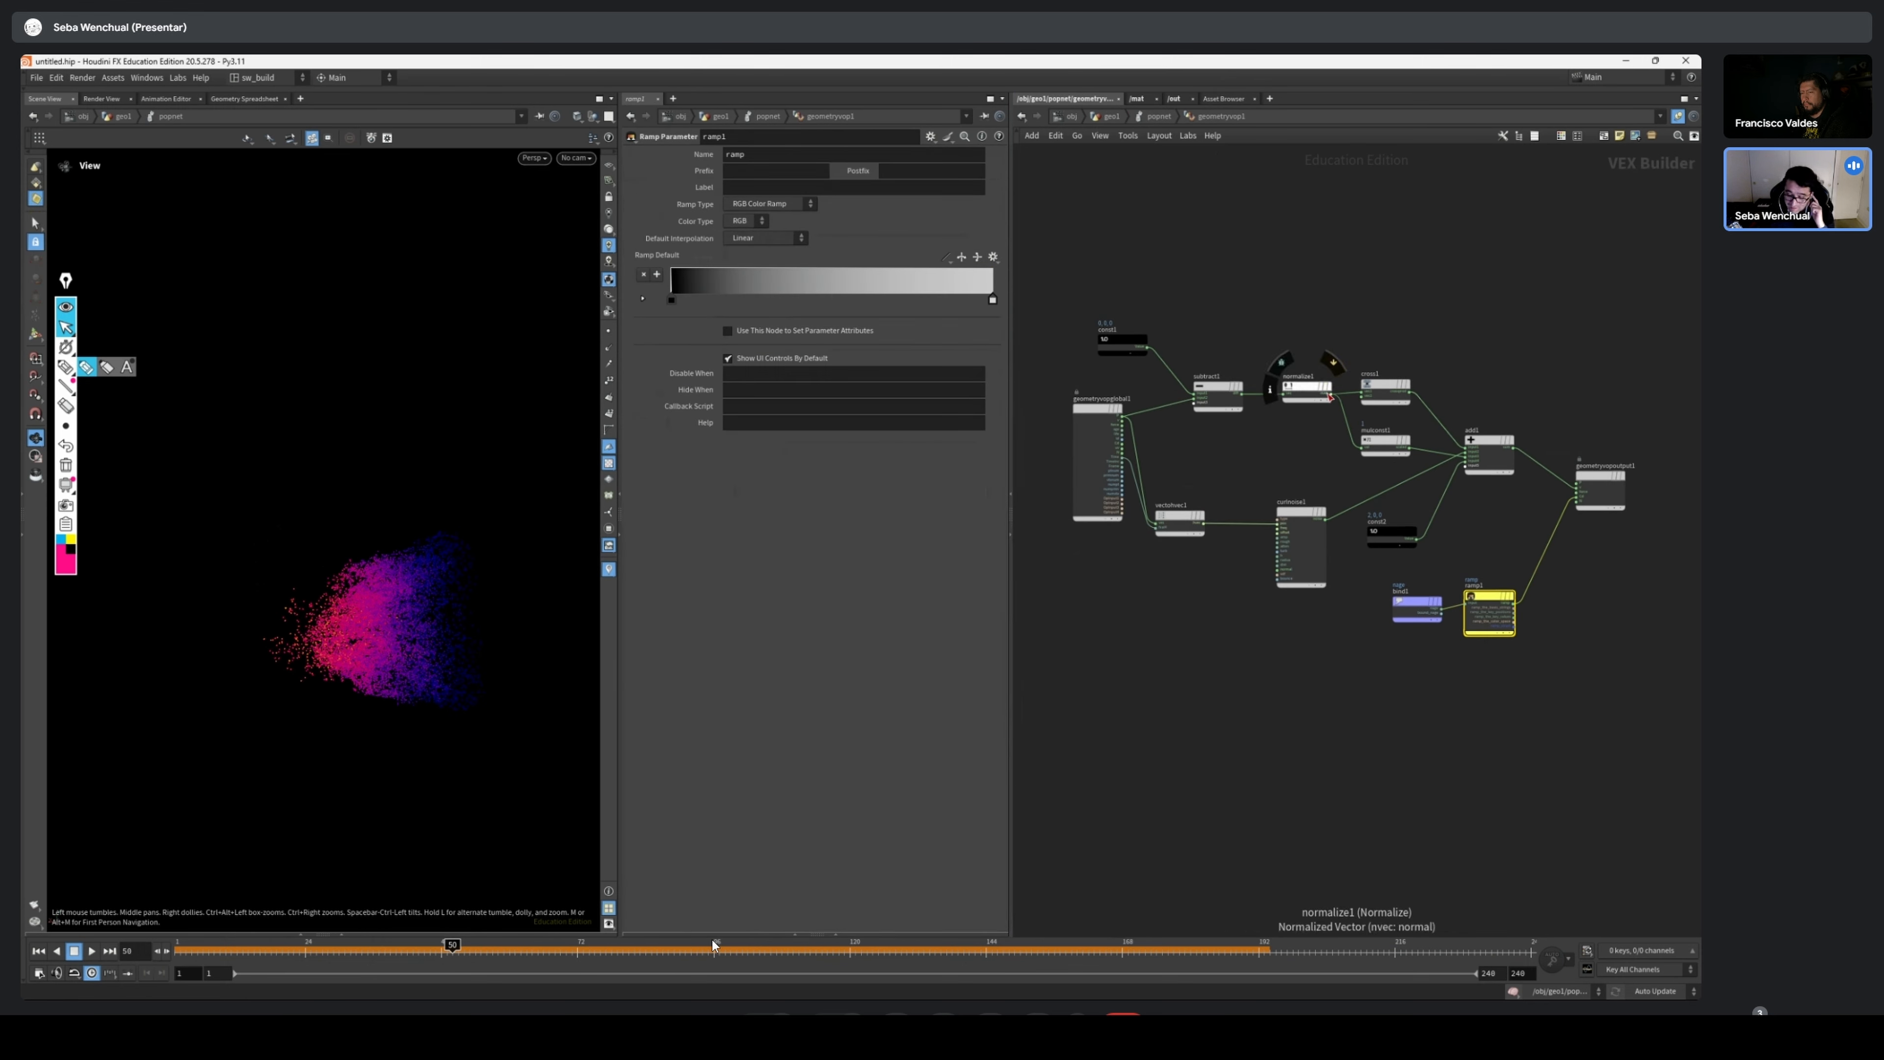
drag(395, 952, 457, 954)
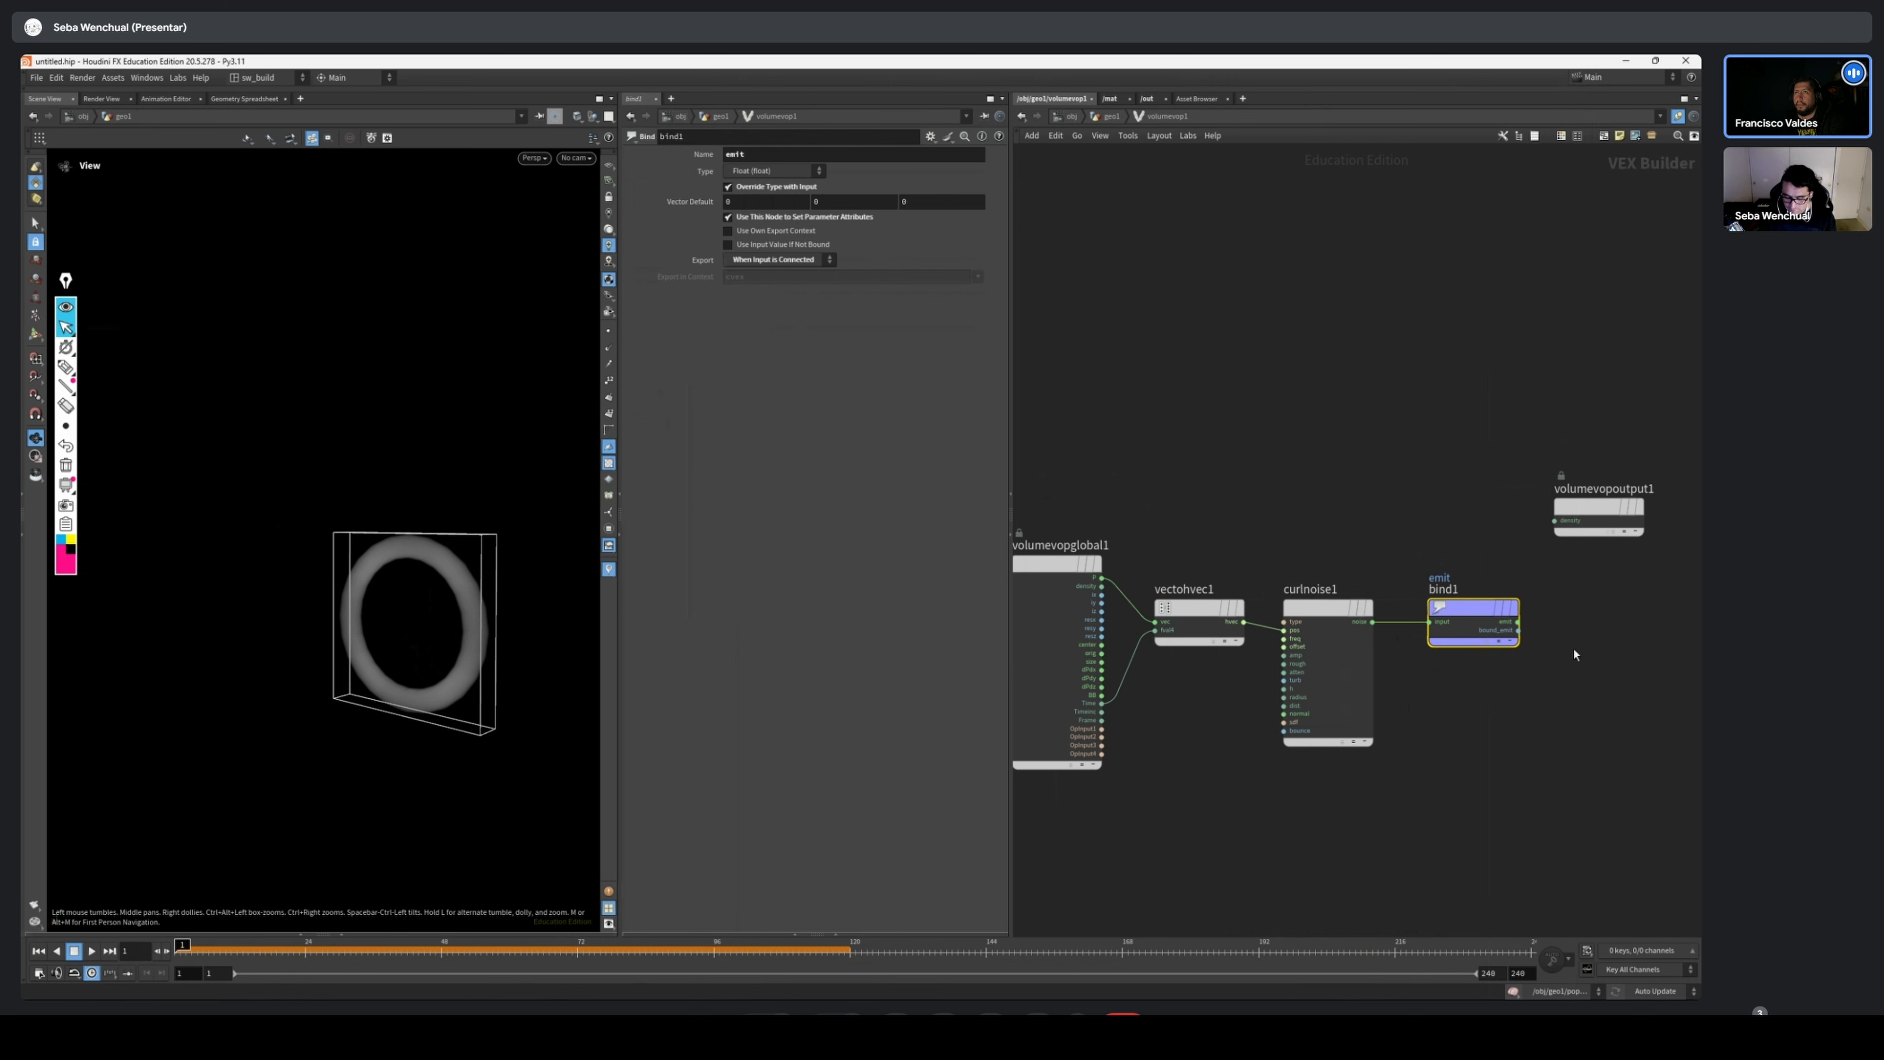
Move the emit bind1 node lower in the volumevop1 network, away from curlnoise1
middle_drag(1407, 745, 1380, 748)
drag(1439, 630, 1471, 705)
middle_drag(1365, 530, 1361, 530)
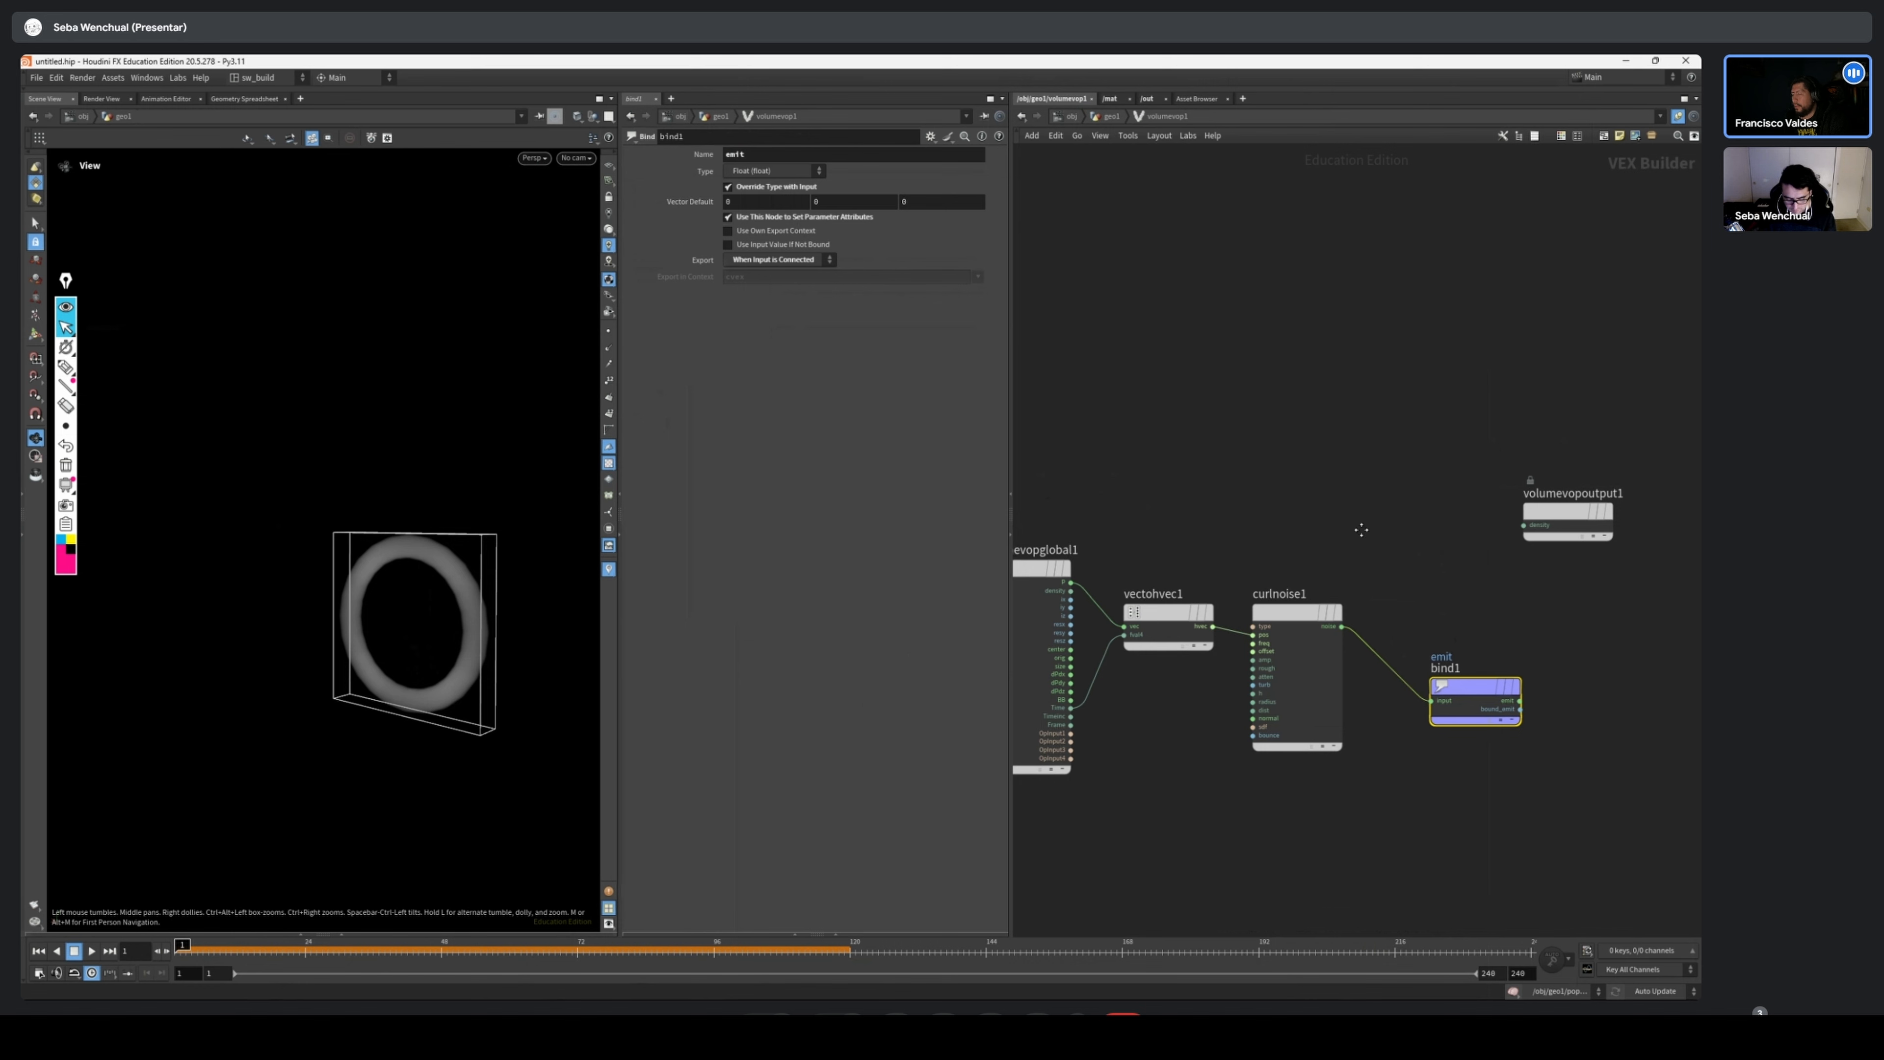
Return to the geo1 network and select the source sphere node, shifting it slightly up and to the left
key(u)
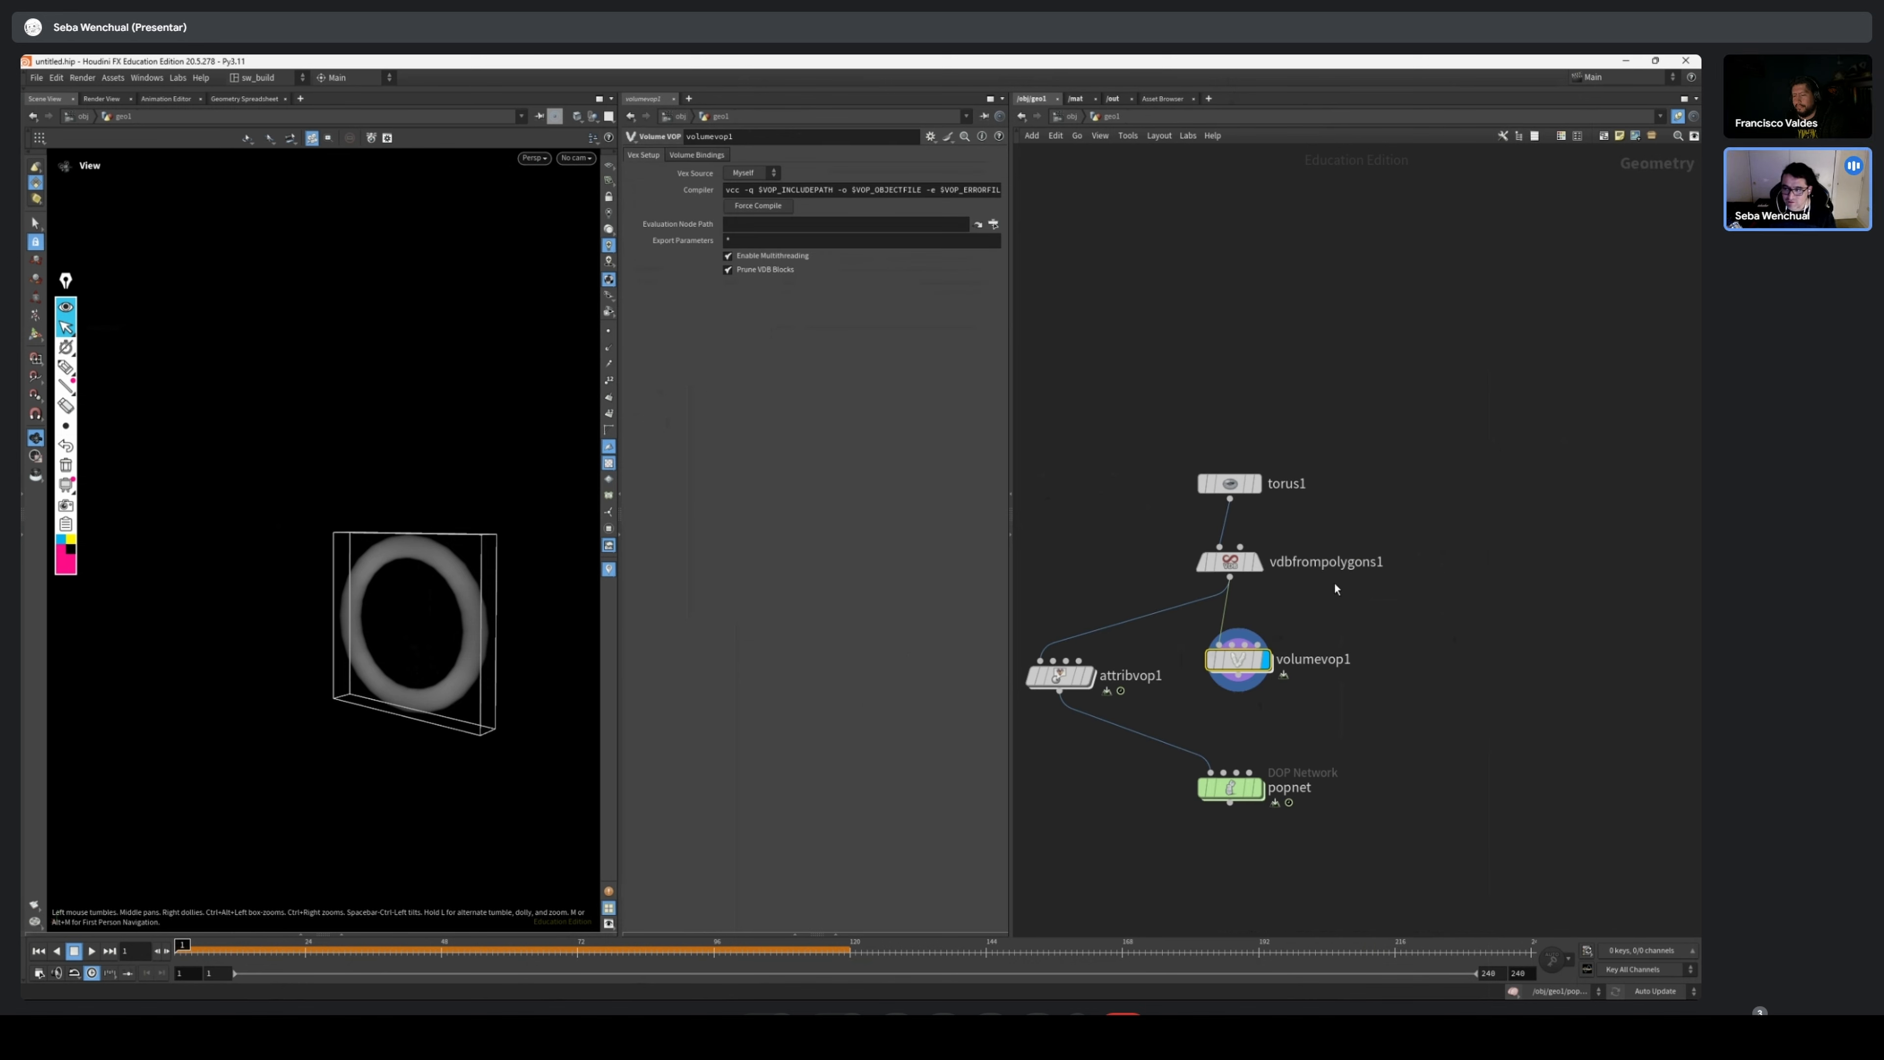
scroll(1328, 620, down, 5)
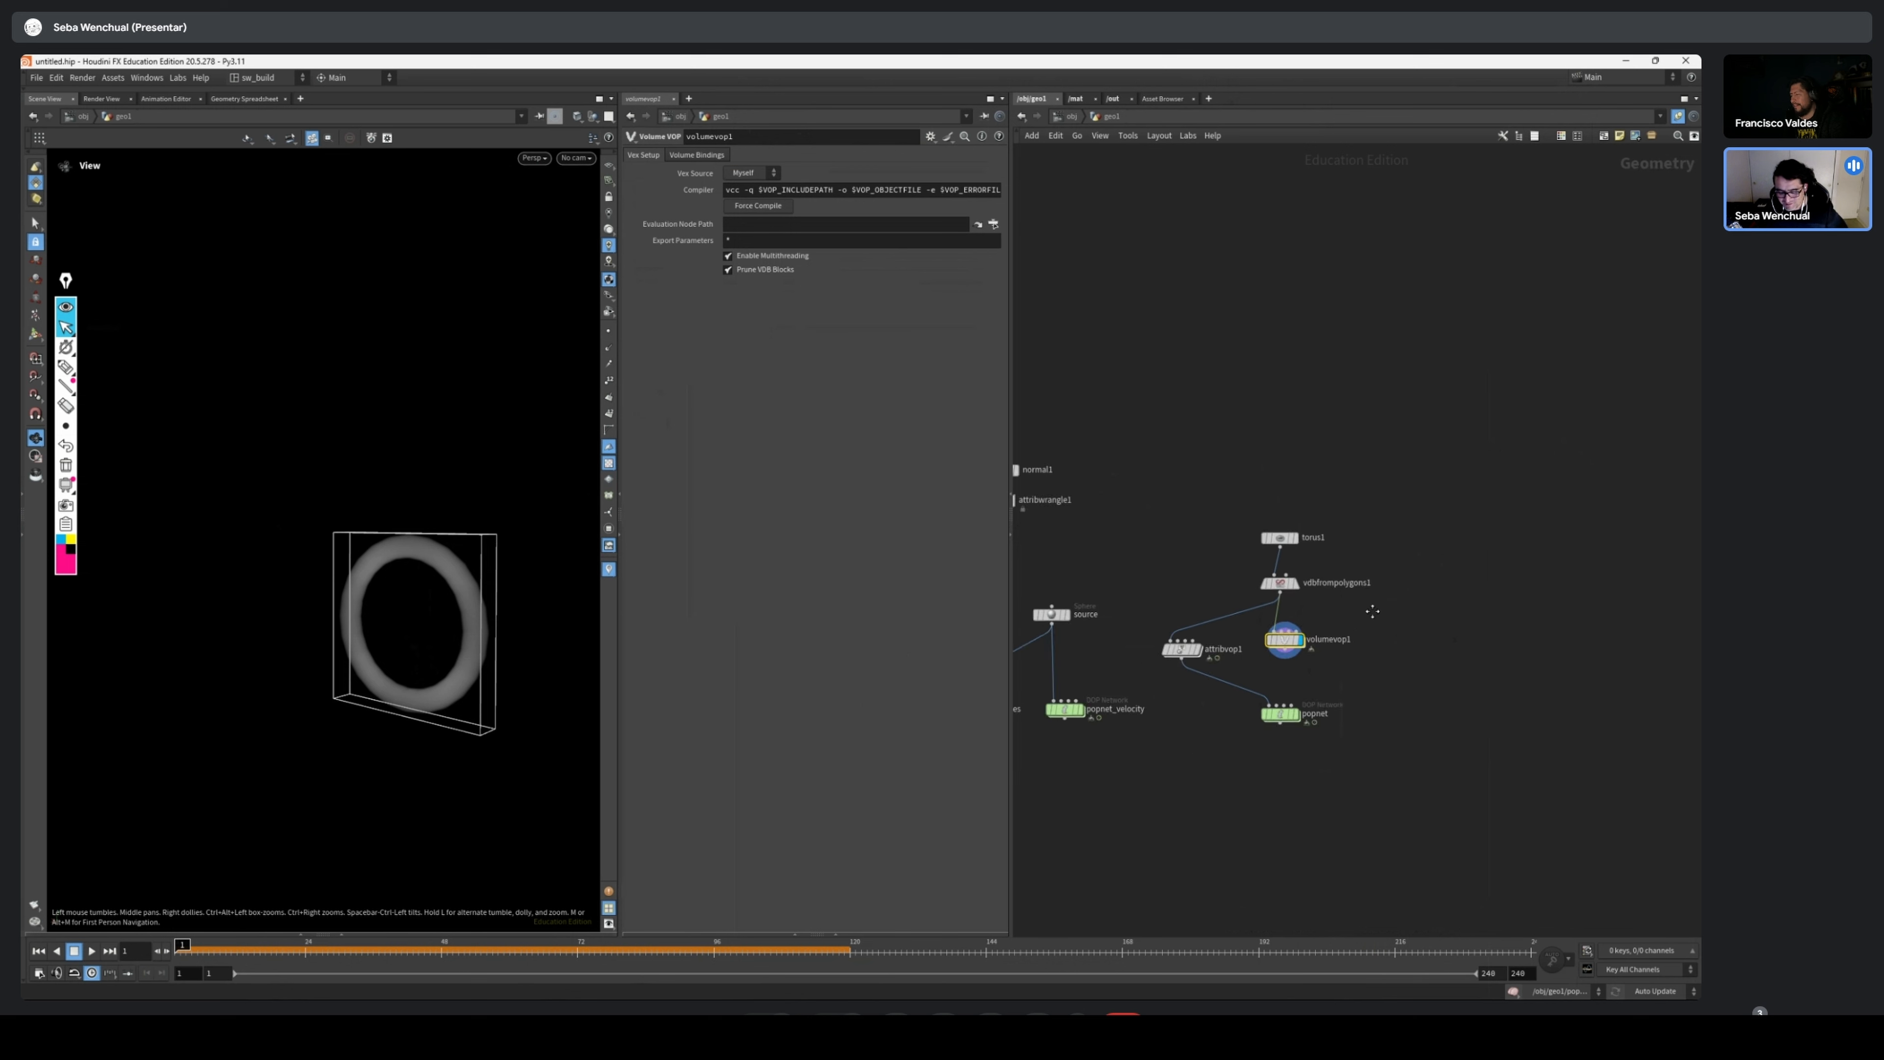
middle_drag(1149, 552, 1368, 508)
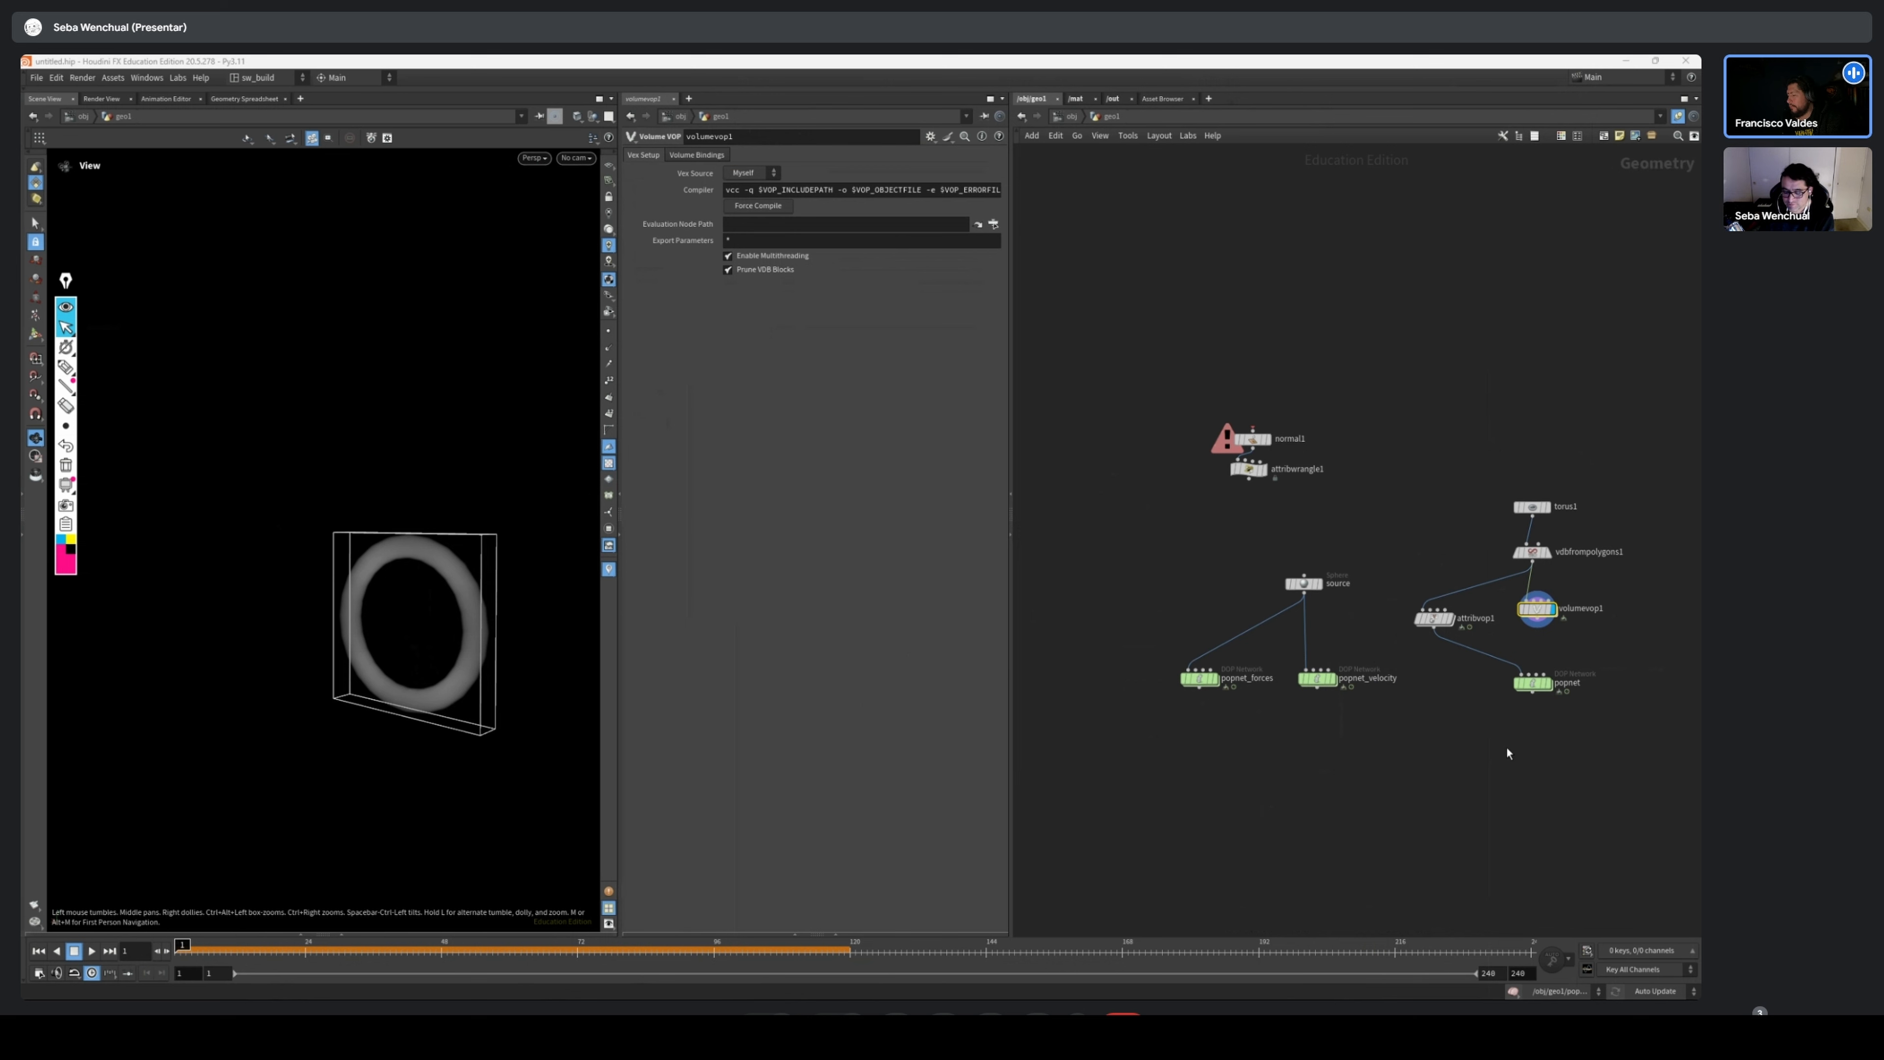
scroll(1509, 753, up, 4)
scroll(1308, 787, down, 2)
middle_drag(1296, 785, 1210, 853)
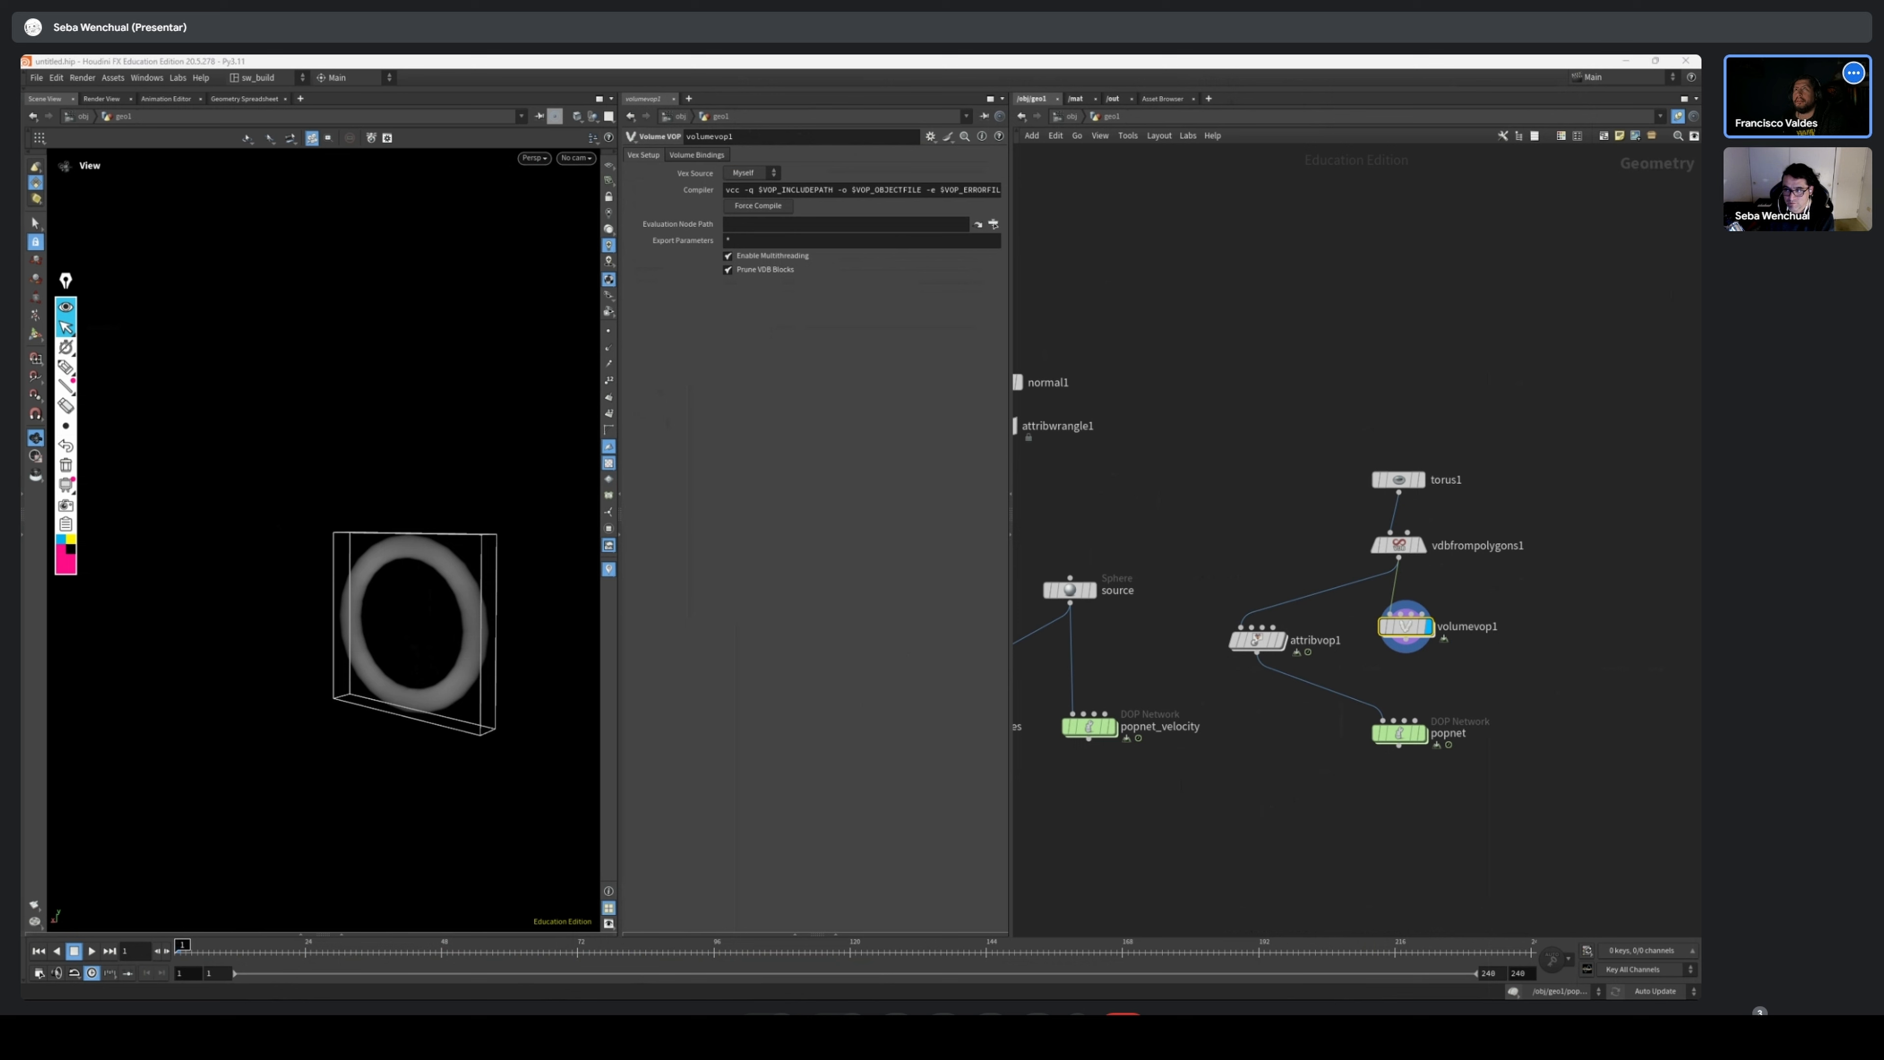
middle_drag(1195, 676, 1304, 604)
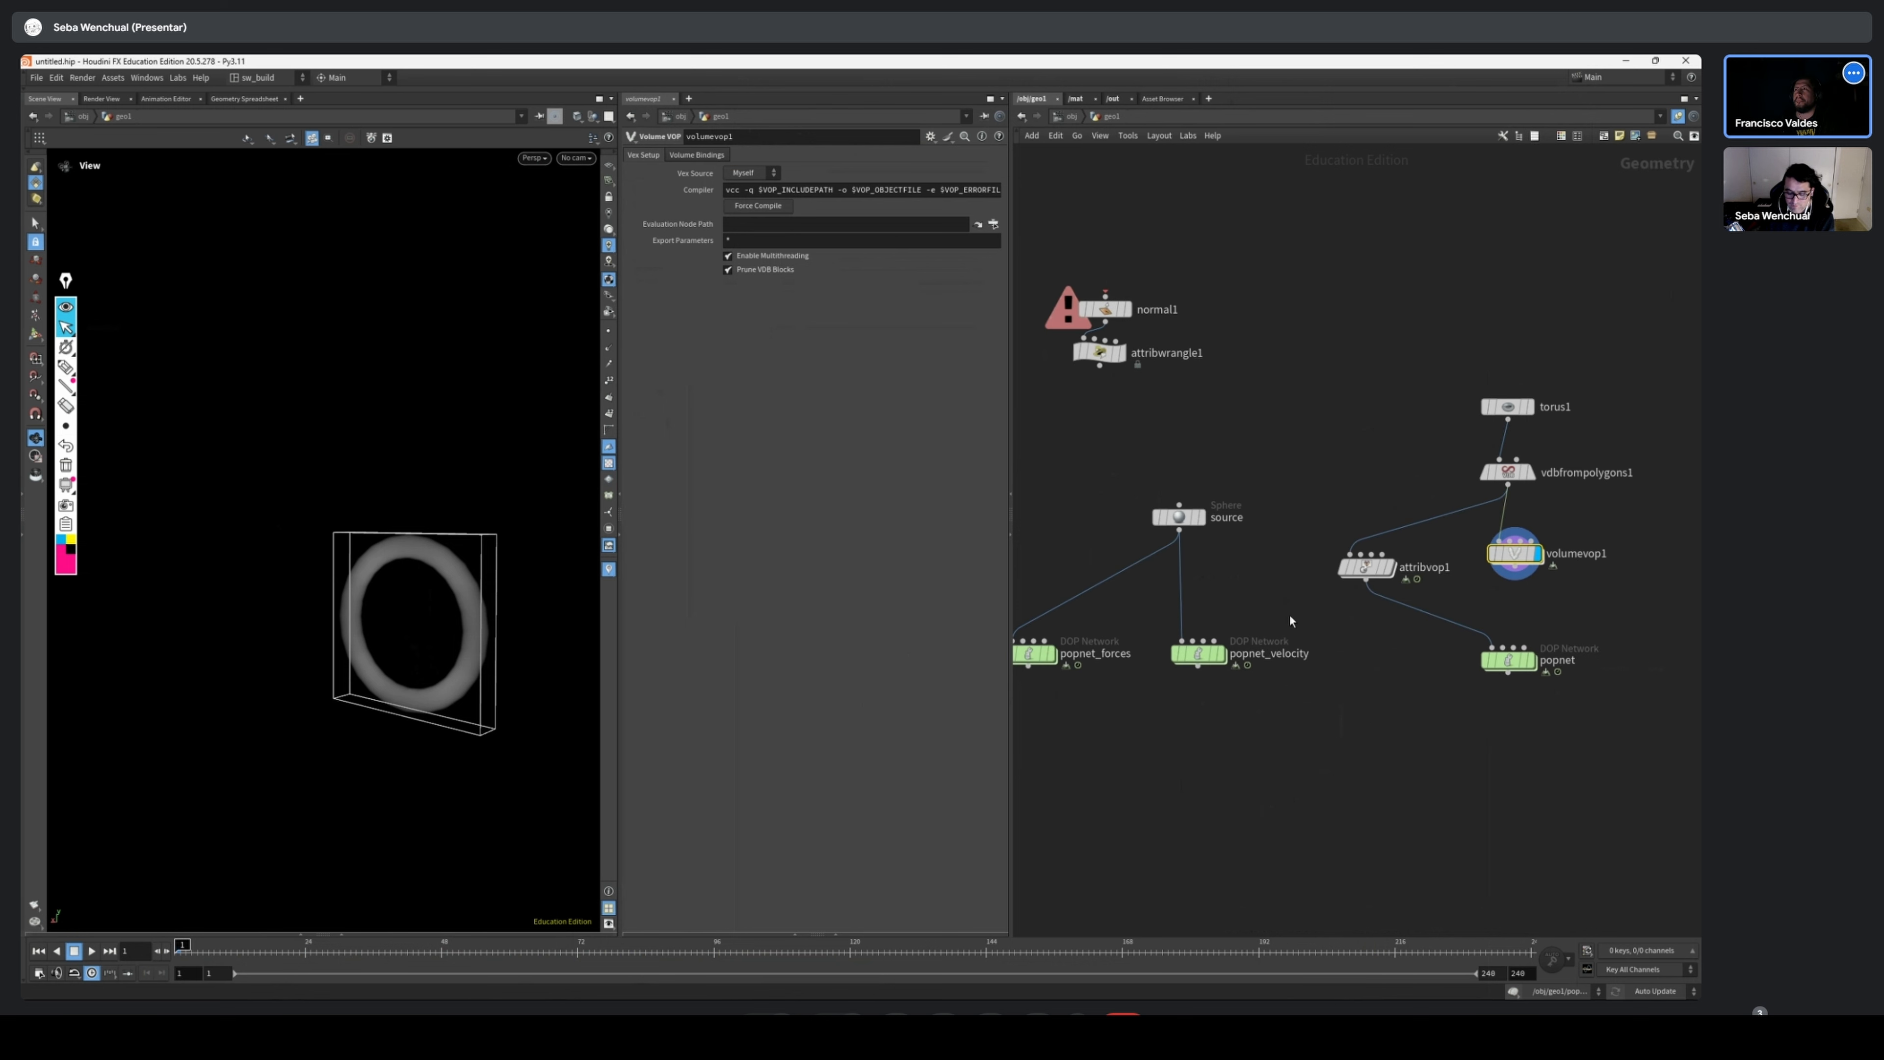
drag(1179, 515, 1160, 509)
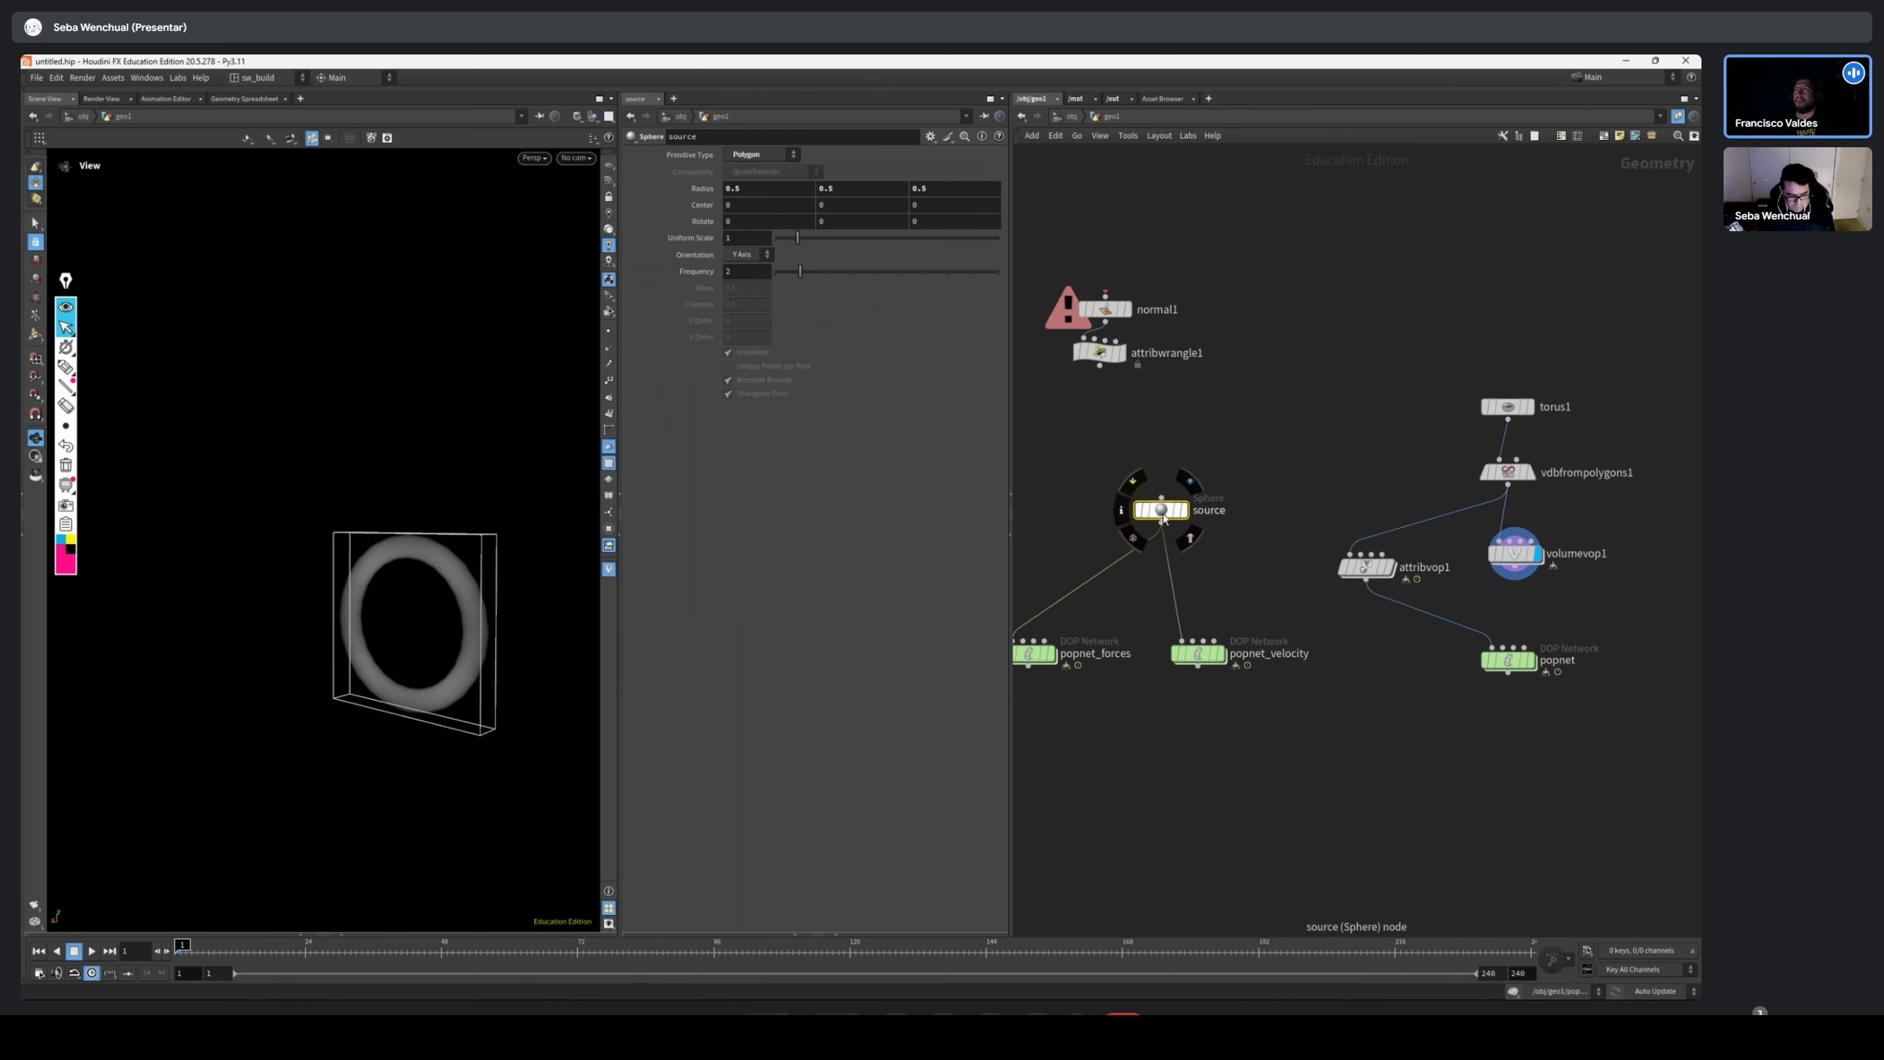